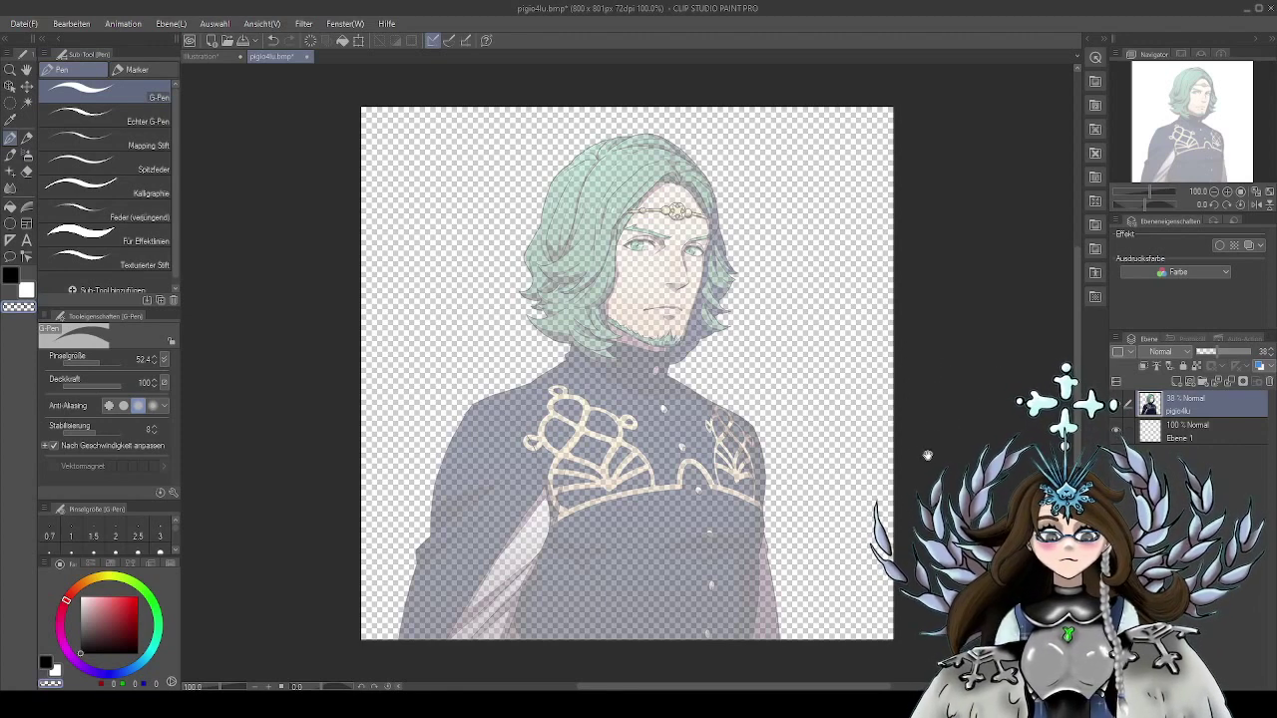
Add the 3D drawing figure-Ver.2 (Male) from the 3D body type materials onto the canvas over the character reference
mouse_move(927, 455)
mouse_down()
mouse_move(884, 433)
mouse_move(932, 432)
mouse_up()
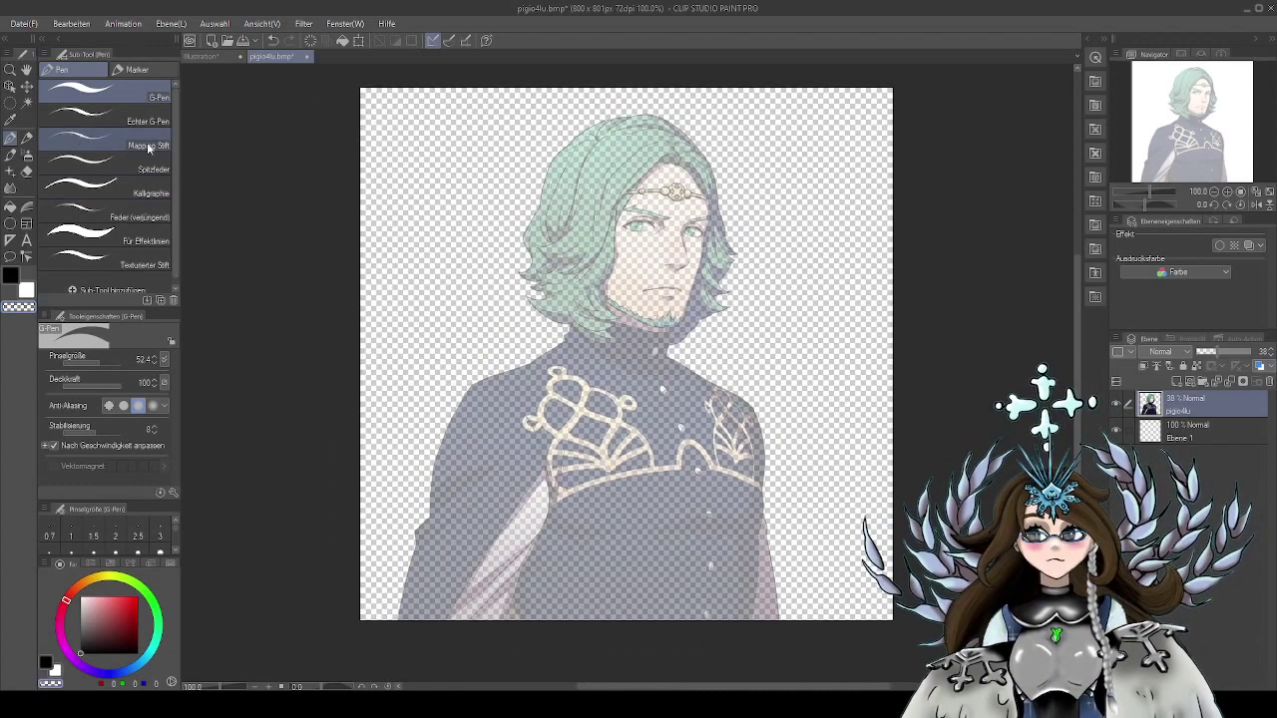
mouse_move(773, 365)
mouse_down()
mouse_move(759, 357)
mouse_move(774, 353)
mouse_up()
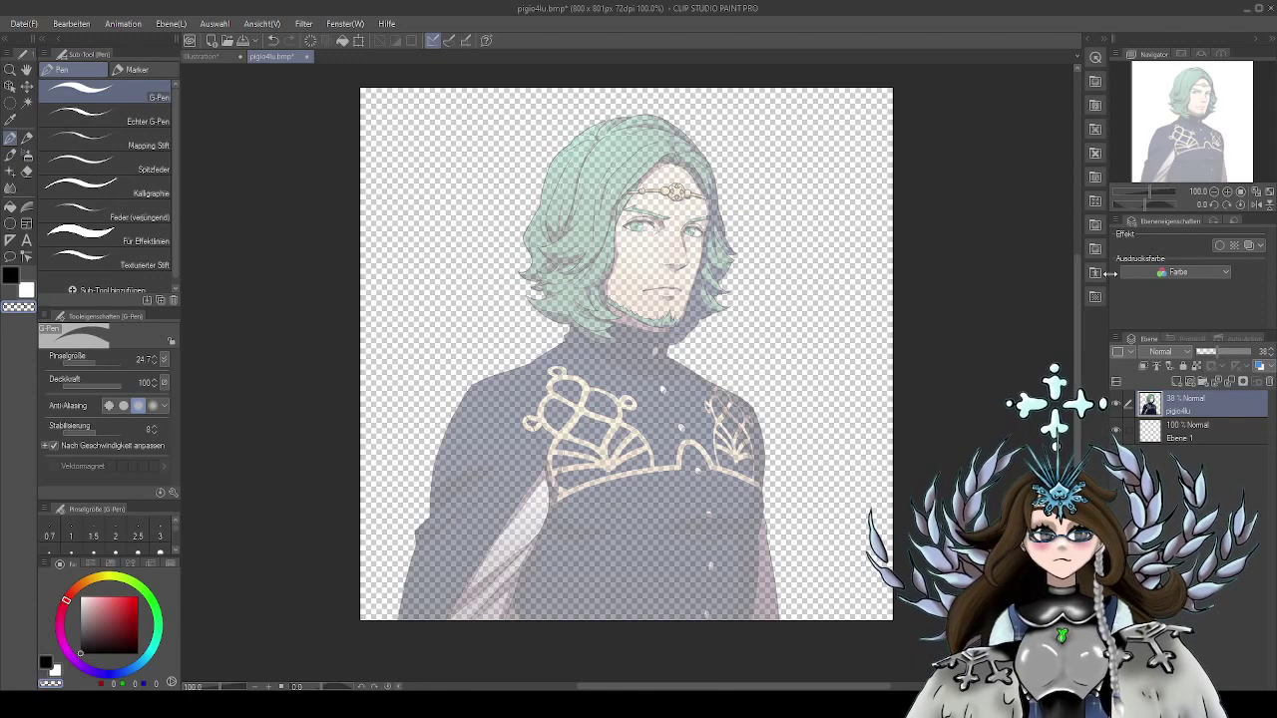
click(1092, 42)
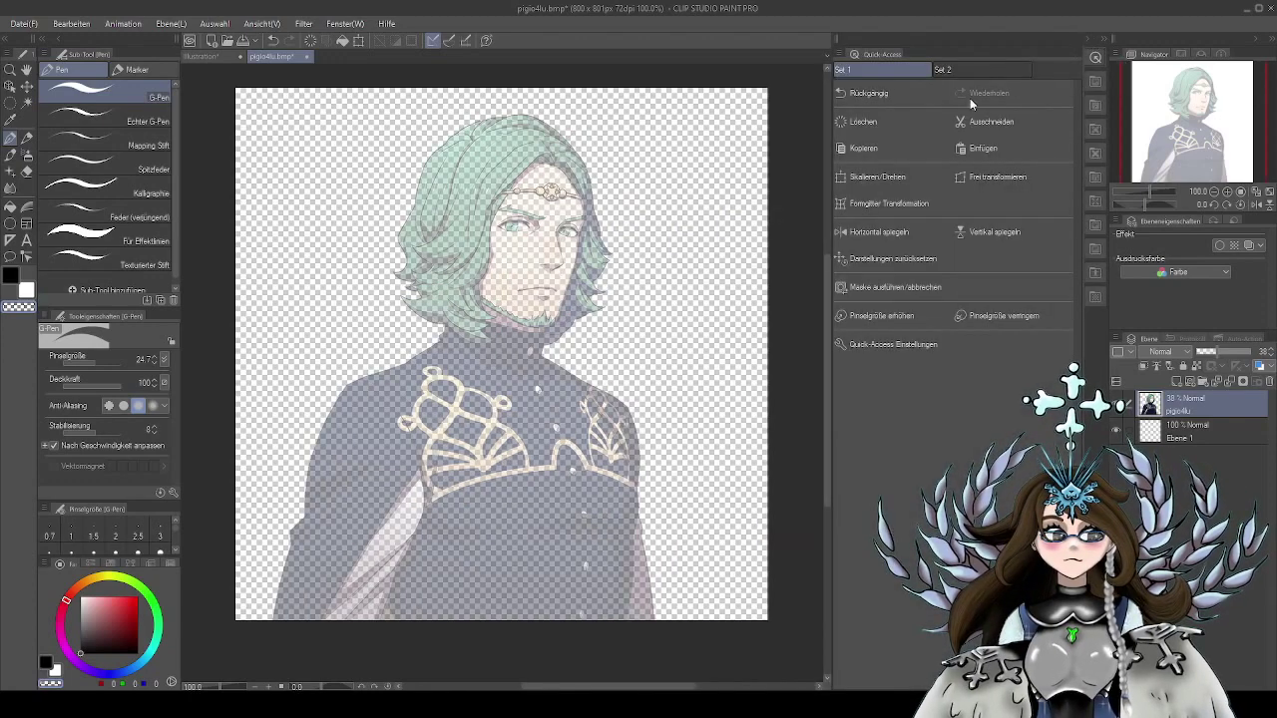
click(1098, 86)
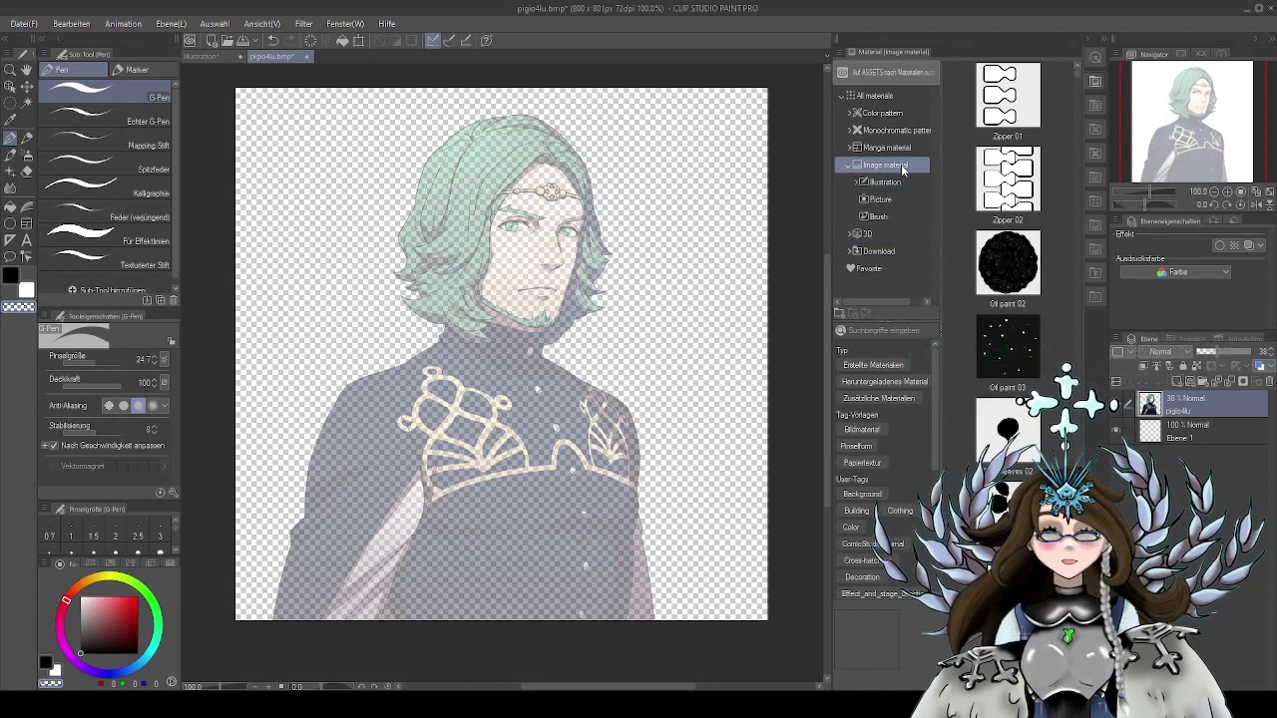
click(880, 237)
click(849, 234)
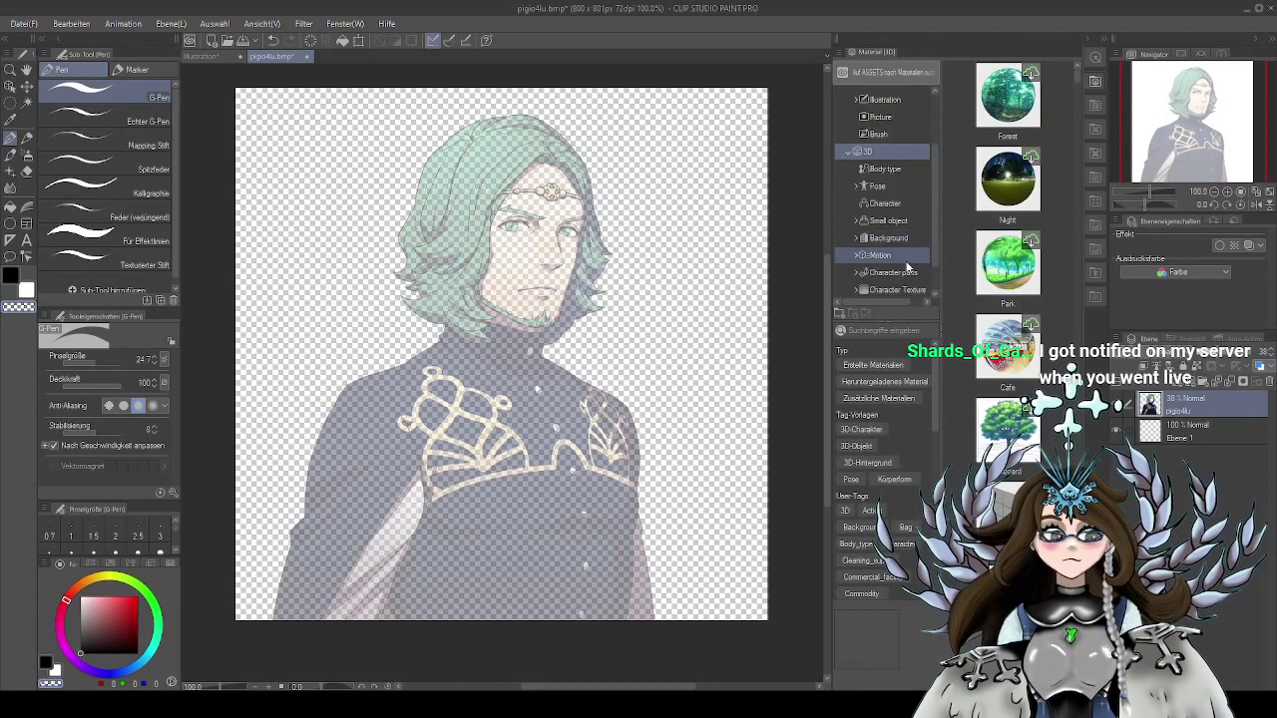
click(882, 168)
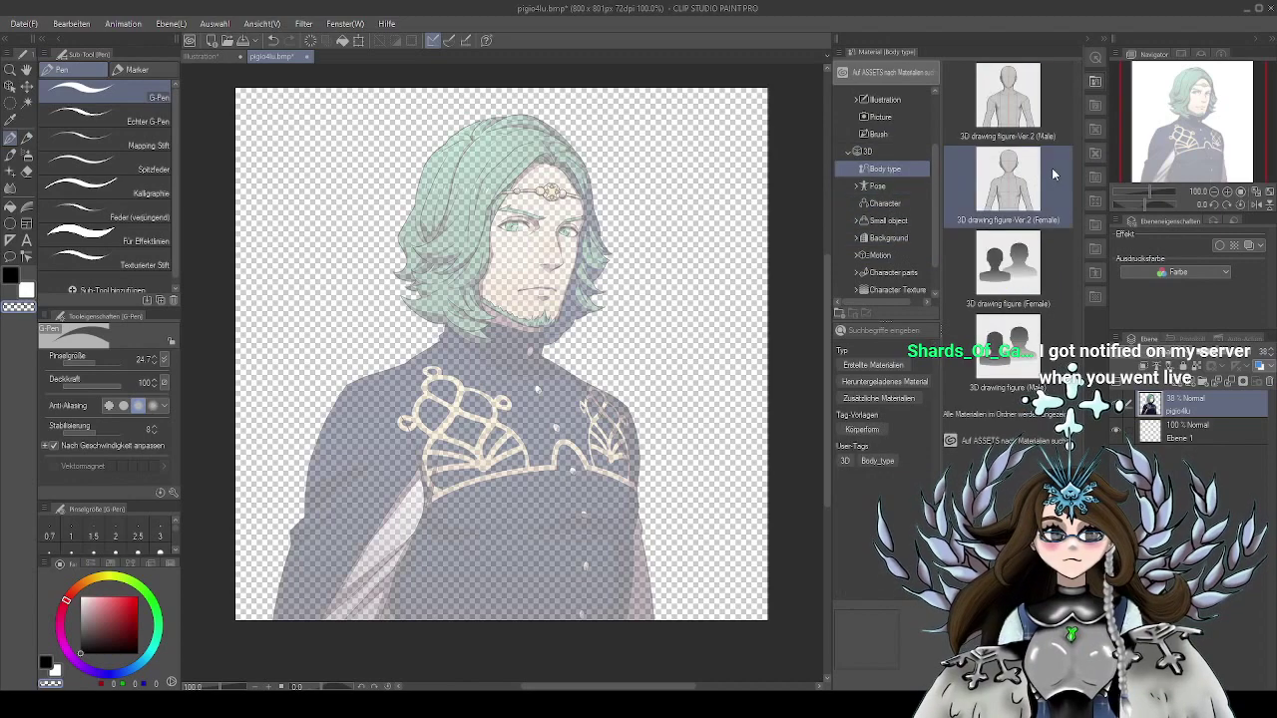
drag(1007, 100, 742, 270)
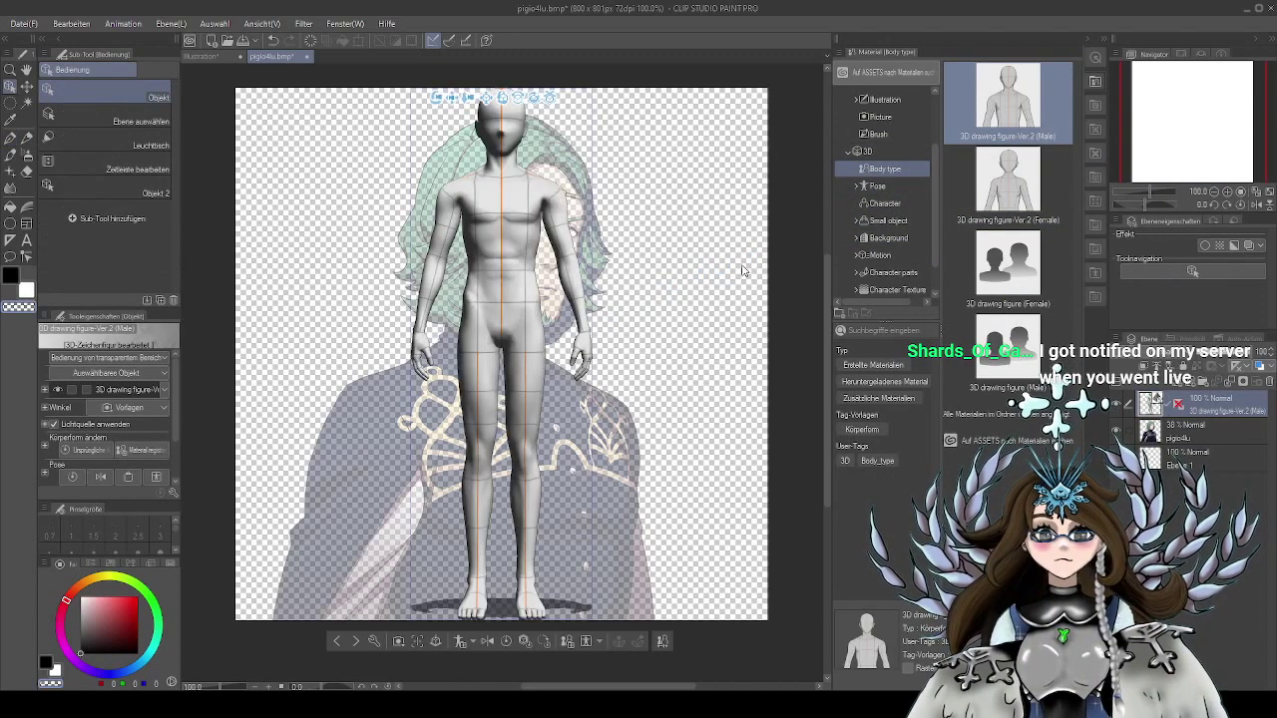
Find the seated "Take notes" pose in the 3D pose materials and apply it to the male figure
click(882, 187)
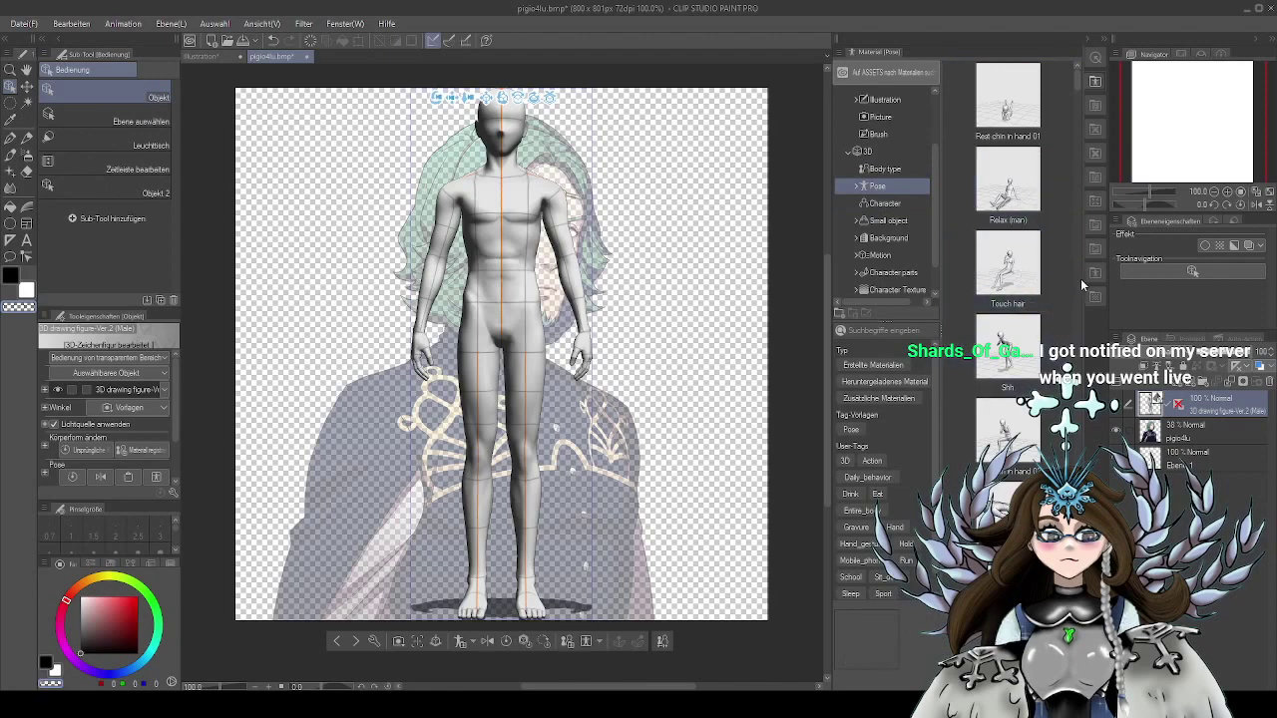
scroll(1074, 86, down, 2)
scroll(1074, 92, down, 4)
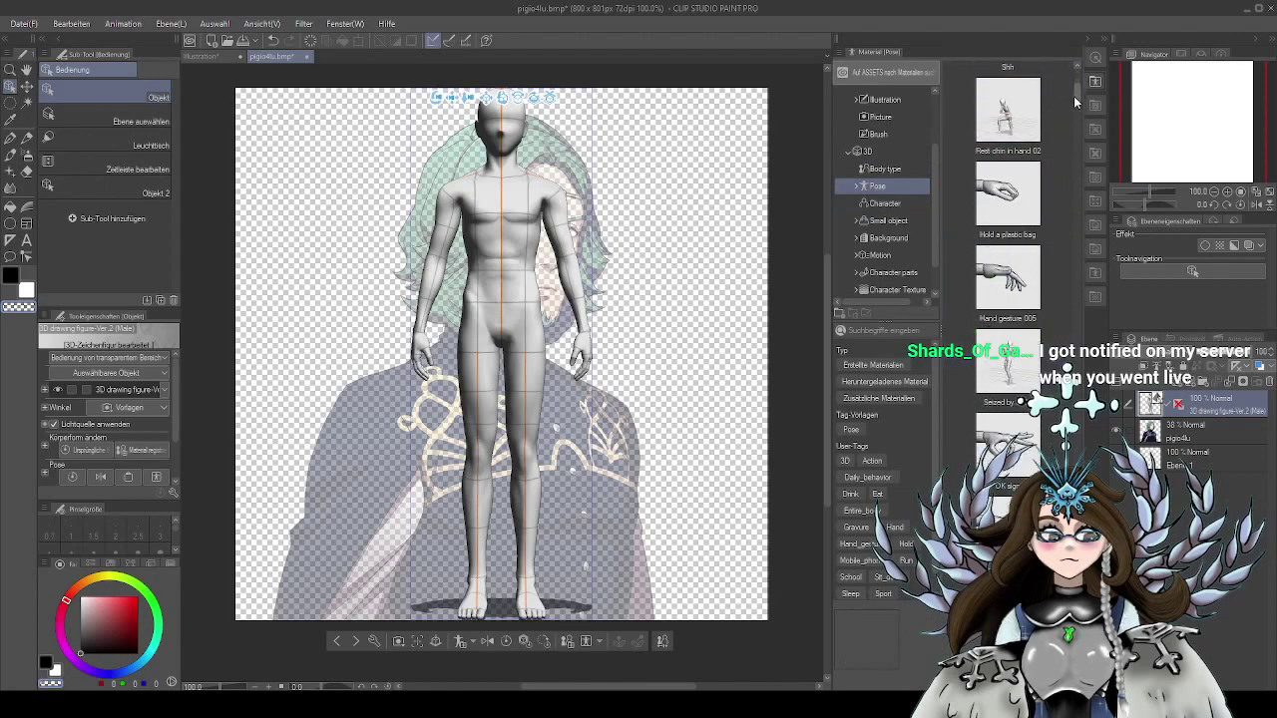
drag(1073, 102, 1073, 124)
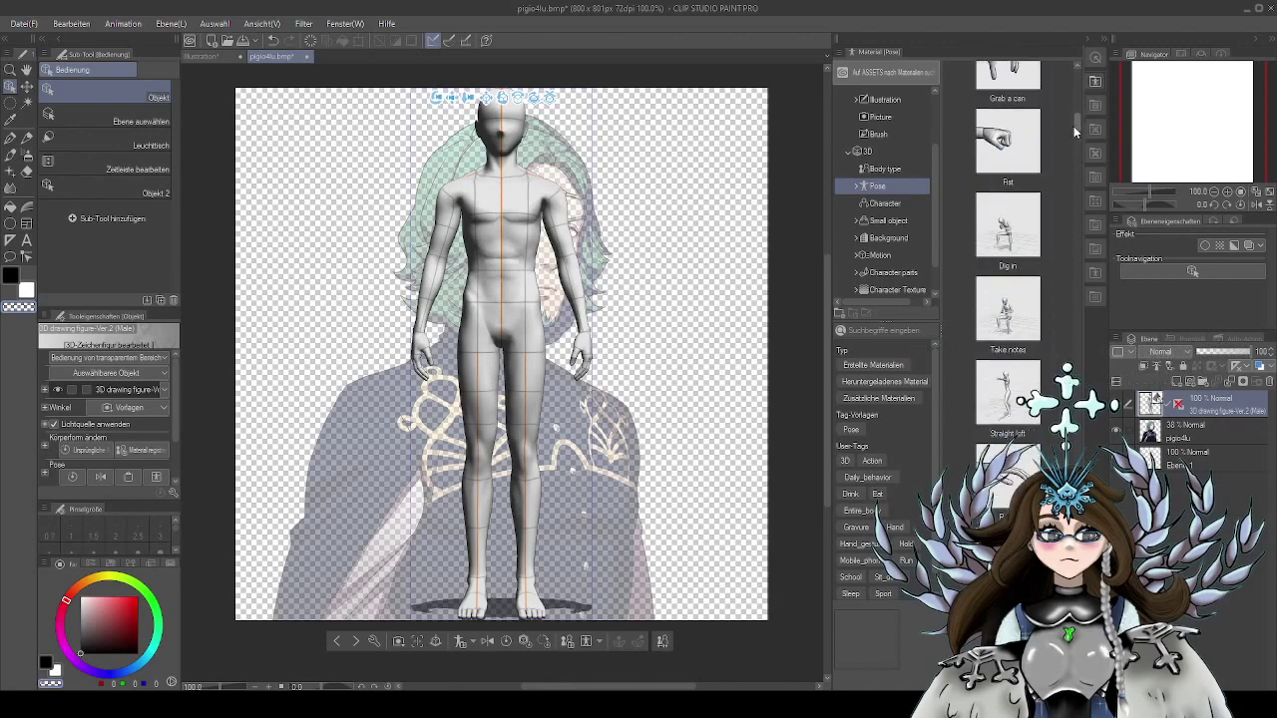
scroll(1071, 149, down, 2)
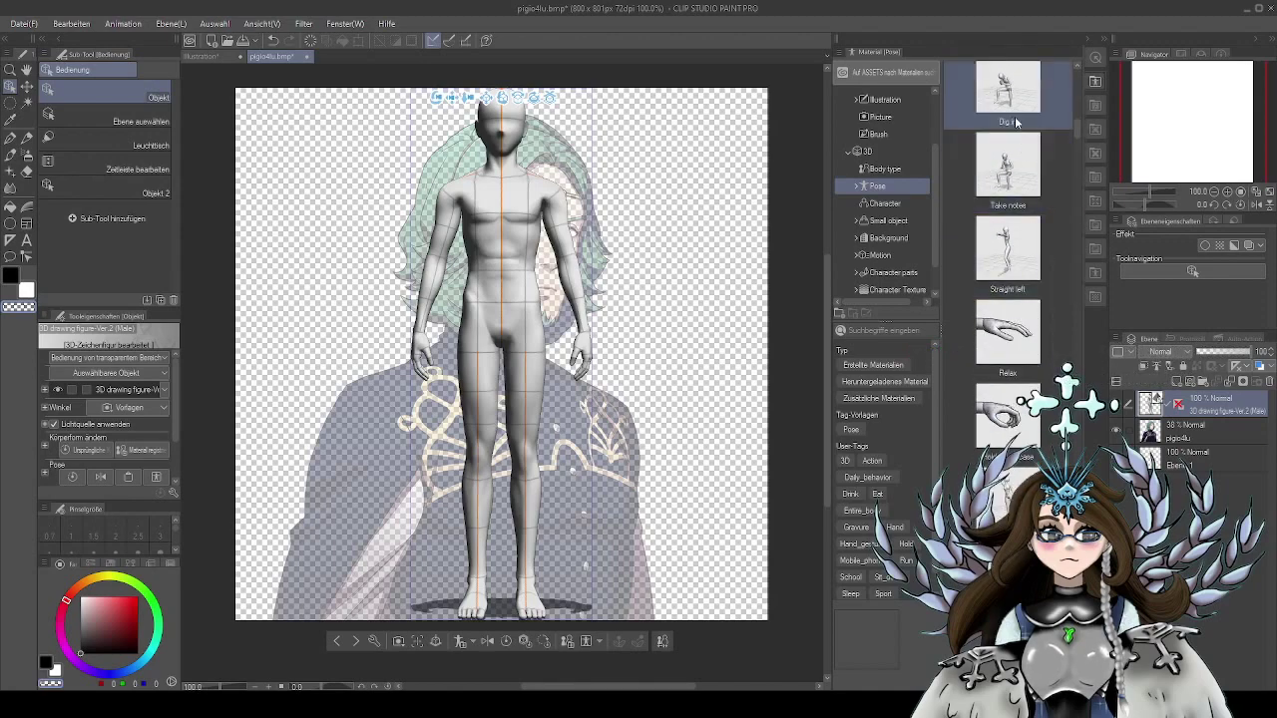
drag(1018, 170, 599, 319)
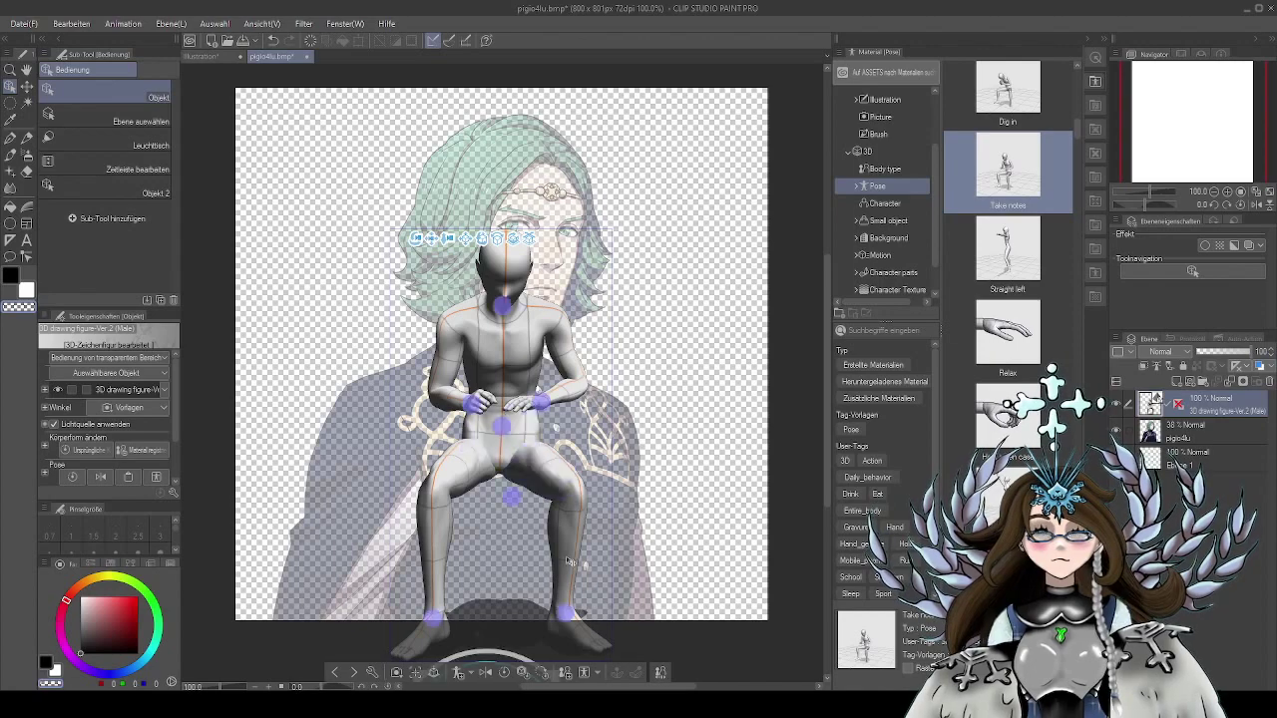
Move the seated figure upward on the canvas and collapse the material palette
drag(793, 483, 799, 323)
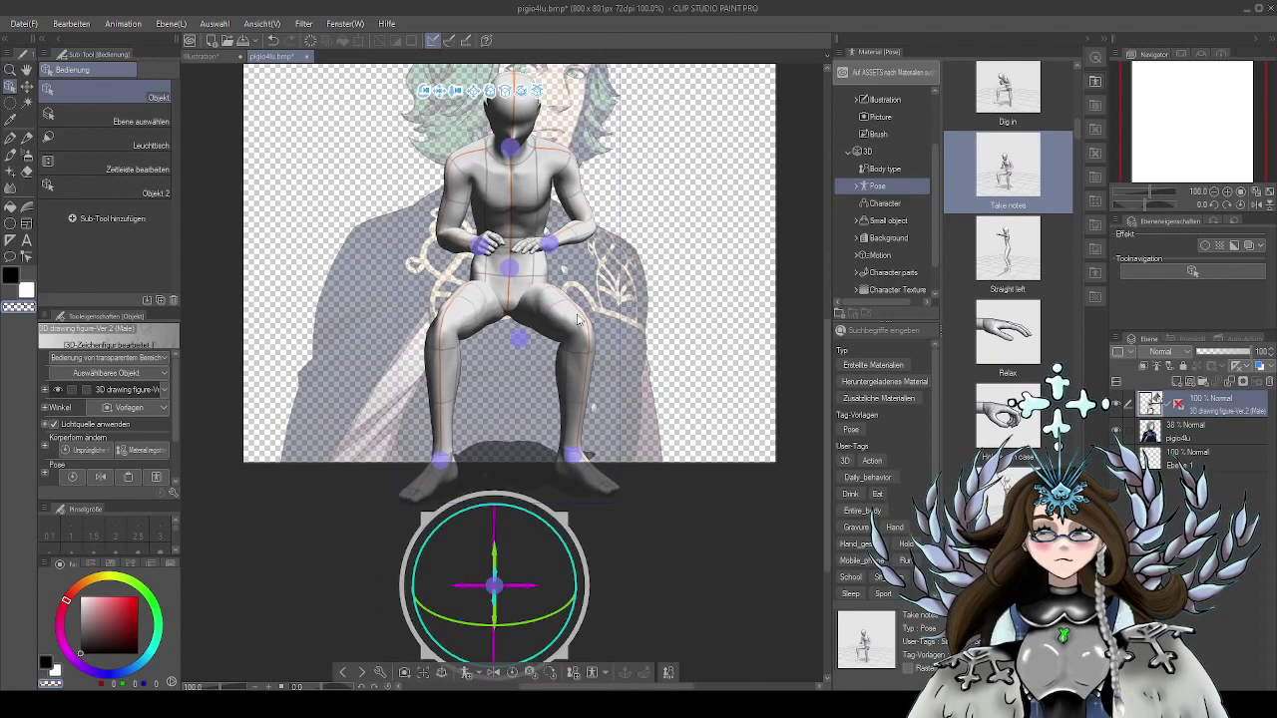
drag(497, 583, 521, 524)
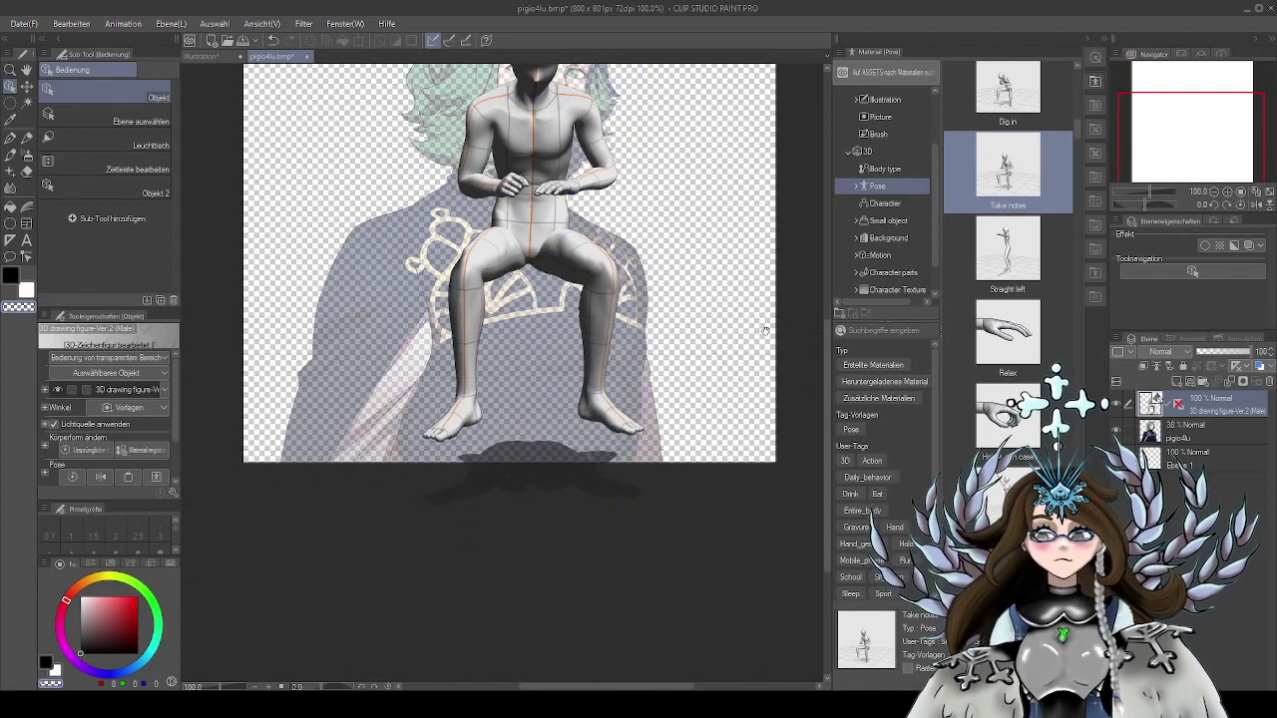
drag(793, 336, 761, 507)
drag(665, 517, 678, 437)
scroll(682, 481, down, 1)
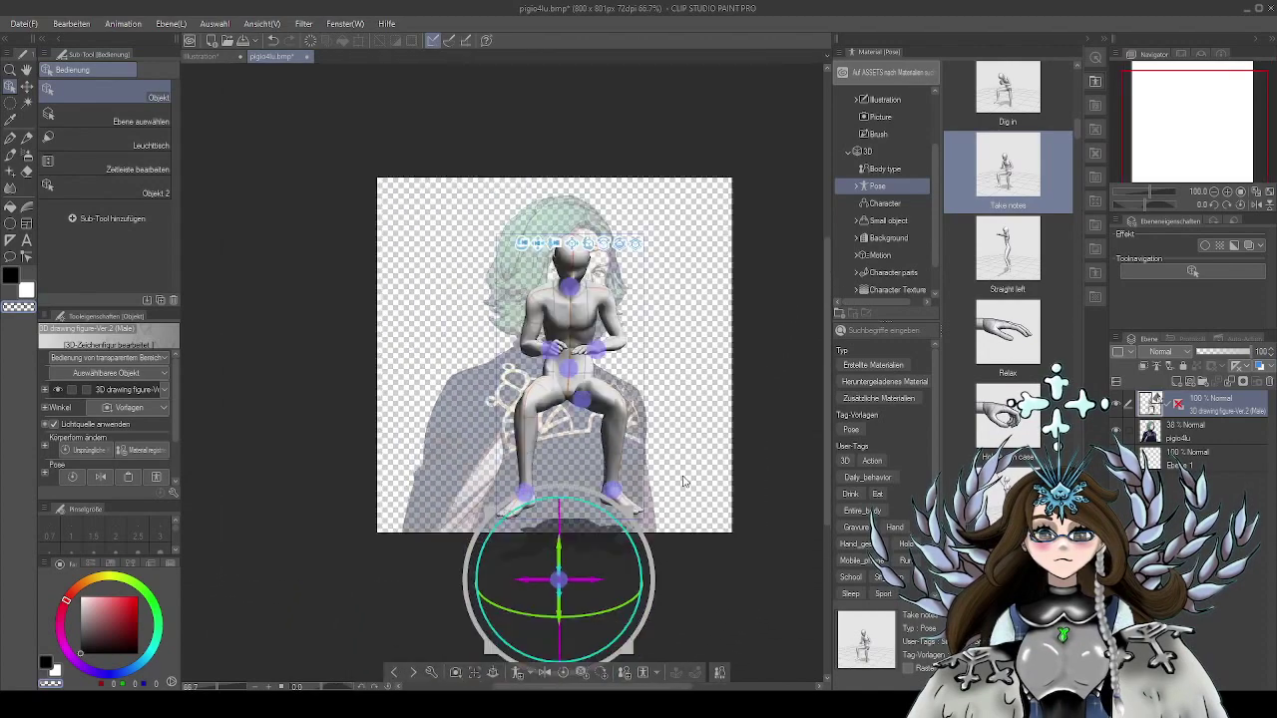
click(1088, 39)
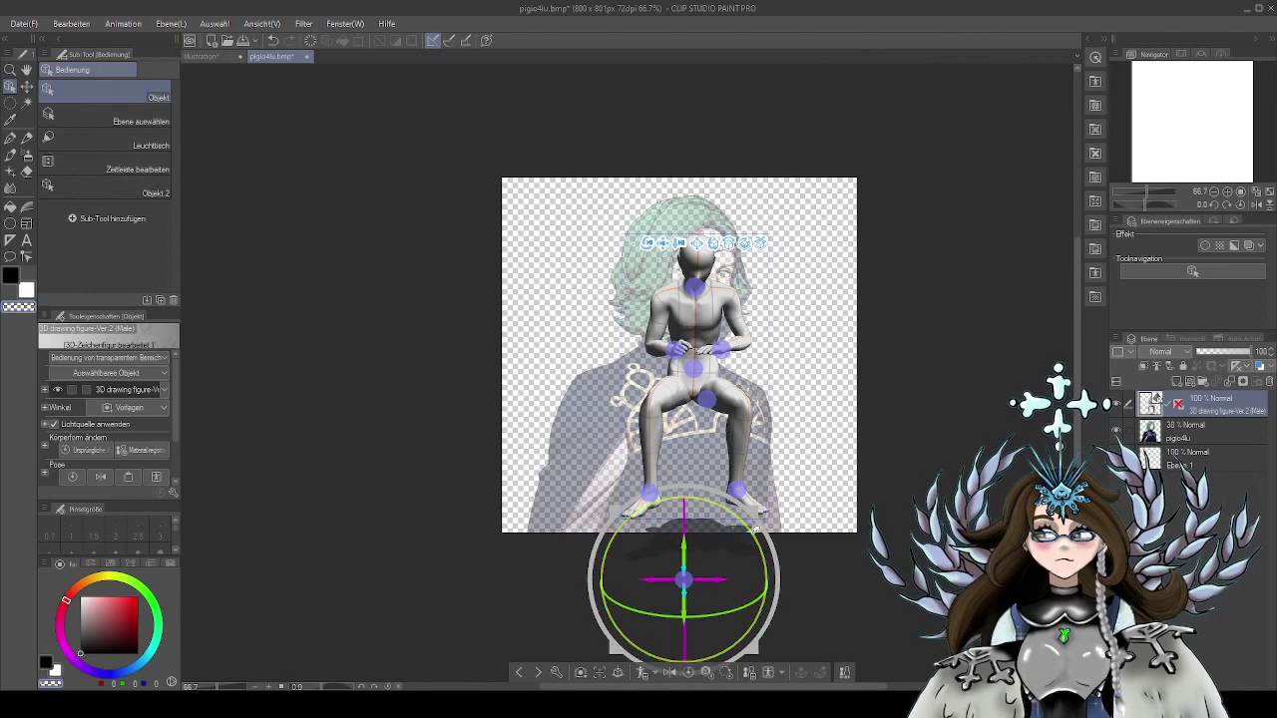
drag(758, 506, 816, 467)
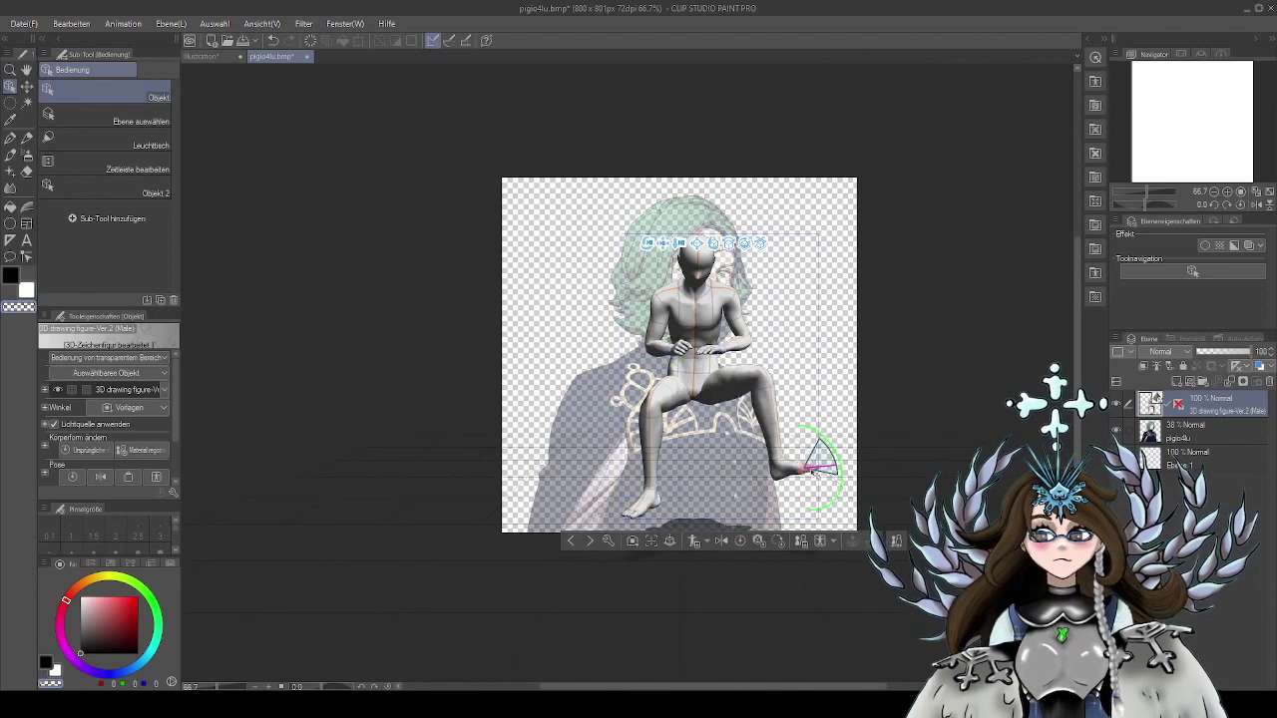
click(273, 40)
click(702, 364)
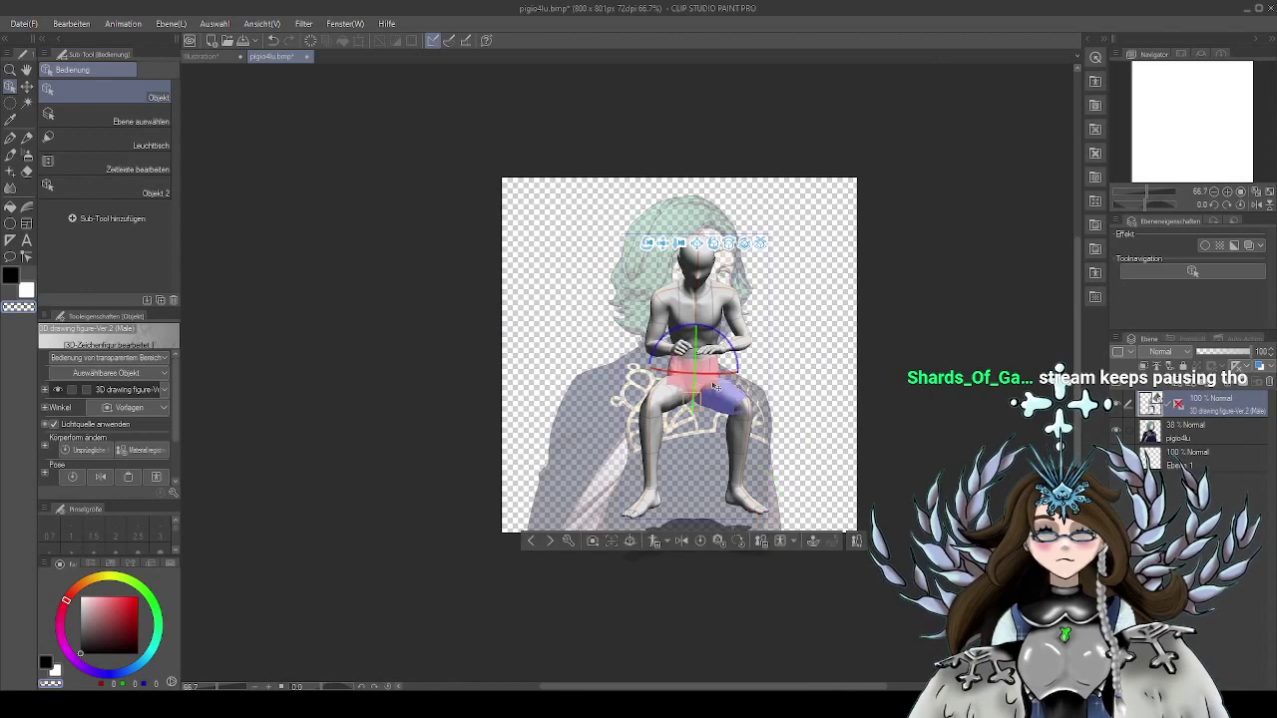
click(703, 381)
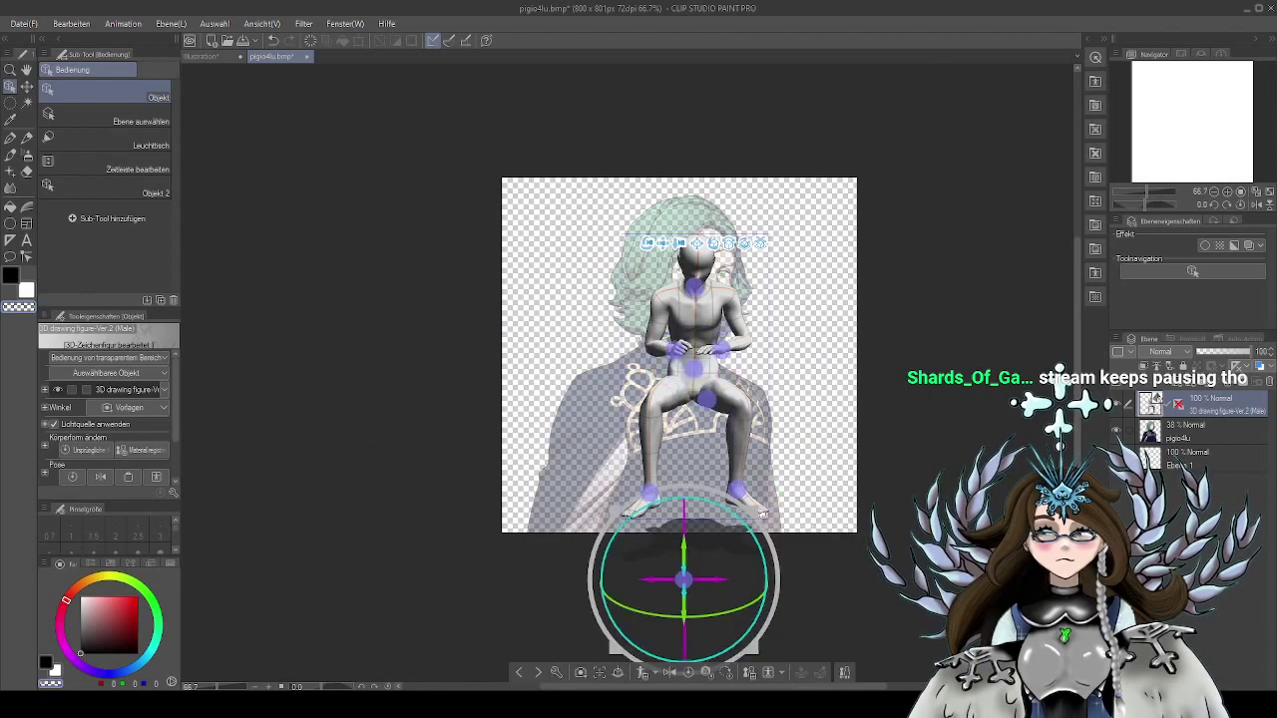
Enlarge the seated 3D figure and move it down until its head sits over the reference character's chin
drag(760, 631, 819, 636)
drag(689, 576, 685, 716)
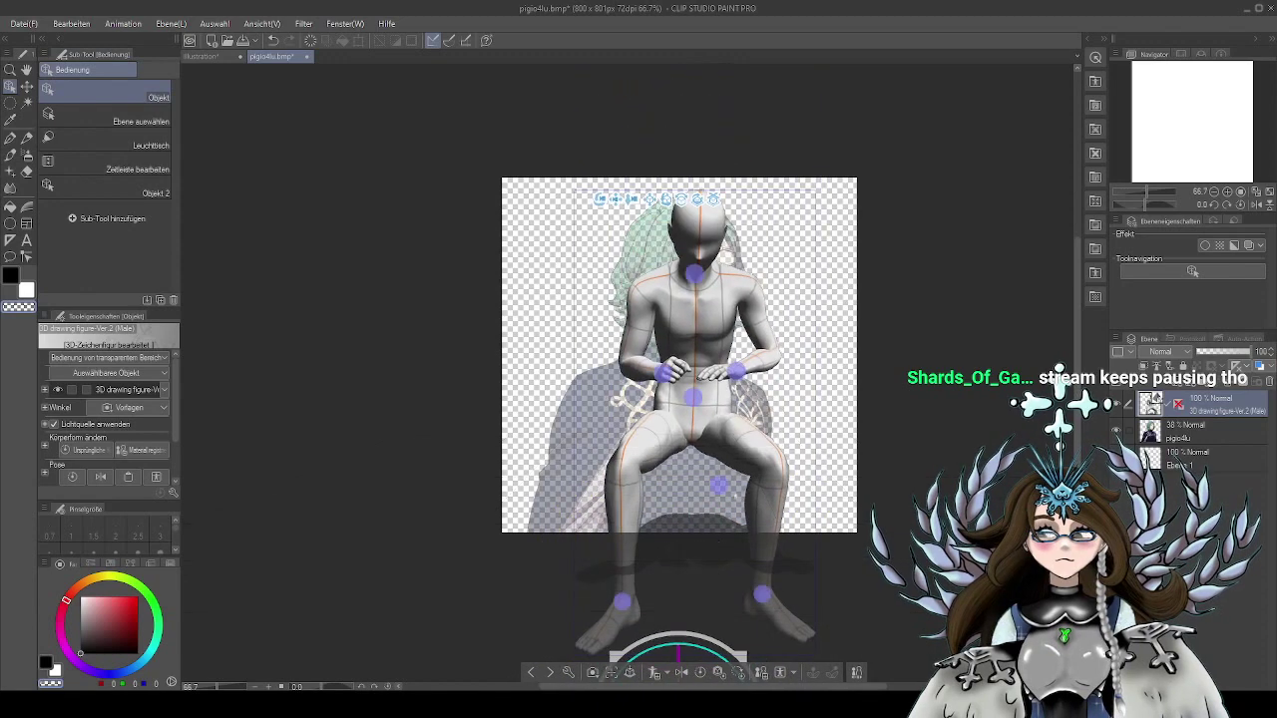
drag(919, 501, 836, 394)
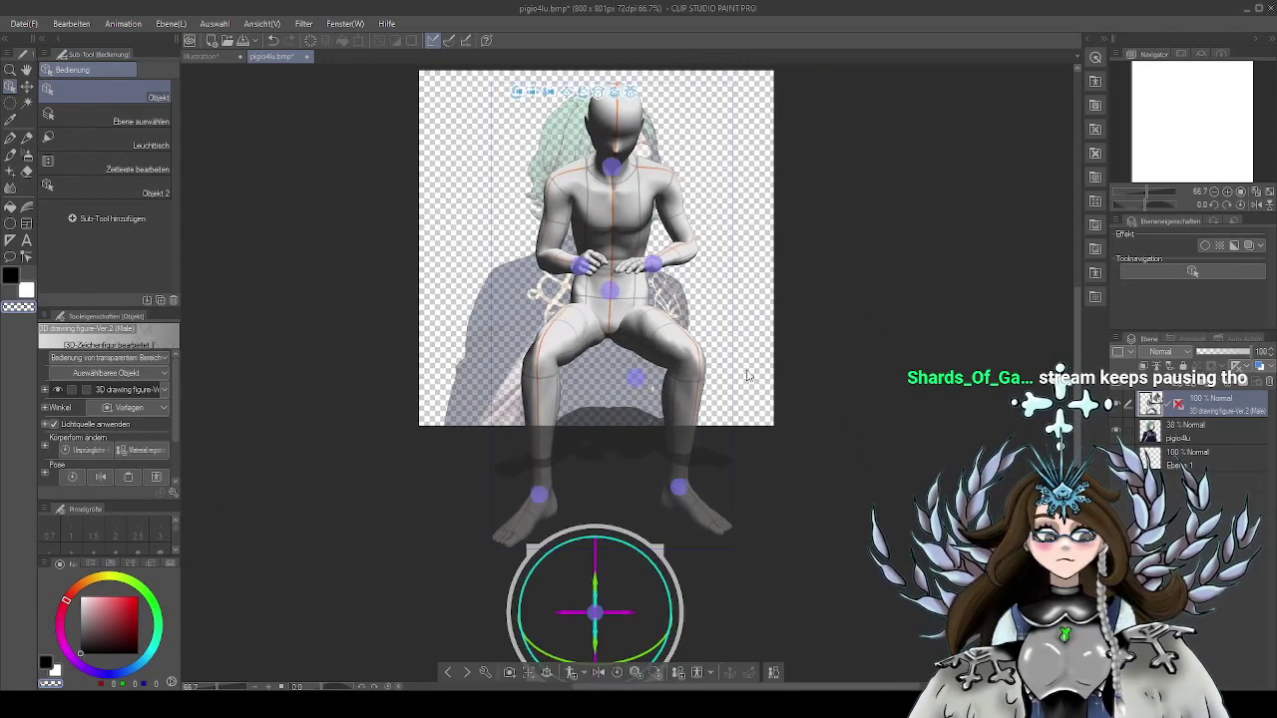
drag(598, 611, 593, 716)
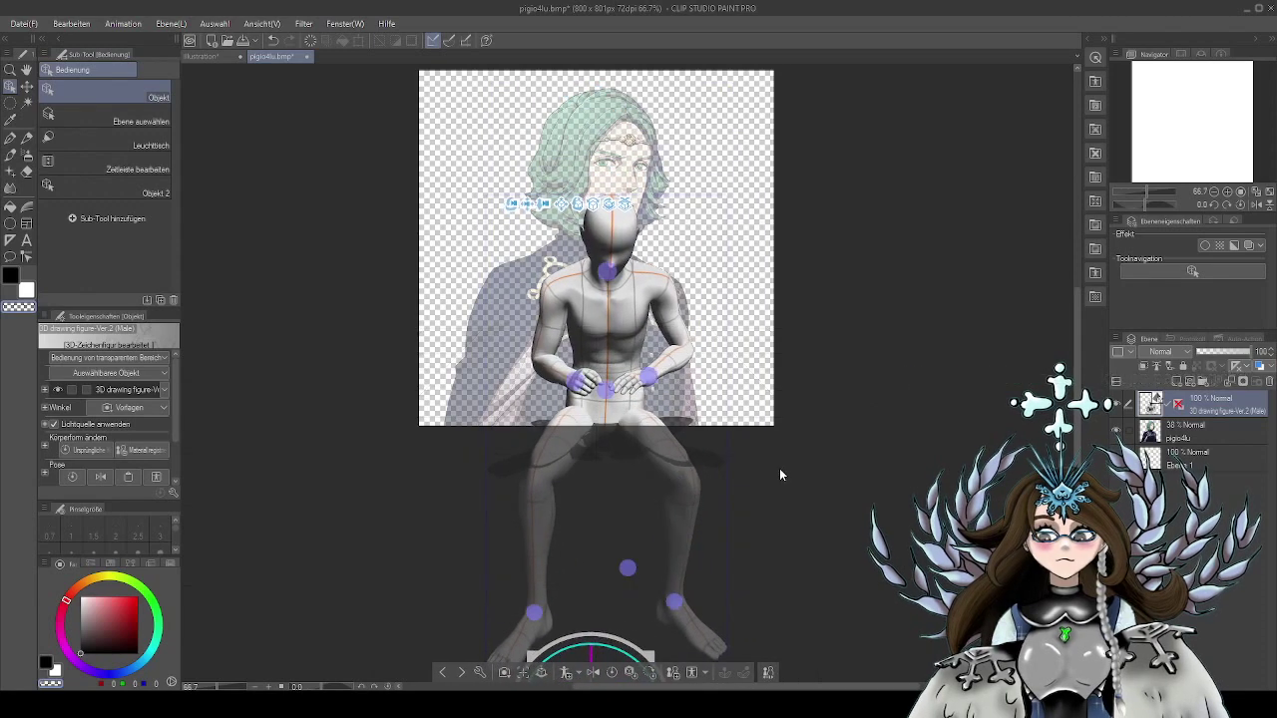
Enlarge the figure further and lower it so only the head, torso and arms fill the canvas, with the legs below its edge
drag(656, 648, 678, 624)
drag(798, 561, 803, 416)
drag(600, 573, 598, 667)
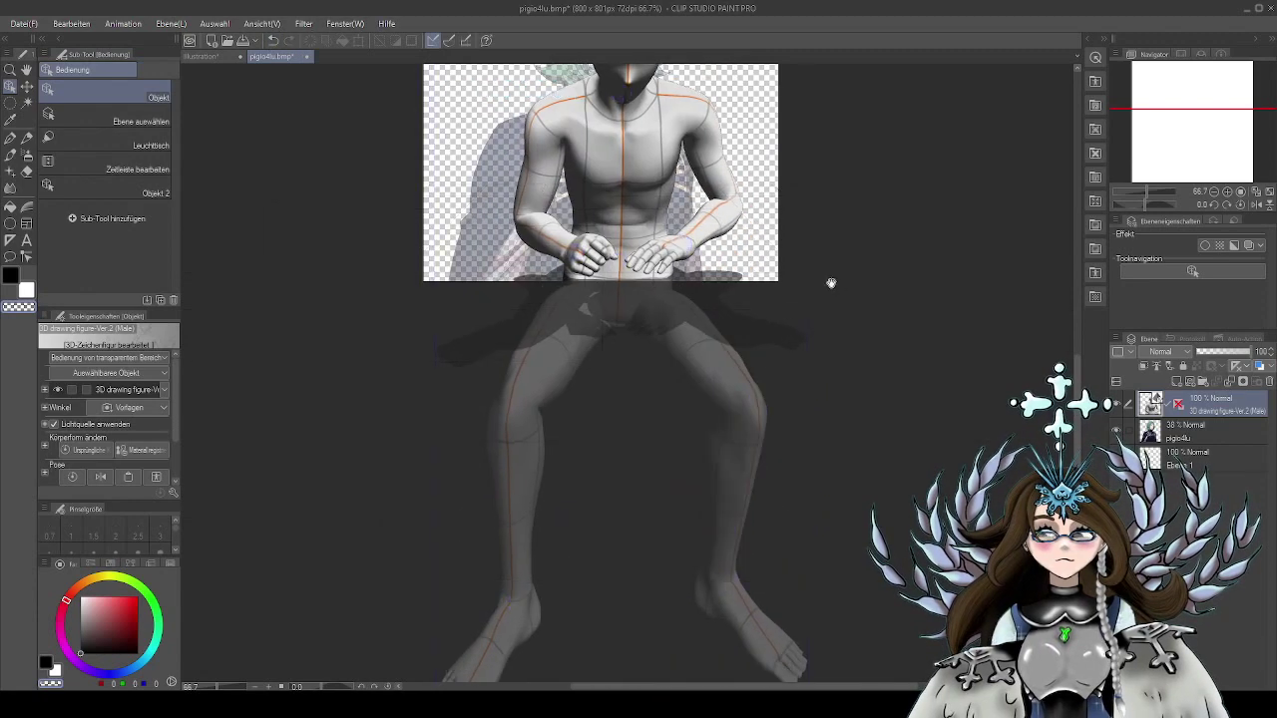
drag(834, 285, 848, 445)
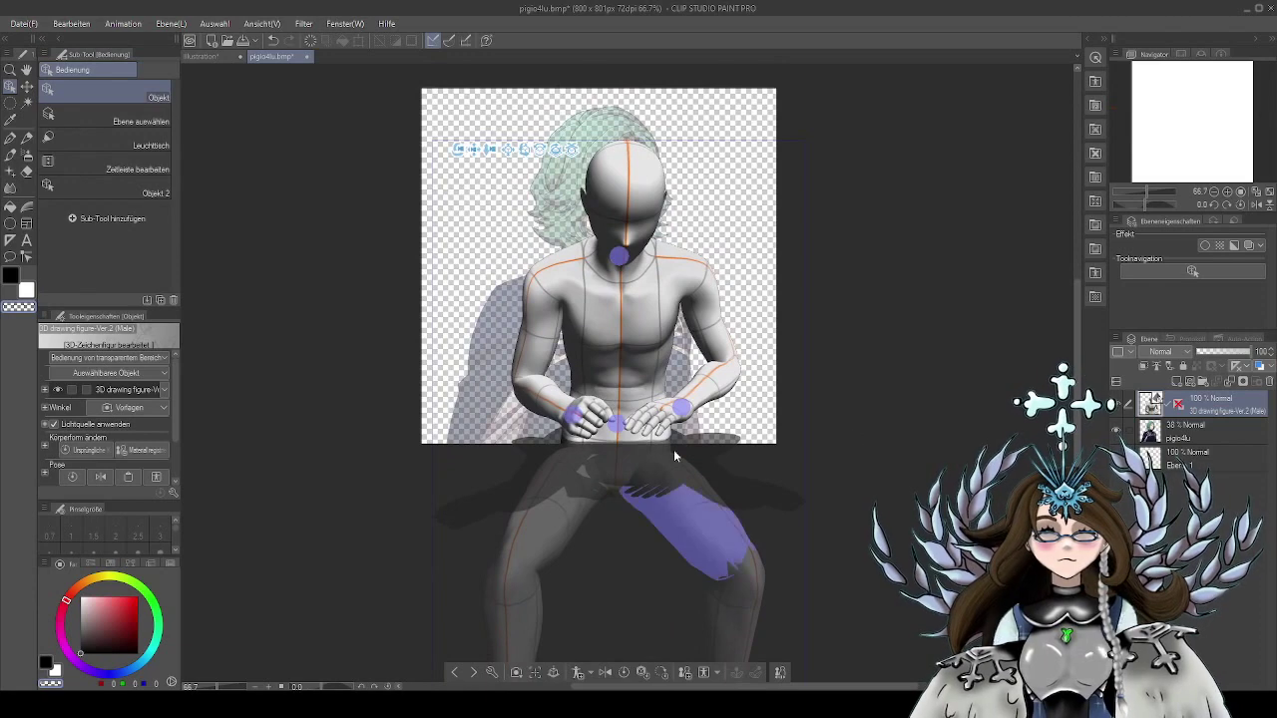
key(space)
drag(819, 363, 857, 389)
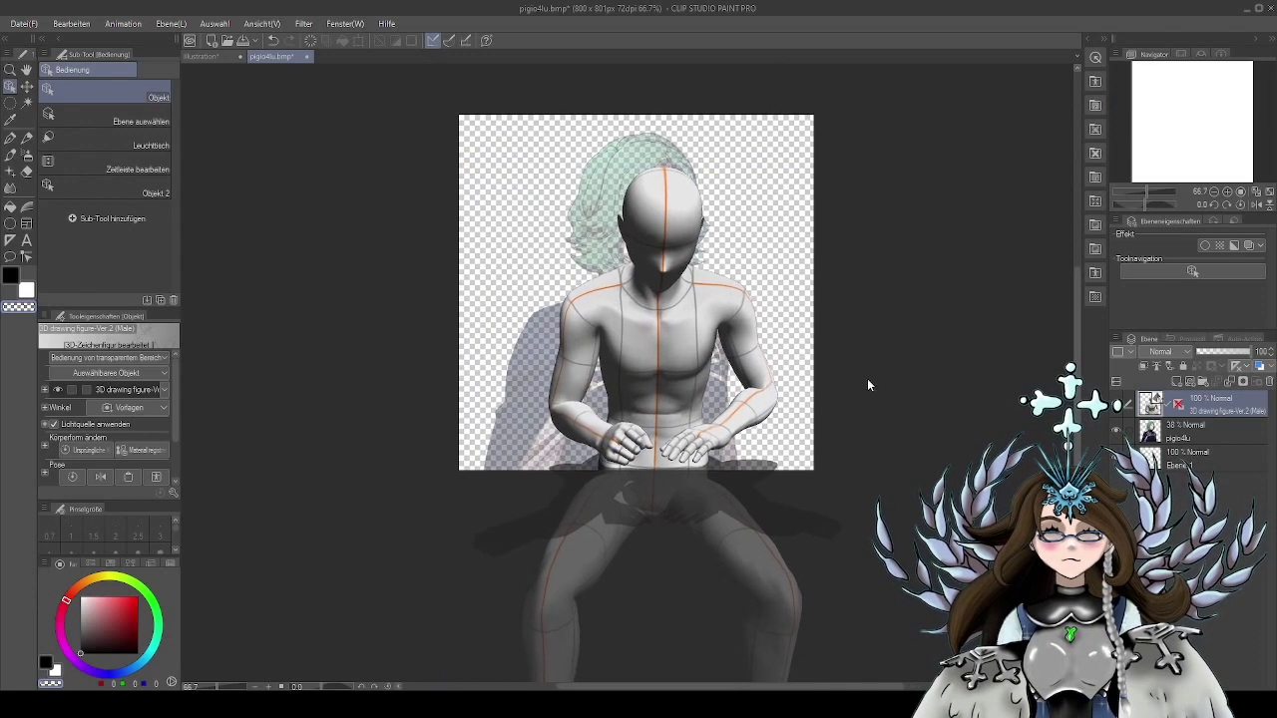
Rotate both of the figure's hands at the wrists so the palms turn inward and upward
scroll(762, 285, up, 1)
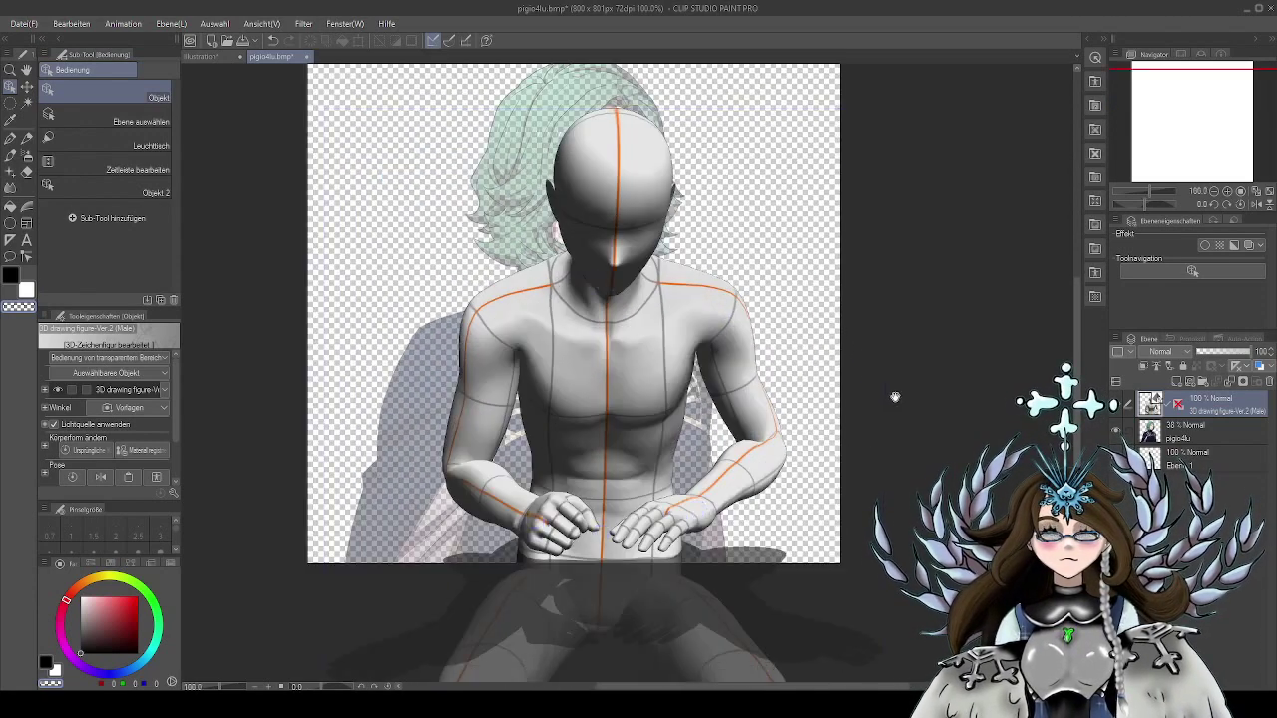
click(702, 501)
drag(706, 501, 741, 505)
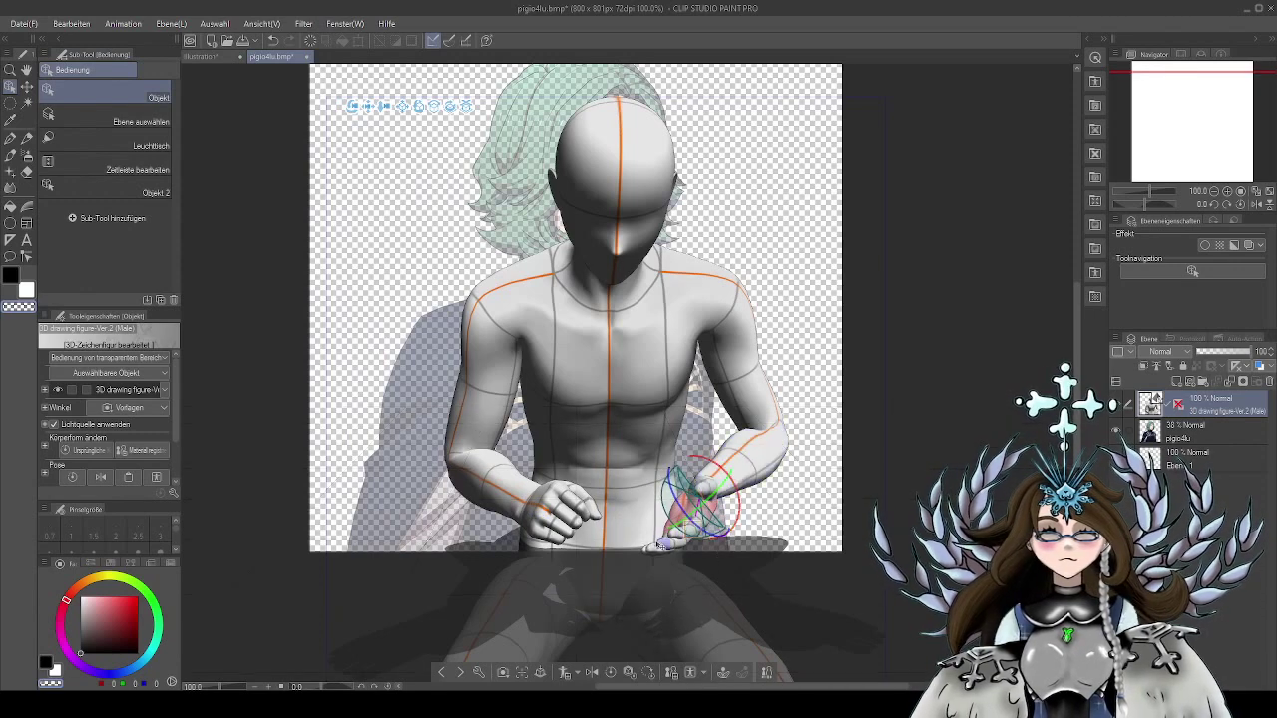
click(544, 503)
drag(530, 466, 487, 564)
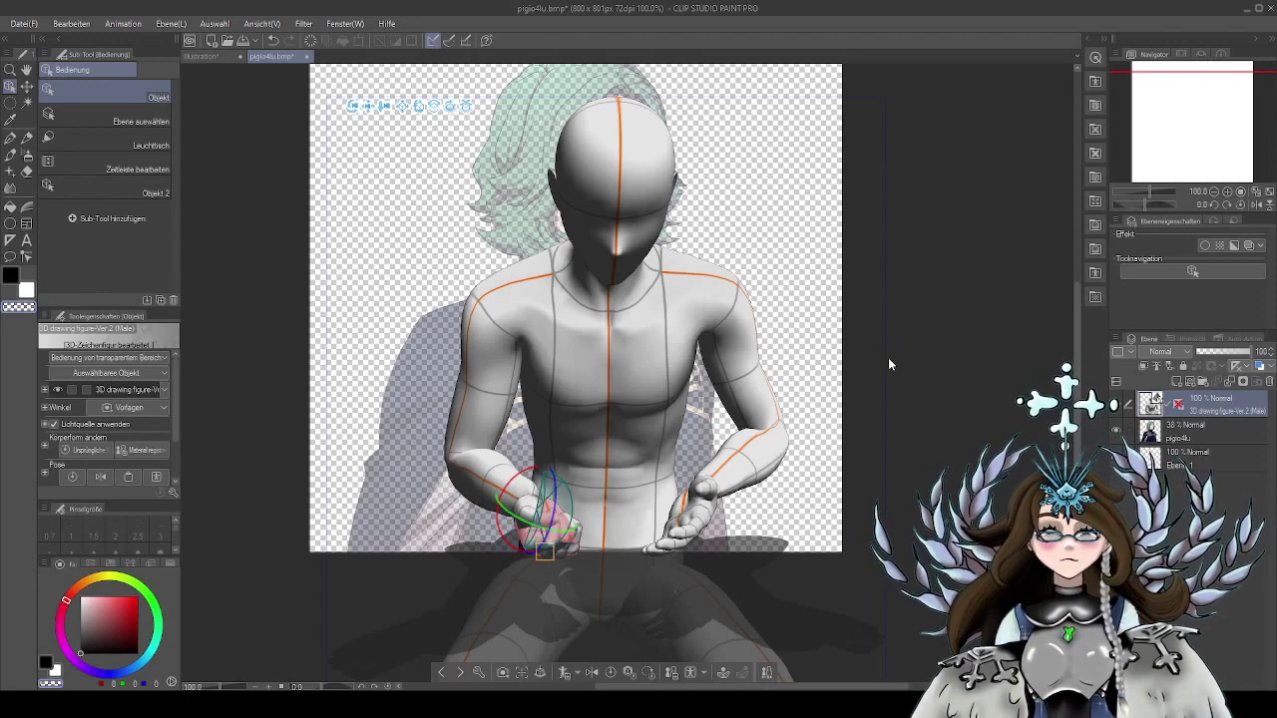
Try to shift and turn the figure's hips sideways, and undo the change
click(922, 357)
drag(922, 357, 924, 210)
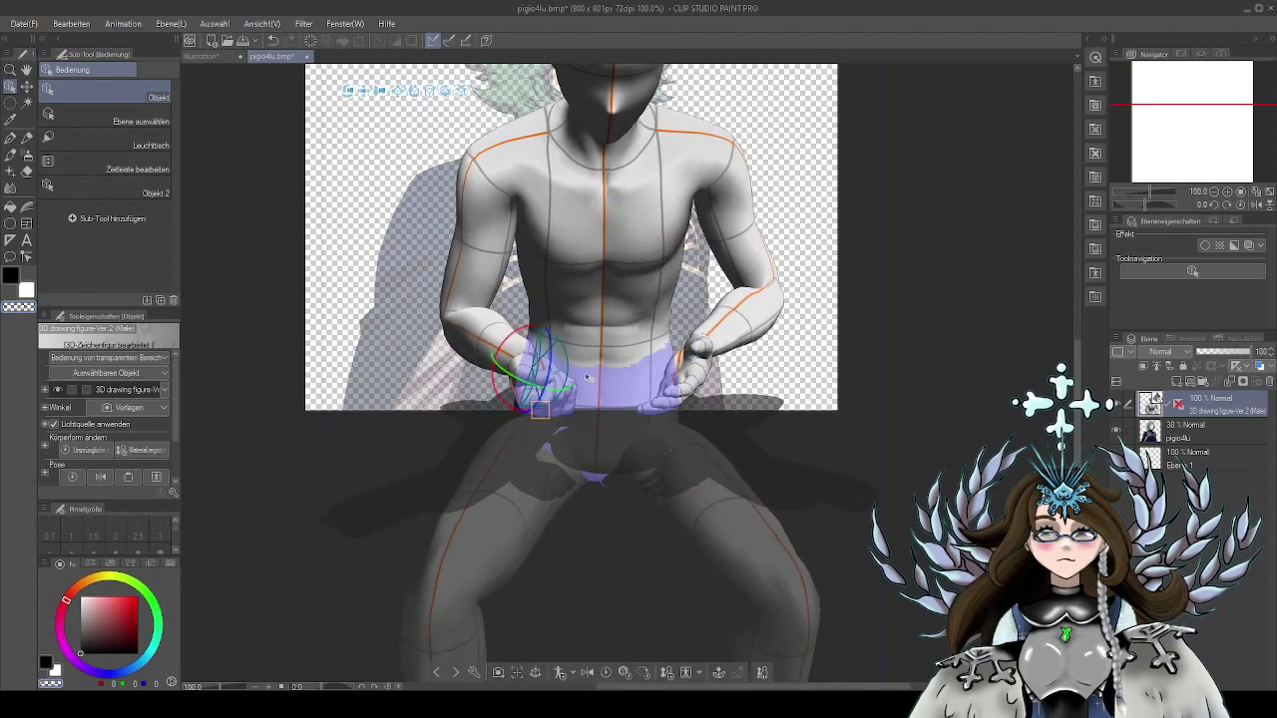
key(space)
drag(898, 440, 901, 253)
click(765, 294)
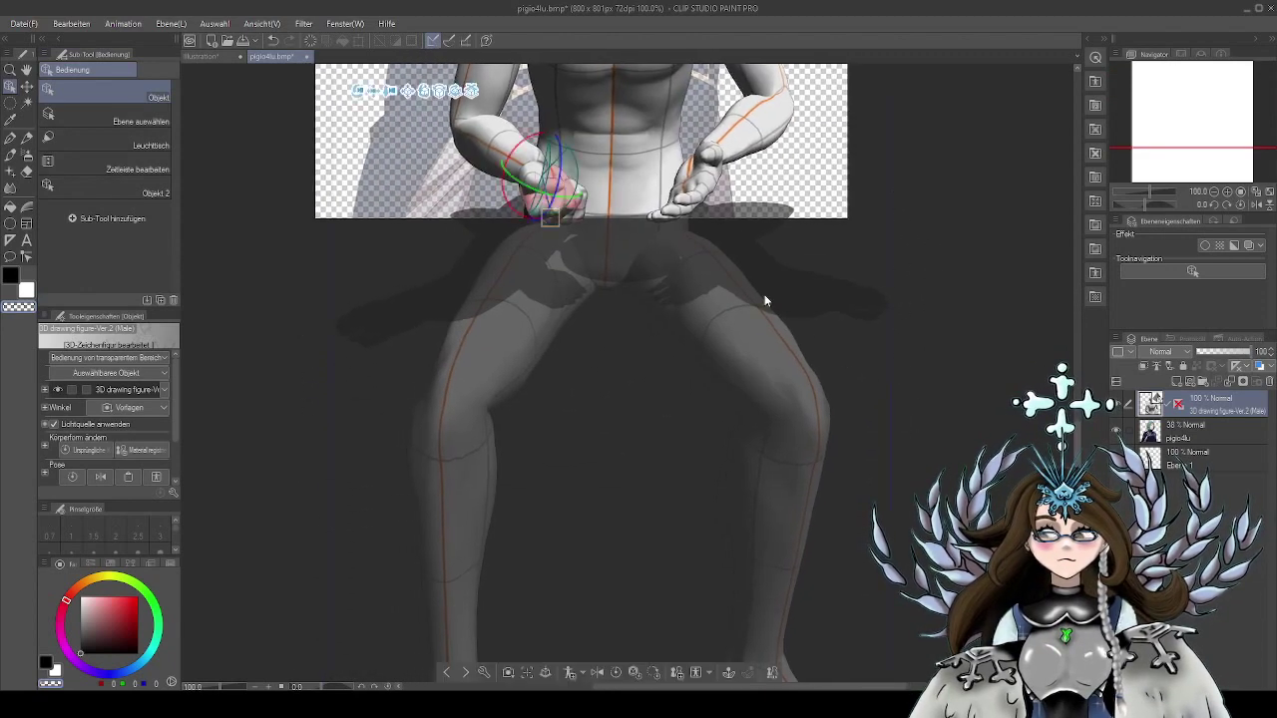
click(643, 197)
drag(614, 203, 776, 250)
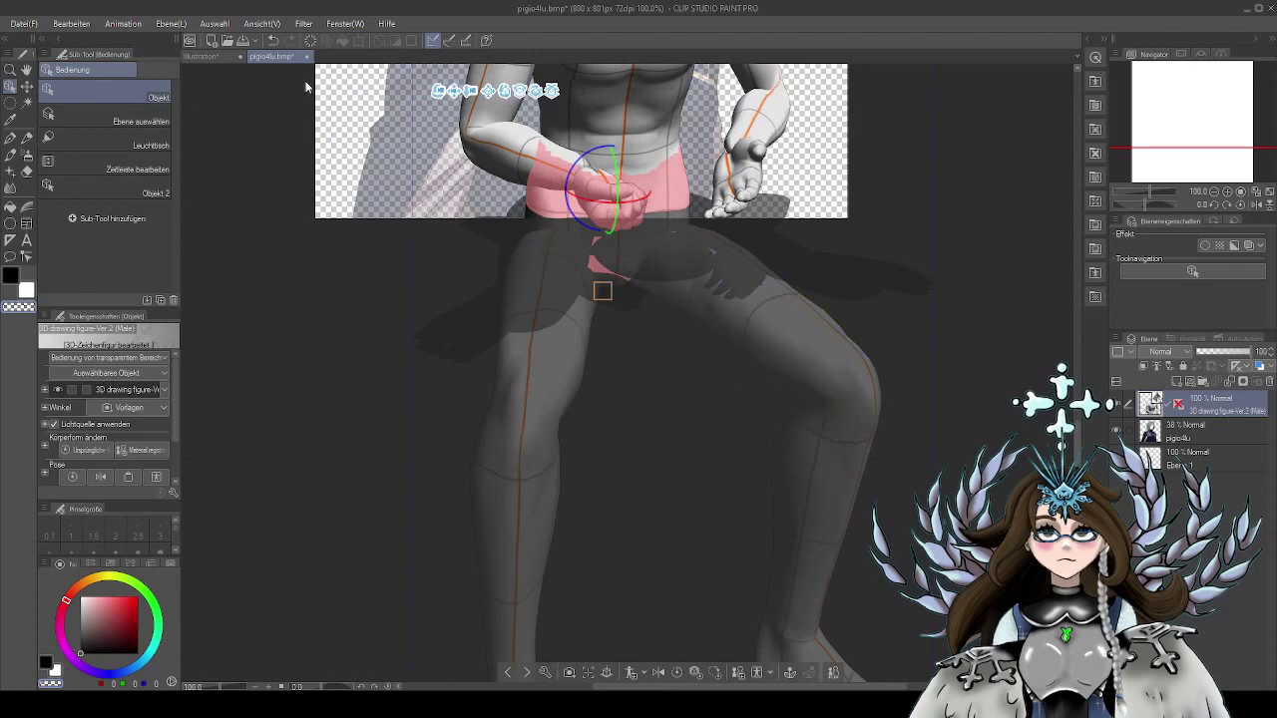
click(273, 41)
Select the whole figure and nudge it slightly up and to the left on the canvas
scroll(870, 399, down, 2)
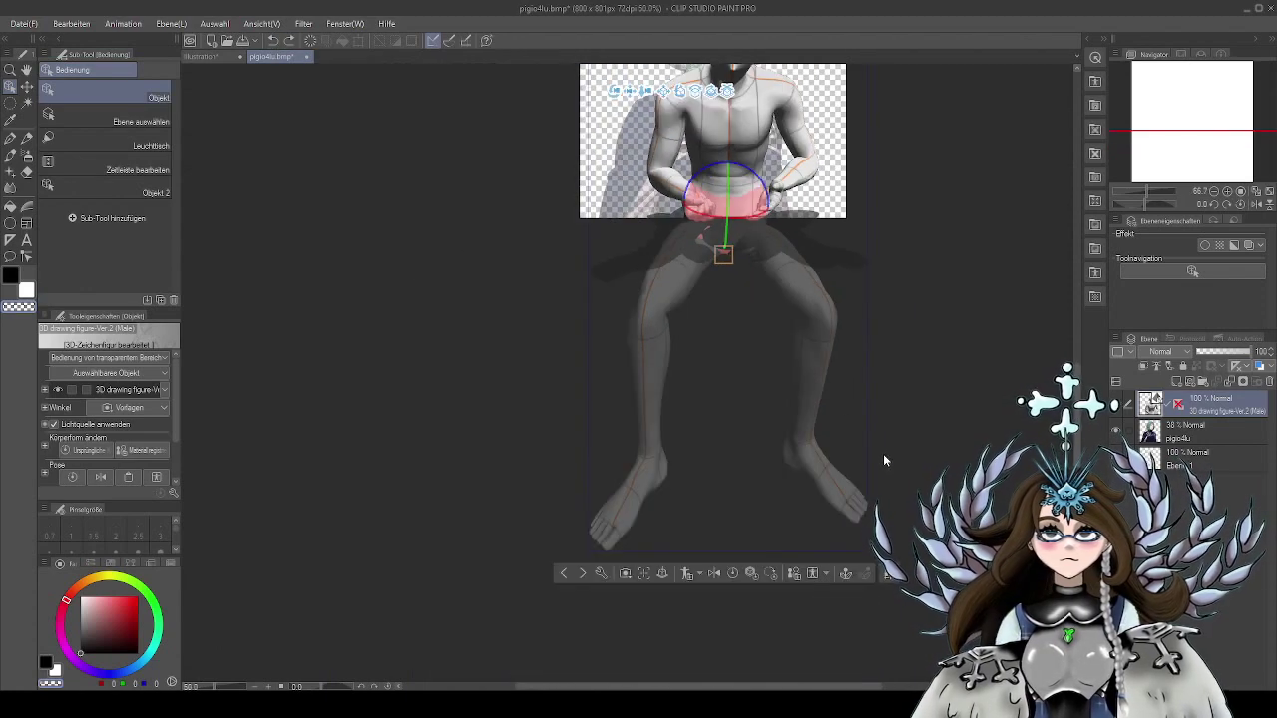
click(798, 228)
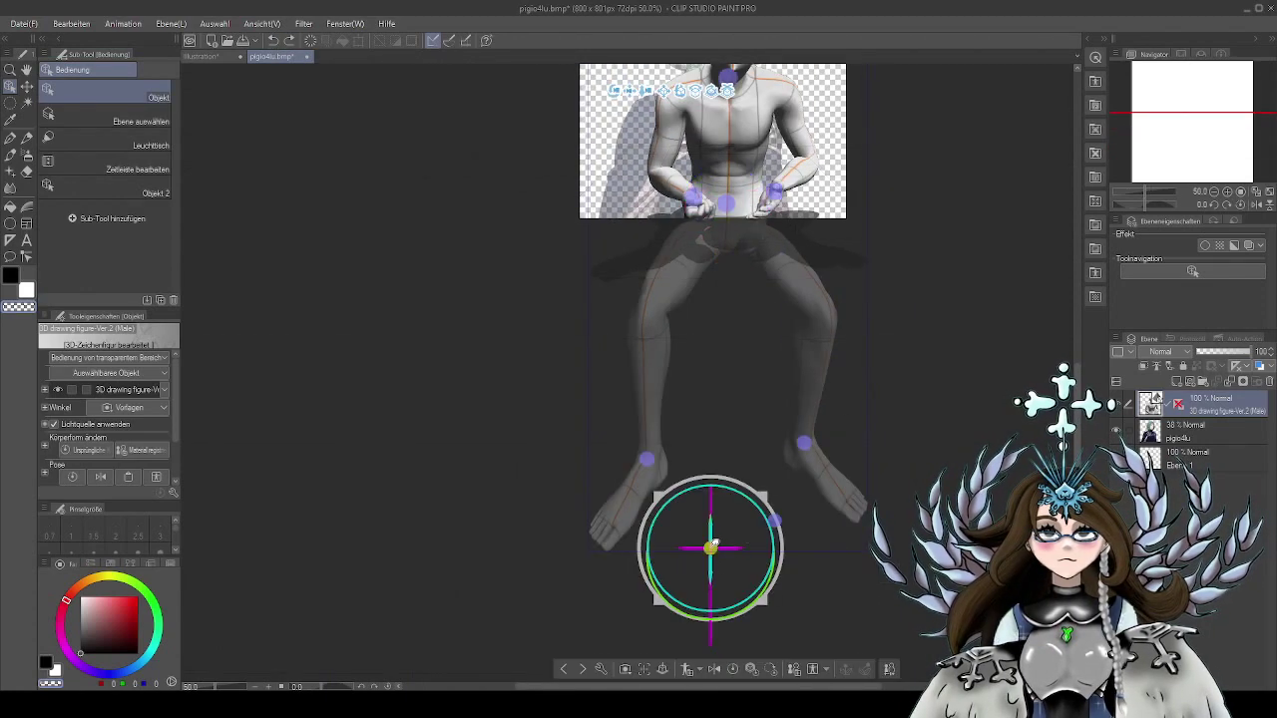
drag(712, 547, 704, 537)
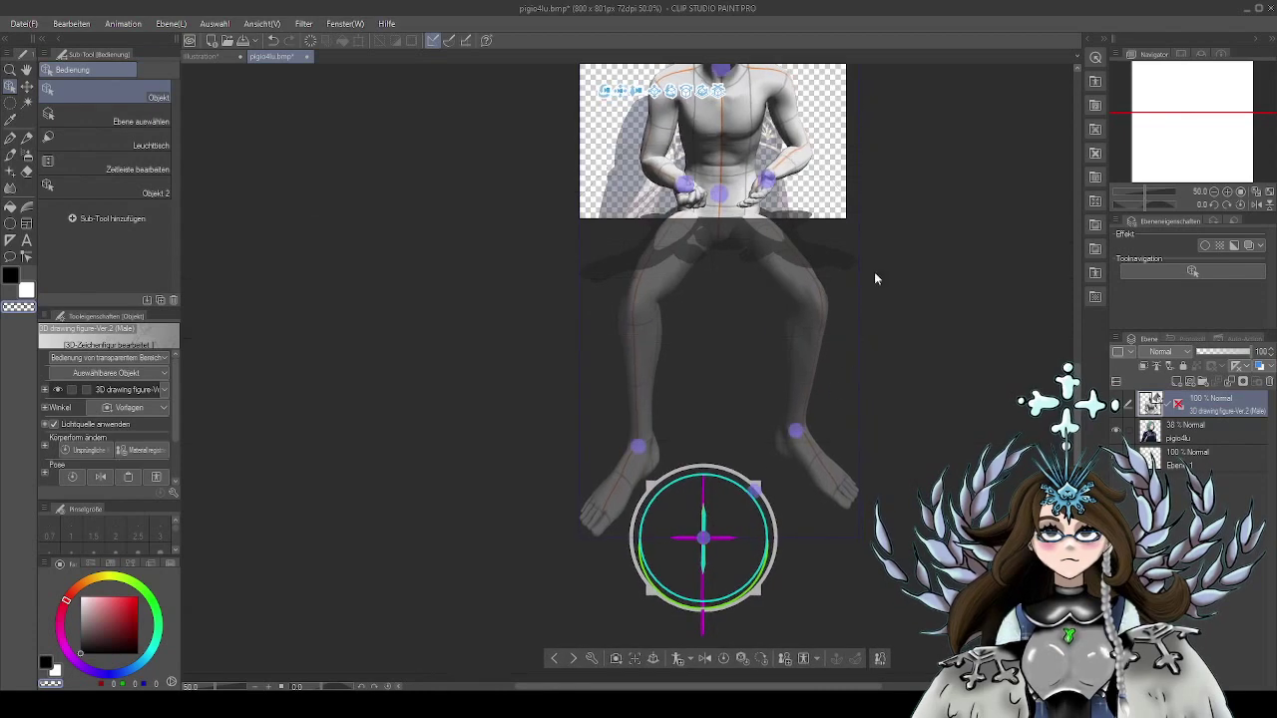
drag(880, 283, 850, 423)
scroll(760, 290, up, 1)
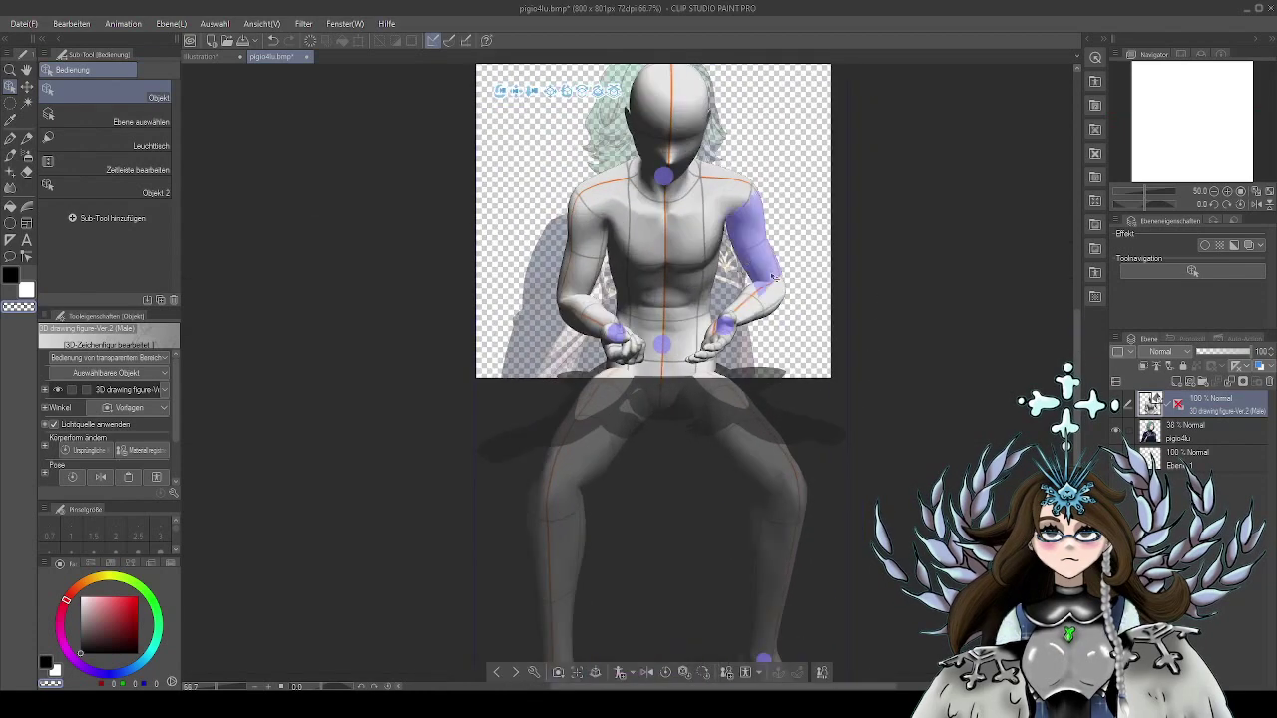
Tilt the figure's upper torso slightly backward at the chest to make the posture more upright
click(662, 233)
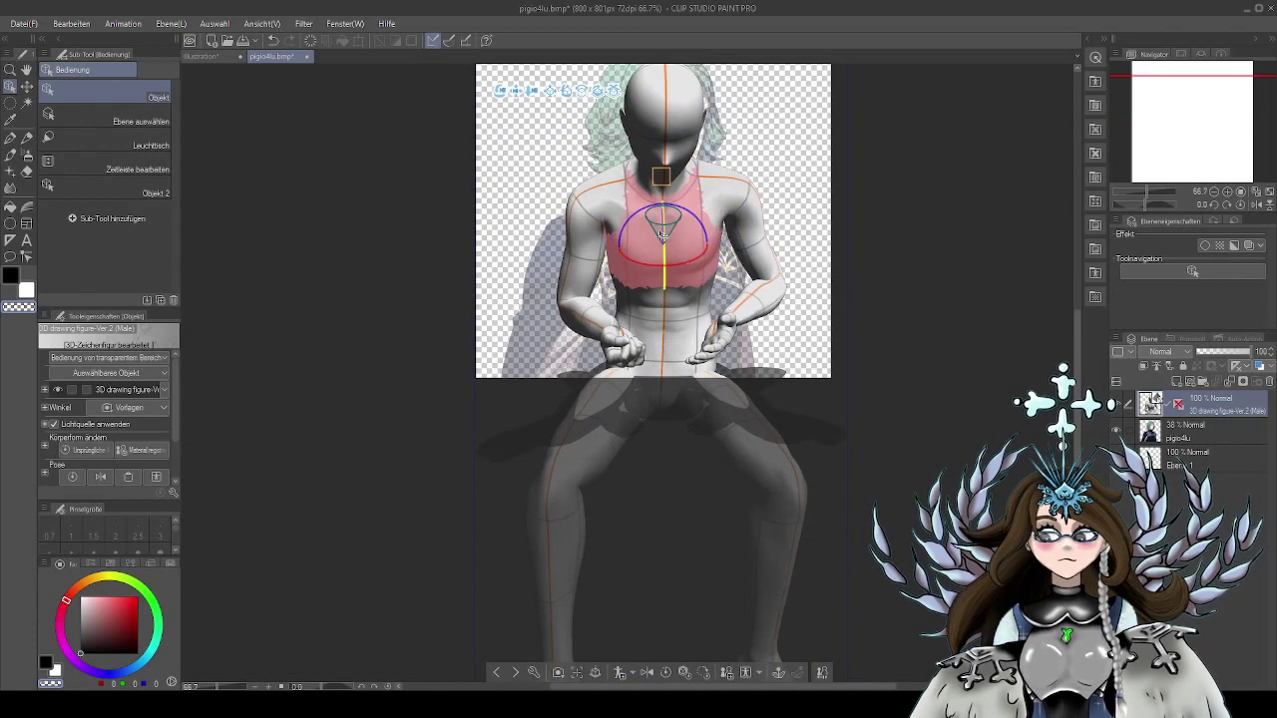
mouse_move(663, 233)
mouse_down()
mouse_move(669, 251)
mouse_move(668, 238)
mouse_up()
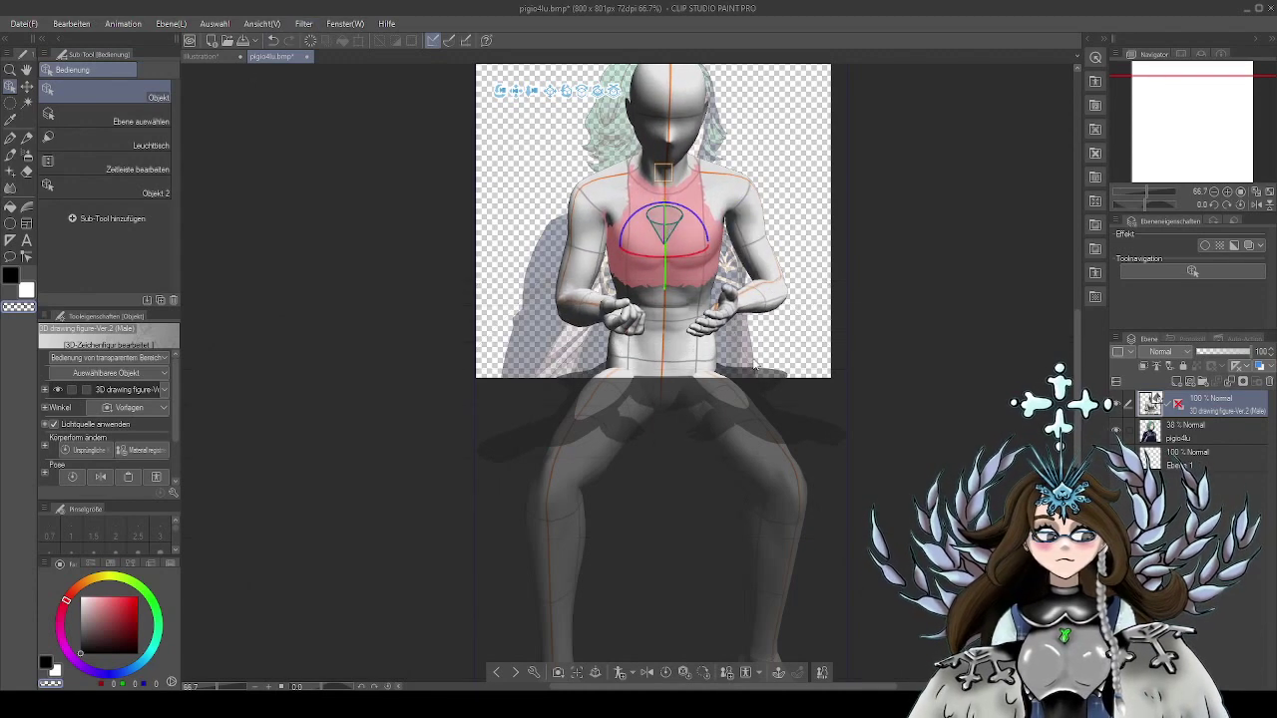
Try to turn the figure's hips sideways, and undo the change
click(671, 353)
drag(669, 356, 650, 355)
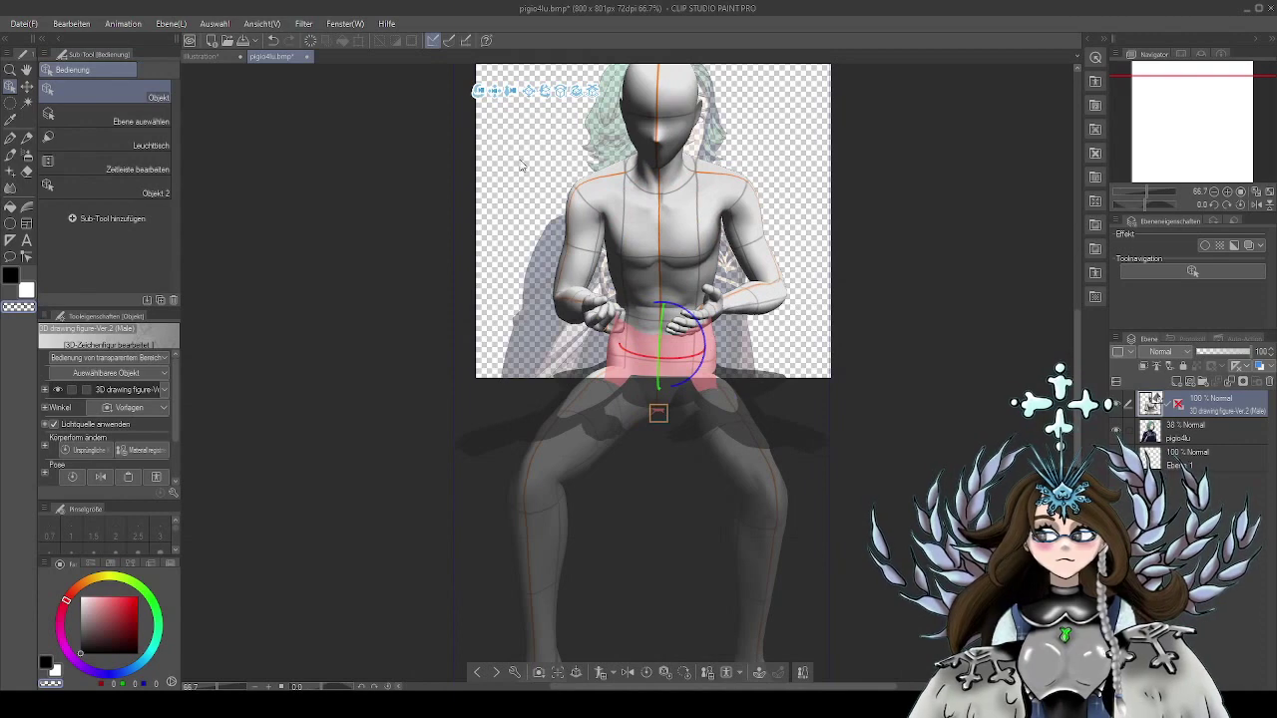
click(273, 41)
Select the whole figure and move it slightly down along its vertical axis
click(684, 339)
key(space)
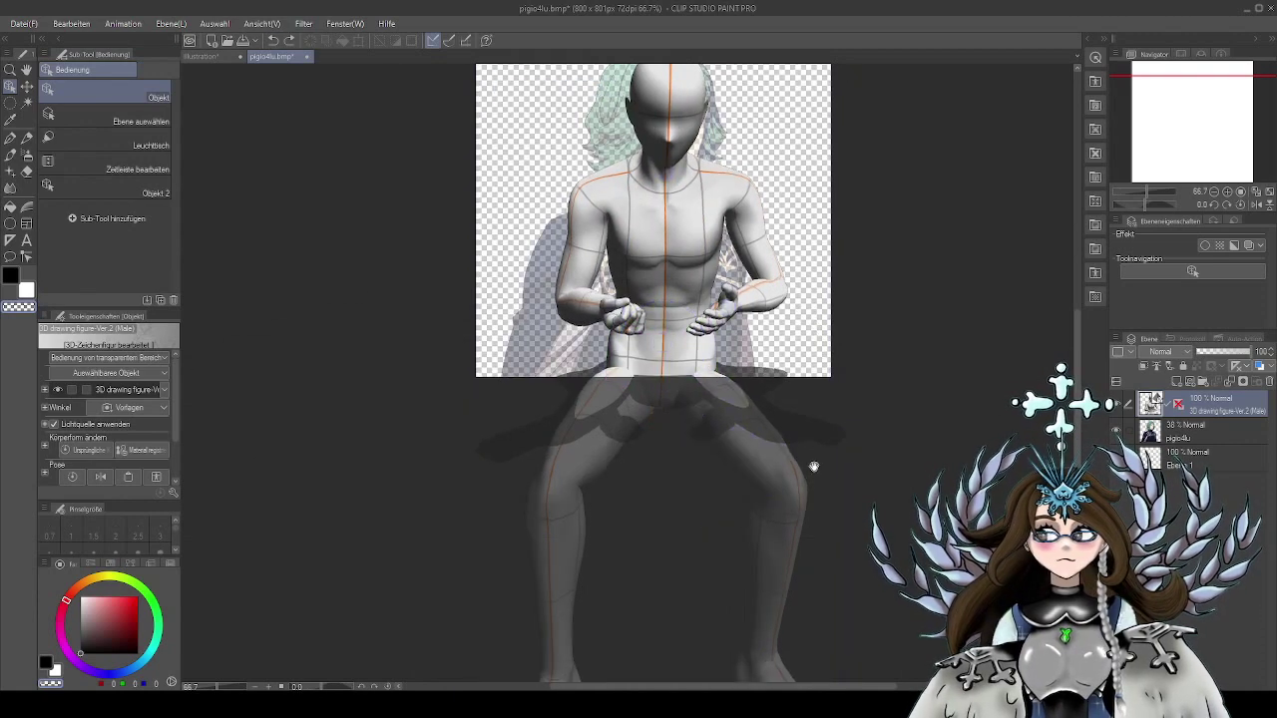
drag(814, 467, 769, 296)
click(746, 419)
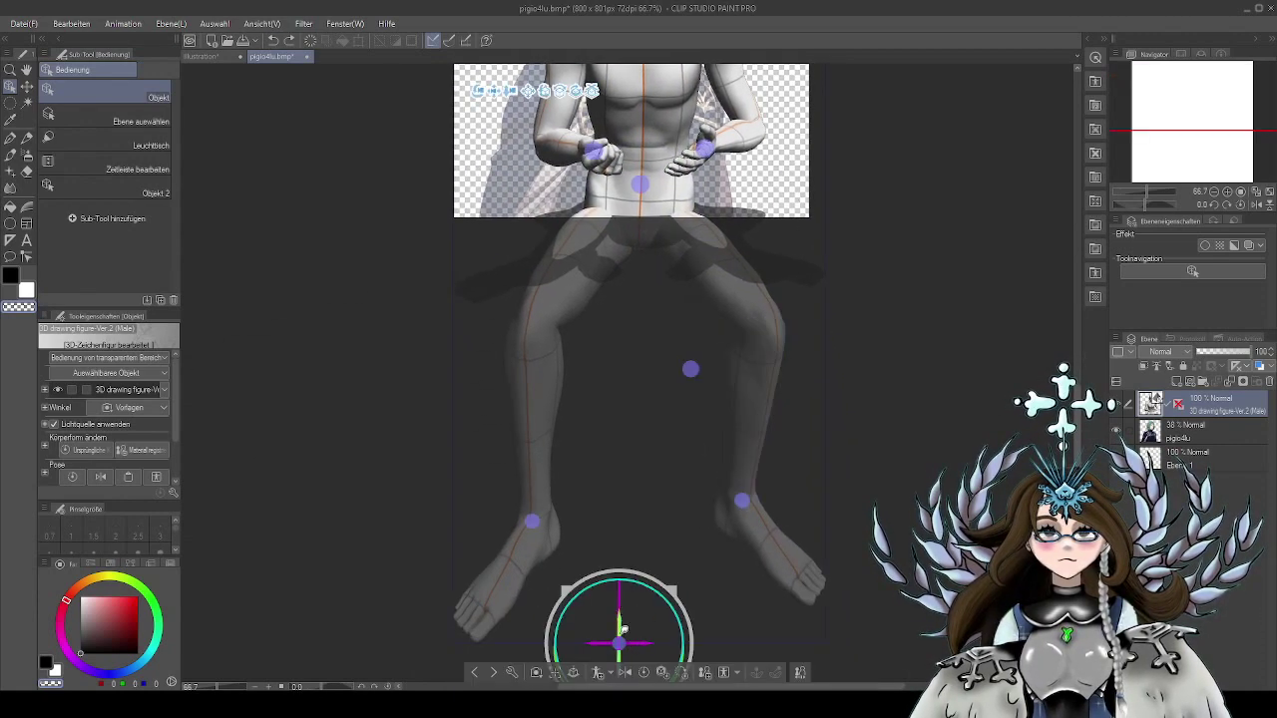
drag(624, 630, 623, 659)
key(space)
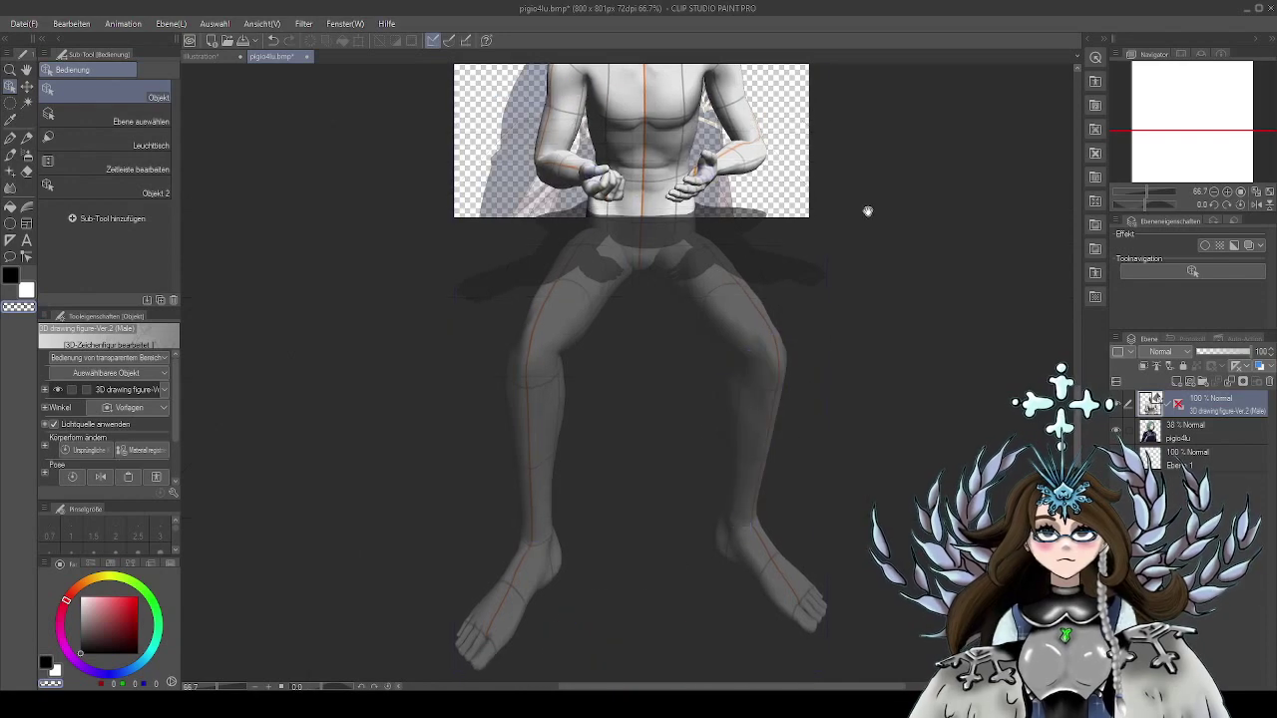
drag(868, 211, 858, 452)
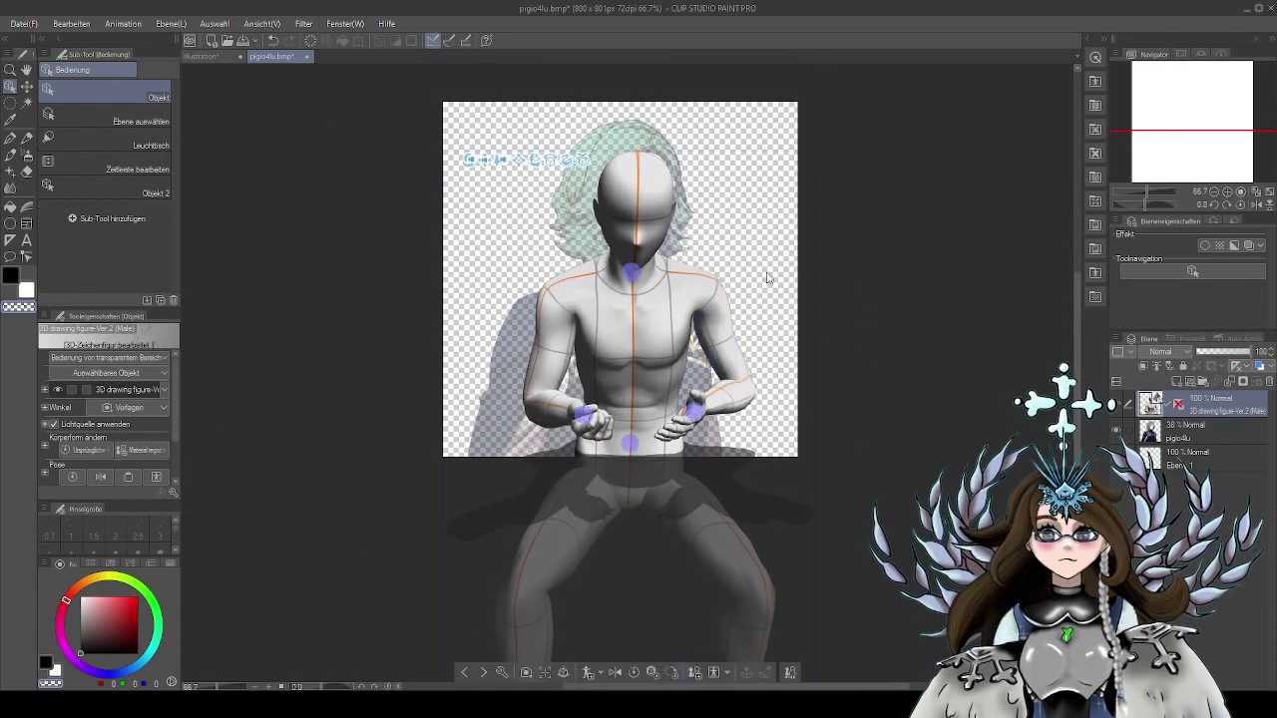
scroll(762, 351, up, 2)
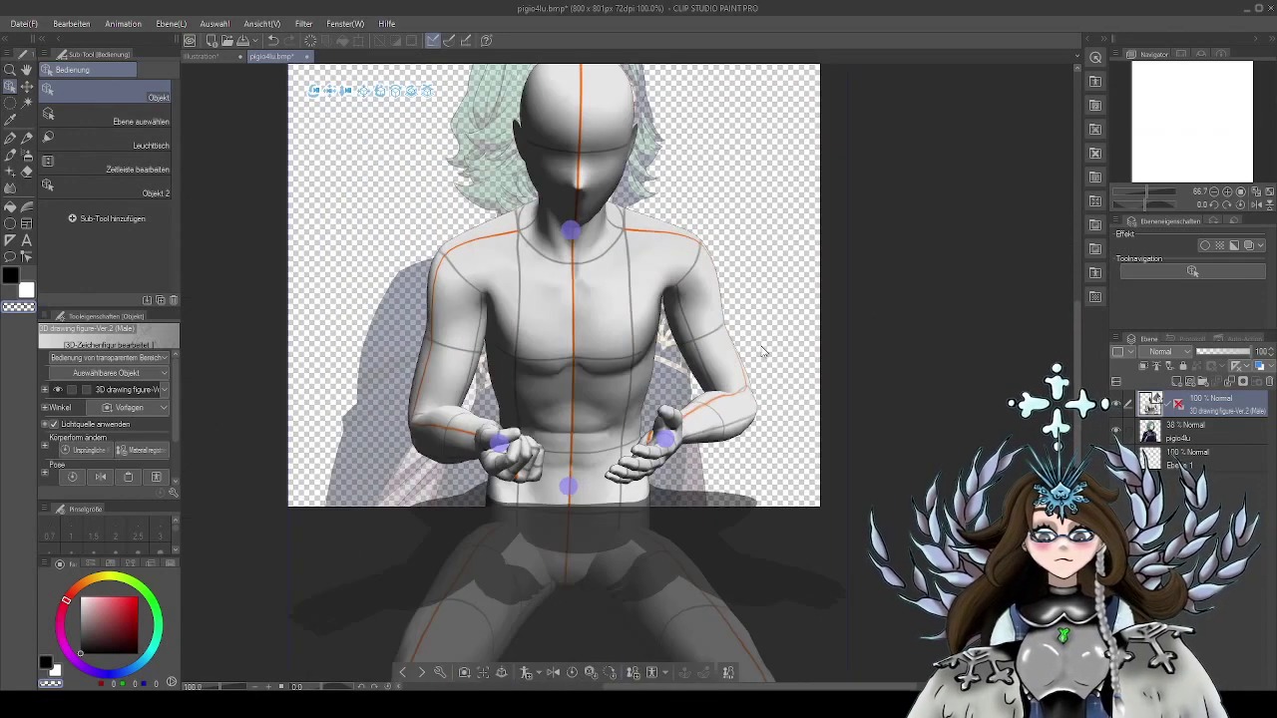
key(space)
drag(871, 328, 903, 439)
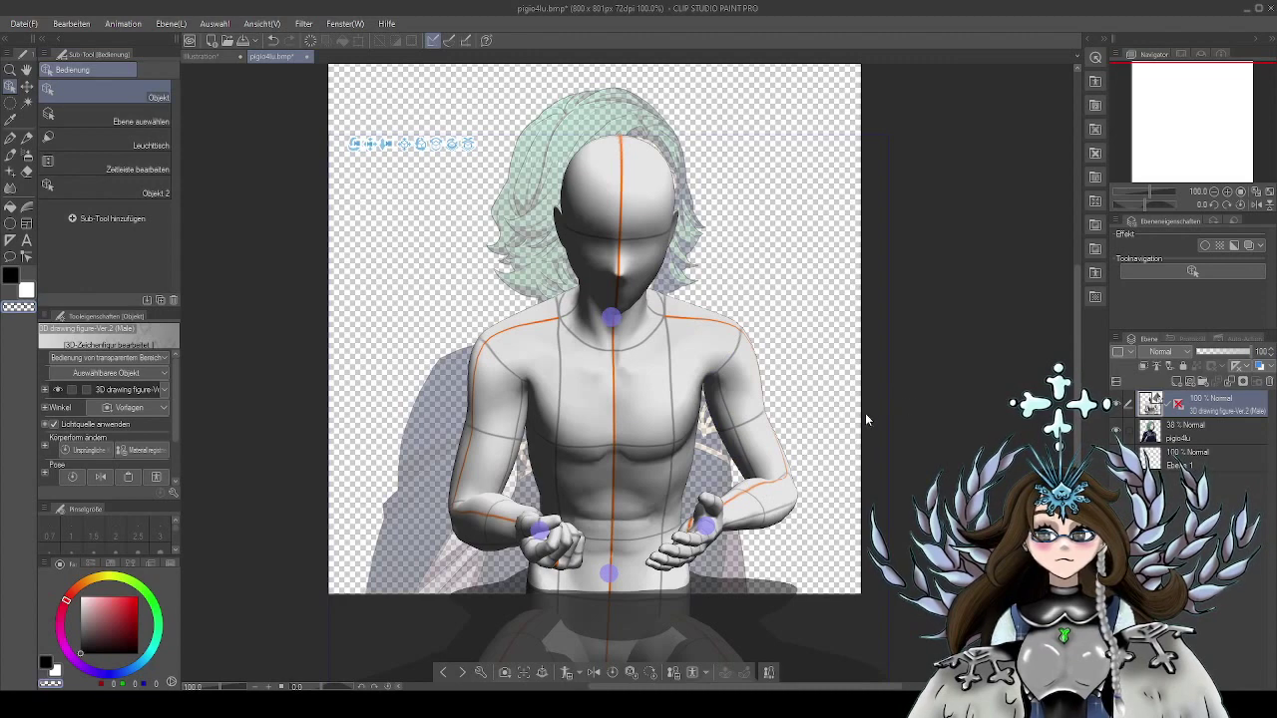
click(669, 209)
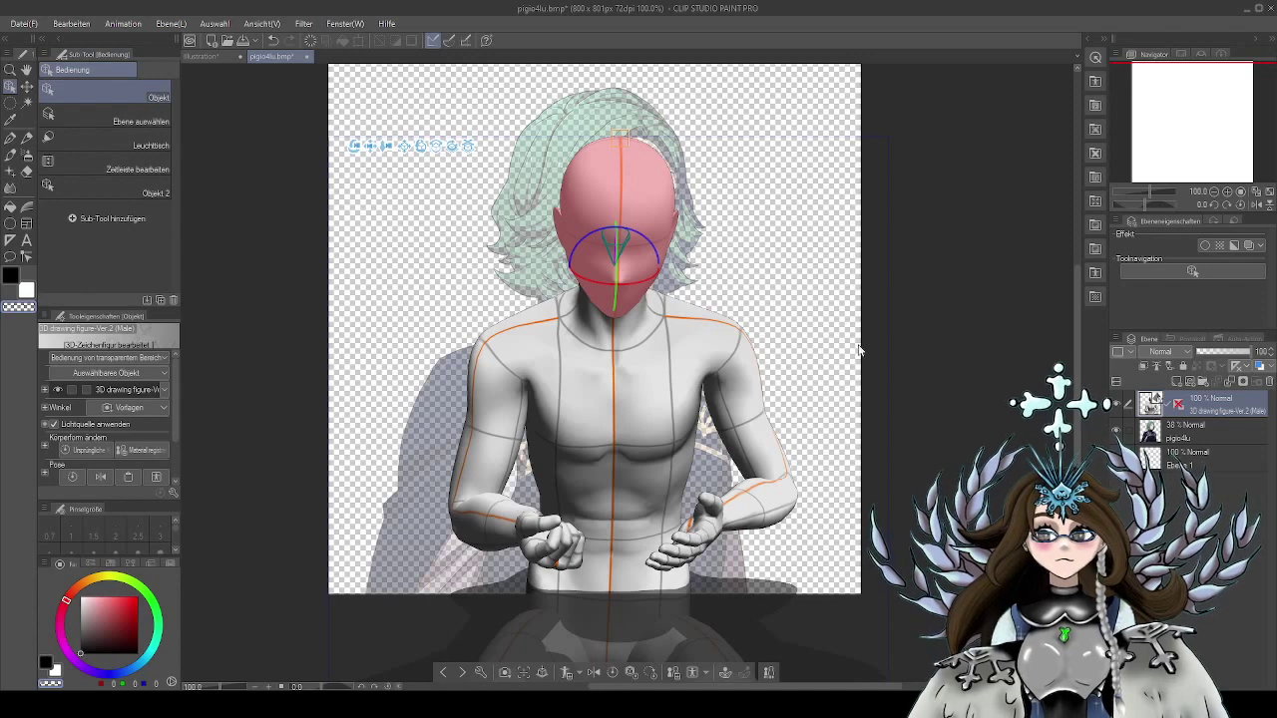
Switch to the G-Pen, lower the 3D figure layer's opacity to 48%, and hide the faded character reference layer
key(p)
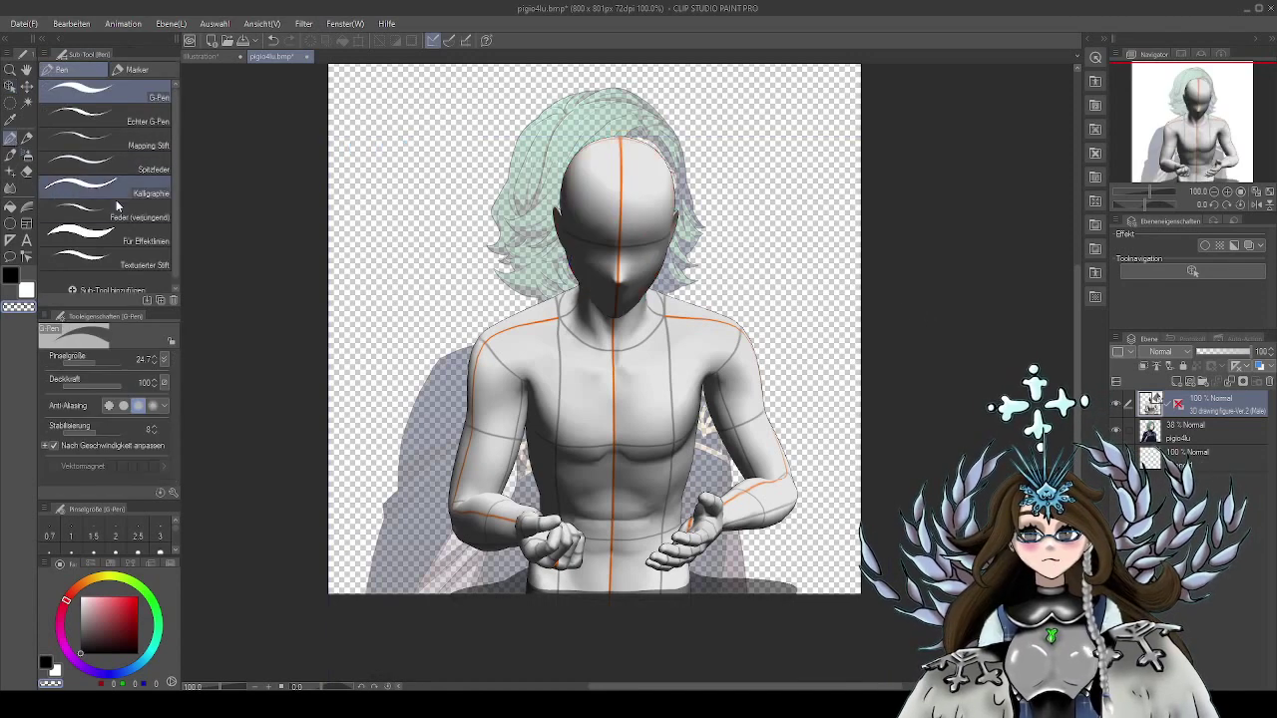
click(1242, 352)
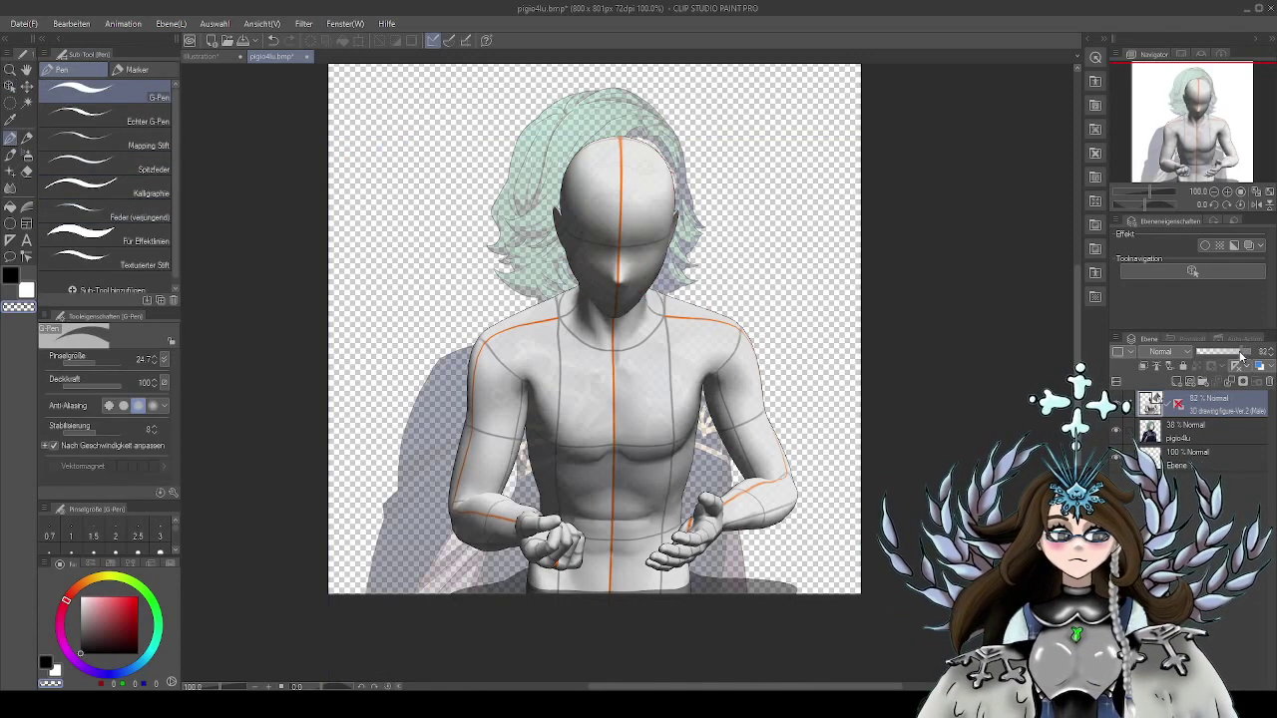
drag(1242, 355, 1222, 351)
click(1186, 433)
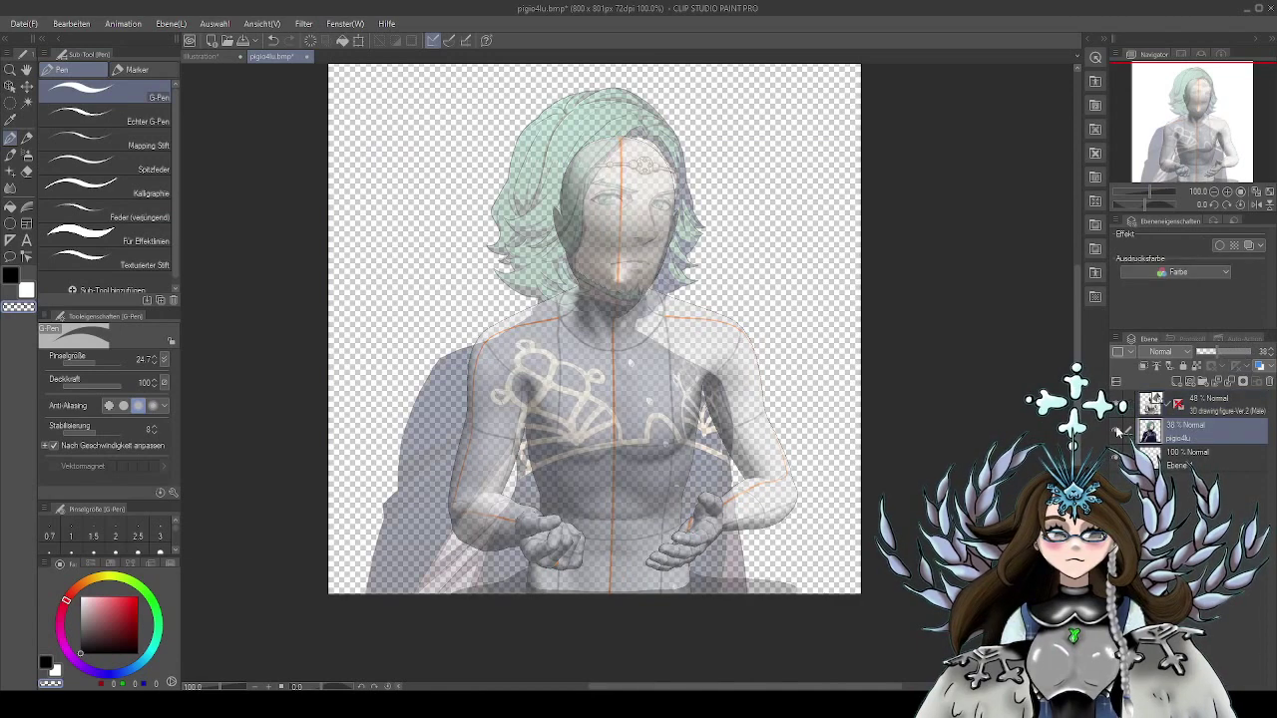
click(1119, 431)
Move the empty layer Ebene 1 above the 3D figure layer and set black as the drawing colour
click(1217, 410)
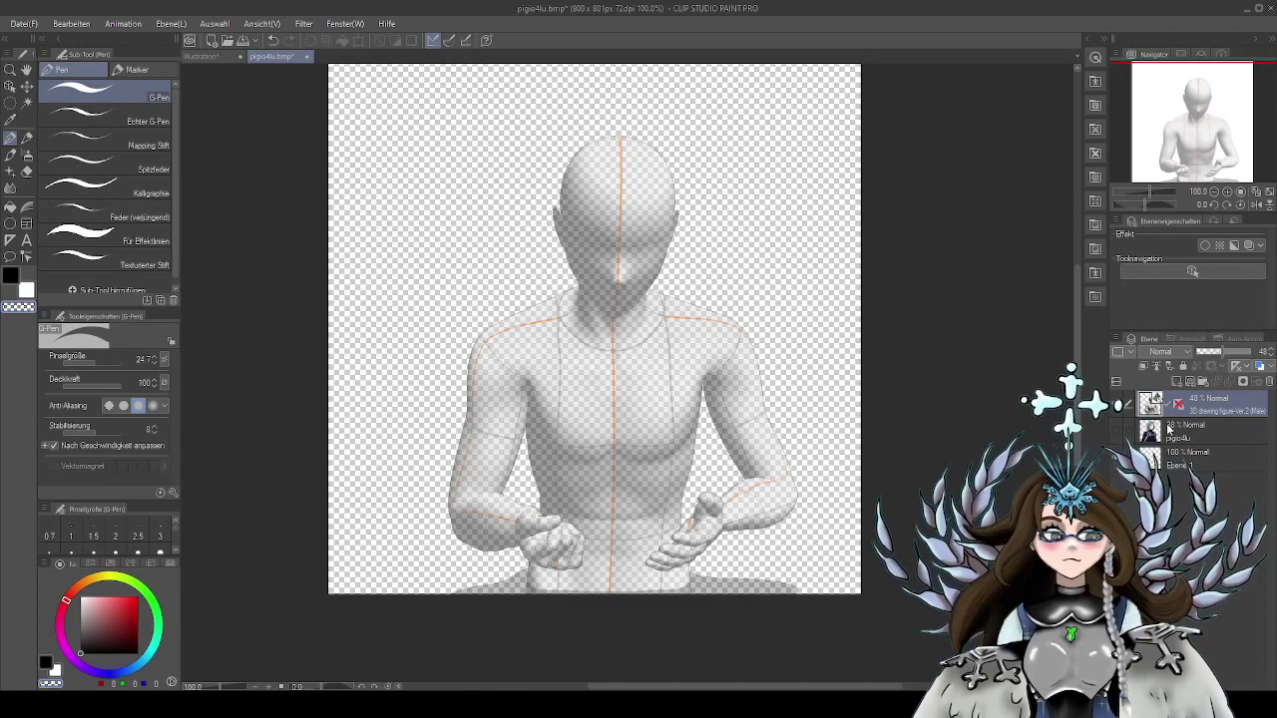
drag(1180, 462, 1193, 399)
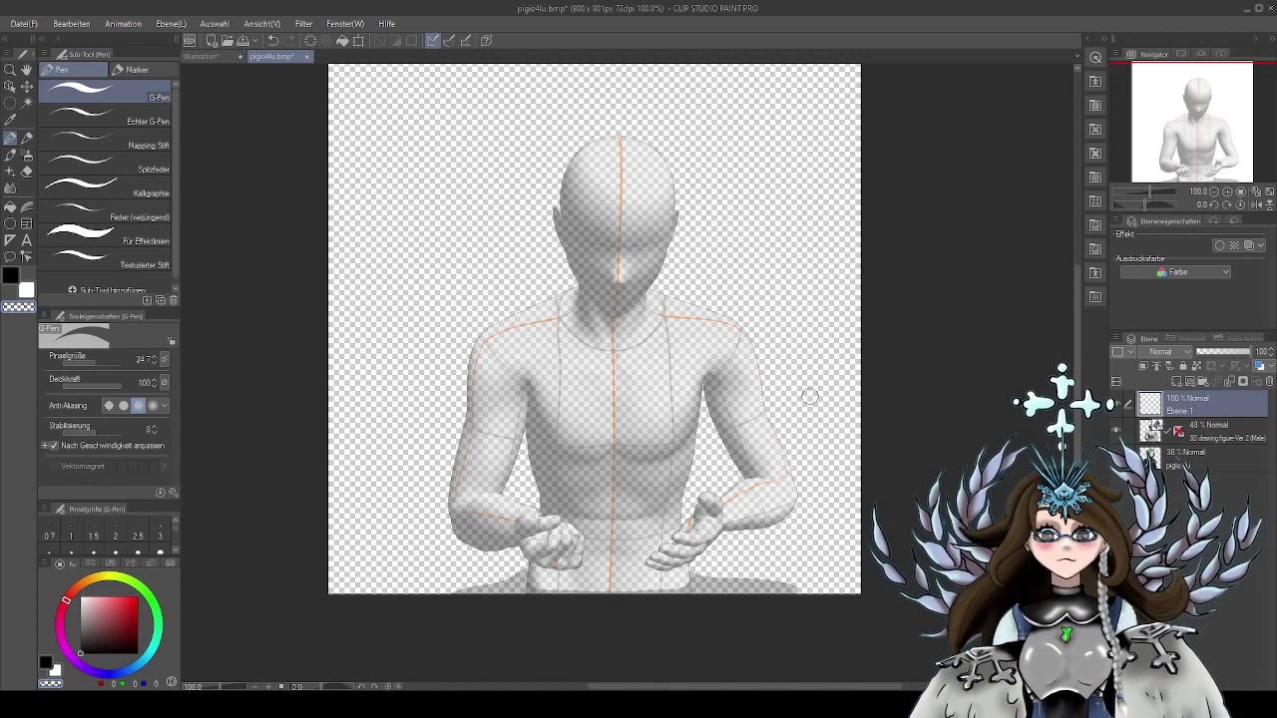
drag(900, 394, 892, 405)
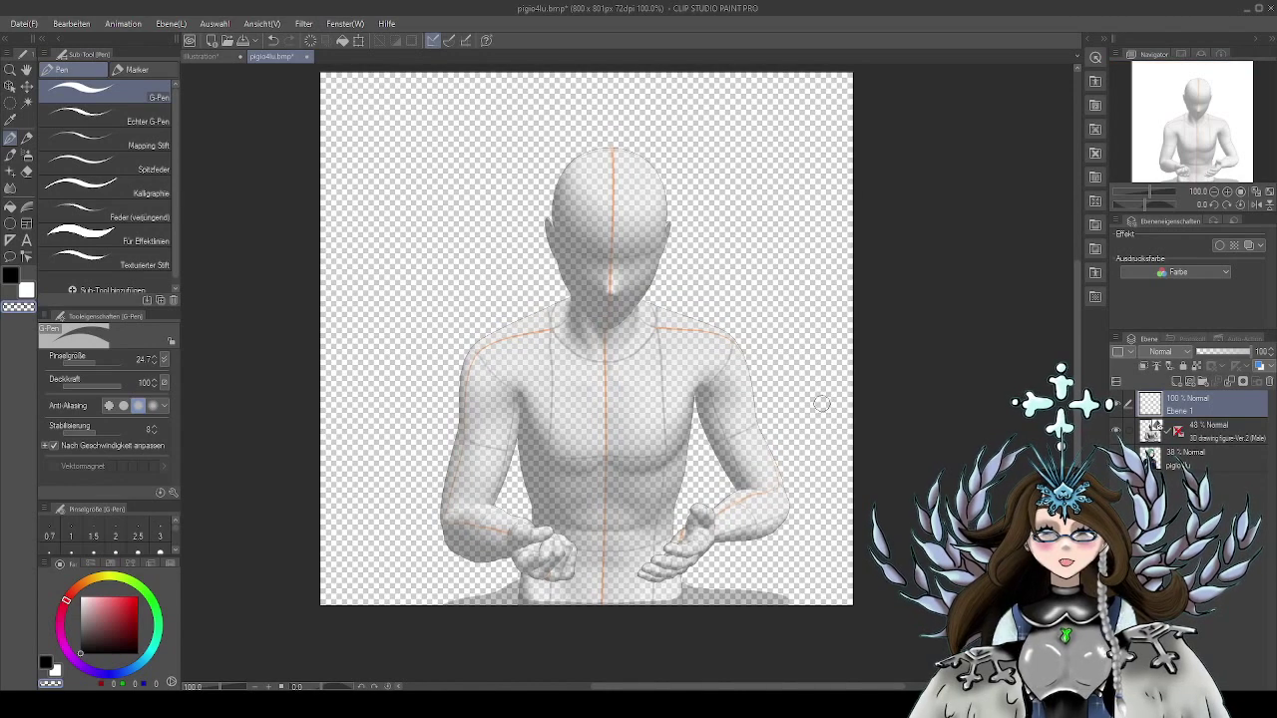
scroll(715, 317, up, 2)
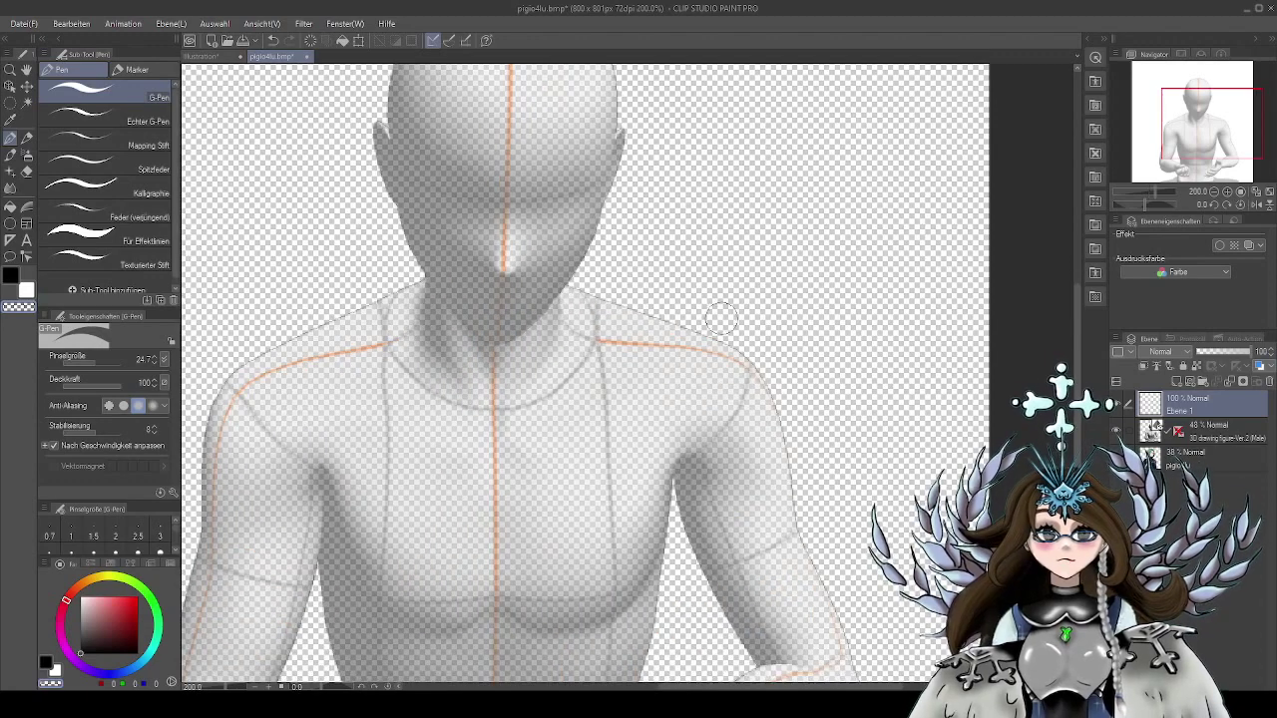
scroll(734, 321, down, 3)
scroll(734, 320, up, 1)
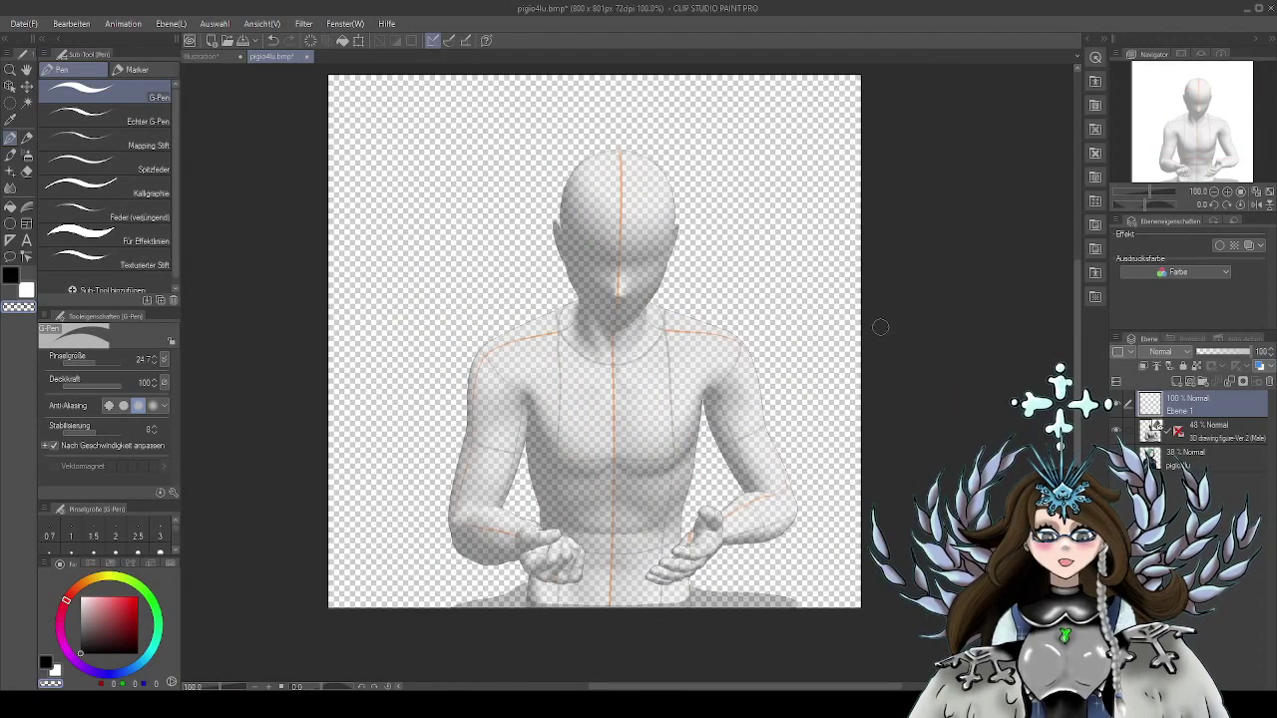
drag(897, 370, 918, 389)
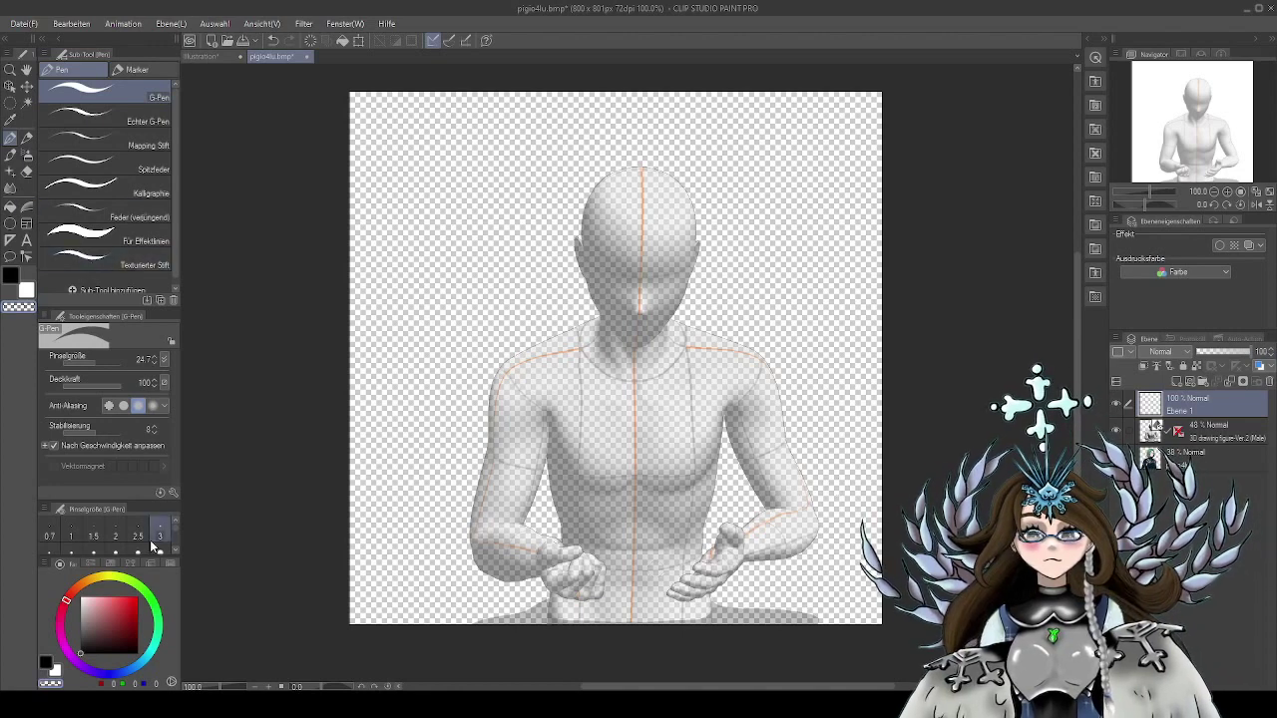
click(47, 663)
Test the G-Pen with loose scribbles beside and over the figure, and undo all the strokes
mouse_move(432, 264)
mouse_down()
mouse_move(427, 284)
mouse_move(478, 332)
mouse_up()
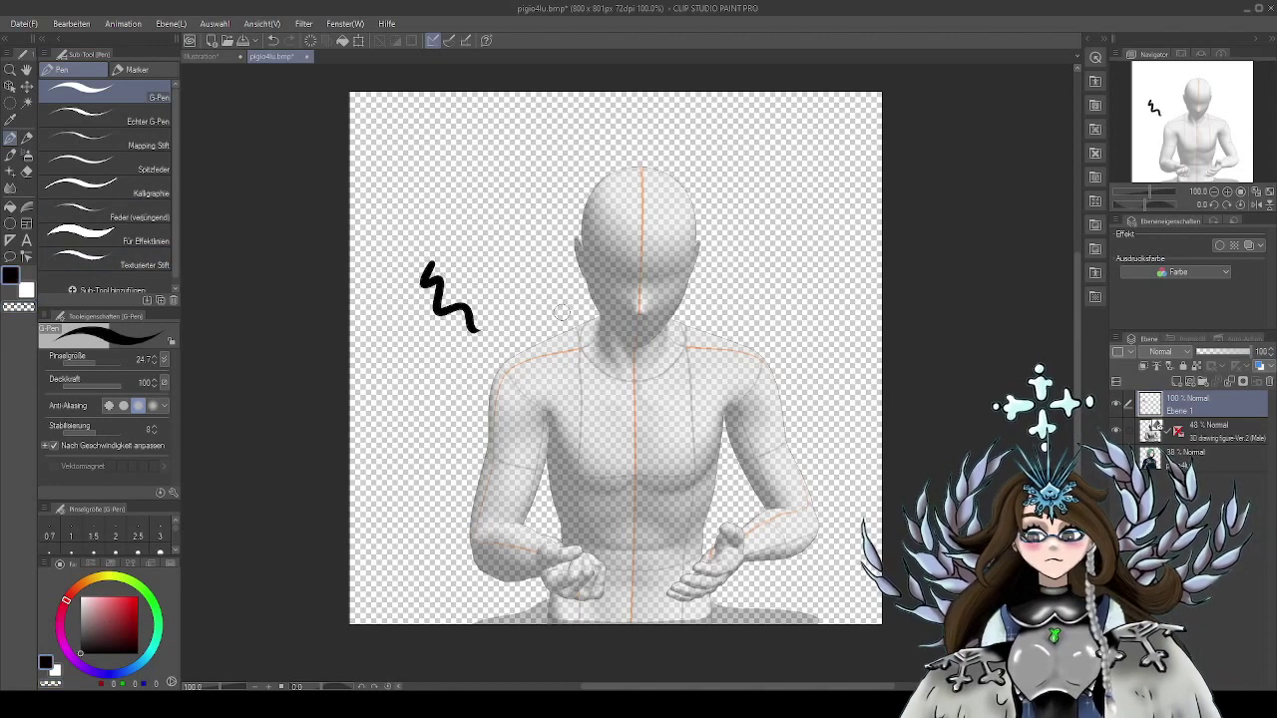
mouse_move(796, 302)
mouse_down()
mouse_move(743, 419)
mouse_move(763, 517)
mouse_up()
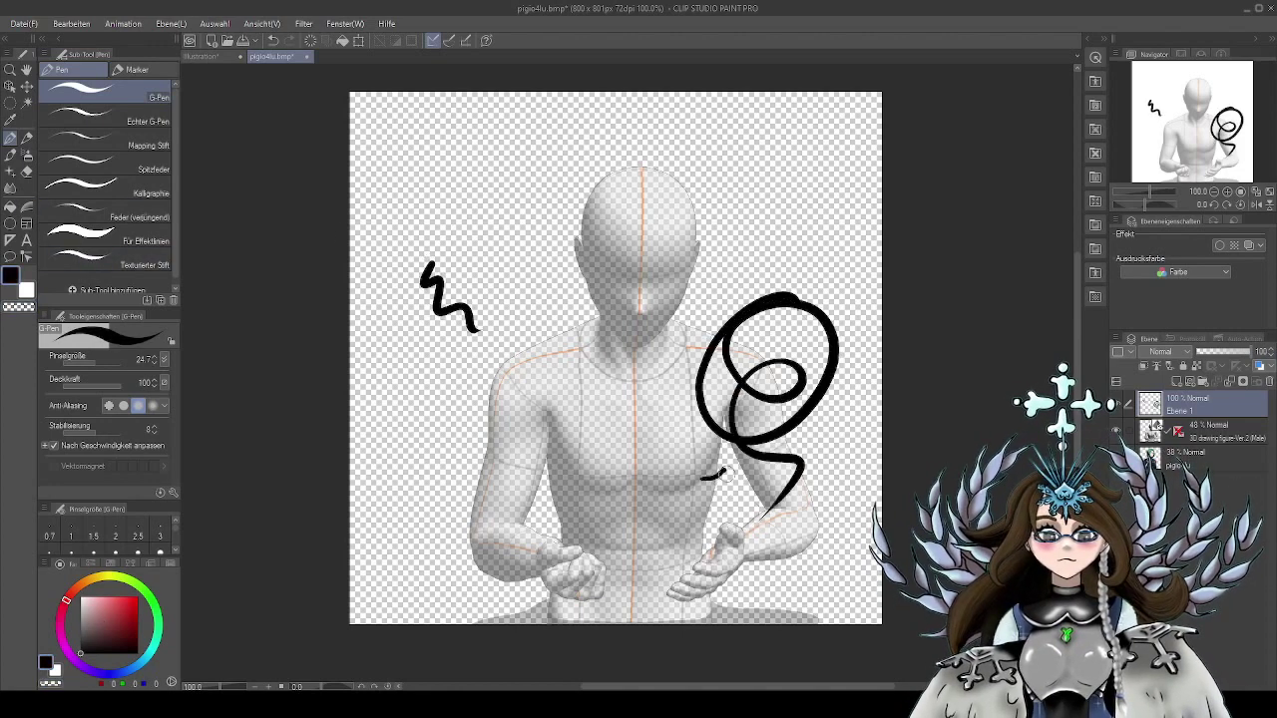
drag(724, 475, 792, 489)
click(272, 41)
click(271, 41)
click(271, 41)
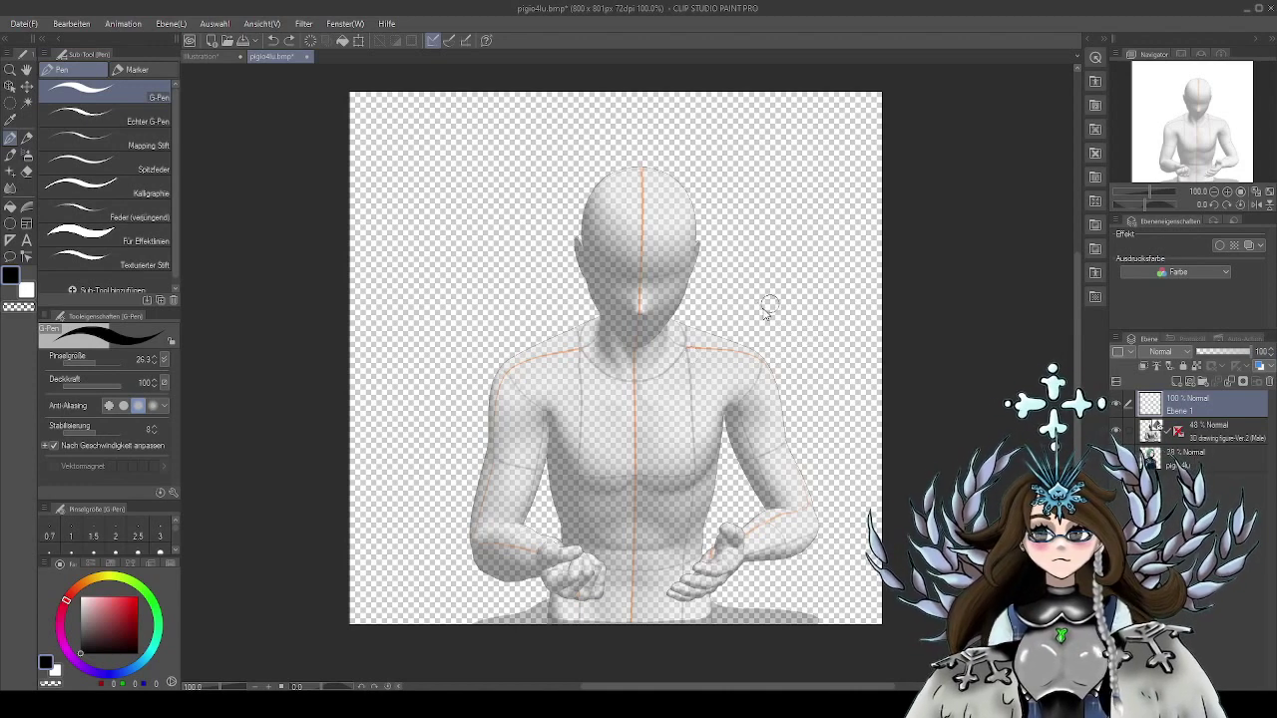
Reduce the G-Pen brush size to 15.4, try a stroke along one side of the head, and undo it
drag(769, 310, 743, 309)
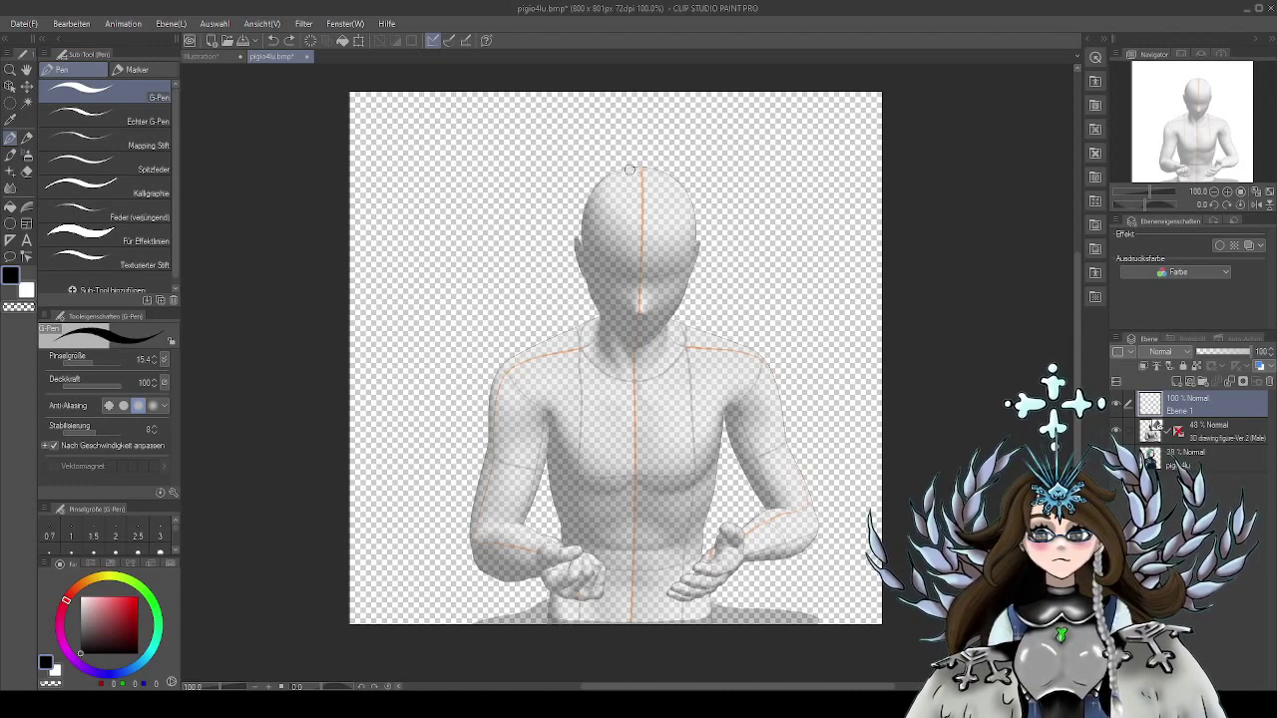
drag(586, 280, 634, 339)
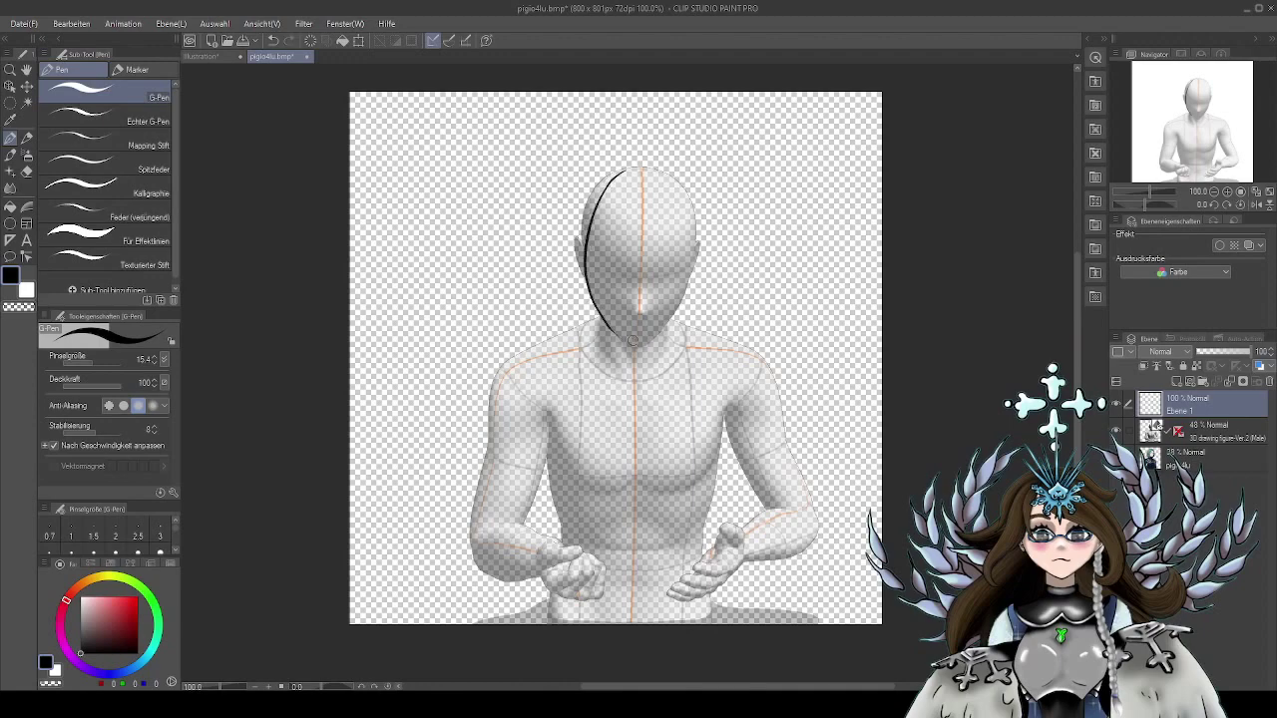
key(ctrl+z)
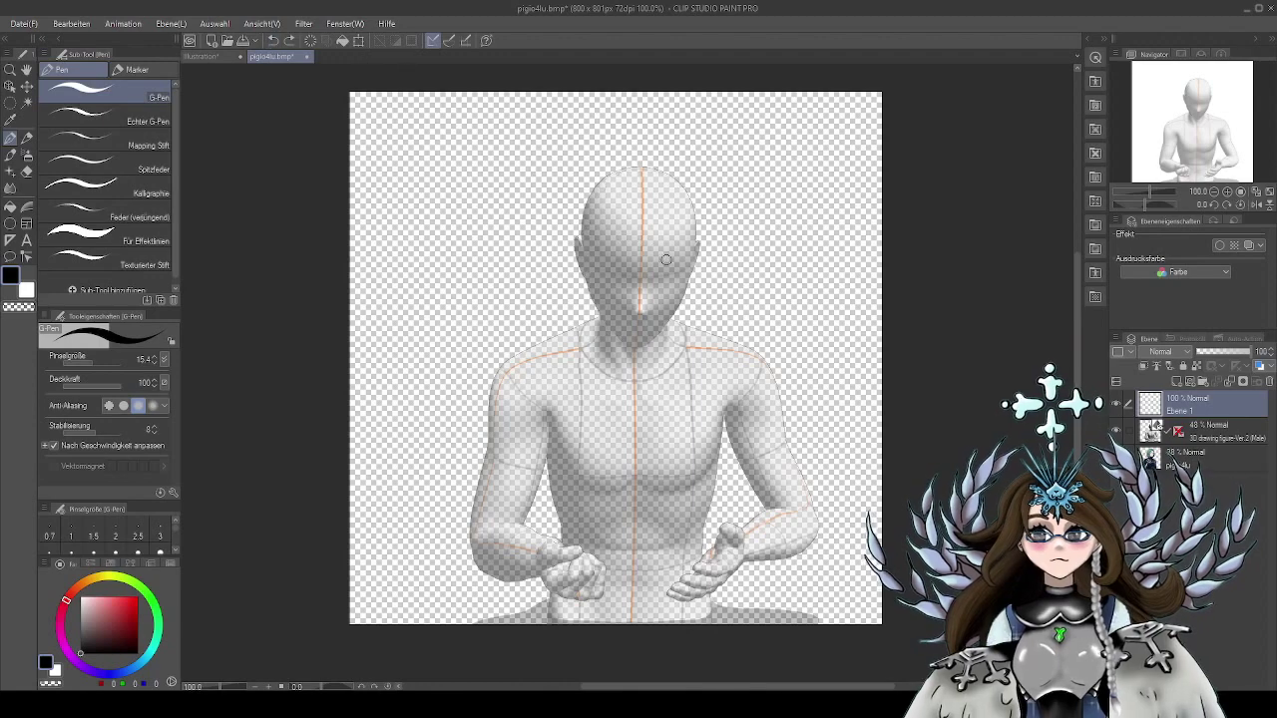
Trace the outline of the figure's head on Ebene 1 with two strokes running from the crown to the chin
scroll(660, 260, up, 1)
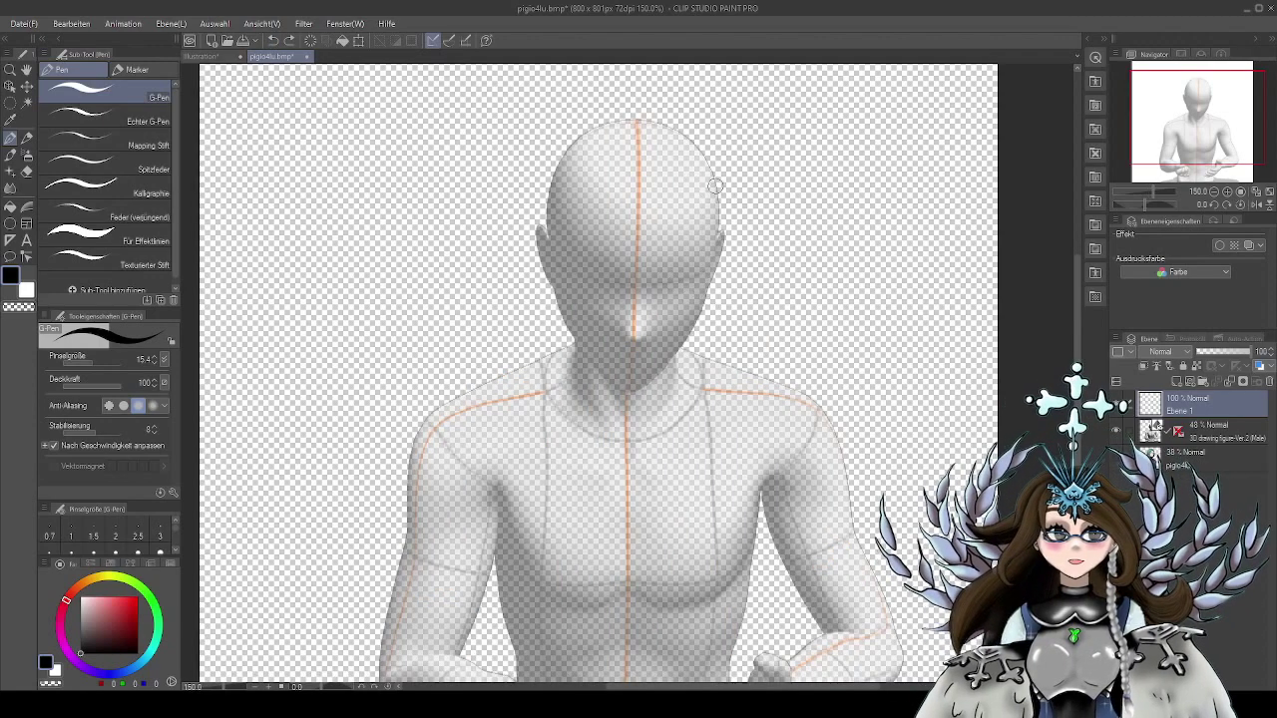
scroll(739, 220, up, 1)
scroll(782, 299, down, 1)
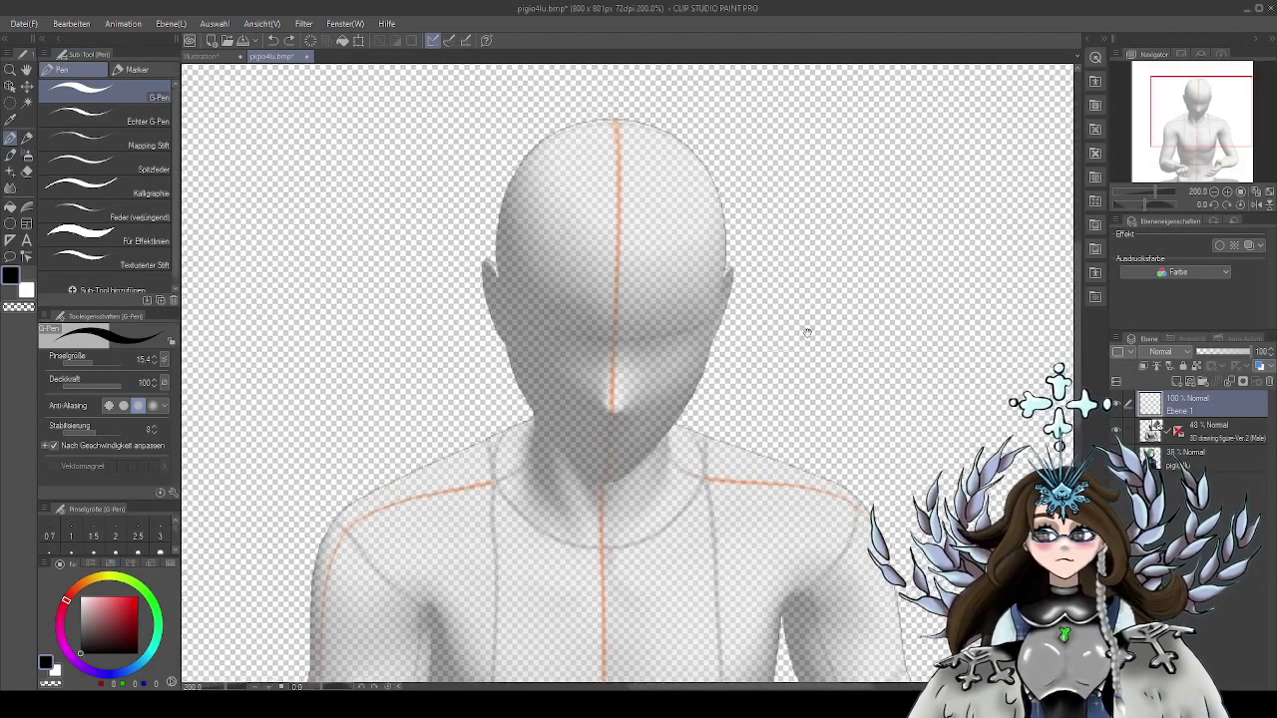
scroll(716, 210, up, 1)
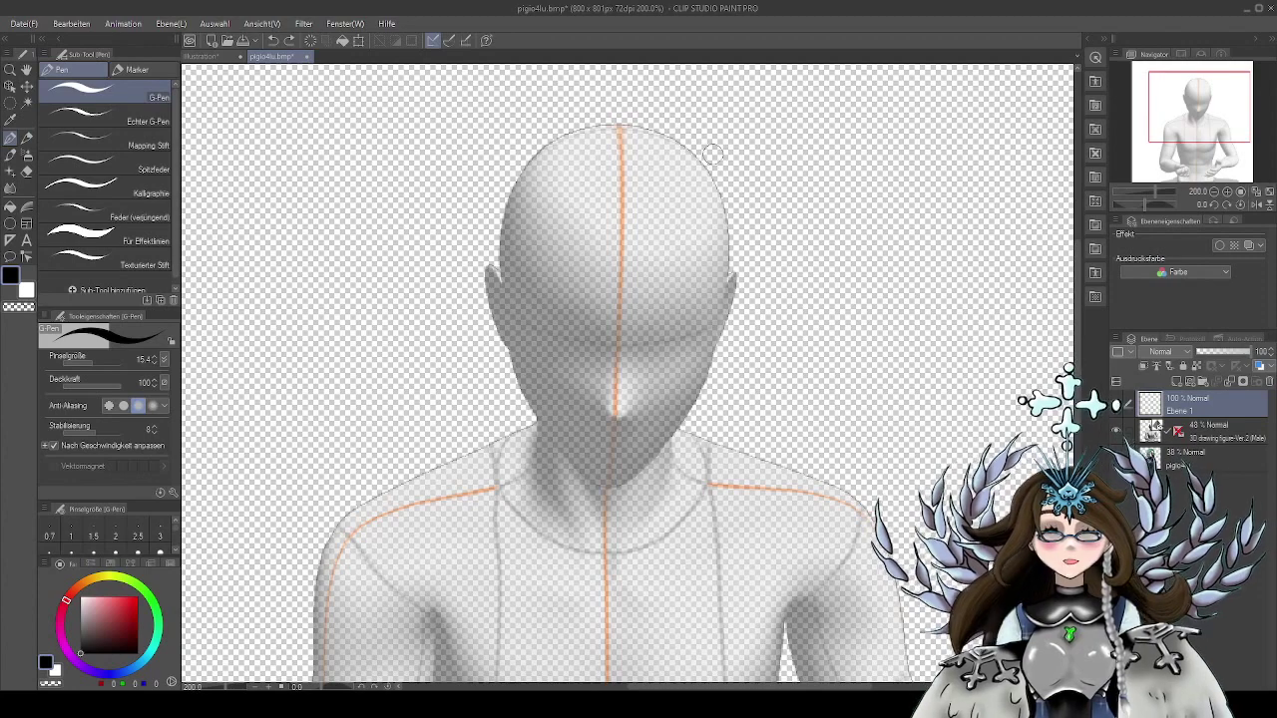
mouse_move(643, 130)
mouse_down()
mouse_move(565, 138)
mouse_move(532, 160)
mouse_move(497, 259)
mouse_move(530, 400)
mouse_move(572, 453)
mouse_move(619, 481)
mouse_up()
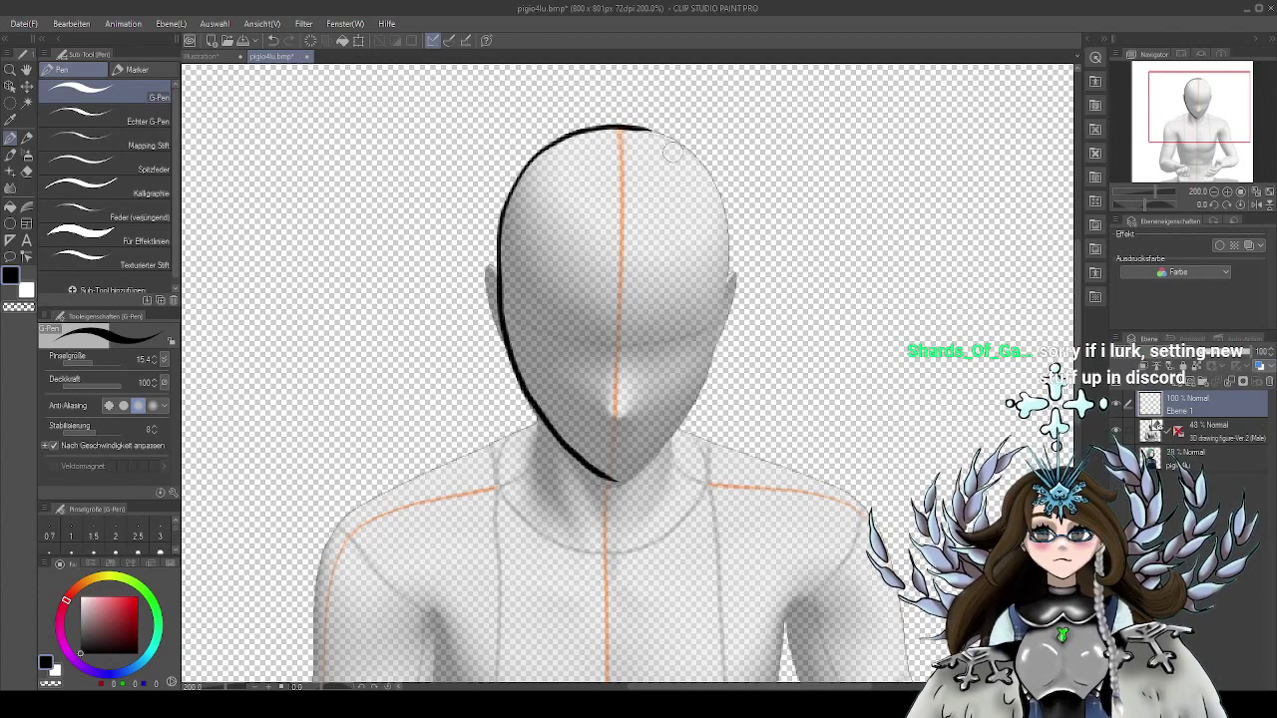
mouse_move(654, 133)
mouse_down()
mouse_move(731, 284)
mouse_move(683, 427)
mouse_up()
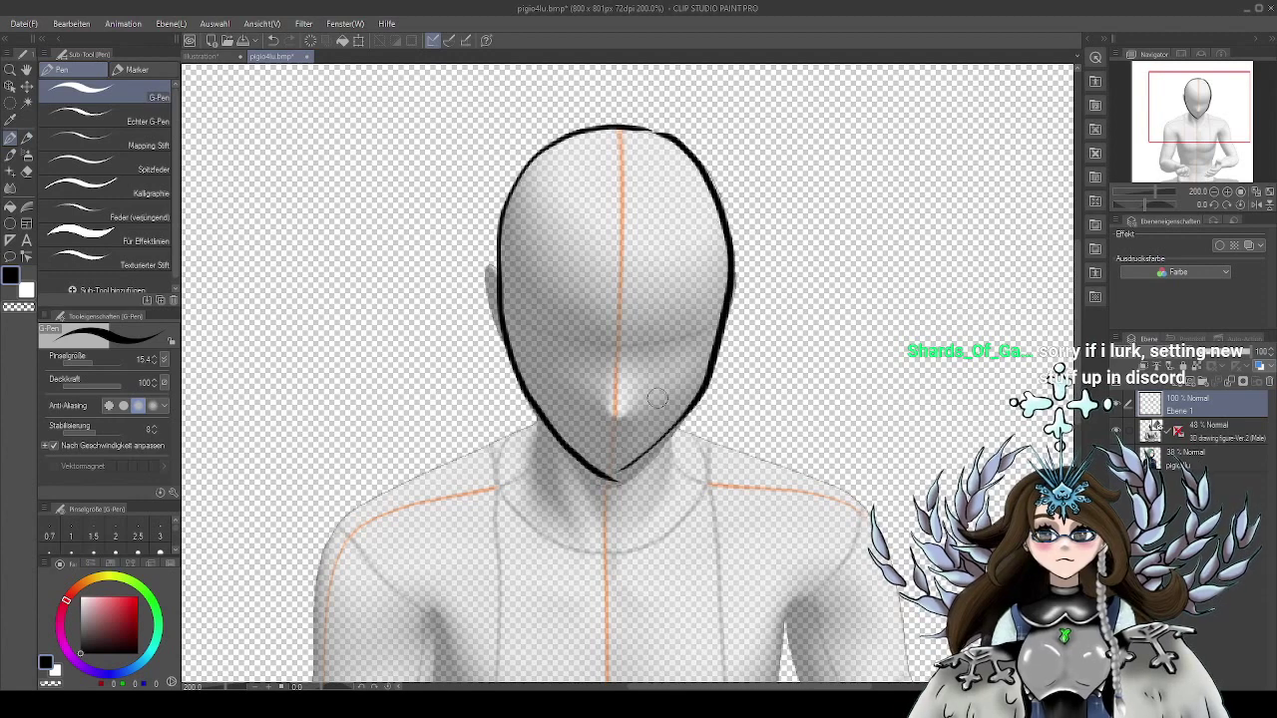
Draw the face guides: a curved eye line, a small nose mark and a forehead centre line, and outline the visible ear
mouse_move(502, 318)
mouse_down()
mouse_move(558, 349)
mouse_move(660, 358)
mouse_move(718, 310)
mouse_up()
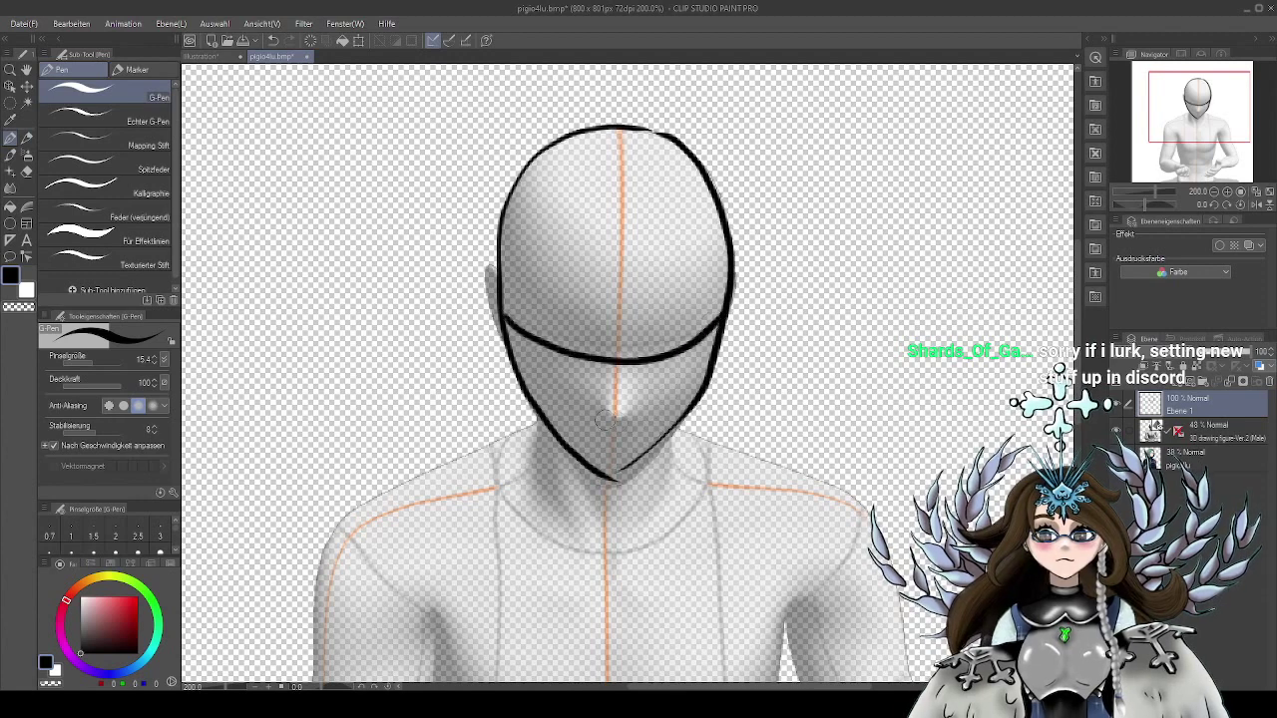
drag(626, 413, 631, 409)
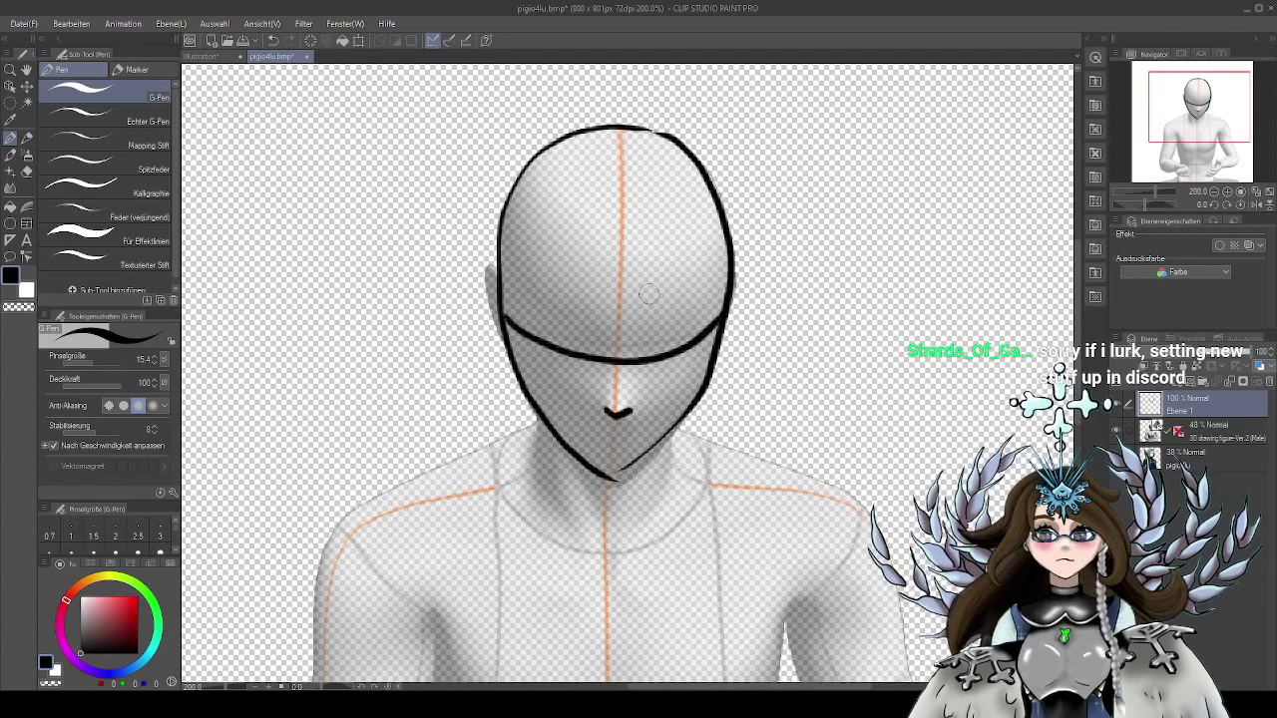
drag(619, 138, 627, 280)
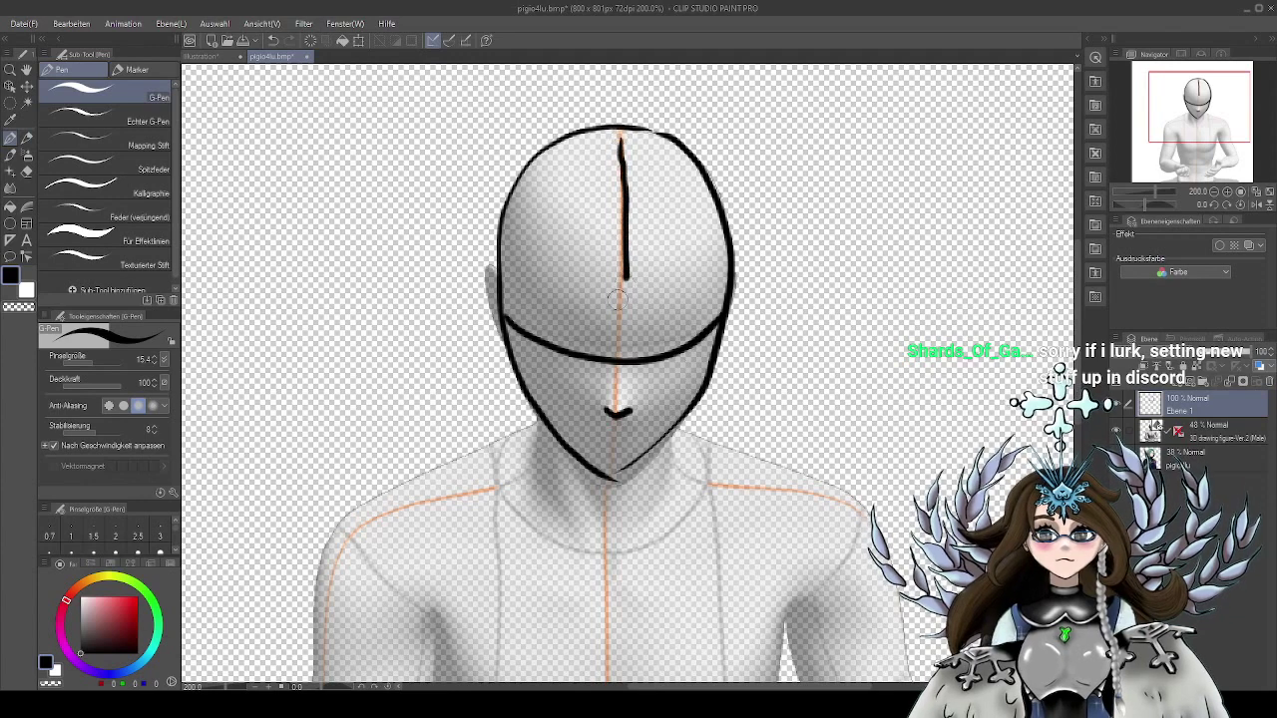
mouse_move(495, 269)
mouse_down()
mouse_move(485, 293)
mouse_move(504, 328)
mouse_up()
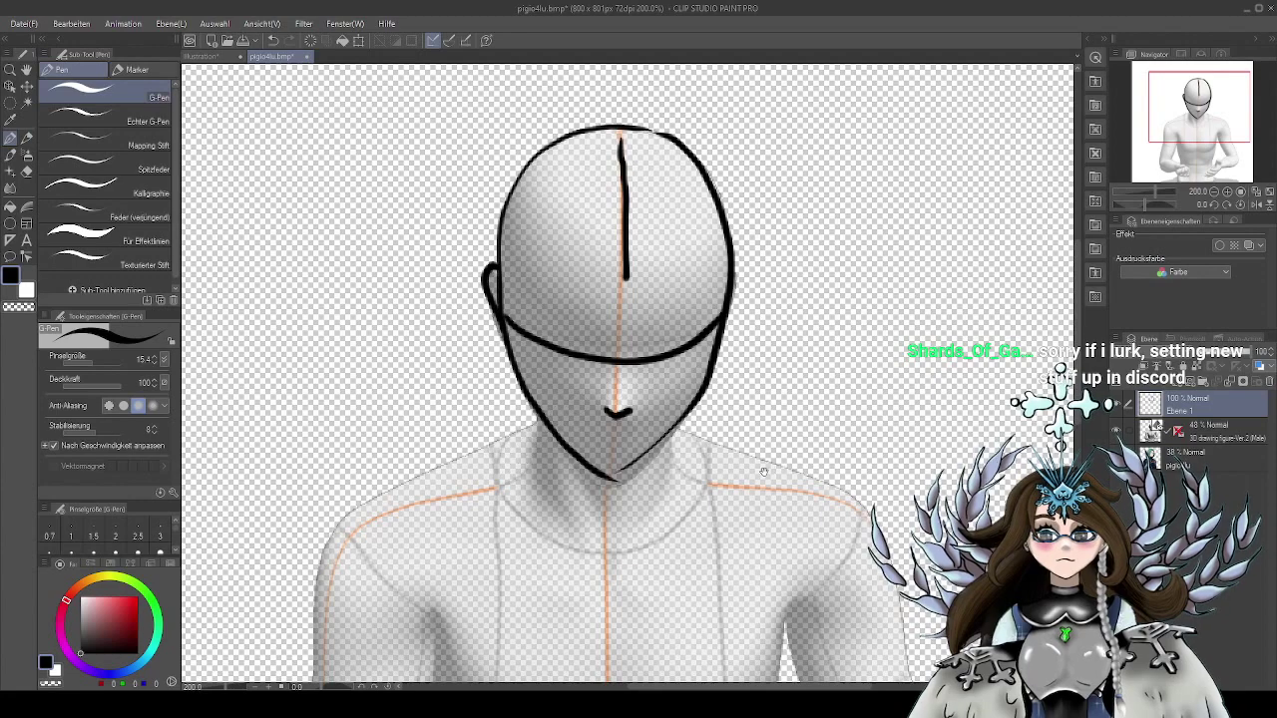
drag(764, 470, 788, 270)
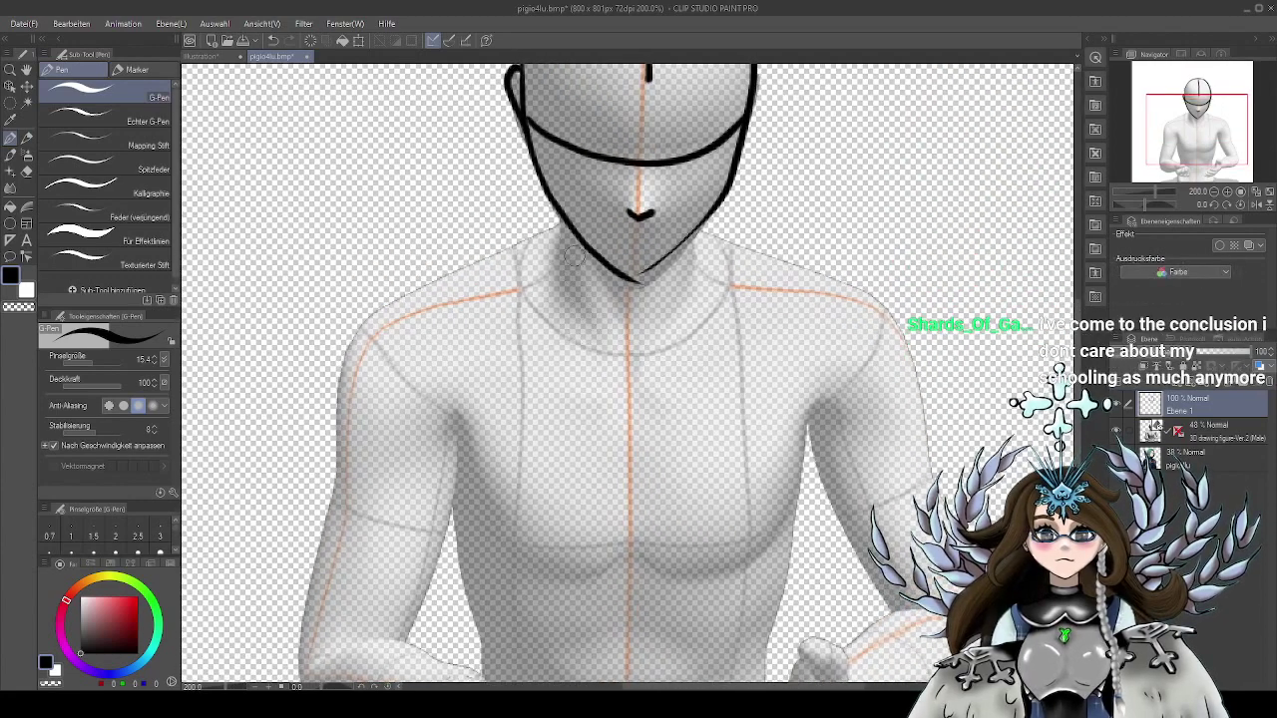
Trace both sides of the neck and the tops of the shoulders on Ebene 1, and reinforce one side of the jawline near the chin
mouse_move(556, 223)
mouse_down()
mouse_move(554, 274)
mouse_move(511, 291)
mouse_up()
mouse_move(693, 237)
mouse_down()
mouse_move(694, 271)
mouse_move(729, 286)
mouse_up()
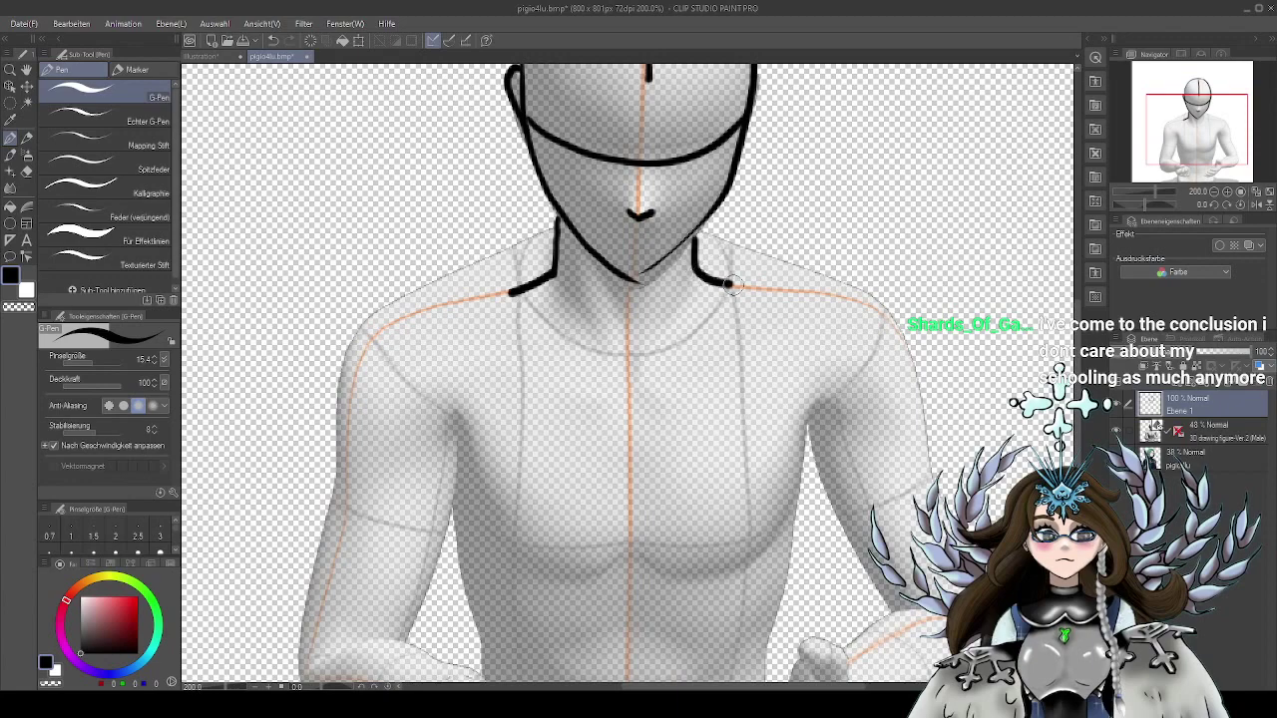
drag(538, 234, 409, 285)
drag(556, 227, 397, 295)
drag(702, 229, 803, 267)
drag(703, 227, 650, 277)
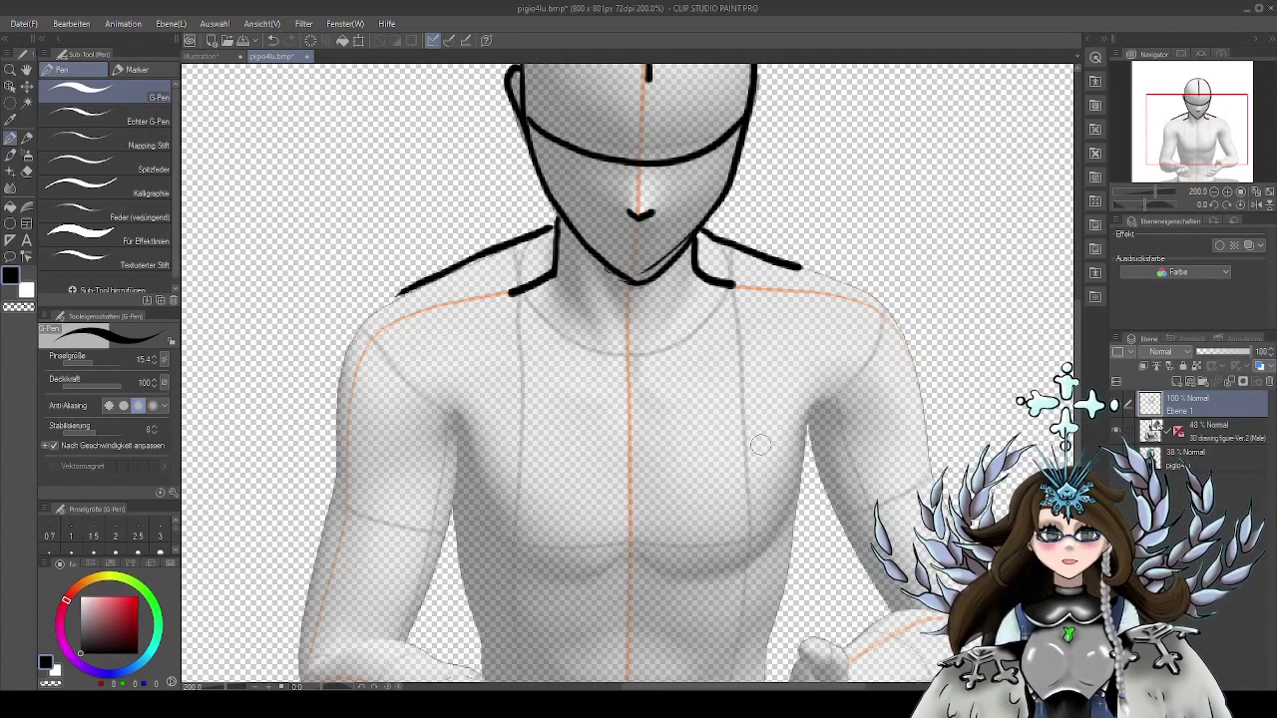
Draw the curved neckline across the upper chest and short curved marks where the neck meets the shoulders
drag(728, 464, 775, 399)
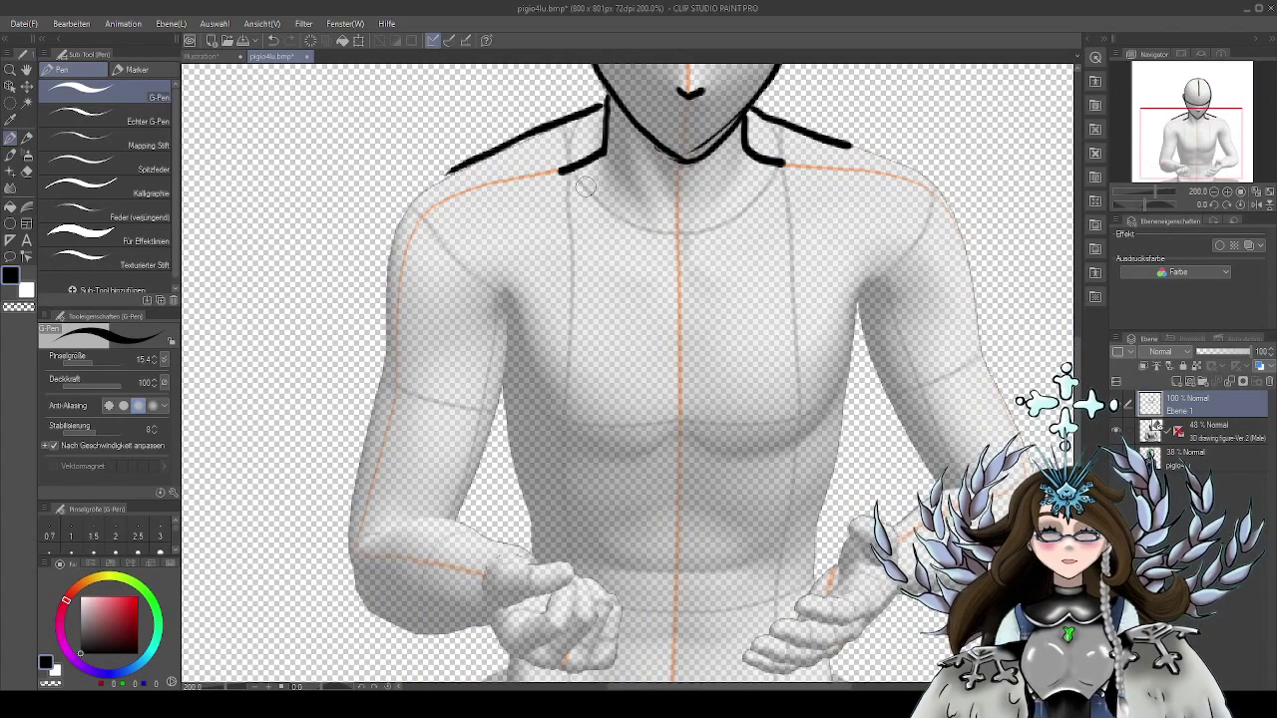
drag(628, 221, 698, 230)
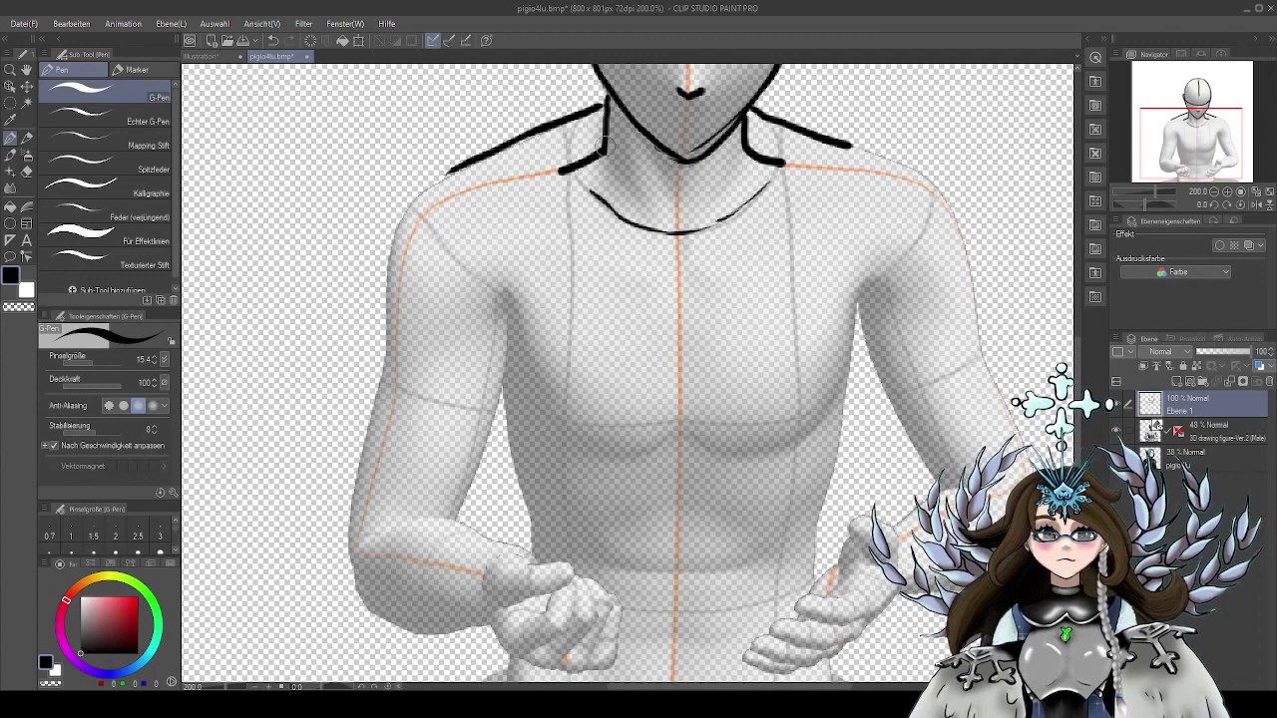
mouse_move(607, 208)
mouse_down()
mouse_move(688, 225)
mouse_move(782, 163)
mouse_up()
drag(565, 128, 571, 167)
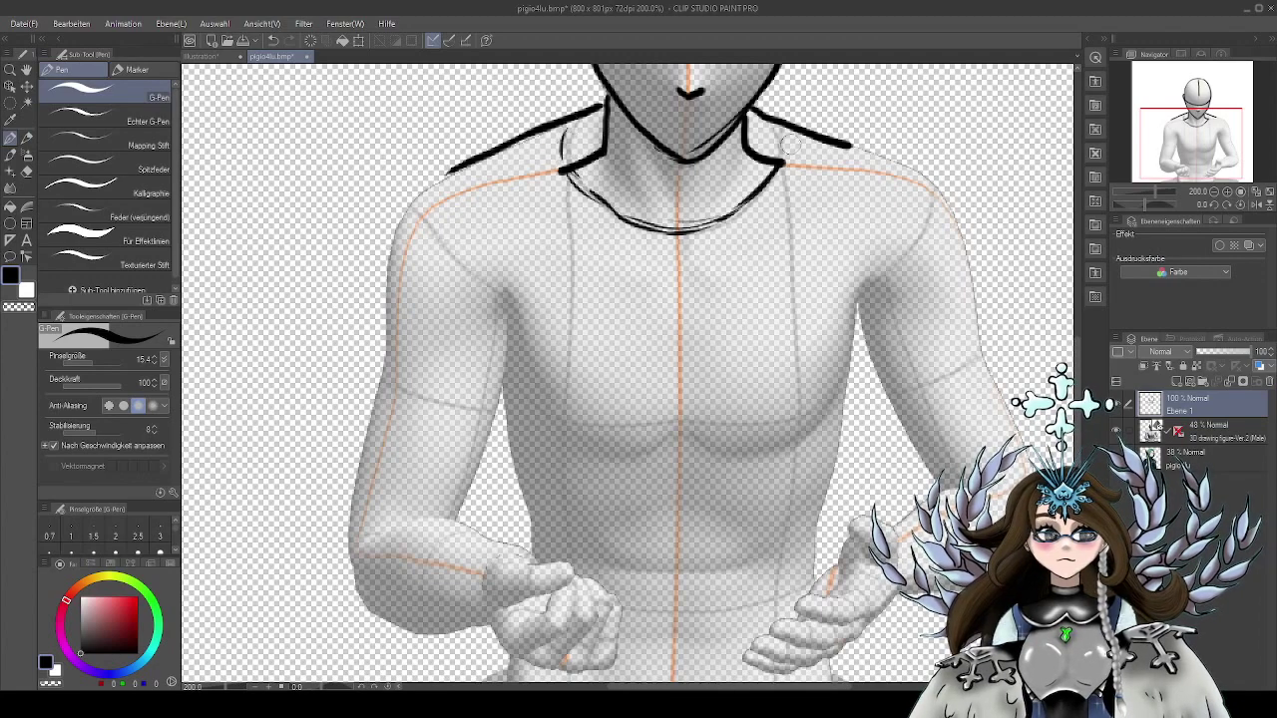
mouse_move(810, 216)
mouse_down()
mouse_move(795, 327)
mouse_move(842, 232)
mouse_up()
Trace the figure's right arm with outer and inner upper-arm lines, a rounded elbow and both edges of the forearm
scroll(555, 261, down, 2)
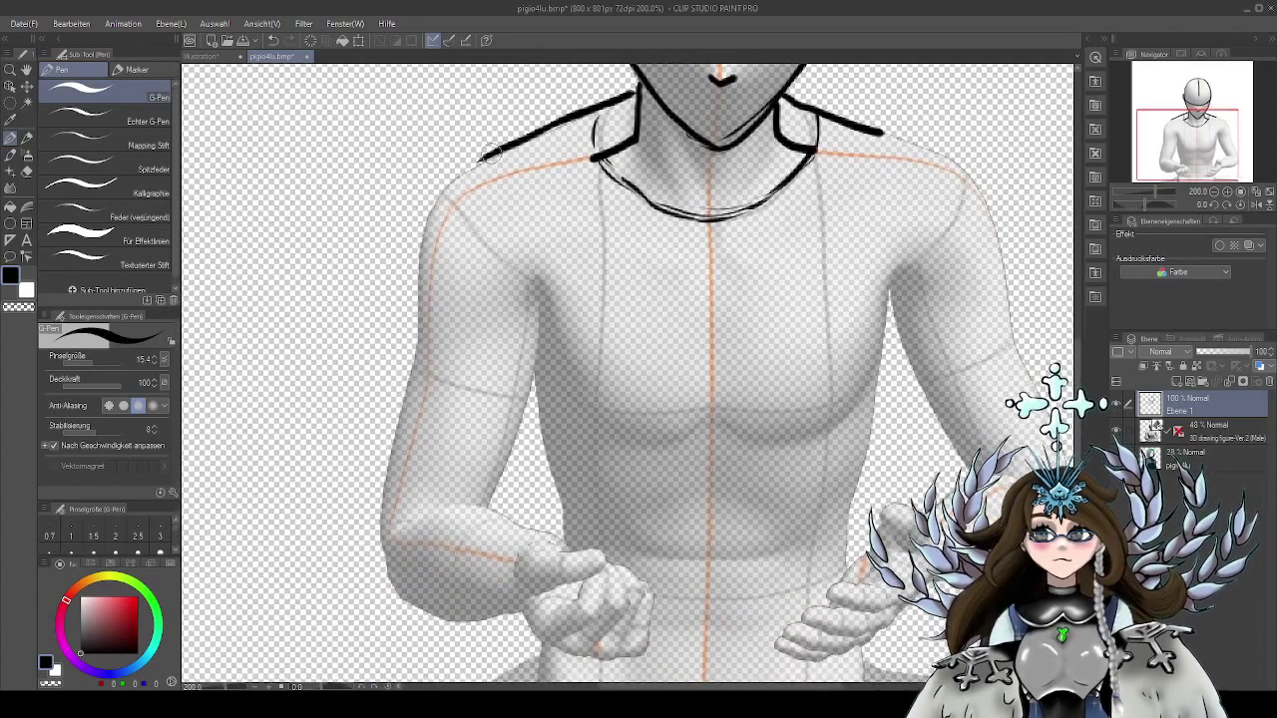
mouse_move(477, 160)
mouse_down()
mouse_move(421, 215)
mouse_move(388, 573)
mouse_up()
scroll(388, 574, down, 5)
drag(523, 171, 489, 342)
mouse_move(372, 421)
mouse_down()
mouse_move(389, 455)
mouse_move(442, 474)
mouse_move(510, 465)
mouse_up()
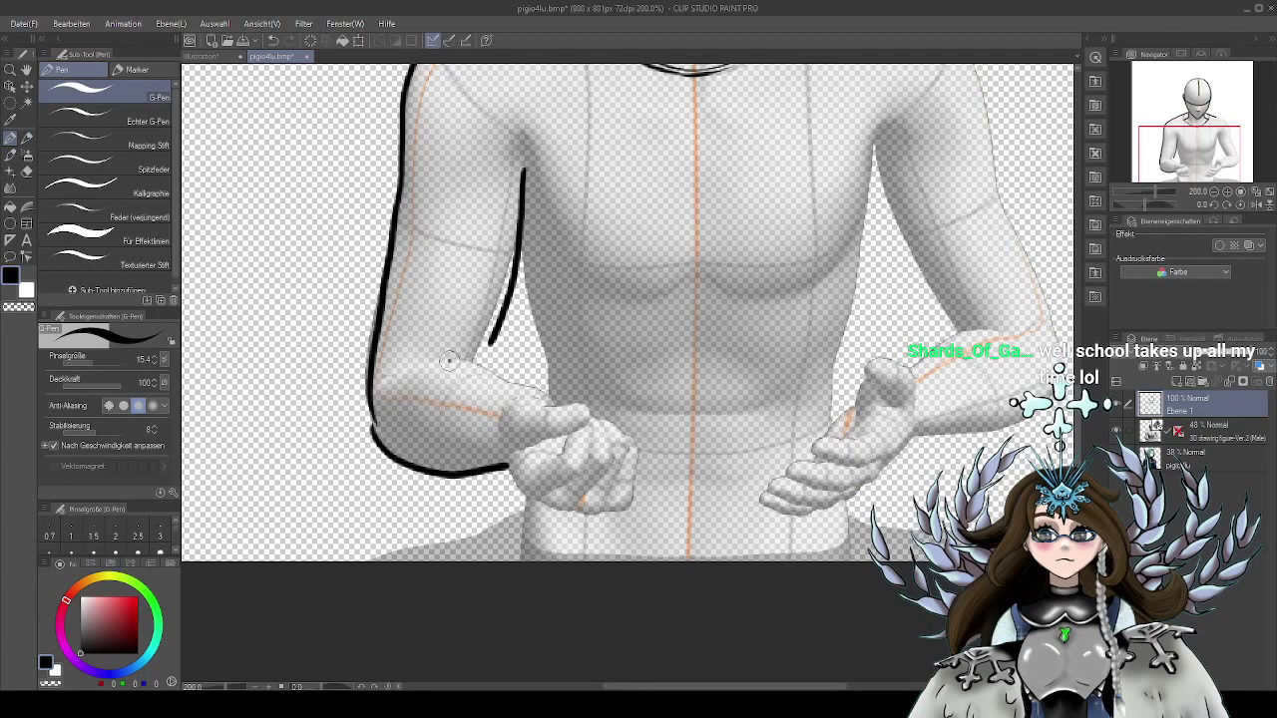
mouse_move(449, 361)
mouse_down()
mouse_move(405, 367)
mouse_move(462, 363)
mouse_move(543, 392)
mouse_up()
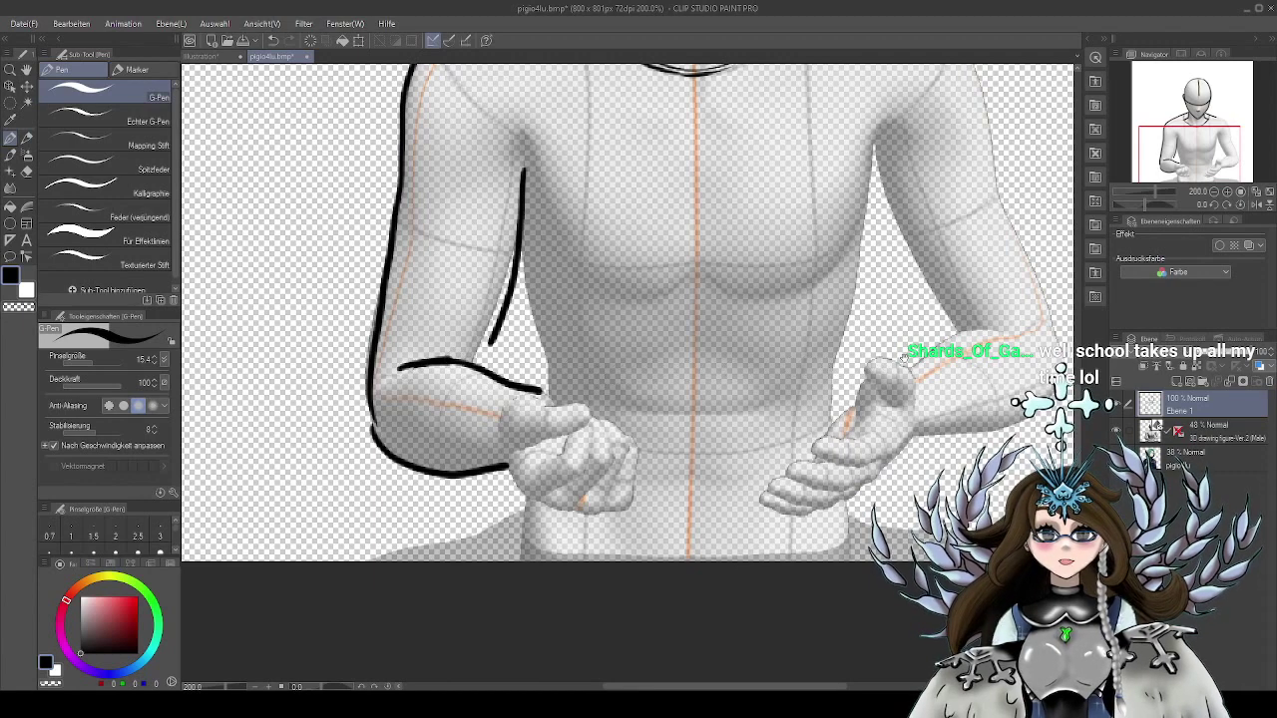
Trace the upper edge of the figure's left forearm, the thumb and the finger lines of that hand
drag(687, 370, 507, 377)
drag(821, 340, 754, 356)
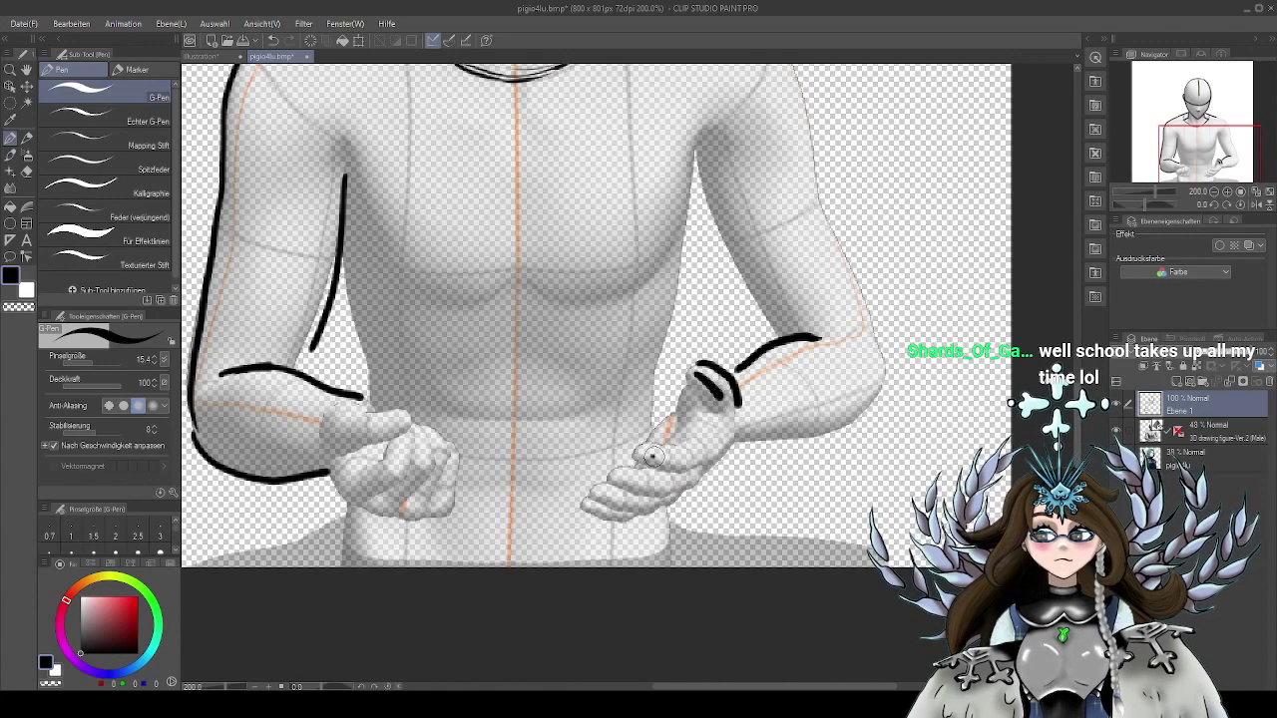
drag(651, 457, 710, 427)
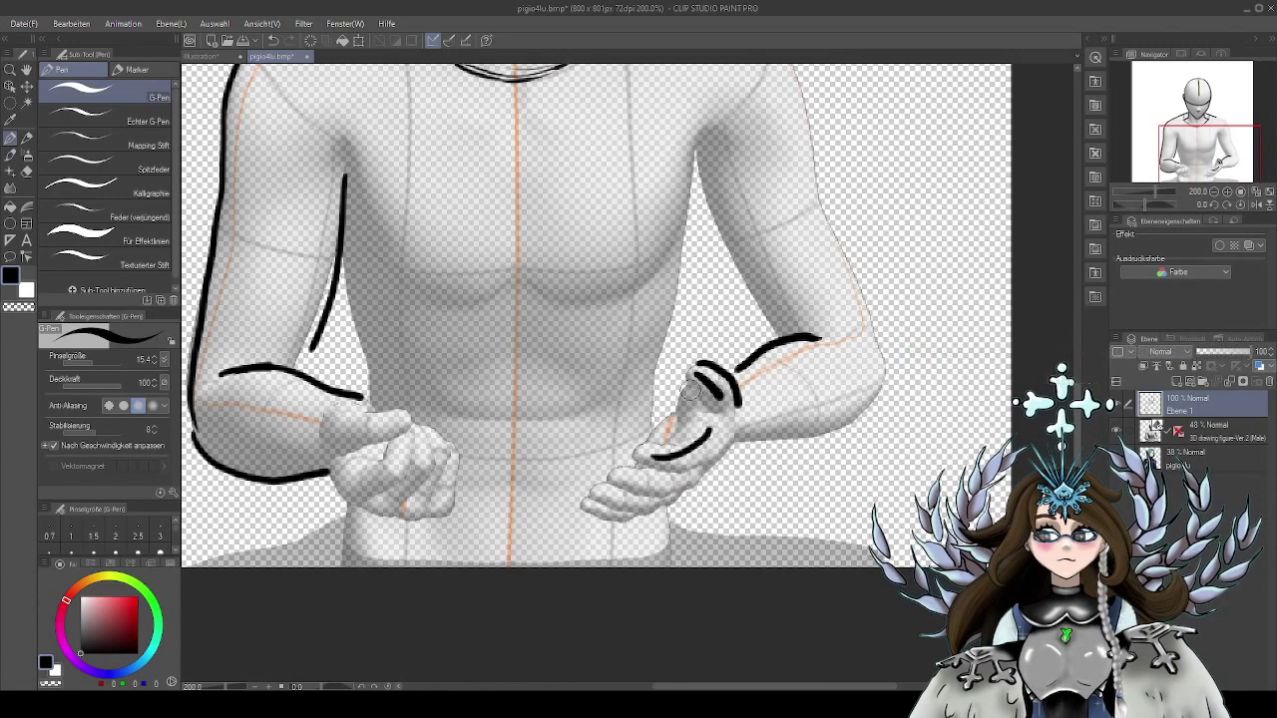
drag(729, 479, 764, 397)
mouse_move(658, 397)
mouse_down()
mouse_move(722, 388)
mouse_move(675, 422)
mouse_move(710, 403)
mouse_up()
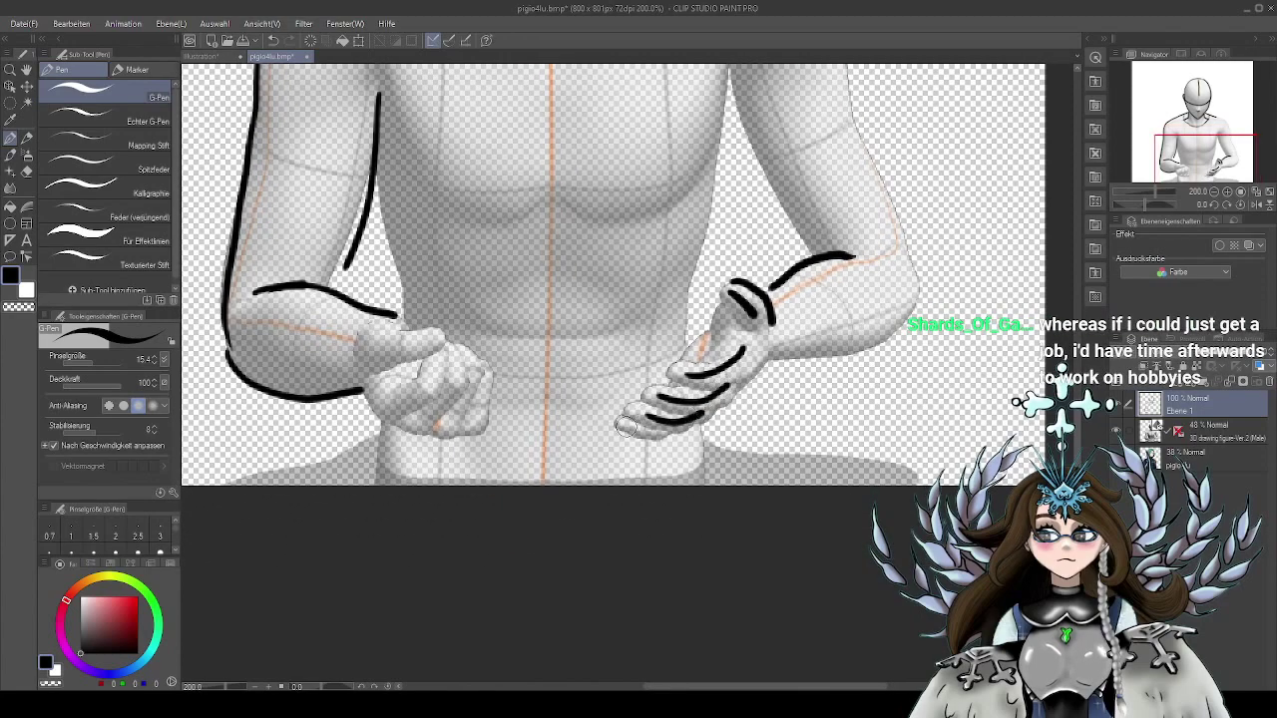
Trace the figure's right hand with the thumb, the curled finger lines and the lower edge of the palm
drag(569, 431, 739, 406)
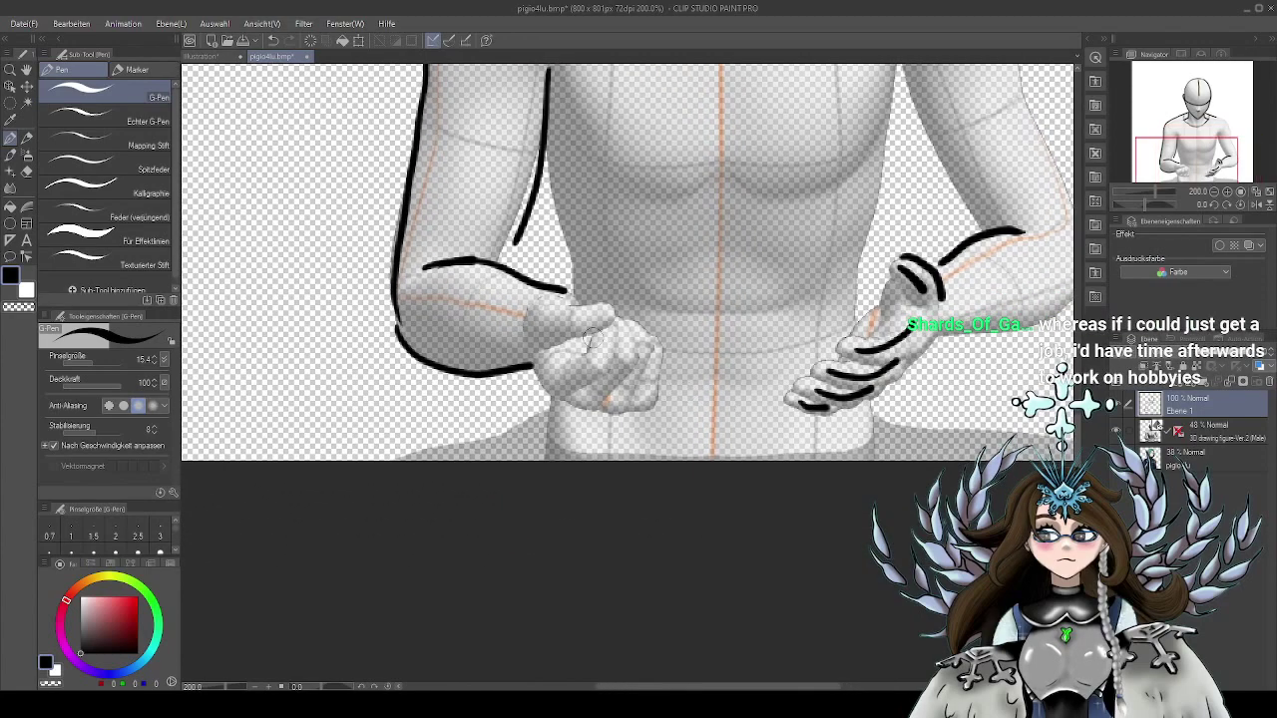
drag(589, 318, 532, 318)
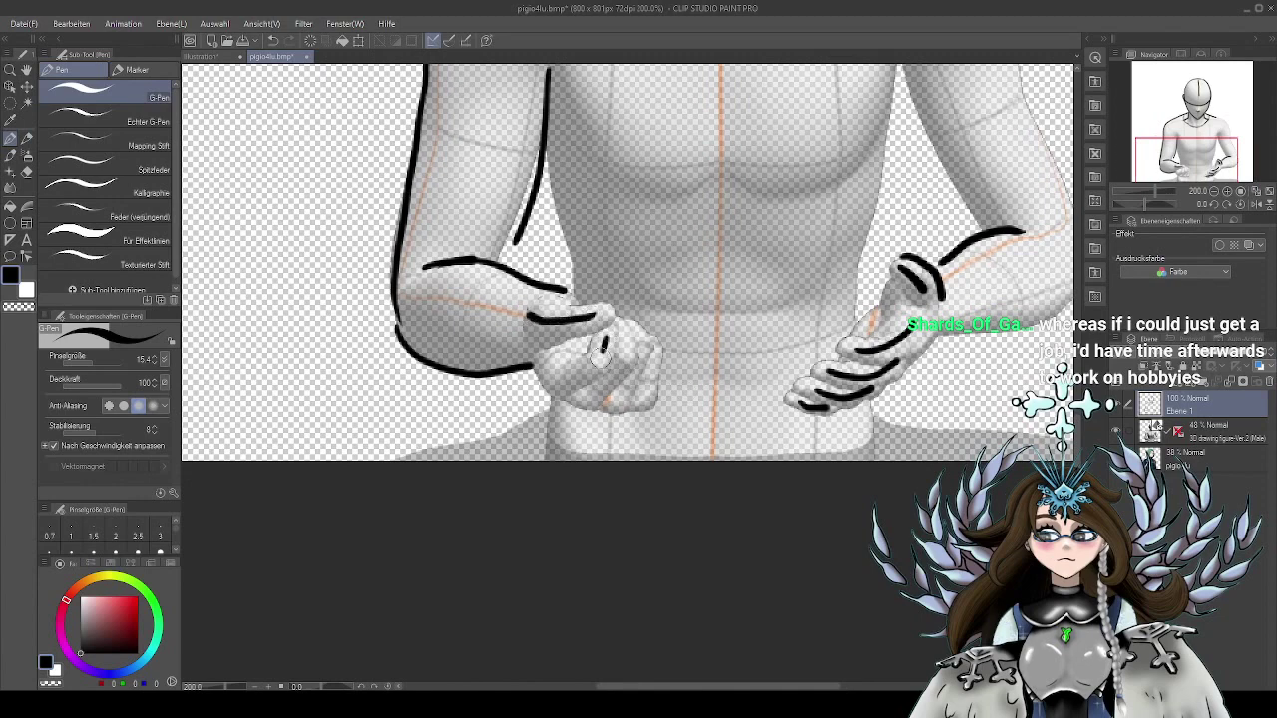
drag(605, 339, 597, 365)
mouse_move(551, 382)
mouse_down()
mouse_move(620, 372)
mouse_move(582, 403)
mouse_up()
mouse_move(639, 372)
mouse_down()
mouse_move(621, 401)
mouse_move(645, 399)
mouse_up()
mouse_move(535, 378)
mouse_down()
mouse_move(576, 409)
mouse_move(643, 415)
mouse_up()
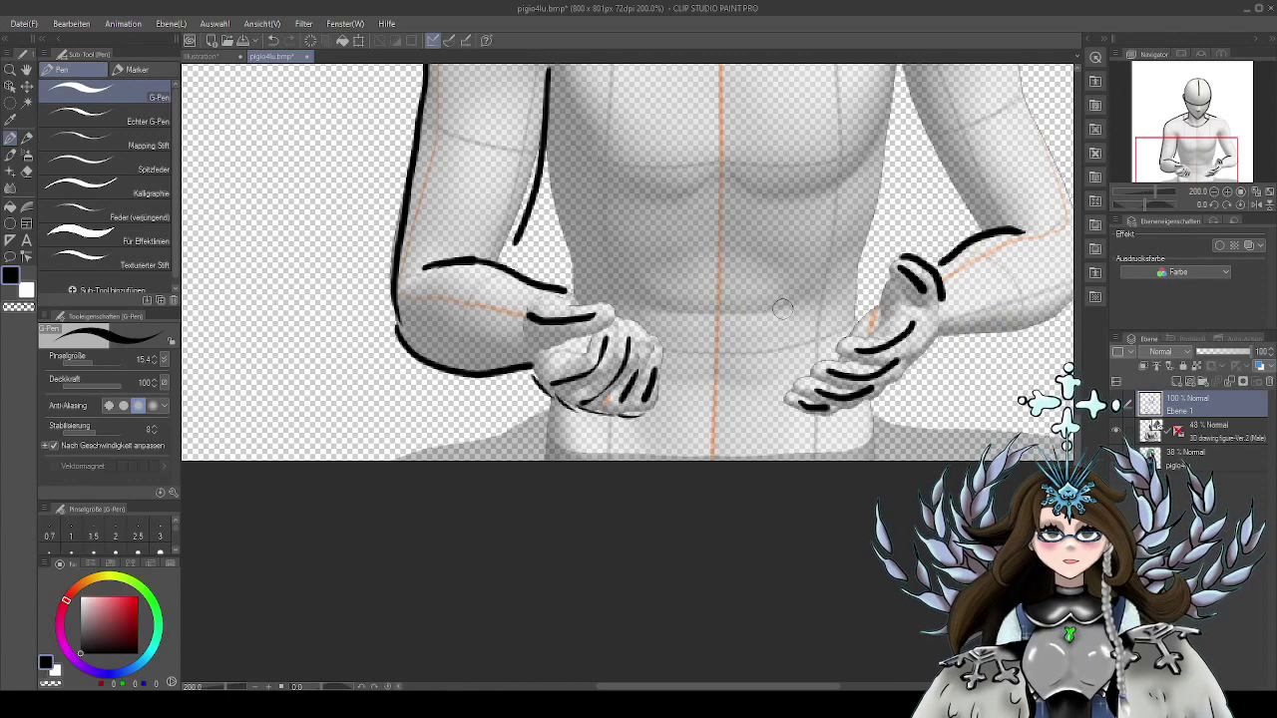
Complete the outline of the figure's left hand along the inner thumb side and the outer edge from wrist to fingertips
drag(898, 400, 808, 430)
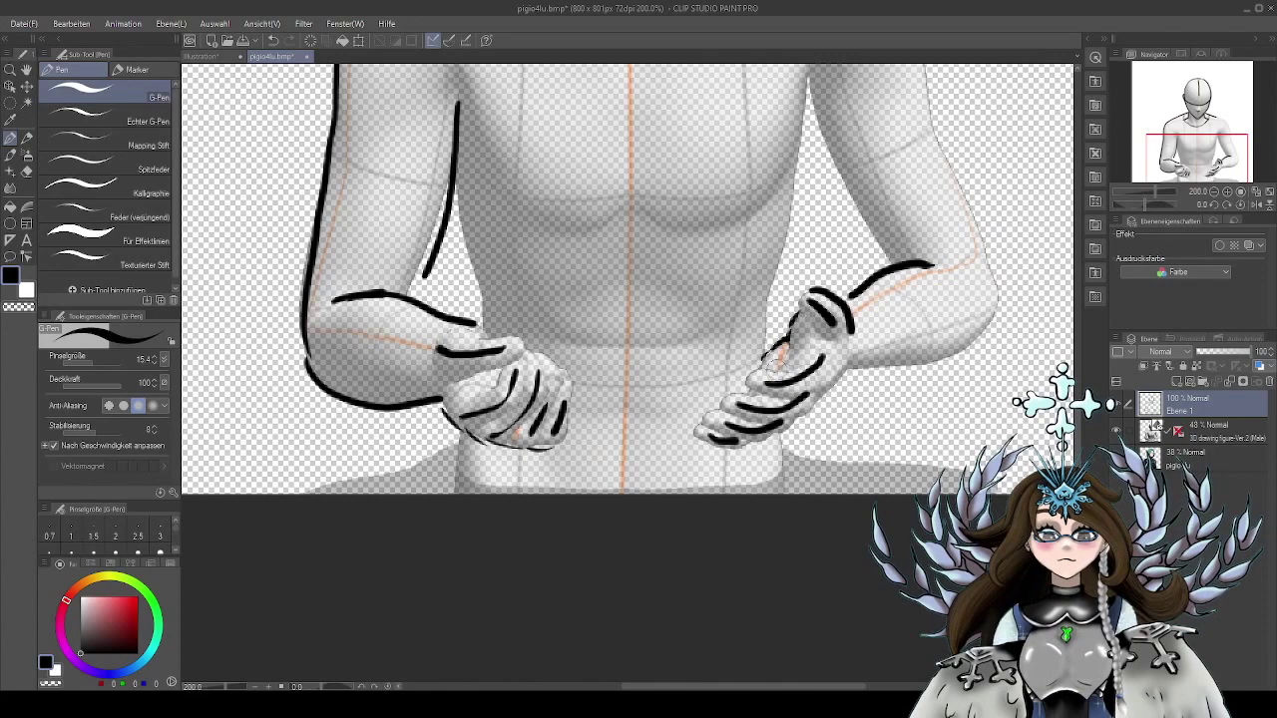
drag(846, 339, 806, 415)
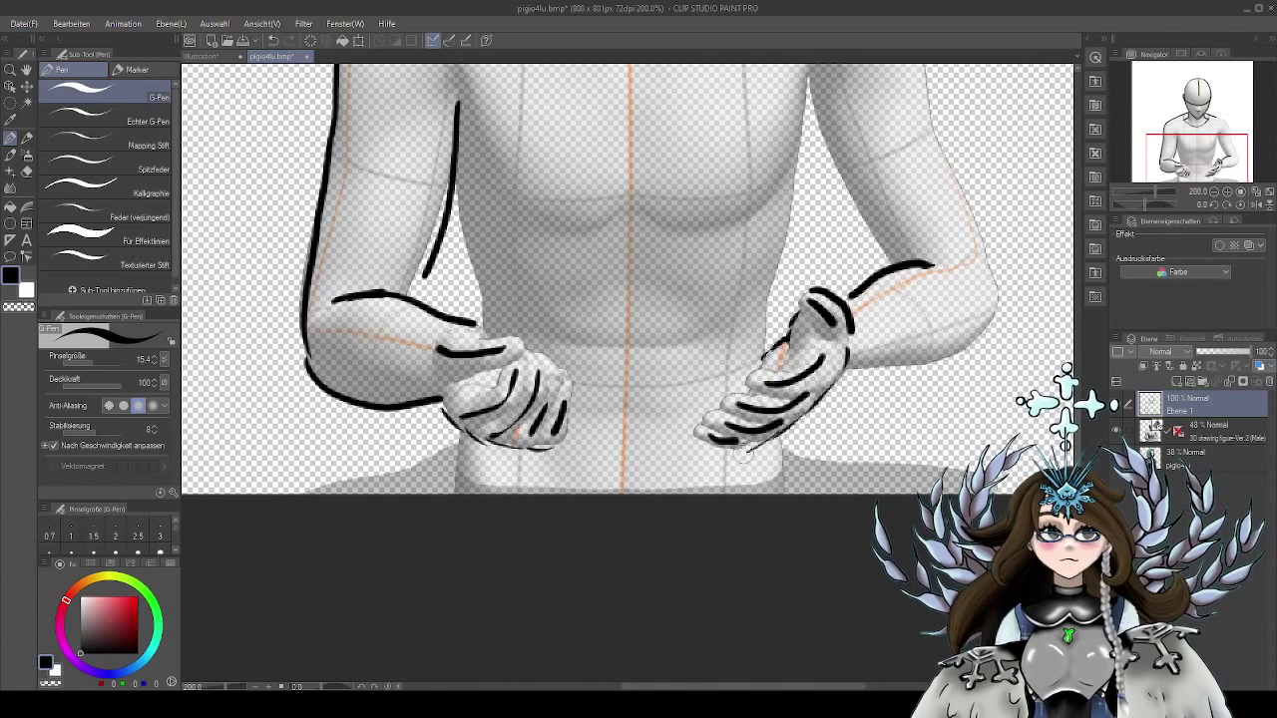
drag(746, 457, 827, 385)
Trace the elbow and underside of the figure's left forearm, and the outer and inner edges of its upper arm
drag(903, 395, 774, 452)
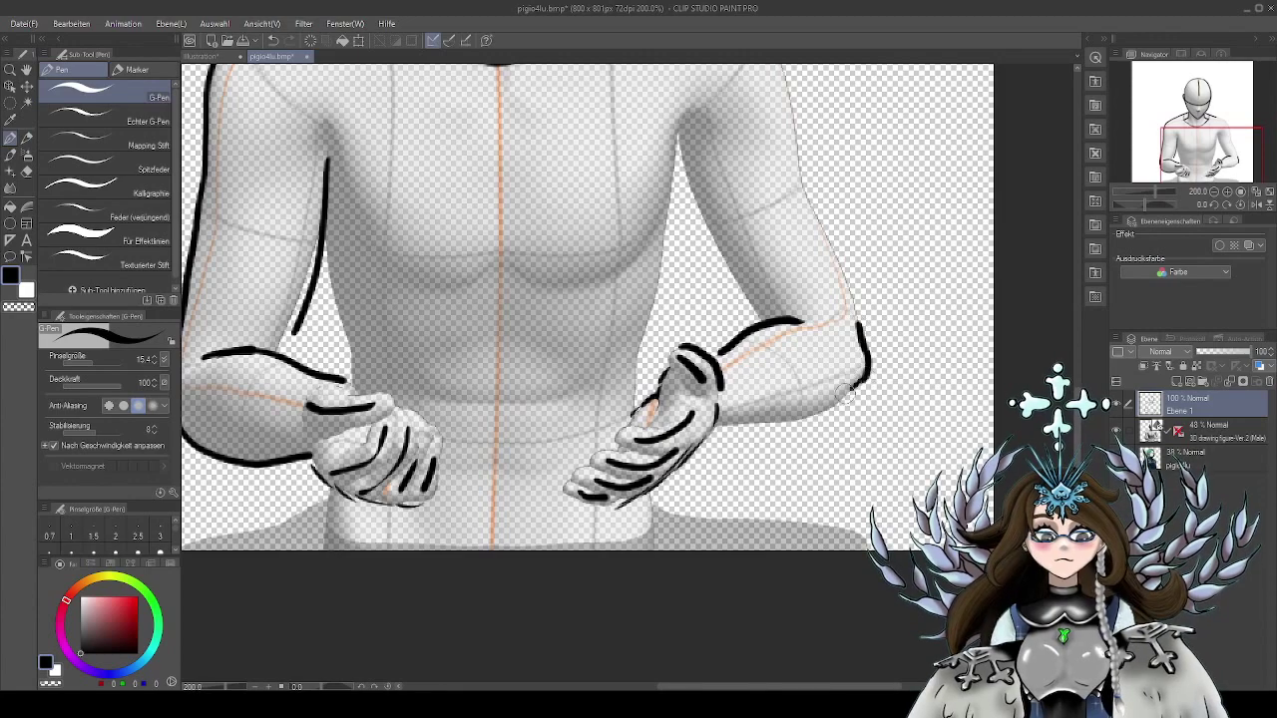
mouse_move(860, 322)
mouse_down()
mouse_move(782, 420)
mouse_move(720, 423)
mouse_up()
drag(890, 276, 816, 420)
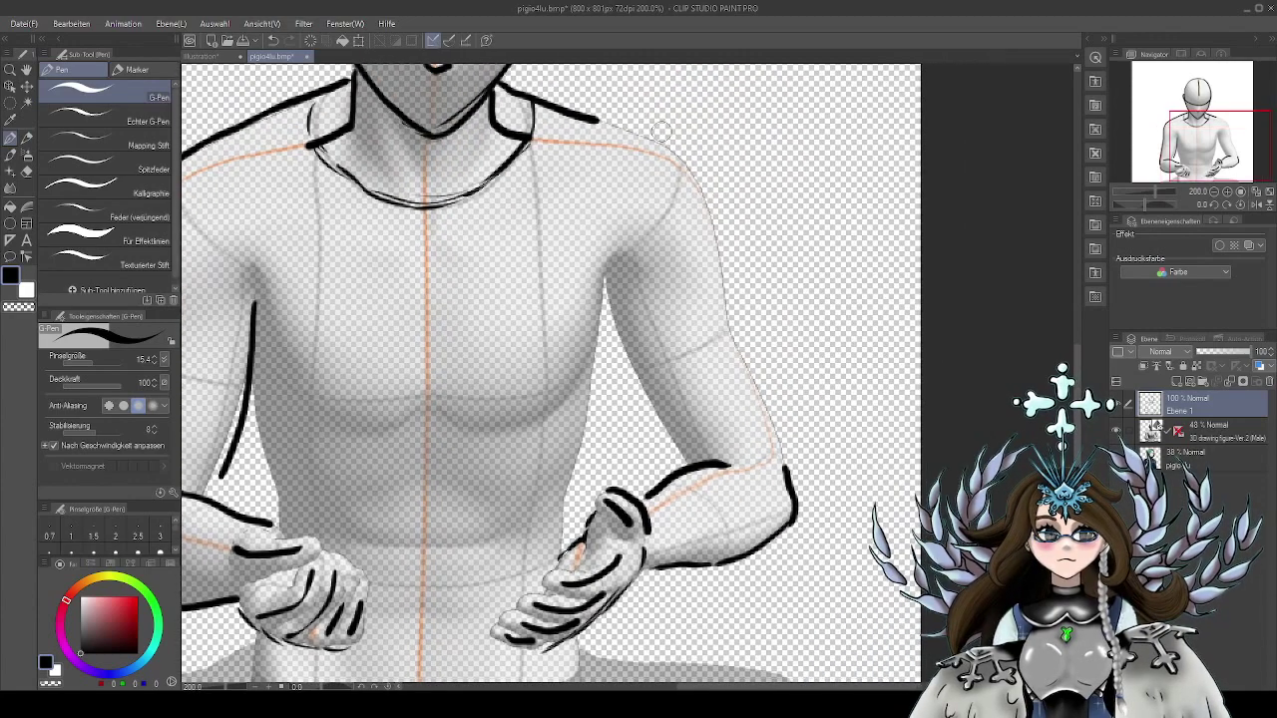
mouse_move(605, 118)
mouse_down()
mouse_move(691, 168)
mouse_move(714, 204)
mouse_move(755, 444)
mouse_up()
drag(608, 282, 688, 449)
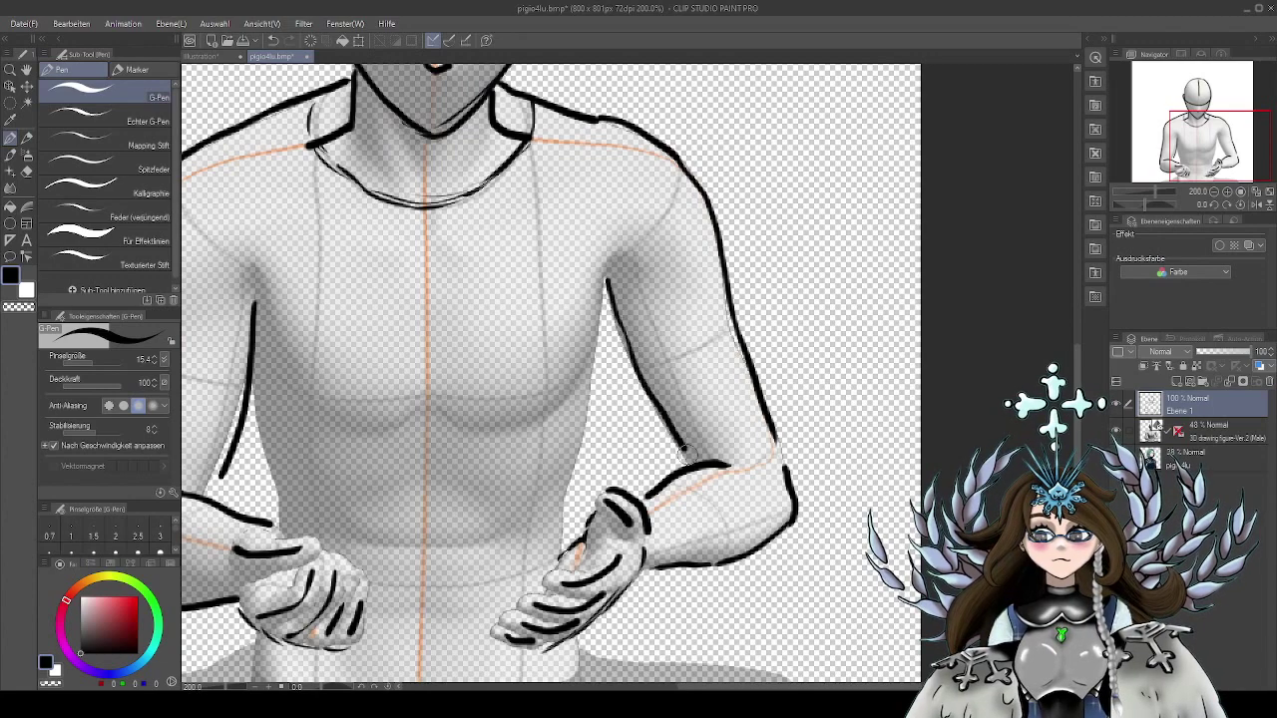
Draw two curved lines under the chest muscles and trace both sides of the torso, including the short hip segments below the hands
mouse_move(779, 442)
mouse_down()
mouse_move(879, 372)
mouse_move(887, 389)
mouse_up()
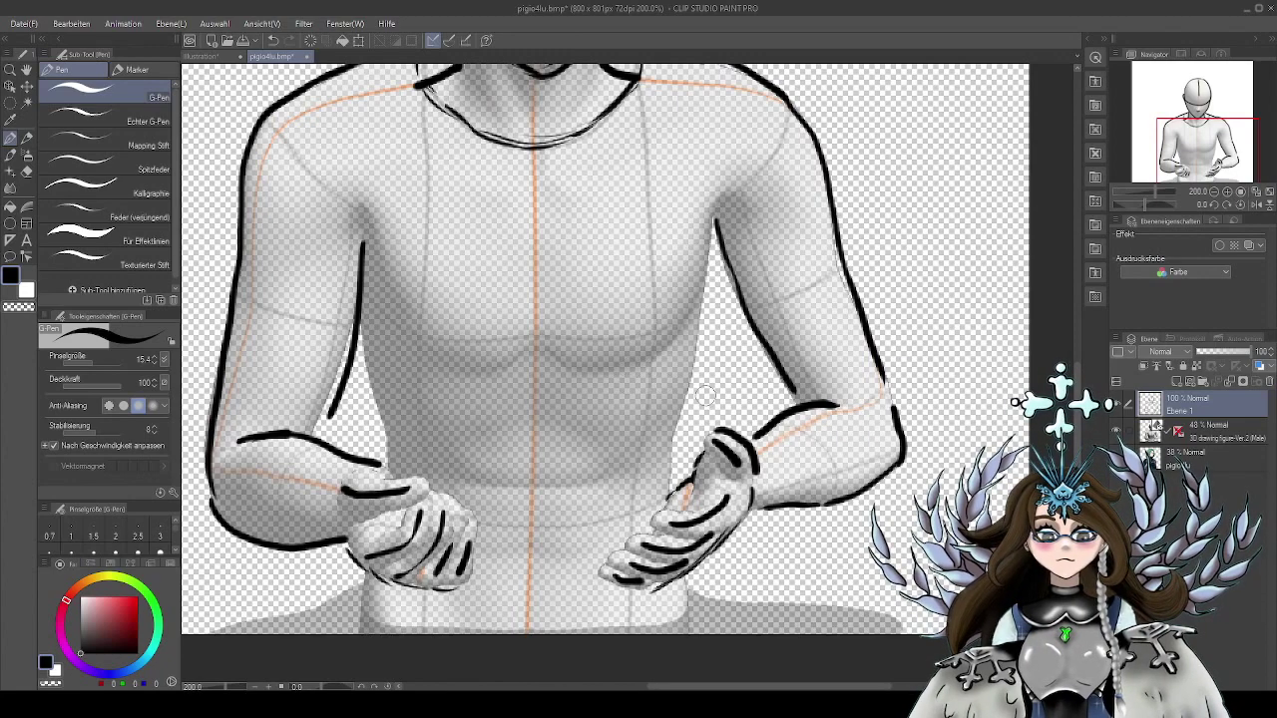
mouse_move(546, 353)
mouse_down()
mouse_move(599, 371)
mouse_move(674, 338)
mouse_up()
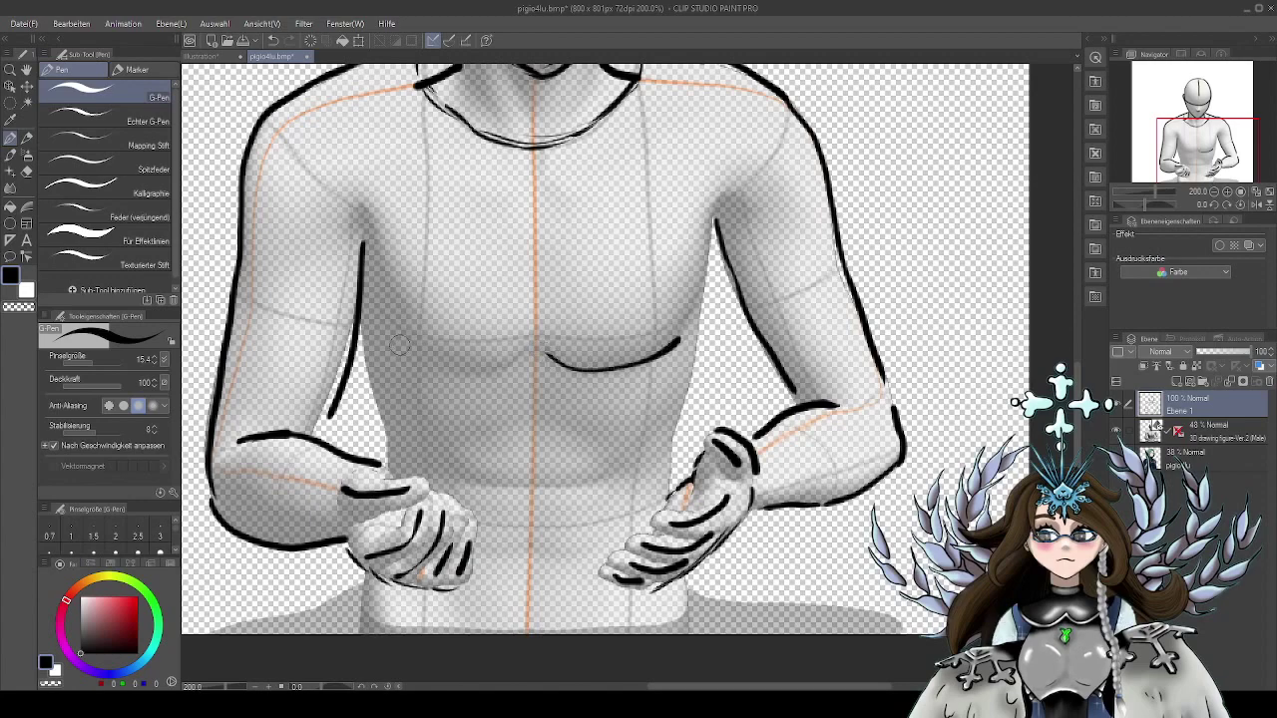
drag(409, 351, 498, 361)
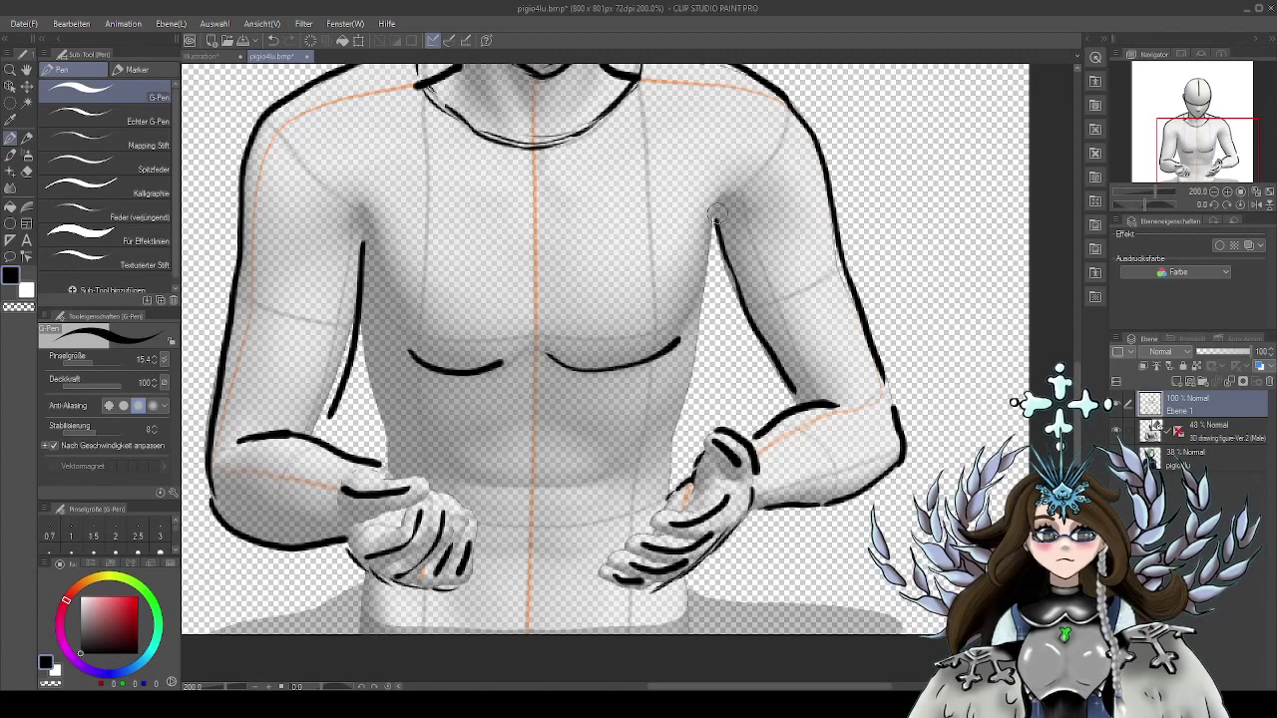
drag(714, 220, 670, 464)
scroll(688, 469, down, 3)
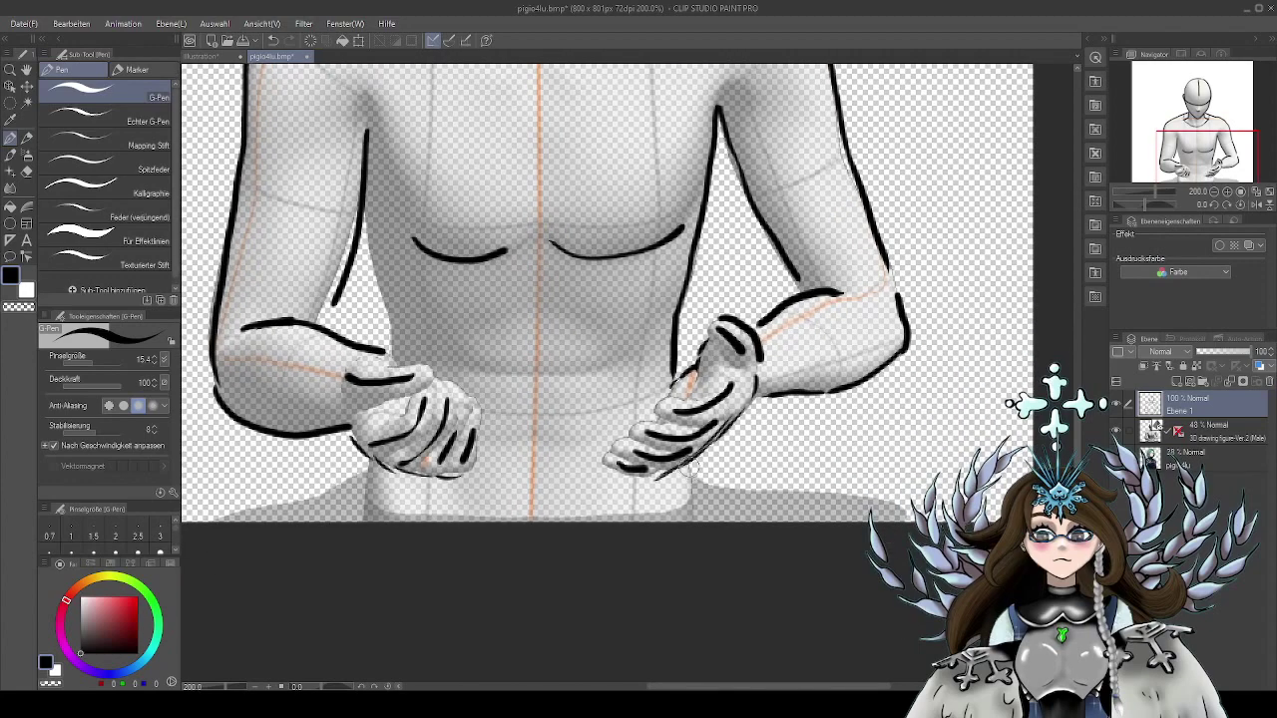
drag(364, 461, 359, 516)
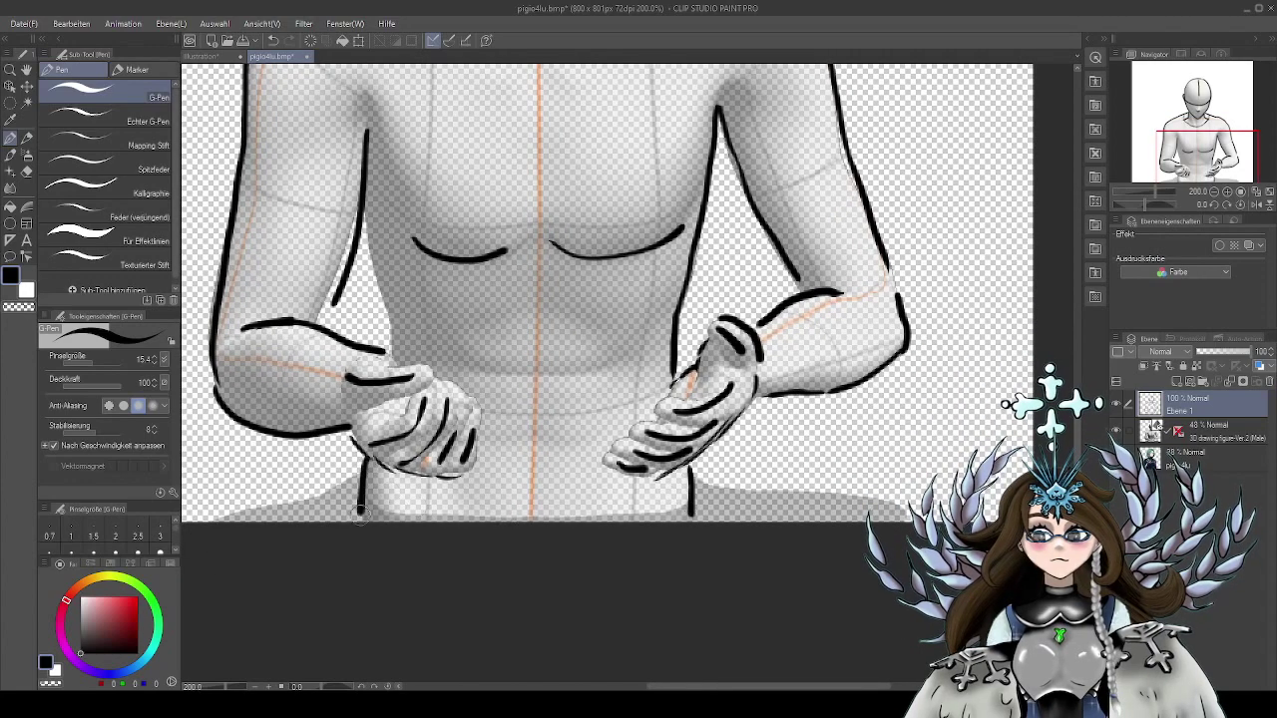
drag(365, 199, 390, 355)
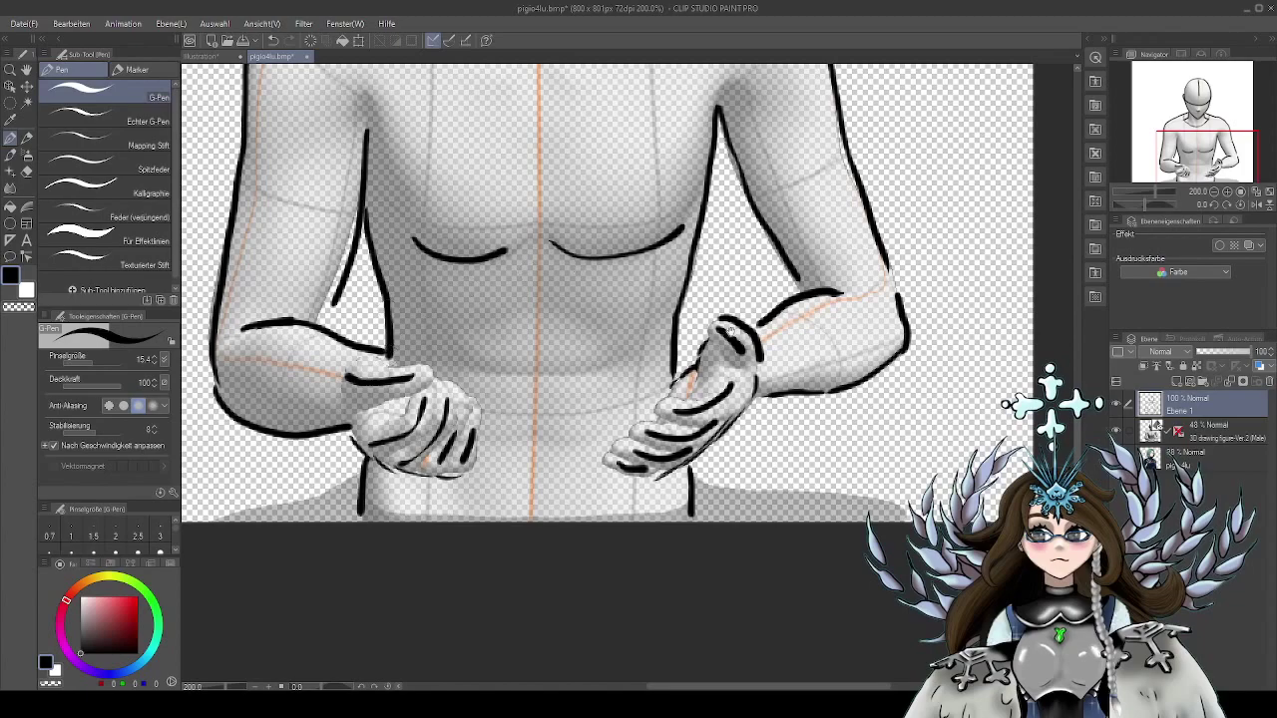
Draw a horizontal line across the belly between the hands and extend the hip line to the canvas edge
mouse_move(724, 265)
mouse_down()
mouse_move(775, 479)
mouse_move(765, 349)
mouse_up()
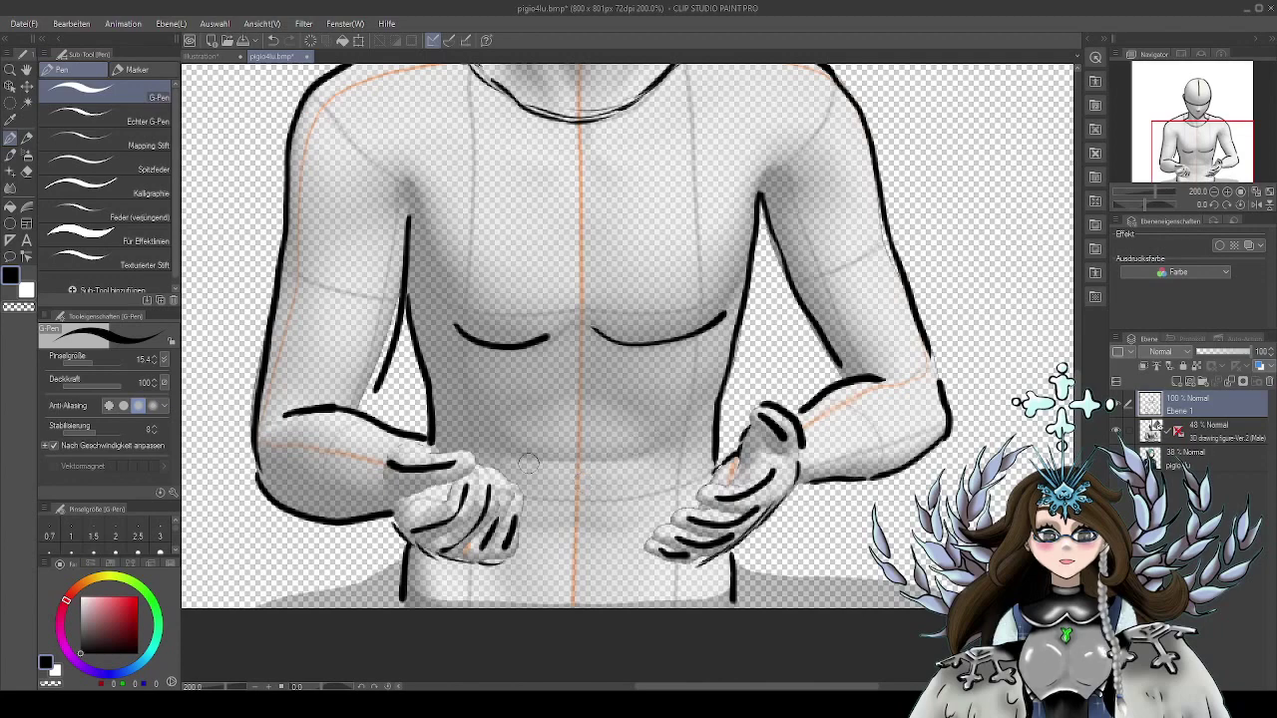
mouse_move(523, 461)
mouse_down()
mouse_move(638, 463)
mouse_move(675, 447)
mouse_move(538, 471)
mouse_up()
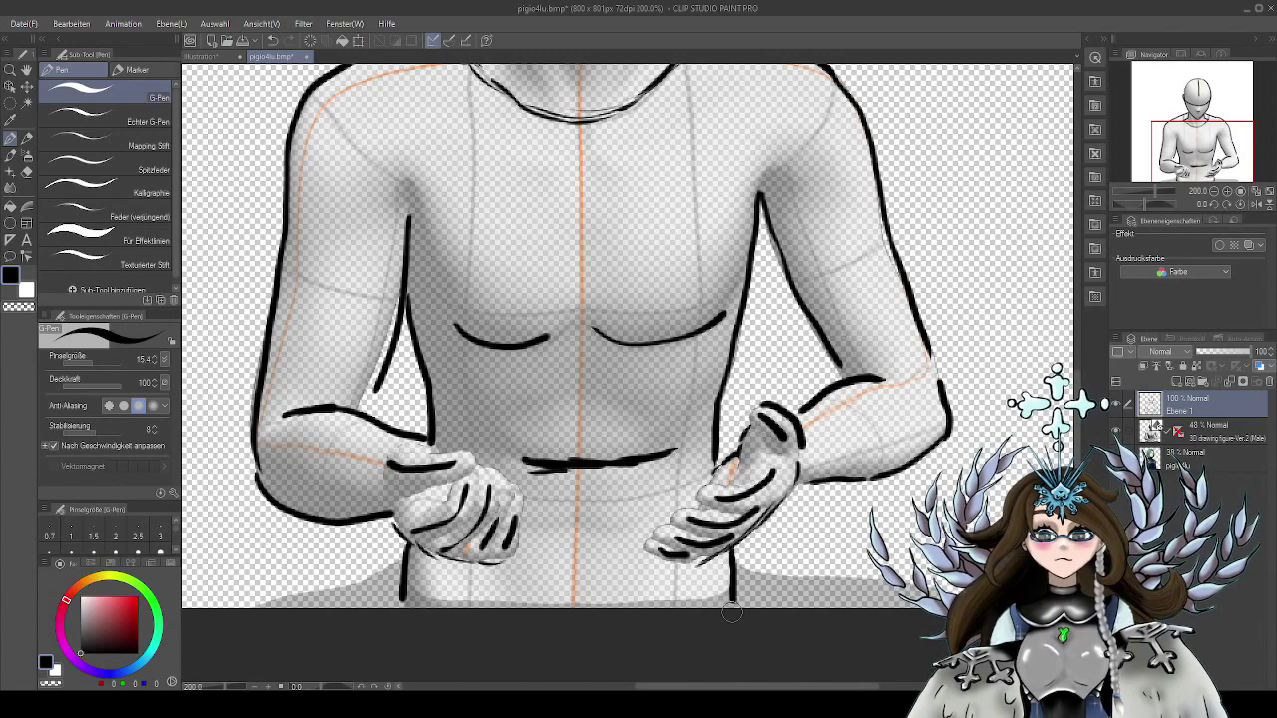
drag(409, 534, 398, 611)
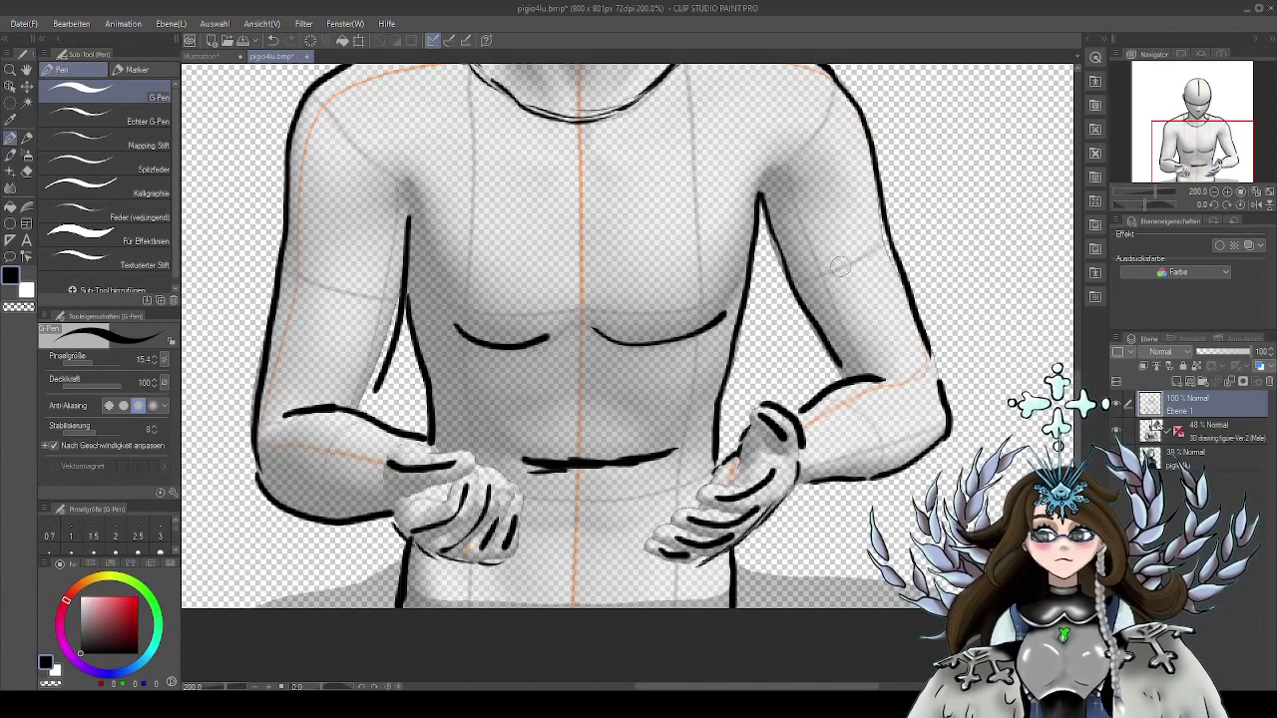
Hide the 3D drawing figure layer and add a new raster layer above Ebene 1
scroll(840, 265, up, 10)
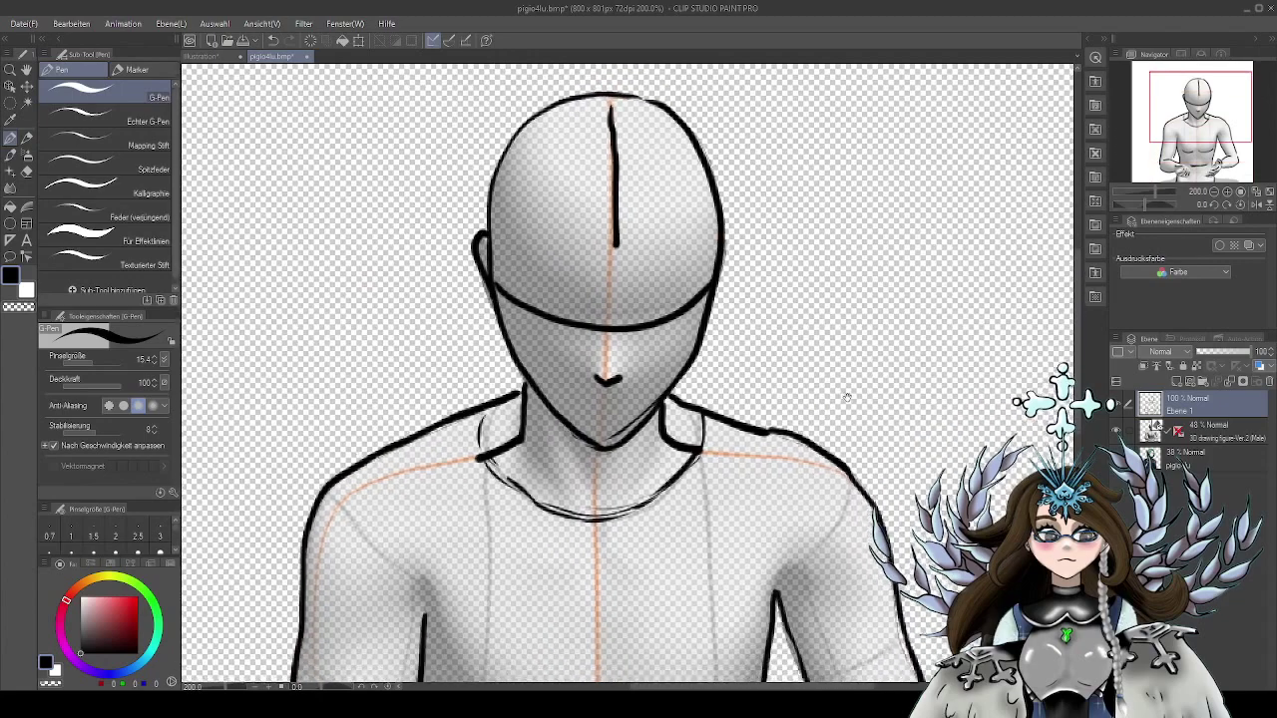
scroll(846, 397, down, 2)
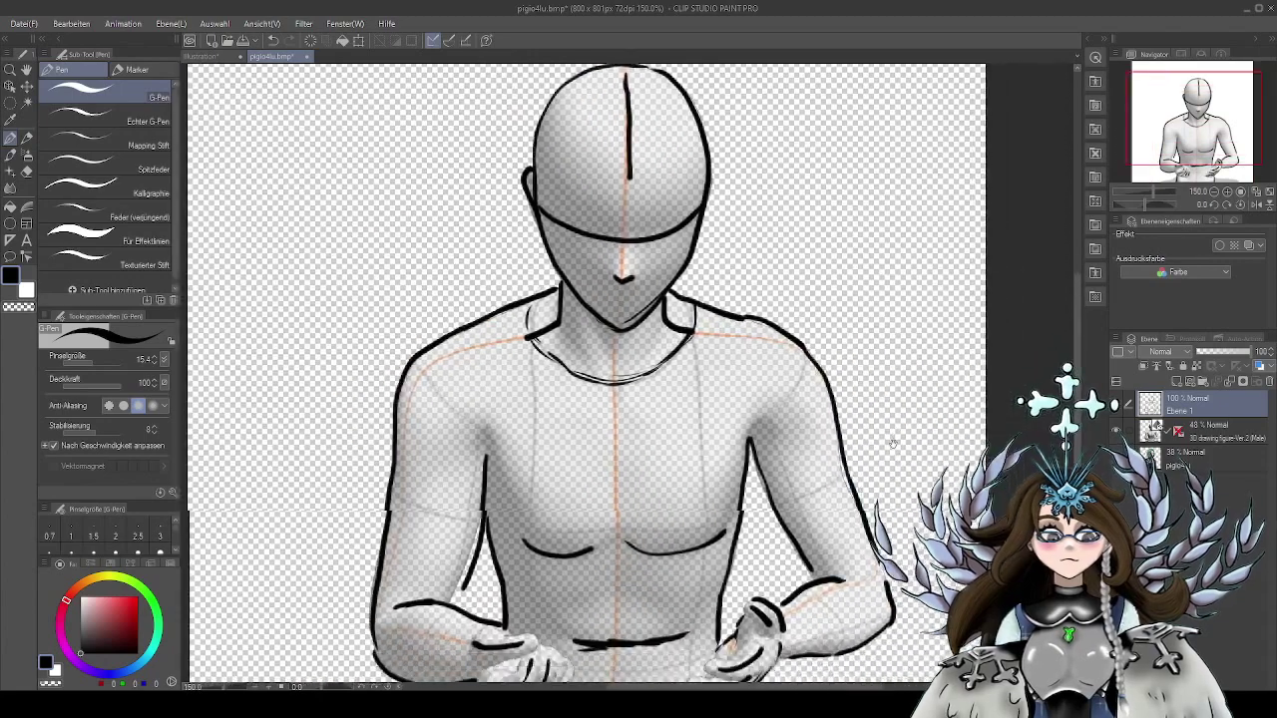
mouse_move(893, 443)
mouse_down()
mouse_move(809, 250)
mouse_move(866, 396)
mouse_up()
click(1116, 431)
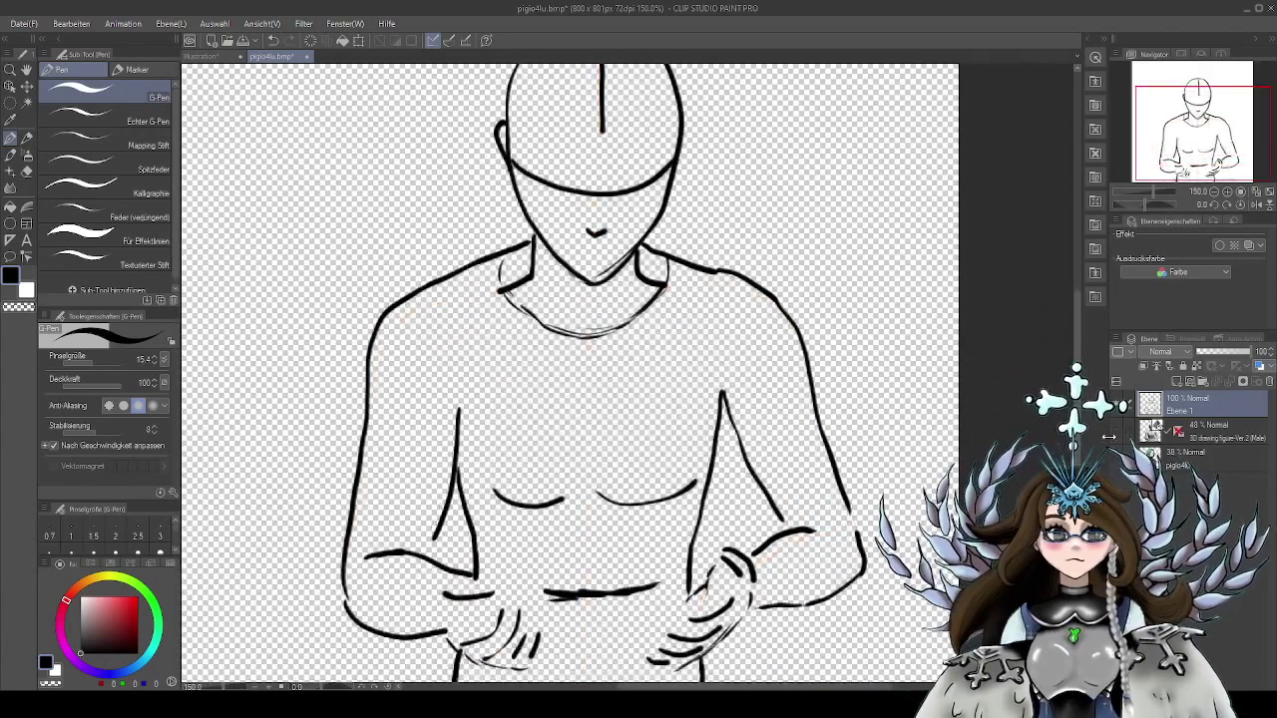
drag(841, 324, 832, 283)
drag(884, 448, 883, 413)
click(1176, 382)
Try to sketch an open book between the figure's hands, drawing its spine and both slanted covers
key(ctrl+plus)
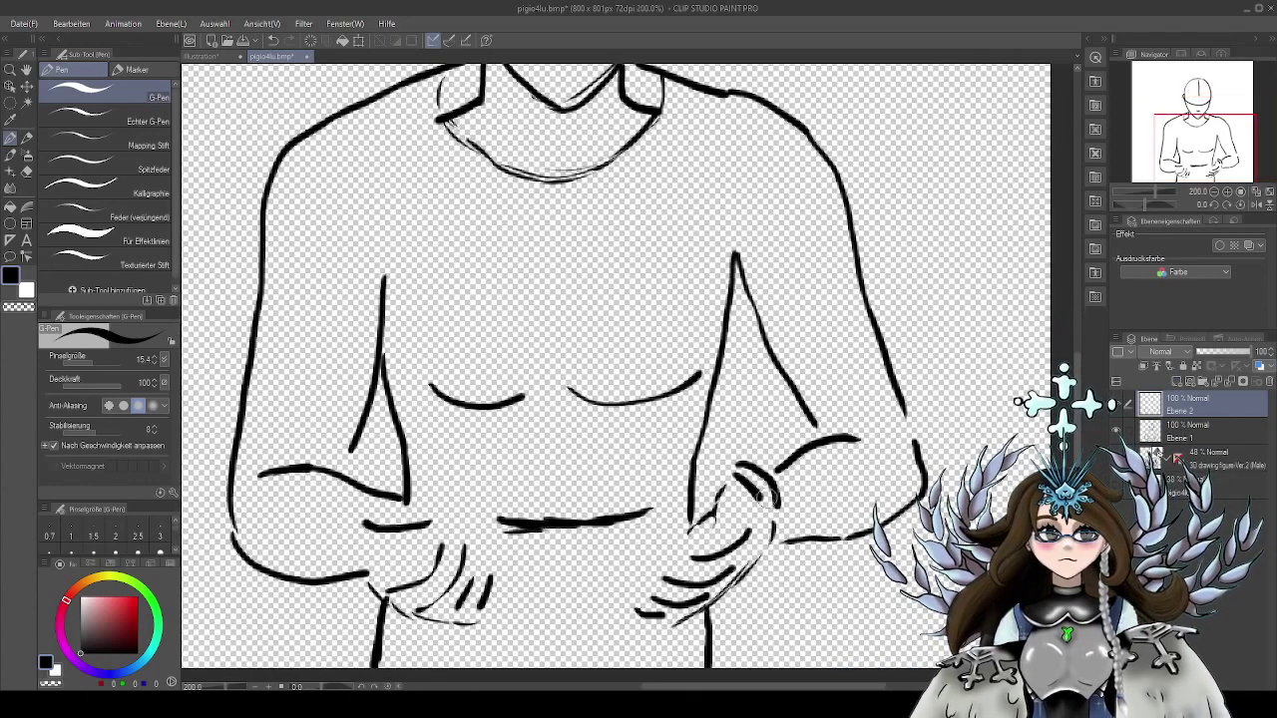
drag(803, 488, 826, 440)
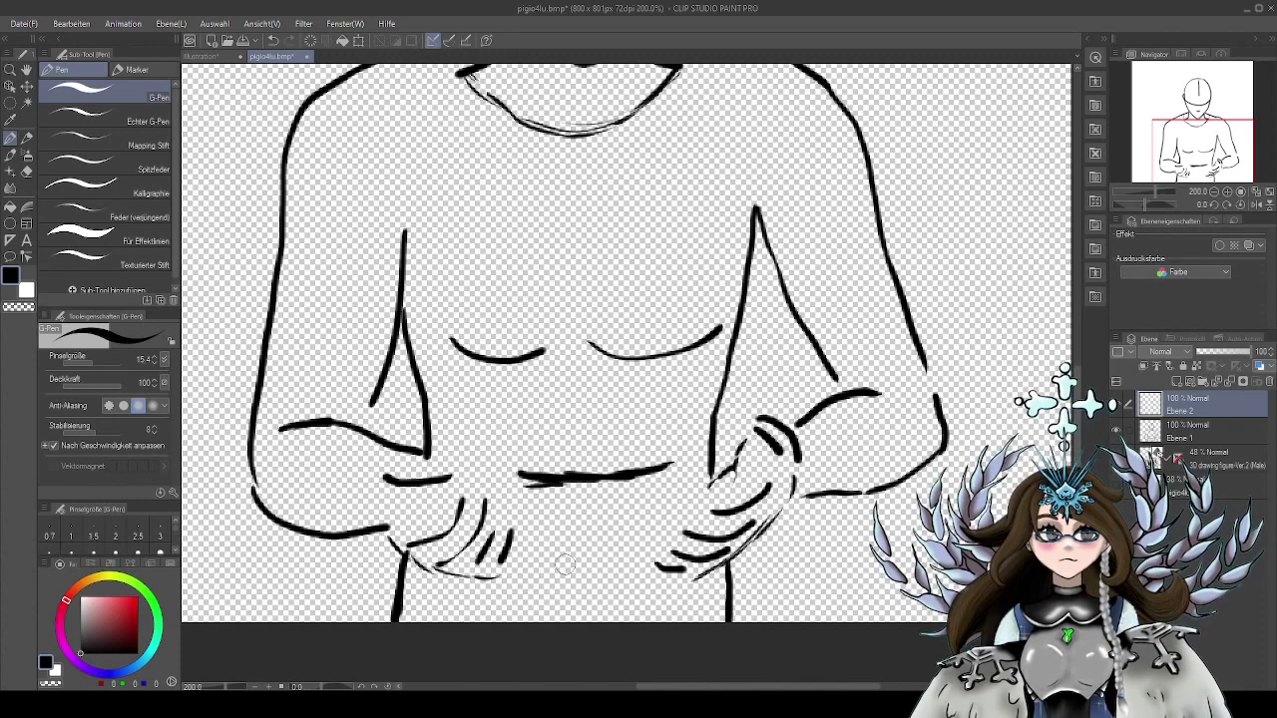
drag(570, 569, 602, 566)
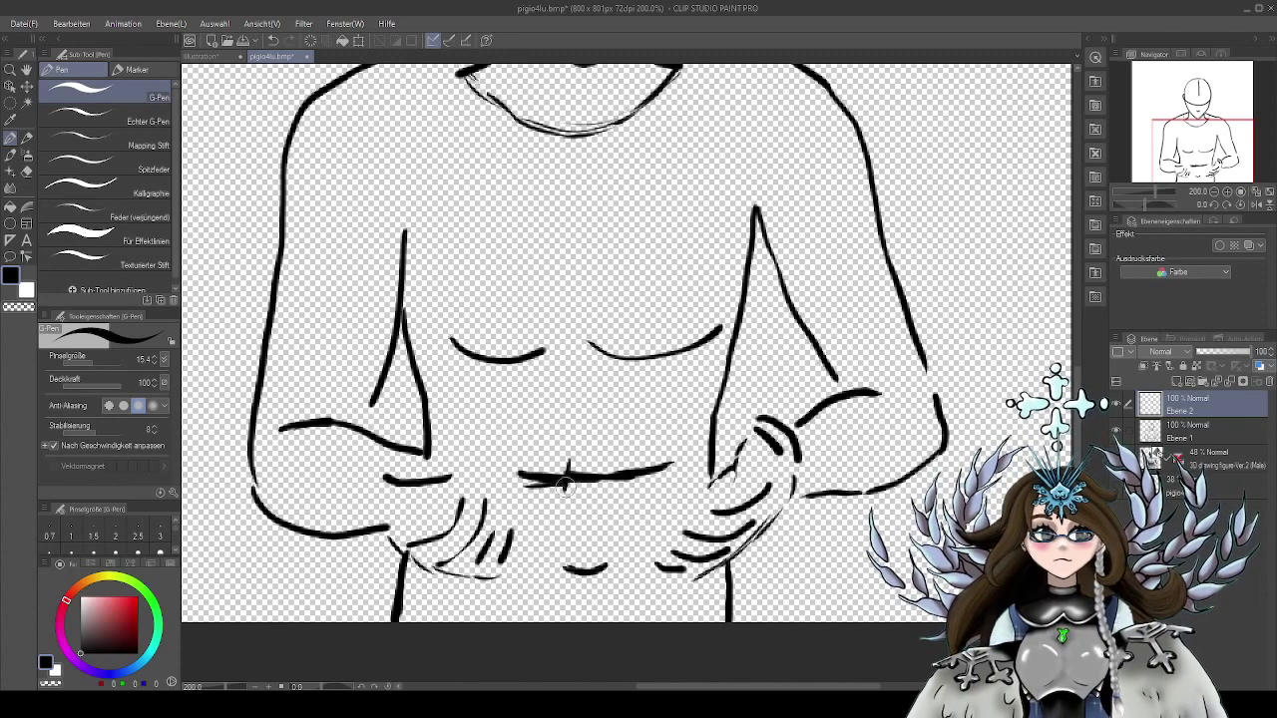
drag(565, 485, 568, 567)
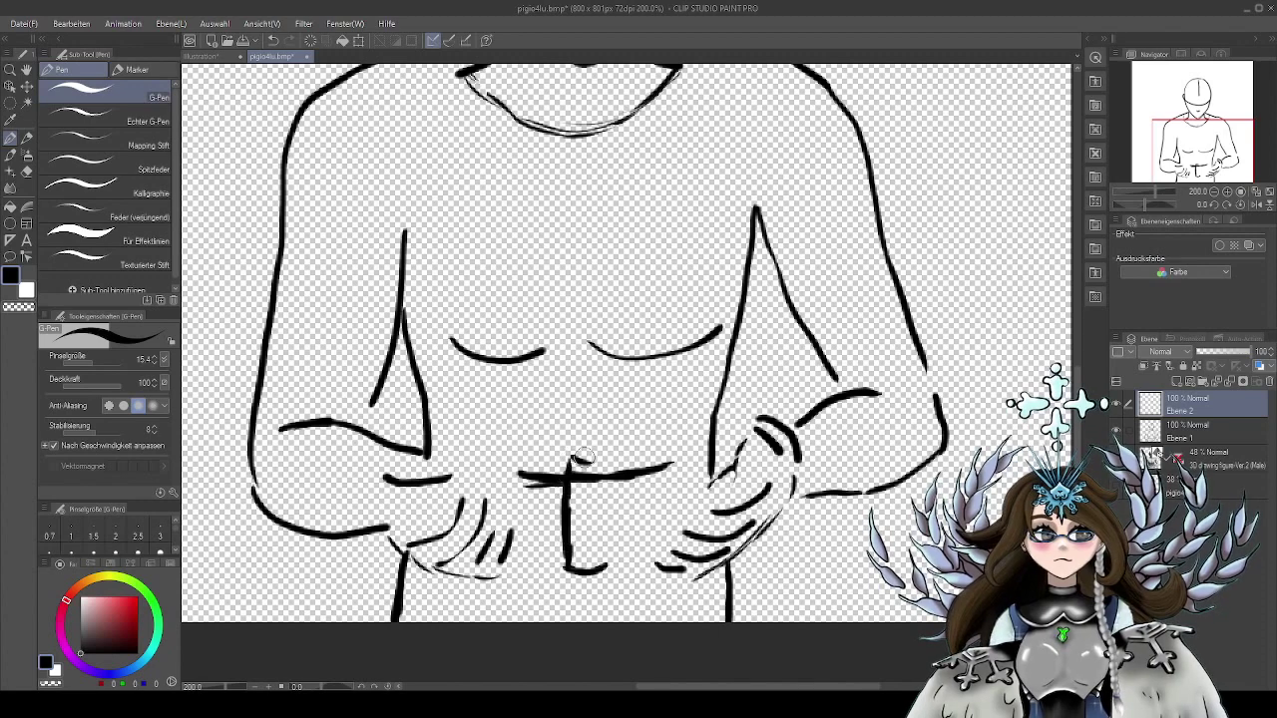
drag(604, 464, 607, 567)
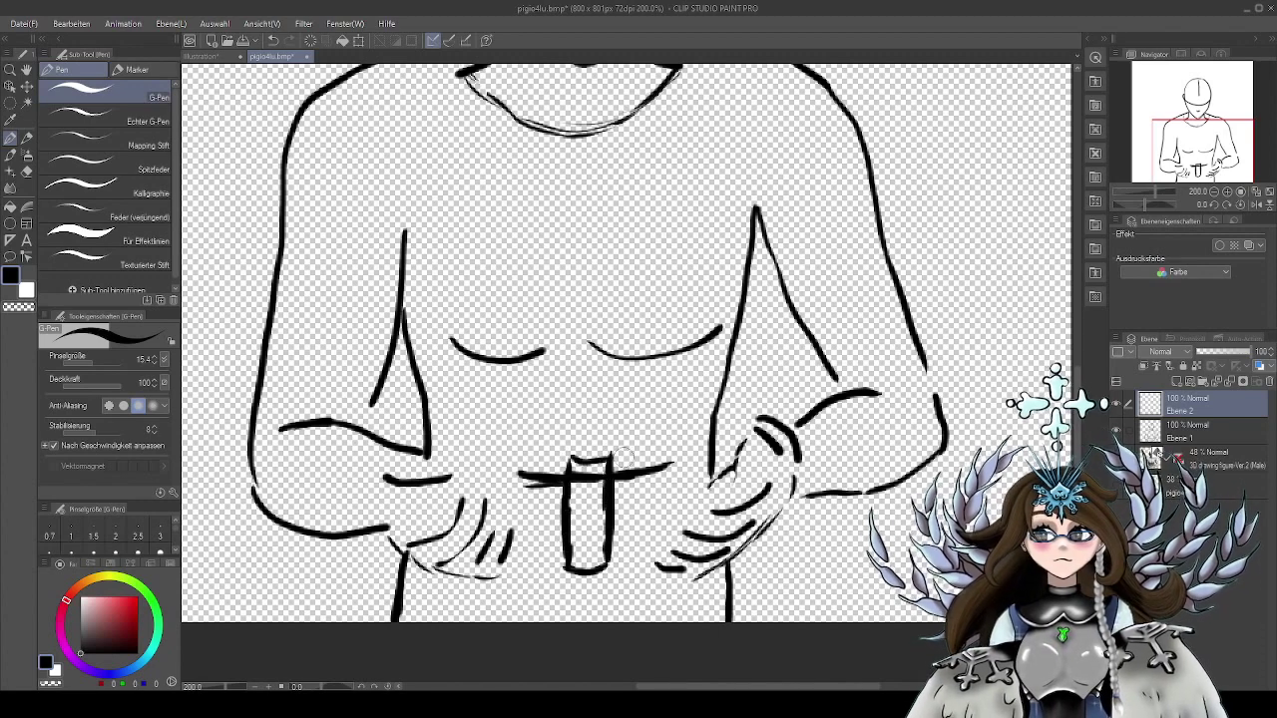
mouse_move(610, 454)
mouse_down()
mouse_move(740, 381)
mouse_move(736, 447)
mouse_up()
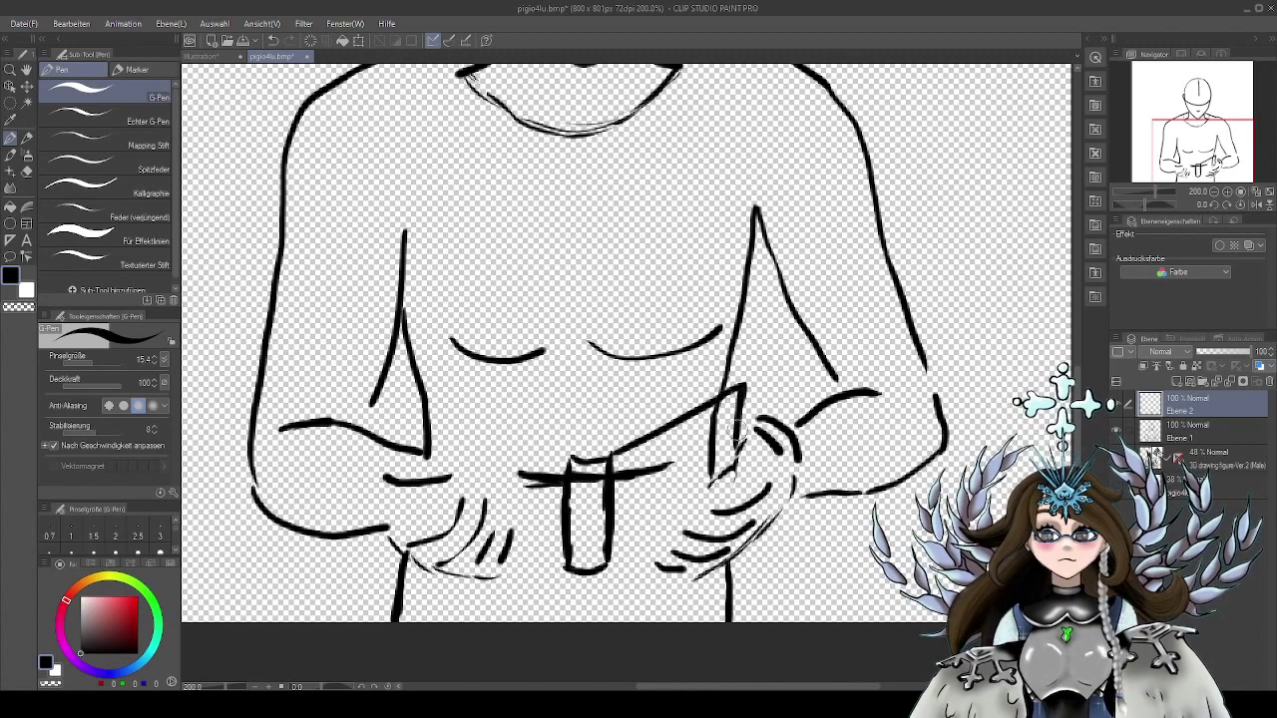
drag(612, 563, 736, 465)
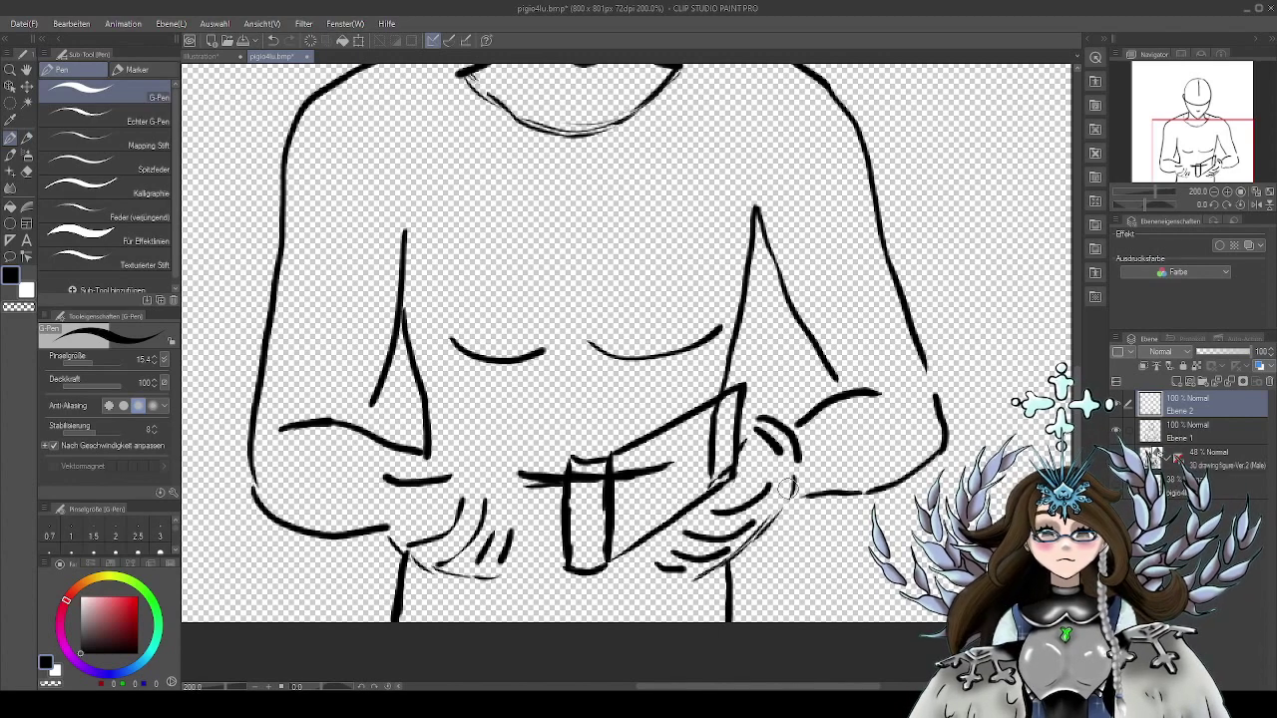
mouse_move(457, 420)
mouse_down()
mouse_move(524, 457)
mouse_move(579, 455)
mouse_move(456, 418)
mouse_move(443, 453)
mouse_move(530, 547)
mouse_move(561, 557)
mouse_move(461, 466)
mouse_move(449, 502)
mouse_move(544, 557)
mouse_up()
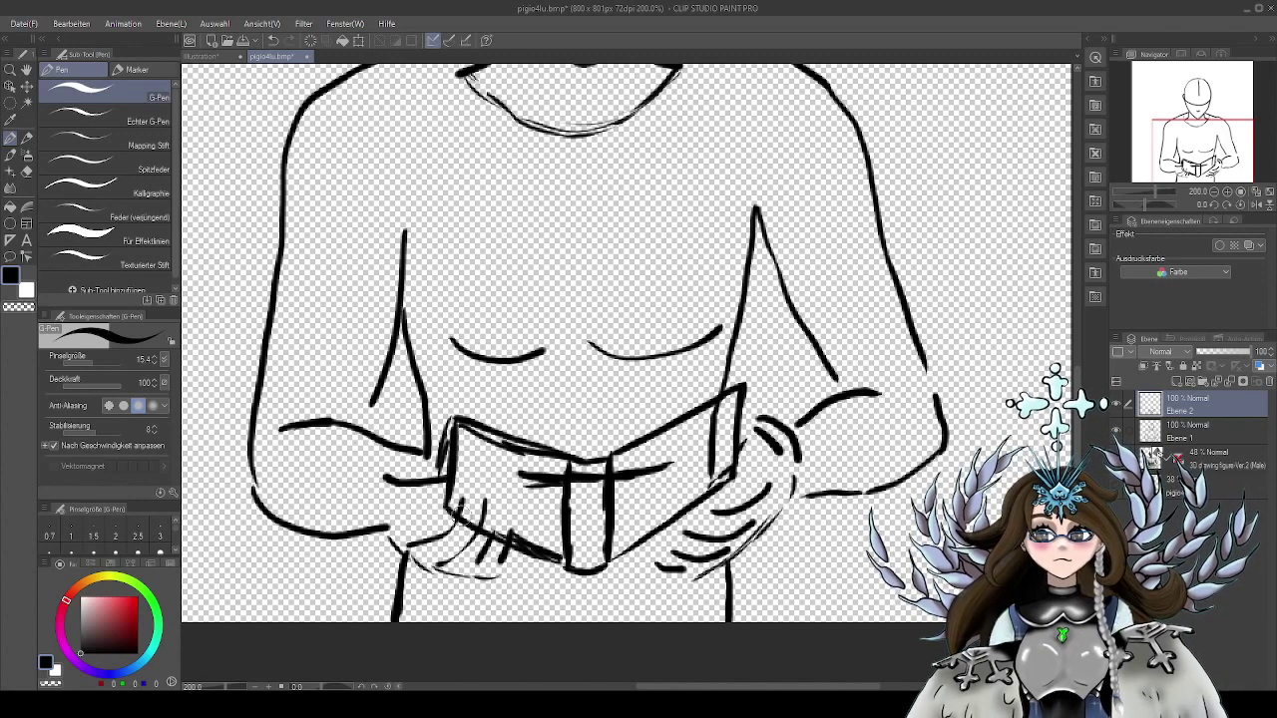
drag(459, 512, 505, 530)
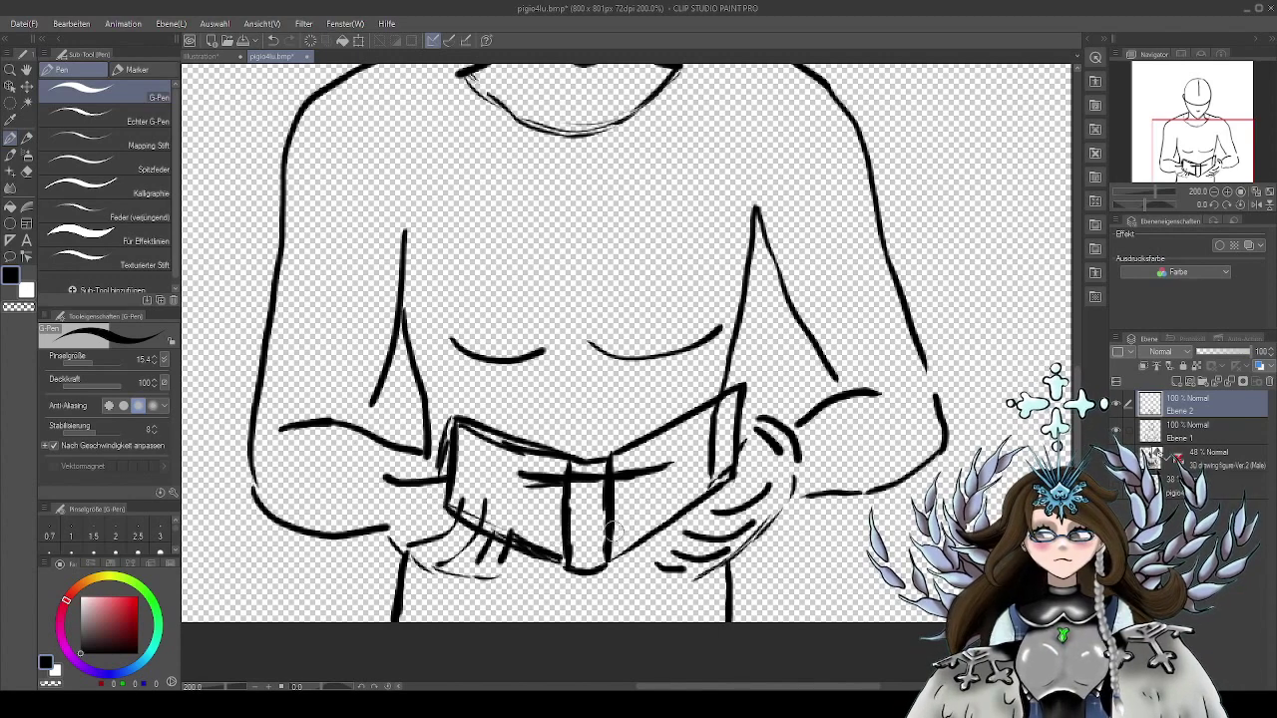
Delete the layer holding the book attempt and add a fresh raster layer above Ebene 1
mouse_move(776, 318)
mouse_down()
mouse_move(749, 527)
mouse_move(758, 290)
mouse_up()
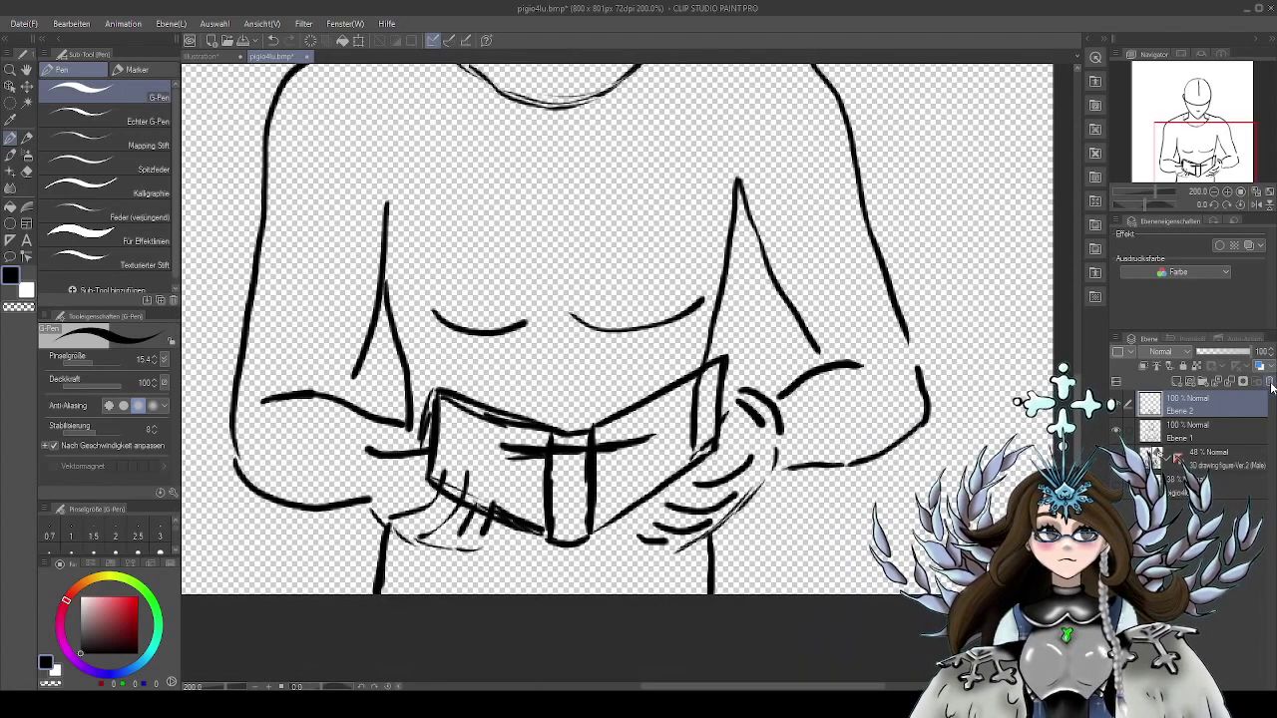
click(651, 266)
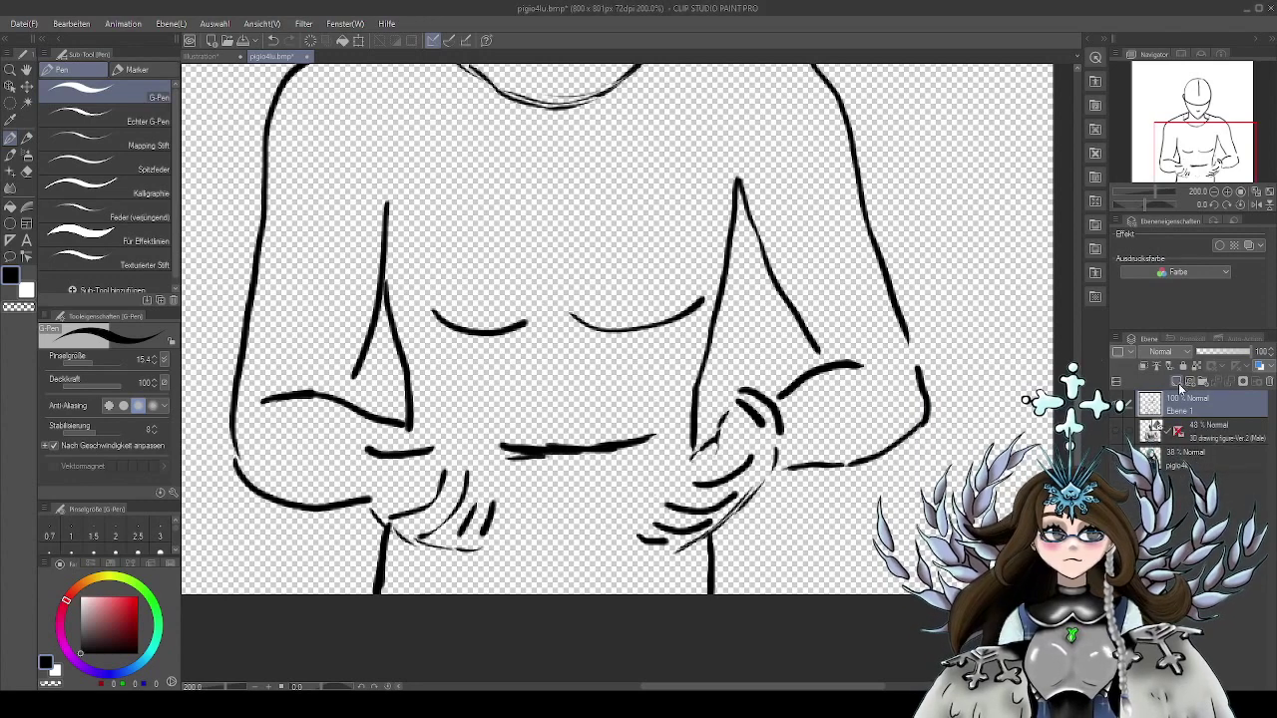
click(1177, 382)
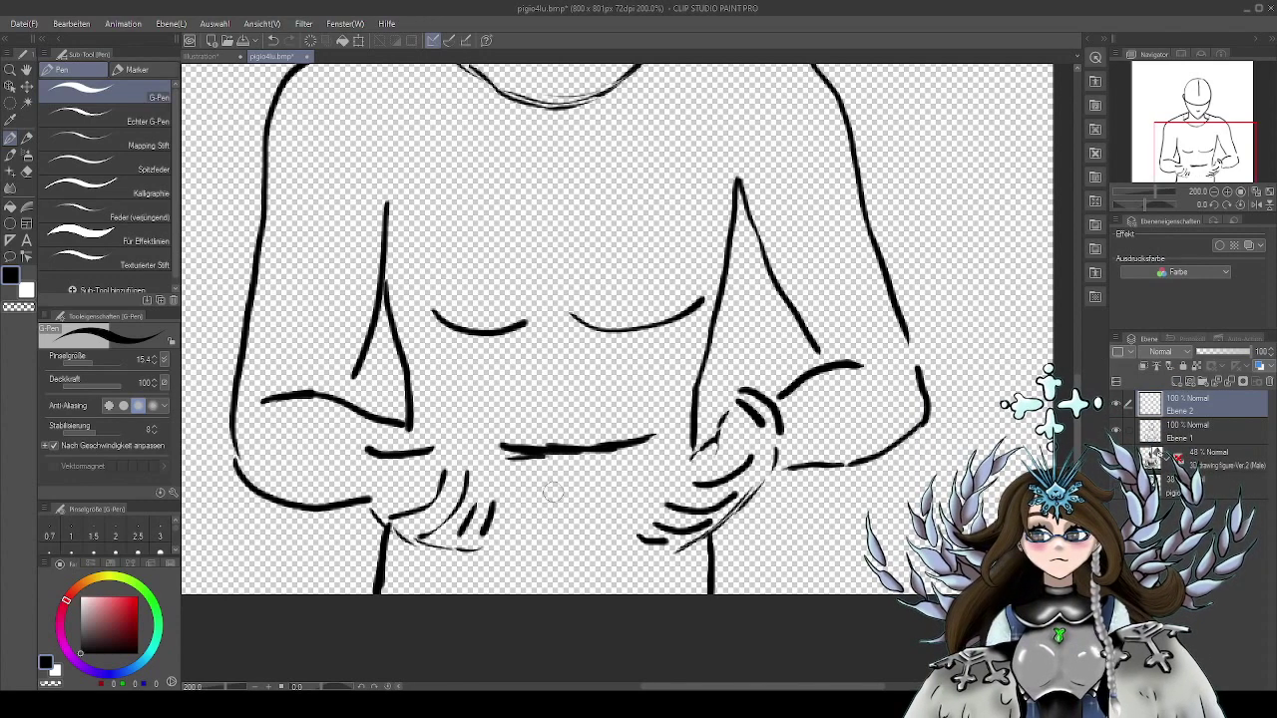
Sketch a flatter open book resting in both hands, with its angled upper edges, short central spine and lower edges
drag(548, 497, 733, 434)
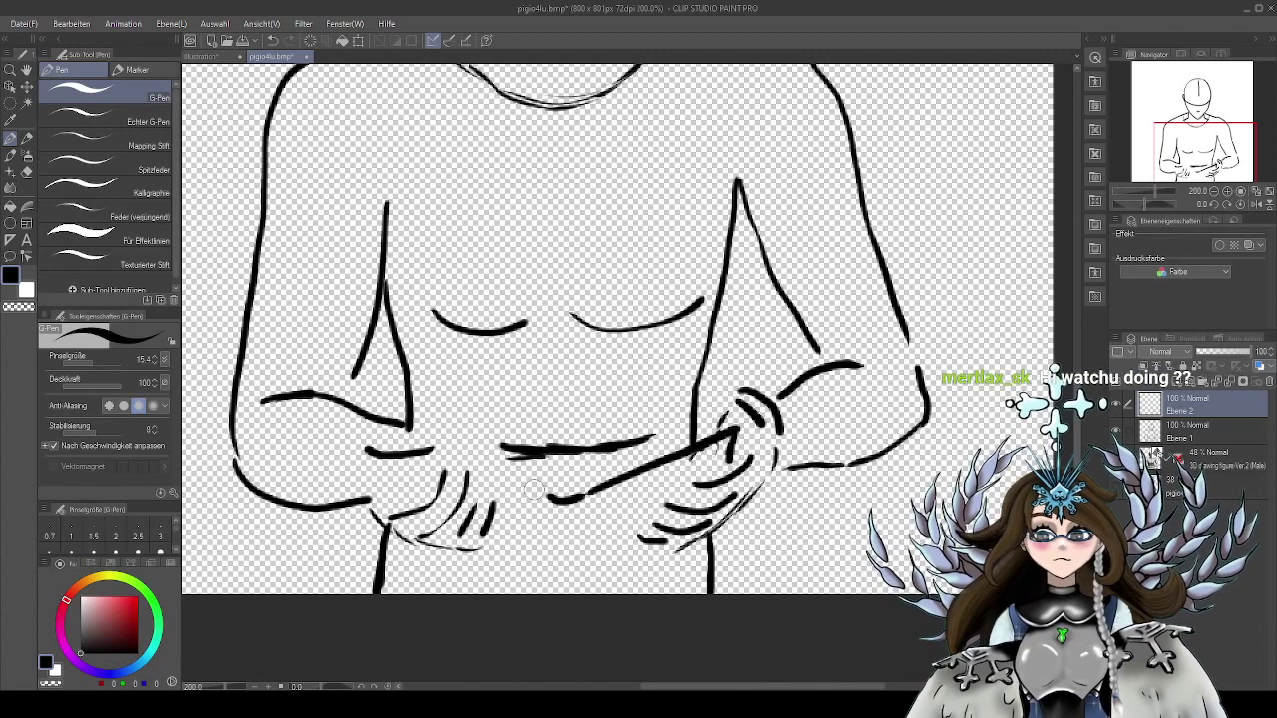
mouse_move(551, 497)
mouse_down()
mouse_move(421, 445)
mouse_move(435, 475)
mouse_up()
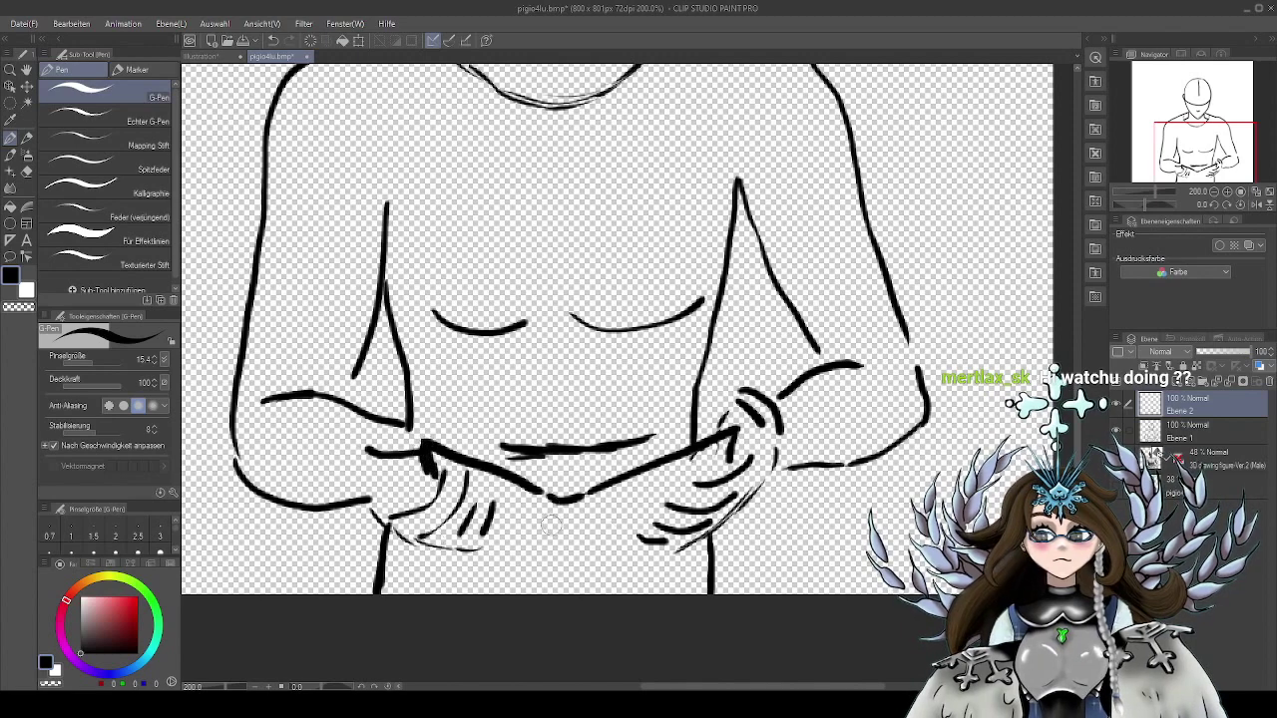
drag(542, 503, 553, 529)
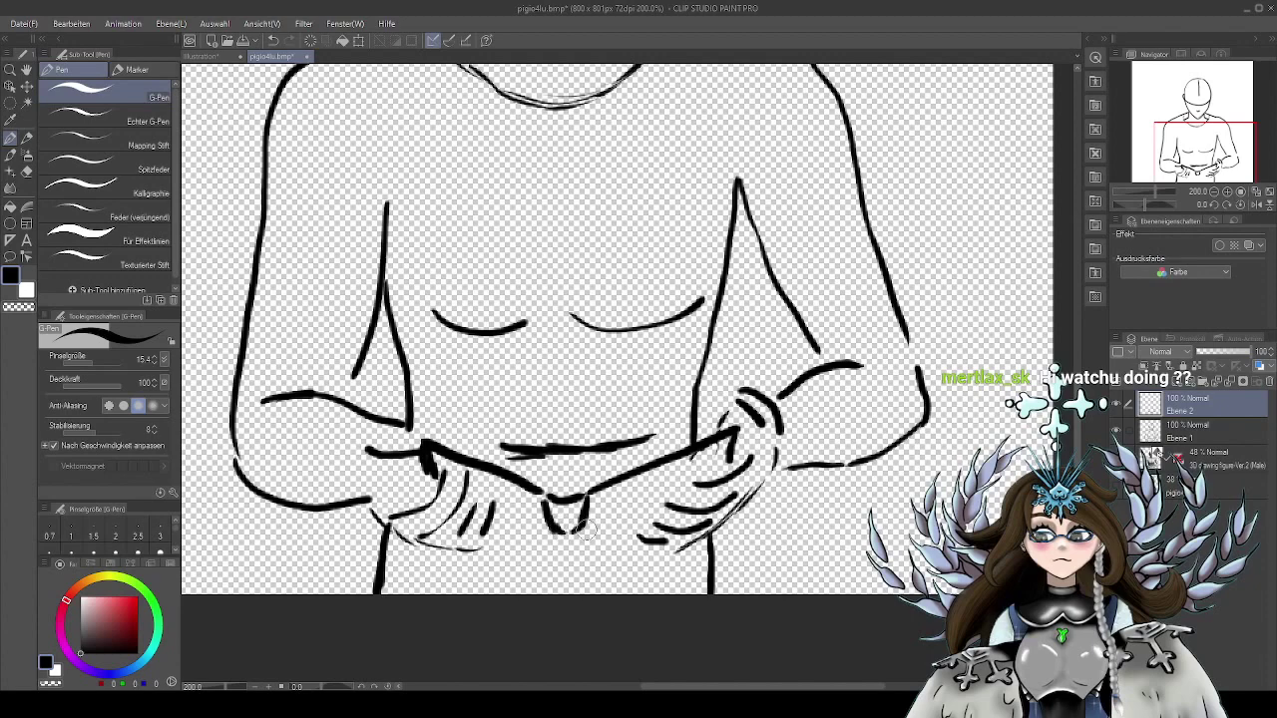
mouse_move(581, 529)
mouse_down()
mouse_move(651, 501)
mouse_move(689, 505)
mouse_up()
drag(494, 519, 550, 530)
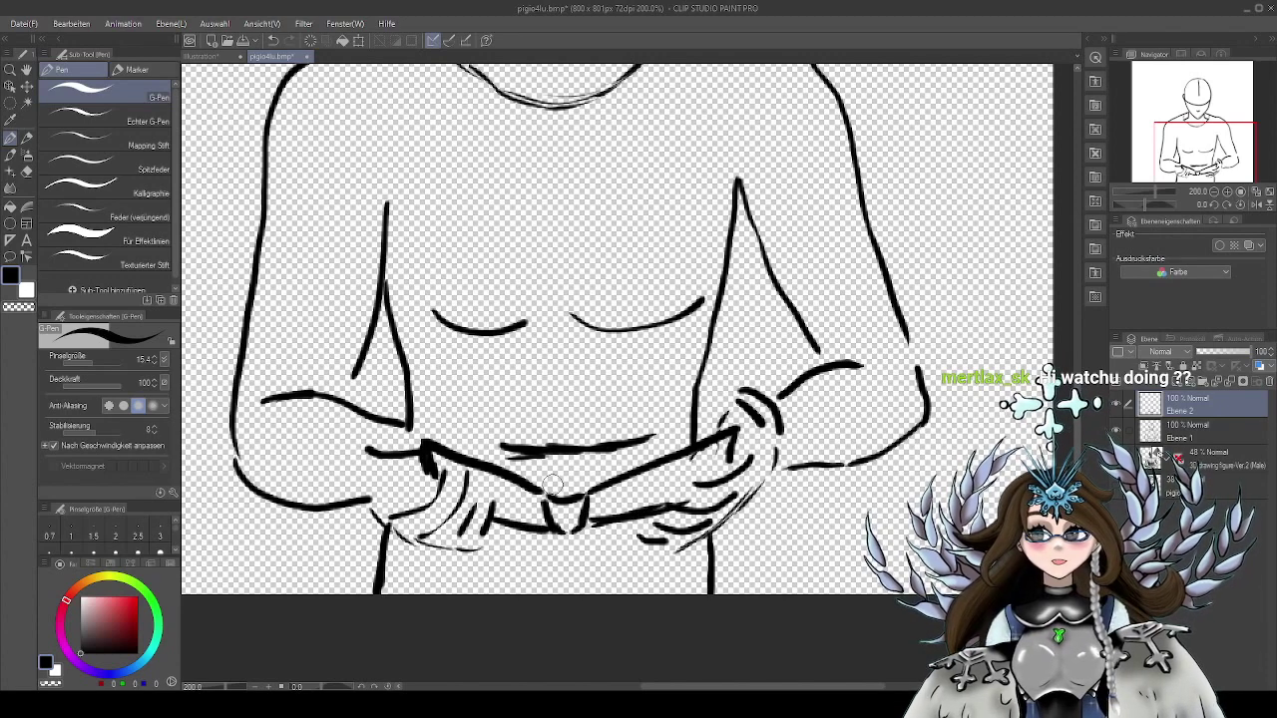
Draw the curved page edges above both halves of the open book
mouse_move(479, 439)
mouse_down()
mouse_move(566, 483)
mouse_move(658, 441)
mouse_move(716, 438)
mouse_up()
drag(518, 455, 437, 443)
mouse_move(774, 394)
mouse_down()
mouse_move(811, 444)
mouse_move(760, 596)
mouse_move(793, 441)
mouse_up()
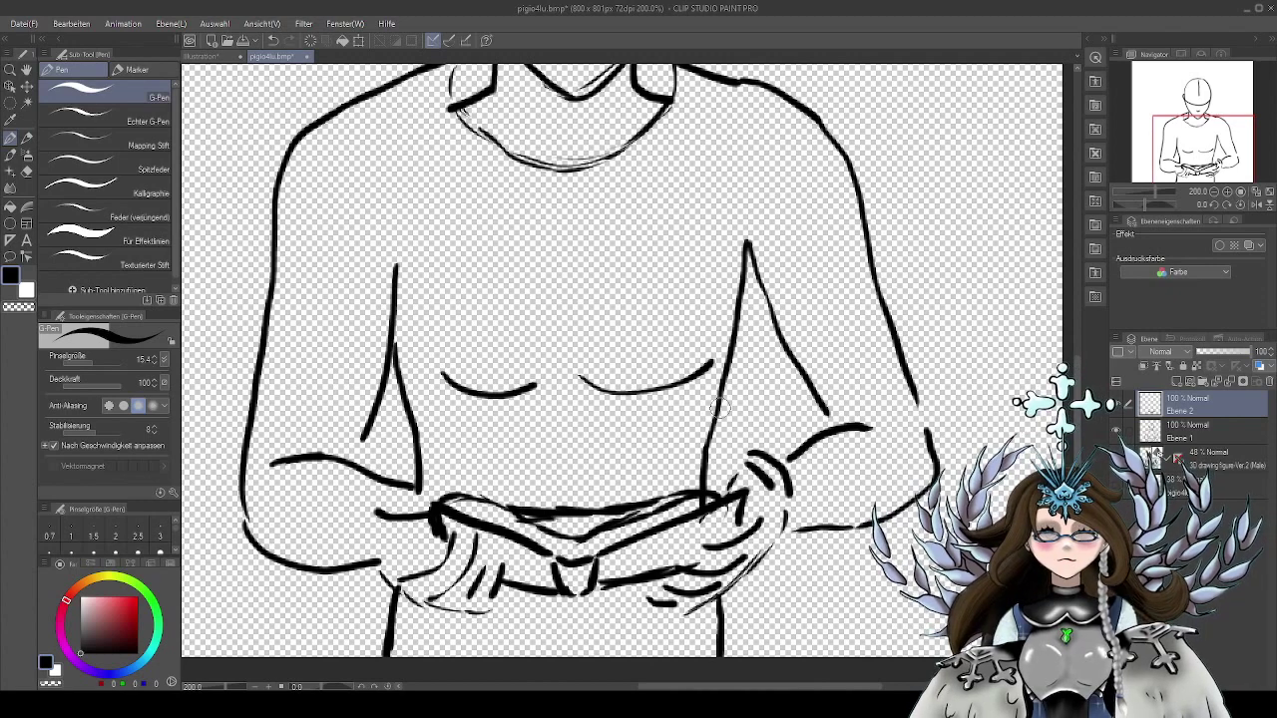
Examine the character reference image at full opacity with the sketch layers hidden
scroll(720, 407, down, 1)
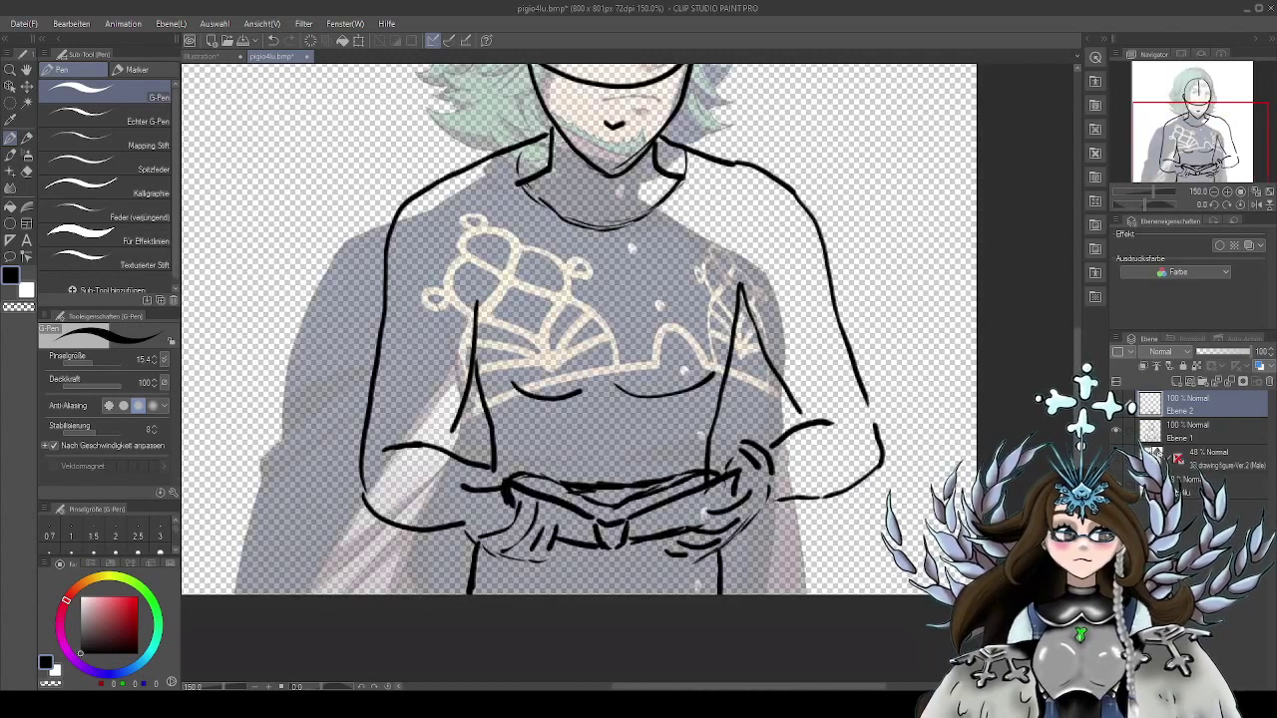
click(1212, 484)
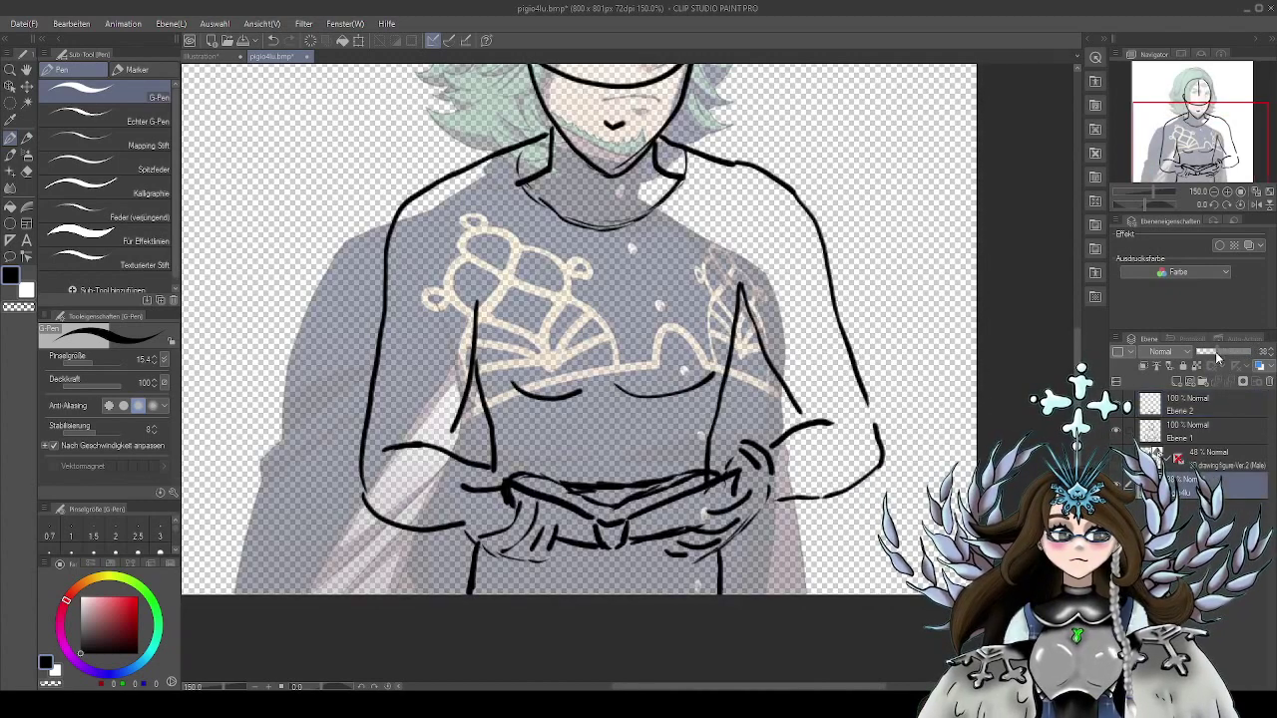
drag(1215, 353, 1253, 352)
scroll(856, 349, down, 1)
drag(904, 349, 831, 422)
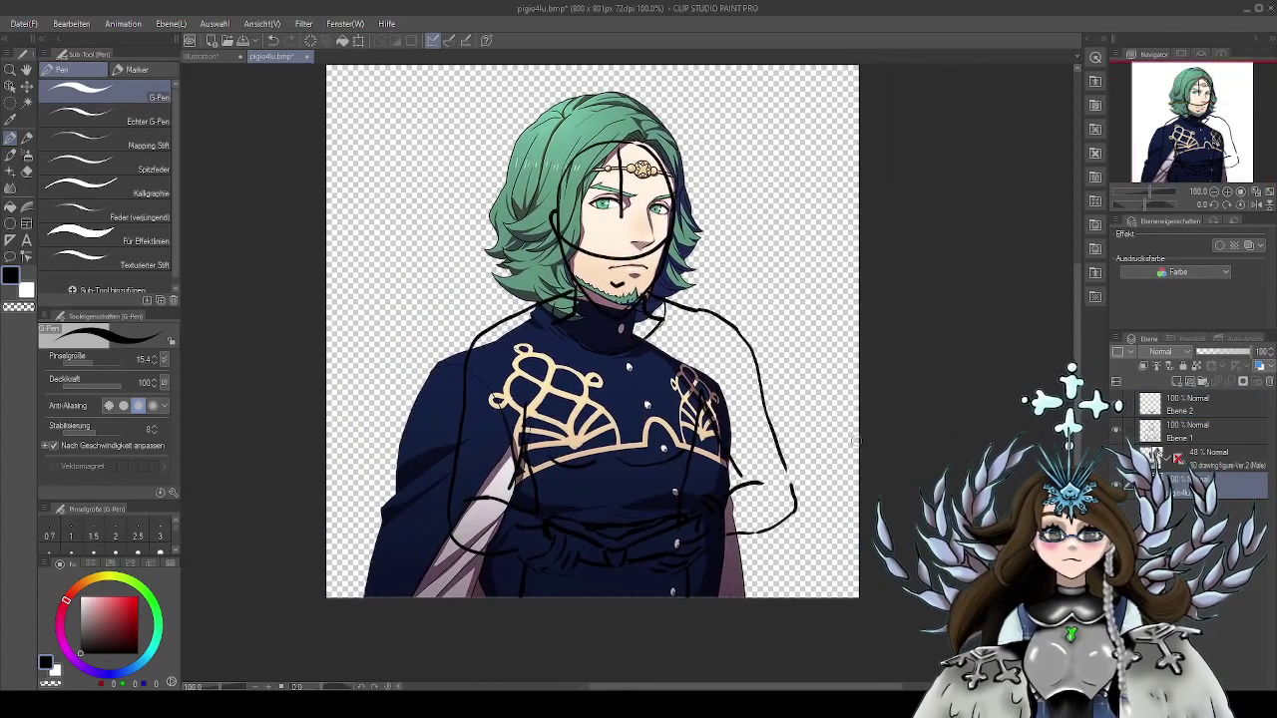
click(1117, 430)
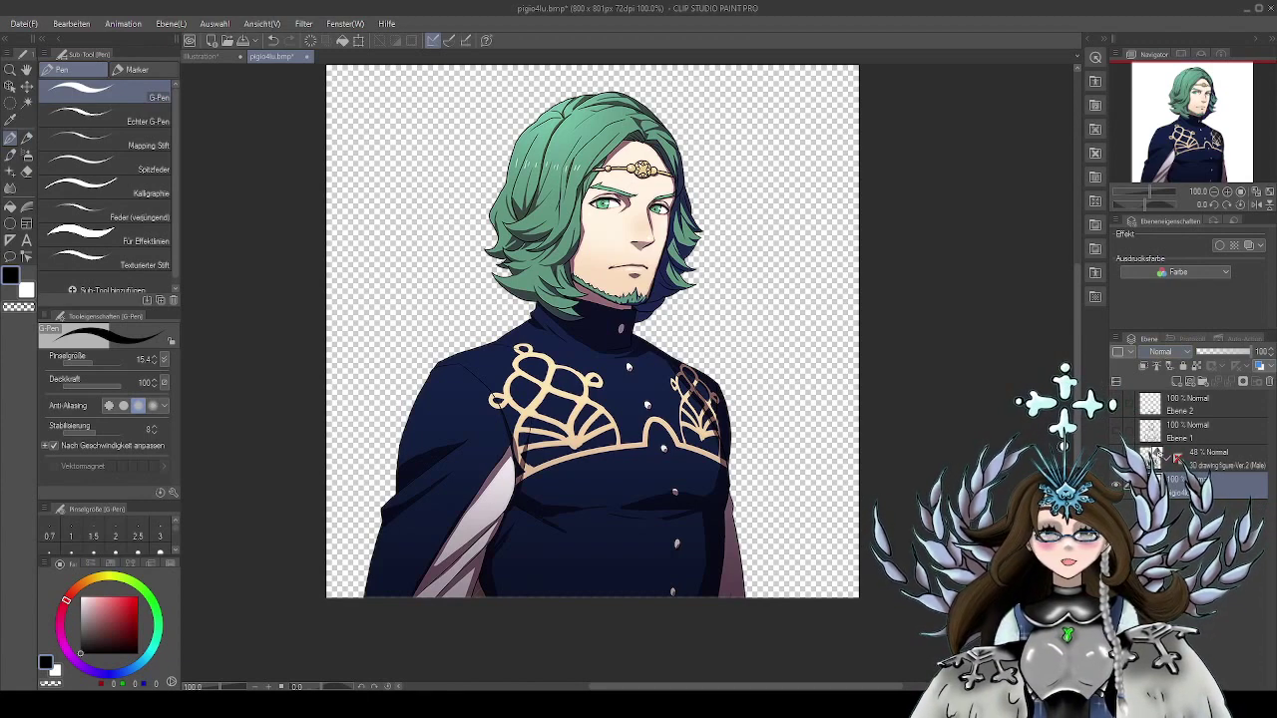
Lower the reference image layer's opacity to 52% and show Ebene 1 and Ebene 2 again
drag(1247, 356, 1225, 354)
click(1116, 431)
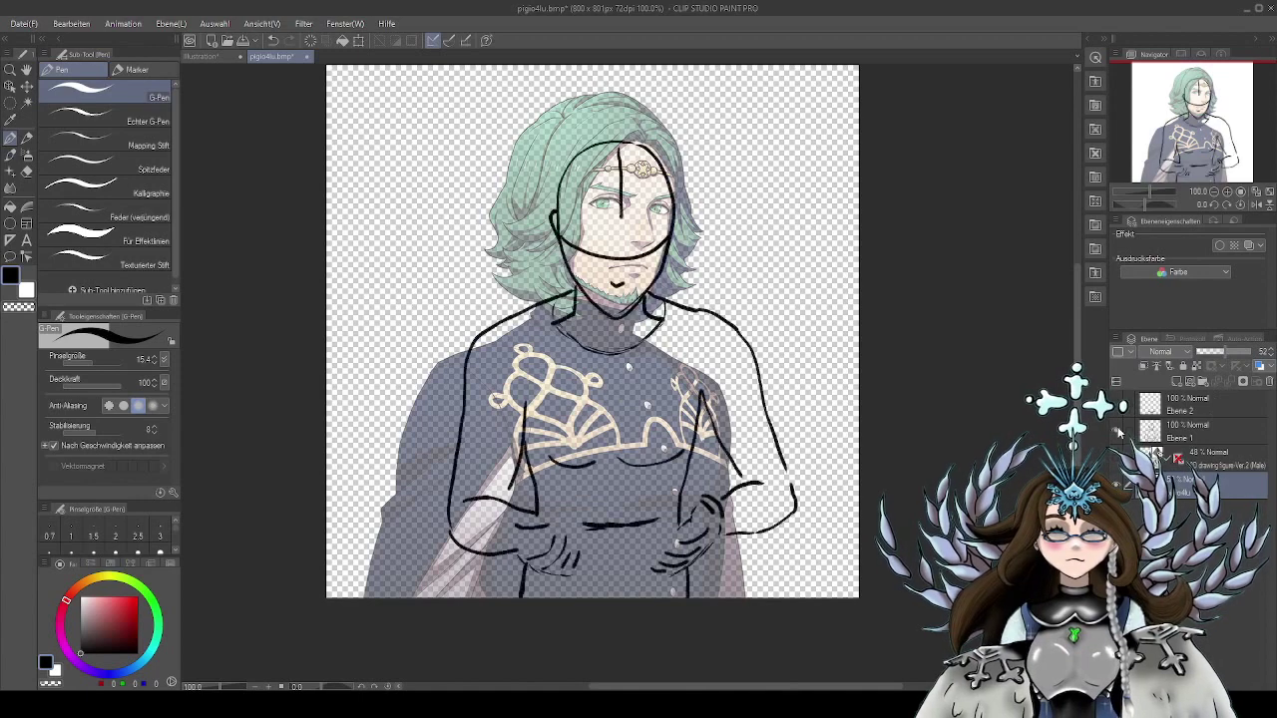
click(1116, 404)
Show the 3D drawing figure briefly behind the sketch, and hide both the reference image and the figure
click(1117, 458)
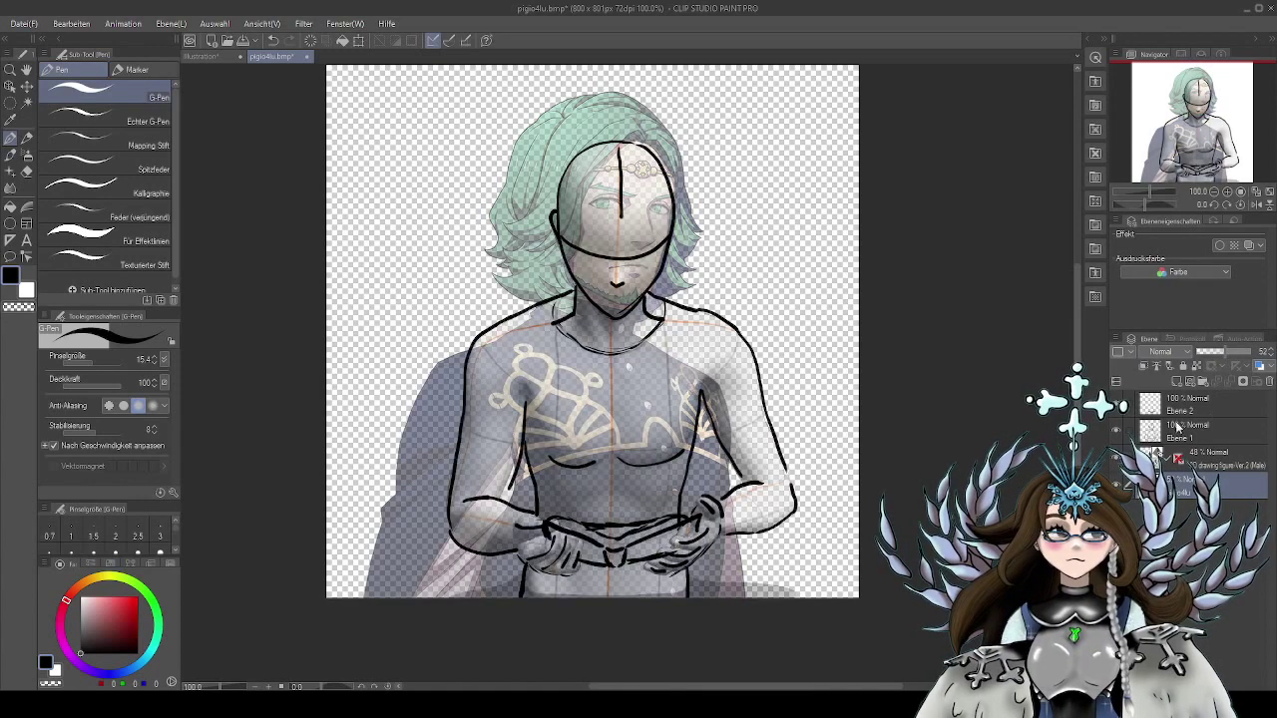
click(1117, 486)
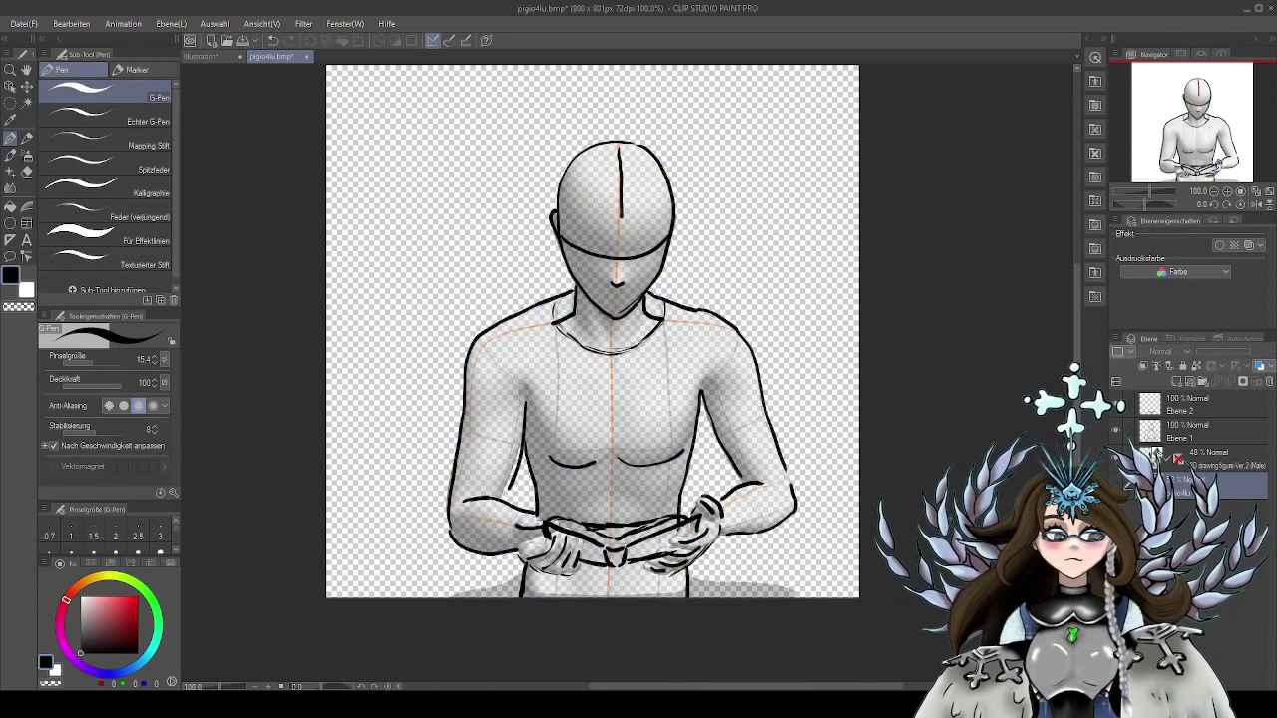
click(1118, 459)
Select the book sketch on layer Ebene 2 with a freehand lasso around both hands
scroll(798, 489, up, 3)
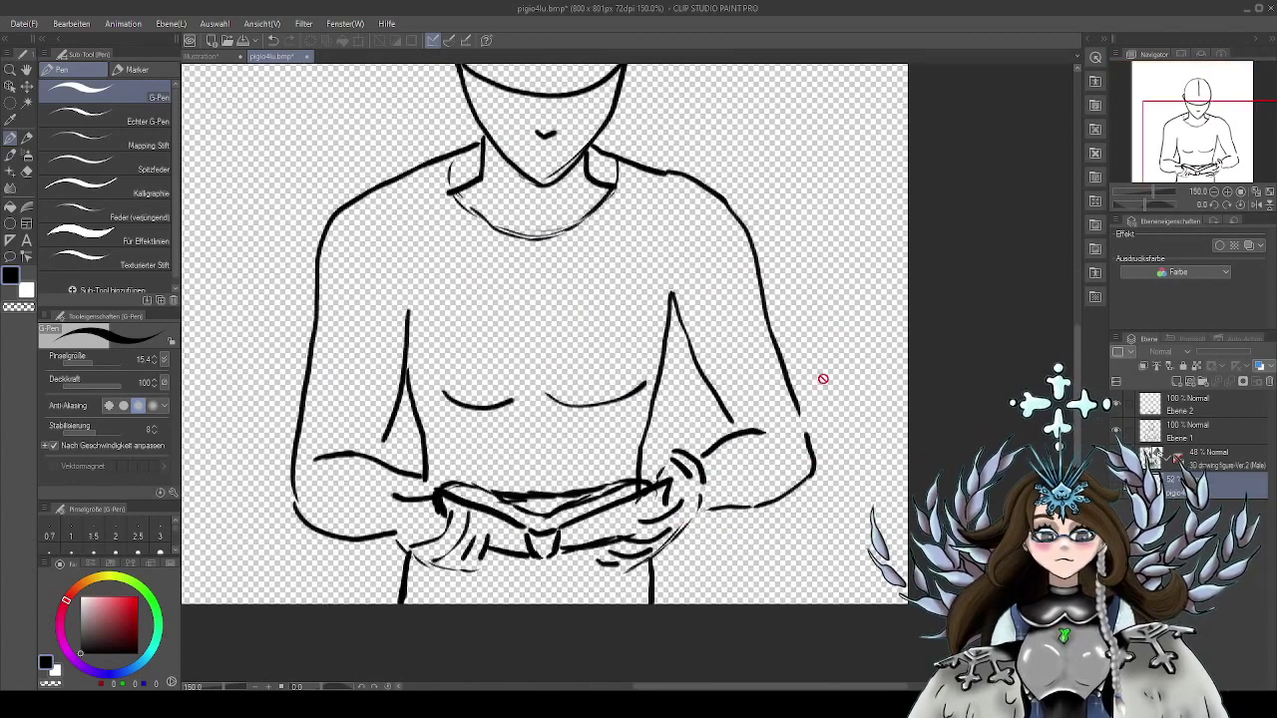
drag(822, 355, 875, 427)
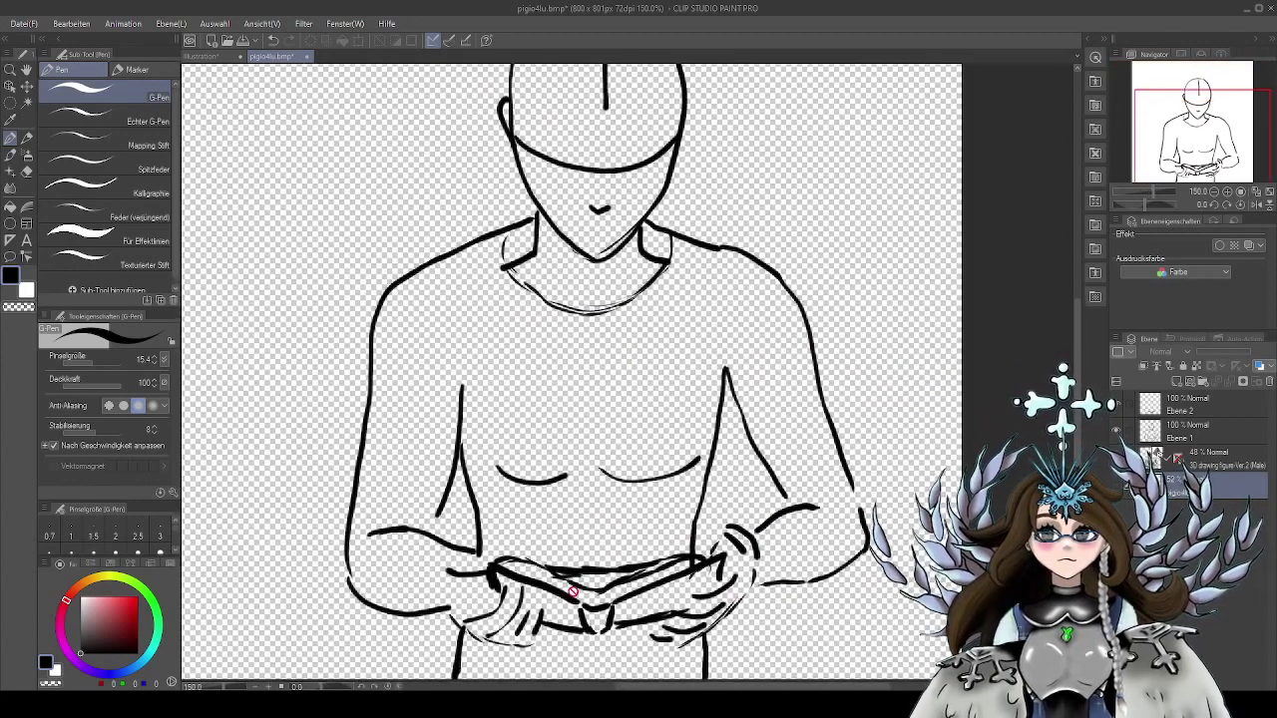
click(1203, 405)
key(w)
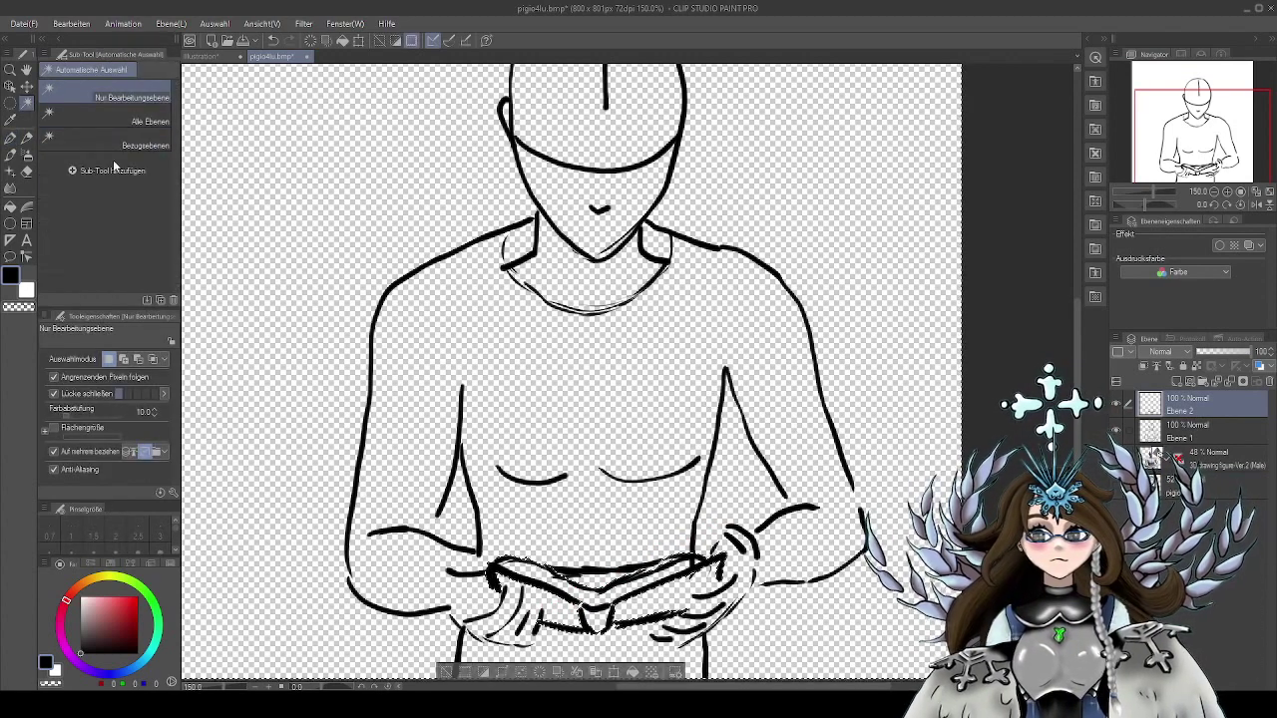
key(m)
click(86, 137)
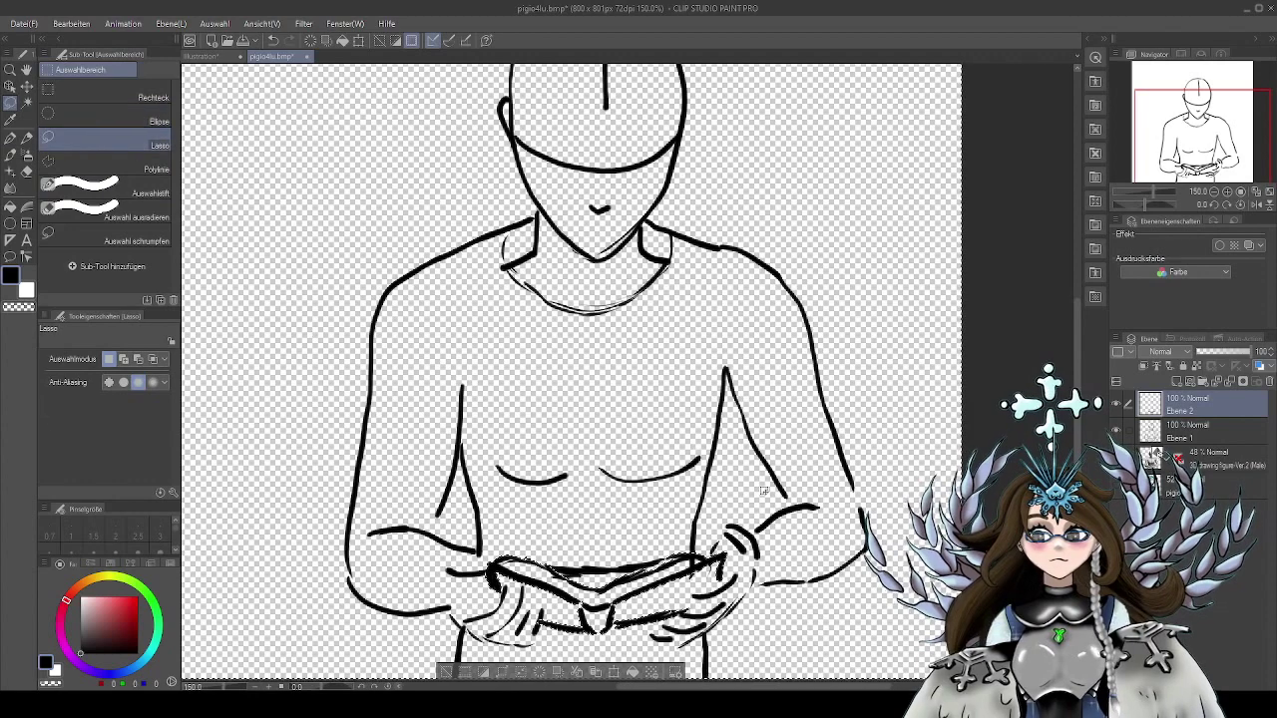
mouse_move(810, 479)
mouse_down()
mouse_move(561, 444)
mouse_move(593, 496)
mouse_move(641, 457)
mouse_up()
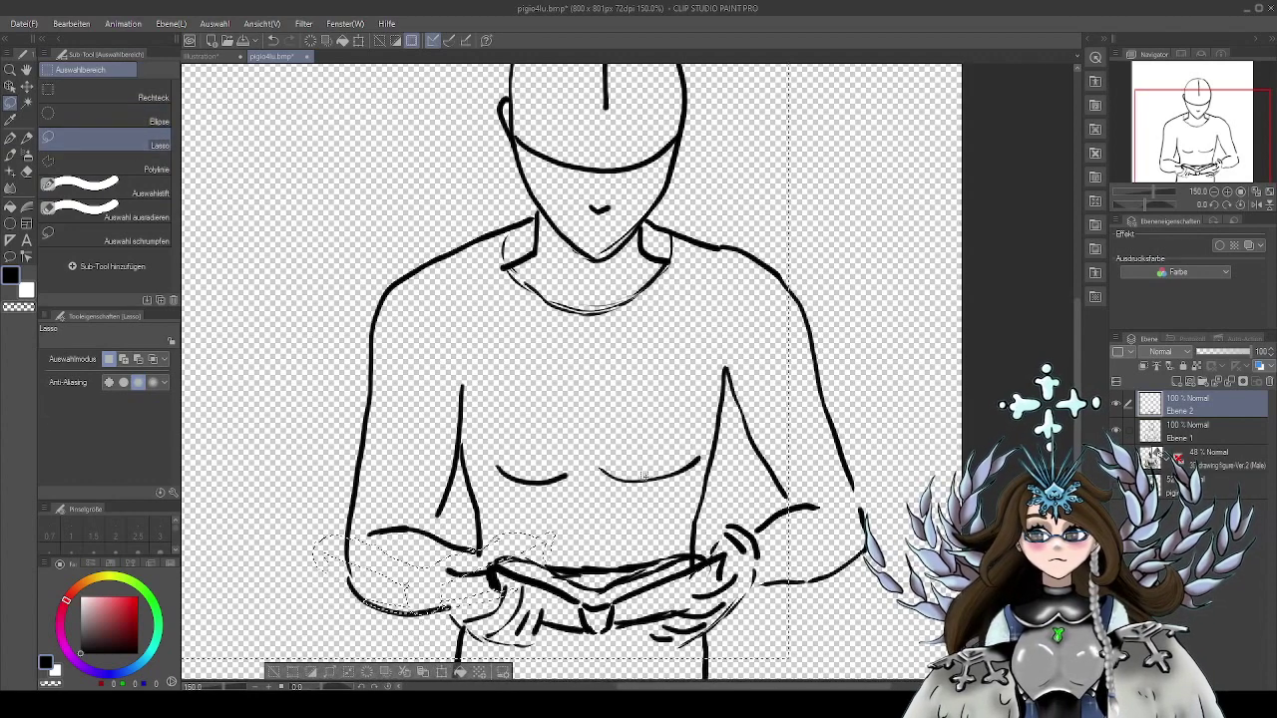
click(379, 41)
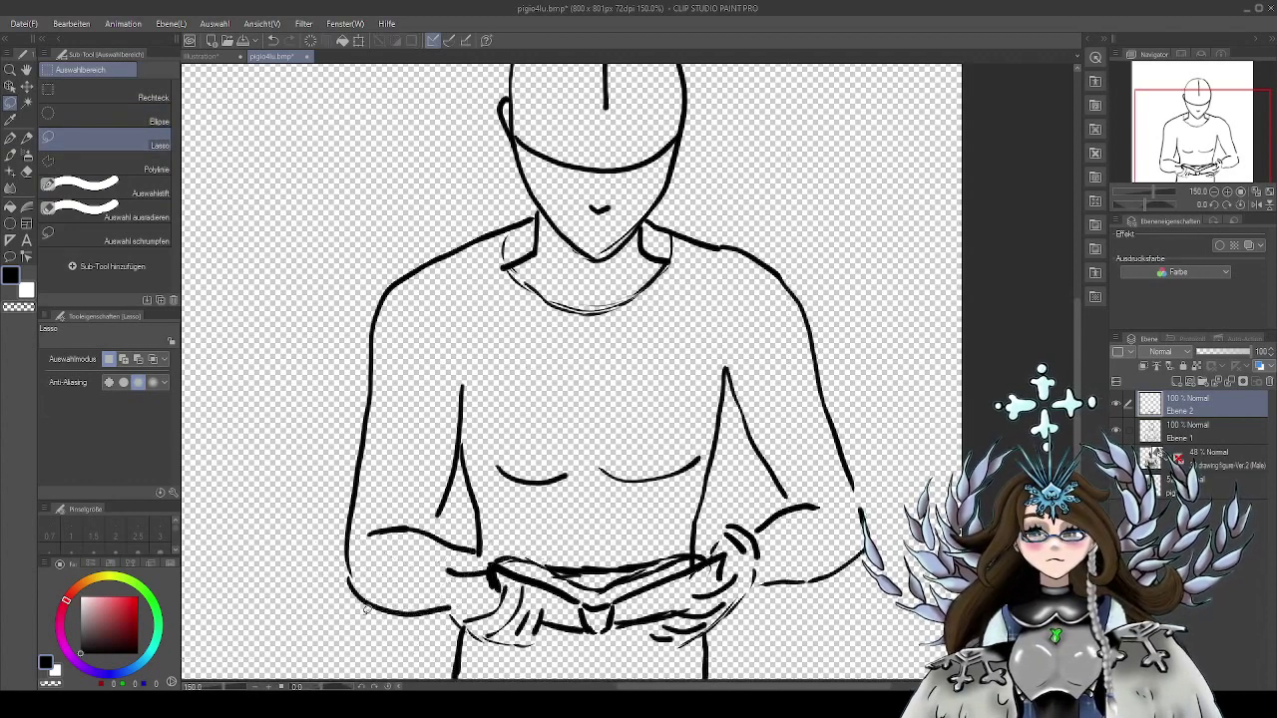
mouse_move(607, 486)
mouse_down()
mouse_move(780, 621)
mouse_move(598, 476)
mouse_up()
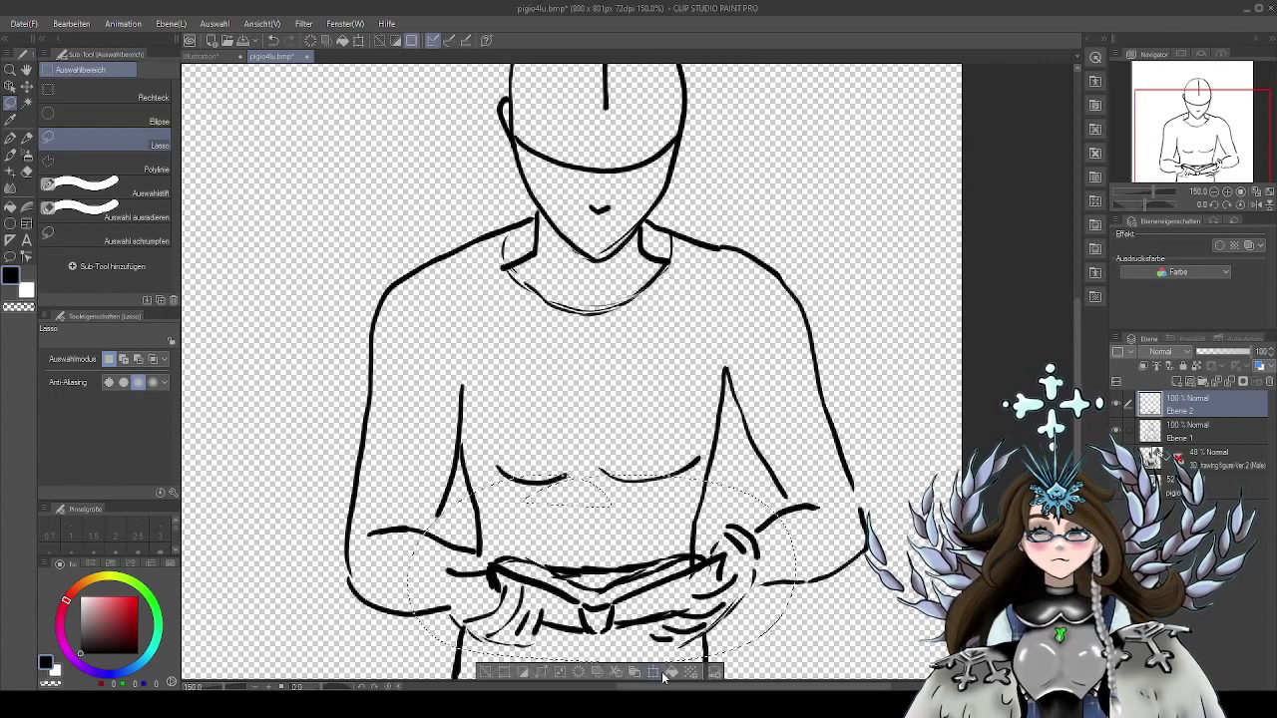
Scale the selected book sketch to 137% with its proportions kept and position it across both hands
click(668, 671)
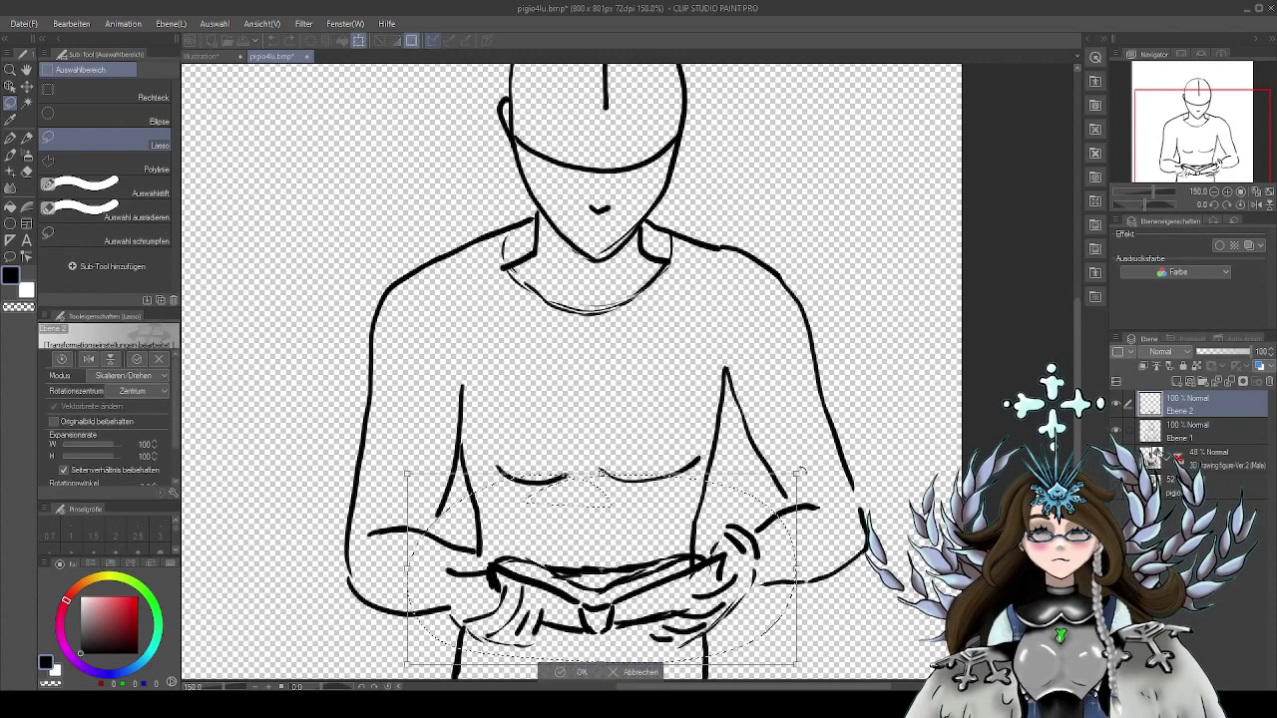
drag(772, 474, 912, 392)
drag(676, 571, 632, 586)
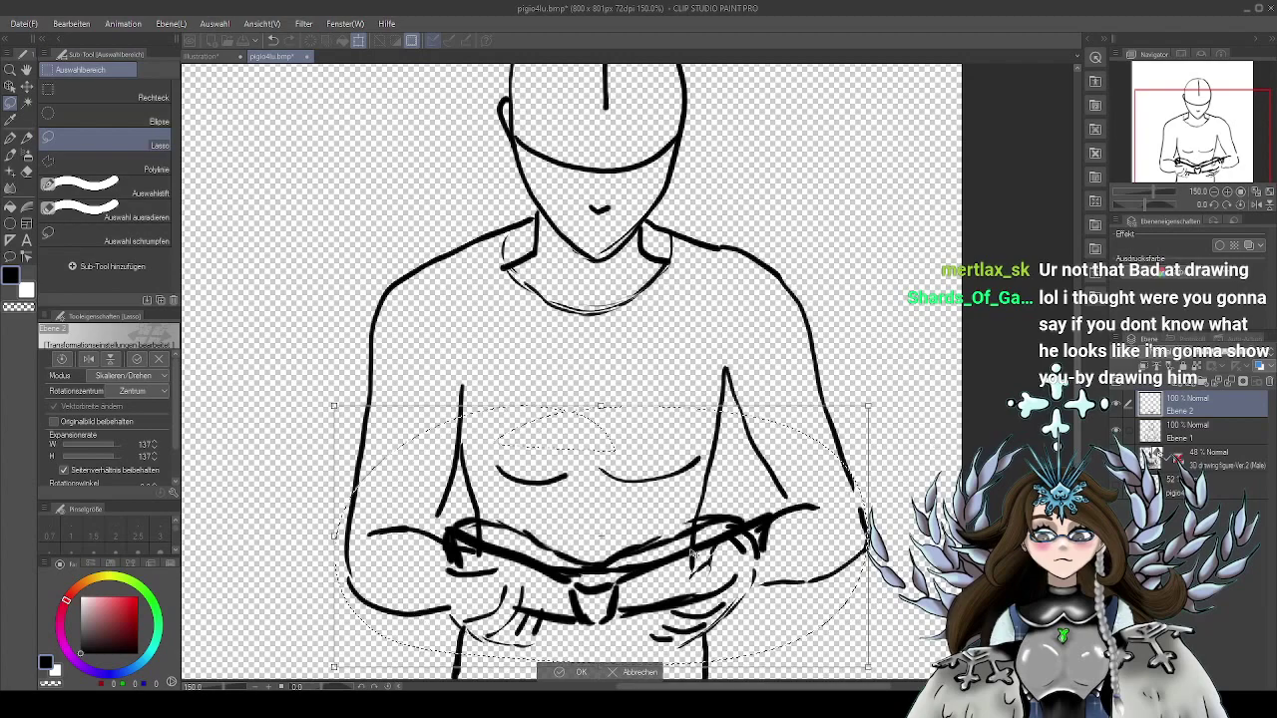
key(Return)
drag(888, 505, 870, 462)
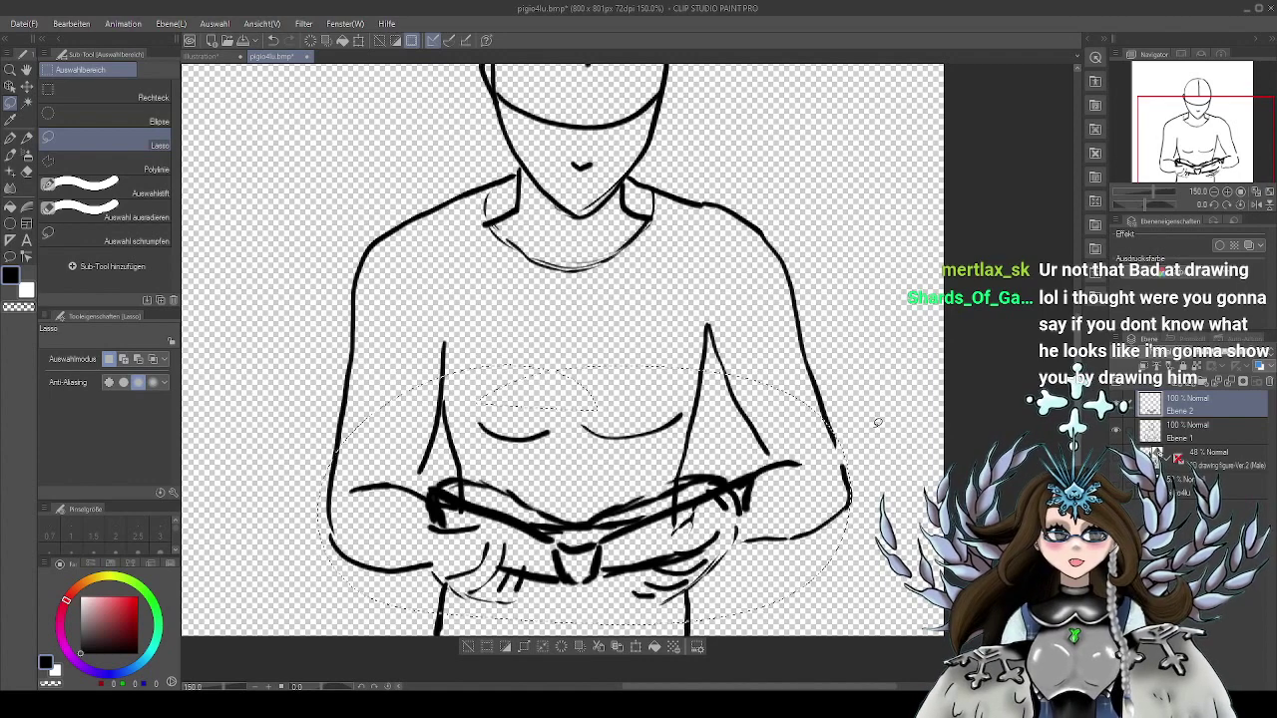
scroll(798, 550, down, 2)
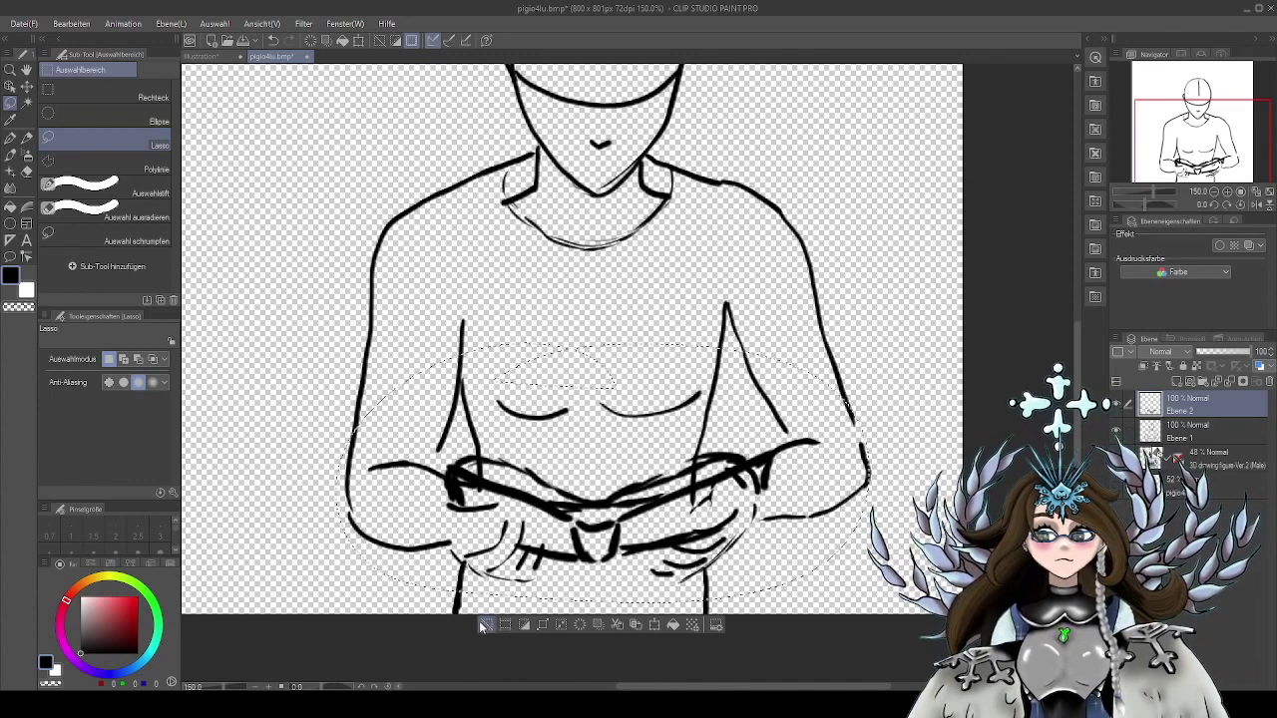
Clear the selection and toggle the visibility of layer Ebene 2 to compare the hands with and without the book
mouse_move(807, 546)
mouse_down()
mouse_move(809, 528)
mouse_move(781, 579)
mouse_up()
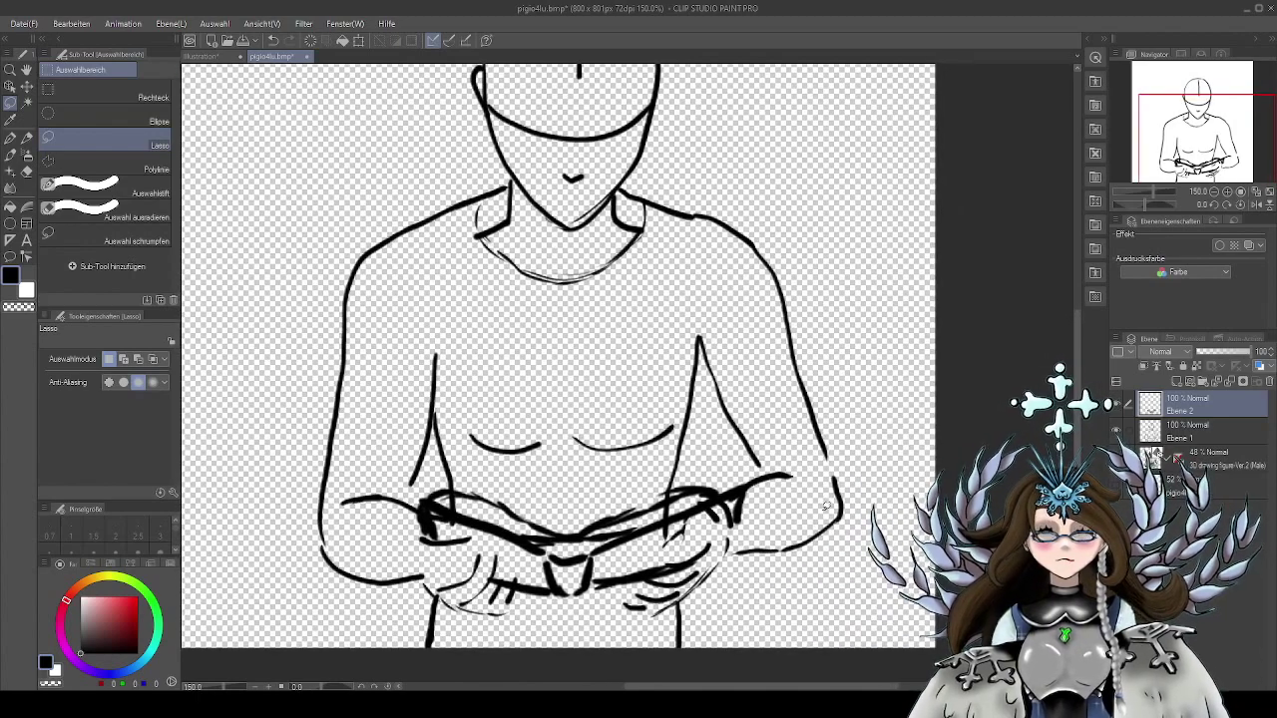
scroll(842, 505, down, 1)
scroll(842, 505, left, 1)
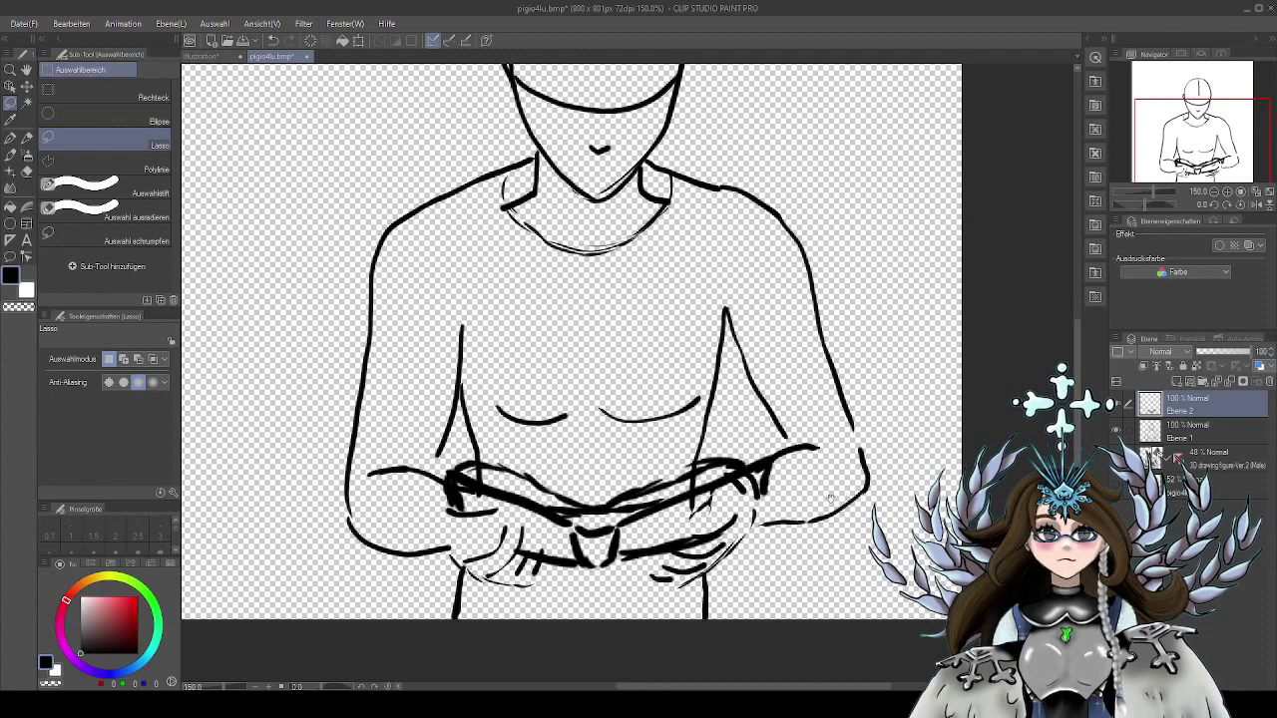
scroll(829, 496, up, 1)
click(1117, 404)
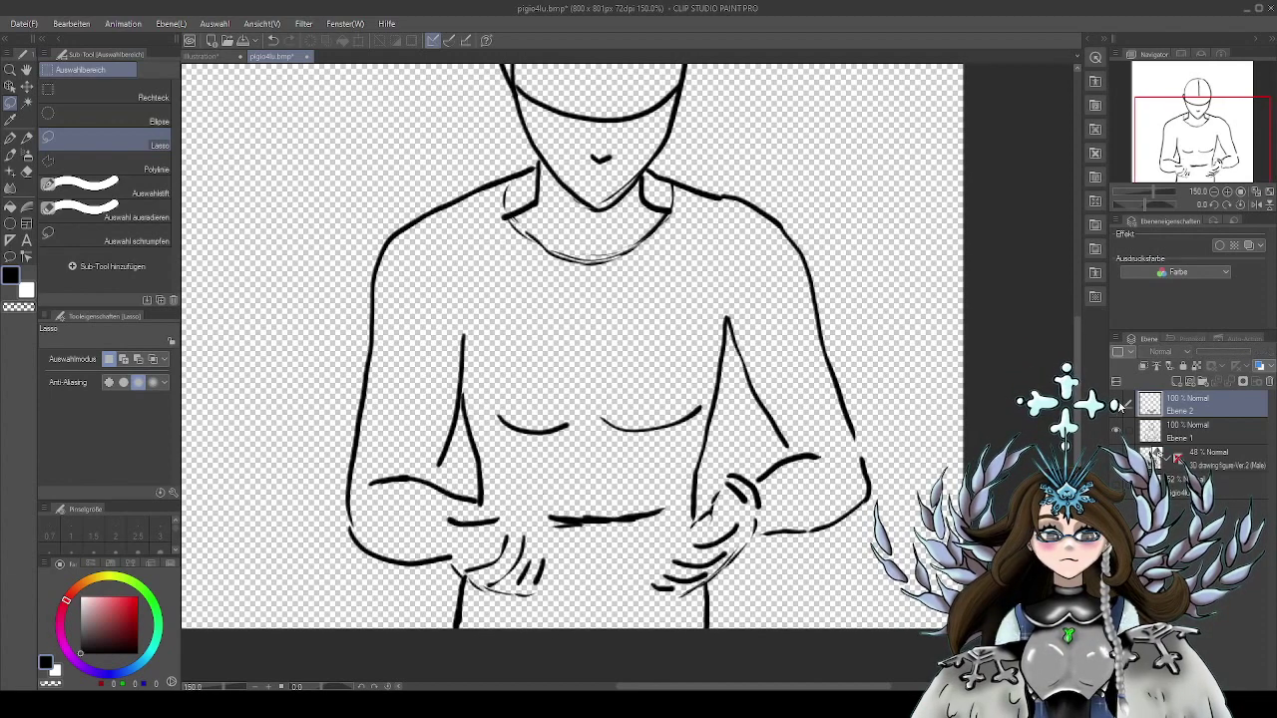
click(1119, 405)
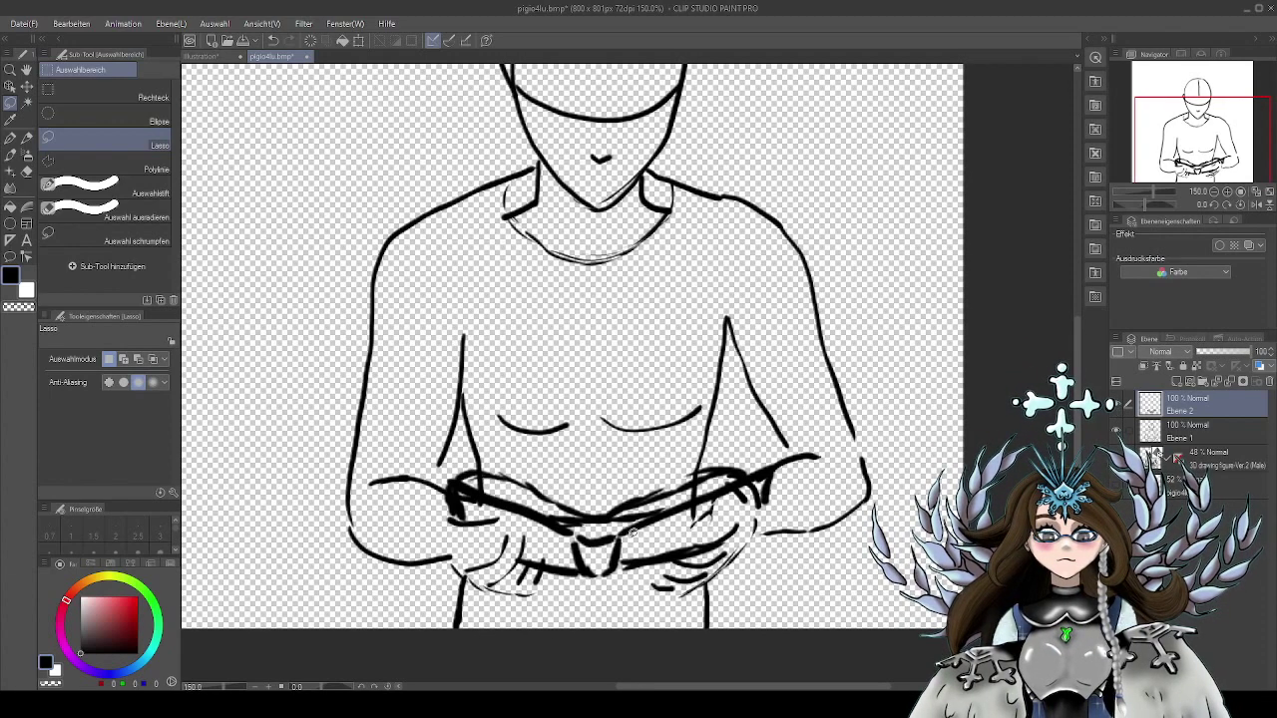
Lasso the book sketch on layer Ebene 2, shift it slightly toward the figure's right hand, and clear the selection
mouse_move(411, 518)
mouse_down()
mouse_move(699, 391)
mouse_move(519, 407)
mouse_up()
click(655, 643)
drag(674, 550, 611, 540)
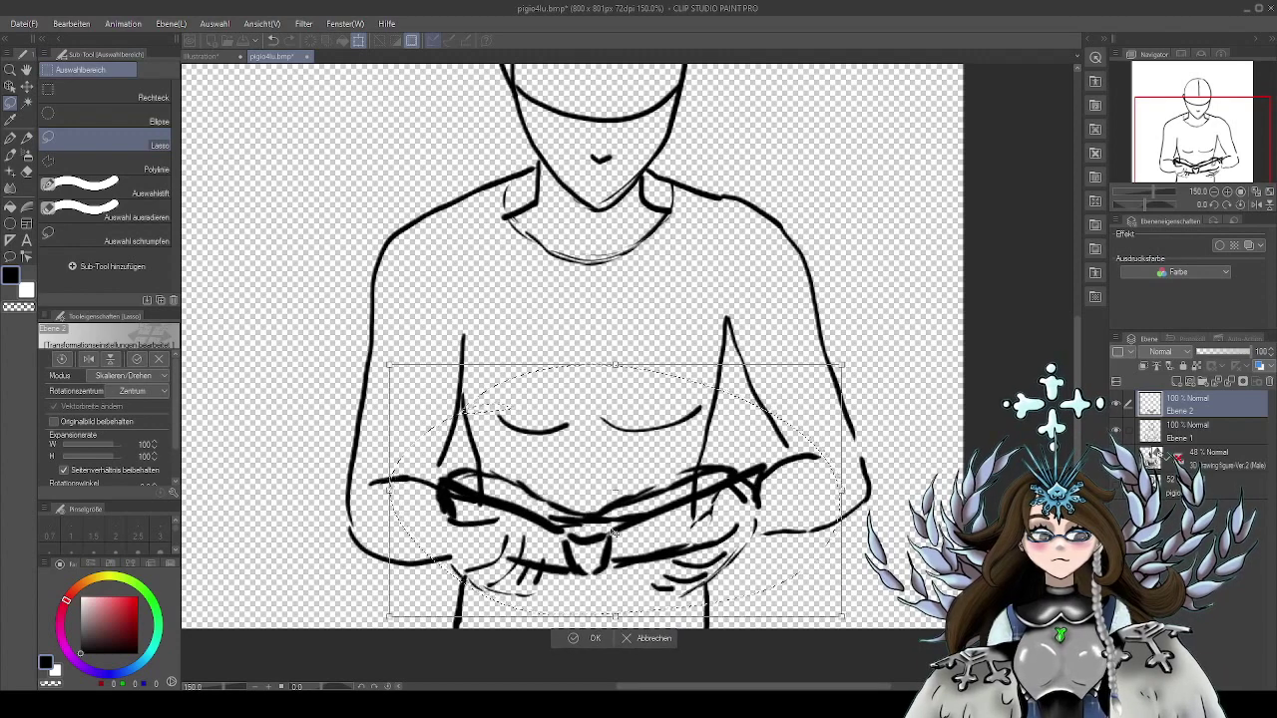
click(588, 638)
mouse_move(882, 445)
mouse_down()
mouse_move(873, 464)
mouse_move(850, 449)
mouse_move(835, 496)
mouse_move(845, 512)
mouse_move(851, 493)
mouse_up()
click(492, 655)
scroll(843, 484, down, 3)
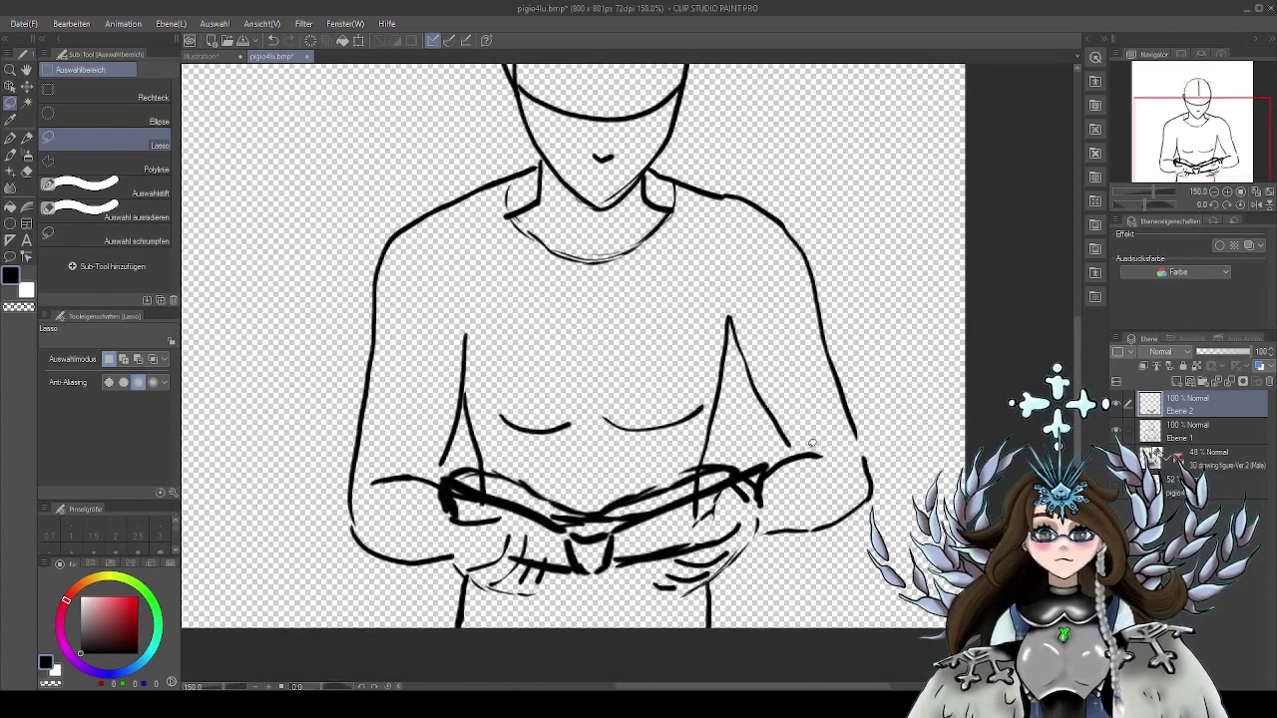
scroll(856, 510, up, 1)
scroll(856, 510, up, 1)
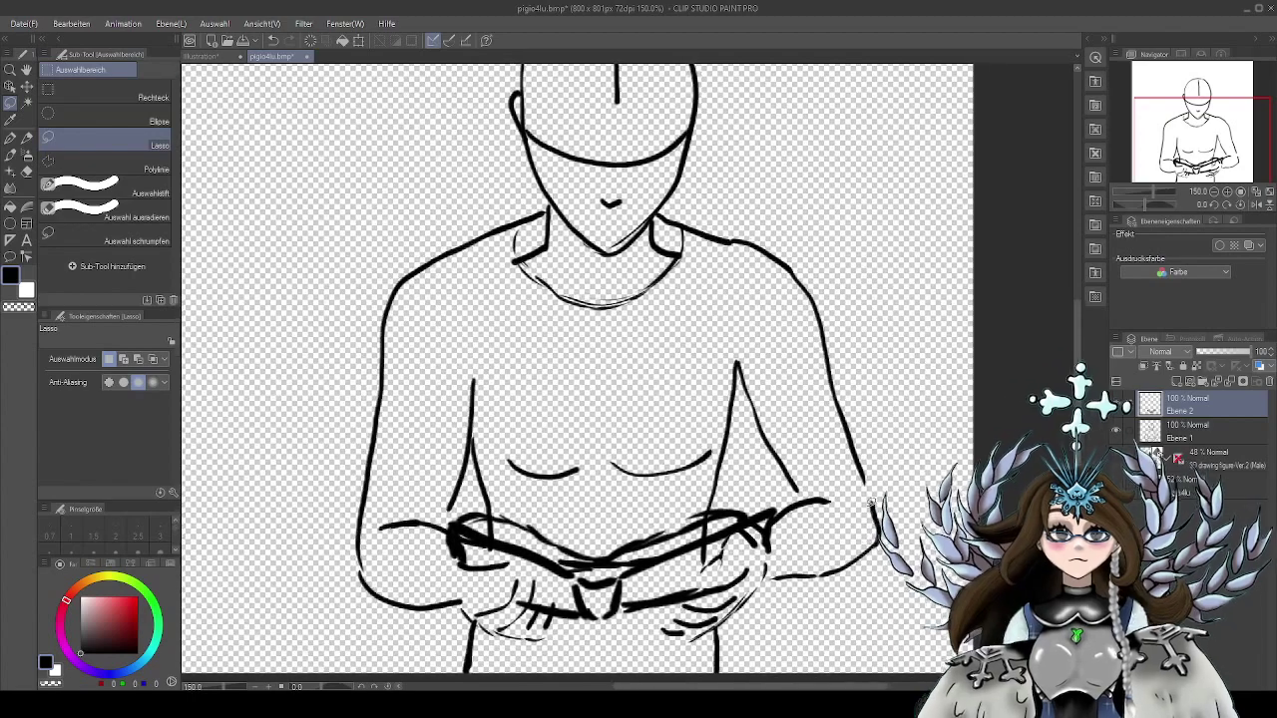
mouse_move(855, 406)
mouse_down()
mouse_move(832, 507)
mouse_move(853, 407)
mouse_up()
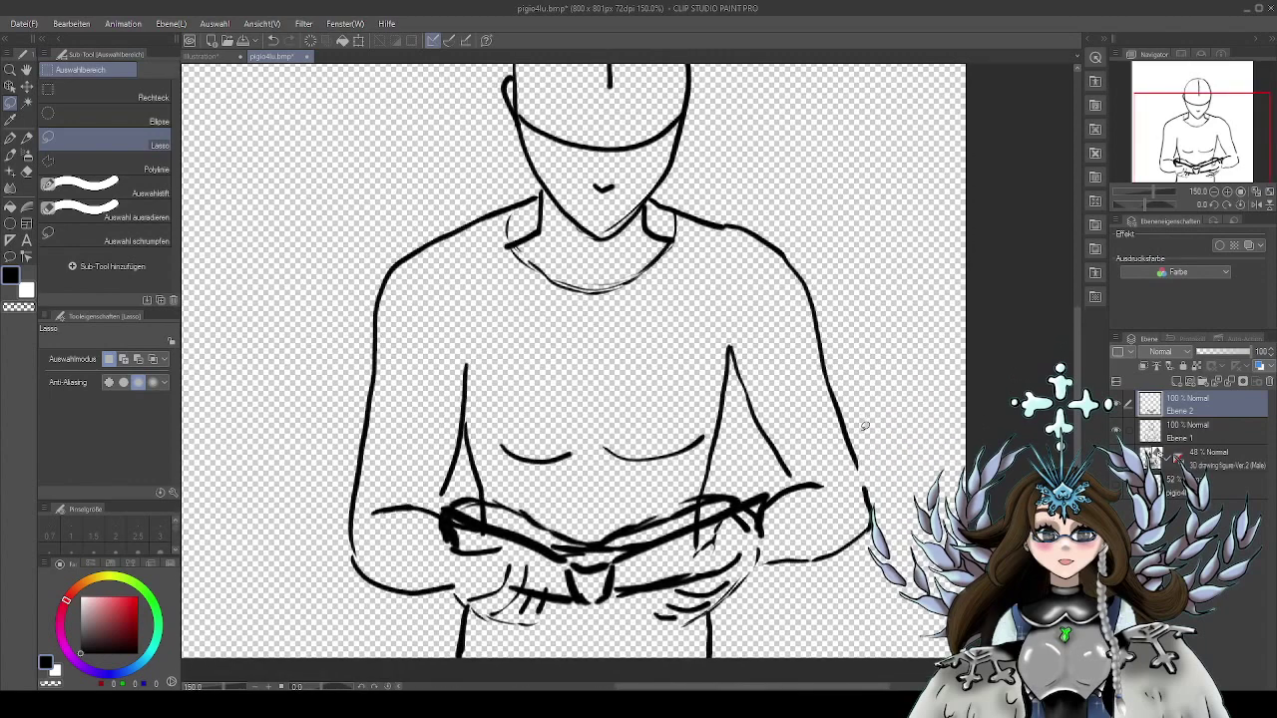
Show the green-haired reference image layer again and raise its opacity to 100%
click(1117, 485)
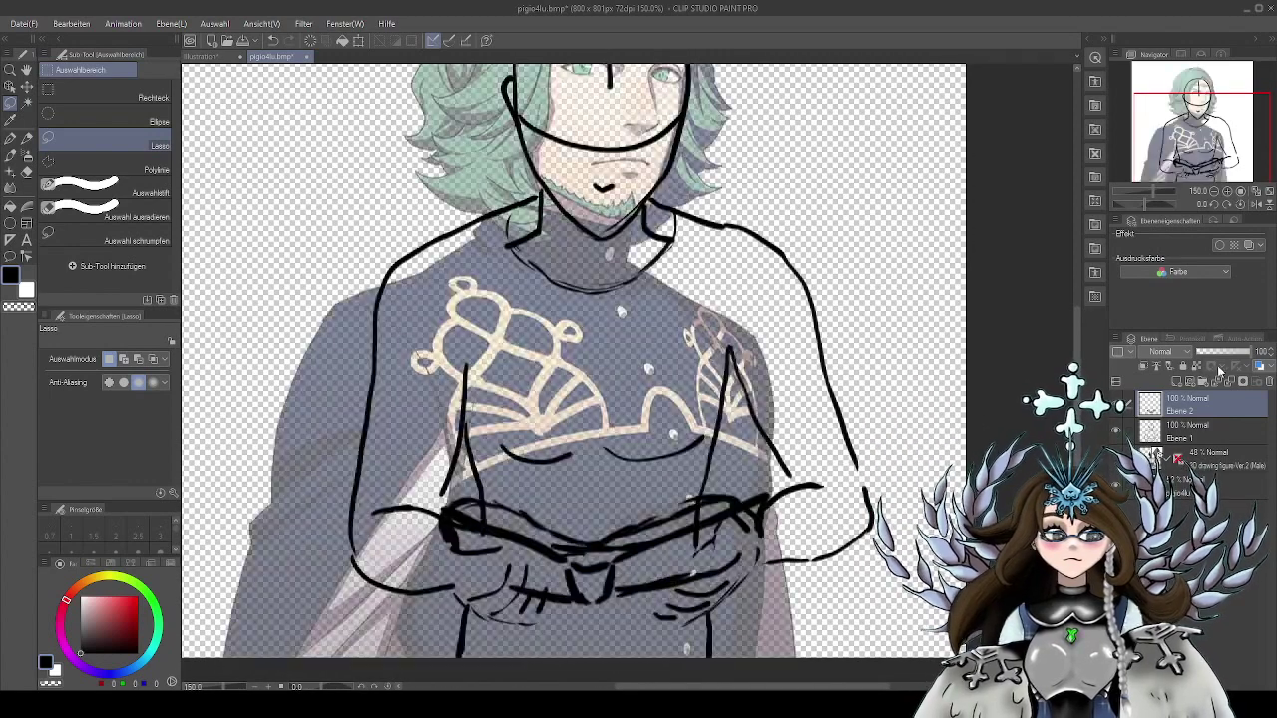
click(1205, 486)
drag(1216, 353, 1252, 352)
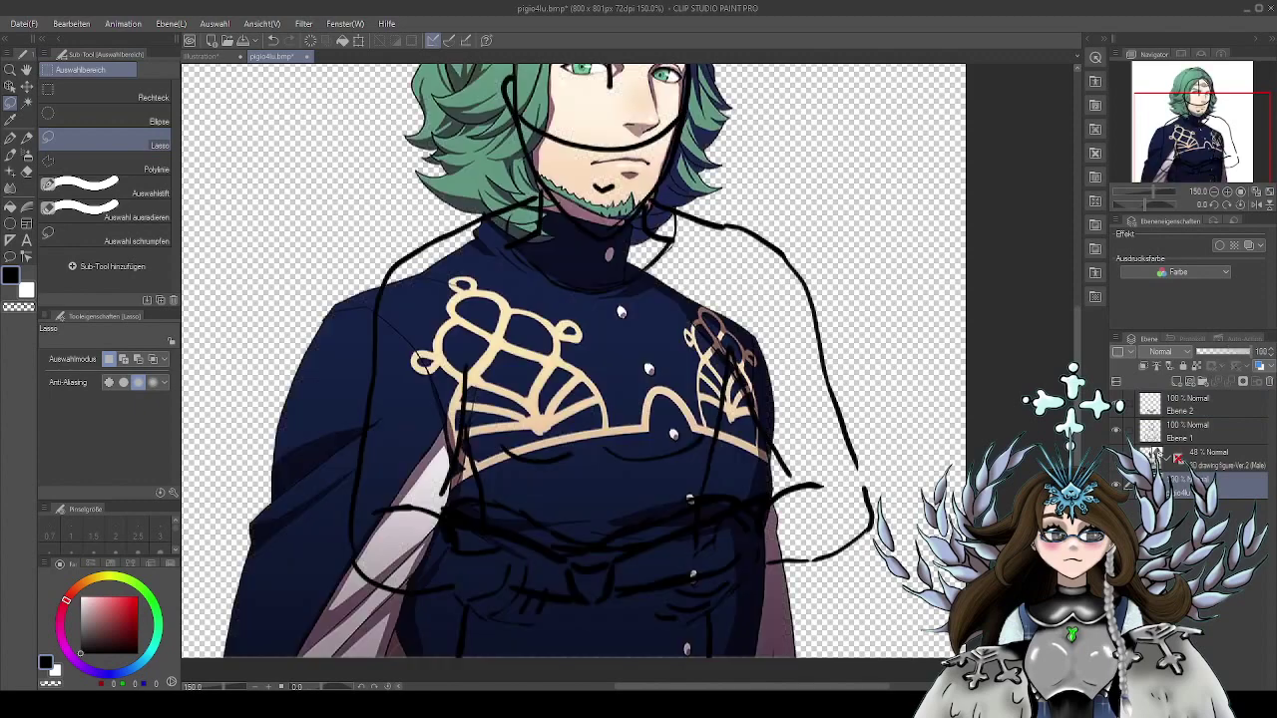
Scale the reference image to 44% with its proportions kept and place it in the canvas's upper-left corner beside the sketch
scroll(864, 460, down, 2)
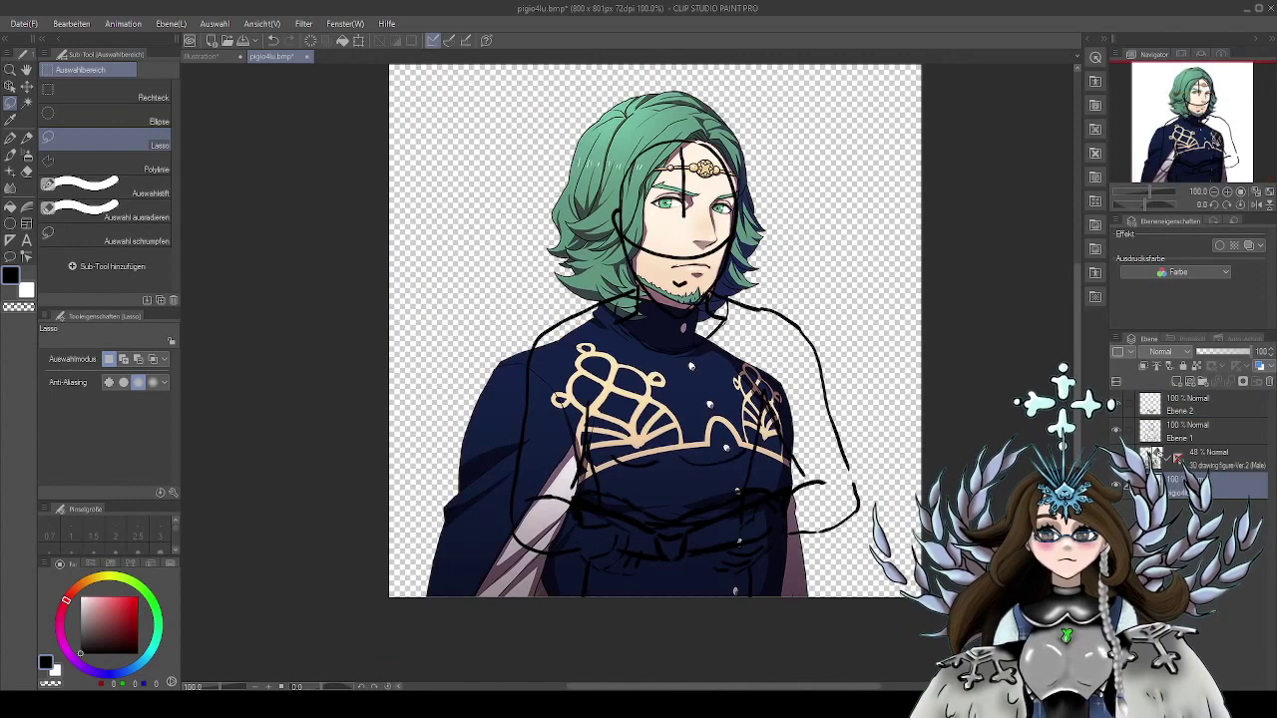
key(o)
mouse_move(678, 421)
mouse_down()
mouse_move(646, 429)
mouse_move(662, 399)
mouse_up()
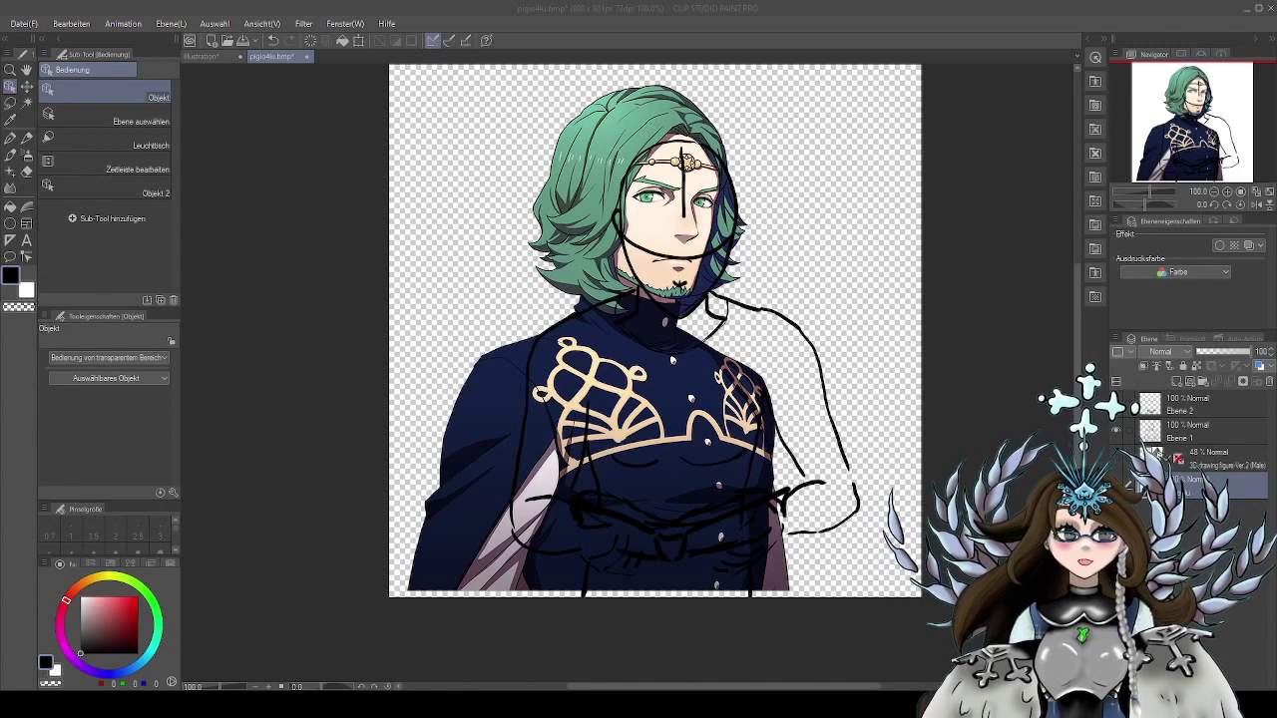
key(Return)
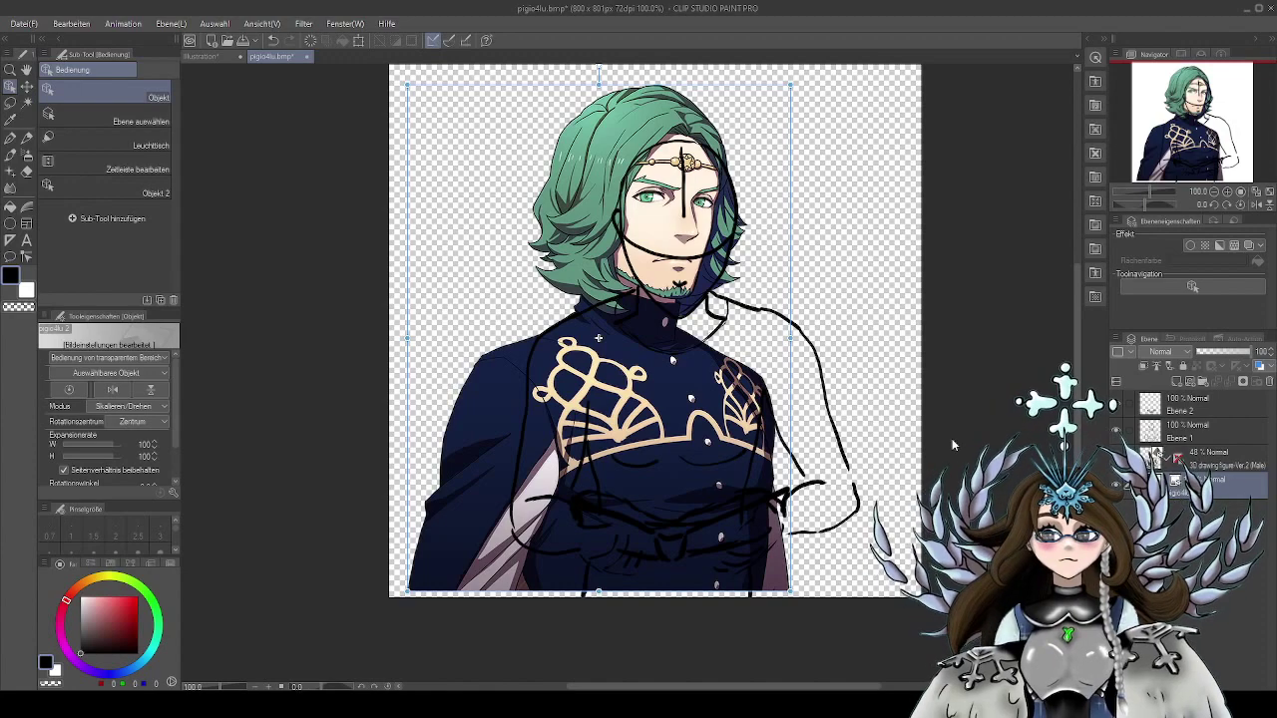
drag(790, 85, 585, 336)
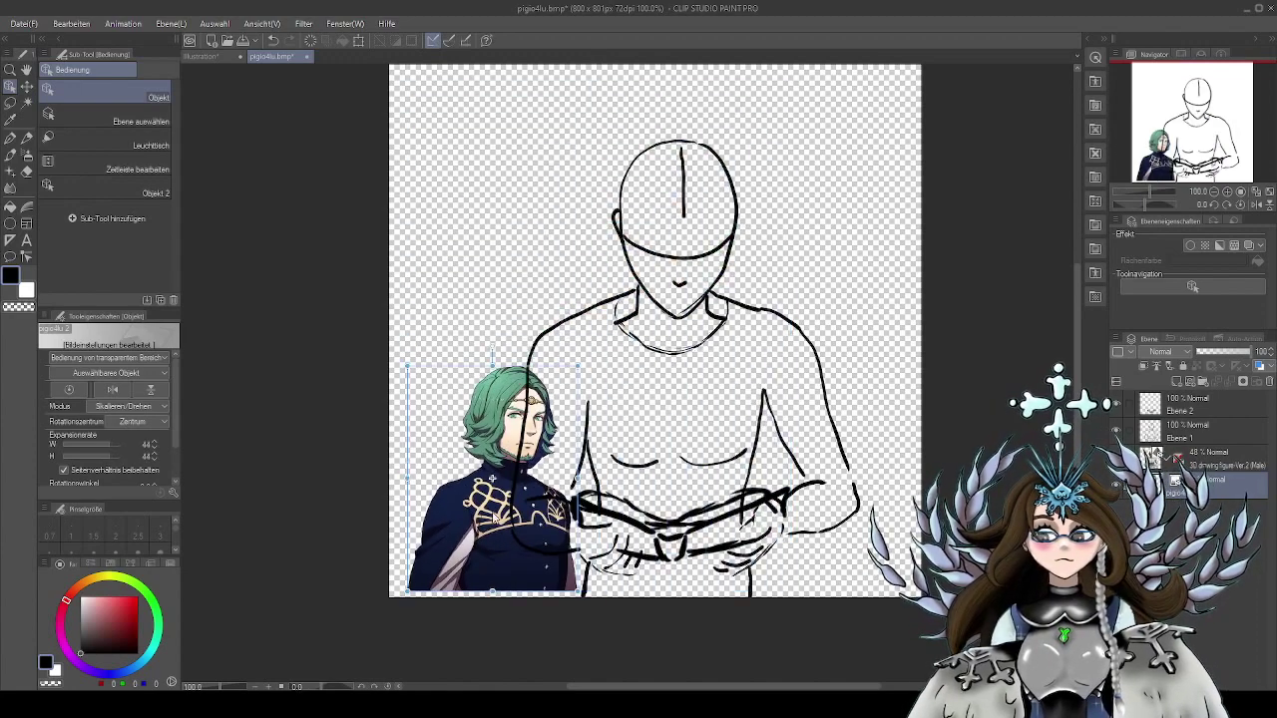
drag(492, 451, 482, 184)
drag(769, 293, 806, 371)
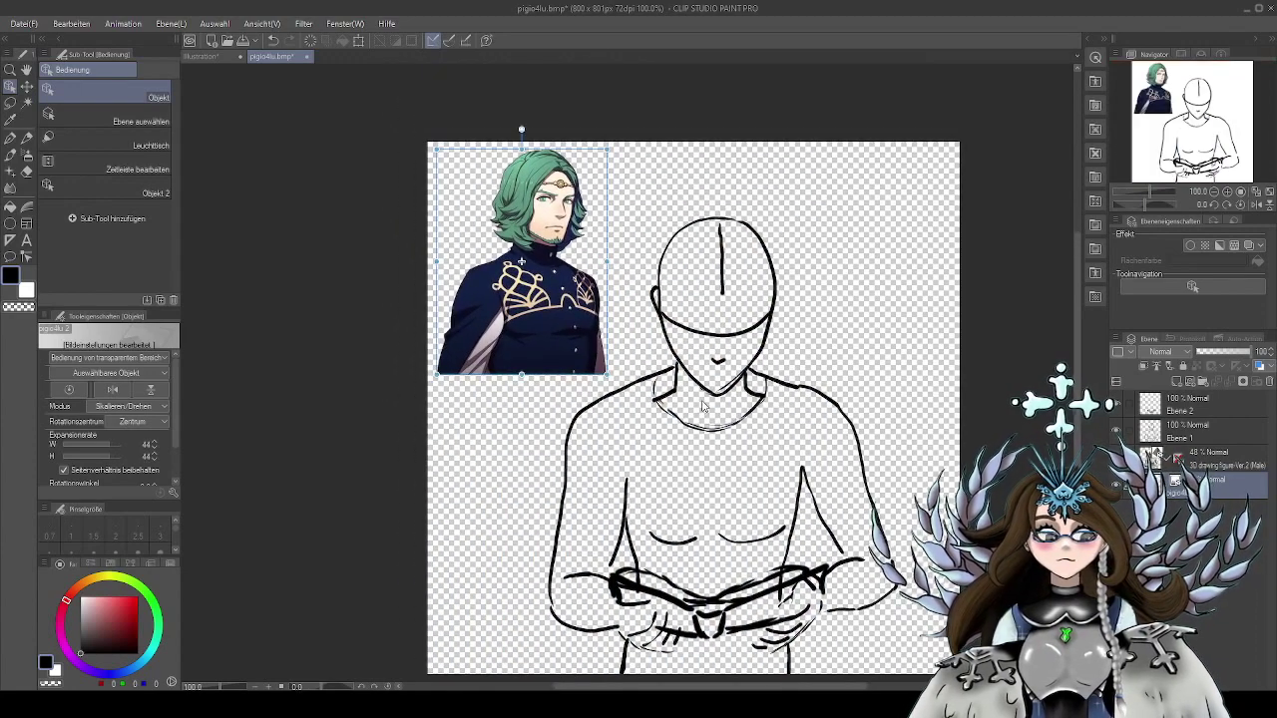
Compare the reference character's head, collar and caped outfit with the matching areas of the body sketch
scroll(560, 369, up, 4)
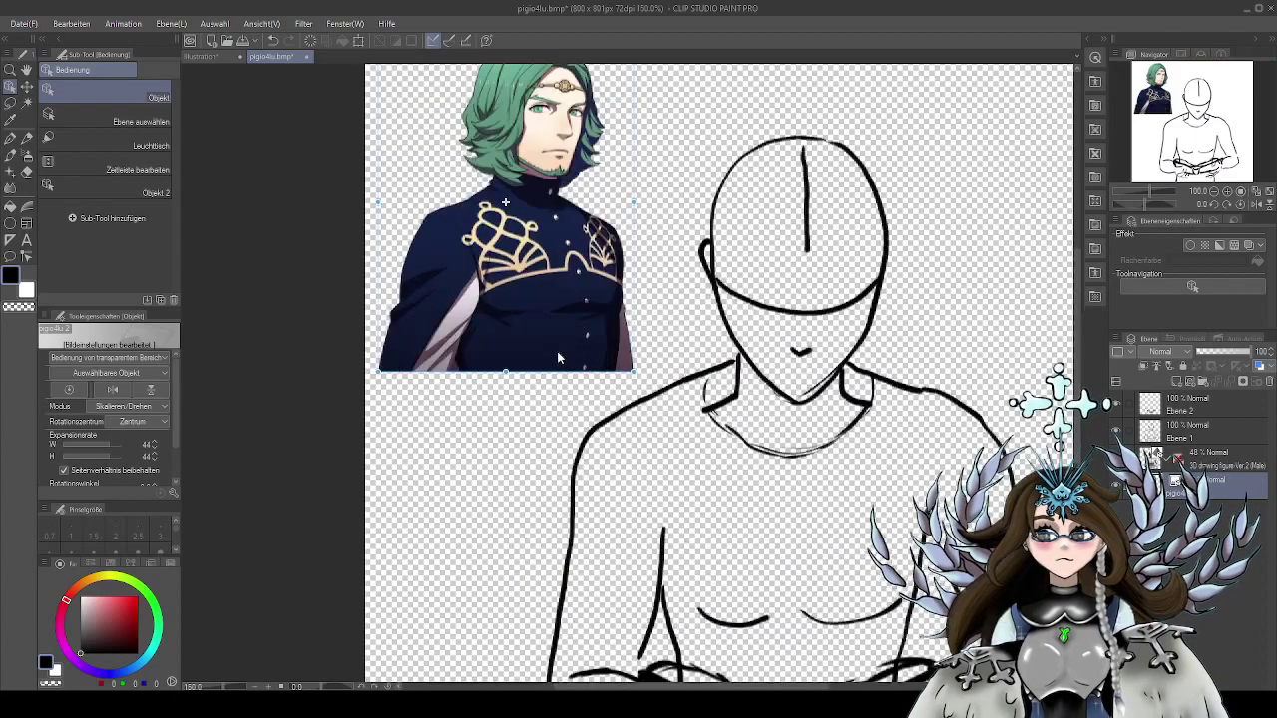
drag(695, 300, 764, 368)
scroll(670, 380, up, 2)
scroll(753, 441, down, 2)
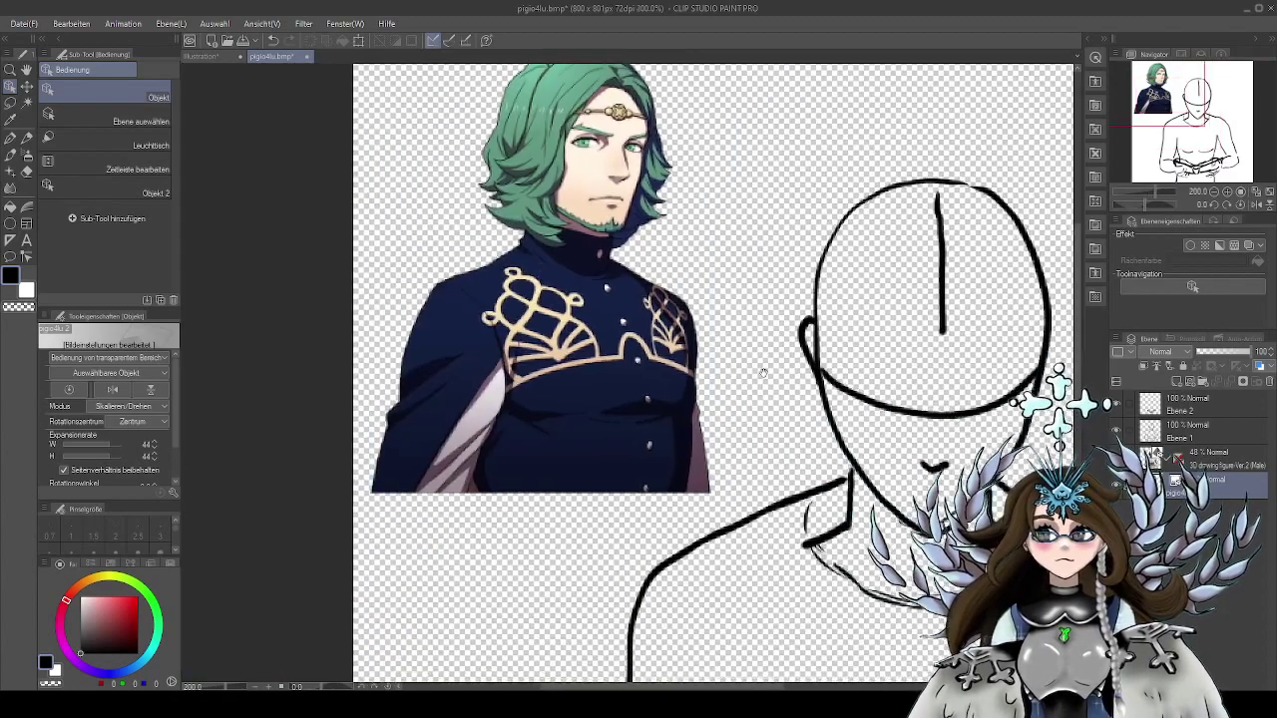
drag(684, 482, 605, 409)
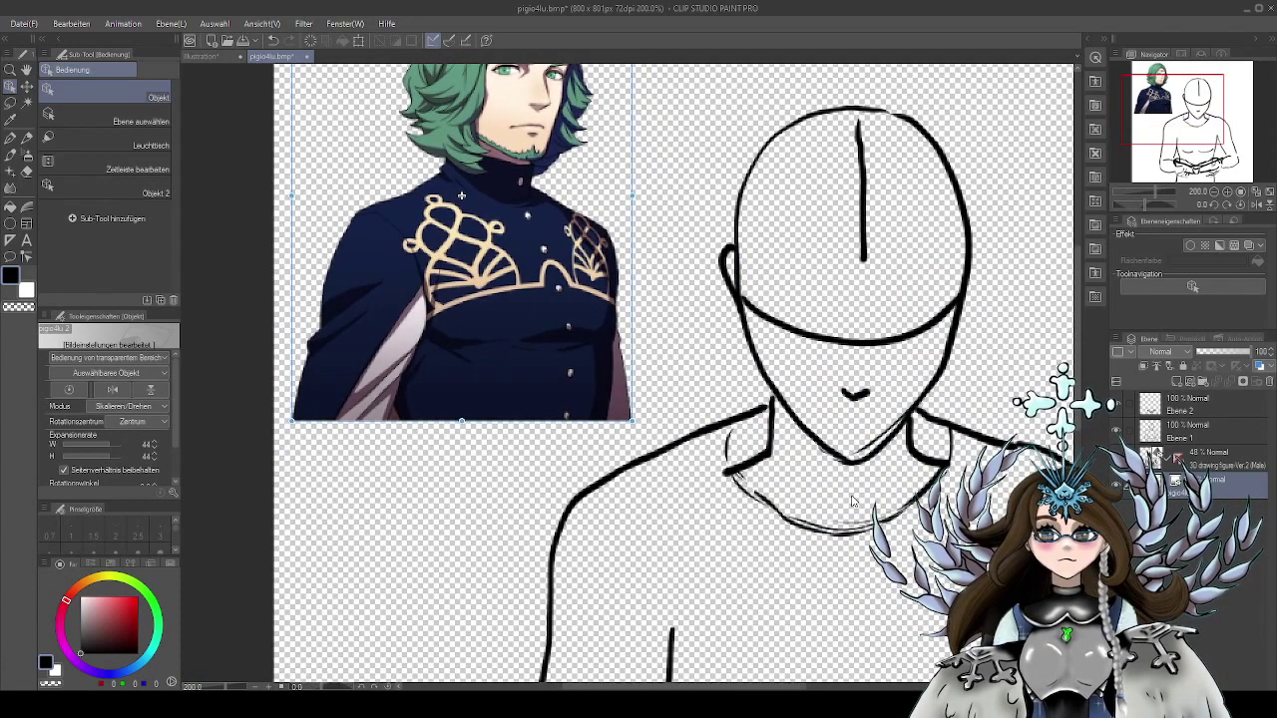
key(Return)
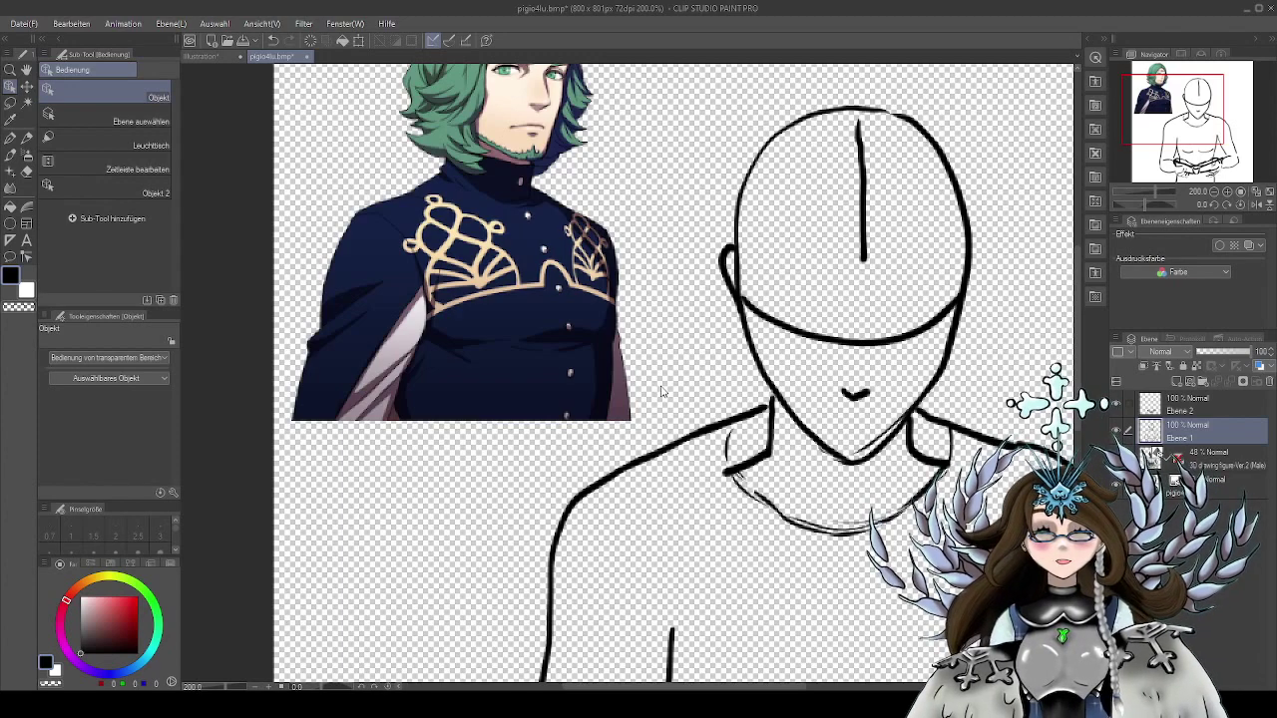
drag(665, 350, 708, 379)
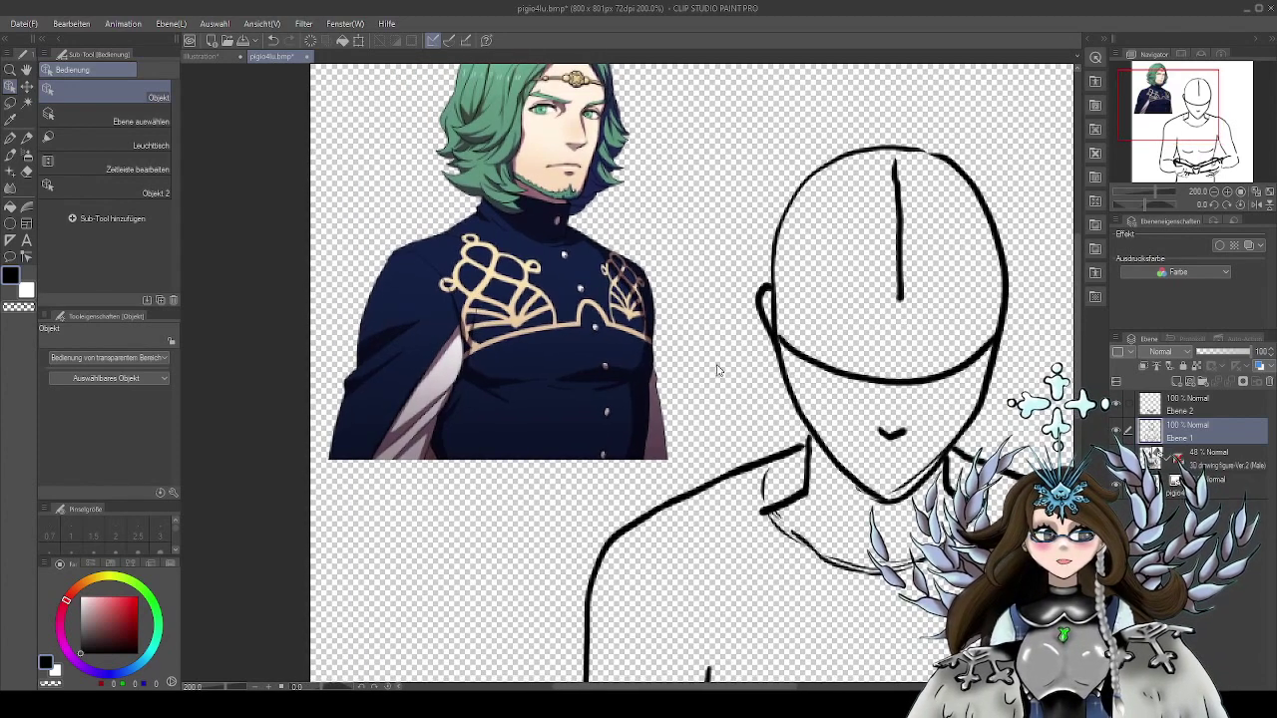
drag(849, 445, 732, 385)
drag(806, 579, 764, 455)
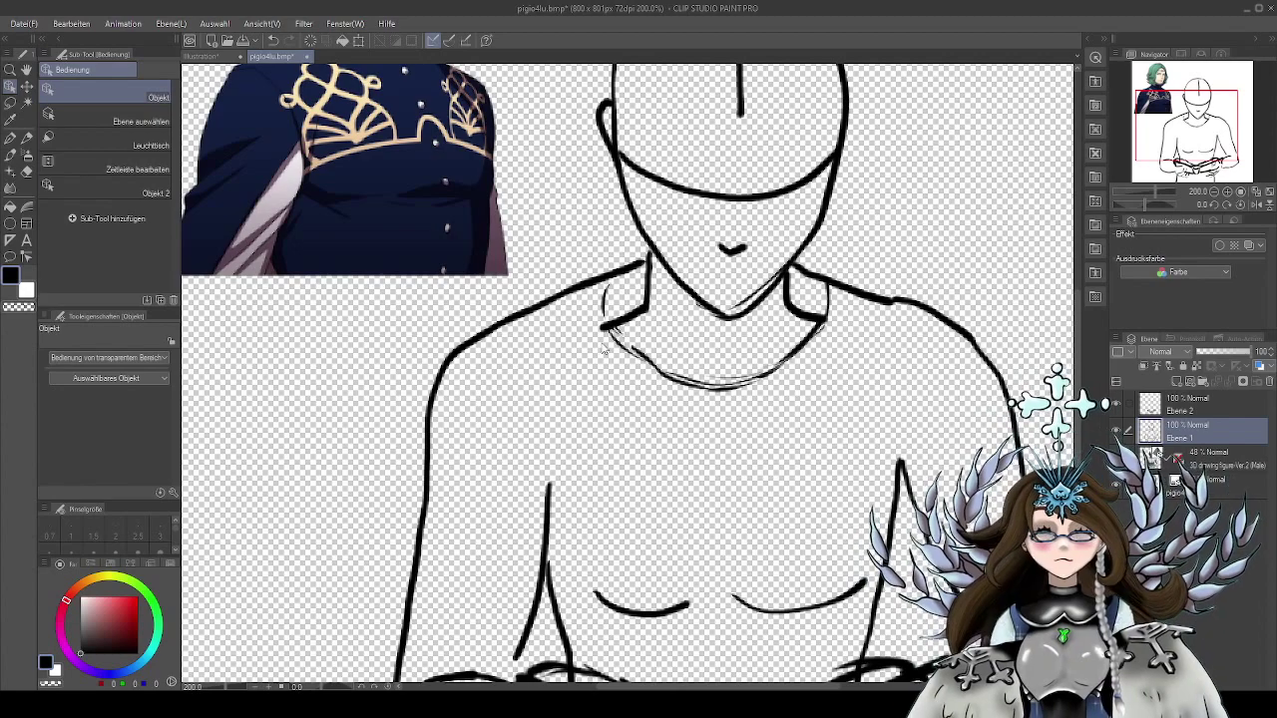
drag(560, 236, 692, 489)
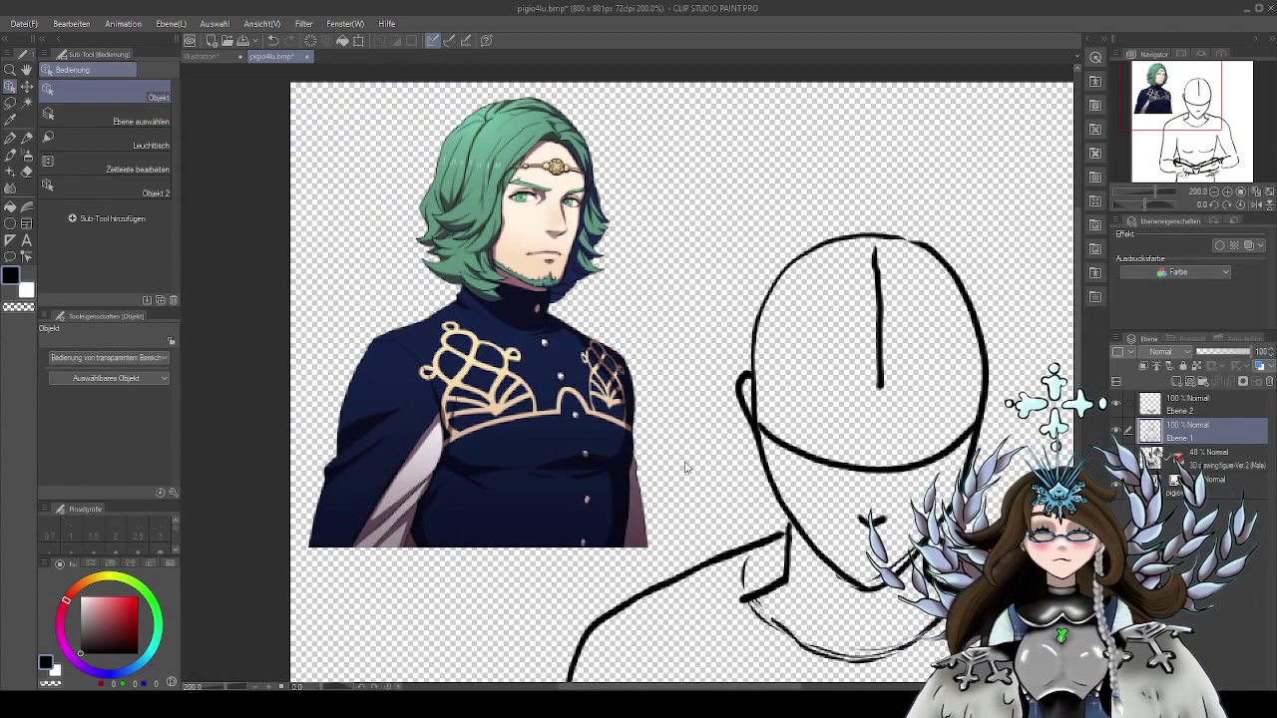
drag(685, 499, 699, 304)
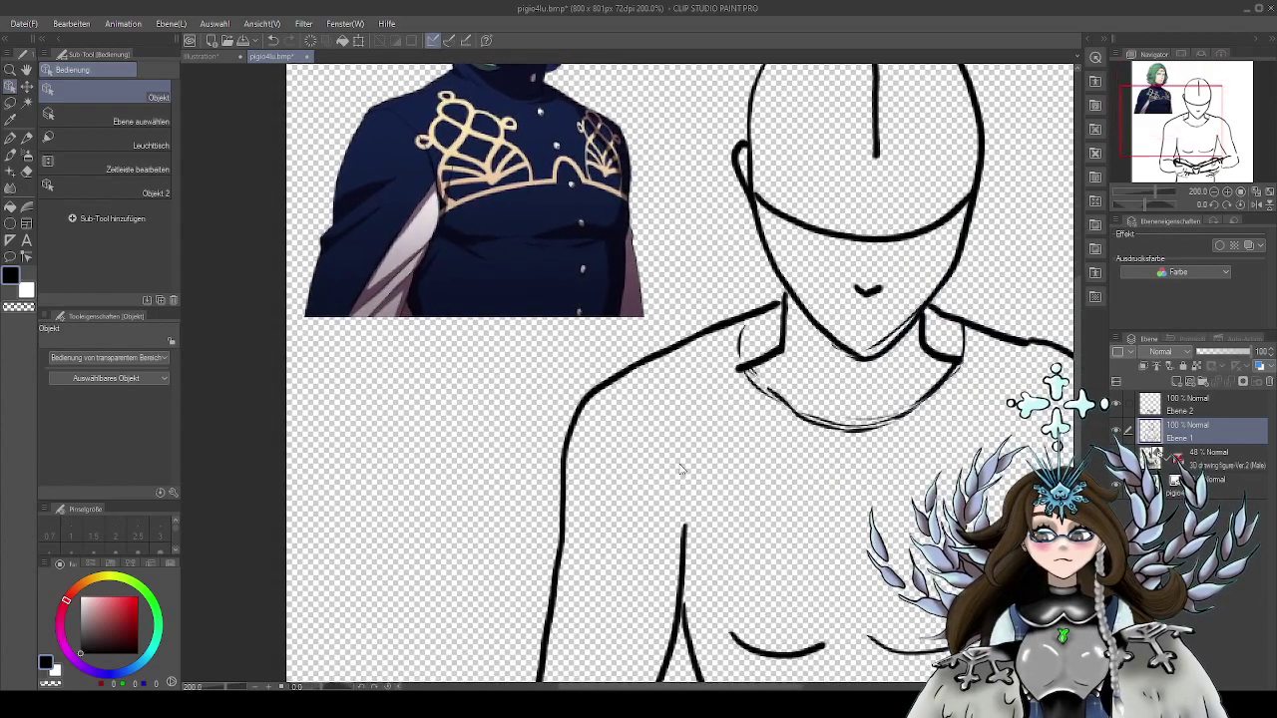
drag(665, 509, 674, 422)
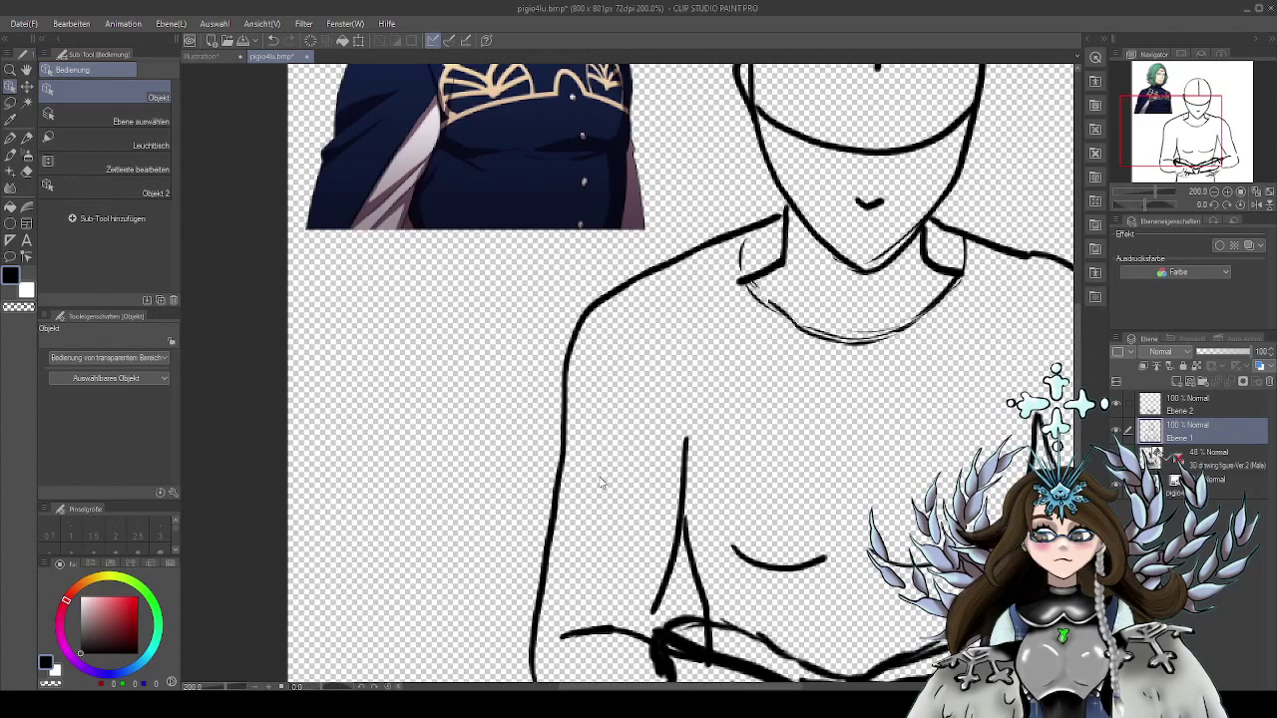
drag(551, 367, 626, 500)
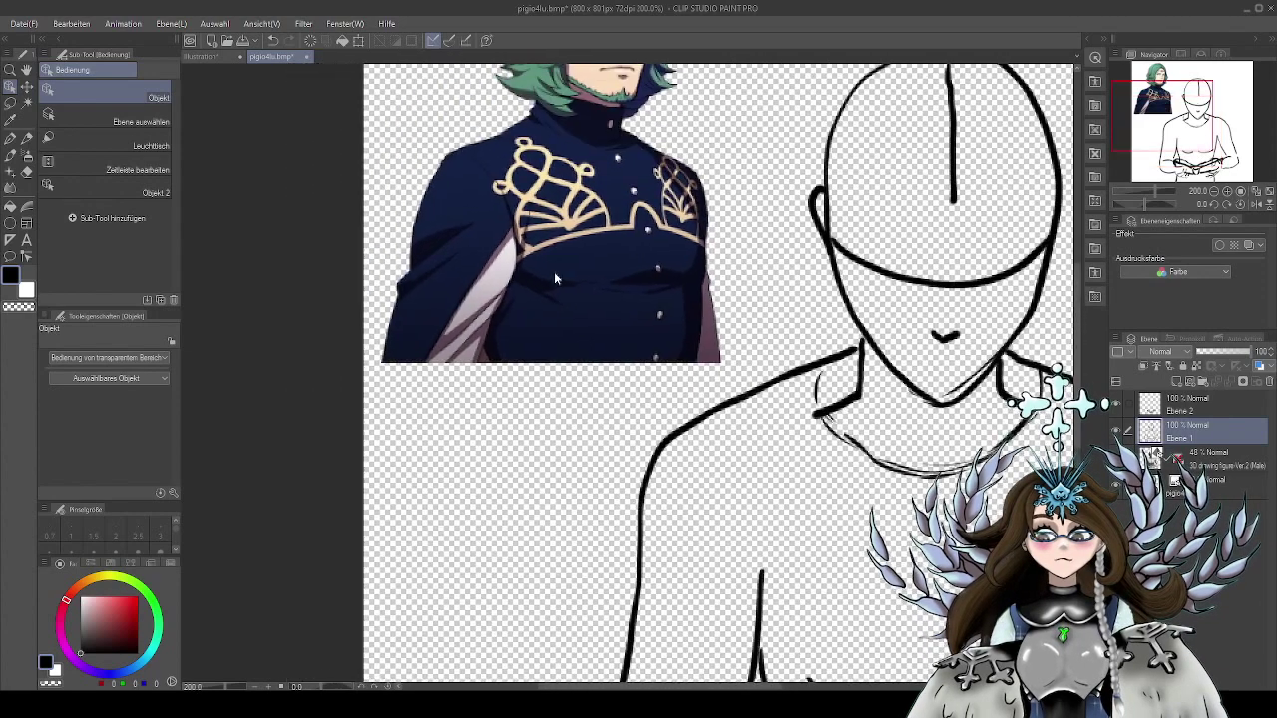
drag(685, 464, 643, 333)
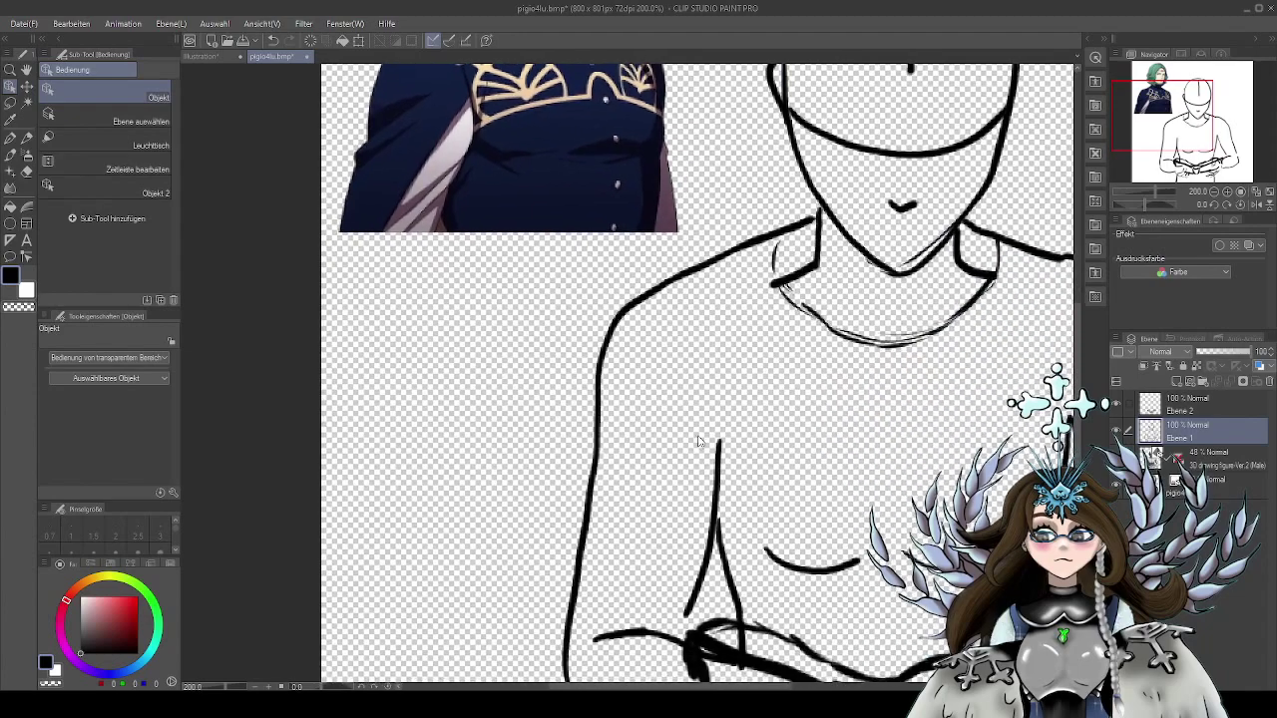
drag(882, 323, 671, 476)
drag(892, 574, 692, 392)
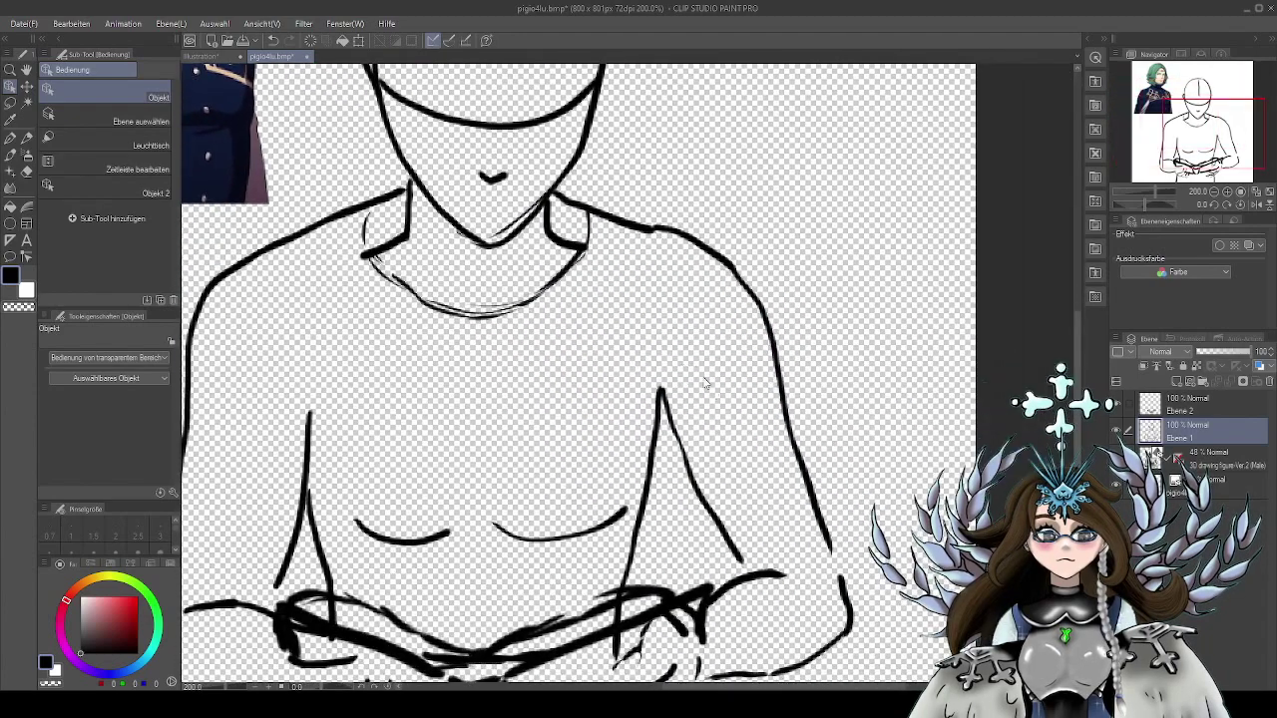
drag(801, 439, 640, 464)
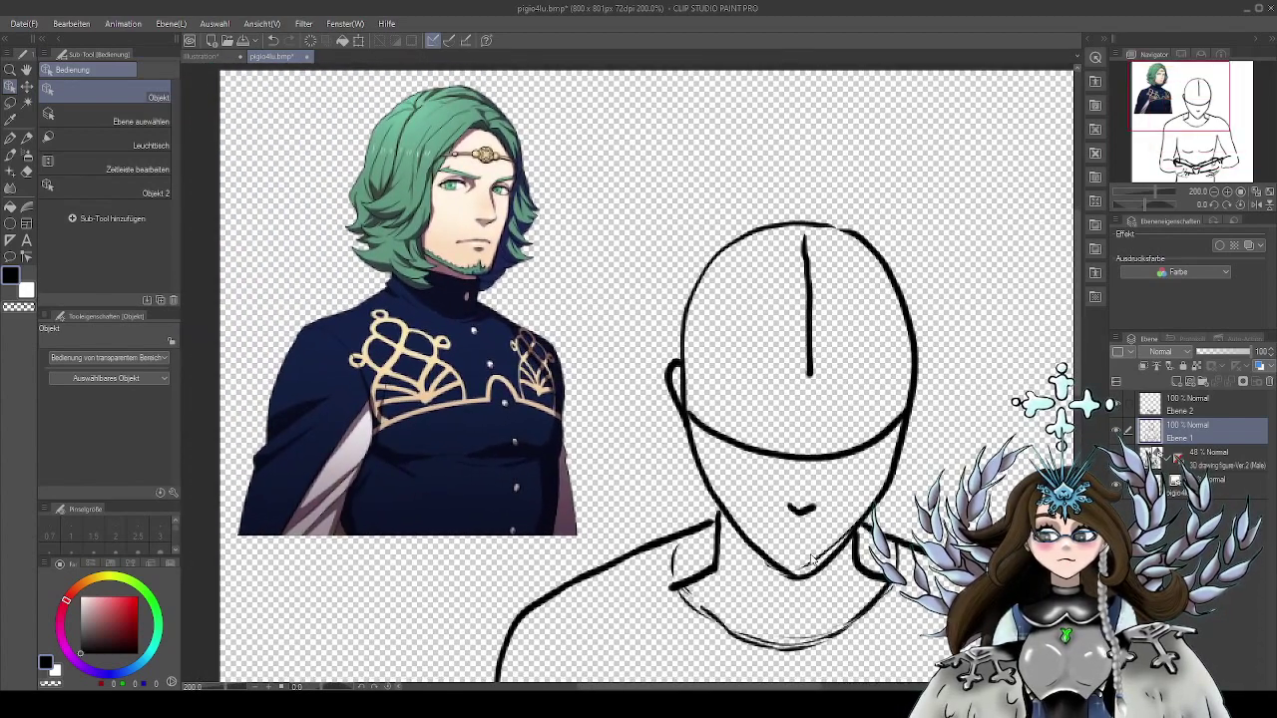
drag(813, 559, 795, 527)
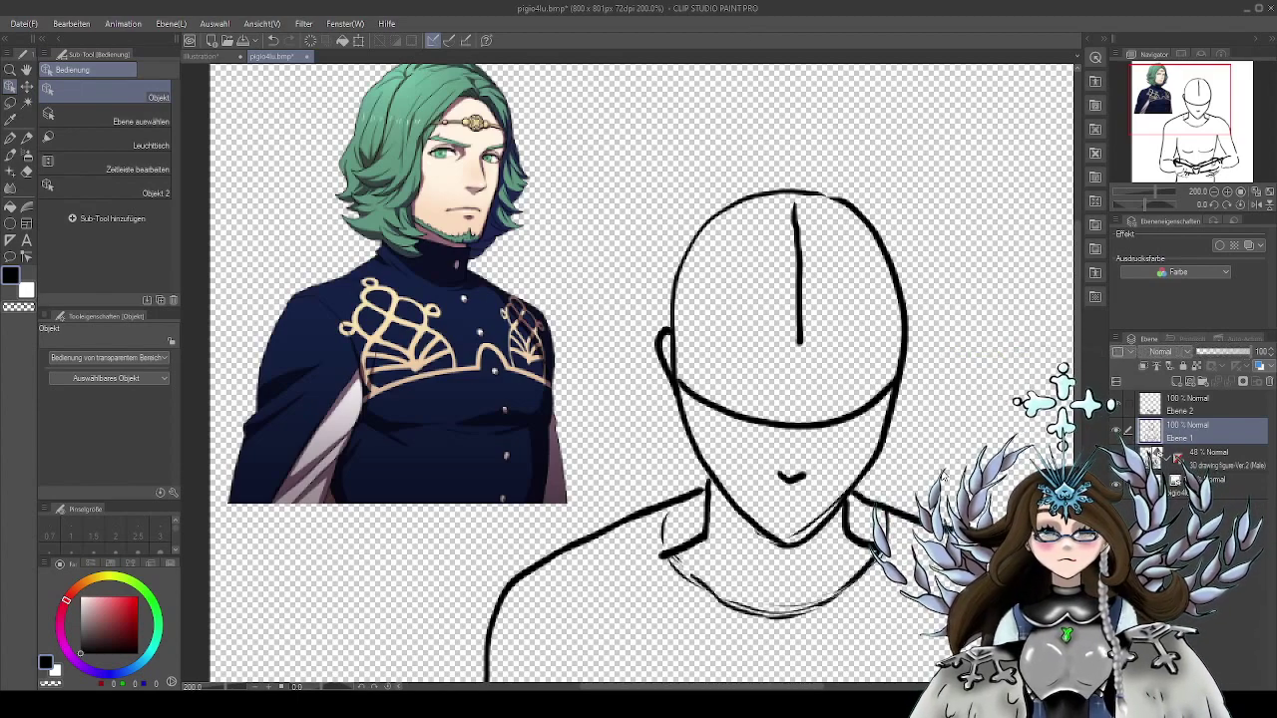
drag(346, 329, 317, 349)
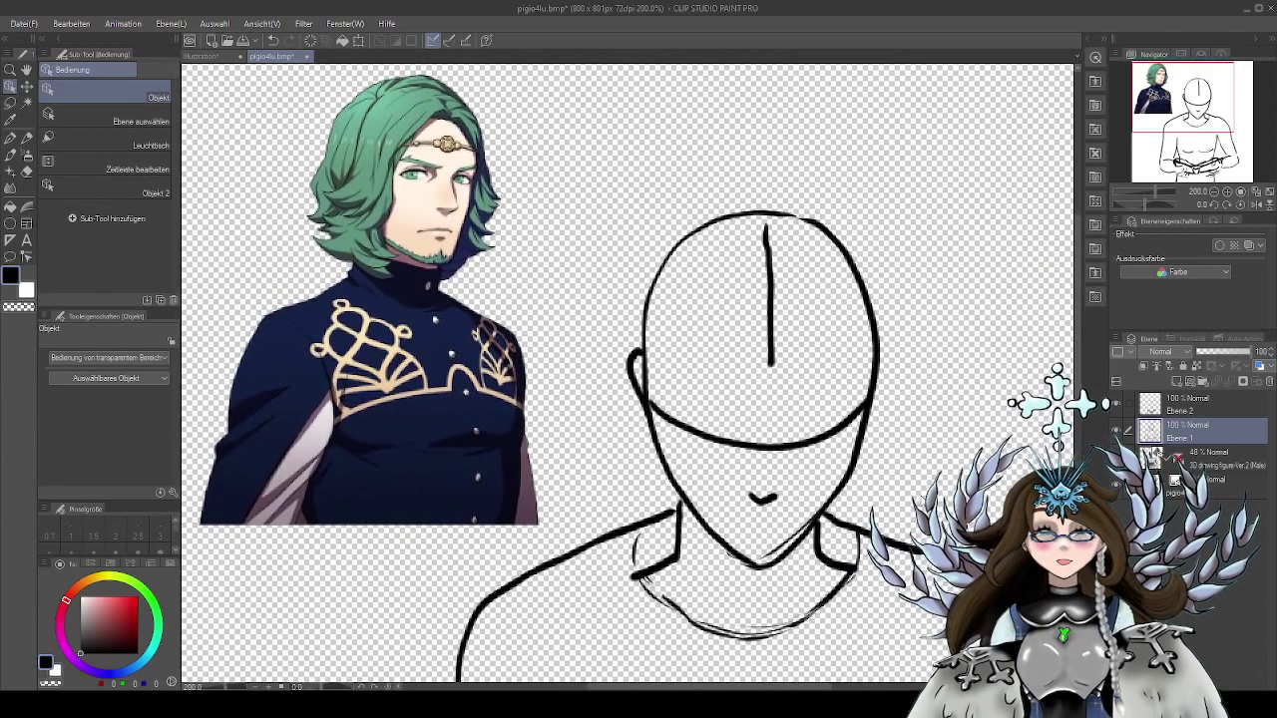
drag(923, 481, 933, 449)
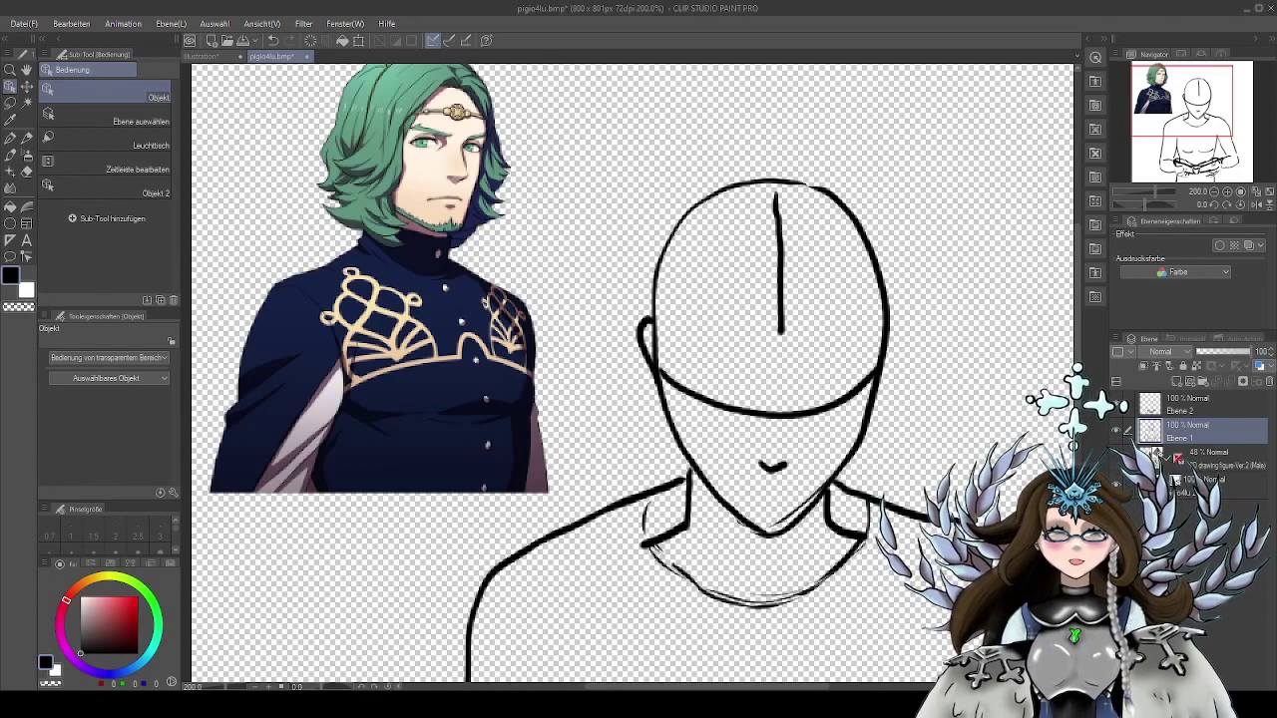
drag(915, 450, 908, 464)
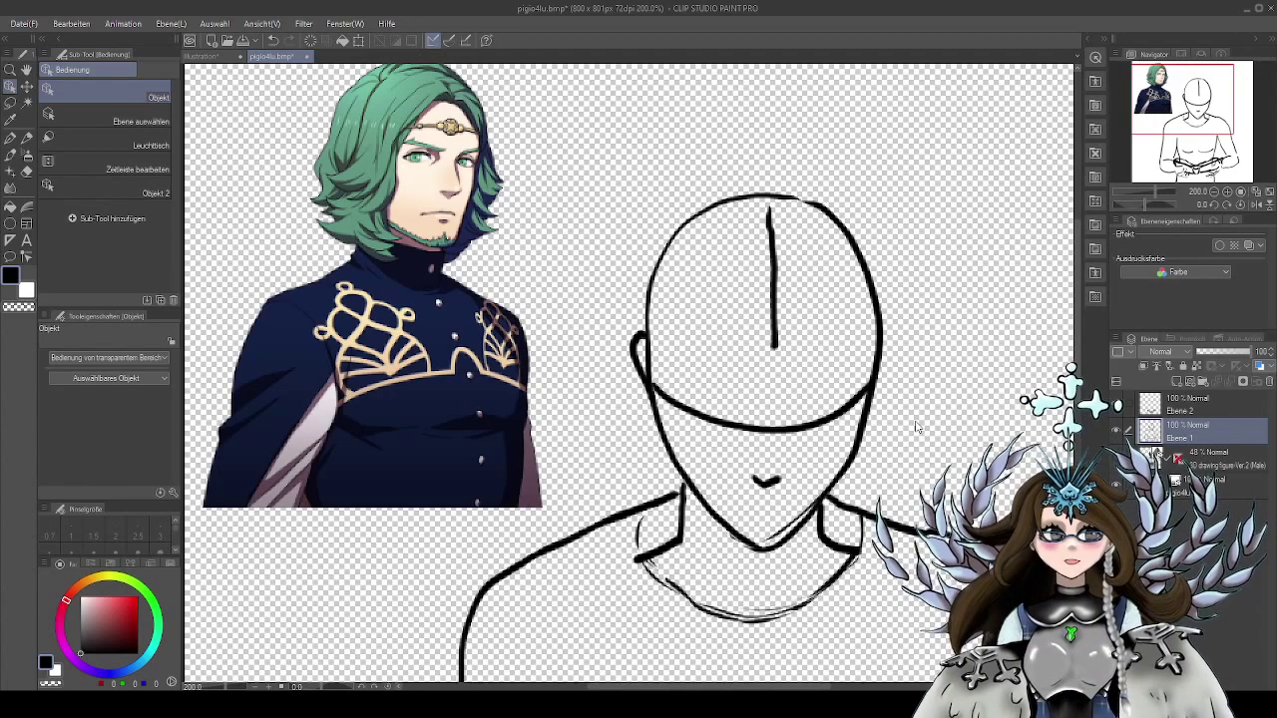
drag(960, 455, 918, 456)
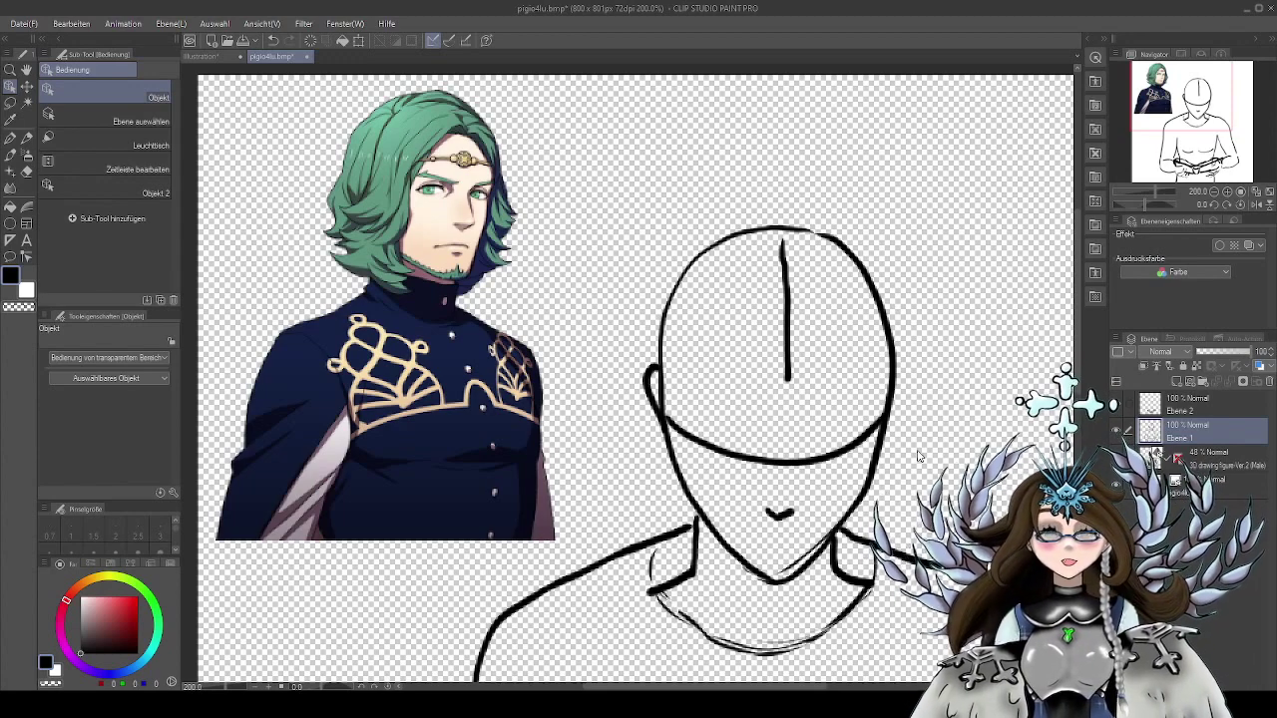
drag(927, 468, 907, 410)
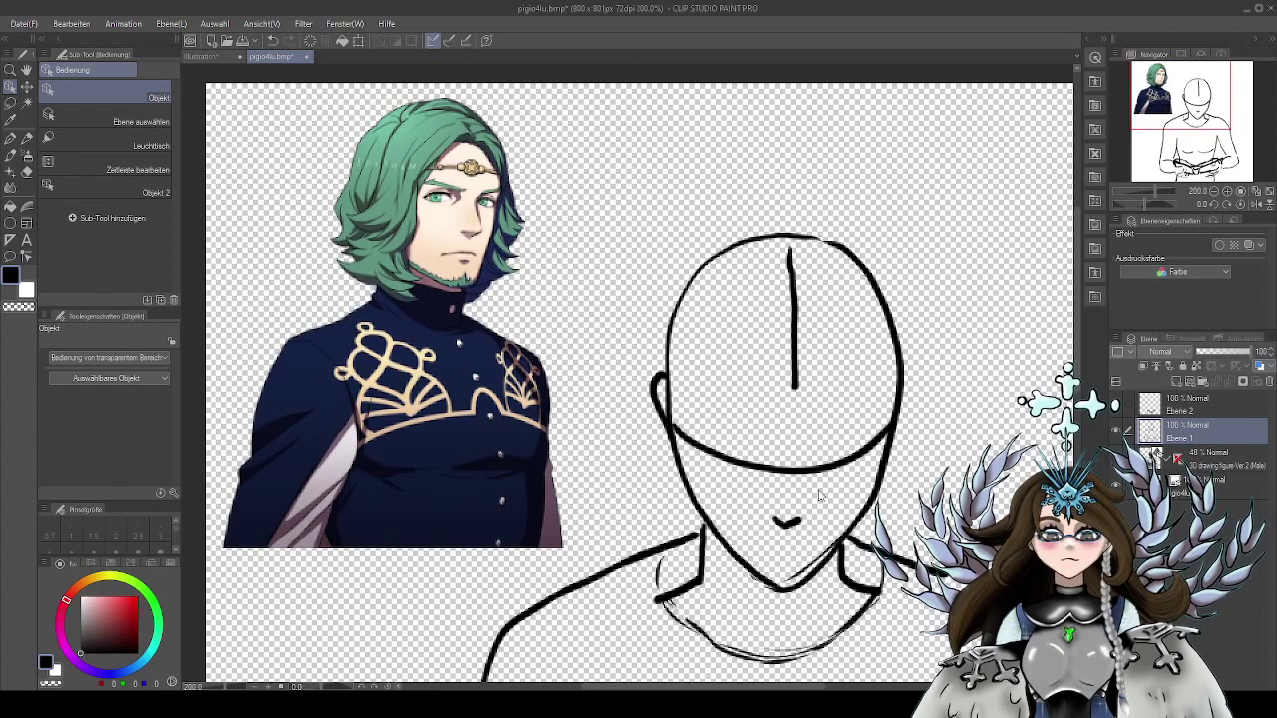
Add a new raster layer directly above Ebene 2
click(1189, 400)
click(1177, 382)
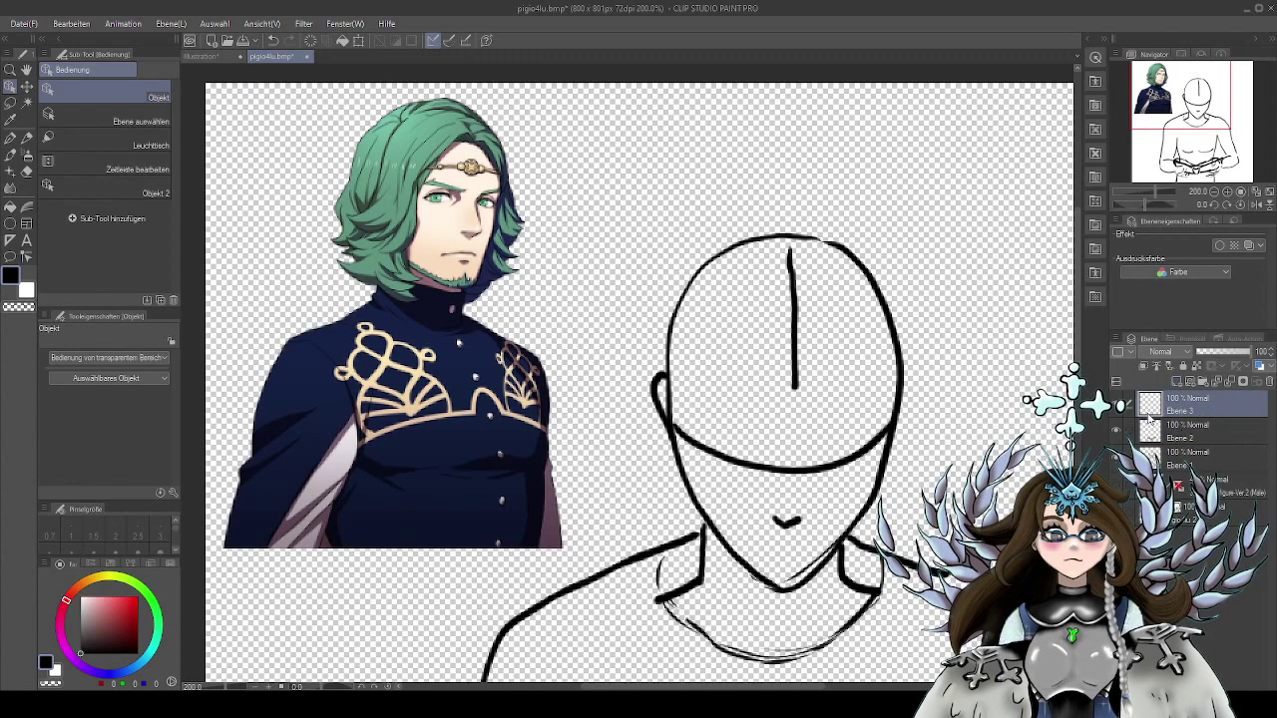
With the G-Pen at size 3.1, sketch the cape's curved front edge from the figure's left-side shoulder down to the armpit
key(p)
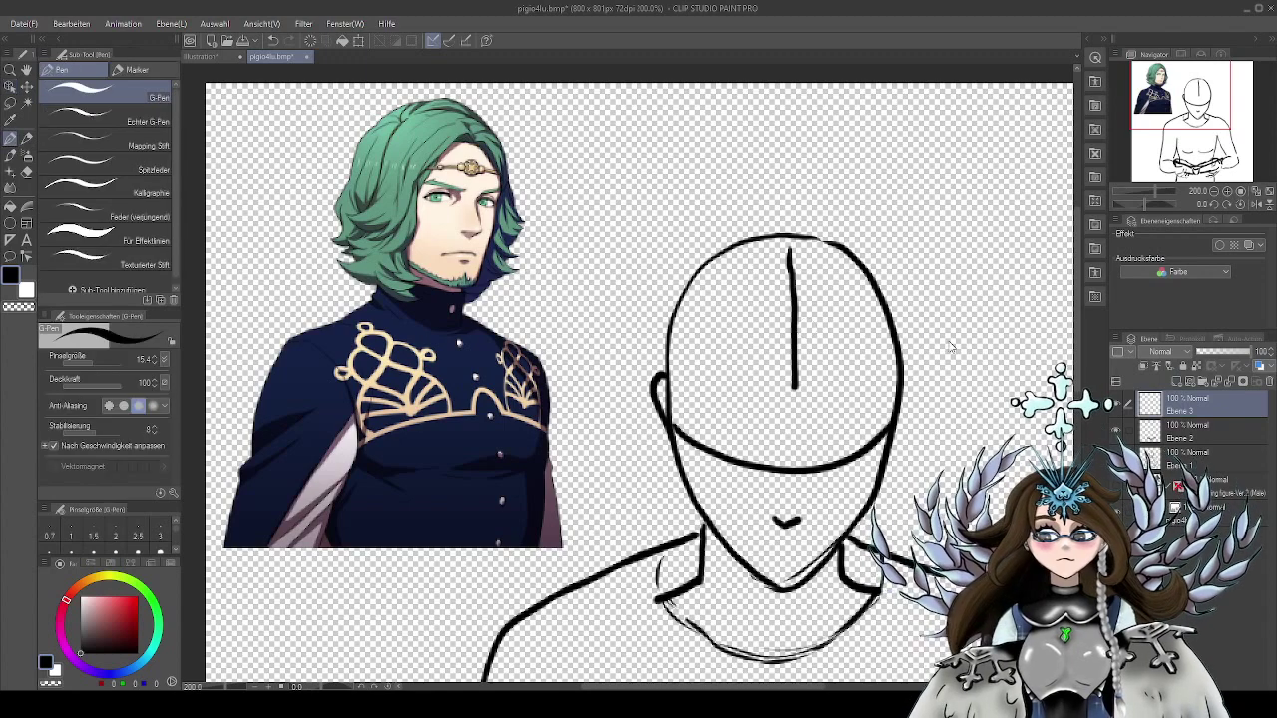
key(bracketleft)
key(bracketleft)
key(bracketleft)
key(bracketleft)
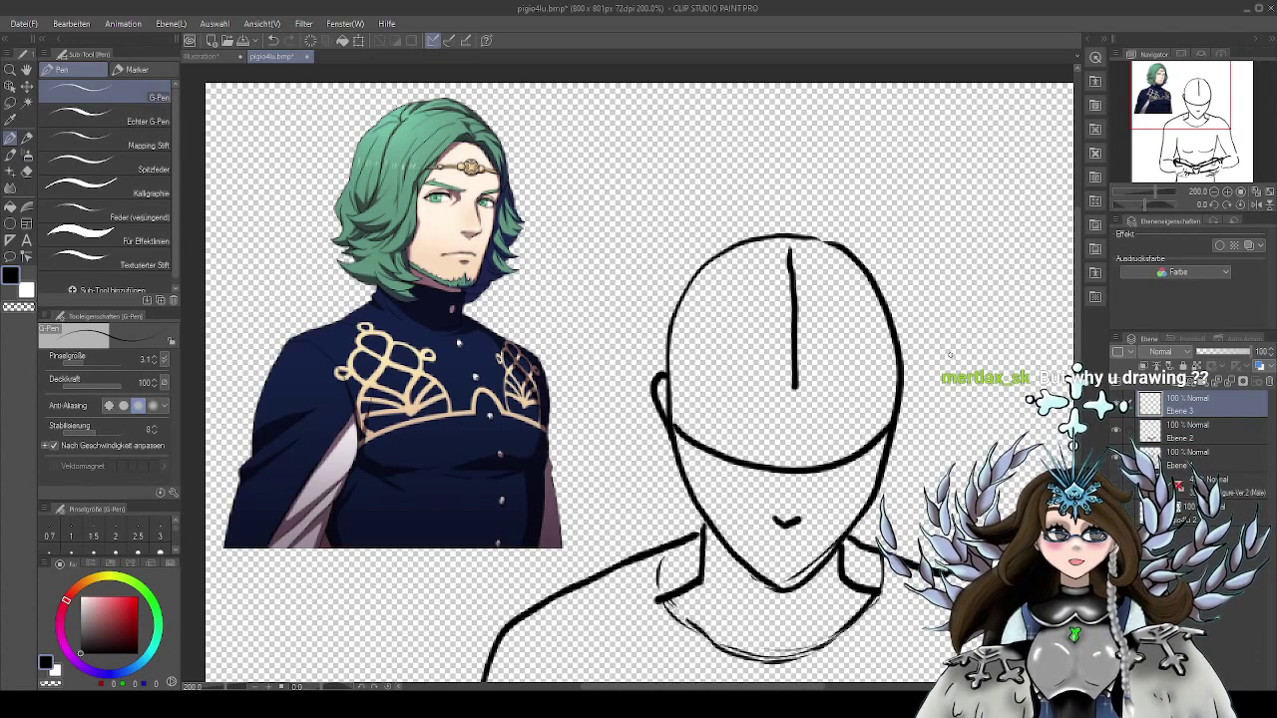
drag(933, 473, 921, 205)
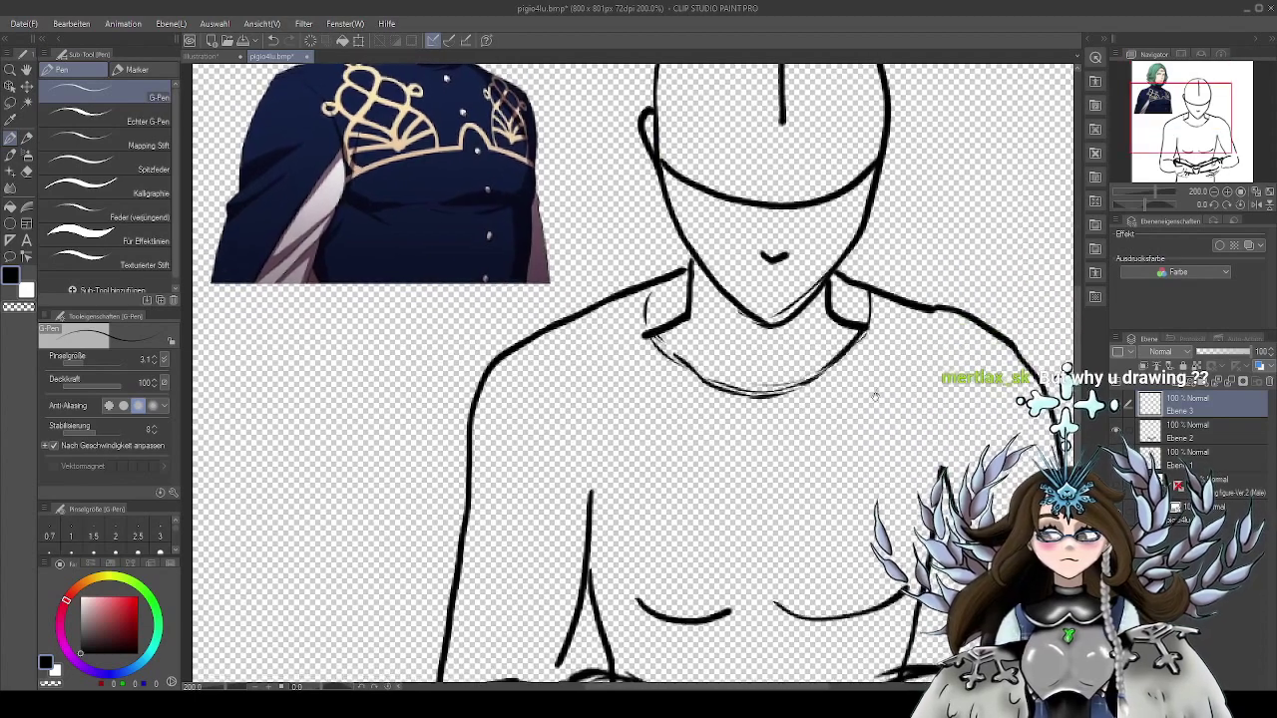
scroll(907, 417, down, 1)
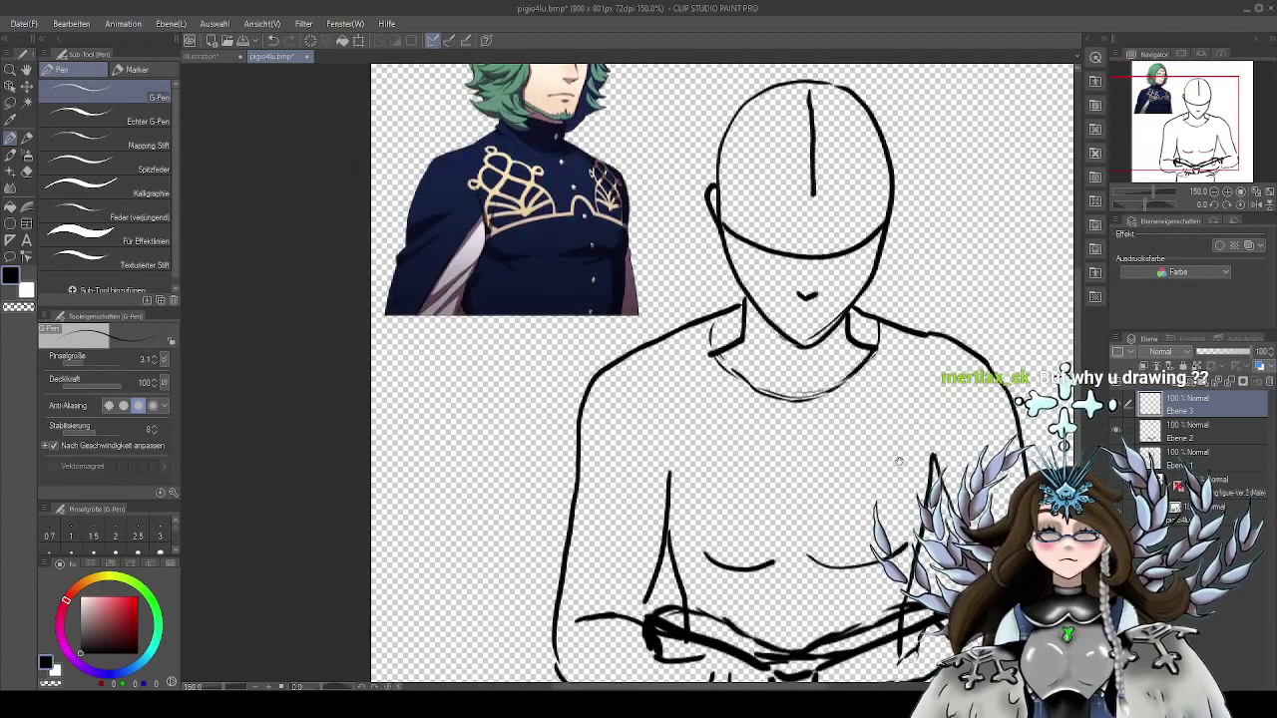
drag(899, 459, 855, 381)
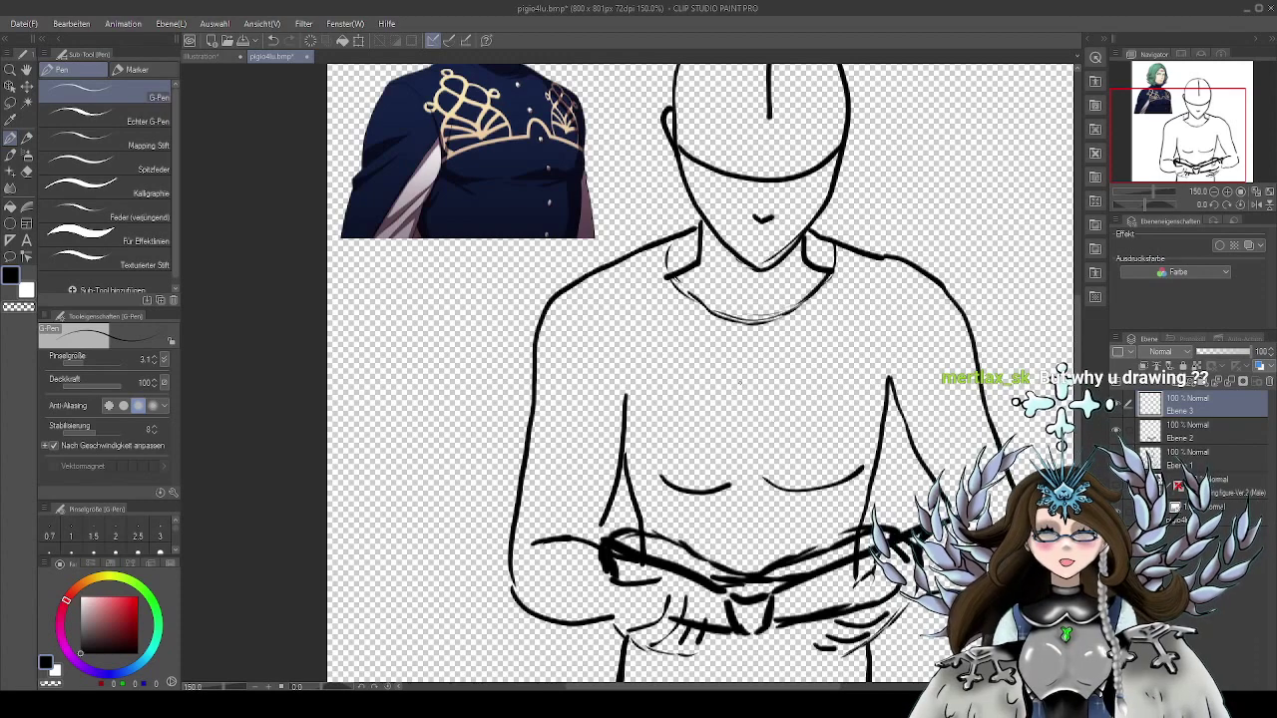
drag(741, 380, 792, 450)
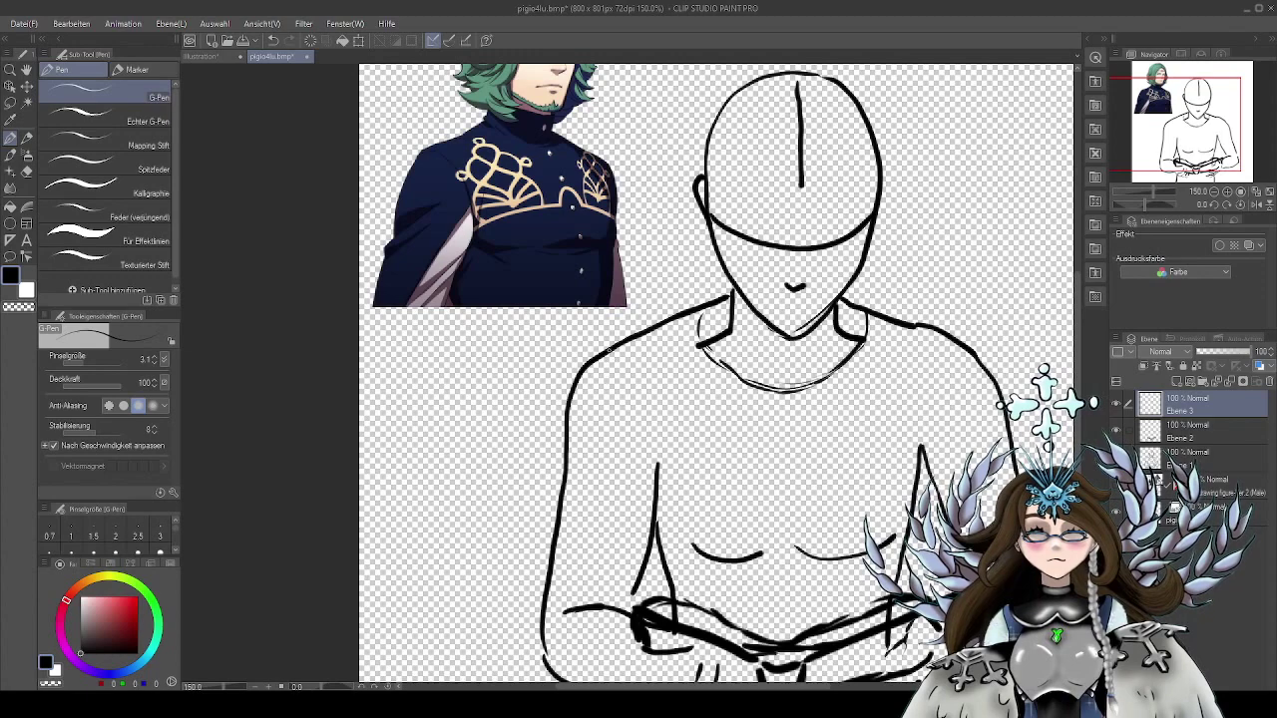
drag(609, 347, 656, 467)
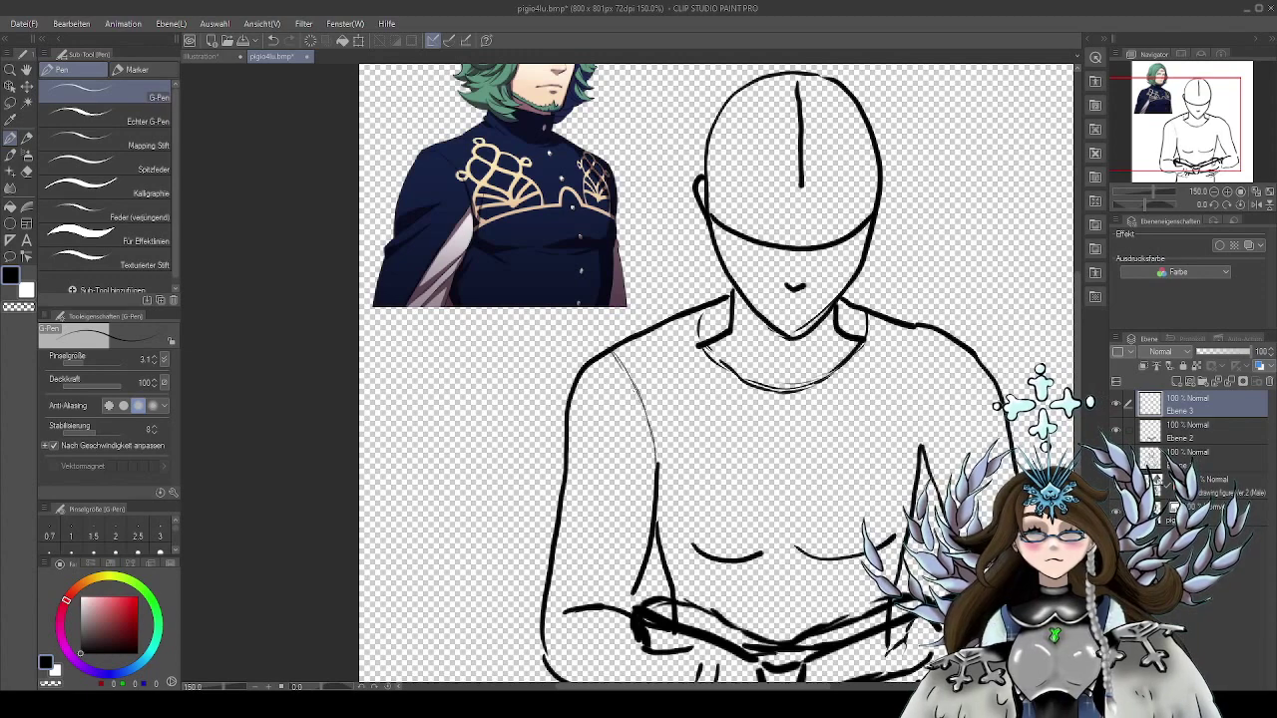
mouse_move(638, 393)
mouse_down()
mouse_move(612, 351)
mouse_move(656, 463)
mouse_up()
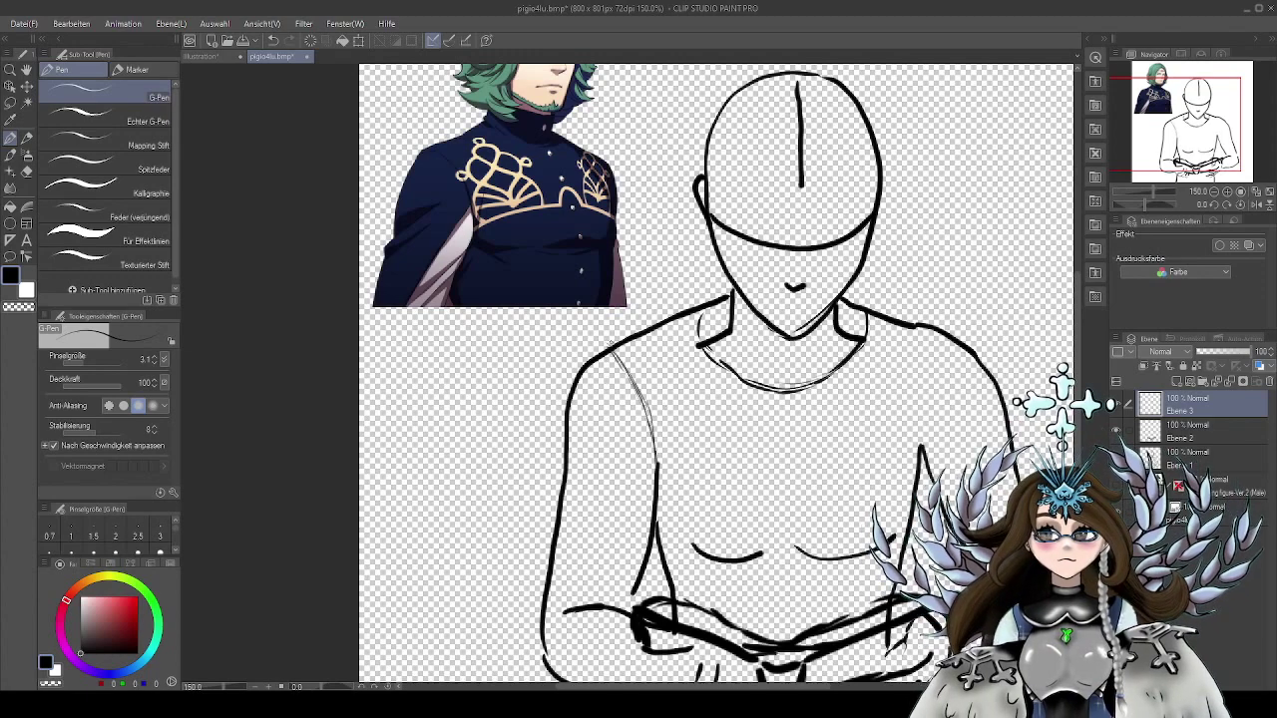
Sketch the cape's upper contour along the left-side shoulder up to the collar
drag(606, 347, 653, 316)
mouse_move(615, 338)
mouse_down()
mouse_move(678, 289)
mouse_move(688, 342)
mouse_up()
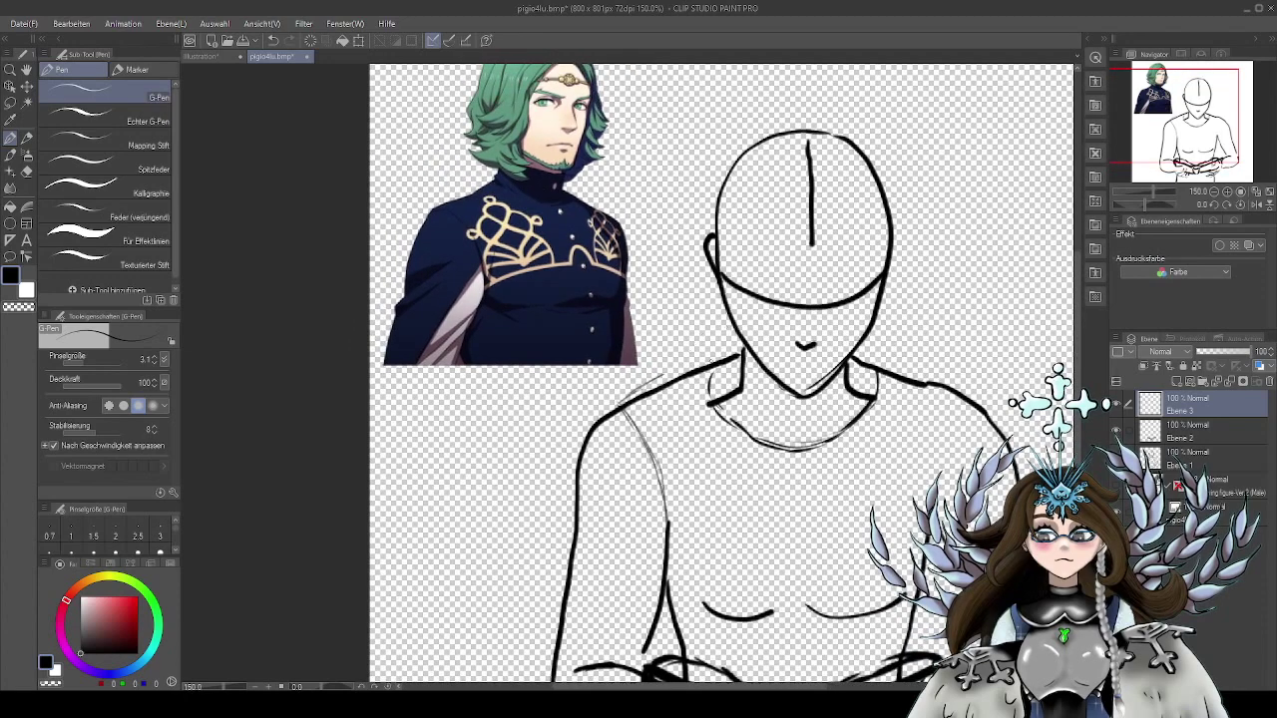
mouse_move(649, 386)
mouse_down()
mouse_move(690, 365)
mouse_move(630, 398)
mouse_up()
mouse_move(721, 348)
mouse_down()
mouse_move(701, 352)
mouse_move(702, 365)
mouse_move(737, 345)
mouse_move(703, 351)
mouse_move(700, 367)
mouse_move(619, 405)
mouse_up()
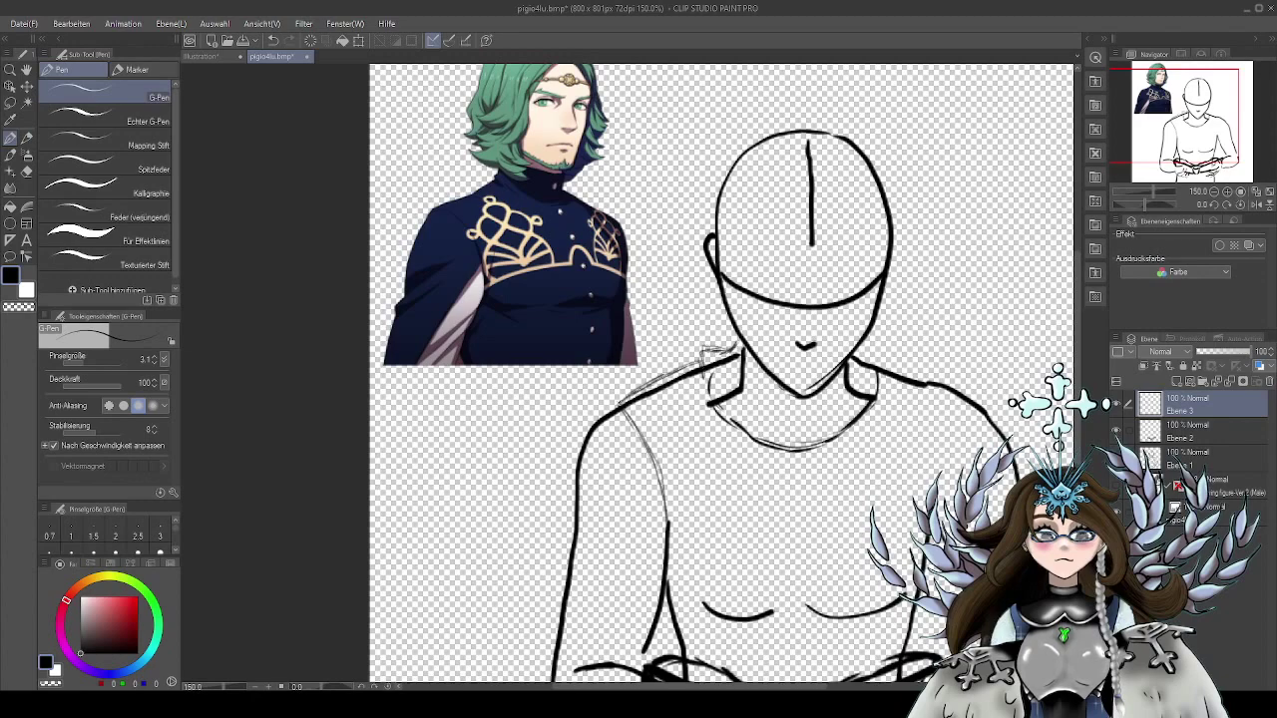
Sketch the cape opening as a curve from the armpit across the left-side upper arm down to the forearm
drag(729, 479, 721, 375)
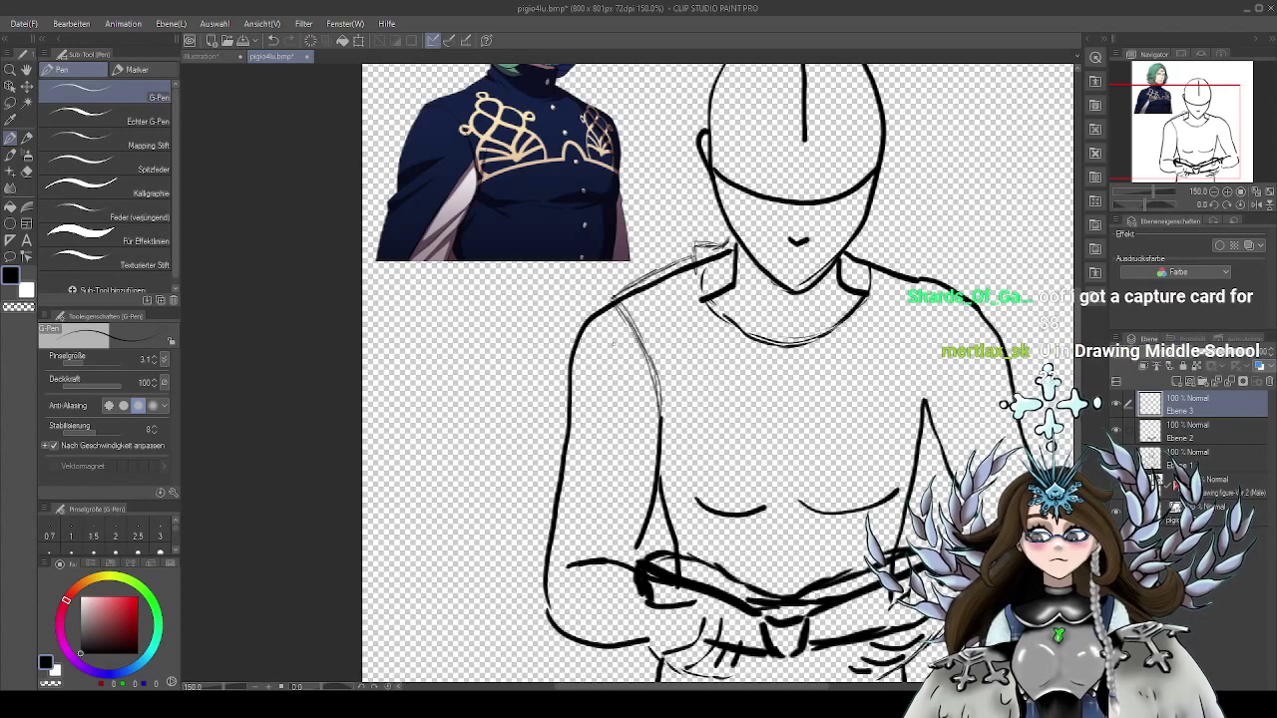
drag(652, 379, 590, 439)
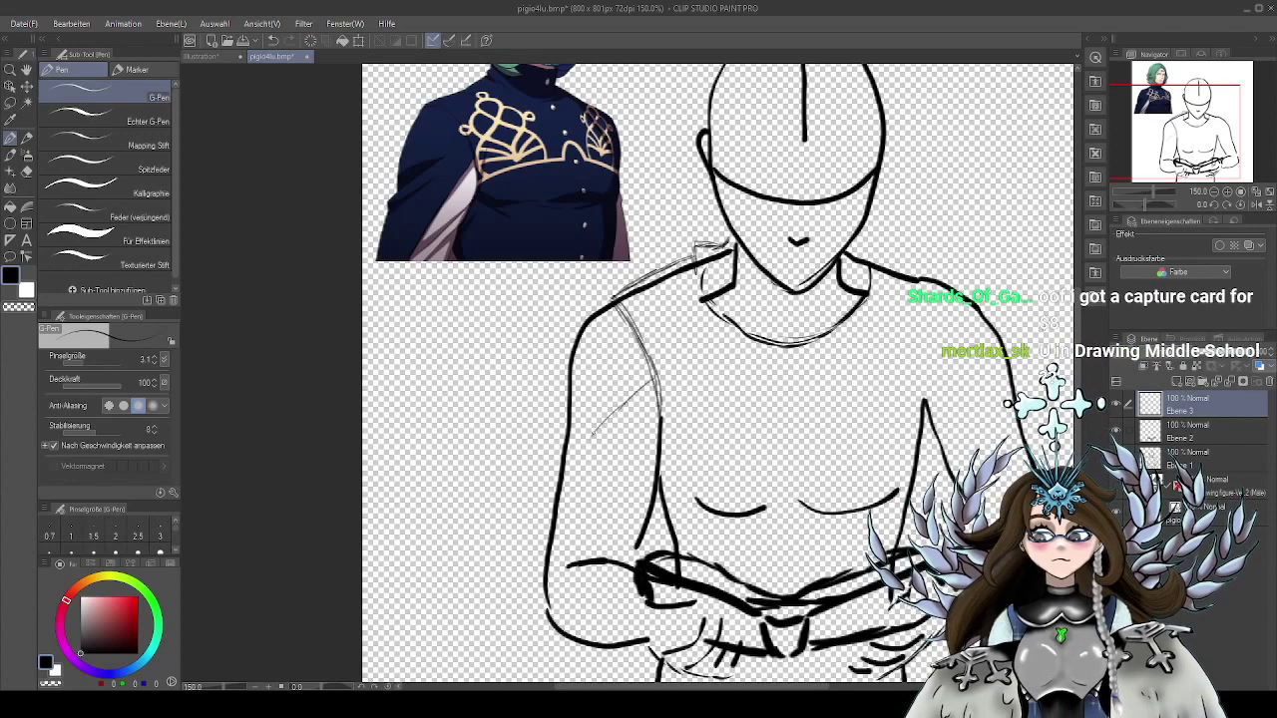
mouse_move(601, 539)
mouse_down()
mouse_move(579, 480)
mouse_move(644, 389)
mouse_up()
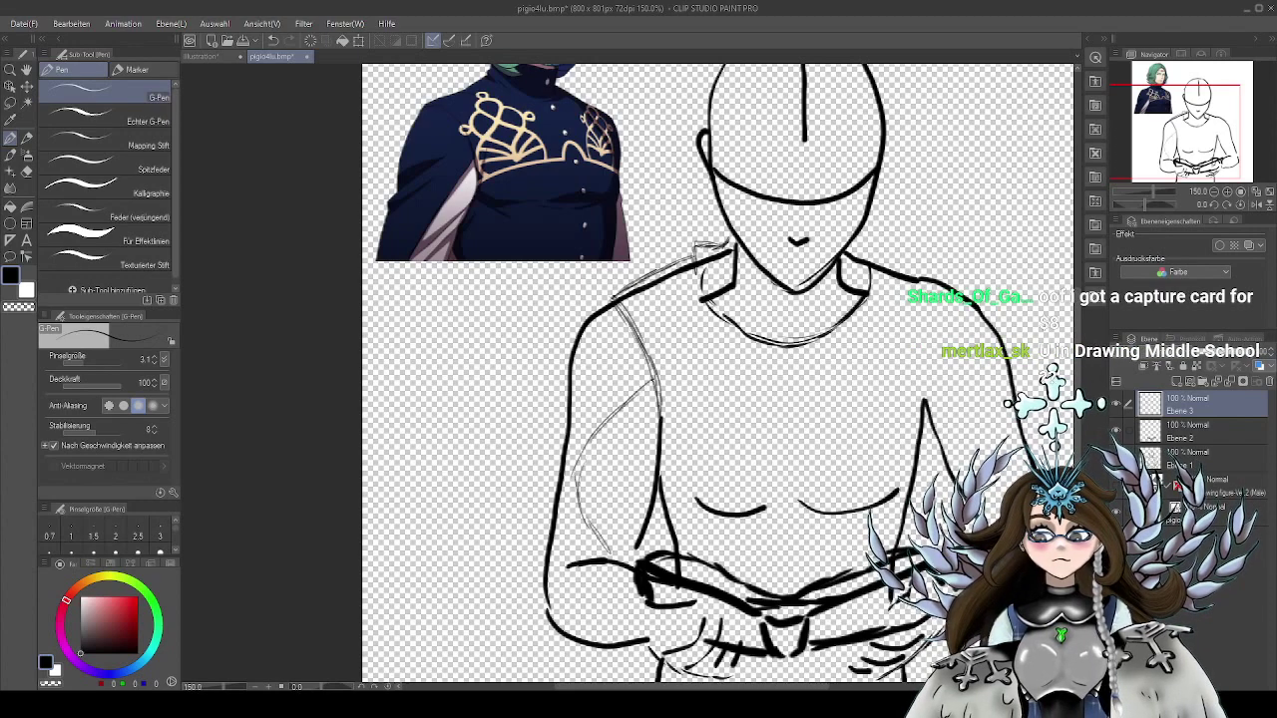
drag(594, 510, 645, 561)
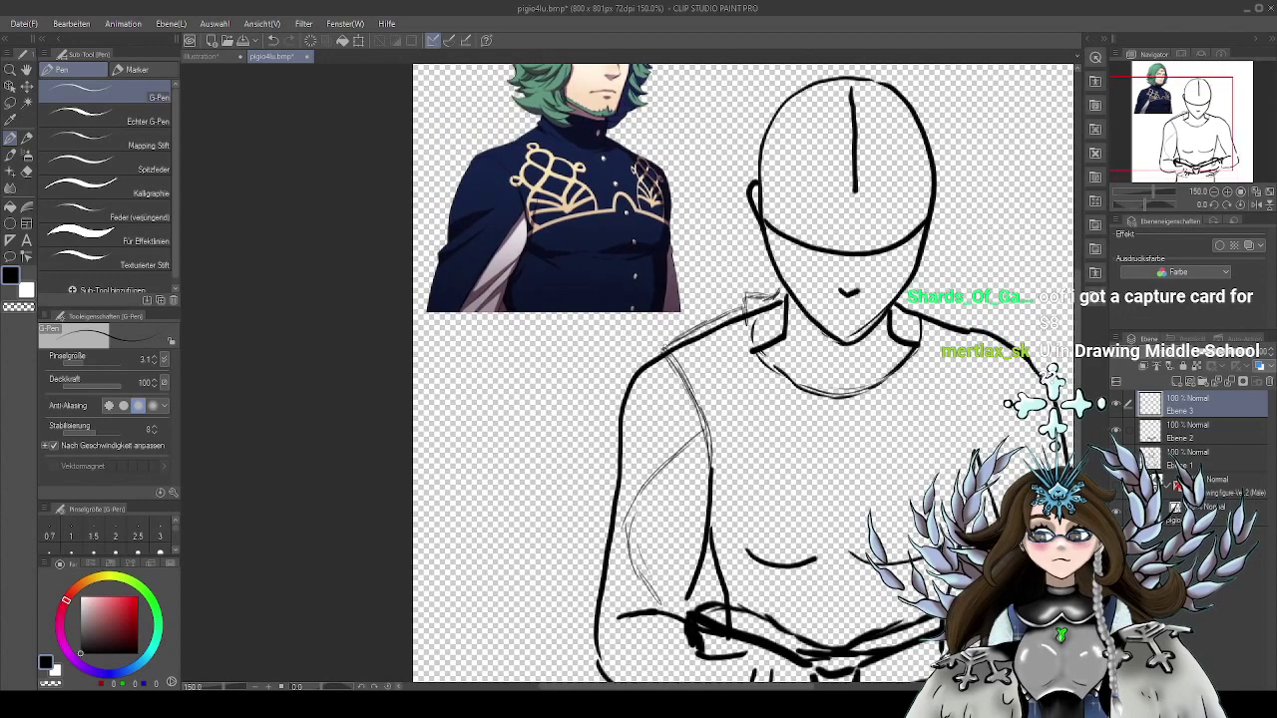
Reinforce the cape's shoulder seam and shoulder contour on the left side with additional rough strokes
mouse_move(624, 352)
mouse_down()
mouse_move(661, 368)
mouse_move(700, 422)
mouse_up()
drag(628, 354, 718, 321)
mouse_move(718, 321)
mouse_down()
mouse_move(624, 368)
mouse_move(712, 323)
mouse_up()
drag(640, 371, 694, 417)
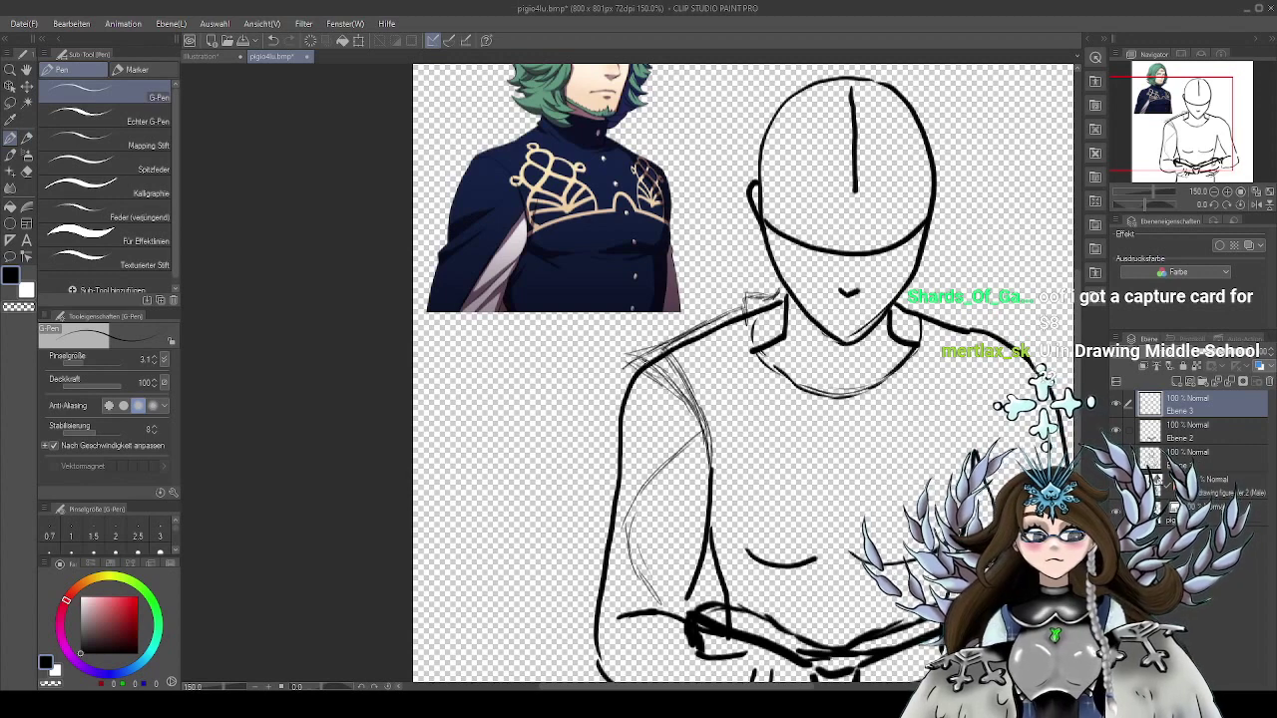
drag(708, 321, 718, 293)
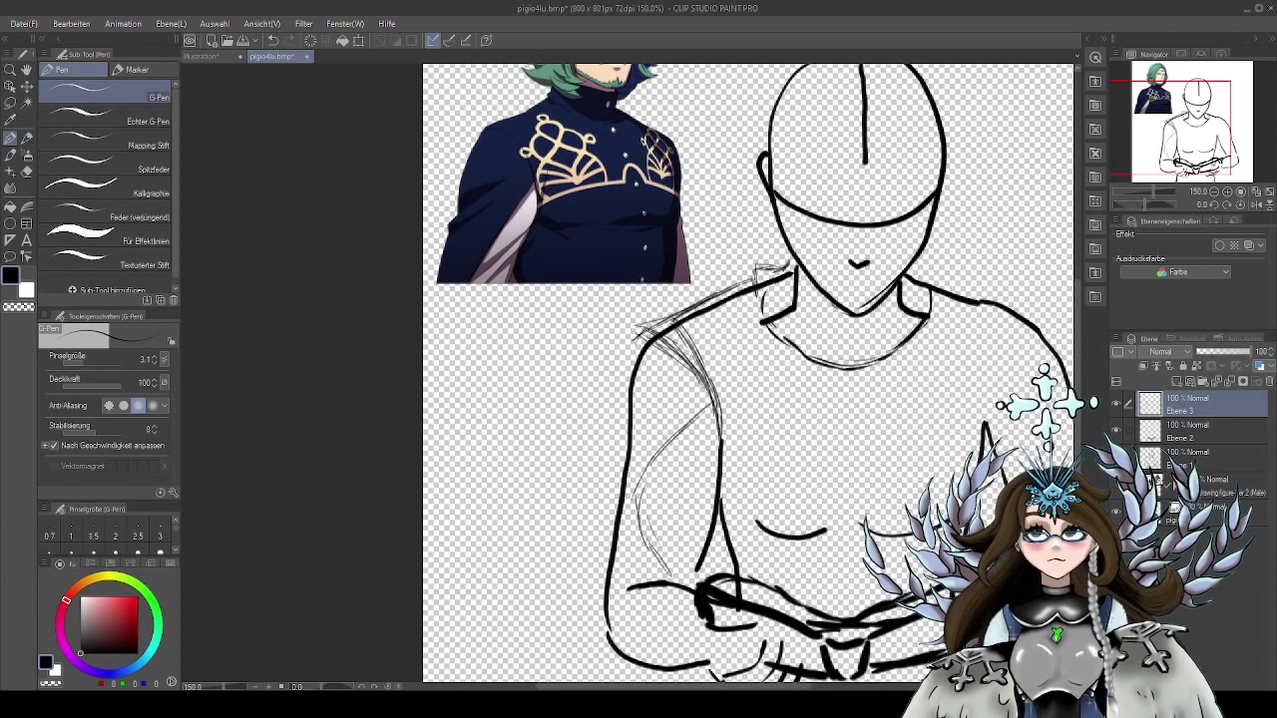
Sketch the cape's outer edge from the left-side shoulder point down along the outside of the upper arm
mouse_move(644, 332)
mouse_down()
mouse_move(623, 443)
mouse_move(642, 337)
mouse_up()
drag(643, 338, 623, 445)
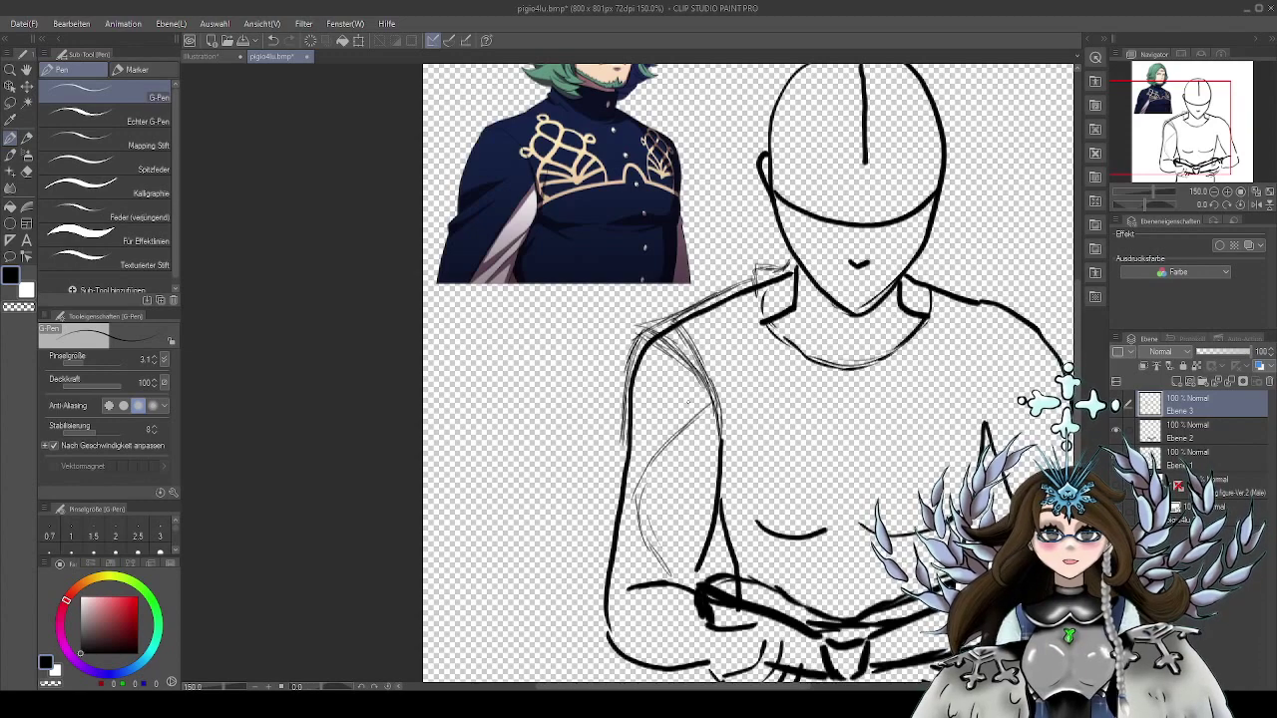
drag(762, 412, 750, 362)
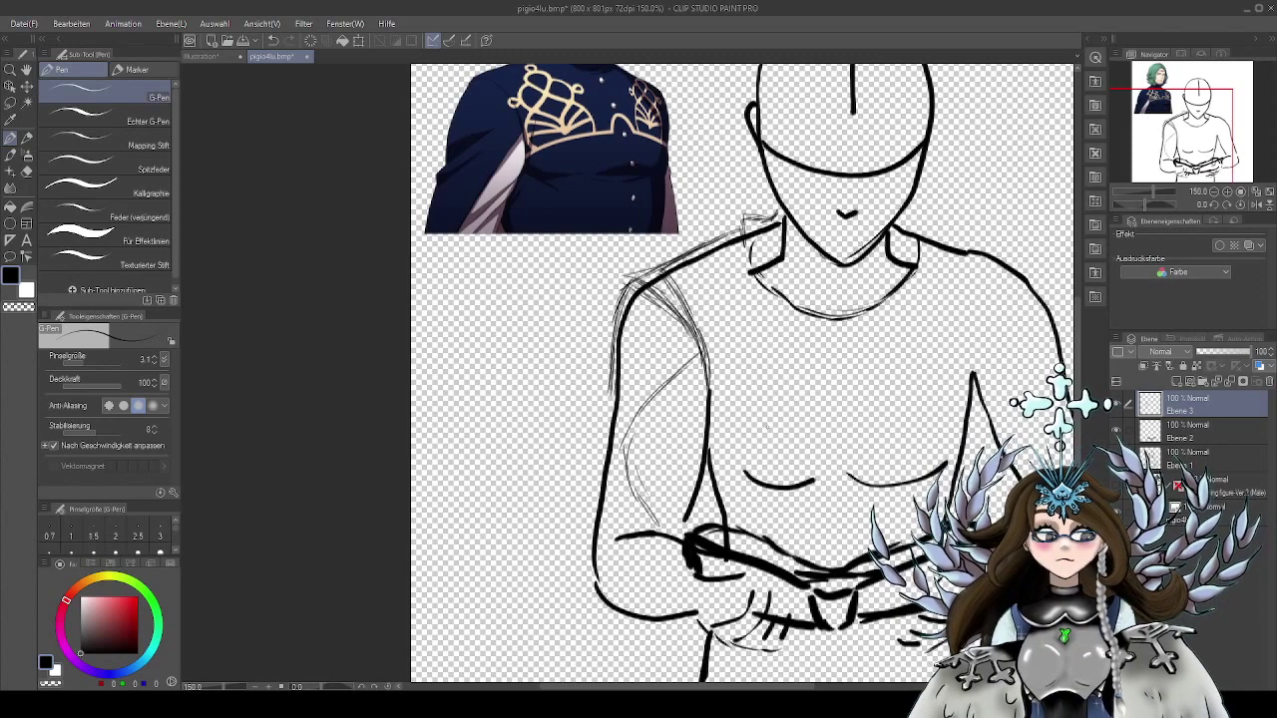
mouse_move(767, 428)
mouse_down()
mouse_move(750, 386)
mouse_move(781, 465)
mouse_move(748, 453)
mouse_up()
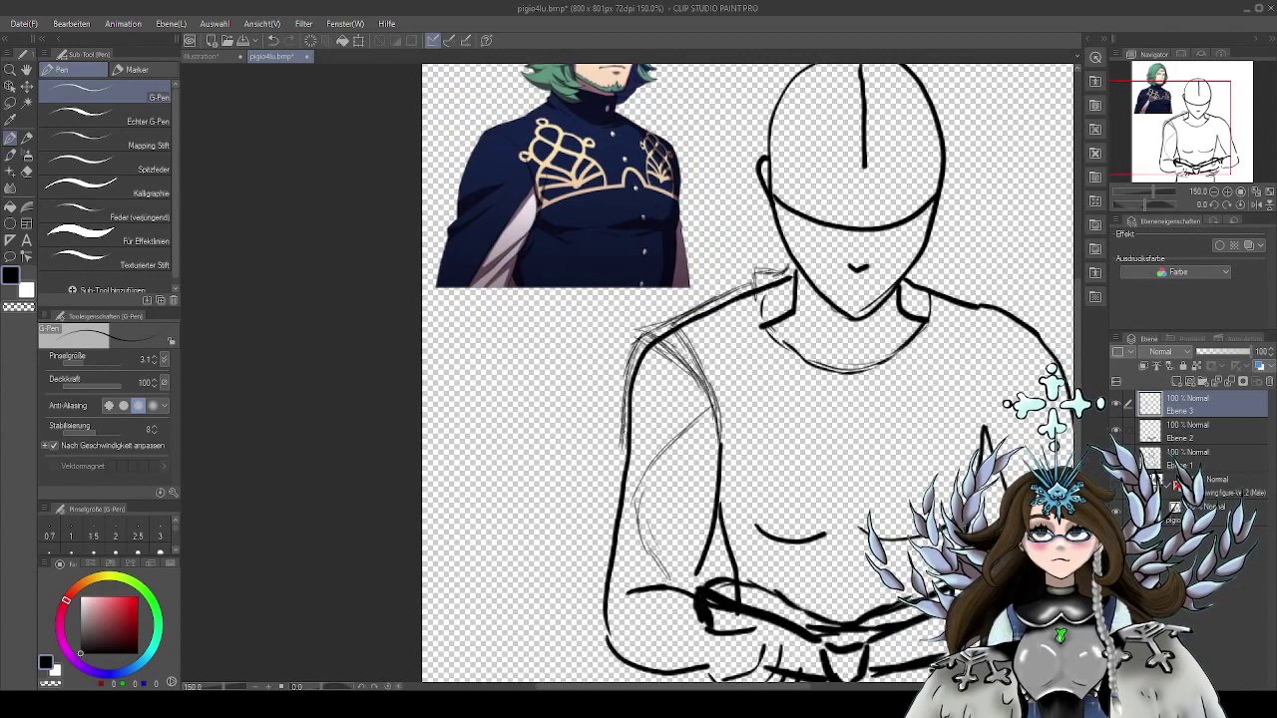
drag(626, 429, 624, 459)
Examine the torso, arms and book area of the sketch against the reference's cape and outfit
drag(791, 460, 770, 441)
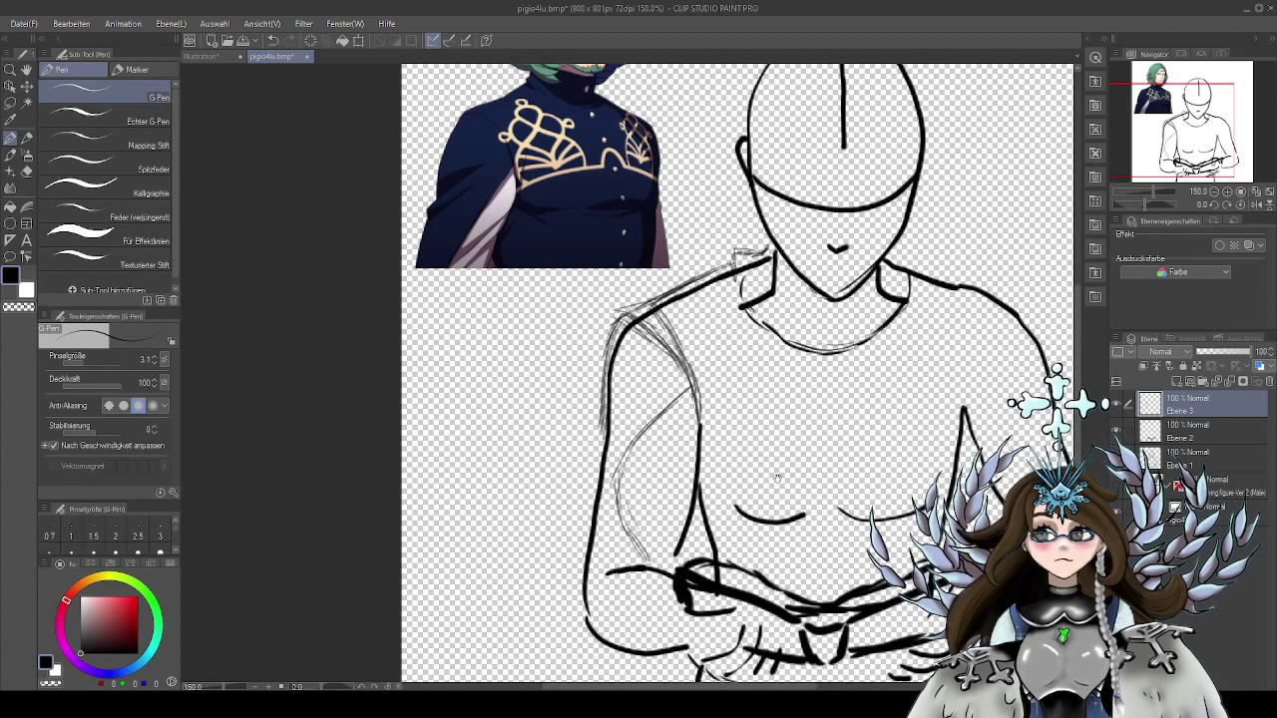
drag(777, 479, 717, 494)
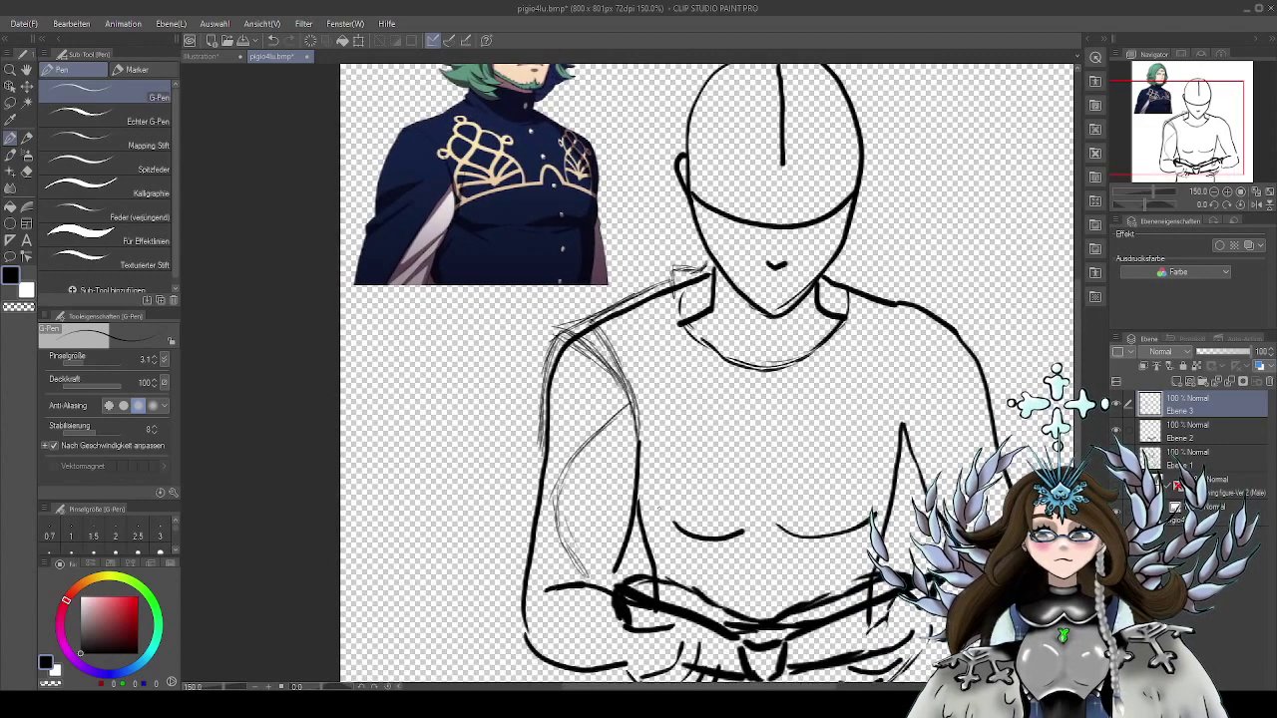
drag(685, 497, 725, 428)
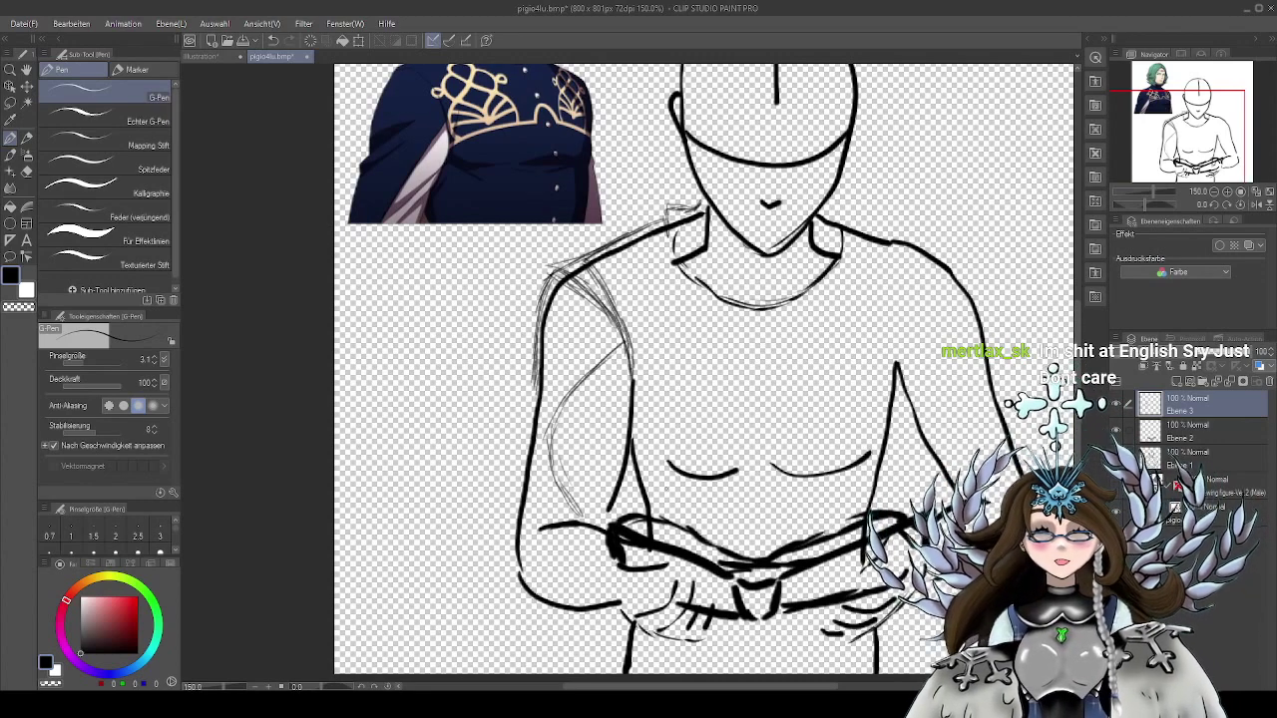
drag(667, 488, 670, 459)
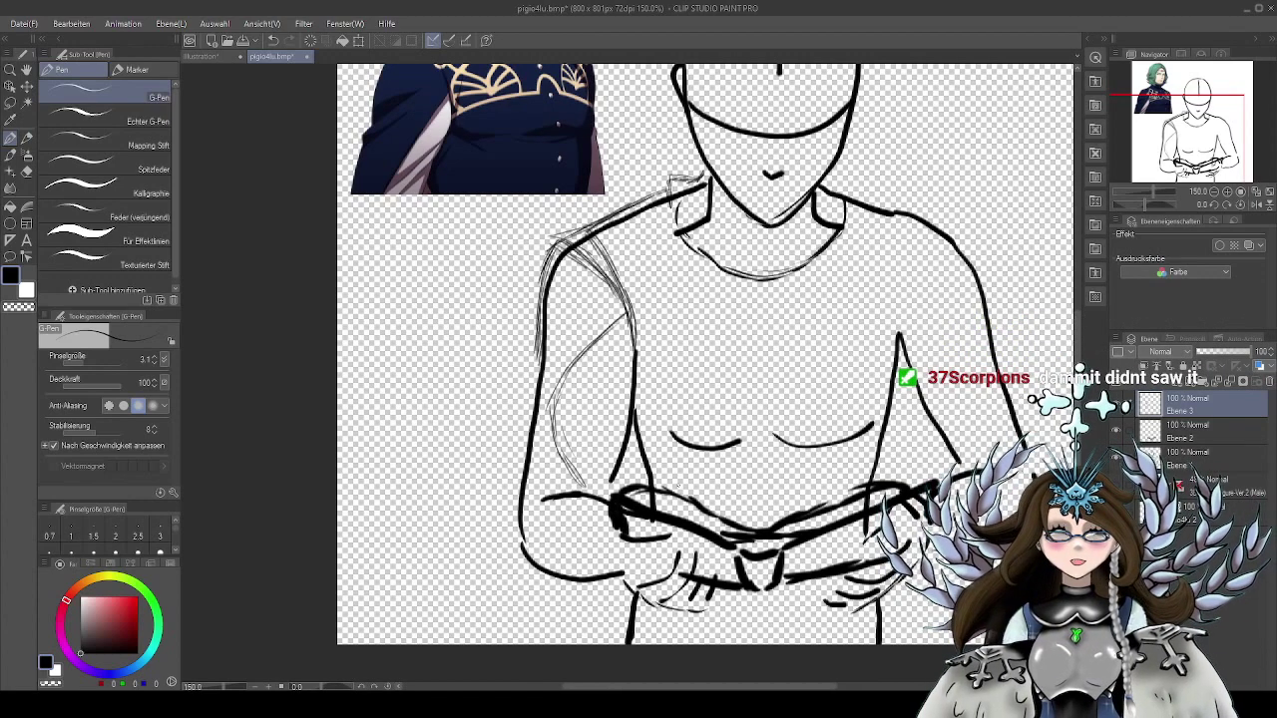
scroll(705, 474, down, 2)
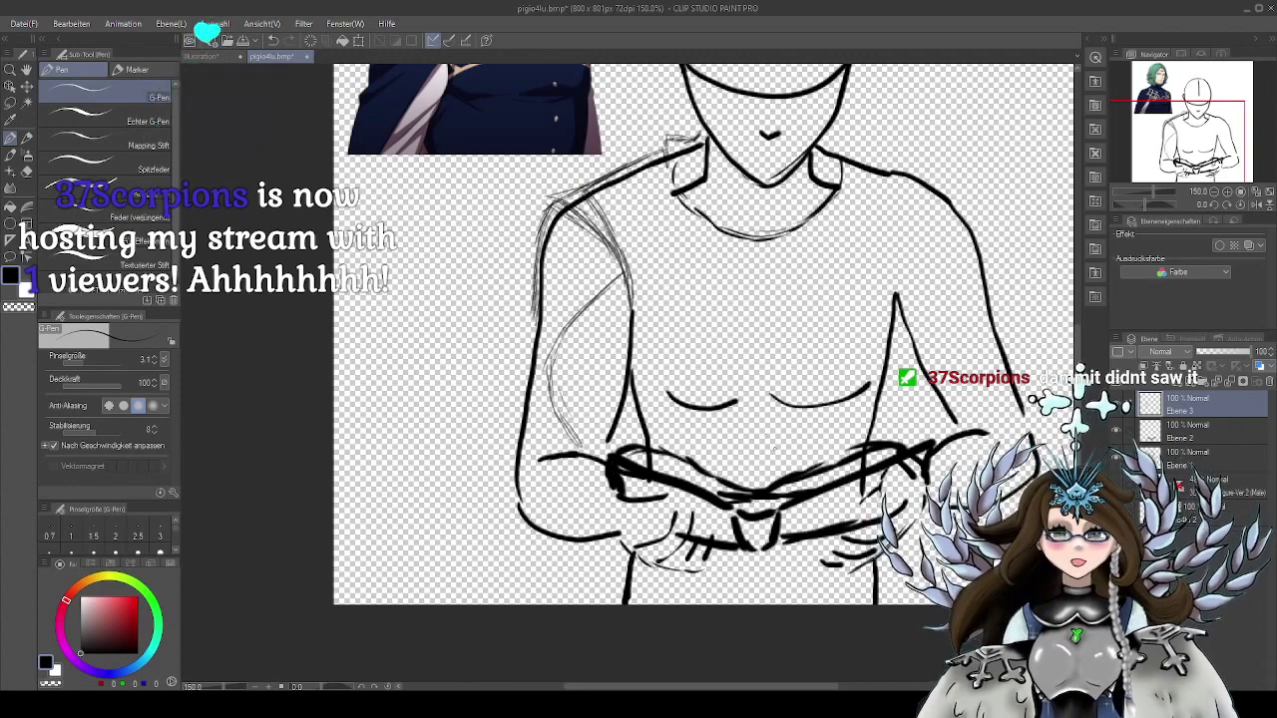
drag(751, 451, 764, 421)
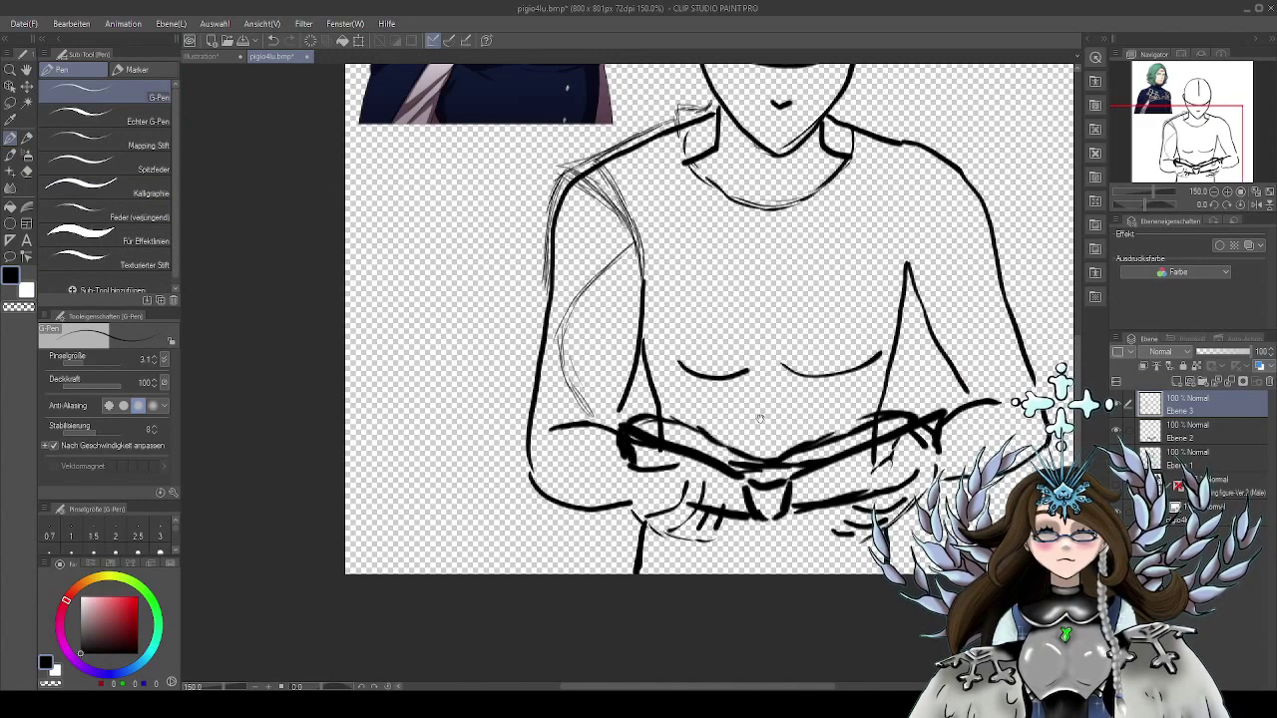
scroll(760, 419, down, 2)
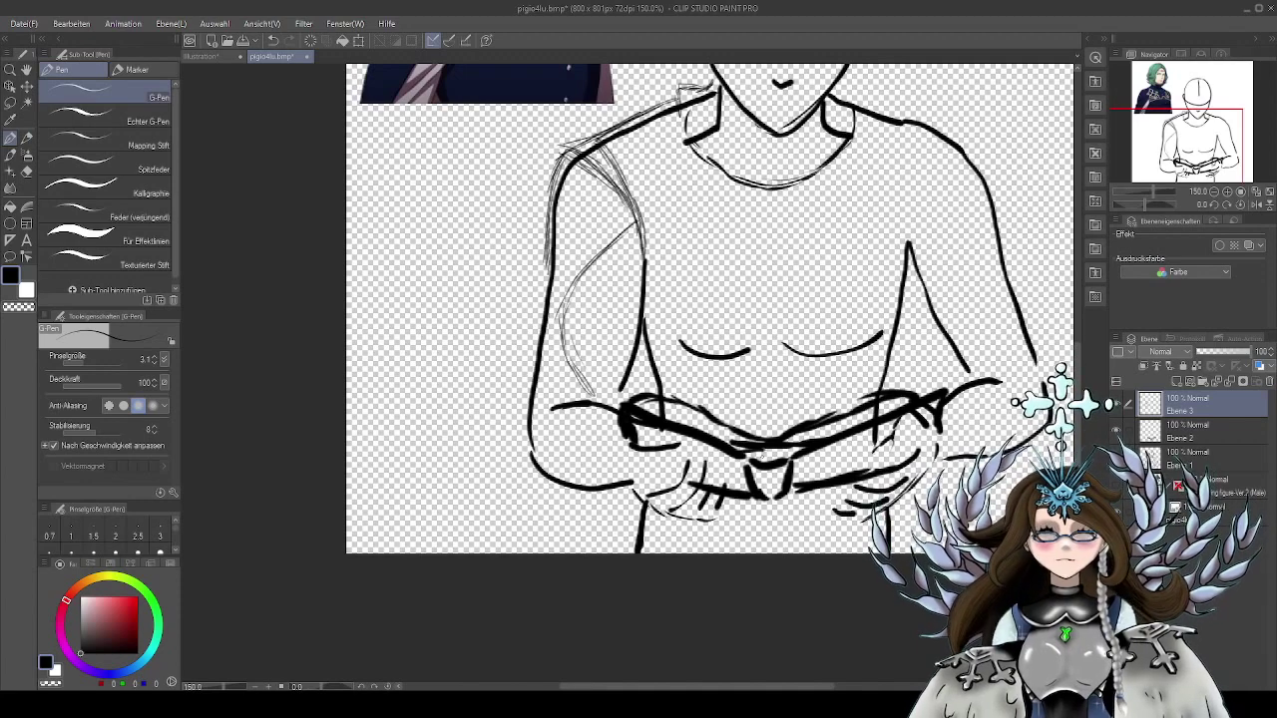
drag(660, 383, 680, 398)
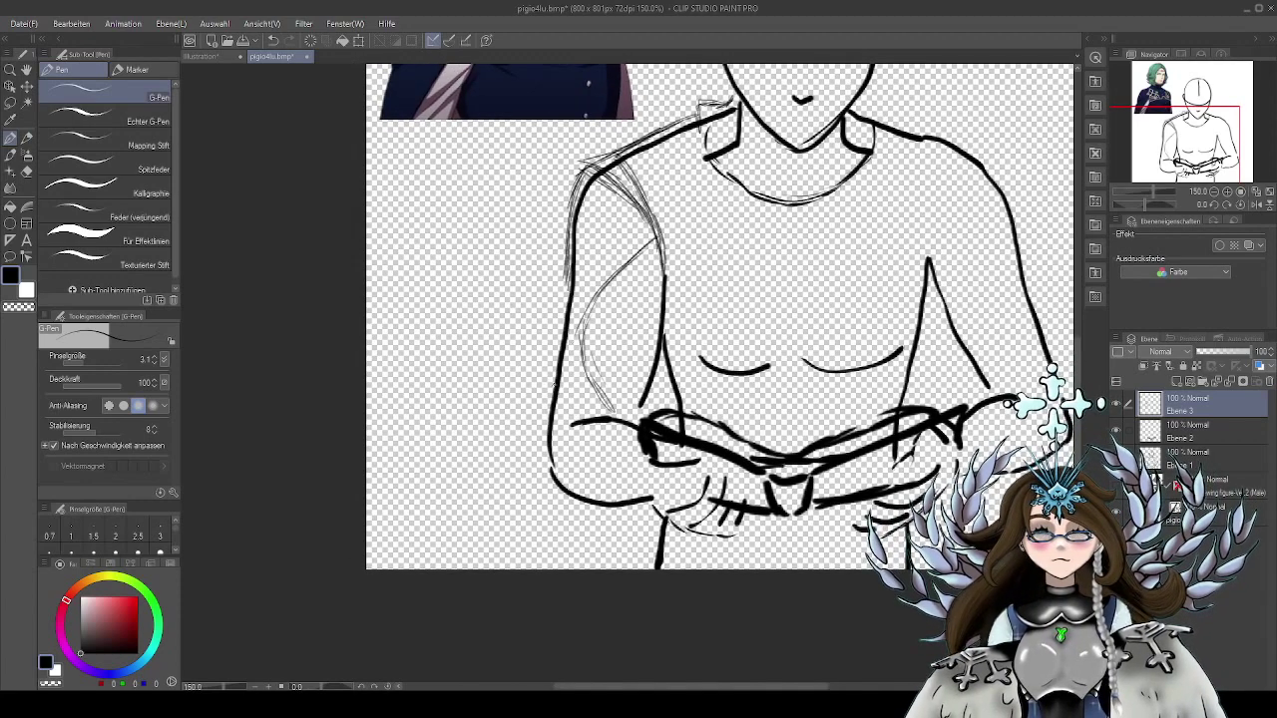
mouse_move(548, 271)
mouse_down()
mouse_move(582, 363)
mouse_move(604, 499)
mouse_move(542, 477)
mouse_up()
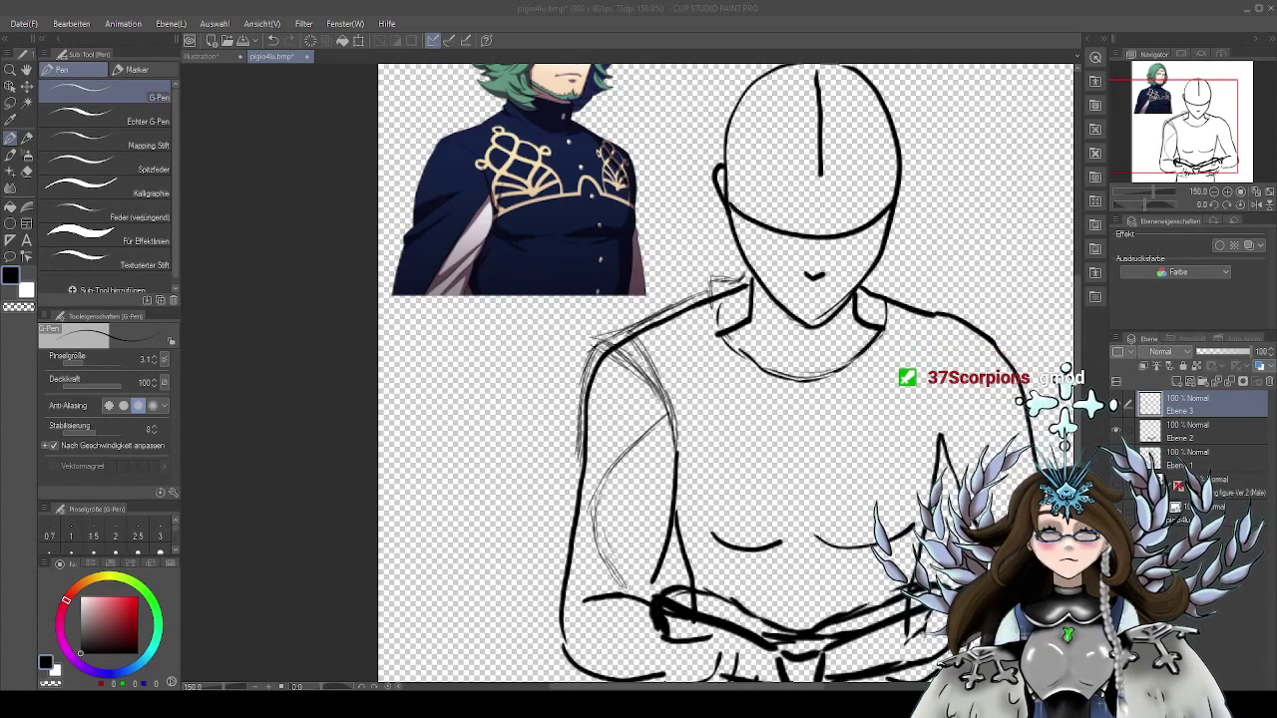
Add the full-body reference image, scale it to 67% with proportions kept and move it beside the sketched head on the canvas's right side
drag(1197, 498, 1197, 499)
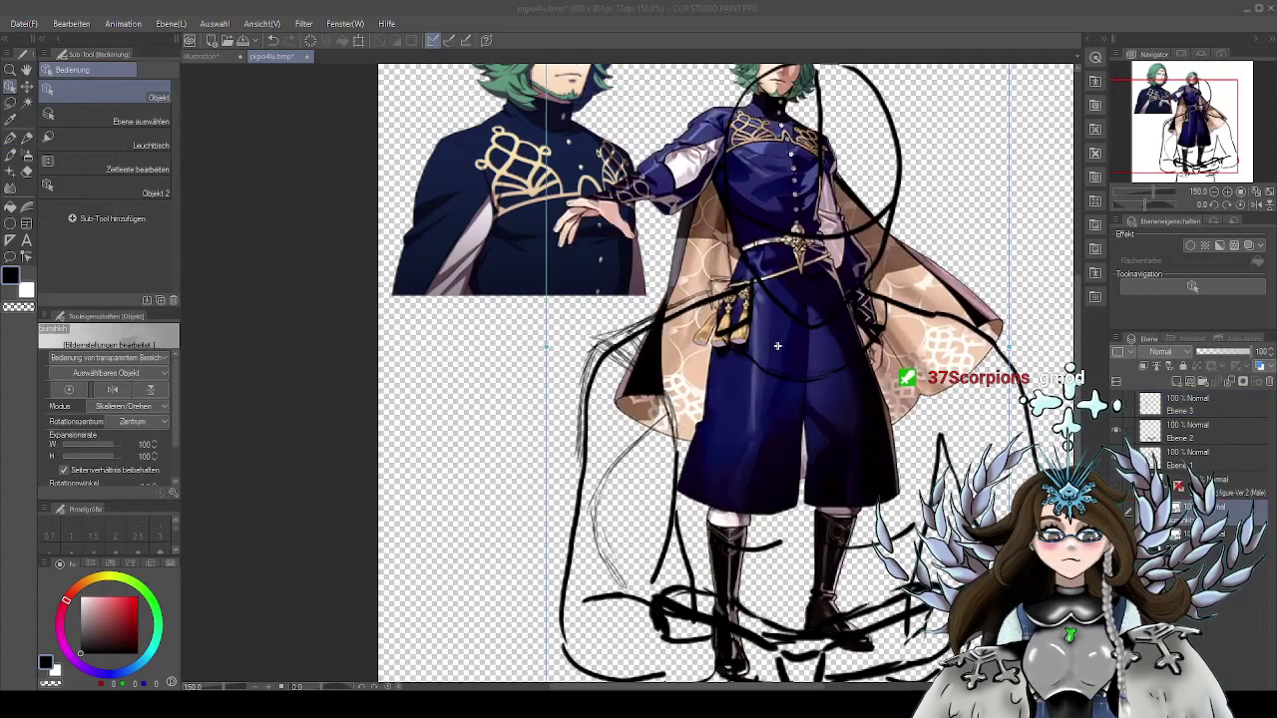
scroll(829, 435, down, 2)
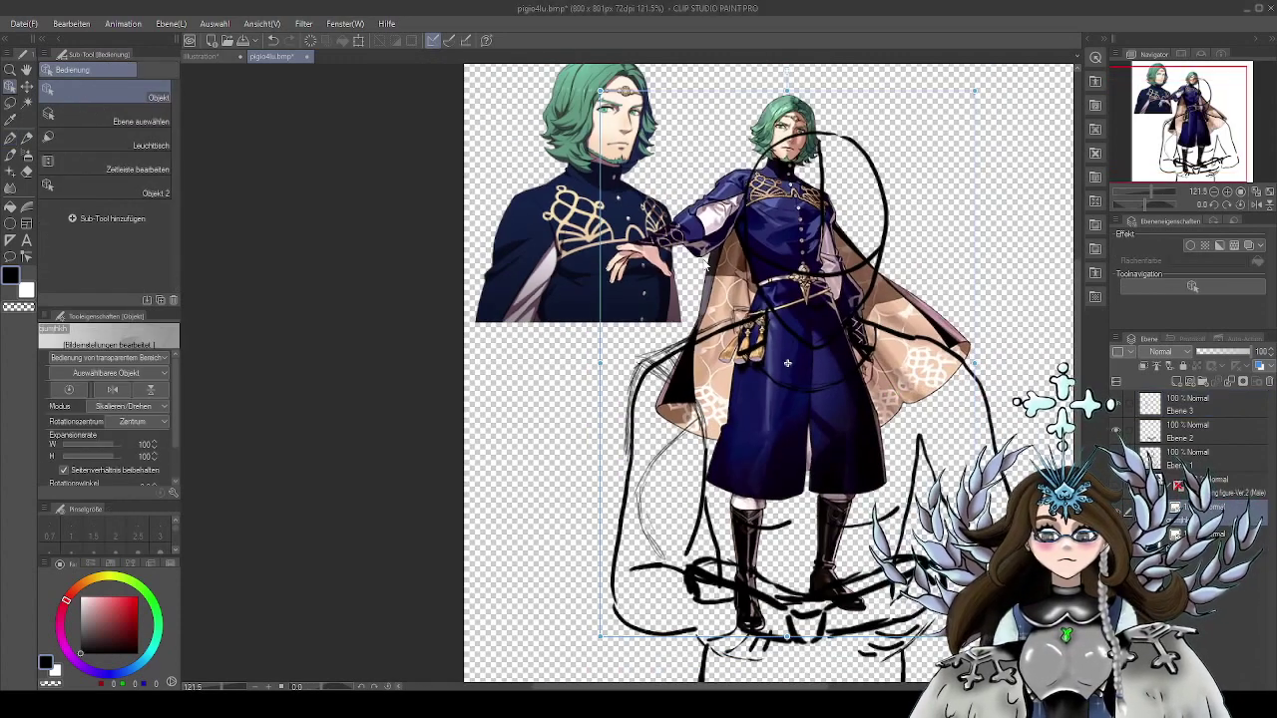
drag(785, 220, 655, 270)
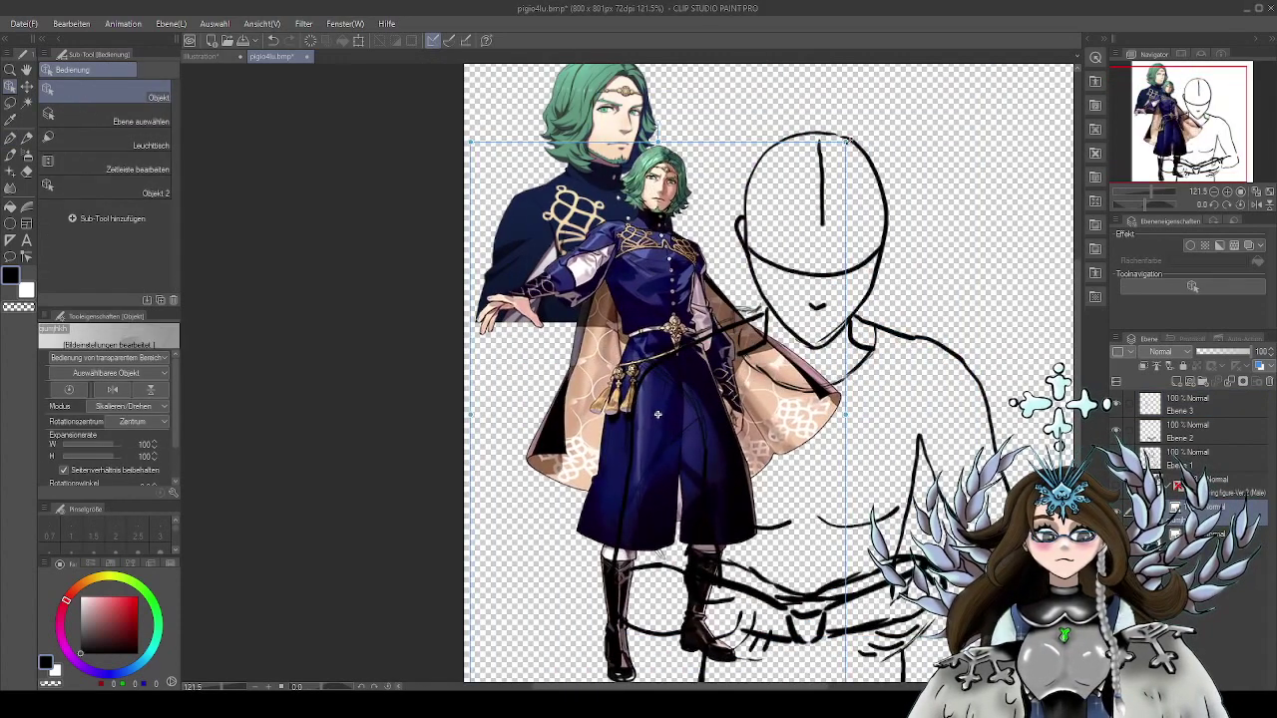
drag(848, 142, 725, 319)
drag(579, 408, 935, 182)
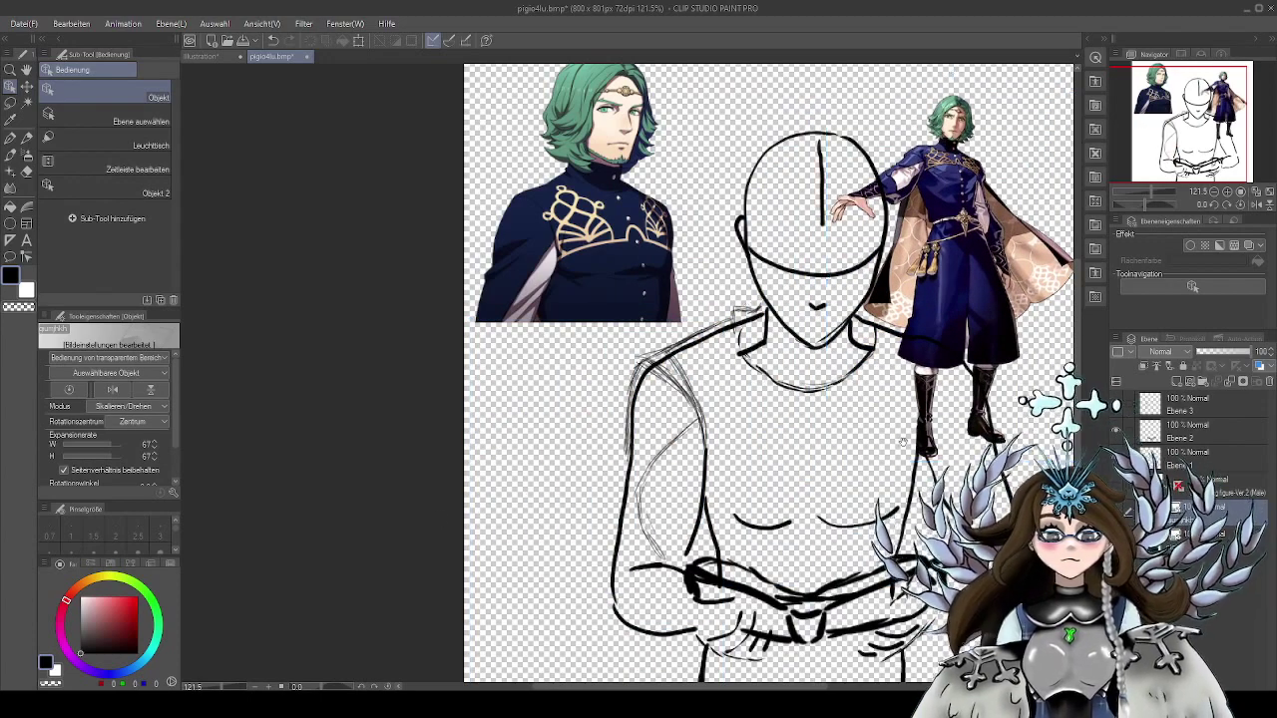
drag(931, 419, 708, 544)
drag(743, 399, 793, 354)
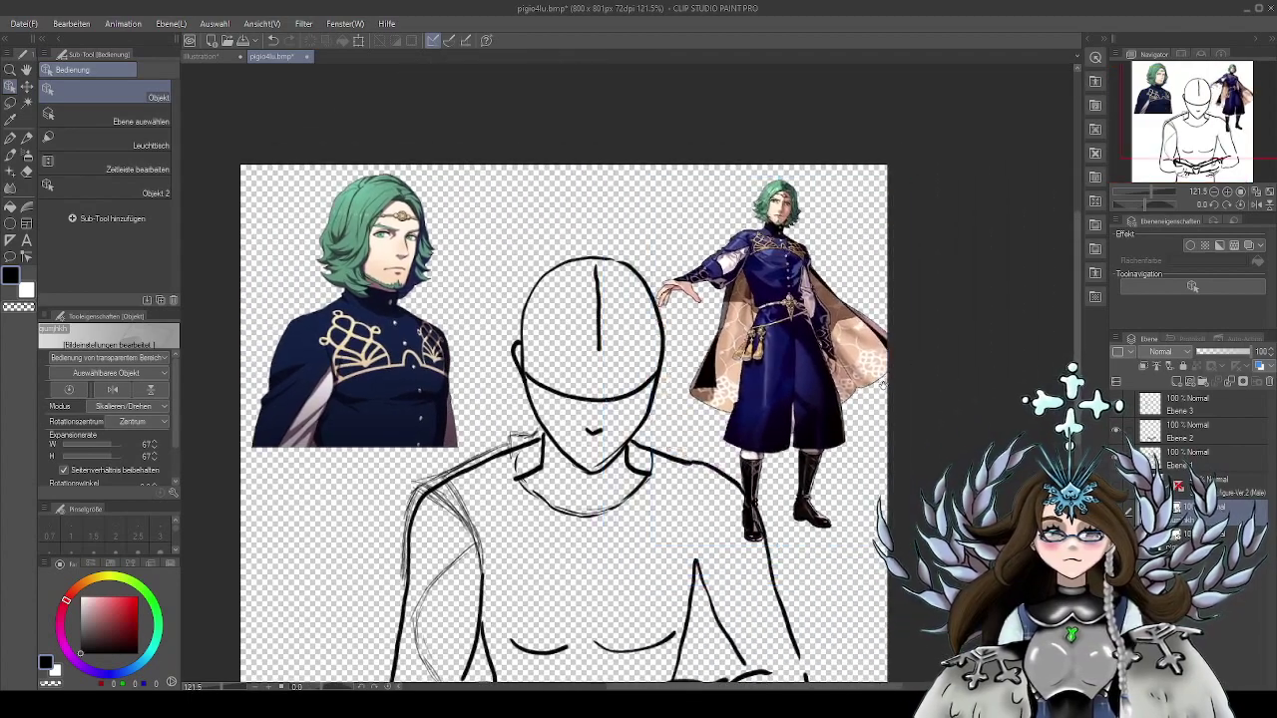
Reduce the full-body reference to 46% and place it in the canvas's upper-right corner, clear of the sketched head
drag(818, 279, 806, 318)
scroll(806, 318, up, 2)
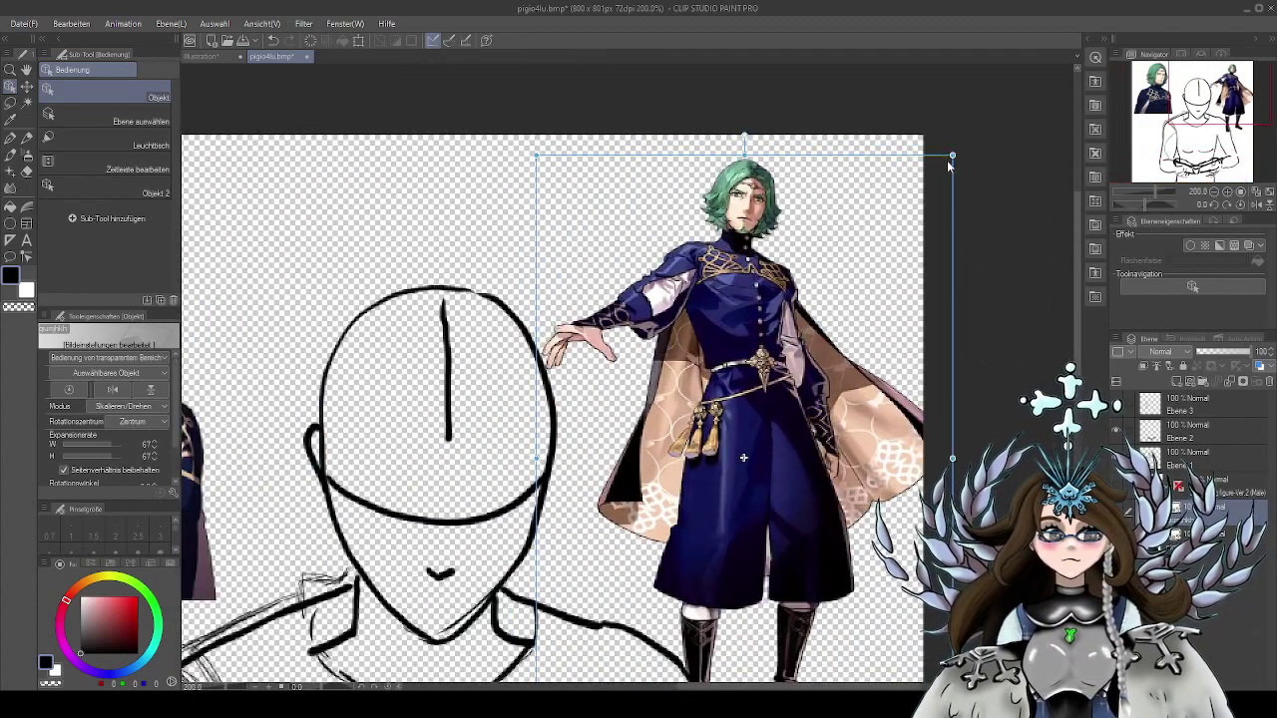
drag(953, 155, 820, 347)
drag(689, 404, 769, 217)
drag(591, 408, 616, 416)
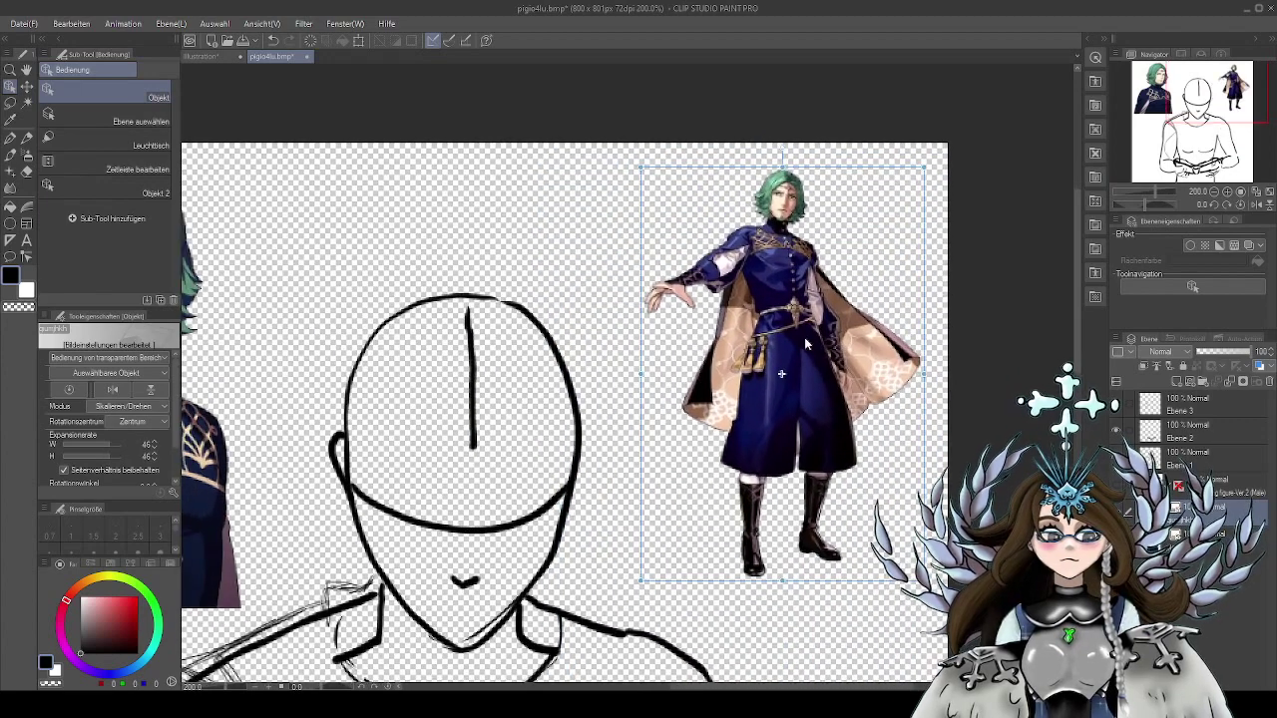
Enlarge the full-body reference to 107% with its proportions kept, letting it extend beyond the canvas's upper-right corner
drag(641, 580, 590, 654)
drag(734, 453, 782, 421)
scroll(805, 276, up, 2)
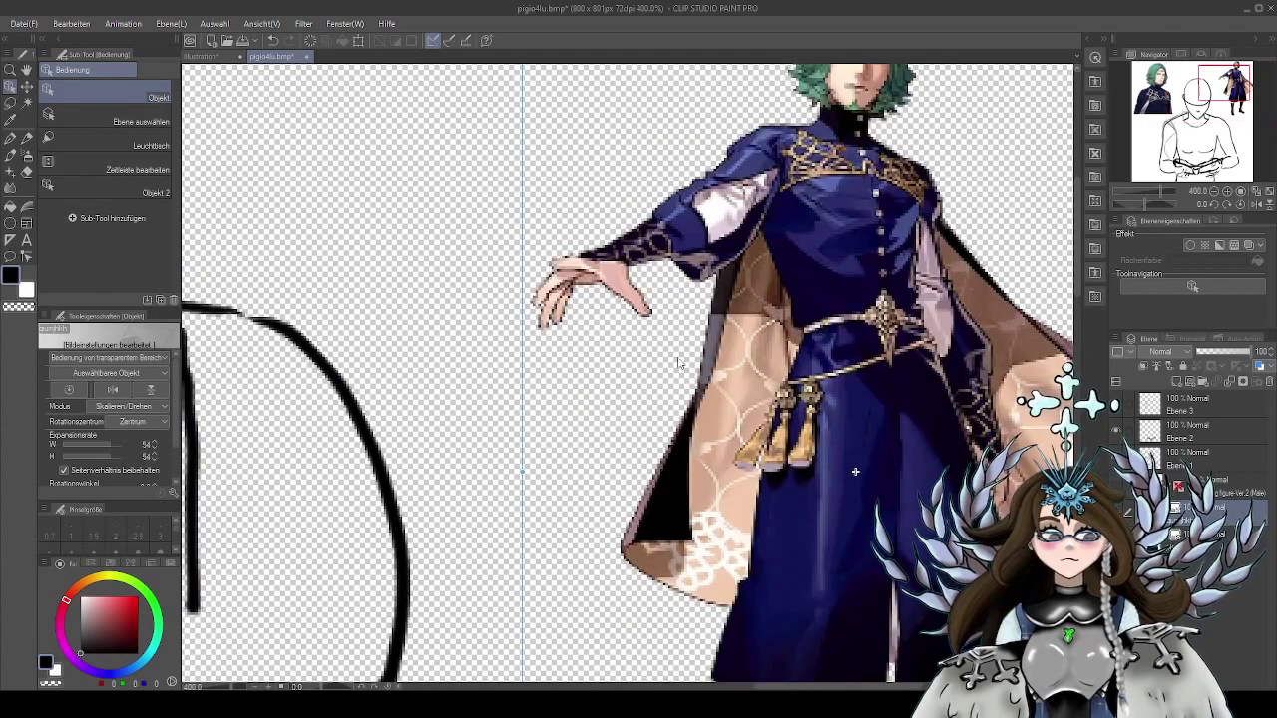
scroll(828, 359, down, 3)
drag(692, 592, 519, 679)
drag(605, 354, 755, 282)
drag(735, 334, 543, 542)
drag(674, 426, 722, 381)
scroll(725, 377, up, 3)
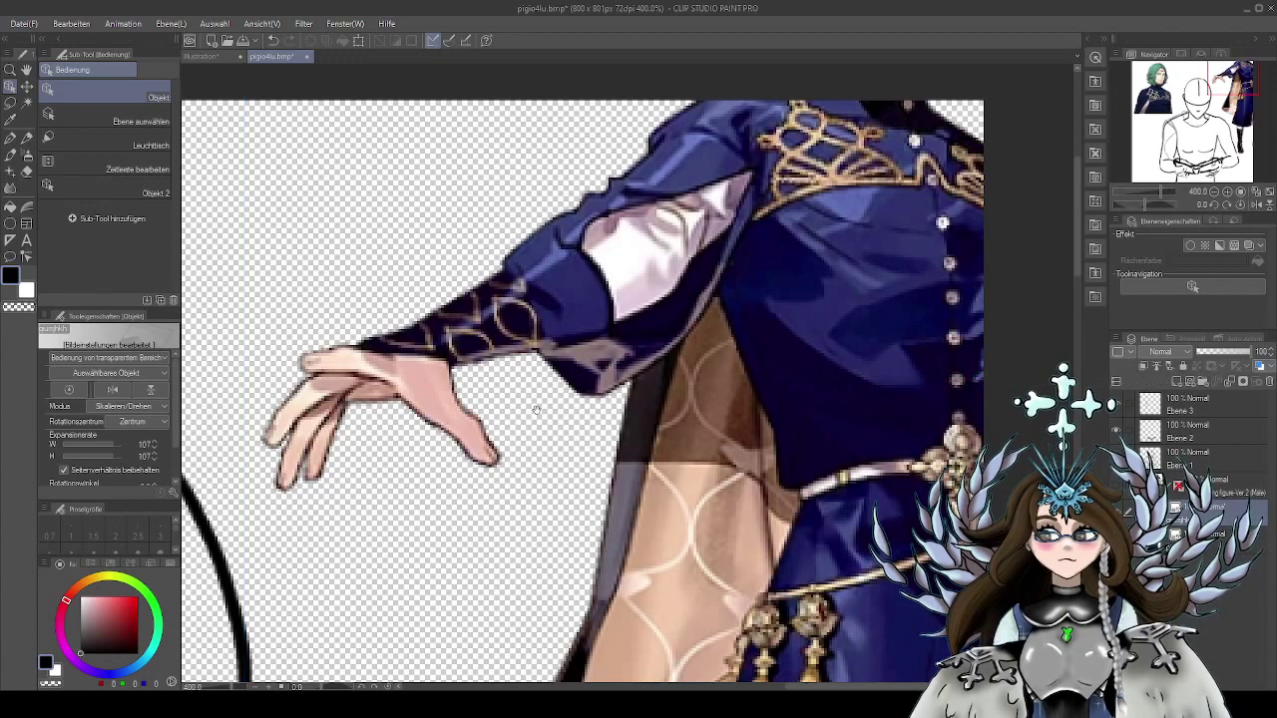
Move the enlarged full-body reference down over the right half of the sketched torso so its head and sleeves are inside the canvas
drag(533, 408, 624, 456)
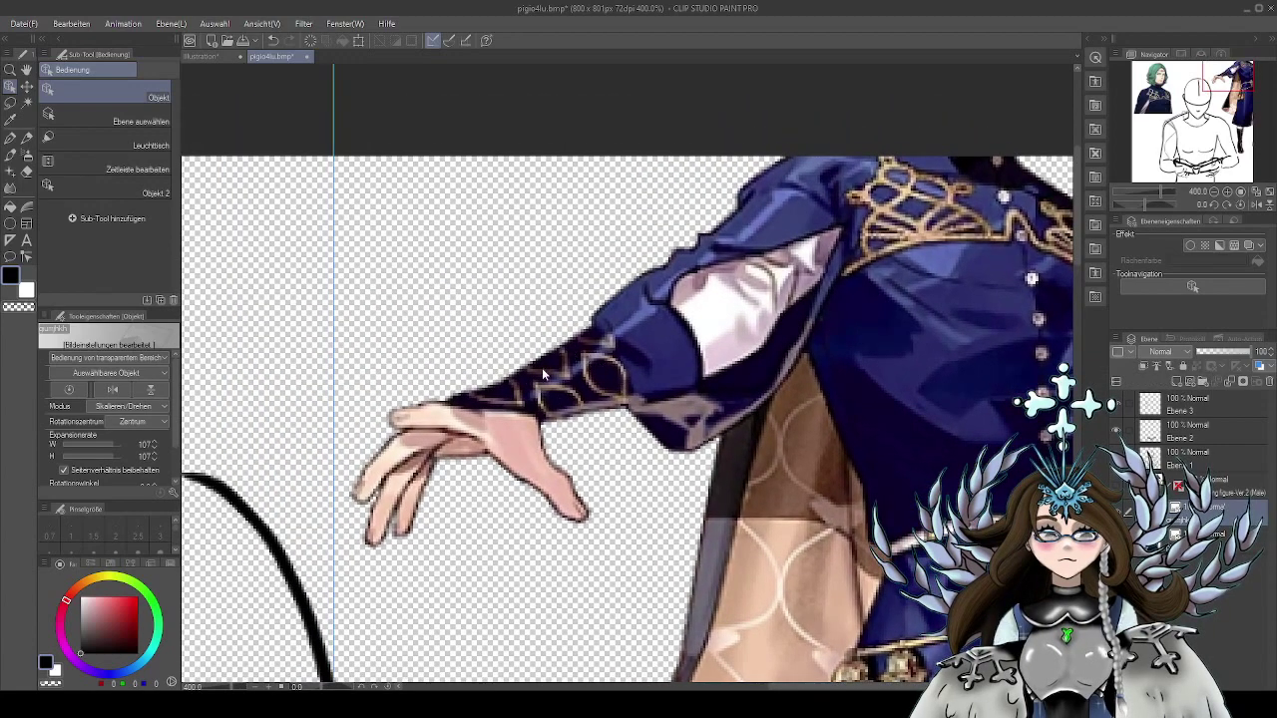
key(space)
drag(713, 482, 716, 444)
drag(613, 520, 741, 377)
scroll(741, 376, down, 5)
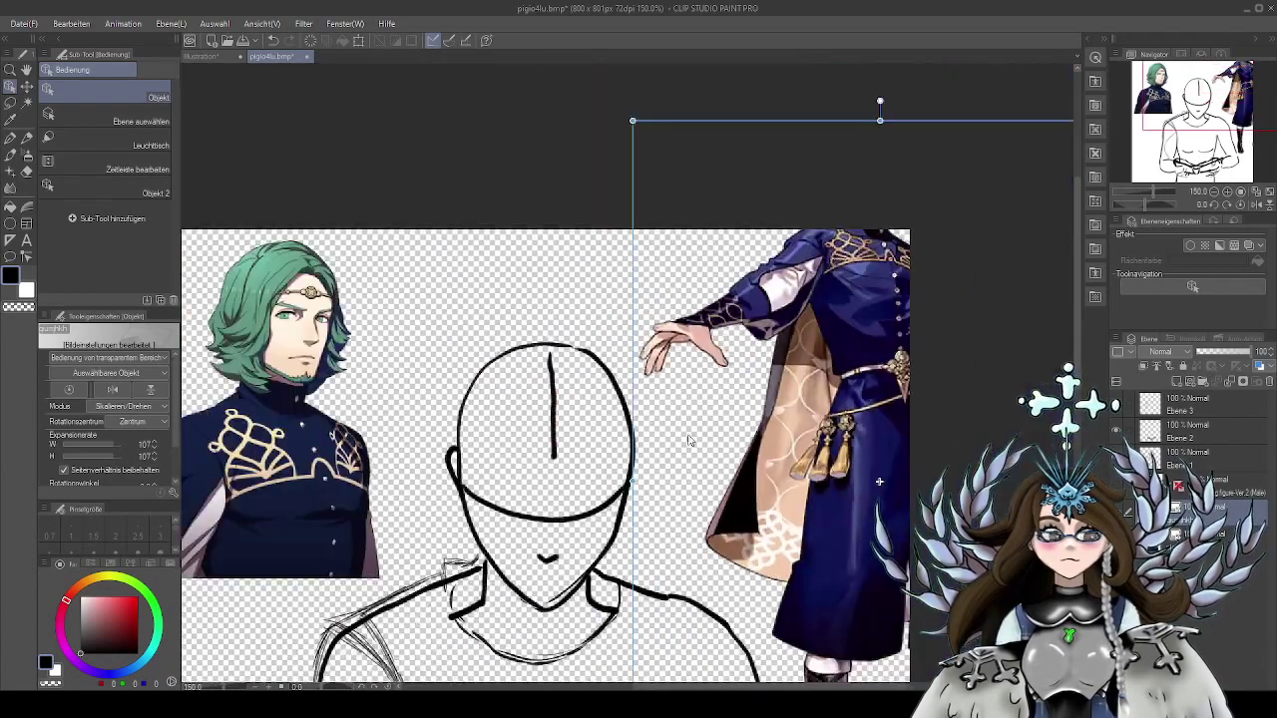
scroll(688, 439, up, 2)
key(space)
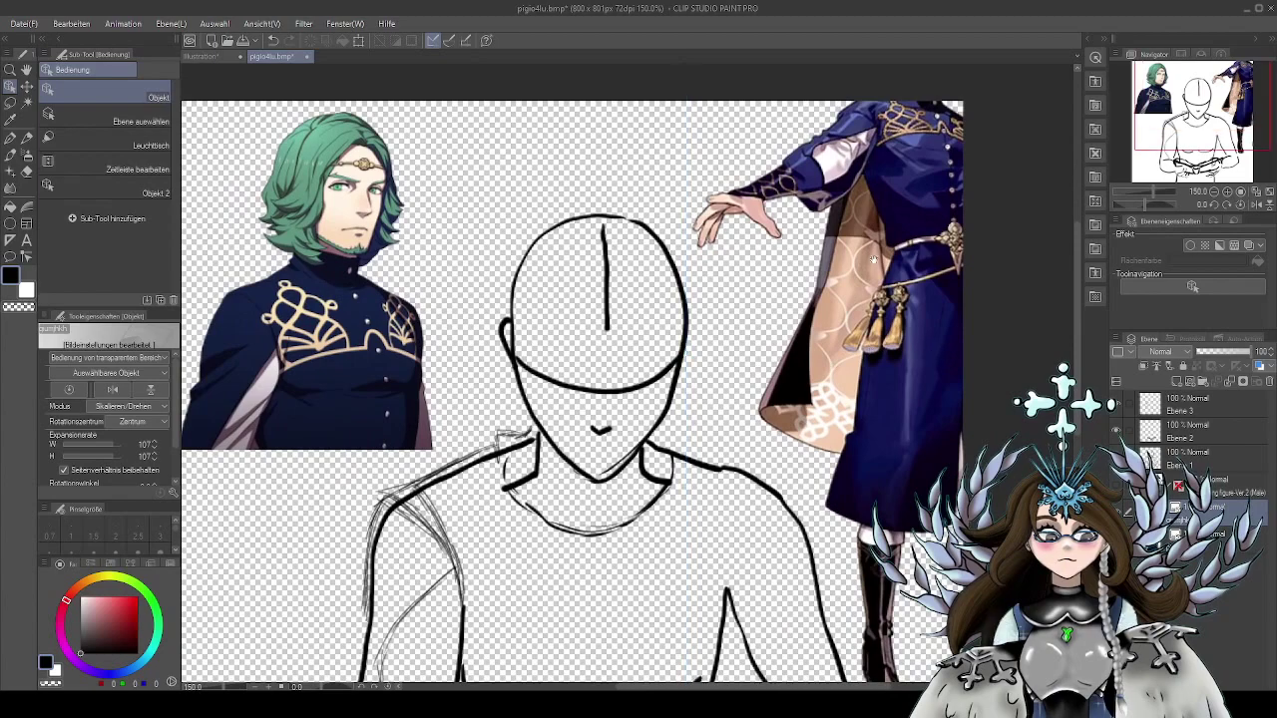
drag(887, 261, 867, 399)
key(space)
drag(577, 514, 697, 342)
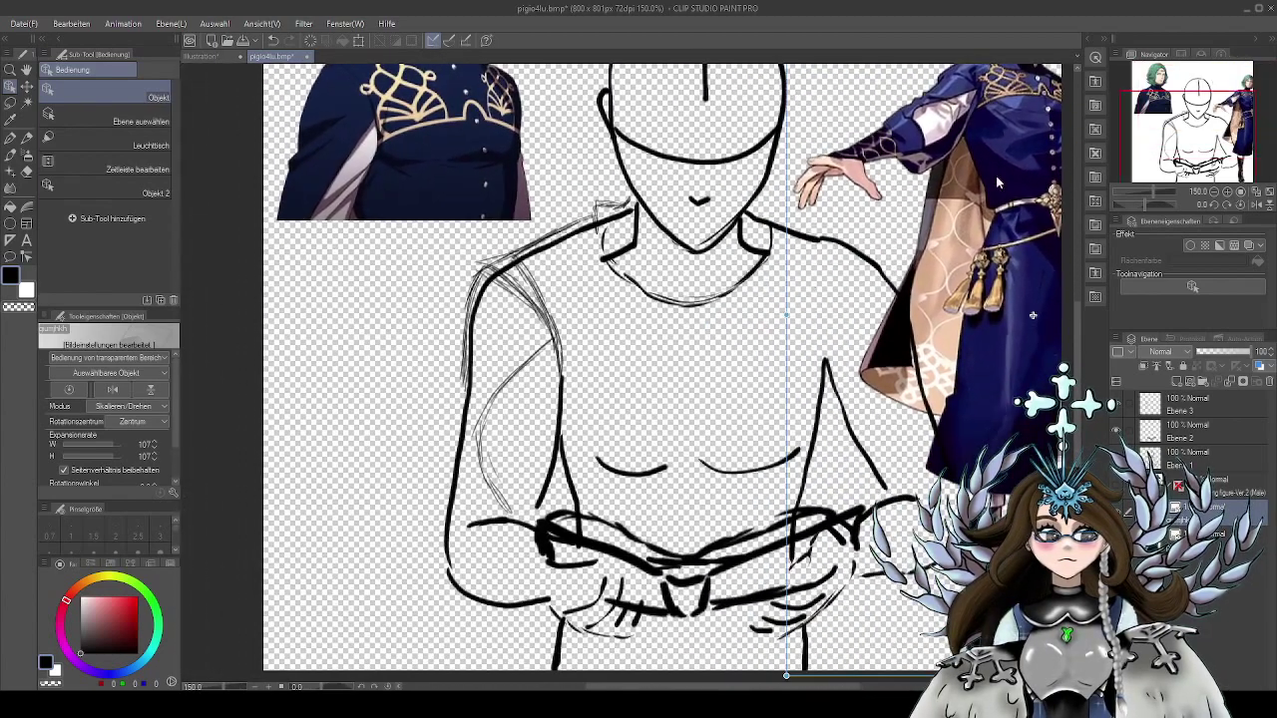
mouse_move(891, 216)
mouse_down()
mouse_move(755, 425)
mouse_move(729, 431)
mouse_move(751, 387)
mouse_up()
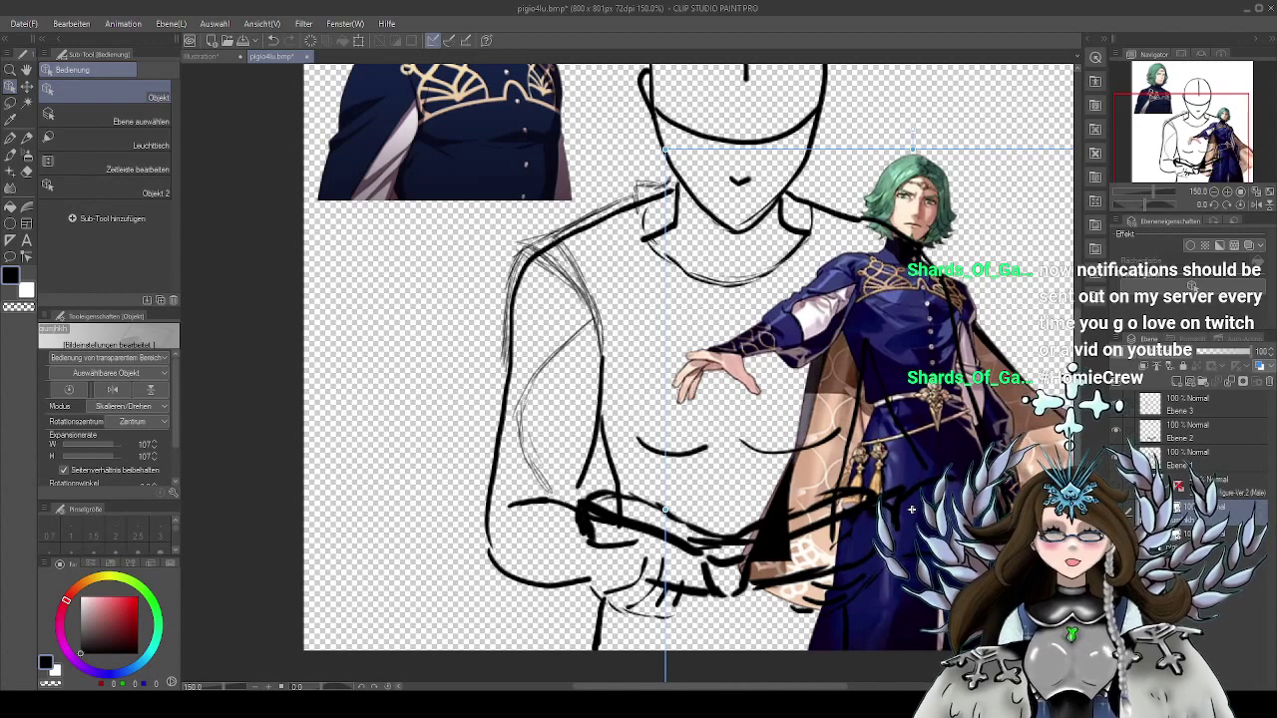
On layer Ebene 3, sketch the sleeve's inner fold lines and cuff across the left-side elbow and forearm with the G-Pen
scroll(698, 484, down, 3)
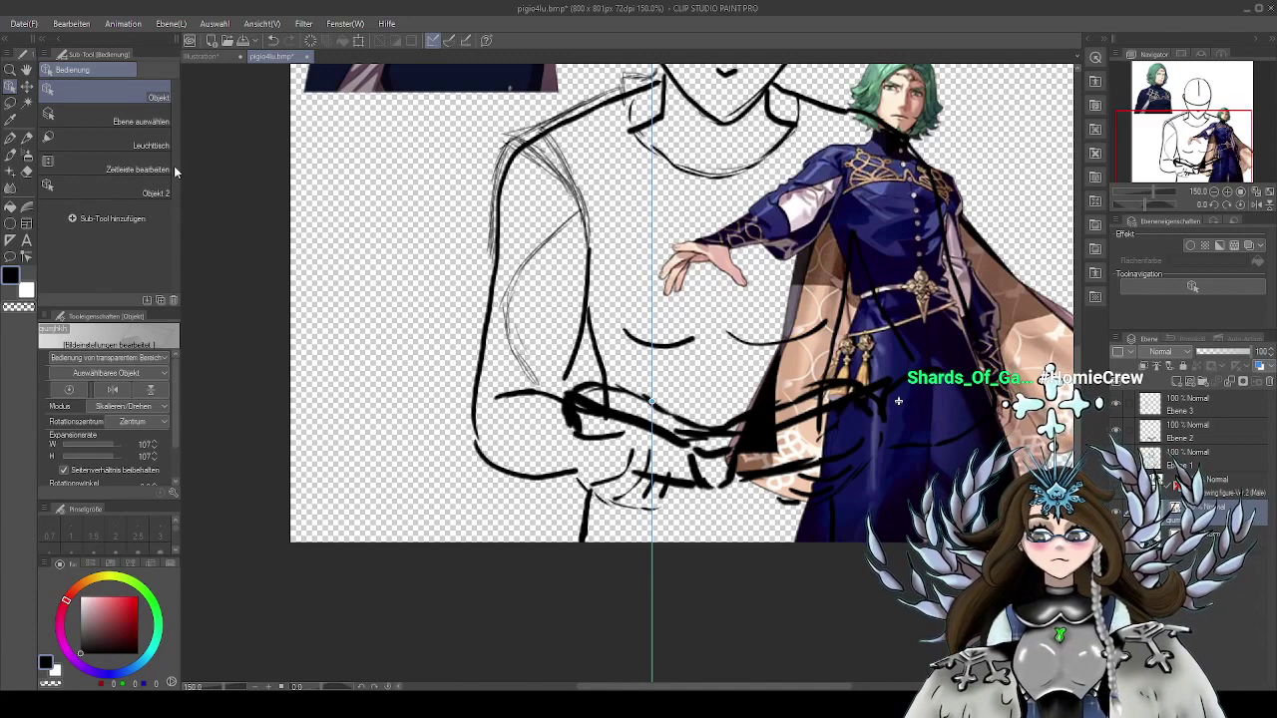
click(9, 138)
click(1194, 407)
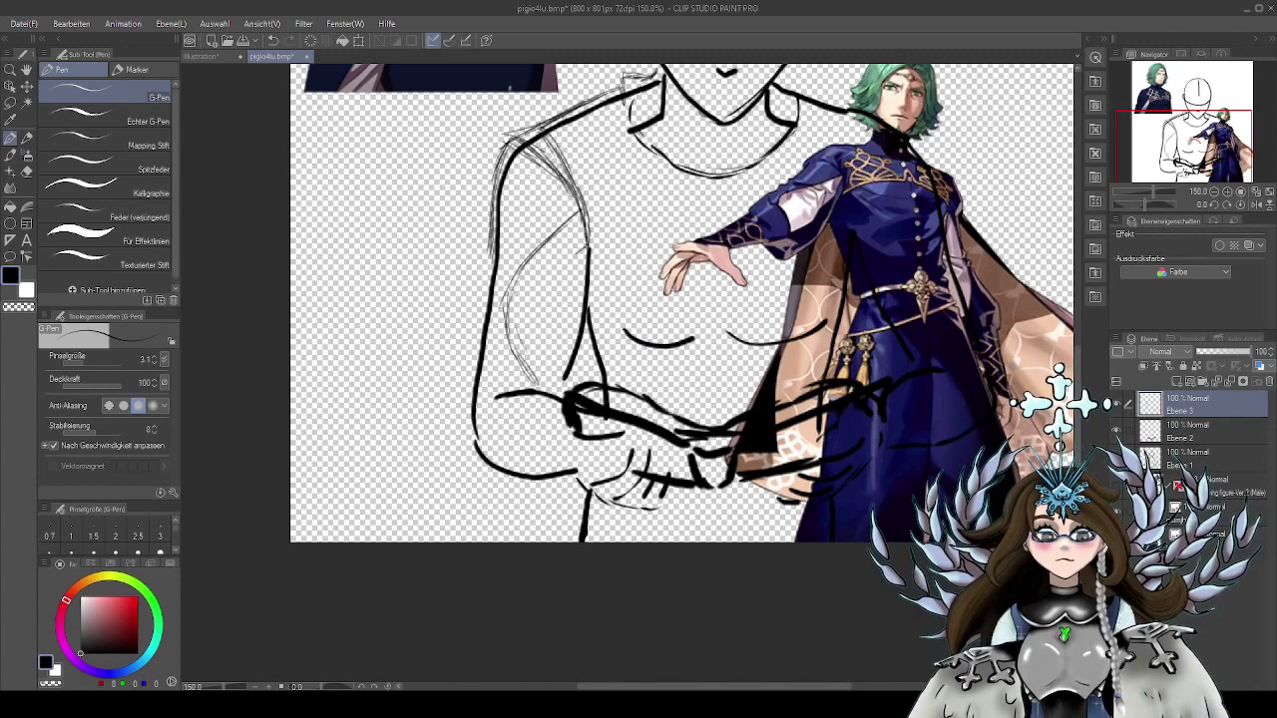
mouse_move(587, 247)
mouse_down()
mouse_move(555, 273)
mouse_move(491, 419)
mouse_up()
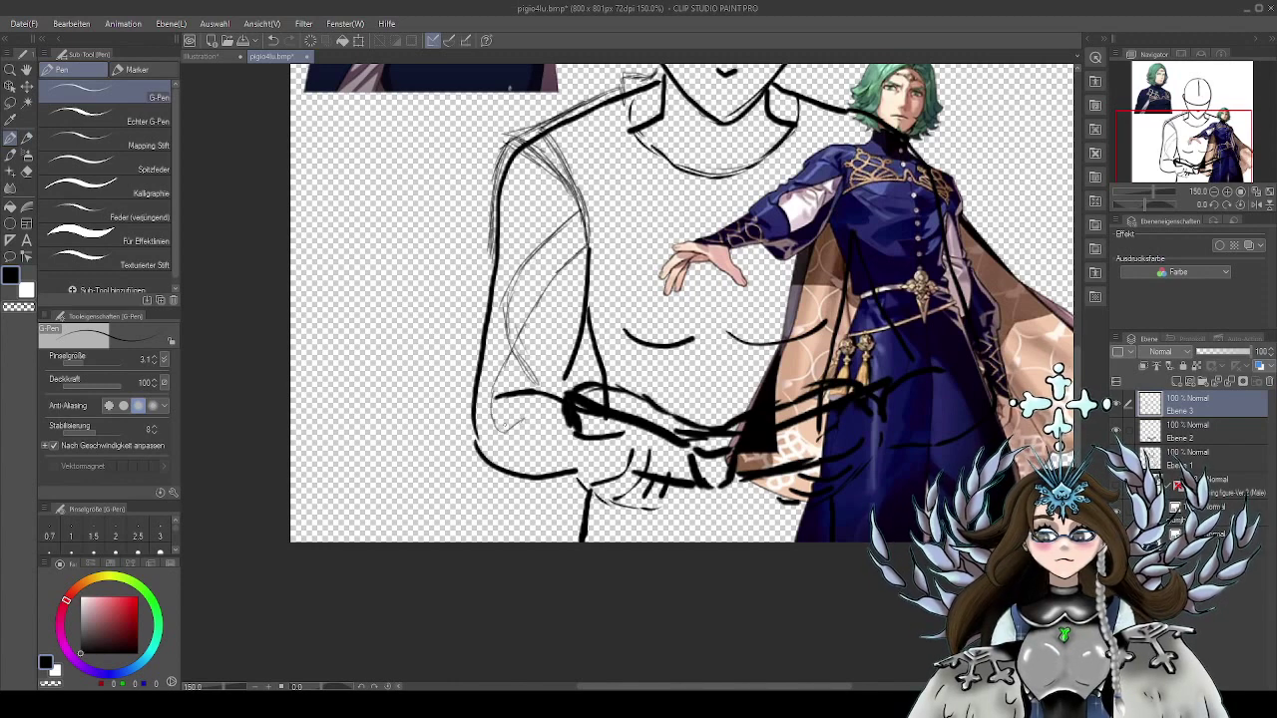
mouse_move(548, 396)
mouse_down()
mouse_move(528, 432)
mouse_move(535, 465)
mouse_move(532, 421)
mouse_move(536, 472)
mouse_up()
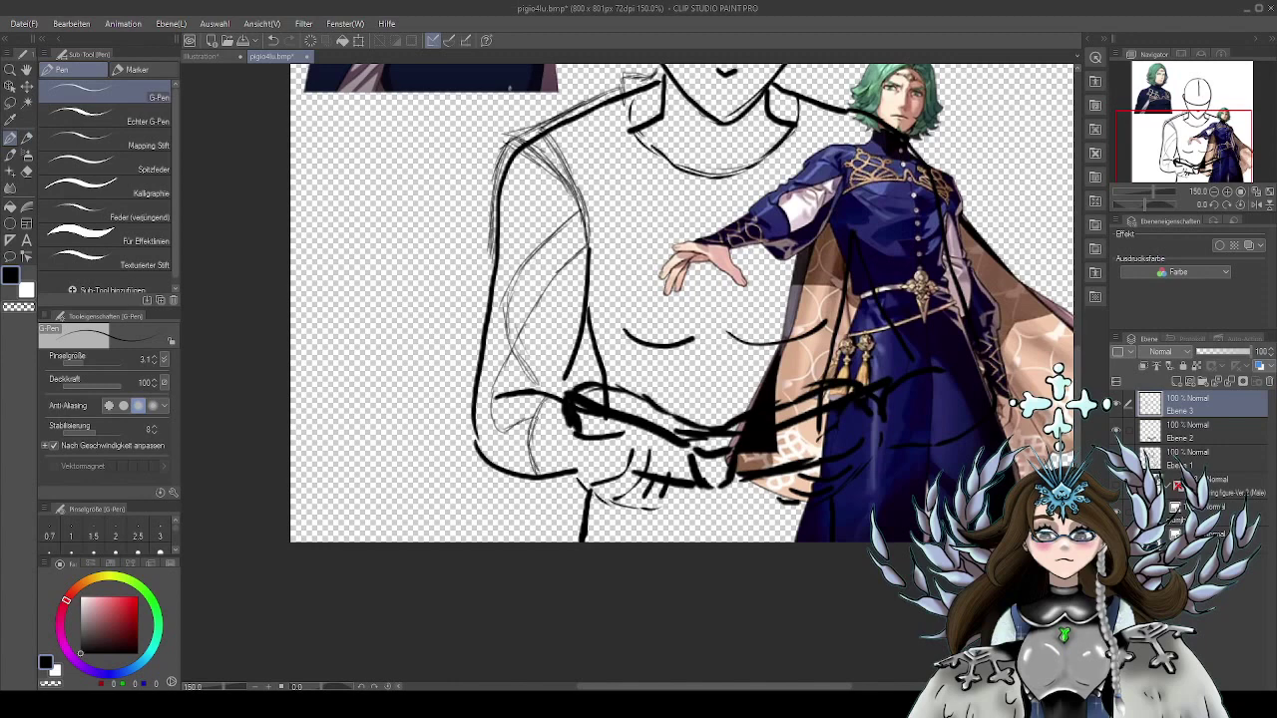
mouse_move(555, 392)
mouse_down()
mouse_move(530, 438)
mouse_move(536, 475)
mouse_move(564, 477)
mouse_up()
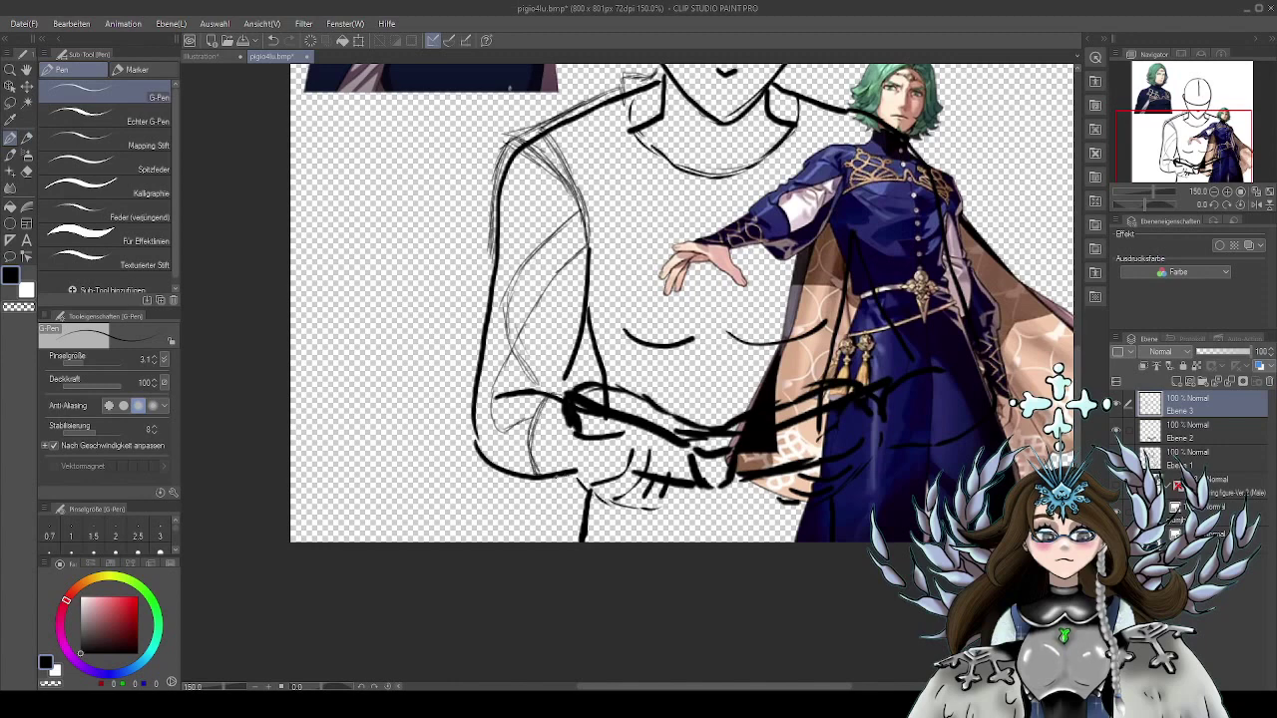
drag(551, 399, 533, 435)
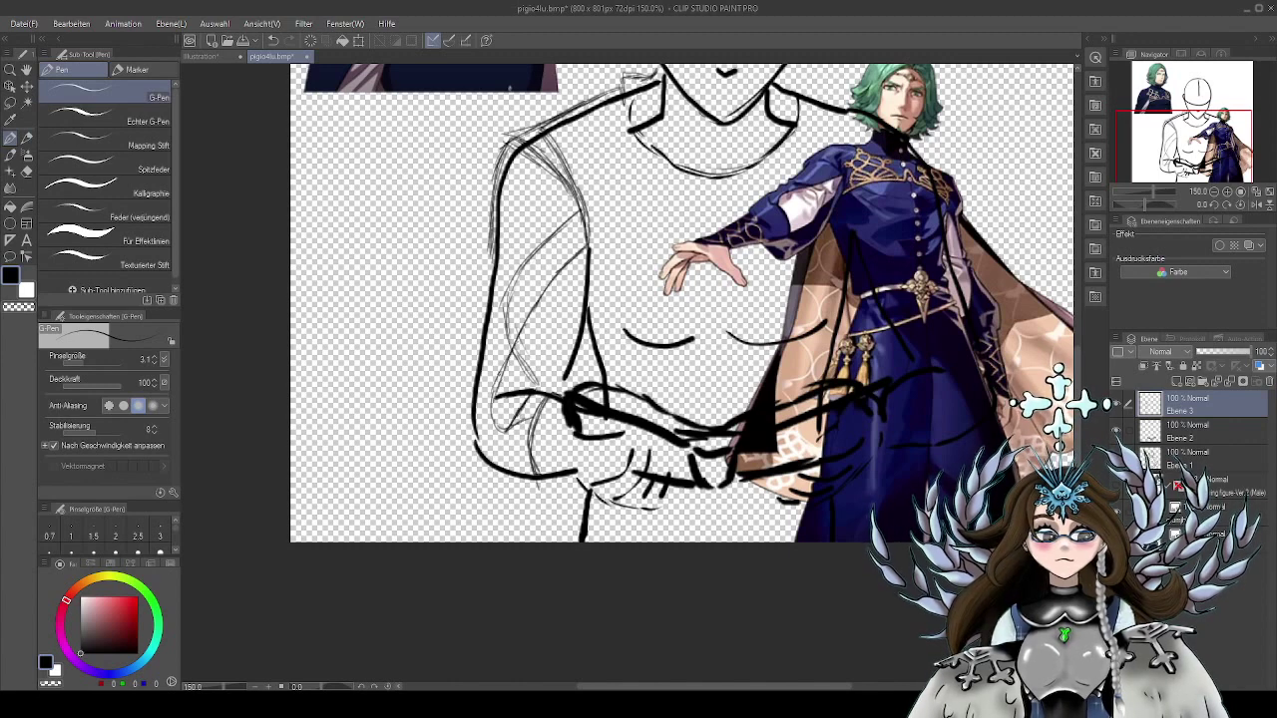
drag(529, 393, 519, 415)
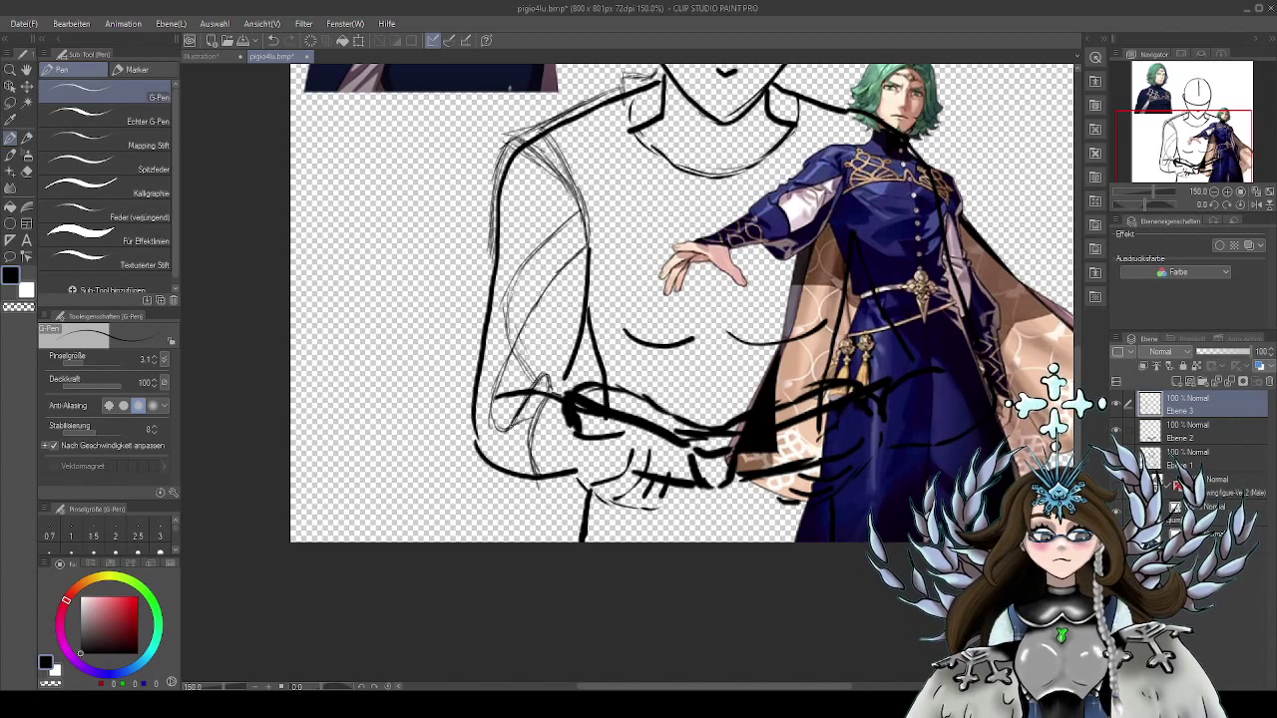
drag(548, 398, 538, 475)
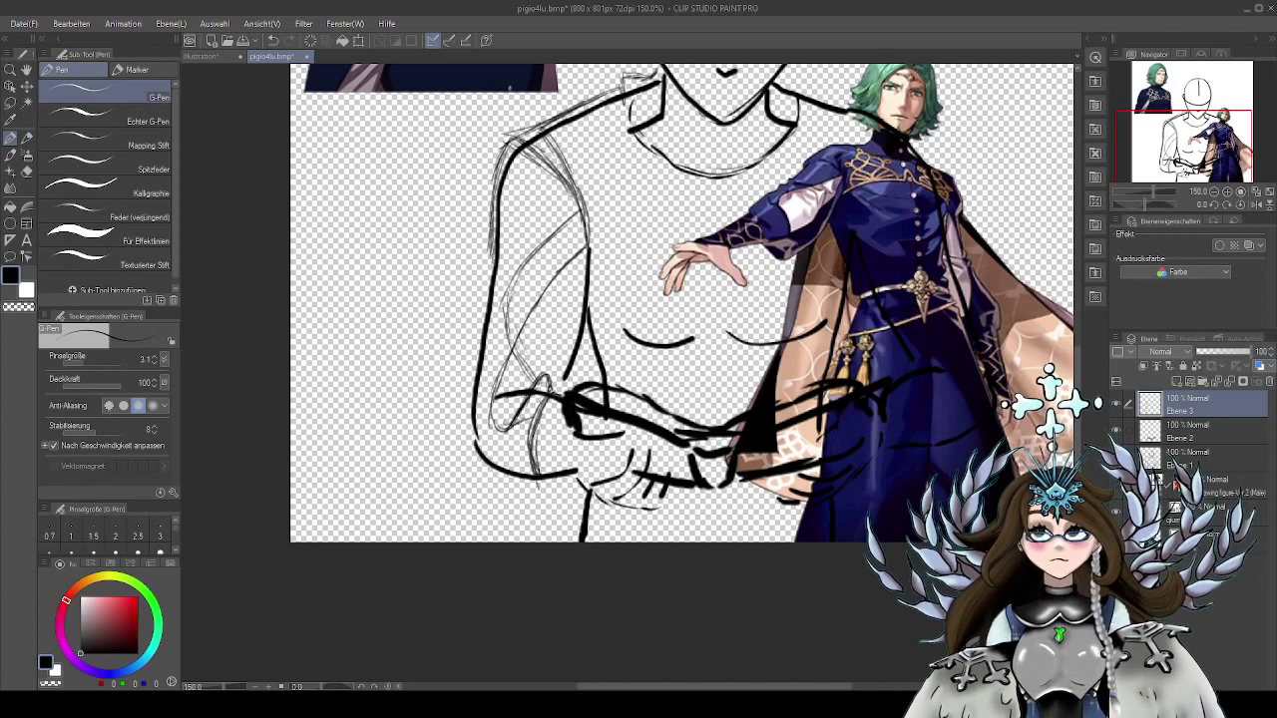
Sketch the sleeve's billowing outer edge from the left-side upper arm down around the elbow to the cuff
mouse_move(494, 250)
mouse_down()
mouse_move(461, 338)
mouse_move(476, 357)
mouse_move(441, 476)
mouse_move(519, 510)
mouse_move(458, 477)
mouse_up()
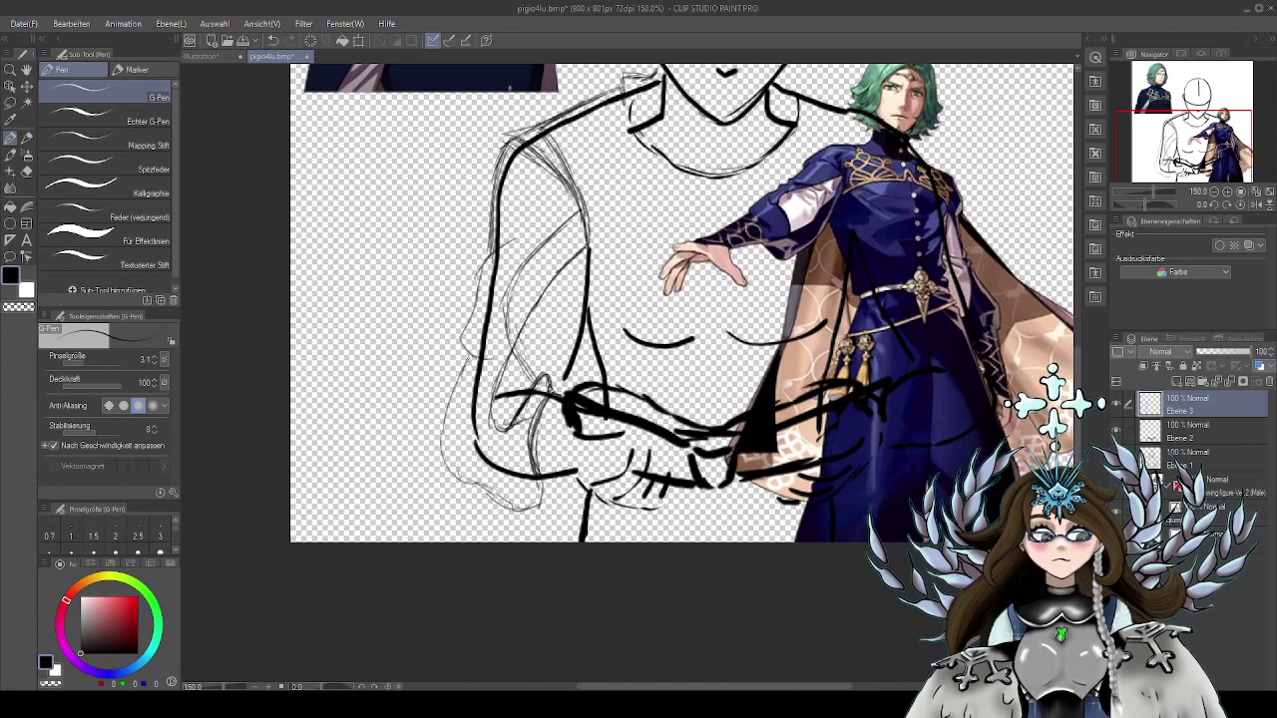
mouse_move(473, 357)
mouse_down()
mouse_move(465, 487)
mouse_move(505, 503)
mouse_move(550, 480)
mouse_move(507, 502)
mouse_up()
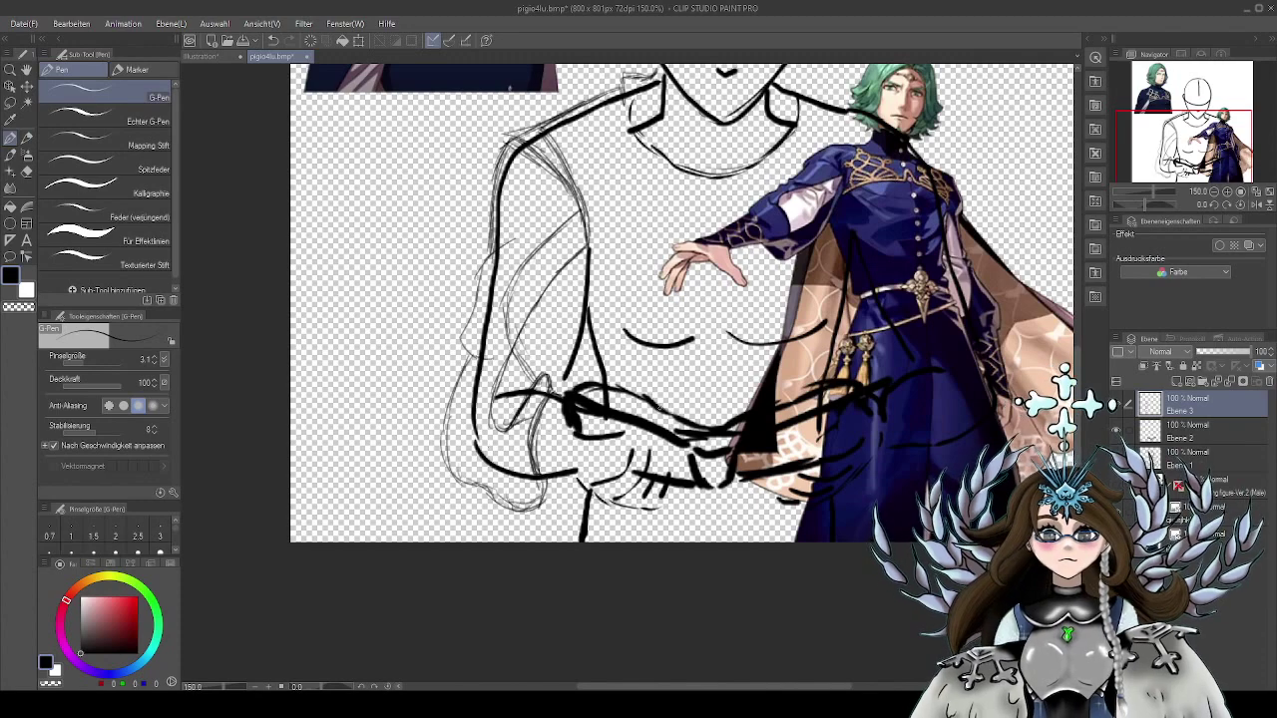
drag(666, 408, 588, 458)
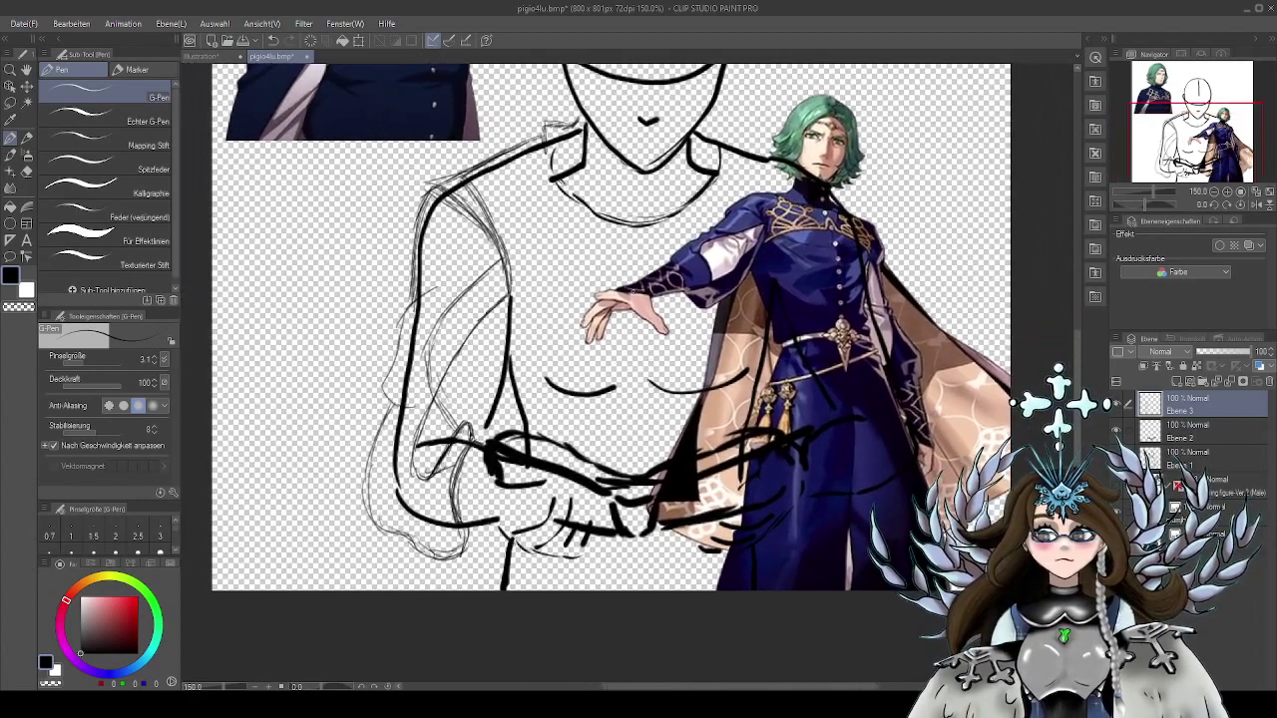
drag(506, 514, 551, 468)
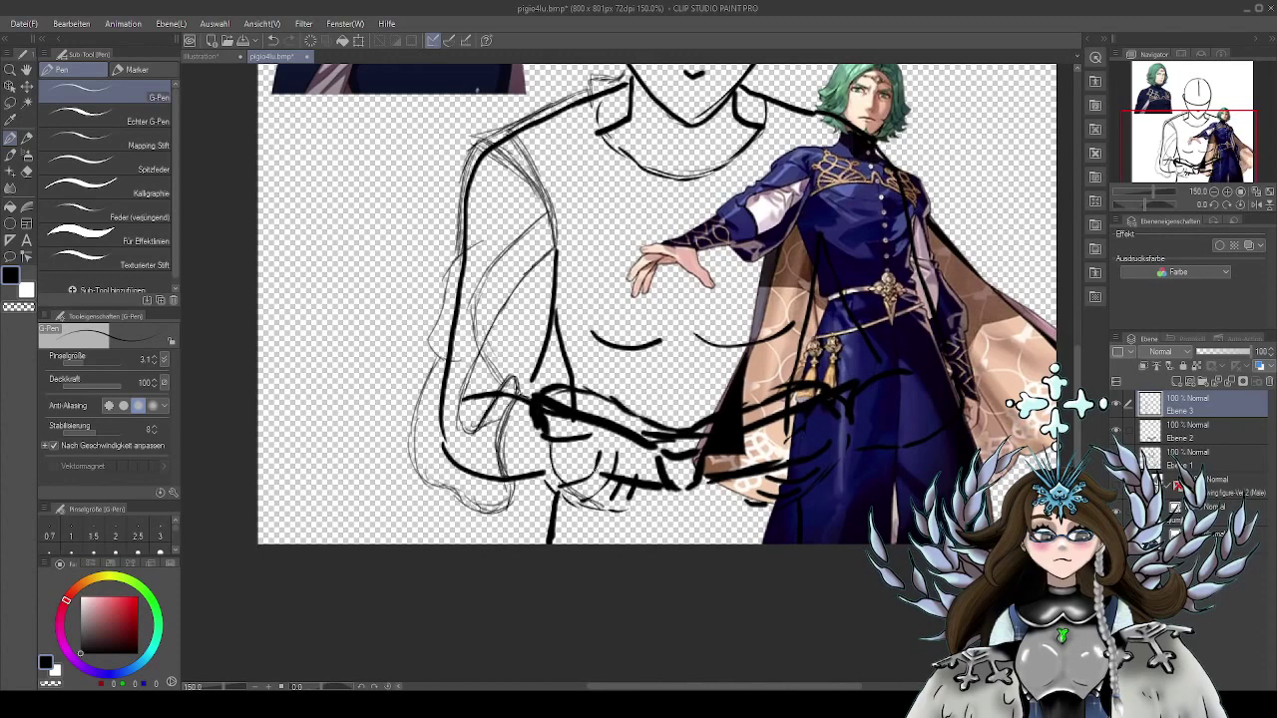
Sketch thin lines around the left-side wrist and along the lower edge of the hand
scroll(657, 304, down, 3)
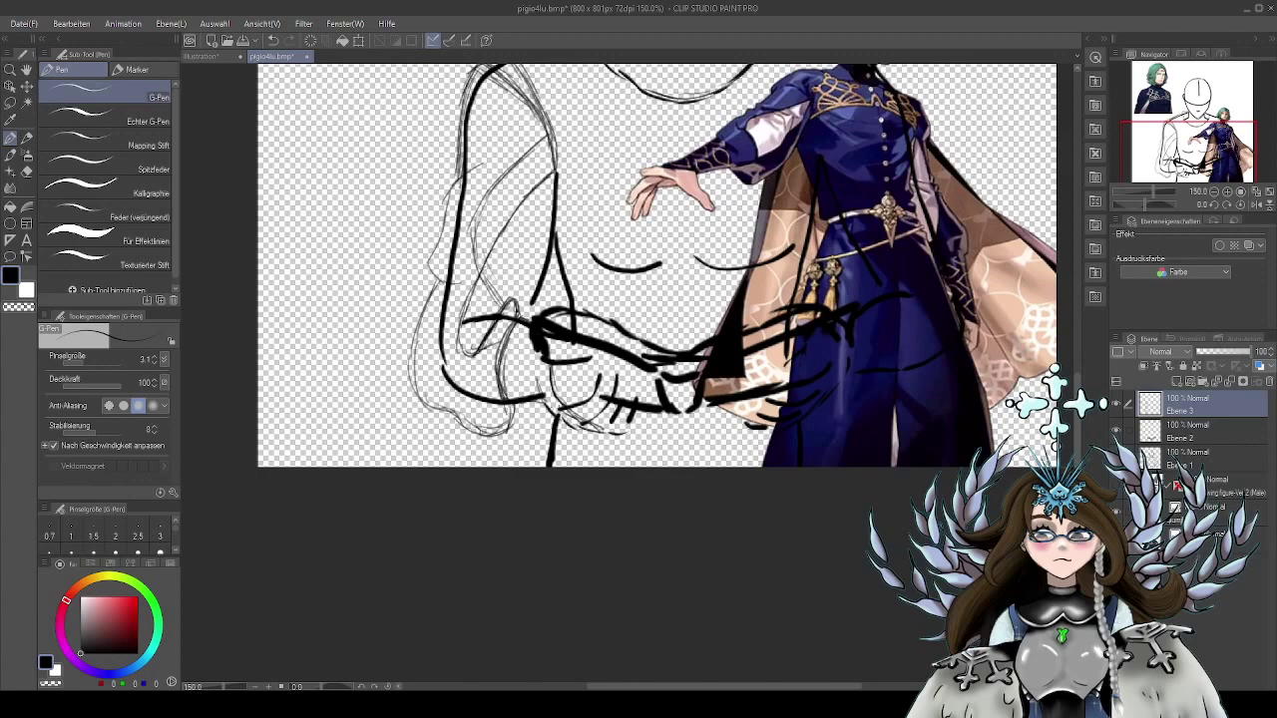
drag(572, 424, 617, 433)
drag(553, 365, 558, 394)
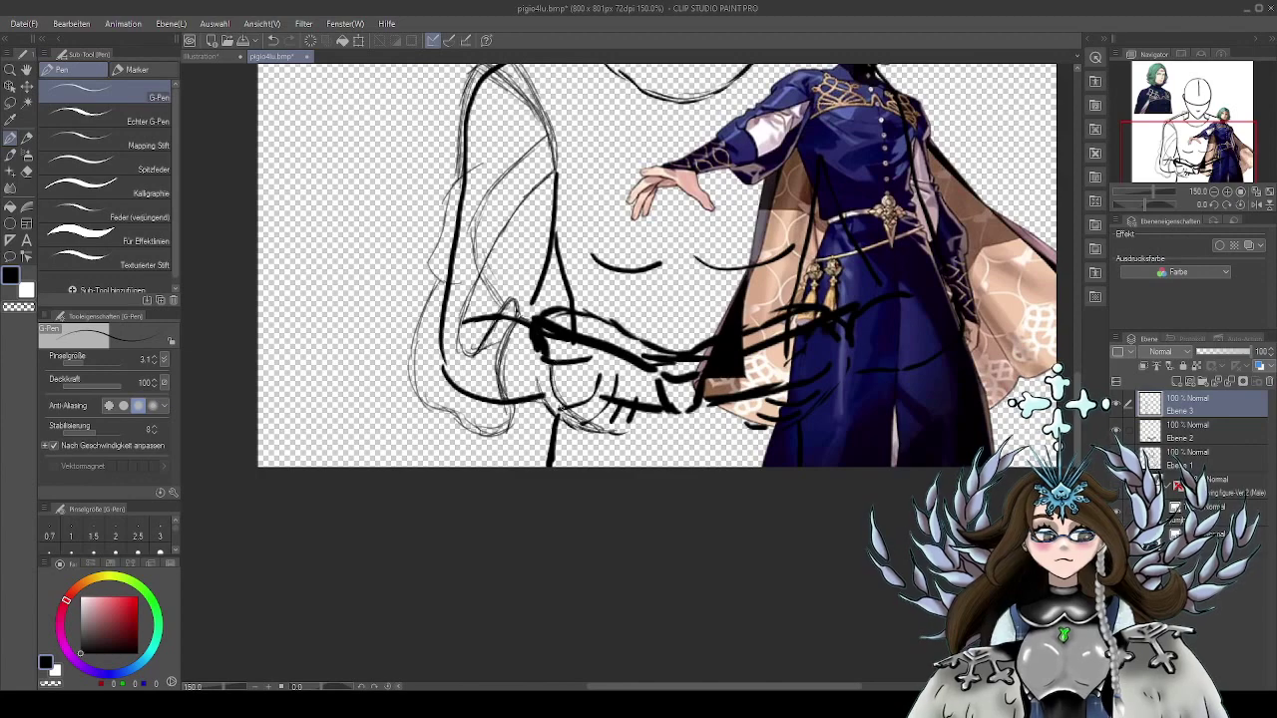
drag(730, 358, 718, 374)
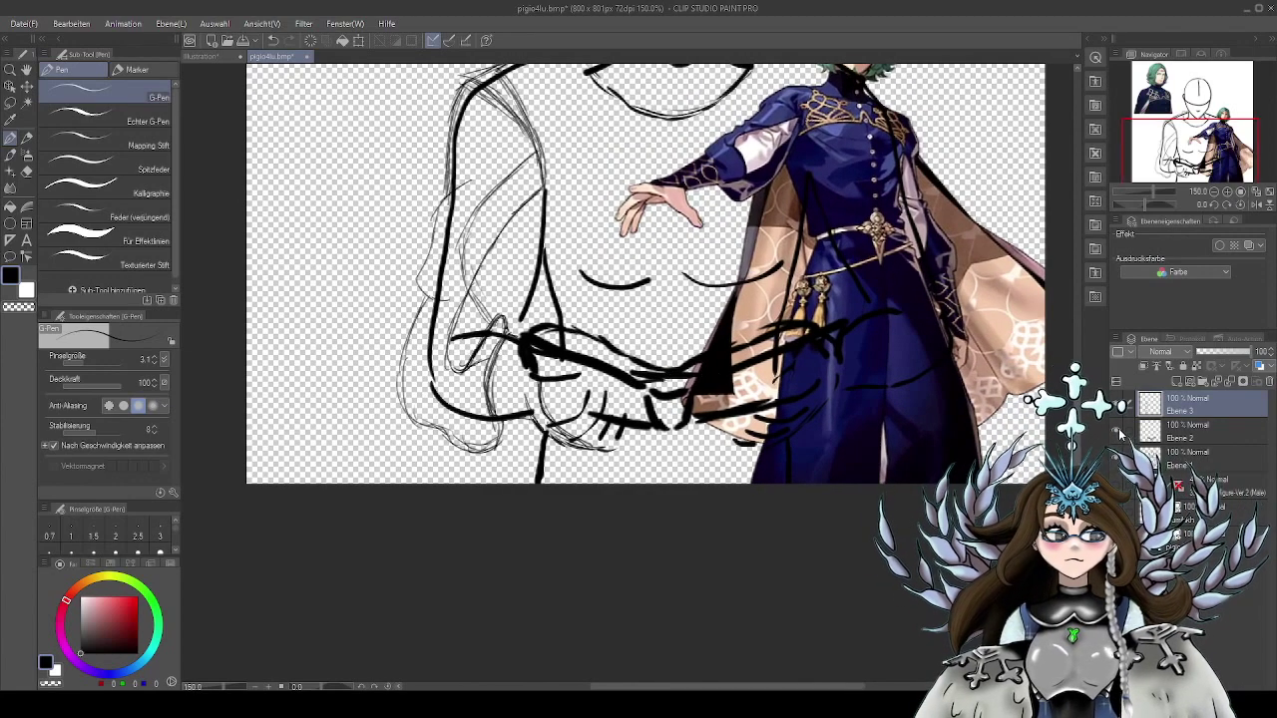
Hide the book's layer Ebene 2 and rework the thin lines around the left-side wrist and hand
key(ctrl+z)
key(ctrl+z)
key(ctrl+z)
key(ctrl+z)
key(ctrl+z)
key(ctrl+z)
key(ctrl+z)
key(ctrl+z)
key(ctrl+y)
drag(623, 411, 615, 399)
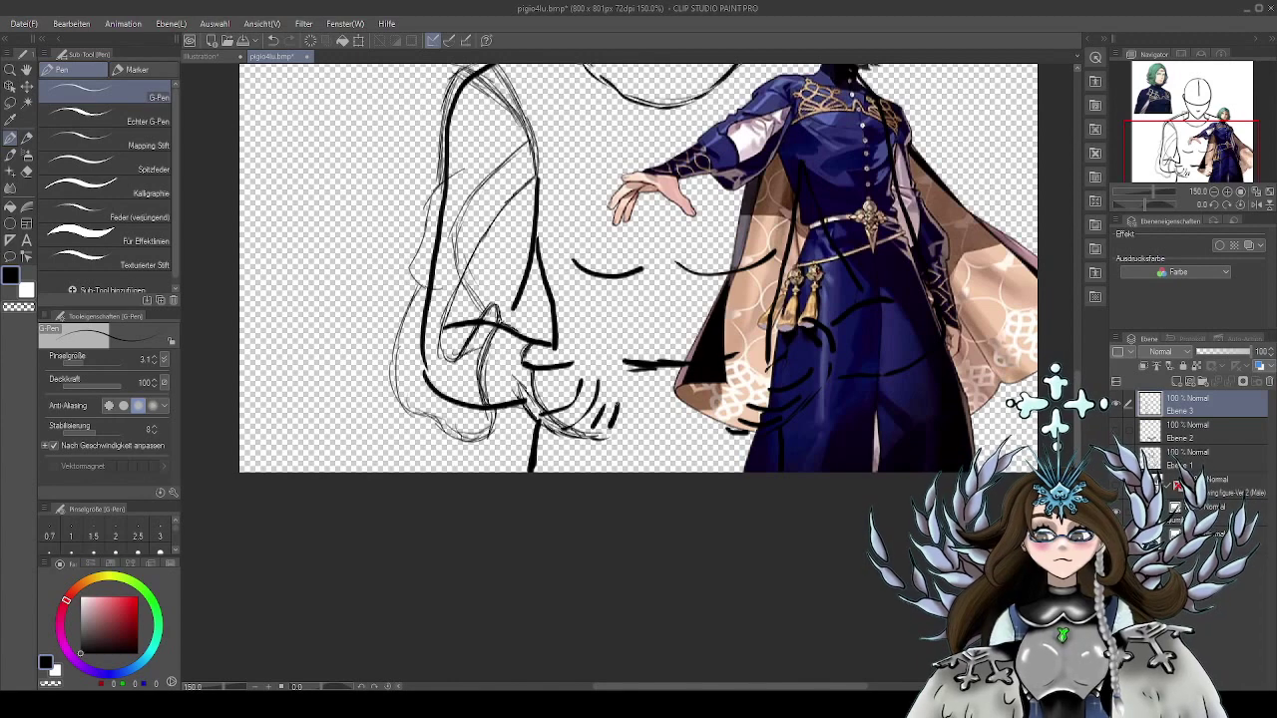
drag(528, 351, 544, 364)
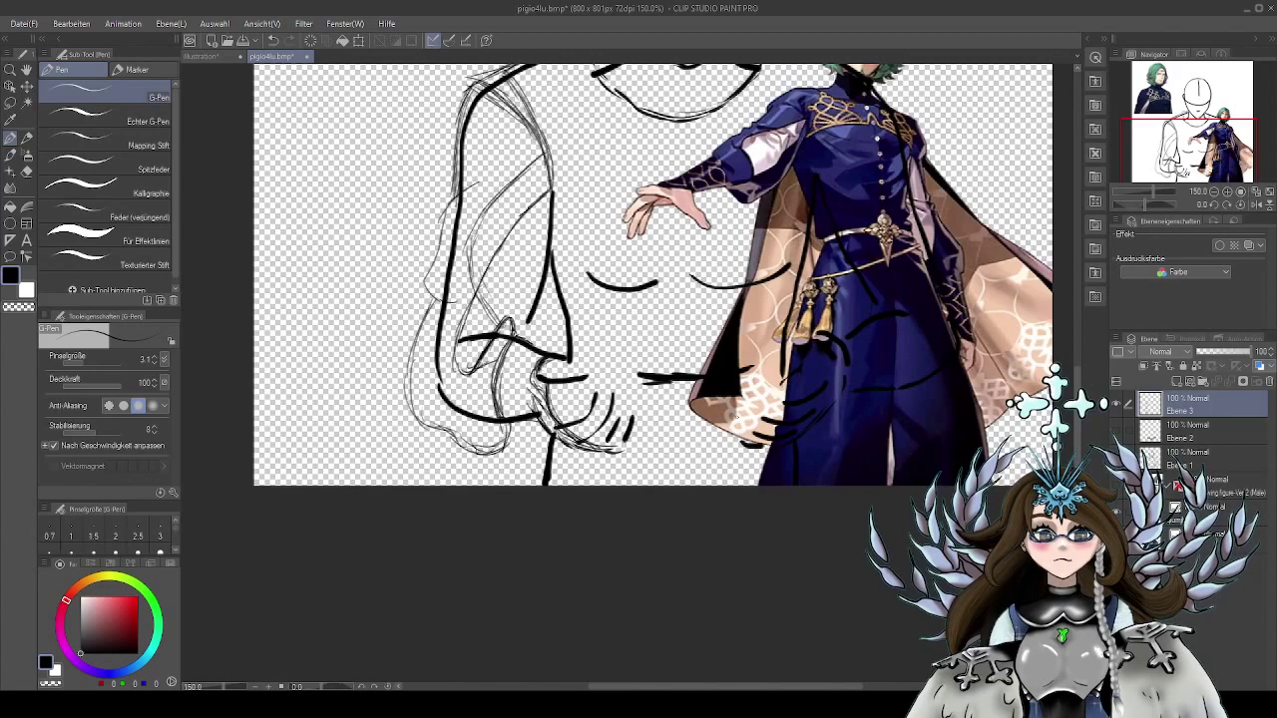
Move the full-body reference to the canvas's left side, below the bust reference, clearing the right half of the sketched torso
drag(766, 449, 590, 434)
drag(480, 321, 606, 452)
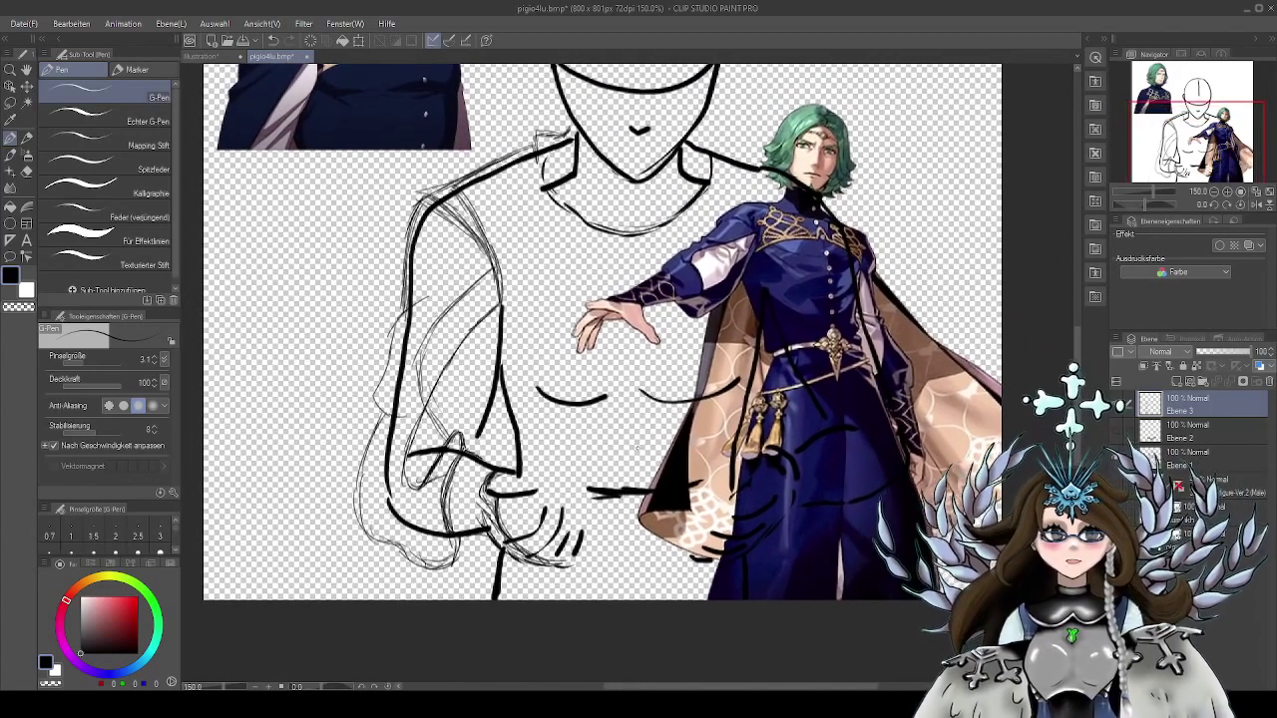
key(o)
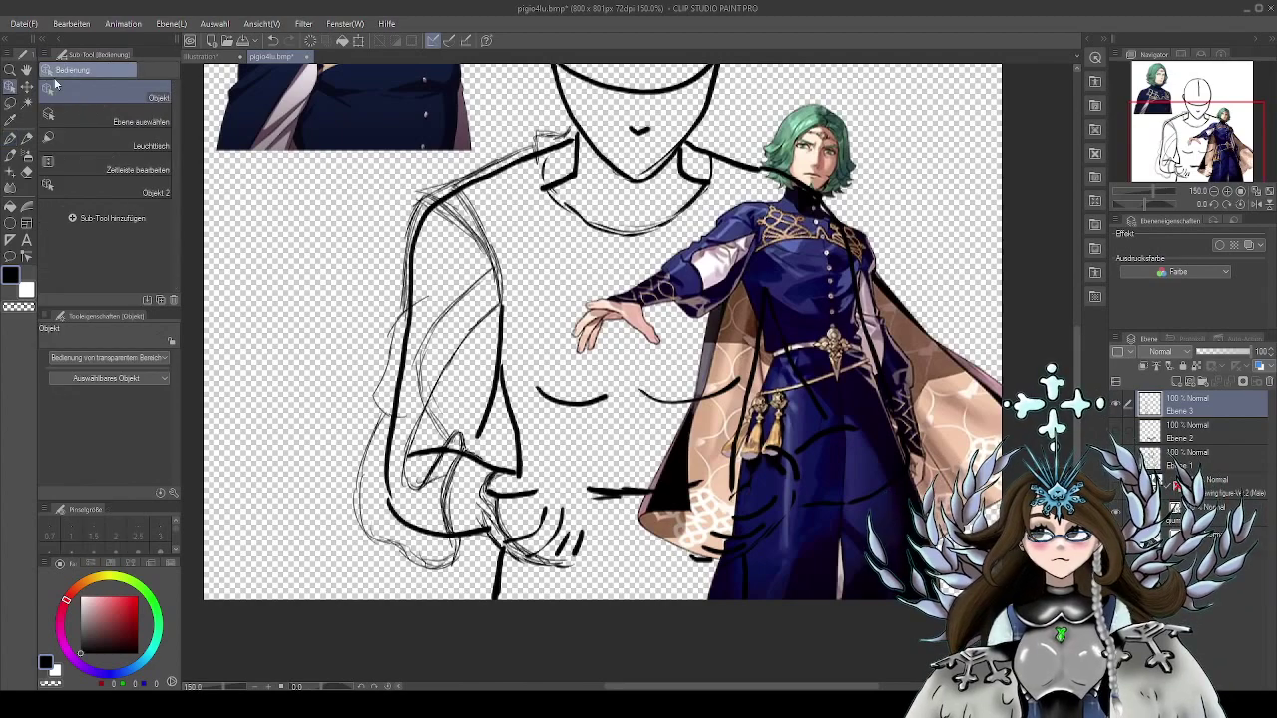
drag(804, 308, 298, 315)
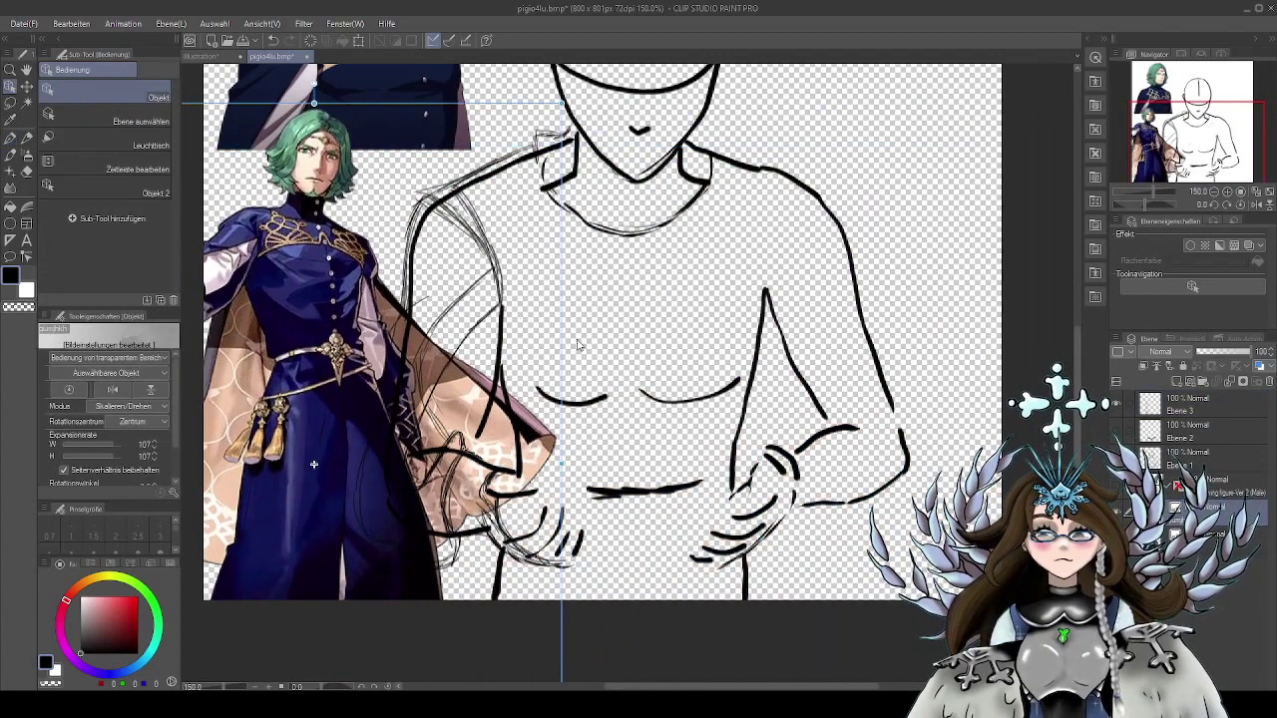
drag(688, 379, 717, 388)
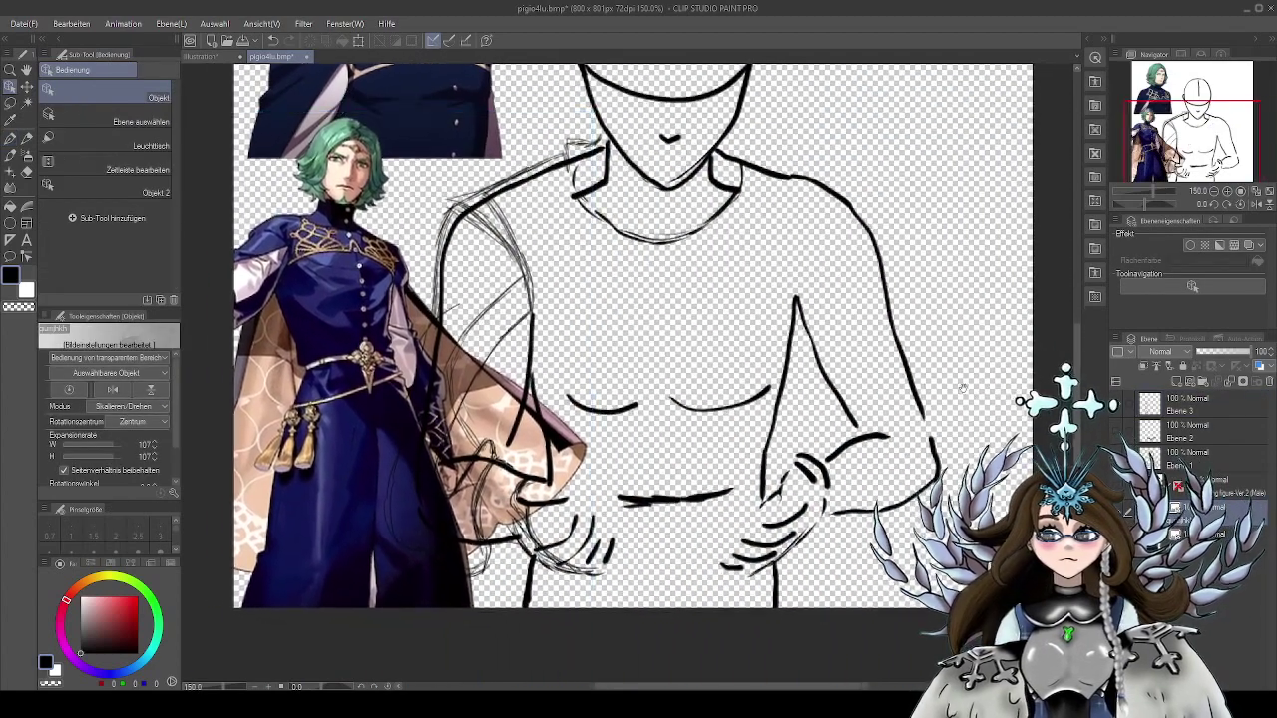
drag(807, 409, 909, 392)
drag(904, 263, 749, 295)
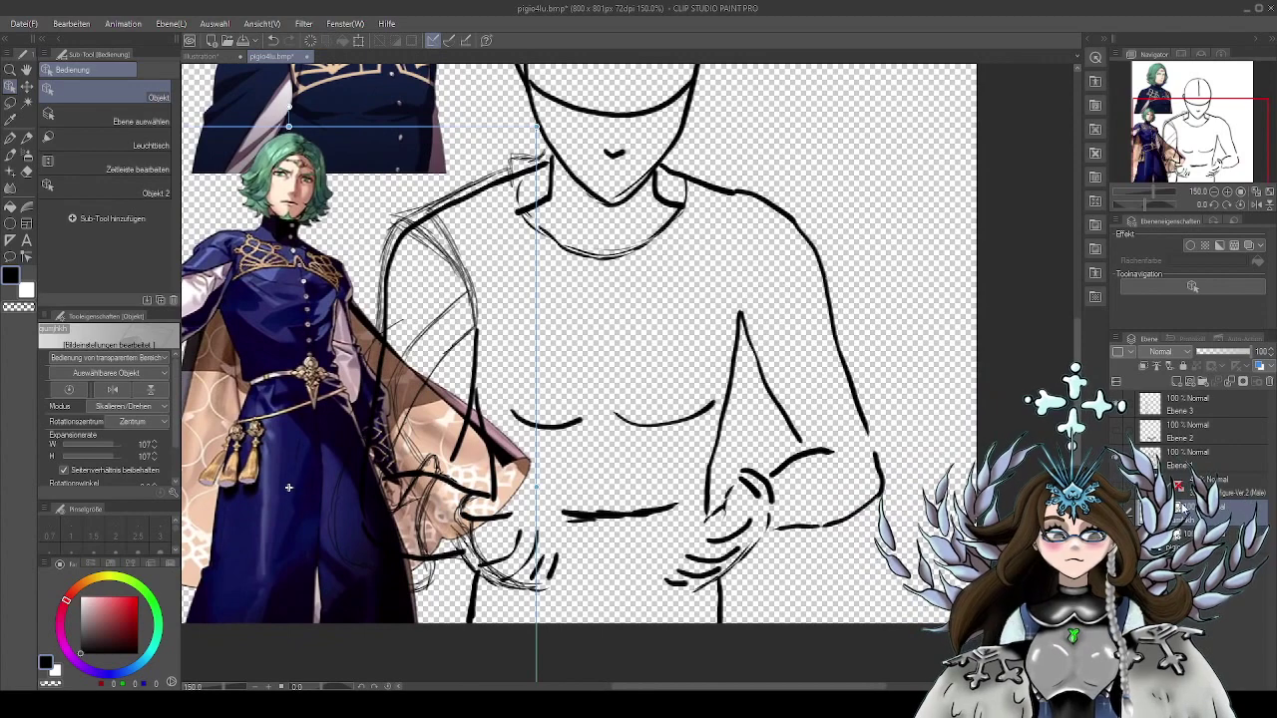
Add a new layer above Ebene 3 and switch back to the G-Pen
click(1189, 410)
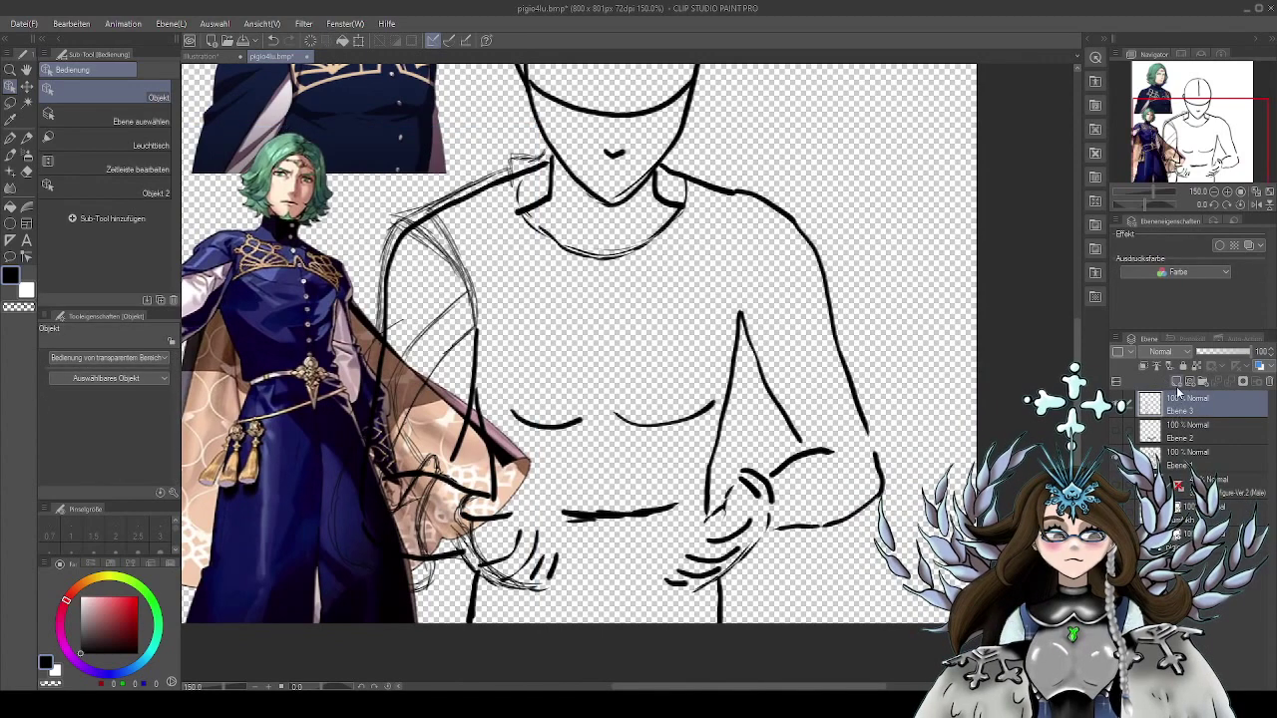
click(1176, 382)
key(p)
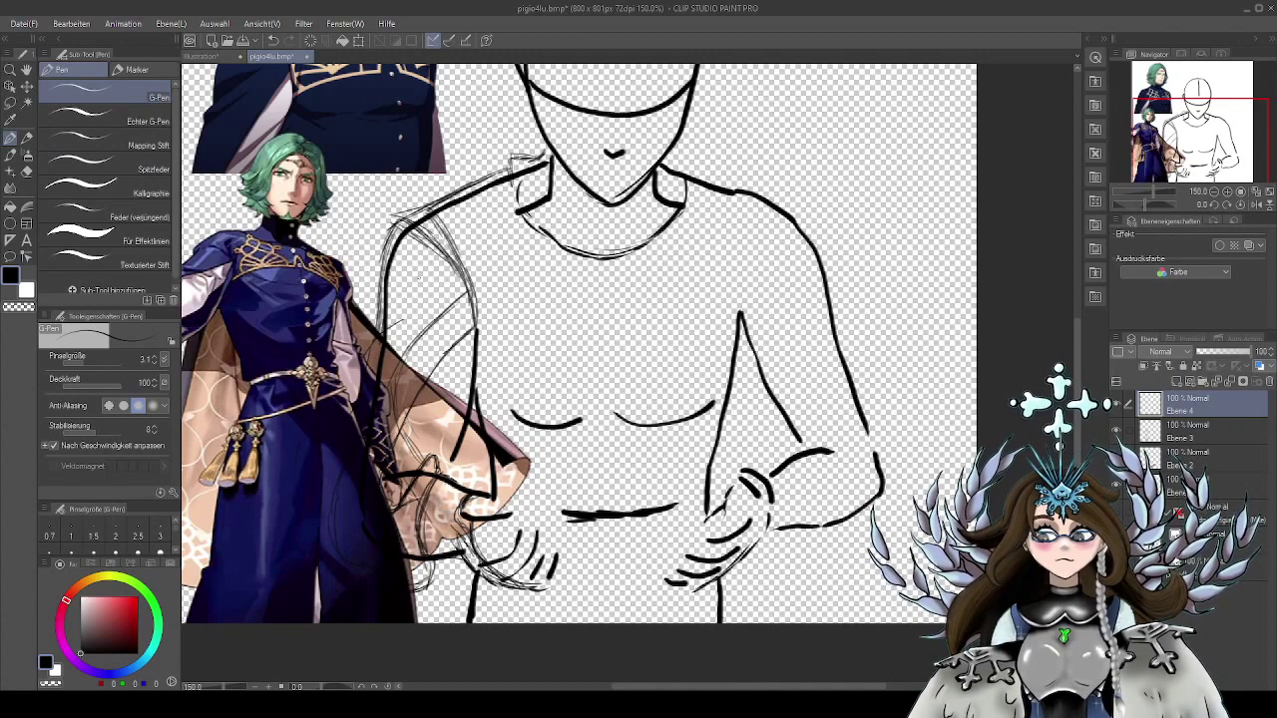
Examine the collar, shoulders and chest embroidery on the bust and full-body references up close
mouse_move(403, 222)
mouse_down()
mouse_move(569, 274)
mouse_move(630, 386)
mouse_up()
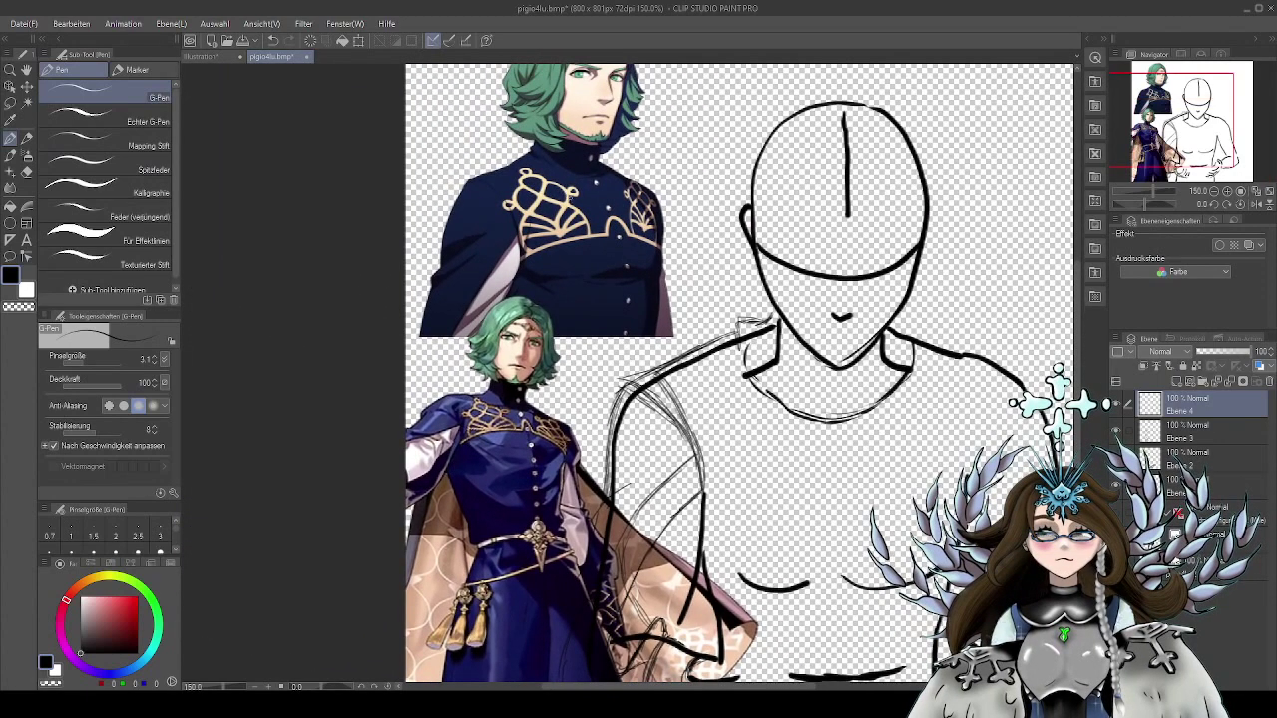
scroll(593, 257, up, 3)
drag(815, 237, 906, 431)
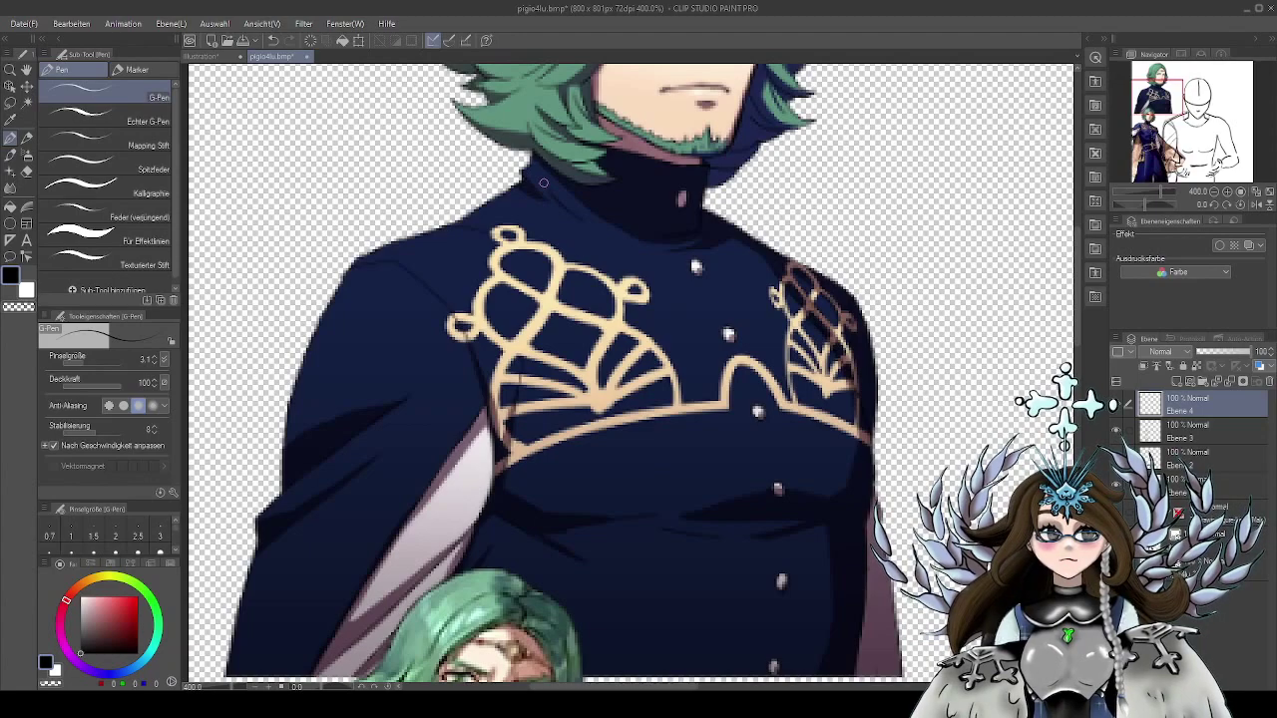
drag(916, 409, 917, 194)
mouse_move(856, 431)
mouse_down()
mouse_move(856, 263)
mouse_move(970, 206)
mouse_up()
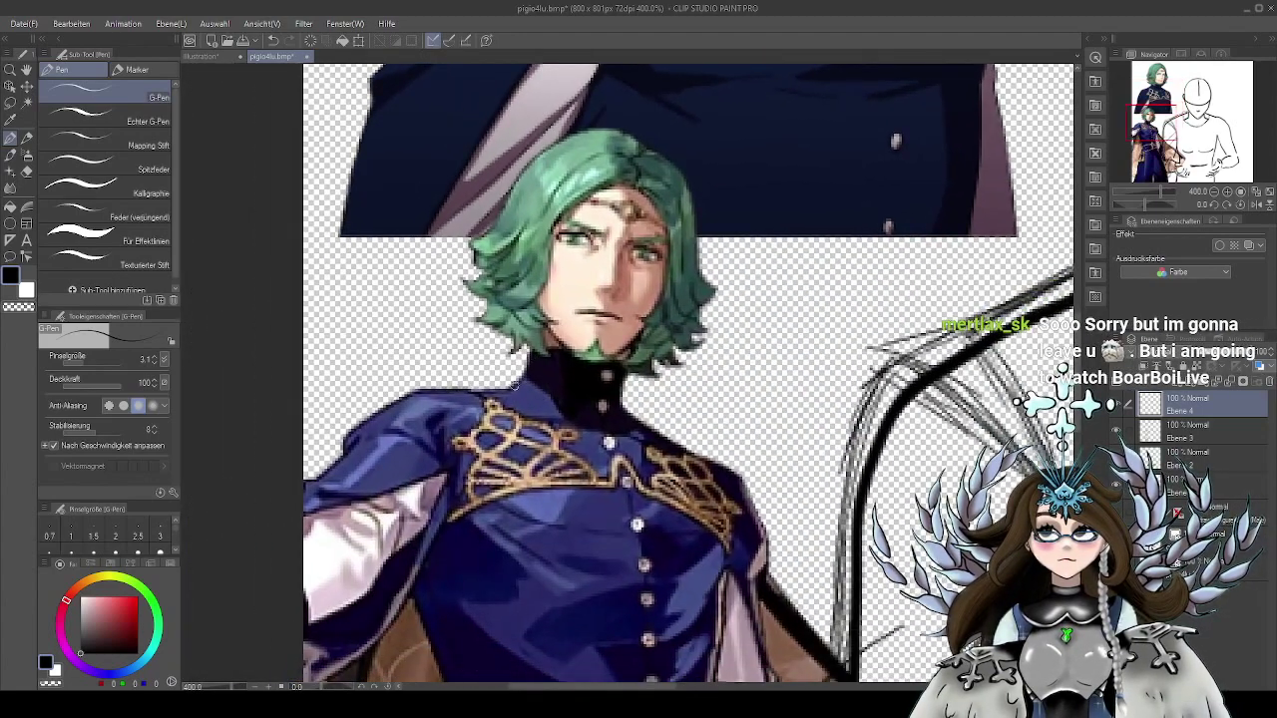
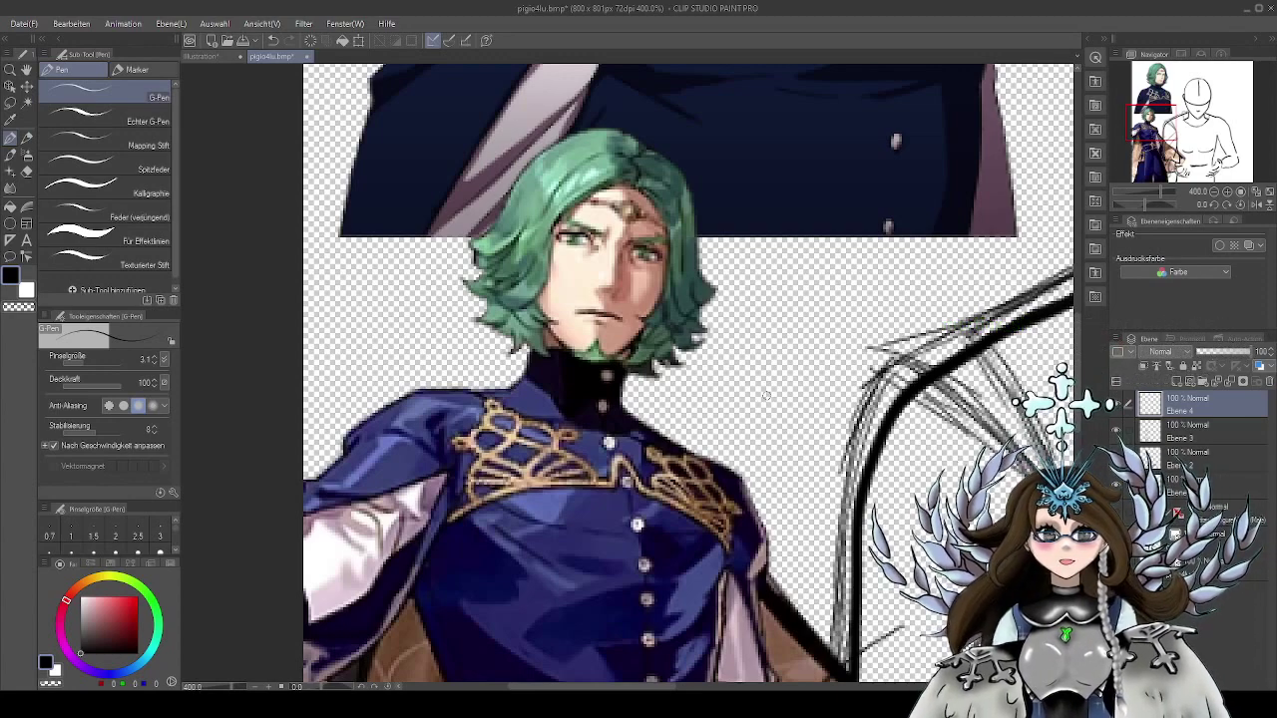
Compare the collar, cape shoulders and button front between the full-body figure and the bust reference
drag(778, 460, 728, 370)
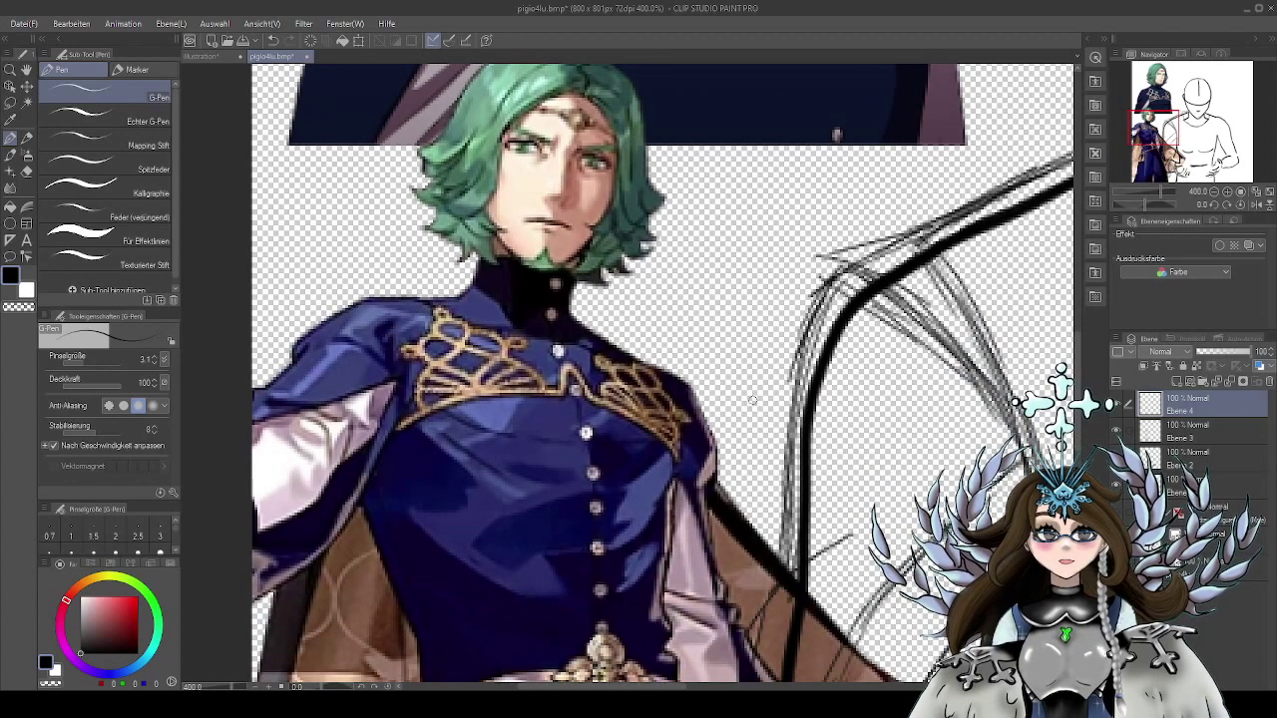
drag(702, 345, 769, 372)
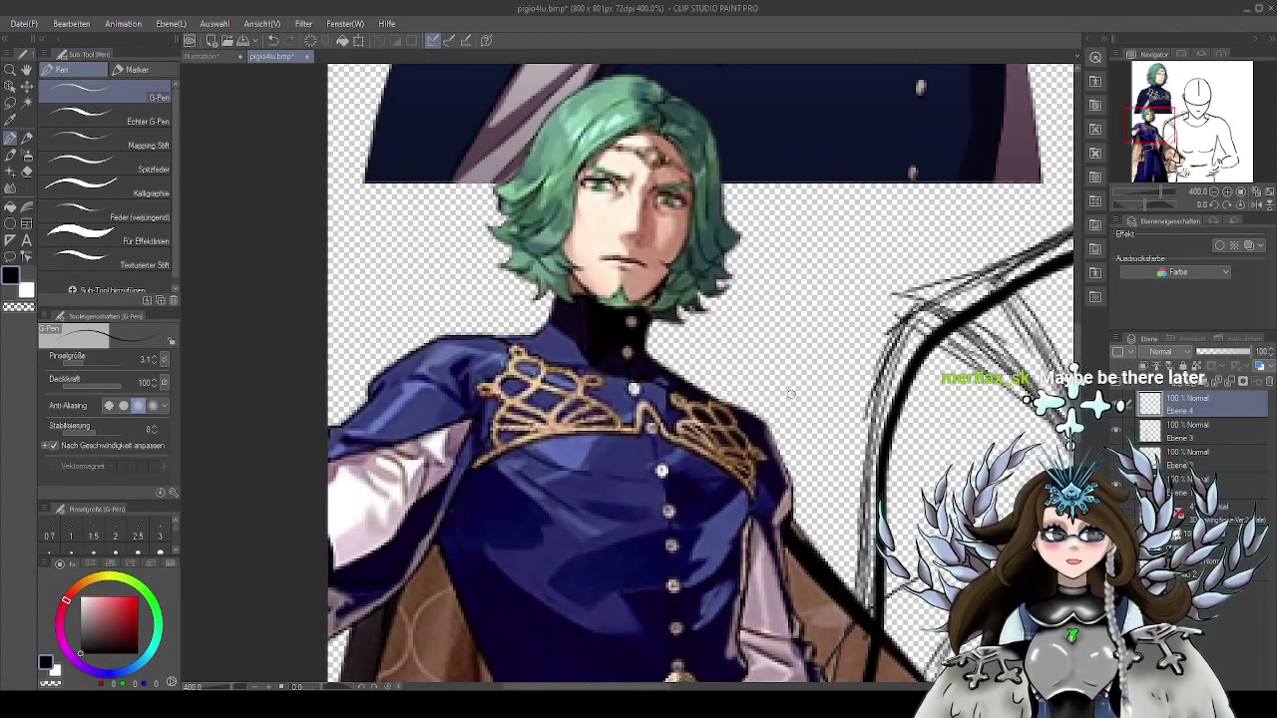
drag(806, 425, 772, 337)
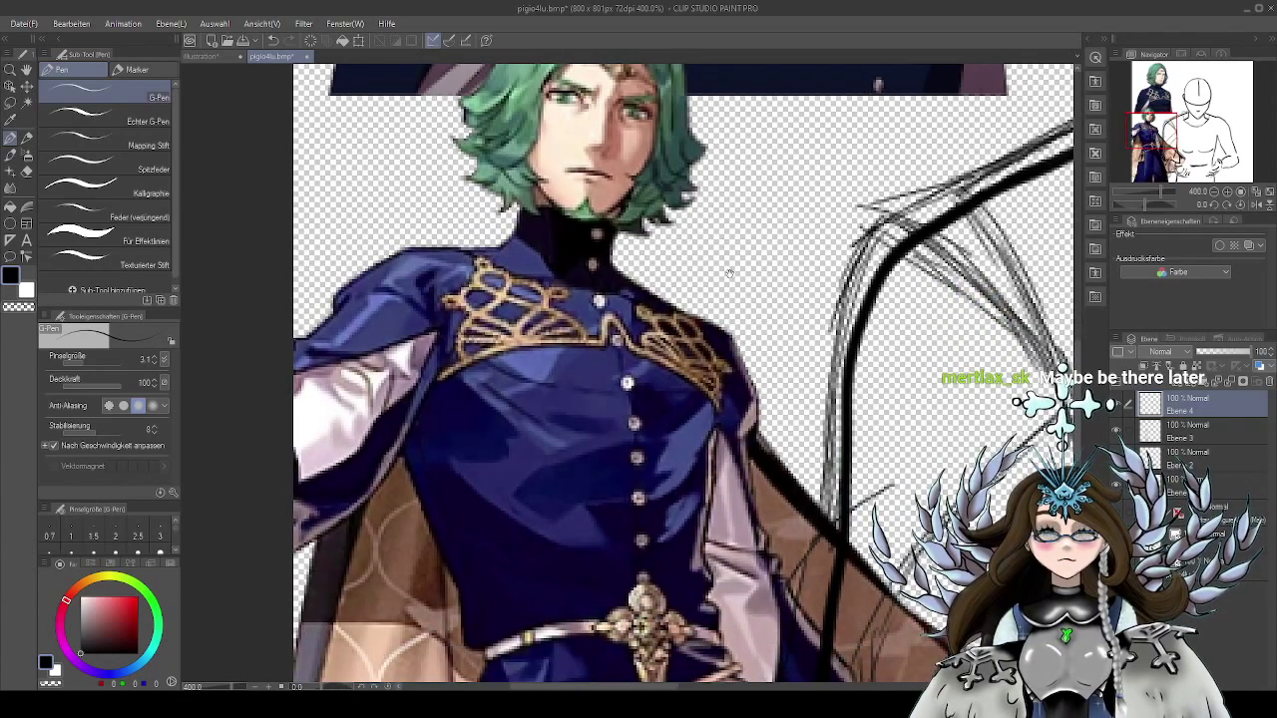
scroll(729, 272, up, 8)
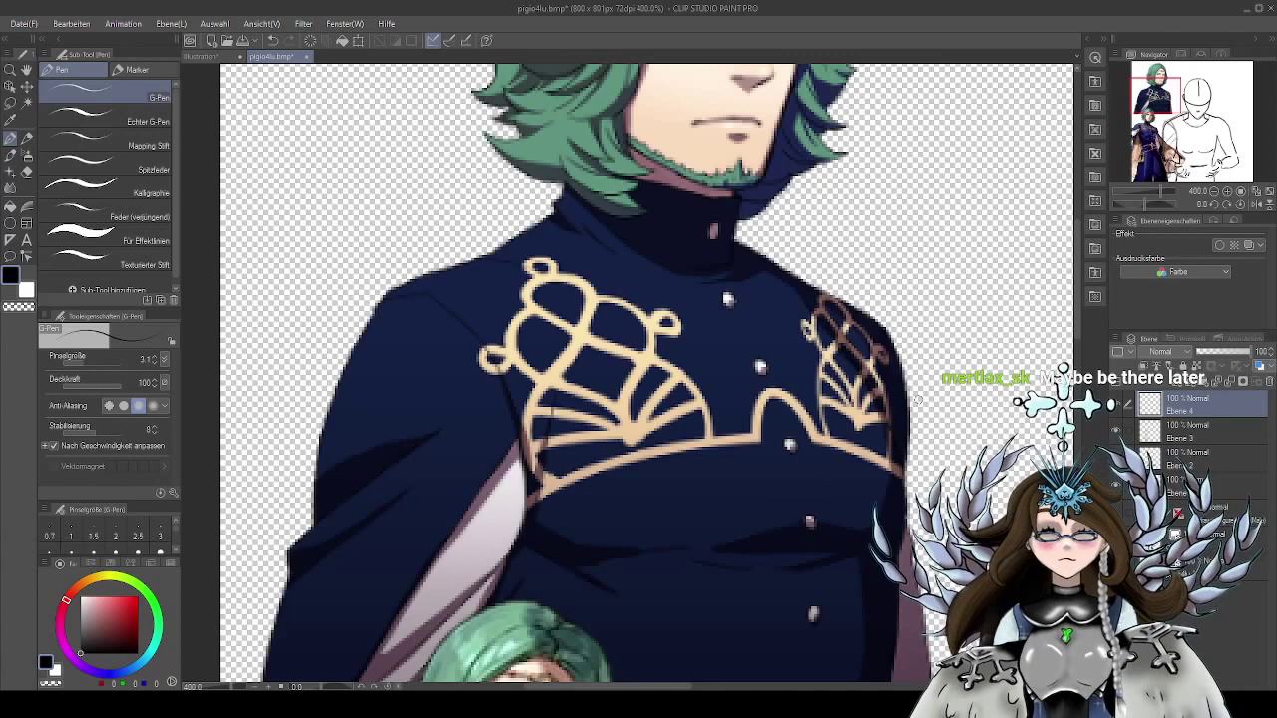
scroll(782, 526, down, 6)
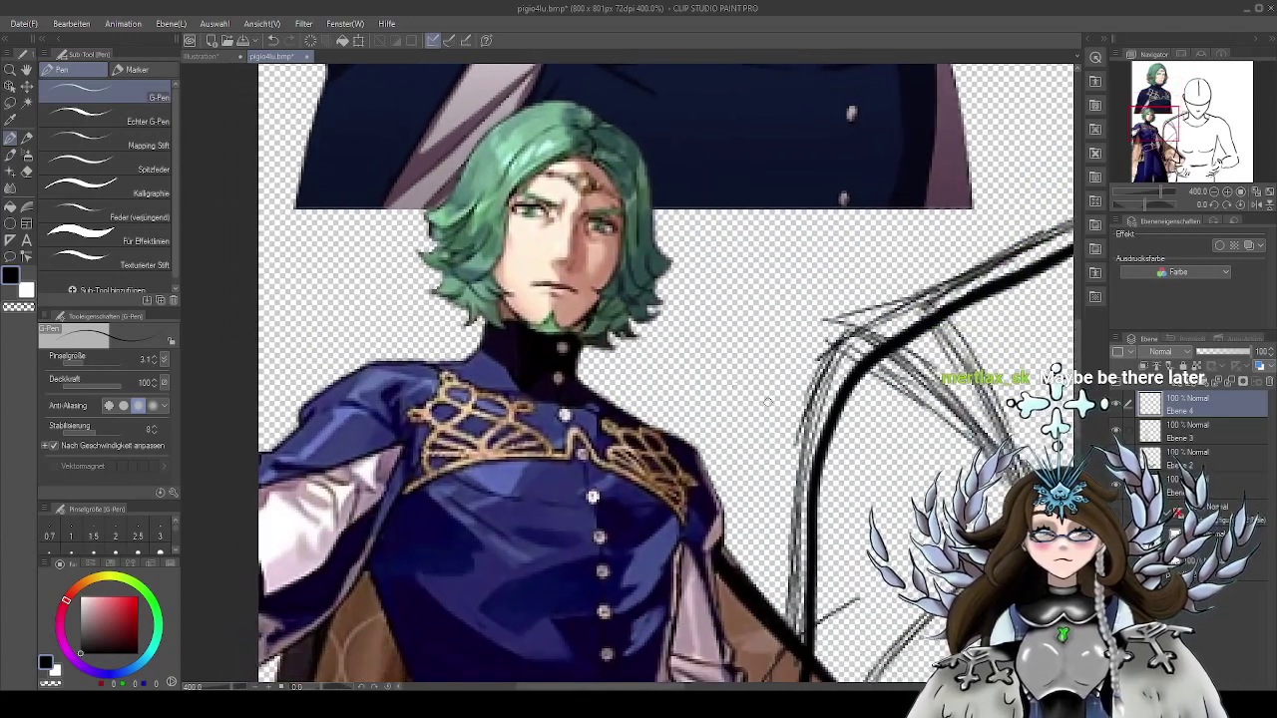
scroll(789, 349, up, 8)
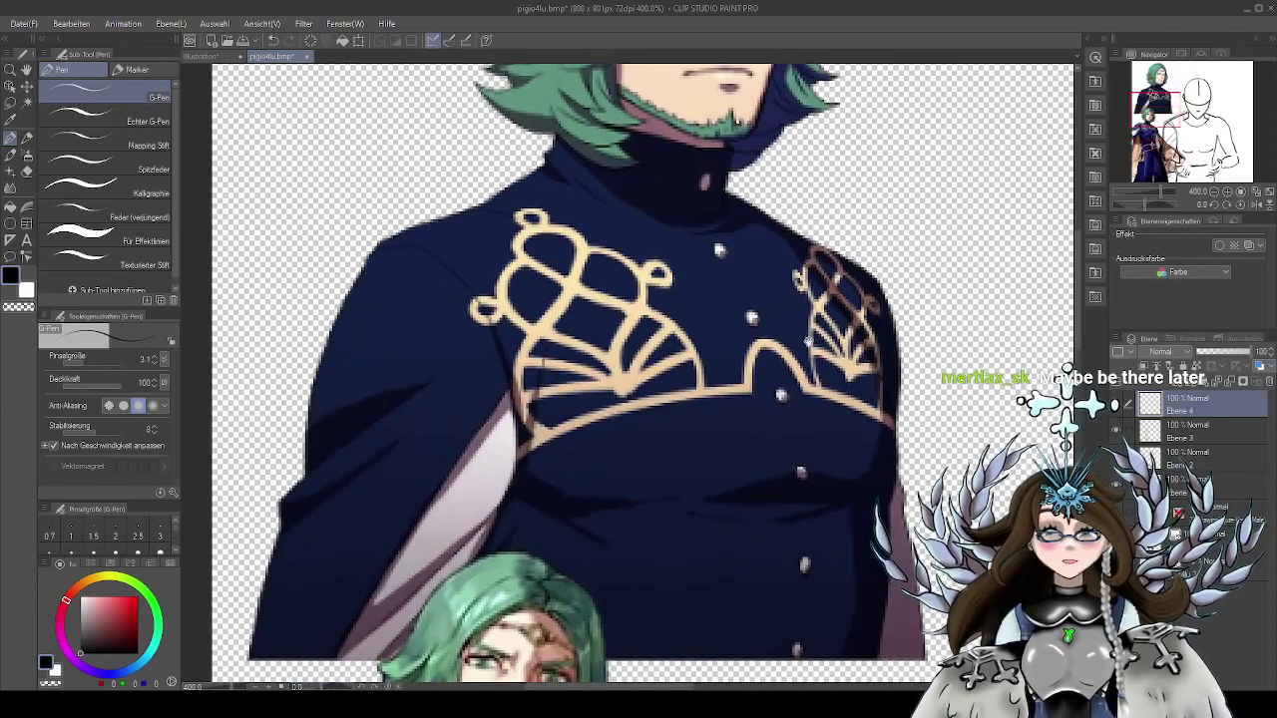
scroll(800, 408, up, 2)
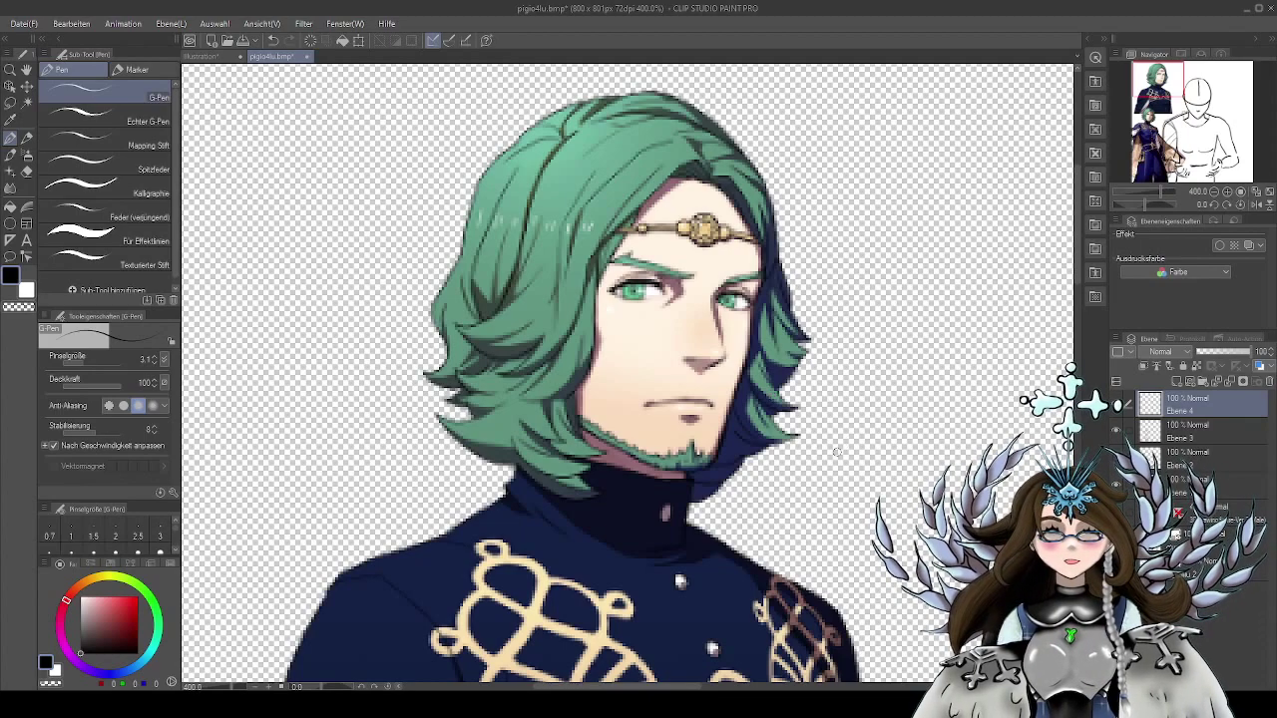
scroll(808, 469, down, 10)
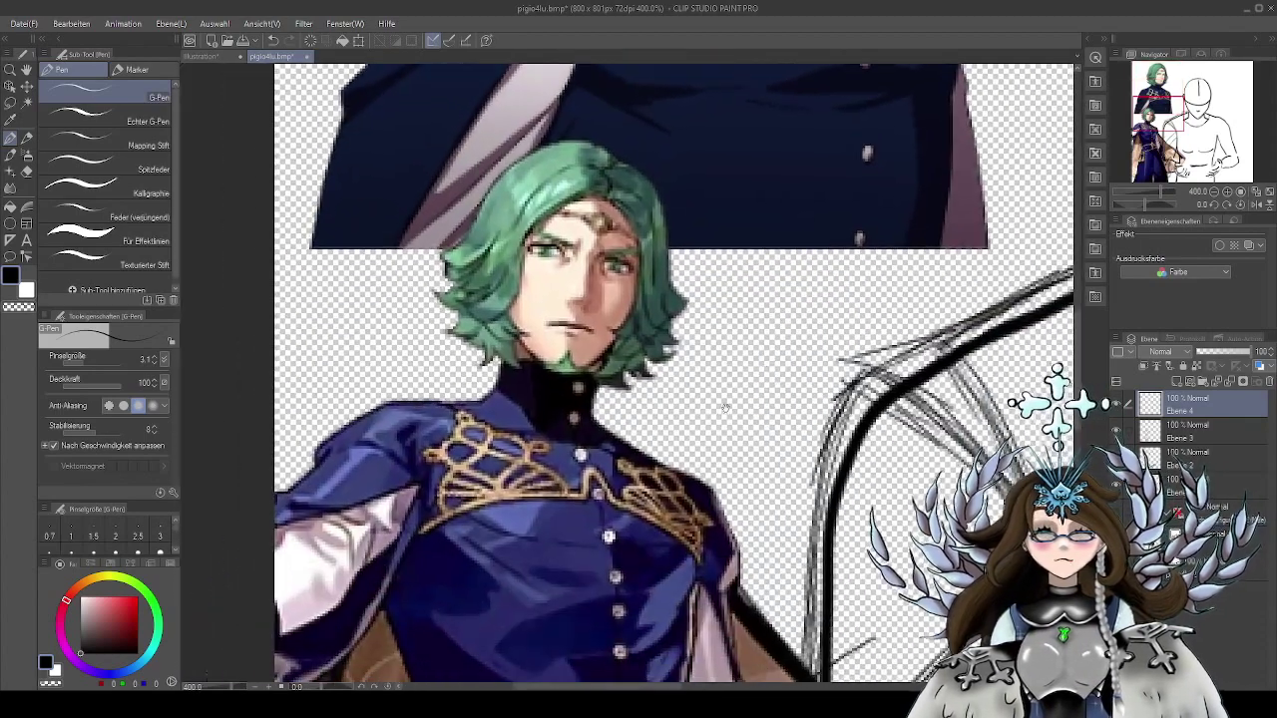
scroll(725, 406, down, 1)
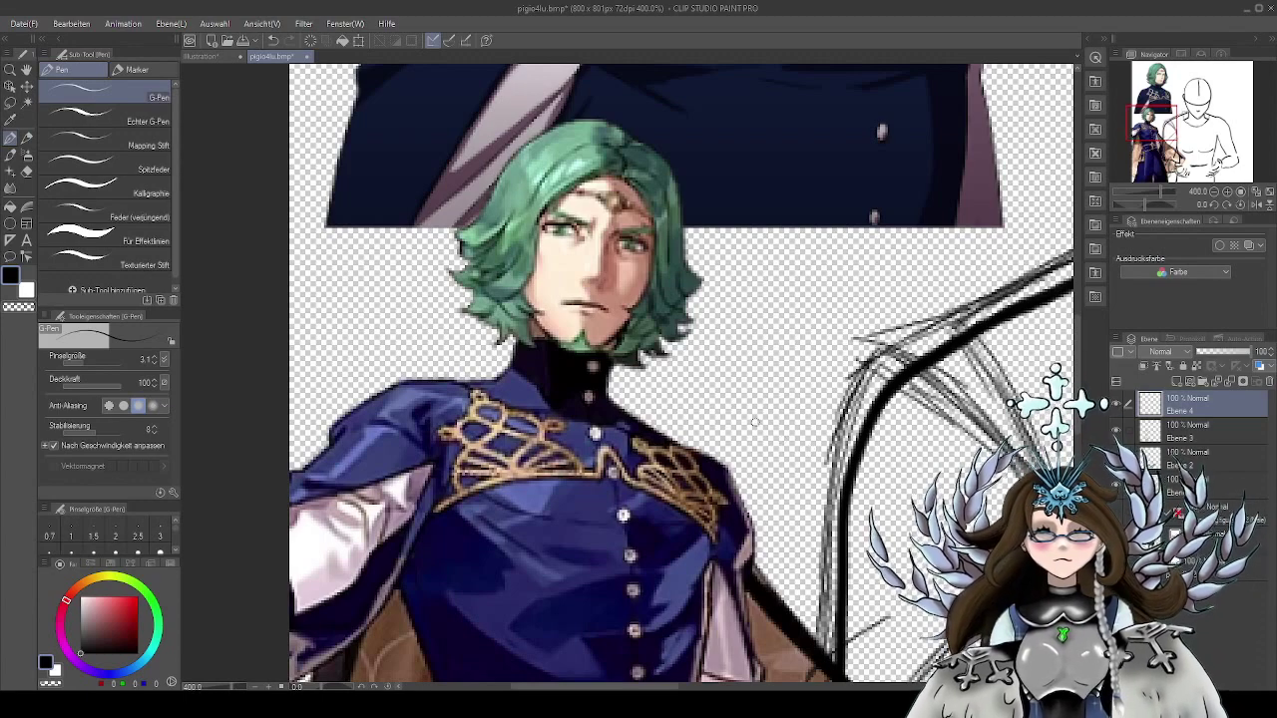
scroll(758, 456, down, 5)
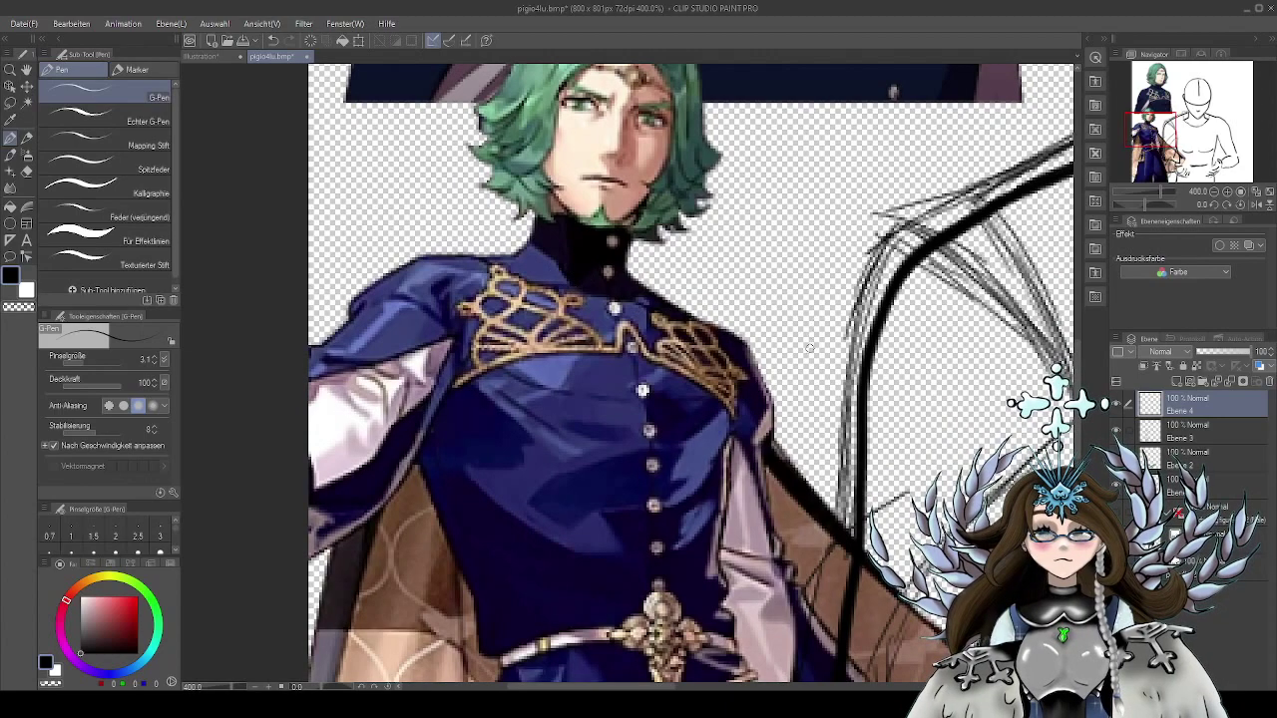
mouse_move(817, 270)
mouse_down()
mouse_move(784, 401)
mouse_move(690, 385)
mouse_up()
mouse_move(1012, 365)
mouse_down()
mouse_move(916, 368)
mouse_move(736, 426)
mouse_up()
scroll(735, 425, down, 5)
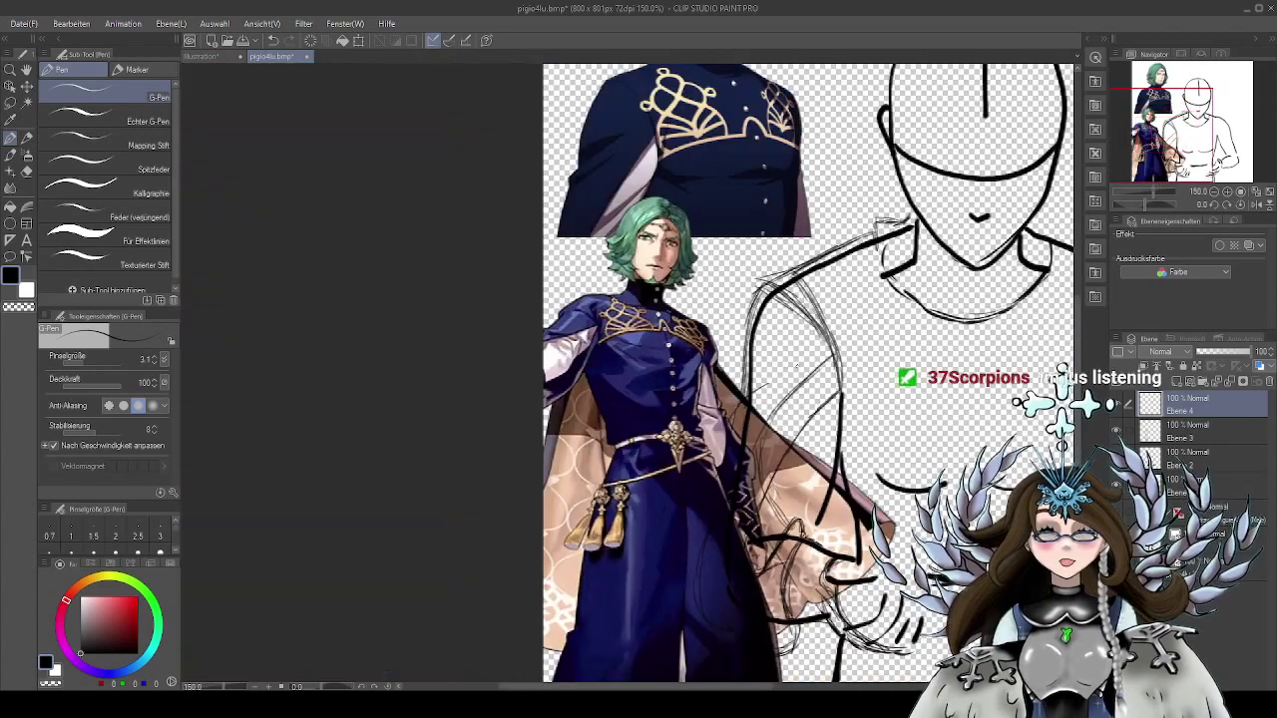
Move the full-body reference to the canvas's right side and inspect its outstretched sleeve and torso up close
drag(710, 347, 661, 374)
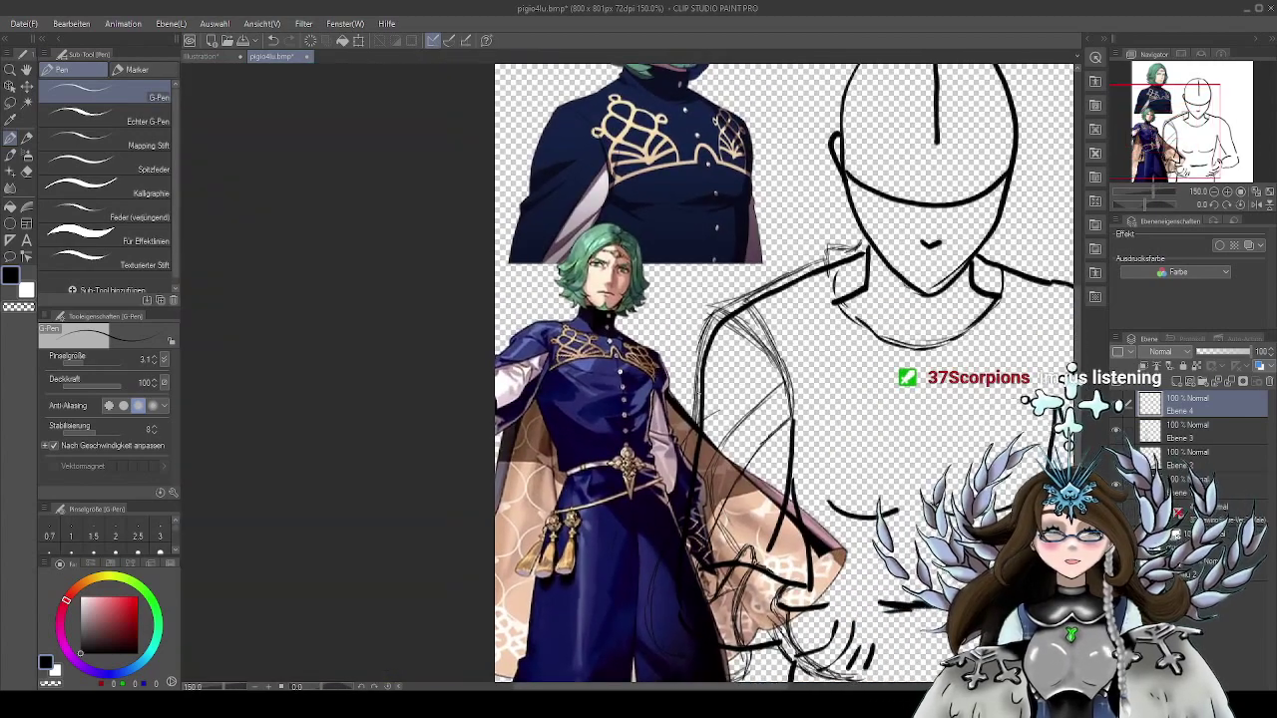
click(10, 87)
drag(603, 394, 842, 305)
drag(842, 305, 808, 291)
drag(934, 258, 841, 311)
scroll(704, 333, up, 3)
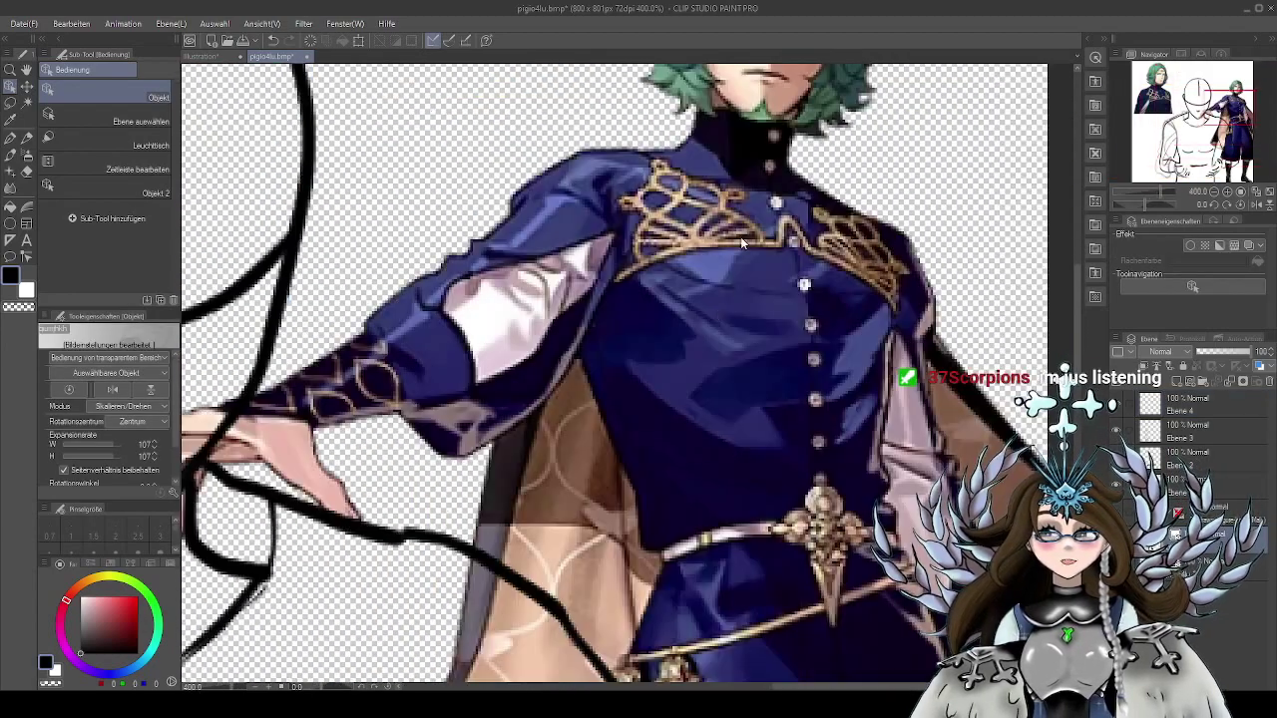
drag(904, 180, 878, 252)
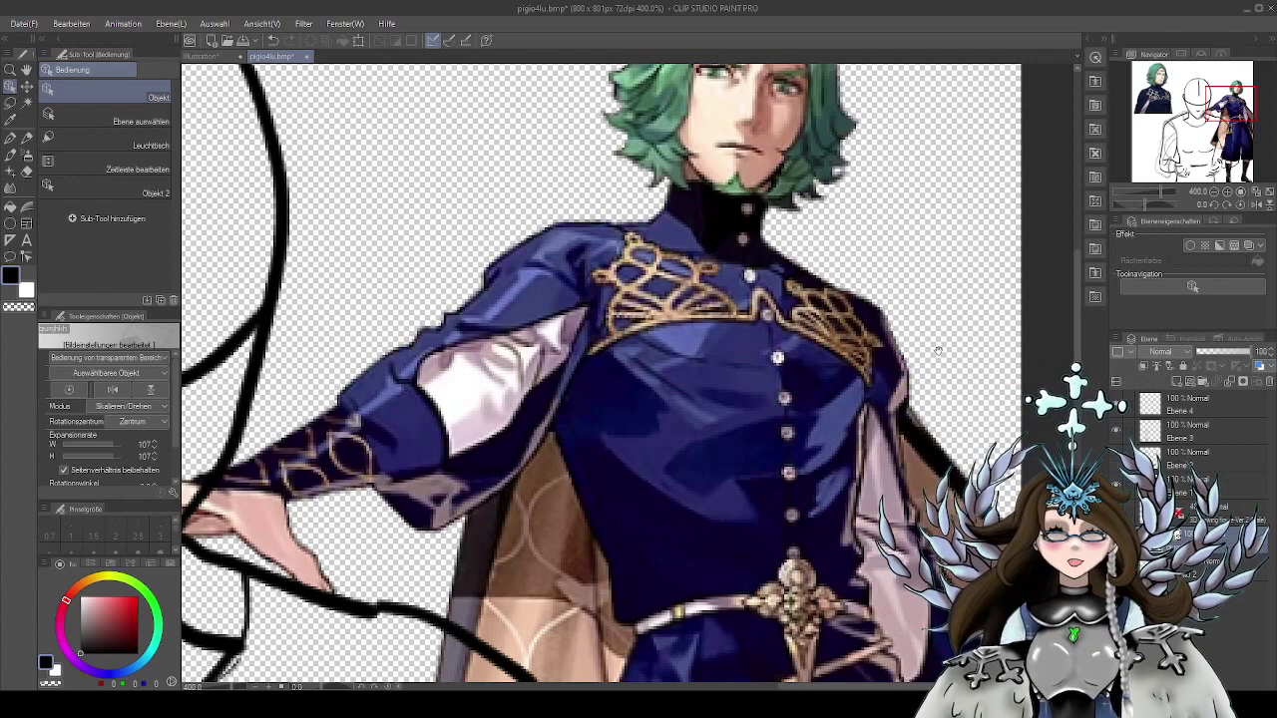
drag(937, 351, 908, 317)
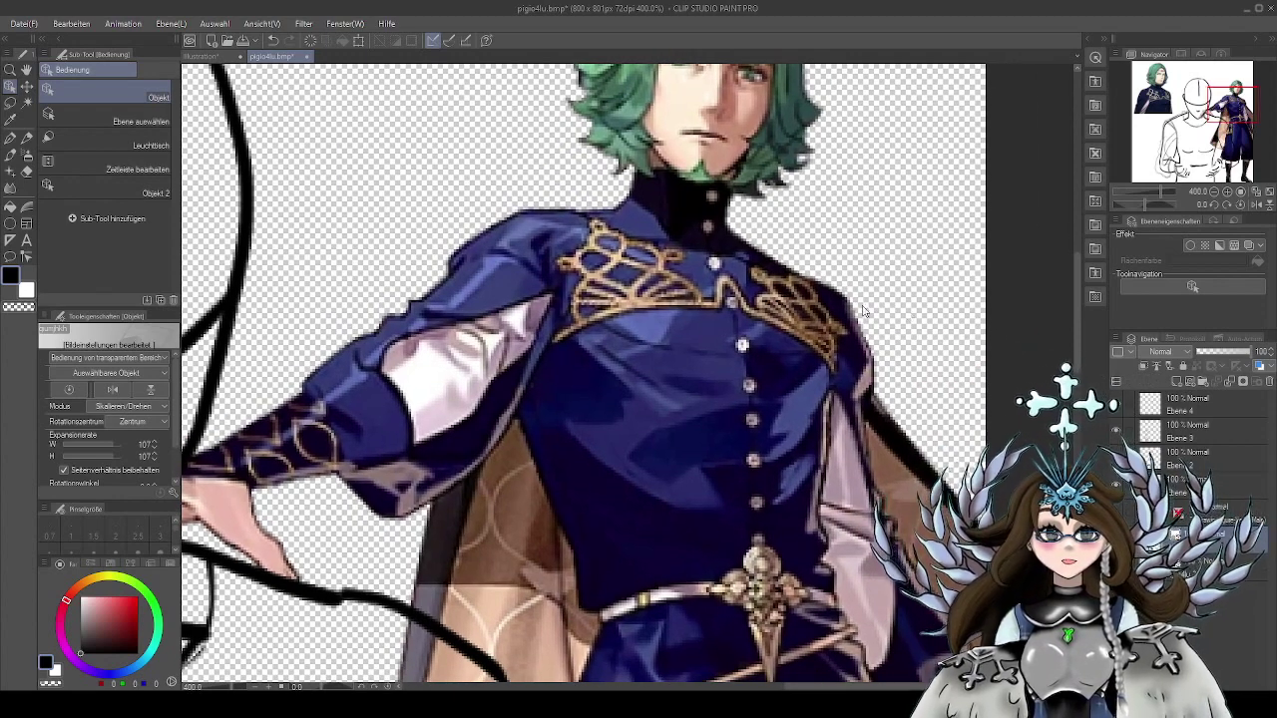
mouse_move(914, 365)
mouse_down()
mouse_move(888, 385)
mouse_move(887, 422)
mouse_move(905, 365)
mouse_up()
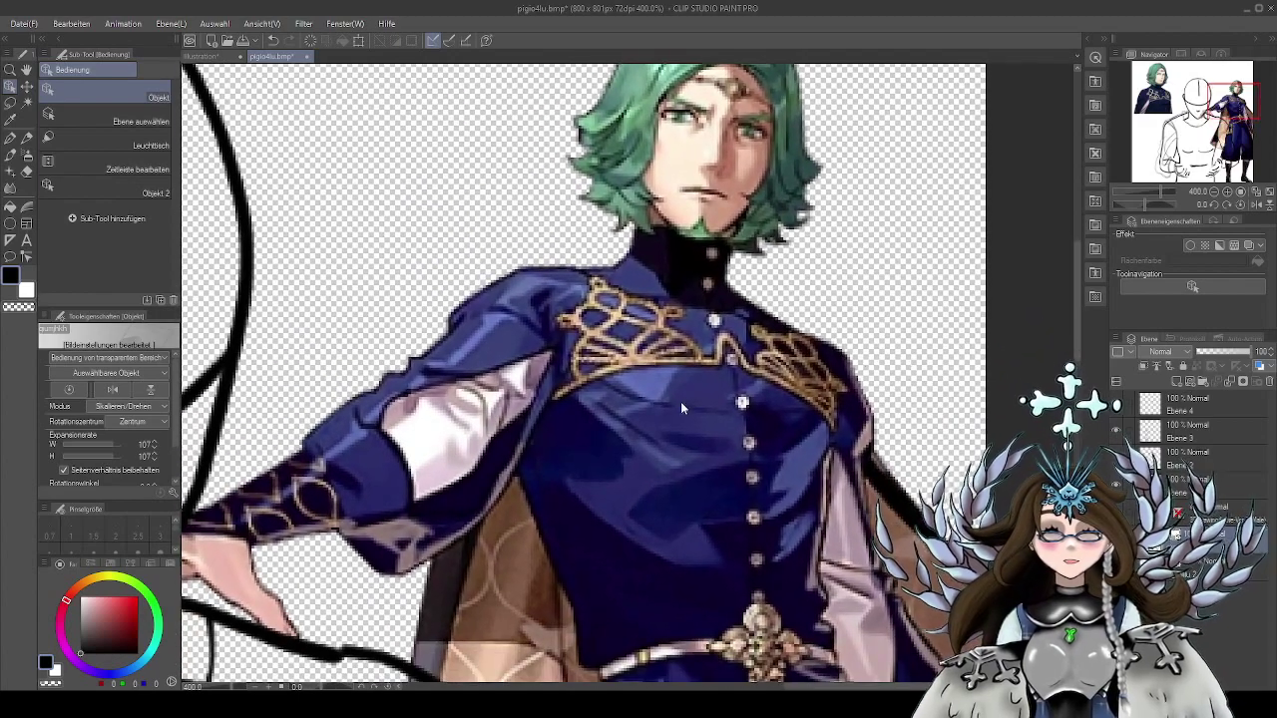
scroll(671, 280, down, 2)
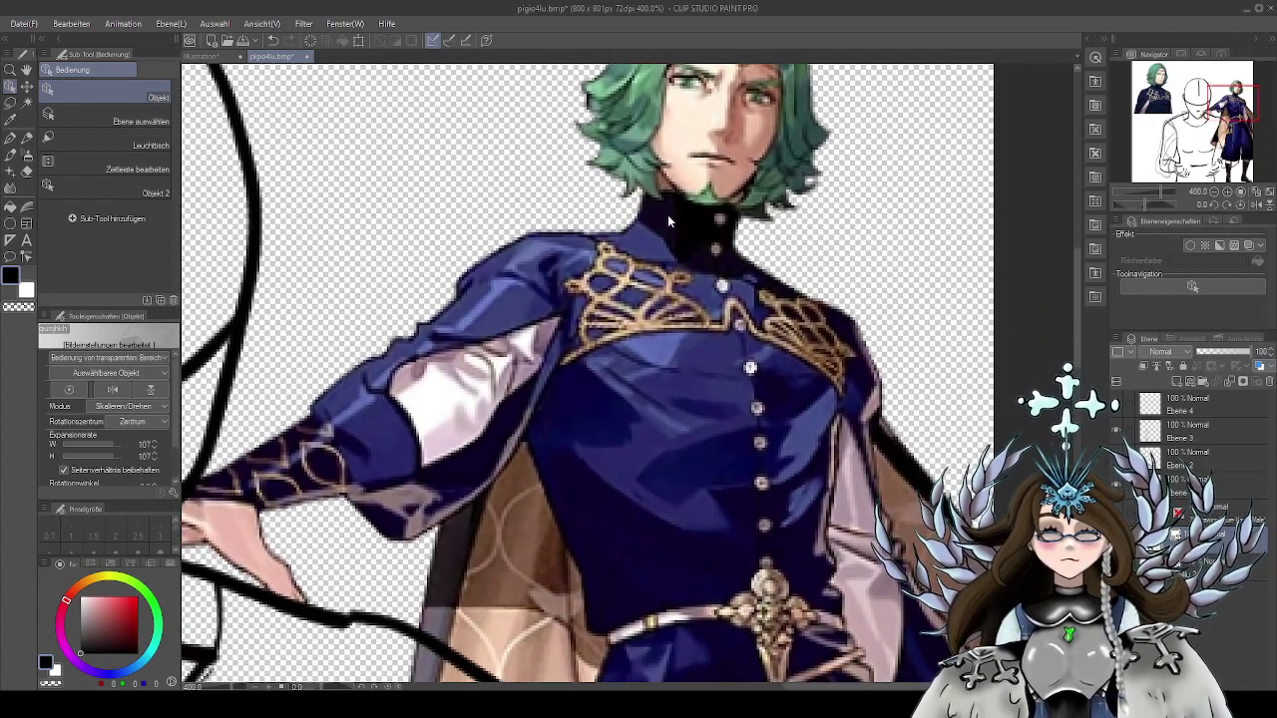
Erase the boxy thin lines above the shoulder beside the left-side collar on Ebene 3, using the hard eraser at size 19.6
drag(356, 302, 793, 241)
drag(381, 483, 682, 390)
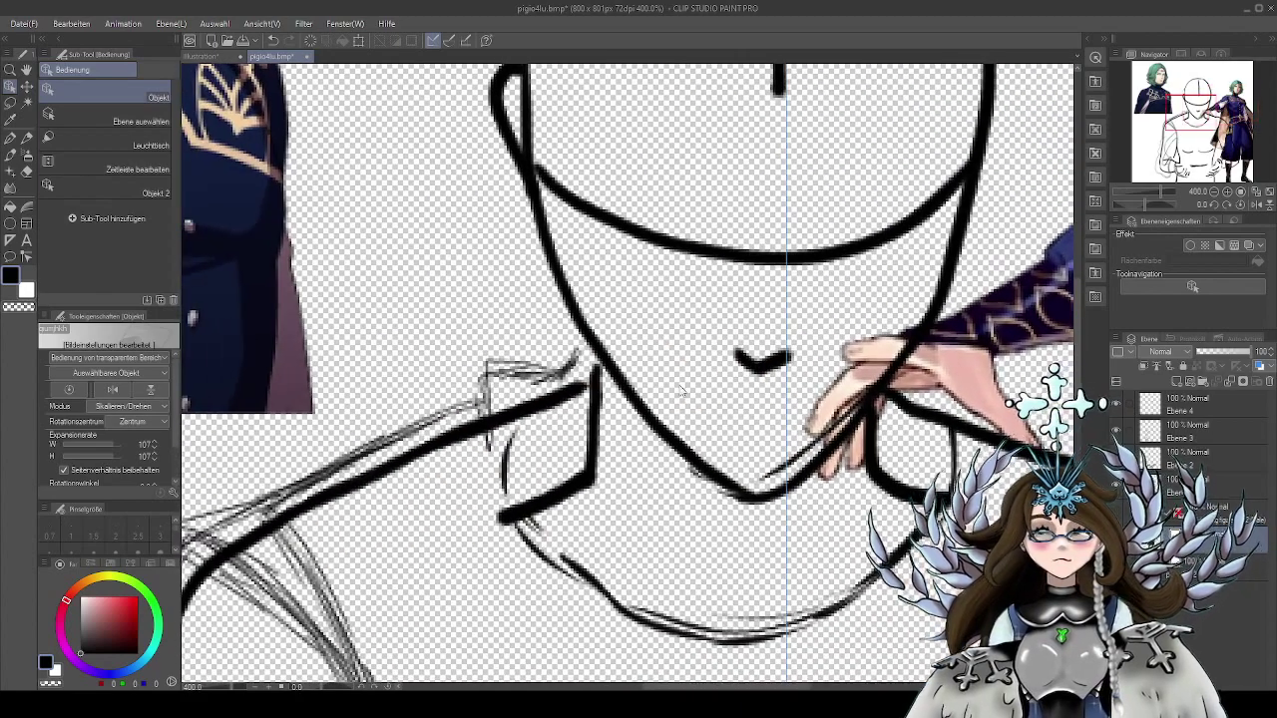
key(e)
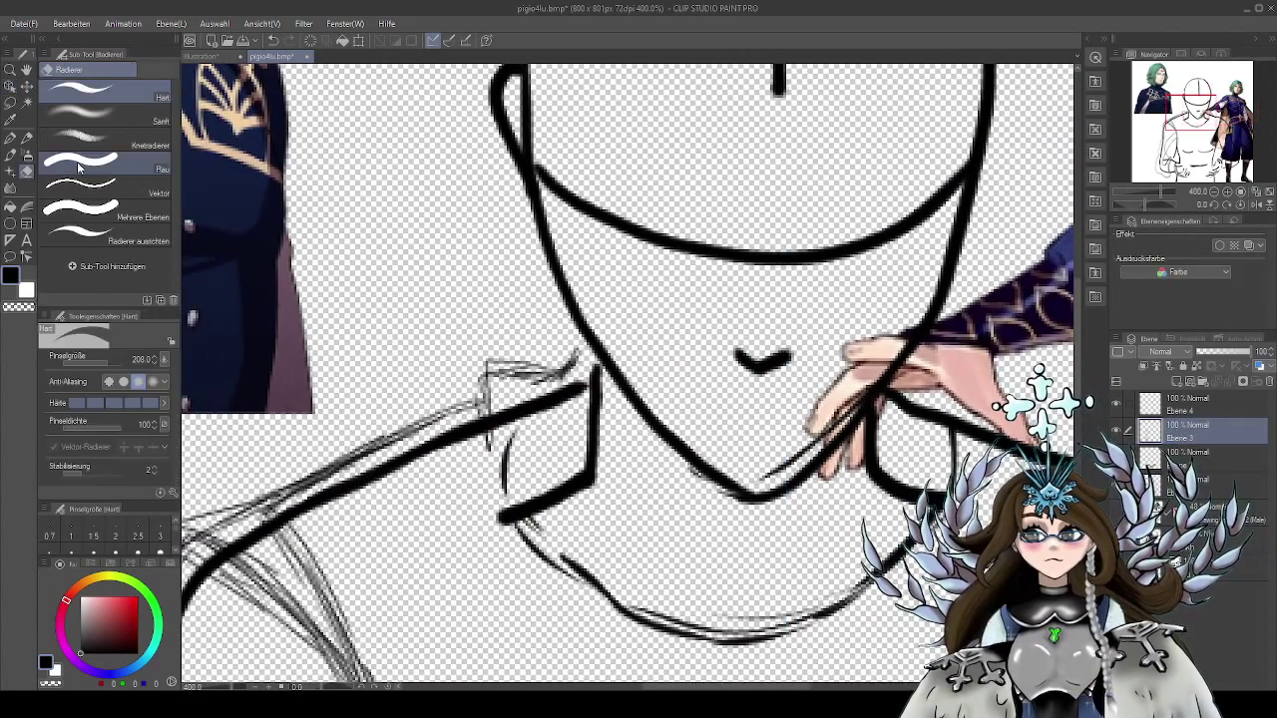
drag(961, 417, 913, 395)
drag(473, 382, 489, 437)
drag(570, 350, 499, 379)
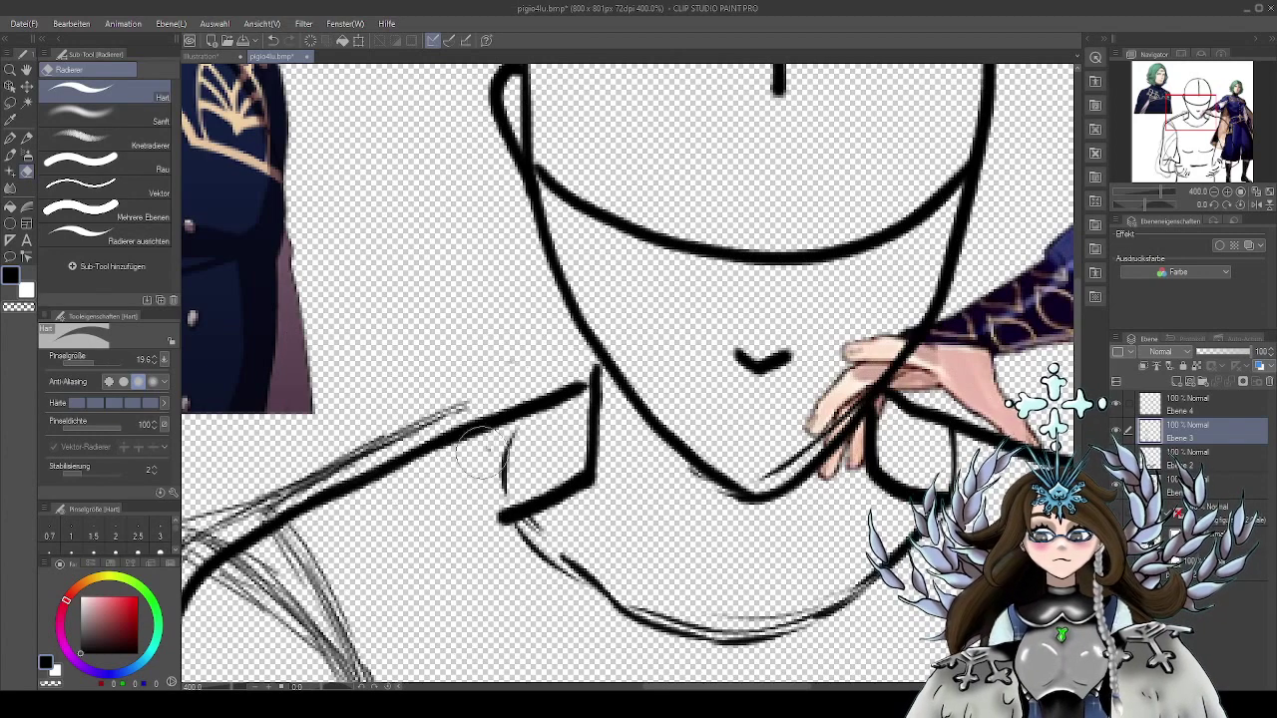
Redraw the thin shoulder line up to the neck and the curved left-side collar edge with the G-Pen
click(10, 136)
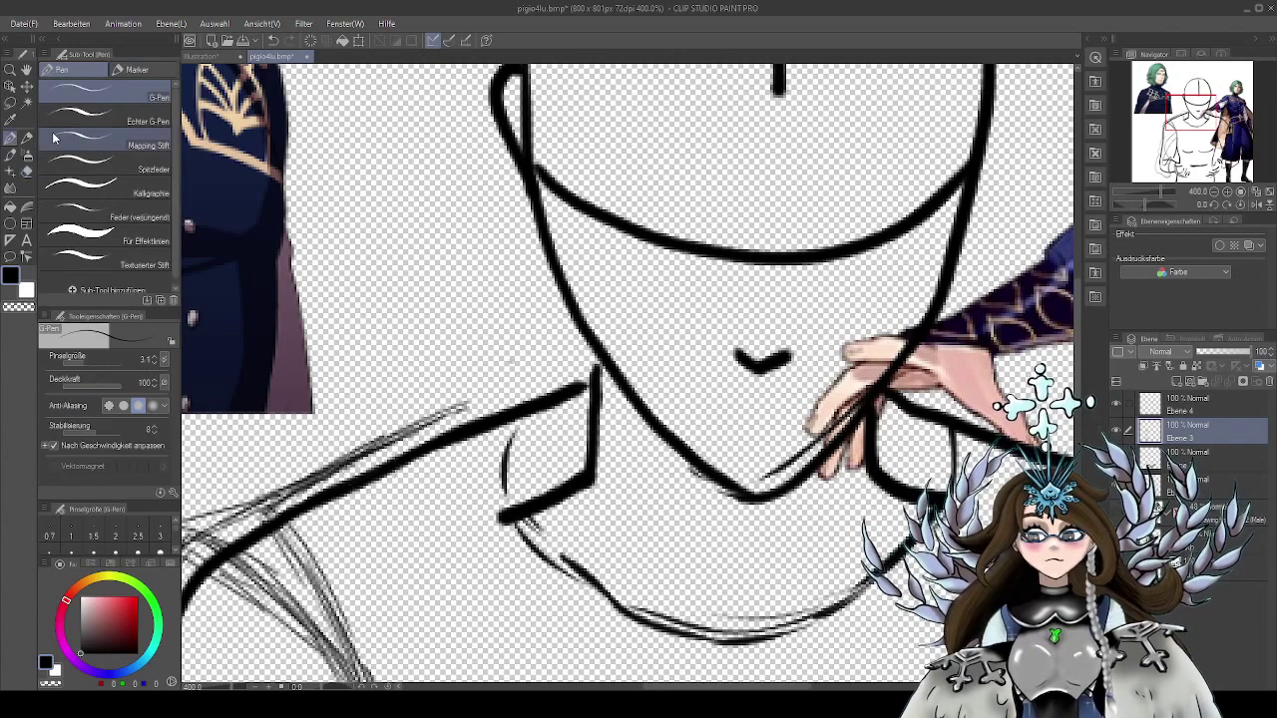
mouse_move(510, 403)
mouse_down()
mouse_move(593, 364)
mouse_move(409, 425)
mouse_move(472, 415)
mouse_up()
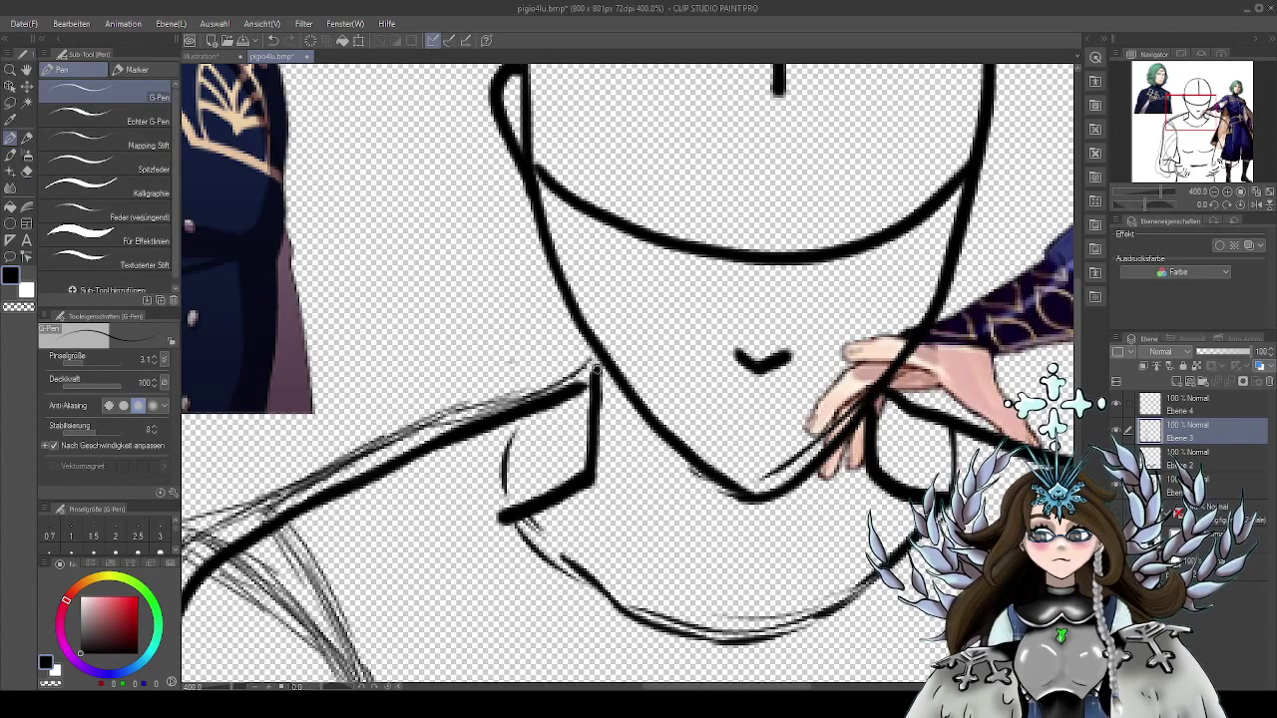
mouse_move(597, 369)
mouse_down()
mouse_move(546, 480)
mouse_move(559, 468)
mouse_move(482, 520)
mouse_move(595, 360)
mouse_move(491, 510)
mouse_up()
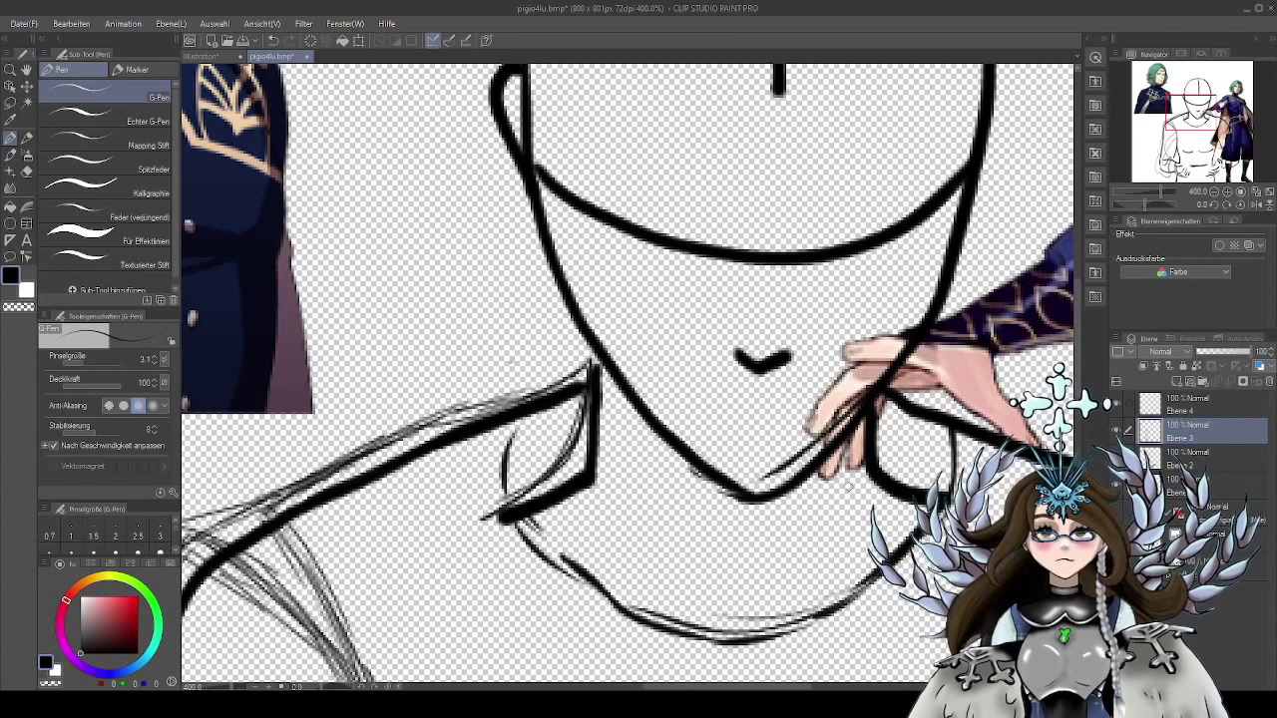
On Ebene 4, sketch the thin right-side collar edge and a short line extending past the right-side shoulder
drag(849, 487, 549, 442)
click(1216, 414)
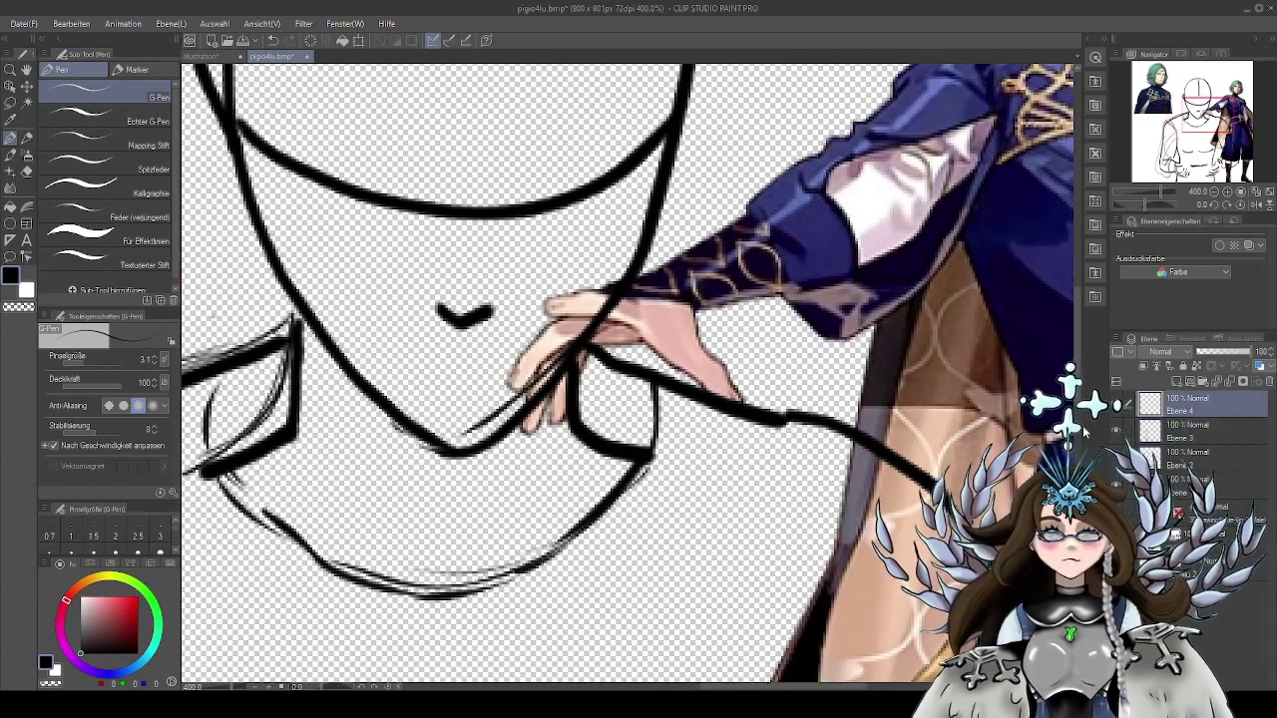
mouse_move(583, 347)
mouse_down()
mouse_move(592, 427)
mouse_move(665, 458)
mouse_up()
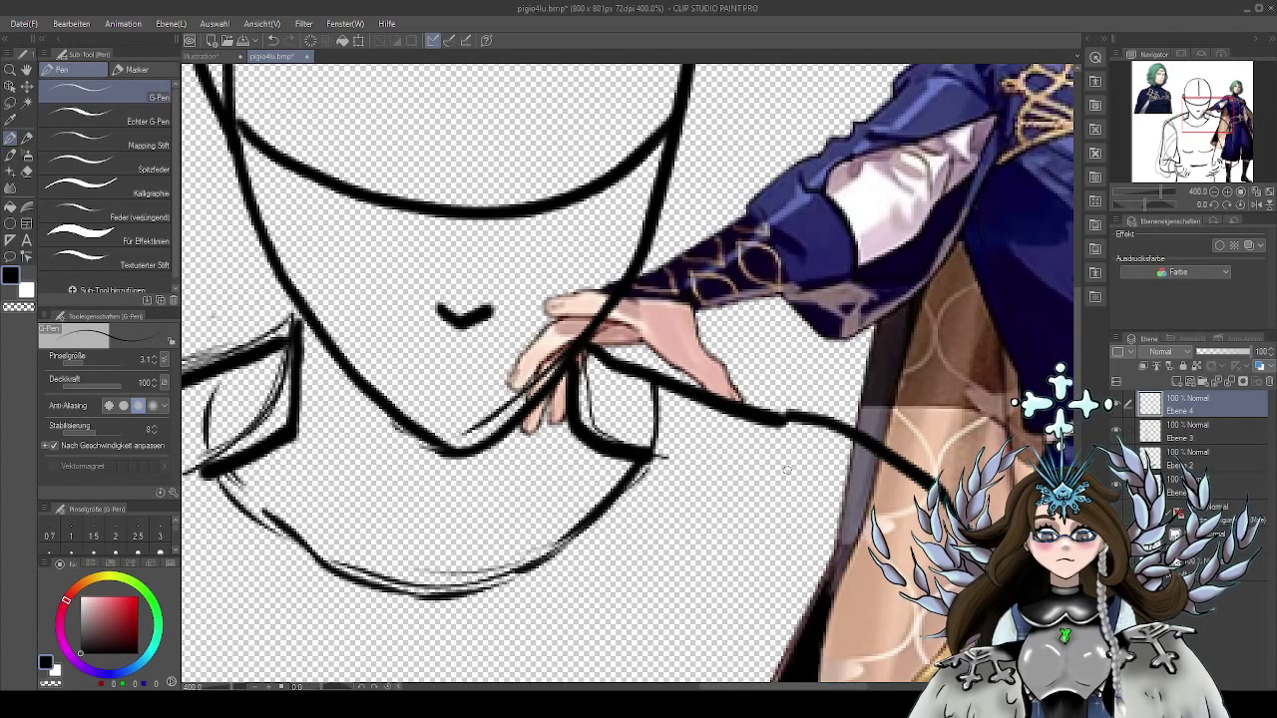
drag(787, 470, 579, 399)
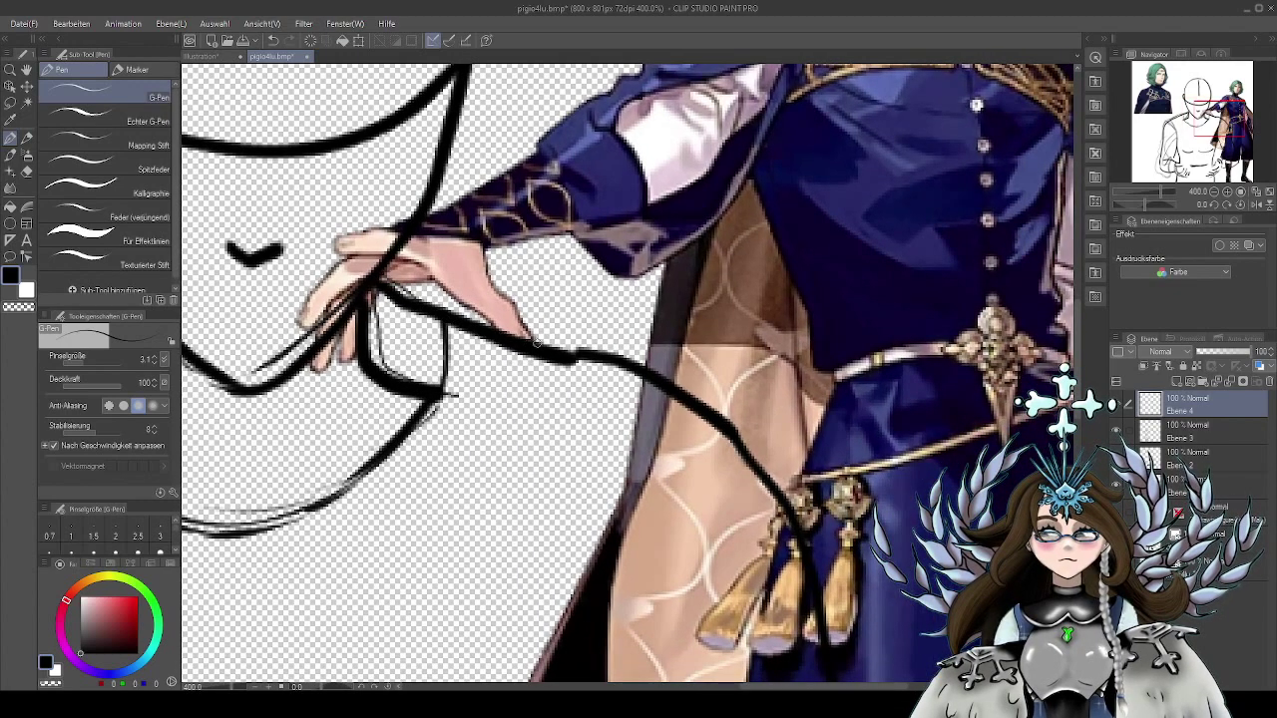
drag(537, 342, 743, 389)
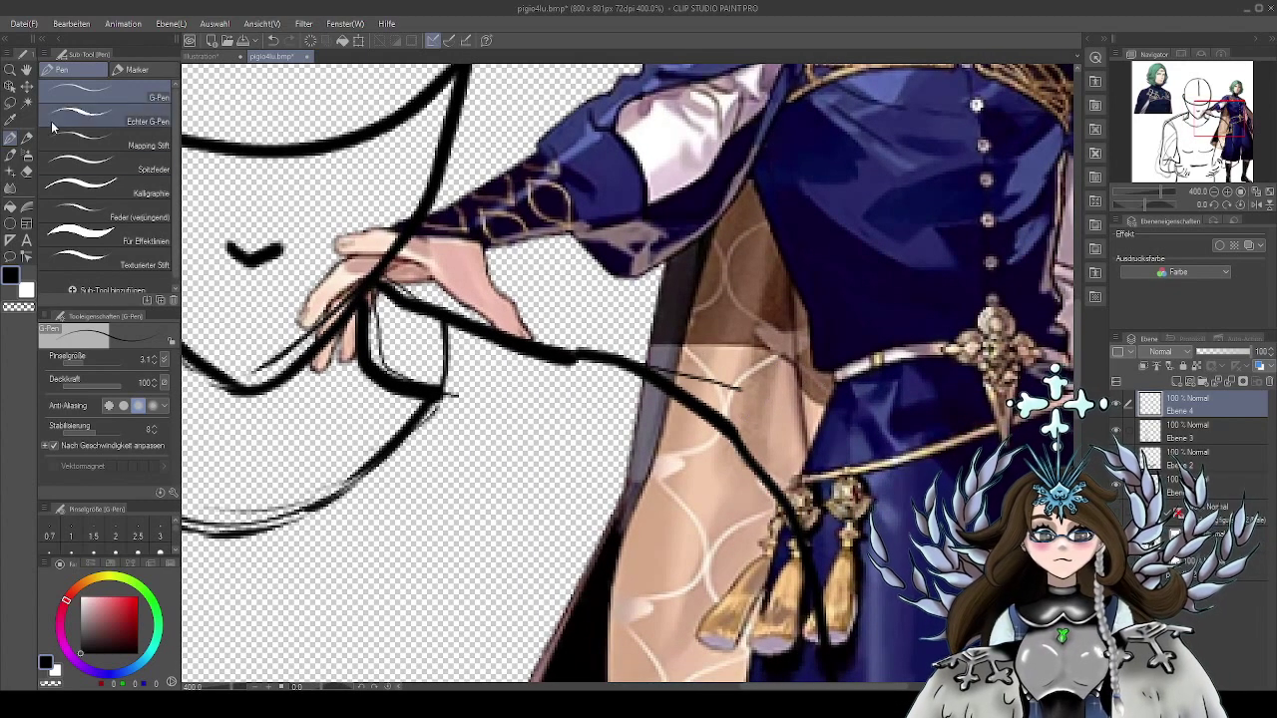
Move the full-body reference back to the canvas's left side below the bust, uncovering the sketch's right-side shoulder
click(10, 87)
scroll(445, 323, down, 4)
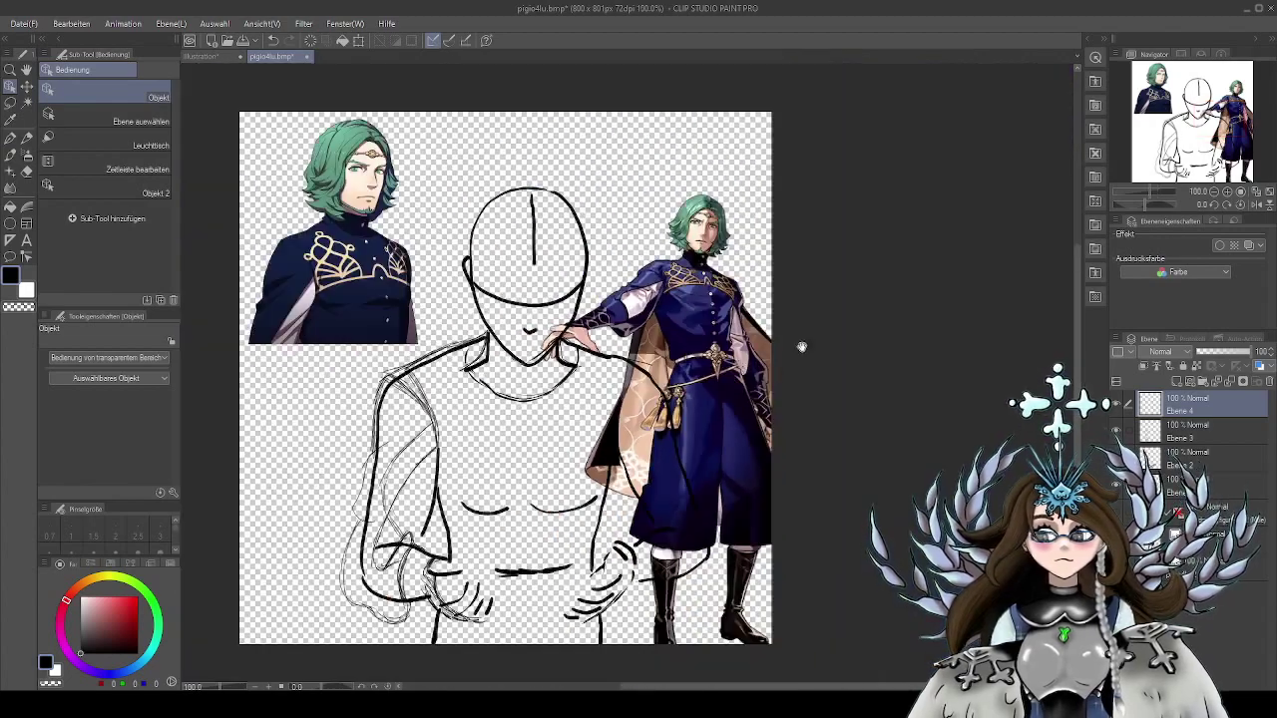
drag(801, 347, 908, 333)
drag(814, 307, 441, 456)
scroll(765, 349, up, 2)
scroll(765, 350, up, 1)
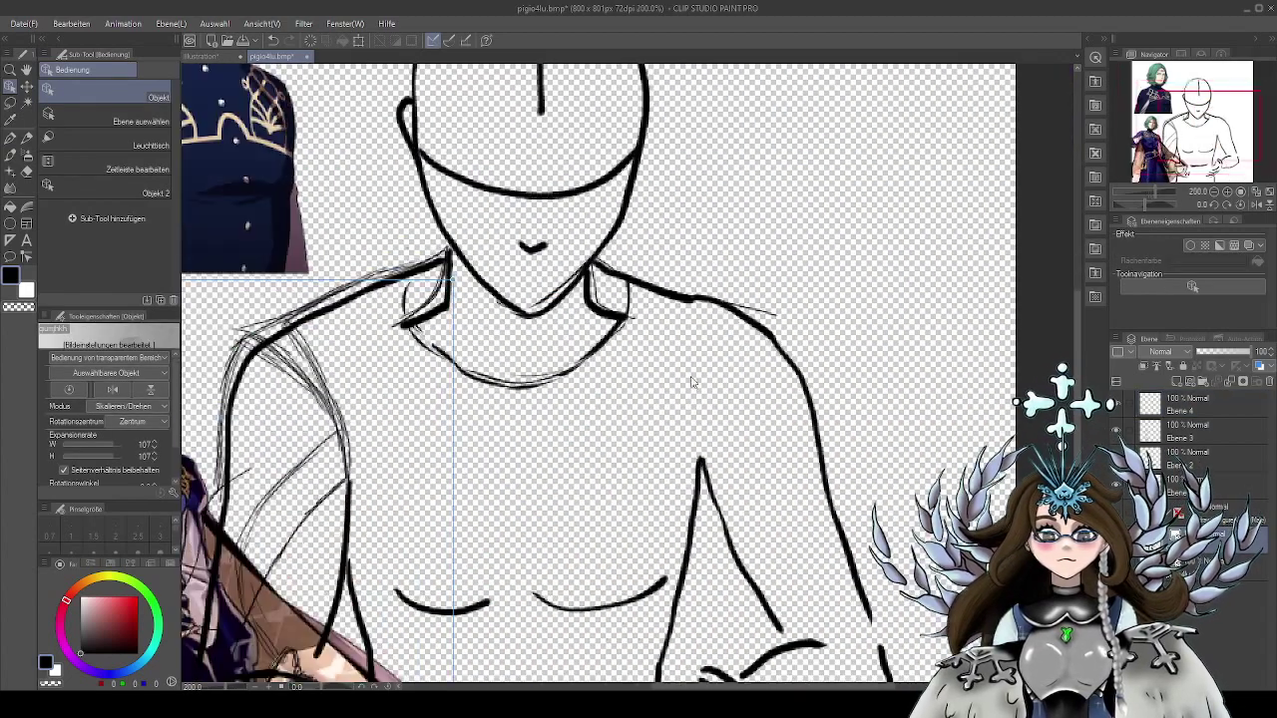
drag(585, 442, 755, 337)
On Ebene 4, sketch the thin seam from the right-side shoulder to the armpit and a diagonal line across the upper arm with the G-Pen
click(10, 137)
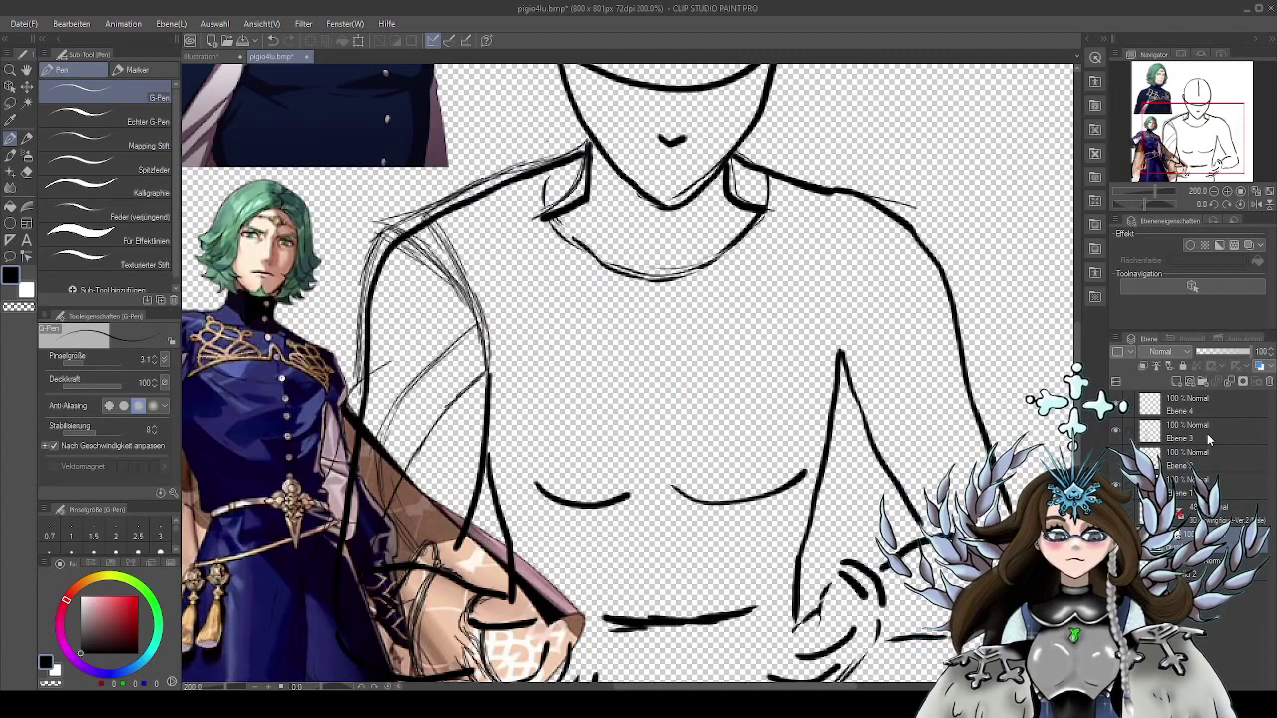
click(1211, 404)
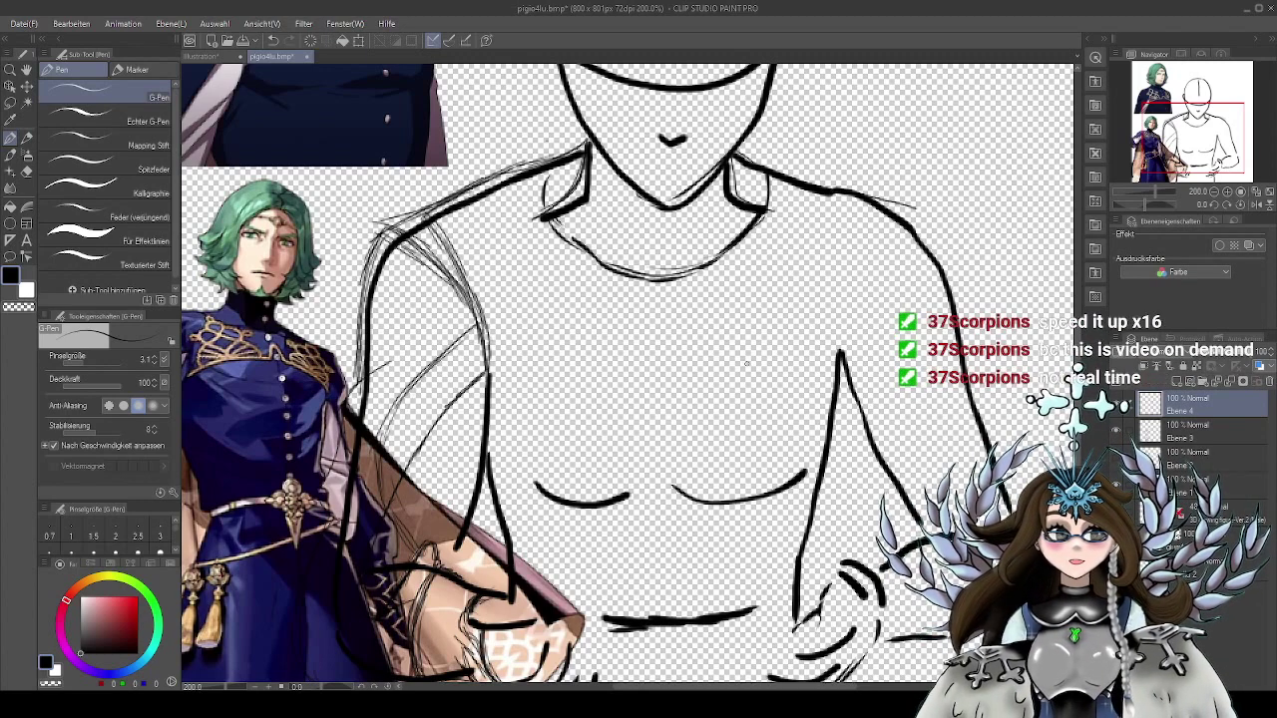
drag(887, 349, 900, 324)
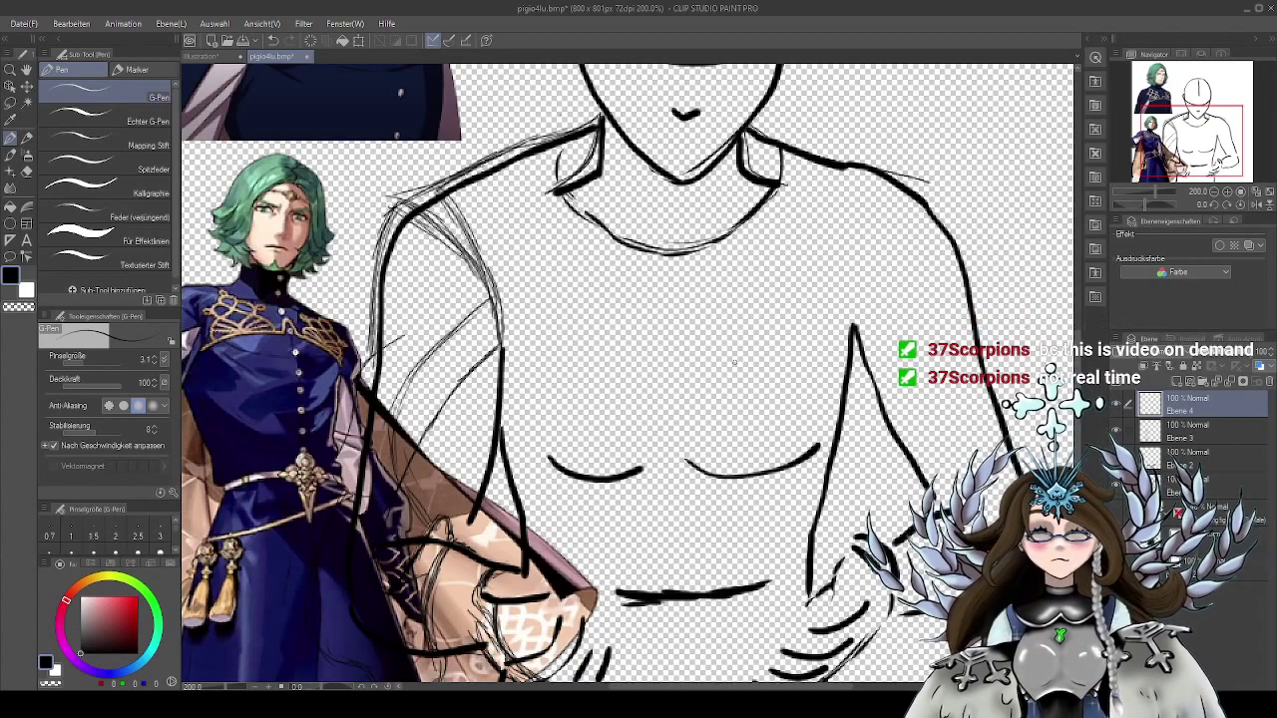
mouse_move(929, 284)
mouse_down()
mouse_move(901, 305)
mouse_move(939, 296)
mouse_up()
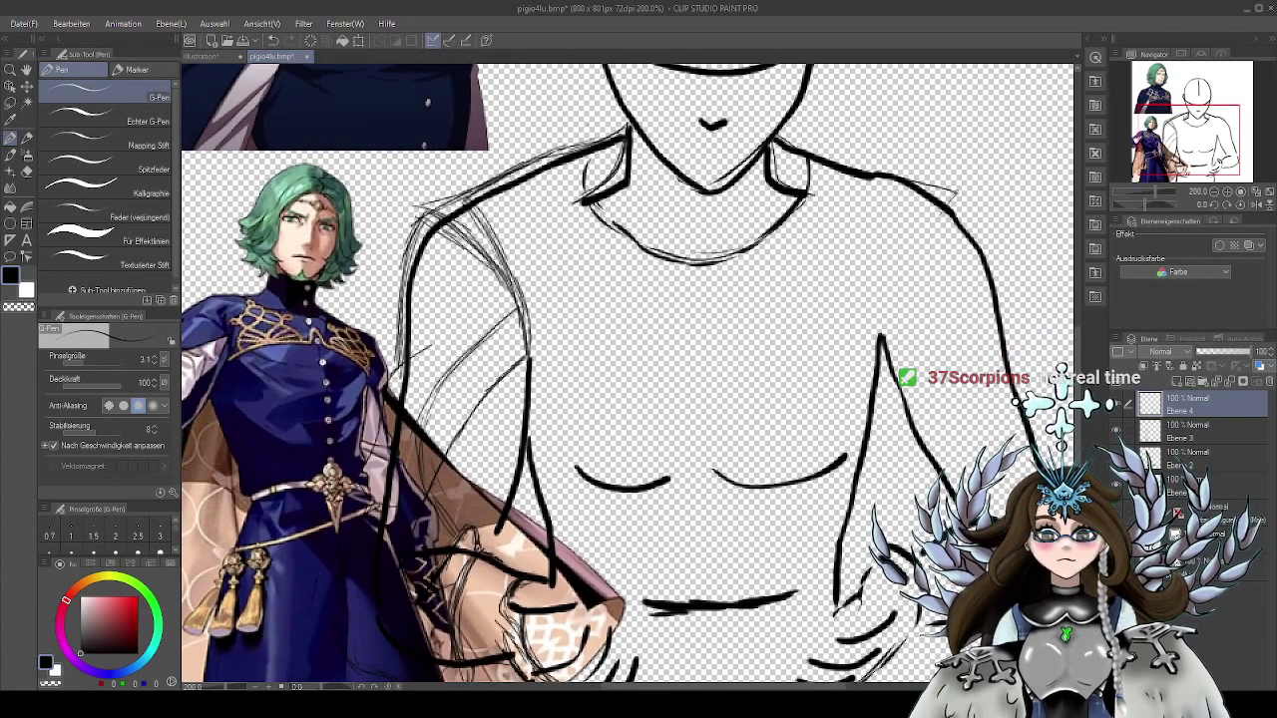
mouse_move(945, 198)
mouse_down()
mouse_move(884, 338)
mouse_move(956, 194)
mouse_move(903, 290)
mouse_up()
drag(950, 357, 879, 315)
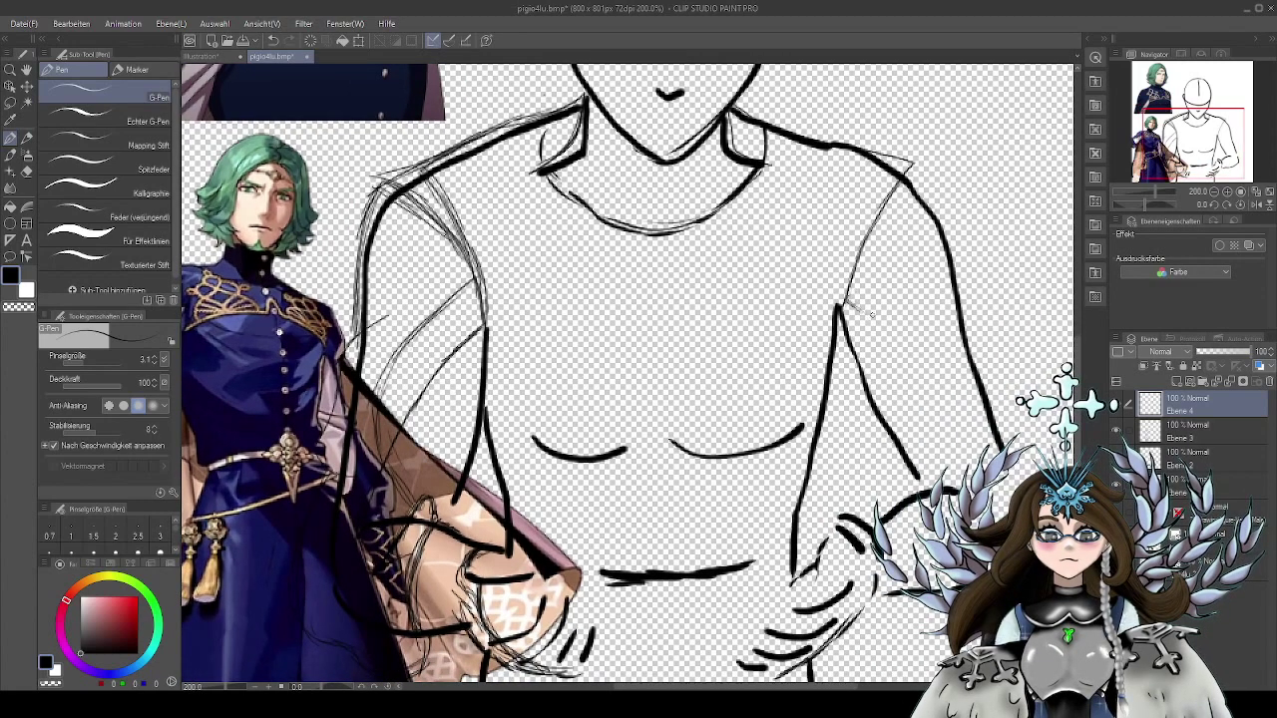
mouse_move(880, 329)
mouse_down()
mouse_move(981, 408)
mouse_move(978, 454)
mouse_up()
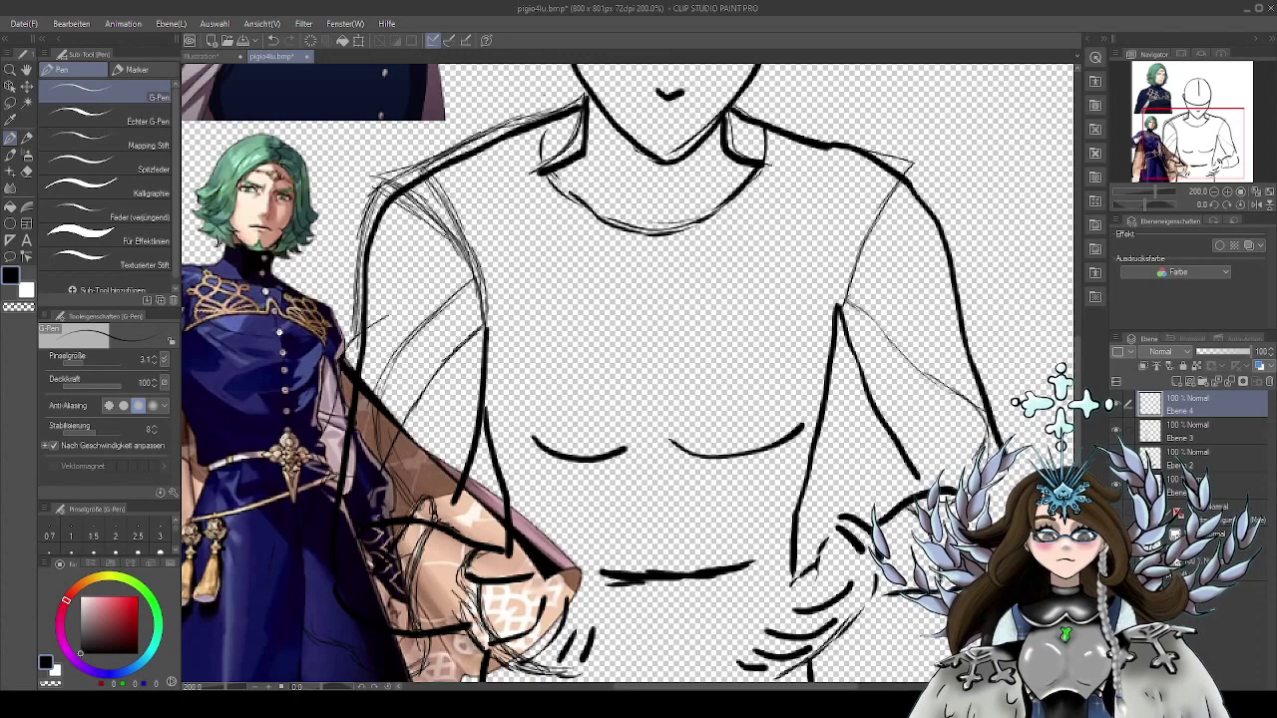
On Ebene 4, sketch the right-side sleeve's puffed edge at the elbow and its loose outer contour around the forearm with the G-Pen
drag(658, 399, 625, 370)
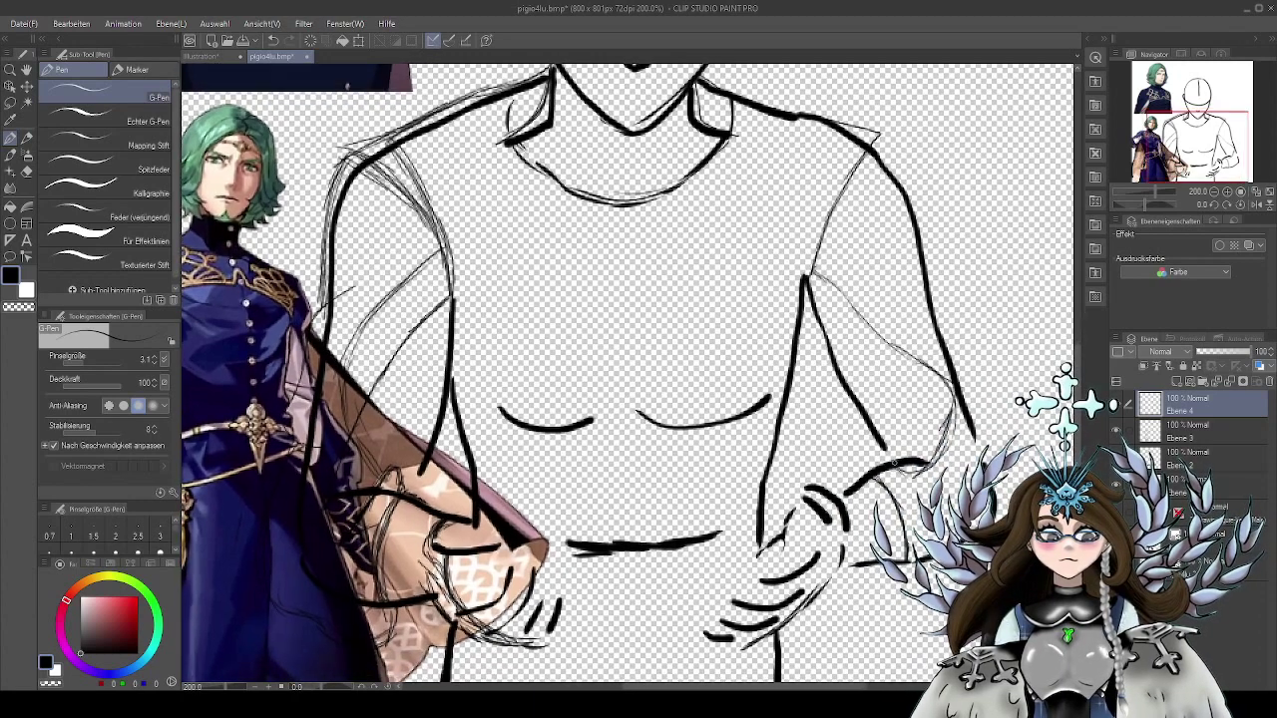
mouse_move(900, 461)
mouse_down()
mouse_move(868, 468)
mouse_move(870, 453)
mouse_move(943, 446)
mouse_move(930, 460)
mouse_up()
drag(915, 203, 860, 201)
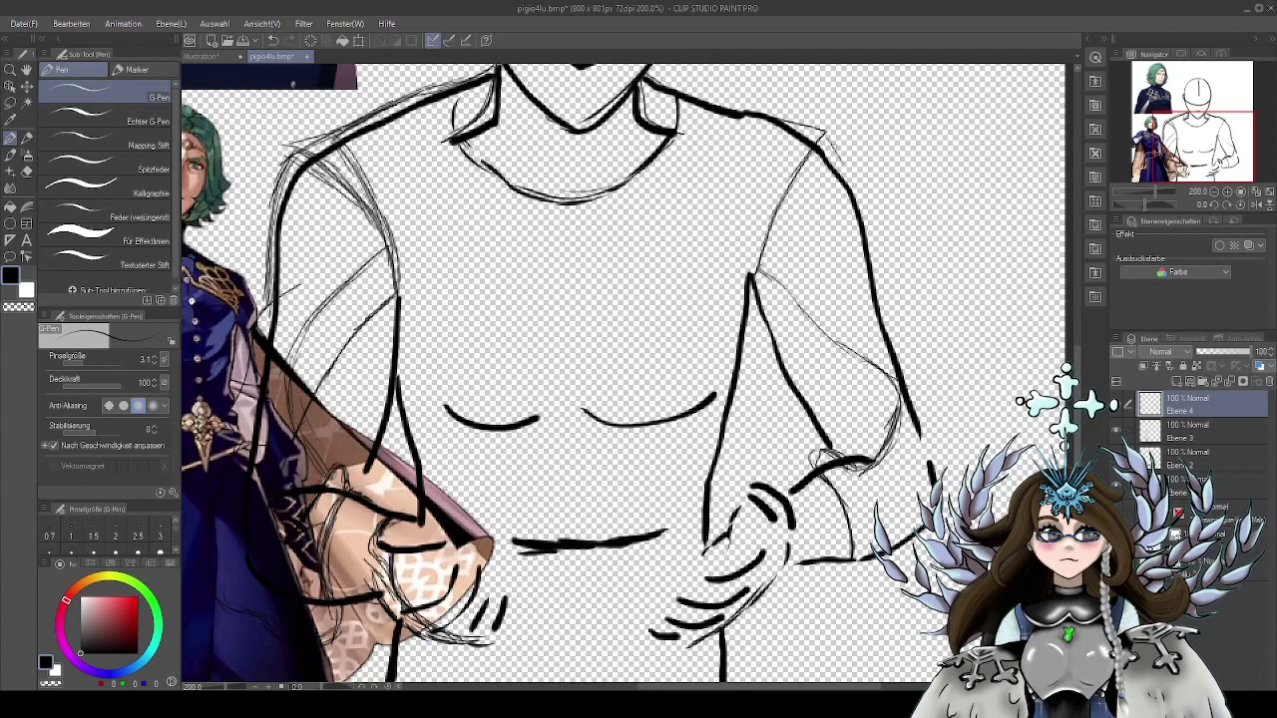
mouse_move(824, 133)
mouse_down()
mouse_move(878, 224)
mouse_move(844, 270)
mouse_move(919, 241)
mouse_move(923, 308)
mouse_move(993, 501)
mouse_move(1002, 427)
mouse_up()
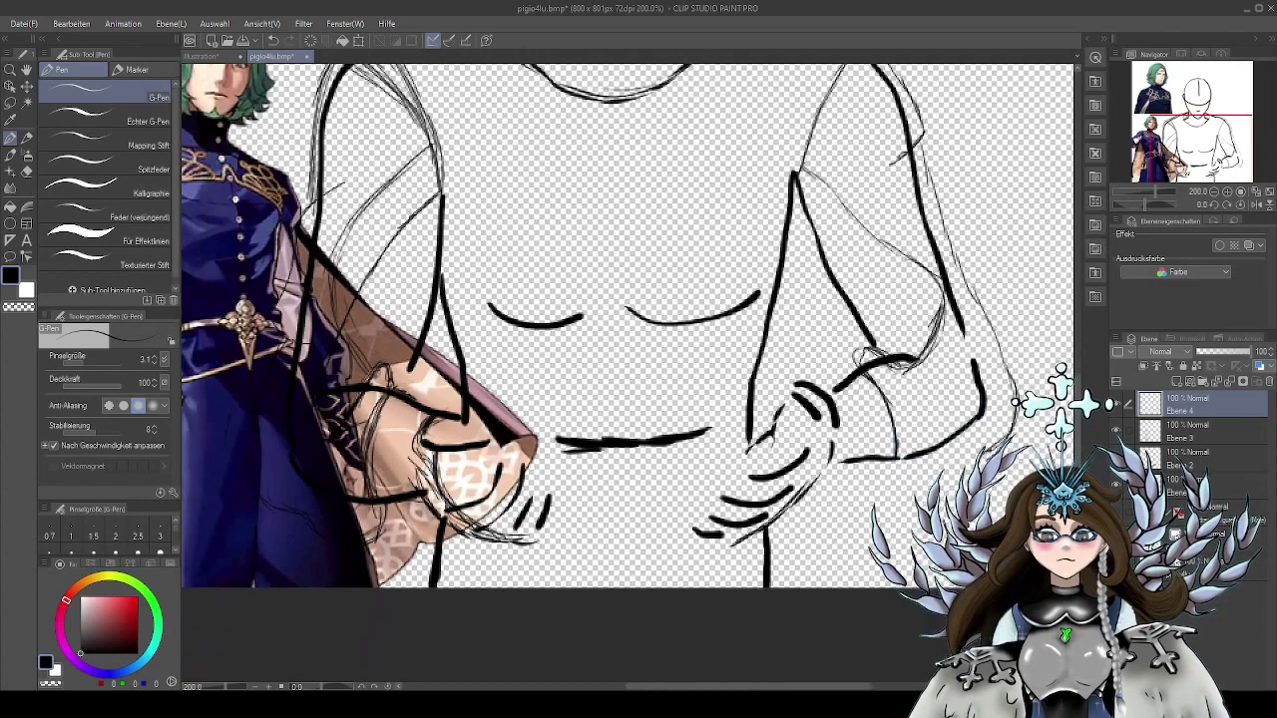
drag(896, 468, 934, 489)
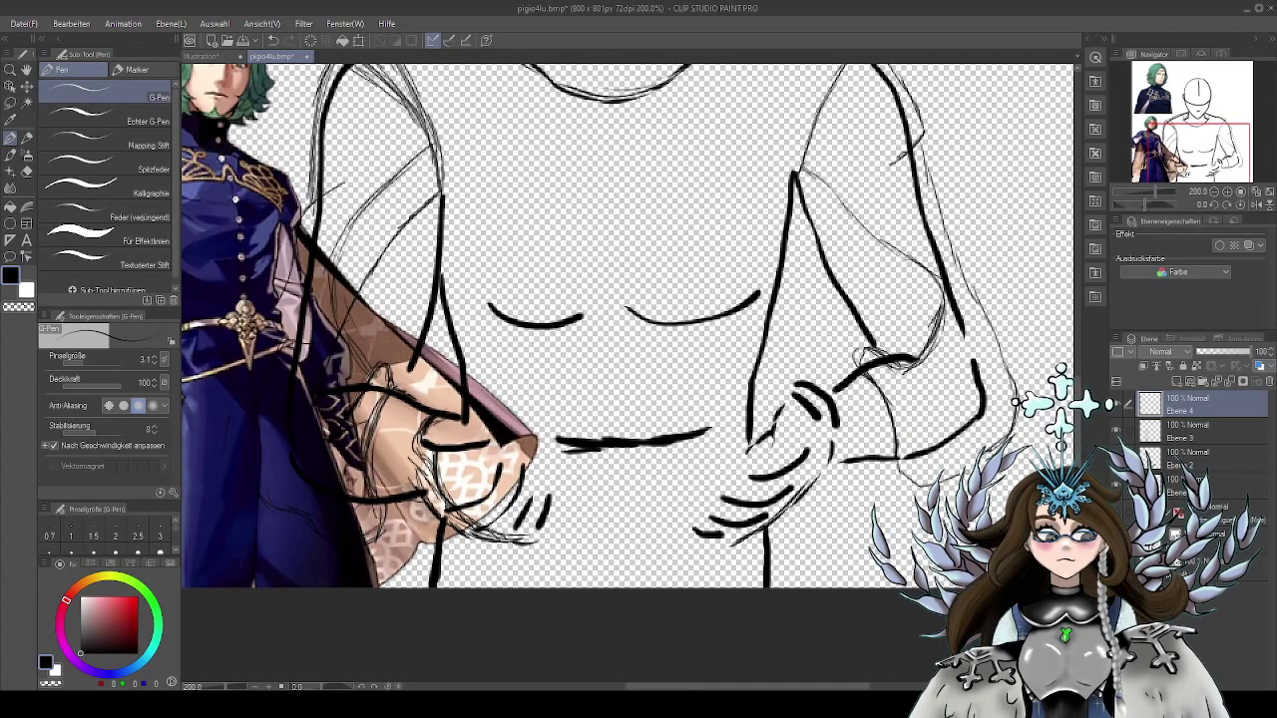
Sketch the thin inner edge of the right-side upper sleeve from armpit to elbow and a small crease near the elbow
drag(639, 329, 709, 399)
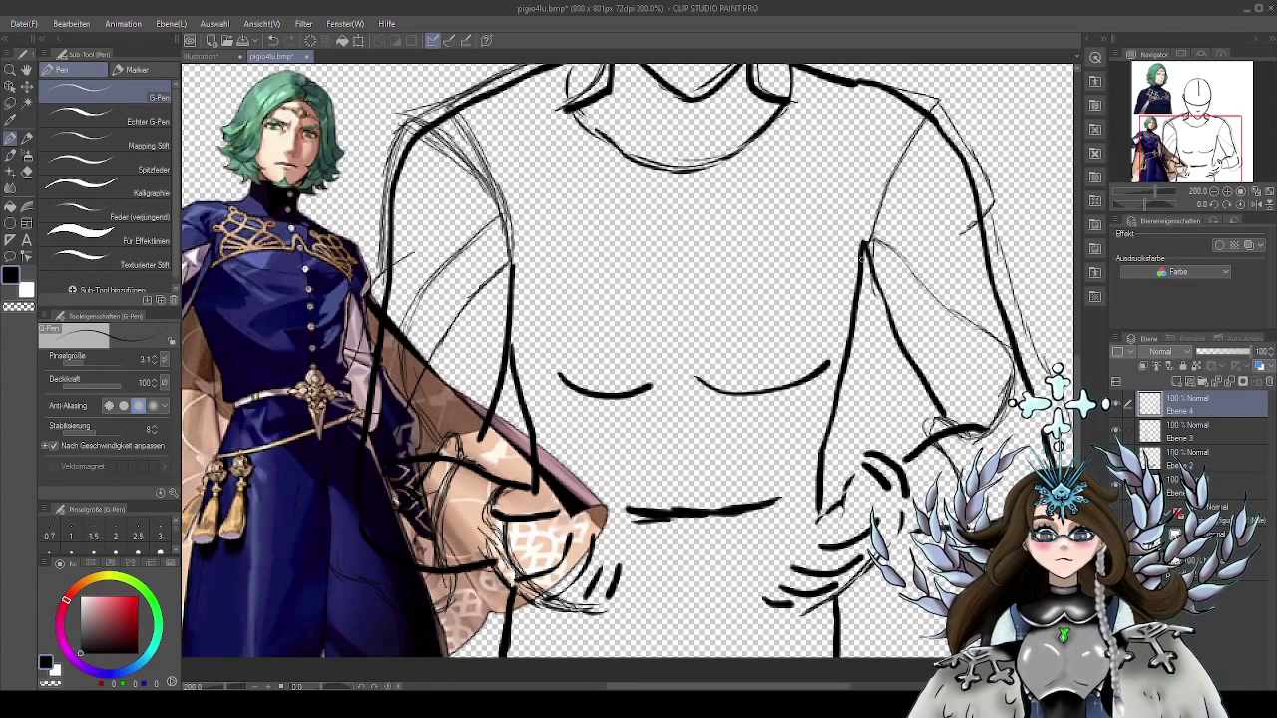
drag(859, 255, 876, 297)
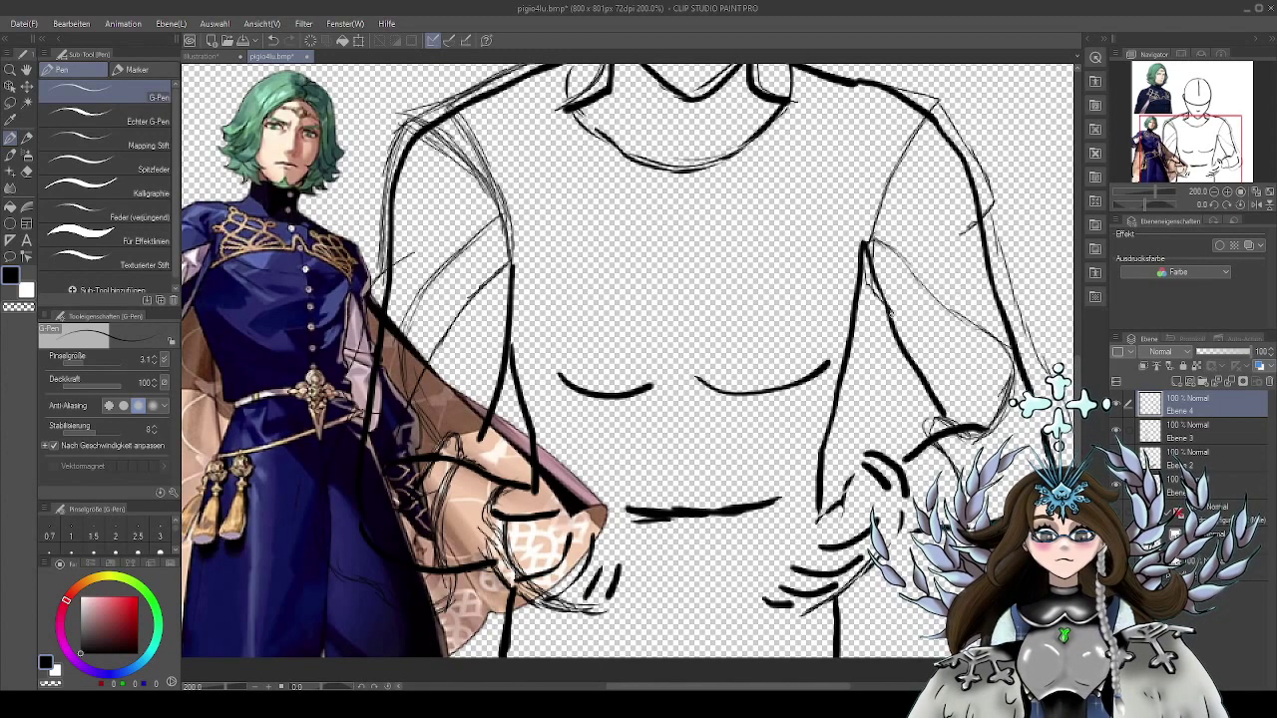
drag(735, 407, 632, 407)
mouse_move(794, 287)
mouse_down()
mouse_move(806, 339)
mouse_move(874, 429)
mouse_move(802, 321)
mouse_up()
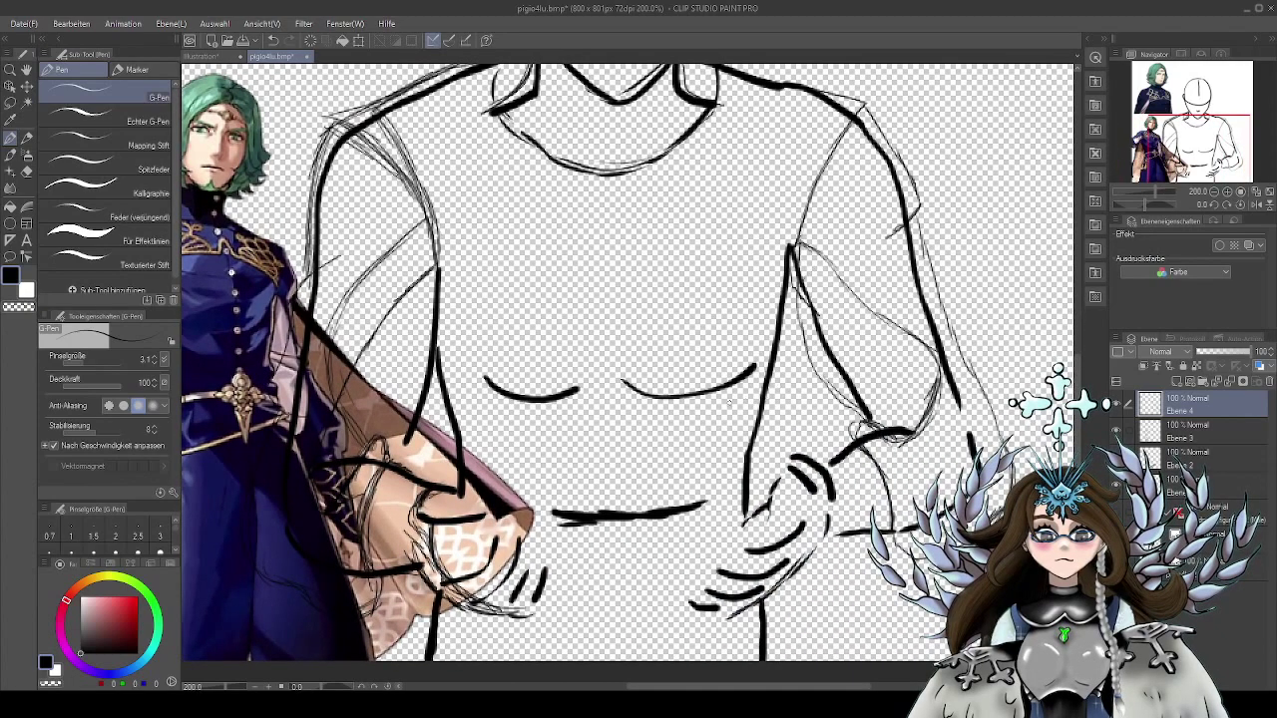
drag(685, 428, 865, 375)
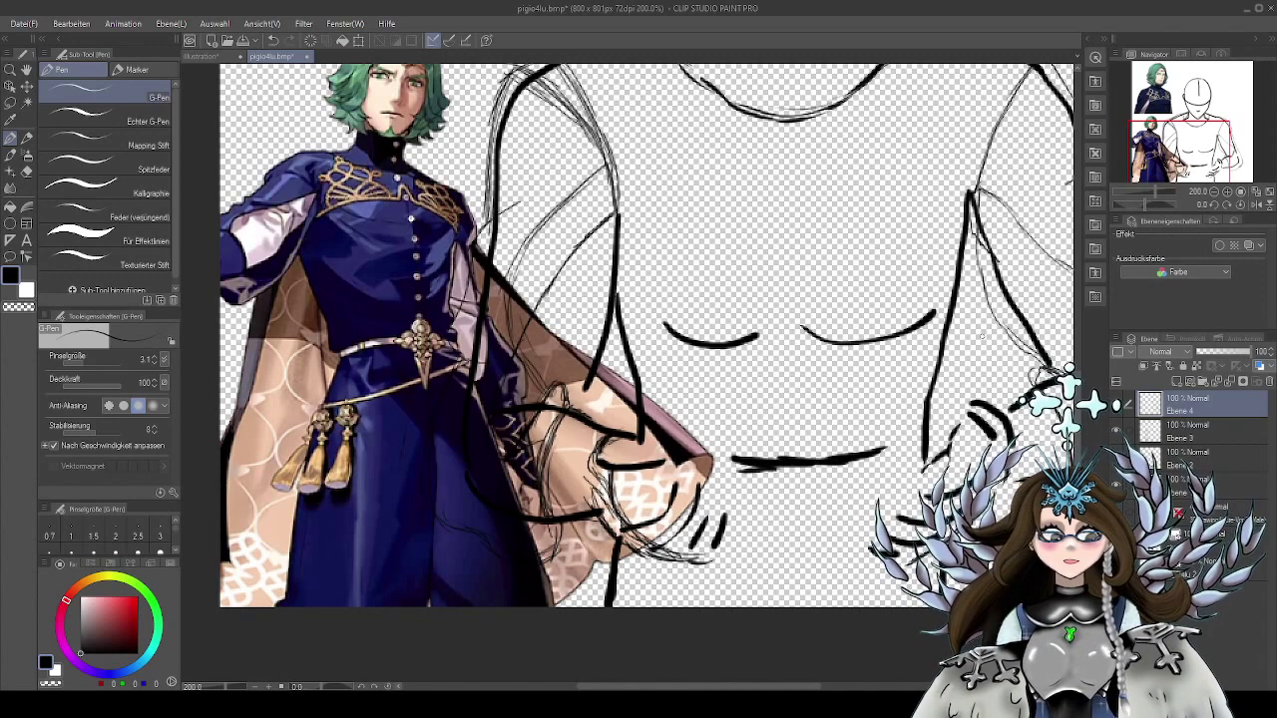
drag(972, 354, 875, 391)
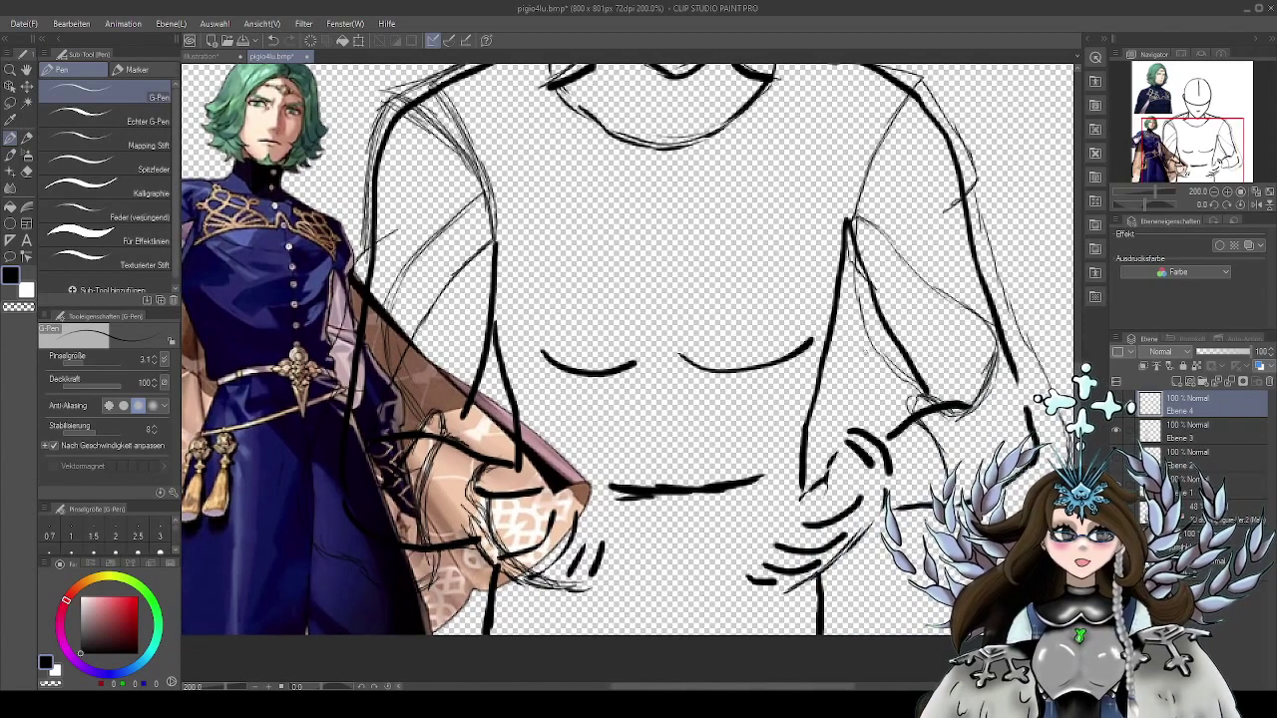
mouse_move(915, 477)
mouse_down()
mouse_move(855, 421)
mouse_move(866, 376)
mouse_up()
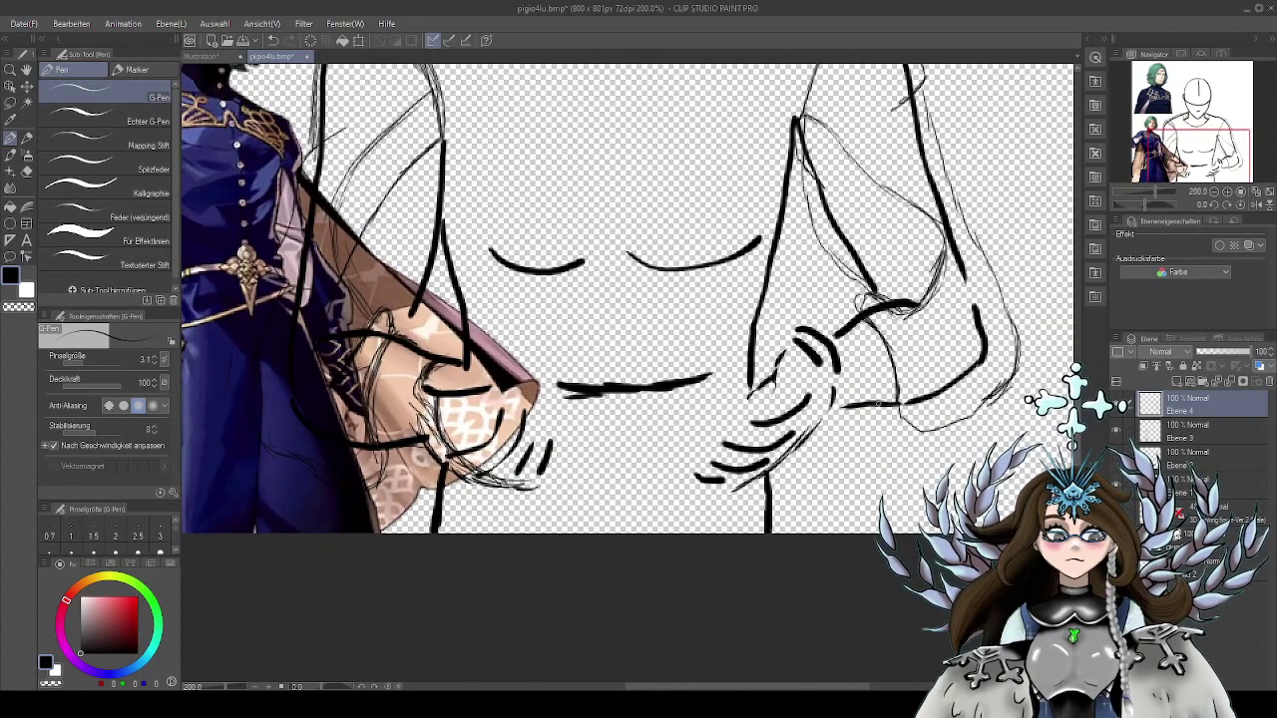
mouse_move(843, 343)
mouse_down()
mouse_move(907, 312)
mouse_move(858, 397)
mouse_up()
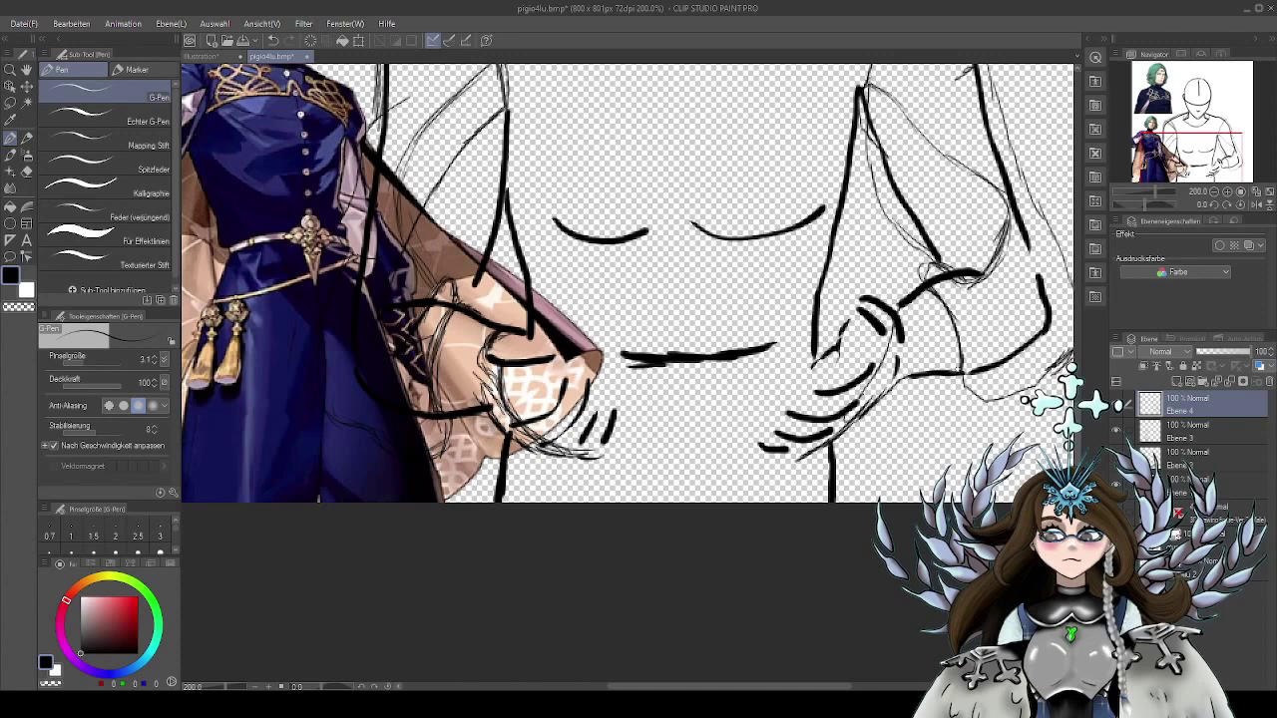
mouse_move(752, 354)
mouse_down()
mouse_move(797, 408)
mouse_move(735, 366)
mouse_up()
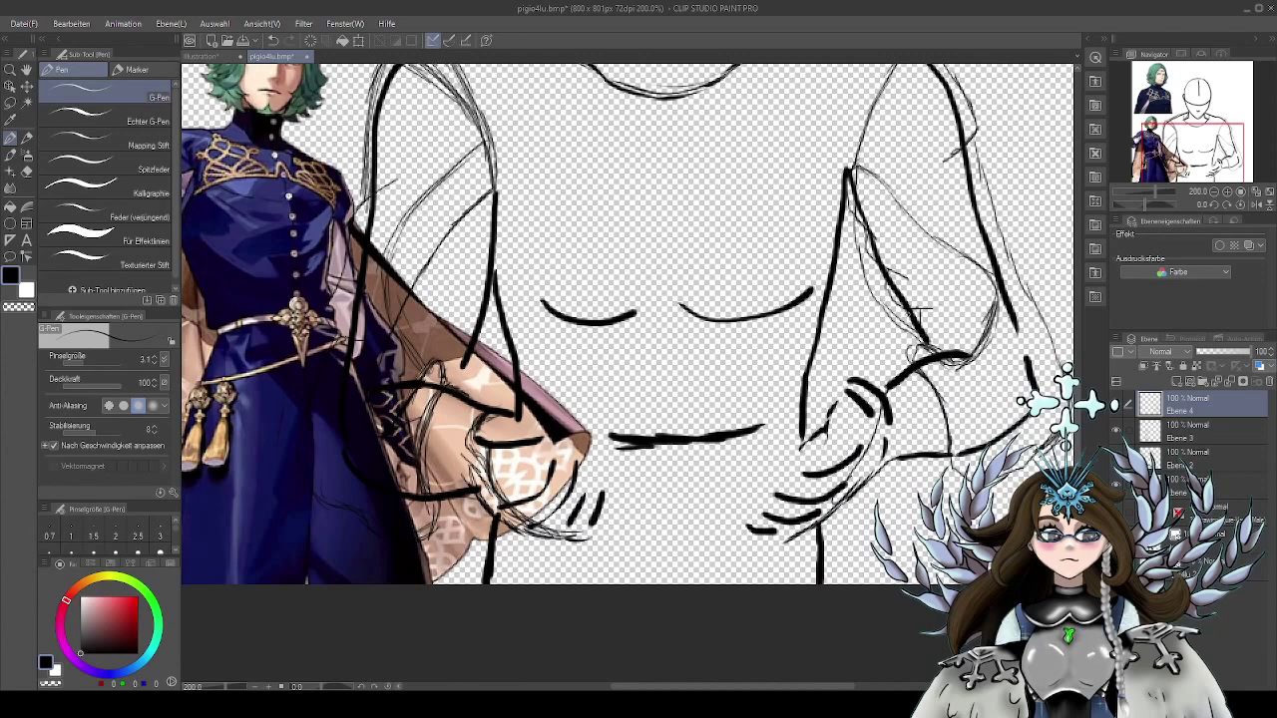
drag(920, 313, 1003, 343)
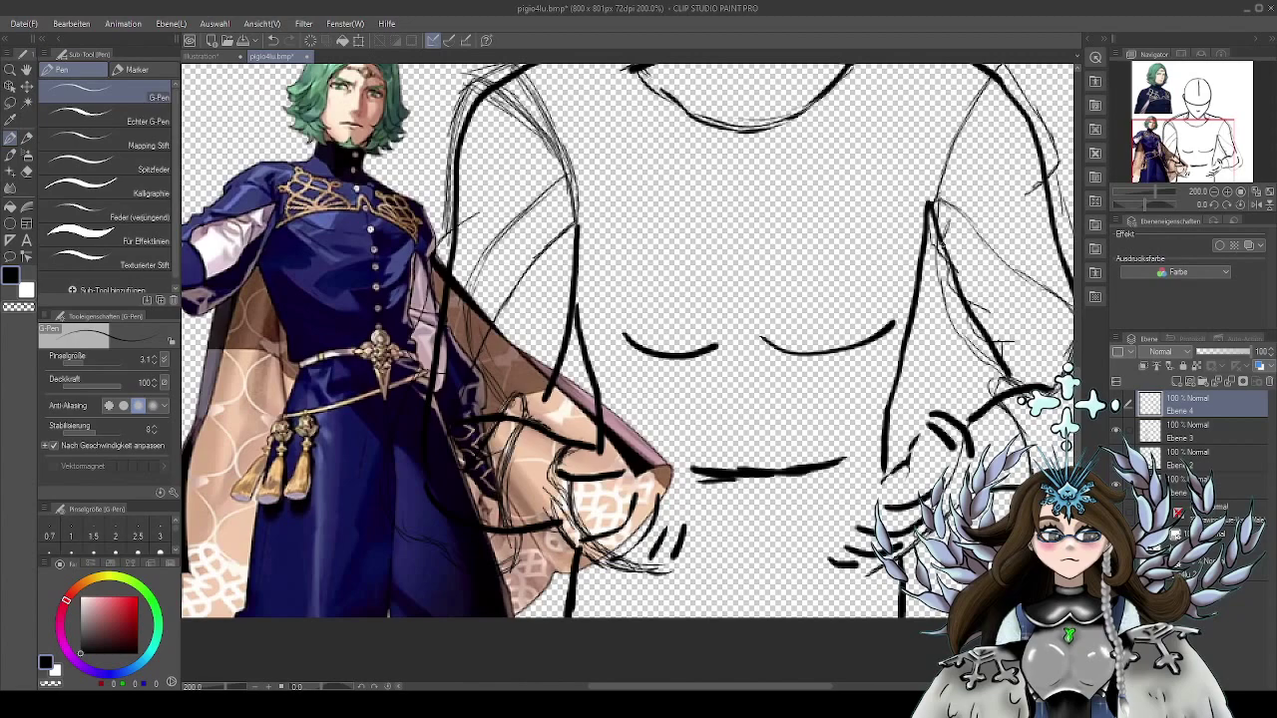
Move the full-body reference to the canvas's right side, uncovering the sketch's left-side sleeve
drag(726, 337, 856, 293)
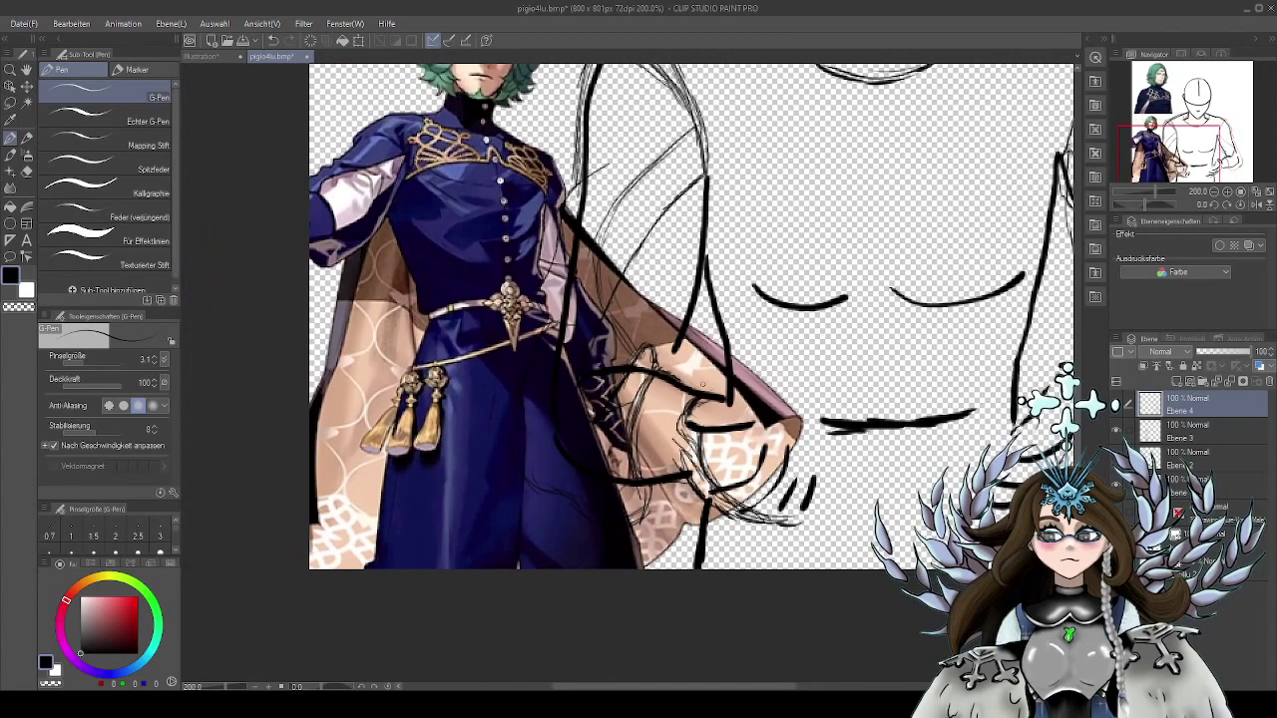
click(12, 89)
drag(468, 279, 1009, 278)
drag(862, 291, 892, 286)
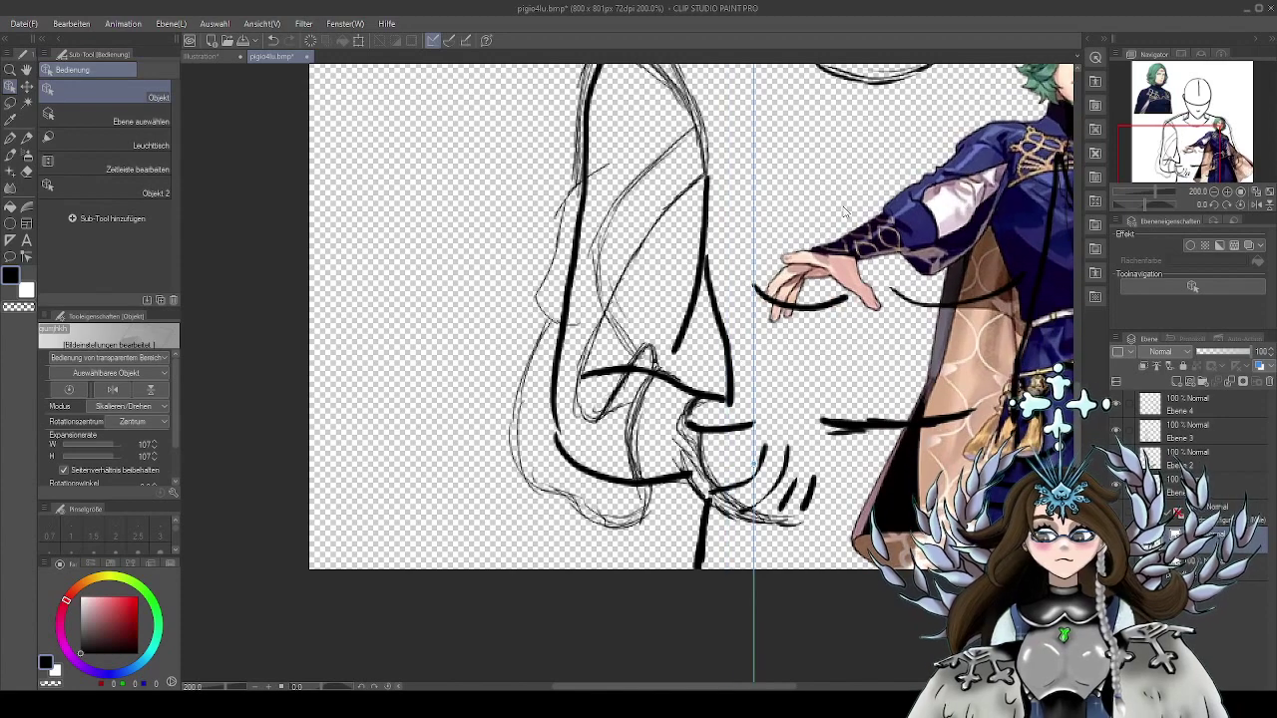
On Ebene 3, sketch the left-side upper sleeve's inner edge from armpit to elbow and small fold marks with the G-Pen
click(33, 133)
click(1194, 433)
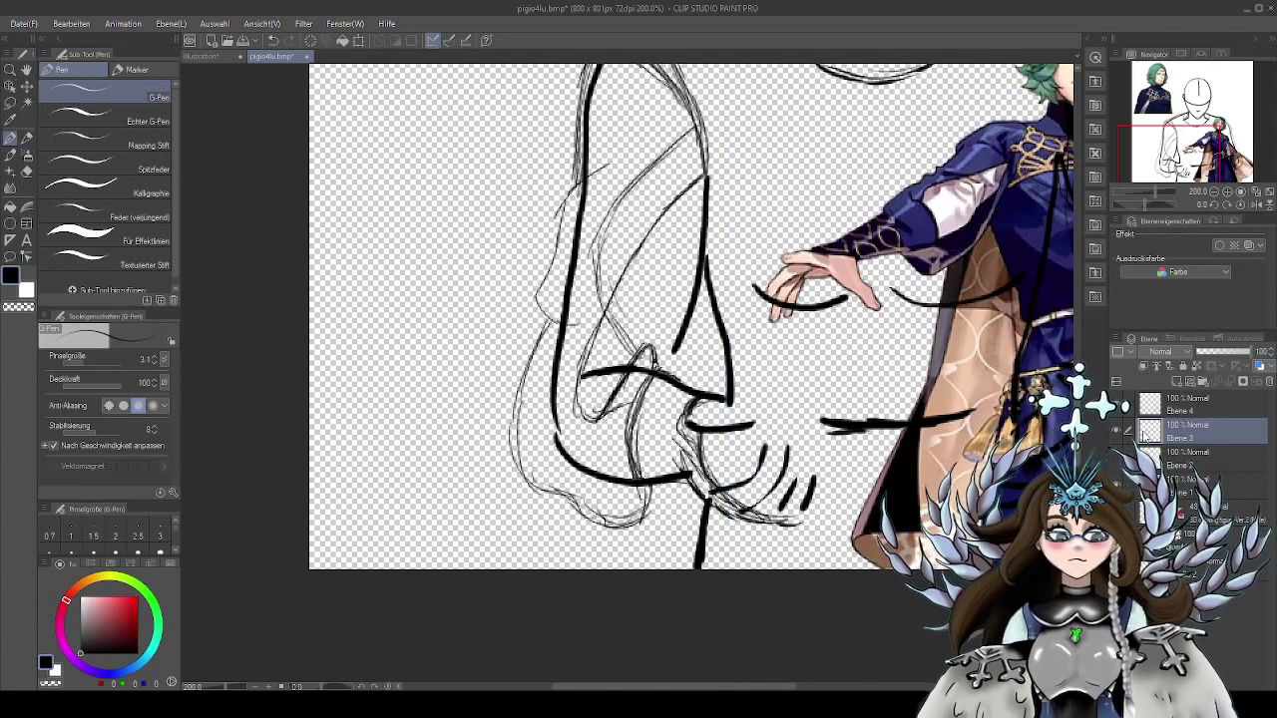
drag(751, 361, 711, 375)
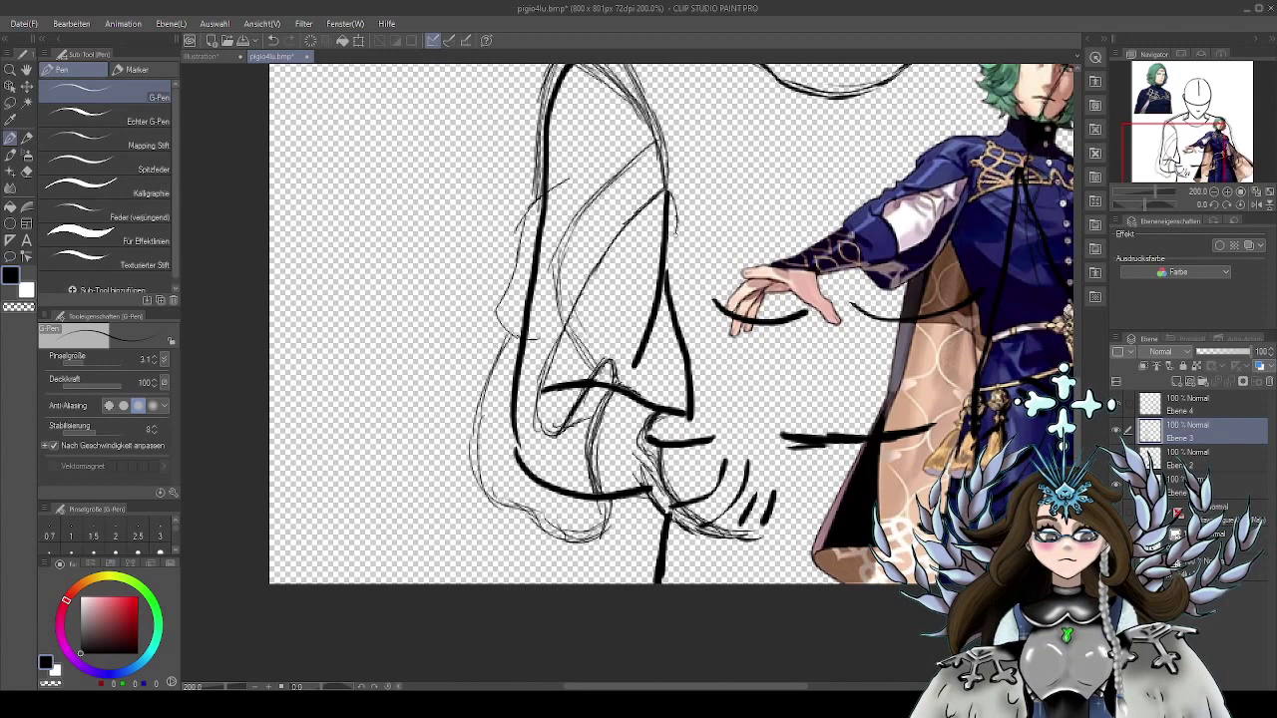
drag(664, 245, 670, 298)
mouse_move(633, 366)
mouse_down()
mouse_move(655, 351)
mouse_move(660, 320)
mouse_move(637, 364)
mouse_up()
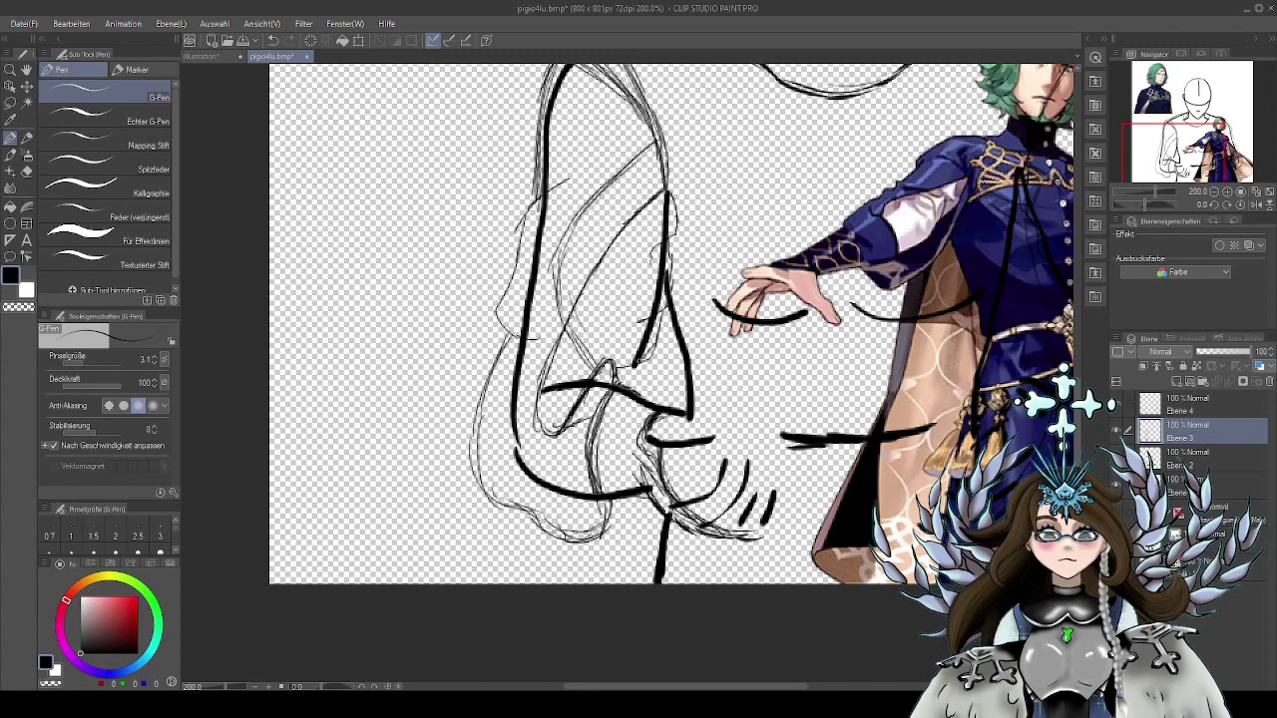
drag(662, 321, 646, 350)
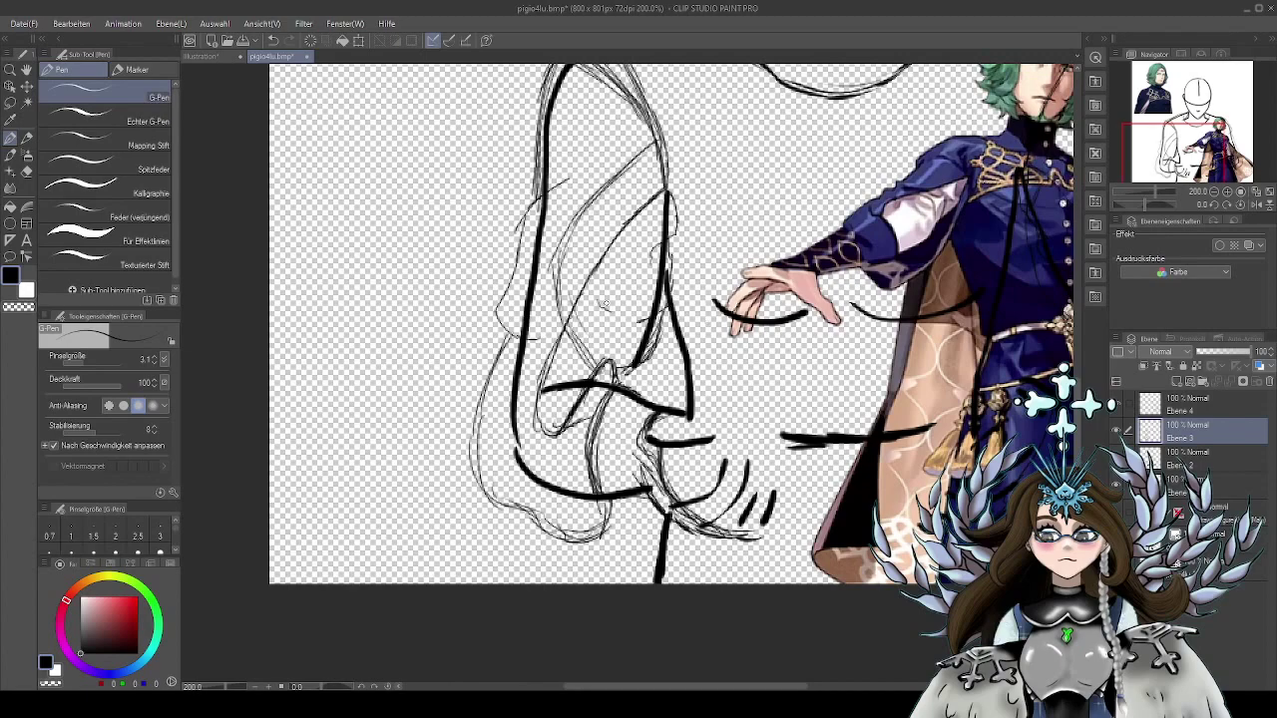
Move the full-body reference back to the canvas's left edge and add small fold marks to the right-side sleeve on Ebene 4
drag(779, 205, 550, 261)
key(o)
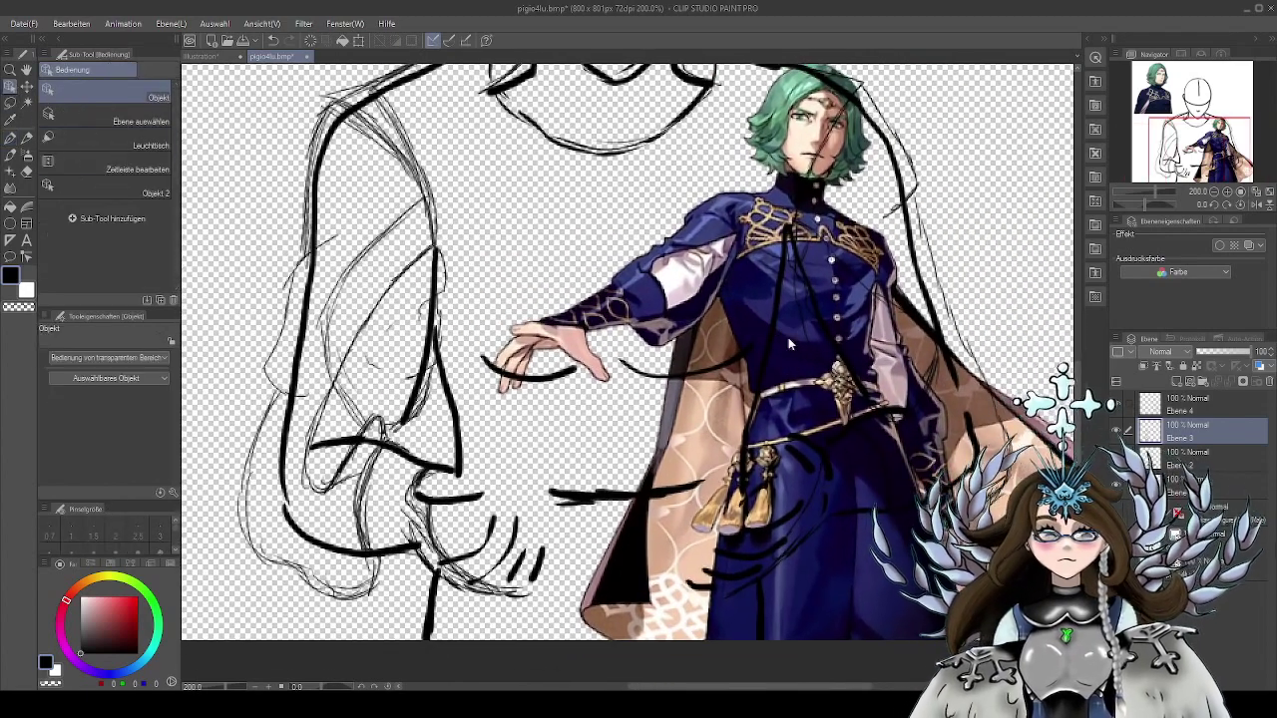
mouse_move(788, 337)
mouse_down()
mouse_move(688, 415)
mouse_move(147, 419)
mouse_up()
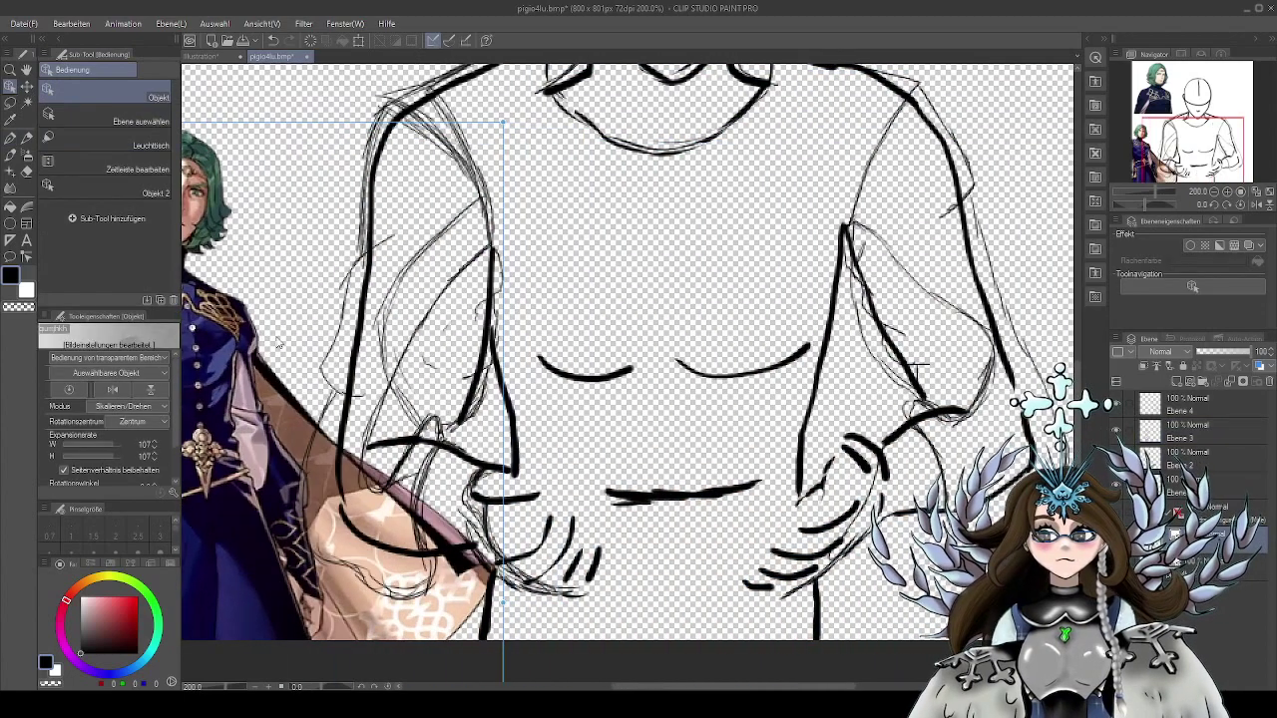
click(10, 138)
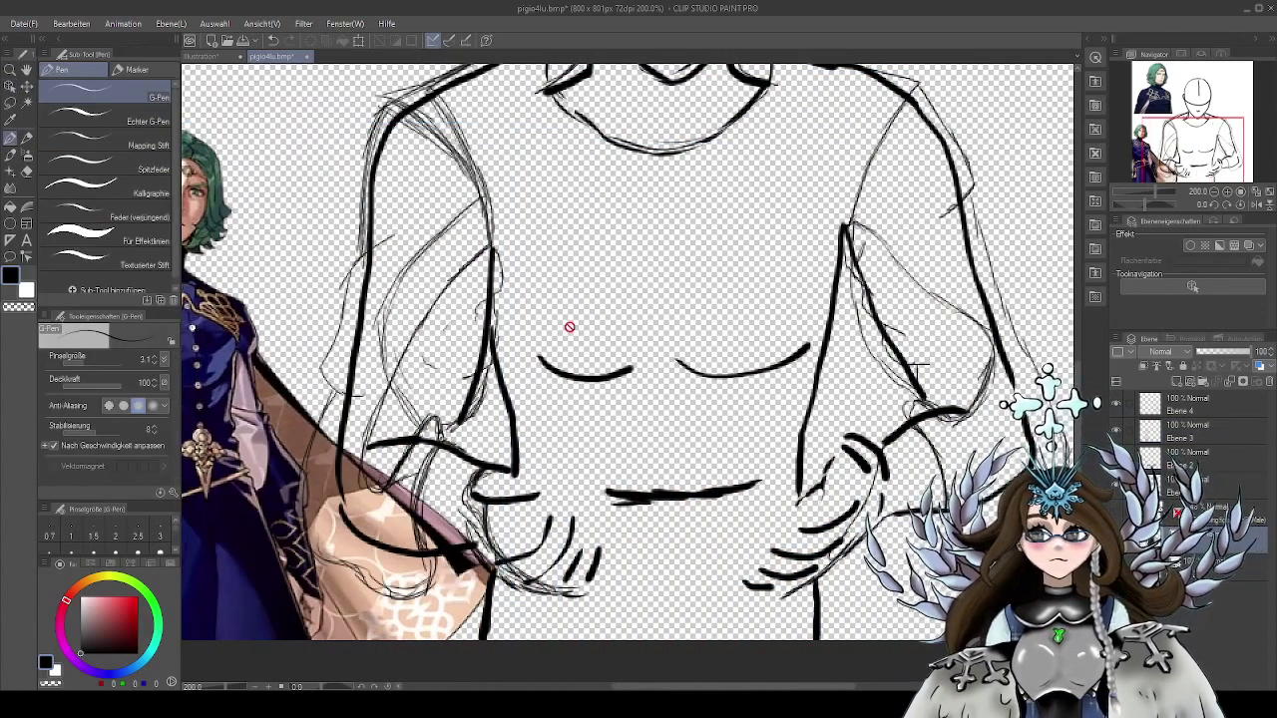
click(1185, 405)
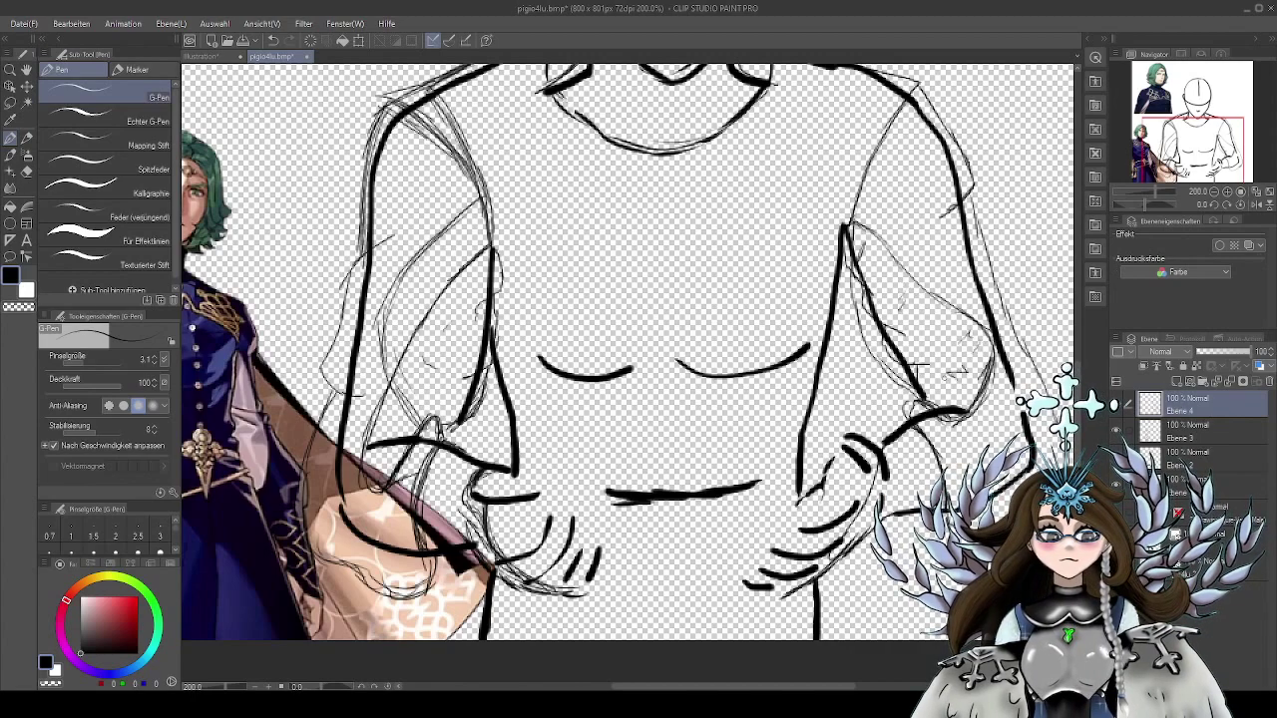
Add a new layer, Ebene 5, and draw a thin vertical center line on it from the neck to below the waist
mouse_move(770, 440)
mouse_down()
mouse_move(947, 380)
mouse_move(808, 414)
mouse_move(758, 459)
mouse_move(766, 474)
mouse_move(718, 320)
mouse_up()
scroll(841, 402, down, 1)
click(1187, 385)
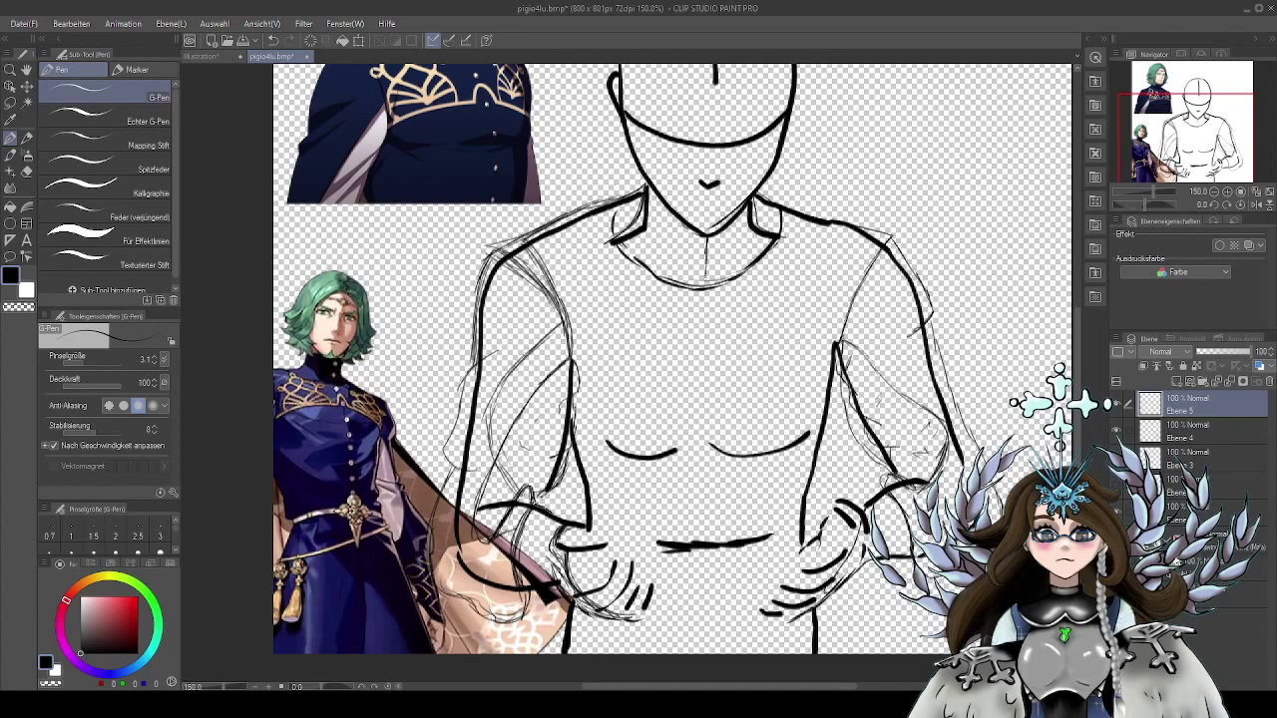
drag(744, 373, 736, 308)
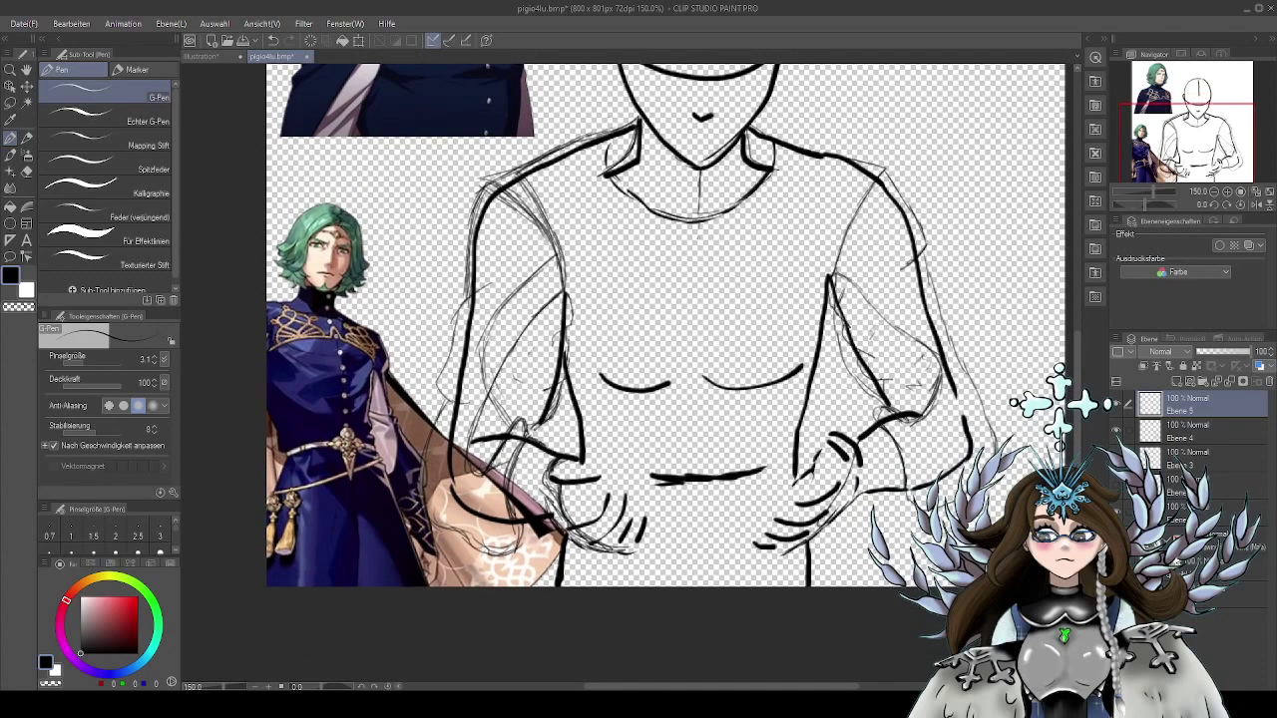
drag(699, 227, 698, 291)
drag(700, 224, 697, 549)
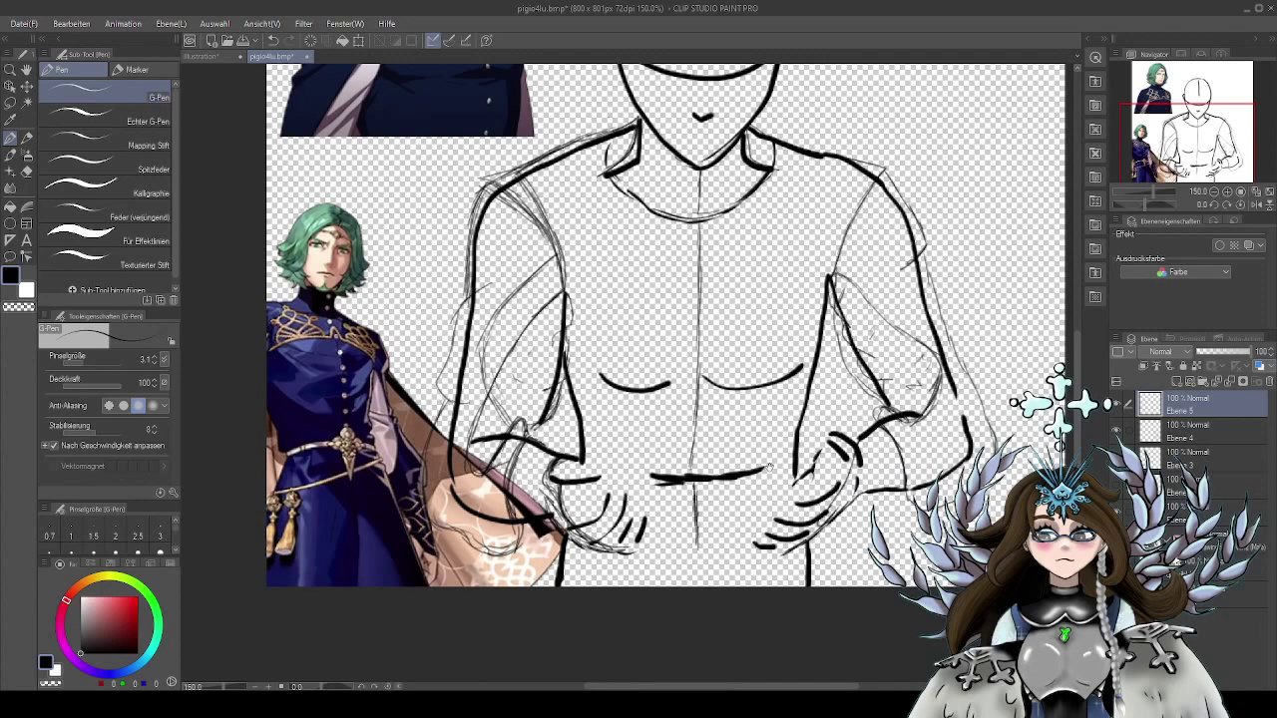
Sketch the belt ornament at the center line's lower end as a rounded arch with a small circle and curled scrolls on both sides
drag(769, 467, 791, 414)
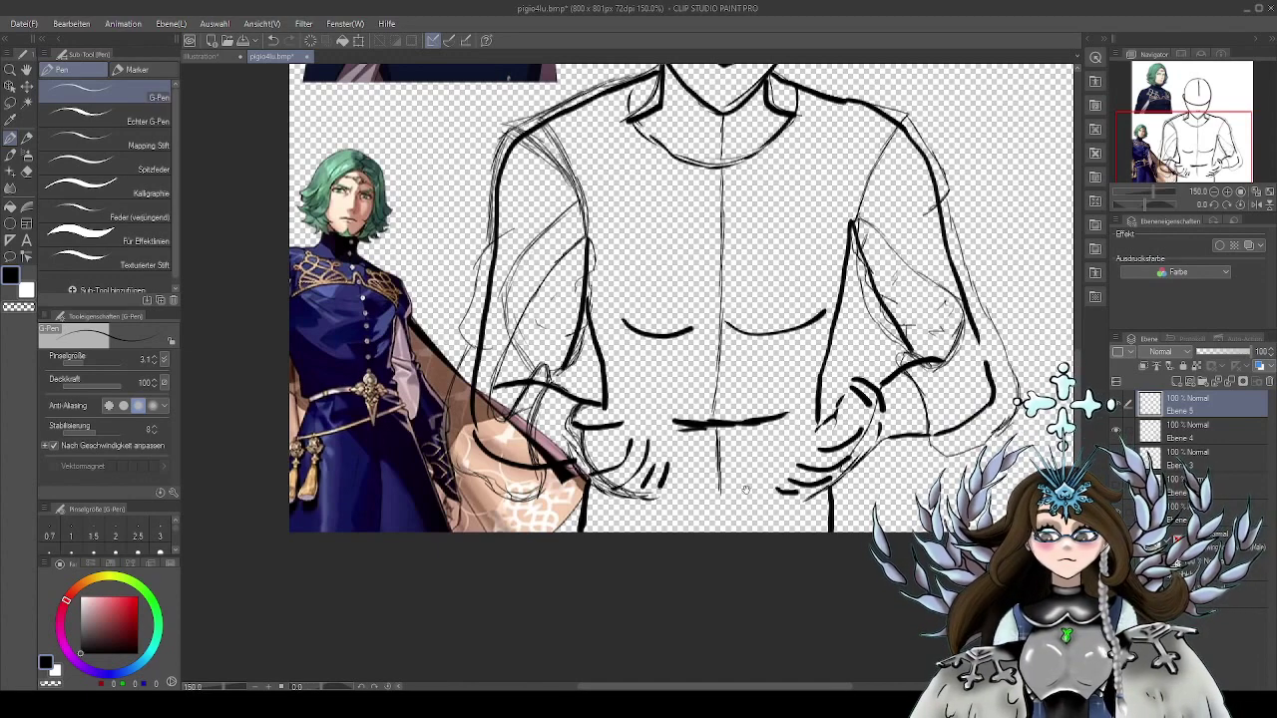
scroll(787, 491, up, 2)
mouse_move(758, 469)
mouse_down()
mouse_move(796, 447)
mouse_move(825, 467)
mouse_move(758, 461)
mouse_move(766, 475)
mouse_up()
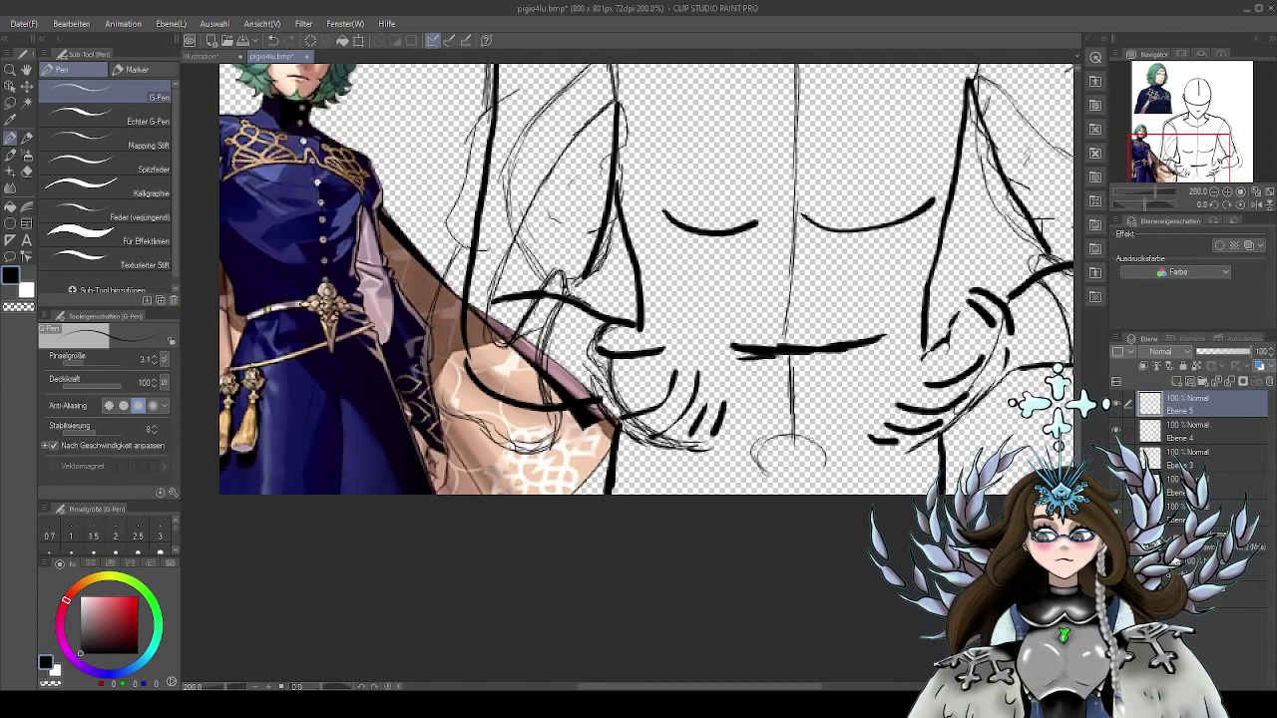
drag(856, 459, 874, 478)
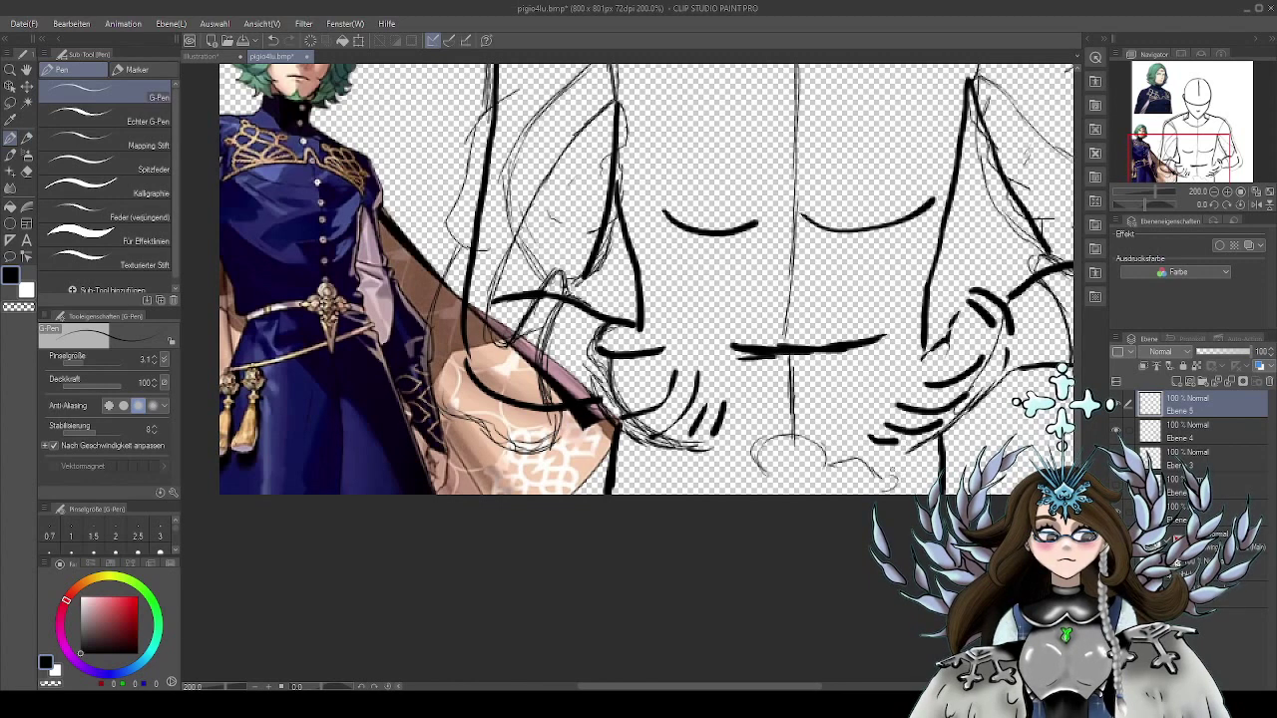
drag(879, 473, 942, 450)
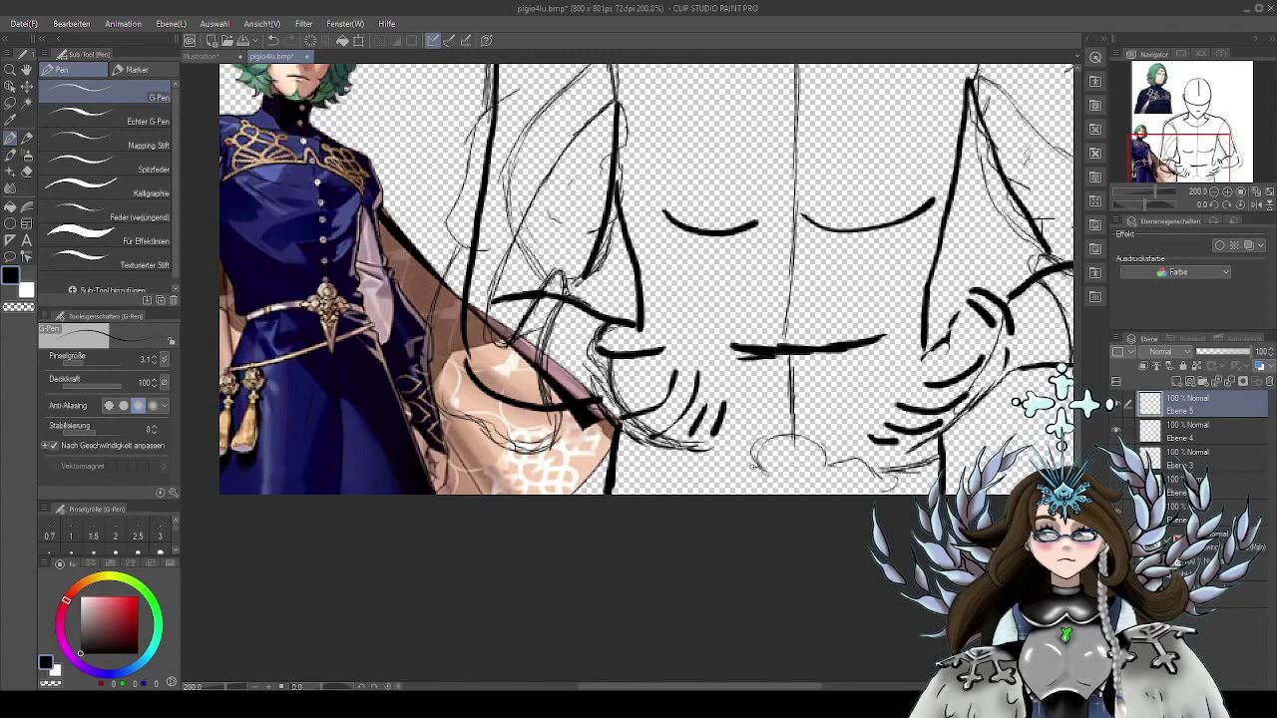
mouse_move(760, 469)
mouse_down()
mouse_move(712, 476)
mouse_move(717, 485)
mouse_up()
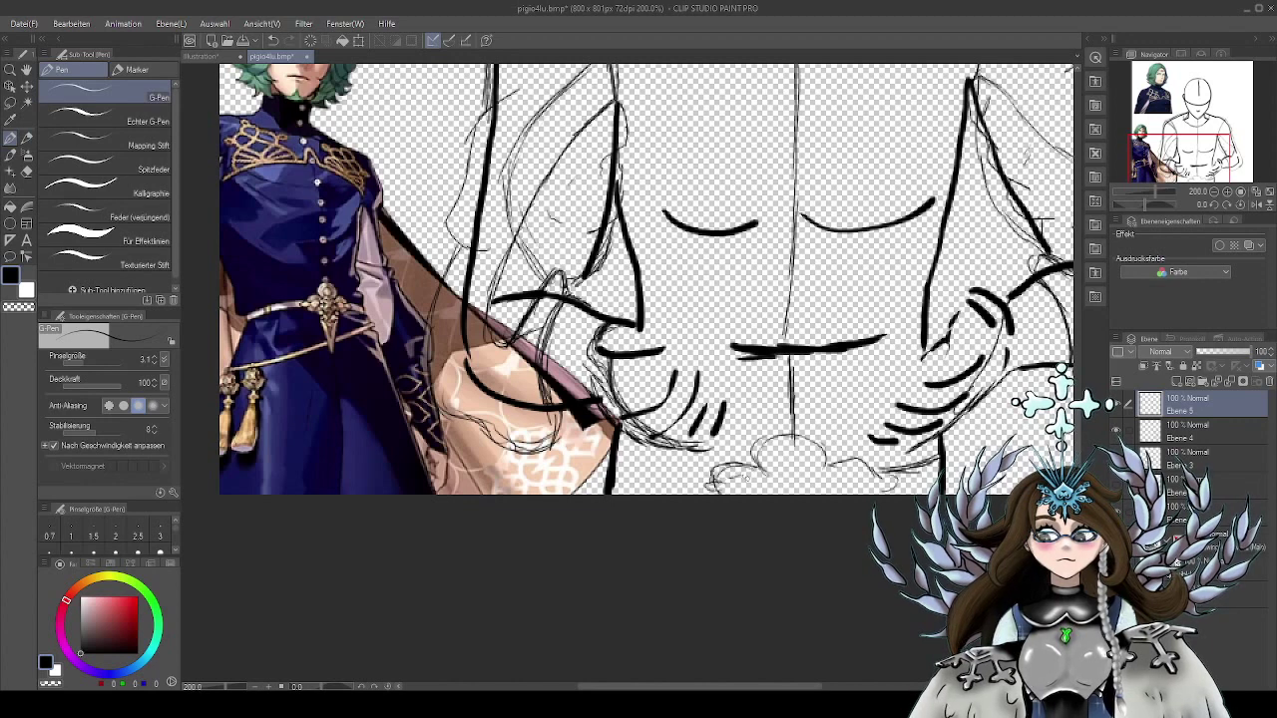
drag(727, 491, 742, 478)
drag(738, 494, 762, 485)
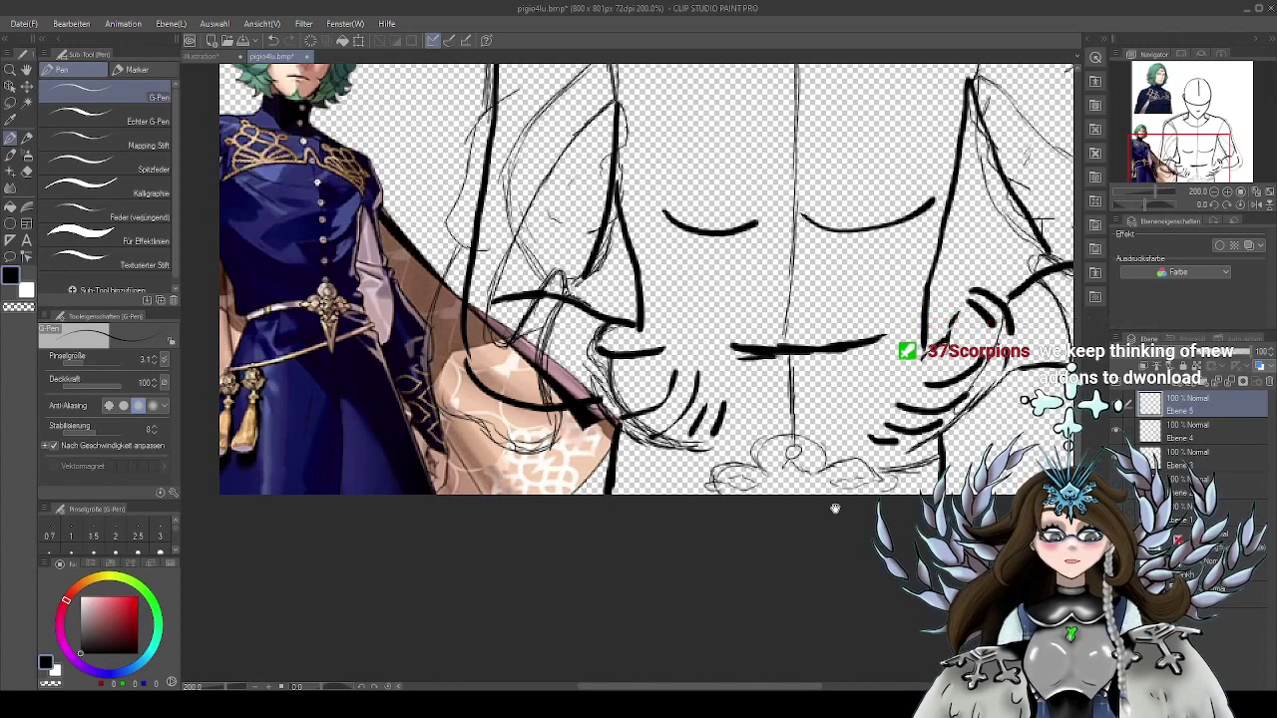
Sketch thin belt edges from the ornament out to both sides of the waist
drag(801, 484, 808, 459)
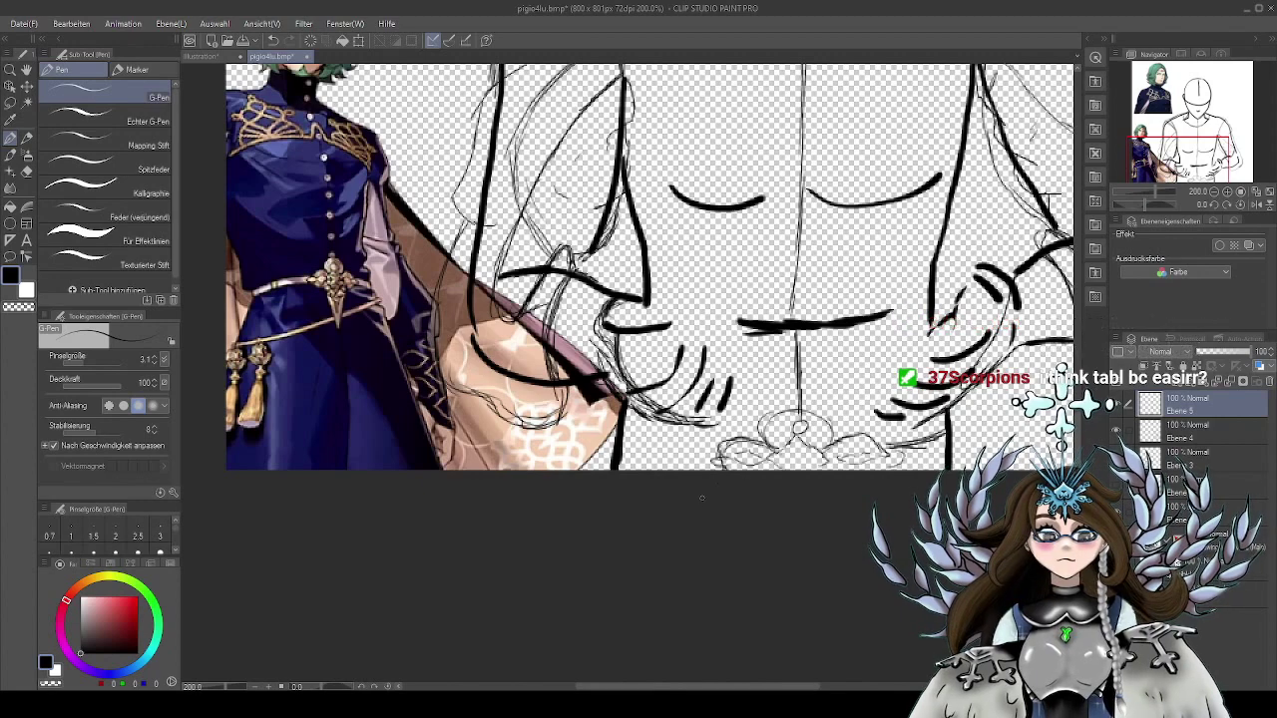
drag(702, 497, 816, 504)
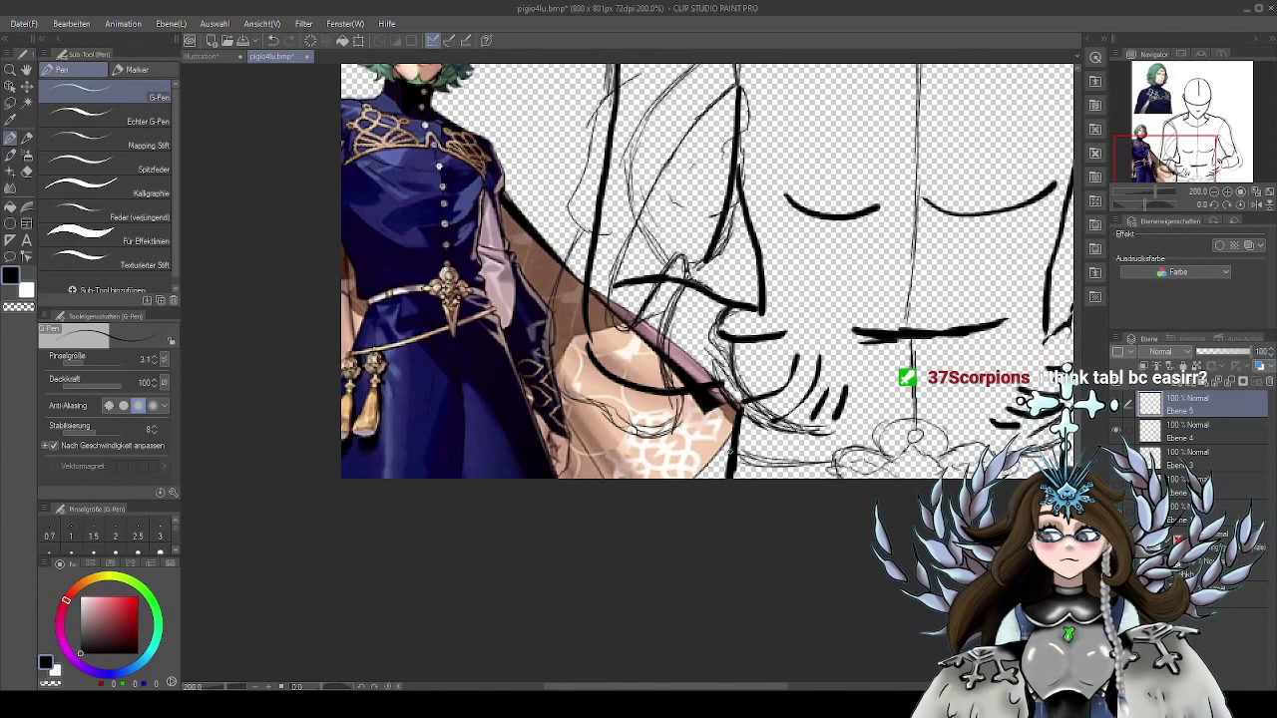
mouse_move(750, 454)
mouse_down()
mouse_move(832, 460)
mouse_move(711, 494)
mouse_up()
drag(866, 489, 896, 485)
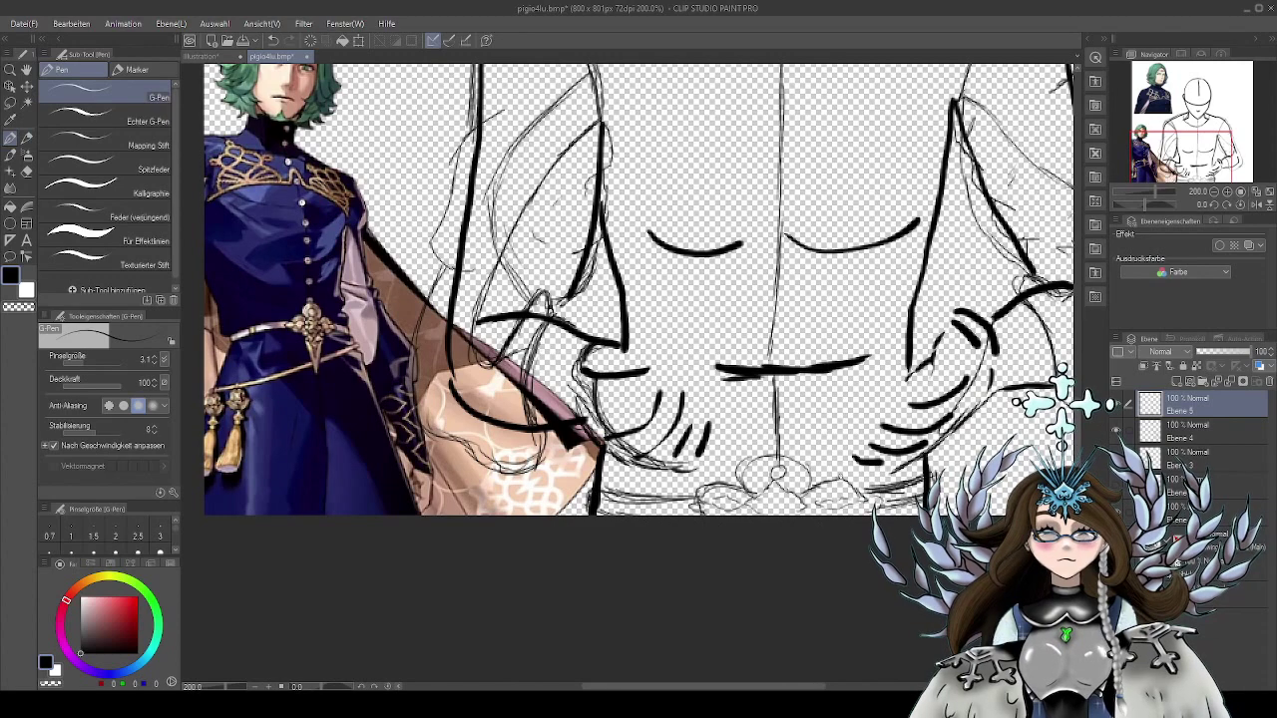
drag(744, 454, 738, 488)
scroll(802, 288, up, 5)
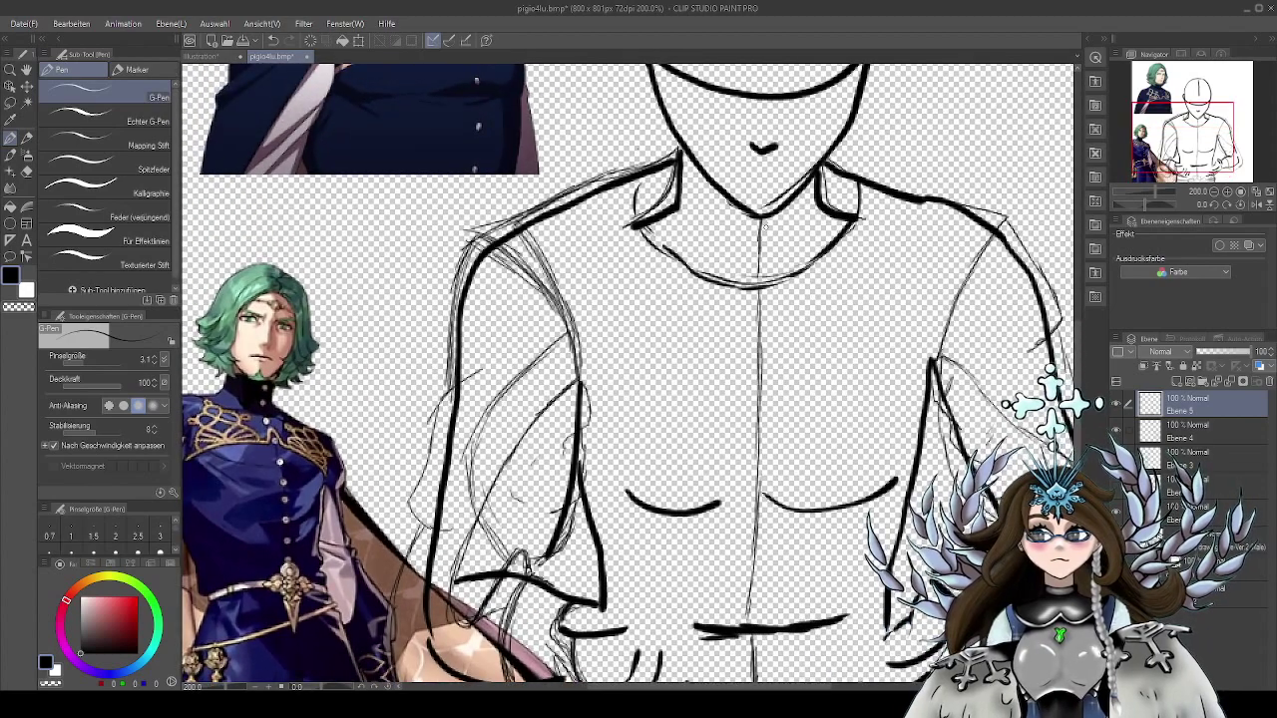
drag(765, 244, 766, 256)
scroll(796, 338, up, 1)
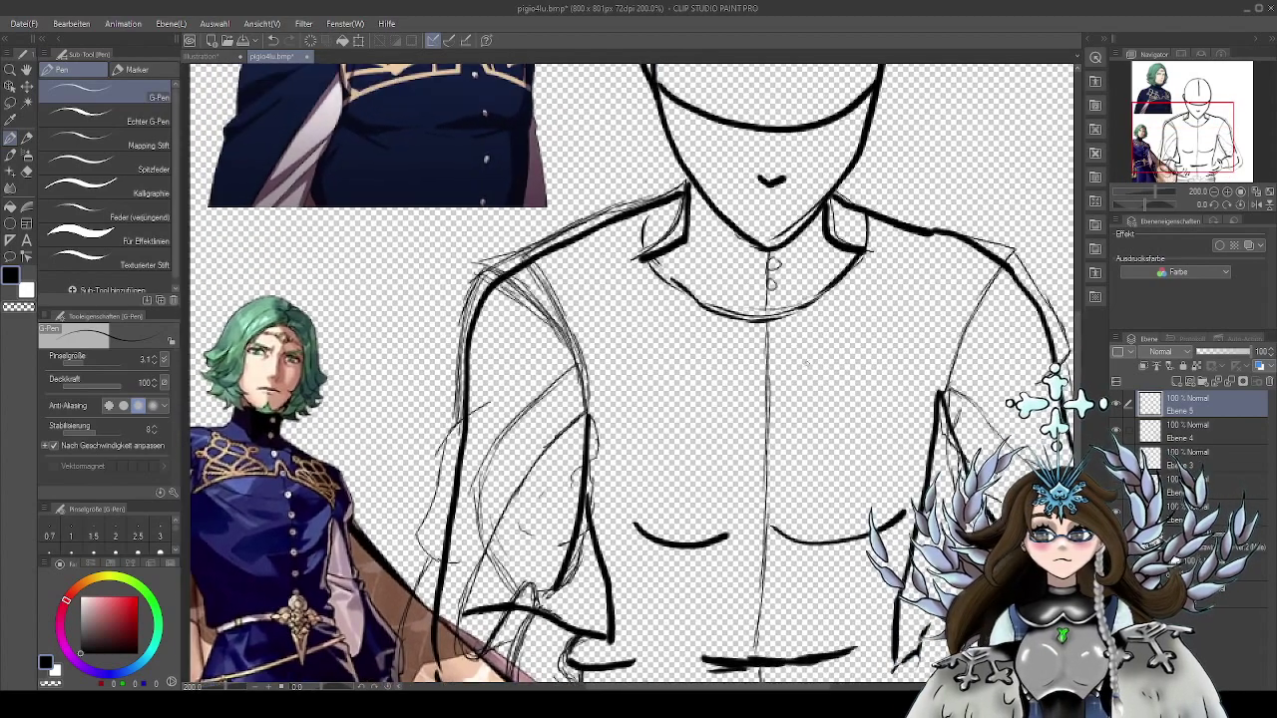
scroll(774, 338, up, 9)
scroll(651, 516, down, 4)
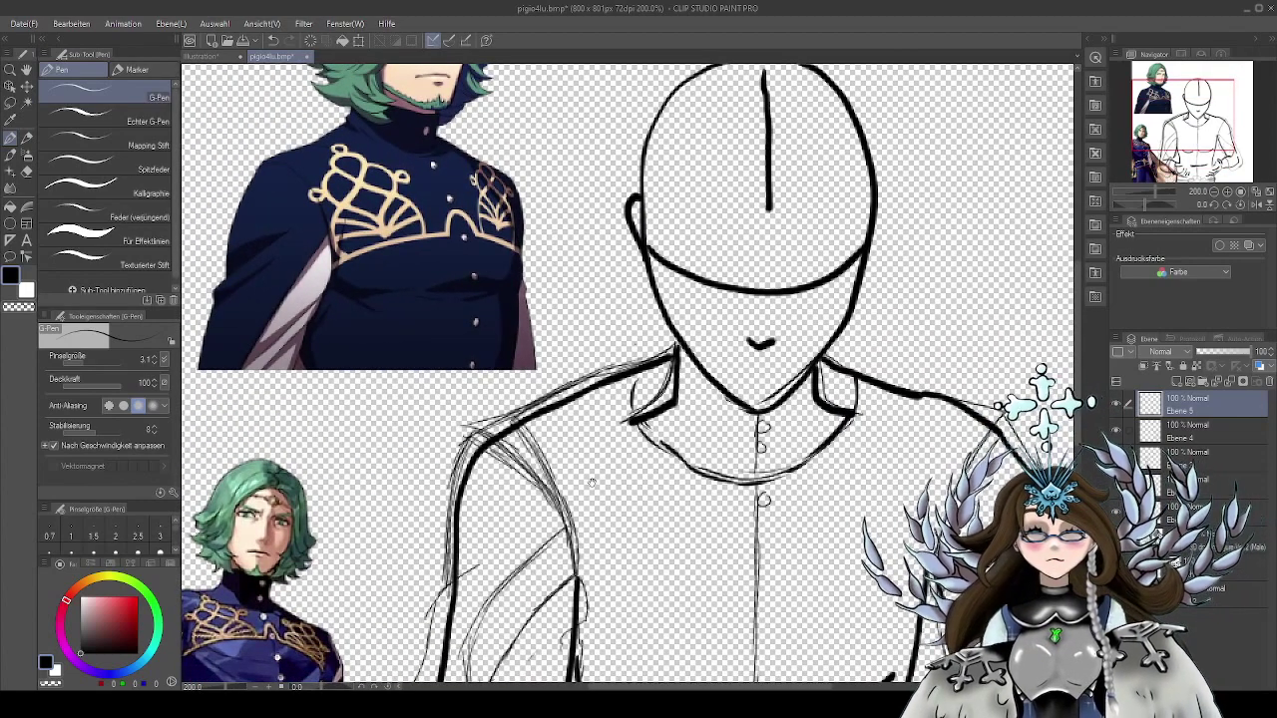
mouse_move(592, 482)
mouse_down()
mouse_move(754, 355)
mouse_move(691, 508)
mouse_up()
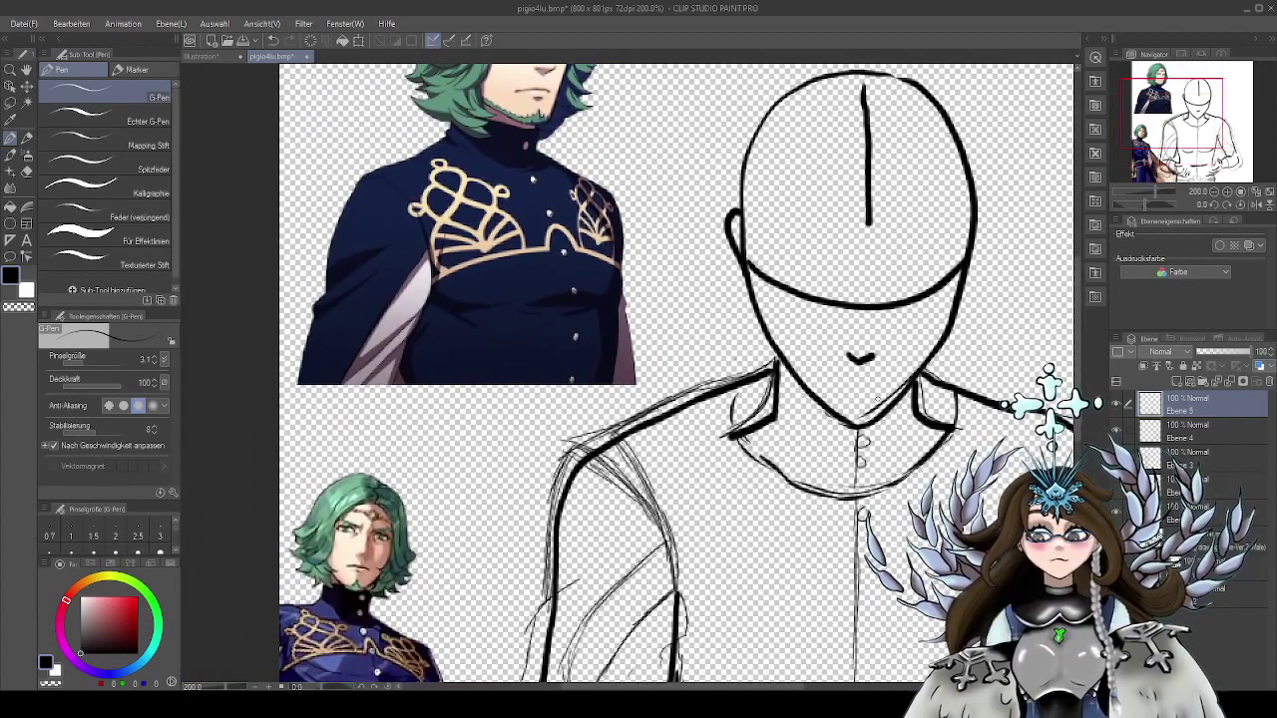
drag(905, 472, 876, 462)
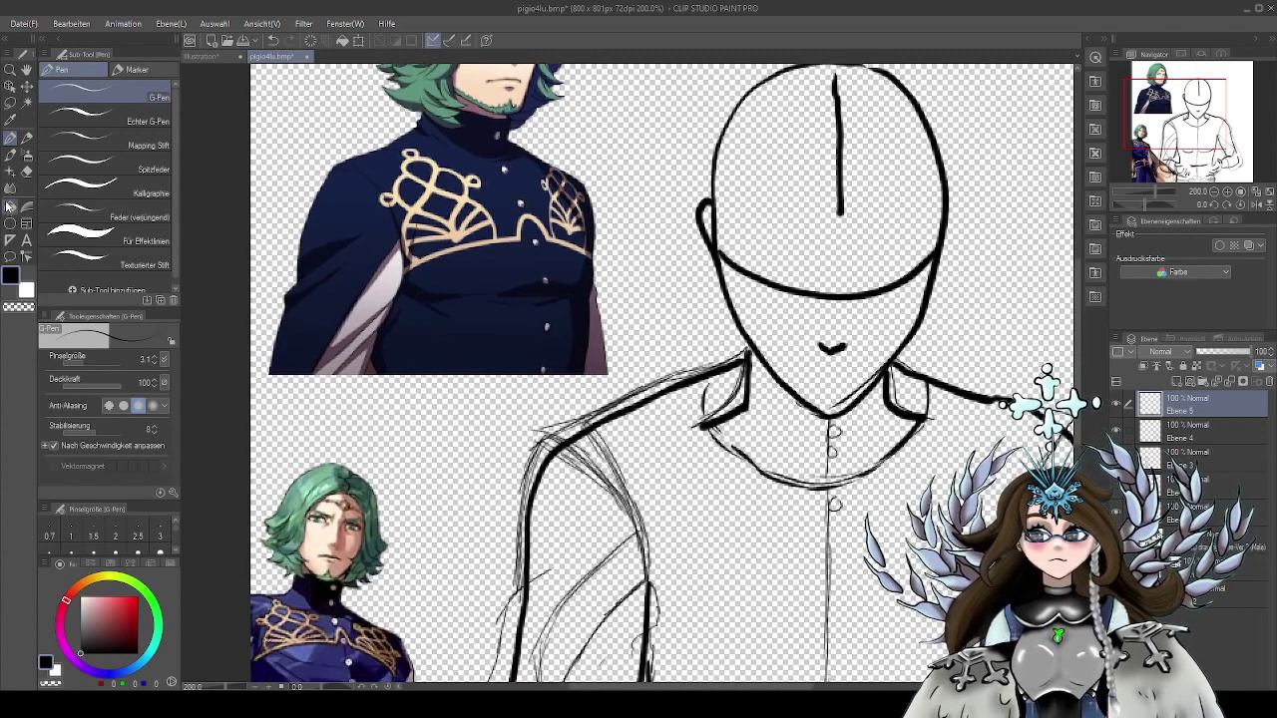
click(272, 40)
Draw a small oval button on the collar, just beside the jacket's center line on Ebene 5
drag(333, 193, 326, 143)
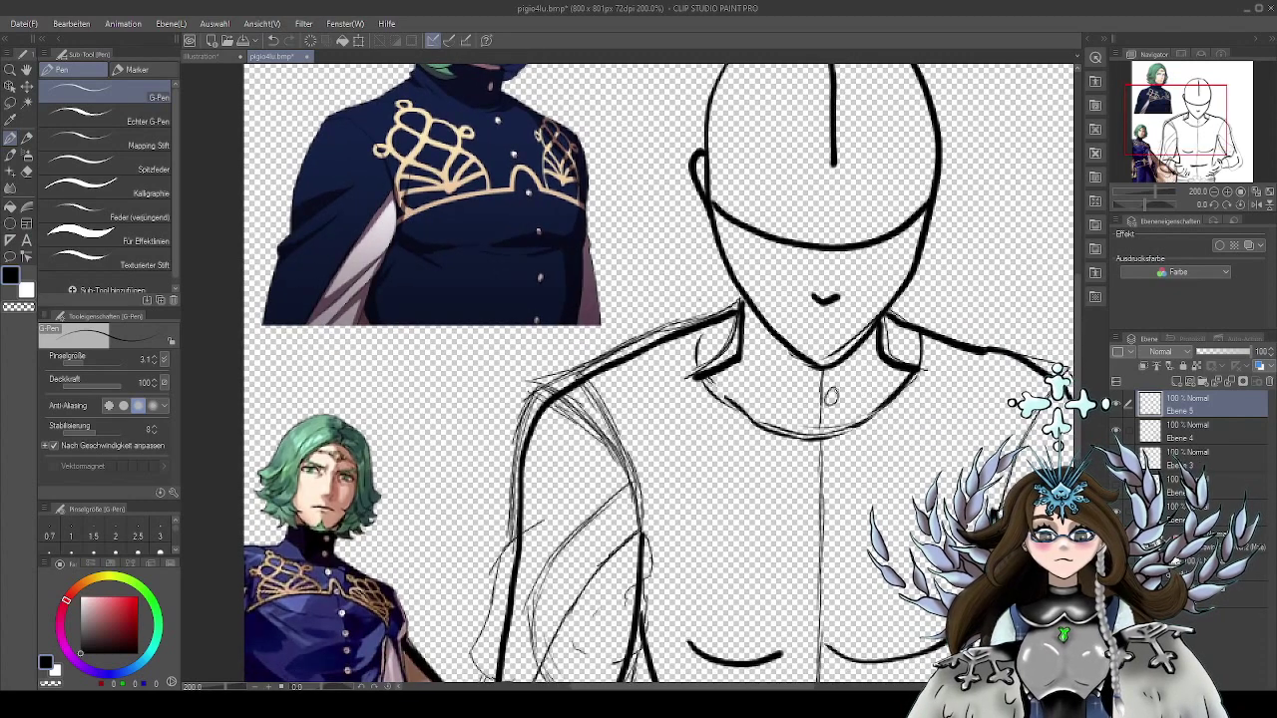
drag(834, 389, 837, 392)
drag(878, 442, 857, 398)
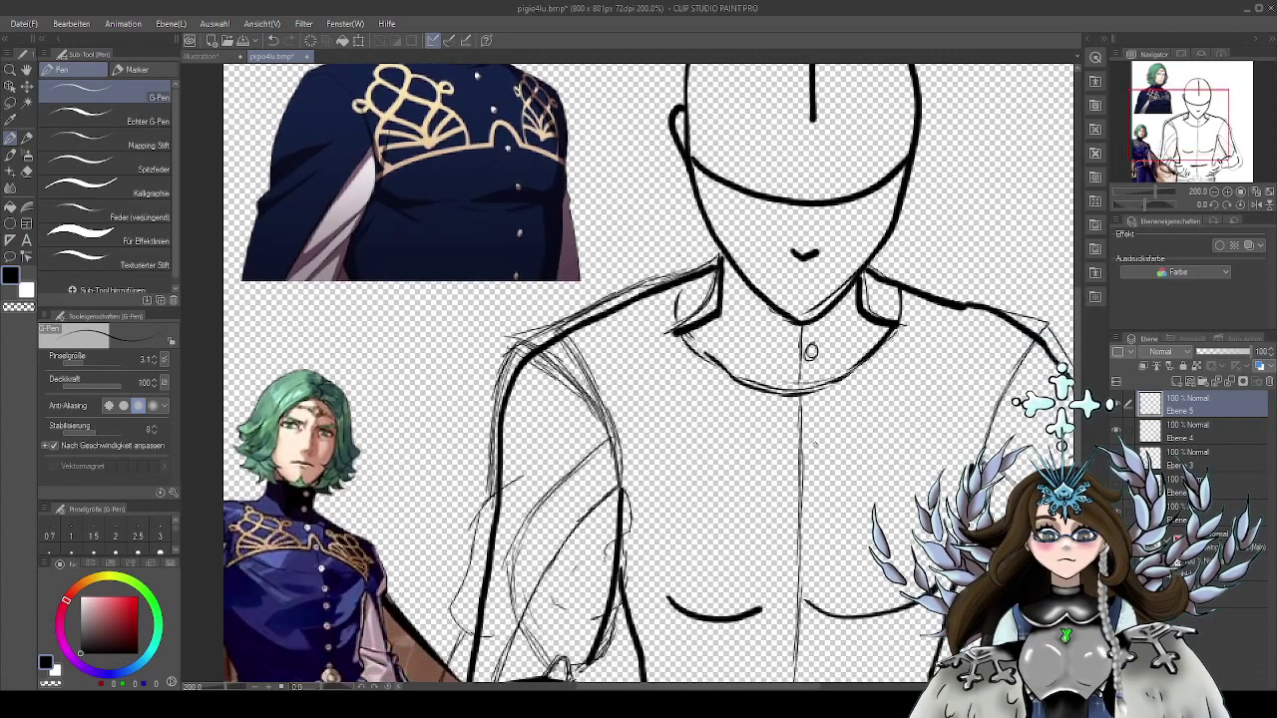
drag(816, 449, 818, 454)
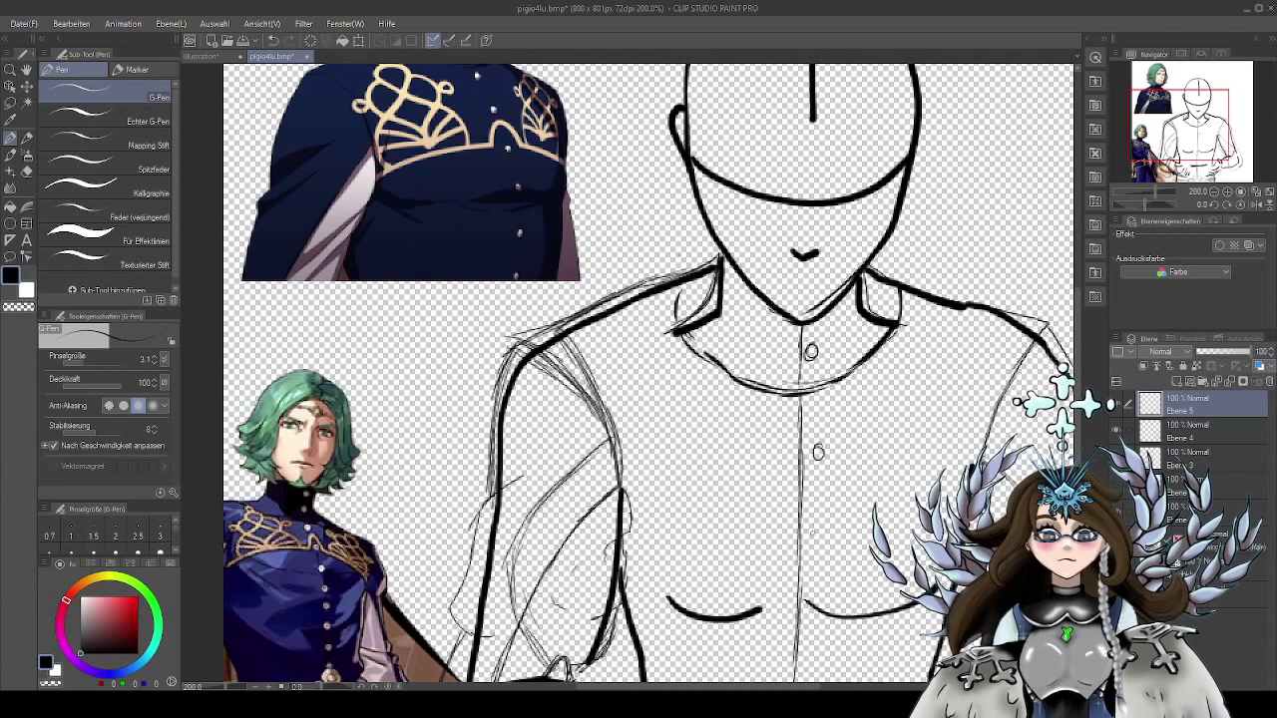
drag(811, 525, 821, 534)
drag(850, 604, 812, 531)
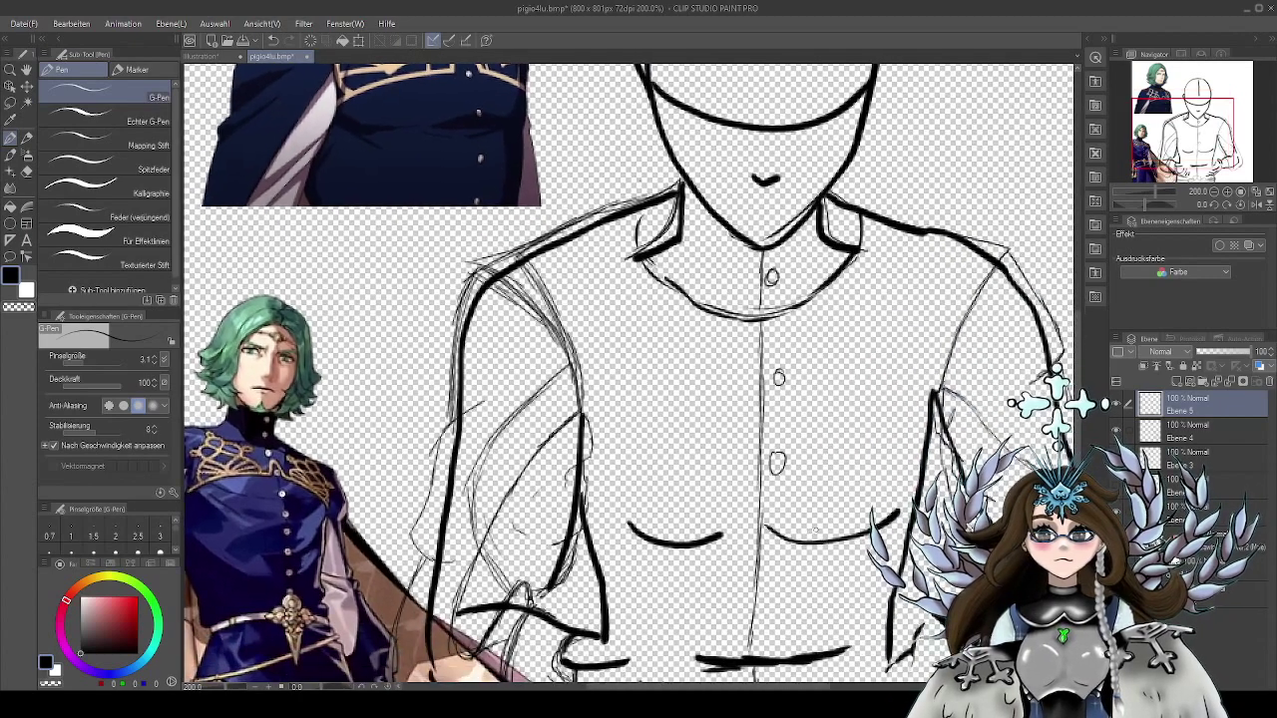
drag(828, 469, 829, 488)
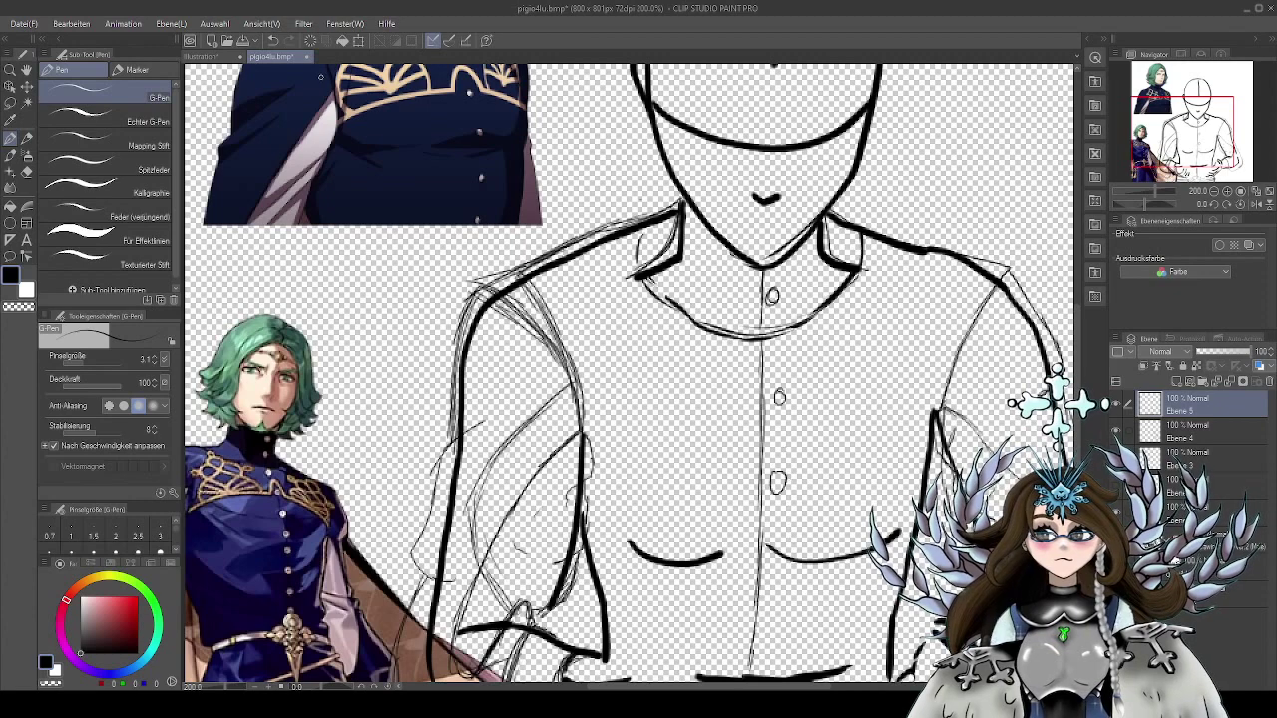
key(ctrl+z)
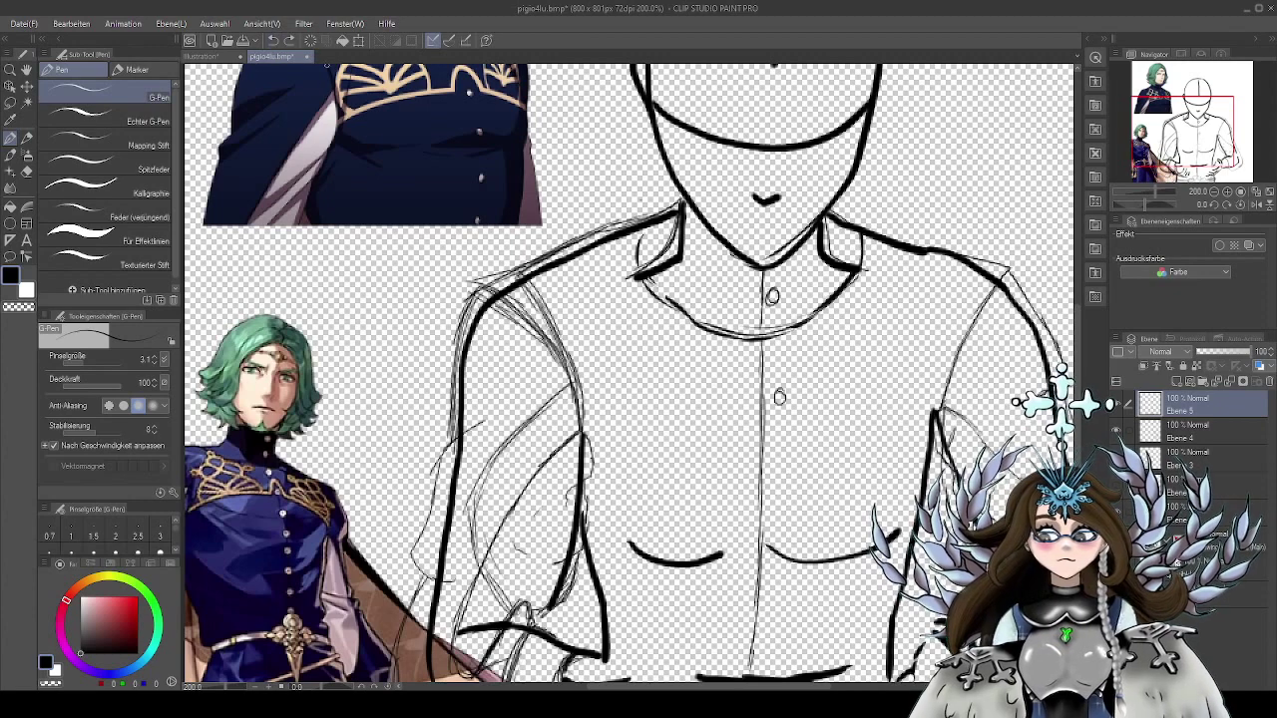
click(271, 42)
Sketch three evenly spaced round buttons down the upper chest, beside the center line below the collar
drag(778, 360, 780, 361)
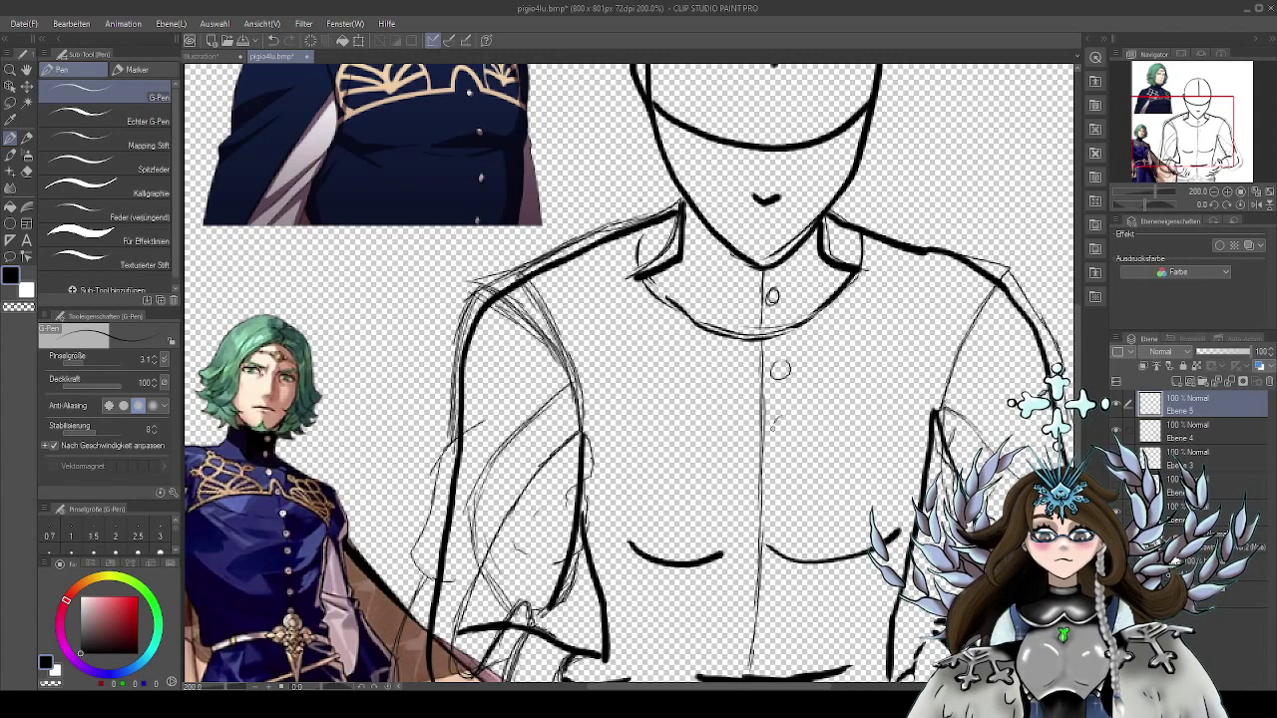
drag(780, 417, 781, 418)
drag(781, 483, 783, 484)
drag(639, 361, 639, 513)
drag(738, 676, 692, 361)
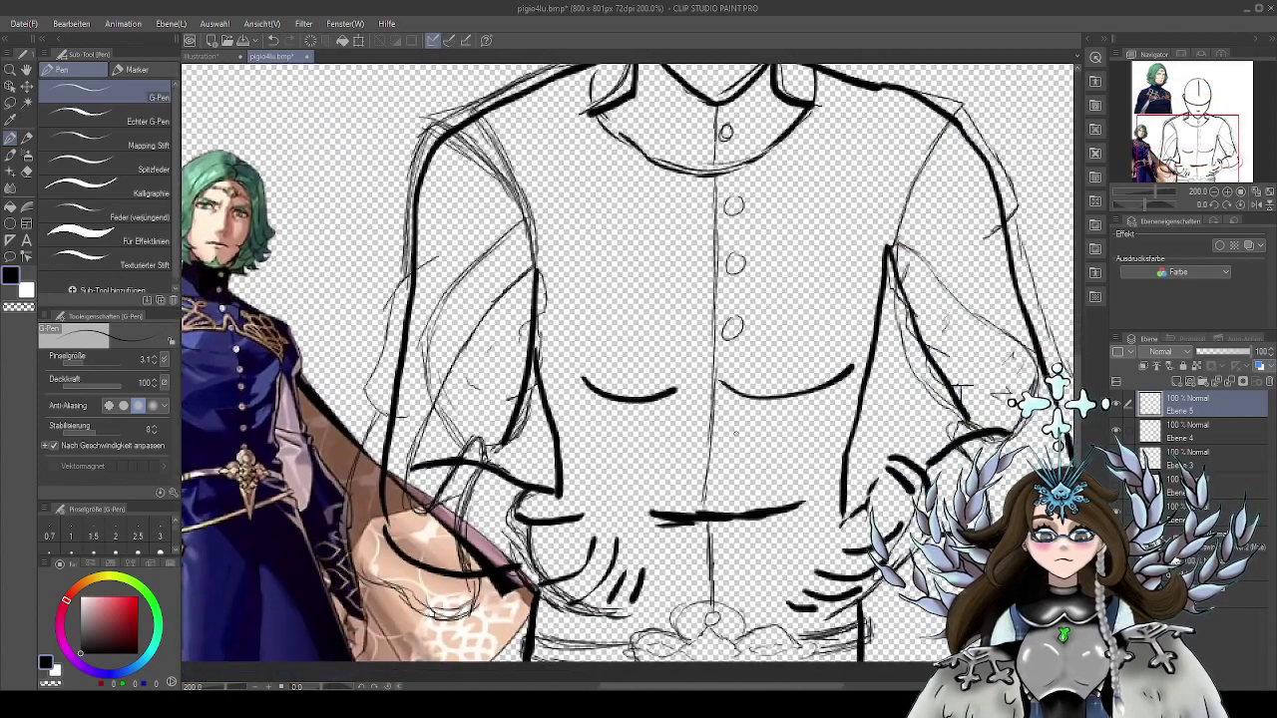
mouse_move(736, 429)
mouse_down()
mouse_move(728, 445)
mouse_move(738, 430)
mouse_up()
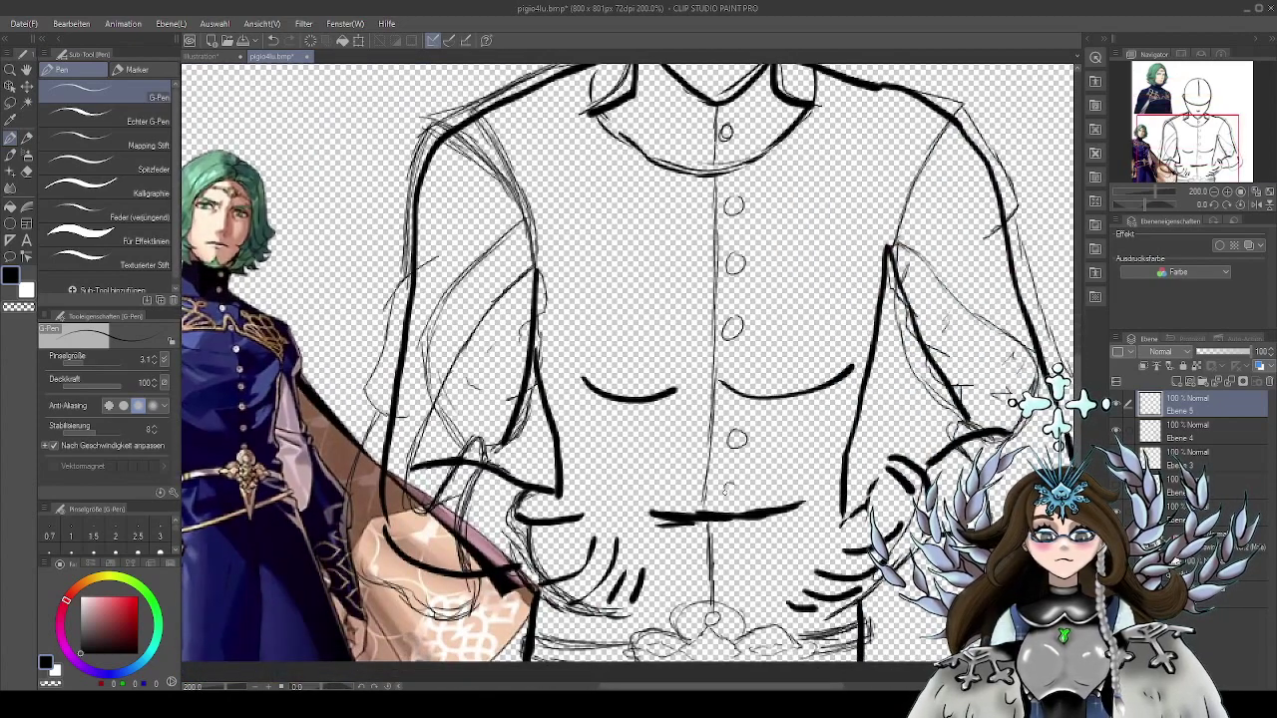
drag(726, 489, 736, 480)
drag(737, 528, 740, 530)
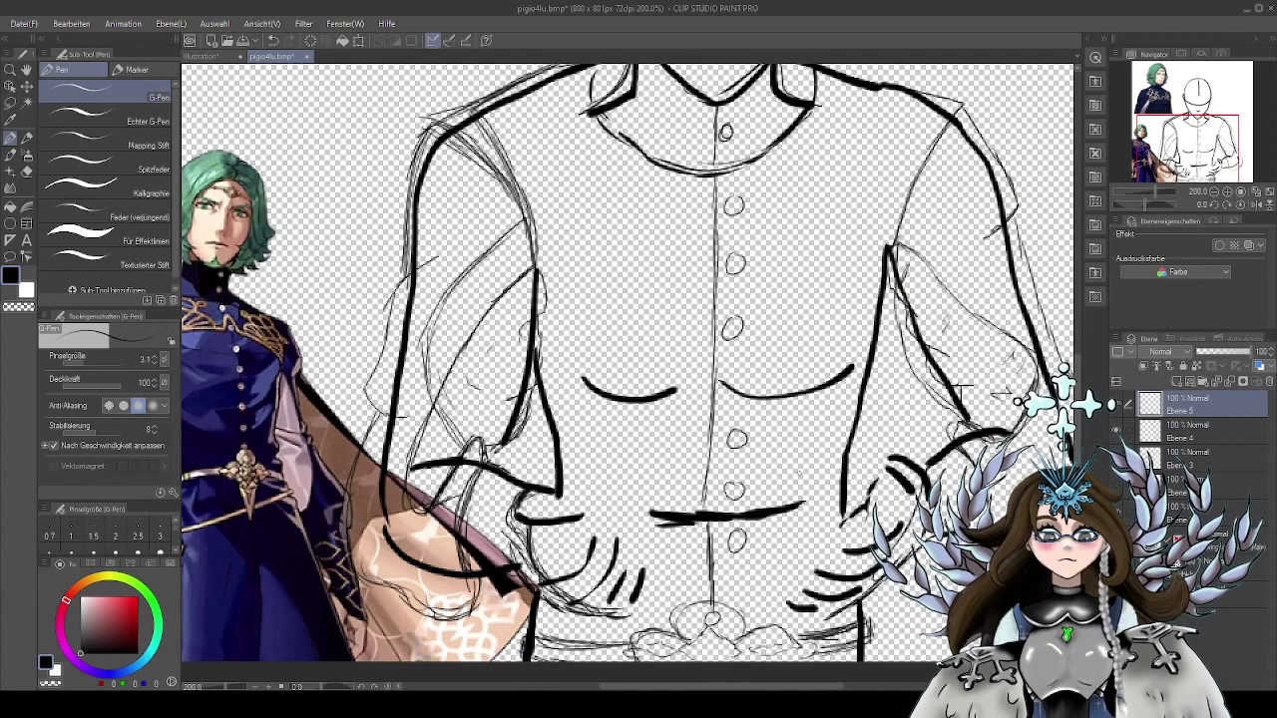
key(ctrl+z)
key(ctrl+z)
key(ctrl+z)
Sketch three smaller buttons beside the center line, from below the chest curves down to just above the belt ornament
scroll(628, 359, down, 2)
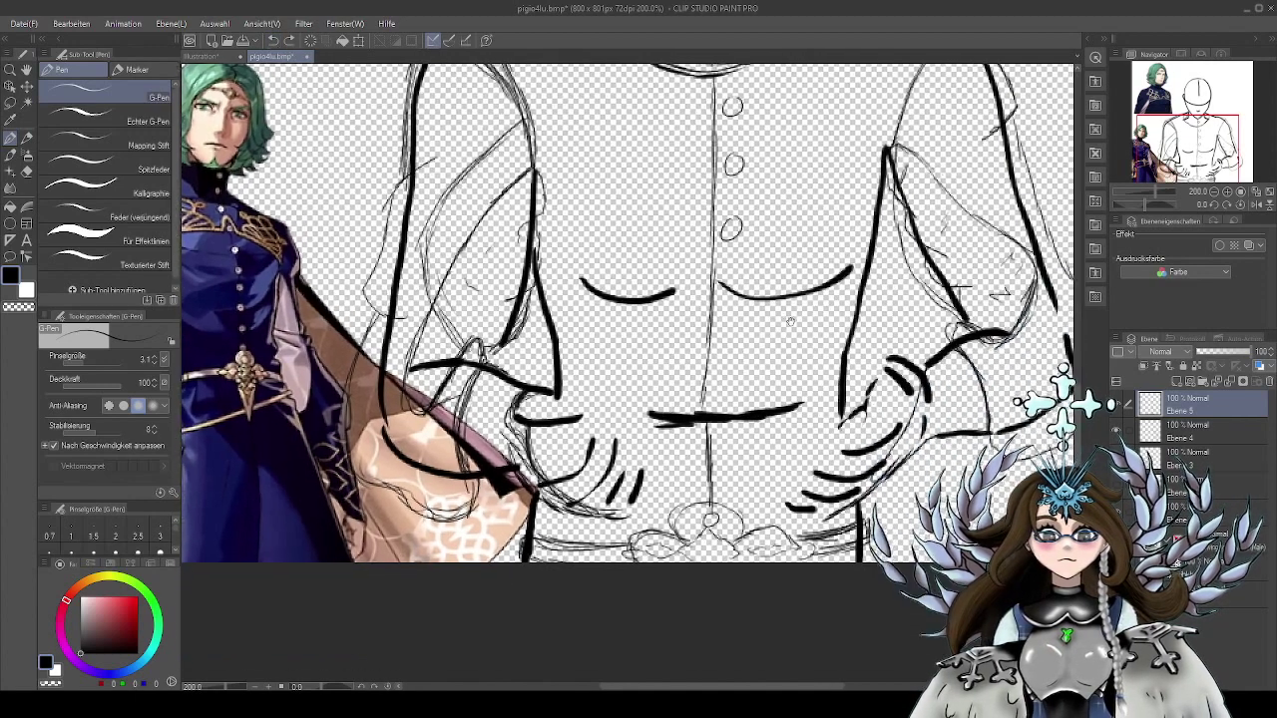
drag(719, 337, 727, 340)
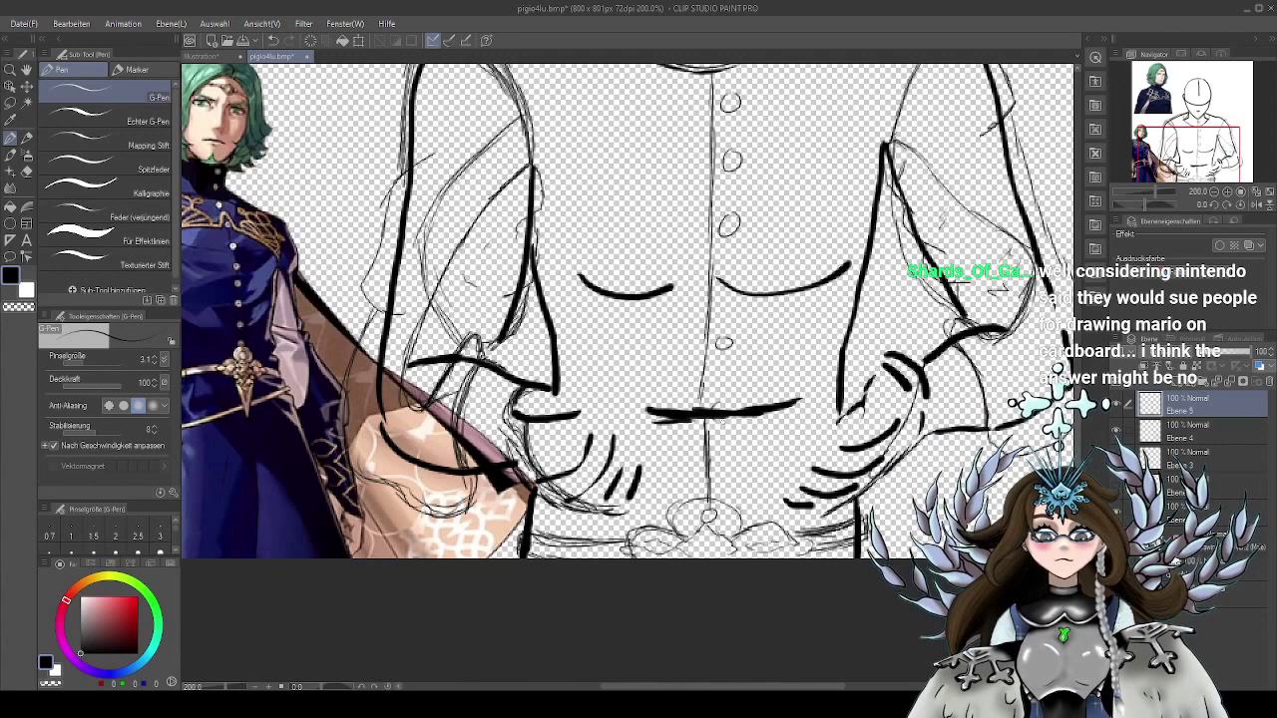
drag(717, 401, 726, 404)
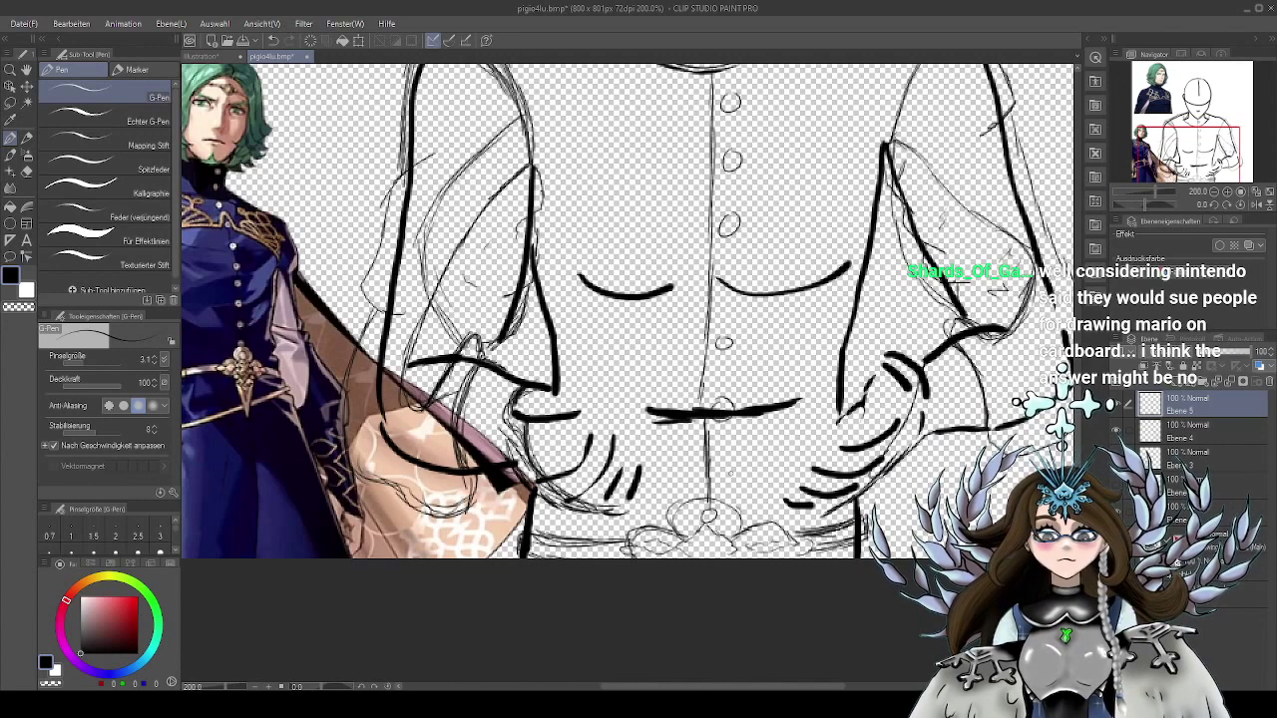
drag(722, 476, 725, 485)
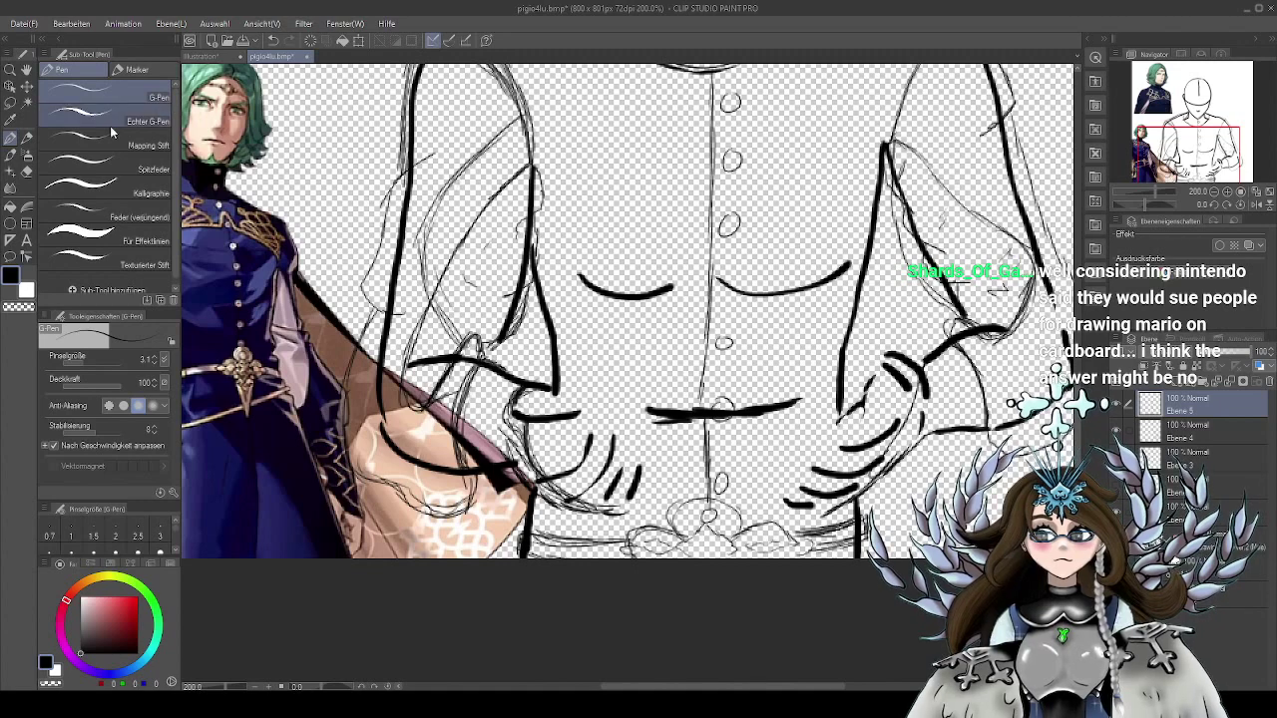
Erase the button overlapping the horizontal waist line and redraw it just below that line with the G-Pen
click(26, 171)
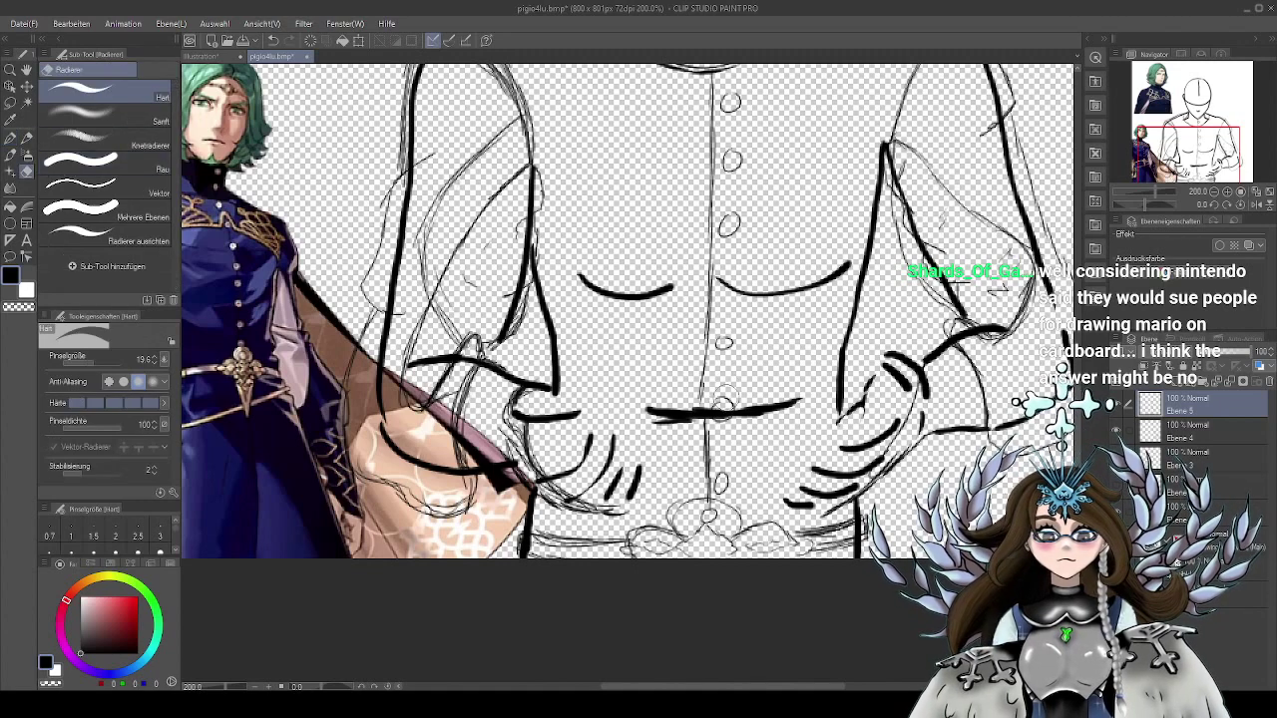
drag(725, 396, 717, 412)
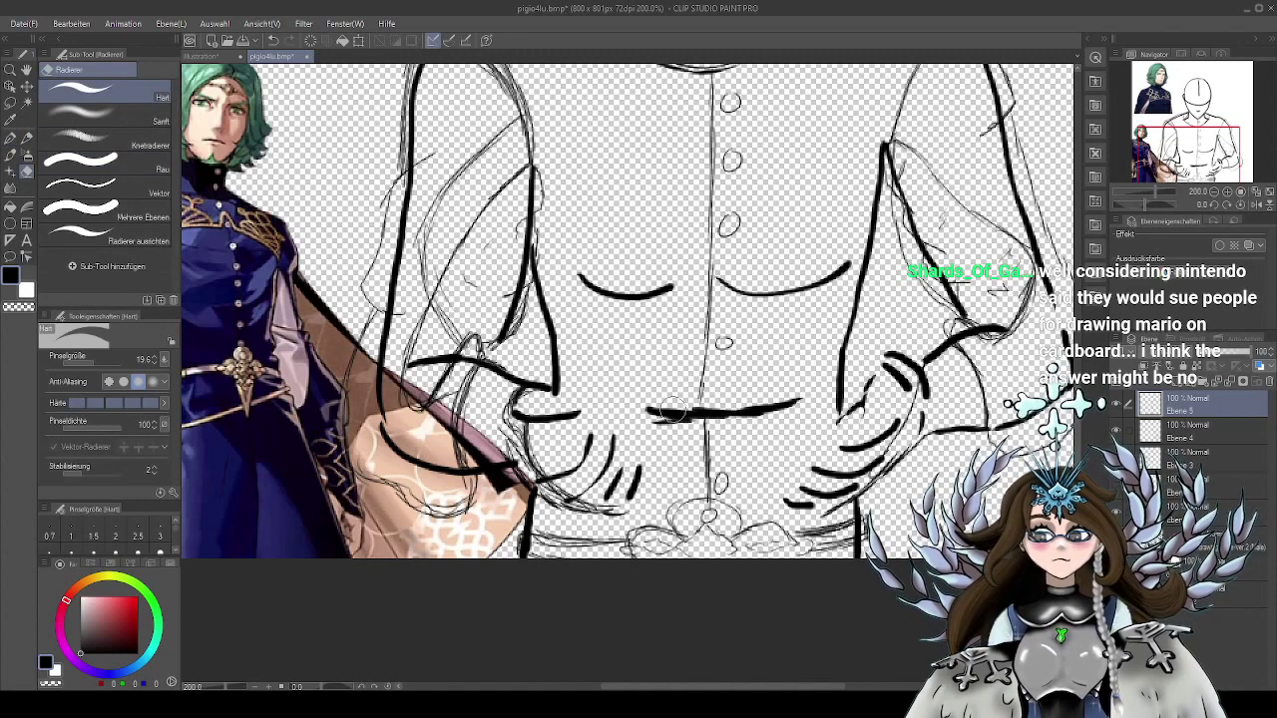
key(p)
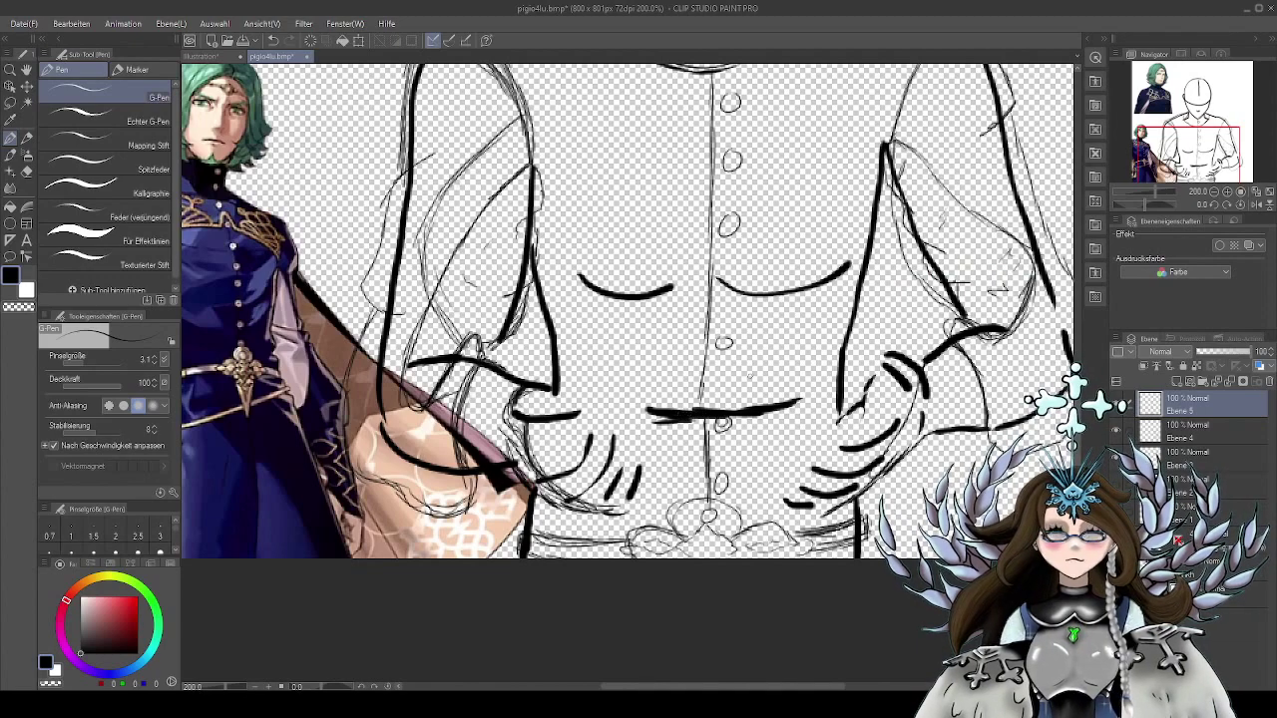
Examine the button row and jacket sketch from collar to belt ornament against the full-body reference
mouse_move(787, 502)
mouse_down()
mouse_move(725, 543)
mouse_move(729, 517)
mouse_up()
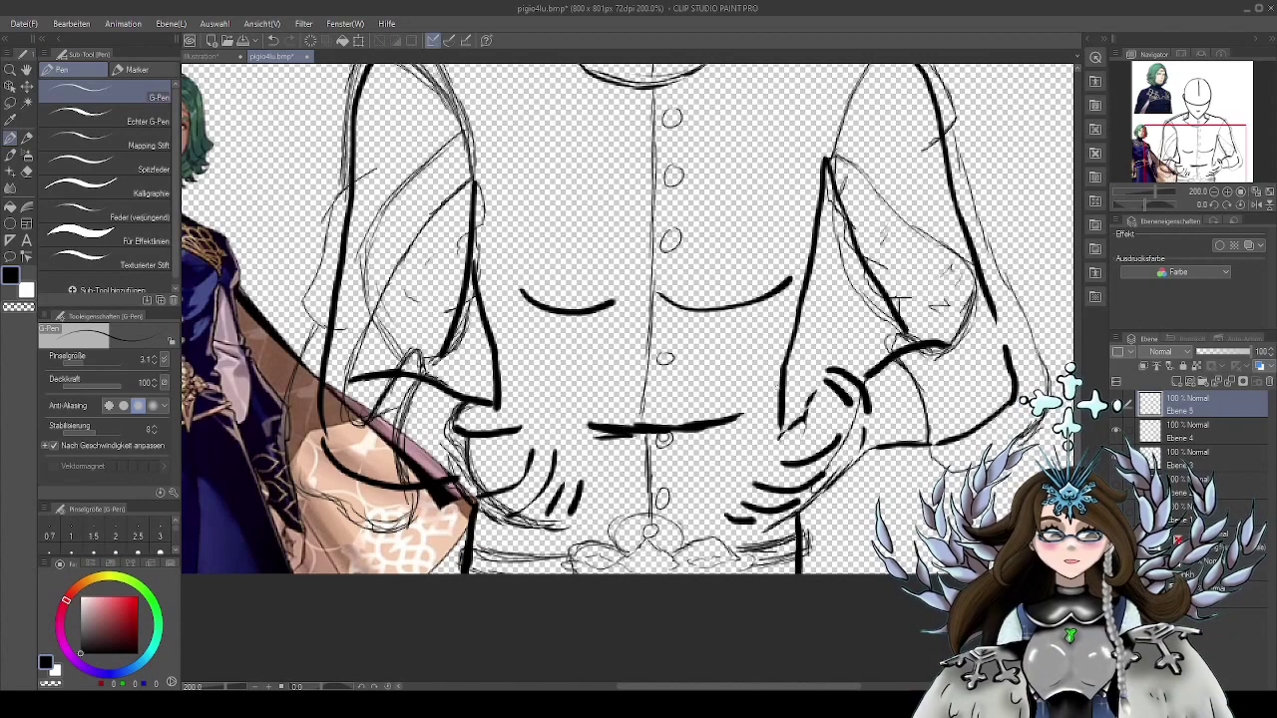
drag(825, 343, 818, 516)
drag(747, 458, 826, 544)
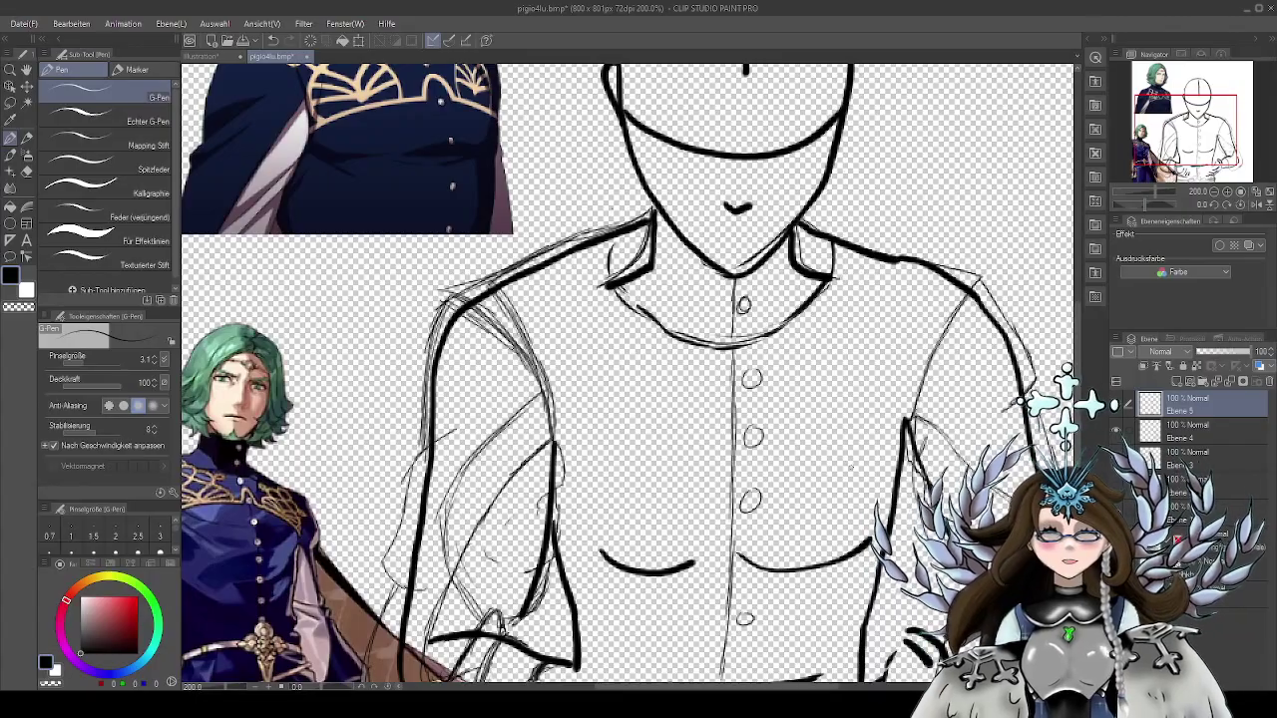
drag(854, 476, 803, 383)
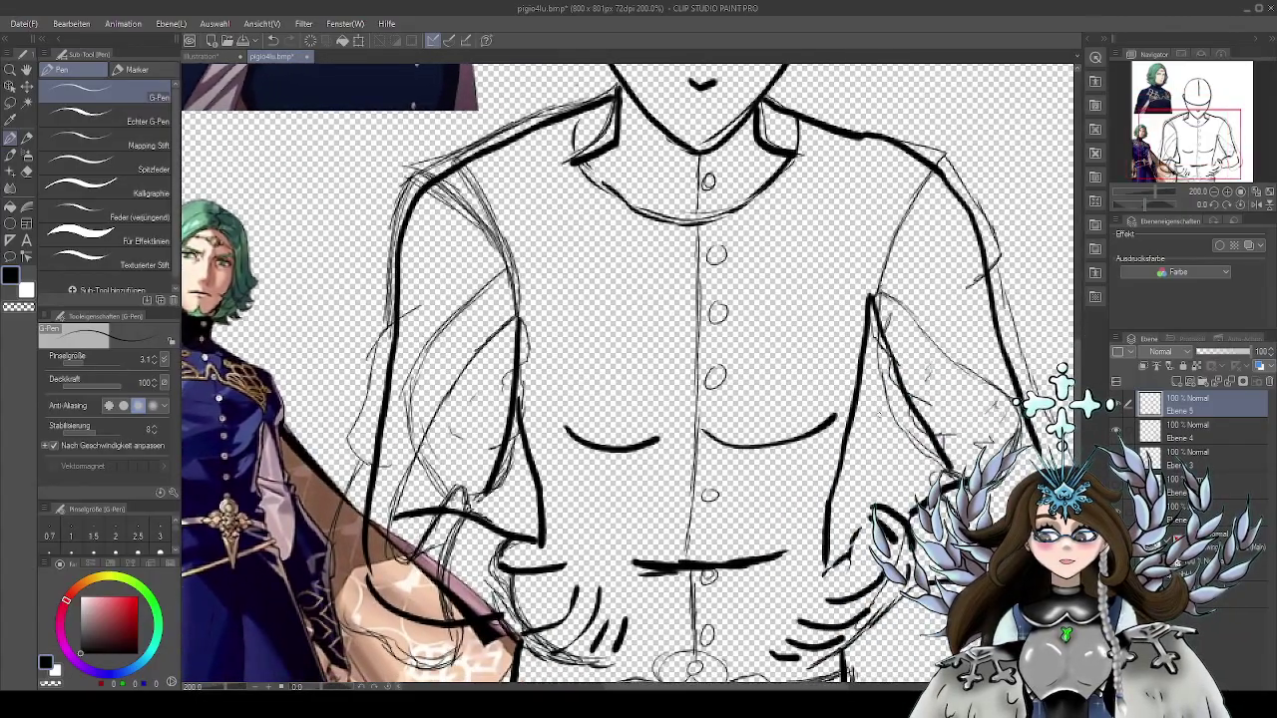
drag(871, 440, 847, 440)
drag(810, 306, 815, 413)
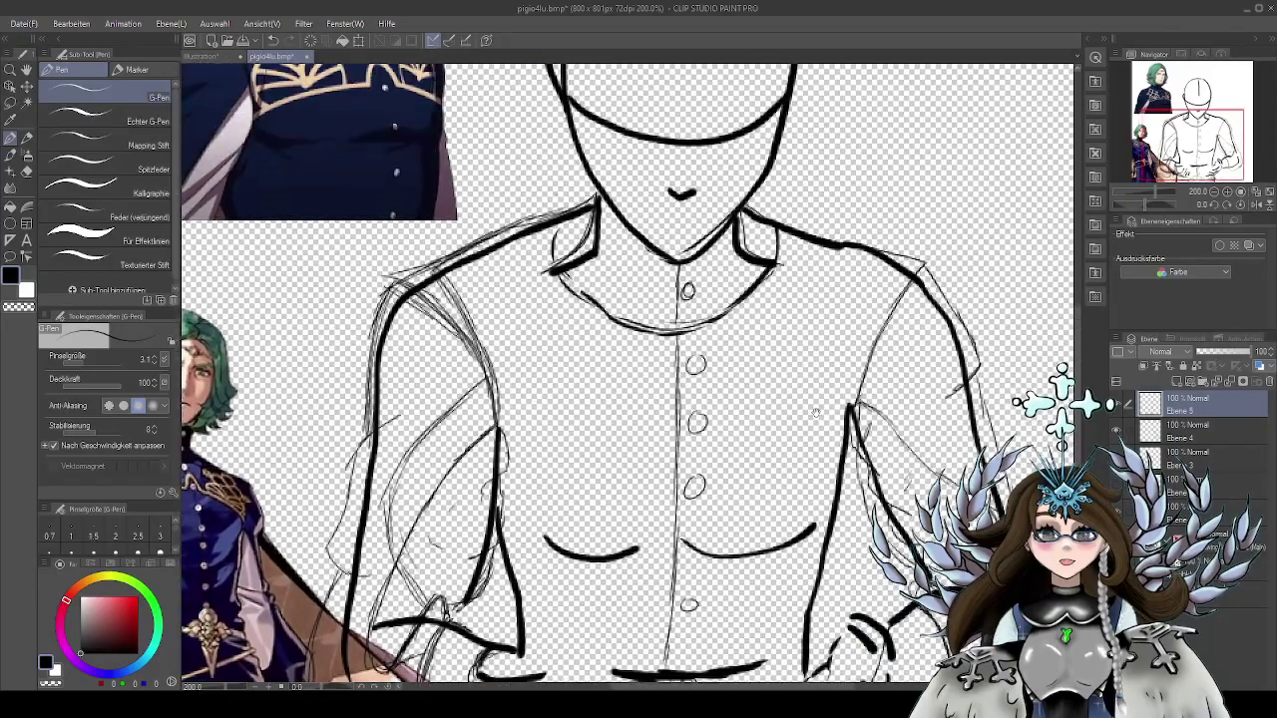
mouse_move(756, 331)
mouse_down()
mouse_move(778, 432)
mouse_move(891, 497)
mouse_move(927, 592)
mouse_up()
drag(766, 678, 686, 363)
scroll(686, 362, down, 5)
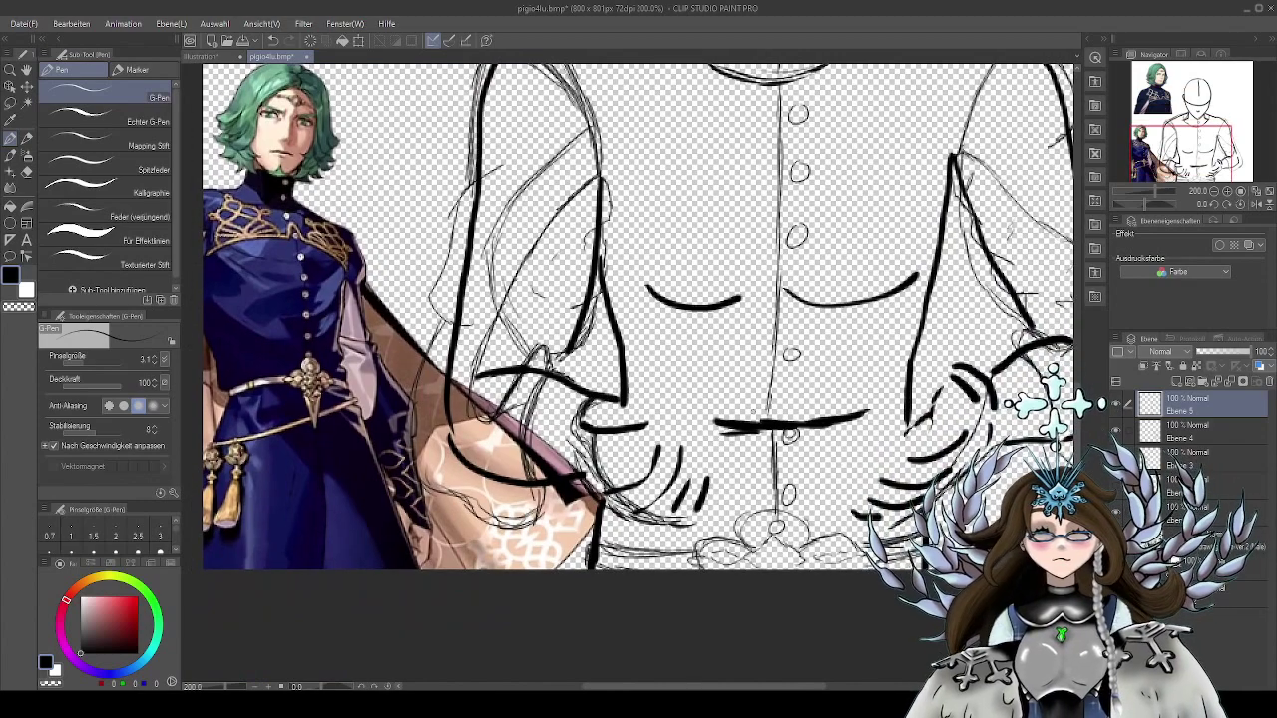
Move the full-body reference image from the canvas's left edge to its upper right side, beside the figure's head
drag(732, 429, 814, 402)
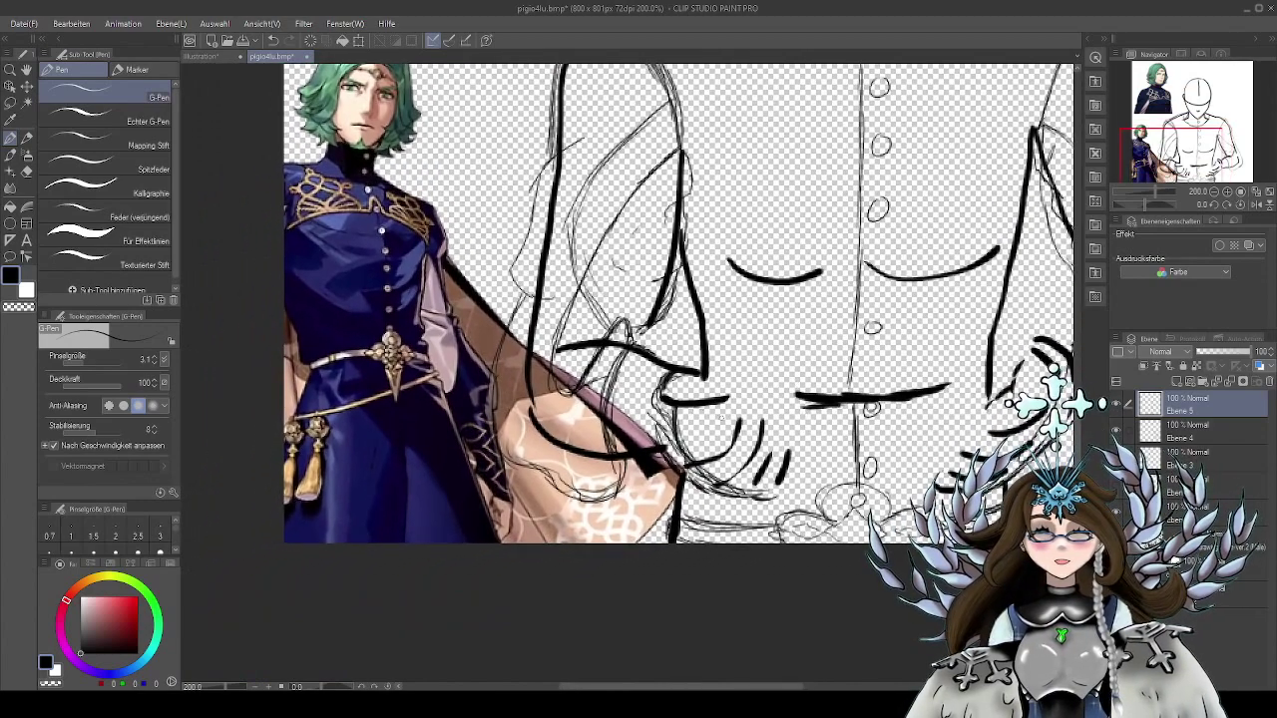
scroll(662, 342, up, 2)
key(o)
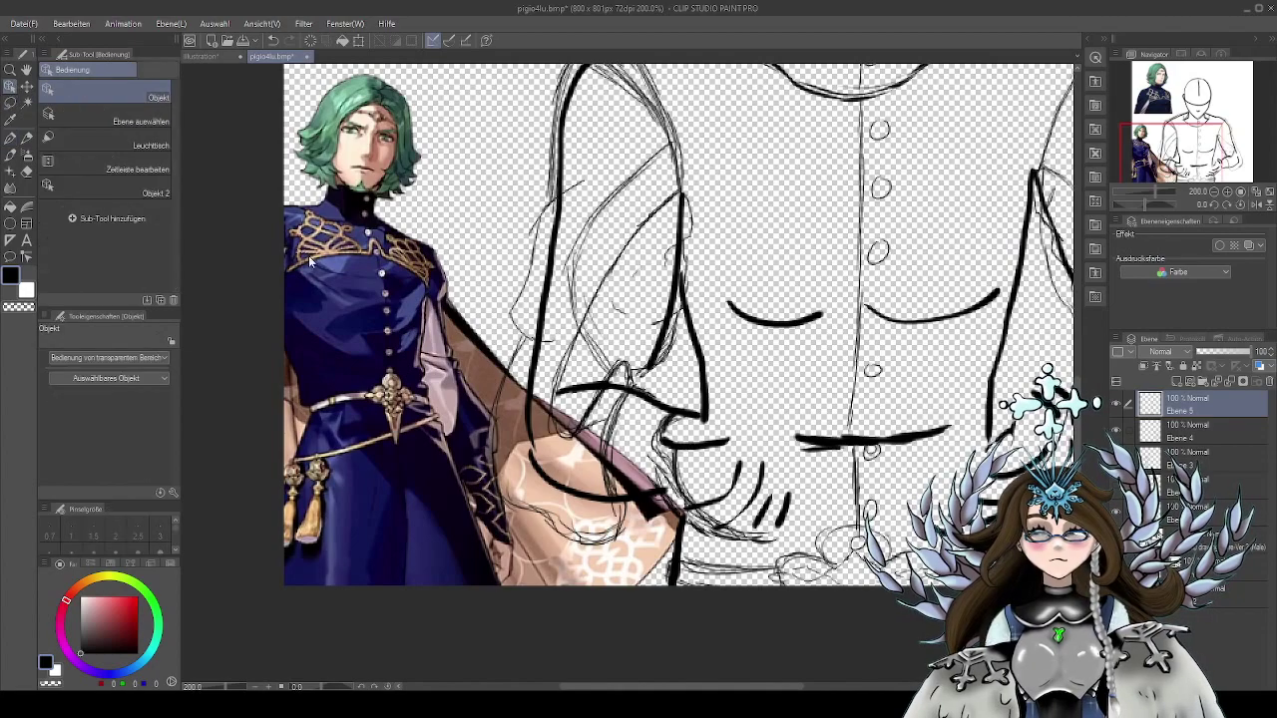
mouse_move(333, 310)
mouse_down()
mouse_move(853, 248)
mouse_move(695, 454)
mouse_move(936, 194)
mouse_move(814, 425)
mouse_up()
drag(673, 455, 791, 291)
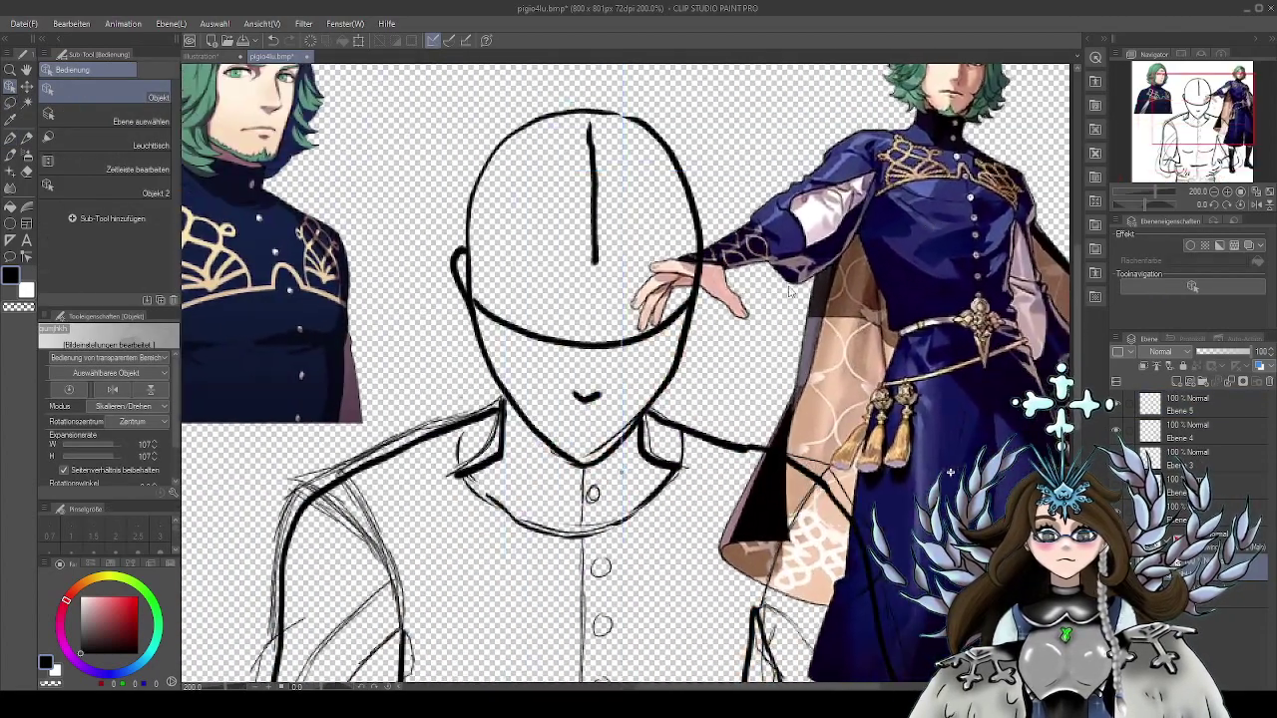
drag(546, 373, 729, 456)
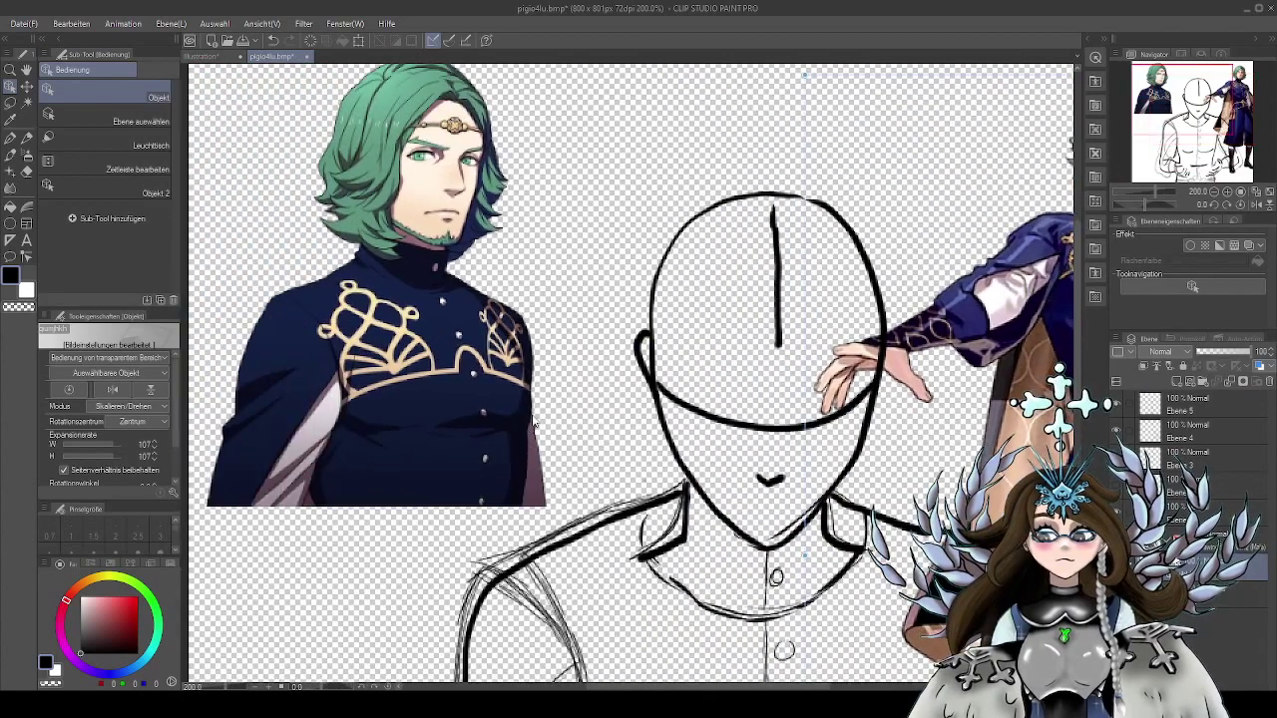
Examine the bust and full-body references of the green-haired character, focusing on the embroidery, sleeves, belt and skirt
scroll(532, 439, up, 2)
drag(589, 428, 704, 433)
scroll(704, 433, down, 2)
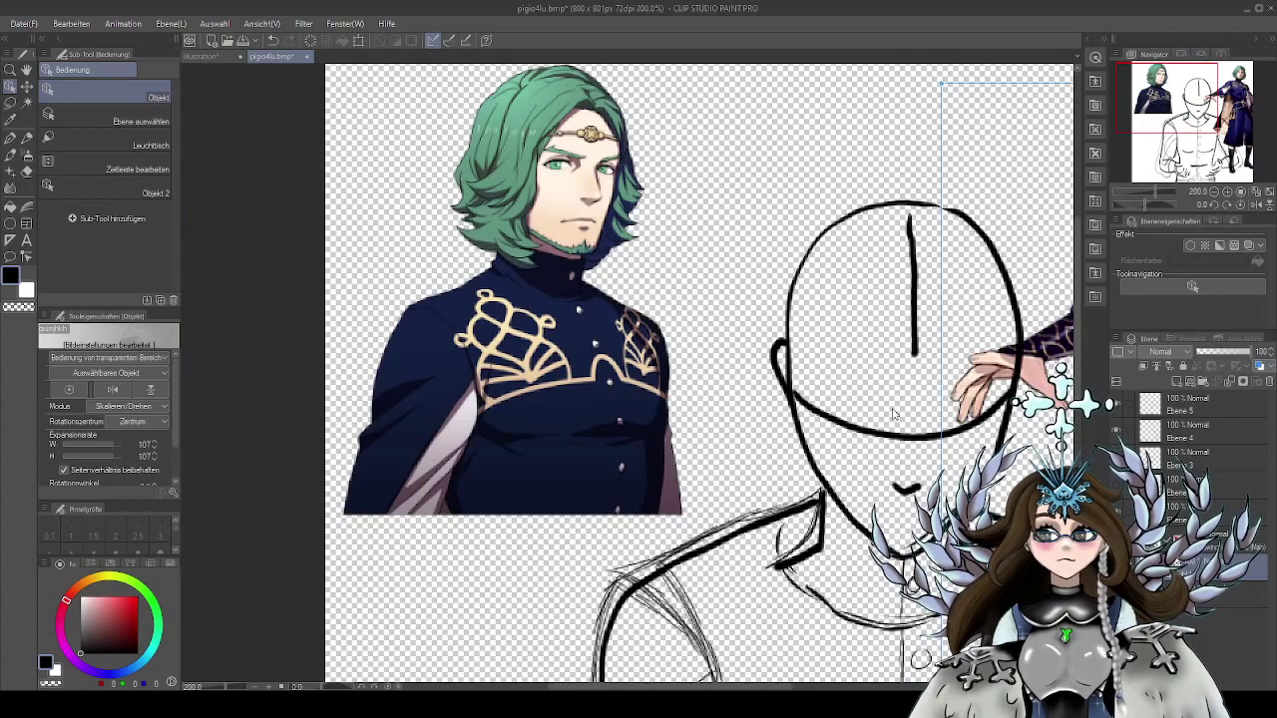
drag(895, 414, 488, 449)
drag(929, 394, 792, 298)
scroll(792, 298, up, 2)
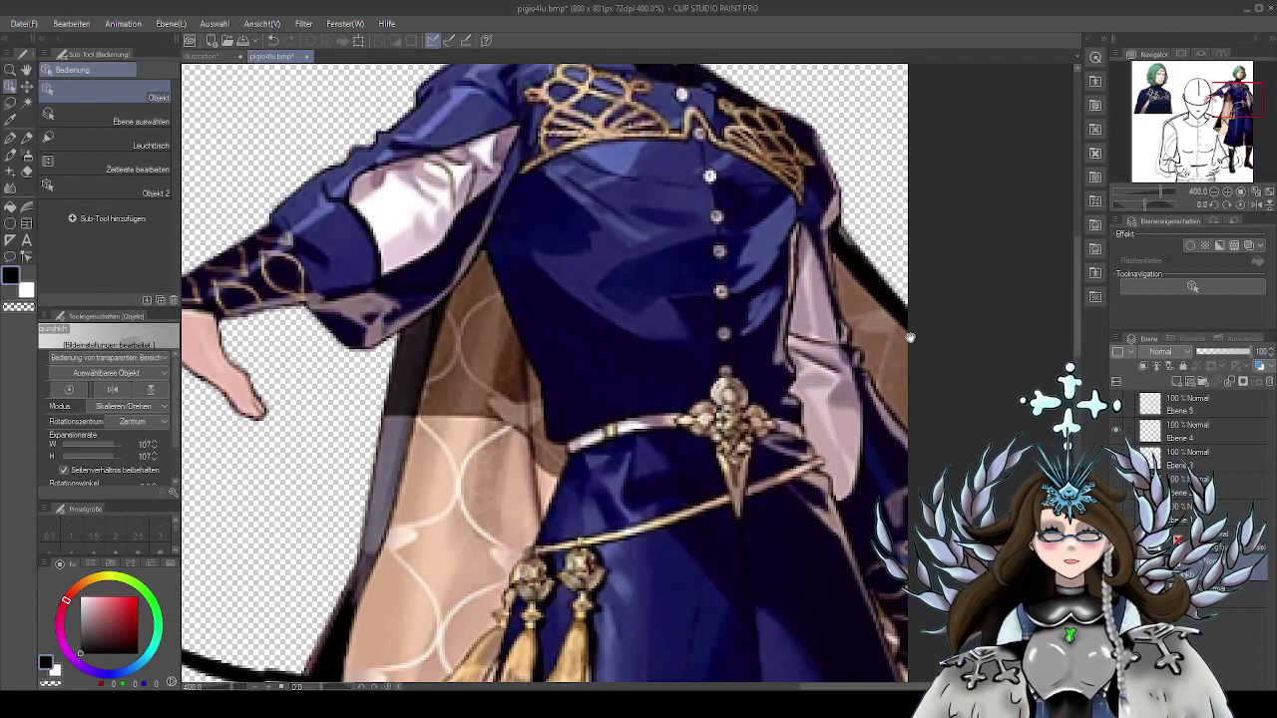
drag(917, 338, 944, 303)
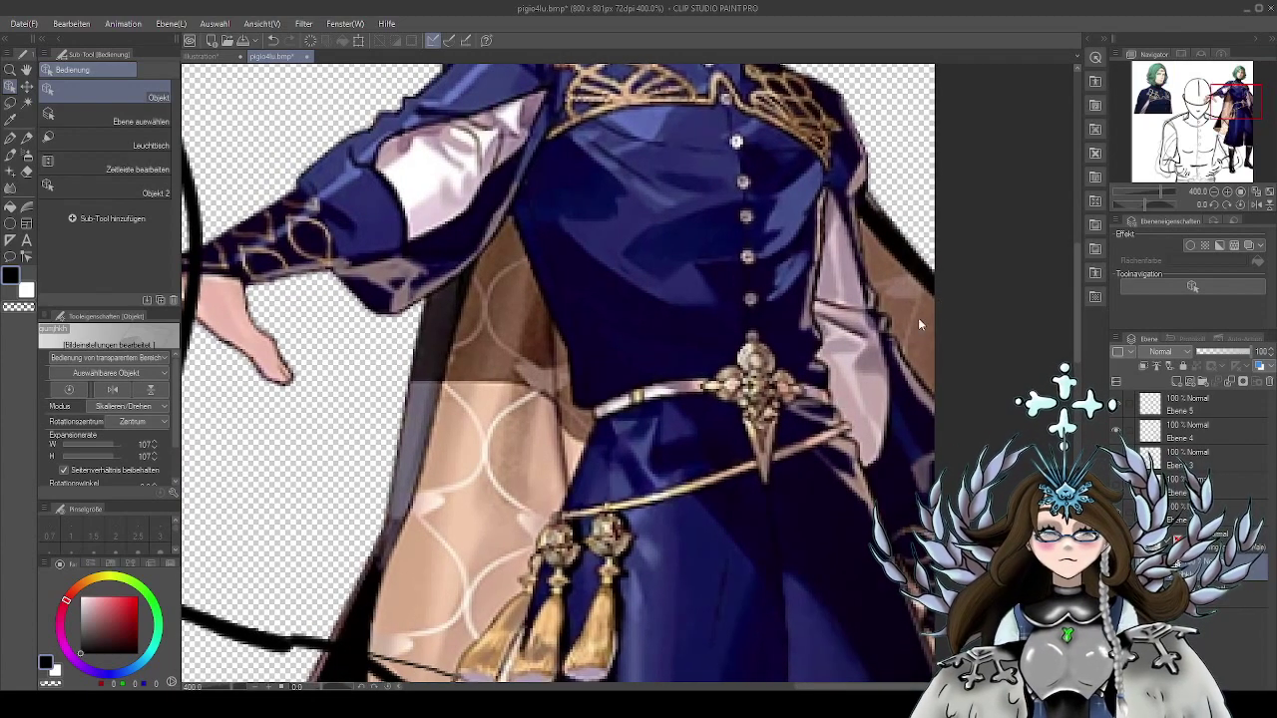
scroll(911, 354, down, 2)
drag(909, 425, 955, 277)
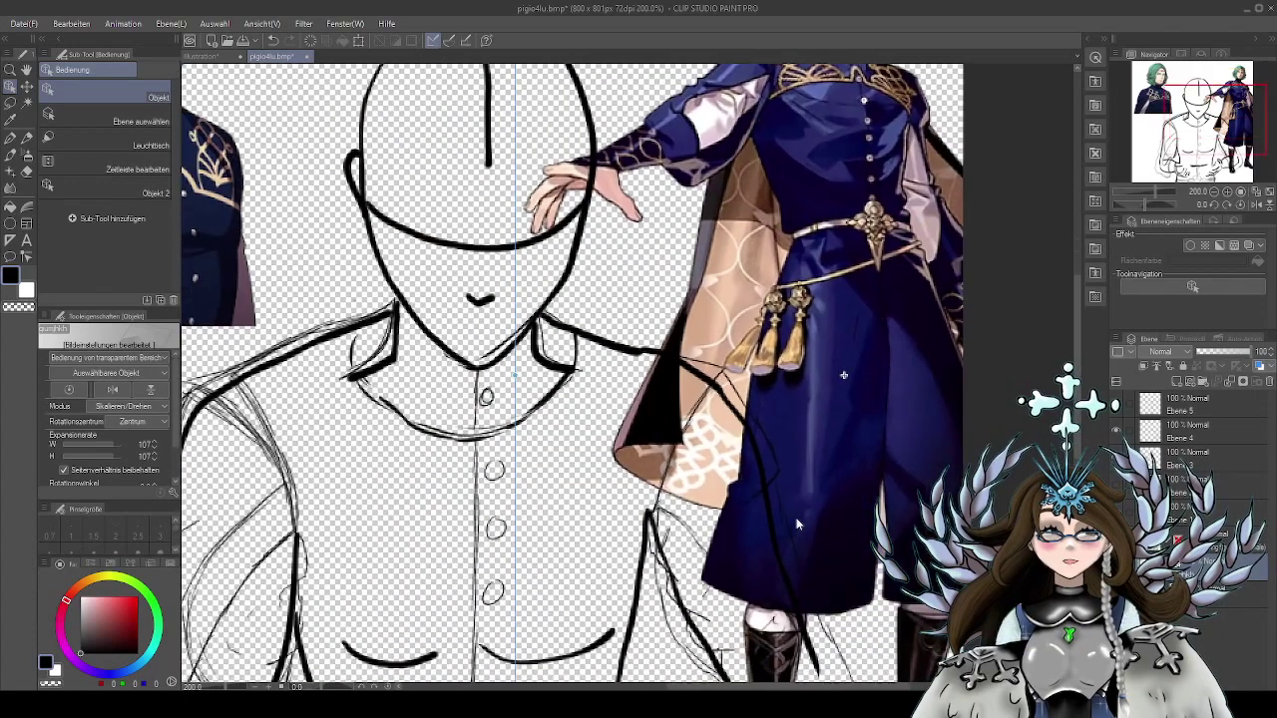
drag(972, 214, 944, 348)
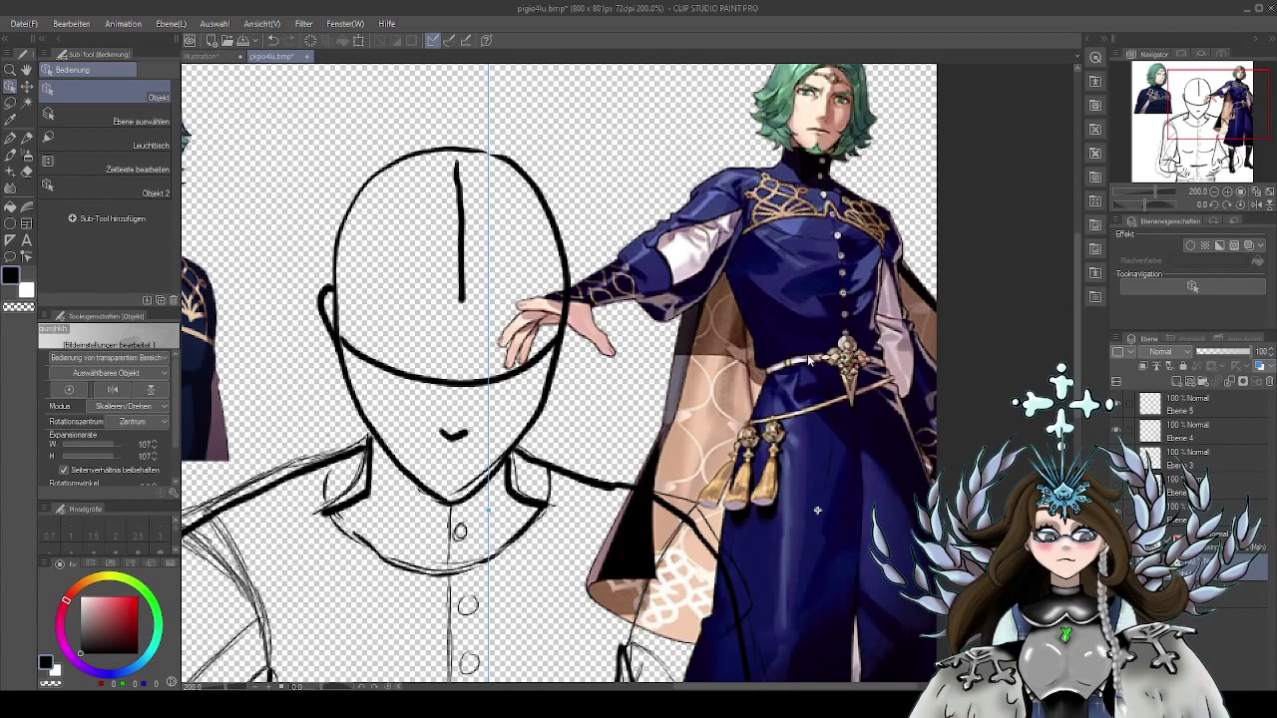
drag(778, 323, 811, 333)
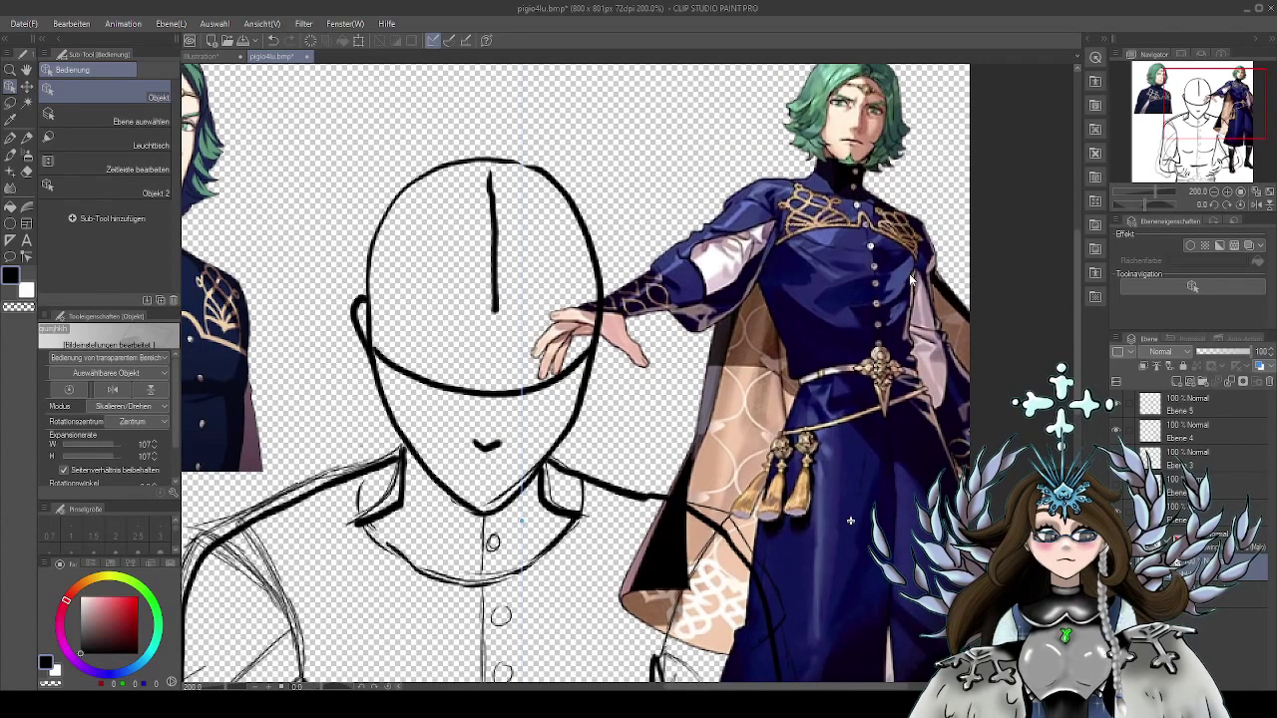
Add a new layer above the topmost layer Ebene 5 for sketching with the G-Pen
drag(591, 566, 750, 72)
key(p)
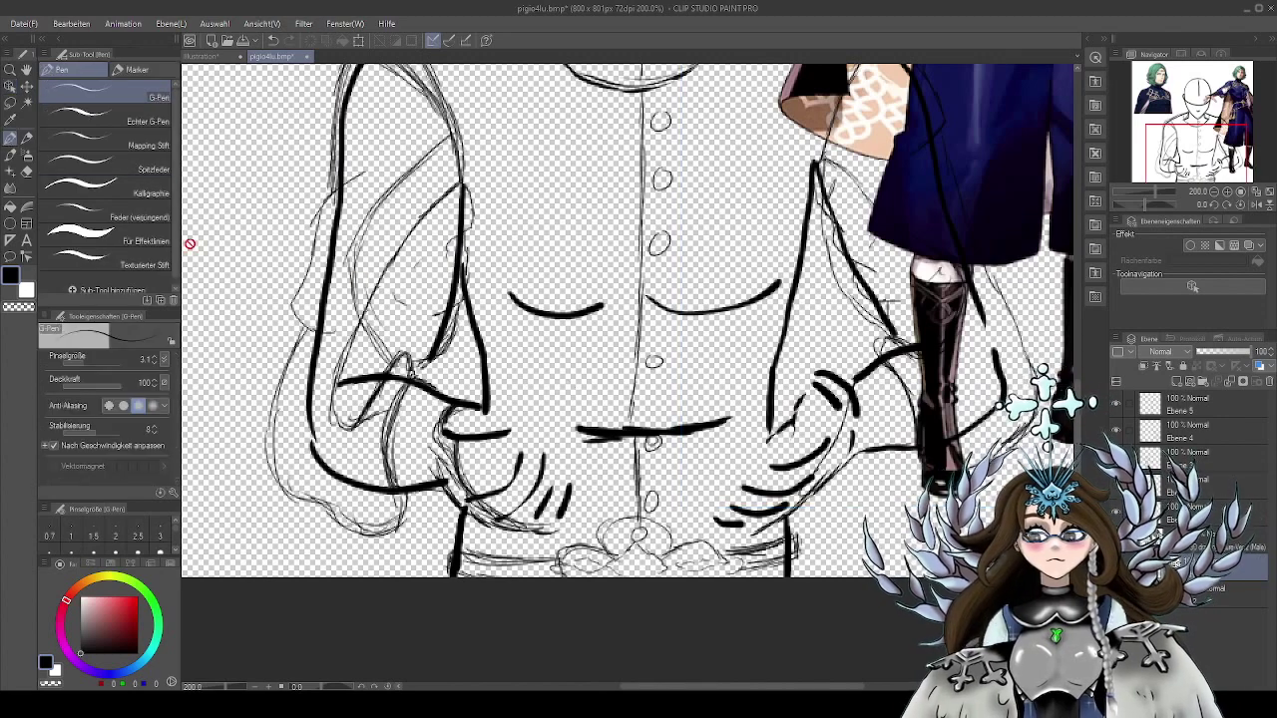
click(1188, 404)
click(1176, 382)
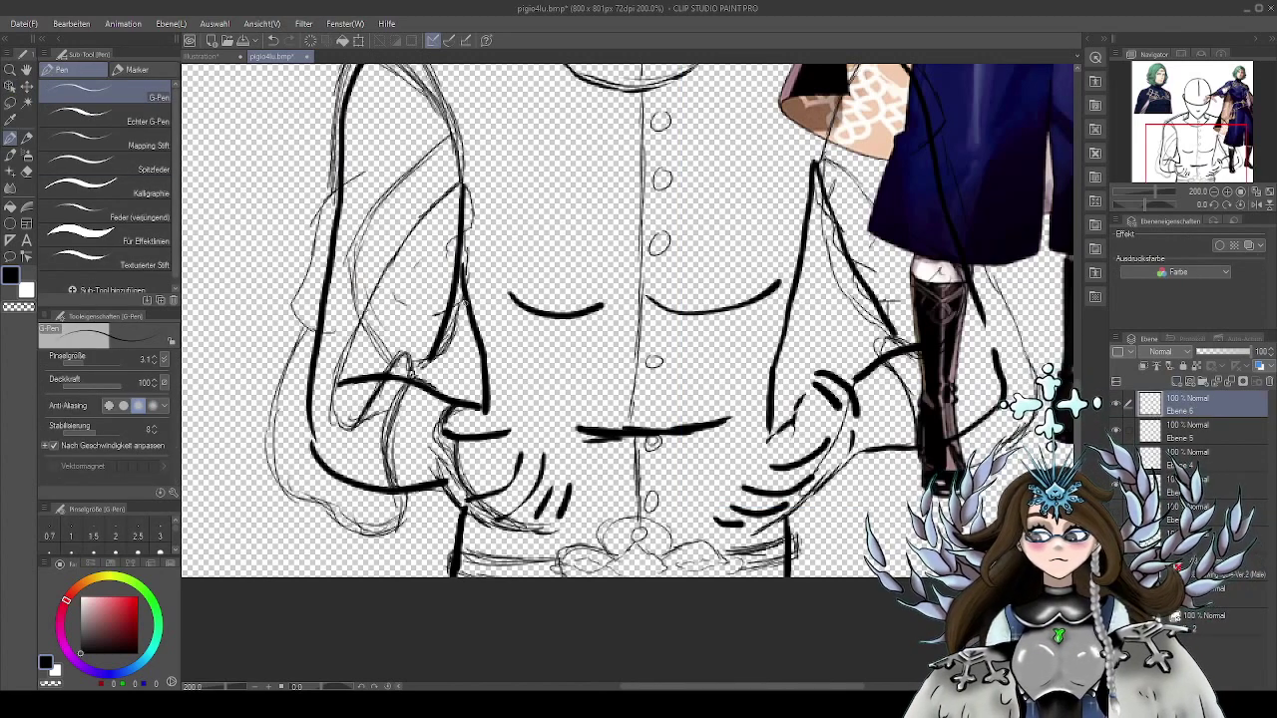
Sketch thin shirt contours along both torso sides and hips, and curve both ends of the waist line upward
drag(475, 339, 477, 387)
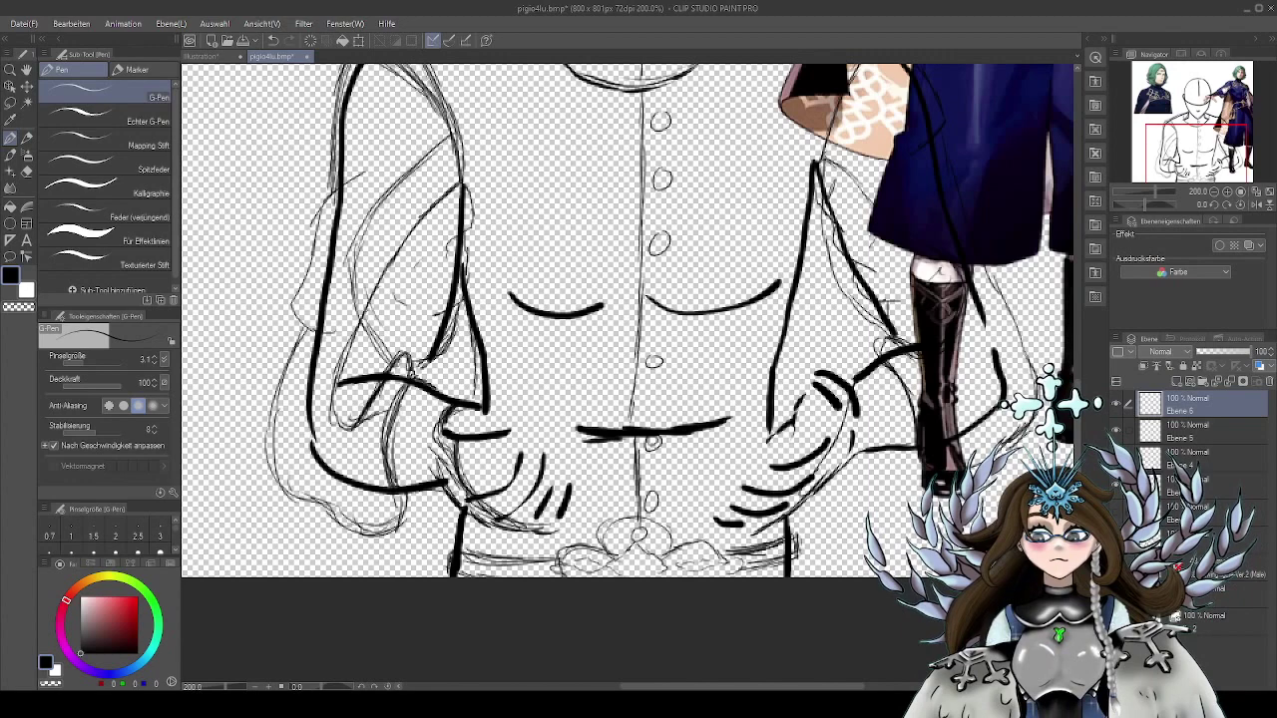
drag(450, 503, 452, 554)
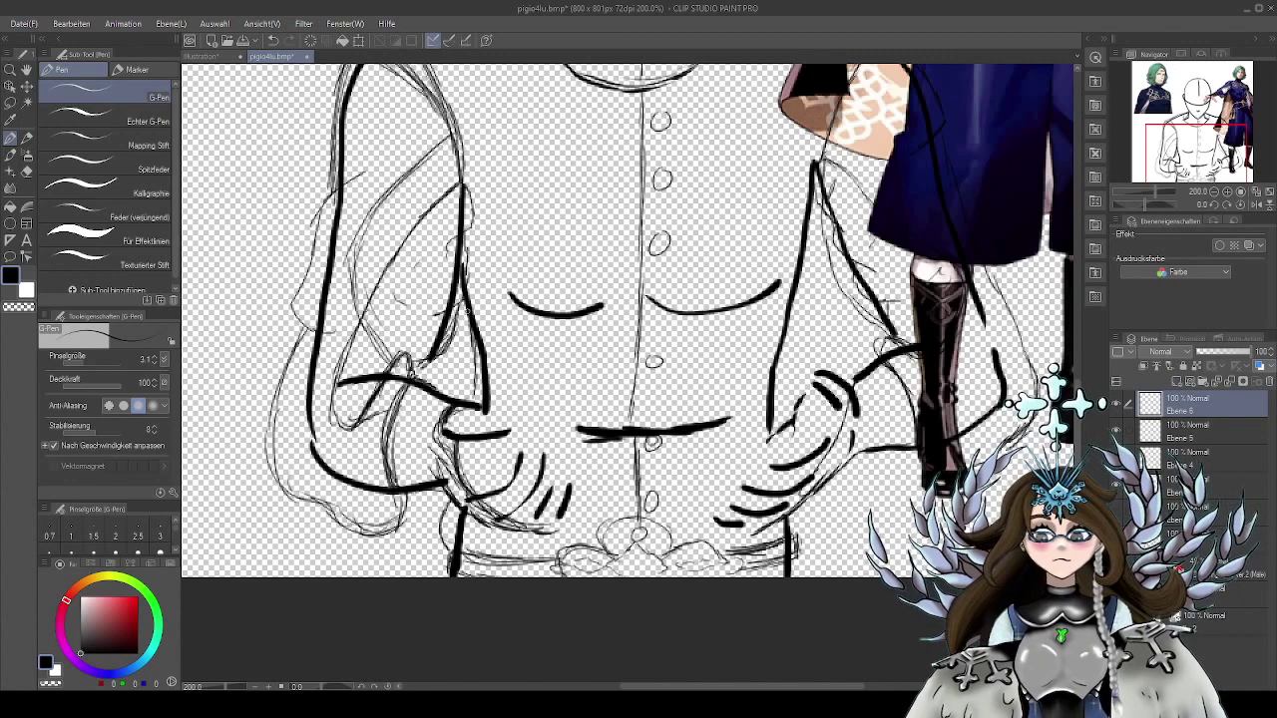
drag(467, 313, 483, 404)
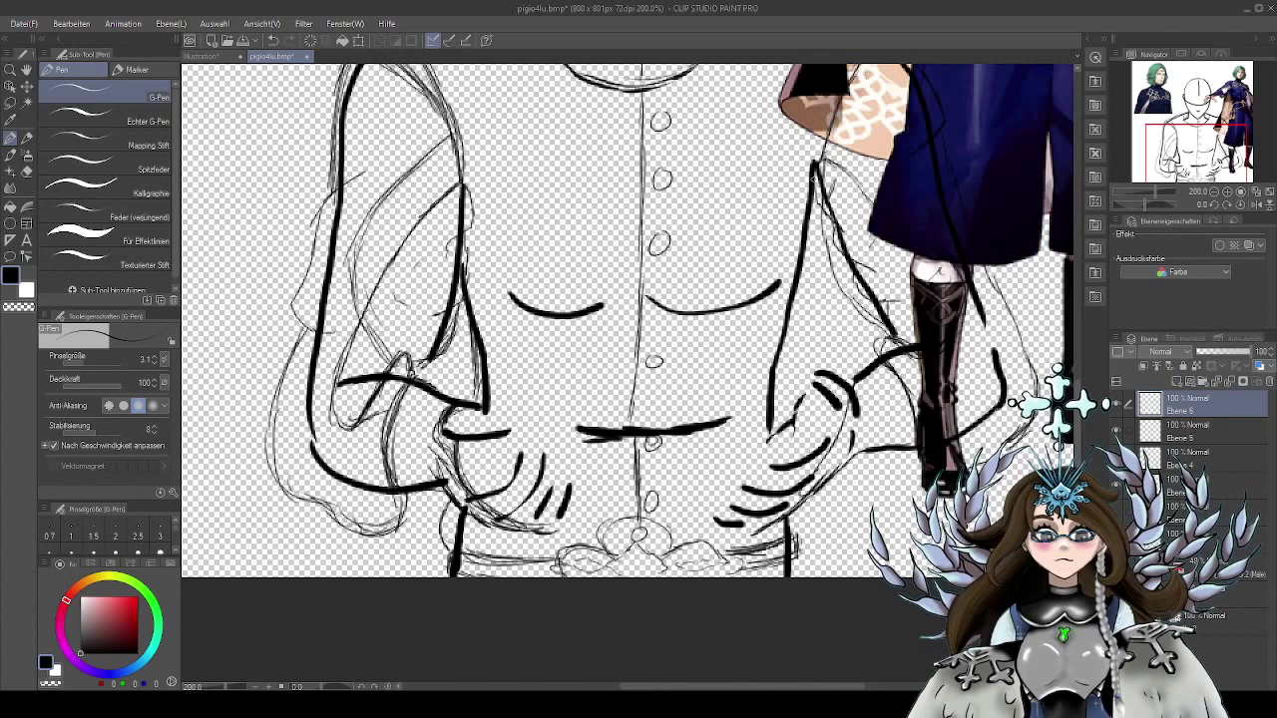
drag(812, 203, 808, 243)
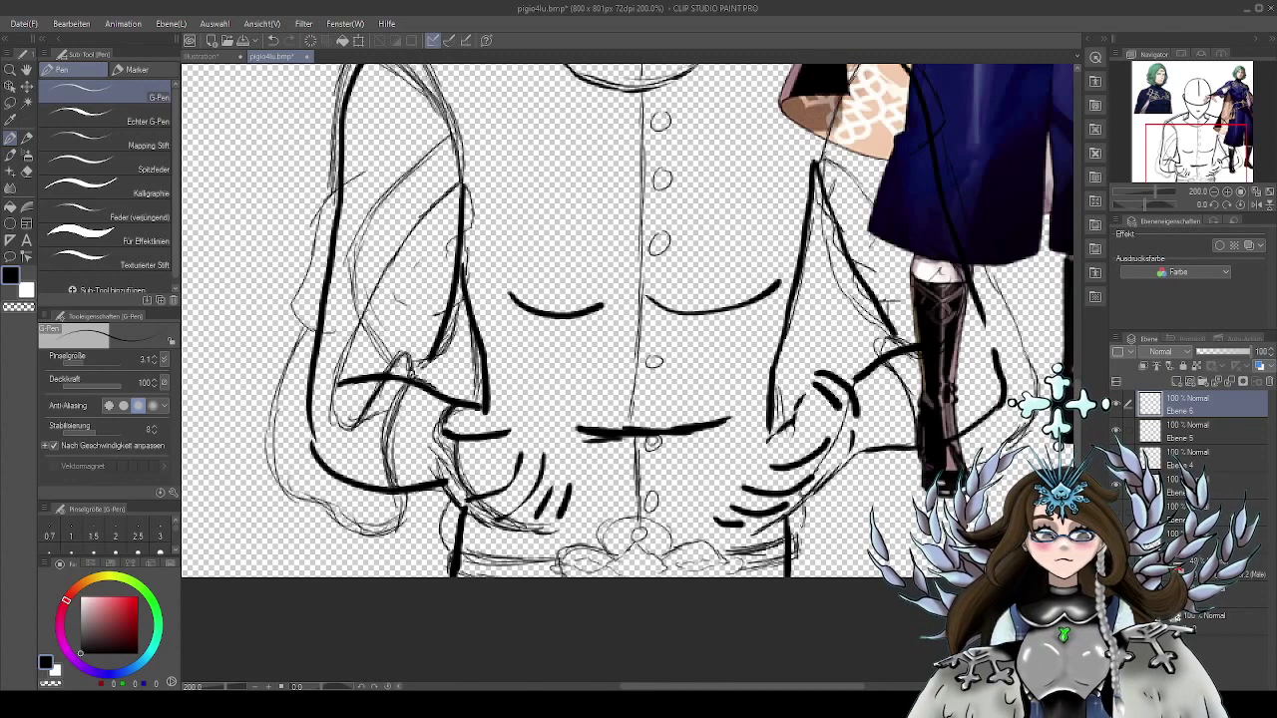
mouse_move(794, 495)
mouse_down()
mouse_move(808, 528)
mouse_move(790, 529)
mouse_up()
drag(769, 390, 714, 425)
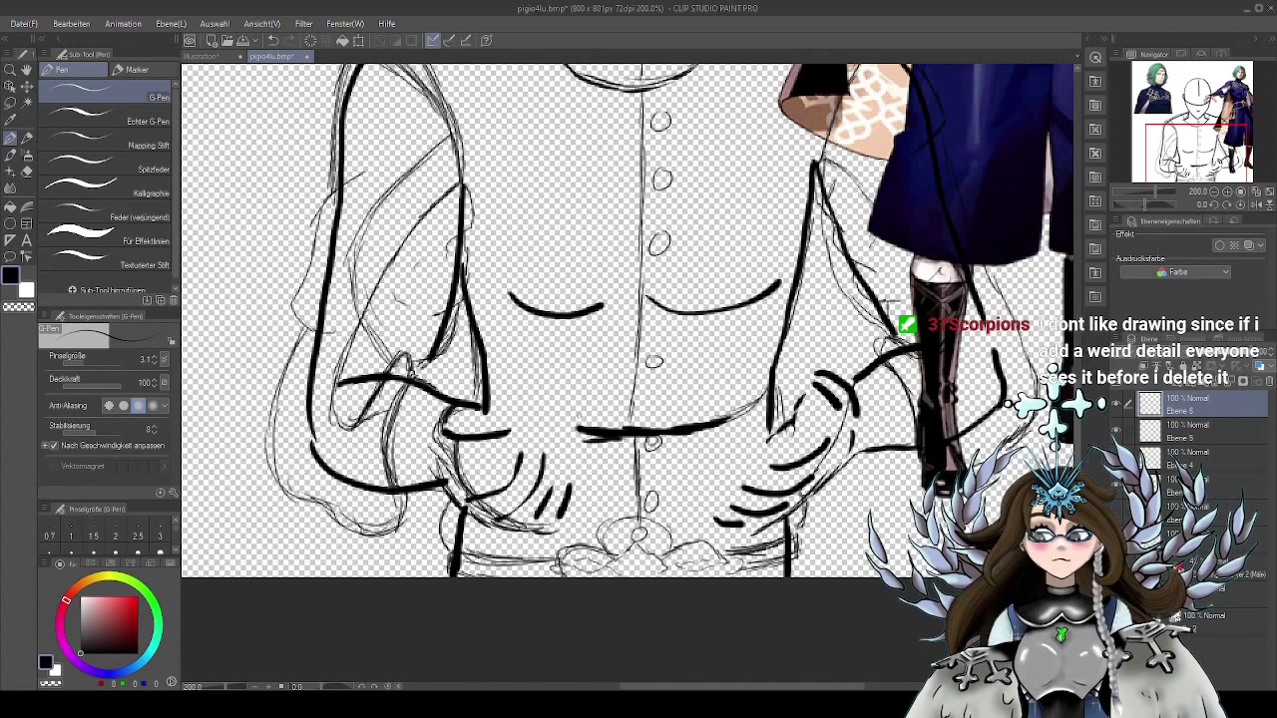
mouse_move(544, 407)
mouse_down()
mouse_move(609, 467)
mouse_move(596, 448)
mouse_up()
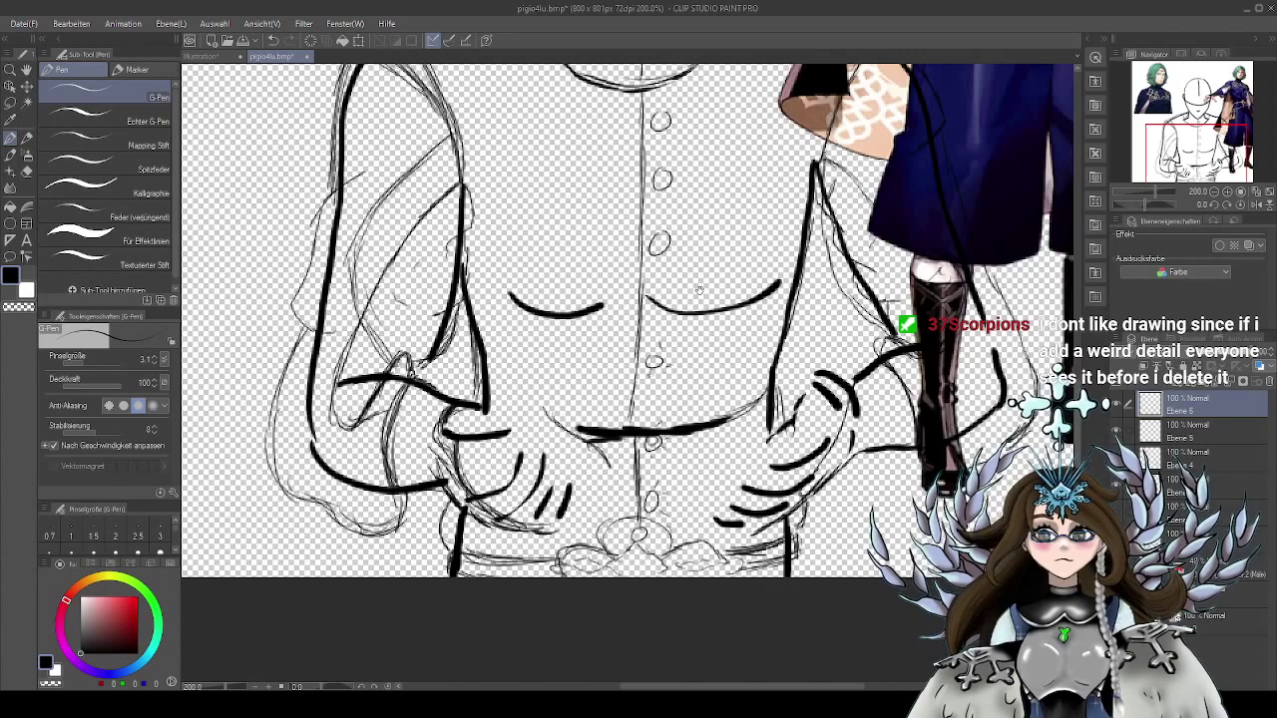
Add thin fabric strokes extending the chest curves toward the sleeve and the central button line
scroll(662, 347, up, 3)
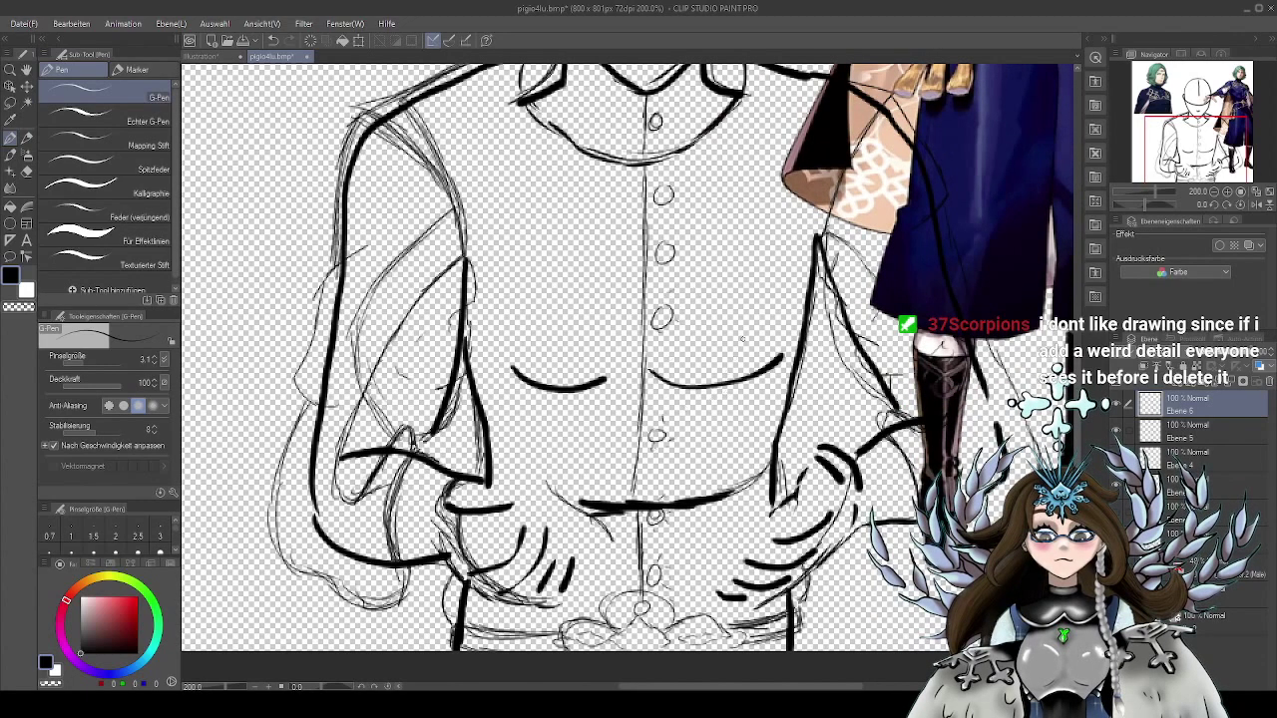
mouse_move(532, 95)
mouse_down()
mouse_move(762, 473)
mouse_move(689, 392)
mouse_up()
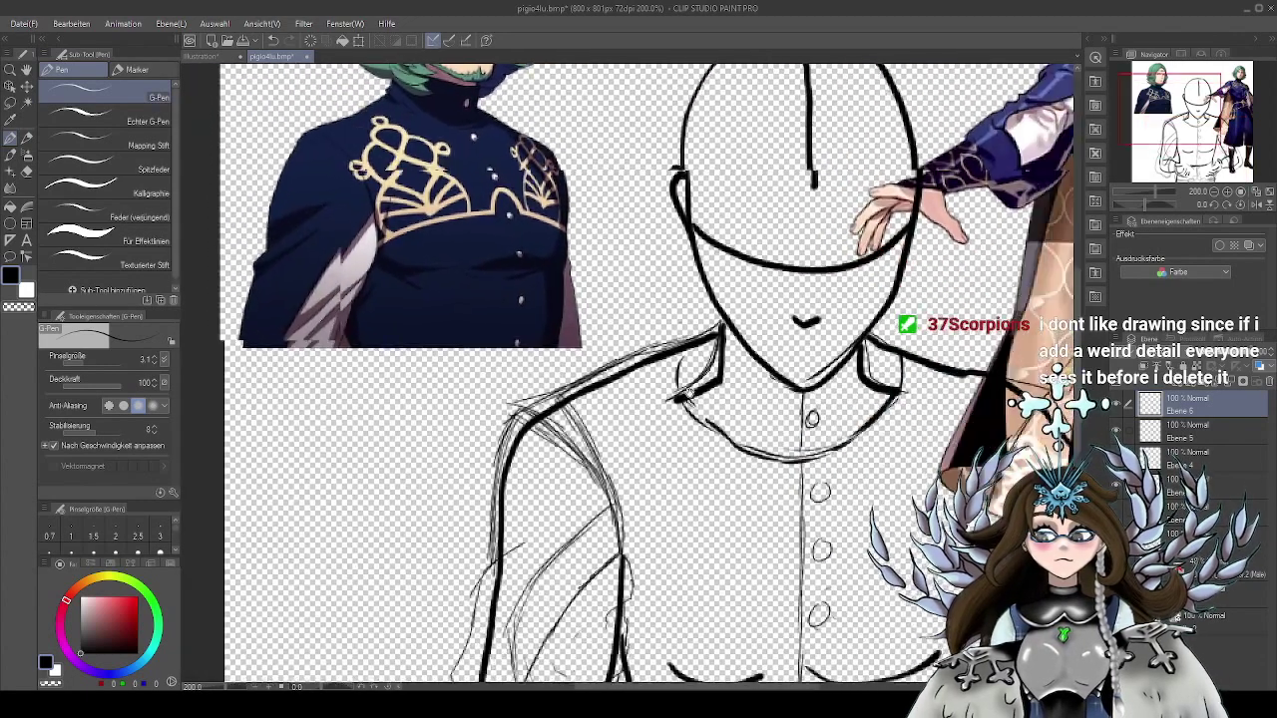
scroll(687, 394, down, 5)
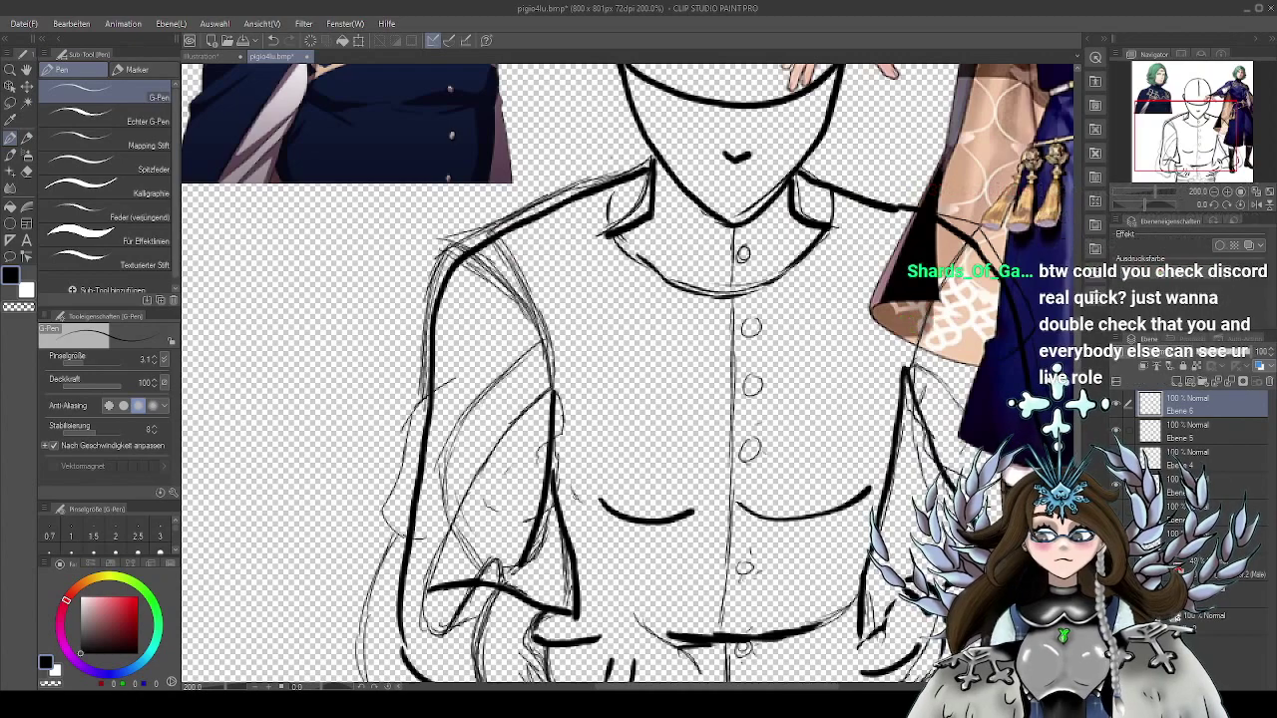
drag(576, 497, 612, 518)
drag(865, 503, 861, 504)
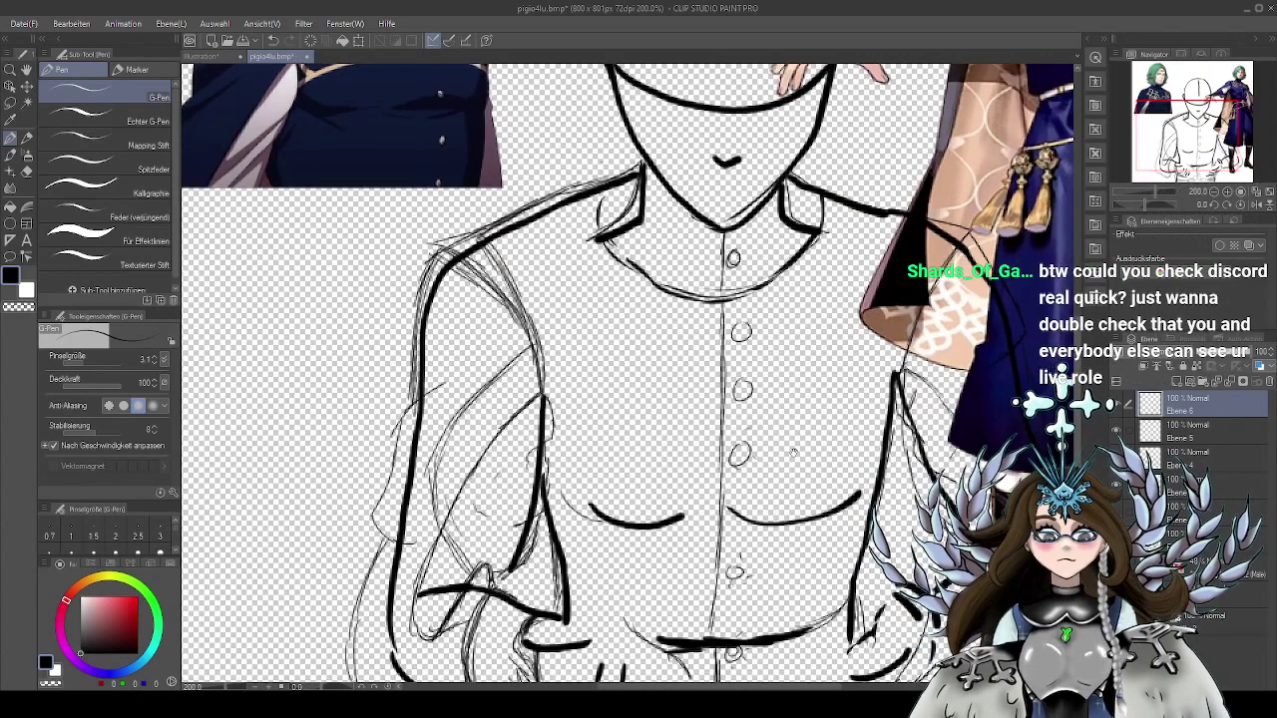
mouse_move(794, 453)
mouse_down()
mouse_move(826, 578)
mouse_move(783, 520)
mouse_up()
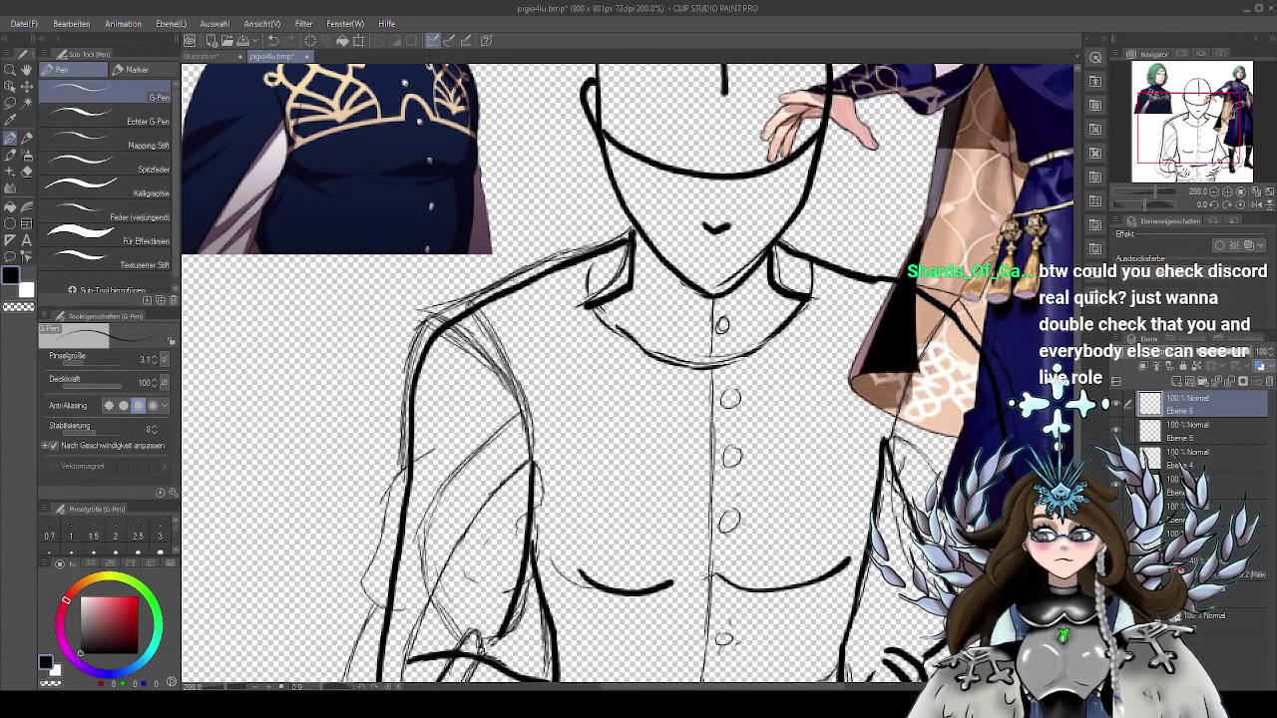
drag(706, 578, 758, 590)
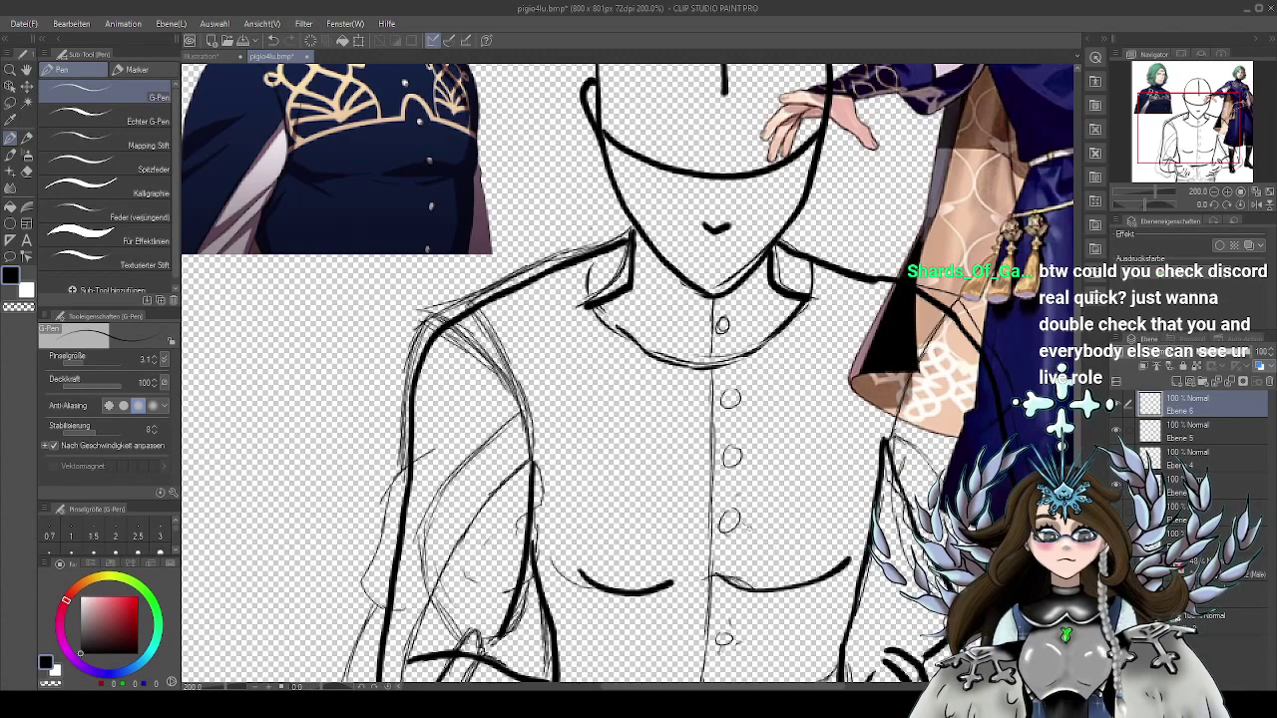
Add small crease marks beside the buttons on the shirt front
drag(737, 489, 730, 503)
drag(721, 500, 718, 508)
mouse_move(776, 405)
mouse_down()
mouse_move(592, 545)
mouse_move(661, 518)
mouse_move(705, 517)
mouse_up()
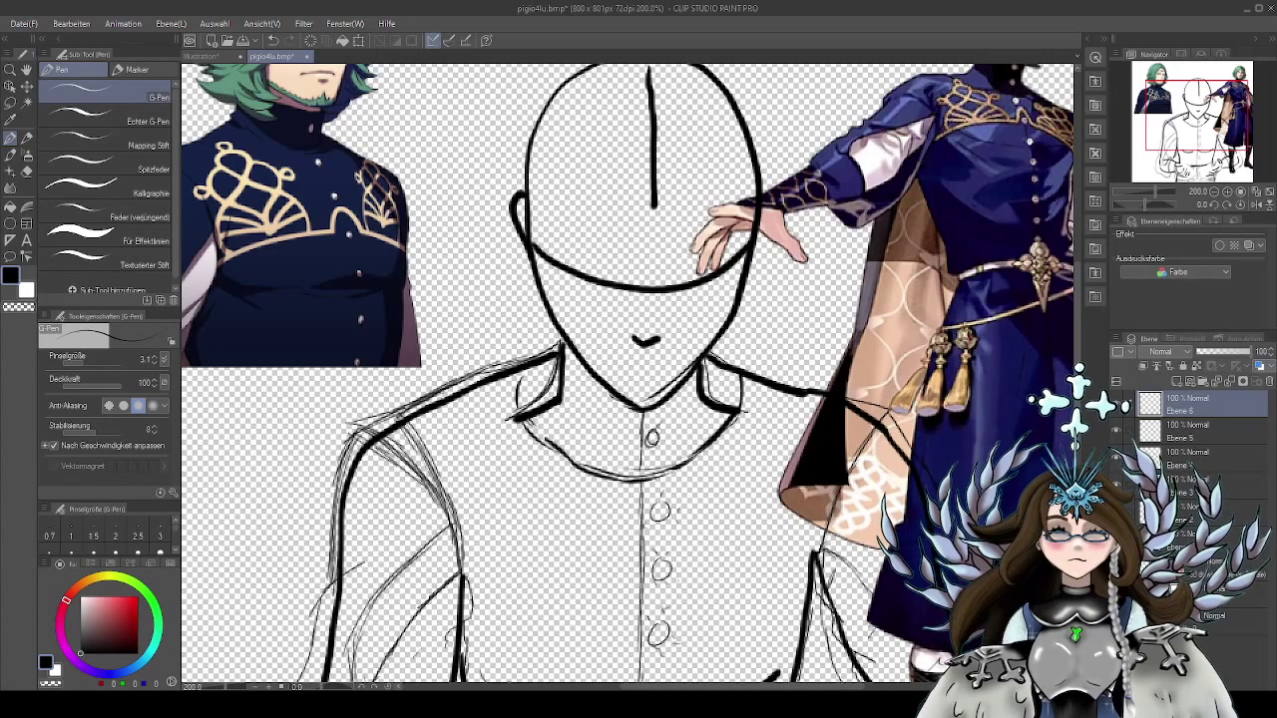
scroll(718, 539, down, 3)
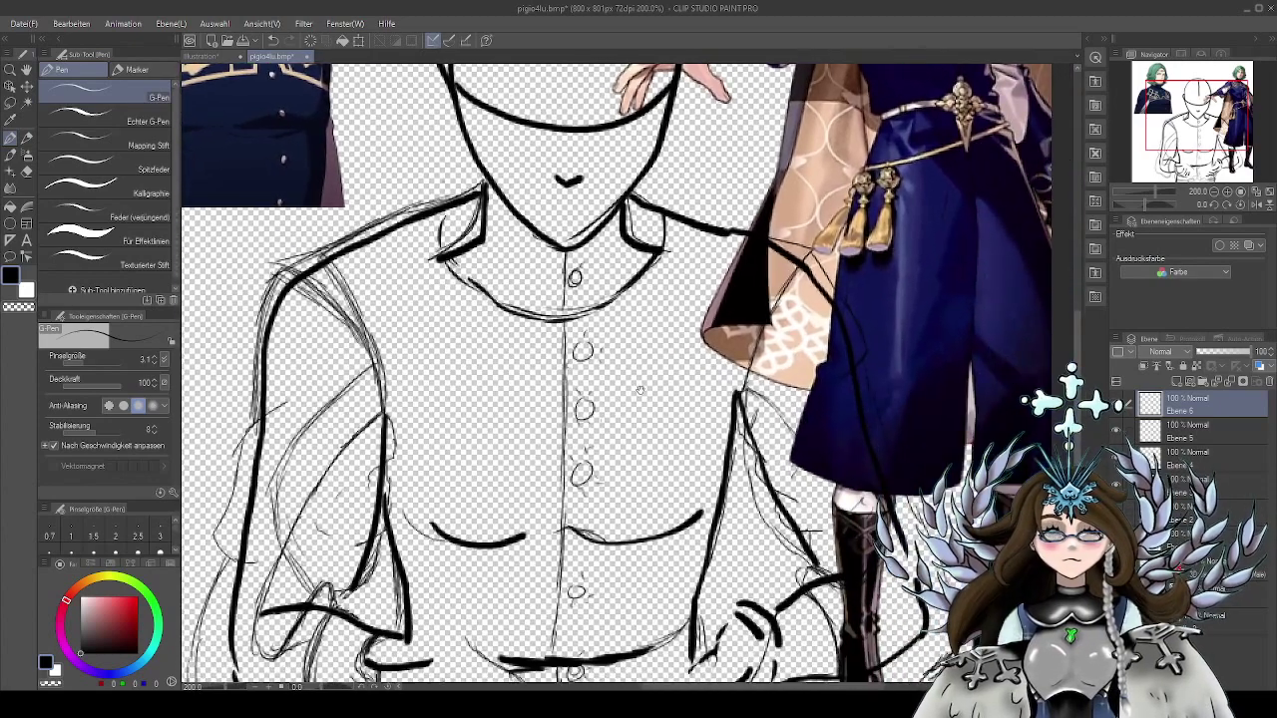
Sketch a long shirt contour along the torso beside the figure's left arm, from the armpit down to the waist
drag(667, 481, 703, 424)
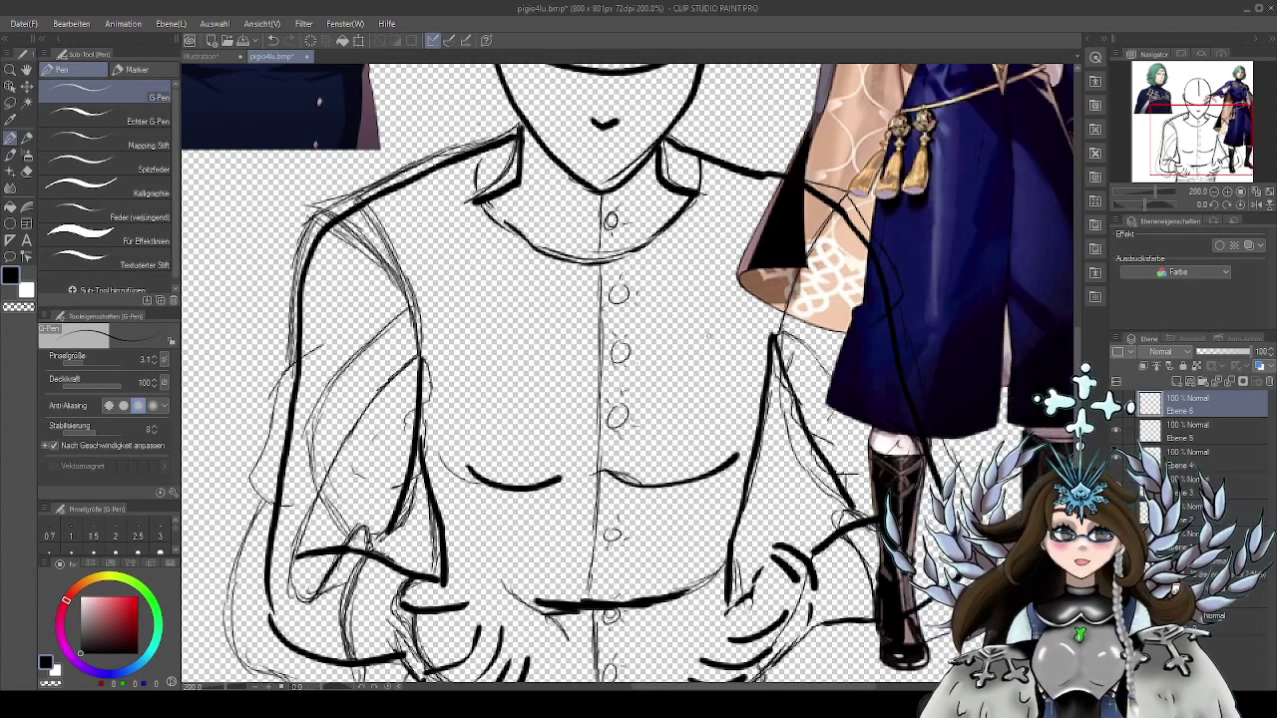
scroll(677, 396, down, 5)
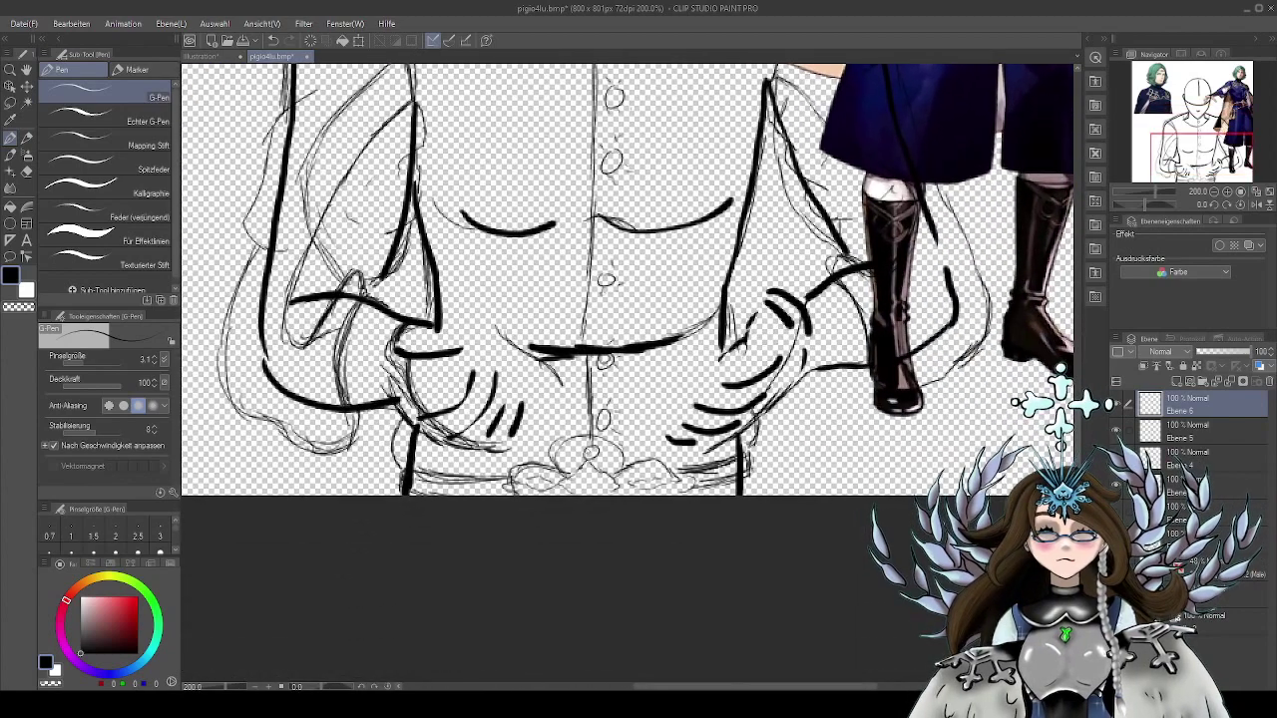
scroll(629, 355, up, 3)
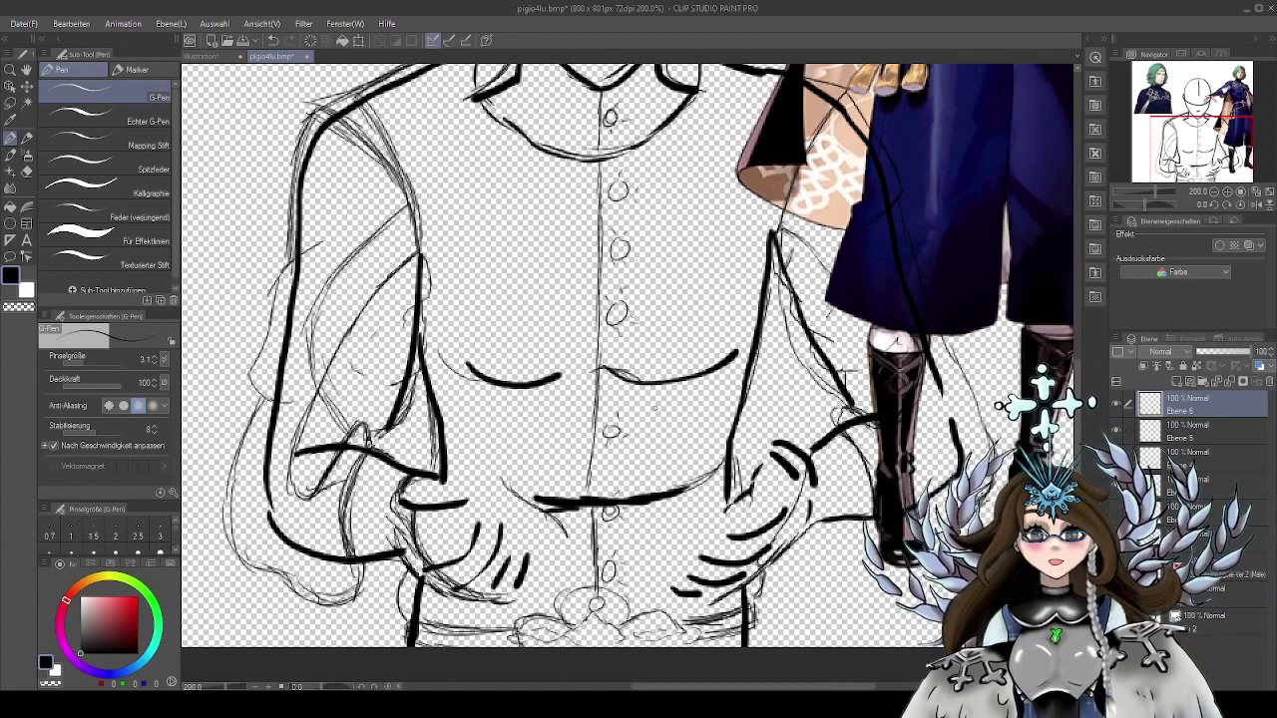
drag(759, 444, 761, 434)
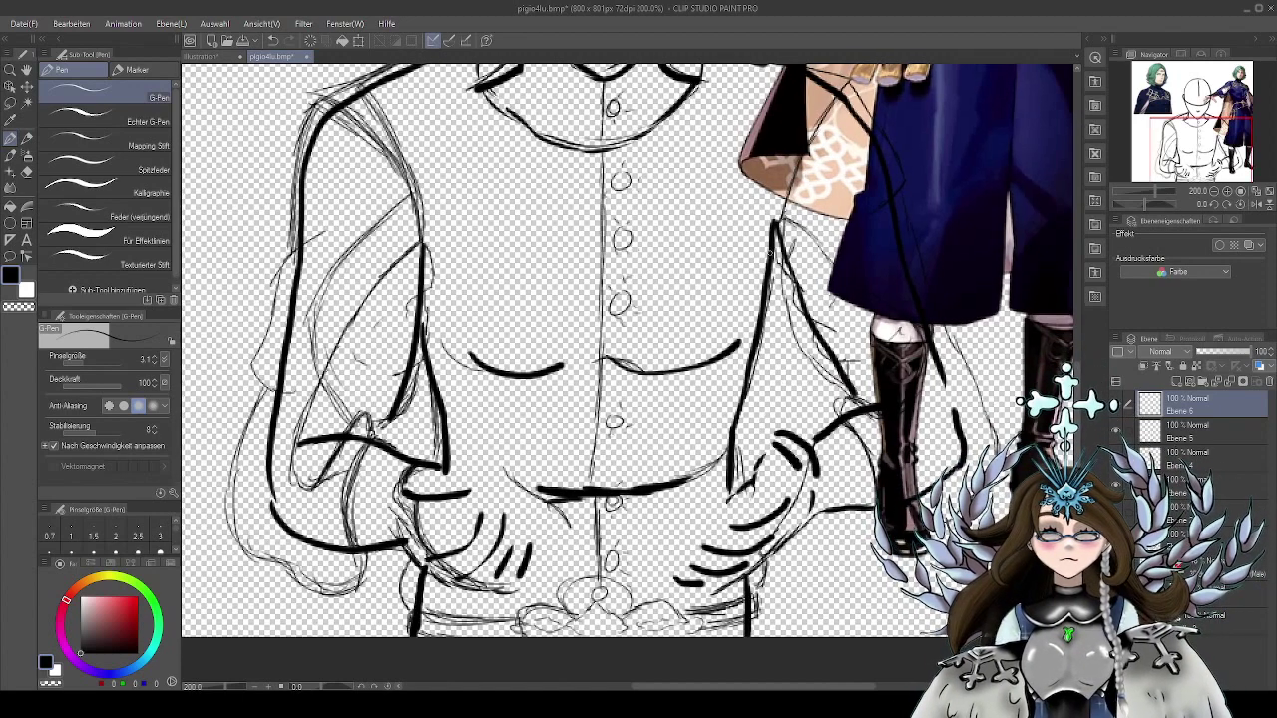
mouse_move(774, 256)
mouse_down()
mouse_move(755, 386)
mouse_move(731, 435)
mouse_up()
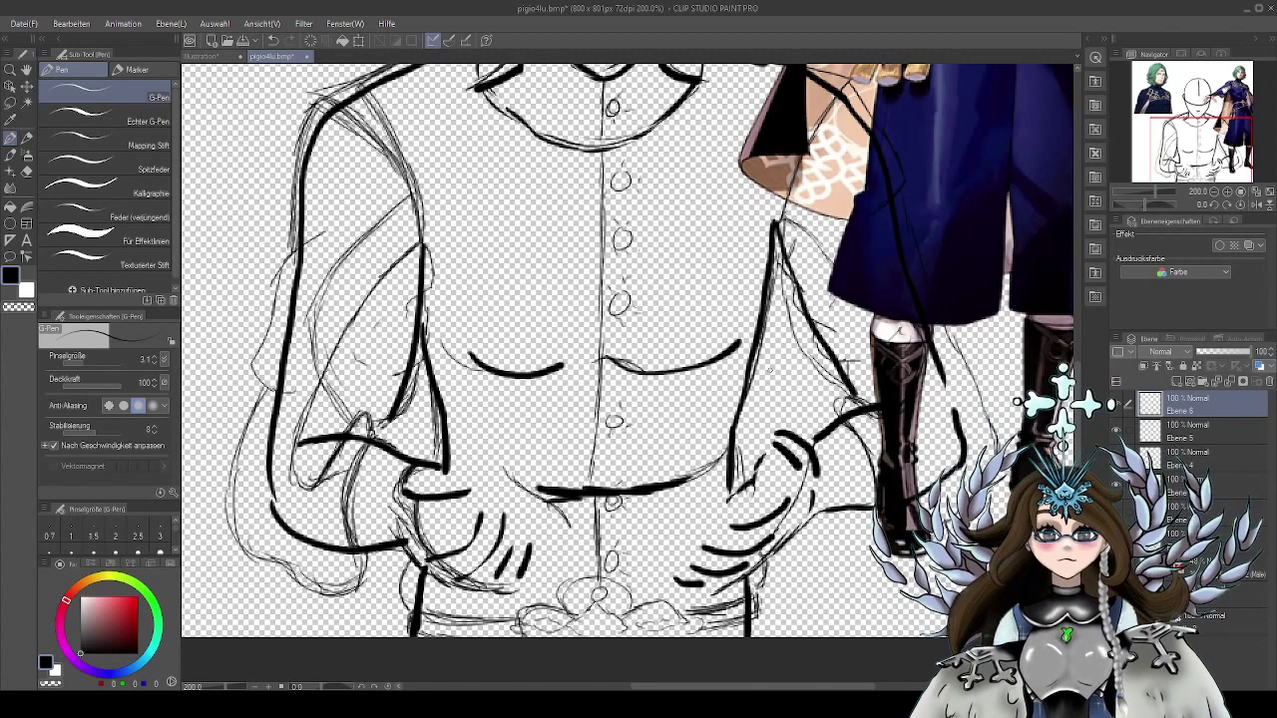
scroll(768, 427, down, 2)
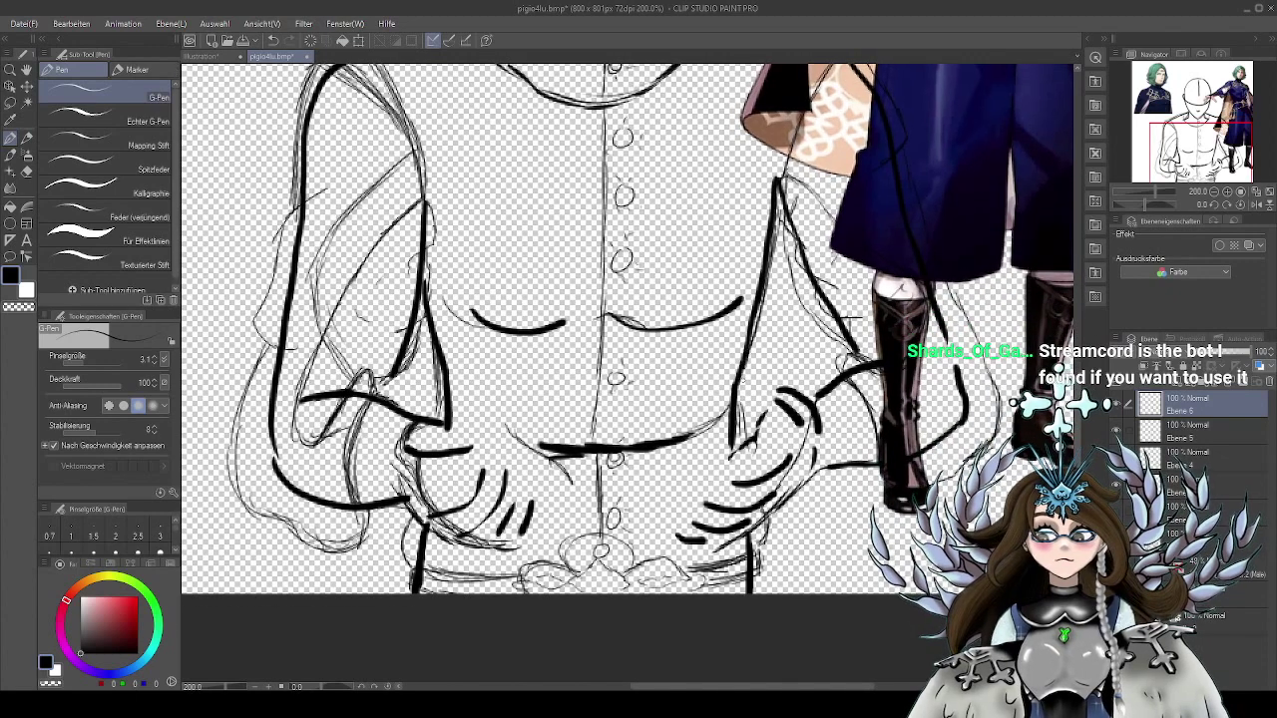
drag(850, 319, 918, 266)
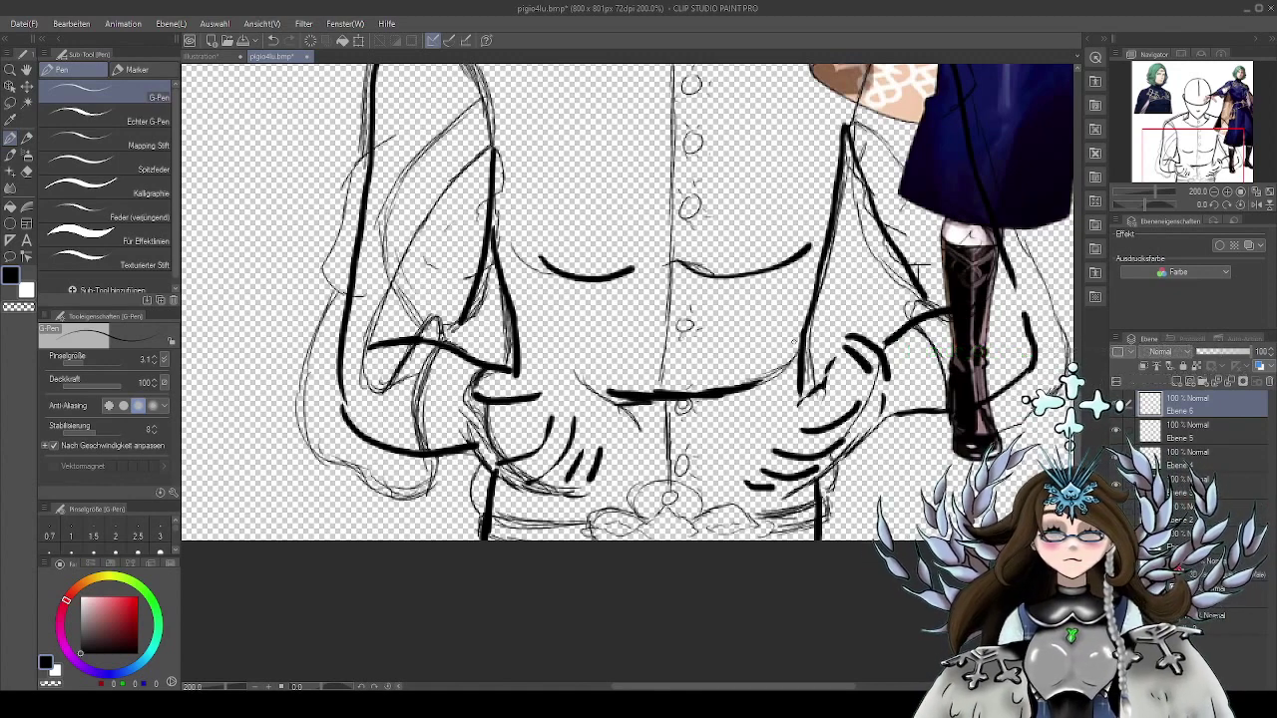
Hide both character reference images so only the figure sketch shows, and check the whole drawing
mouse_move(785, 238)
mouse_down()
mouse_move(683, 493)
mouse_move(639, 408)
mouse_up()
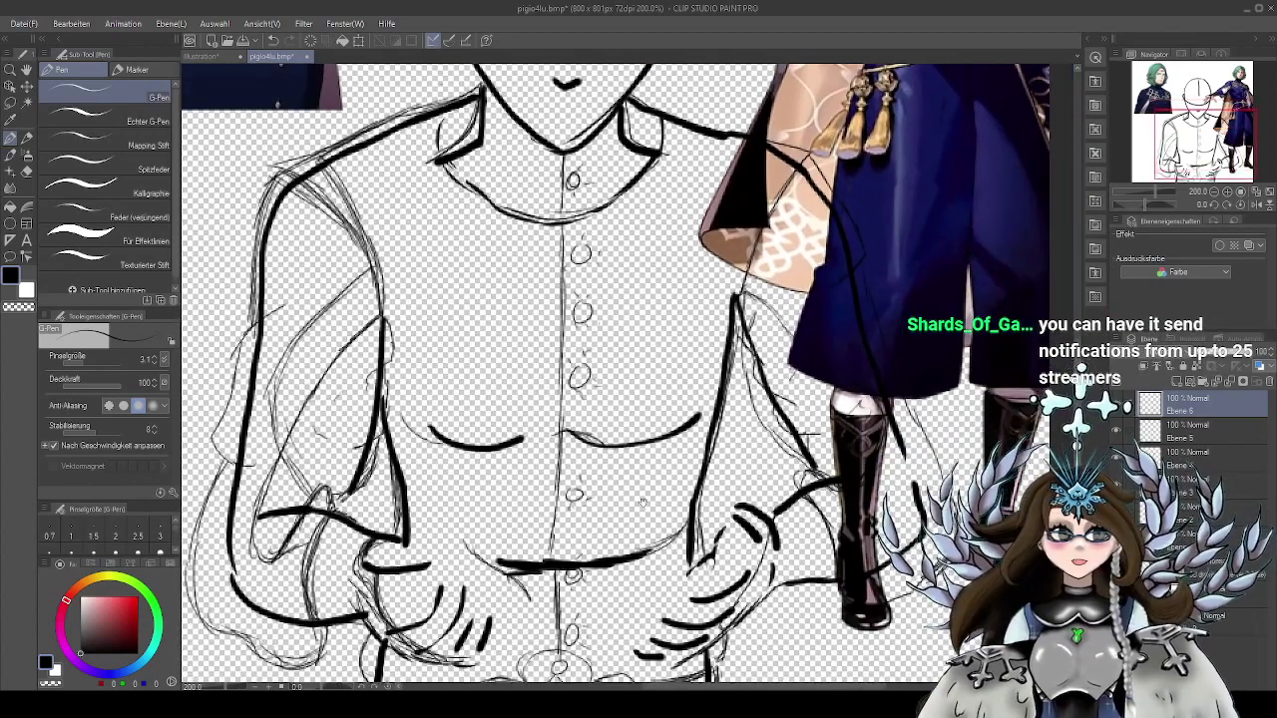
drag(644, 504, 714, 433)
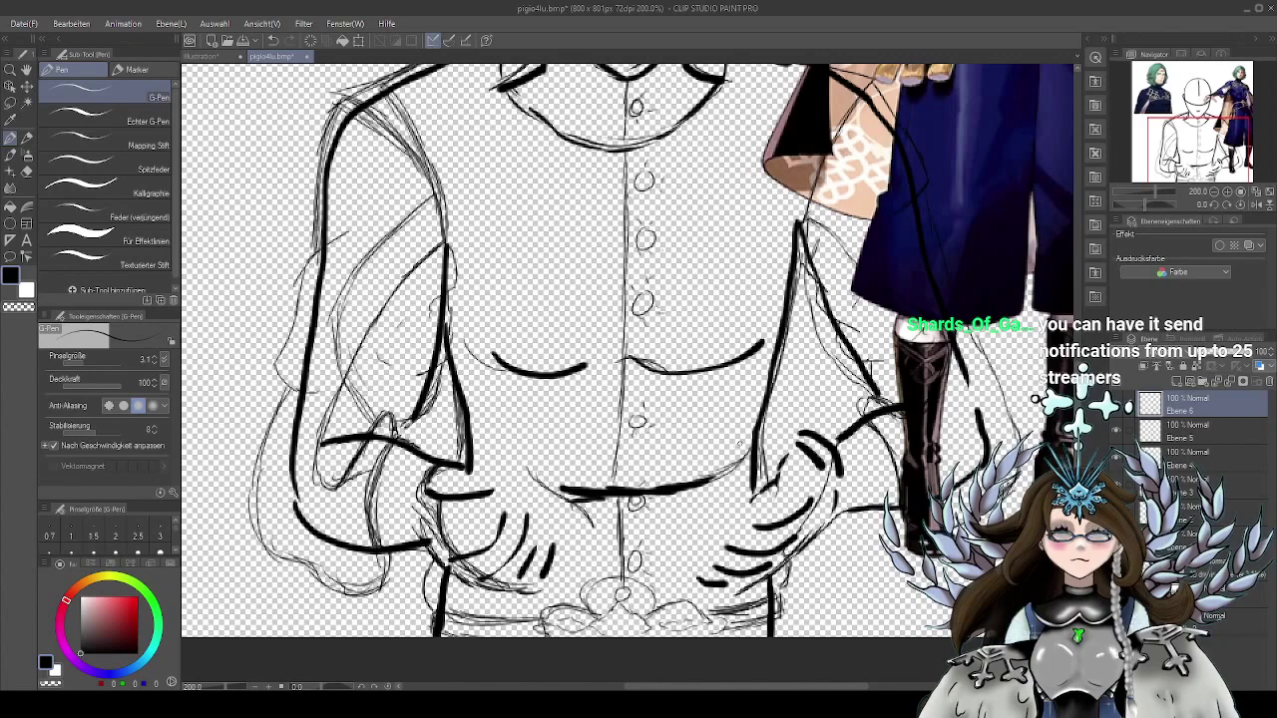
scroll(841, 393, down, 1)
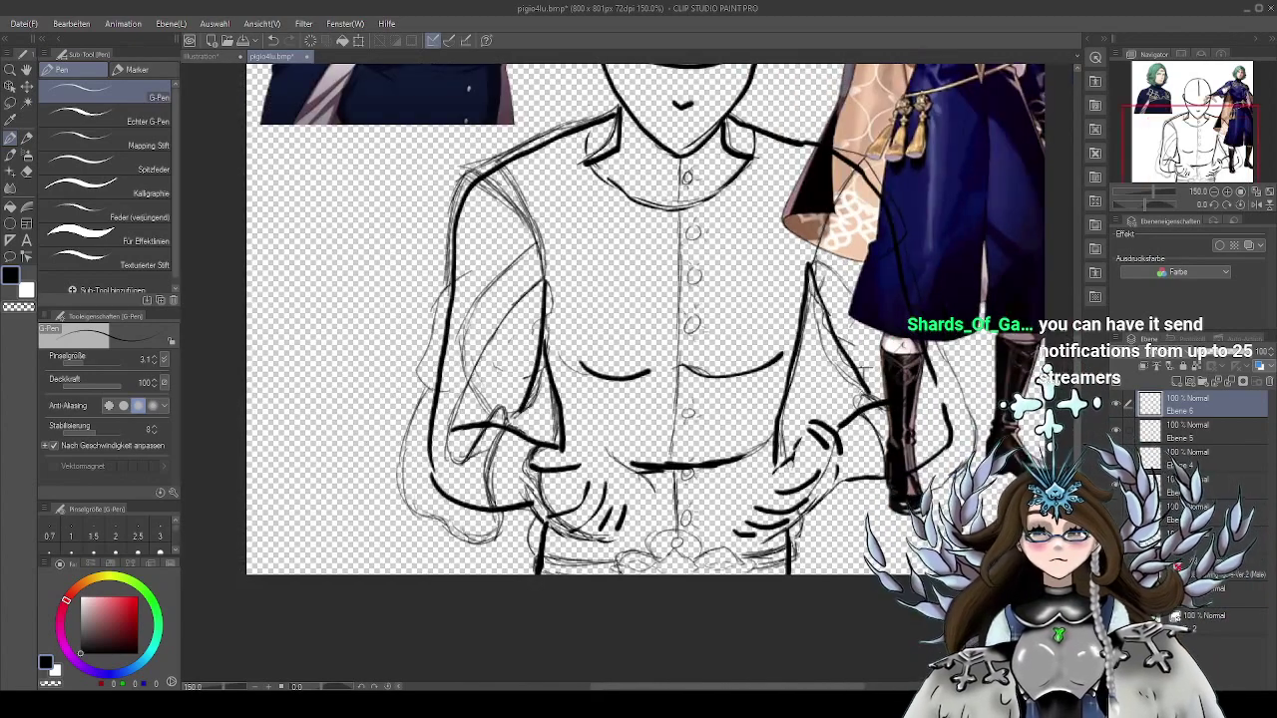
drag(825, 402, 725, 506)
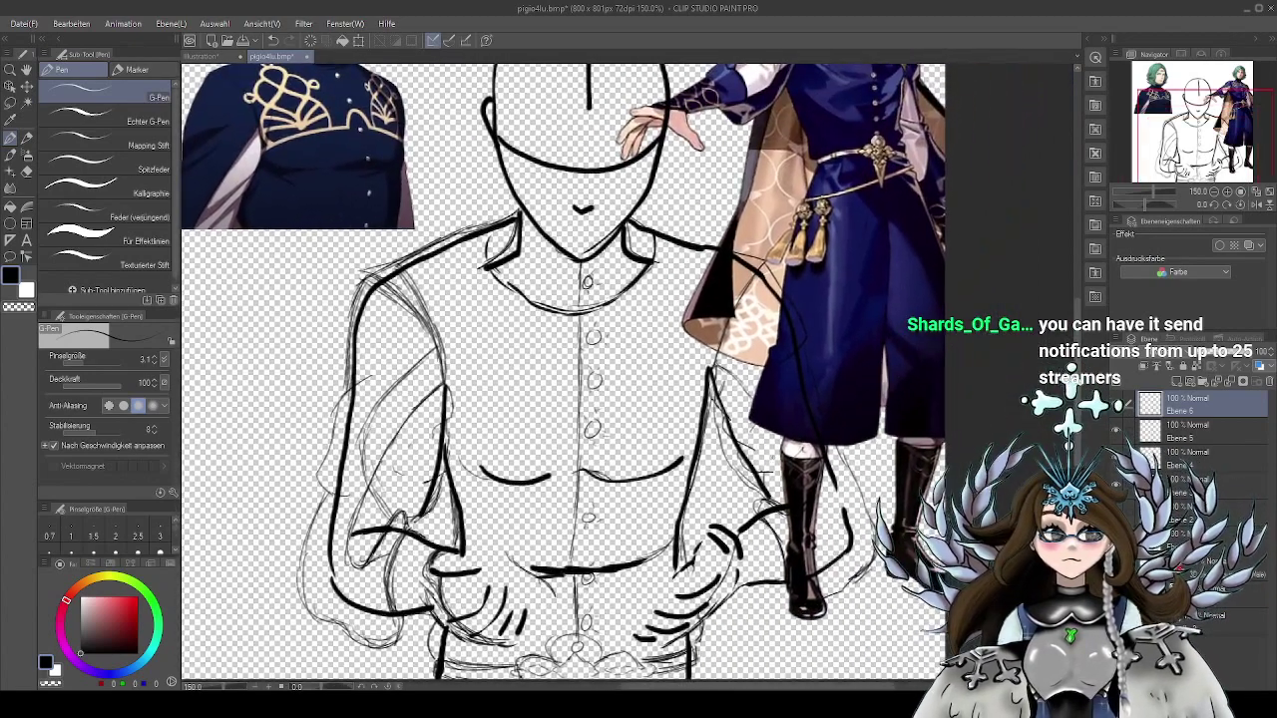
click(1115, 594)
click(1115, 622)
scroll(812, 350, down, 1)
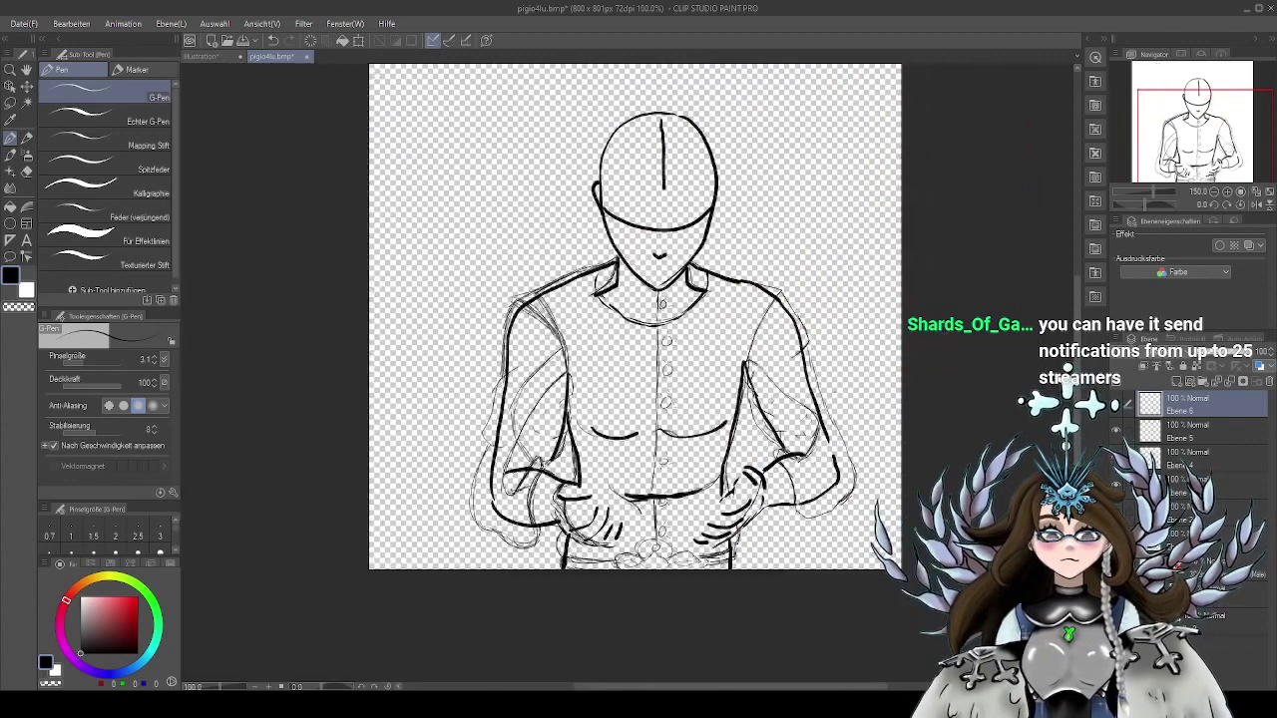
drag(872, 464, 822, 428)
drag(767, 496, 781, 512)
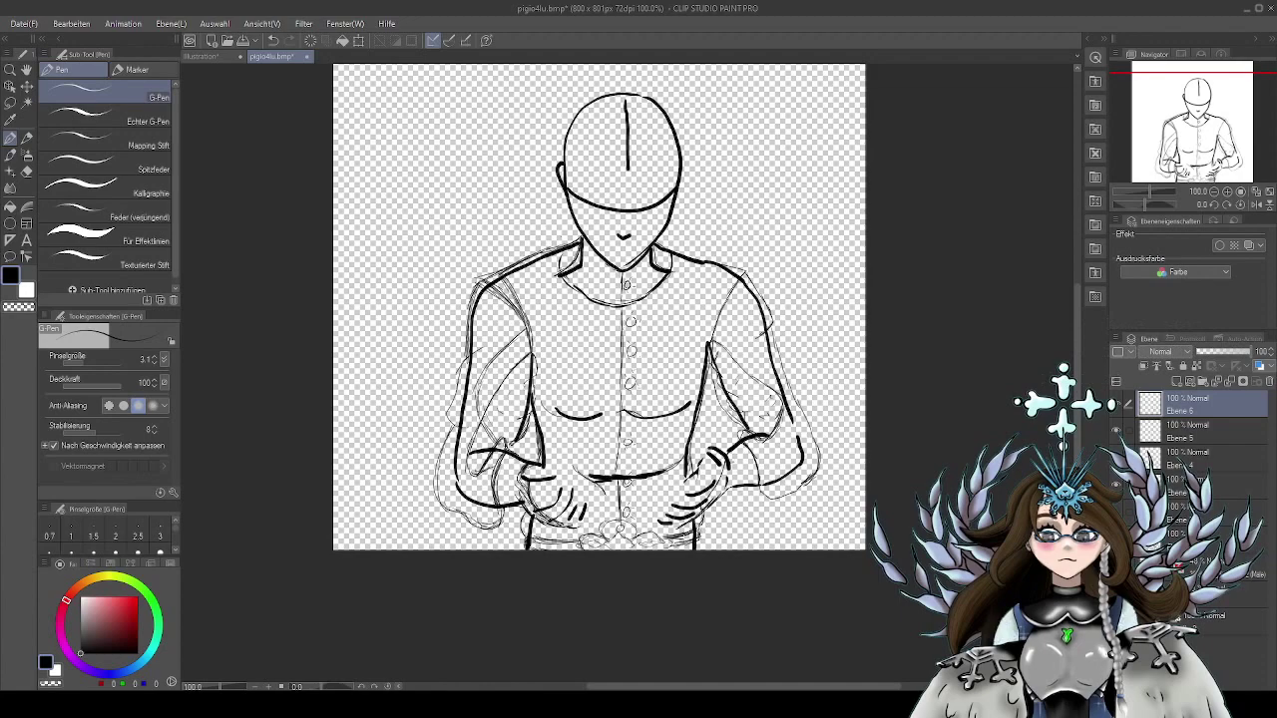
drag(738, 520, 763, 535)
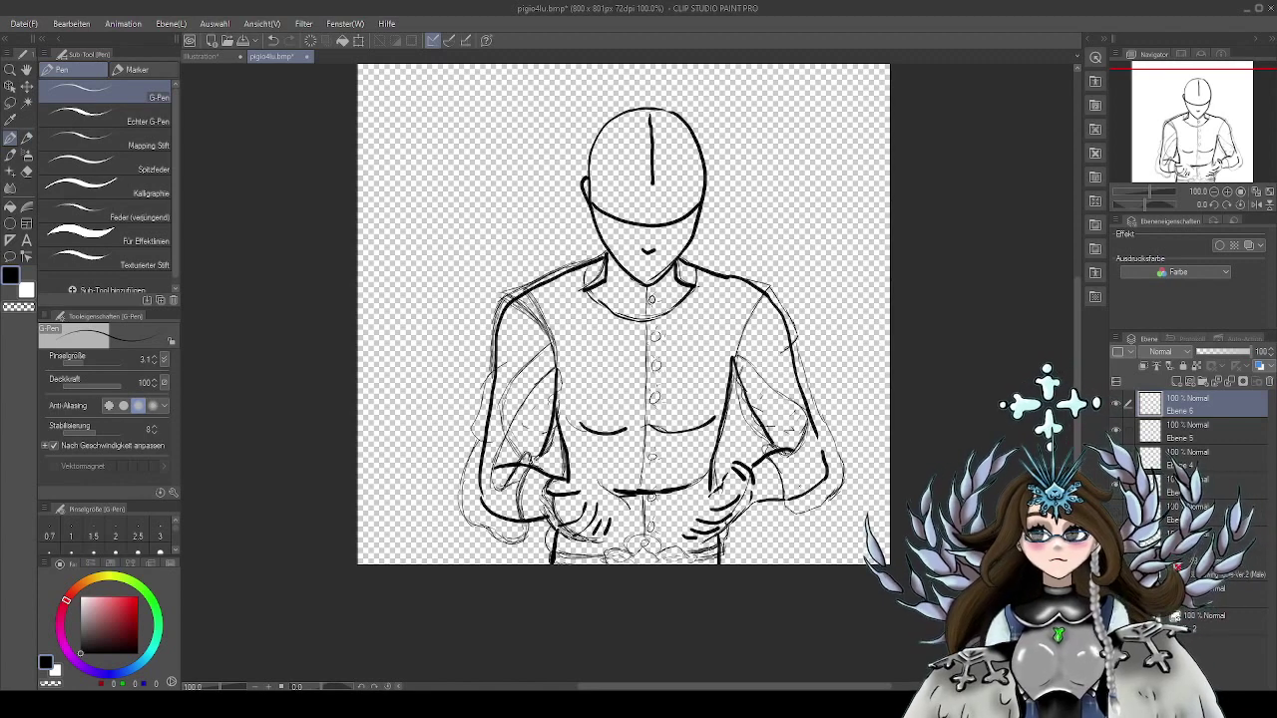
key(m)
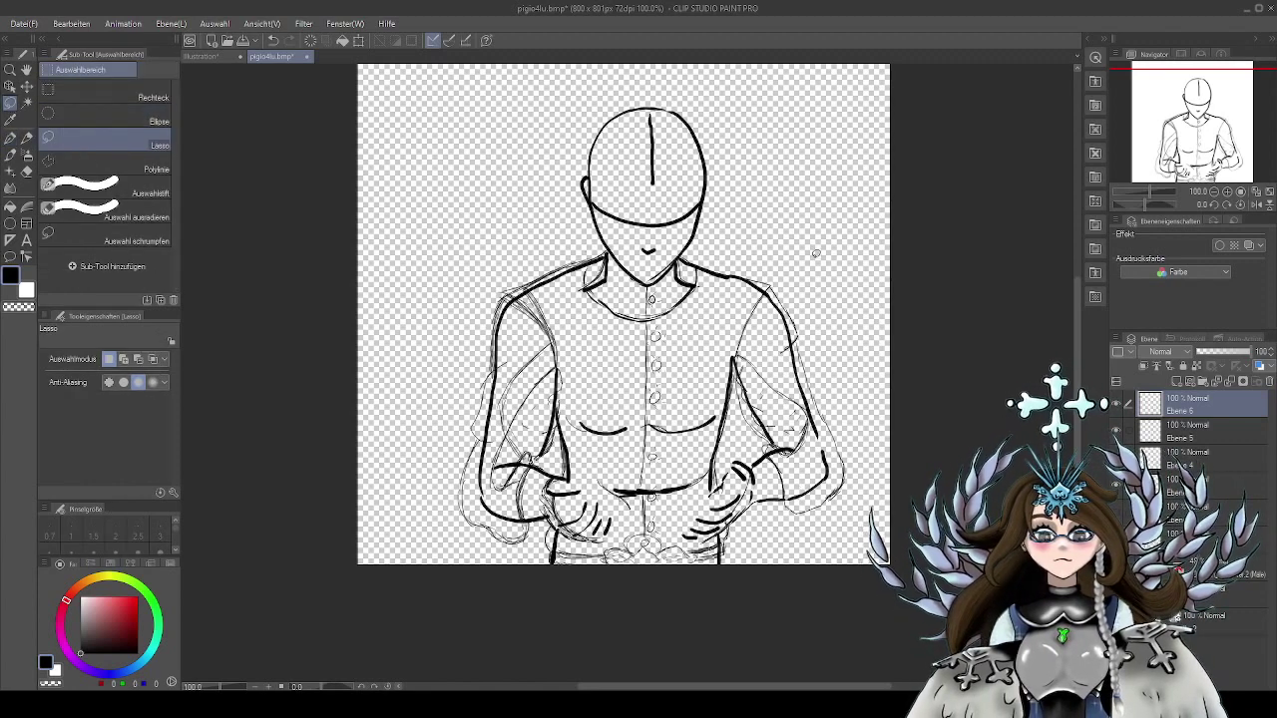
mouse_move(816, 253)
mouse_down()
mouse_move(805, 177)
mouse_move(669, 62)
mouse_move(461, 195)
mouse_move(427, 581)
mouse_move(746, 661)
mouse_move(901, 386)
mouse_move(820, 178)
mouse_up()
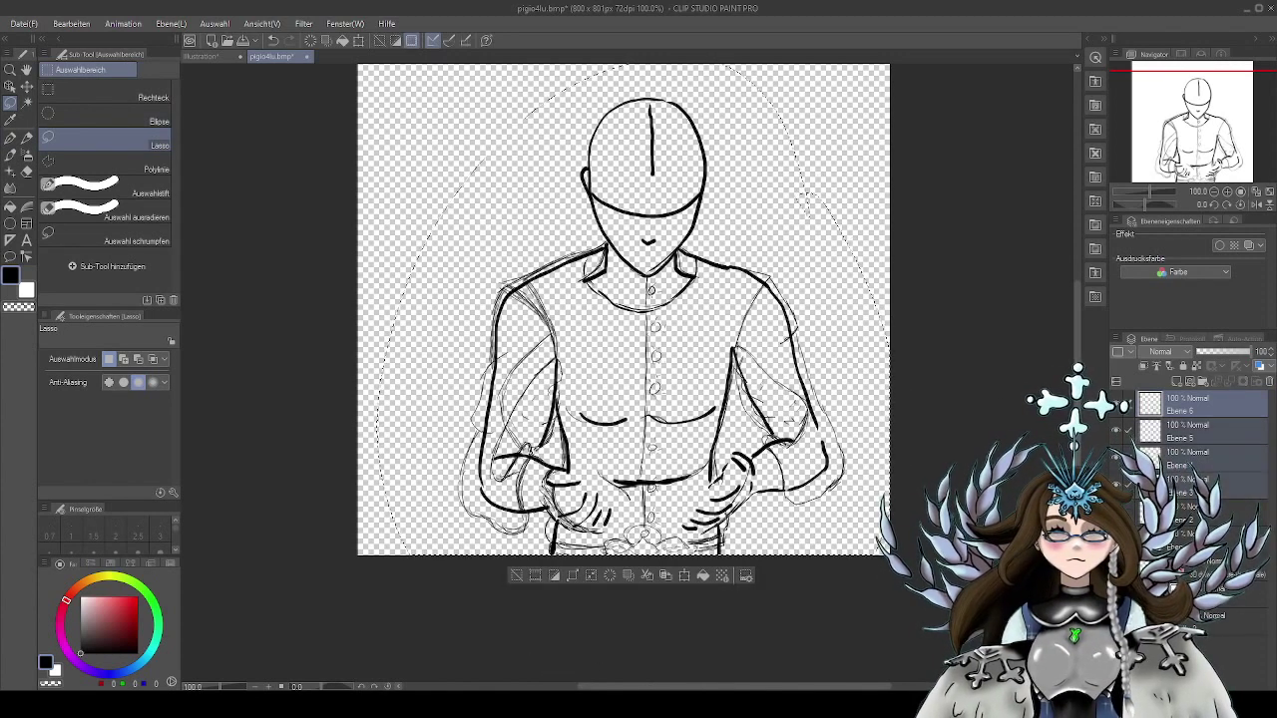
click(683, 576)
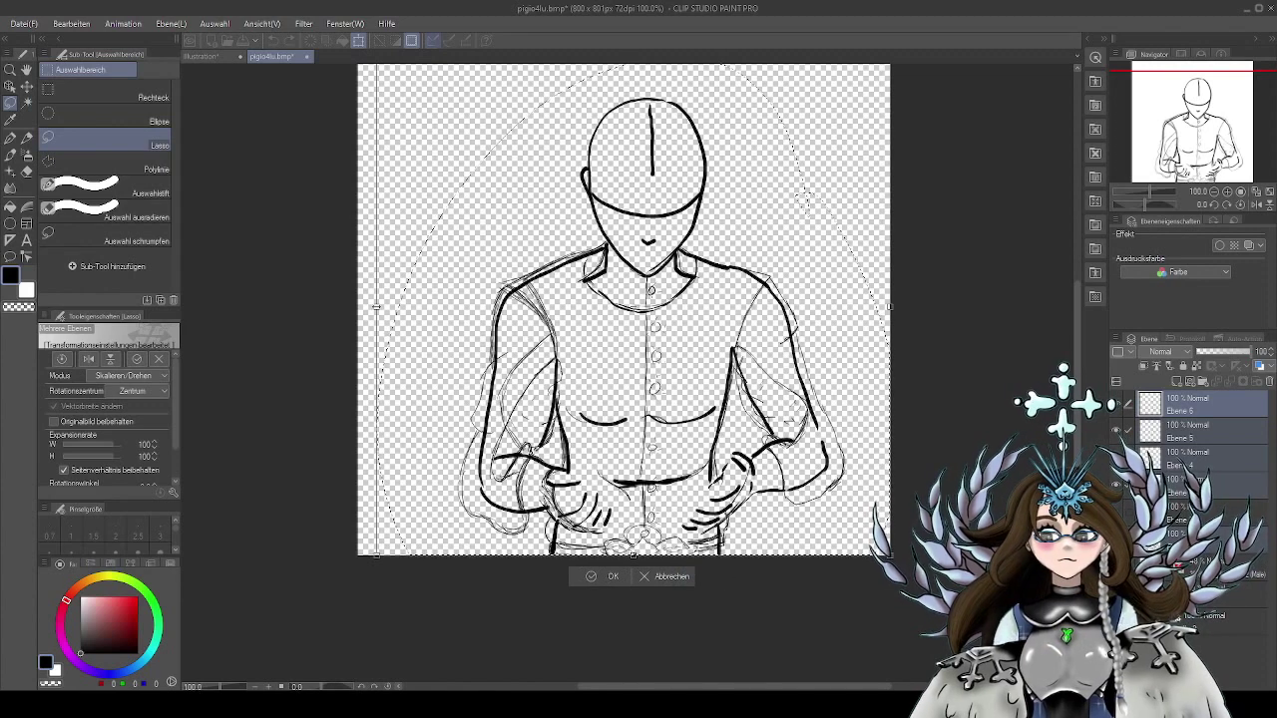
drag(376, 307, 366, 310)
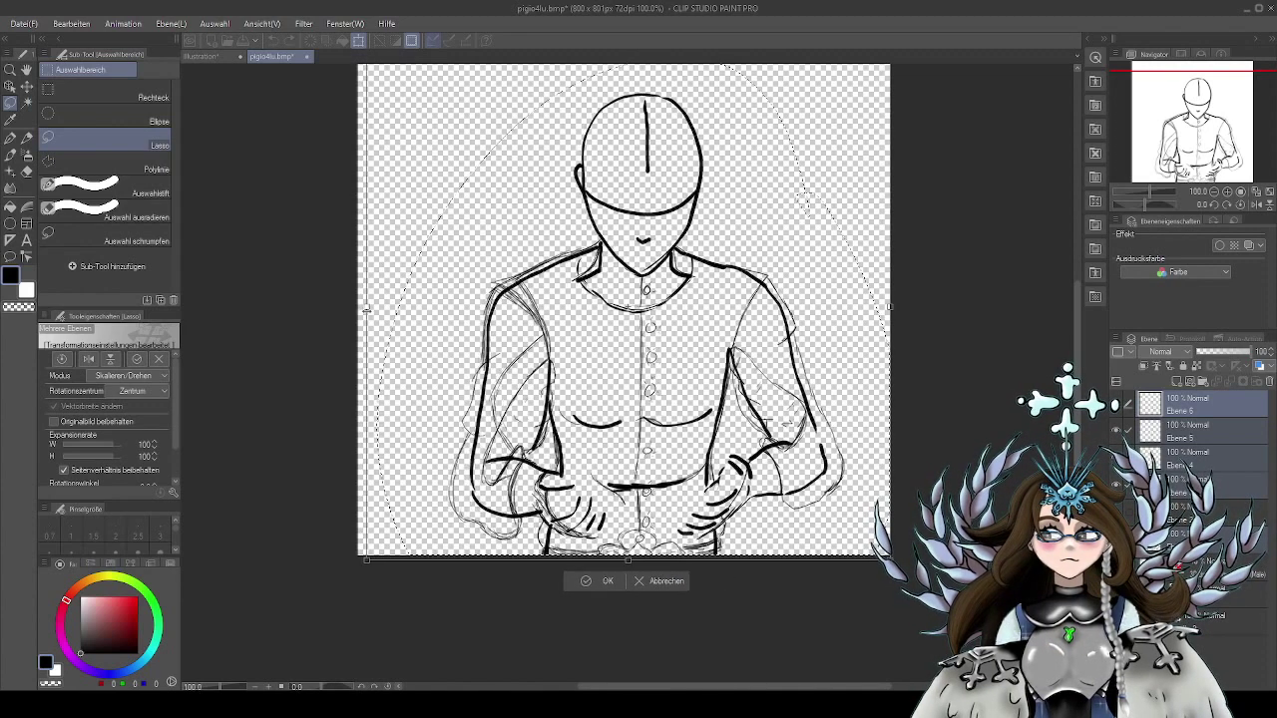
click(656, 581)
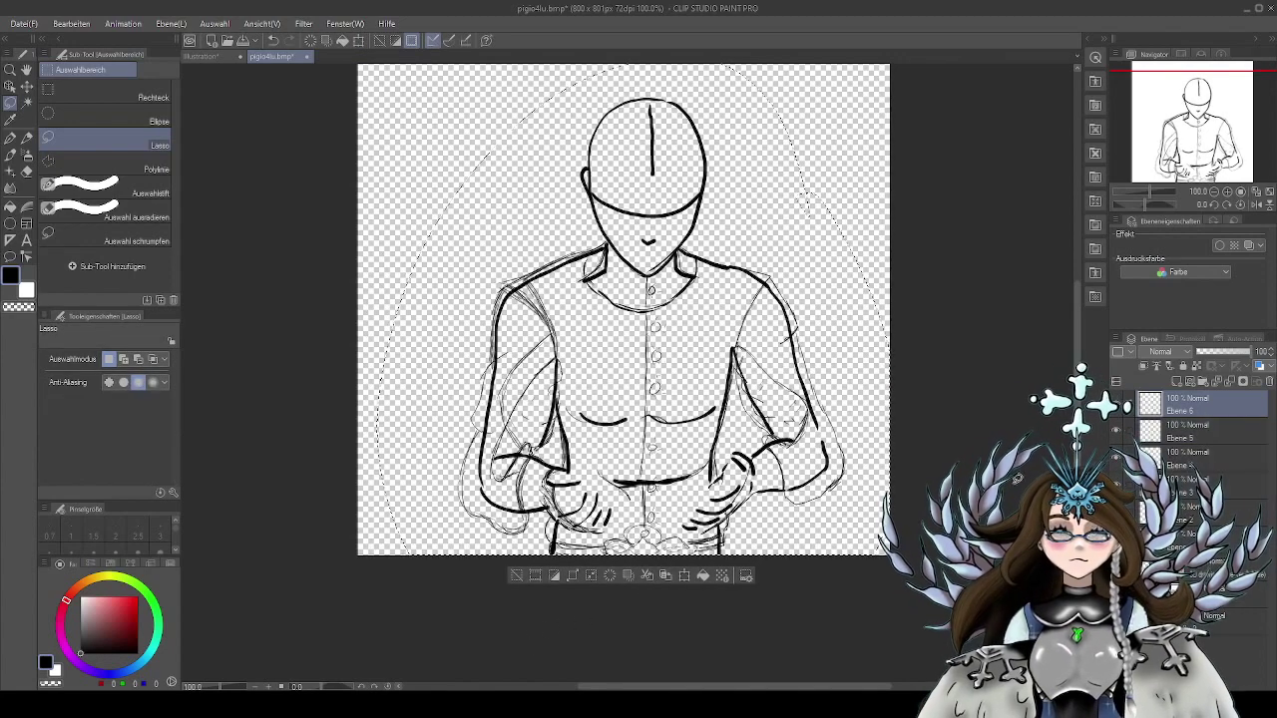
Try the full-body character reference on either side of the figure sketch and hide it again
drag(873, 452, 865, 487)
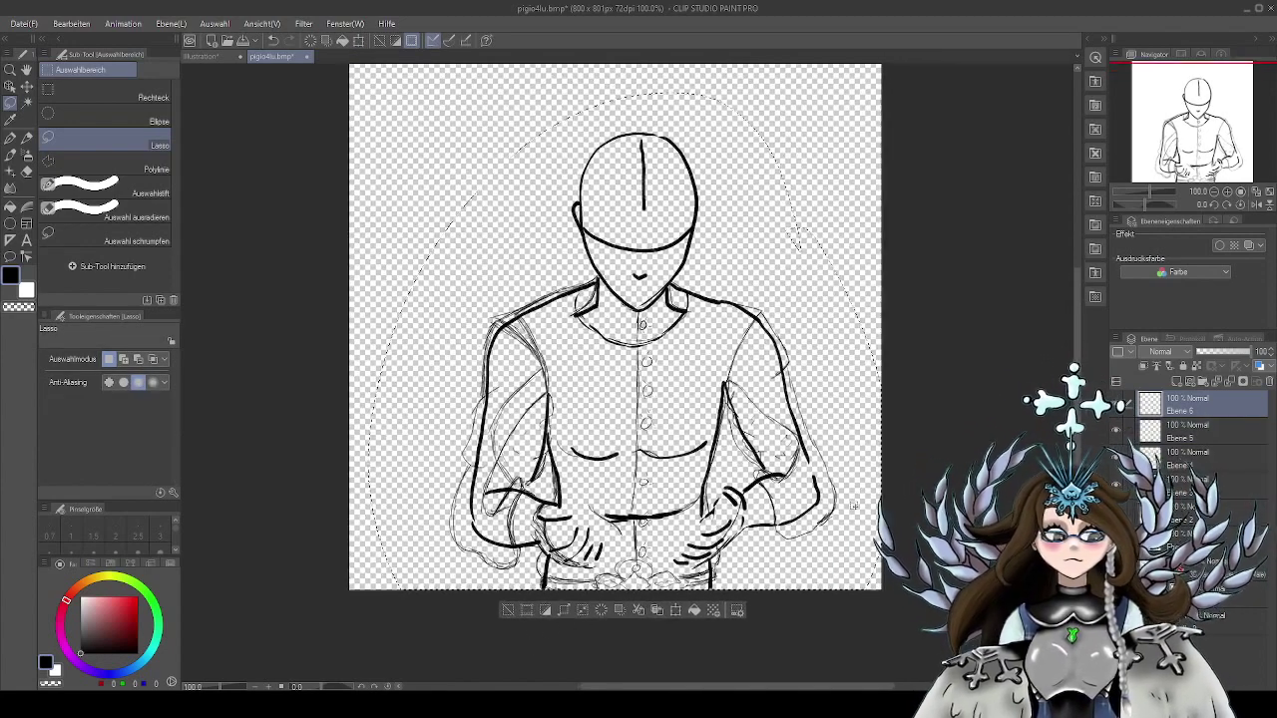
click(1116, 589)
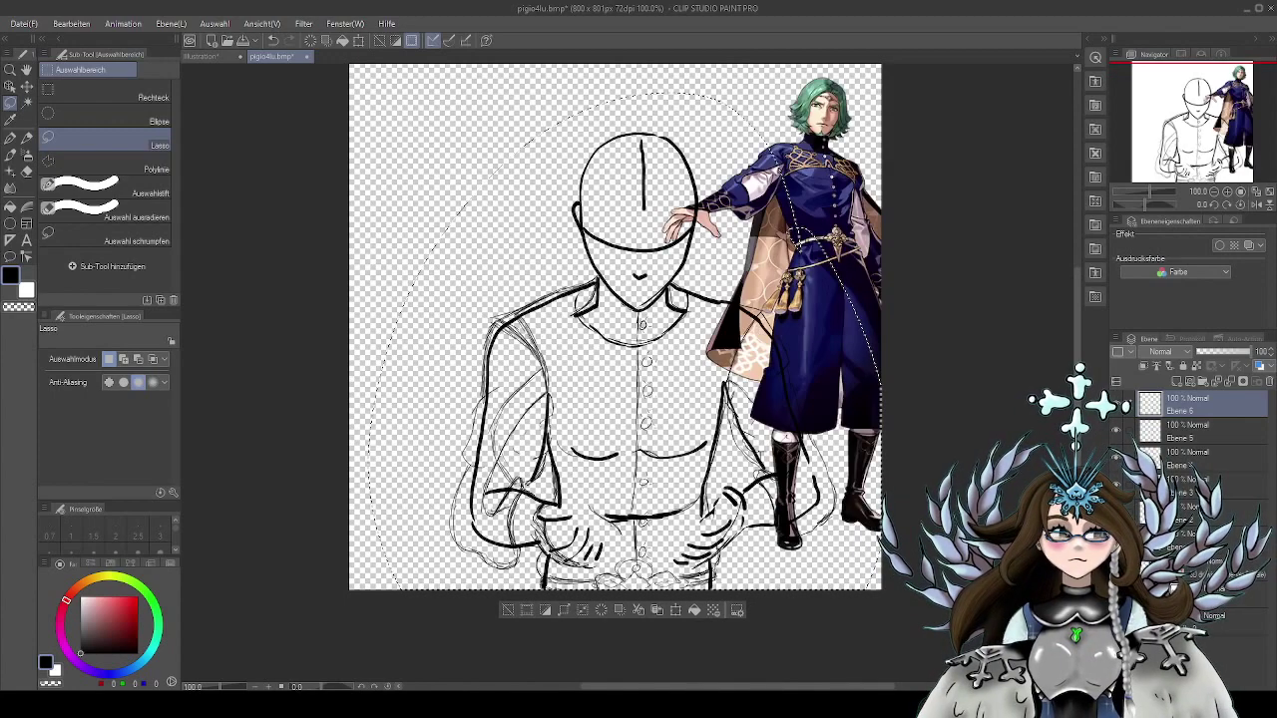
drag(937, 356, 930, 391)
key(o)
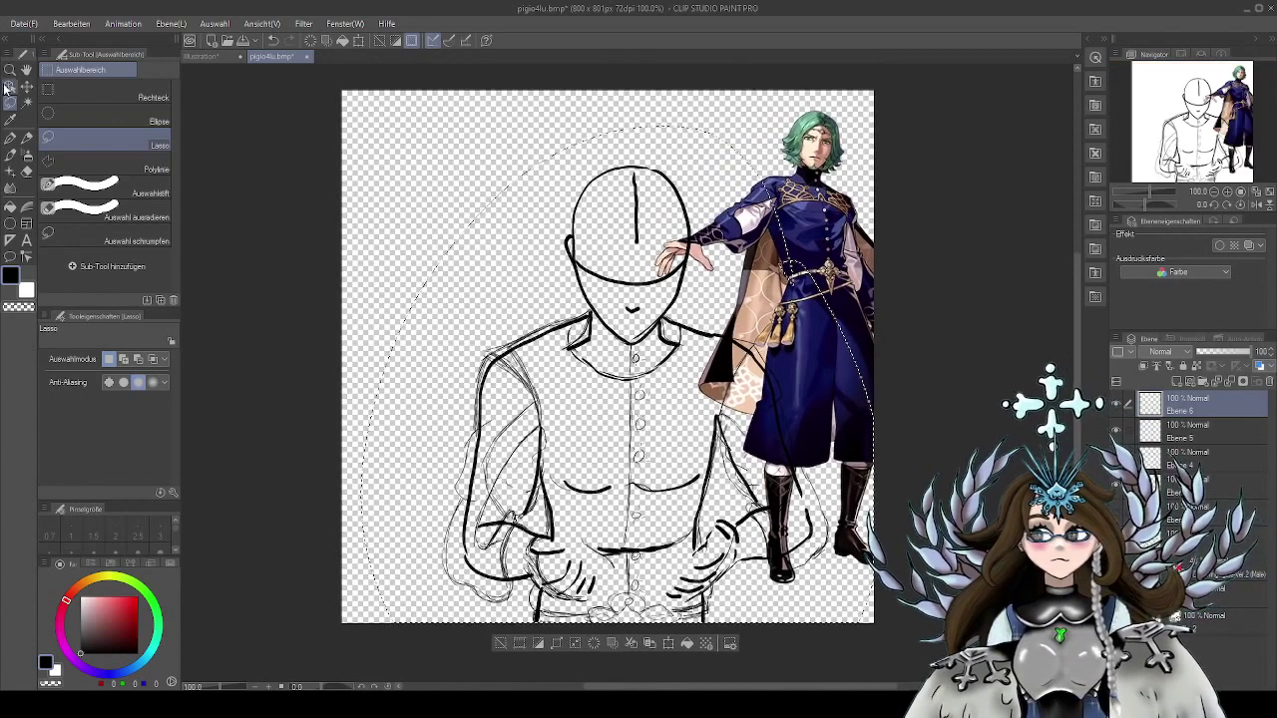
mouse_move(816, 262)
mouse_down()
mouse_move(656, 292)
mouse_move(456, 283)
mouse_up()
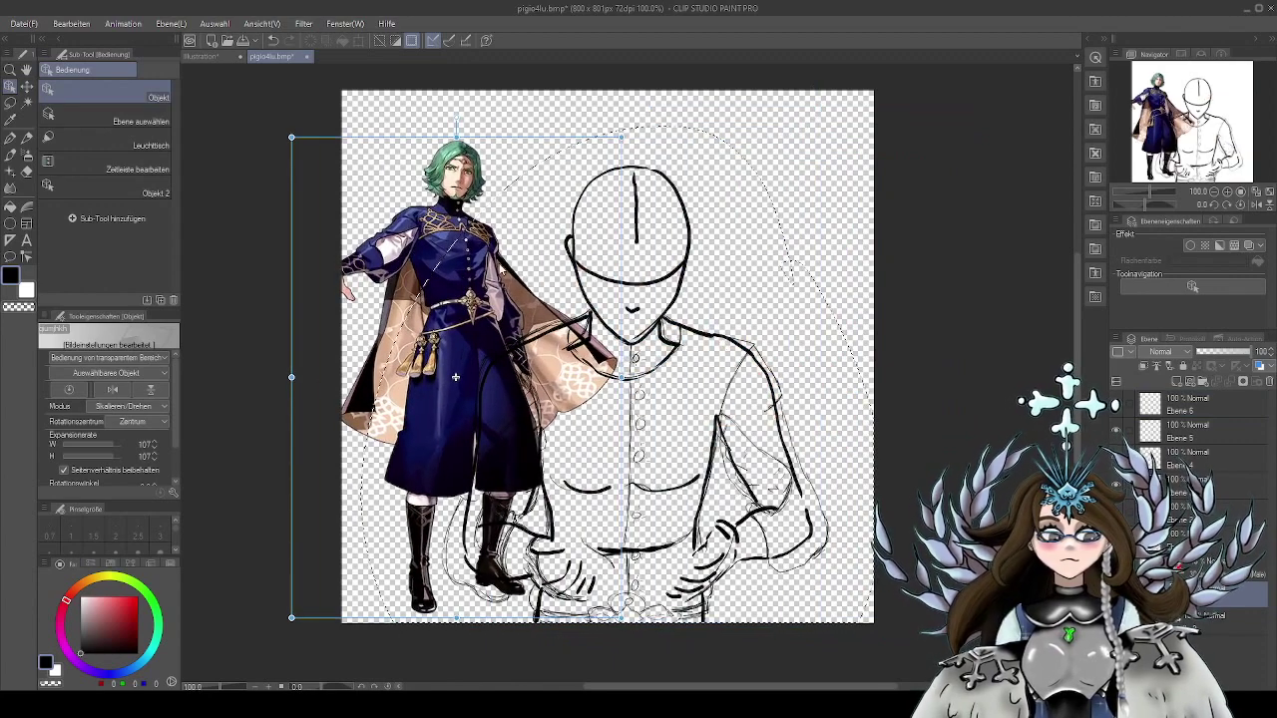
drag(455, 377, 396, 555)
drag(402, 469, 793, 257)
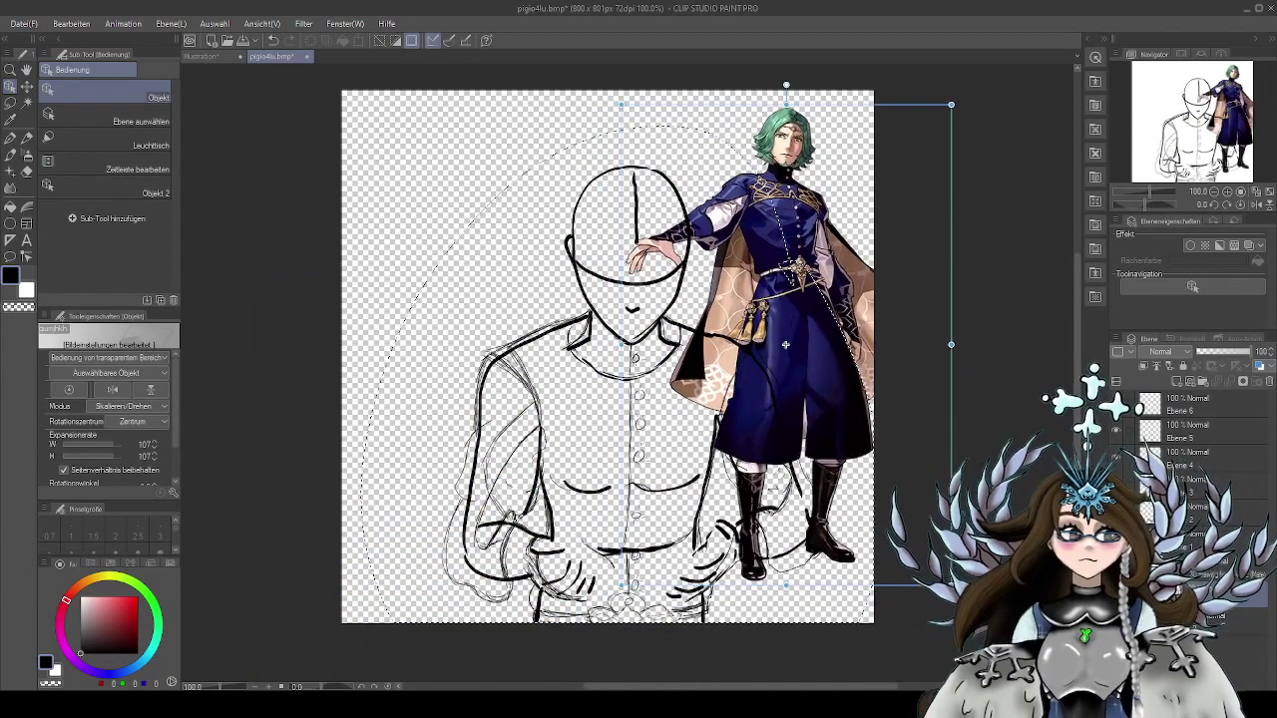
click(1116, 594)
Clear the lasso selection and add a new layer above the topmost clothing sketch layer for drawing with the G-Pen
drag(834, 511, 845, 437)
scroll(764, 477, up, 1)
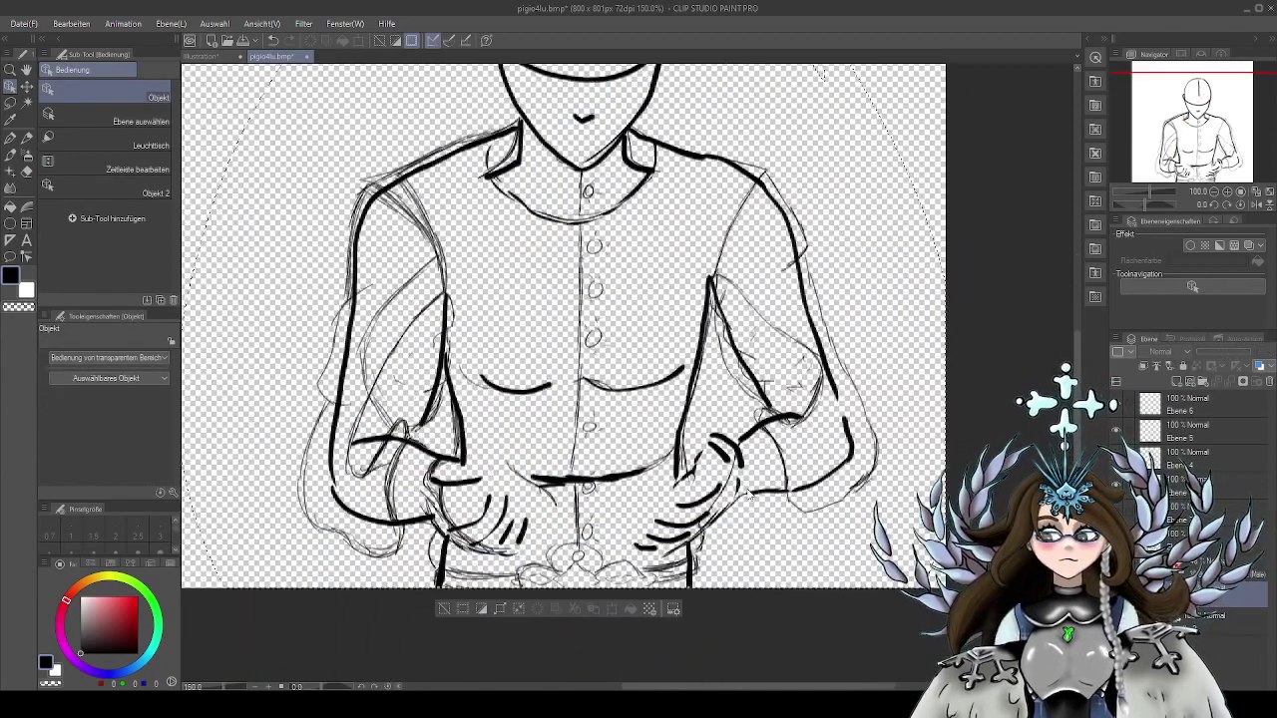
drag(759, 524, 812, 566)
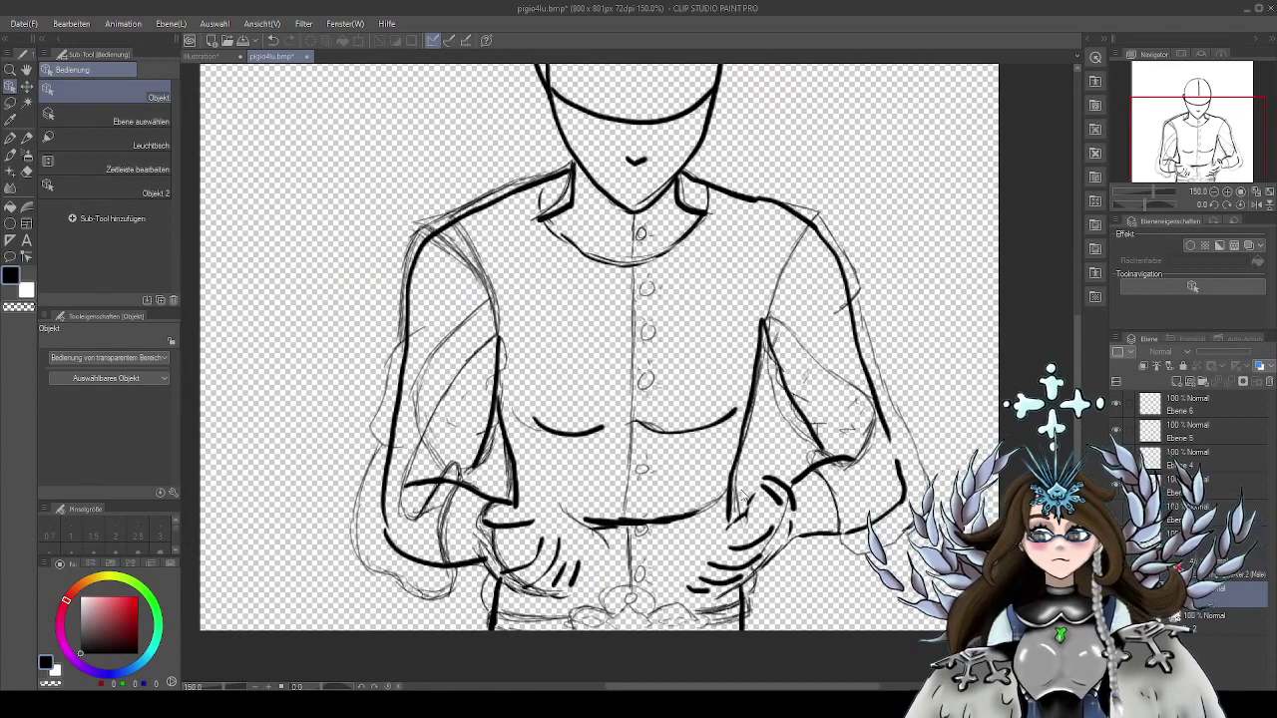
key(p)
click(1180, 407)
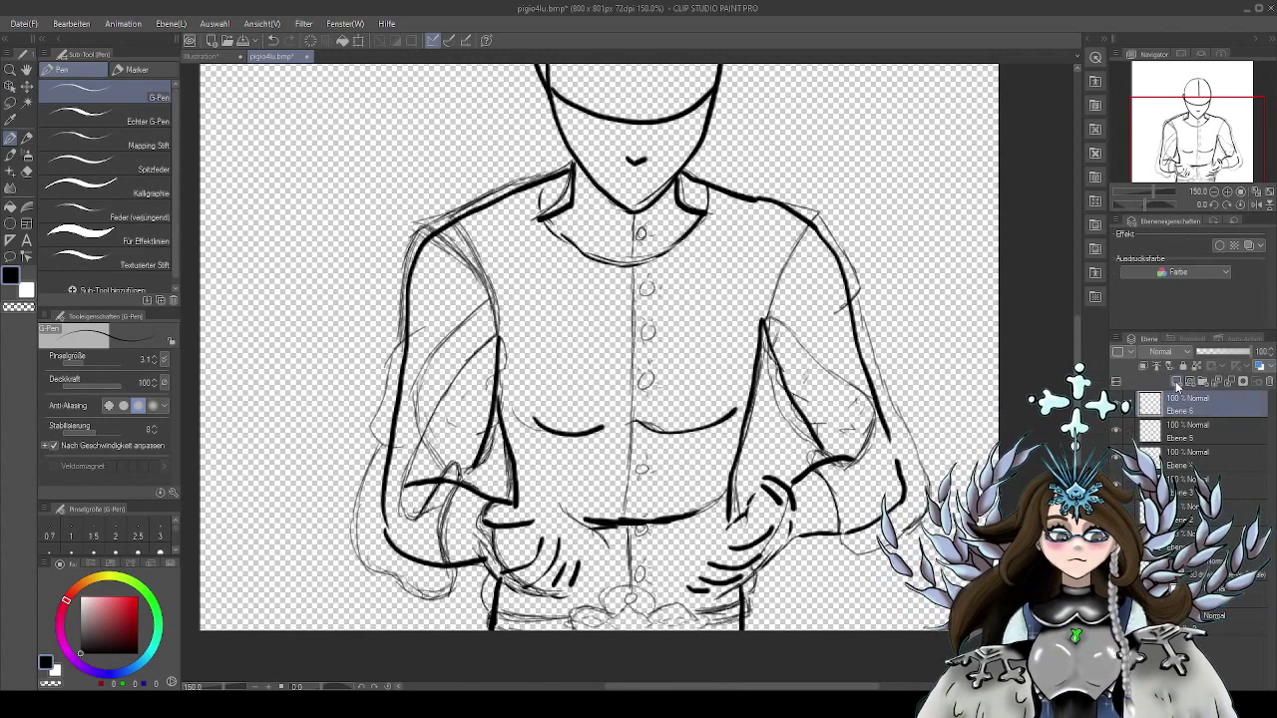
click(1176, 382)
drag(841, 478, 851, 461)
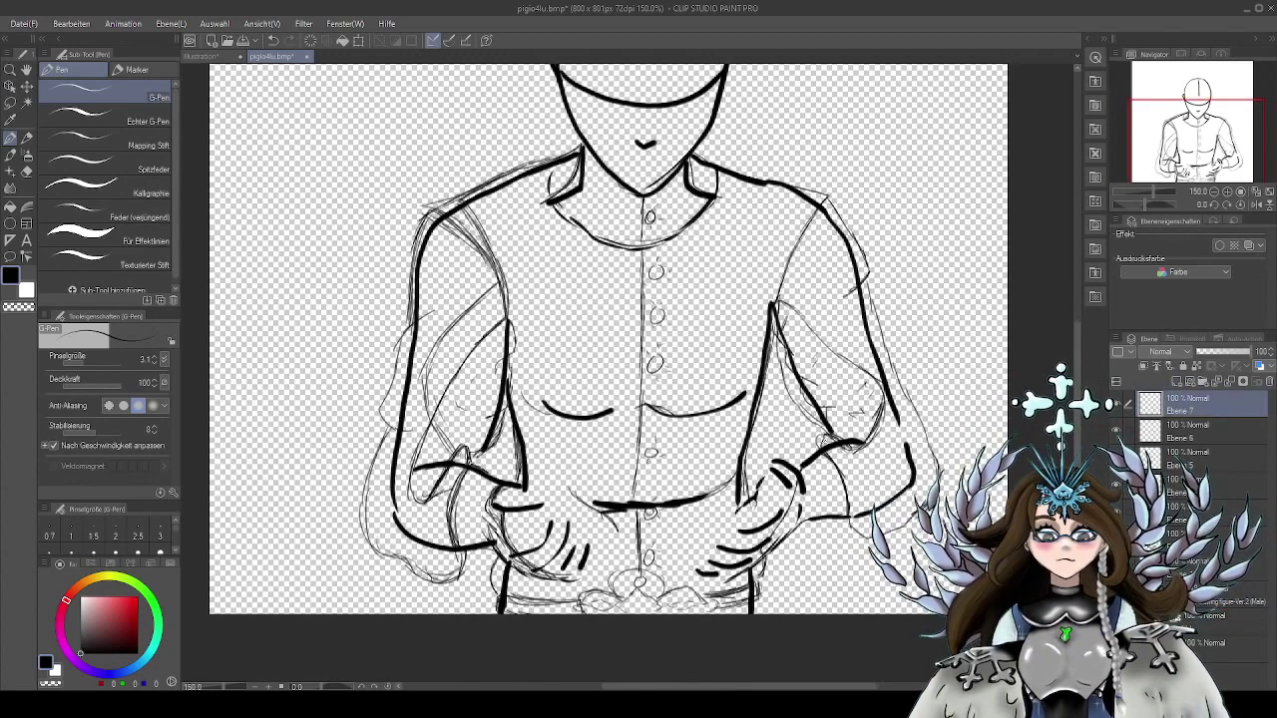
Sketch looser shirt contours down both sides of the torso to the waist, slightly outside the body outline
drag(782, 353, 761, 482)
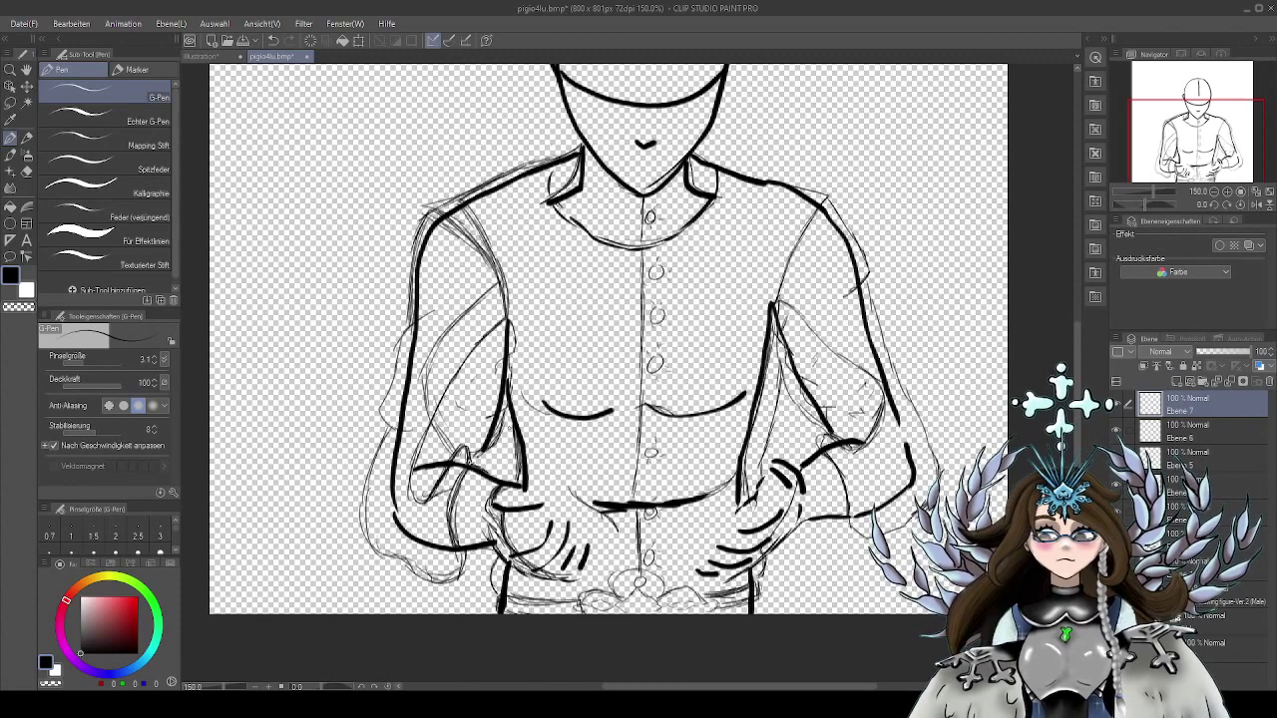
drag(499, 437, 503, 481)
mouse_move(493, 544)
mouse_down()
mouse_move(484, 572)
mouse_move(499, 598)
mouse_up()
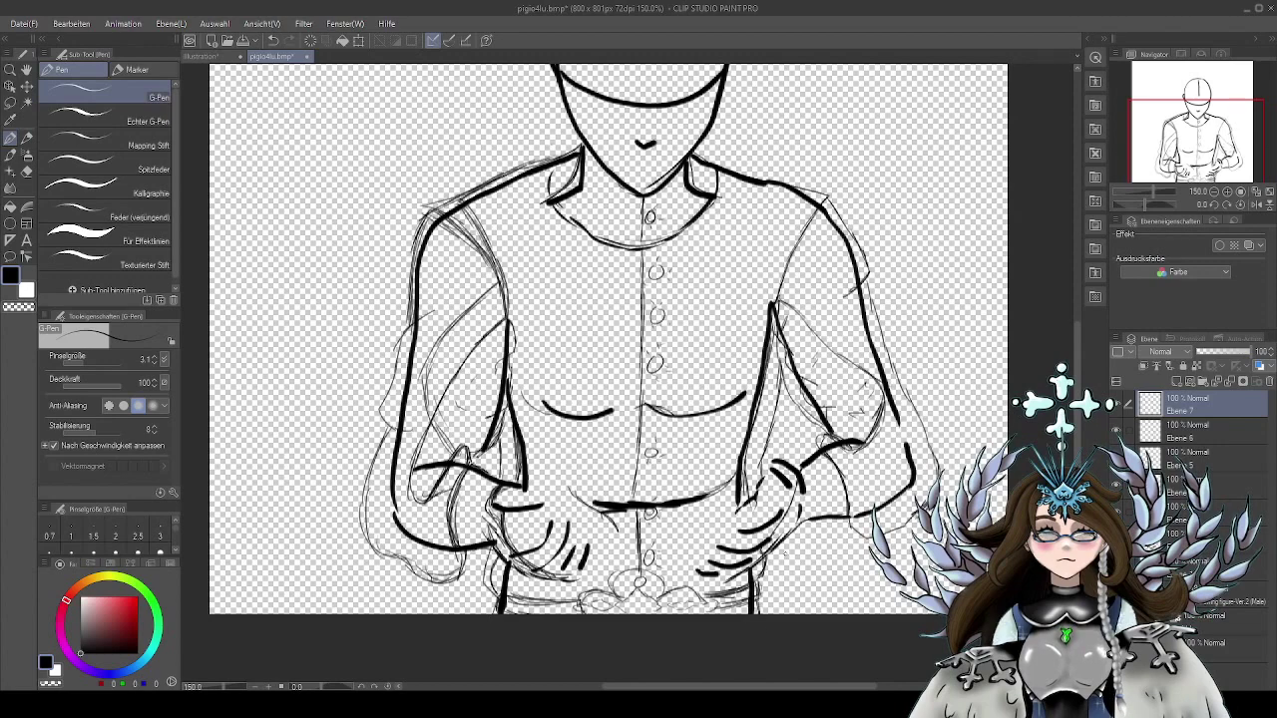
mouse_move(781, 542)
mouse_down()
mouse_move(756, 581)
mouse_move(764, 571)
mouse_up()
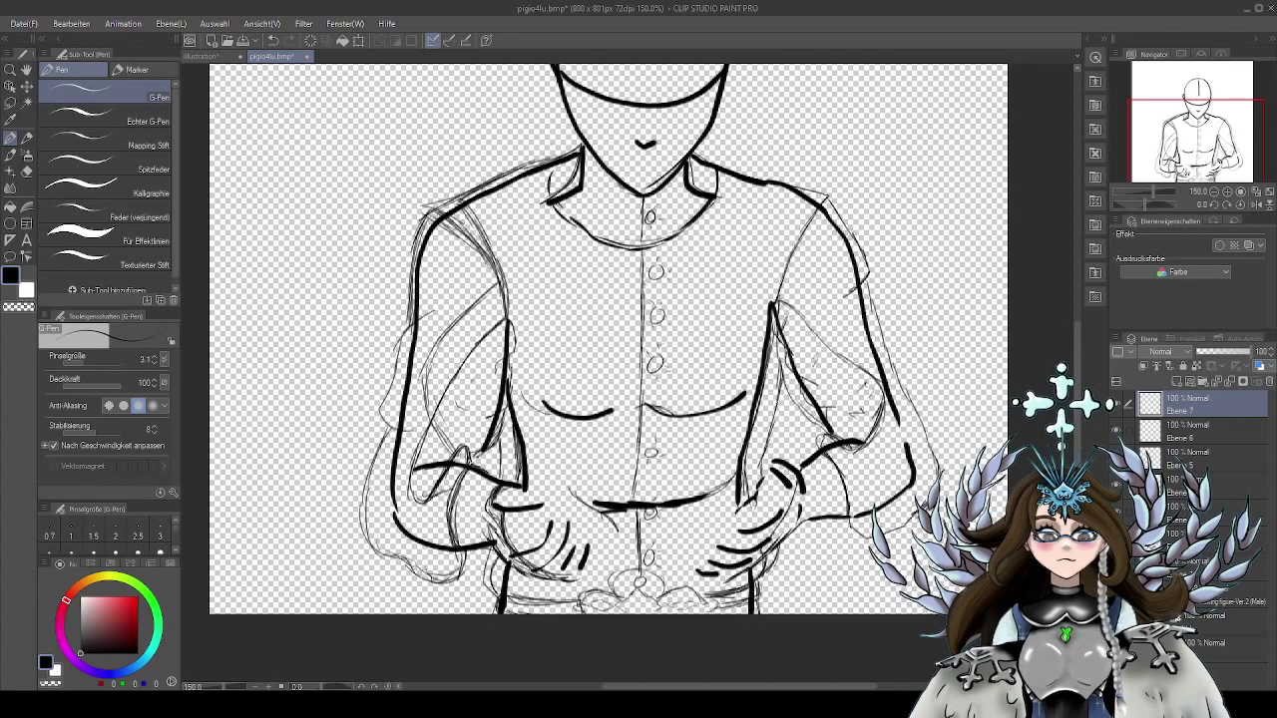
drag(783, 387, 758, 479)
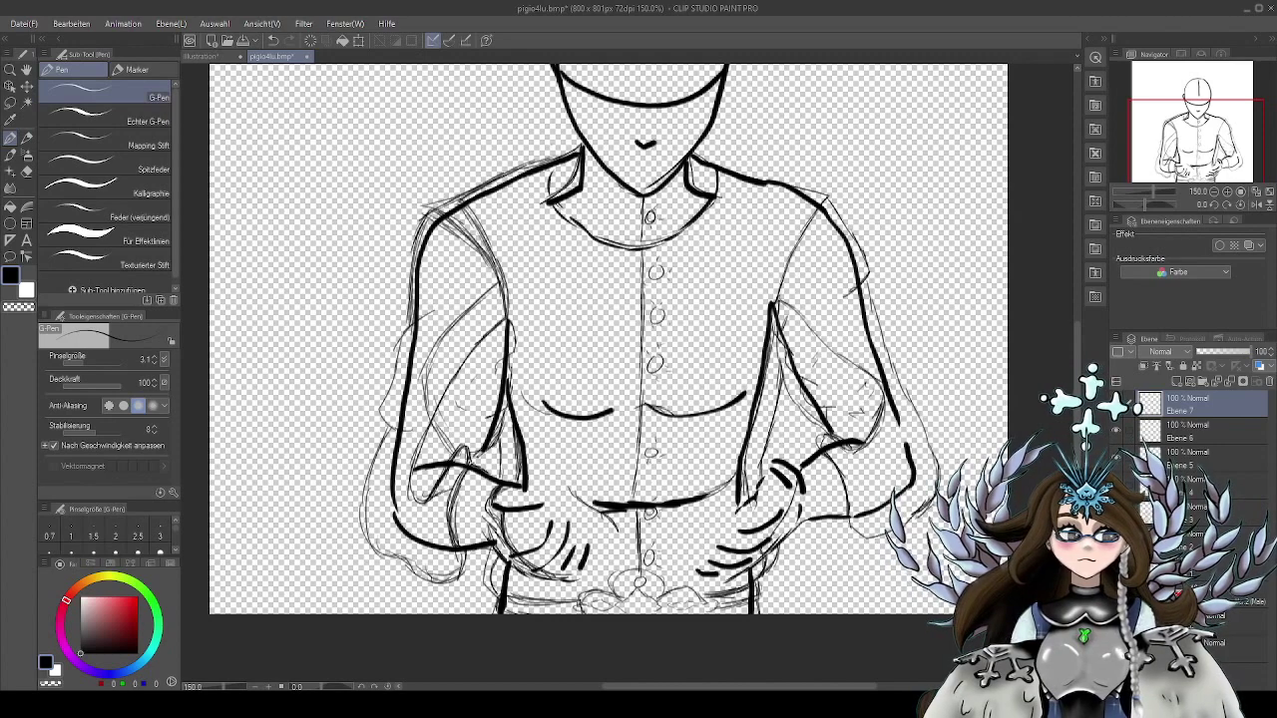
Hide the body base and reinforce the new shirt contour on the figure's left side down toward the waist
click(1116, 596)
scroll(778, 369, down, 1)
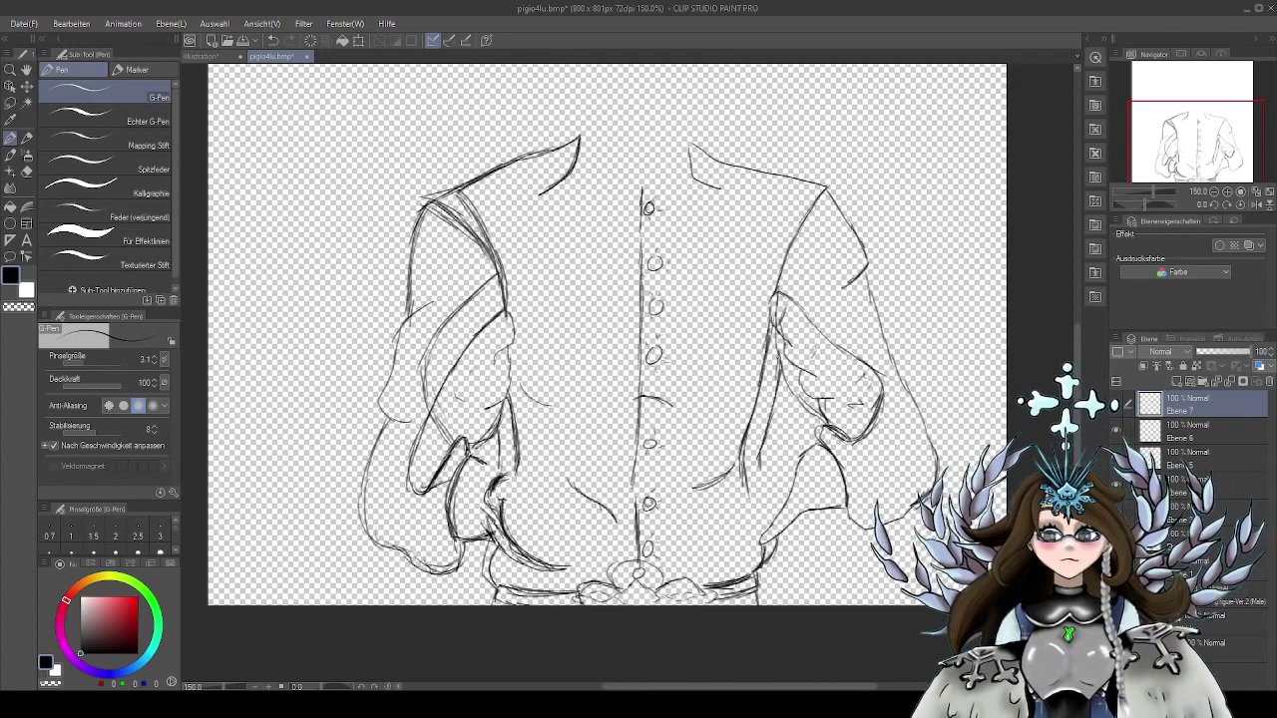
drag(783, 367, 766, 485)
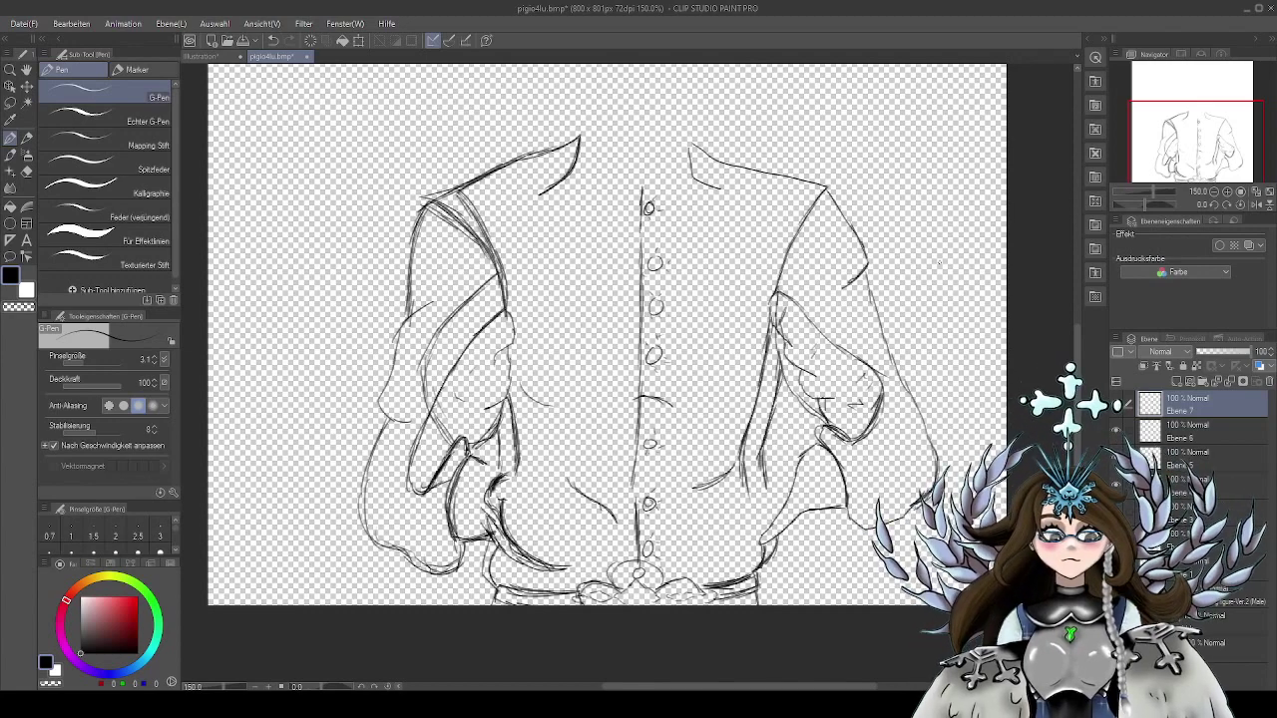
Erase the older torso contours on layer Ebene 6, keeping the new shirt side lines
click(28, 174)
click(1159, 437)
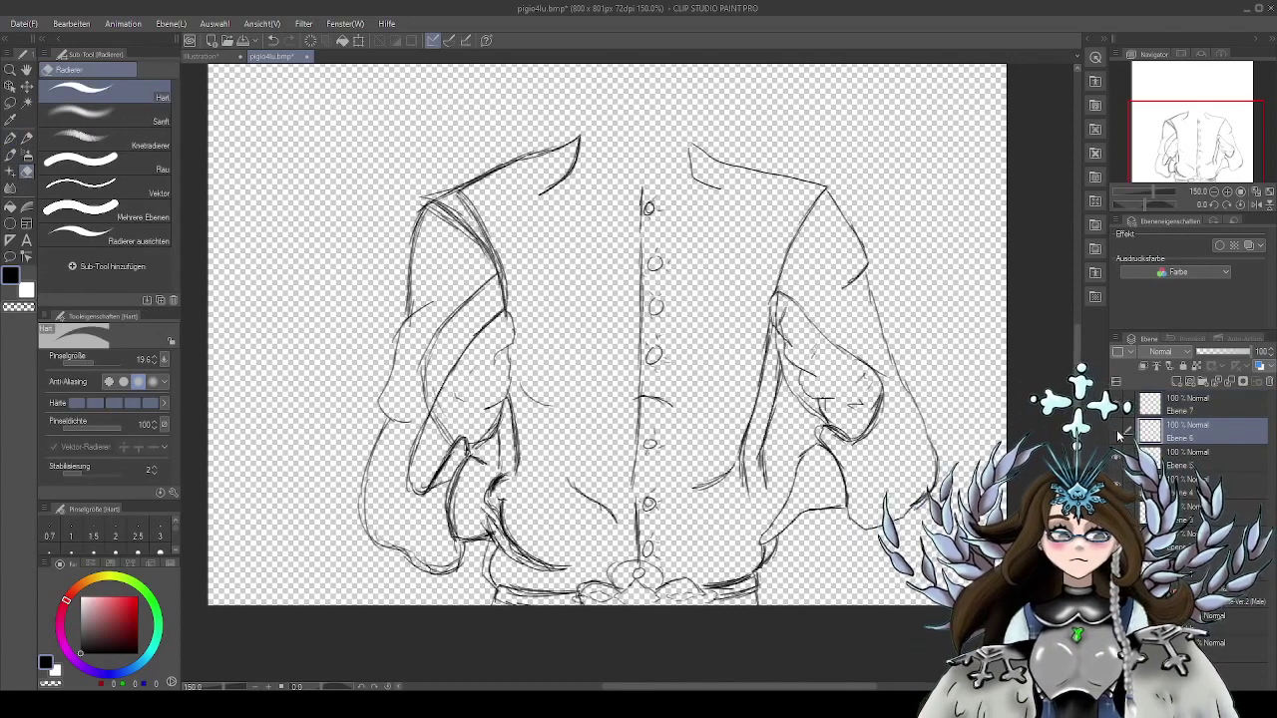
mouse_move(743, 440)
mouse_down()
mouse_move(741, 484)
mouse_move(767, 332)
mouse_up()
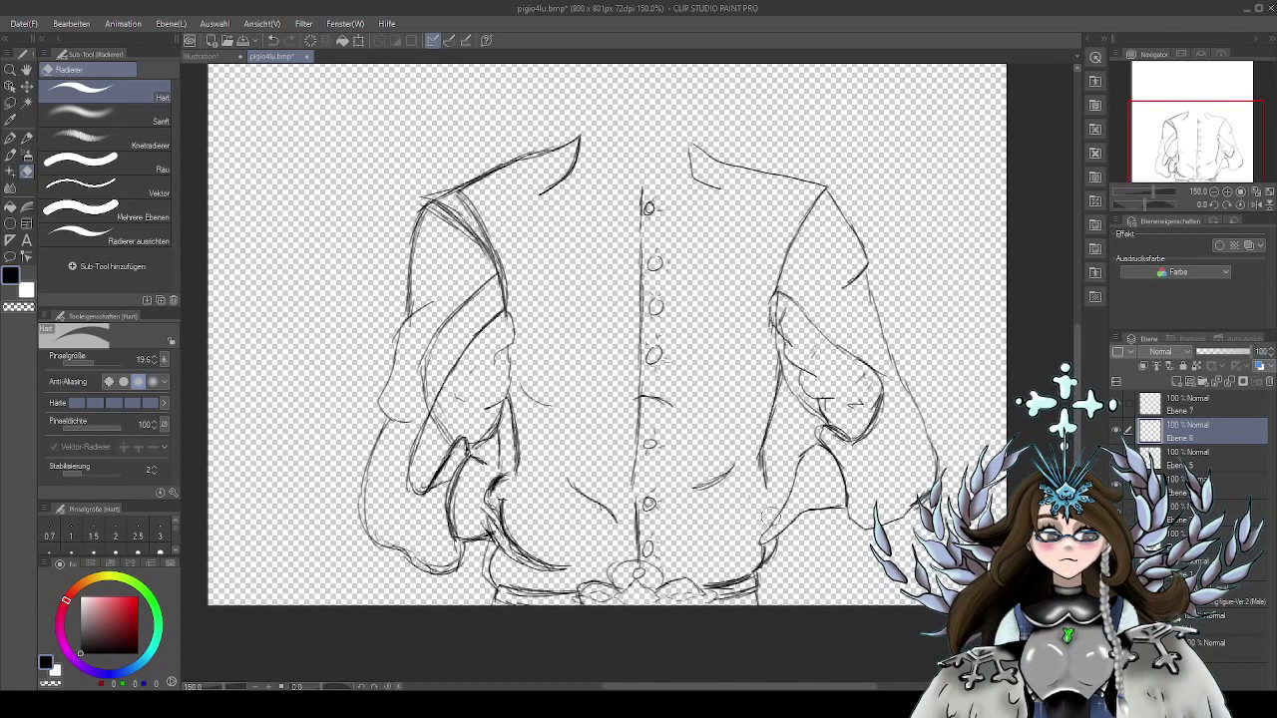
mouse_move(522, 429)
mouse_down()
mouse_move(517, 466)
mouse_move(520, 406)
mouse_move(514, 440)
mouse_up()
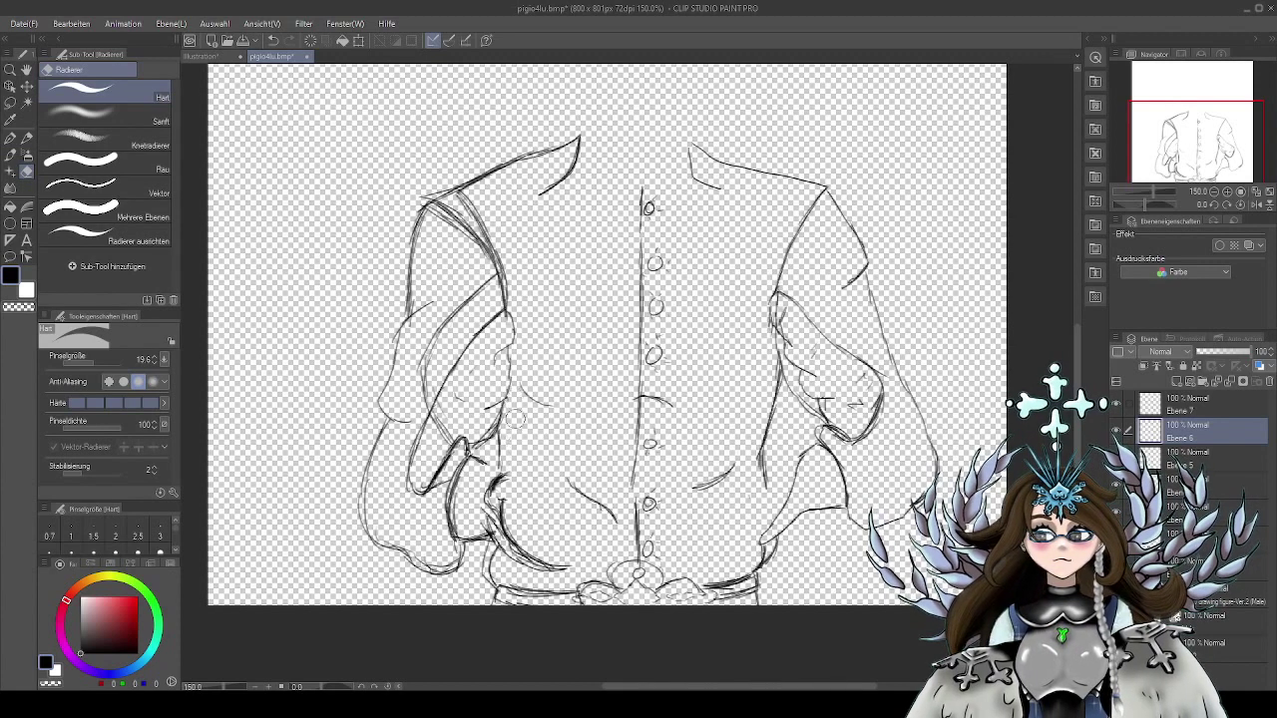
Show the body base and the half-body character reference again
drag(937, 316, 892, 377)
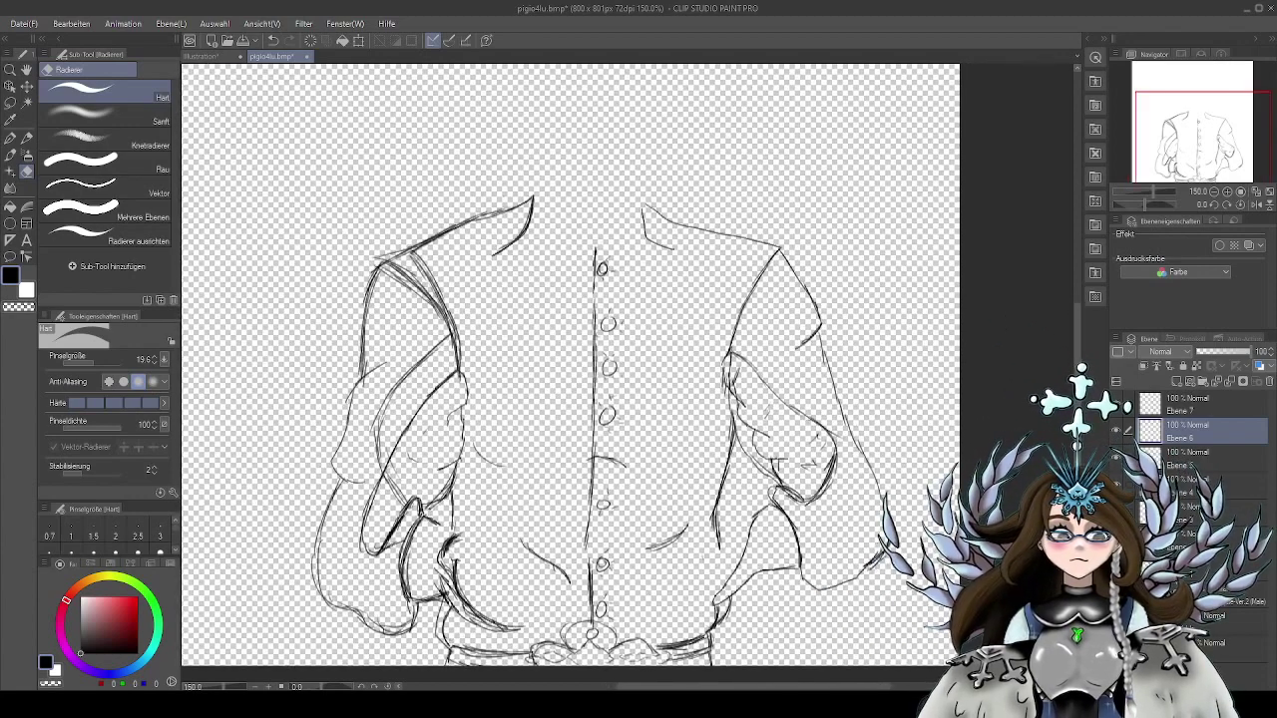
click(1116, 512)
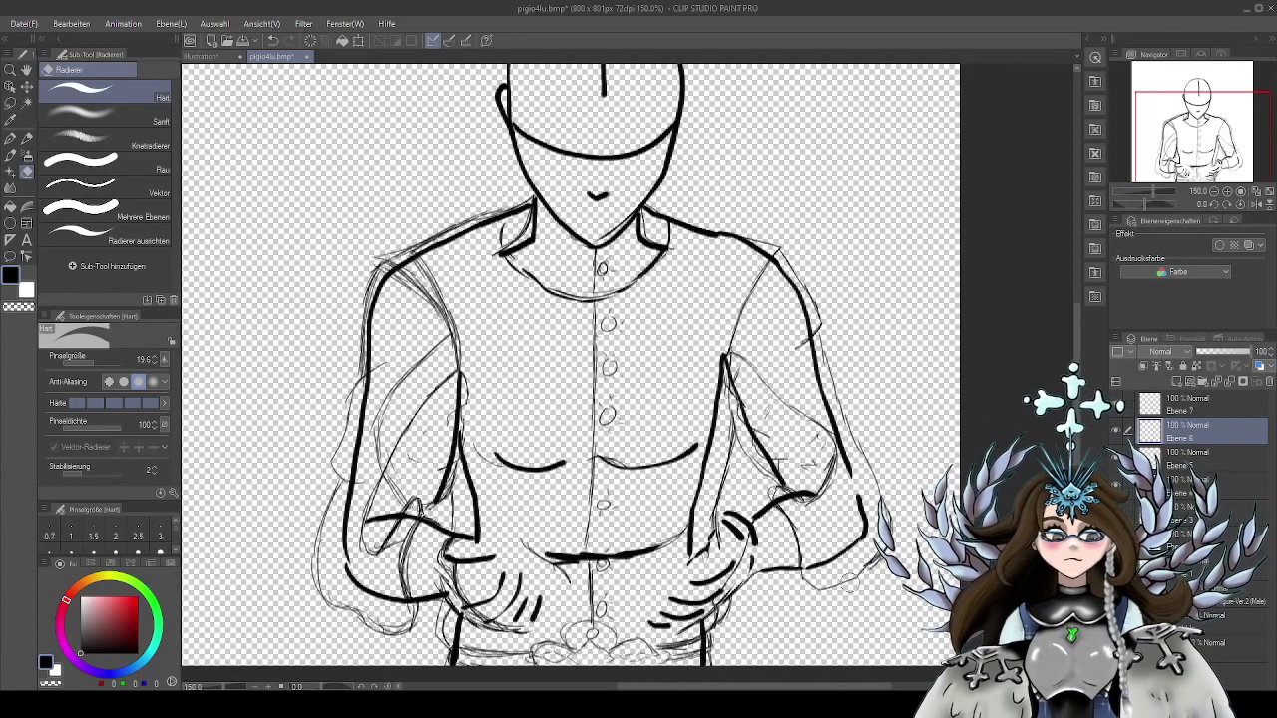
click(1116, 539)
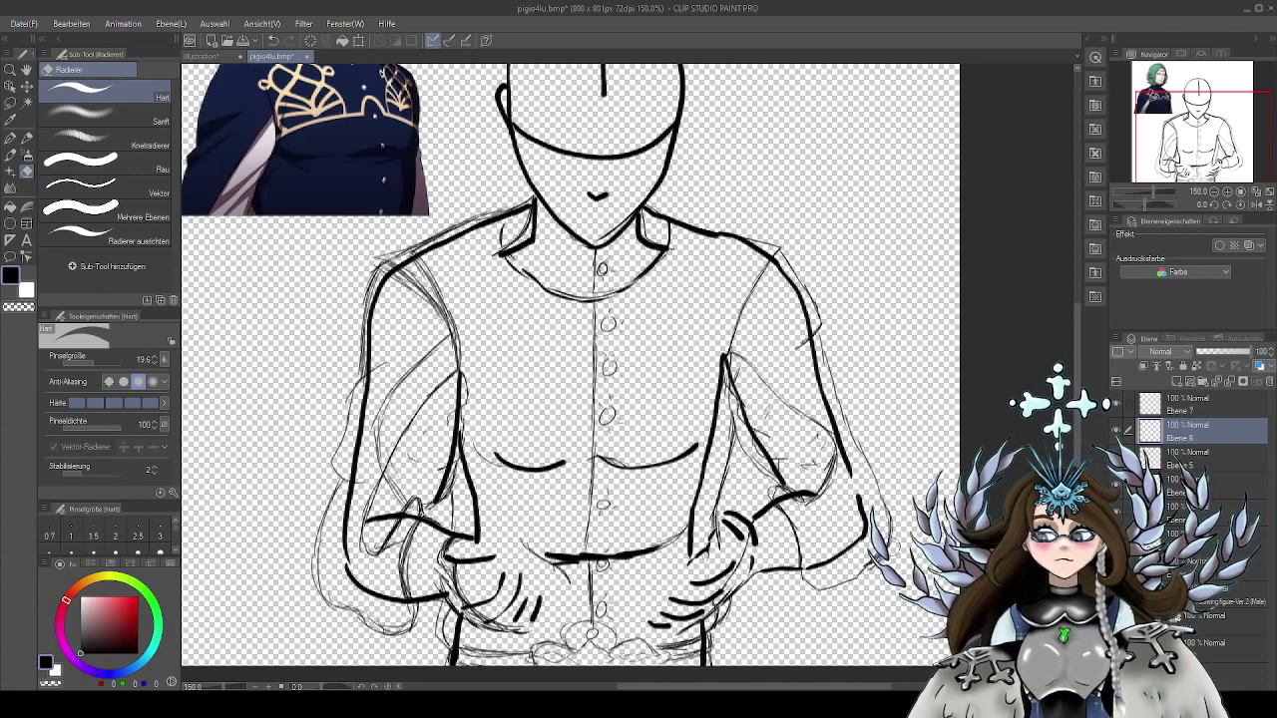
Add another new layer above Ebene 7 for drawing with the G-Pen
click(12, 139)
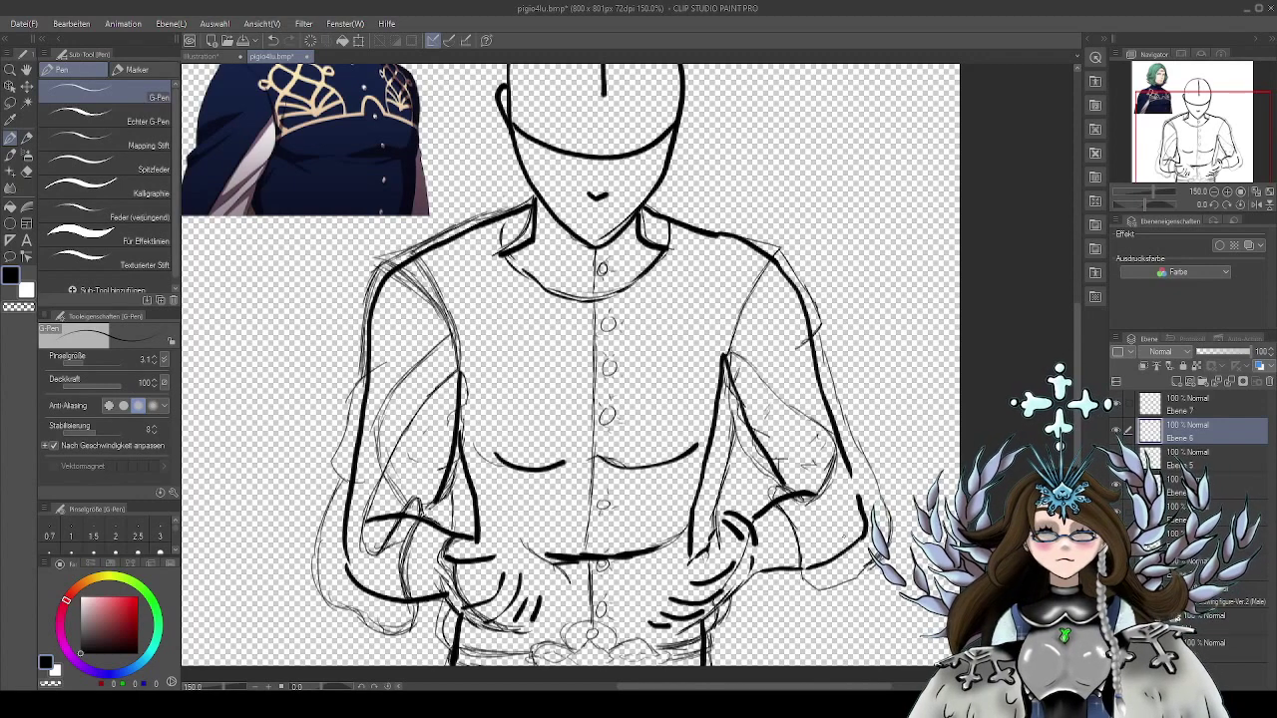
drag(810, 218, 871, 434)
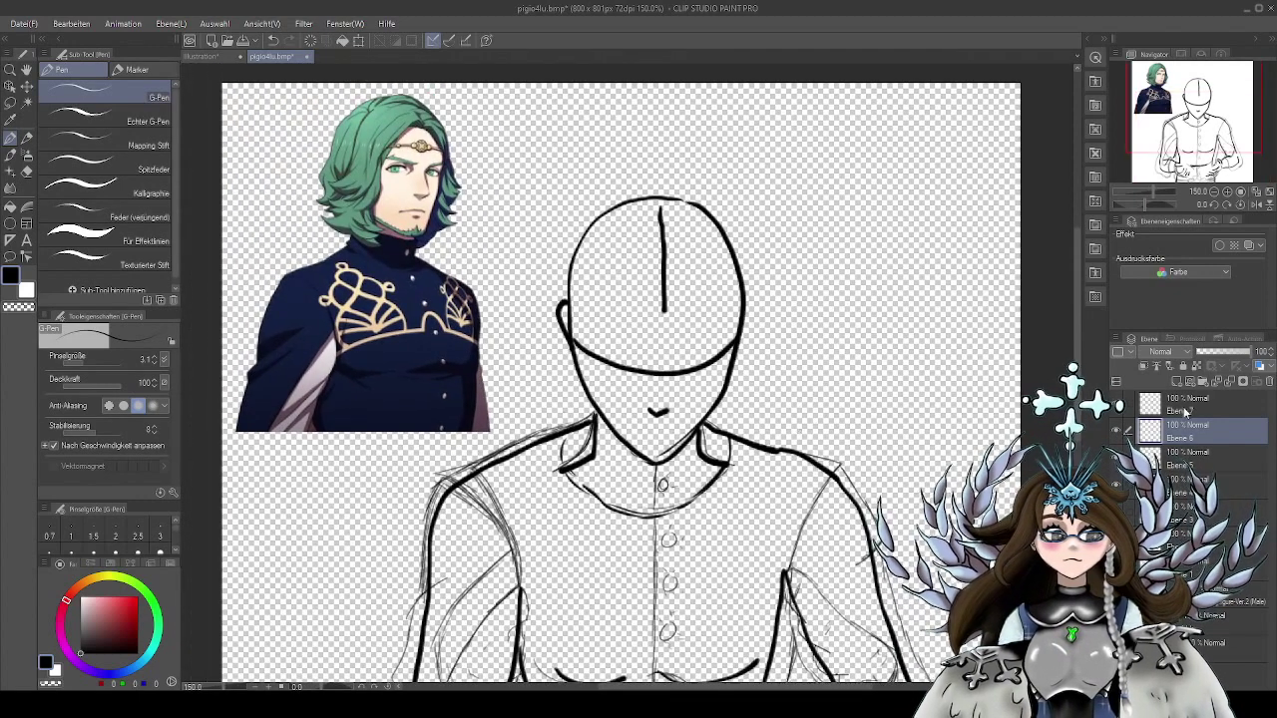
click(1184, 410)
click(1177, 381)
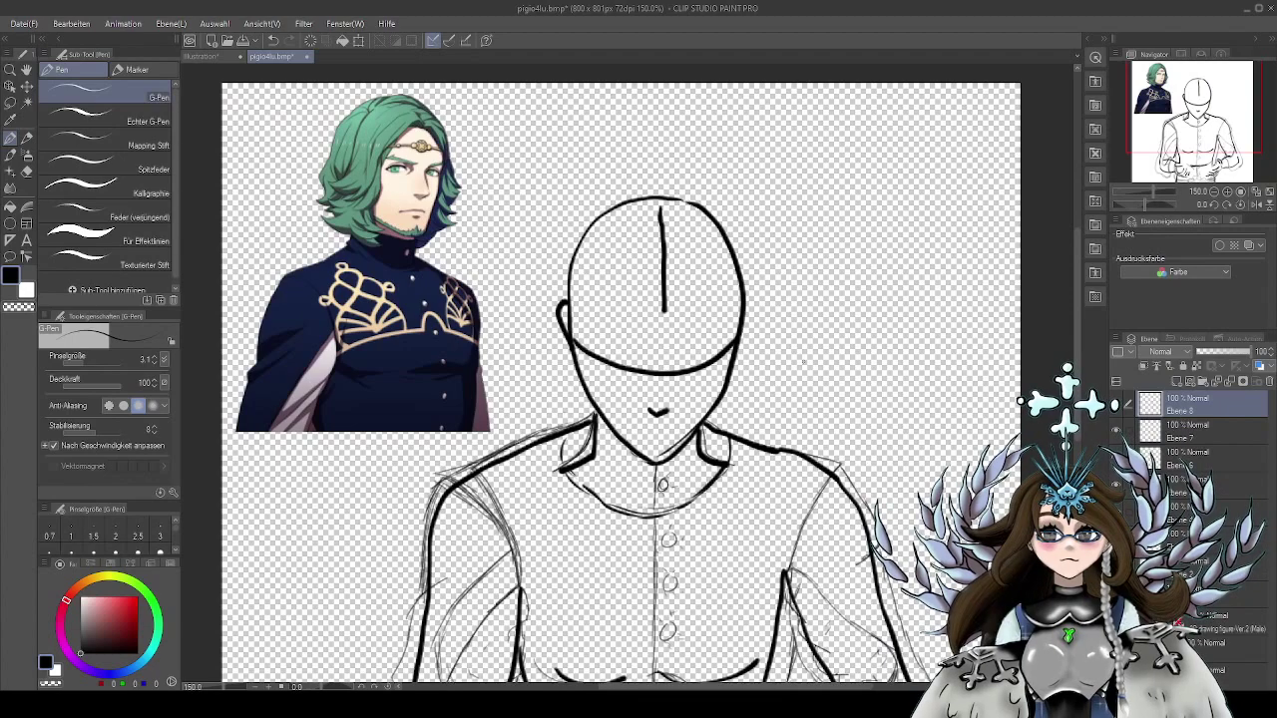
Examine the hair, face, circlet and collar on the half-body character reference up close, comparing them with the blank head
drag(800, 404, 814, 390)
scroll(816, 399, up, 1)
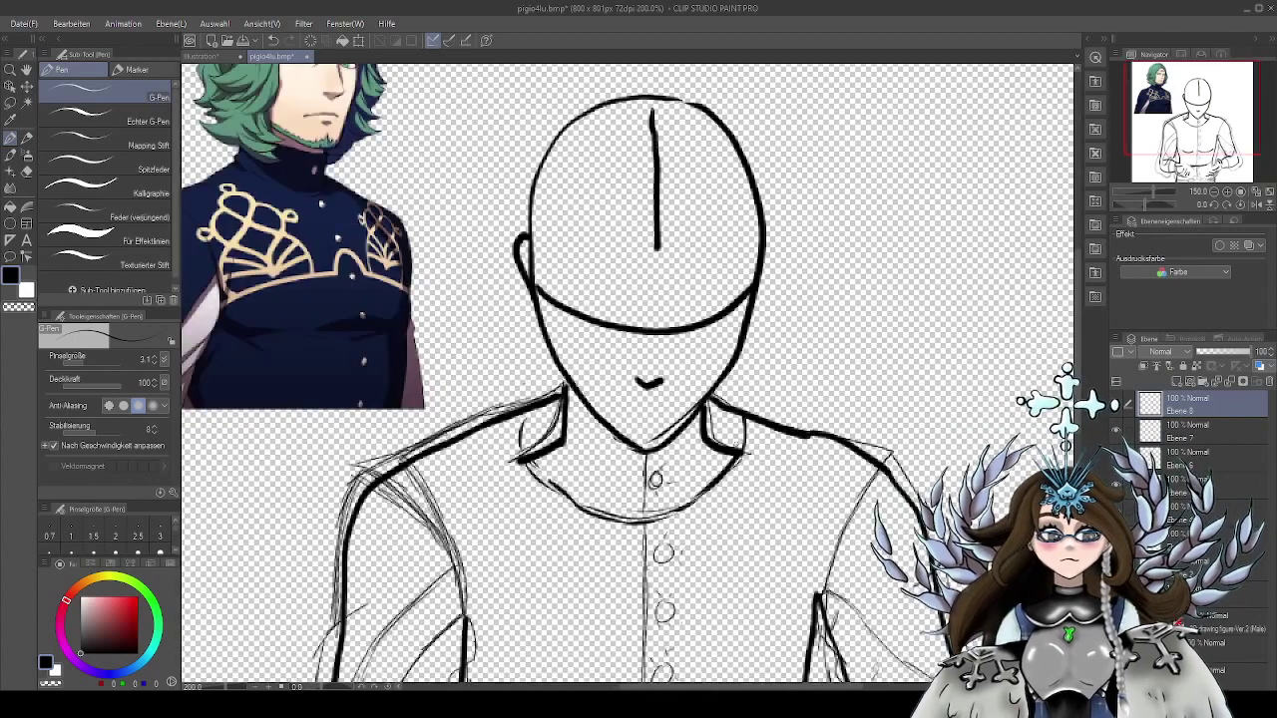
scroll(820, 429, up, 2)
drag(491, 322, 596, 449)
scroll(585, 392, up, 2)
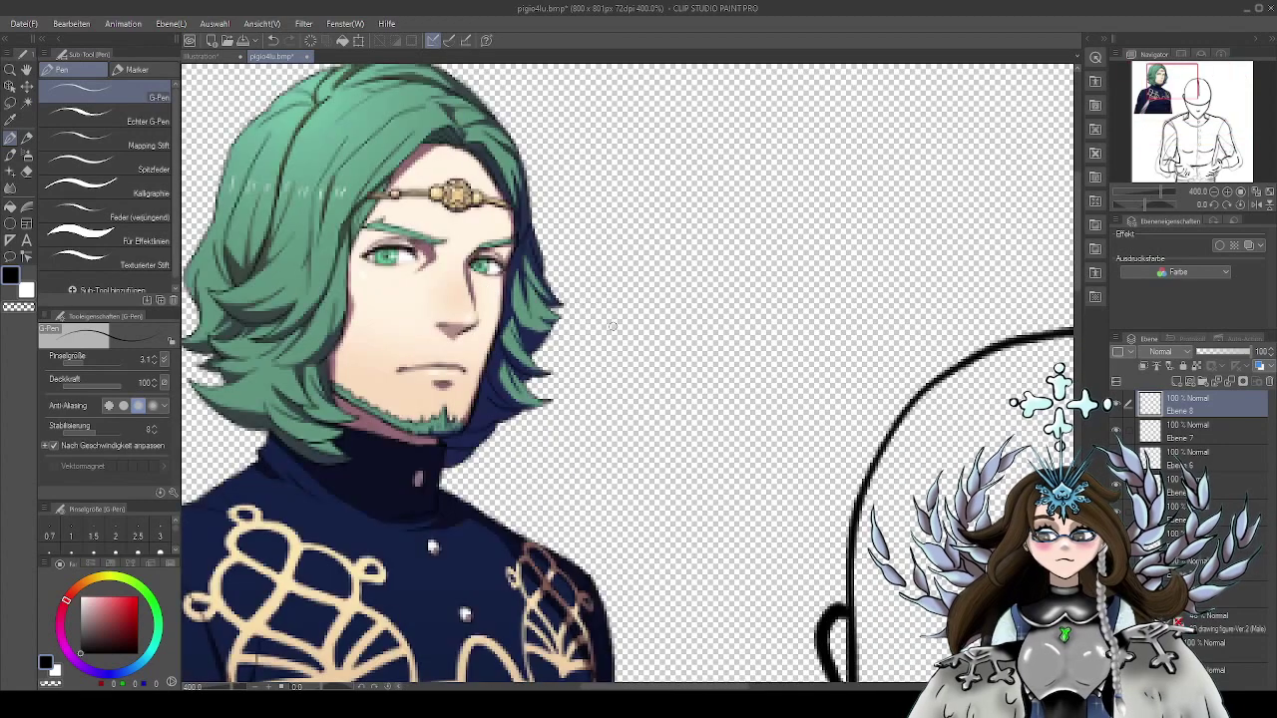
scroll(613, 372, up, 1)
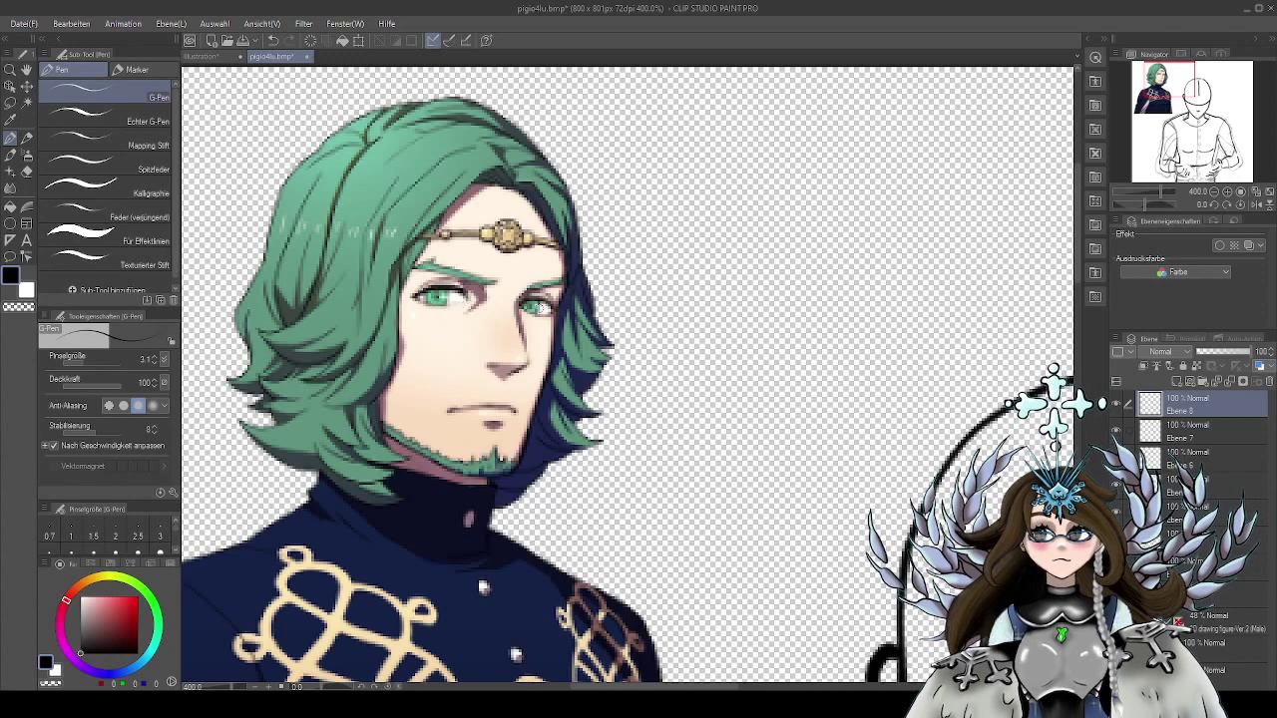
drag(646, 292, 789, 327)
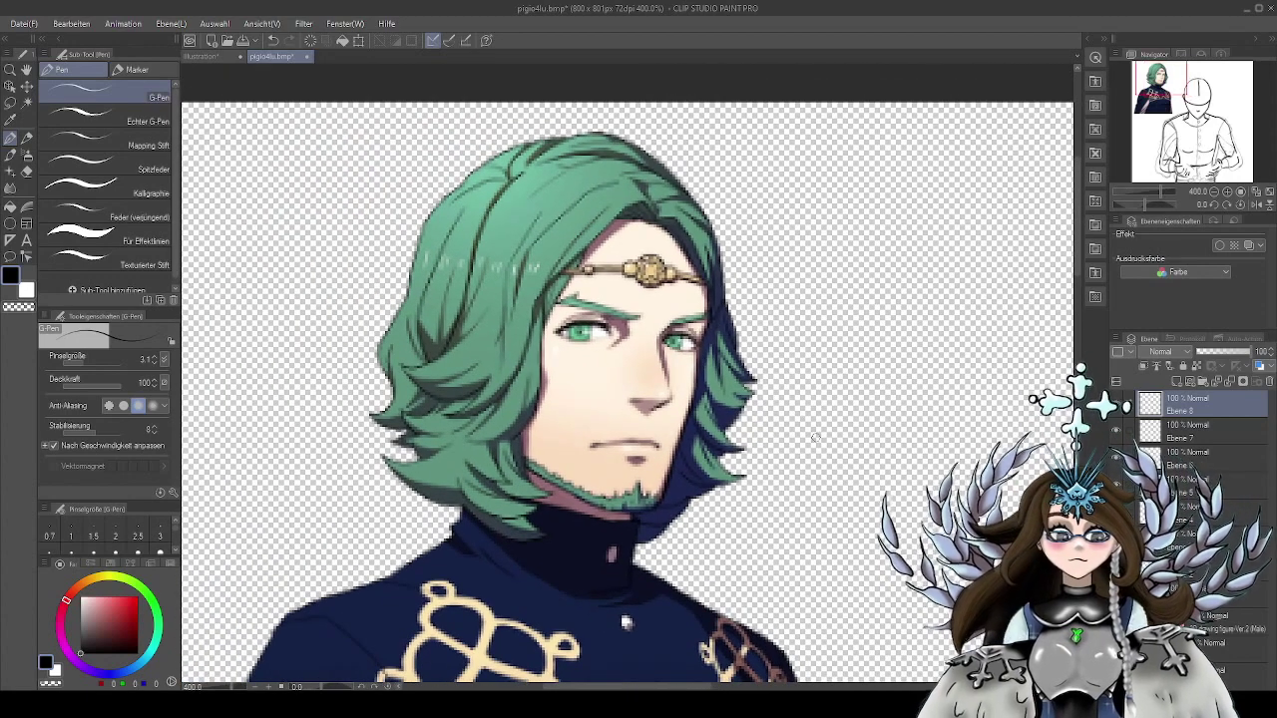
scroll(811, 442, down, 3)
drag(874, 452, 802, 377)
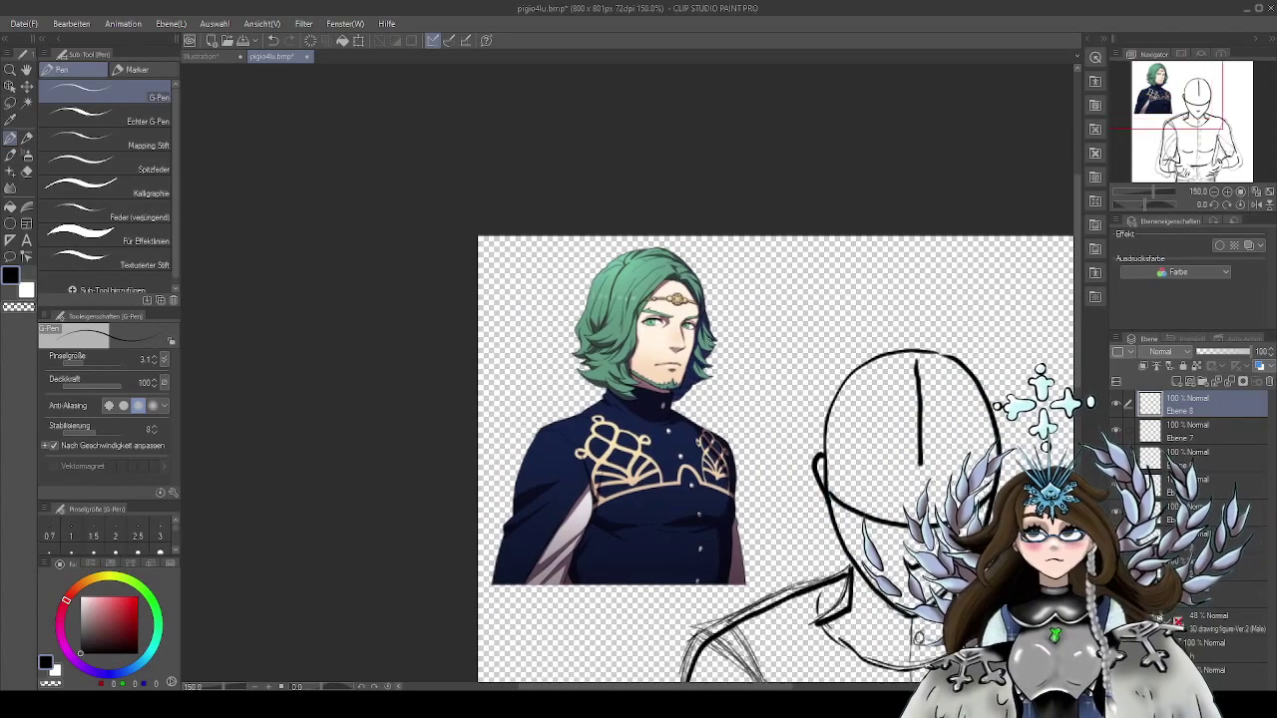
Enlarge the half-body character reference to 100% and place it beside the blank head
click(10, 90)
click(649, 456)
drag(881, 456, 720, 245)
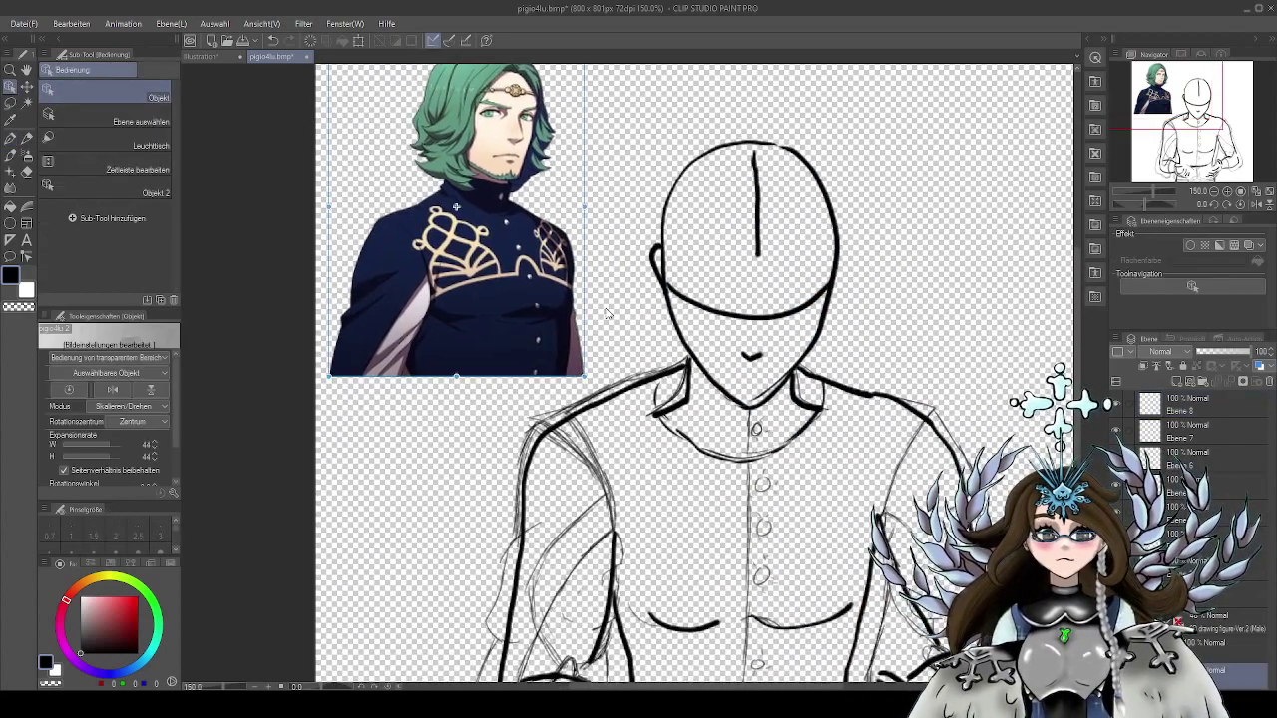
drag(586, 374, 905, 715)
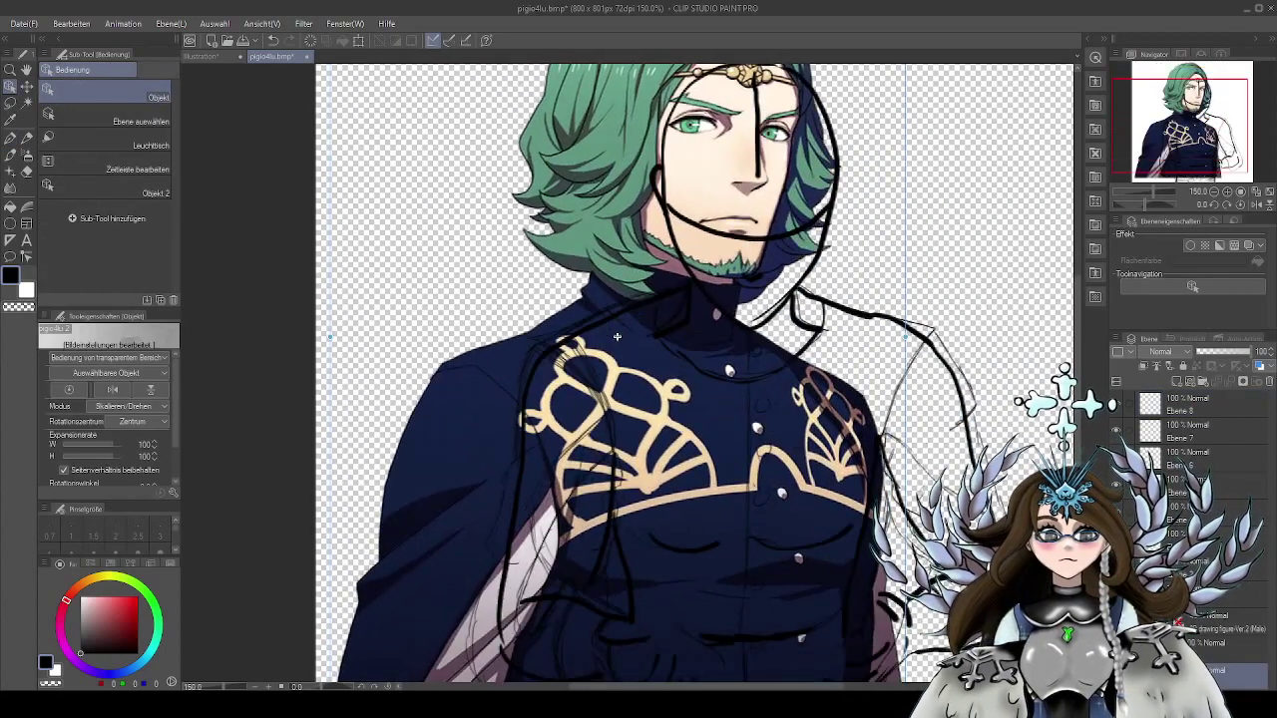
drag(634, 207, 455, 276)
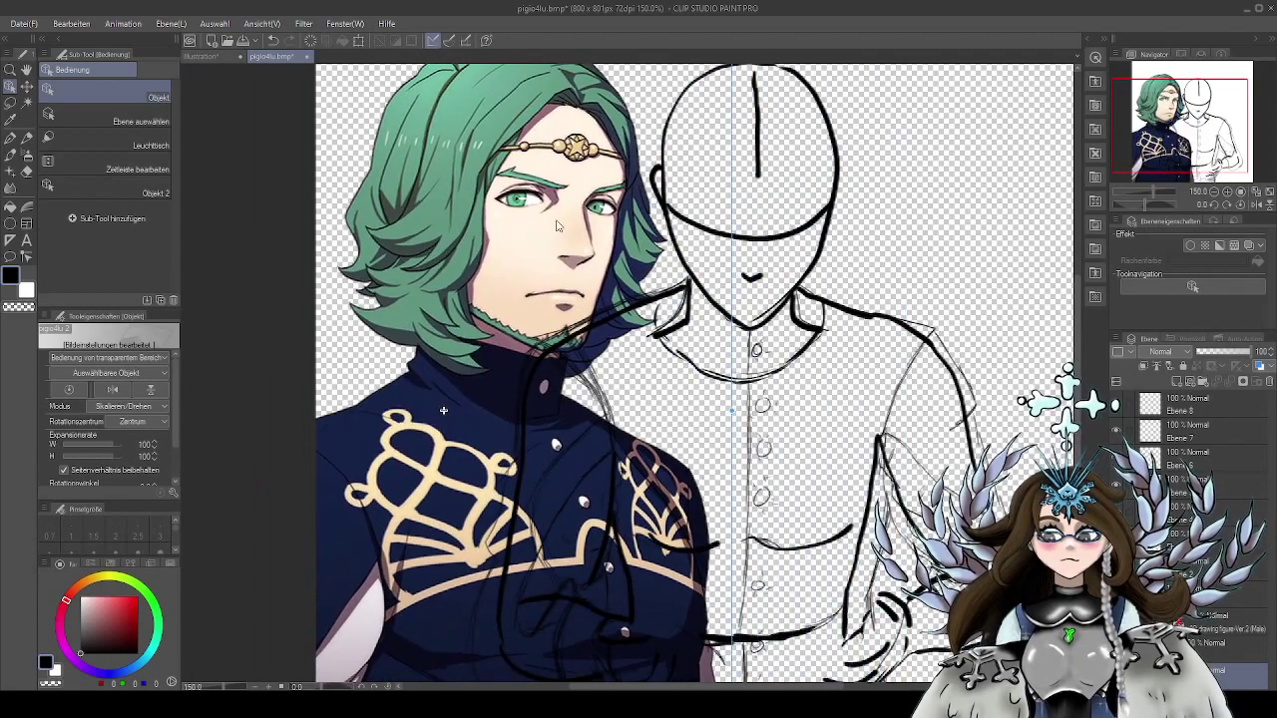
Examine the eyes, brows, nose, circlet and hair parting on the enlarged half-body reference up close
drag(555, 219, 626, 299)
scroll(623, 298, up, 1)
scroll(622, 298, up, 4)
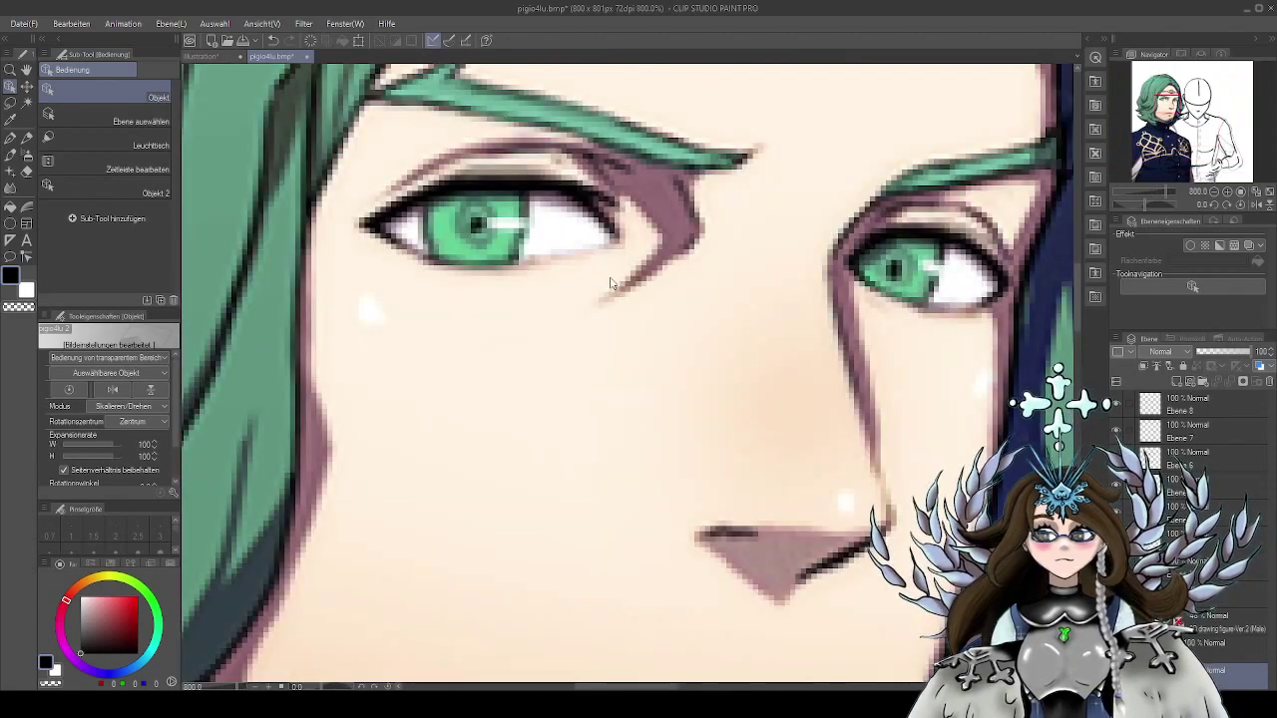
scroll(649, 314, down, 3)
scroll(658, 319, up, 3)
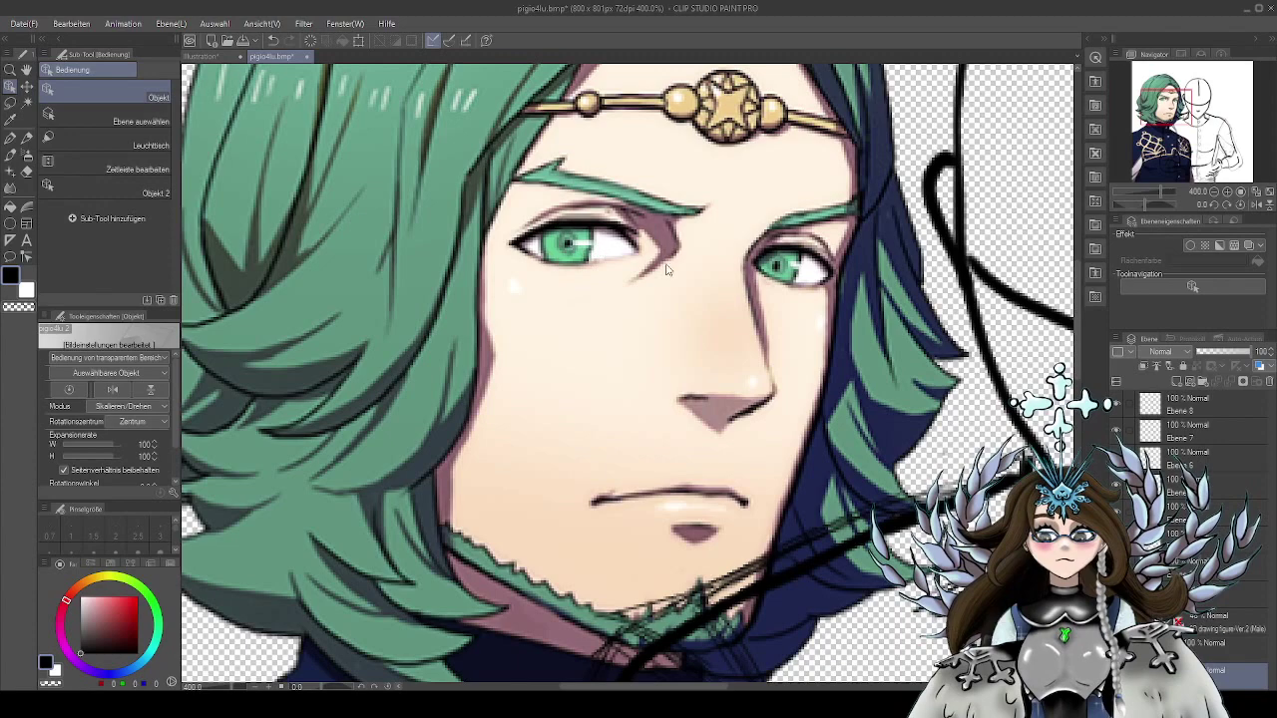
scroll(623, 313, down, 2)
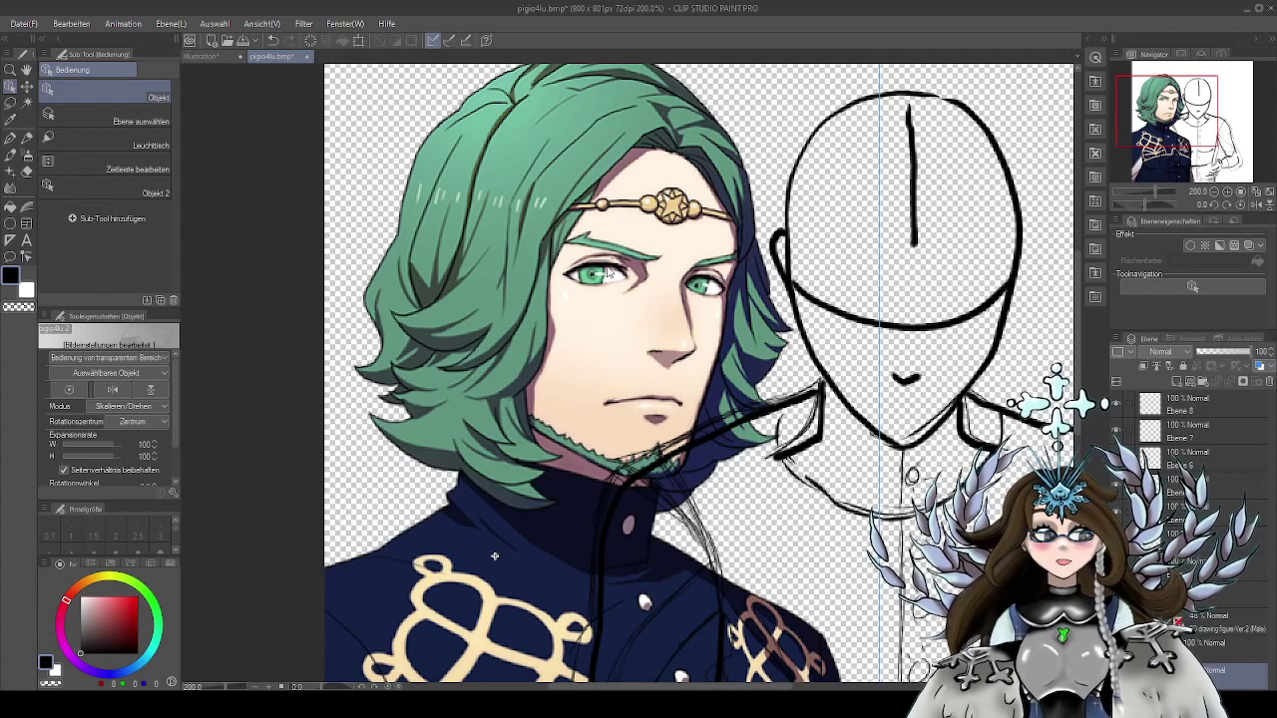
scroll(597, 299, up, 2)
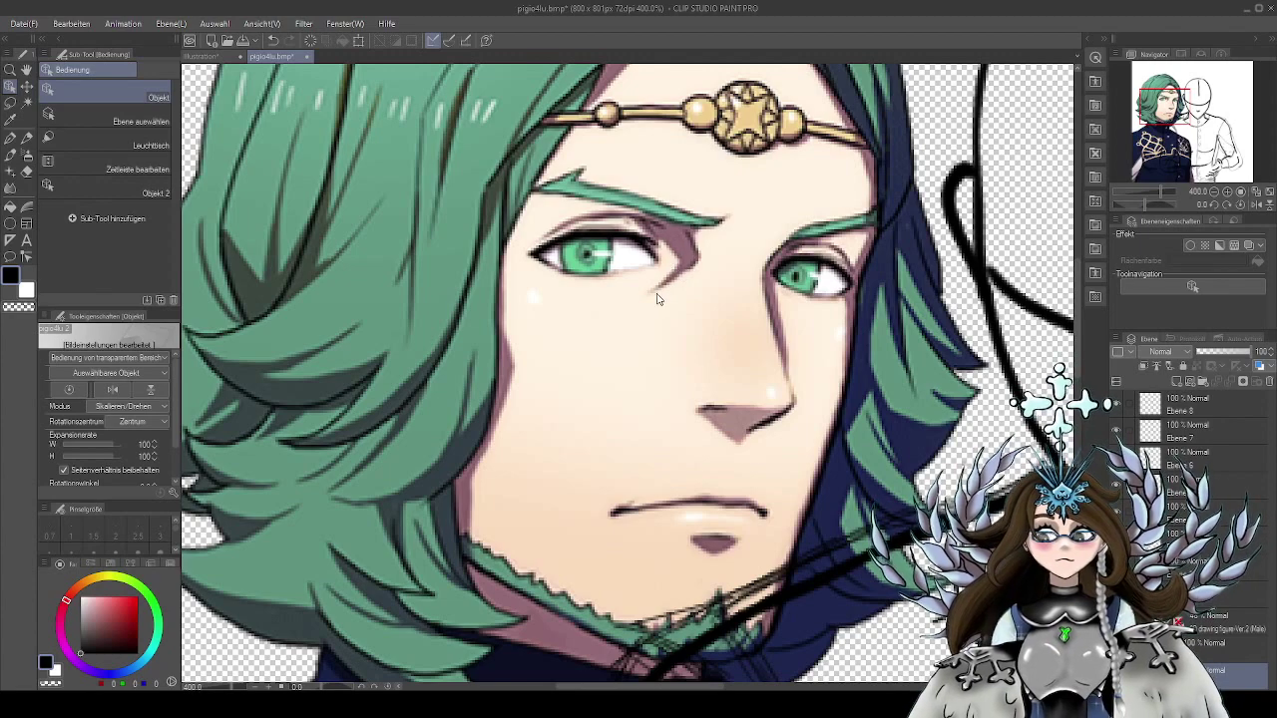
drag(838, 375, 804, 365)
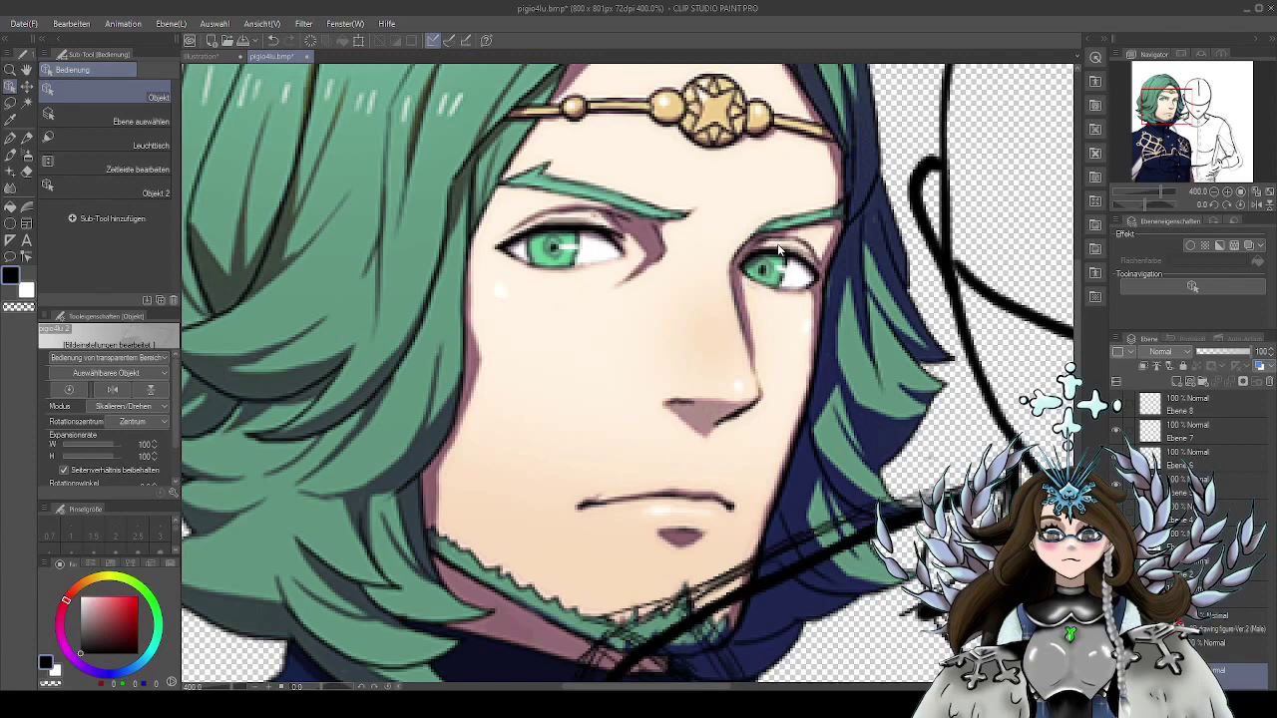
scroll(798, 325, up, 5)
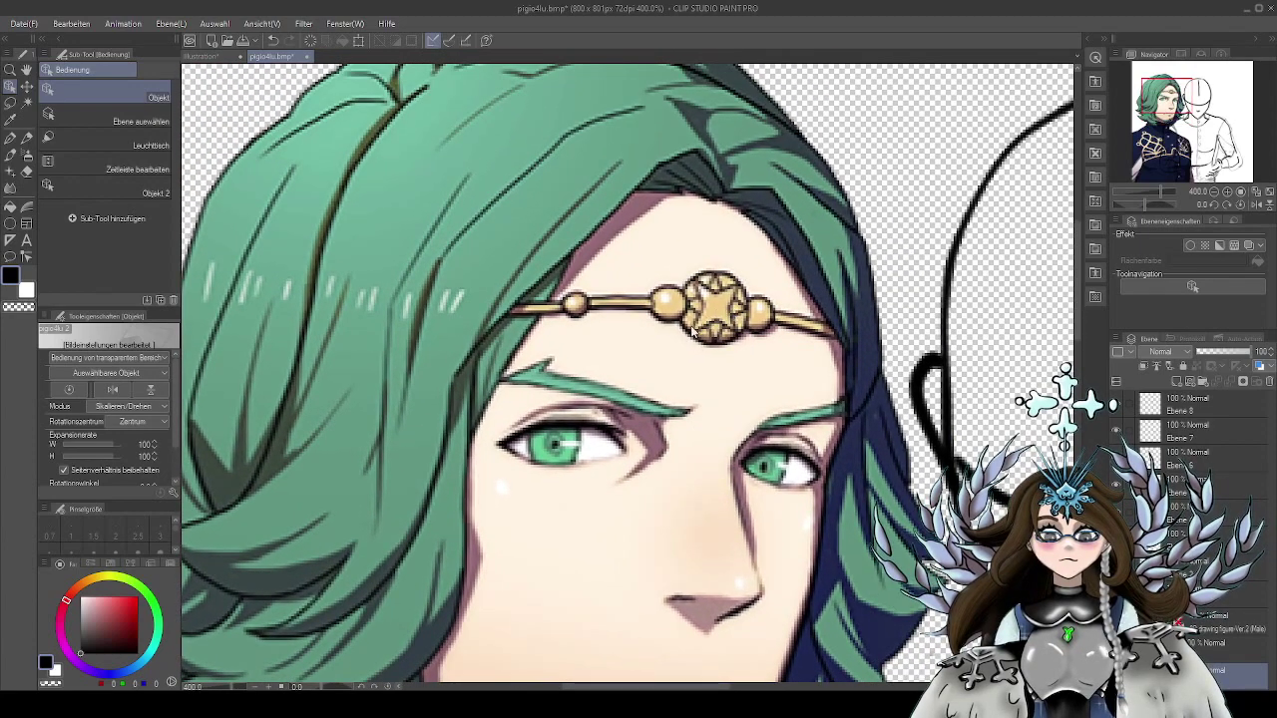
scroll(656, 283, up, 1)
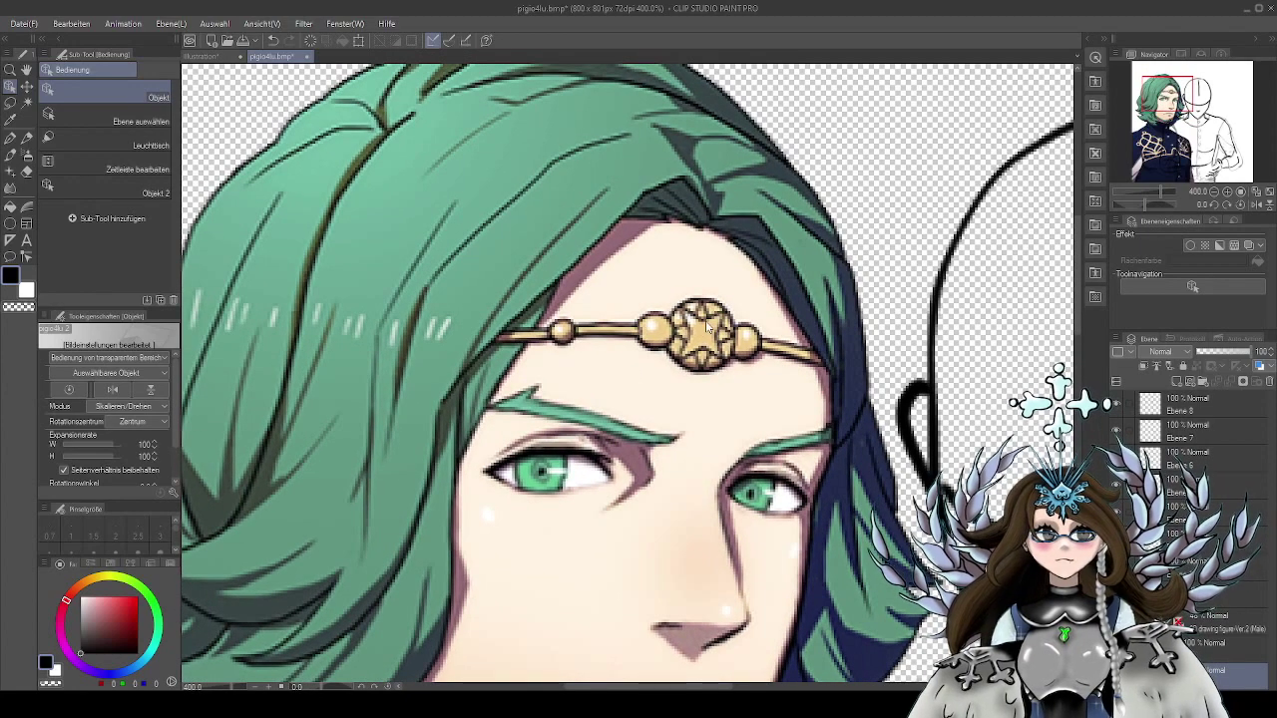
scroll(707, 326, down, 5)
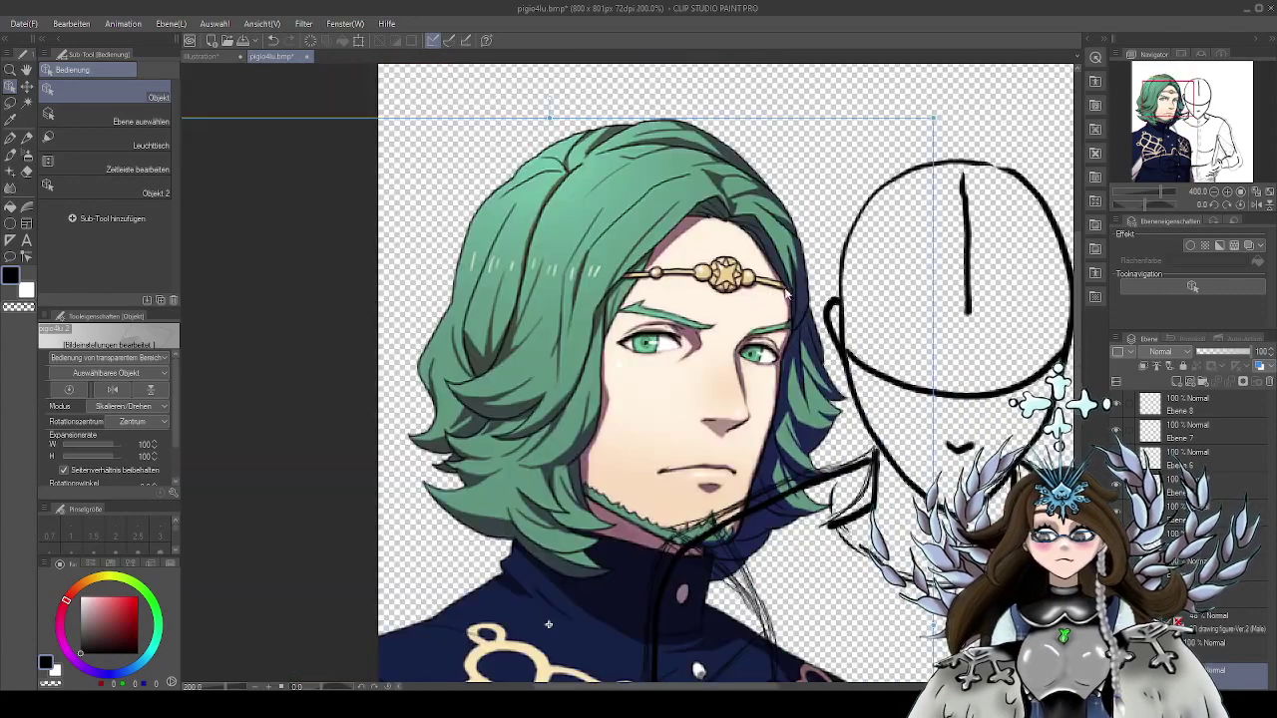
drag(845, 266, 779, 265)
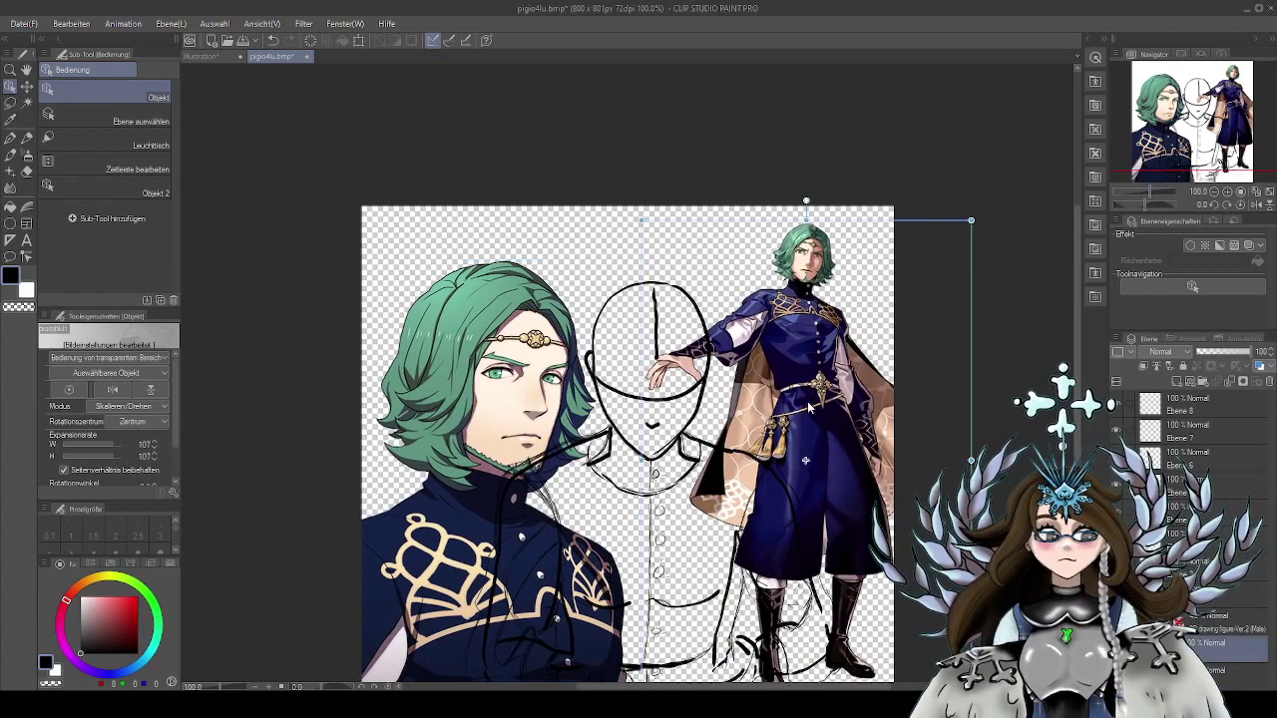
Enlarge the full-body character reference to about 266% and place it on the other side of the blank head
drag(805, 460, 835, 194)
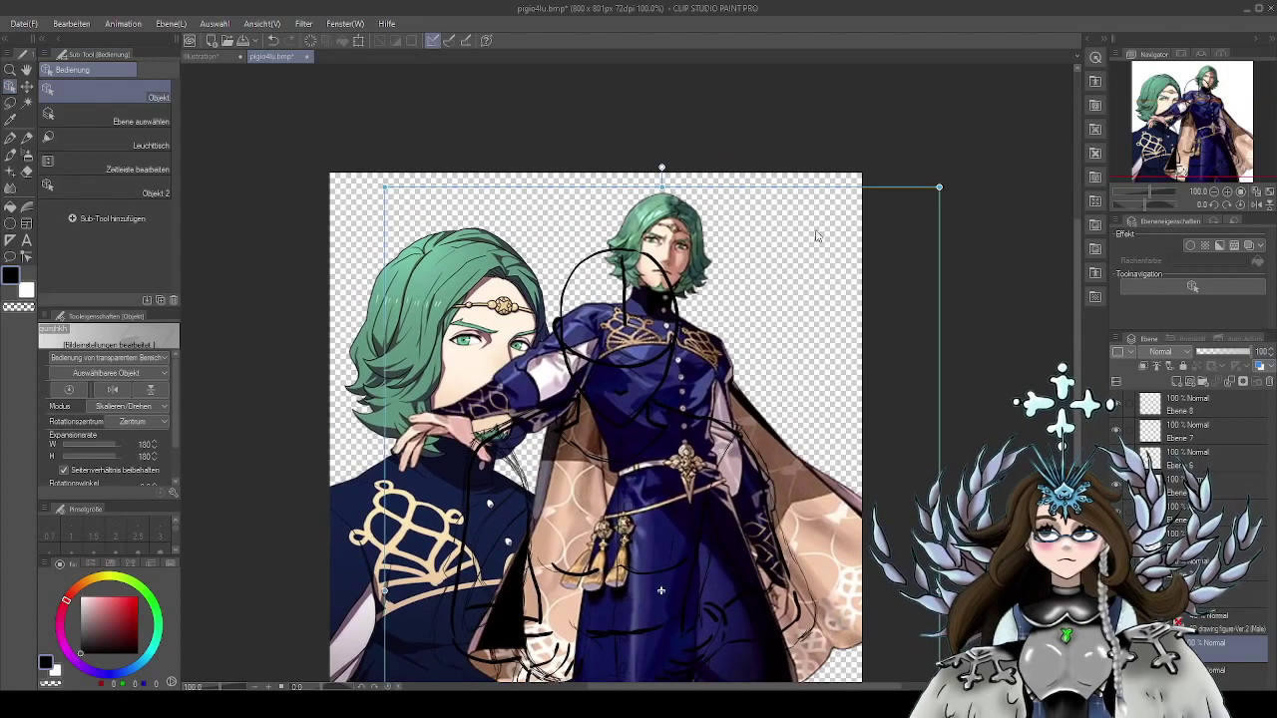
drag(933, 188, 990, 113)
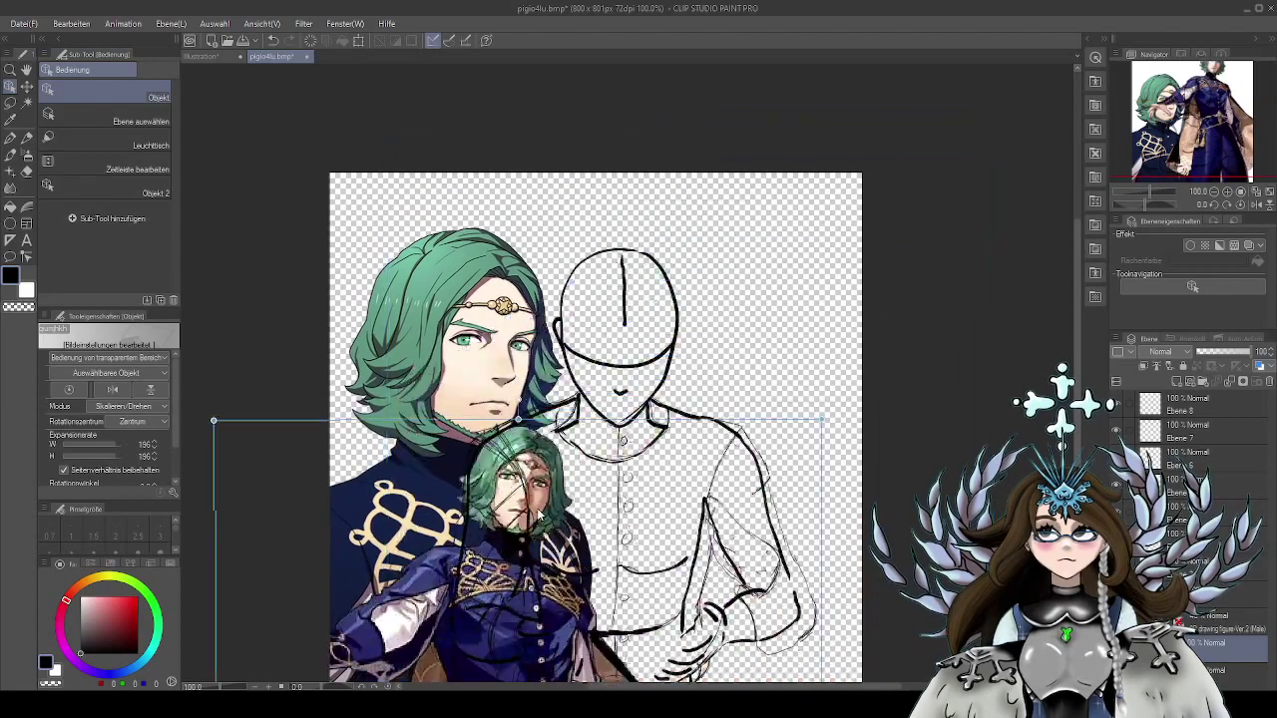
drag(828, 422, 1033, 113)
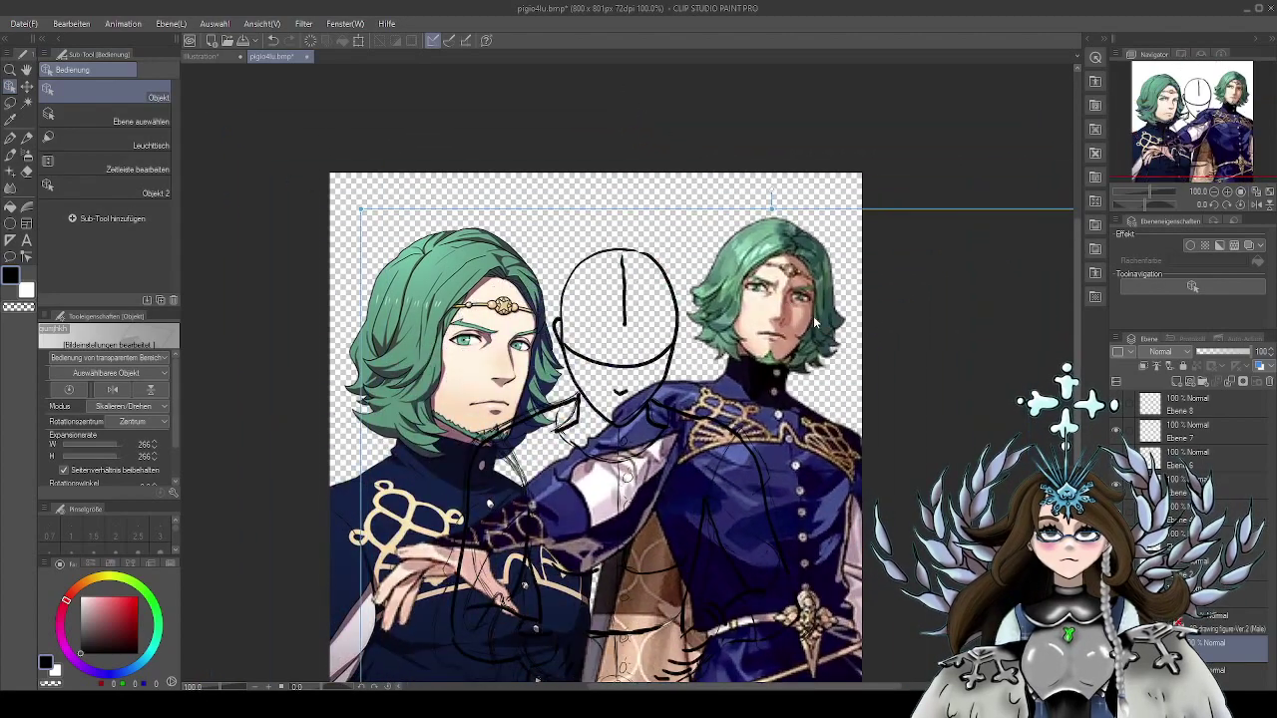
Compare the face, beard and hair on both enlarged references with the blank head between them
scroll(781, 302, up, 2)
scroll(780, 301, up, 3)
scroll(878, 297, down, 2)
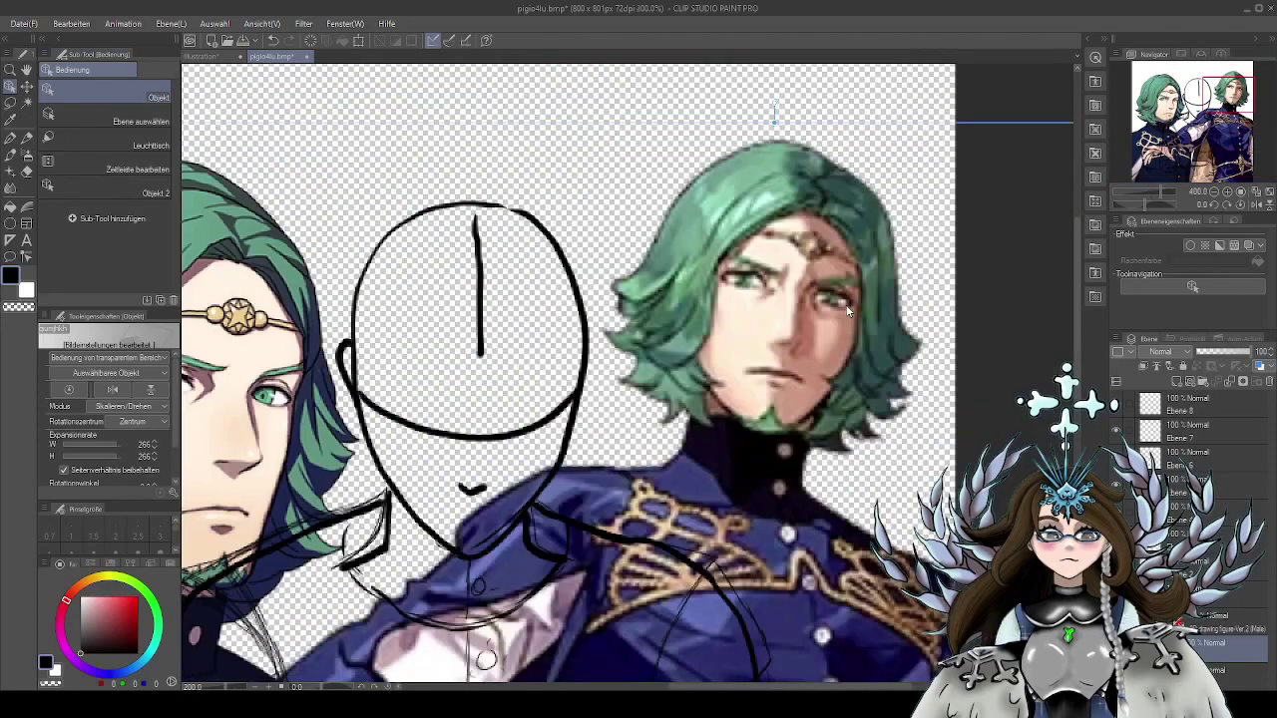
drag(784, 449, 813, 412)
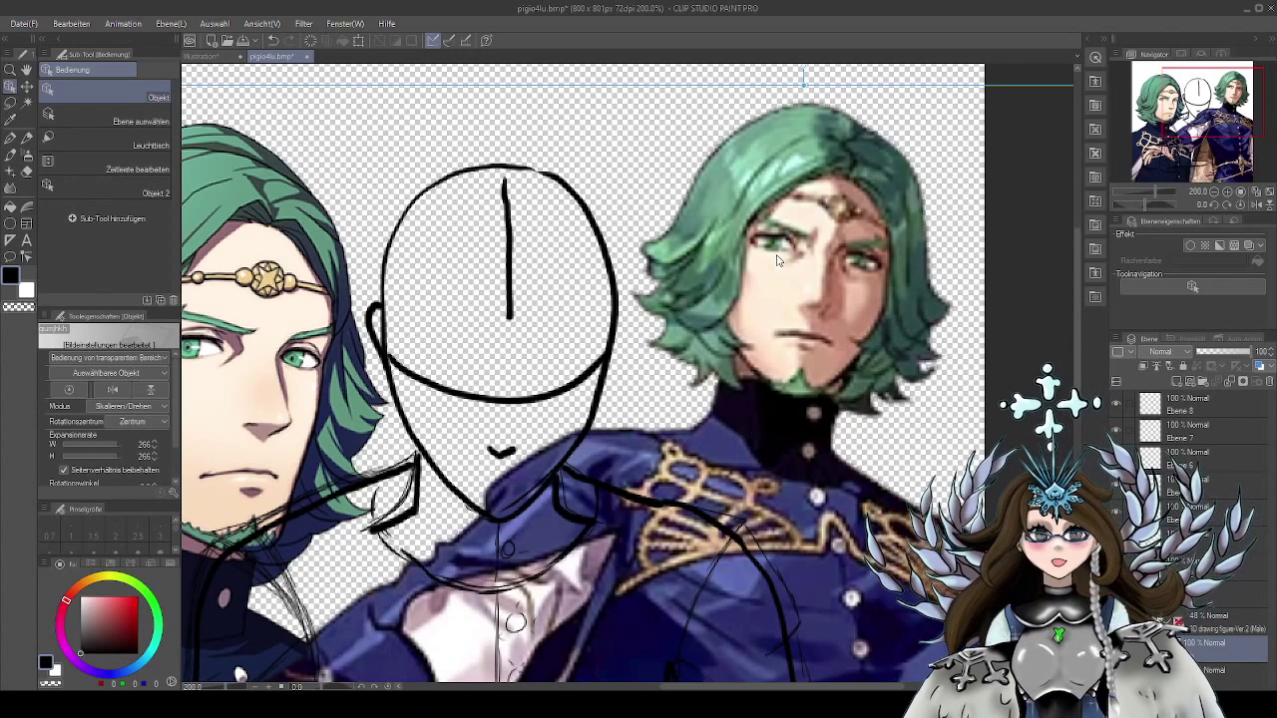
drag(463, 395, 628, 394)
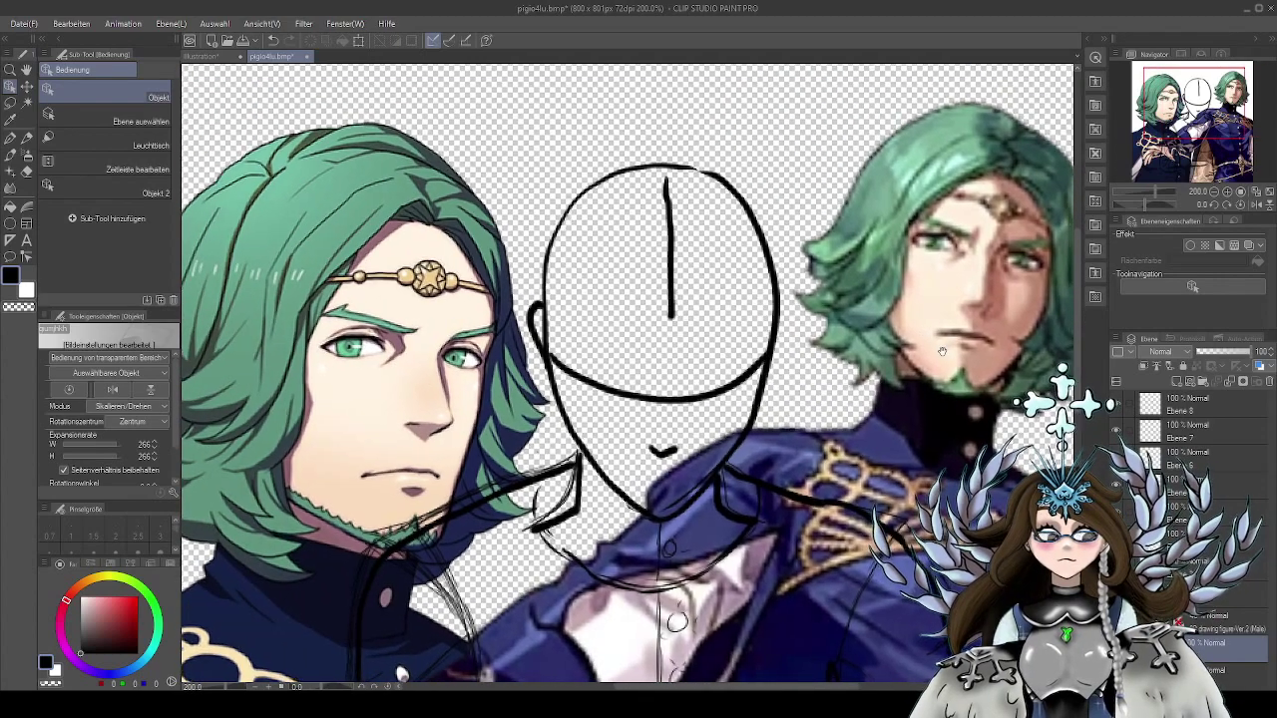
drag(958, 300, 888, 334)
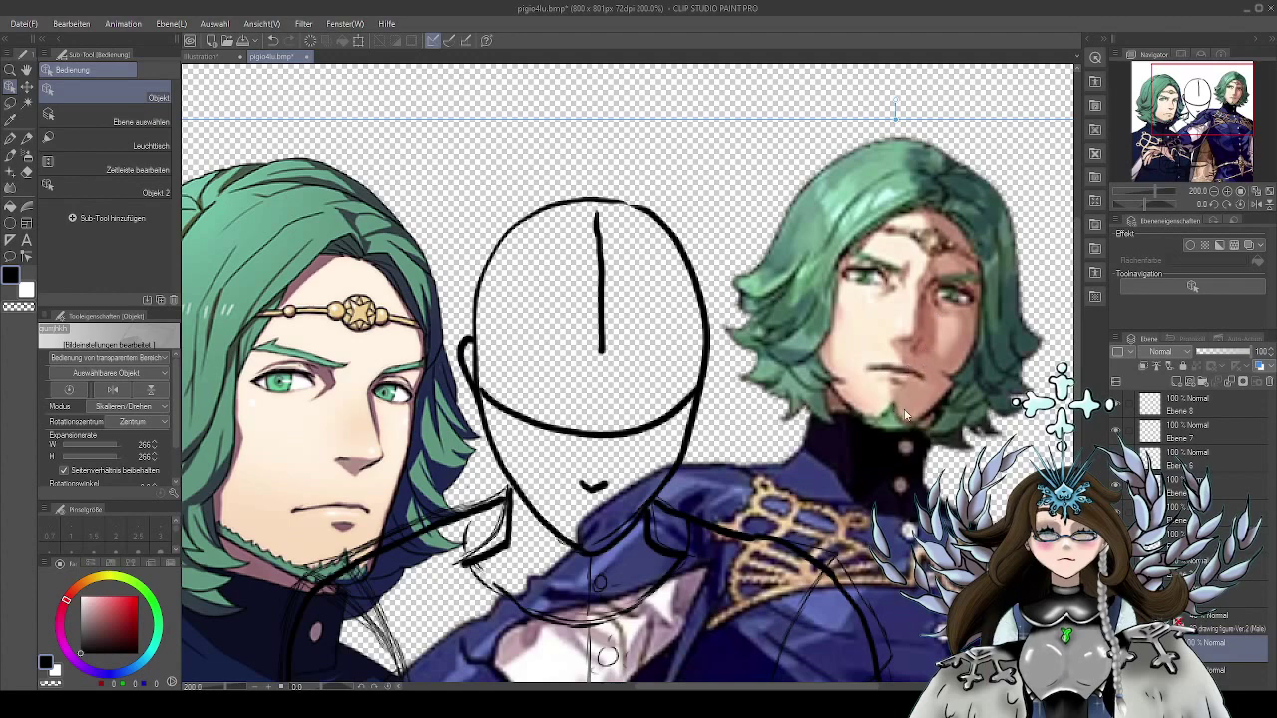
drag(854, 413, 872, 391)
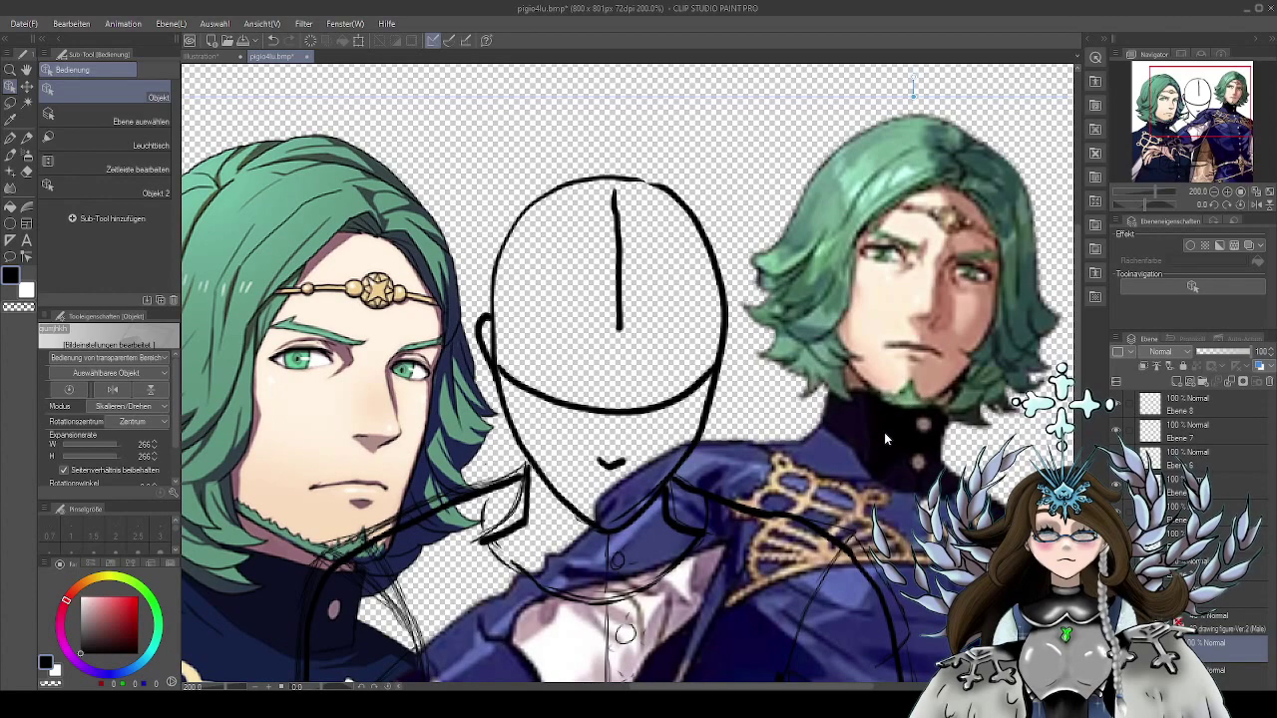
drag(850, 408, 827, 436)
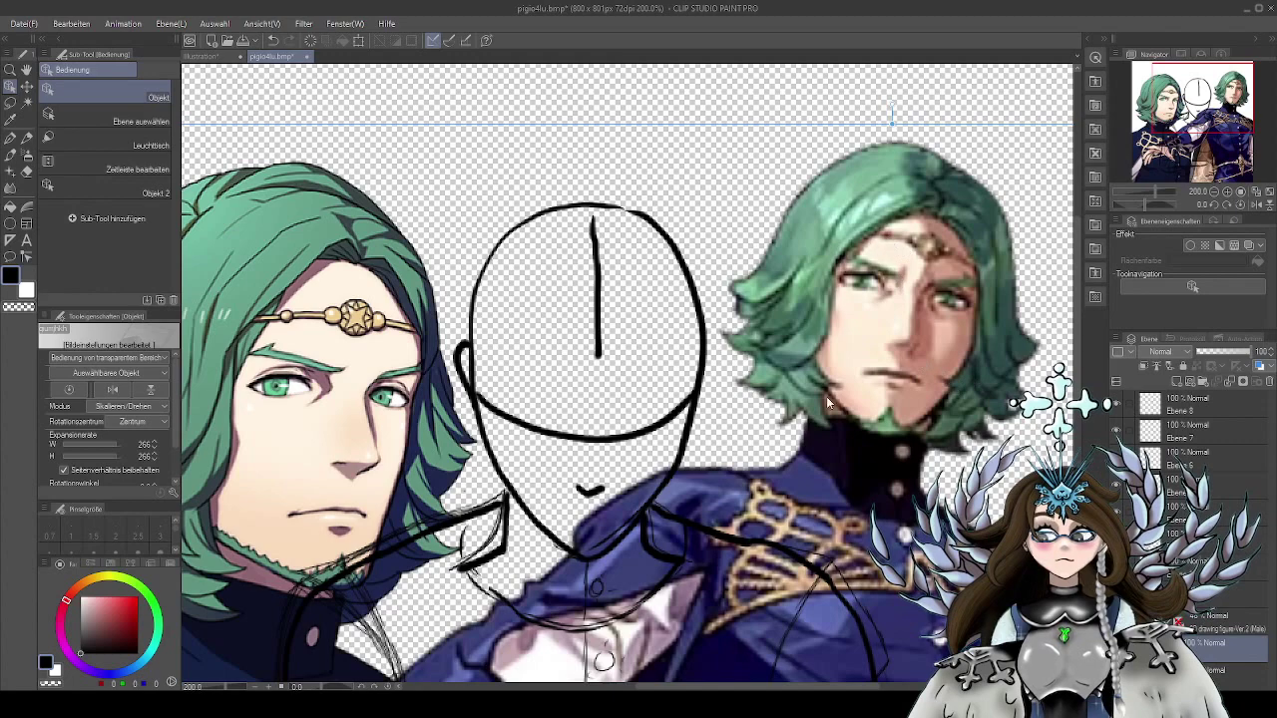
drag(708, 491, 769, 440)
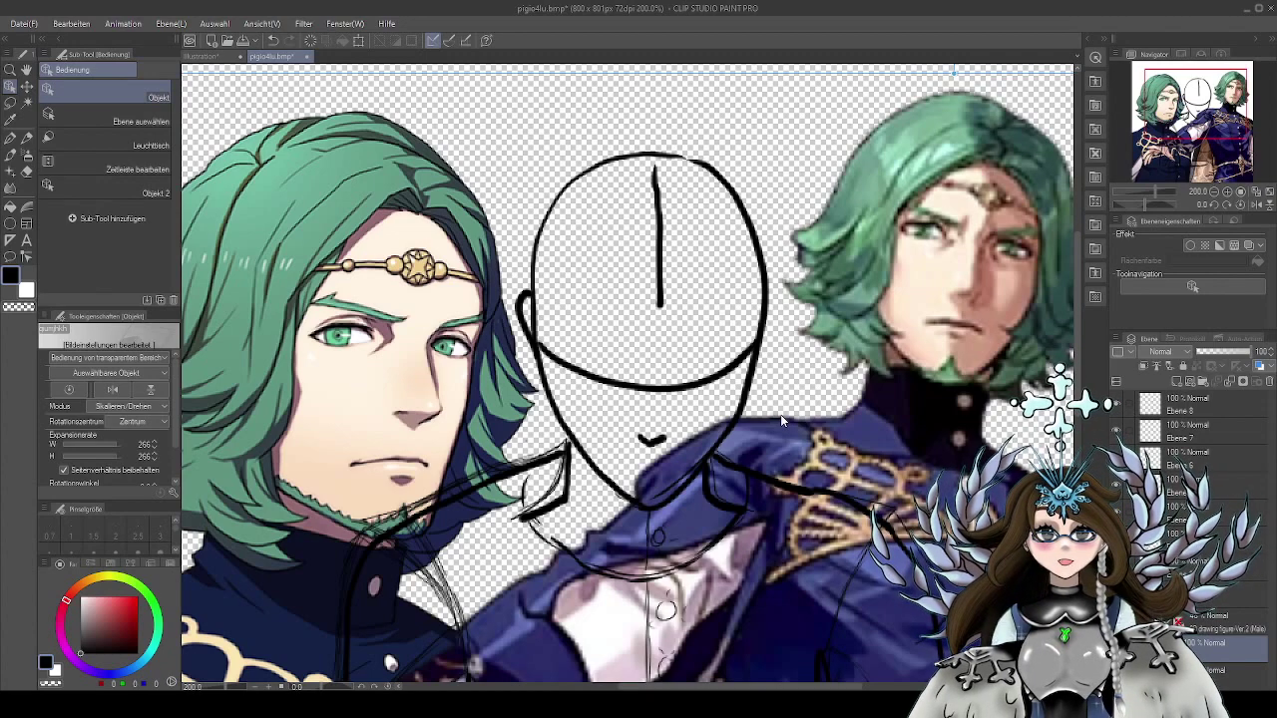
drag(780, 414, 739, 432)
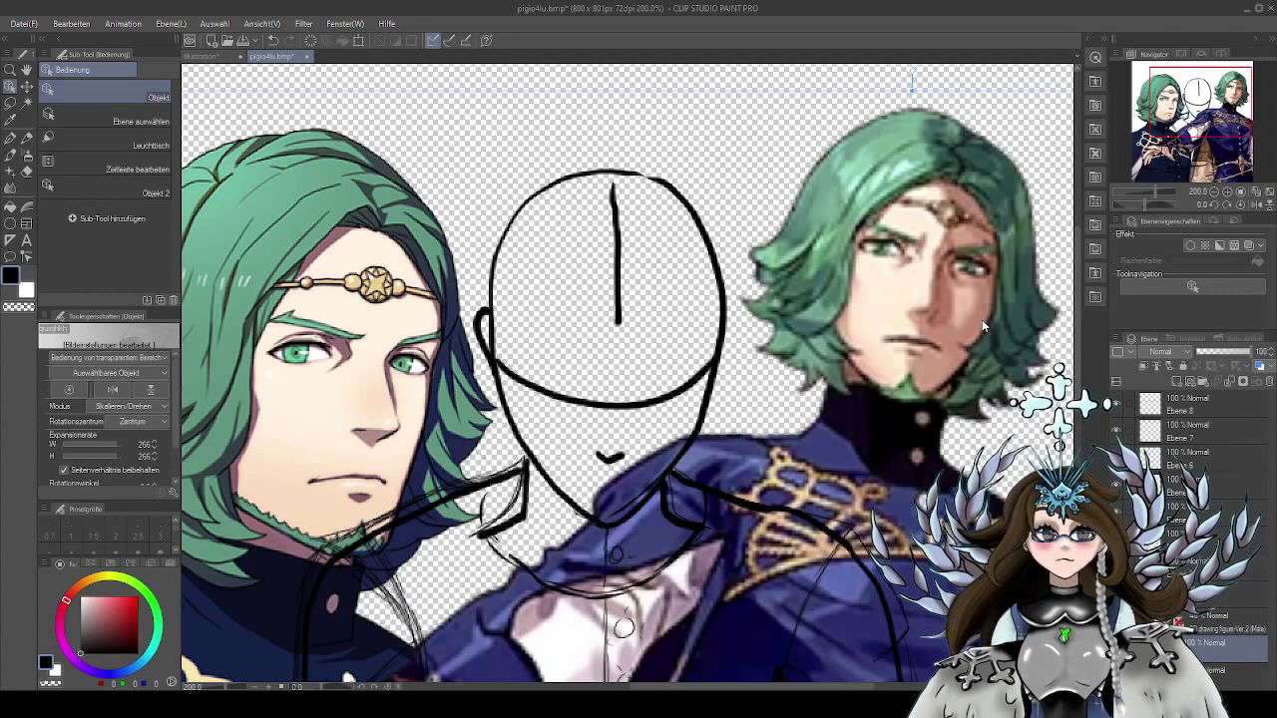
drag(757, 439, 776, 408)
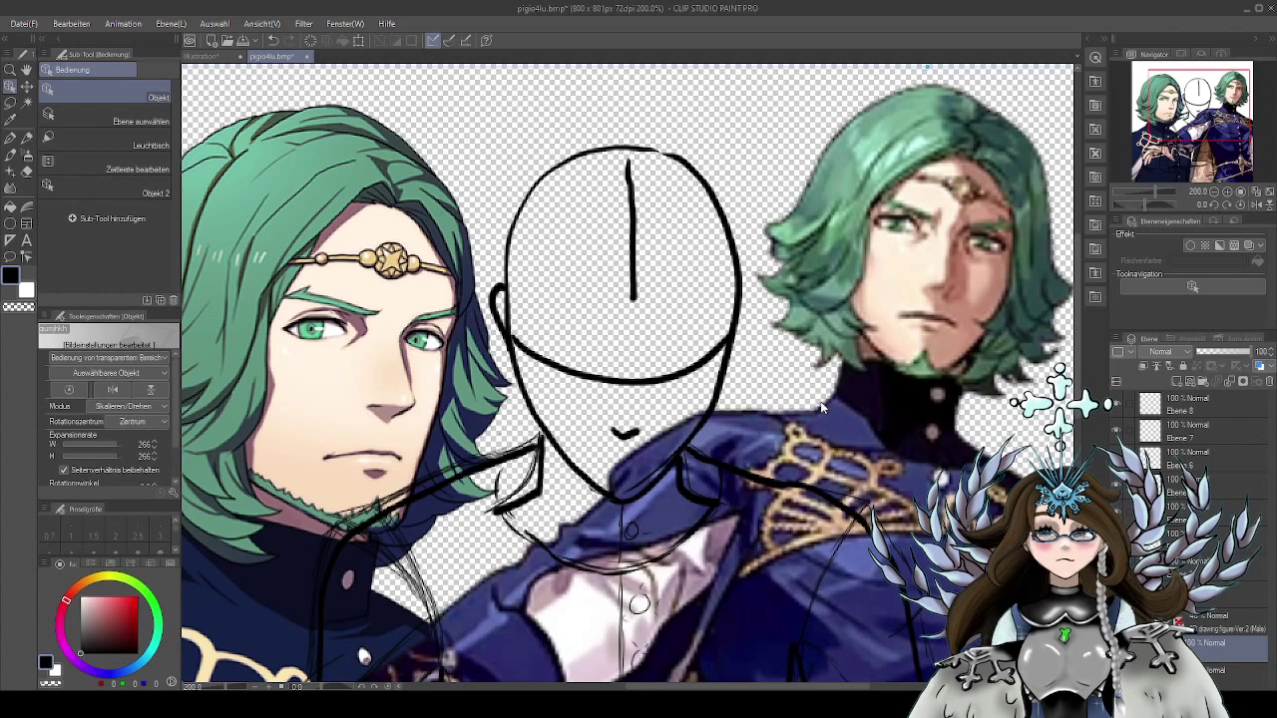
drag(567, 413, 689, 393)
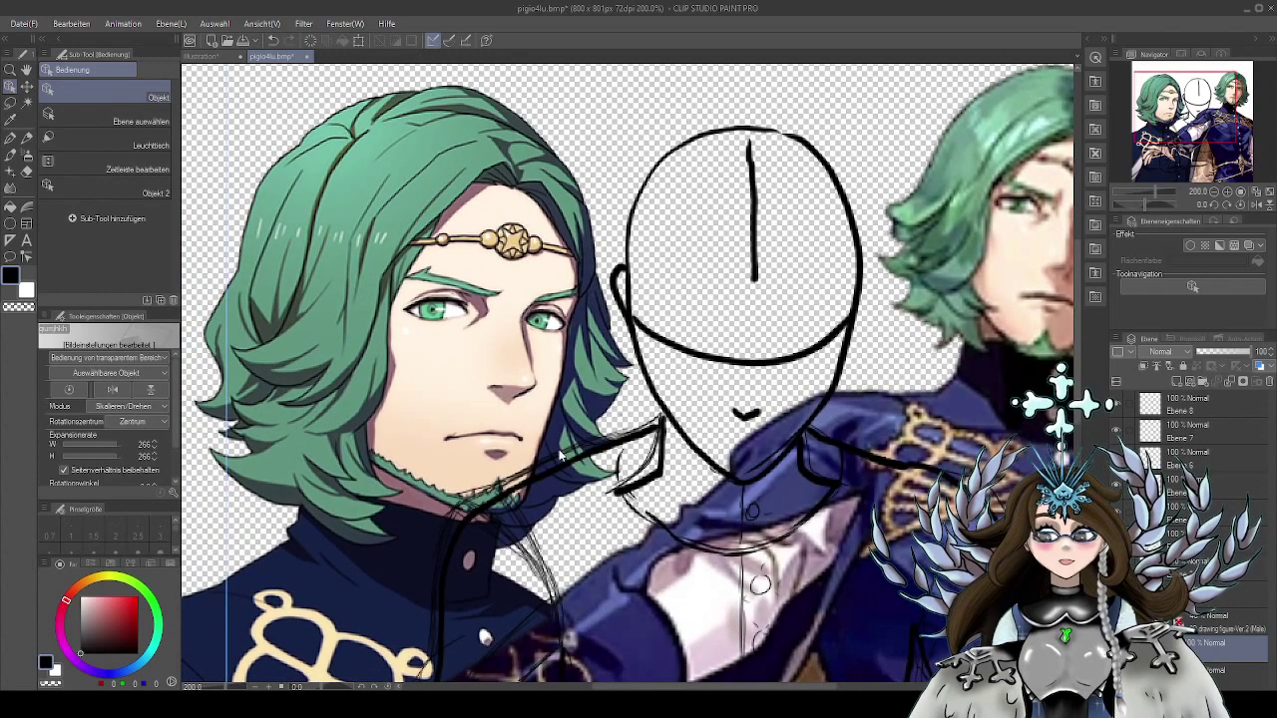
scroll(749, 395, down, 2)
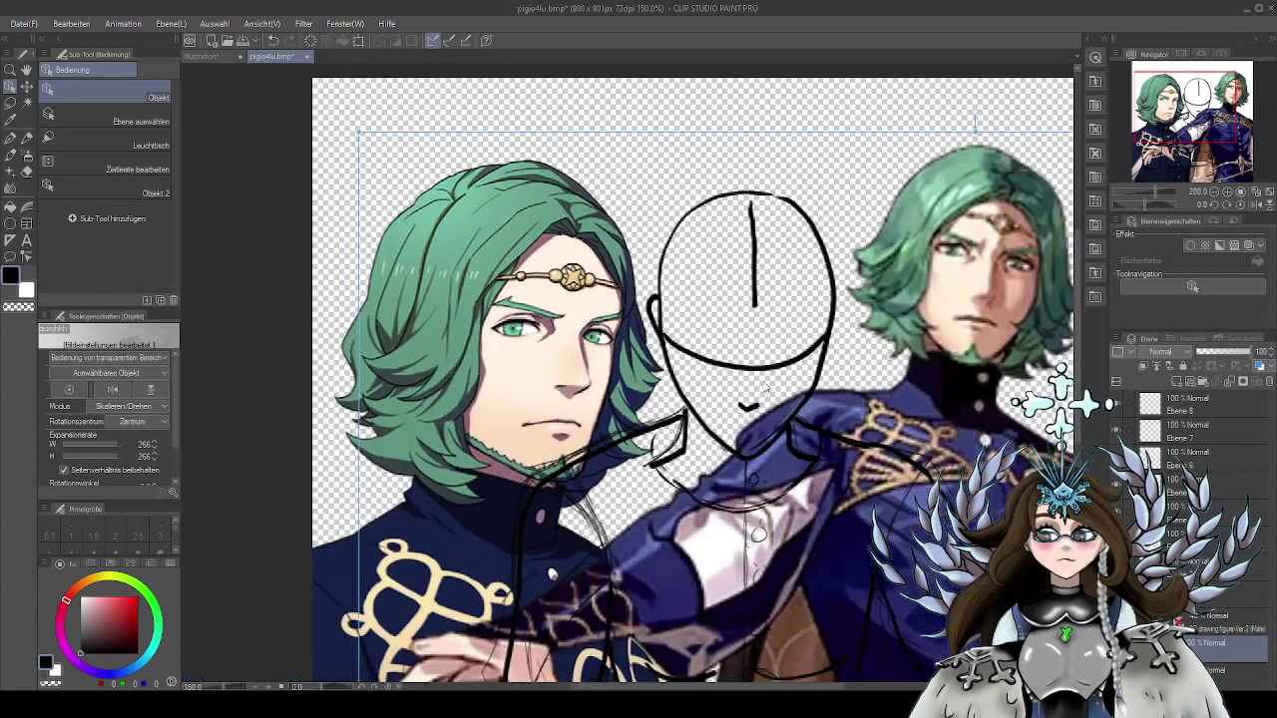
drag(961, 387, 873, 367)
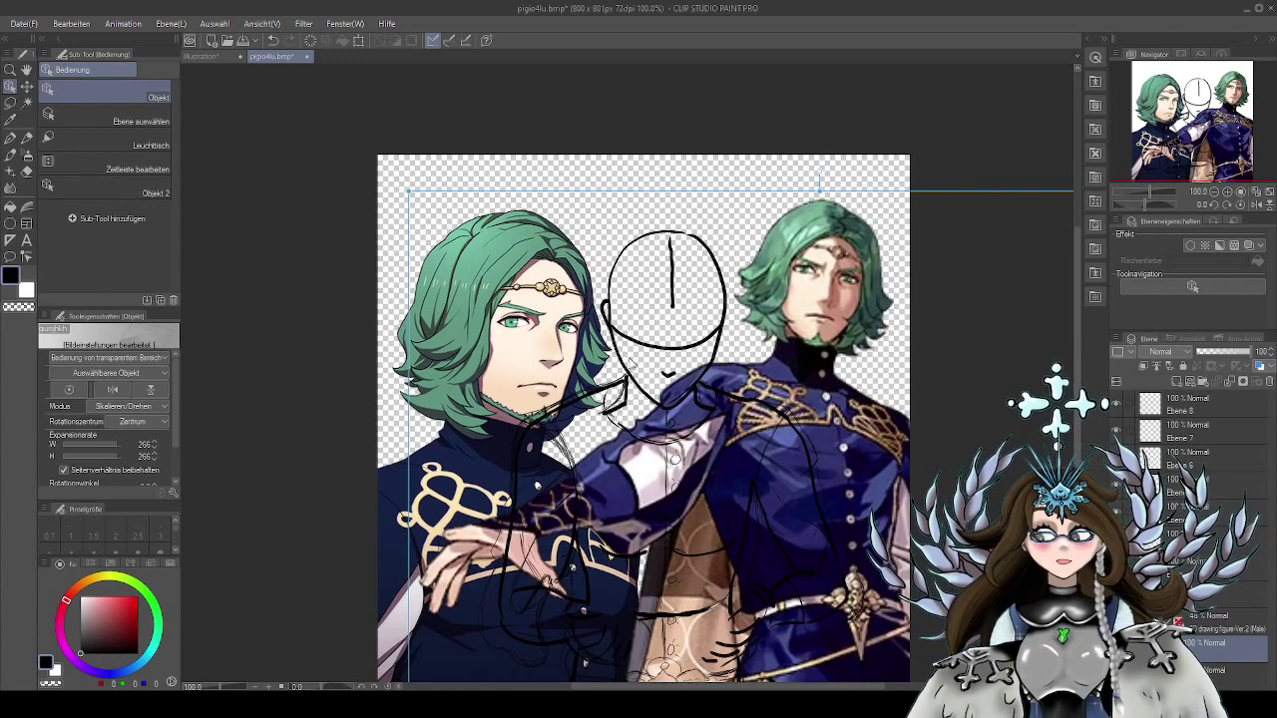
drag(868, 445, 818, 326)
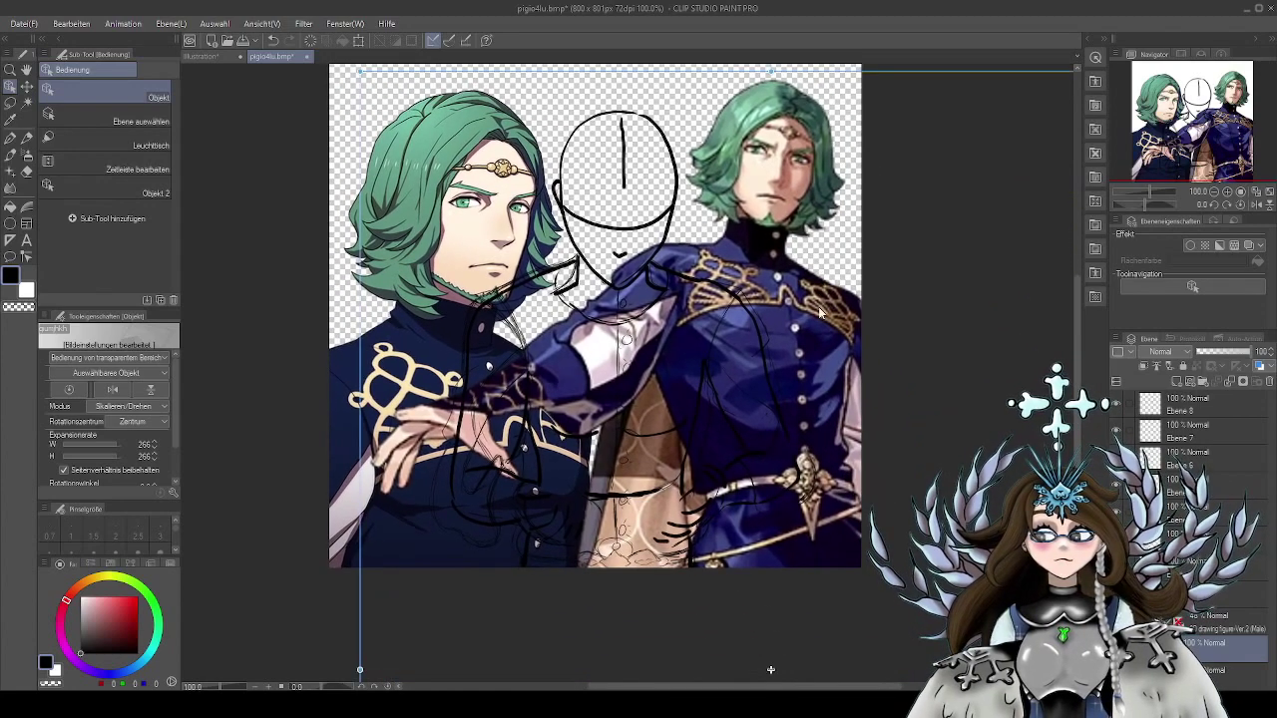
Shrink the full-body reference until the whole figure fits beside the sketch's head and shoulder, near the canvas's right edge
scroll(818, 325, down, 1)
drag(785, 555, 722, 417)
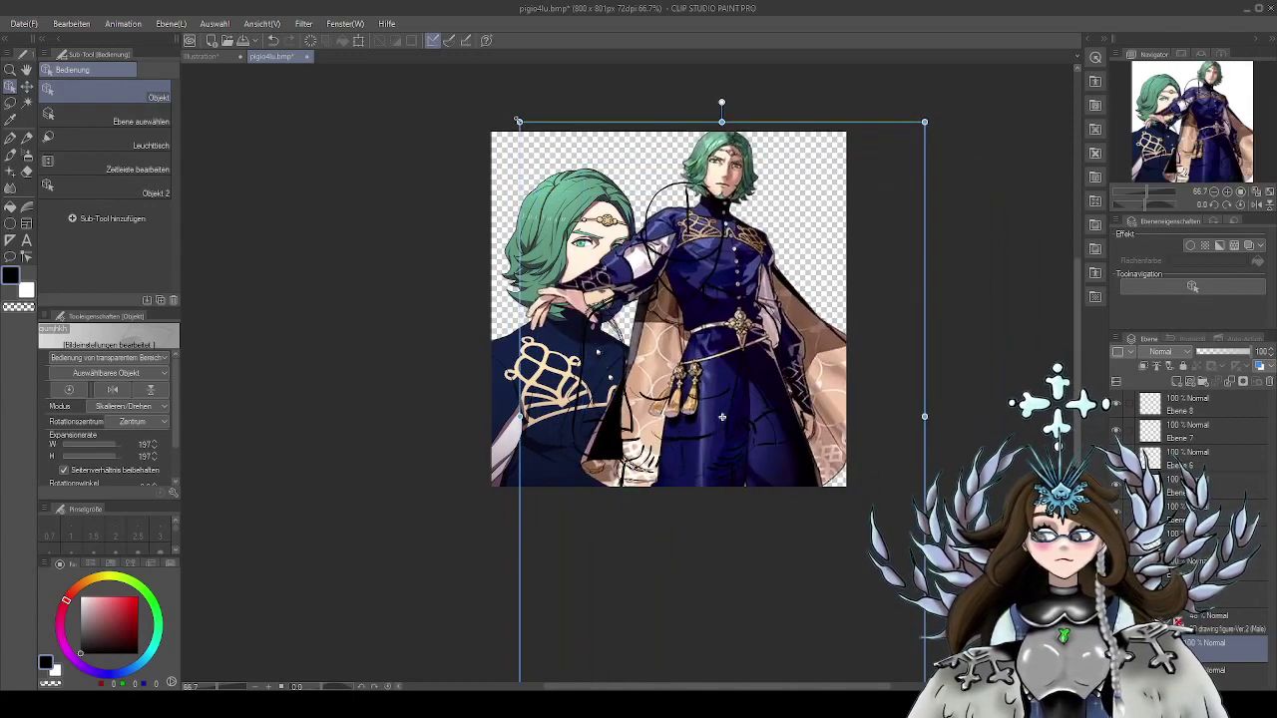
drag(519, 122, 684, 364)
drag(816, 395, 799, 189)
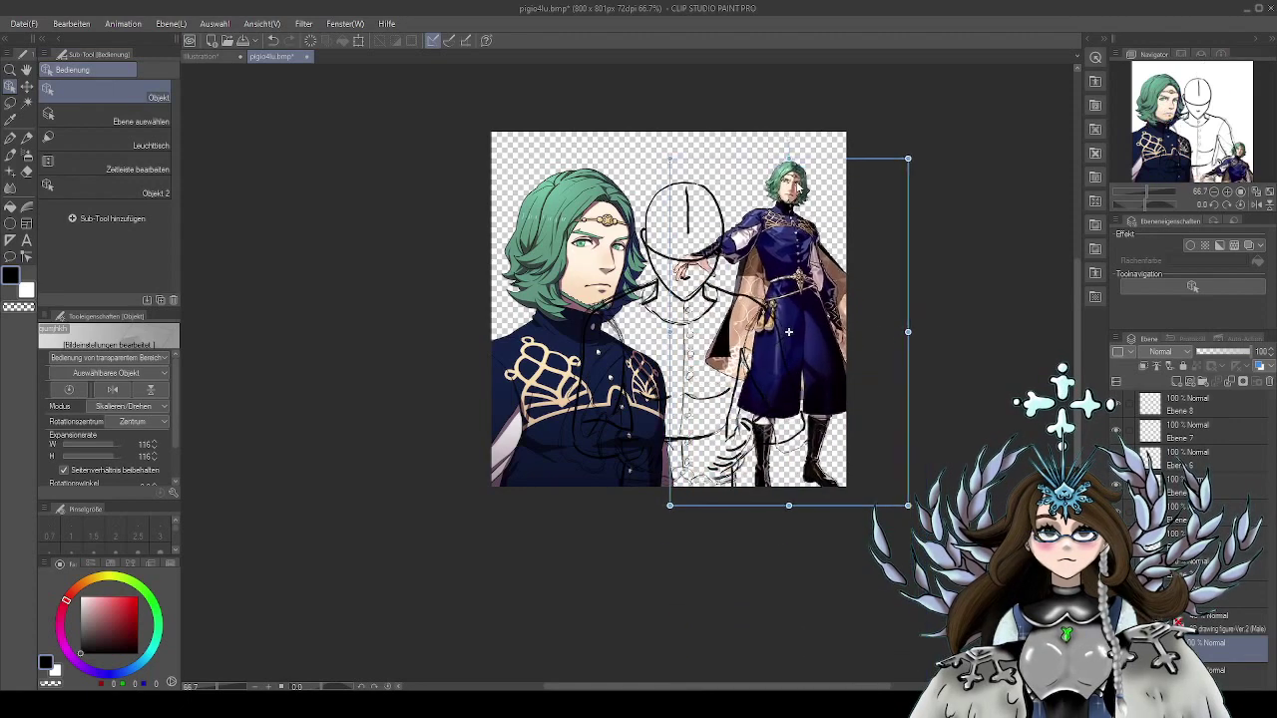
drag(788, 331, 805, 348)
drag(824, 331, 793, 199)
Scale the half-body reference down to 58% and reposition it beside the sketched head
click(604, 234)
drag(677, 507, 569, 364)
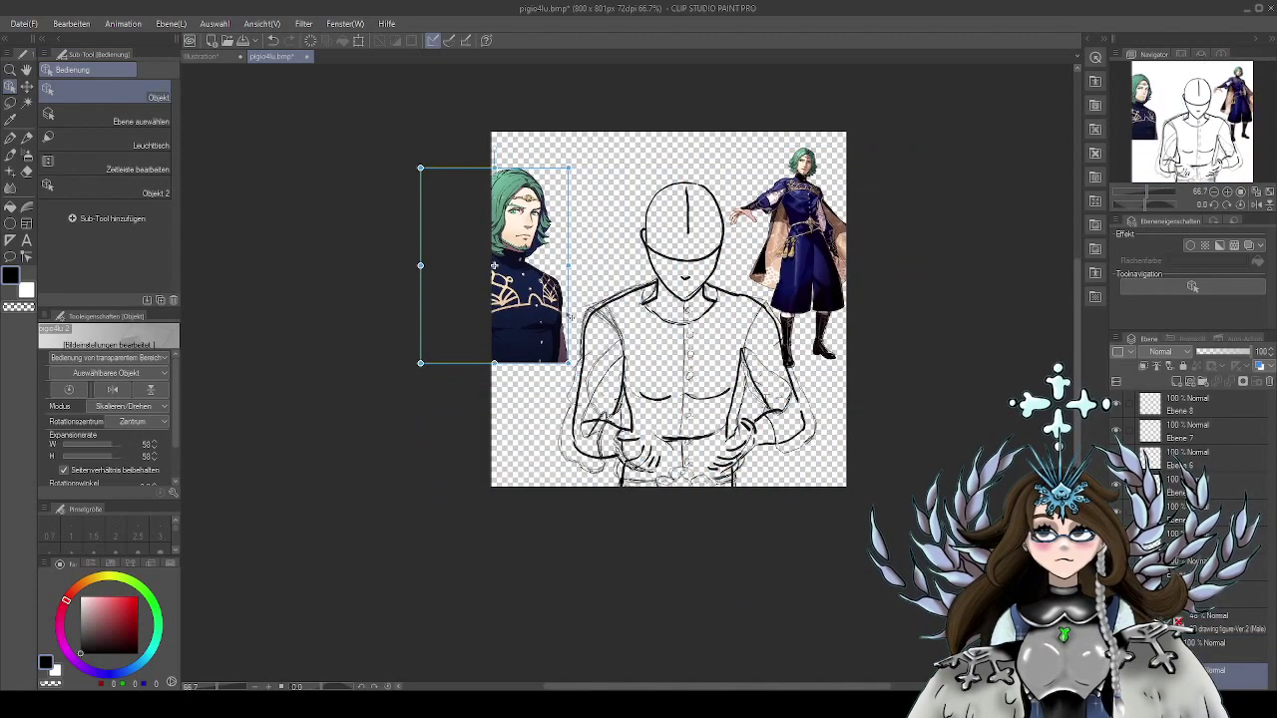
drag(546, 284, 587, 245)
Move both references outward to opposite canvas edges, leaving free space around the blank head
scroll(734, 291, up, 1)
scroll(737, 291, up, 1)
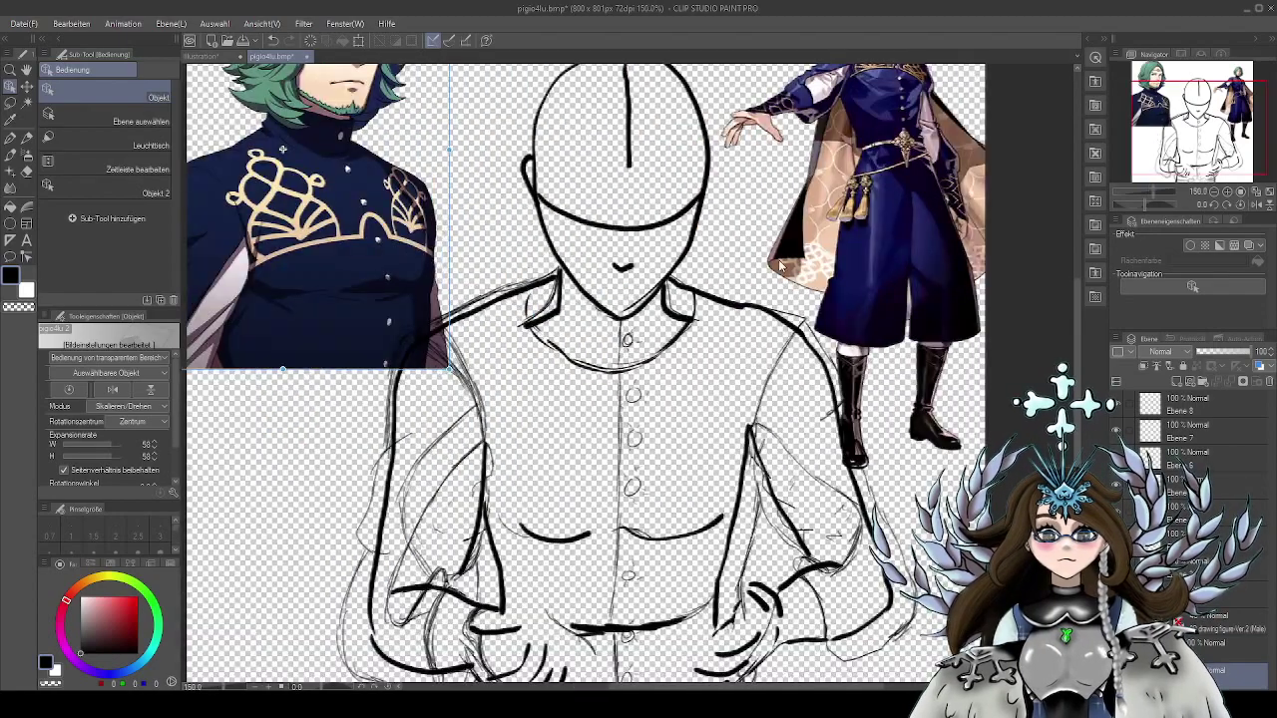
drag(721, 279, 745, 385)
click(888, 289)
drag(888, 288, 975, 391)
drag(357, 317, 302, 439)
drag(786, 365, 796, 328)
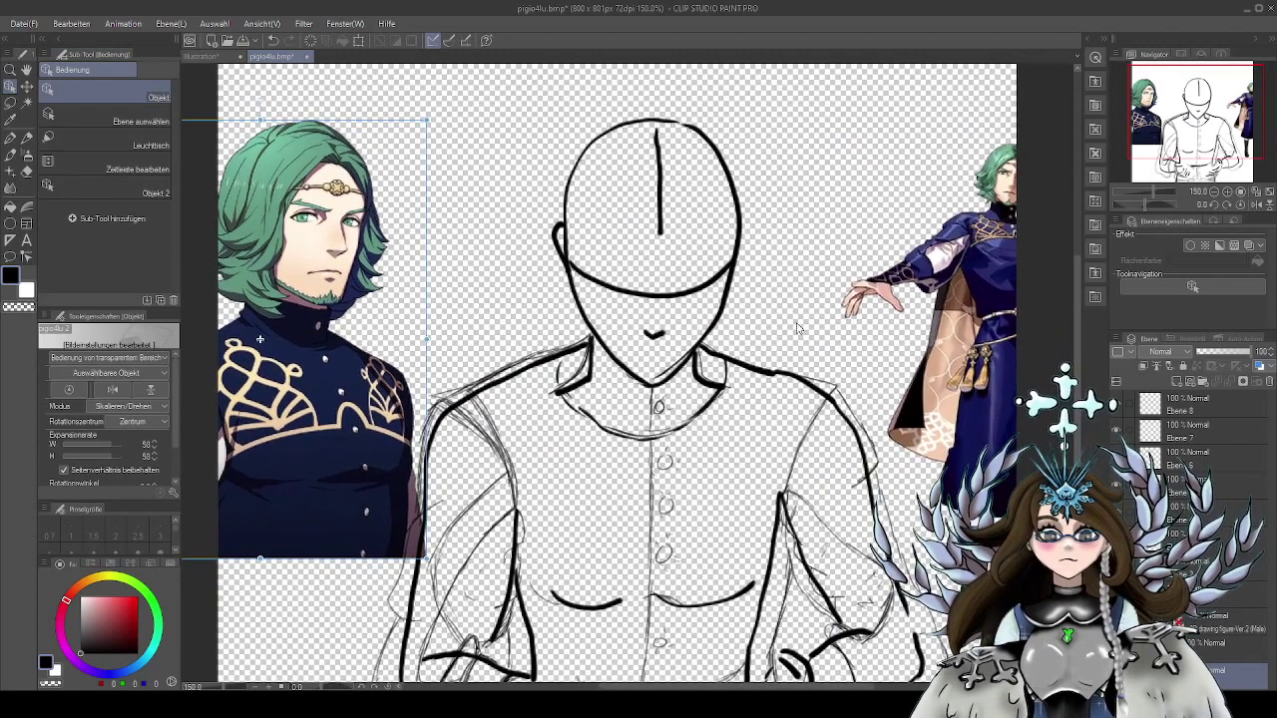
Activate the G-Pen for drawing on layer Ebene 8
click(10, 138)
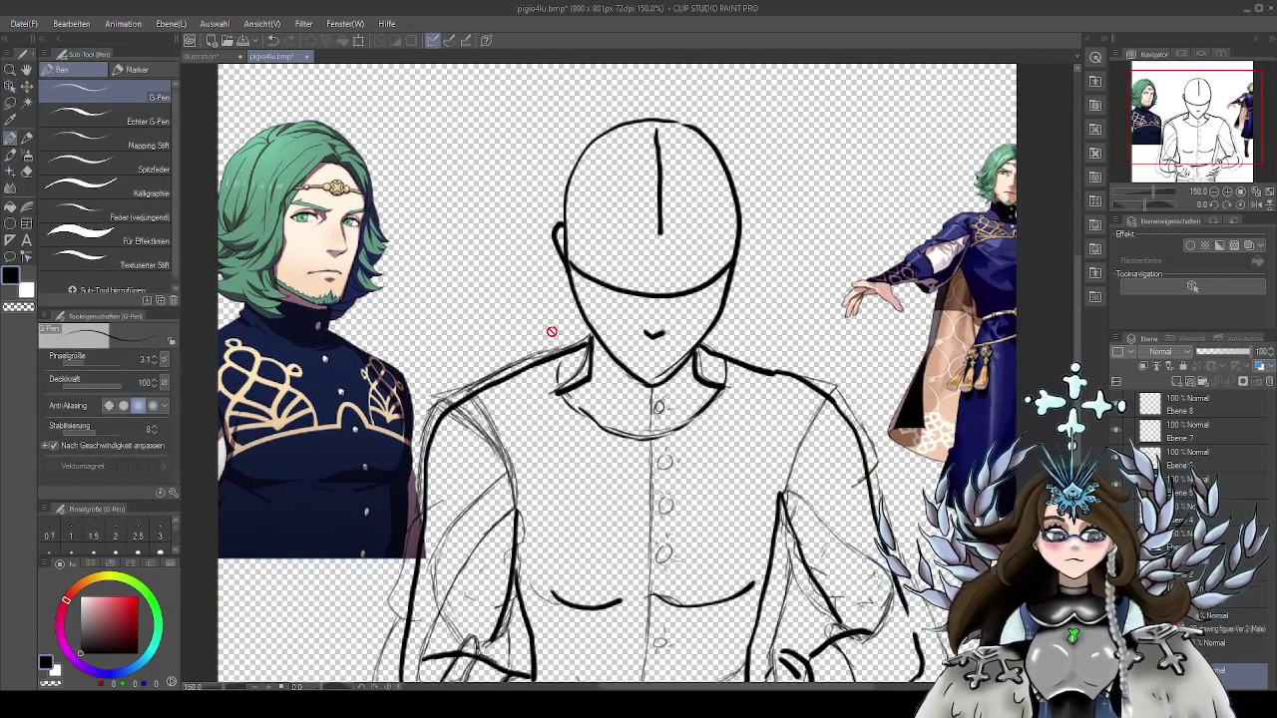
click(1247, 407)
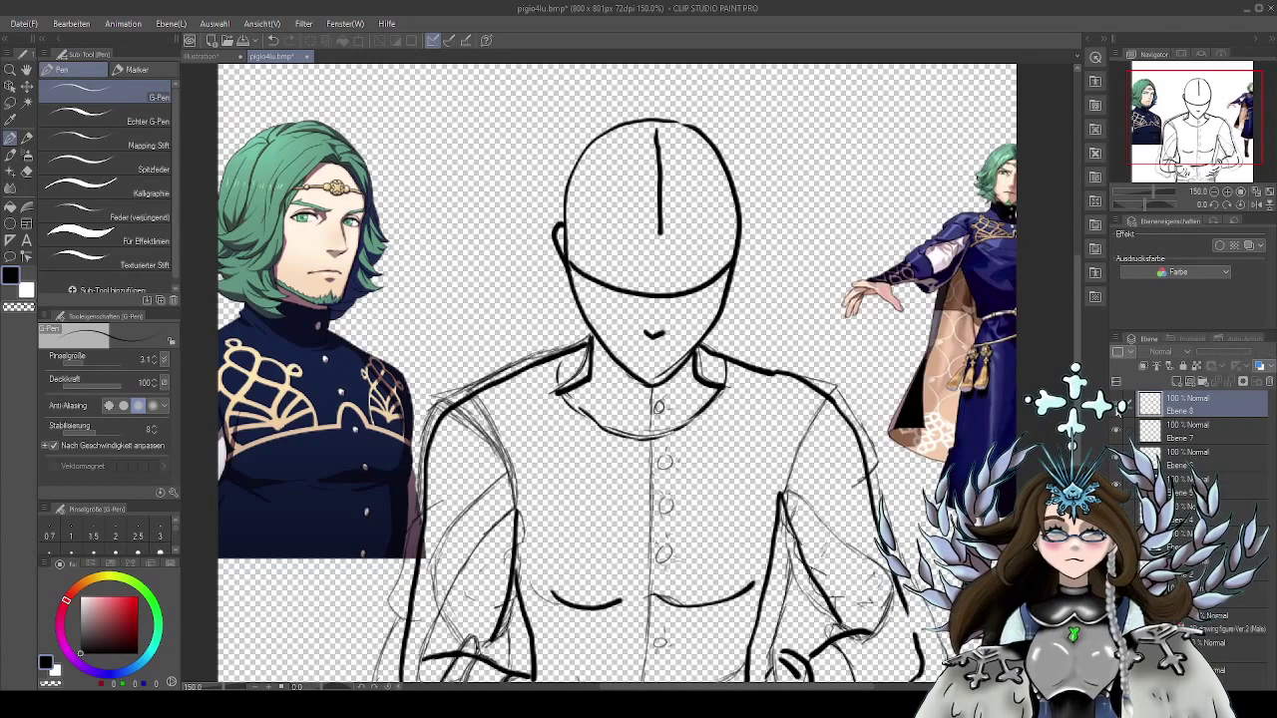
Sketch the thin outline of the eye on the right half of the curved face guide line
click(1117, 409)
scroll(633, 264, up, 2)
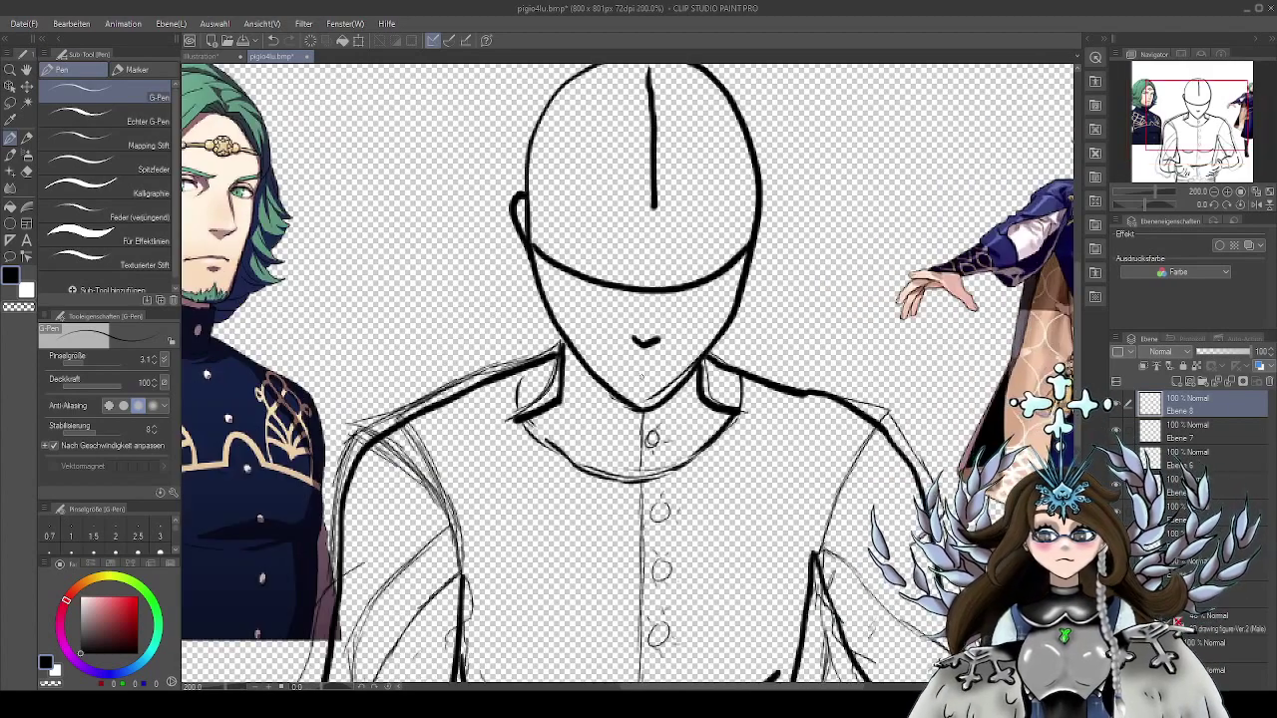
drag(476, 313, 594, 368)
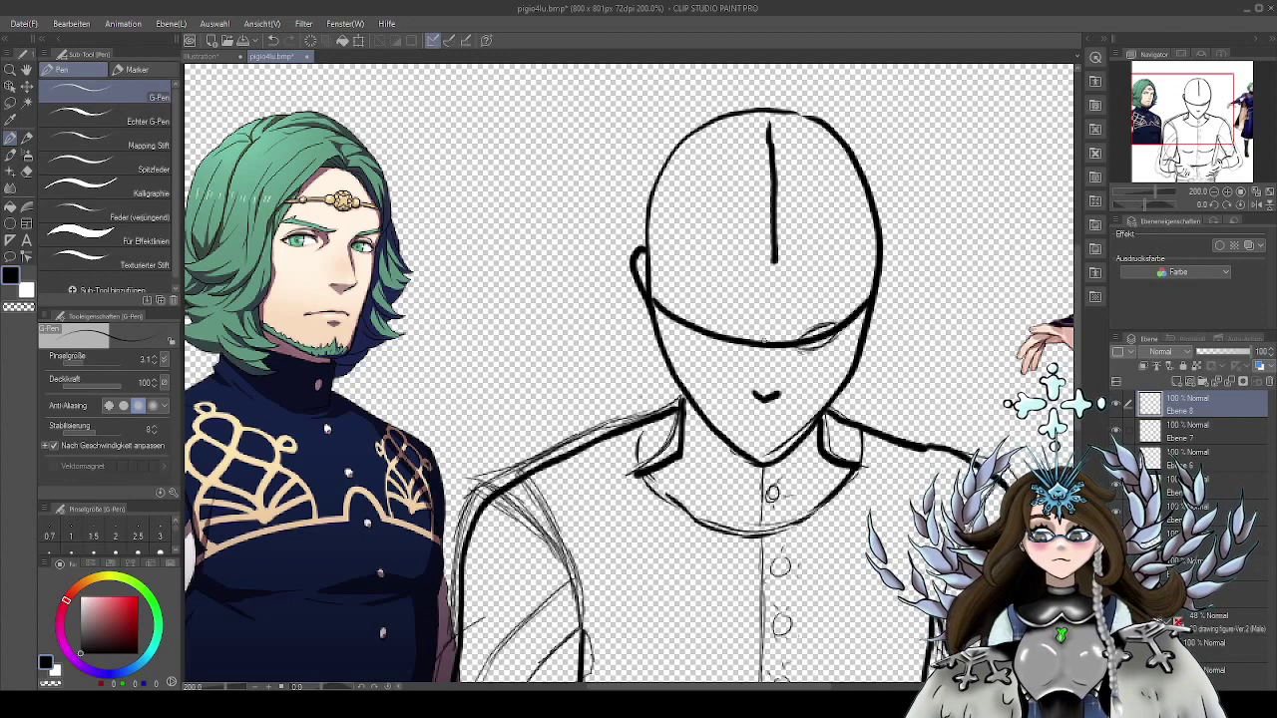
Set the G-Pen size to 12 and thicken the eye's upper lash line
key(])
key(])
key(])
key(])
key(])
key(])
key(])
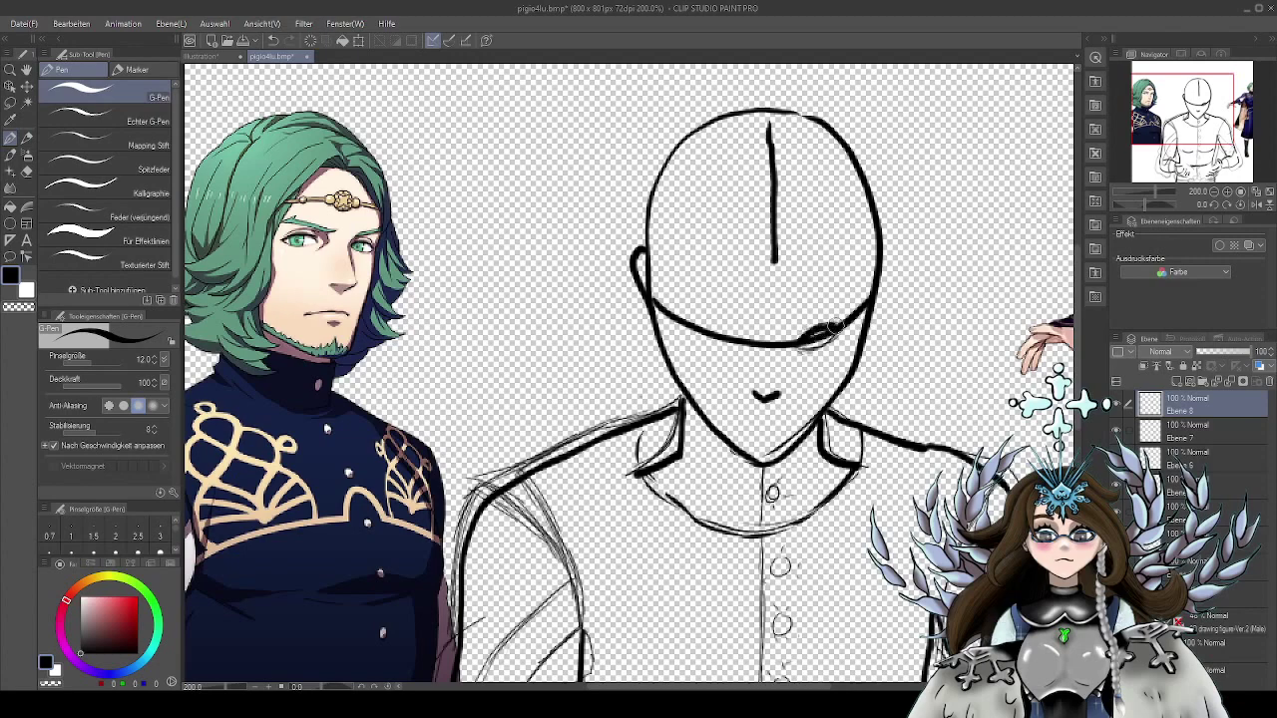
Set the G-Pen size to 4.4 and refine the details inside the eye
key(bracketleft)
key(bracketleft)
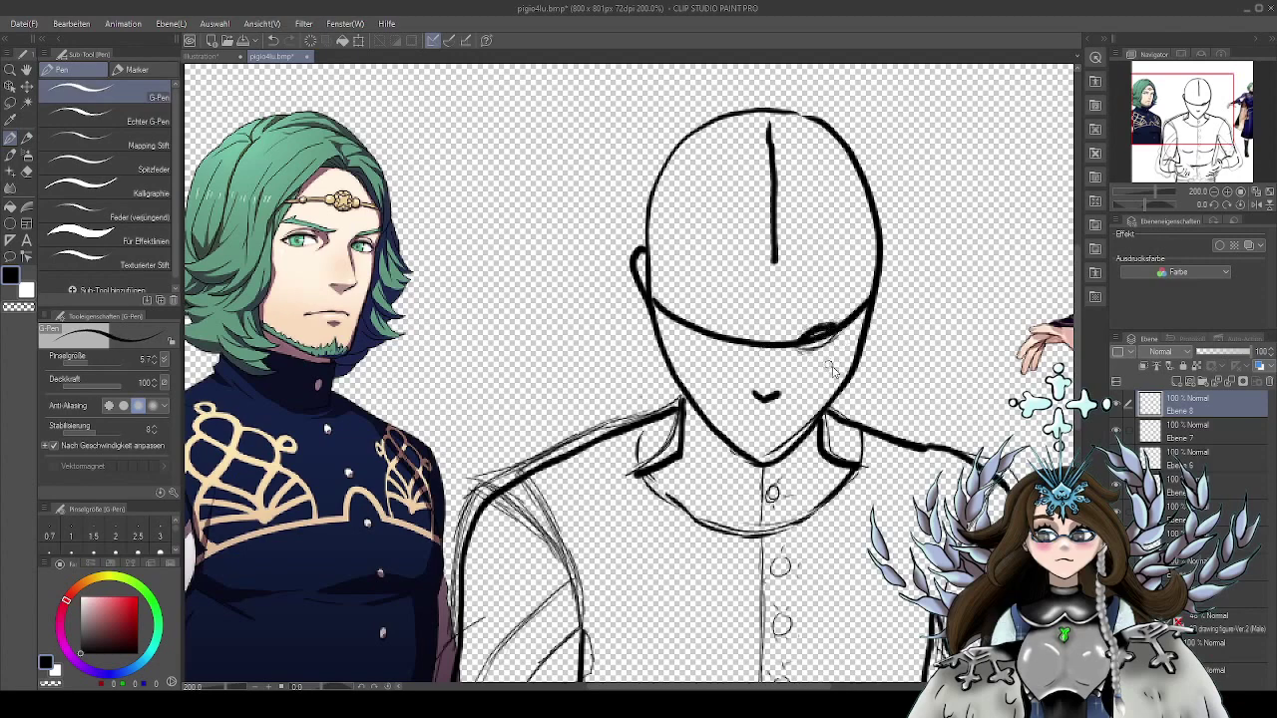
key(bracketleft)
scroll(834, 370, up, 2)
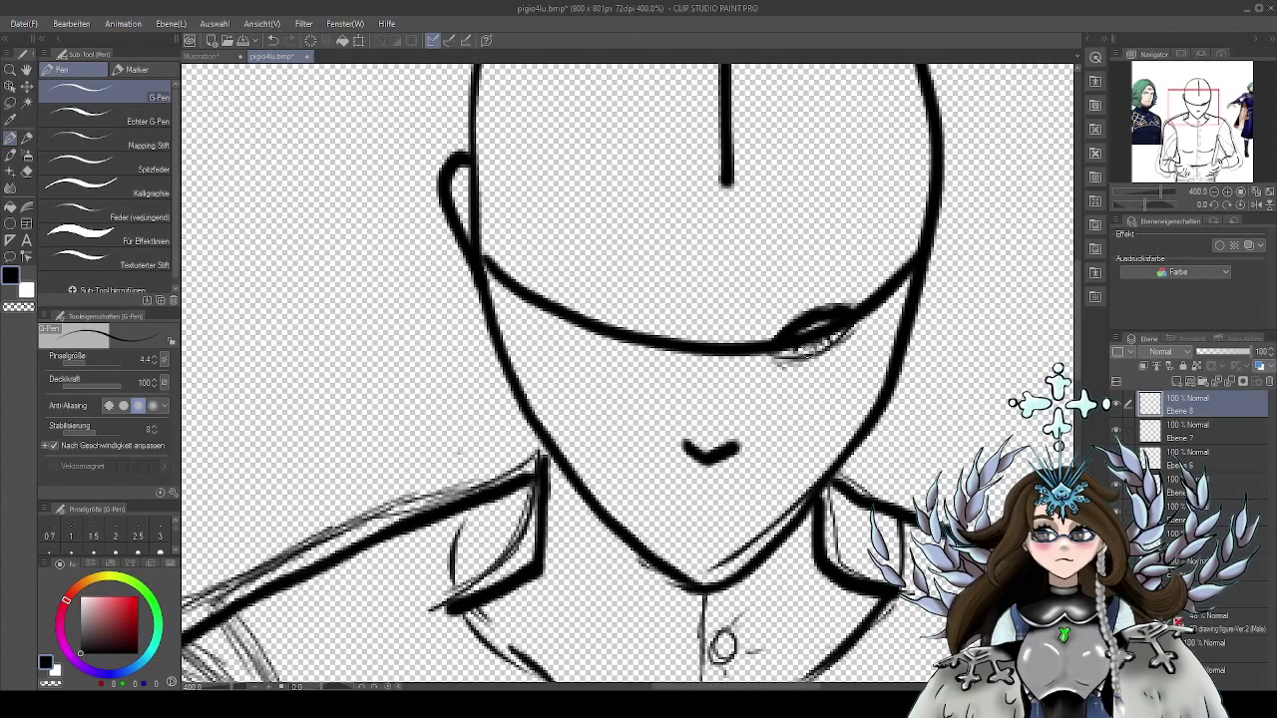
scroll(843, 367, down, 3)
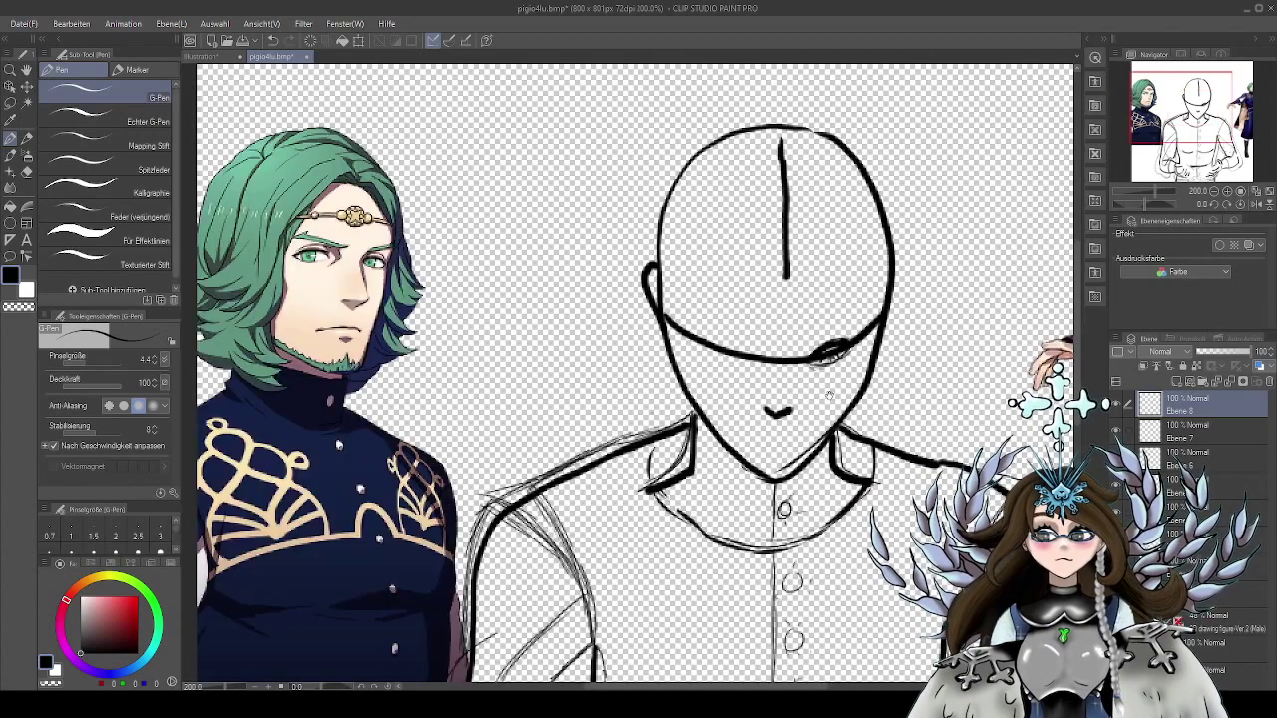
drag(829, 396, 850, 384)
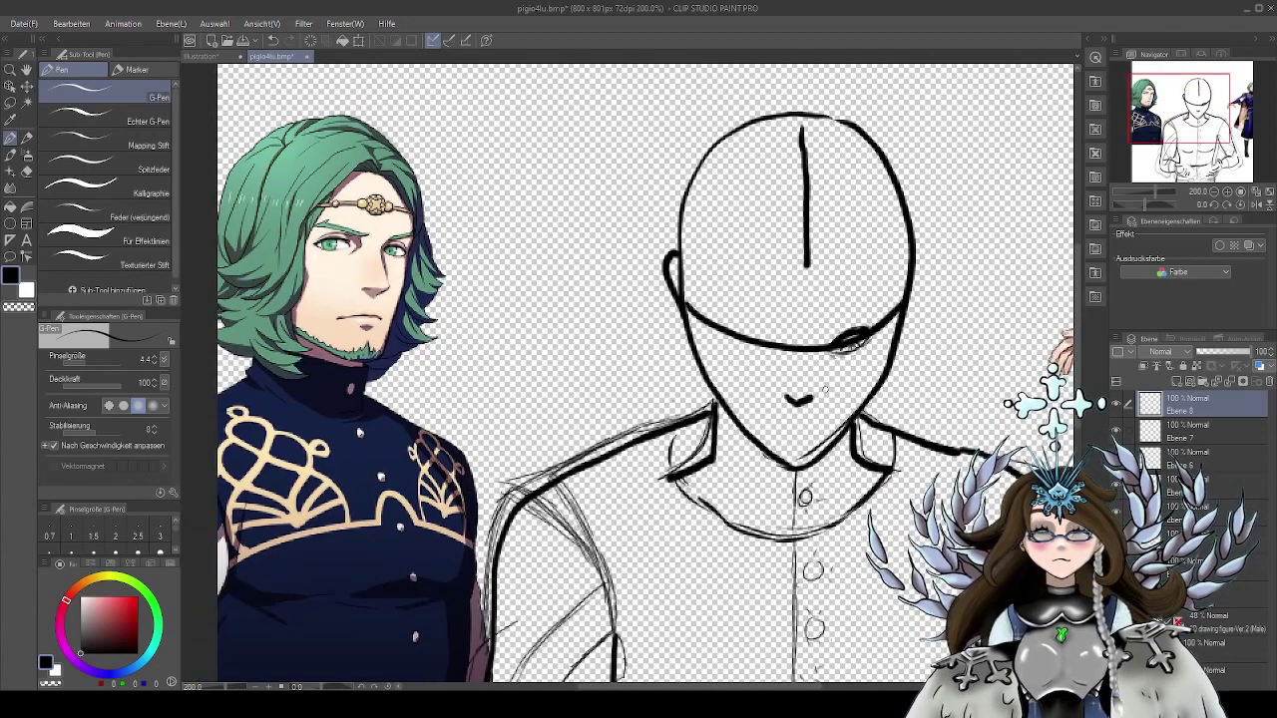
Draw a long curve across the half-body reference's face, with short loose marks in the space beside it
drag(934, 351, 626, 445)
drag(764, 400, 747, 403)
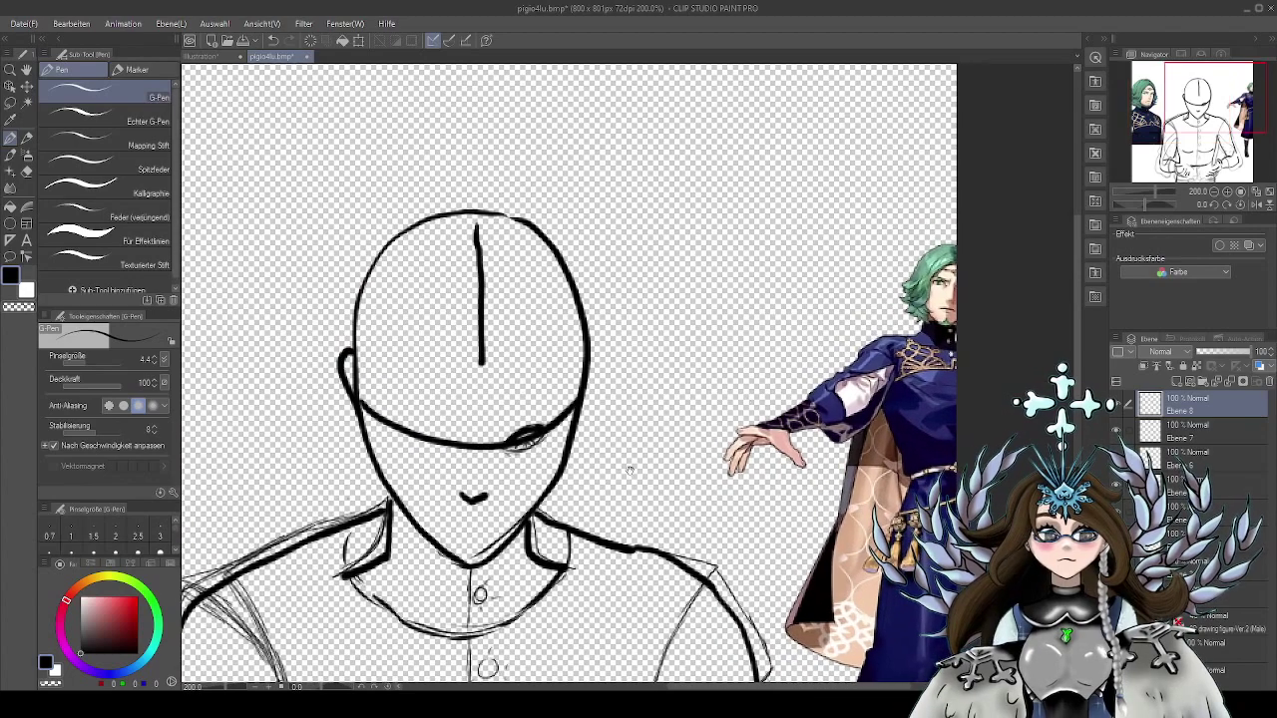
drag(630, 468, 884, 343)
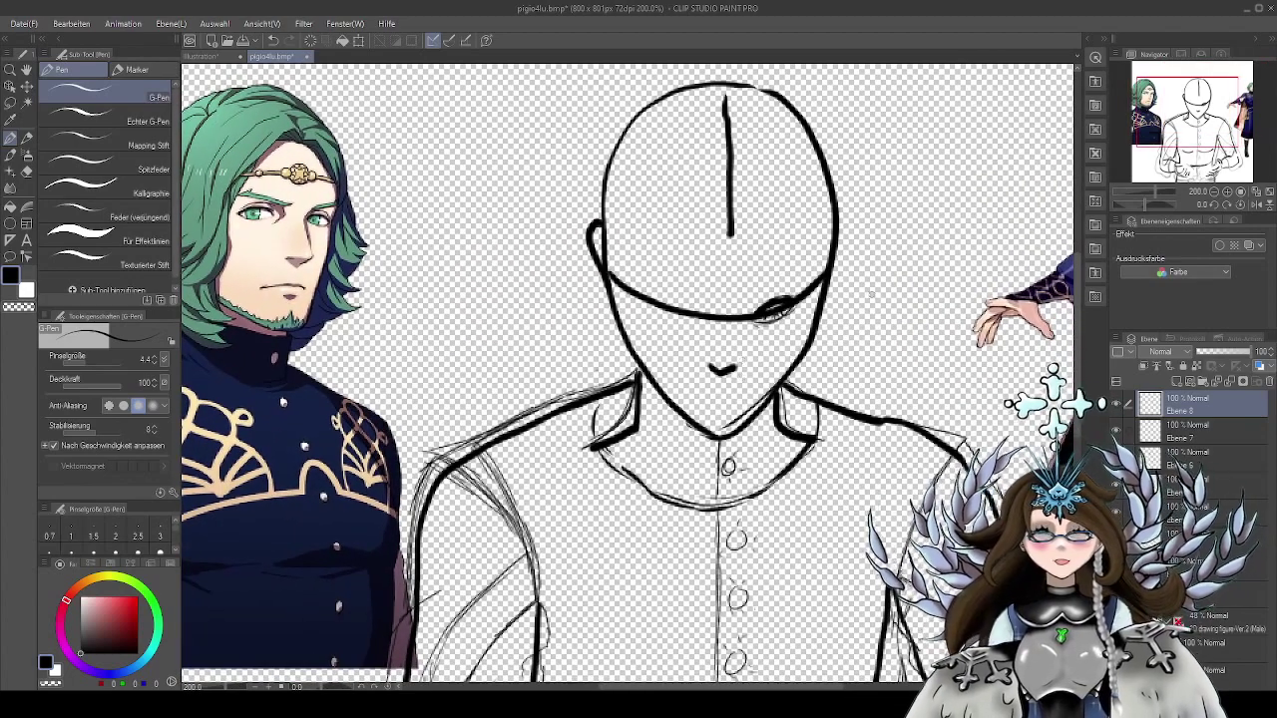
scroll(876, 322, down, 2)
scroll(899, 316, down, 1)
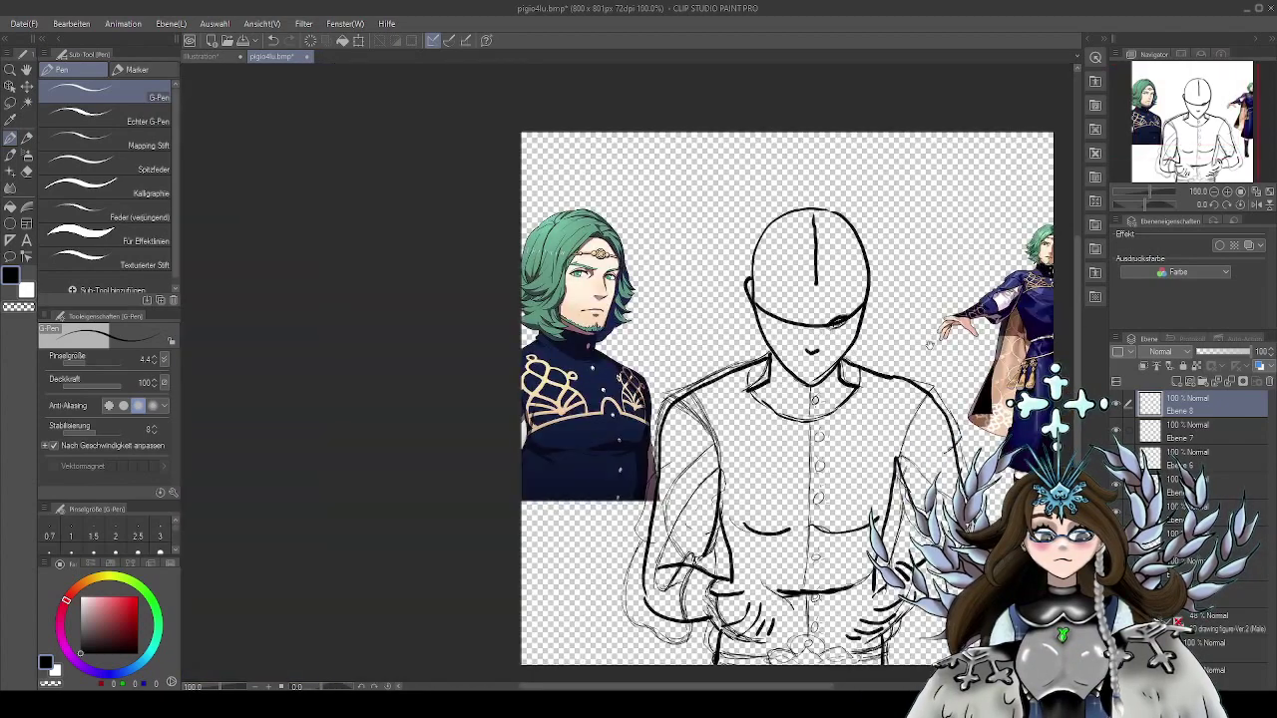
drag(931, 345, 888, 344)
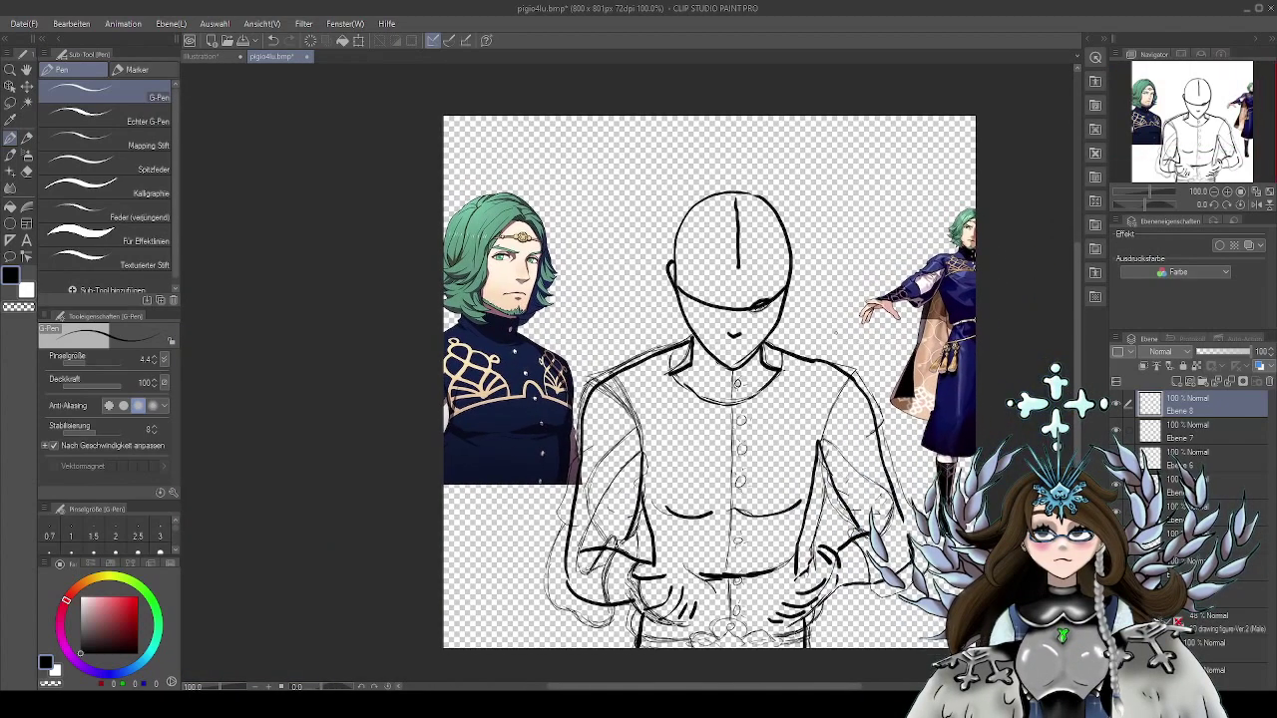
mouse_move(586, 138)
mouse_down()
mouse_move(589, 227)
mouse_move(494, 275)
mouse_up()
drag(607, 153, 652, 165)
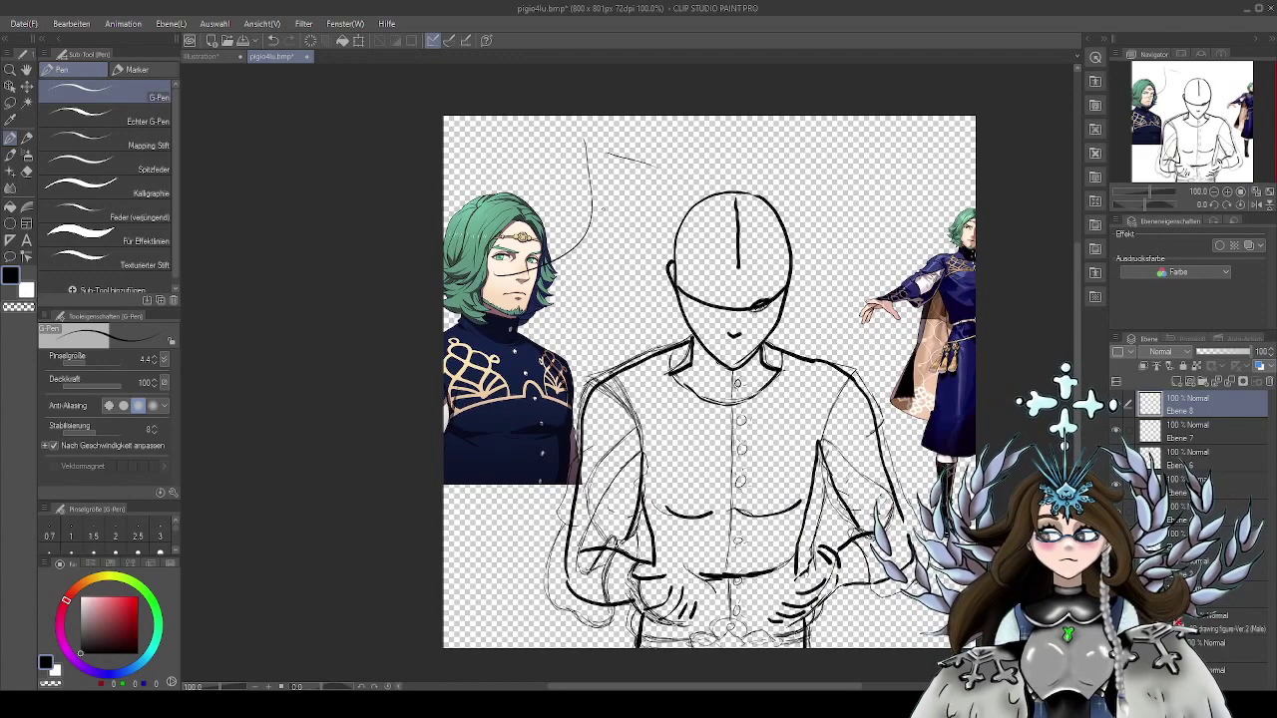
drag(603, 212, 633, 217)
drag(582, 271, 598, 285)
drag(535, 317, 548, 336)
drag(639, 339, 644, 327)
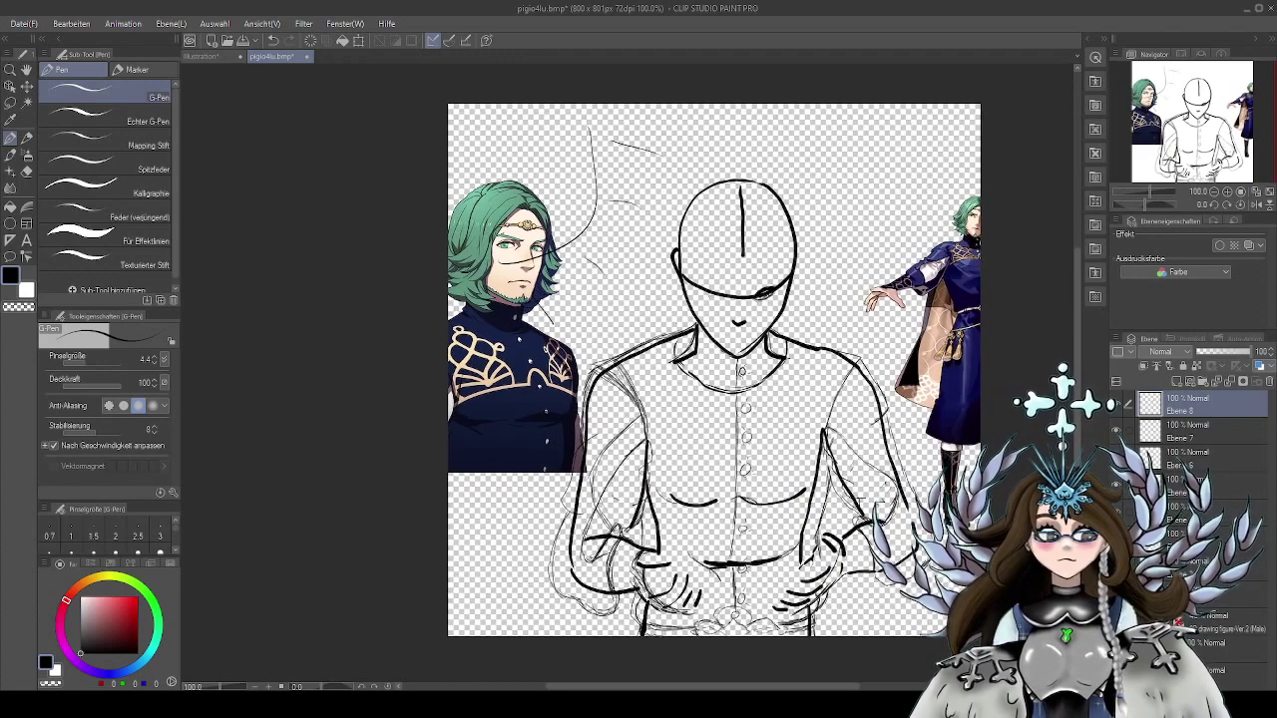
Sketch the nose with a thin vertical bridge line and a small curved nostril wing
scroll(746, 298, up, 2)
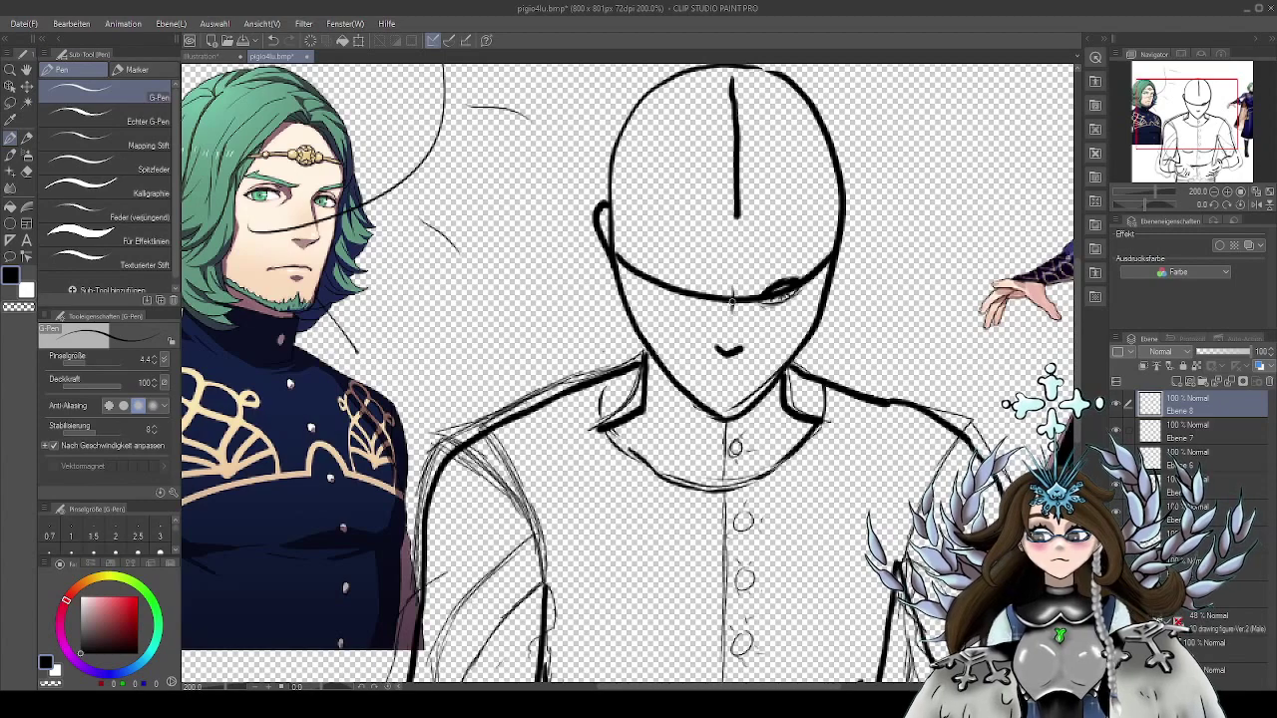
drag(769, 351, 678, 368)
mouse_move(793, 354)
mouse_down()
mouse_move(553, 482)
mouse_move(769, 349)
mouse_up()
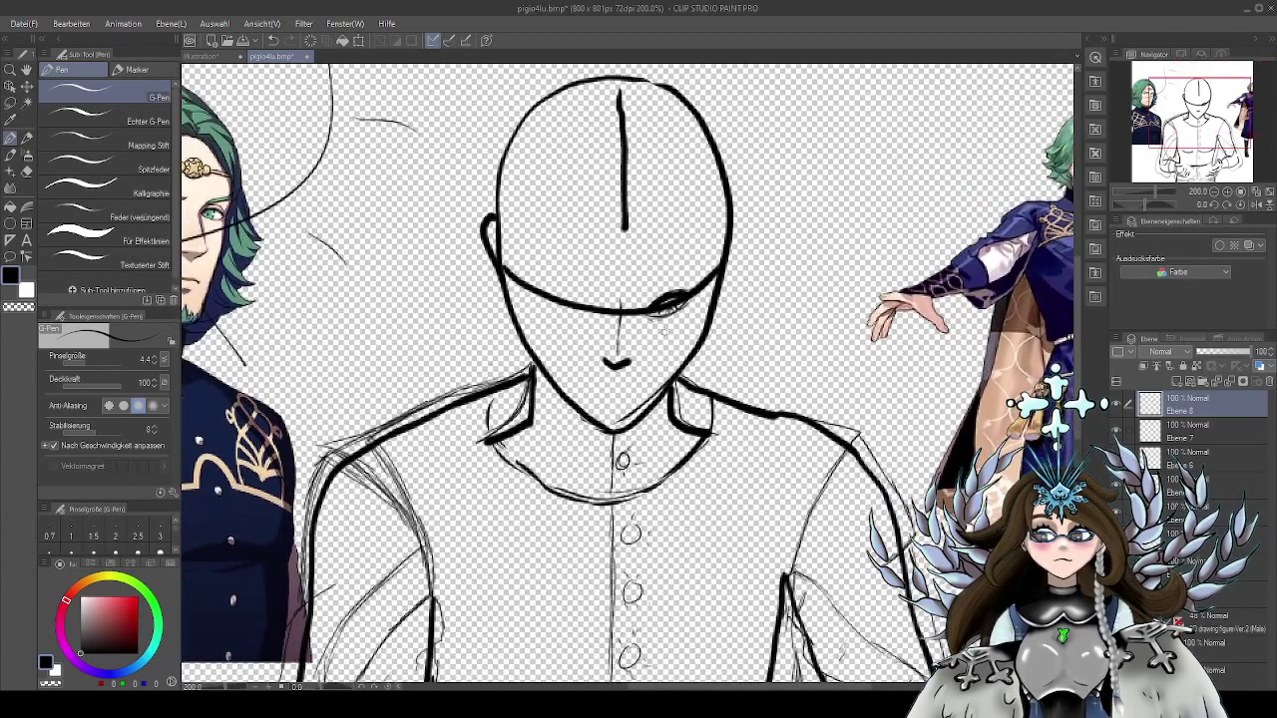
drag(626, 359, 701, 356)
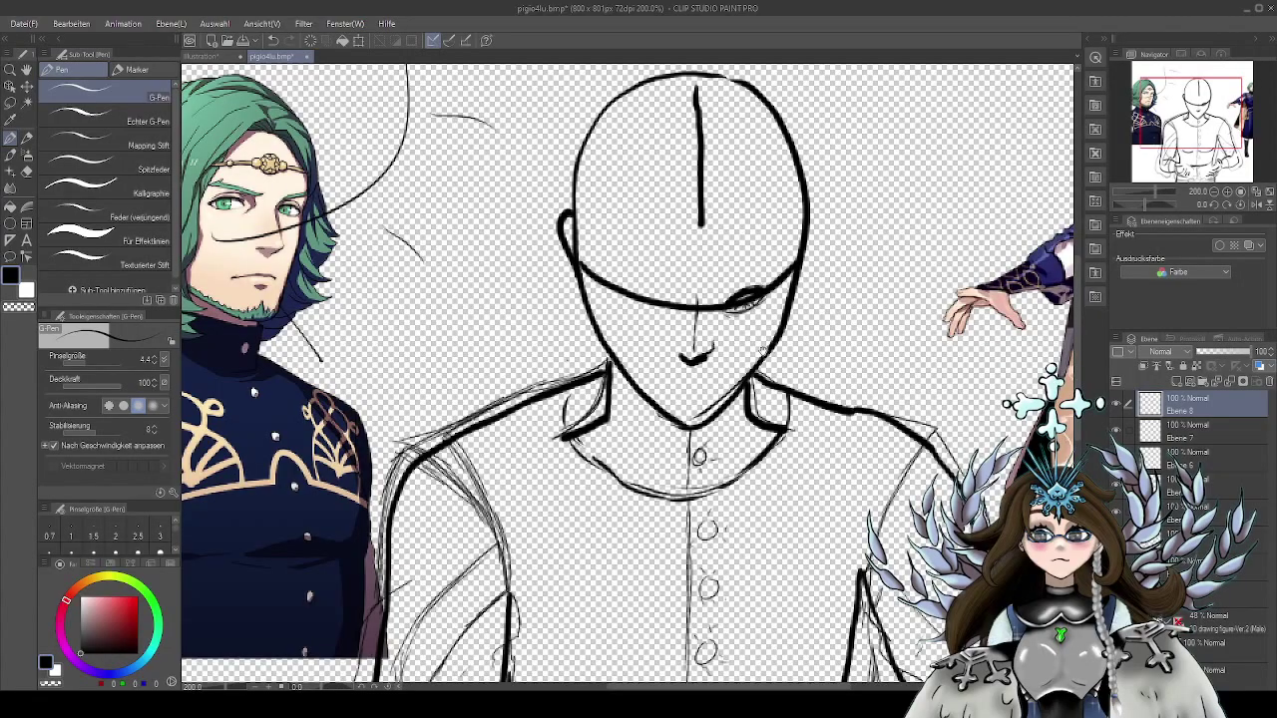
mouse_move(770, 347)
mouse_down()
mouse_move(808, 329)
mouse_move(569, 449)
mouse_move(801, 369)
mouse_up()
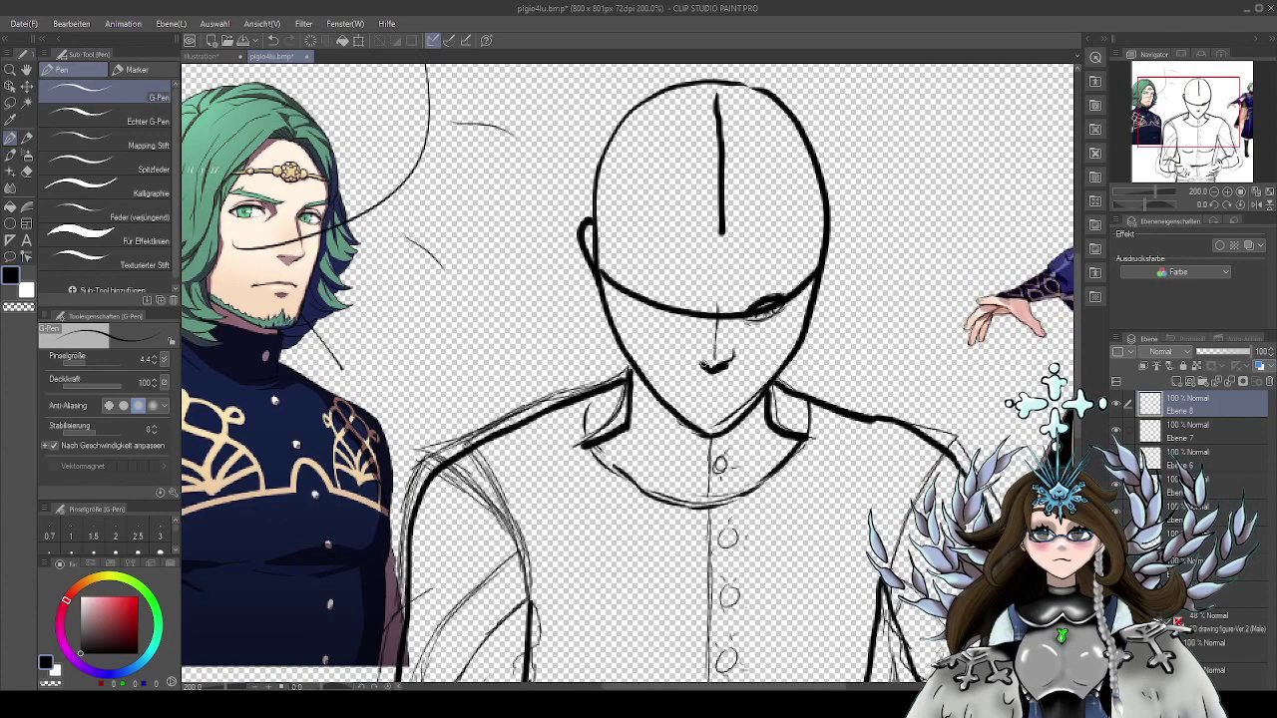
drag(704, 365, 731, 391)
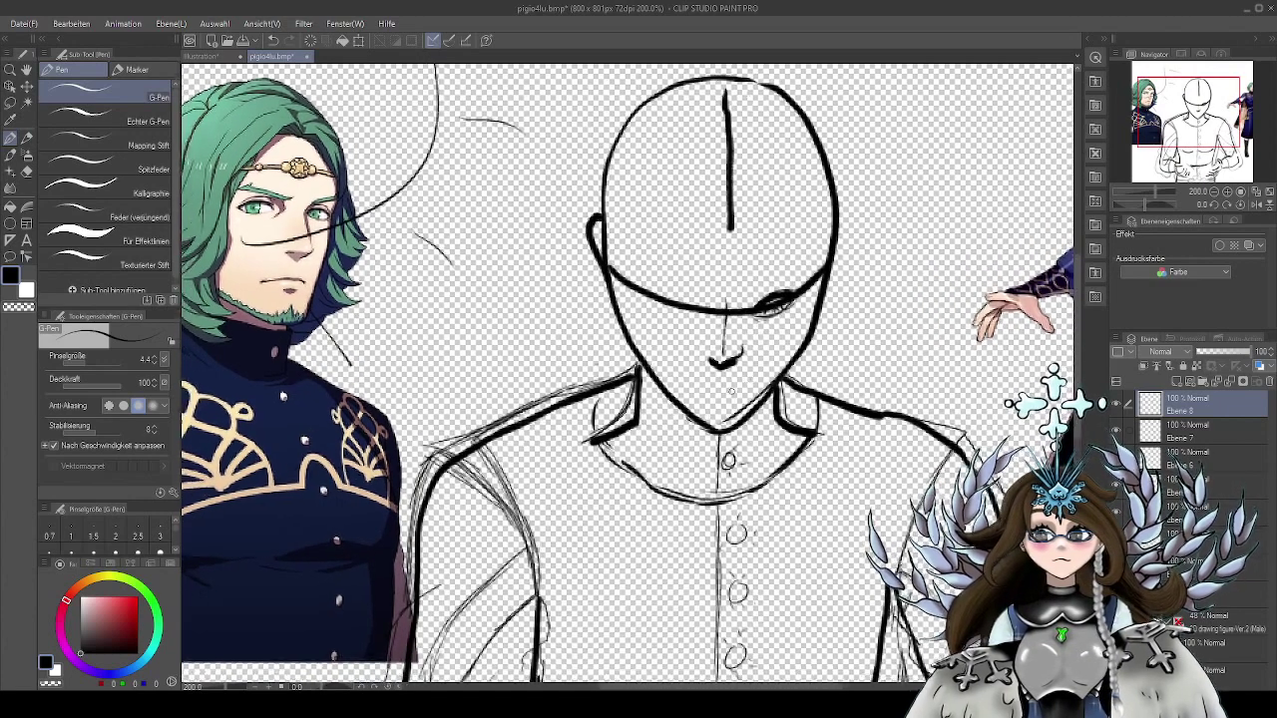
drag(803, 369, 784, 337)
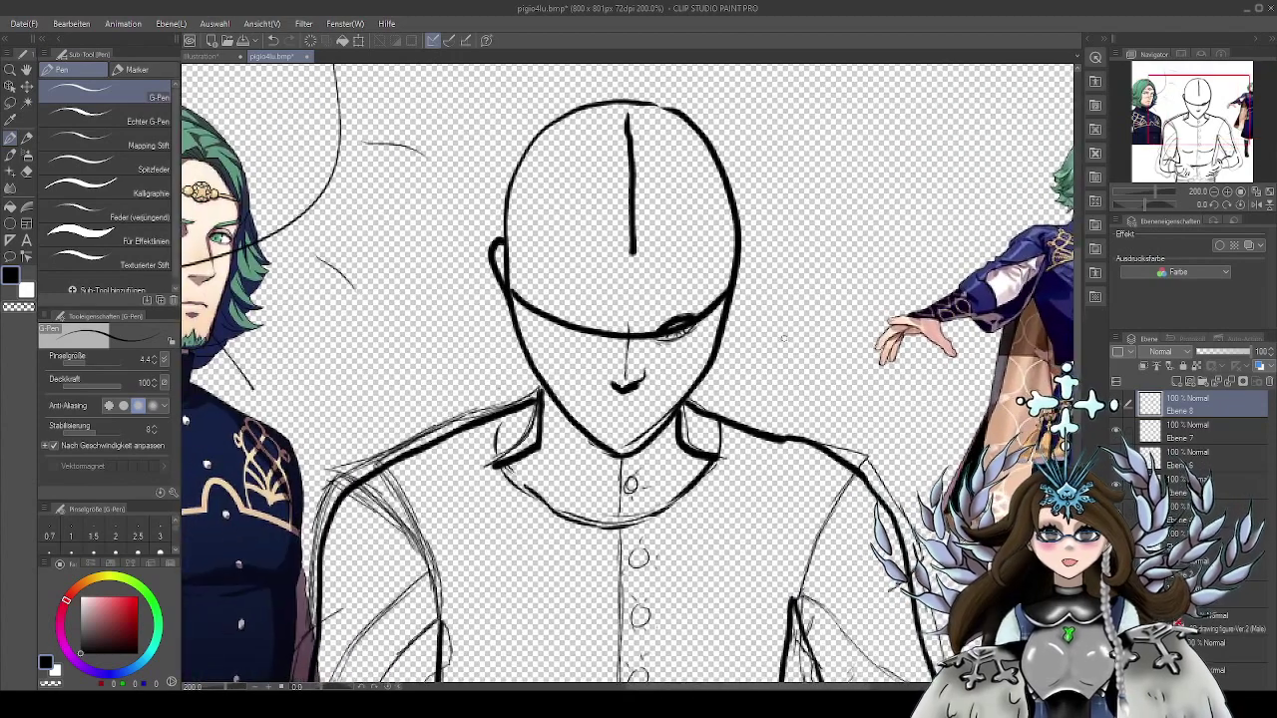
drag(784, 337, 849, 305)
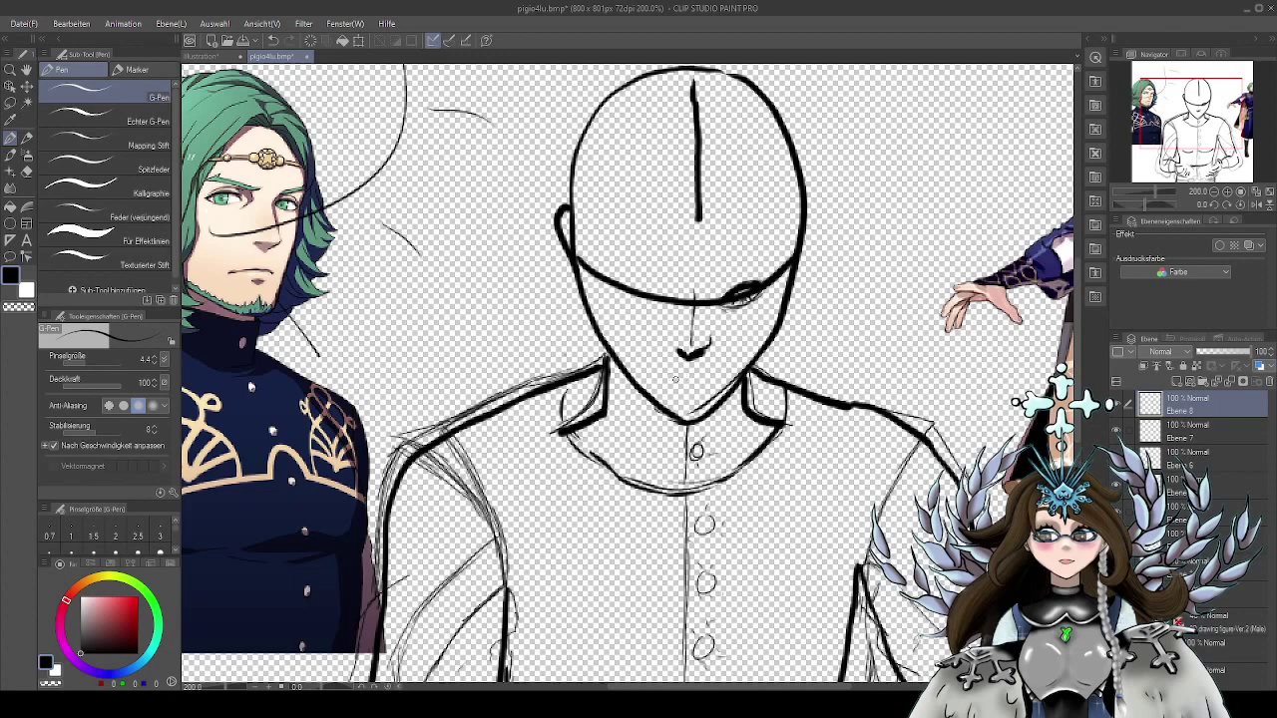
Sketch the mouth and the jagged beard edge on the chin, and hide the thick-lined body base
mouse_move(663, 372)
mouse_down()
mouse_move(708, 378)
mouse_move(685, 380)
mouse_move(708, 377)
mouse_move(693, 413)
mouse_move(703, 409)
mouse_move(668, 407)
mouse_move(696, 413)
mouse_move(704, 405)
mouse_move(686, 399)
mouse_move(690, 411)
mouse_move(743, 376)
mouse_up()
drag(673, 409, 626, 366)
click(1116, 539)
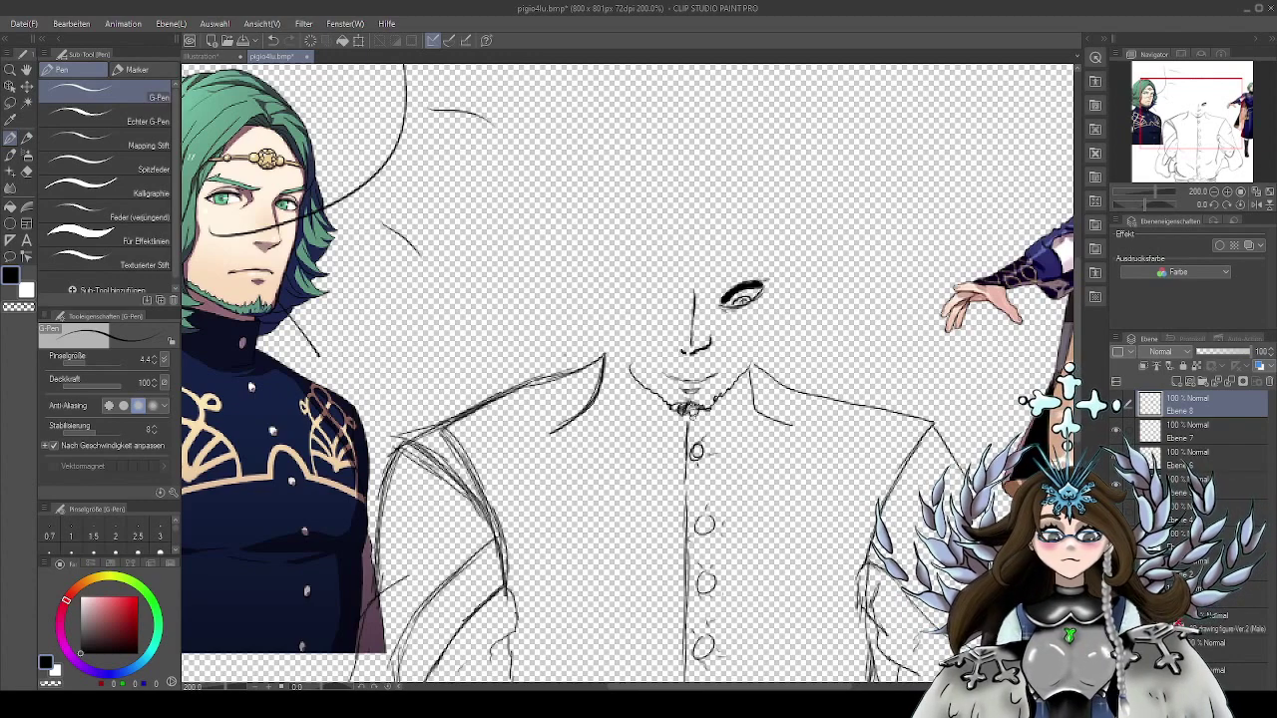
Draw the chin's underside, extend the jawline upward from it, and show the body base again
drag(690, 416, 727, 402)
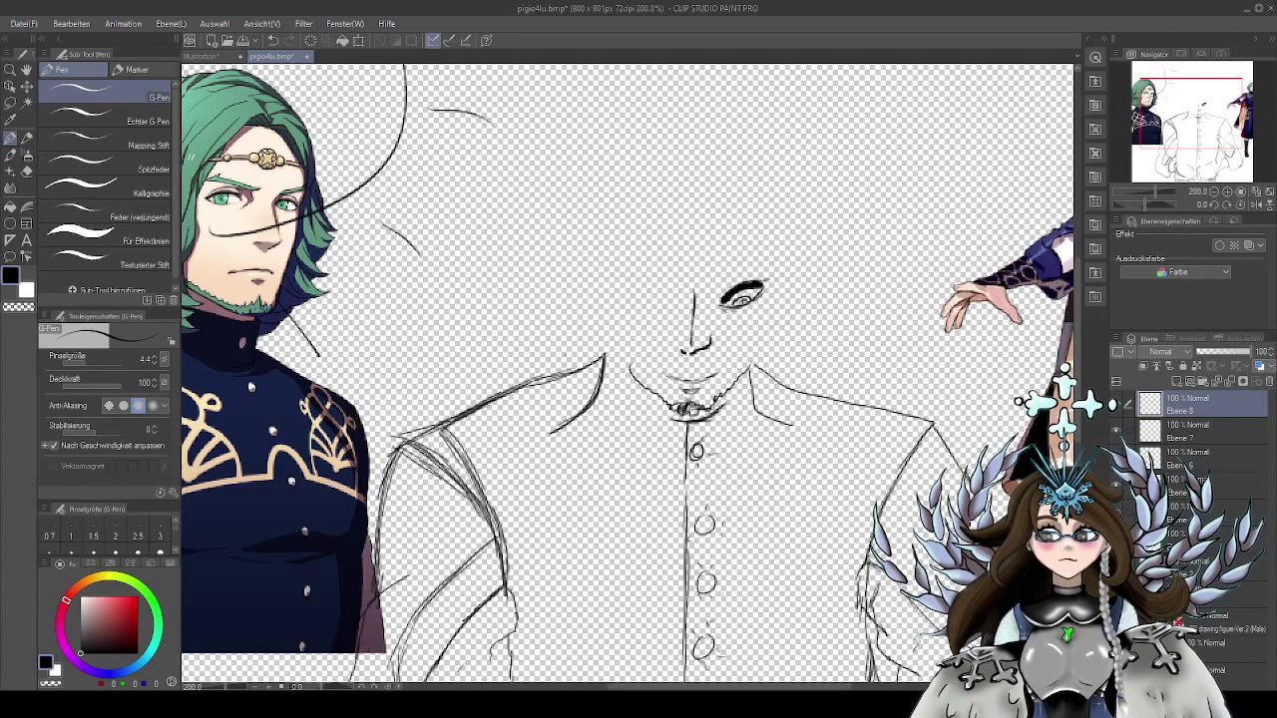
mouse_move(910, 333)
mouse_down()
mouse_move(651, 436)
mouse_move(595, 471)
mouse_move(832, 358)
mouse_up()
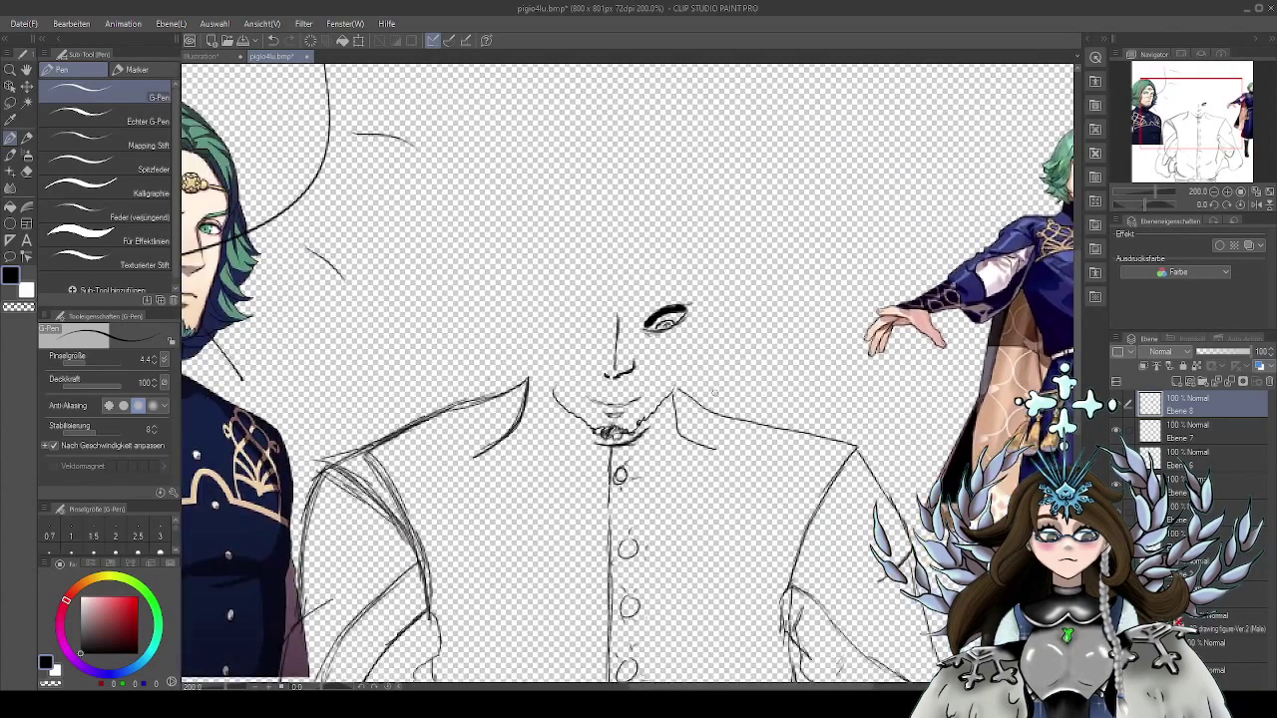
mouse_move(650, 427)
mouse_down()
mouse_move(693, 379)
mouse_move(679, 400)
mouse_up()
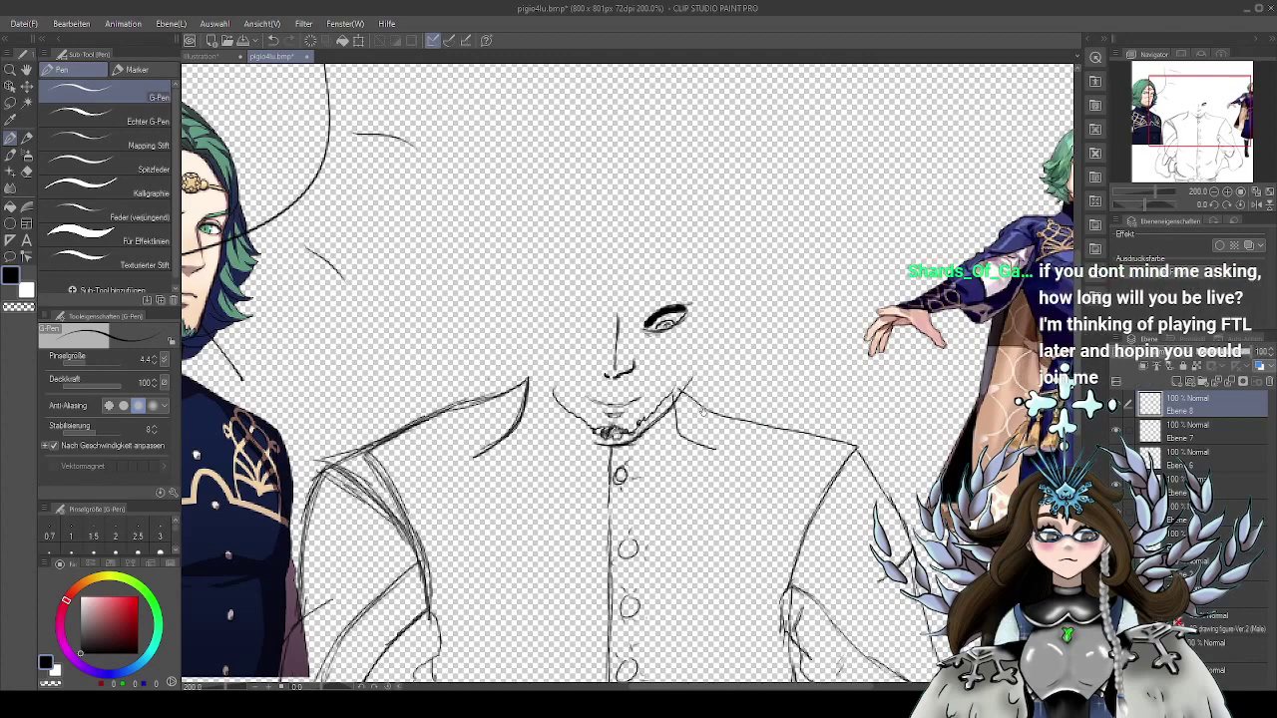
drag(638, 332, 688, 337)
drag(584, 389, 649, 441)
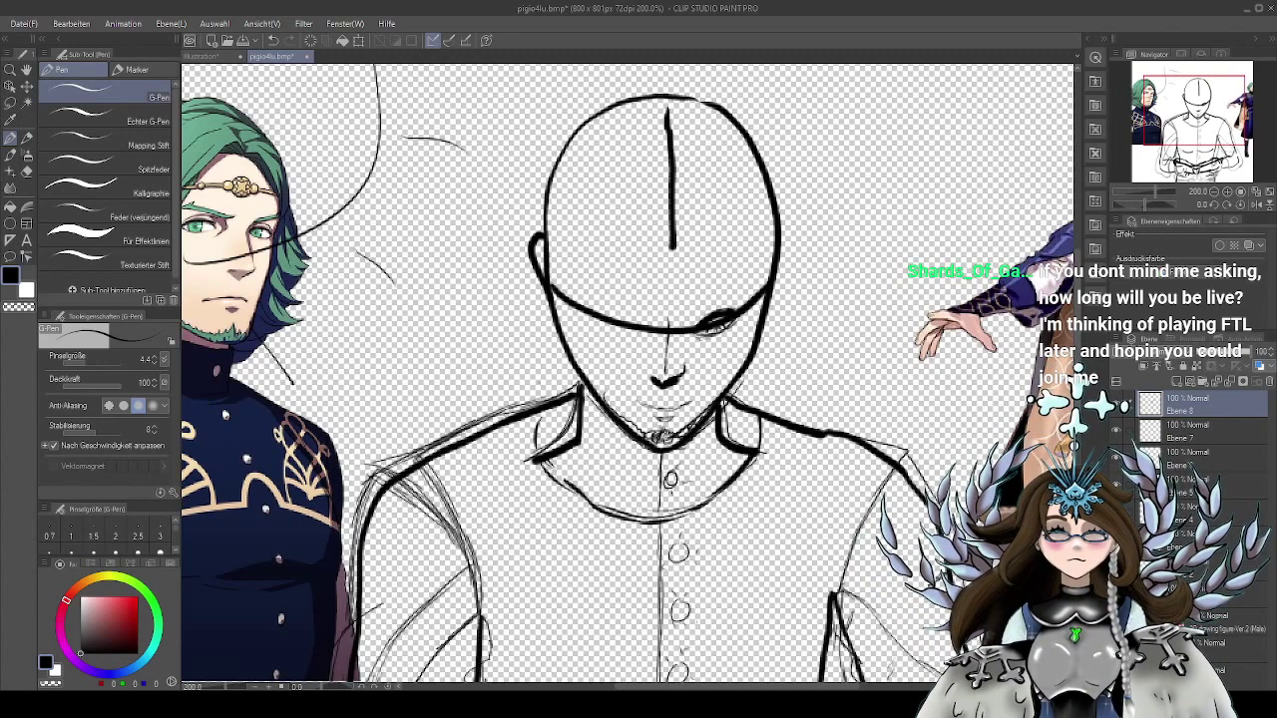
drag(810, 391, 830, 413)
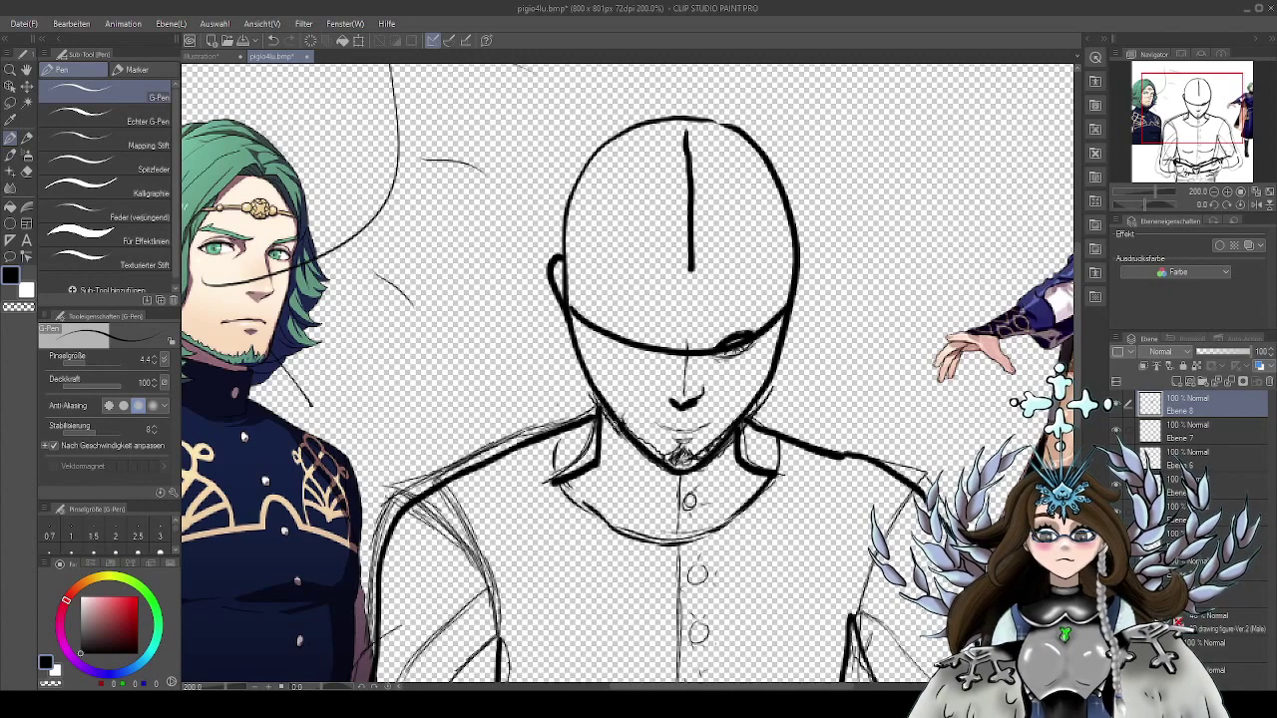
Move the full-body reference inward onto the canvas, enlarge it to 107%, and place it beside the sketched head
drag(837, 416, 794, 441)
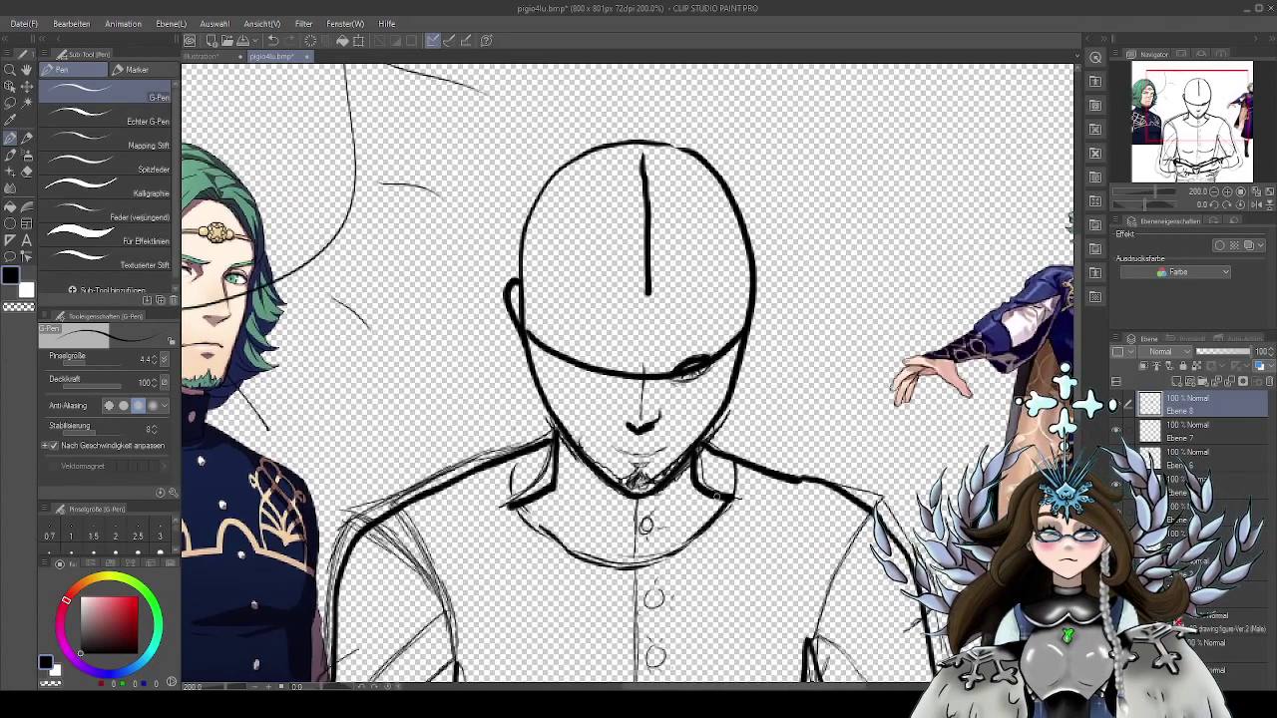
drag(877, 429, 927, 443)
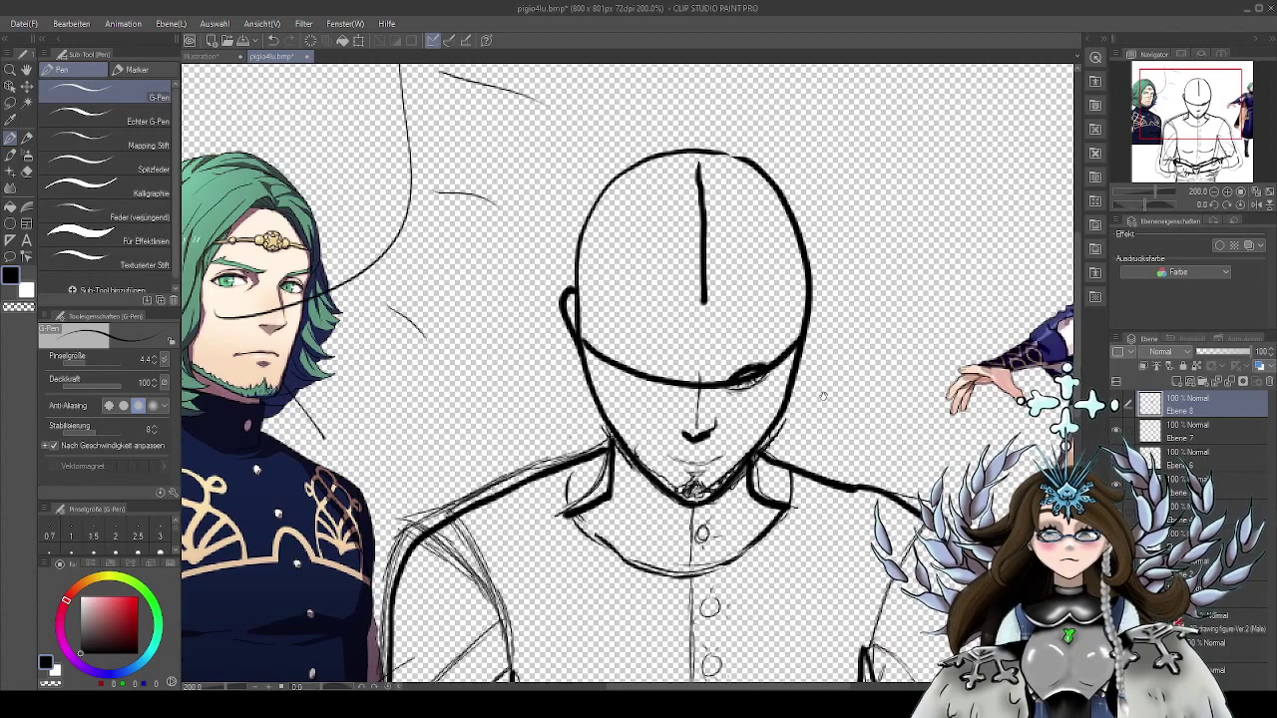
drag(824, 394, 850, 412)
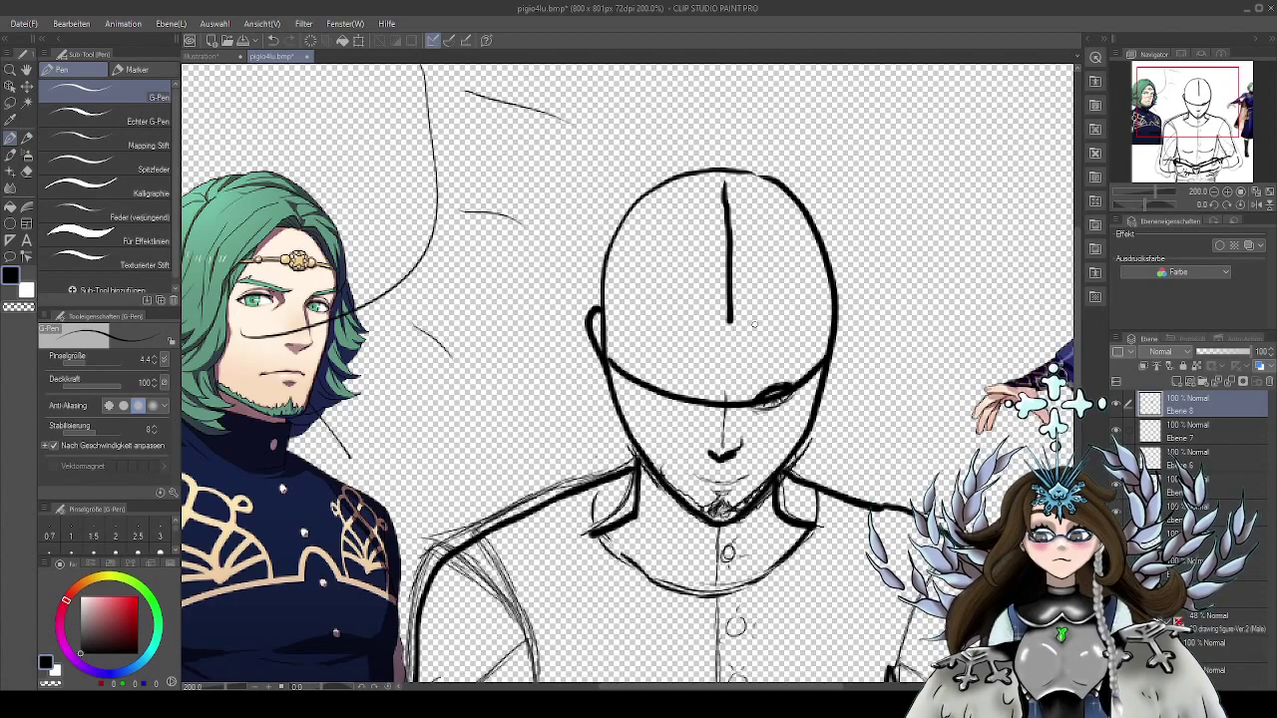
drag(862, 339, 645, 389)
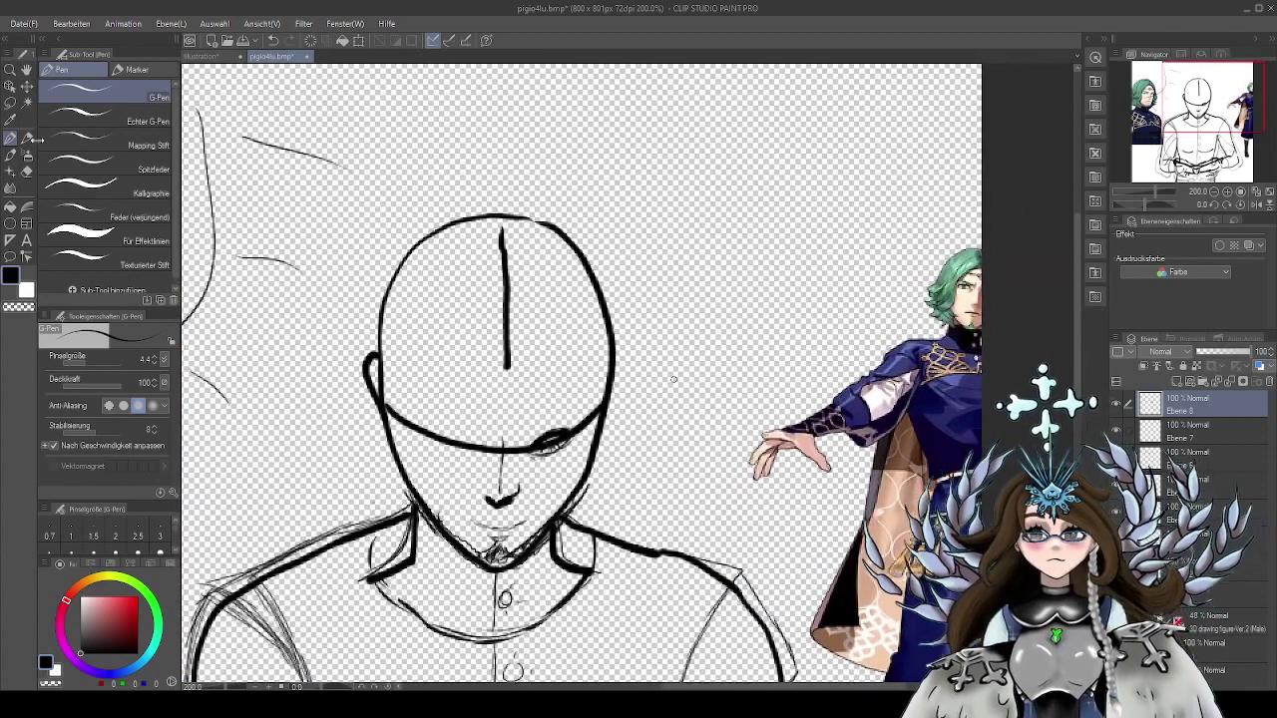
key(o)
drag(930, 376, 827, 472)
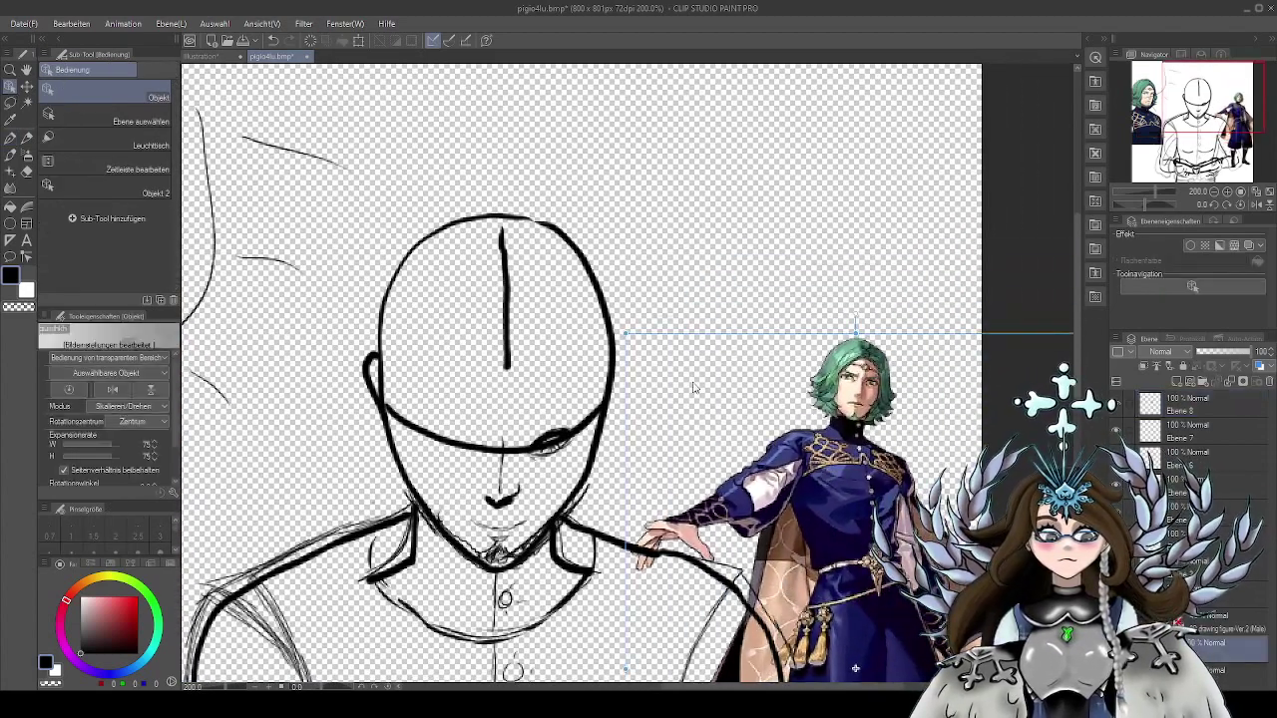
drag(624, 335, 490, 288)
drag(851, 289, 913, 271)
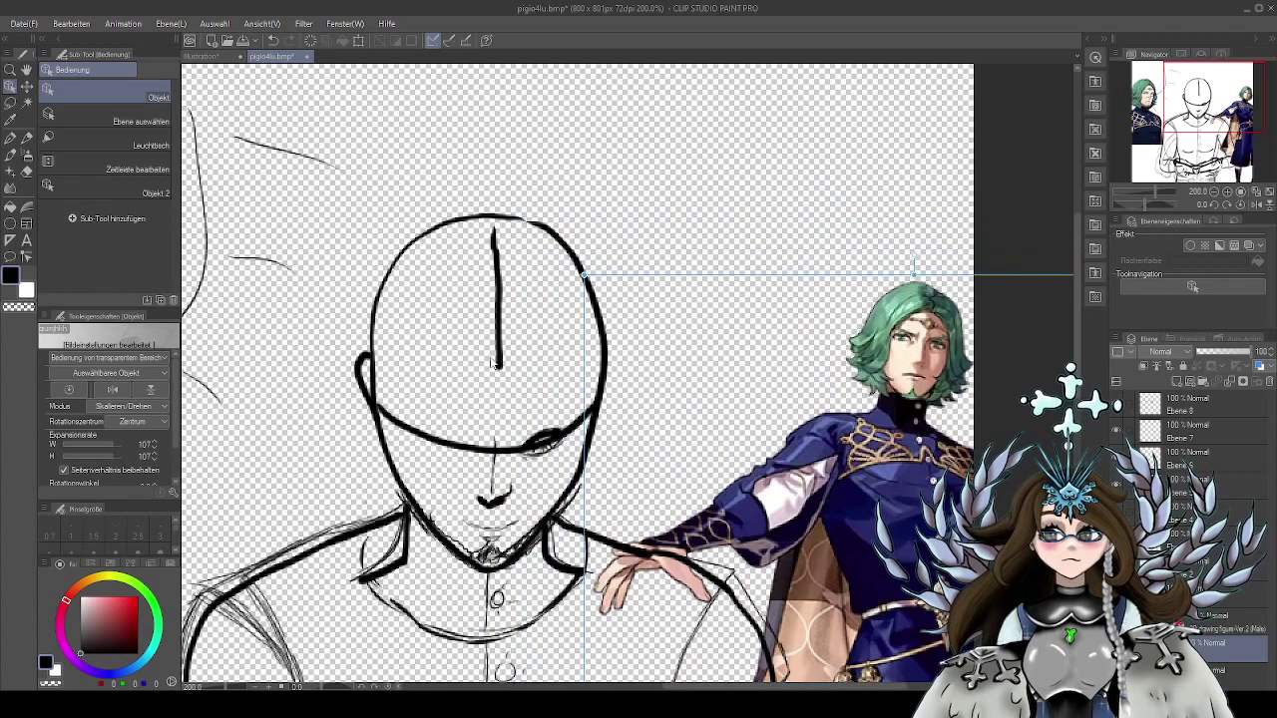
drag(912, 353, 906, 359)
drag(636, 453, 710, 393)
Switch back to the G-Pen and add a new raster layer above Ebene 8
click(10, 143)
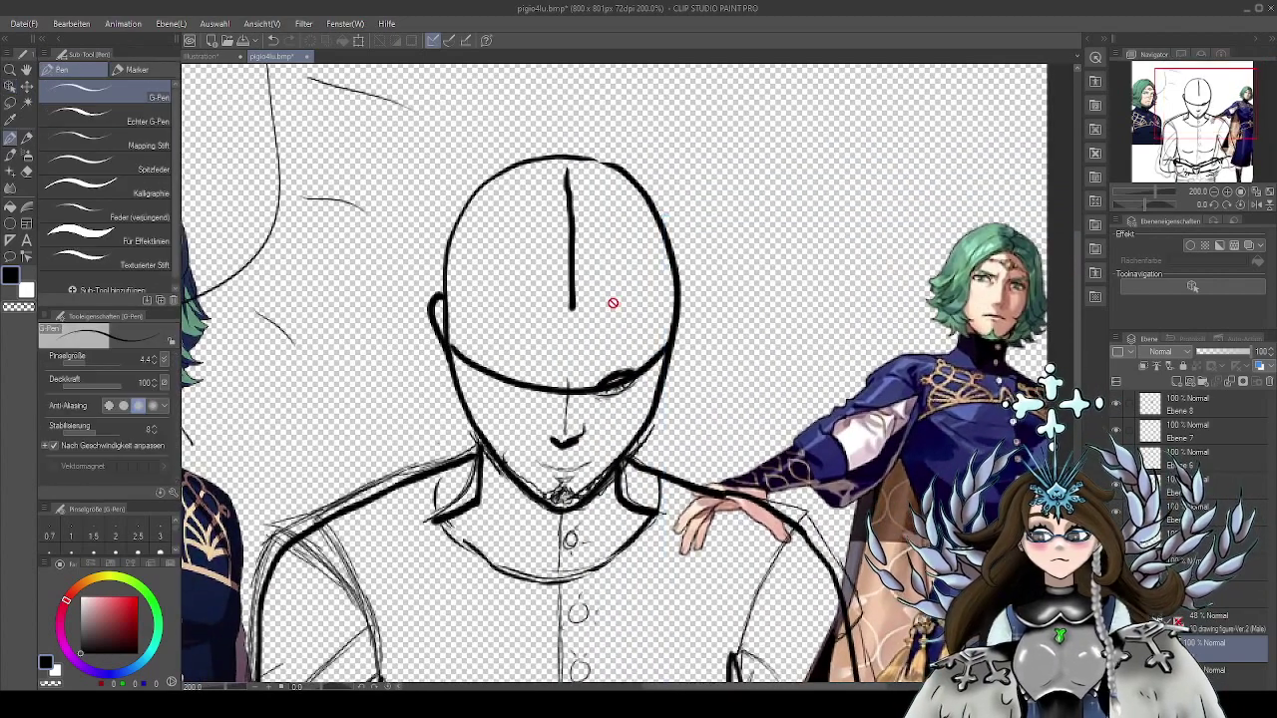
drag(632, 302, 635, 289)
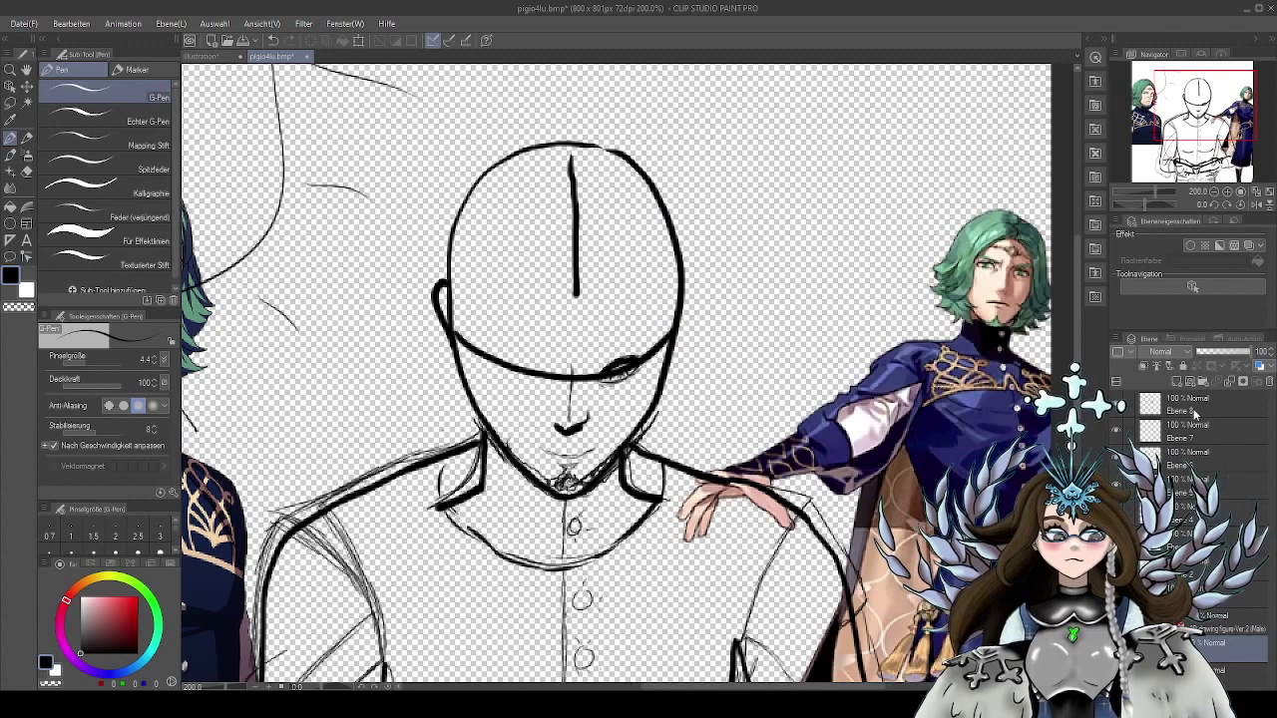
click(1195, 413)
click(1178, 382)
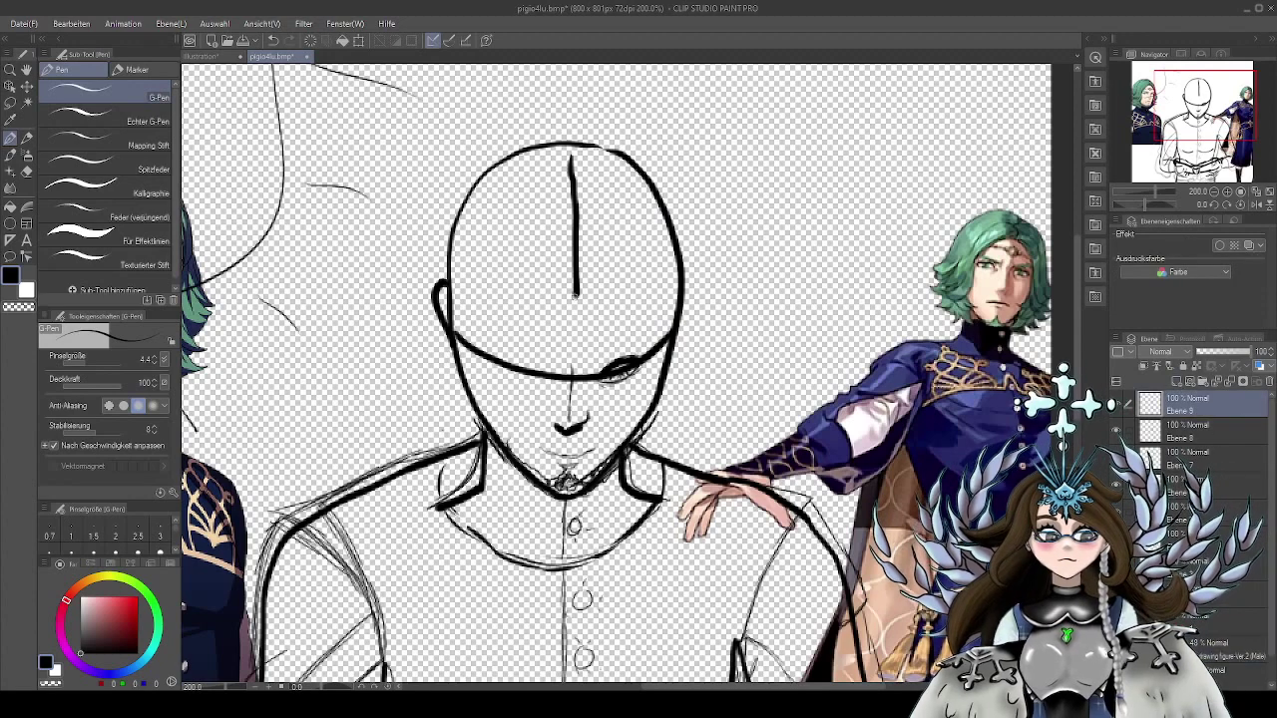
Sketch a fringe strand curving from mid-forehead down past the eye line, with loose hair tips beside the jaw on the ear side
mouse_move(518, 319)
mouse_down()
mouse_move(689, 317)
mouse_move(746, 290)
mouse_move(714, 327)
mouse_move(675, 340)
mouse_up()
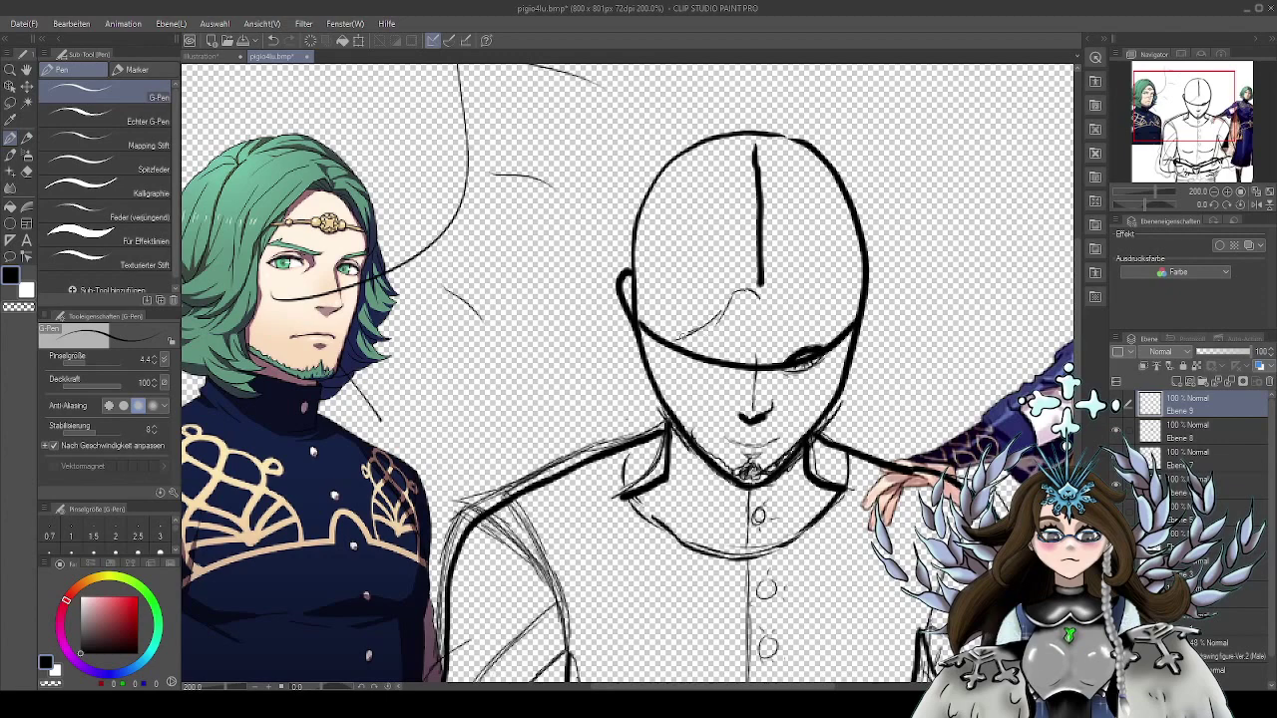
mouse_move(632, 428)
mouse_down()
mouse_move(654, 416)
mouse_move(671, 371)
mouse_move(761, 299)
mouse_move(678, 346)
mouse_up()
mouse_move(636, 391)
mouse_down()
mouse_move(616, 427)
mouse_move(671, 385)
mouse_up()
drag(876, 347, 848, 317)
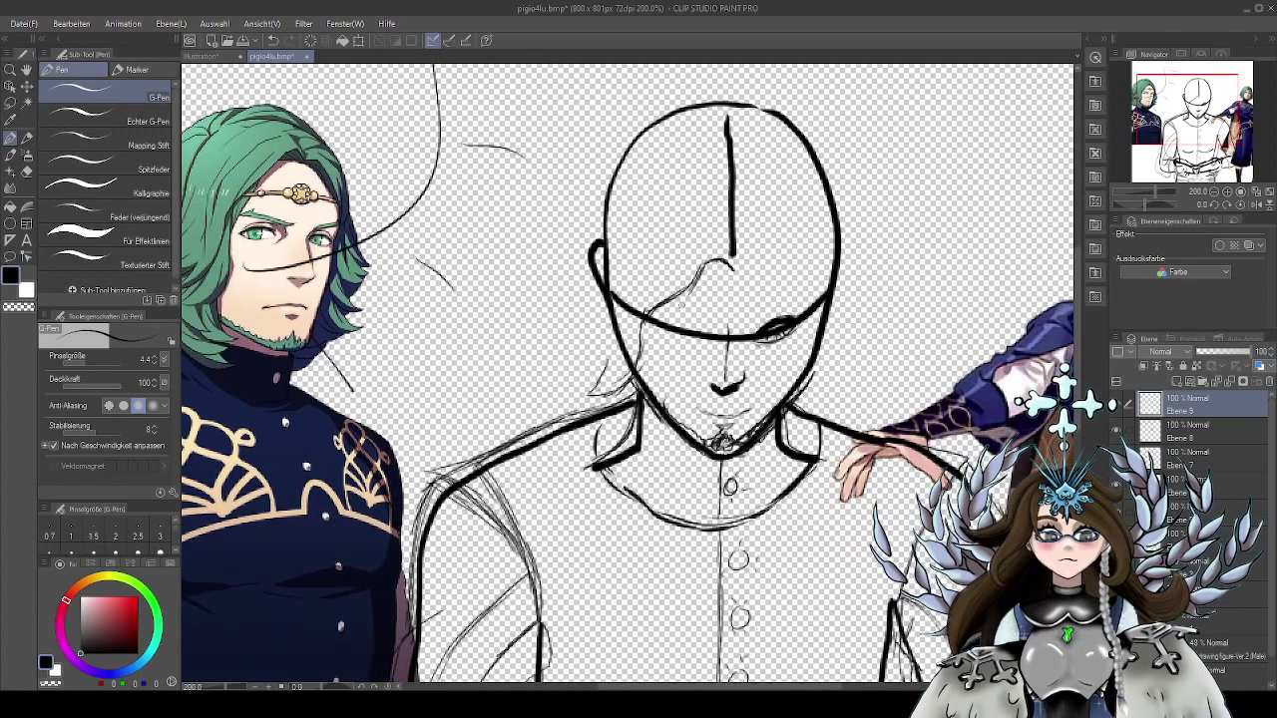
drag(608, 387, 681, 383)
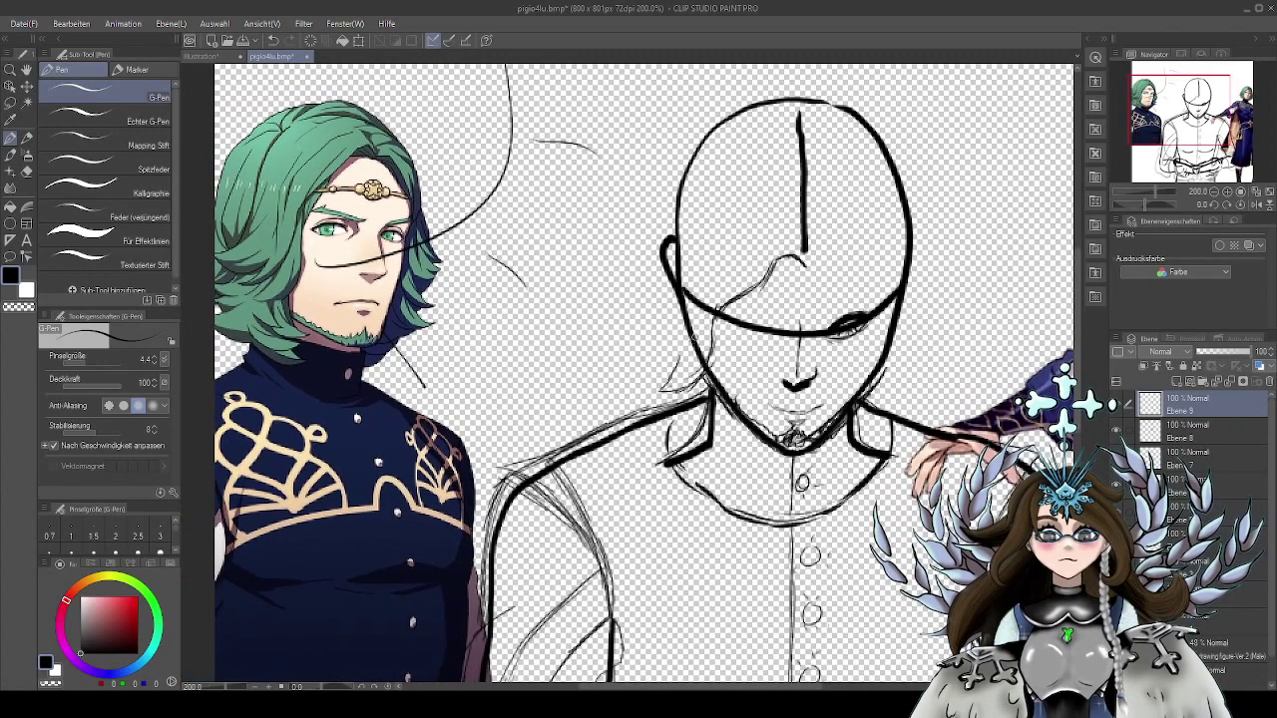
Add outward-flicking pointed hair tips stacked between the jaw and the ear
drag(706, 304, 642, 365)
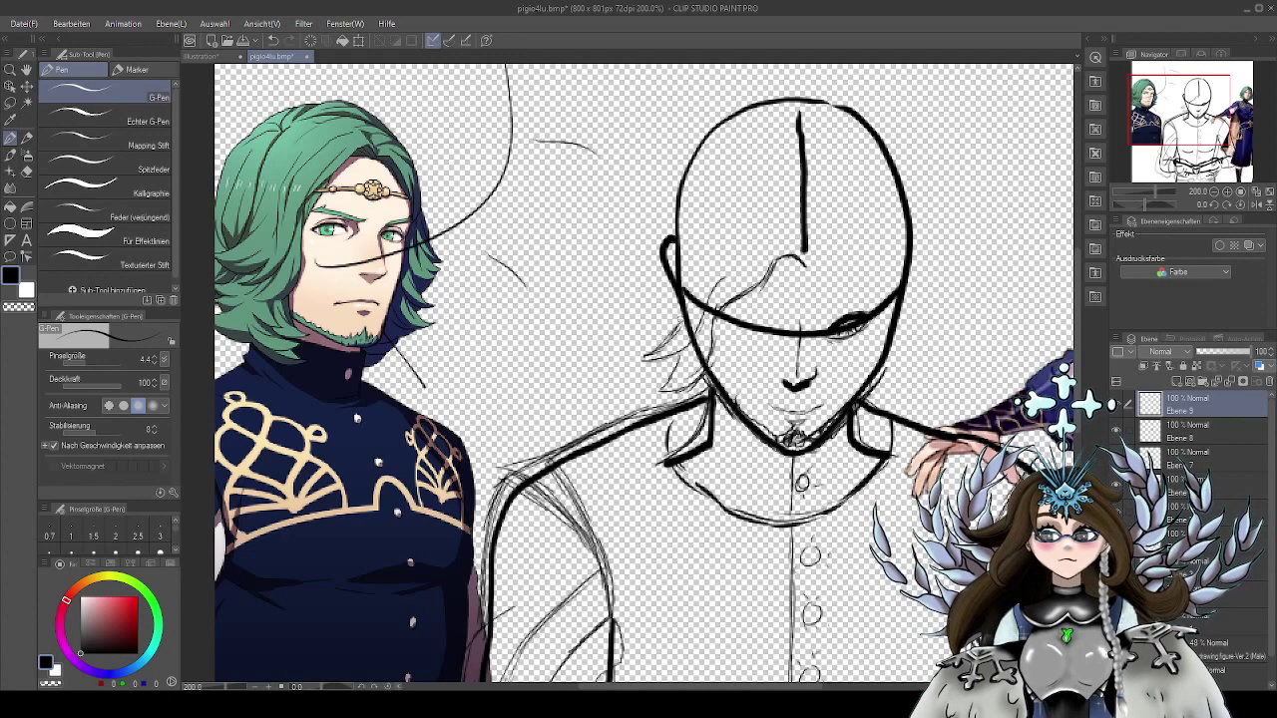
drag(663, 330, 620, 345)
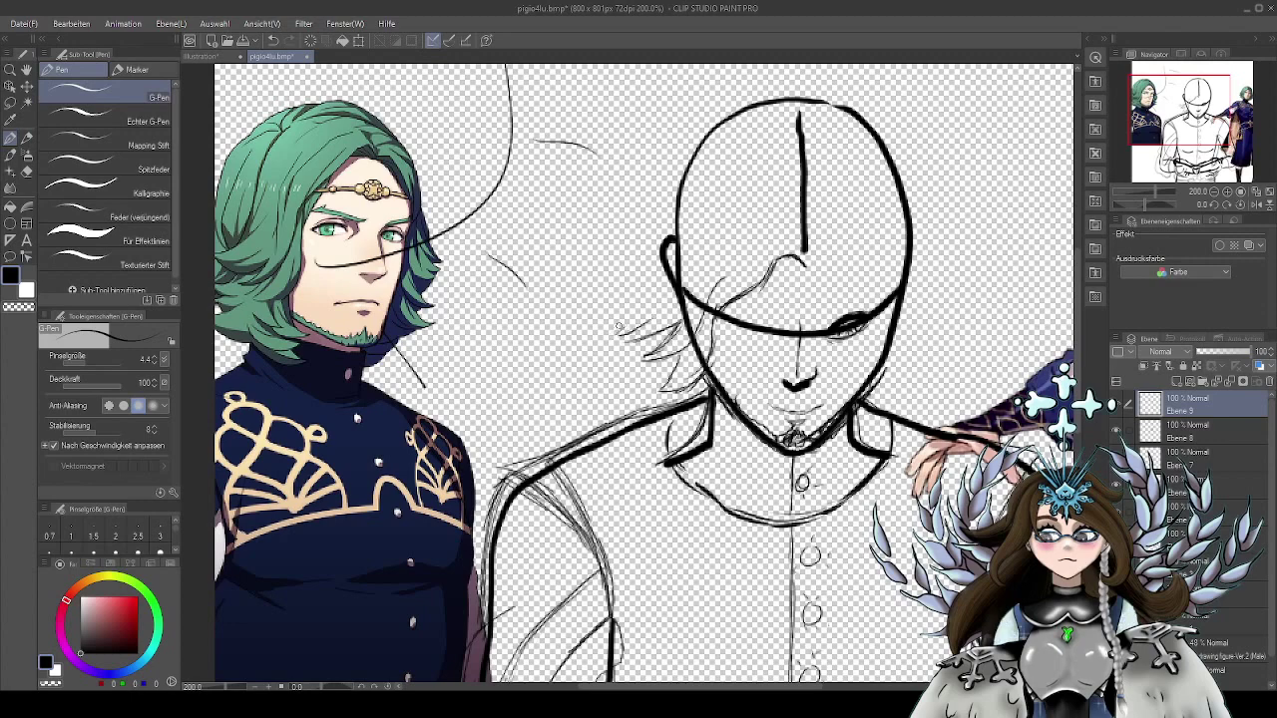
drag(656, 287, 627, 322)
drag(666, 273, 650, 293)
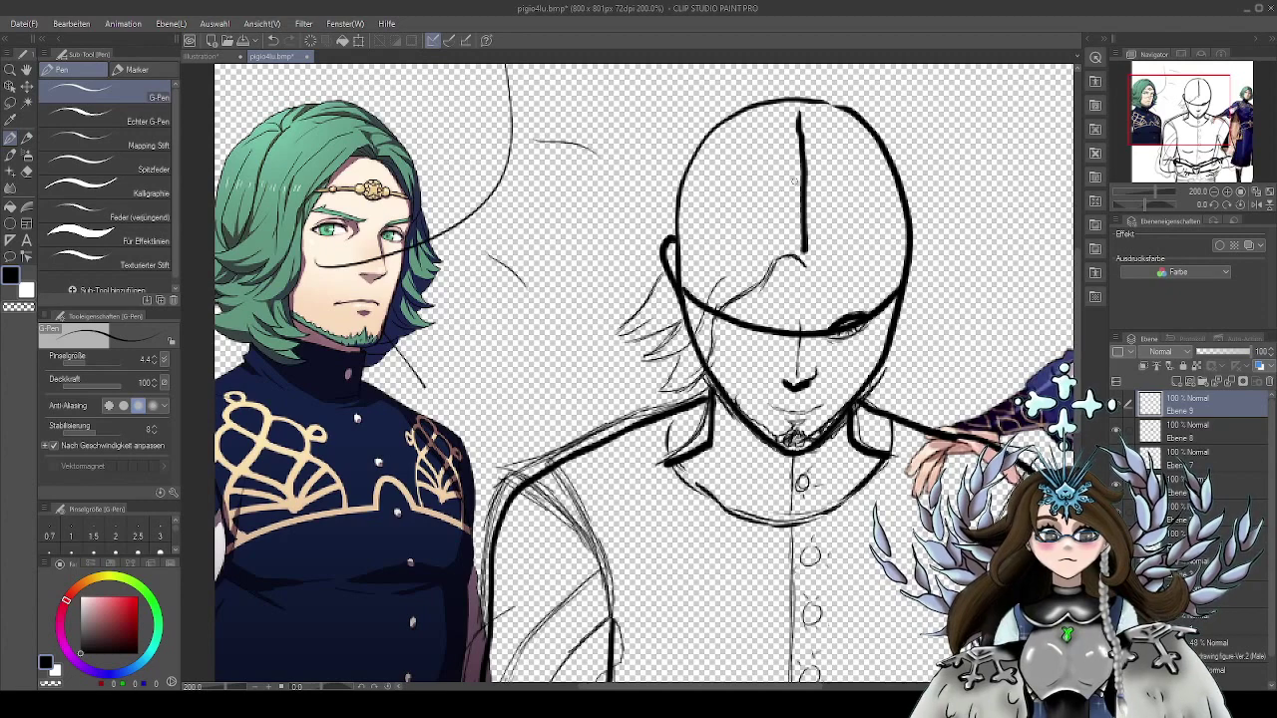
Sketch long curved hair strands sweeping from the head's centre line down to the ear, and add short strokes by the cheek
drag(796, 180, 723, 219)
mouse_move(798, 175)
mouse_down()
mouse_move(753, 189)
mouse_move(682, 249)
mouse_up()
drag(681, 247, 770, 187)
mouse_move(795, 173)
mouse_down()
mouse_move(707, 209)
mouse_move(688, 242)
mouse_up()
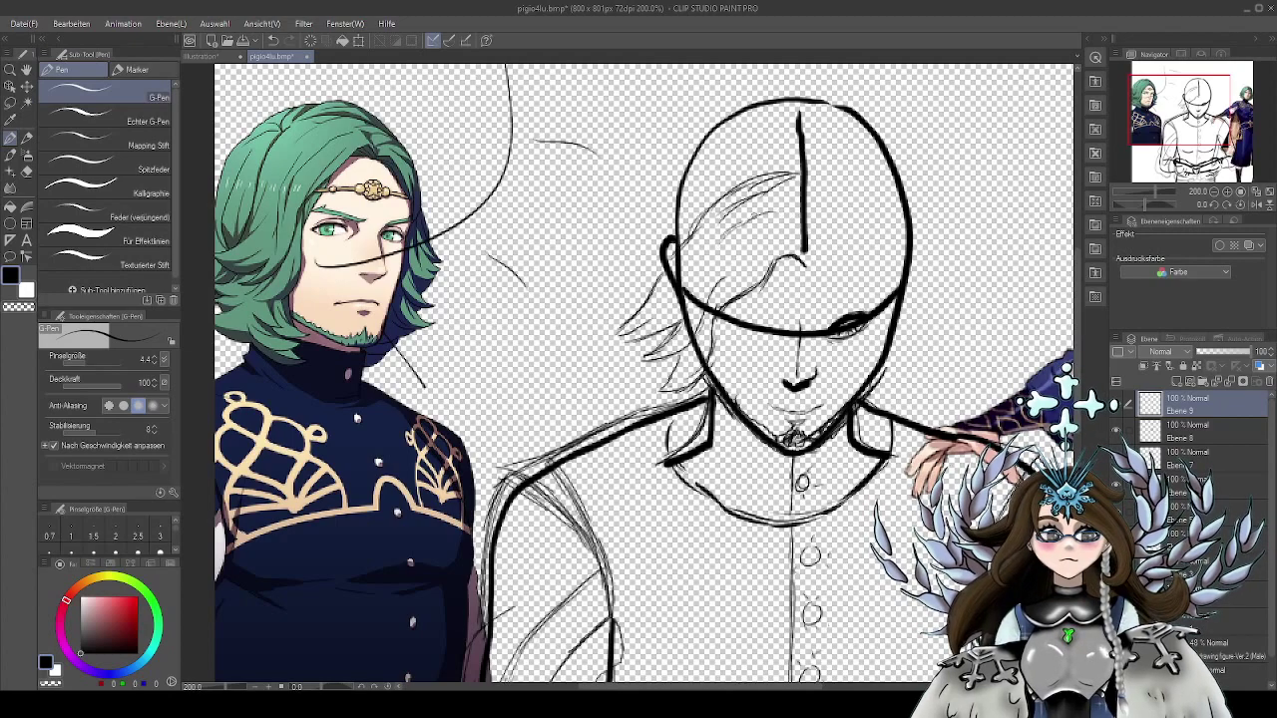
drag(698, 299, 679, 246)
drag(724, 323, 742, 327)
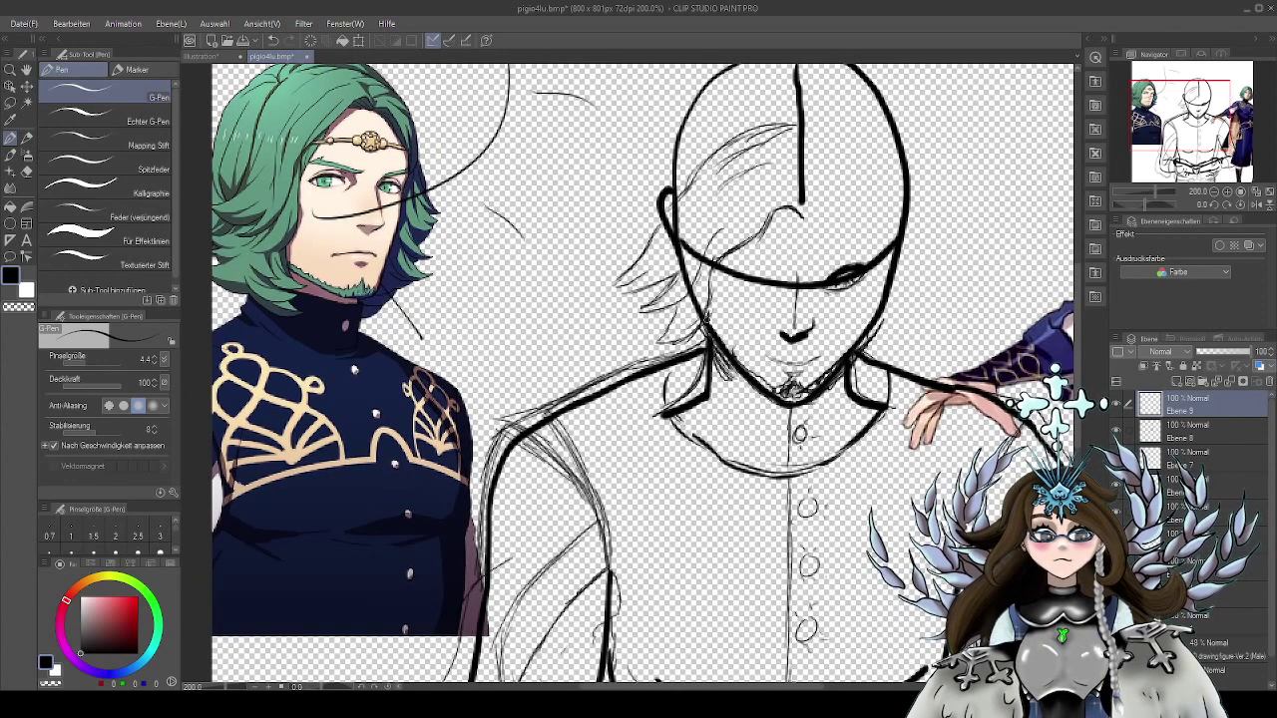
Sketch short hair strands inside the collar beside the neck and more tips where the hair meets the shoulder
drag(702, 370, 738, 382)
drag(686, 362, 735, 384)
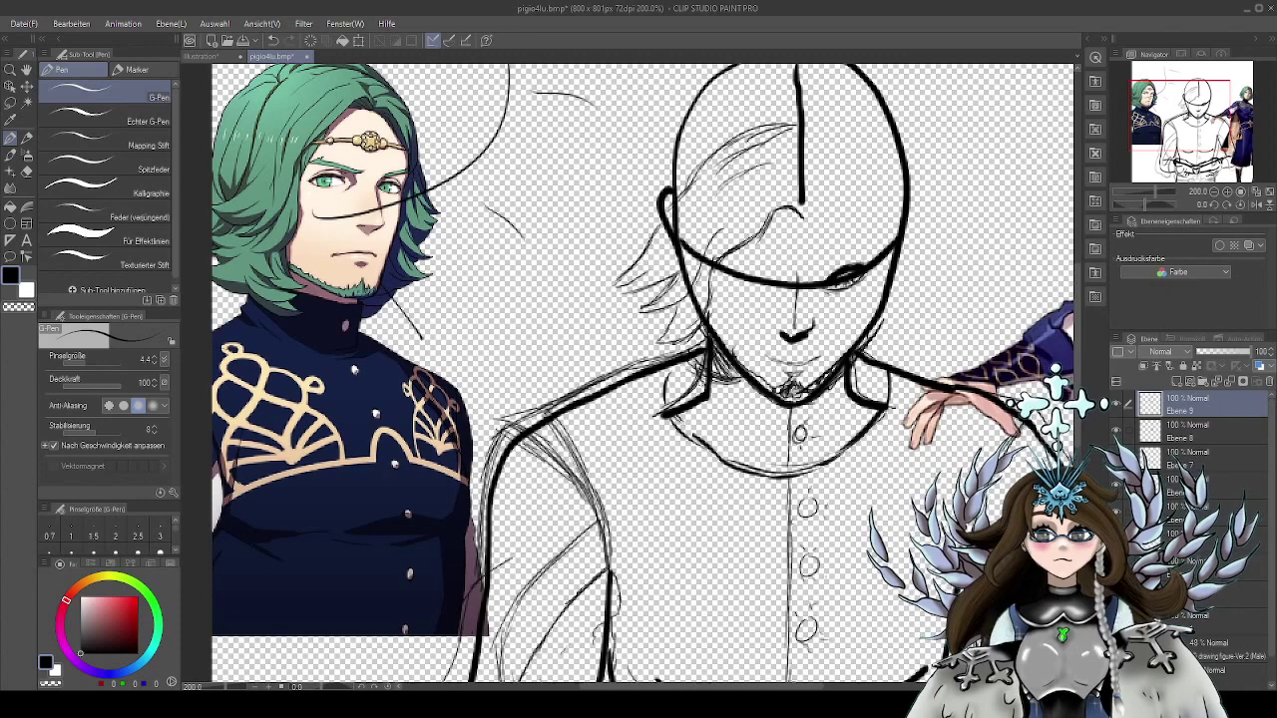
mouse_move(722, 405)
mouse_down()
mouse_move(676, 385)
mouse_move(696, 413)
mouse_up()
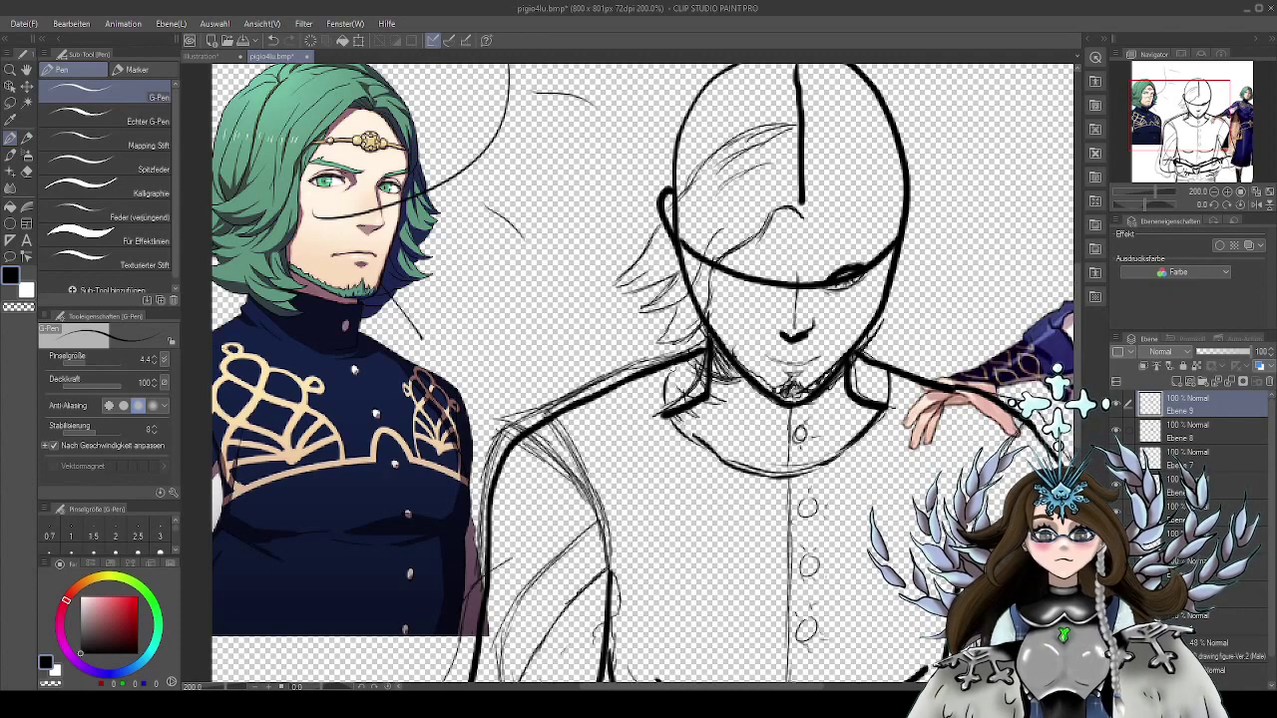
mouse_move(705, 357)
mouse_down()
mouse_move(739, 377)
mouse_move(673, 367)
mouse_up()
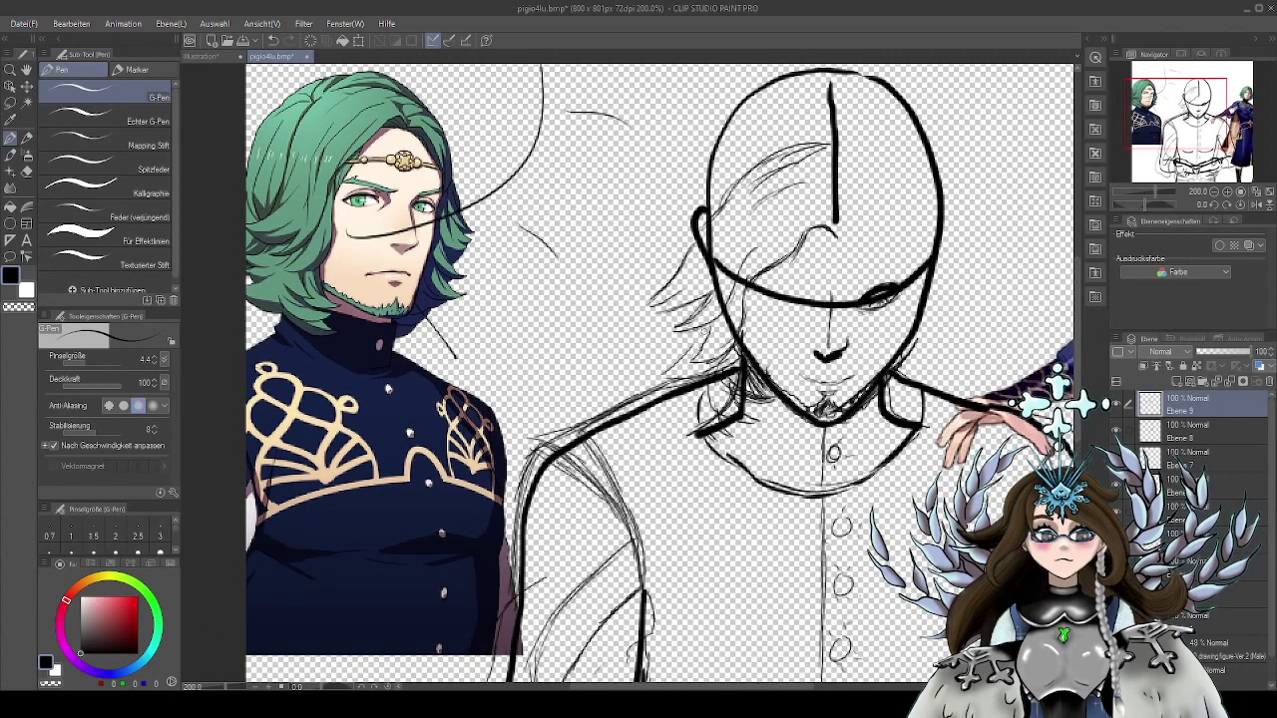
mouse_move(707, 328)
mouse_down()
mouse_move(659, 378)
mouse_move(704, 371)
mouse_up()
drag(698, 370, 770, 381)
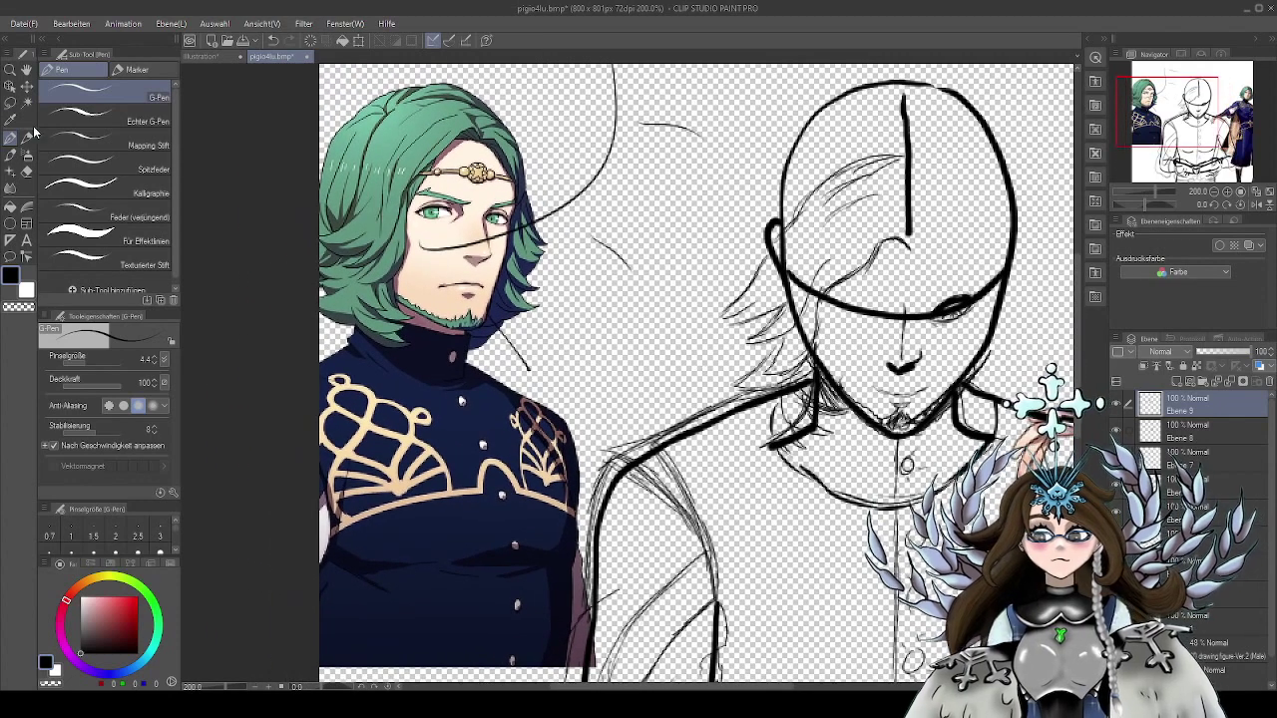
Move the bust portrait reference down and closer to the sketched figure, and return to the G-Pen on layer Ebene 9
click(10, 87)
drag(387, 367, 395, 409)
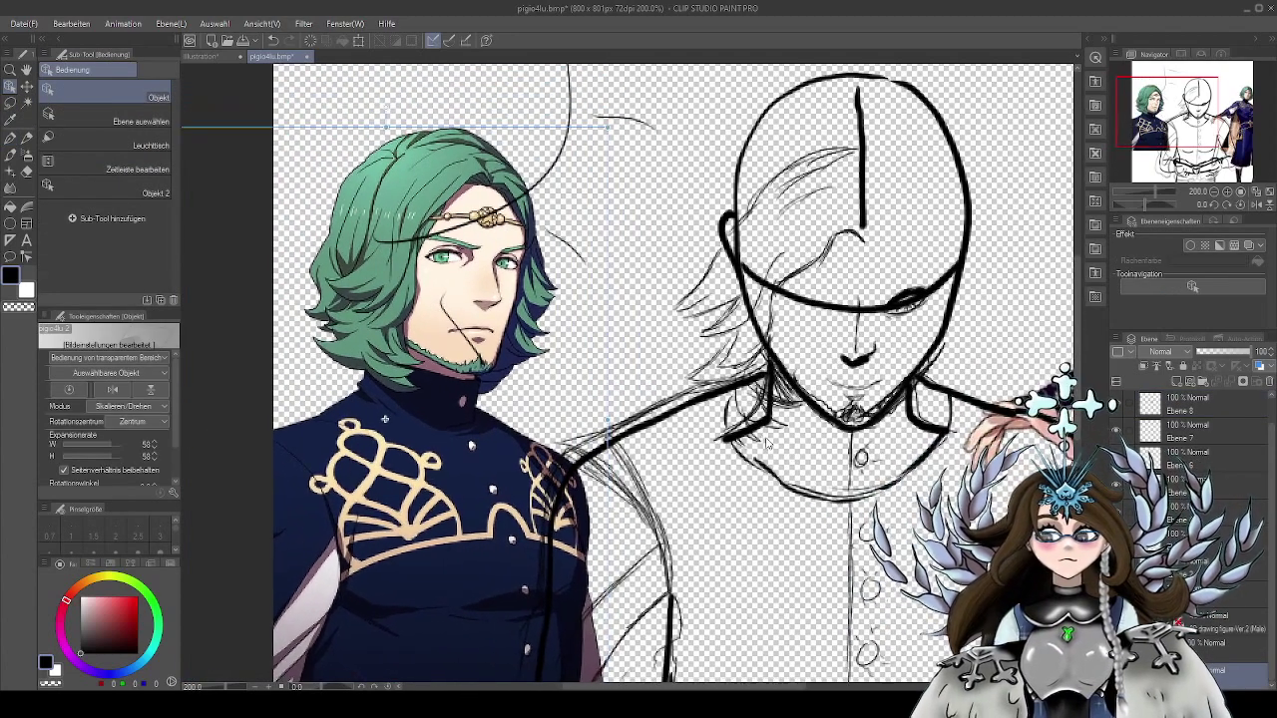
click(9, 137)
drag(753, 371, 762, 386)
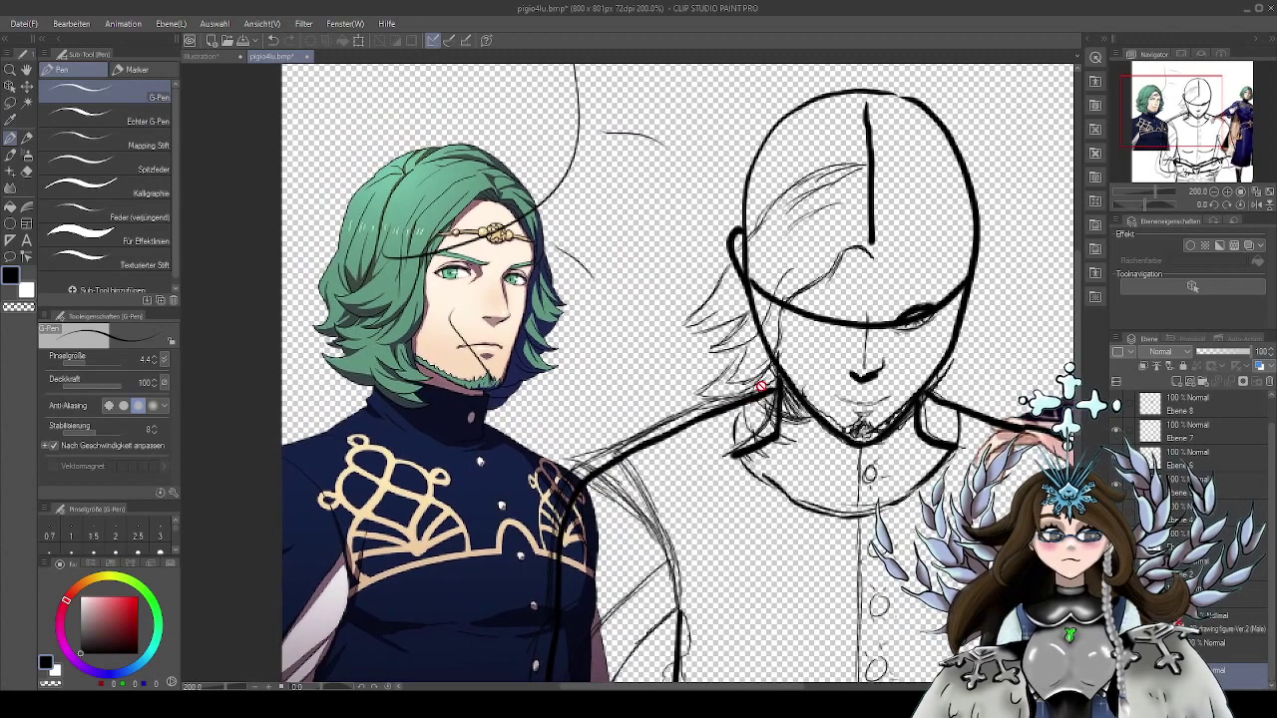
drag(1271, 435, 1267, 397)
click(1204, 411)
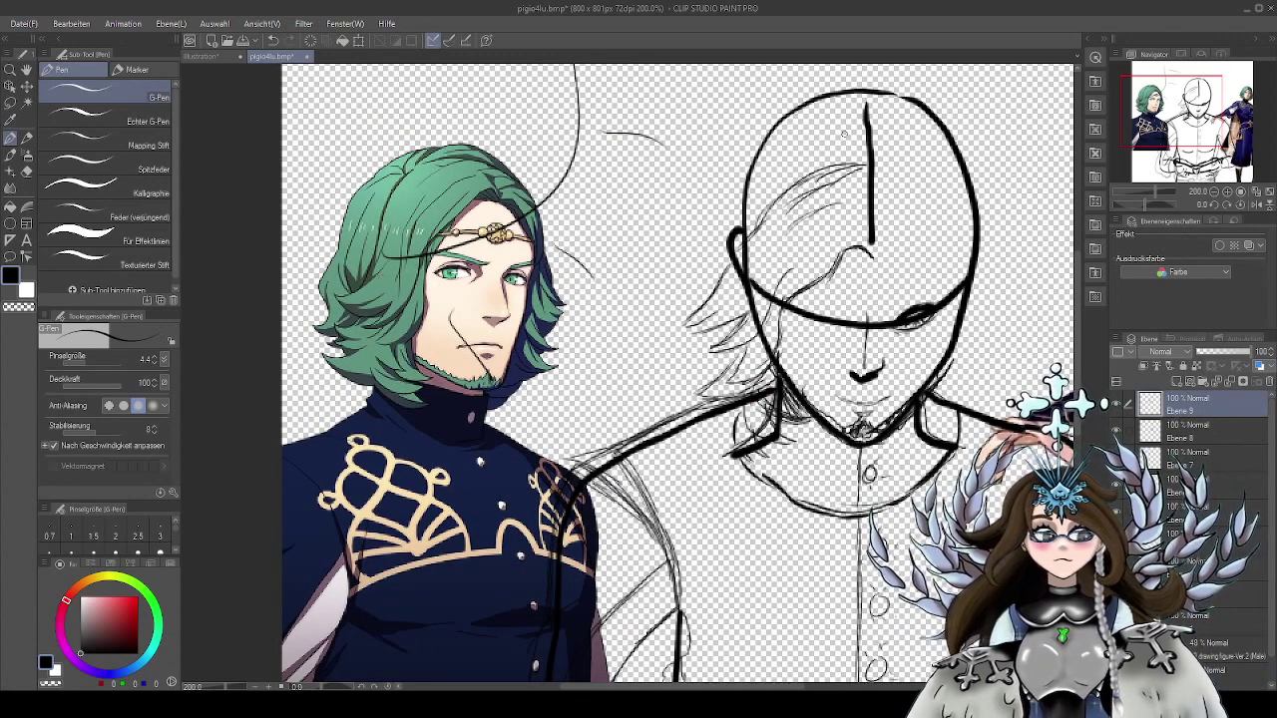
Sketch the hair's outer contour from the crown around the ear side of the skull, ending in an outward flick below the ear
scroll(858, 150, up, 2)
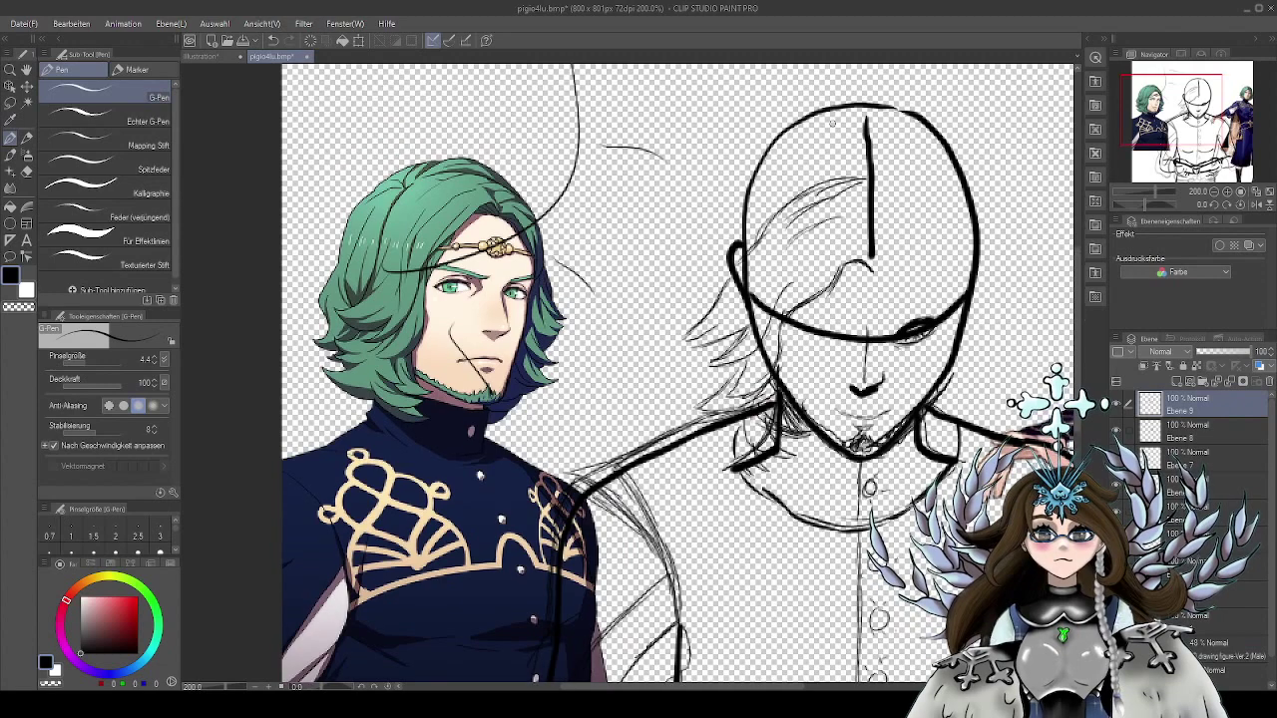
drag(832, 121, 804, 124)
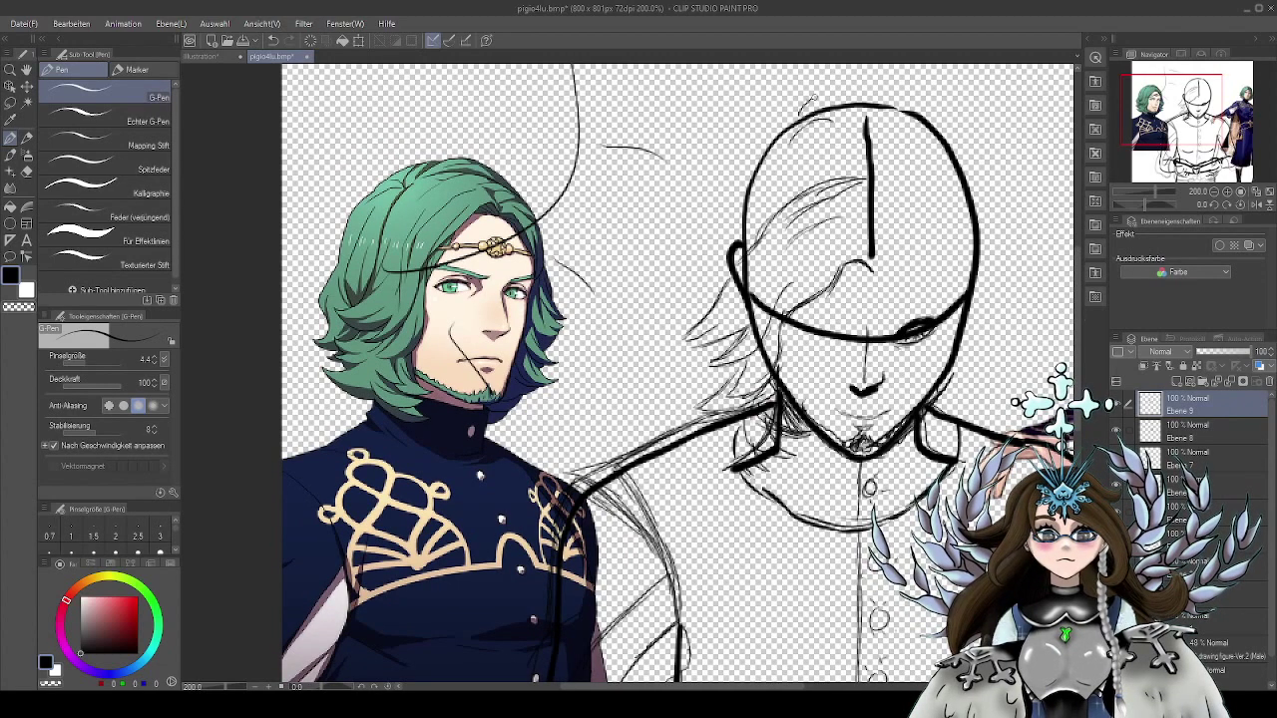
drag(848, 98, 805, 111)
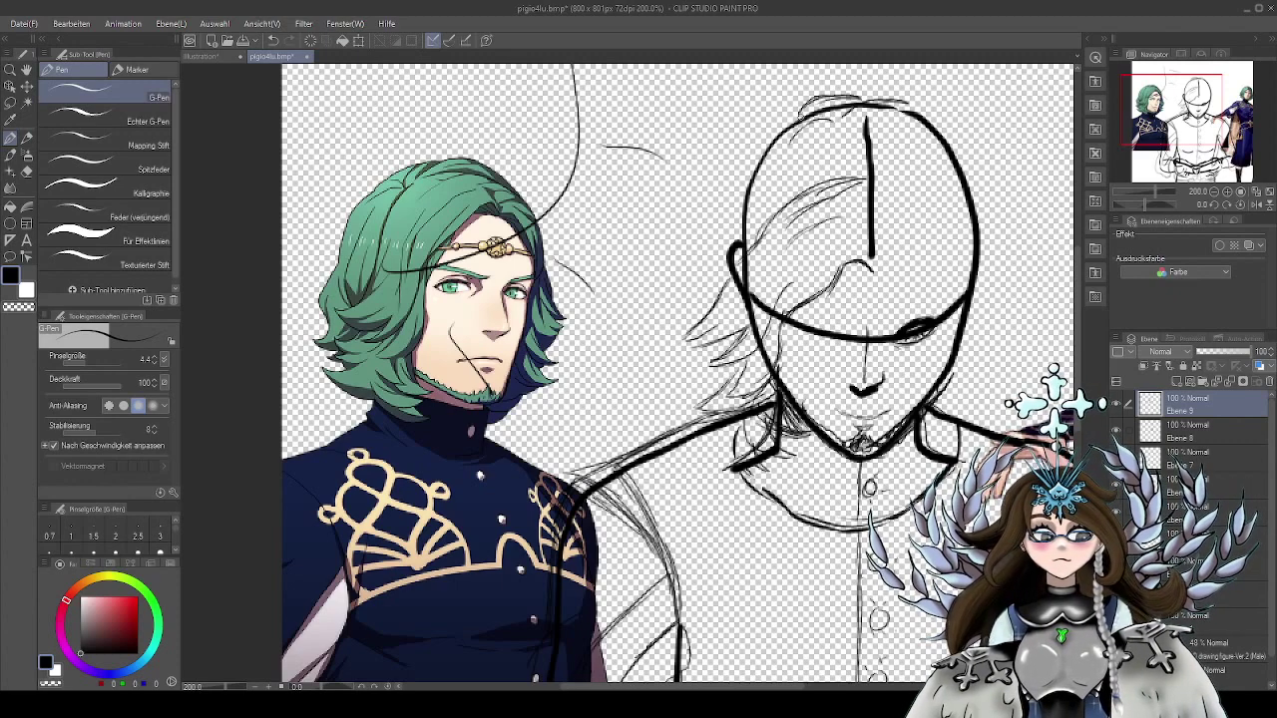
mouse_move(799, 106)
mouse_down()
mouse_move(738, 160)
mouse_move(724, 211)
mouse_move(674, 267)
mouse_up()
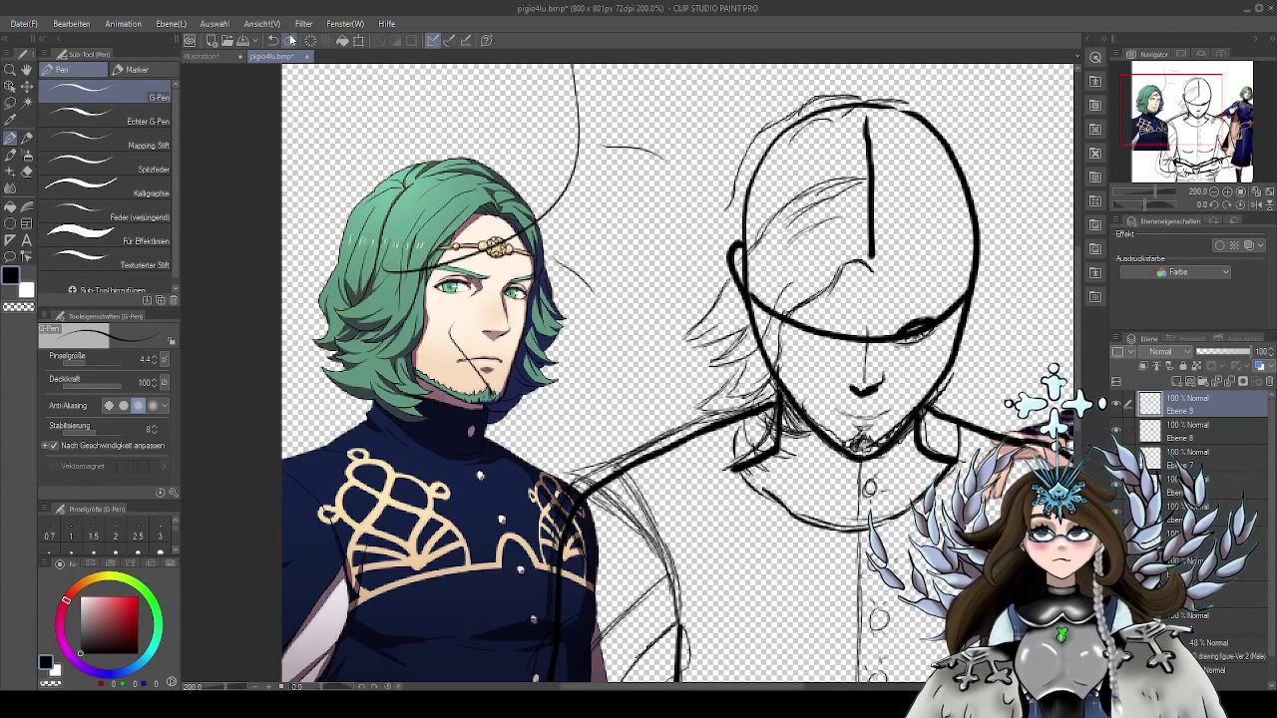
drag(733, 196, 659, 299)
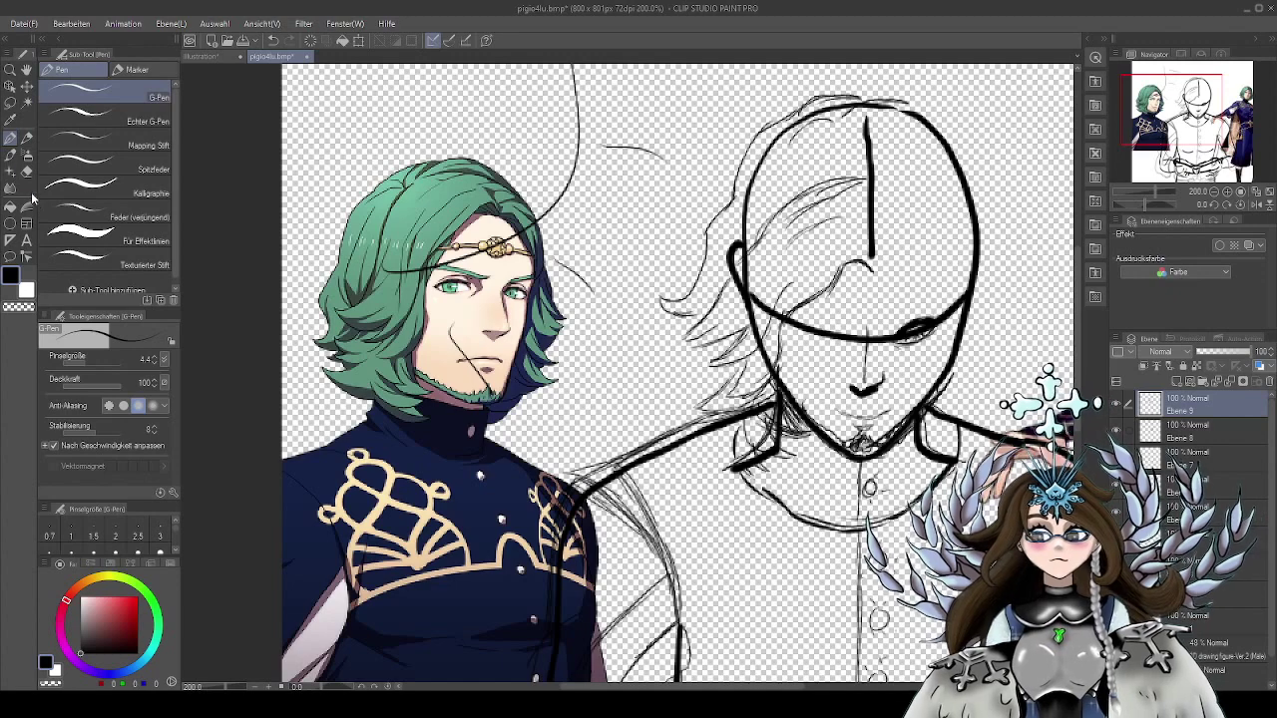
Erase the hair tips overlapping the new contour and redraw pointed strands flicking outward around the ear with the G-Pen
key(e)
mouse_move(713, 313)
mouse_down()
mouse_move(728, 310)
mouse_move(705, 342)
mouse_up()
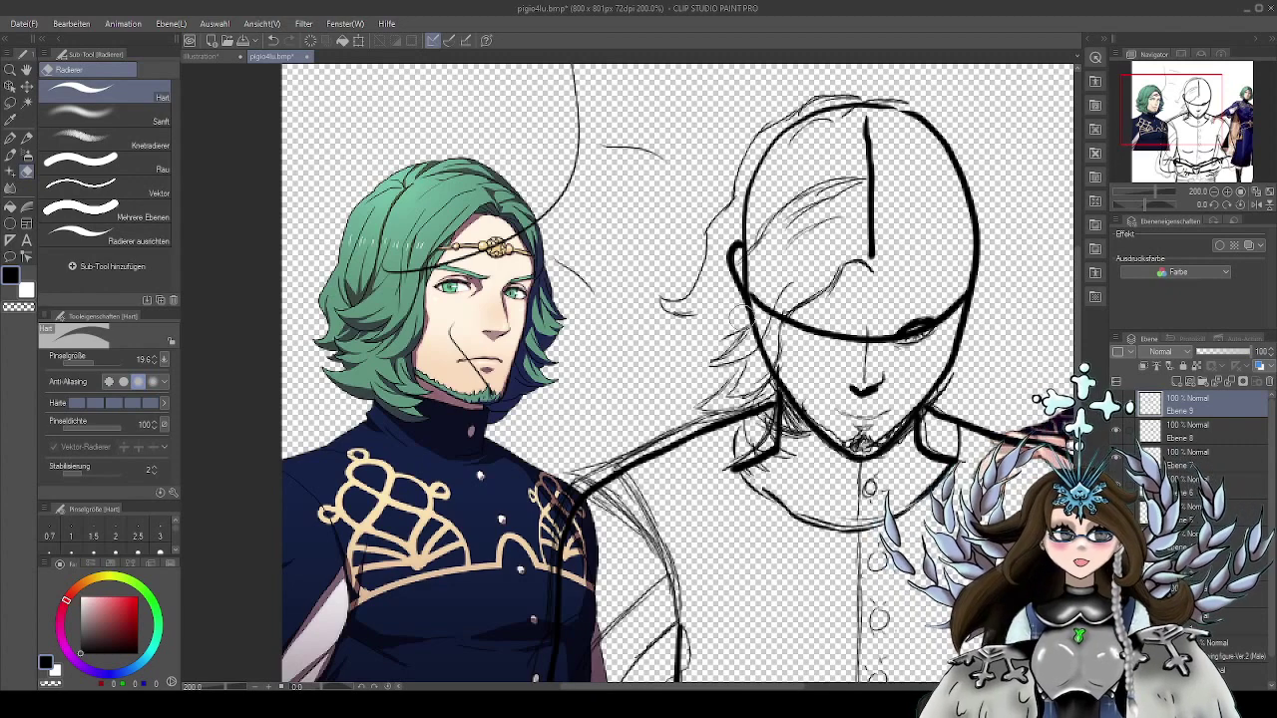
click(12, 137)
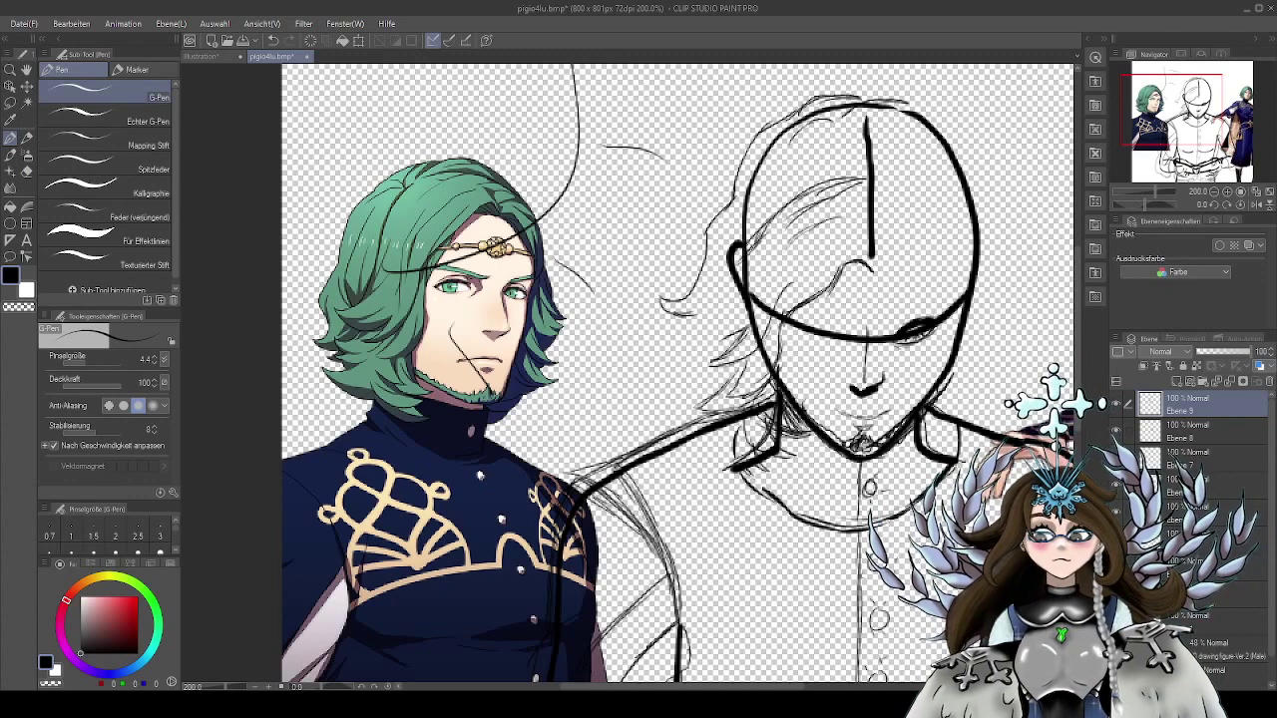
mouse_move(757, 241)
mouse_down()
mouse_move(691, 256)
mouse_move(711, 264)
mouse_up()
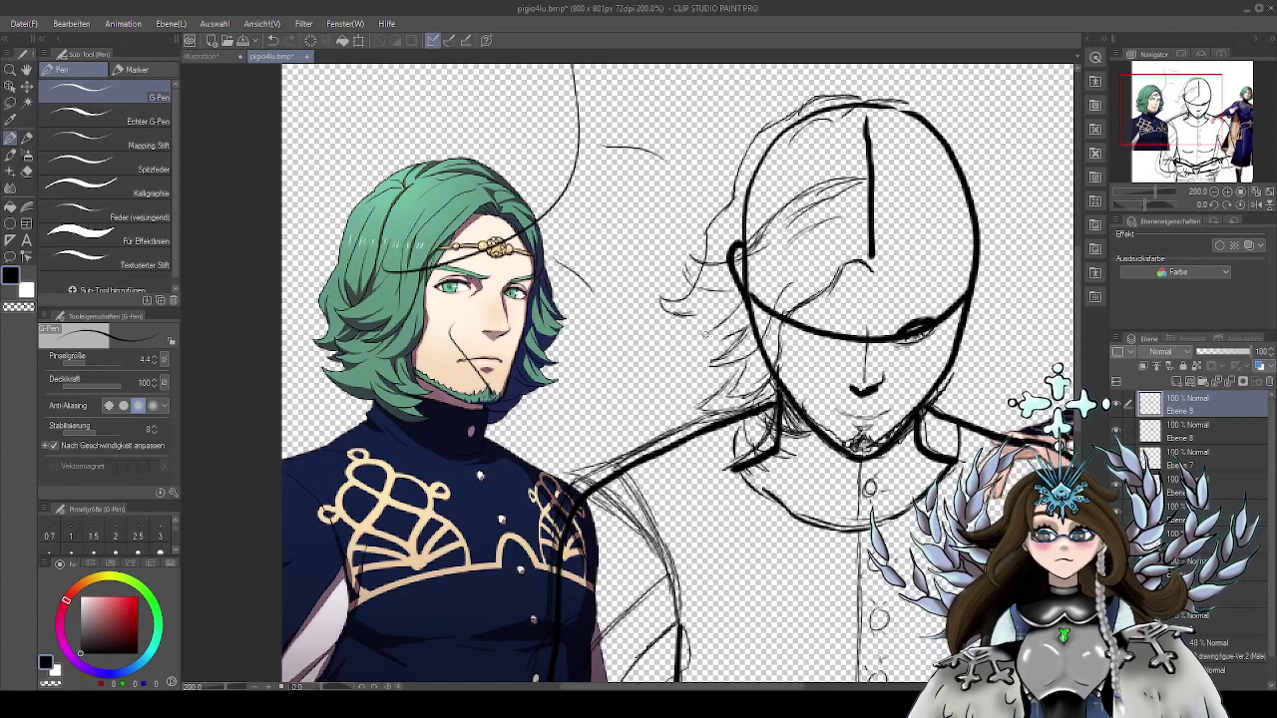
drag(750, 300, 702, 340)
mouse_move(750, 283)
mouse_down()
mouse_move(675, 290)
mouse_move(693, 255)
mouse_move(765, 232)
mouse_move(806, 193)
mouse_up()
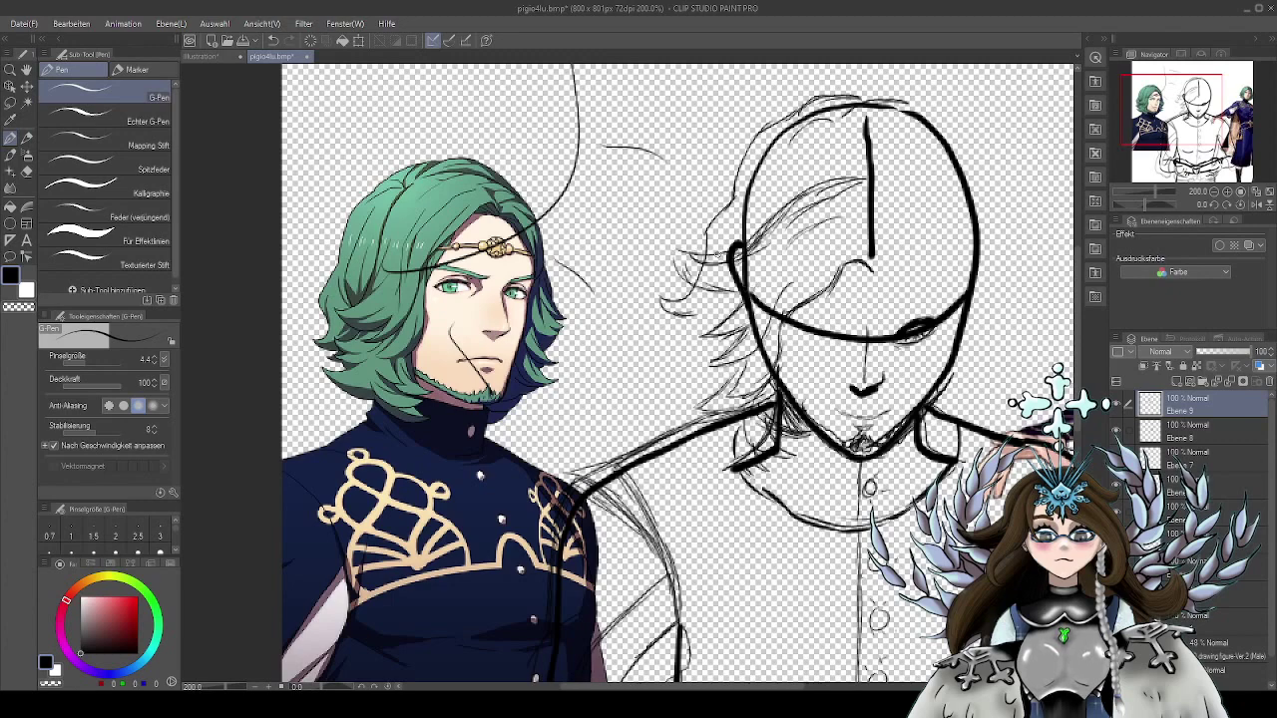
drag(728, 273, 656, 302)
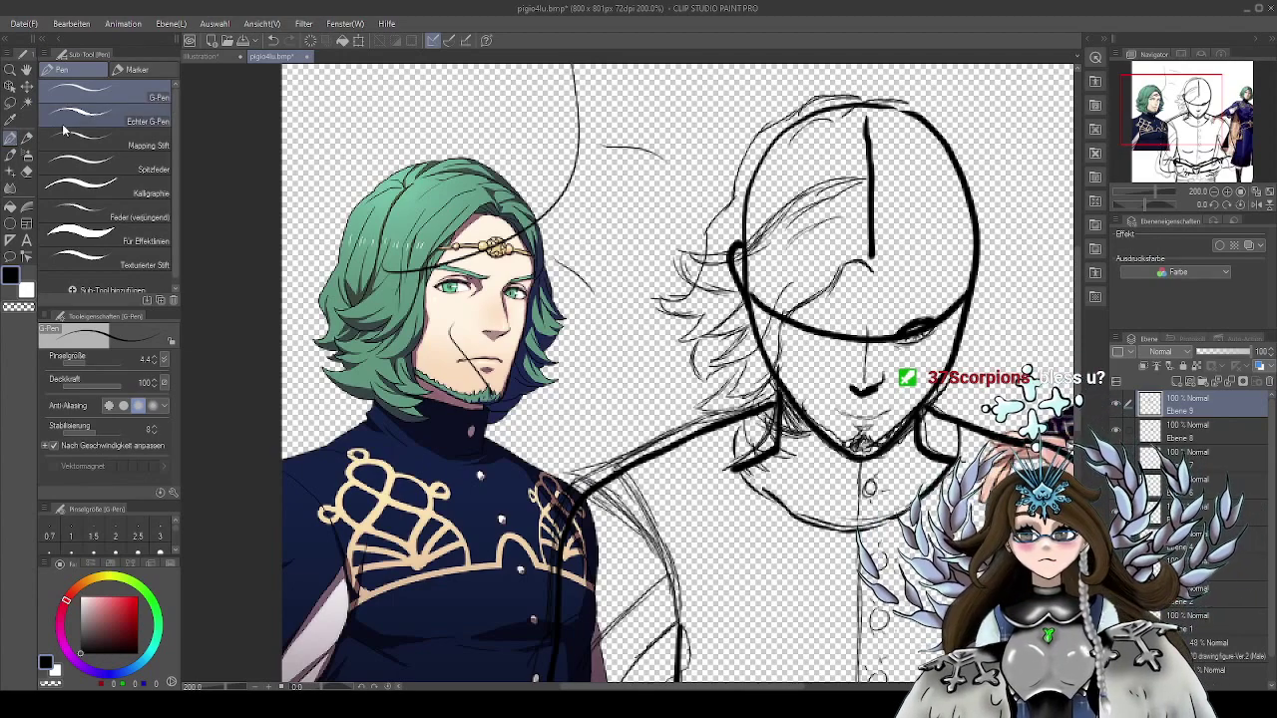
Rework the upper end of the forehead strand, erasing its hooked tip, and switch back to the G-Pen
drag(987, 352, 967, 321)
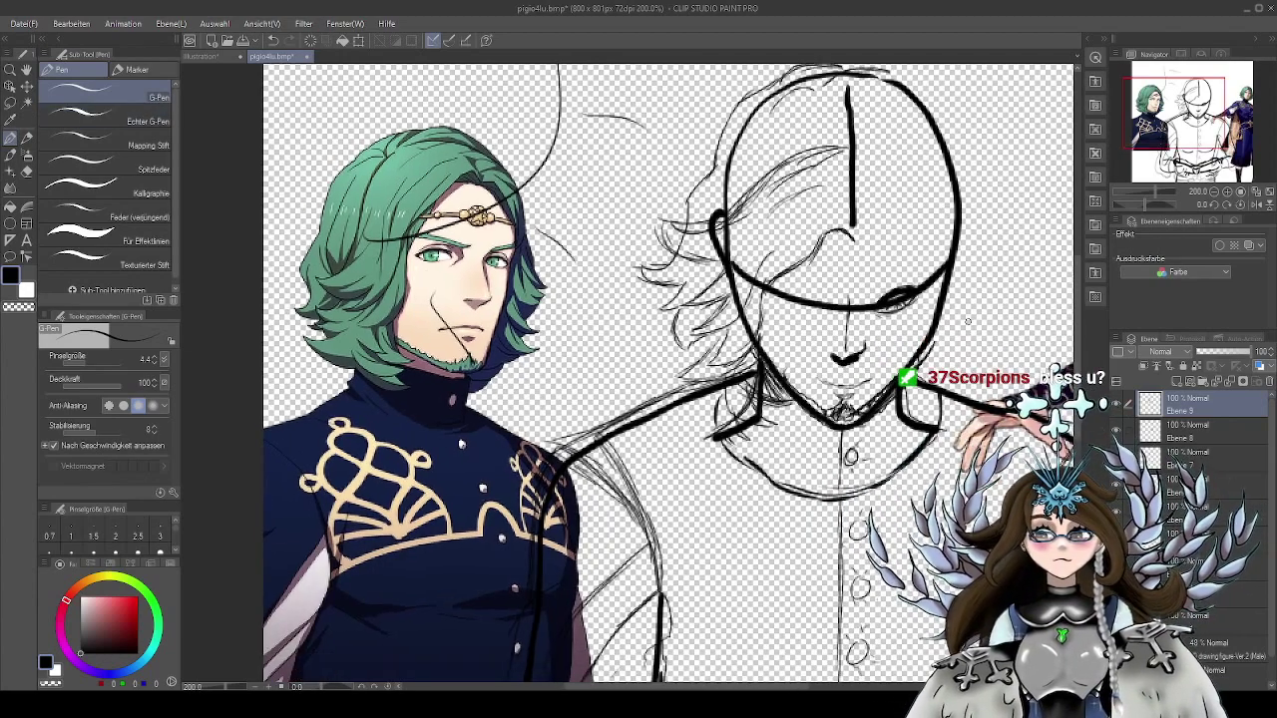
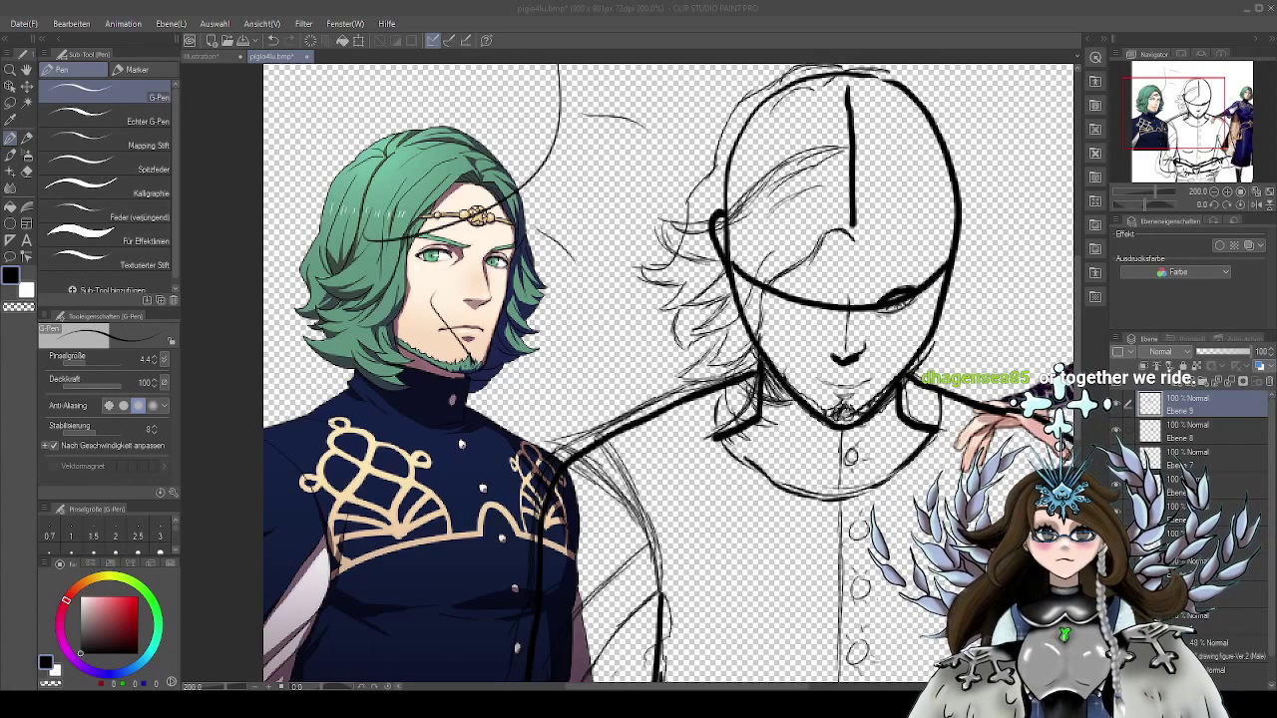
drag(935, 431, 860, 421)
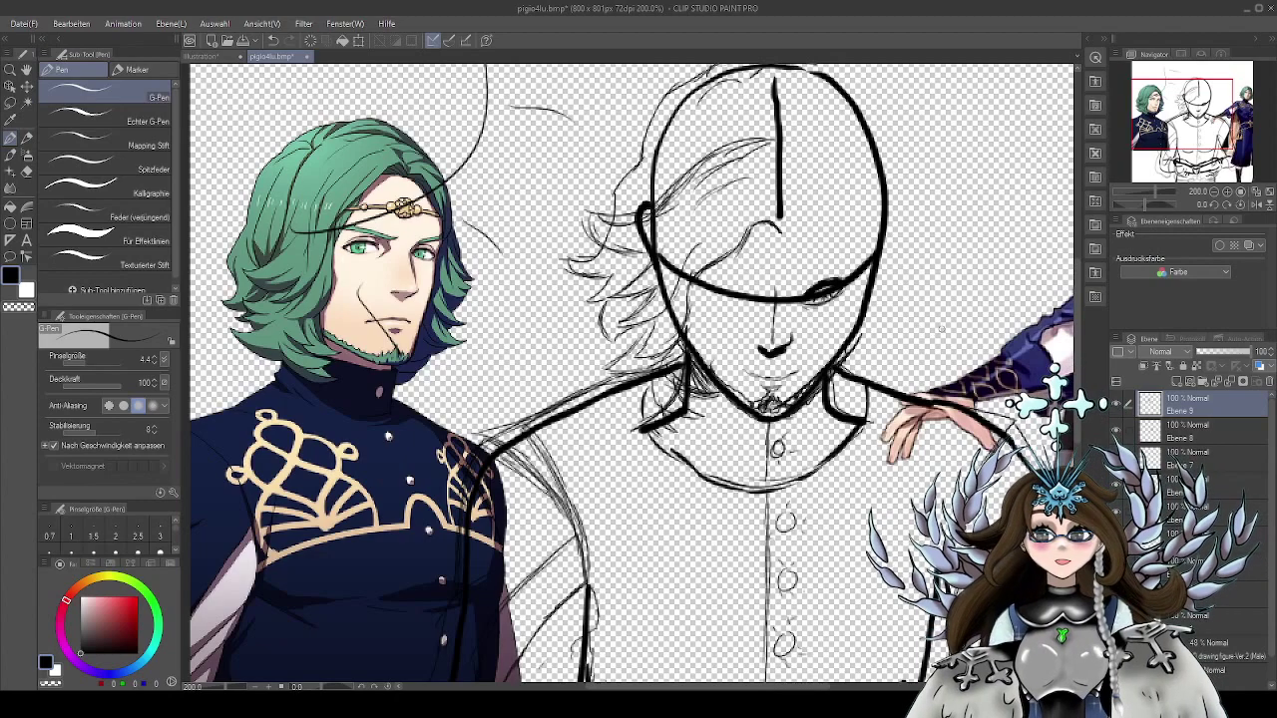
drag(962, 307, 870, 328)
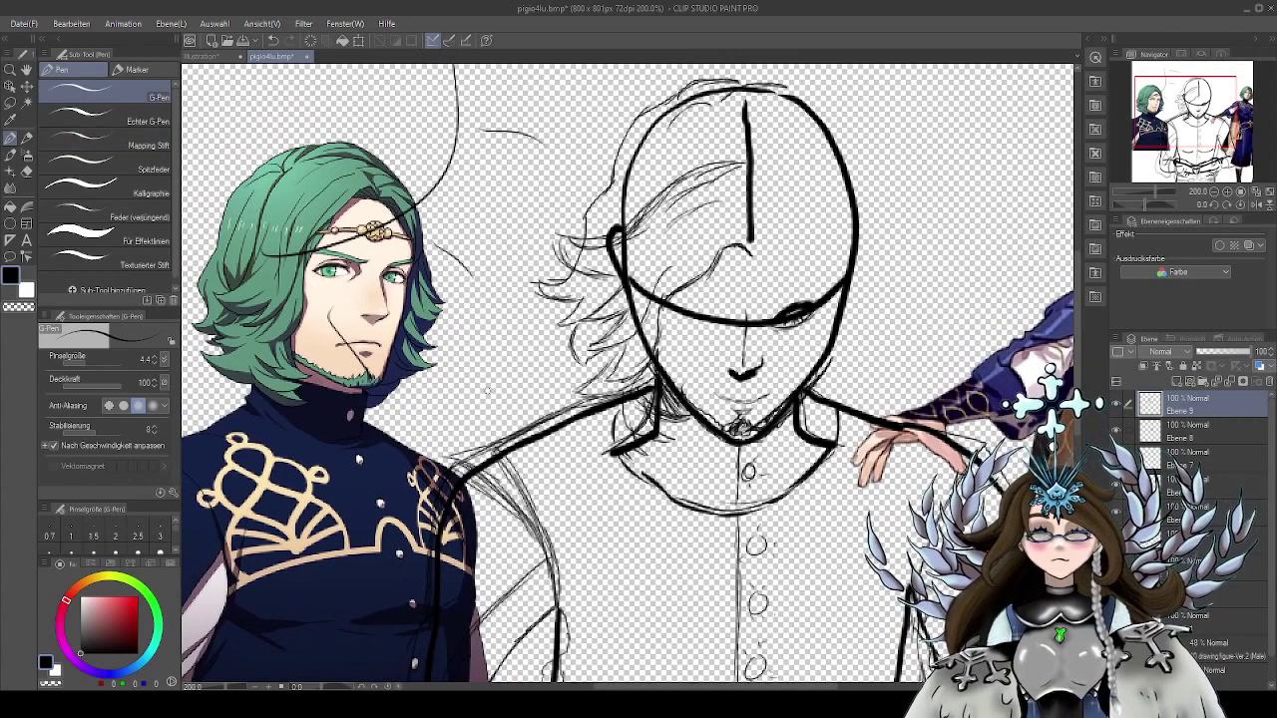
drag(896, 315, 891, 291)
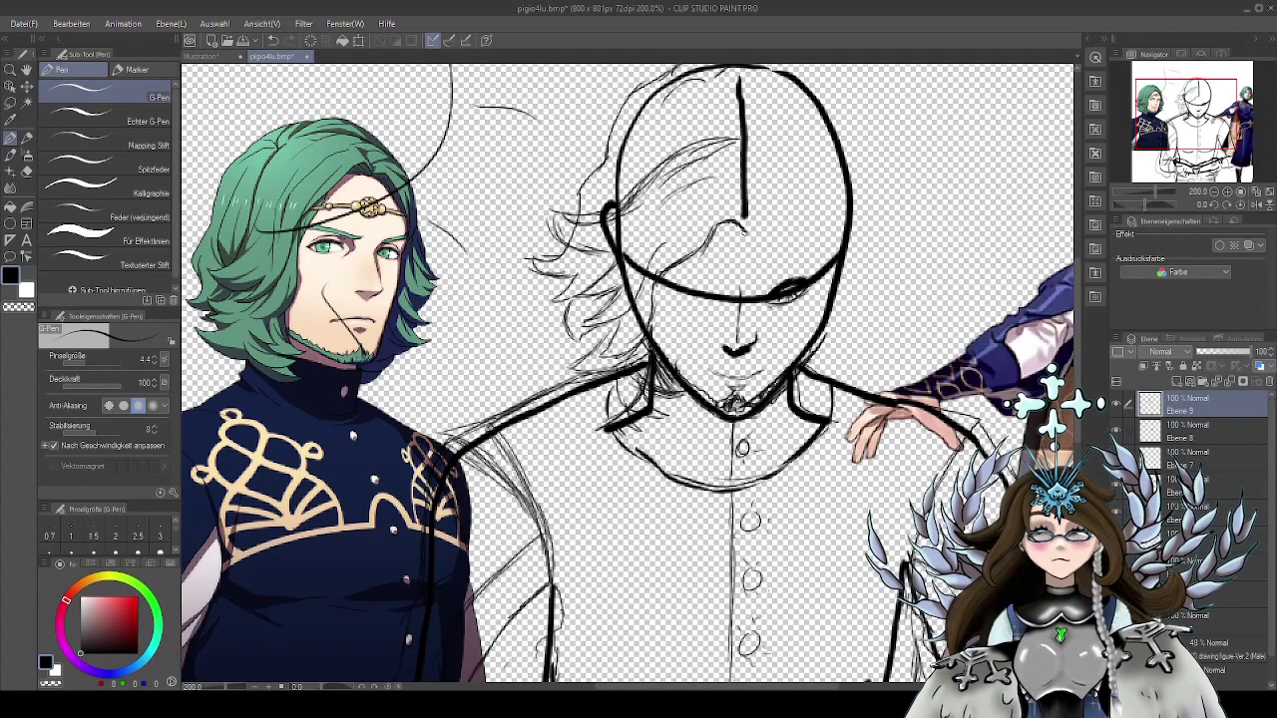
mouse_move(744, 230)
mouse_down()
mouse_move(692, 246)
mouse_move(742, 225)
mouse_up()
key(e)
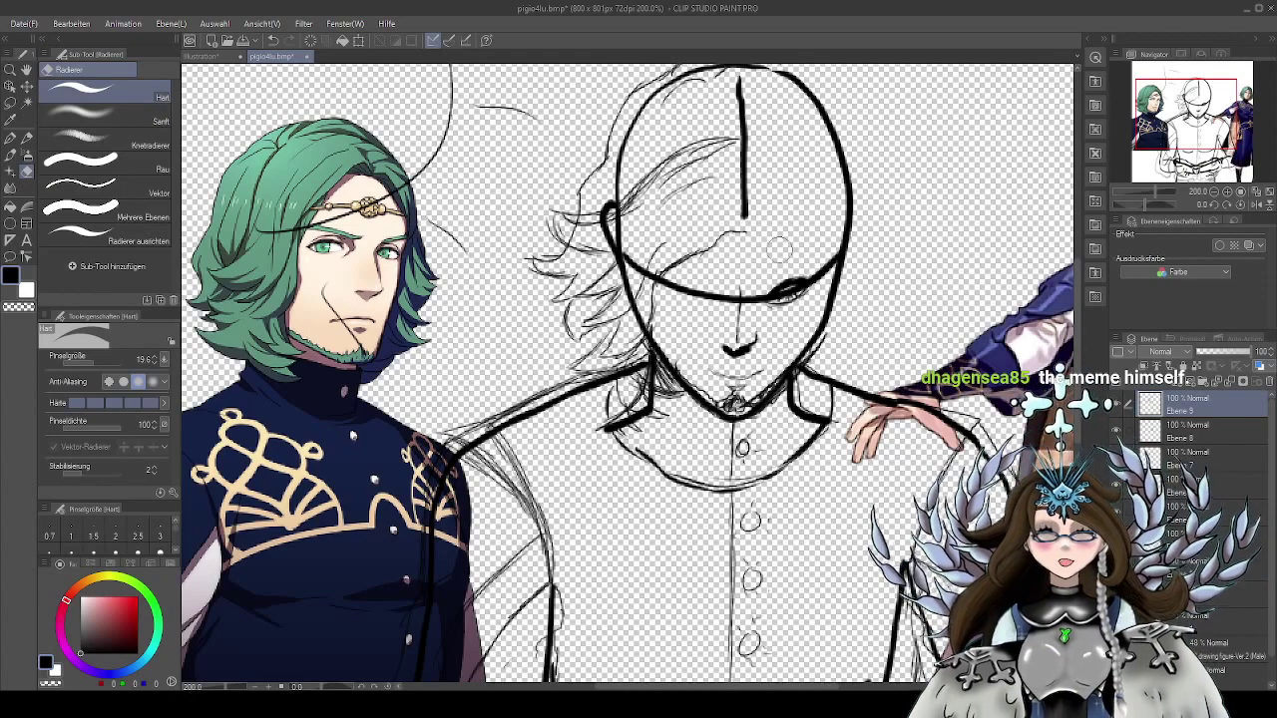
click(9, 139)
drag(902, 280, 855, 271)
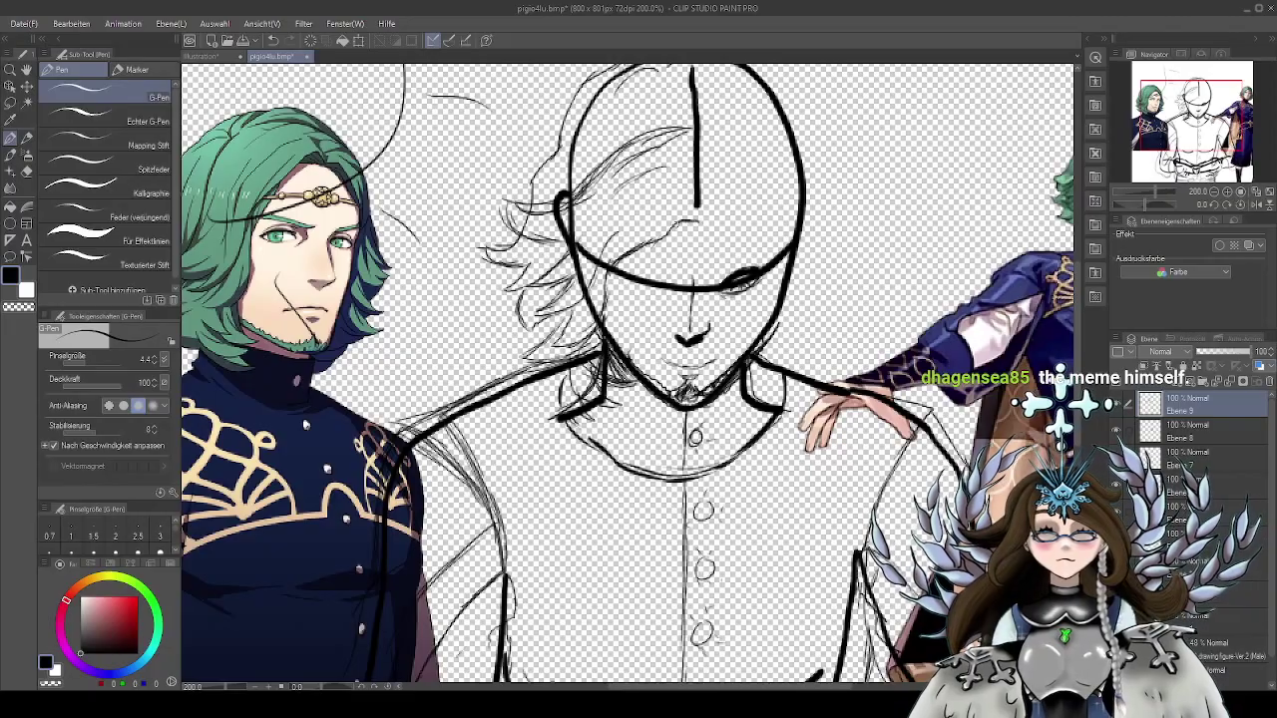
drag(862, 304, 763, 324)
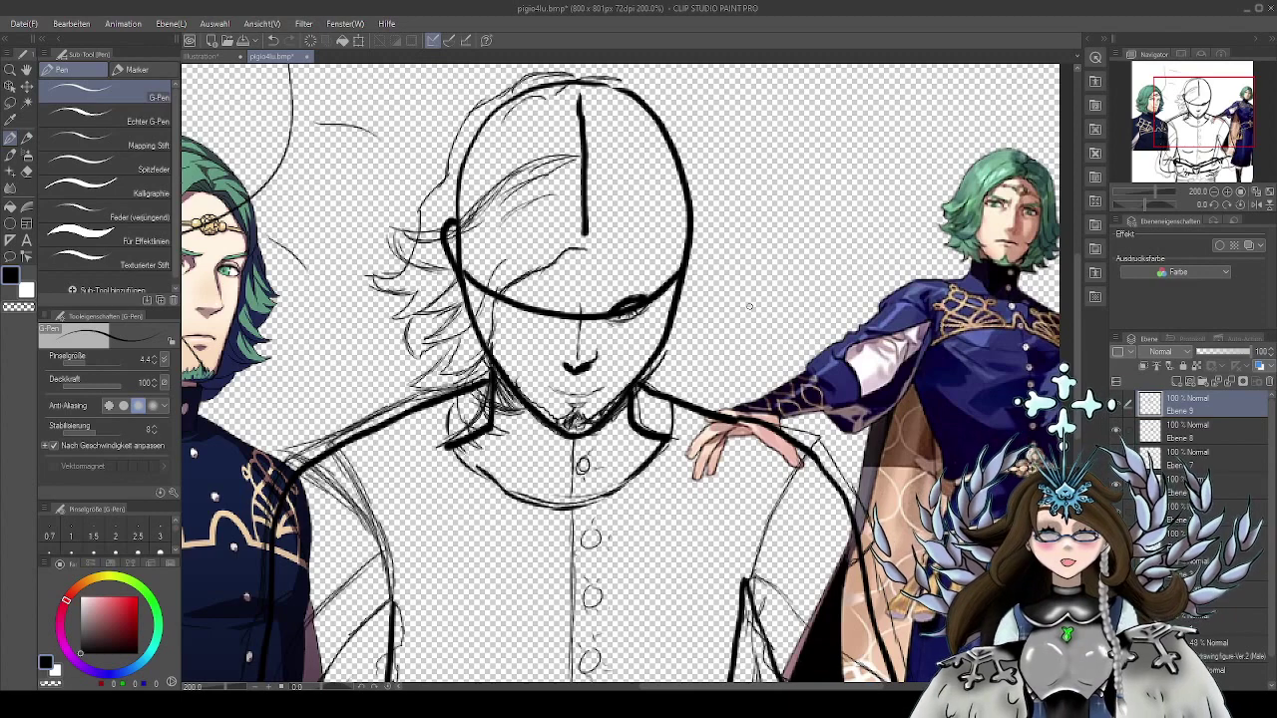
drag(799, 331, 751, 310)
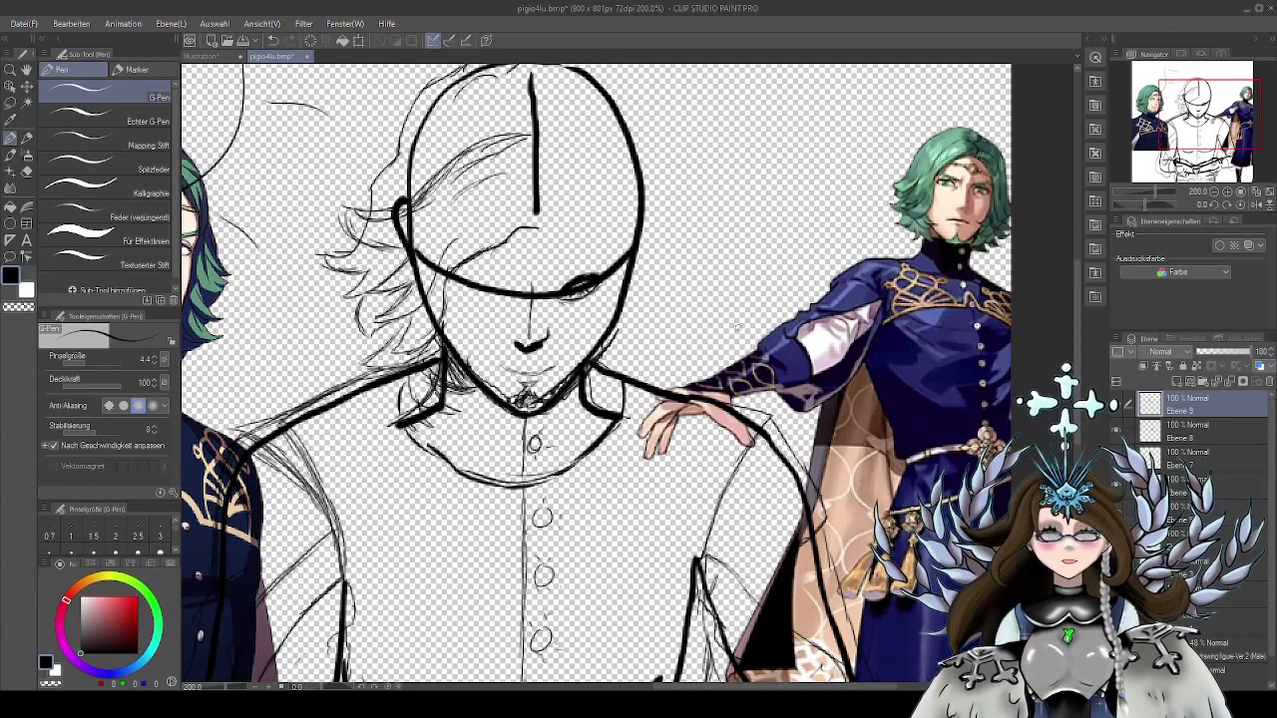
drag(707, 311, 767, 314)
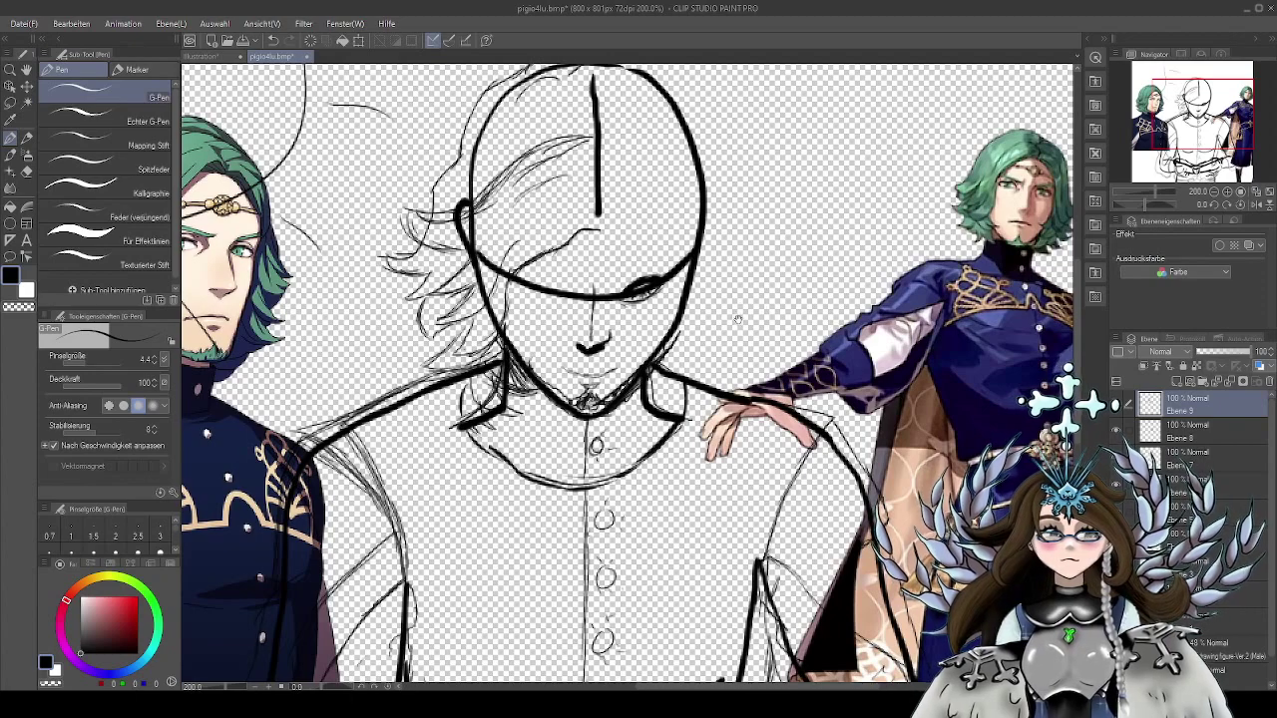
Sketch the curved hairline across the forehead from the centre parting toward the side opposite the ear, using the G-Pen
drag(739, 318, 724, 333)
drag(586, 278, 657, 285)
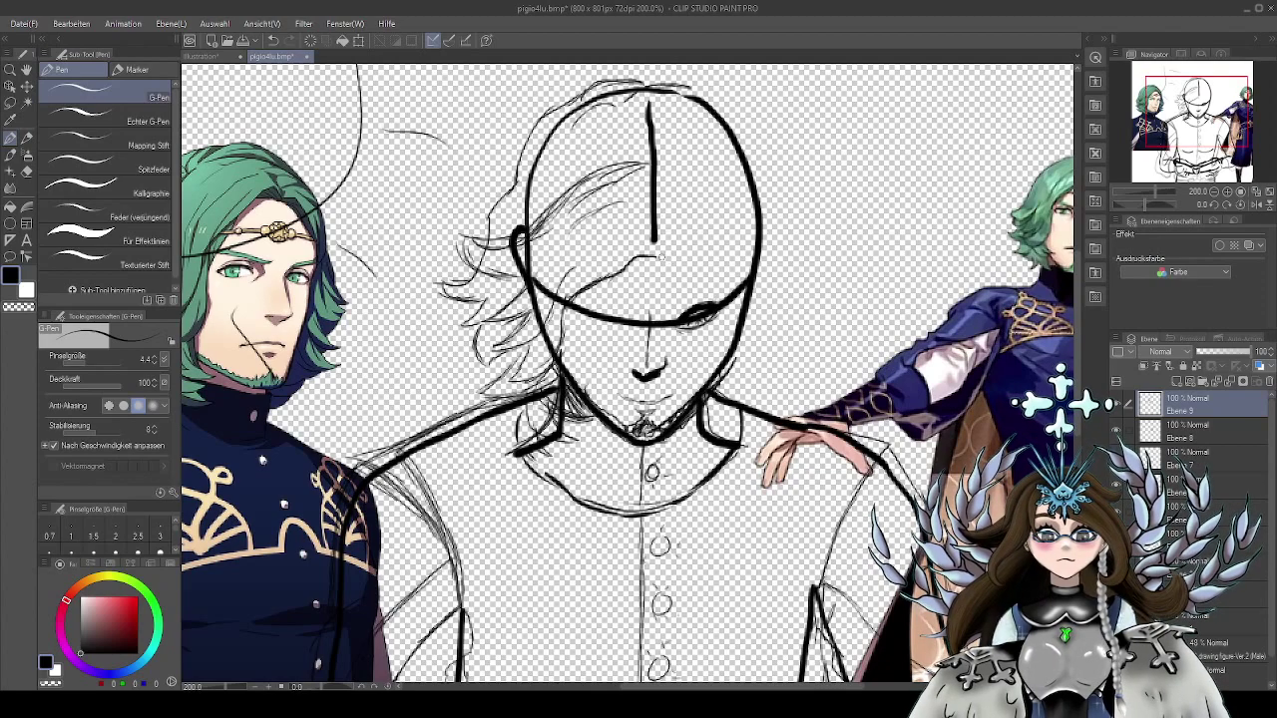
drag(660, 257, 716, 265)
mouse_move(854, 303)
mouse_down()
mouse_move(763, 340)
mouse_move(828, 303)
mouse_up()
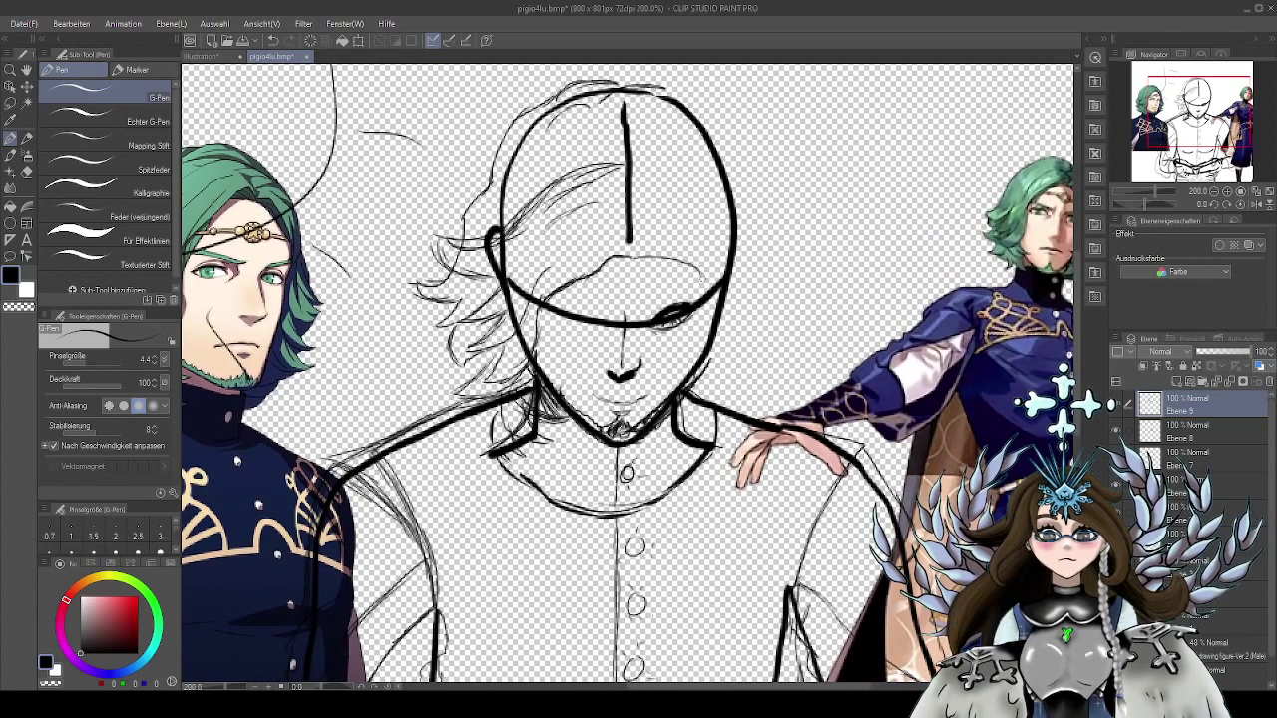
mouse_move(635, 253)
mouse_down()
mouse_move(706, 275)
mouse_move(710, 290)
mouse_up()
Sketch outward-flicking hair tips beside the cheek opposite the ear and short strands running down to the collar
drag(810, 305, 757, 320)
drag(593, 268, 657, 305)
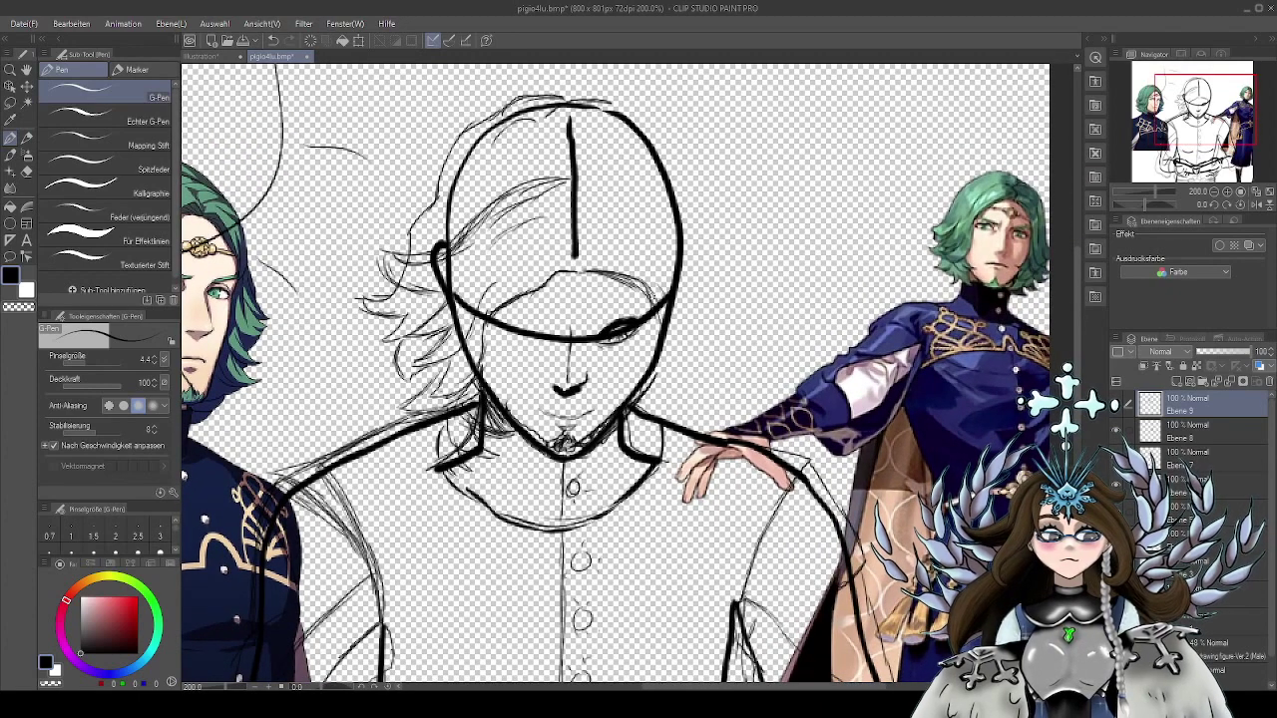
mouse_move(677, 341)
mouse_down()
mouse_move(712, 344)
mouse_move(695, 345)
mouse_up()
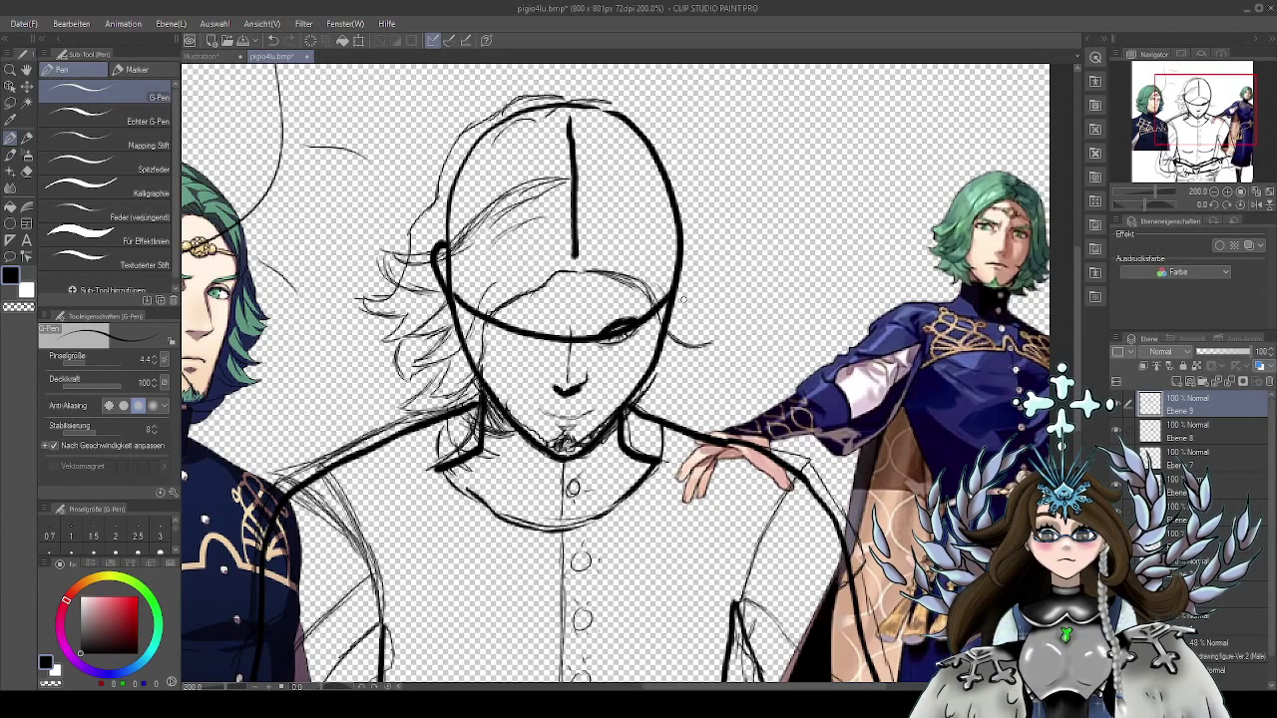
mouse_move(681, 295)
mouse_down()
mouse_move(722, 333)
mouse_move(729, 362)
mouse_move(772, 336)
mouse_up()
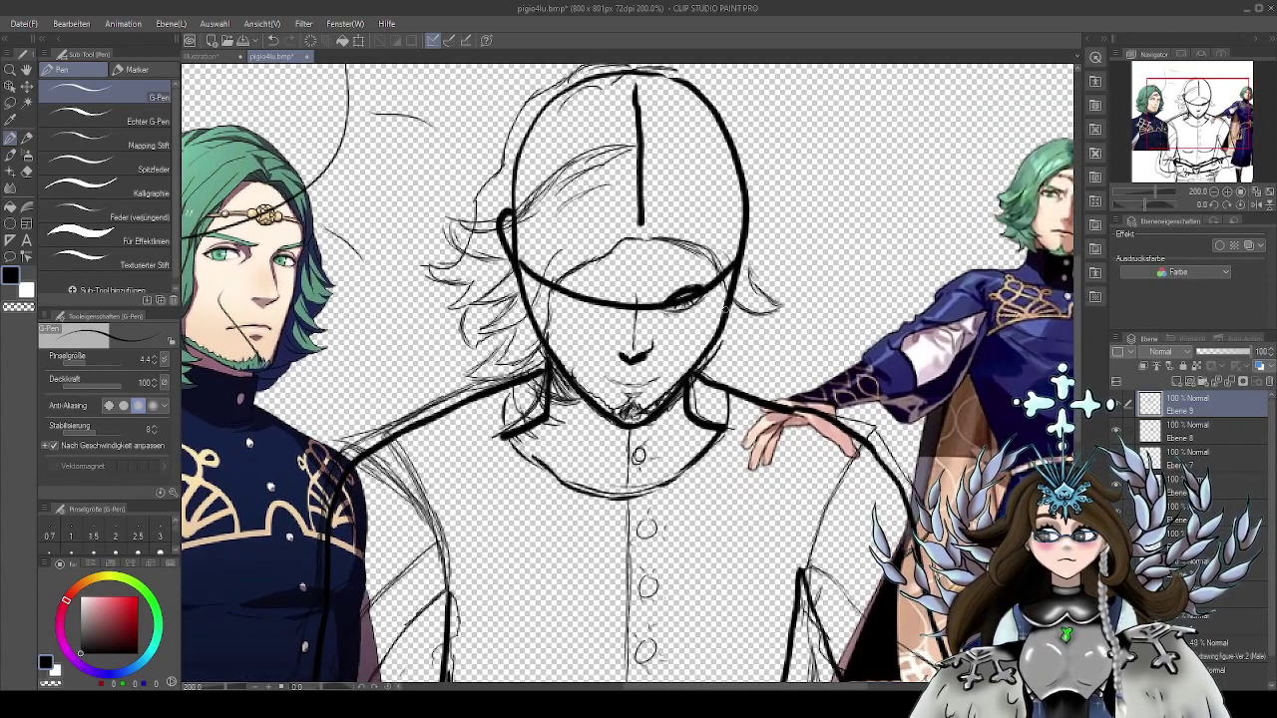
mouse_move(726, 291)
mouse_down()
mouse_move(712, 327)
mouse_move(728, 385)
mouse_up()
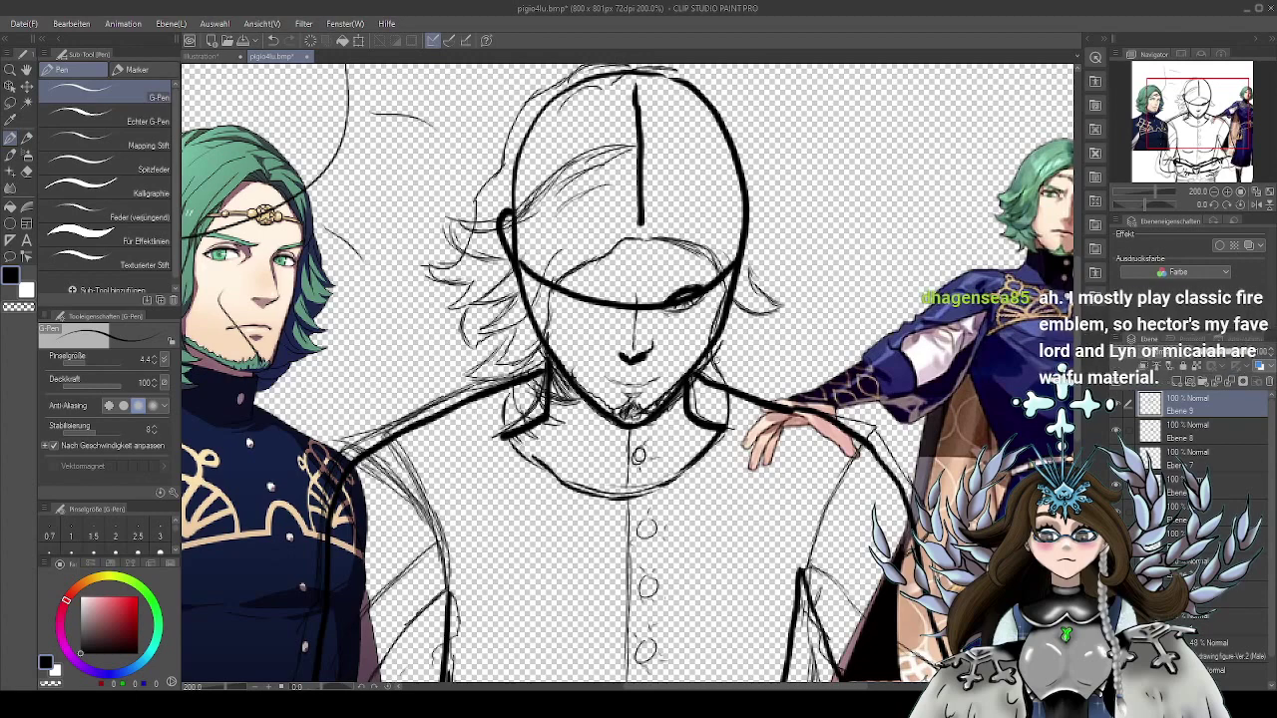
mouse_move(733, 340)
mouse_down()
mouse_move(731, 381)
mouse_move(770, 340)
mouse_up()
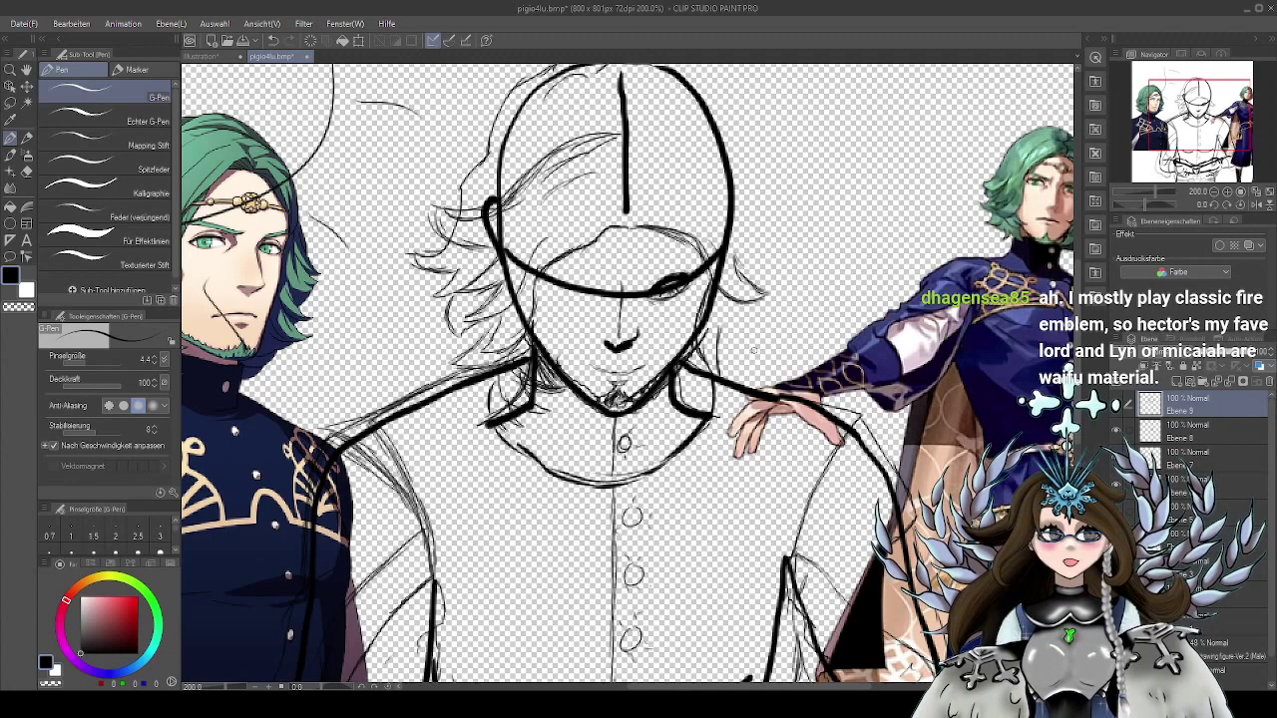
drag(746, 365, 766, 342)
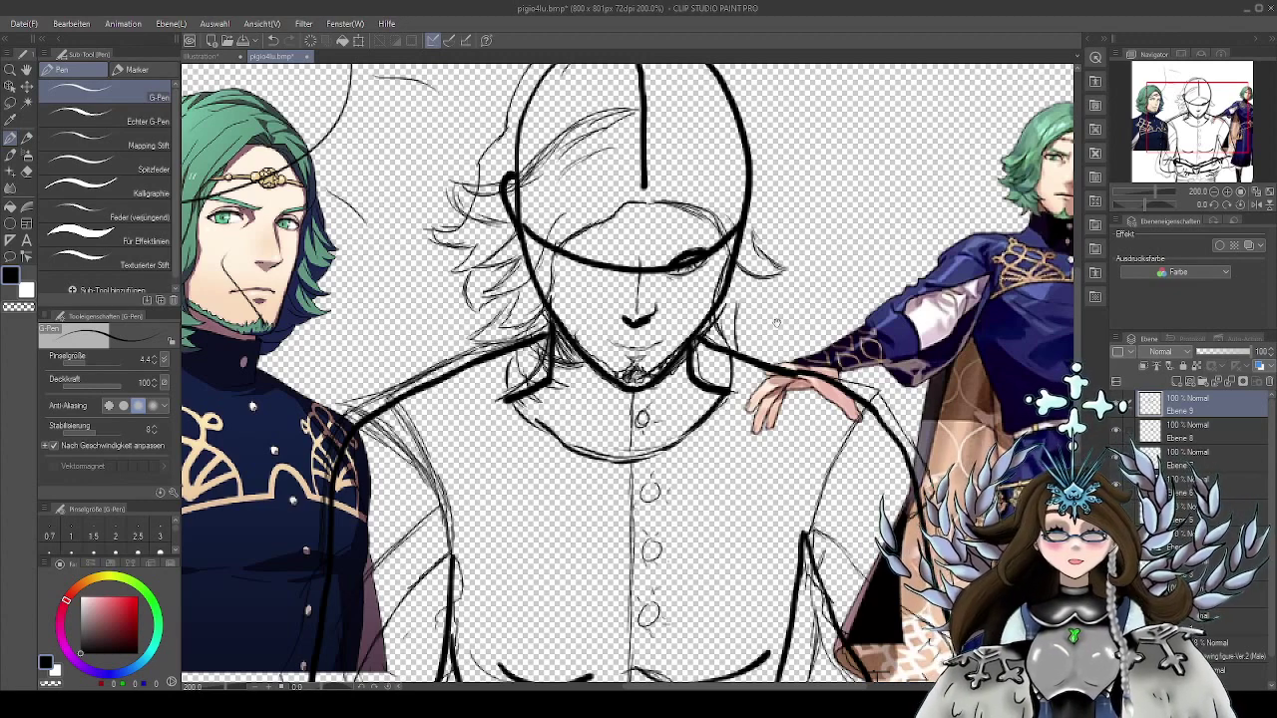
scroll(778, 323, down, 1)
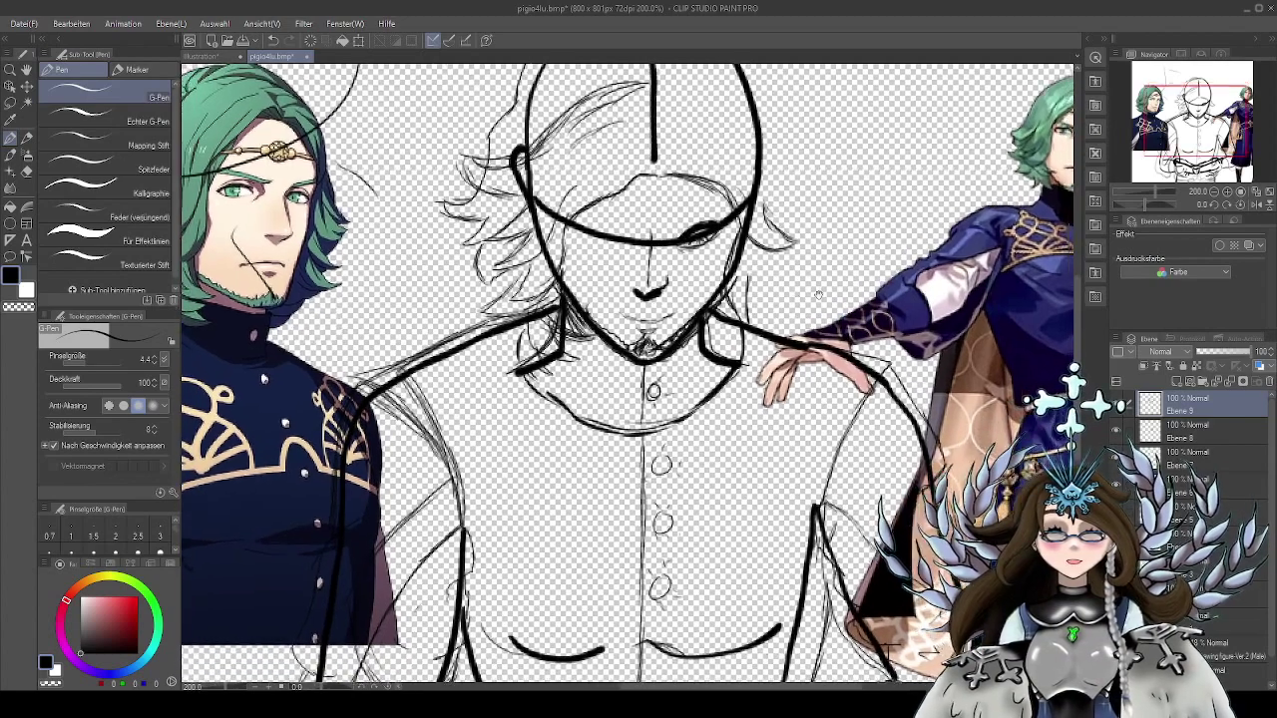
drag(819, 295, 782, 315)
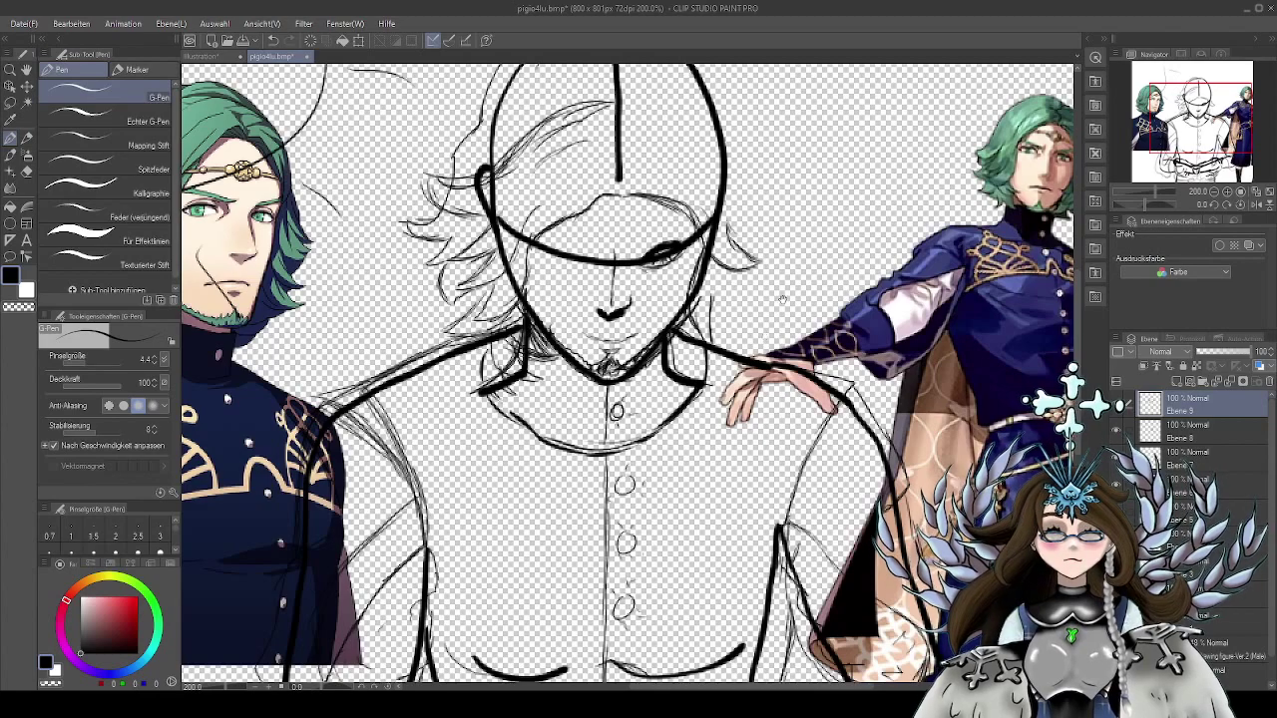
drag(782, 299, 757, 290)
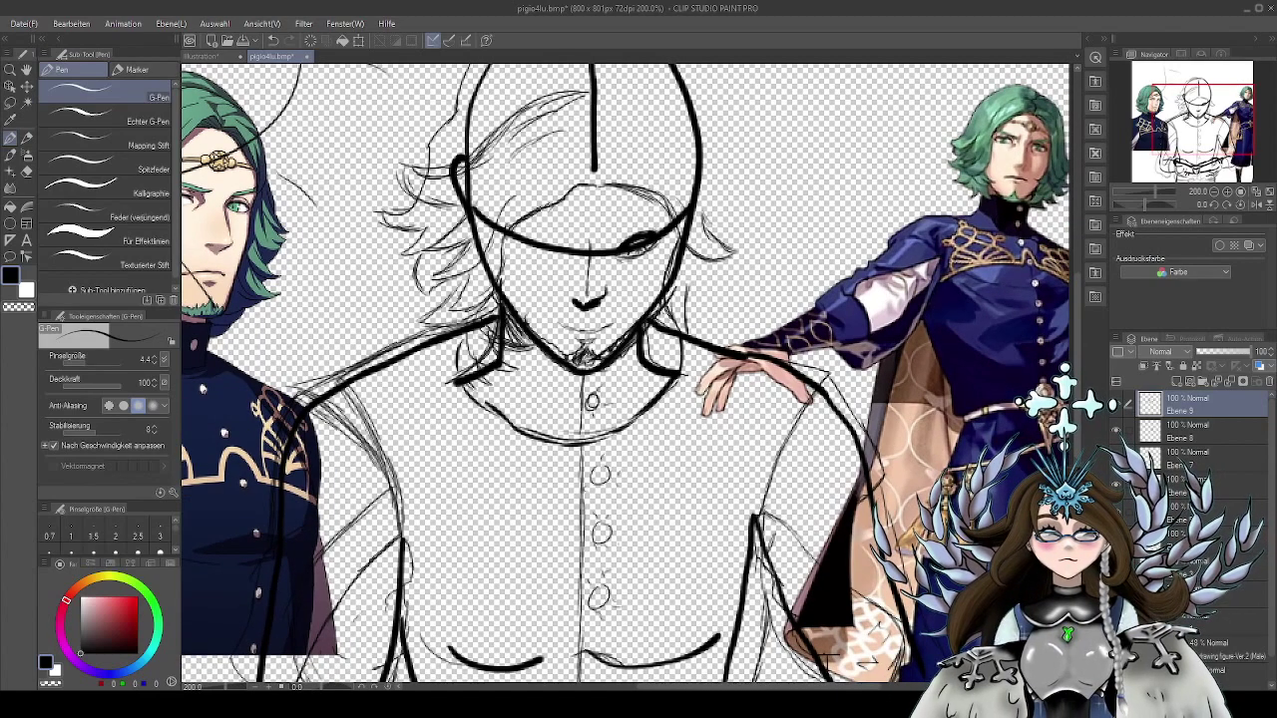
drag(662, 313, 634, 326)
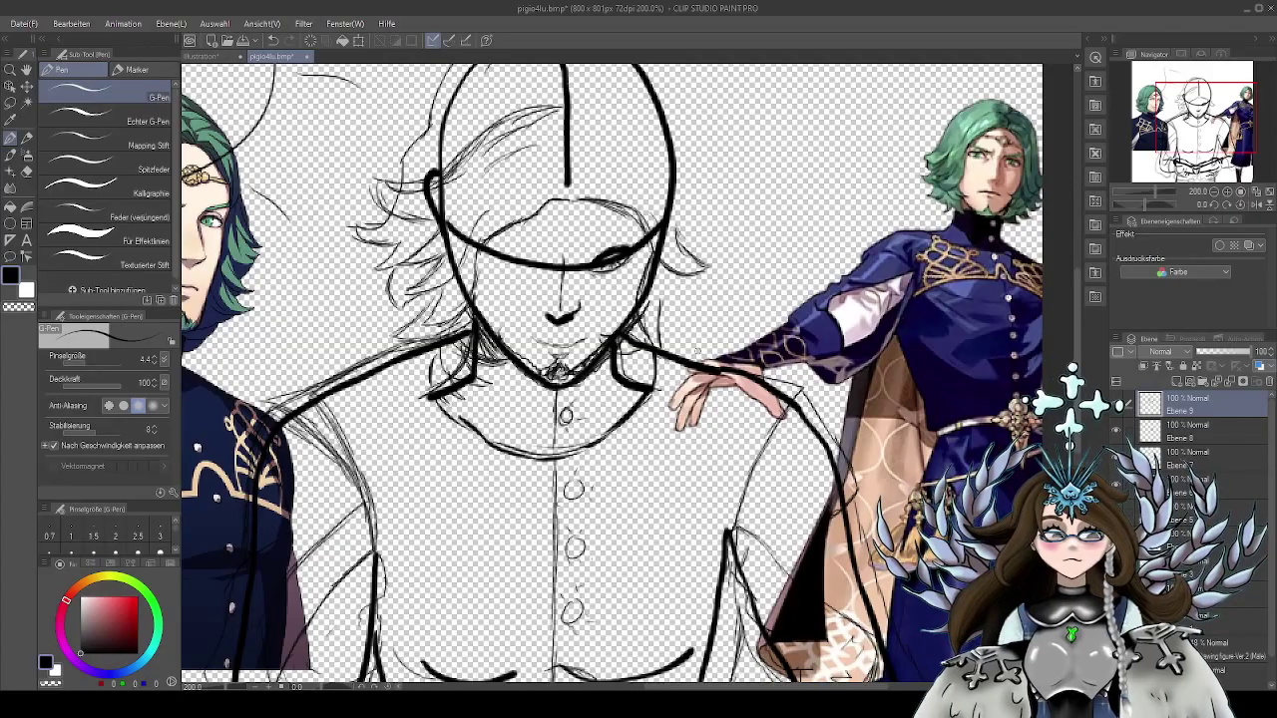
mouse_move(732, 316)
mouse_down()
mouse_move(742, 329)
mouse_move(876, 311)
mouse_move(827, 328)
mouse_move(739, 328)
mouse_up()
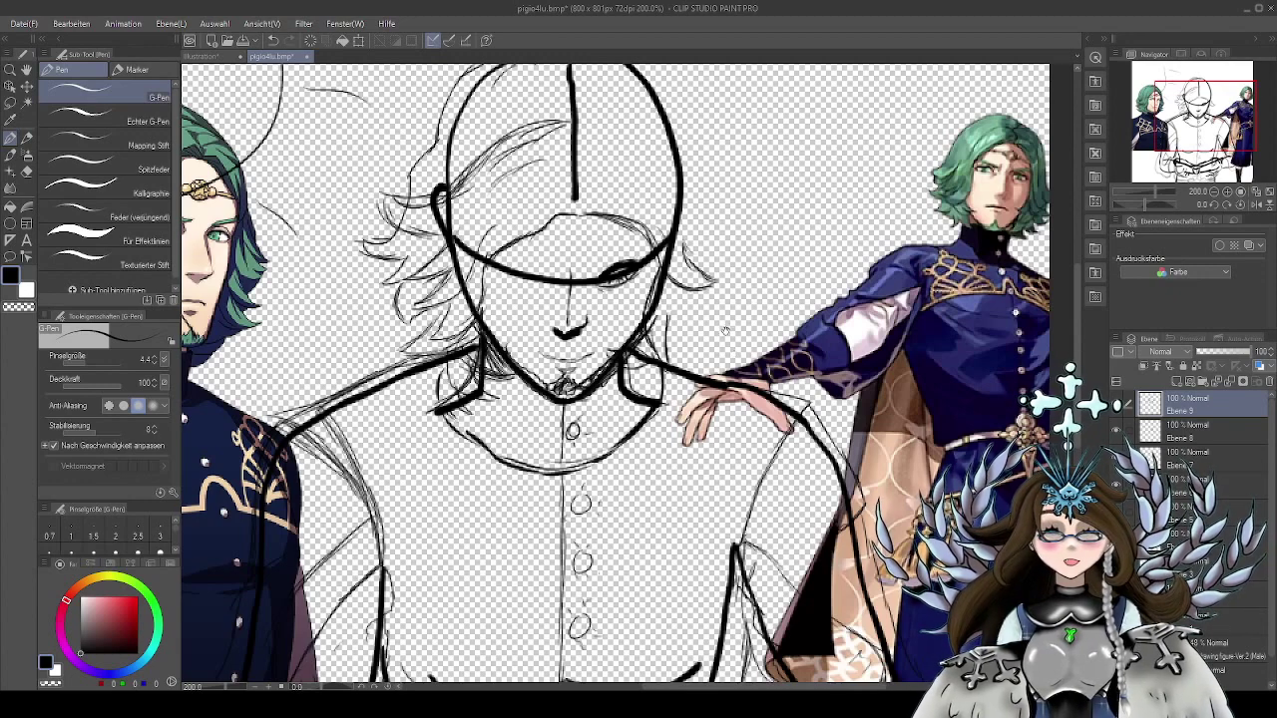
drag(726, 331, 737, 366)
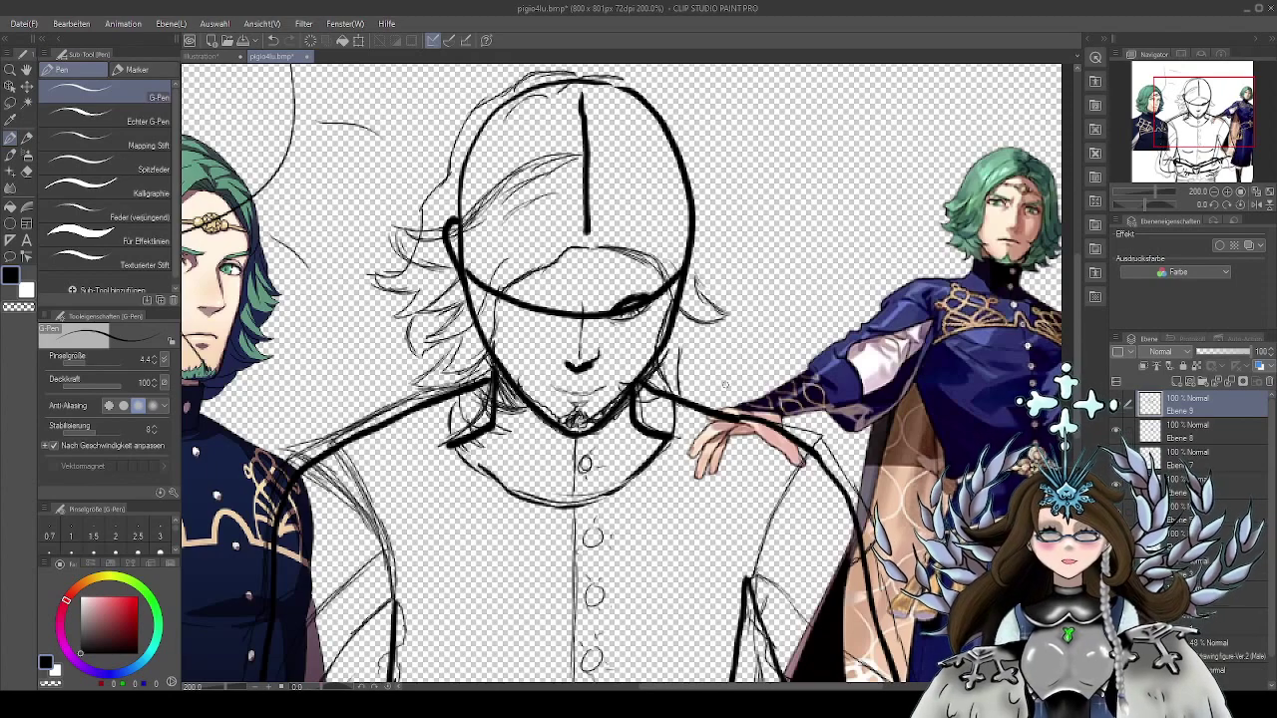
drag(741, 363, 697, 368)
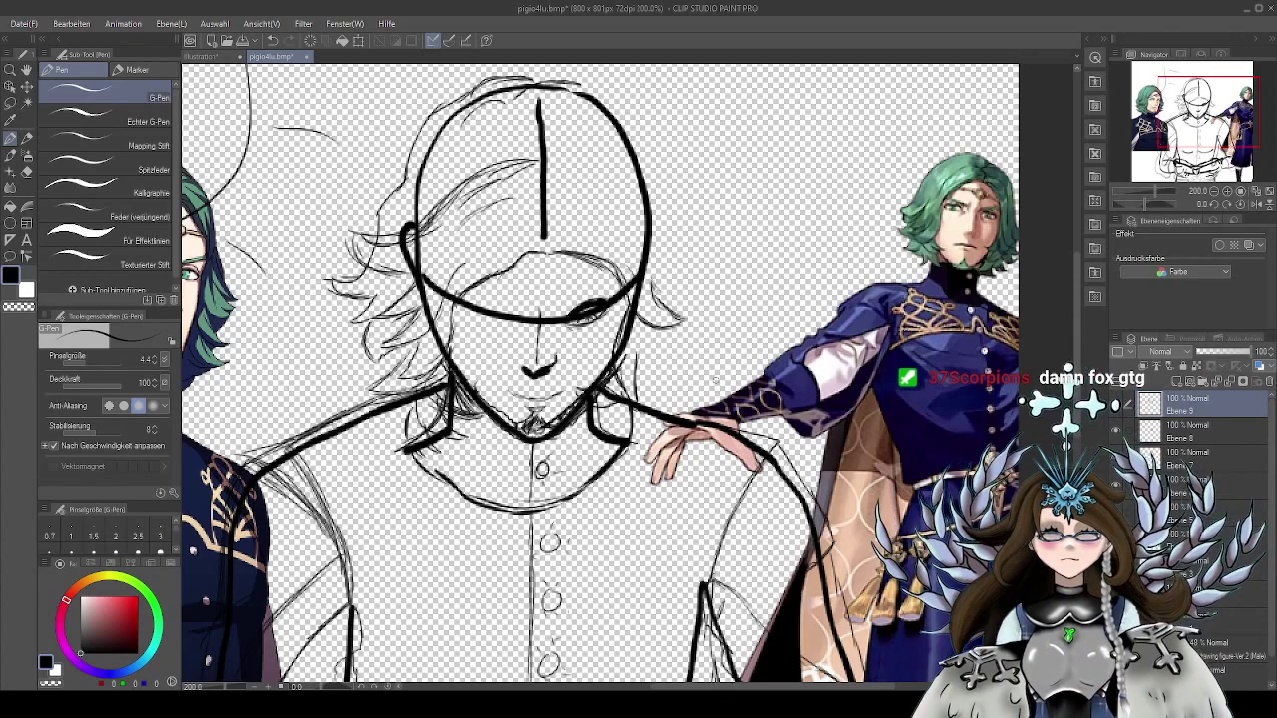
drag(720, 366, 672, 363)
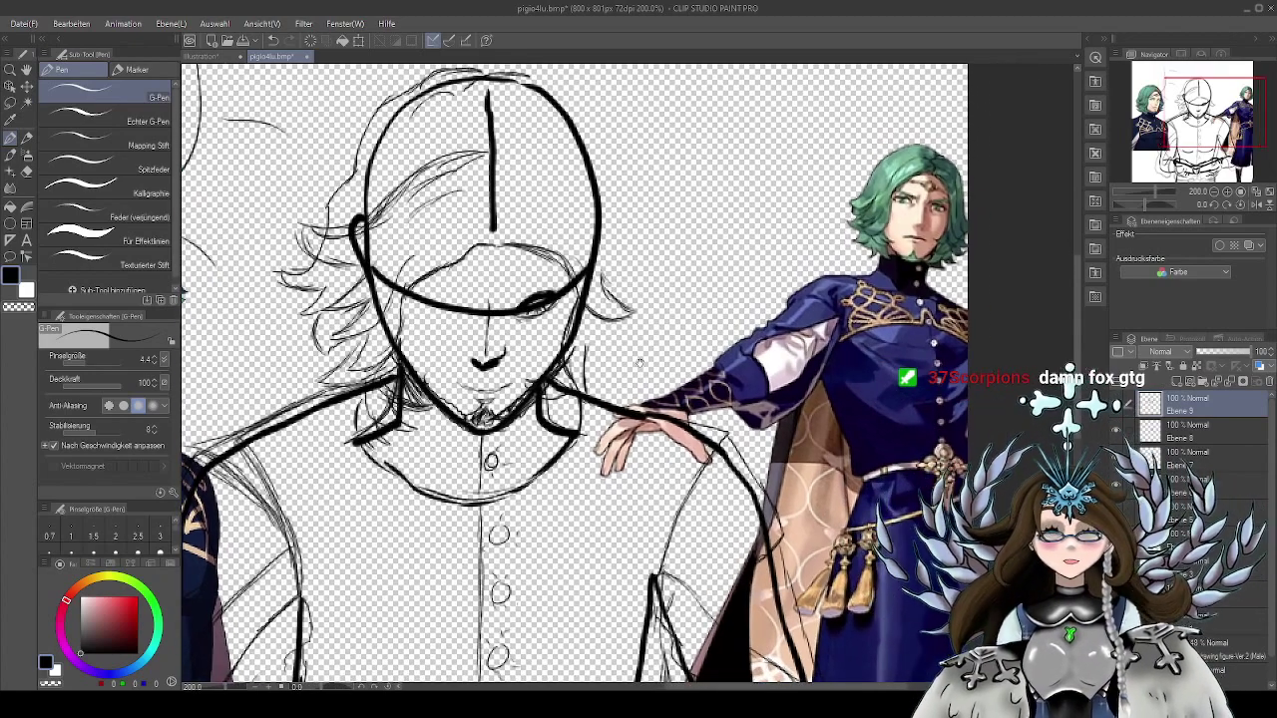
drag(662, 317, 716, 373)
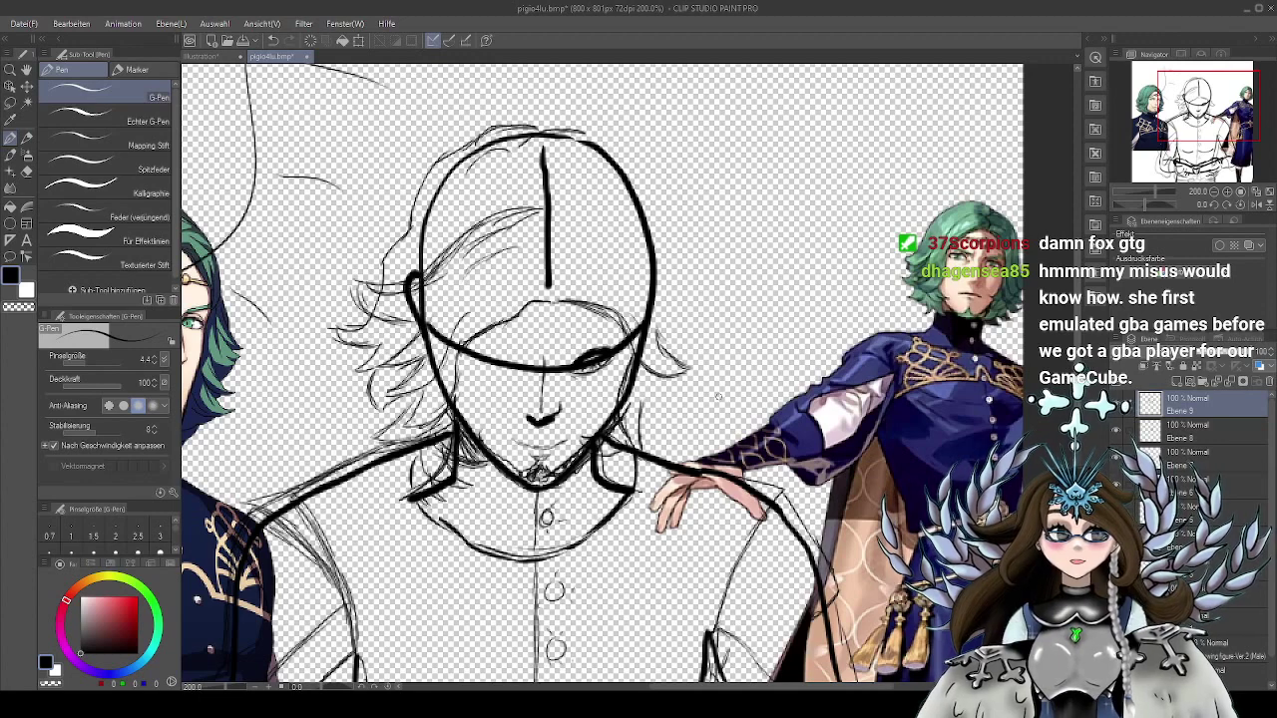
drag(743, 328, 790, 339)
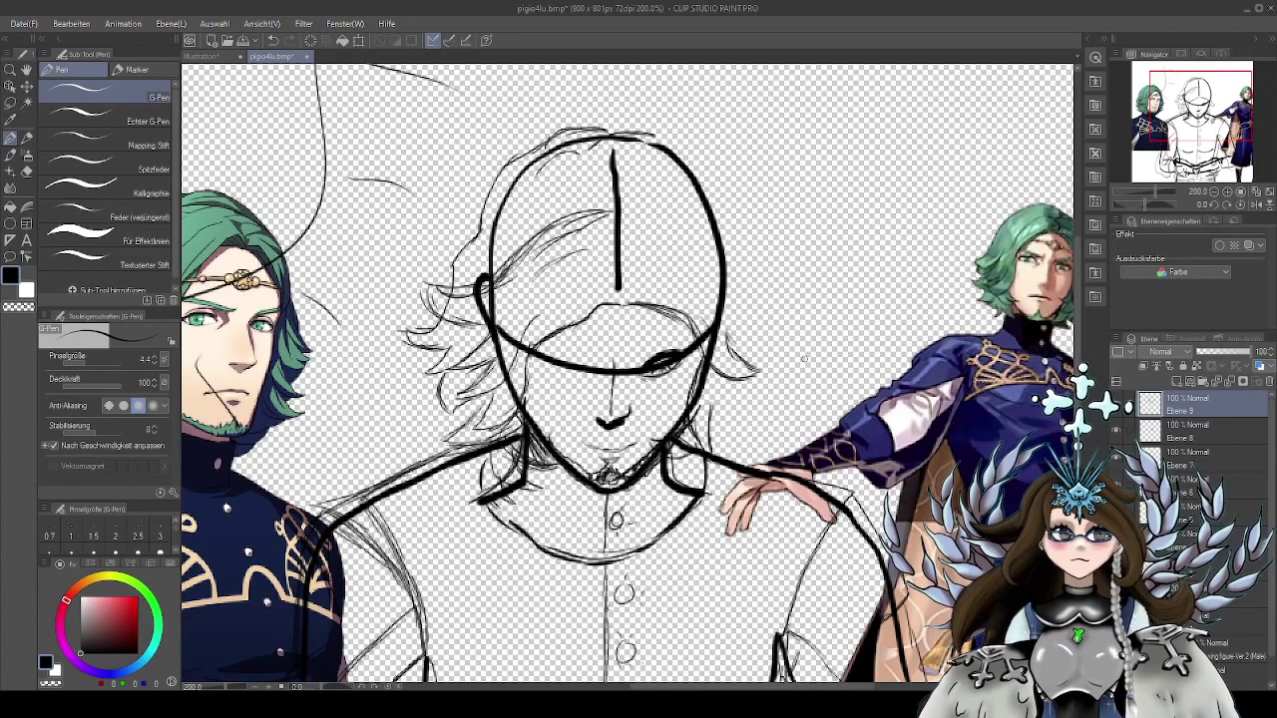
Draw the hair's outer contour on the side opposite the ear, from the crown down to pointed, outward-flicking tips above the shoulder
drag(861, 345, 819, 353)
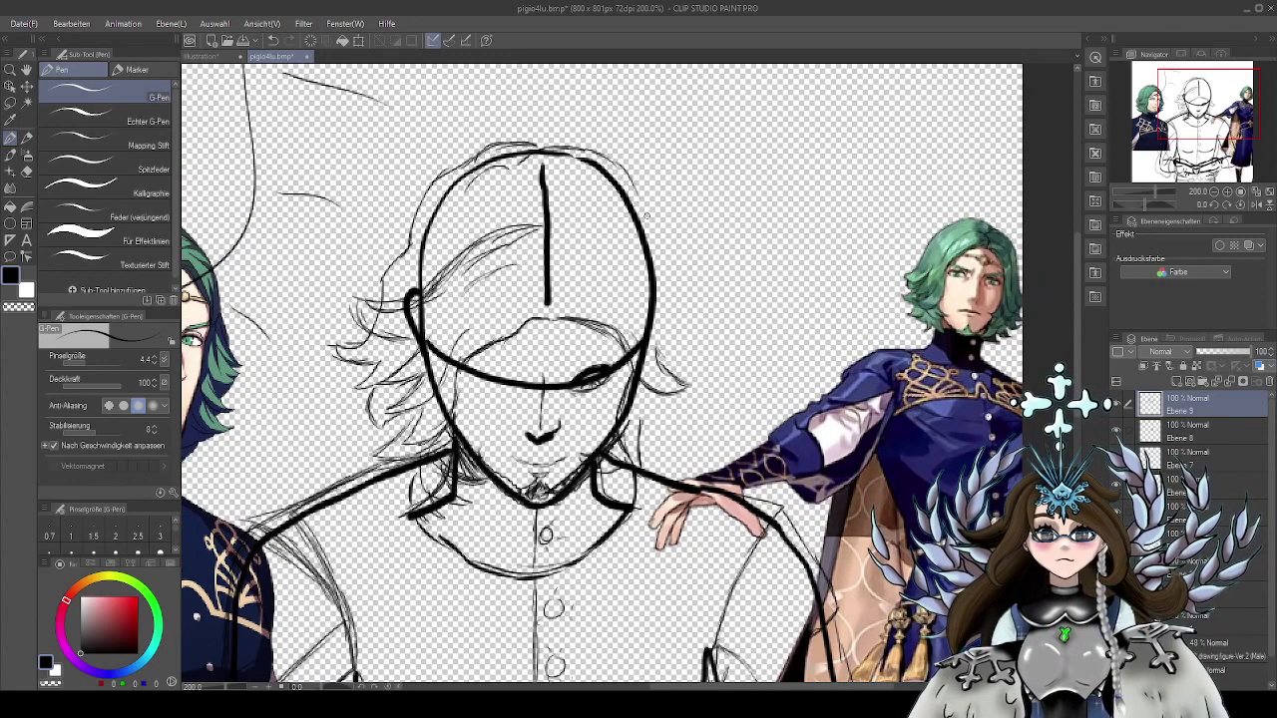
mouse_move(638, 185)
mouse_down()
mouse_move(676, 249)
mouse_move(689, 352)
mouse_move(711, 372)
mouse_move(694, 367)
mouse_move(708, 371)
mouse_move(676, 424)
mouse_move(692, 375)
mouse_move(679, 358)
mouse_move(728, 381)
mouse_up()
drag(708, 376, 729, 383)
mouse_move(646, 443)
mouse_down()
mouse_move(671, 463)
mouse_move(700, 450)
mouse_up()
mouse_move(697, 378)
mouse_down()
mouse_move(706, 446)
mouse_move(691, 464)
mouse_move(640, 443)
mouse_up()
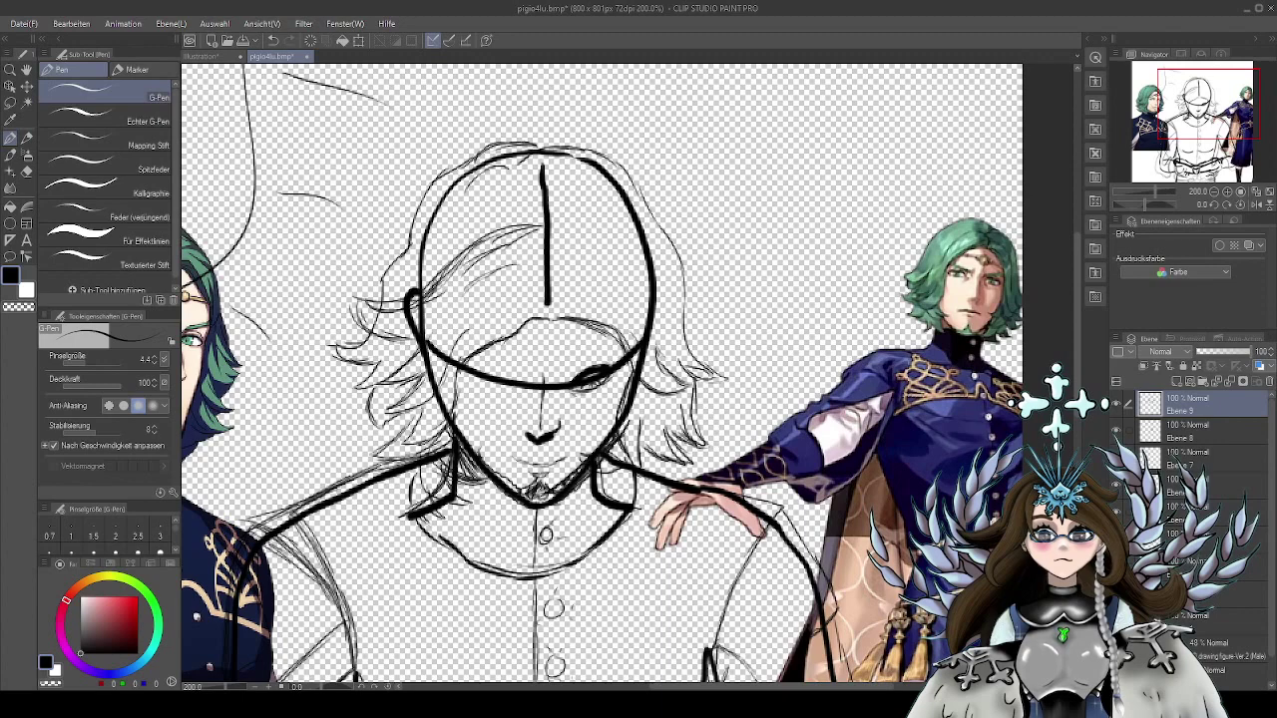
Add short inner strands beside the parting on the ear side, above the hairline and at the crown
mouse_move(555, 318)
mouse_down()
mouse_move(601, 323)
mouse_move(630, 352)
mouse_move(555, 315)
mouse_move(653, 387)
mouse_move(695, 389)
mouse_move(651, 342)
mouse_move(758, 373)
mouse_up()
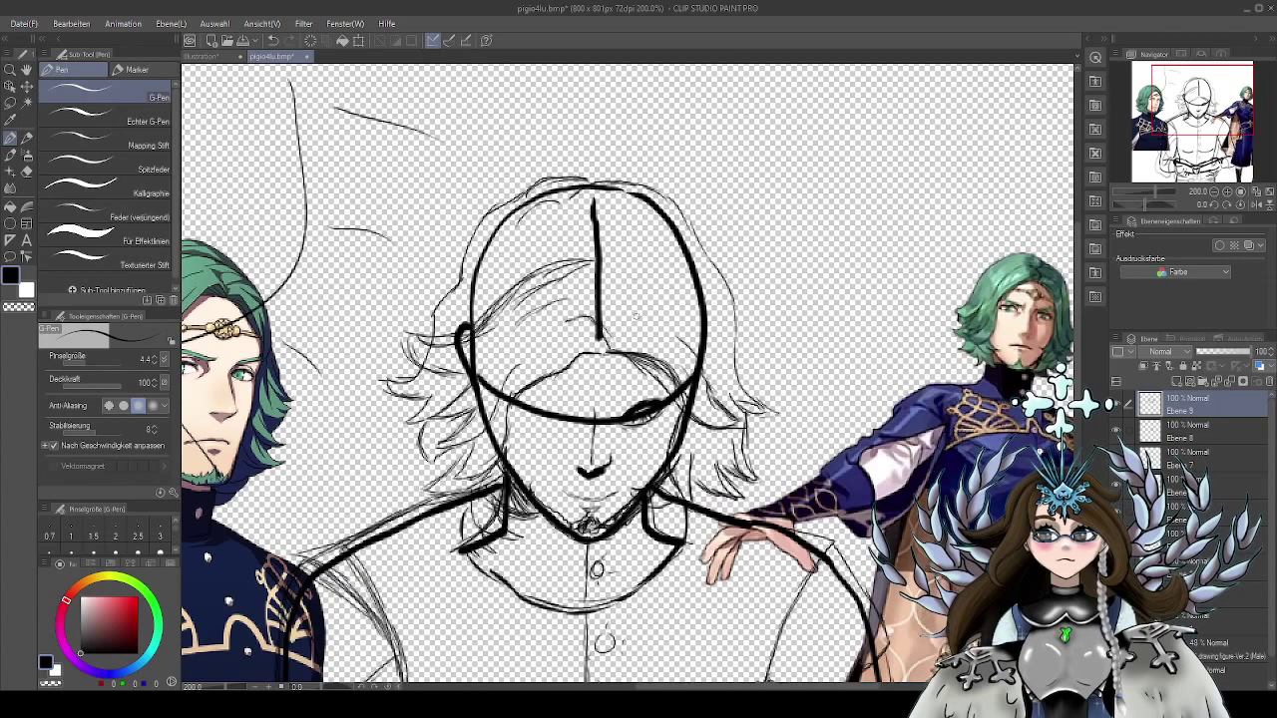
mouse_move(638, 298)
mouse_down()
mouse_move(683, 335)
mouse_move(728, 324)
mouse_move(718, 330)
mouse_up()
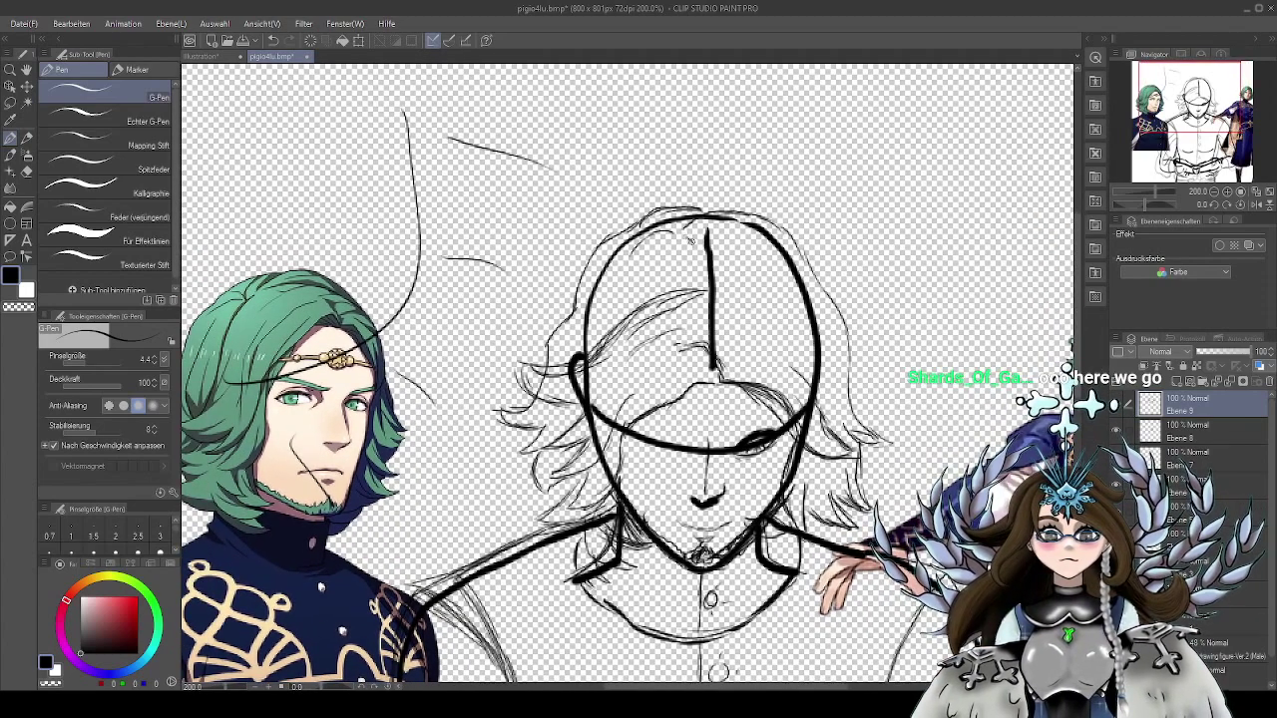
drag(752, 307, 744, 277)
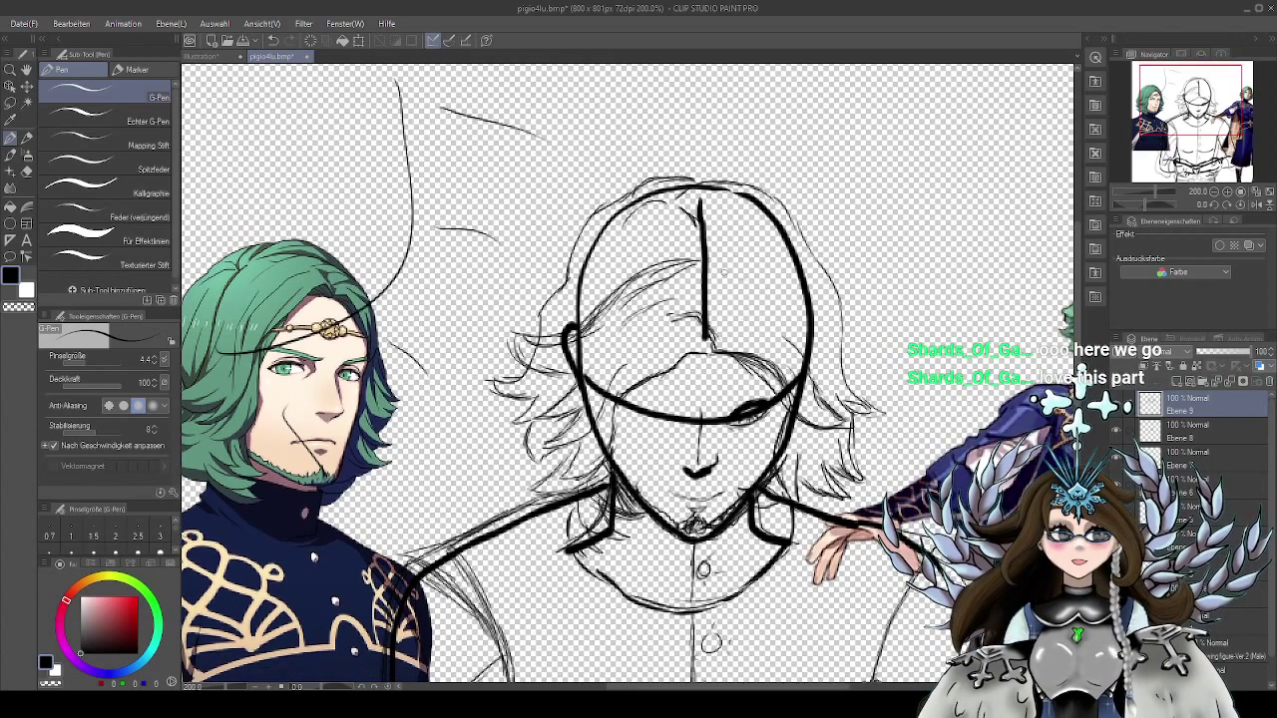
drag(767, 324, 733, 316)
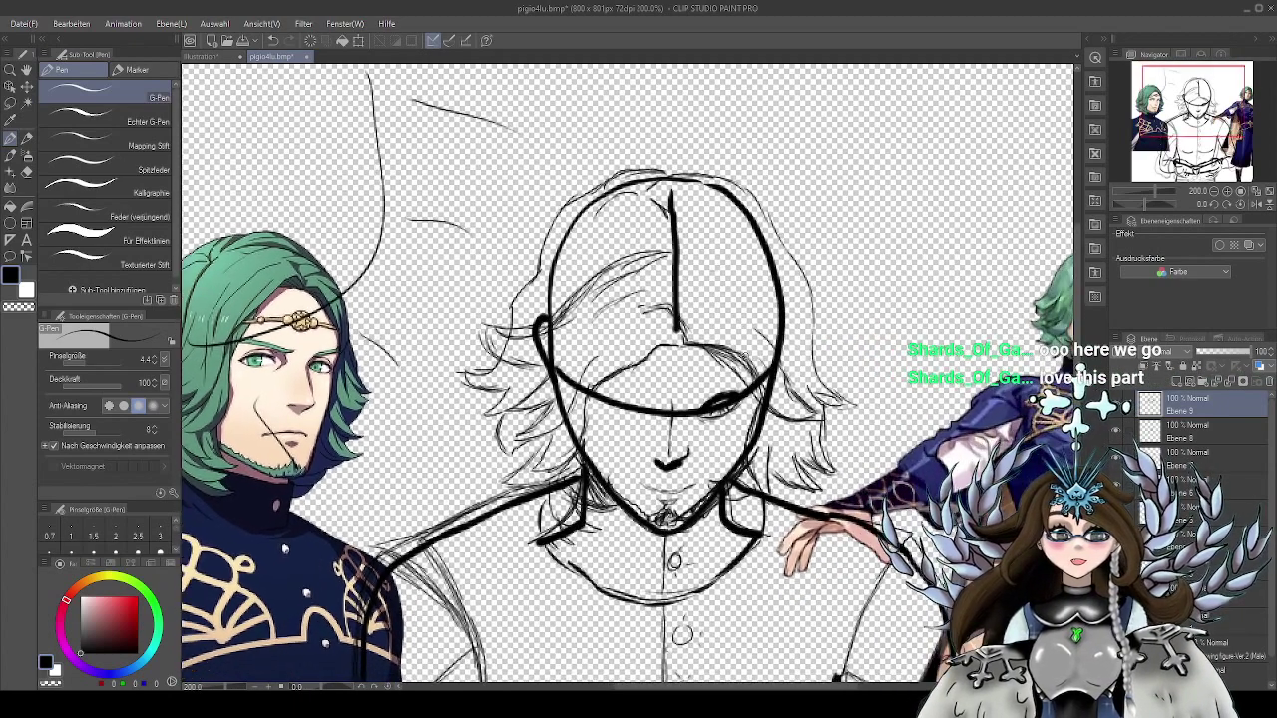
drag(793, 342, 645, 346)
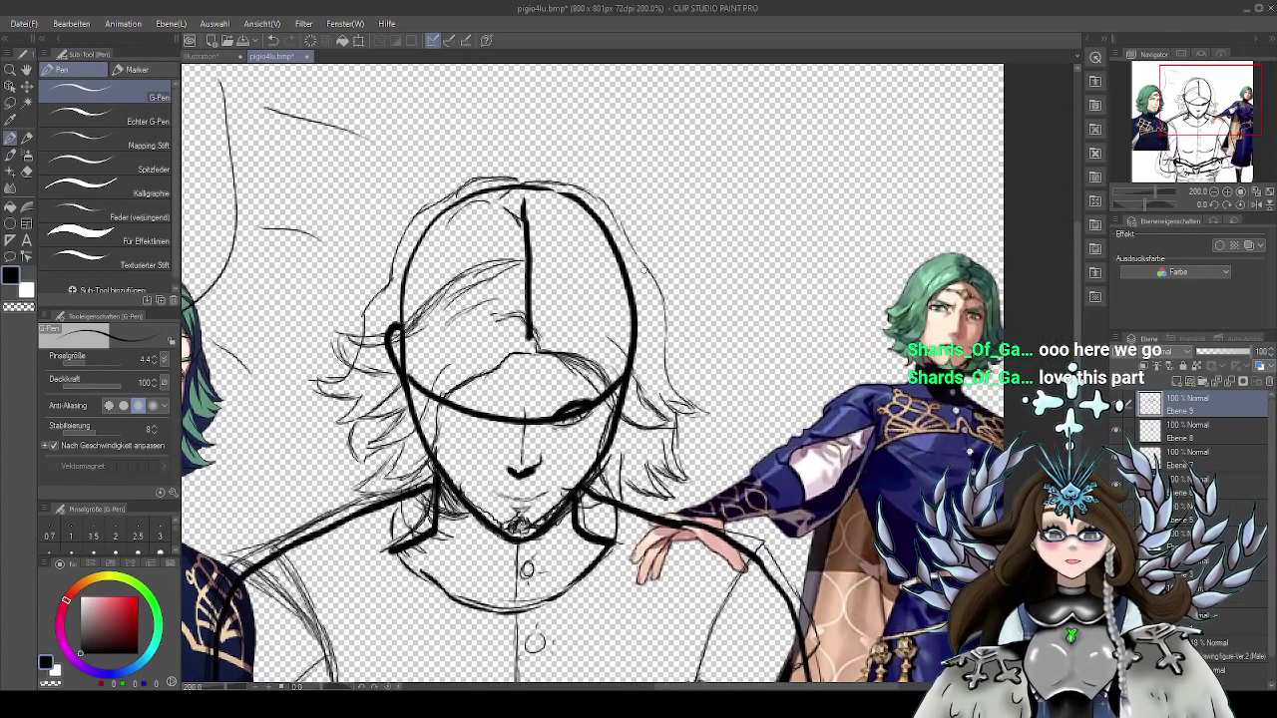
drag(597, 297, 683, 324)
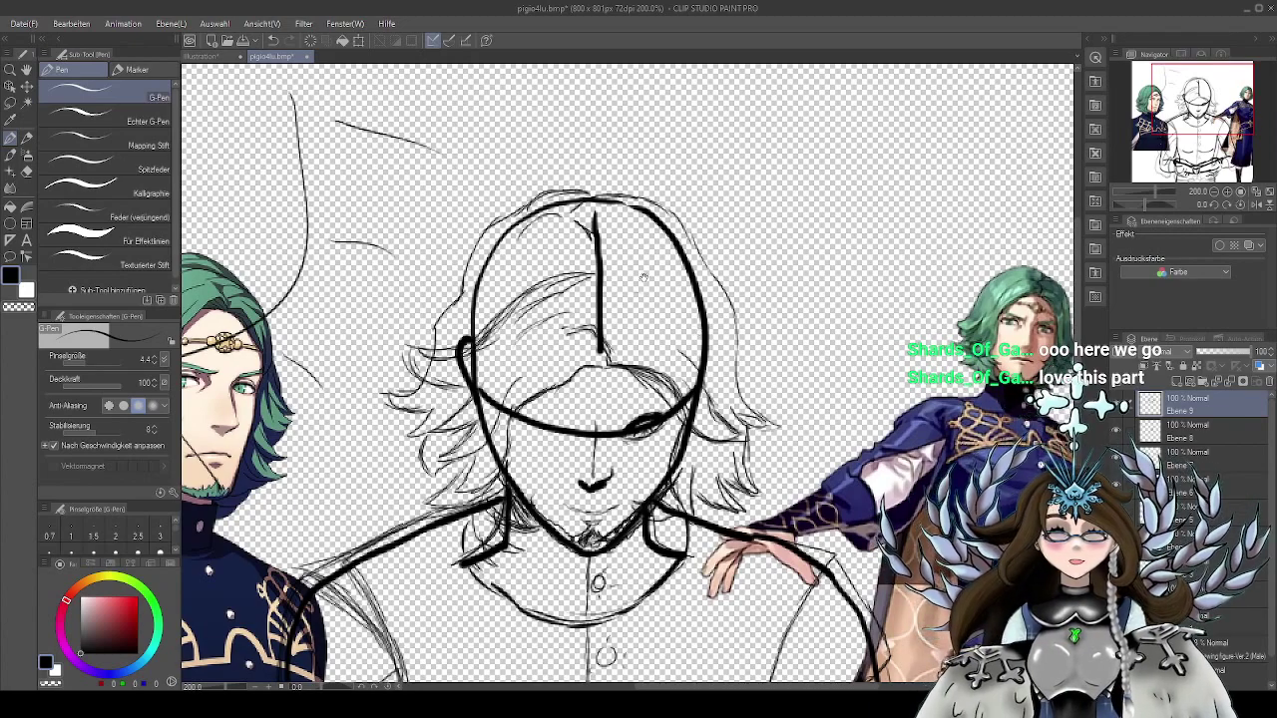
Sketch curved inner strands on the other half of the hair, fanning out from the centre parting
drag(643, 278, 632, 284)
drag(611, 341, 649, 343)
drag(728, 286, 746, 293)
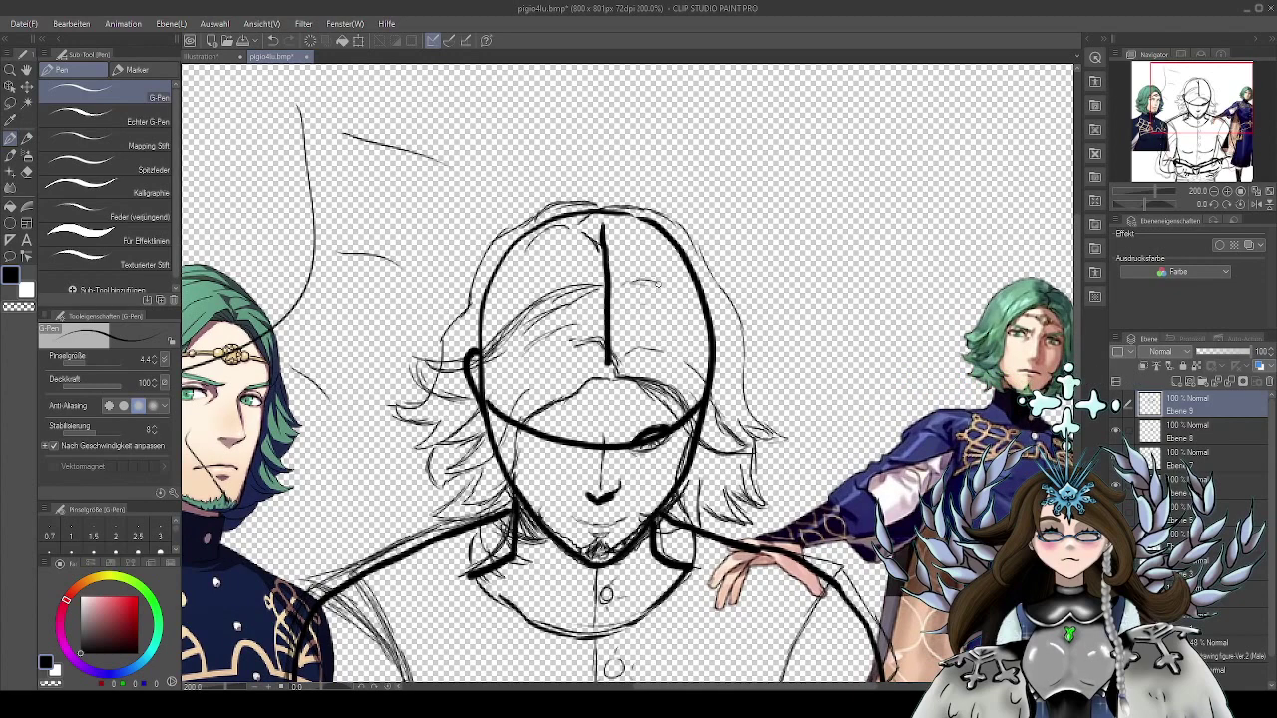
drag(603, 227, 655, 249)
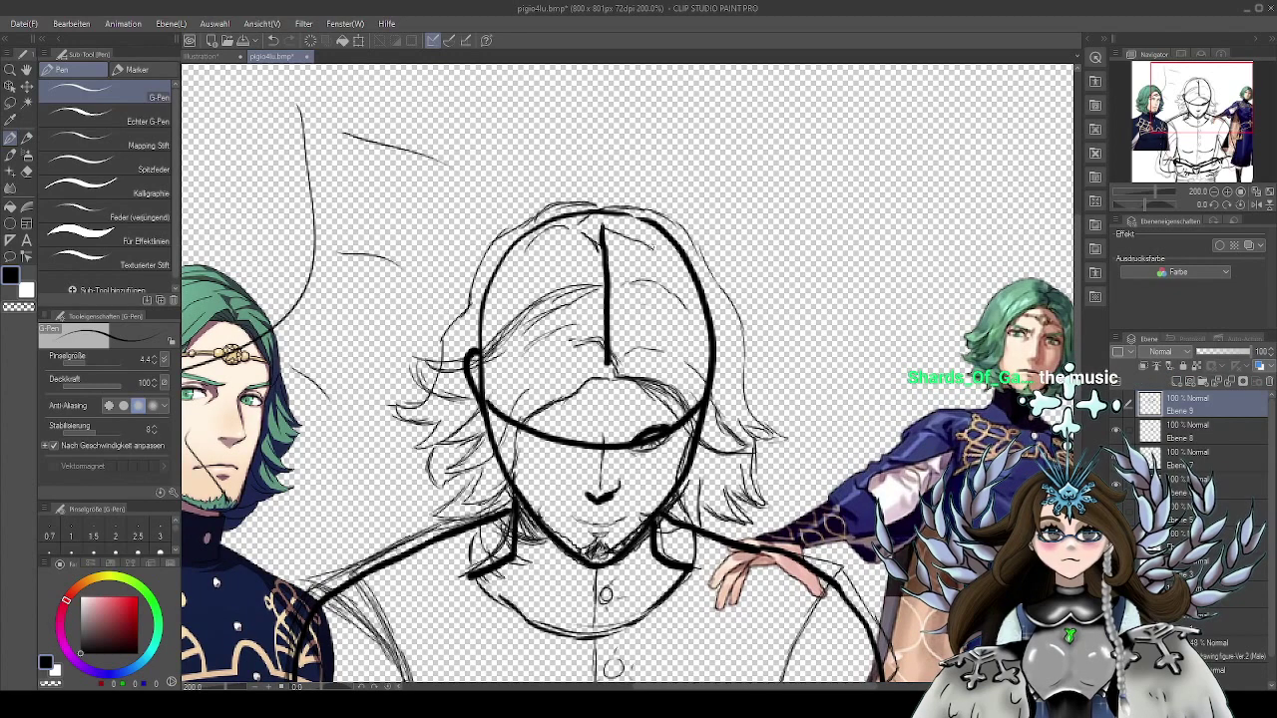
Sketch the eye on the guide line below the hairline opposite the ear, adding fine lines beneath it
drag(698, 290, 755, 295)
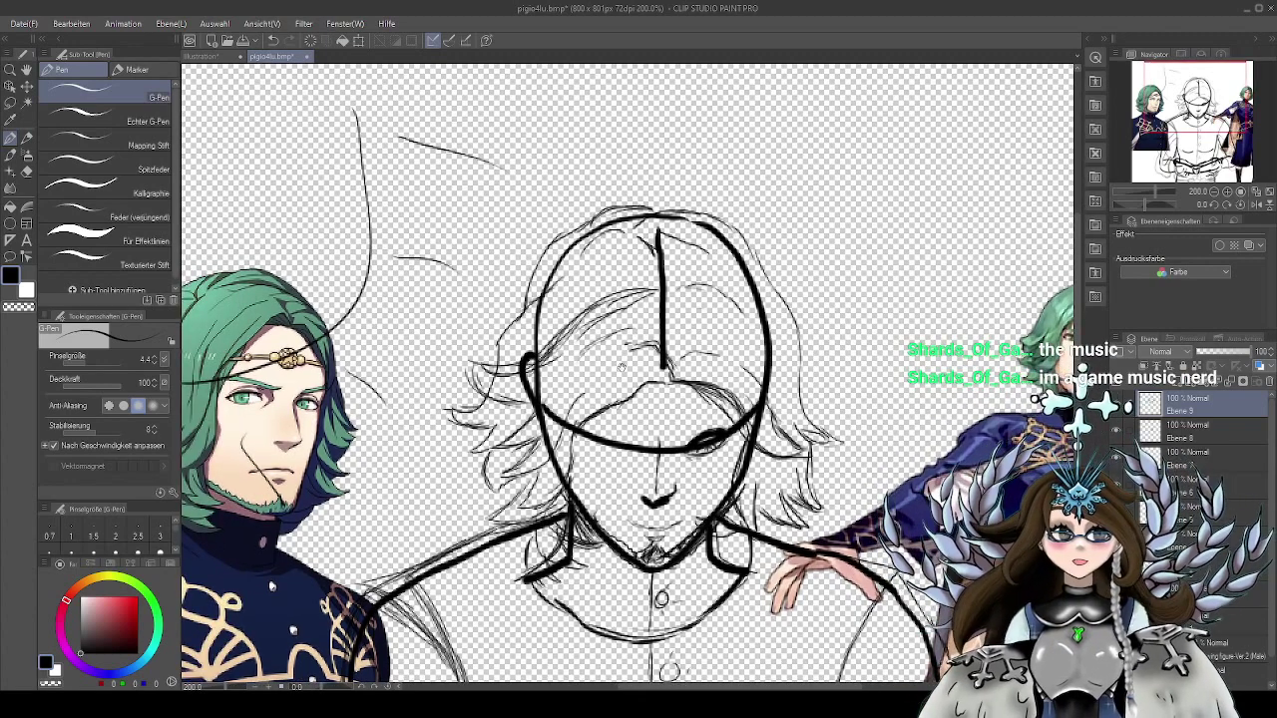
drag(622, 367, 639, 333)
drag(670, 395, 710, 301)
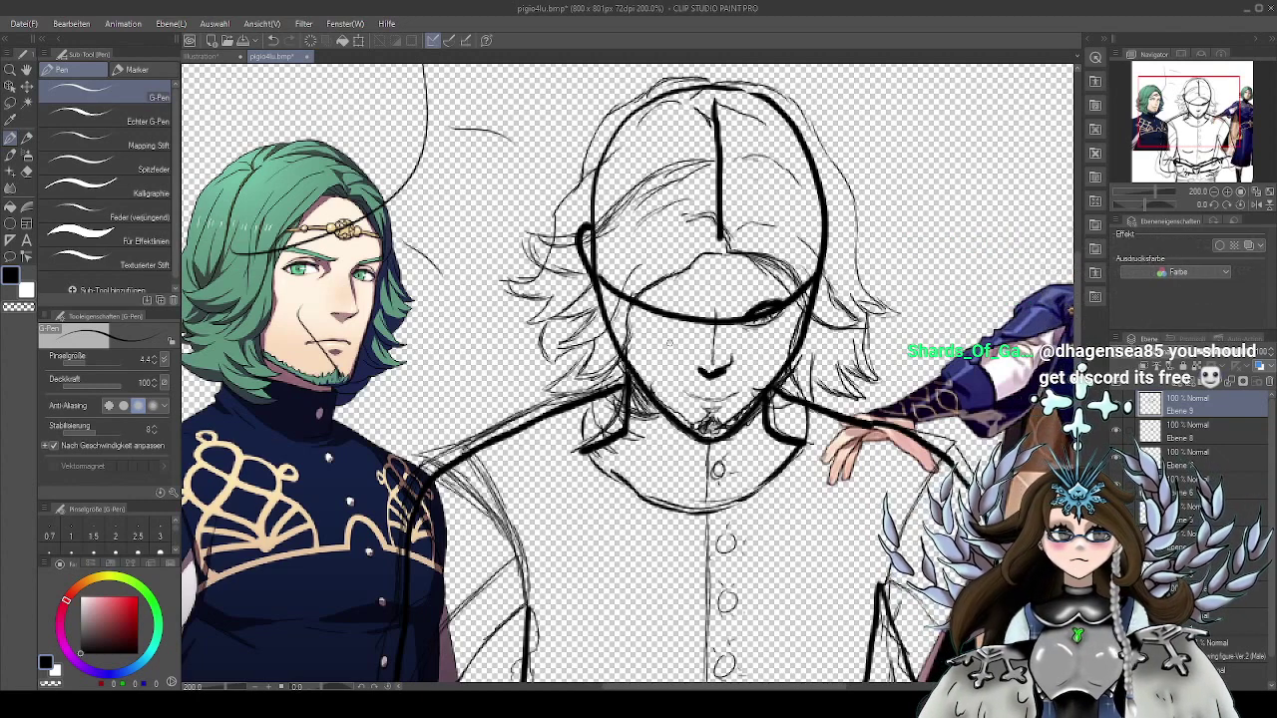
drag(904, 370, 783, 398)
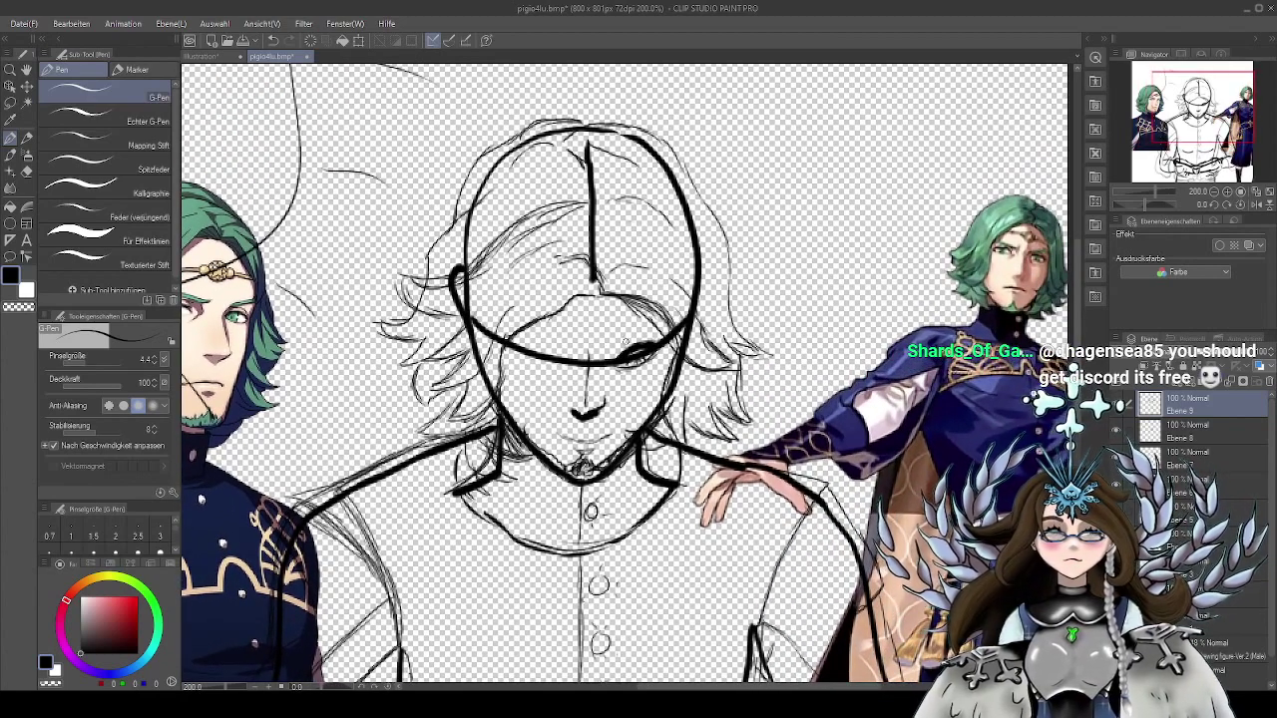
mouse_move(609, 349)
mouse_down()
mouse_move(645, 330)
mouse_move(690, 359)
mouse_move(697, 345)
mouse_move(630, 356)
mouse_move(776, 335)
mouse_move(766, 355)
mouse_move(676, 361)
mouse_up()
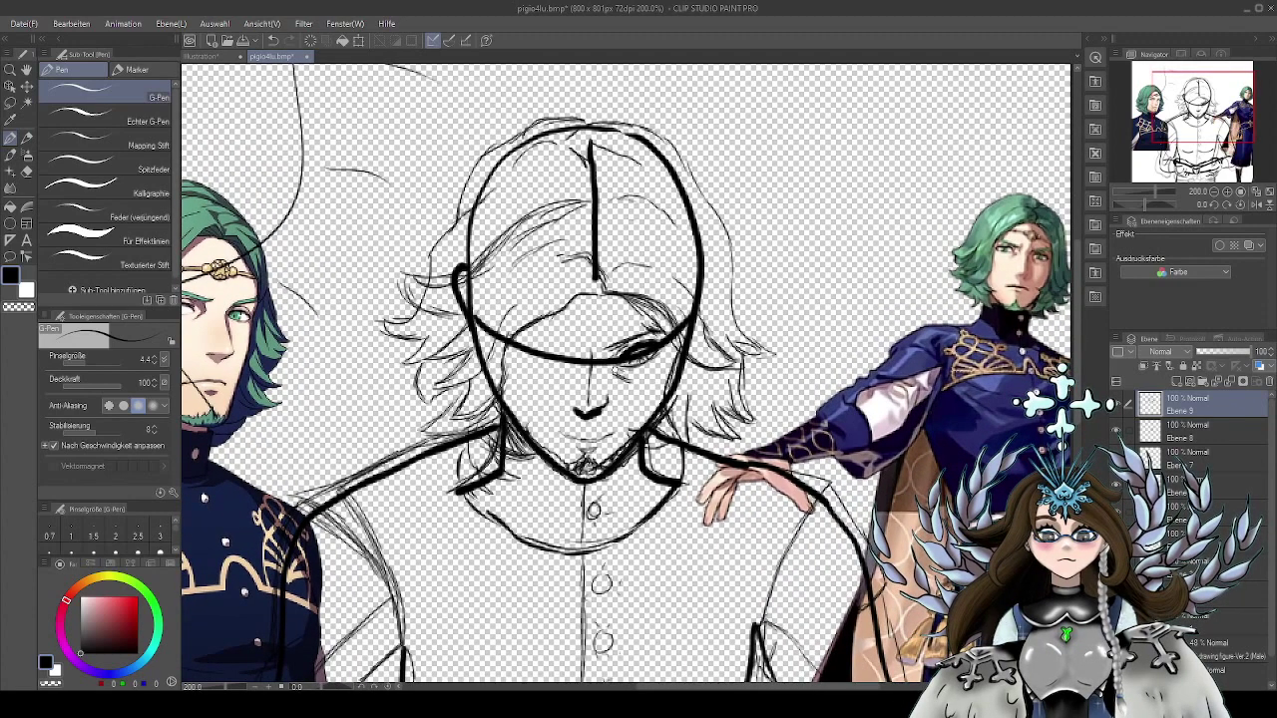
mouse_move(643, 385)
mouse_down()
mouse_move(709, 350)
mouse_move(645, 387)
mouse_up()
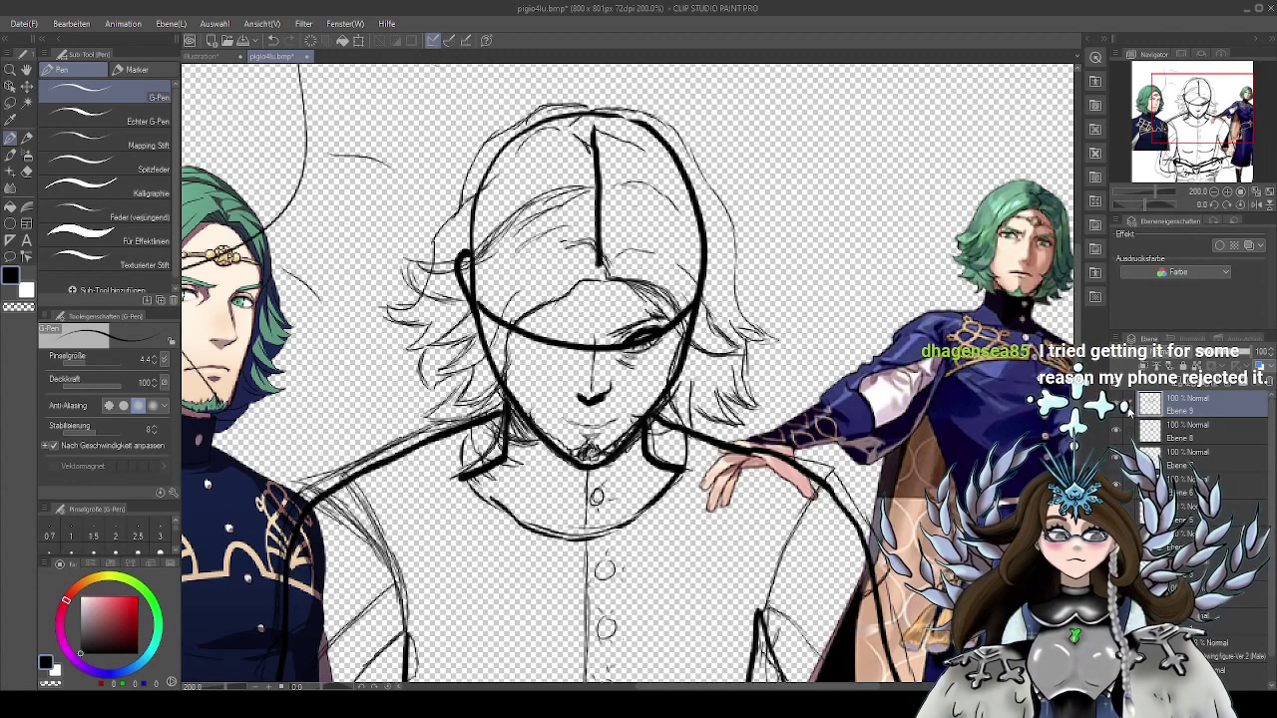
Lasso the finished eye and its brow, duplicate the selection from layers Ebene 9 and Ebene 8, and check the copies
click(10, 102)
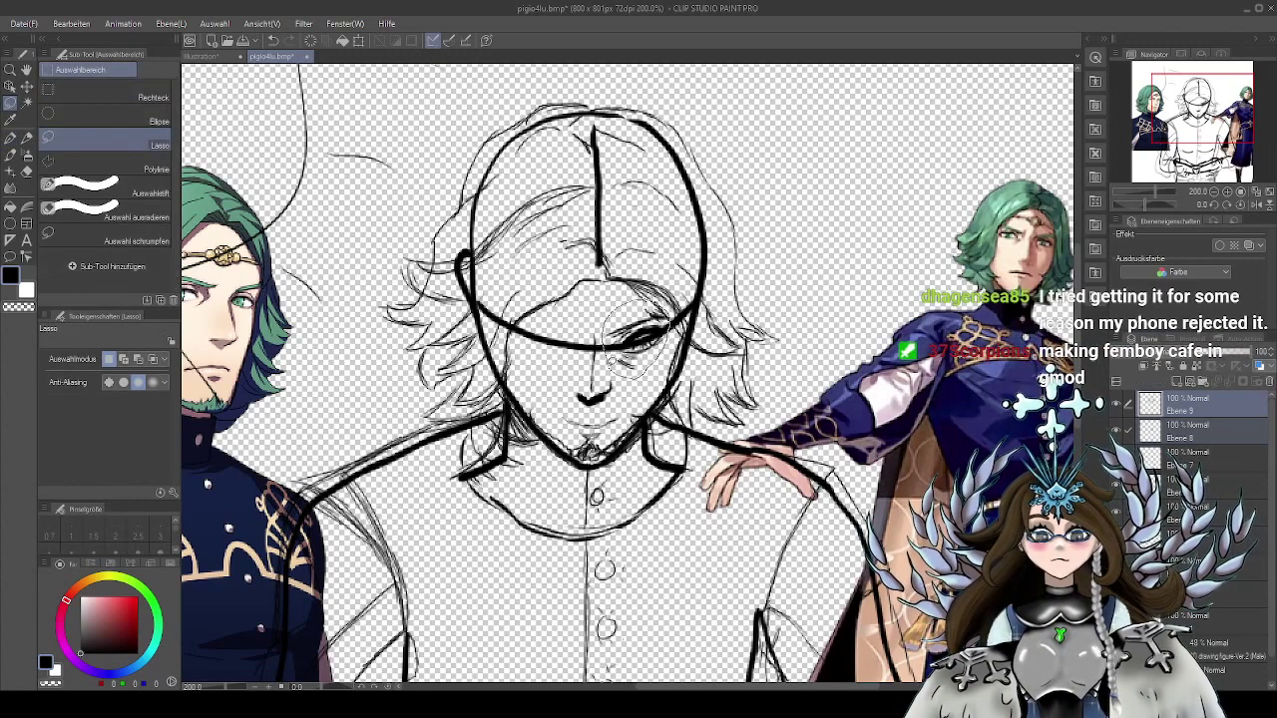
drag(611, 367, 686, 339)
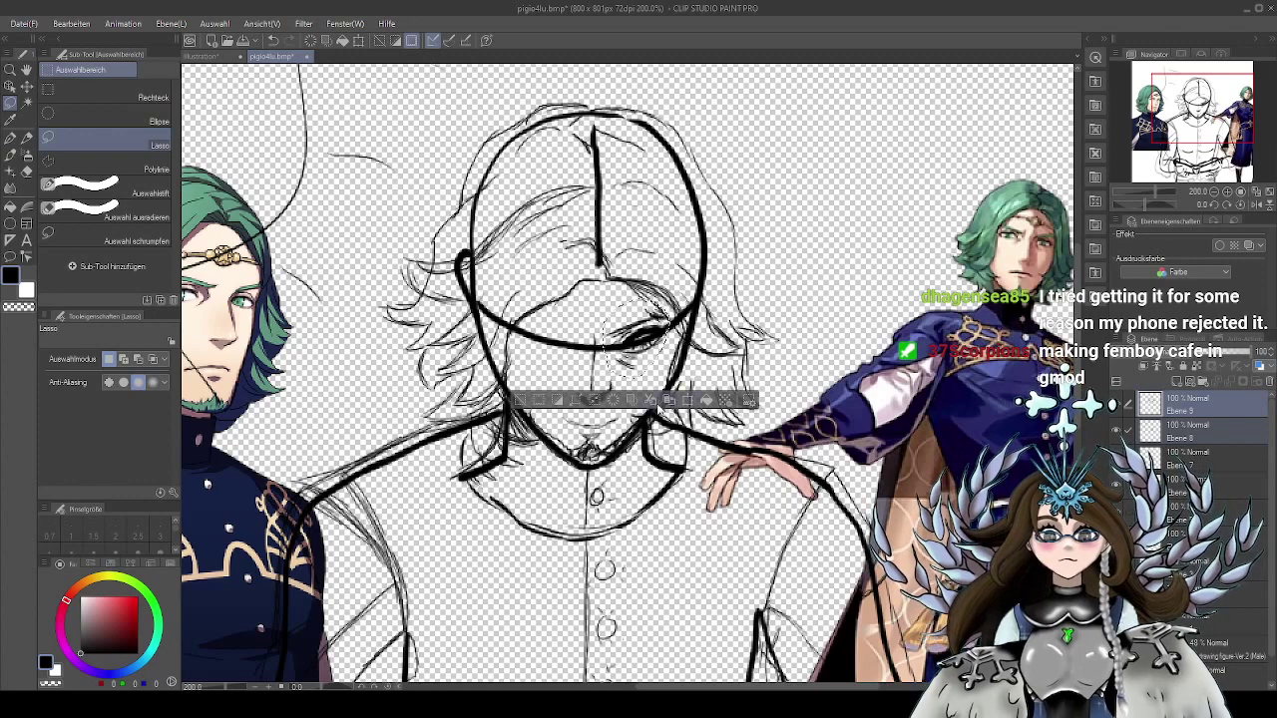
click(684, 398)
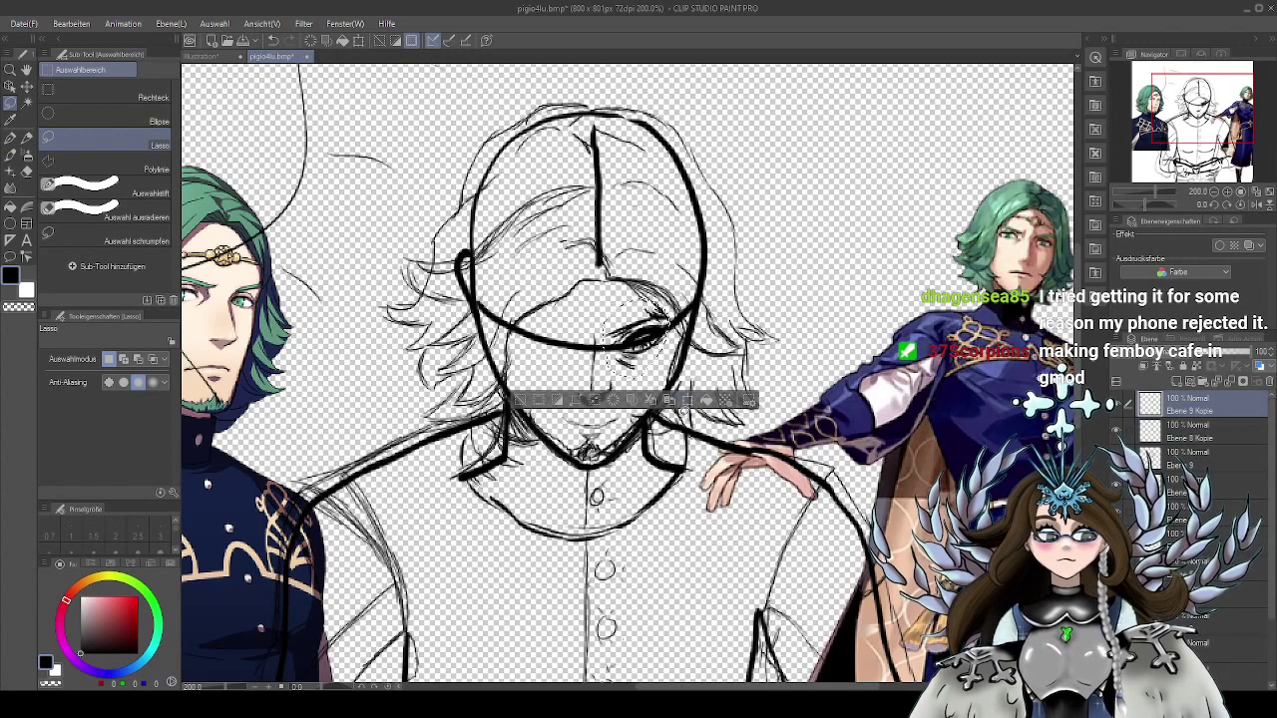
click(1116, 457)
click(1116, 457)
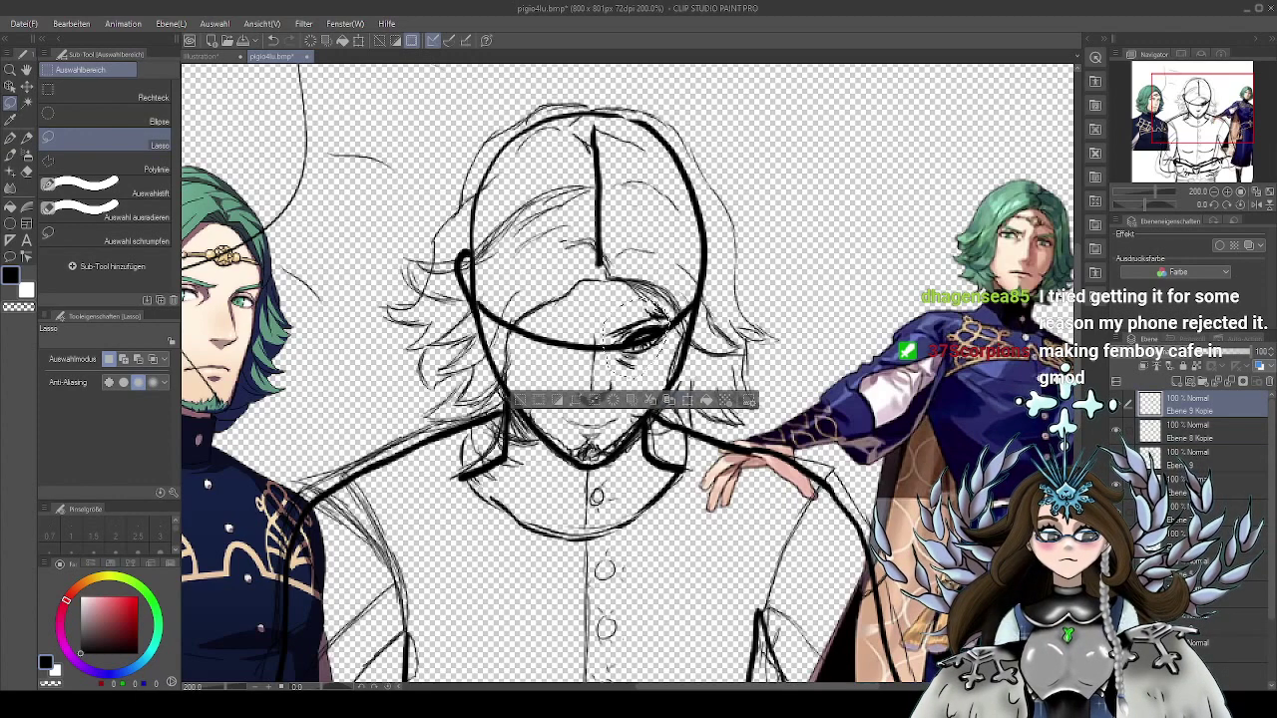
click(1117, 431)
click(1117, 431)
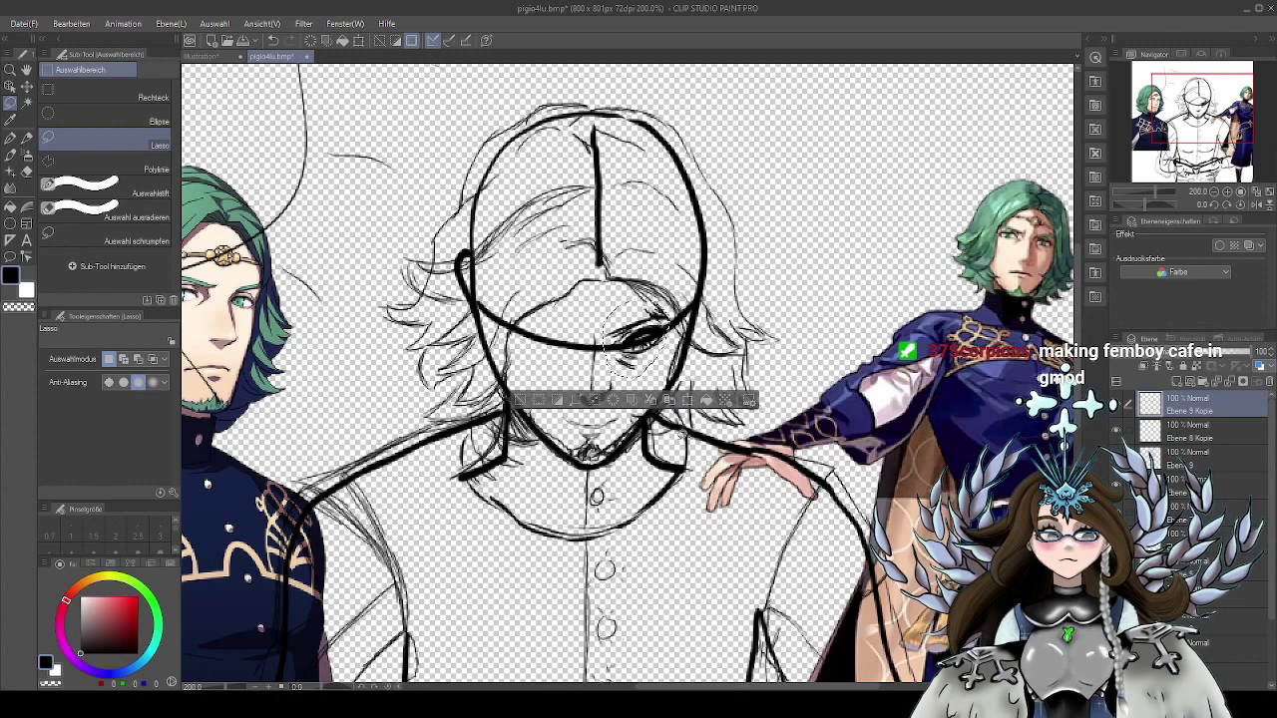
Flip the copied brow and under-eye lines horizontally and place them on the ear side of the face
click(692, 401)
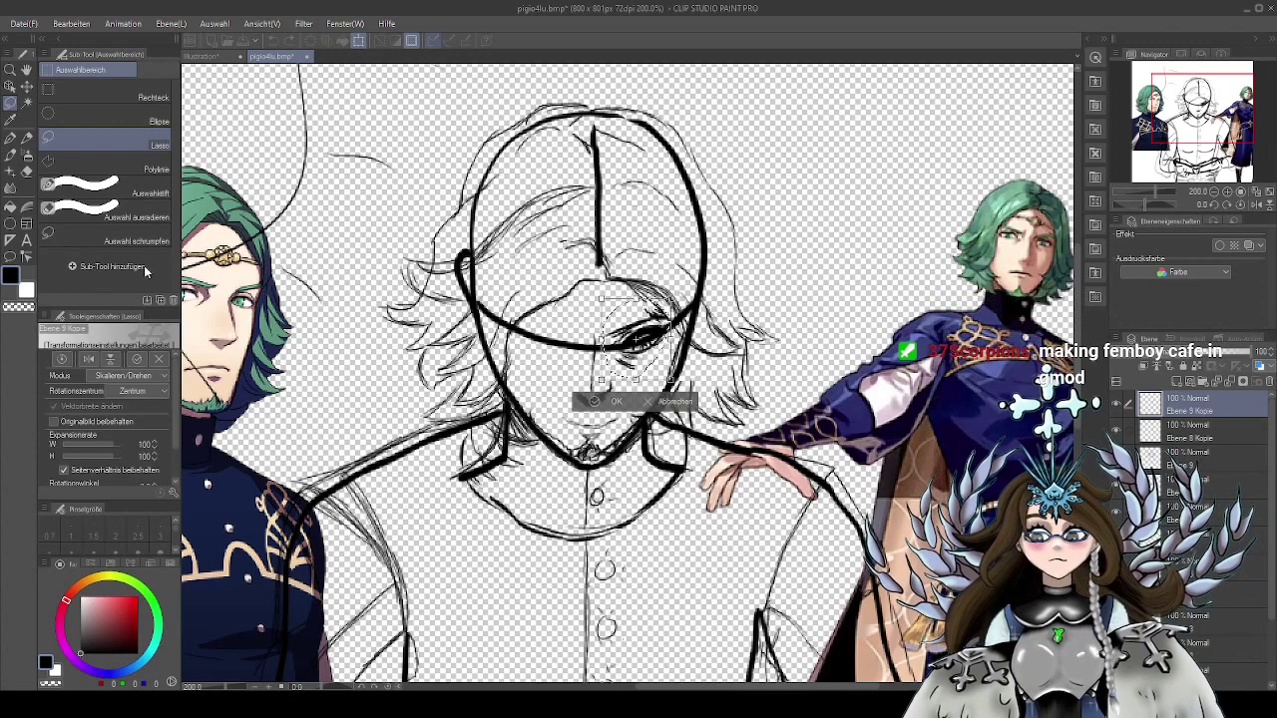
click(88, 361)
drag(647, 360, 574, 360)
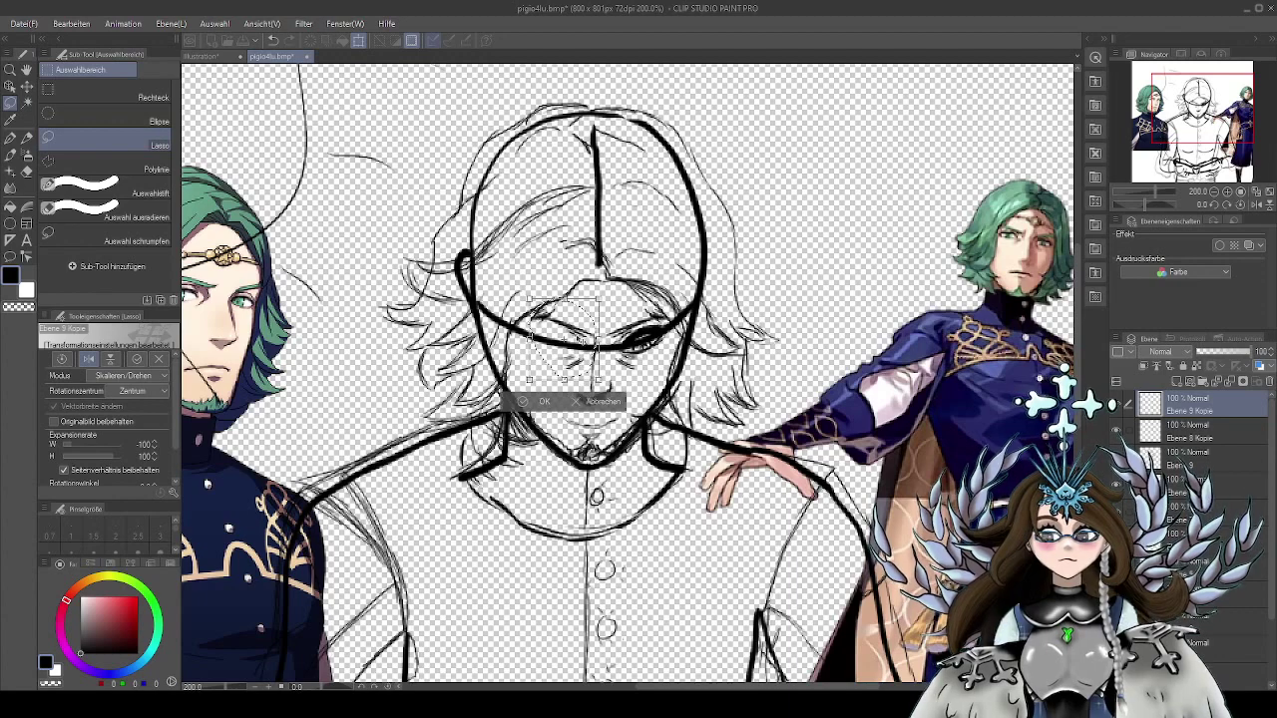
drag(573, 360, 570, 362)
click(538, 403)
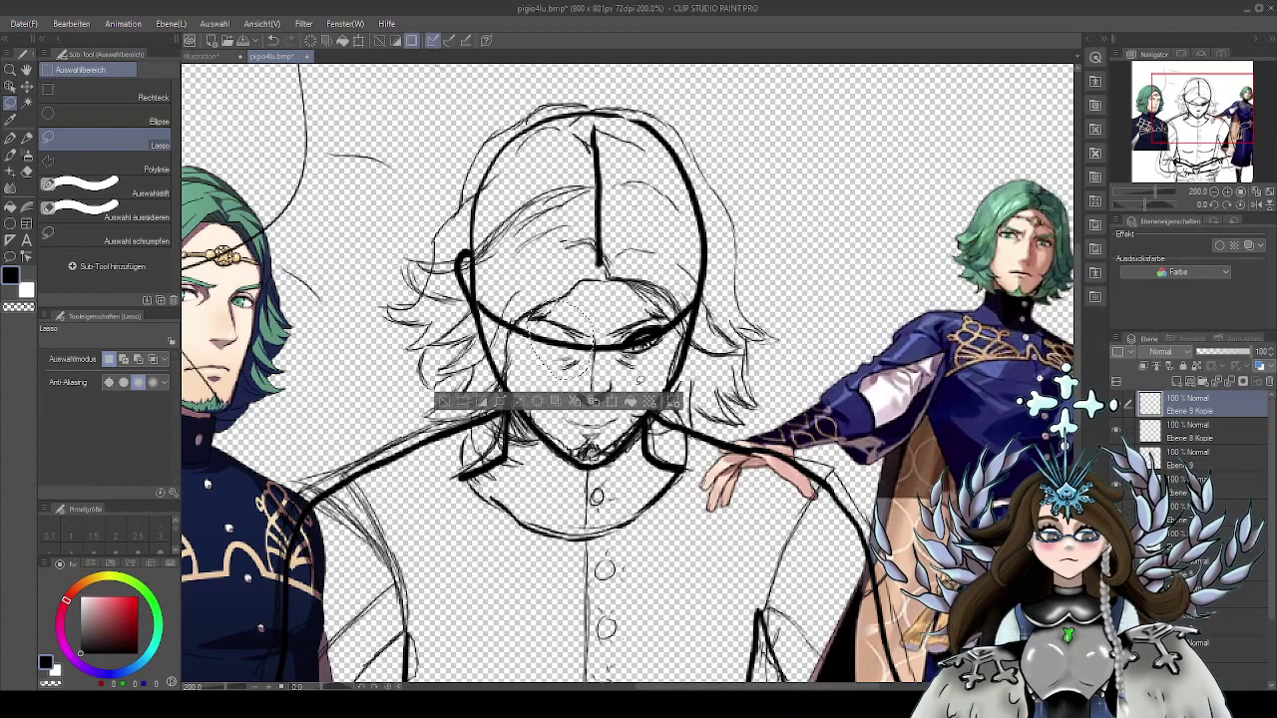
Lasso the eye area again, try to transform it, and hide the hair and face sketch layers to isolate the copies
mouse_move(680, 289)
mouse_down()
mouse_move(621, 304)
mouse_move(630, 377)
mouse_move(687, 309)
mouse_up()
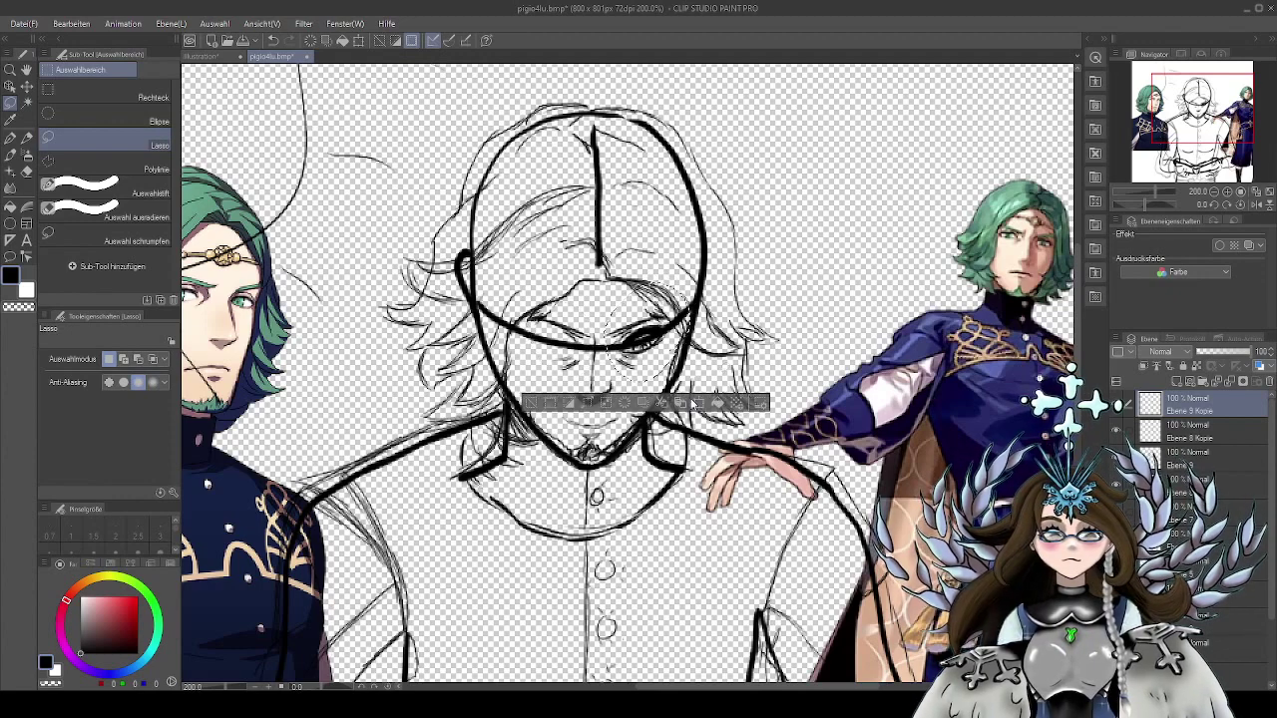
key(ctrl+t)
drag(628, 343, 563, 347)
click(602, 418)
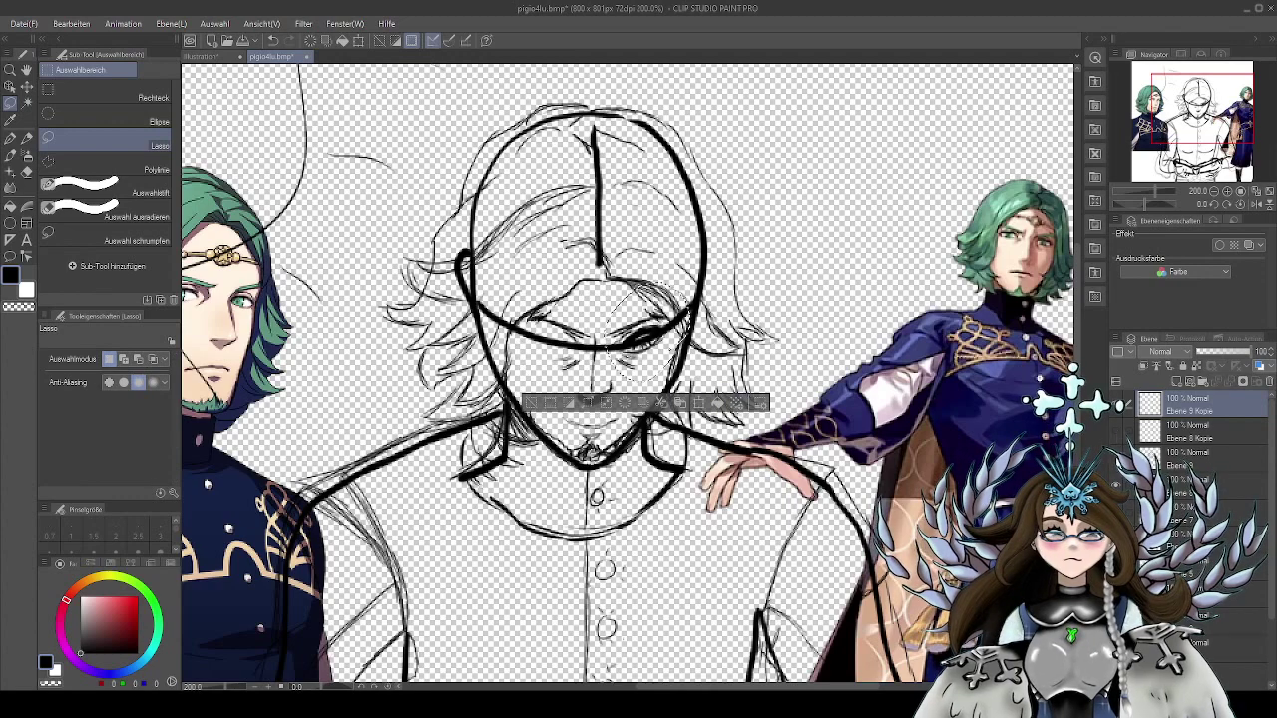
click(1124, 404)
click(1122, 404)
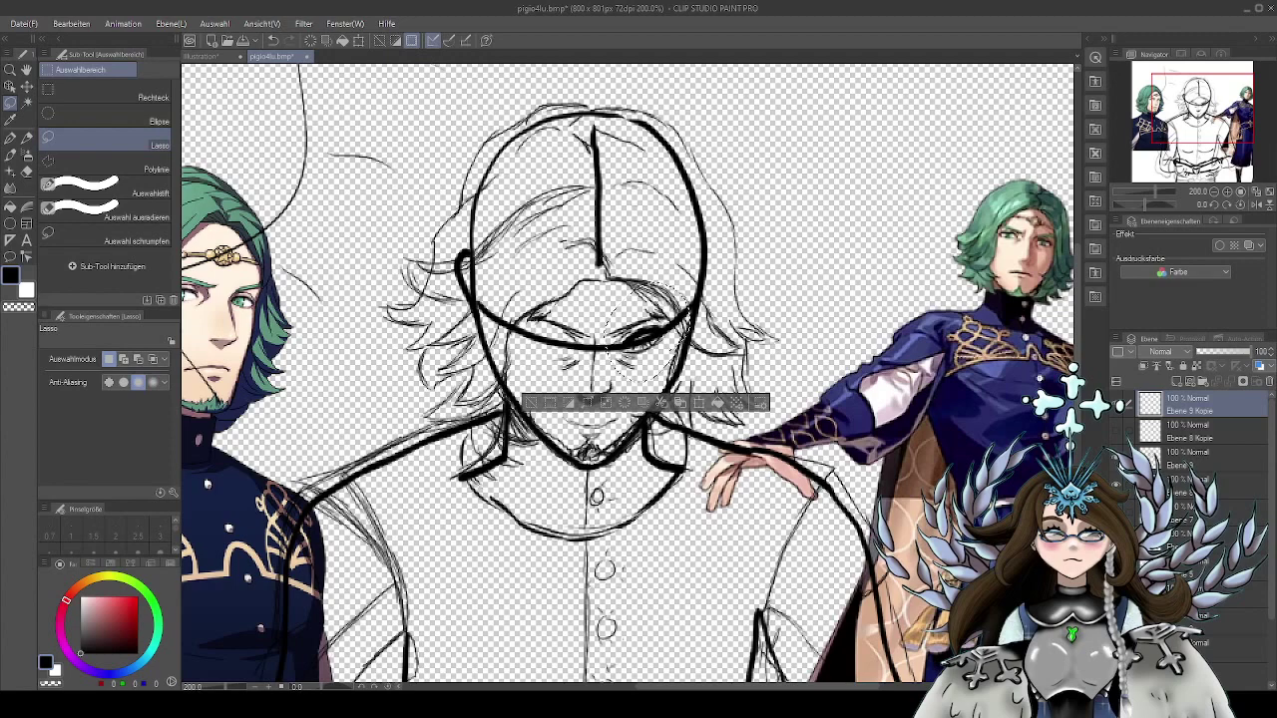
click(1122, 404)
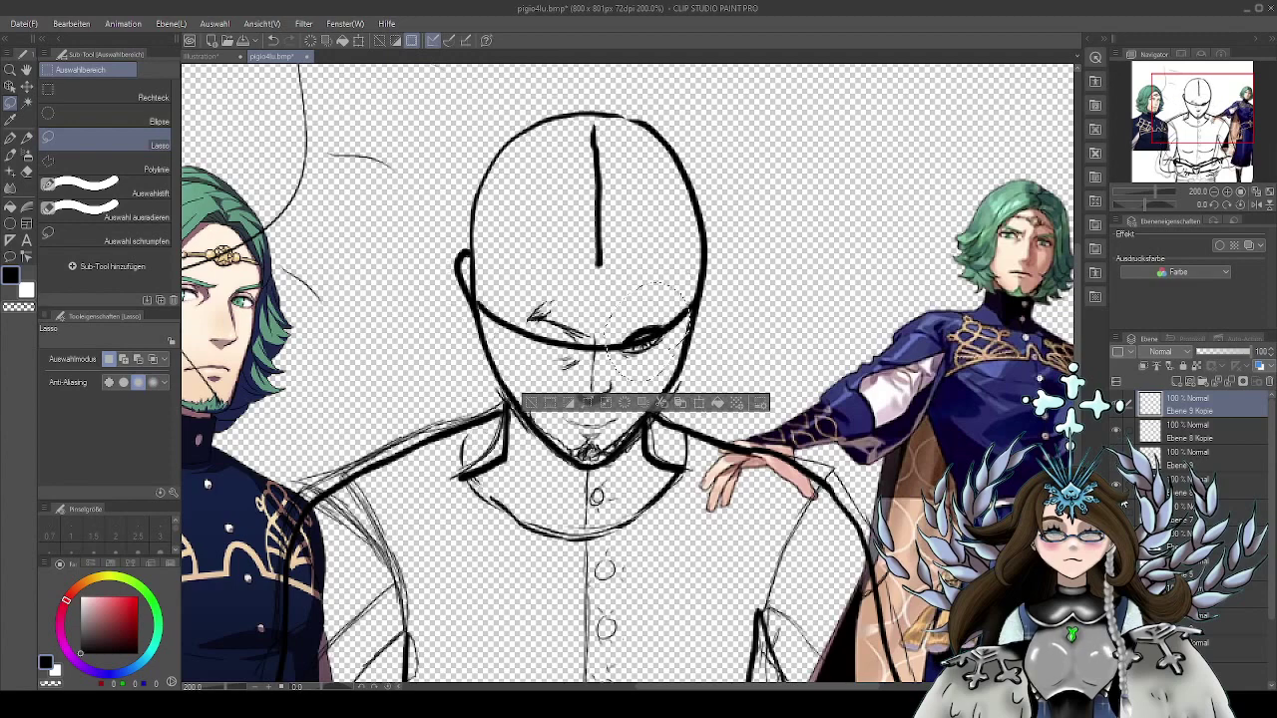
click(1120, 488)
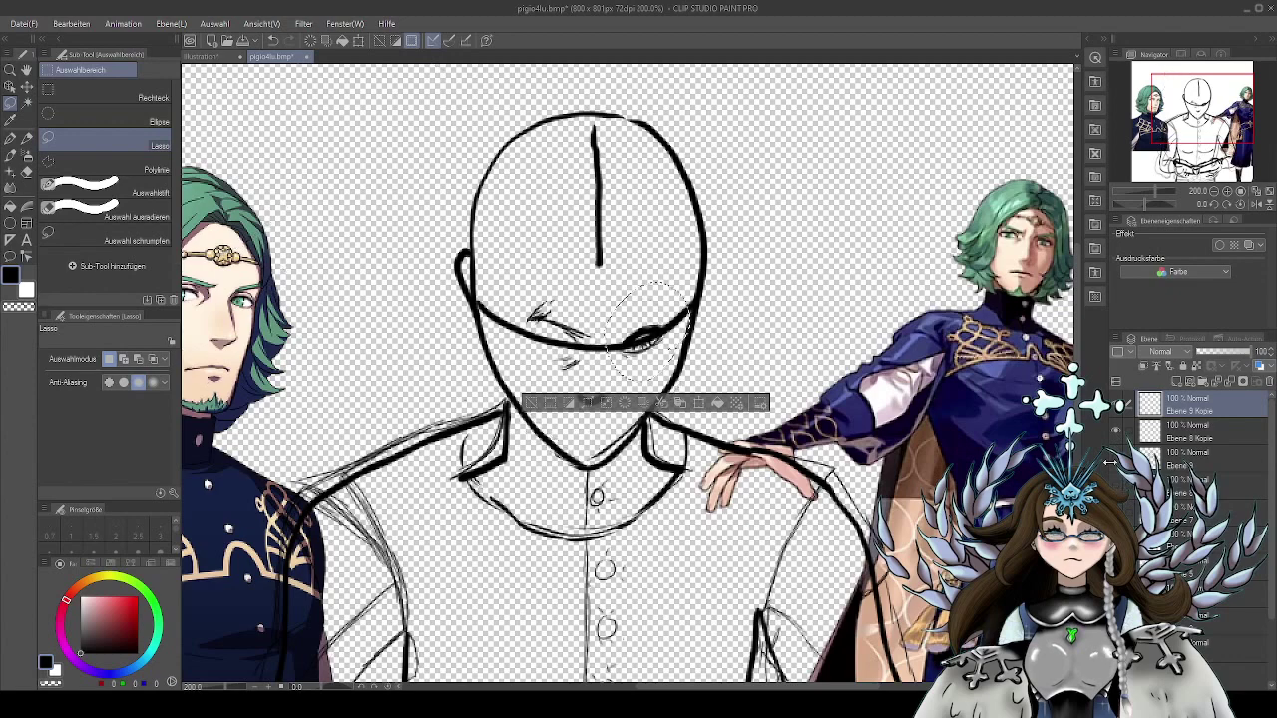
Flip the eye on layer Ebene 8 Kopie horizontally, move it under the ear-side brow, and show the hidden sketch layers again
click(1188, 431)
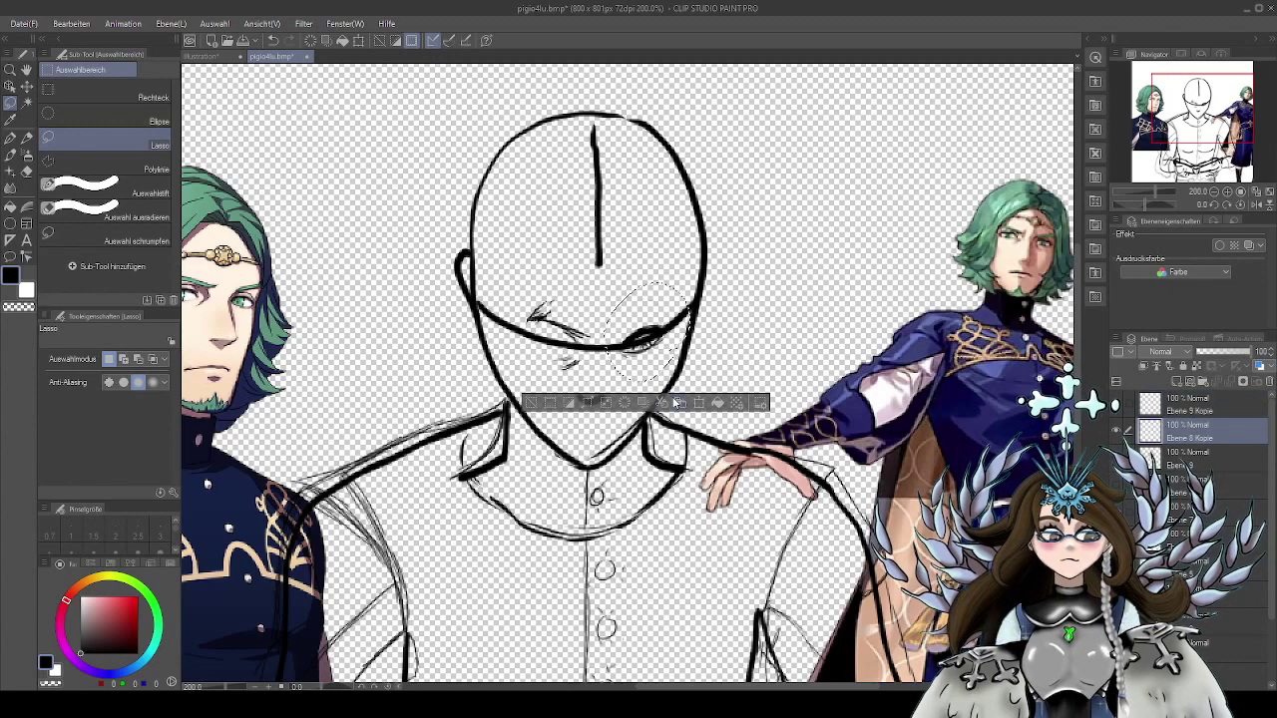
click(699, 404)
mouse_move(673, 358)
mouse_down()
mouse_move(578, 368)
mouse_move(530, 336)
mouse_up()
click(89, 358)
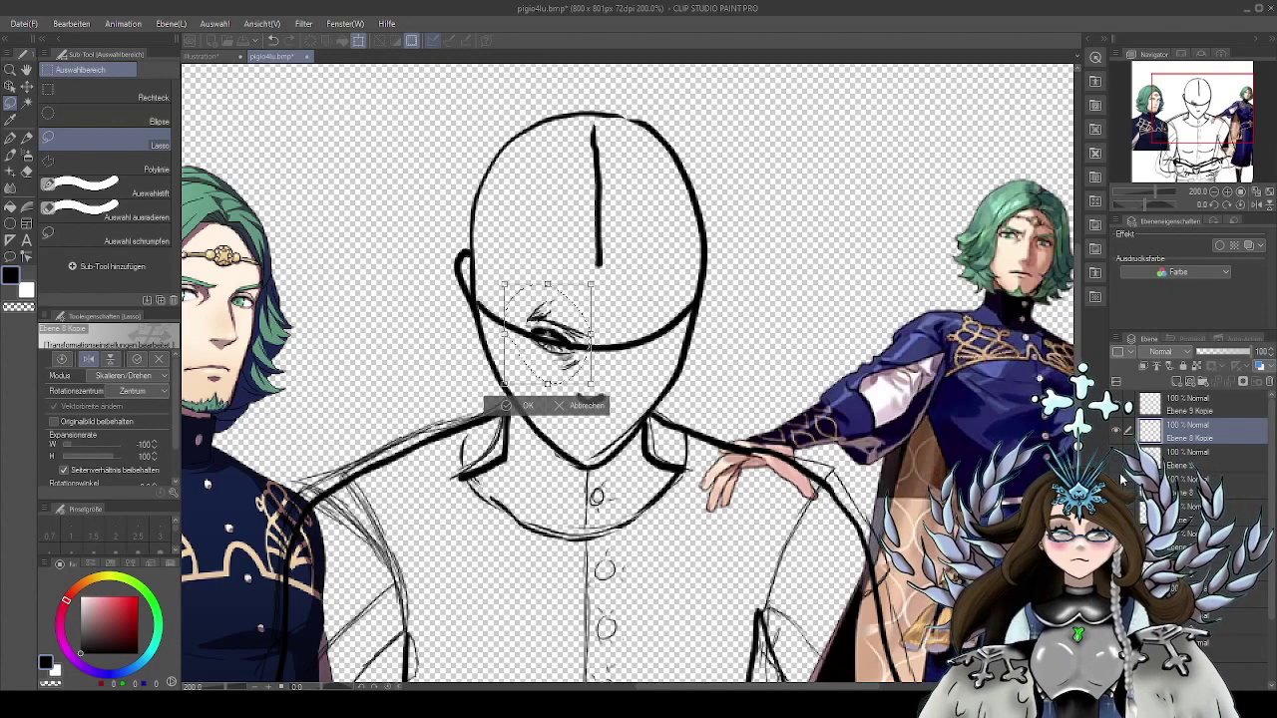
key(Return)
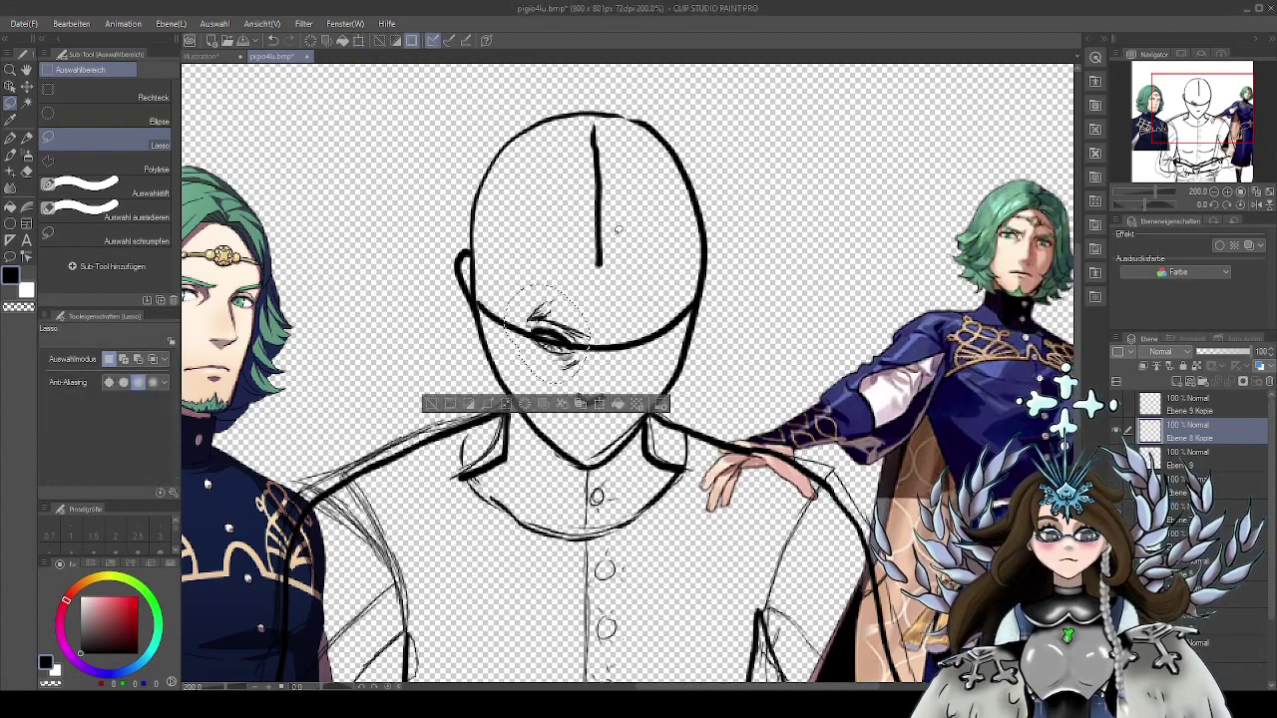
click(1116, 485)
click(1116, 457)
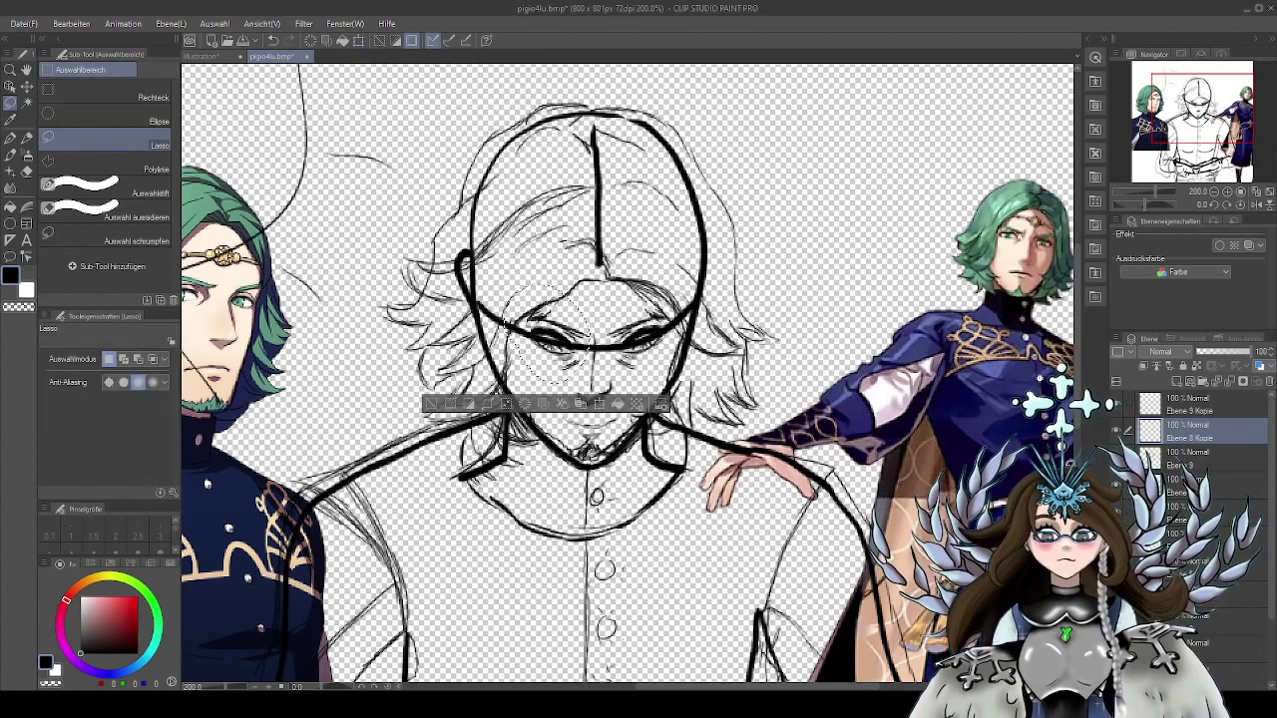
Rotate the mirrored eye slightly and scale it to 102 percent to fit the guide line
click(601, 405)
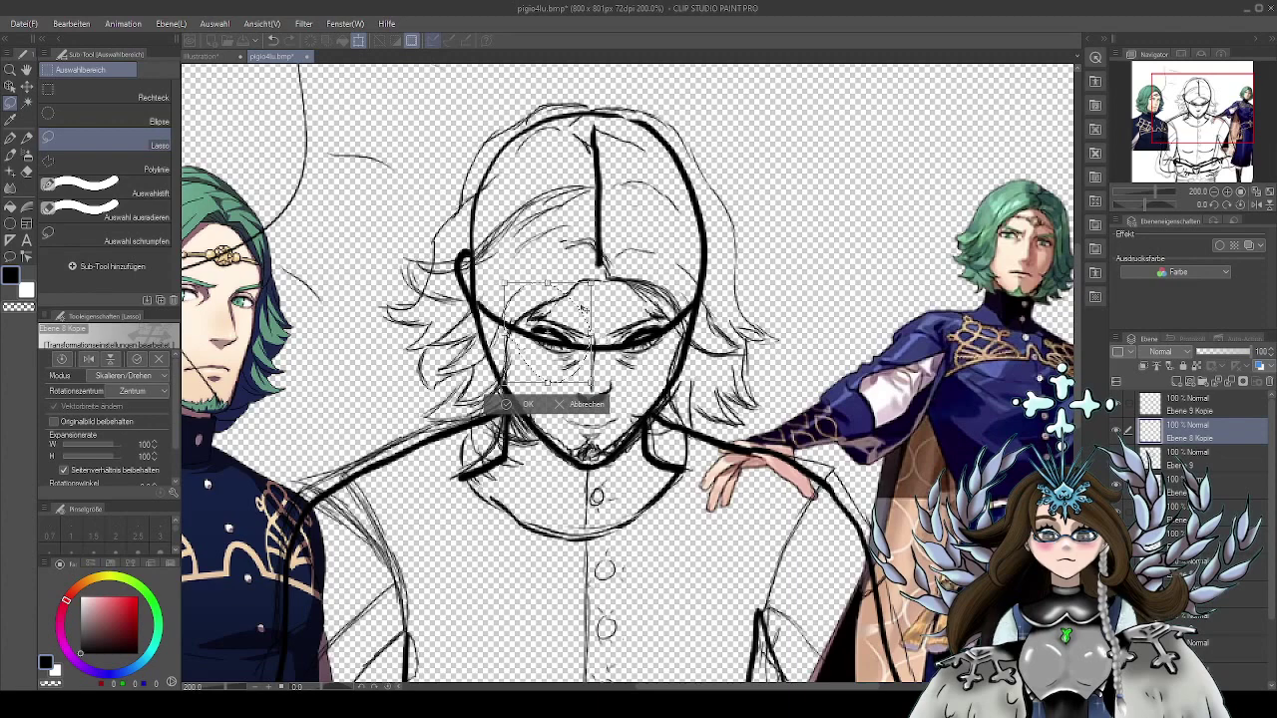
drag(596, 284, 597, 272)
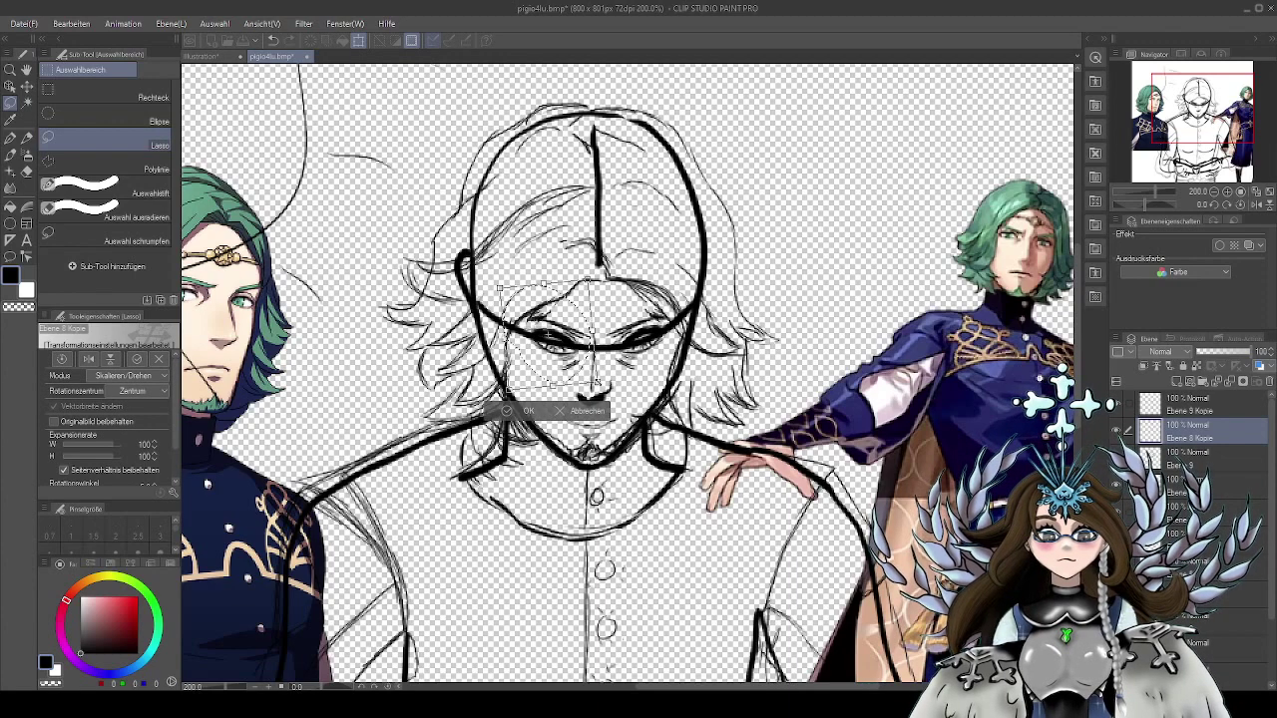
drag(596, 382, 599, 384)
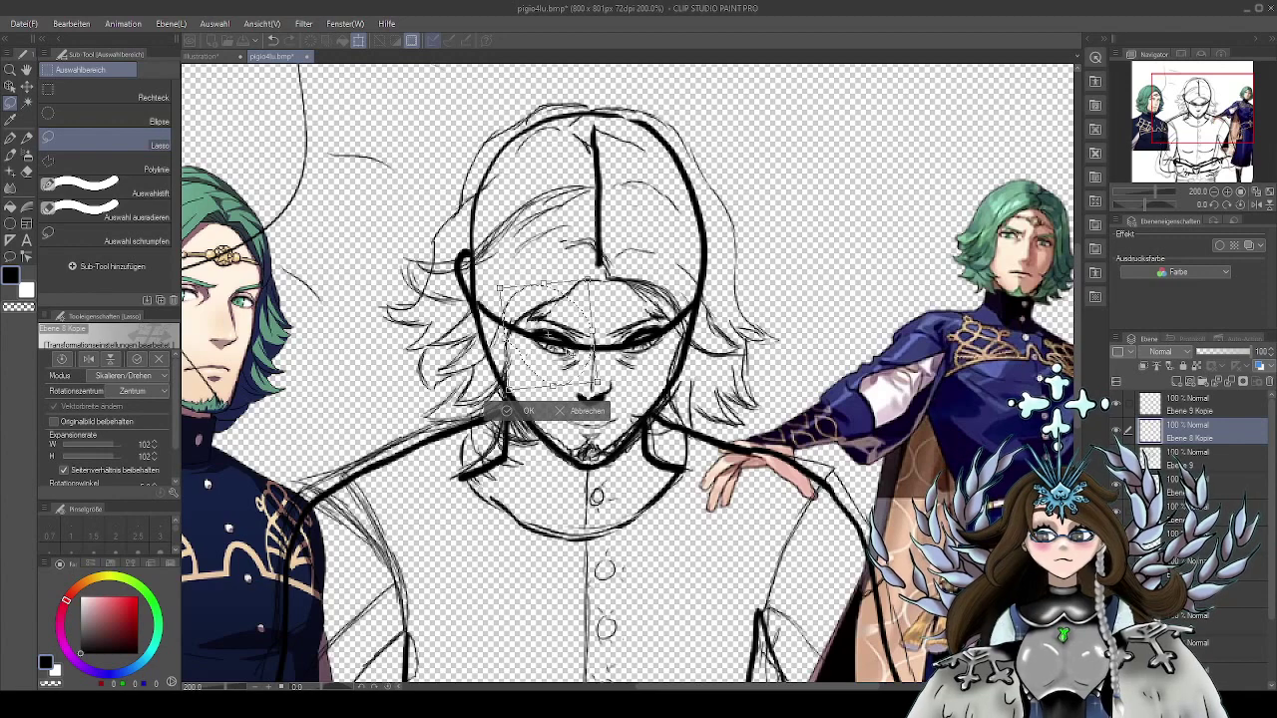
drag(597, 270, 595, 269)
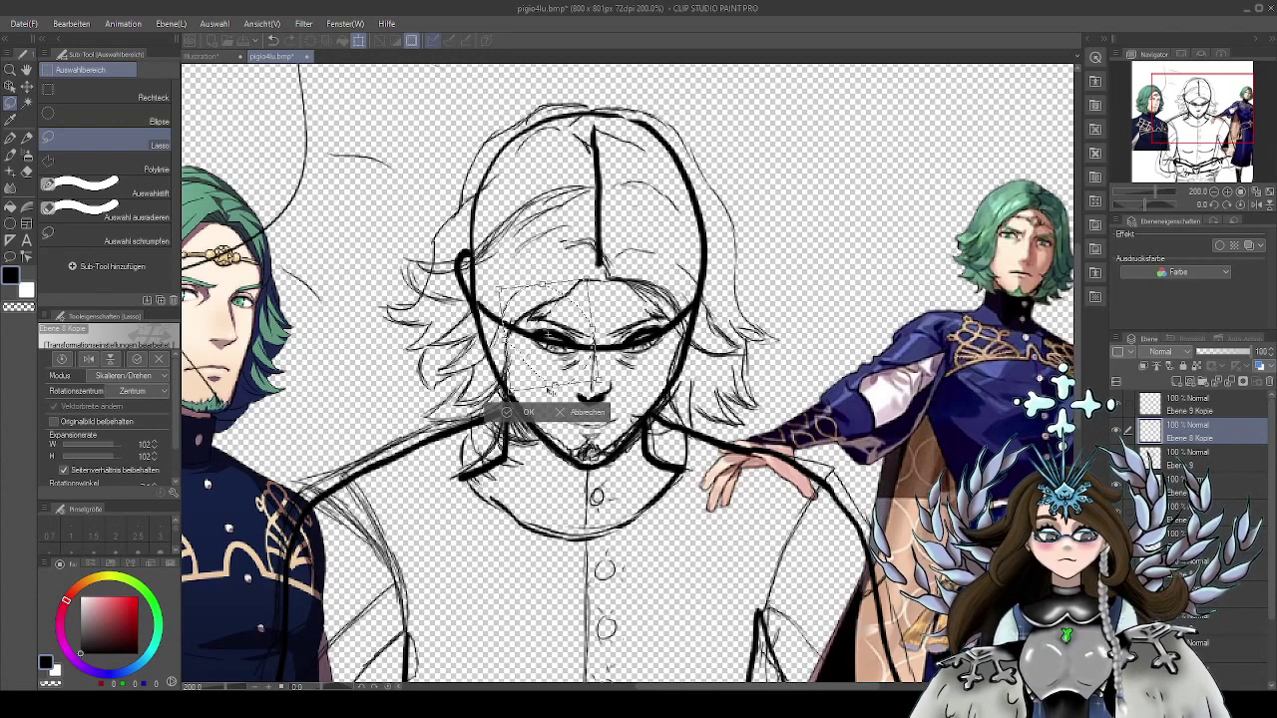
click(525, 412)
Try to transform the mirrored brow, deselect, and discard the mirrored eye and brow copies
click(1203, 403)
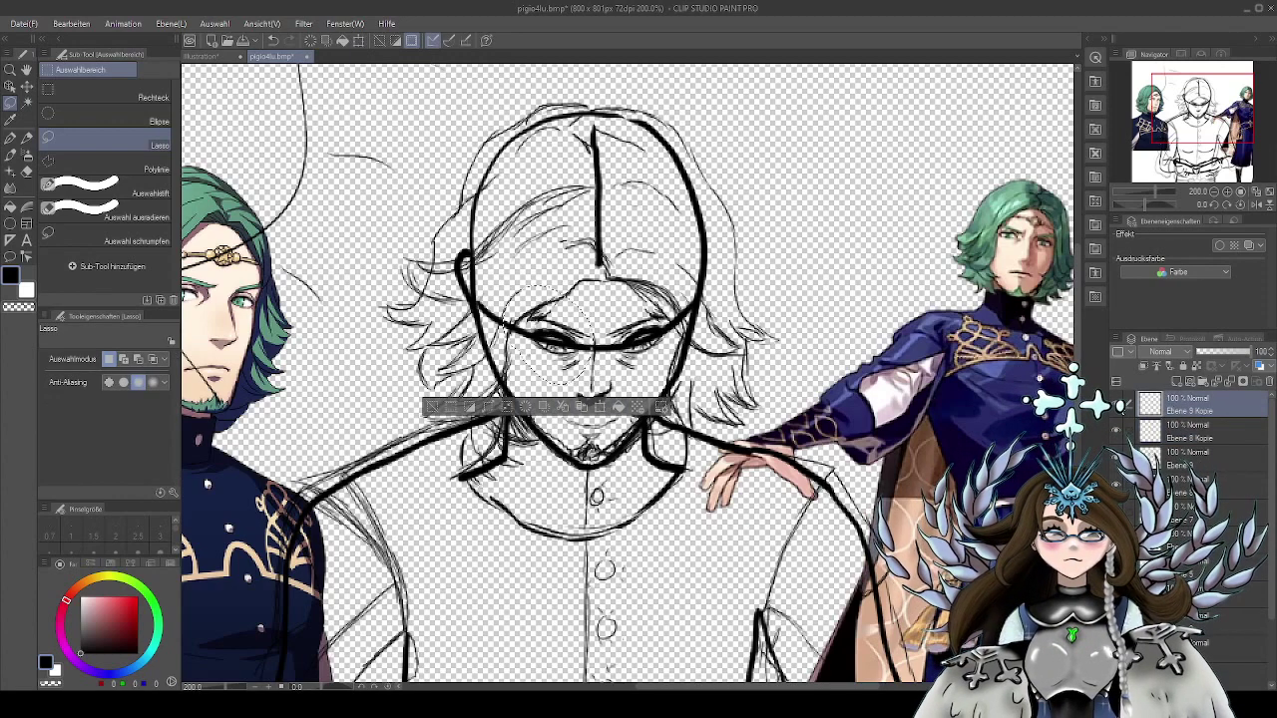
key(ctrl+t)
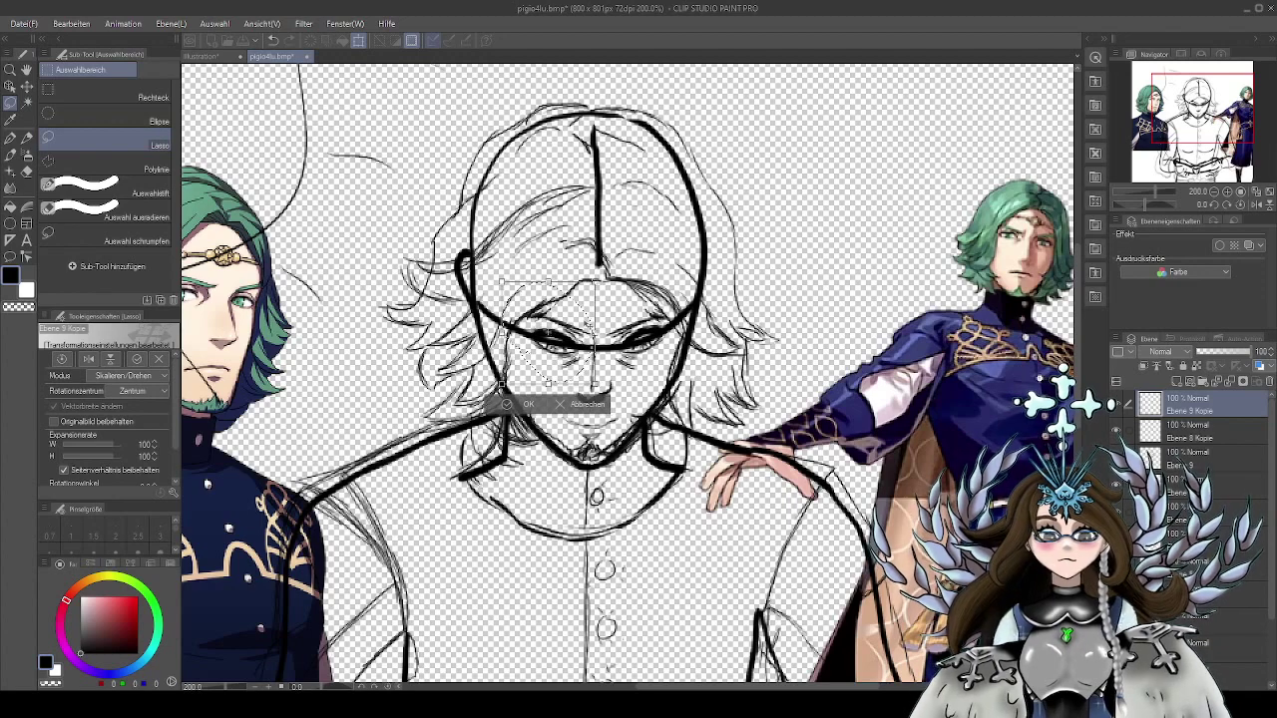
click(570, 405)
click(432, 407)
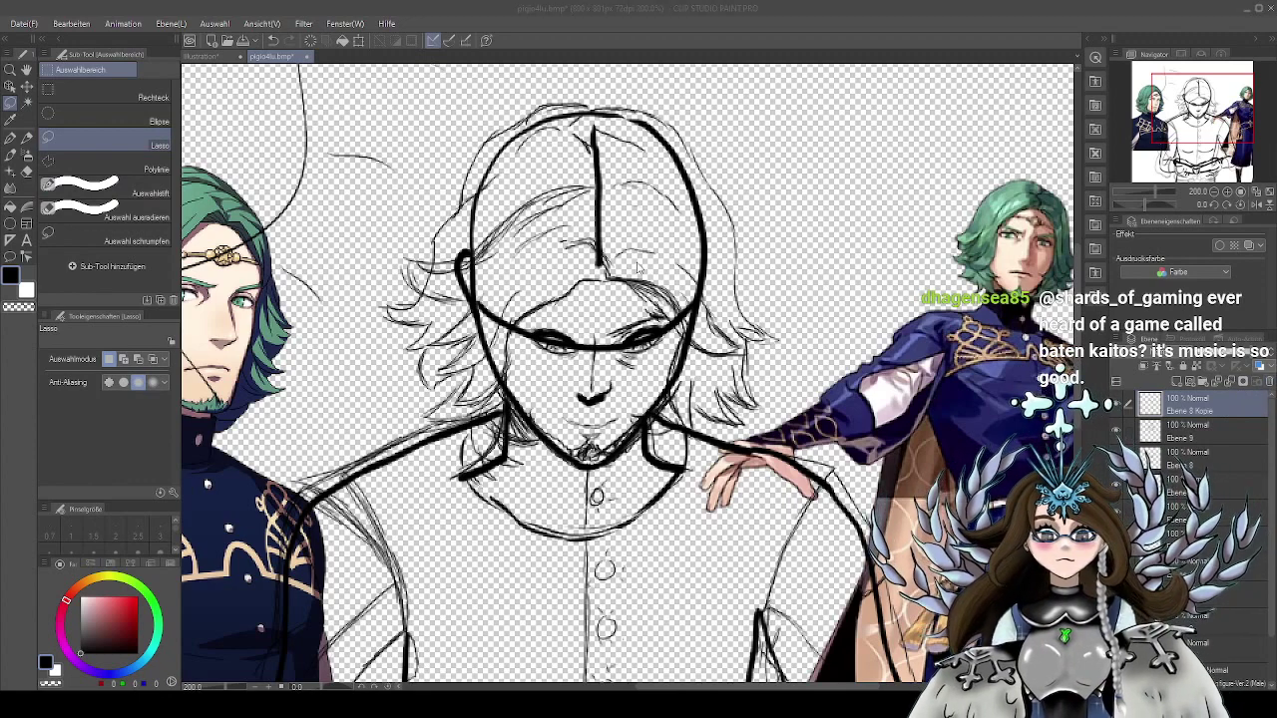
key(ctrl+z)
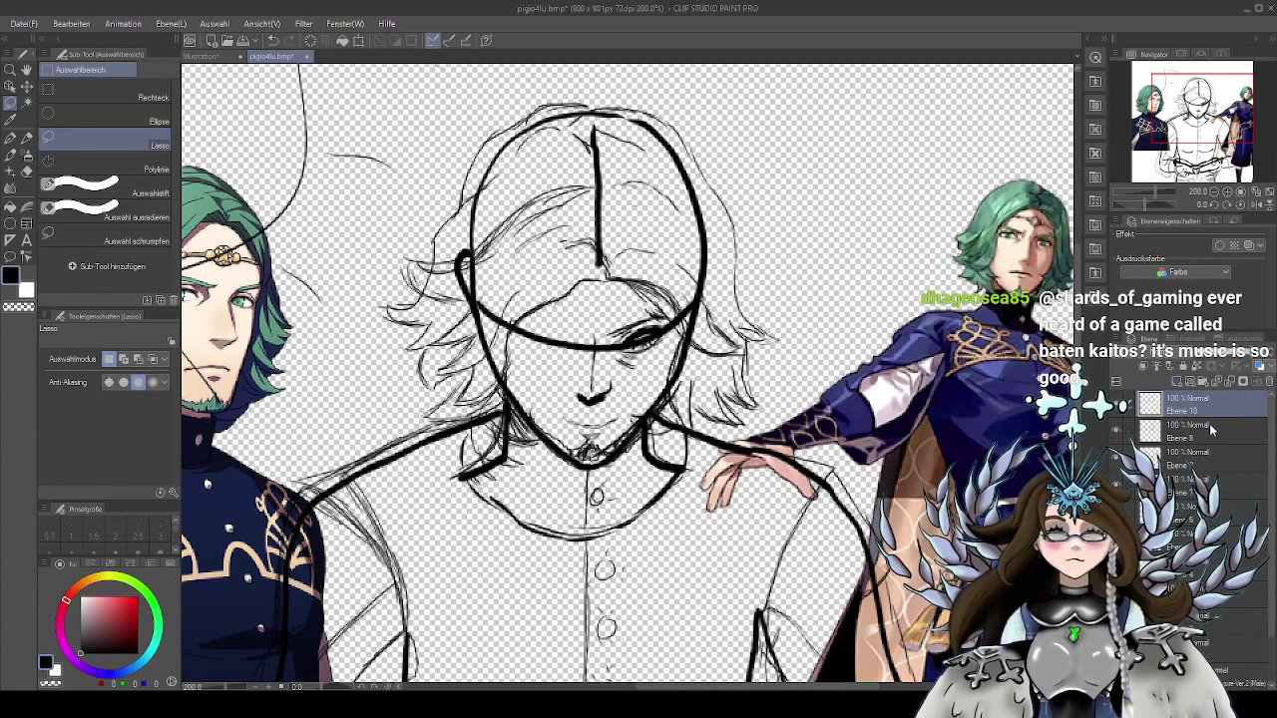
With the G-Pen on the empty layer Ebene 10, sketch the slanted ear-side eyebrow just above the curved guide line
key(p)
scroll(533, 397, up, 3)
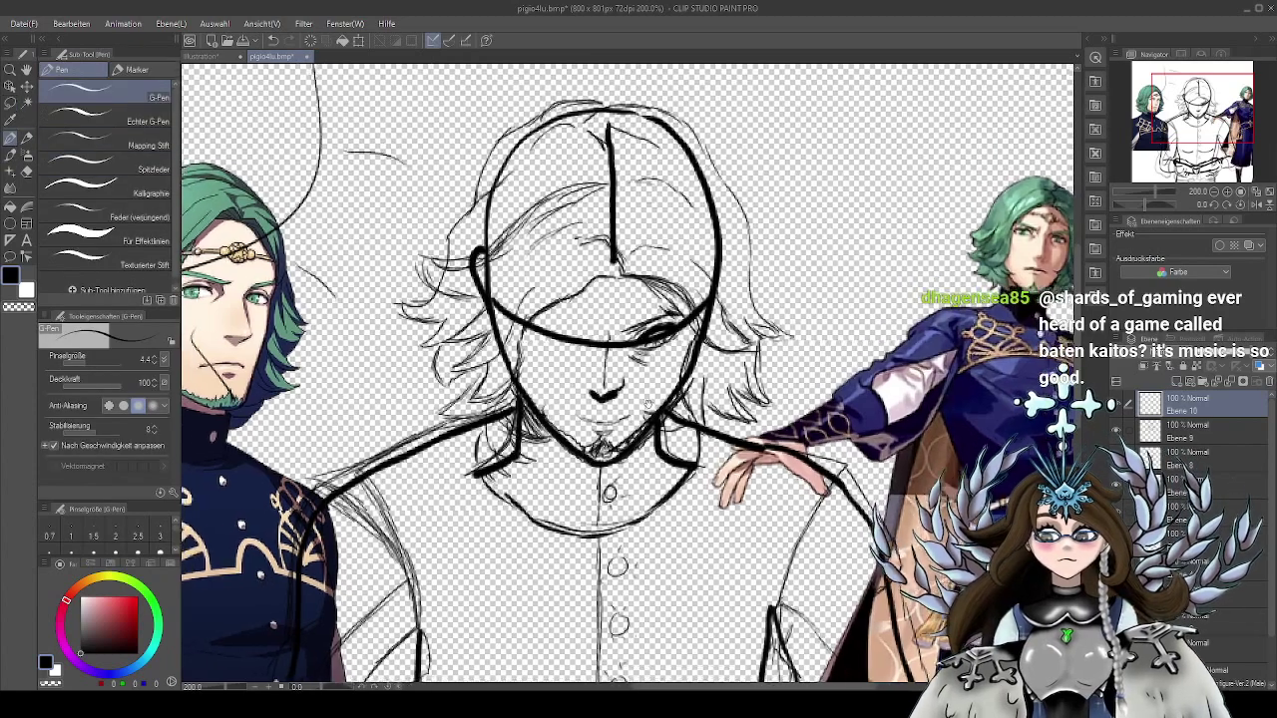
drag(698, 339, 723, 378)
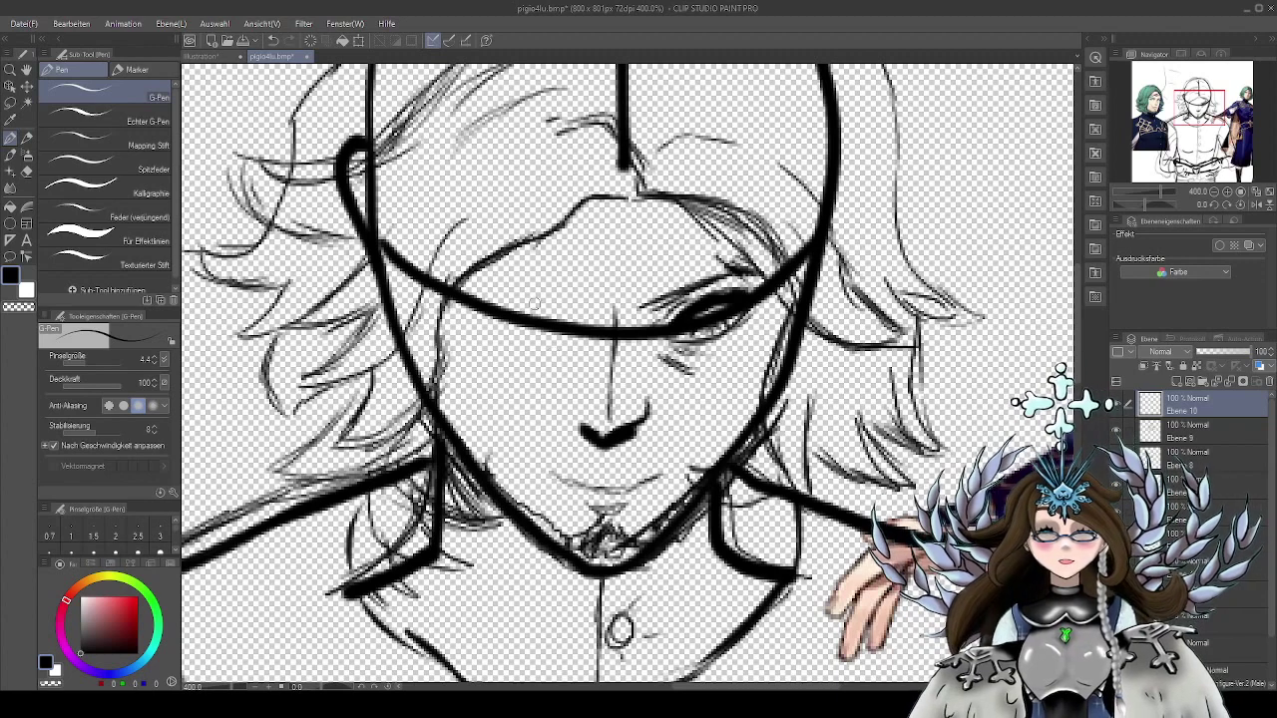
mouse_move(580, 307)
mouse_down()
mouse_move(539, 288)
mouse_move(567, 299)
mouse_up()
drag(485, 267, 566, 305)
drag(479, 269, 575, 305)
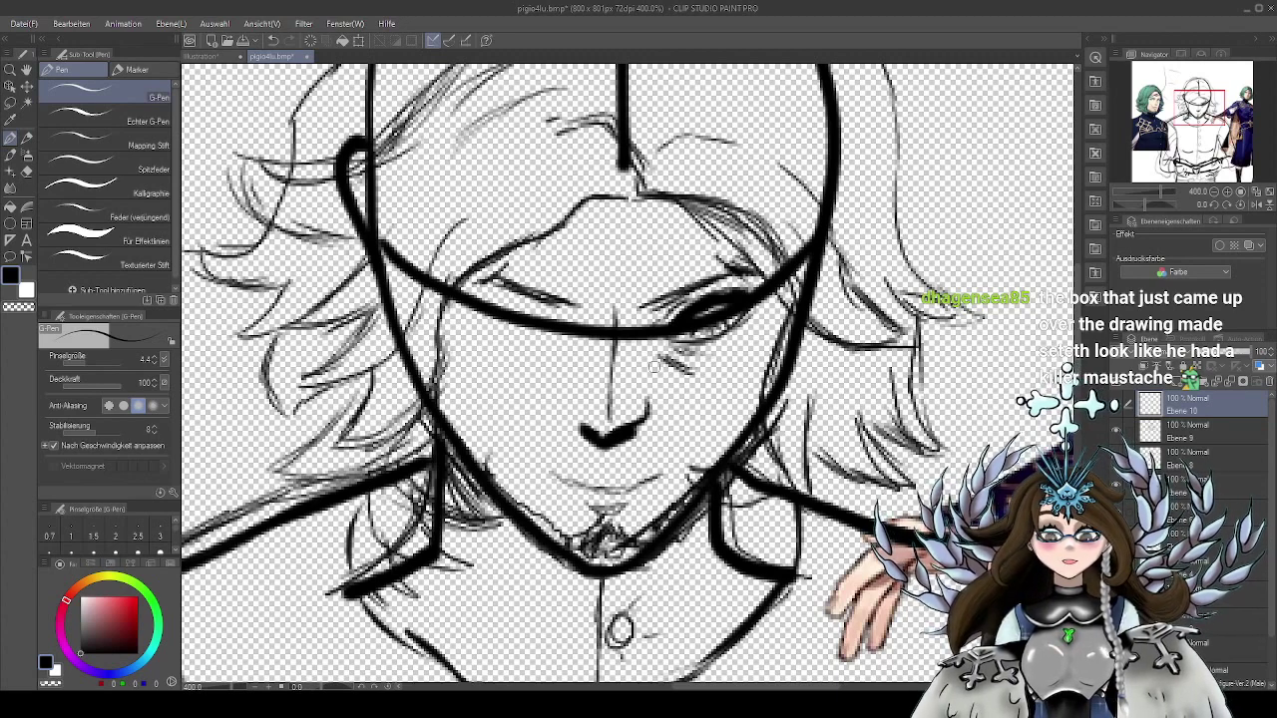
Sketch a long curled moustache beneath the nose as a joke and undo it
mouse_move(616, 463)
mouse_down()
mouse_move(810, 446)
mouse_move(804, 403)
mouse_up()
mouse_move(602, 454)
mouse_down()
mouse_move(591, 462)
mouse_move(421, 415)
mouse_move(375, 441)
mouse_up()
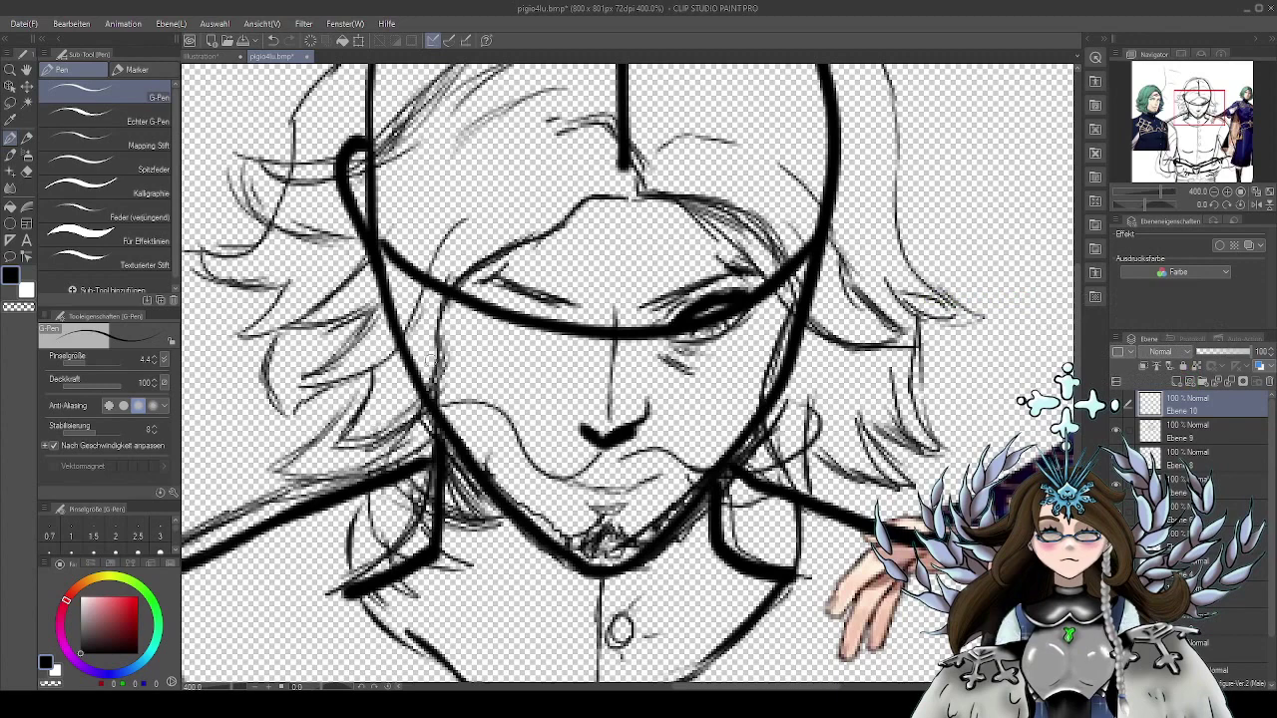
click(272, 41)
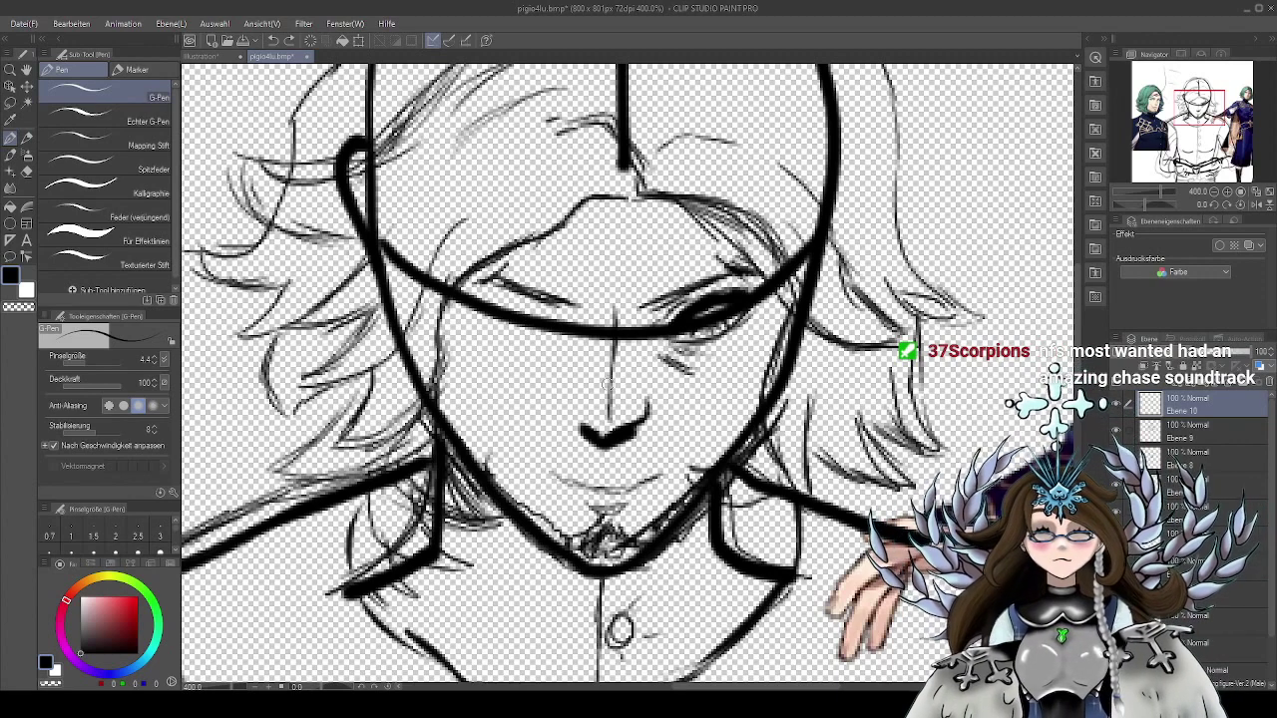
Sketch the ear-side eye on the guide line with fine lines beneath it, and thicken its eyebrow
drag(578, 361, 595, 383)
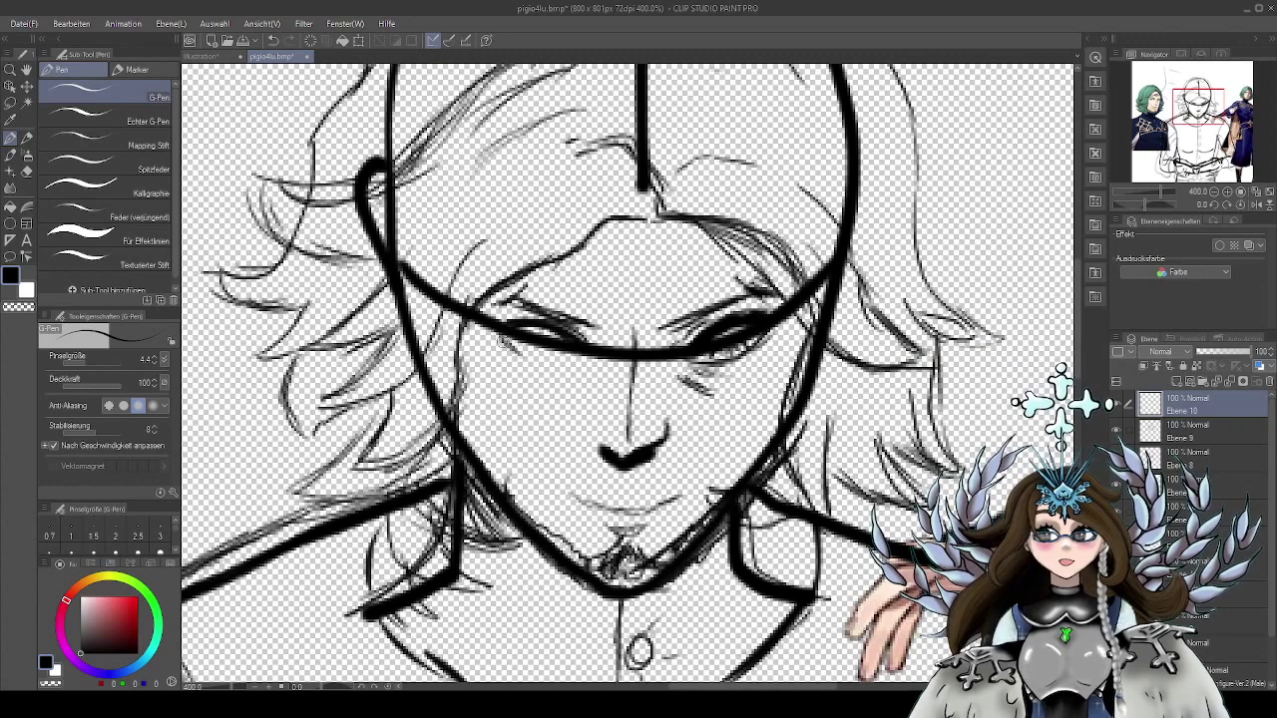
drag(500, 333, 553, 363)
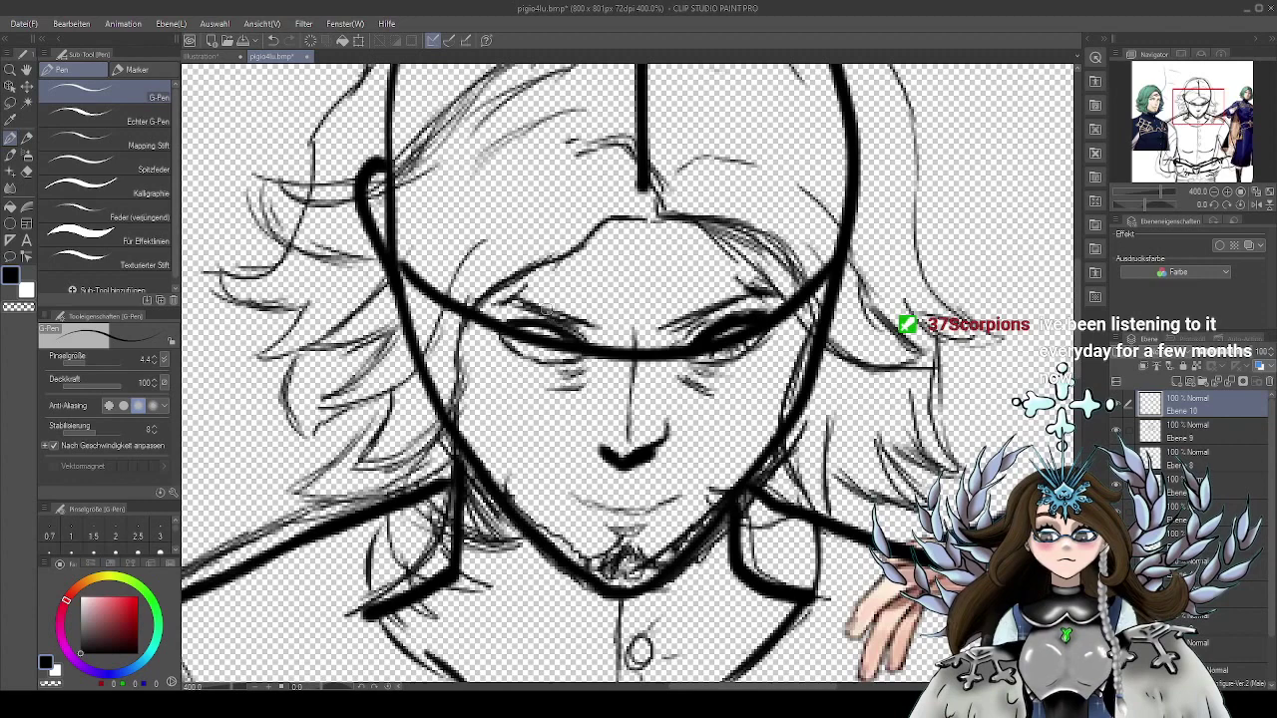
mouse_move(597, 326)
mouse_down()
mouse_move(520, 296)
mouse_move(536, 301)
mouse_up()
drag(575, 314, 546, 300)
drag(534, 291, 497, 280)
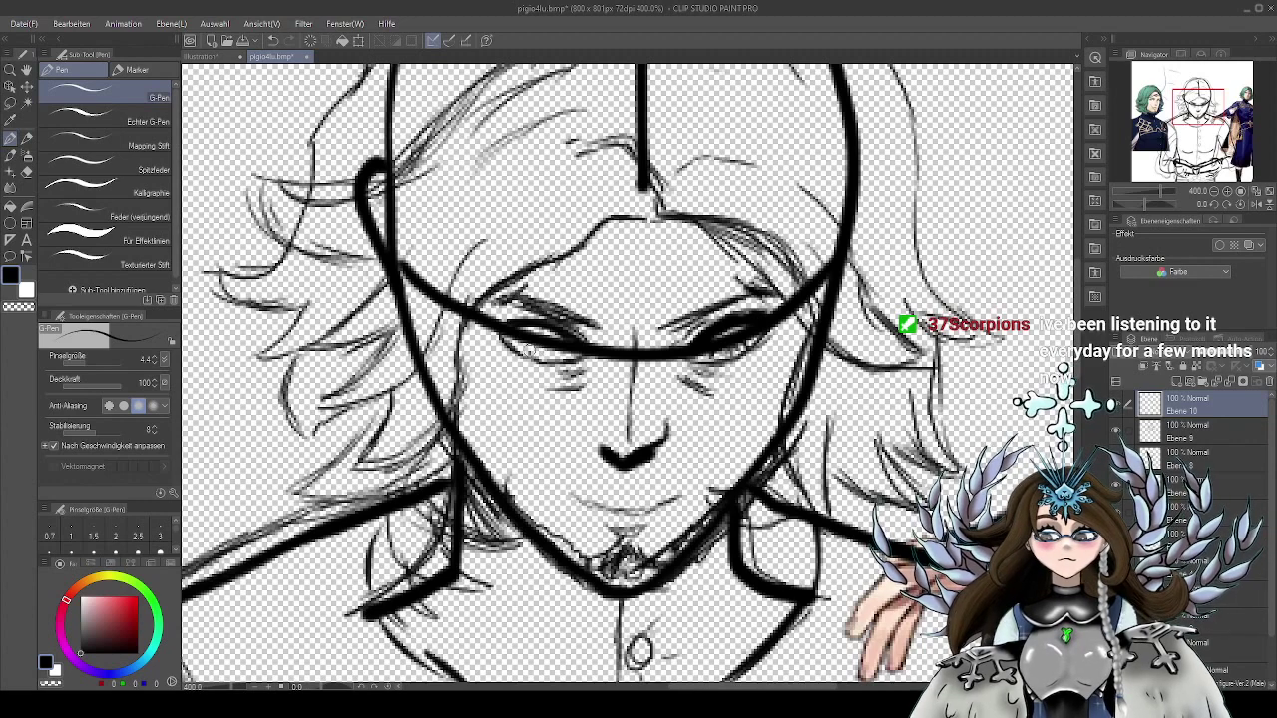
Sketch iris lines in the ear-side eye and lighten the fine lines beneath it with the hard eraser
drag(525, 341, 529, 353)
drag(552, 339, 550, 356)
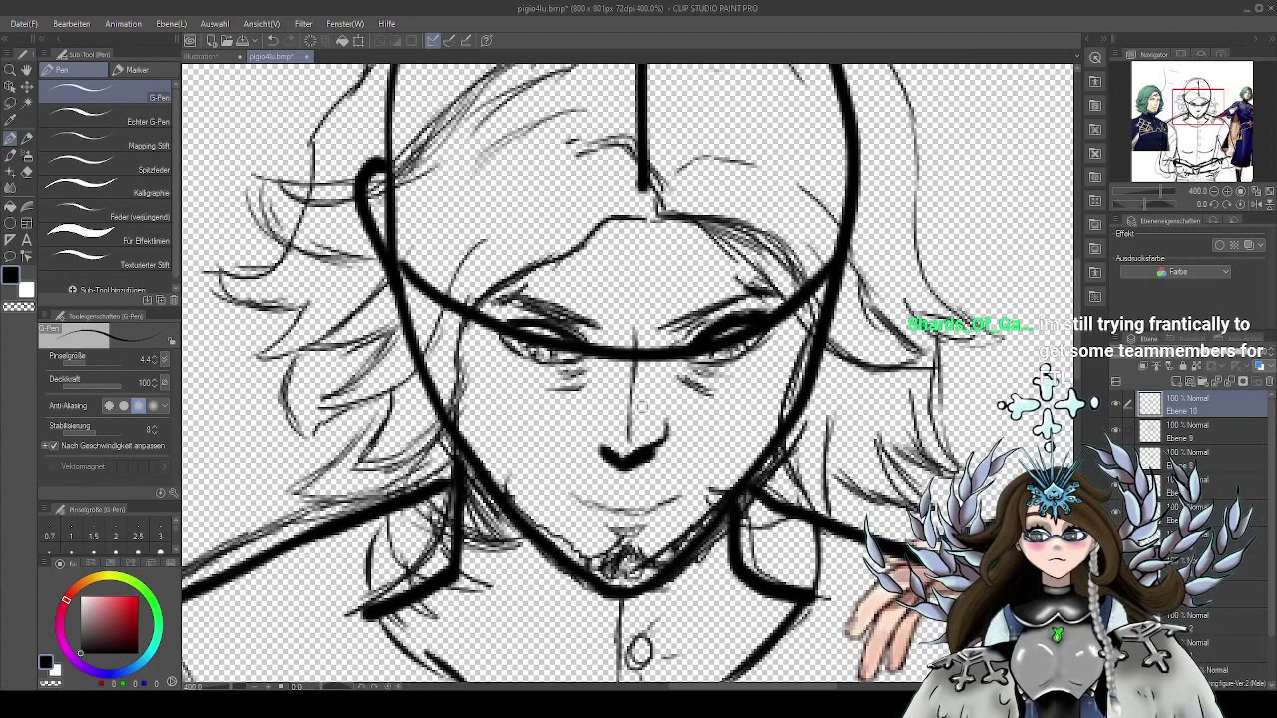
key(e)
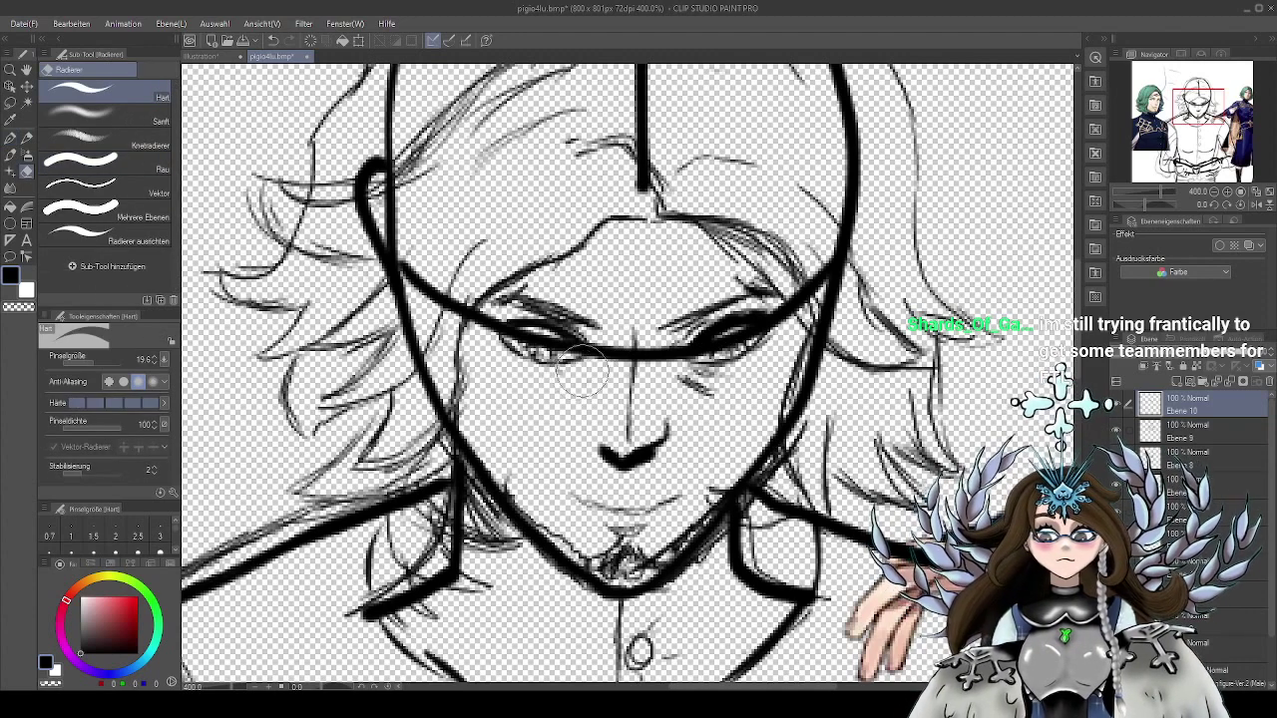
click(29, 138)
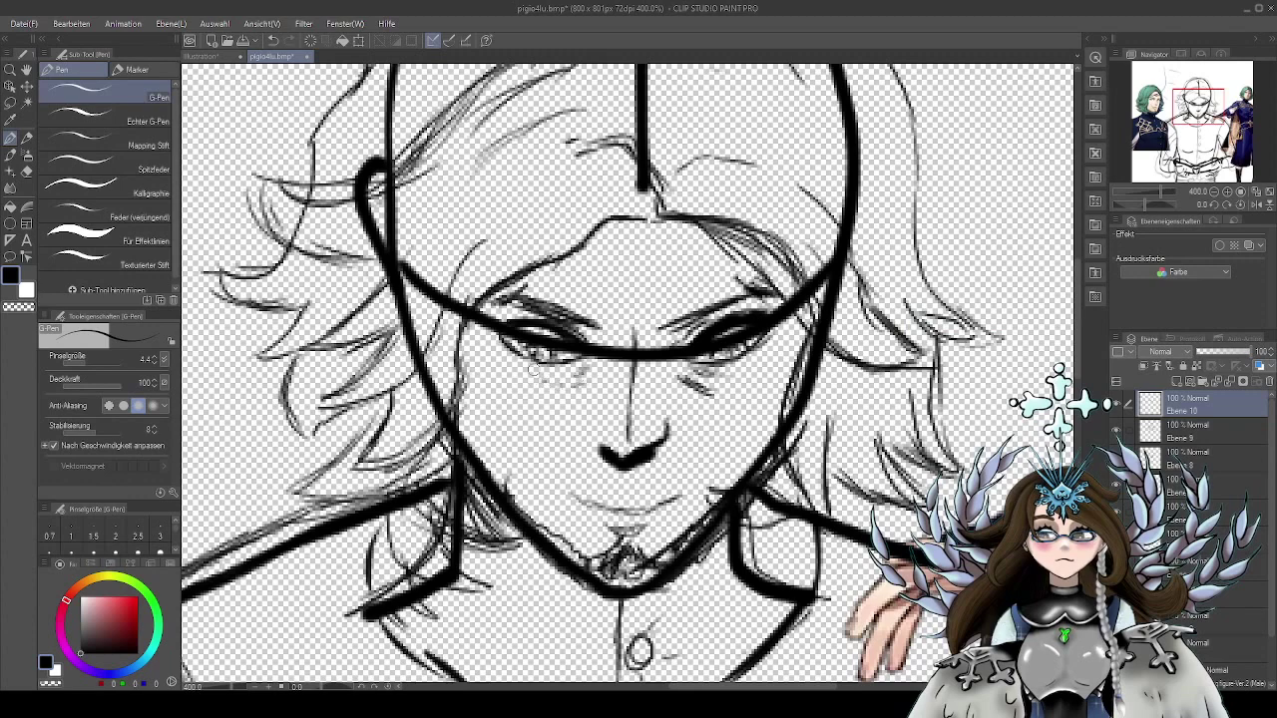
Set the G-Pen size to 5.9 and reinforce the outer lower lid line of the ear-side eye
scroll(587, 367, down, 2)
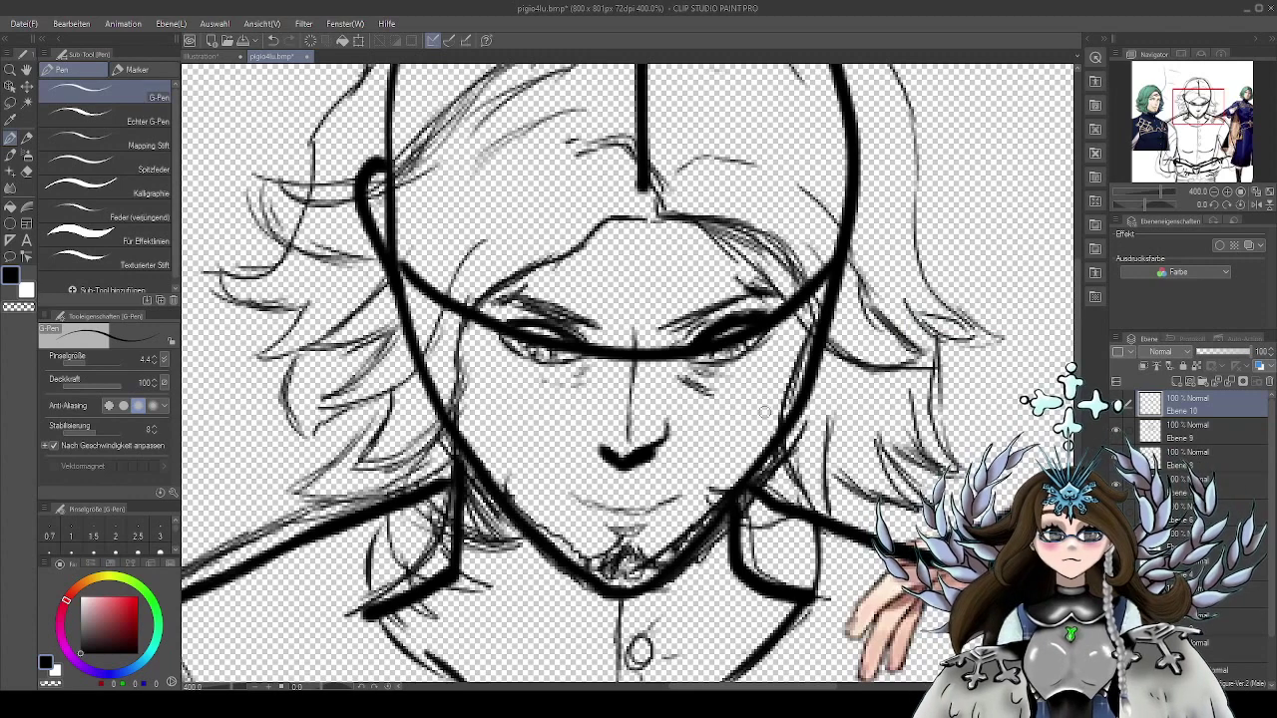
scroll(586, 368, down, 2)
scroll(626, 367, up, 2)
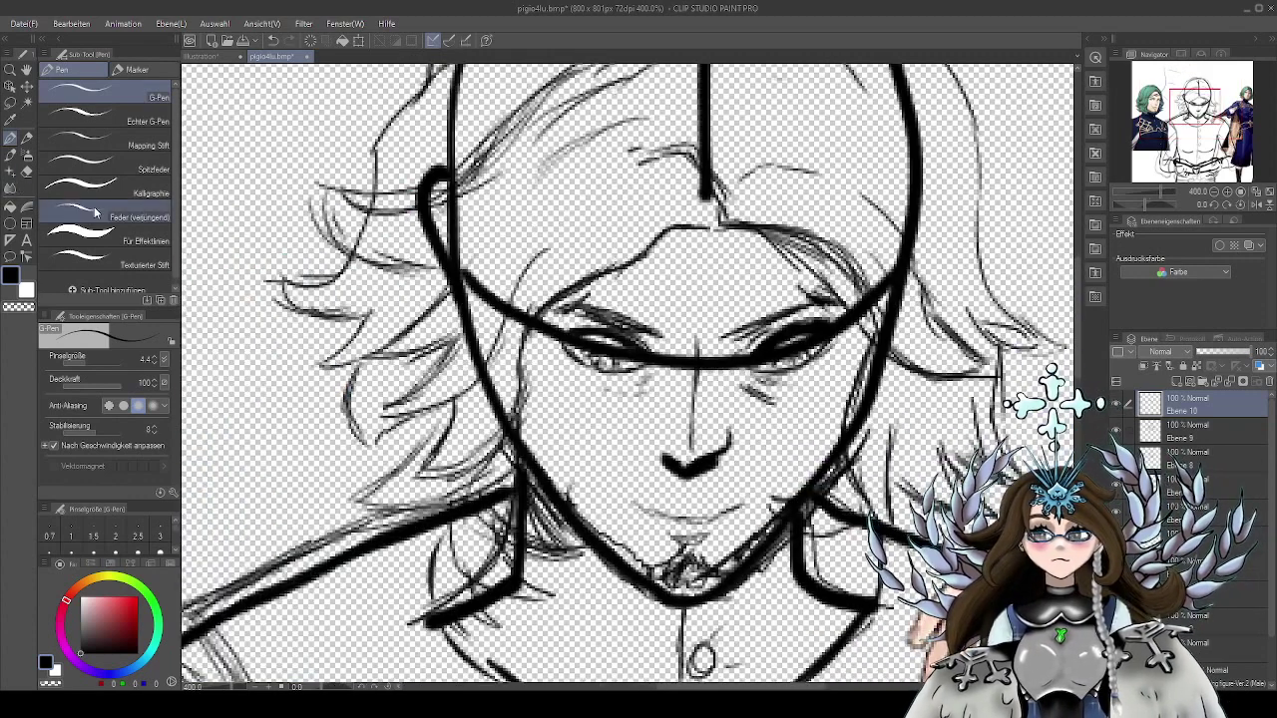
key(bracketright)
key(bracketright)
key(bracketright)
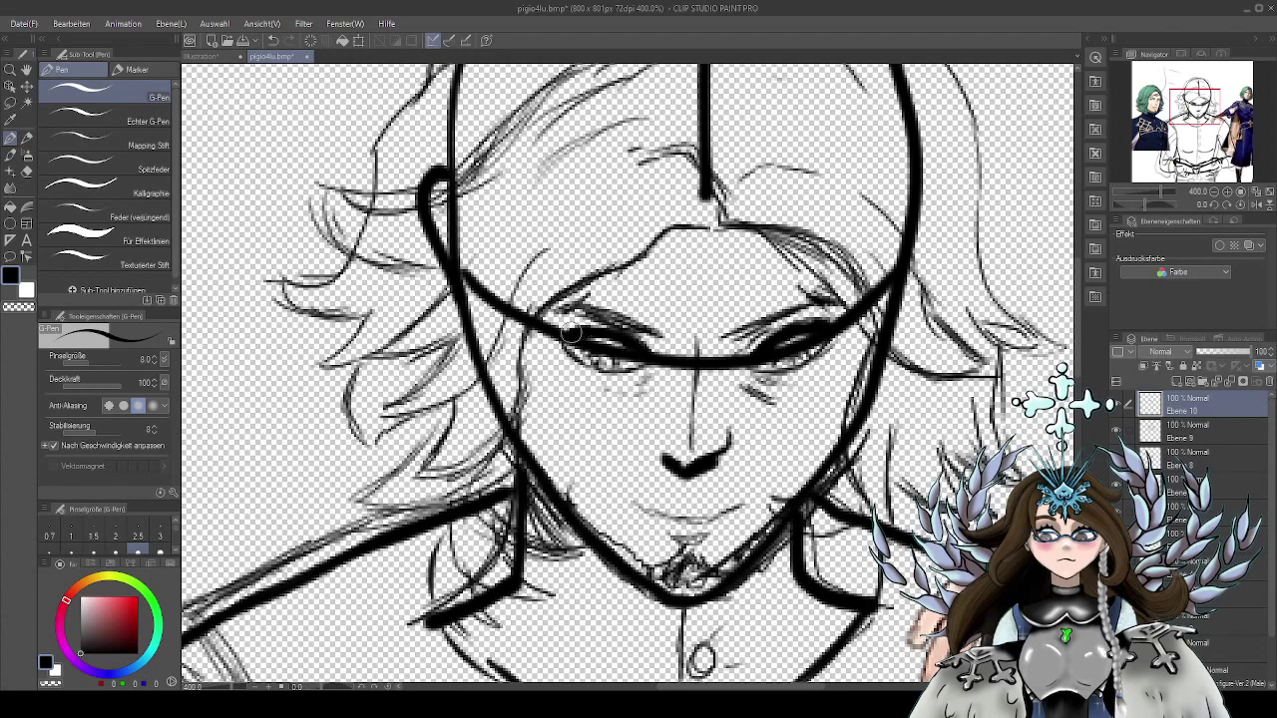
click(116, 538)
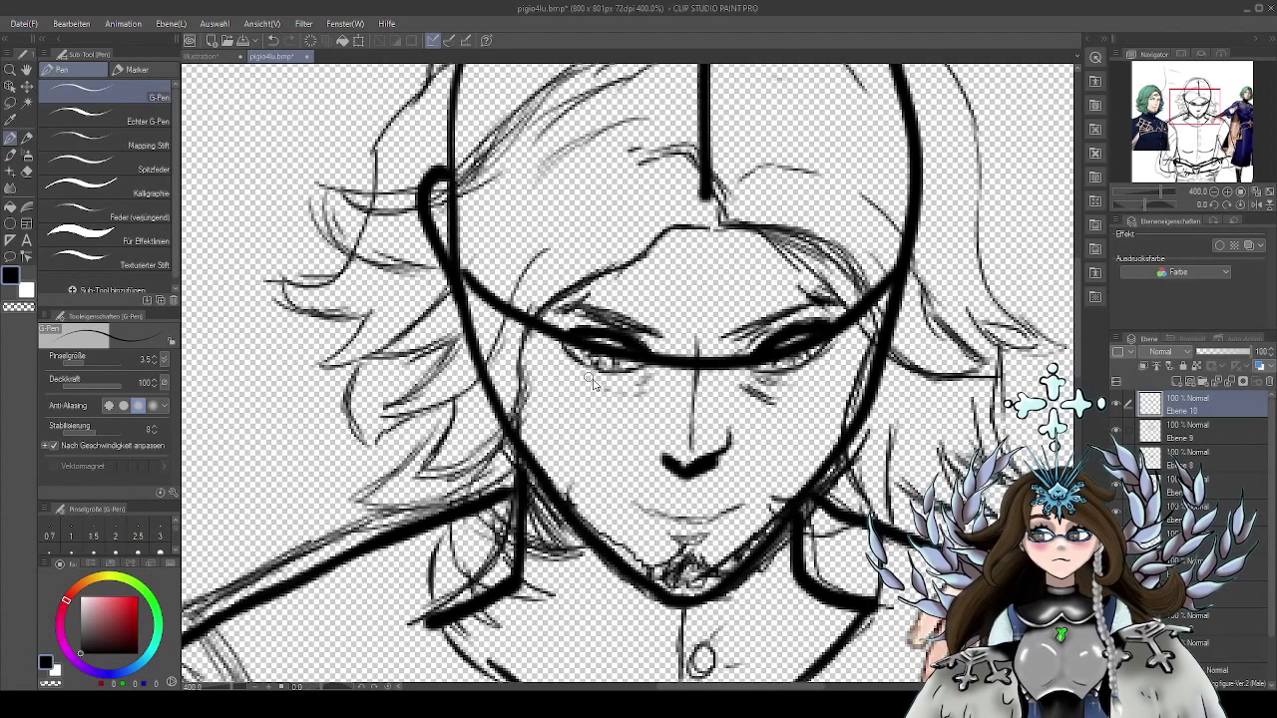
click(87, 363)
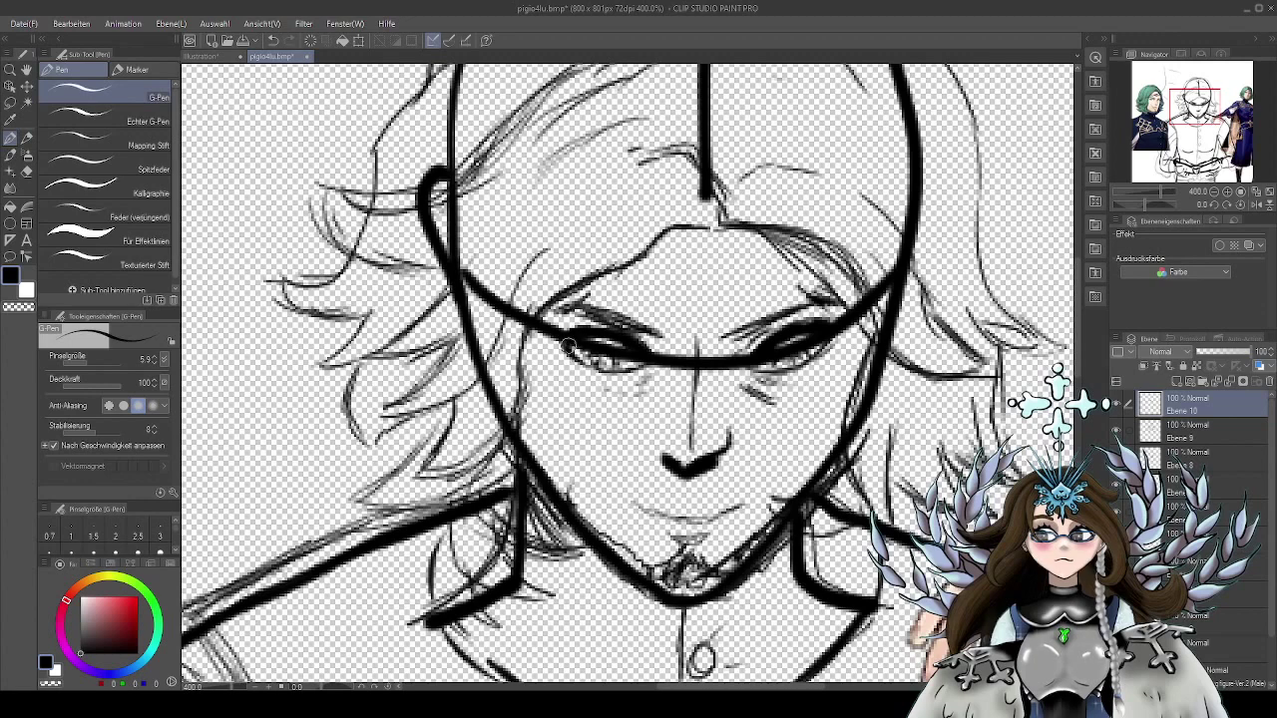
drag(568, 347, 590, 363)
Darken the irises of both eyes, working on layer Ebene 8 for the far eye and Ebene 10 for the ear-side eye
click(1116, 457)
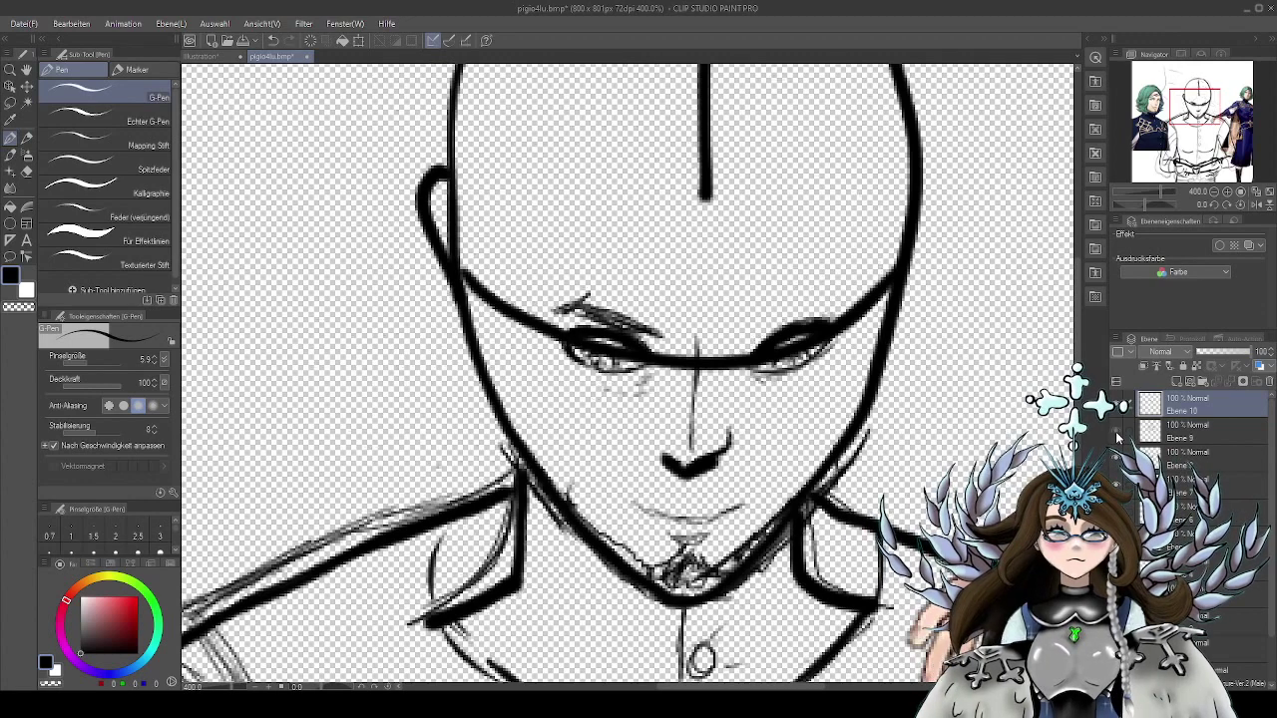
click(1116, 457)
click(1182, 454)
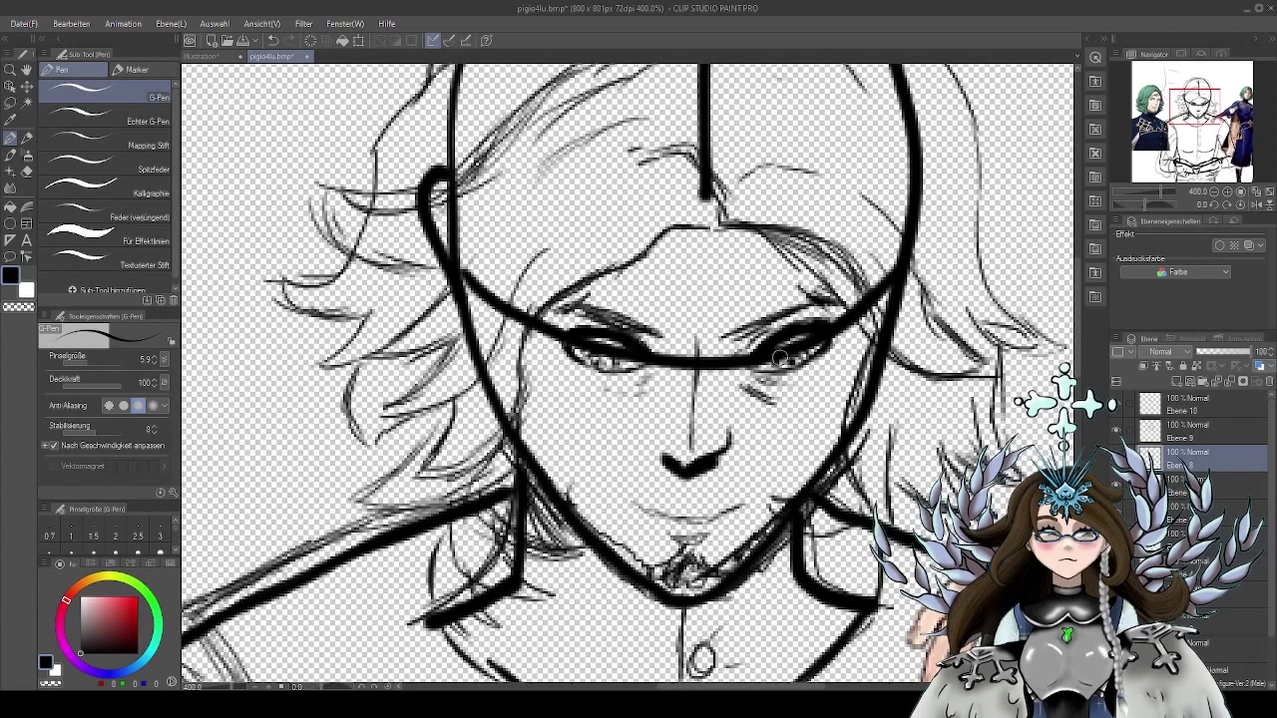
click(1169, 415)
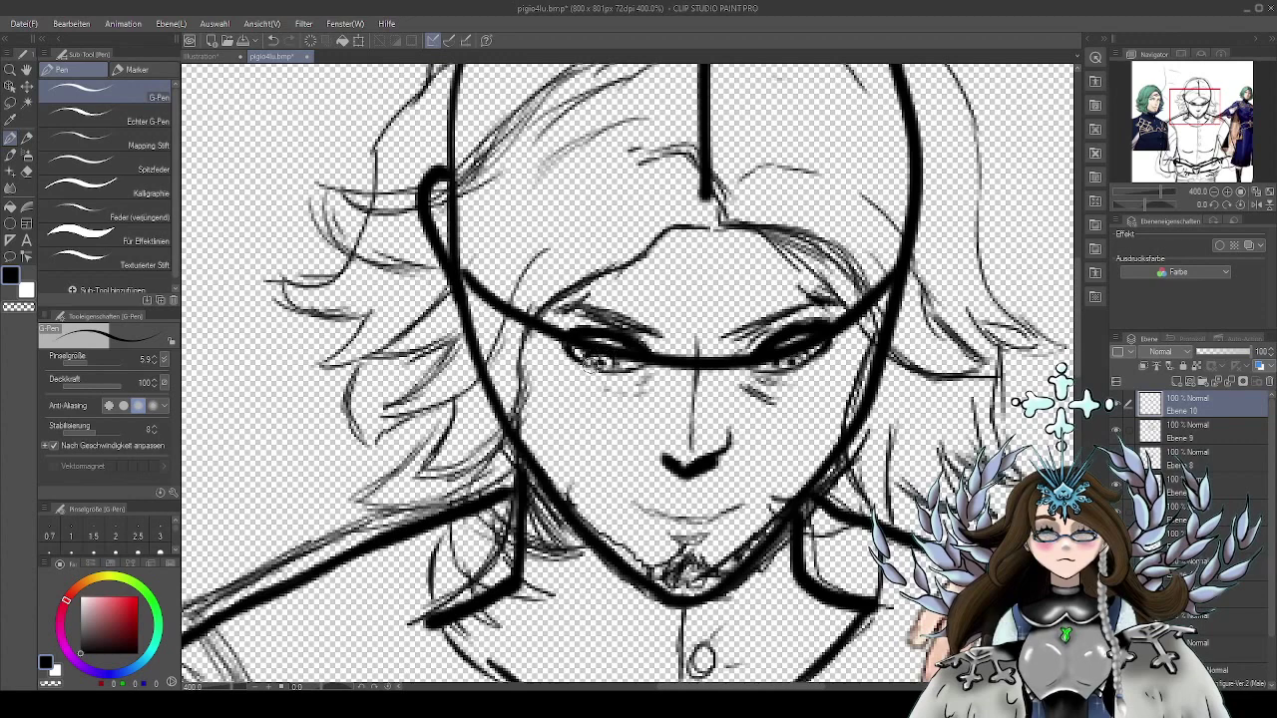
Add an empty layer at the top of the stack and hide the thick-lined posed body base
scroll(830, 404, down, 3)
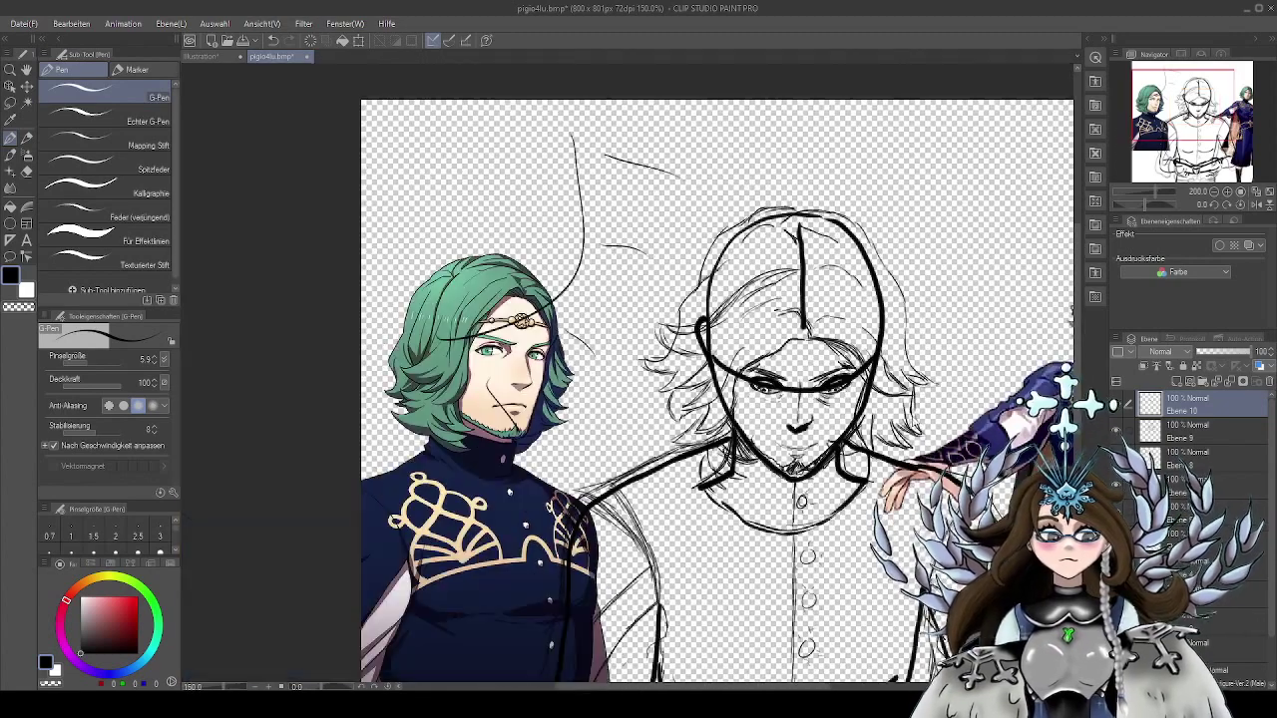
scroll(595, 492, down, 3)
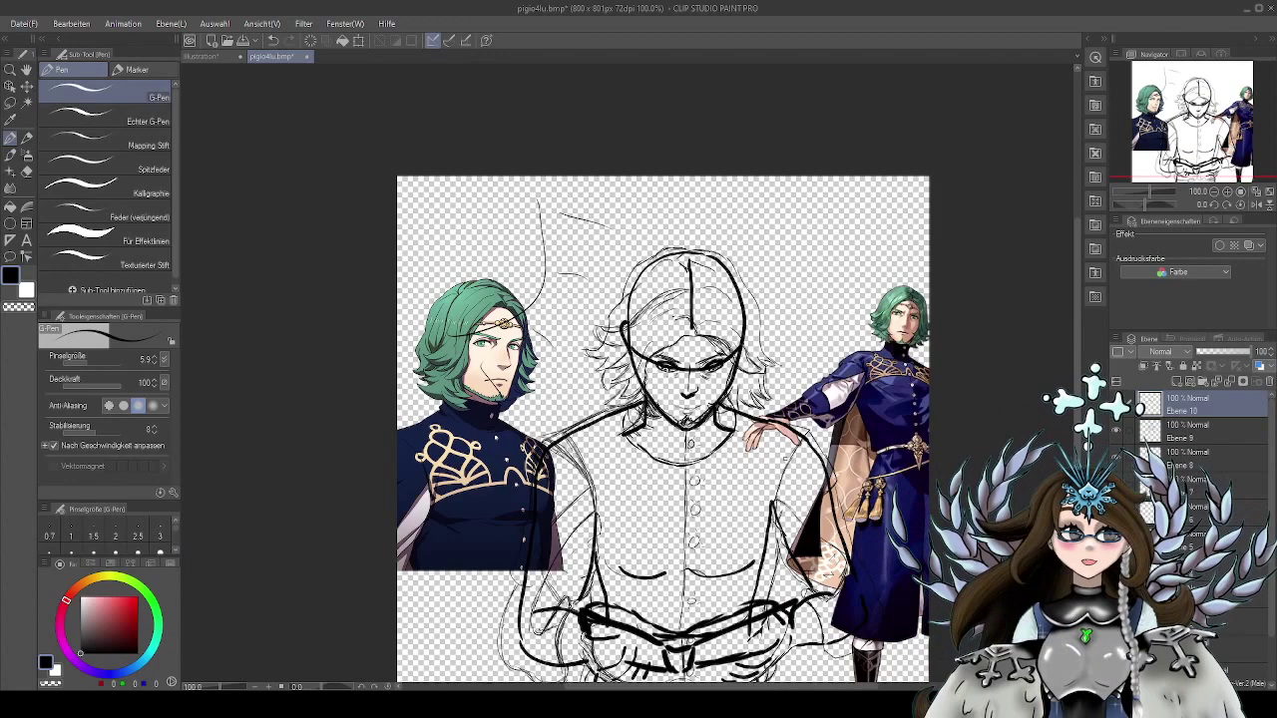
drag(785, 459, 745, 460)
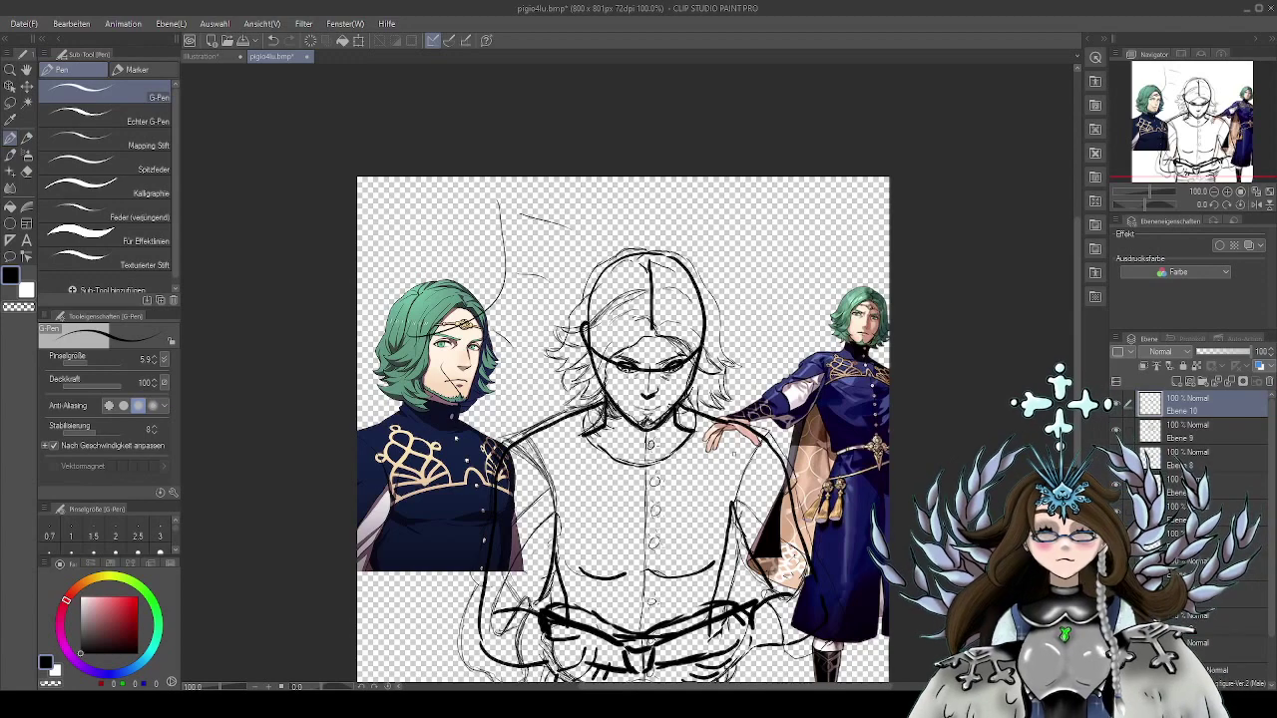
scroll(619, 409, down, 1)
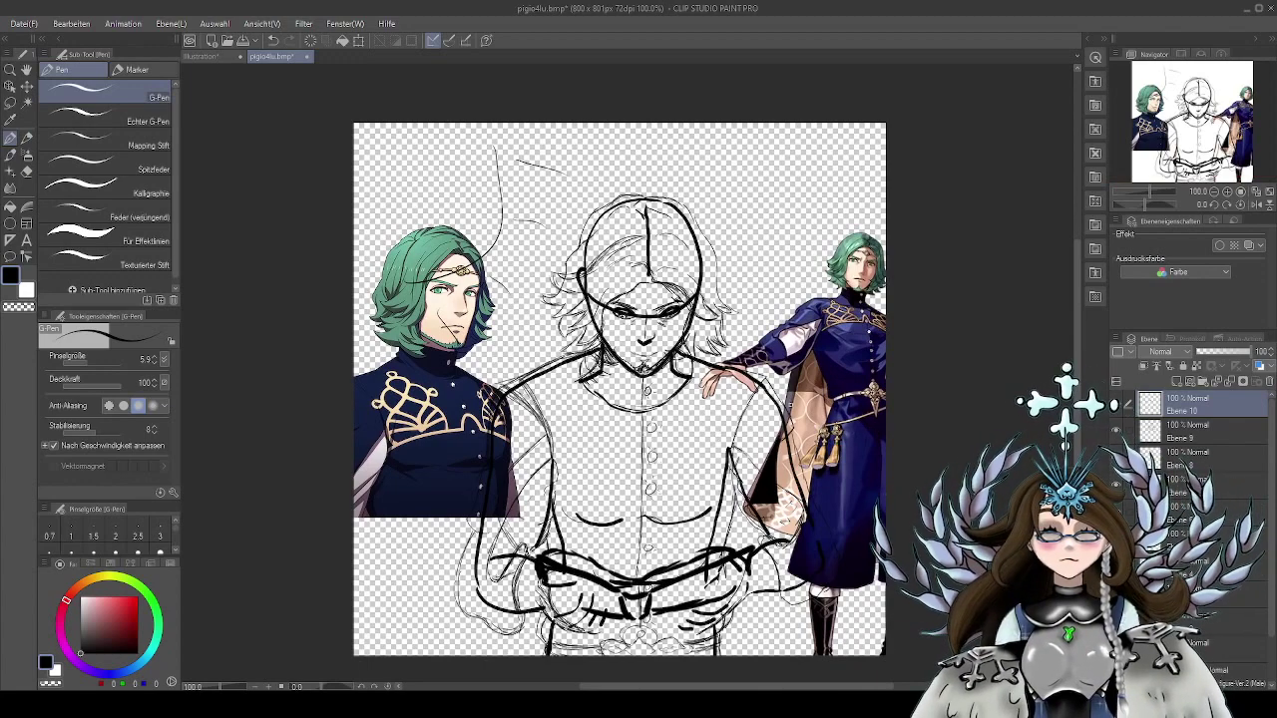
scroll(813, 394, up, 2)
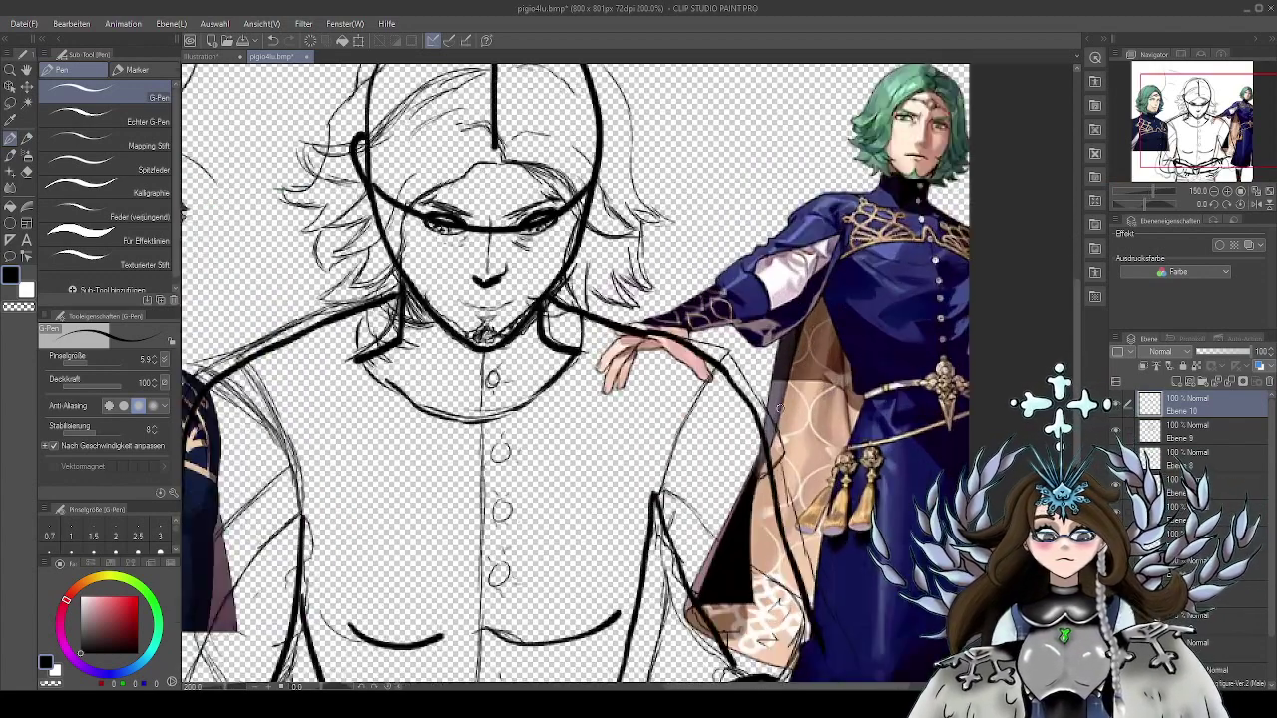
drag(597, 414, 664, 405)
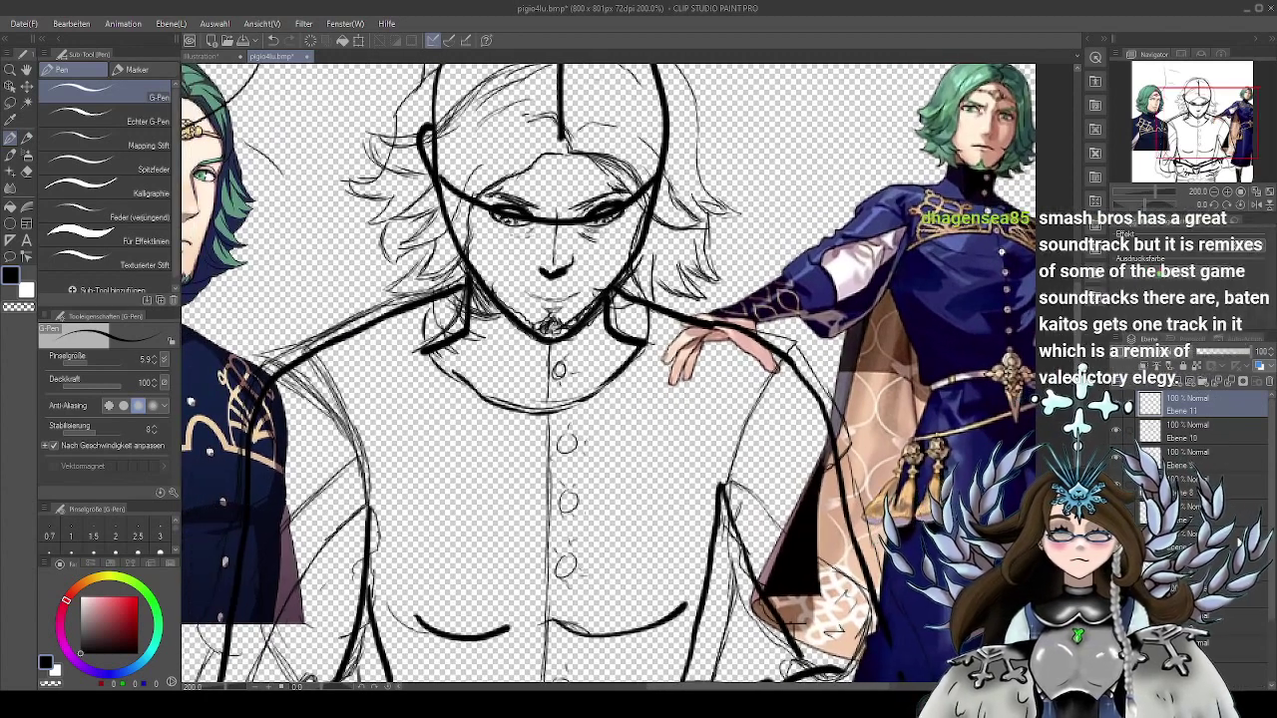
scroll(1273, 588, down, 2)
click(1117, 568)
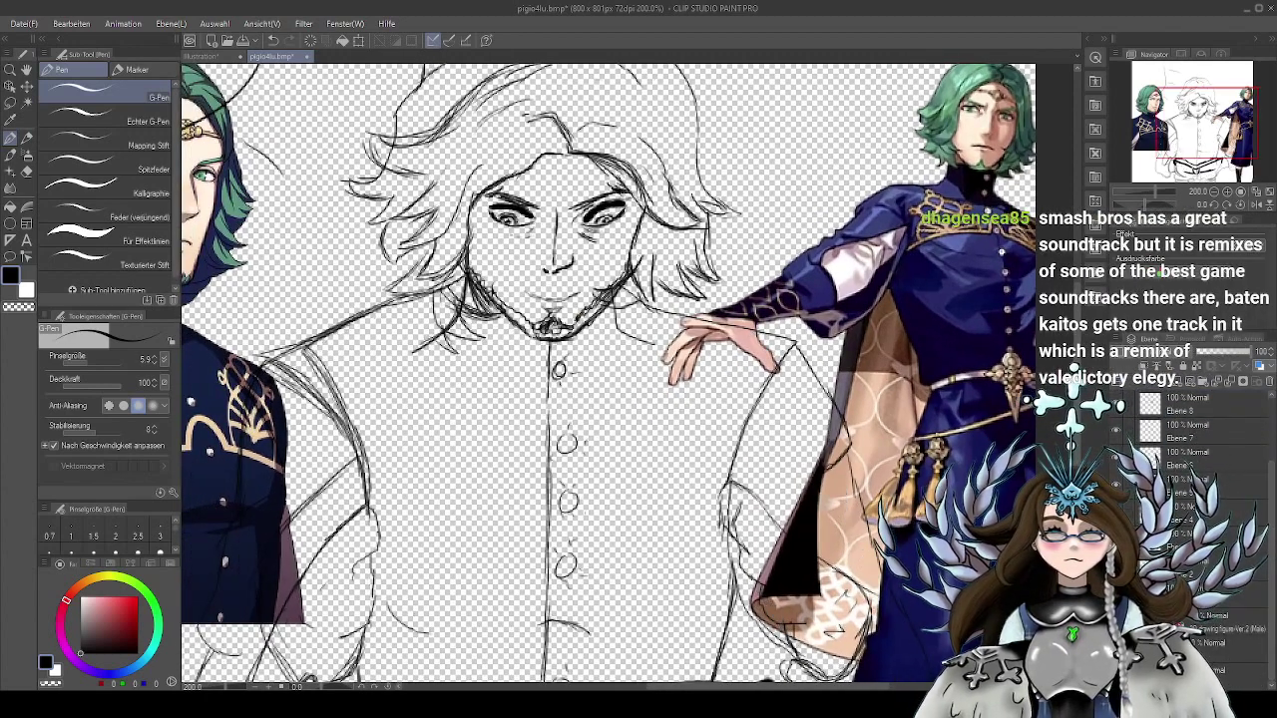
Add one more empty layer at the top of the layer stack
key(ctrl+minus)
key(ctrl+minus)
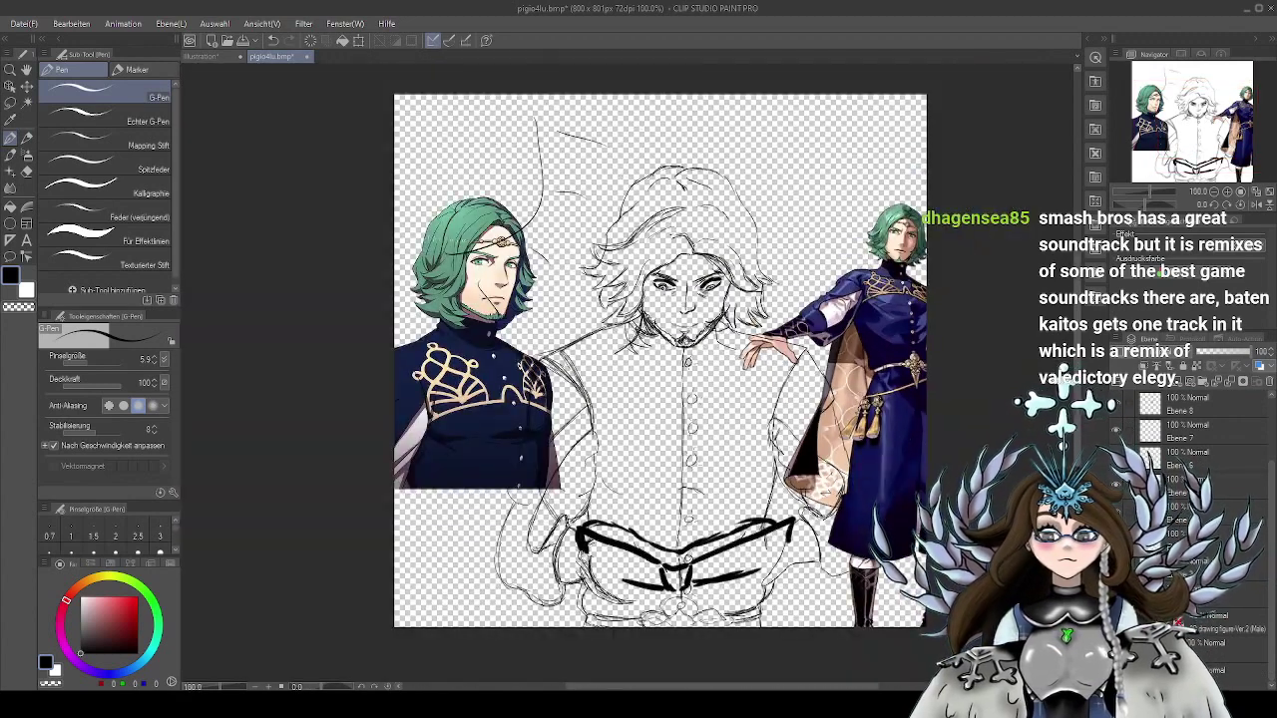
drag(853, 440, 820, 456)
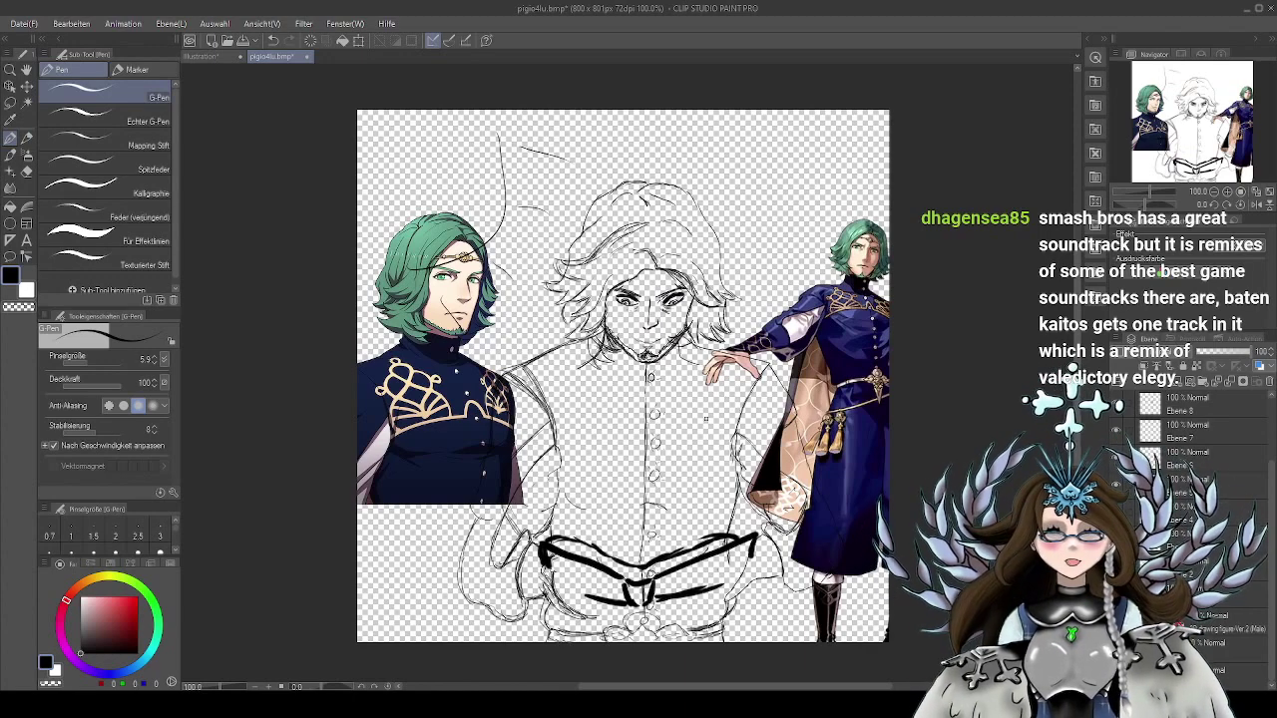
drag(698, 415, 700, 424)
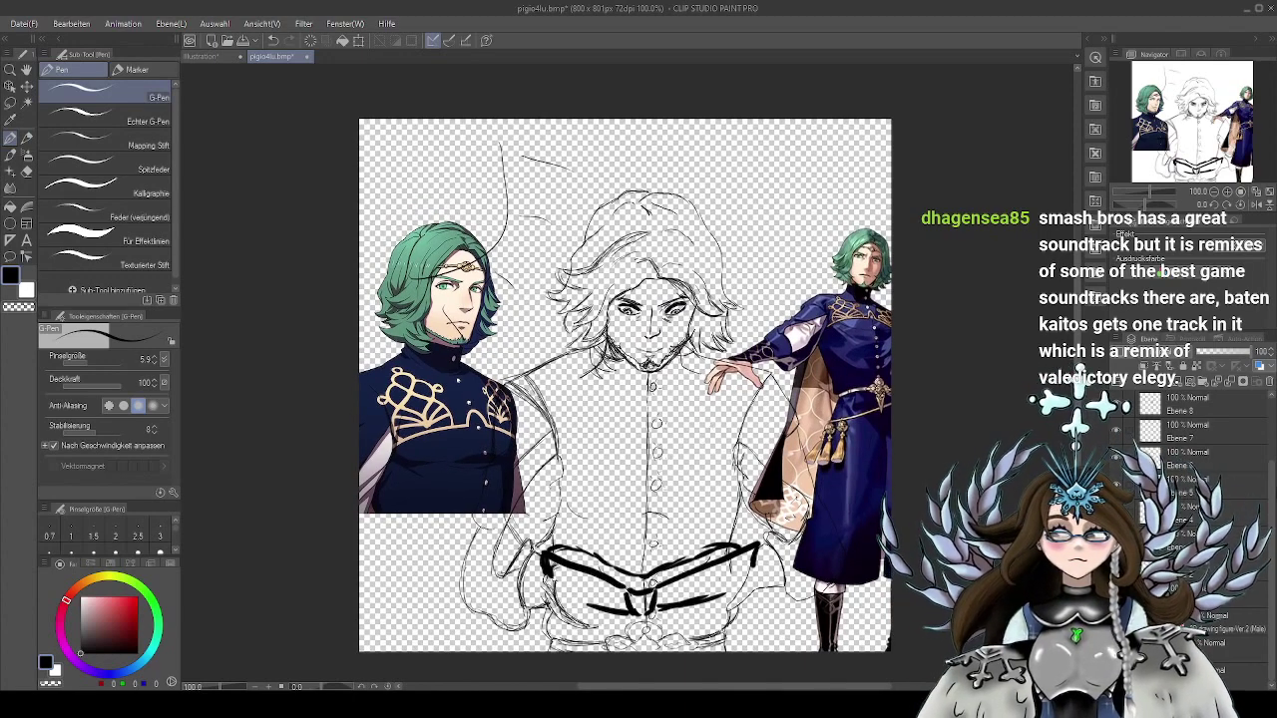
drag(1273, 498, 1262, 396)
click(1177, 382)
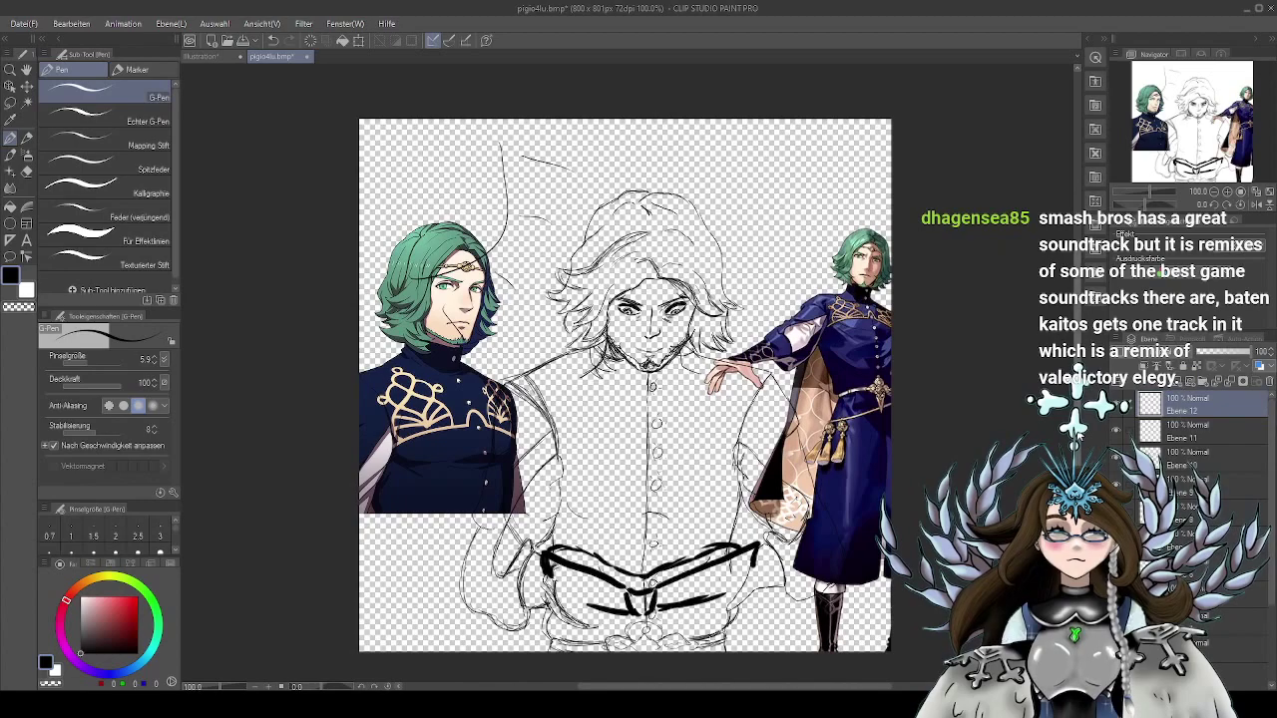
On layer Ebene 10, erase the iris of the ear-side eye with the hard eraser at size 10.6
scroll(659, 299, up, 2)
drag(662, 337, 671, 357)
scroll(660, 329, up, 1)
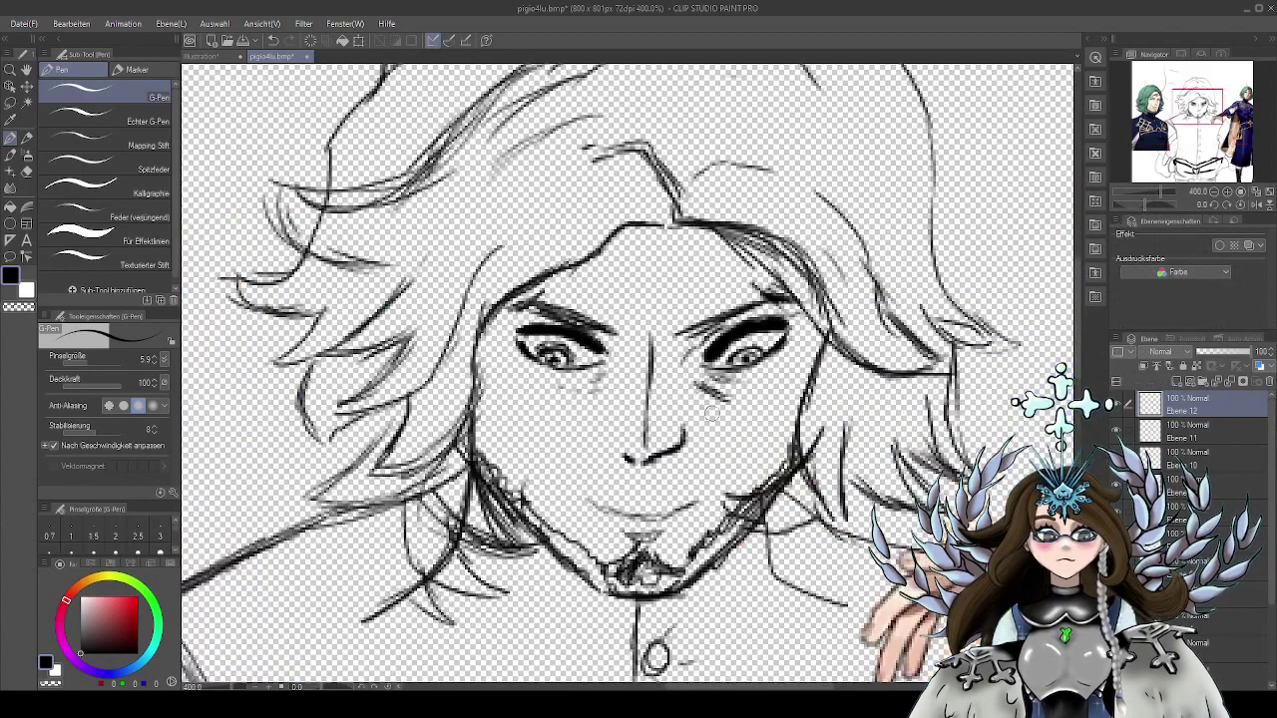
click(1213, 439)
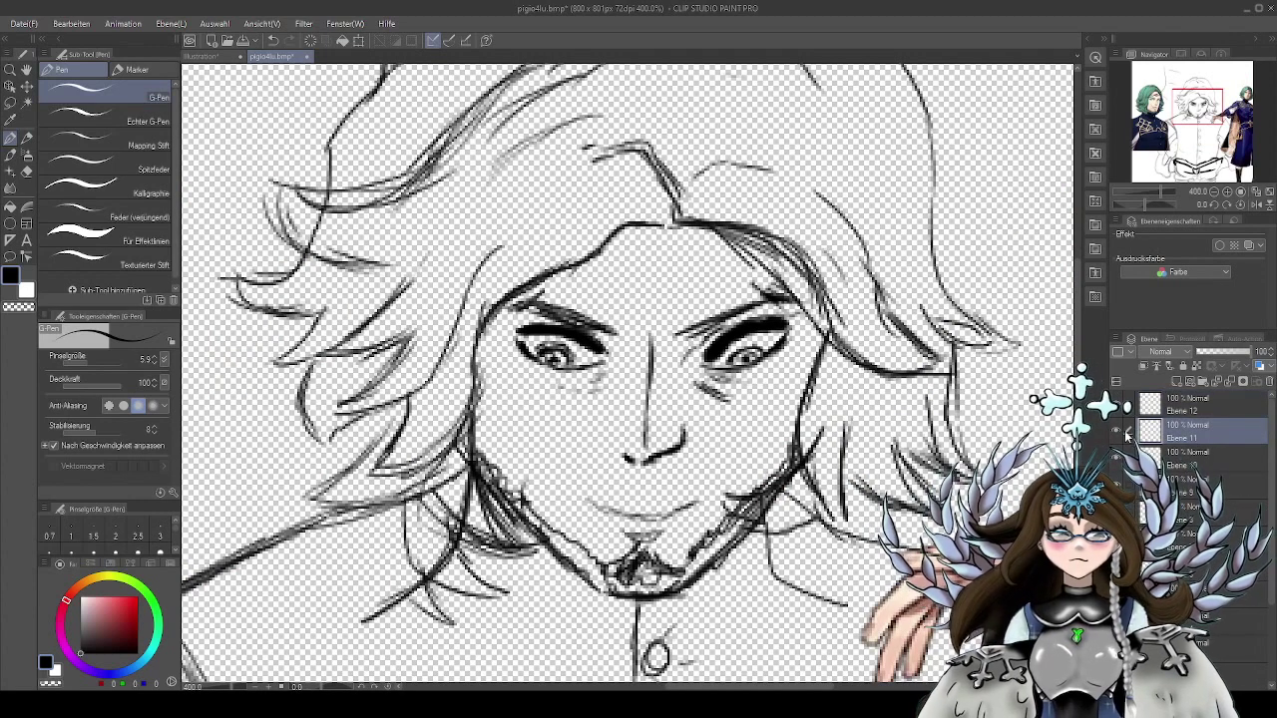
click(1209, 459)
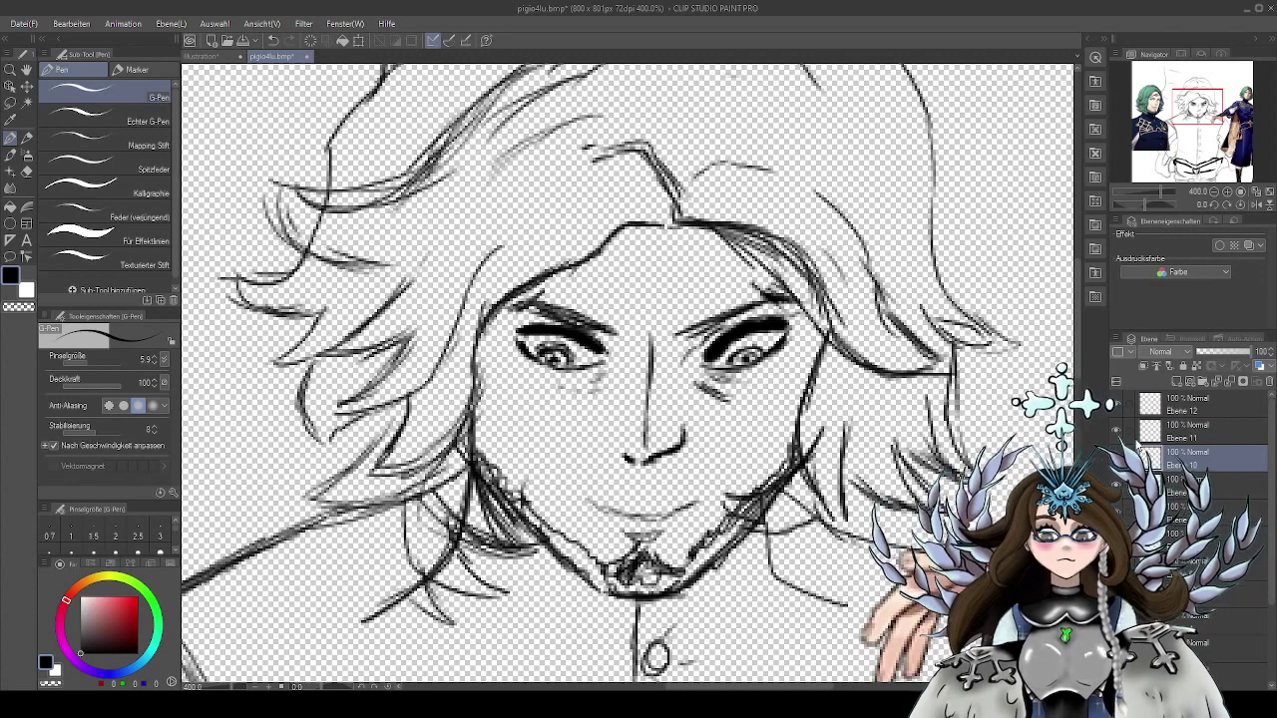
click(27, 170)
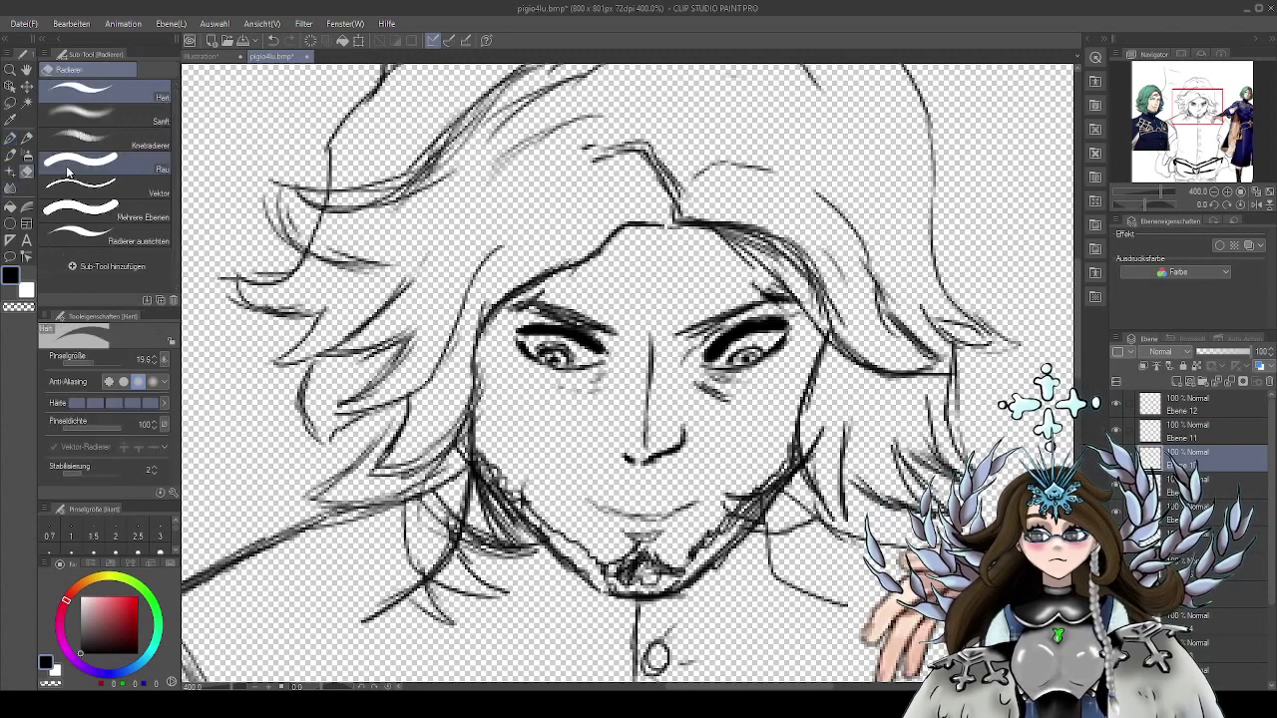
drag(615, 411, 606, 402)
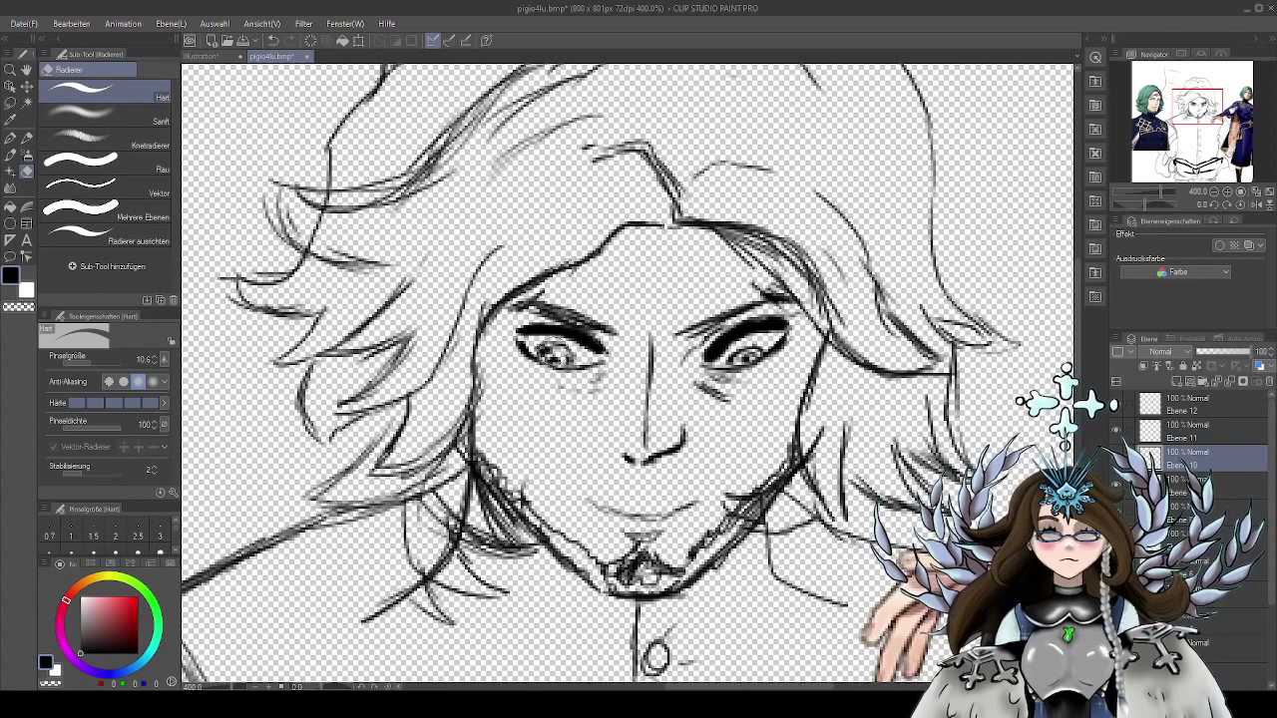
drag(539, 349, 560, 353)
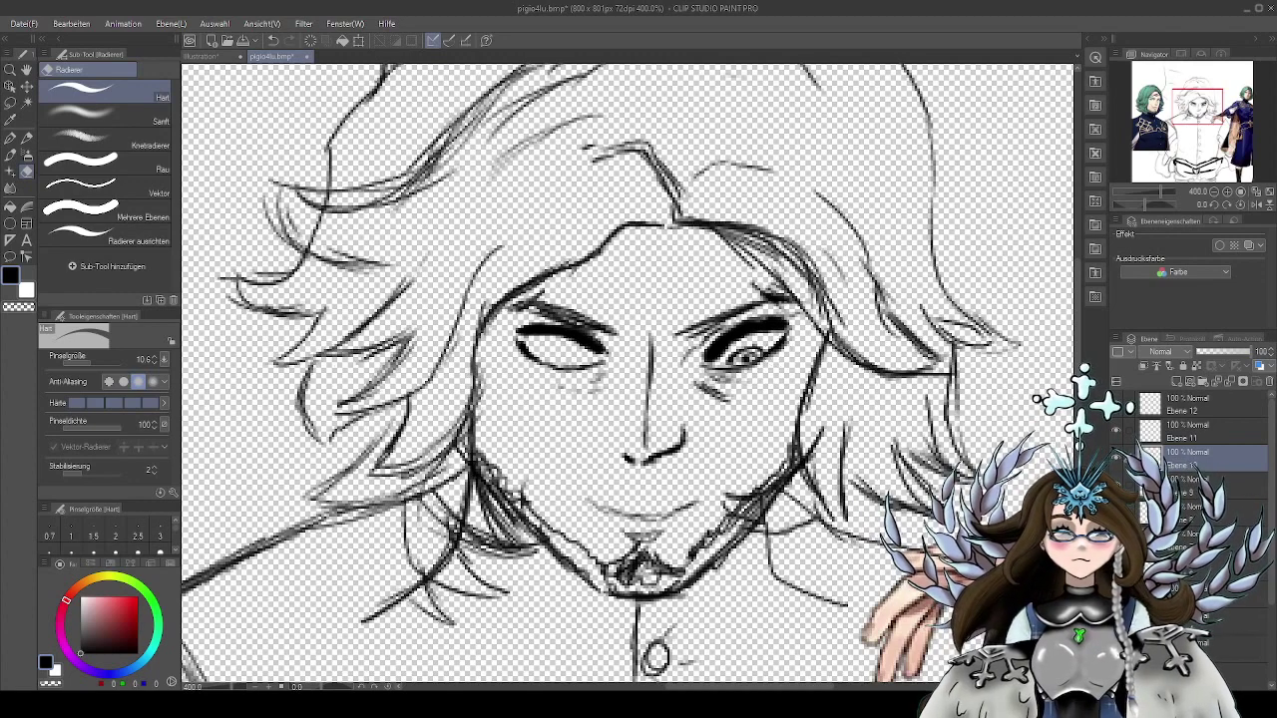
On layer Ebene 8, erase the iris of the eye on the far side from the ear
click(1115, 511)
click(1116, 512)
click(1189, 513)
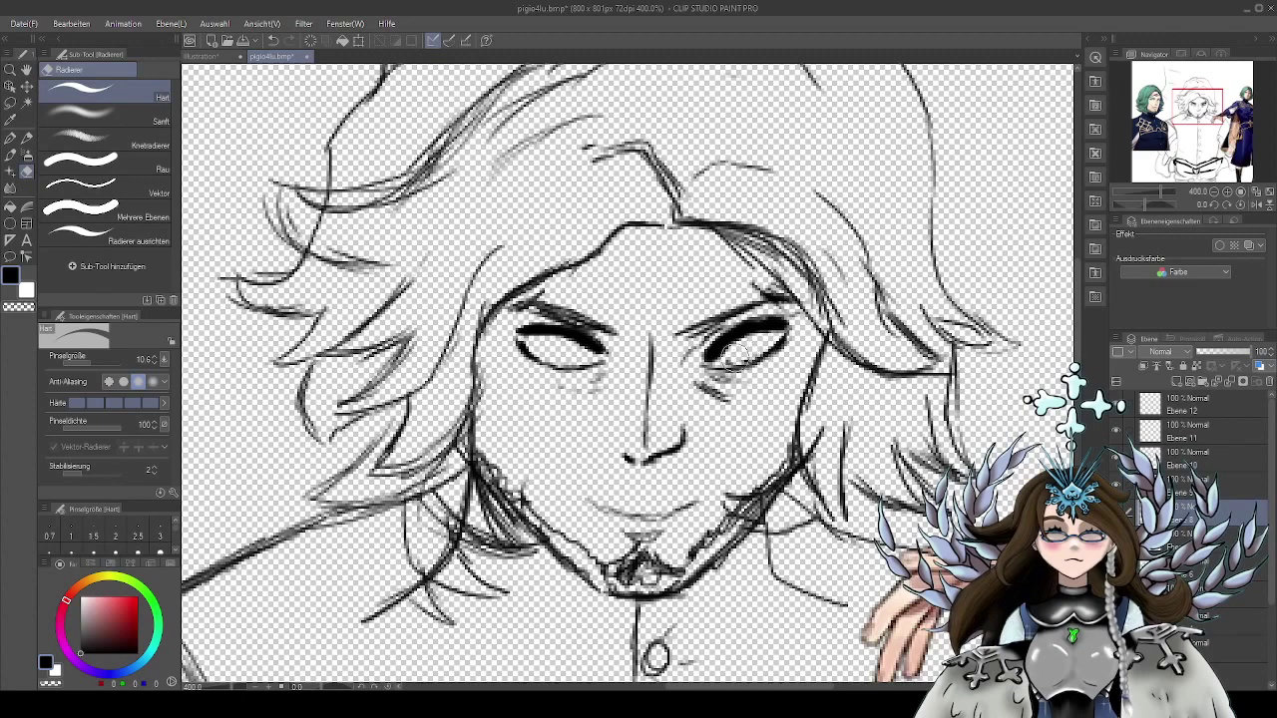
drag(775, 434, 774, 413)
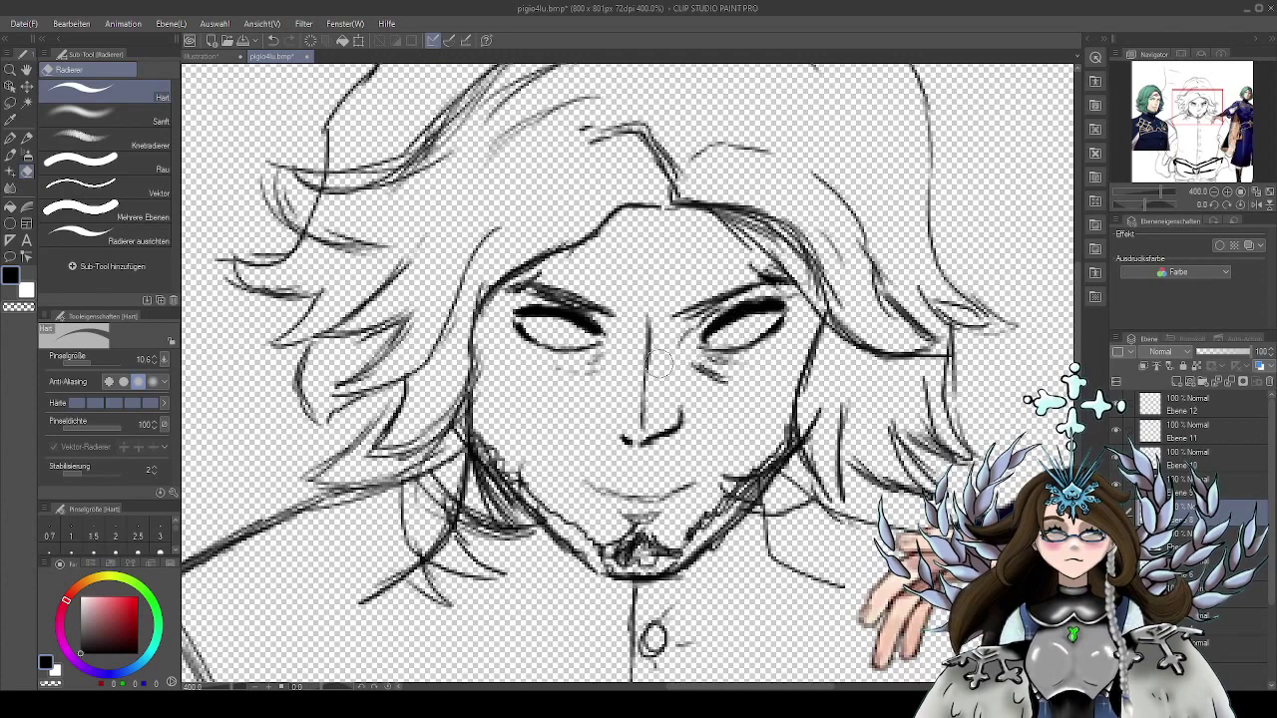
With the G-Pen at size 5.9 on layer Ebene 10, redraw the ear-side eye's iris as a small ring around a pupil
click(1206, 405)
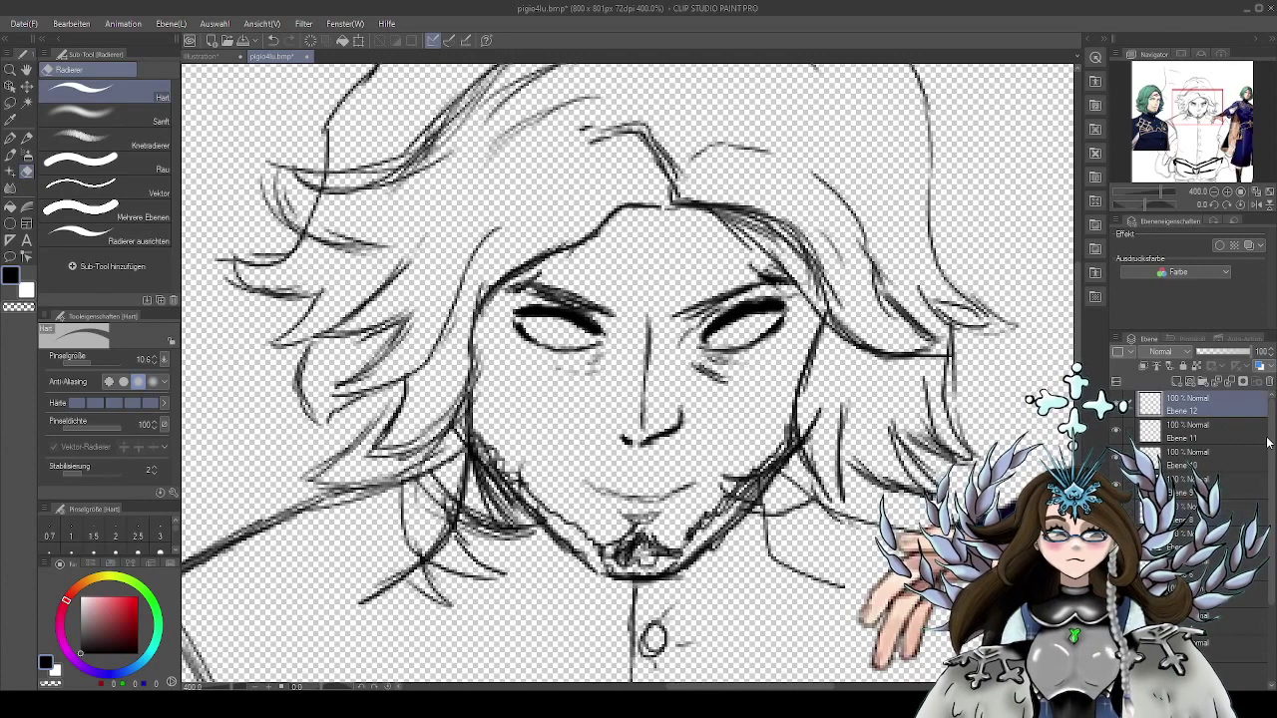
click(1199, 439)
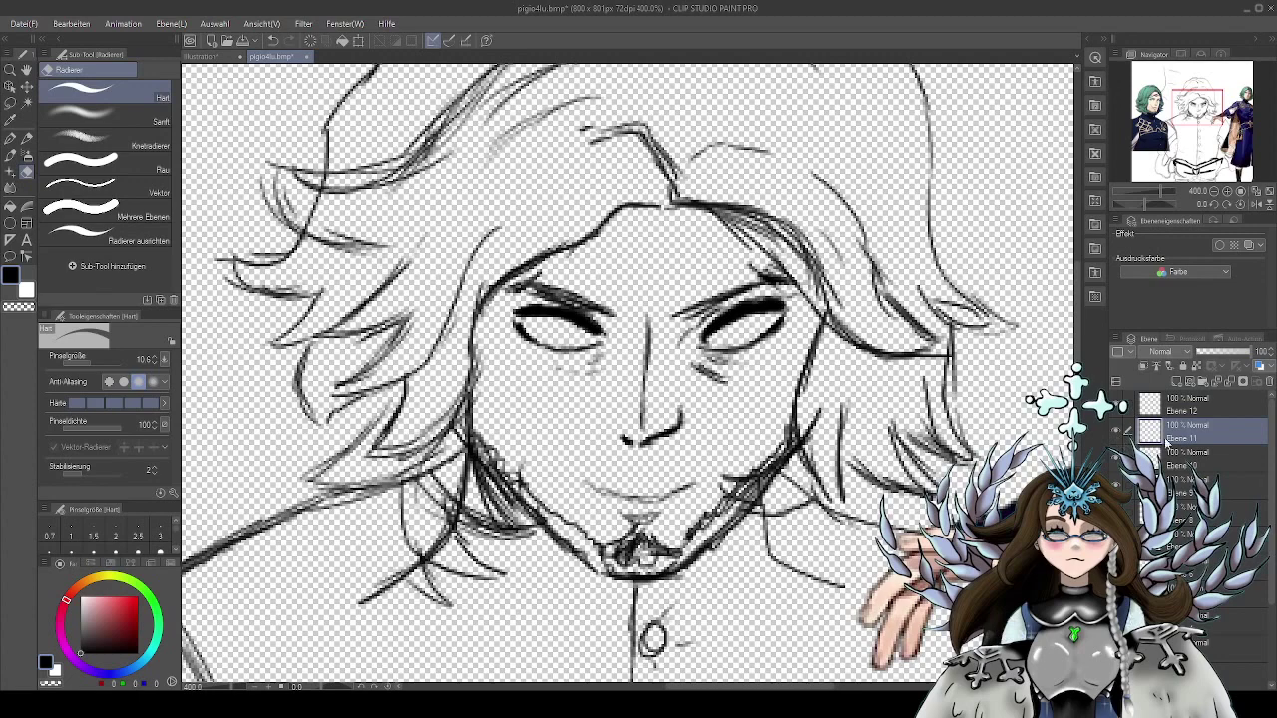
click(1185, 462)
click(1116, 458)
click(1117, 458)
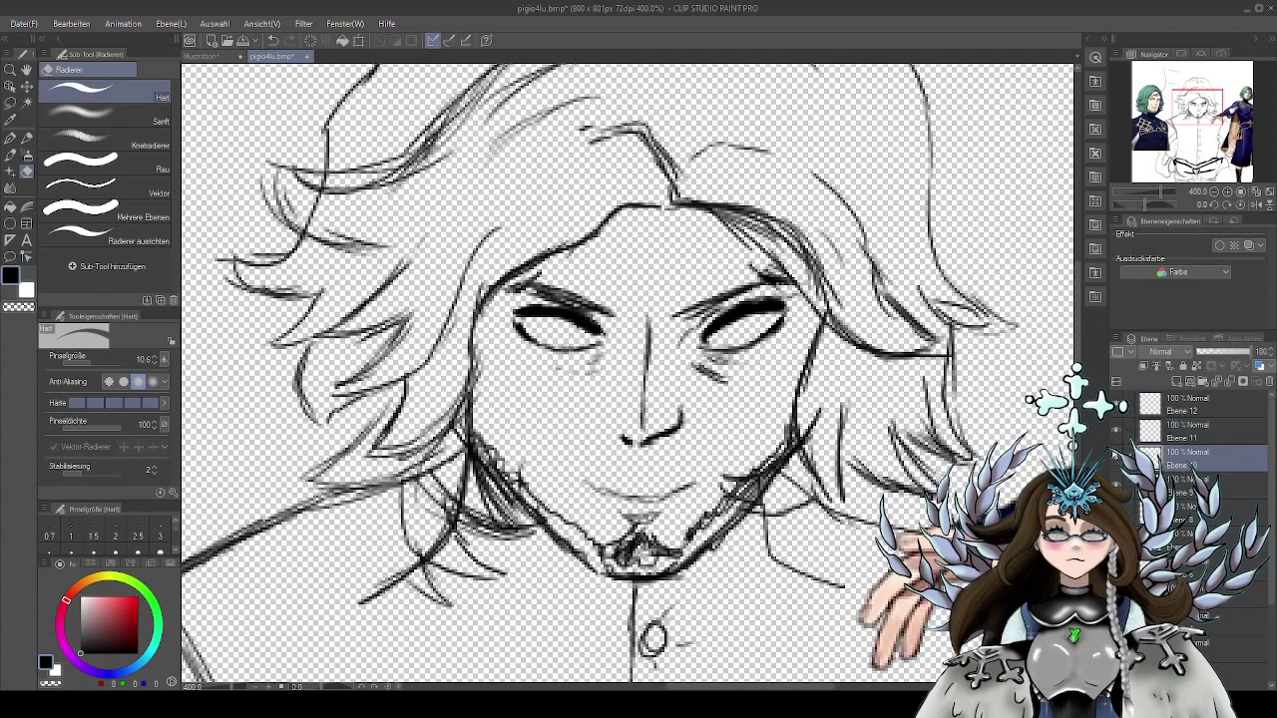
key(p)
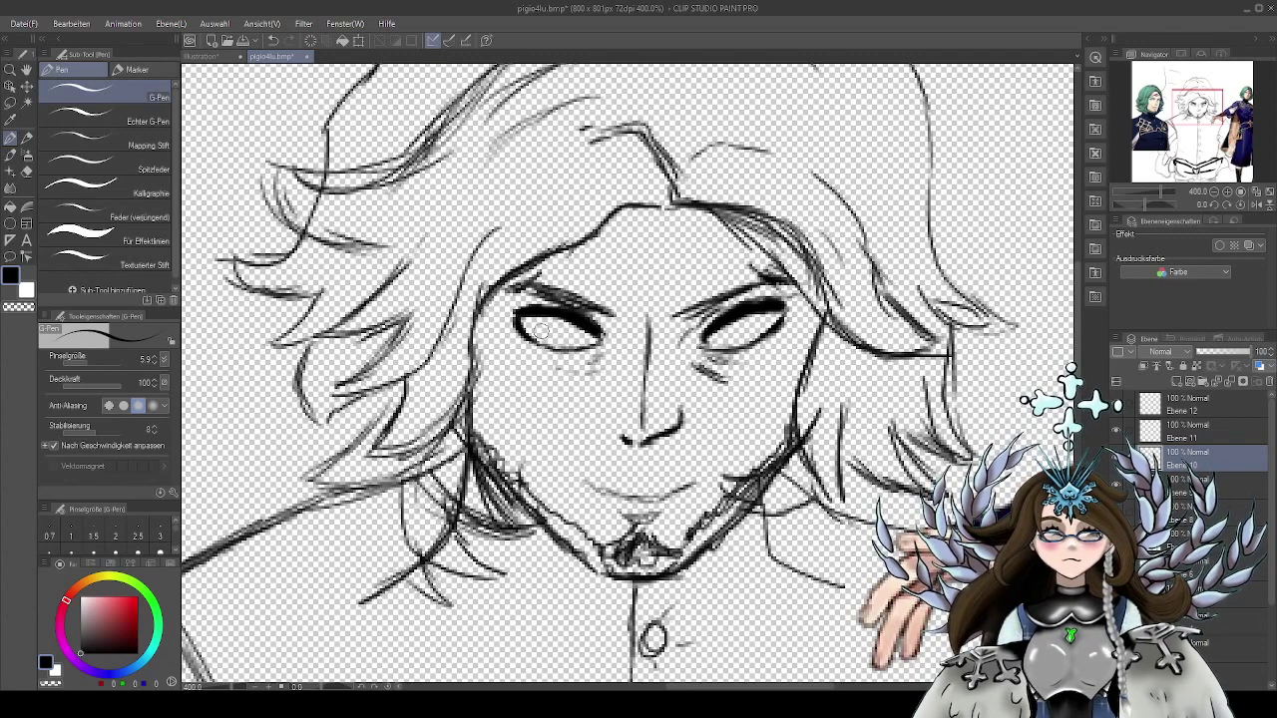
mouse_move(536, 333)
mouse_down()
mouse_move(564, 329)
mouse_move(560, 349)
mouse_move(543, 321)
mouse_move(539, 339)
mouse_move(564, 345)
mouse_up()
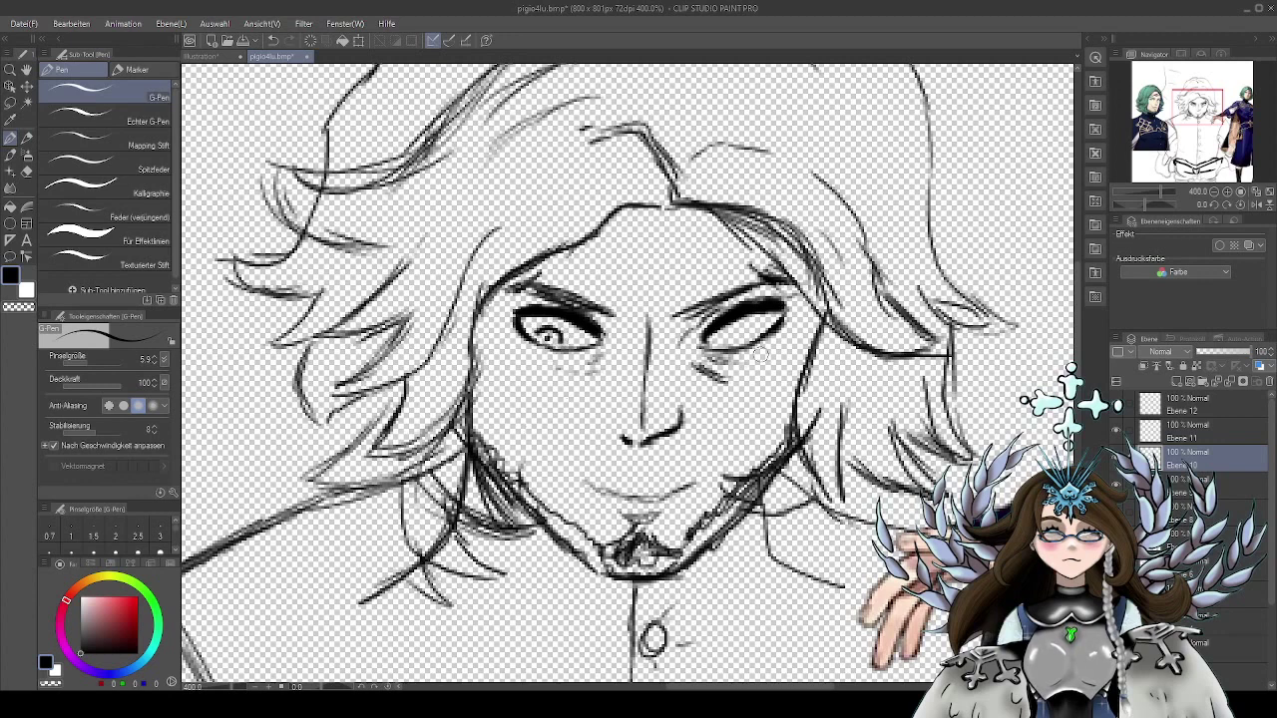
Try replacing the faint mouth on layer Ebene 8 with a darker line, using the hard eraser and the G-Pen at size 5.9
click(1117, 457)
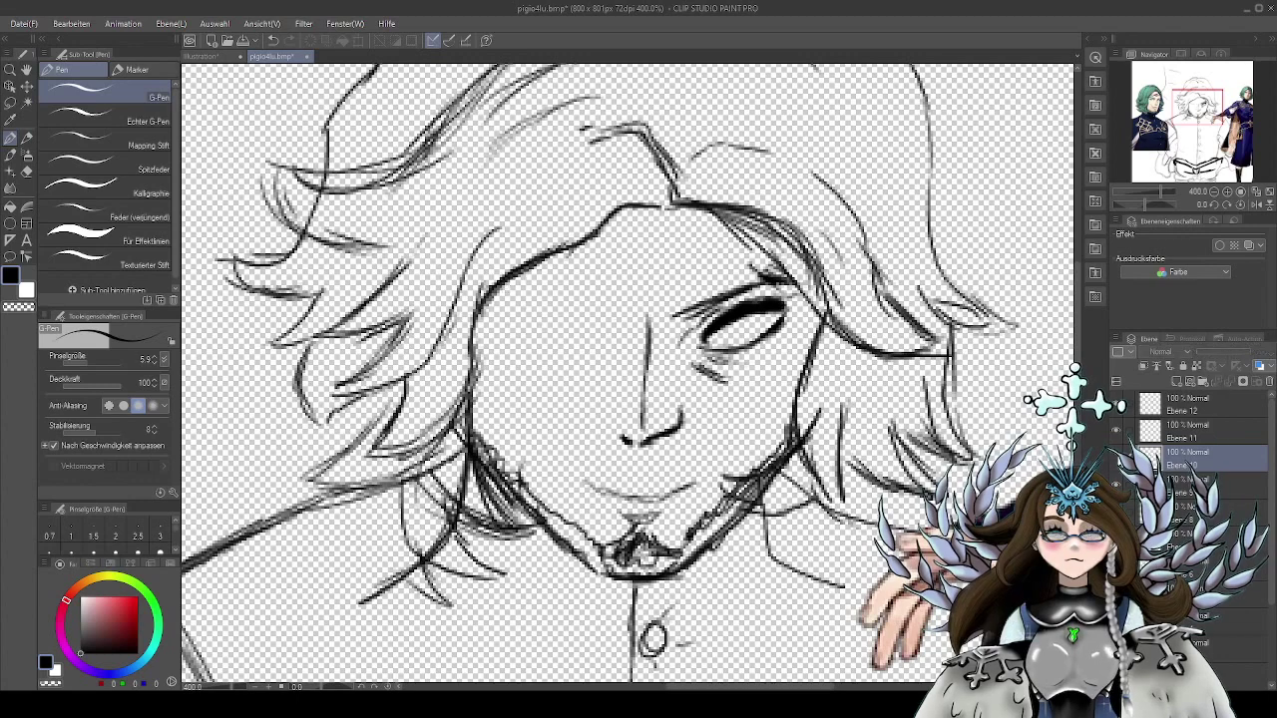
click(1117, 457)
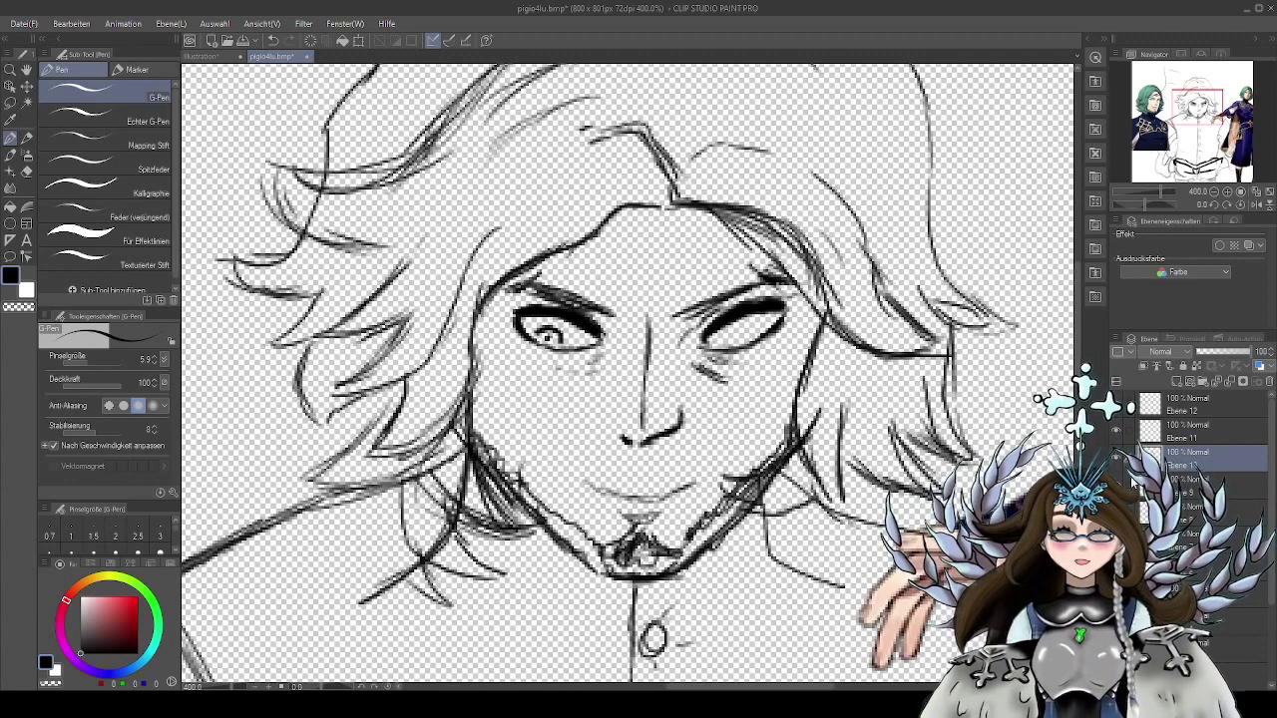
click(1117, 511)
click(1116, 512)
click(1186, 521)
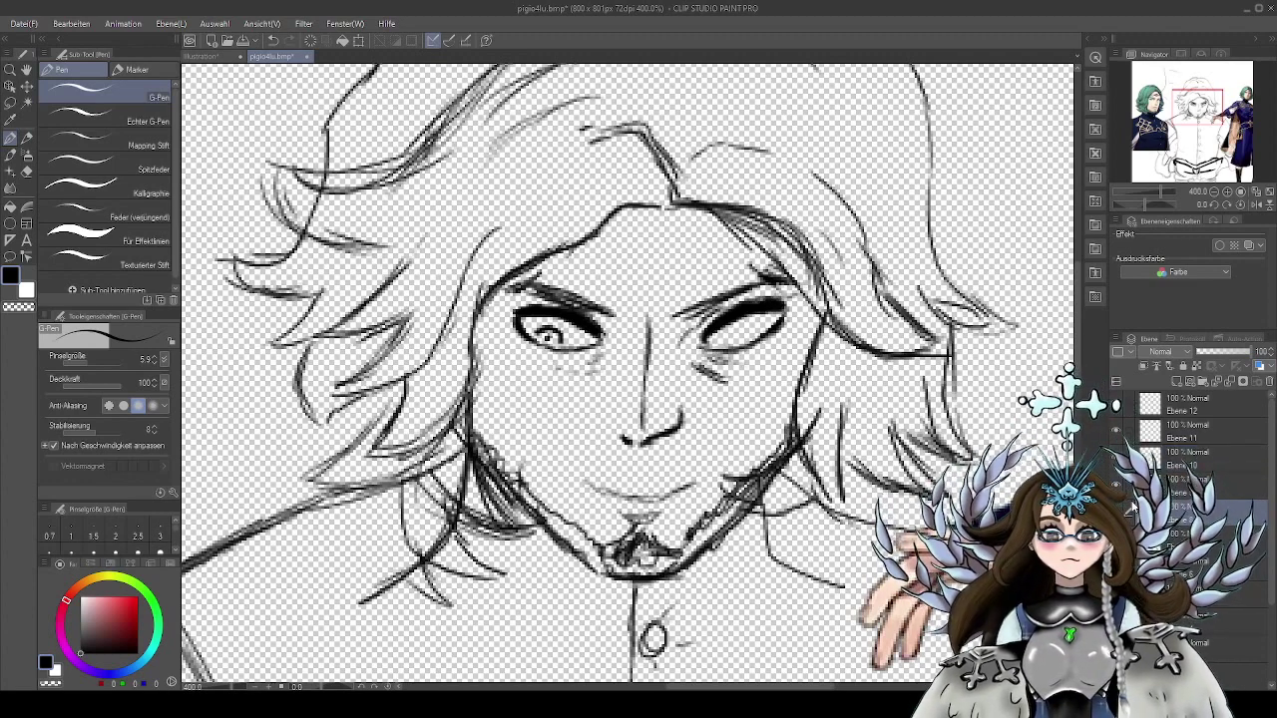
key(e)
mouse_move(617, 492)
mouse_down()
mouse_move(684, 488)
mouse_move(615, 491)
mouse_up()
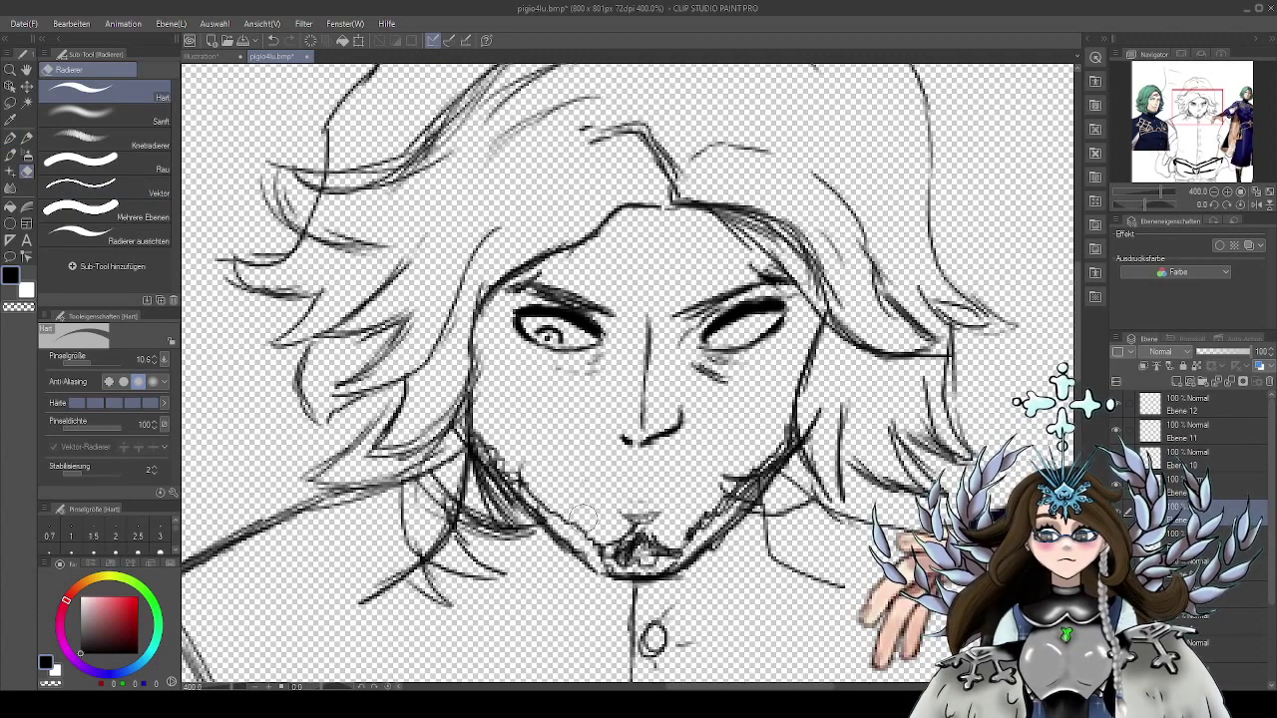
key(p)
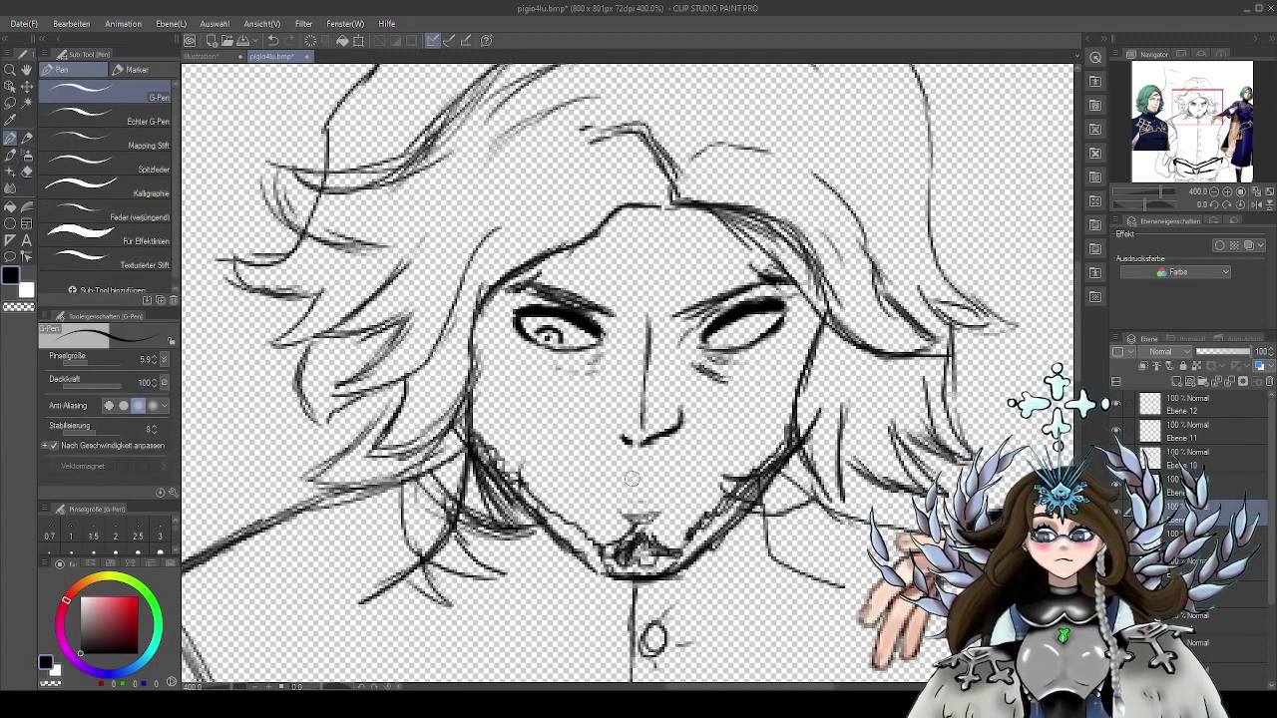
mouse_move(622, 480)
mouse_down()
mouse_move(682, 468)
mouse_move(605, 482)
mouse_move(690, 463)
mouse_move(619, 479)
mouse_up()
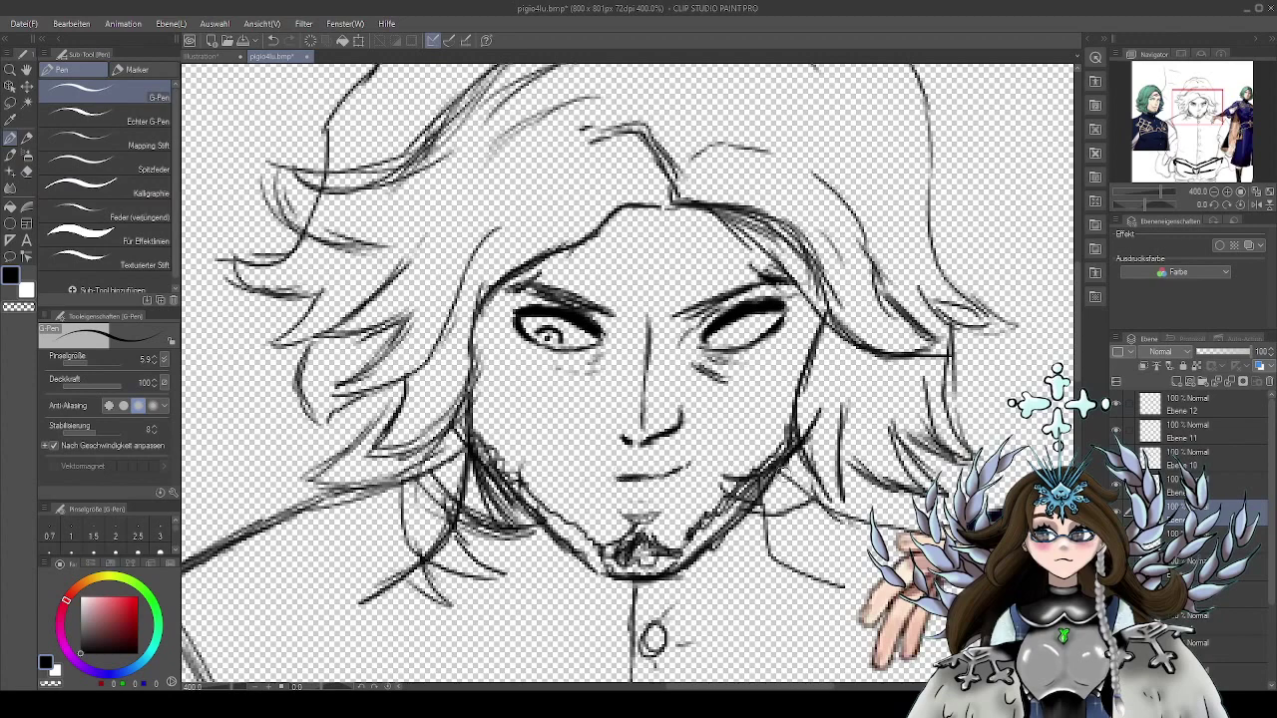
scroll(778, 489, down, 2)
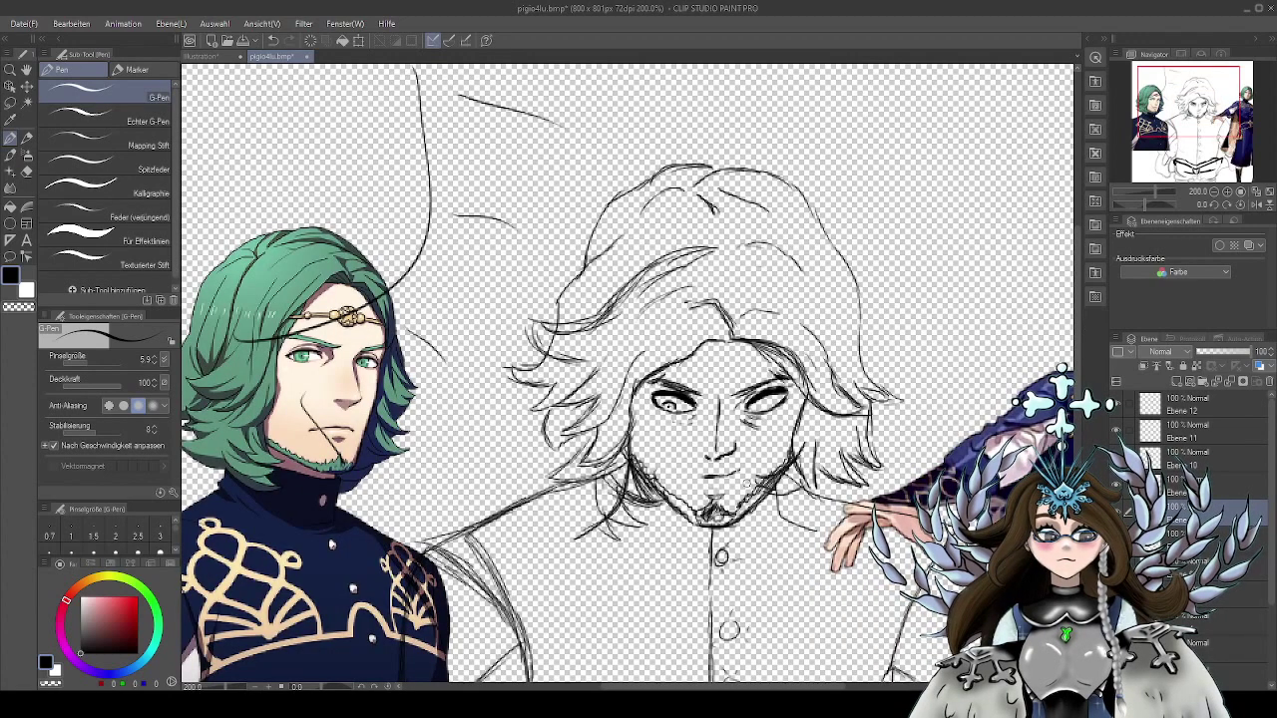
scroll(744, 482, up, 2)
drag(656, 465, 737, 469)
scroll(794, 384, down, 2)
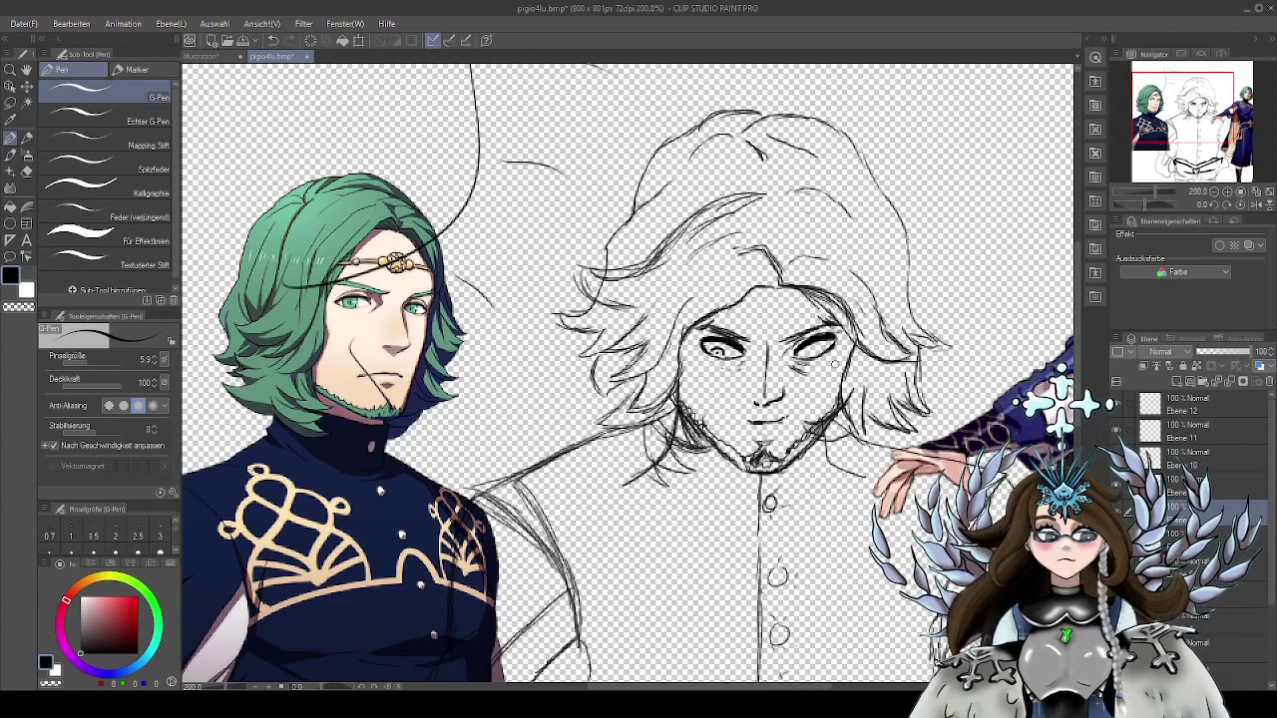
Undo the mouth redraw and the ear-side eye's iris
click(273, 41)
click(275, 40)
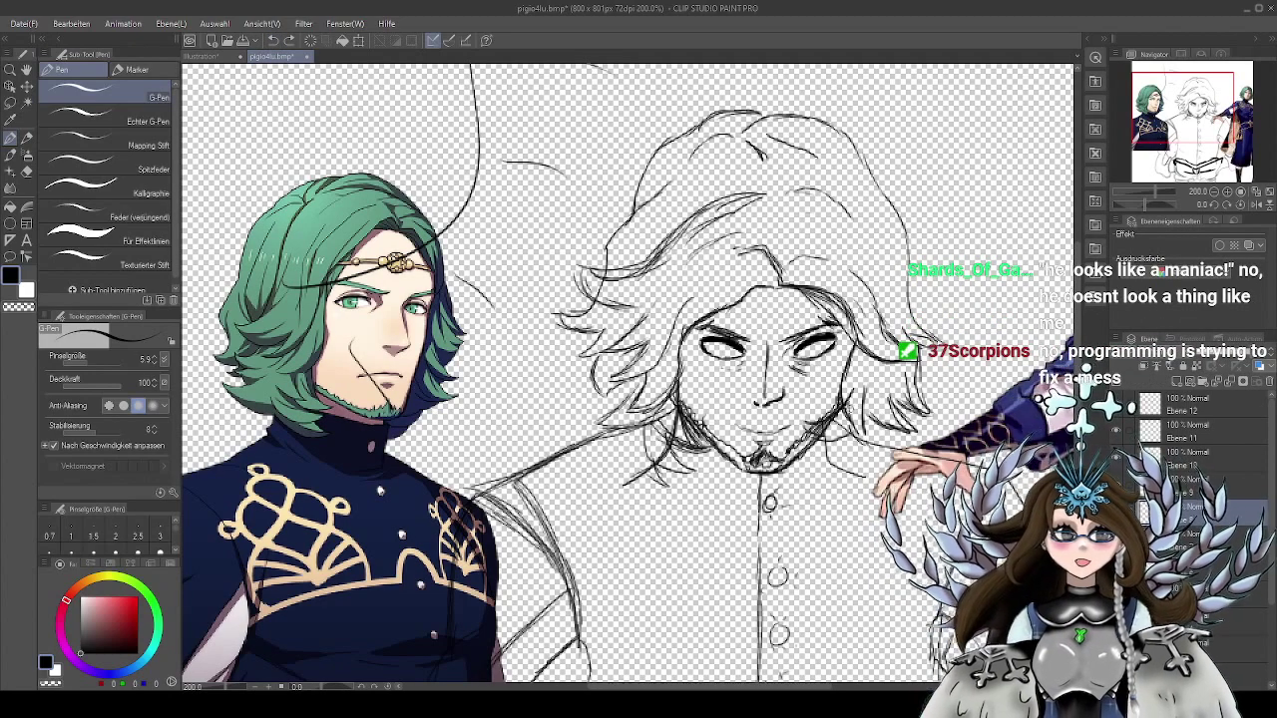
With the G-Pen at size 5.9 on layer Ebene 11, draw a clean almond-shaped outline over each eye
drag(879, 408, 839, 406)
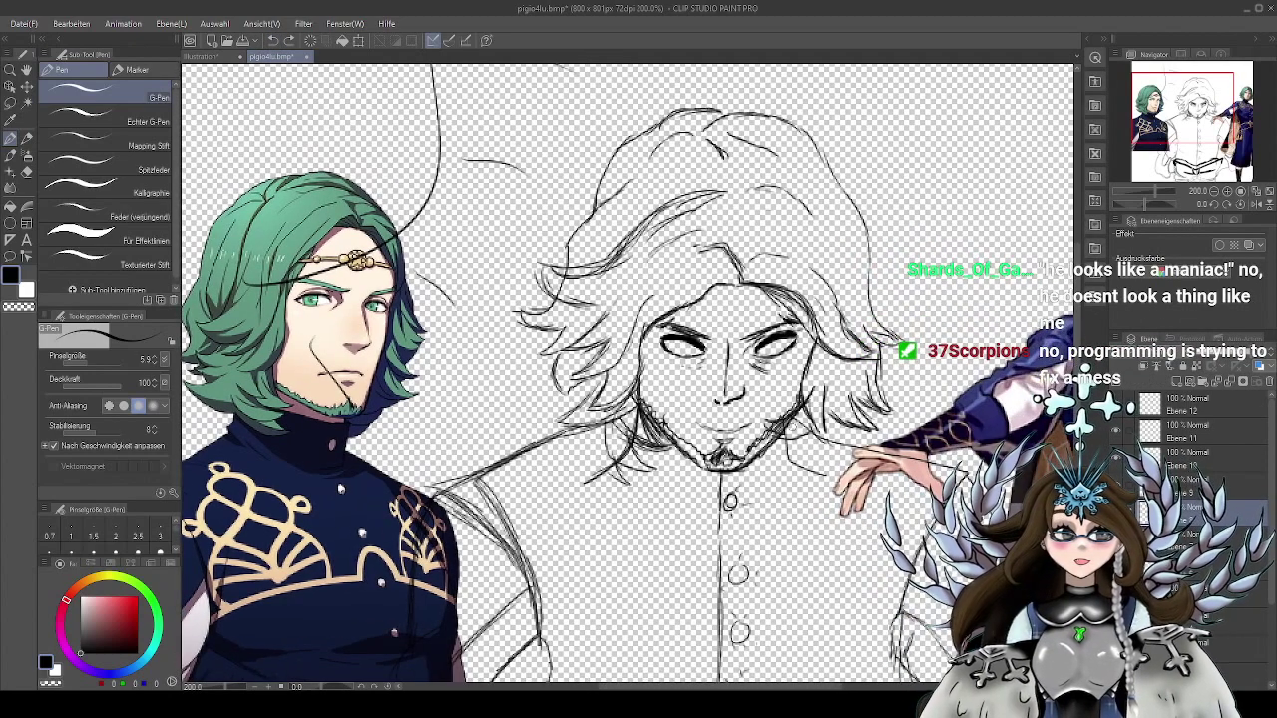
scroll(756, 421, up, 2)
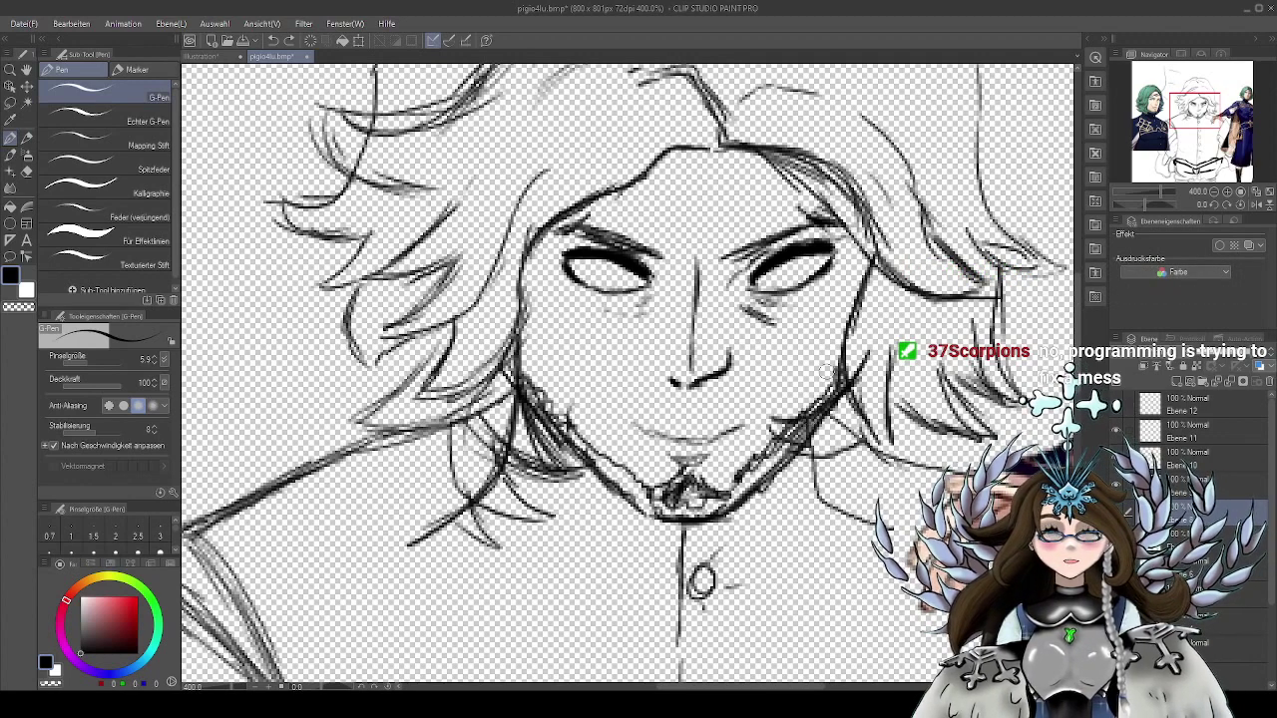
drag(806, 370, 762, 416)
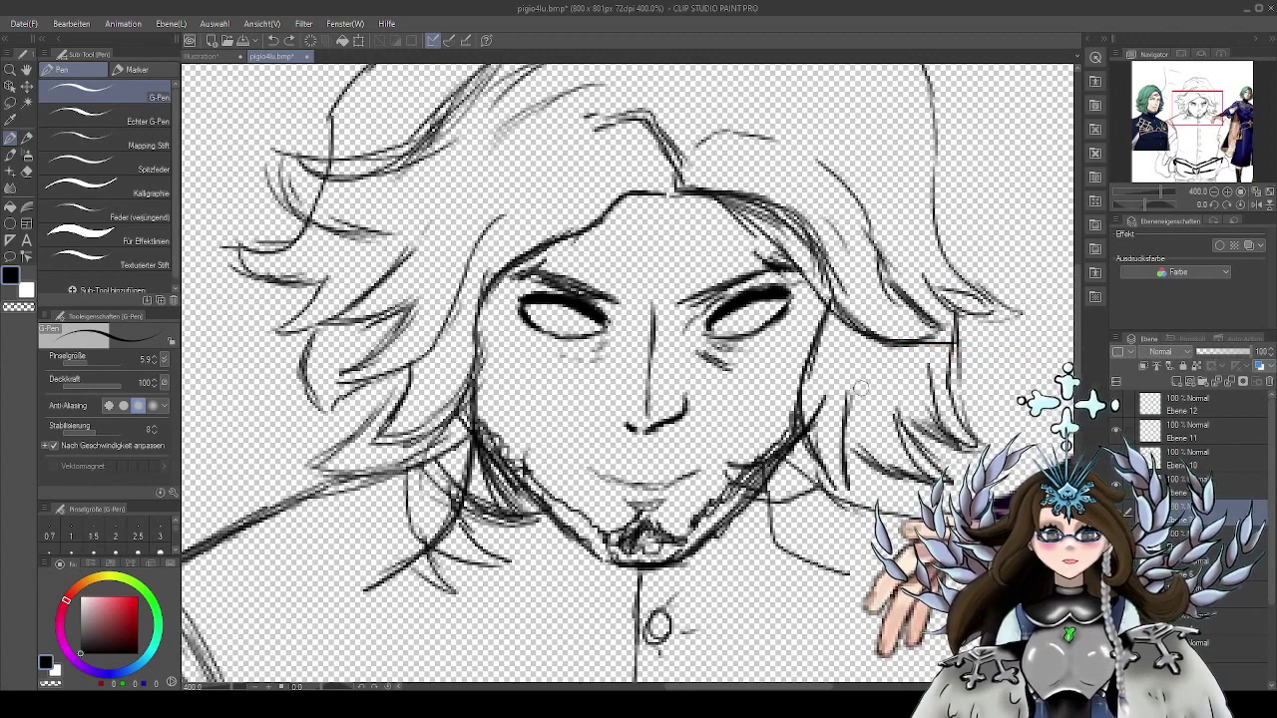
drag(824, 389, 807, 404)
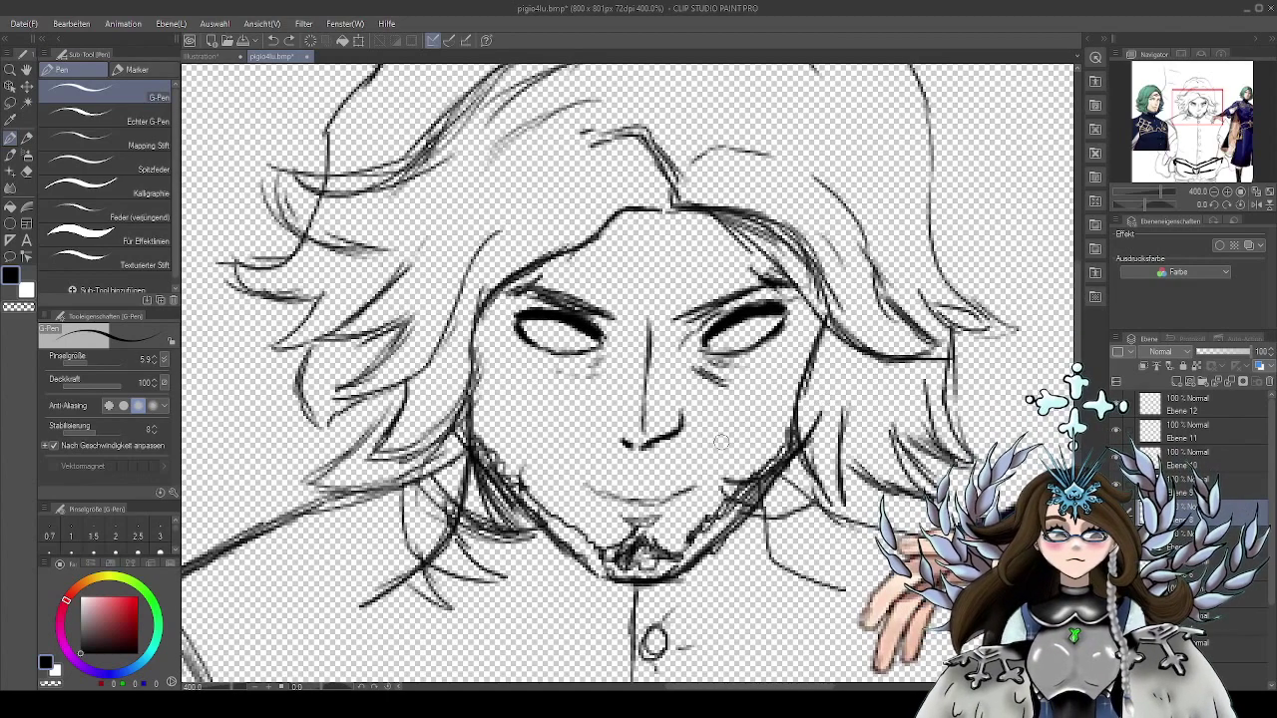
click(1190, 403)
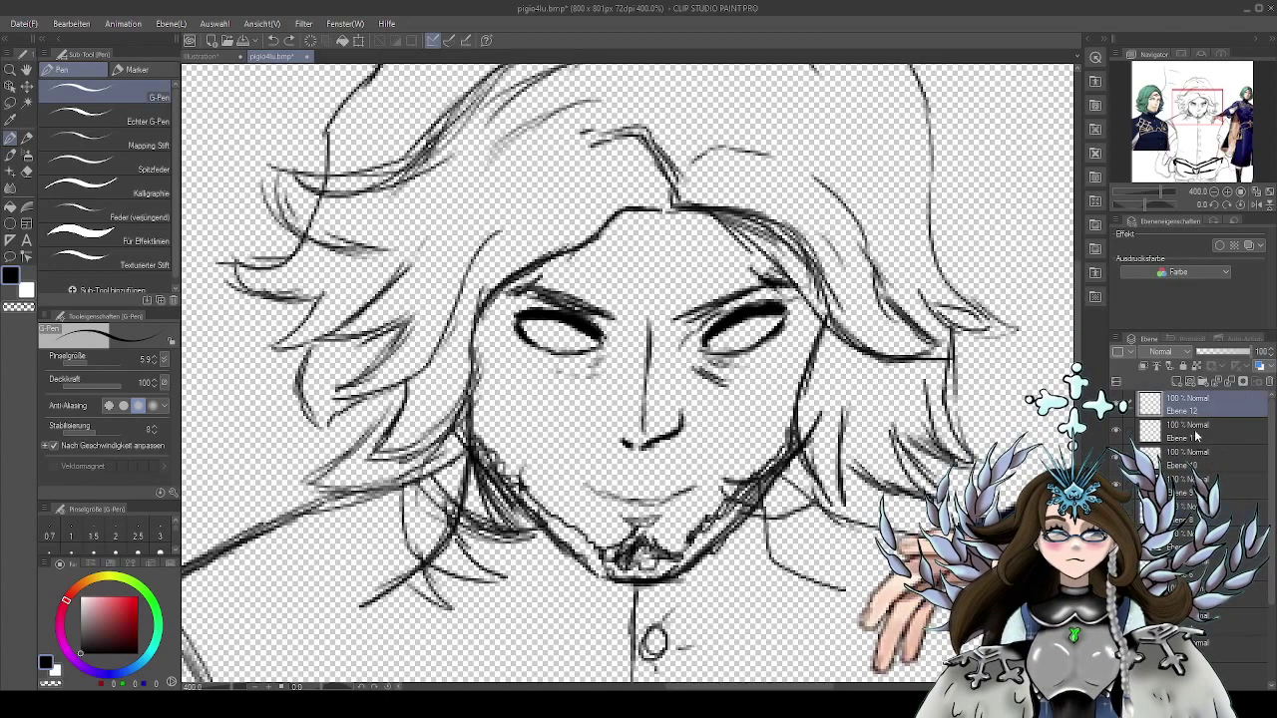
click(1194, 436)
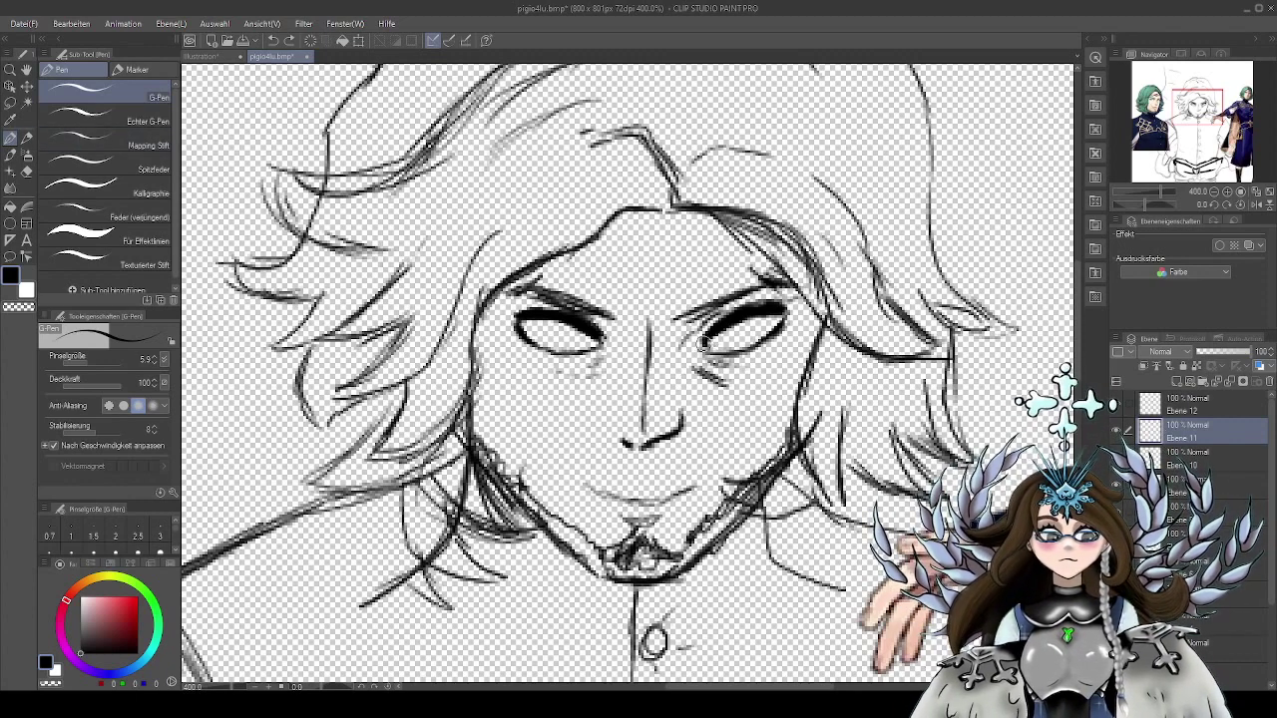
mouse_move(704, 342)
mouse_down()
mouse_move(737, 320)
mouse_move(784, 315)
mouse_up()
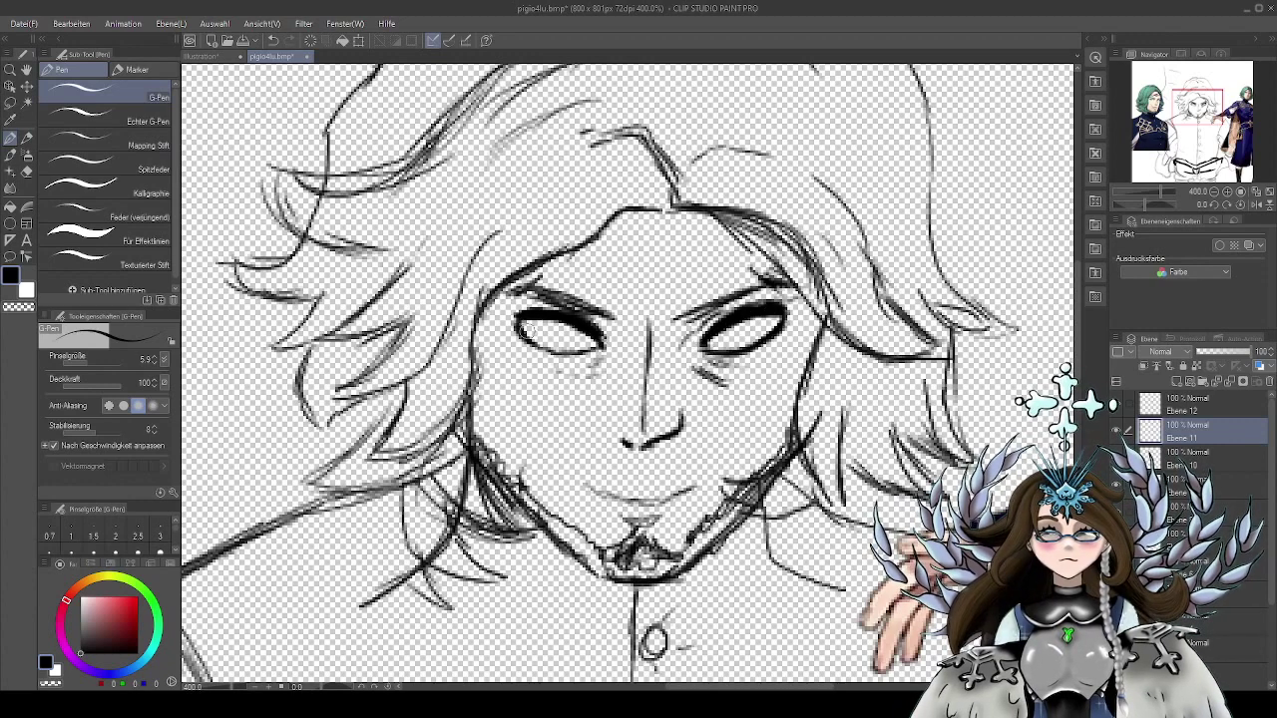
mouse_move(521, 331)
mouse_down()
mouse_move(575, 355)
mouse_move(605, 345)
mouse_up()
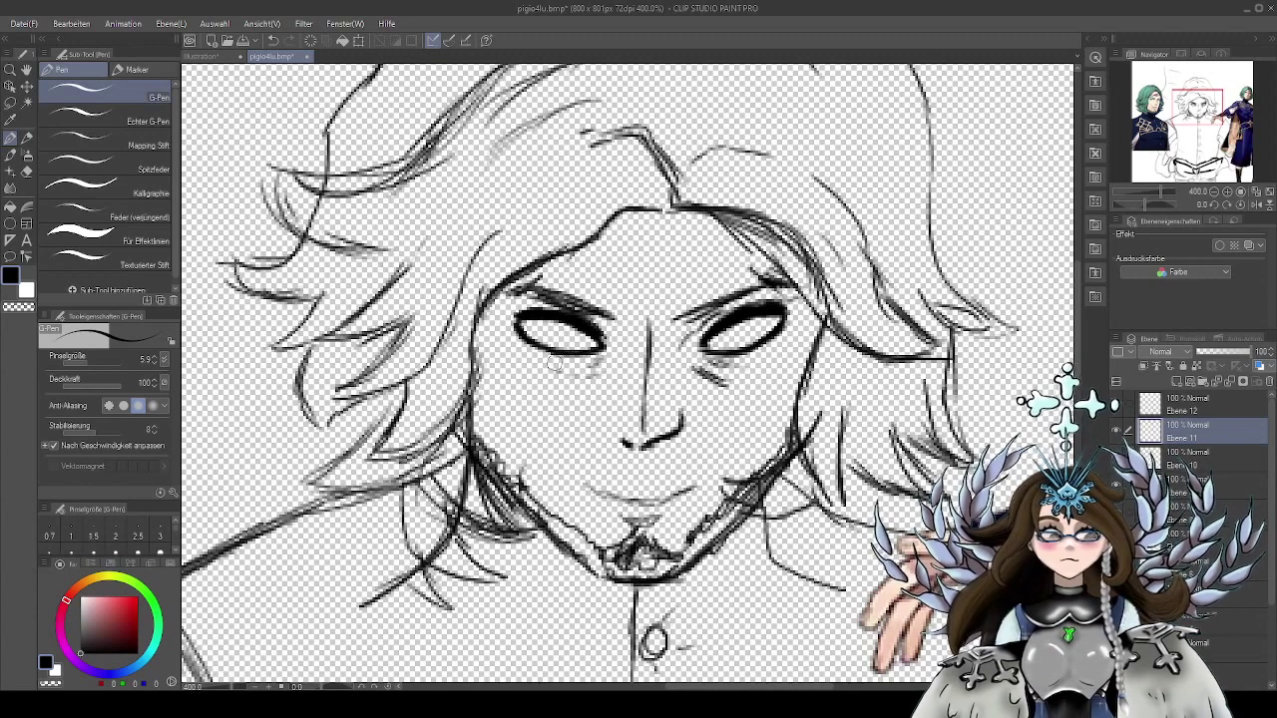
On layer Ebene 10, erase the old ear-side eye with its eyebrow and under-eye marks, using the hard eraser at size 10.6
key(ctrl+z)
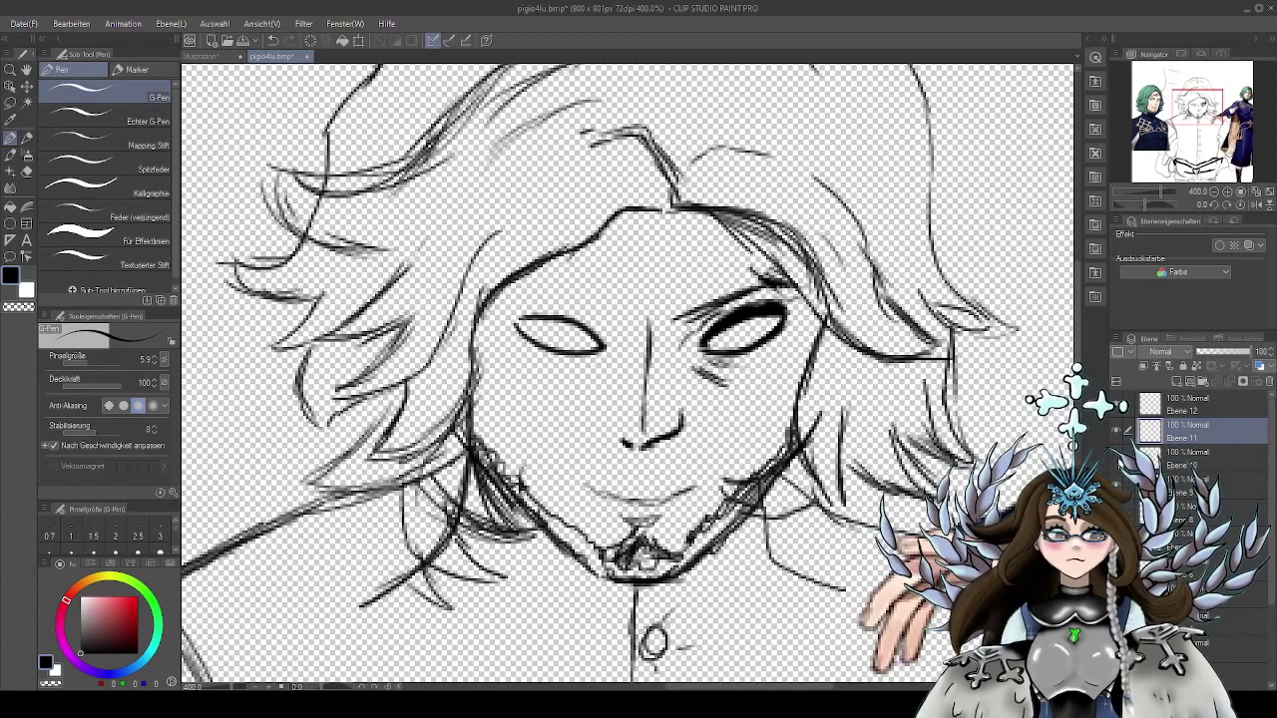
key(ctrl+y)
click(1162, 462)
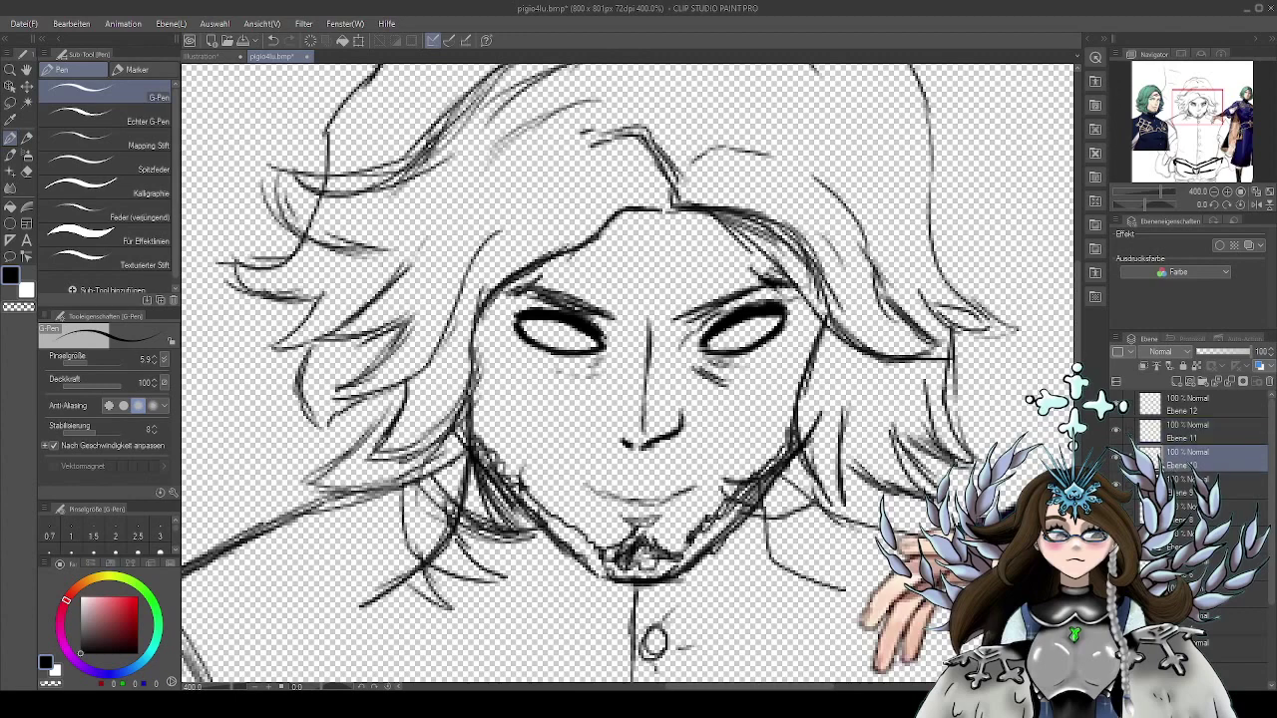
click(27, 171)
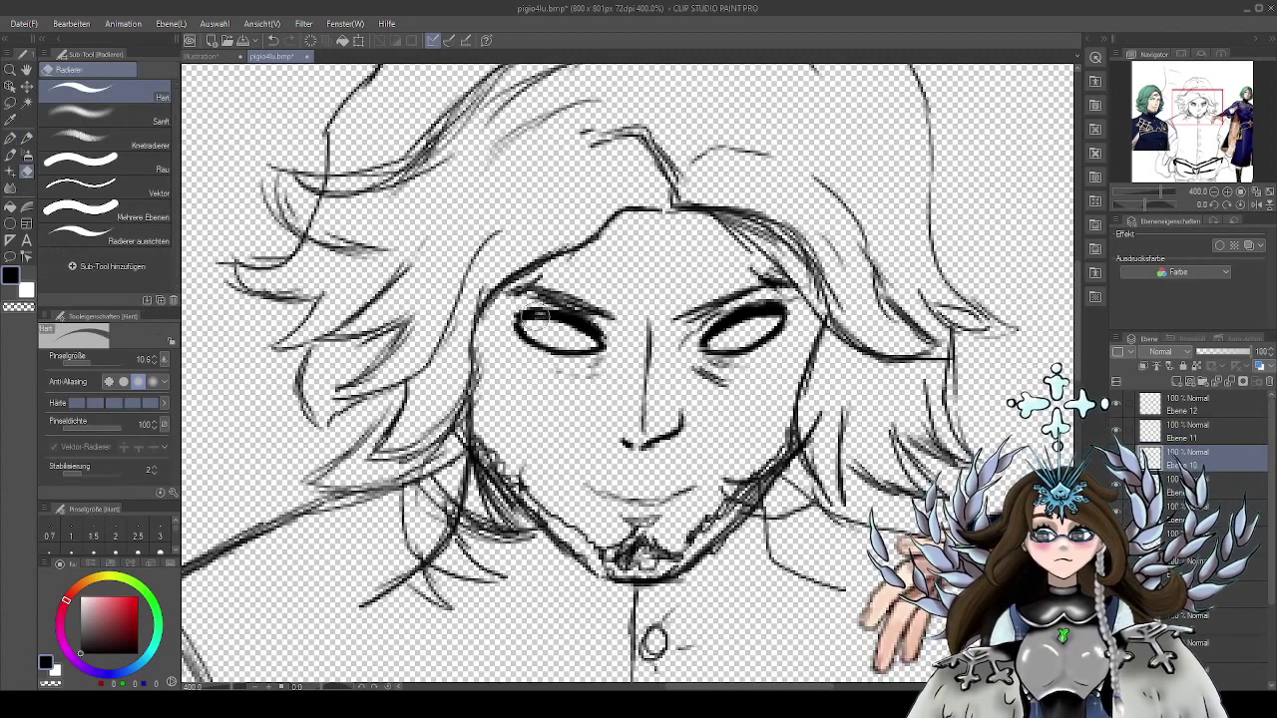
mouse_move(528, 315)
mouse_down()
mouse_move(578, 350)
mouse_move(608, 343)
mouse_move(588, 309)
mouse_move(578, 328)
mouse_move(578, 300)
mouse_move(521, 295)
mouse_move(539, 288)
mouse_move(600, 363)
mouse_move(573, 359)
mouse_move(602, 373)
mouse_move(544, 369)
mouse_up()
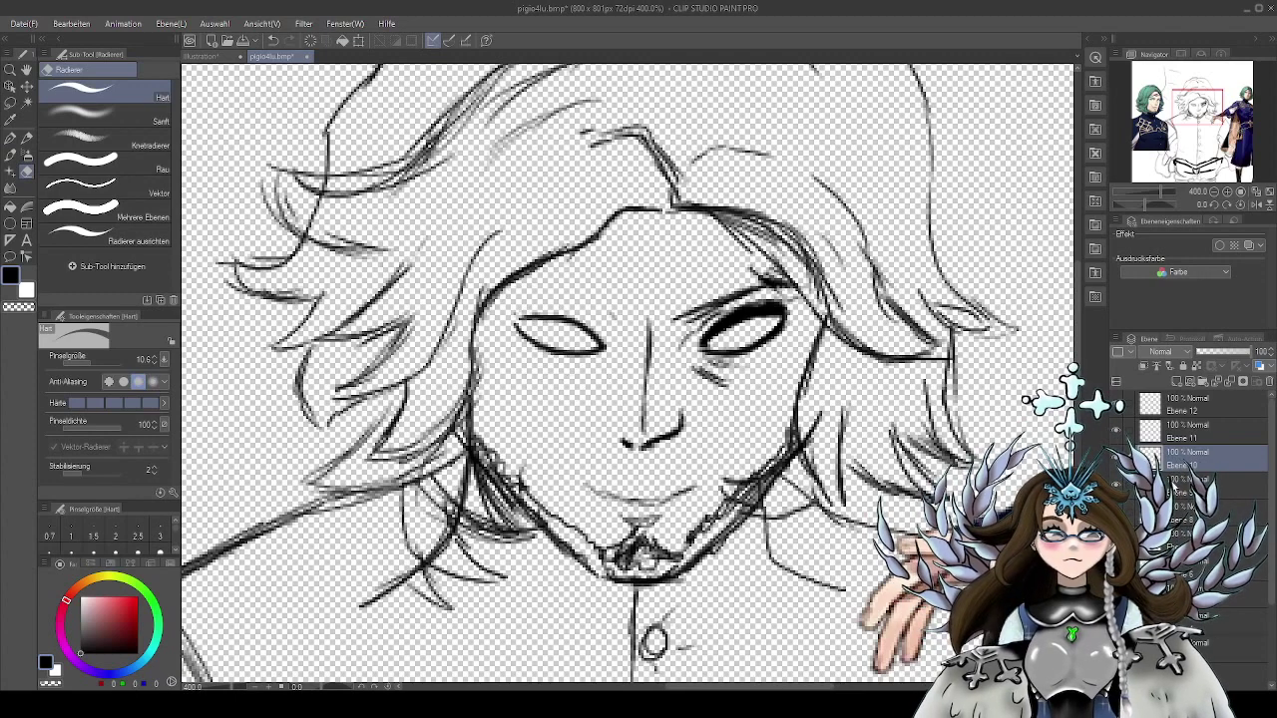
On layer Ebene 8, erase the old thick lines of the eye on the far side from the ear
click(1185, 487)
click(1116, 486)
click(1116, 486)
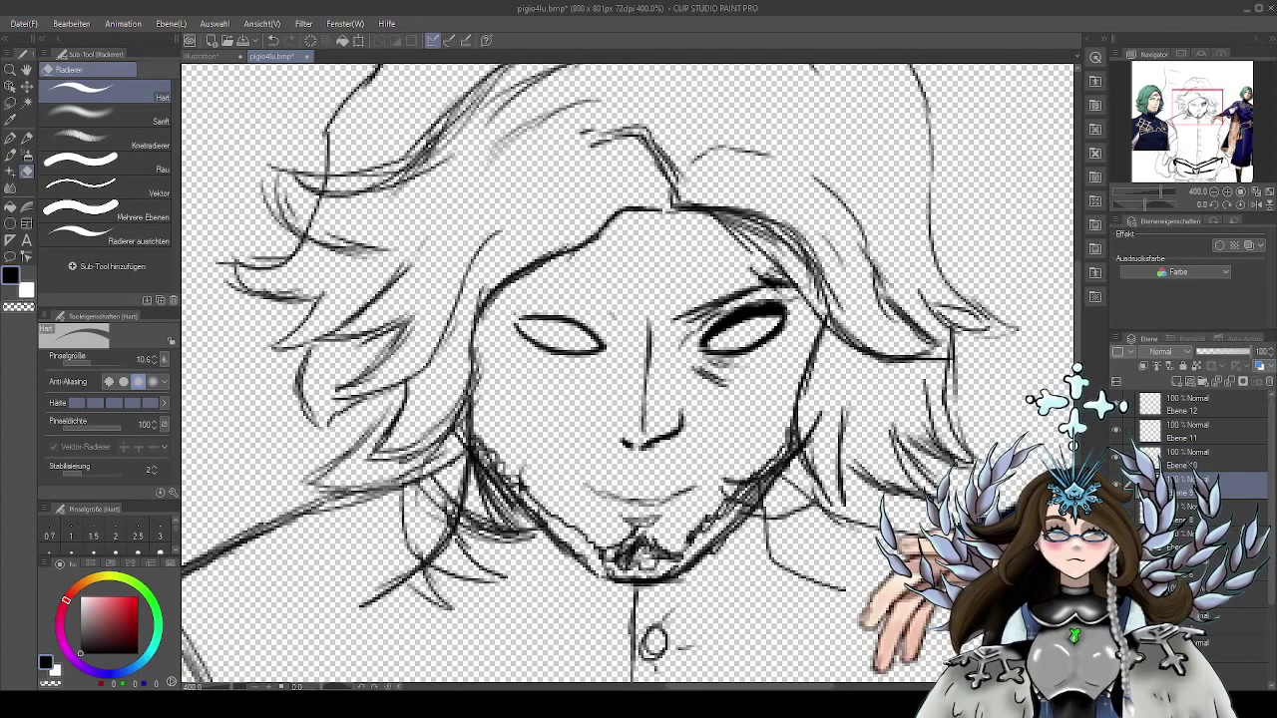
click(1186, 514)
click(1117, 513)
click(1116, 512)
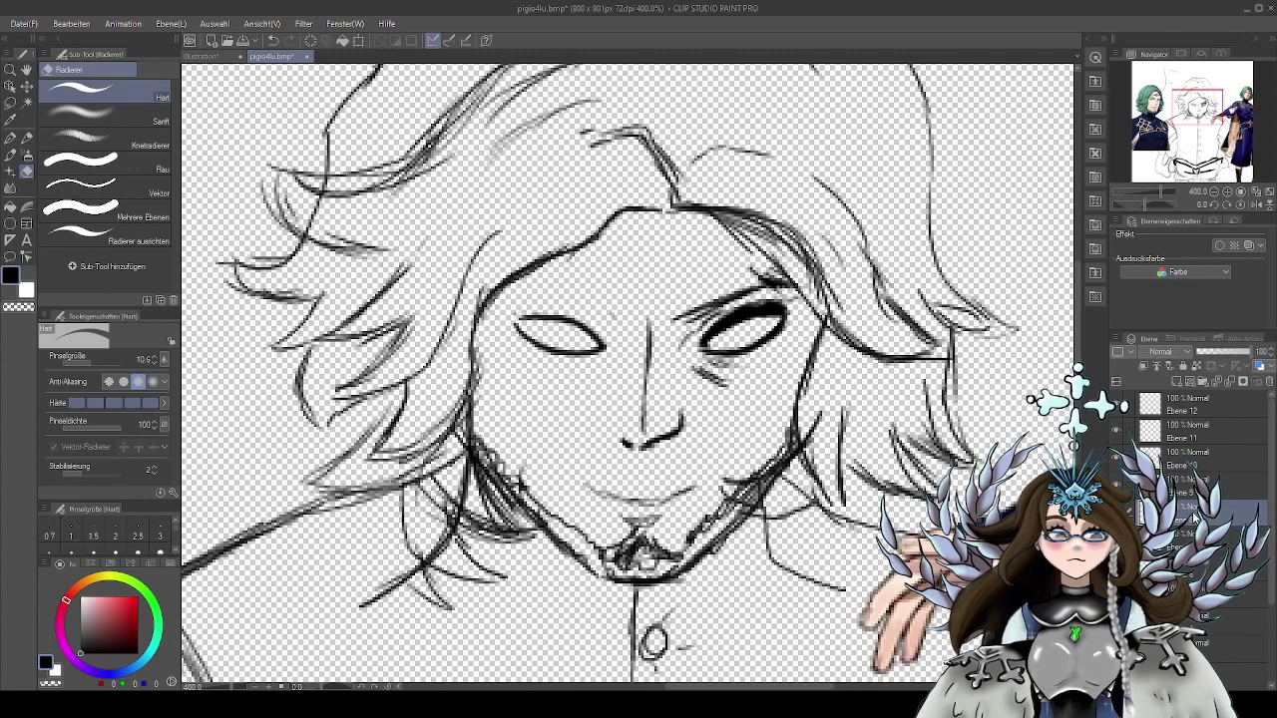
mouse_move(733, 325)
mouse_down()
mouse_move(765, 301)
mouse_move(758, 319)
mouse_move(782, 334)
mouse_move(706, 365)
mouse_up()
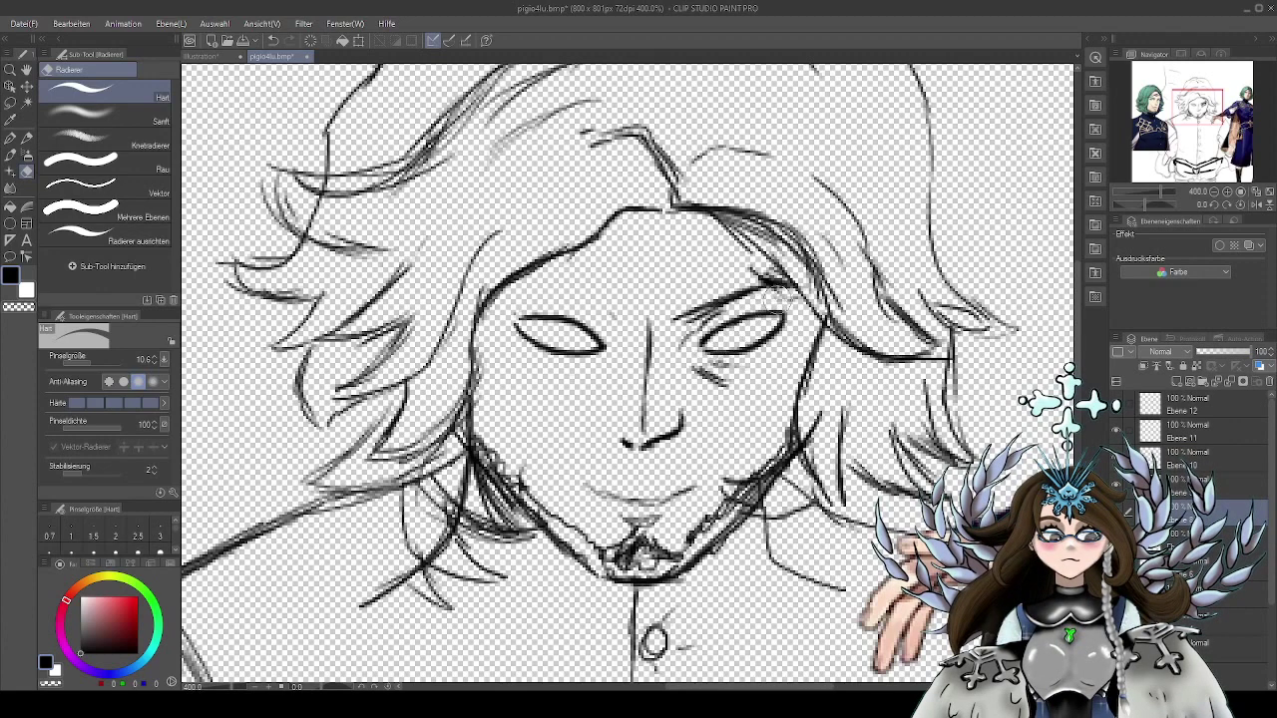
drag(779, 301, 781, 291)
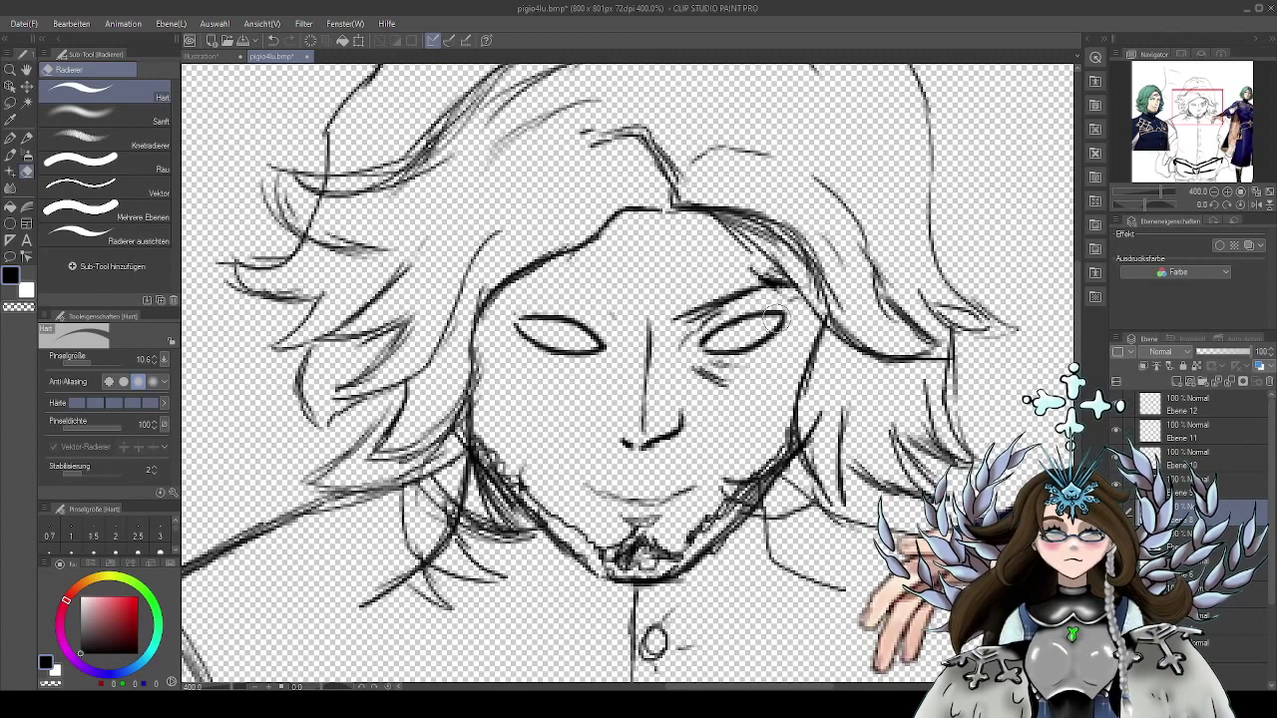
On layer Ebene 9, erase the eyebrow and under-eye lines of the eye on the far side from the ear
click(1190, 461)
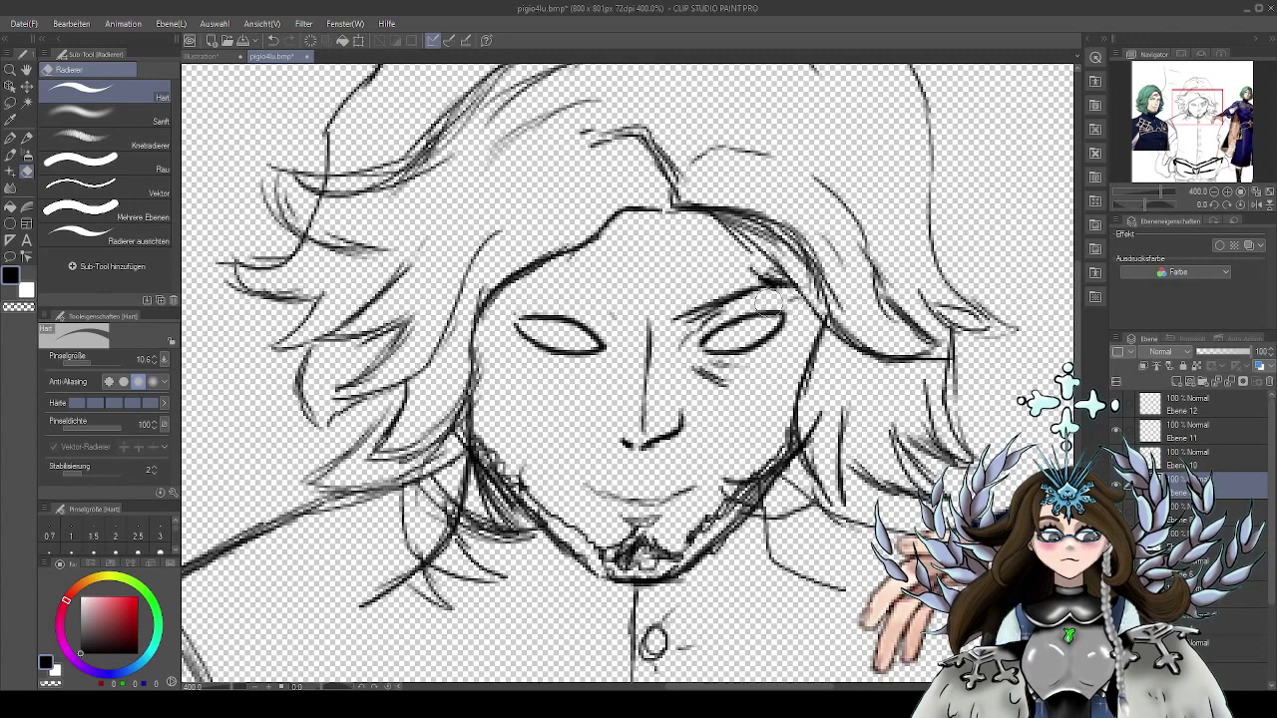
mouse_move(759, 289)
mouse_down()
mouse_move(681, 321)
mouse_move(708, 315)
mouse_move(690, 347)
mouse_move(744, 364)
mouse_up()
mouse_move(760, 290)
mouse_down()
mouse_move(784, 286)
mouse_move(799, 309)
mouse_up()
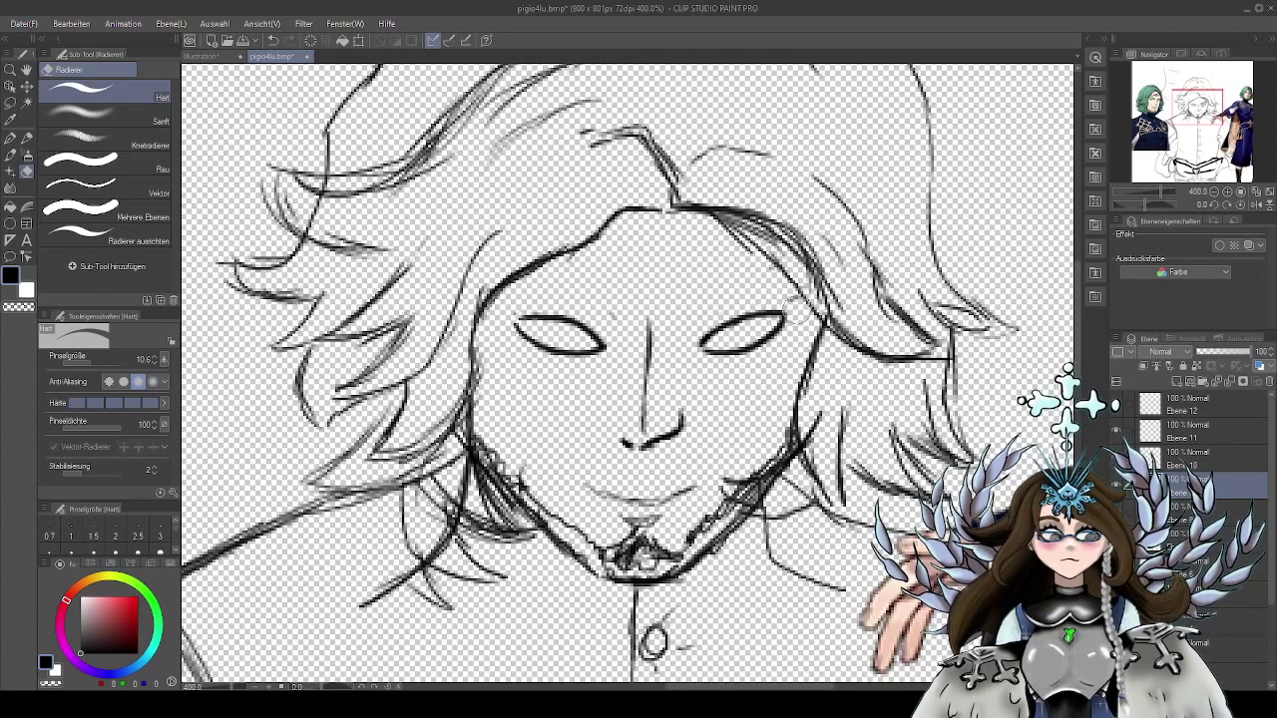
With layer Ebene 11 temporarily hidden, erase the leftover specks around the eyes from the layers below
click(1193, 436)
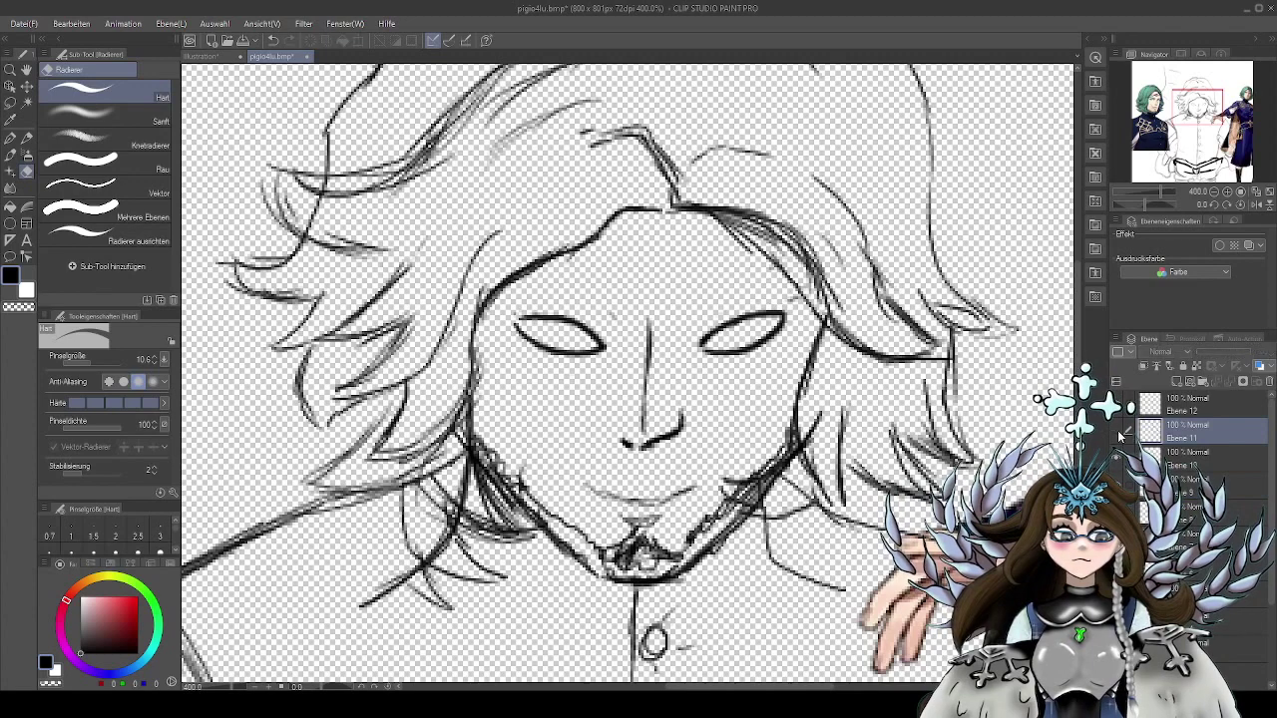
click(1117, 431)
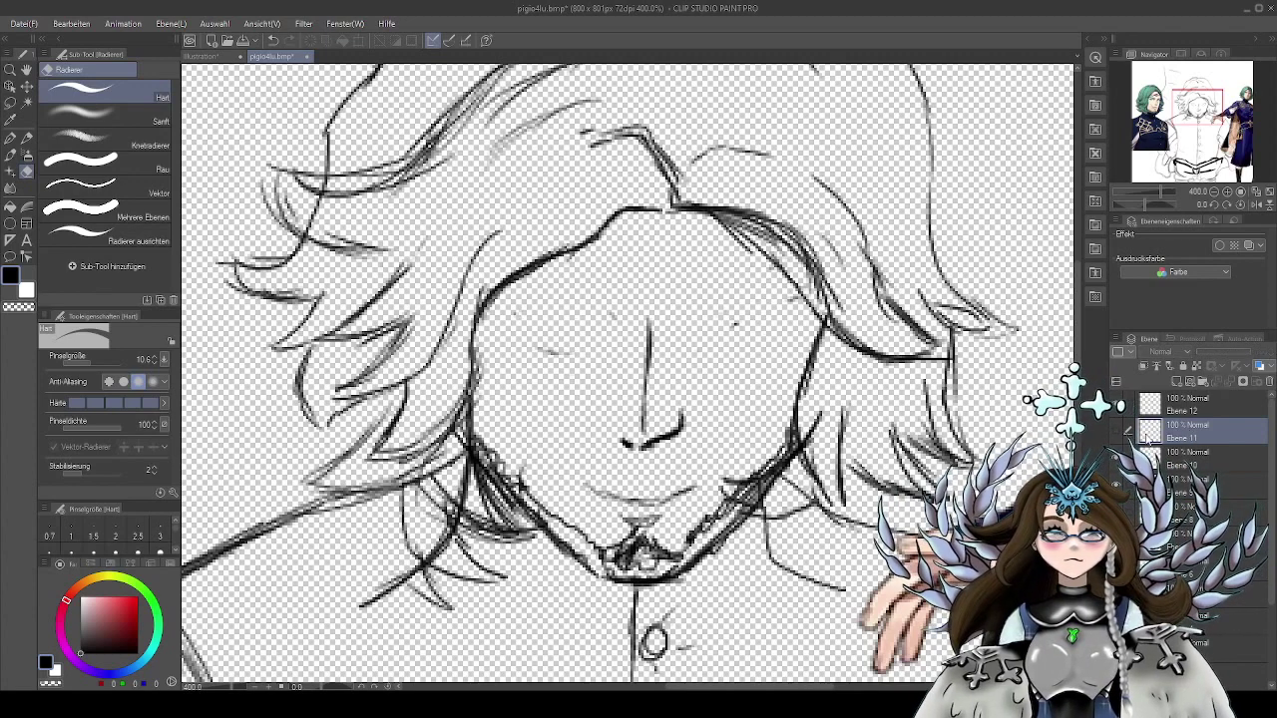
click(1195, 465)
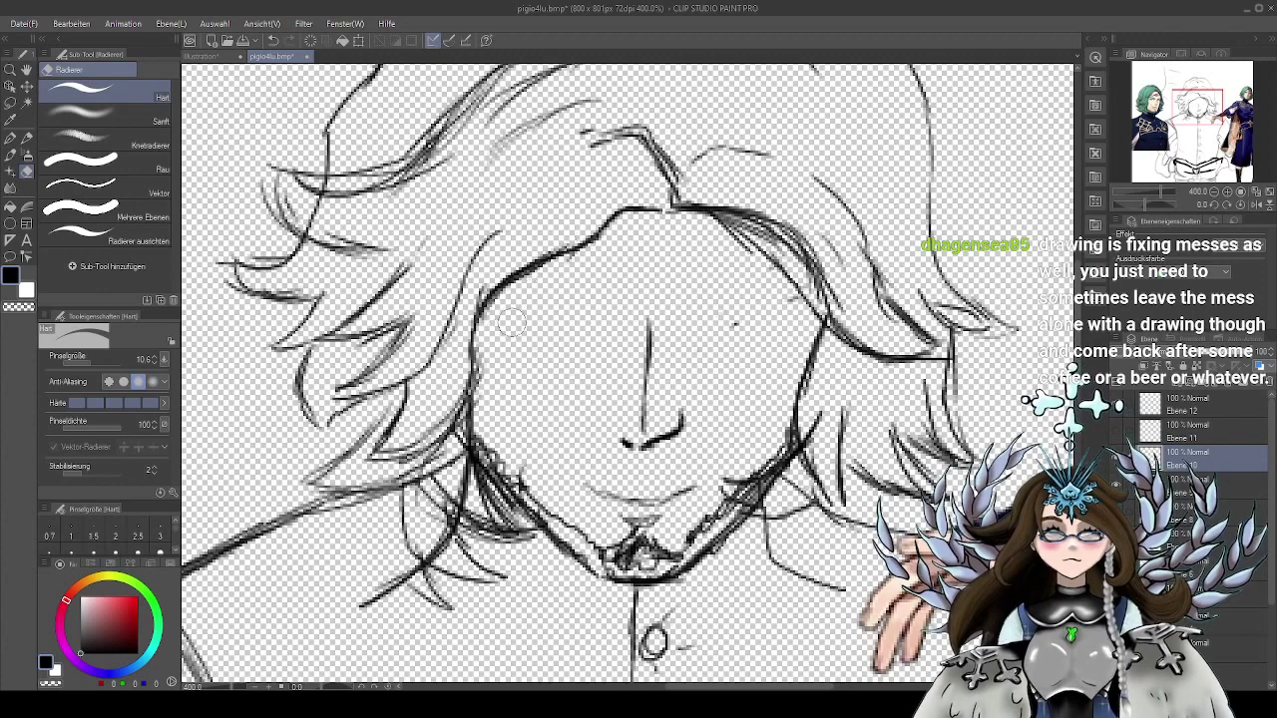
click(1116, 458)
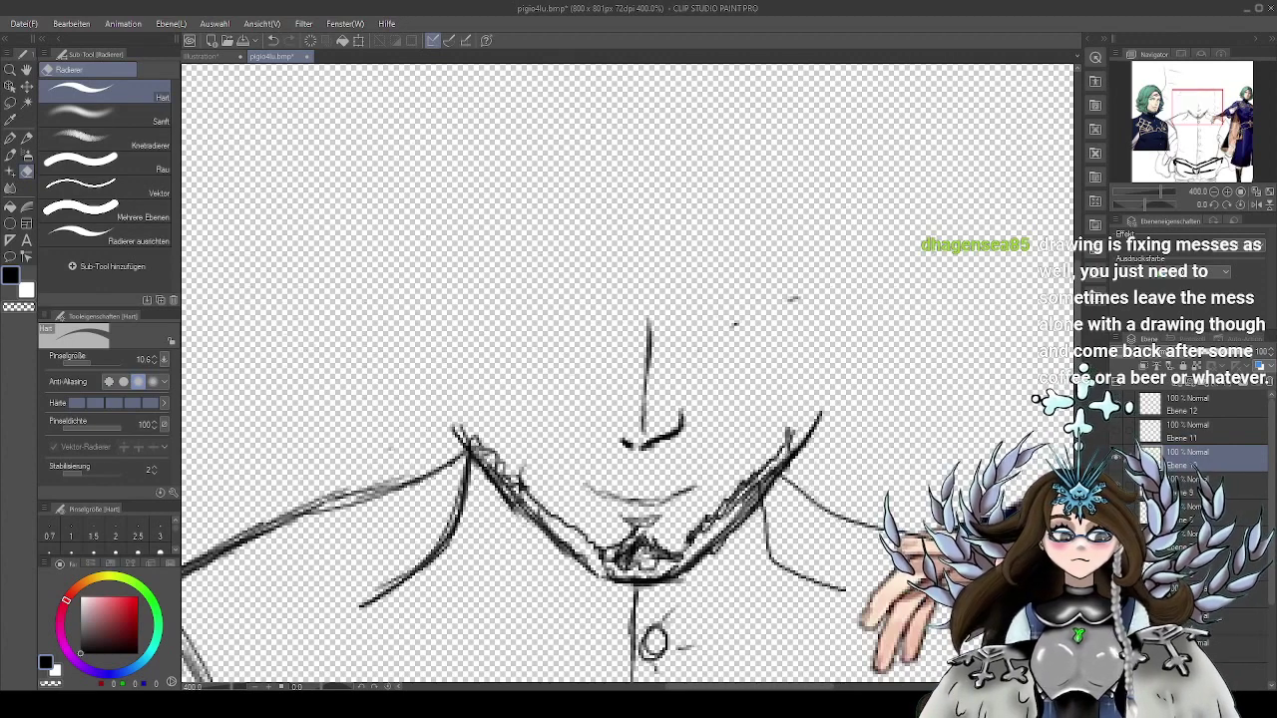
click(1116, 458)
click(1117, 458)
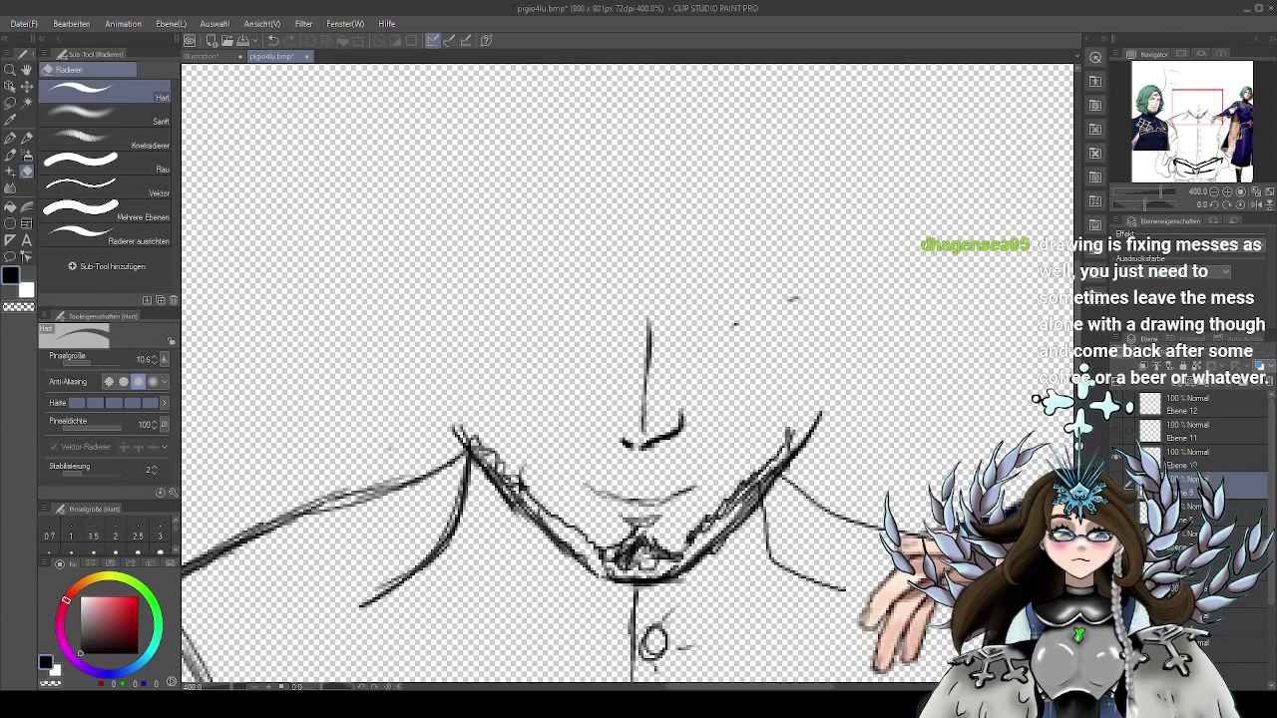
click(1116, 458)
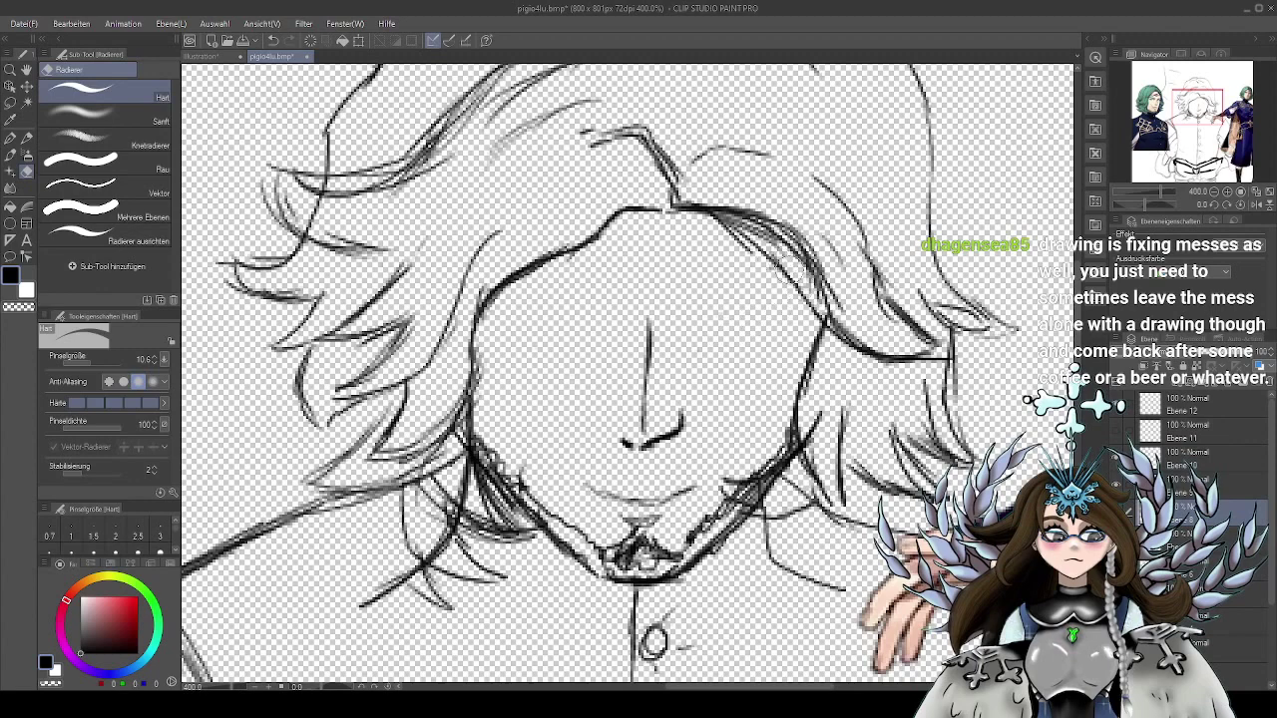
click(1194, 423)
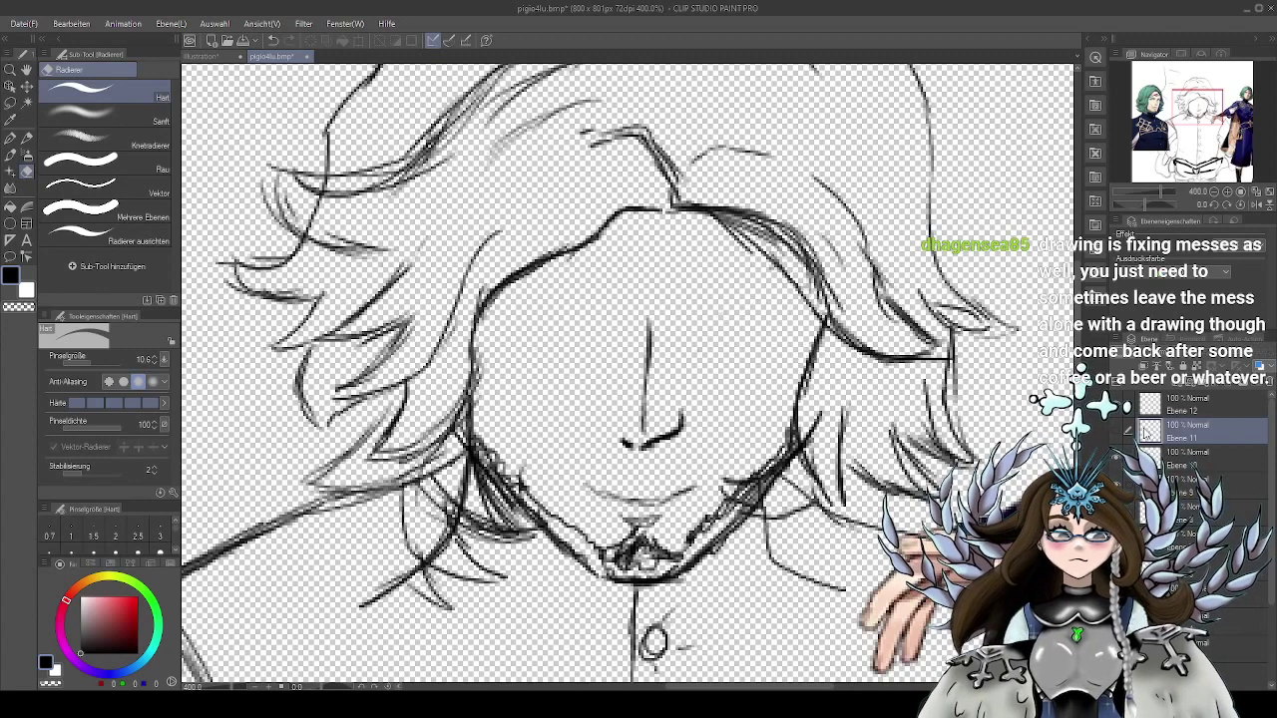
click(1116, 431)
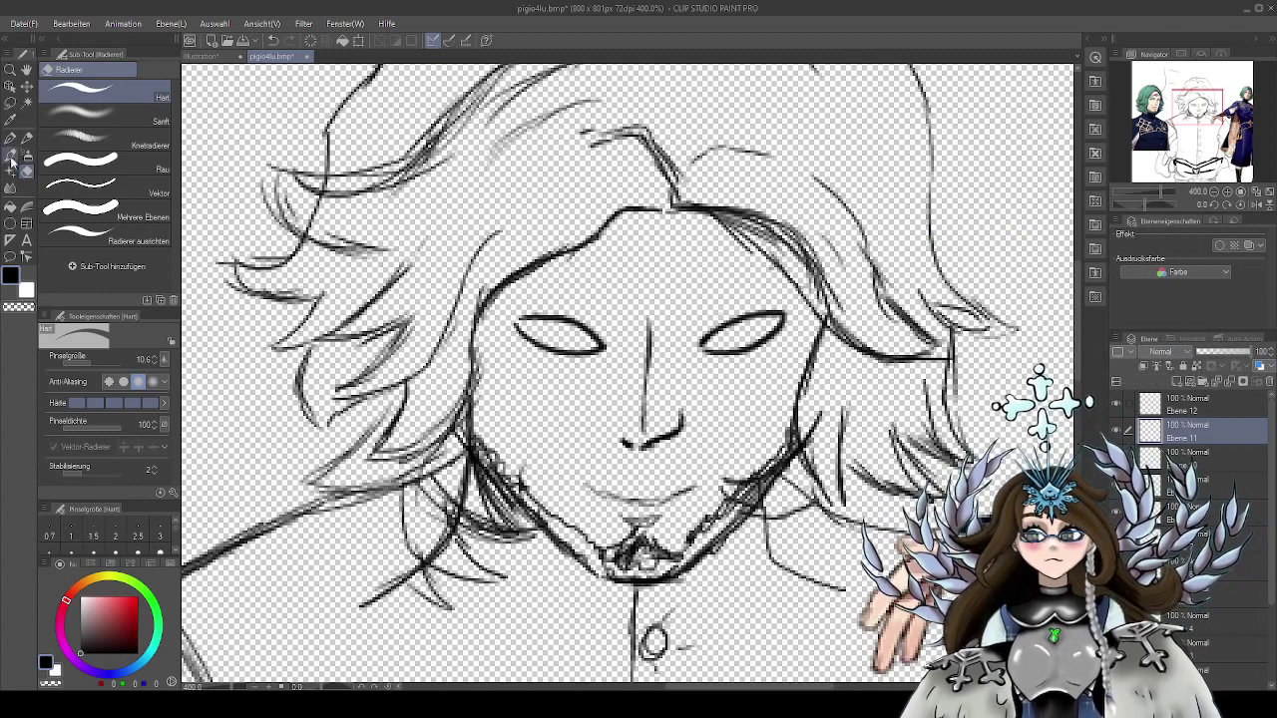
Find the layer holding the nose lines by toggling layer visibility, and erase the upper part of the nose bridge line on it
key(p)
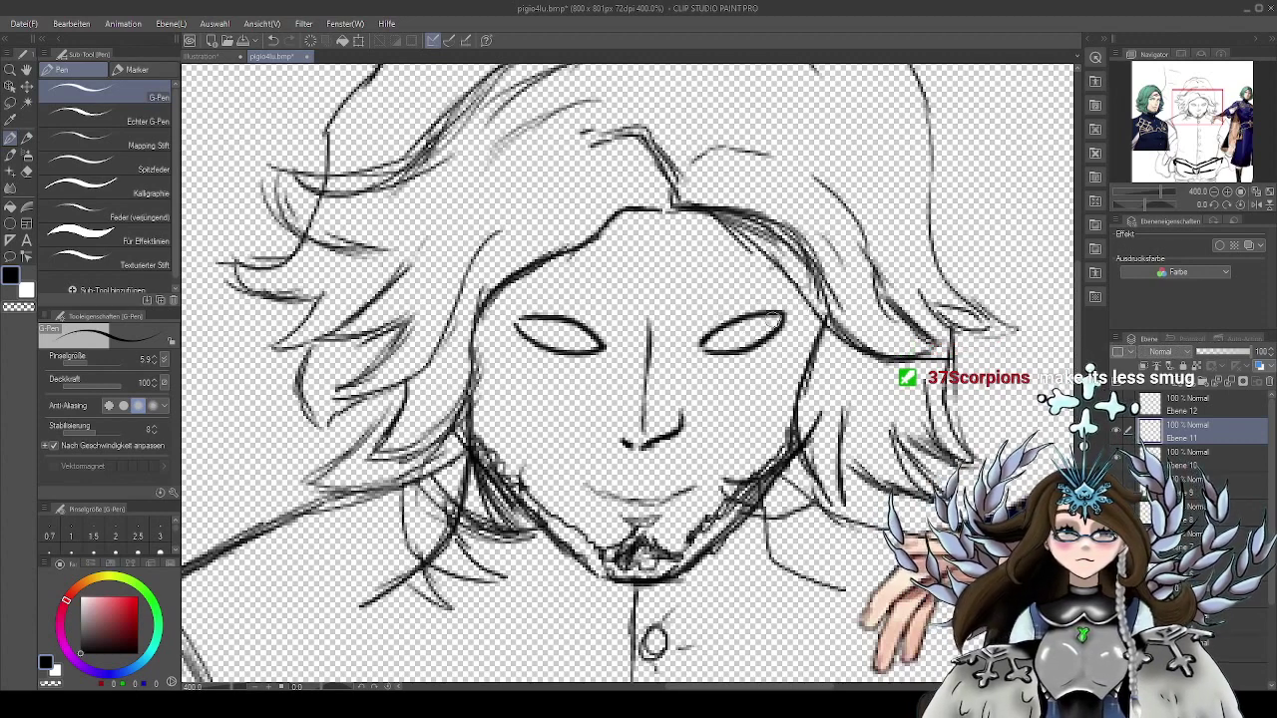
click(1117, 485)
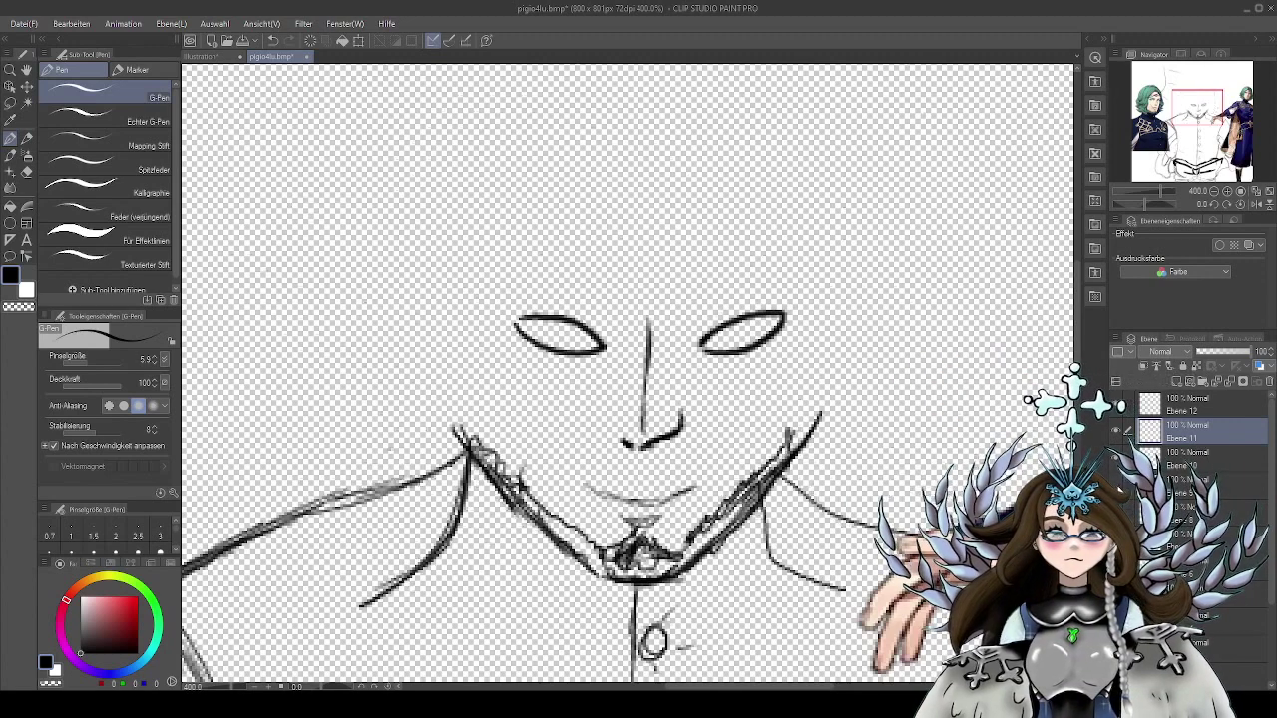
click(1118, 484)
click(1117, 511)
click(1117, 511)
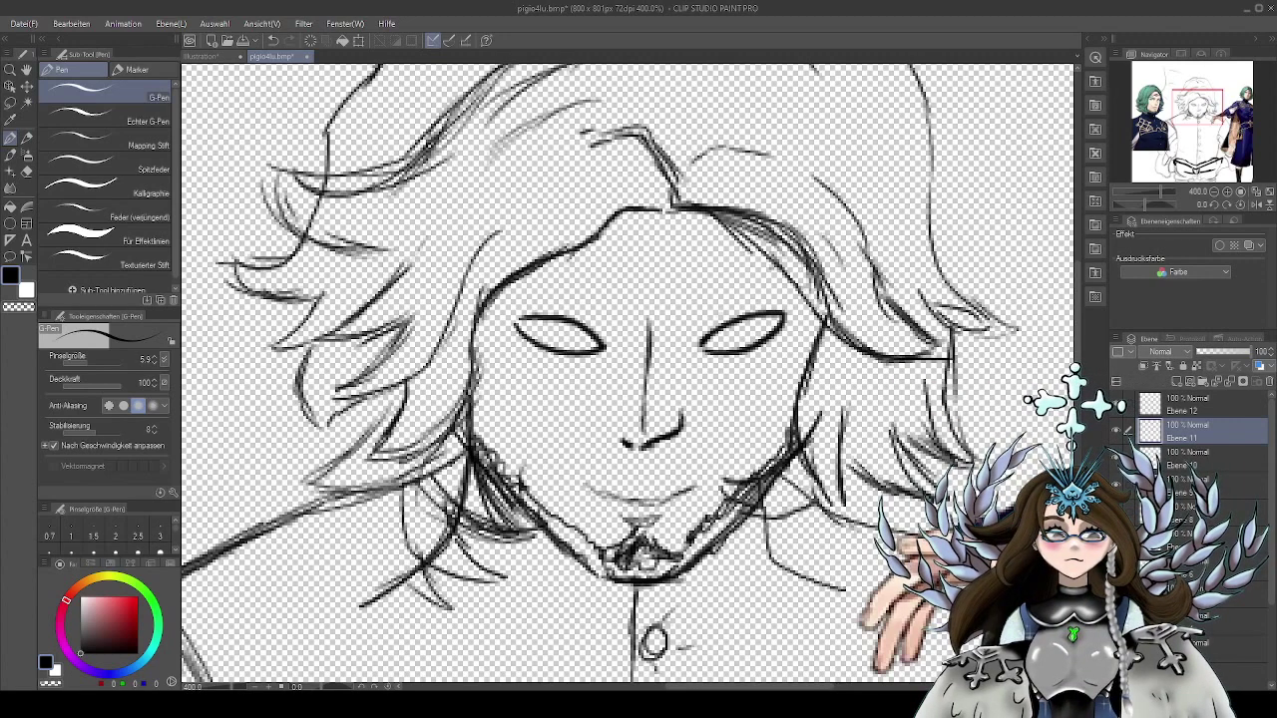
click(1197, 513)
click(1117, 512)
click(1117, 512)
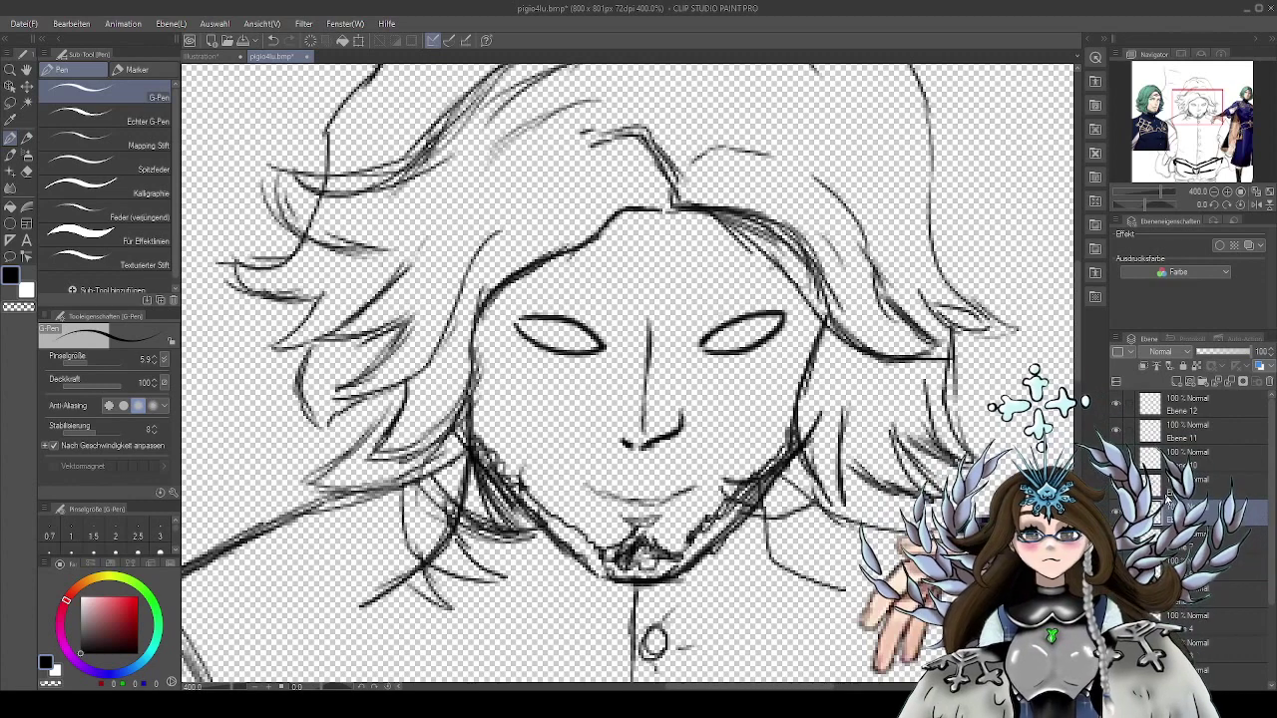
key(e)
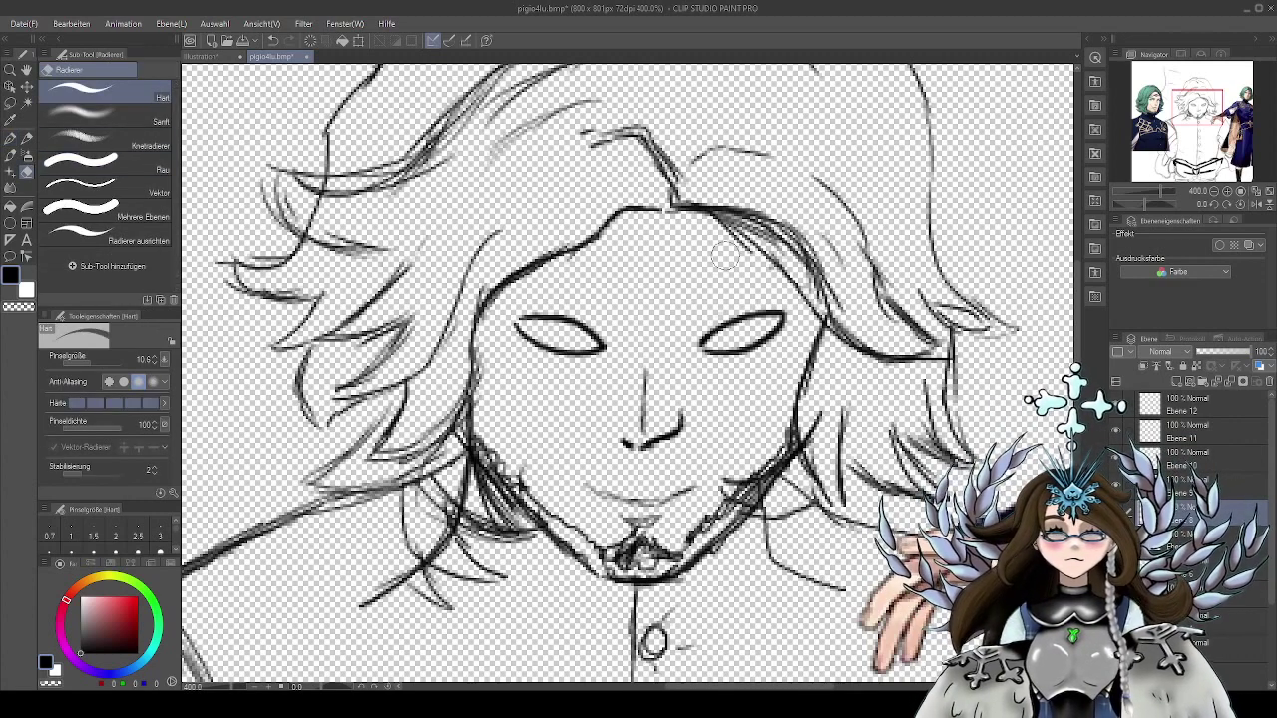
On layer Ebene 11, lasso the character's left eye and rotate it slightly clockwise so it slants less steeply
click(1187, 436)
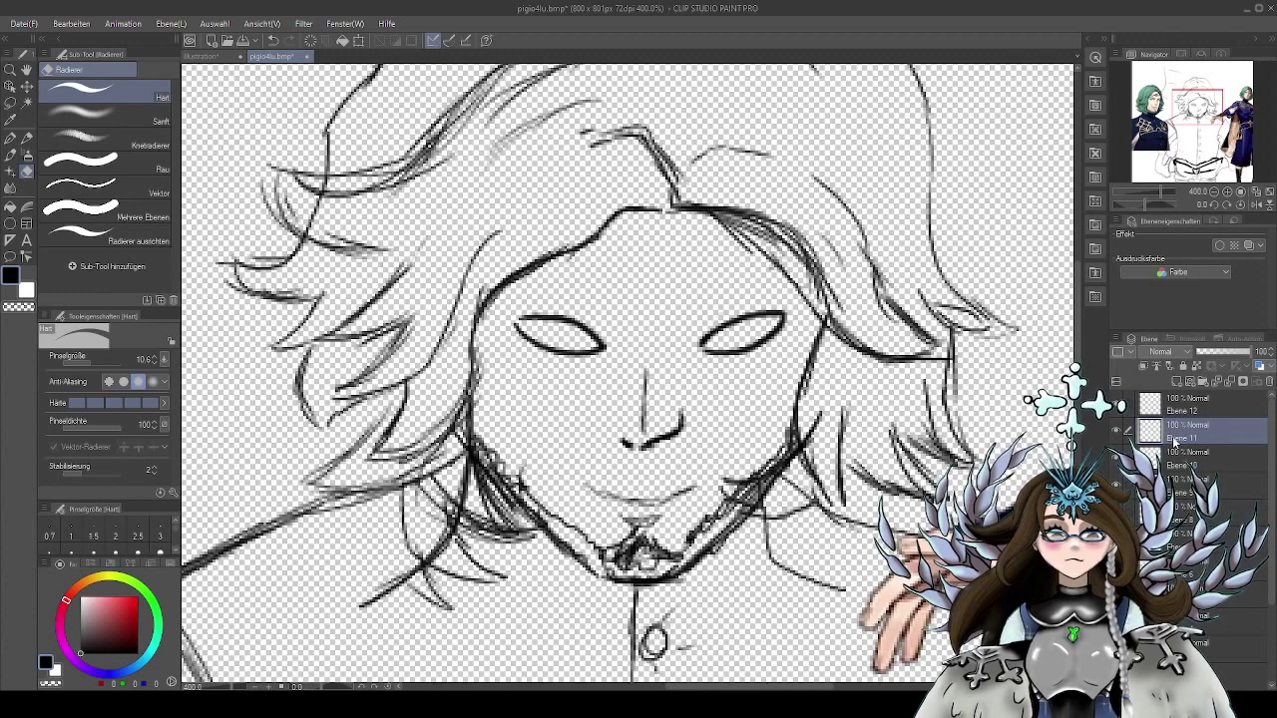
click(12, 137)
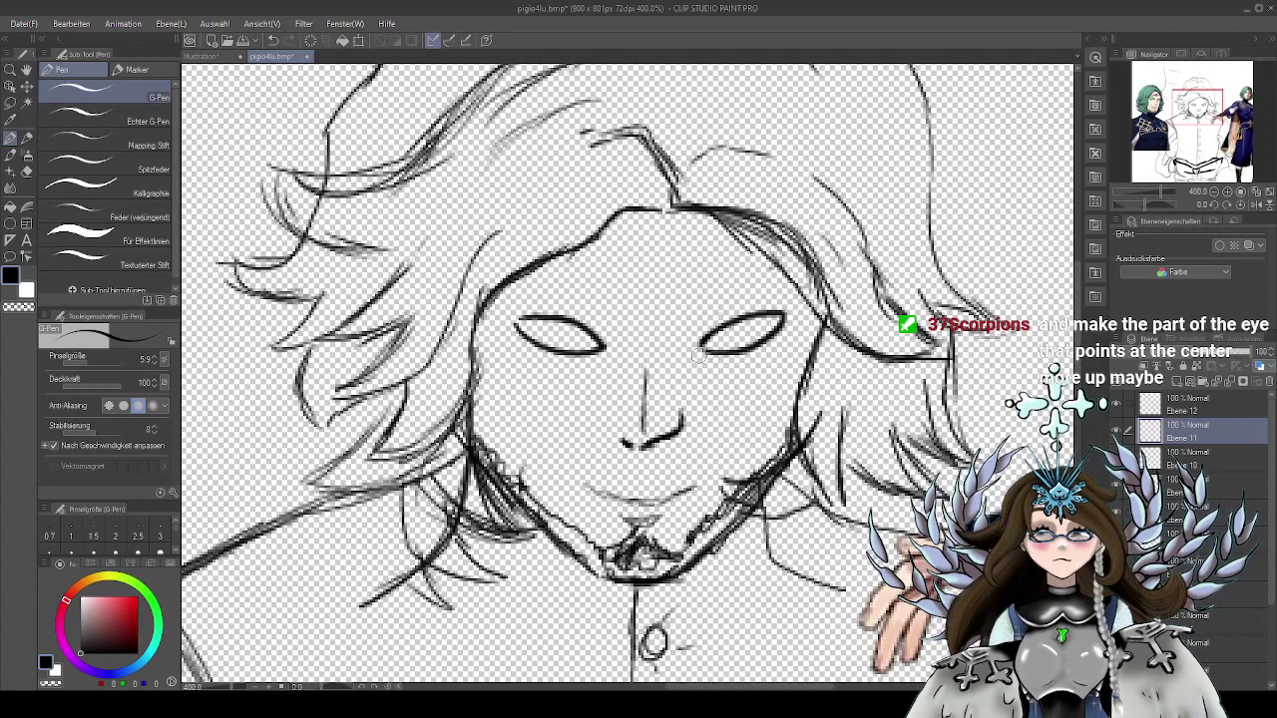
key(w)
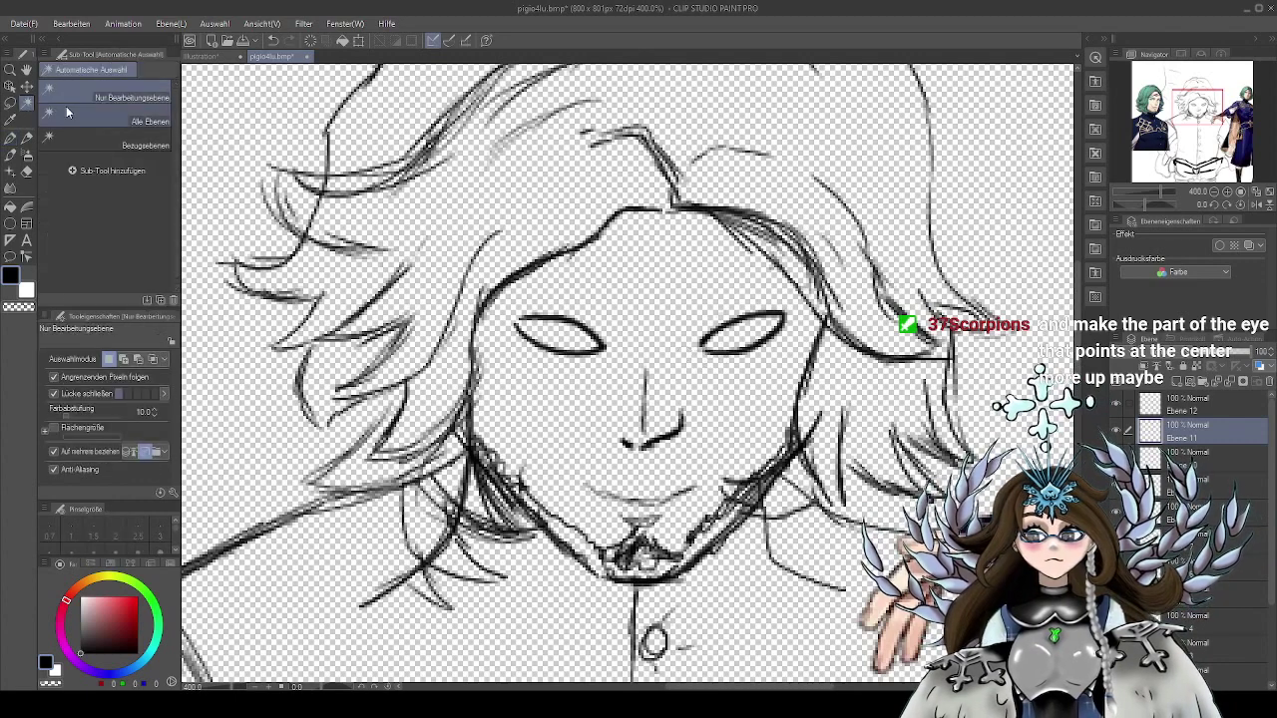
click(801, 315)
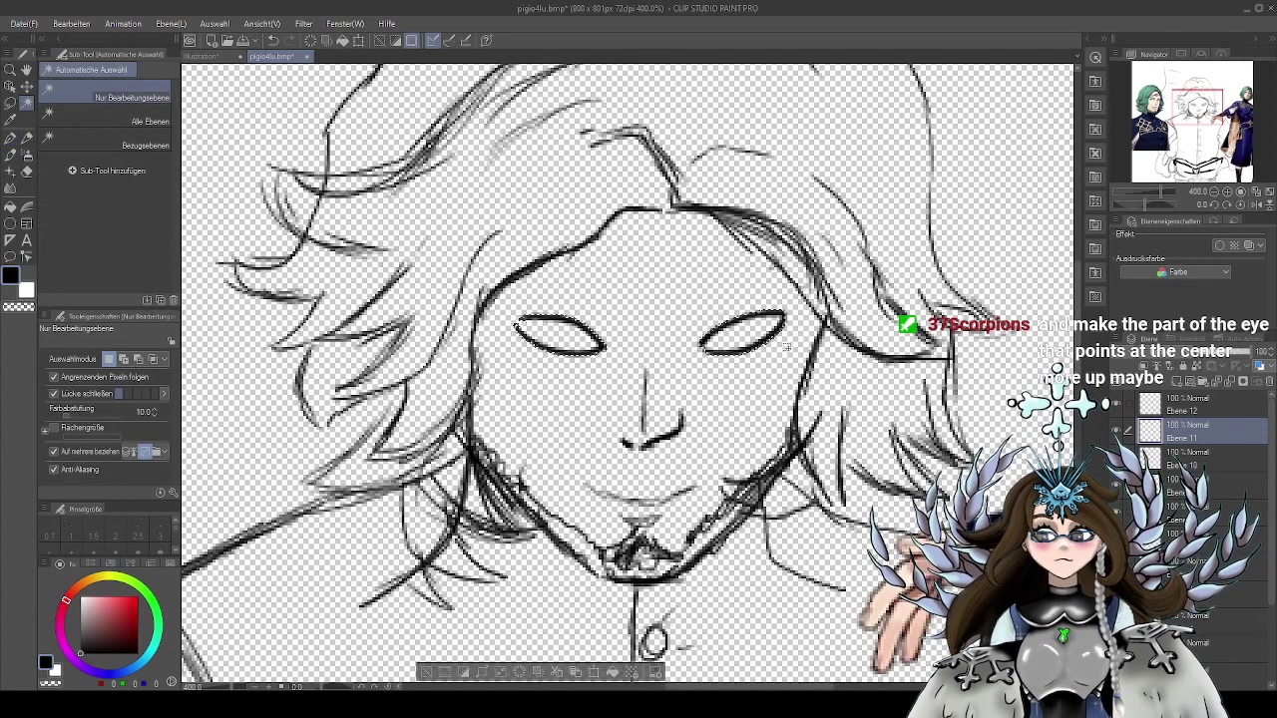
click(10, 103)
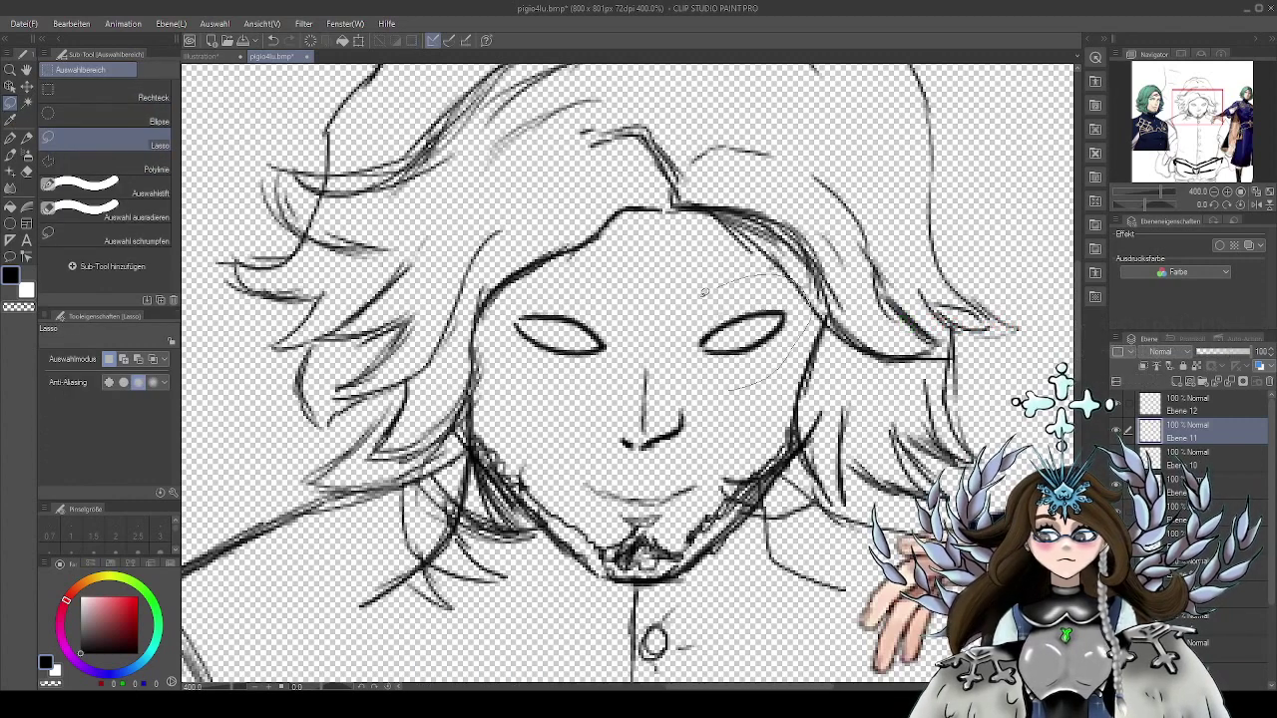
drag(740, 399, 750, 385)
click(795, 425)
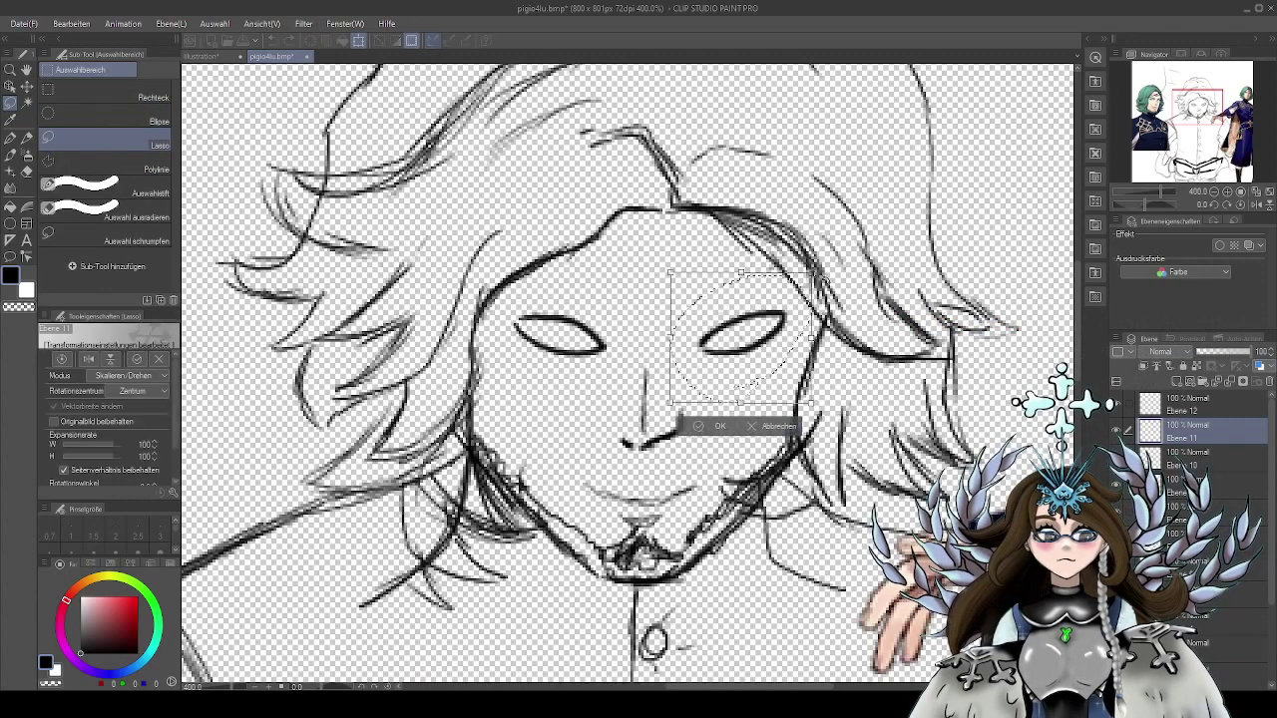
drag(751, 387, 751, 391)
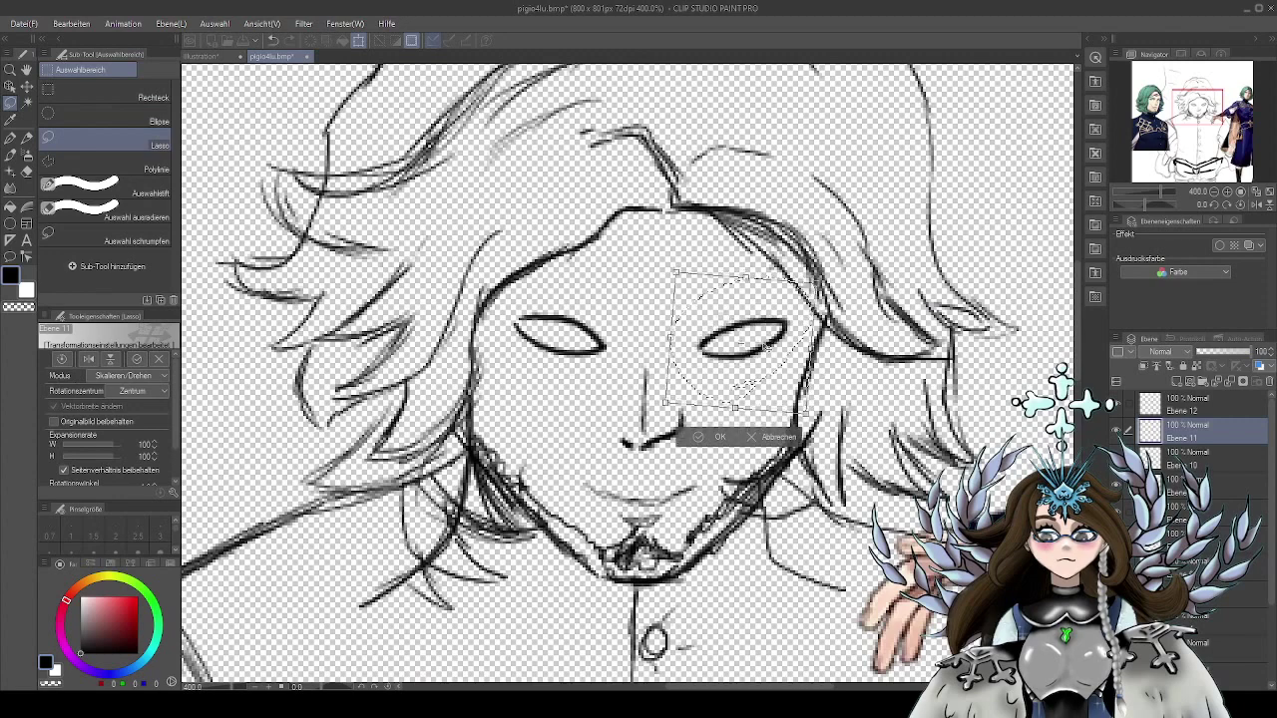
click(719, 437)
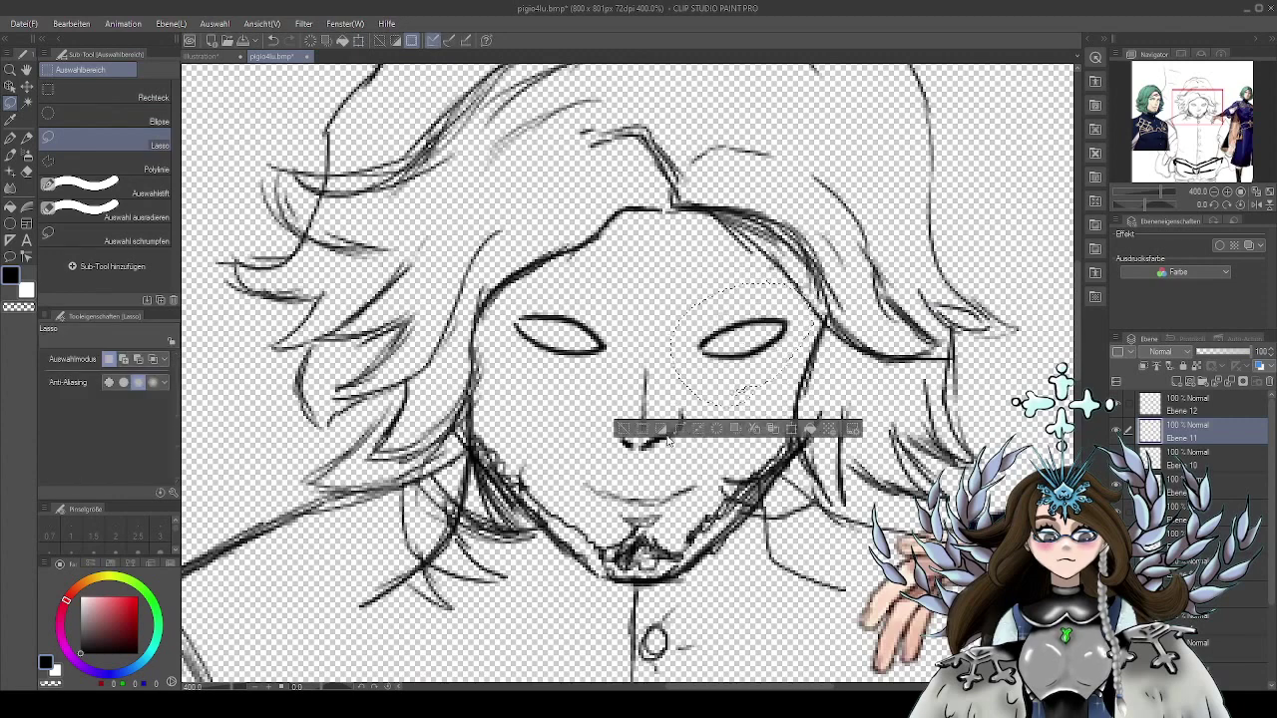
Lasso the character's right eye, adjust its tilt slightly and nudge it down to match the other eye, and clear the selection
mouse_move(615, 296)
mouse_down()
mouse_move(494, 369)
mouse_move(629, 300)
mouse_move(647, 270)
mouse_up()
click(615, 427)
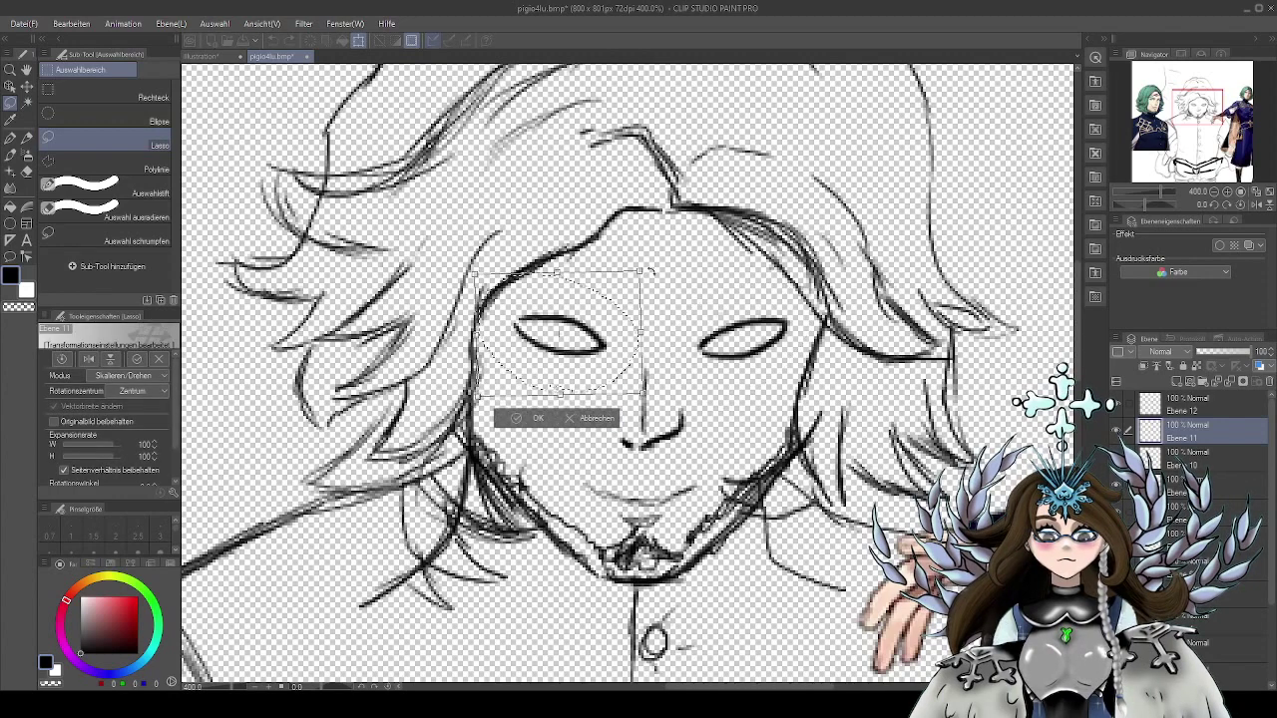
drag(587, 355, 586, 357)
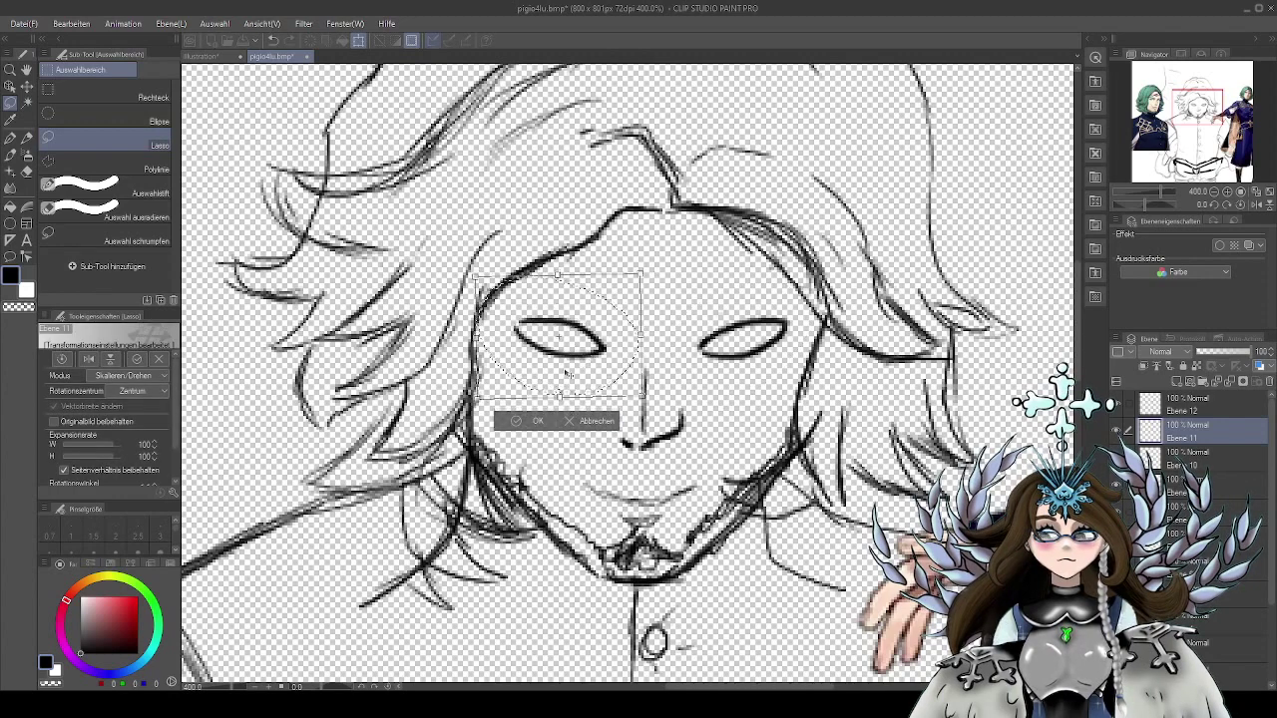
click(536, 420)
click(477, 423)
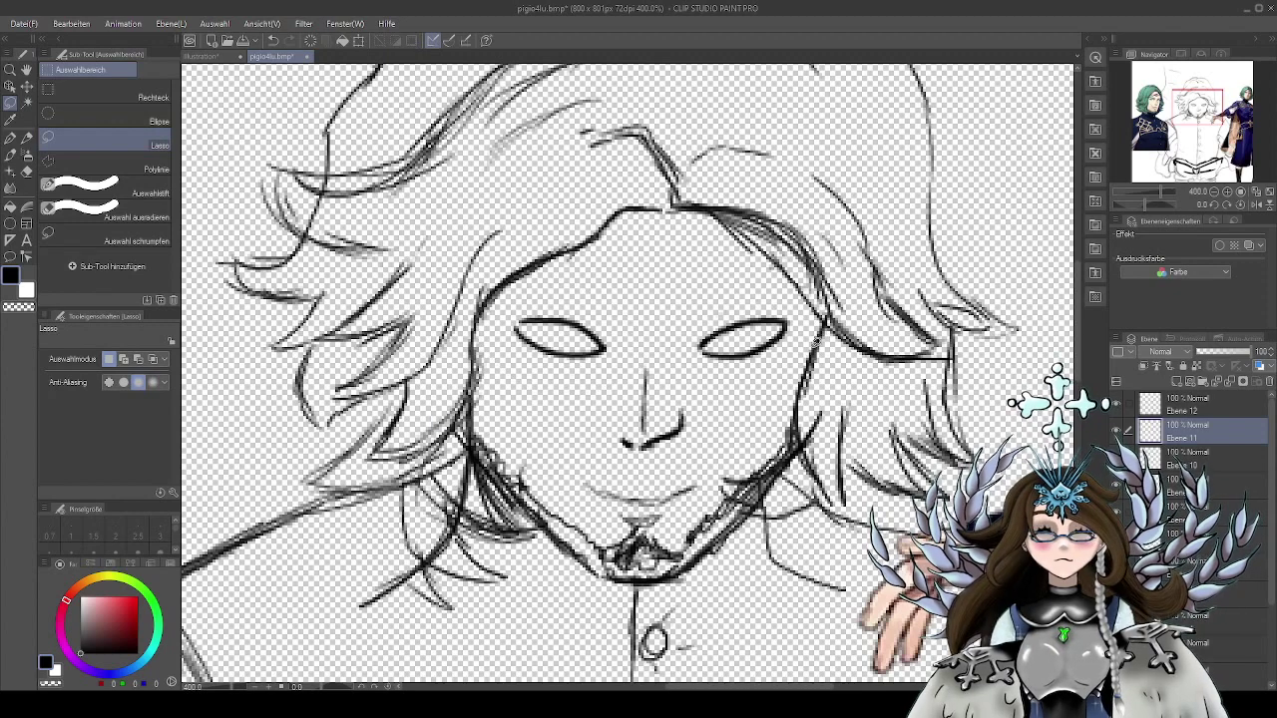
Thicken the upper lid line of the character's left eye with the G-Pen at size 5.9
click(11, 139)
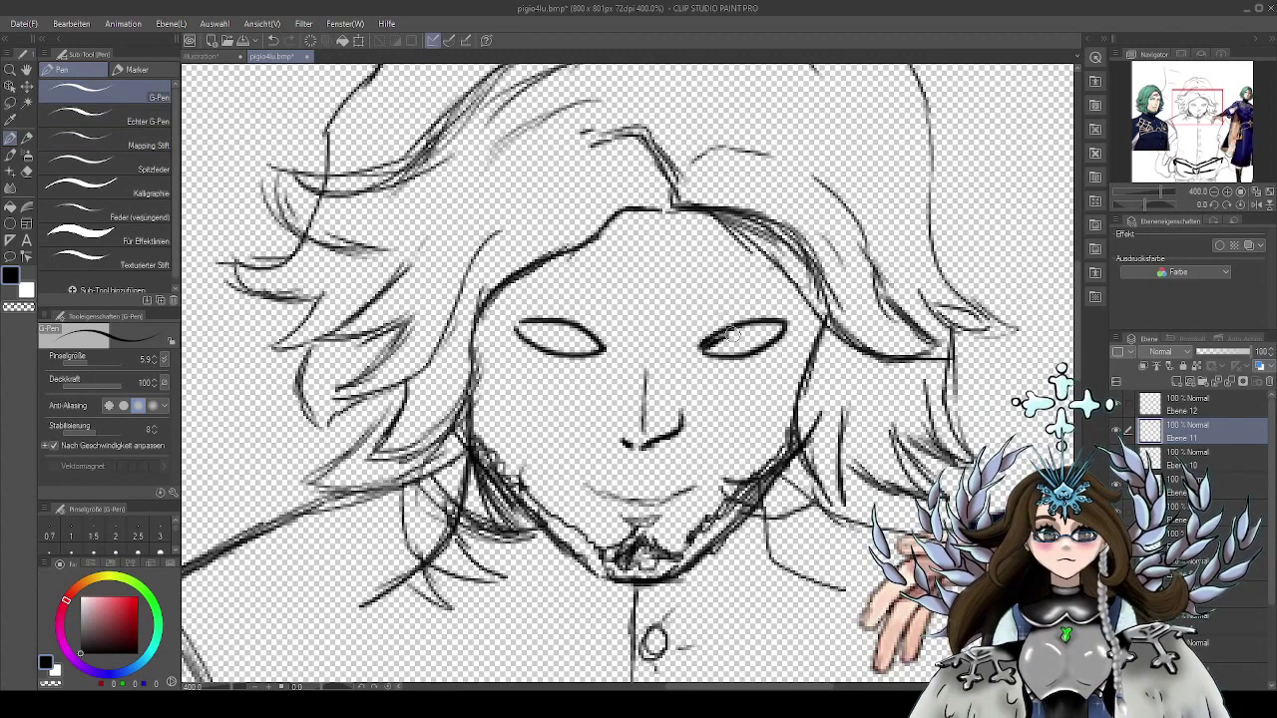
drag(748, 331, 779, 326)
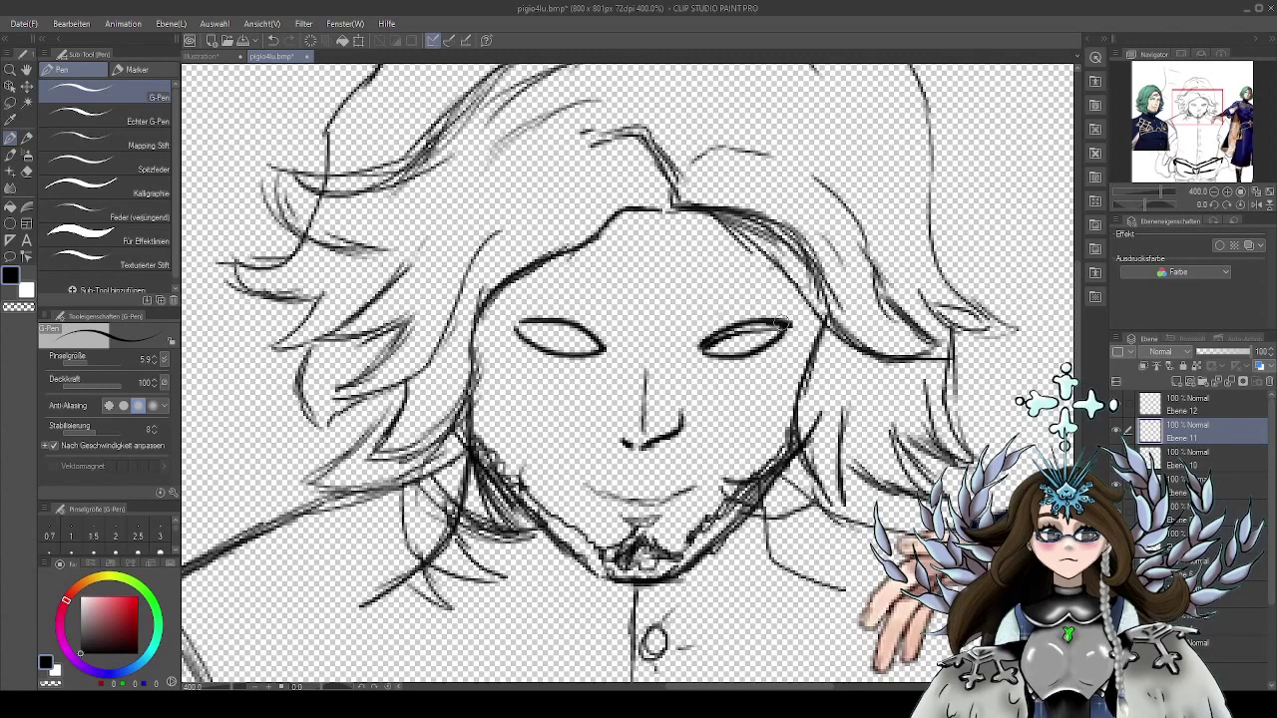
drag(785, 321, 704, 339)
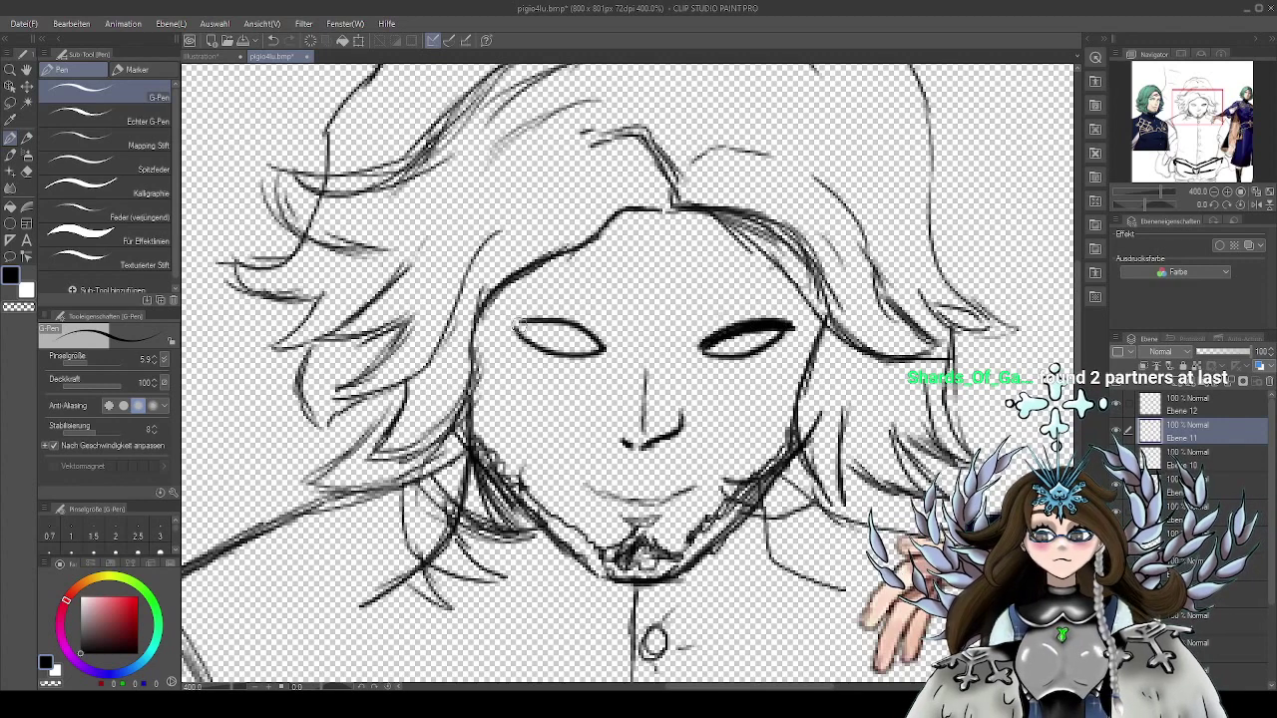
Thicken the upper lid of the character's right eye to a pointed outer corner, and draw irises with pupils in both eyes
mouse_move(538, 326)
mouse_down()
mouse_move(599, 350)
mouse_move(532, 323)
mouse_up()
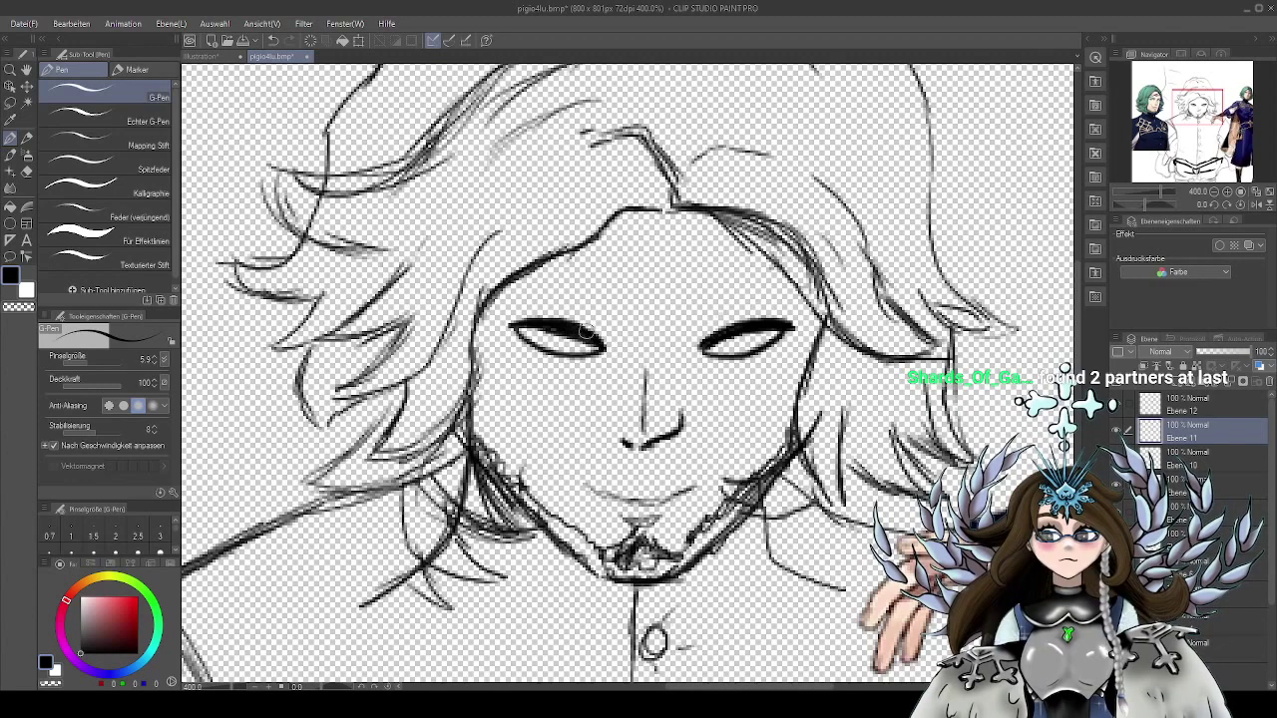
drag(554, 317, 505, 325)
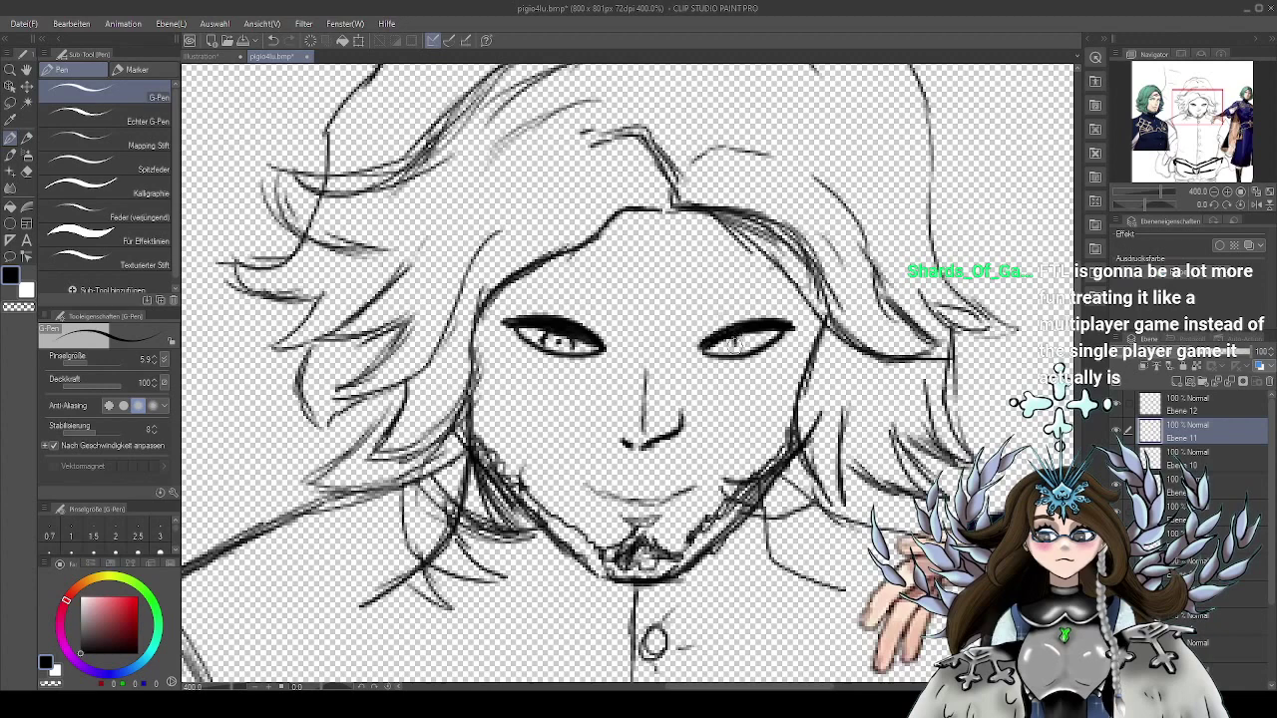
drag(735, 346, 738, 341)
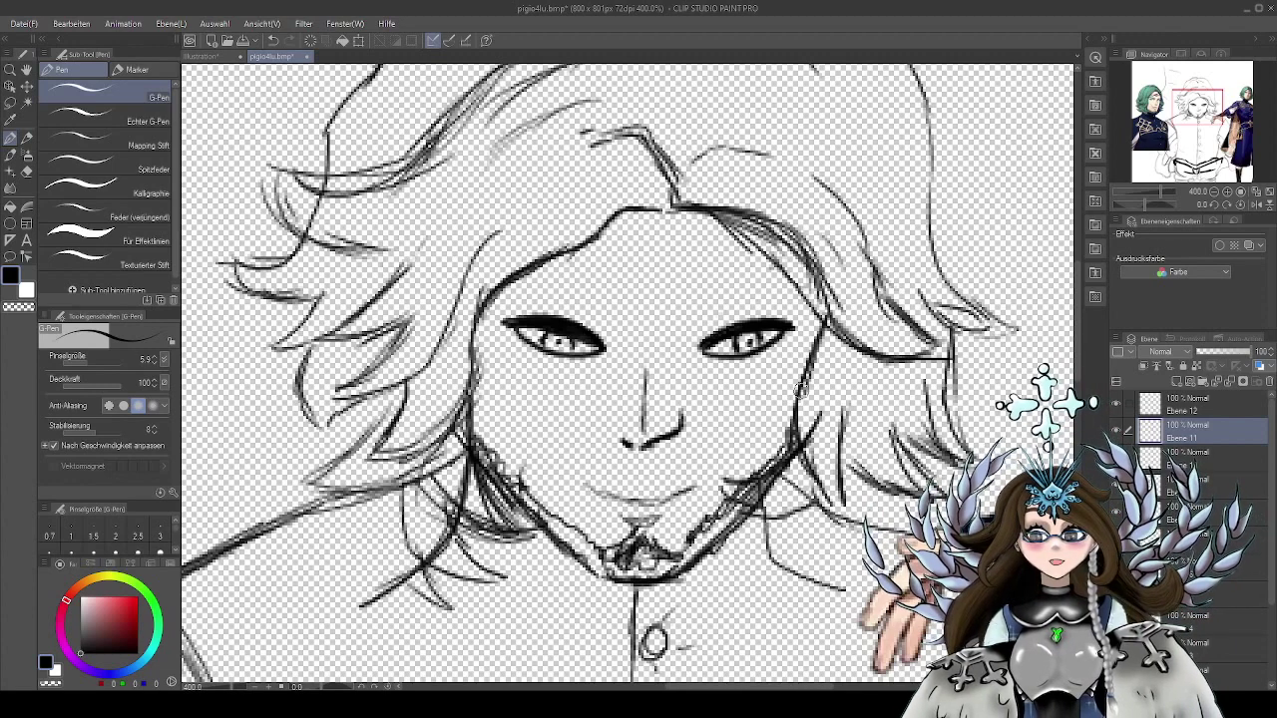
Lasso the character's right eye and move it slightly down and towards the nose
key(m)
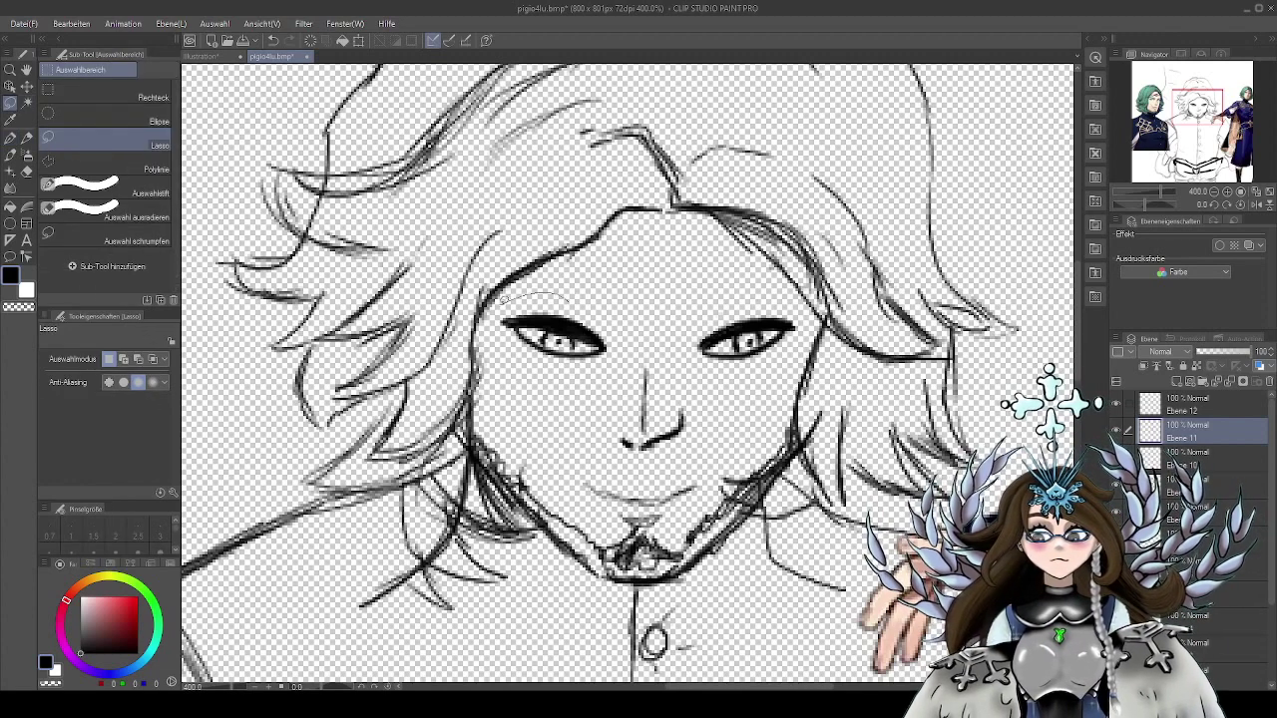
drag(564, 296, 543, 299)
click(641, 420)
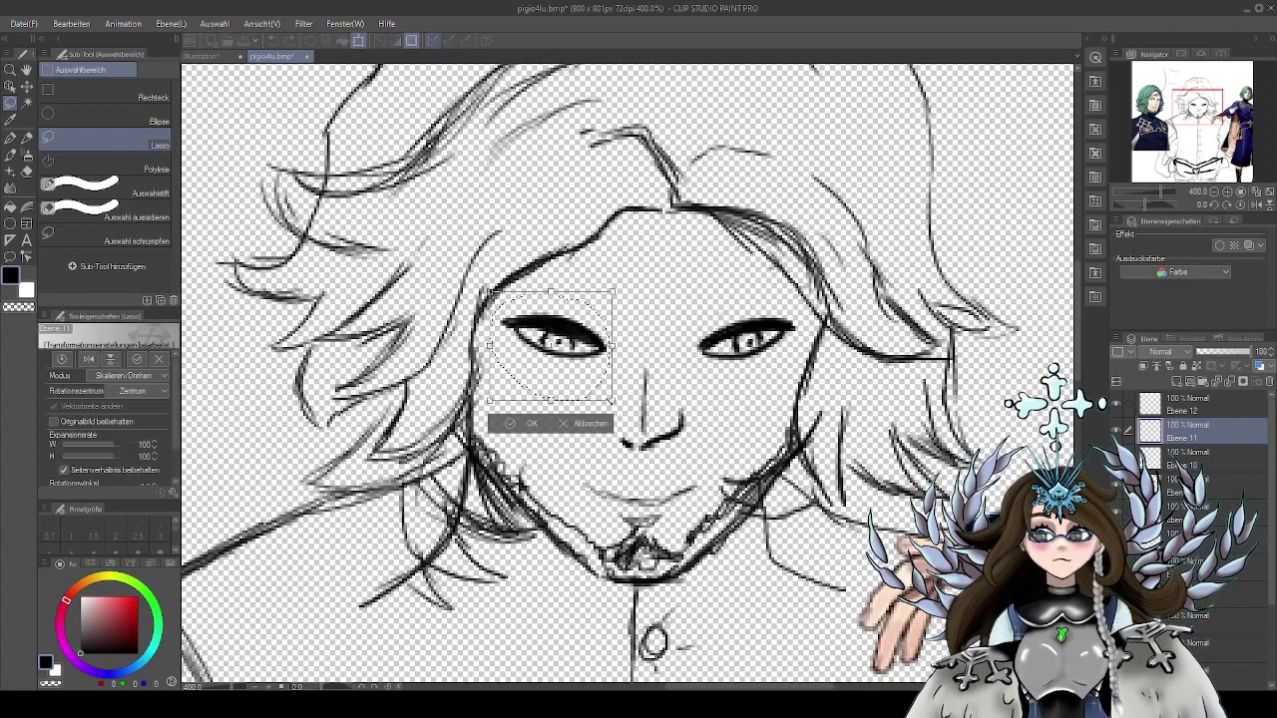
drag(594, 353, 597, 355)
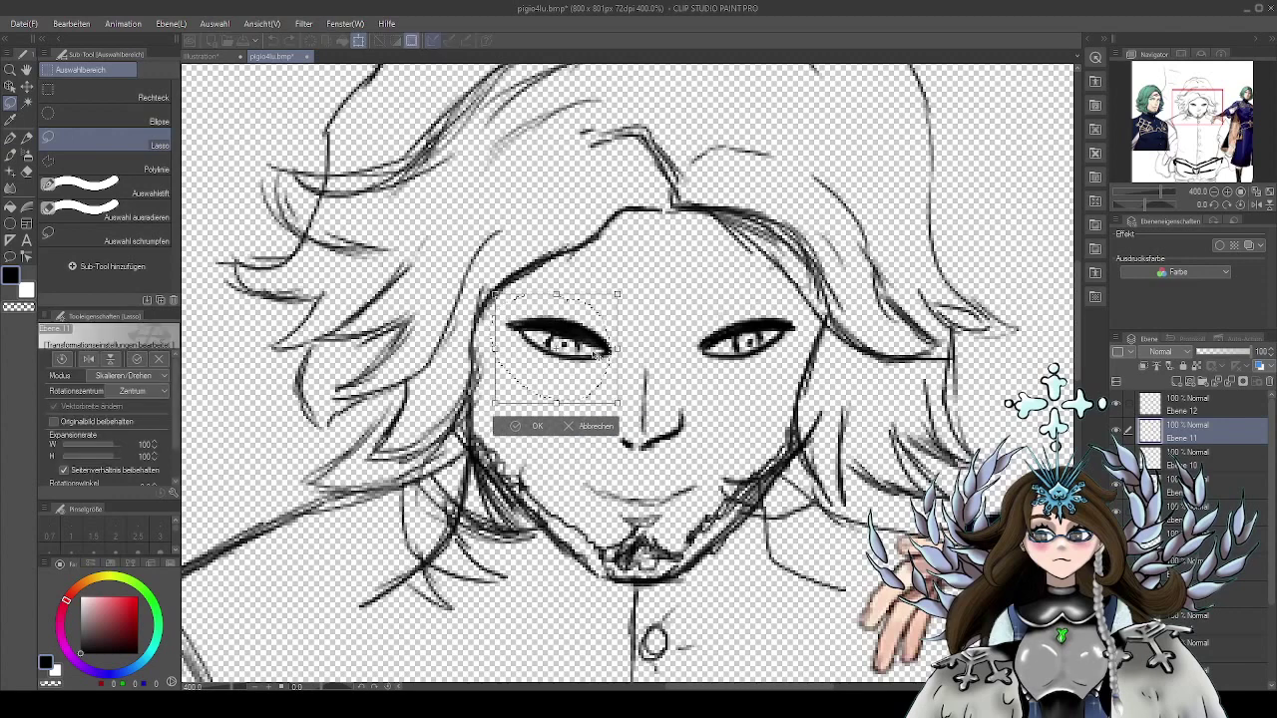
key(Return)
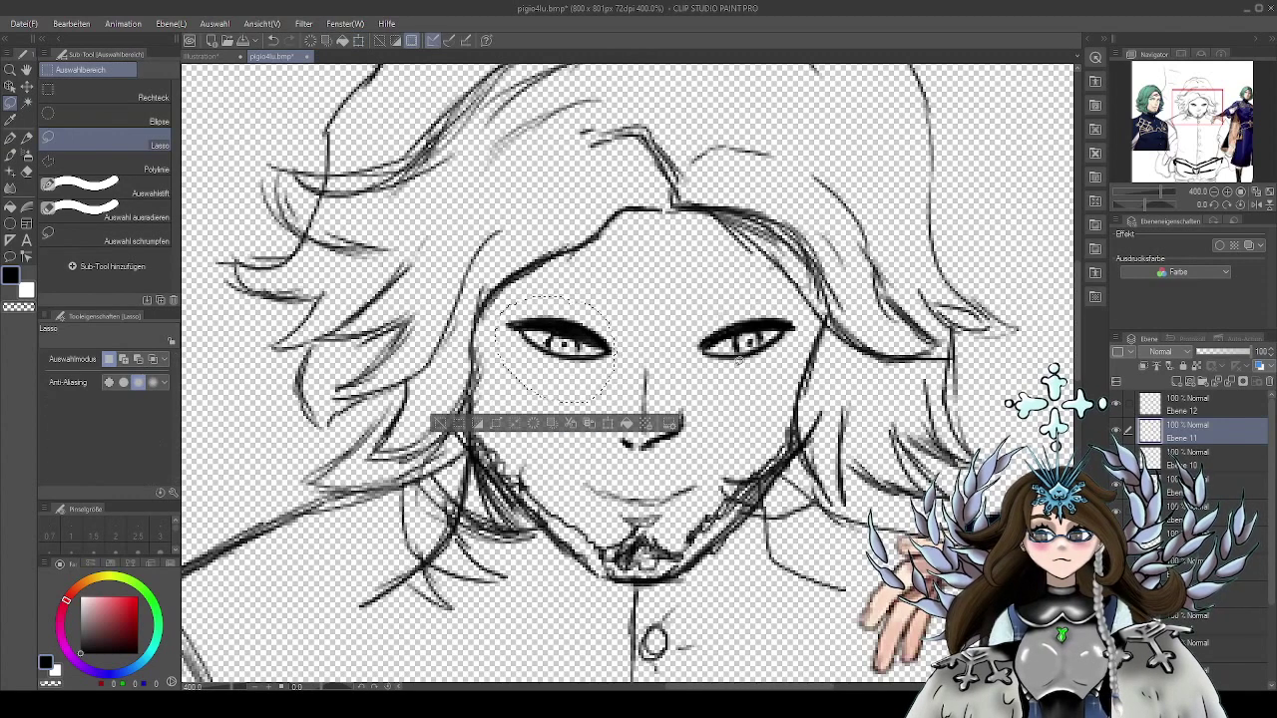
mouse_move(763, 377)
mouse_down()
mouse_move(746, 289)
mouse_move(763, 385)
mouse_move(773, 350)
mouse_up()
key(ctrl+t)
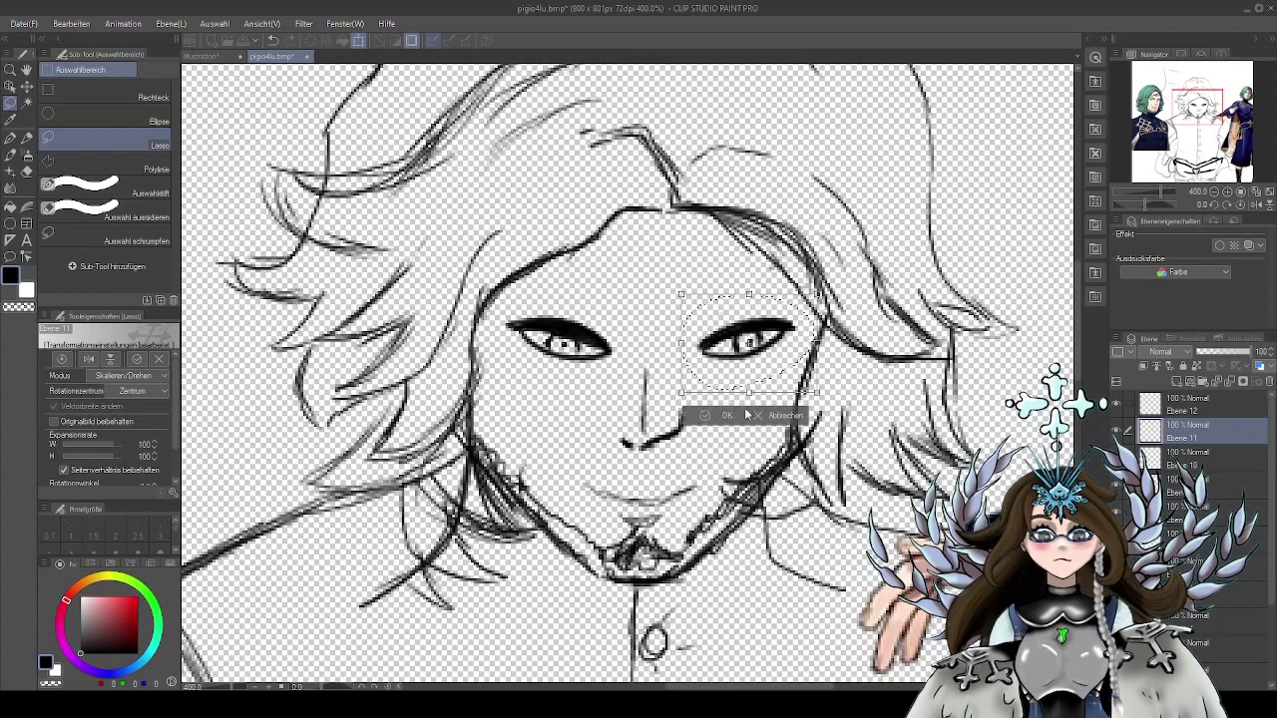
click(707, 417)
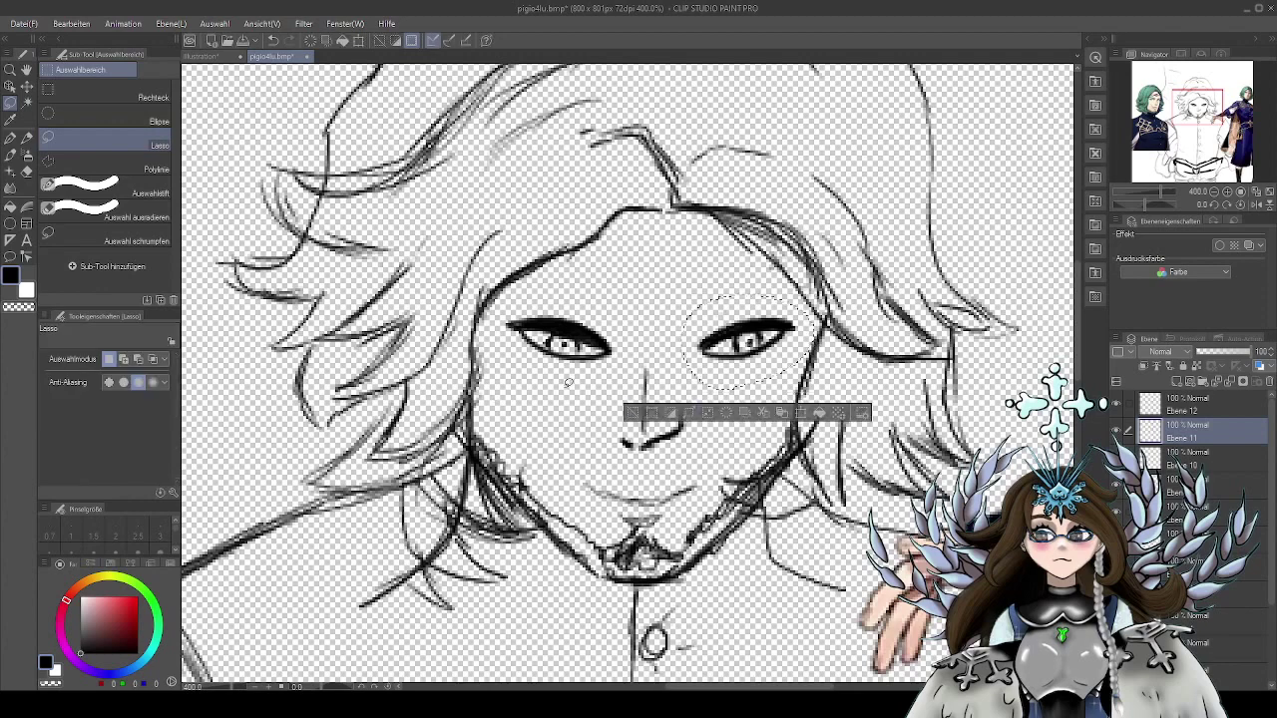
Lasso the character's right eye, scale it up to 103 percent and nudge it slightly down
drag(568, 382, 635, 312)
drag(569, 392, 573, 395)
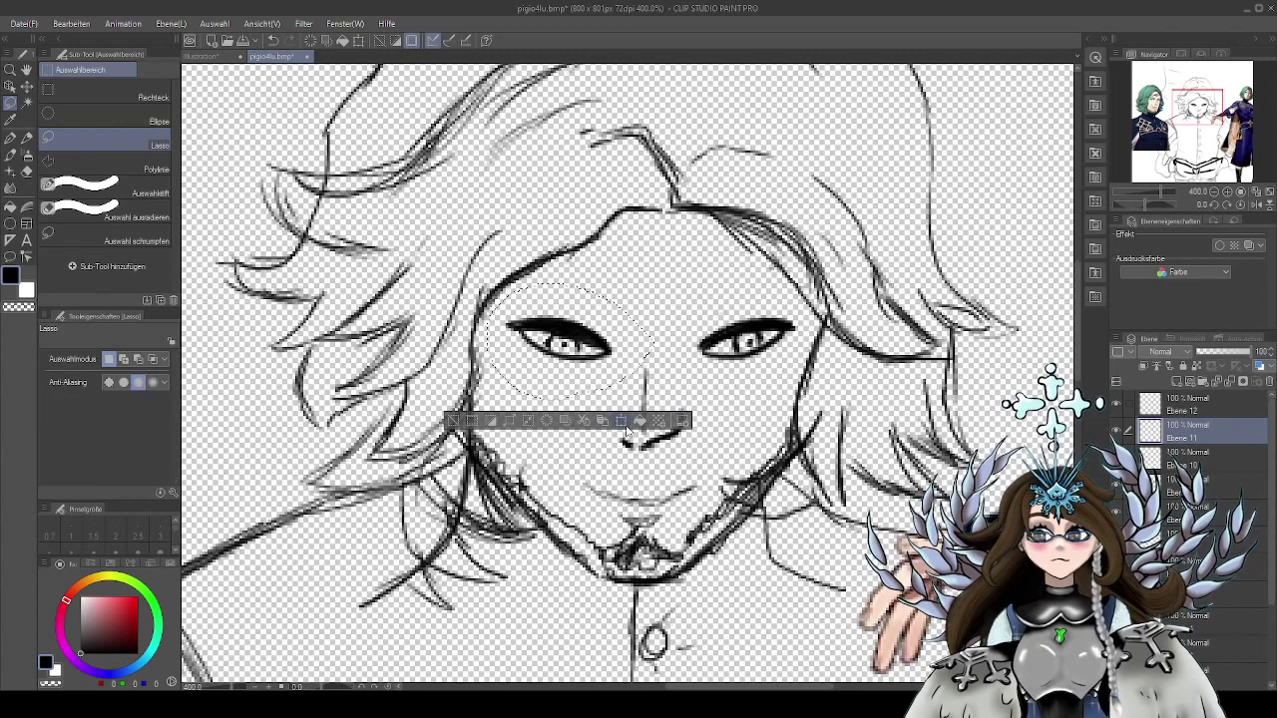
key(ctrl+t)
drag(654, 284, 660, 280)
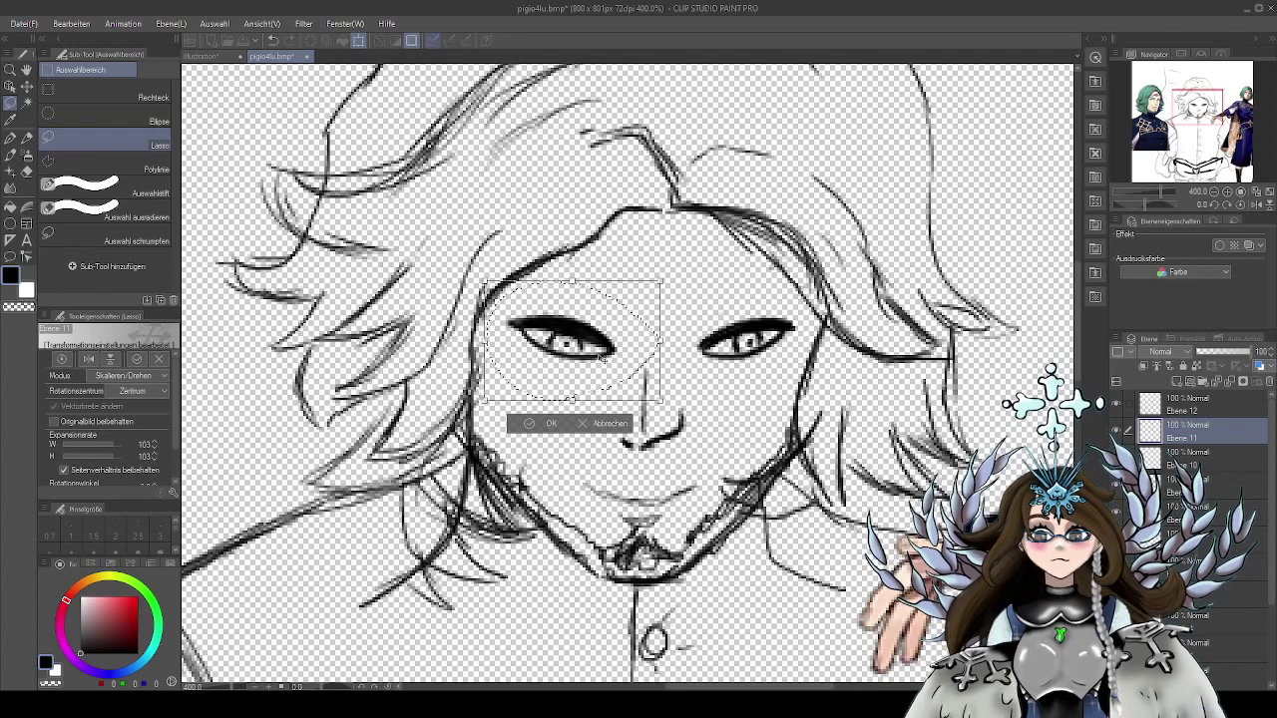
drag(605, 357, 603, 360)
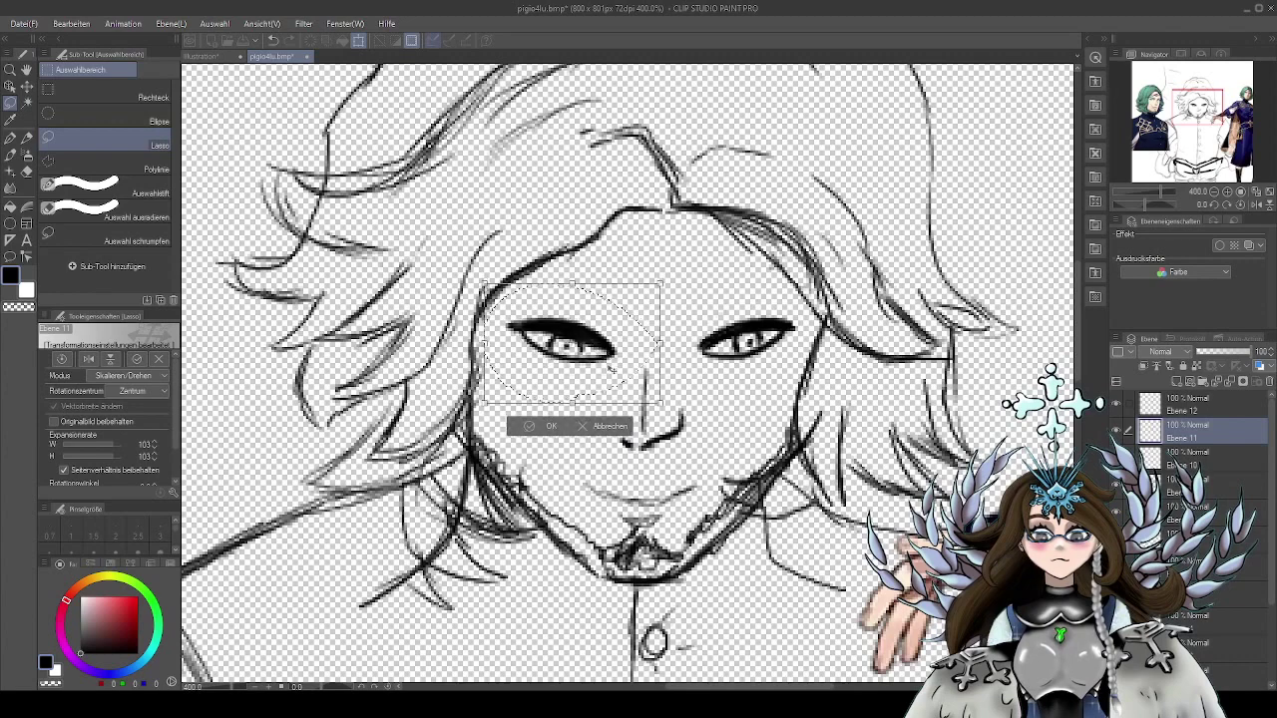
key(Return)
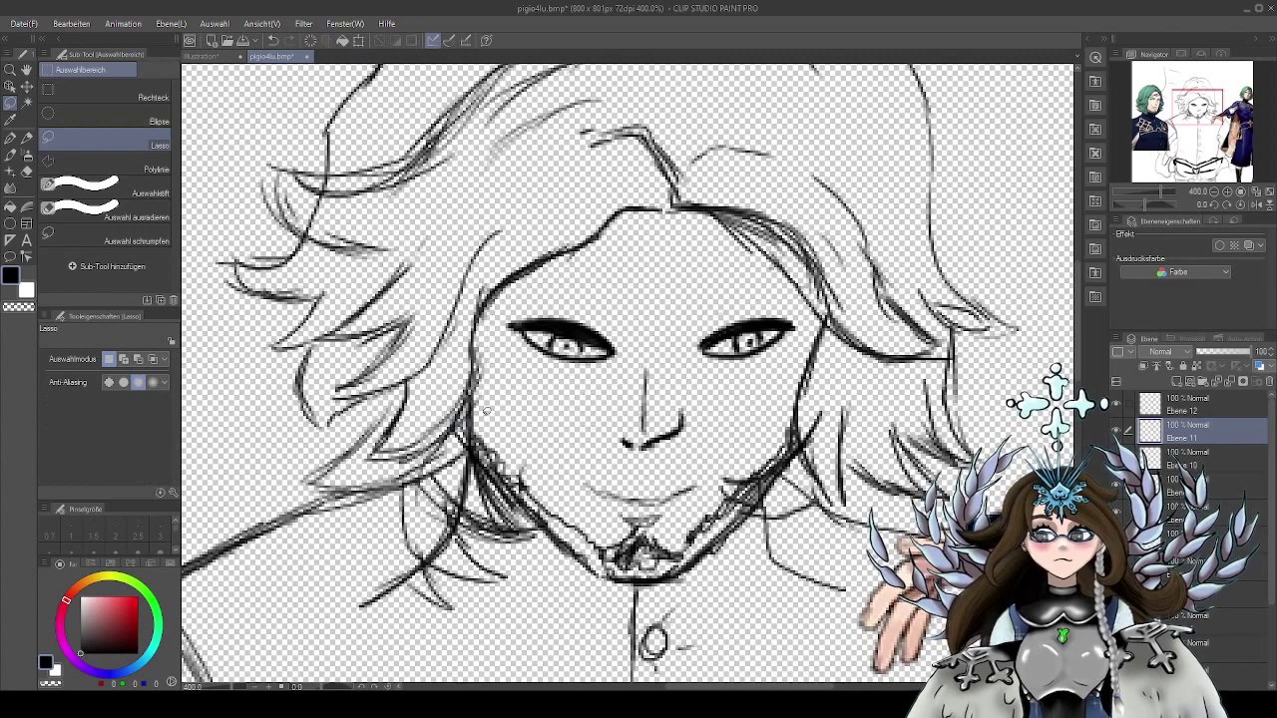
Lasso the left eye of the central face sketch, scale it down to 97 percent and clear the selection
click(470, 423)
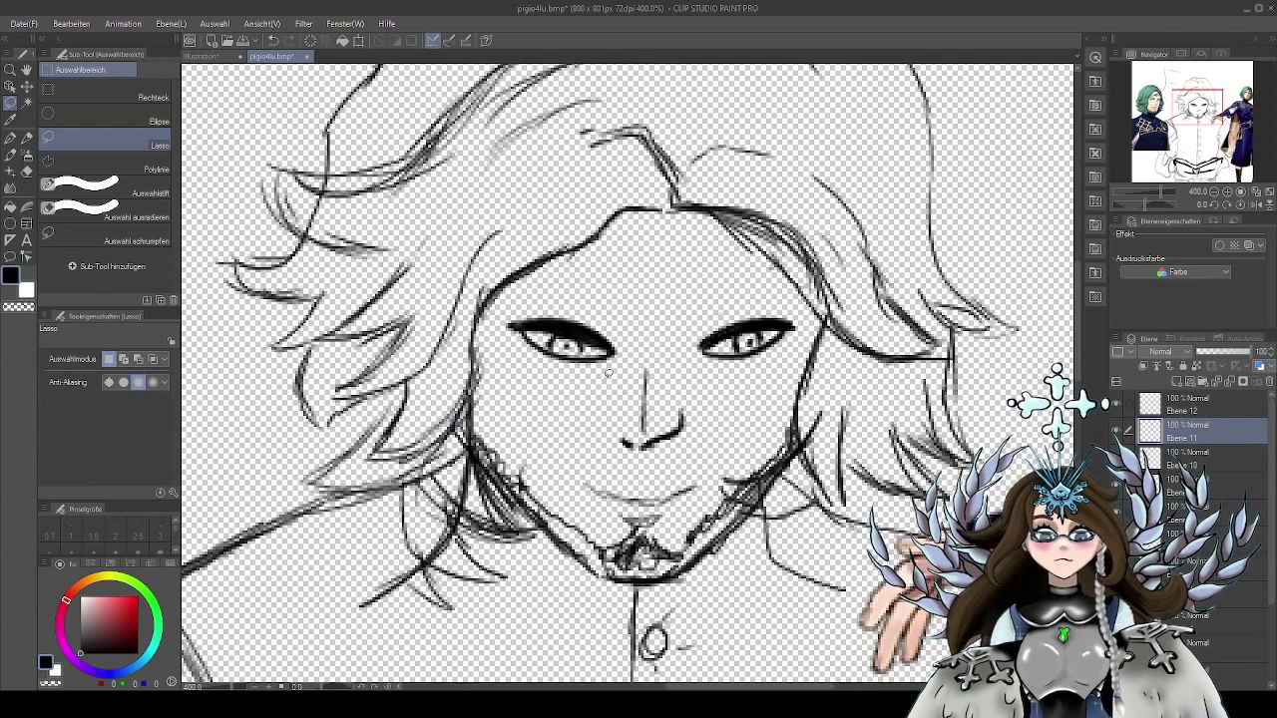
drag(599, 407, 615, 403)
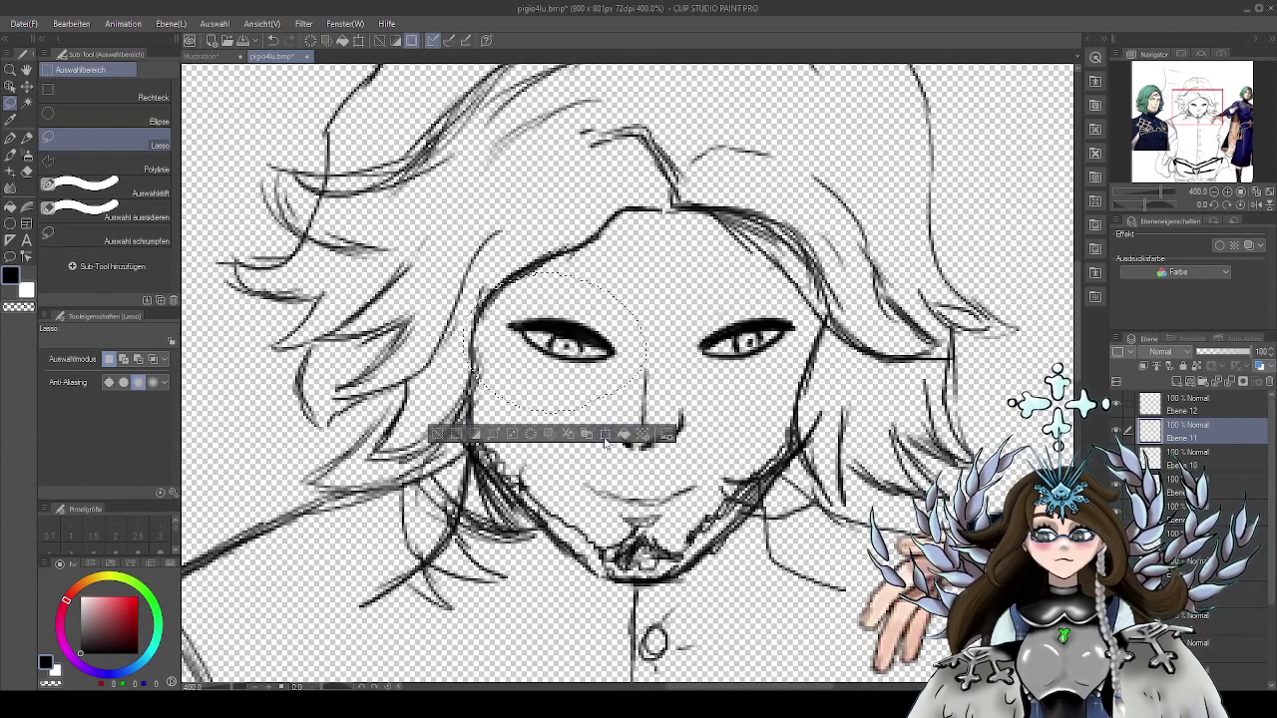
key(ctrl+t)
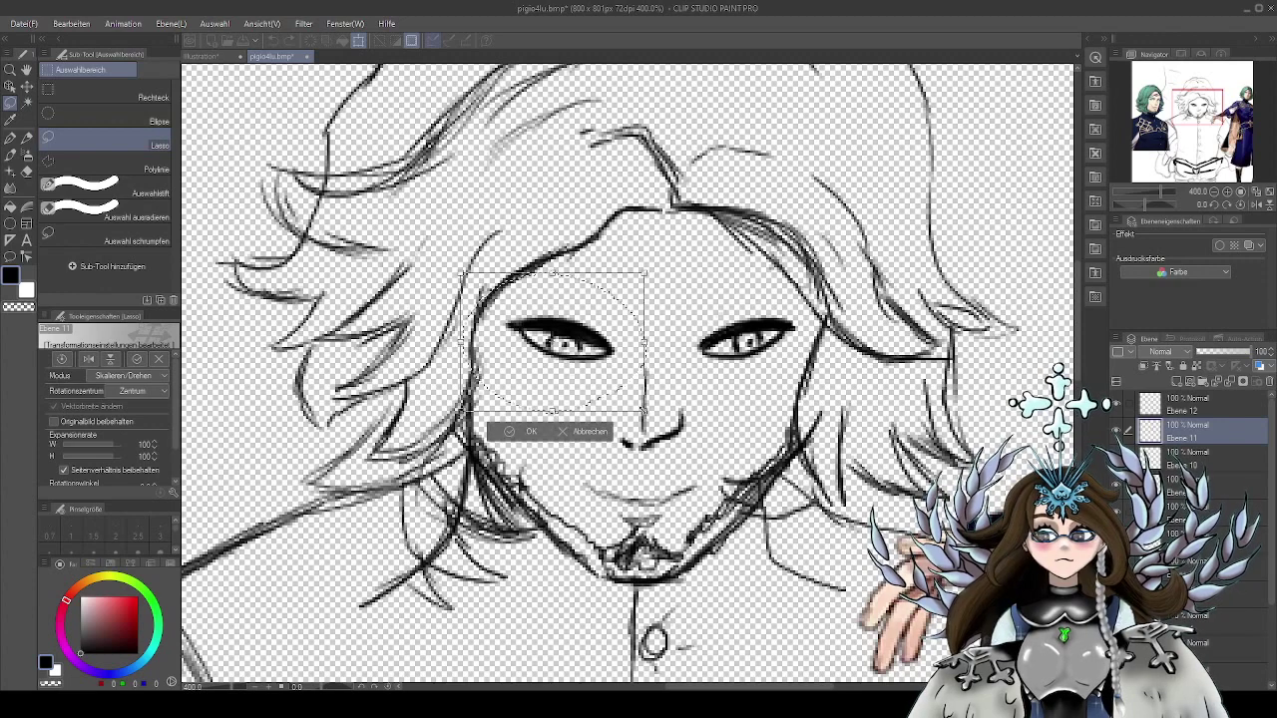
drag(644, 411, 640, 408)
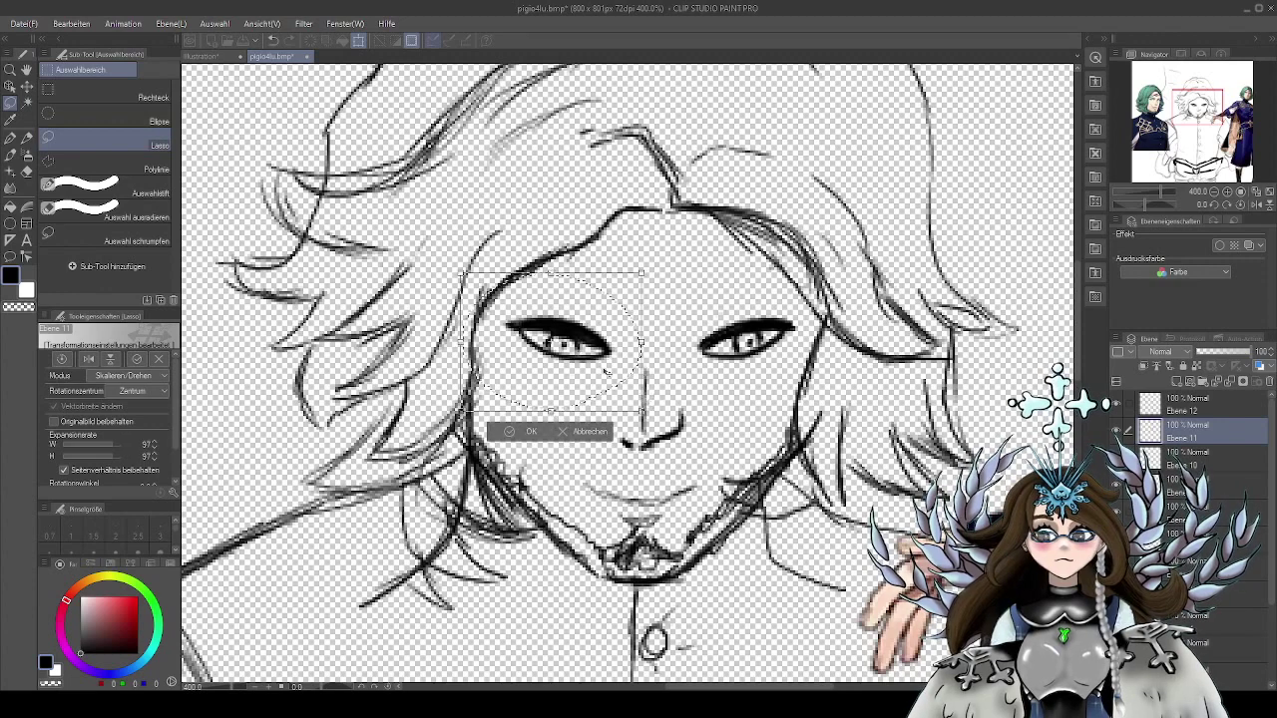
click(526, 431)
key(ctrl+d)
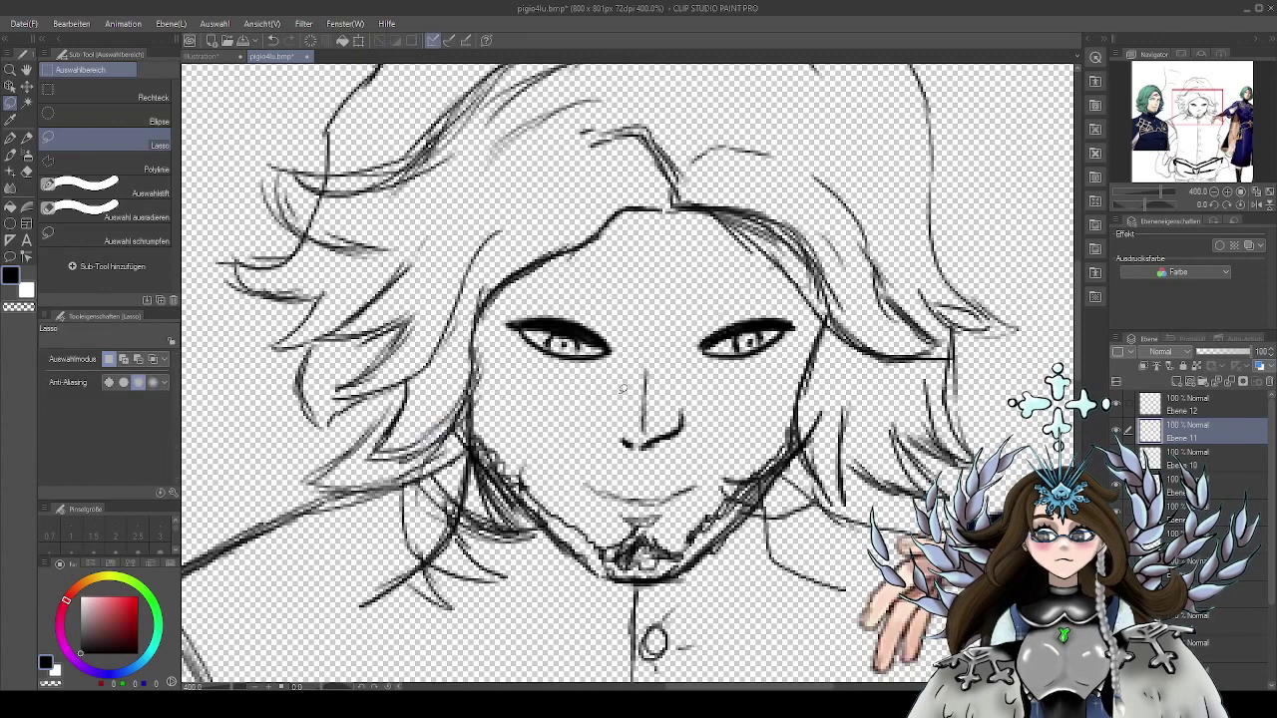
Draw two thick, angled eyebrows above the eyes on layer Ebene 12 with the black G-Pen
click(10, 136)
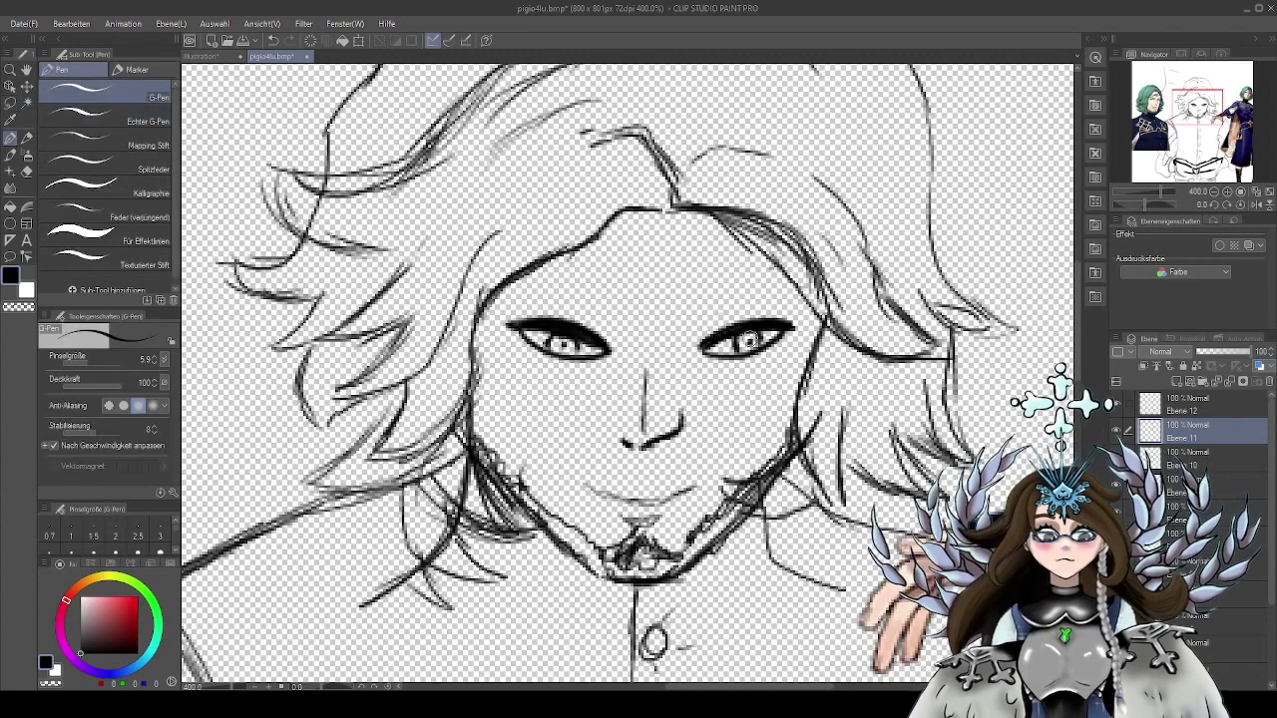
click(1225, 399)
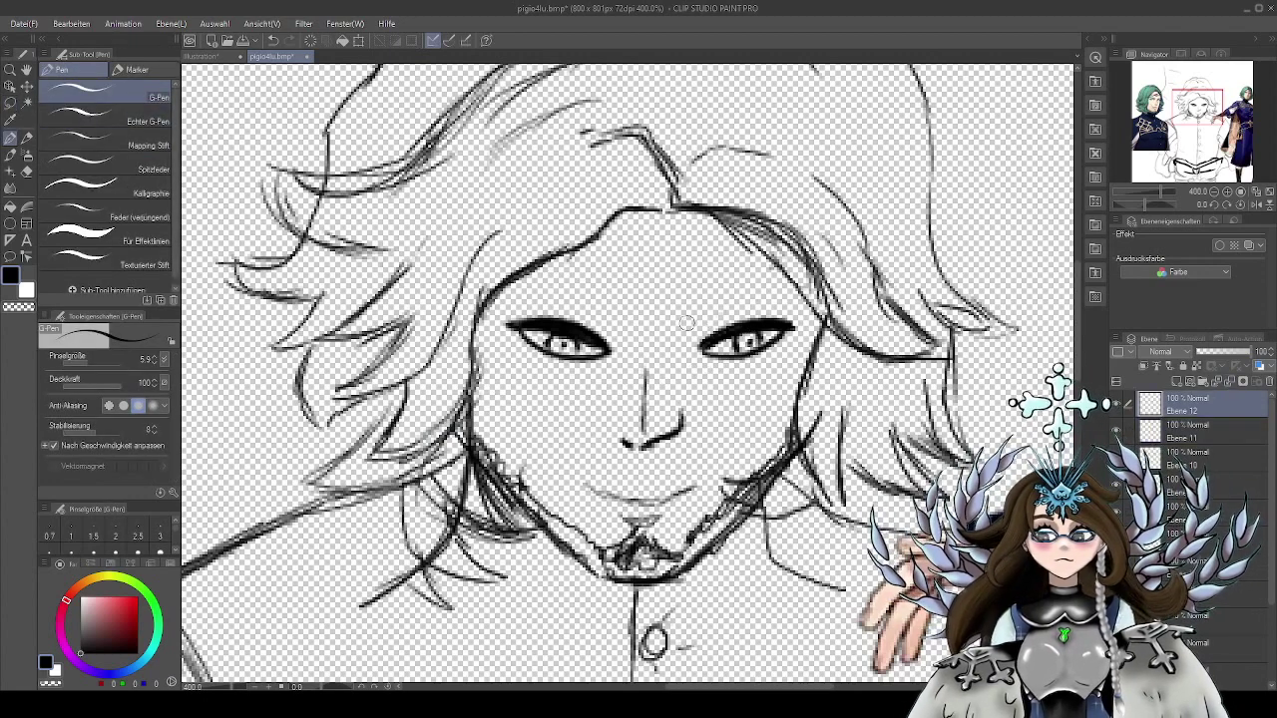
mouse_move(678, 326)
mouse_down()
mouse_move(774, 293)
mouse_move(698, 324)
mouse_move(764, 296)
mouse_up()
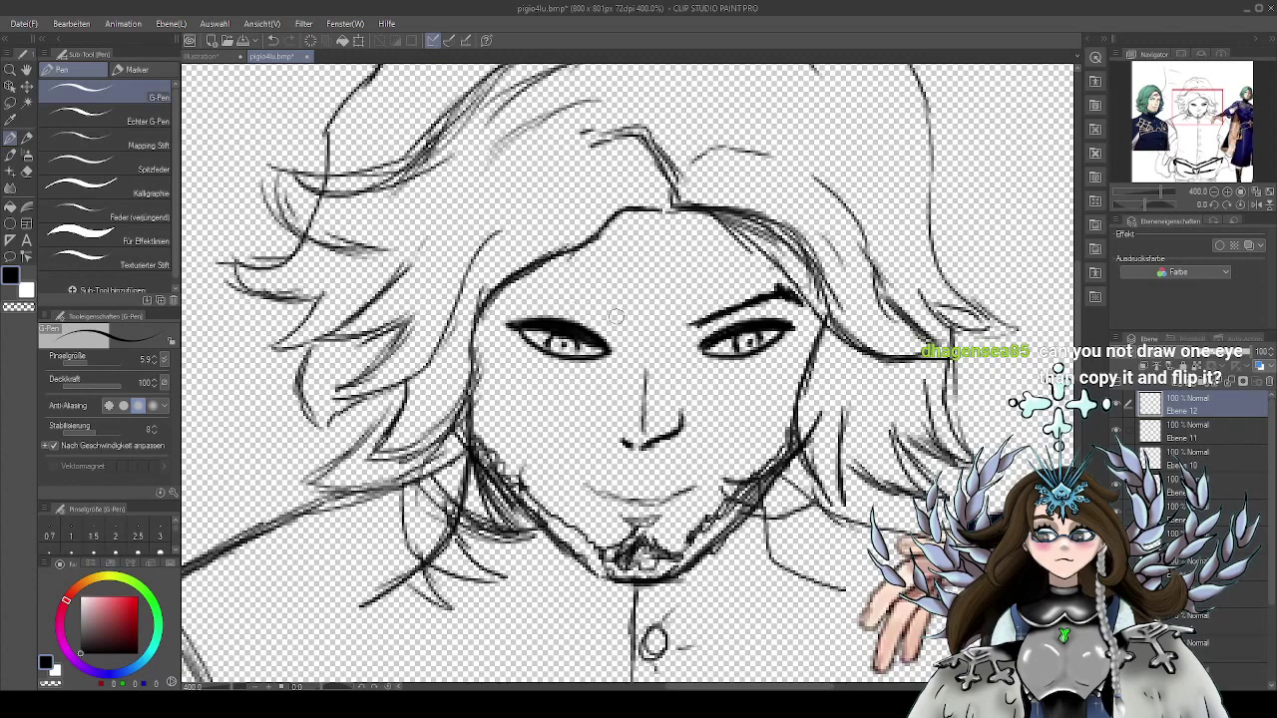
drag(617, 316, 523, 284)
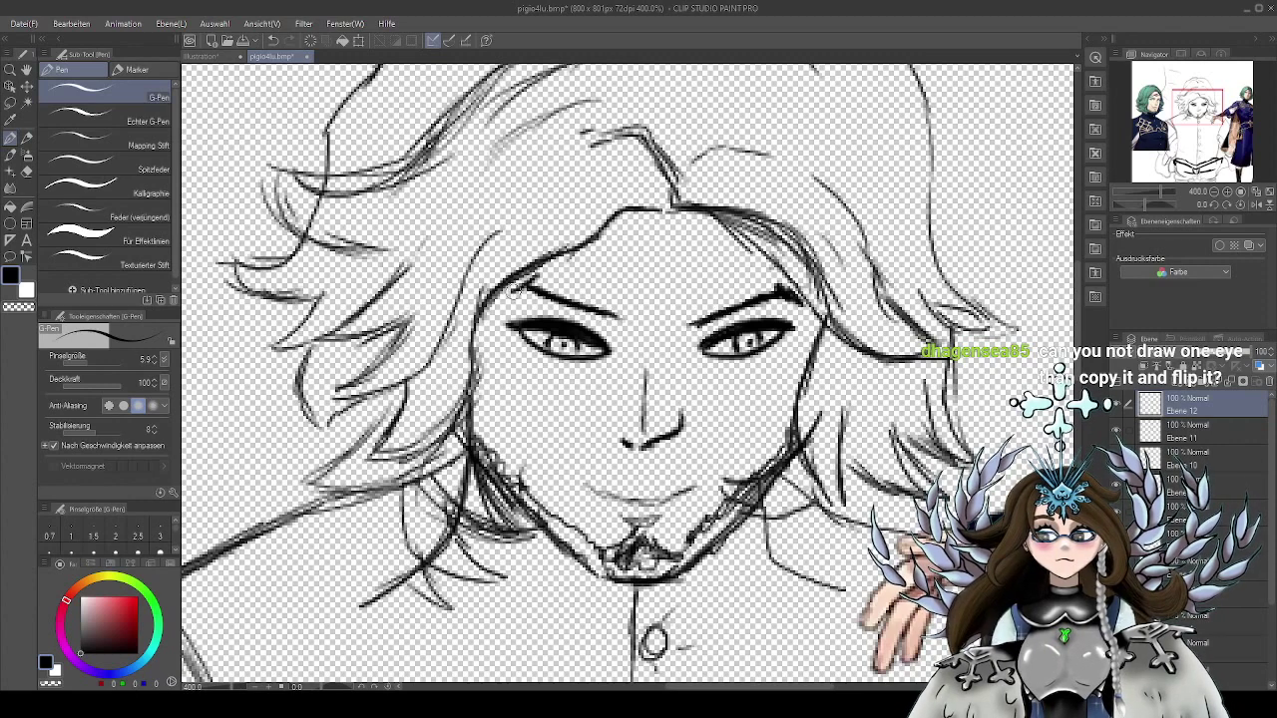
drag(553, 291, 526, 281)
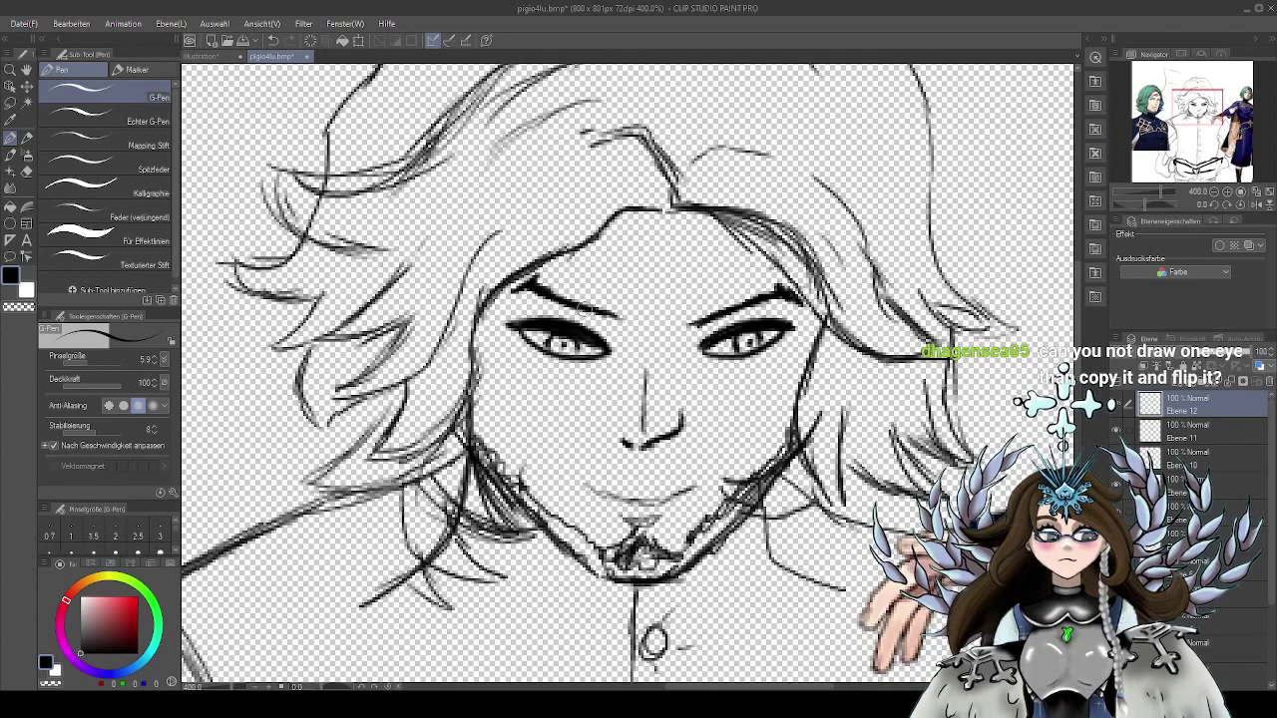
drag(593, 312, 521, 283)
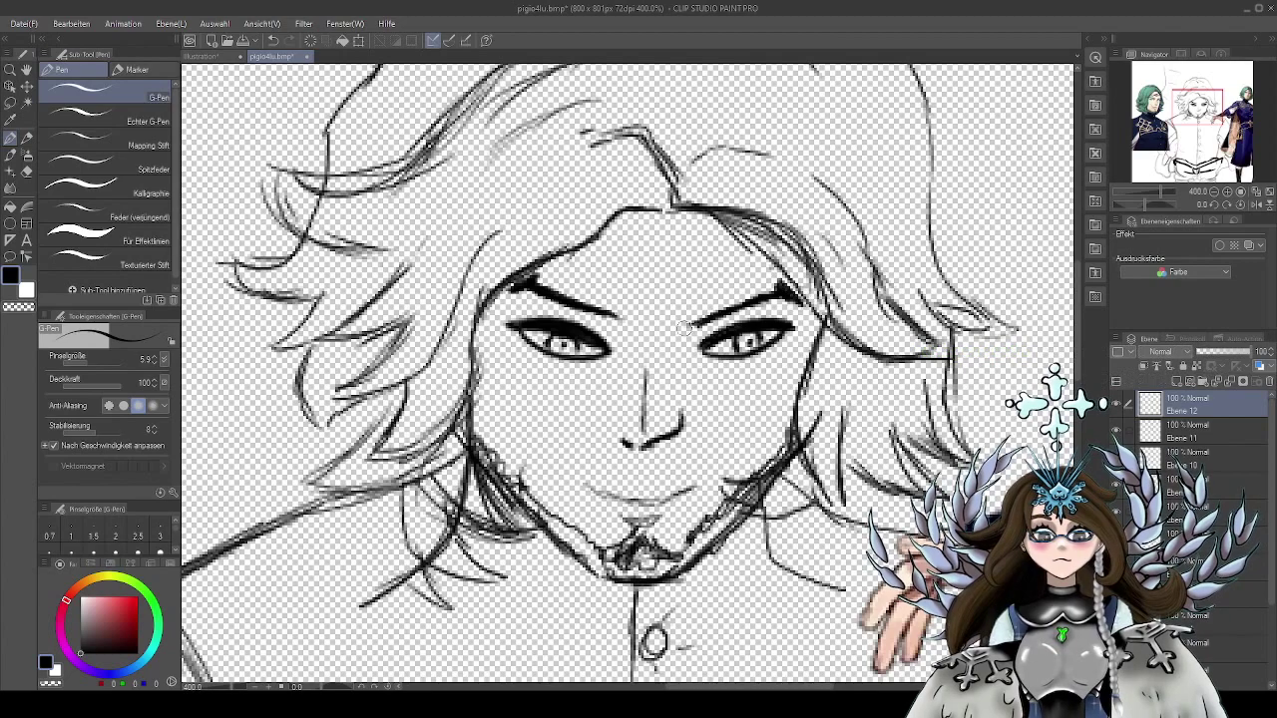
Make the hair sketch layer directly below Ebene 10 the active layer
scroll(816, 439, down, 5)
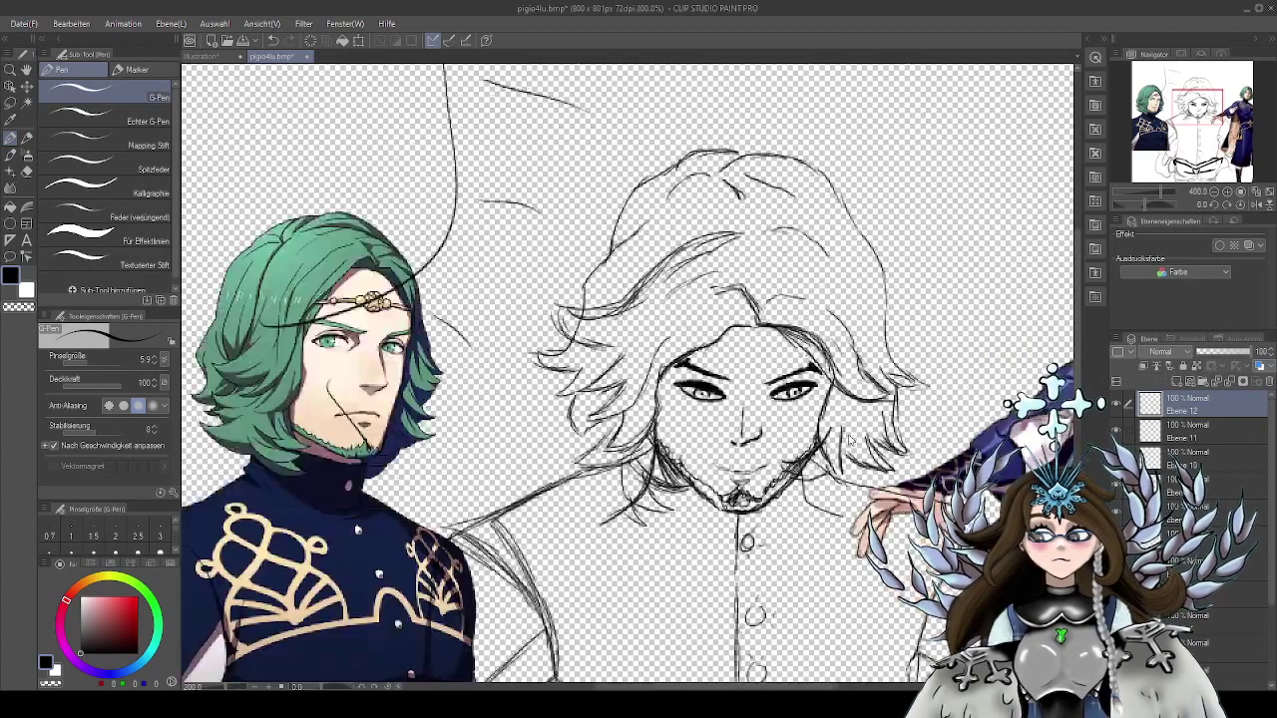
drag(939, 432, 812, 342)
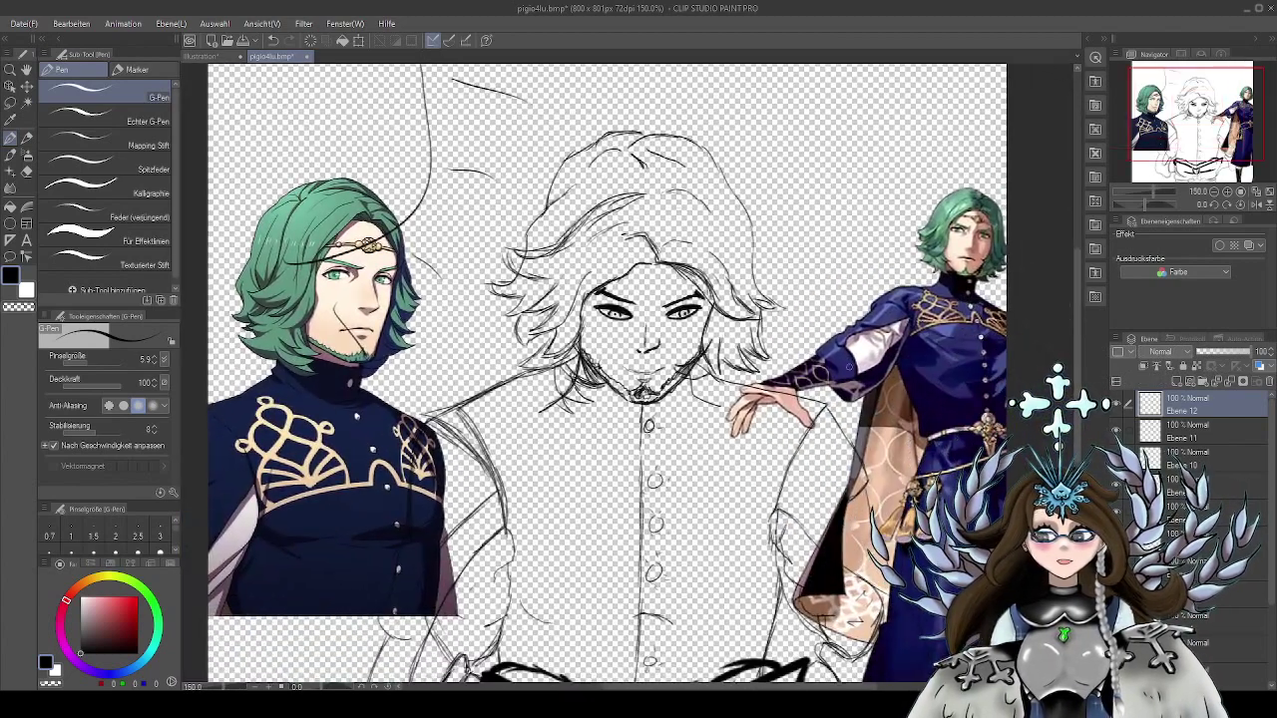
scroll(836, 367, down, 1)
drag(845, 421, 799, 426)
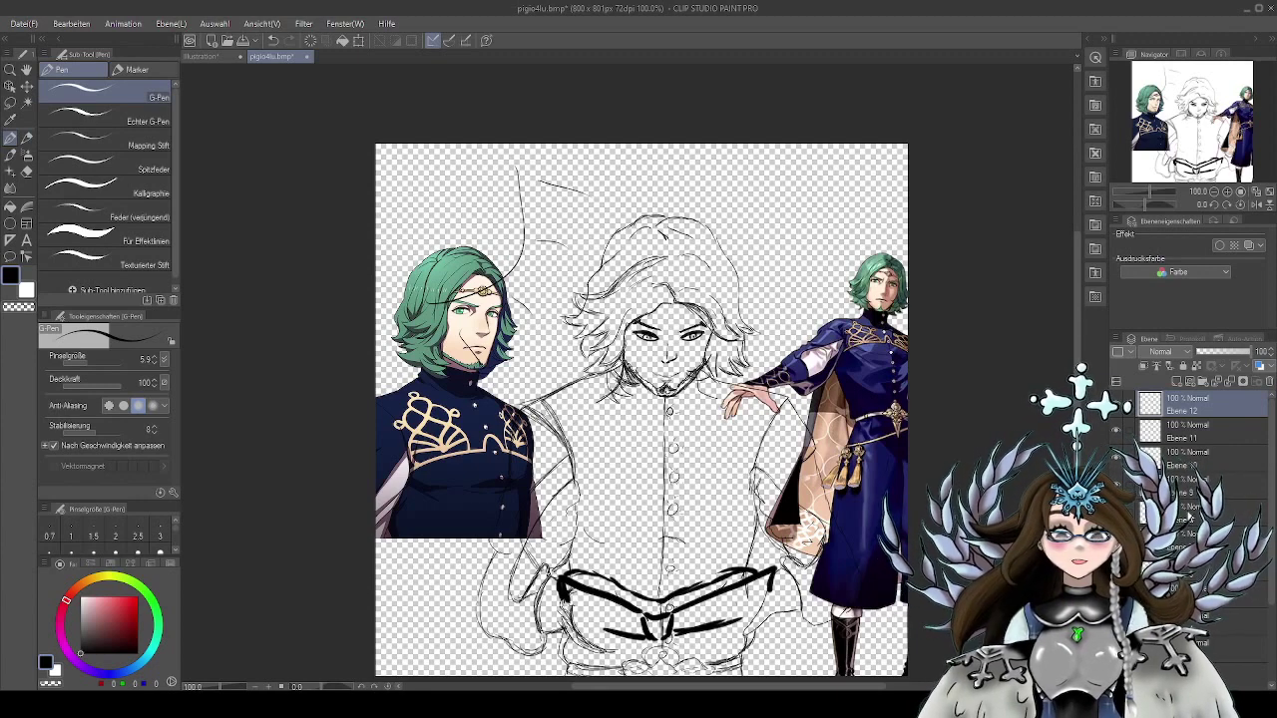
click(1187, 517)
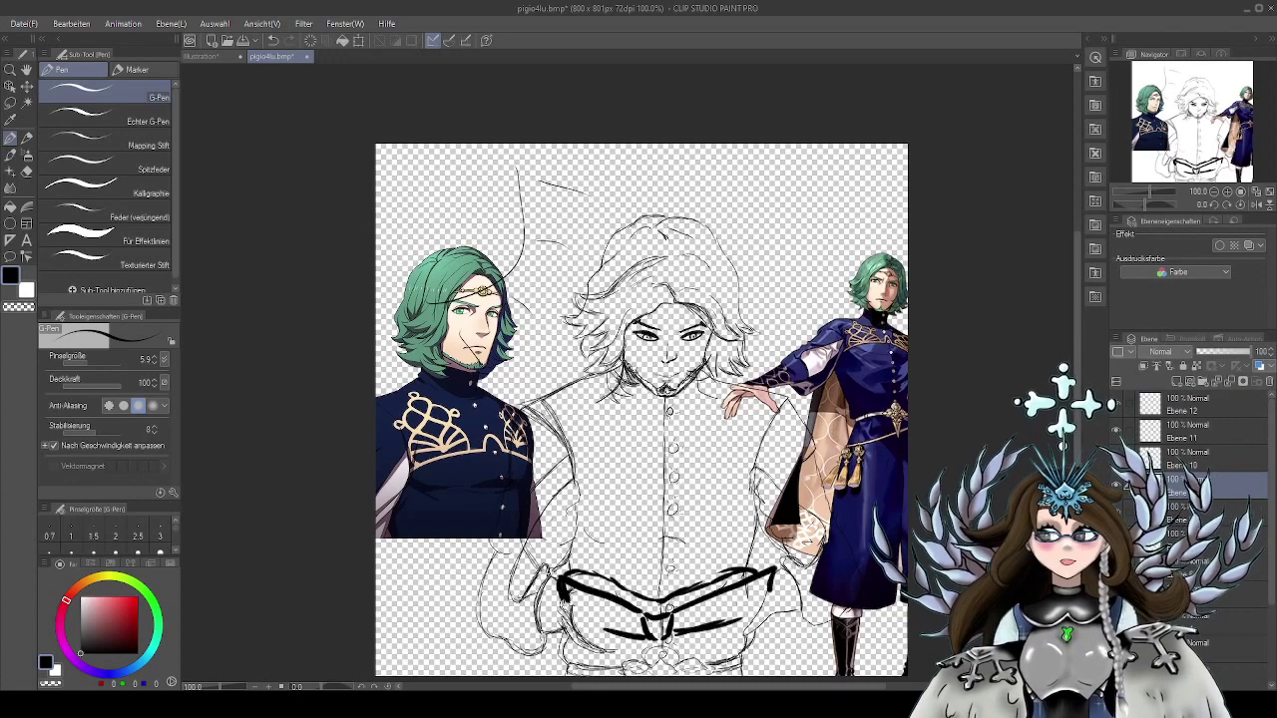
scroll(674, 264, up, 2)
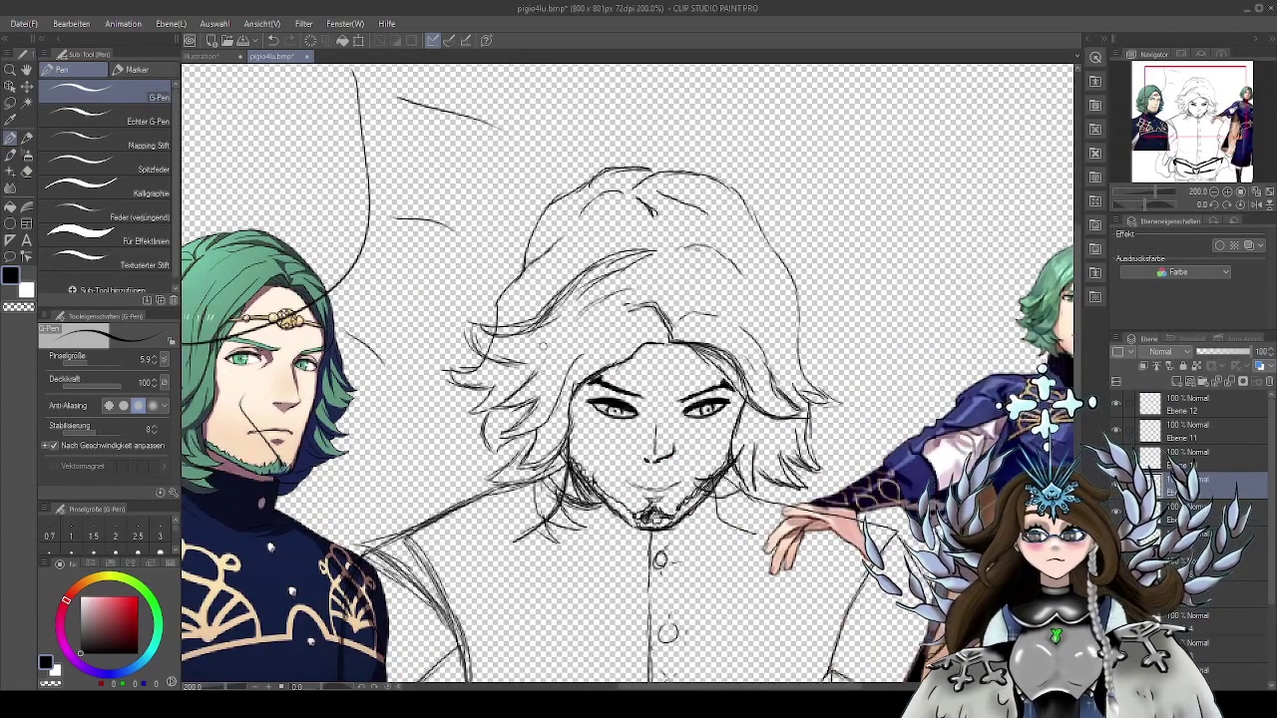
Lasso the crown of the sketched hair, move it slightly down toward the face and clear the selection
click(27, 104)
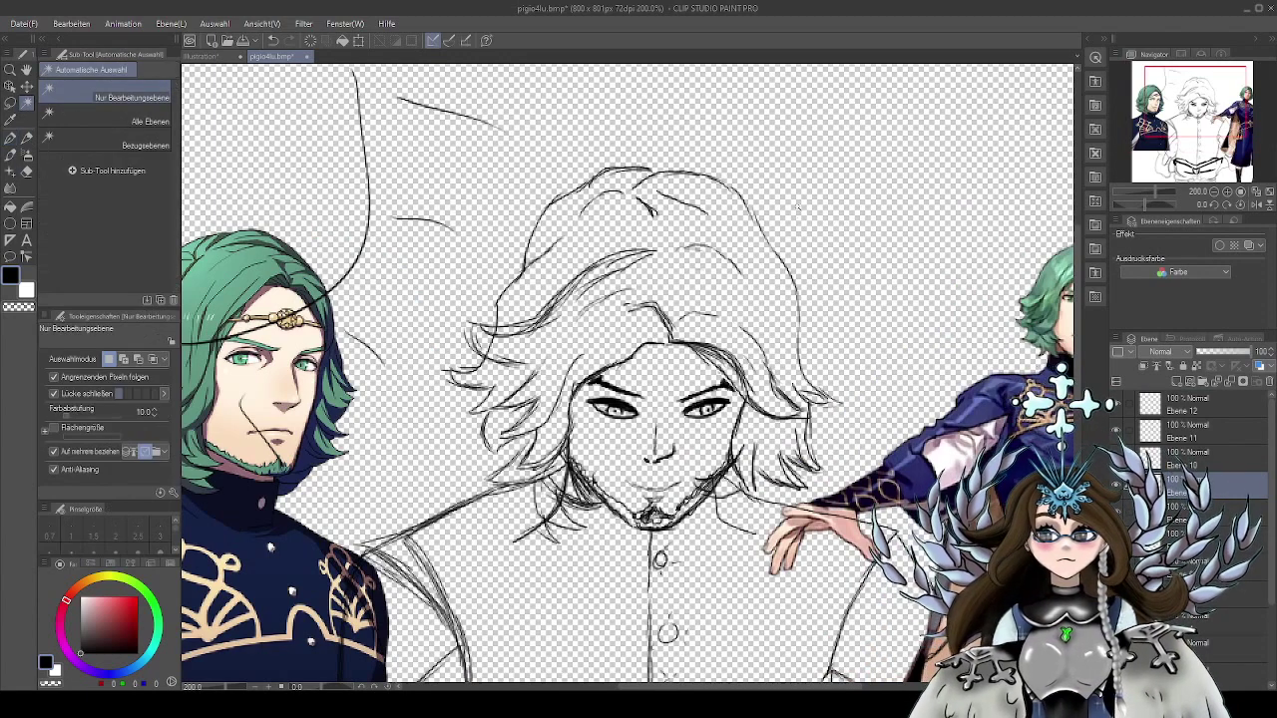
click(507, 282)
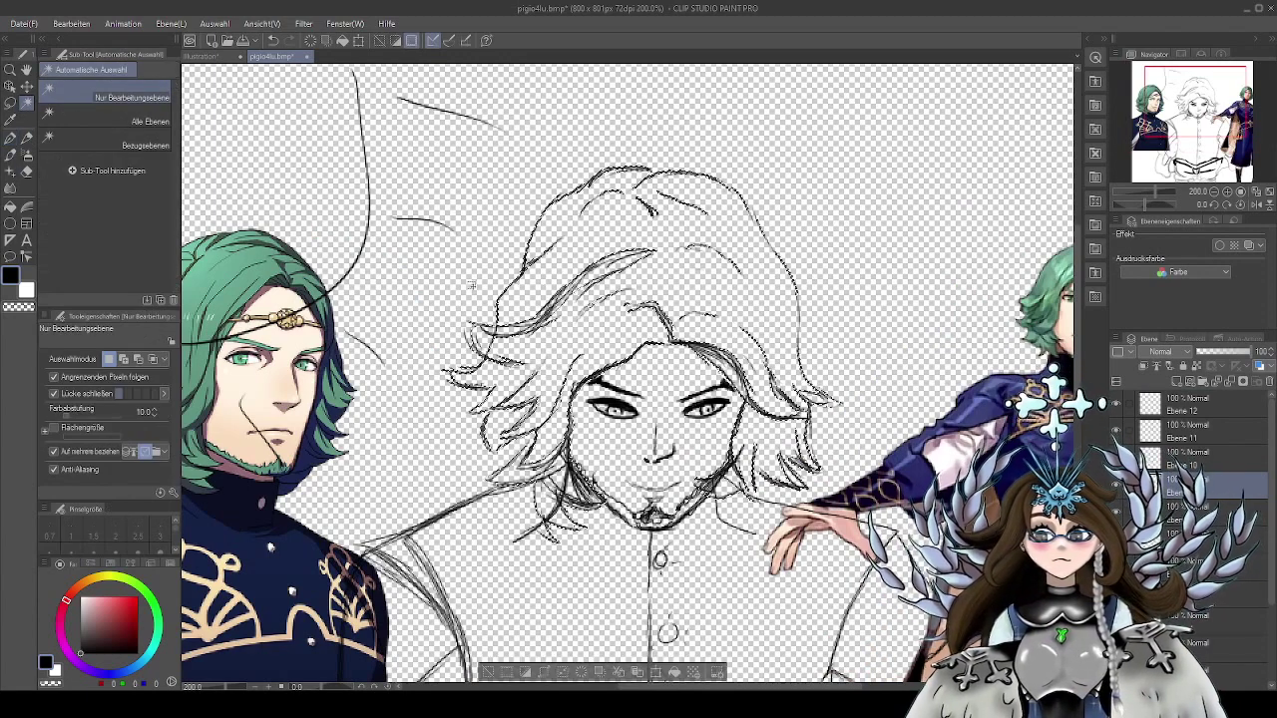
click(10, 104)
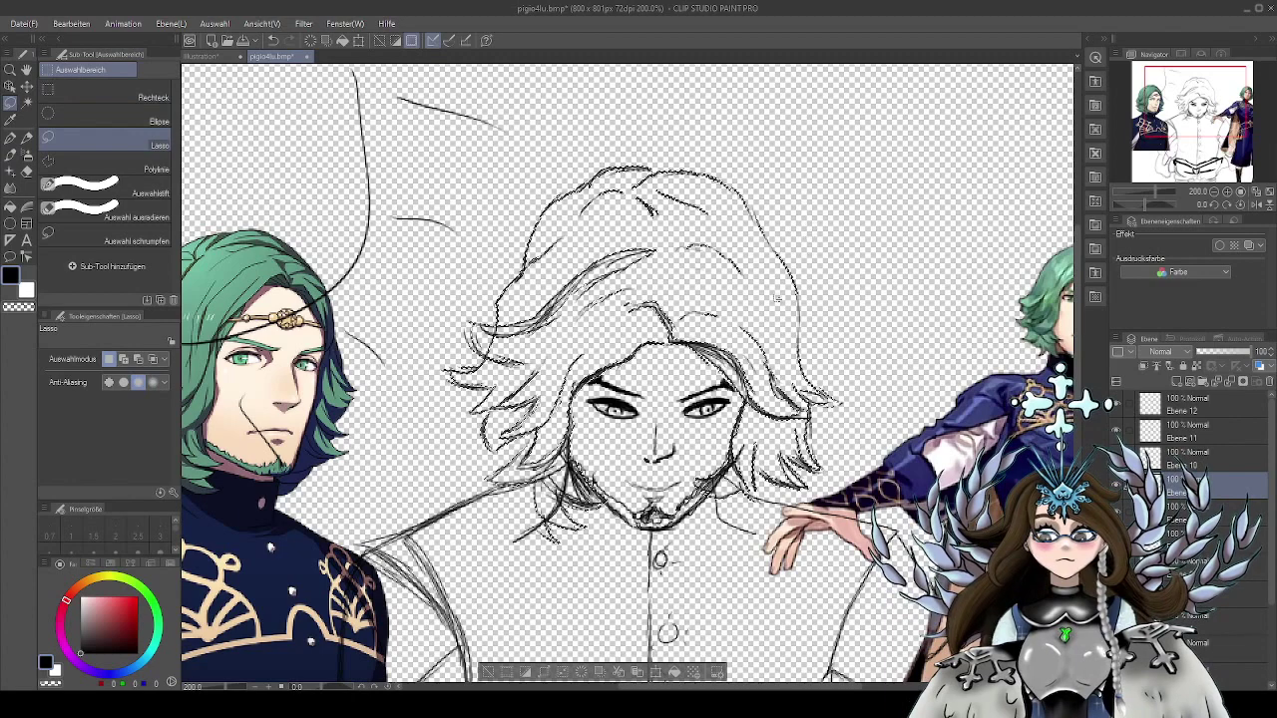
key(ctrl+d)
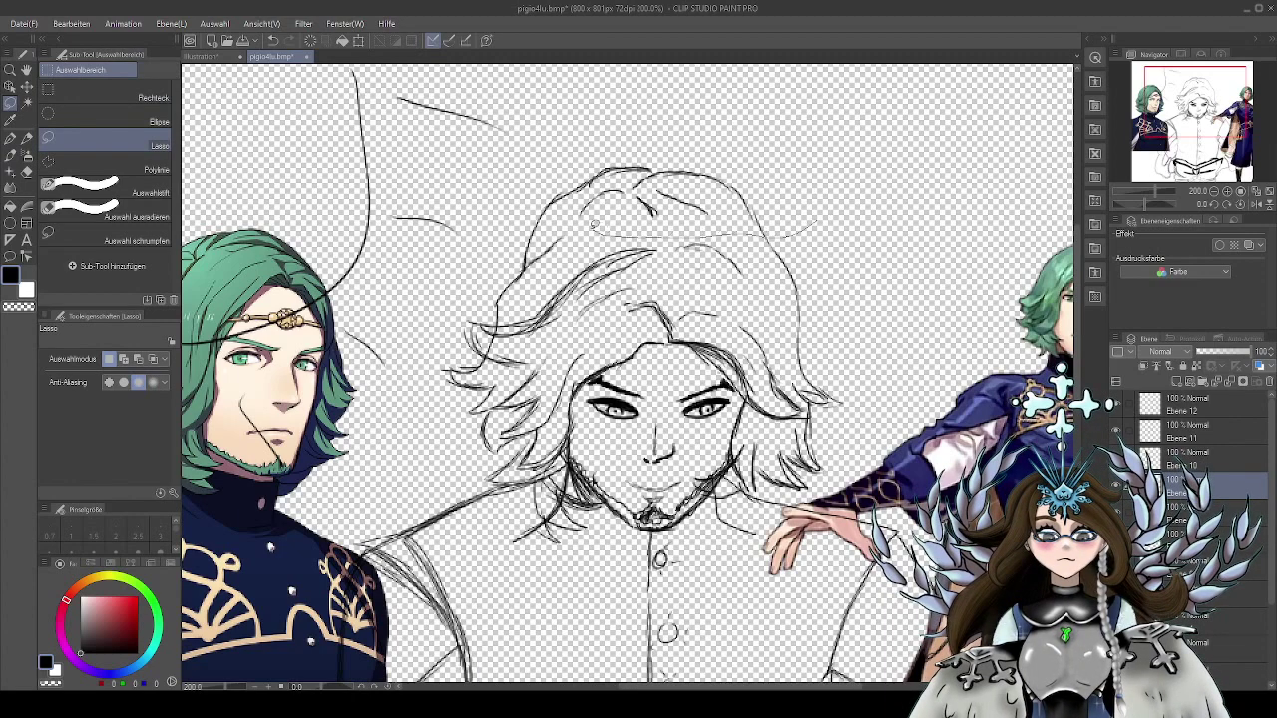
mouse_move(516, 257)
mouse_down()
mouse_move(533, 169)
mouse_move(781, 189)
mouse_move(813, 226)
mouse_up()
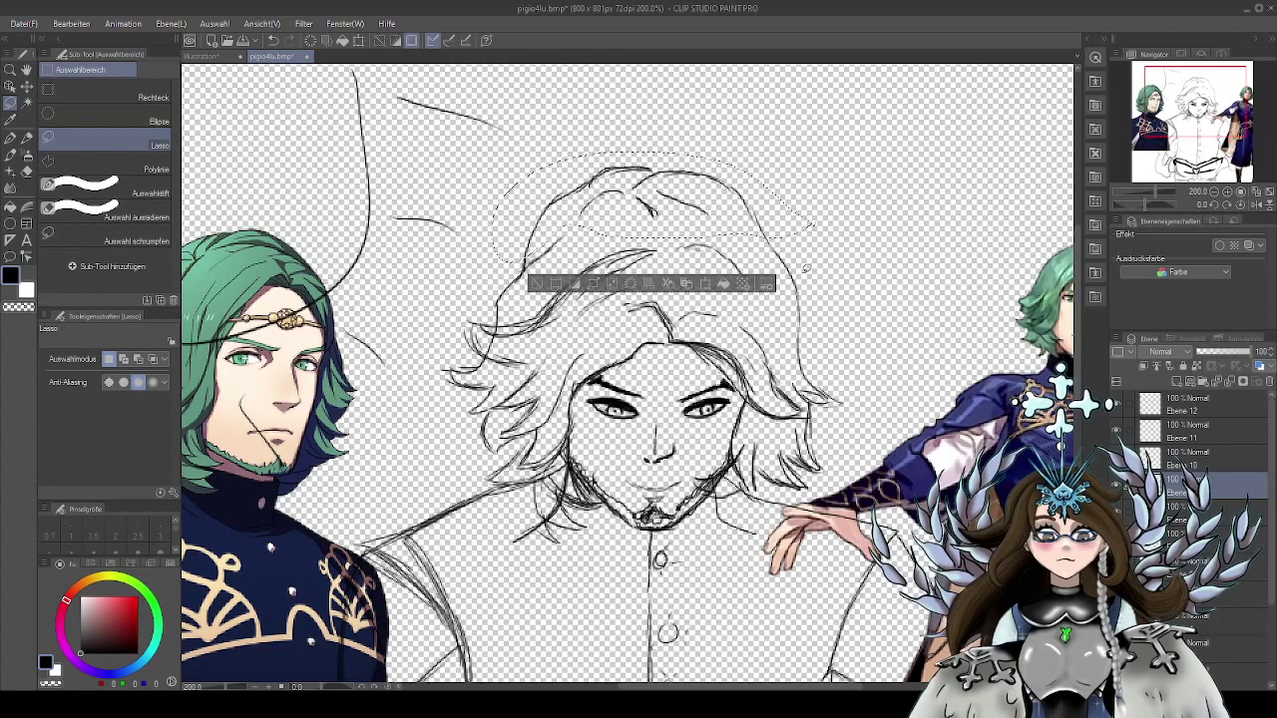
click(706, 285)
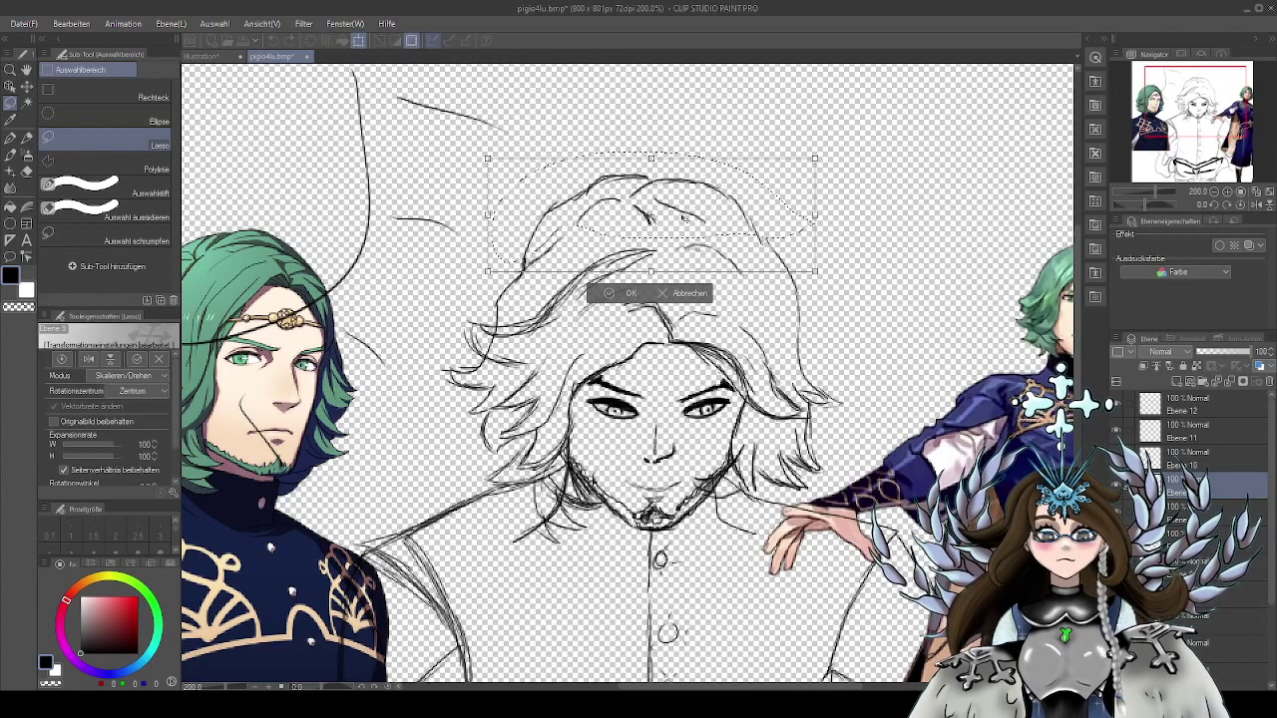
drag(790, 235, 782, 247)
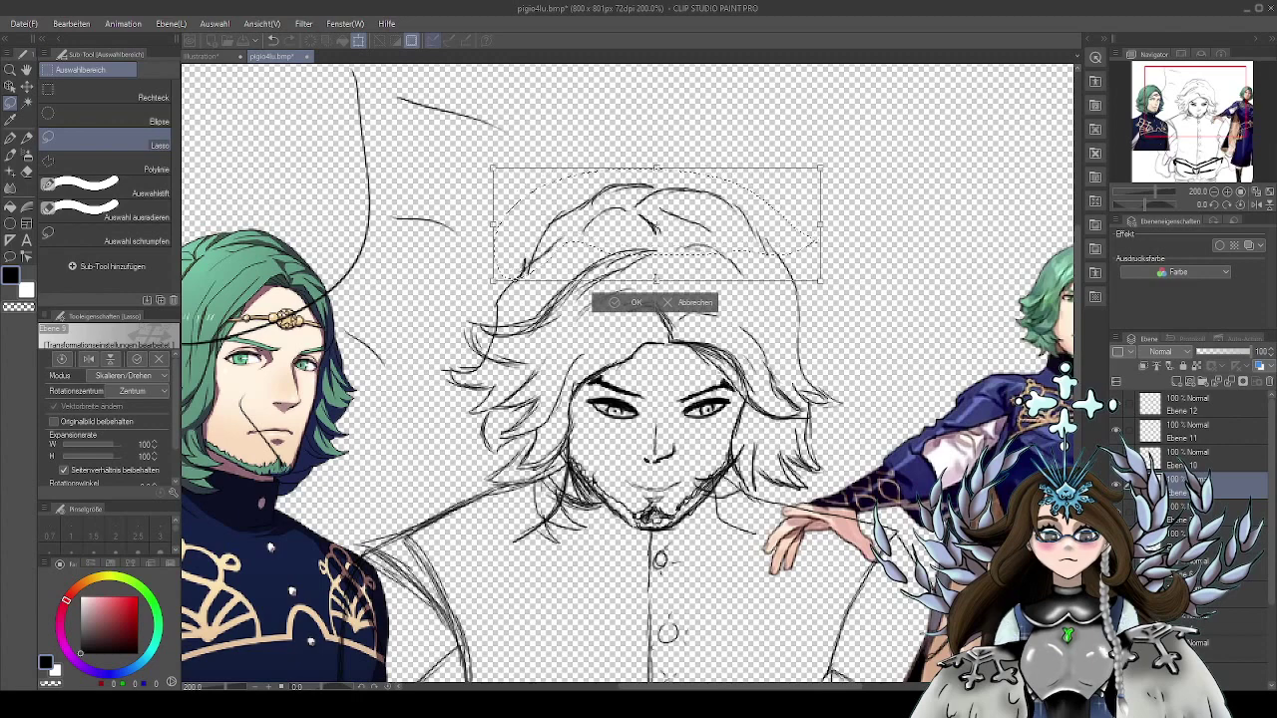
click(634, 303)
click(534, 299)
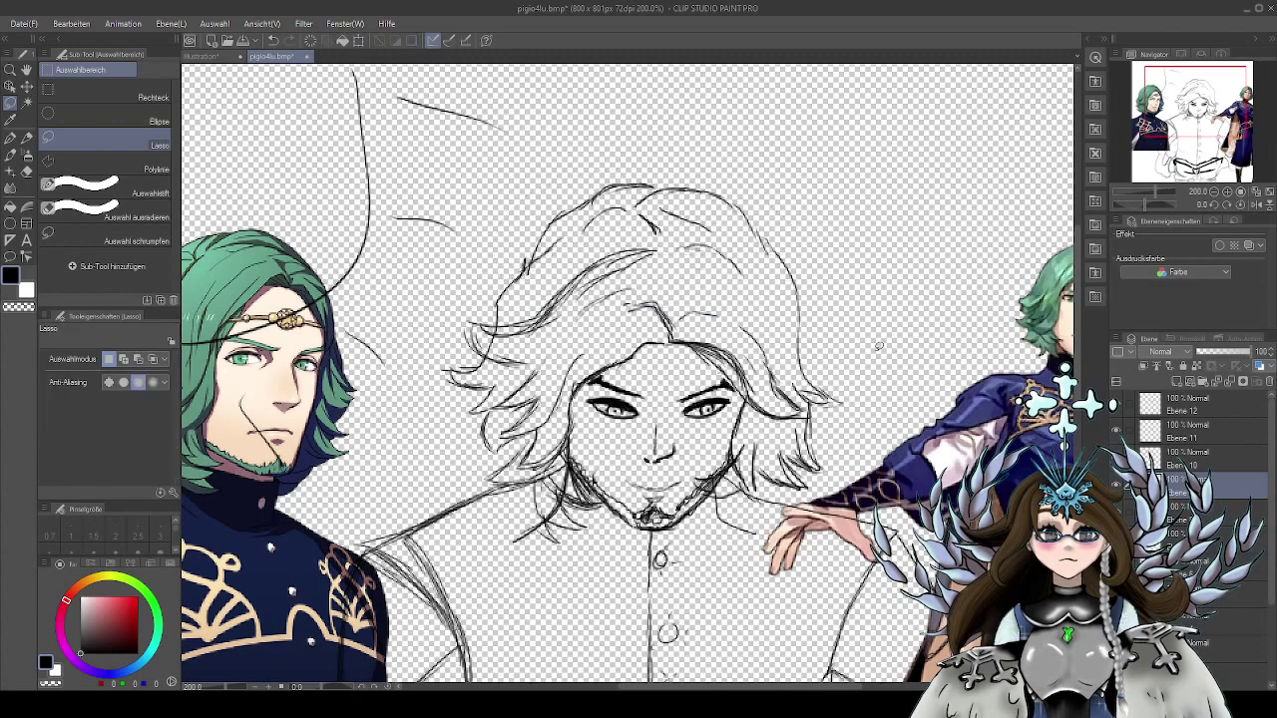
Hide the layers with the two green-haired reference images on both sides of the sketch
scroll(879, 346, down, 1)
drag(897, 495, 809, 409)
scroll(803, 410, down, 1)
drag(951, 395, 903, 367)
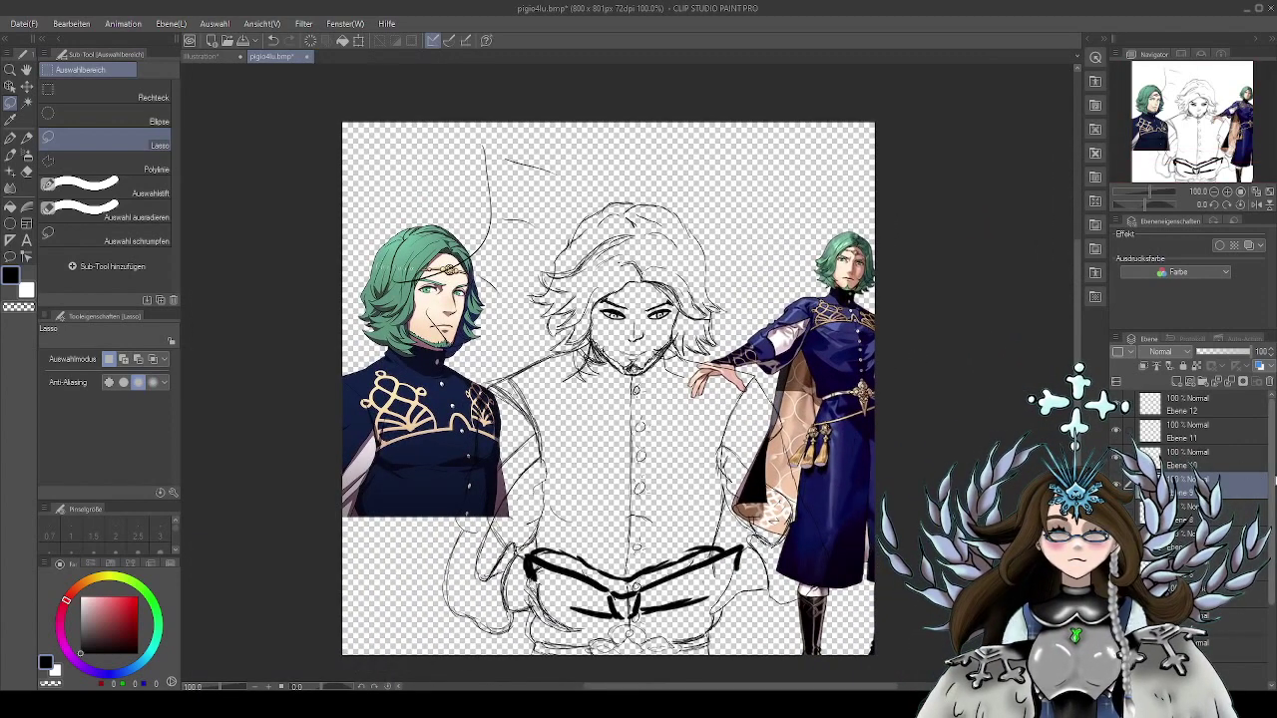
drag(1272, 578, 1244, 671)
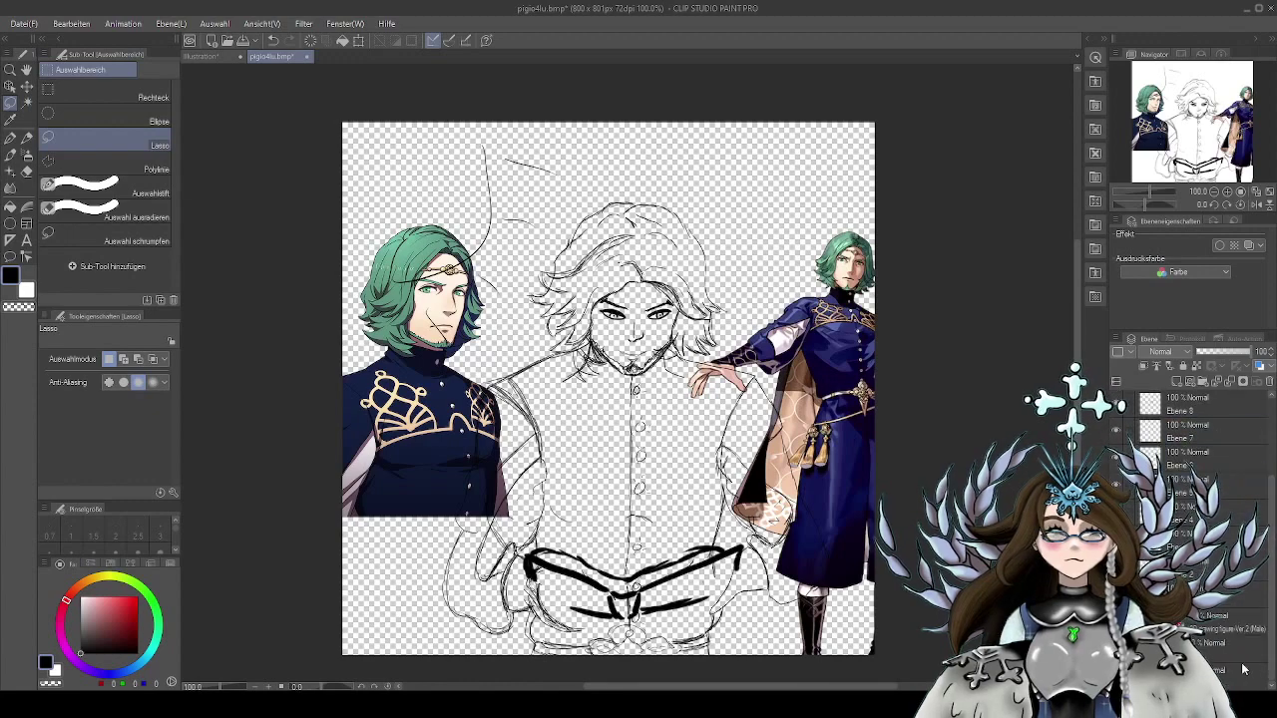
click(1117, 648)
click(1116, 675)
drag(887, 474, 874, 463)
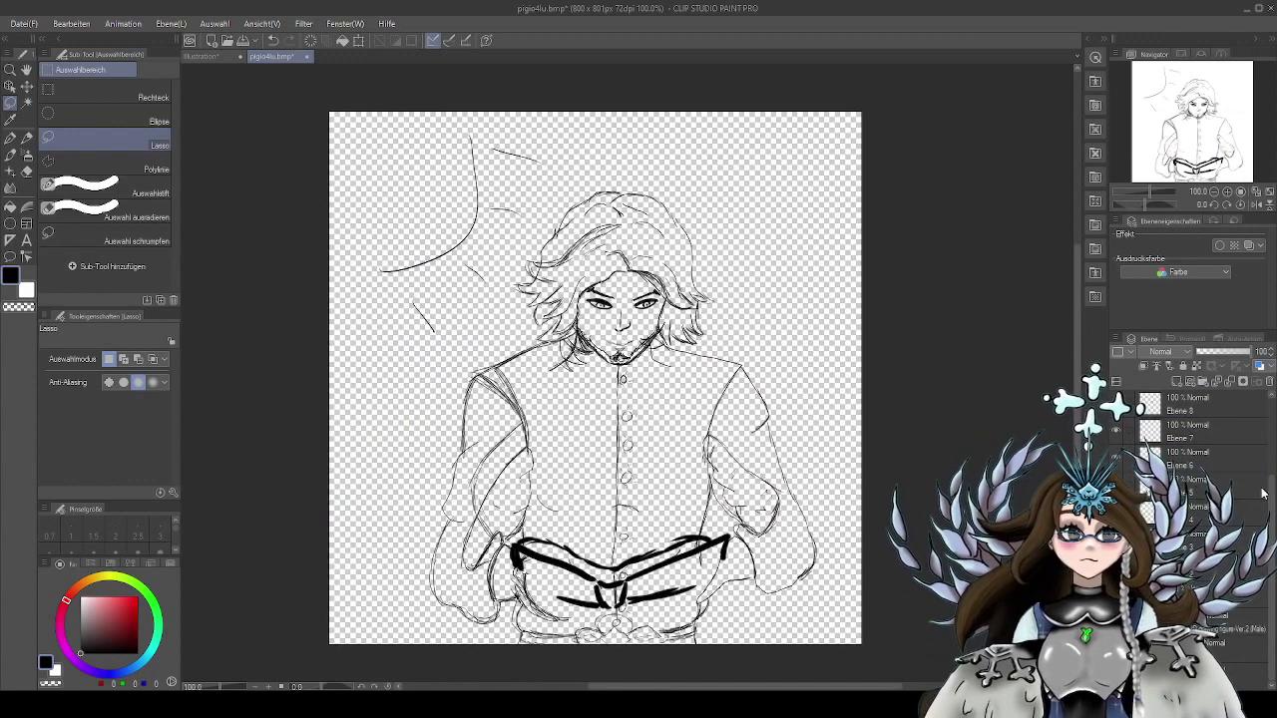
Erase the stray curve and short lines beside the head on layer Ebene 8 with the hard eraser at size 73.2
scroll(1265, 431, up, 3)
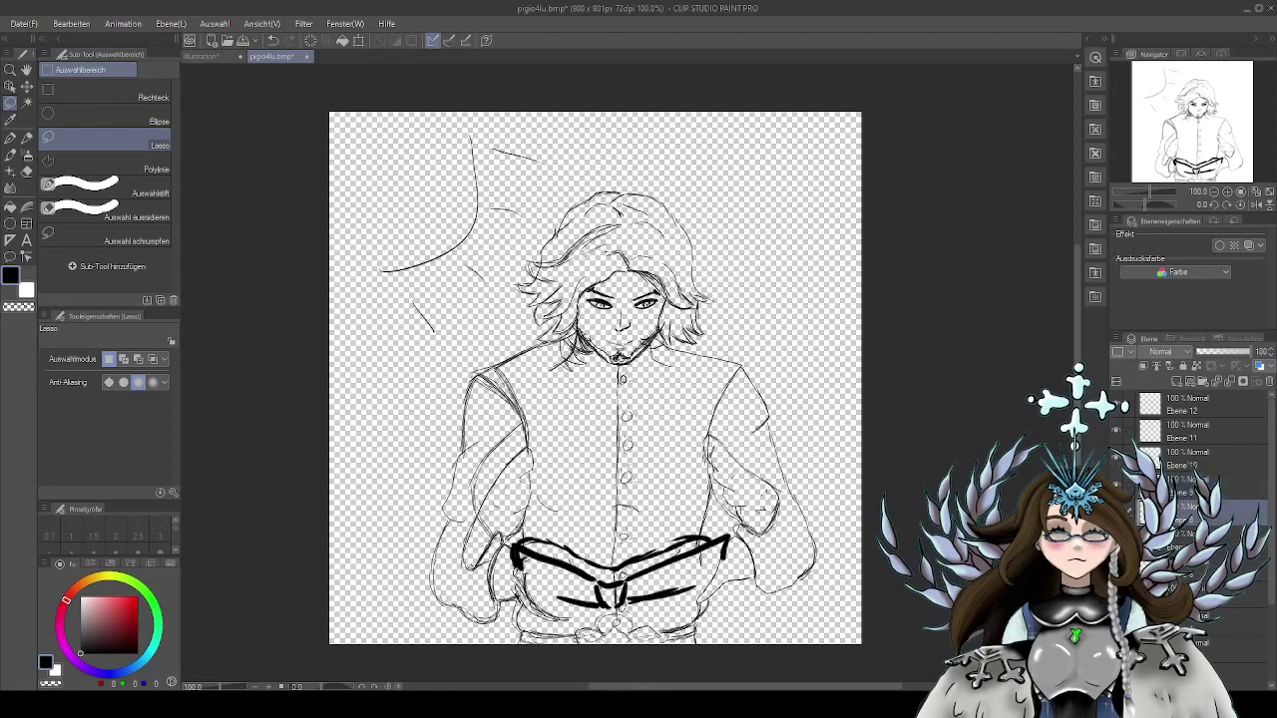
key(e)
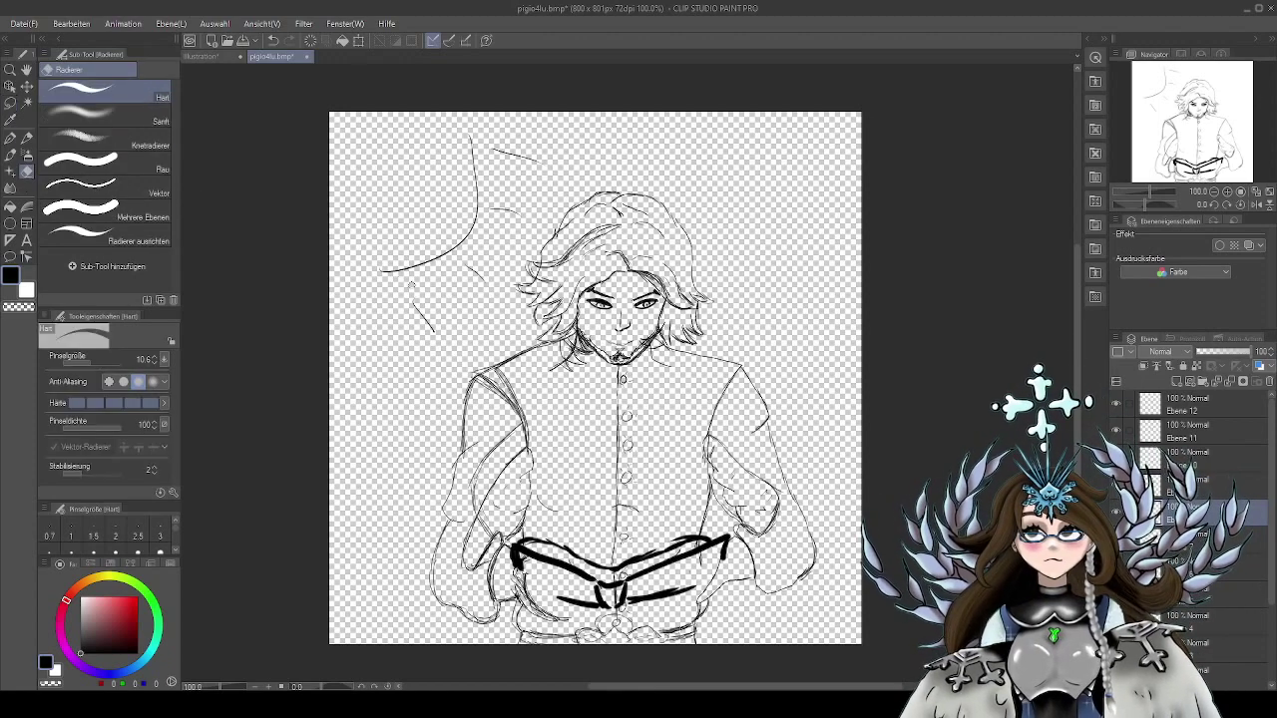
drag(411, 286, 424, 291)
drag(423, 314, 444, 314)
mouse_move(419, 264)
mouse_down()
mouse_move(397, 285)
mouse_move(500, 148)
mouse_move(467, 199)
mouse_move(557, 167)
mouse_move(410, 332)
mouse_move(457, 317)
mouse_move(486, 277)
mouse_move(403, 346)
mouse_up()
drag(827, 329, 802, 305)
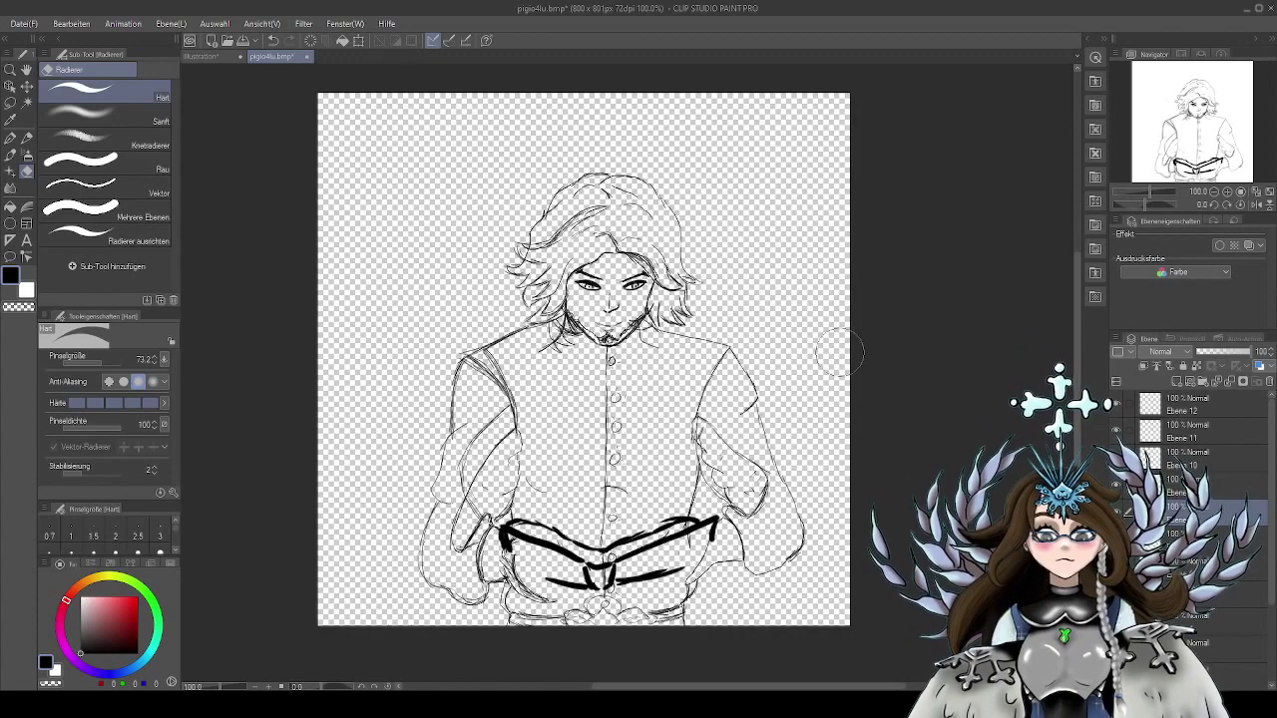
drag(840, 361, 827, 358)
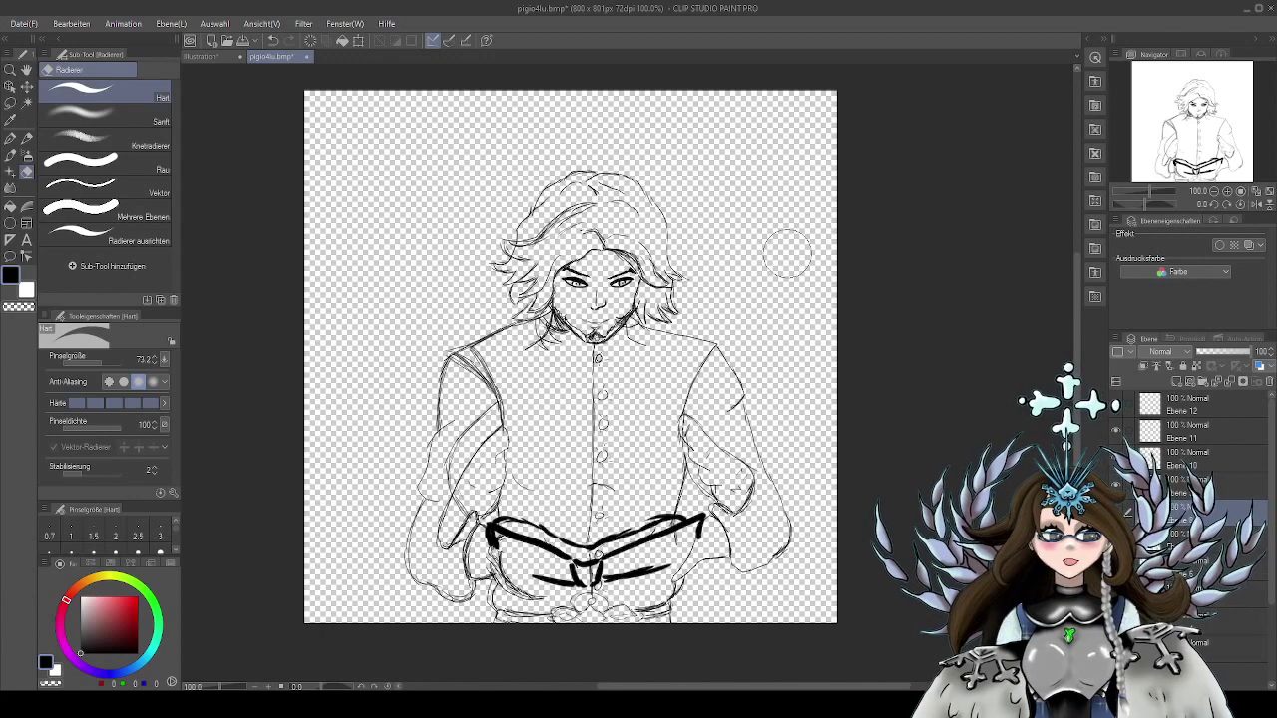
drag(1273, 489, 1275, 566)
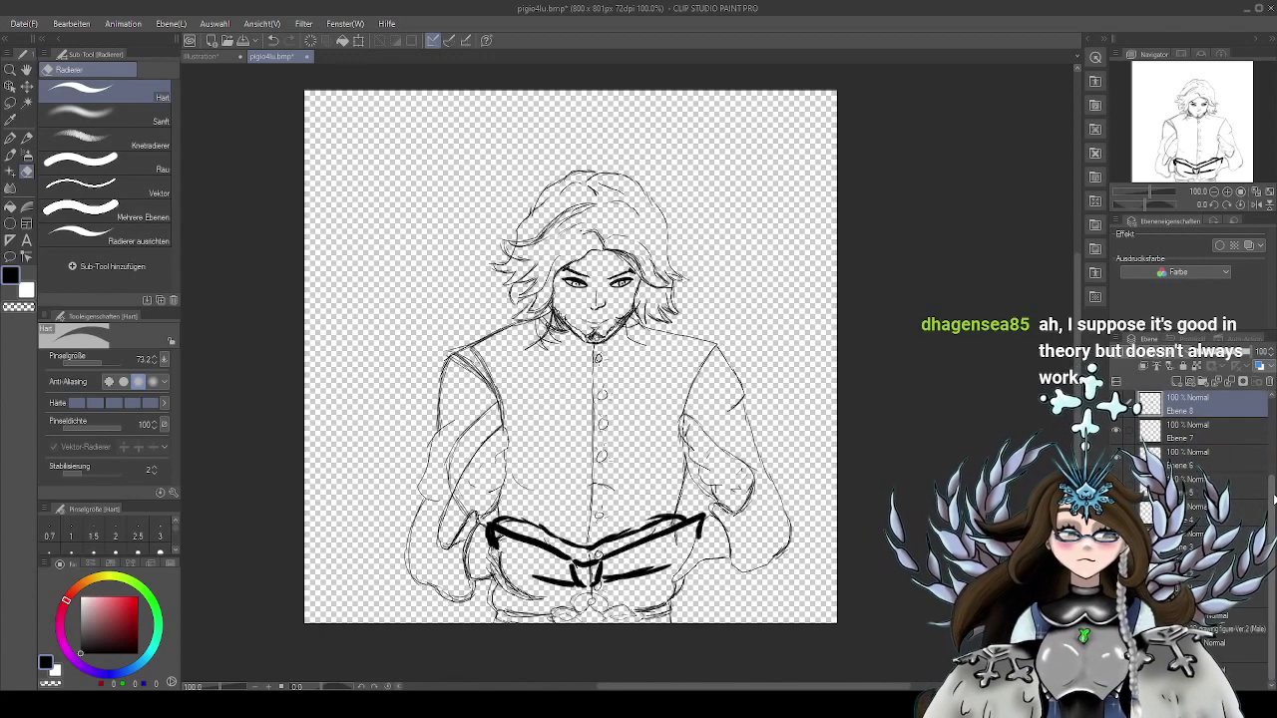
scroll(1273, 499, up, 3)
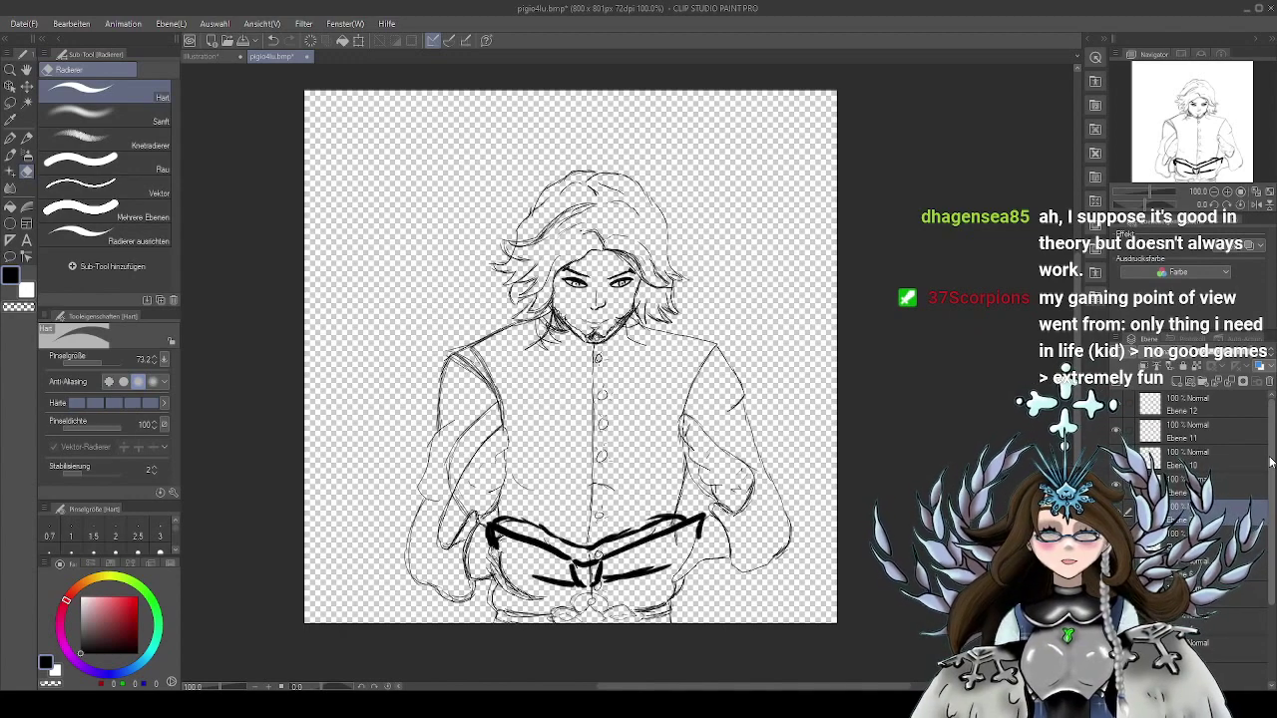
scroll(627, 308, up, 2)
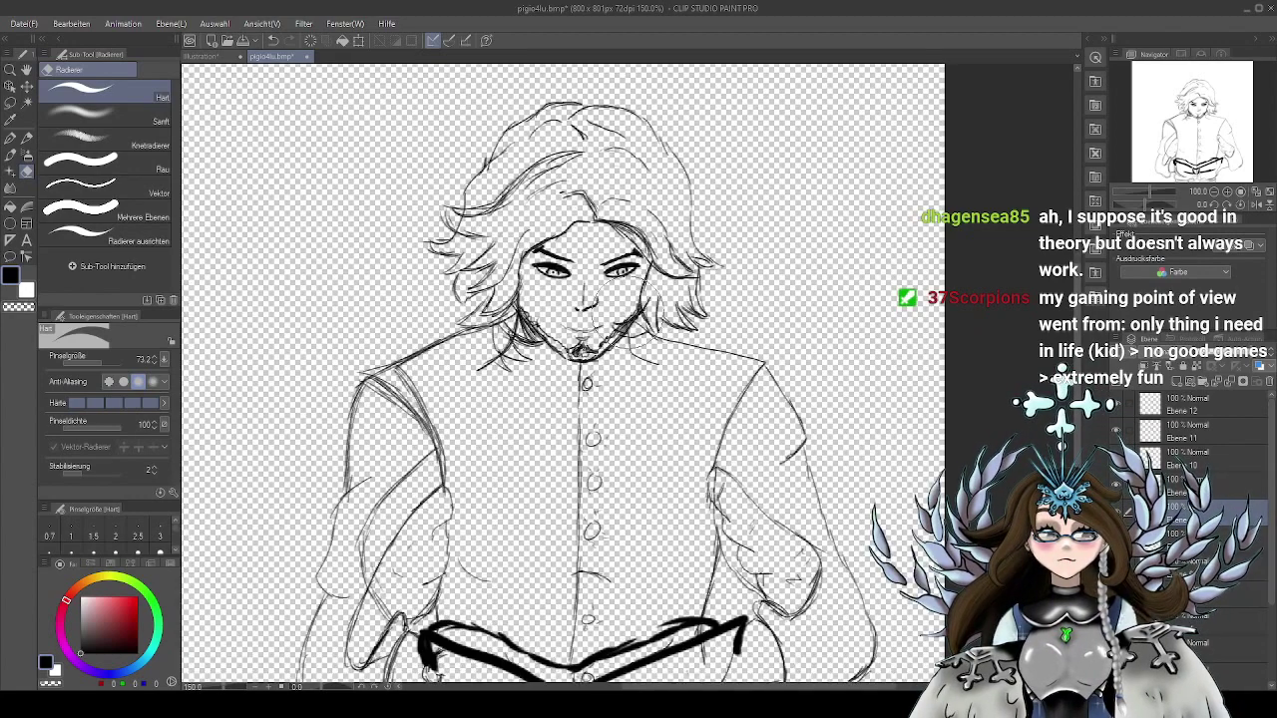
drag(773, 302, 811, 344)
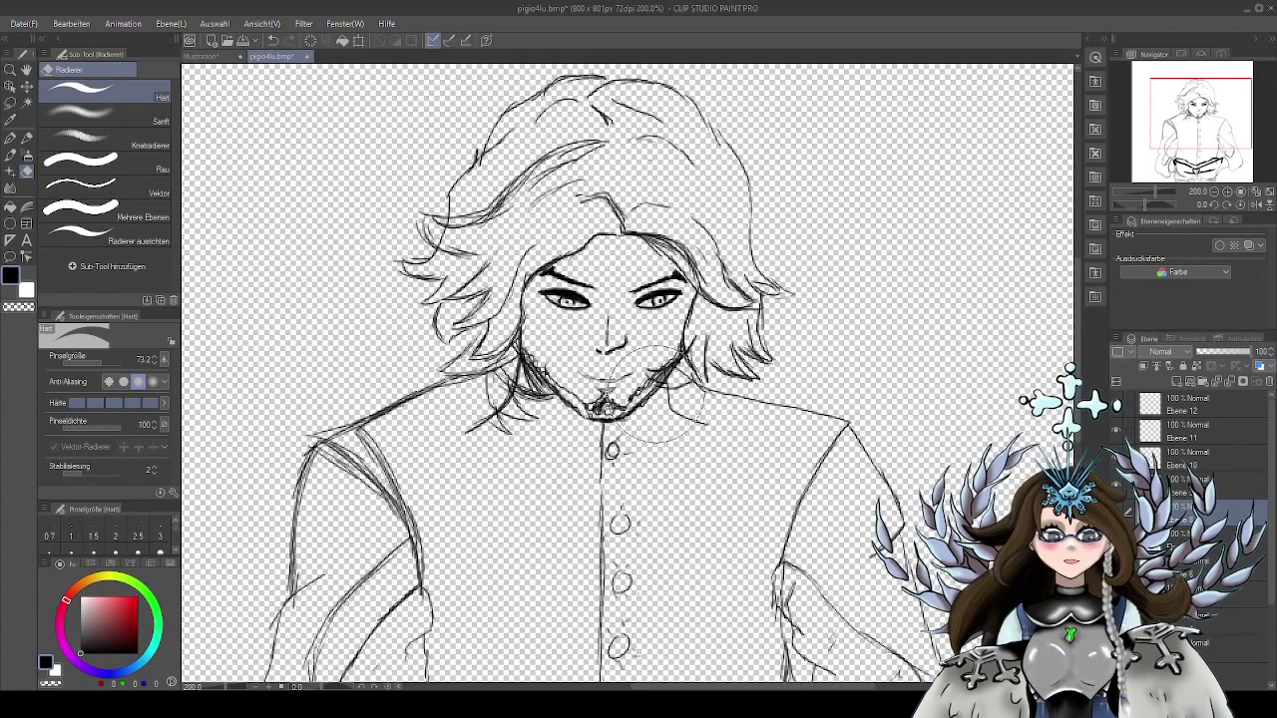
Make layer Ebene 11 the active layer and toggle its visibility off and back on to check its contents
drag(898, 376, 856, 384)
click(1213, 435)
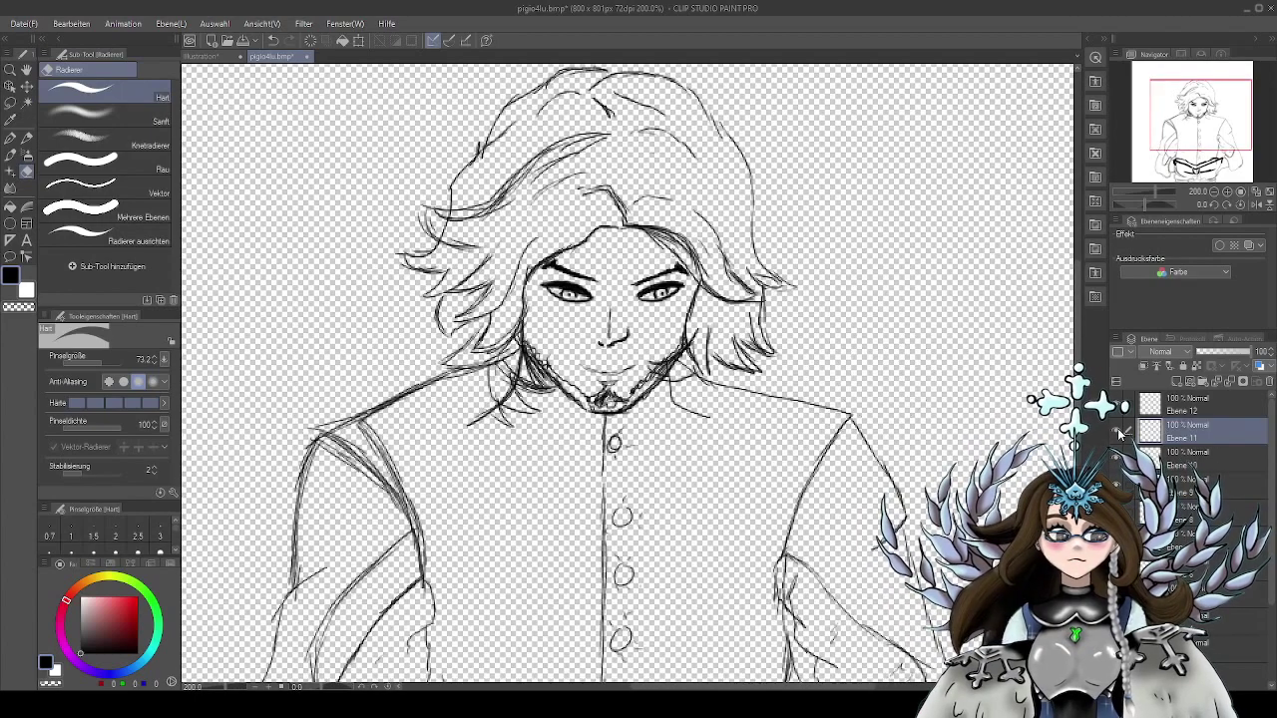
click(1117, 431)
click(1117, 431)
scroll(685, 332, up, 2)
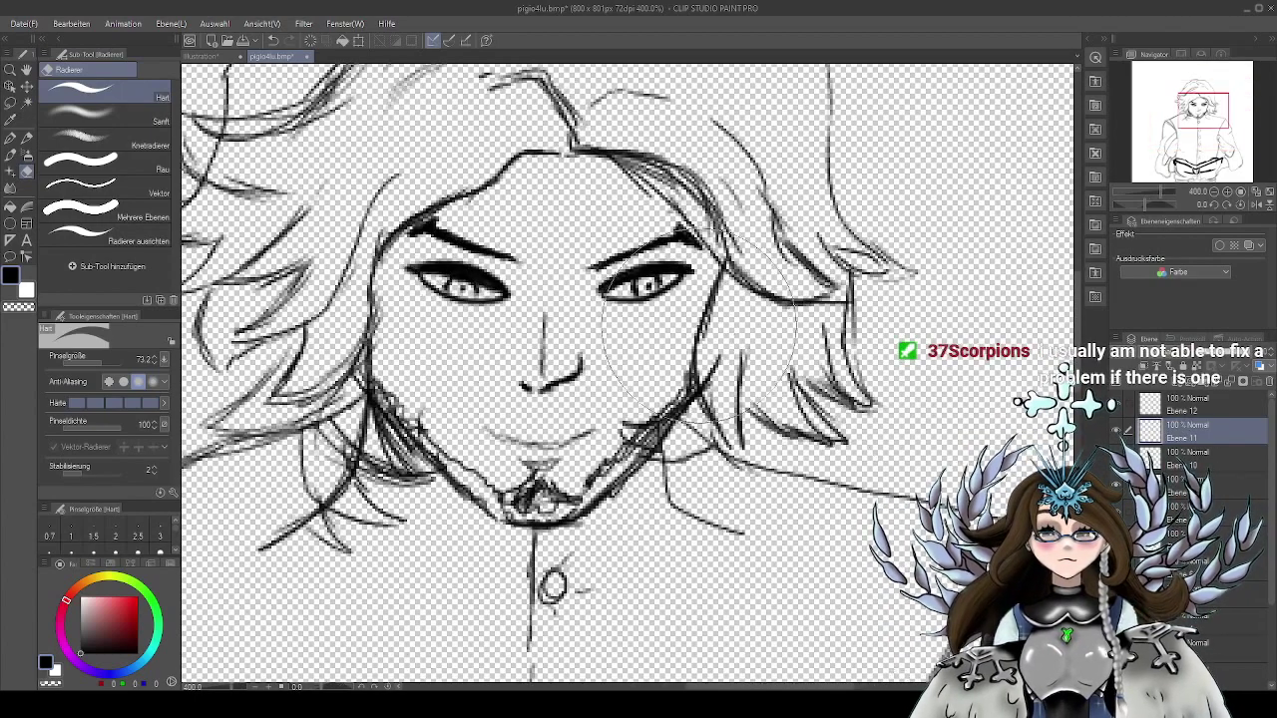
Refine the pupils and highlights of both eyes on layer Ebene 11 with the hard eraser at size 5.8
key(p)
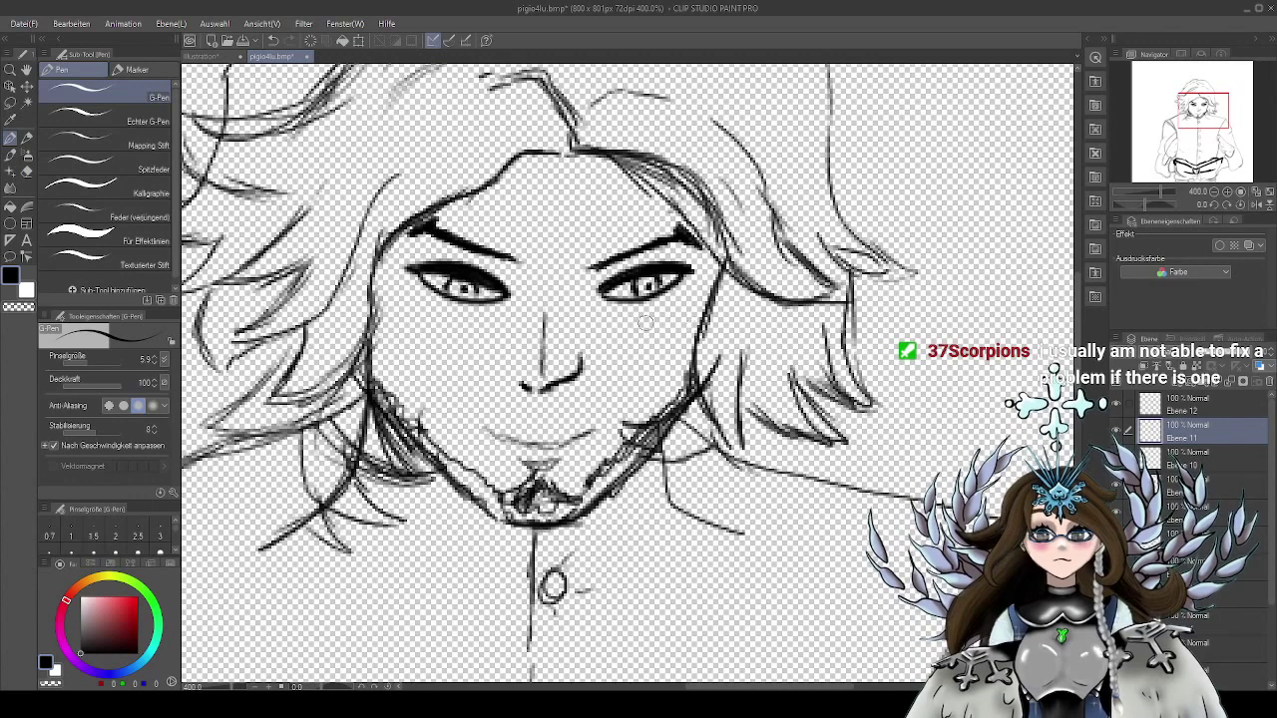
scroll(818, 391, down, 3)
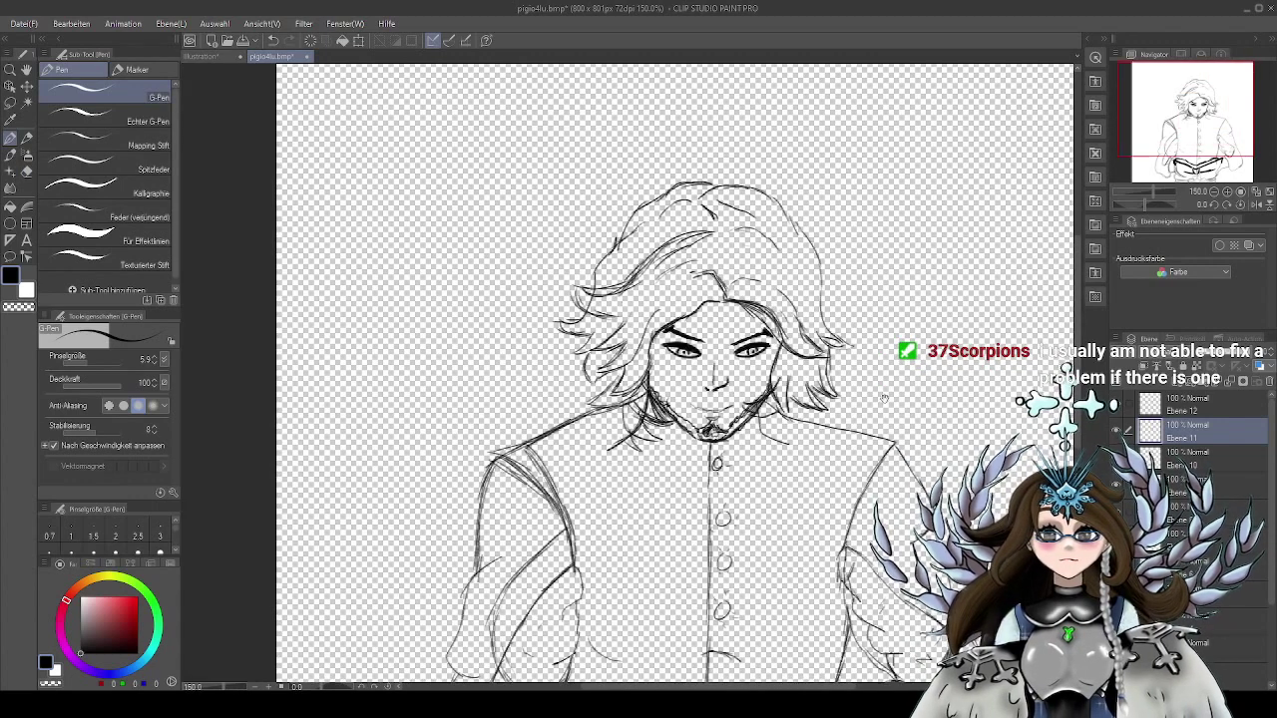
scroll(888, 395, up, 3)
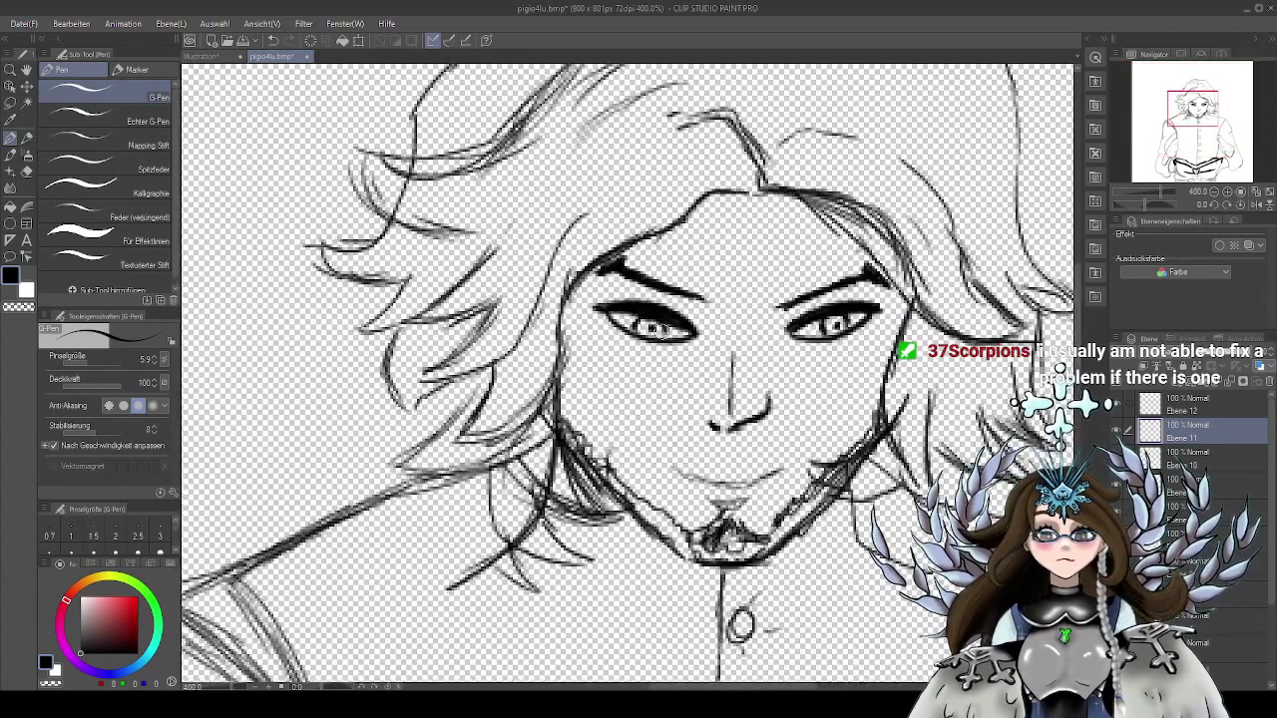
scroll(649, 327, down, 1)
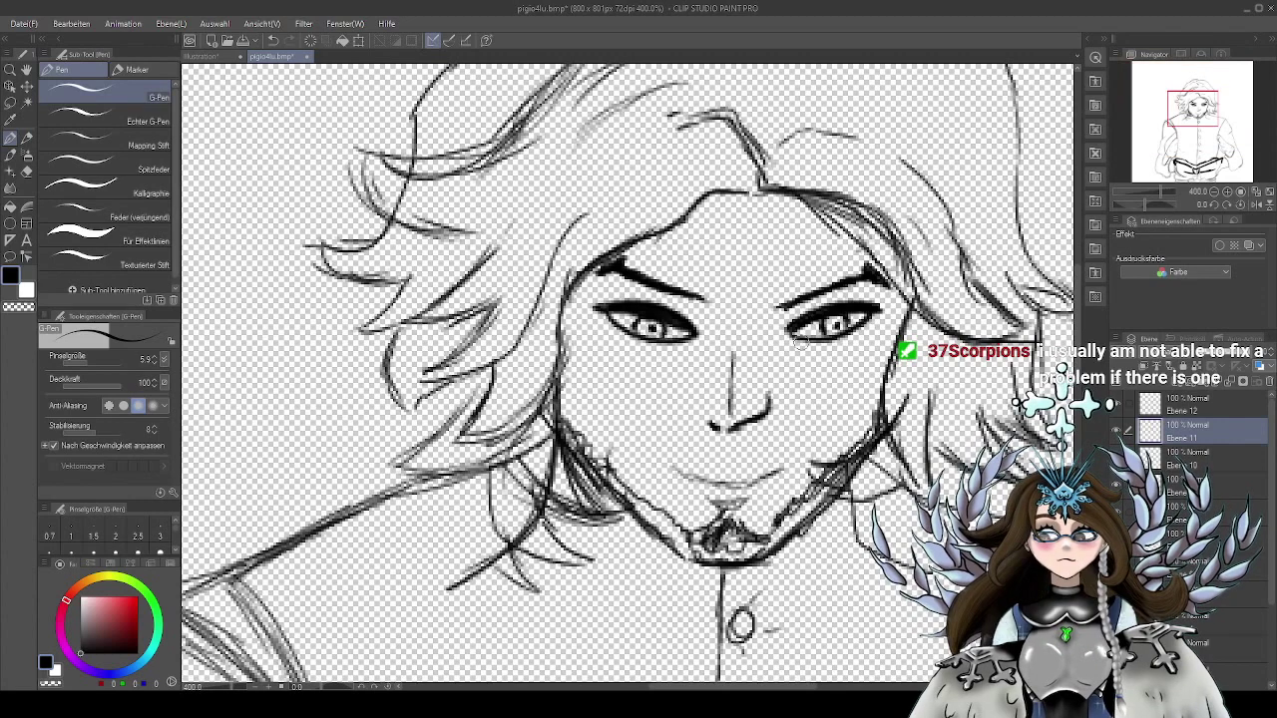
scroll(836, 325, up, 1)
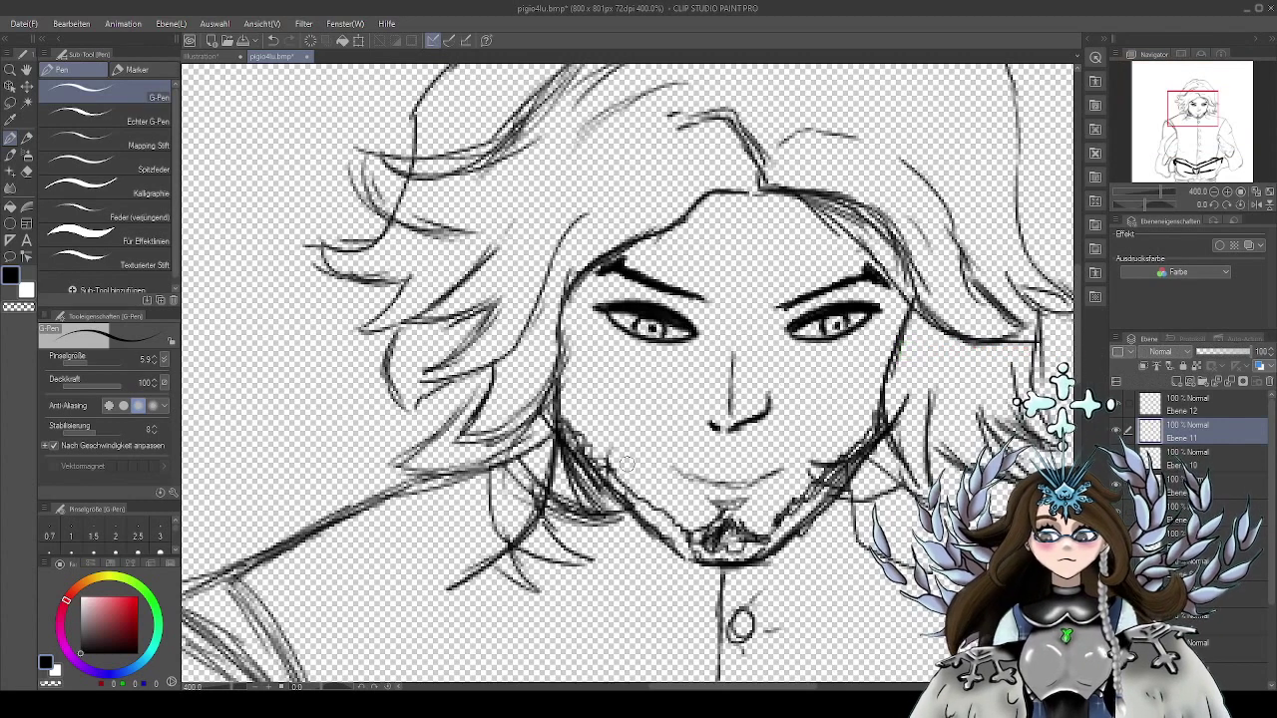
key(e)
scroll(669, 326, up, 2)
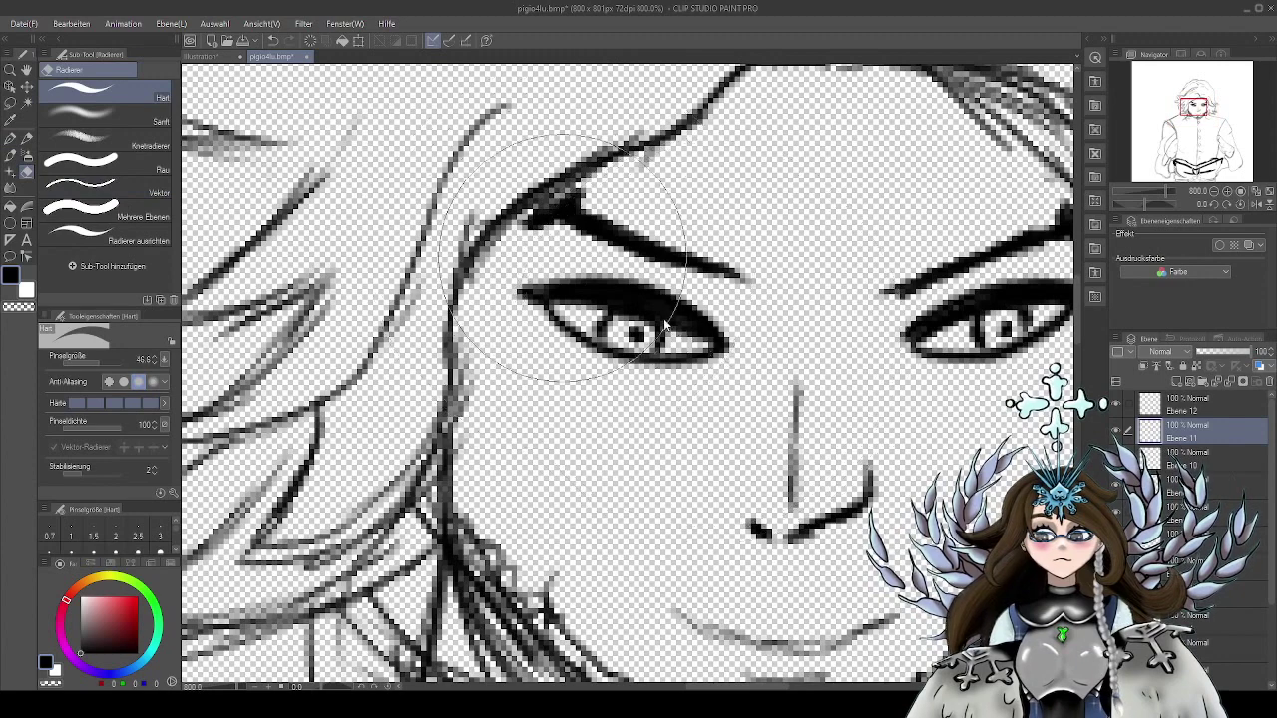
drag(665, 325, 580, 262)
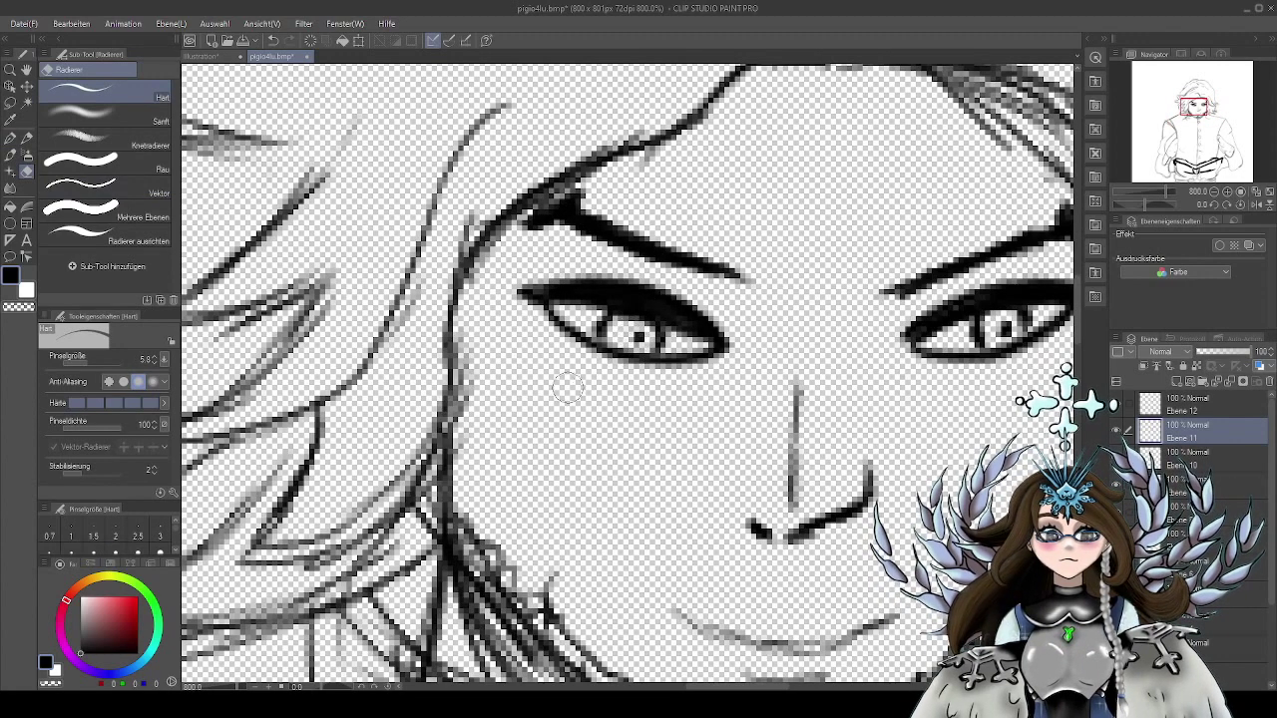
key(p)
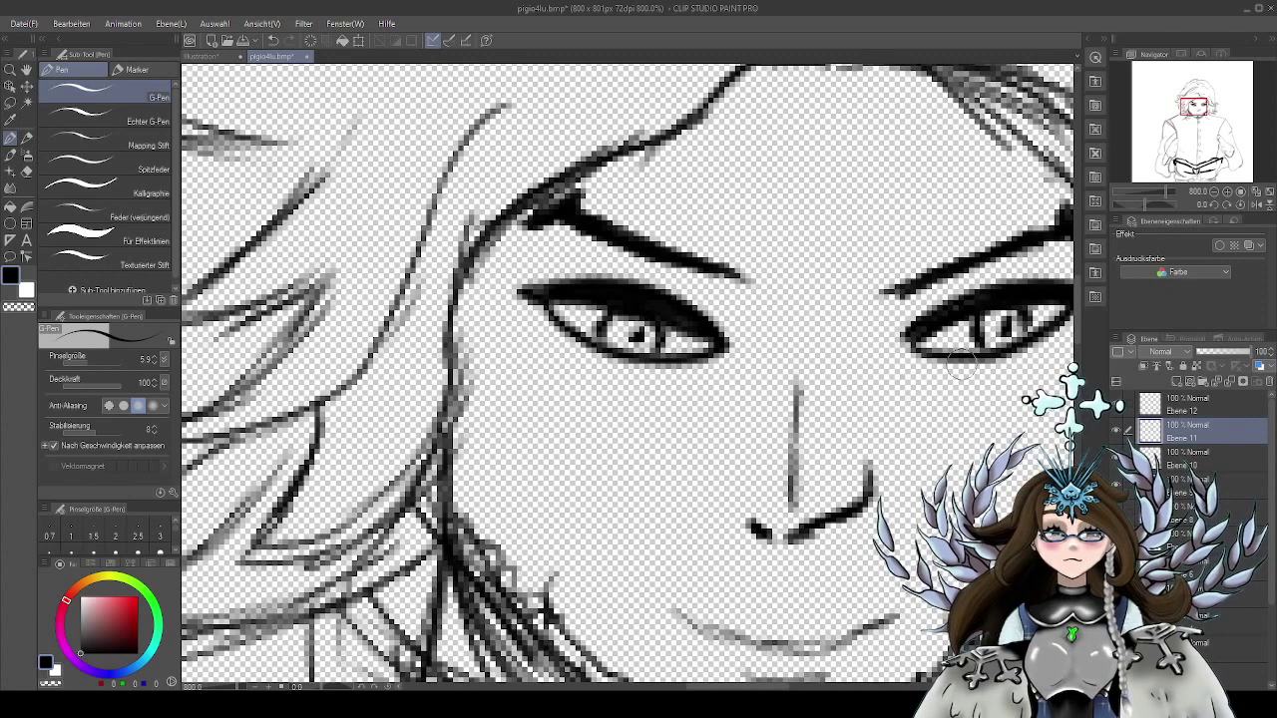
click(12, 187)
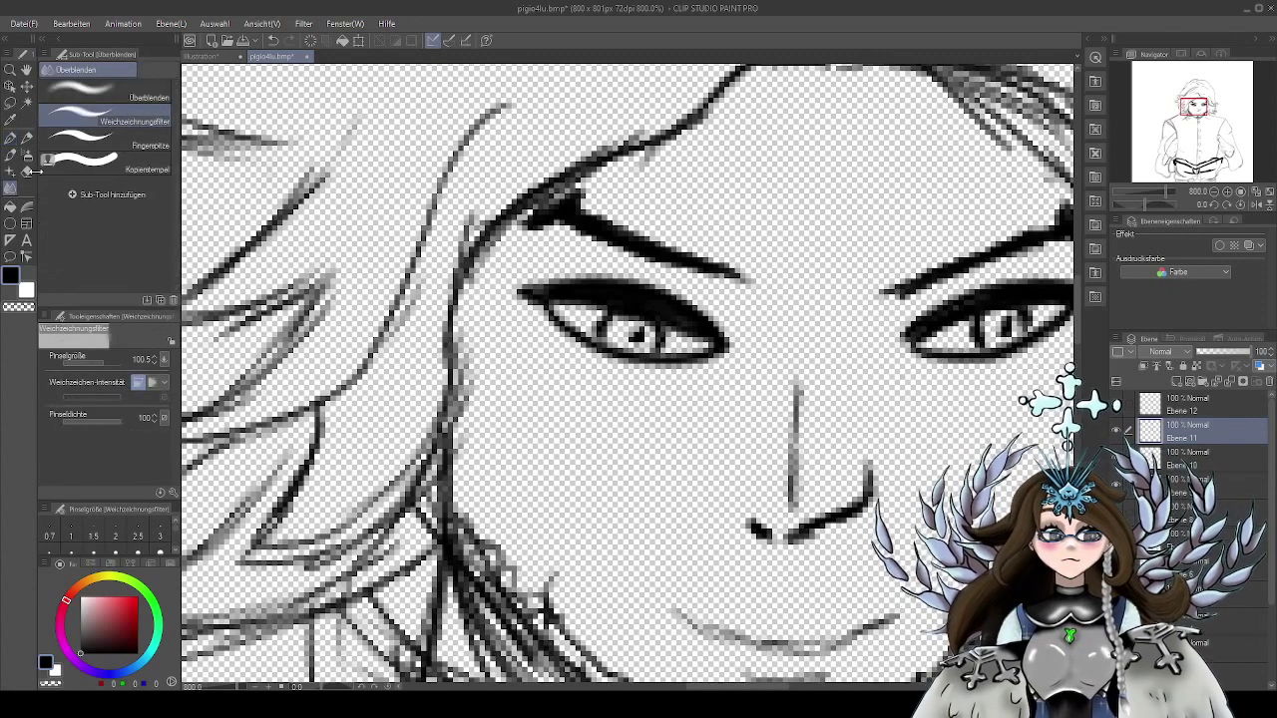
click(27, 171)
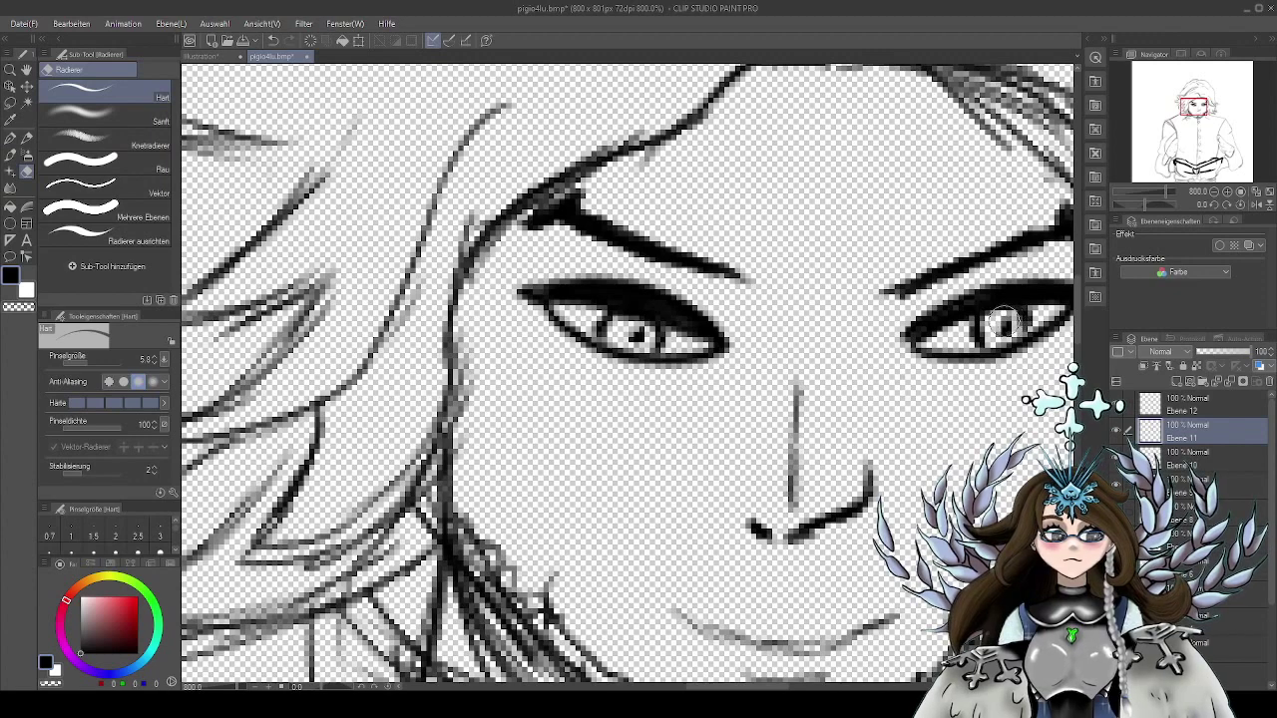
drag(1013, 323, 1014, 320)
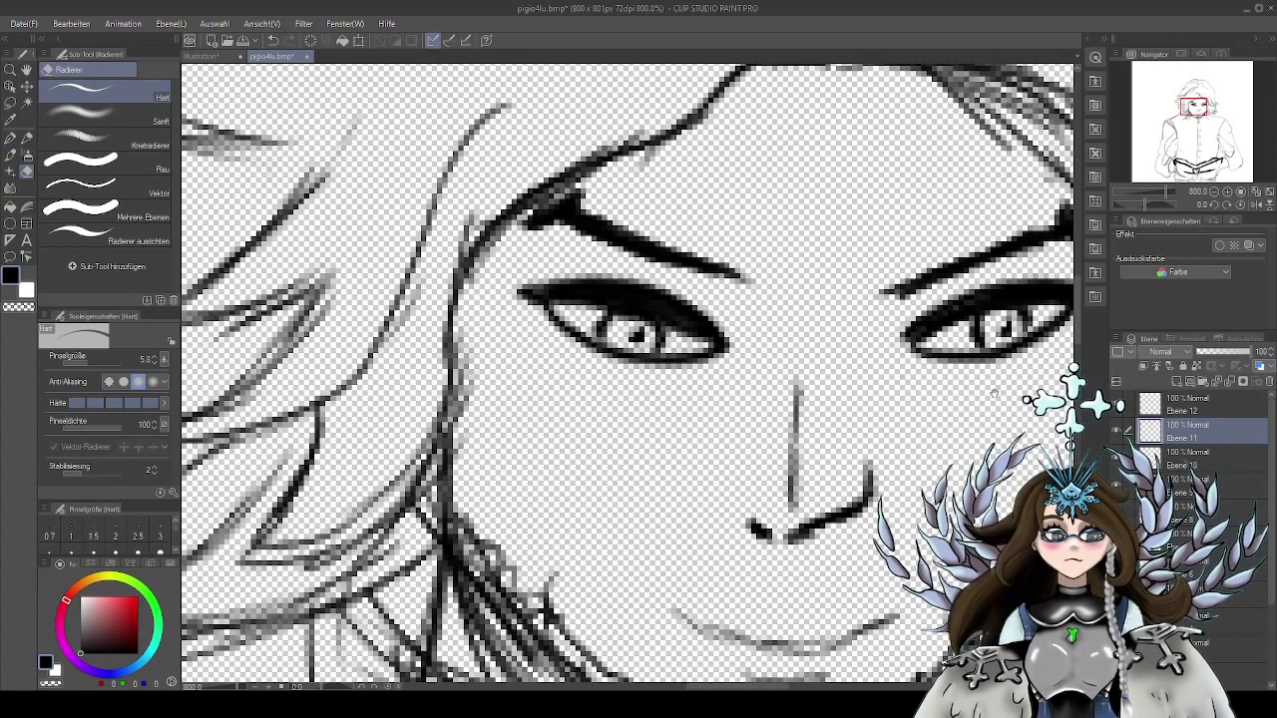
Examine the edited eyes up close and check the face against the whole figure
scroll(993, 394, down, 5)
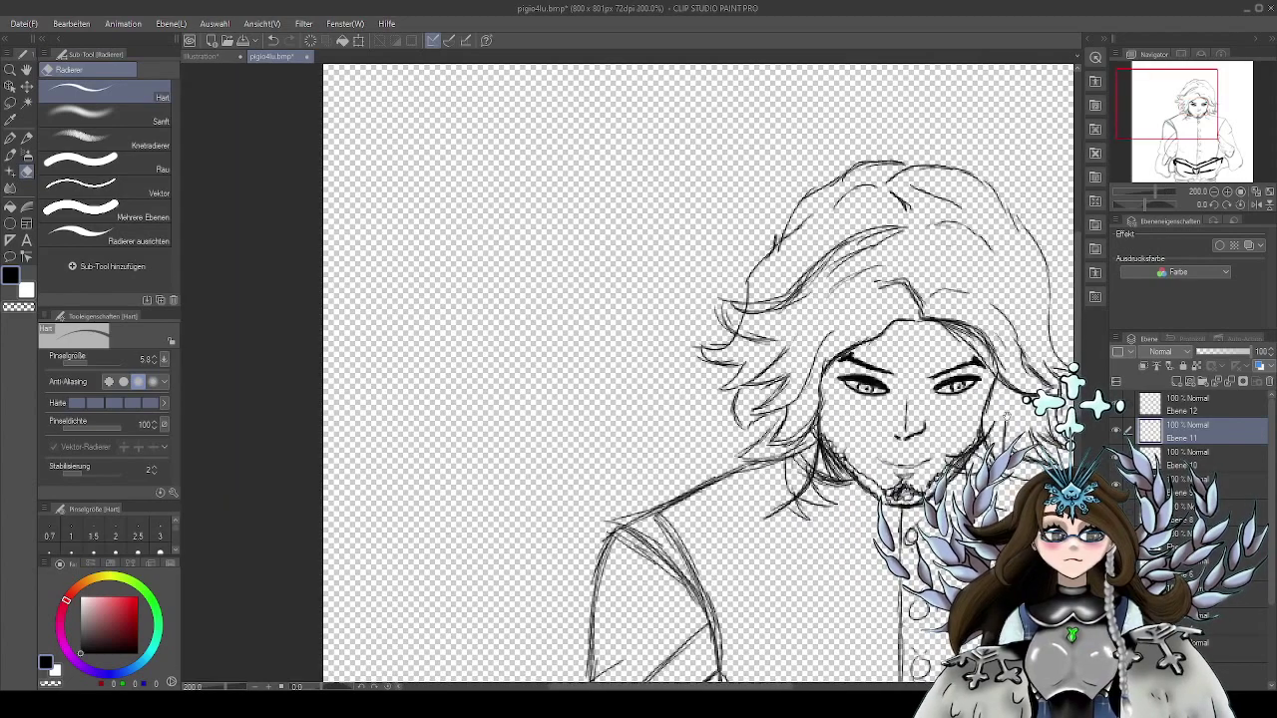
drag(1007, 416, 860, 396)
scroll(841, 371, up, 4)
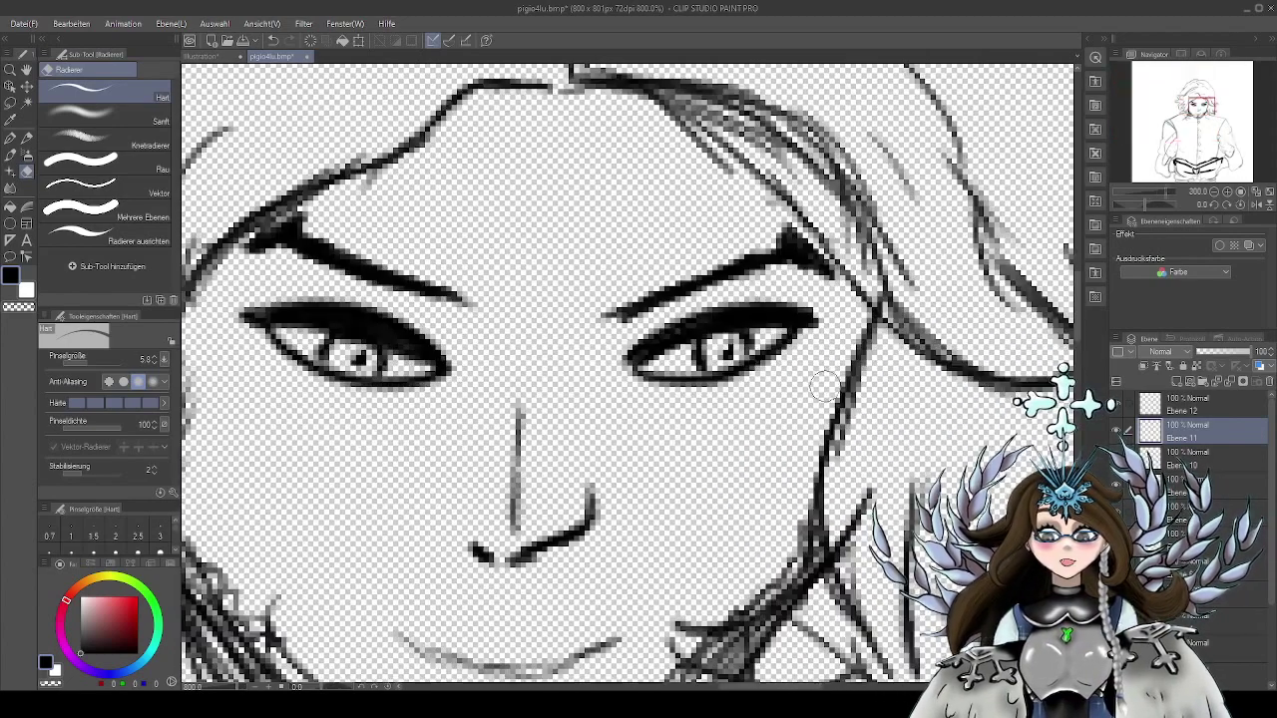
click(11, 138)
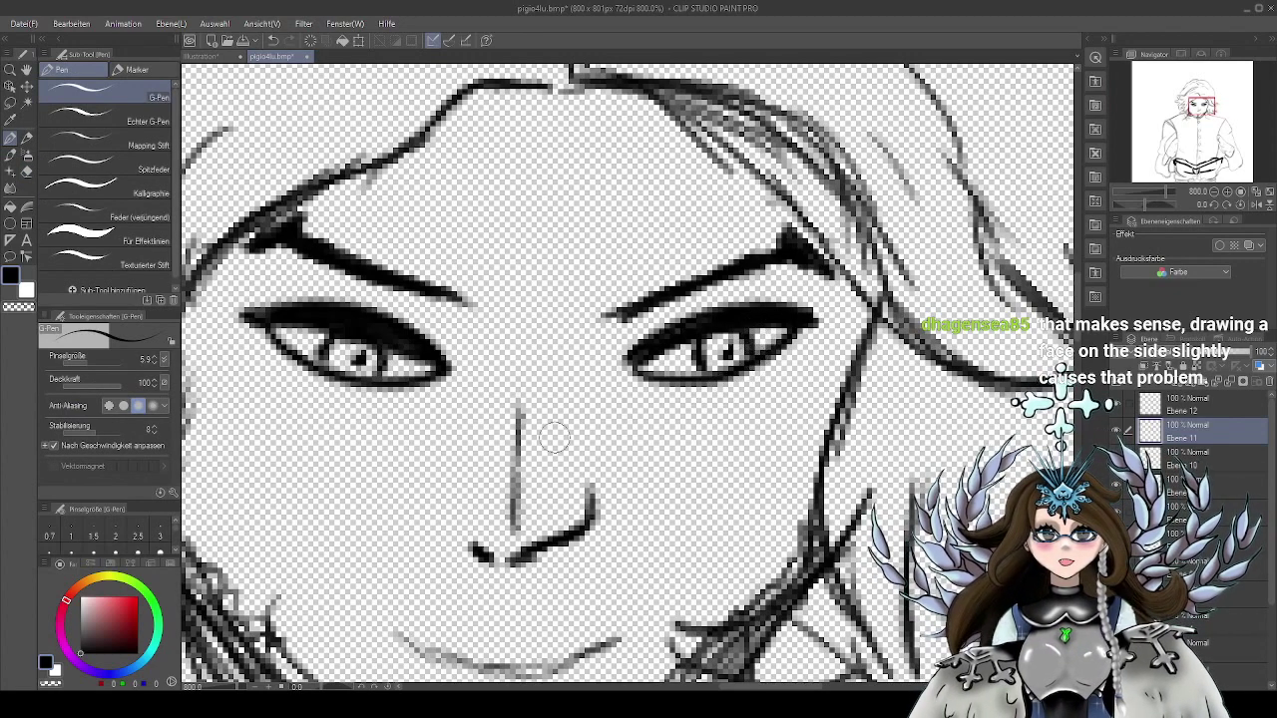
scroll(776, 445, down, 4)
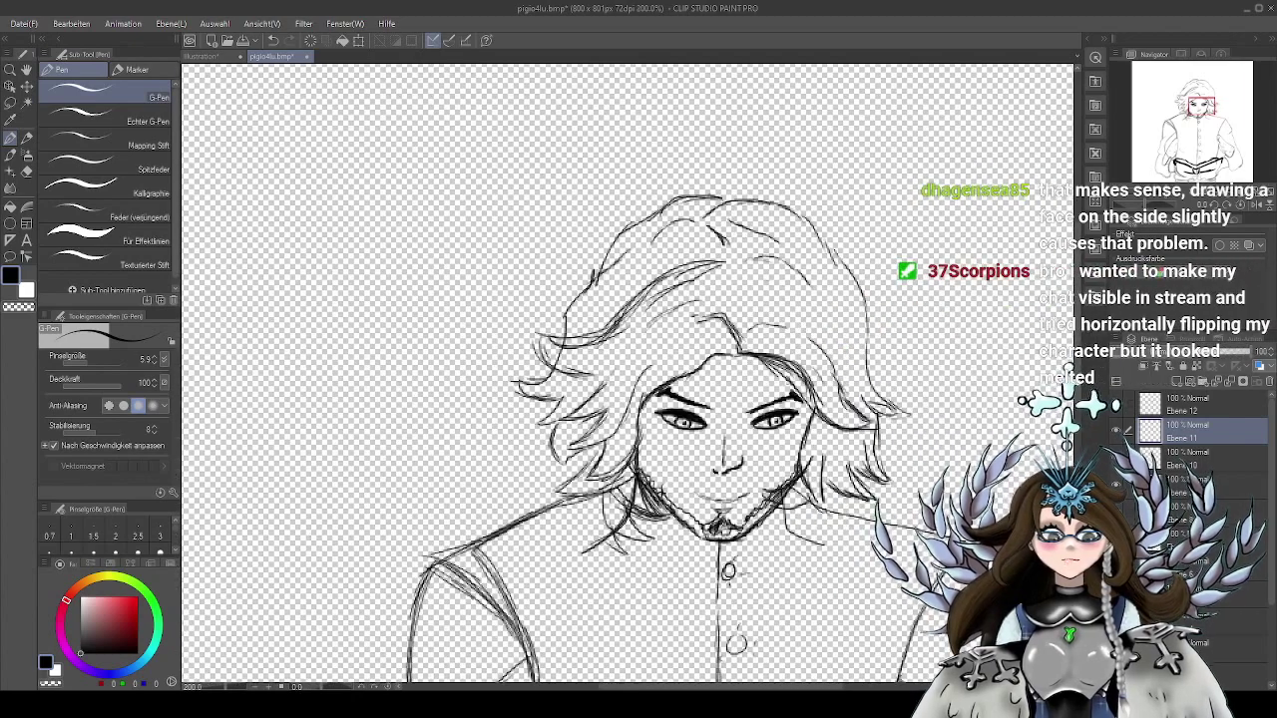
drag(775, 445, 710, 304)
scroll(831, 341, down, 4)
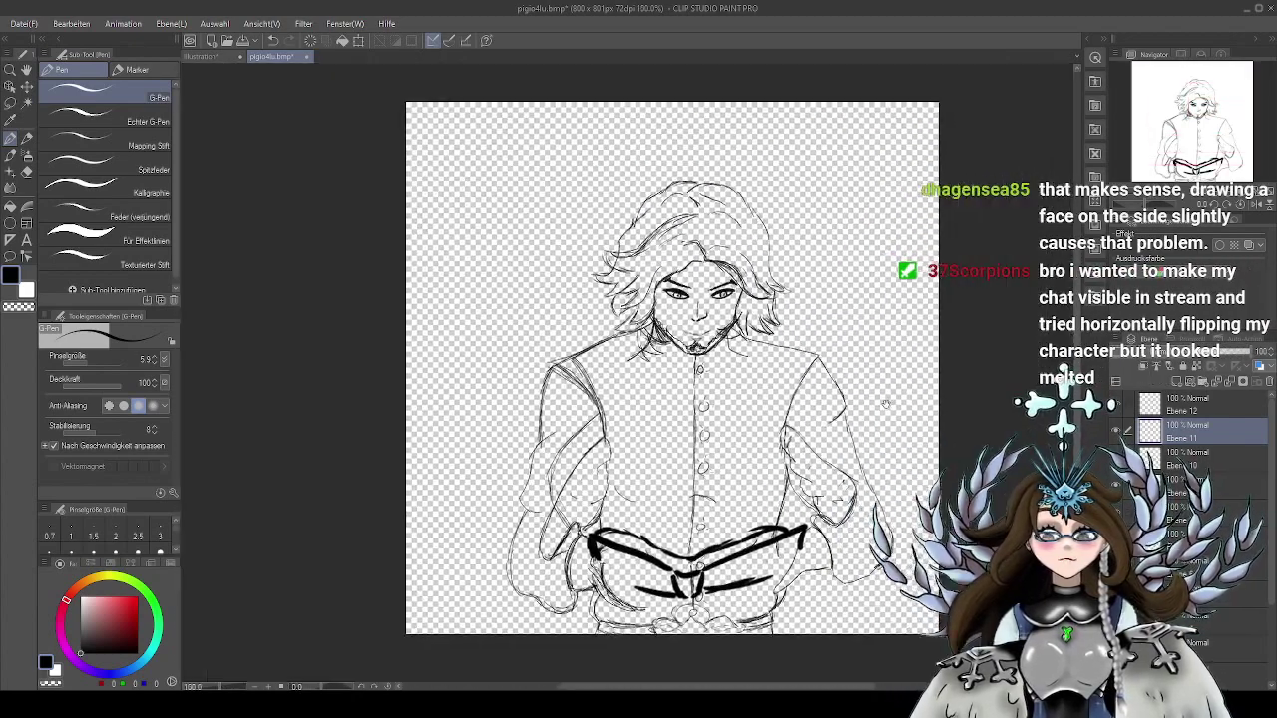
drag(886, 404, 859, 403)
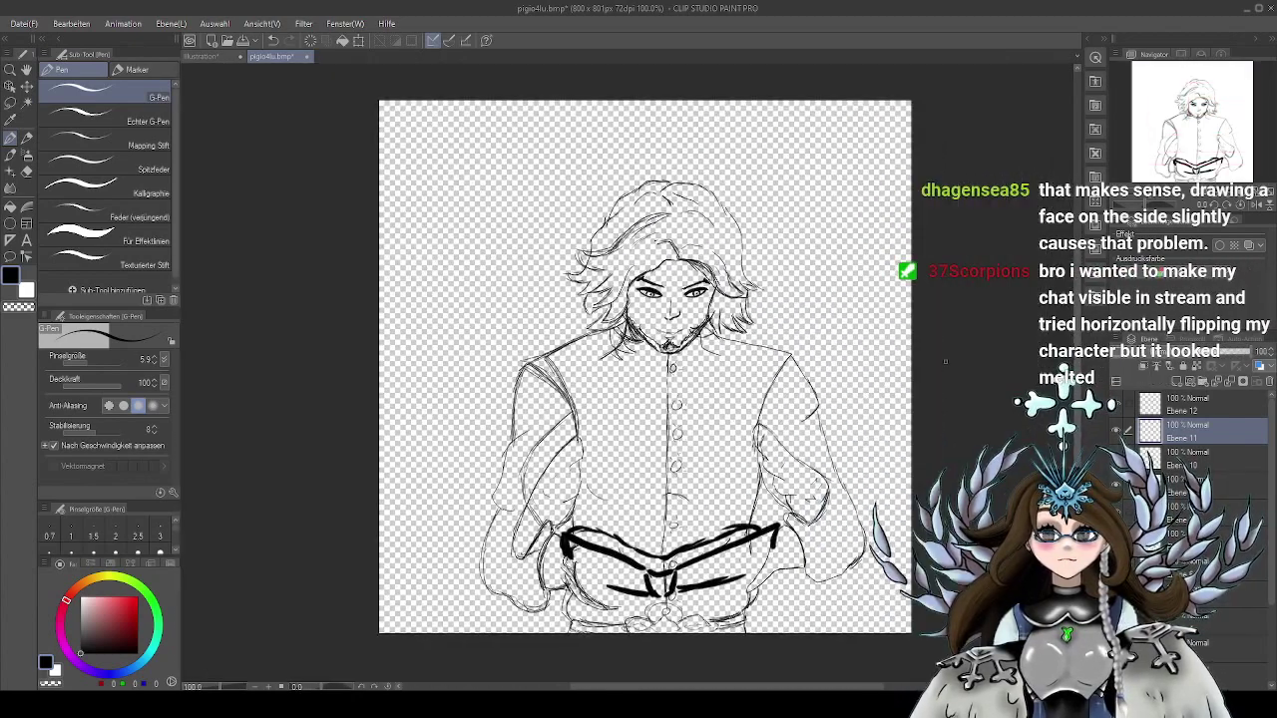
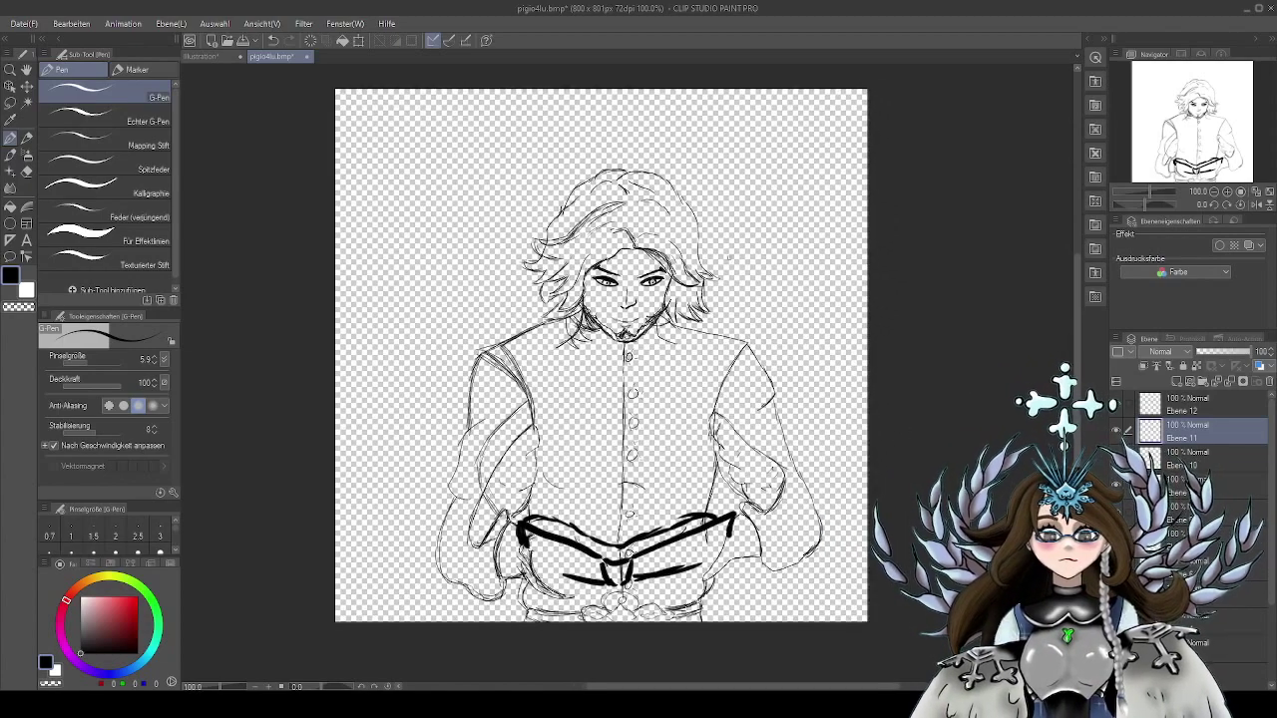
scroll(858, 329, up, 2)
mouse_move(856, 436)
mouse_down()
mouse_move(868, 345)
mouse_move(889, 351)
mouse_move(886, 385)
mouse_move(872, 372)
mouse_move(873, 431)
mouse_up()
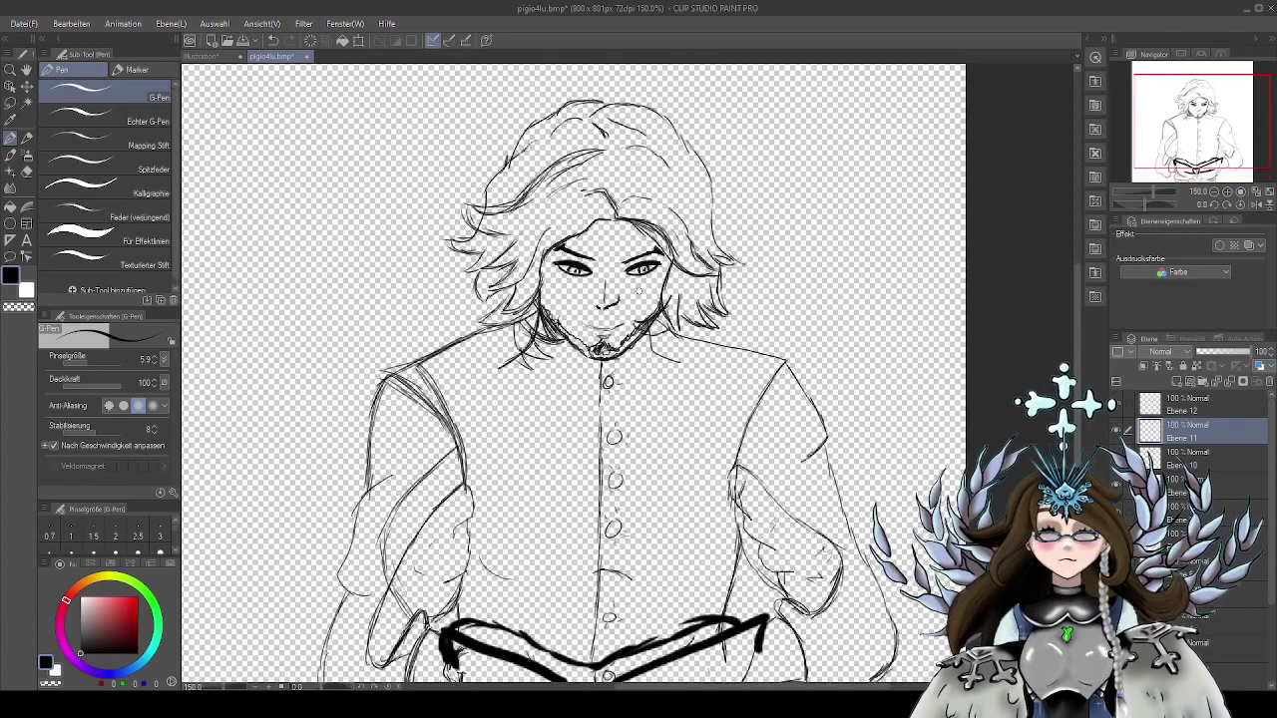
Choose the hard eraser and make the face sketch layer Ebene 8 the active layer
scroll(638, 291, up, 3)
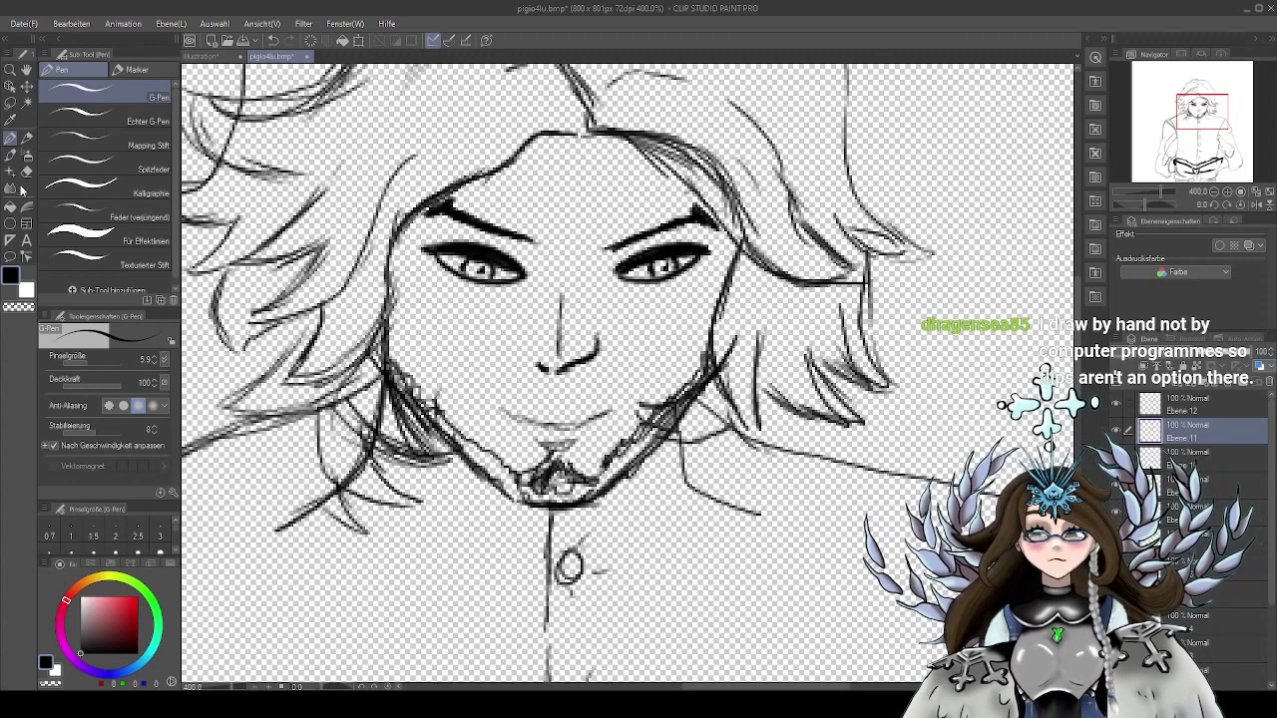
click(28, 170)
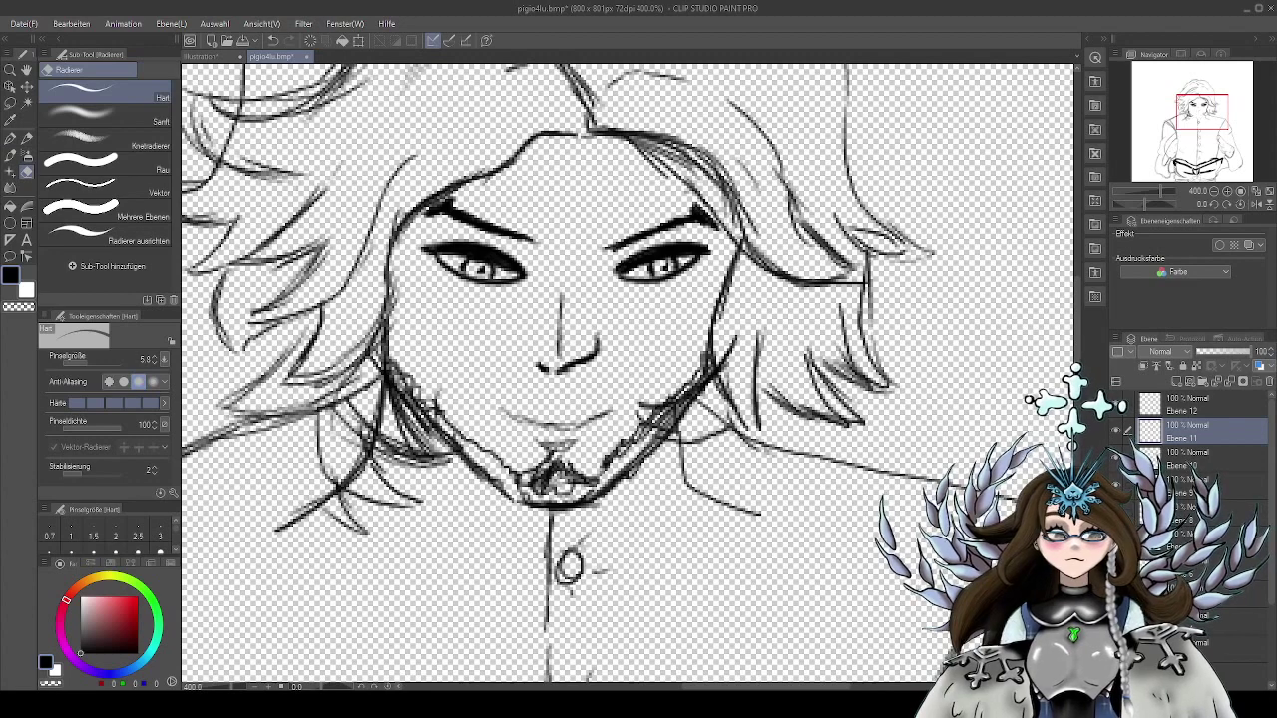
click(1187, 520)
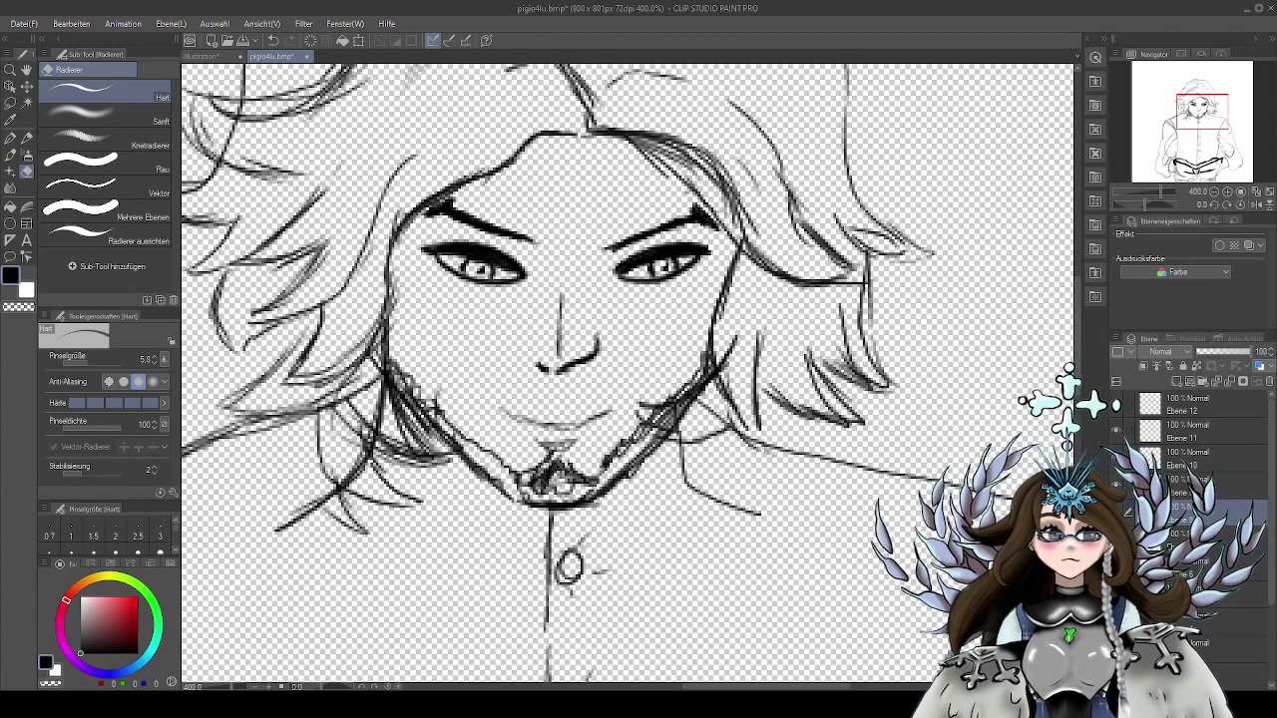
Try erasing the nose bridge line and redrawing it as a shorter, slanted stroke with the G-Pen at size 5.9
drag(555, 292, 560, 344)
key(p)
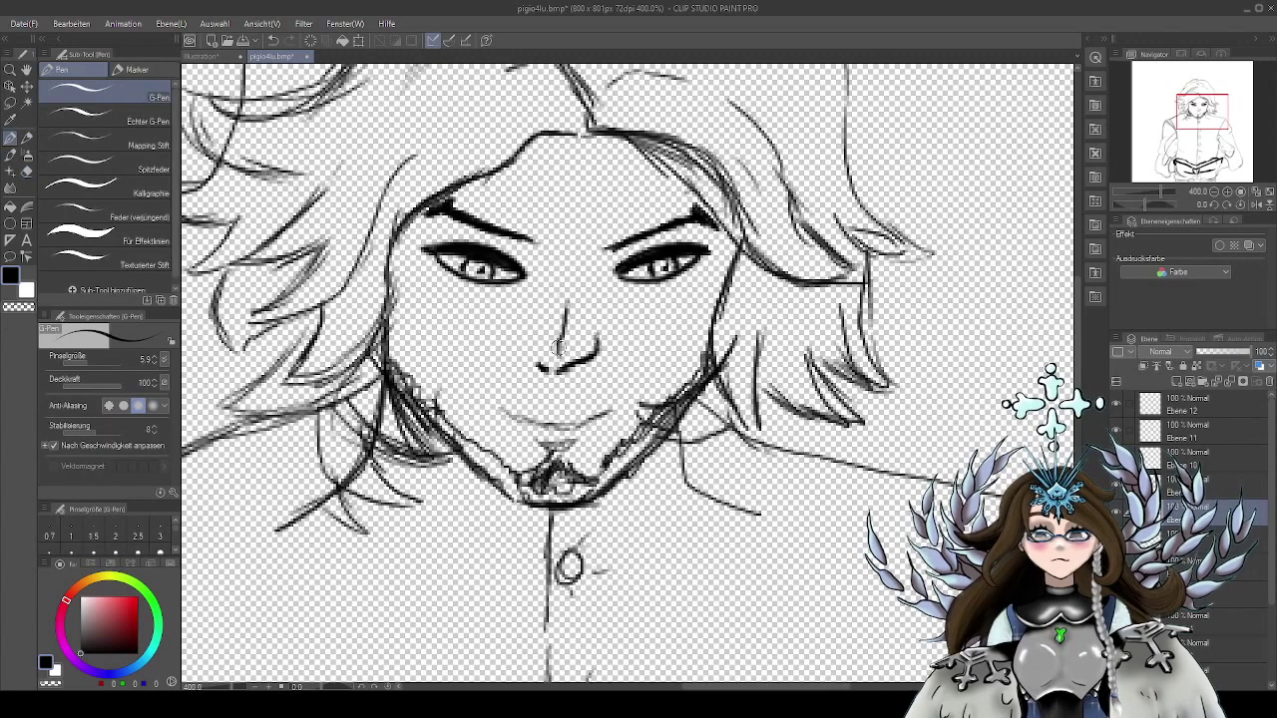
key(e)
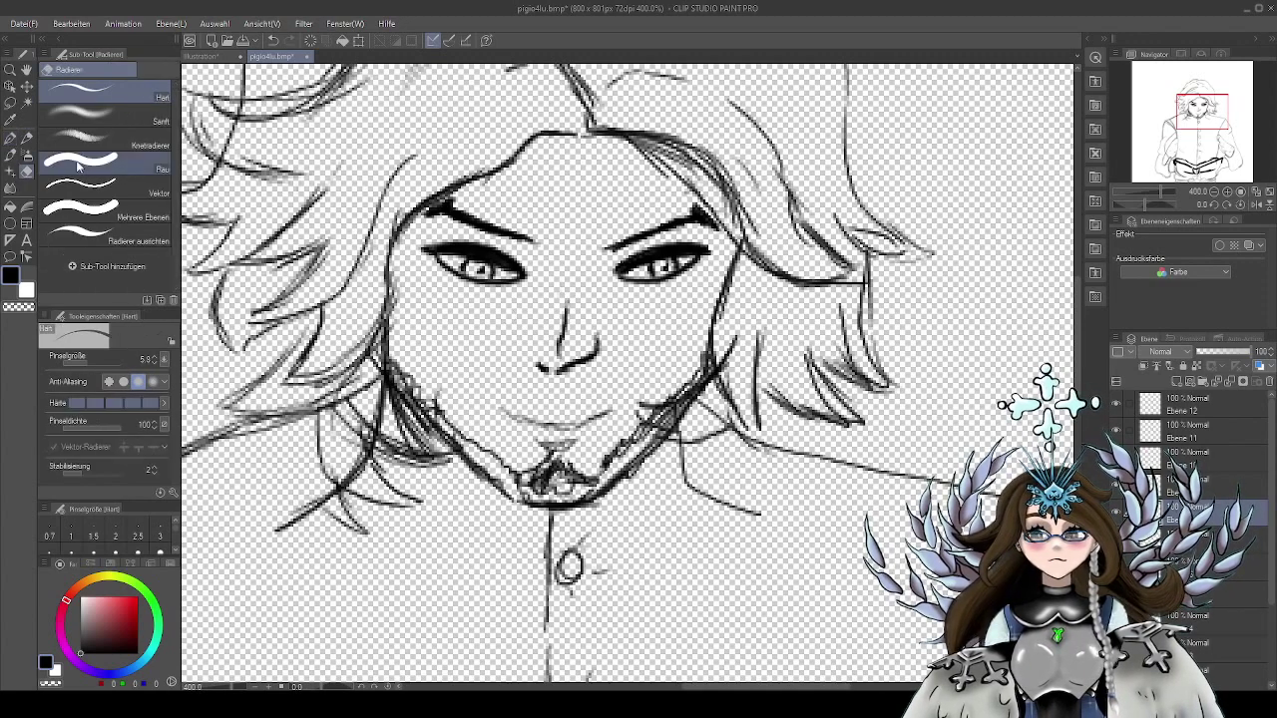
drag(569, 297, 558, 337)
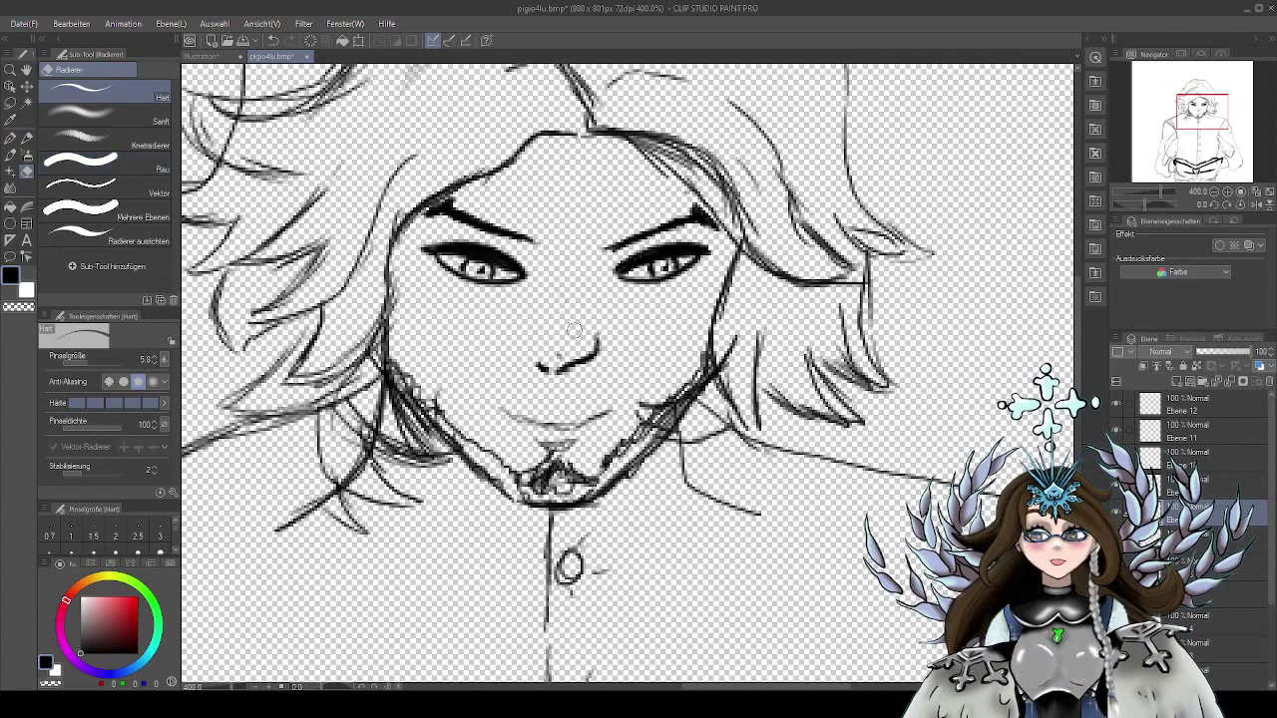
click(20, 158)
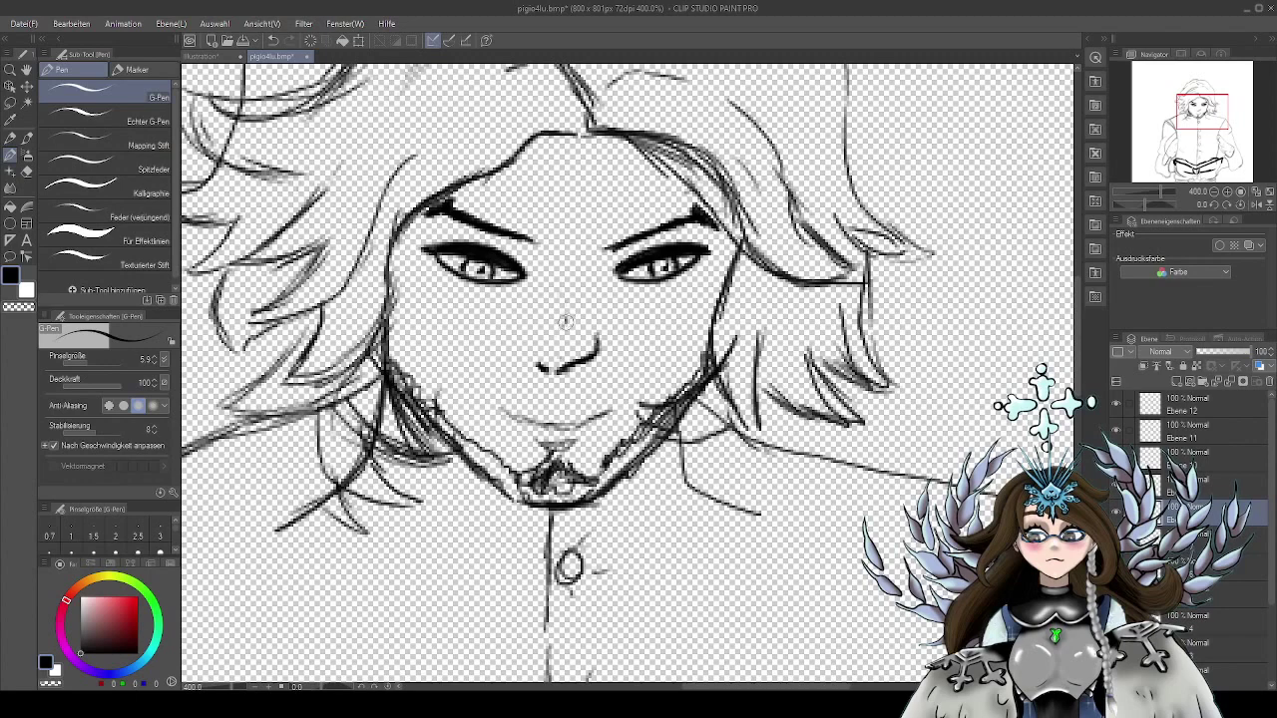
drag(569, 309, 563, 337)
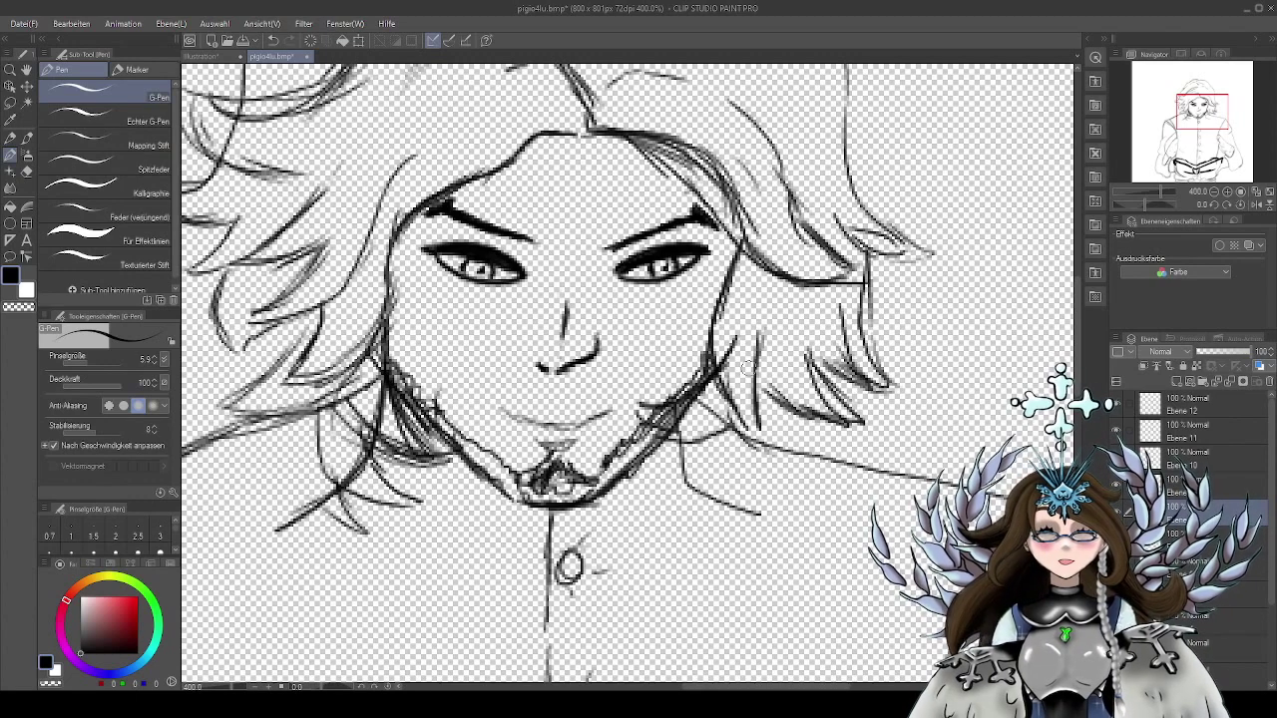
Undo the erasing and redrawing of the nose bridge line
click(274, 40)
click(275, 41)
click(277, 43)
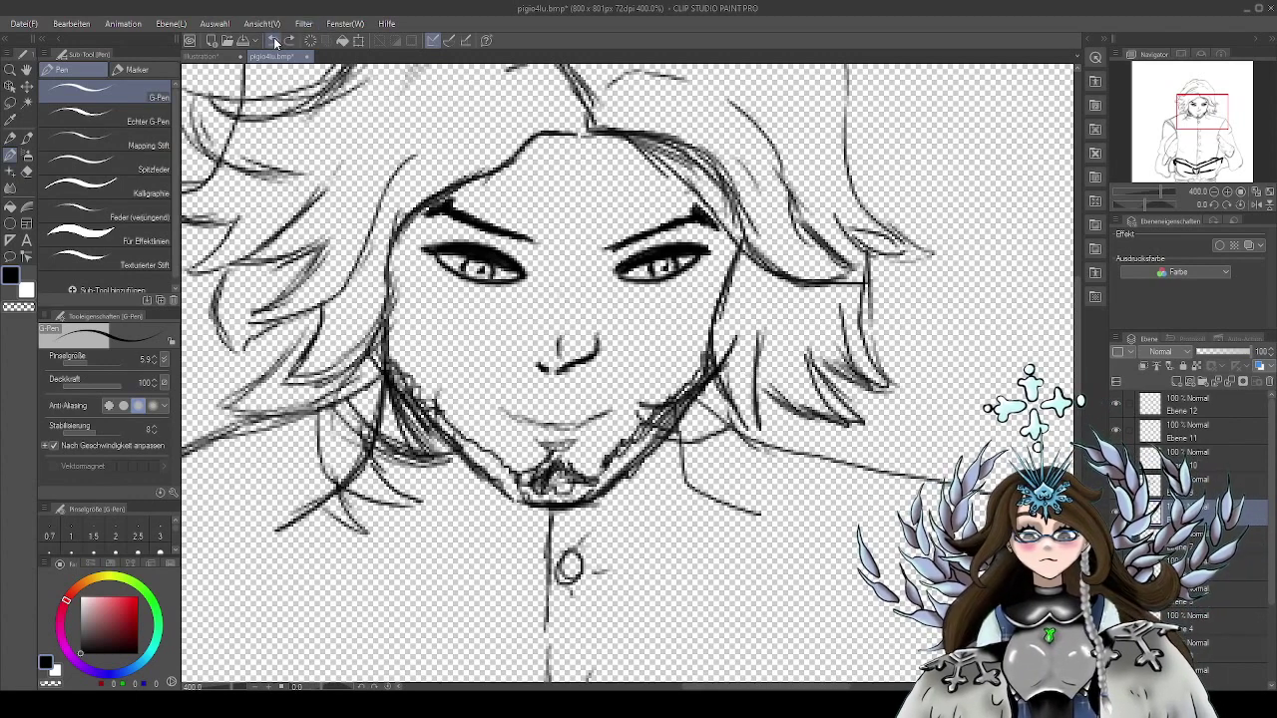
click(276, 41)
click(289, 40)
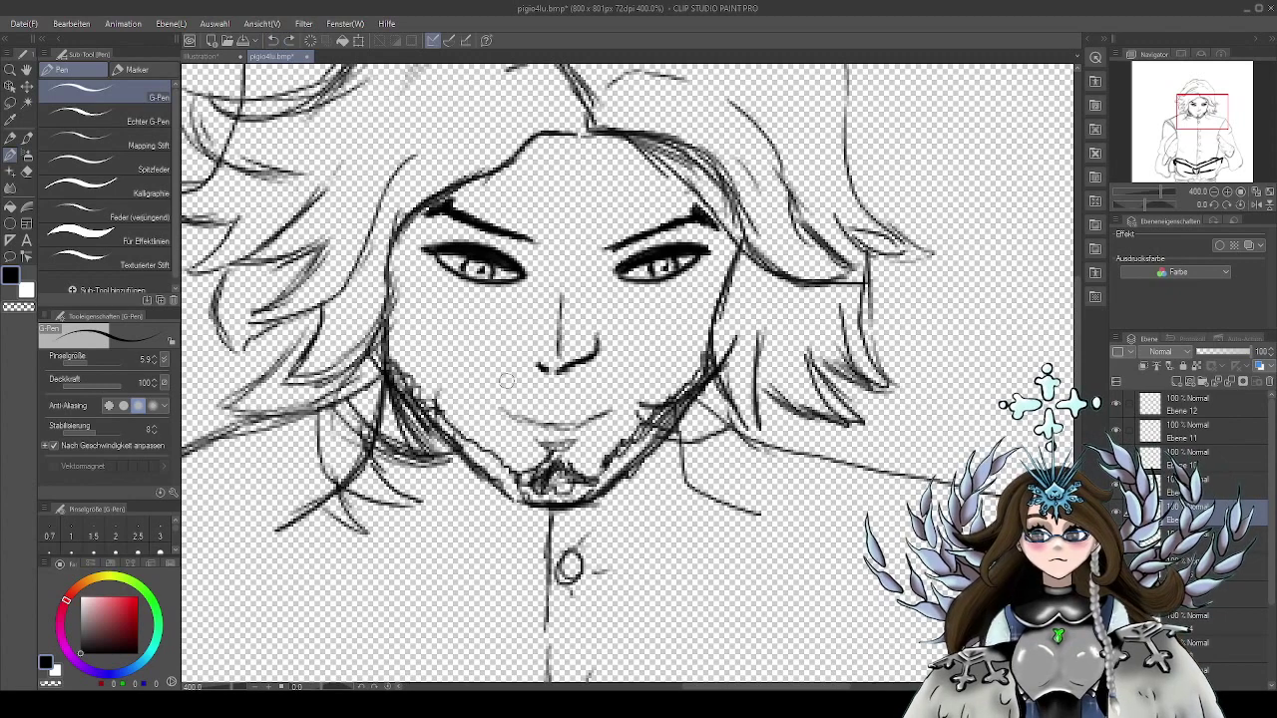
Lasso the nose bridge line, nudge it right and back left in a transform, and apply the transform
key(m)
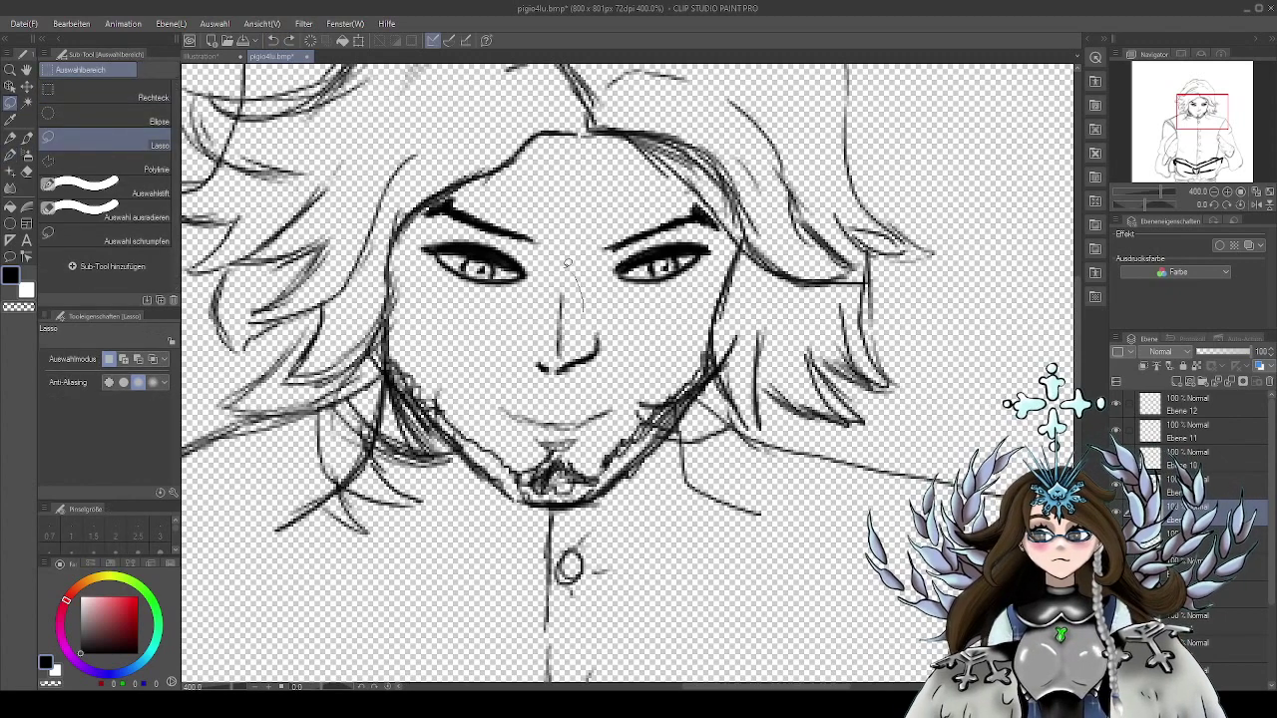
mouse_move(571, 261)
mouse_down()
mouse_move(544, 355)
mouse_move(586, 317)
mouse_move(572, 265)
mouse_up()
click(613, 383)
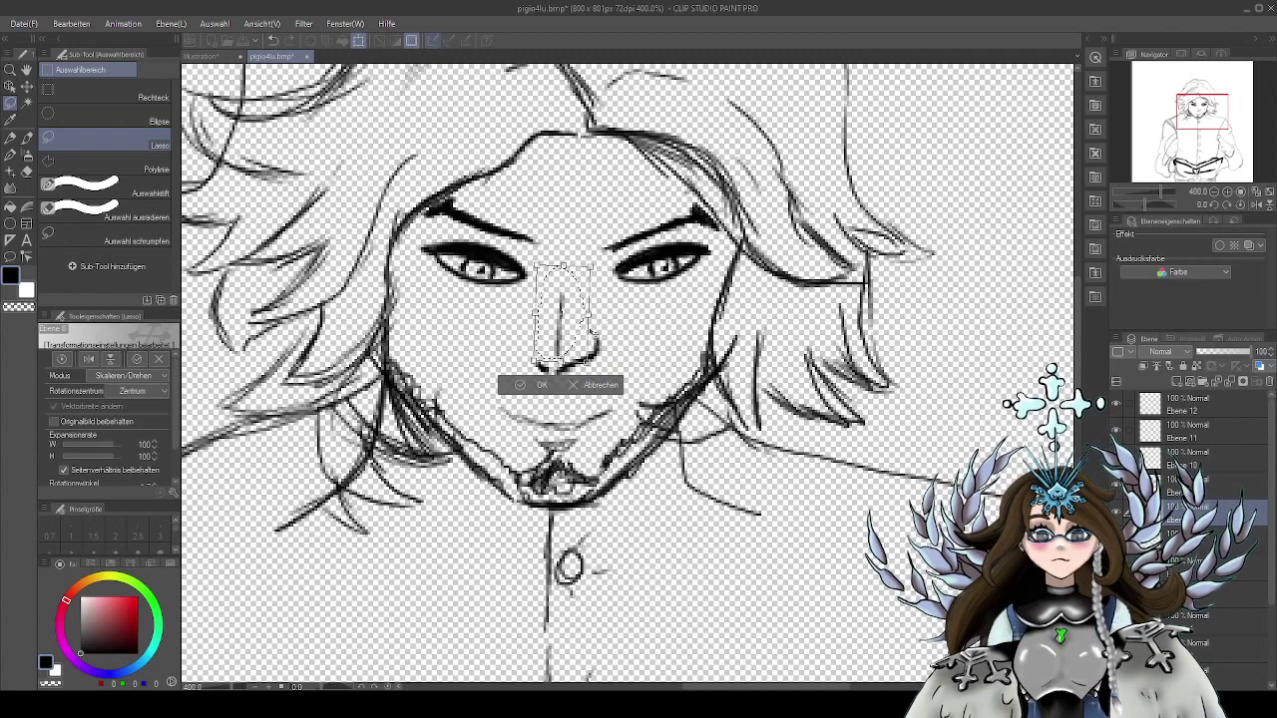
key(Right)
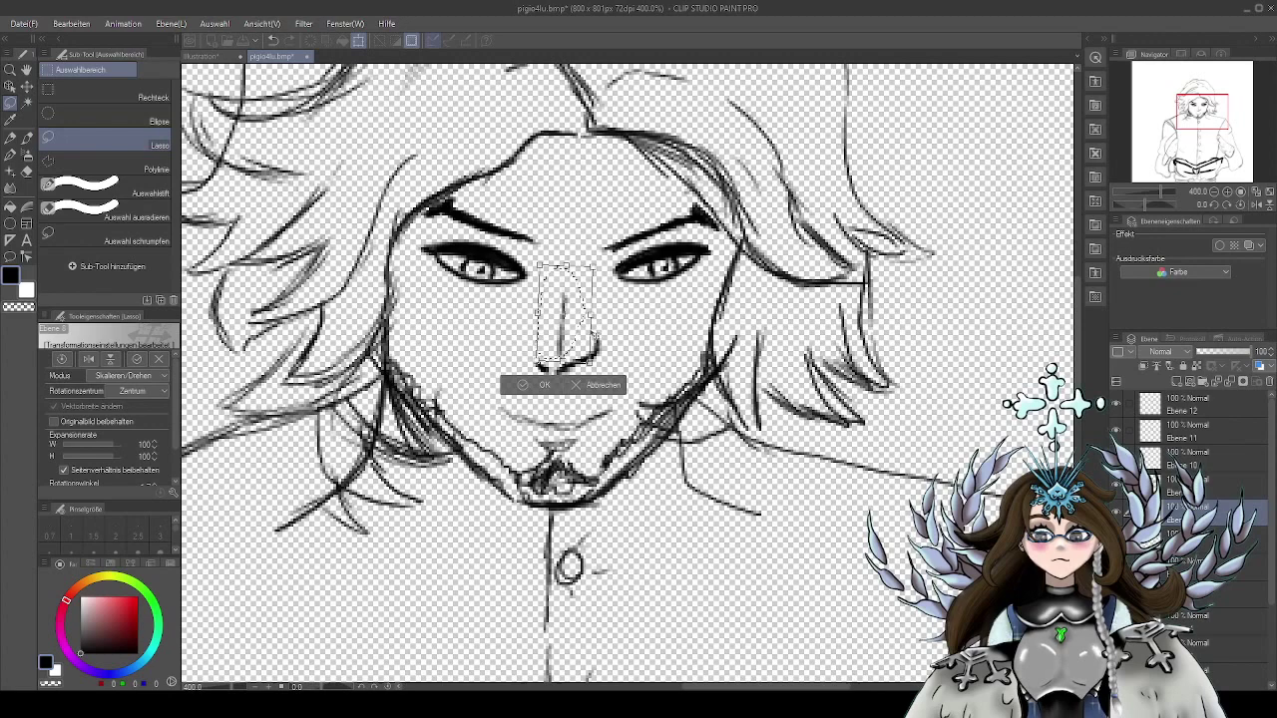
key(Left)
click(533, 386)
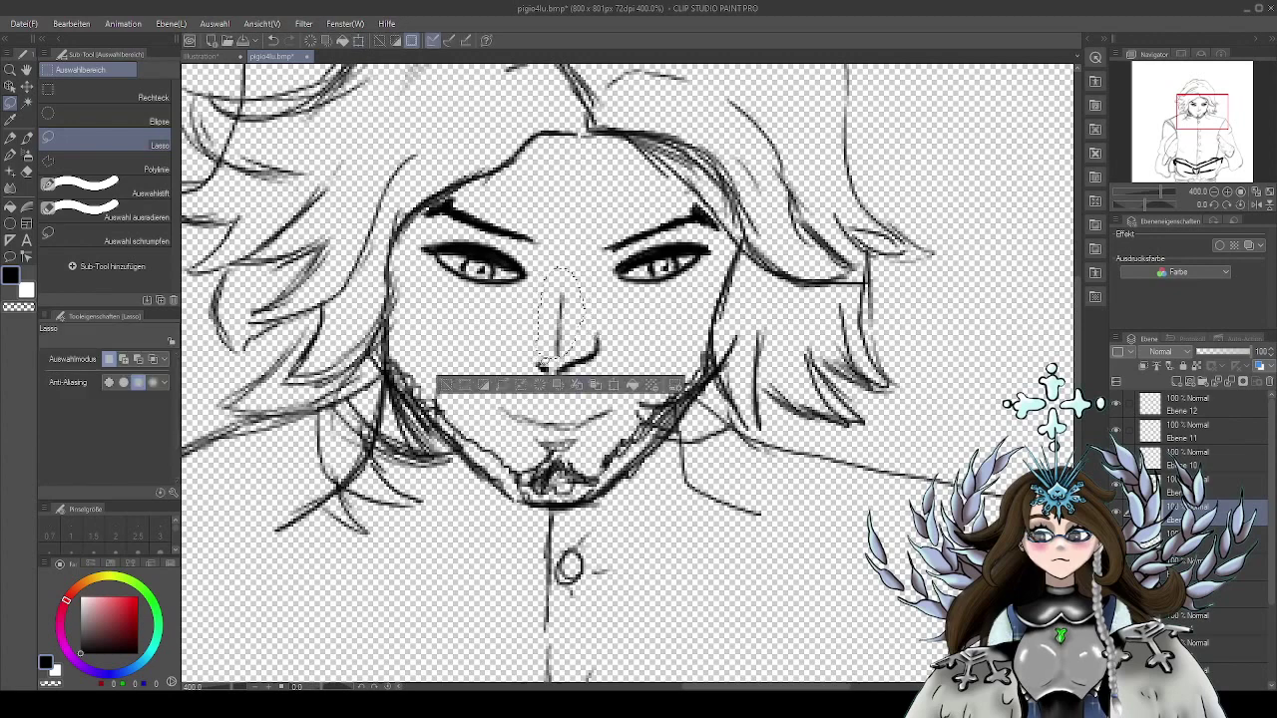
Examine the whole figure, from the face and hair down to the sleeves and the book
scroll(748, 365, down, 2)
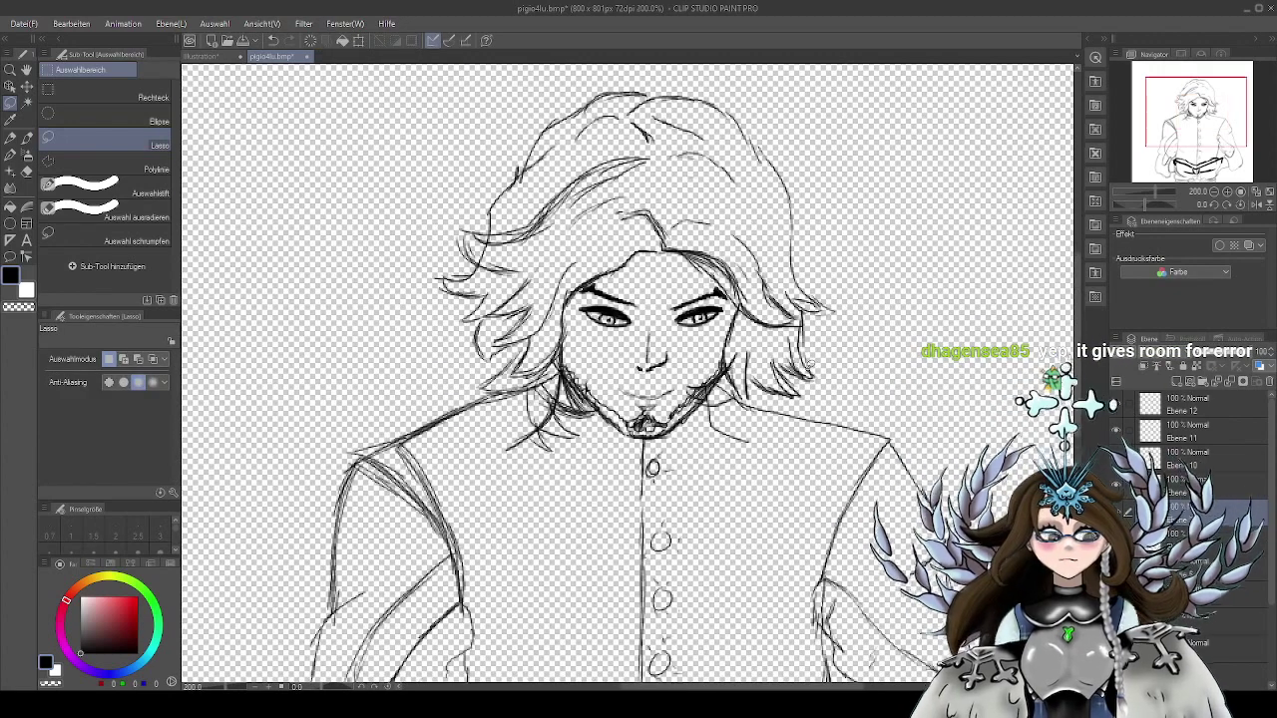
drag(810, 365, 736, 355)
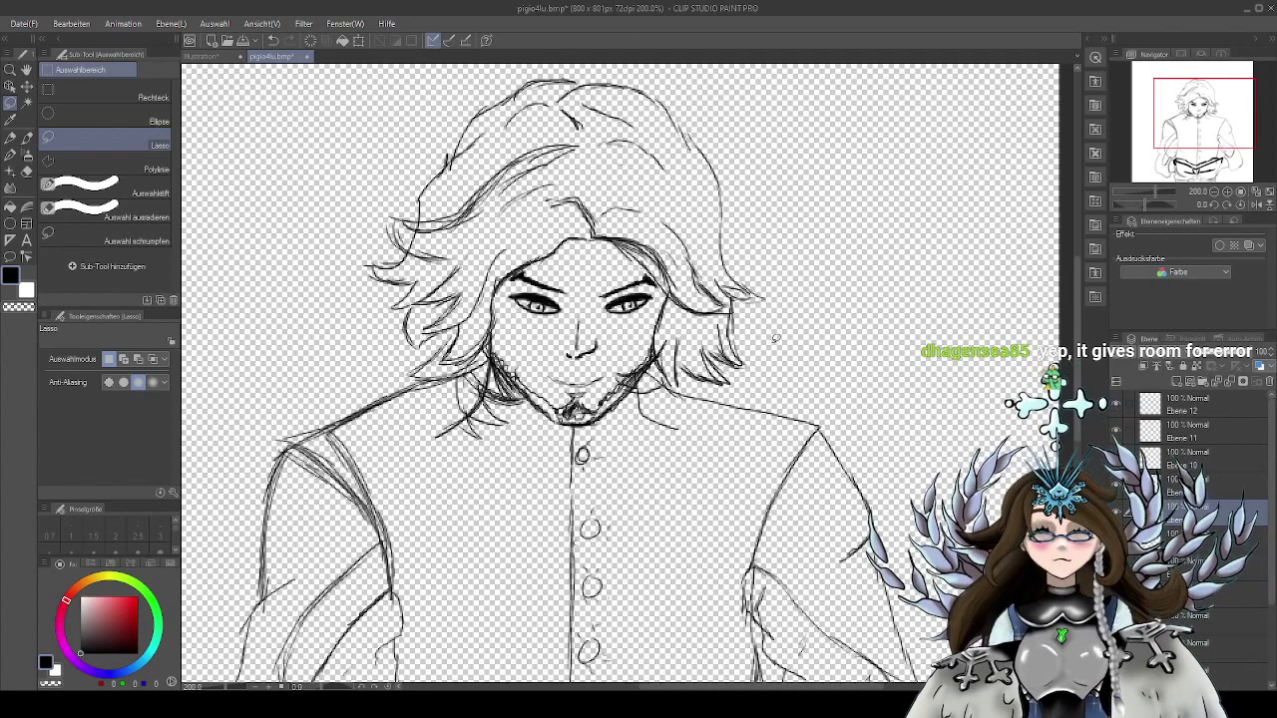
drag(793, 367, 791, 367)
scroll(791, 367, down, 1)
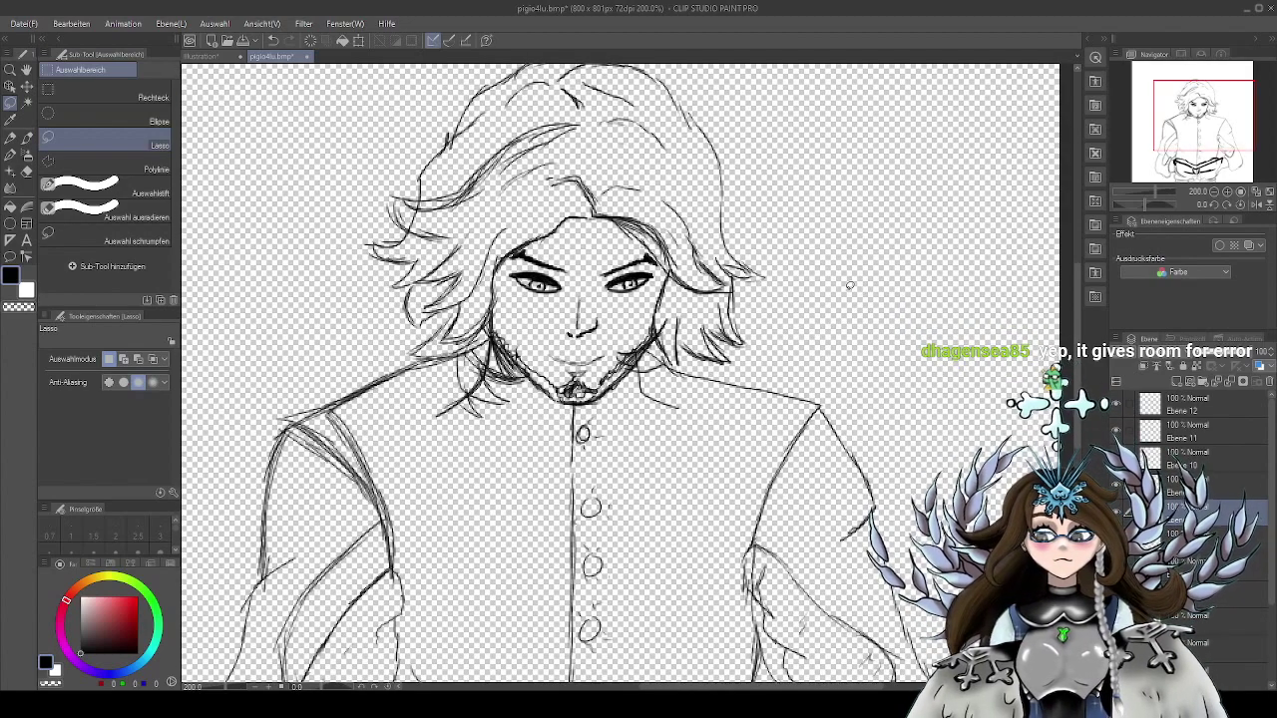
scroll(850, 285, down, 1)
drag(853, 367, 832, 342)
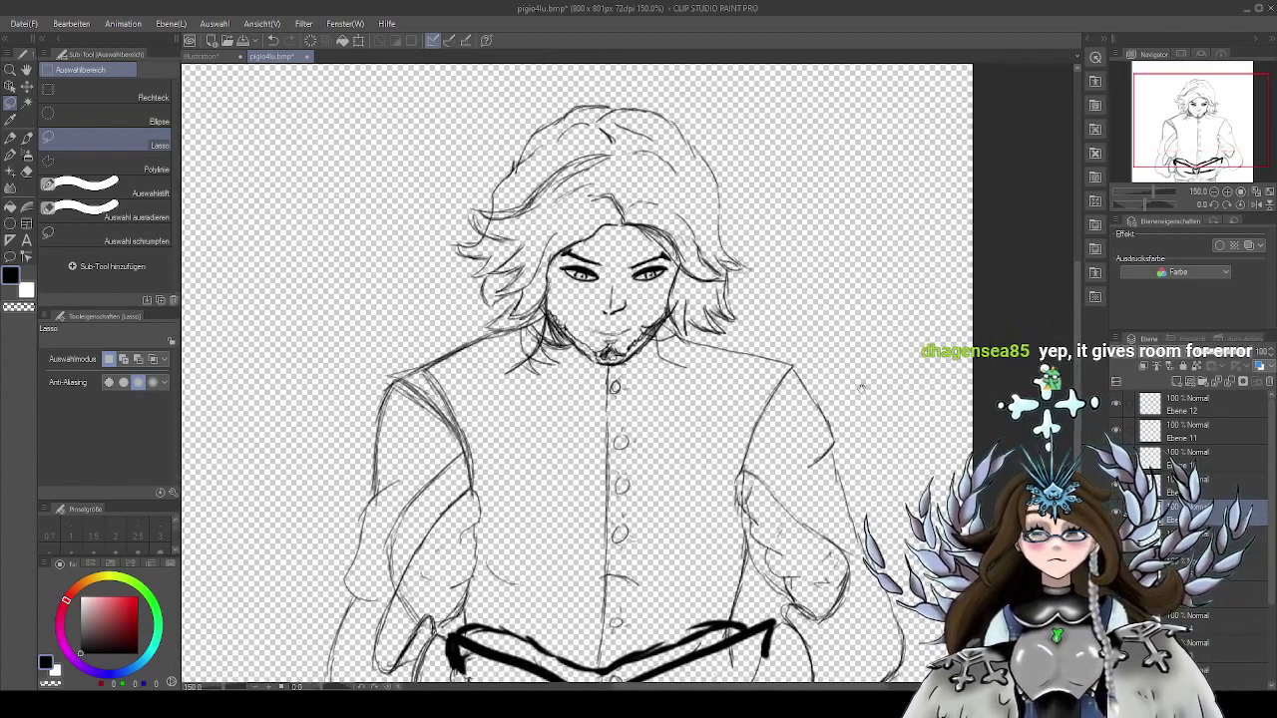
scroll(660, 317, up, 1)
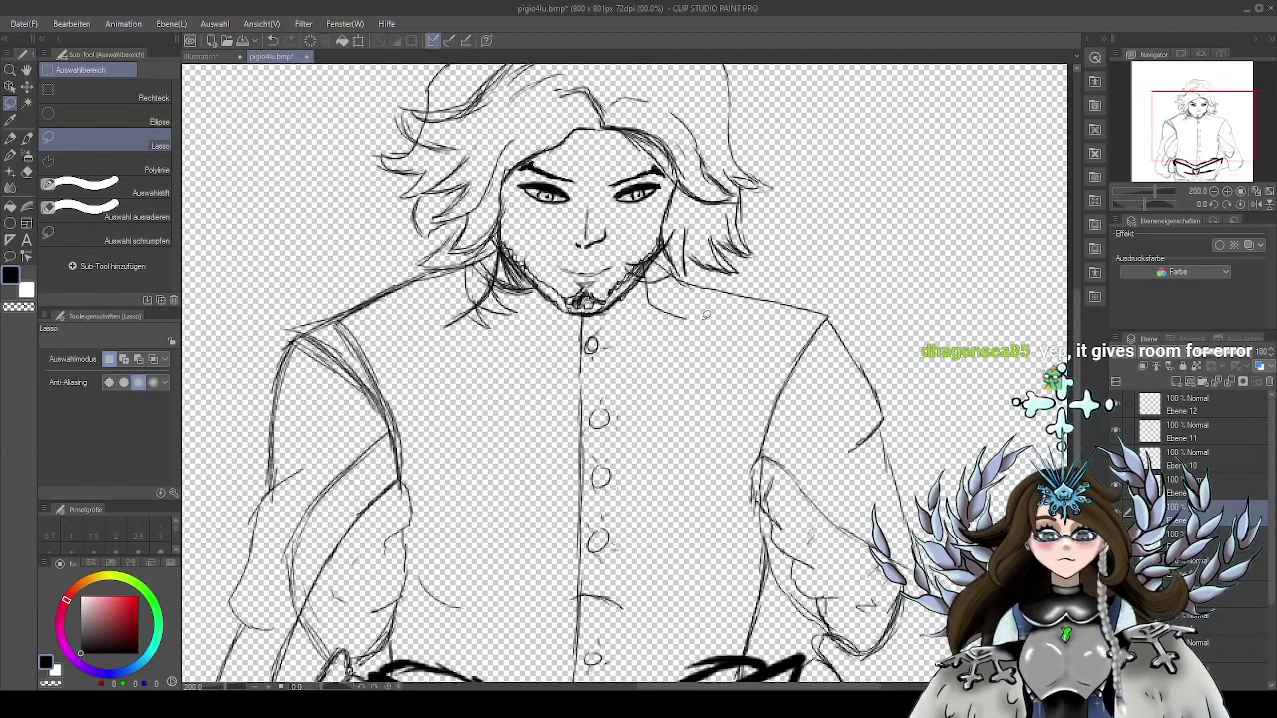
scroll(796, 343, down, 1)
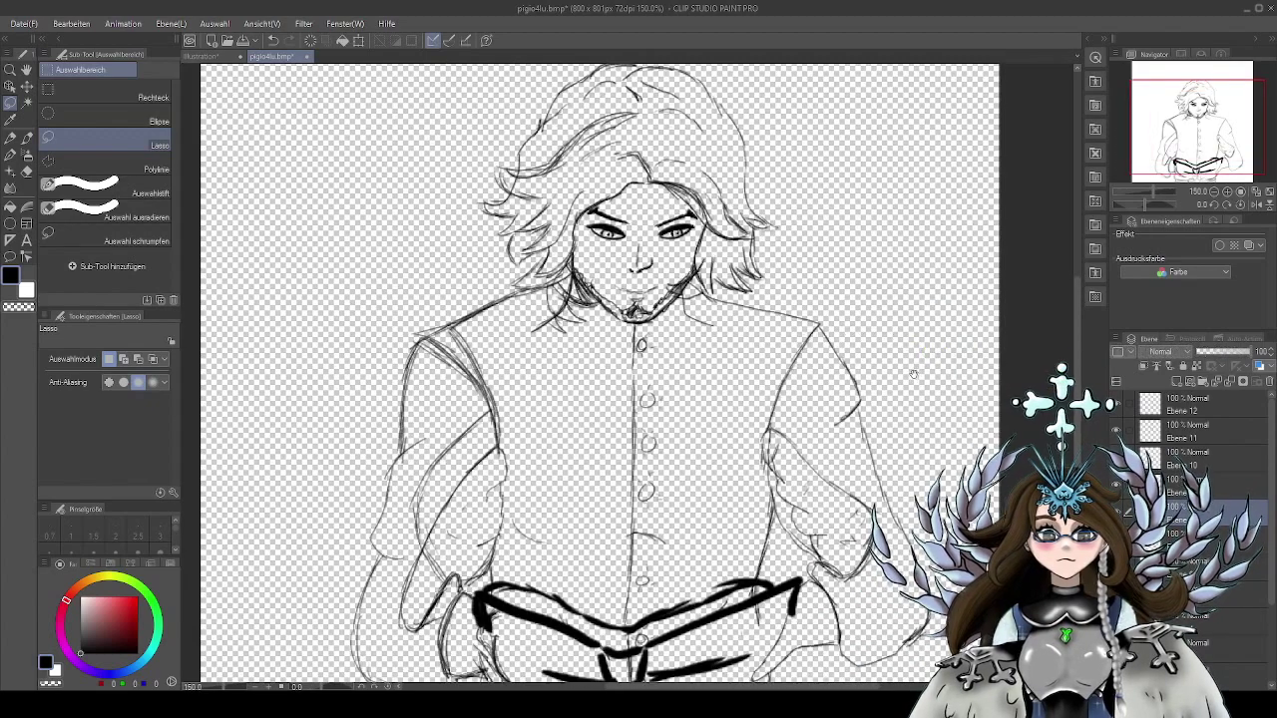
scroll(840, 289, down, 2)
drag(840, 272, 832, 310)
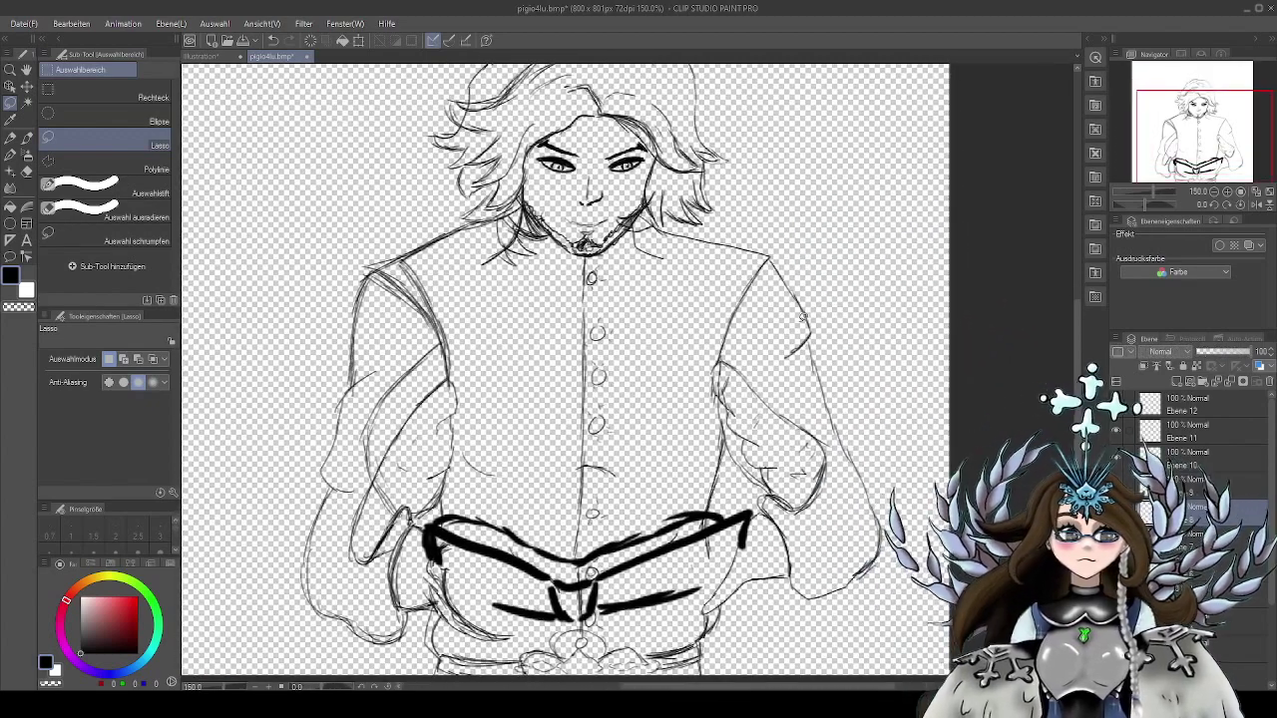
Add a new layer, Ebene 13, above Ebene 12 and make it the active layer
click(1208, 411)
click(1178, 382)
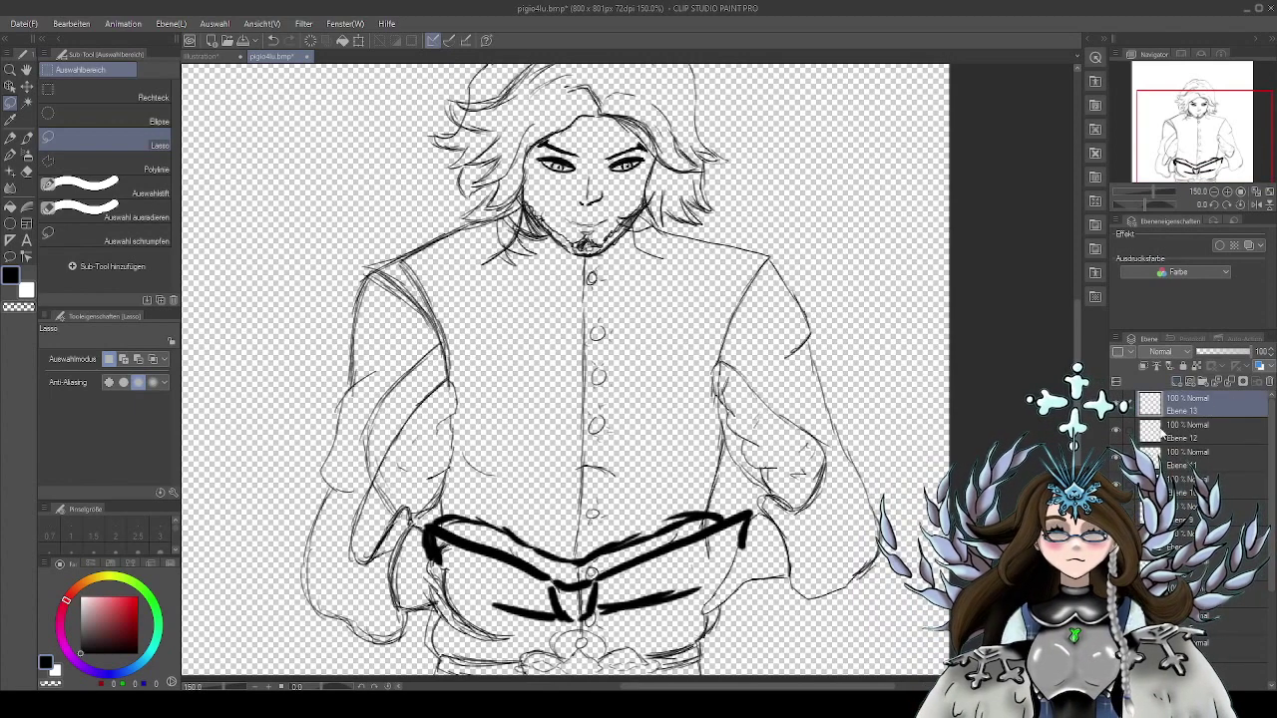
click(1200, 433)
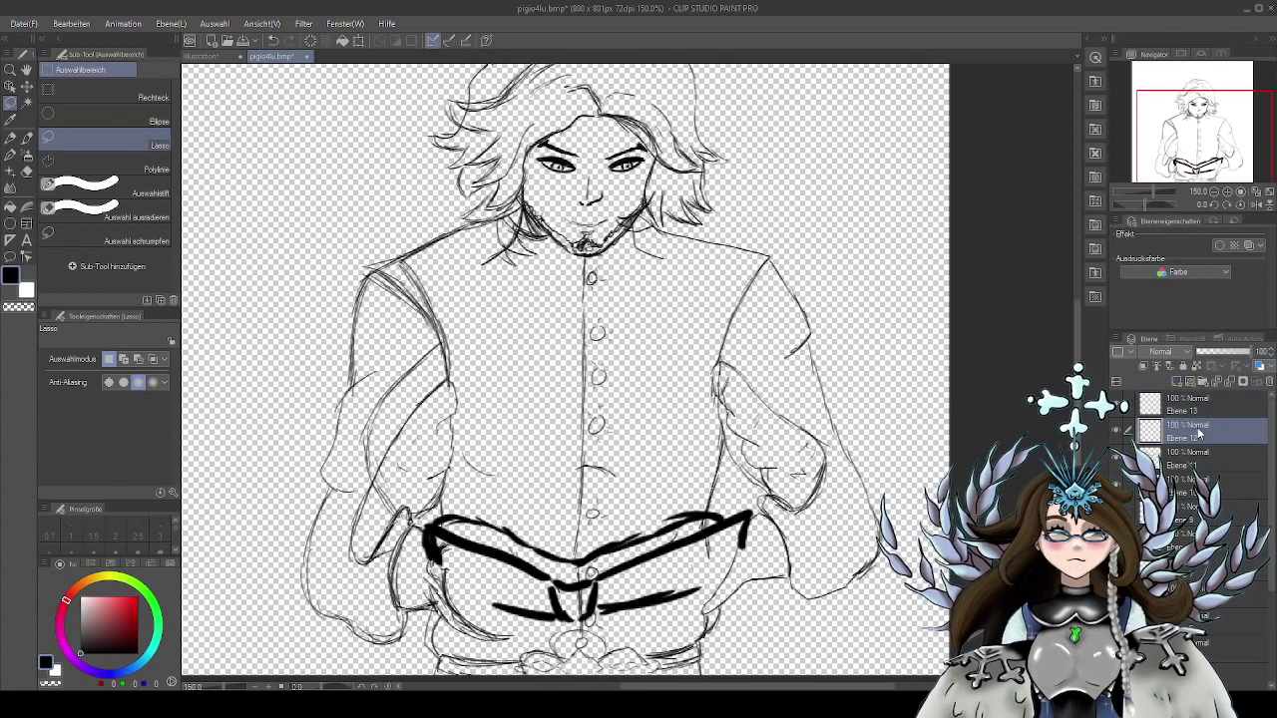
click(1202, 413)
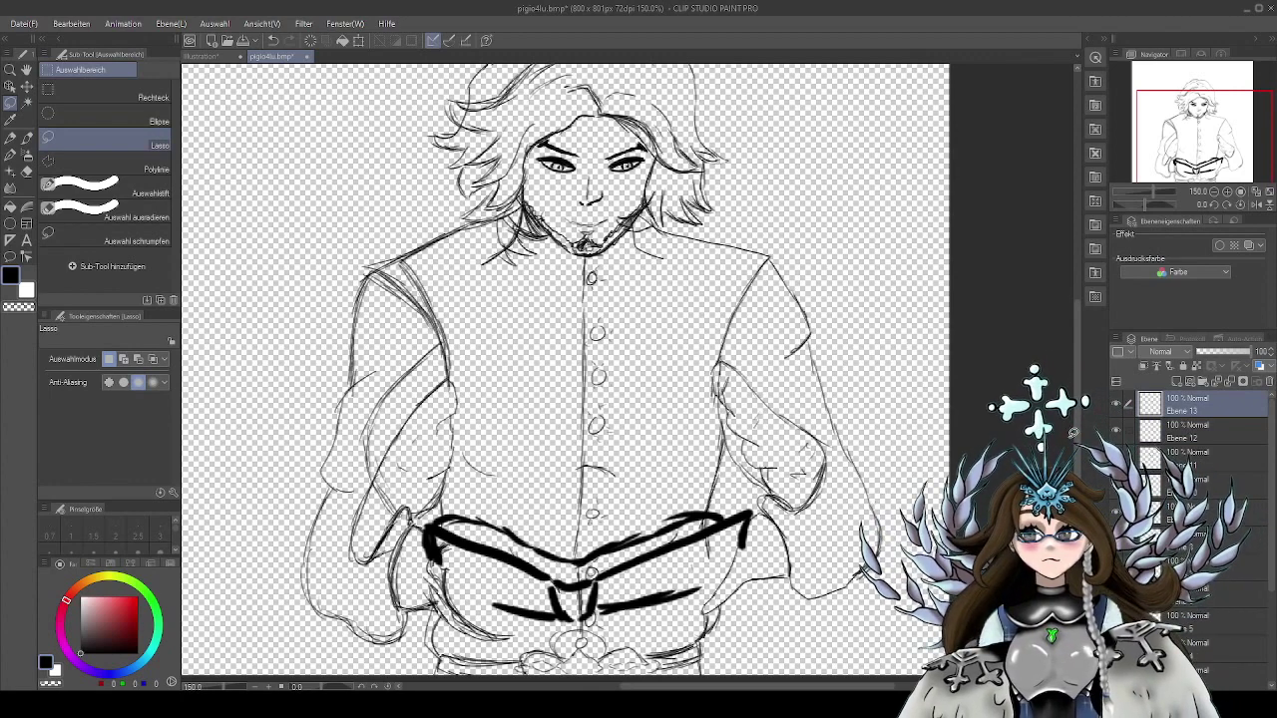
Try the Design Bleistift pencil at size 19.7 with soft test strokes on the empty area beside the left sleeve
key(p)
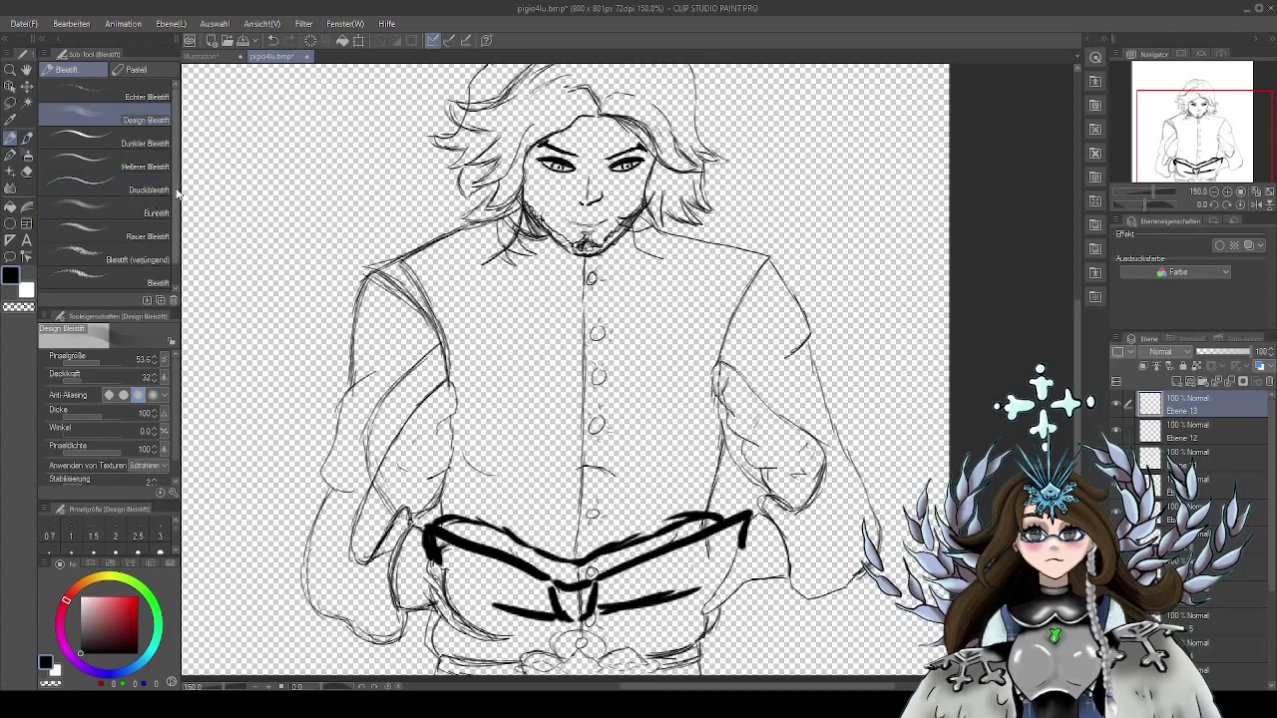
drag(627, 283, 609, 283)
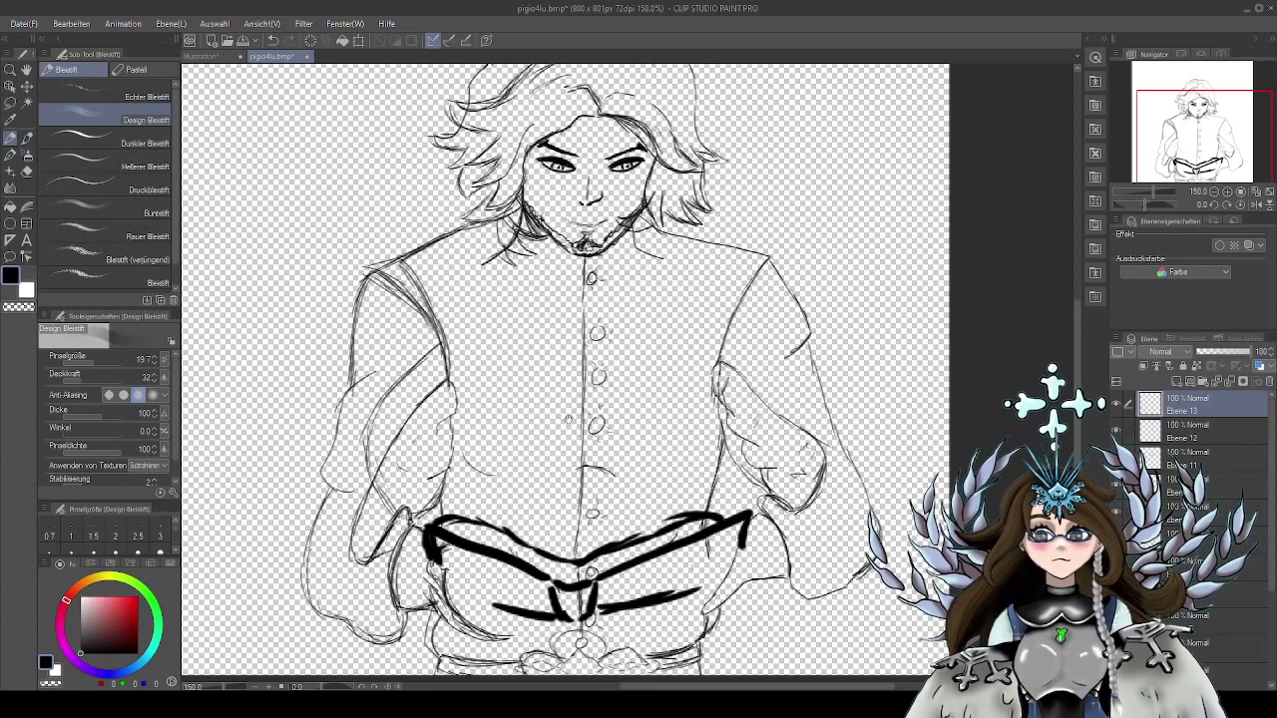
mouse_move(569, 419)
mouse_down()
mouse_move(651, 341)
mouse_move(613, 330)
mouse_up()
scroll(515, 238, up, 1)
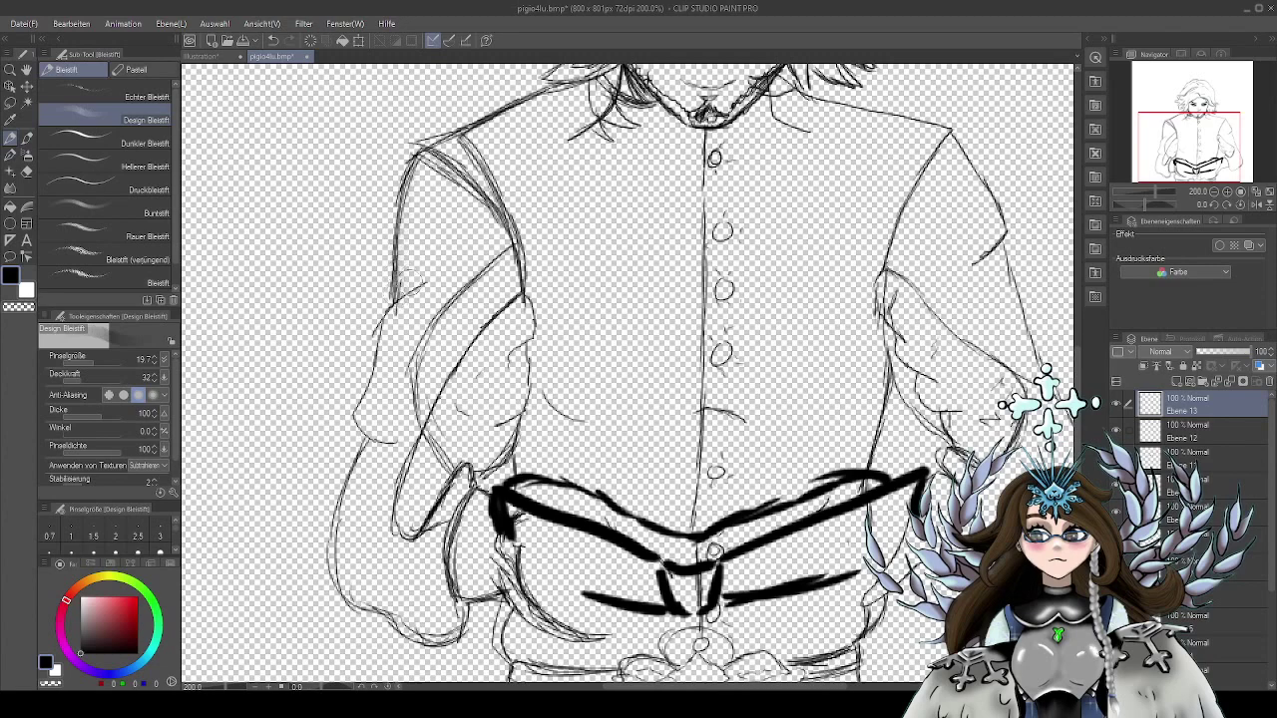
drag(273, 340, 286, 402)
drag(287, 302, 288, 399)
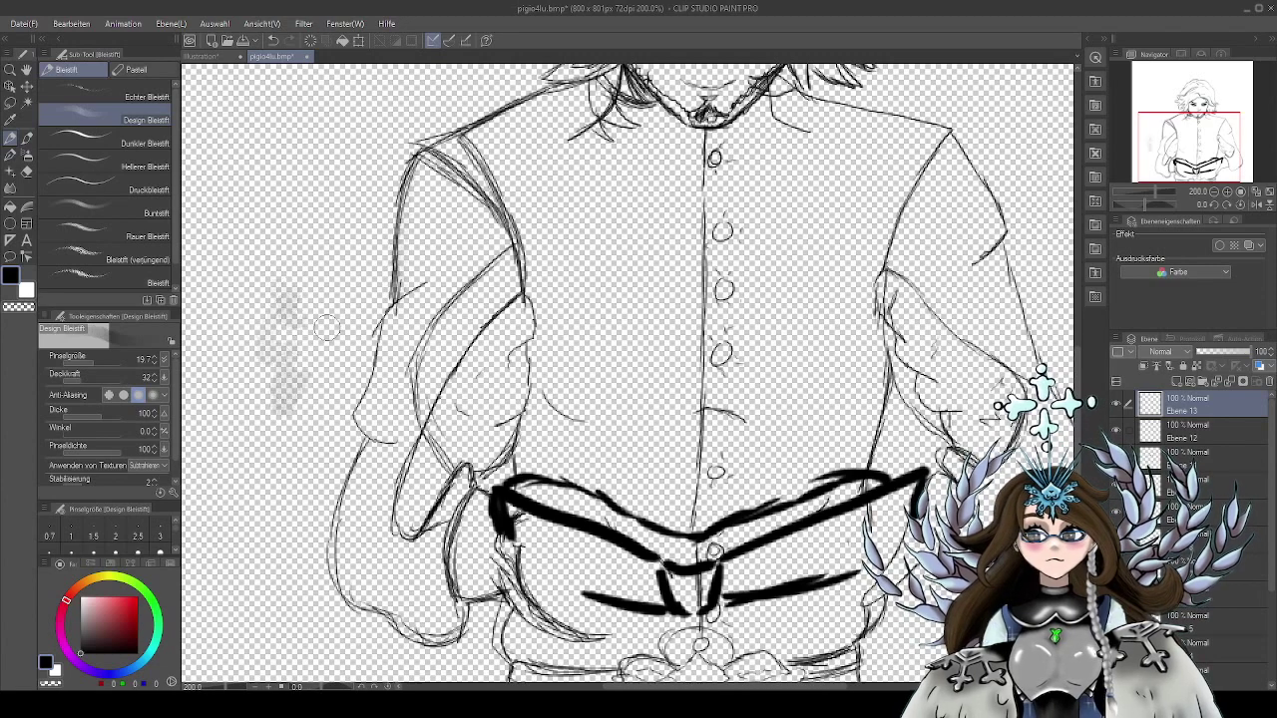
Switch to the G-Pen at size 5.9 and undo the test strokes beside the left sleeve
key(p)
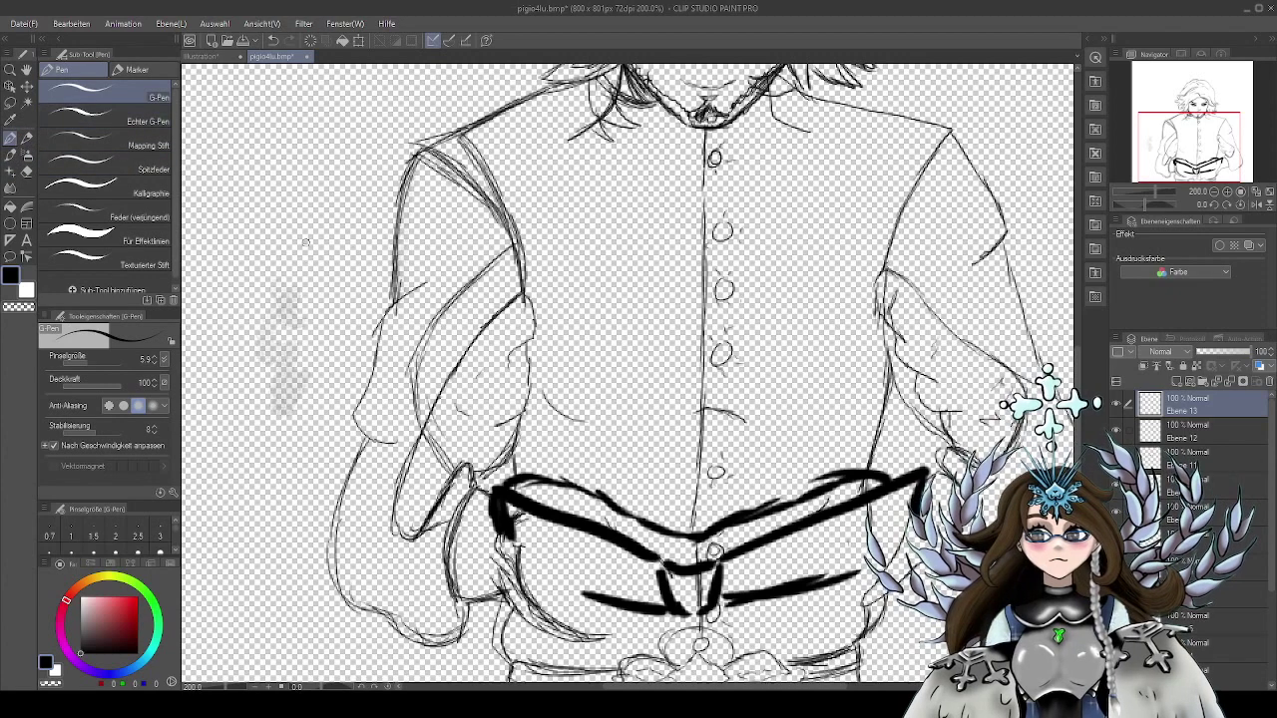
drag(306, 242, 302, 279)
click(273, 41)
click(273, 41)
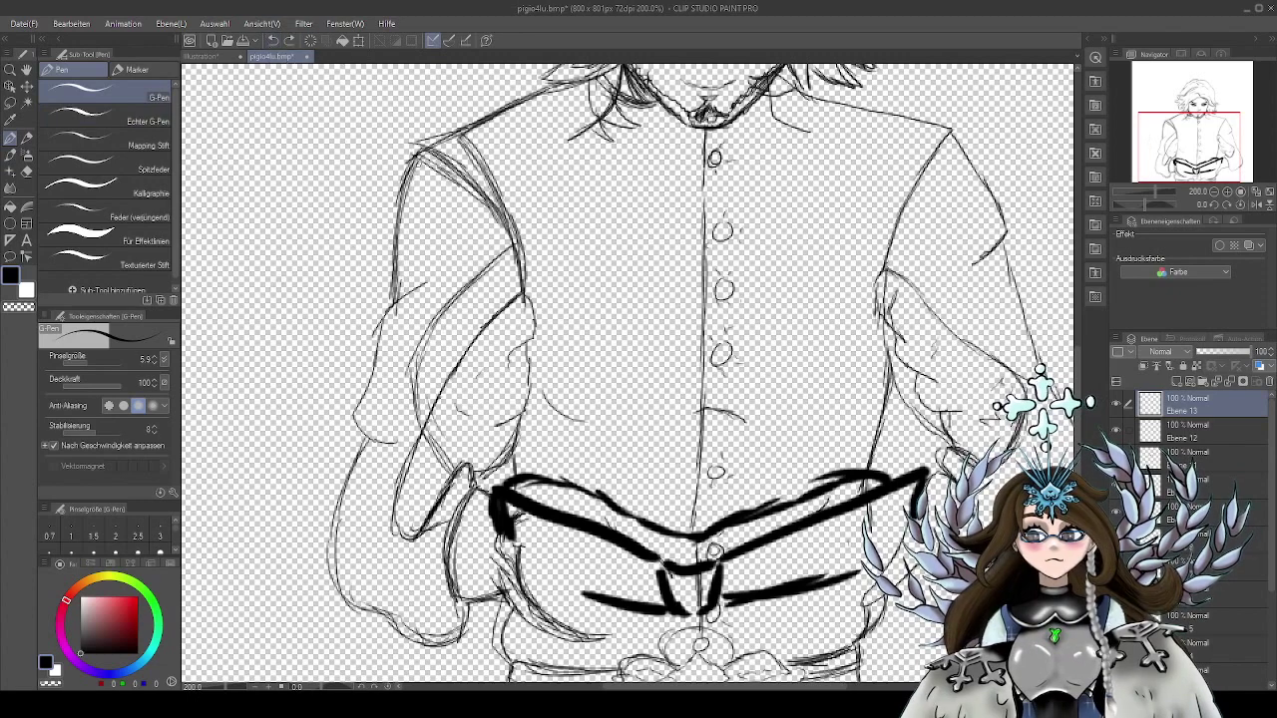
Trace the outer contour of the left sleeve from the shoulder down to the hem, including the inner edge near the wrist
drag(485, 489, 673, 347)
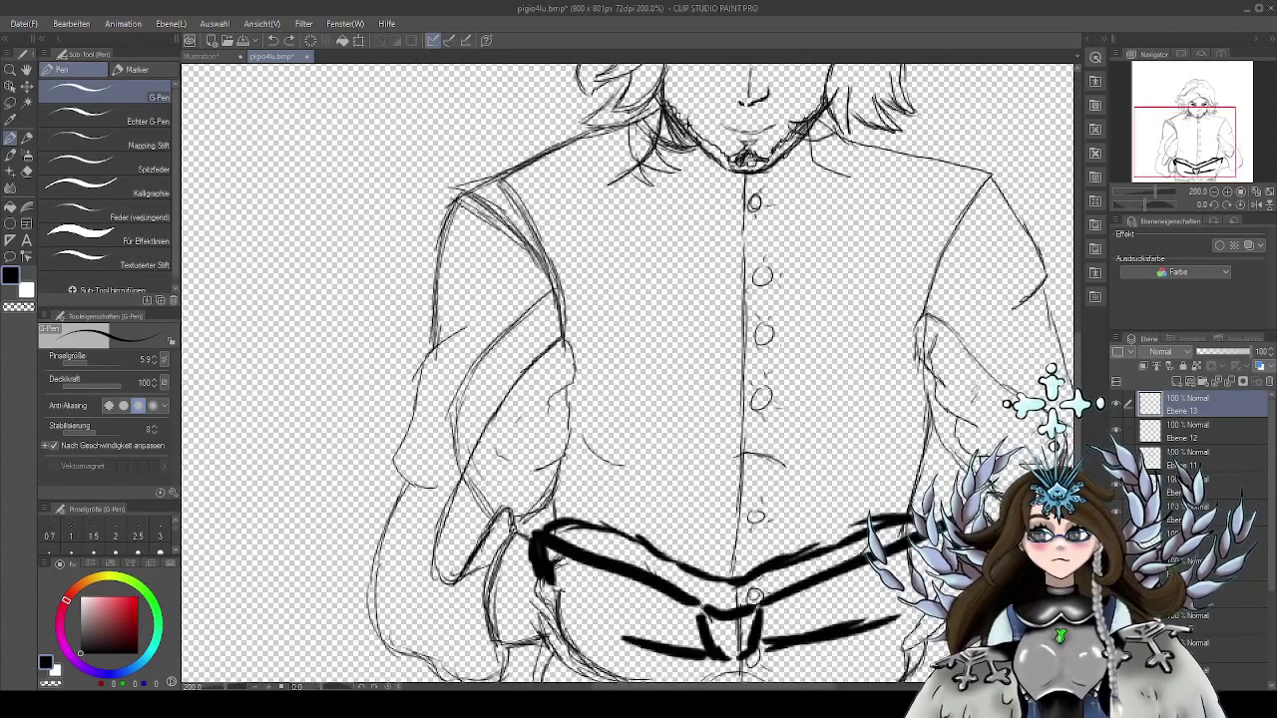
mouse_move(441, 243)
mouse_down()
mouse_move(434, 354)
mouse_move(530, 230)
mouse_move(451, 237)
mouse_move(420, 340)
mouse_move(463, 367)
mouse_up()
drag(538, 404, 528, 319)
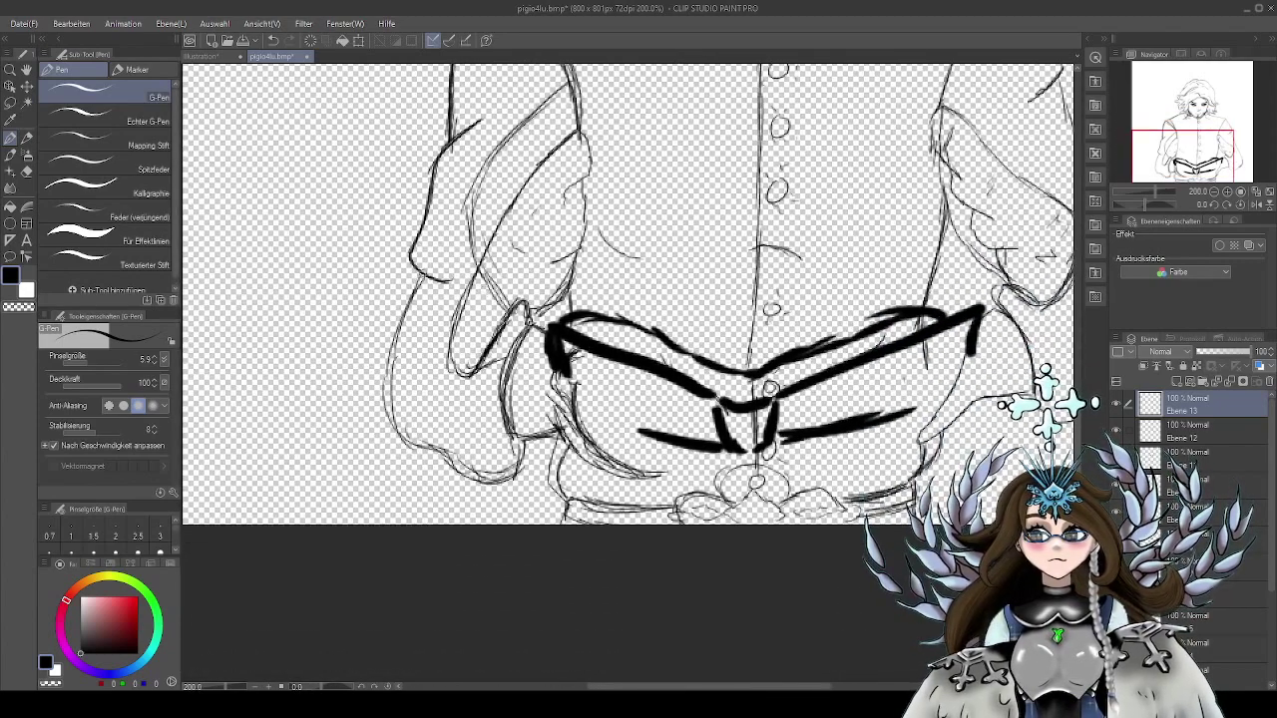
mouse_move(419, 270)
mouse_down()
mouse_move(389, 409)
mouse_move(429, 445)
mouse_up()
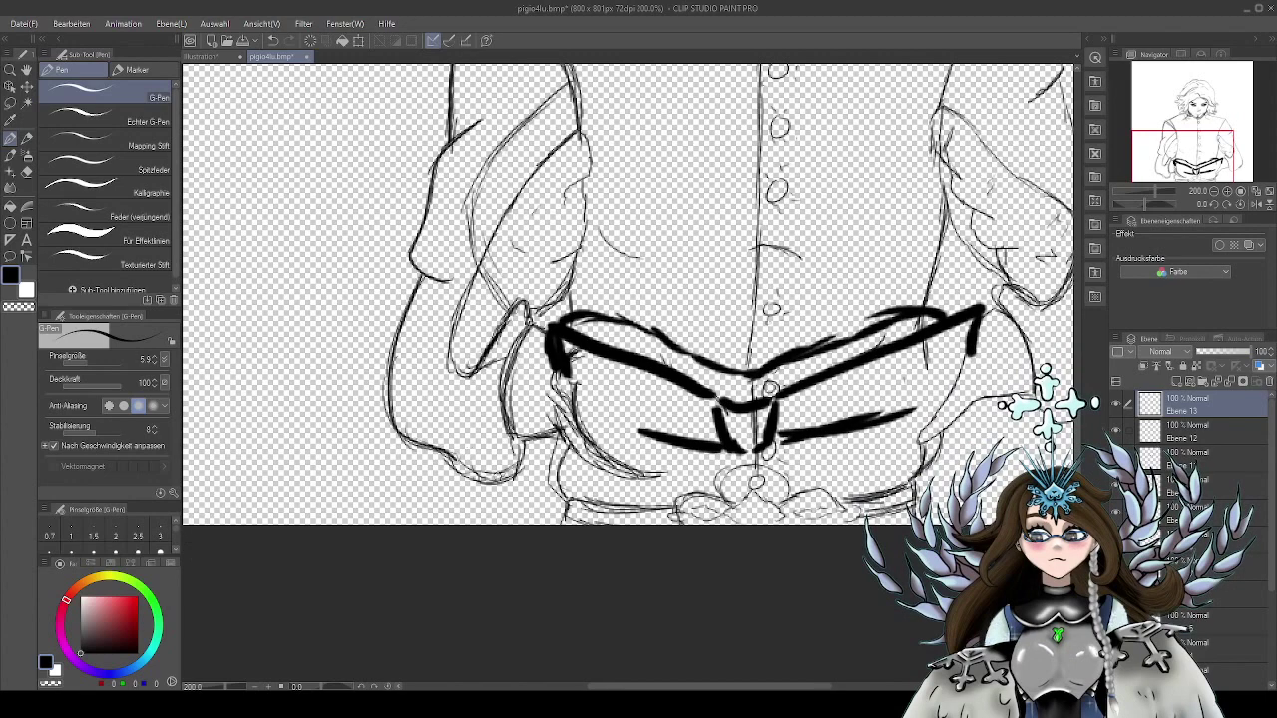
drag(481, 480, 521, 451)
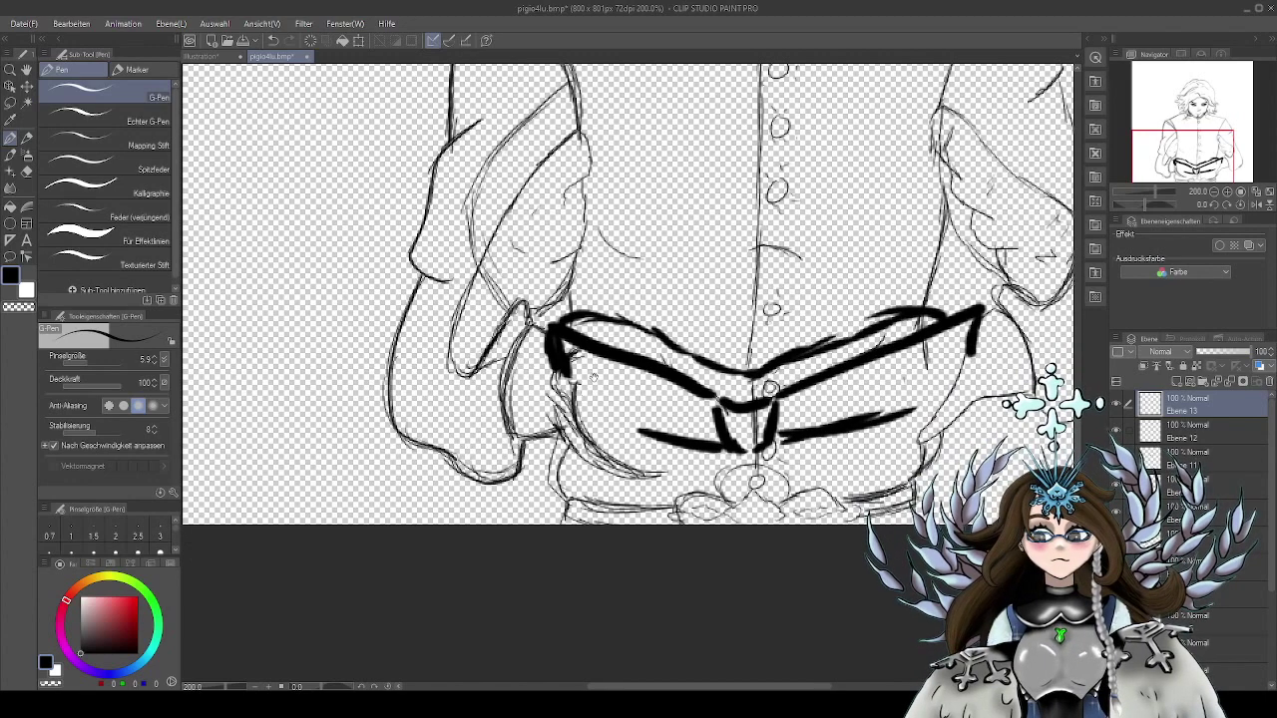
drag(594, 377, 571, 401)
mouse_move(510, 347)
mouse_down()
mouse_move(482, 404)
mouse_move(501, 459)
mouse_up()
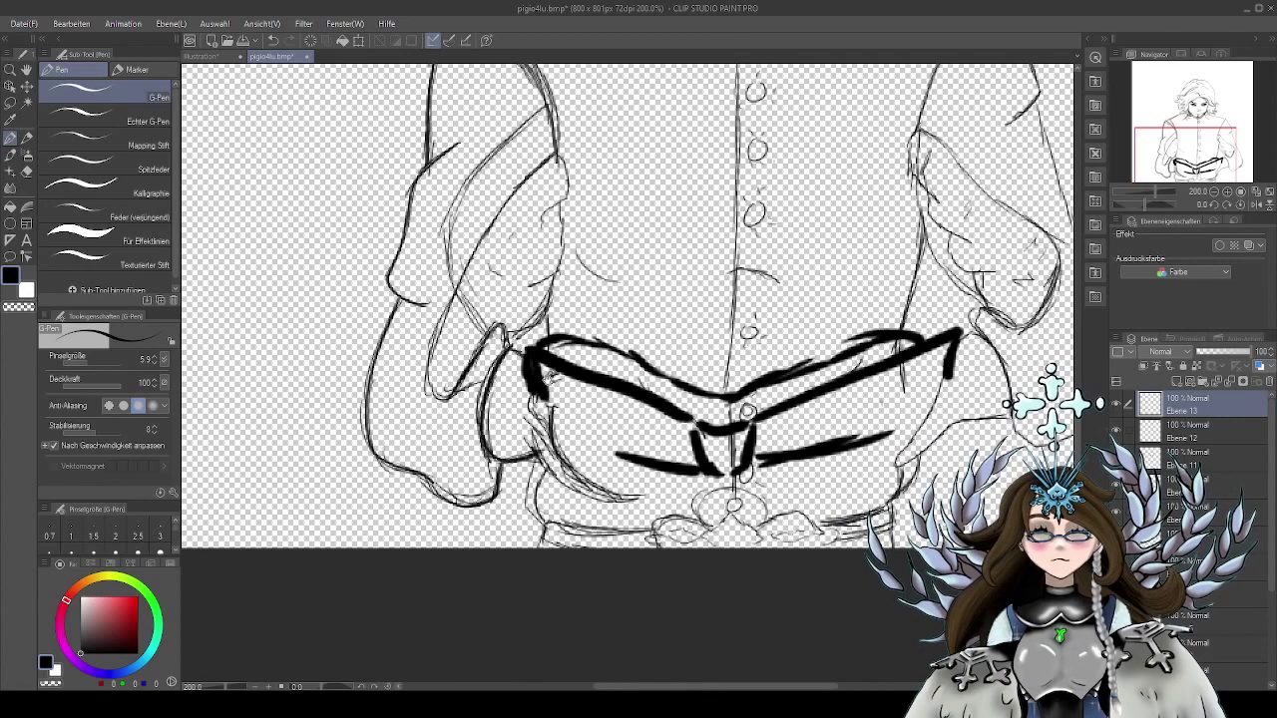
Trace the left armhole seam, the small folds at the inner elbow and the long diagonal fold of the left sleeve
mouse_move(547, 381)
mouse_down()
mouse_move(569, 427)
mouse_move(562, 534)
mouse_up()
mouse_move(465, 180)
mouse_down()
mouse_move(509, 200)
mouse_move(550, 262)
mouse_up()
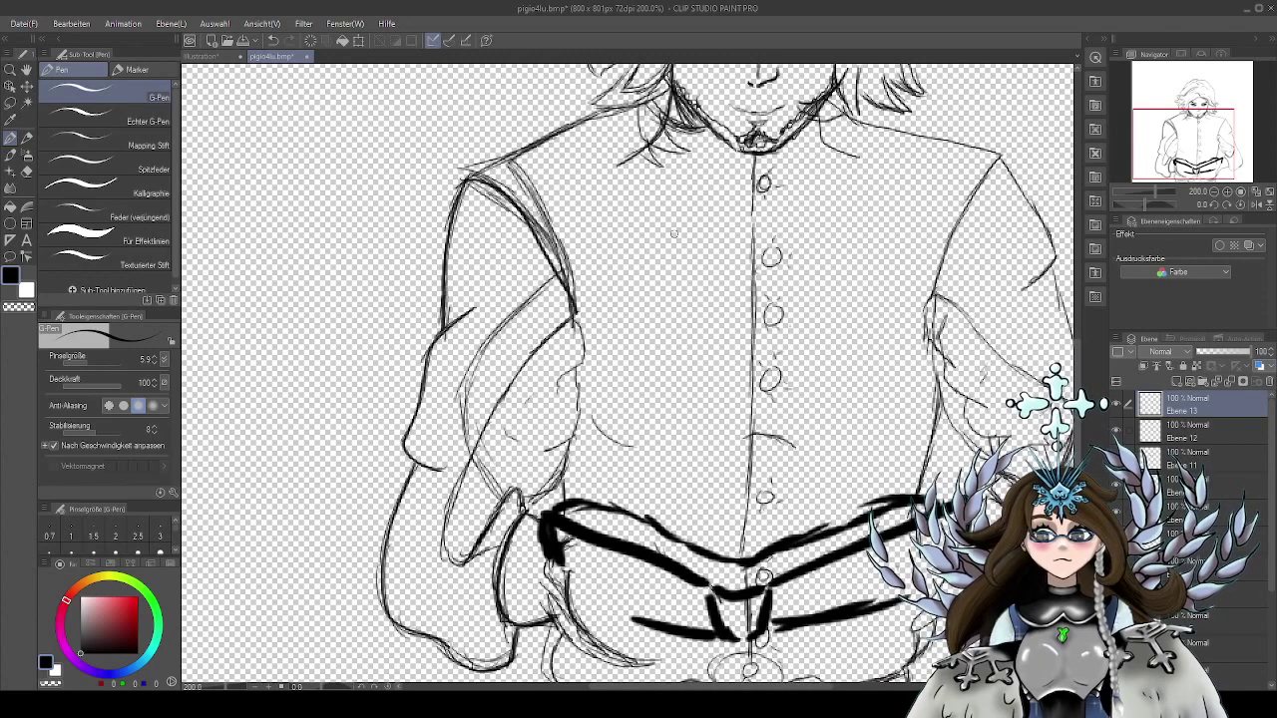
mouse_move(576, 314)
mouse_down()
mouse_move(576, 265)
mouse_move(562, 338)
mouse_up()
mouse_move(625, 337)
mouse_down()
mouse_move(627, 282)
mouse_move(559, 339)
mouse_move(570, 344)
mouse_up()
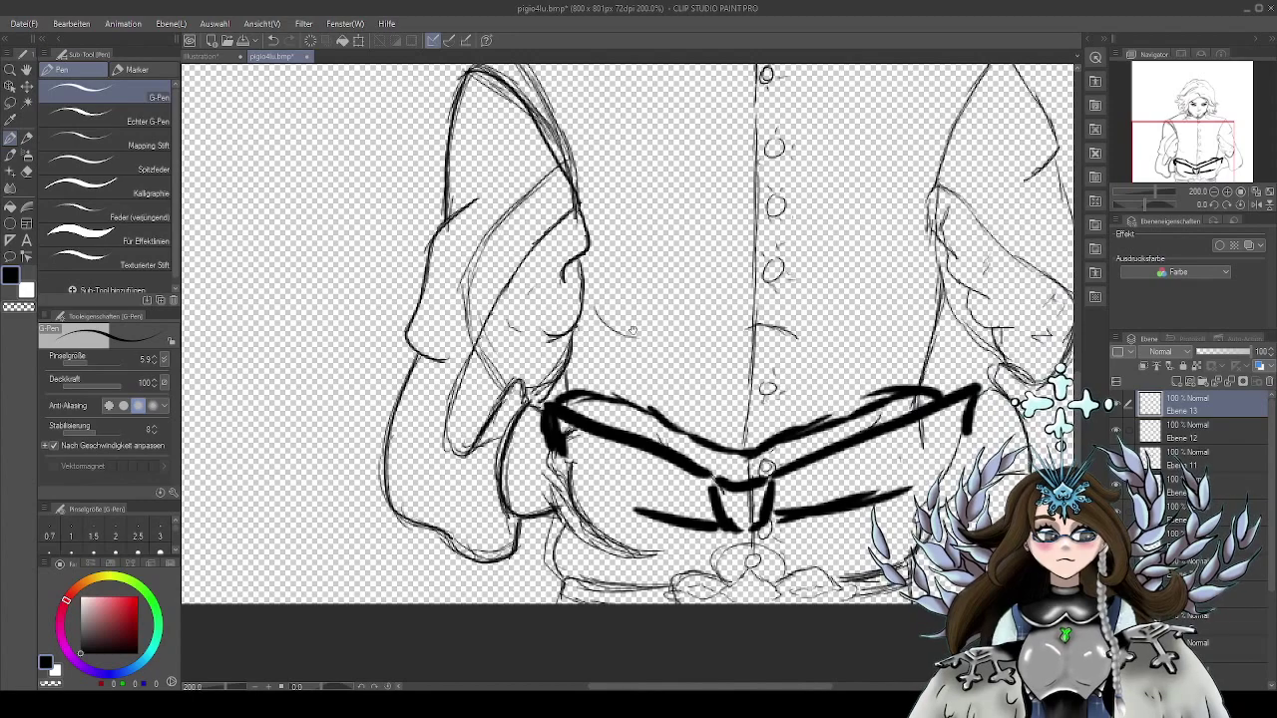
drag(614, 334, 622, 315)
drag(660, 216, 647, 251)
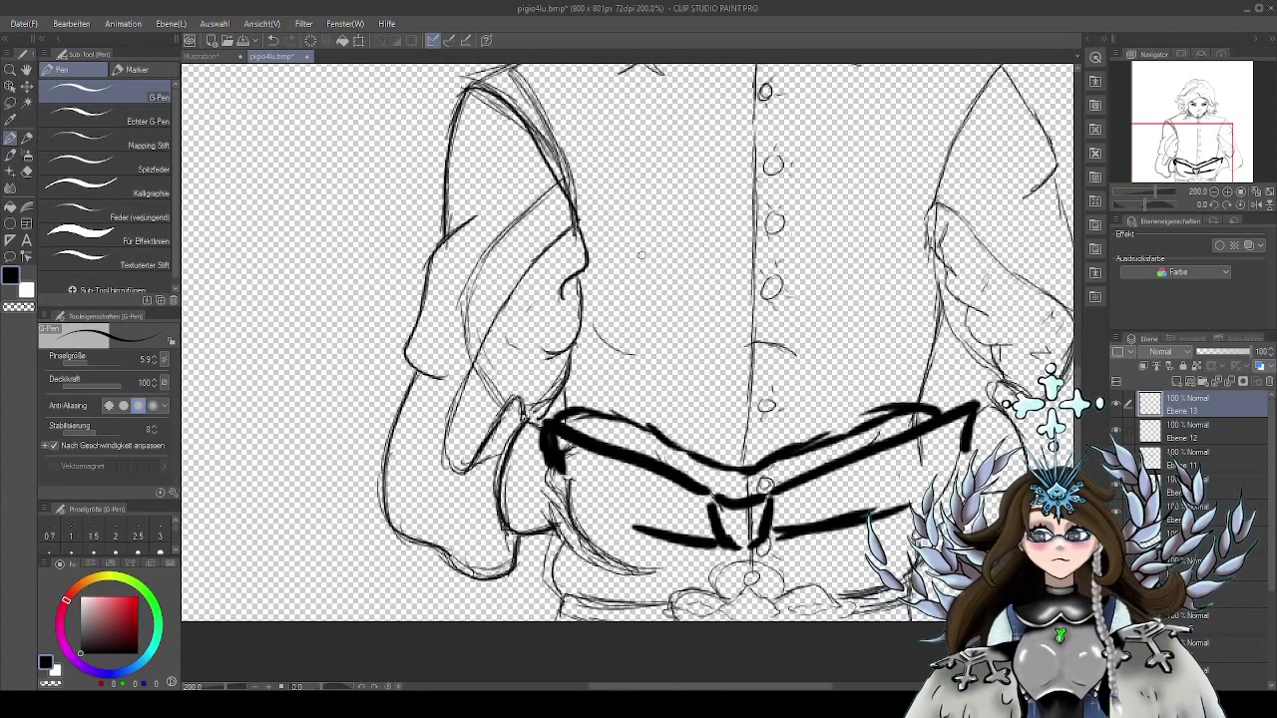
drag(575, 225, 485, 345)
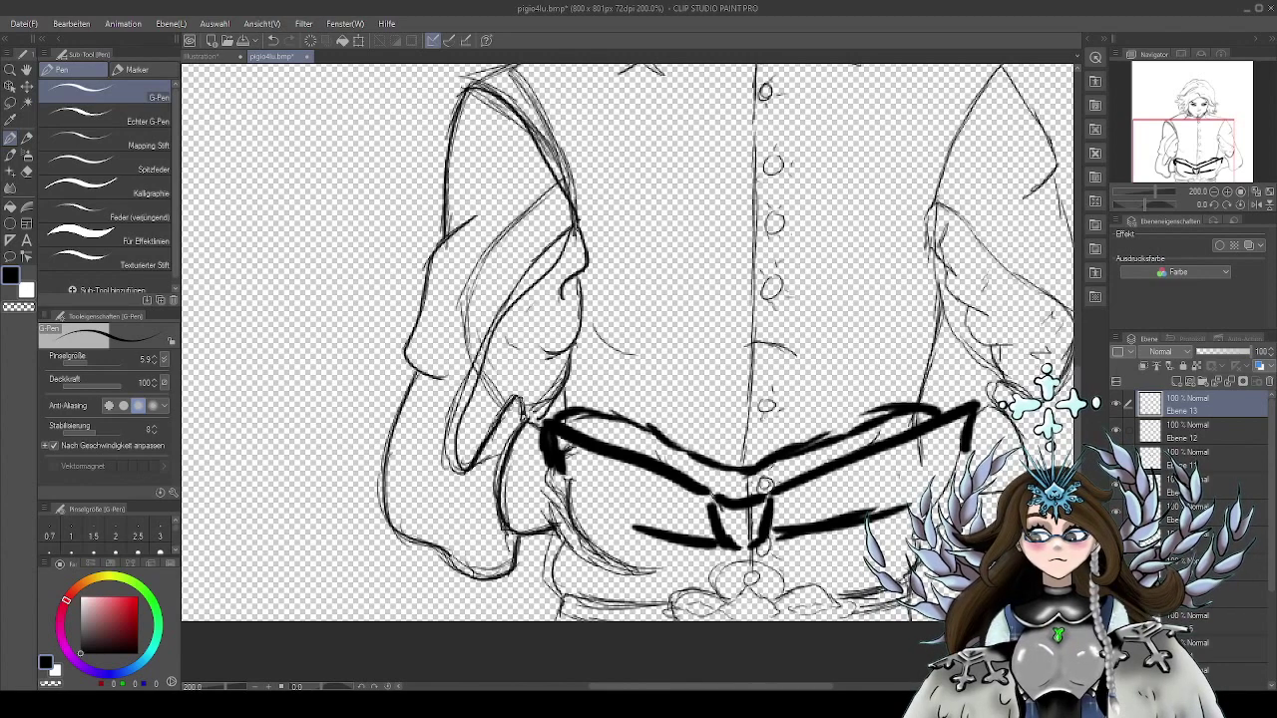
Draw the fingers of the left hand beneath the book and the book's lower edge running to the spine
scroll(521, 417, up, 1)
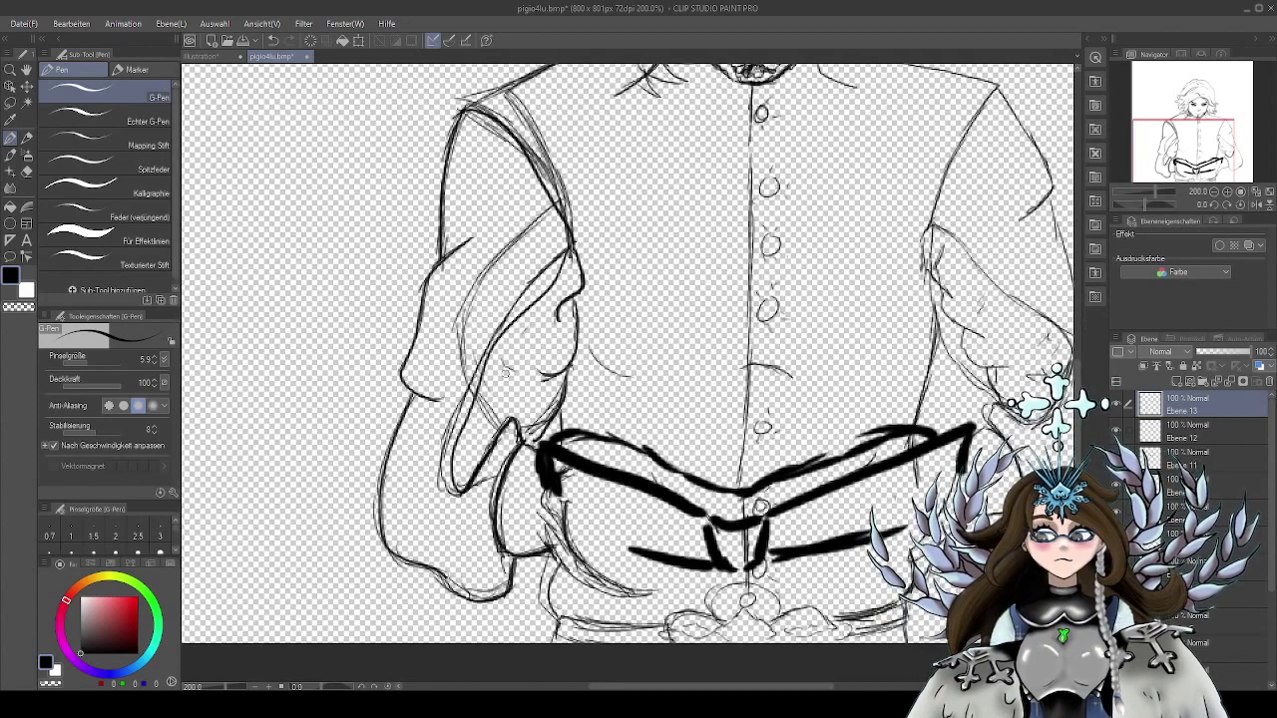
drag(680, 280, 593, 245)
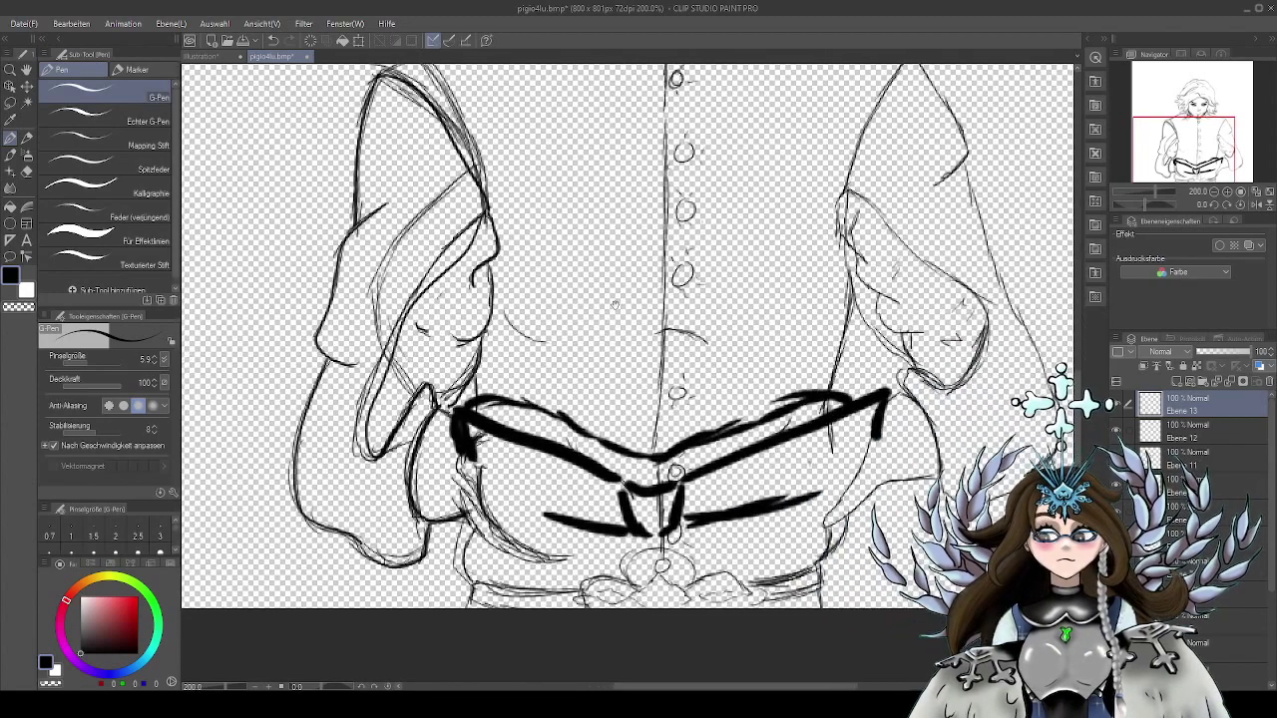
drag(615, 386, 584, 300)
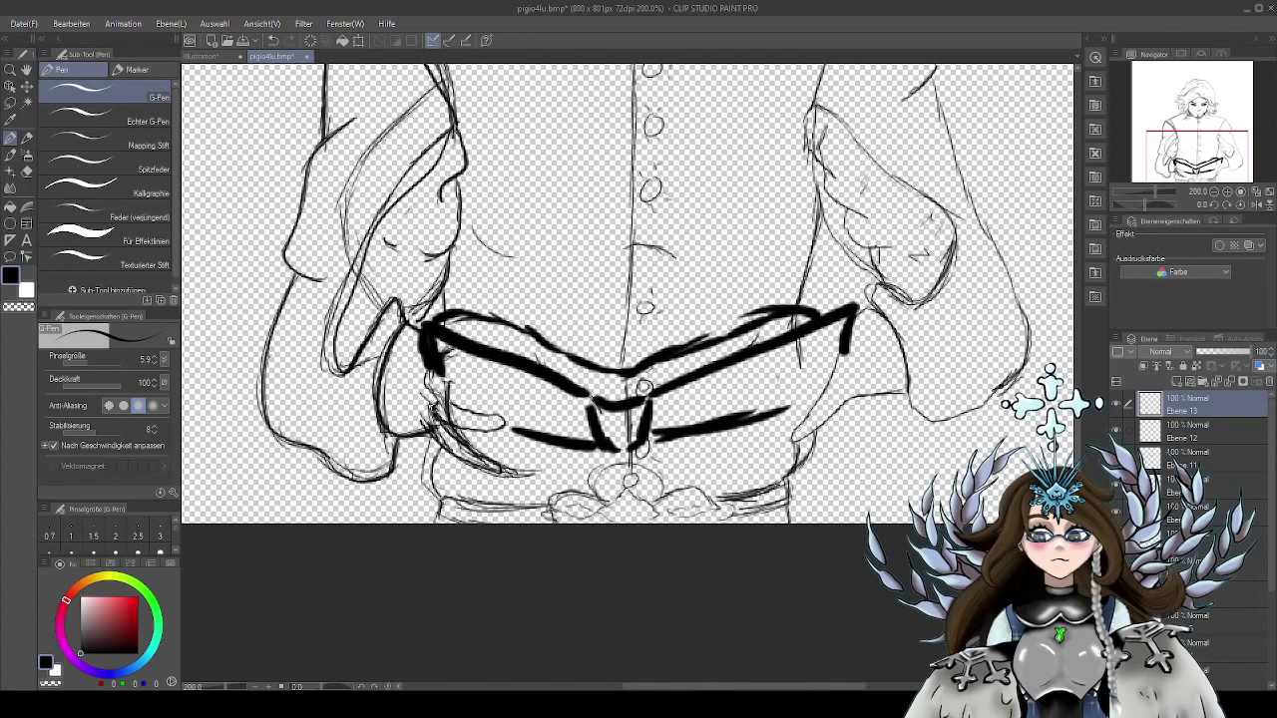
scroll(470, 420, down, 1)
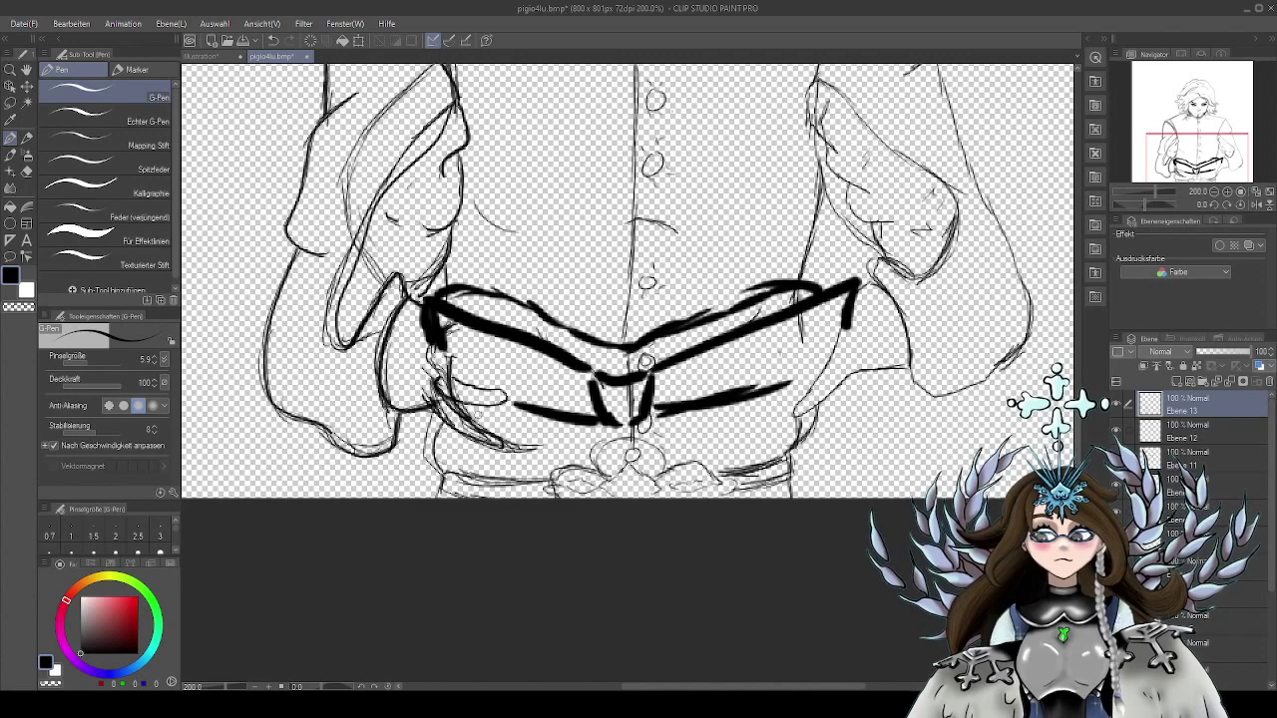
drag(441, 388, 508, 421)
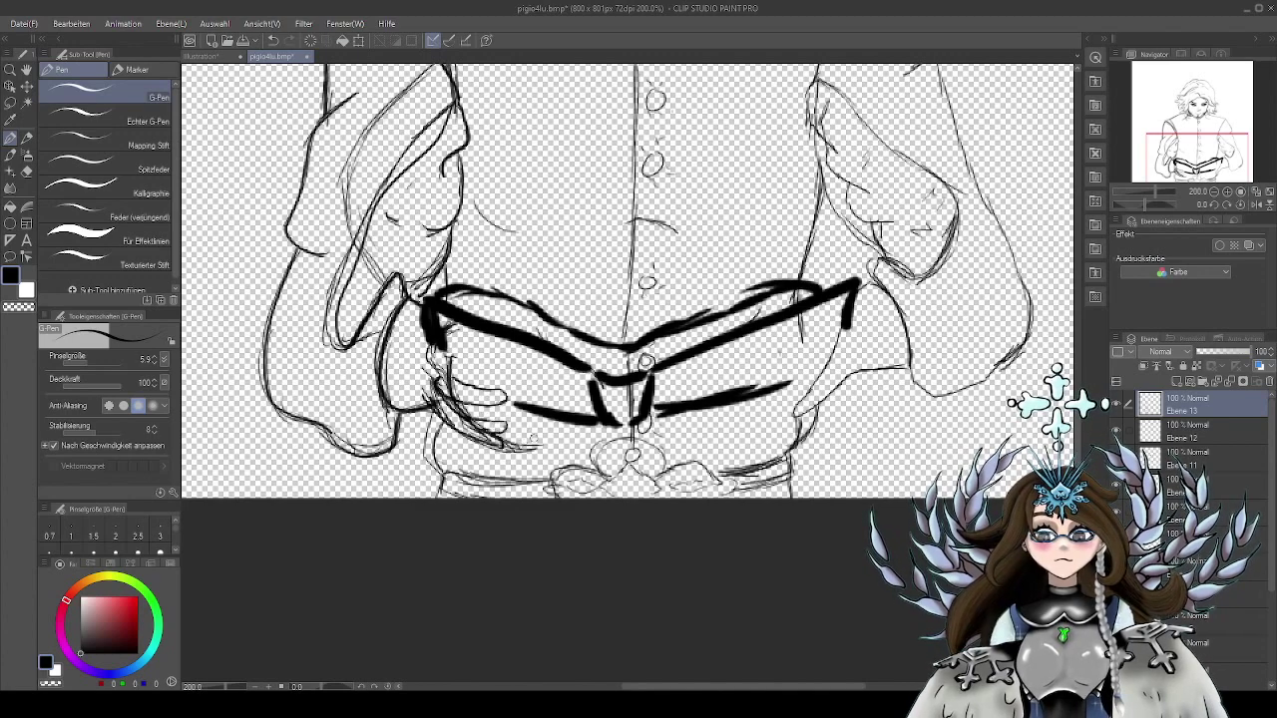
scroll(582, 419, up, 1)
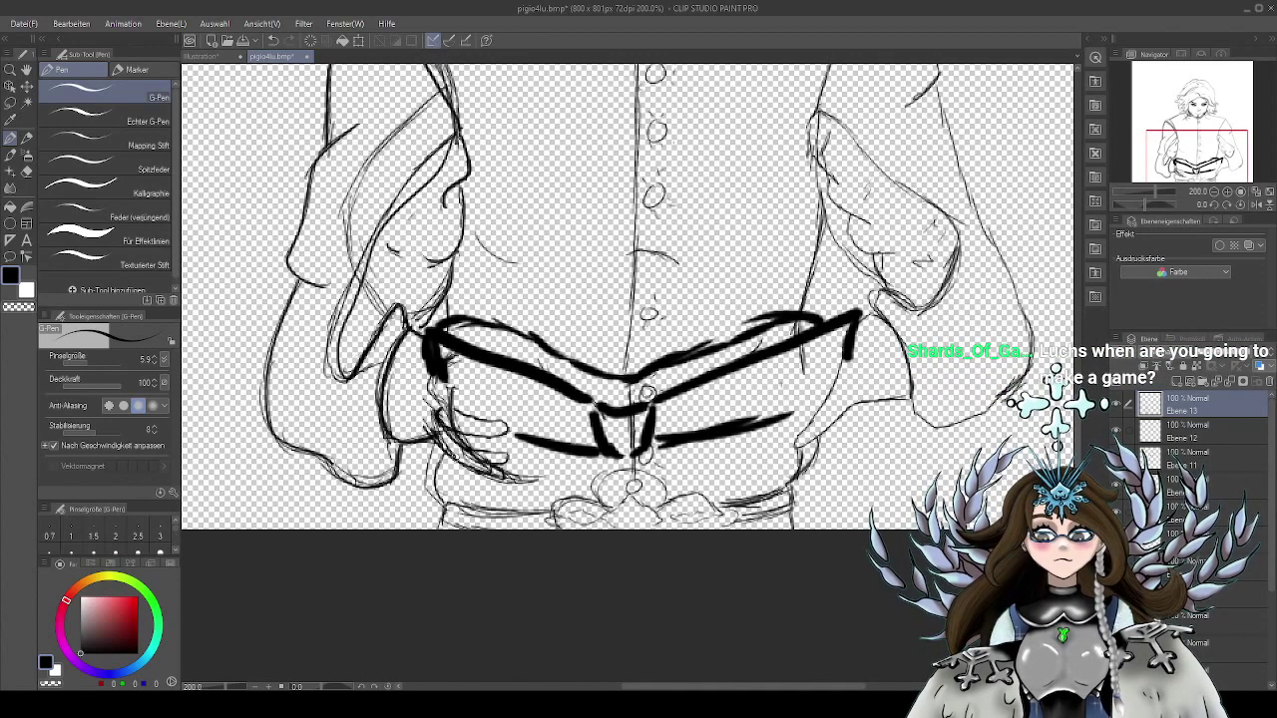
drag(430, 432, 481, 469)
drag(579, 257, 584, 276)
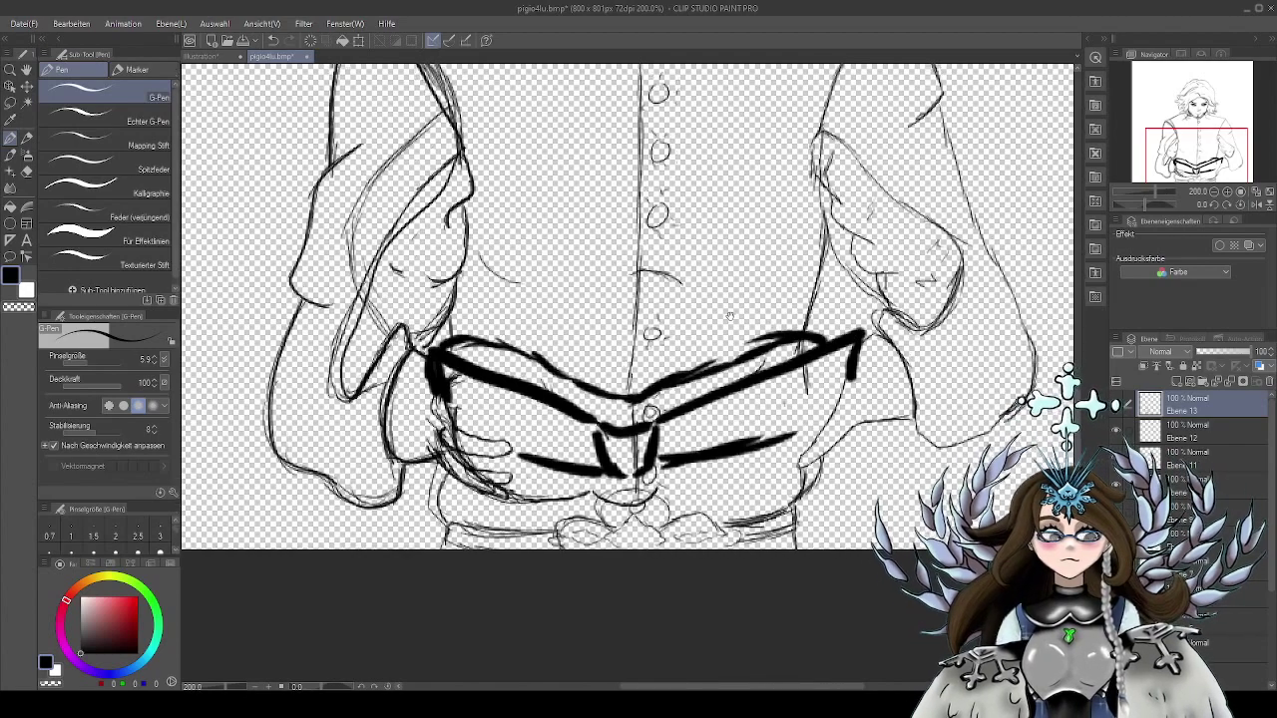
Trace the left shoulder line from the top of the armhole up to the hair
drag(730, 317, 708, 527)
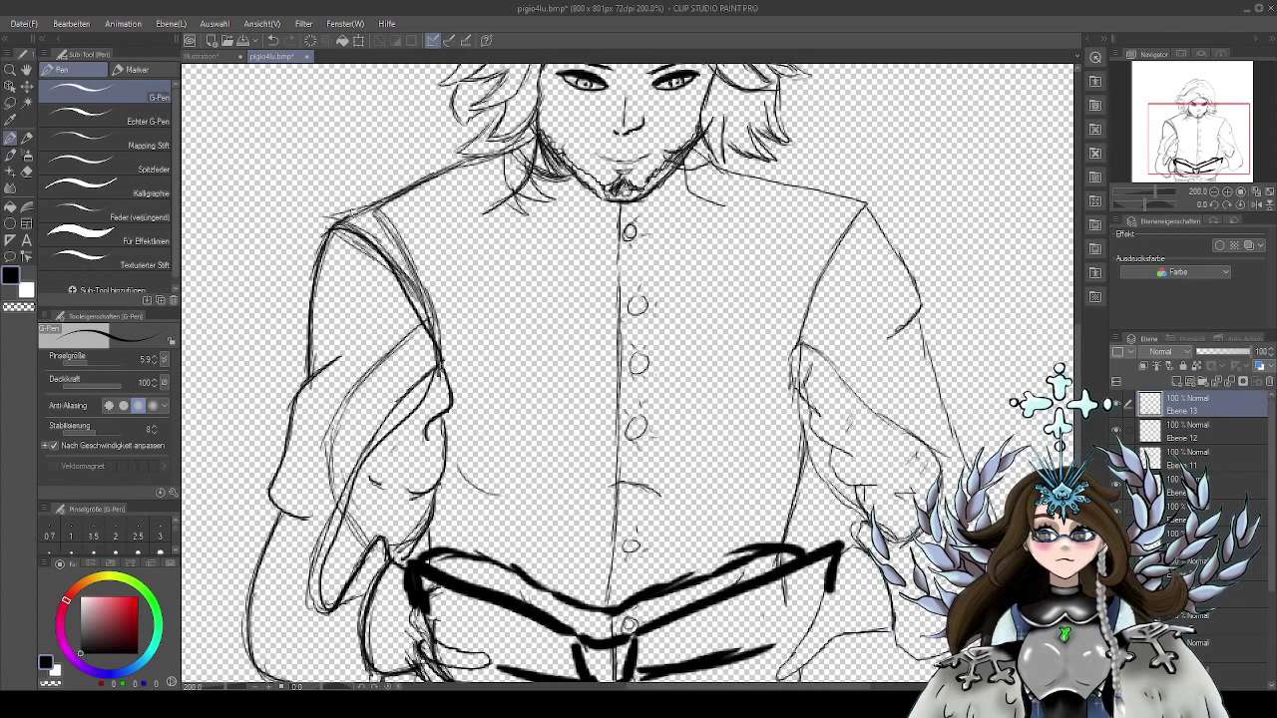
drag(350, 213, 471, 156)
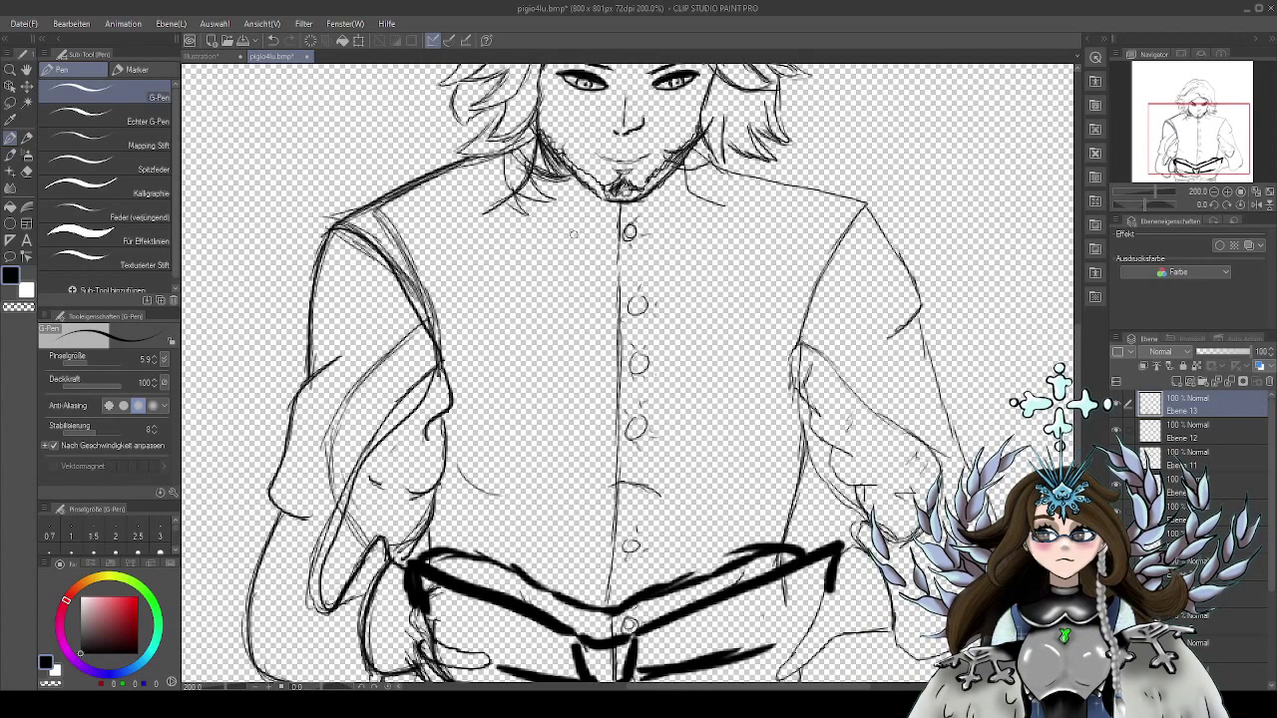
mouse_move(574, 234)
mouse_down()
mouse_move(494, 257)
mouse_move(518, 298)
mouse_up()
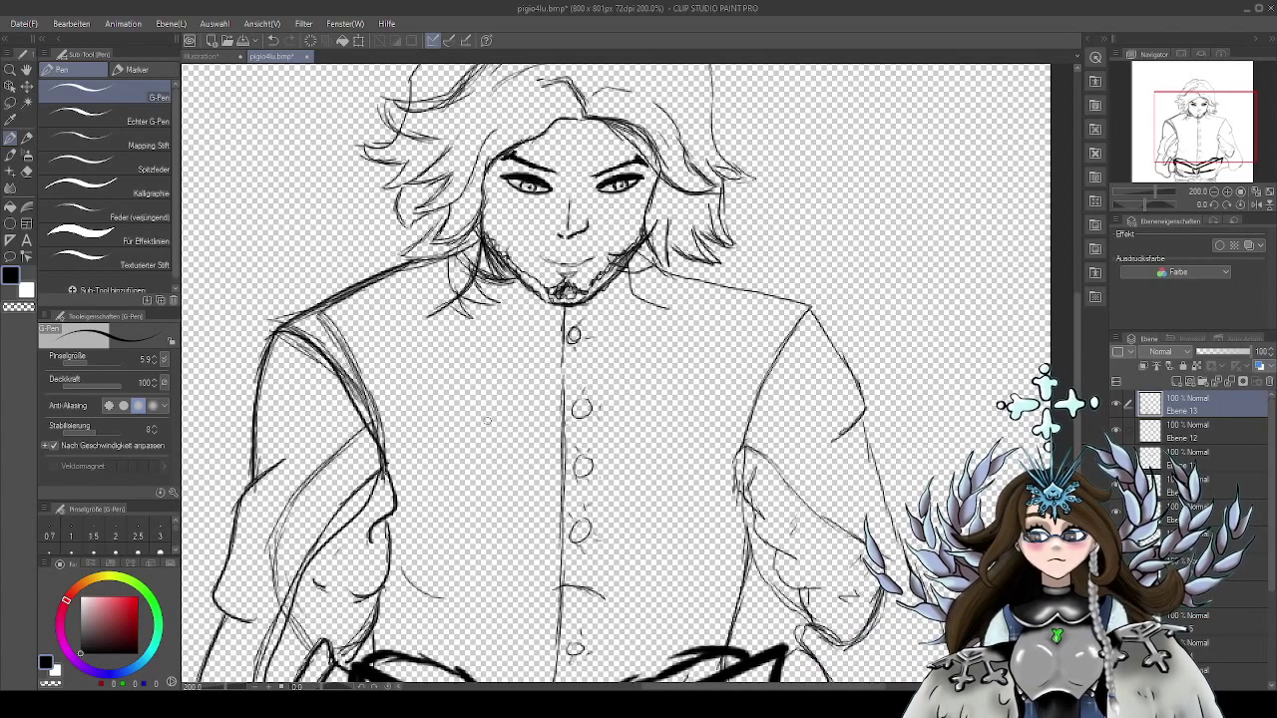
Draw a curved fold from the shirt's front closure line below the top button and erase the stray overlap at its corner
mouse_move(618, 356)
mouse_down()
mouse_move(591, 228)
mouse_move(537, 278)
mouse_move(525, 578)
mouse_up()
mouse_move(592, 519)
mouse_down()
mouse_move(581, 284)
mouse_move(632, 393)
mouse_move(639, 516)
mouse_up()
scroll(596, 263, up, 2)
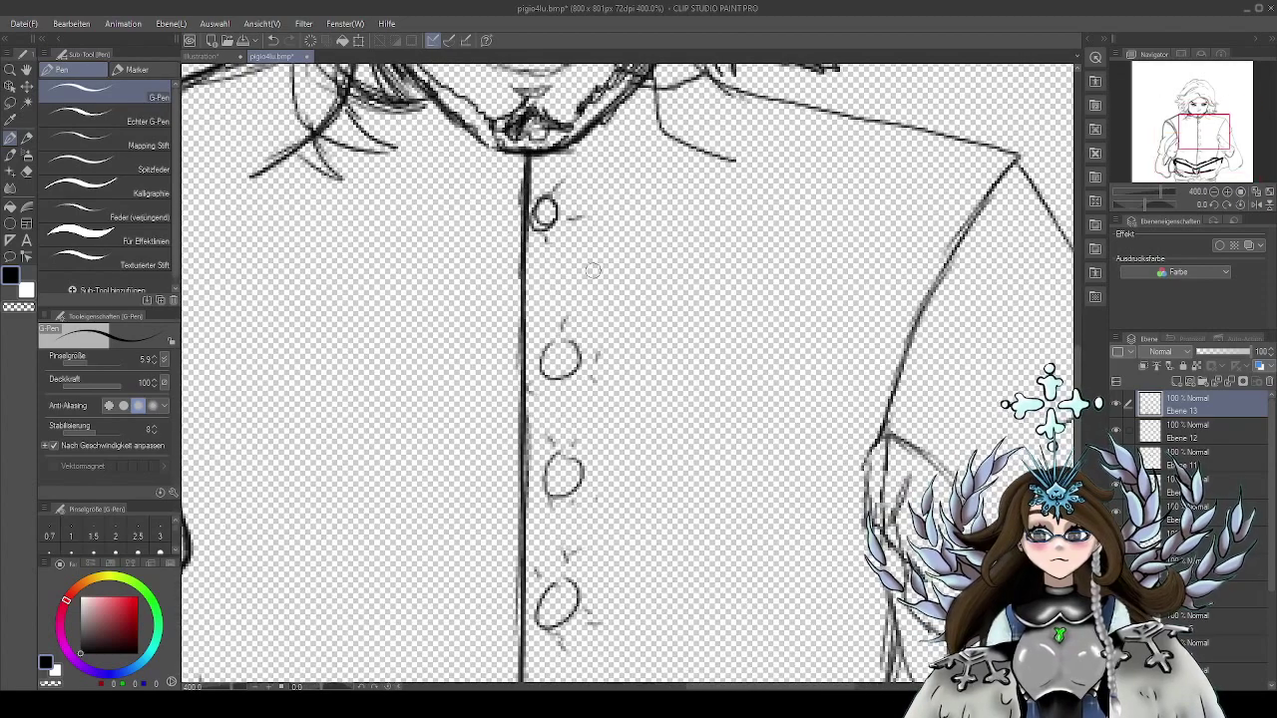
drag(641, 233, 674, 324)
mouse_move(574, 360)
mouse_down()
mouse_move(634, 348)
mouse_move(698, 314)
mouse_up()
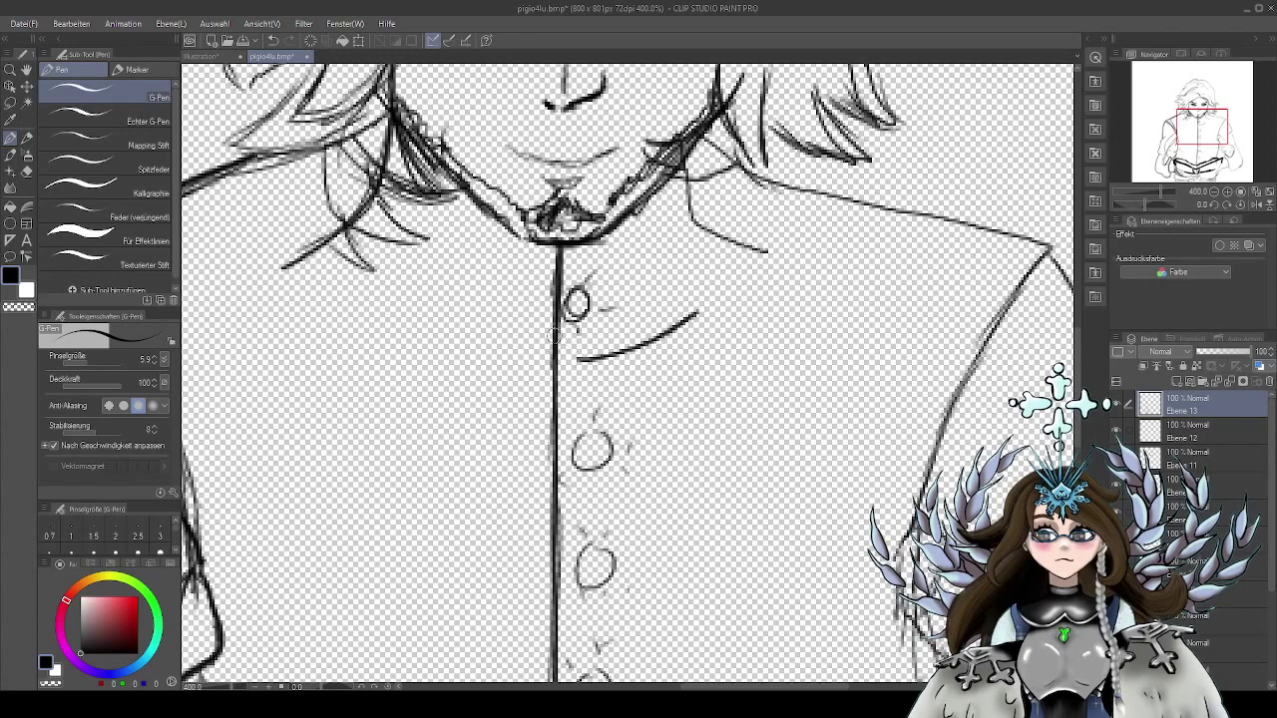
mouse_move(547, 347)
mouse_down()
mouse_move(549, 359)
mouse_move(579, 360)
mouse_up()
key(e)
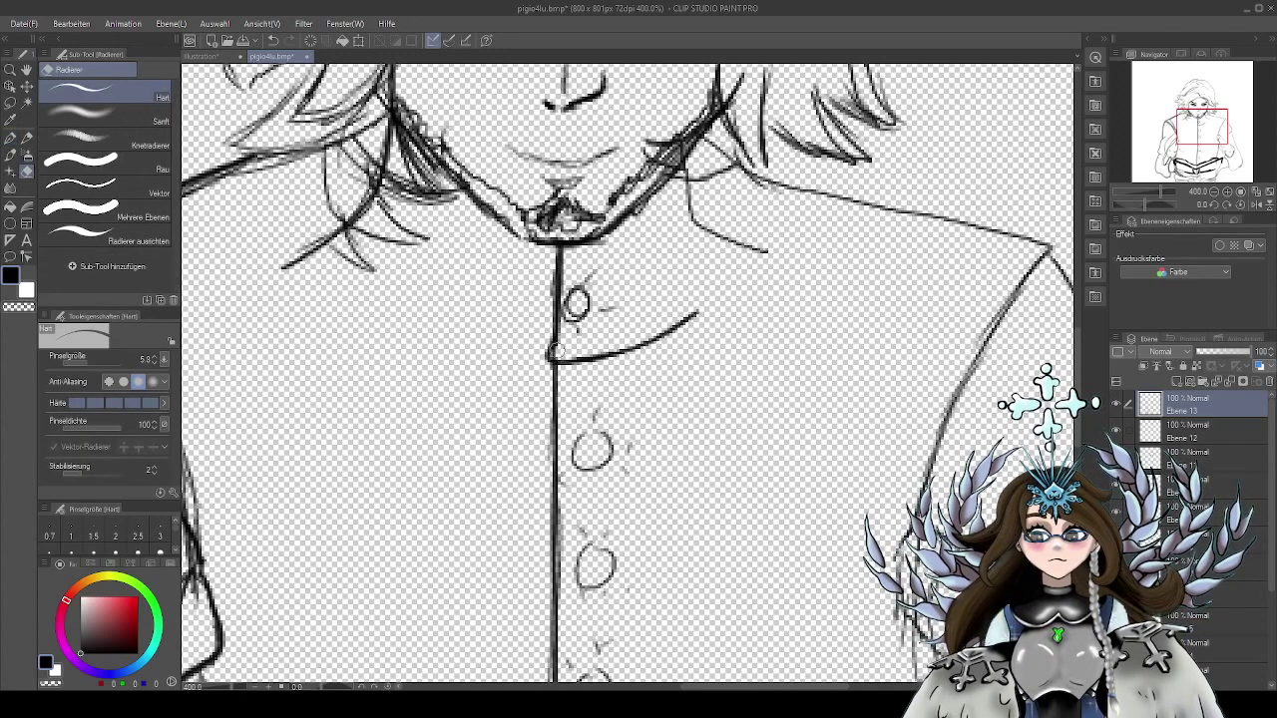
drag(558, 346, 555, 354)
click(11, 138)
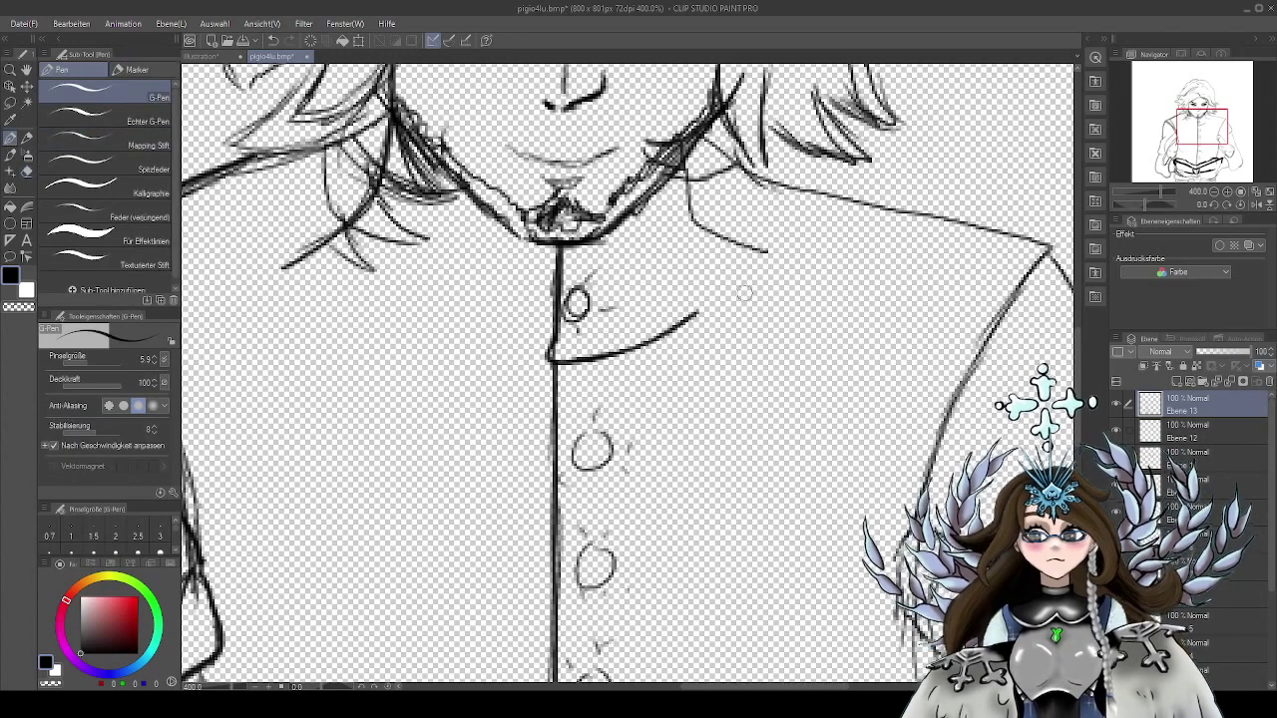
Trace the curved collar lines on both sides of the neck, from the jaw down toward the shoulders
drag(774, 315, 787, 344)
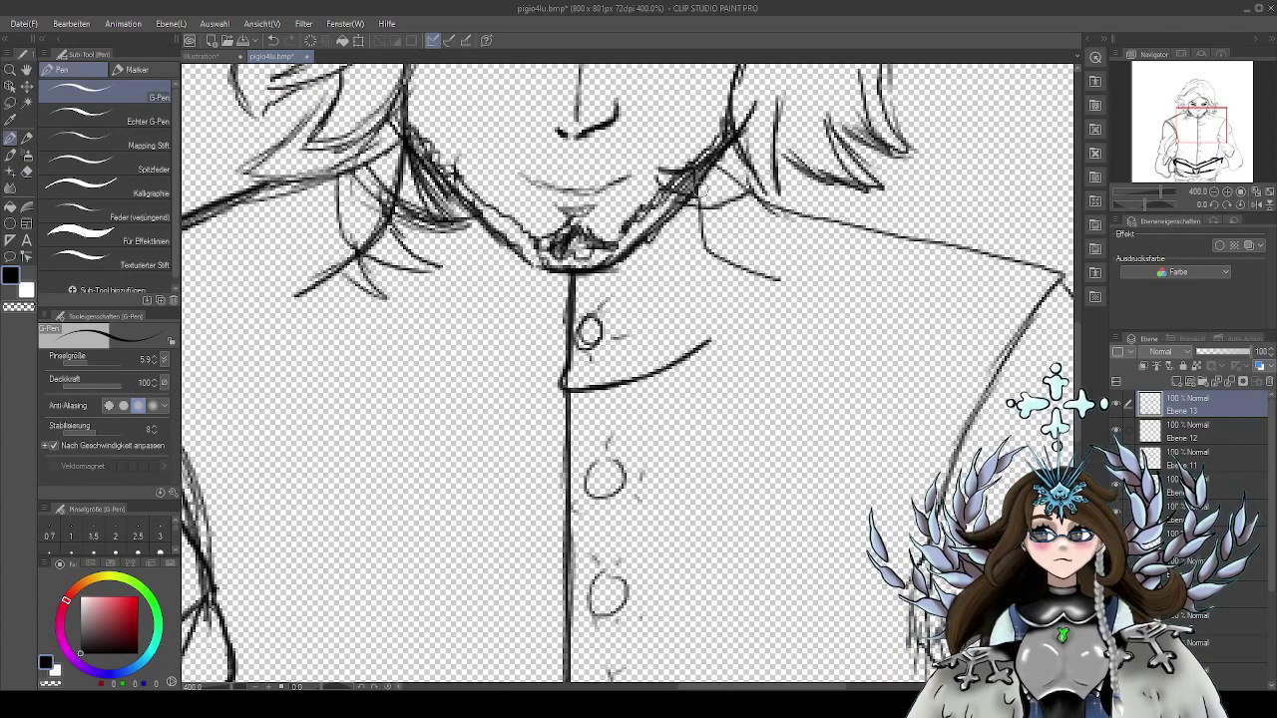
mouse_move(697, 190)
mouse_down()
mouse_move(710, 263)
mouse_move(786, 282)
mouse_up()
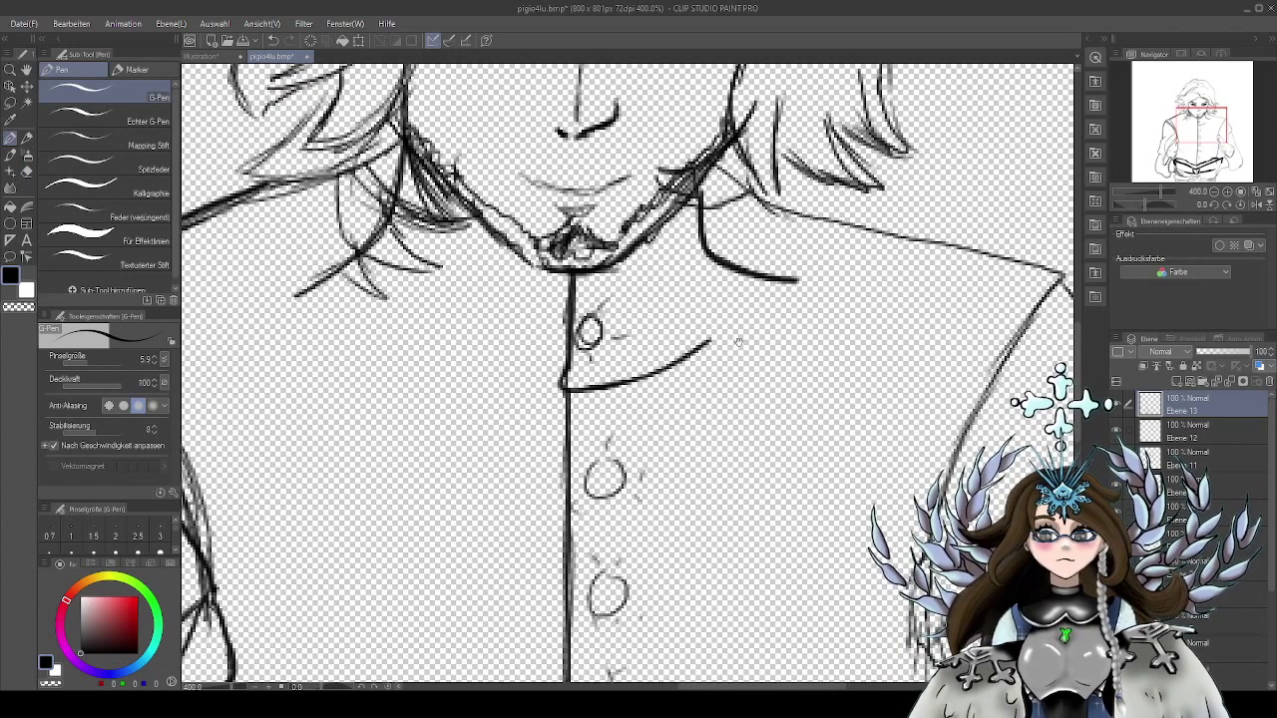
drag(739, 343, 832, 333)
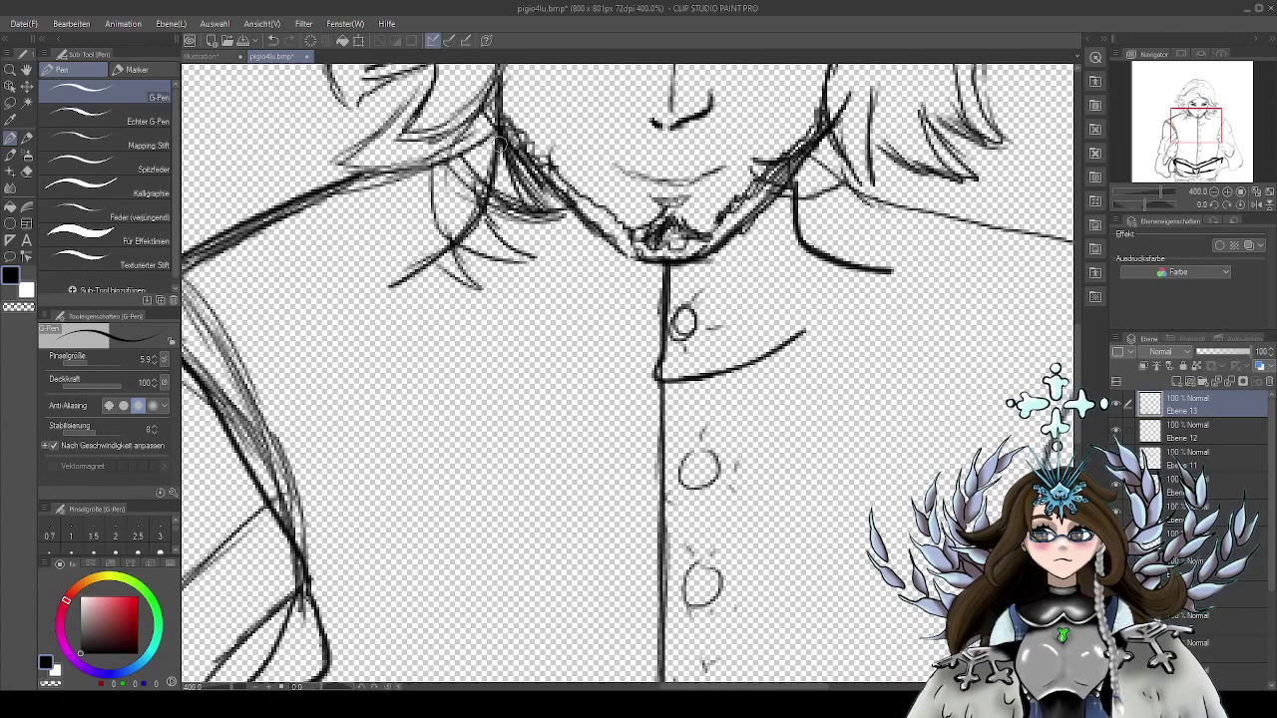
mouse_move(499, 140)
mouse_down()
mouse_move(491, 195)
mouse_move(464, 231)
mouse_move(379, 291)
mouse_up()
mouse_move(561, 310)
mouse_down()
mouse_move(605, 439)
mouse_move(588, 371)
mouse_up()
drag(835, 435, 775, 338)
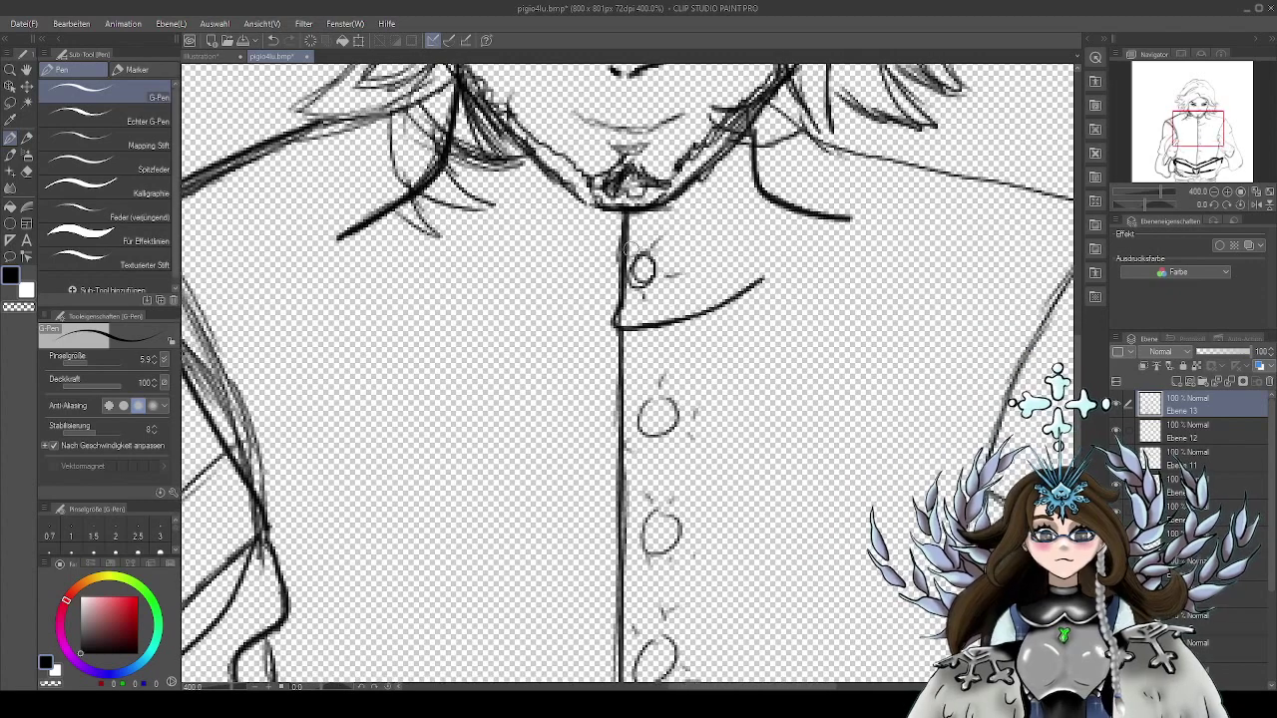
Draw the top button as a circle centred on the front closure line below the chin, with small crease marks beside it
mouse_move(638, 239)
mouse_down()
mouse_move(604, 268)
mouse_move(650, 281)
mouse_move(635, 241)
mouse_move(617, 272)
mouse_move(638, 269)
mouse_move(627, 257)
mouse_move(604, 275)
mouse_move(616, 285)
mouse_up()
key(e)
key(p)
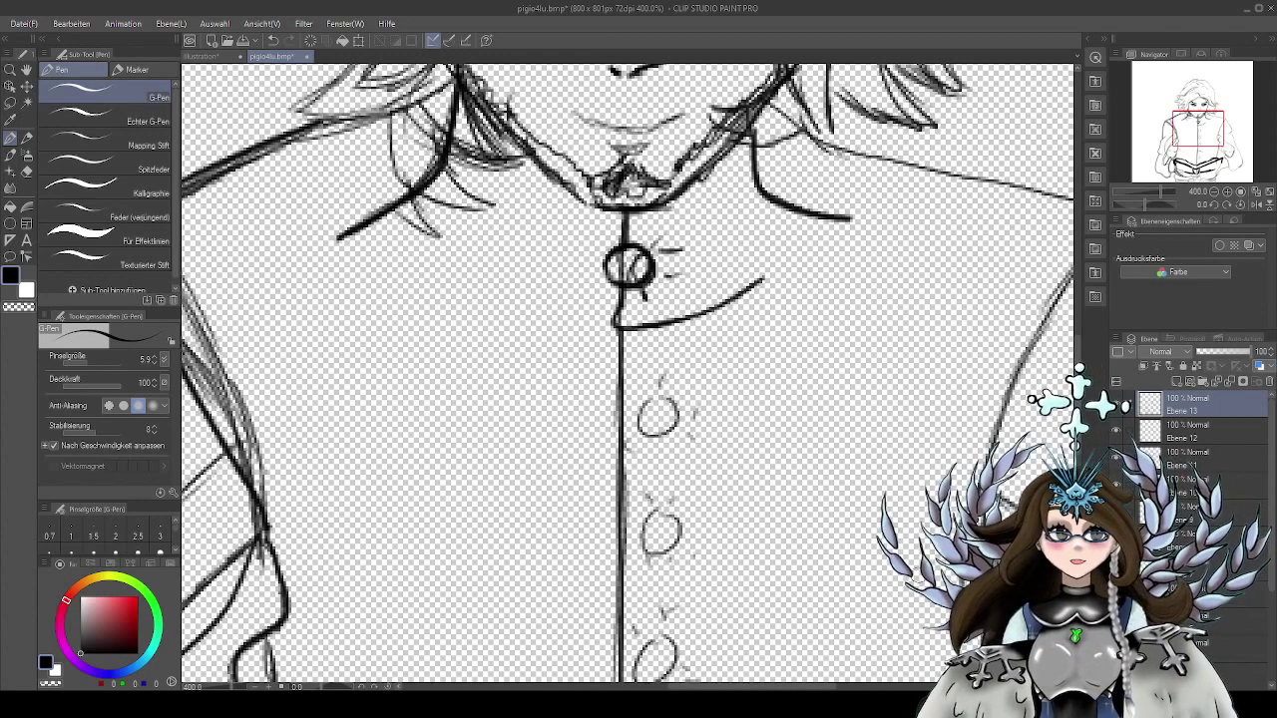
mouse_move(745, 386)
mouse_down()
mouse_move(750, 405)
mouse_move(743, 393)
mouse_up()
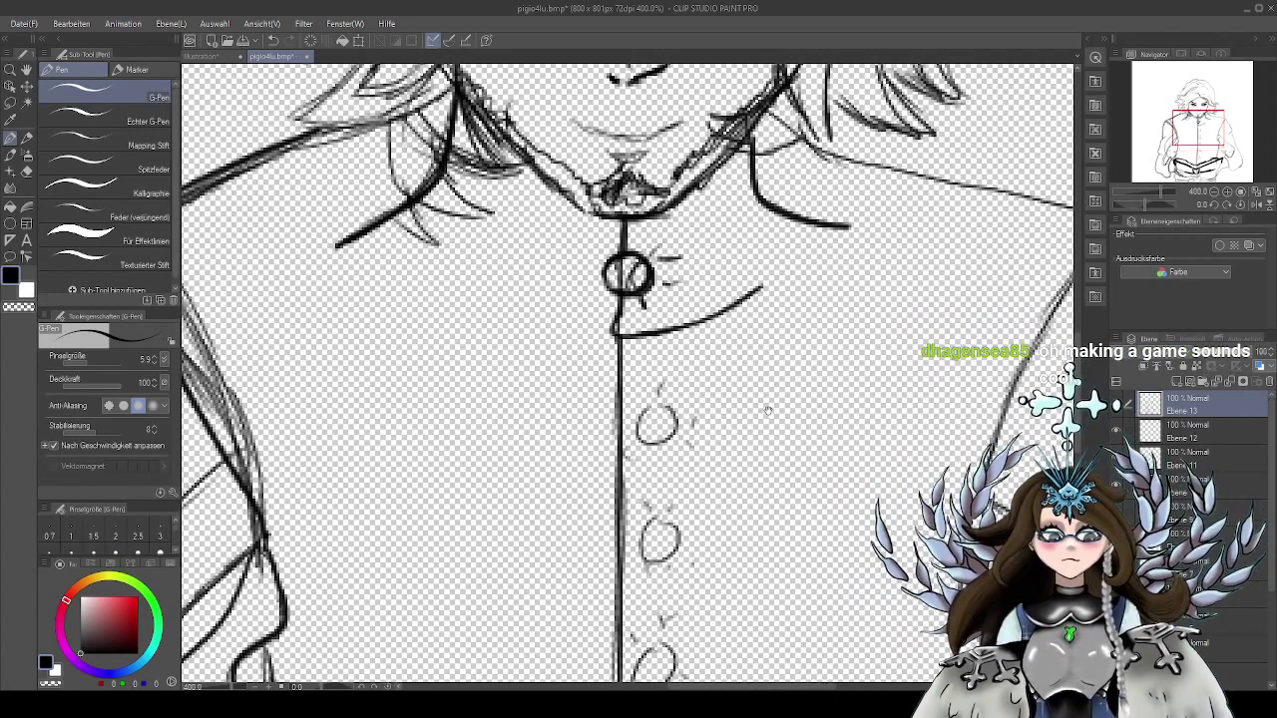
scroll(769, 411, down, 2)
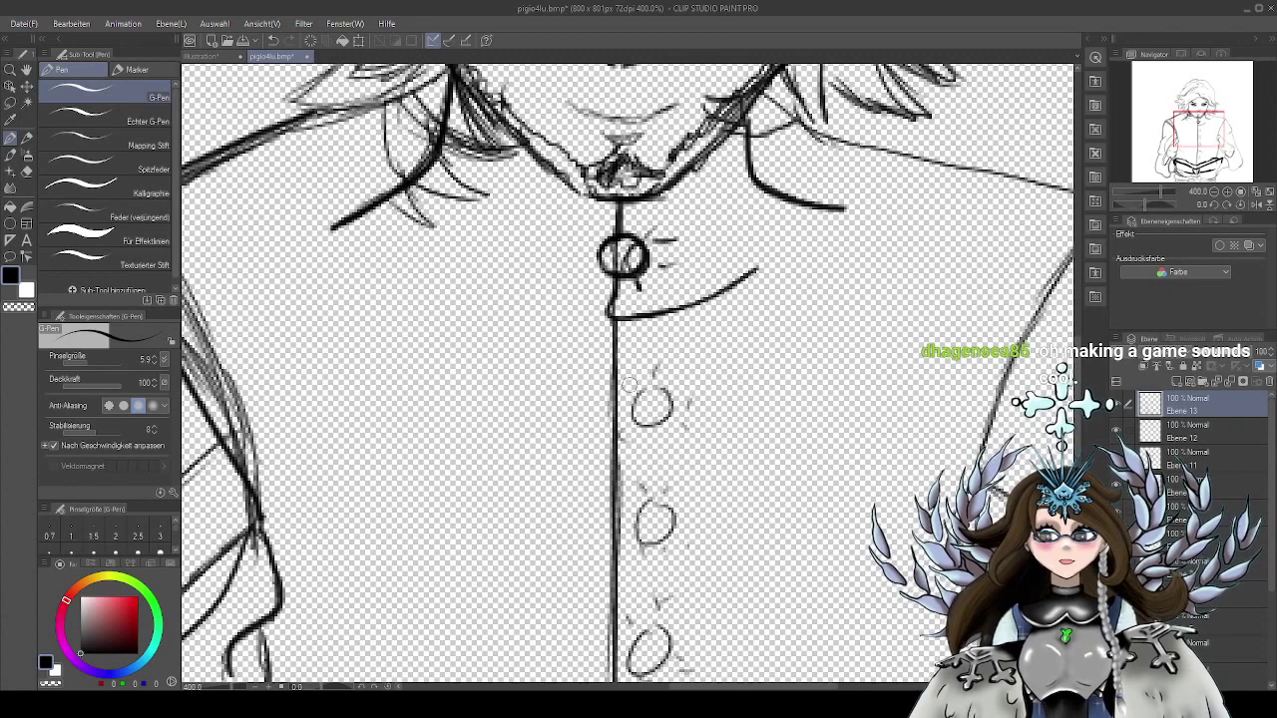
mouse_move(627, 375)
mouse_down()
mouse_move(591, 387)
mouse_move(593, 429)
mouse_move(623, 436)
mouse_move(647, 397)
mouse_move(635, 370)
mouse_up()
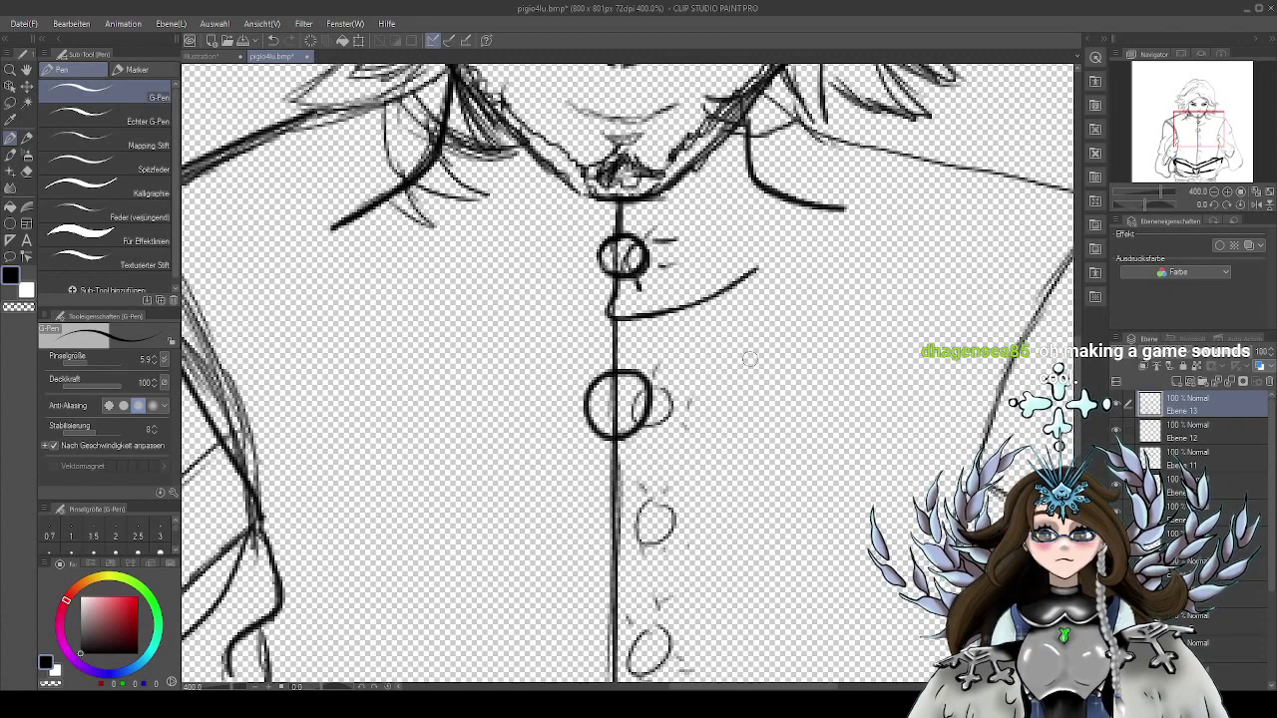
click(273, 41)
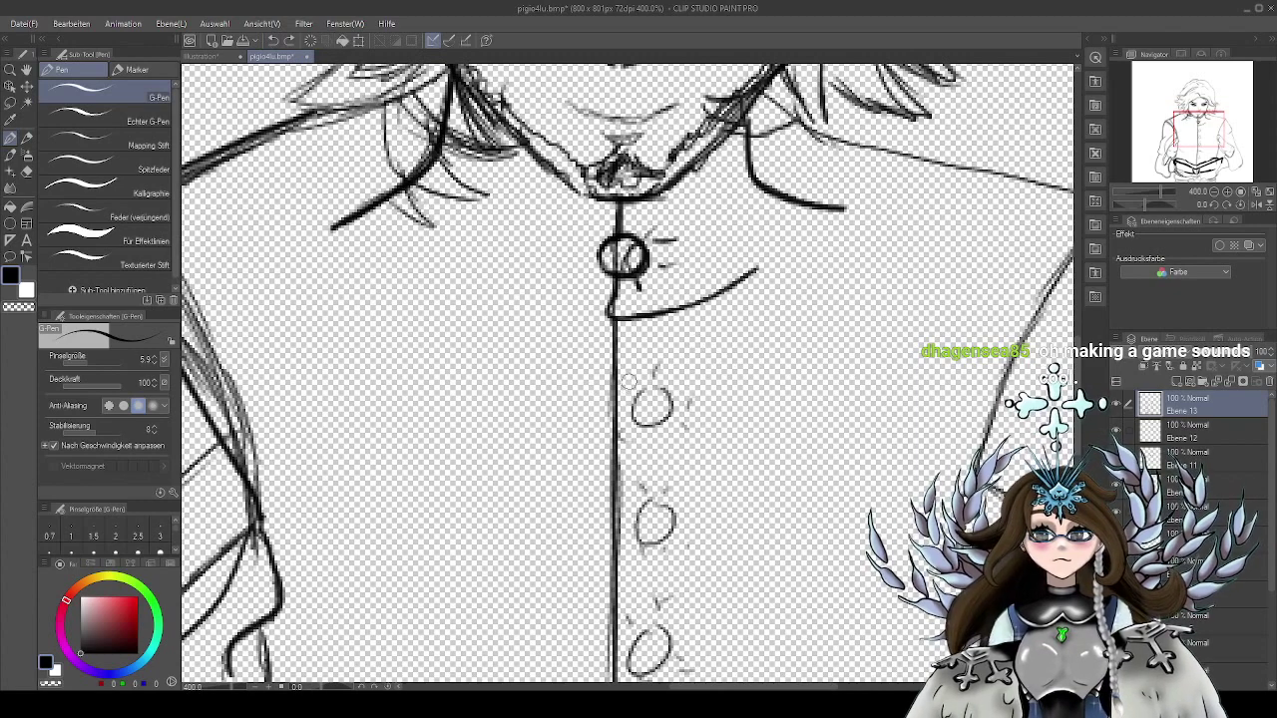
mouse_move(626, 377)
mouse_down()
mouse_move(605, 377)
mouse_move(589, 402)
mouse_move(603, 441)
mouse_move(646, 407)
mouse_move(626, 379)
mouse_up()
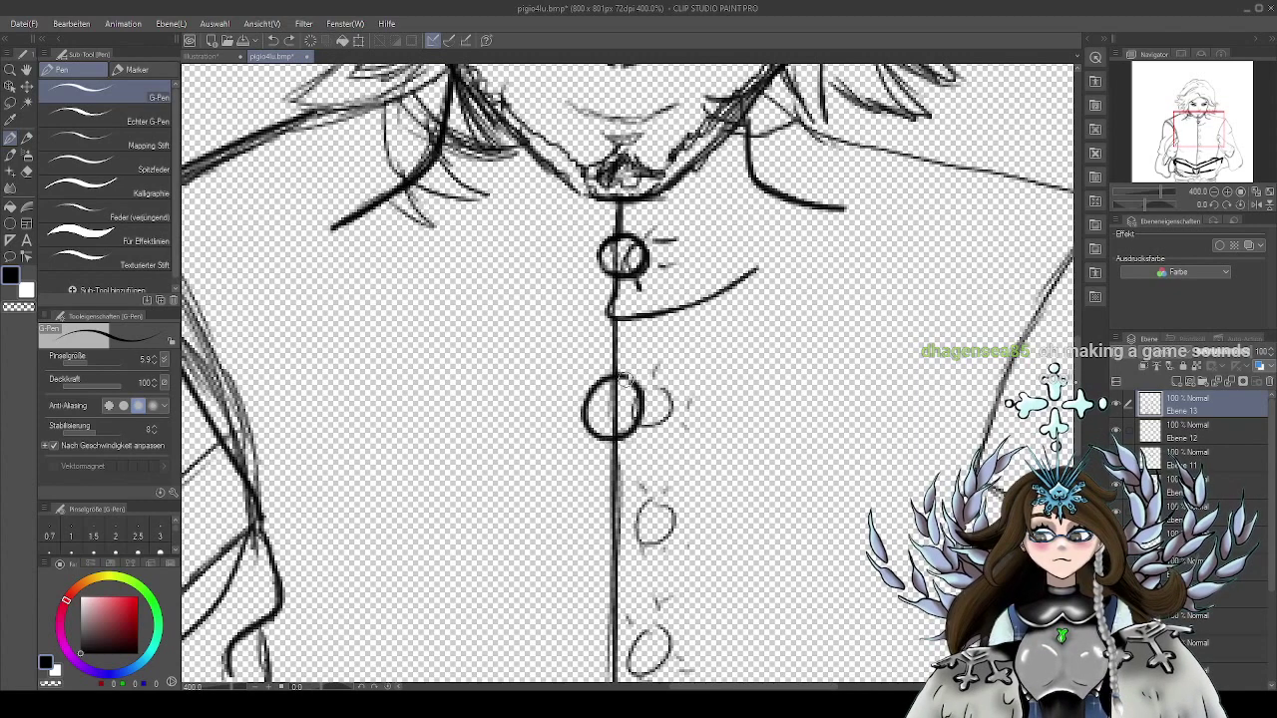
click(274, 41)
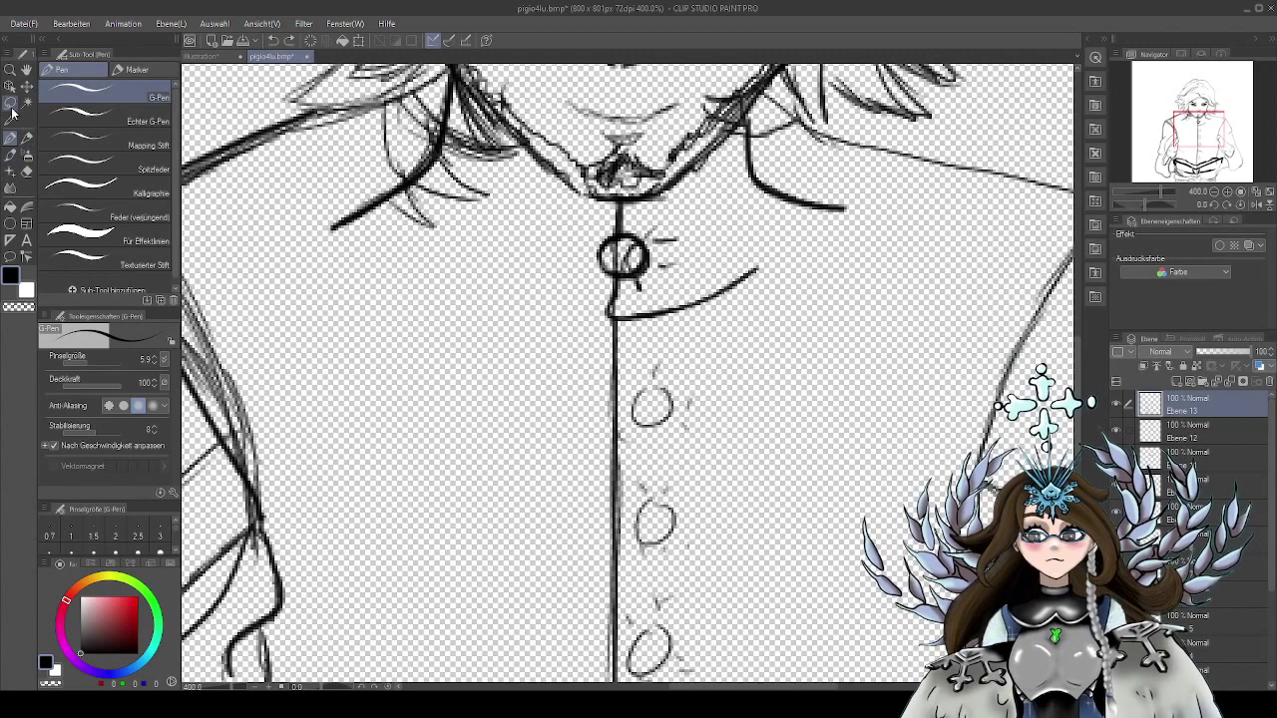
Lasso the top button, duplicate it onto its own layer and move the copy down the closure line beside the second sketched button
key(m)
mouse_move(592, 227)
mouse_down()
mouse_move(616, 286)
mouse_move(650, 284)
mouse_move(664, 252)
mouse_move(655, 221)
mouse_up()
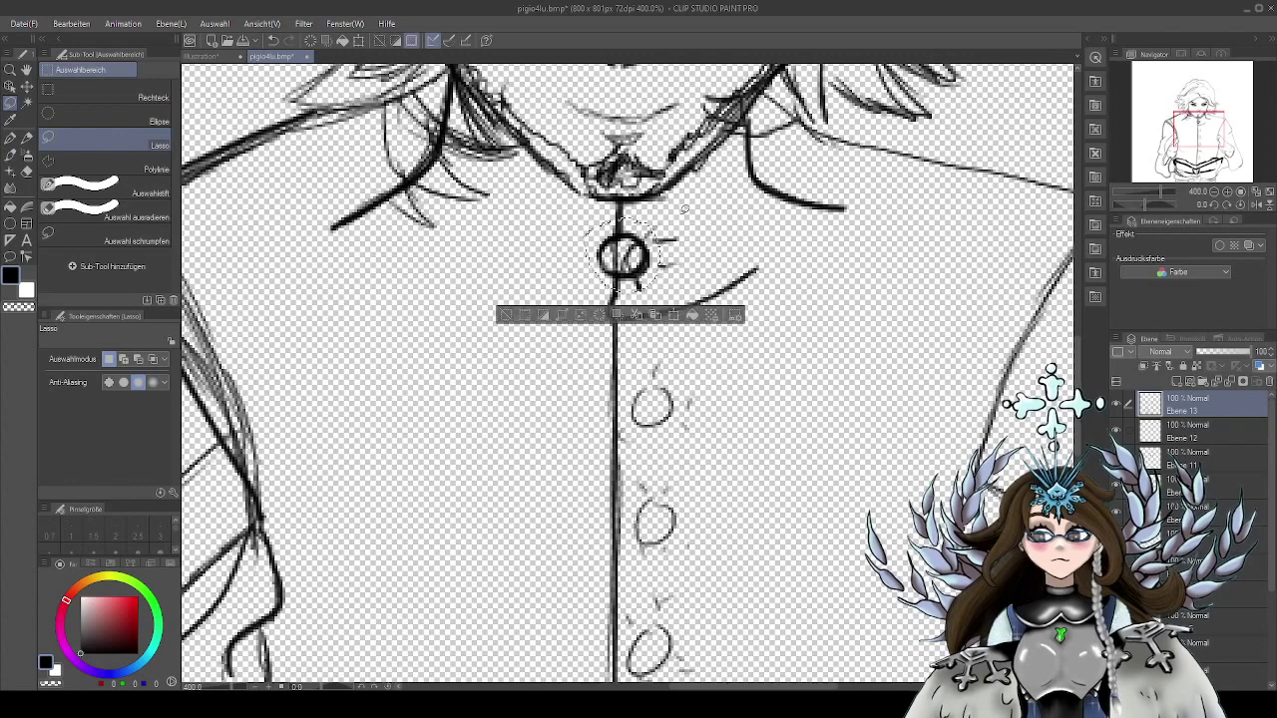
click(658, 316)
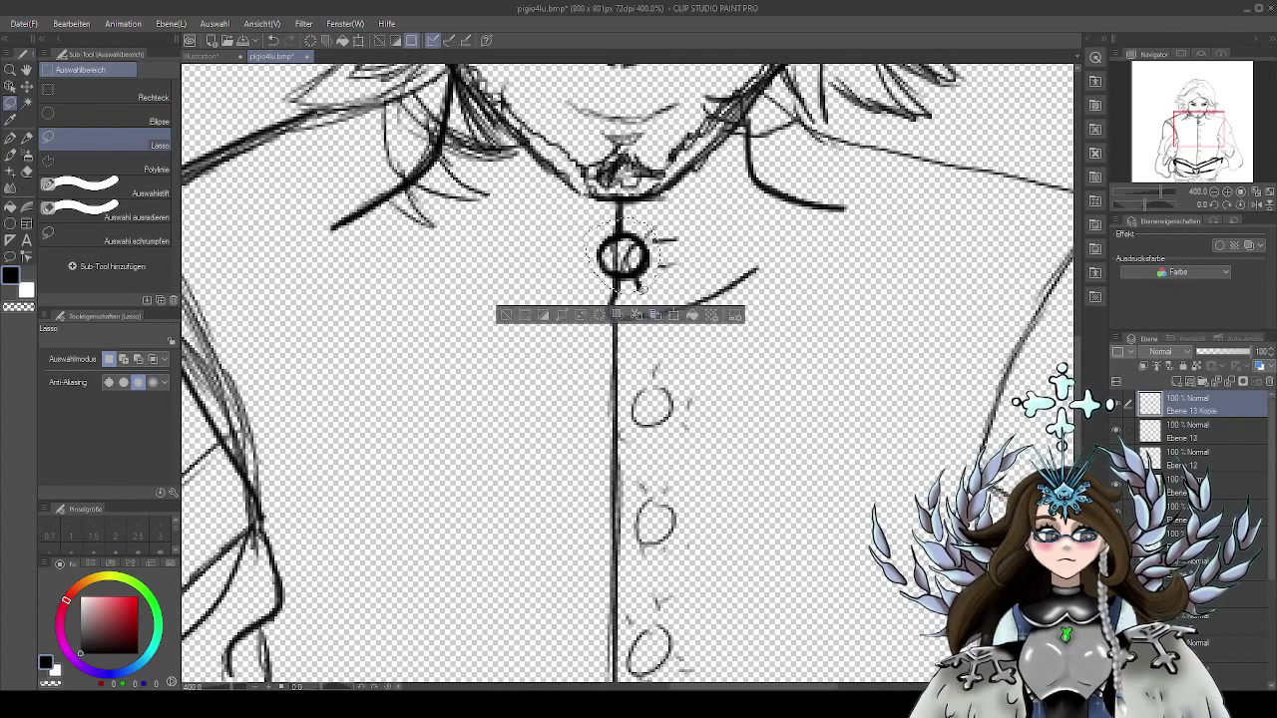
click(676, 316)
drag(645, 265, 643, 404)
drag(753, 410, 744, 326)
click(594, 377)
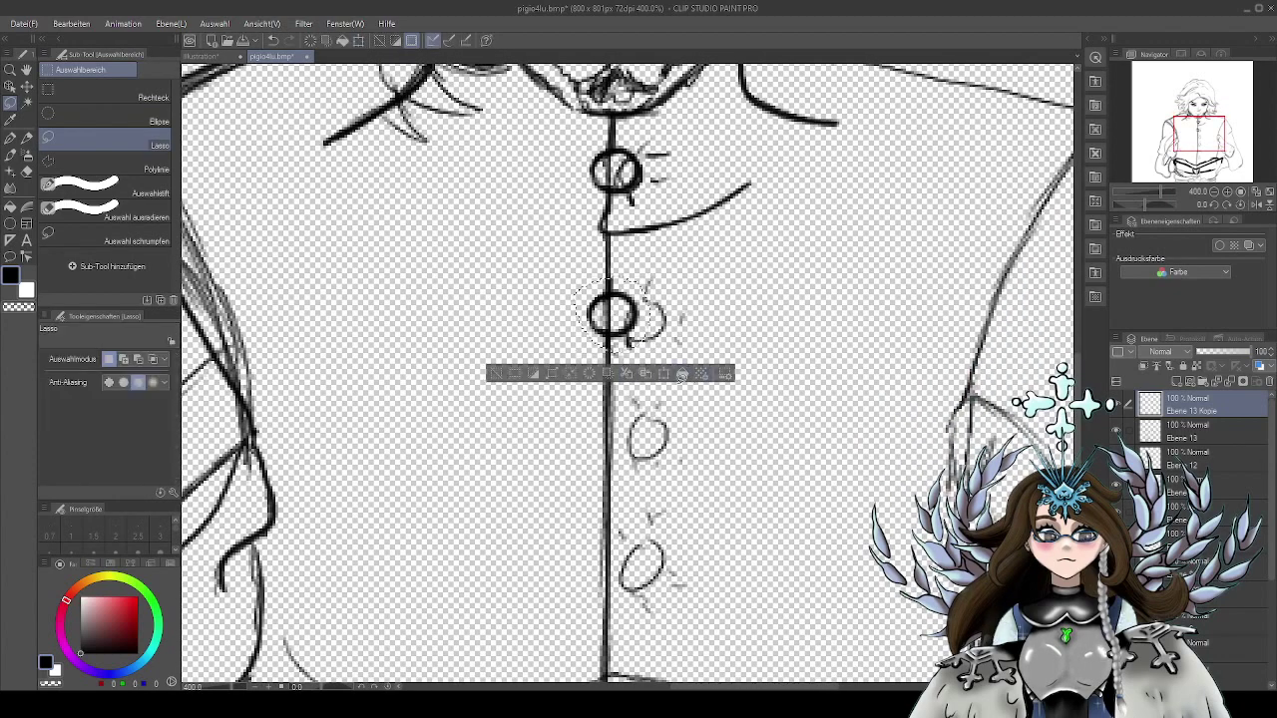
Duplicate the second button, move the copy down beside the third sketched button and rotate it slightly
click(646, 376)
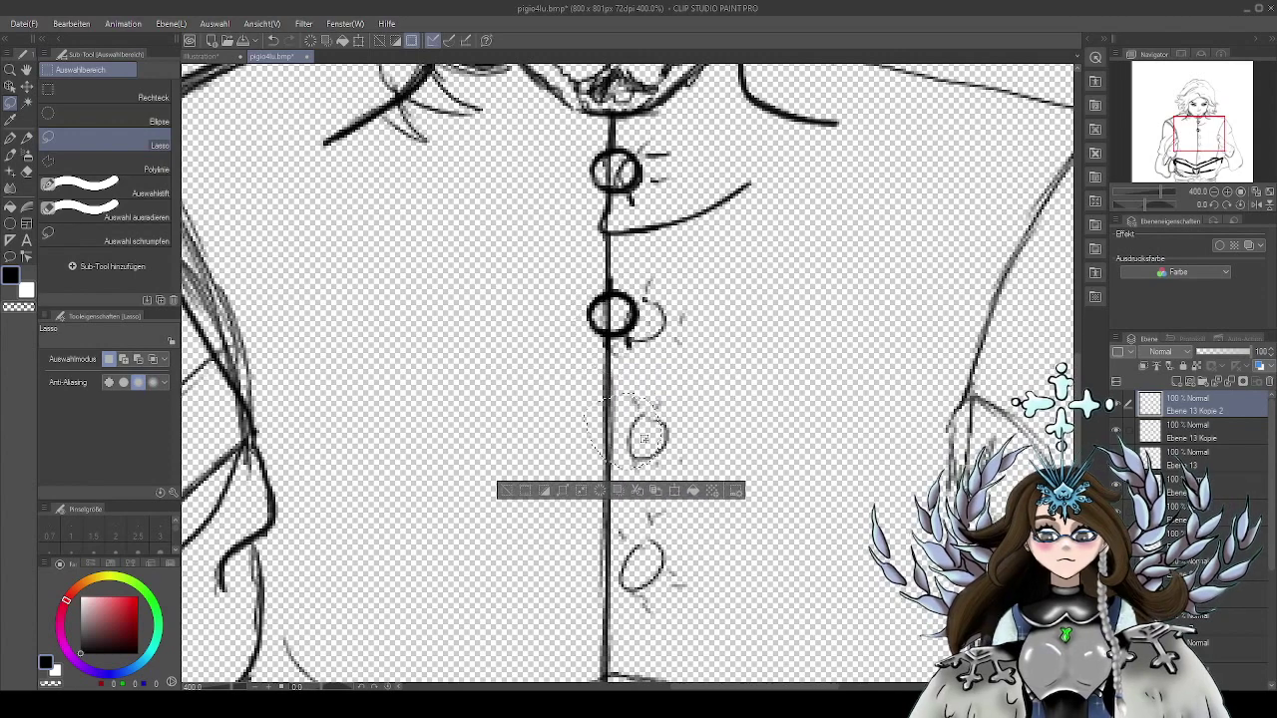
key(ctrl+z)
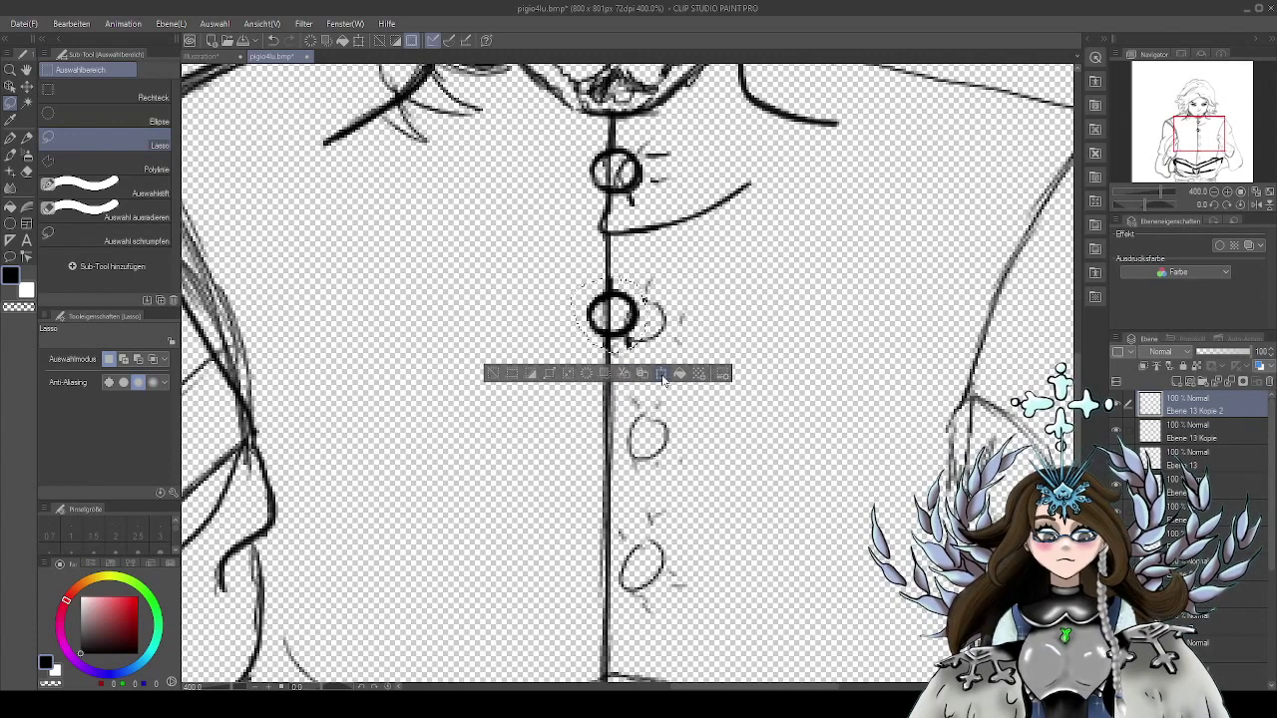
click(661, 373)
drag(636, 319, 635, 442)
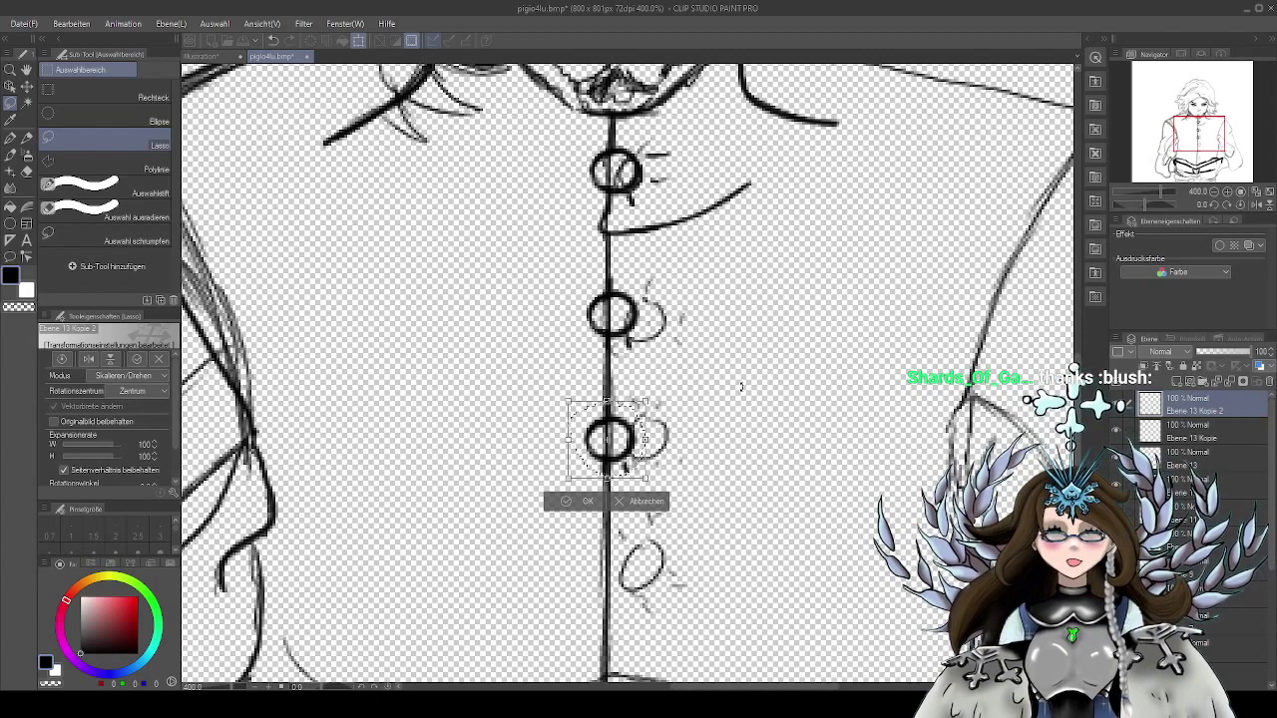
key(Return)
scroll(750, 369, down, 2)
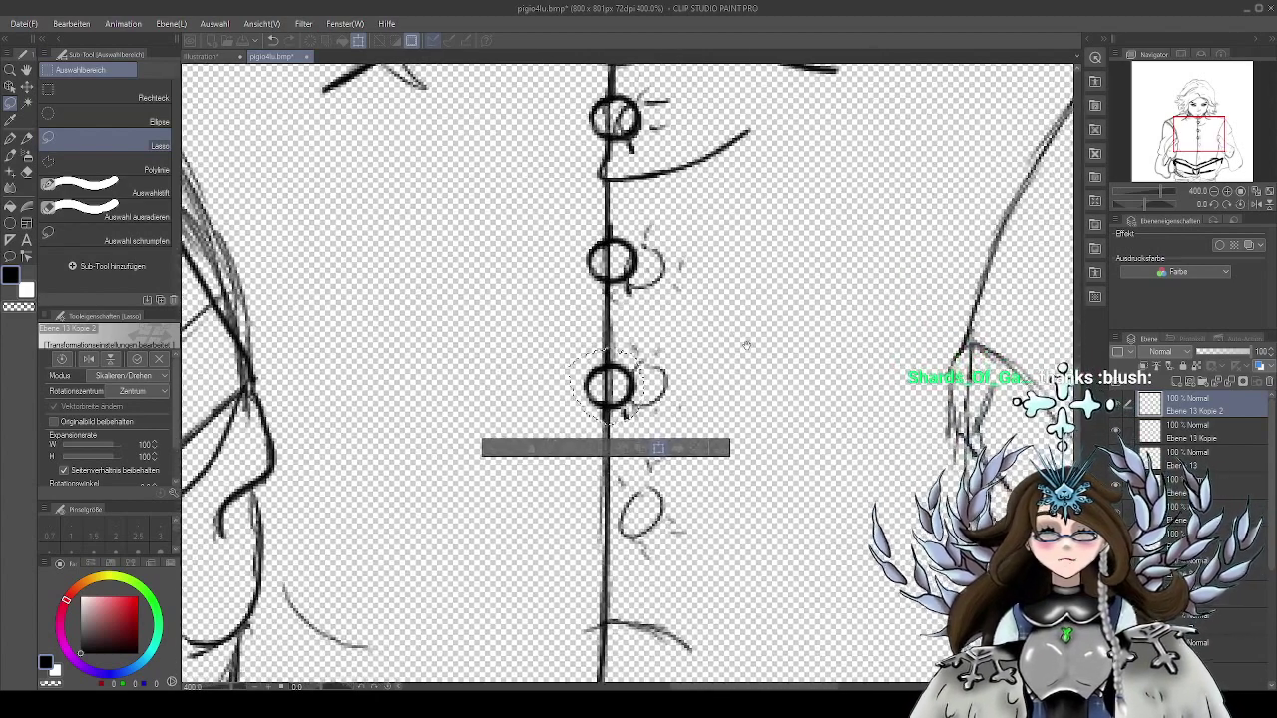
key(ctrl+t)
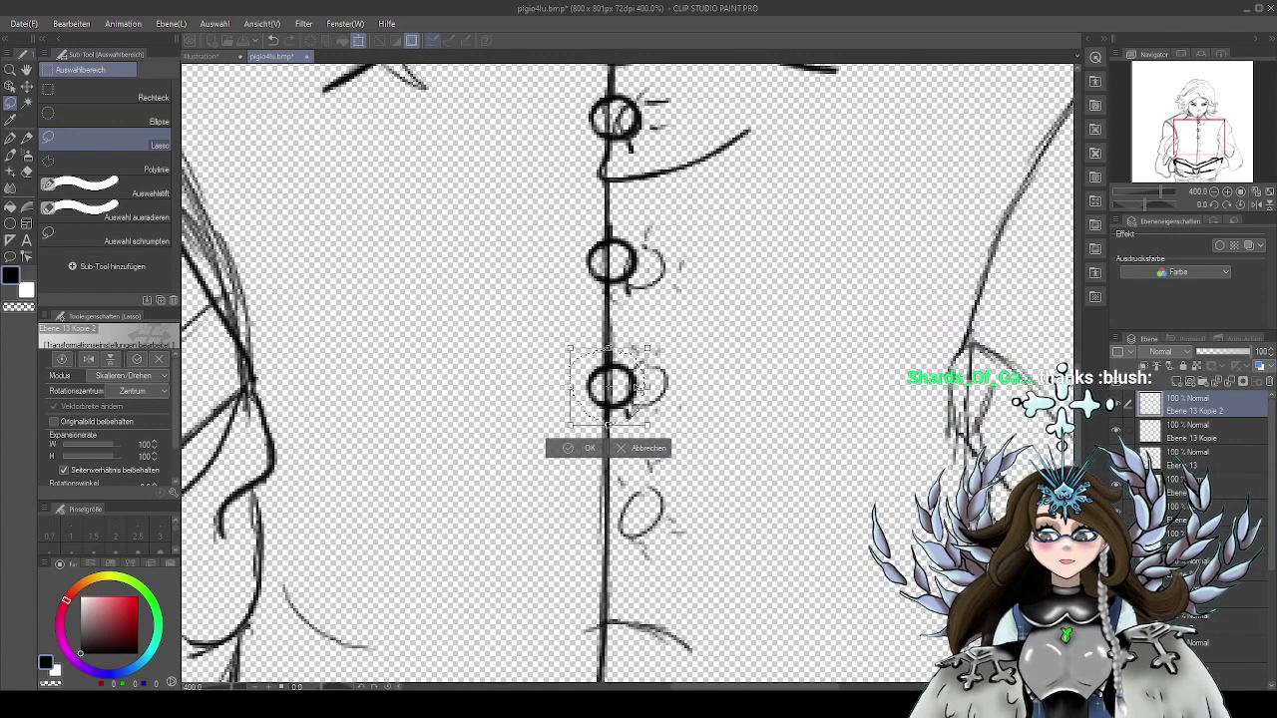
key(Up)
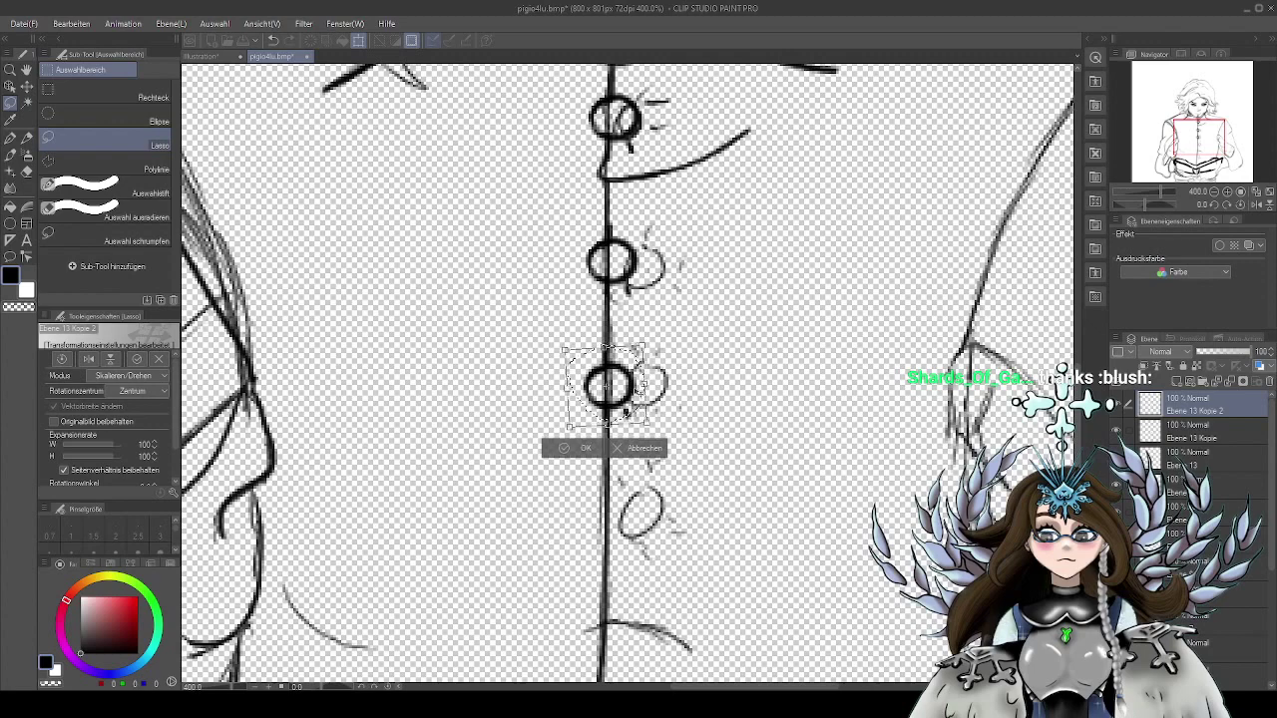
key(Return)
Duplicate the third button and place the copy on the closure line beside the fourth sketched button
scroll(751, 386, down, 2)
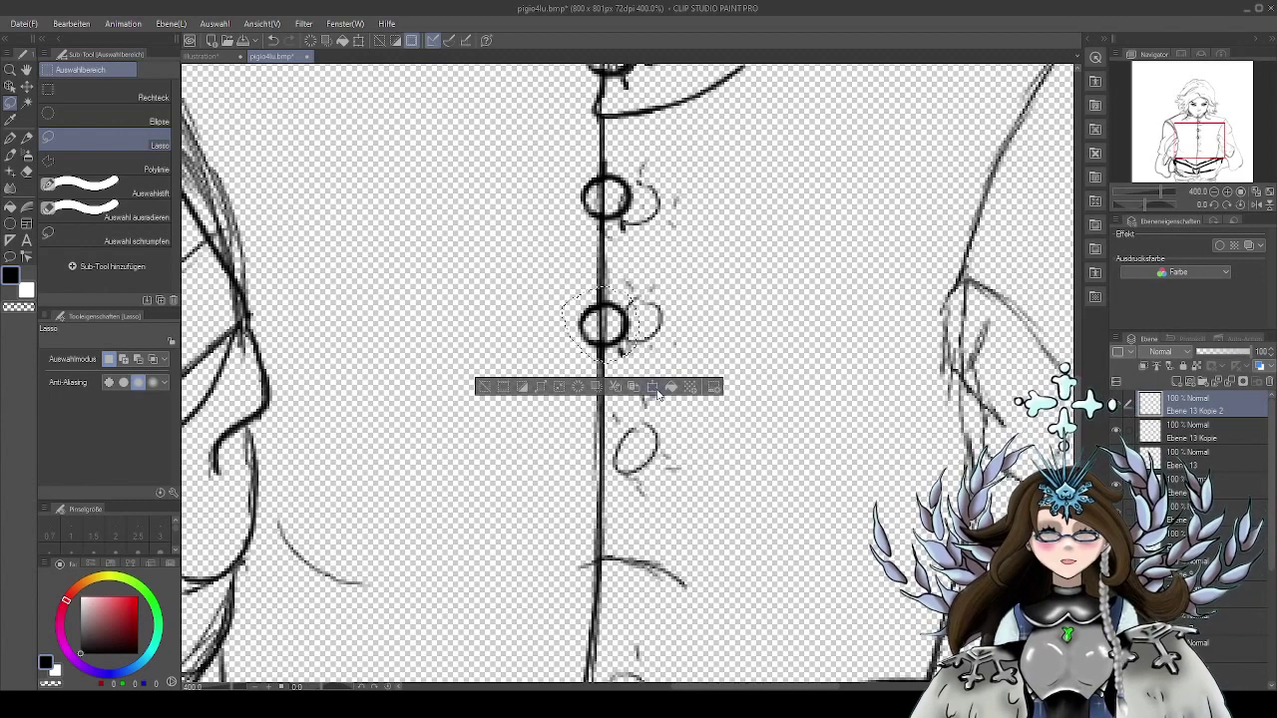
click(655, 389)
click(639, 391)
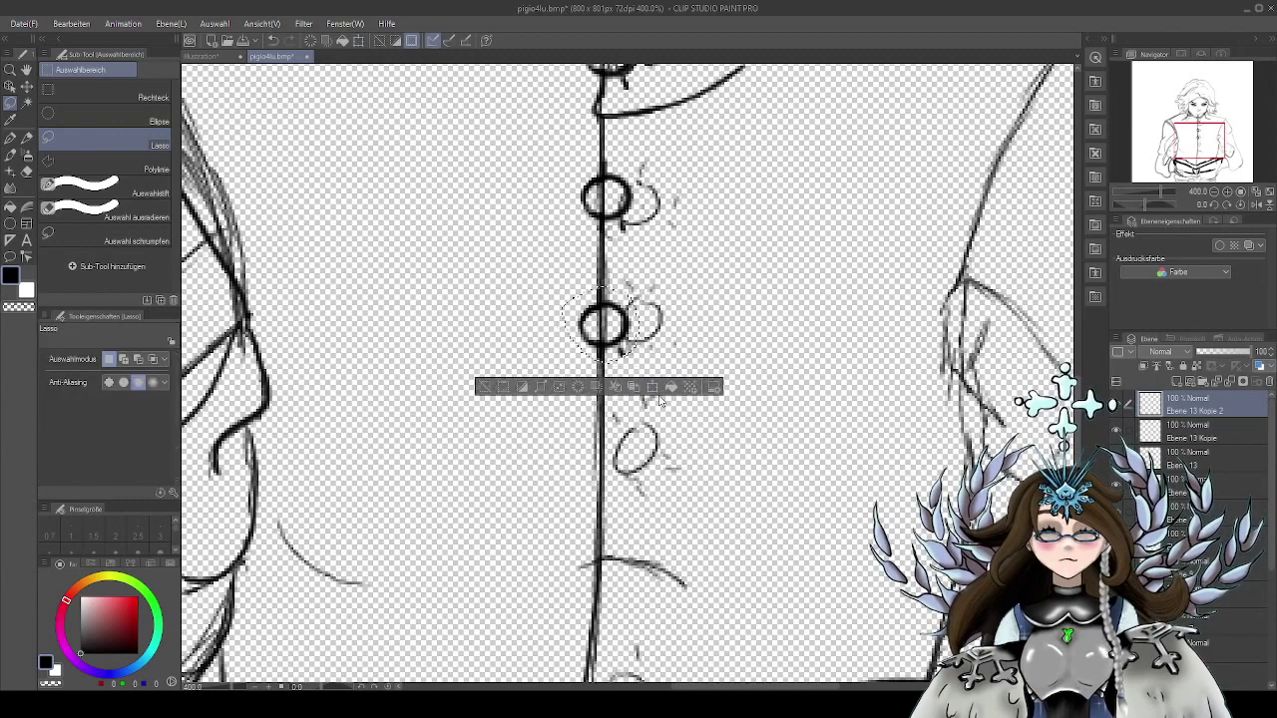
click(654, 388)
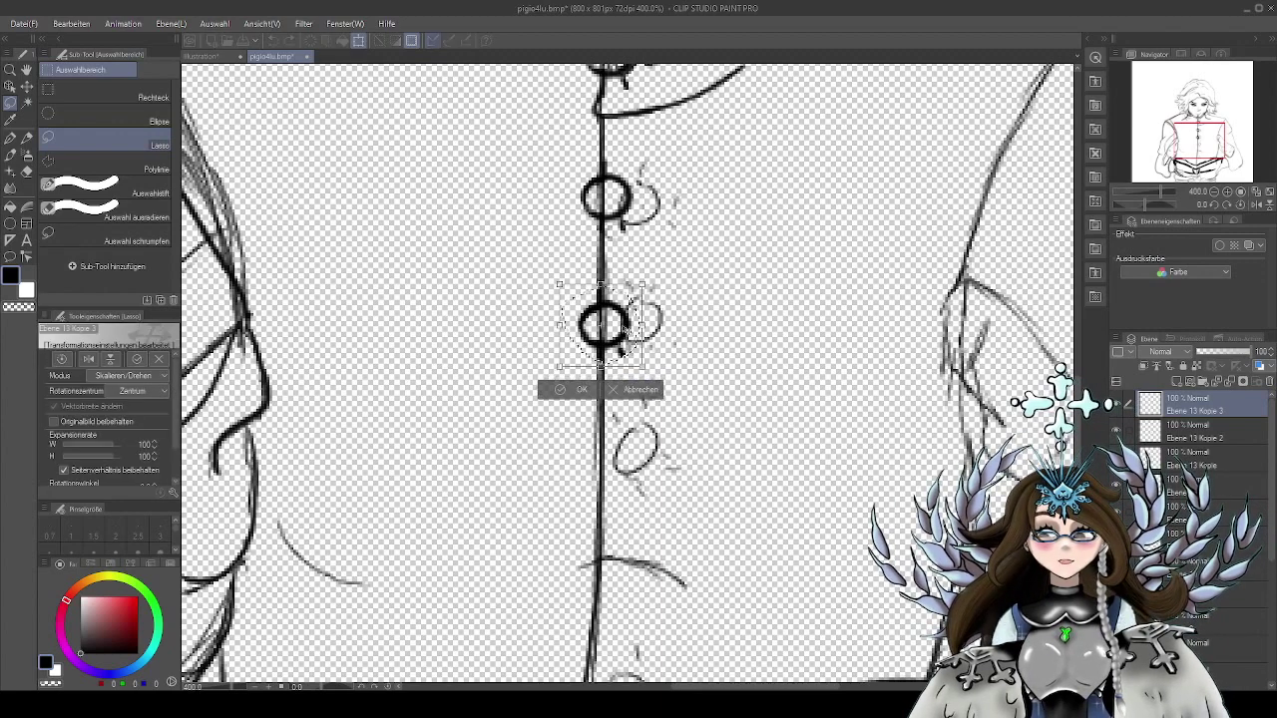
drag(624, 334, 624, 442)
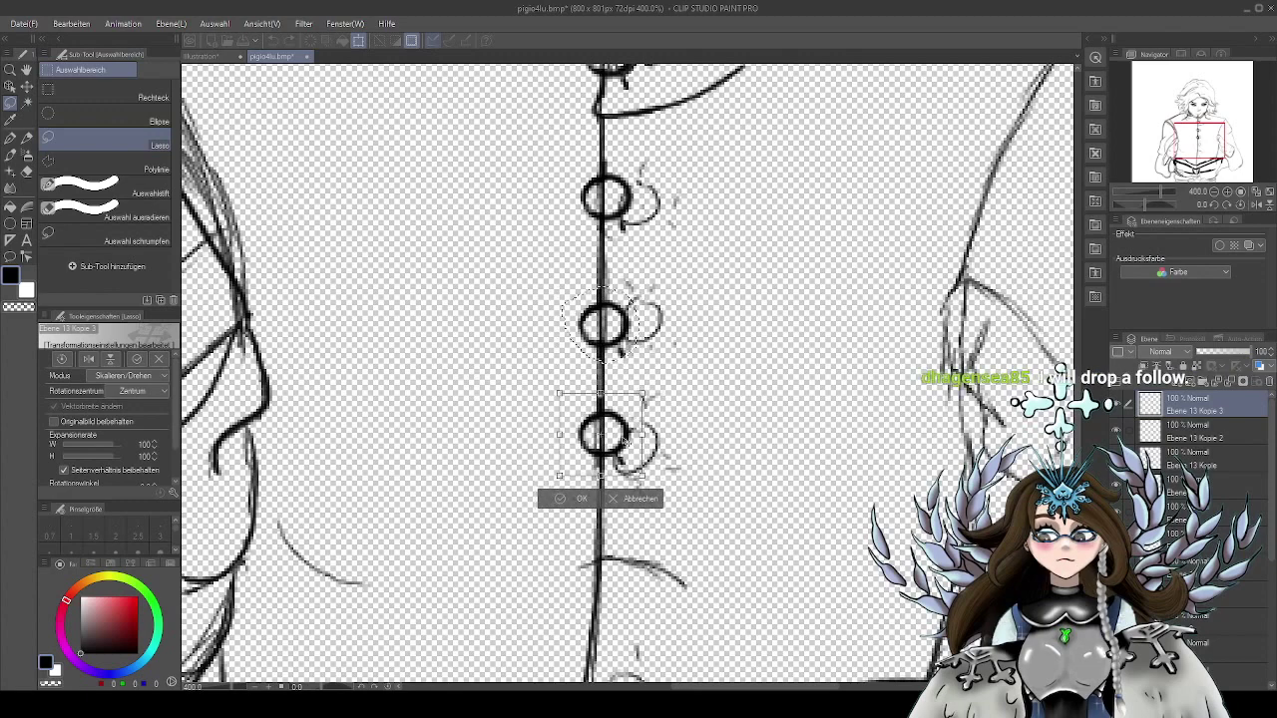
scroll(624, 442, down, 2)
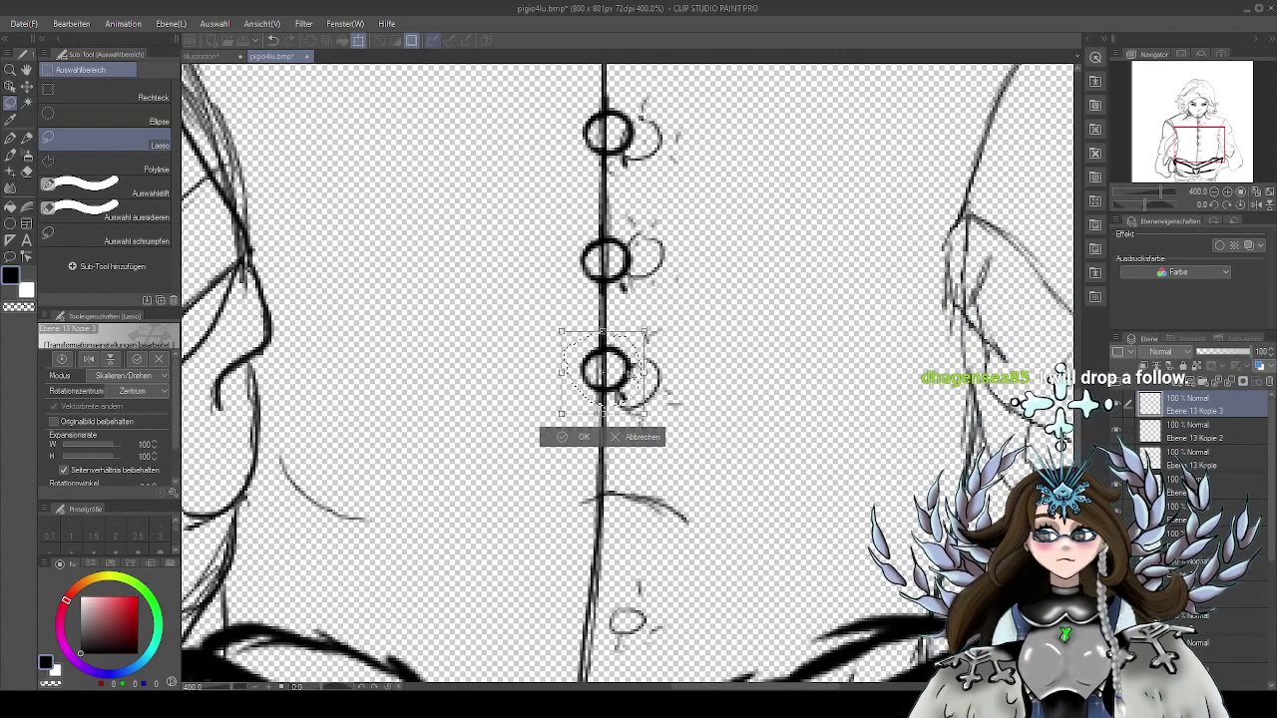
drag(635, 376, 638, 386)
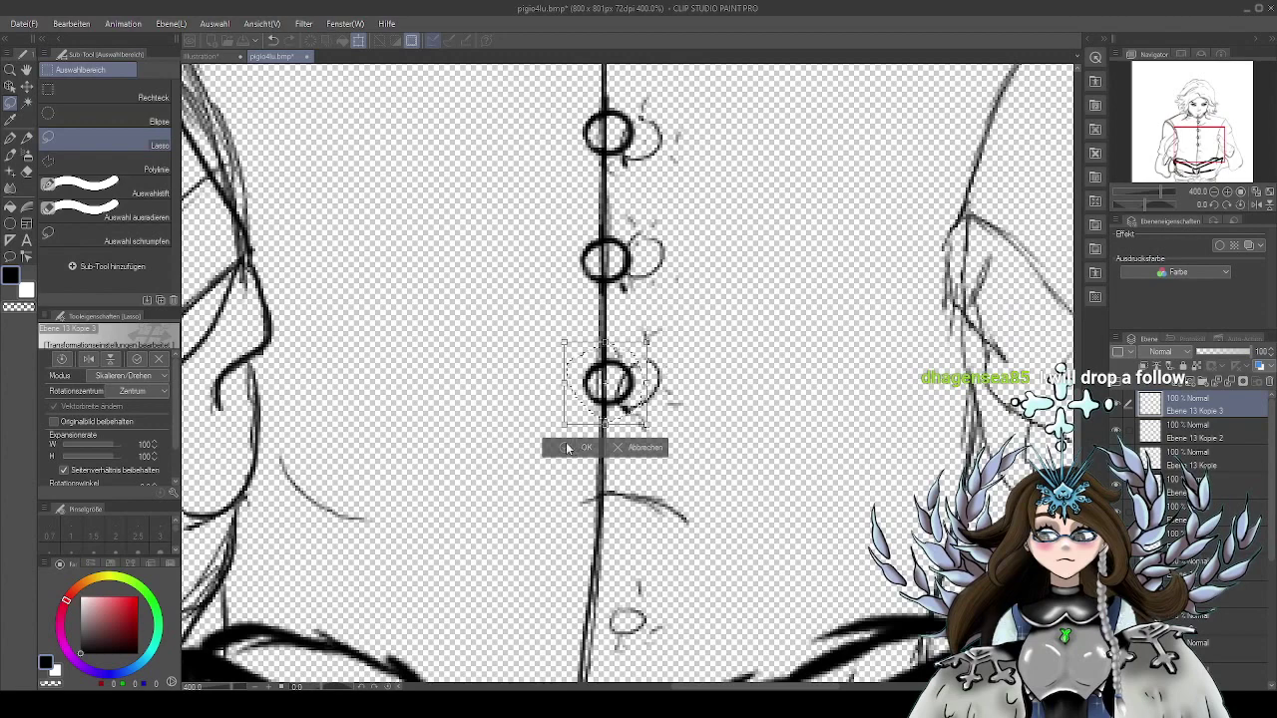
click(584, 447)
Duplicate the fourth button, move the copy down the closure line to just above the book and tilt it to follow the line
scroll(728, 384, down, 2)
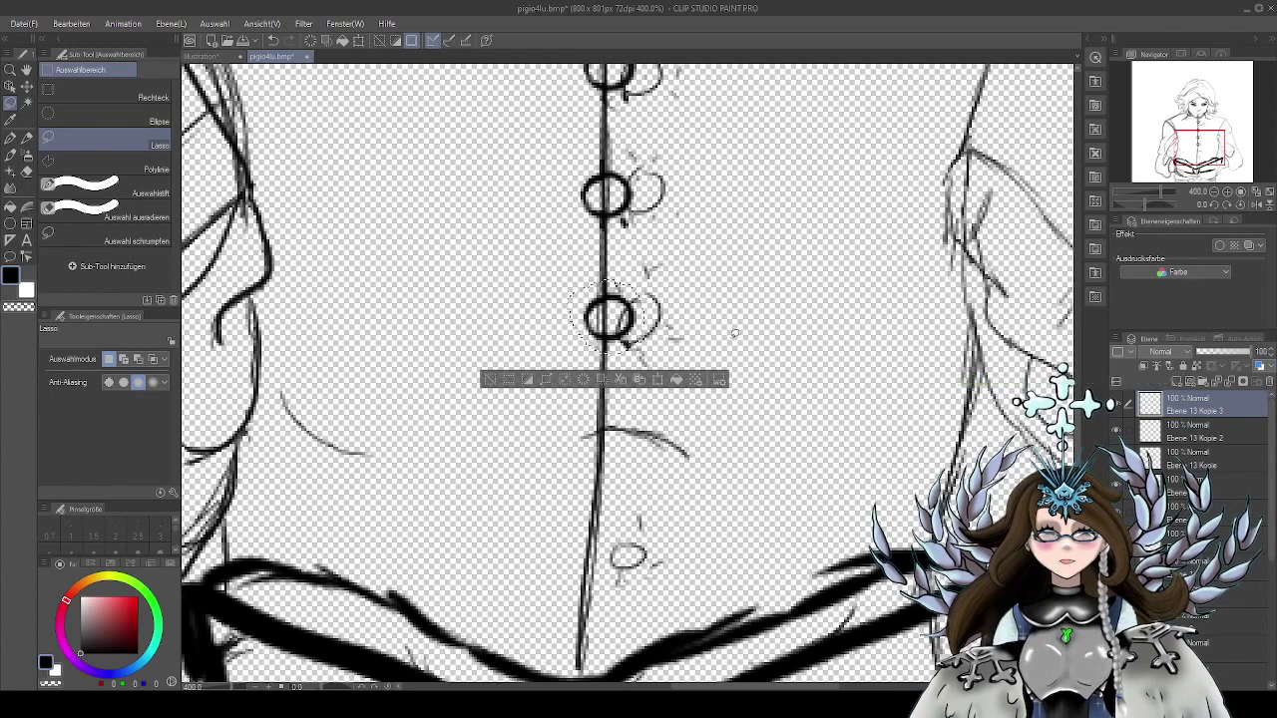
click(657, 380)
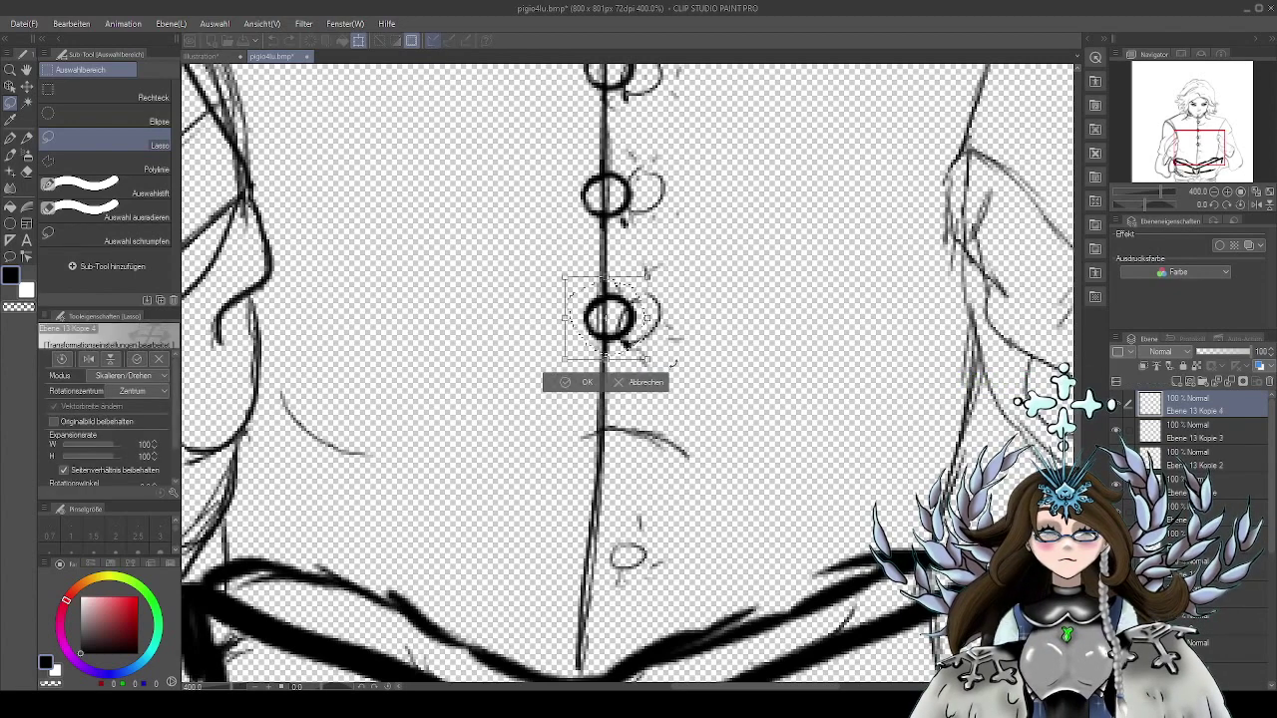
drag(627, 319, 624, 520)
drag(644, 560, 640, 565)
drag(615, 521, 665, 502)
scroll(686, 429, up, 3)
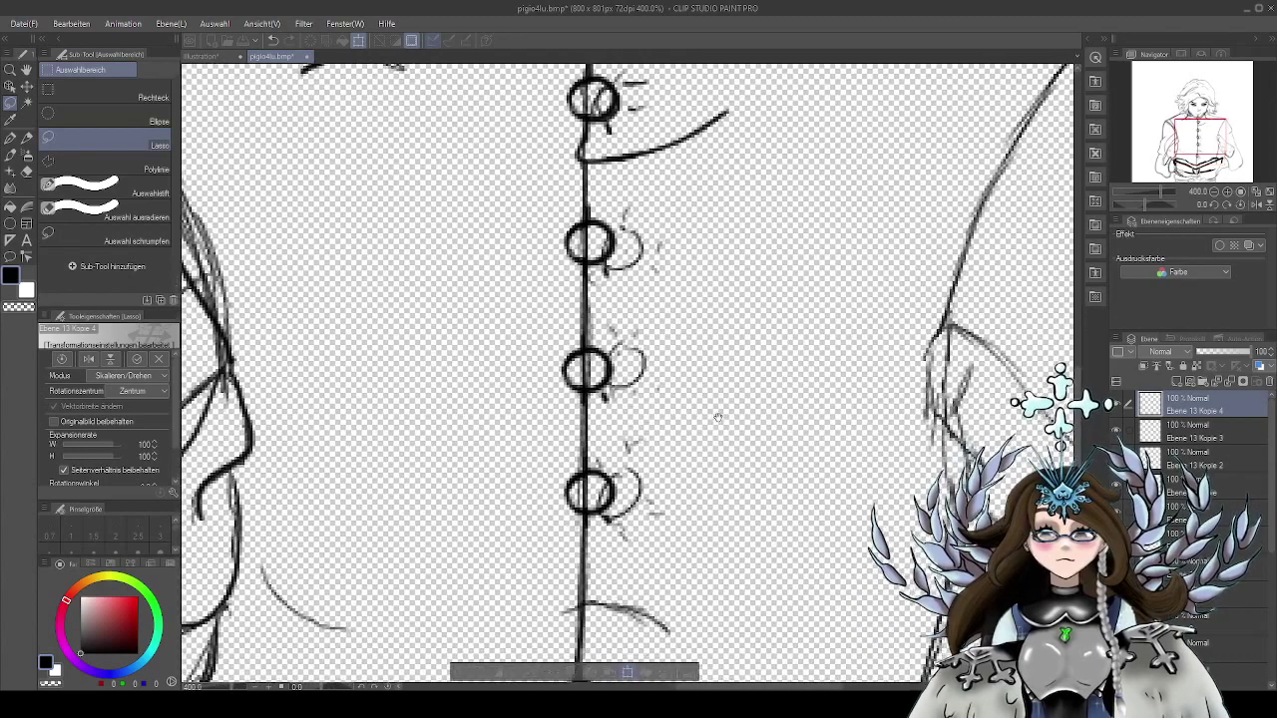
scroll(707, 456, down, 5)
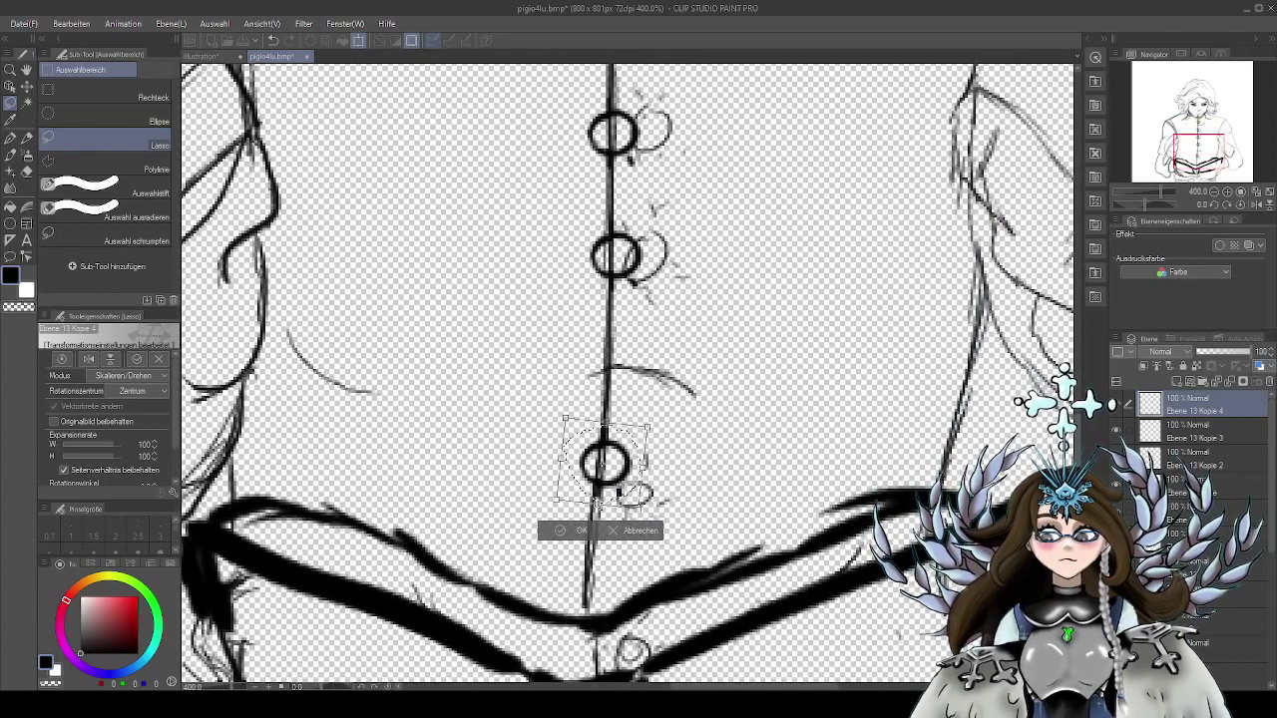
click(571, 532)
Lasso the fourth button on layer Ebene 13 Kopie 3, shift it slightly down the closure line and clear the selection
click(1202, 431)
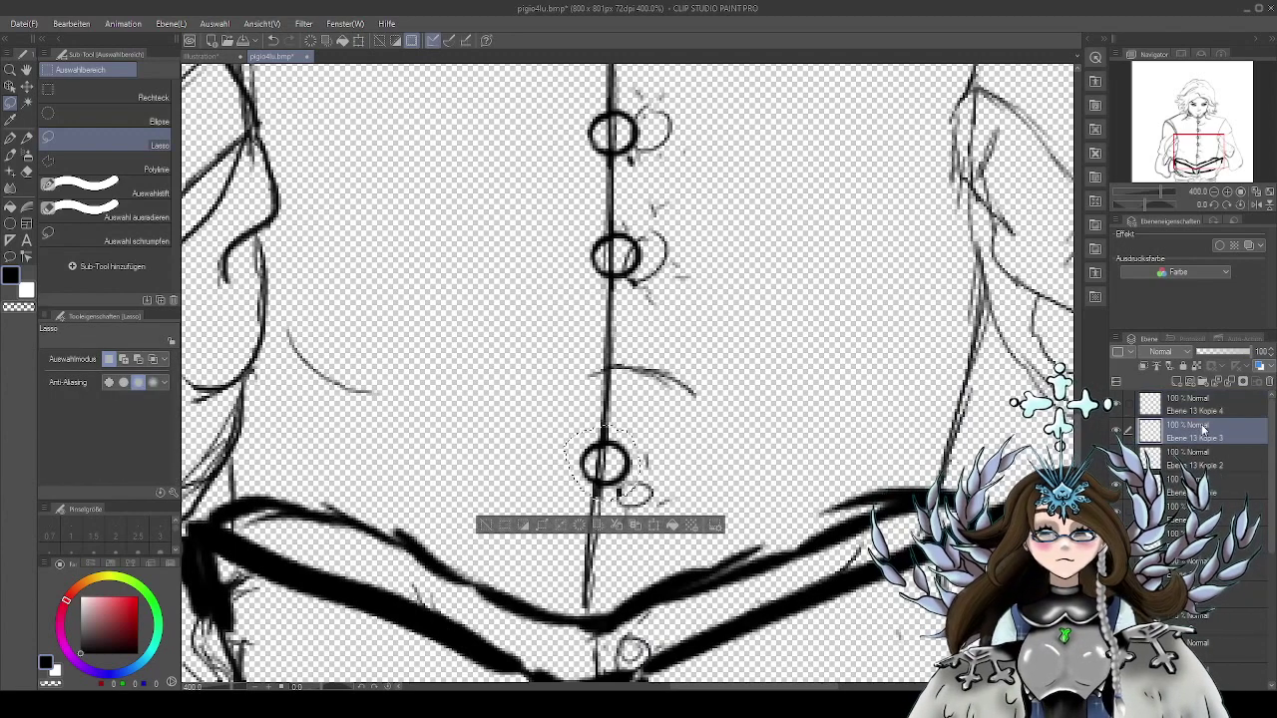
mouse_move(587, 291)
mouse_down()
mouse_move(599, 301)
mouse_move(615, 187)
mouse_move(589, 297)
mouse_move(640, 288)
mouse_up()
click(672, 333)
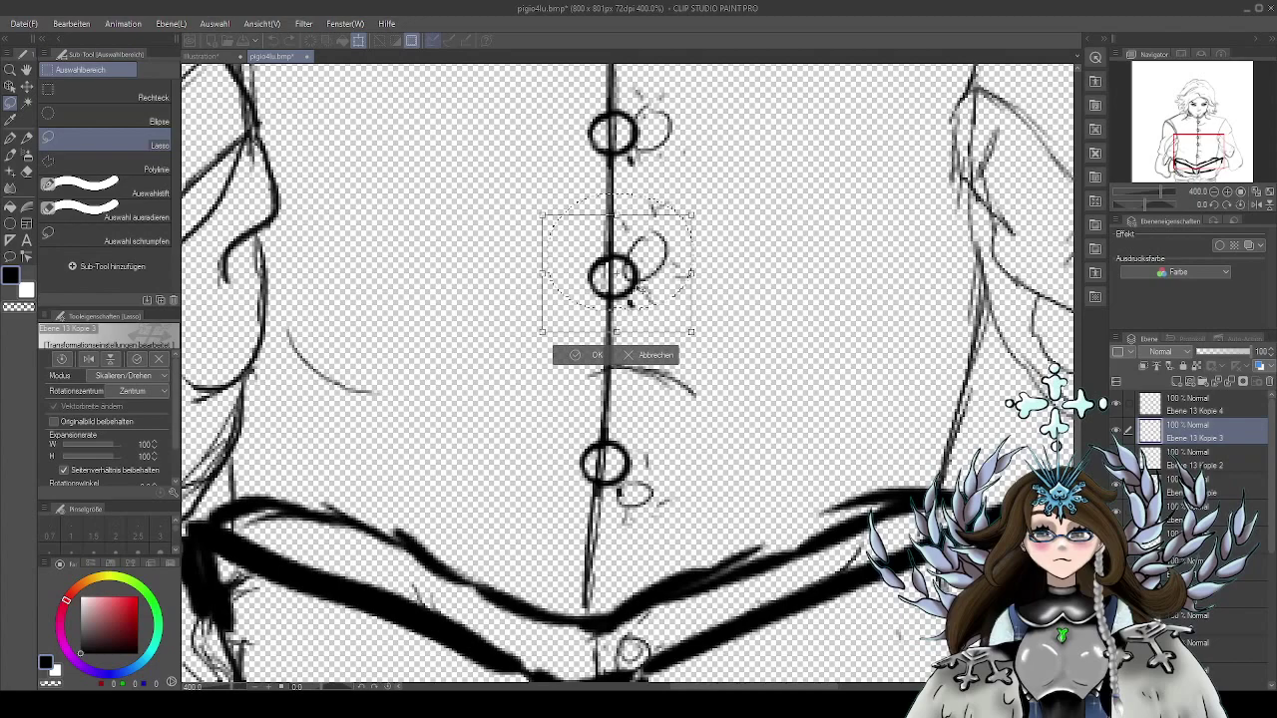
key(Return)
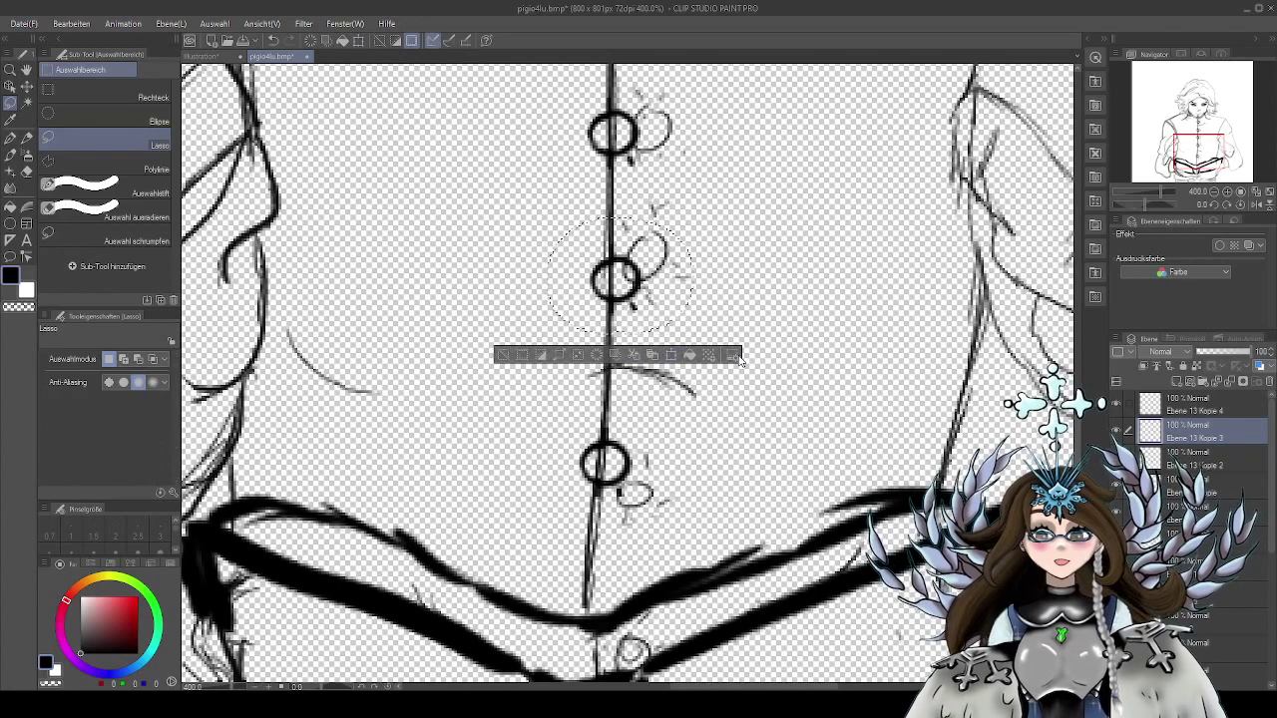
key(ctrl+d)
Merge the duplicated button layers down into layer Ebene 13
scroll(714, 404, down, 5)
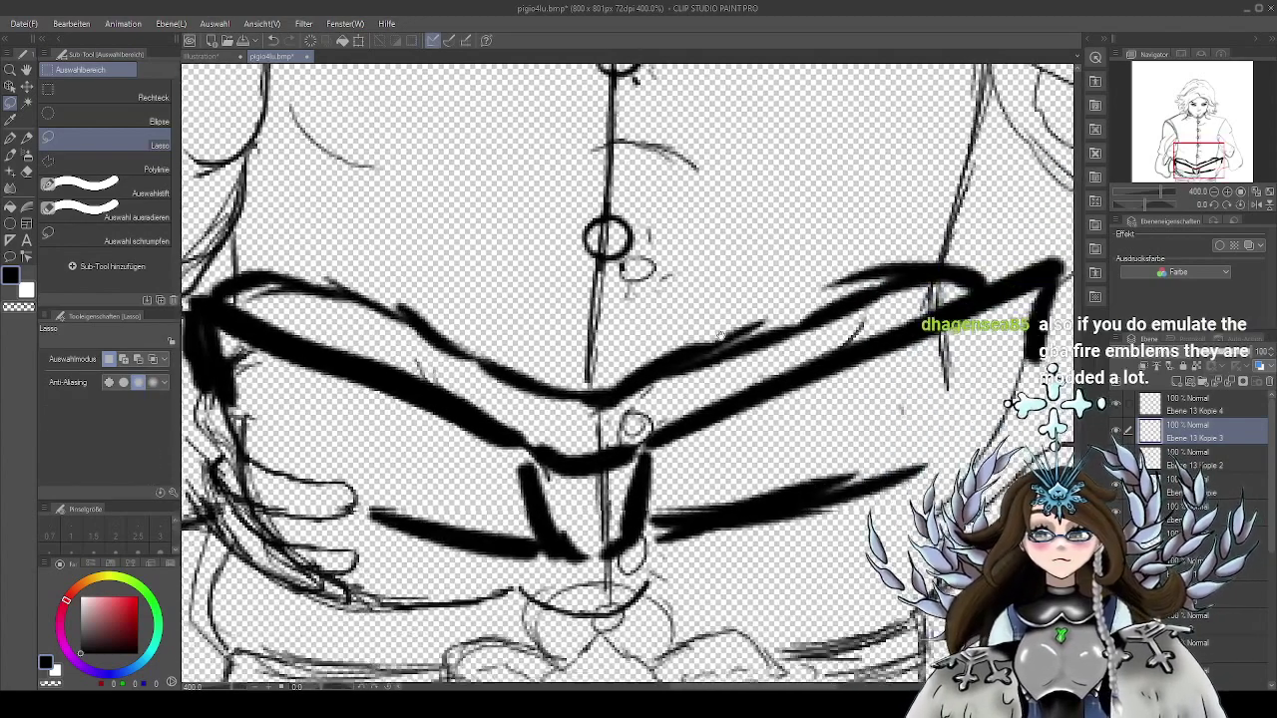
scroll(721, 336, down, 3)
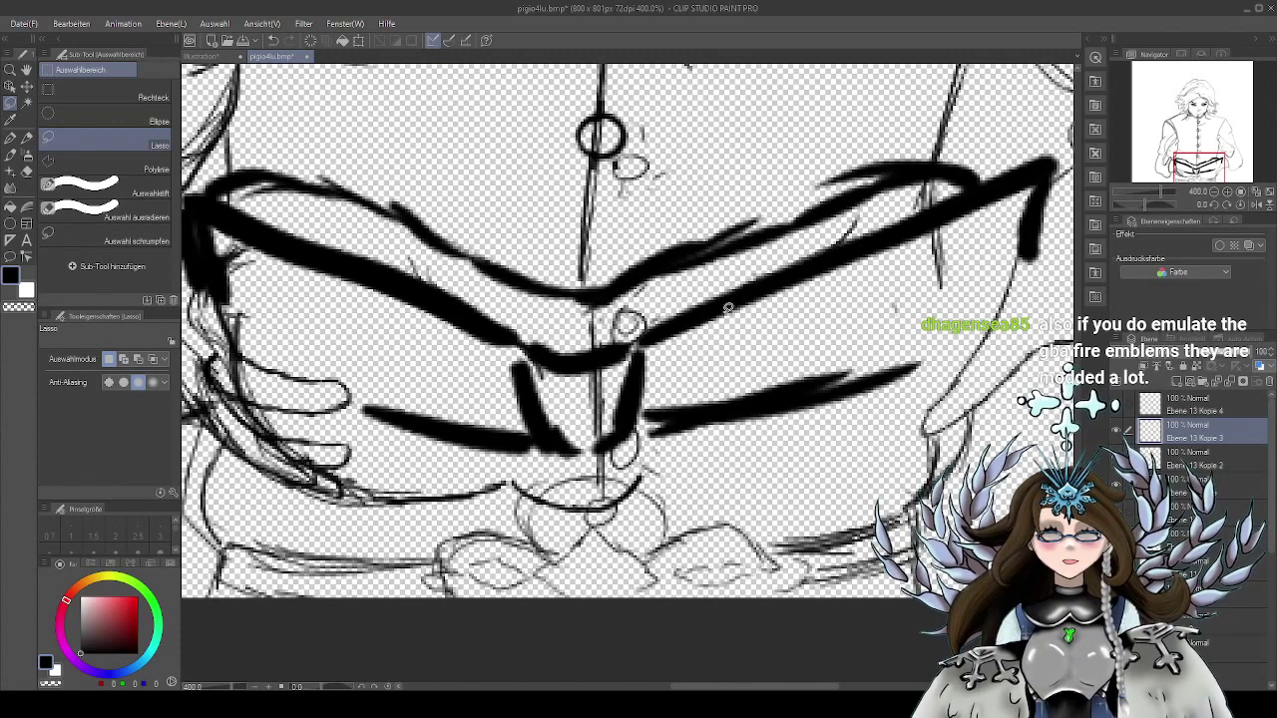
scroll(737, 404, down, 1)
scroll(736, 405, down, 2)
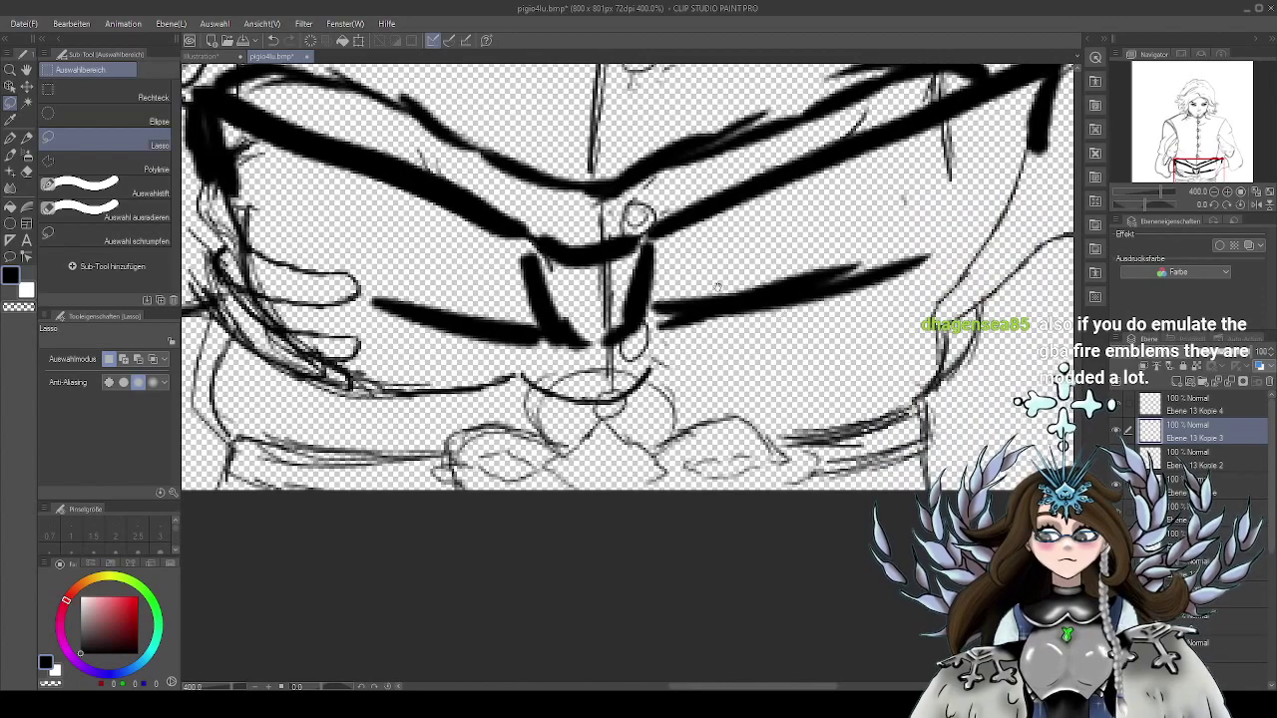
scroll(723, 459, up, 8)
scroll(717, 493, up, 8)
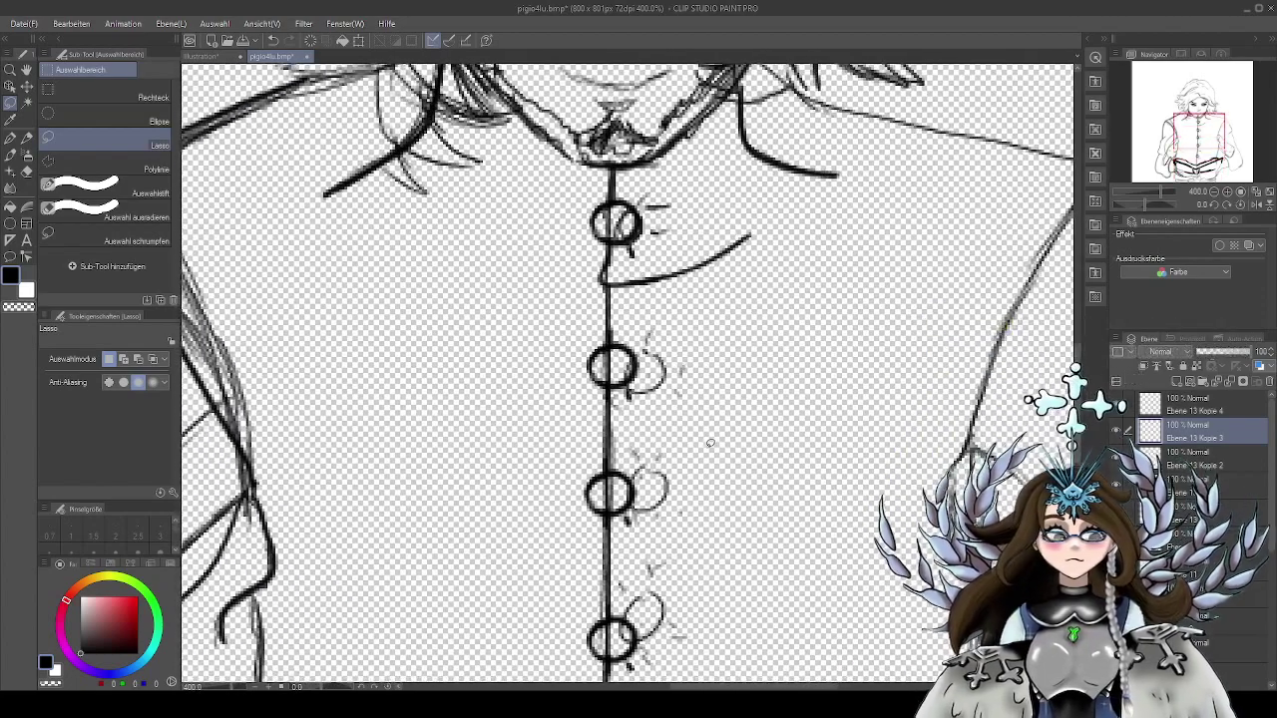
click(1233, 401)
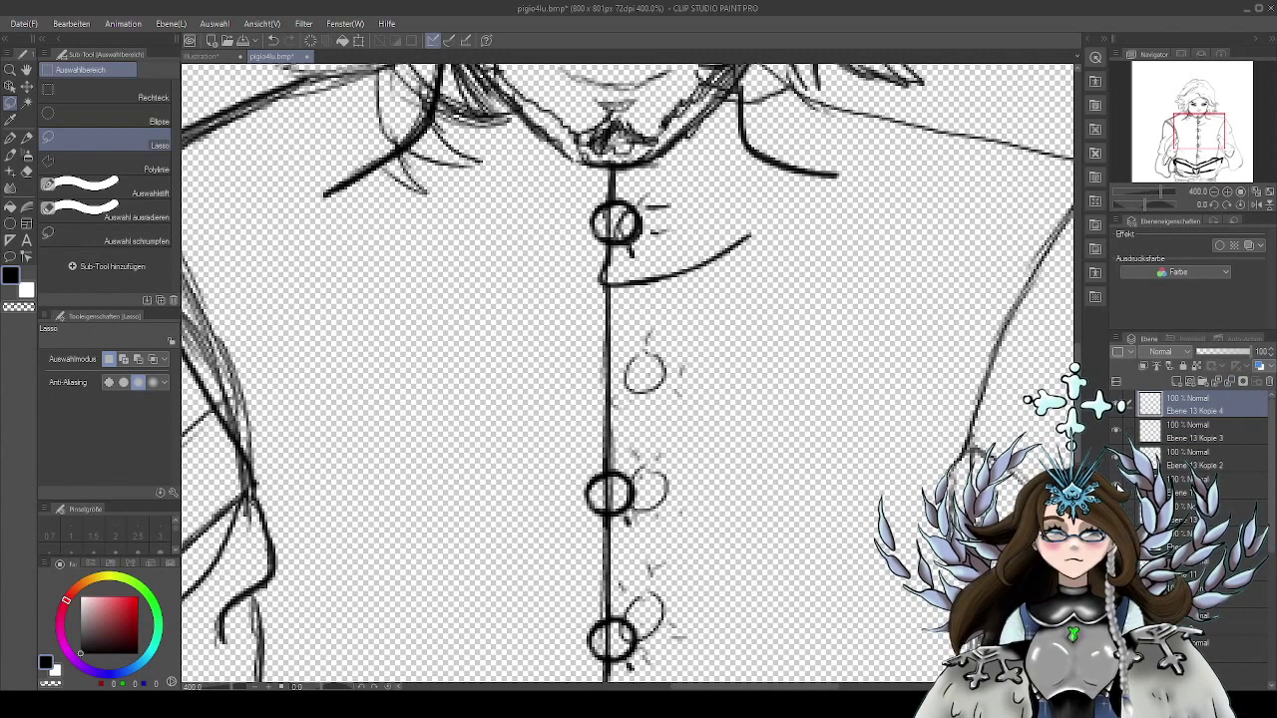
click(1116, 512)
click(1115, 512)
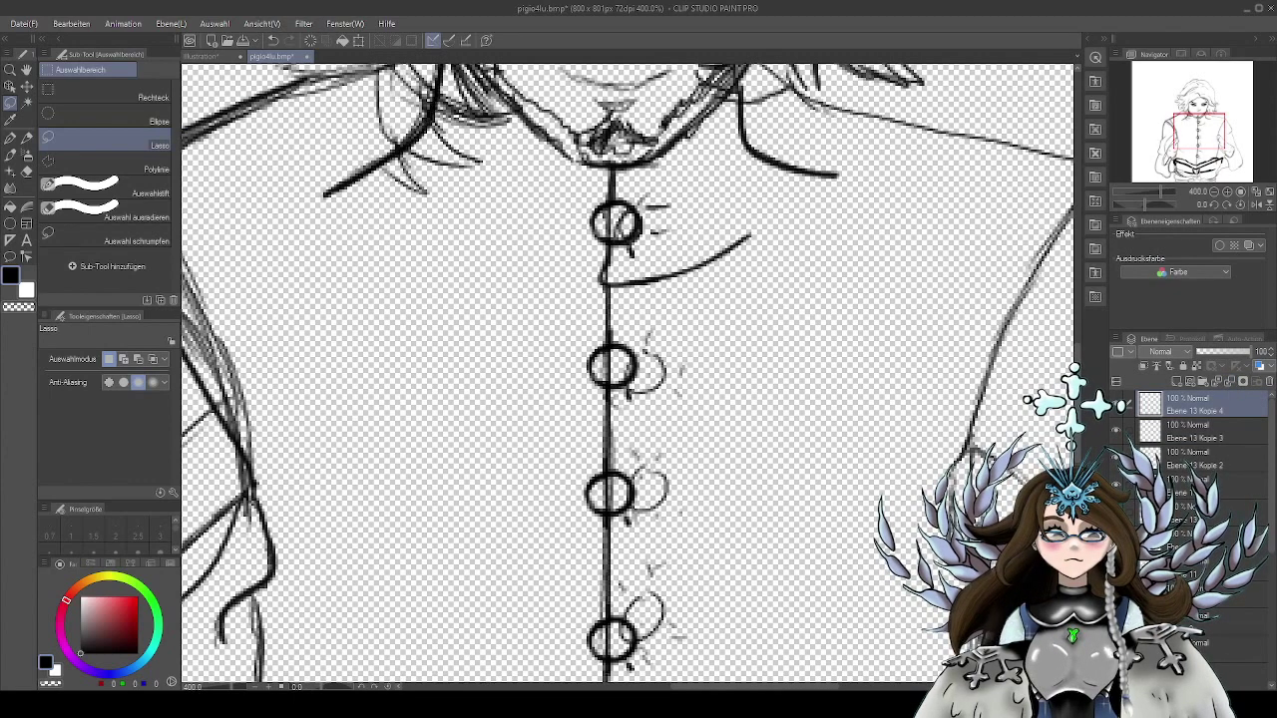
click(1212, 518)
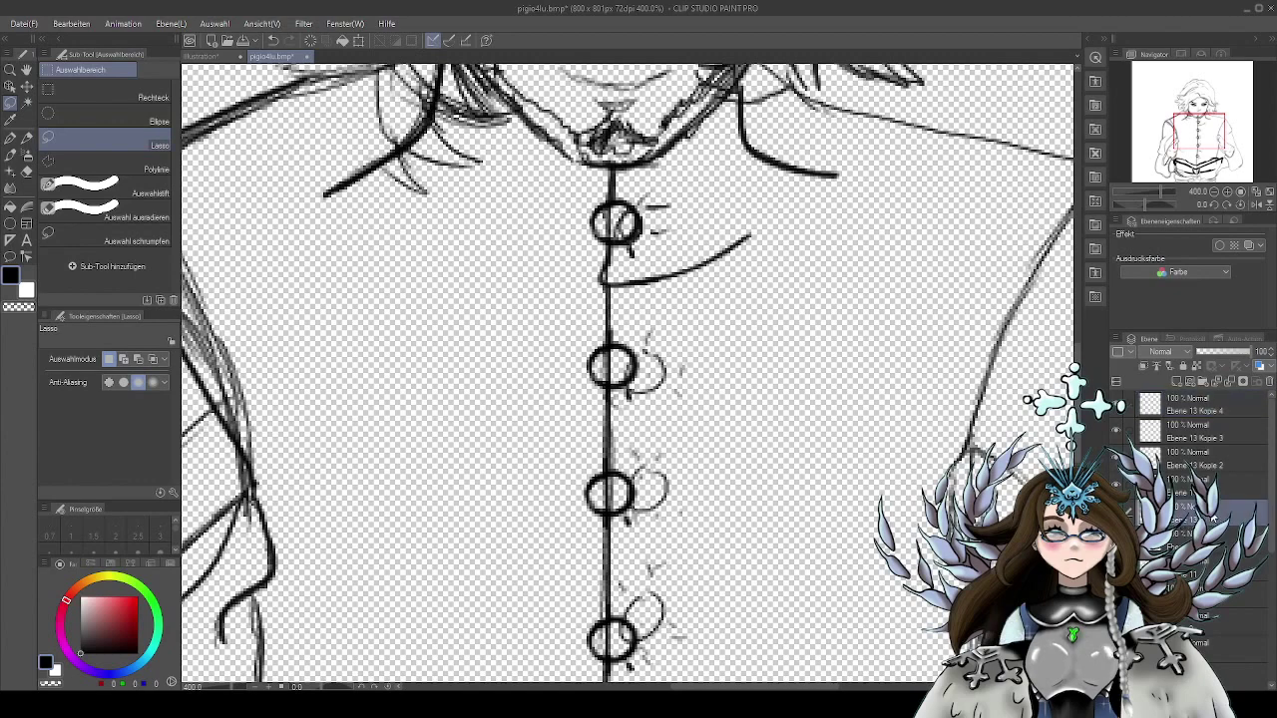
click(1222, 411)
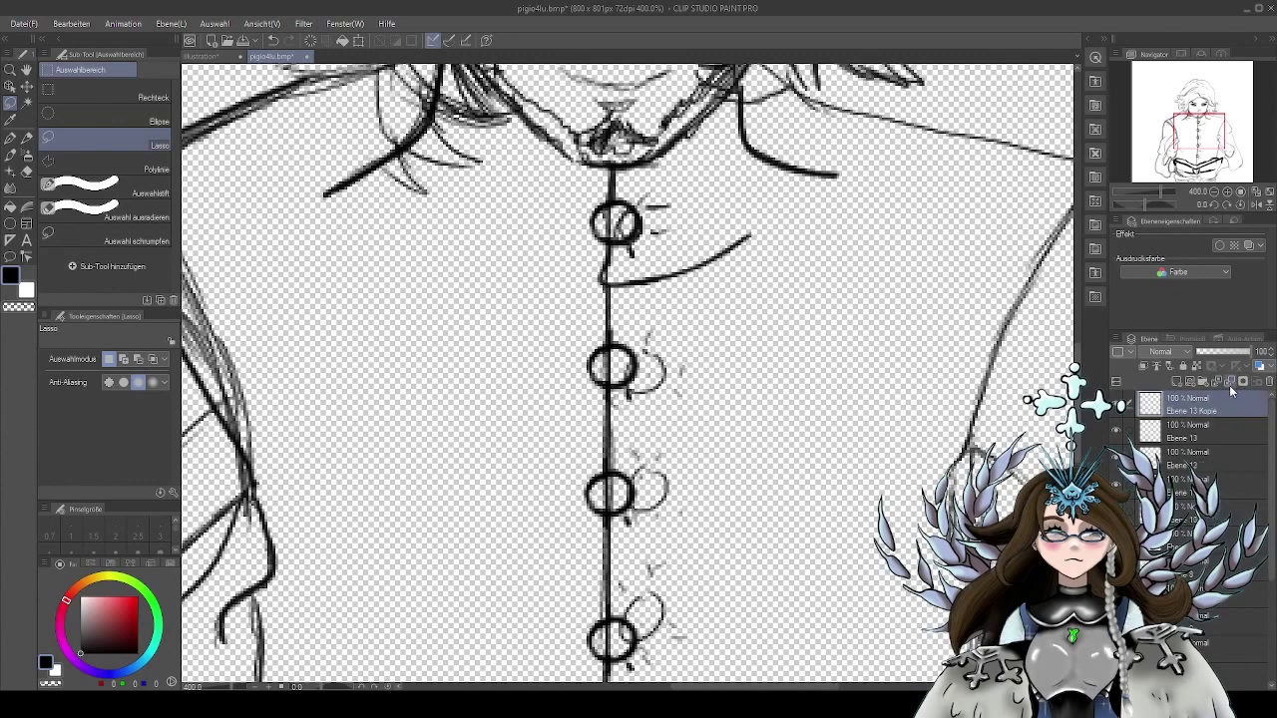
click(1228, 388)
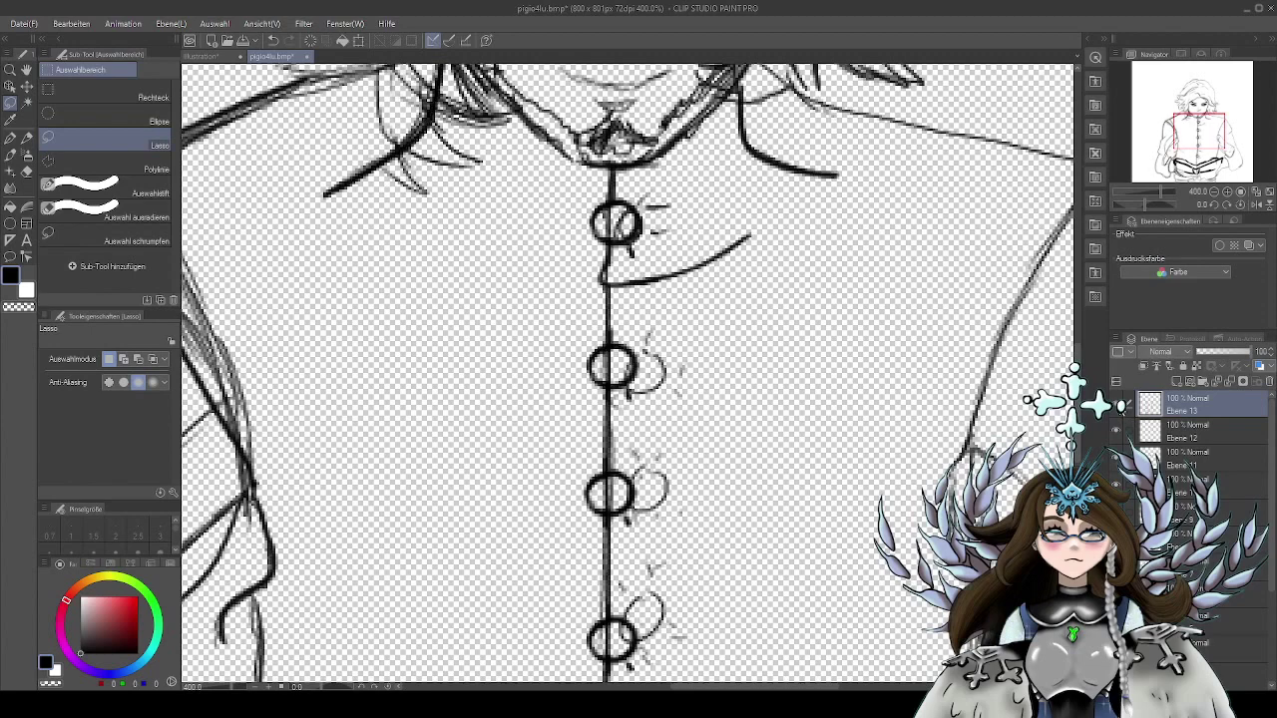
click(27, 172)
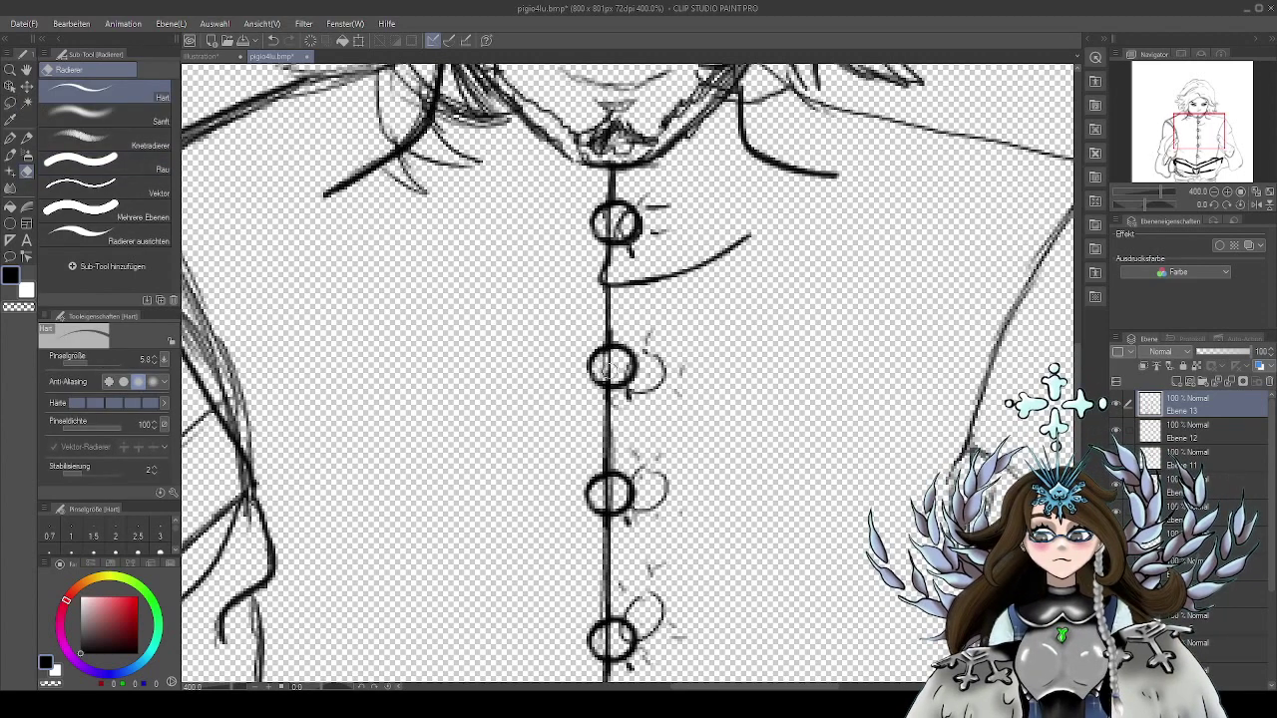
scroll(734, 431, down, 4)
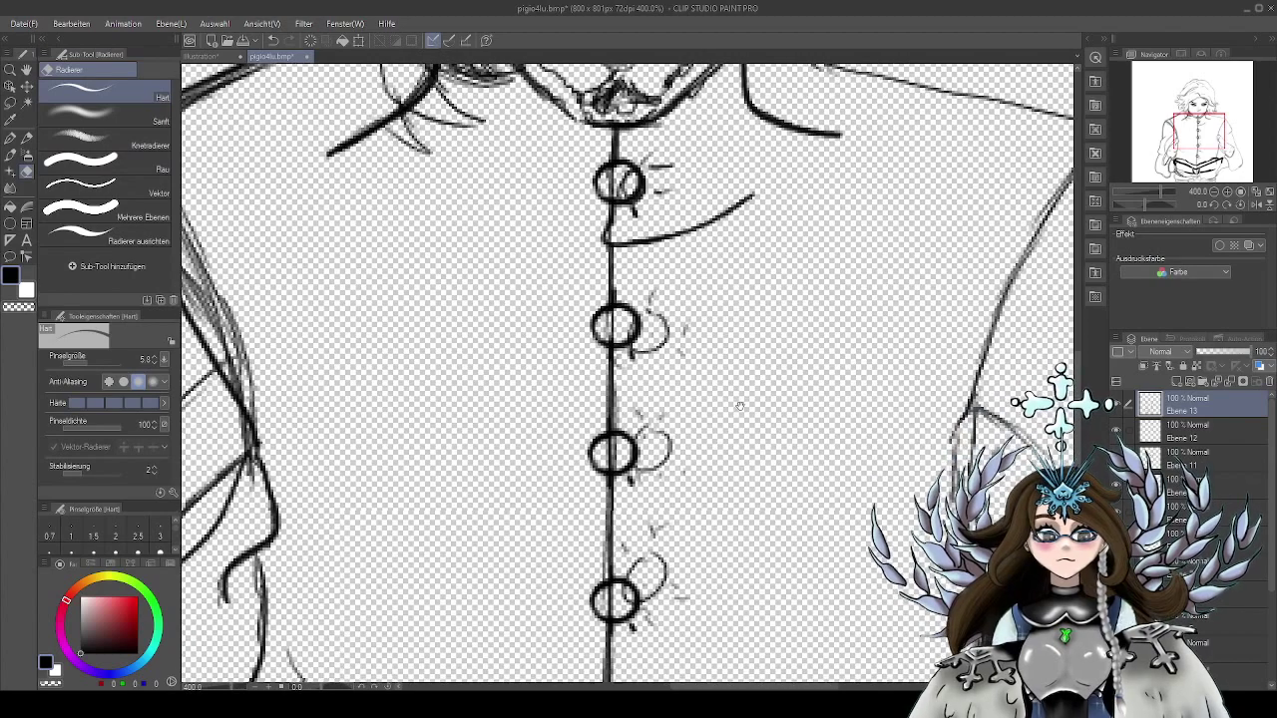
scroll(811, 383, down, 5)
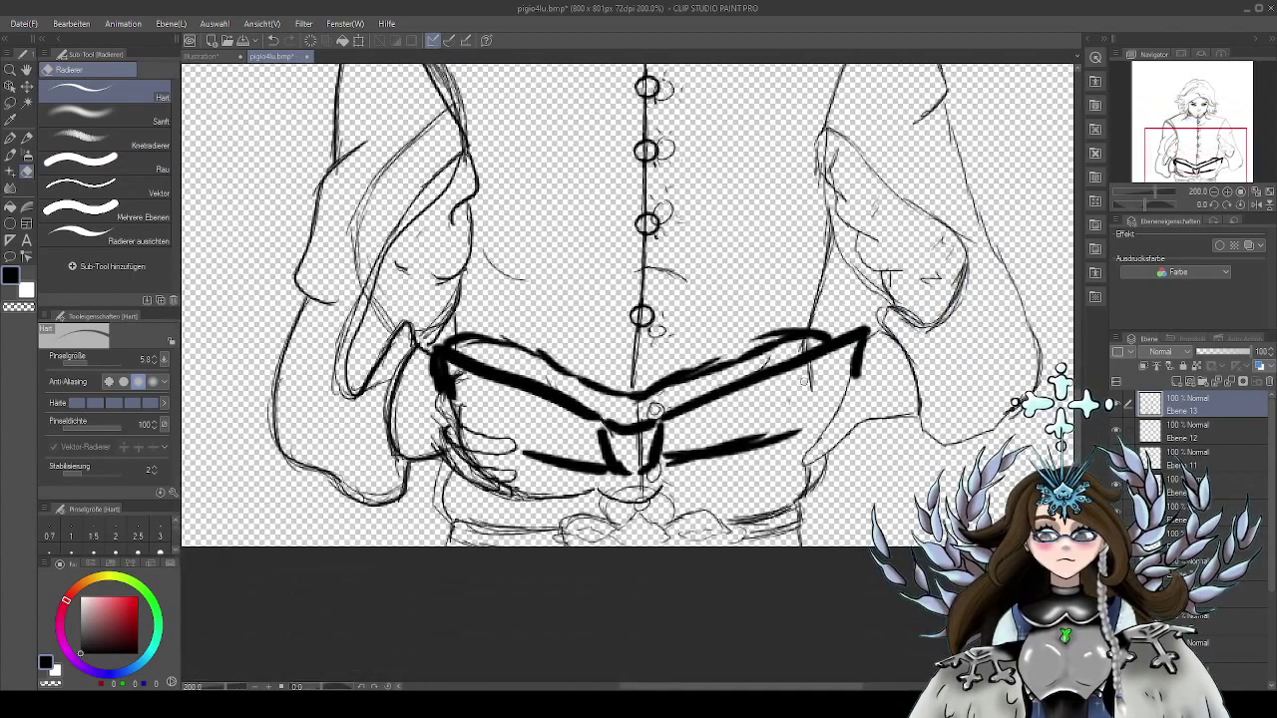
scroll(758, 407, up, 5)
scroll(735, 431, down, 1)
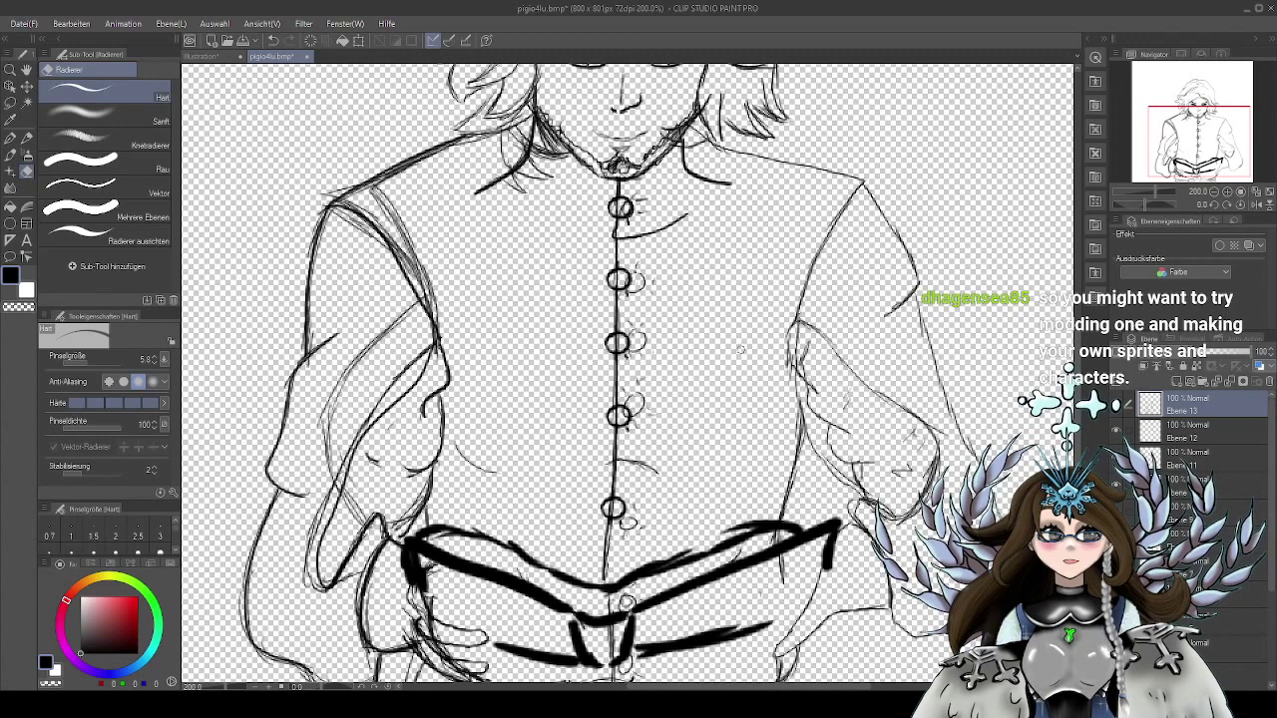
scroll(693, 453, down, 2)
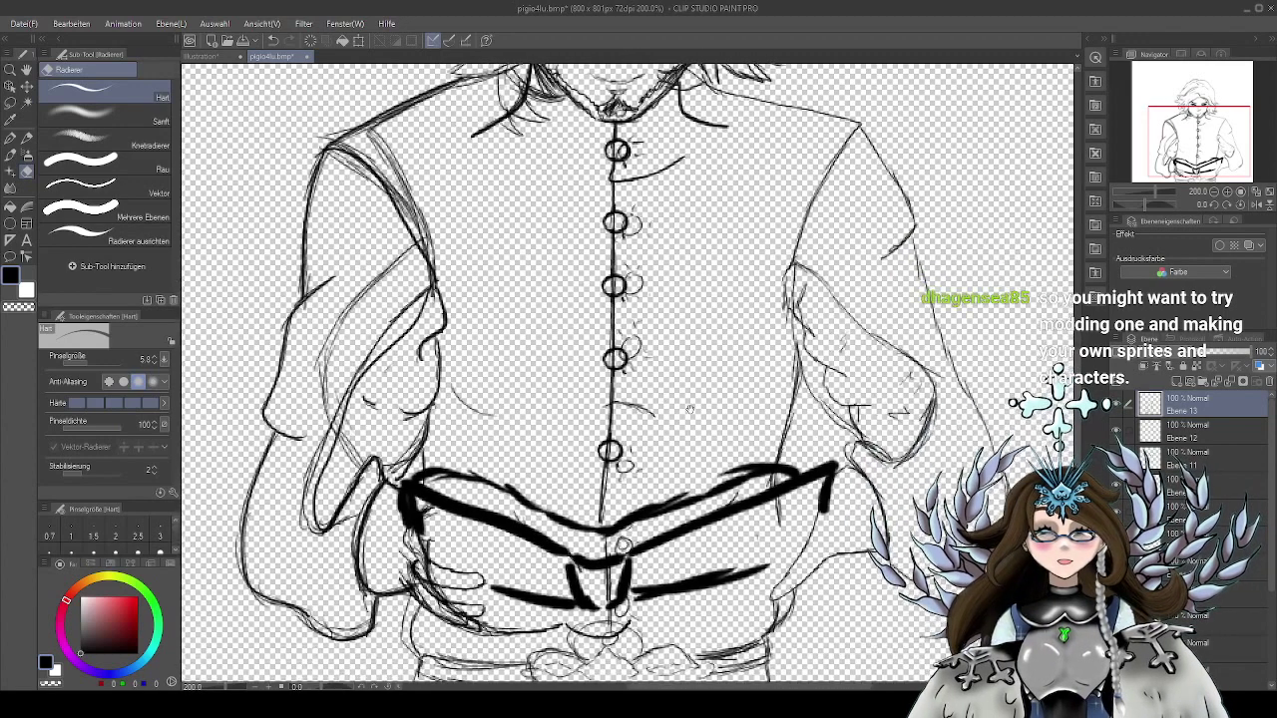
scroll(692, 359, up, 1)
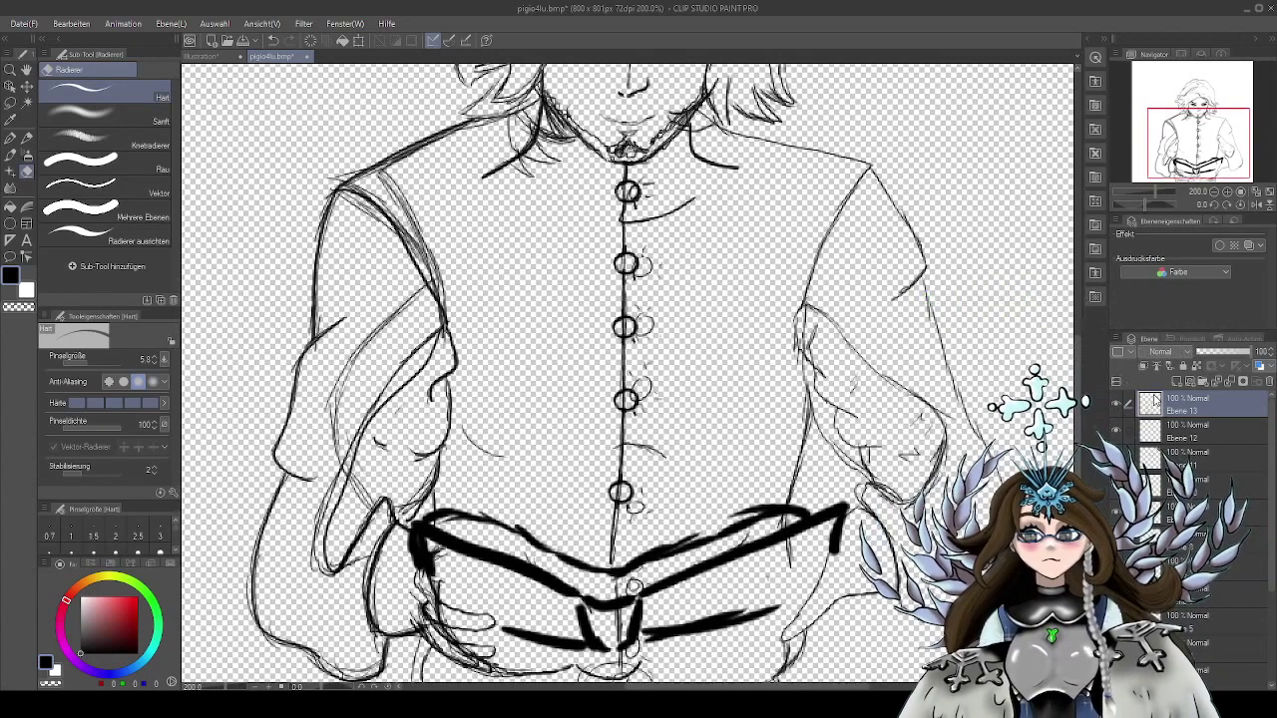
Trace the shirt fold at the left waist and the one between the fourth and fifth buttons with the G-Pen
click(10, 138)
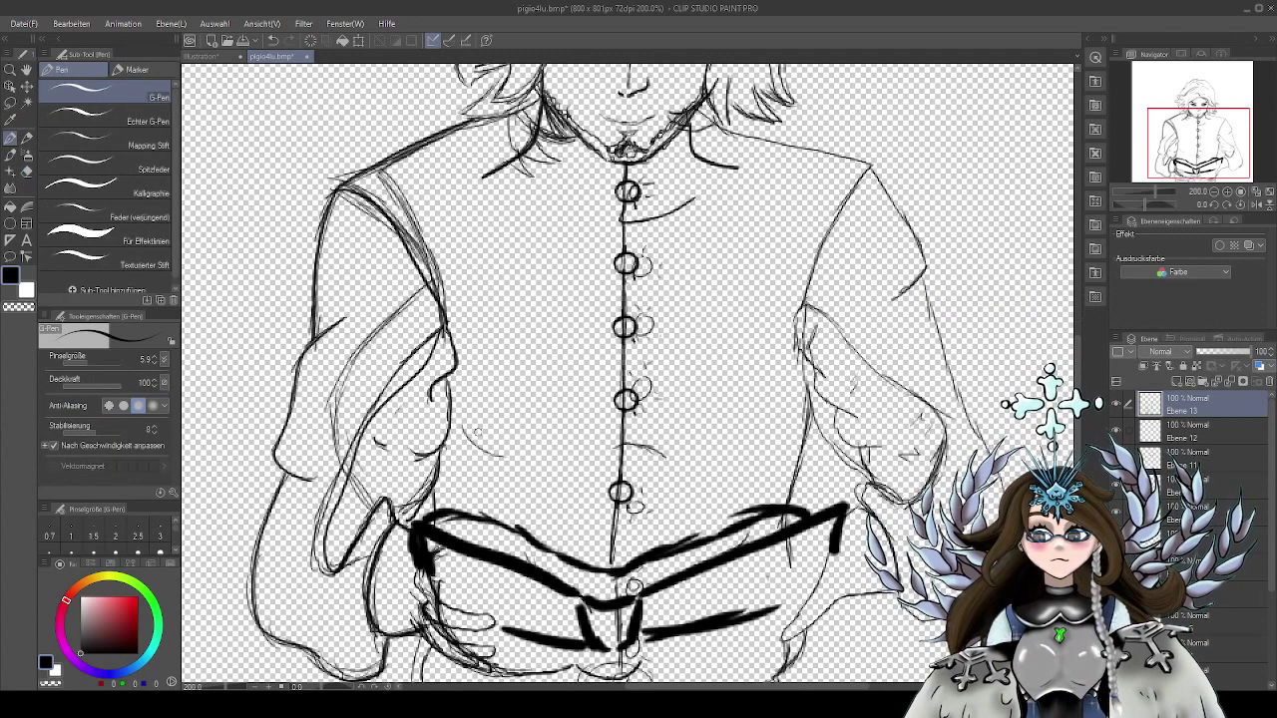
drag(471, 440, 517, 457)
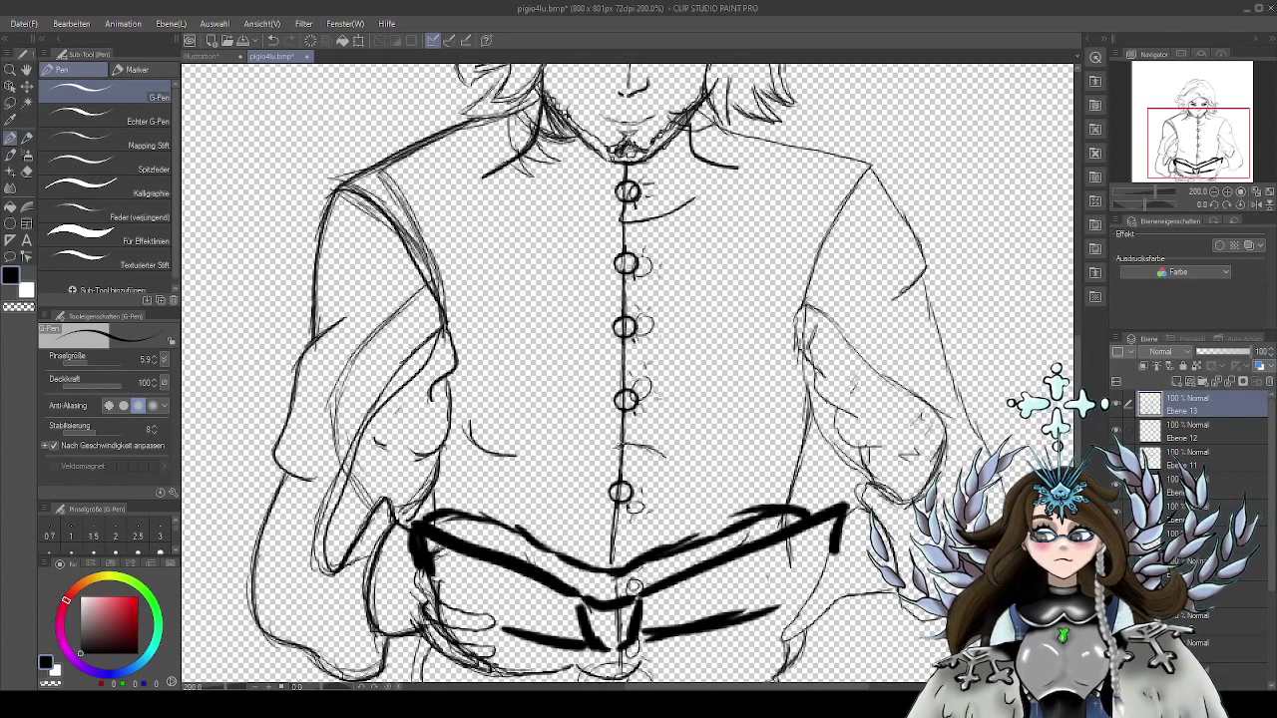
scroll(673, 444, up, 5)
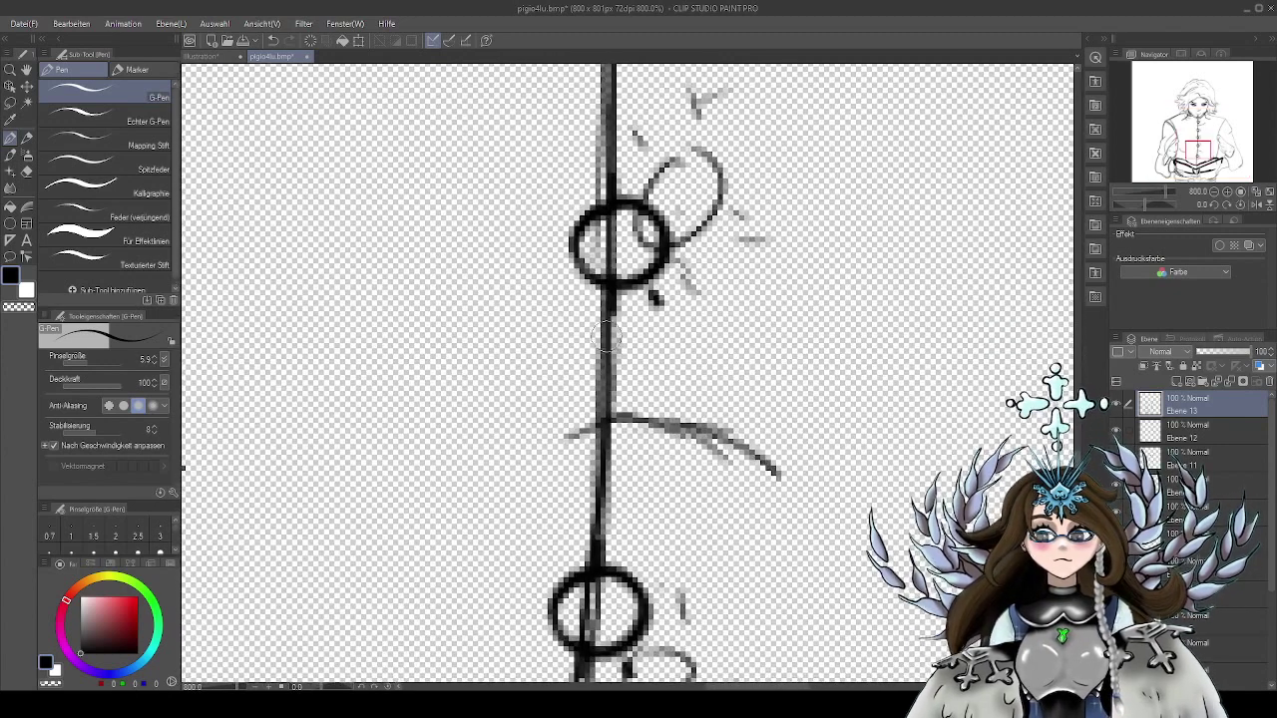
mouse_move(606, 339)
mouse_down()
mouse_move(605, 422)
mouse_move(641, 420)
mouse_move(620, 421)
mouse_move(727, 451)
mouse_up()
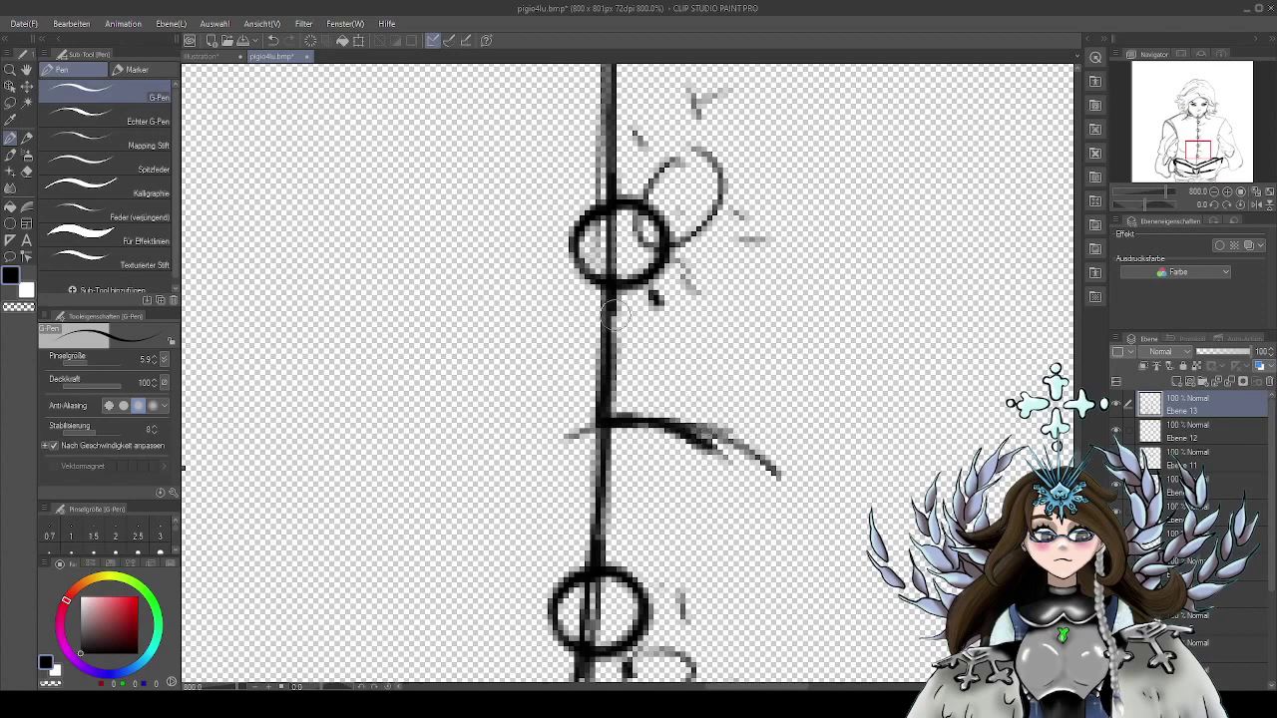
Retrace the shirt's closure line more heavily from the fold below the fourth button up to the chest fold below the top button
drag(606, 299, 611, 414)
mouse_move(725, 206)
mouse_down()
mouse_move(725, 321)
mouse_move(678, 517)
mouse_up()
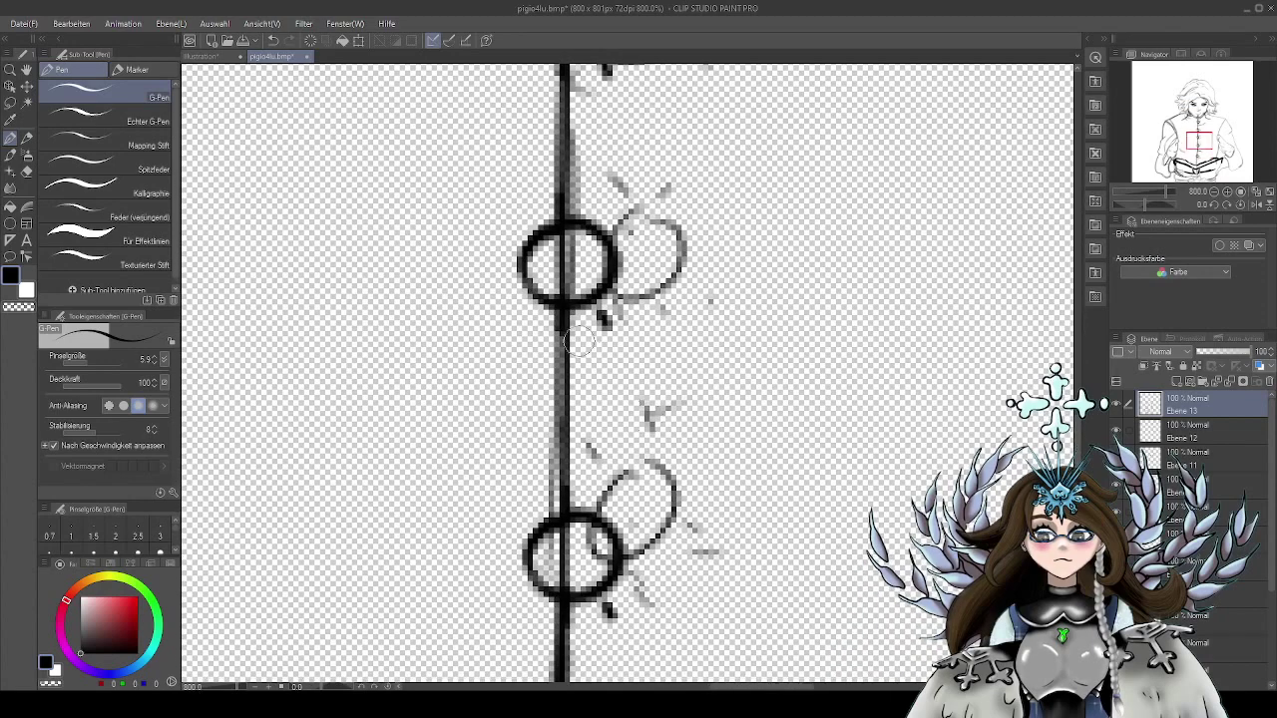
drag(562, 306, 564, 511)
scroll(627, 382, up, 5)
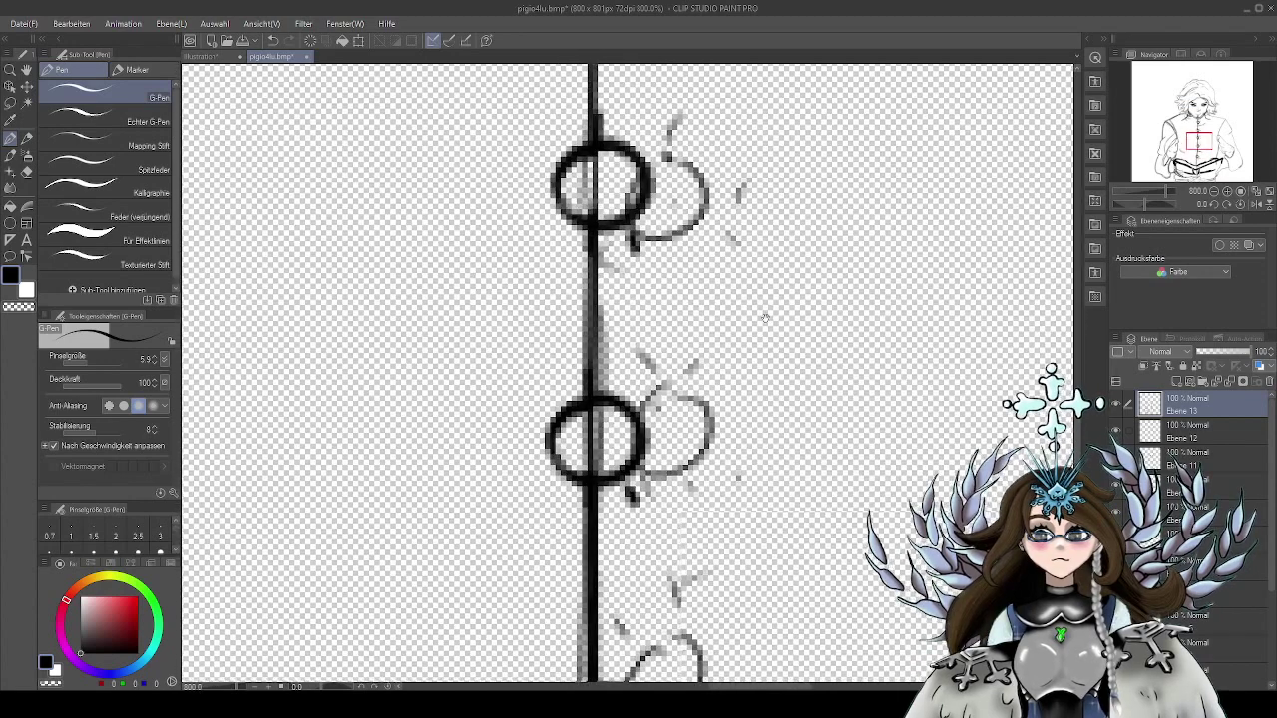
drag(607, 344, 607, 523)
scroll(607, 523, up, 5)
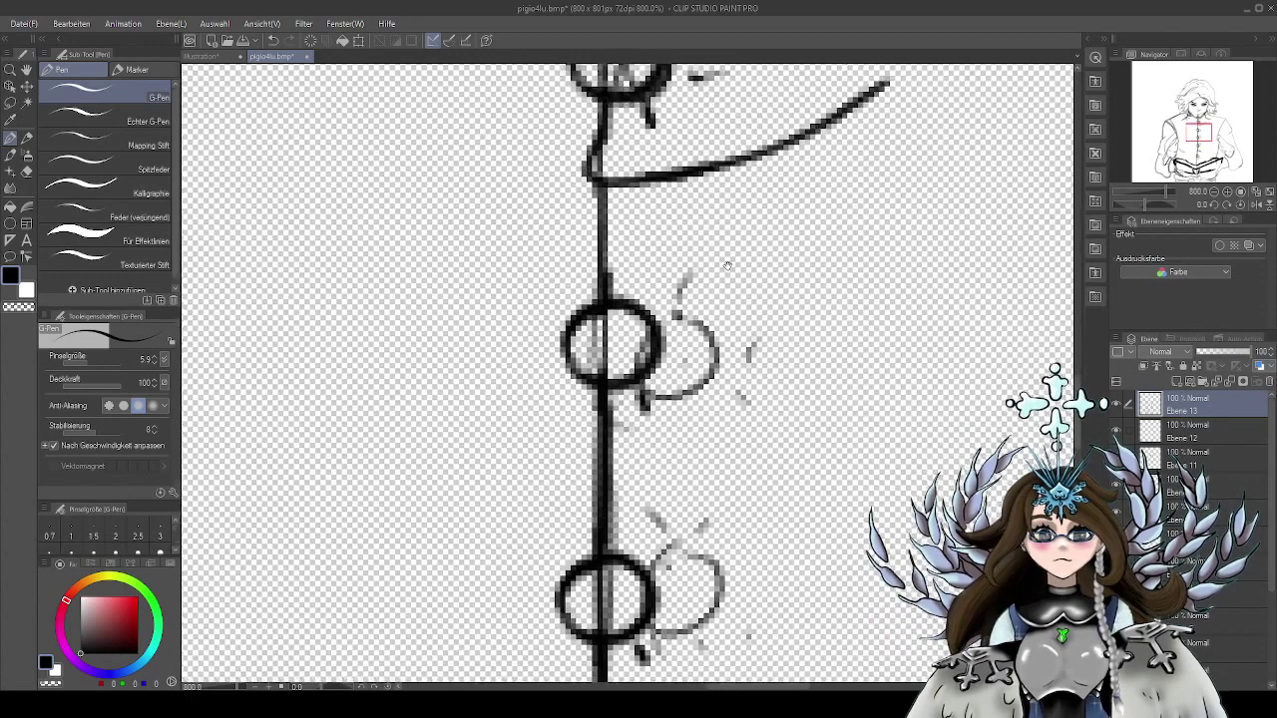
drag(601, 300, 606, 437)
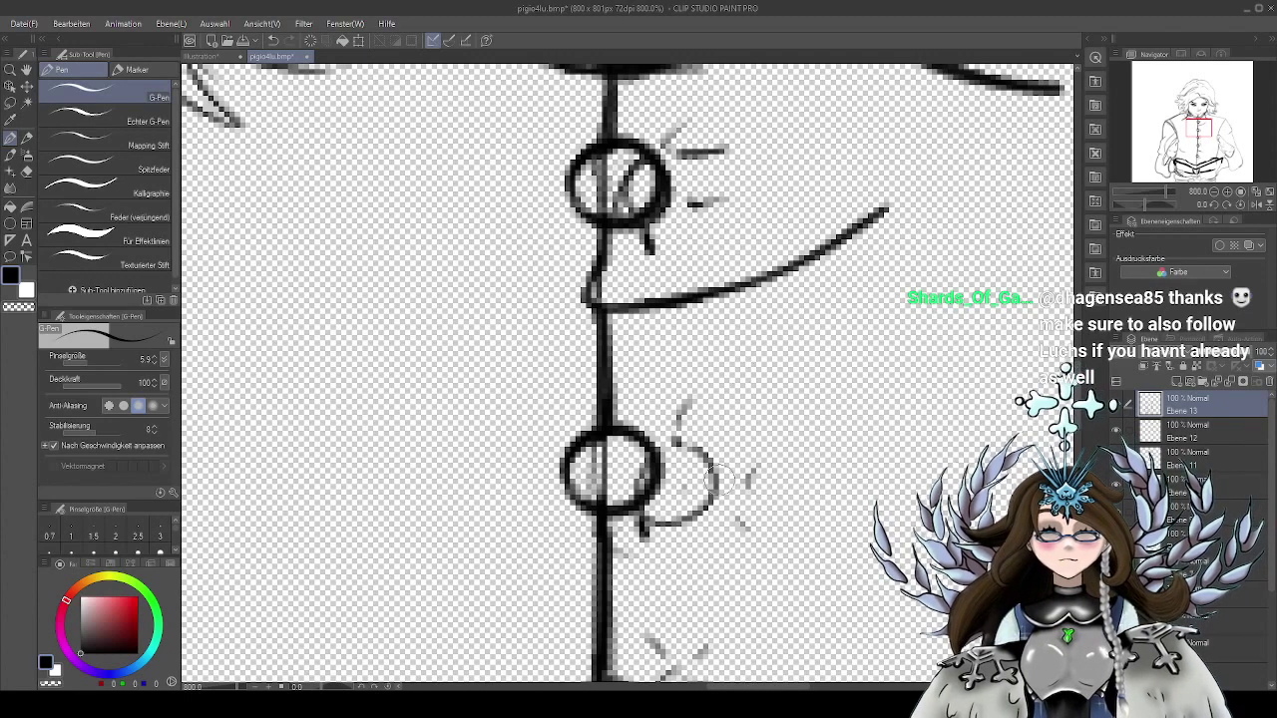
Strengthen the lower part of the closure line down to the book's upper edge
drag(718, 521, 699, 159)
drag(720, 435, 718, 160)
drag(710, 476, 736, 332)
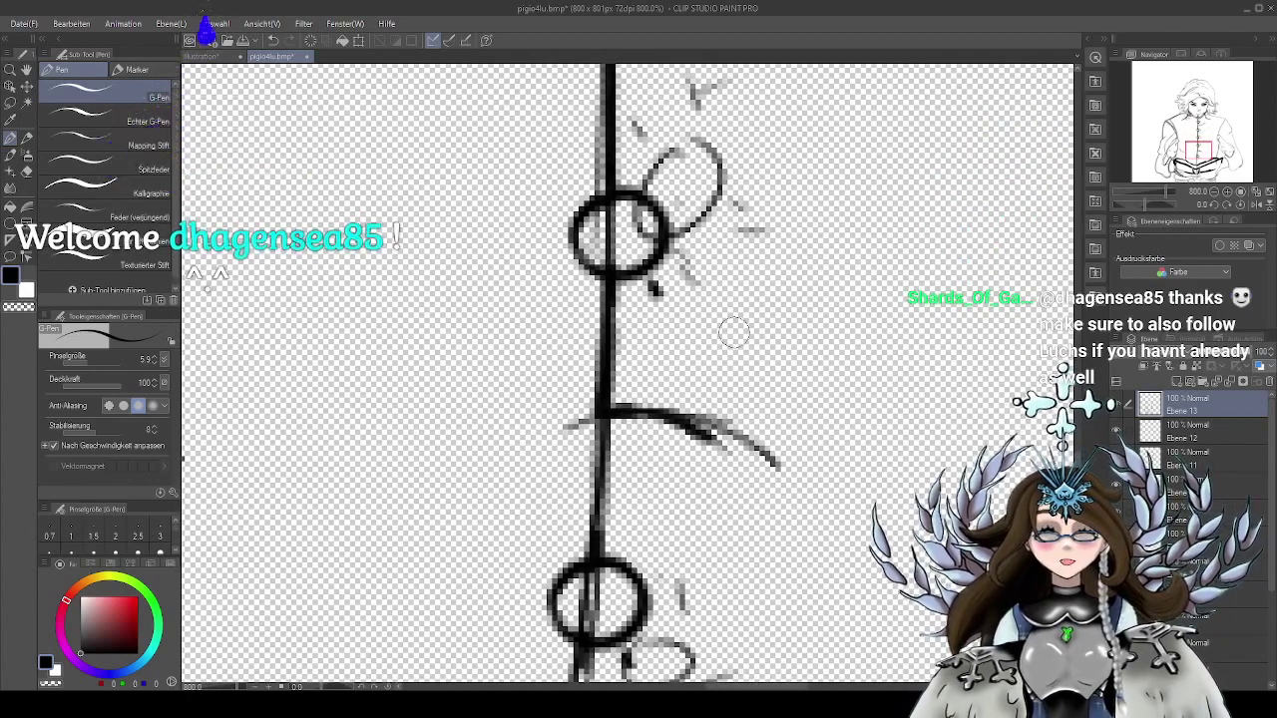
scroll(734, 332, down, 3)
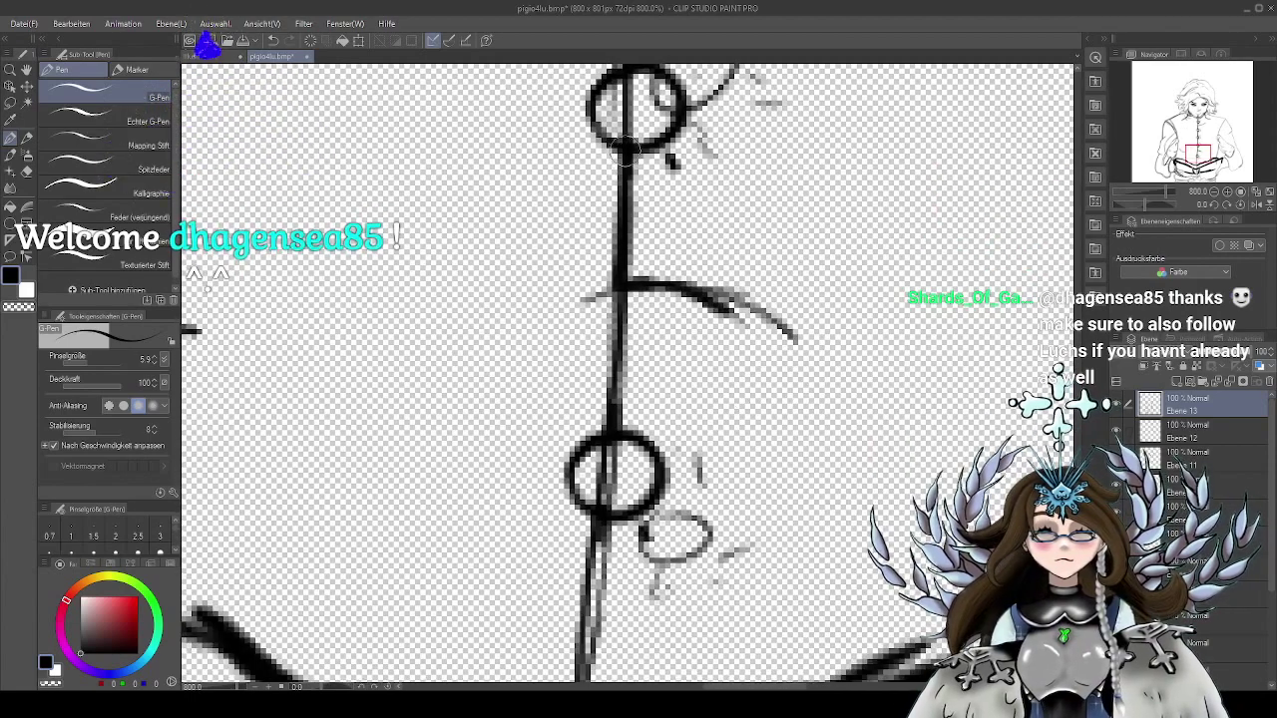
scroll(615, 409, down, 7)
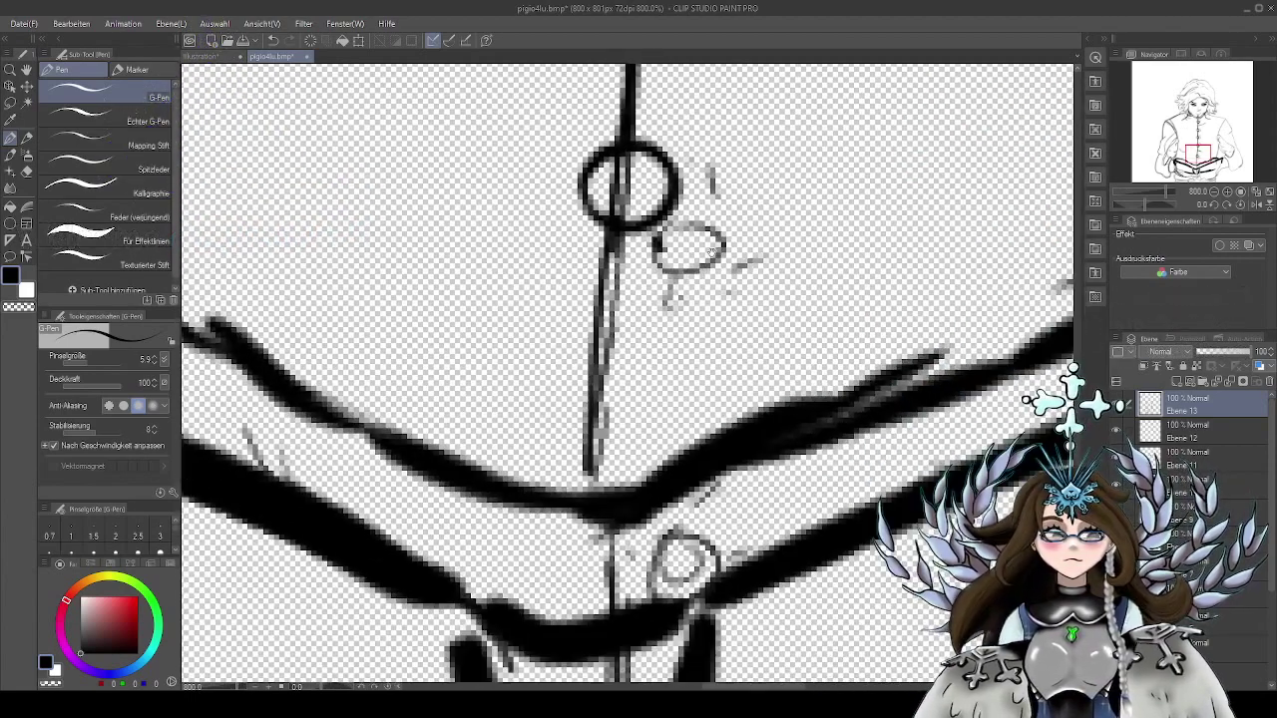
drag(605, 301, 597, 497)
Draw a thin straight edge line beneath the book's right half, from the base of the spine to the hand
scroll(804, 424, down, 4)
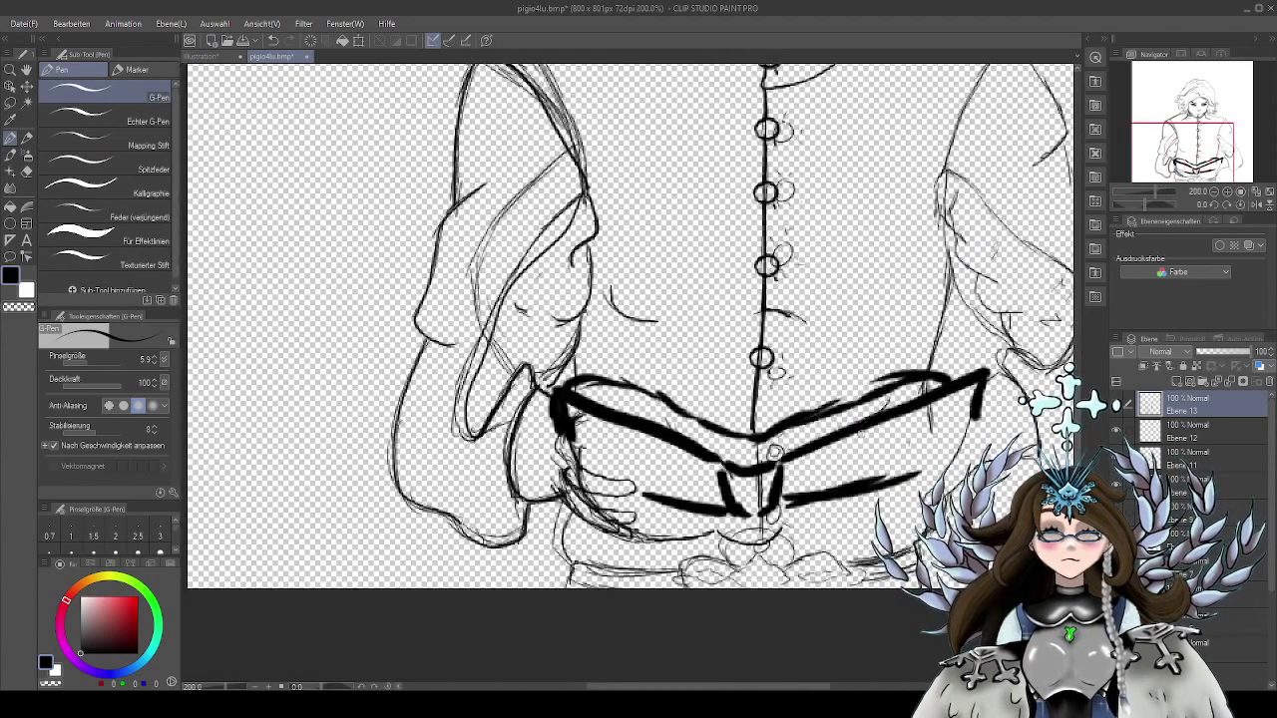
drag(867, 465, 798, 425)
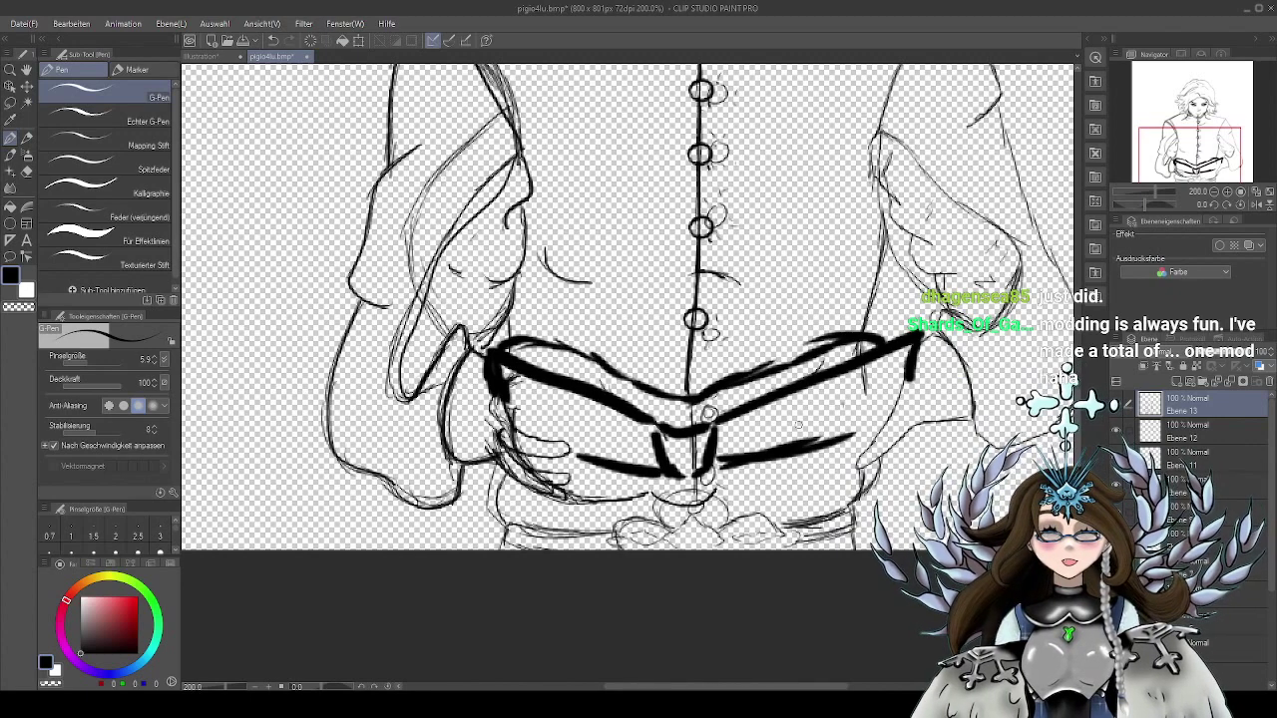
scroll(784, 439, up, 3)
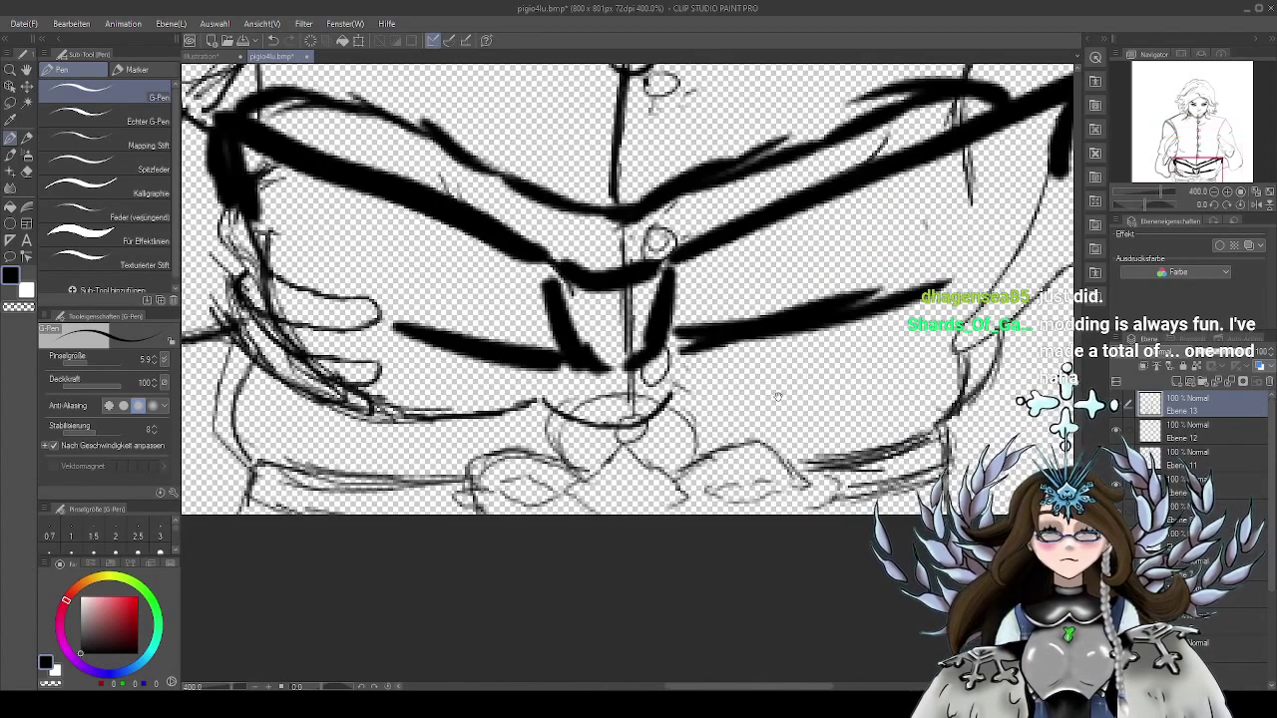
drag(778, 397, 810, 435)
drag(709, 431, 993, 367)
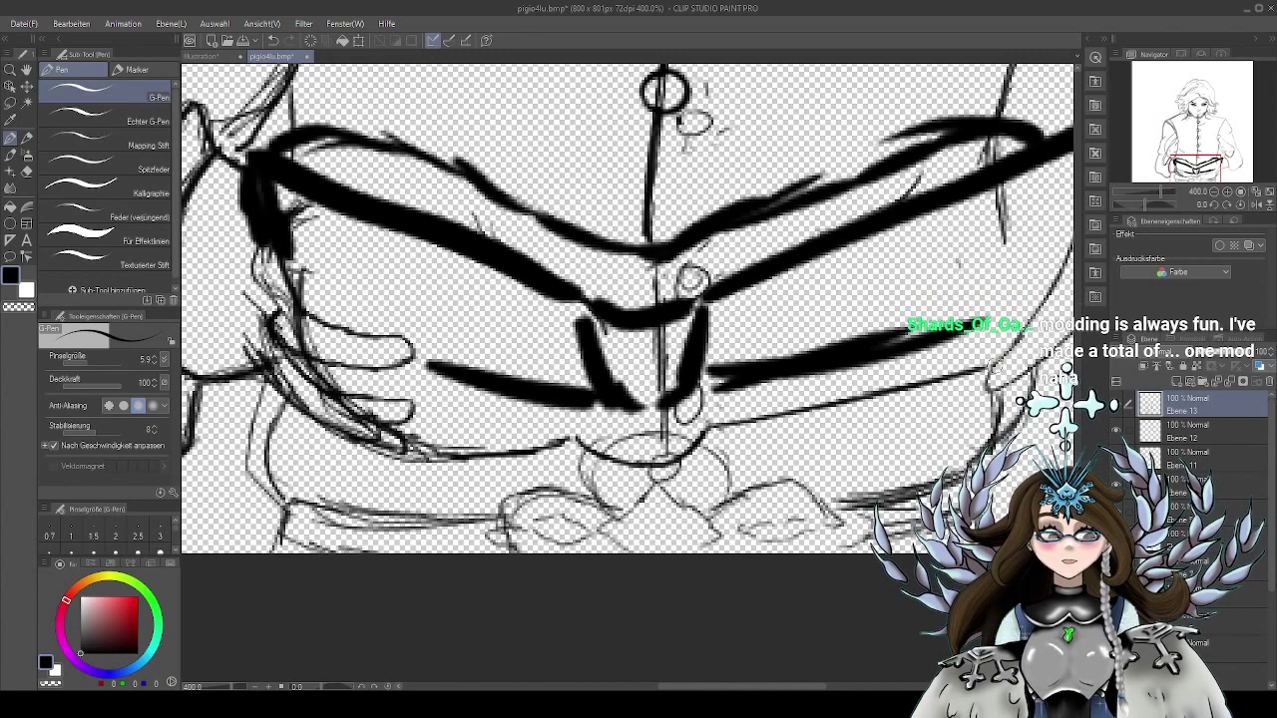
Trace the left and right curves of the rounded shape directly below the book's spine
drag(808, 422, 818, 359)
mouse_move(604, 381)
mouse_down()
mouse_move(597, 413)
mouse_move(629, 447)
mouse_up()
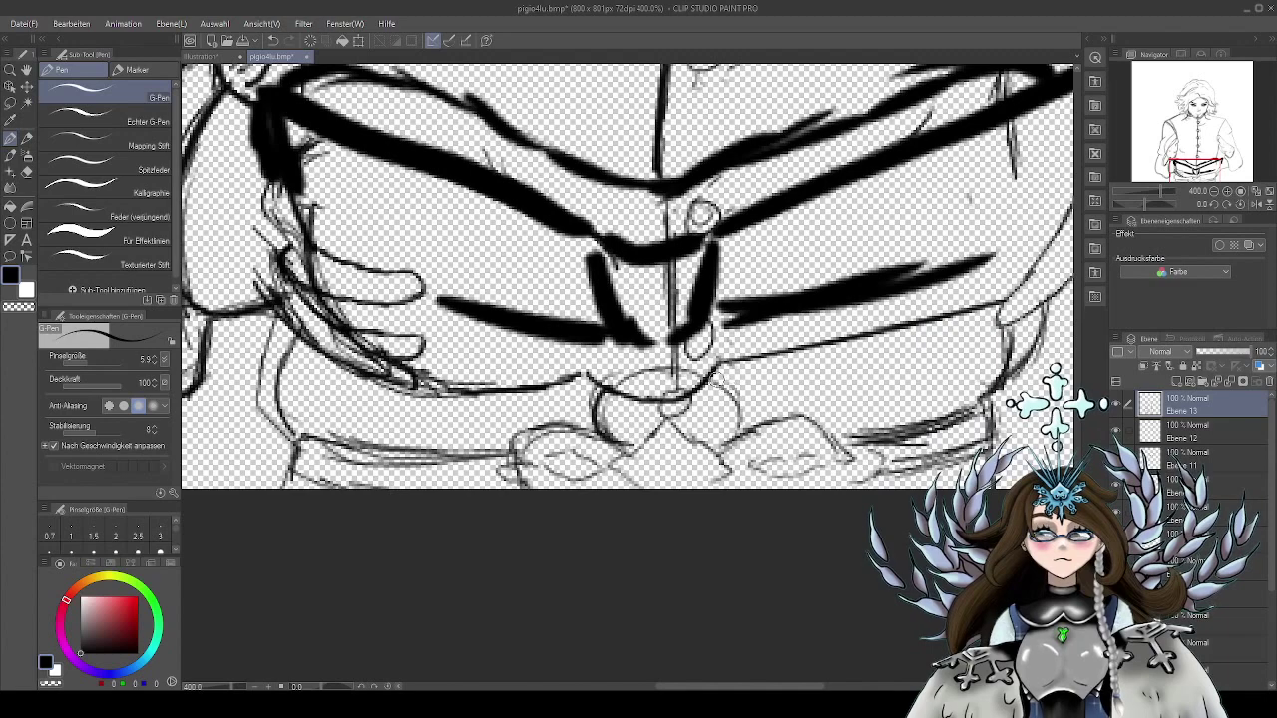
mouse_move(710, 371)
mouse_down()
mouse_move(748, 409)
mouse_move(730, 433)
mouse_move(771, 391)
mouse_up()
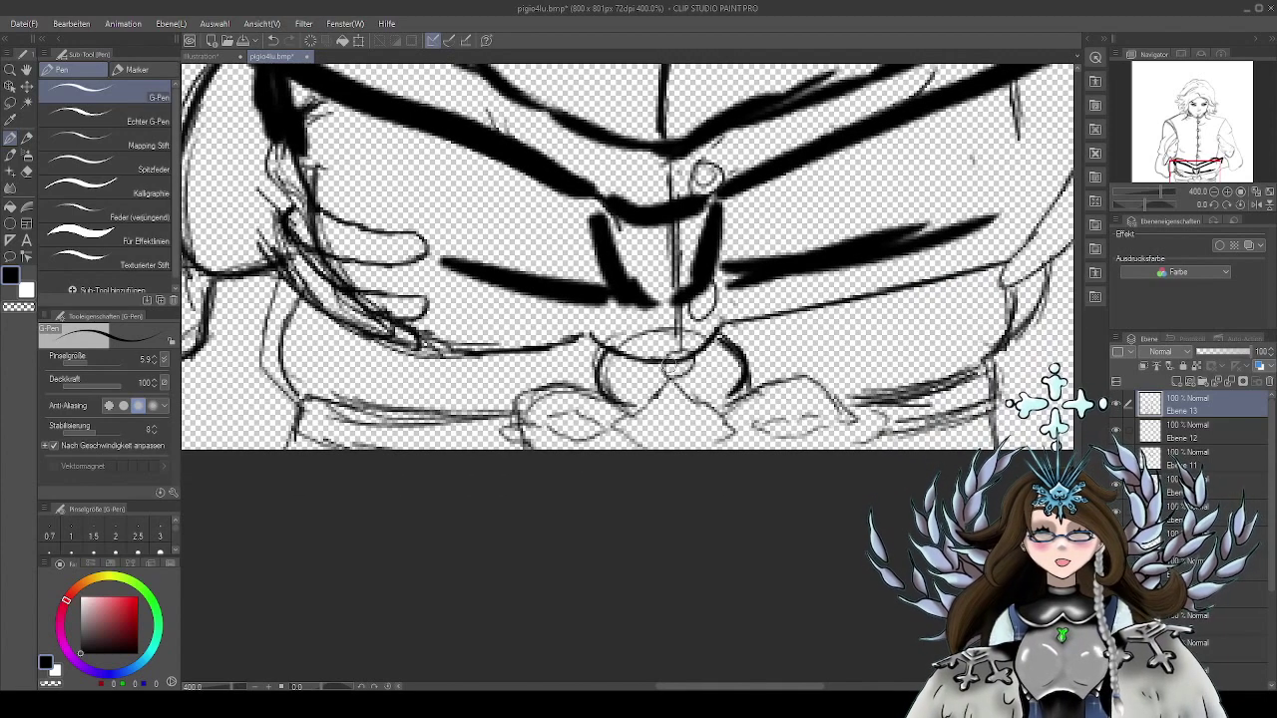
Trace the small oval under the rounded shape, the diamond below it, and the upper curve of the adjoining right lobe
mouse_move(661, 361)
mouse_down()
mouse_move(687, 373)
mouse_move(697, 364)
mouse_up()
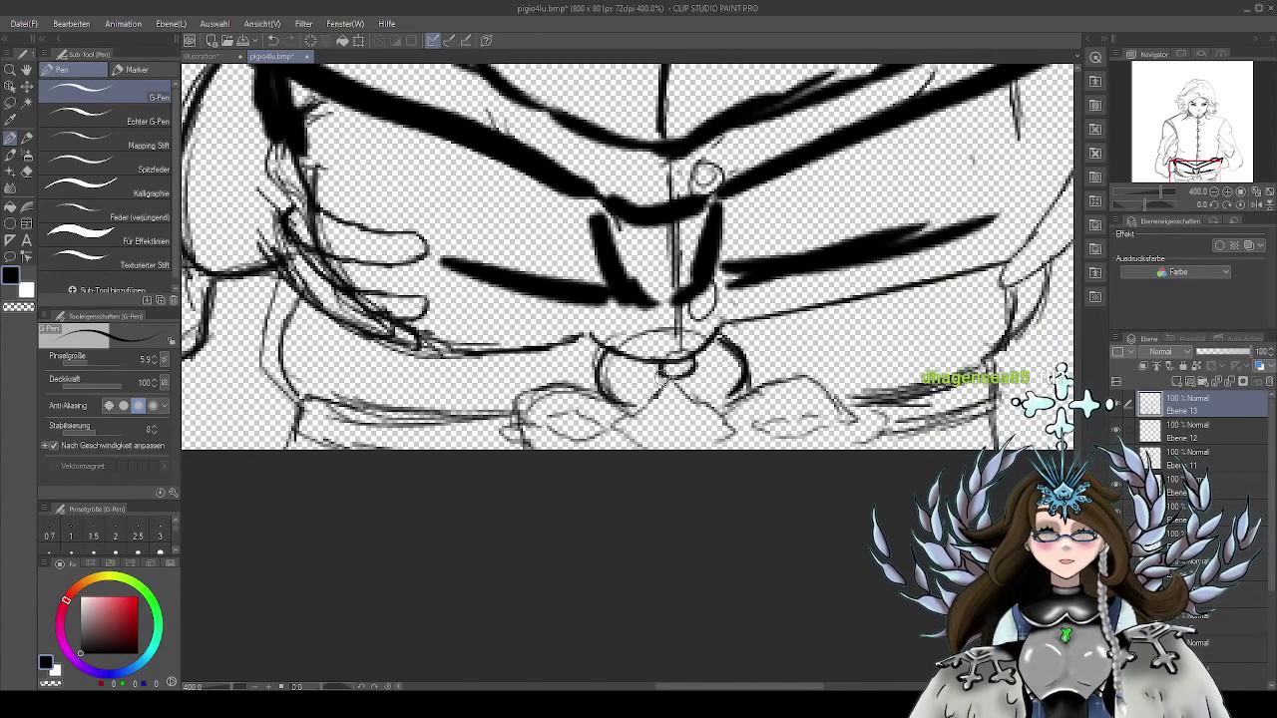
mouse_move(667, 371)
mouse_down()
mouse_move(667, 391)
mouse_move(614, 431)
mouse_move(653, 460)
mouse_up()
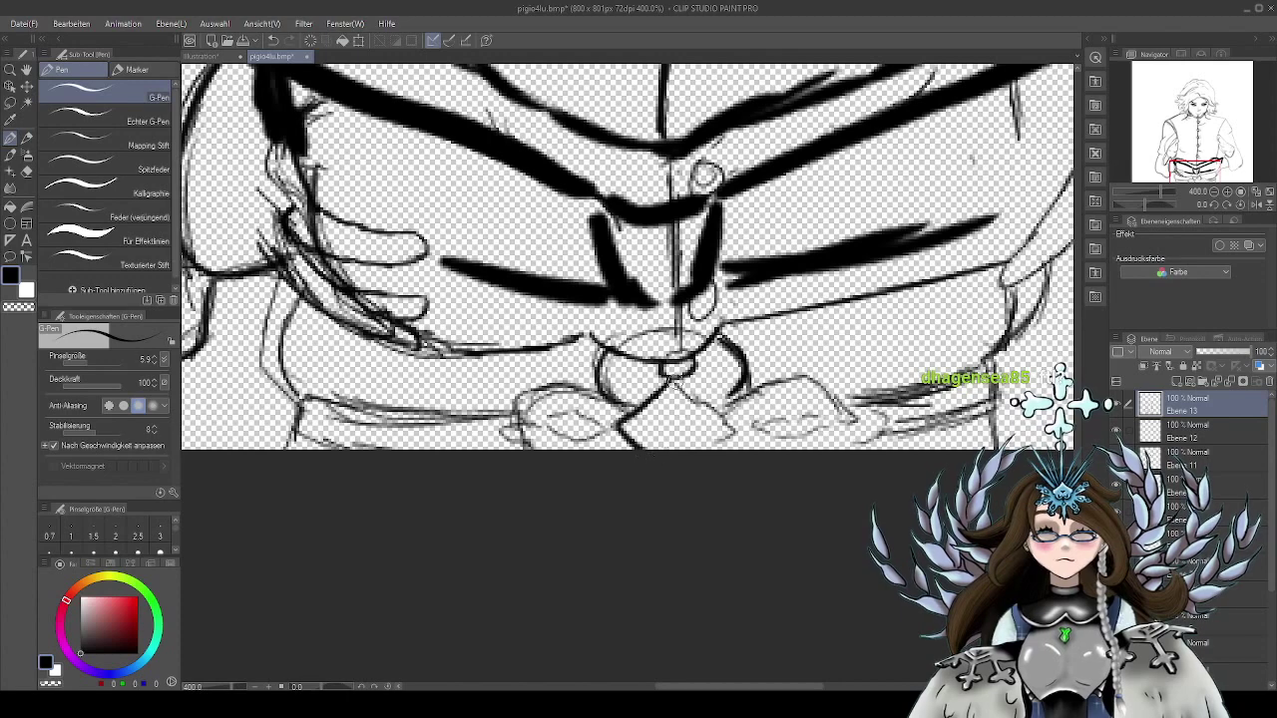
mouse_move(668, 375)
mouse_down()
mouse_move(738, 427)
mouse_move(700, 451)
mouse_move(746, 397)
mouse_move(816, 377)
mouse_move(856, 413)
mouse_move(859, 441)
mouse_up()
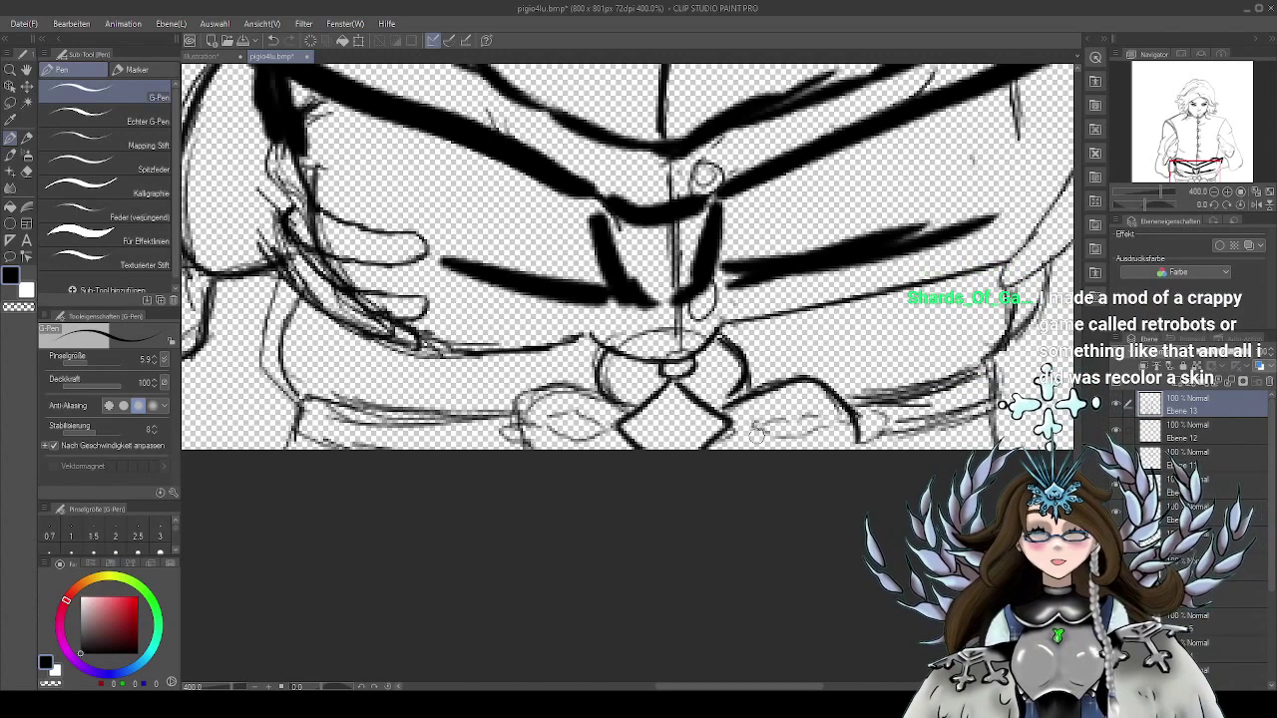
Erase the right lobe's outer end, redraw it curving down to the canvas edge, and outline the matching left lobe
key(e)
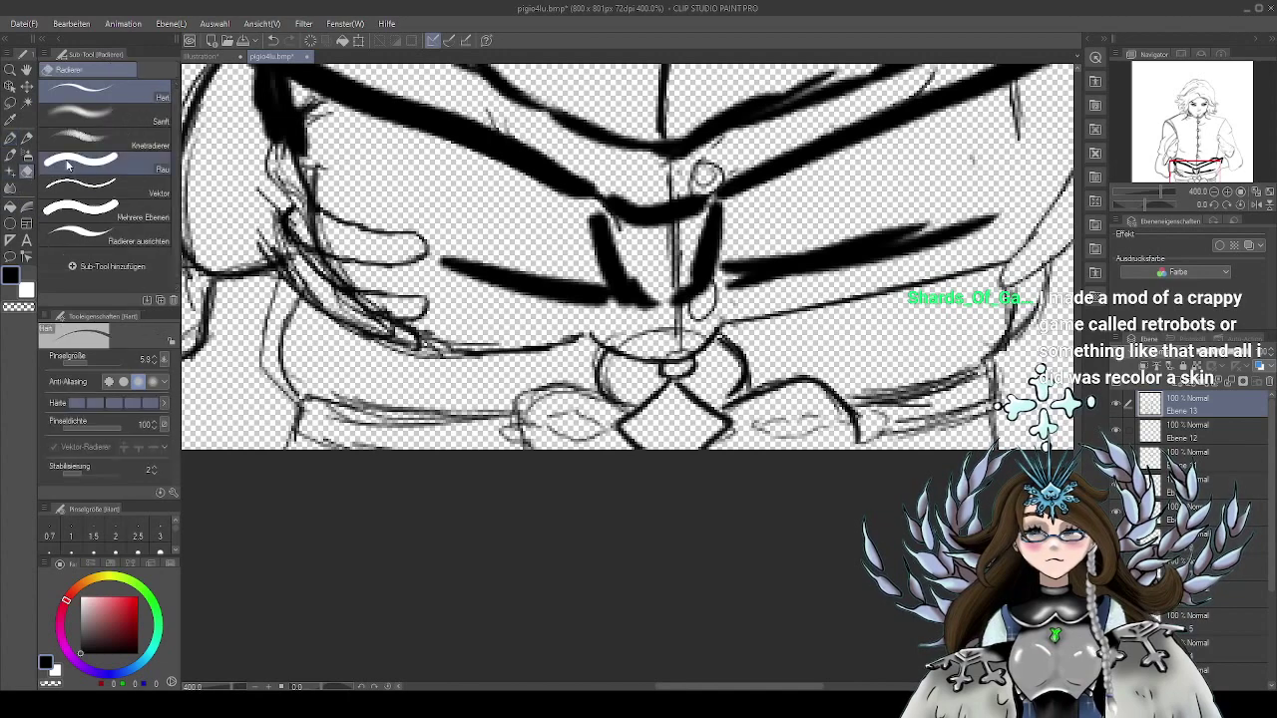
mouse_move(846, 391)
mouse_down()
mouse_move(856, 437)
mouse_move(841, 397)
mouse_up()
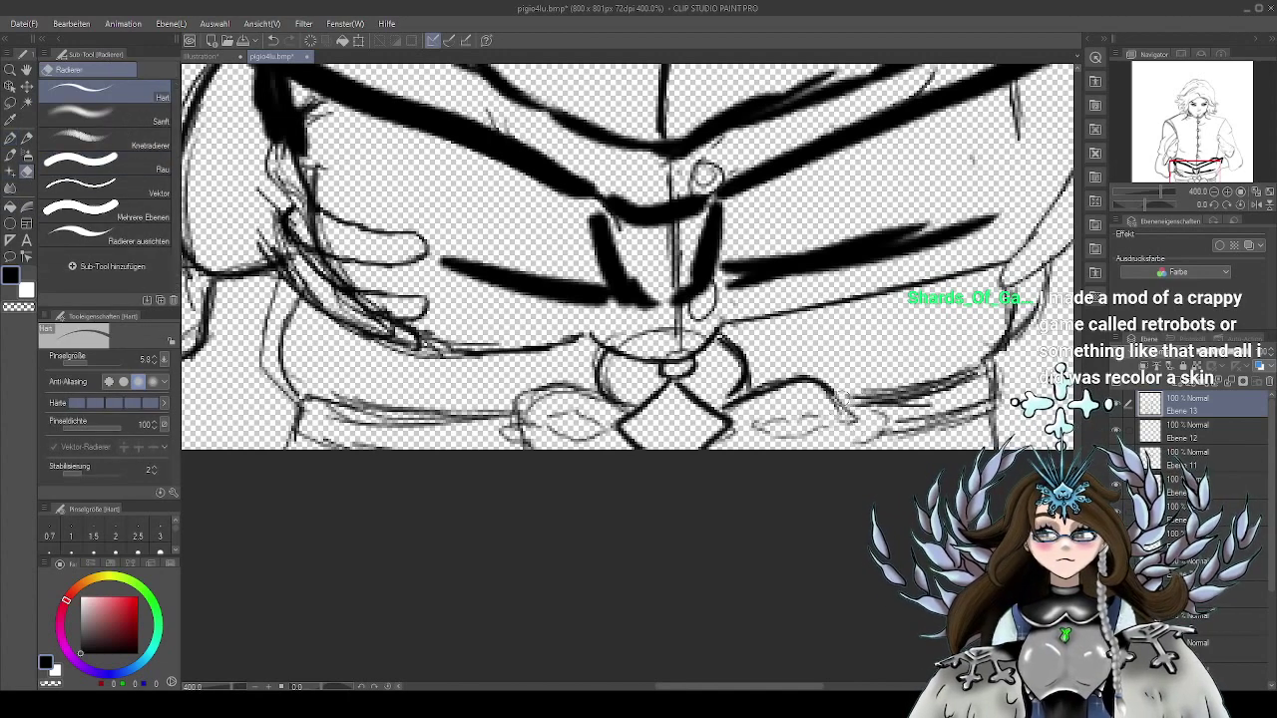
click(11, 137)
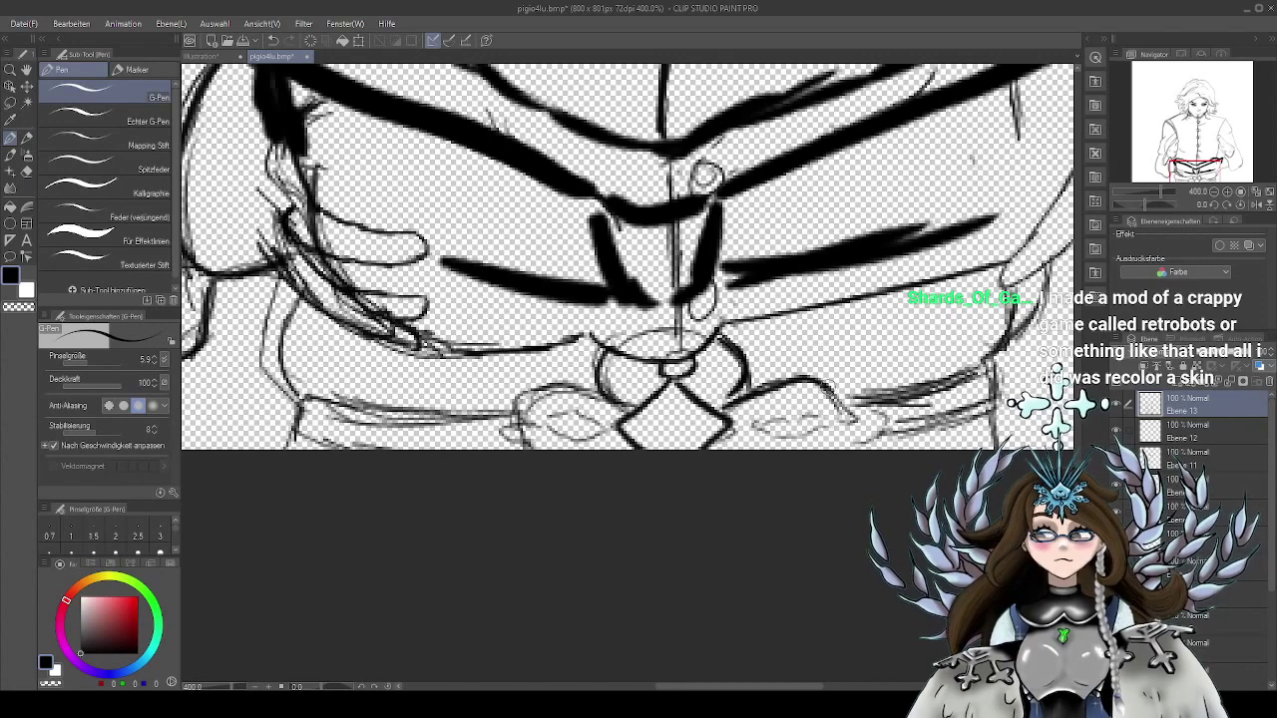
drag(822, 383, 856, 462)
drag(866, 409, 880, 423)
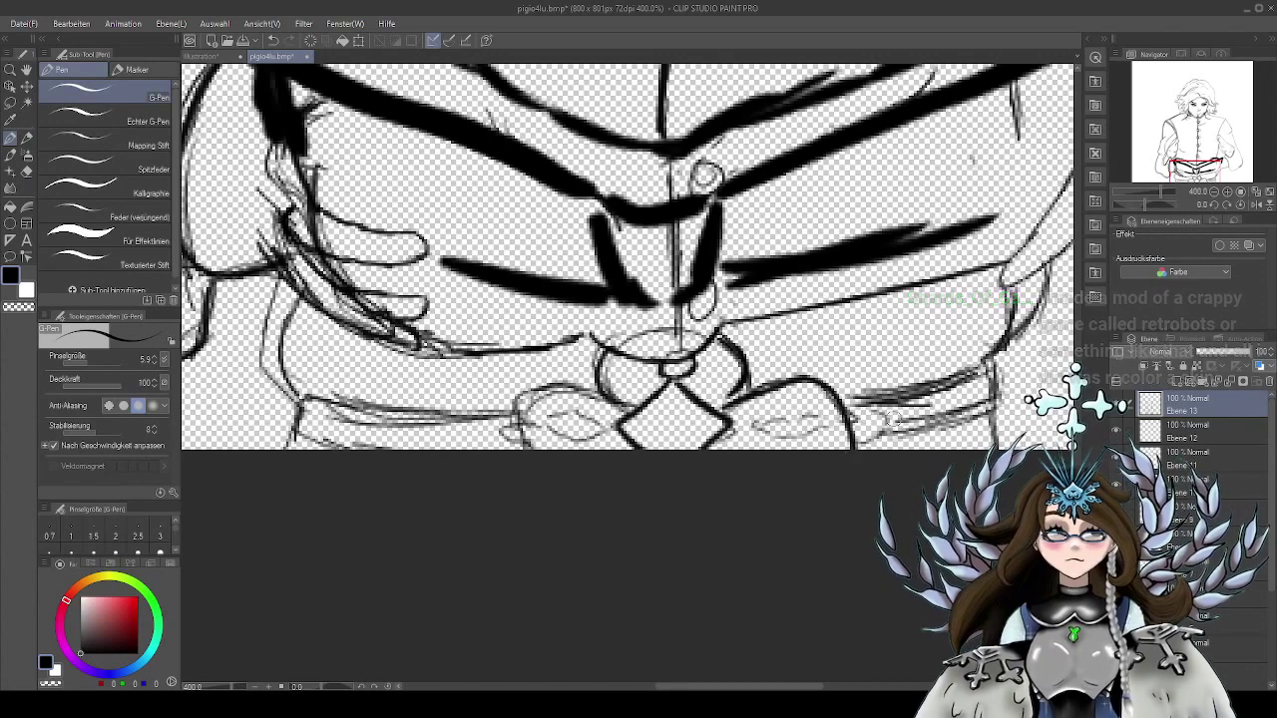
drag(689, 482, 729, 489)
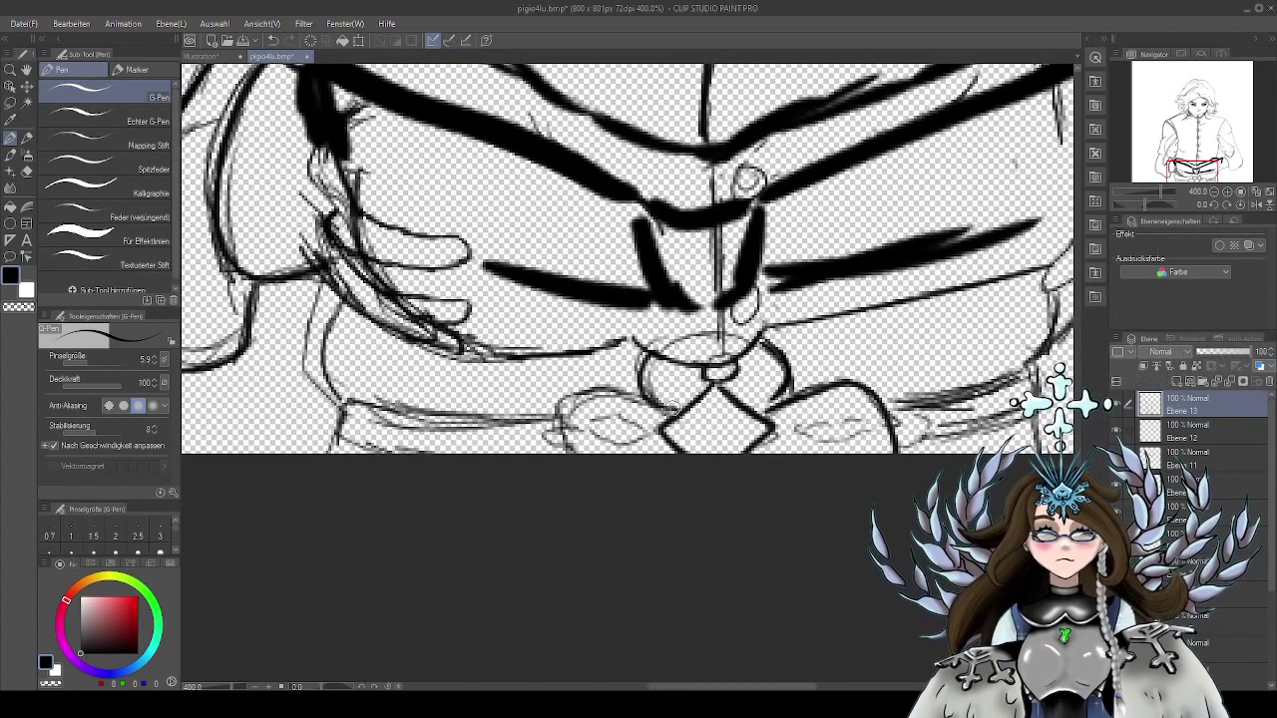
drag(561, 401, 569, 457)
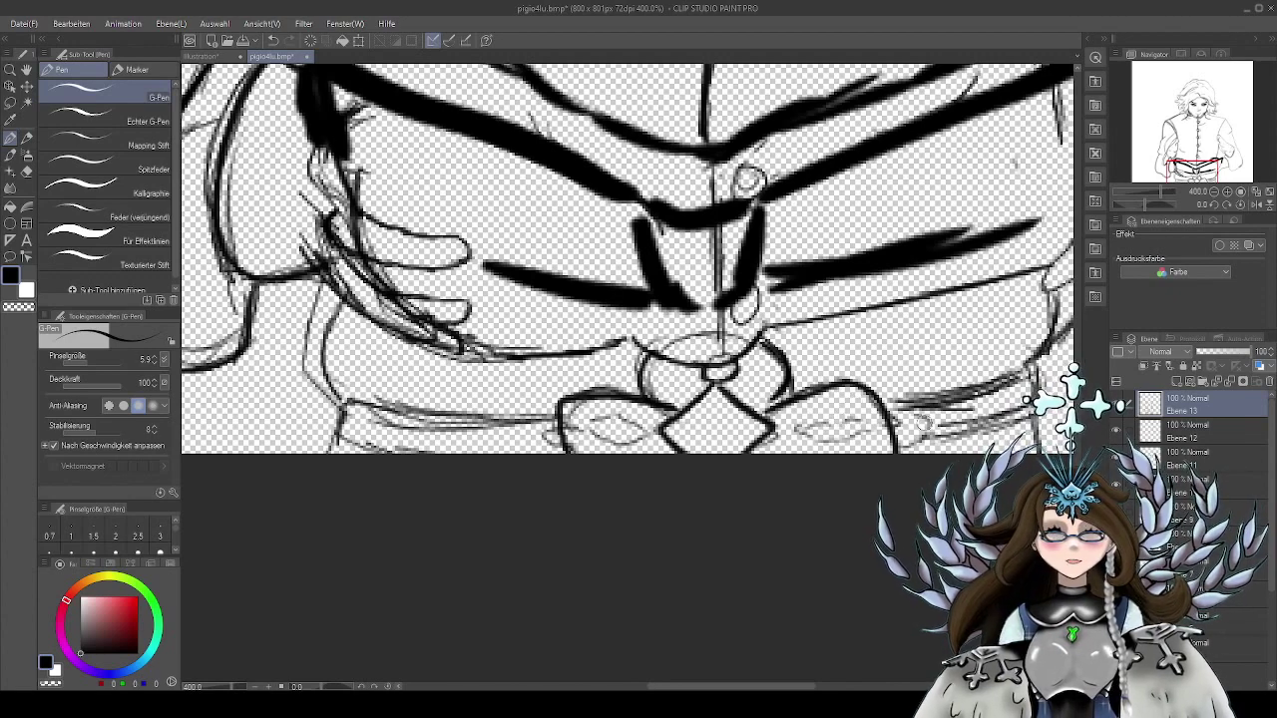
Trace the belt's right end and the belt section left of the lobes with darker lines, redoing the left outline once
mouse_move(921, 423)
mouse_down()
mouse_move(881, 413)
mouse_move(811, 424)
mouse_move(812, 406)
mouse_move(899, 375)
mouse_move(901, 419)
mouse_up()
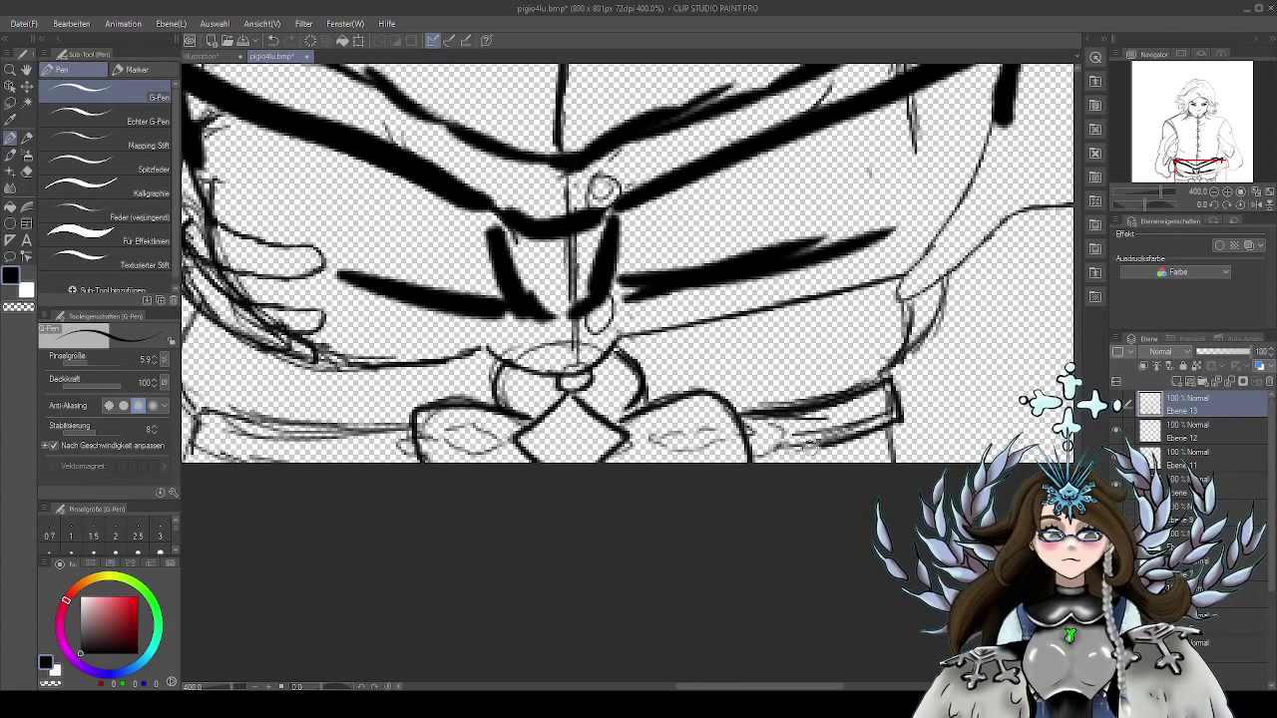
drag(661, 479, 819, 466)
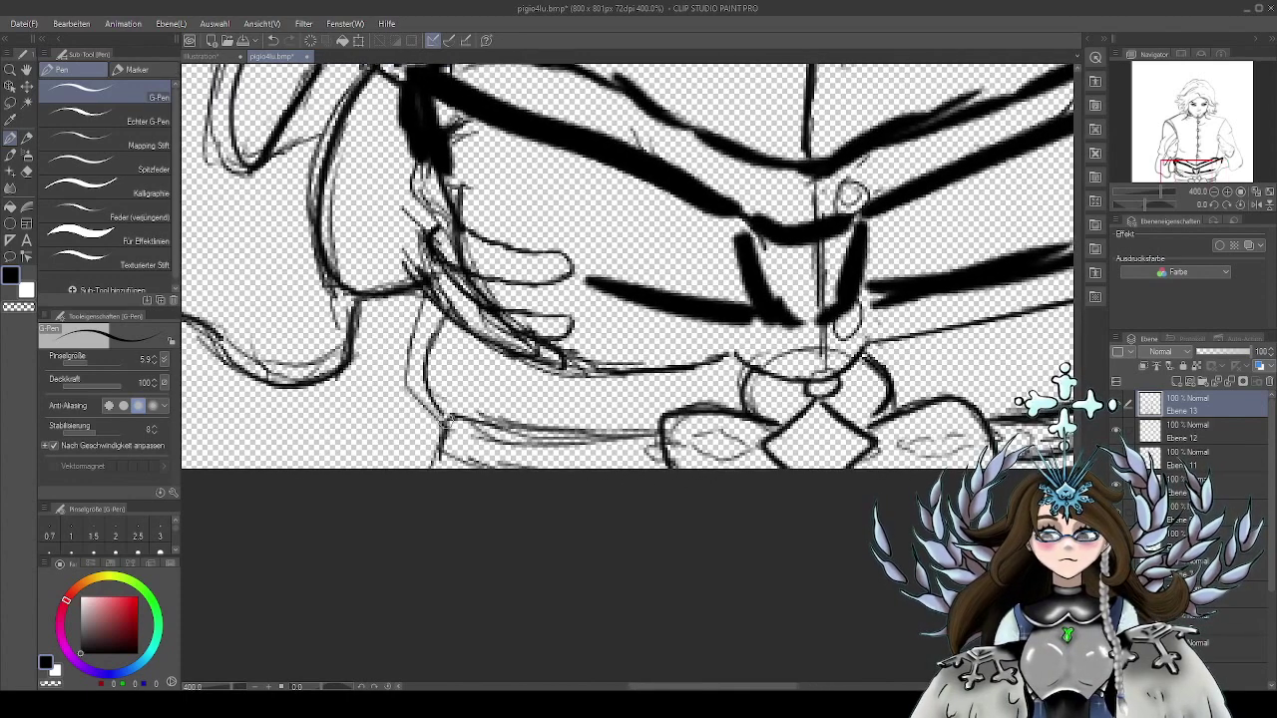
mouse_move(439, 413)
mouse_down()
mouse_move(451, 463)
mouse_move(668, 462)
mouse_up()
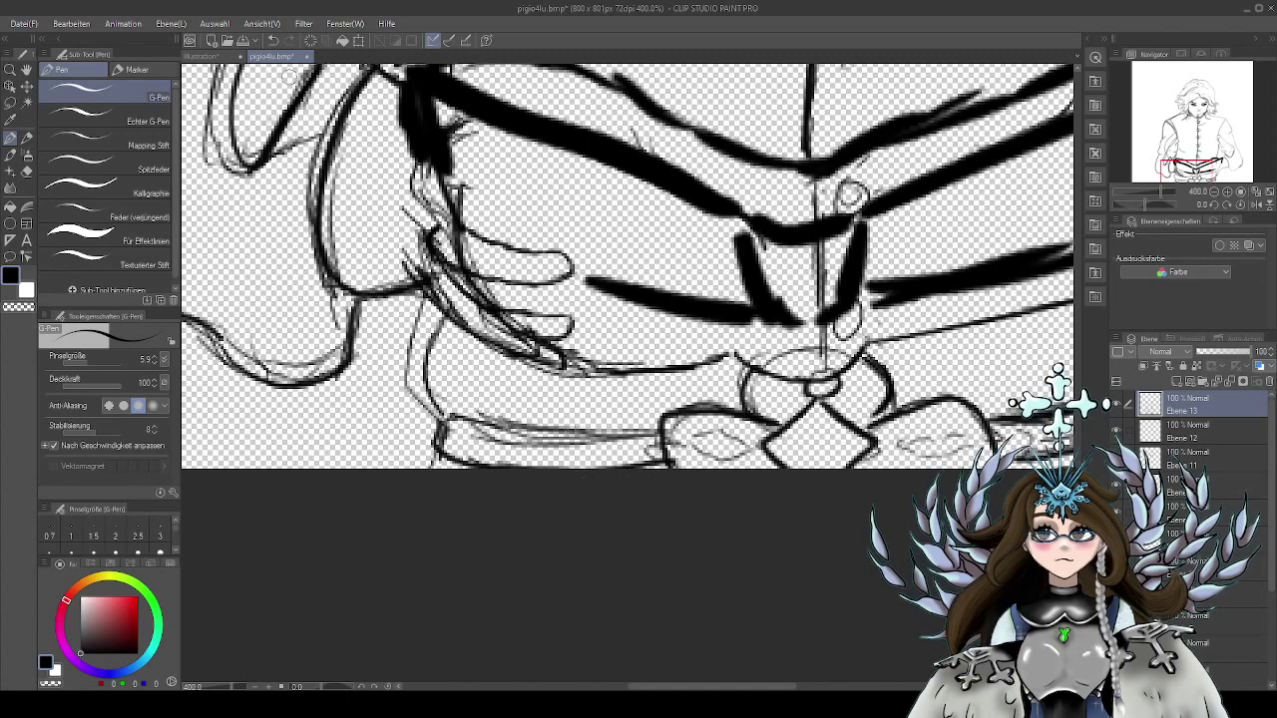
click(274, 40)
mouse_move(446, 420)
mouse_down()
mouse_move(437, 455)
mouse_move(502, 473)
mouse_up()
drag(445, 423, 660, 436)
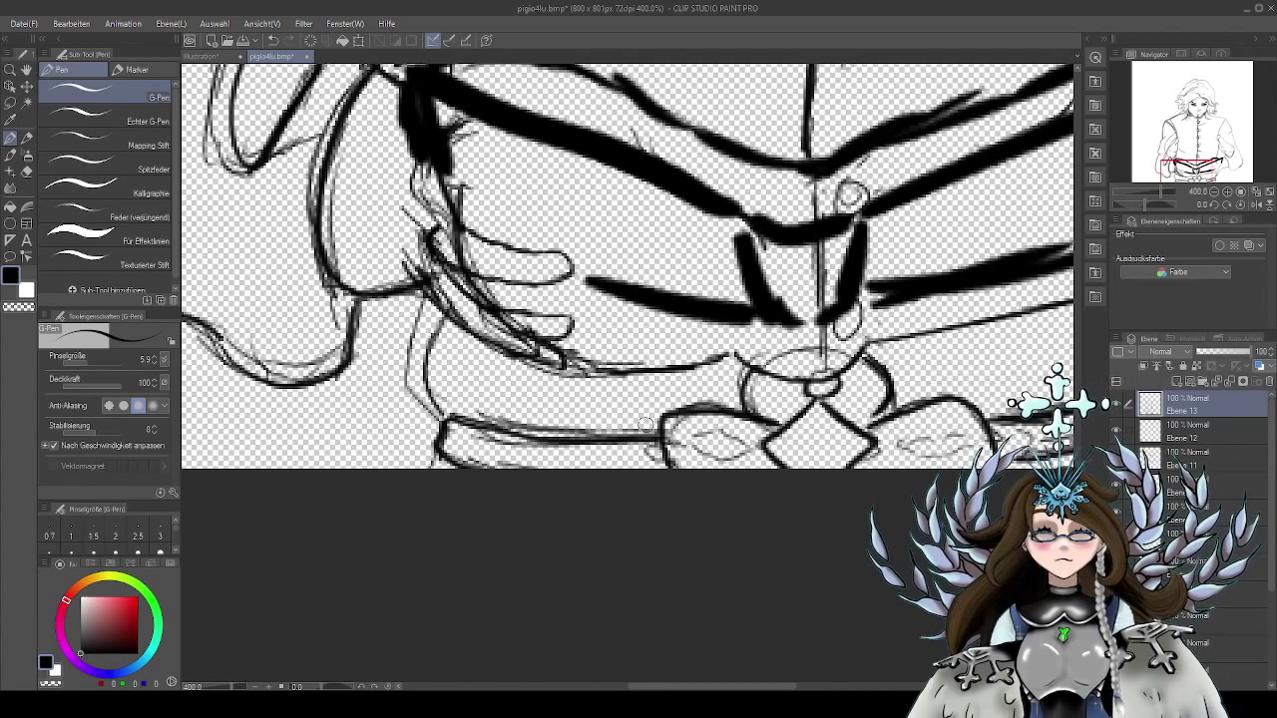
Darken the shirt's side contours between the hands and the belt on both sides of the waist
scroll(627, 444, down, 1)
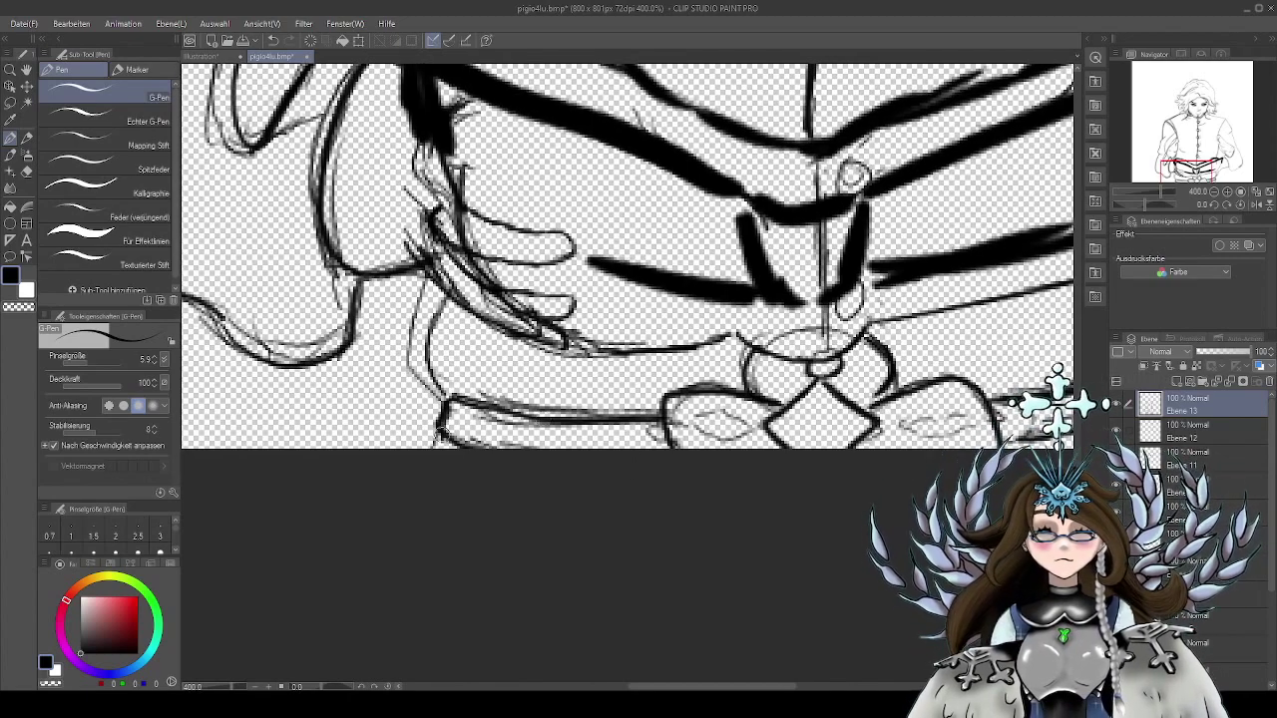
drag(914, 449, 636, 528)
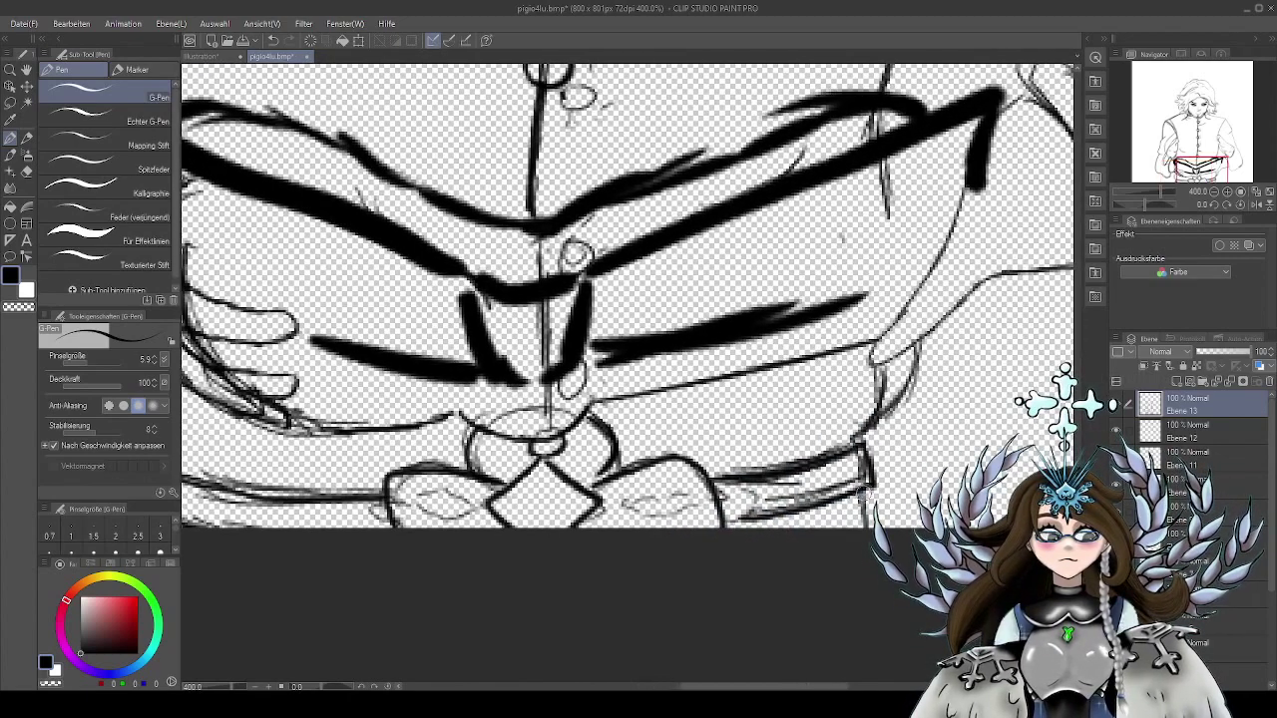
mouse_move(631, 417)
mouse_down()
mouse_move(728, 420)
mouse_move(818, 482)
mouse_up()
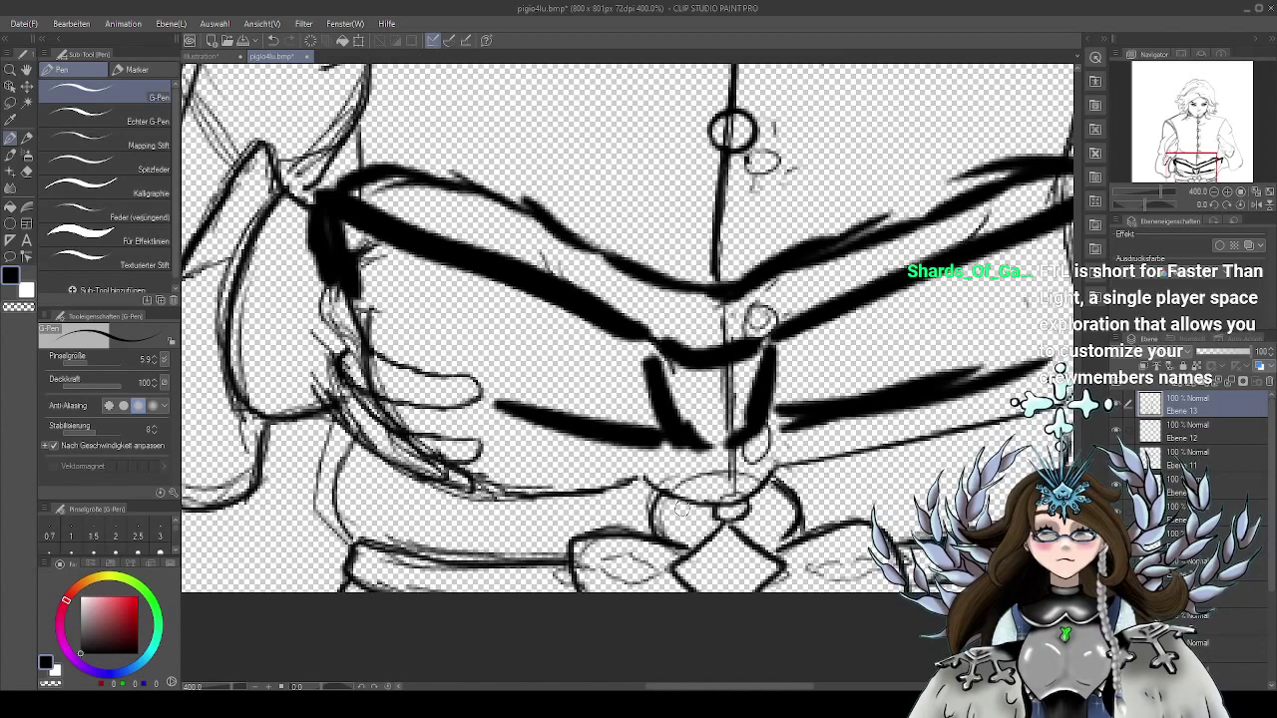
drag(961, 457, 793, 472)
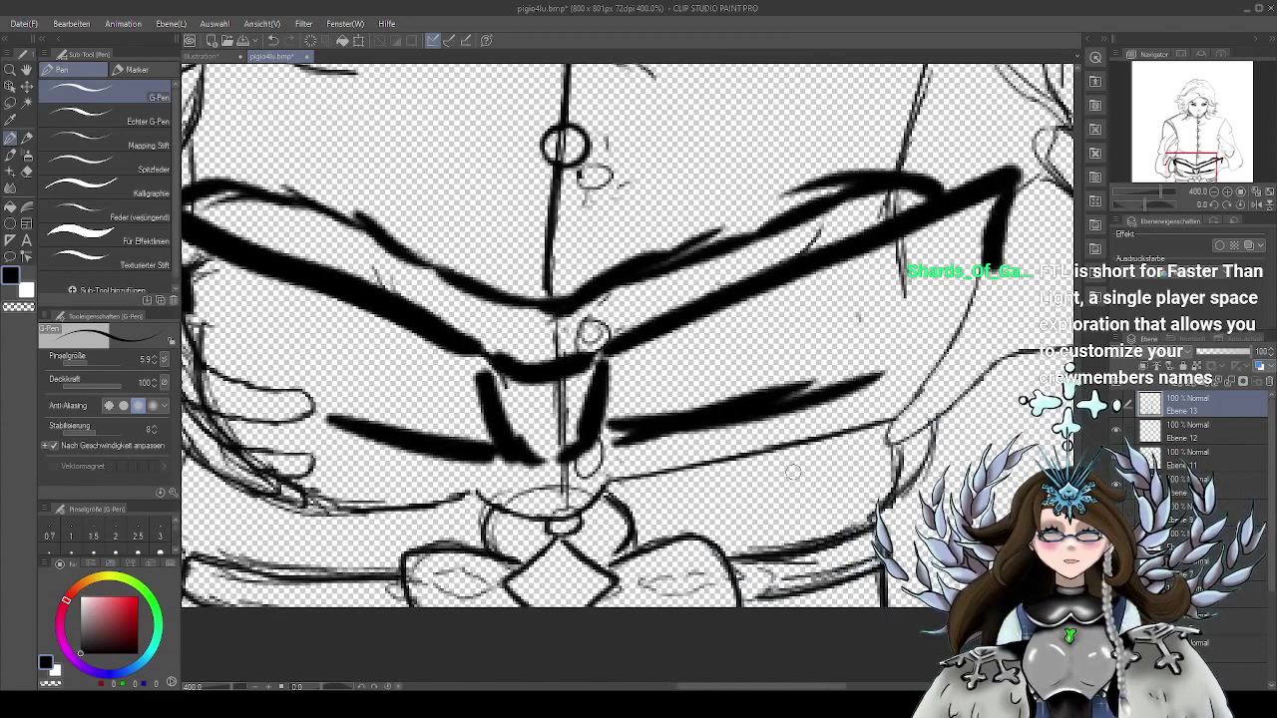
drag(986, 446, 839, 479)
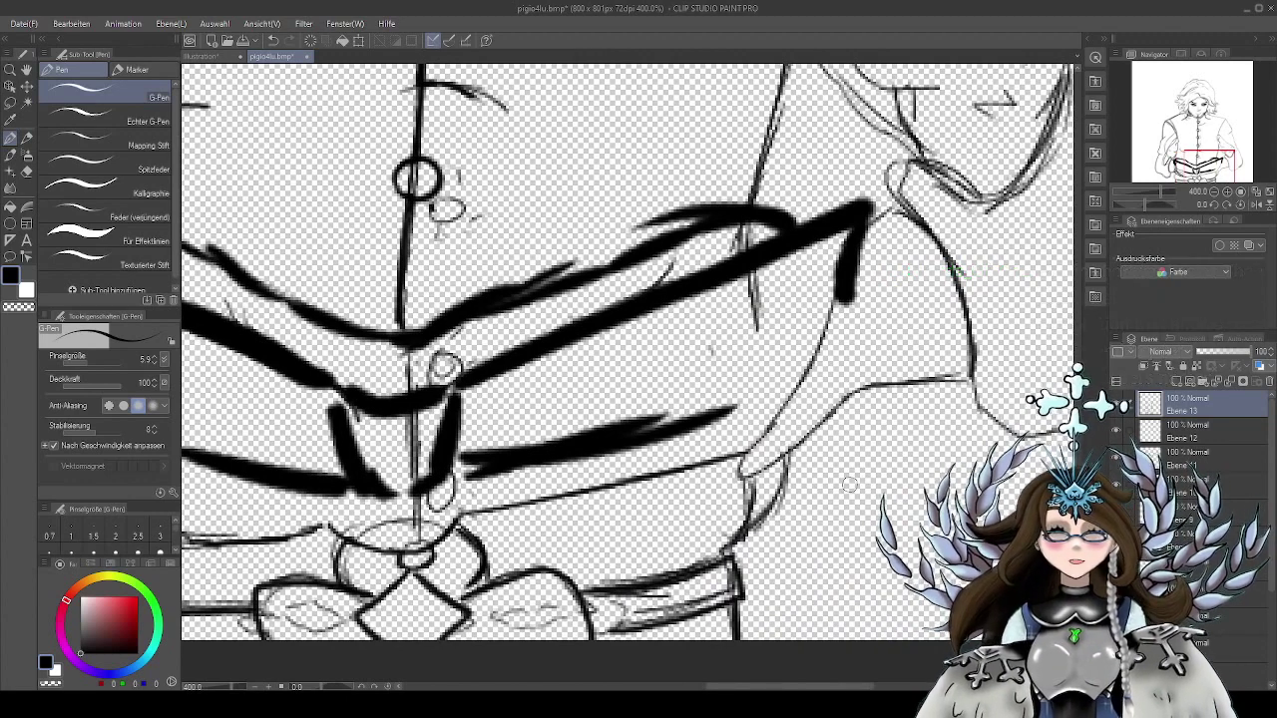
mouse_move(780, 458)
mouse_down()
mouse_move(784, 504)
mouse_move(767, 525)
mouse_move(787, 486)
mouse_move(736, 546)
mouse_up()
mouse_move(621, 528)
mouse_down()
mouse_move(906, 477)
mouse_move(685, 489)
mouse_up()
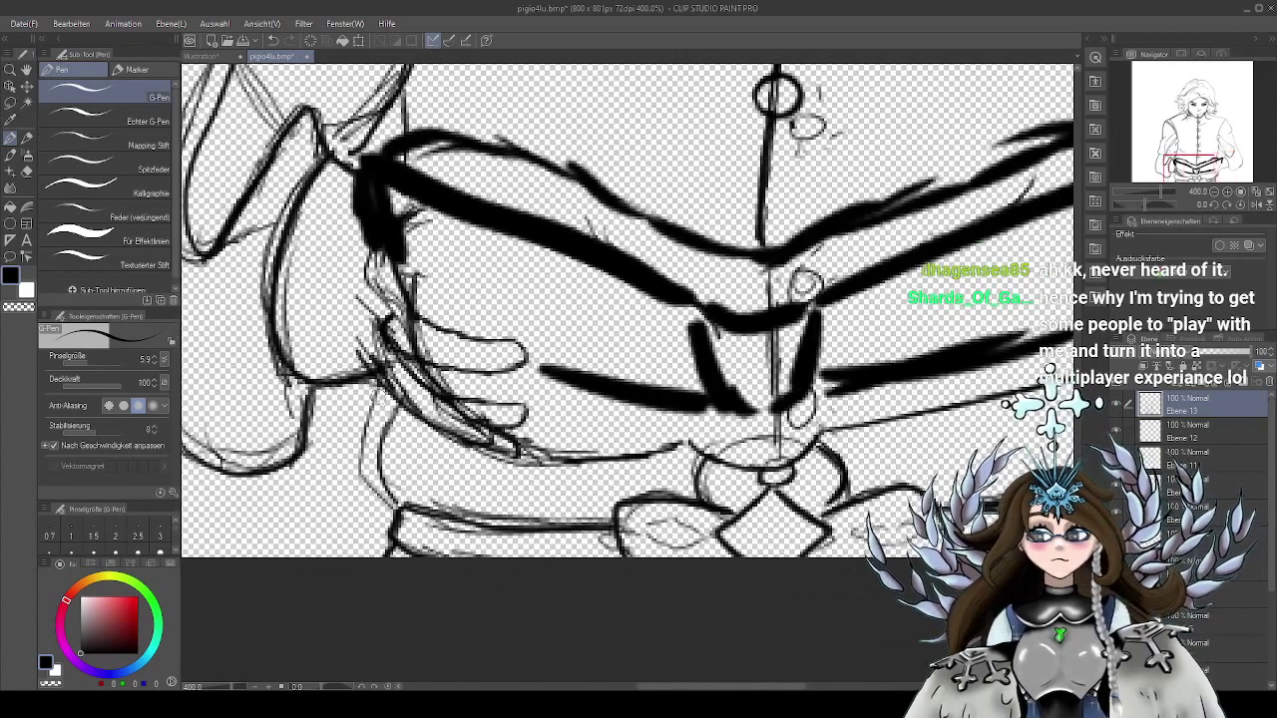
mouse_move(384, 381)
mouse_down()
mouse_move(359, 470)
mouse_move(397, 511)
mouse_up()
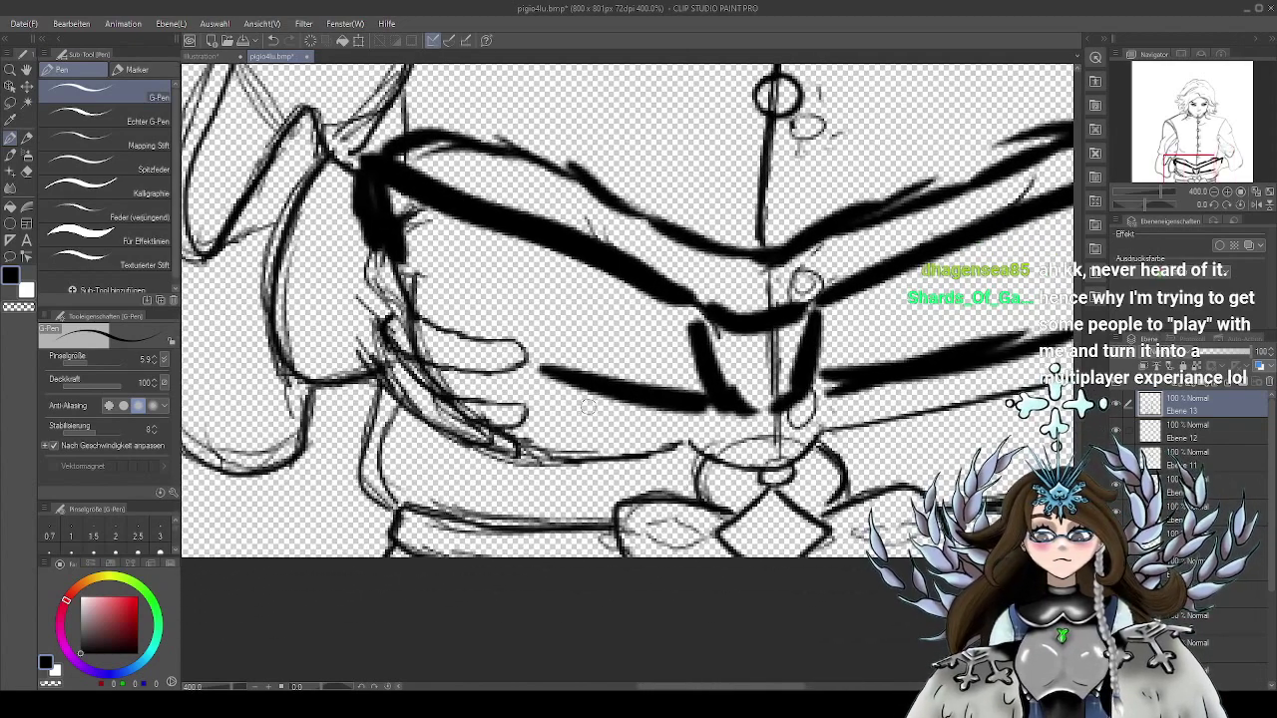
Trace the torso's side contours directly above the book's left and right halves
scroll(551, 306, up, 5)
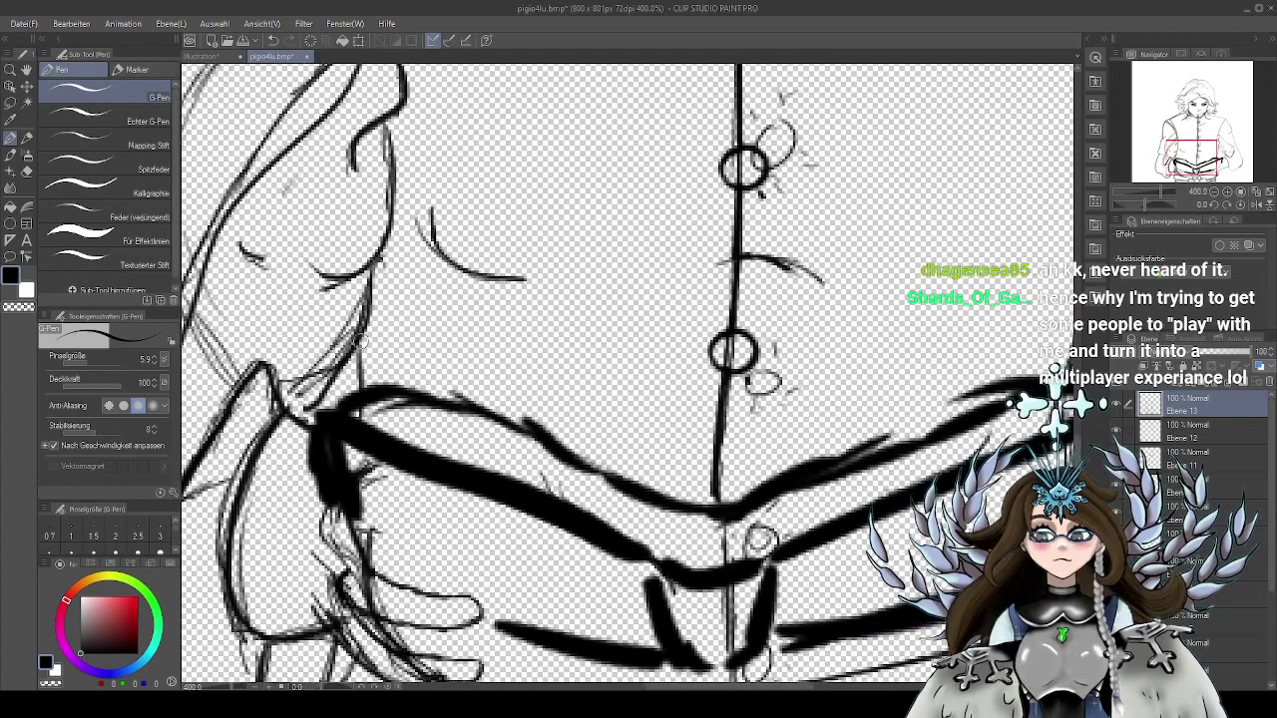
drag(362, 385, 361, 423)
scroll(677, 344, right, 8)
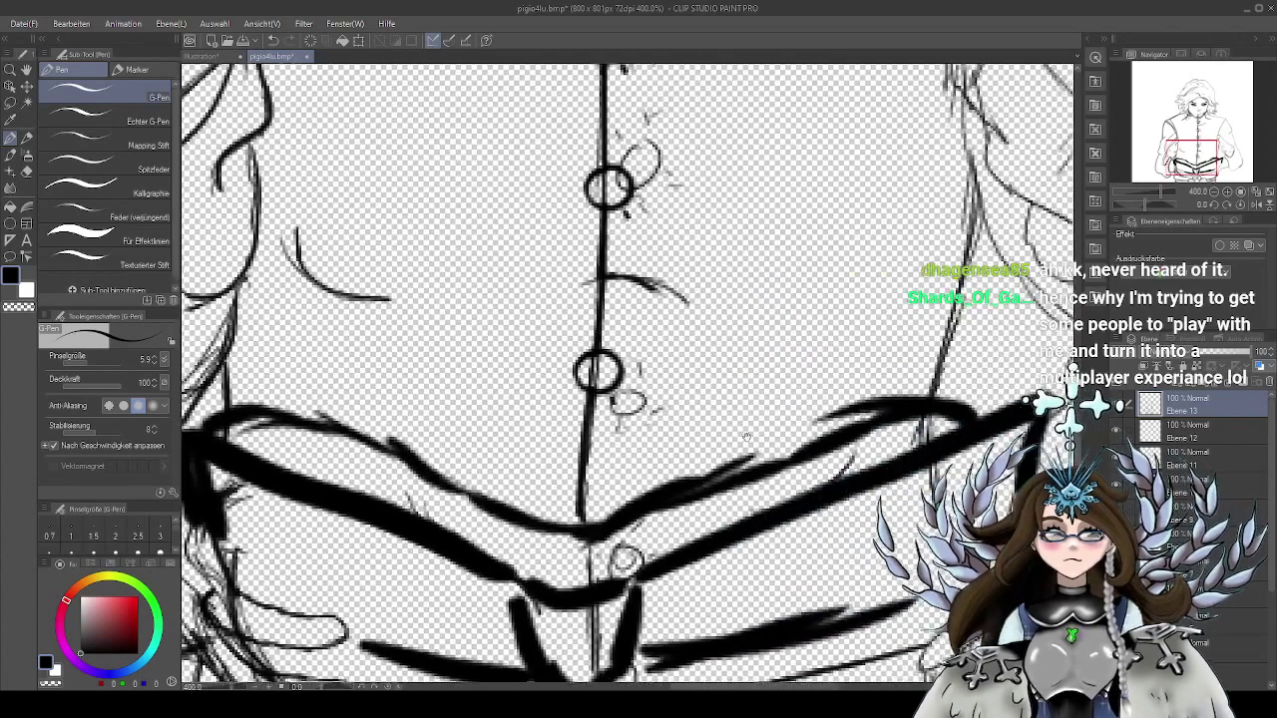
mouse_move(746, 186)
mouse_down()
mouse_move(738, 267)
mouse_move(699, 391)
mouse_up()
Trace the lower edge of the hand on the right from the cuff and its upper edge below the book's outer corner
scroll(821, 439, down, 4)
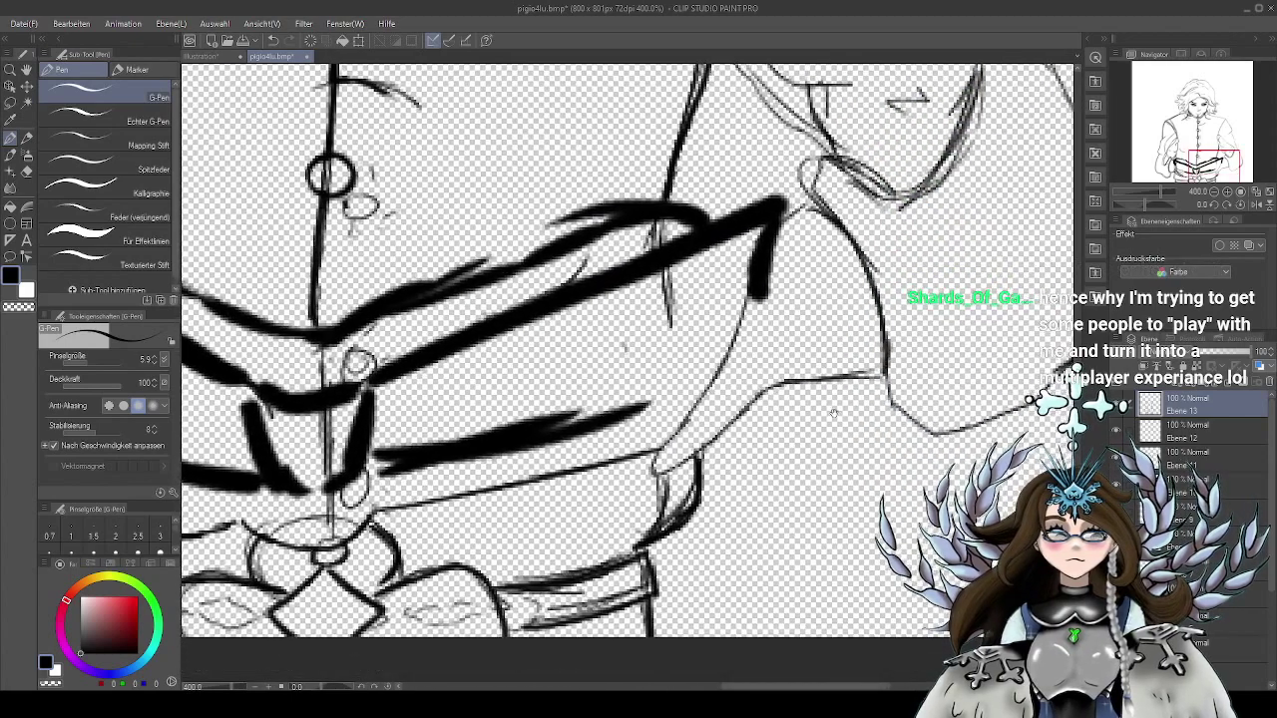
drag(834, 414, 790, 440)
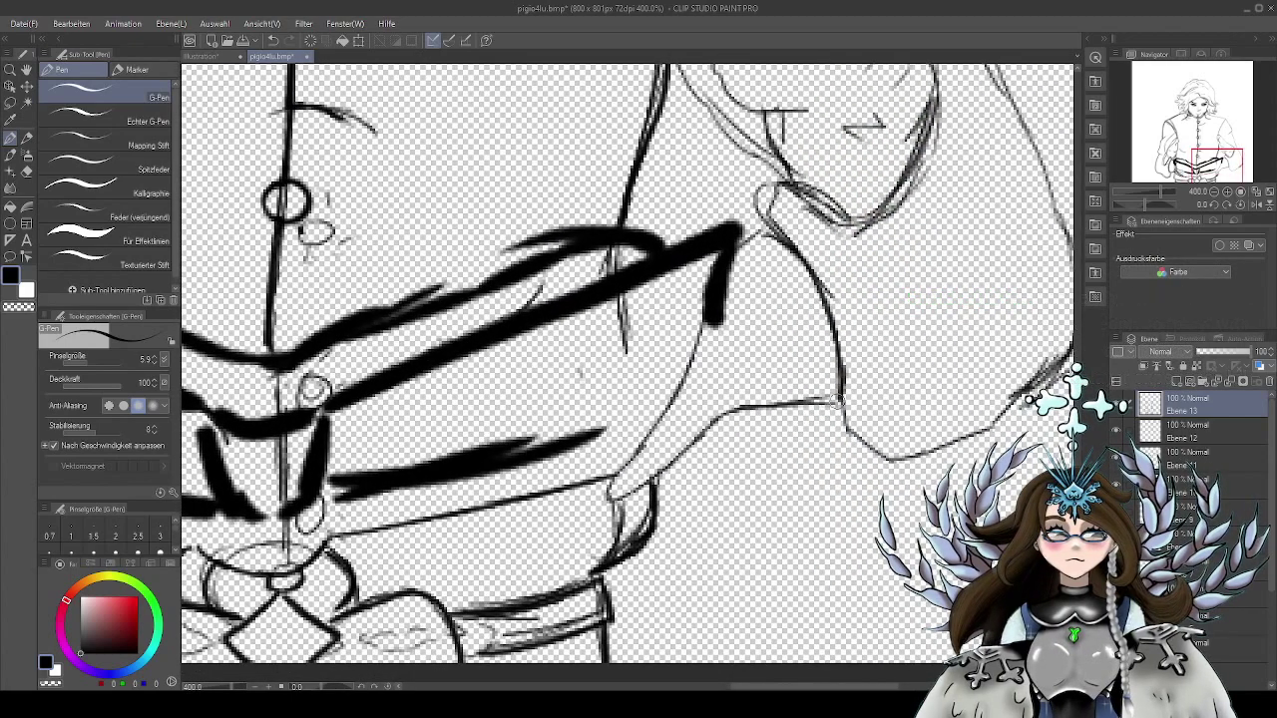
mouse_move(839, 401)
mouse_down()
mouse_move(708, 420)
mouse_move(657, 474)
mouse_move(607, 496)
mouse_up()
mouse_move(703, 329)
mouse_down()
mouse_move(686, 394)
mouse_move(607, 498)
mouse_up()
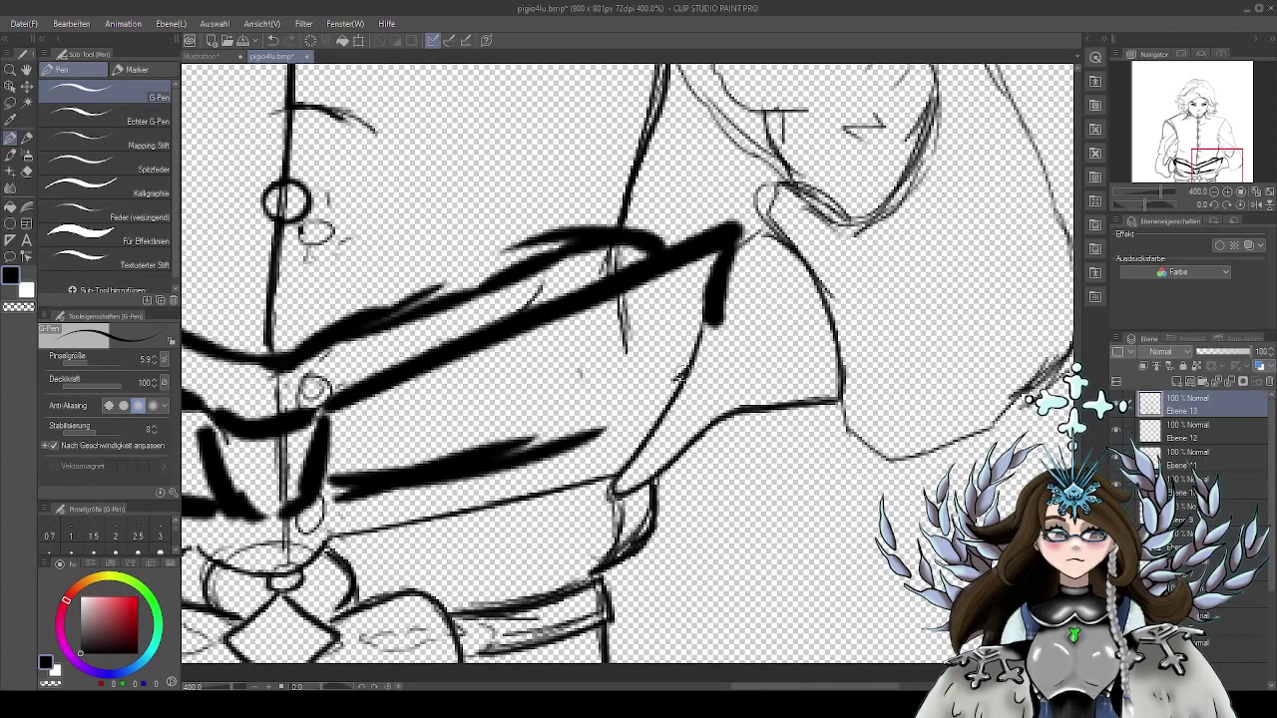
drag(687, 370, 667, 387)
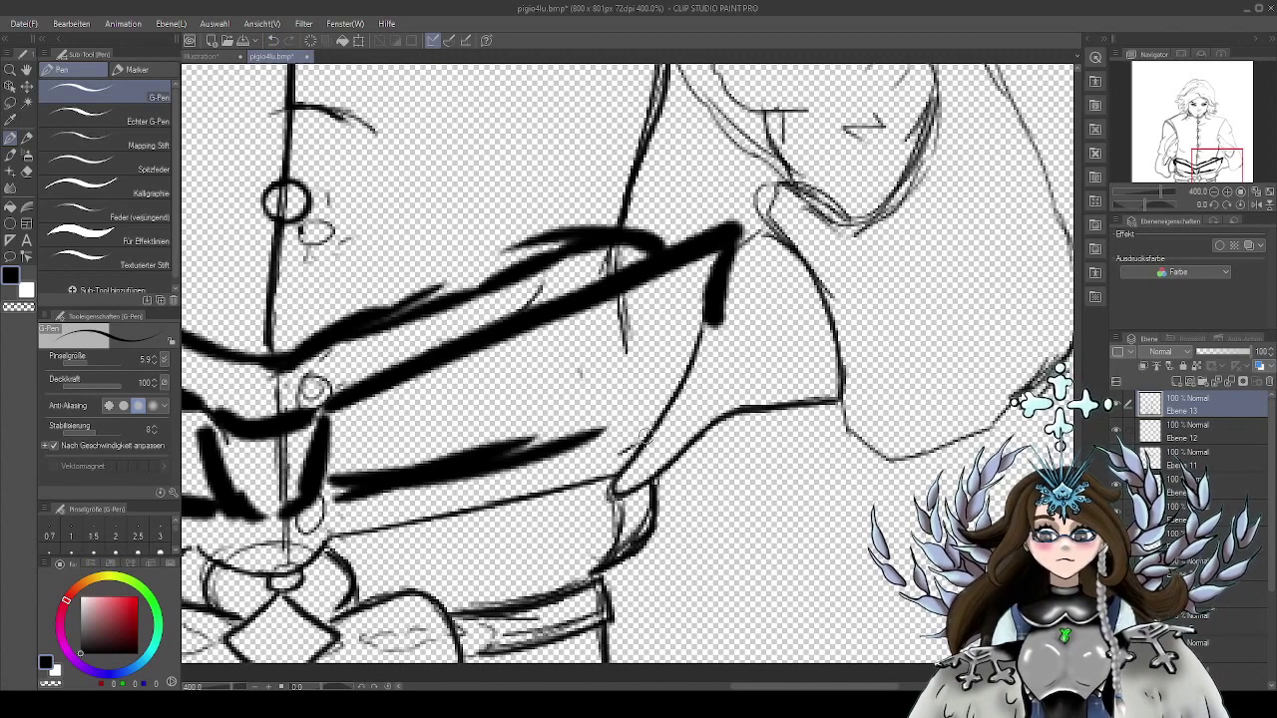
Sketch the fingers of the right-hand side hand wrapping under the book's right half
mouse_move(648, 442)
mouse_down()
mouse_move(527, 474)
mouse_move(545, 495)
mouse_move(611, 491)
mouse_up()
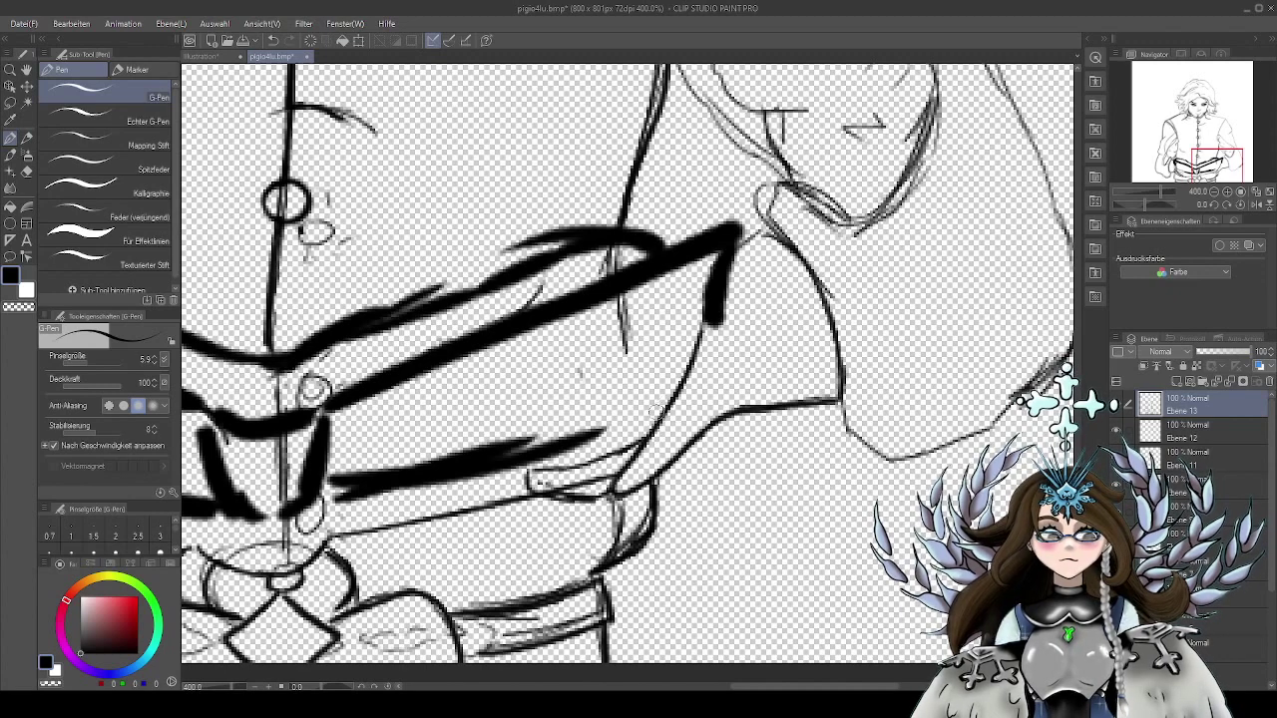
mouse_move(674, 393)
mouse_down()
mouse_move(553, 434)
mouse_move(564, 454)
mouse_move(612, 449)
mouse_up()
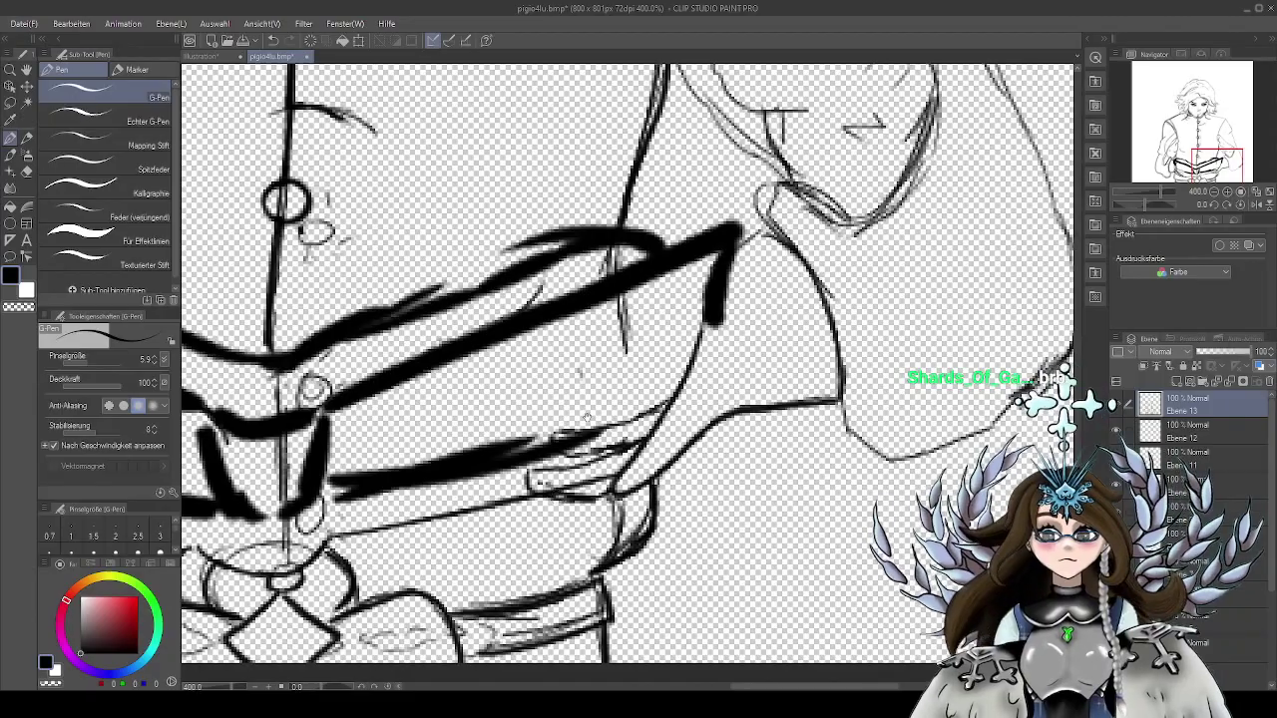
drag(589, 409, 802, 338)
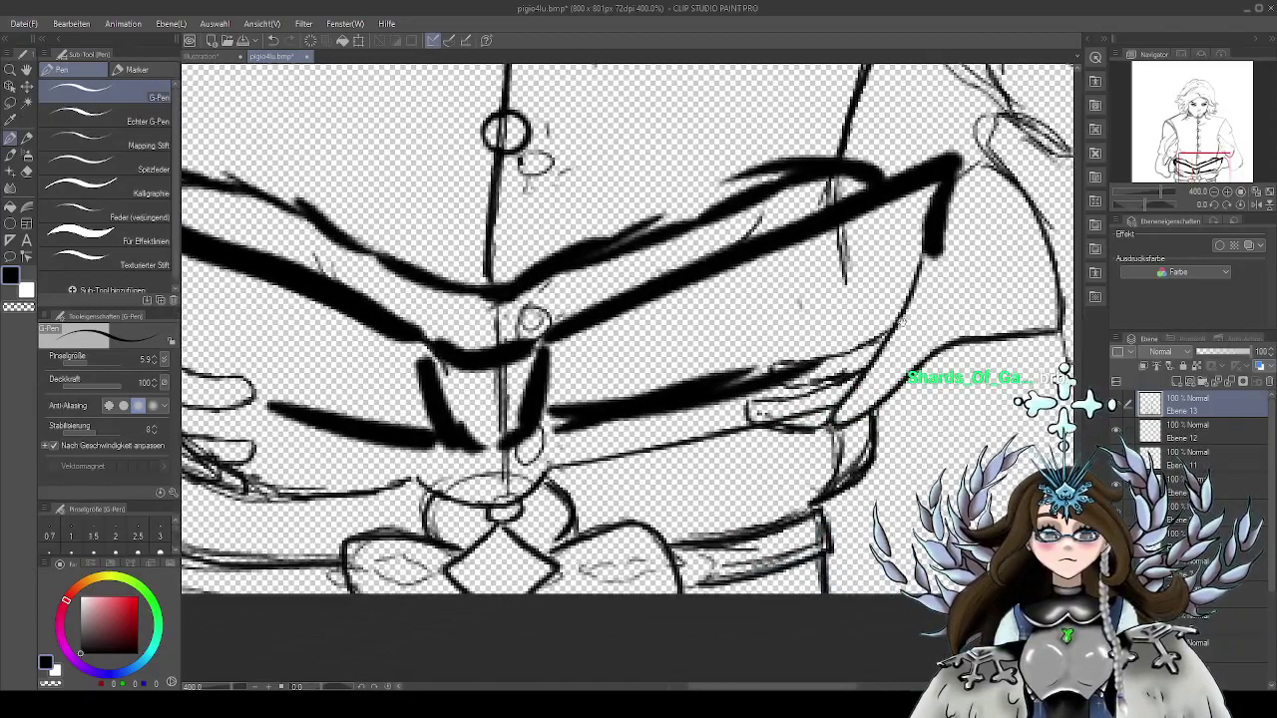
drag(908, 324, 925, 402)
drag(906, 282, 861, 405)
mouse_move(741, 395)
mouse_down()
mouse_move(842, 350)
mouse_move(839, 382)
mouse_up()
Retrace the upper page edges on both halves of the book and add thin page lines inside the left half
mouse_move(636, 358)
mouse_down()
mouse_move(743, 293)
mouse_move(851, 259)
mouse_move(1023, 250)
mouse_up()
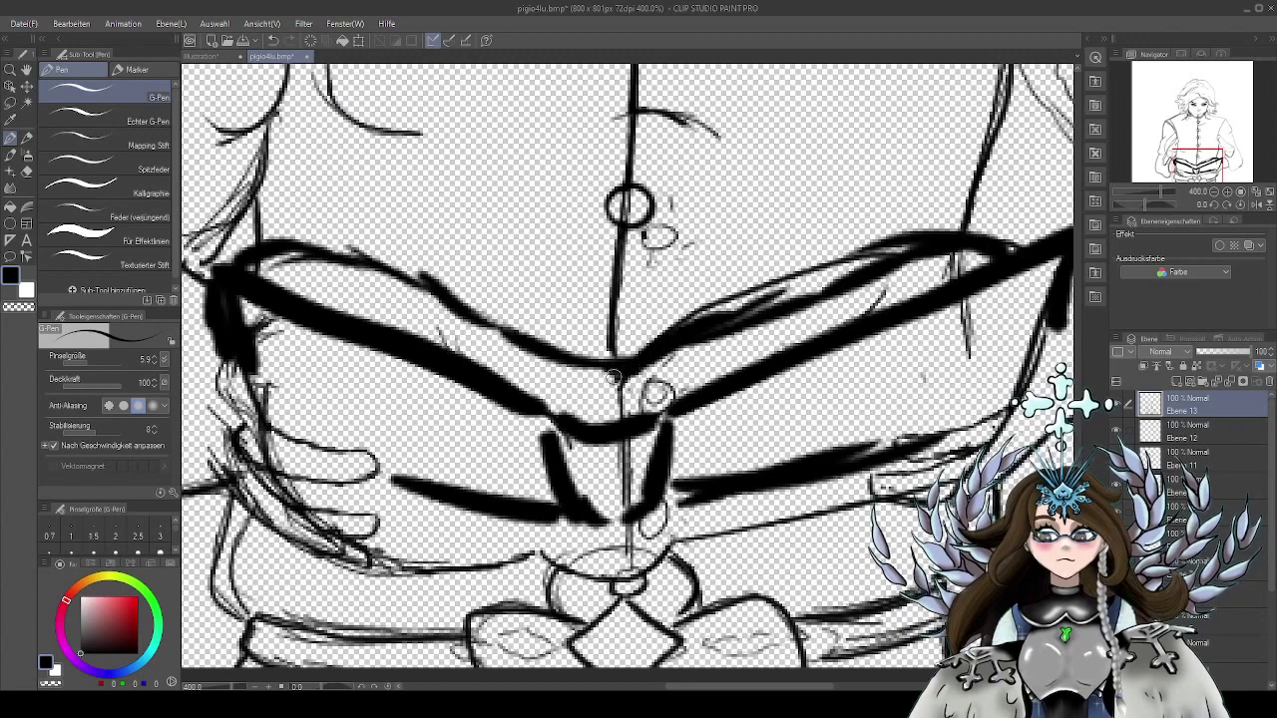
mouse_move(504, 332)
mouse_down()
mouse_move(361, 253)
mouse_move(289, 243)
mouse_move(255, 262)
mouse_up()
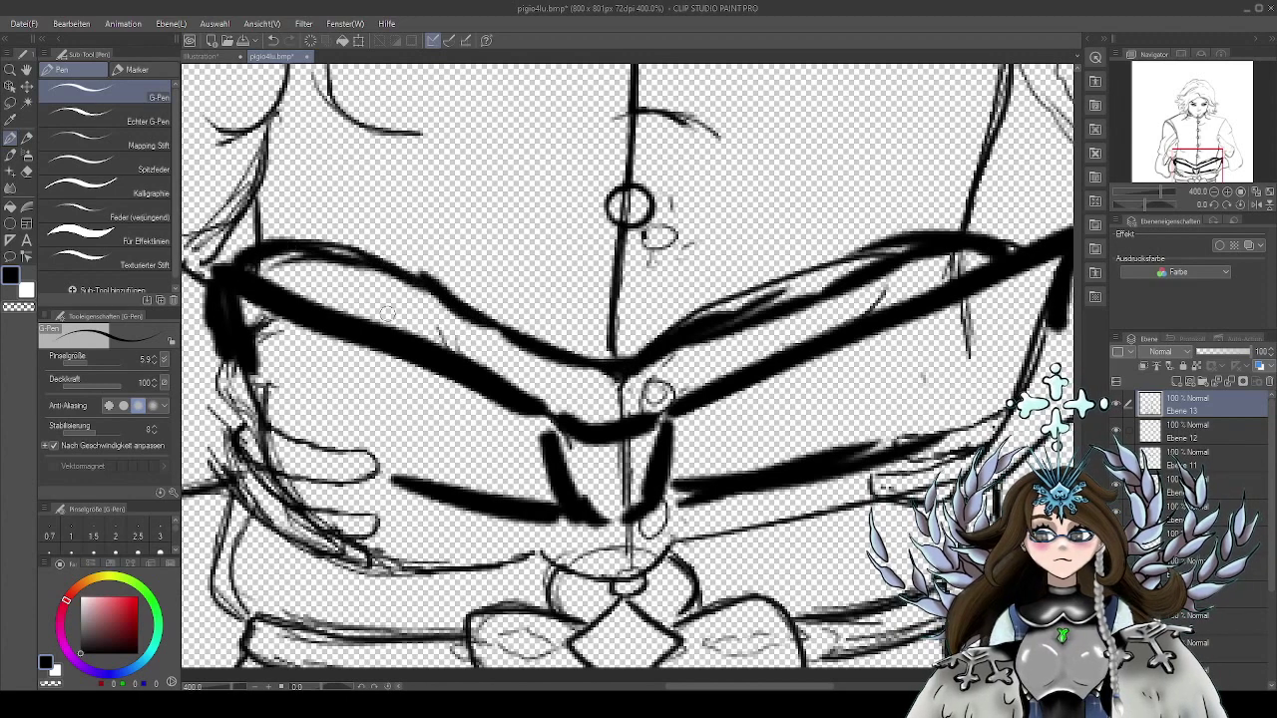
drag(593, 383, 507, 349)
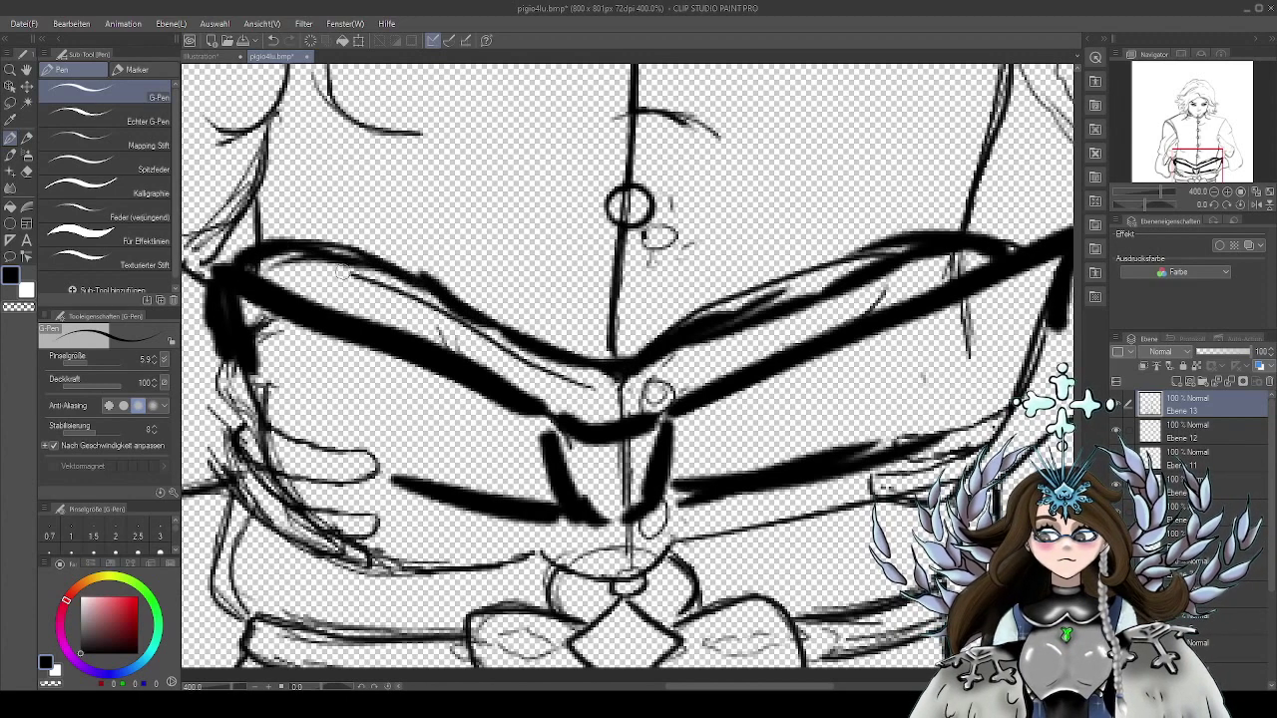
drag(281, 272, 490, 355)
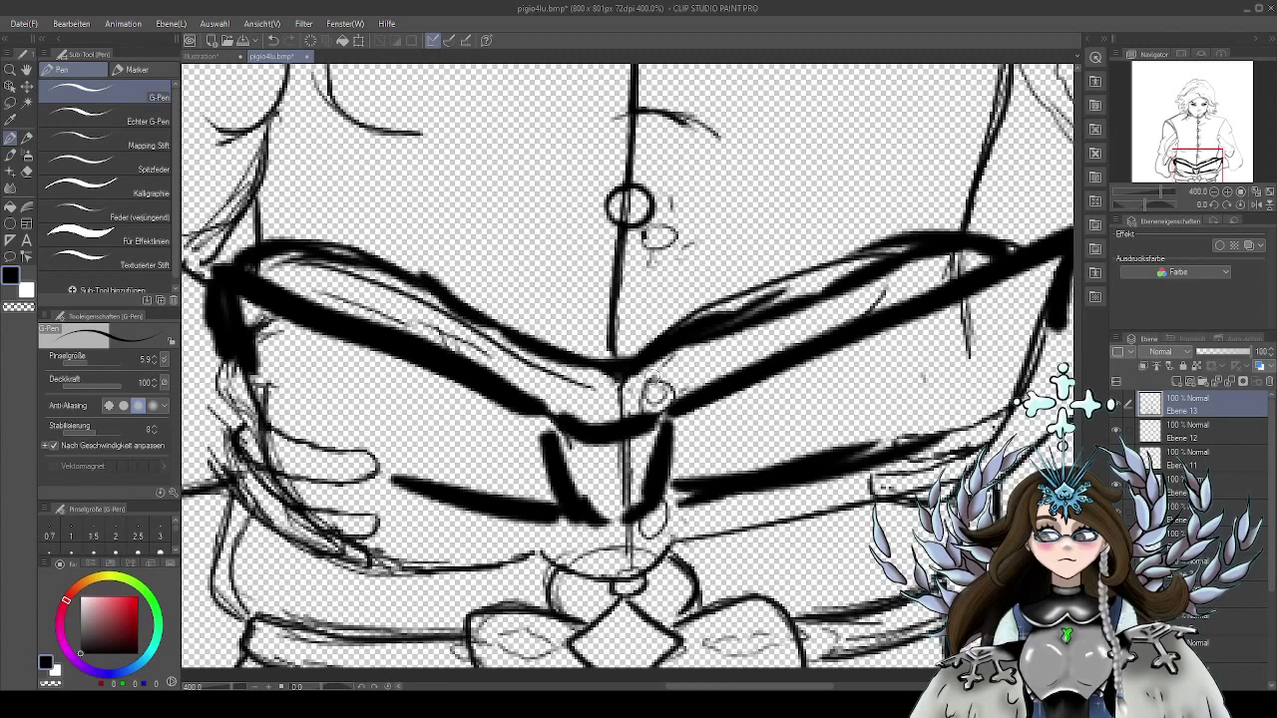
Add thin page lines inside the book's right half and extend the page lines around the central fold
mouse_move(693, 365)
mouse_down()
mouse_move(846, 279)
mouse_move(845, 306)
mouse_move(699, 379)
mouse_up()
drag(745, 438, 734, 395)
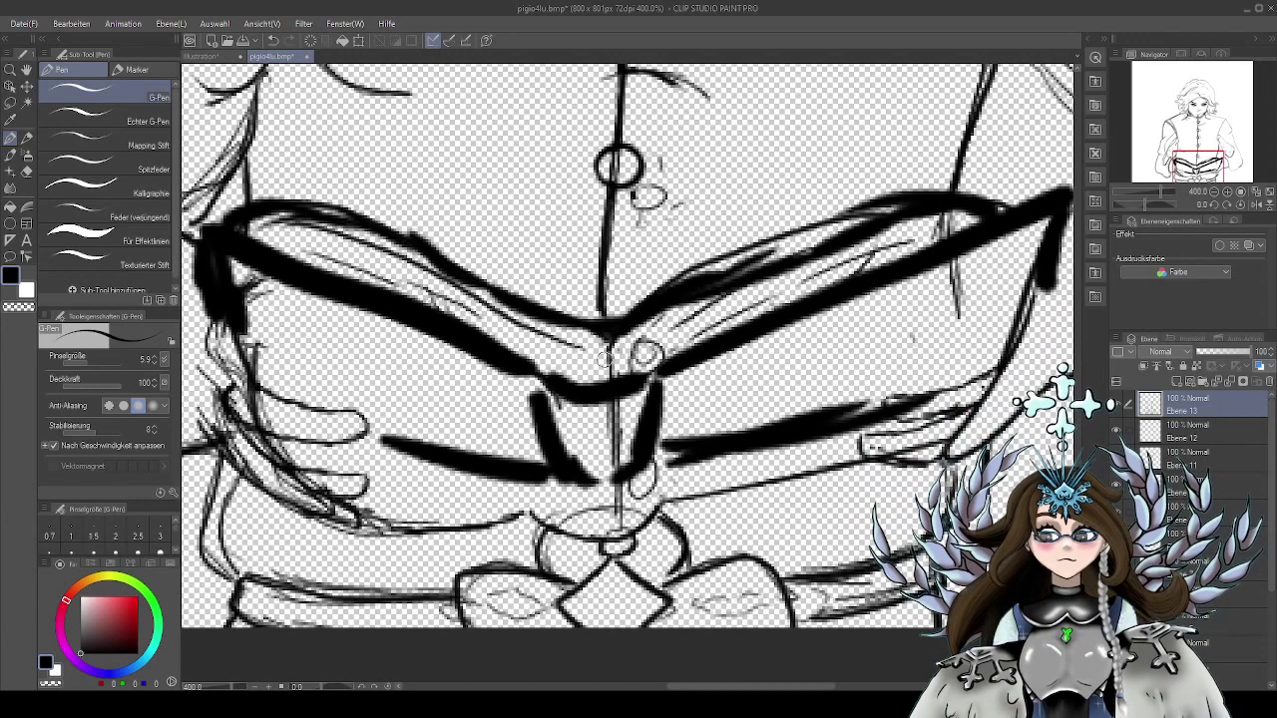
mouse_move(602, 354)
mouse_down()
mouse_move(576, 370)
mouse_move(636, 361)
mouse_move(585, 358)
mouse_up()
mouse_move(602, 348)
mouse_down()
mouse_move(573, 340)
mouse_move(581, 370)
mouse_move(547, 365)
mouse_up()
drag(658, 358, 713, 319)
drag(566, 355, 512, 342)
scroll(728, 411, down, 2)
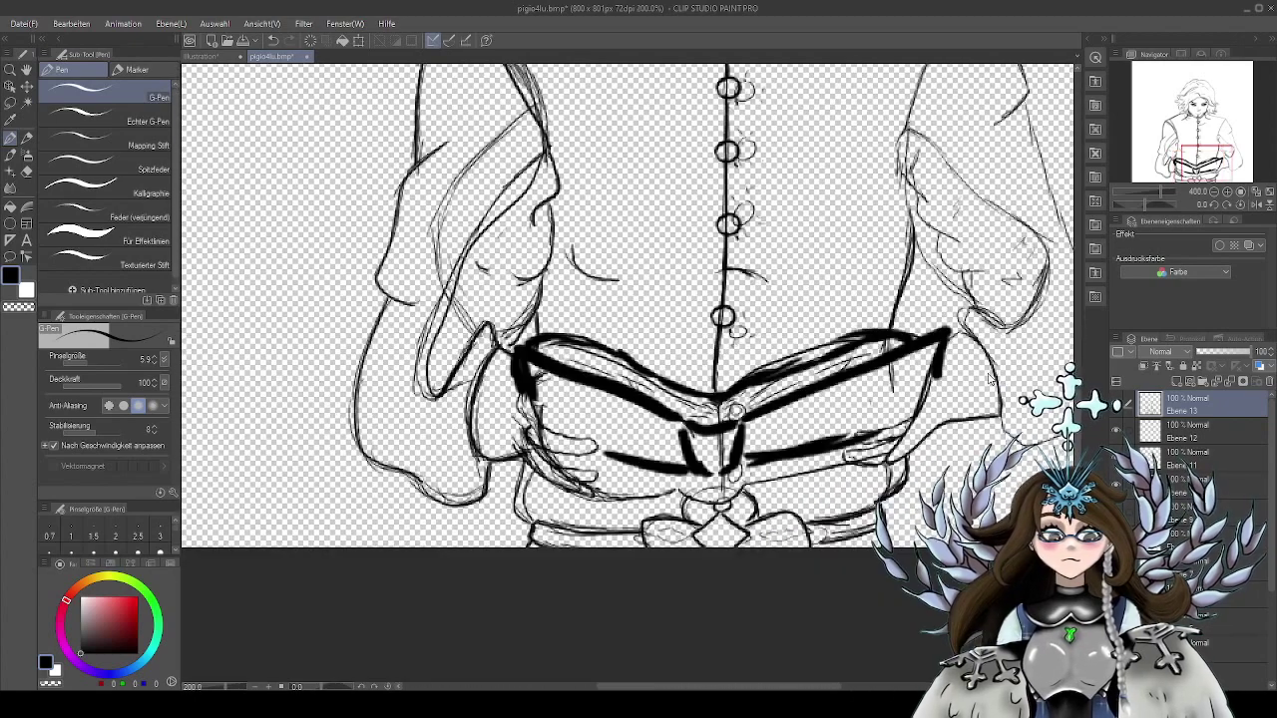
Trace the short line from the book's outer corner to the right-hand sleeve and the curved front edge of that sleeve's opening
drag(787, 402, 604, 512)
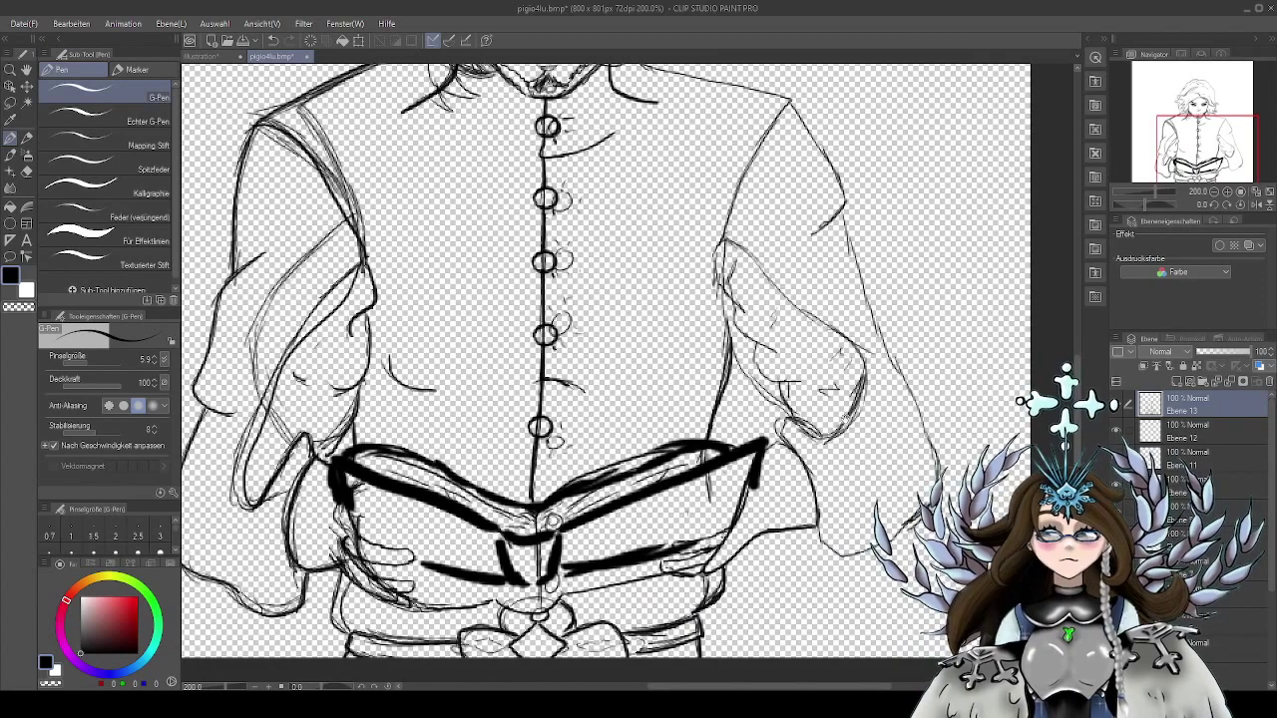
drag(855, 434, 793, 404)
scroll(866, 410, up, 2)
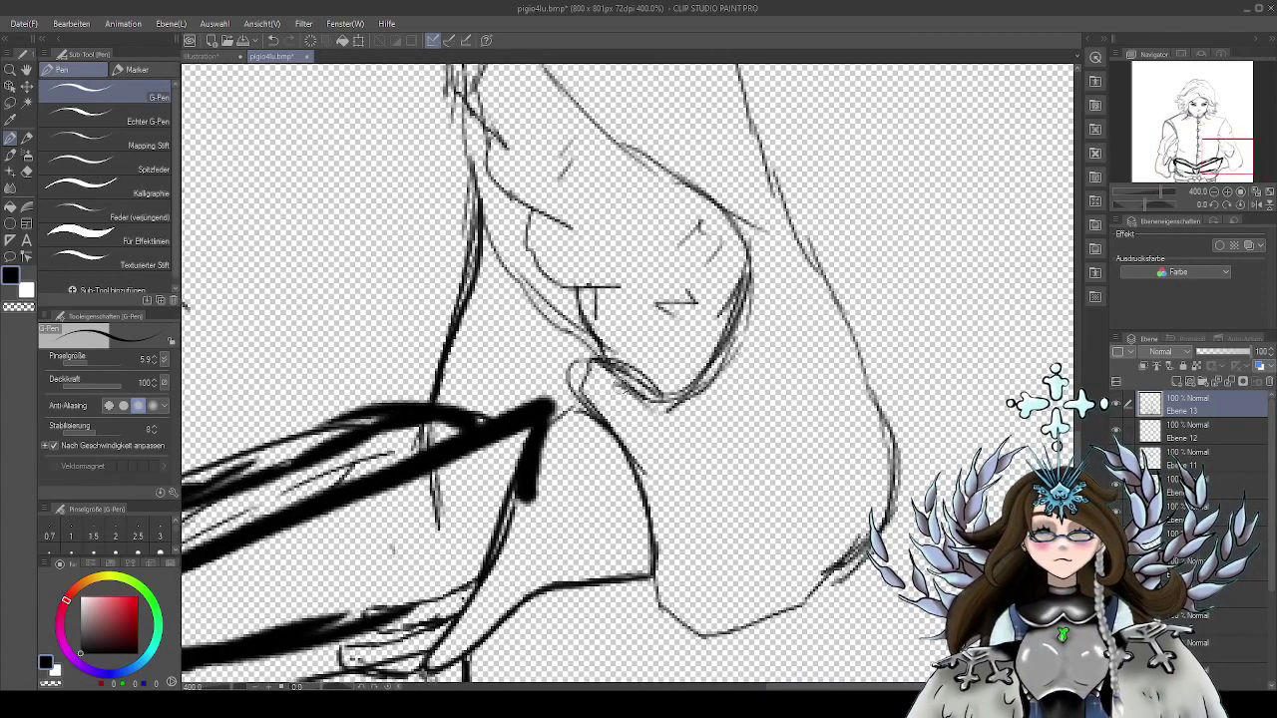
drag(550, 420, 575, 406)
drag(673, 419, 790, 310)
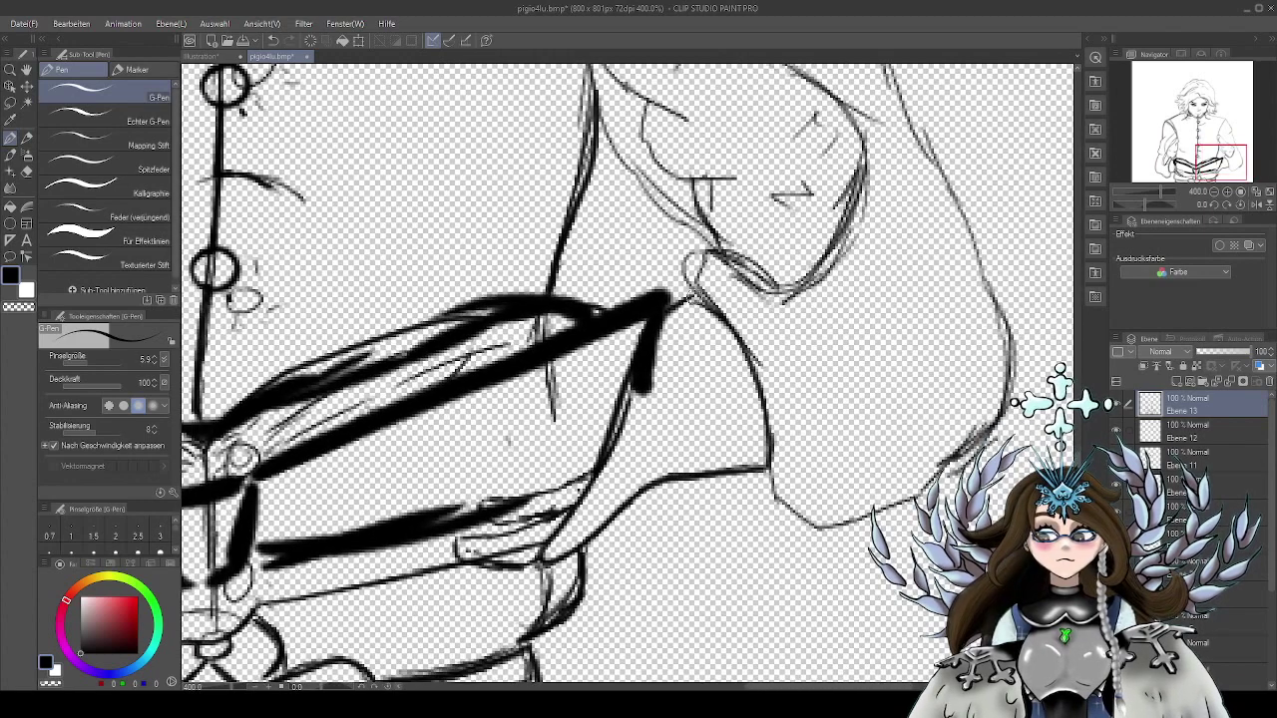
drag(694, 295, 774, 379)
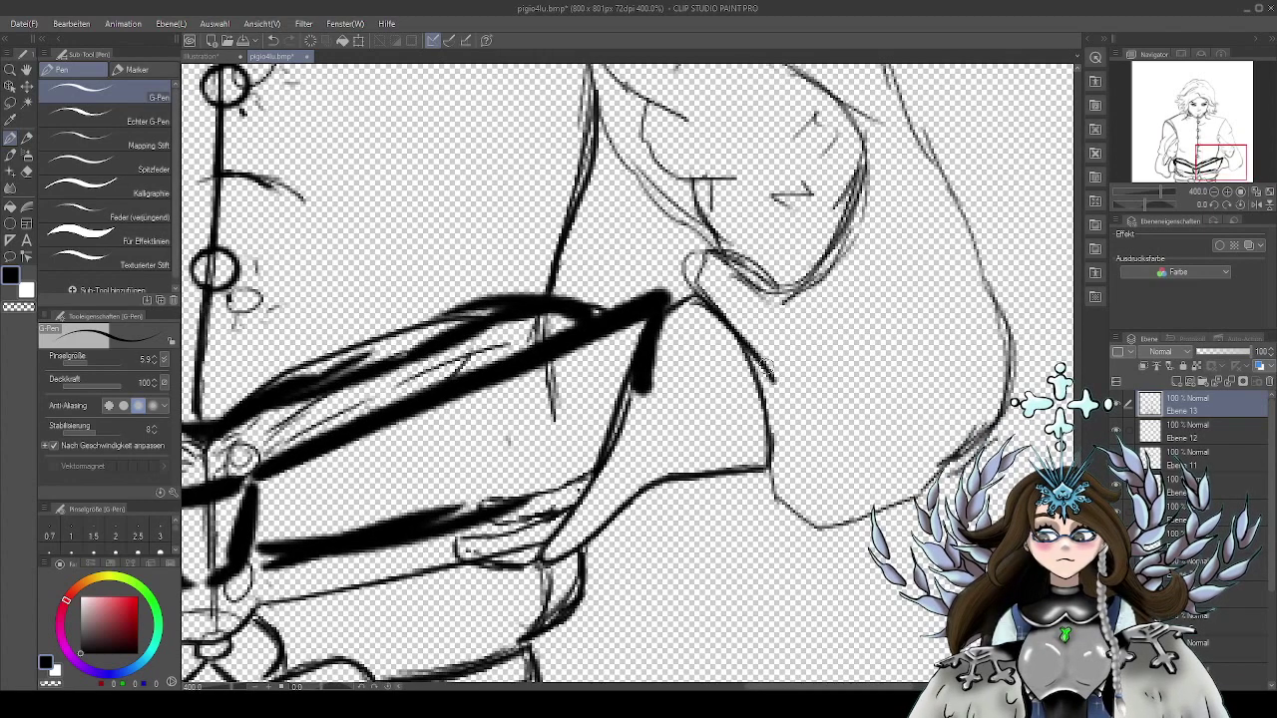
click(273, 40)
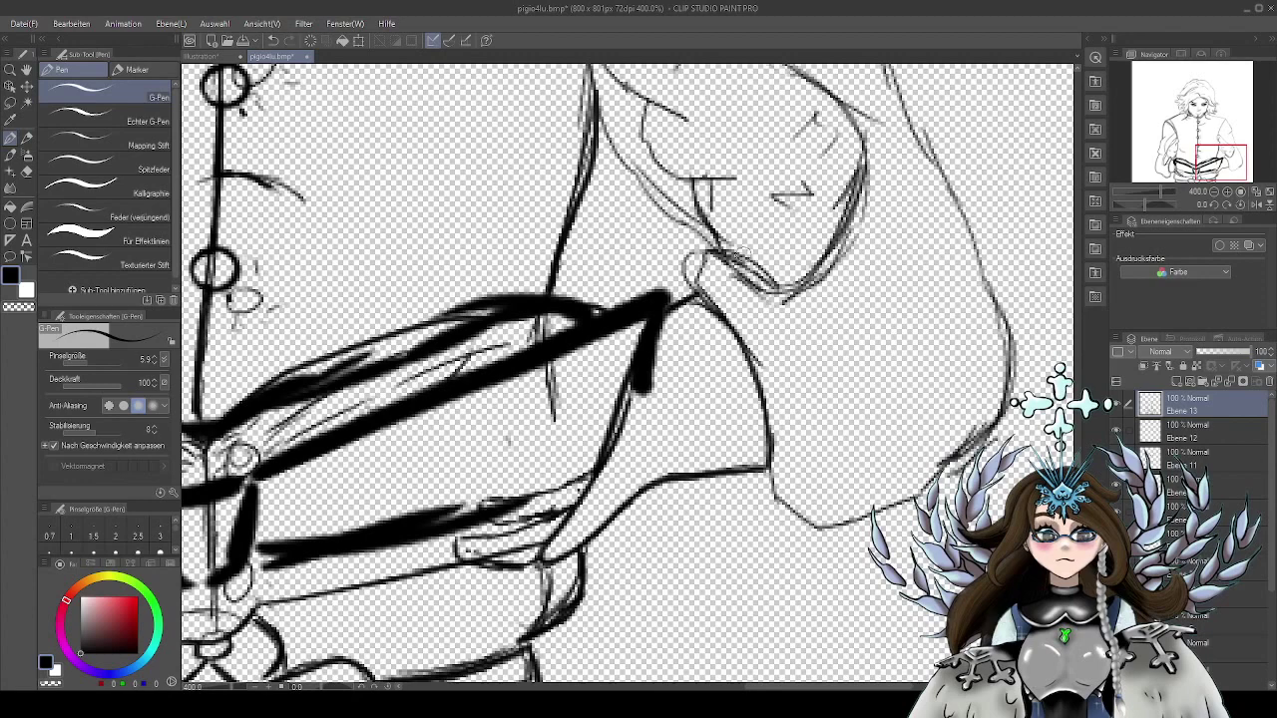
mouse_move(692, 289)
mouse_down()
mouse_move(738, 331)
mouse_move(767, 389)
mouse_move(769, 474)
mouse_up()
drag(856, 430, 768, 467)
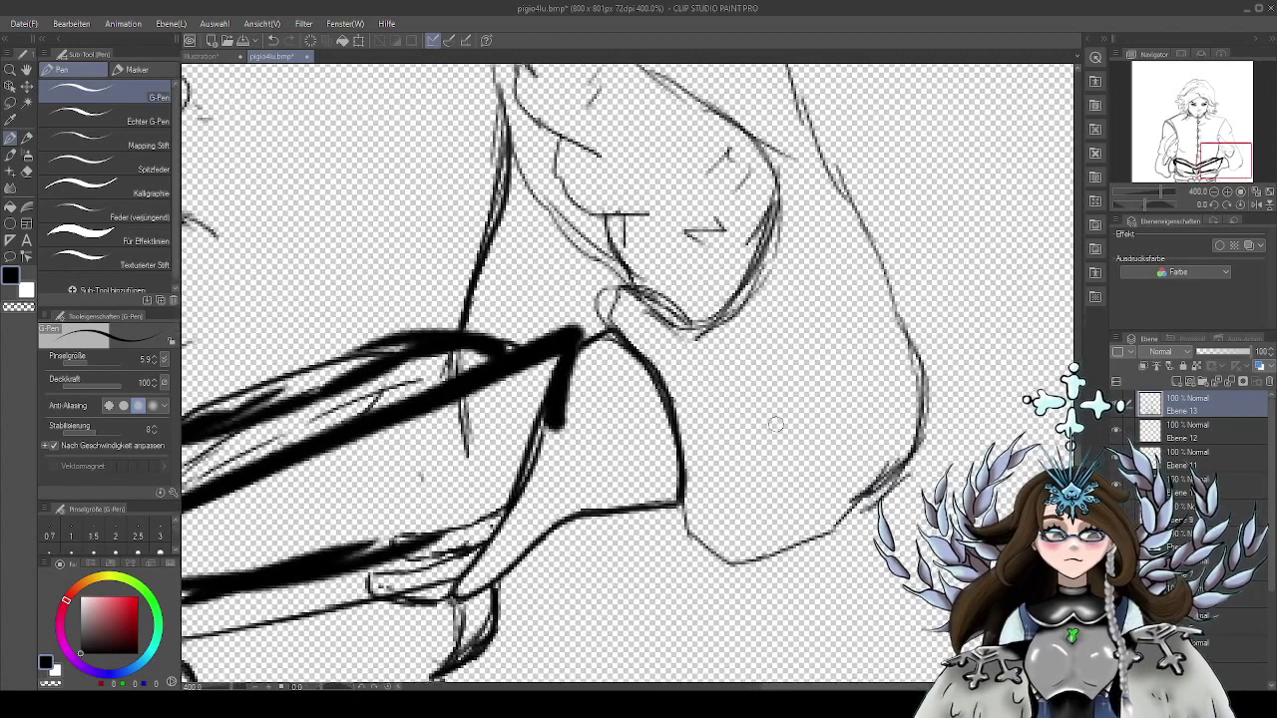
Trace the rounded bottom hem and lower outer edge of the hanging sleeve on the right
mouse_move(687, 507)
mouse_down()
mouse_move(697, 540)
mouse_move(726, 553)
mouse_move(798, 538)
mouse_move(843, 511)
mouse_up()
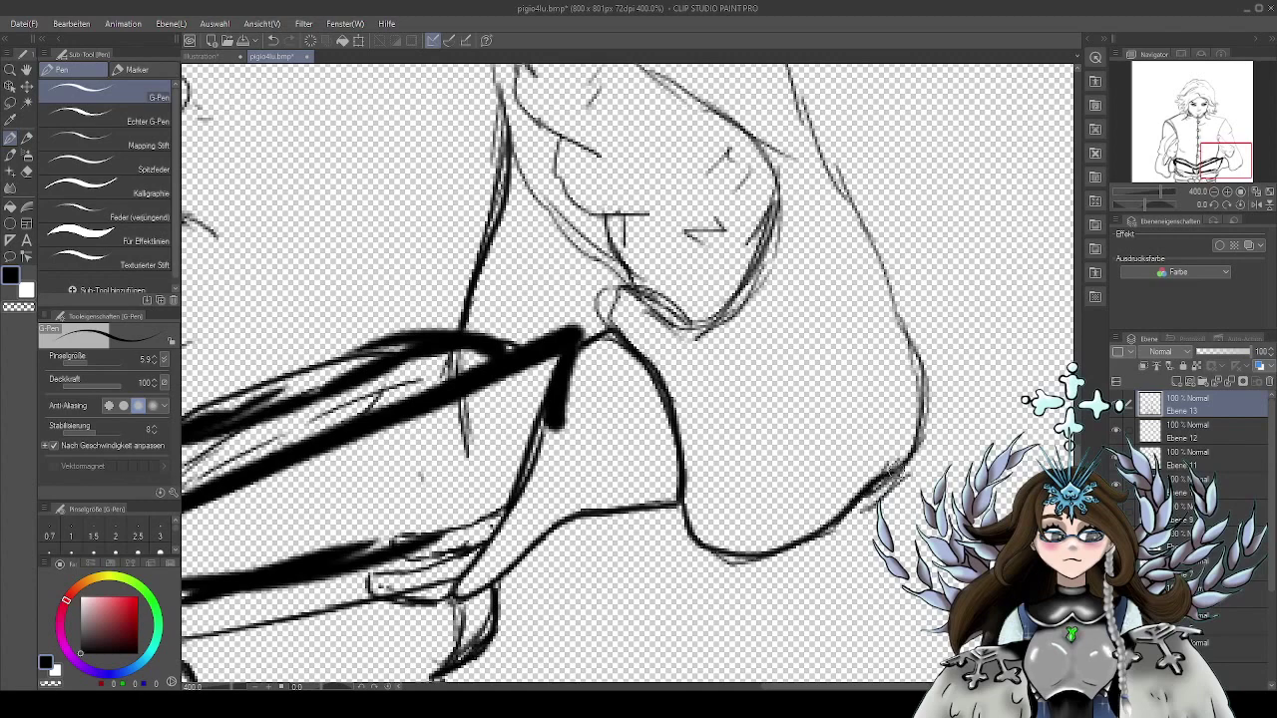
mouse_move(893, 294)
mouse_down()
mouse_move(925, 386)
mouse_move(922, 422)
mouse_move(876, 476)
mouse_up()
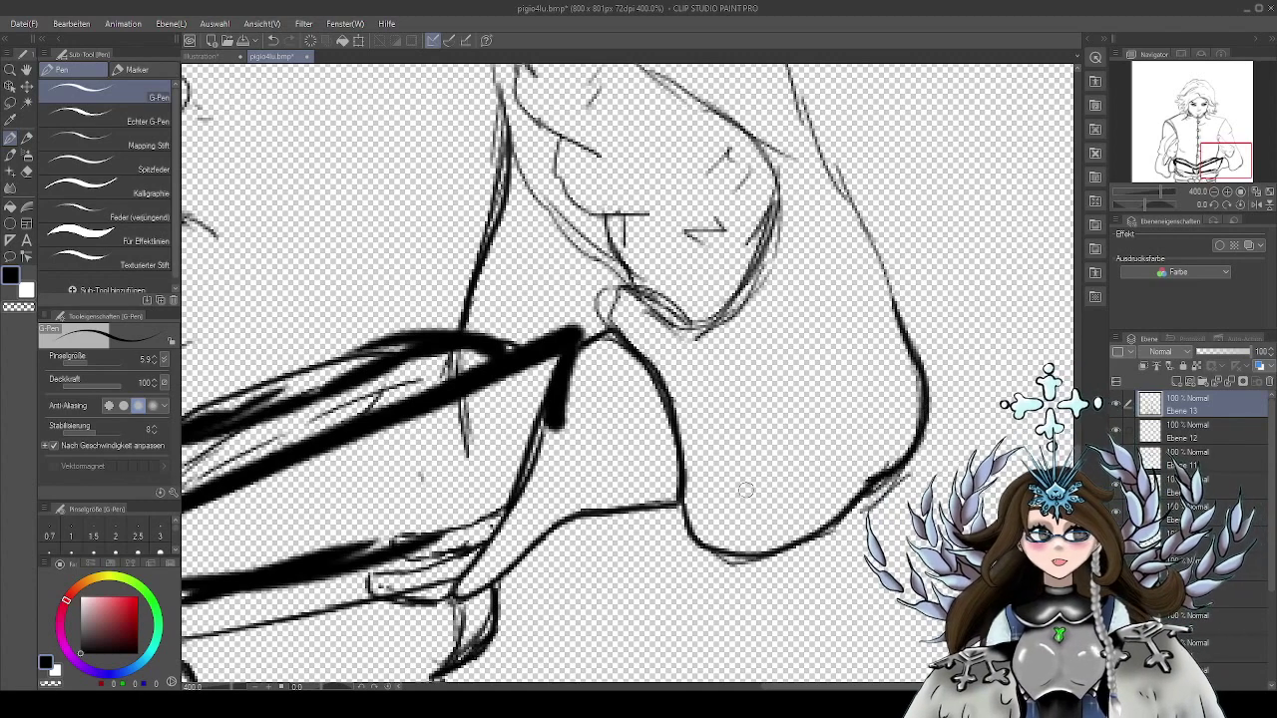
drag(761, 344, 771, 410)
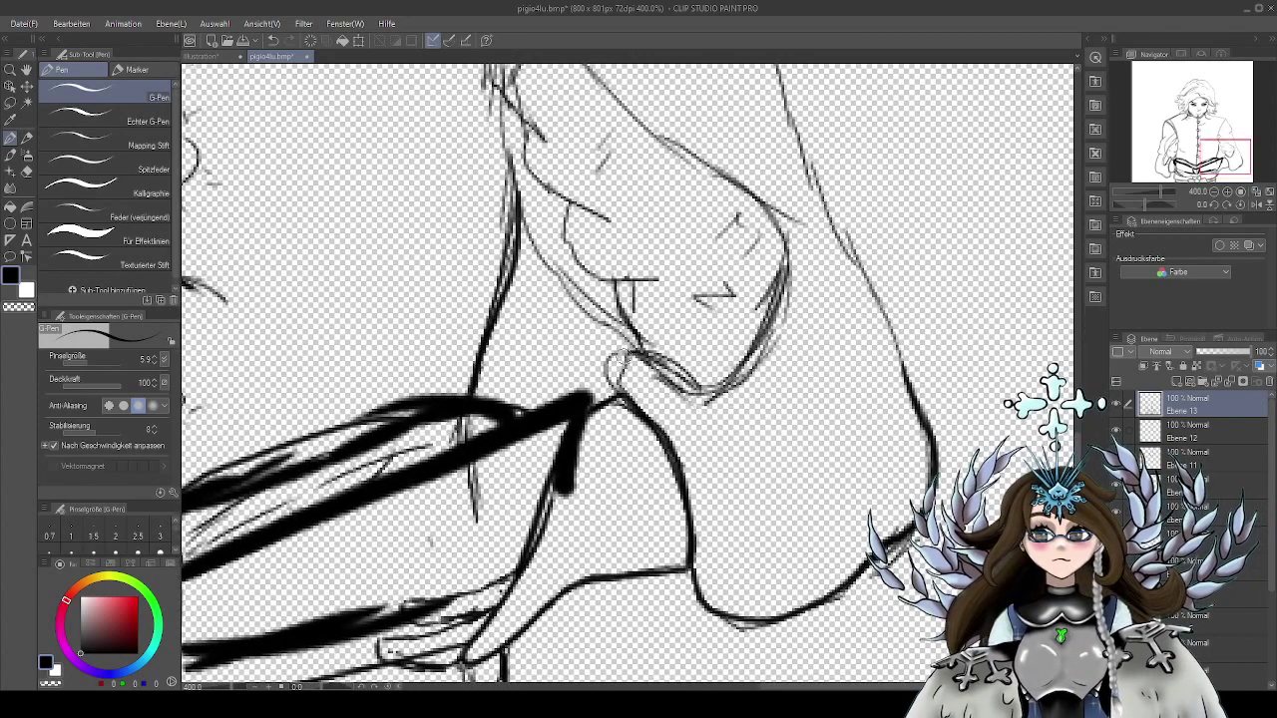
Outline the bunched inner section of the right-hand sleeve, from the curl above the wrist around its upper and lower contours
mouse_move(622, 350)
mouse_down()
mouse_move(611, 368)
mouse_move(626, 398)
mouse_move(654, 365)
mouse_move(737, 384)
mouse_up()
drag(807, 274, 803, 415)
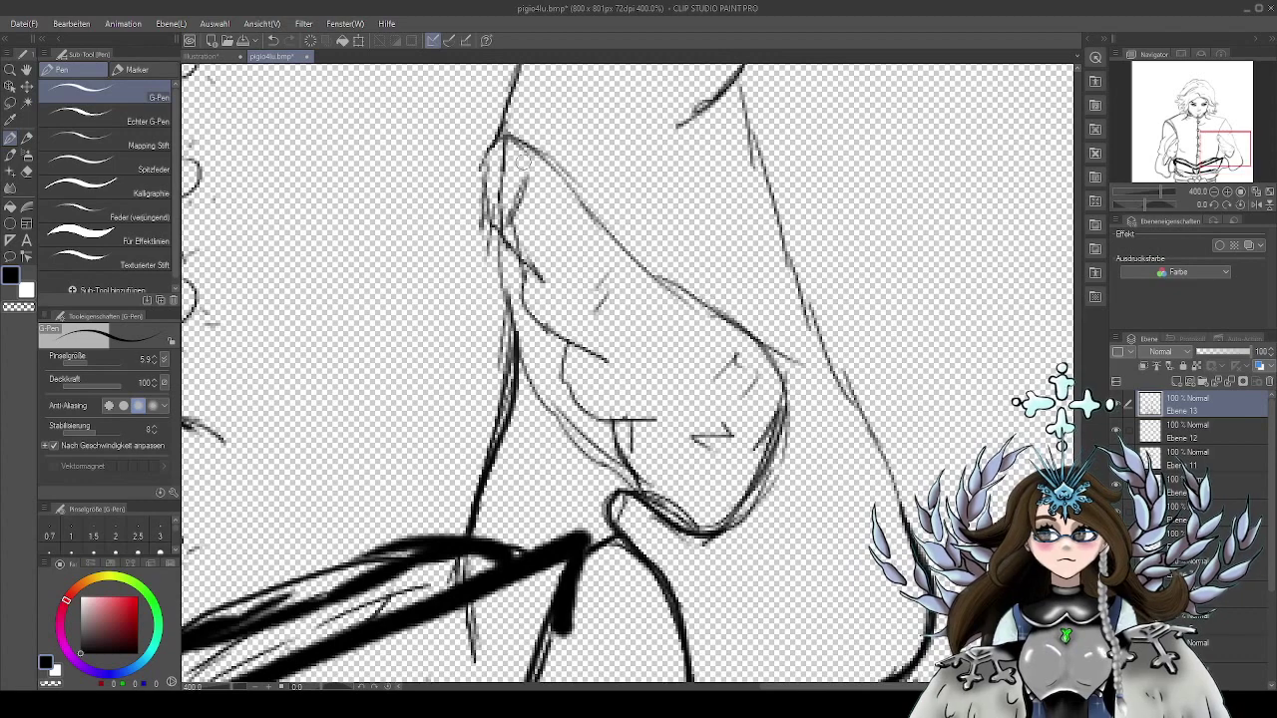
mouse_move(502, 135)
mouse_down()
mouse_move(560, 184)
mouse_move(610, 256)
mouse_move(768, 372)
mouse_move(780, 469)
mouse_move(689, 544)
mouse_up()
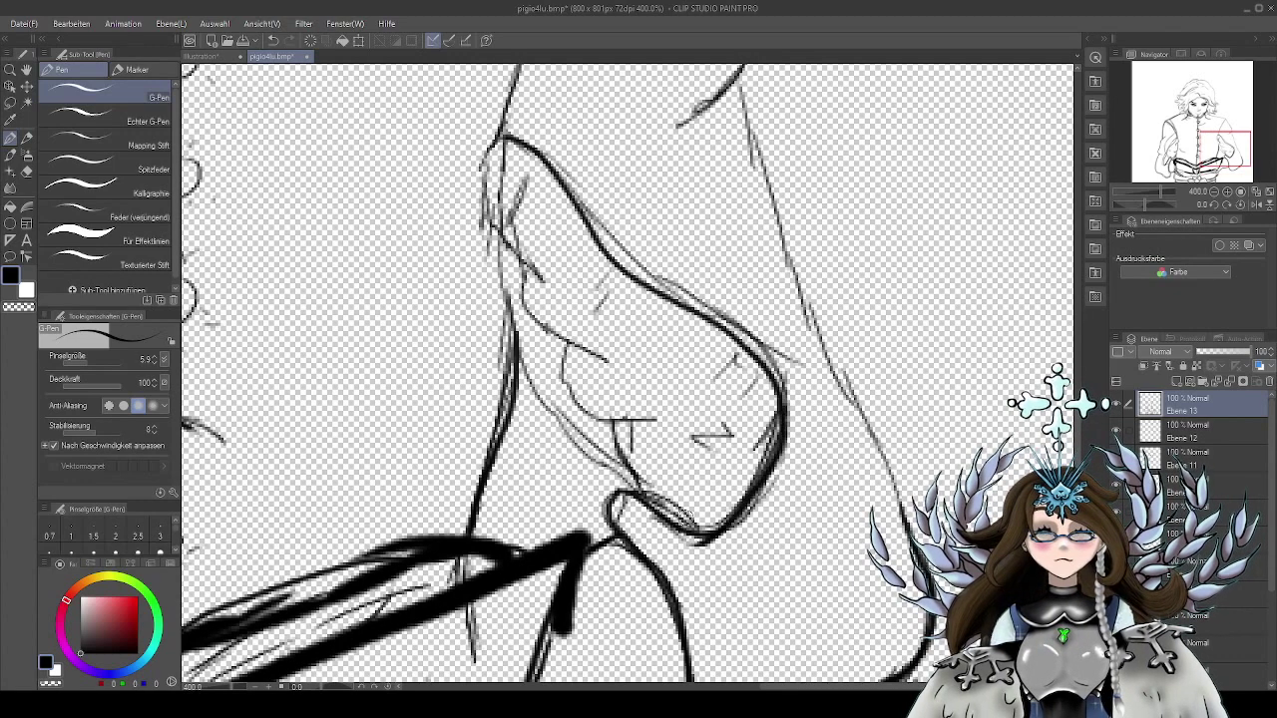
drag(848, 478, 784, 448)
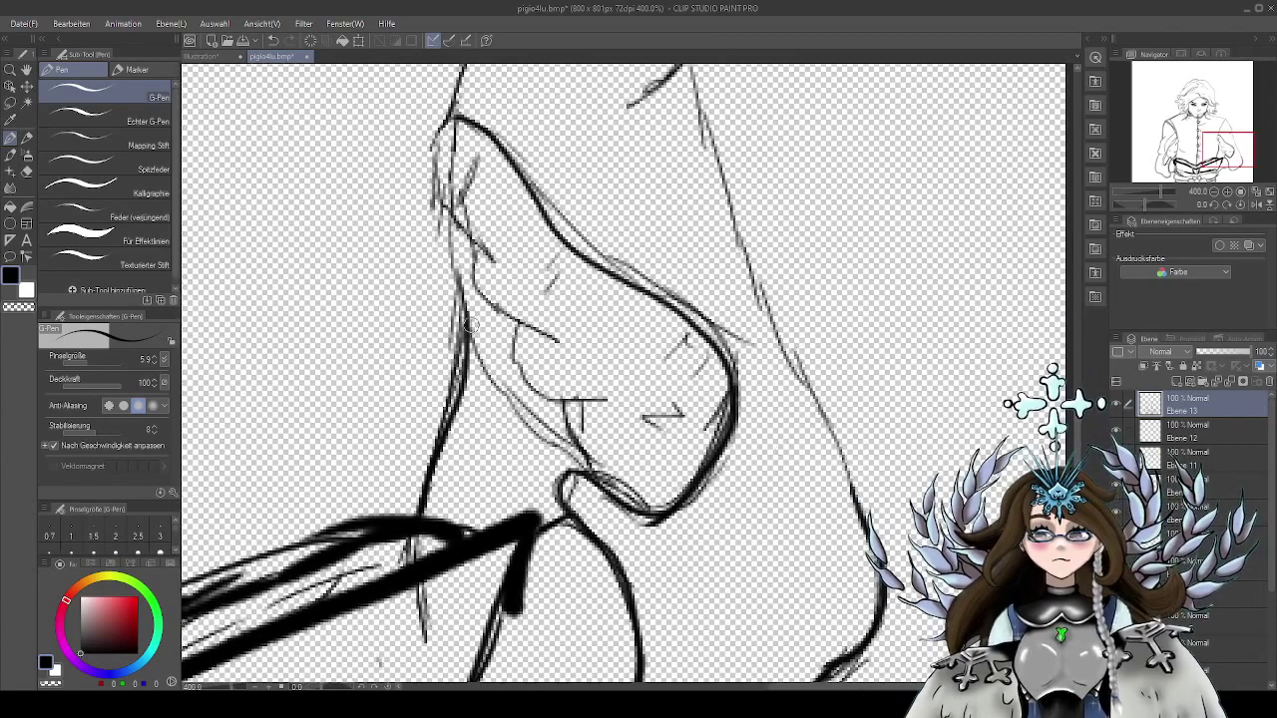
mouse_move(471, 325)
mouse_down()
mouse_move(510, 401)
mouse_move(579, 467)
mouse_up()
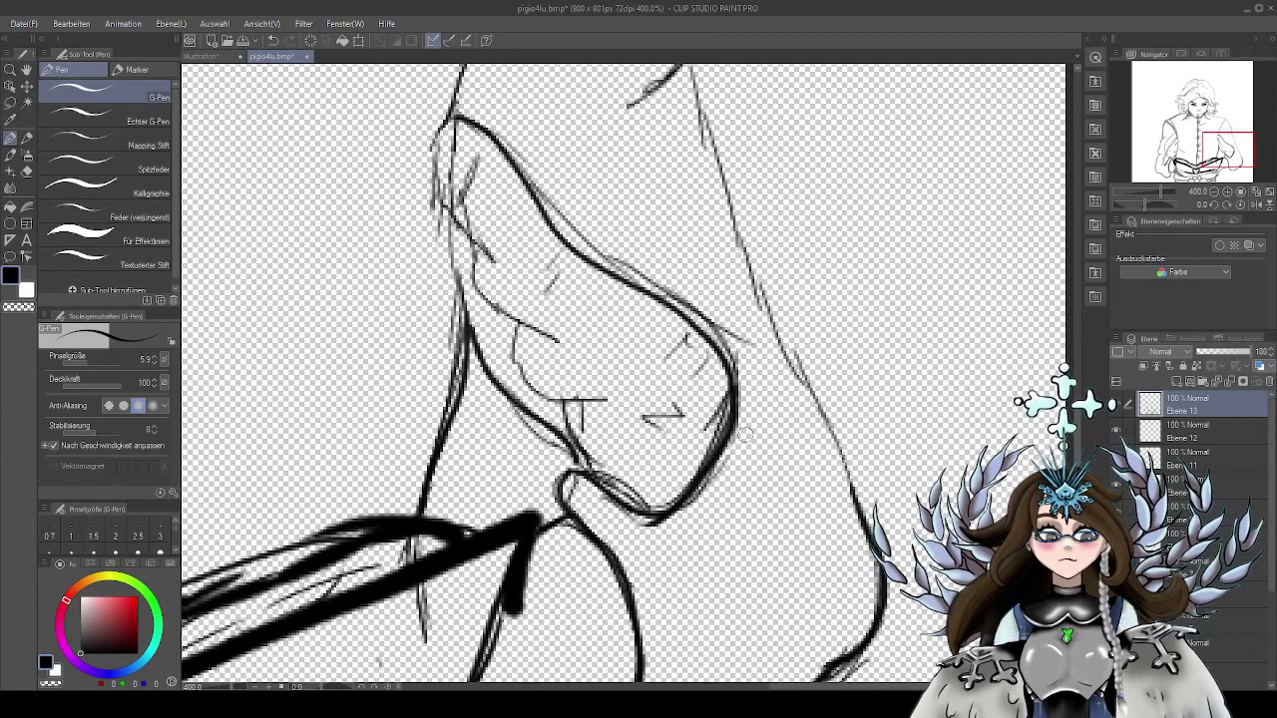
drag(684, 430, 694, 473)
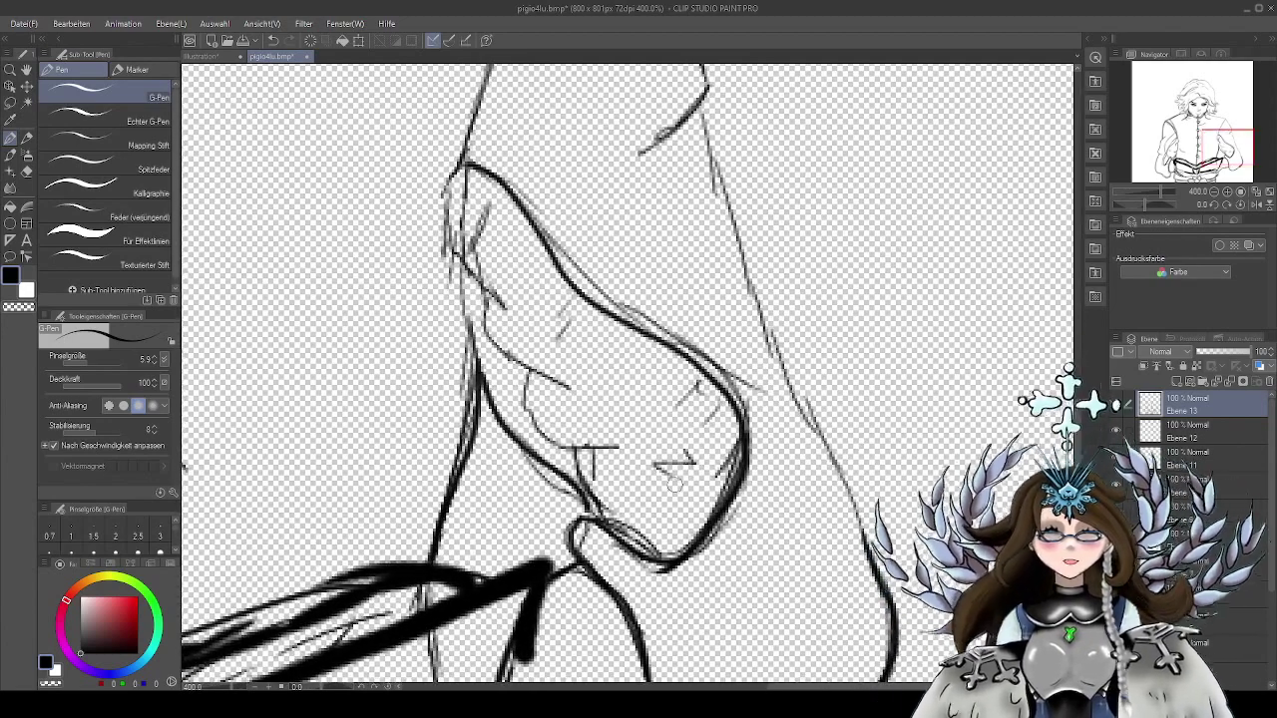
drag(631, 405, 742, 481)
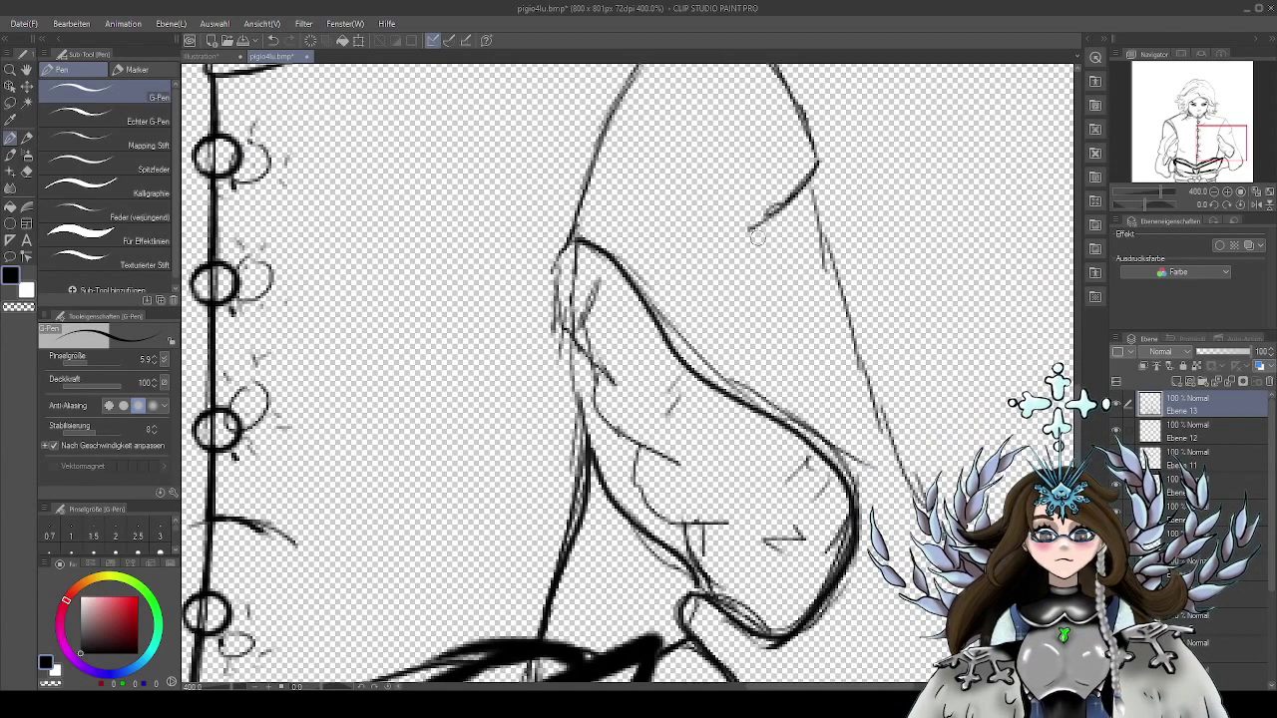
Trace the vertical inner edge of the right-hand sleeve along the torso and add a small crease mark on the torso
drag(688, 326, 804, 278)
mouse_move(750, 200)
mouse_down()
mouse_move(771, 419)
mouse_move(740, 542)
mouse_up()
drag(934, 399, 825, 403)
drag(508, 517, 535, 521)
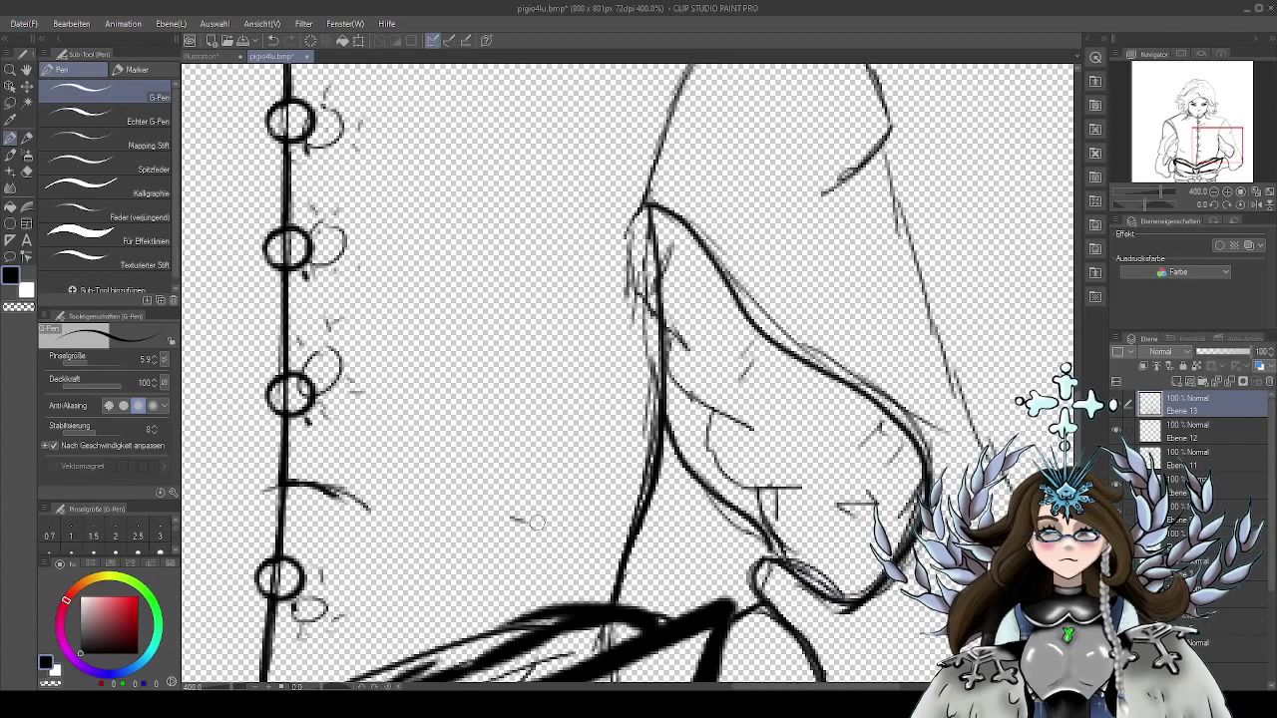
drag(809, 373, 700, 337)
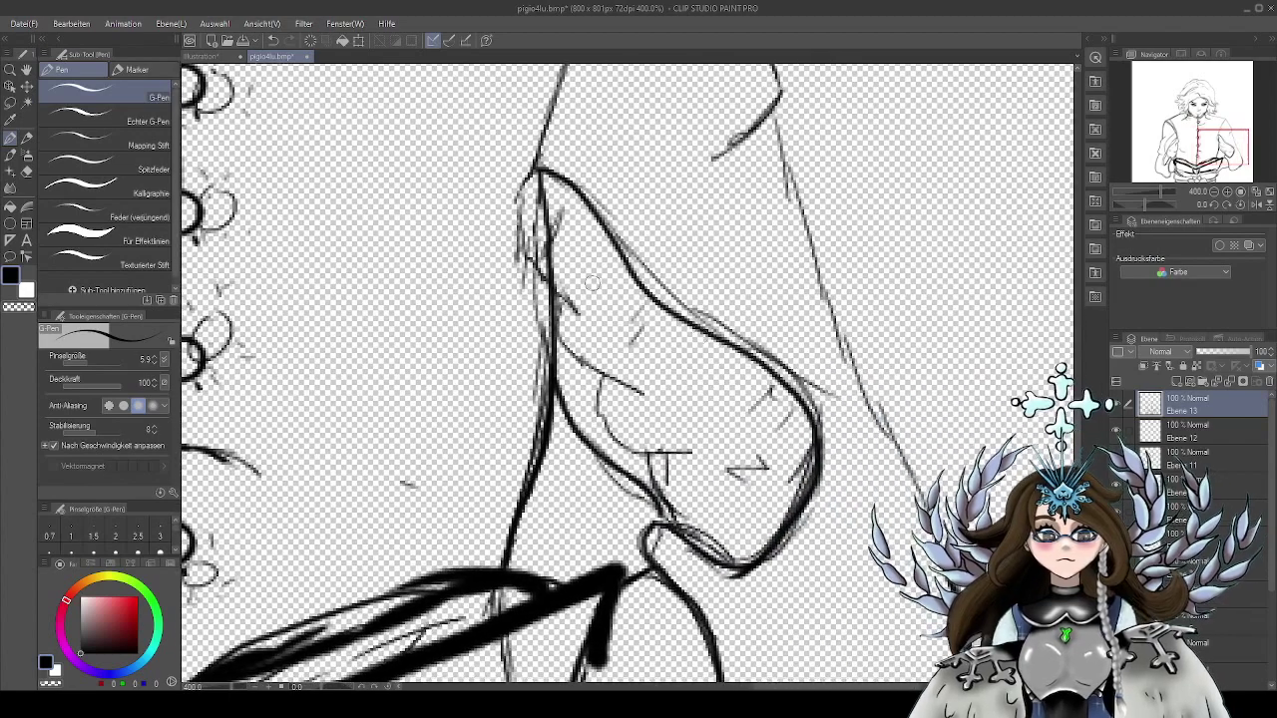
Trace the curved fold lines and short crease marks inside the bunched section of the right-hand sleeve
drag(568, 198, 556, 230)
drag(559, 283, 641, 399)
drag(740, 413, 687, 335)
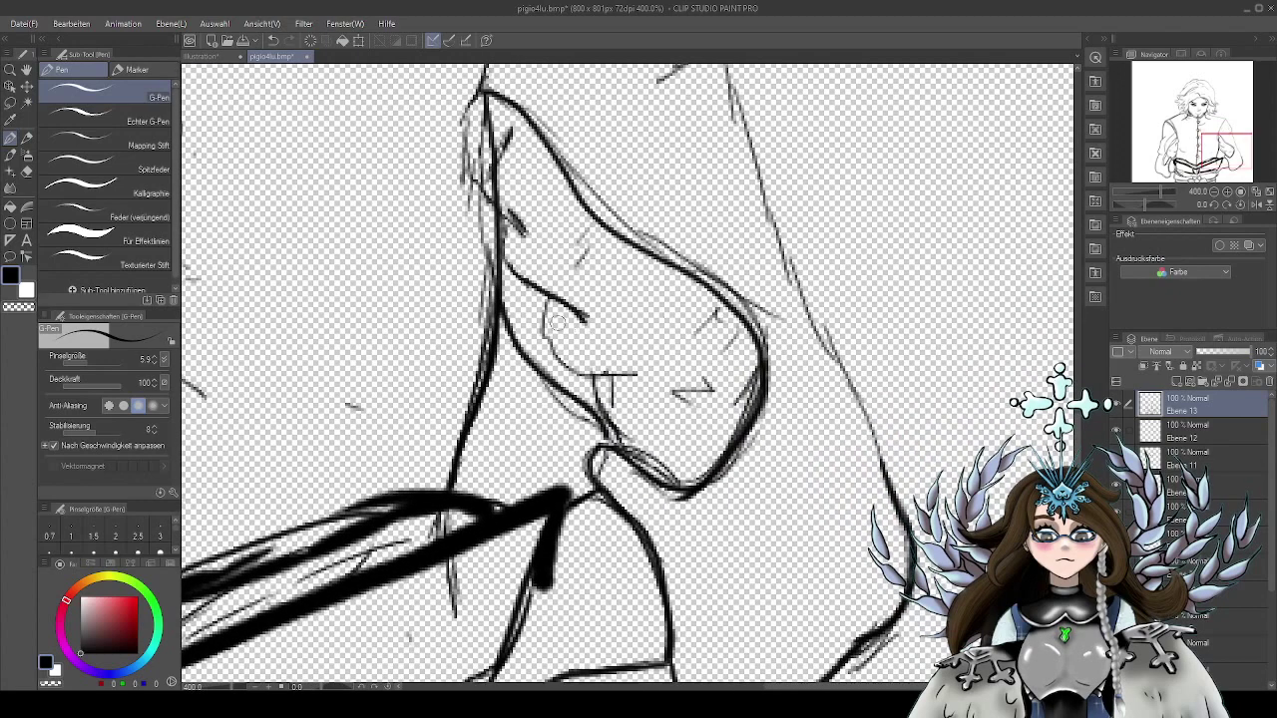
mouse_move(547, 297)
mouse_down()
mouse_move(583, 374)
mouse_move(670, 377)
mouse_move(612, 398)
mouse_move(628, 445)
mouse_up()
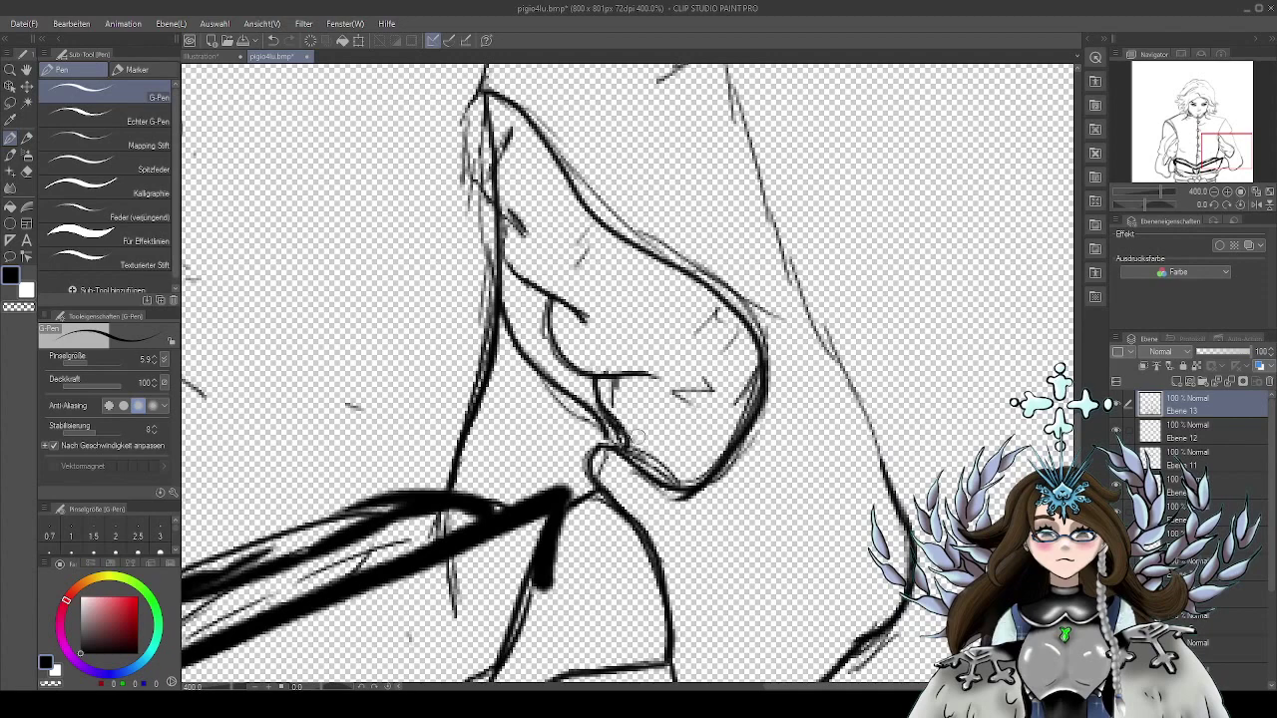
drag(676, 397, 707, 393)
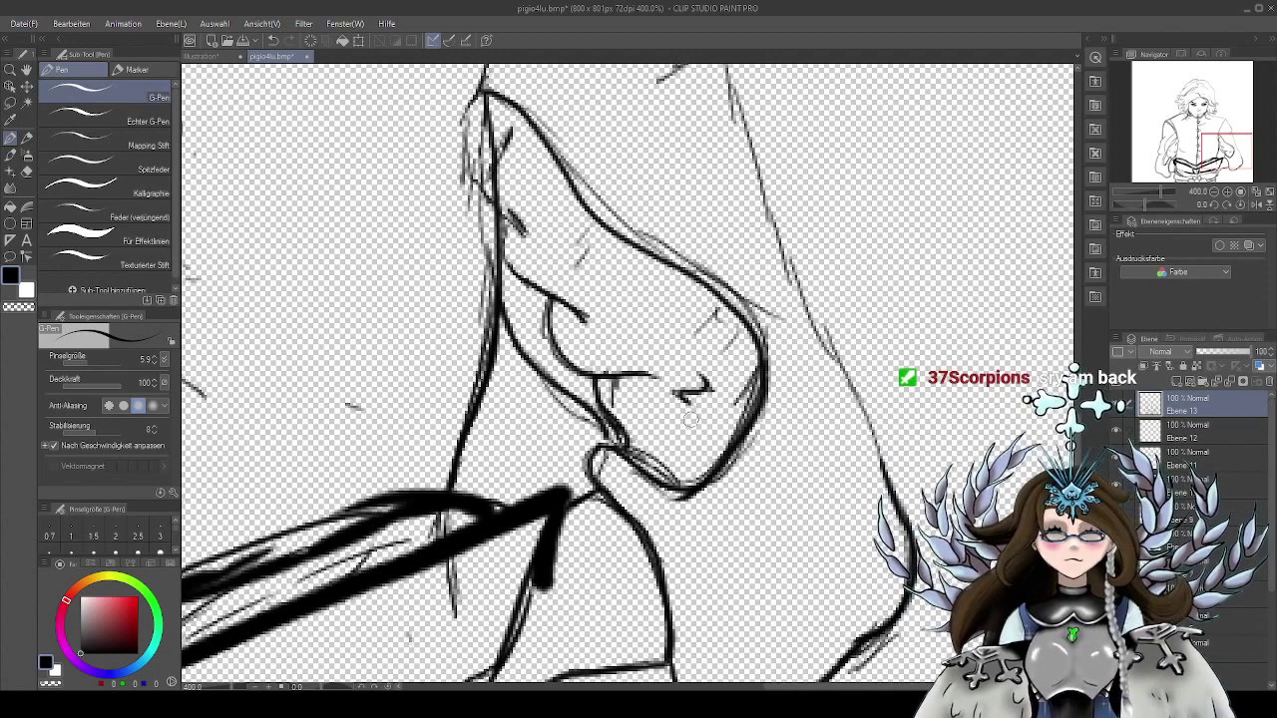
drag(690, 411, 696, 467)
mouse_move(696, 387)
mouse_down()
mouse_move(739, 372)
mouse_move(724, 392)
mouse_up()
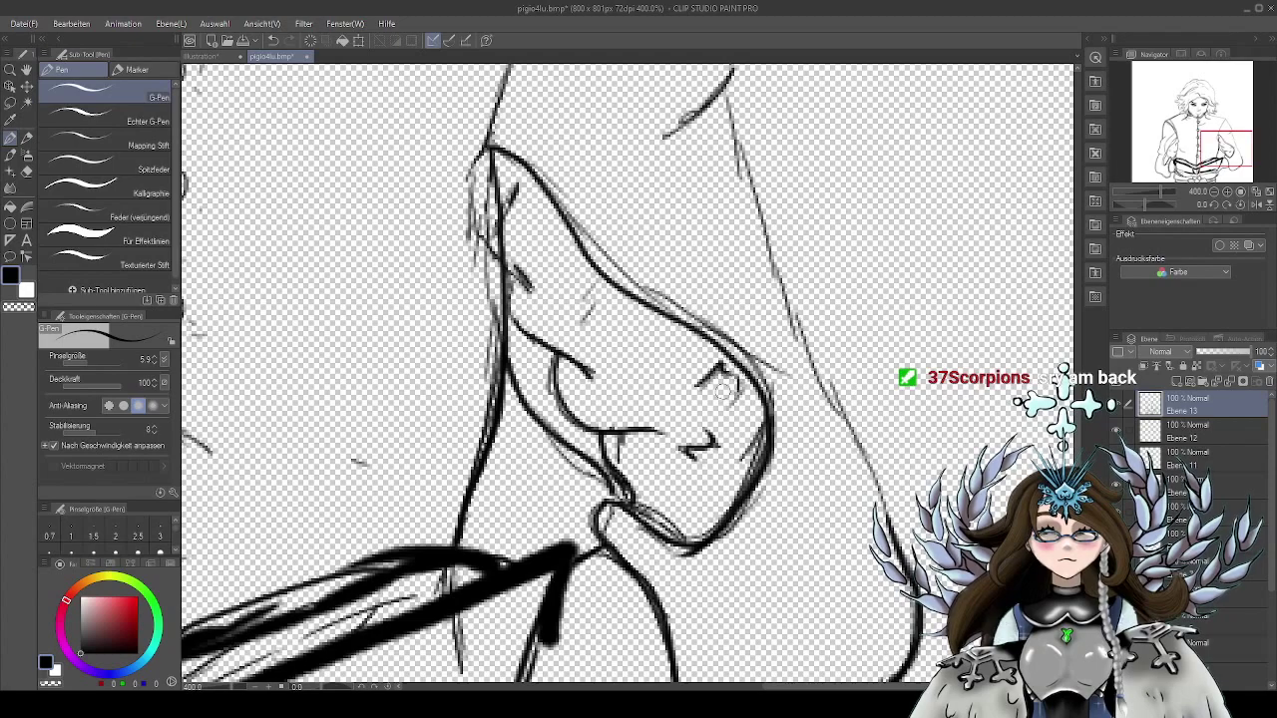
drag(595, 285, 579, 317)
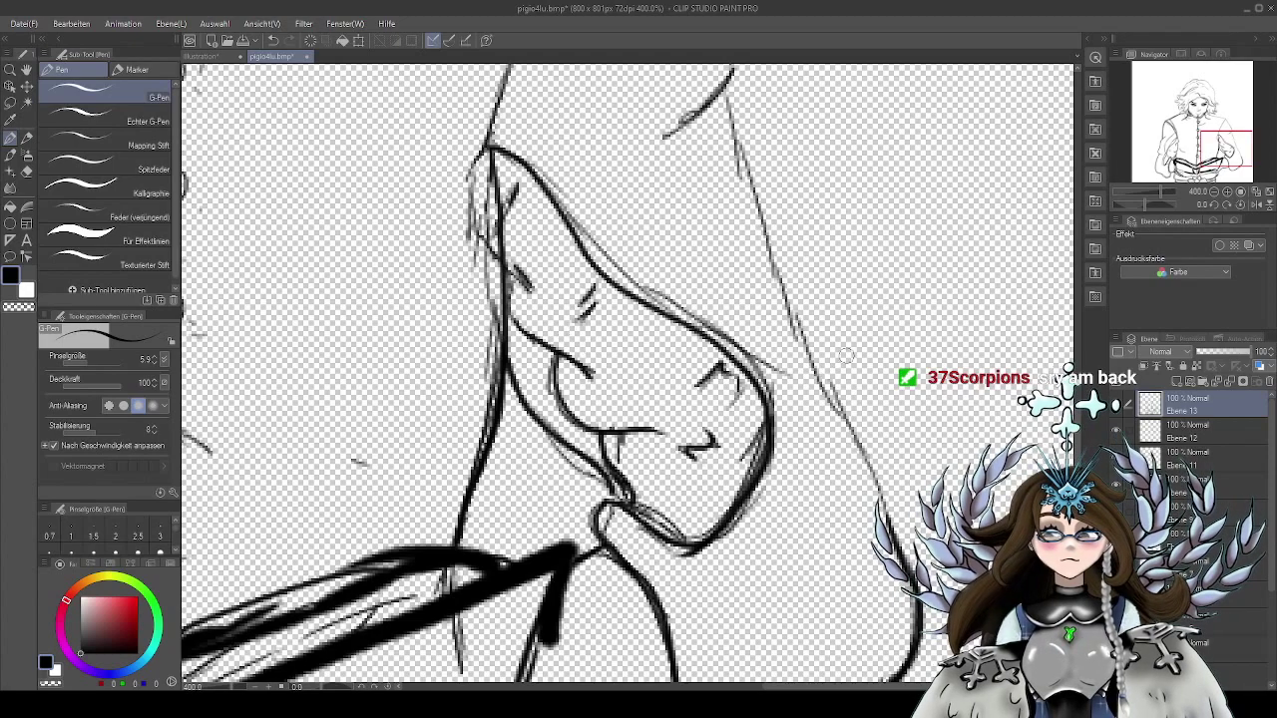
Trace the long outer edge of the right-hand sleeve from the upper-arm fold down to the already traced lower part
drag(871, 378, 752, 362)
scroll(861, 374, down, 2)
mouse_move(788, 262)
mouse_down()
mouse_move(739, 298)
mouse_move(726, 382)
mouse_move(760, 456)
mouse_up()
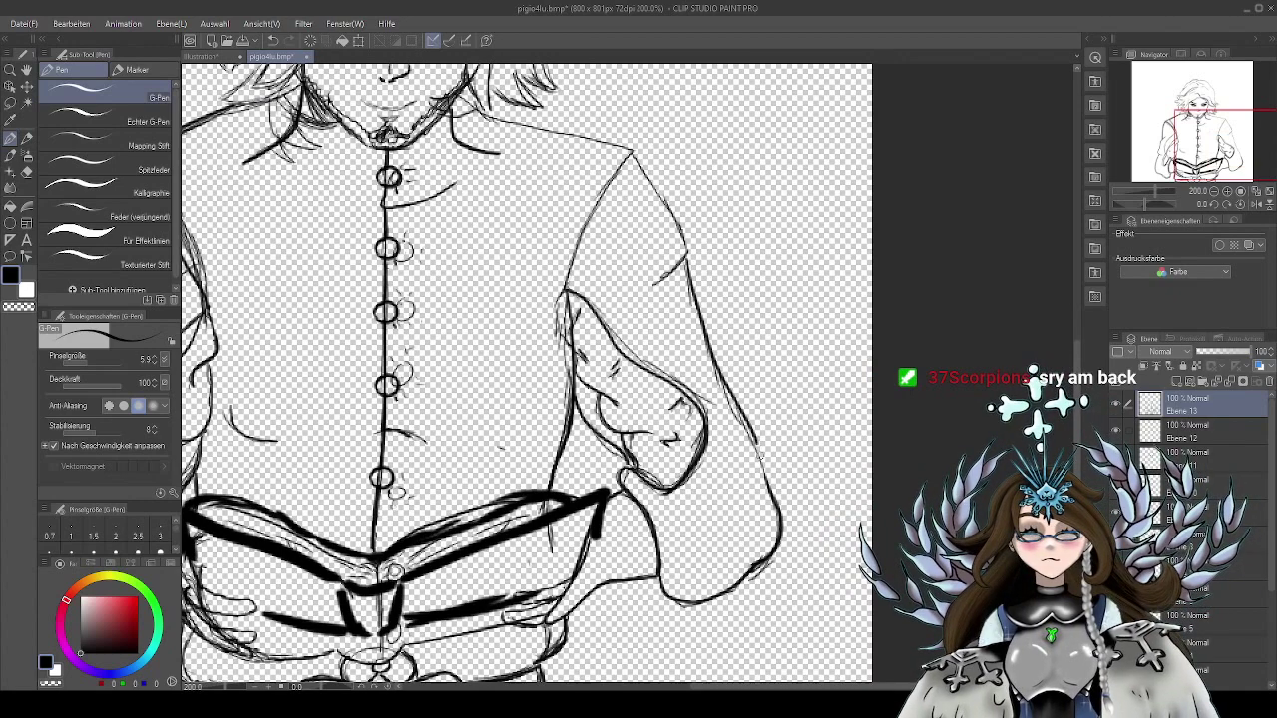
scroll(768, 320, down, 1)
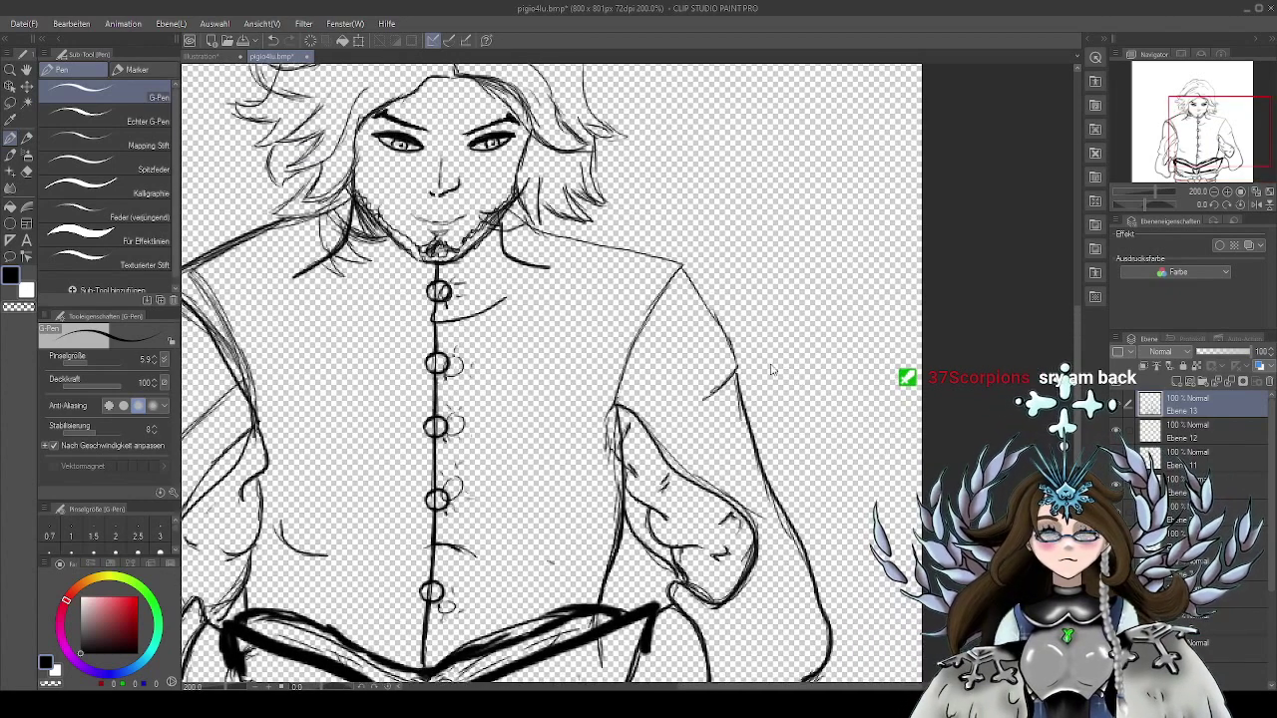
Trace the right-hand upper arm: the elbow-side crease, the outer edge from the shoulder point and the curved armhole seam
scroll(738, 379, up, 3)
drag(636, 435, 710, 369)
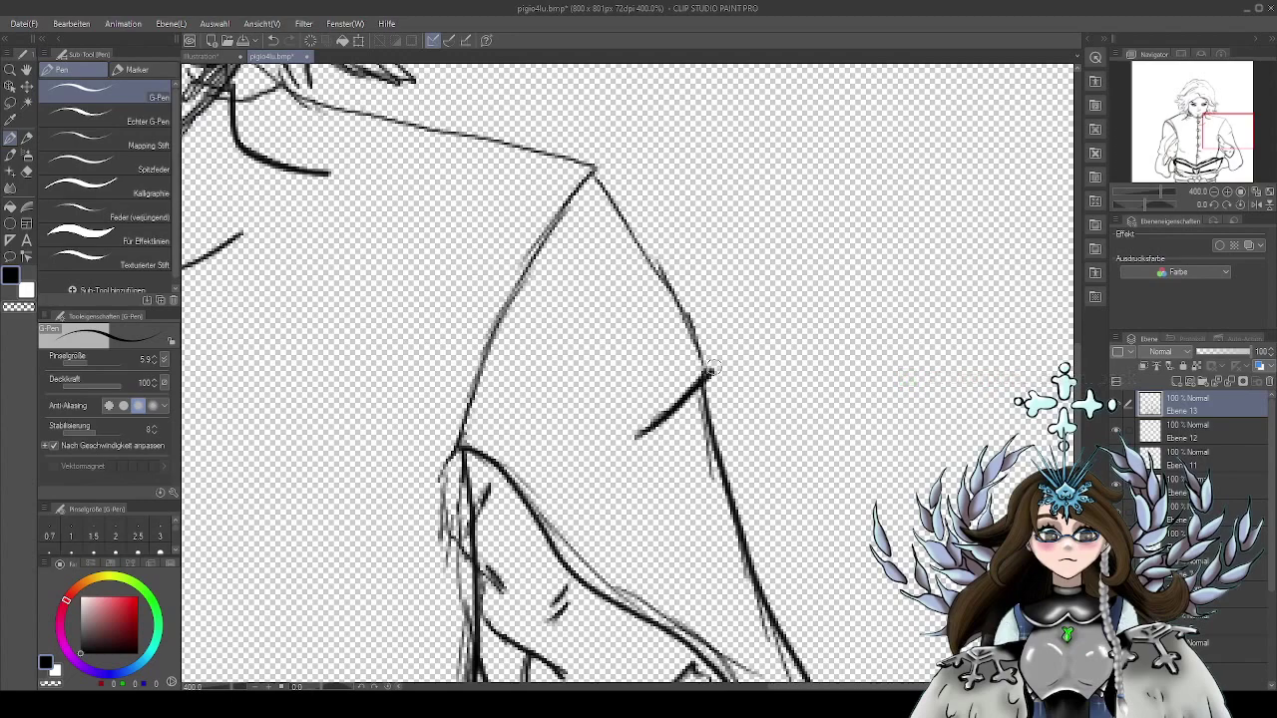
mouse_move(596, 177)
mouse_down()
mouse_move(643, 228)
mouse_move(712, 371)
mouse_up()
drag(598, 394, 691, 320)
mouse_move(691, 96)
mouse_down()
mouse_move(630, 172)
mouse_move(552, 361)
mouse_move(568, 563)
mouse_up()
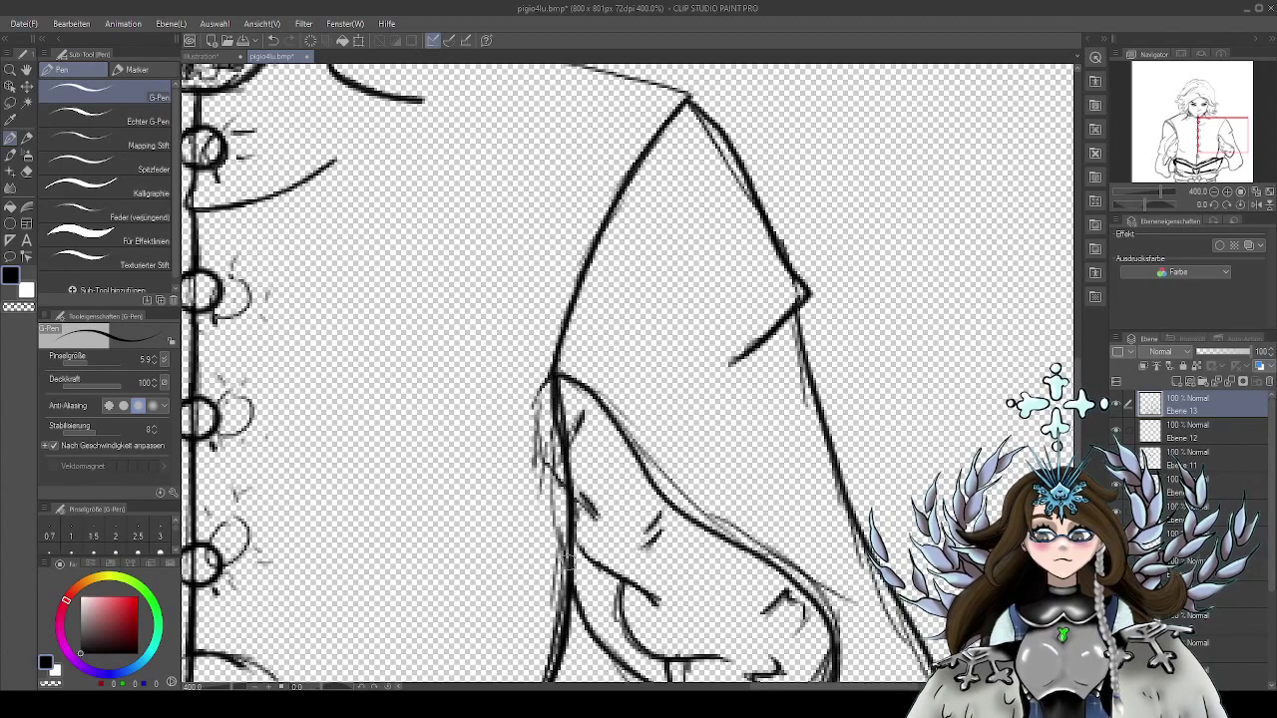
drag(661, 209, 779, 434)
drag(811, 321, 711, 295)
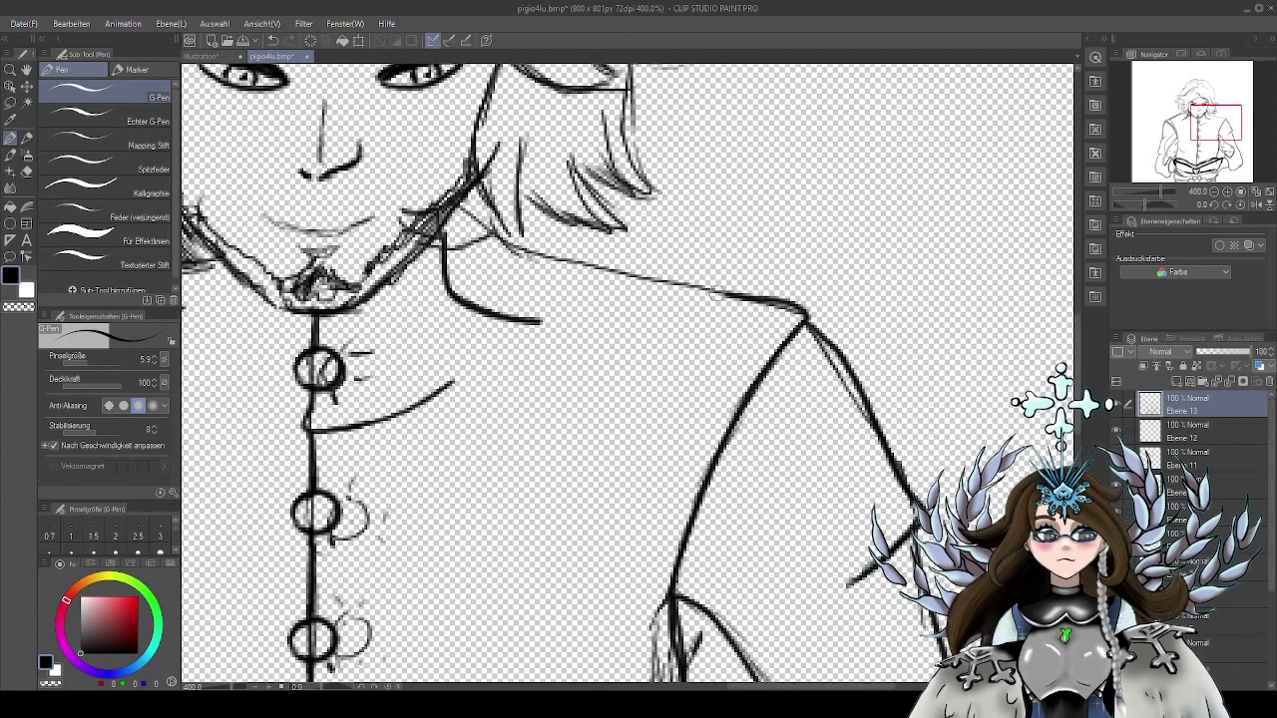
click(273, 40)
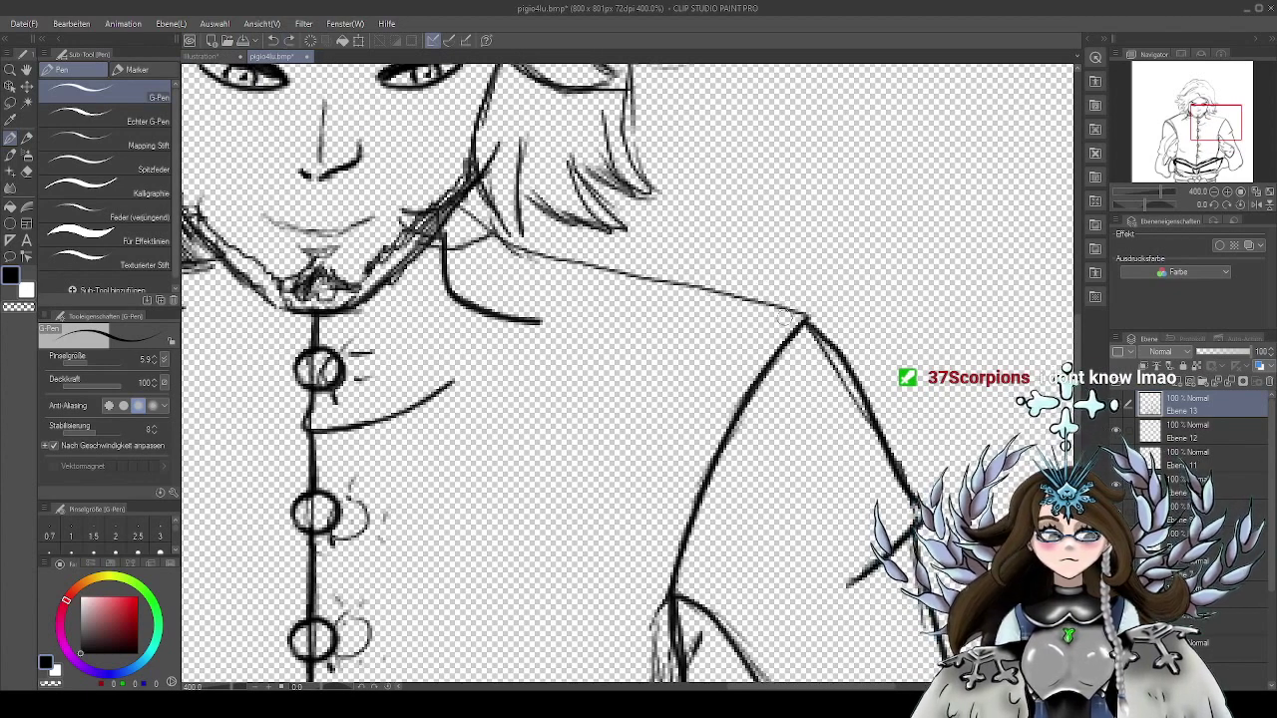
drag(806, 318, 726, 299)
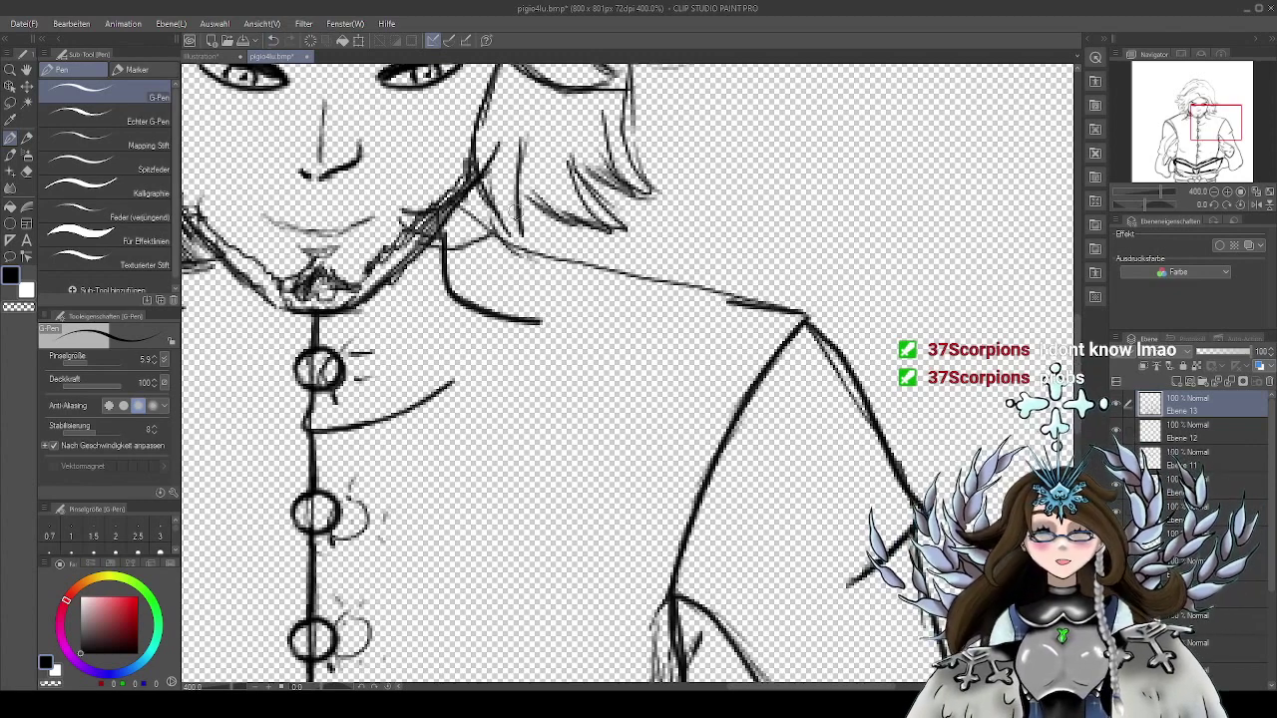
click(272, 40)
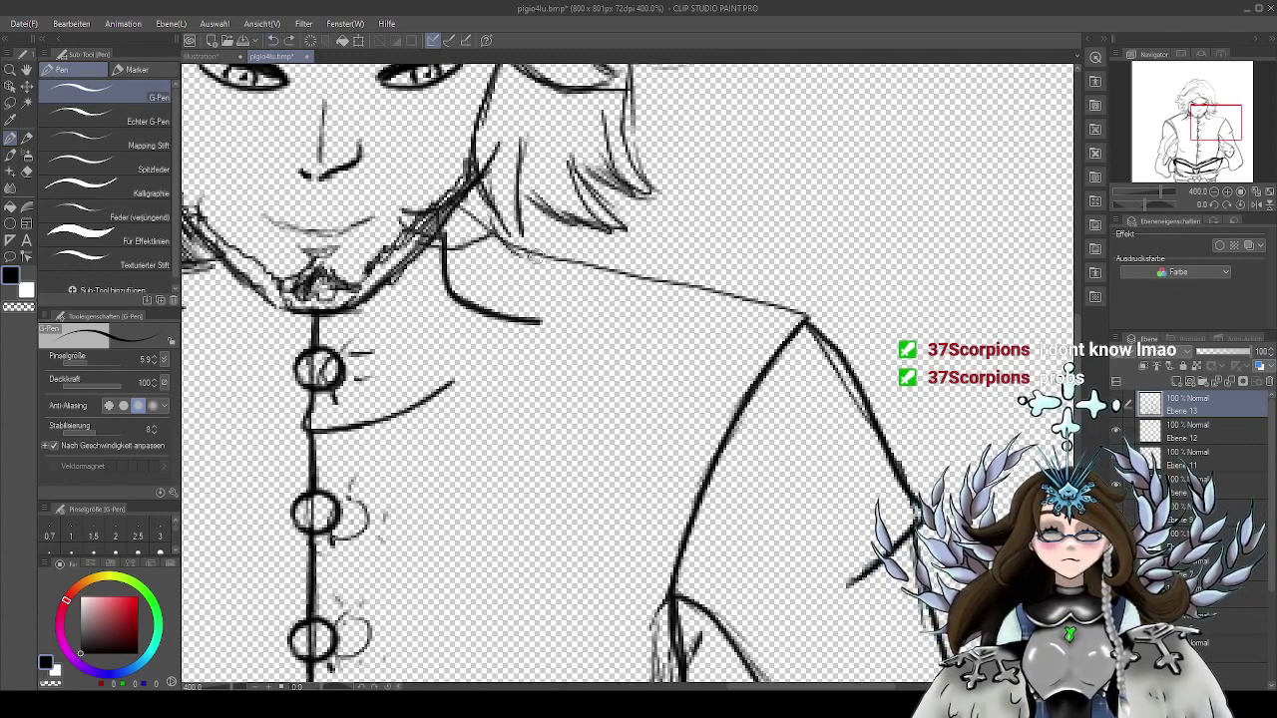
Trace the right-hand shoulder line from beside the neck to the shoulder point in one long stroke
drag(565, 263, 808, 320)
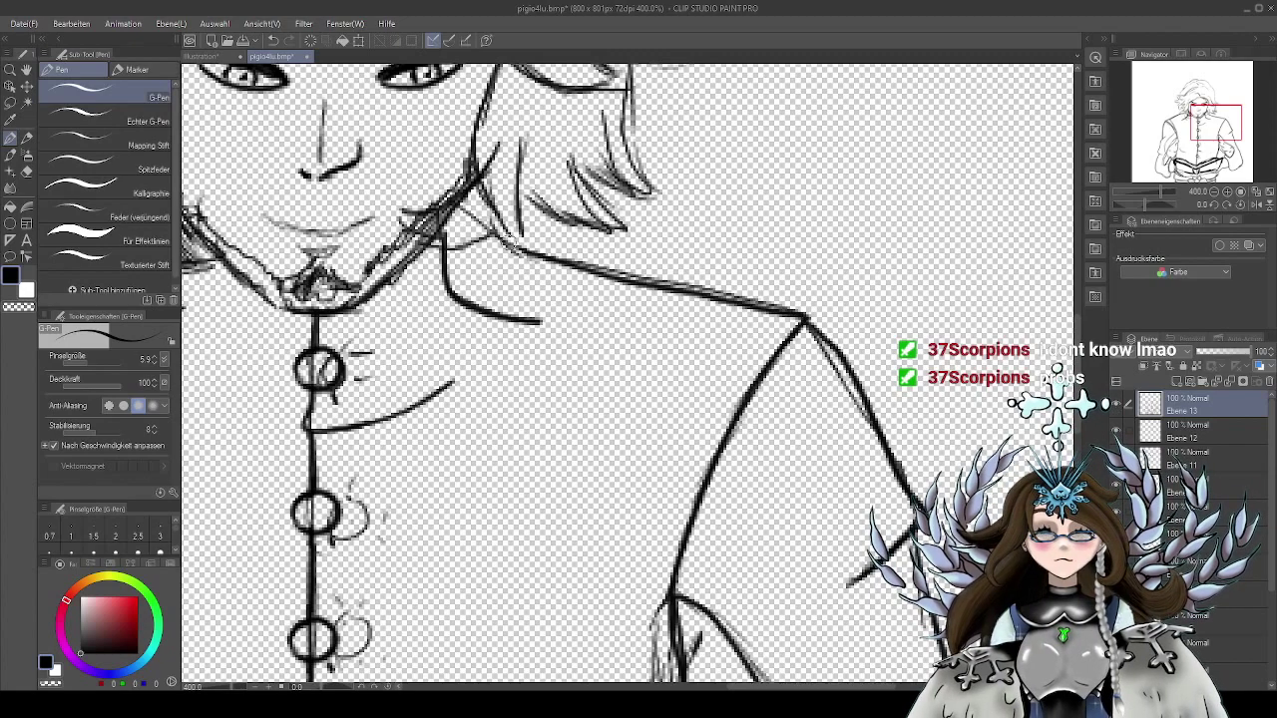
drag(590, 330, 762, 361)
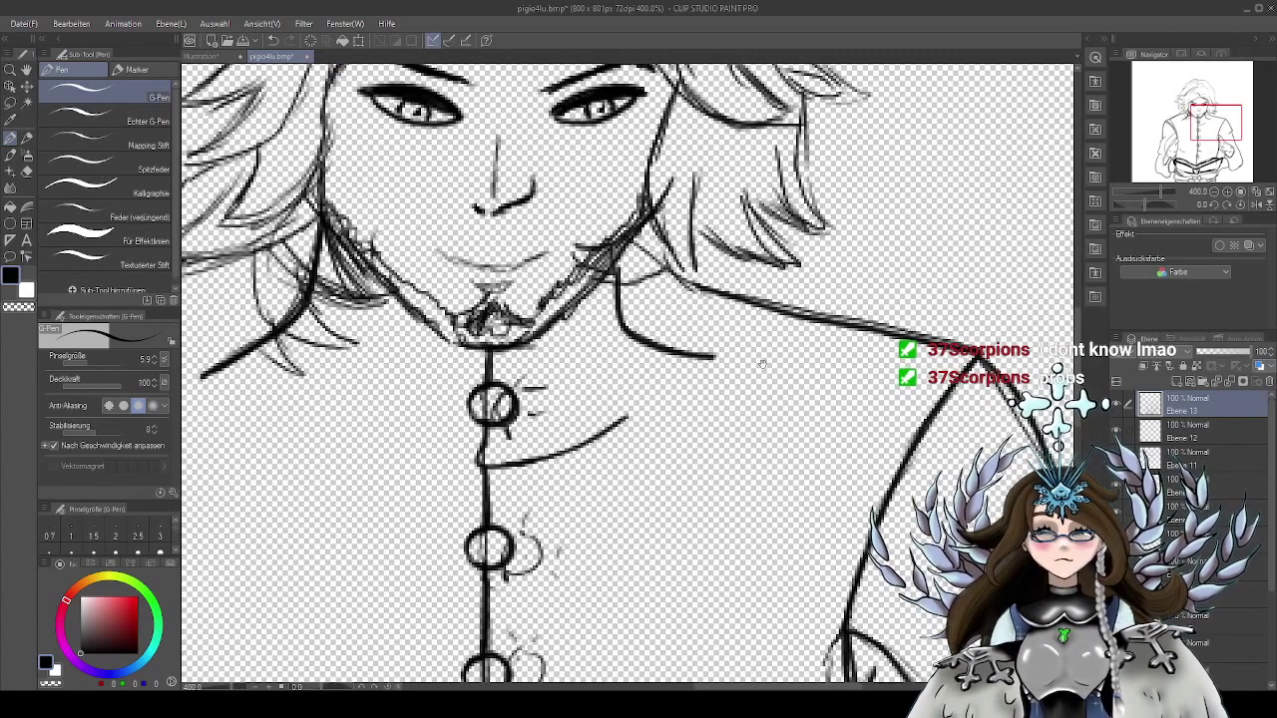
drag(685, 333, 753, 341)
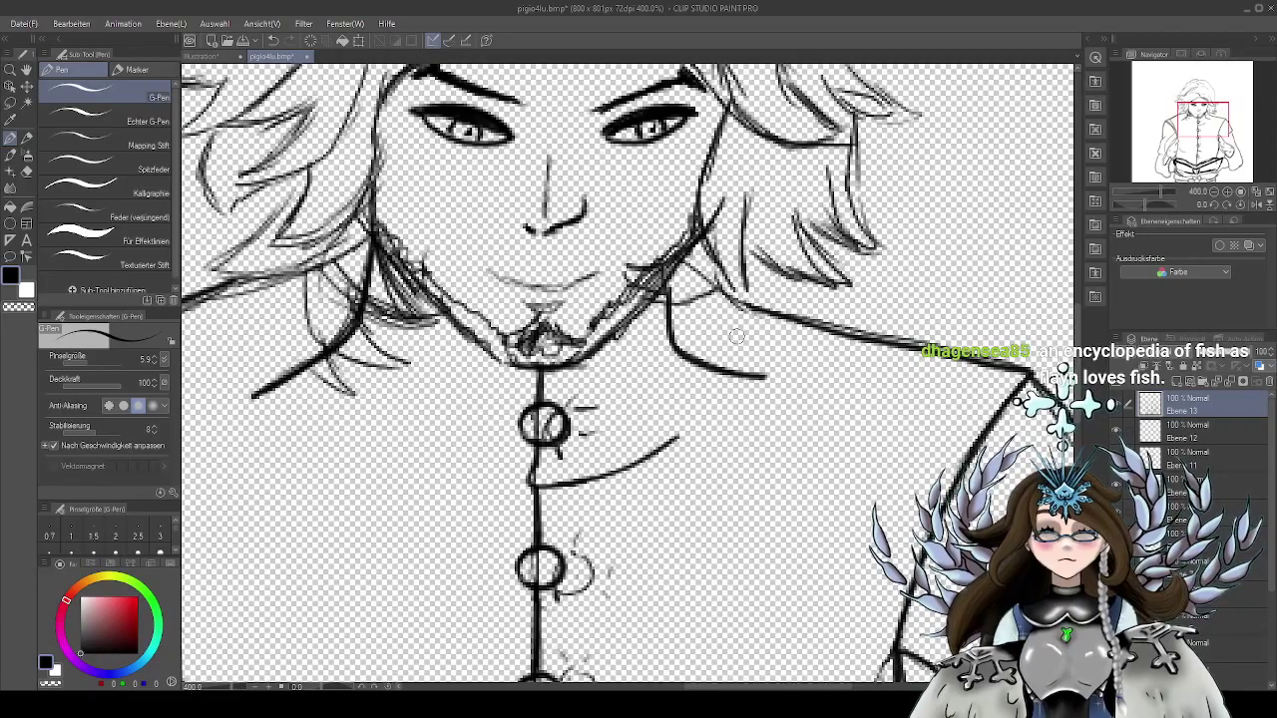
scroll(736, 336, down, 2)
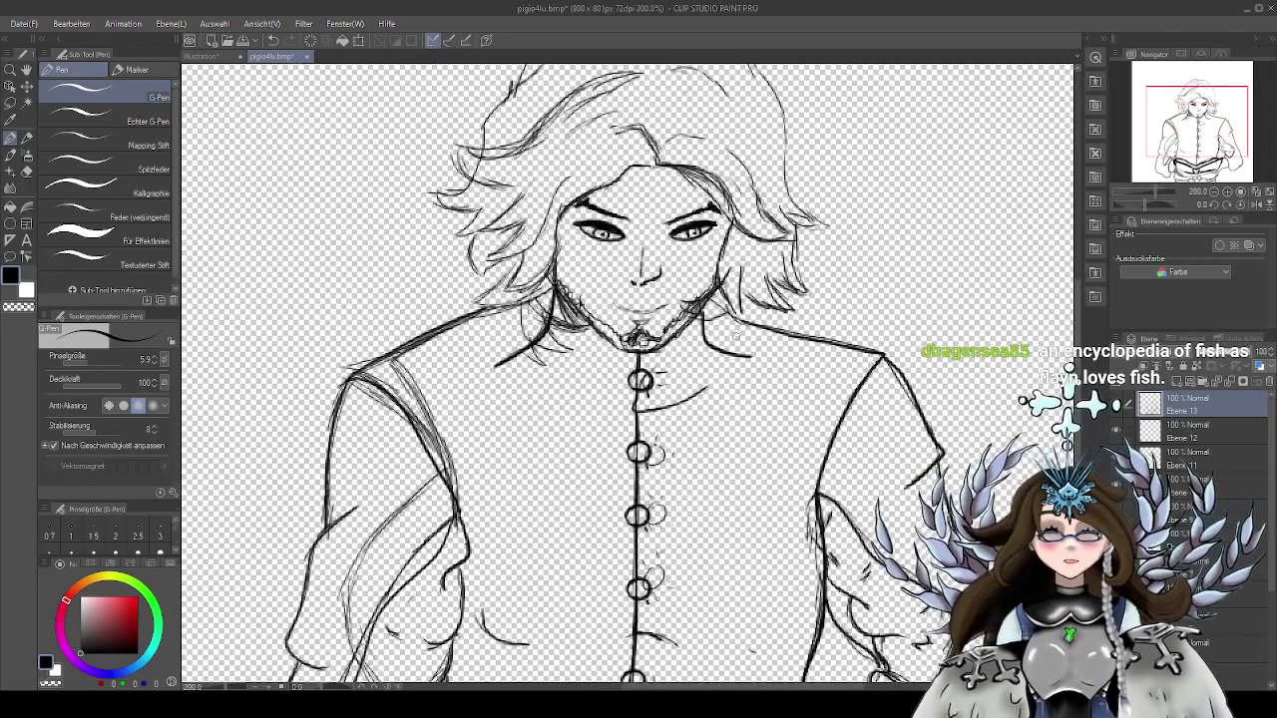
drag(756, 504, 714, 374)
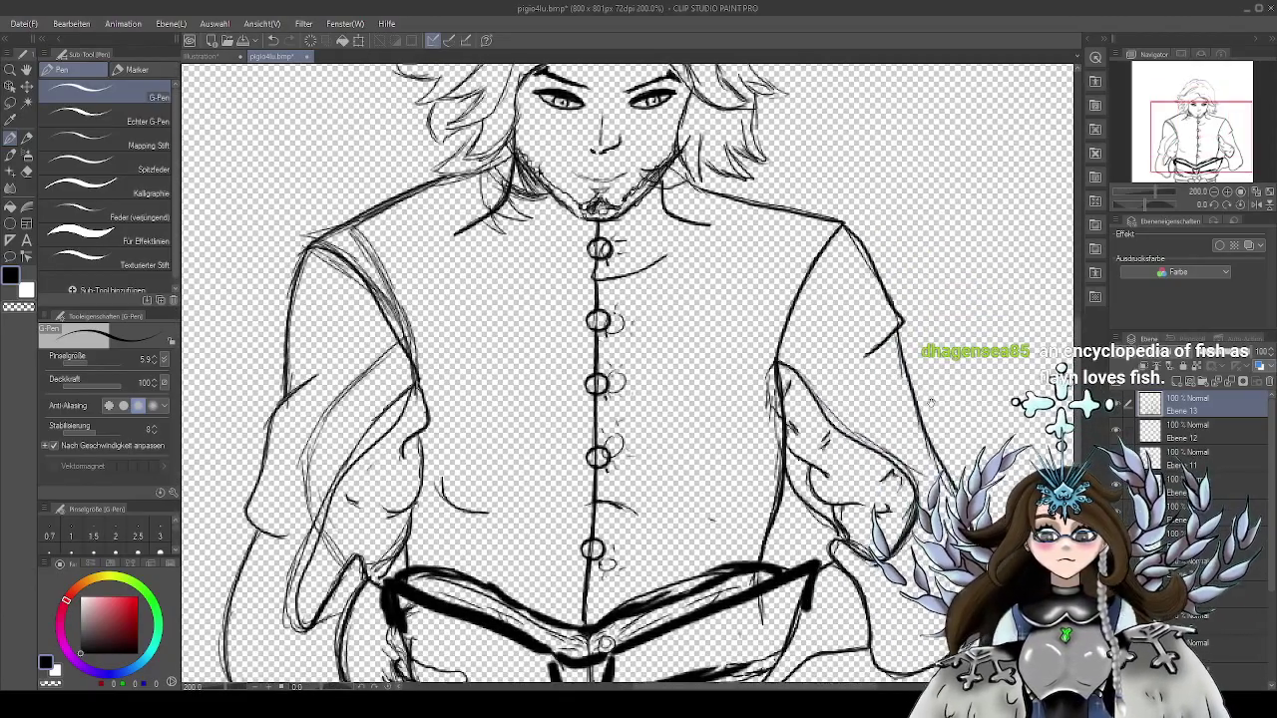
Trace the right-hand edge of the face and the narrow hair strand beside the cheek with the G-Pen
scroll(931, 402, down, 2)
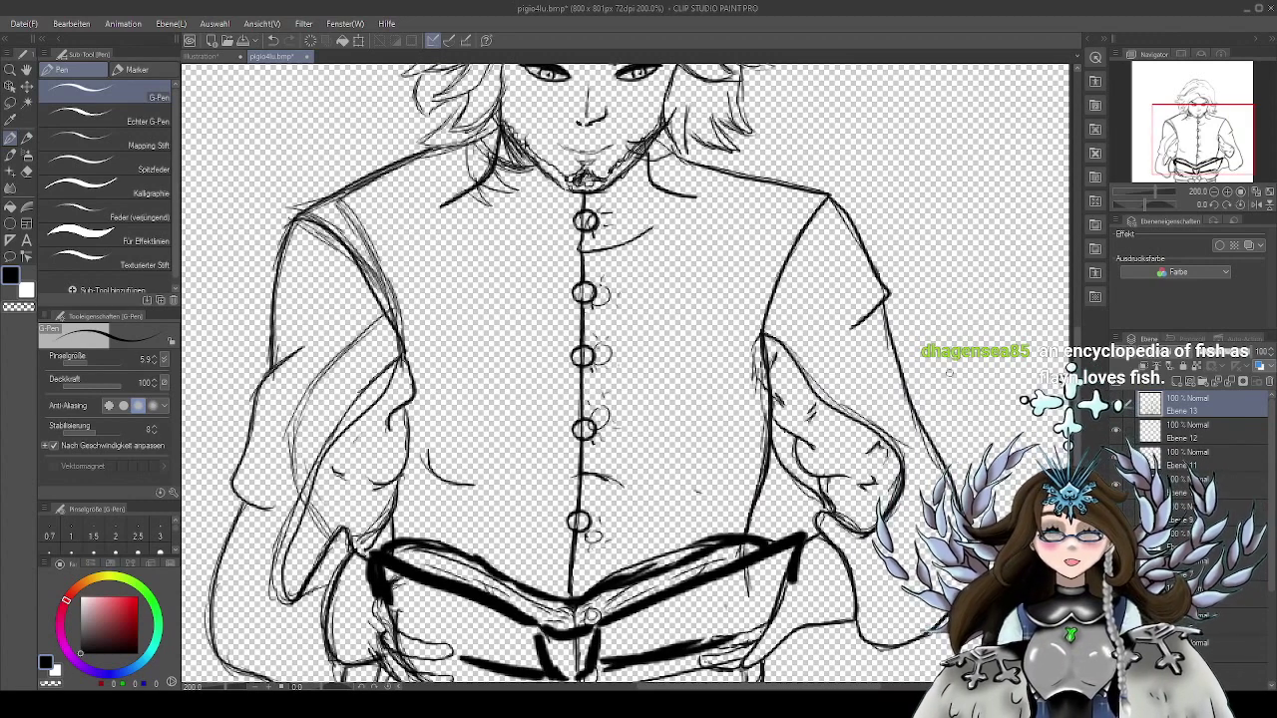
drag(690, 408, 703, 462)
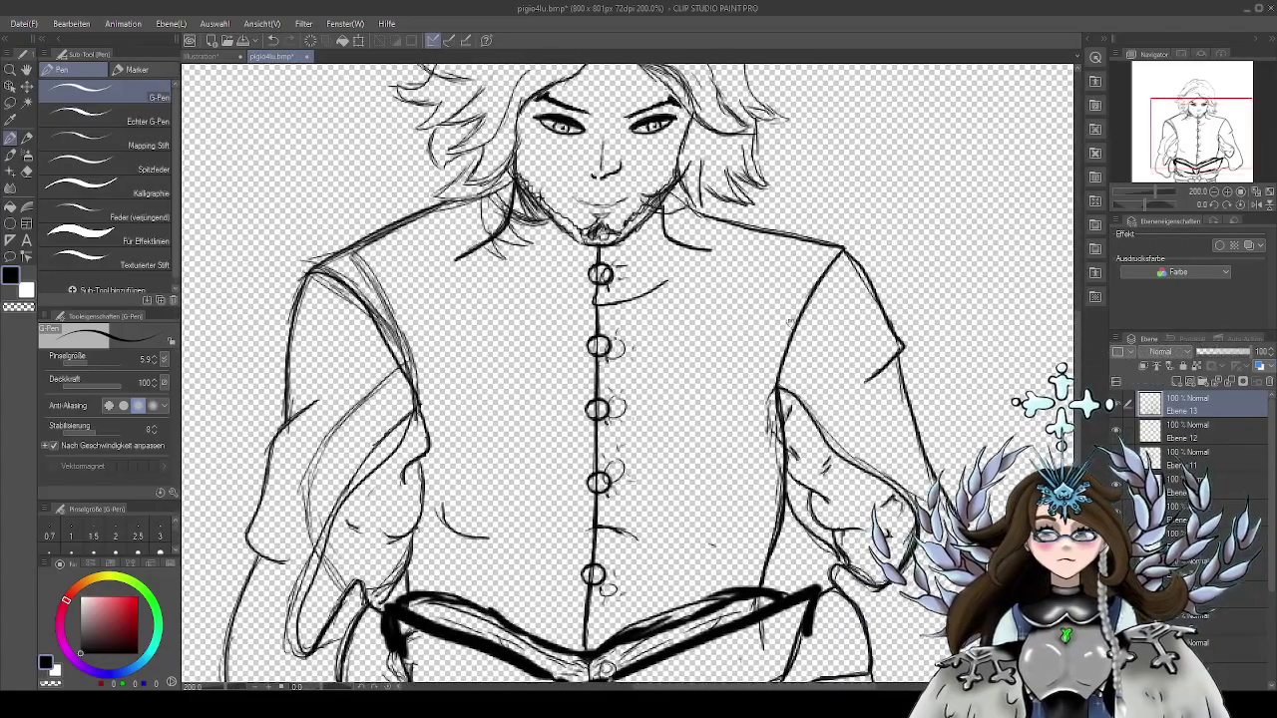
drag(791, 322, 791, 361)
scroll(764, 265, up, 2)
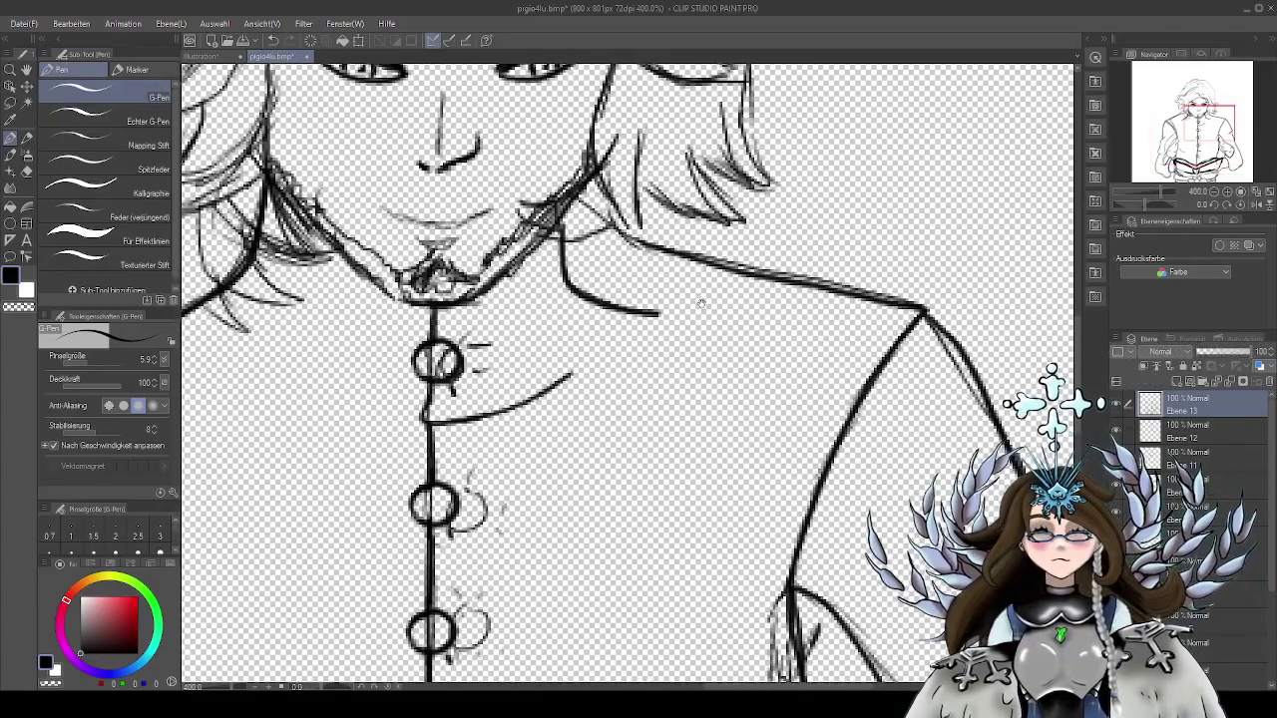
scroll(701, 303, down, 2)
scroll(792, 333, up, 2)
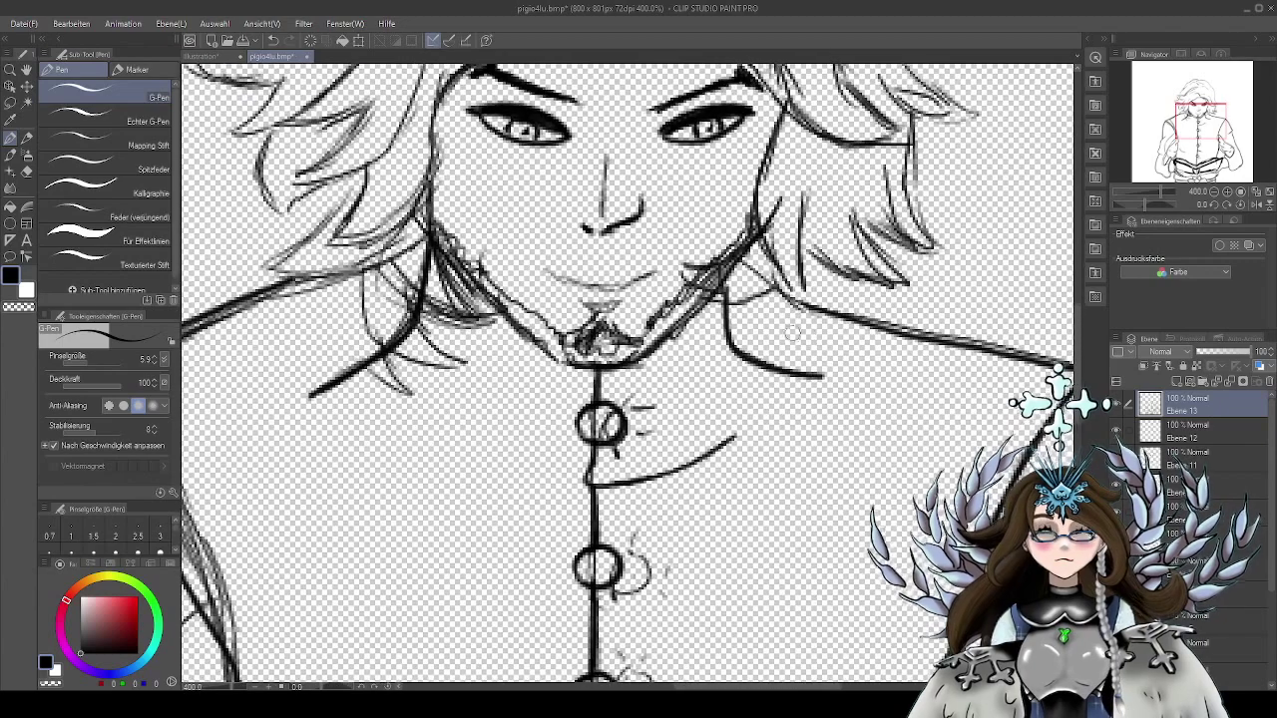
drag(730, 340, 787, 402)
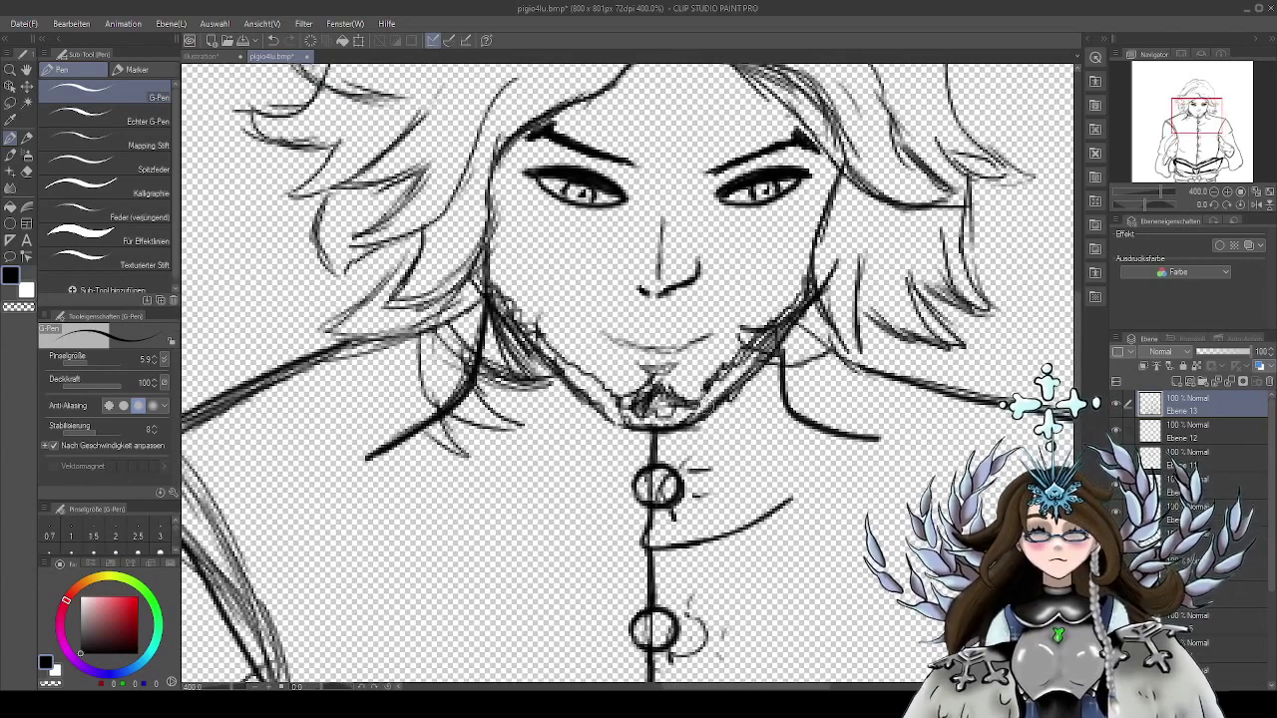
scroll(744, 388, down, 2)
drag(895, 353, 856, 362)
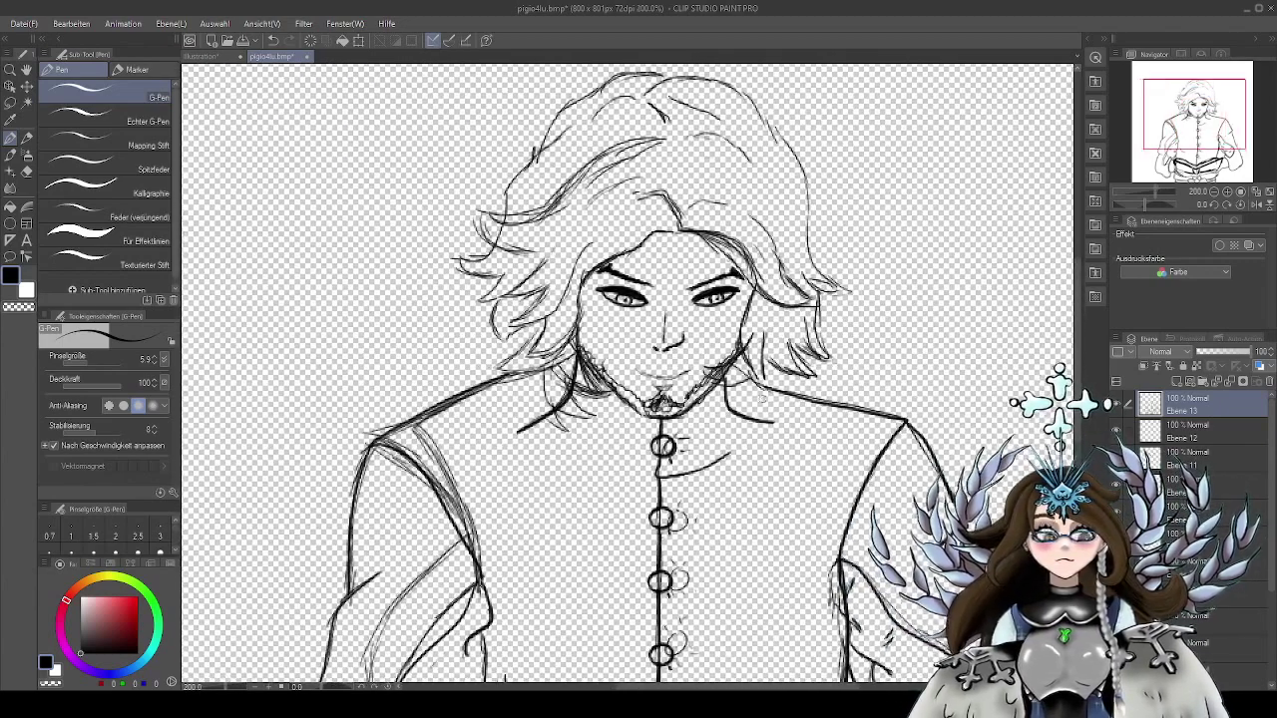
scroll(860, 346, up, 2)
drag(659, 423, 838, 396)
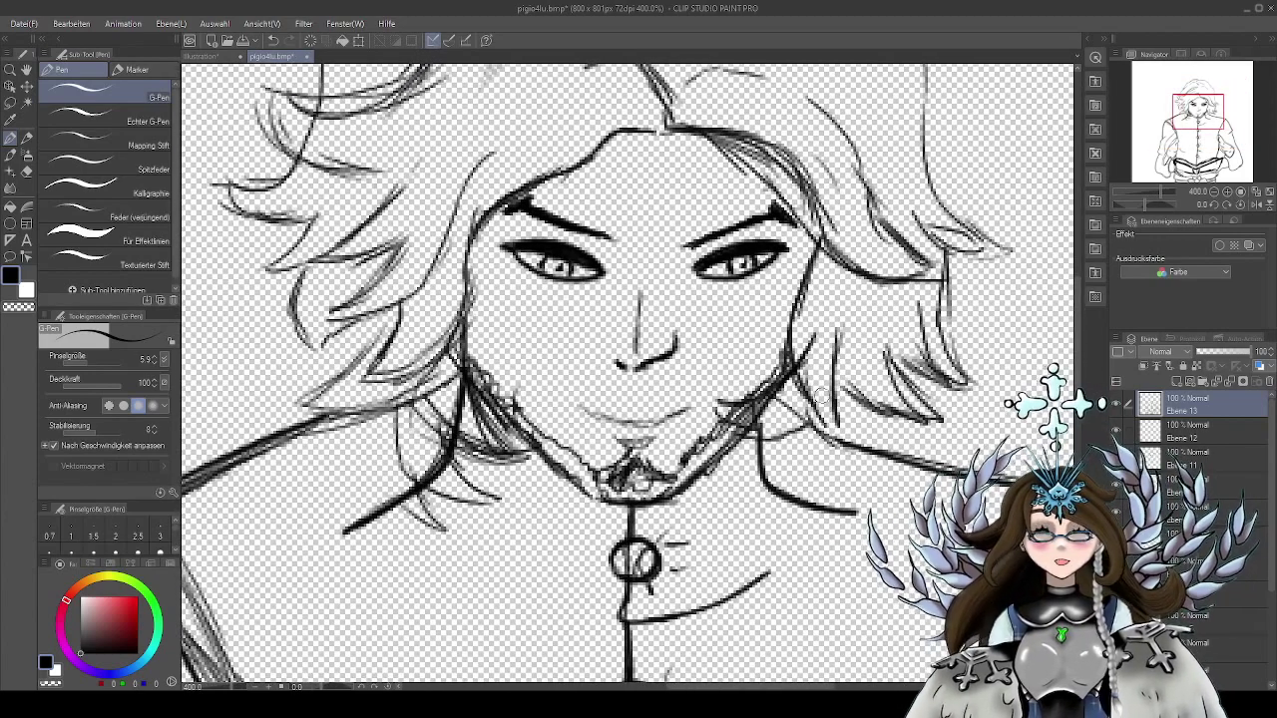
mouse_move(828, 237)
mouse_down()
mouse_move(802, 281)
mouse_move(804, 409)
mouse_move(834, 433)
mouse_up()
drag(860, 397, 872, 409)
drag(839, 330, 838, 439)
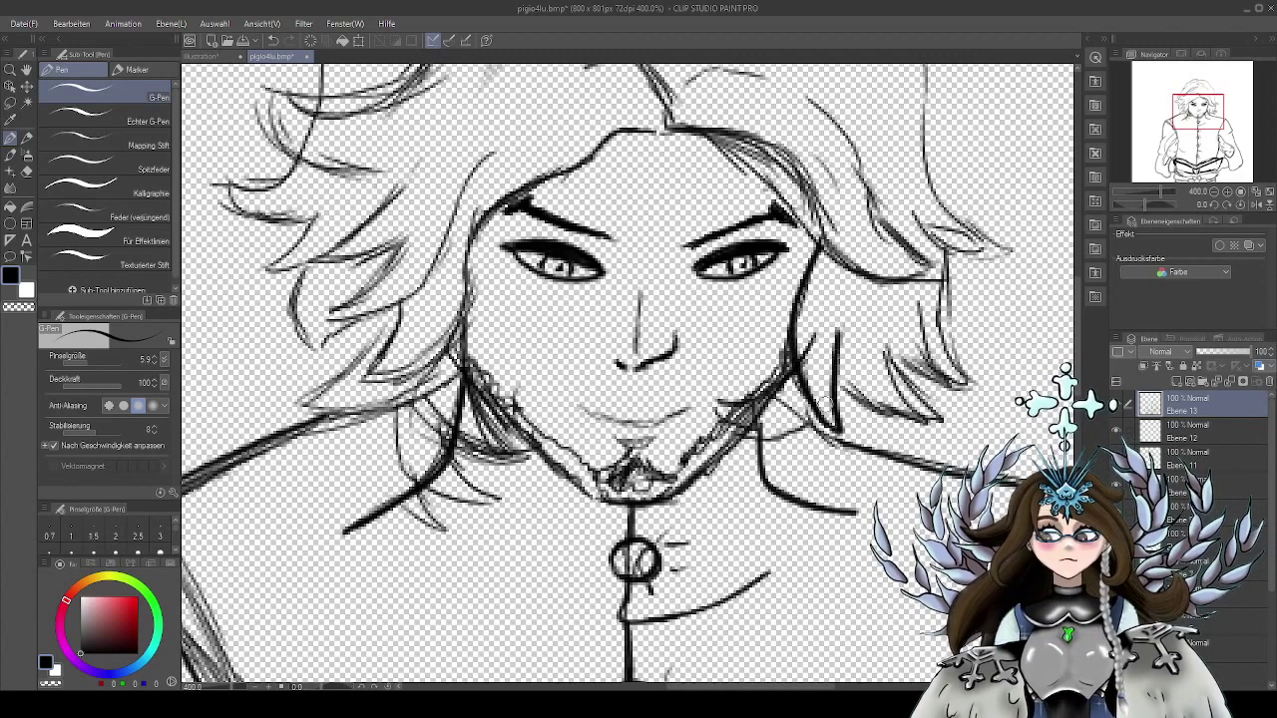
Trace the pointed lower tips of the right-hand hair and the outer edge running down to them
drag(918, 445, 828, 445)
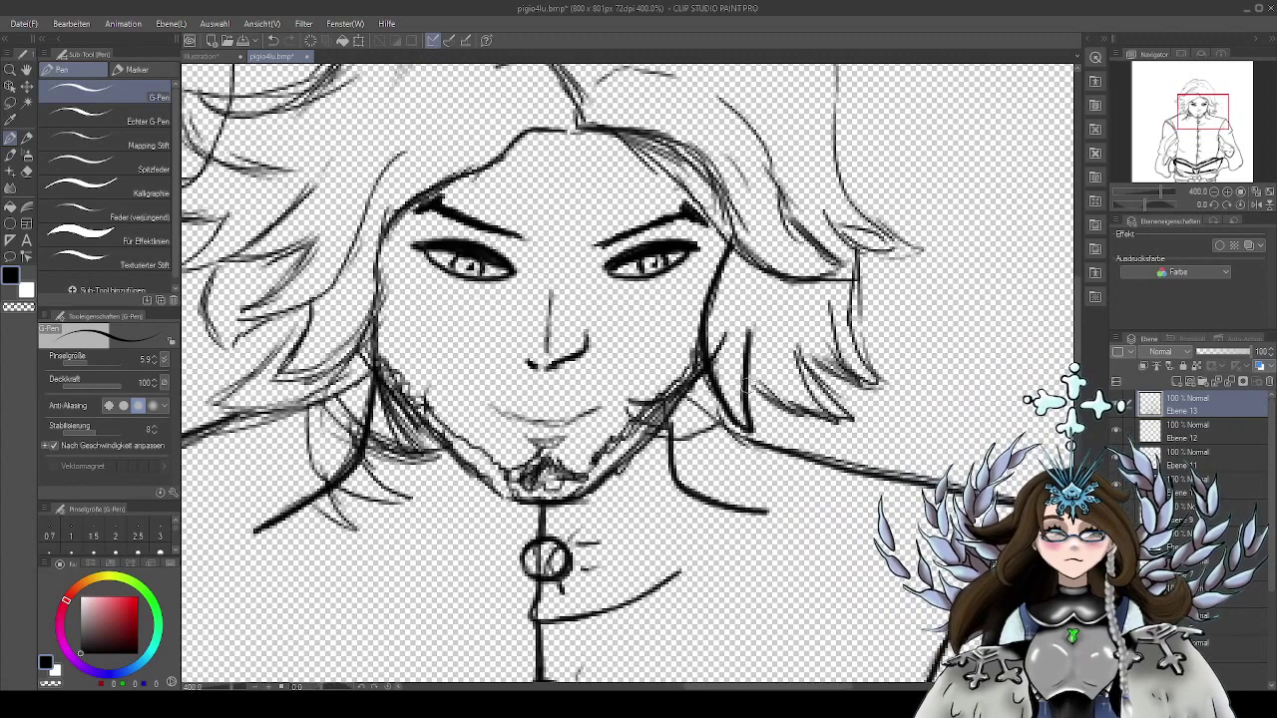
mouse_move(743, 377)
mouse_down()
mouse_move(795, 417)
mouse_move(862, 419)
mouse_up()
mouse_move(792, 349)
mouse_down()
mouse_move(852, 381)
mouse_move(866, 417)
mouse_up()
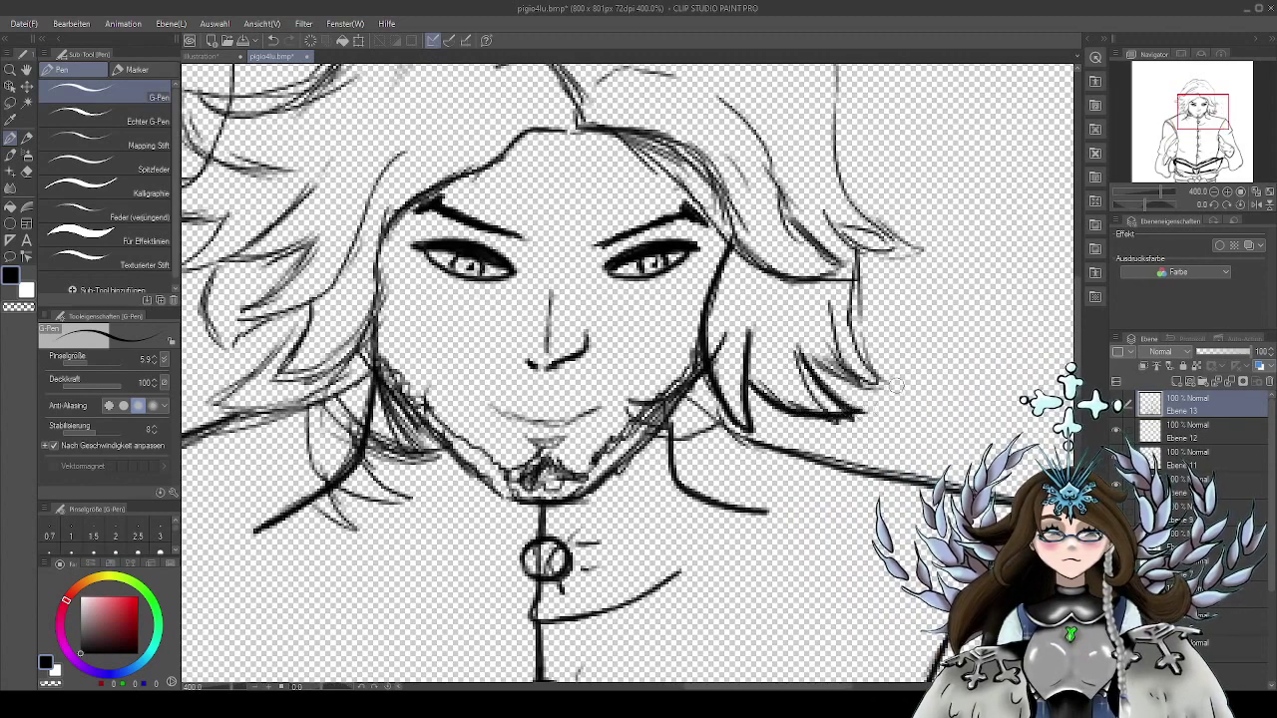
drag(812, 357, 876, 384)
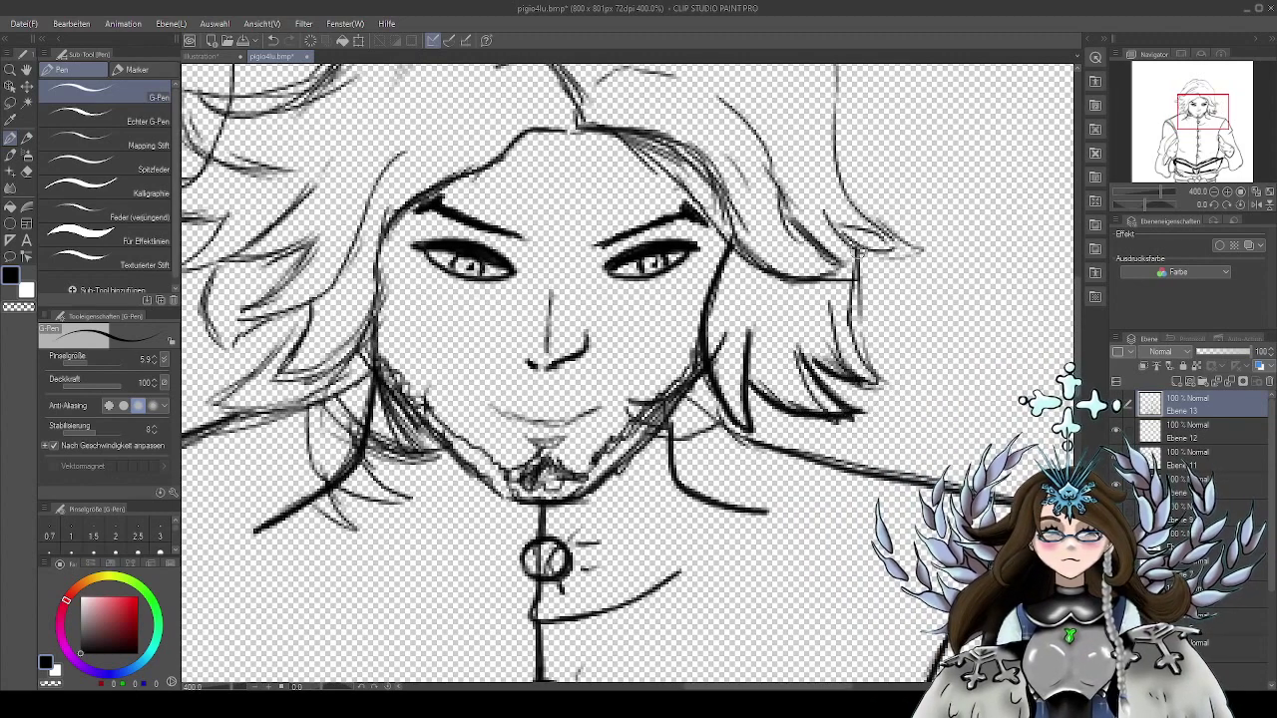
mouse_move(856, 253)
mouse_down()
mouse_move(850, 325)
mouse_move(878, 390)
mouse_up()
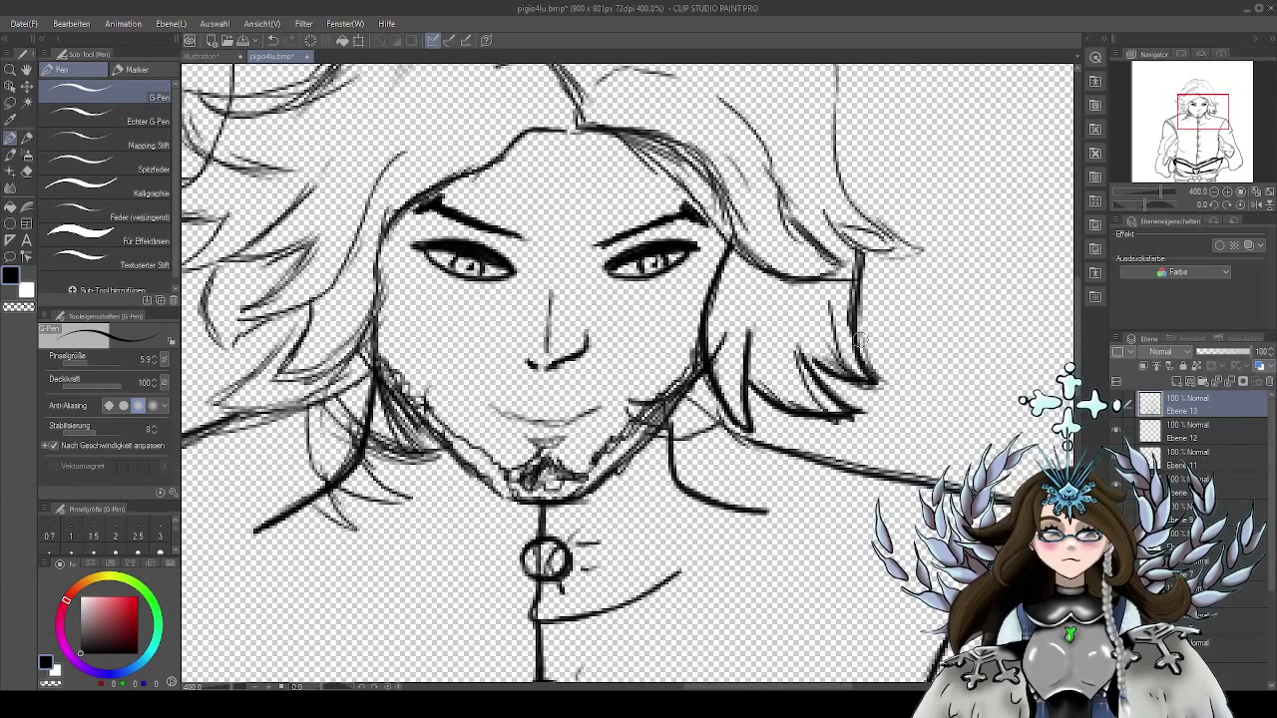
Trace the right-hand fringe from the parting to its tip, including the small curve above it, the inner strand and the flicked end
drag(871, 274, 863, 333)
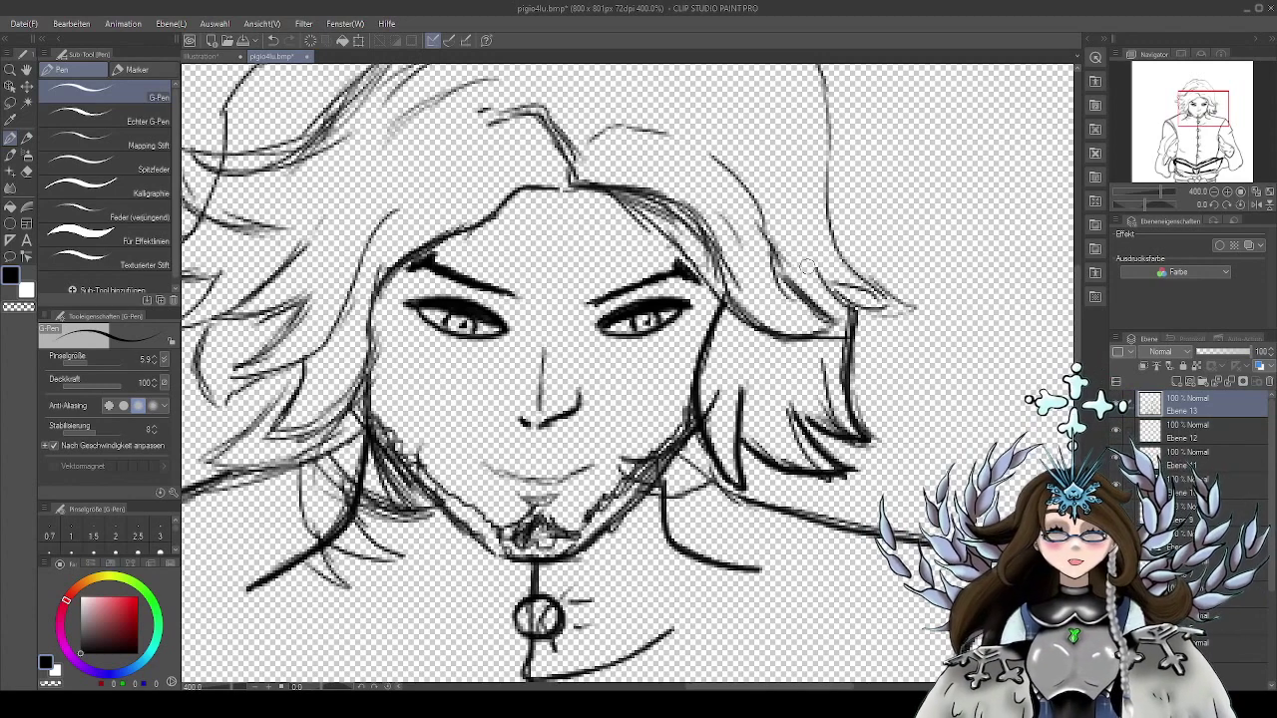
mouse_move(573, 156)
mouse_down()
mouse_move(618, 126)
mouse_move(663, 132)
mouse_up()
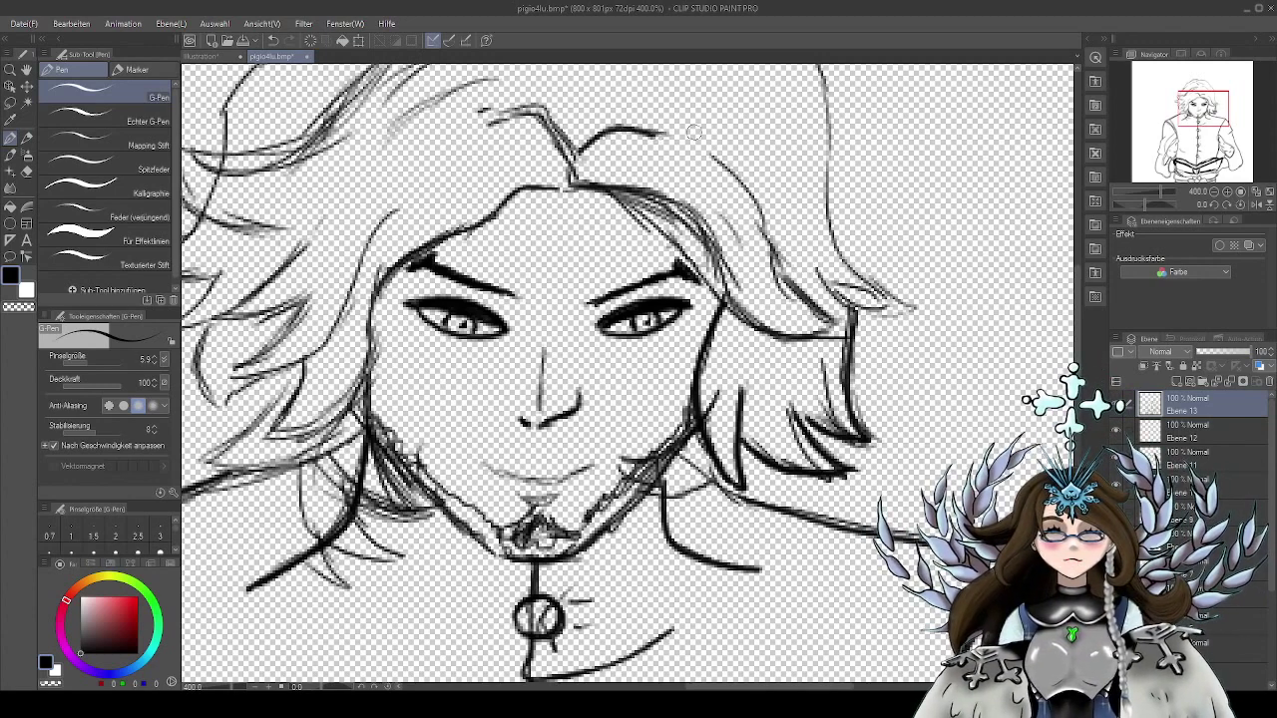
mouse_move(575, 186)
mouse_down()
mouse_move(644, 215)
mouse_move(688, 275)
mouse_move(768, 335)
mouse_move(838, 329)
mouse_up()
mouse_move(712, 156)
mouse_down()
mouse_move(755, 197)
mouse_move(774, 278)
mouse_move(848, 321)
mouse_move(802, 336)
mouse_up()
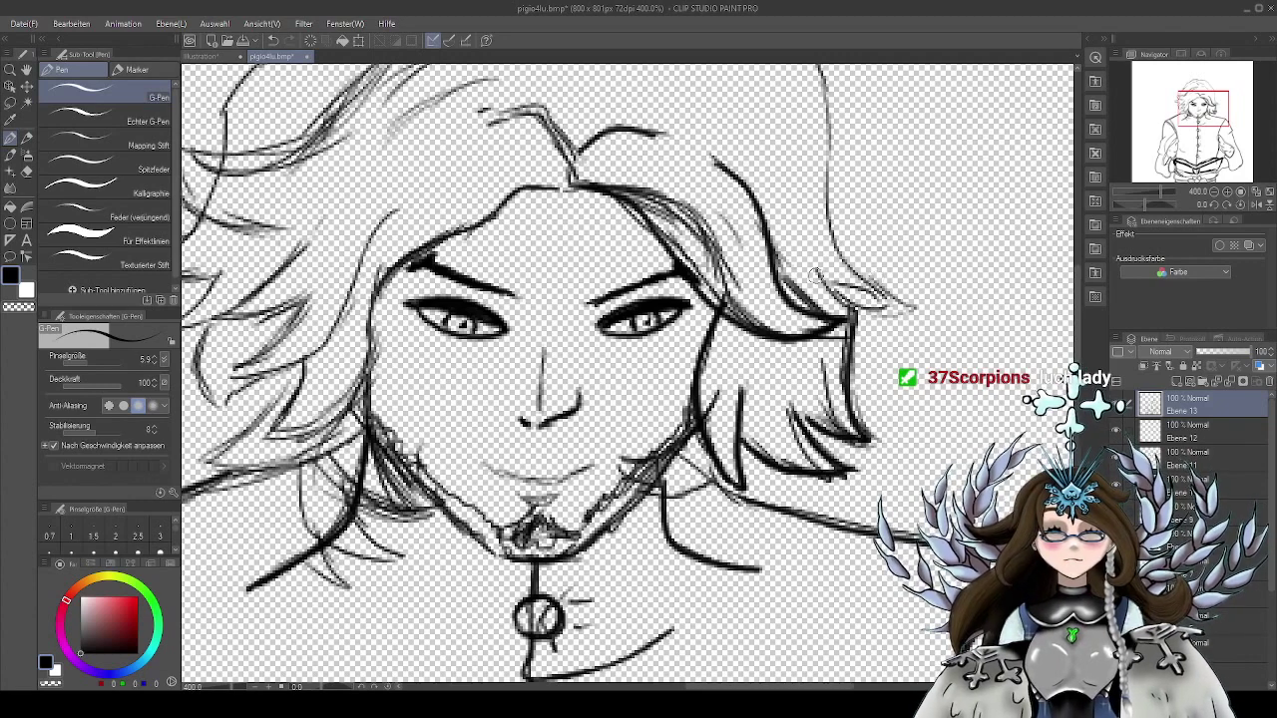
drag(804, 267, 918, 309)
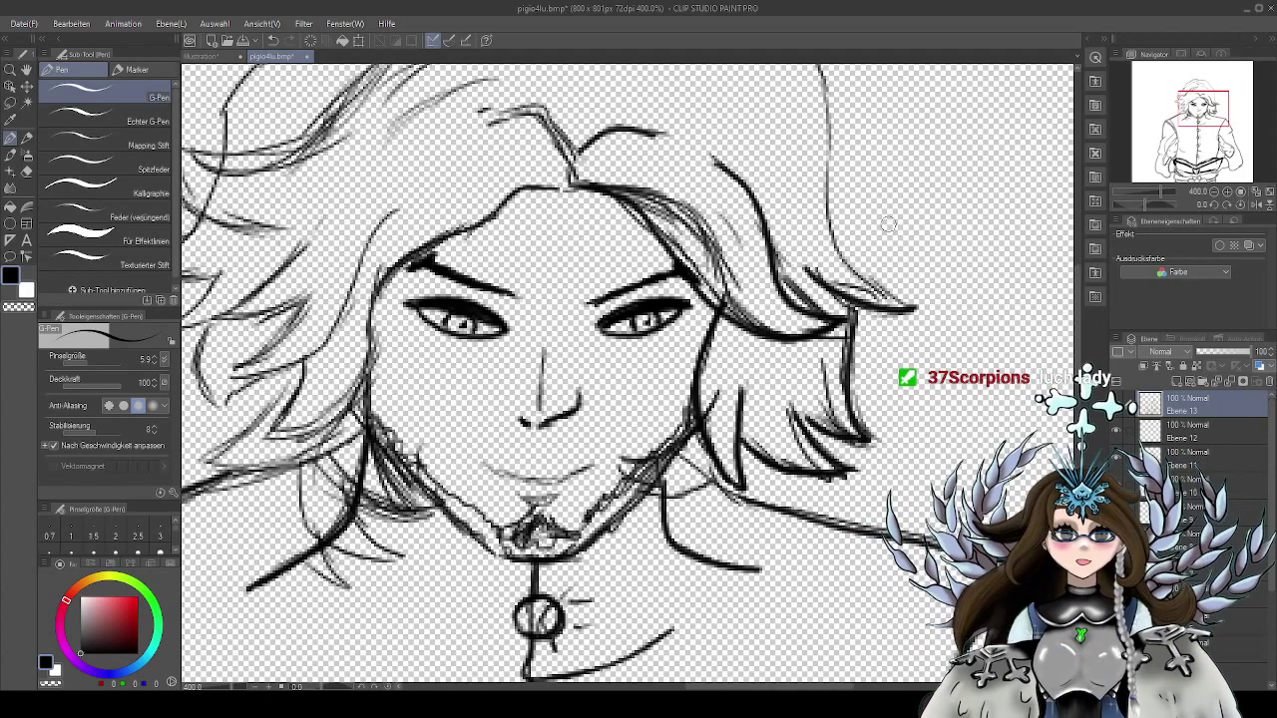
Trace the right-hand outer hair contour from the crown to the flicked tip, plus the short curved strand inside it
drag(955, 186, 821, 342)
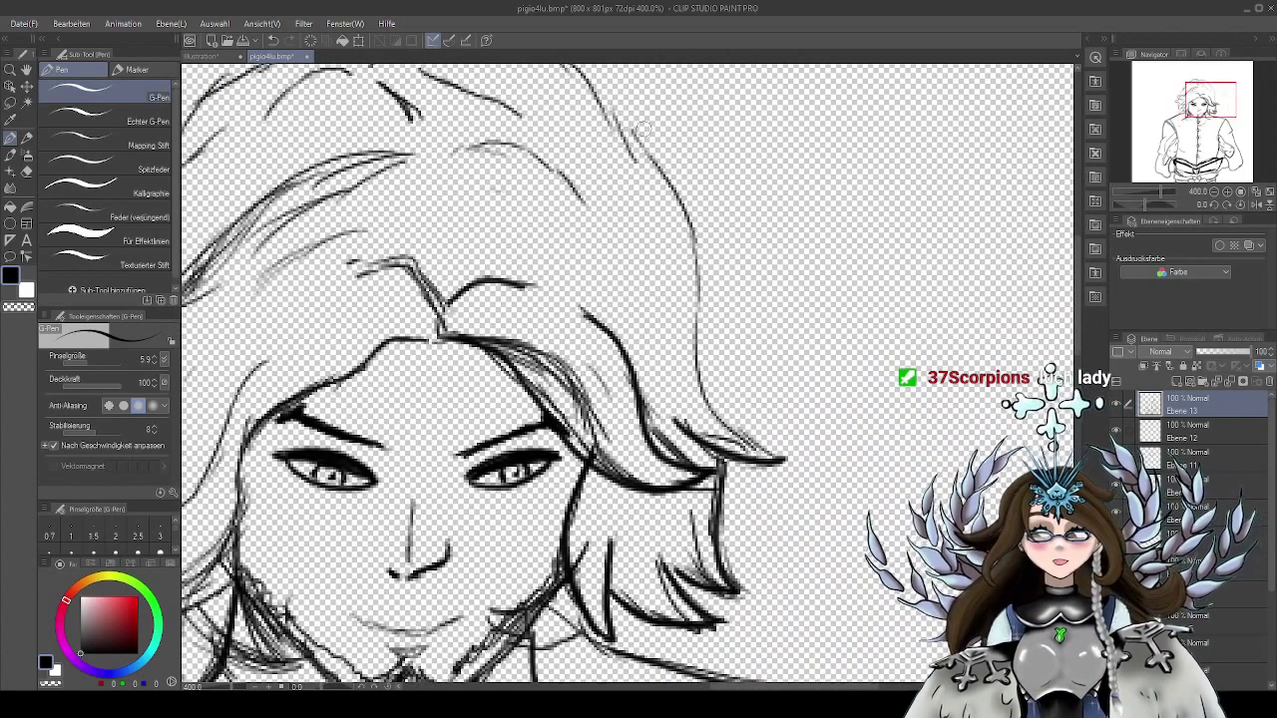
mouse_move(627, 128)
mouse_down()
mouse_move(686, 214)
mouse_move(695, 338)
mouse_move(720, 417)
mouse_move(786, 461)
mouse_up()
drag(720, 191, 810, 278)
mouse_move(464, 192)
mouse_down()
mouse_move(550, 158)
mouse_move(638, 183)
mouse_move(740, 295)
mouse_up()
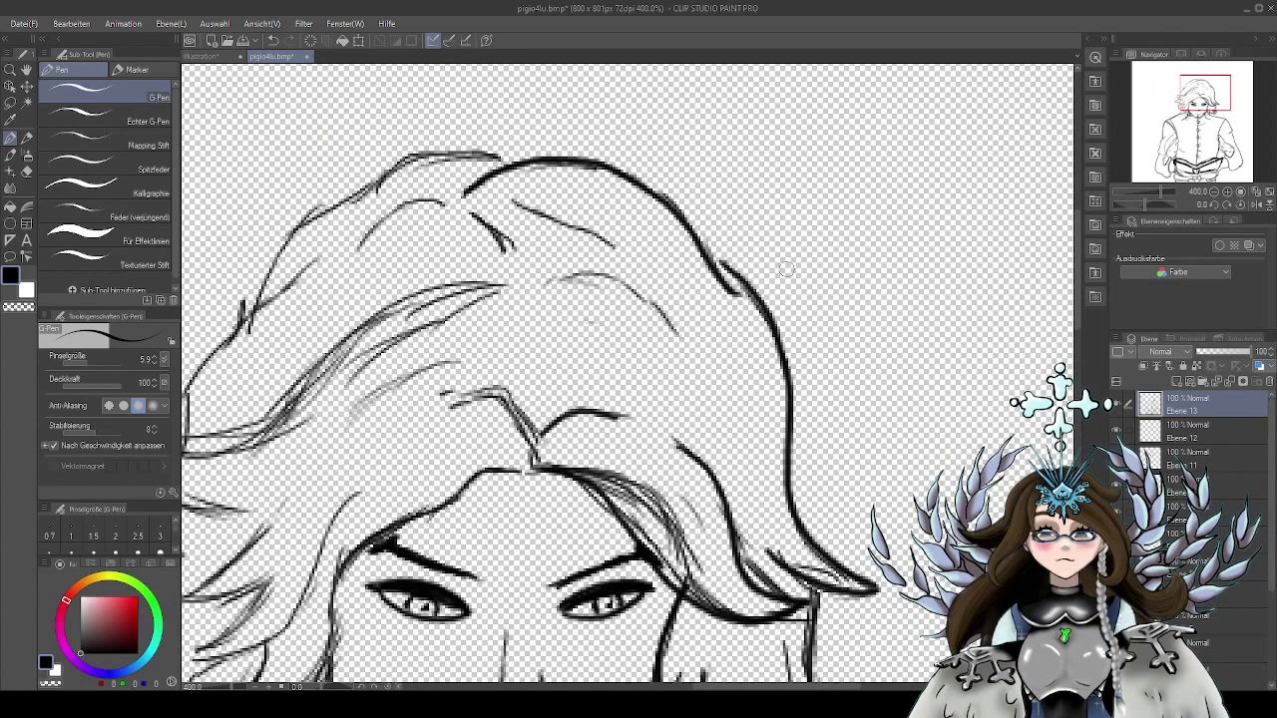
mouse_move(558, 277)
mouse_down()
mouse_move(632, 292)
mouse_move(679, 333)
mouse_up()
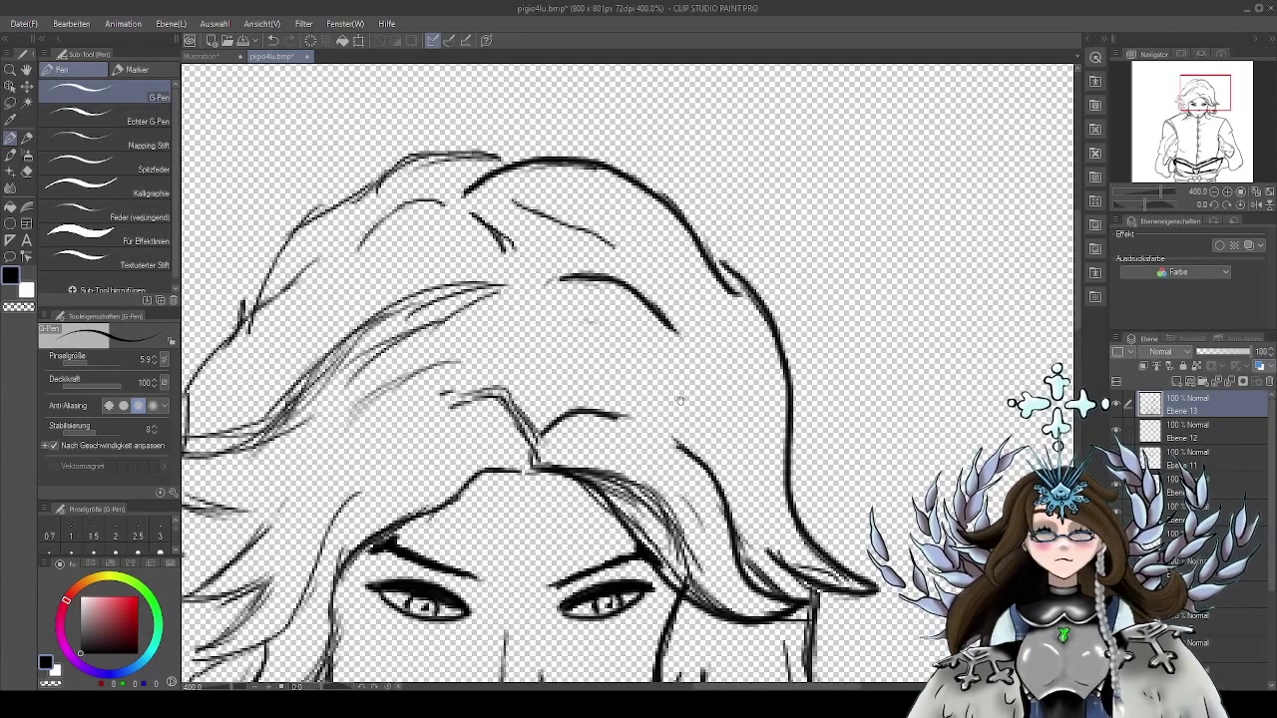
Trace the bent parting line, the left-hand hairline along the forehead and the pointed lock beside the cheek
drag(681, 401, 822, 300)
mouse_move(672, 364)
mouse_down()
mouse_move(660, 321)
mouse_move(591, 301)
mouse_up()
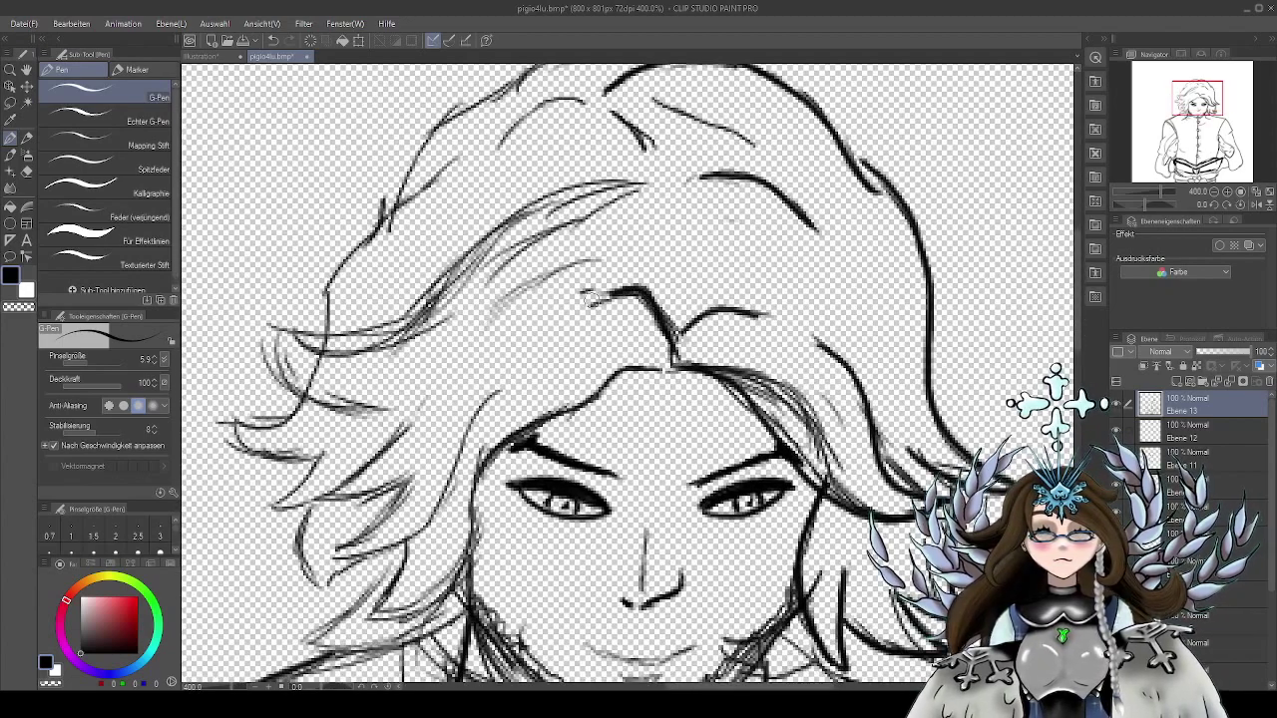
mouse_move(678, 400)
mouse_down()
mouse_move(777, 282)
mouse_move(698, 272)
mouse_move(623, 315)
mouse_move(571, 381)
mouse_move(549, 469)
mouse_move(466, 493)
mouse_up()
drag(504, 419, 467, 493)
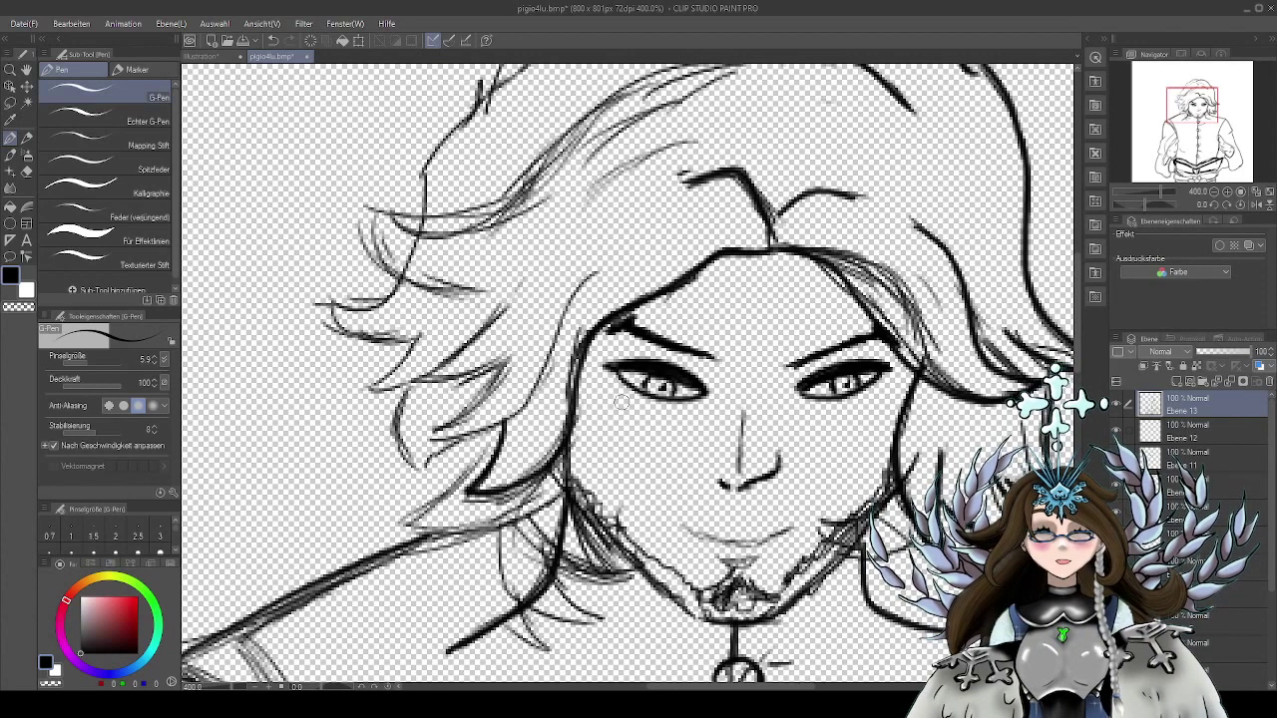
Trace the left-hand inner strand beside the forehead and the jagged pointed locks down to the shoulder
drag(622, 403, 682, 355)
mouse_move(658, 226)
mouse_down()
mouse_move(541, 439)
mouse_move(485, 393)
mouse_up()
mouse_move(491, 385)
mouse_down()
mouse_move(553, 336)
mouse_move(572, 299)
mouse_move(519, 336)
mouse_move(479, 333)
mouse_move(565, 254)
mouse_up()
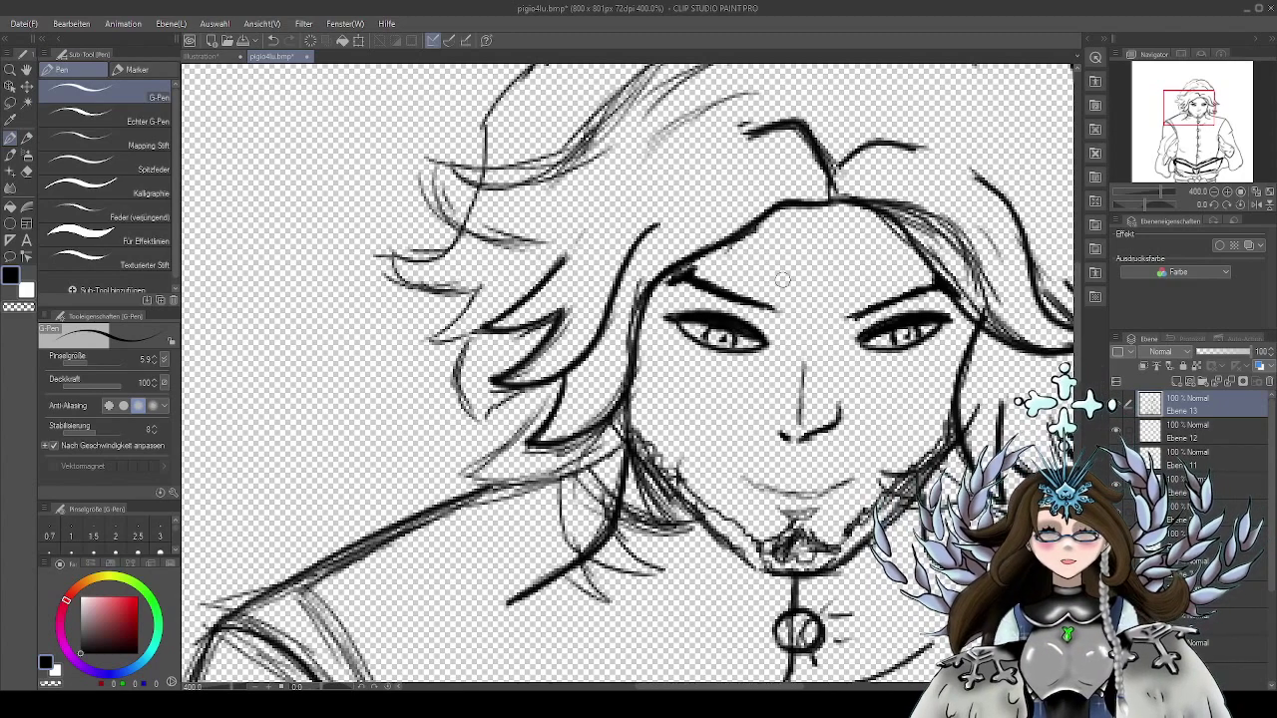
drag(722, 390, 693, 299)
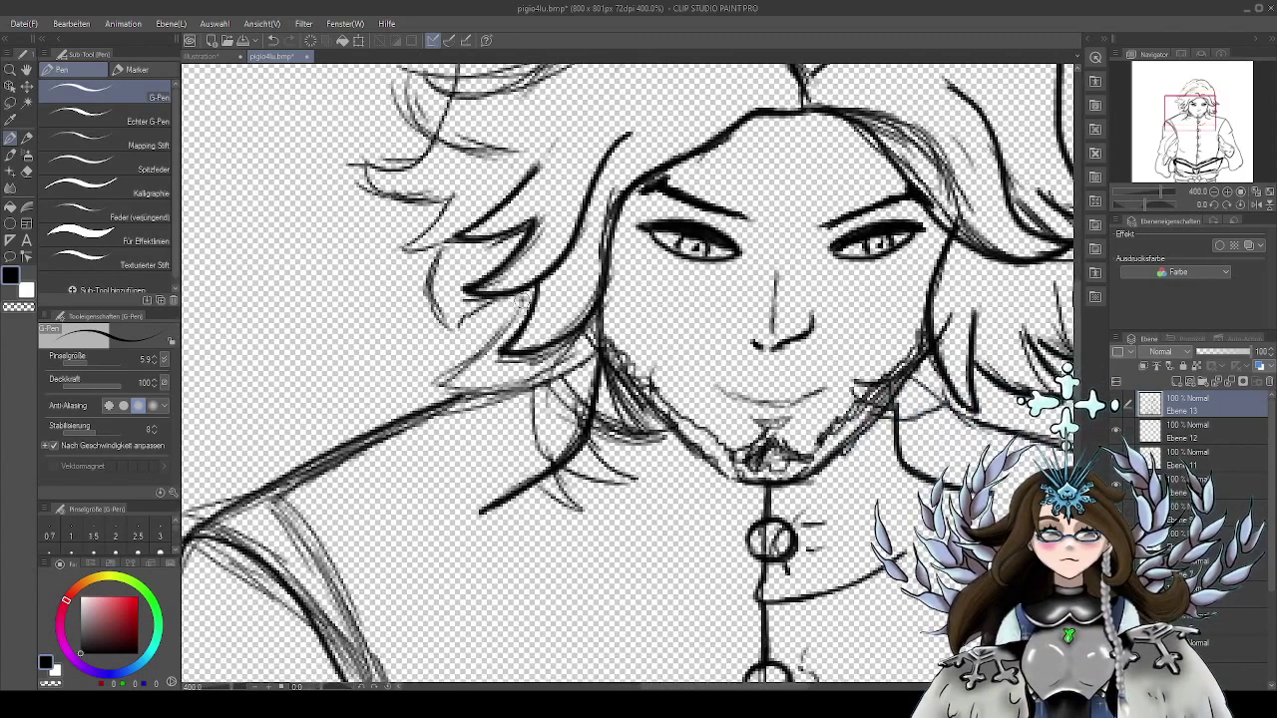
mouse_move(519, 298)
mouse_down()
mouse_move(459, 371)
mouse_move(471, 401)
mouse_move(571, 357)
mouse_move(588, 325)
mouse_up()
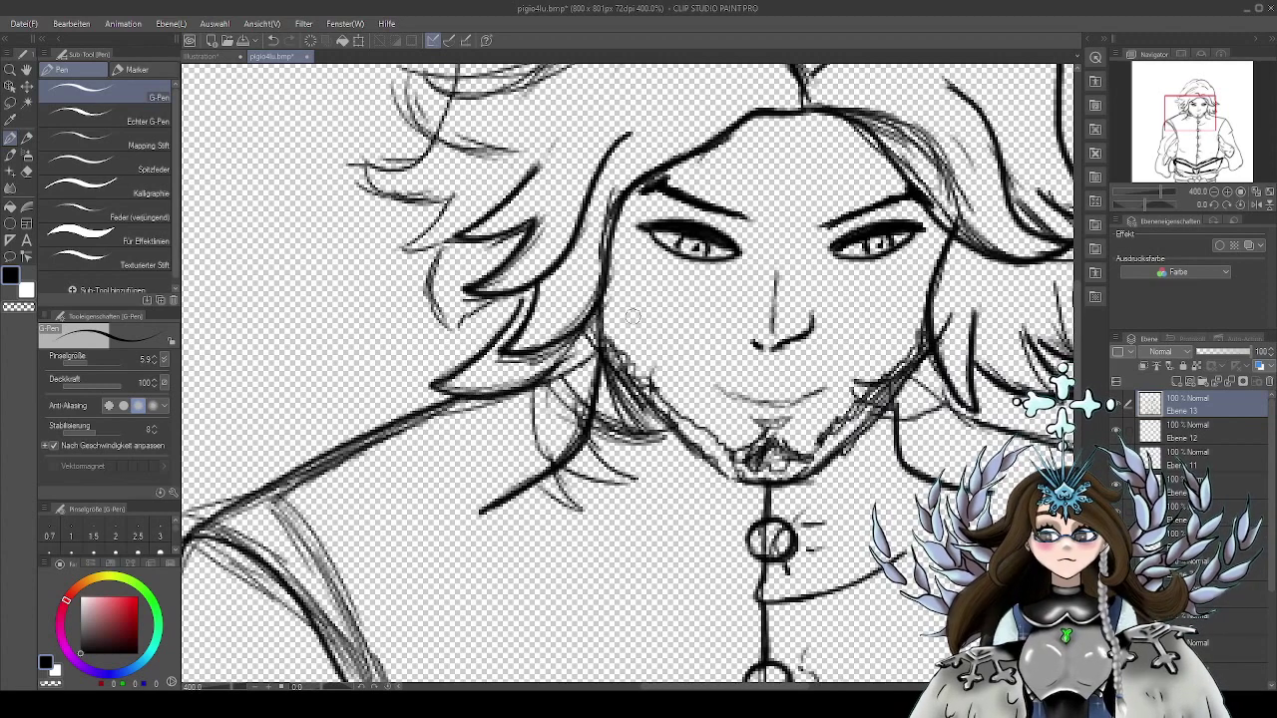
Trace the short curved hair strands hanging beside the jaw and over the left-hand side of the neck
mouse_move(602, 305)
mouse_down()
mouse_move(655, 436)
mouse_move(581, 410)
mouse_up()
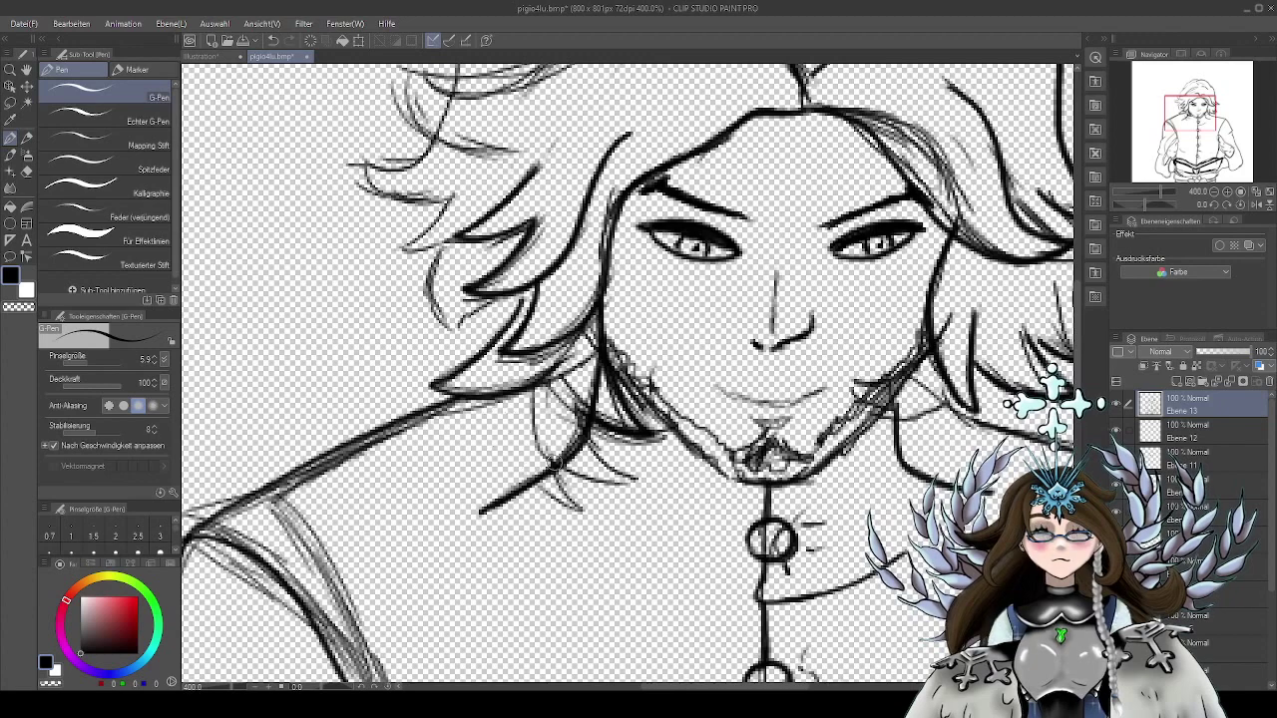
mouse_move(502, 398)
mouse_down()
mouse_move(532, 448)
mouse_move(619, 480)
mouse_up()
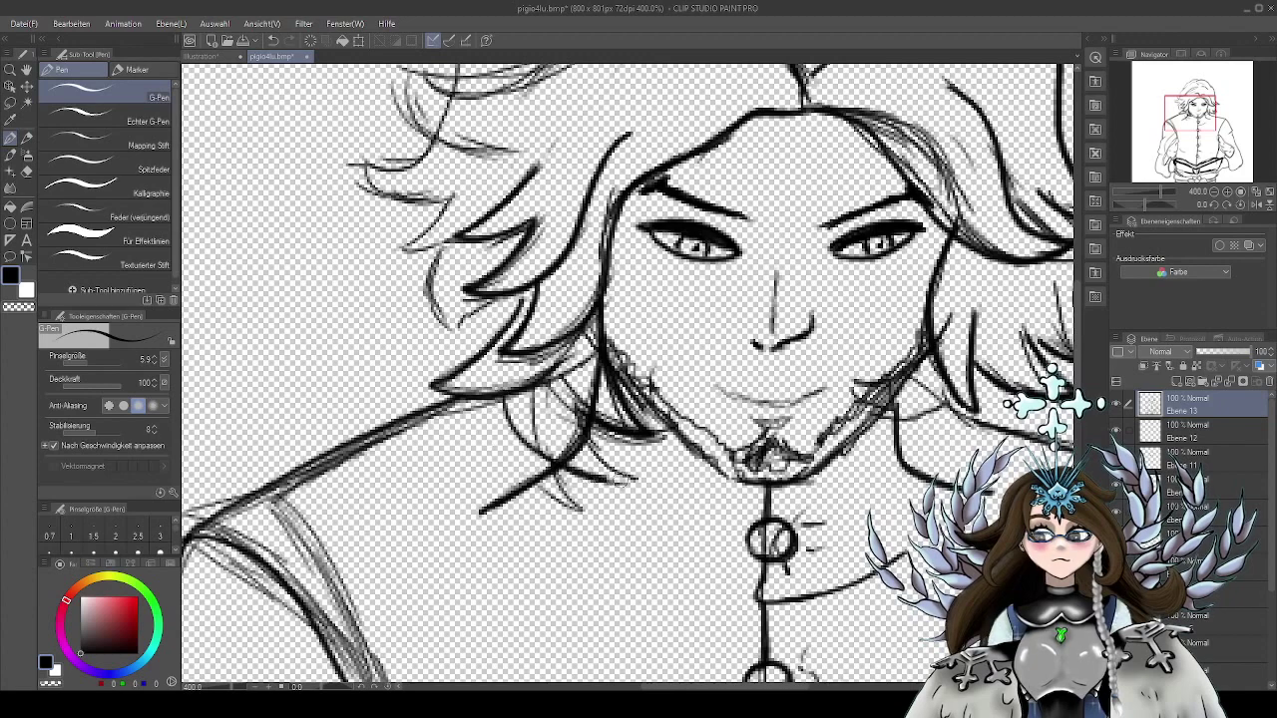
mouse_move(586, 418)
mouse_down()
mouse_move(596, 449)
mouse_move(636, 479)
mouse_up()
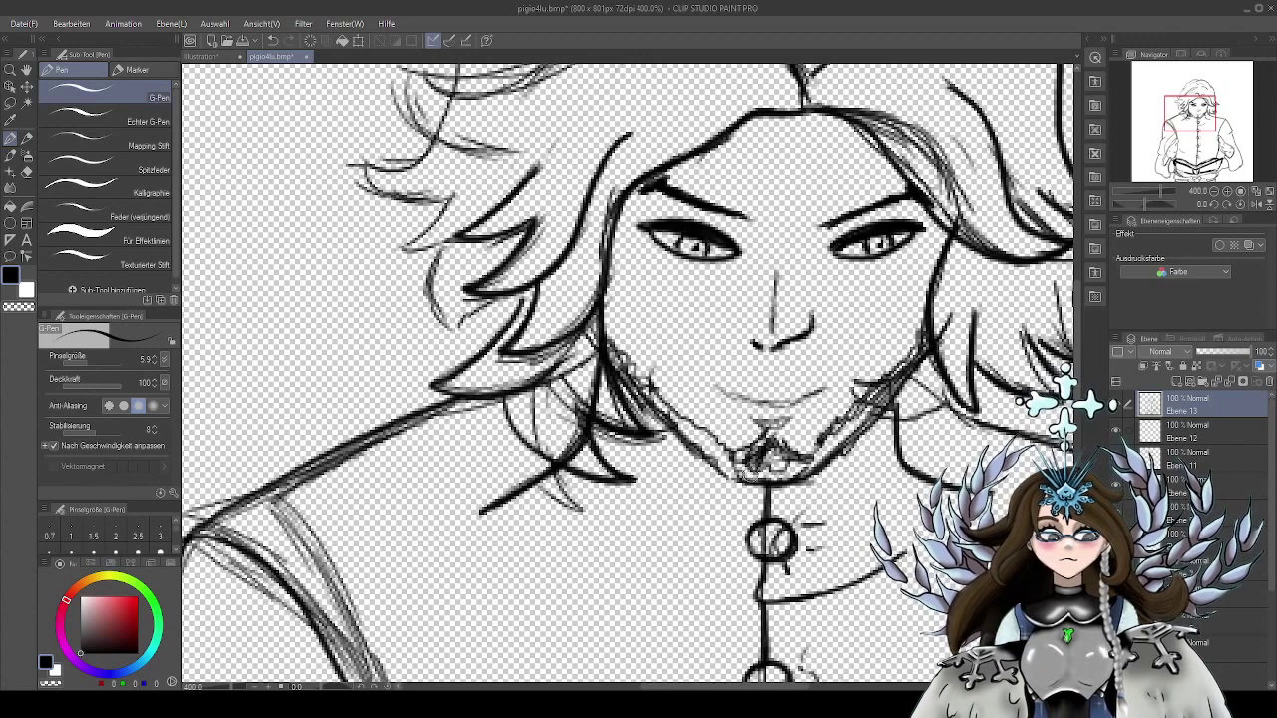
Trace the left-hand outer hair tips and the long sweeping strand from the crown to its flicked end
scroll(856, 411, up, 5)
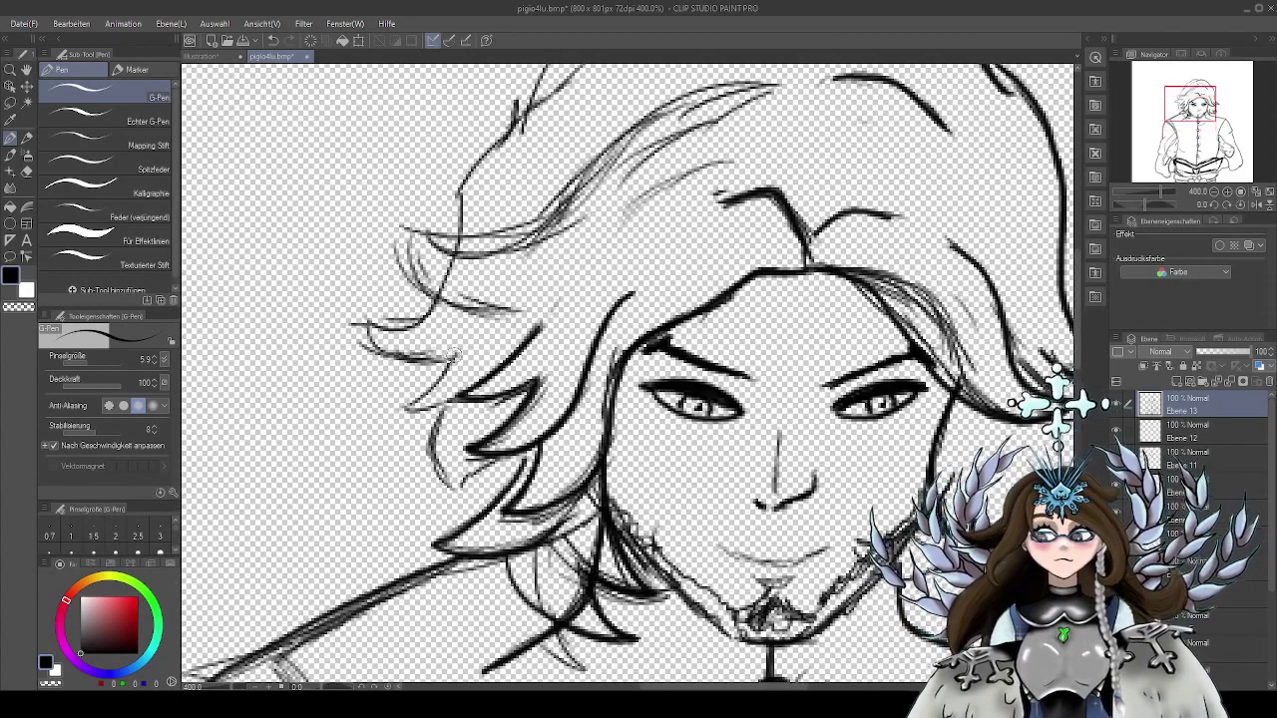
mouse_move(469, 394)
mouse_down()
mouse_move(435, 429)
mouse_move(481, 479)
mouse_move(532, 429)
mouse_up()
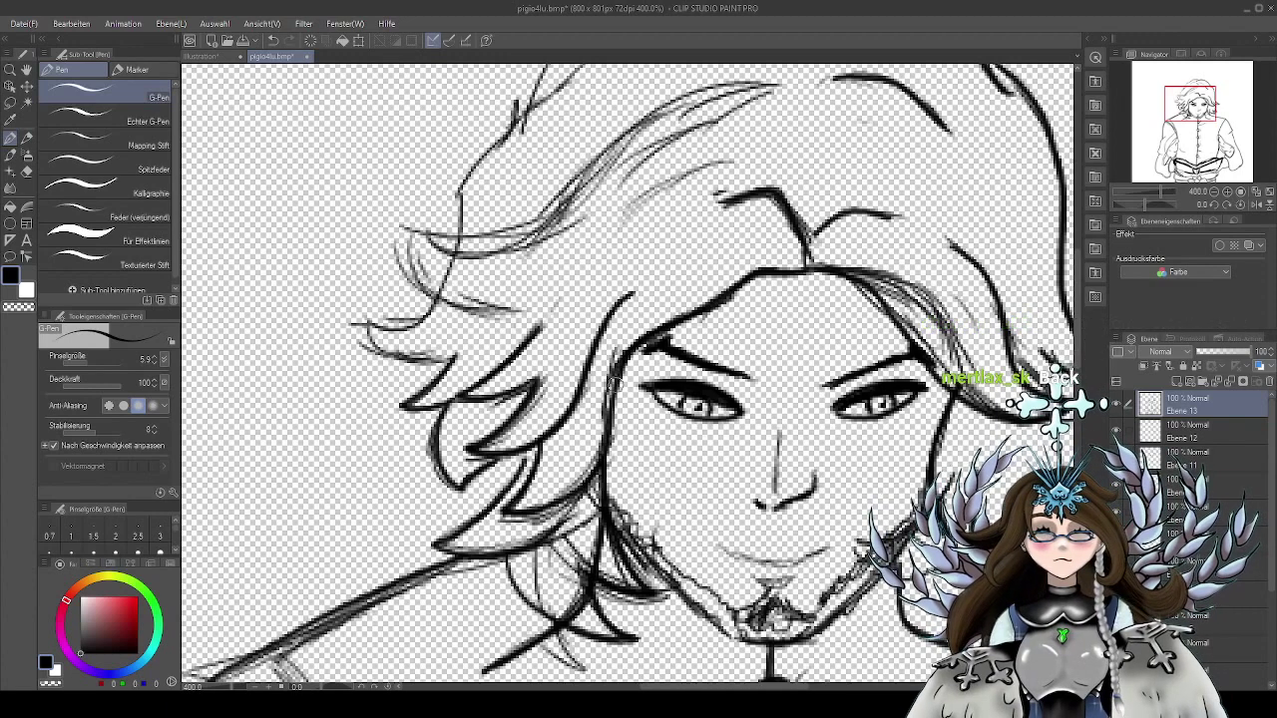
drag(562, 337, 586, 381)
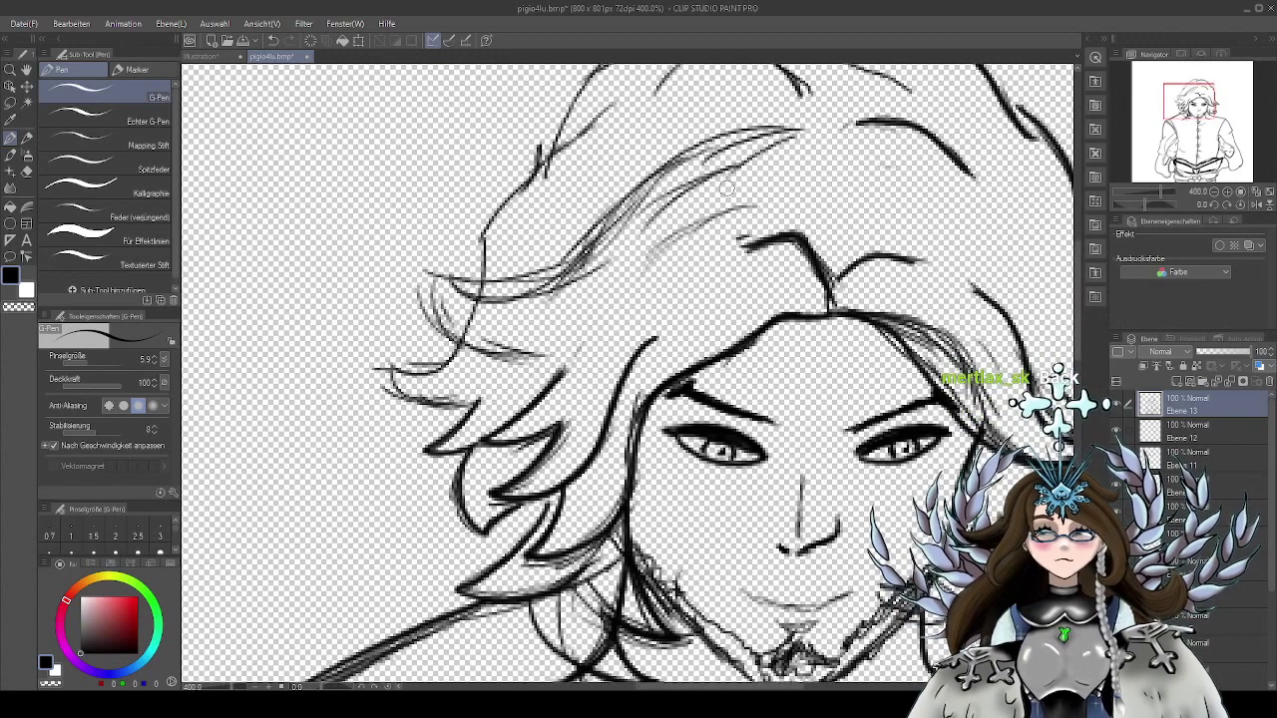
mouse_move(798, 128)
mouse_down()
mouse_move(427, 280)
mouse_move(519, 349)
mouse_move(444, 365)
mouse_move(404, 395)
mouse_move(479, 401)
mouse_up()
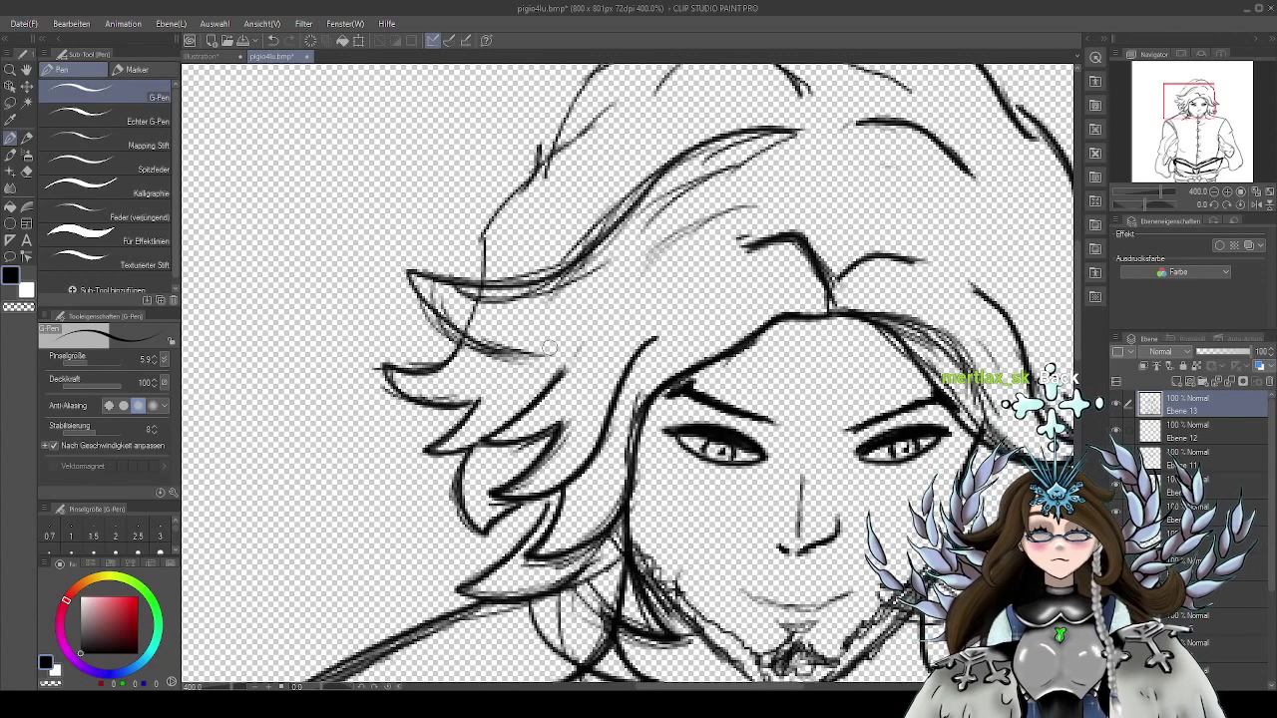
Trace the left-hand outer hair contour from the top of the crown down toward the flicked locks
drag(690, 273, 656, 336)
mouse_move(577, 169)
mouse_down()
mouse_move(505, 233)
mouse_move(449, 315)
mouse_move(446, 349)
mouse_up()
drag(731, 114, 685, 228)
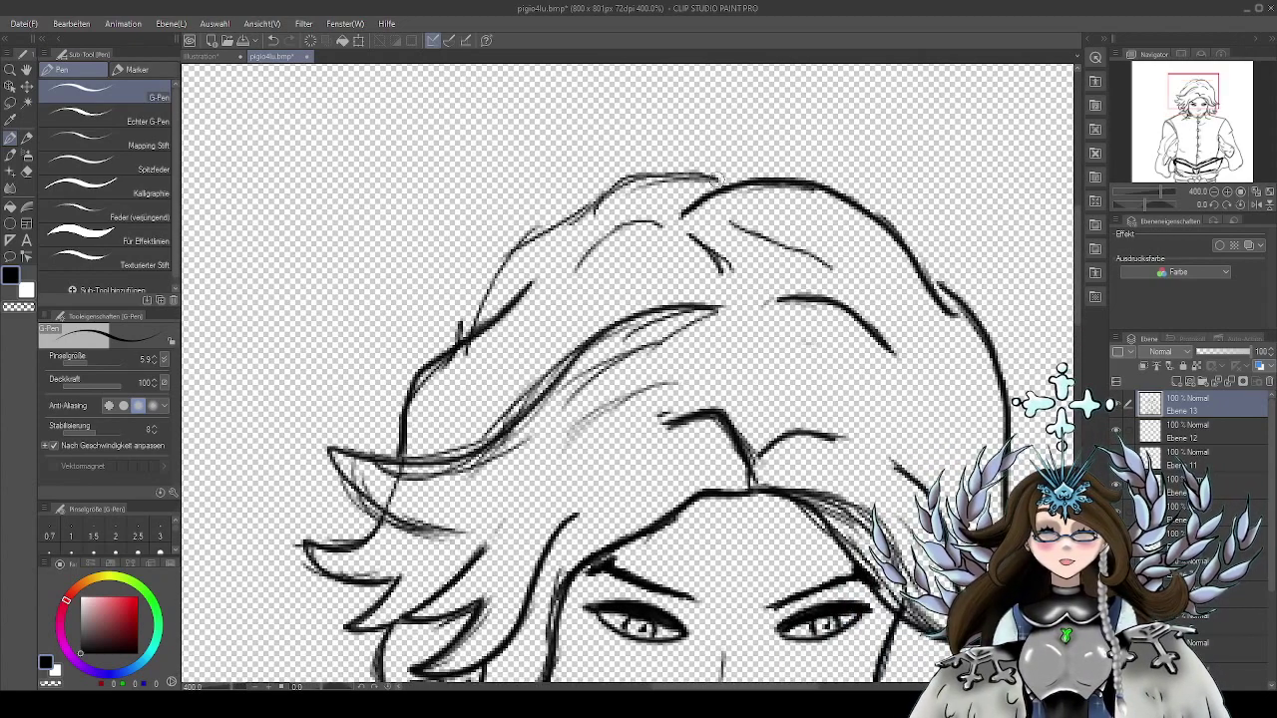
mouse_move(723, 172)
mouse_down()
mouse_move(555, 234)
mouse_move(461, 334)
mouse_up()
Trace the short inner strands on the crown around the parting and the curved strand above the left-hand forehead
mouse_move(686, 218)
mouse_down()
mouse_move(607, 217)
mouse_move(569, 271)
mouse_up()
drag(687, 238, 724, 270)
drag(734, 224, 843, 276)
drag(823, 377, 826, 278)
drag(671, 284, 577, 331)
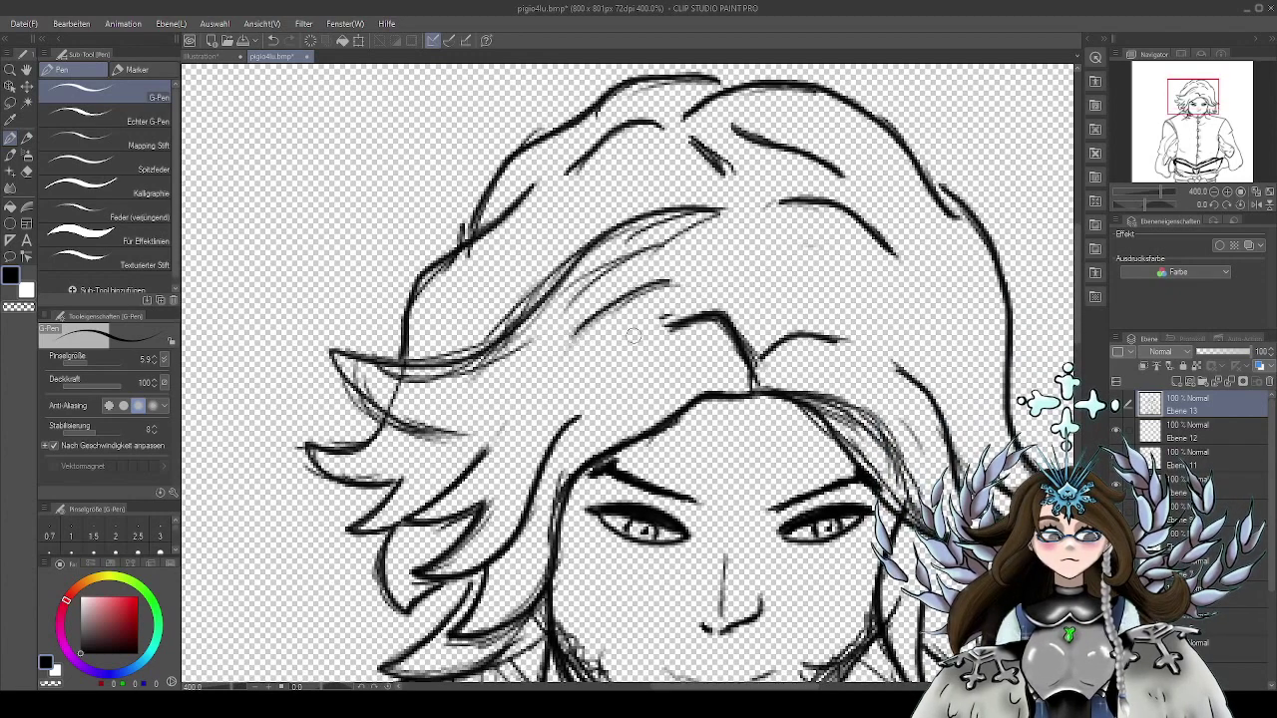
scroll(632, 336, down, 4)
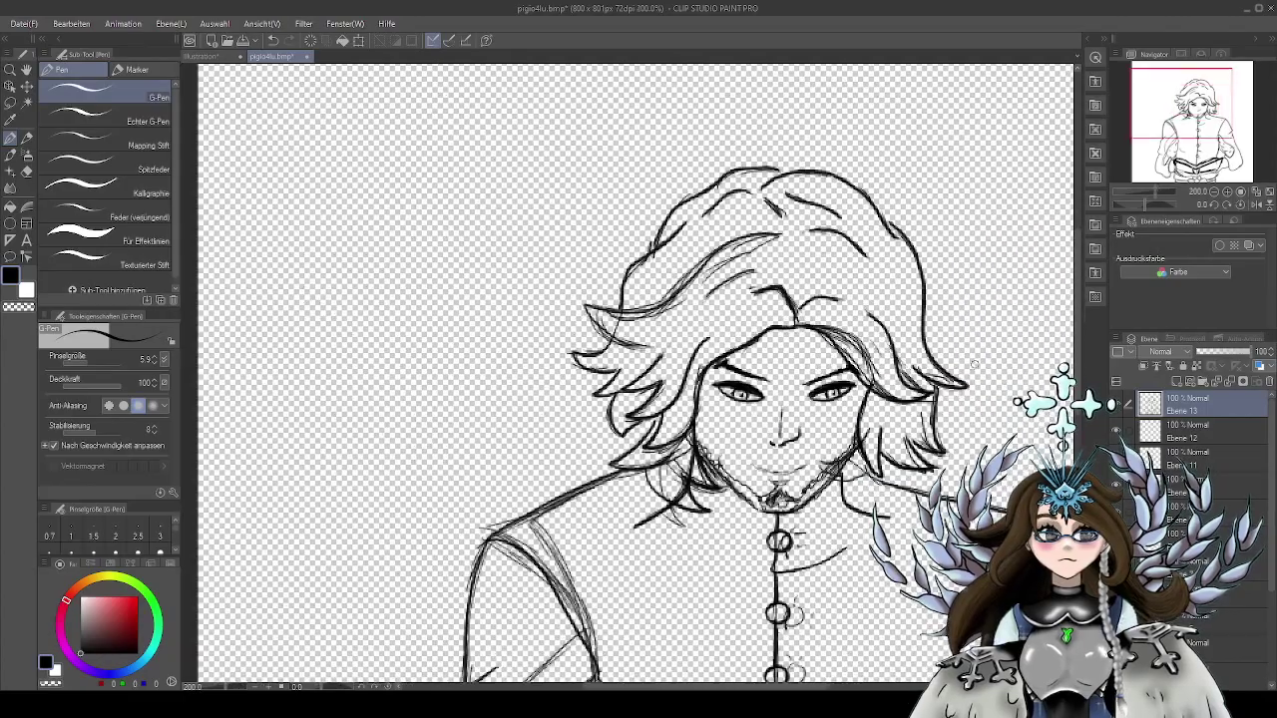
drag(950, 386, 869, 314)
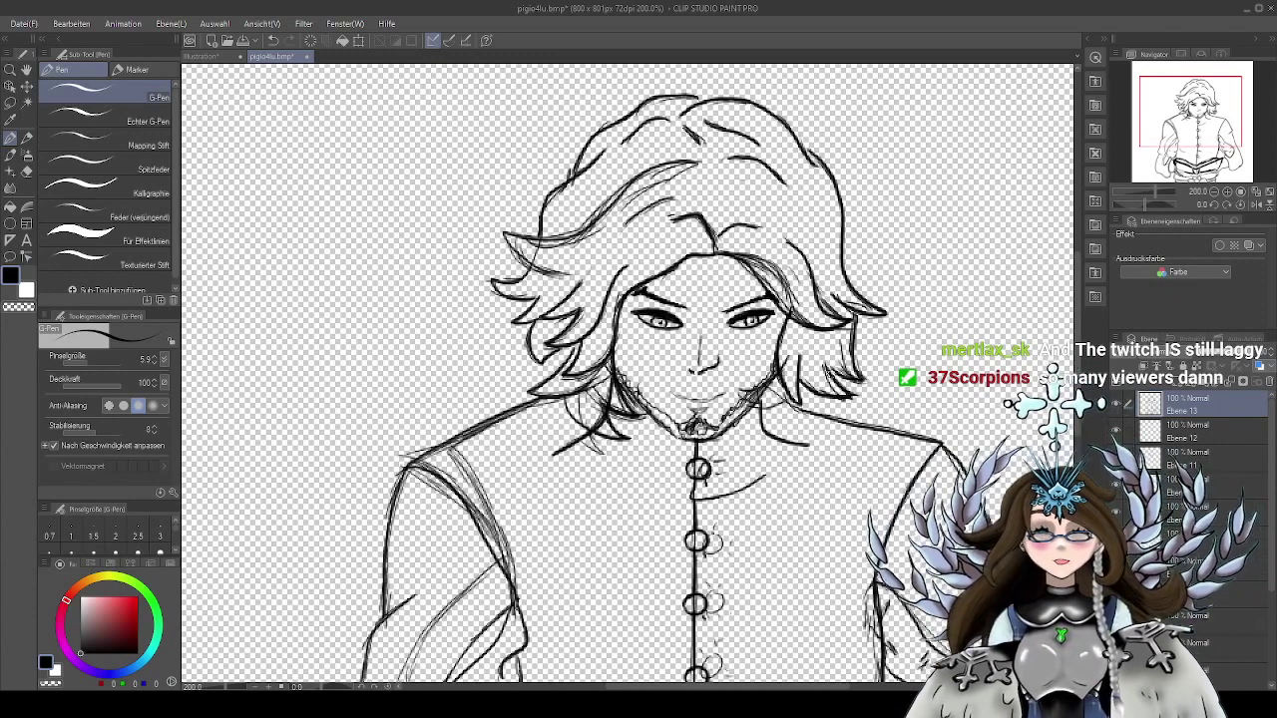
Try a wide, thick-lined grin across the man's mouth and undo both of its strokes
drag(907, 383, 884, 349)
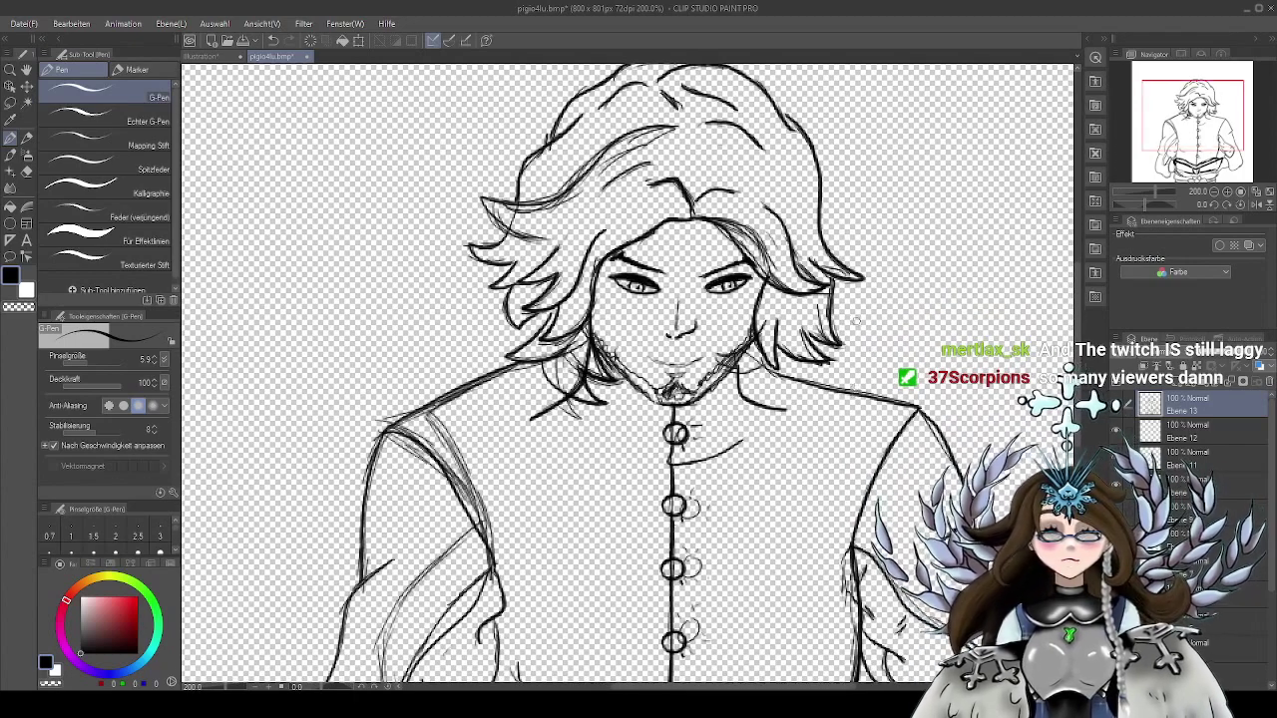
drag(882, 340, 859, 334)
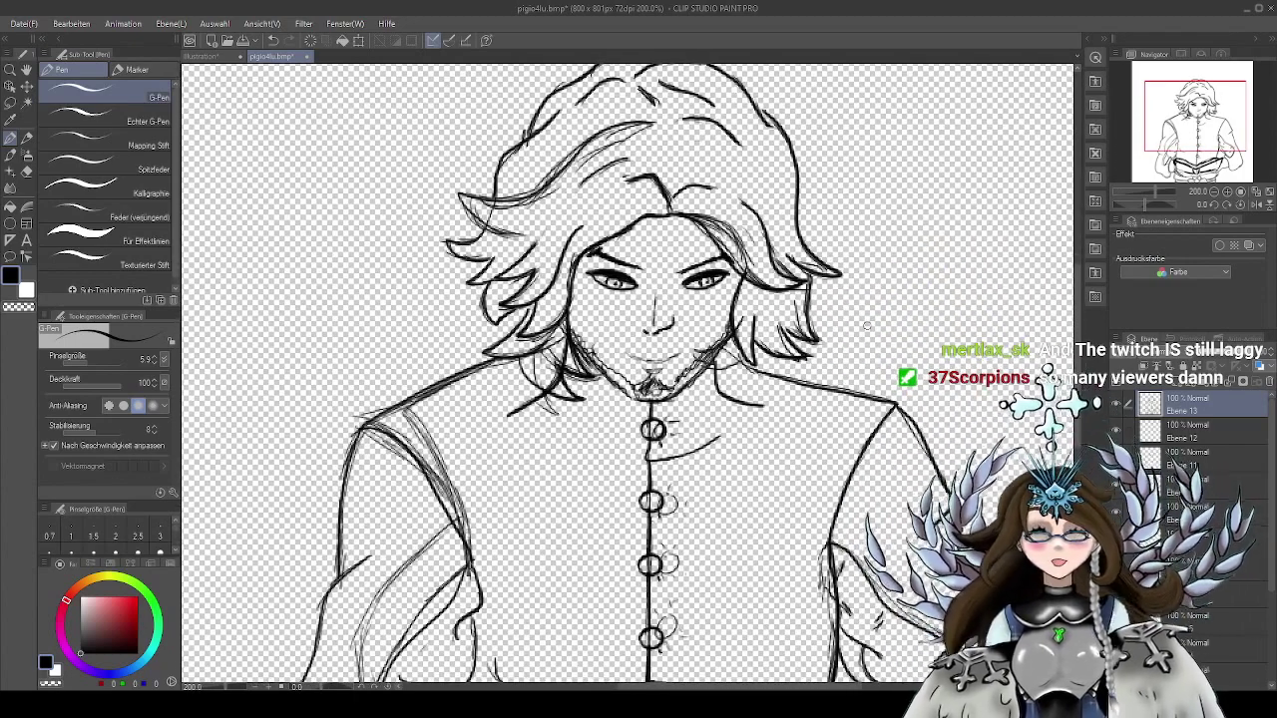
scroll(802, 383, up, 3)
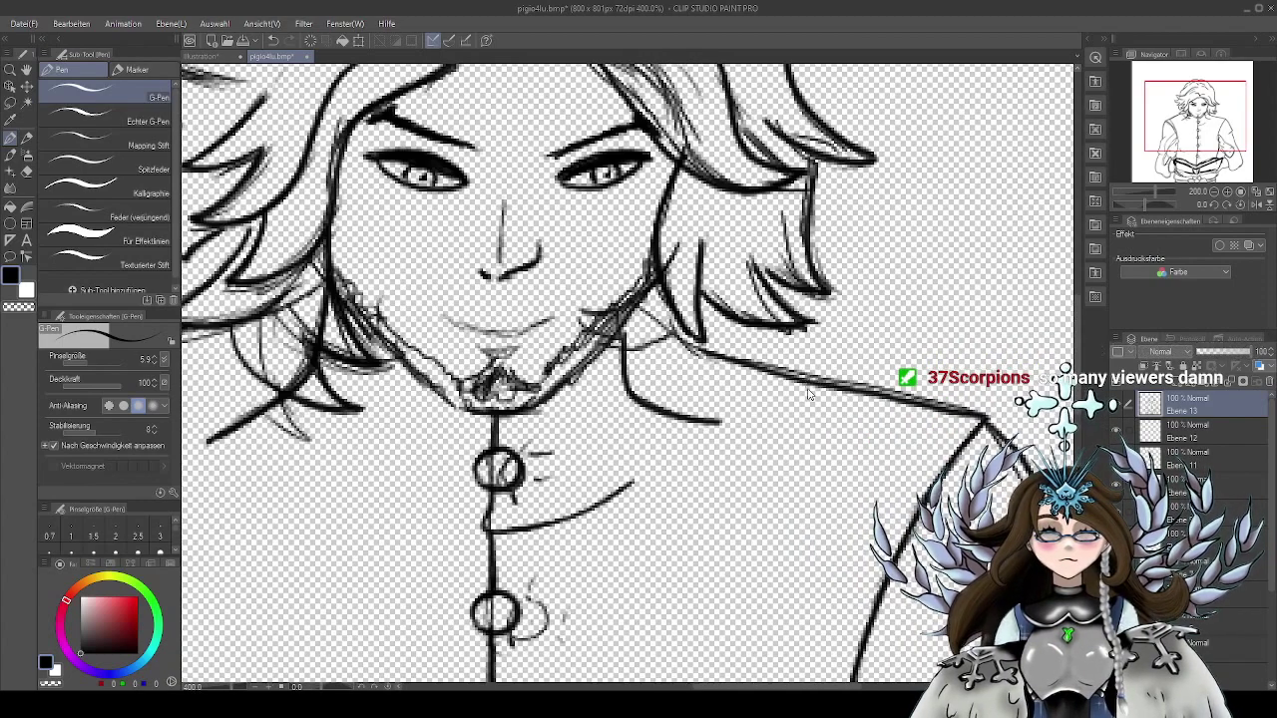
drag(652, 386, 745, 459)
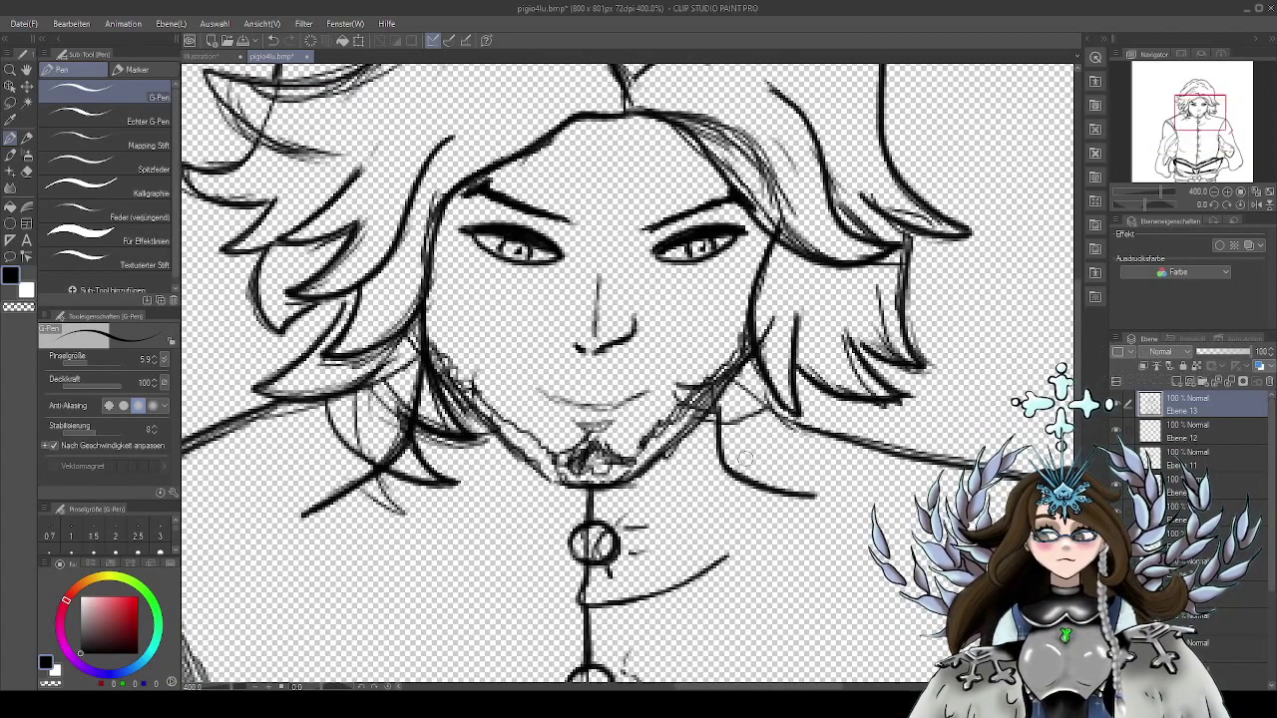
mouse_move(558, 388)
mouse_down()
mouse_move(606, 422)
mouse_move(594, 431)
mouse_move(740, 378)
mouse_up()
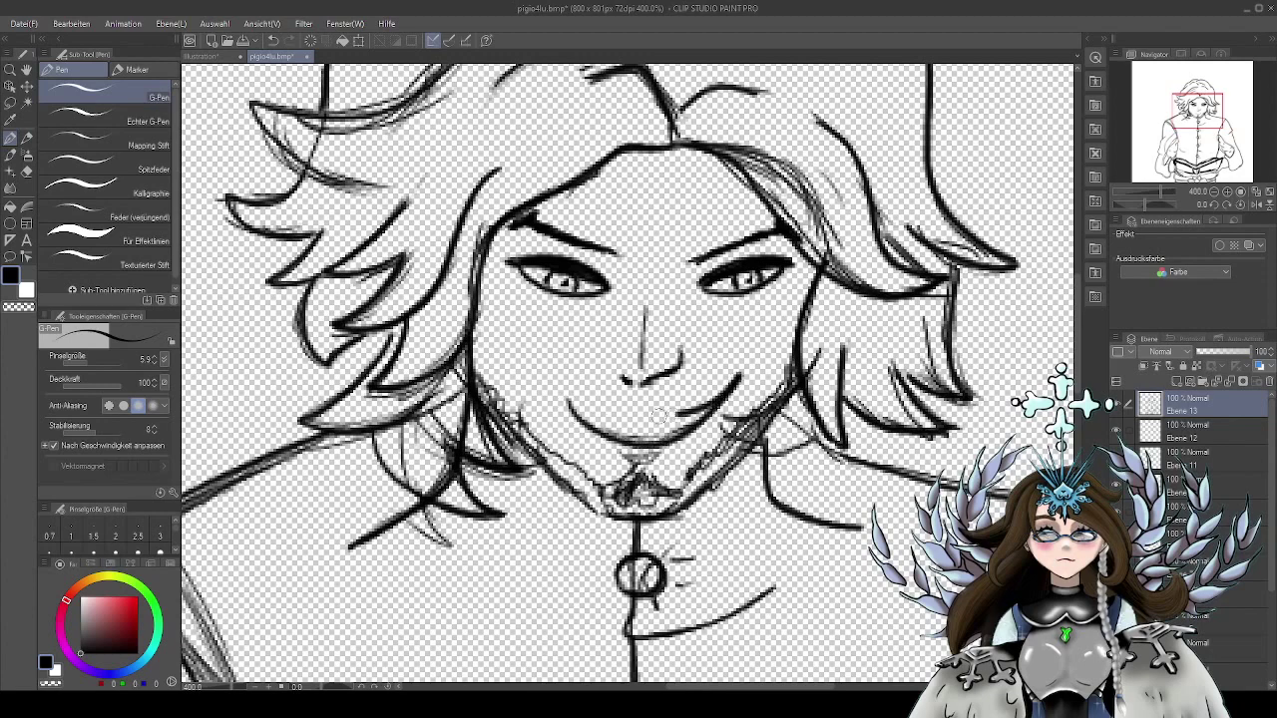
drag(678, 421, 564, 399)
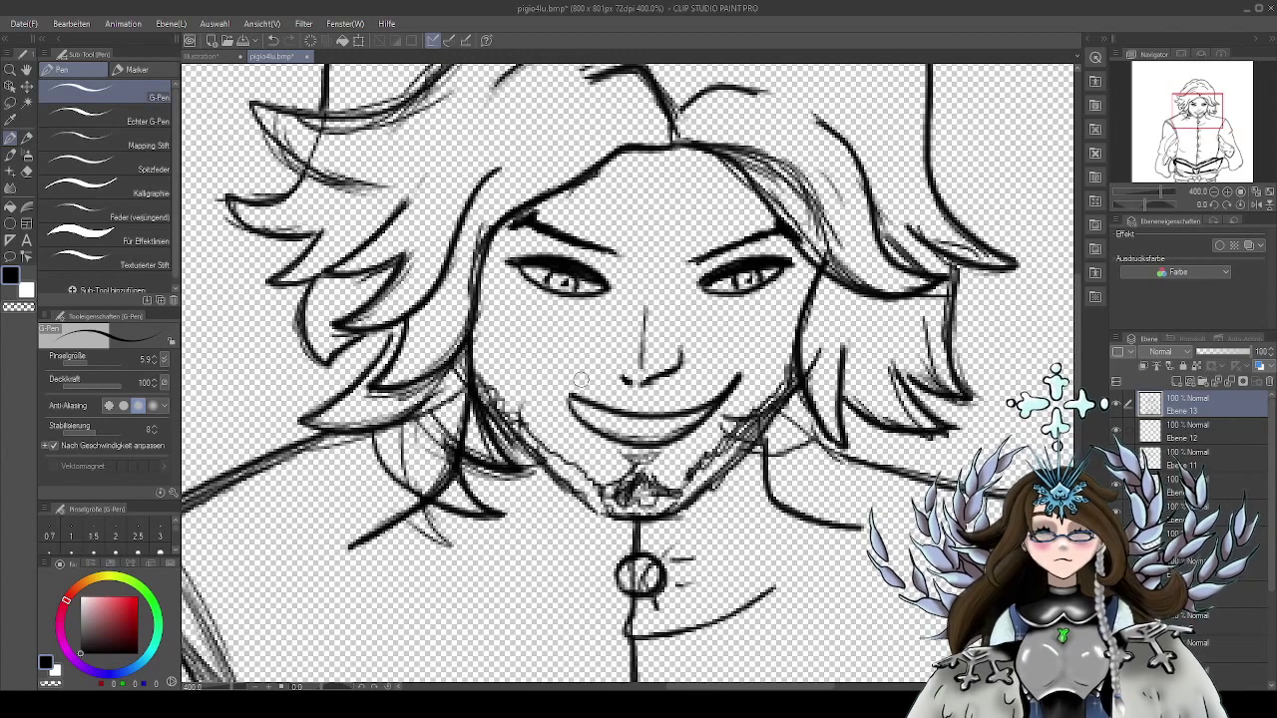
click(272, 40)
click(273, 40)
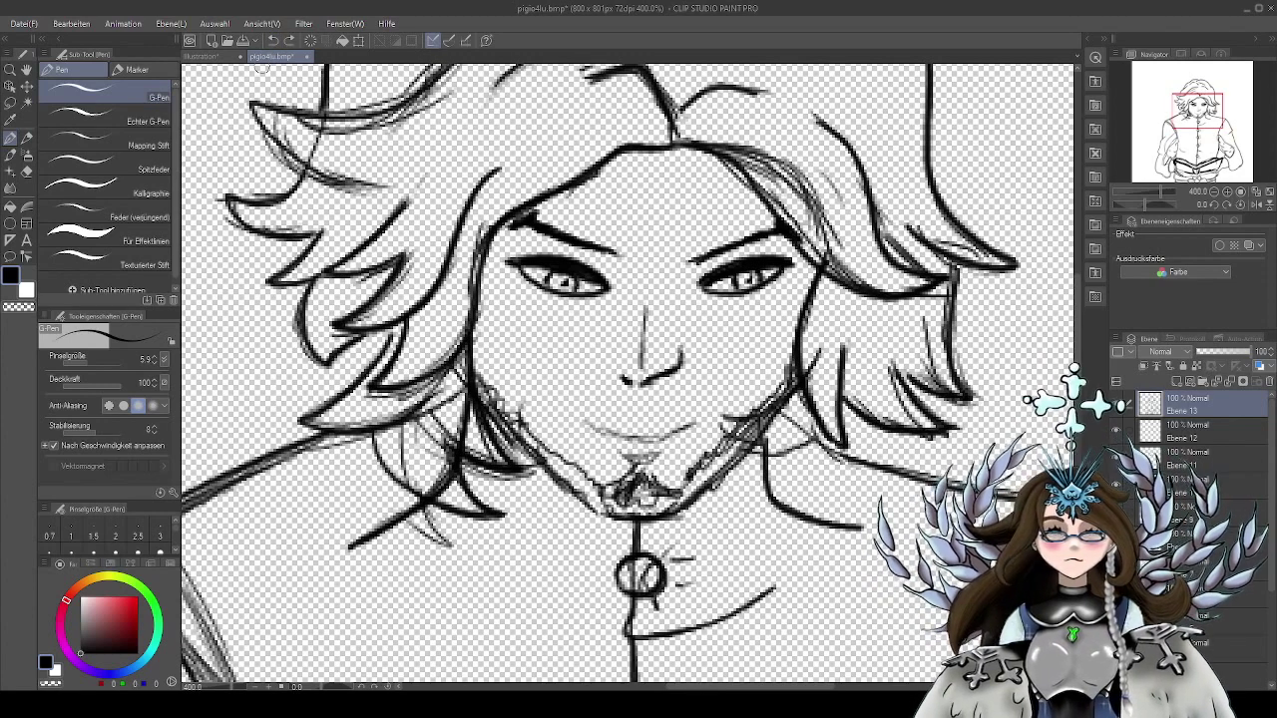
Trace the mouth line, the short line under the lower lip, the jaw and the curved hair tip beside the right-hand jaw
mouse_move(592, 423)
mouse_down()
mouse_move(663, 435)
mouse_move(703, 418)
mouse_up()
mouse_move(640, 449)
mouse_down()
mouse_move(625, 459)
mouse_move(658, 467)
mouse_move(688, 447)
mouse_up()
mouse_move(479, 365)
mouse_down()
mouse_move(610, 475)
mouse_move(644, 449)
mouse_move(674, 477)
mouse_move(795, 366)
mouse_up()
mouse_move(729, 401)
mouse_down()
mouse_move(755, 401)
mouse_move(806, 365)
mouse_up()
drag(724, 408, 815, 421)
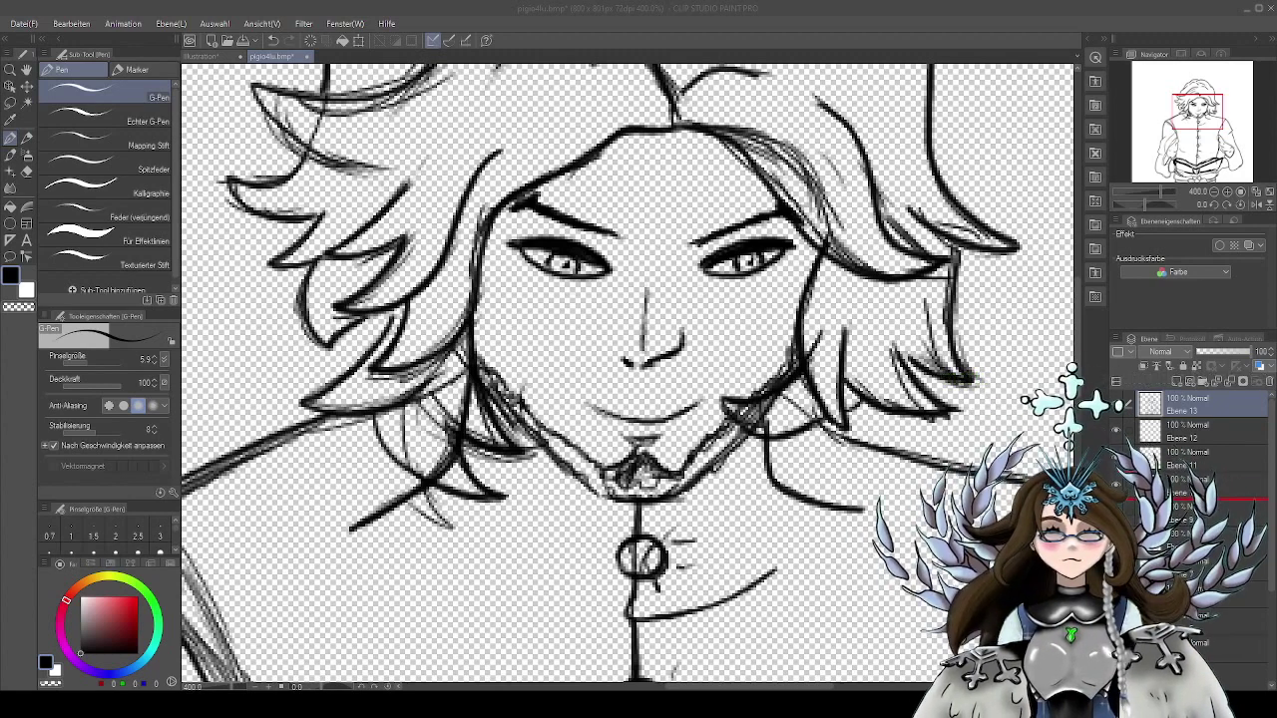
Place the picture of the waving girl with blue glasses over the sketch and delete it again
double_click(778, 468)
scroll(778, 469, down, 4)
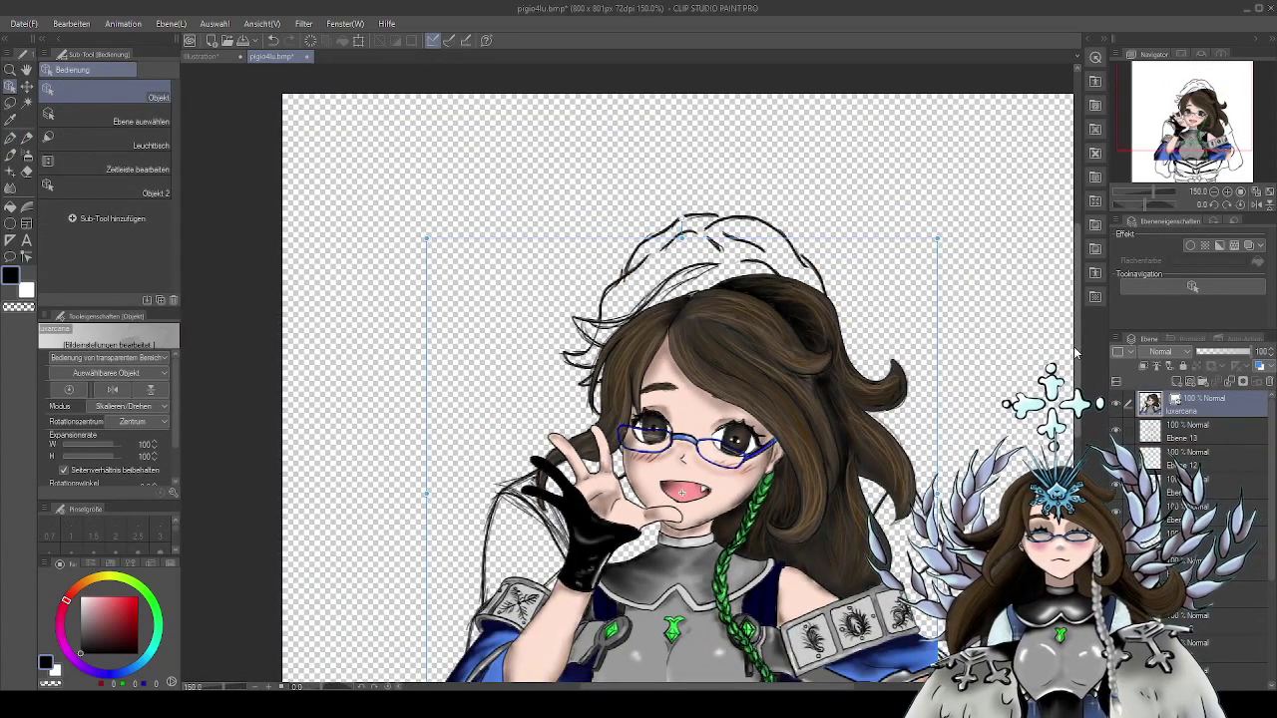
scroll(679, 374, down, 3)
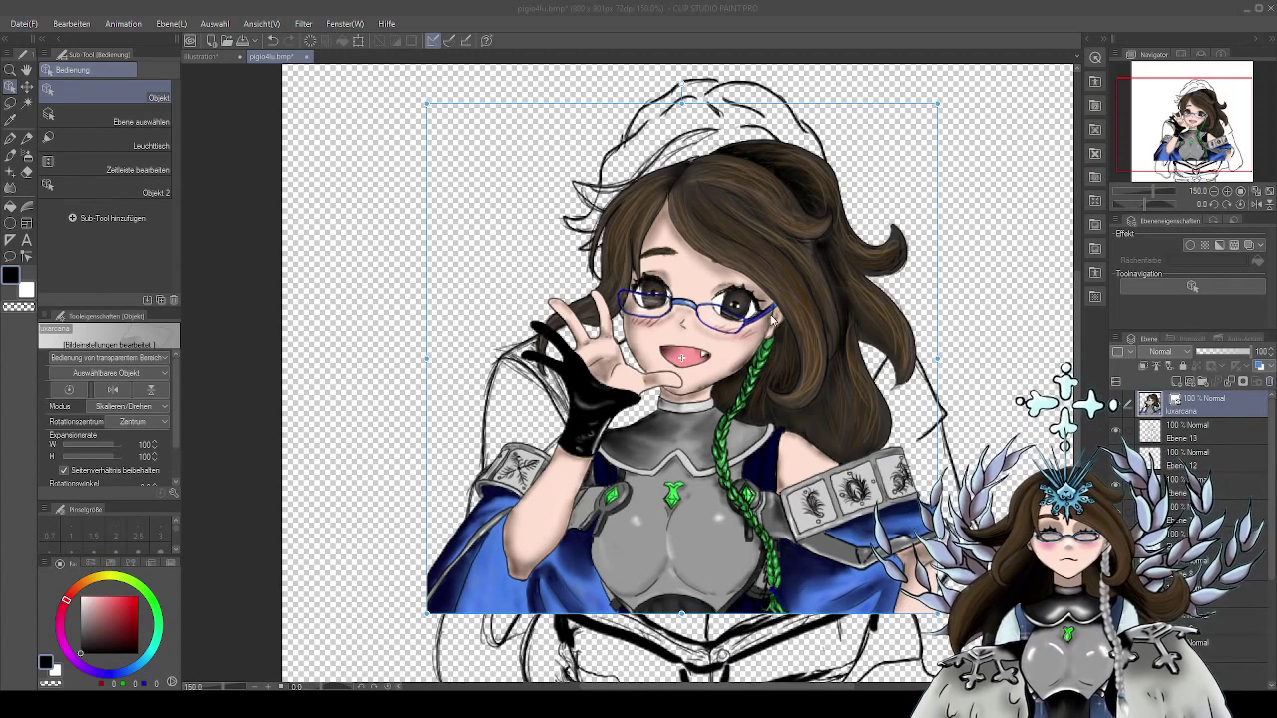
key(Delete)
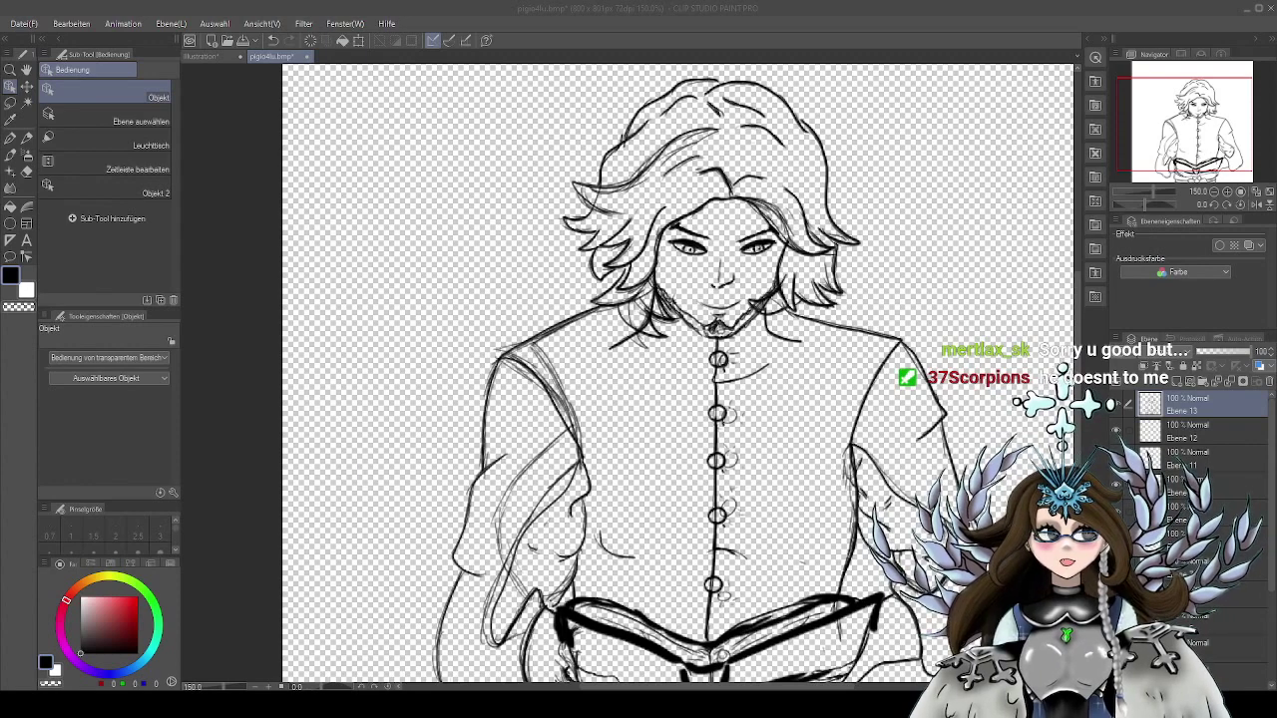
Place the starry "Not Sus at all." picture over the sketch and remove it again
mouse_move(1197, 404)
mouse_down()
mouse_move(1197, 444)
mouse_move(1197, 394)
mouse_up()
scroll(871, 452, down, 1)
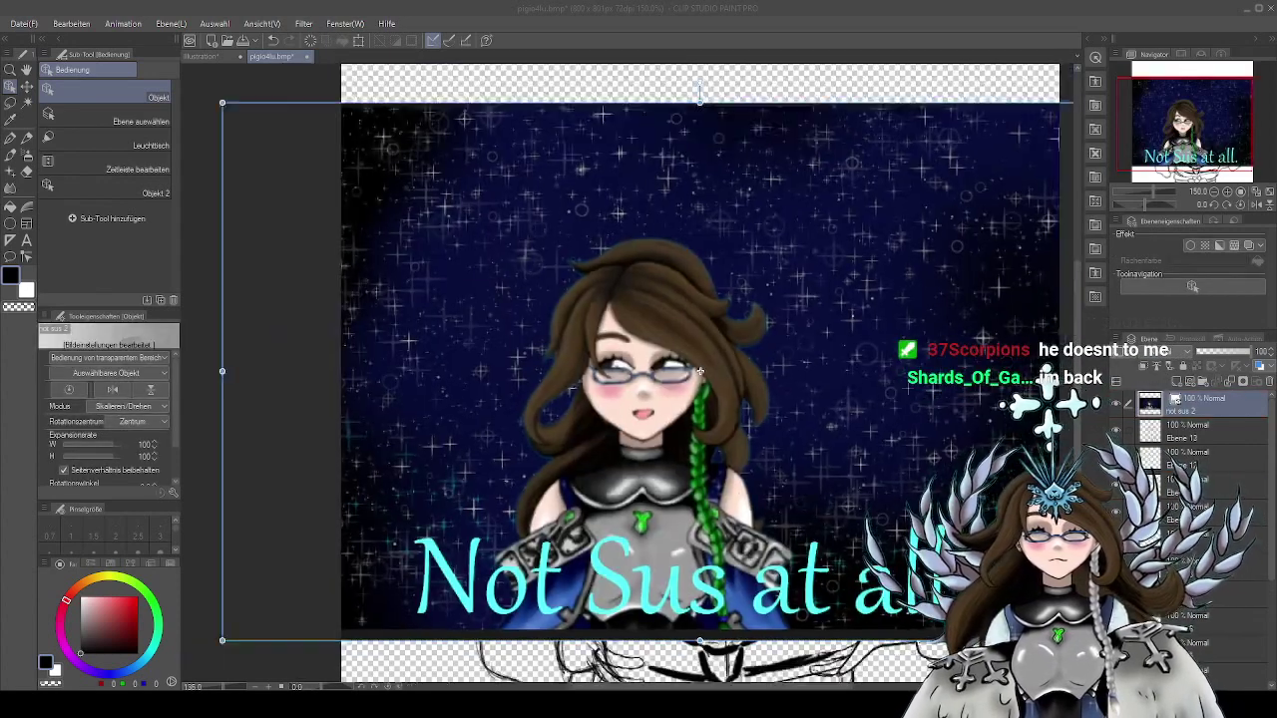
scroll(870, 512, down, 1)
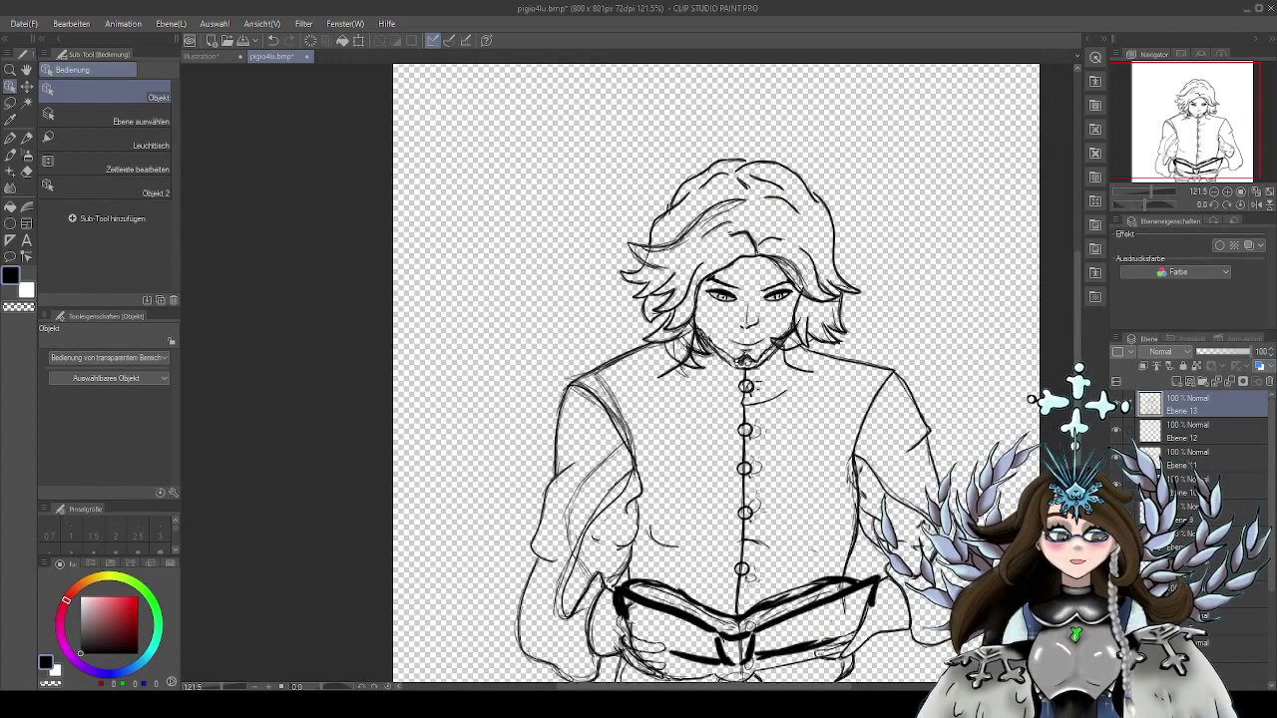
Examine the traced lines of the face, beard and hair up close and in the whole figure
scroll(901, 352, up, 3)
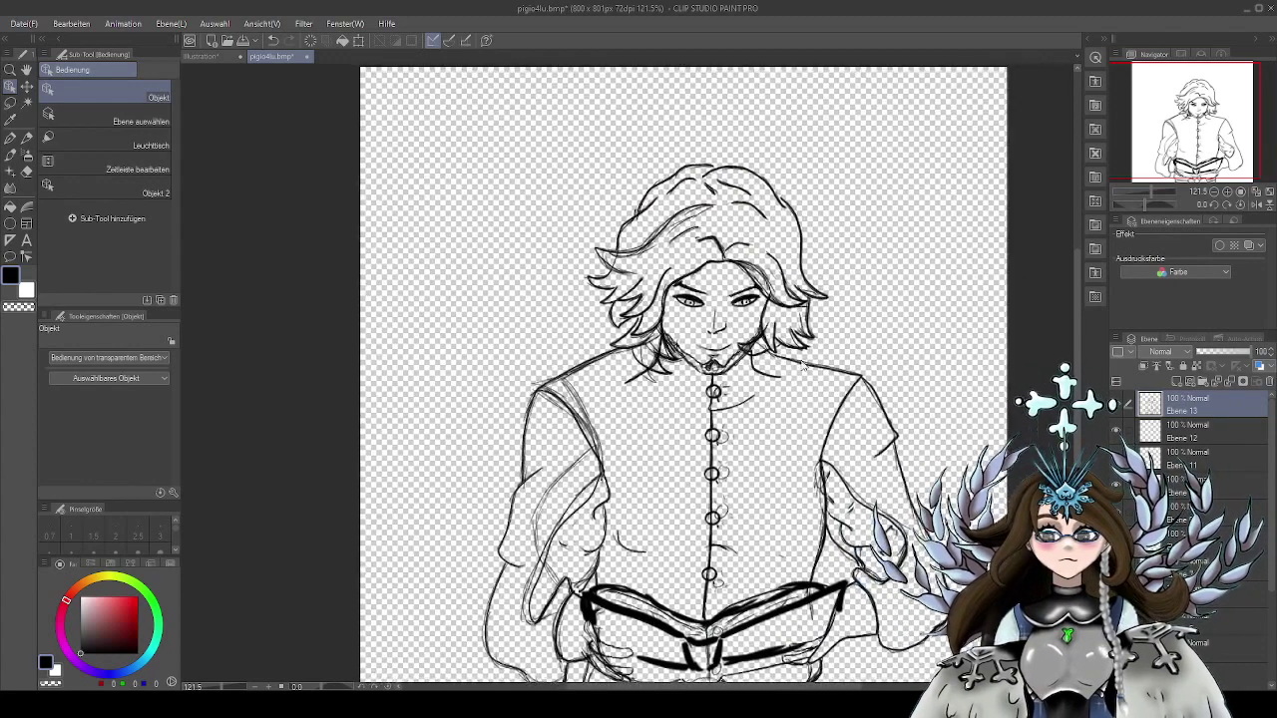
scroll(854, 329, up, 3)
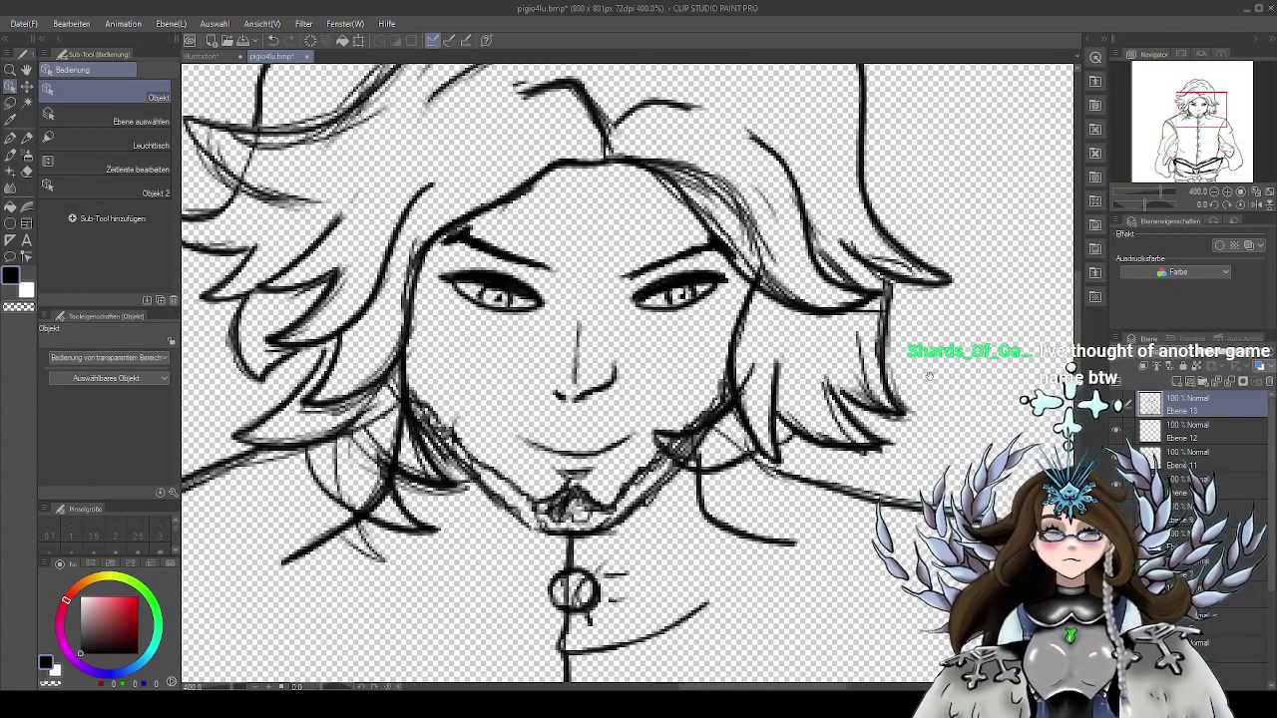
drag(926, 373, 946, 373)
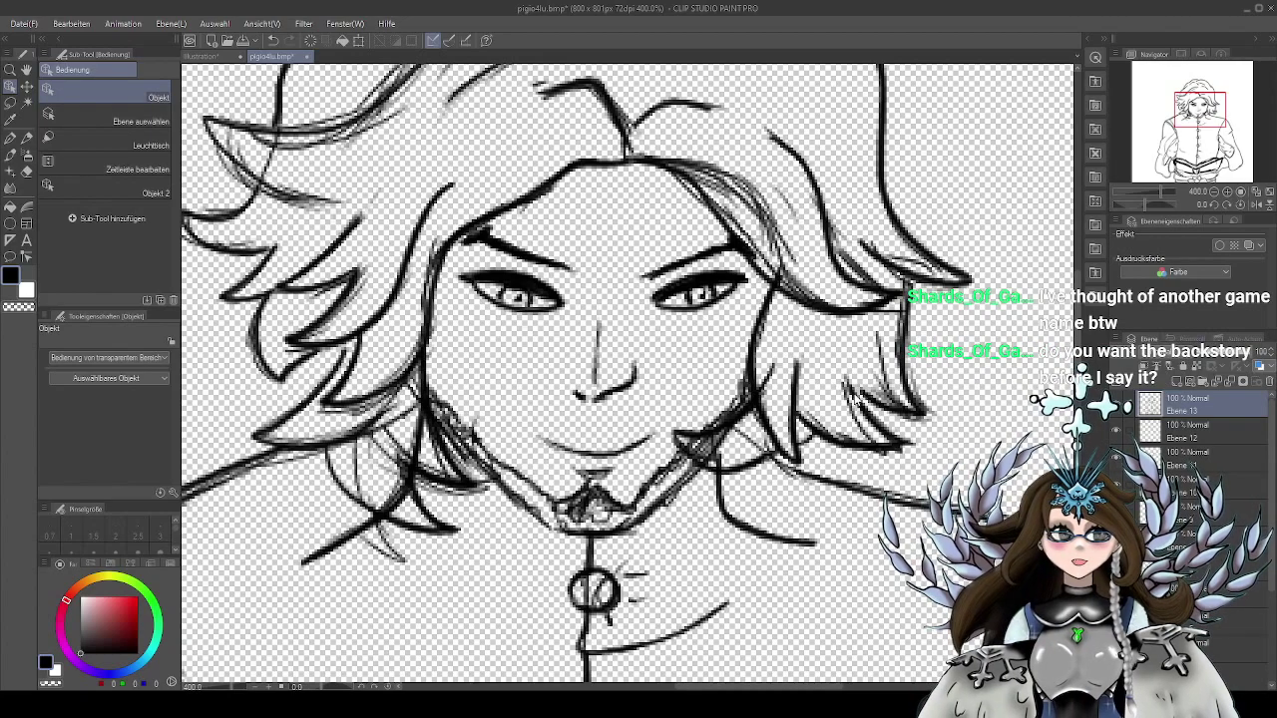
drag(803, 378, 816, 464)
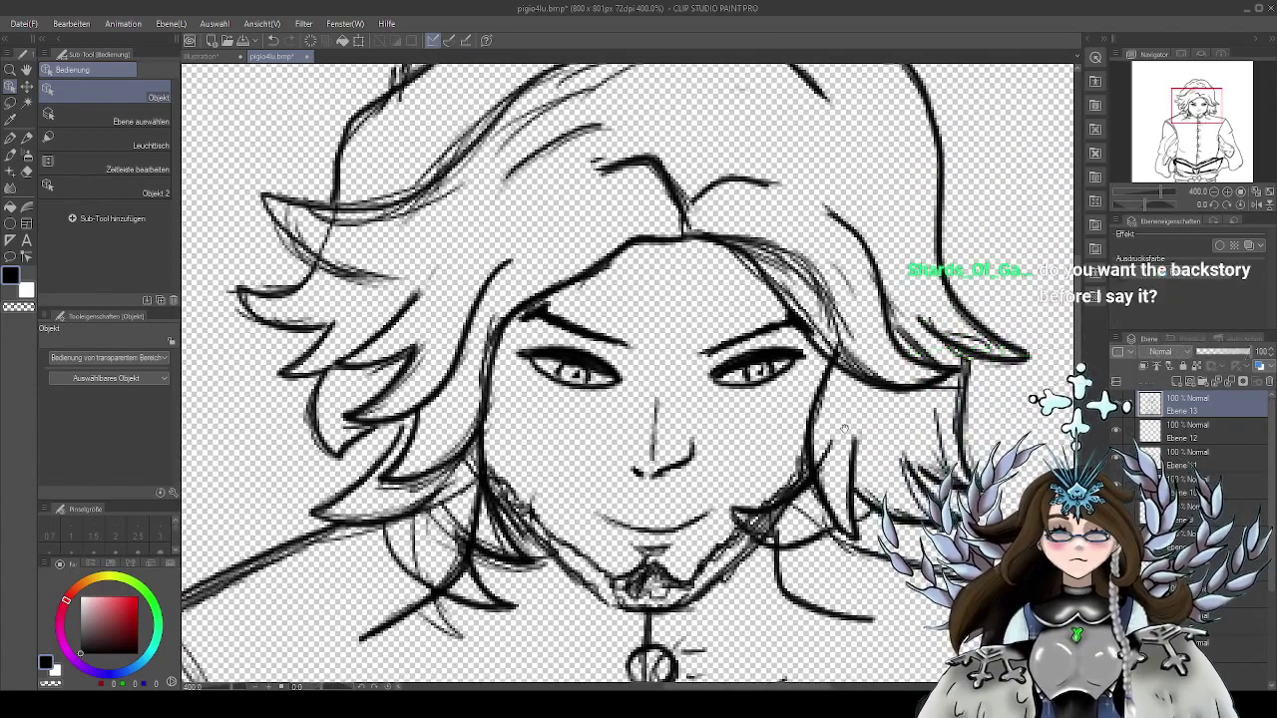
drag(792, 371, 826, 369)
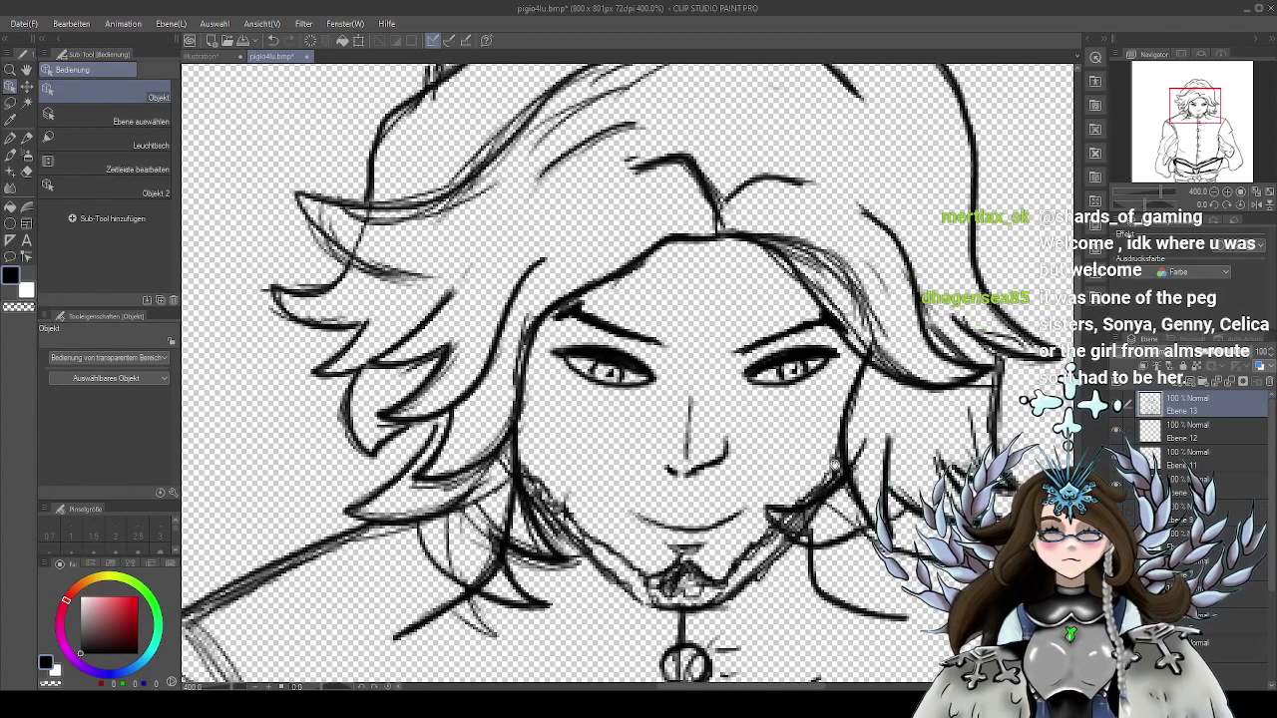
scroll(698, 362, down, 2)
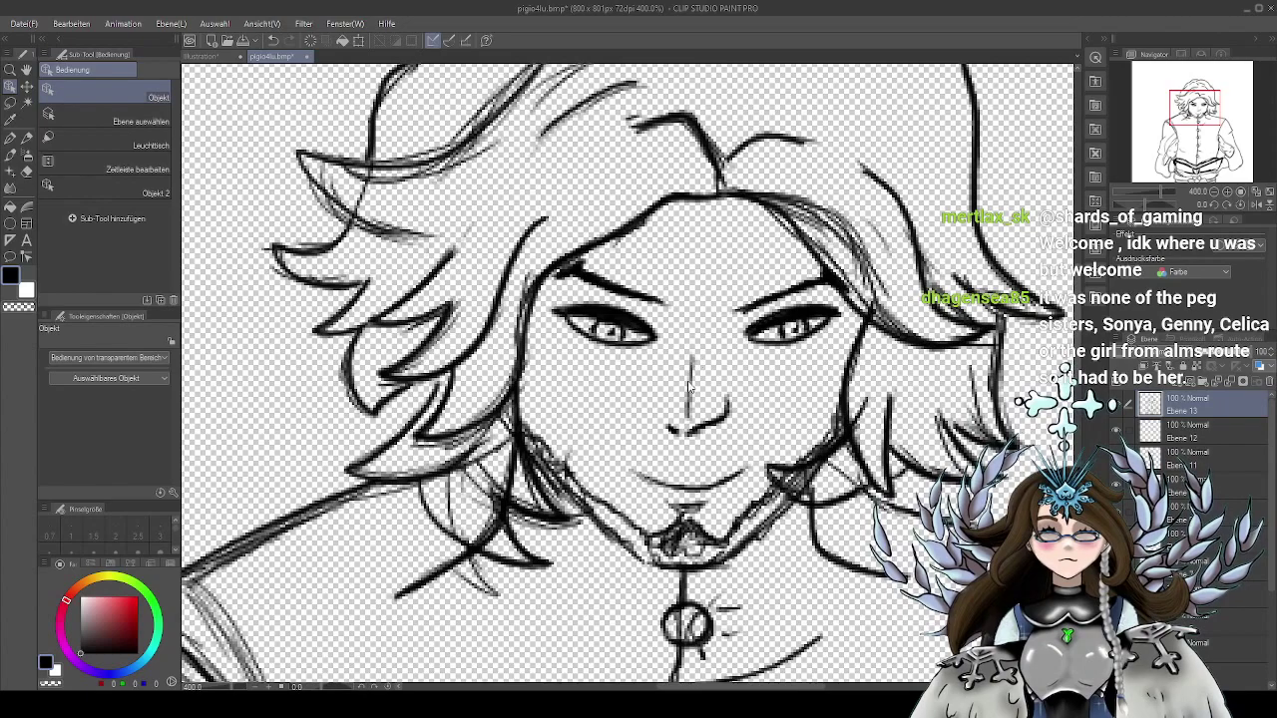
scroll(775, 424, up, 1)
scroll(776, 424, down, 3)
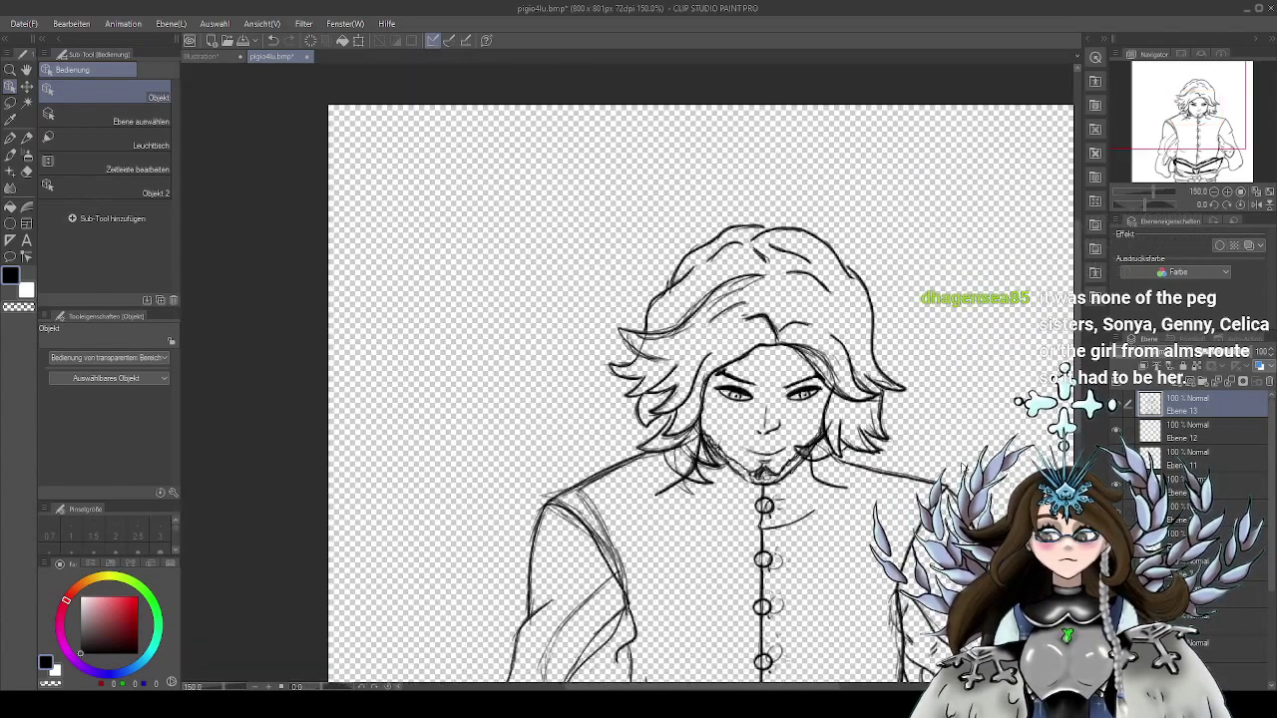
Check which layers hold the face and hair lines, and hide the rough hair sketch layer
drag(964, 469, 843, 252)
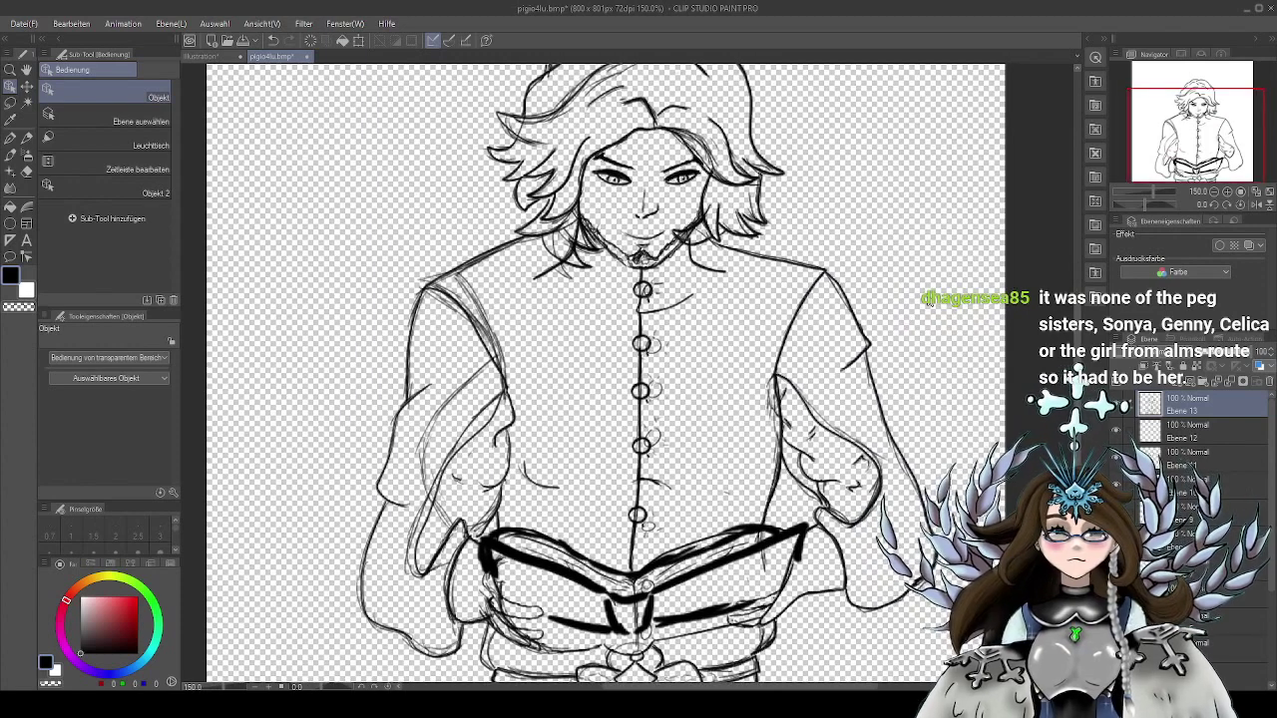
click(1118, 484)
click(1117, 510)
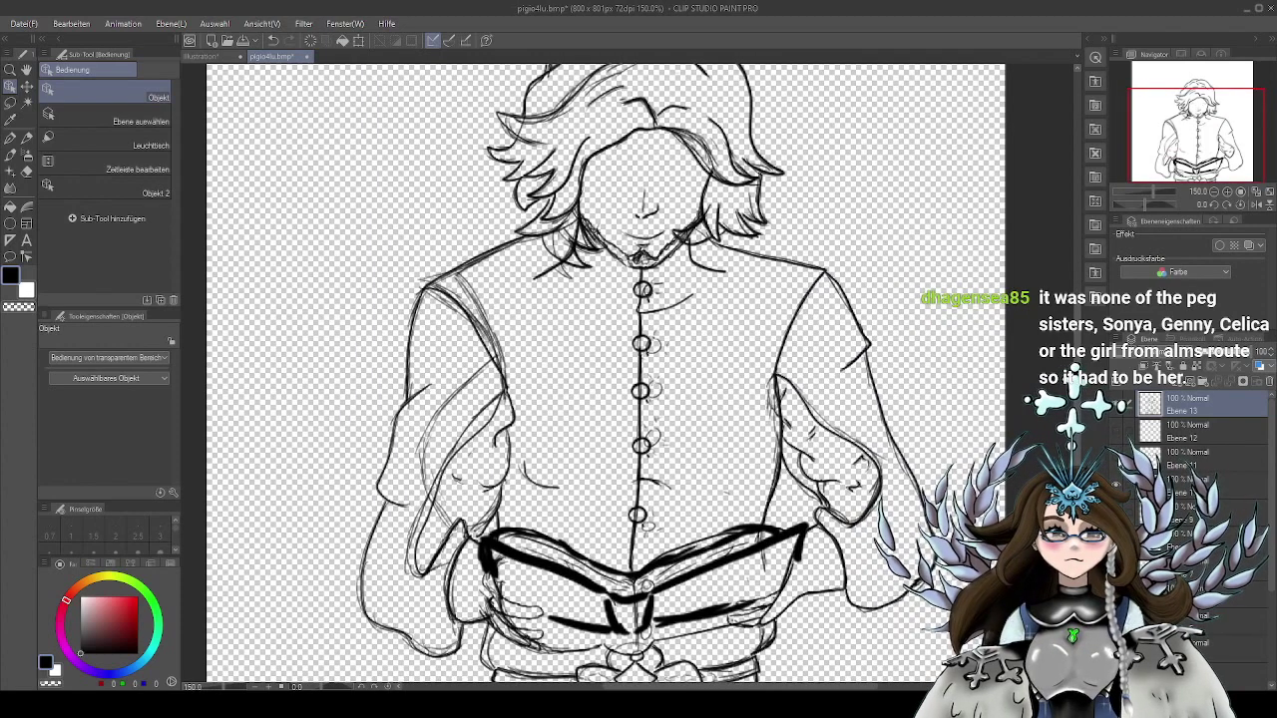
click(1117, 509)
click(1119, 483)
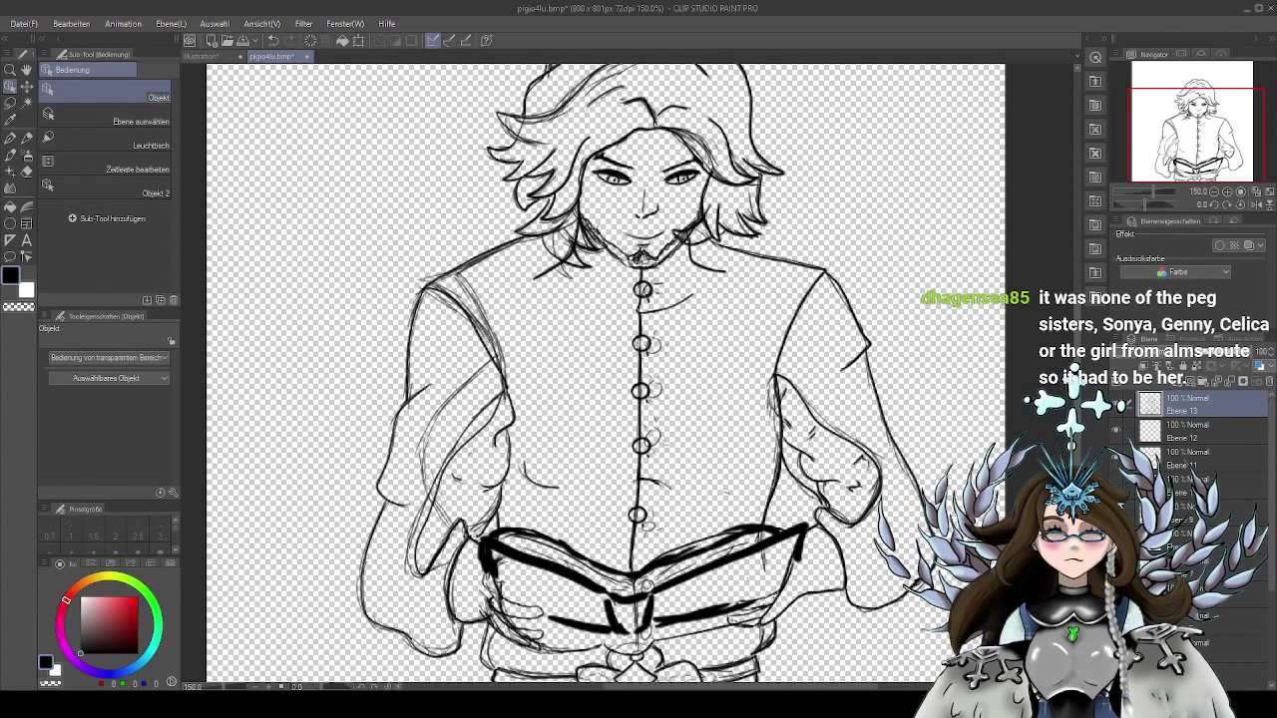
click(1117, 537)
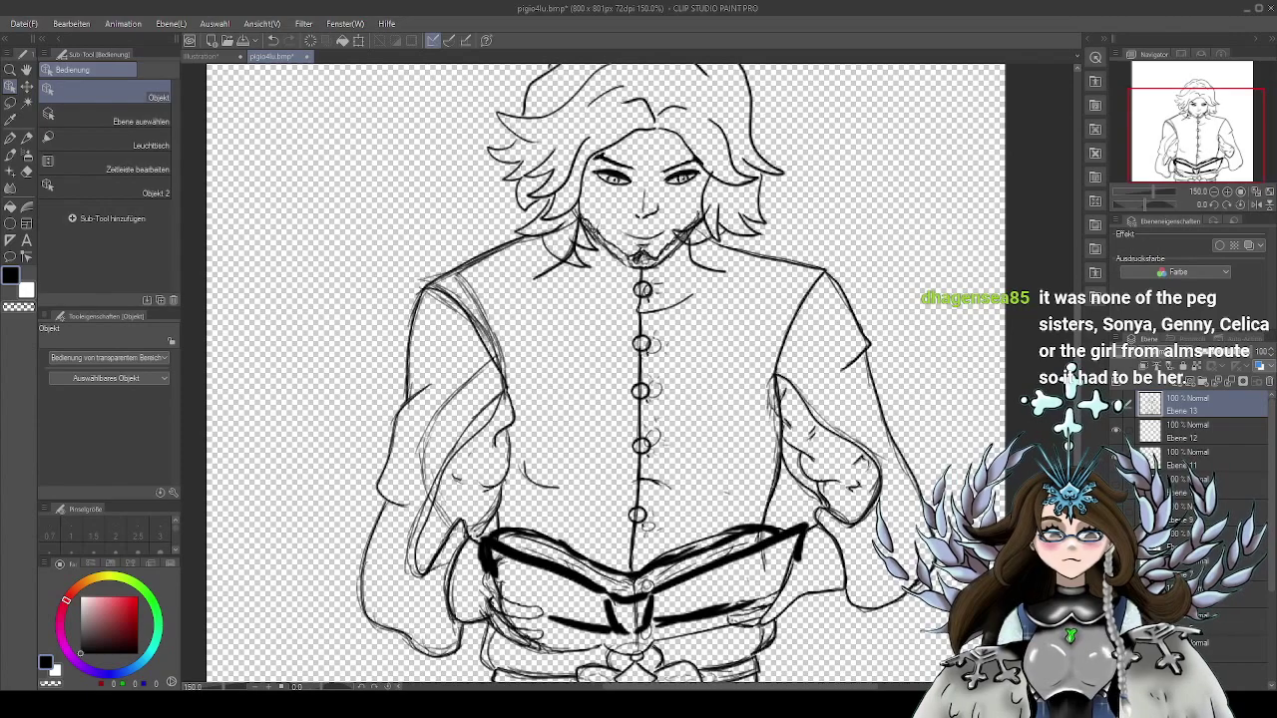
Hide the layers with the rough sketch lines of the shirt buttons and the right-hand sleeve
mouse_move(619, 379)
mouse_down()
mouse_move(586, 448)
mouse_move(583, 398)
mouse_up()
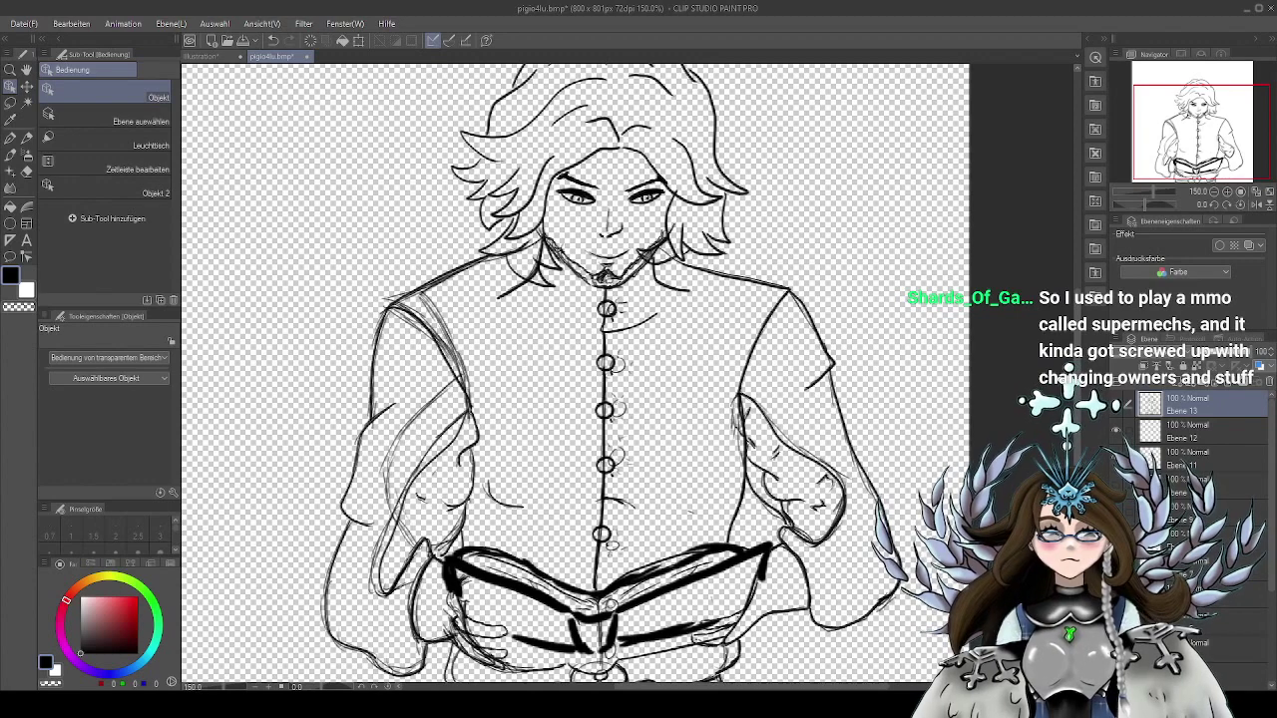
click(1115, 485)
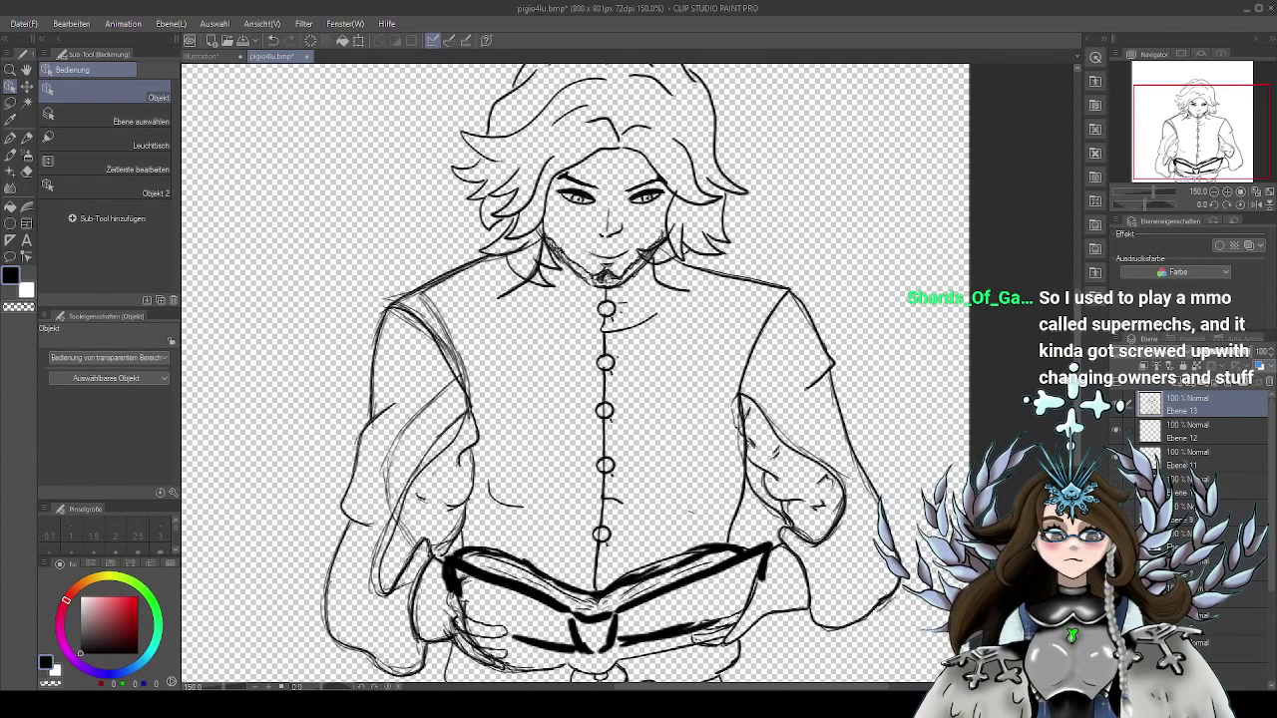
drag(599, 400, 591, 354)
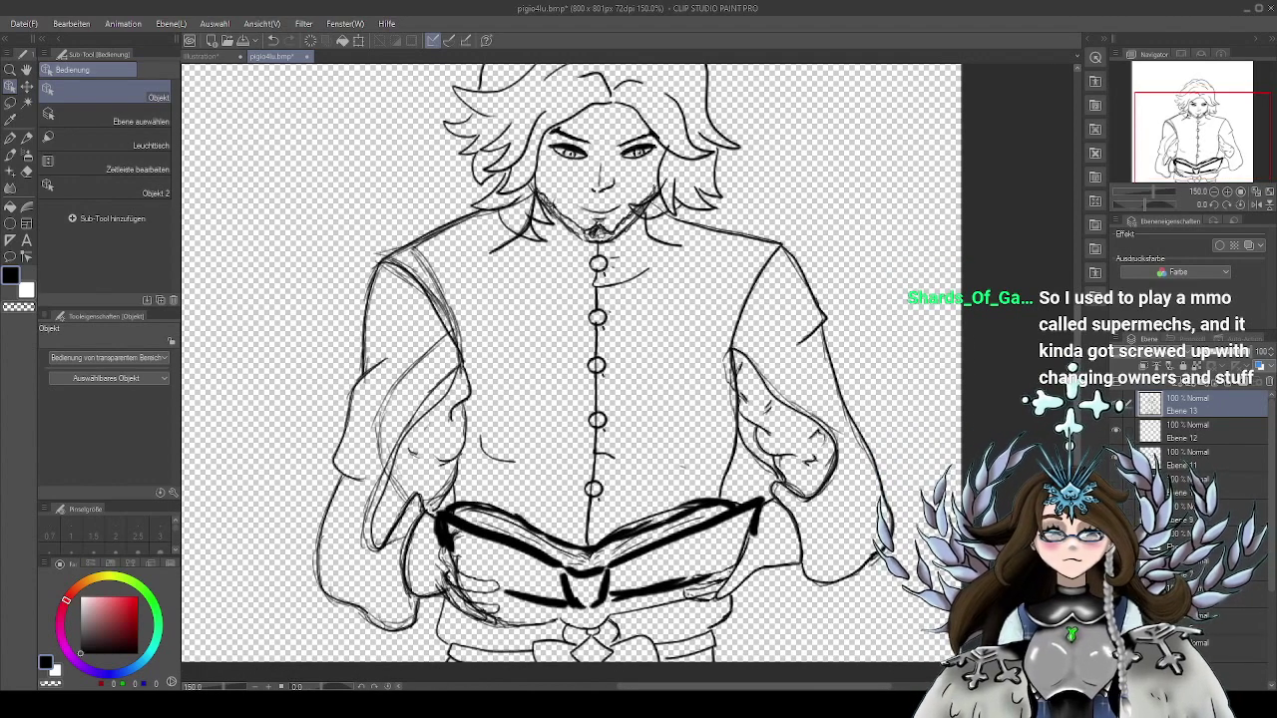
click(1116, 431)
drag(1271, 469, 1271, 503)
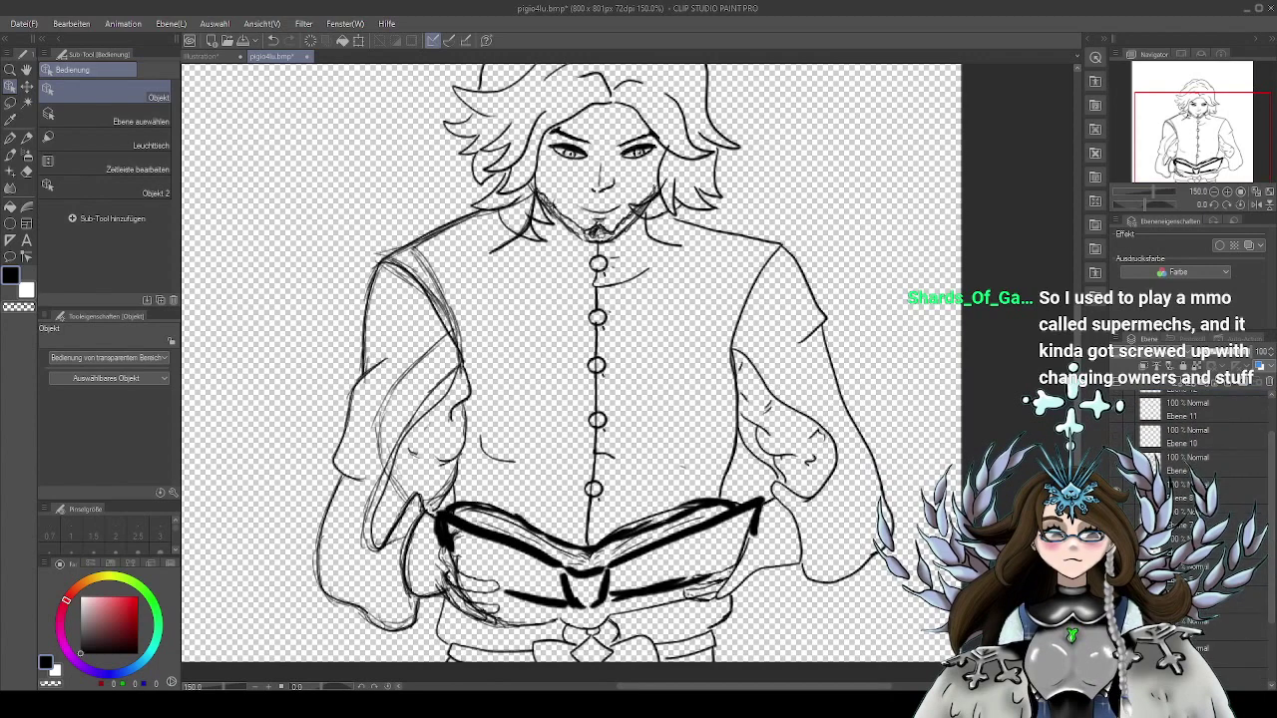
Hide the layers with the rough left-hand shoulder, sleeve and hand lines and the bold book outline
click(1117, 489)
click(1116, 490)
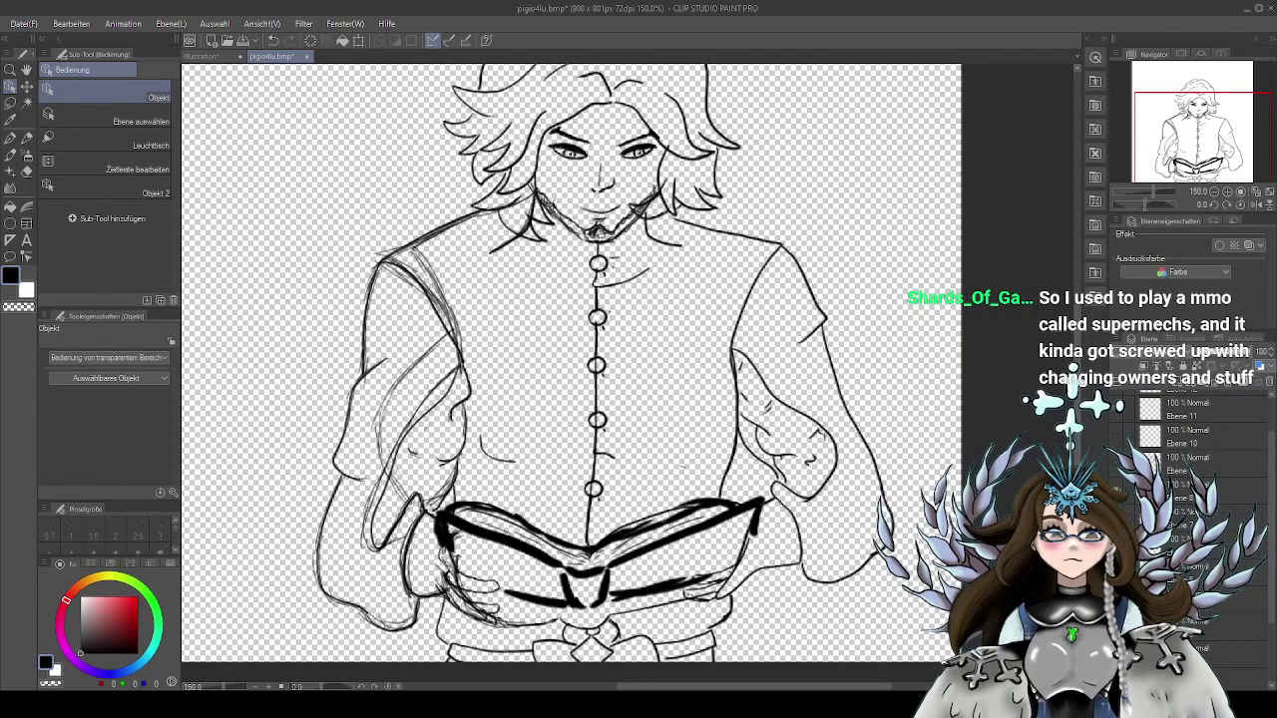
key(ctrl+z)
key(ctrl+y)
key(ctrl+z)
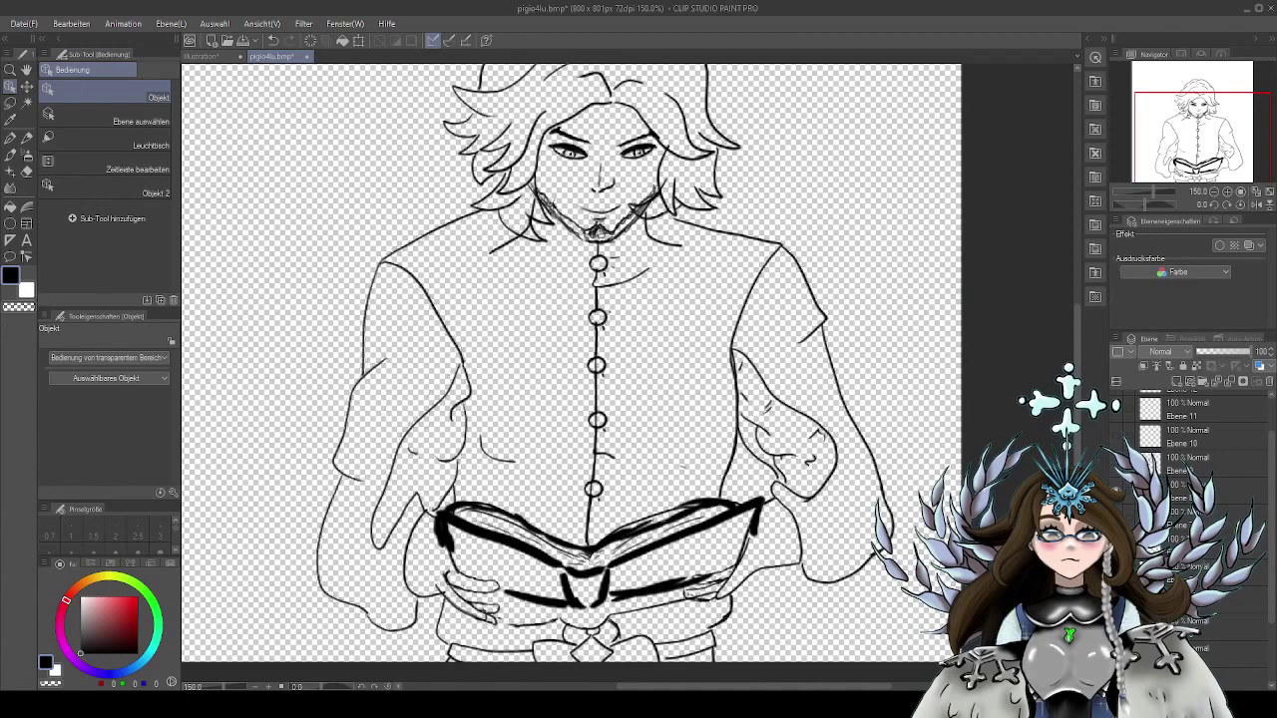
key(ctrl+z)
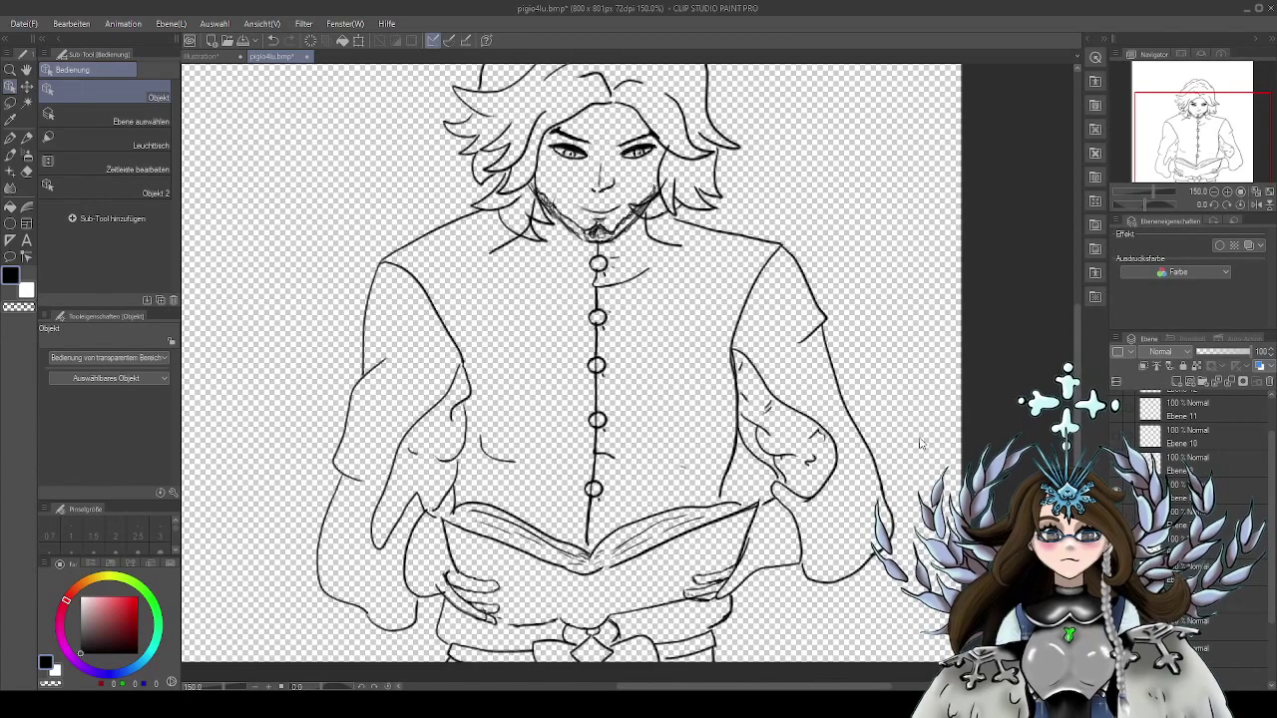
Examine the hands, sleeves and open book up close and in the whole figure
drag(908, 420, 906, 466)
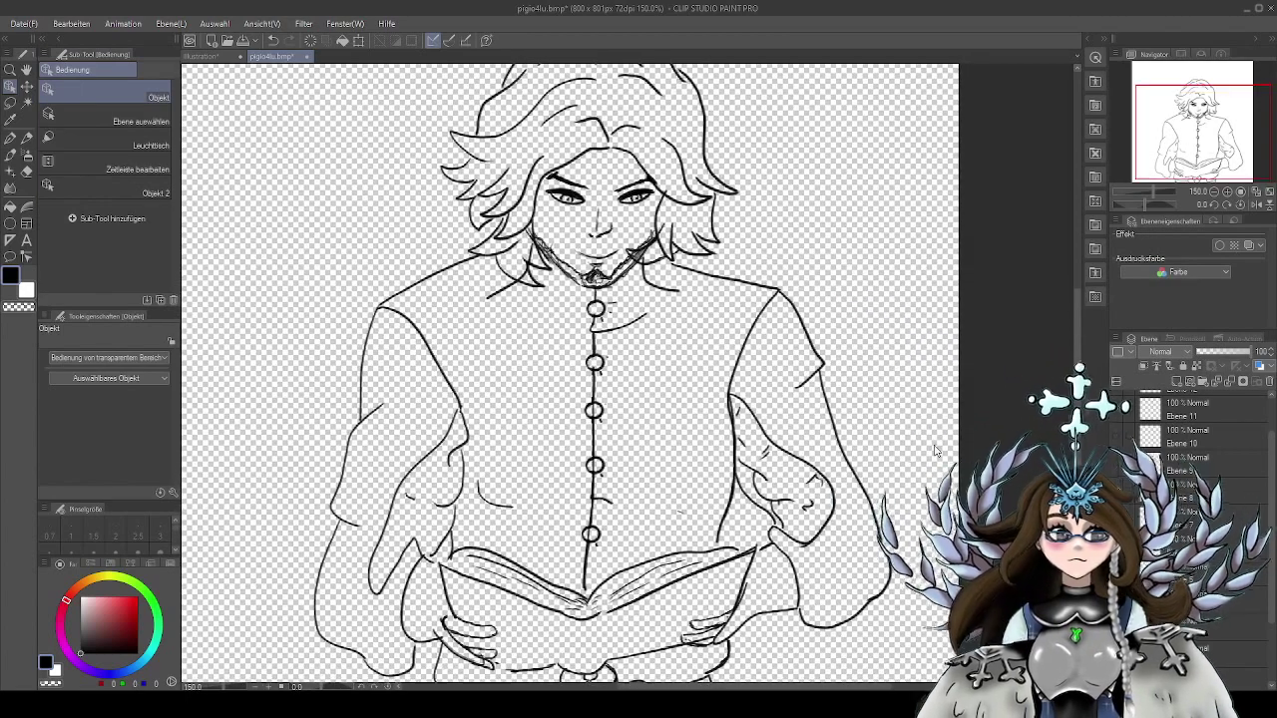
scroll(1197, 432, up, 2)
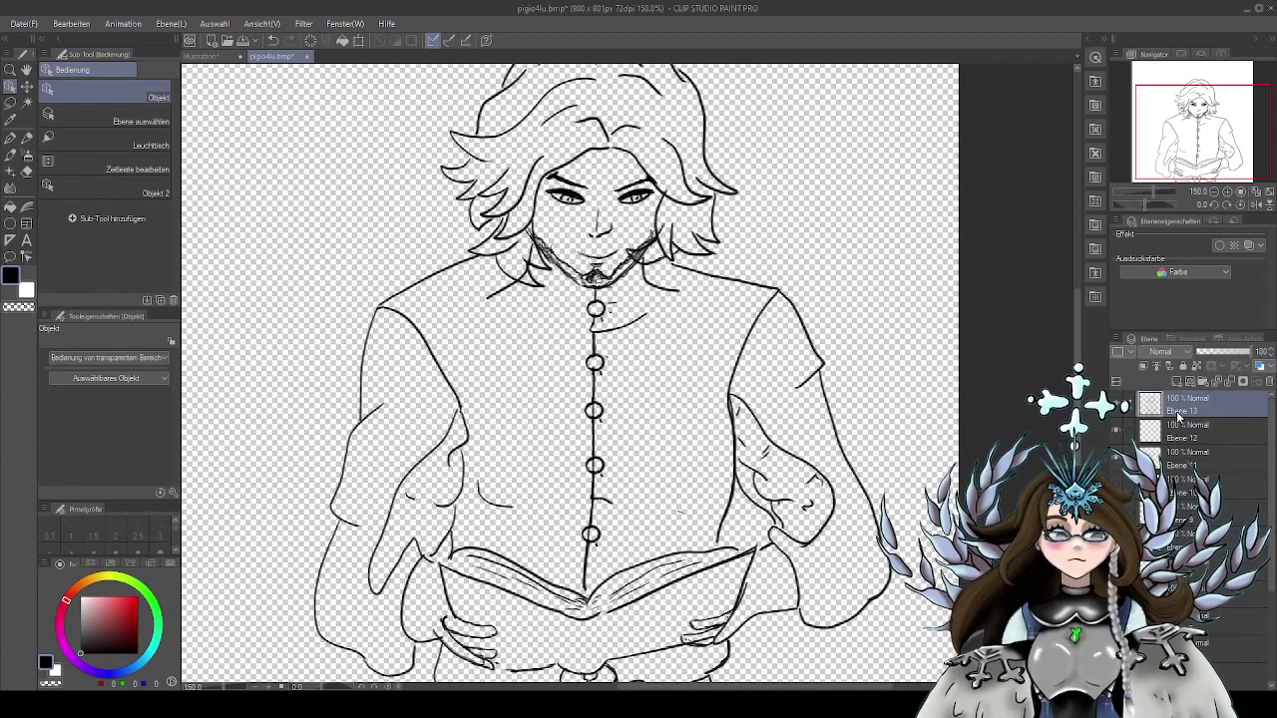
scroll(870, 539, down, 3)
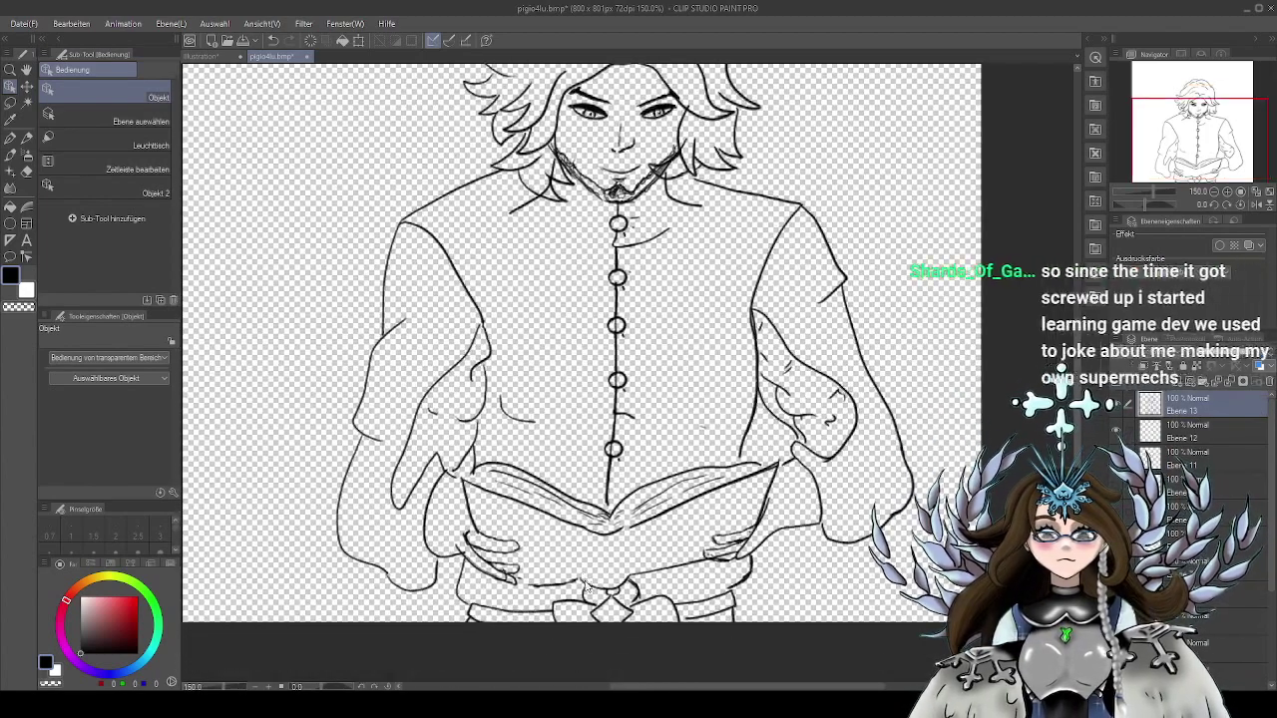
scroll(608, 529, up, 5)
drag(652, 534, 825, 501)
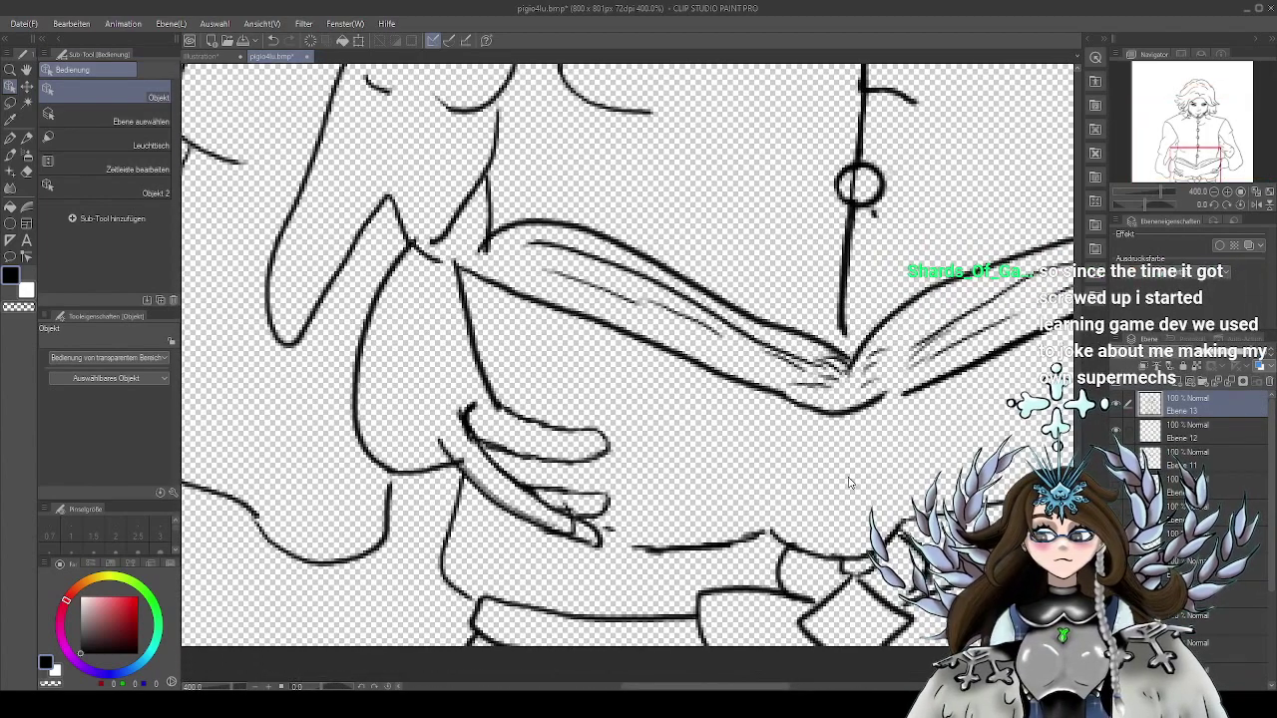
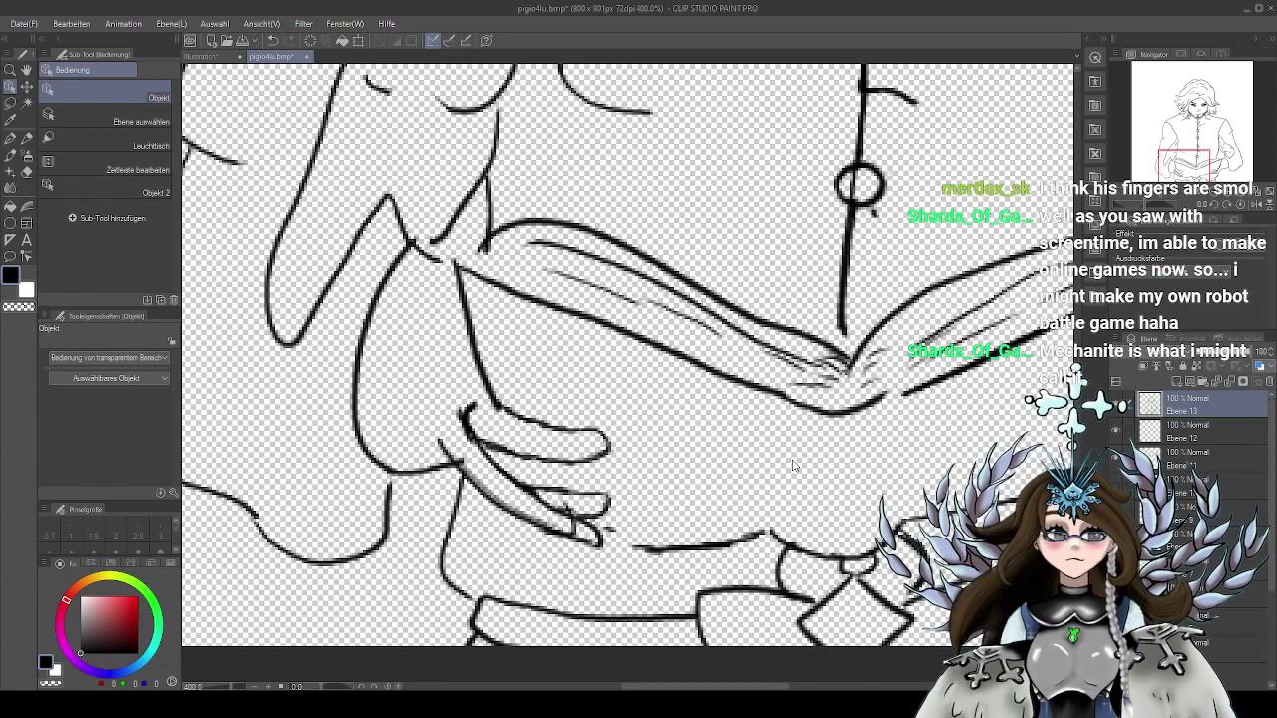
scroll(793, 465, down, 3)
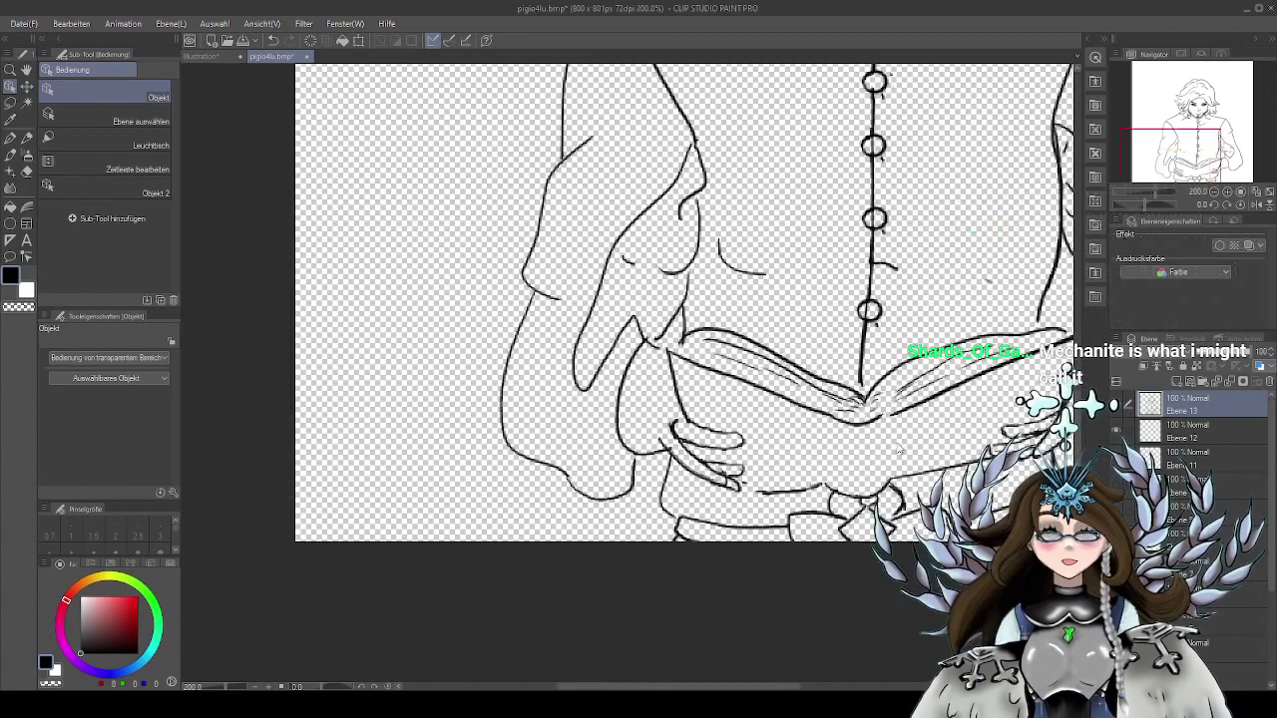
drag(1056, 447, 896, 512)
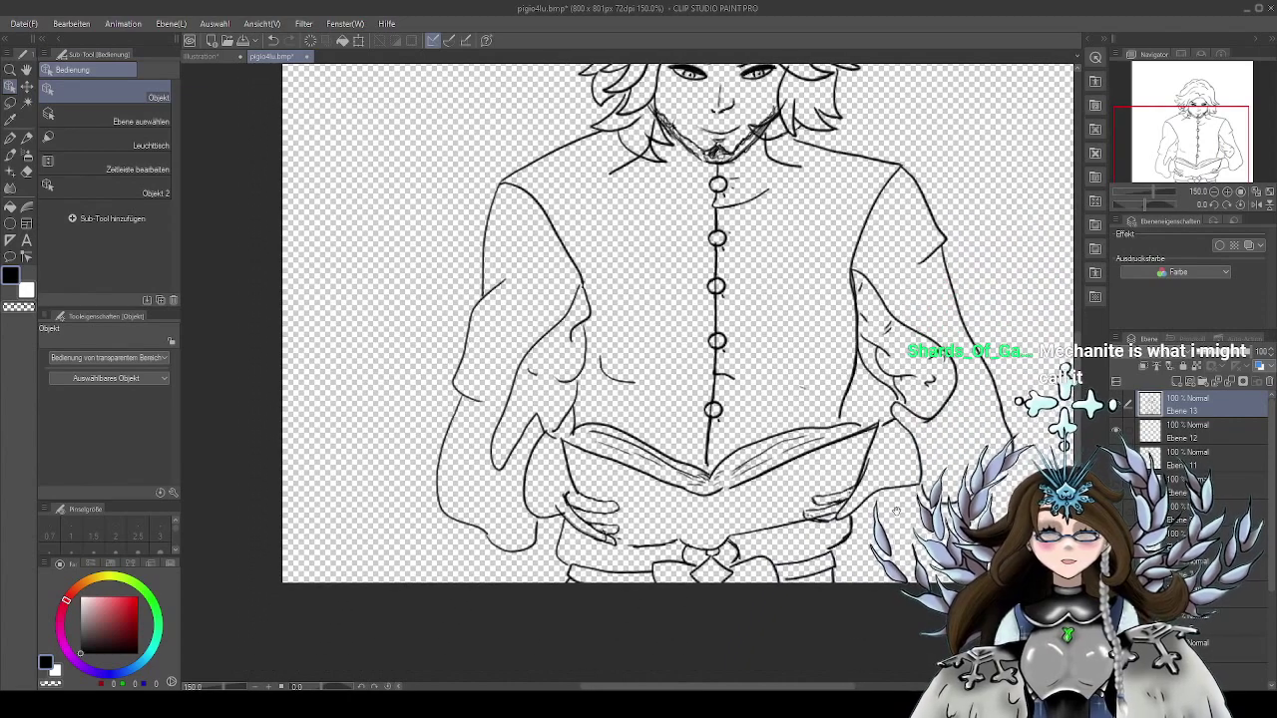
Erase the finger lines of the left-hand hand beneath the book with the hard eraser at size 22
drag(585, 495, 610, 424)
scroll(642, 478, up, 1)
scroll(643, 479, up, 2)
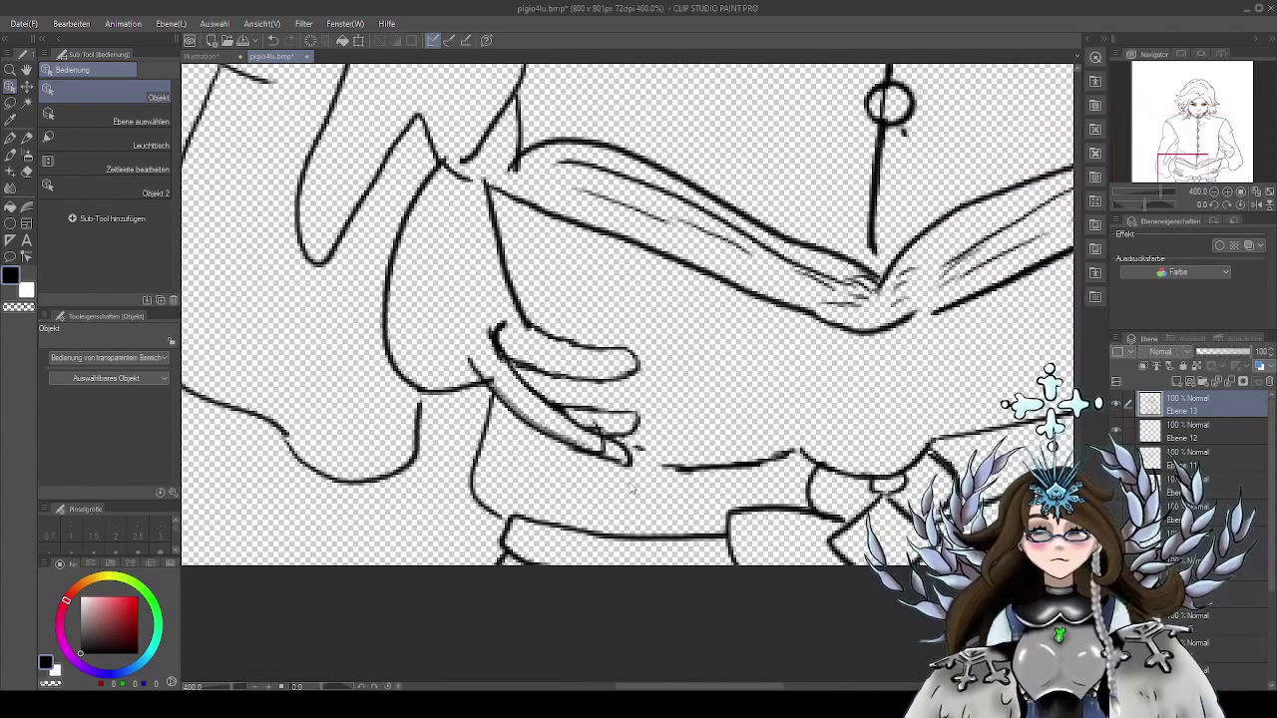
key(e)
mouse_move(647, 359)
mouse_down()
mouse_move(611, 389)
mouse_move(638, 384)
mouse_move(616, 371)
mouse_move(612, 343)
mouse_move(565, 378)
mouse_move(556, 330)
mouse_move(530, 362)
mouse_move(499, 332)
mouse_move(504, 356)
mouse_move(575, 427)
mouse_move(548, 410)
mouse_move(633, 400)
mouse_move(610, 428)
mouse_move(614, 458)
mouse_move(616, 437)
mouse_move(643, 449)
mouse_up()
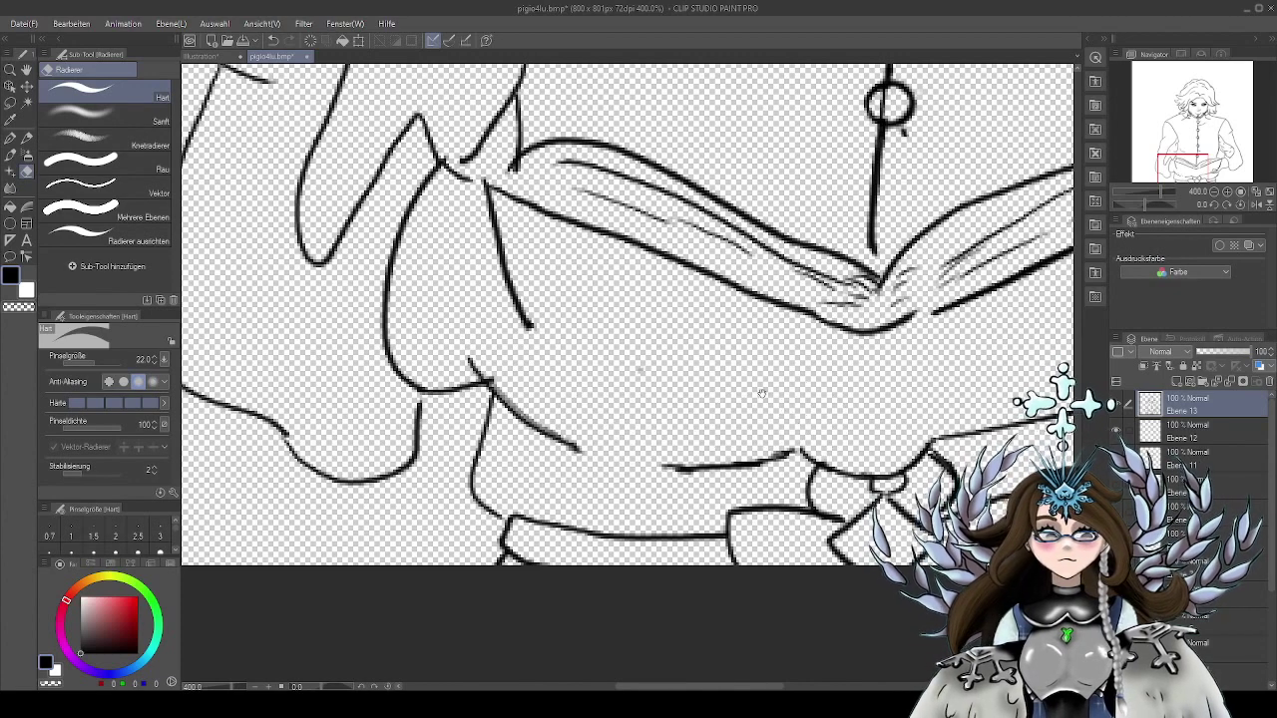
Erase the finger lines of the right-hand hand beneath the book with the same hard eraser
drag(883, 379, 480, 396)
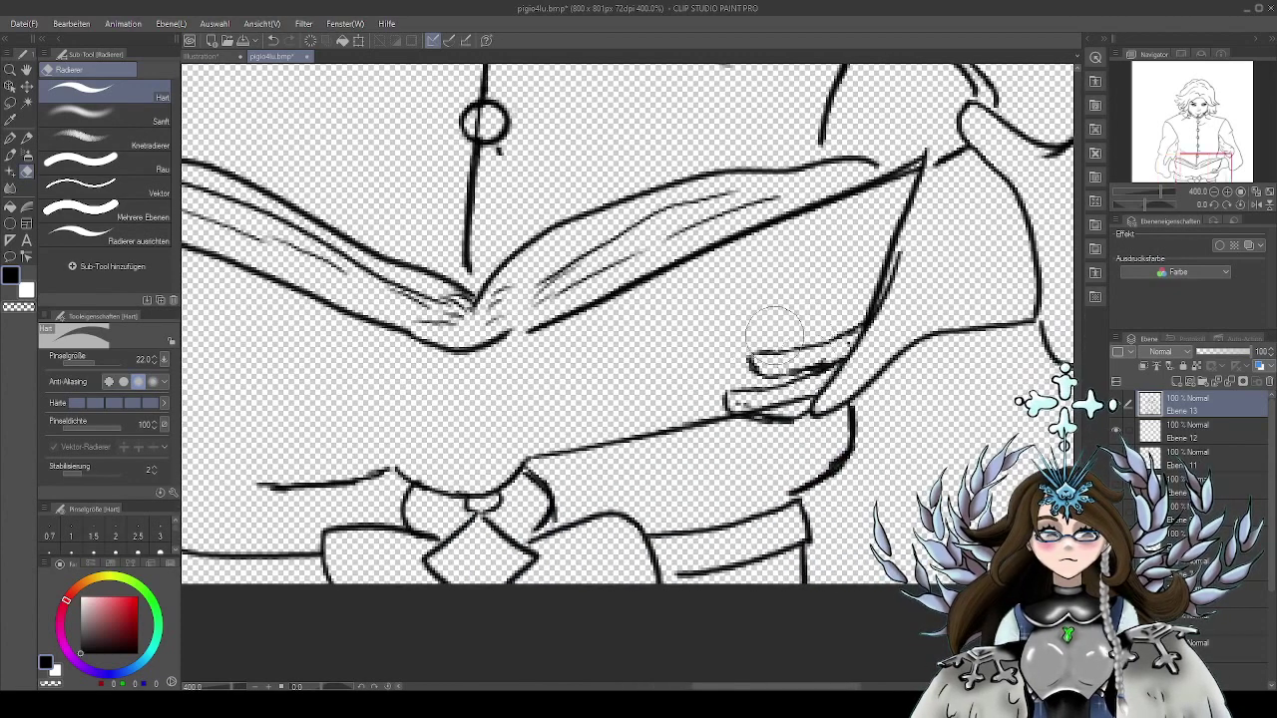
mouse_move(774, 329)
mouse_down()
mouse_move(810, 350)
mouse_move(844, 334)
mouse_move(815, 369)
mouse_move(757, 390)
mouse_move(774, 415)
mouse_move(816, 395)
mouse_move(848, 352)
mouse_up()
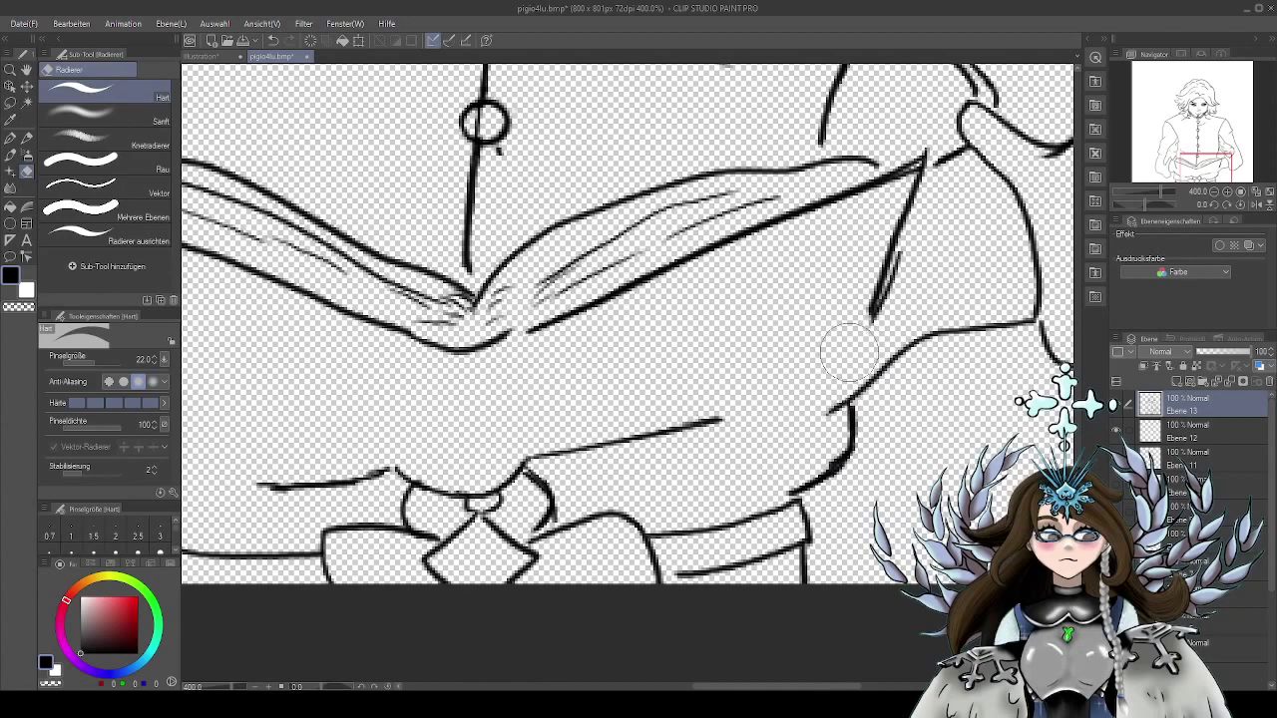
scroll(849, 351, down, 3)
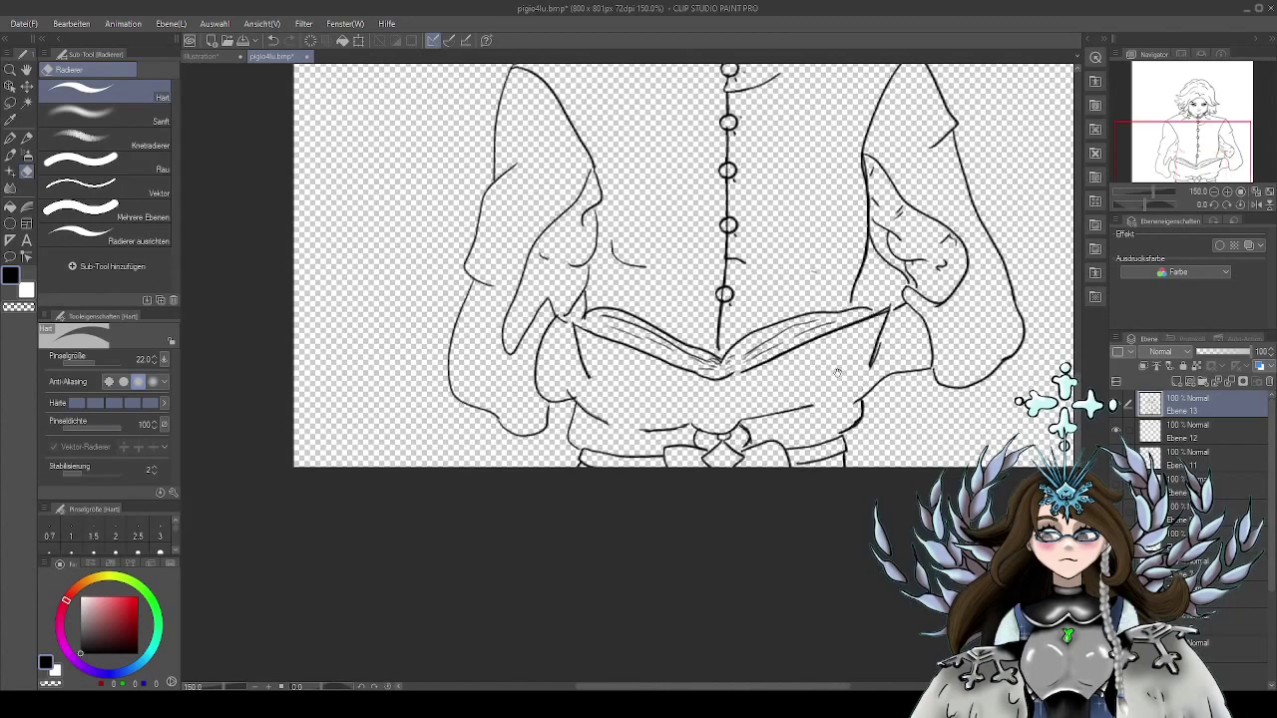
scroll(838, 372, down, 1)
scroll(916, 347, down, 1)
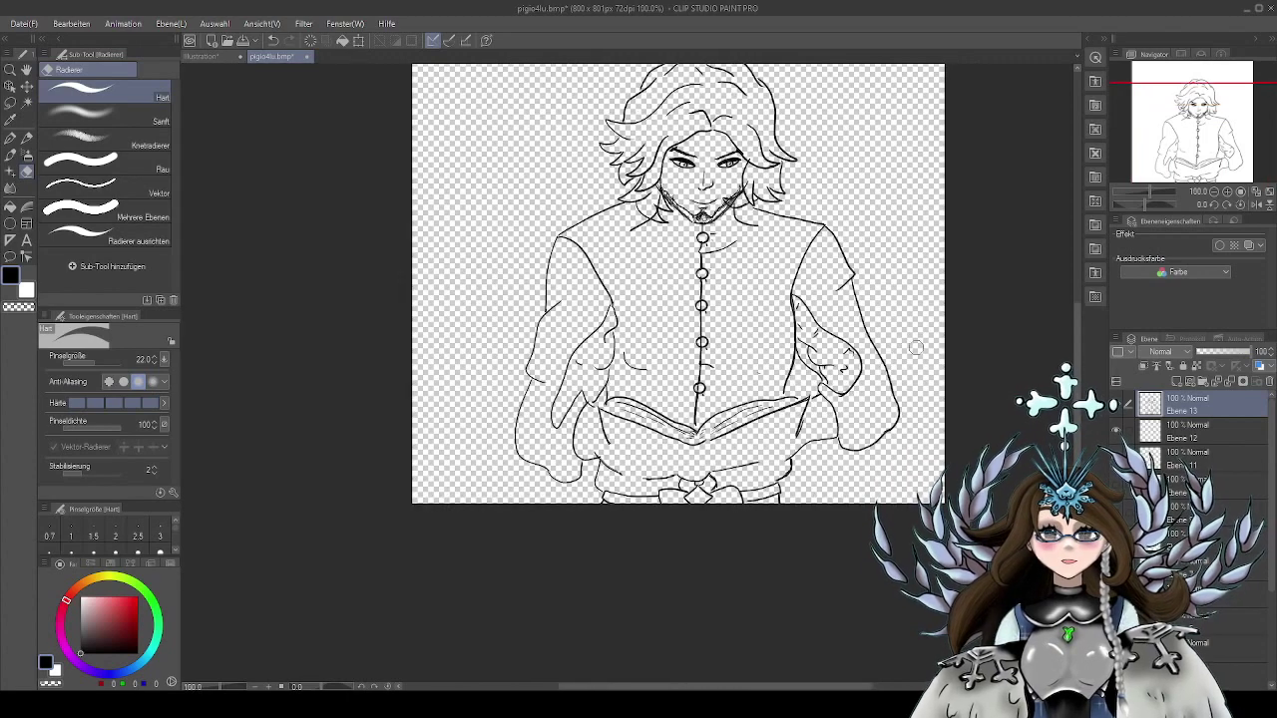
Add a new layer above the line art and choose the G-Pen for drawing on it
drag(916, 347, 892, 403)
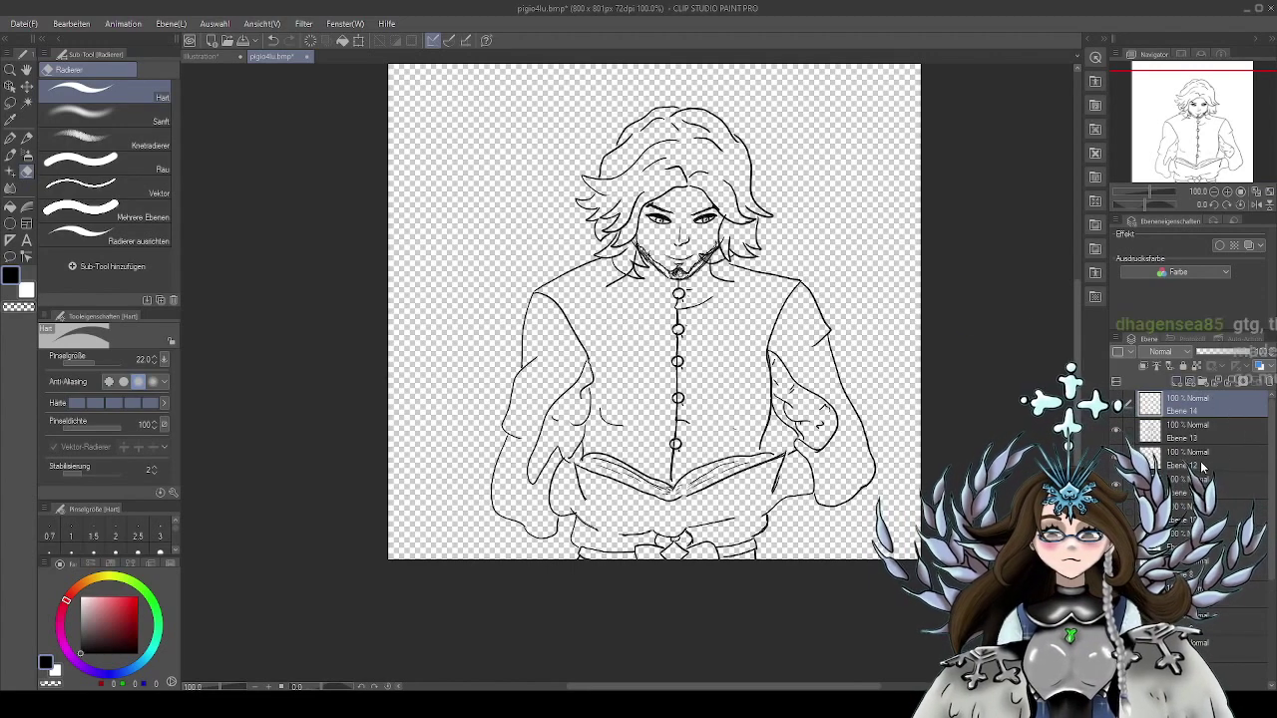
drag(838, 399, 843, 390)
click(9, 137)
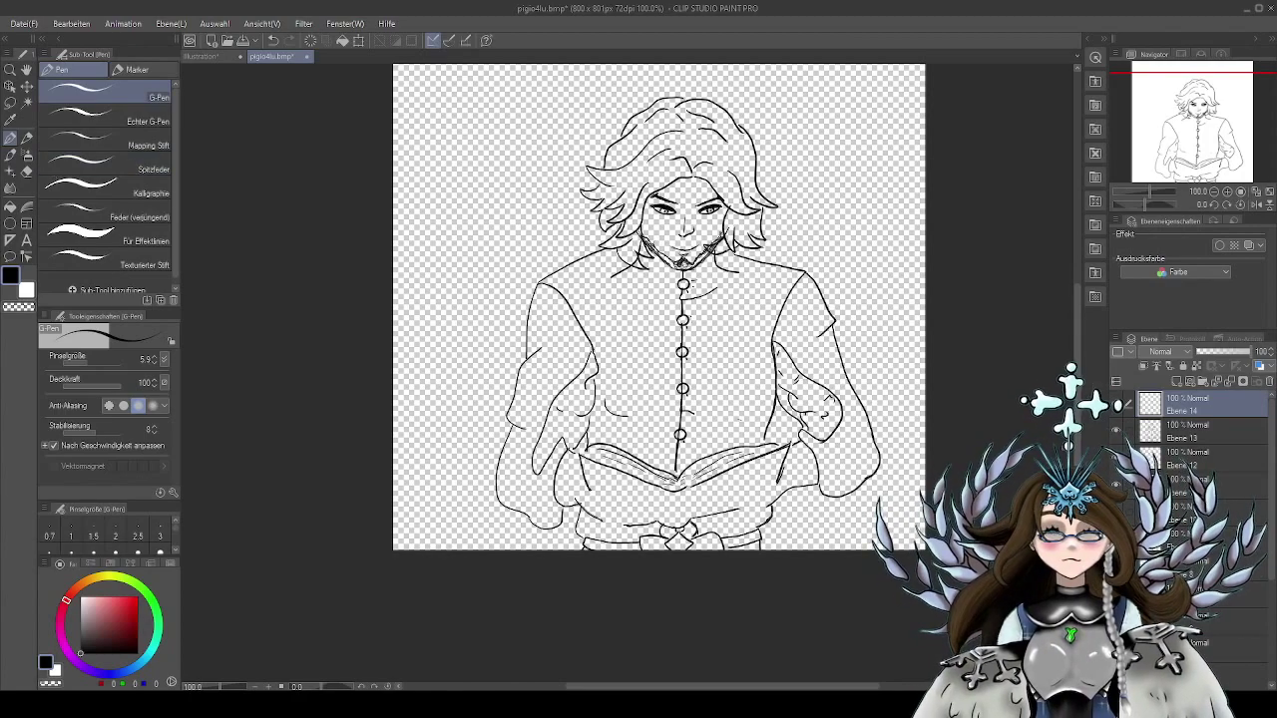
Show the male 3D drawing figure layer beneath the line art as a reference for the hands
scroll(758, 478, up, 3)
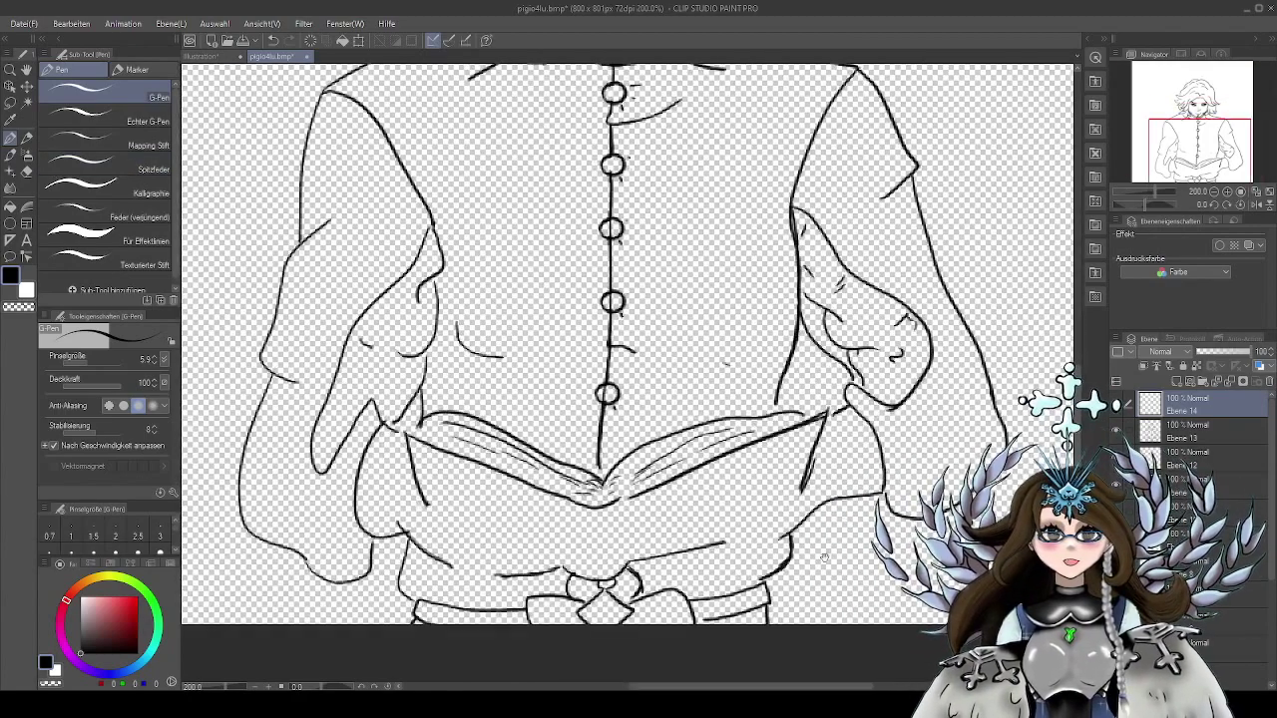
mouse_move(824, 557)
mouse_down()
mouse_move(861, 505)
mouse_move(843, 489)
mouse_move(847, 471)
mouse_up()
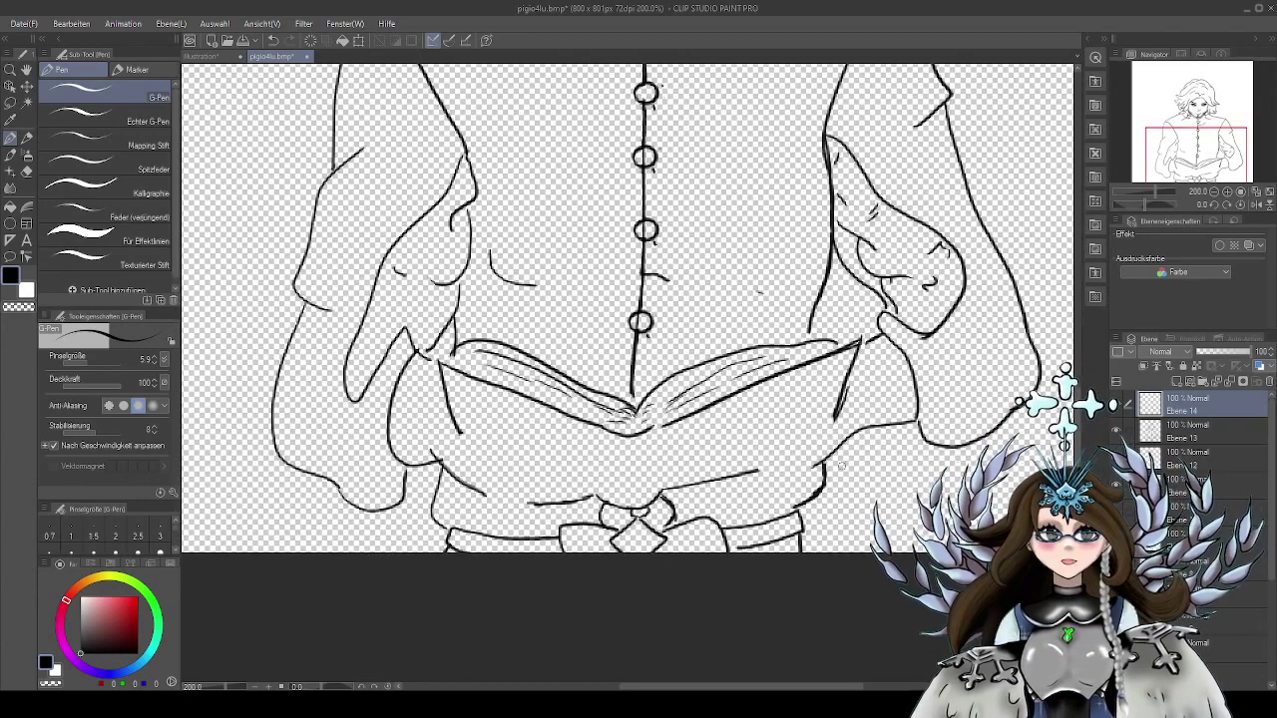
scroll(821, 455, up, 1)
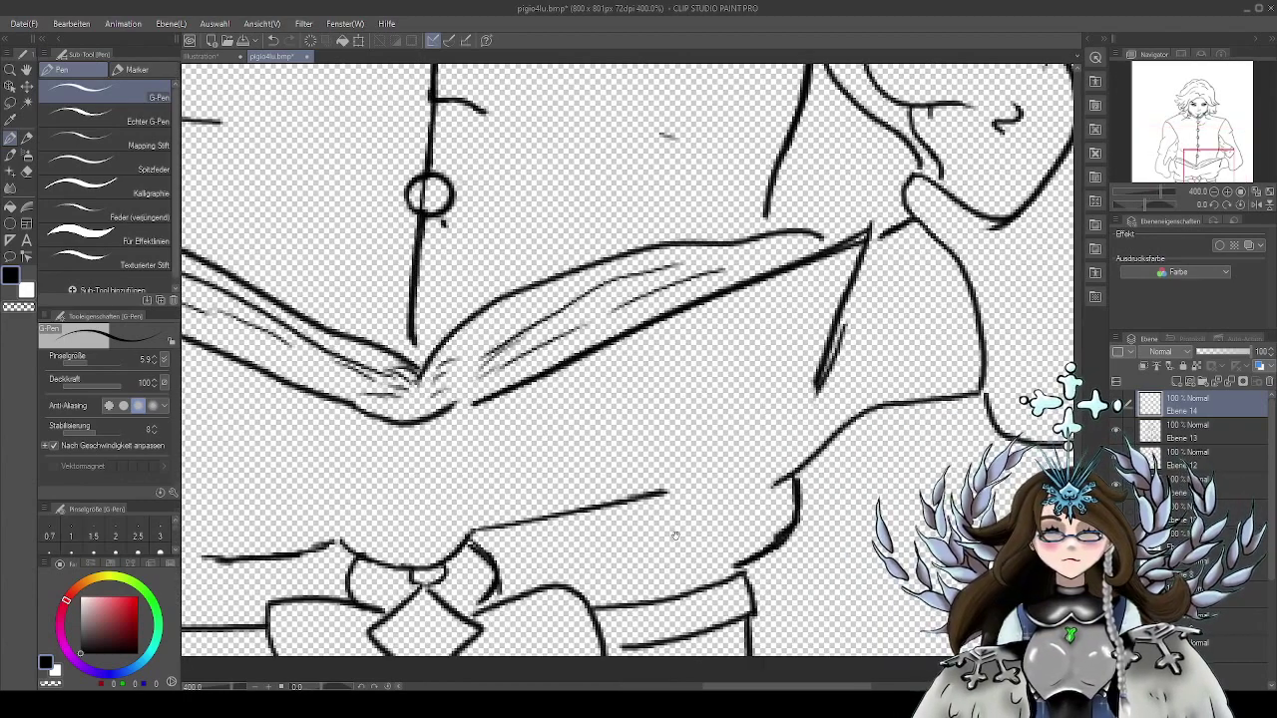
scroll(872, 427, up, 1)
drag(776, 447, 844, 469)
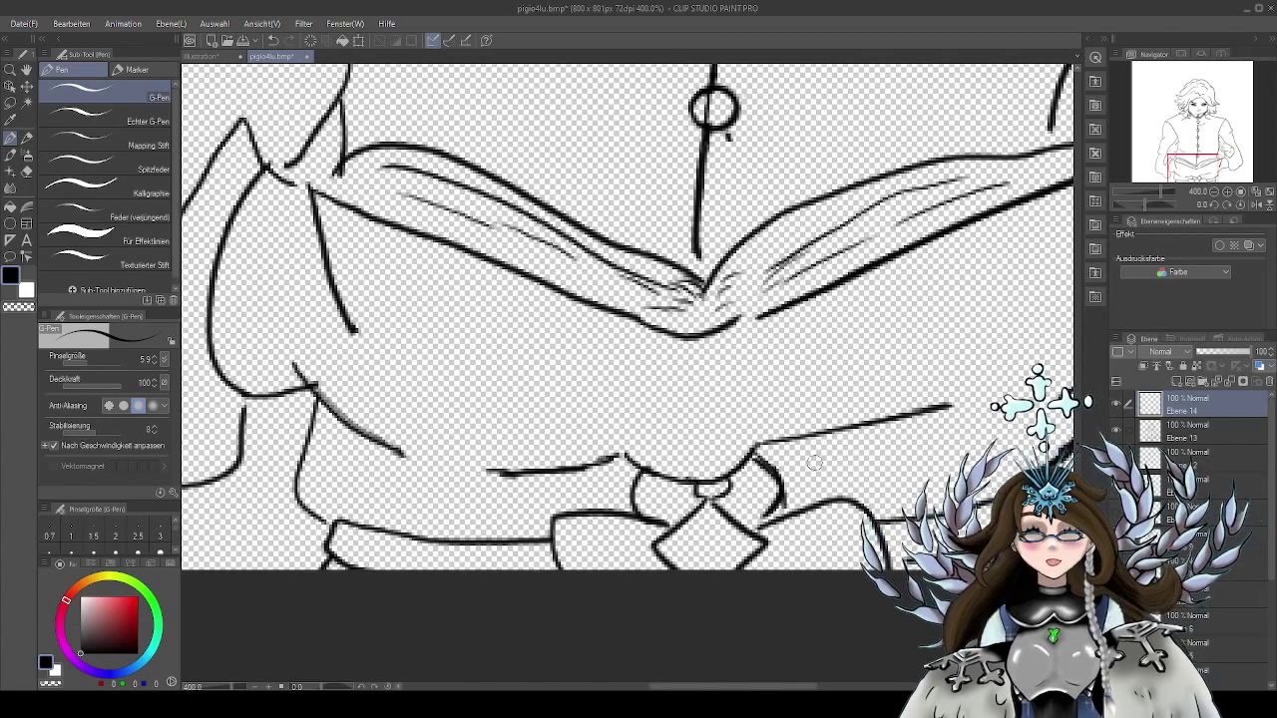
drag(535, 410, 559, 427)
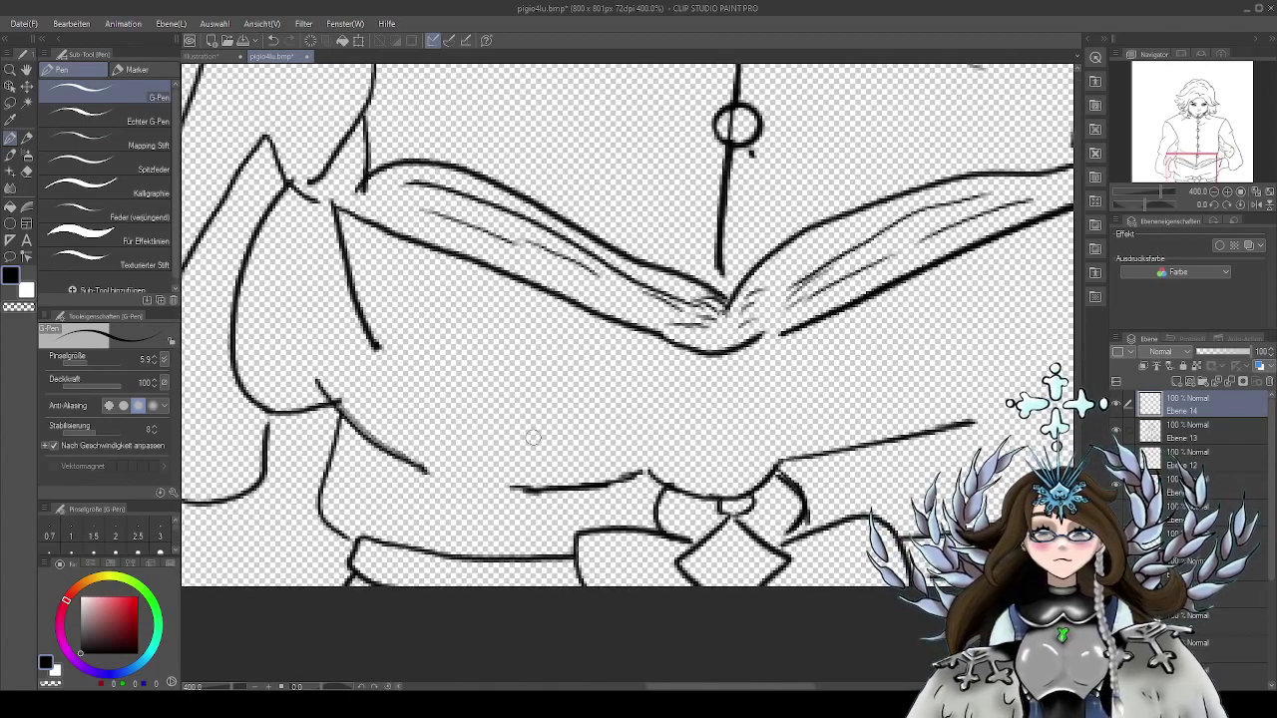
scroll(635, 371, down, 4)
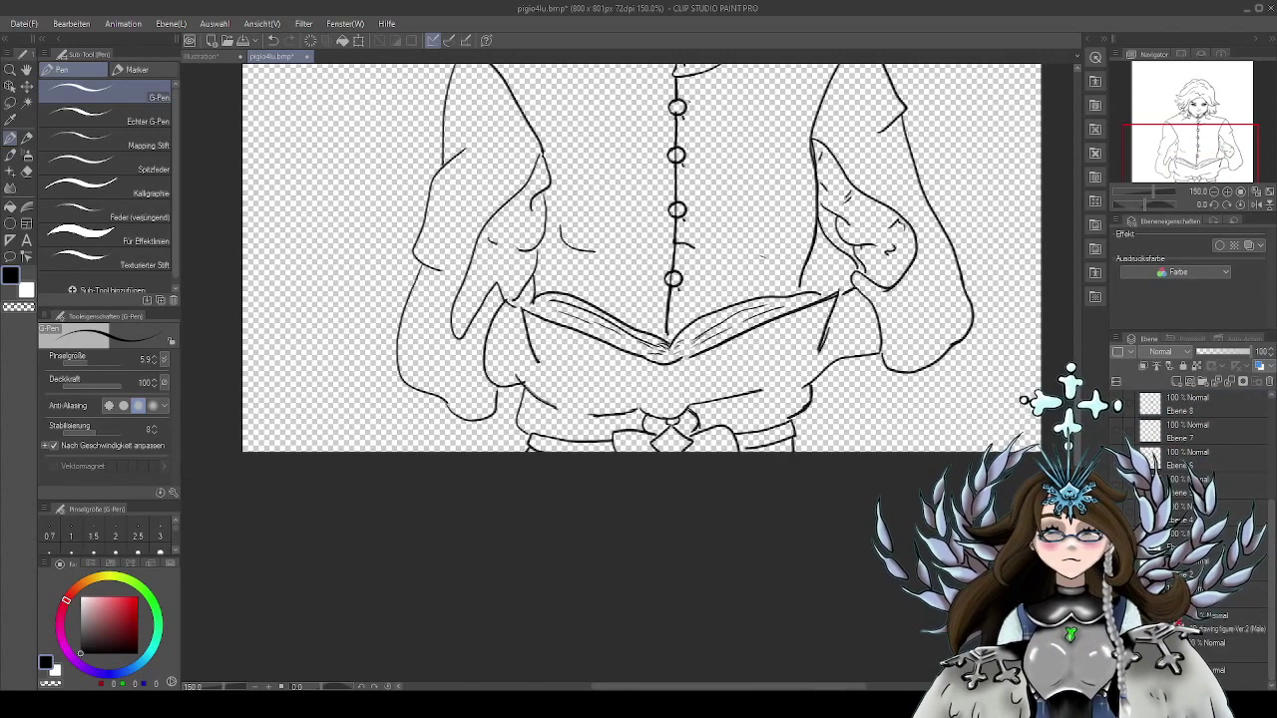
click(1116, 623)
scroll(802, 296, up, 2)
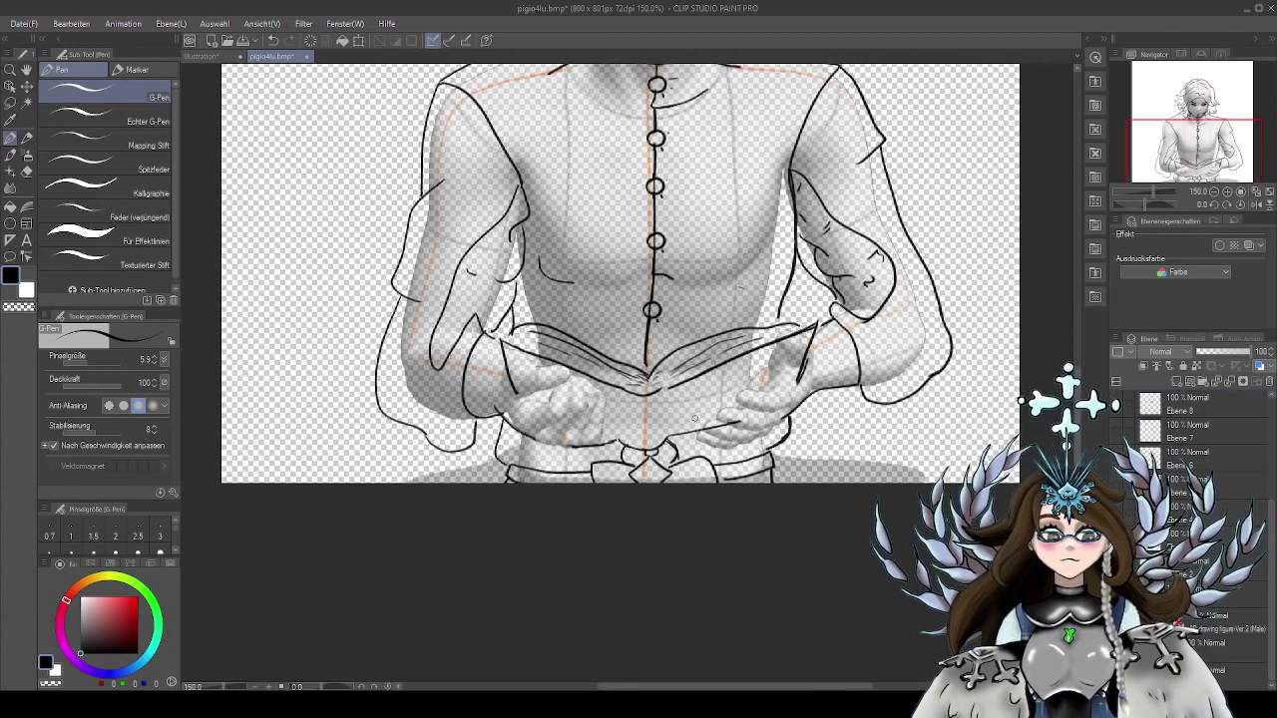
Draw a short curved G-Pen line at the left-hand wrist on the top layer, redoing the first stroke, with the 3D figure as guide
scroll(793, 430, up, 2)
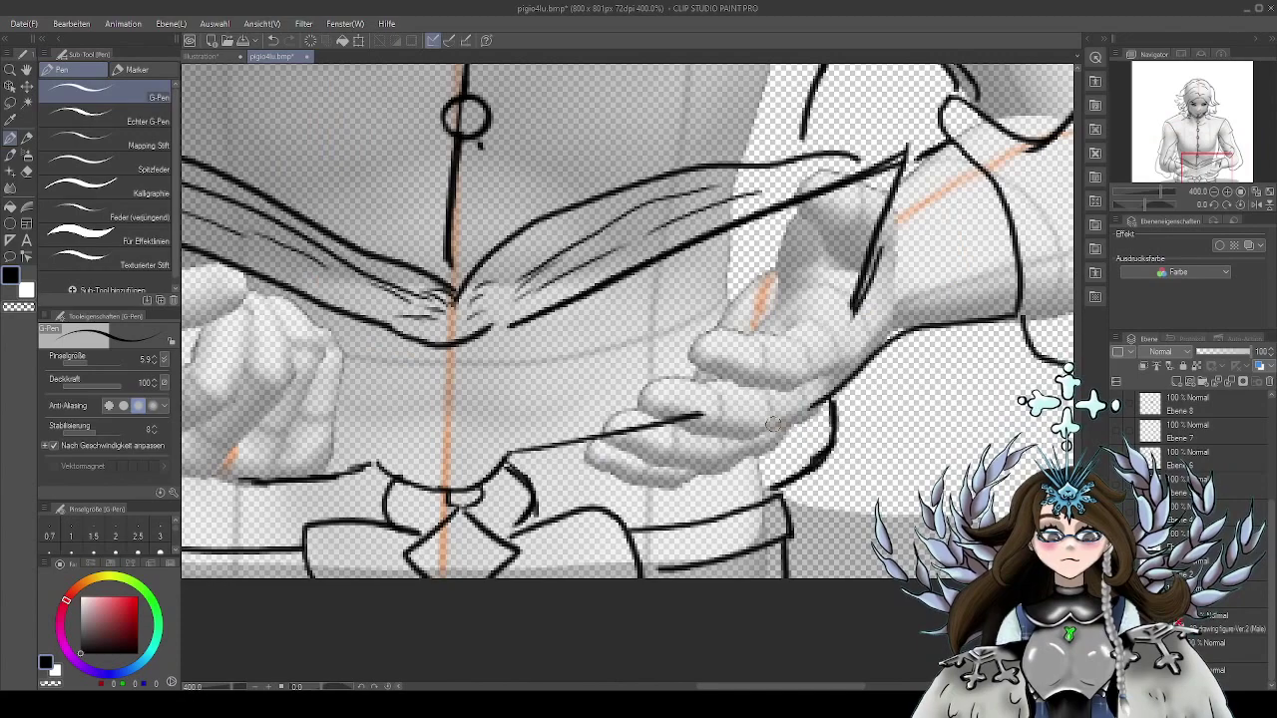
drag(774, 424, 974, 443)
drag(684, 484, 767, 490)
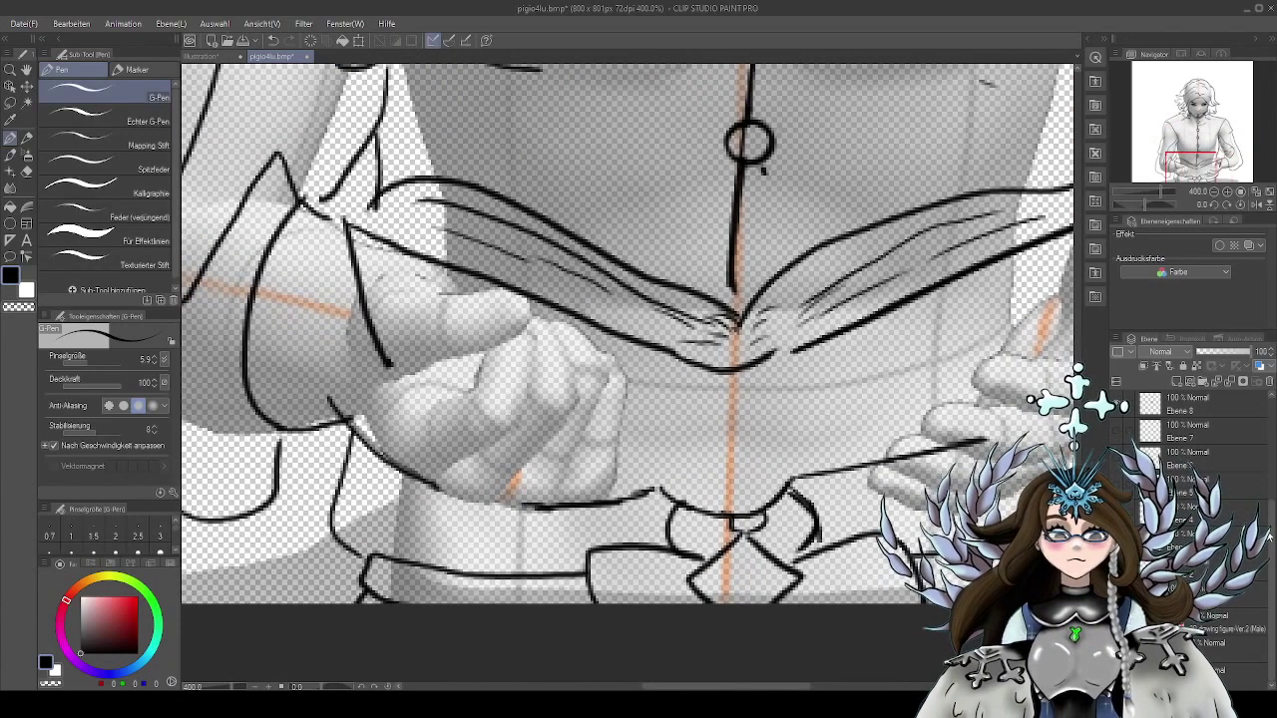
scroll(1168, 435, up, 3)
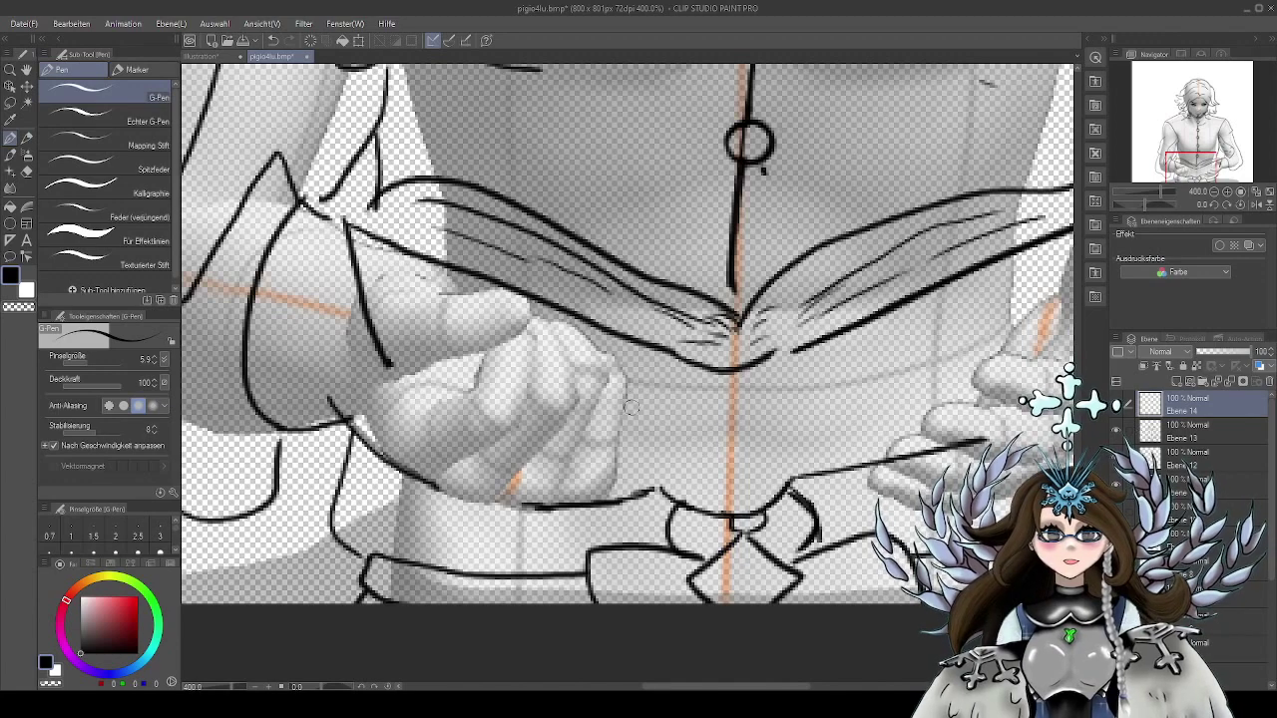
scroll(669, 454, left, 2)
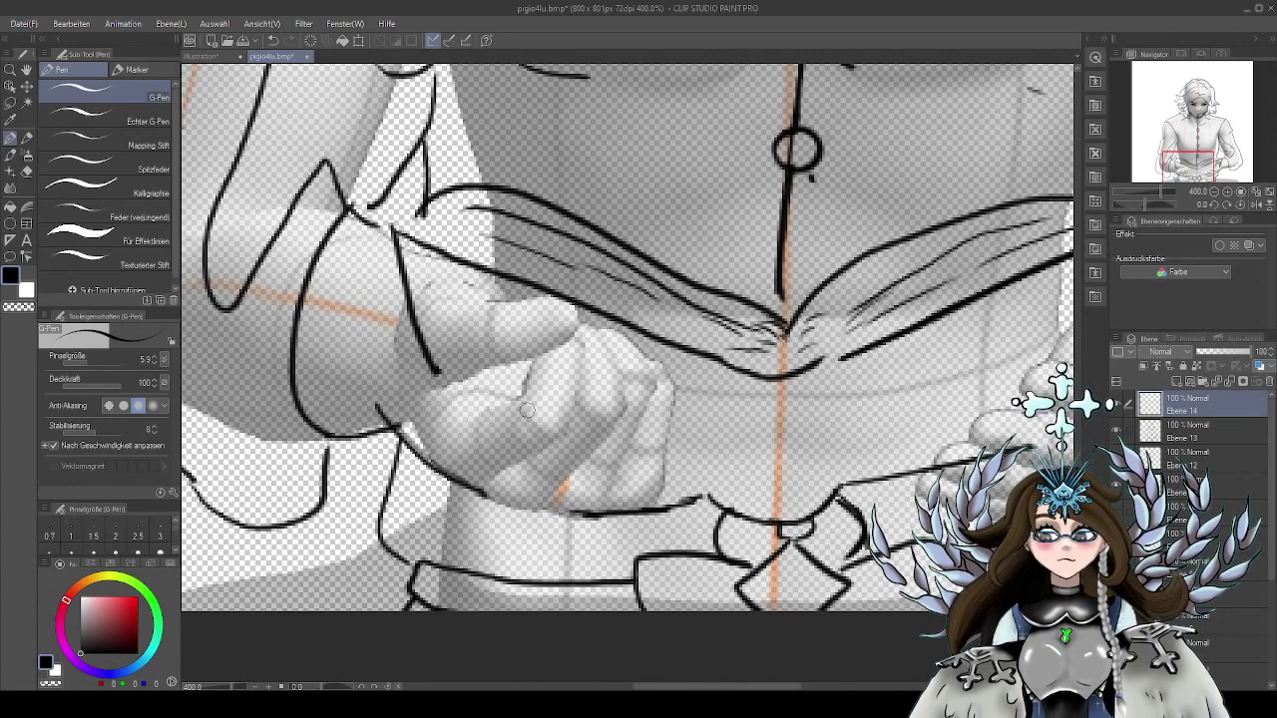
drag(544, 392, 554, 408)
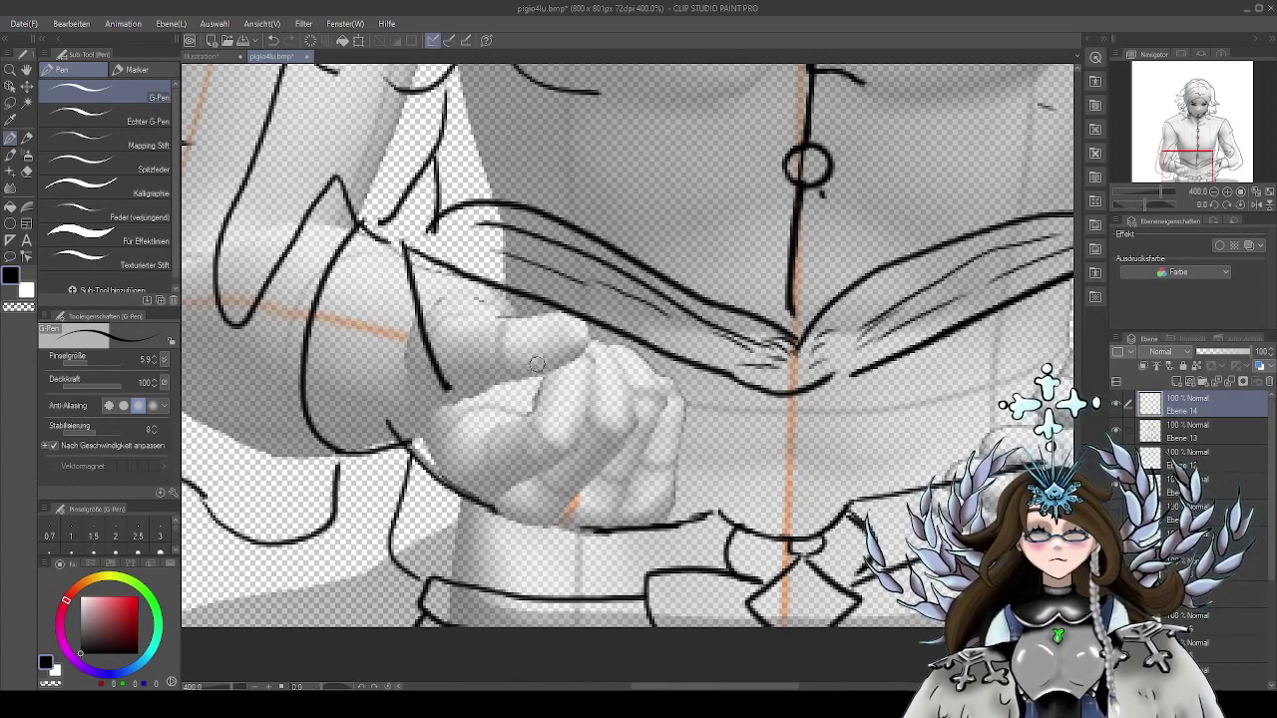
drag(417, 322, 404, 361)
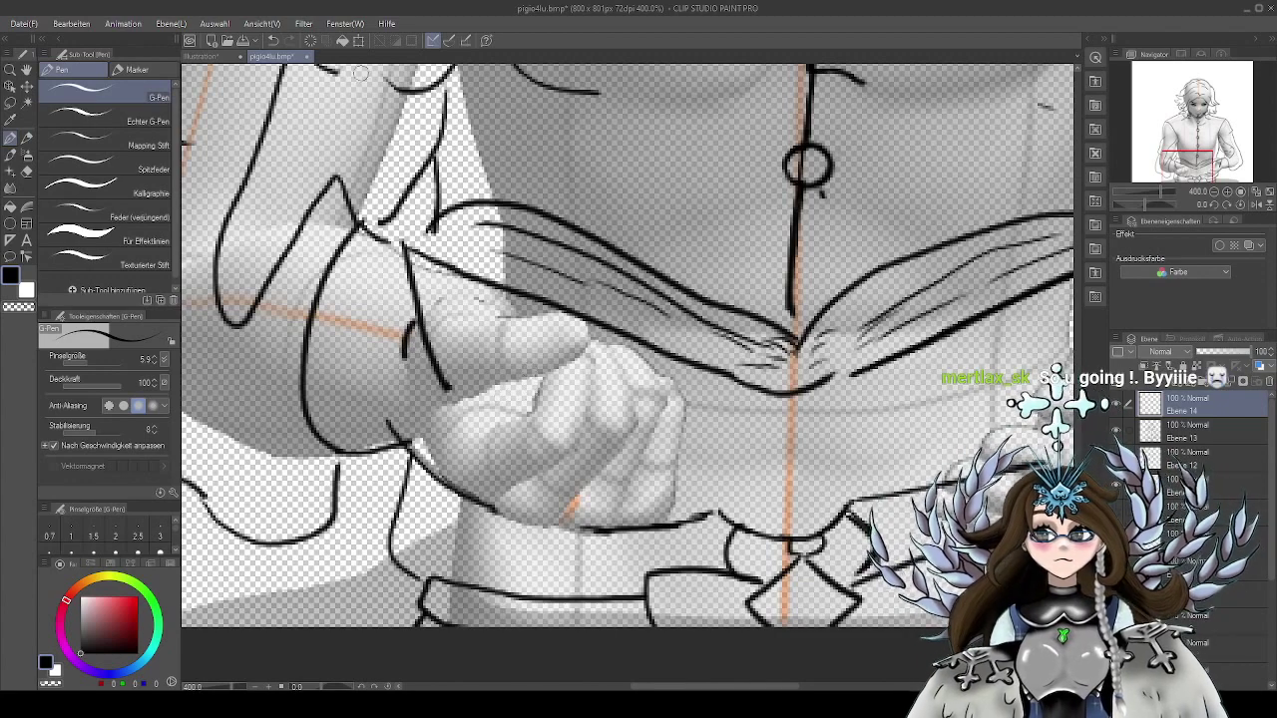
click(273, 39)
drag(416, 317, 405, 354)
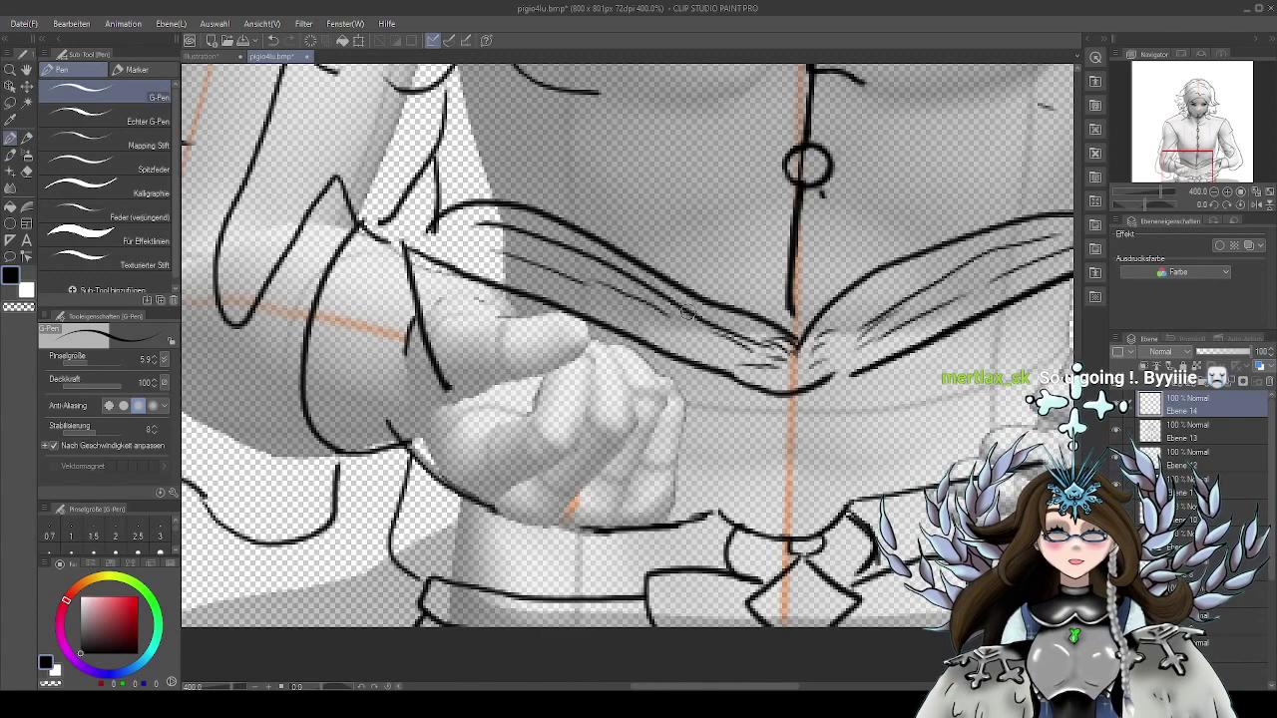
Try to draw the lower outline of the left-hand hand across the gap above the belt, and undo the strokes
drag(657, 391, 627, 340)
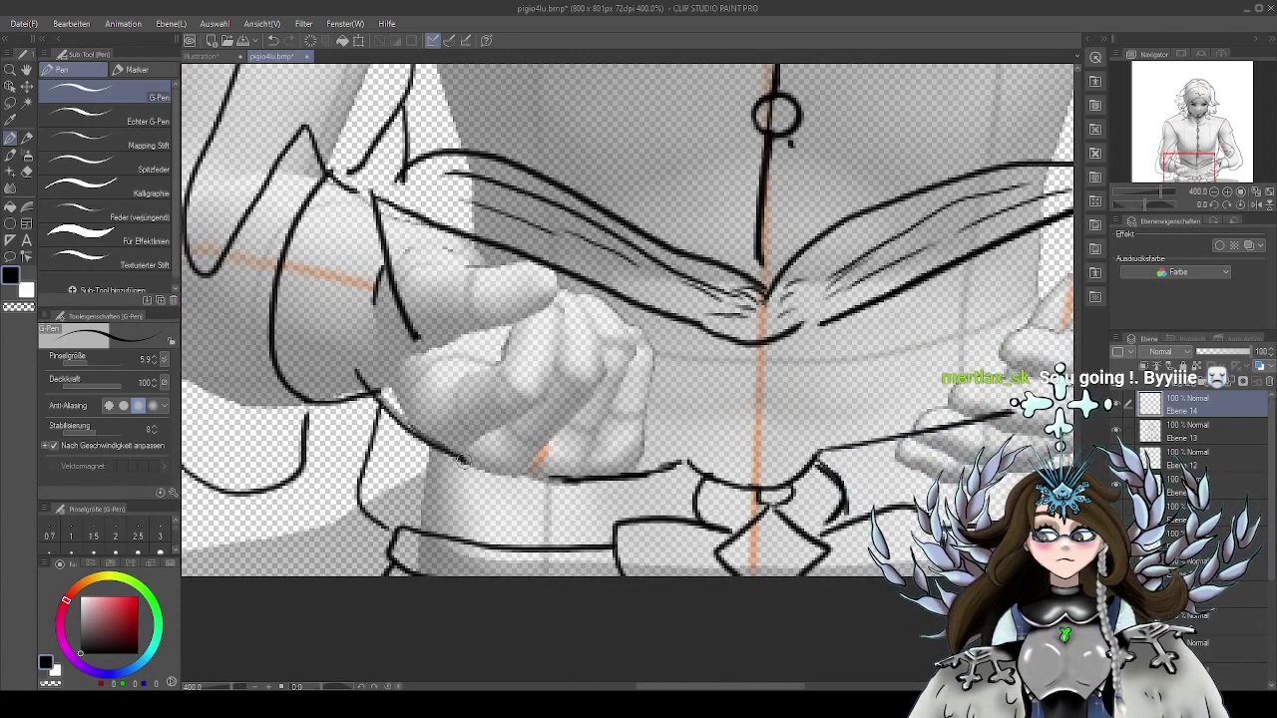
mouse_move(462, 460)
mouse_down()
mouse_move(518, 472)
mouse_move(557, 438)
mouse_move(554, 484)
mouse_move(528, 475)
mouse_move(594, 452)
mouse_up()
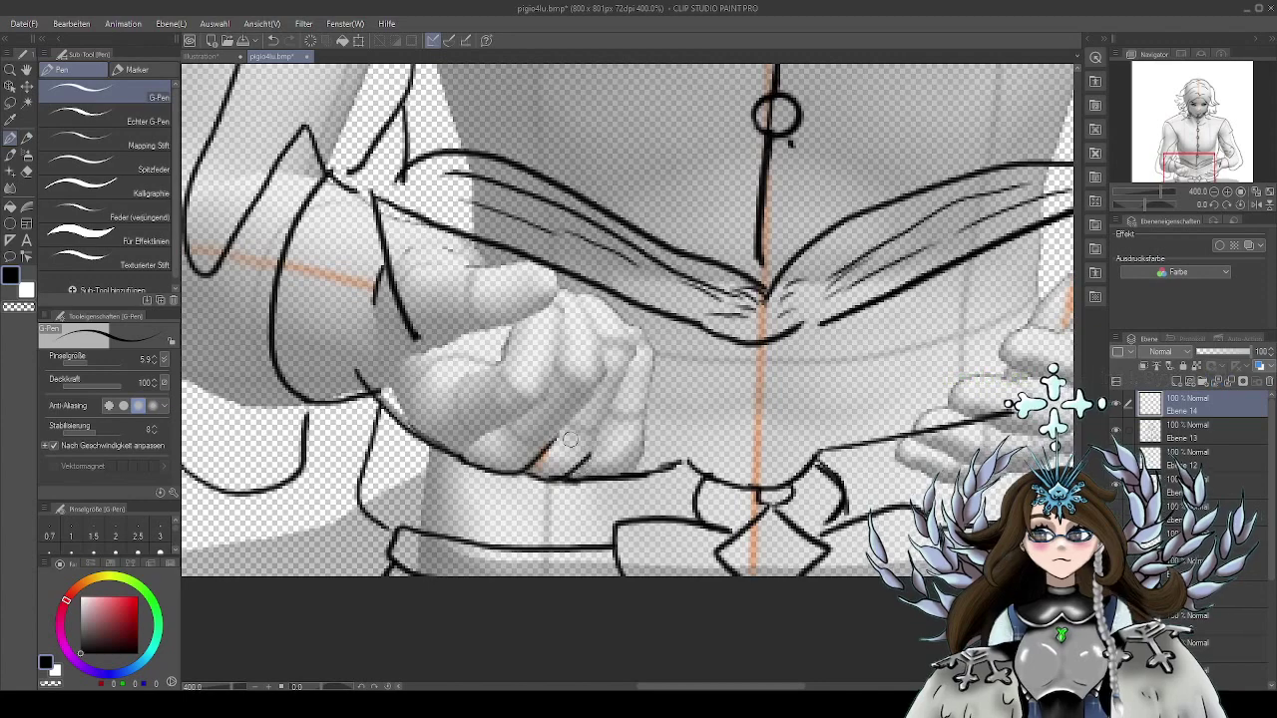
click(273, 41)
click(274, 41)
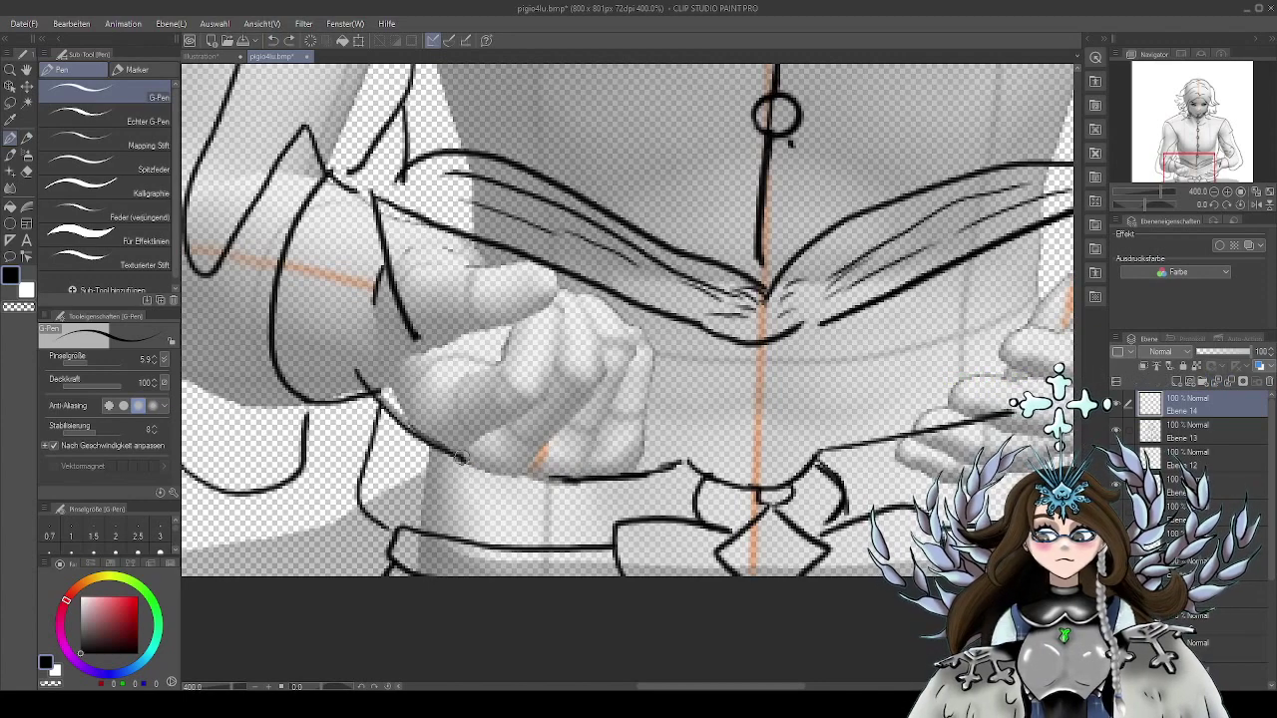
Sketch the lowest finger of the hand under the book's left page, extending from the palm toward the book's lower edge
mouse_move(462, 459)
mouse_down()
mouse_move(524, 467)
mouse_move(599, 392)
mouse_up()
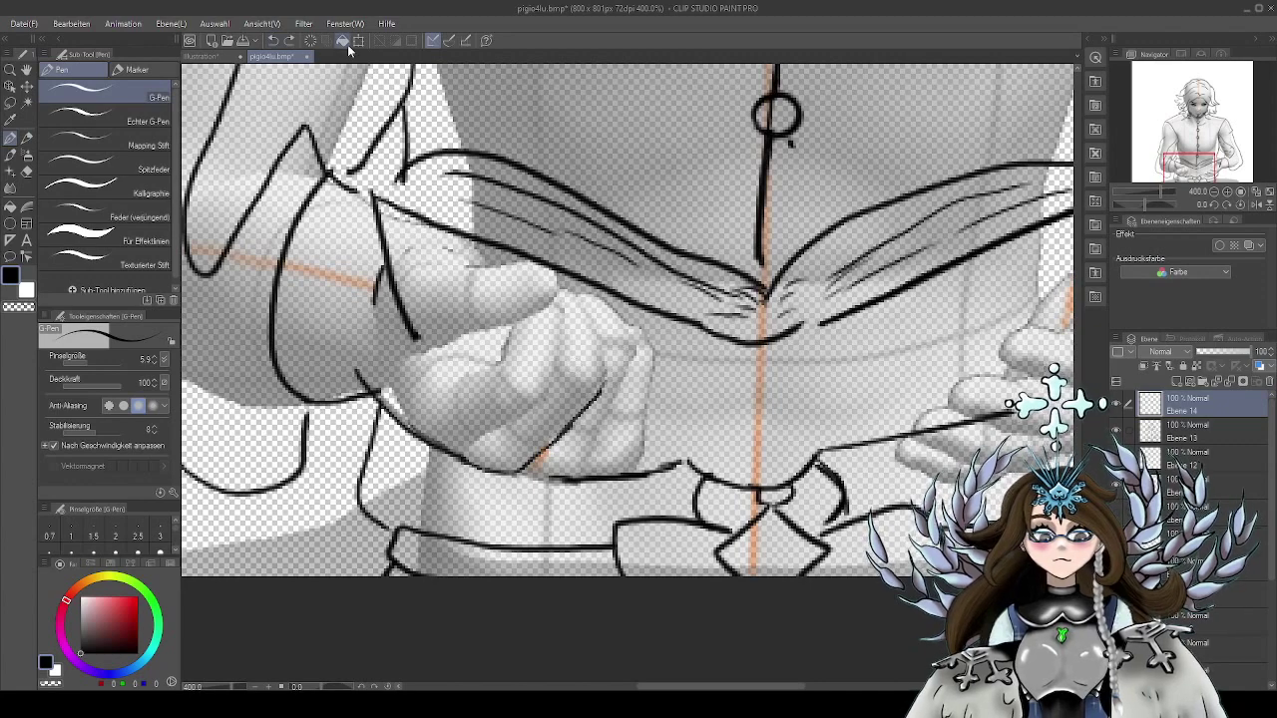
click(275, 39)
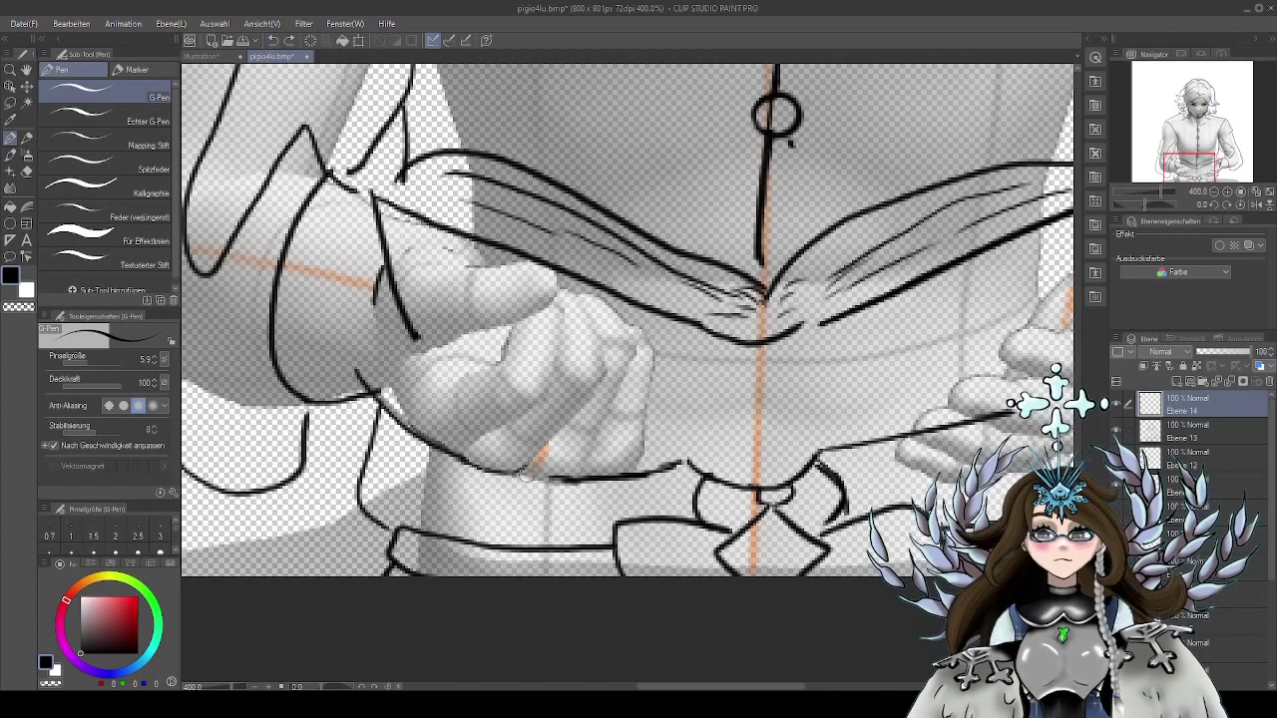
mouse_move(524, 466)
mouse_down()
mouse_move(624, 415)
mouse_move(666, 365)
mouse_move(626, 414)
mouse_up()
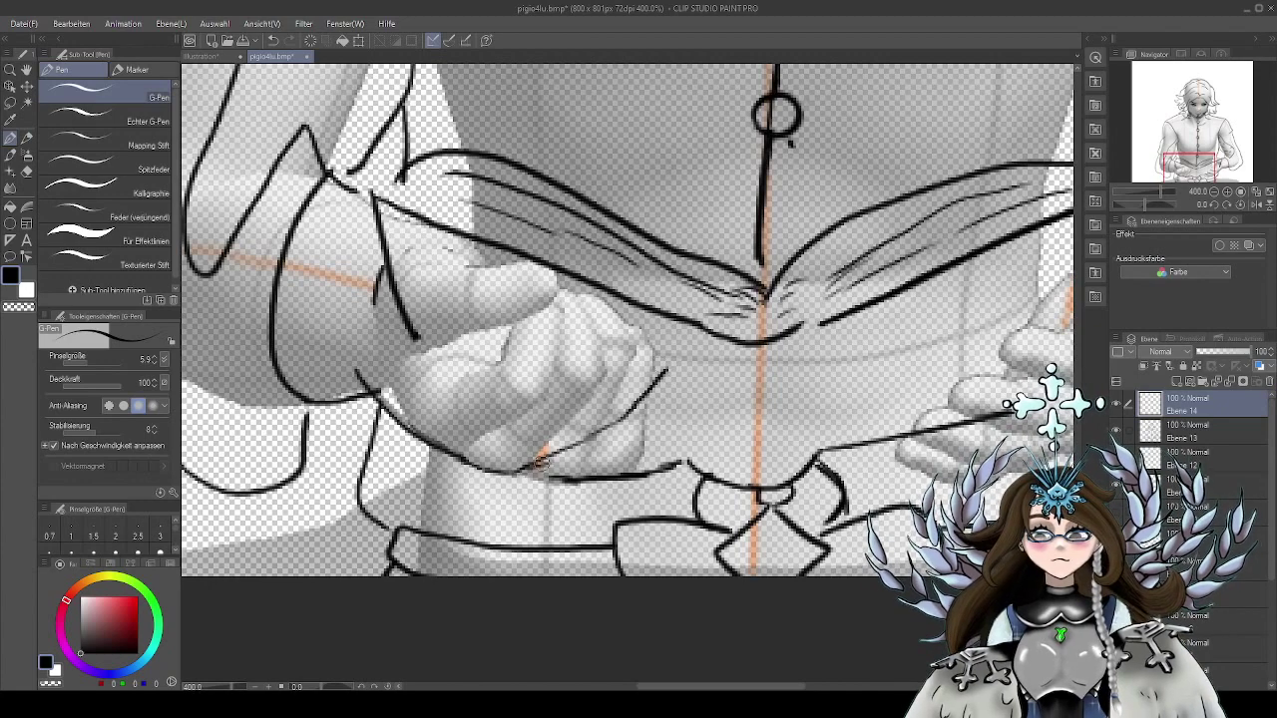
mouse_move(535, 465)
mouse_down()
mouse_move(634, 434)
mouse_move(712, 355)
mouse_move(677, 346)
mouse_move(701, 356)
mouse_move(685, 351)
mouse_move(616, 390)
mouse_up()
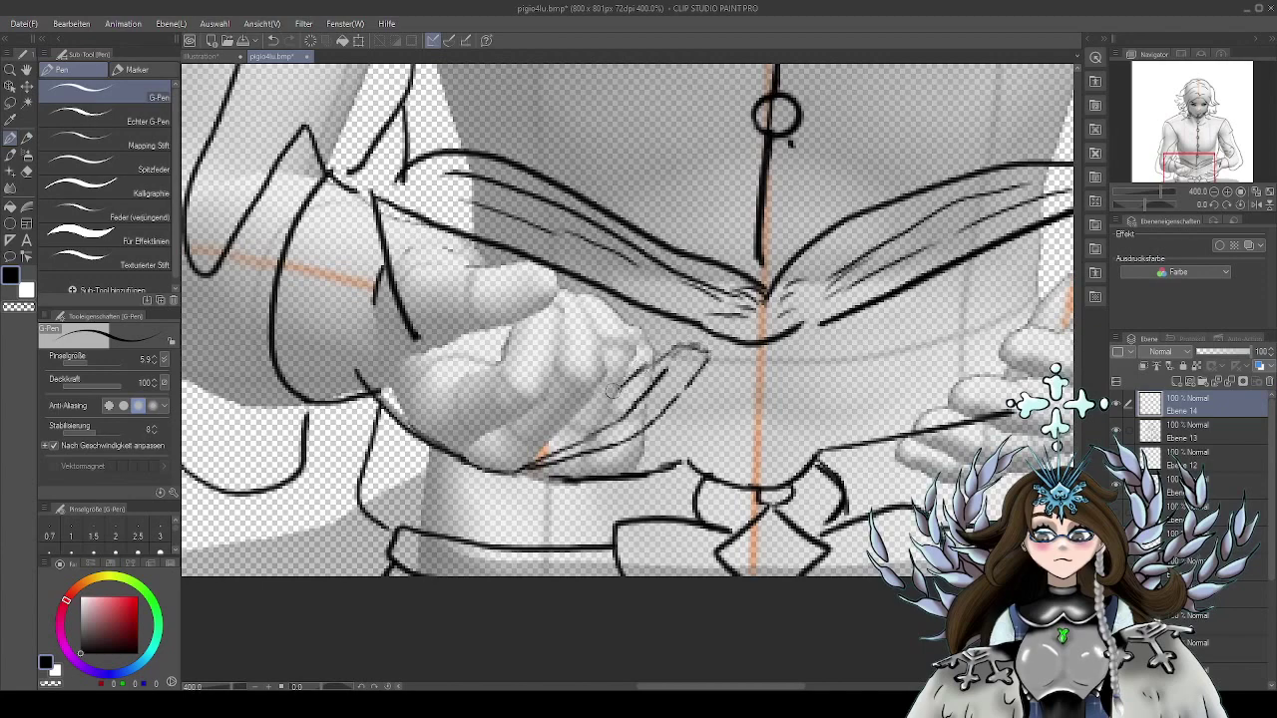
drag(676, 347, 633, 389)
drag(651, 373, 619, 405)
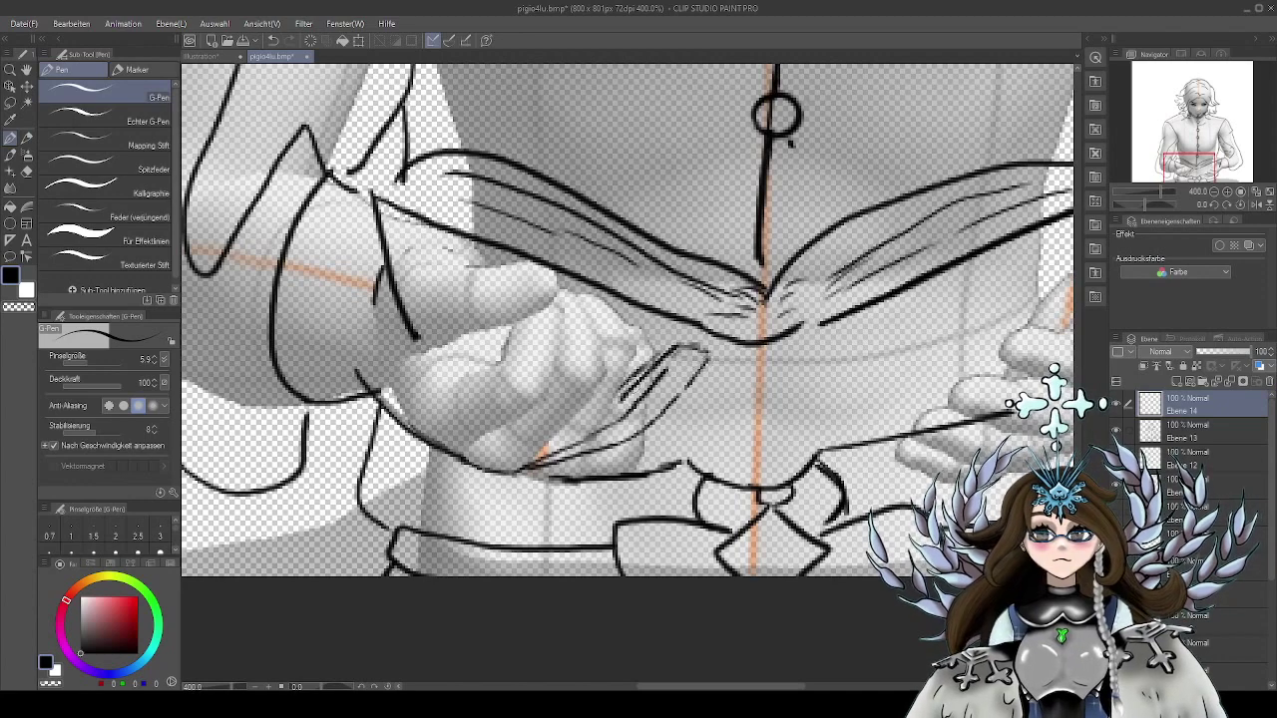
drag(613, 404, 566, 426)
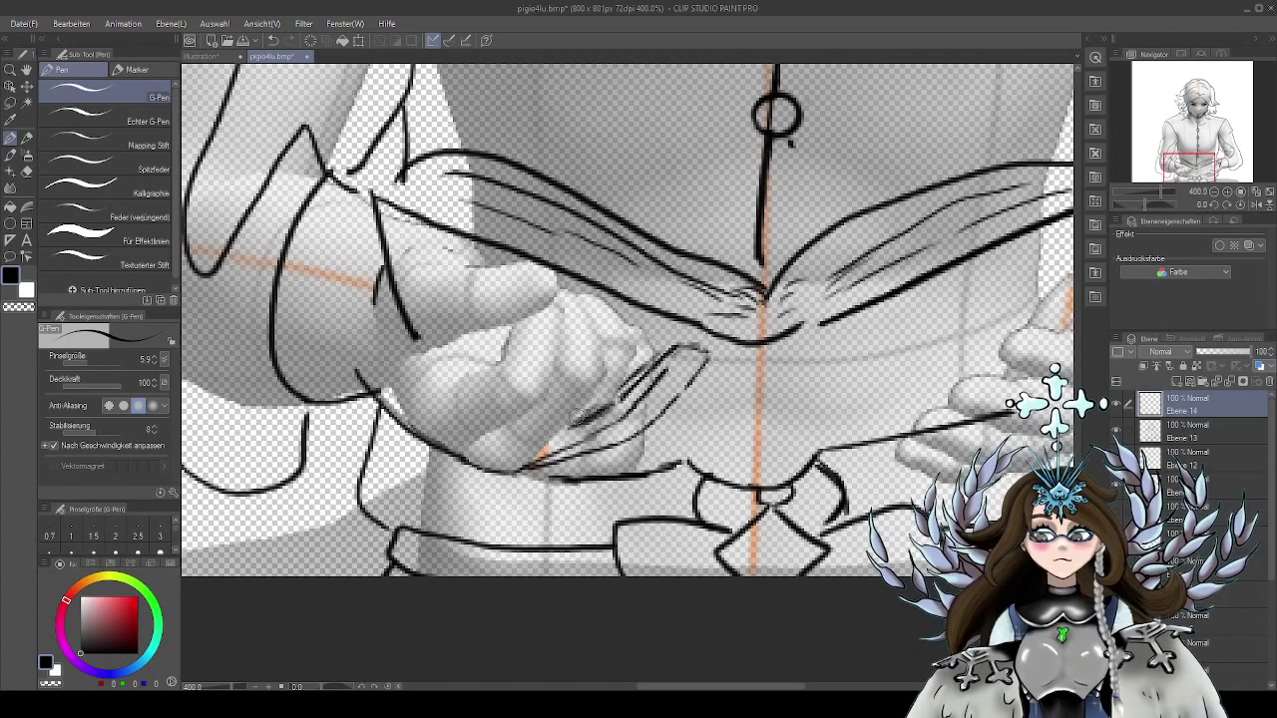
drag(618, 385, 537, 439)
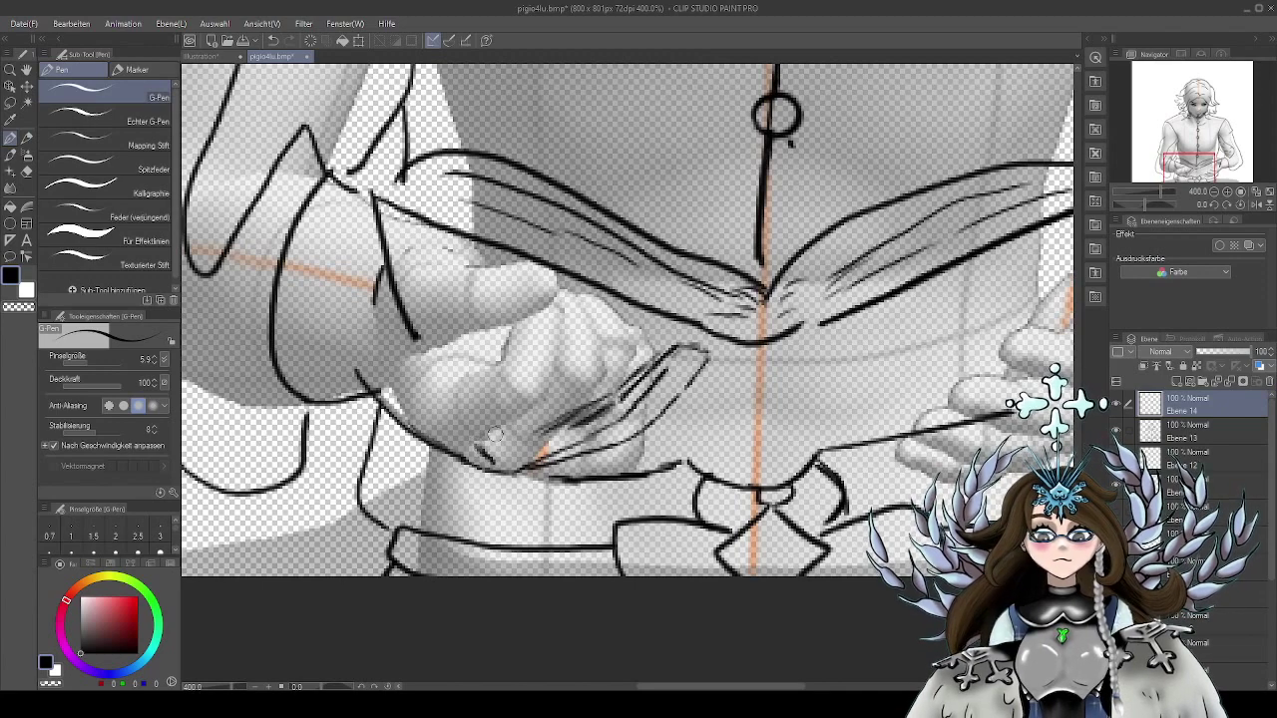
Thicken the lowest finger's upper and lower edges, close its tip, and build up overlapping lines toward the palm
mouse_move(501, 431)
mouse_down()
mouse_move(694, 334)
mouse_move(657, 339)
mouse_move(674, 338)
mouse_move(670, 413)
mouse_move(634, 433)
mouse_up()
mouse_move(542, 466)
mouse_down()
mouse_move(643, 427)
mouse_move(707, 341)
mouse_move(666, 348)
mouse_move(634, 381)
mouse_up()
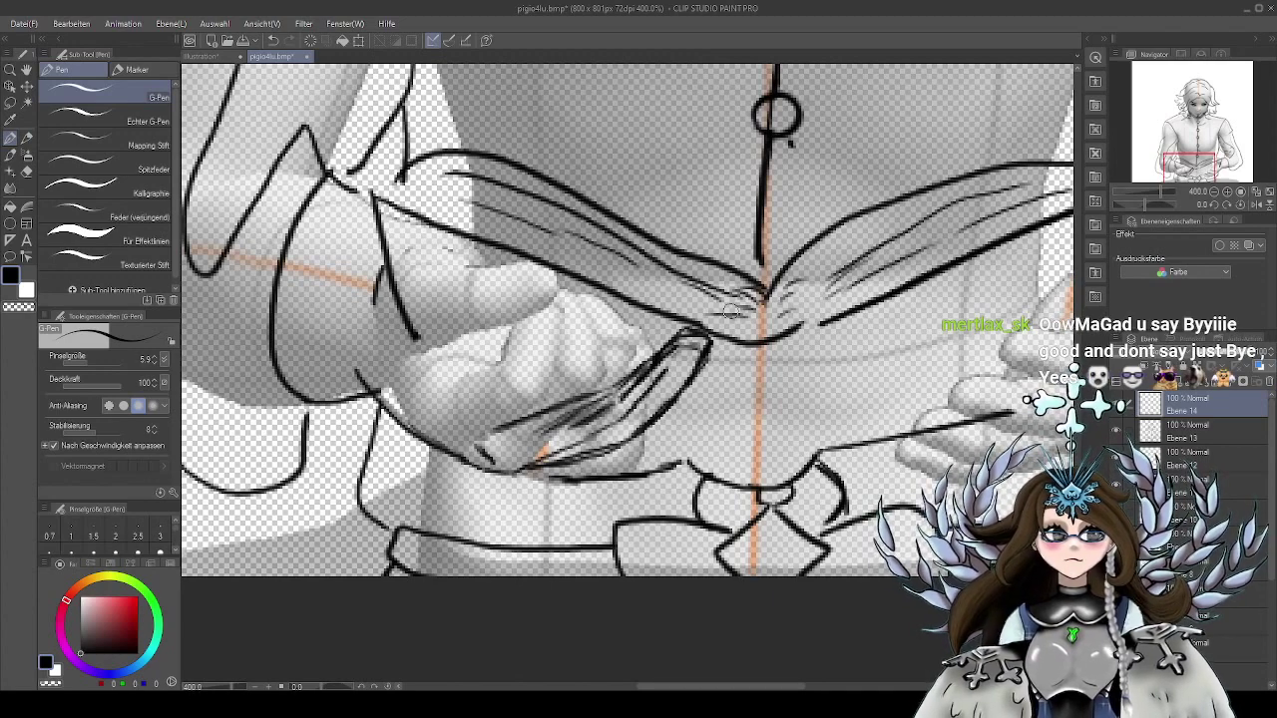
mouse_move(659, 355)
mouse_down()
mouse_move(551, 424)
mouse_move(591, 413)
mouse_move(490, 443)
mouse_up()
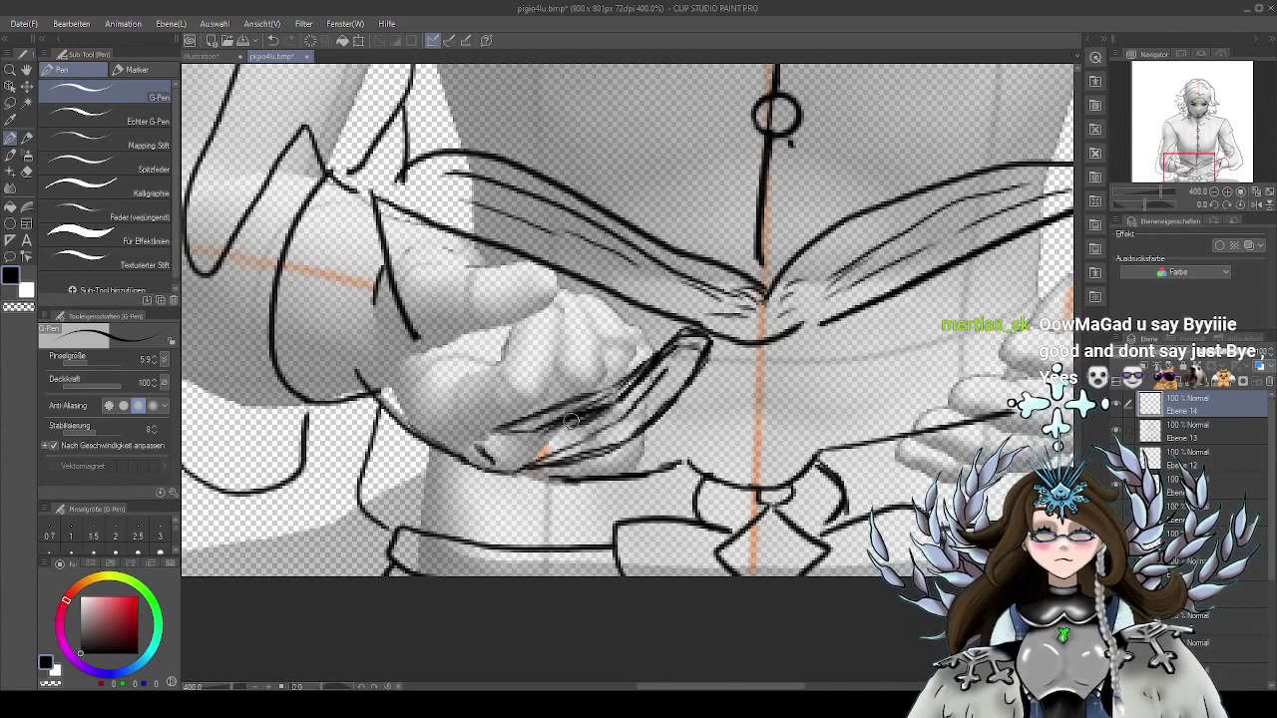
drag(572, 415, 495, 443)
mouse_move(612, 395)
mouse_down()
mouse_move(489, 441)
mouse_move(623, 441)
mouse_move(528, 471)
mouse_up()
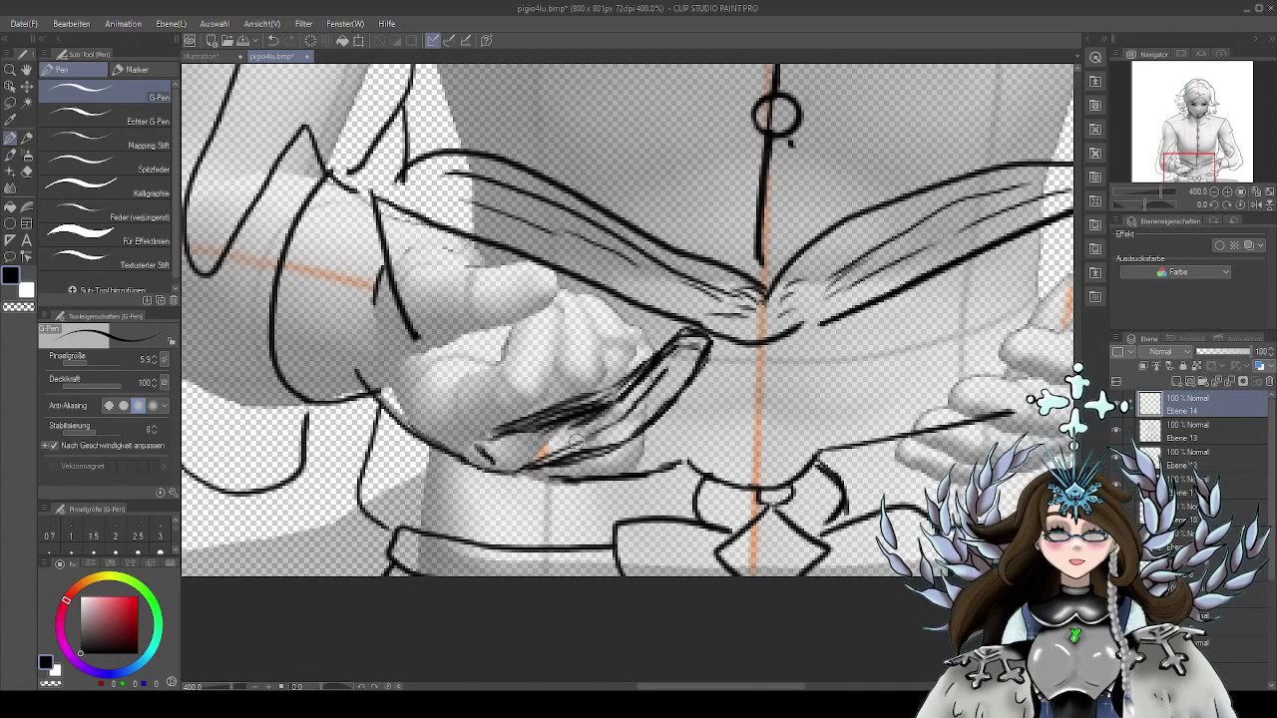
Draw the knuckle line on the palm and outline a second finger with a rounded tip above the lowest one
drag(698, 401, 724, 425)
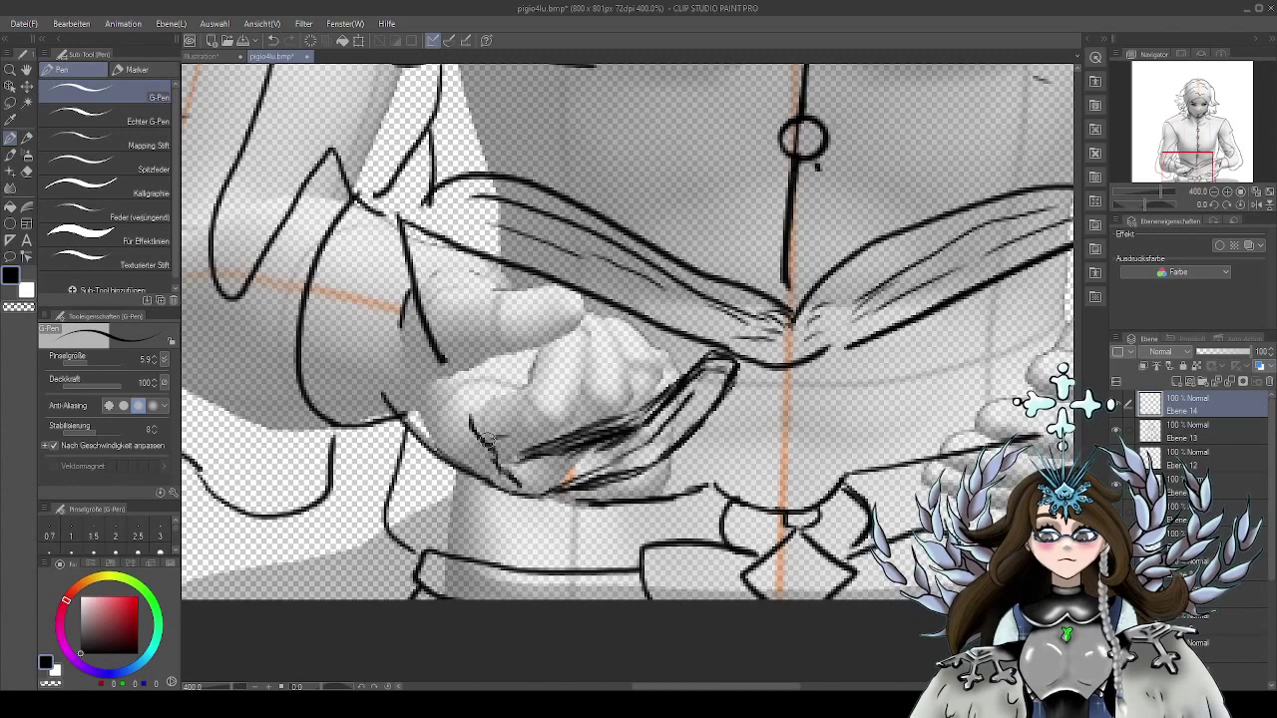
mouse_move(509, 435)
mouse_down()
mouse_move(591, 406)
mouse_move(571, 410)
mouse_move(631, 346)
mouse_move(600, 321)
mouse_move(563, 370)
mouse_up()
drag(588, 346, 554, 383)
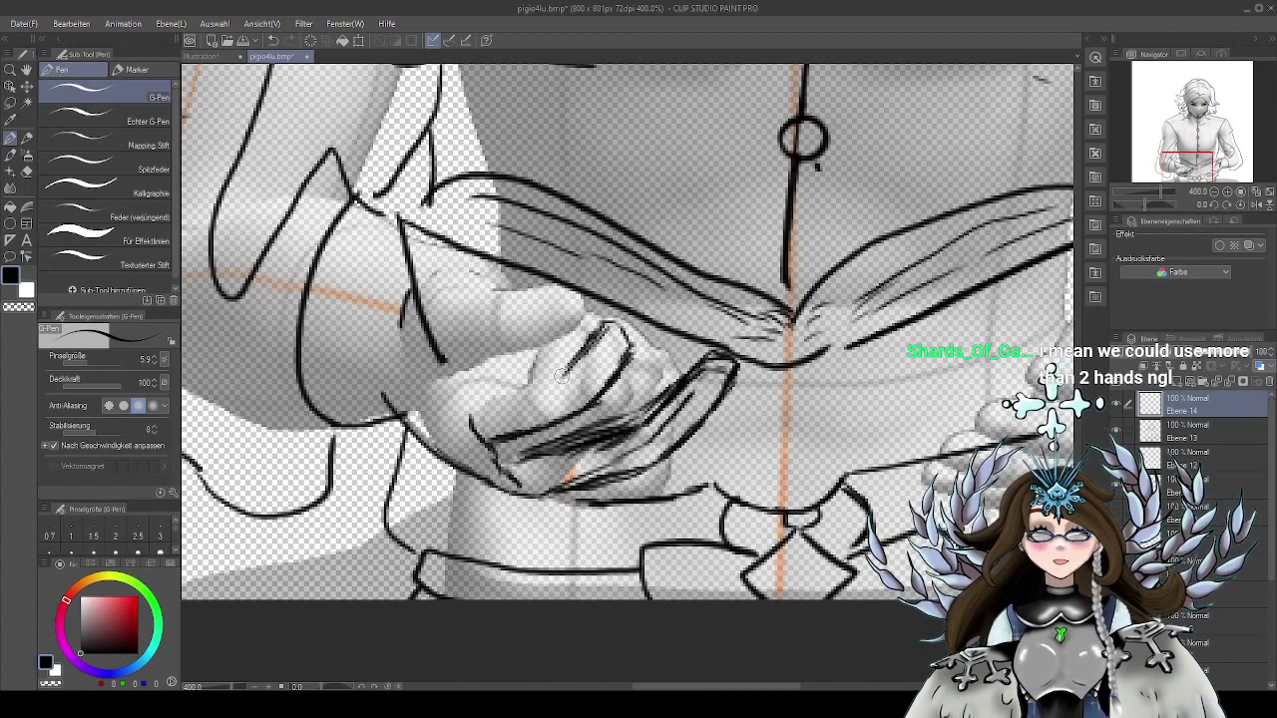
mouse_move(481, 408)
mouse_down()
mouse_move(532, 389)
mouse_move(600, 329)
mouse_up()
mouse_move(602, 329)
mouse_down()
mouse_move(561, 373)
mouse_move(486, 407)
mouse_move(629, 327)
mouse_move(610, 376)
mouse_up()
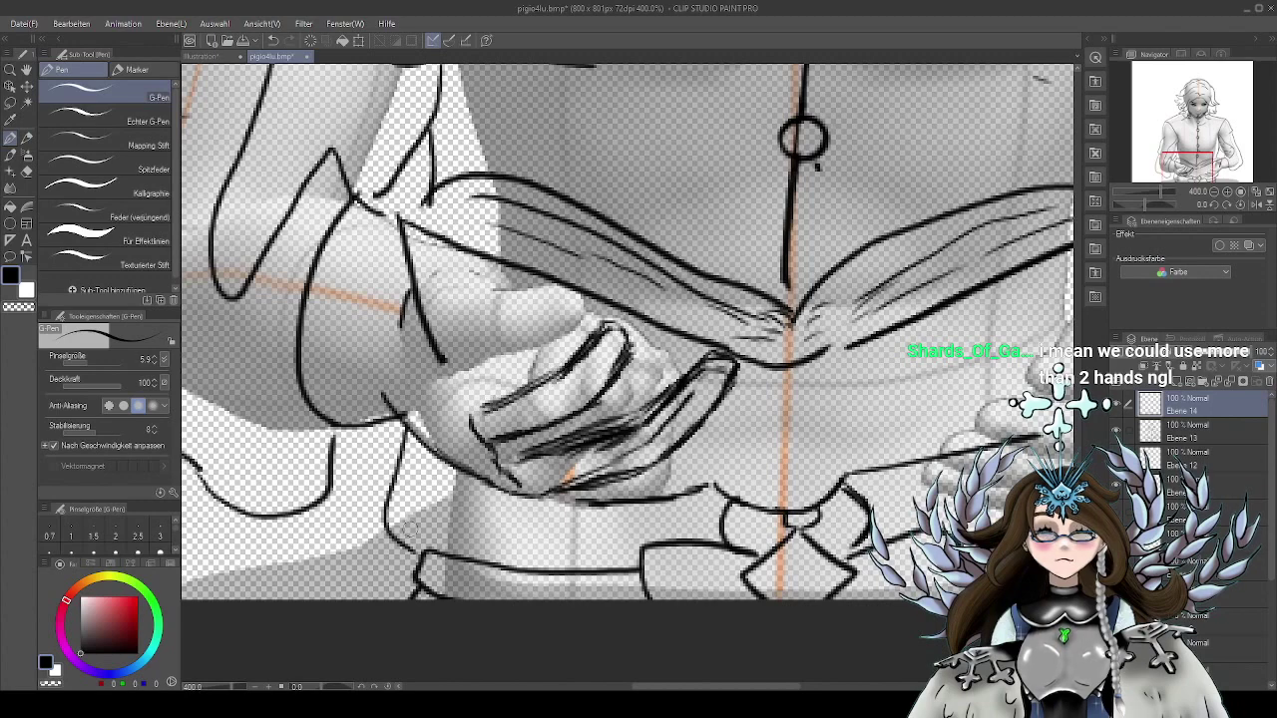
Clean up the excess sketch lines inside the lowest finger with the hard eraser, leaving a single contour
click(27, 155)
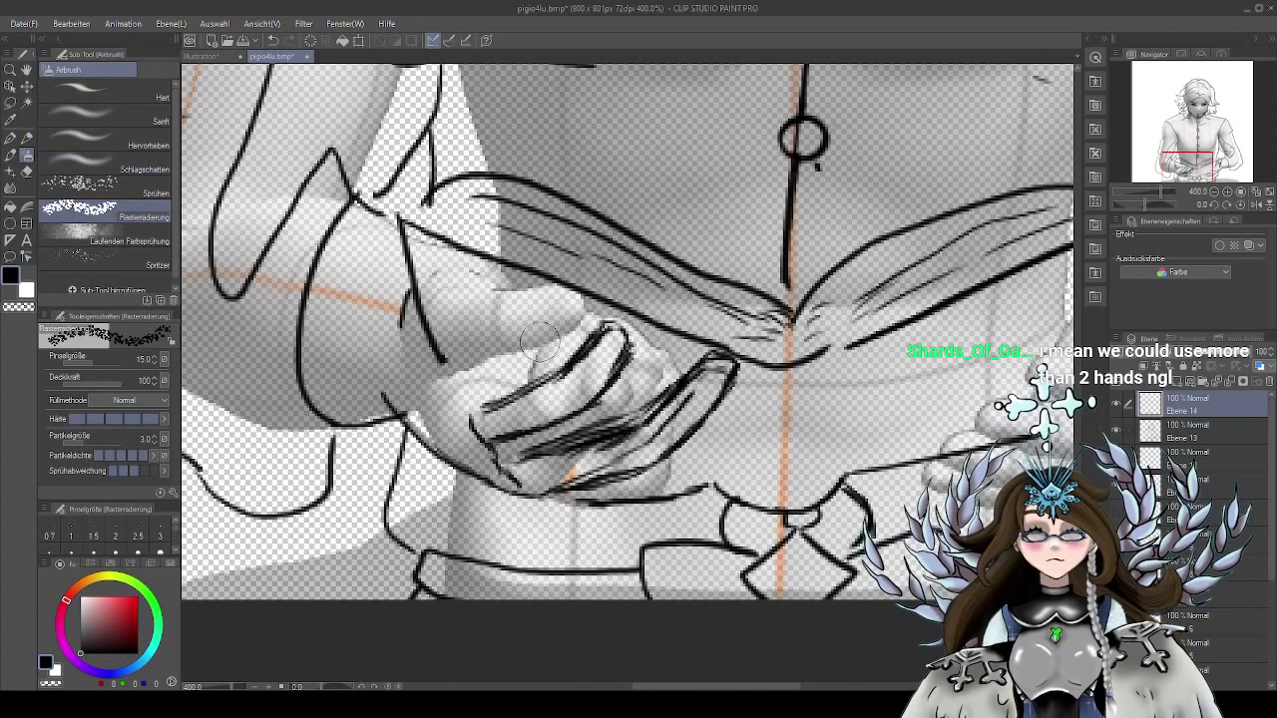
click(27, 172)
mouse_move(675, 406)
mouse_down()
mouse_move(646, 432)
mouse_move(658, 417)
mouse_move(631, 407)
mouse_move(562, 437)
mouse_move(625, 405)
mouse_move(599, 430)
mouse_move(682, 370)
mouse_move(708, 374)
mouse_move(701, 389)
mouse_move(715, 377)
mouse_move(676, 422)
mouse_move(567, 476)
mouse_up()
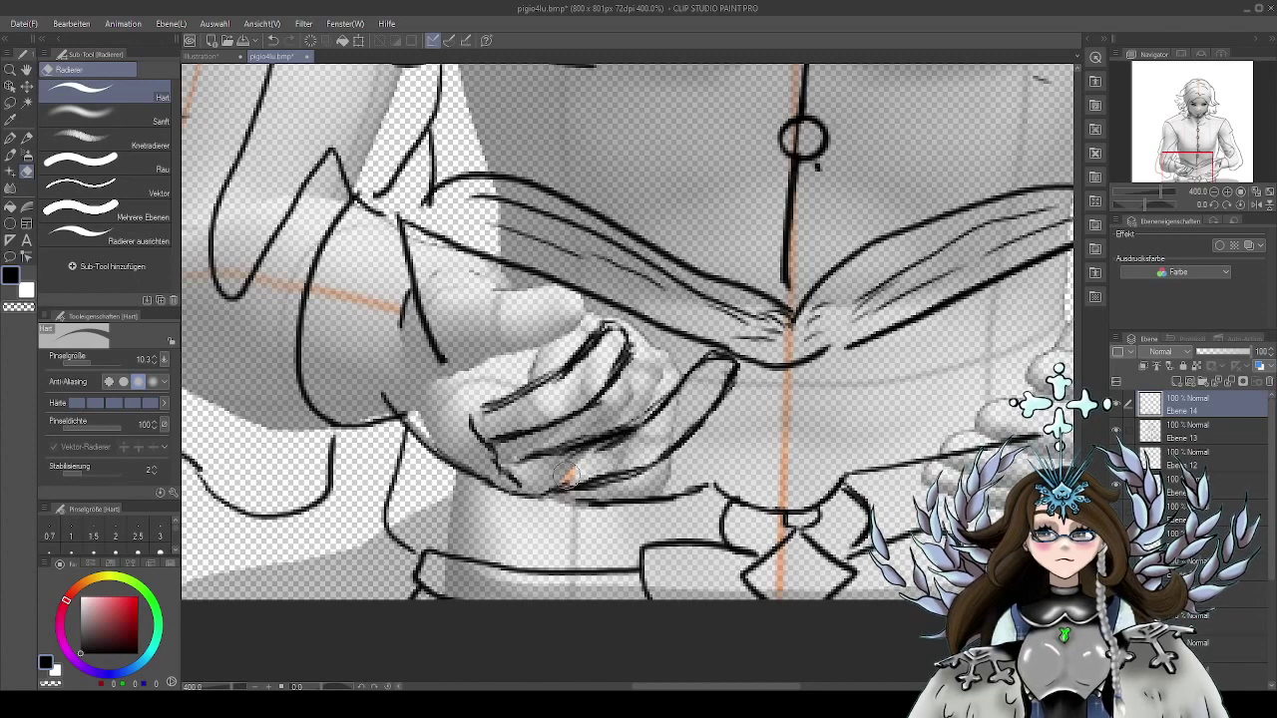
drag(640, 436, 583, 444)
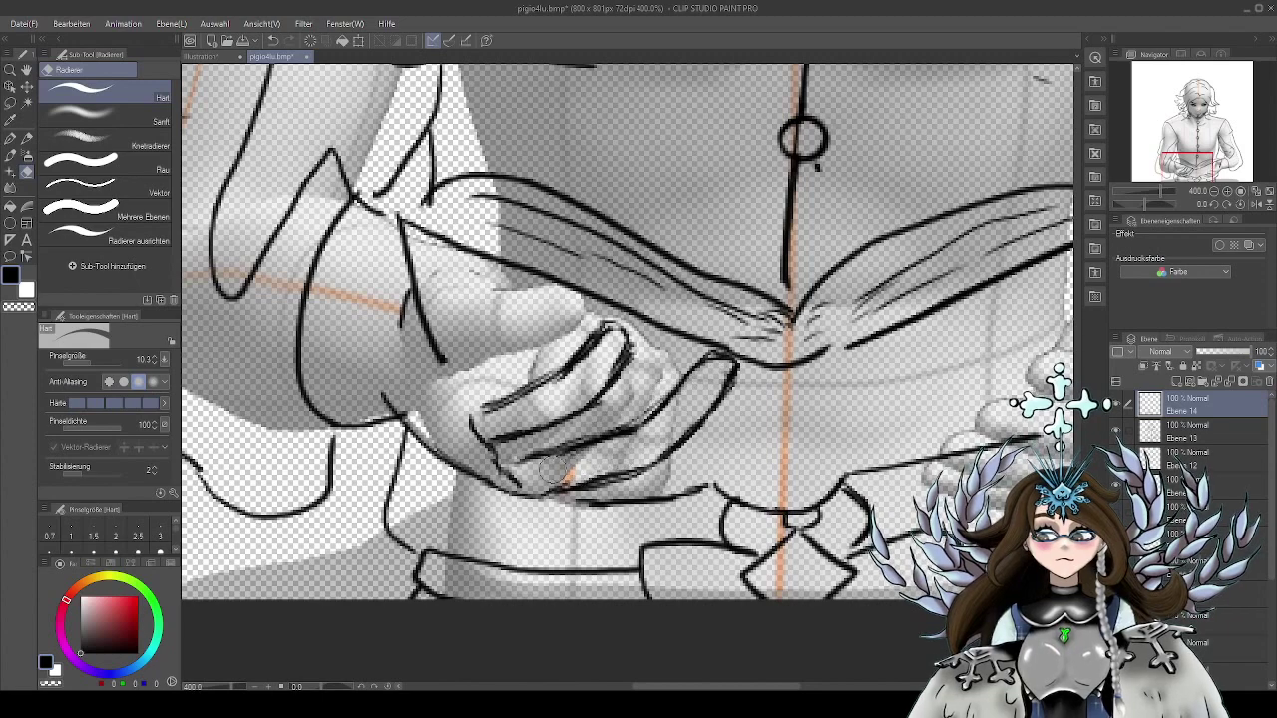
Erase the outline of the second finger above the lowest one, keeping the knuckle line on the palm
mouse_move(571, 367)
mouse_down()
mouse_move(503, 400)
mouse_move(609, 331)
mouse_move(620, 339)
mouse_up()
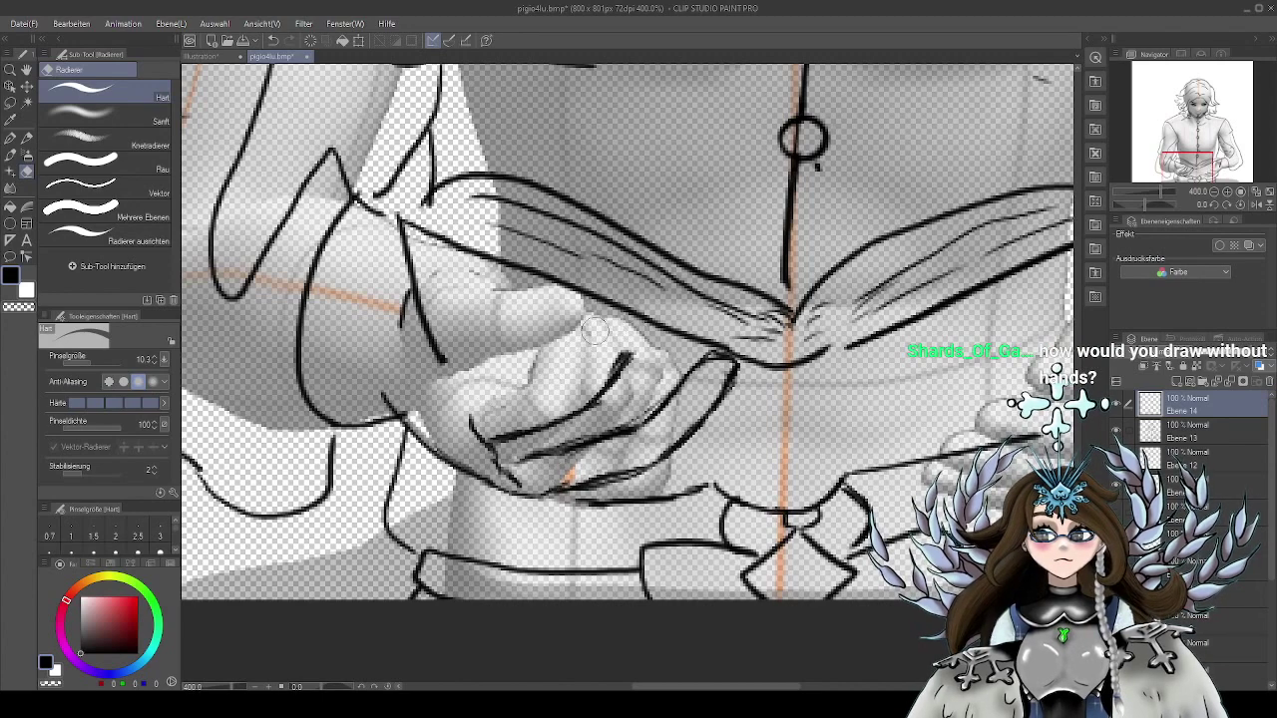
click(12, 136)
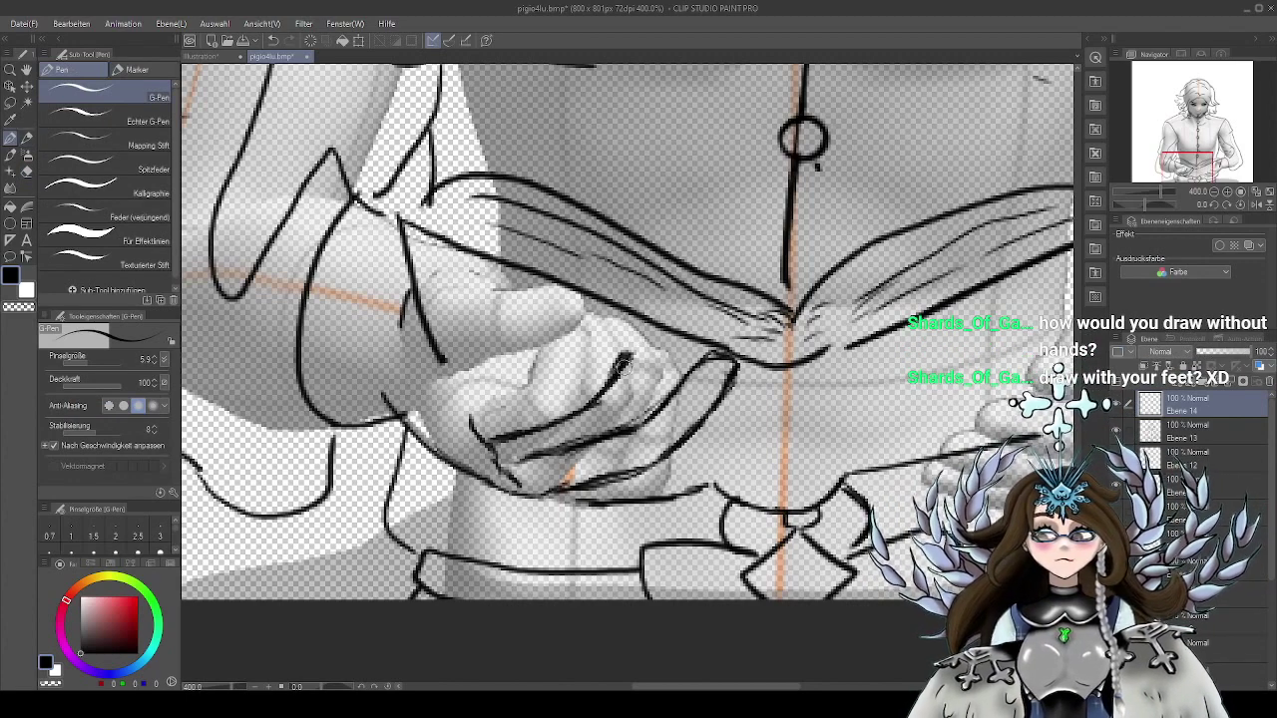
mouse_move(622, 360)
mouse_down()
mouse_move(538, 411)
mouse_move(629, 357)
mouse_move(578, 416)
mouse_move(503, 430)
mouse_up()
click(27, 172)
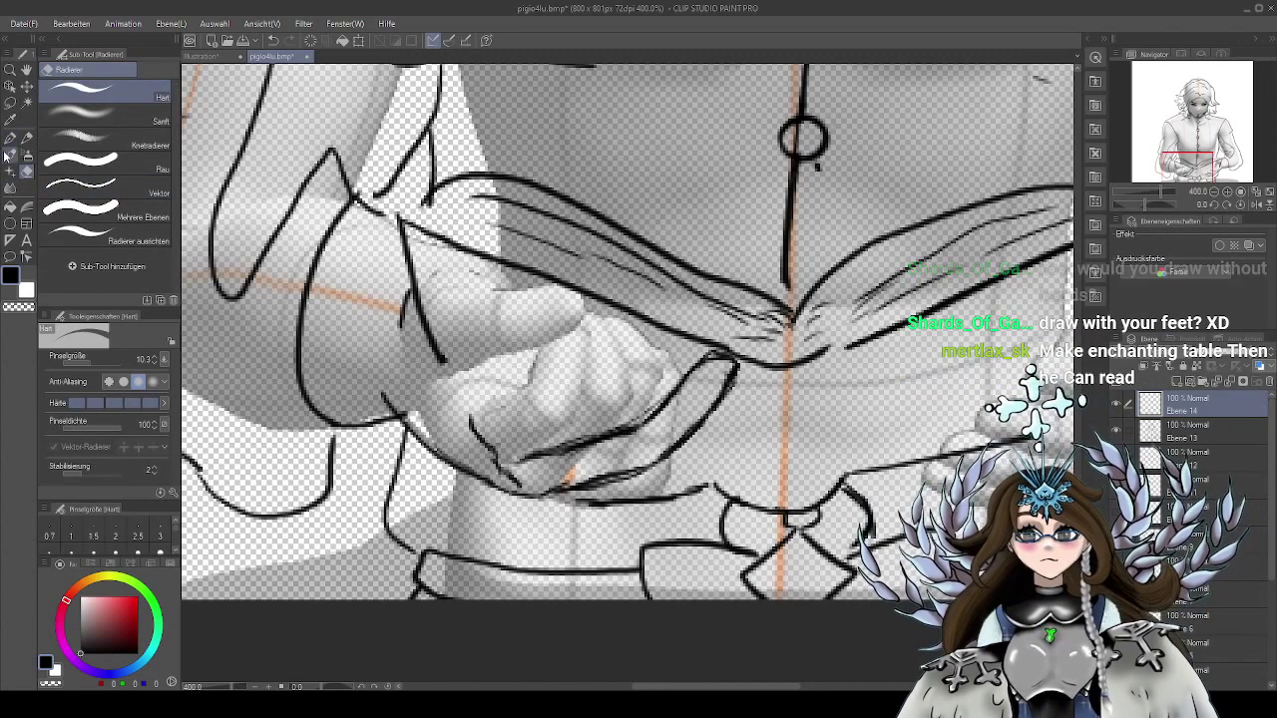
Outline the foremost curled finger with the G-Pen, following the reference hand from the knuckle line to a rounded tip
key(p)
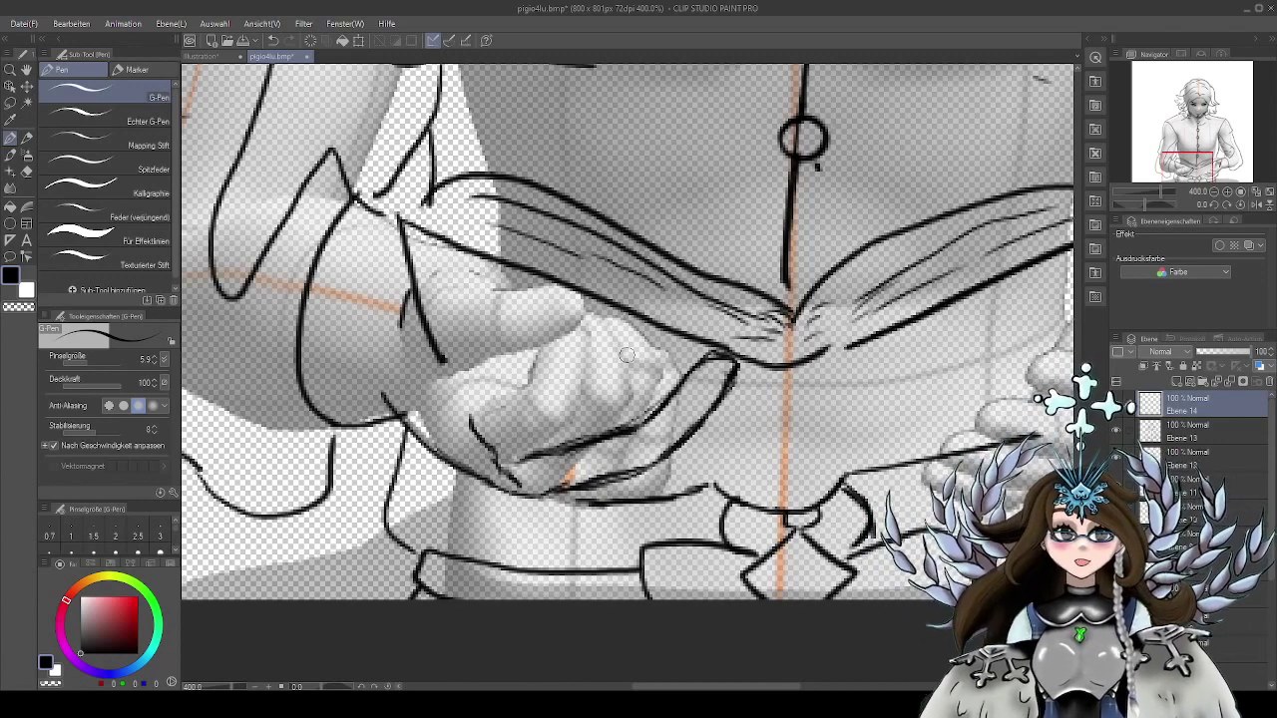
drag(676, 452, 700, 449)
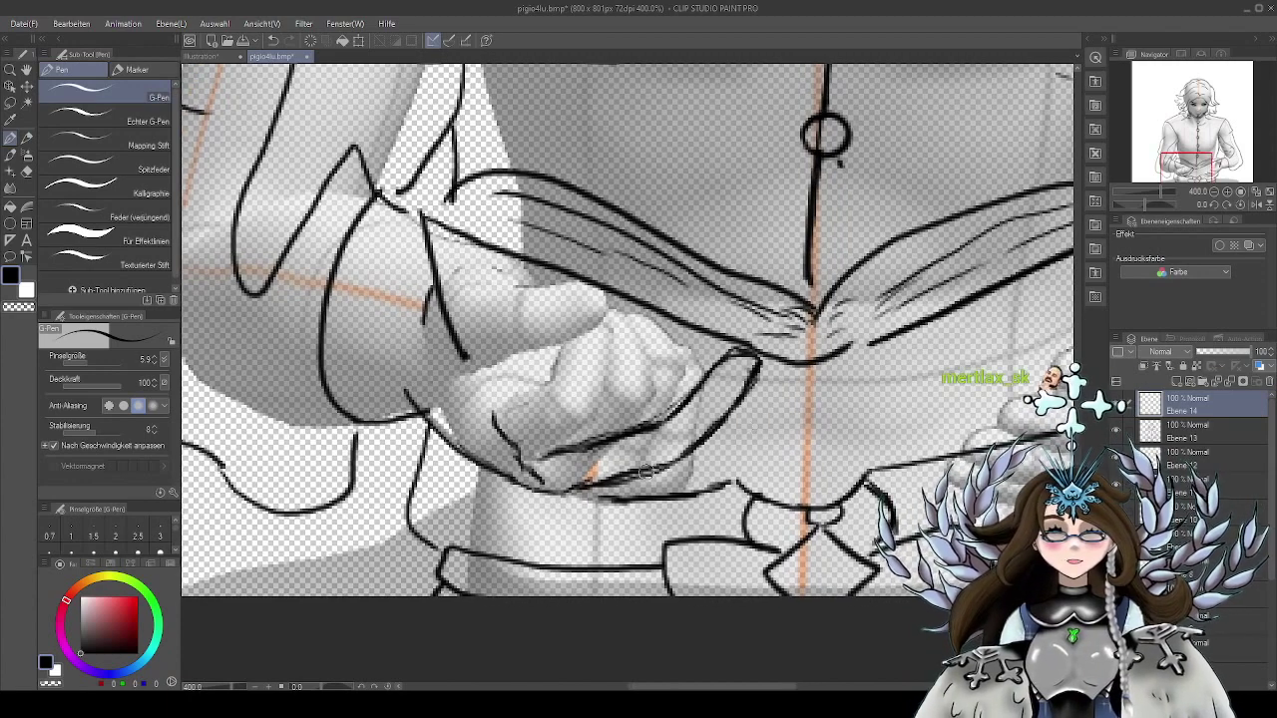
scroll(647, 472, down, 4)
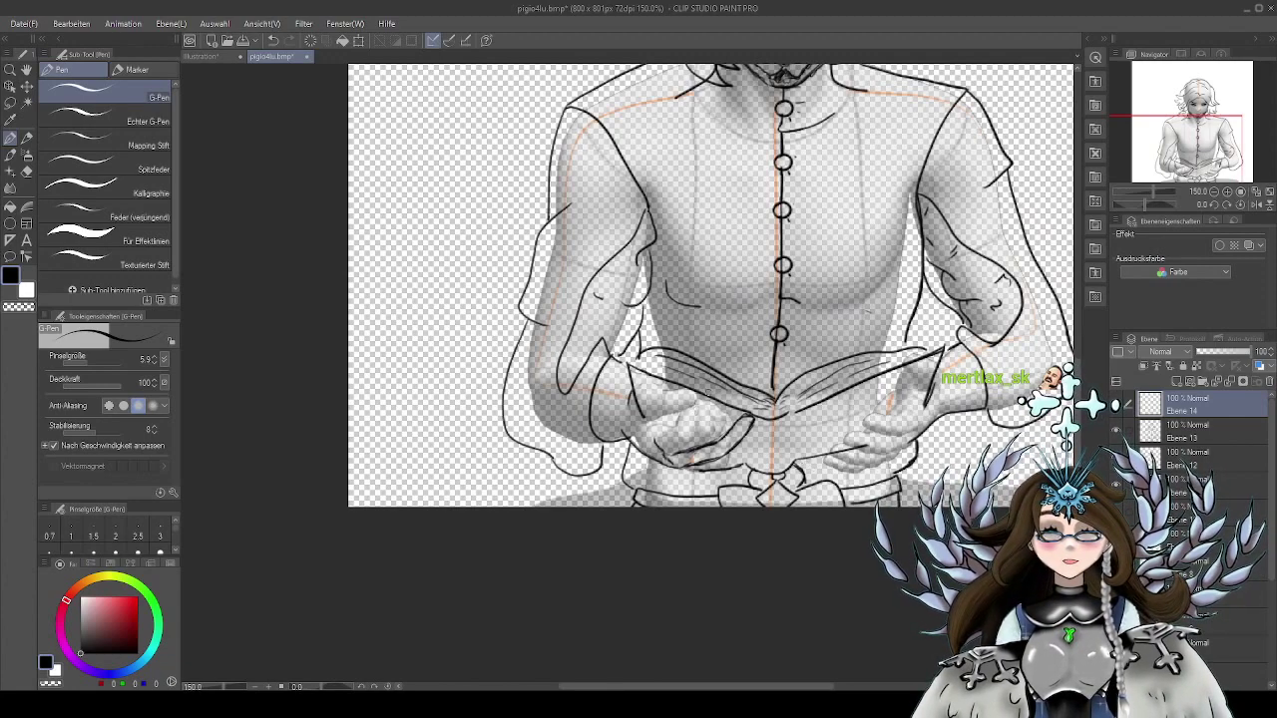
scroll(713, 413, up, 4)
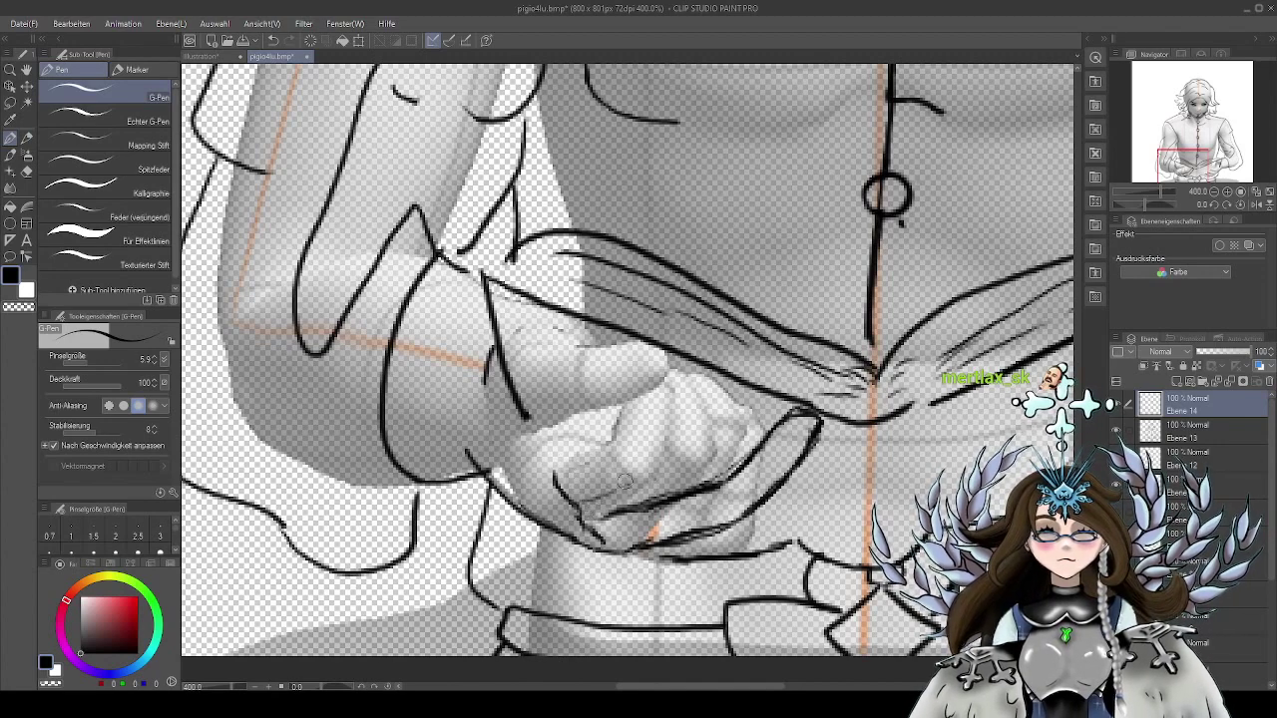
mouse_move(647, 469)
mouse_down()
mouse_move(637, 481)
mouse_move(674, 425)
mouse_move(682, 395)
mouse_move(661, 443)
mouse_move(679, 392)
mouse_move(645, 395)
mouse_move(586, 458)
mouse_move(664, 381)
mouse_up()
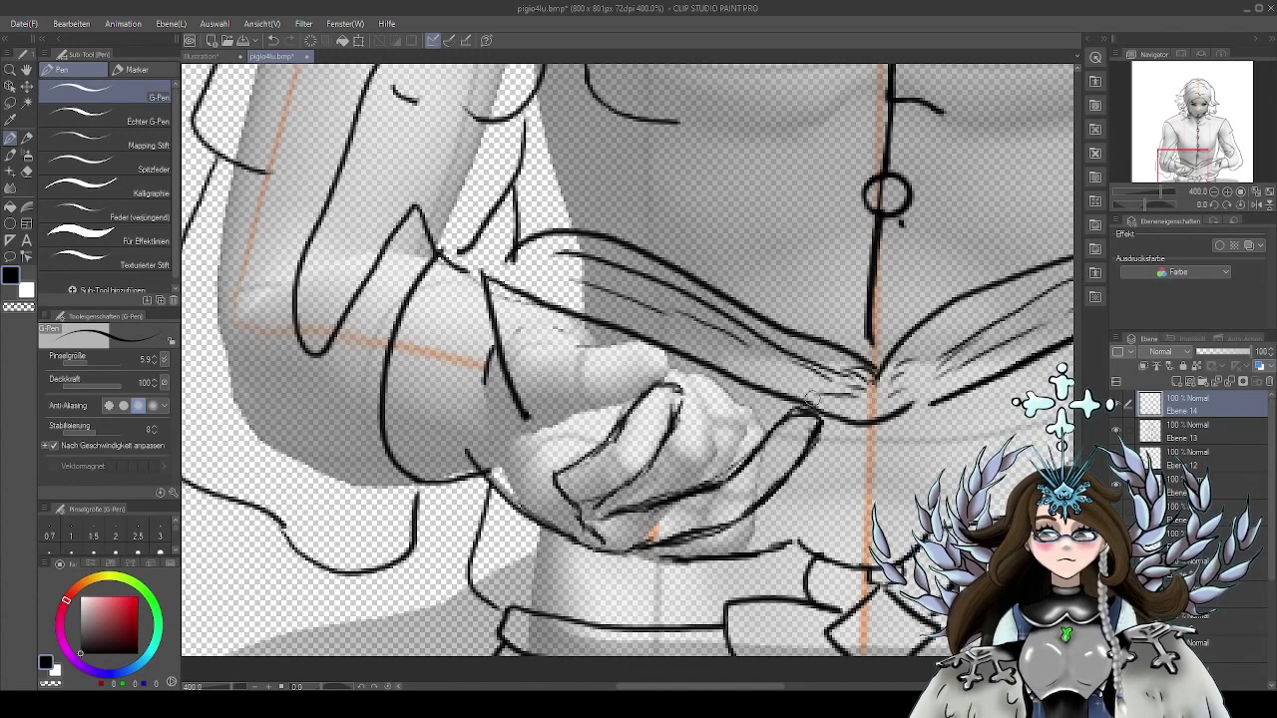
Draw the edge of the hand from the sleeve cuff to the curled finger and reinforce the cuff's slanted edge
mouse_move(884, 439)
mouse_down()
mouse_move(821, 447)
mouse_move(878, 459)
mouse_move(766, 475)
mouse_move(868, 443)
mouse_up()
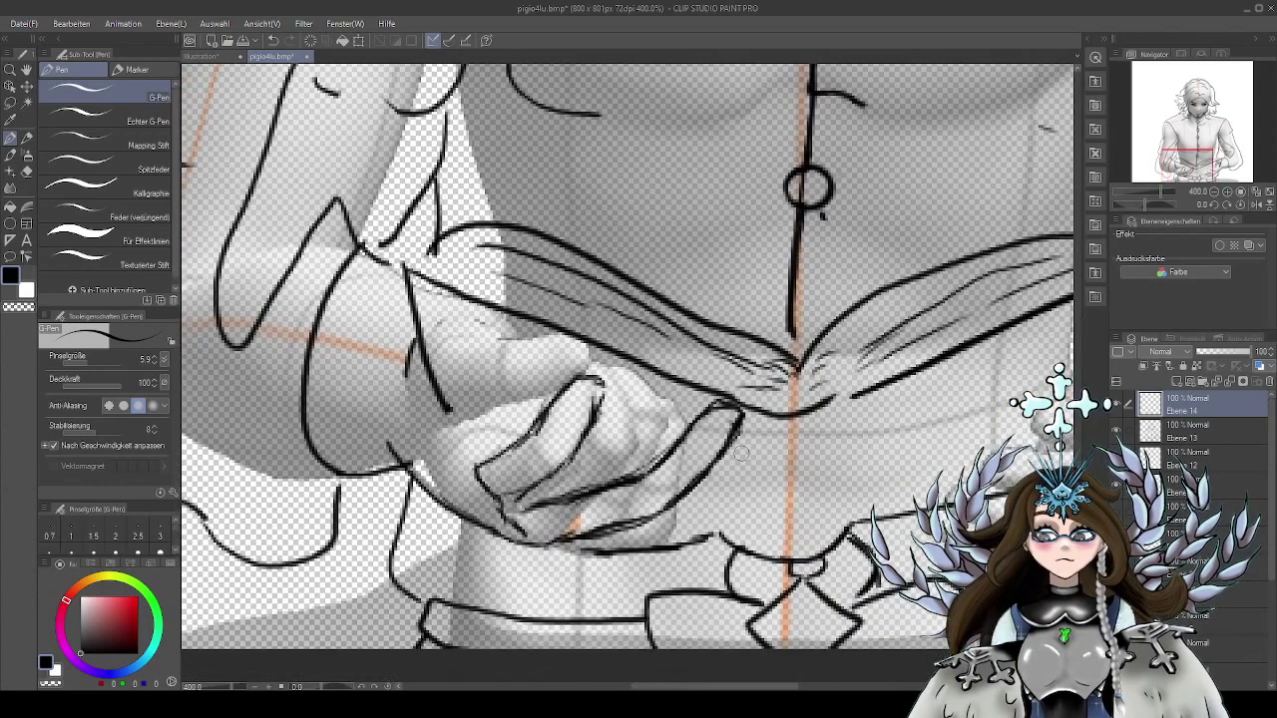
drag(431, 427, 475, 463)
drag(435, 423, 455, 449)
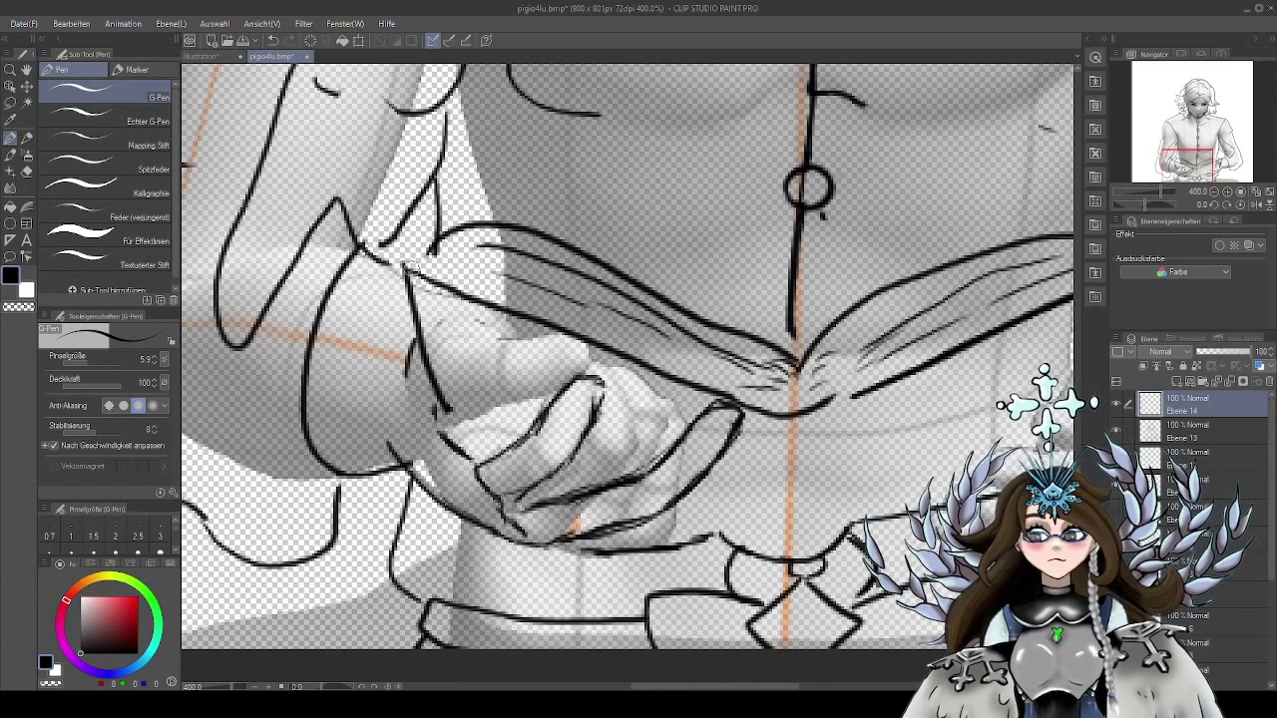
drag(427, 356, 455, 441)
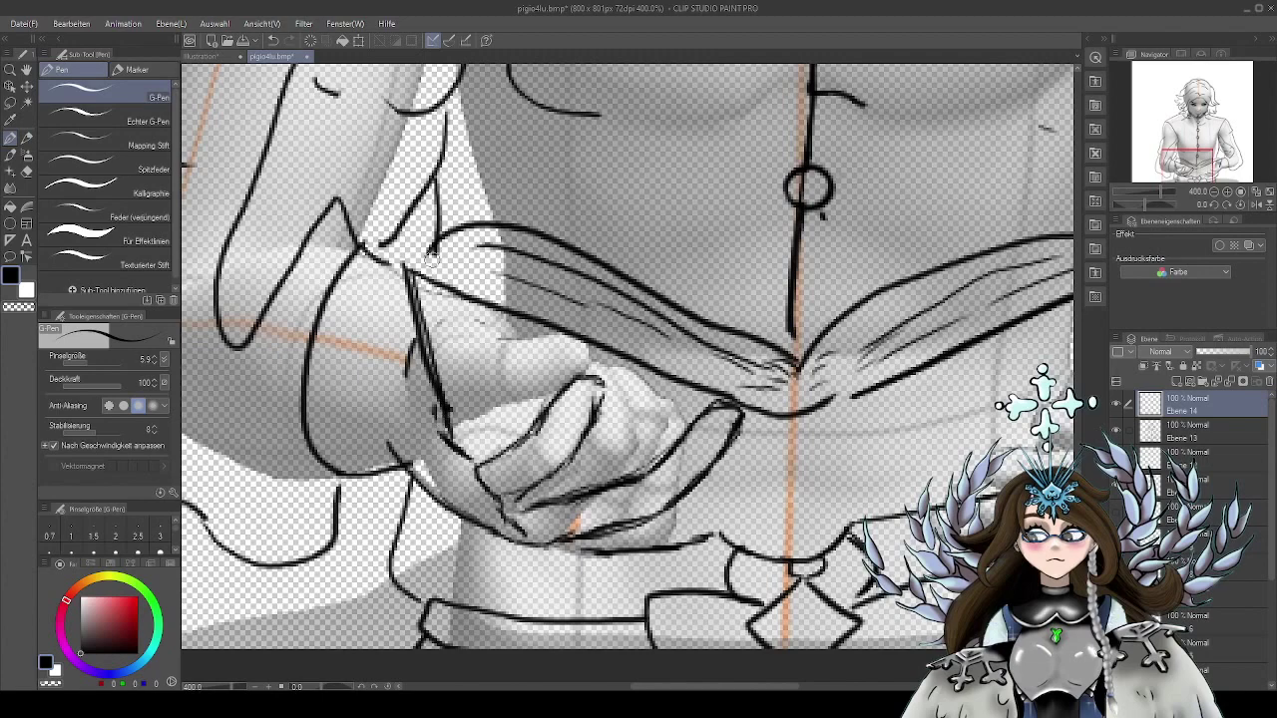
Strengthen the contour of the curled finger and add a small crease mark inside it
drag(782, 439, 765, 439)
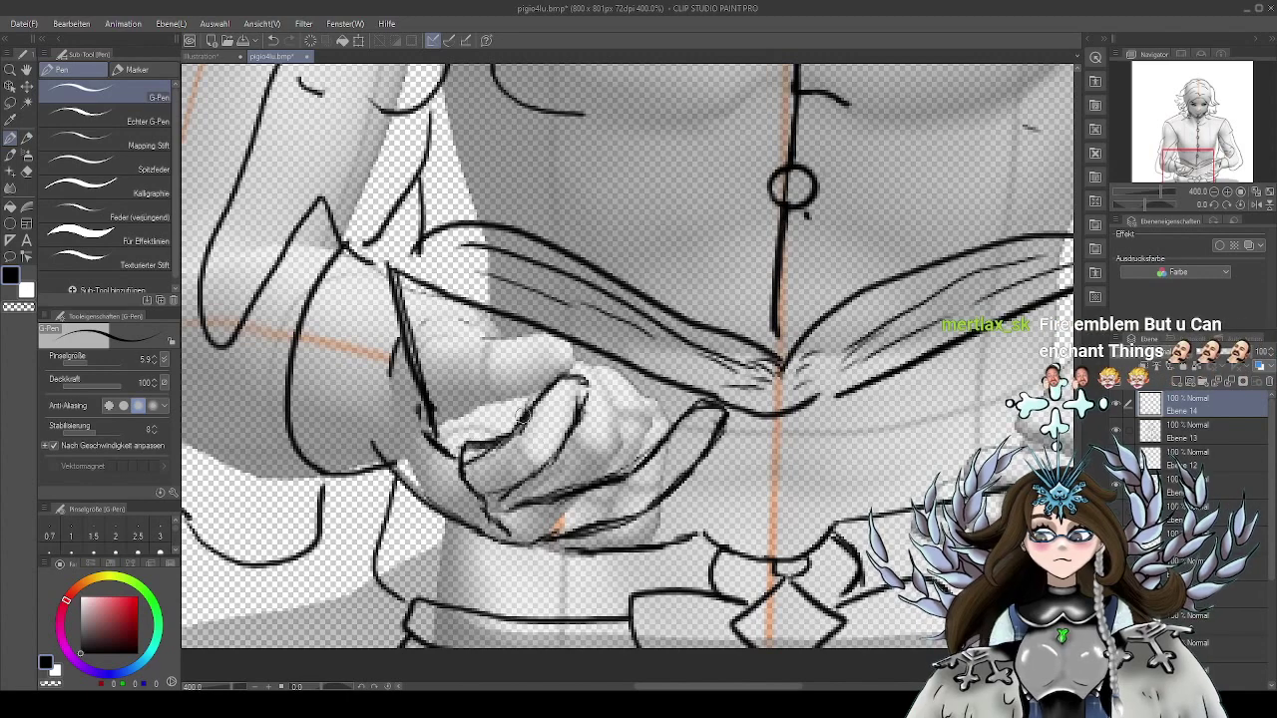
drag(571, 441, 494, 502)
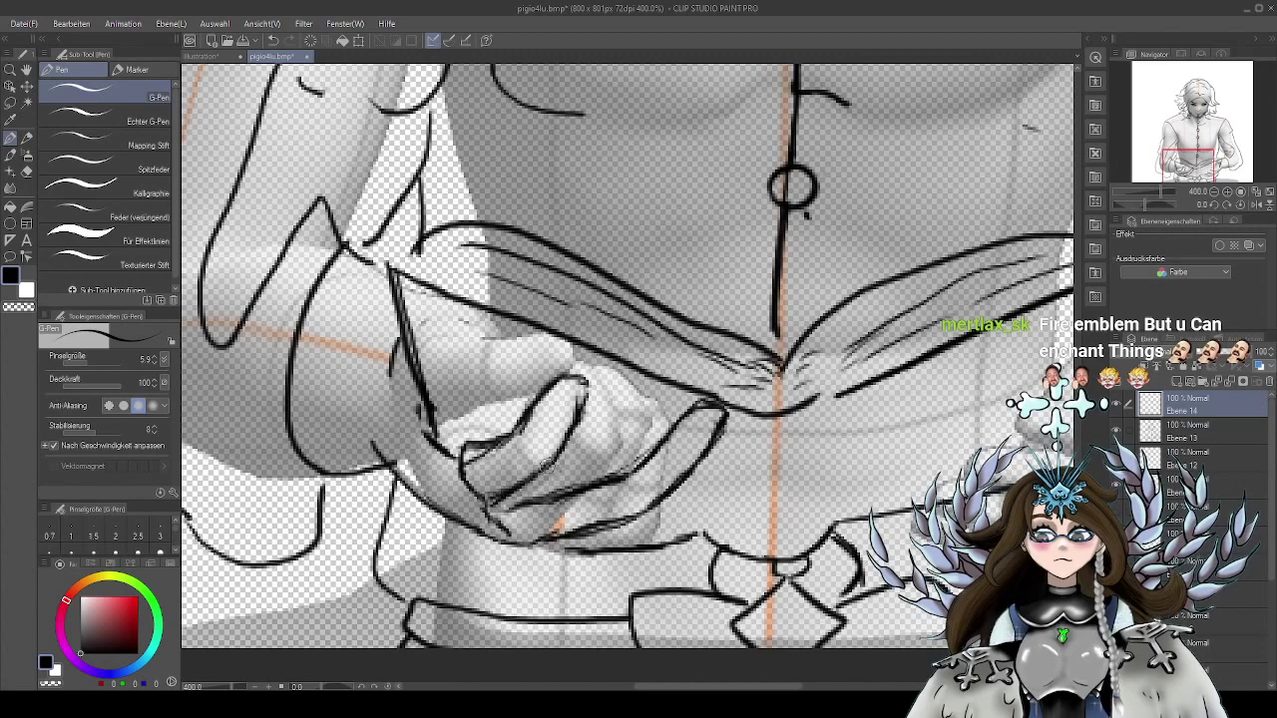
scroll(592, 393, down, 2)
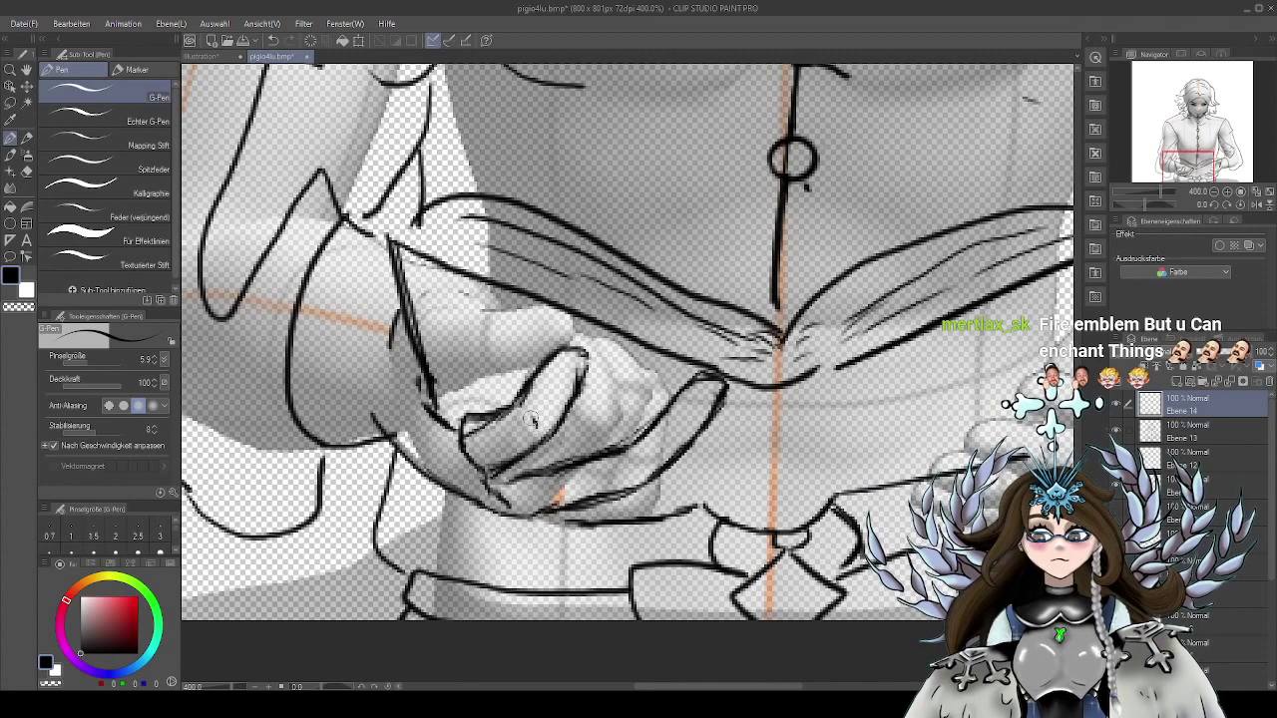
Erase the long lowest finger between the palm and the book's lower edge
scroll(642, 395, down, 1)
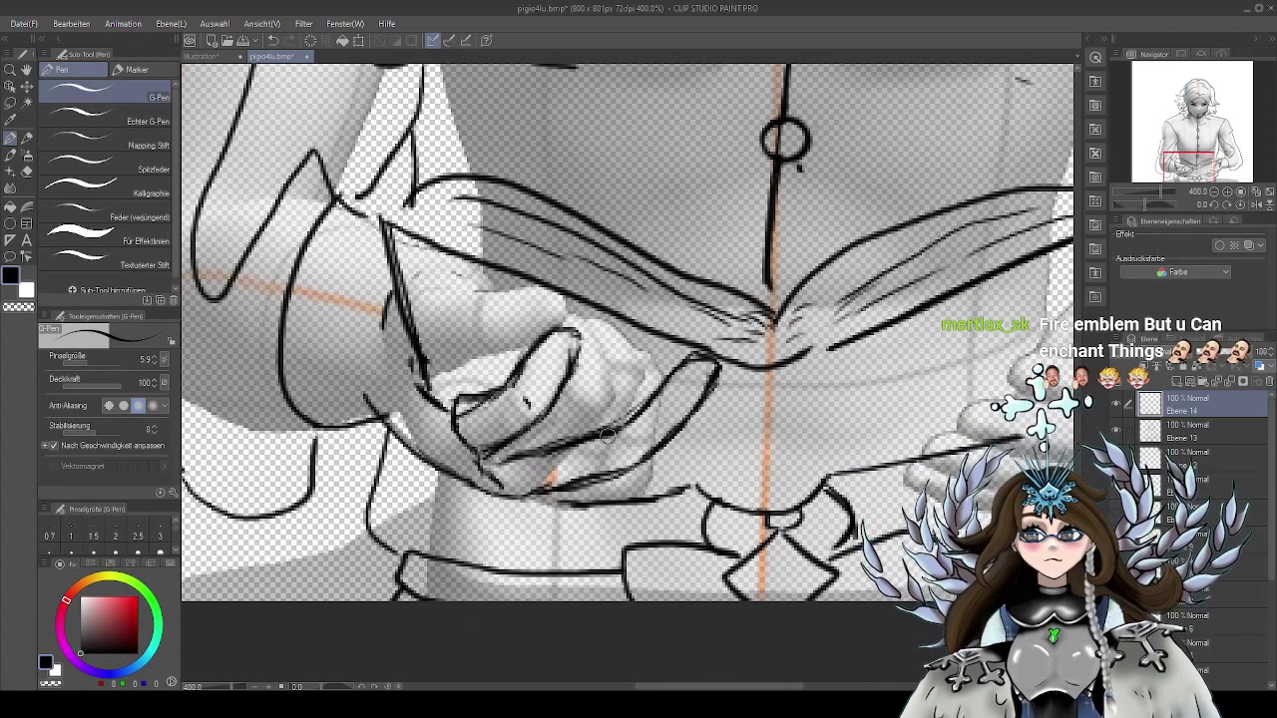
key(e)
mouse_move(689, 419)
mouse_down()
mouse_move(716, 373)
mouse_move(676, 361)
mouse_move(721, 400)
mouse_move(617, 477)
mouse_move(639, 404)
mouse_move(543, 452)
mouse_move(515, 452)
mouse_move(613, 482)
mouse_move(555, 487)
mouse_move(594, 484)
mouse_up()
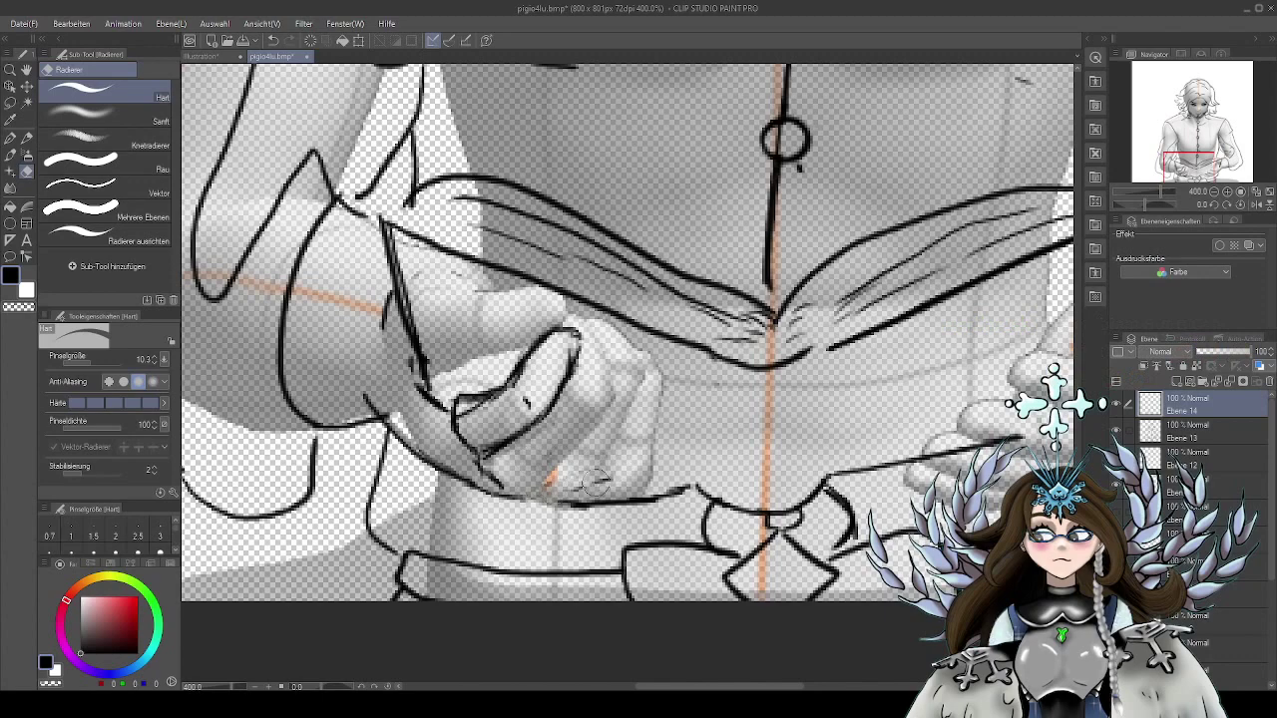
Outline the lower curled fingers of the first hand with the G-Pen, including a crease mark and the palm's lower edge
click(29, 138)
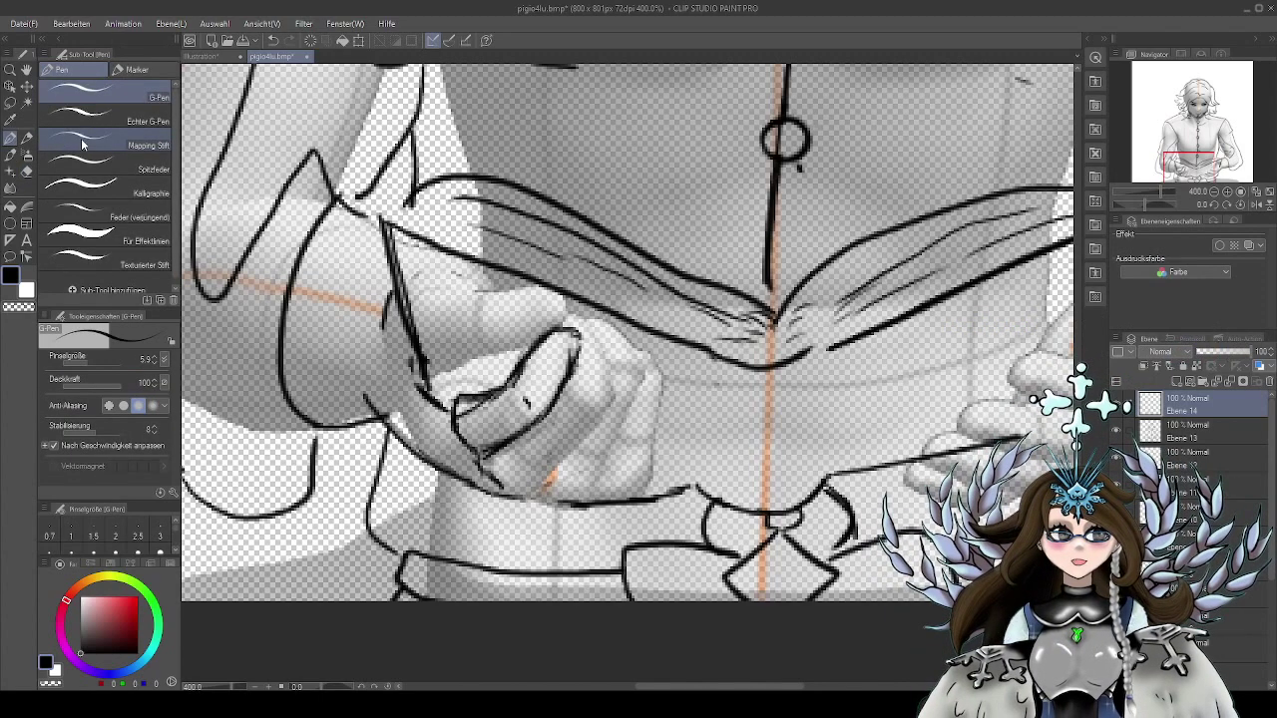
drag(665, 433, 695, 391)
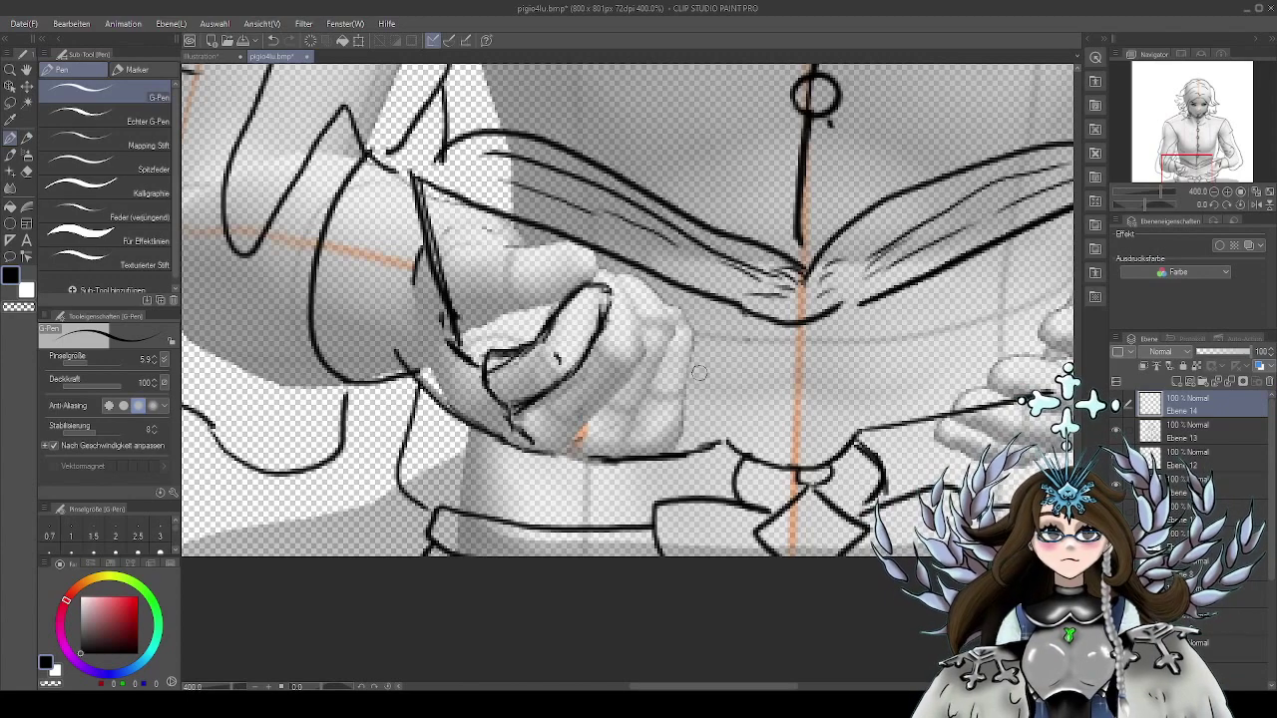
drag(693, 390, 705, 391)
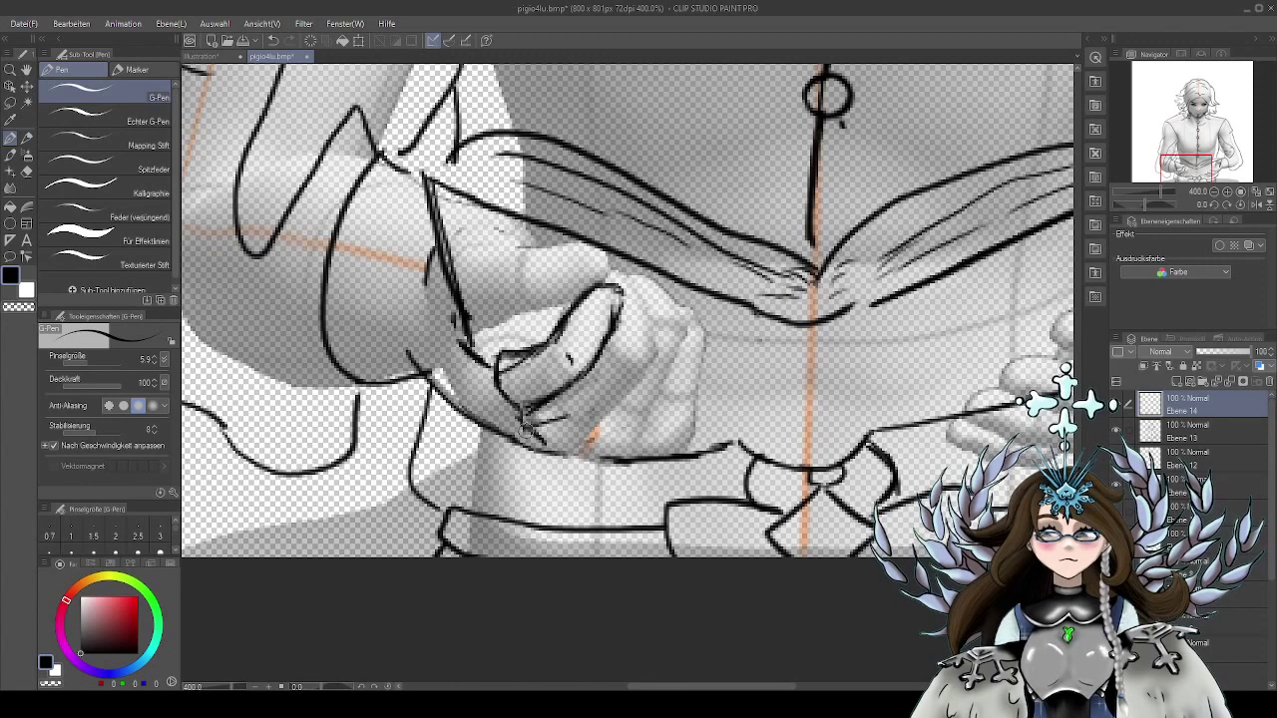
mouse_move(528, 428)
mouse_down()
mouse_move(614, 401)
mouse_move(653, 339)
mouse_move(681, 334)
mouse_move(679, 364)
mouse_move(690, 346)
mouse_move(667, 399)
mouse_up()
mouse_move(689, 337)
mouse_down()
mouse_move(675, 389)
mouse_move(620, 449)
mouse_up()
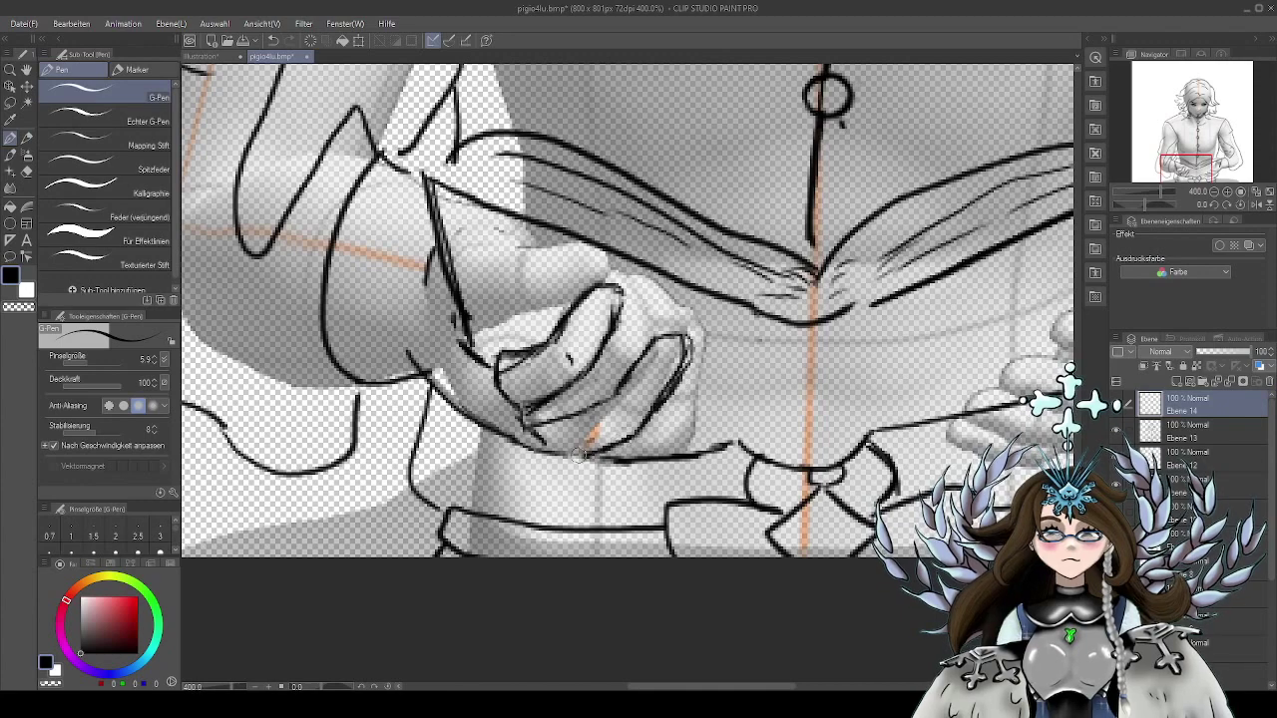
drag(532, 433, 557, 459)
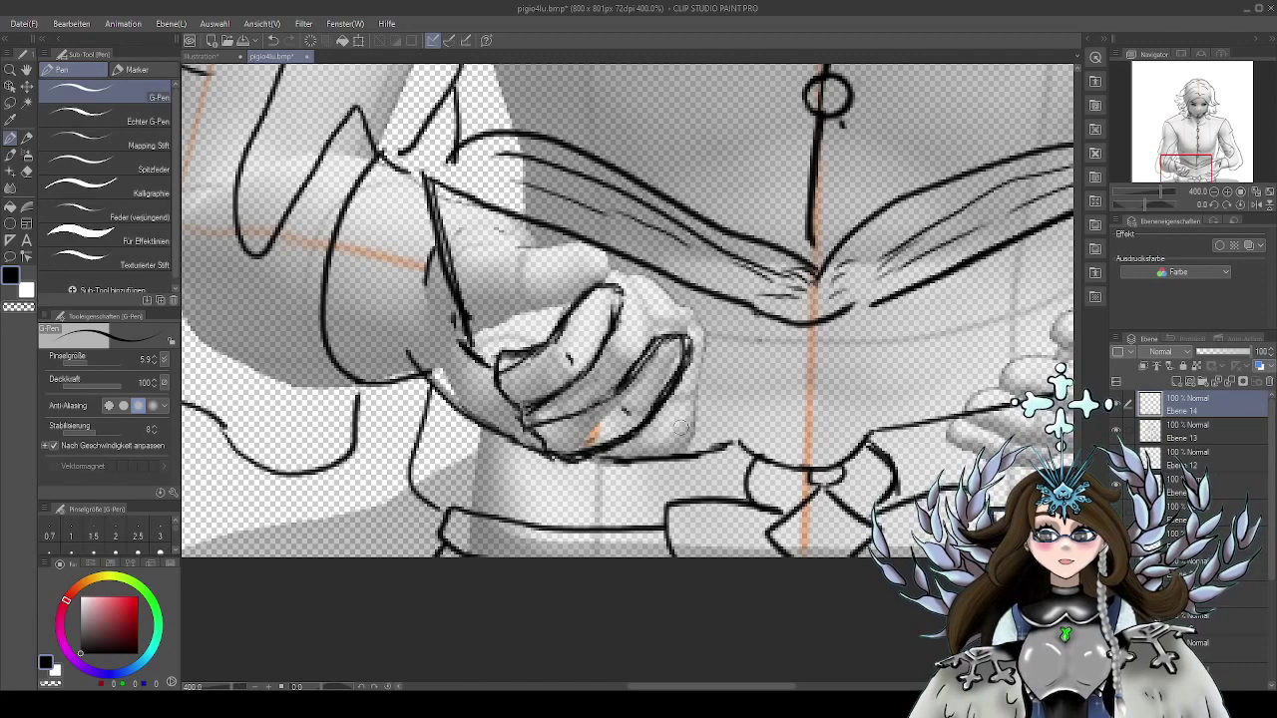
drag(605, 457, 566, 447)
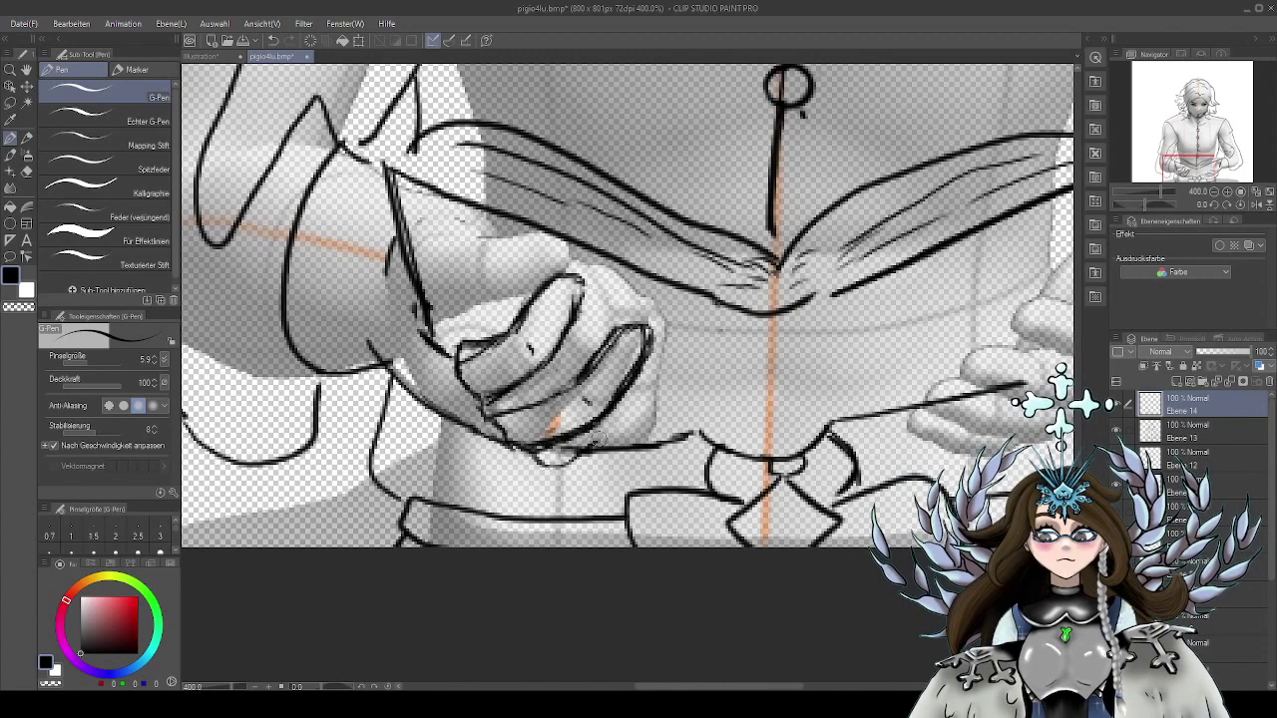
Undo the last palm stroke, then redraw the hand's lower edge and outline the outermost little finger
key(ctrl+z)
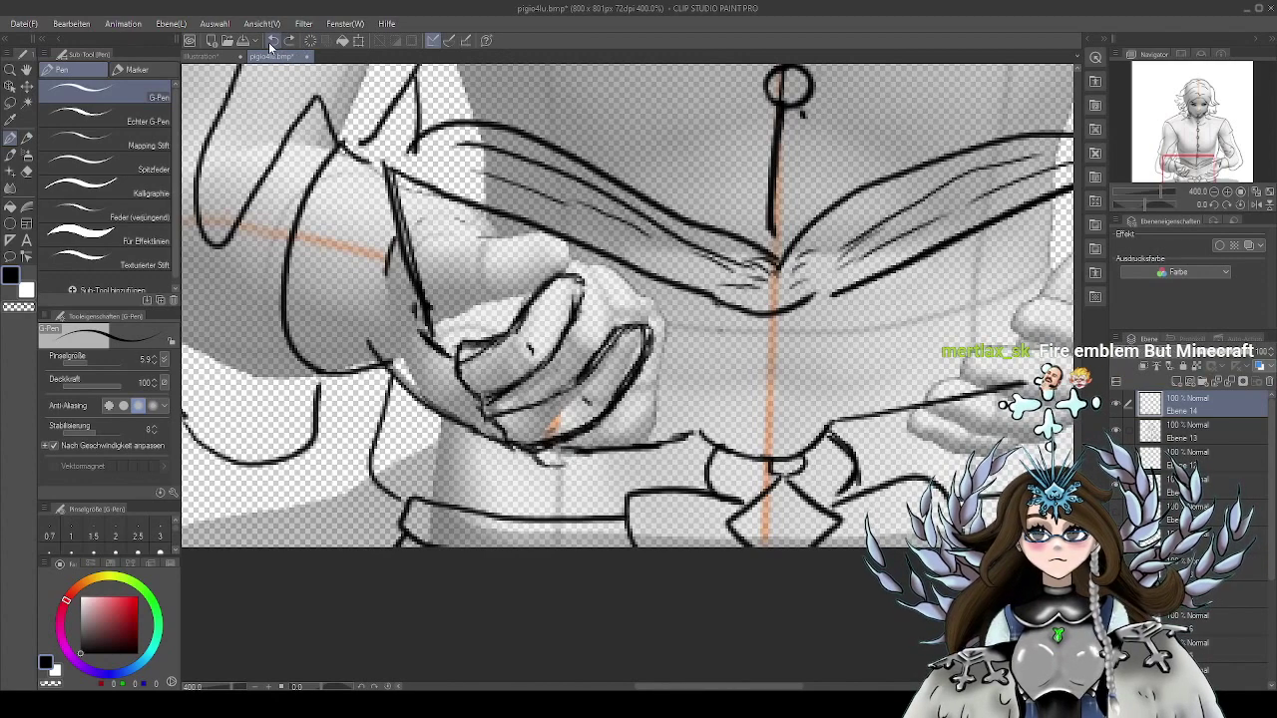
click(273, 44)
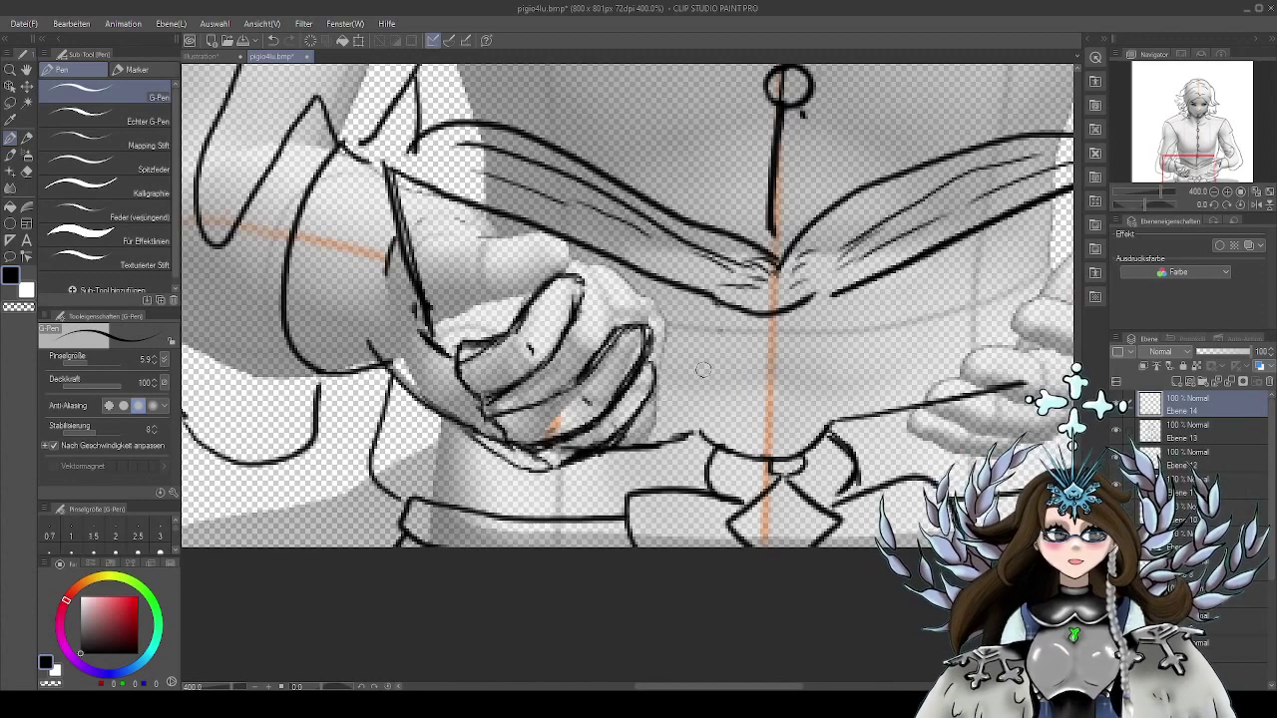
mouse_move(786, 383)
mouse_down()
mouse_move(739, 361)
mouse_move(787, 394)
mouse_up()
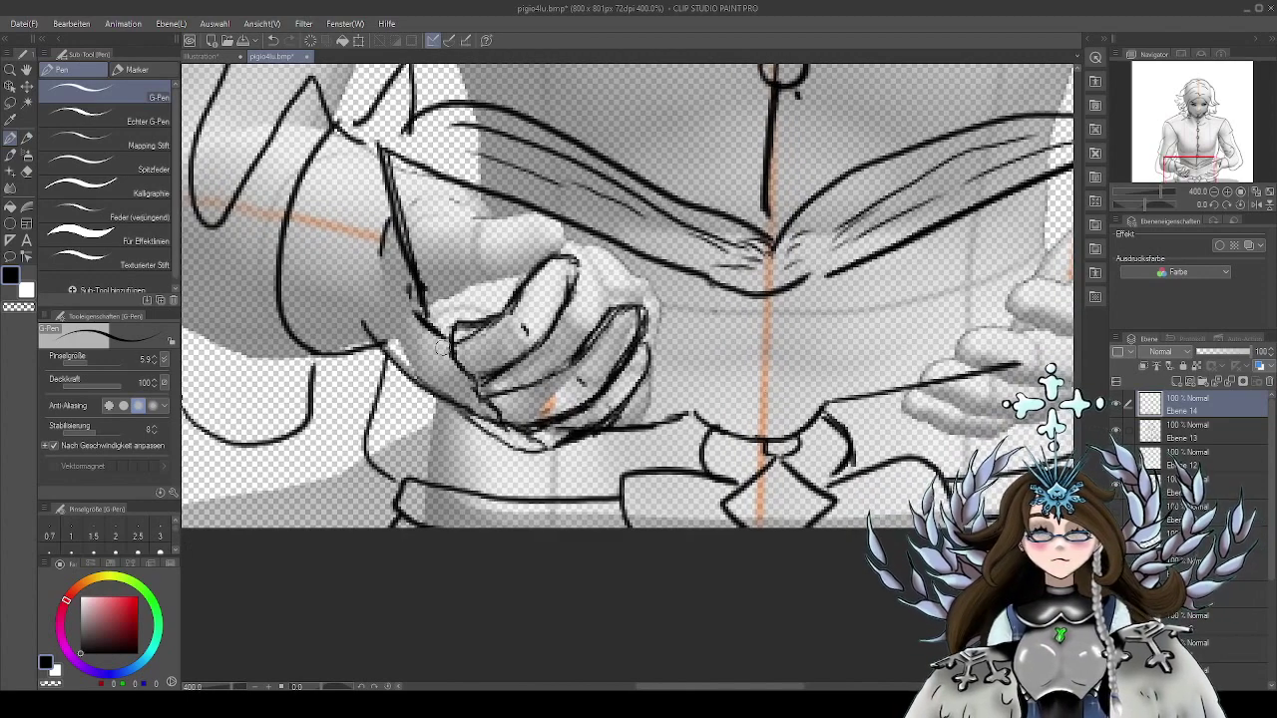
drag(431, 394, 486, 435)
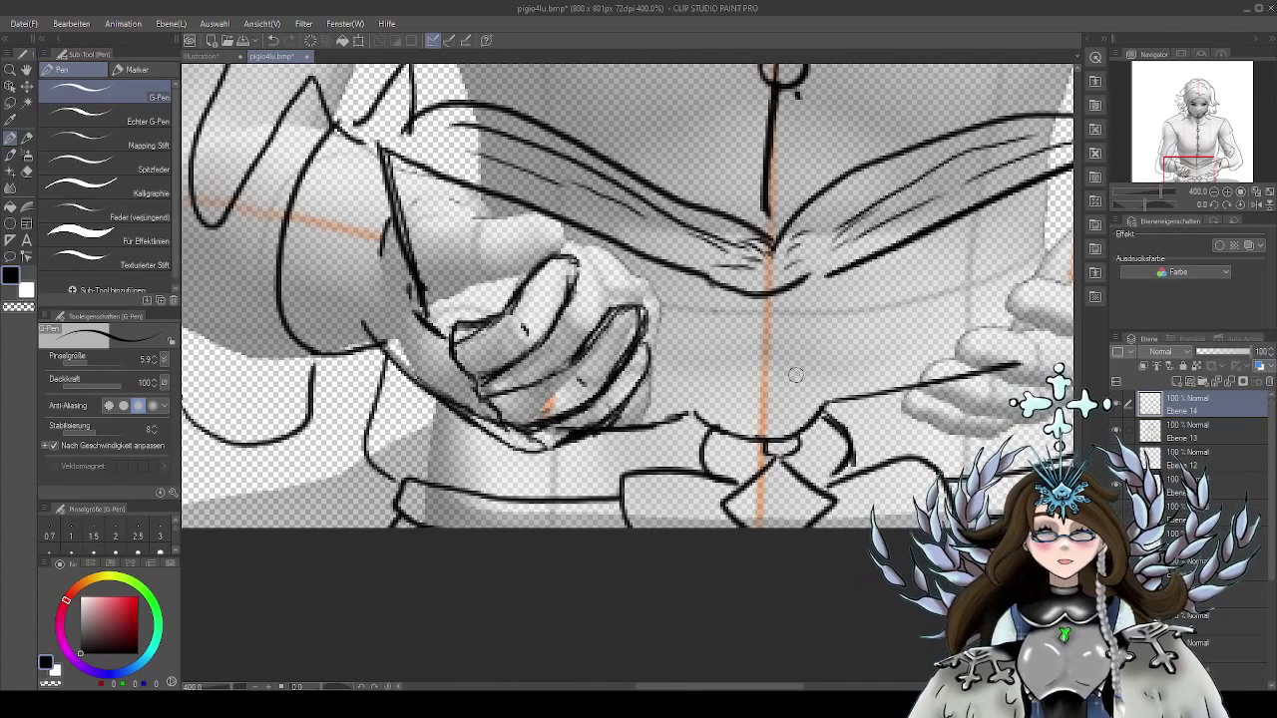
drag(773, 299, 811, 390)
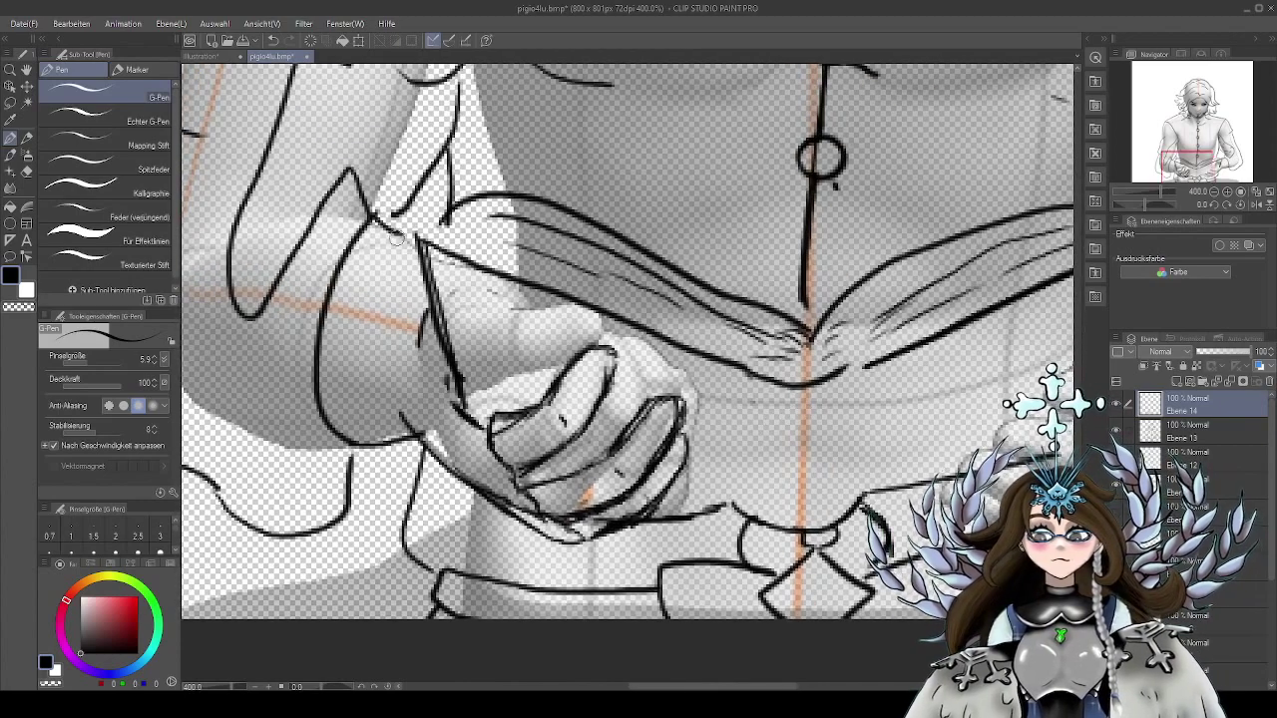
Outline the other hand over the reference, tracing its upper two fingers and the palm edge down from the wrist
drag(1012, 482, 732, 404)
drag(974, 325, 868, 365)
drag(867, 311, 847, 347)
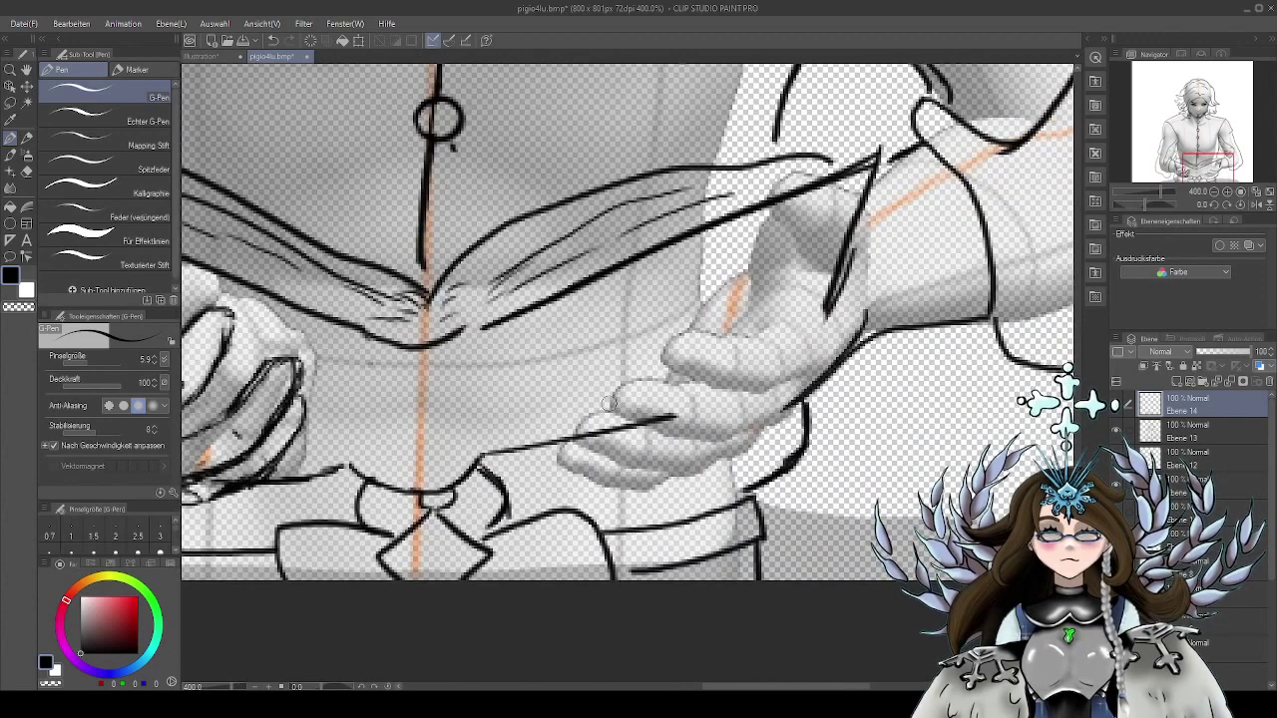
drag(639, 430, 717, 442)
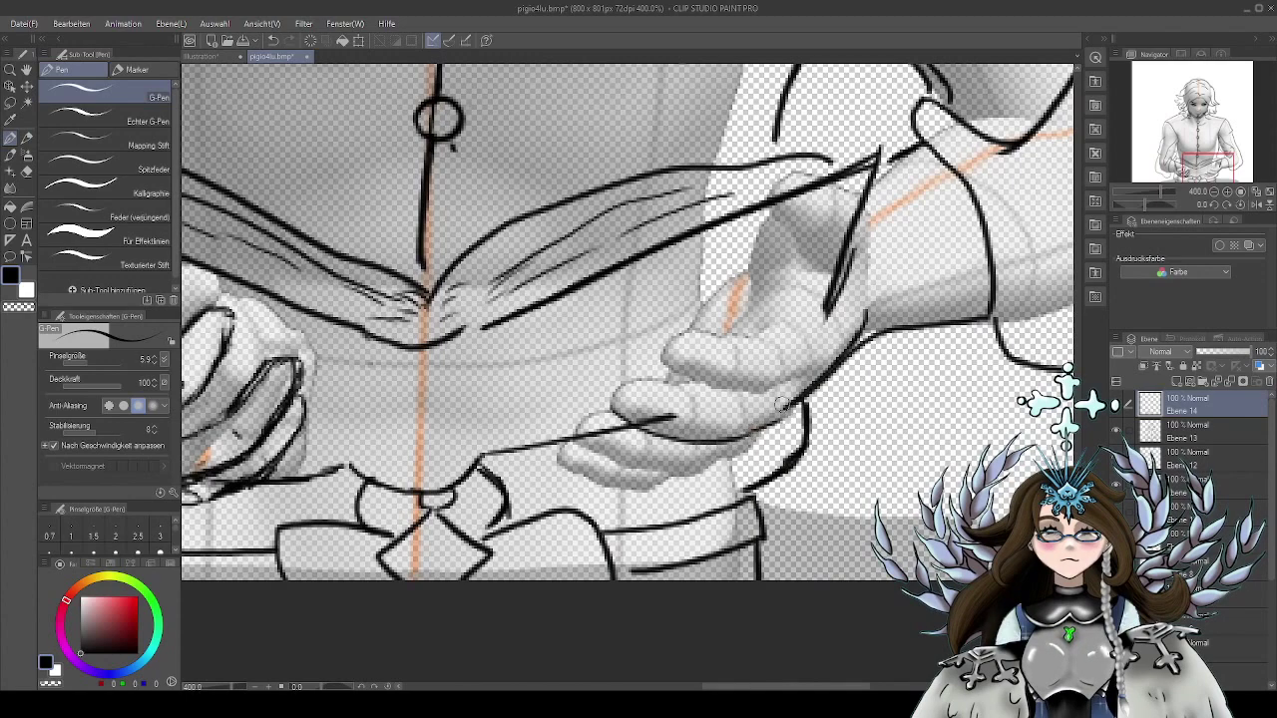
drag(673, 377, 611, 391)
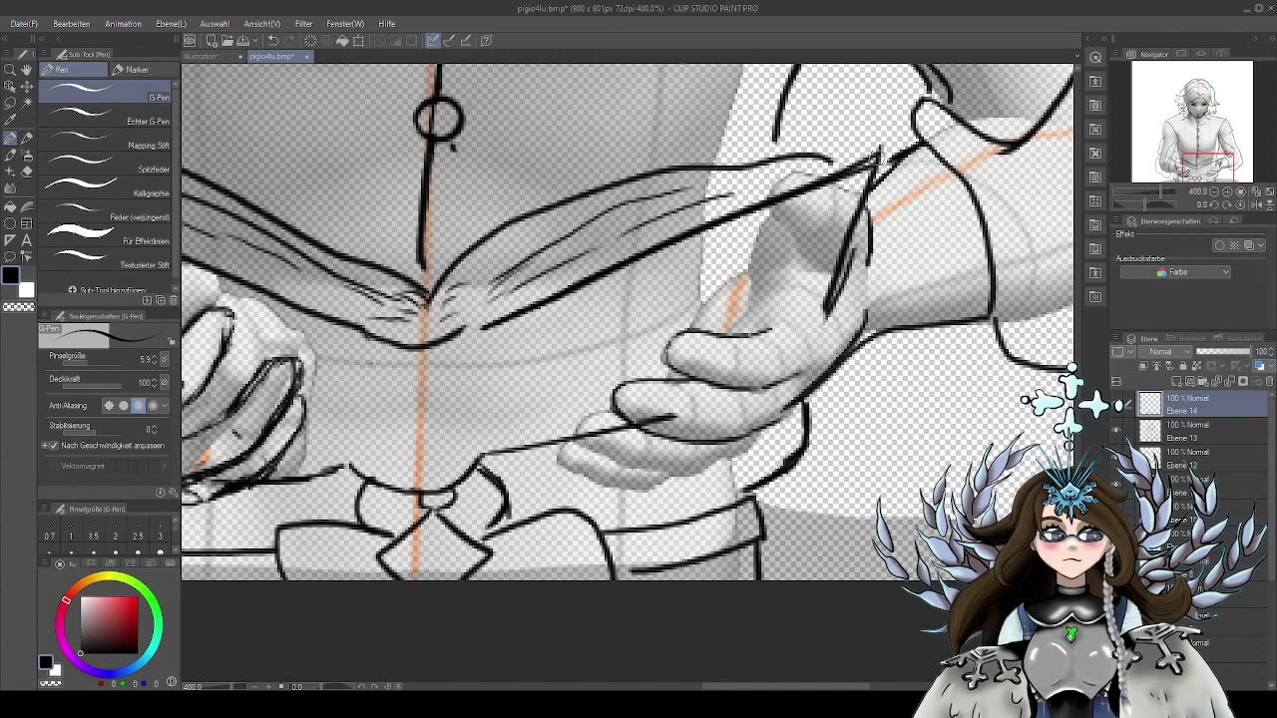
Add dense strokes along the book's slanted side edge, between the thumb and the wrist of the second hand
drag(856, 195, 820, 288)
drag(843, 238, 813, 304)
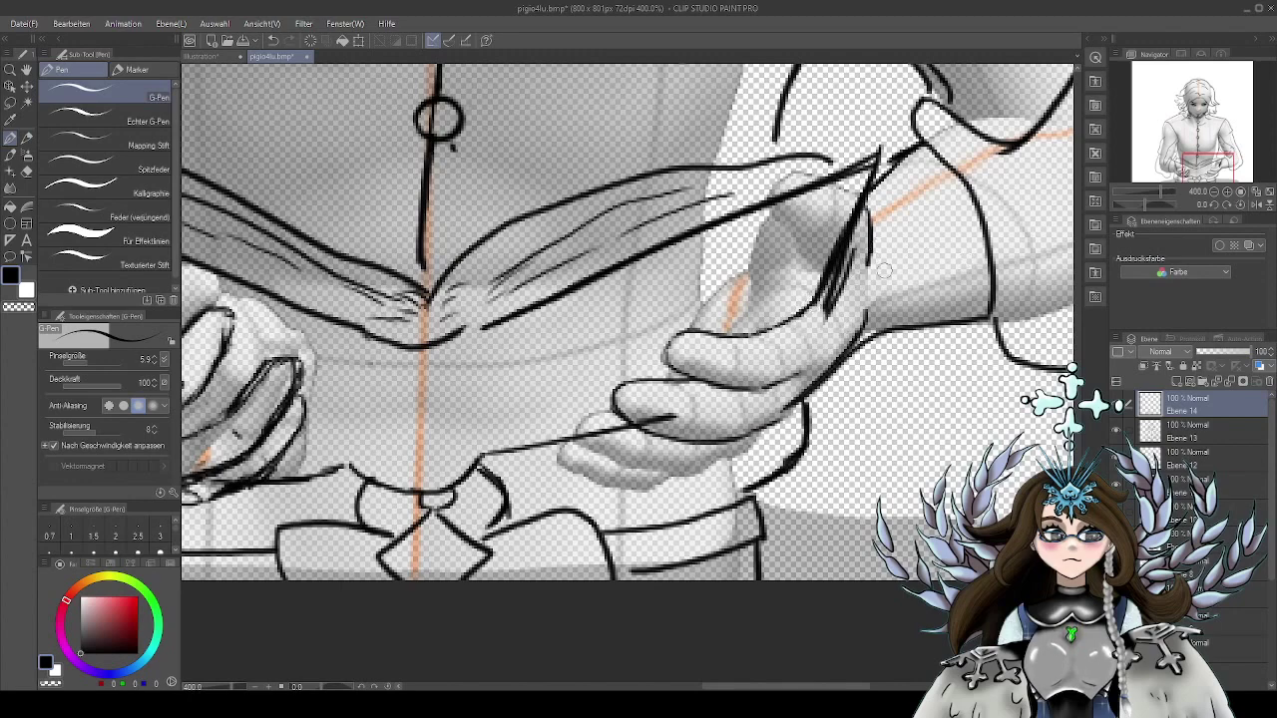
drag(860, 261, 847, 287)
drag(862, 270, 840, 312)
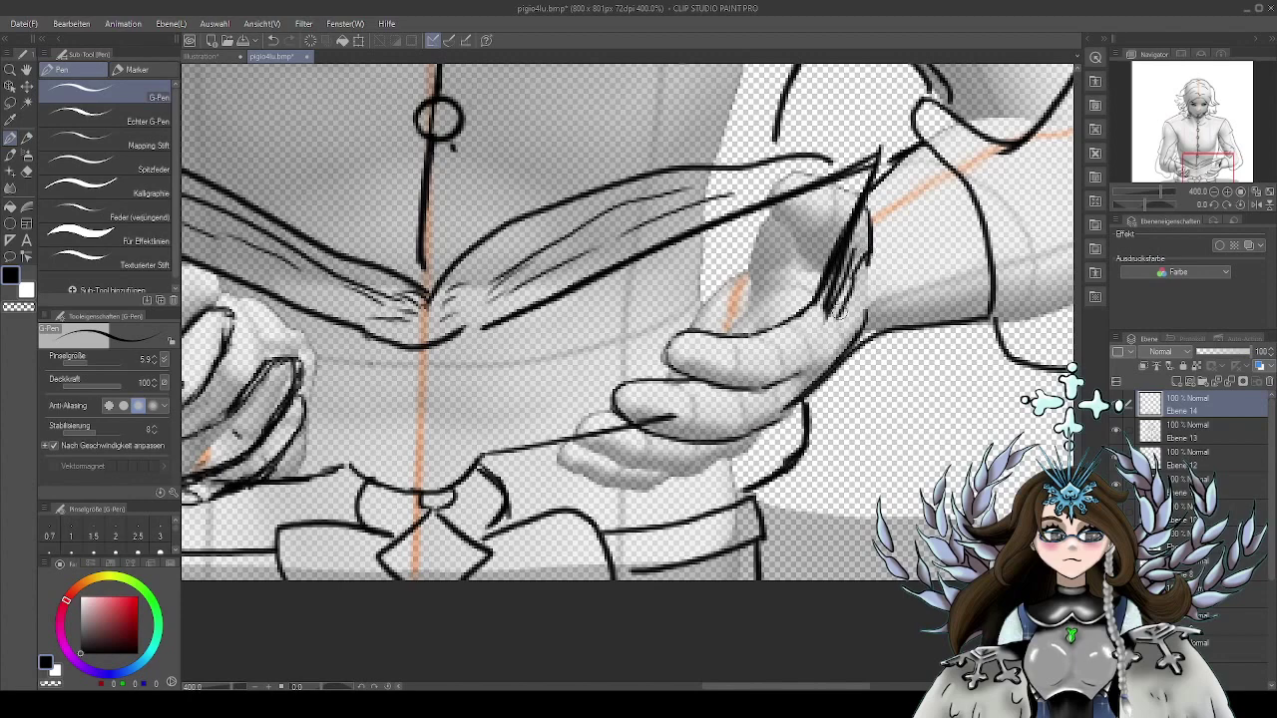
Reinforce the second hand's outer palm edge and the underside of its middle finger
mouse_move(810, 369)
mouse_down()
mouse_move(776, 417)
mouse_move(855, 407)
mouse_move(895, 328)
mouse_move(875, 352)
mouse_up()
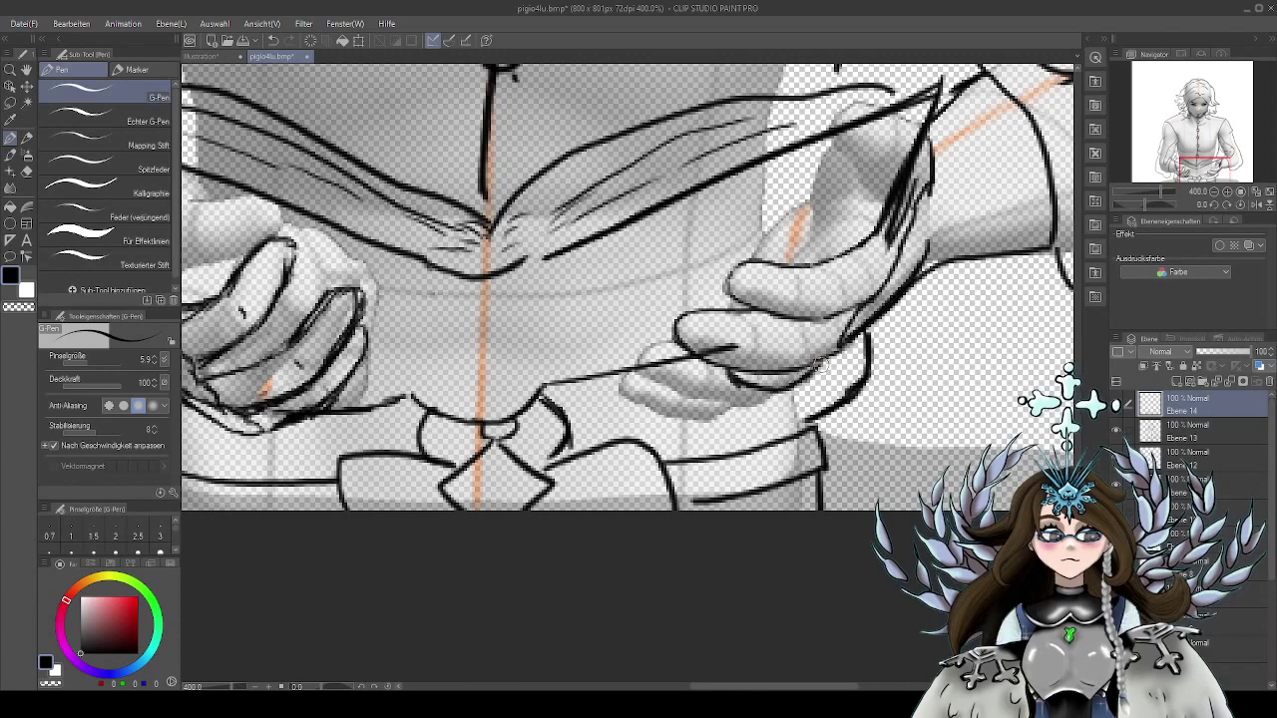
mouse_move(779, 332)
mouse_down()
mouse_move(863, 357)
mouse_move(848, 376)
mouse_up()
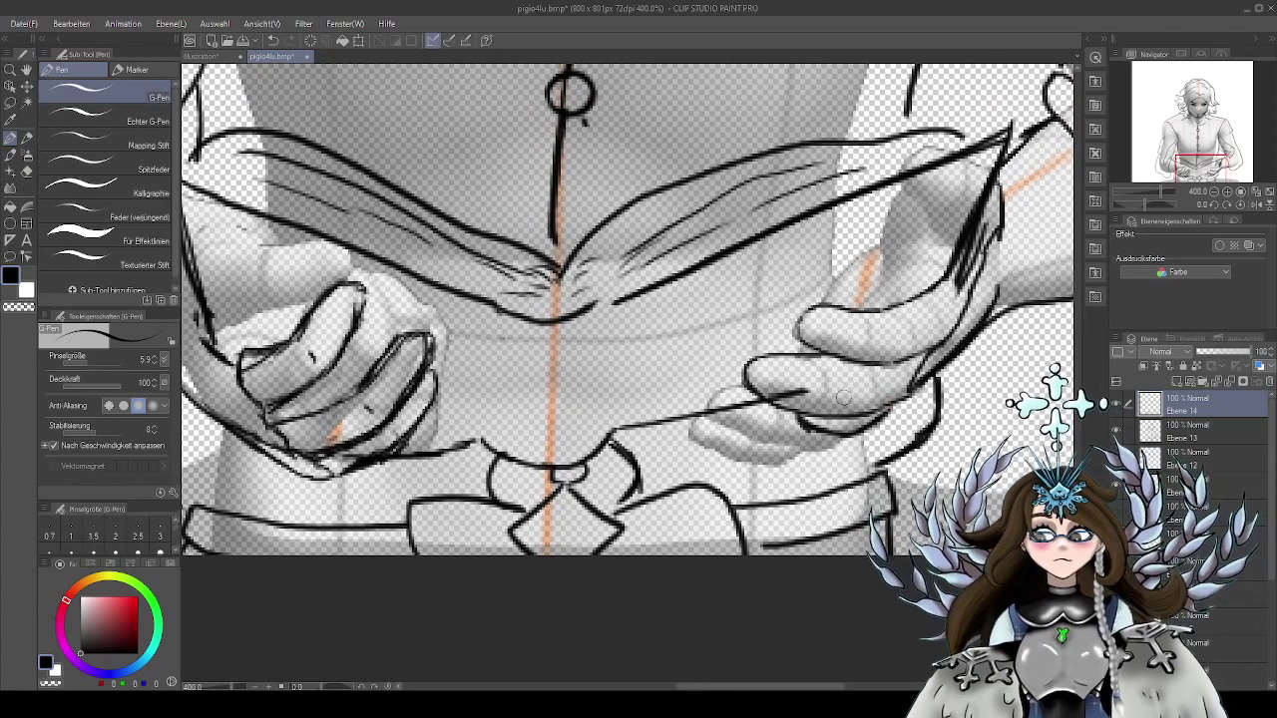
scroll(625, 379, down, 2)
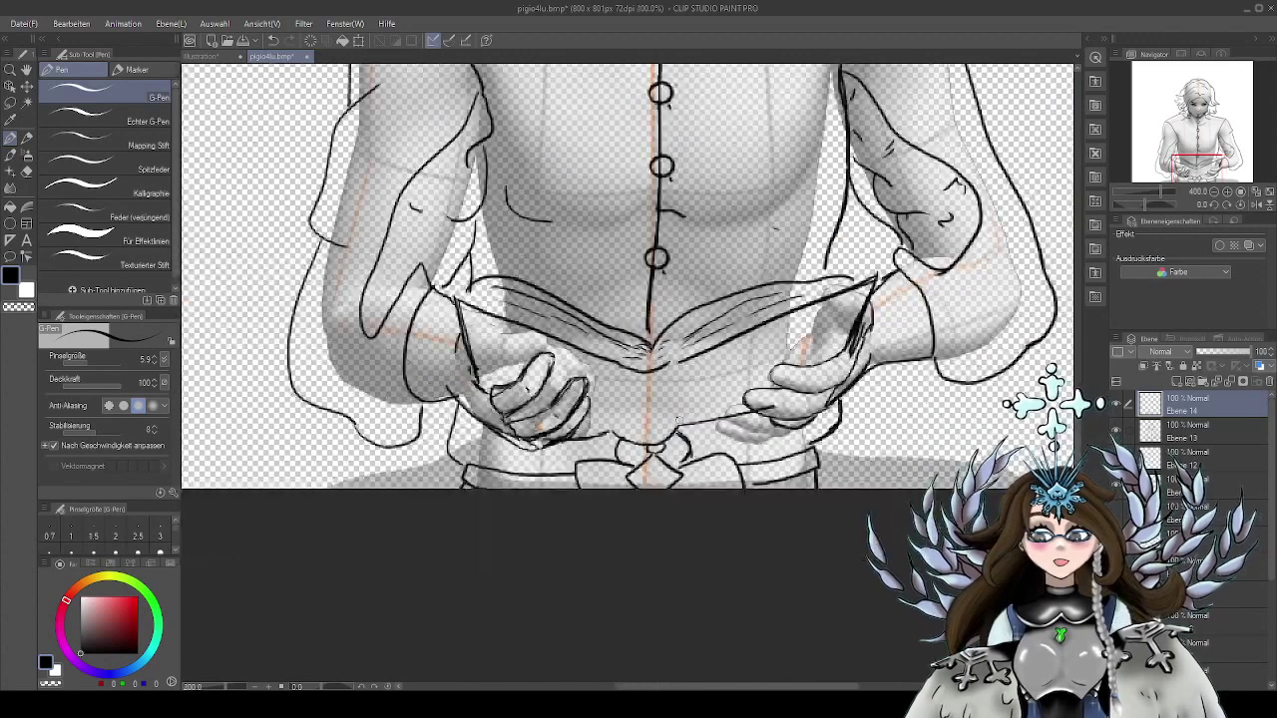
drag(702, 454, 709, 446)
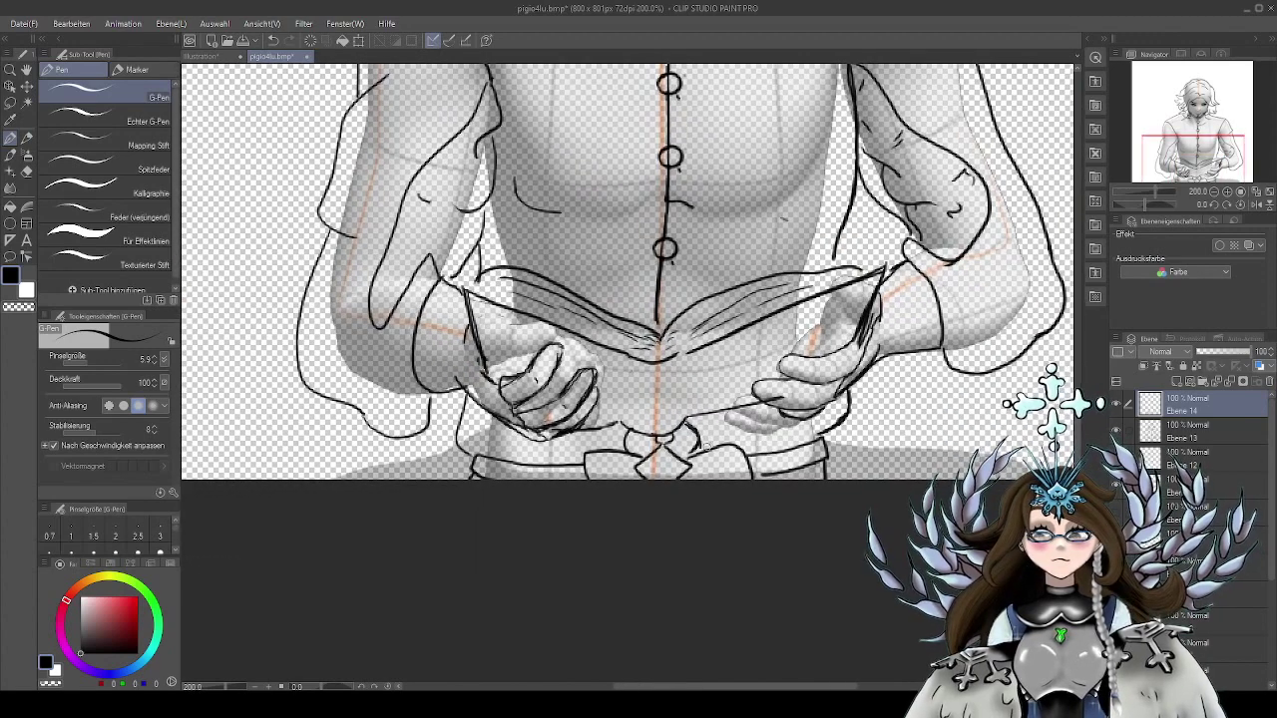
Erase the curled finger outlines and stray palm lines of the first hand with the hard eraser
key(e)
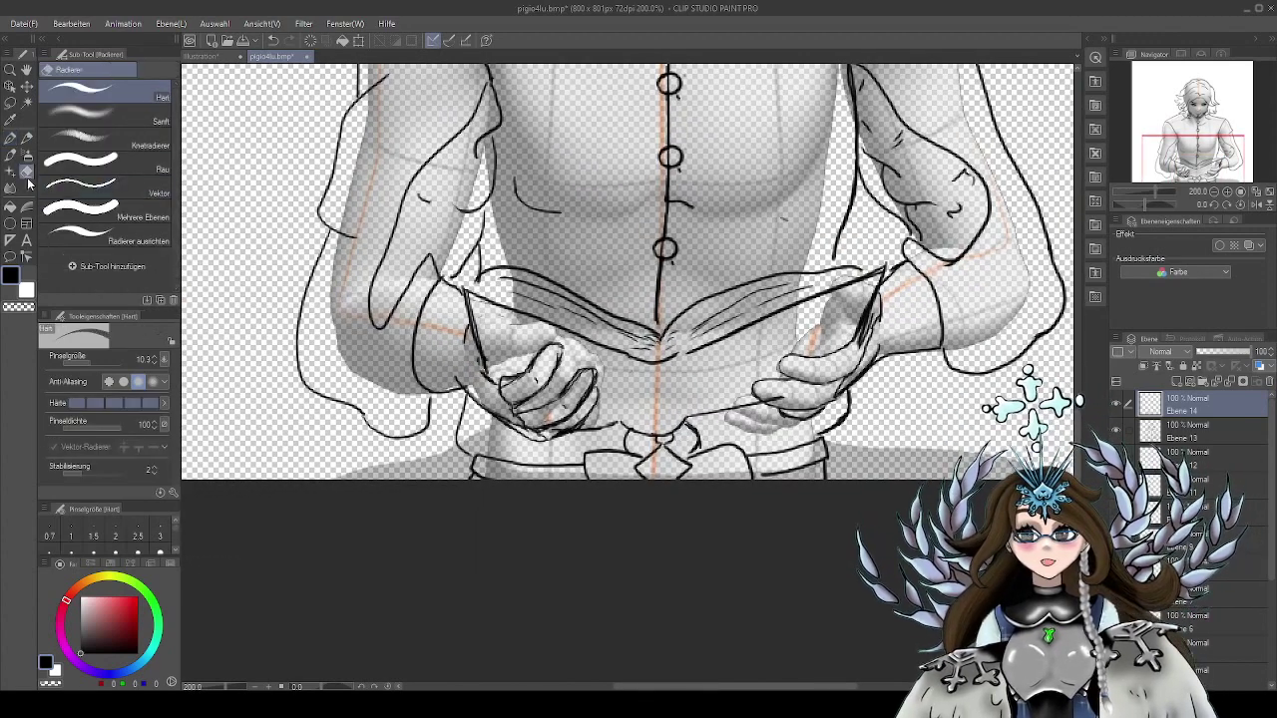
scroll(611, 419, up, 2)
drag(611, 419, 695, 431)
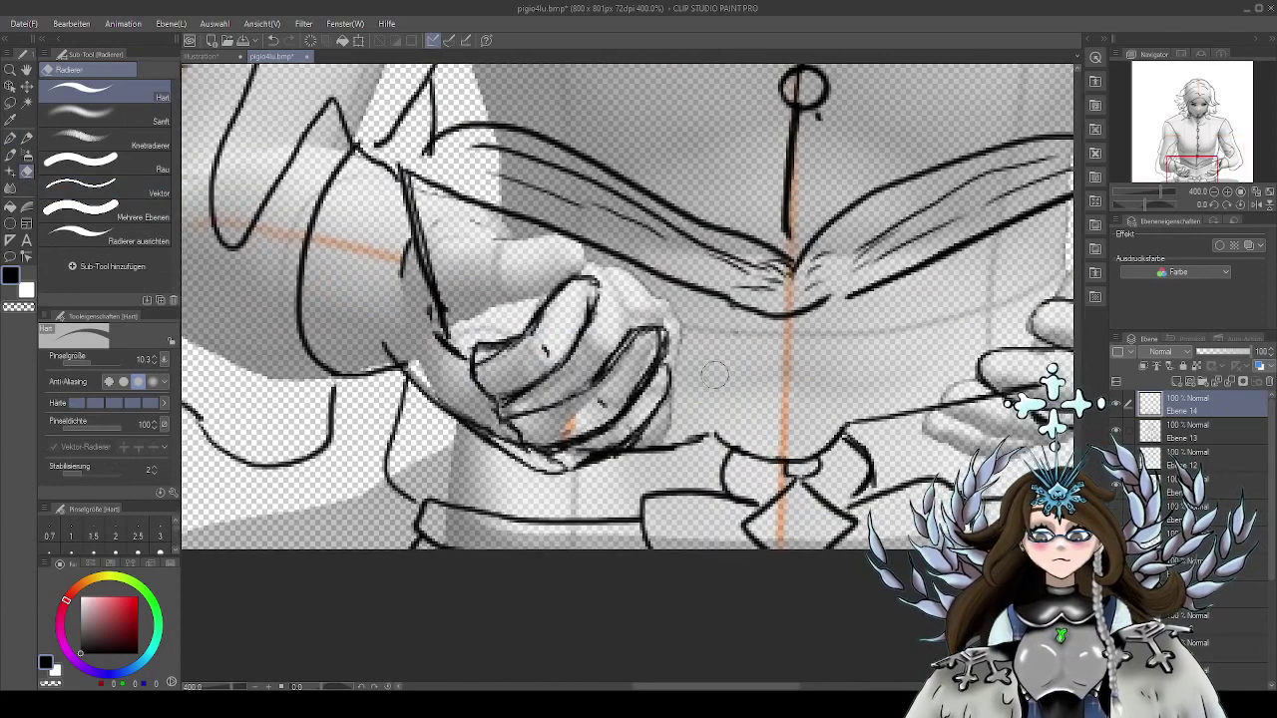
mouse_move(639, 332)
mouse_down()
mouse_move(619, 372)
mouse_move(680, 368)
mouse_move(618, 417)
mouse_move(654, 411)
mouse_move(604, 460)
mouse_move(628, 417)
mouse_move(610, 406)
mouse_move(585, 443)
mouse_move(545, 428)
mouse_move(597, 296)
mouse_move(580, 288)
mouse_move(487, 347)
mouse_move(522, 314)
mouse_move(490, 380)
mouse_move(500, 351)
mouse_move(573, 347)
mouse_up()
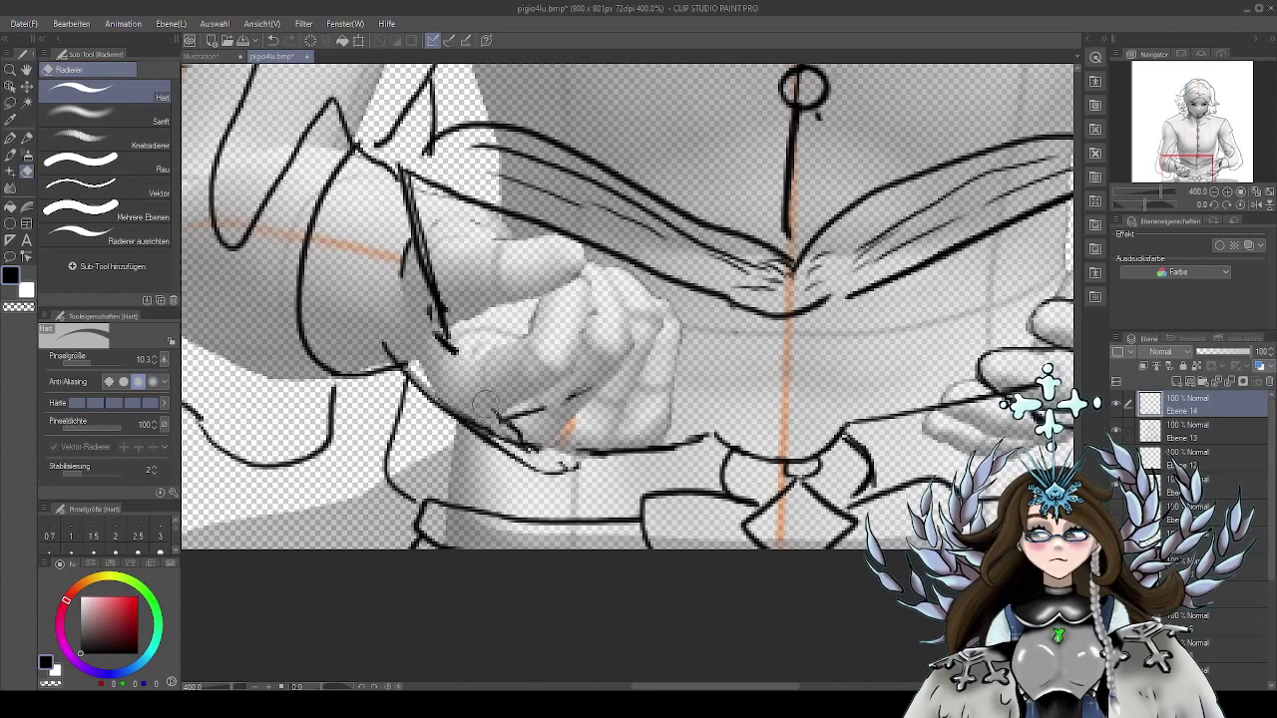
mouse_move(487, 403)
mouse_down()
mouse_move(548, 436)
mouse_move(567, 436)
mouse_move(568, 412)
mouse_move(537, 403)
mouse_move(537, 456)
mouse_move(561, 471)
mouse_move(604, 442)
mouse_up()
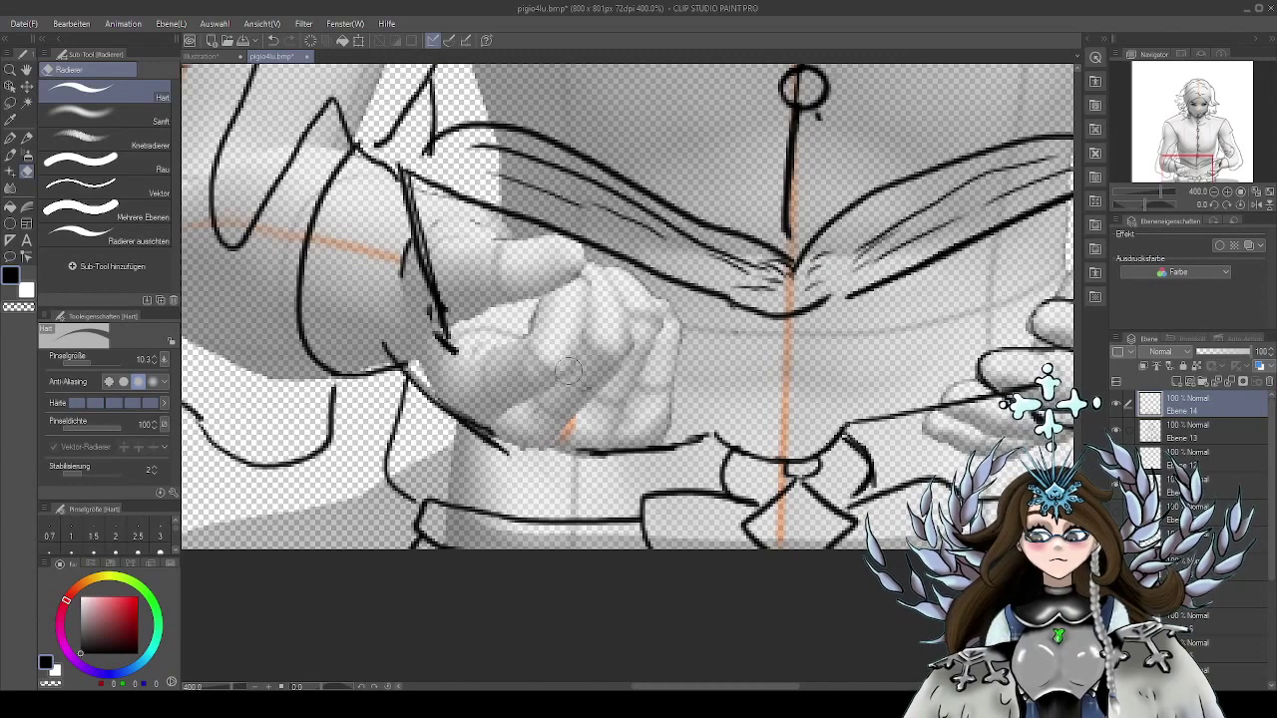
drag(500, 441, 492, 432)
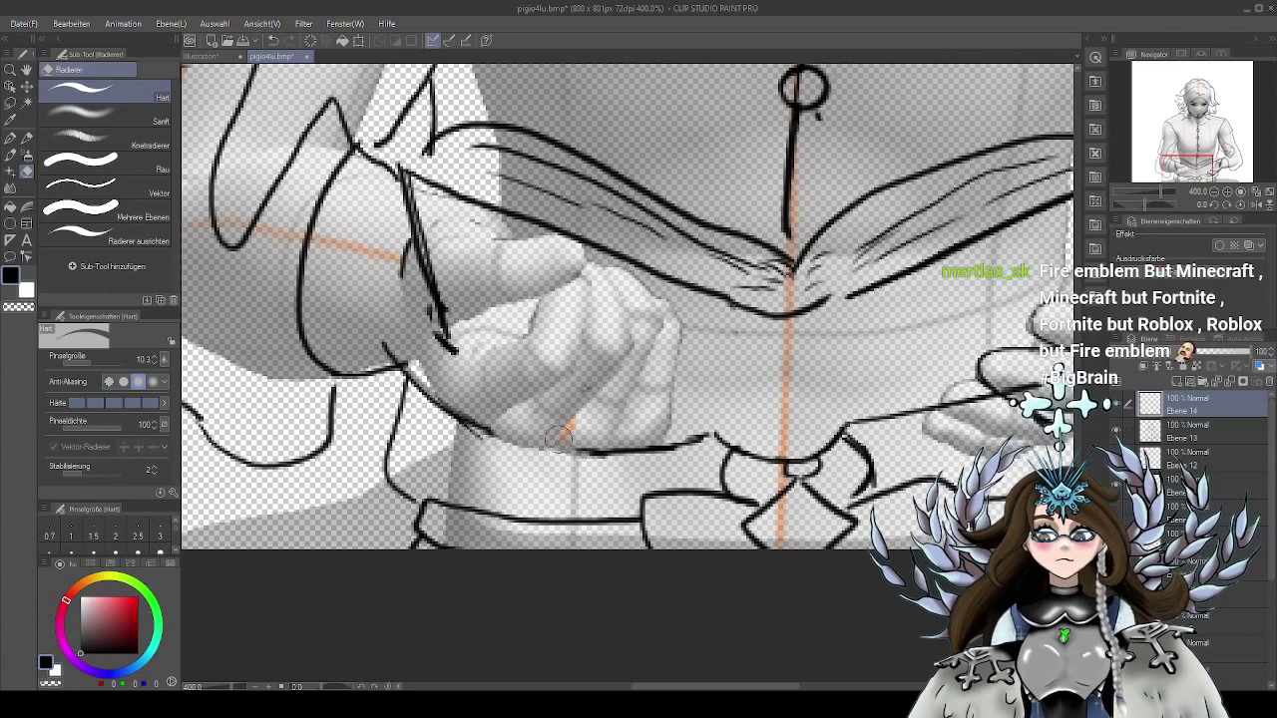
Lasso the second hand's line art with the book edge beside it and copy it to a new layer for transforming
click(11, 104)
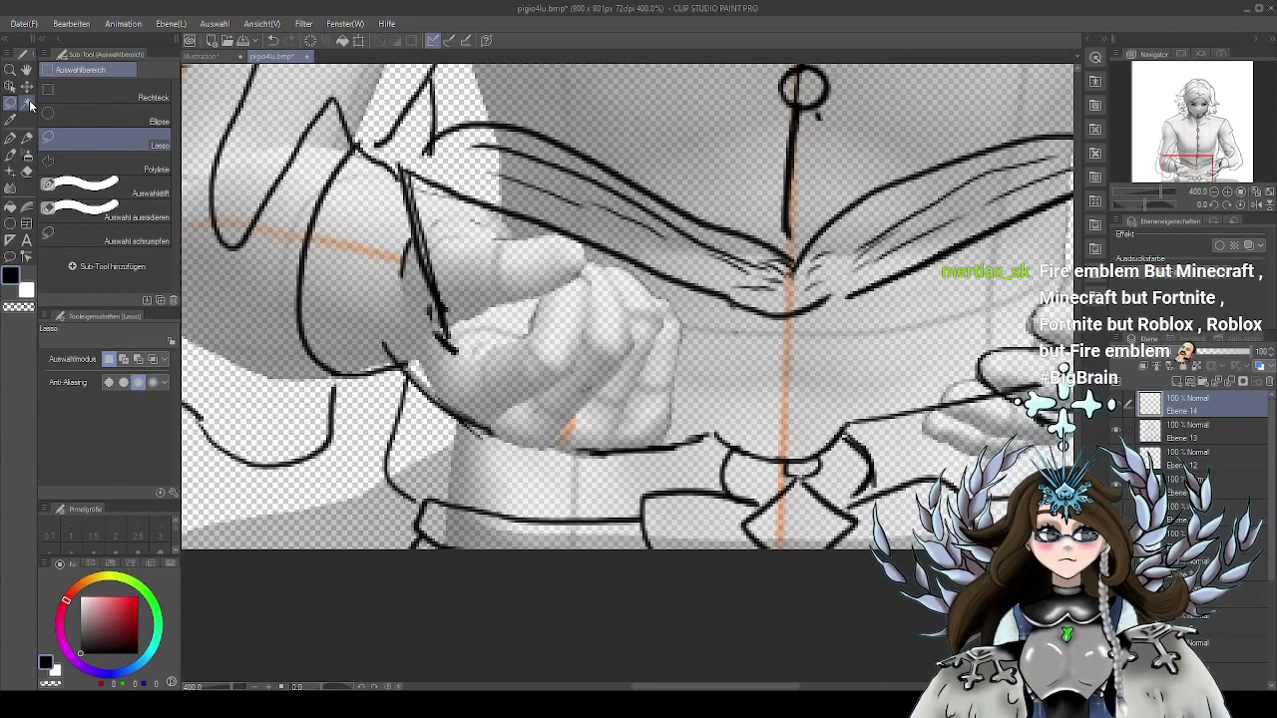
drag(882, 419, 596, 434)
drag(932, 376, 895, 392)
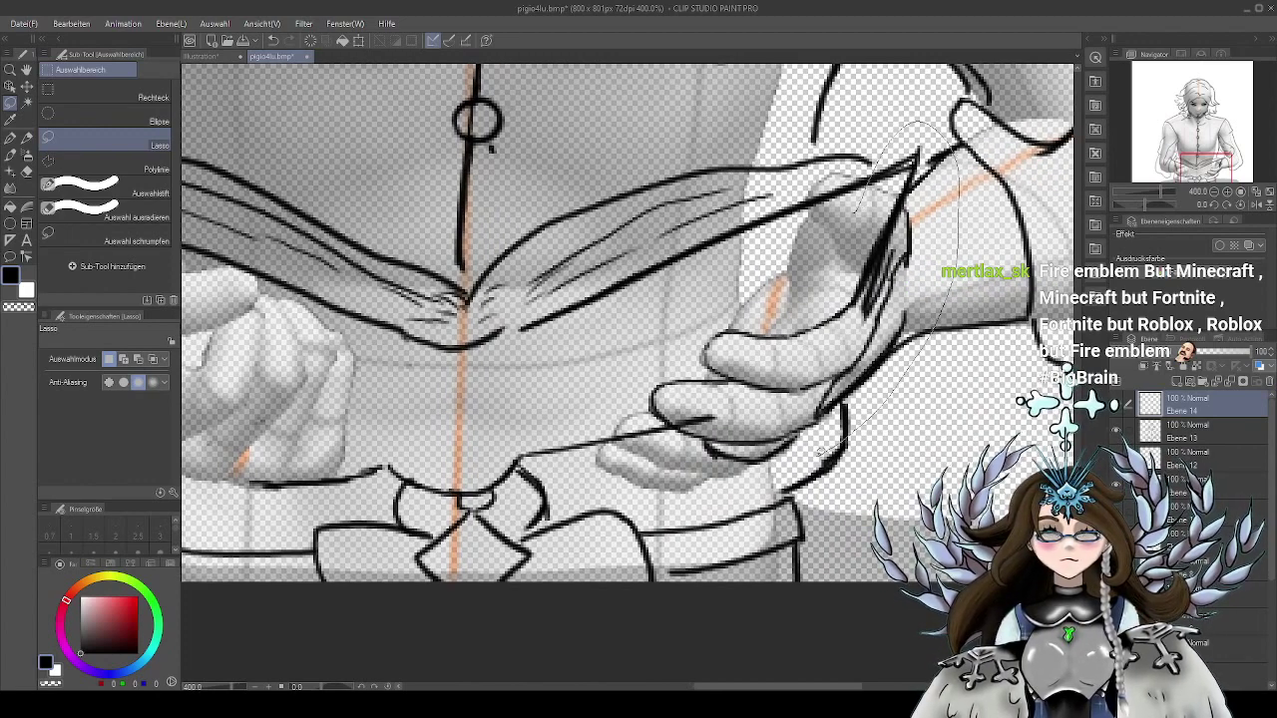
mouse_move(604, 454)
mouse_down()
mouse_move(778, 264)
mouse_move(863, 194)
mouse_up()
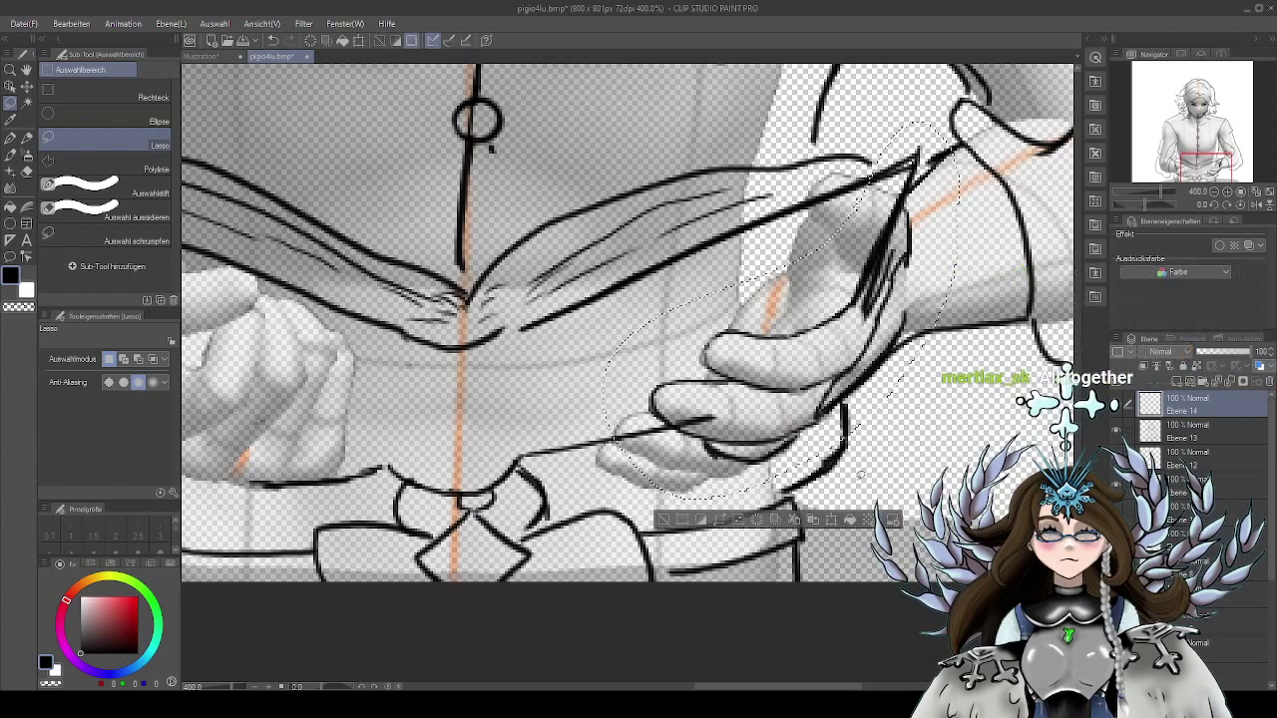
click(812, 521)
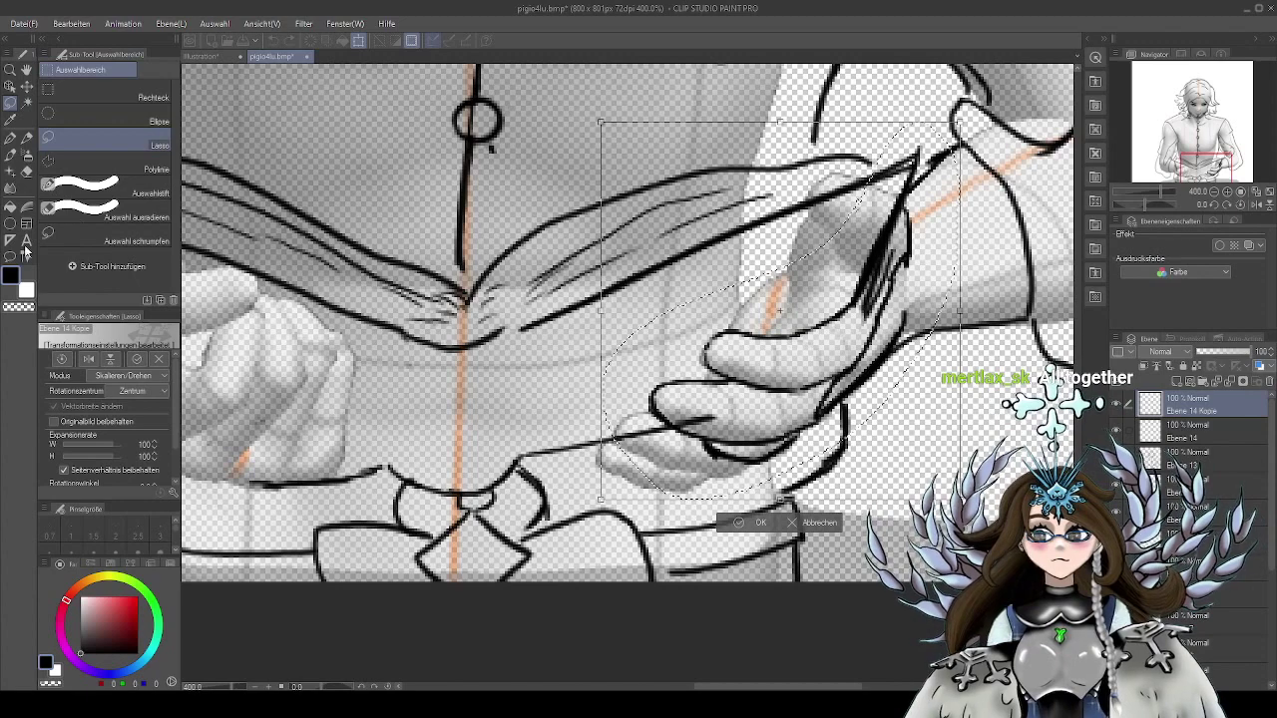
Flip the copied hand horizontally, move it over the first reference hand, and rotate it slightly to fit
click(88, 359)
mouse_move(882, 275)
mouse_down()
mouse_move(585, 363)
mouse_move(902, 281)
mouse_up()
key(Return)
mouse_move(764, 406)
mouse_down()
mouse_move(582, 404)
mouse_move(530, 355)
mouse_move(572, 343)
mouse_move(616, 381)
mouse_move(604, 385)
mouse_move(619, 383)
mouse_move(640, 340)
mouse_move(602, 323)
mouse_up()
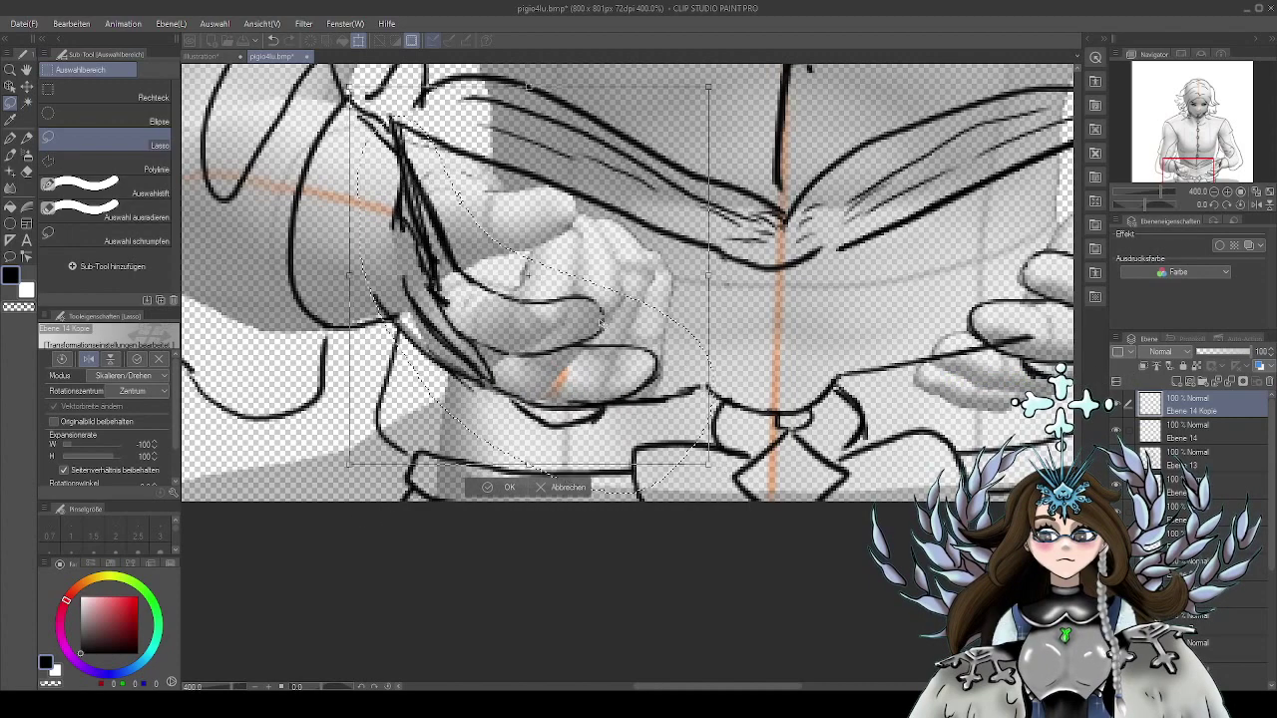
drag(722, 296, 719, 315)
drag(621, 362, 610, 367)
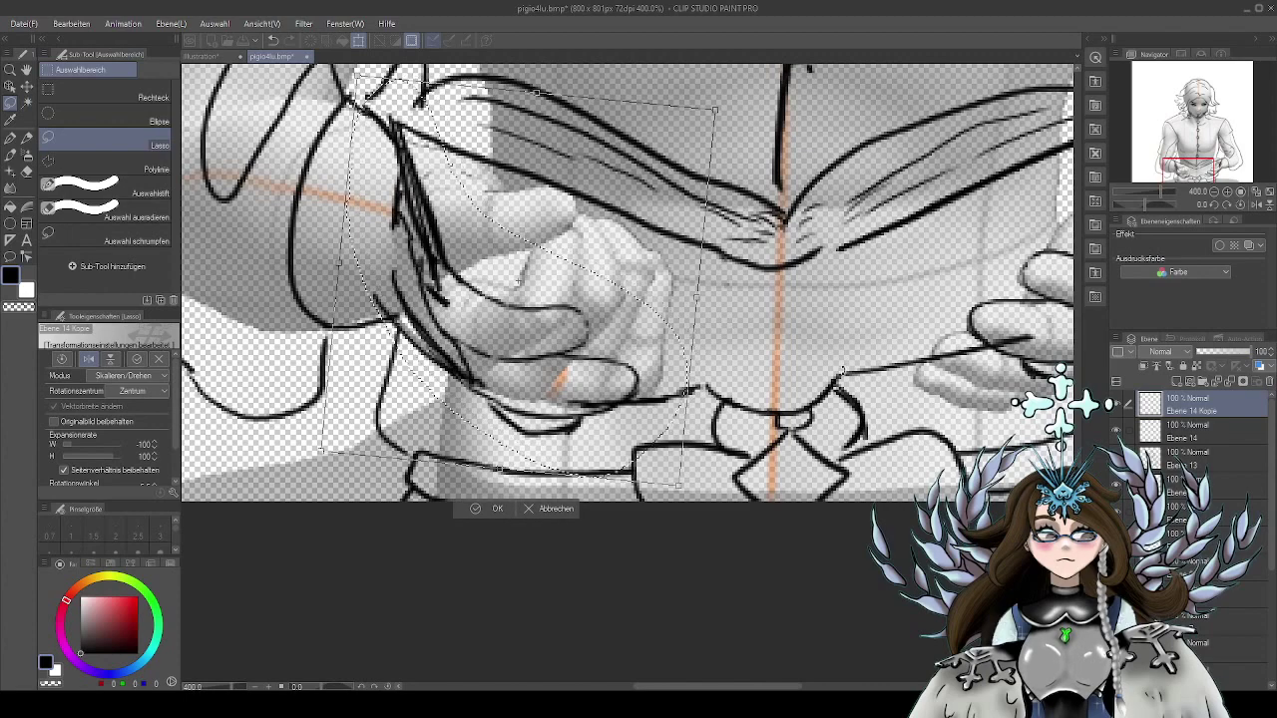
key(Return)
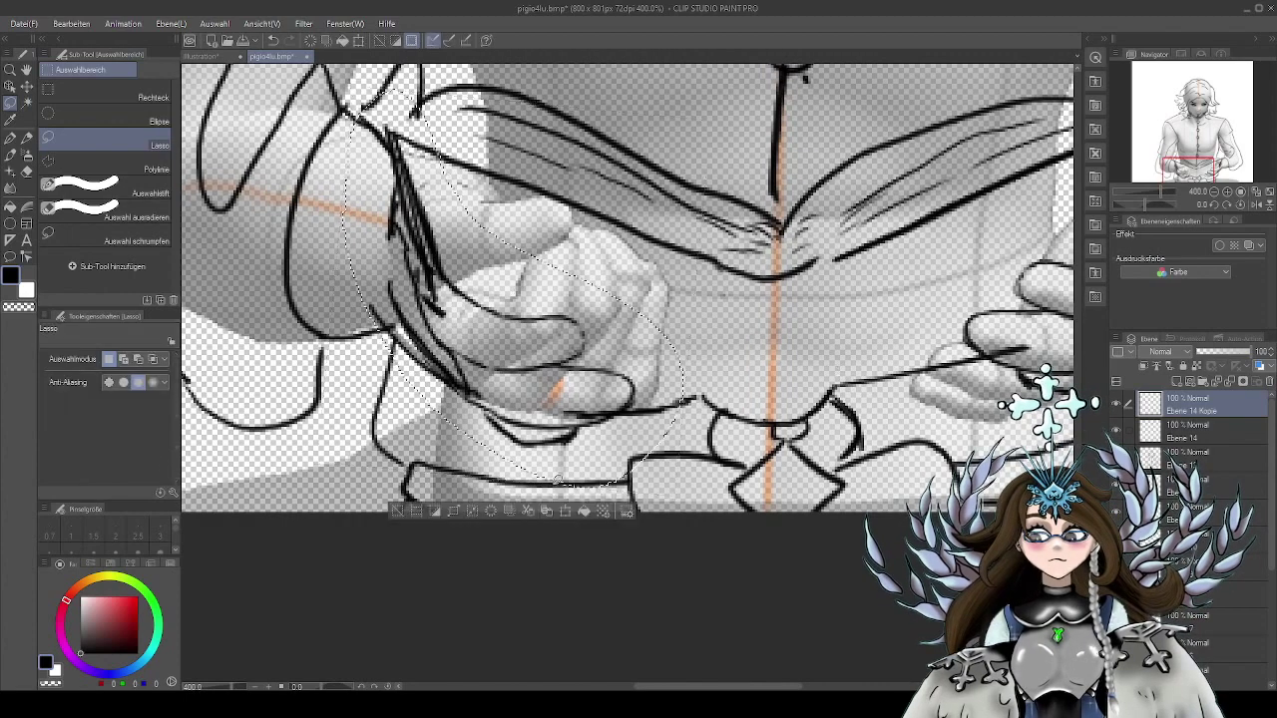
Clear the selection and erase the doubled book-edge lines beside the first hand on layer Ebene 14 with the hard eraser
drag(784, 350, 786, 373)
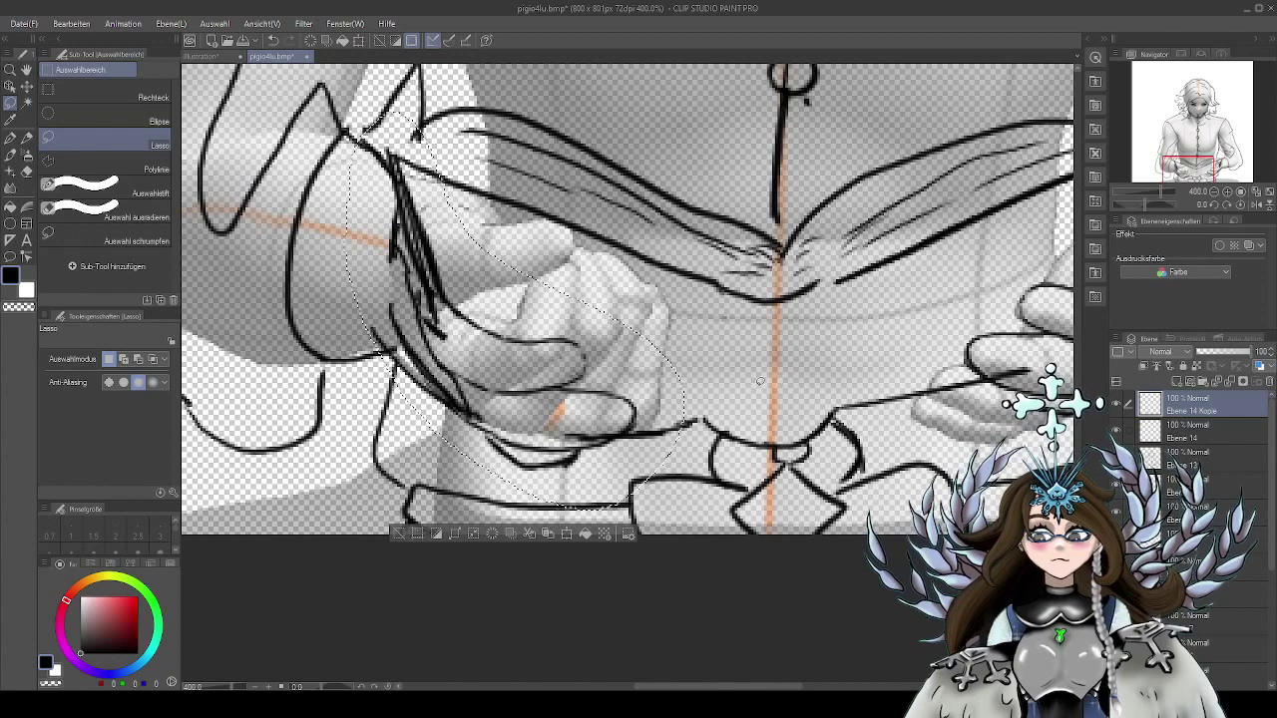
click(397, 535)
key(e)
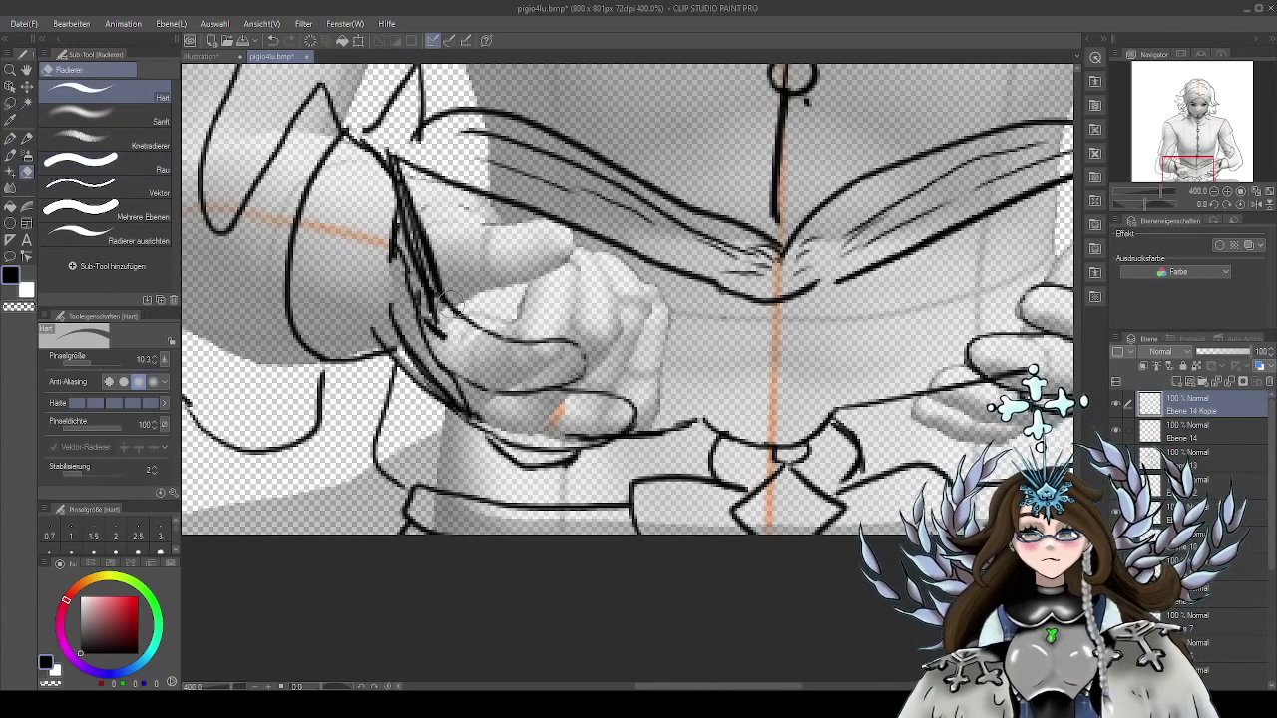
click(1201, 433)
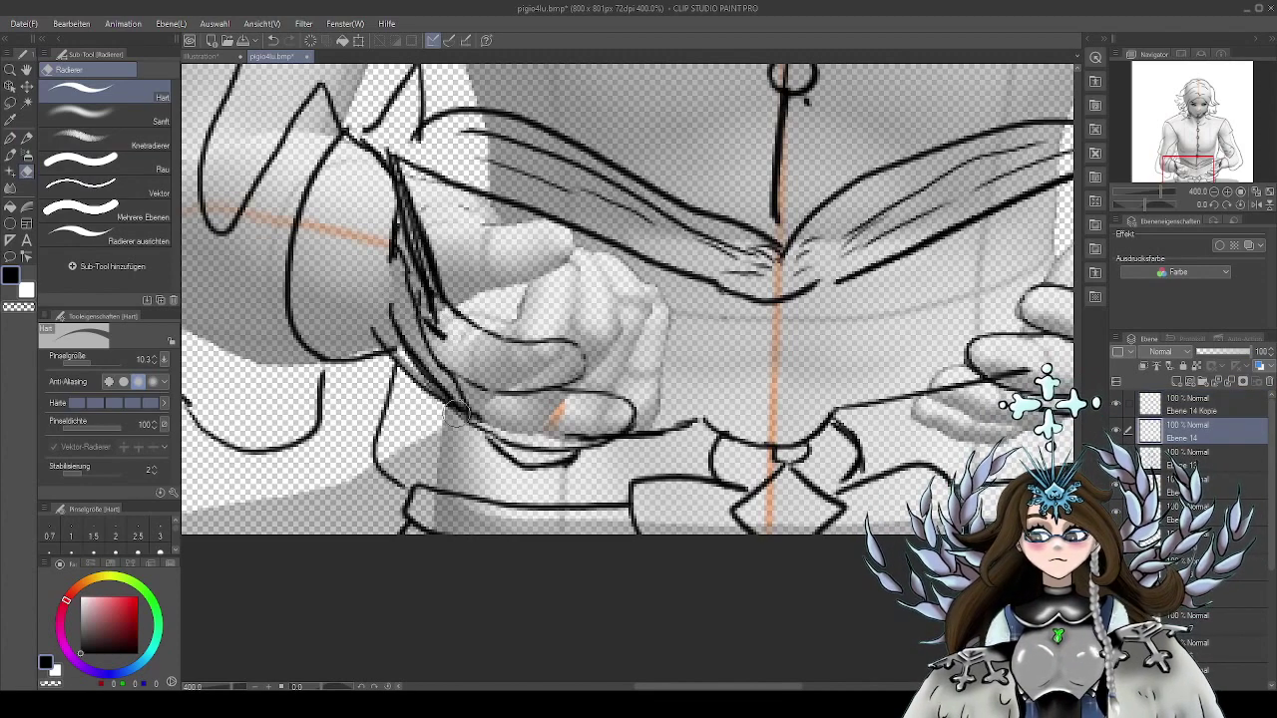
mouse_move(429, 319)
mouse_down()
mouse_move(427, 283)
mouse_move(437, 313)
mouse_up()
mouse_move(442, 267)
mouse_down()
mouse_move(460, 297)
mouse_move(419, 236)
mouse_move(396, 232)
mouse_move(414, 307)
mouse_move(504, 357)
mouse_up()
key(bracketright)
key(bracketright)
key(bracketright)
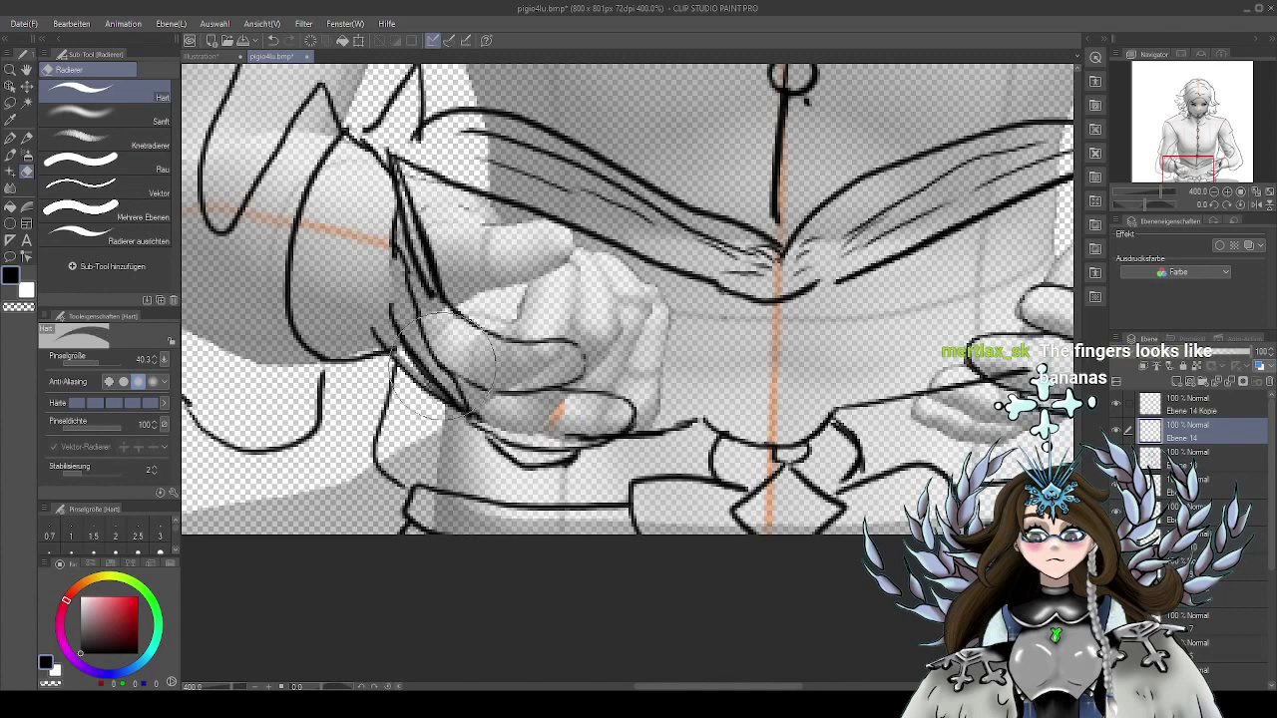
key(bracketleft)
key(bracketleft)
key(bracketleft)
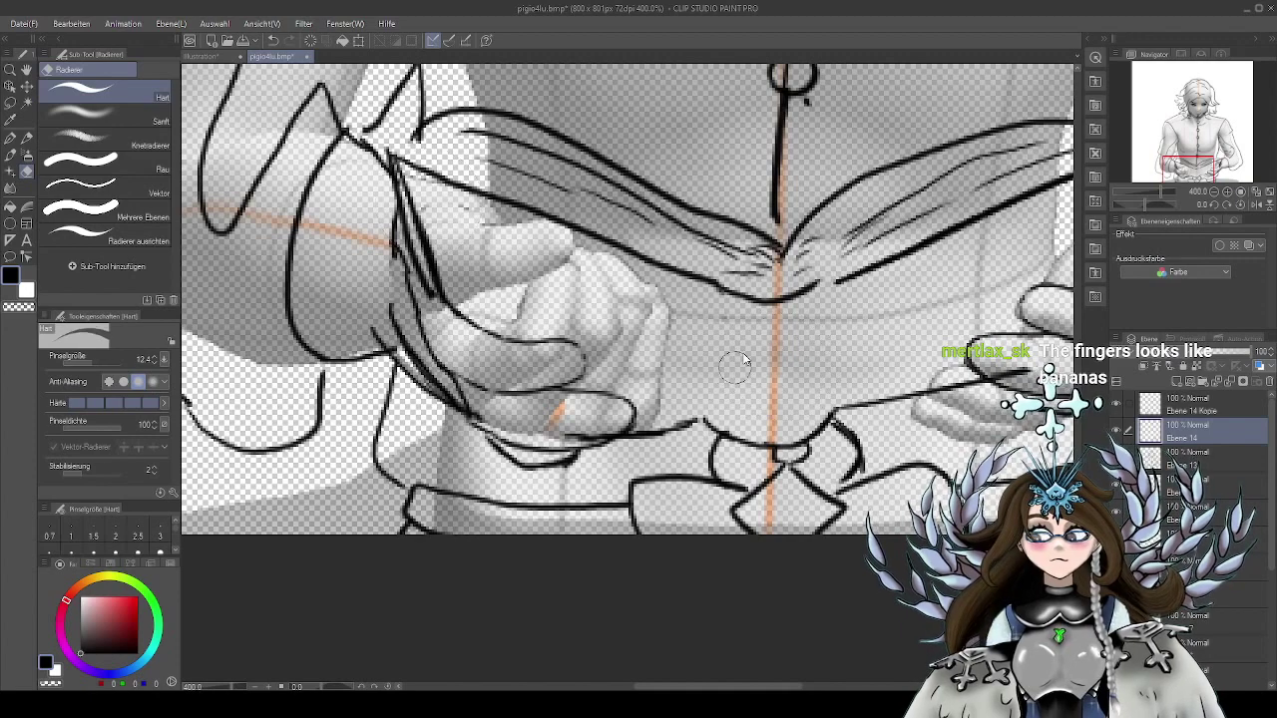
Erase the overlapping book outline beside both hands on layer Ebene 13 with the hard eraser
key(alt+bracketleft)
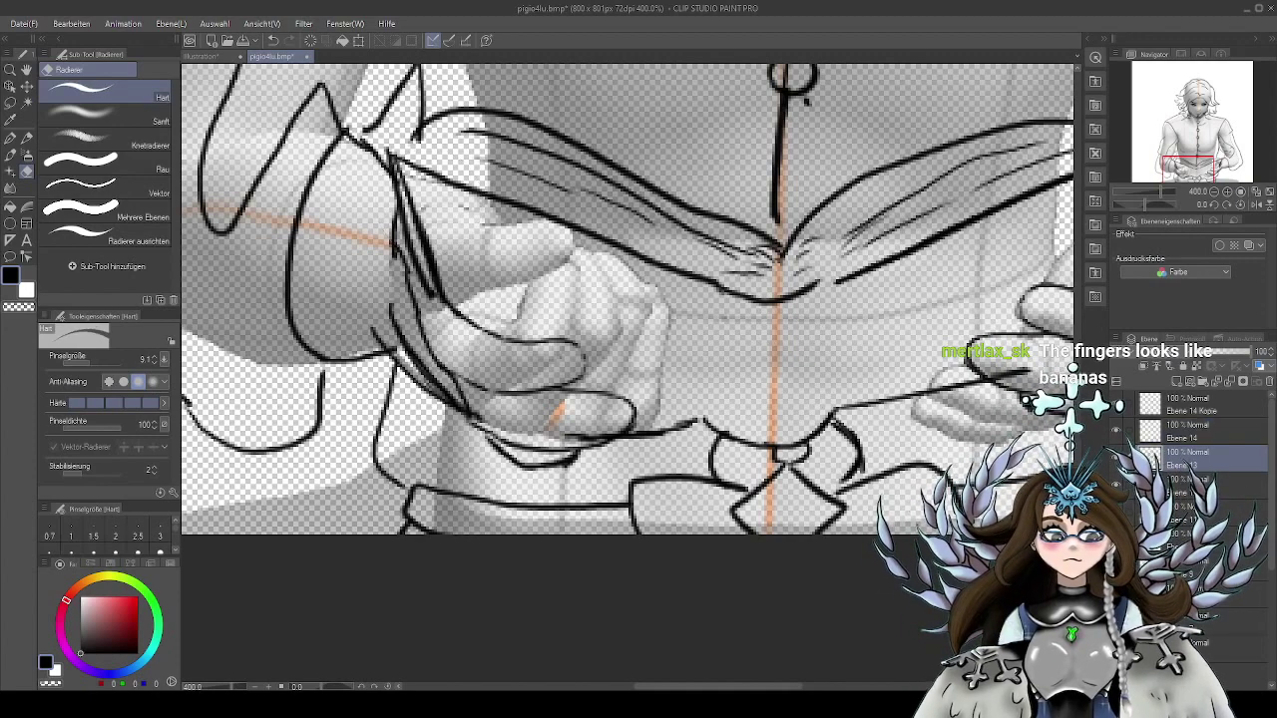
click(1116, 458)
click(1116, 458)
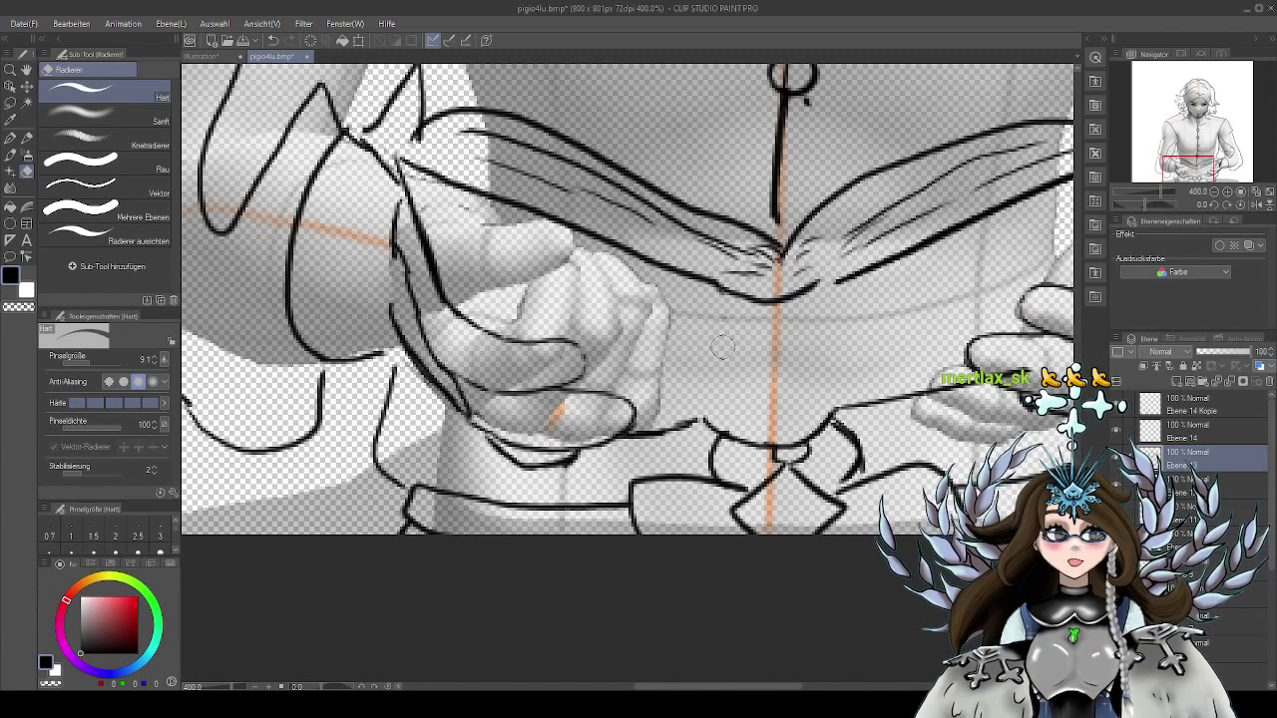
mouse_move(805, 381)
mouse_down()
mouse_move(539, 478)
mouse_move(628, 432)
mouse_move(733, 411)
mouse_up()
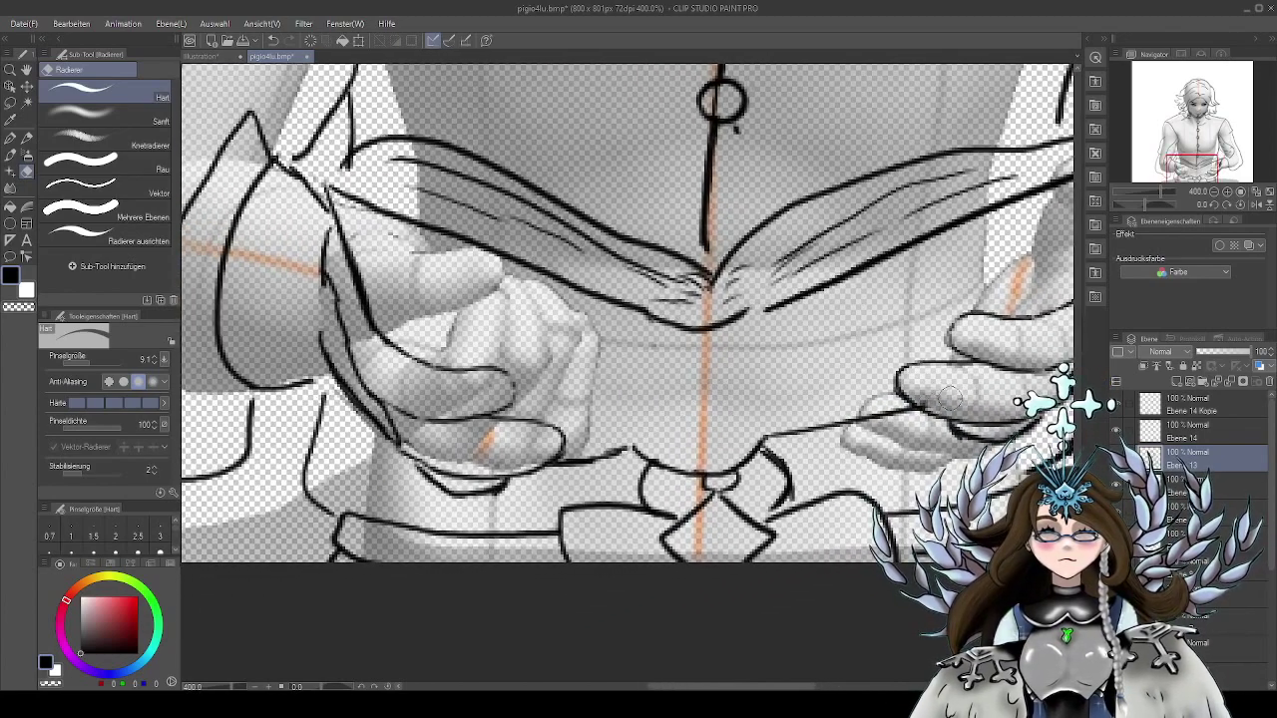
drag(800, 429, 608, 472)
mouse_move(973, 295)
mouse_down()
mouse_move(987, 289)
mouse_move(971, 317)
mouse_move(1007, 240)
mouse_up()
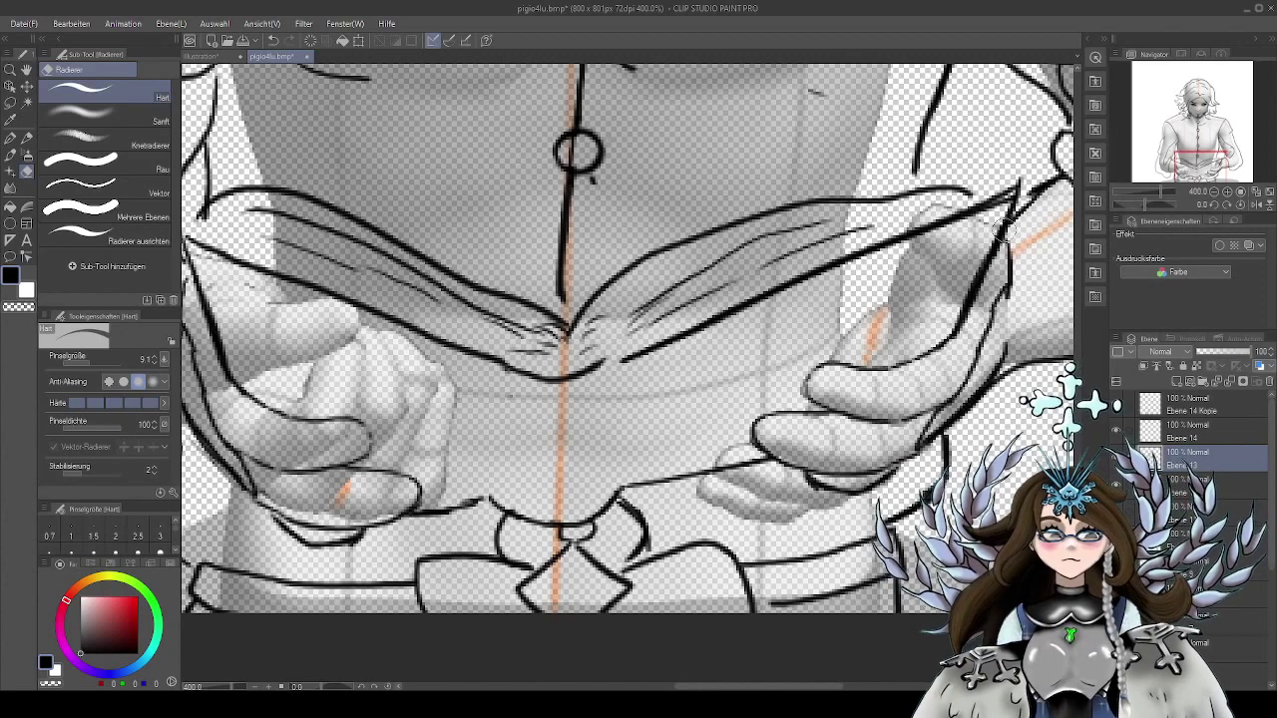
drag(1009, 195, 996, 206)
drag(480, 425, 688, 395)
mouse_move(403, 265)
mouse_down()
mouse_move(393, 245)
mouse_move(388, 300)
mouse_up()
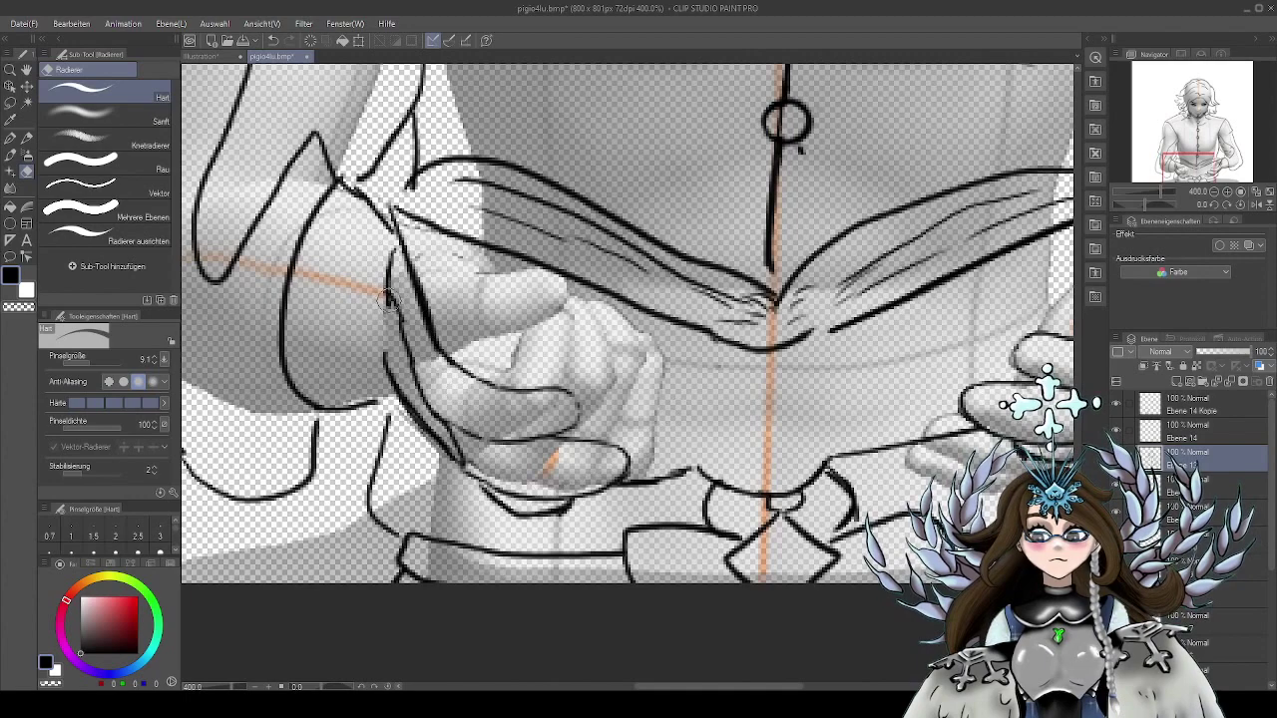
Reinforce the first hand's lower palm edge with the G-Pen on layer Ebene 14 Kopie
click(1173, 409)
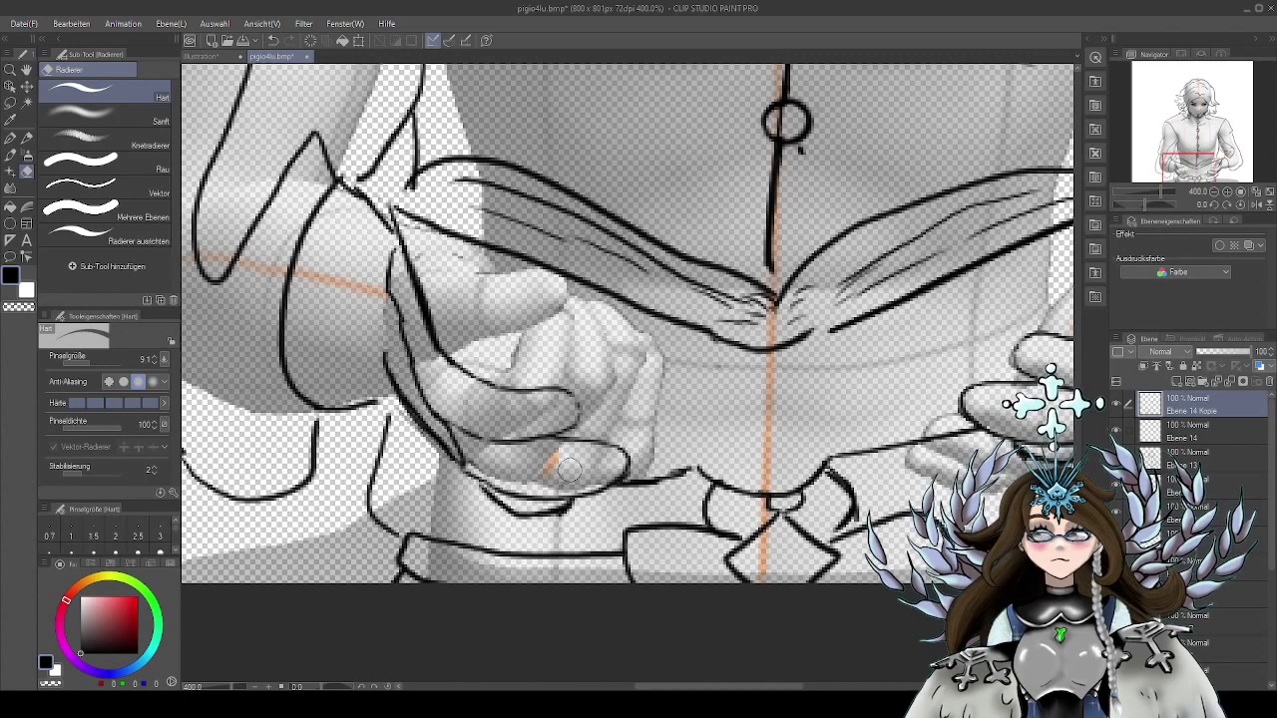
click(11, 137)
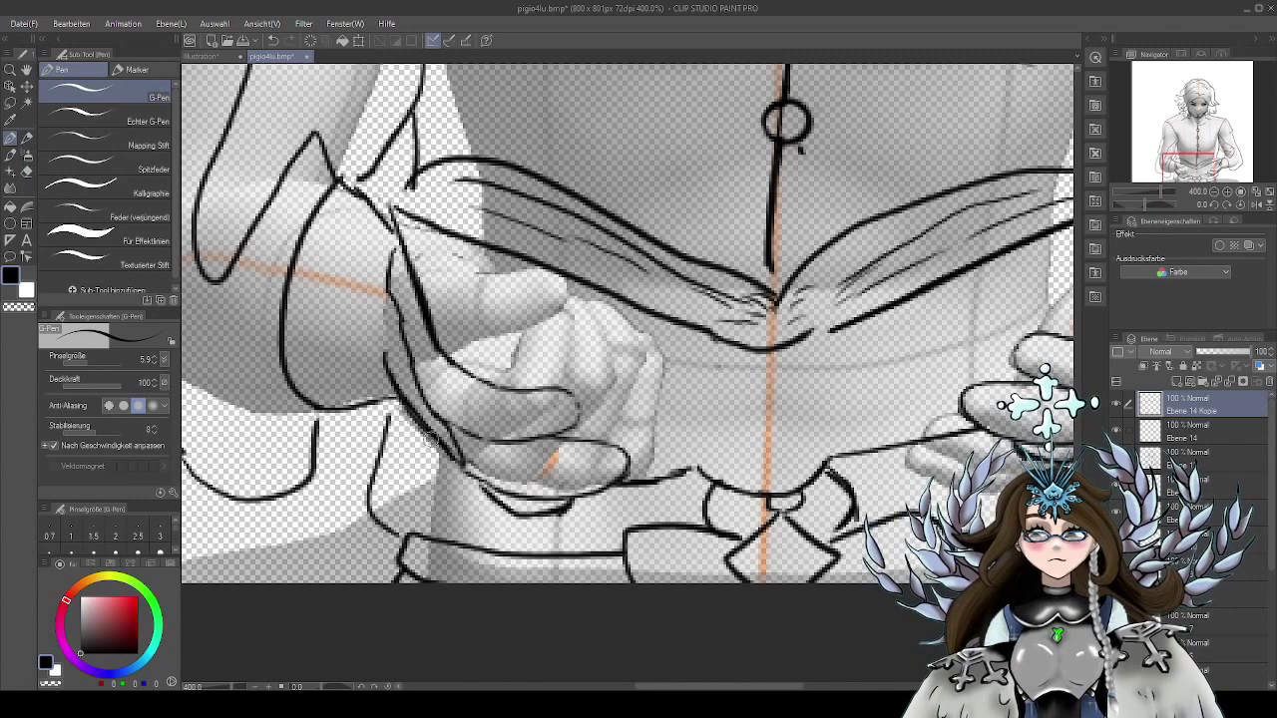
drag(427, 435, 463, 467)
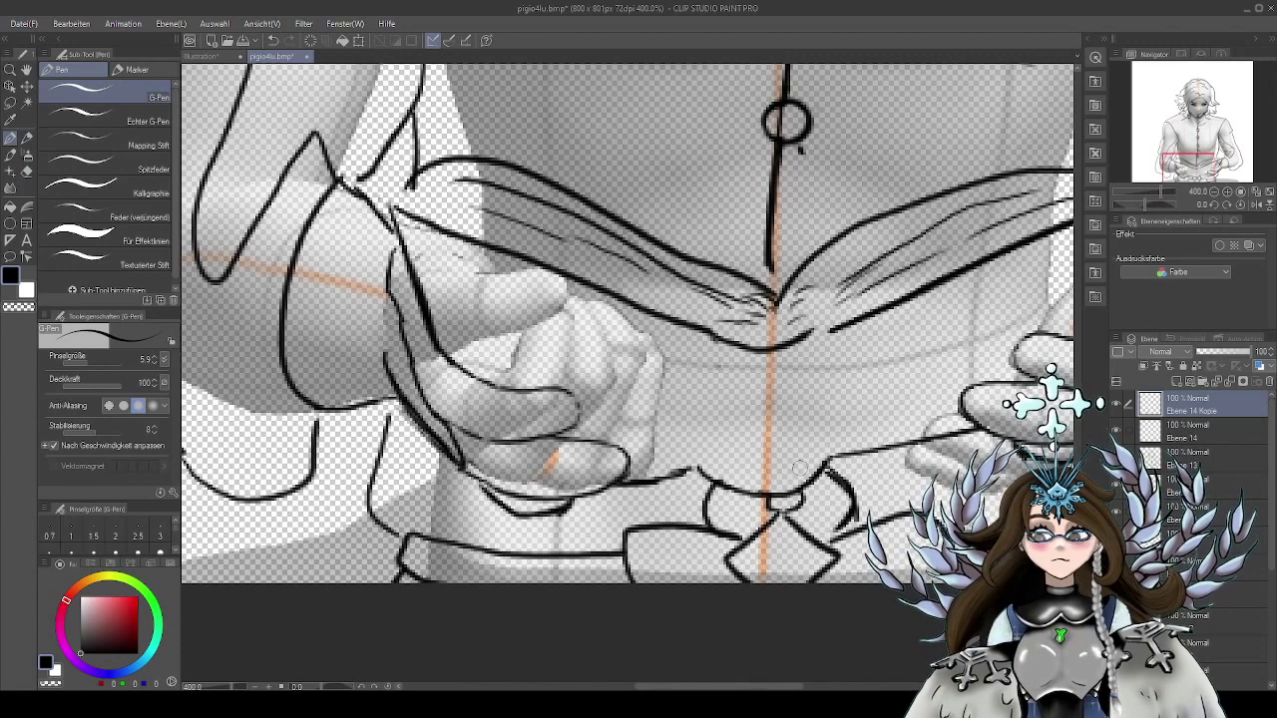
Hide the 3D drawing figure layer and review the whole line art without the reference
scroll(799, 467, down, 3)
drag(976, 452, 807, 468)
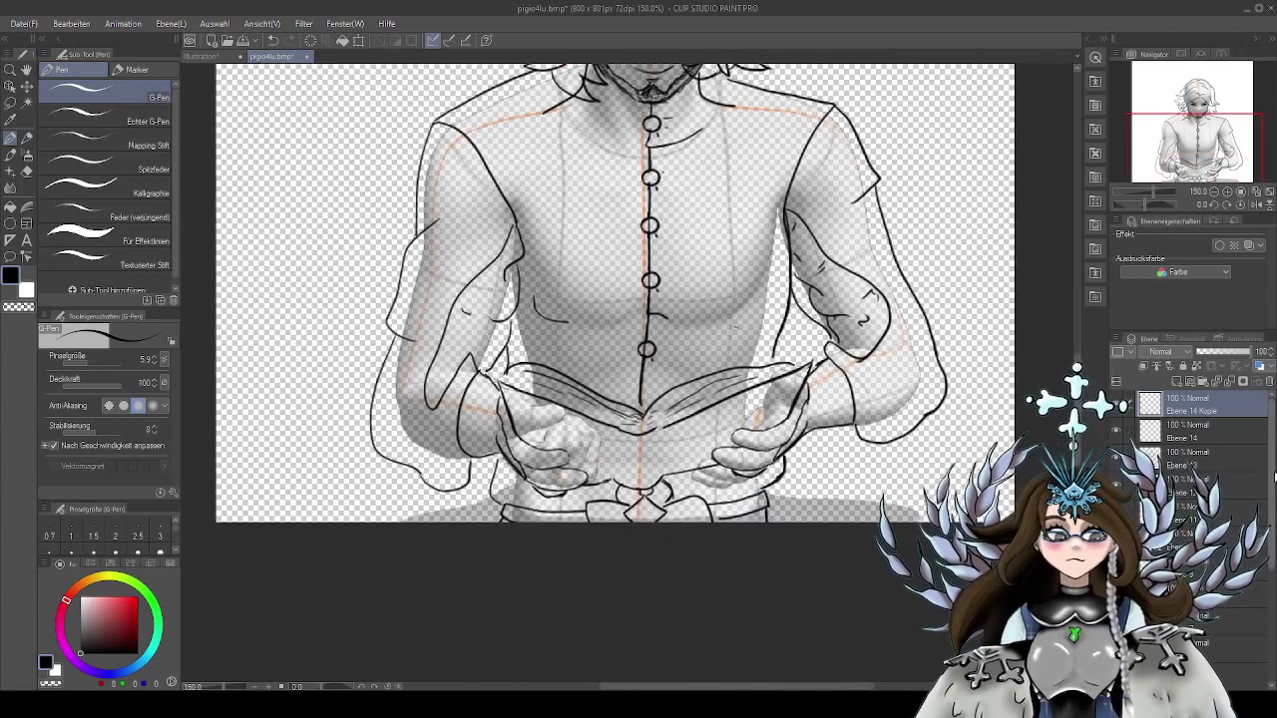
drag(1271, 534, 1267, 647)
click(1117, 623)
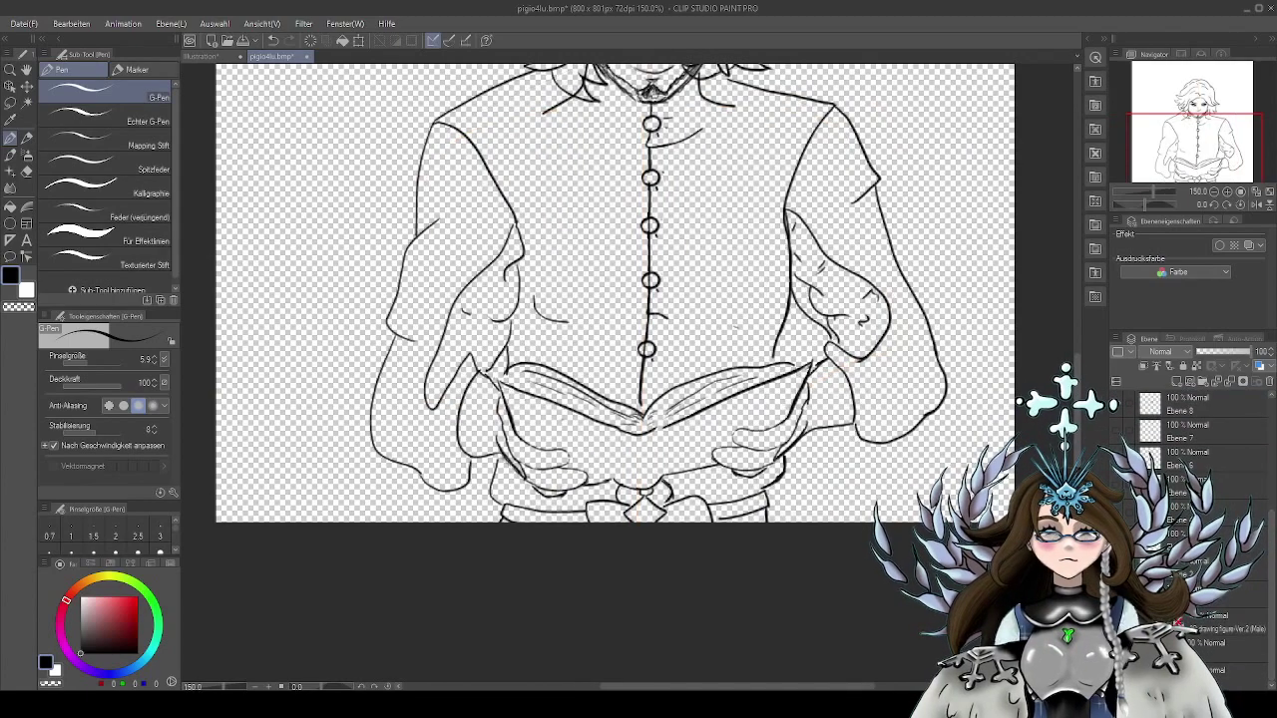
drag(855, 486, 848, 555)
drag(928, 432, 842, 491)
scroll(911, 452, down, 1)
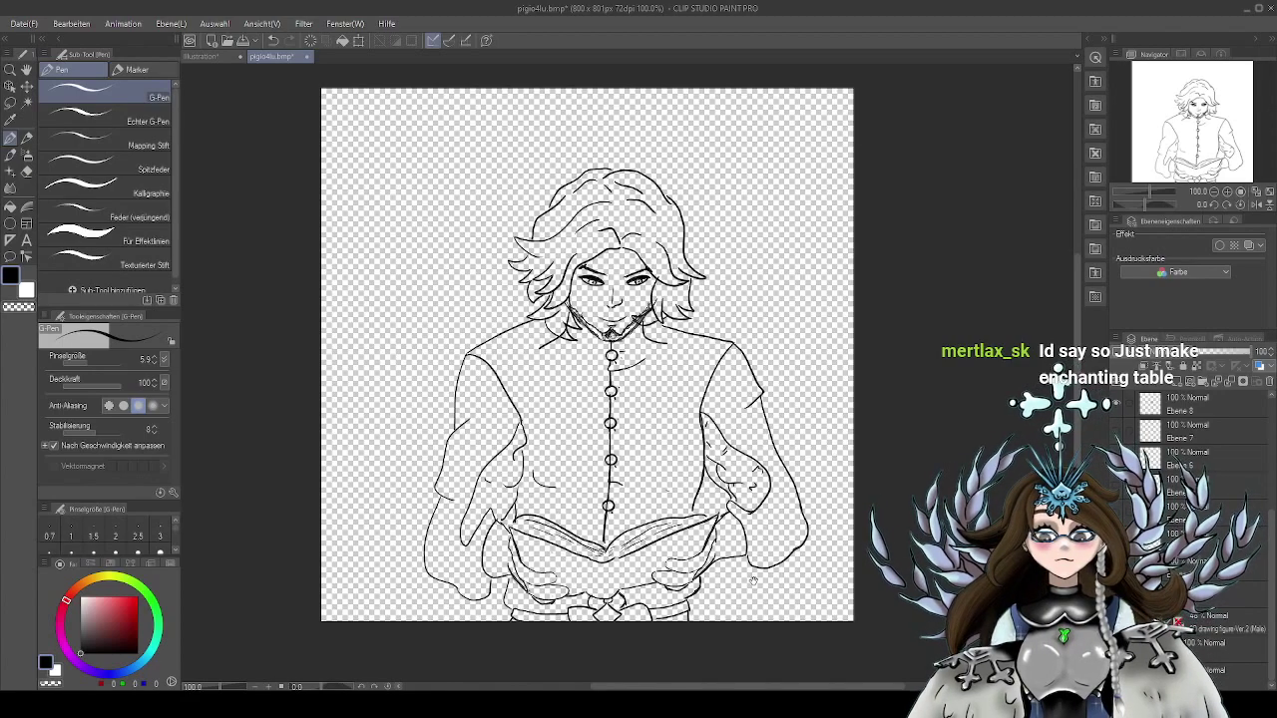
drag(753, 580, 785, 481)
scroll(732, 470, up, 2)
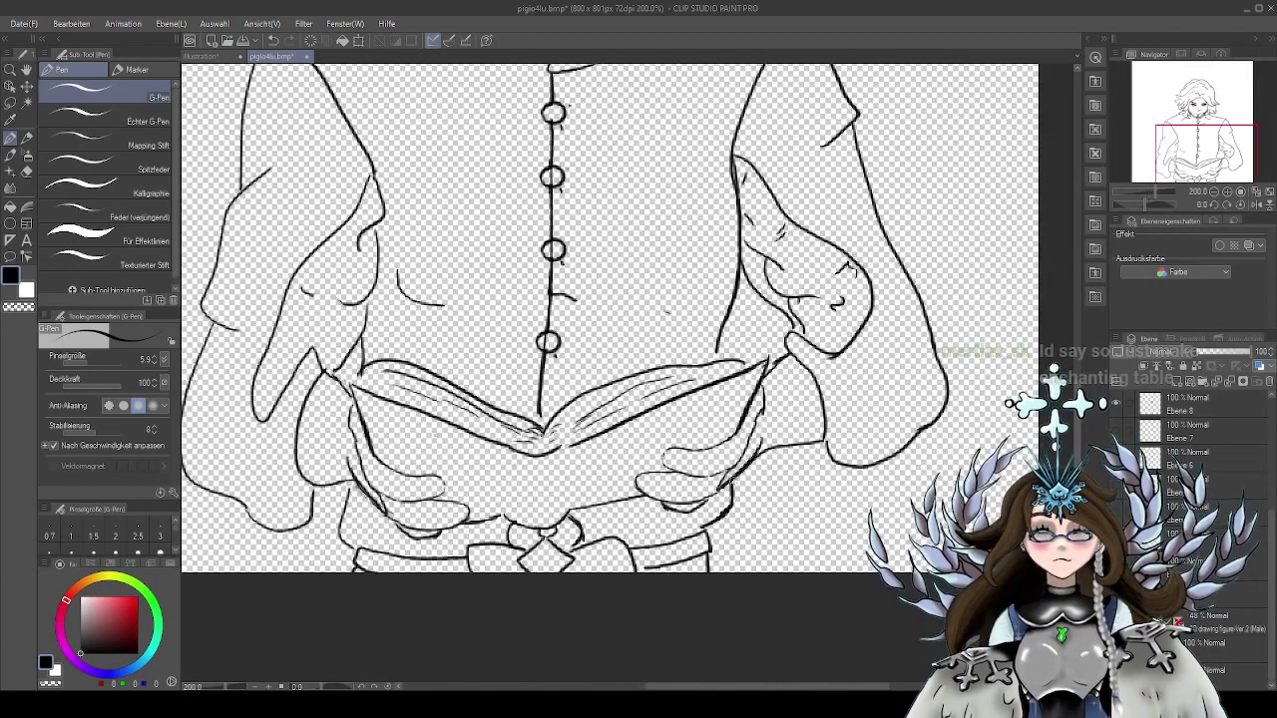
Darken the first hand's outer edge just below the book corner with the G-Pen on layer Ebene 14 Kopie
scroll(702, 498, up, 2)
drag(286, 463, 663, 495)
drag(1270, 529, 1267, 385)
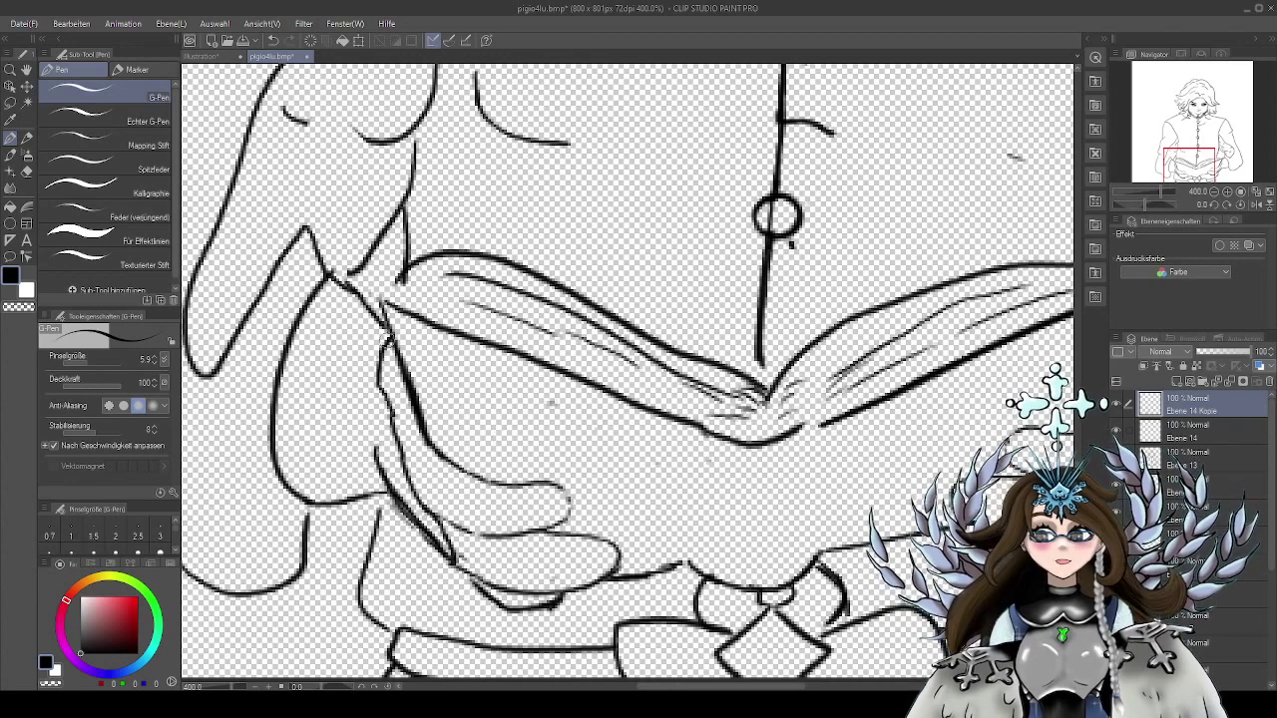
mouse_move(390, 336)
mouse_down()
mouse_move(380, 373)
mouse_move(396, 423)
mouse_up()
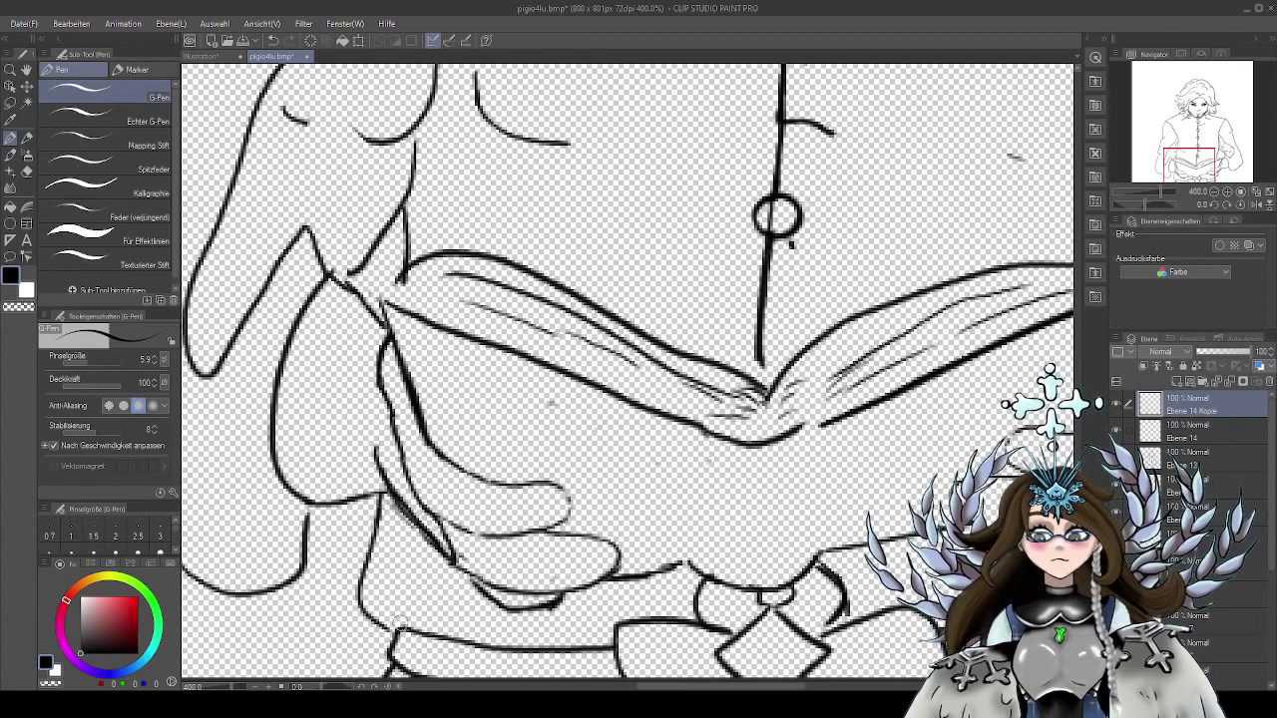
Add a short line running down toward the belt beneath each of the two hands
scroll(725, 515, down, 3)
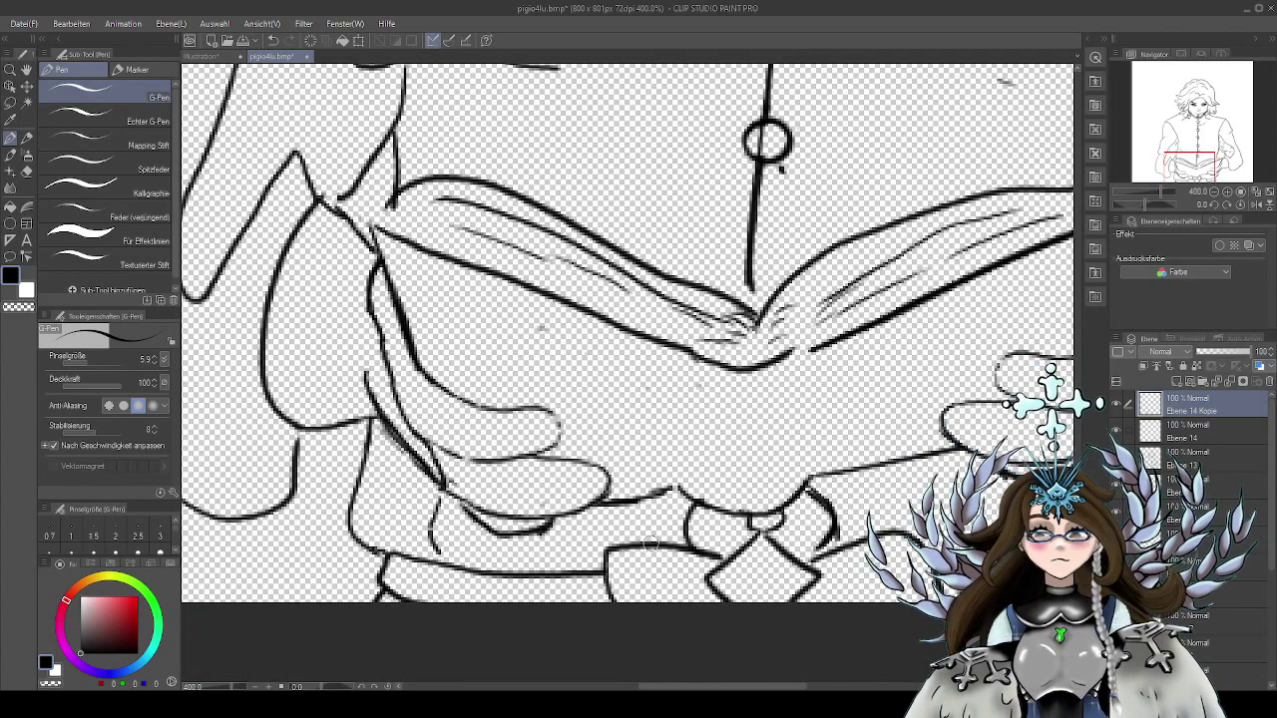
drag(891, 436, 675, 457)
drag(753, 474, 761, 503)
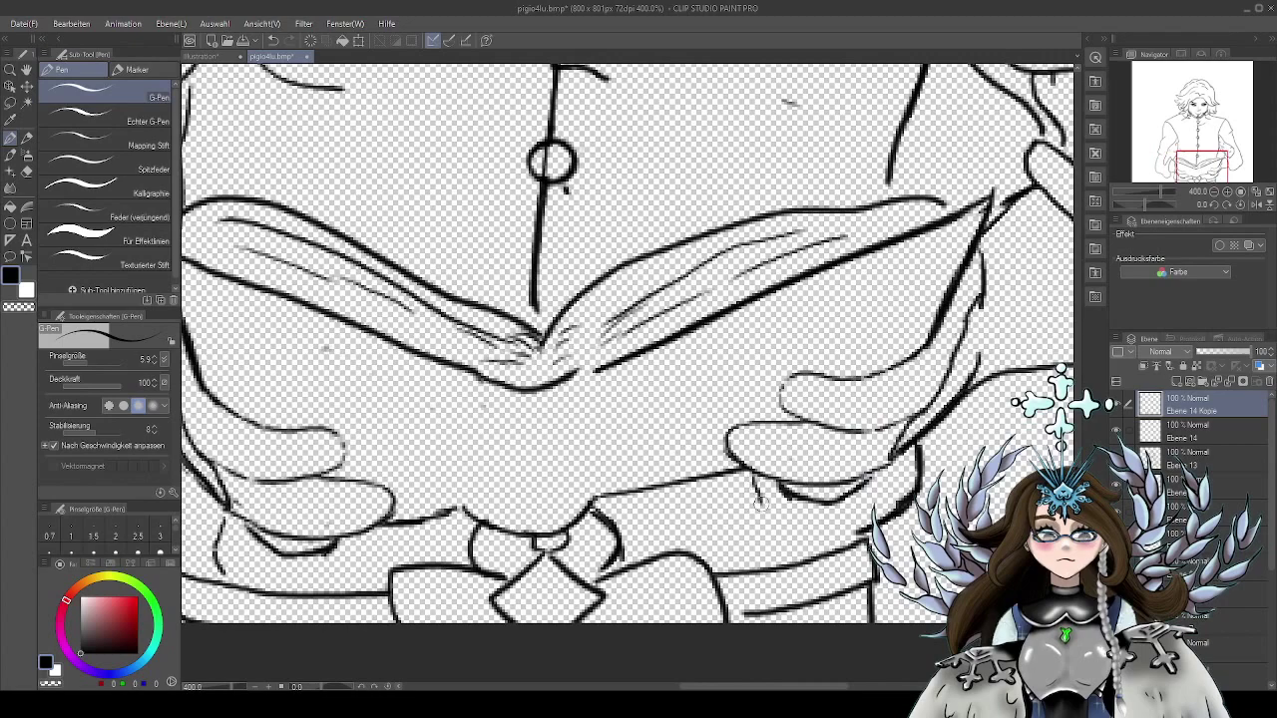
drag(755, 447, 847, 415)
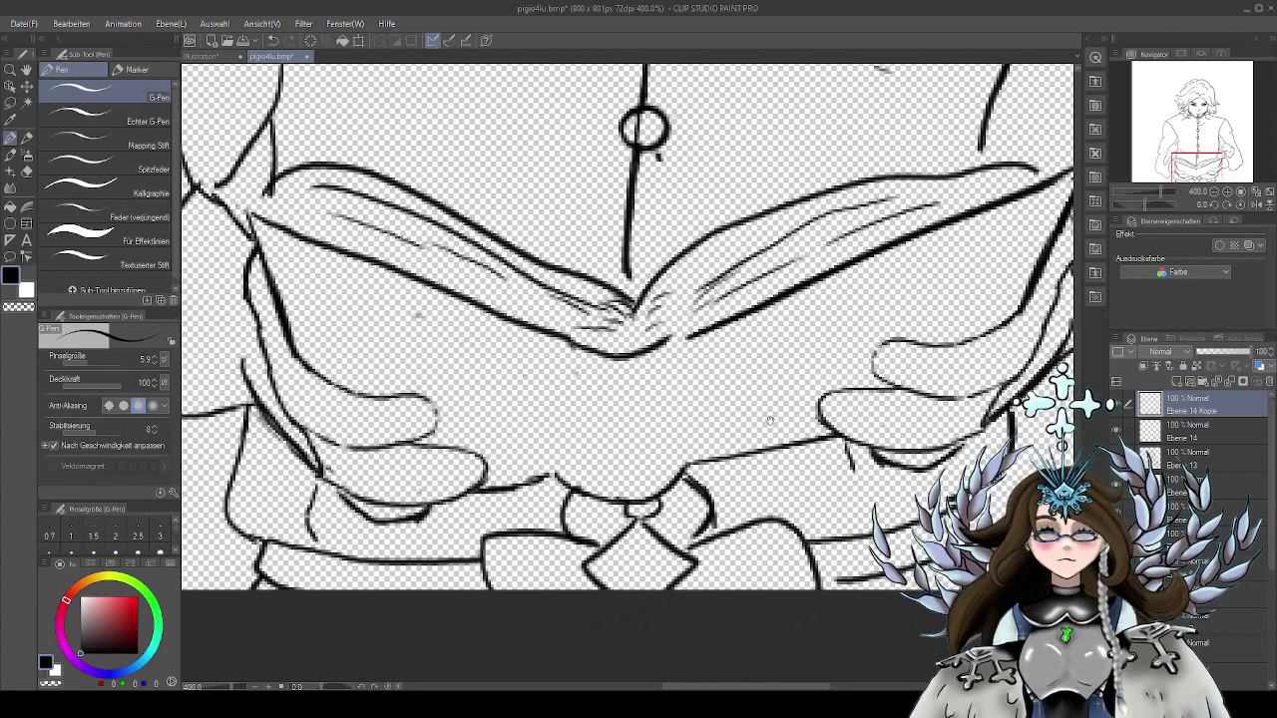
Close the gap in the page block's lower edge at the spine and retrace the cover's curve above the belt knot
mouse_move(640, 354)
mouse_down()
mouse_move(650, 378)
mouse_move(709, 355)
mouse_up()
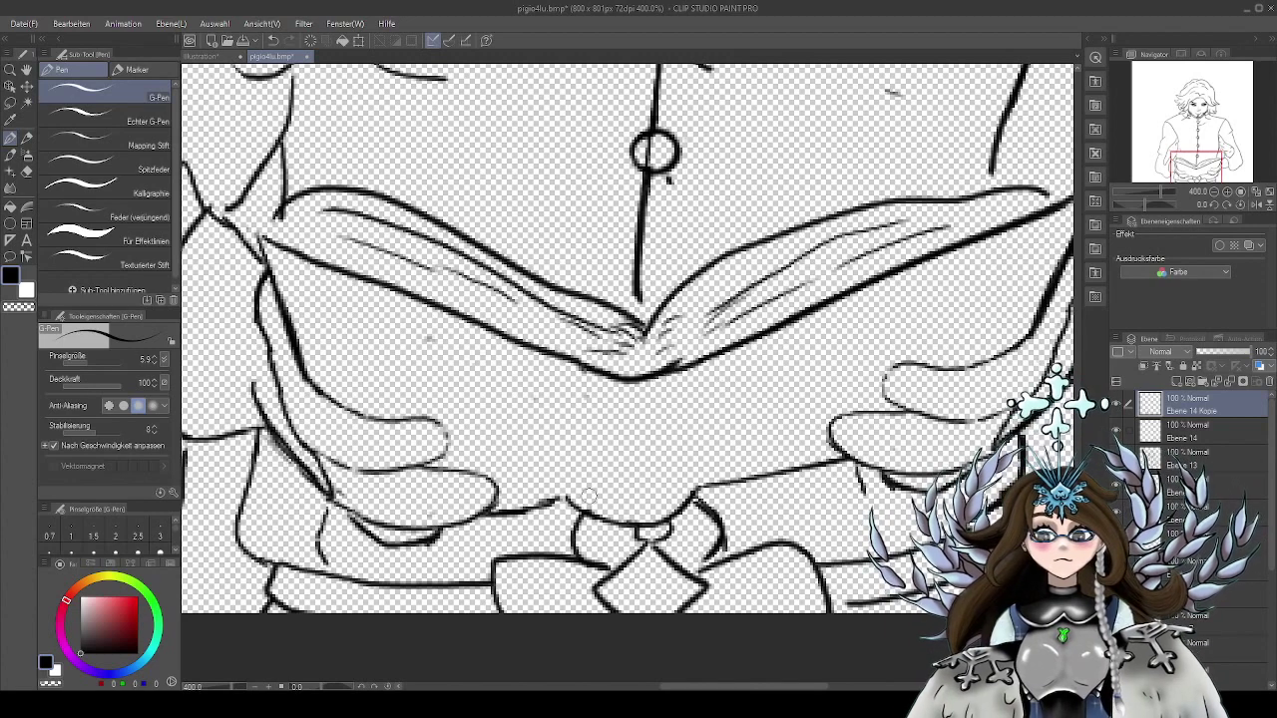
mouse_move(567, 499)
mouse_down()
mouse_move(653, 515)
mouse_move(698, 490)
mouse_up()
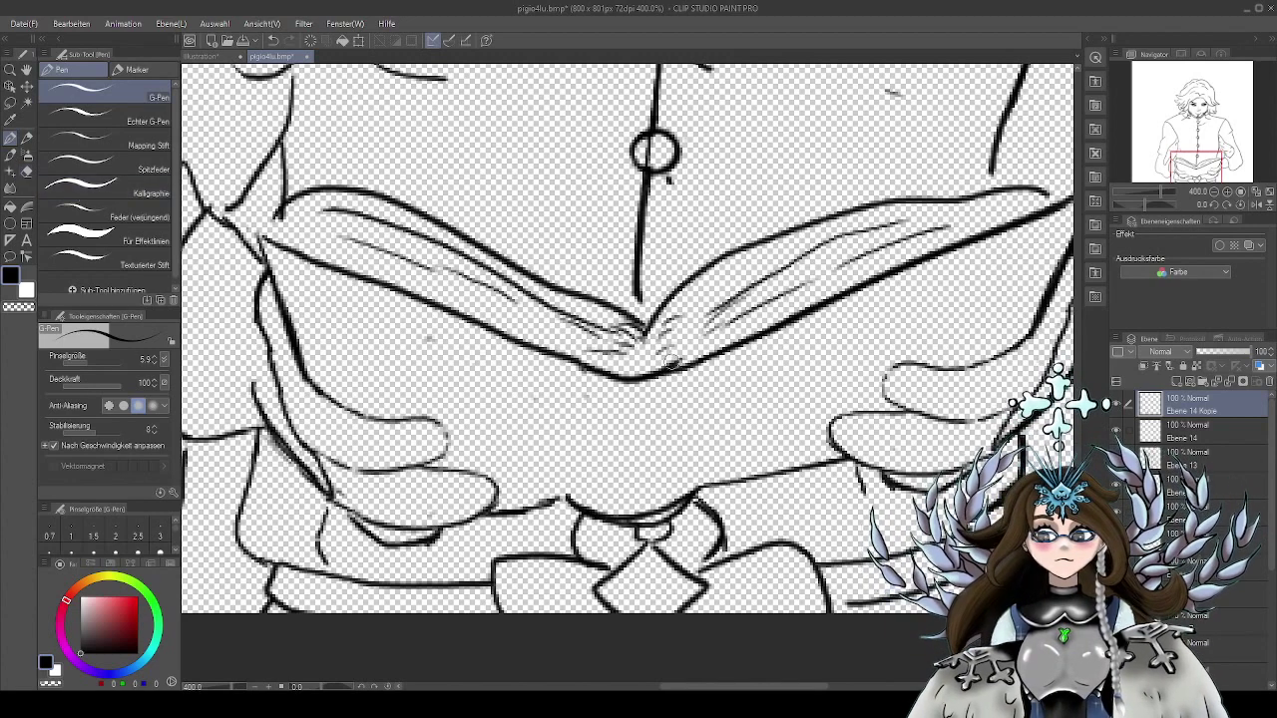
Erase the stray spine stroke and the old cover curve above the belt knot on layer Ebene 13
key(e)
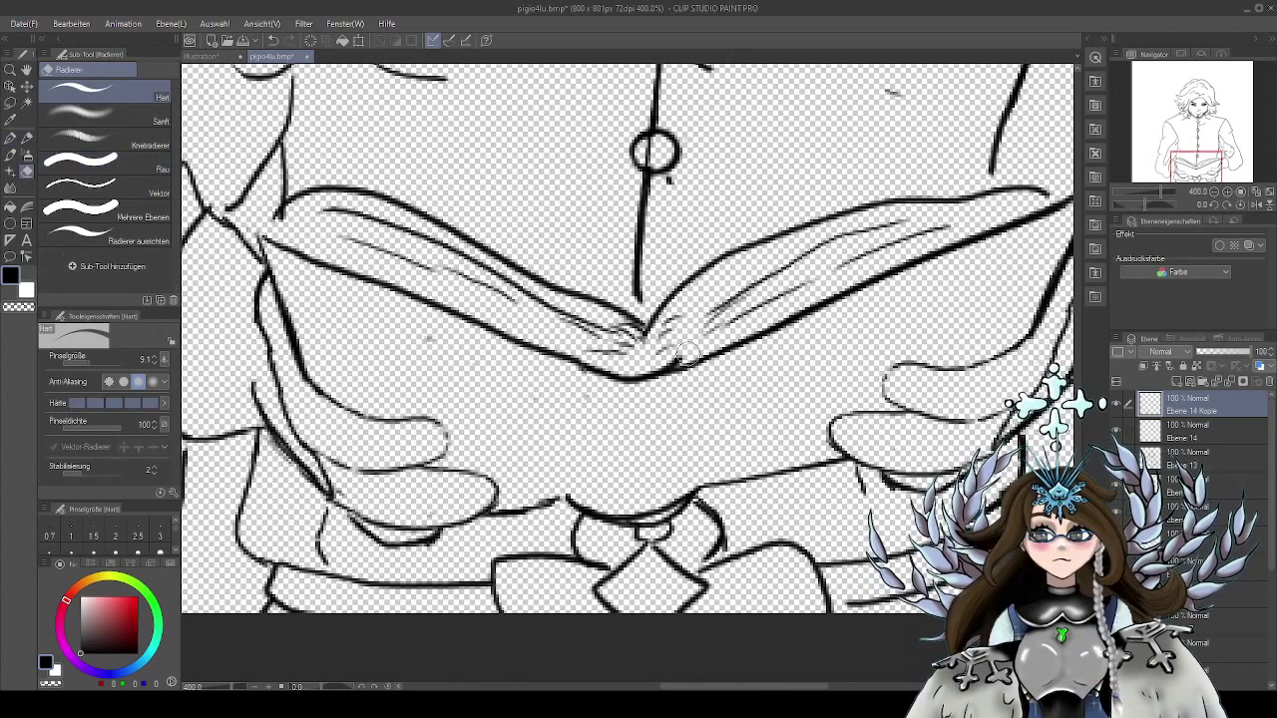
click(1190, 439)
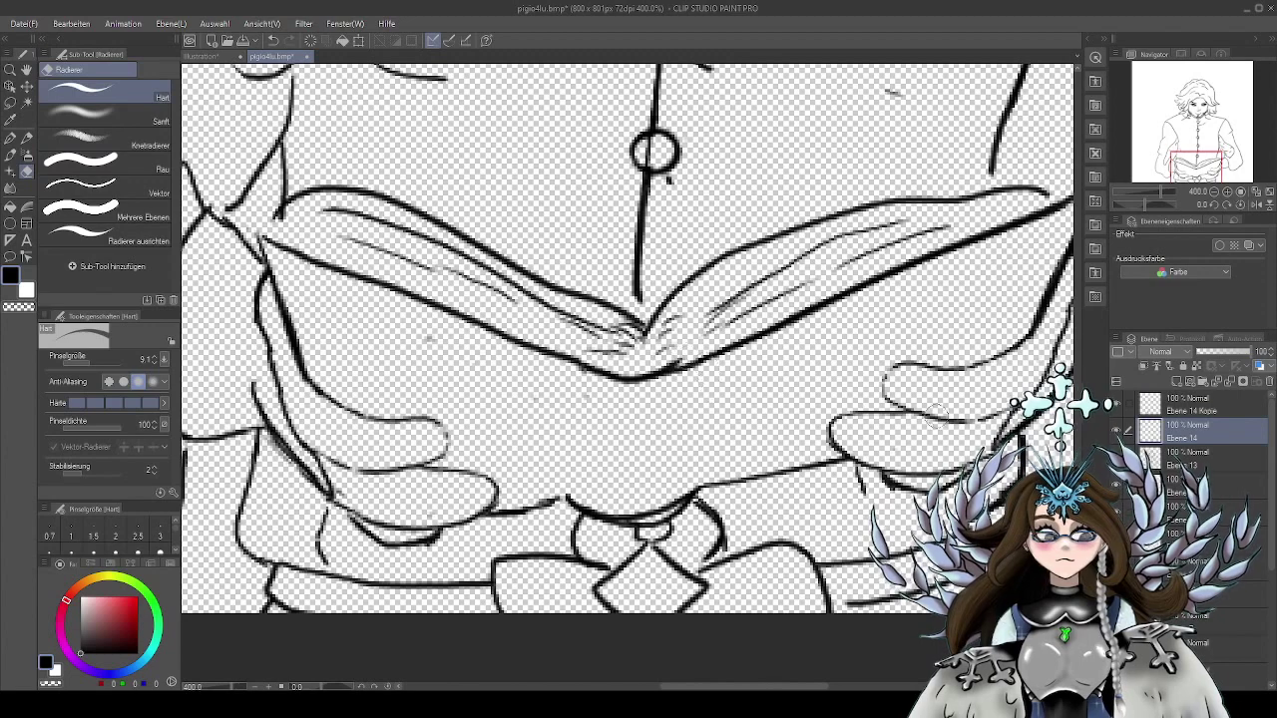
click(1188, 457)
mouse_move(674, 350)
mouse_down()
mouse_move(687, 356)
mouse_move(665, 361)
mouse_up()
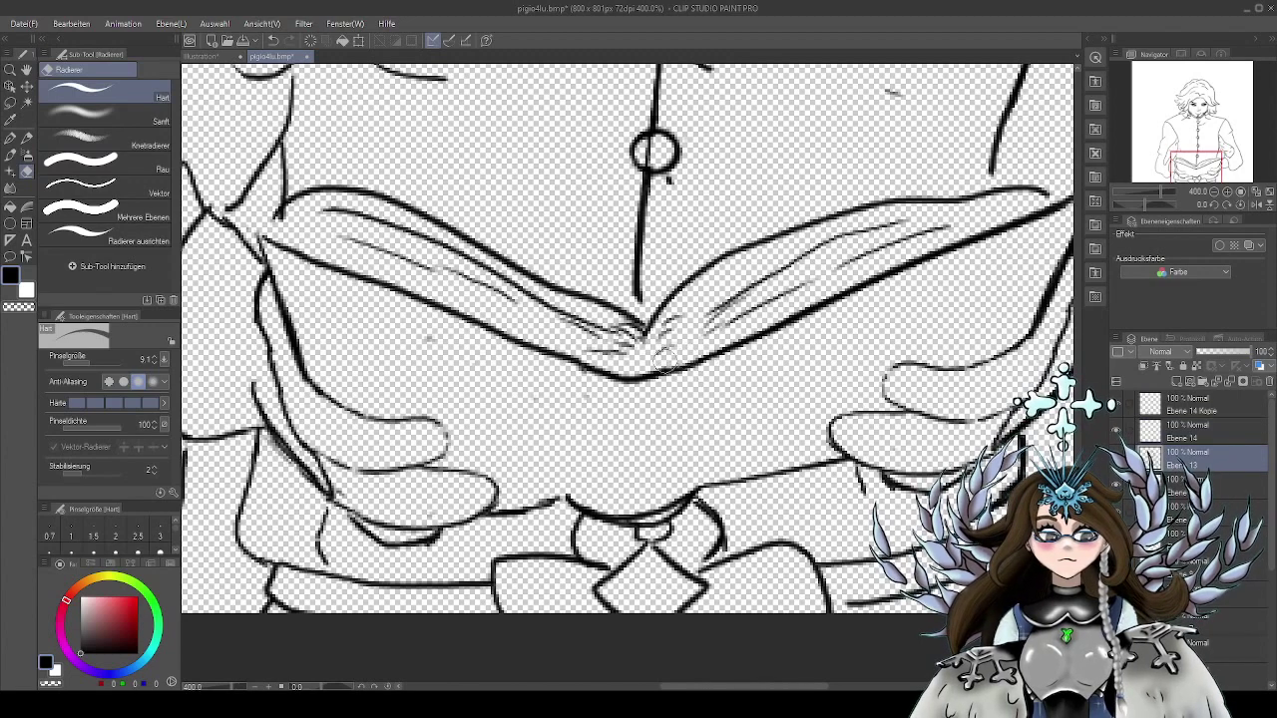
mouse_move(690, 515)
mouse_down()
mouse_move(688, 504)
mouse_move(625, 524)
mouse_move(693, 498)
mouse_move(635, 522)
mouse_move(567, 501)
mouse_up()
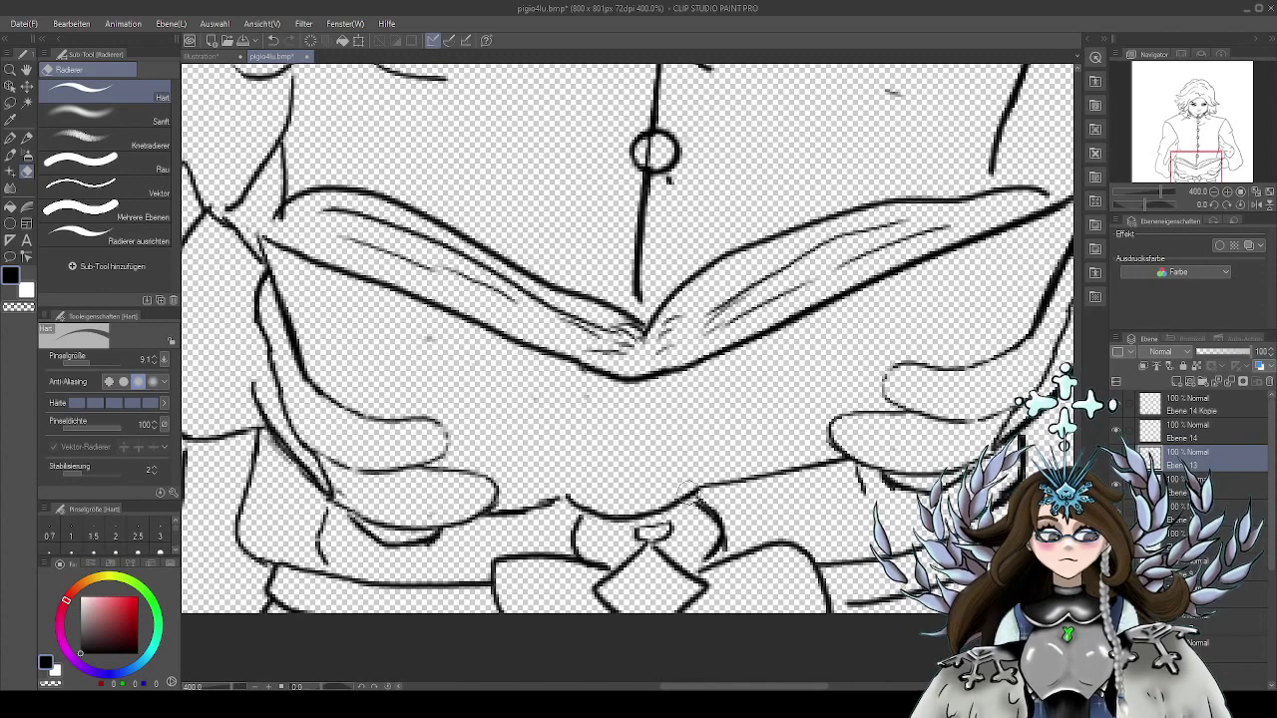
Erase the retraced cover curve above the belt knot on layer Ebene 14 Kopie and look for the layer holding its remnants
click(1203, 409)
mouse_move(639, 510)
mouse_down()
mouse_move(578, 504)
mouse_move(621, 512)
mouse_move(601, 514)
mouse_up()
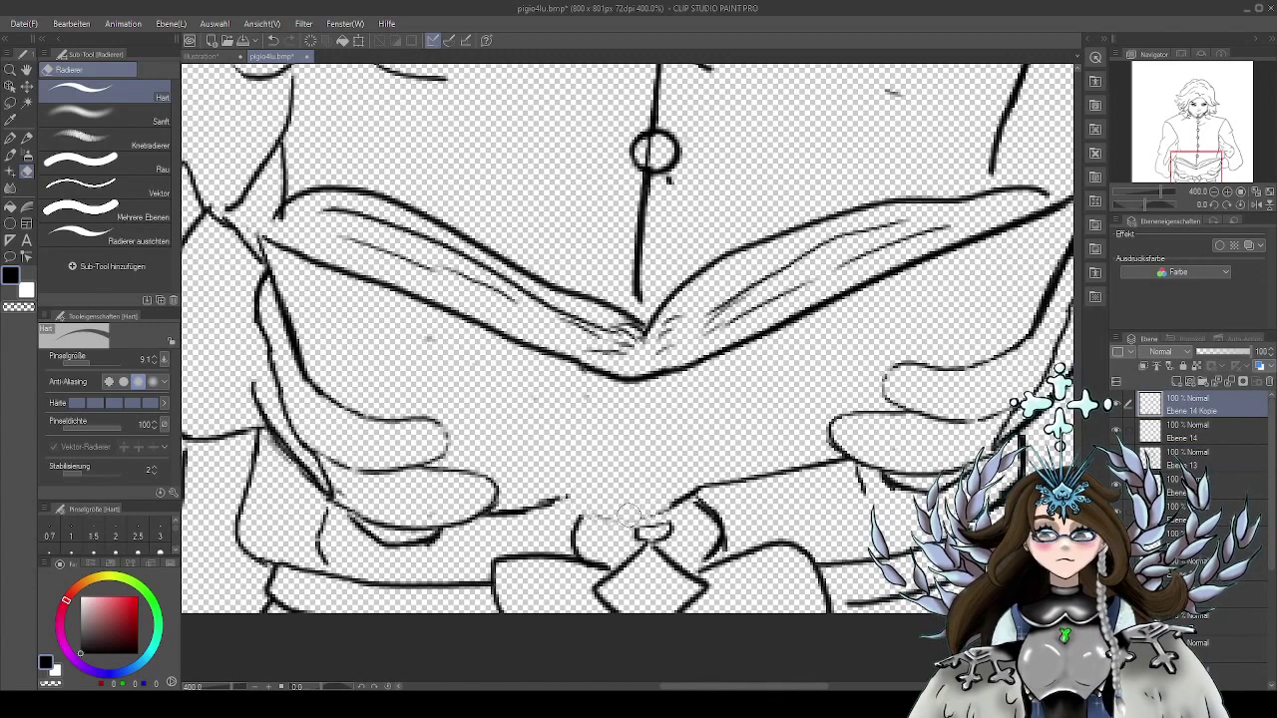
ctrl+shift+click(816, 476)
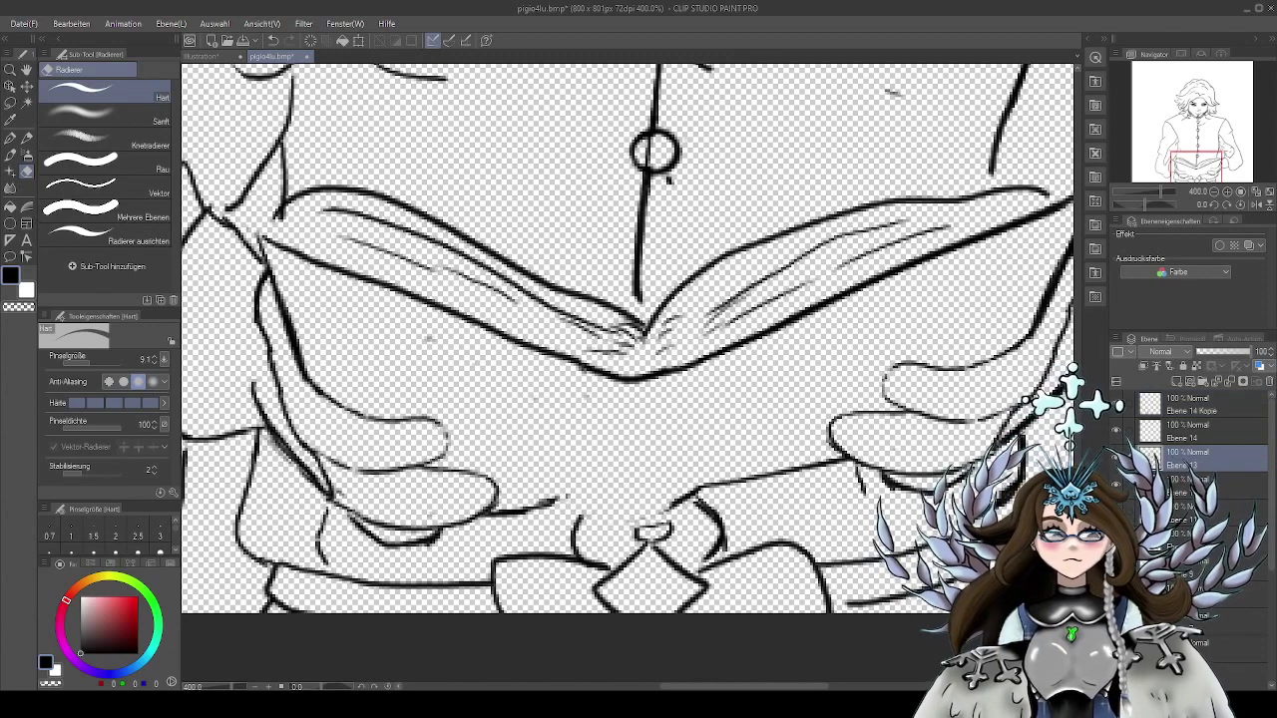
click(1197, 486)
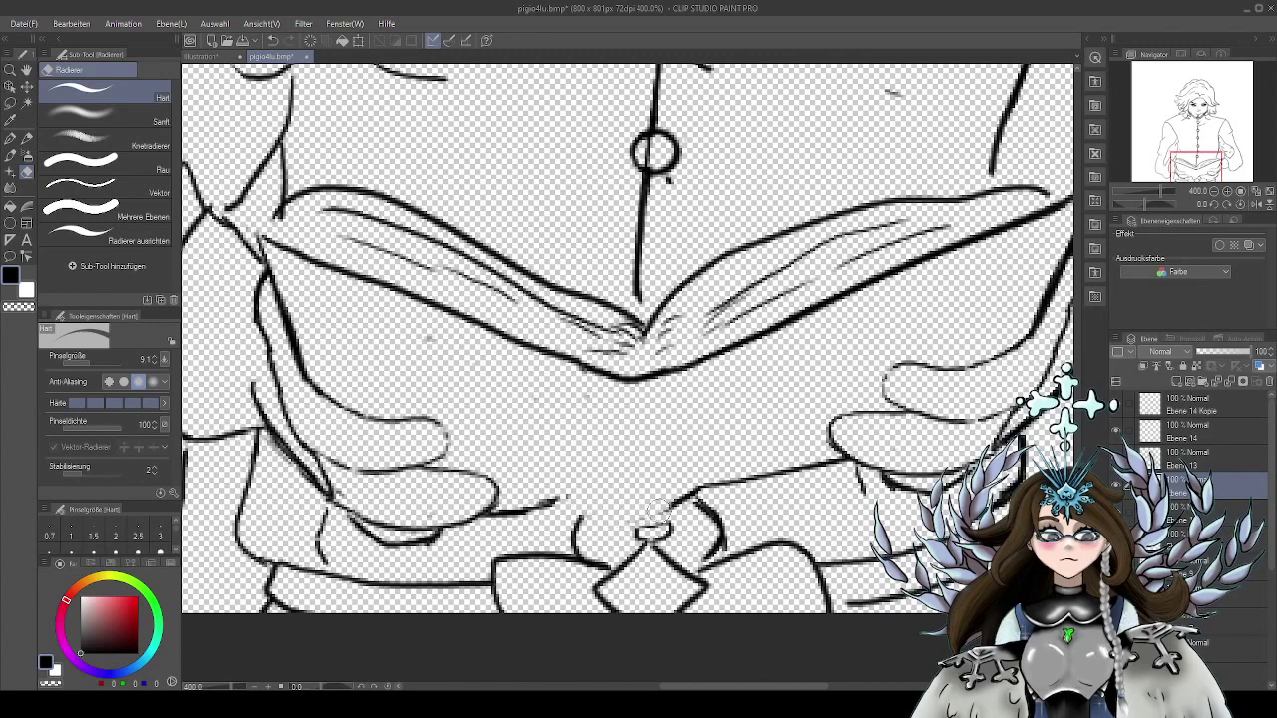
click(1212, 456)
click(1209, 436)
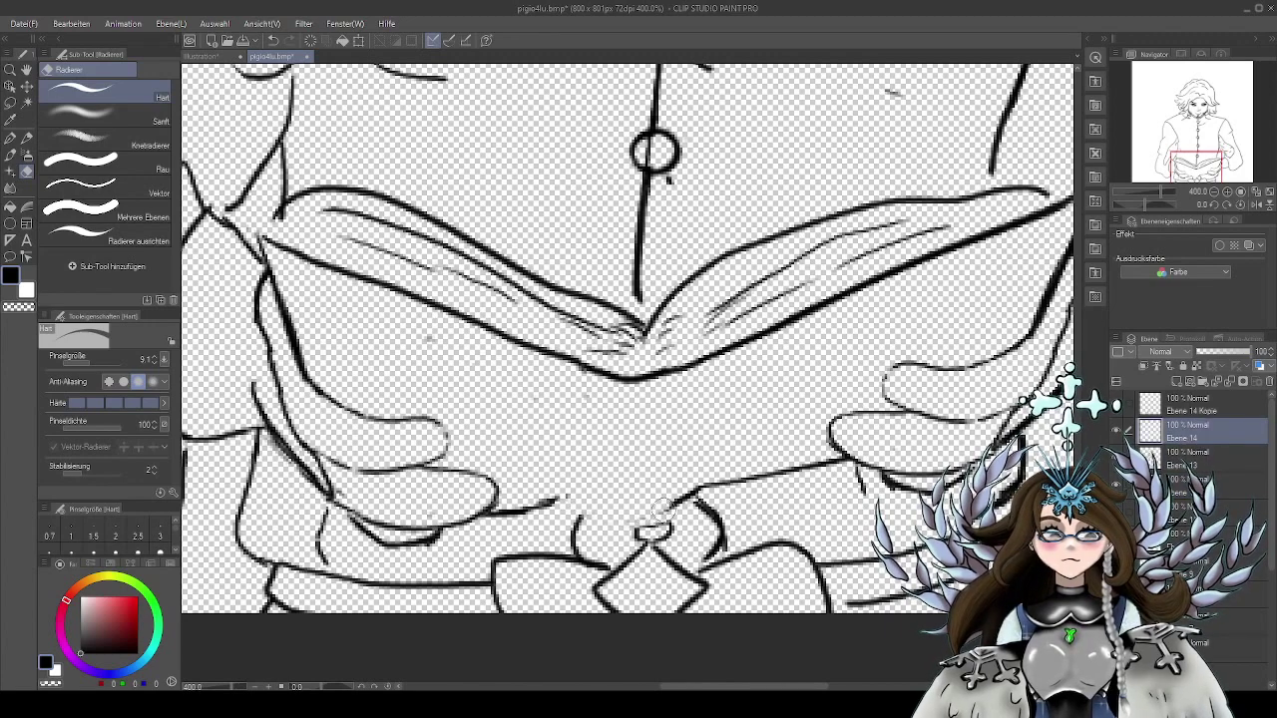
Redraw the book cover's lower curve above the belt knot with the G-Pen on layer Ebene 14 Kopie, joining both cover edges
click(1218, 410)
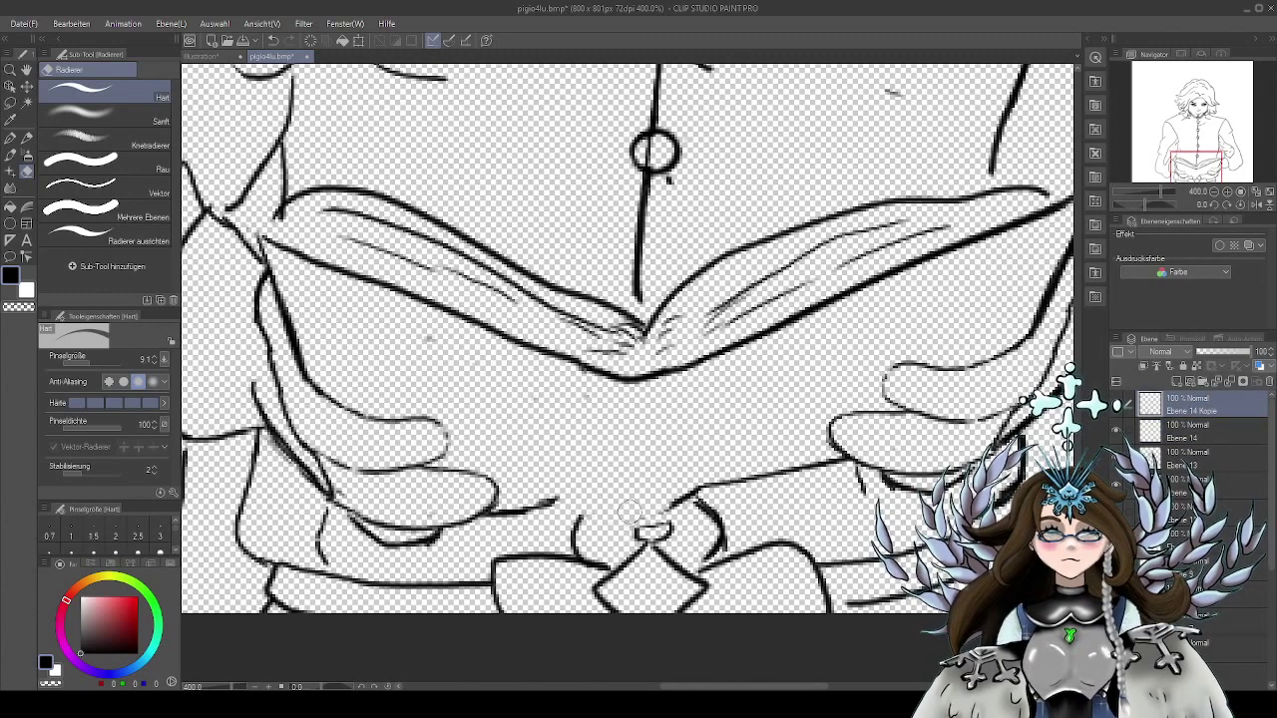
click(25, 151)
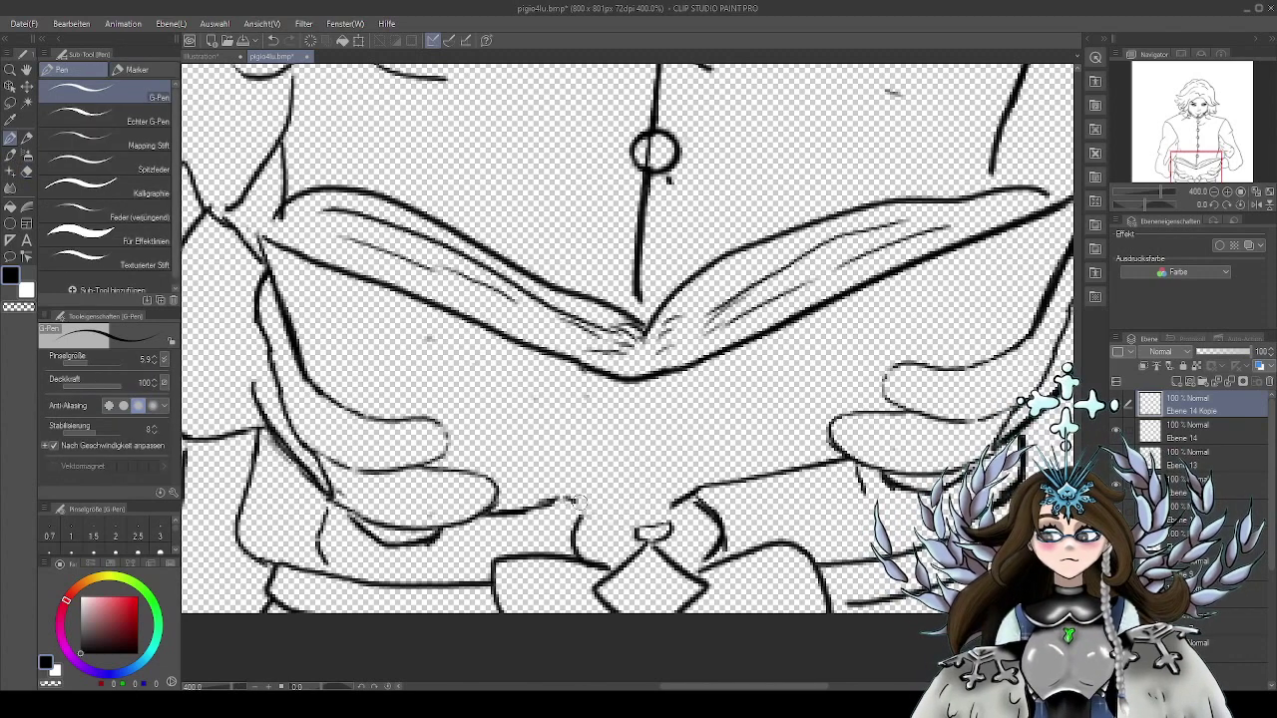
mouse_move(579, 502)
mouse_down()
mouse_move(667, 507)
mouse_move(699, 486)
mouse_move(655, 507)
mouse_move(569, 496)
mouse_up()
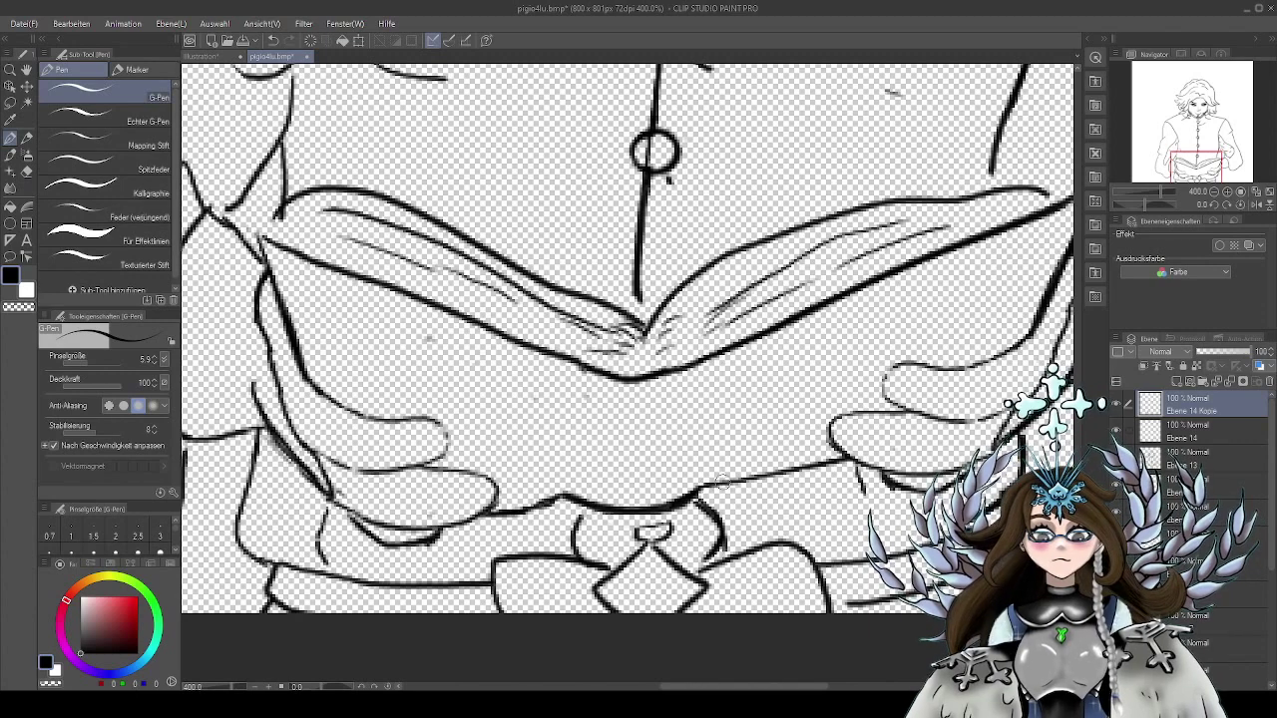
Retrace the cover's lower edge right of the belt knot, then erase and redraw the segment left of it on layer Ebene 13
drag(722, 483, 806, 467)
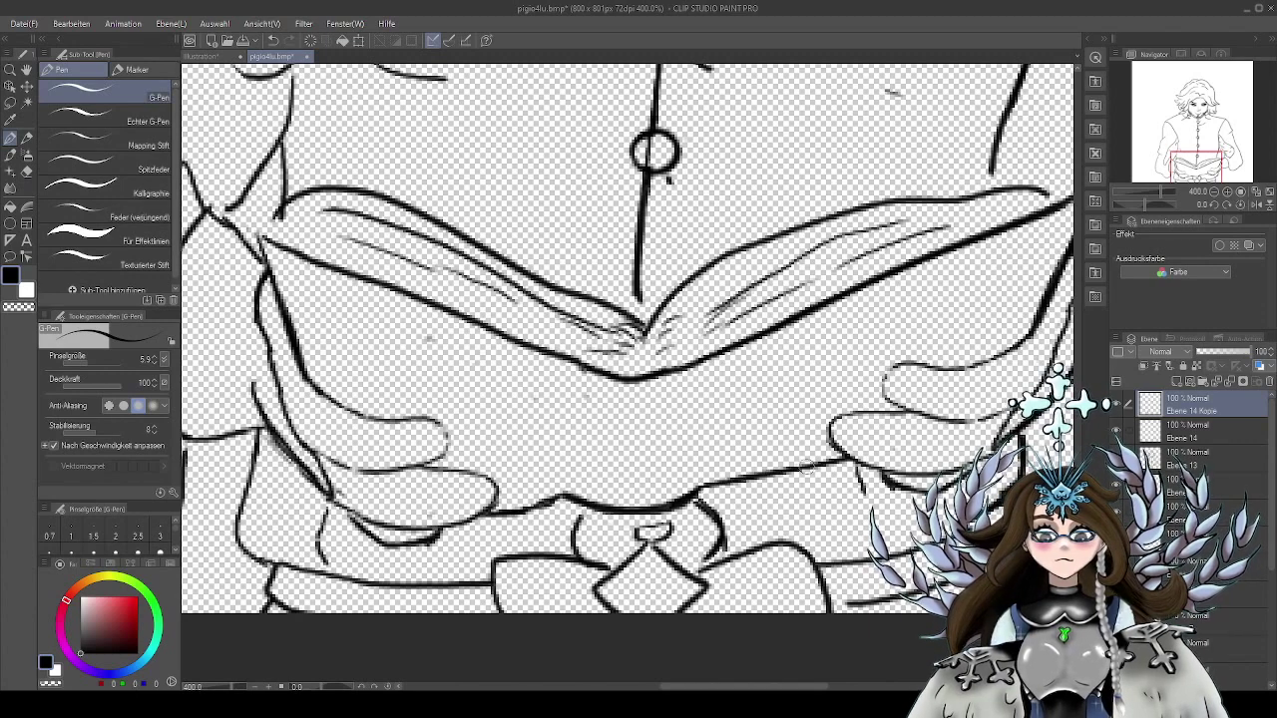
click(27, 171)
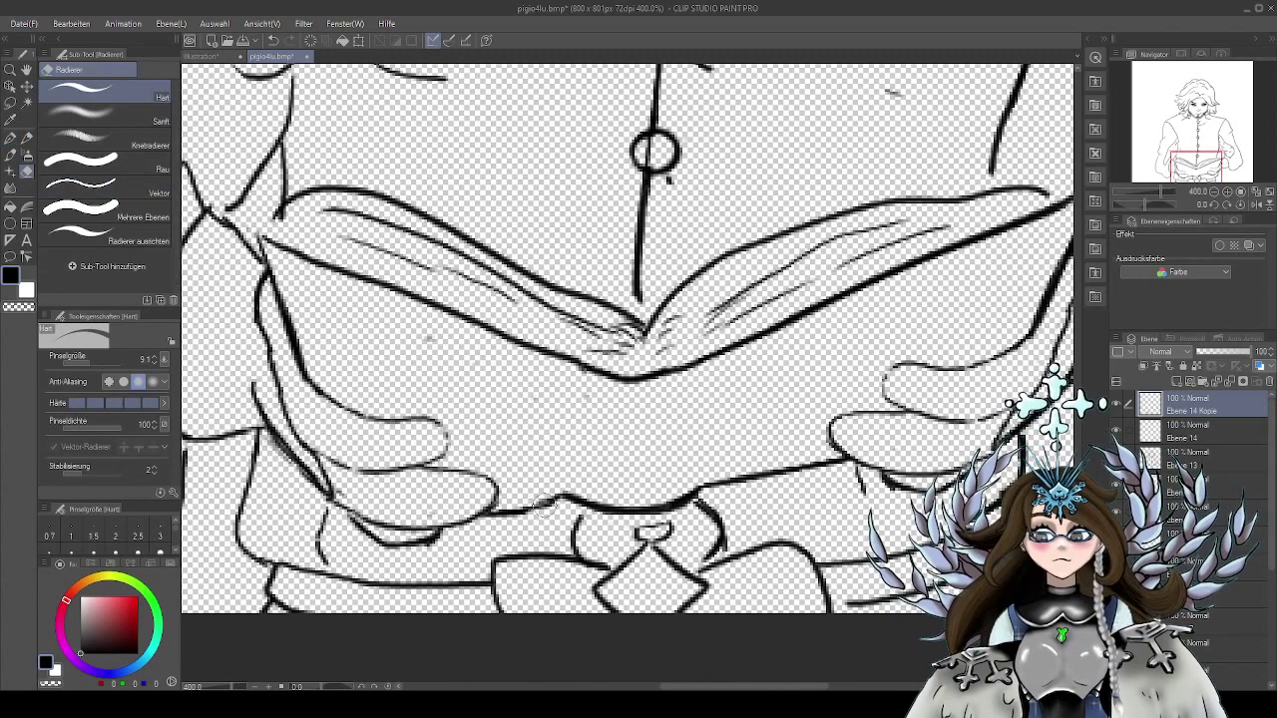
click(1213, 465)
drag(551, 499, 490, 515)
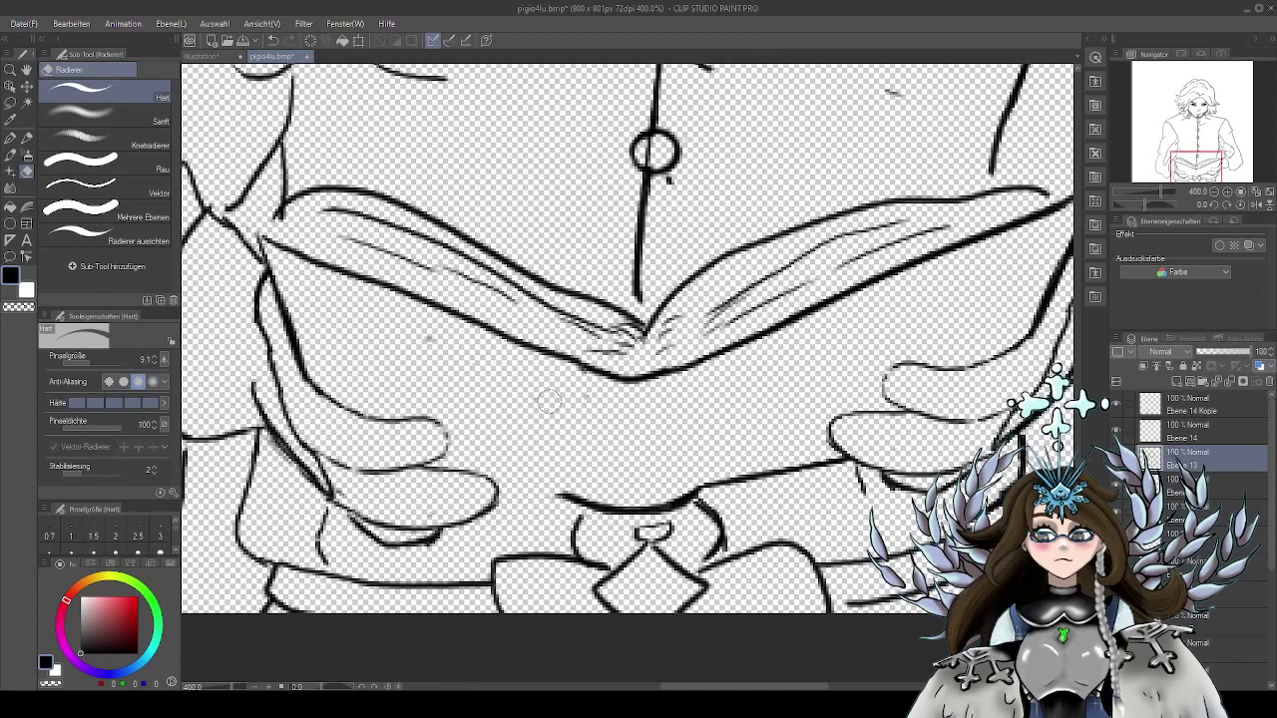
key(p)
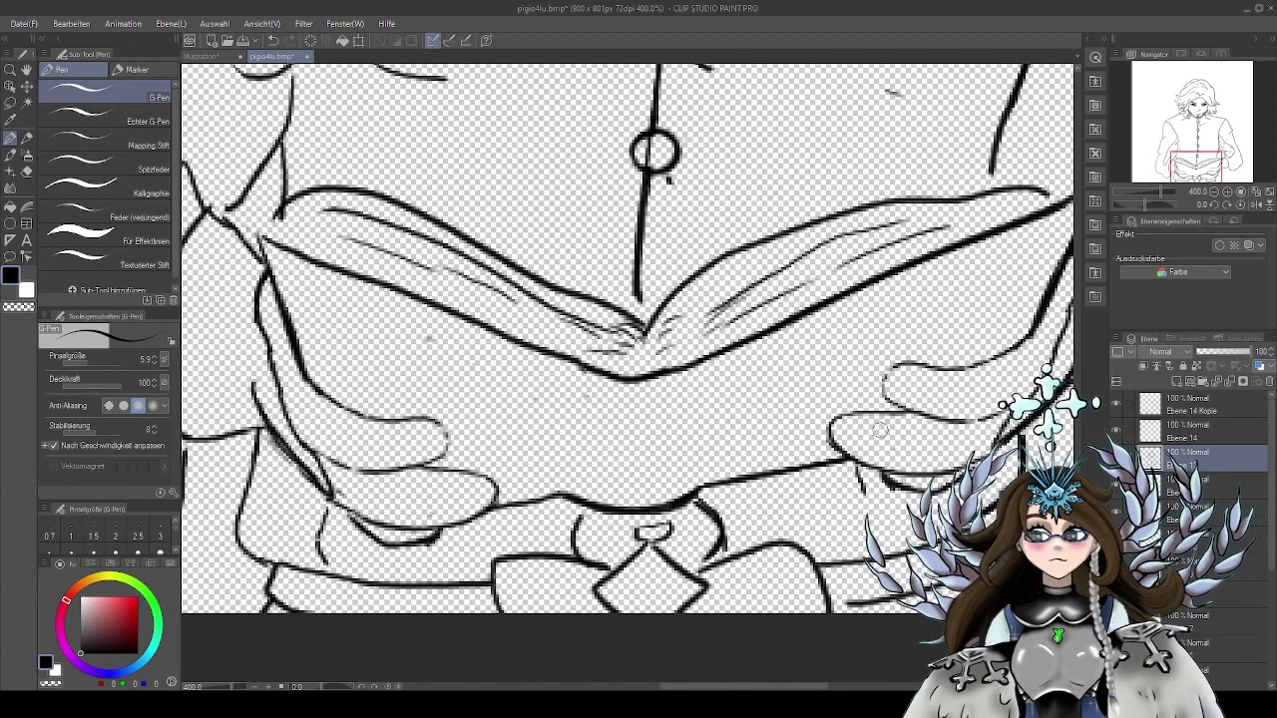
Merge the layers Ebene 14 Kopie and Ebene 14 down into Ebene 13
scroll(887, 429, down, 2)
drag(997, 430, 852, 480)
scroll(629, 317, down, 1)
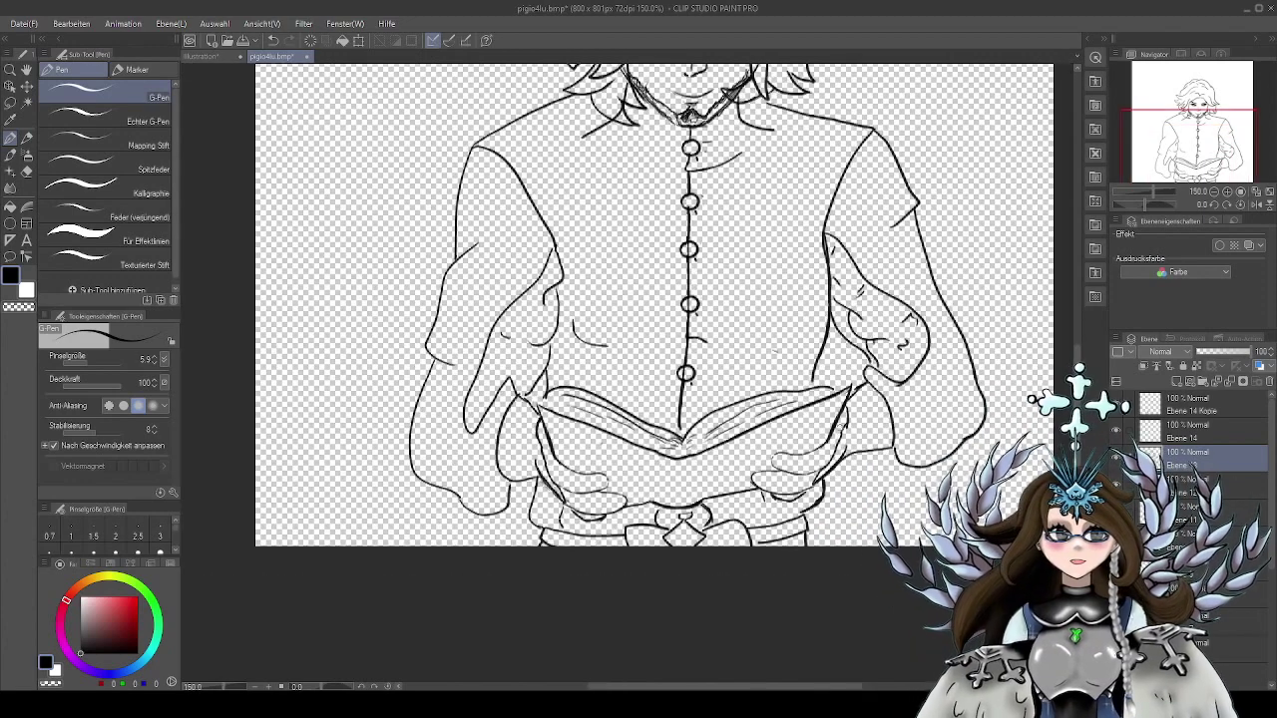
drag(857, 505, 771, 570)
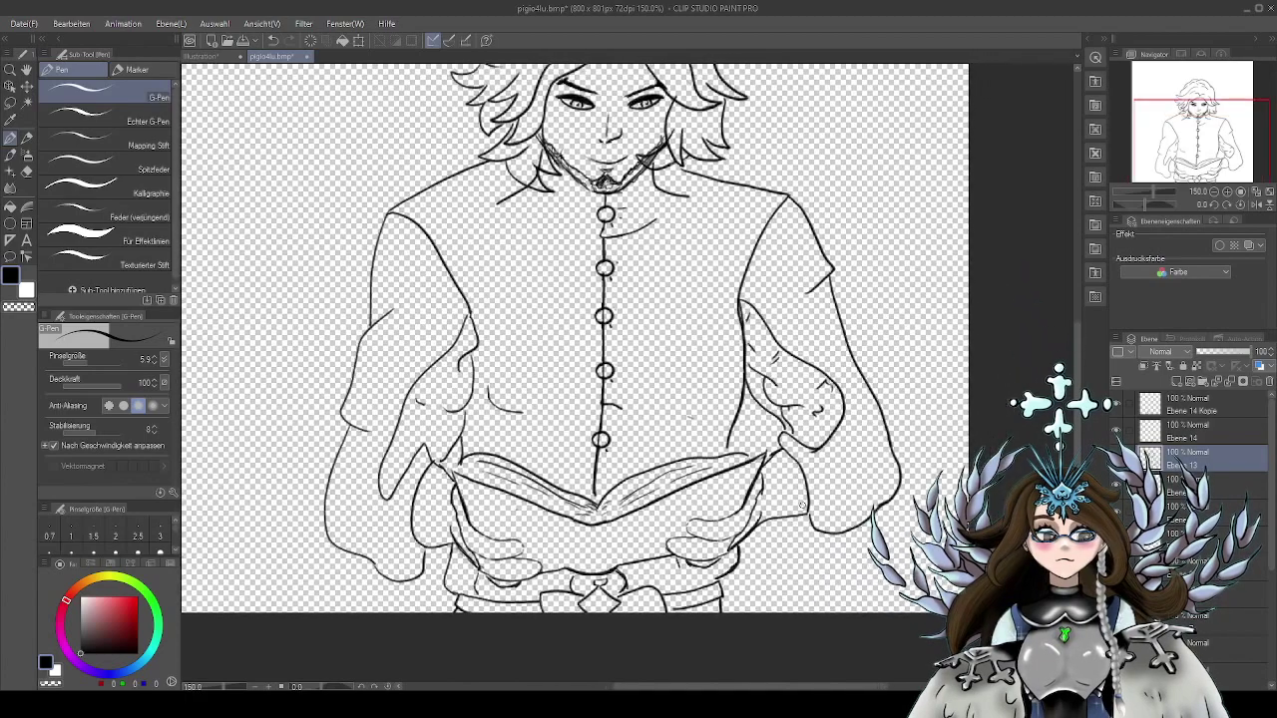
scroll(829, 470, down, 1)
scroll(671, 421, up, 2)
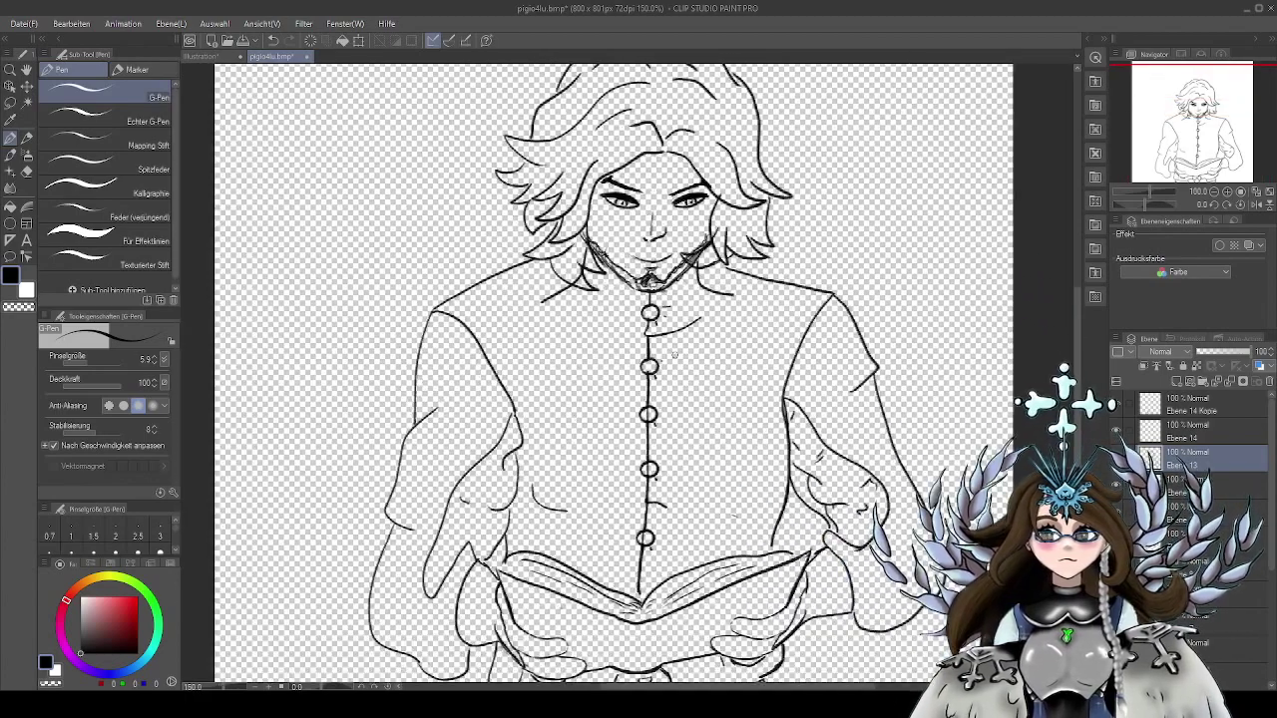
scroll(671, 421, up, 2)
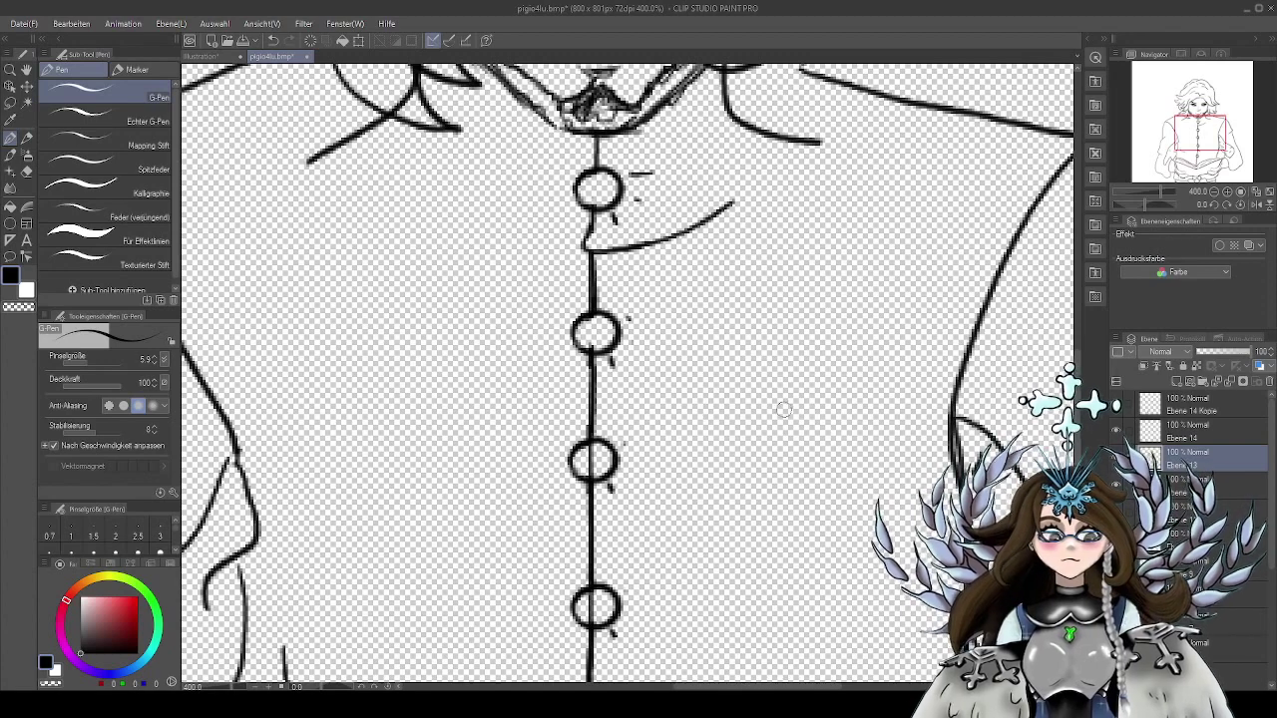
click(1200, 405)
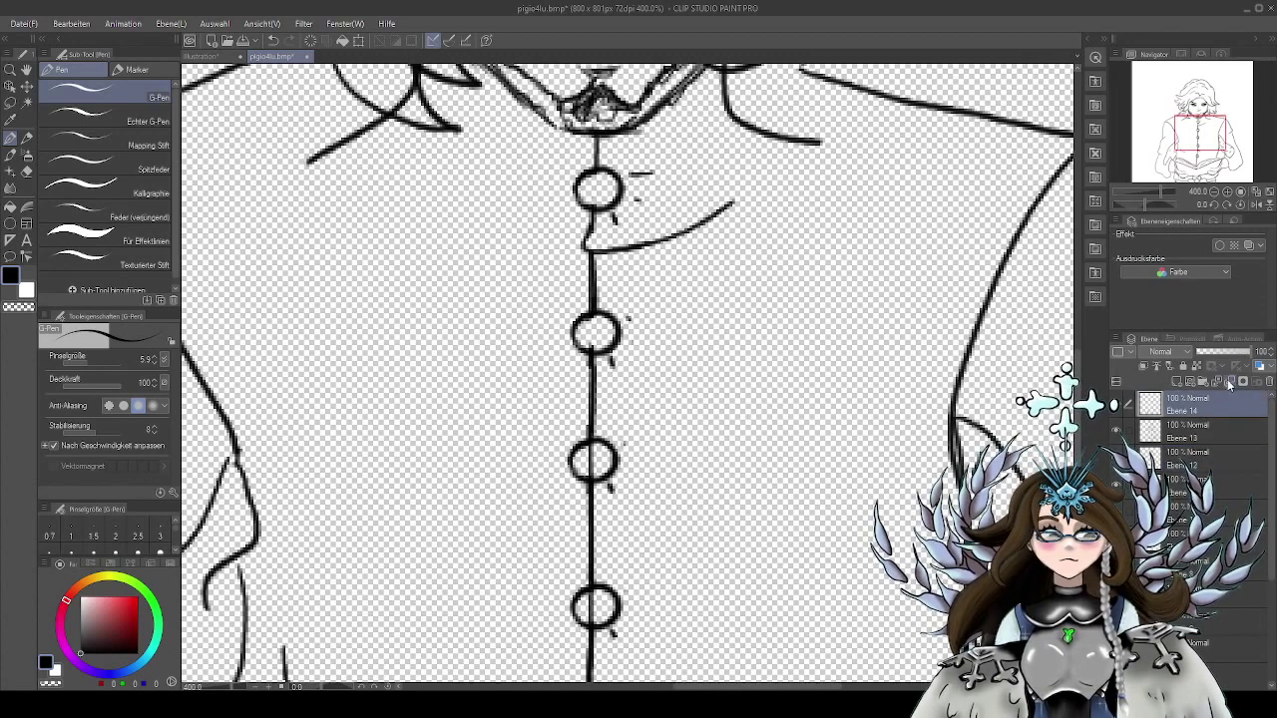
click(1119, 406)
click(1119, 406)
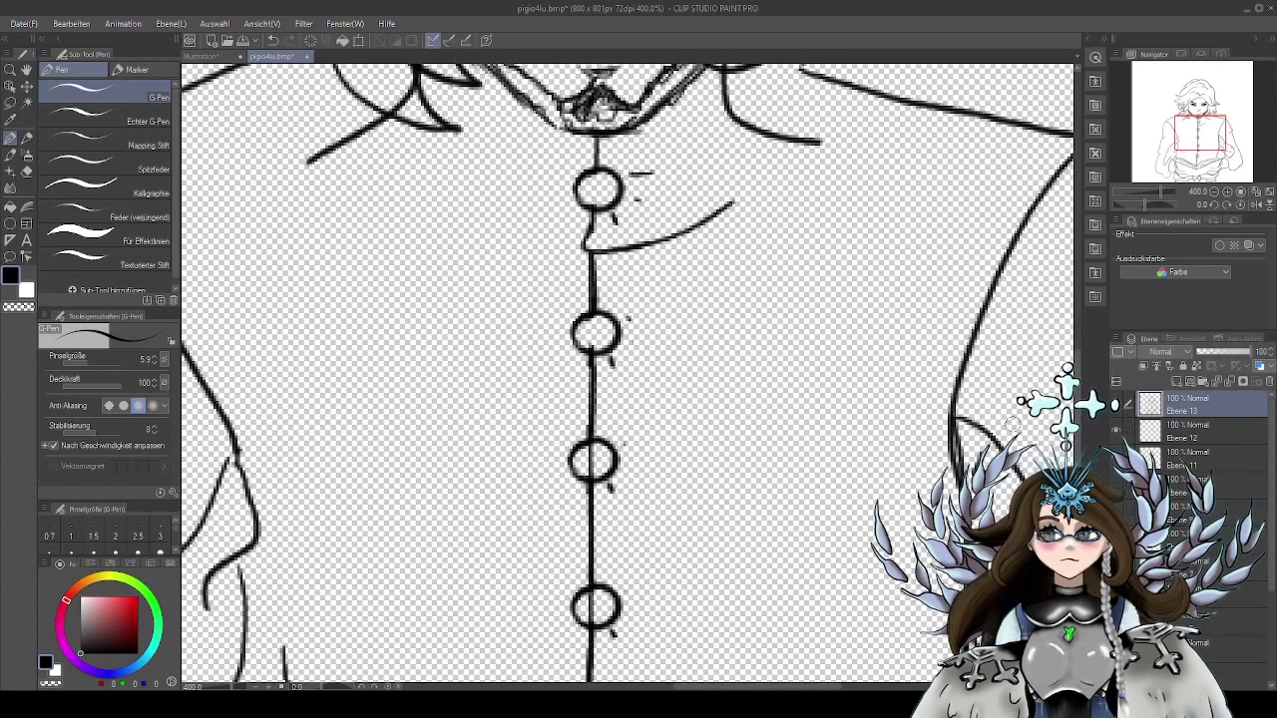
Look through the layers and toggle their visibility to find the one holding the beard lines
scroll(856, 452, down, 3)
drag(963, 453, 878, 399)
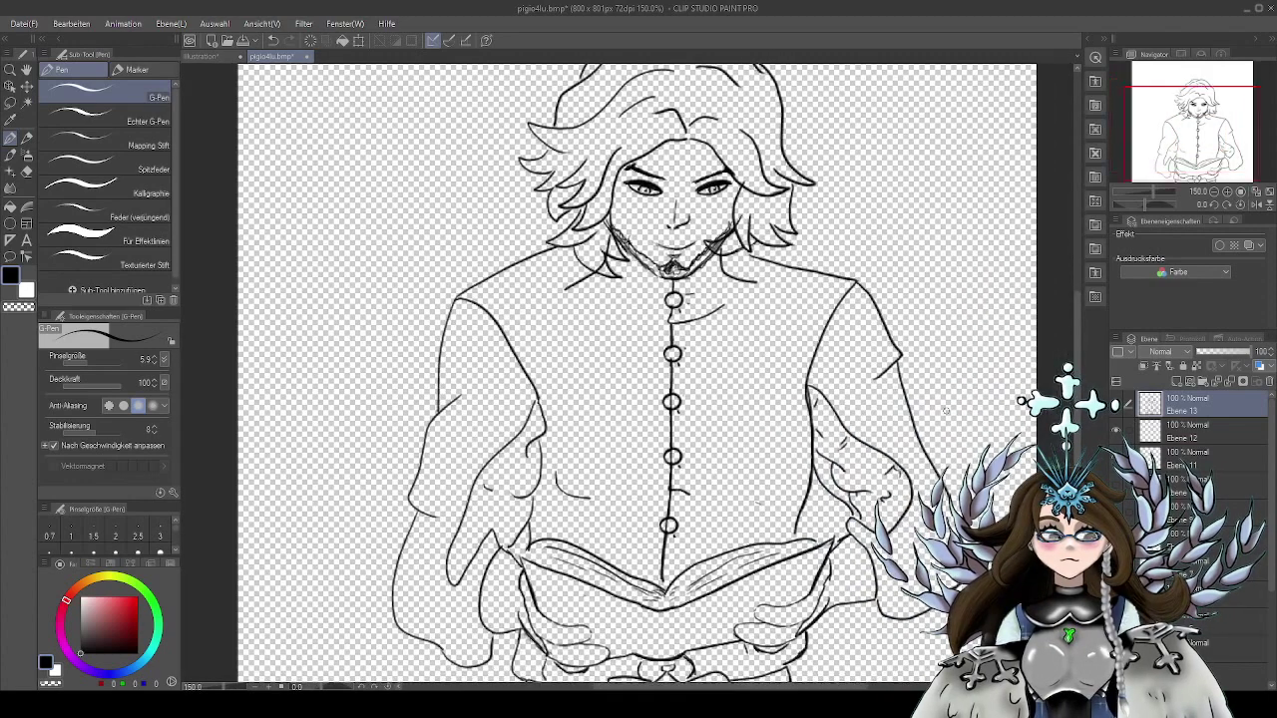
click(1117, 405)
click(1117, 405)
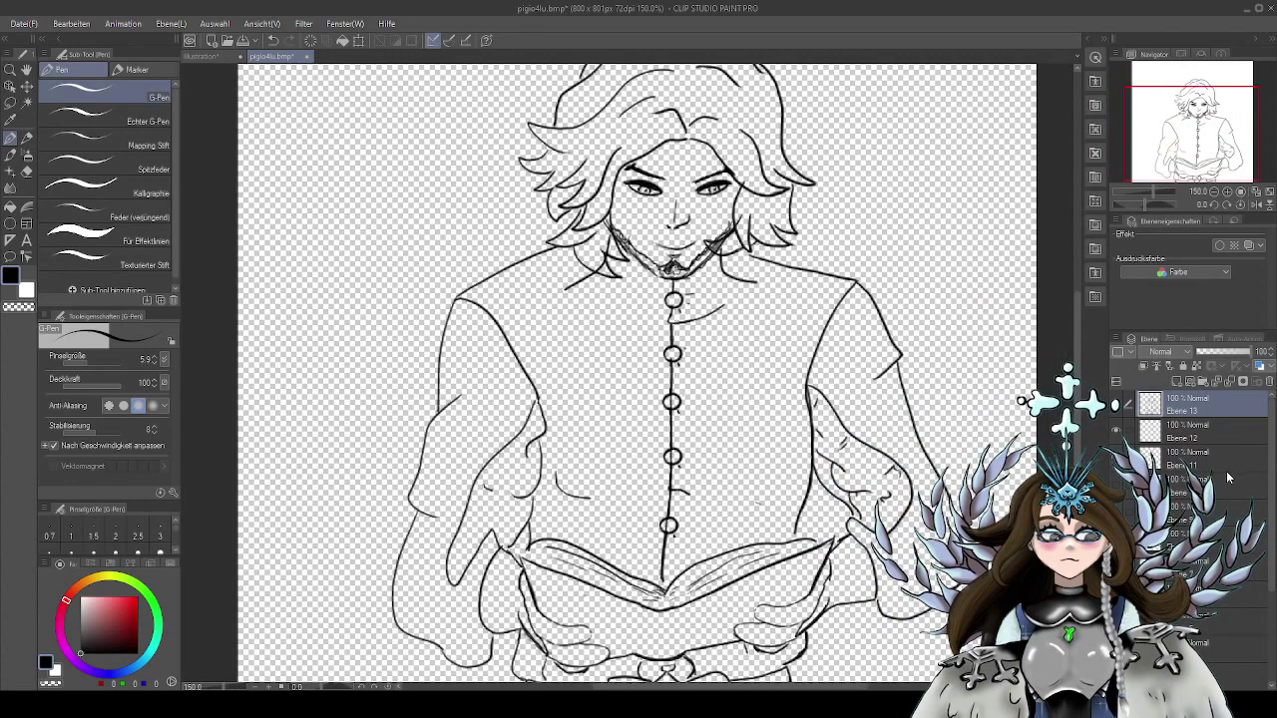
click(1209, 512)
click(1209, 568)
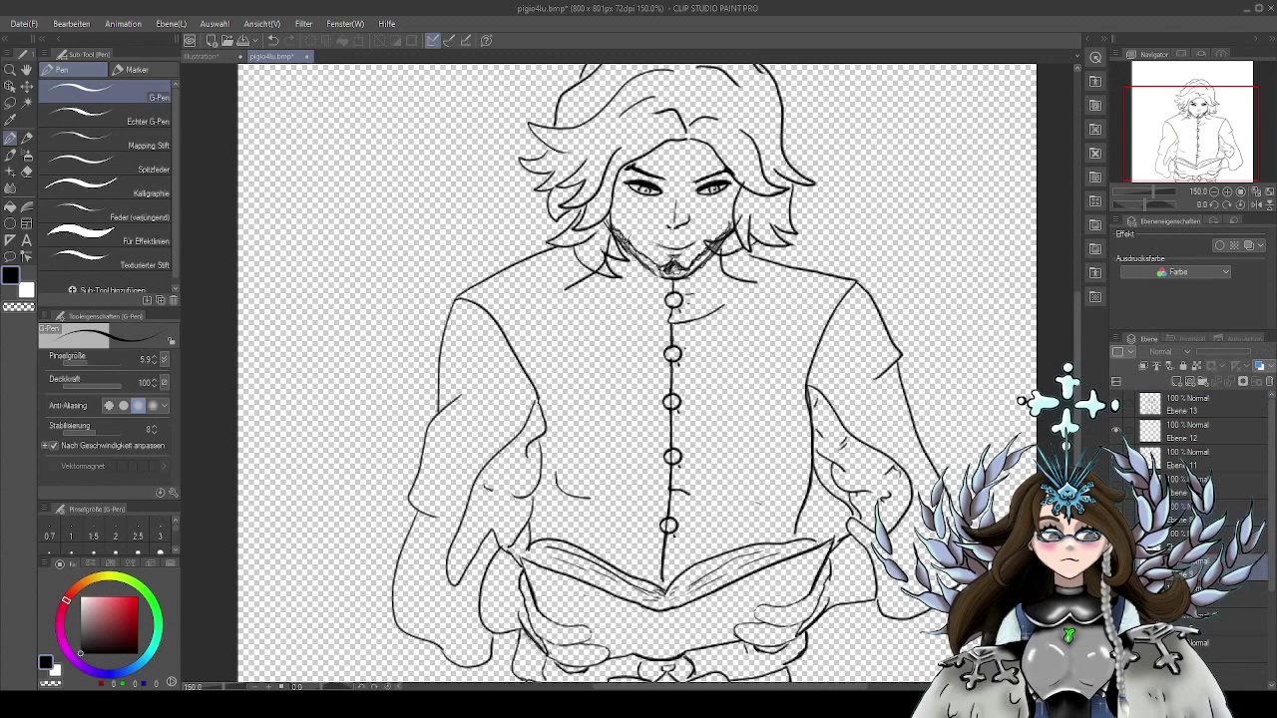
drag(1273, 528, 1275, 615)
scroll(1197, 439, up, 4)
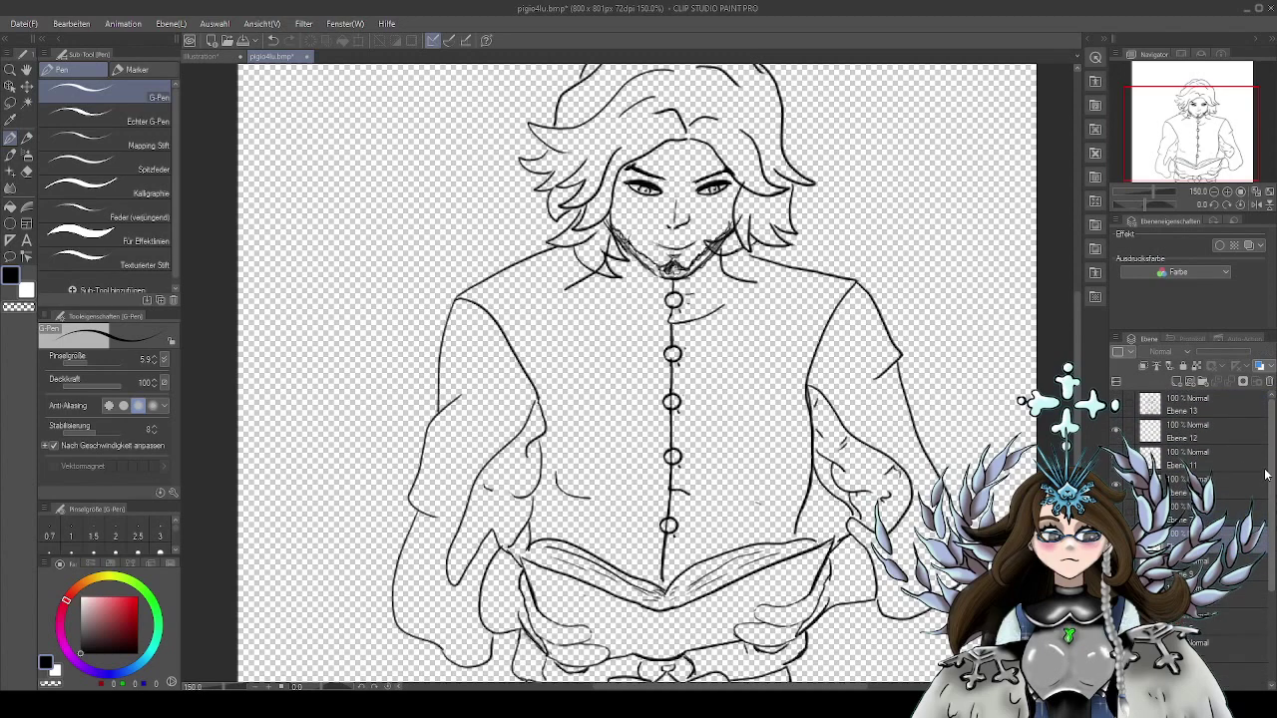
click(1117, 486)
click(1117, 486)
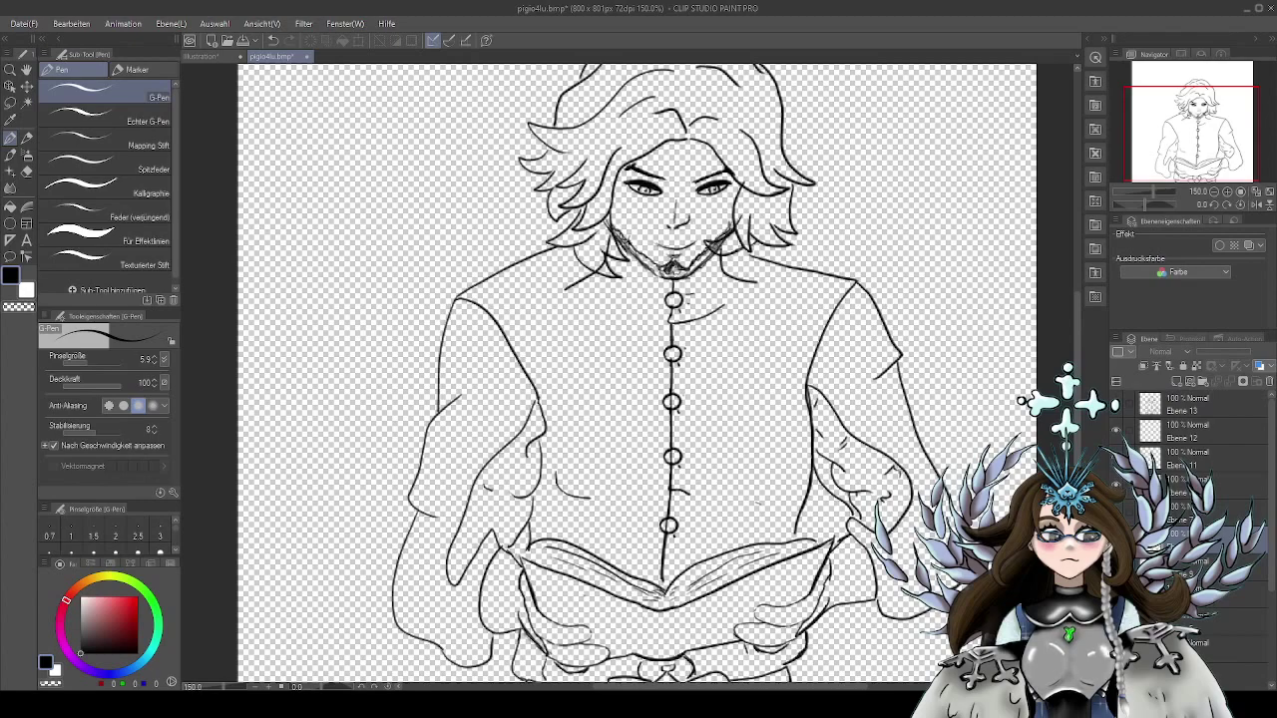
Erase the scribbled shading inside the chin beard and along the right jaw on the layer below Ebene 11
click(1183, 487)
scroll(667, 270, up, 3)
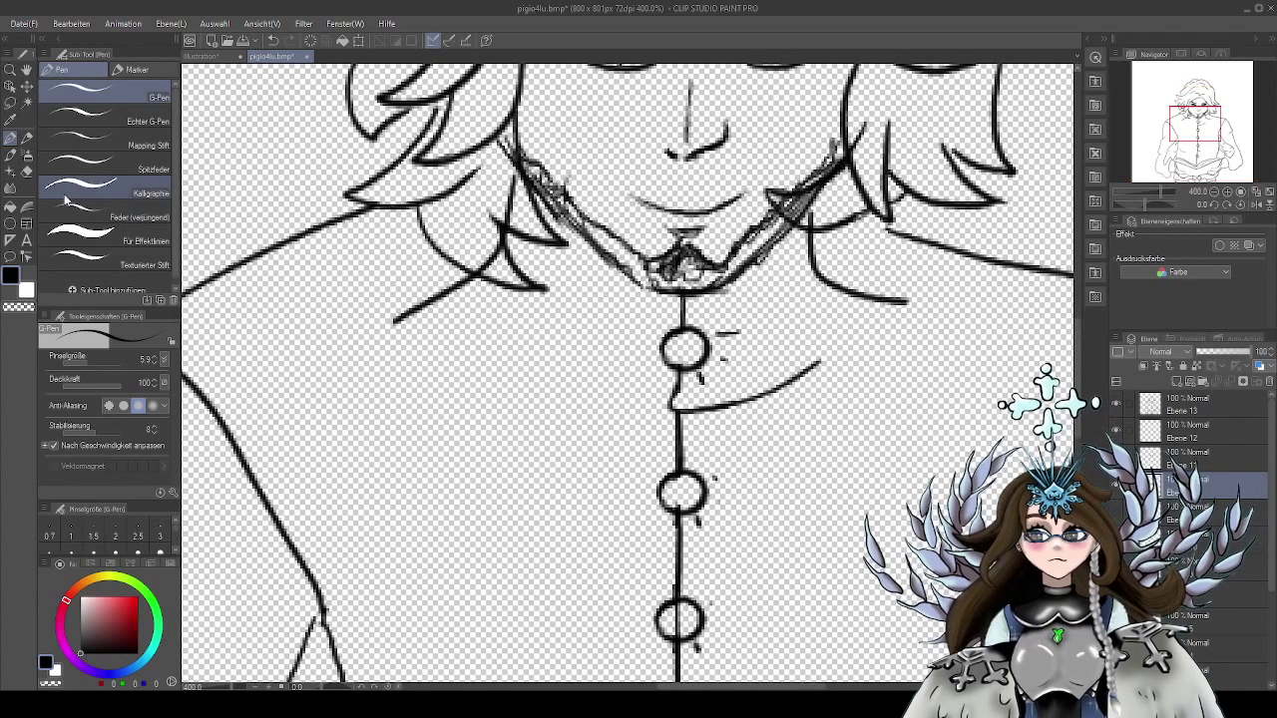
click(27, 173)
drag(596, 339, 567, 454)
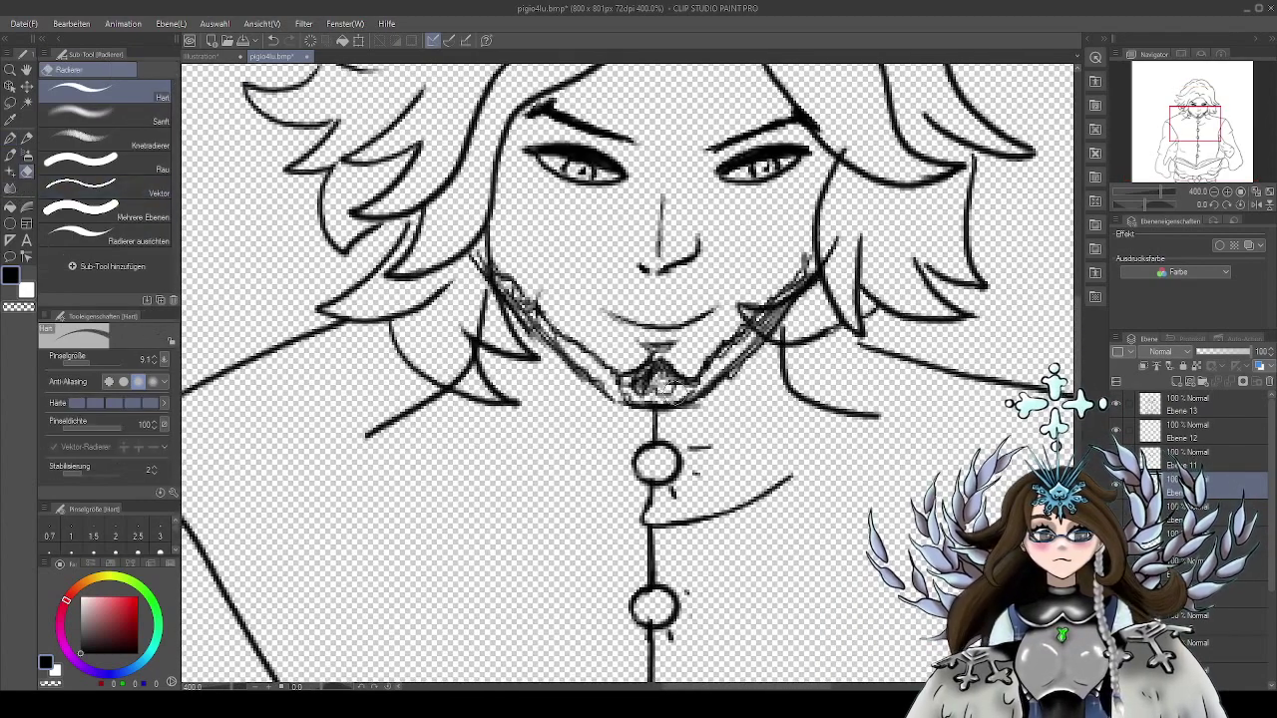
mouse_move(653, 371)
mouse_down()
mouse_move(631, 395)
mouse_move(726, 359)
mouse_move(789, 297)
mouse_move(762, 311)
mouse_move(782, 304)
mouse_move(751, 343)
mouse_move(788, 319)
mouse_move(772, 321)
mouse_up()
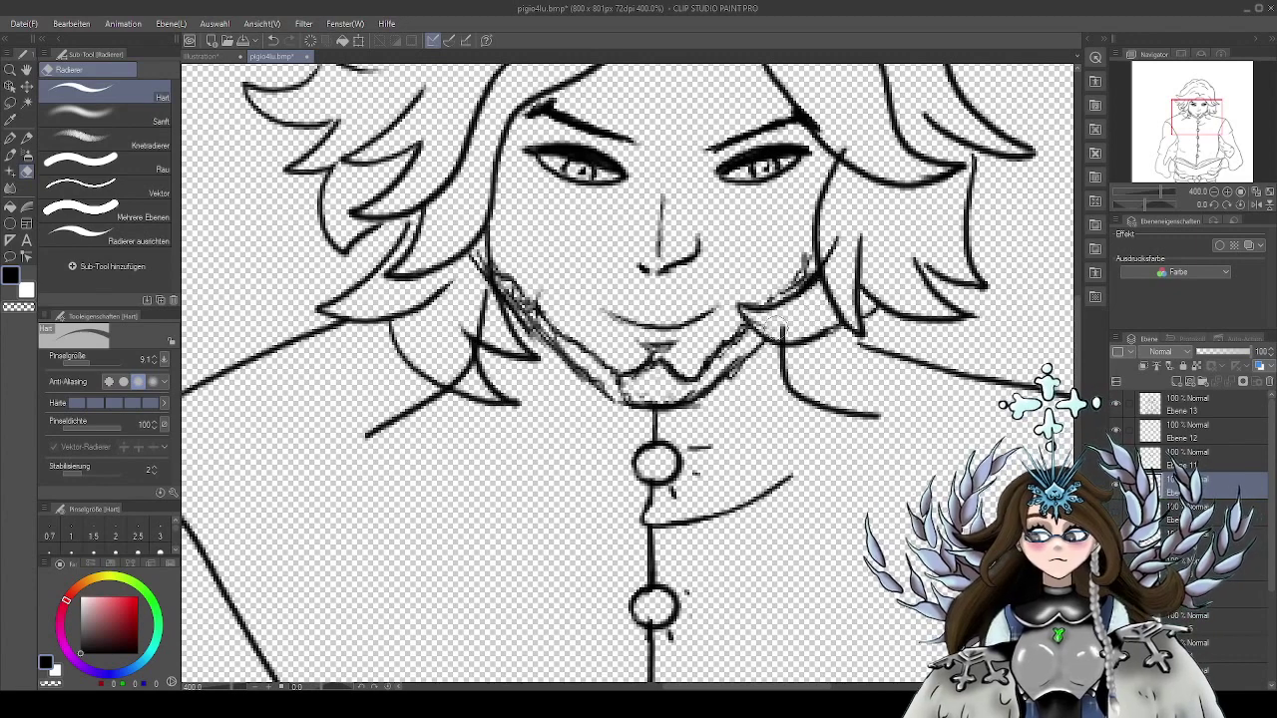
mouse_move(619, 385)
mouse_down()
mouse_move(692, 385)
mouse_move(739, 357)
mouse_up()
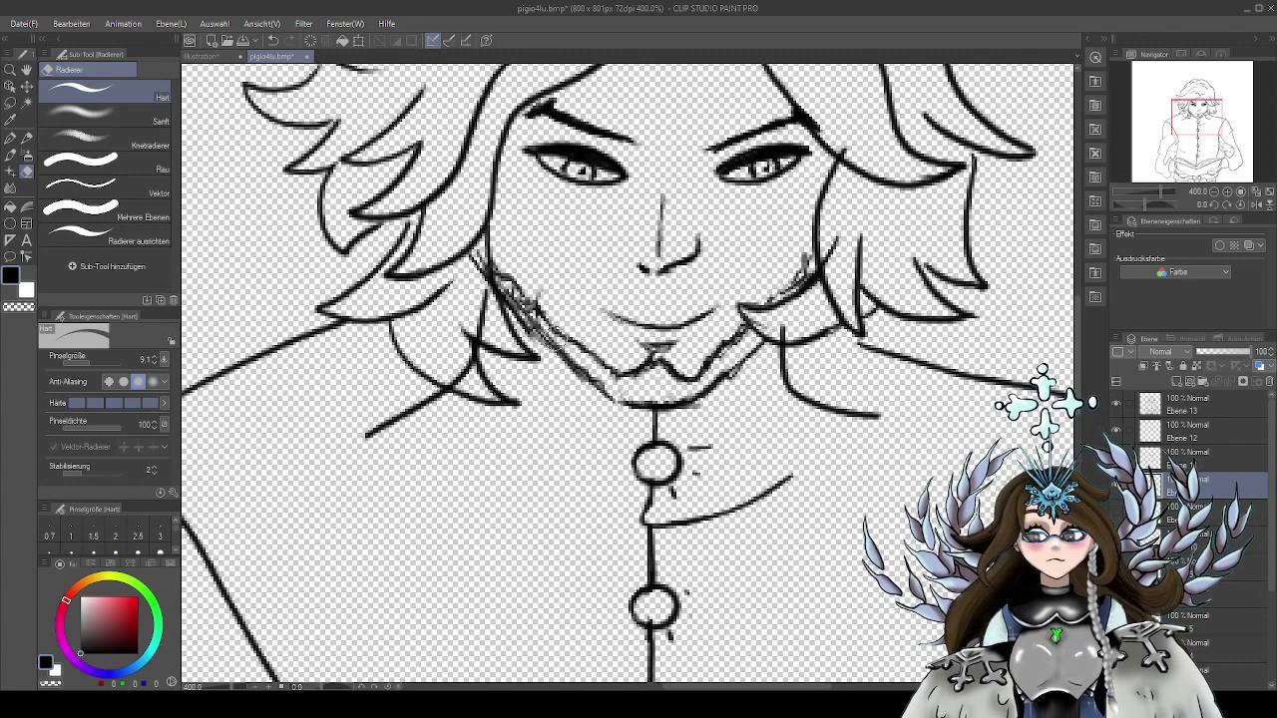
Reduce the hard eraser to size 7.5 and clean the scribbles out of the beard along the left jaw
scroll(586, 334, up, 2)
key(bracketleft)
key(bracketleft)
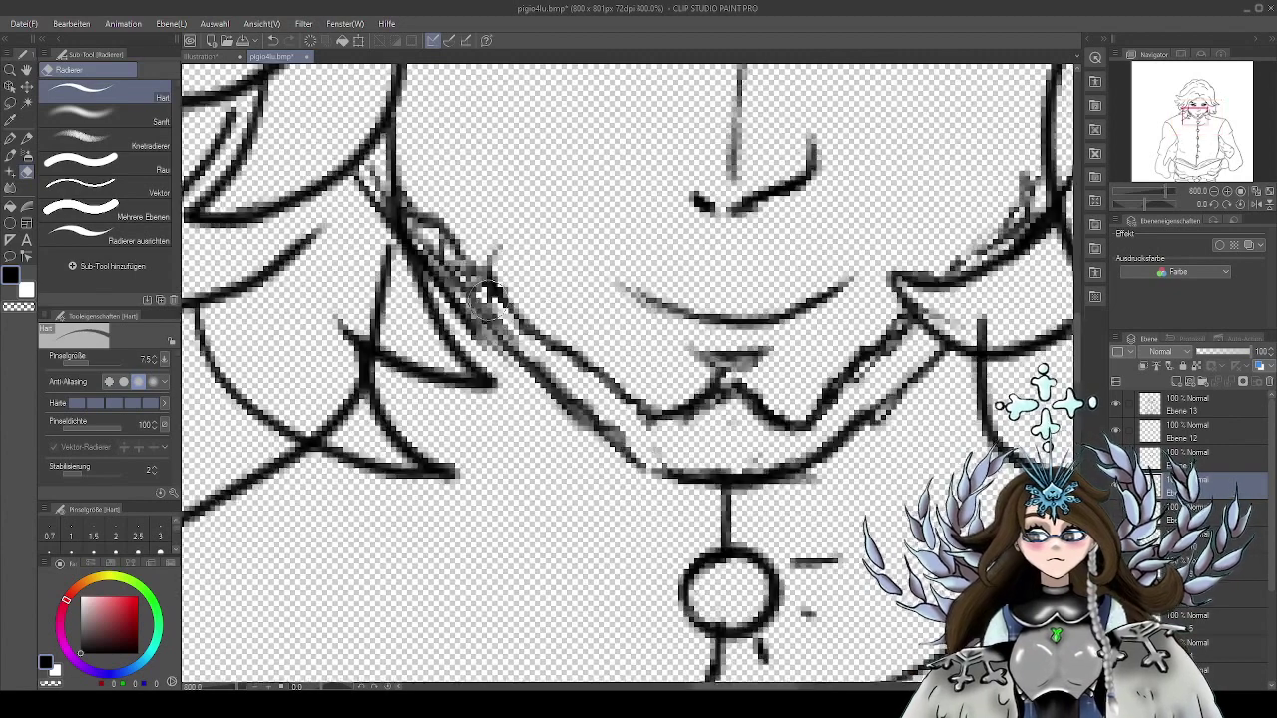
mouse_move(490, 307)
mouse_down()
mouse_move(504, 332)
mouse_move(392, 210)
mouse_move(404, 224)
mouse_up()
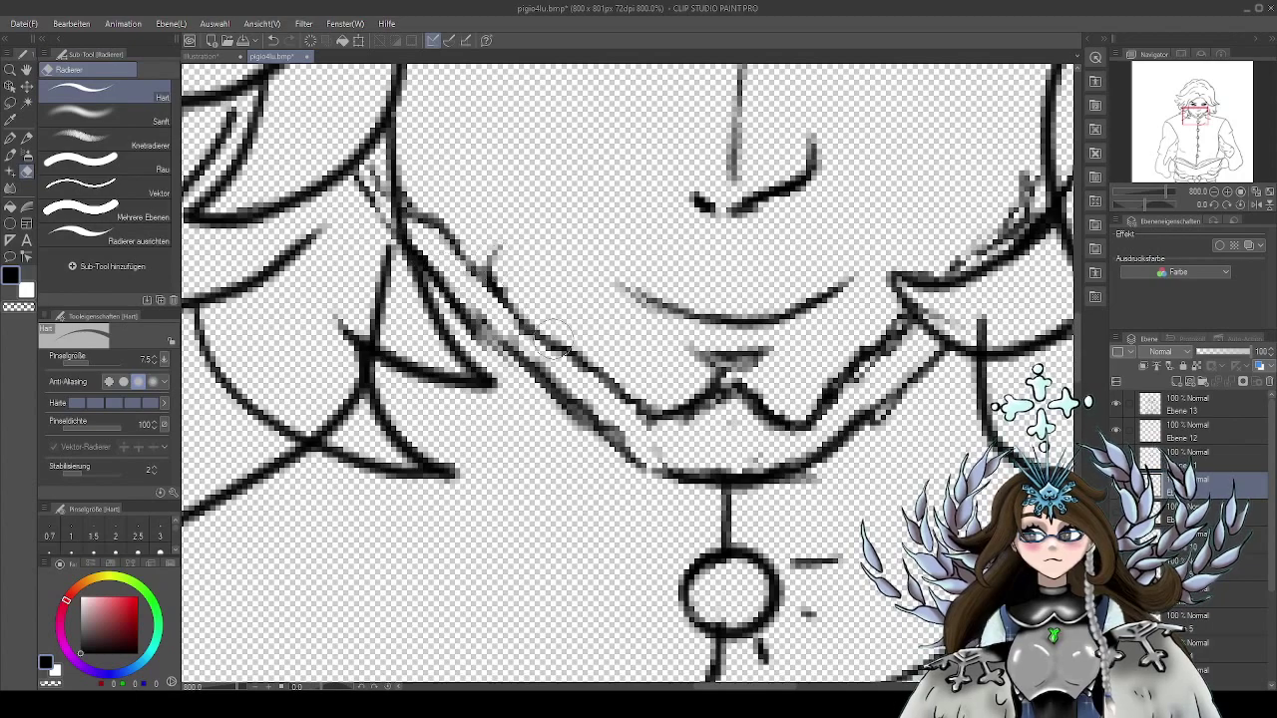
Erase the neck line crossing the left hair lock on layer Ebene 13 and the stray beard strokes outside the left jaw
key(ctrl+minus)
key(ctrl+minus)
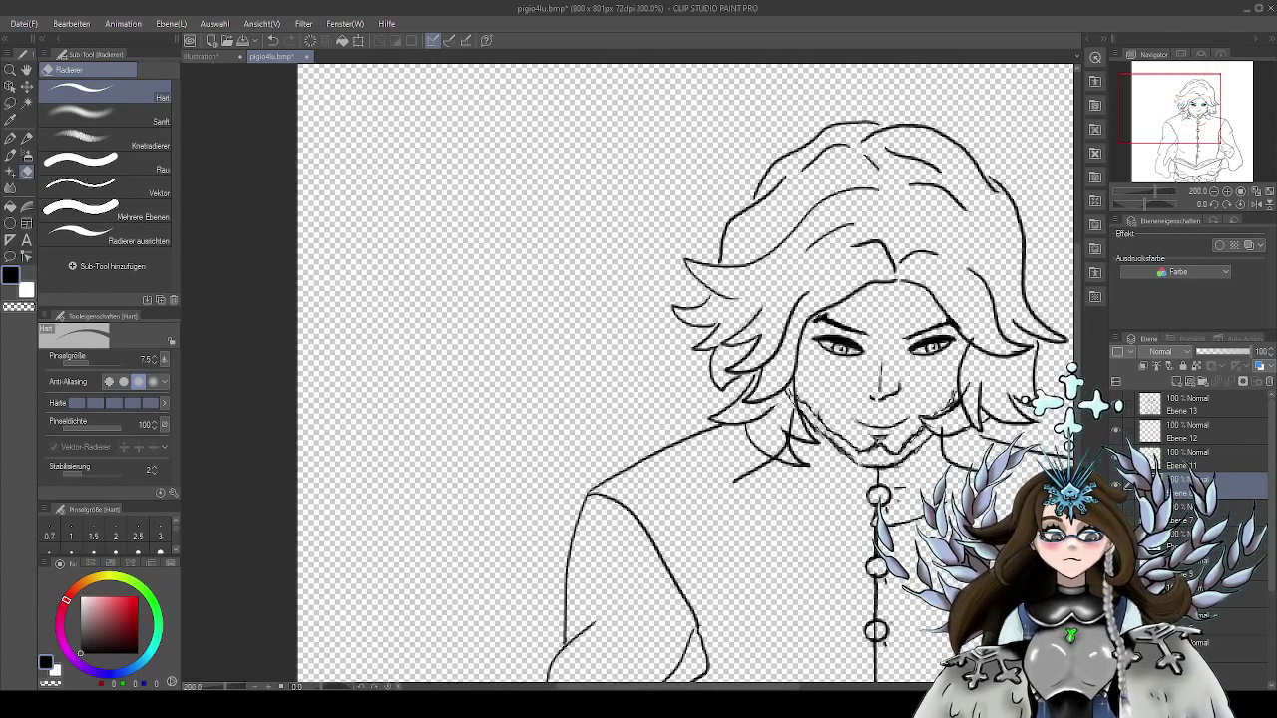
drag(1005, 460, 889, 422)
scroll(931, 422, up, 1)
drag(793, 431, 838, 445)
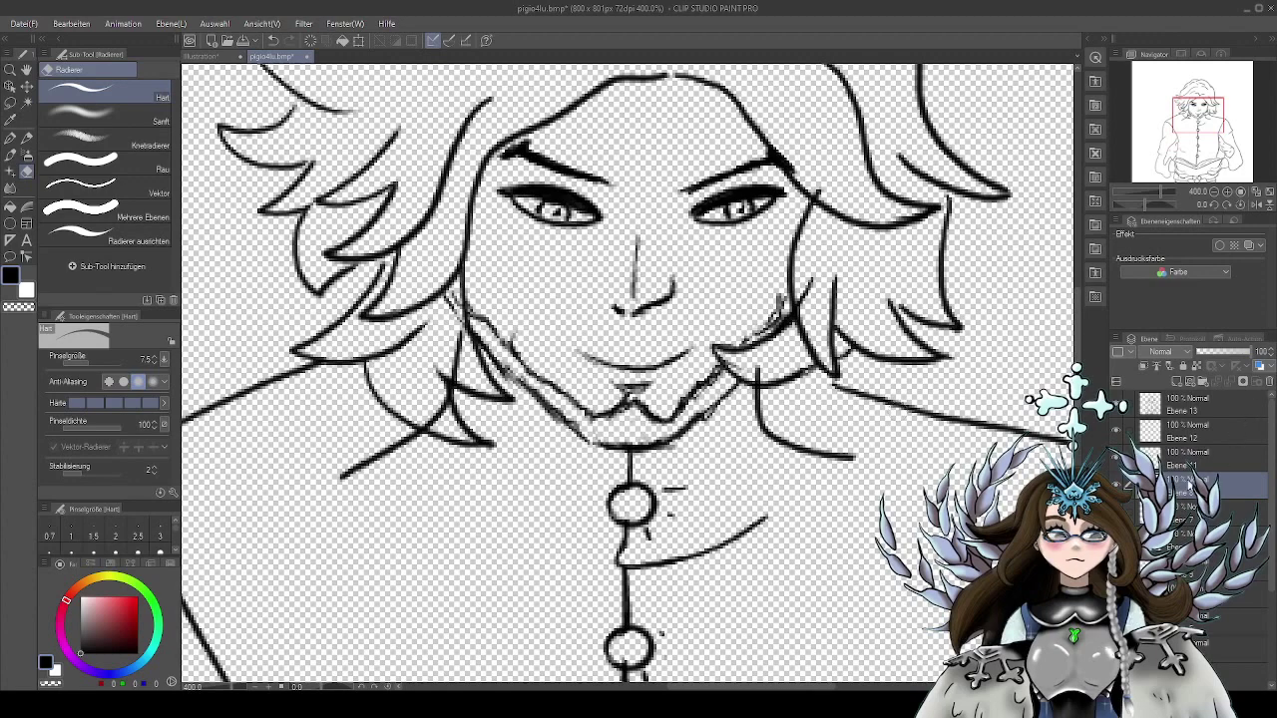
click(1201, 437)
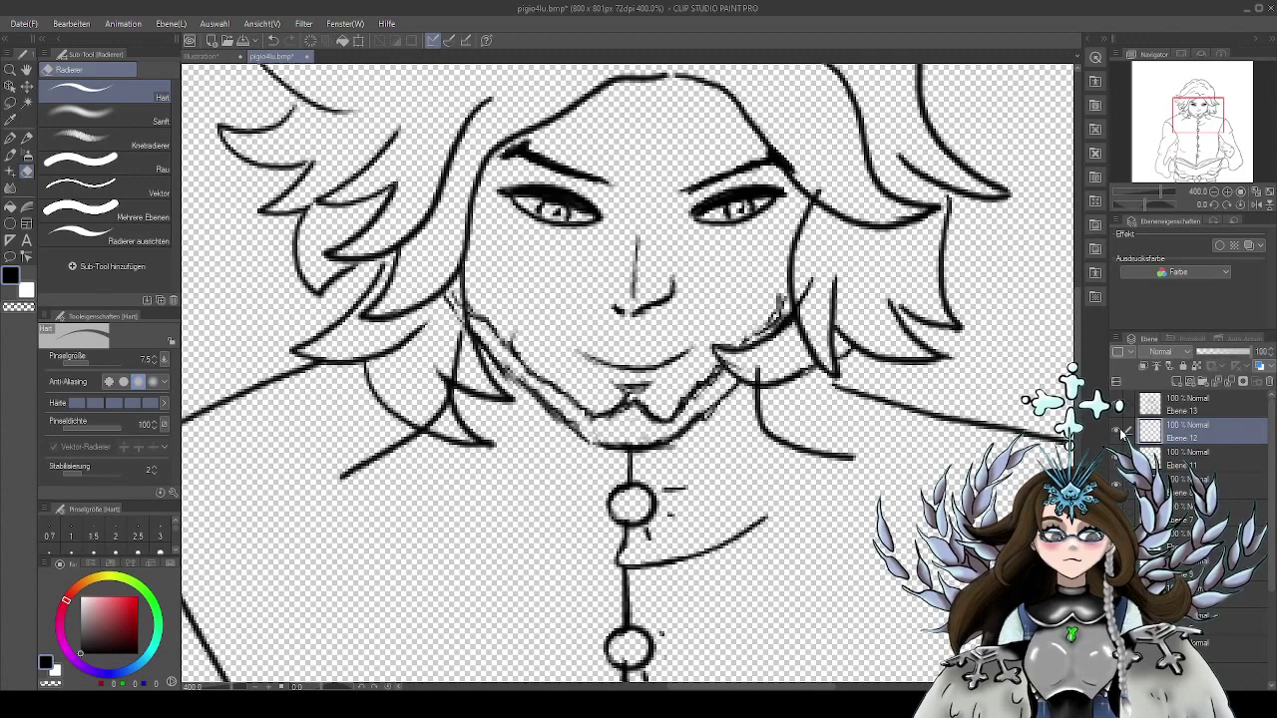
click(1177, 403)
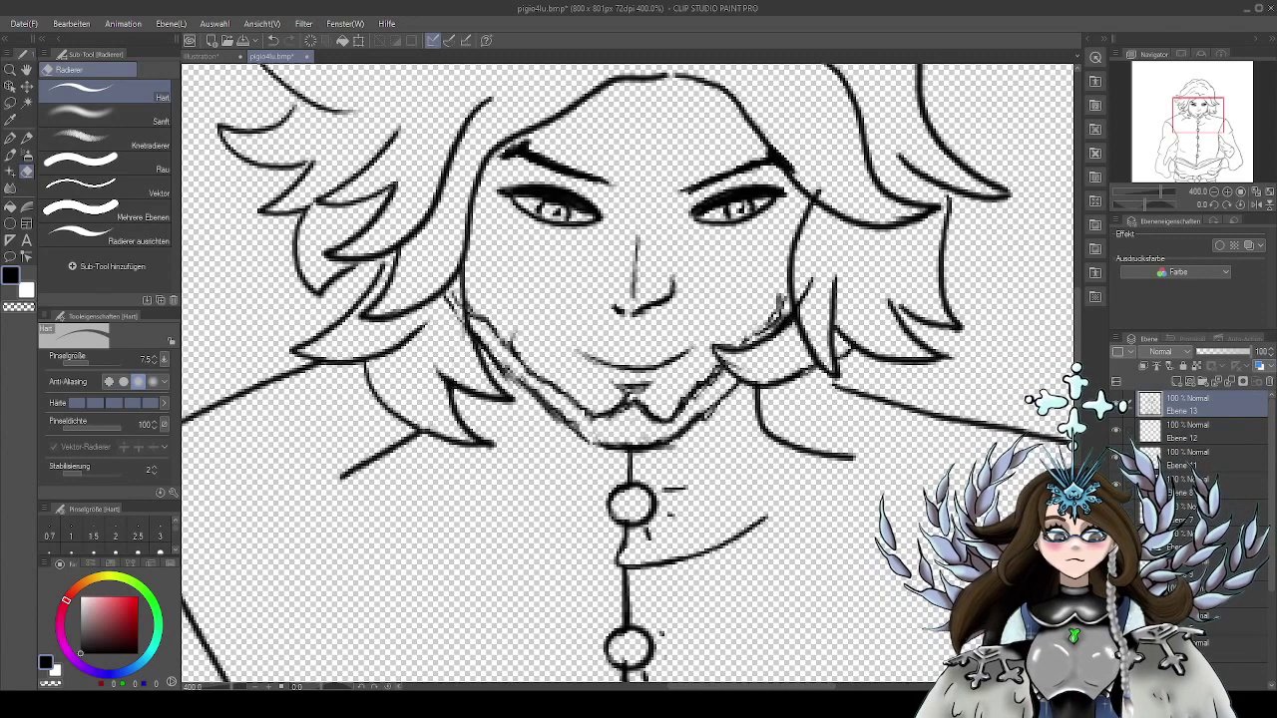
click(1197, 486)
drag(450, 297, 460, 320)
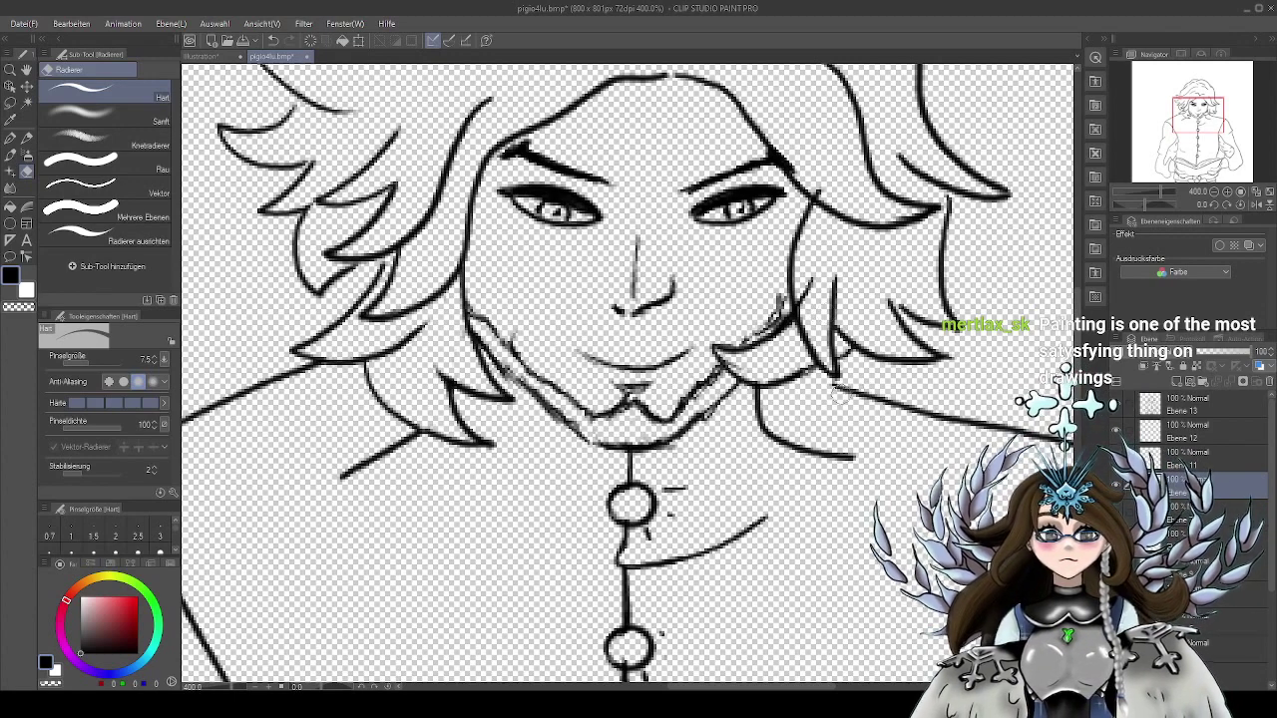
Retrace the jawline along the beard's lower edge from the left cheek around the chin with the G-Pen on the beard layer
drag(821, 392, 836, 451)
drag(901, 327, 827, 384)
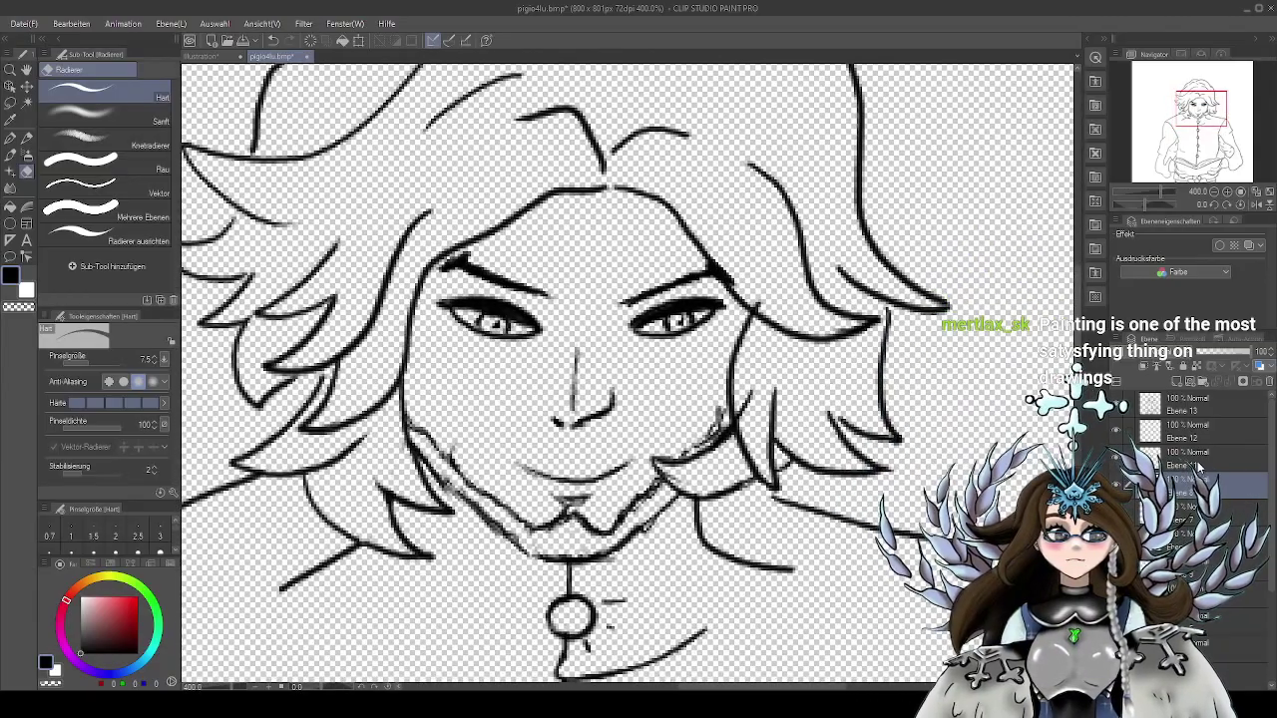
key(p)
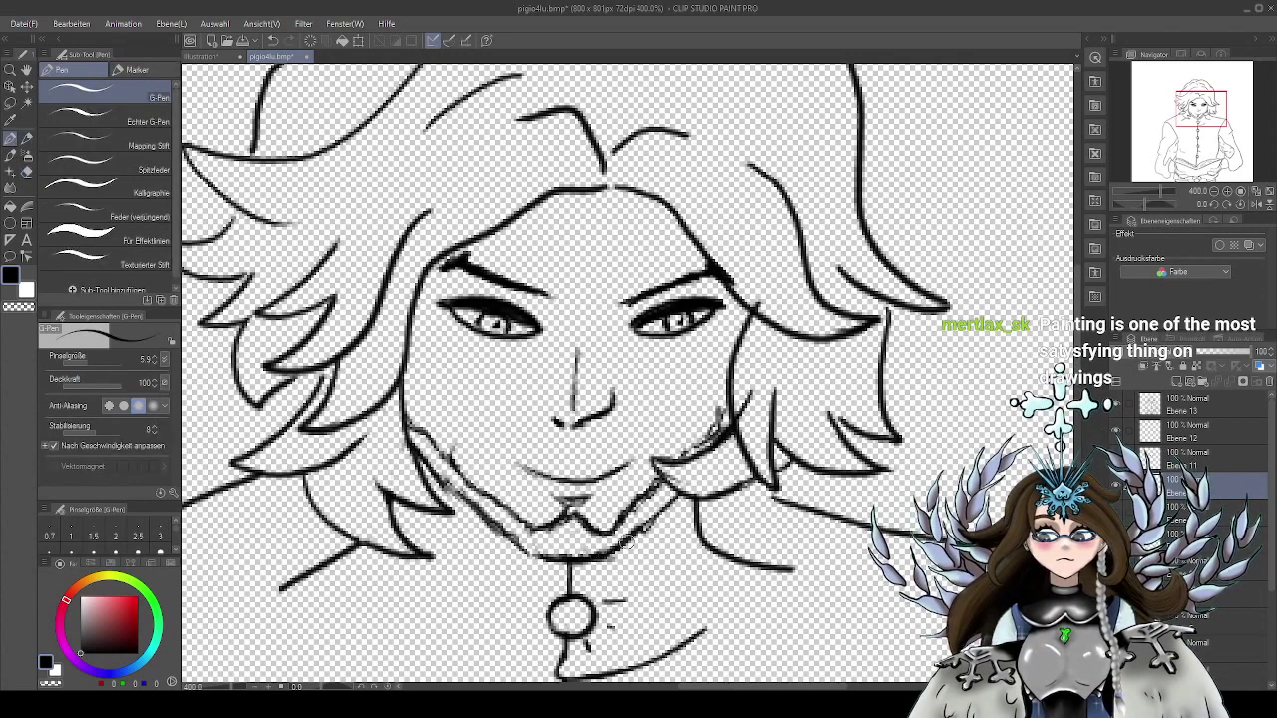
drag(646, 526, 679, 495)
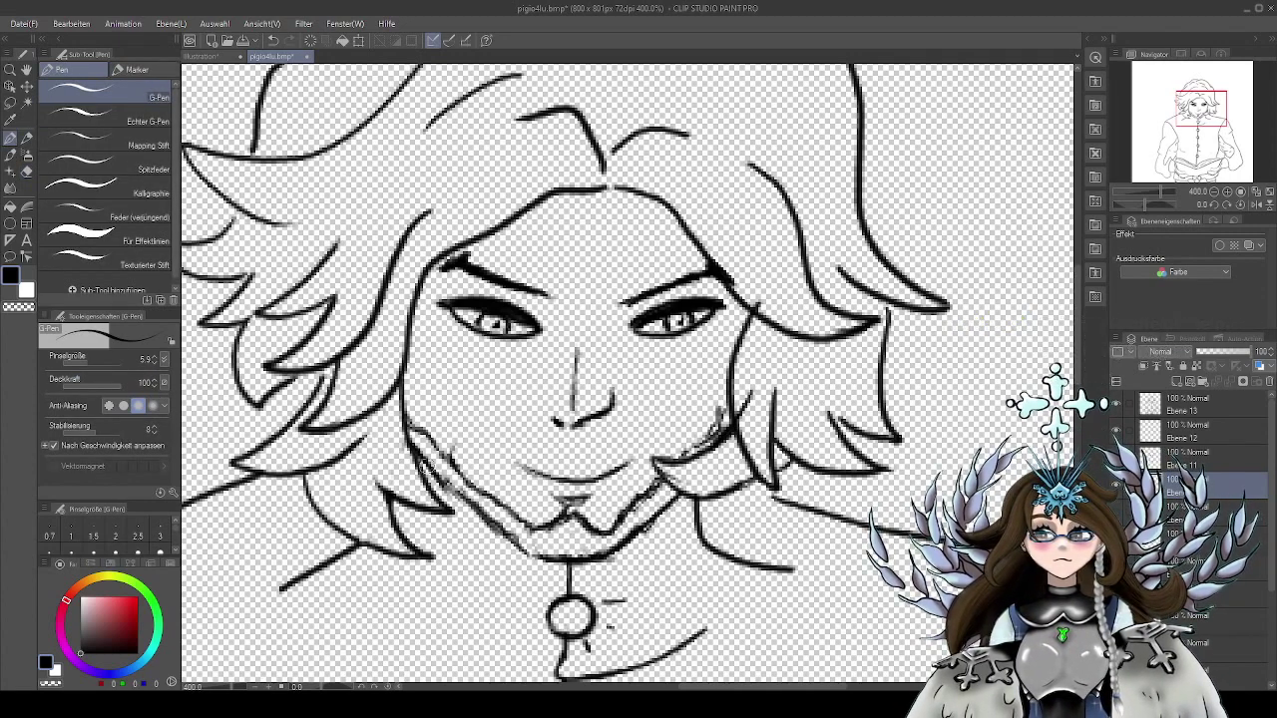
drag(414, 454, 533, 560)
mouse_move(518, 546)
mouse_down()
mouse_move(554, 563)
mouse_move(619, 550)
mouse_move(664, 513)
mouse_up()
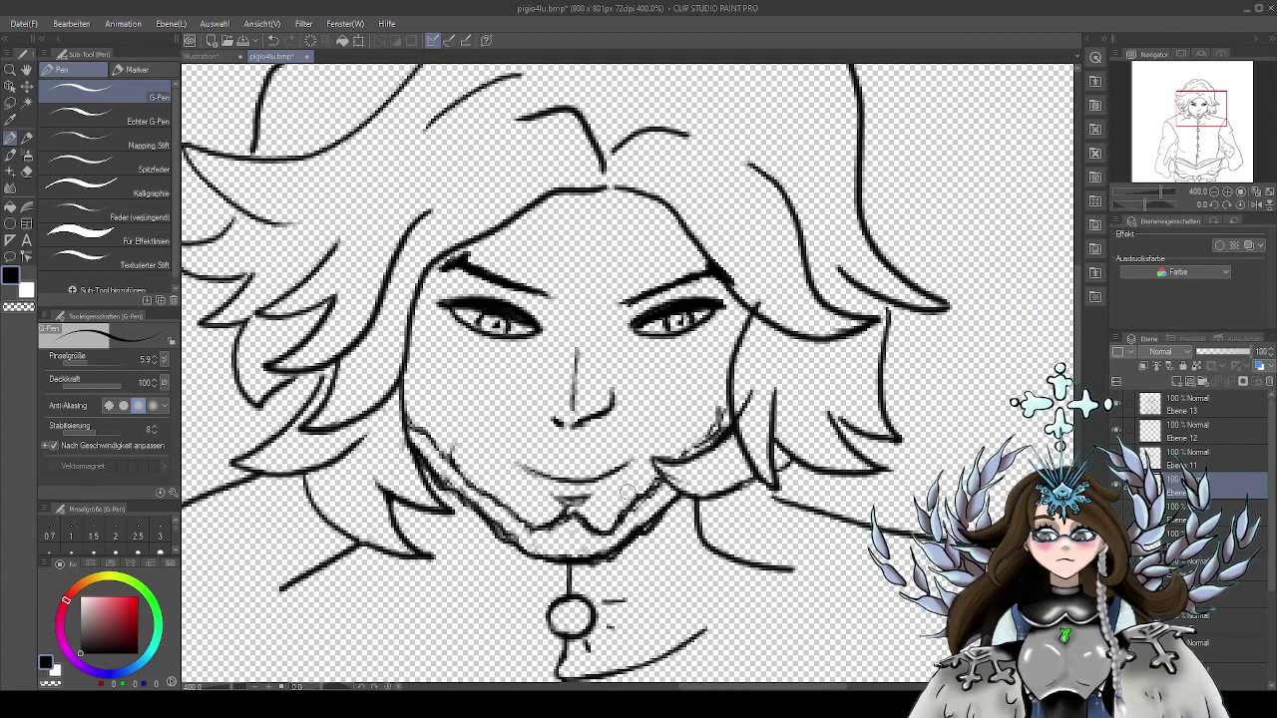
Retrace the beard's upper contour along the right and left cheeks with the G-Pen
drag(729, 407, 640, 499)
drag(654, 484, 625, 513)
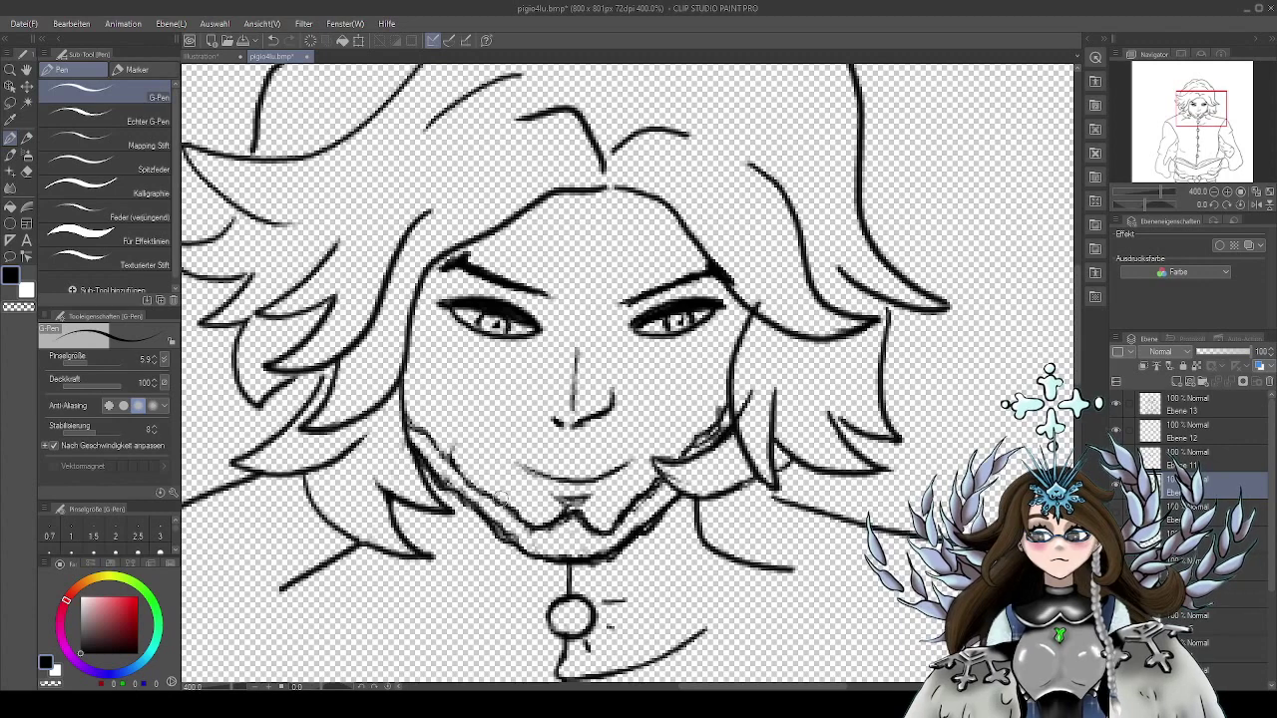
drag(505, 505, 429, 439)
drag(447, 457, 421, 425)
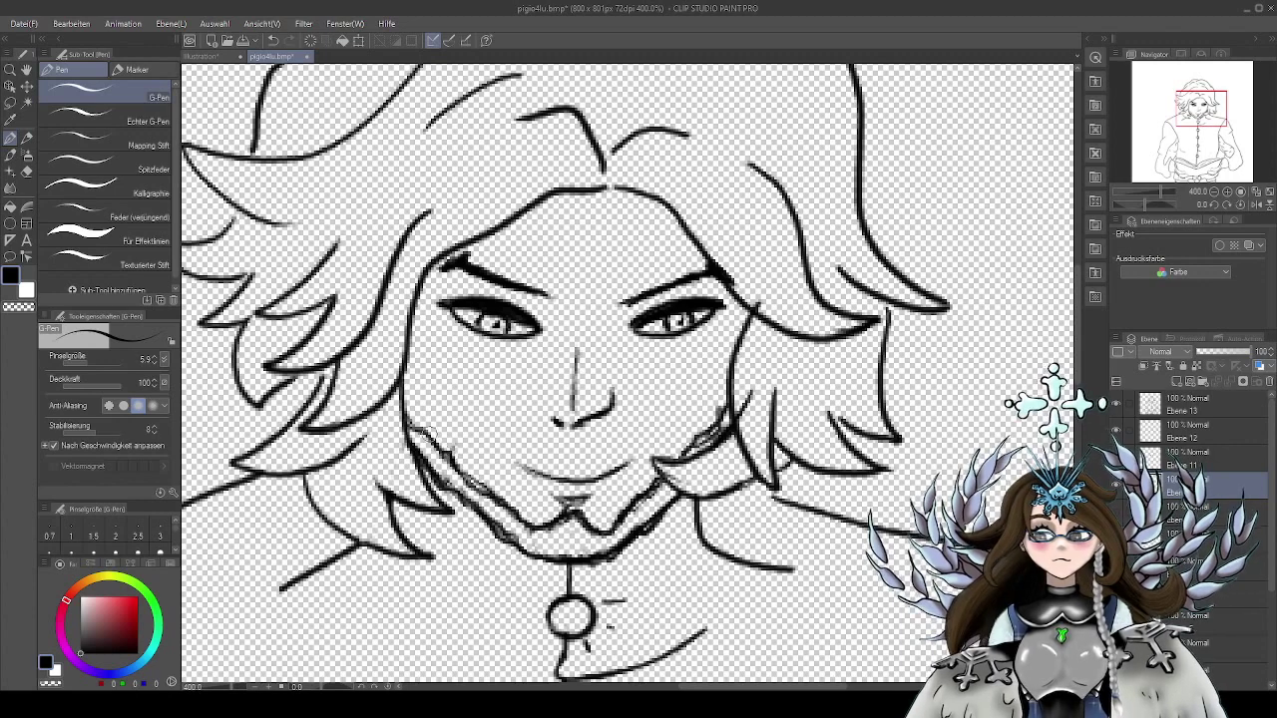
Erase the rough stroke remnants inside the beard between the chin and the right hair lock with the hard eraser
drag(671, 500, 688, 475)
click(27, 172)
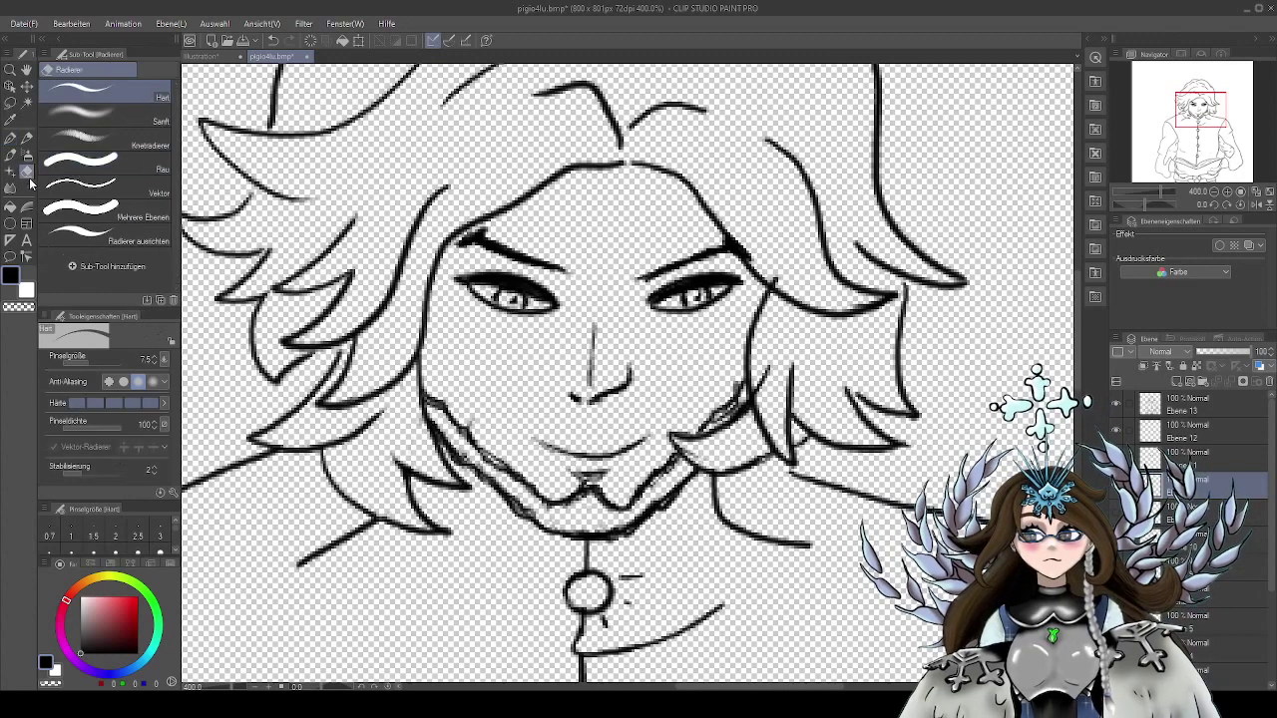
scroll(694, 437, up, 2)
mouse_move(622, 522)
mouse_down()
mouse_move(680, 473)
mouse_move(652, 494)
mouse_move(670, 488)
mouse_move(703, 454)
mouse_up()
Enlarge the eraser to size 8.8, undo the erasure on the wrong layer, and erase the doubled line in the right sideburn
key(bracketright)
drag(826, 332, 812, 352)
key(ctrl+z)
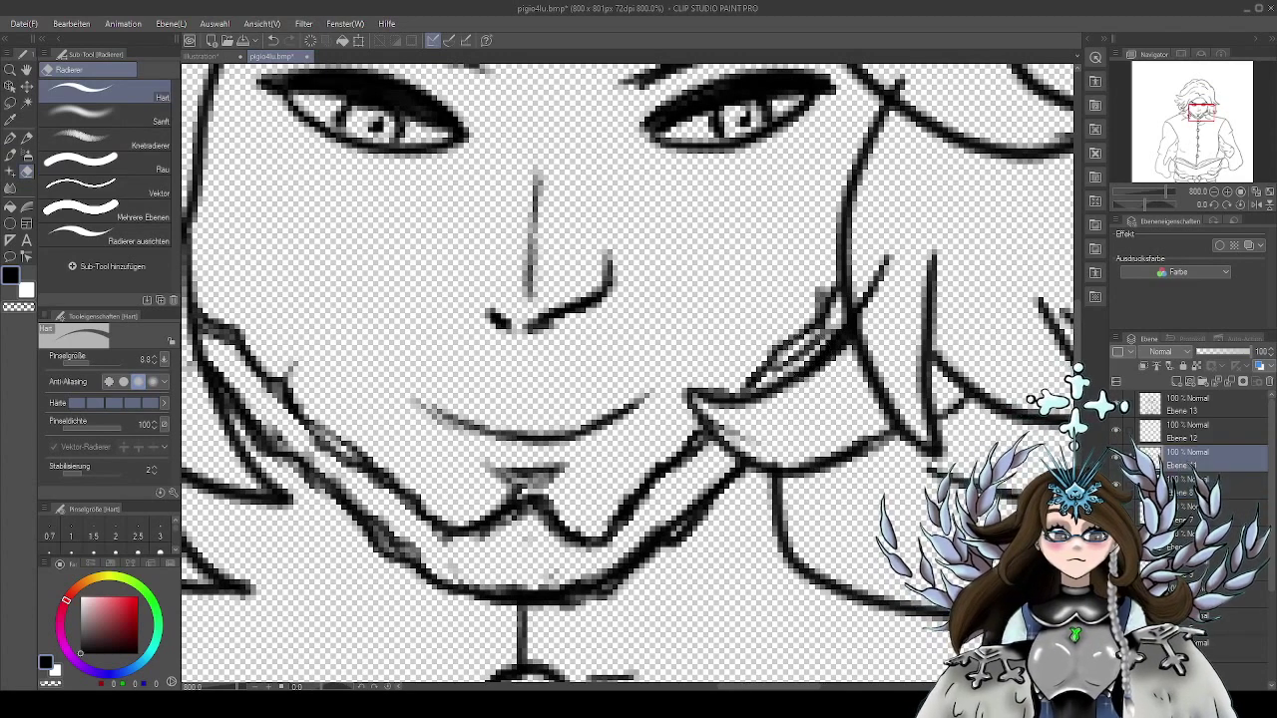
click(1201, 436)
click(1197, 404)
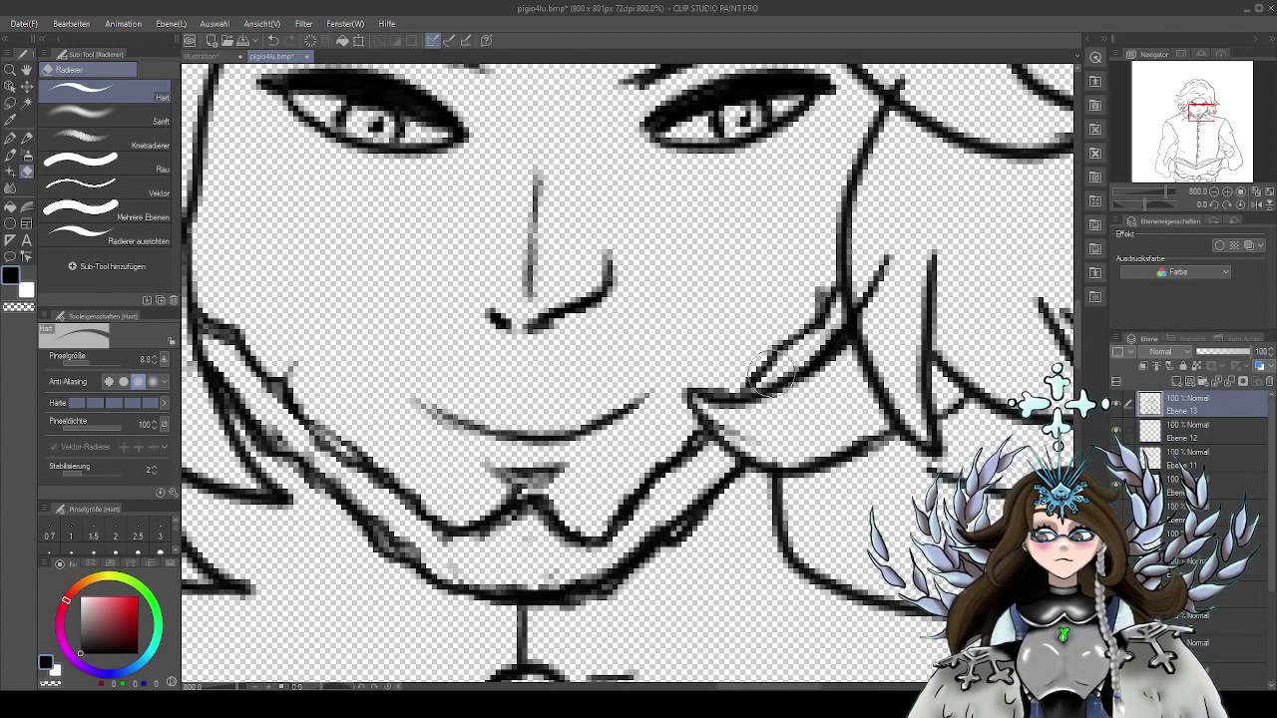
Erase the rough doubled segments along the beard's upper and lower contours on the beard layer with the hard eraser
drag(735, 461, 884, 413)
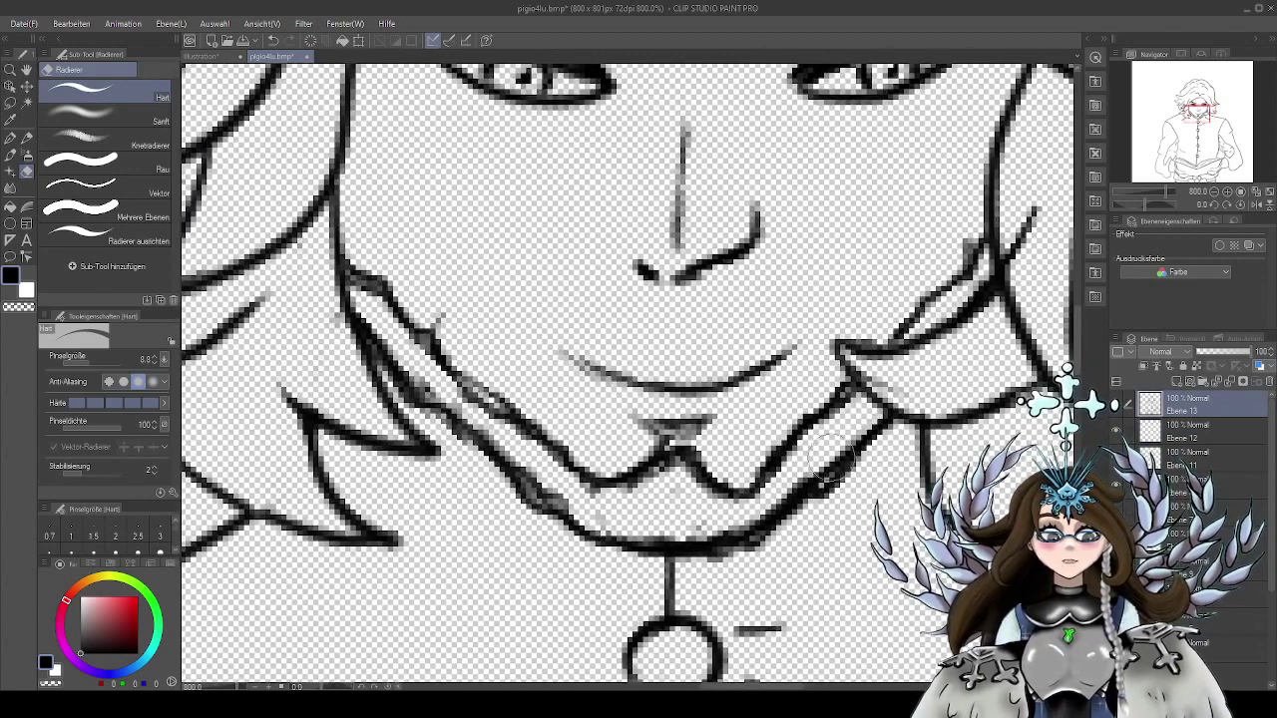
click(1192, 432)
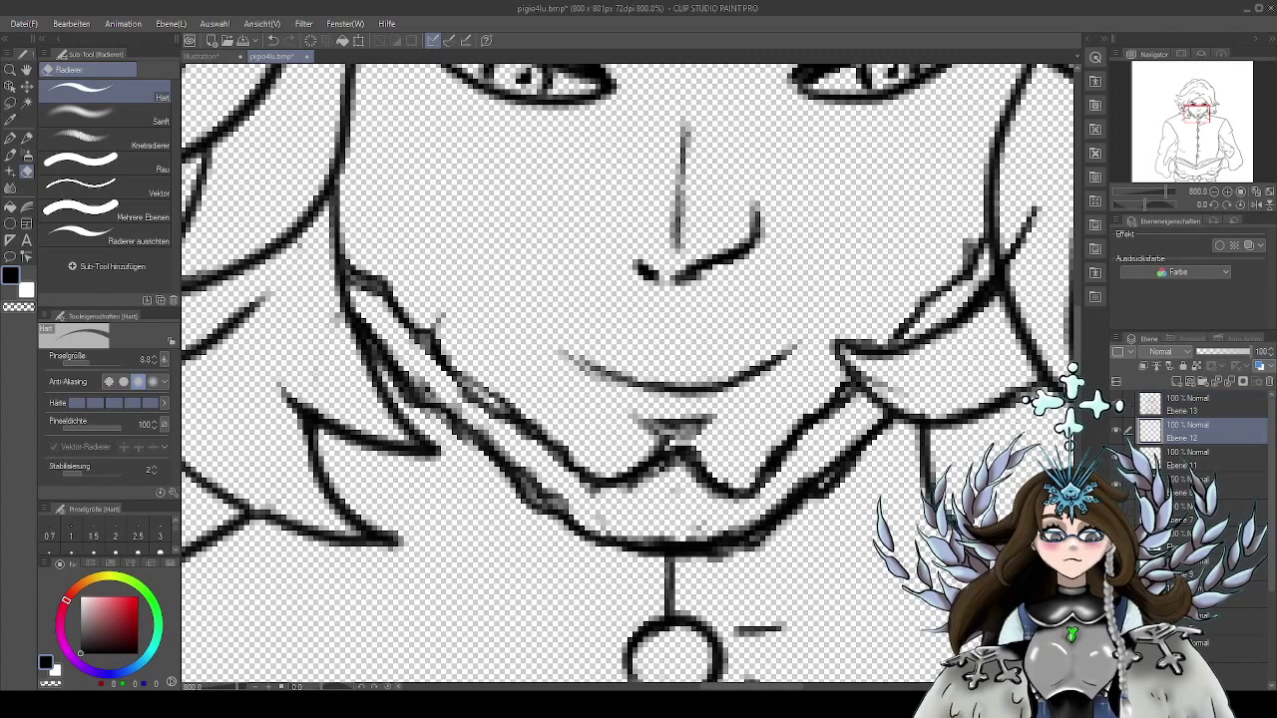
click(1192, 486)
mouse_move(812, 453)
mouse_down()
mouse_move(859, 429)
mouse_move(806, 469)
mouse_up()
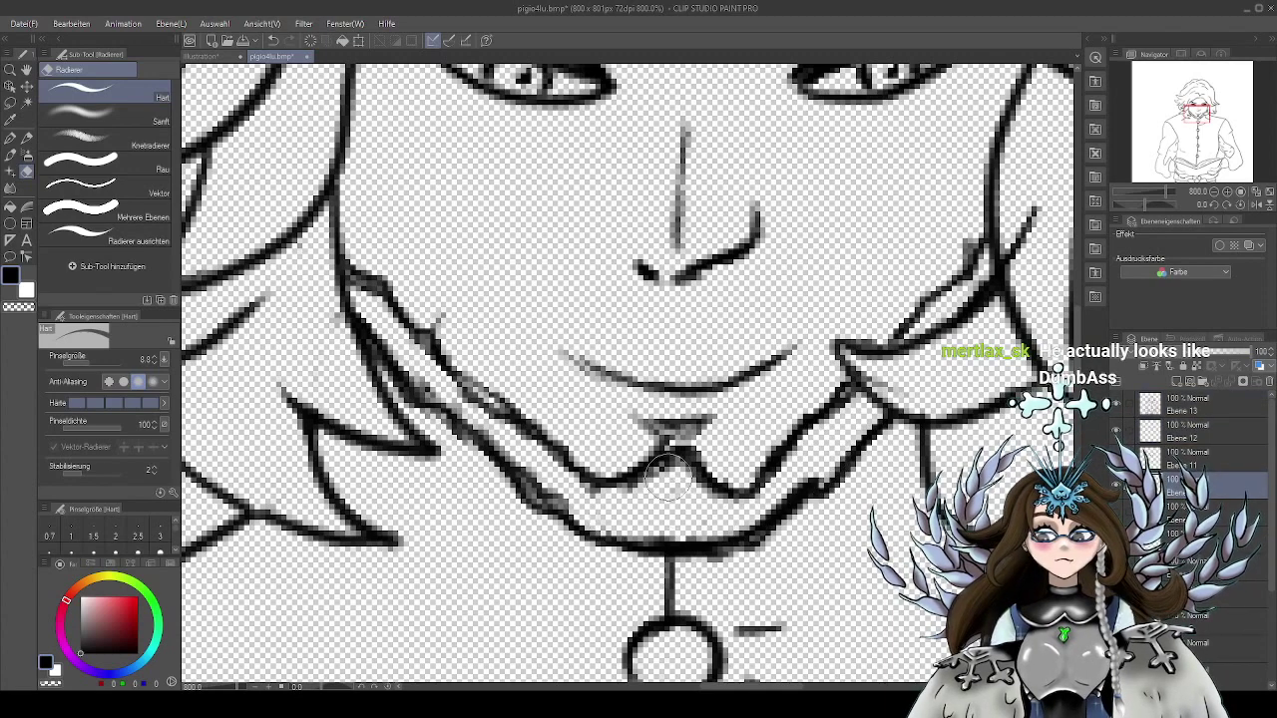
mouse_move(630, 491)
mouse_down()
mouse_move(689, 508)
mouse_move(650, 513)
mouse_move(608, 489)
mouse_move(598, 497)
mouse_move(640, 516)
mouse_up()
mouse_move(539, 423)
mouse_down()
mouse_move(533, 437)
mouse_move(543, 437)
mouse_up()
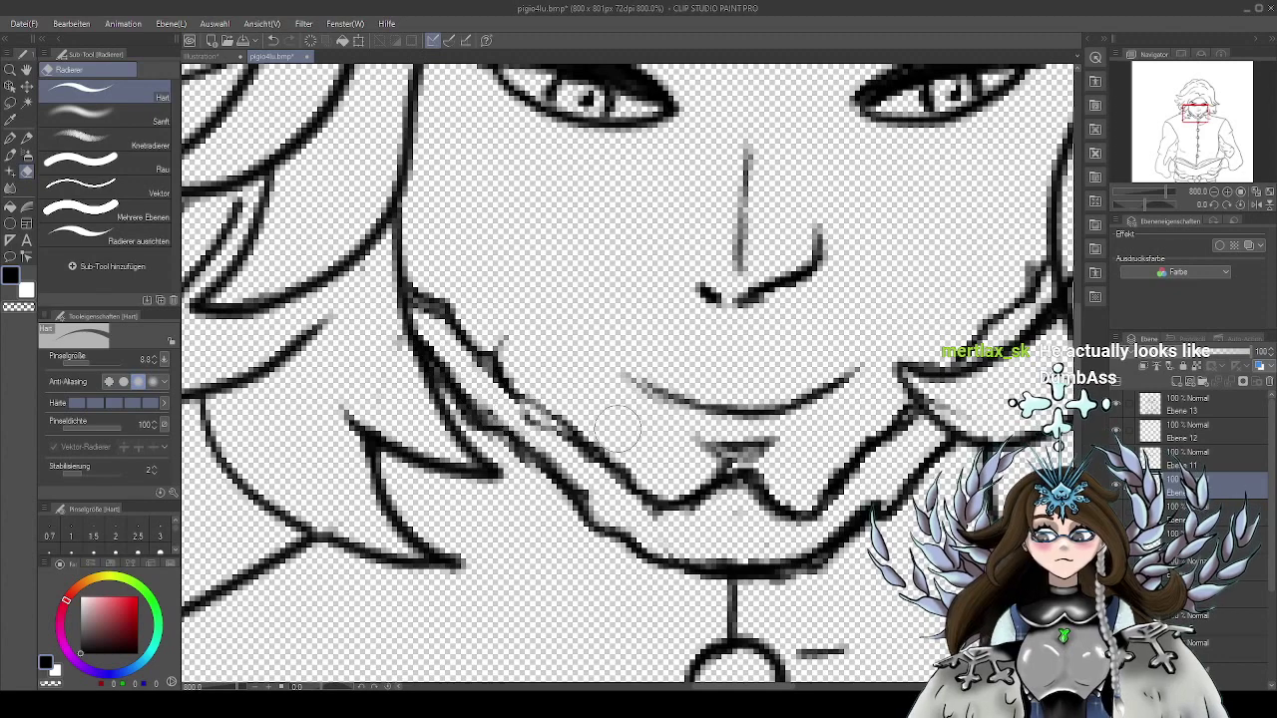
Select layer Ebene 13 and erase the leftover smudges on the beard's upper contour at both cheeks
click(1213, 459)
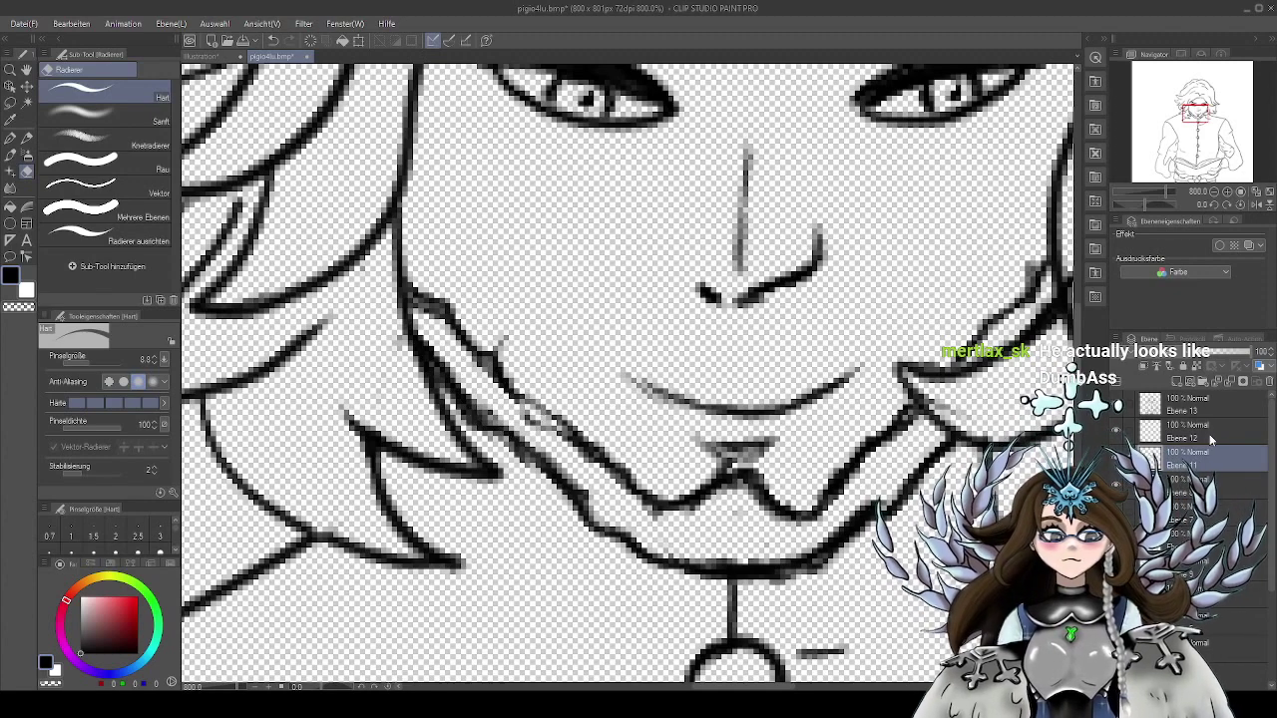
key(alt+bracketright)
key(alt+bracketright)
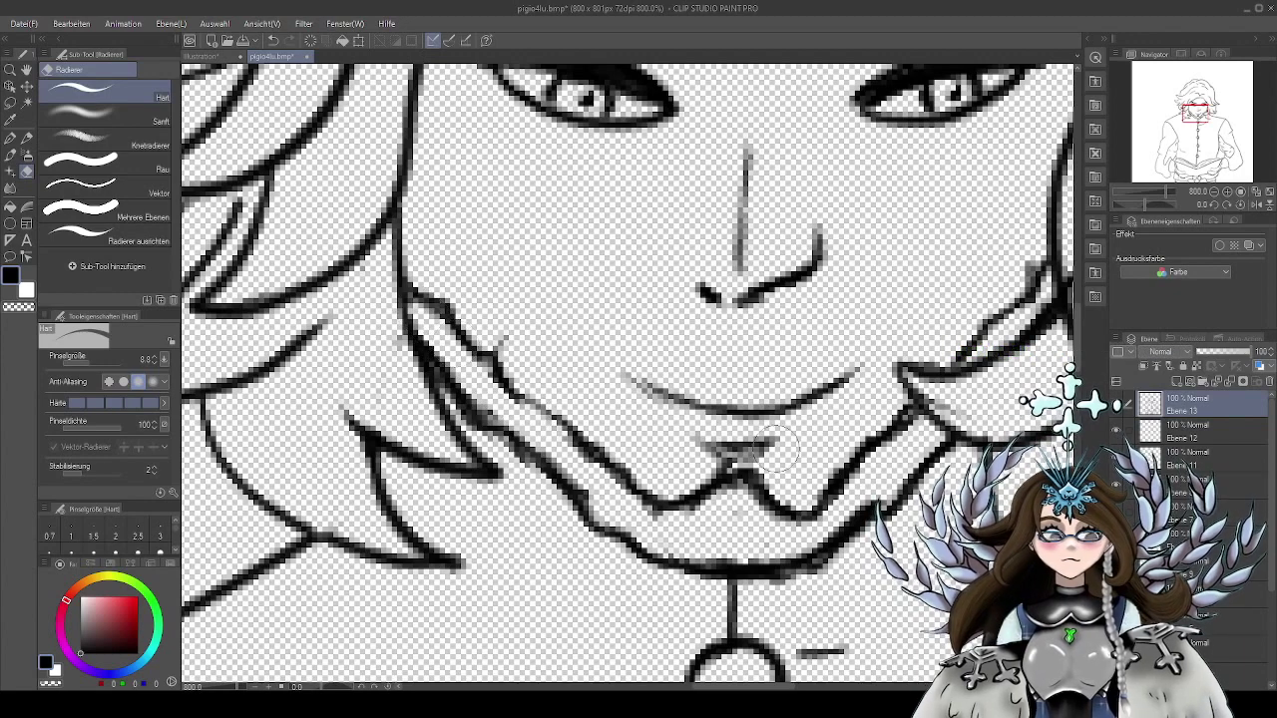
scroll(823, 484, down, 2)
key(bracketright)
drag(930, 401, 903, 420)
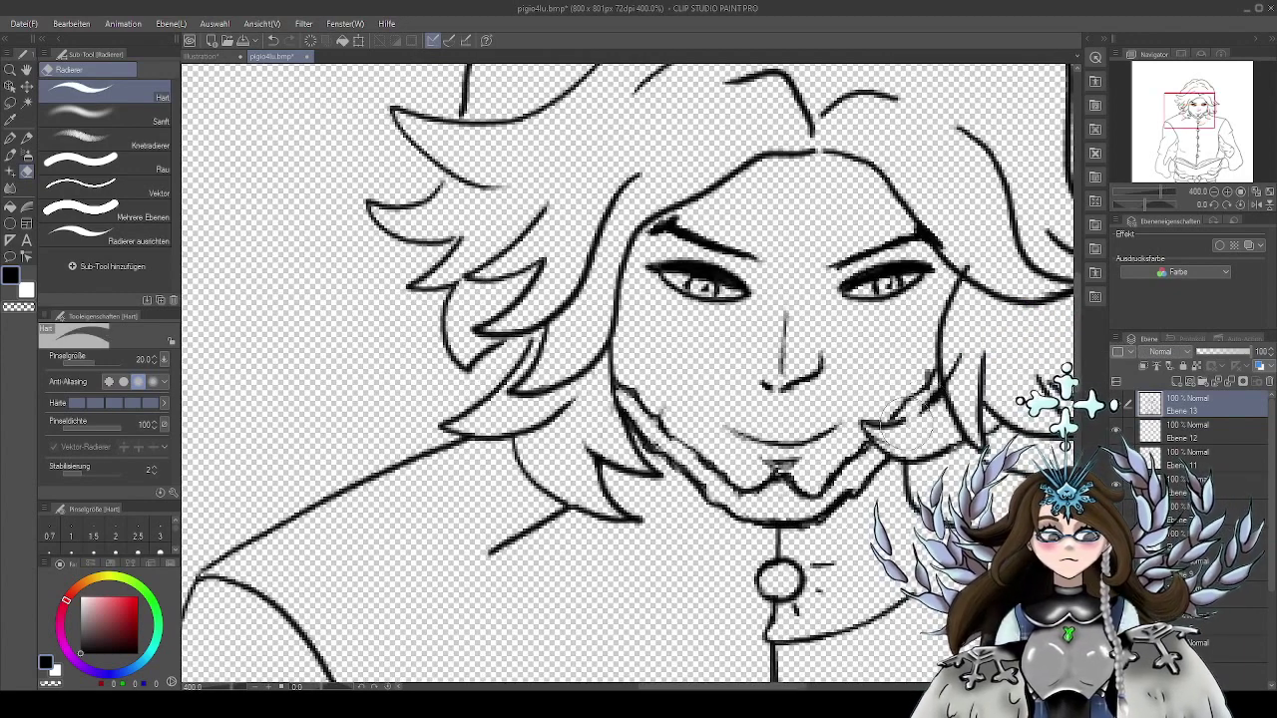
mouse_move(942, 371)
mouse_down()
mouse_move(940, 401)
mouse_move(898, 419)
mouse_move(859, 415)
mouse_up()
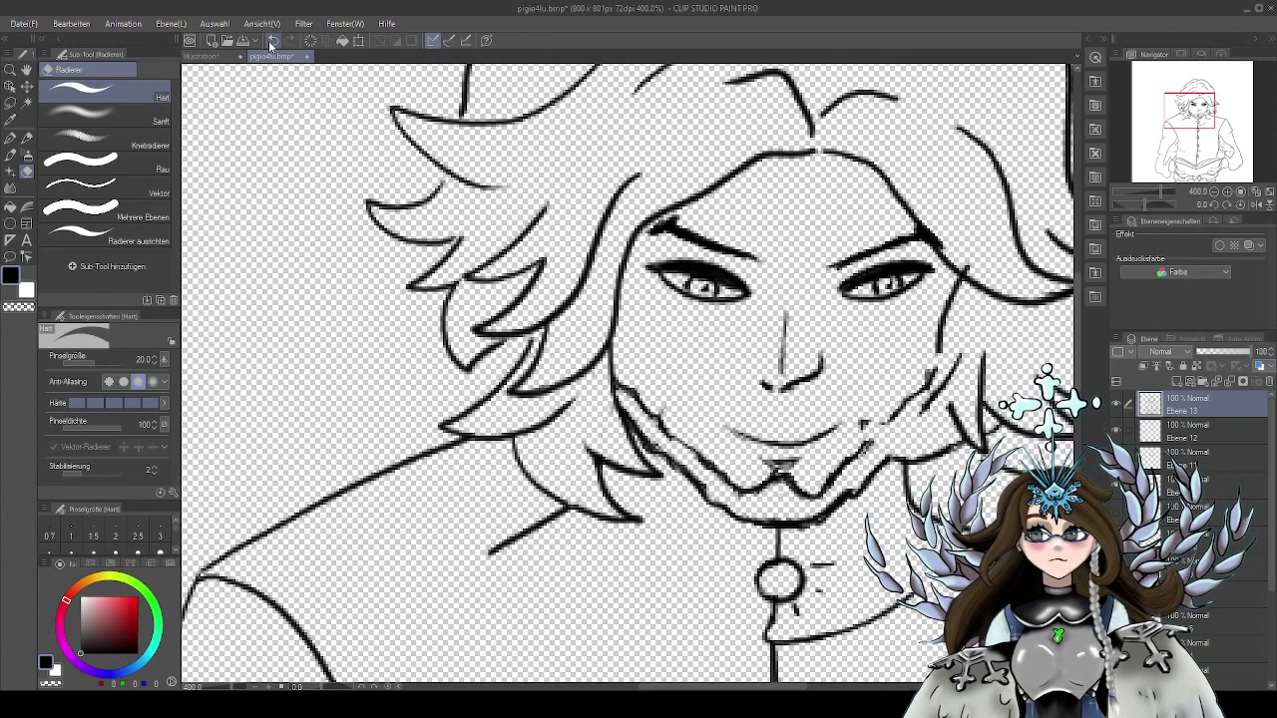
key(ctrl+z)
Set the eraser size to 7.5 and erase the remaining rough bits along the jaw and beard contours on the beard layer
key(bracketleft)
key(bracketleft)
key(bracketleft)
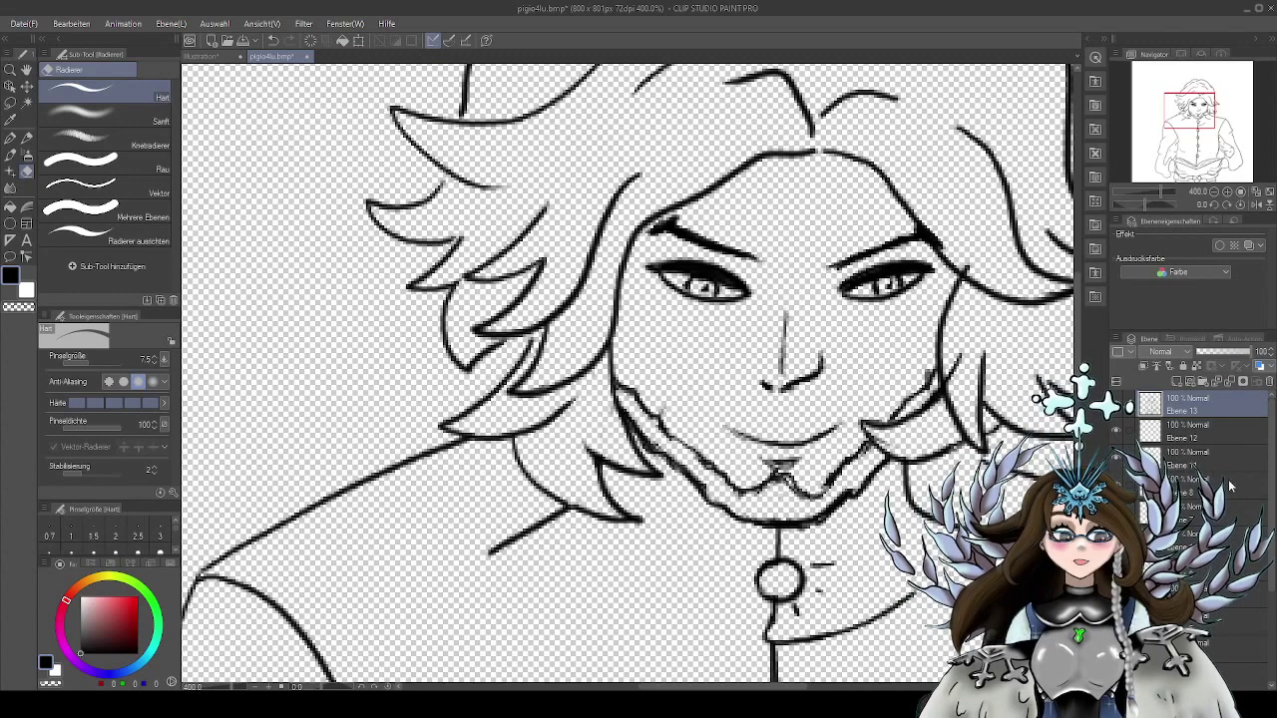
click(1198, 486)
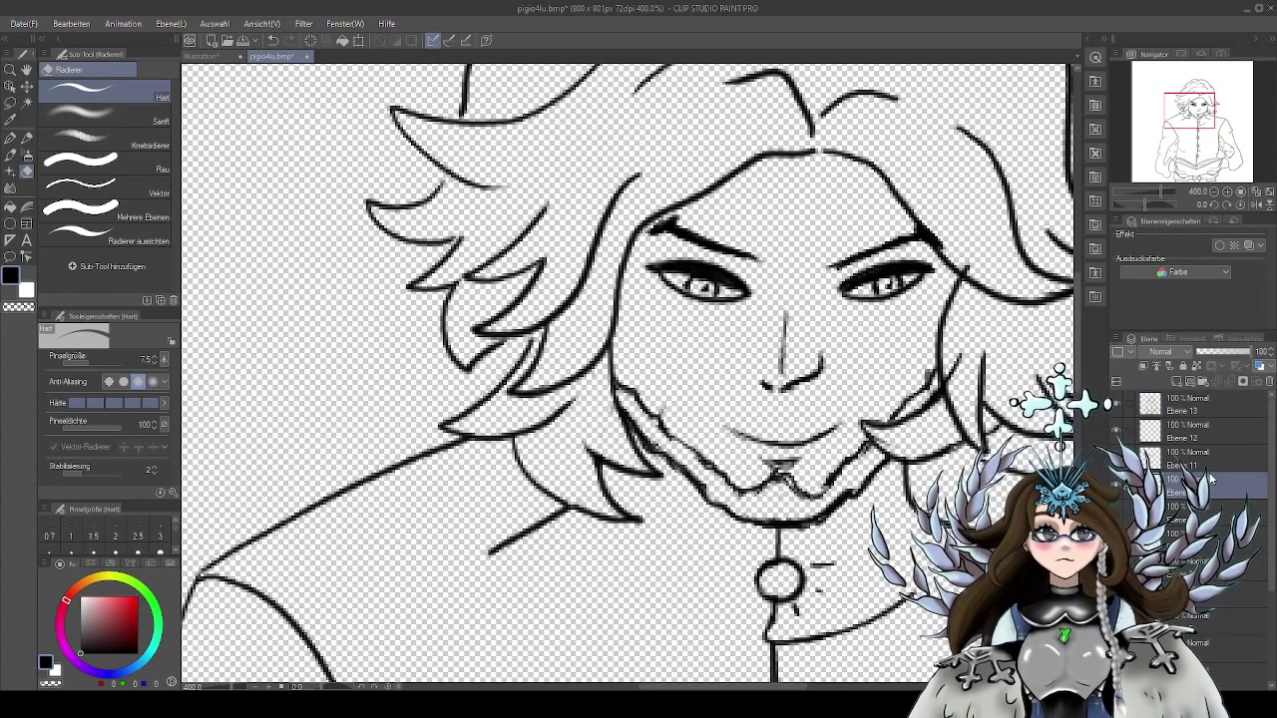
drag(860, 507, 831, 512)
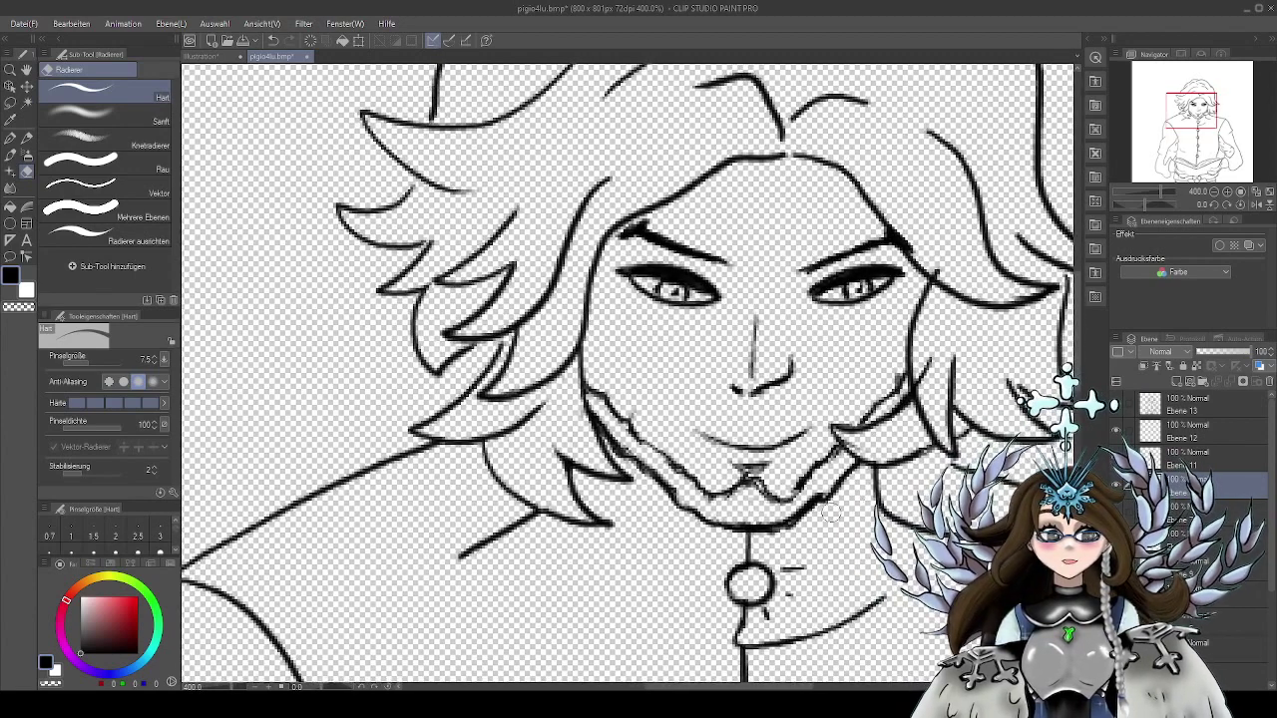
scroll(820, 499, up, 3)
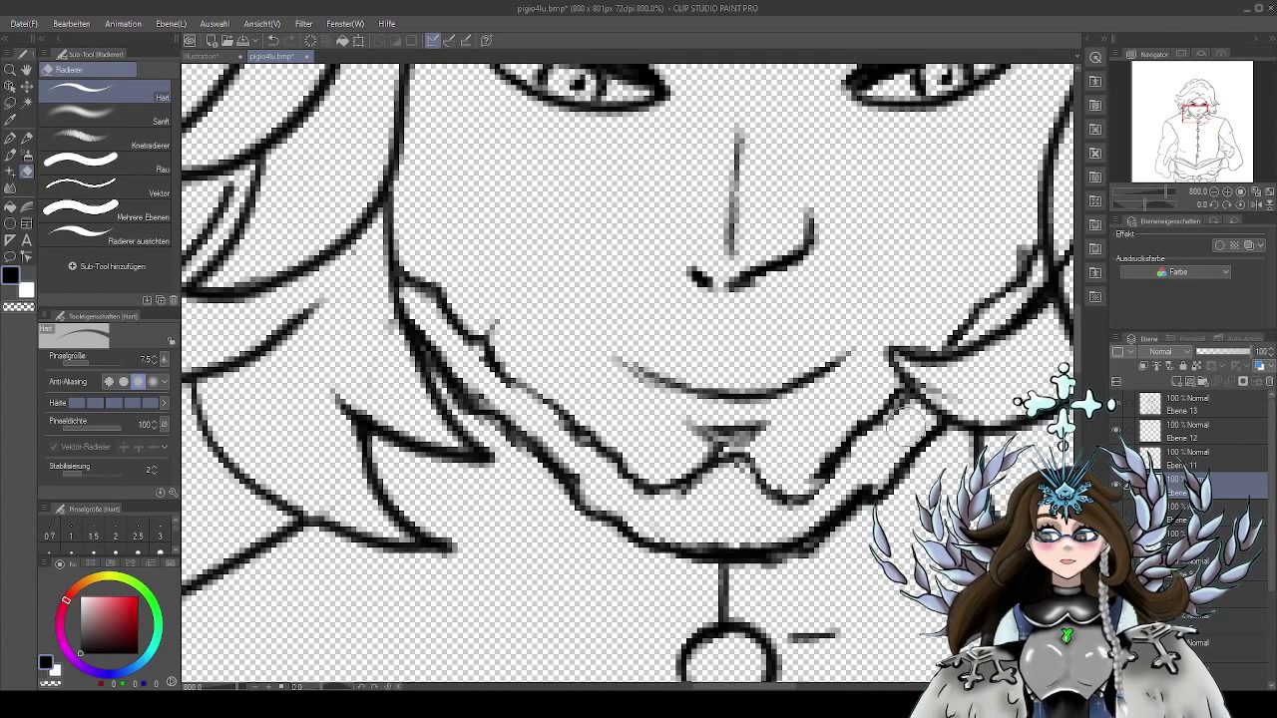
drag(1029, 247, 965, 308)
drag(538, 481, 667, 456)
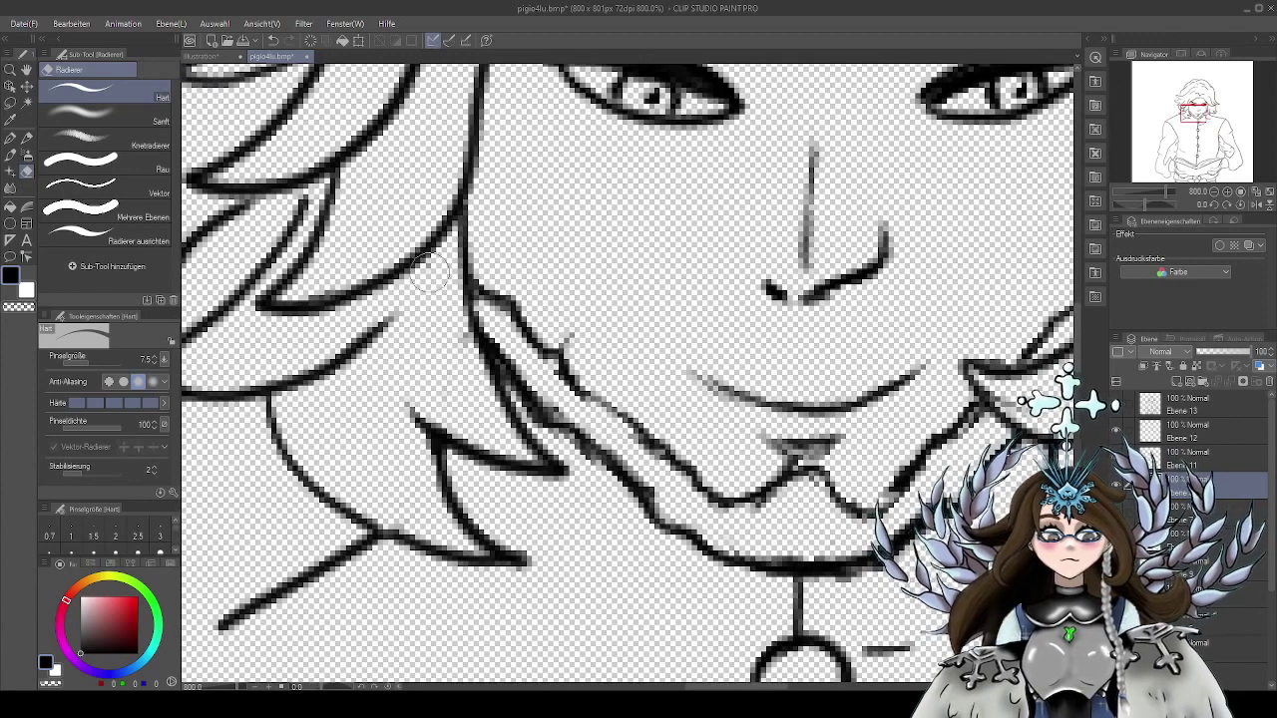
Close the gaps in the hair outline at the left locks, the crown and the upper right with the G-Pen on Ebene 13
scroll(828, 457, down, 1)
scroll(832, 458, down, 1)
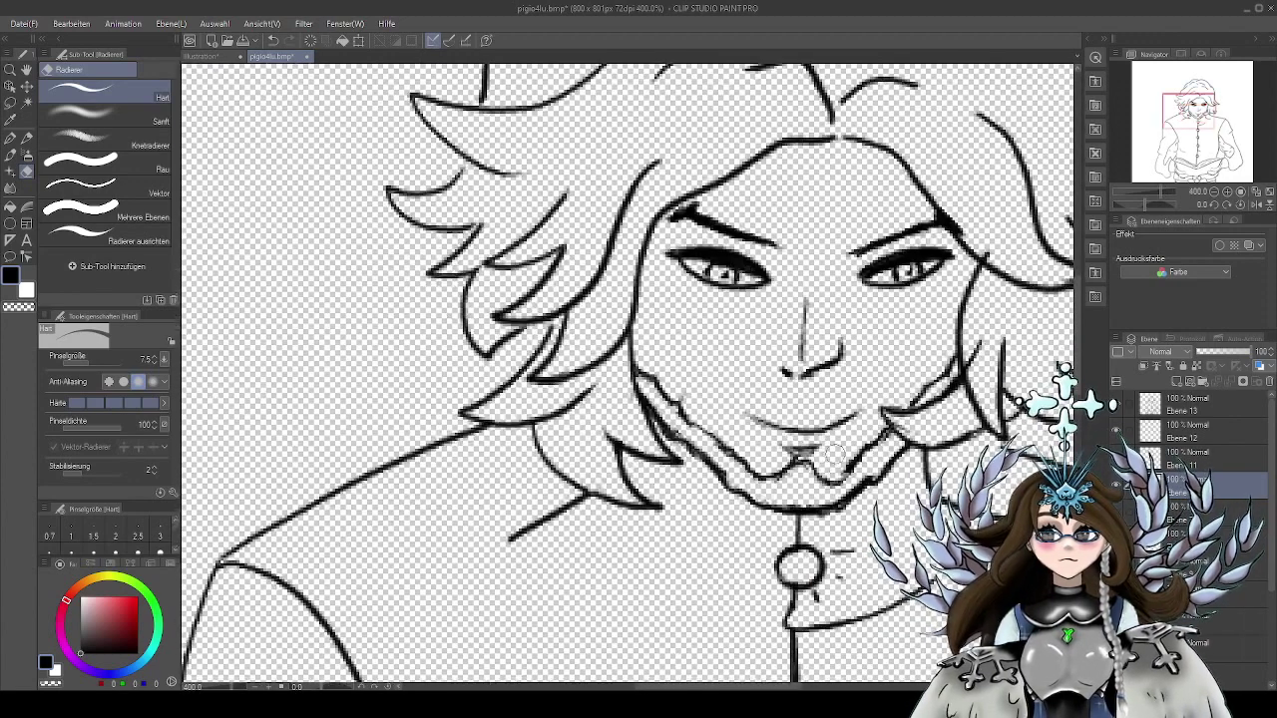
drag(950, 471, 781, 537)
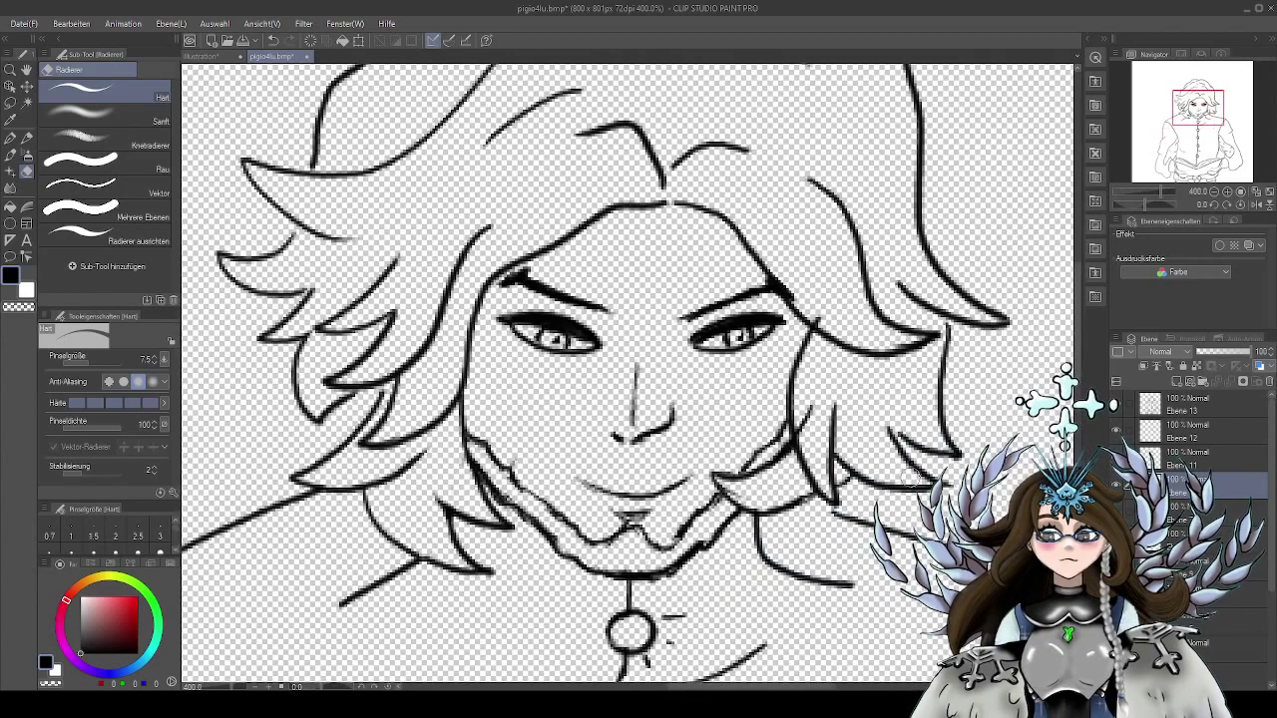
drag(625, 416, 670, 469)
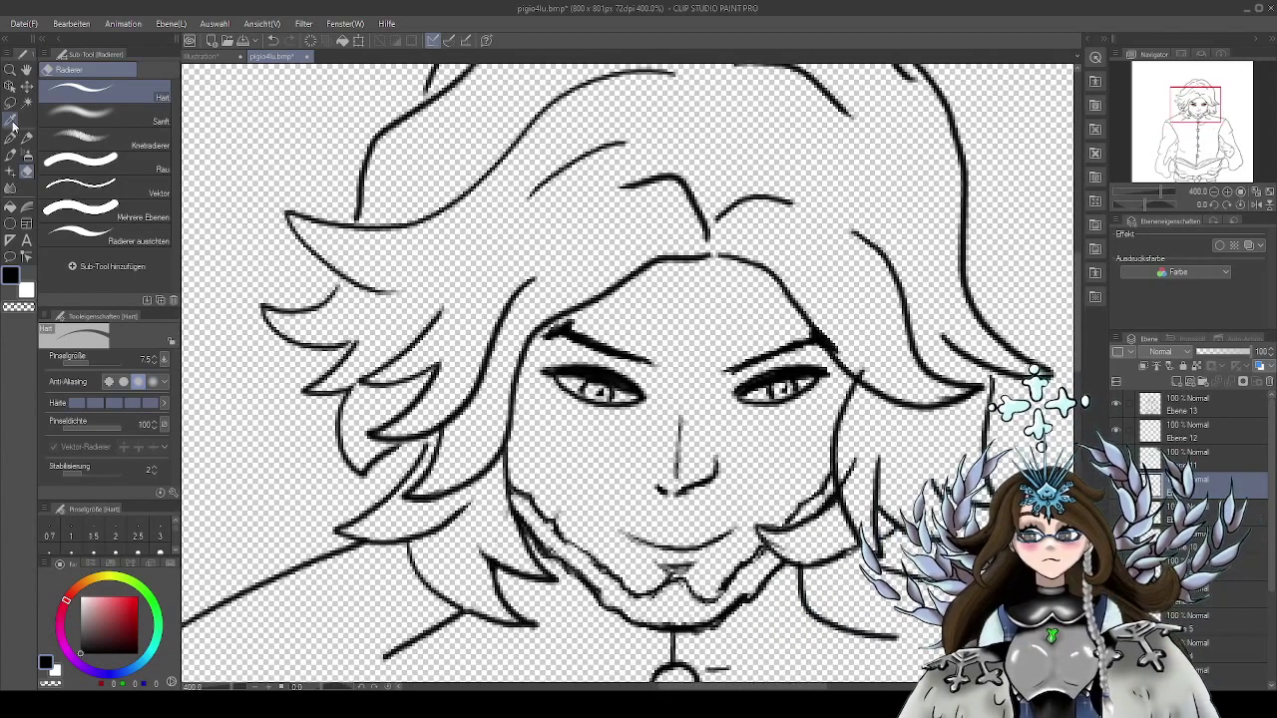
click(10, 137)
click(1182, 402)
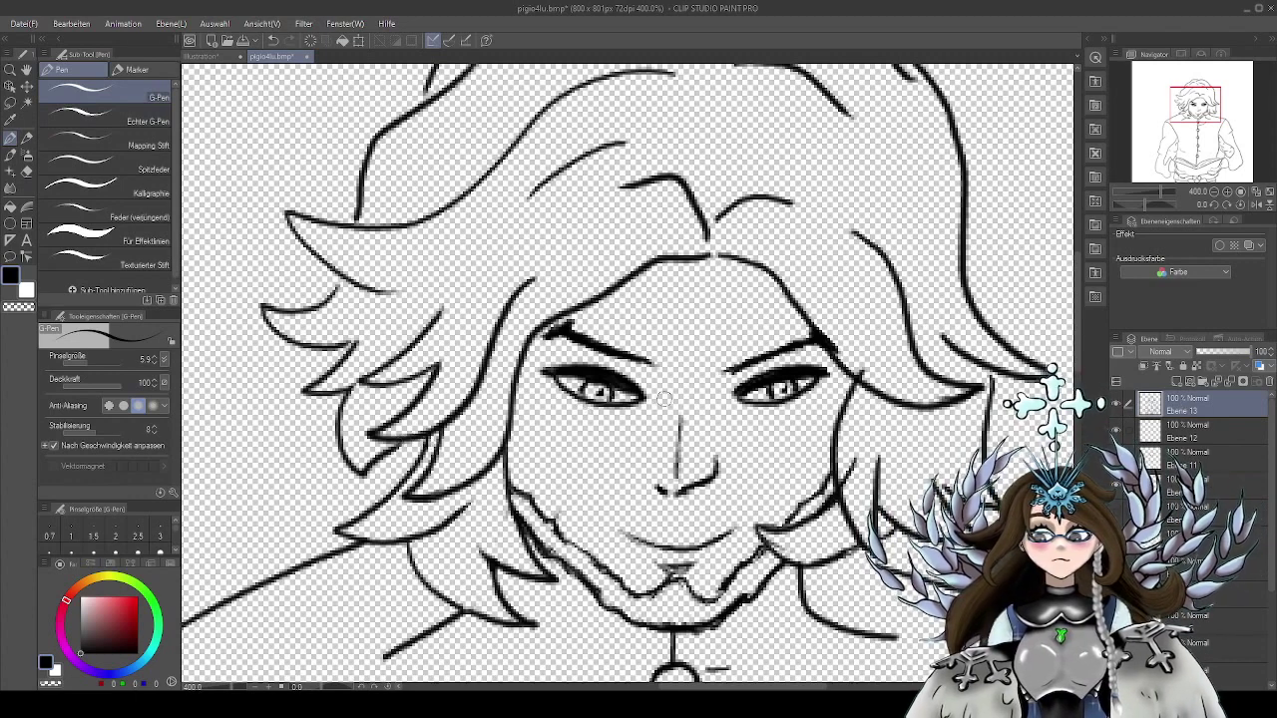
drag(342, 274, 337, 292)
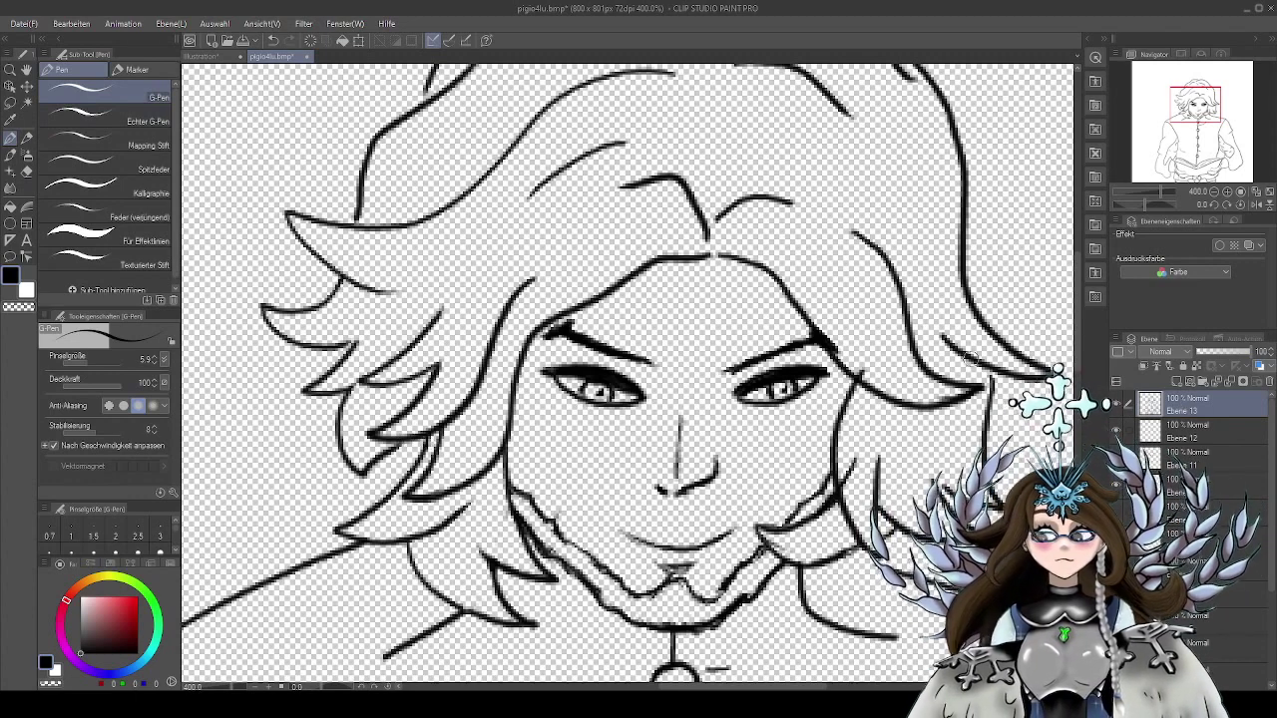
drag(1019, 314, 864, 404)
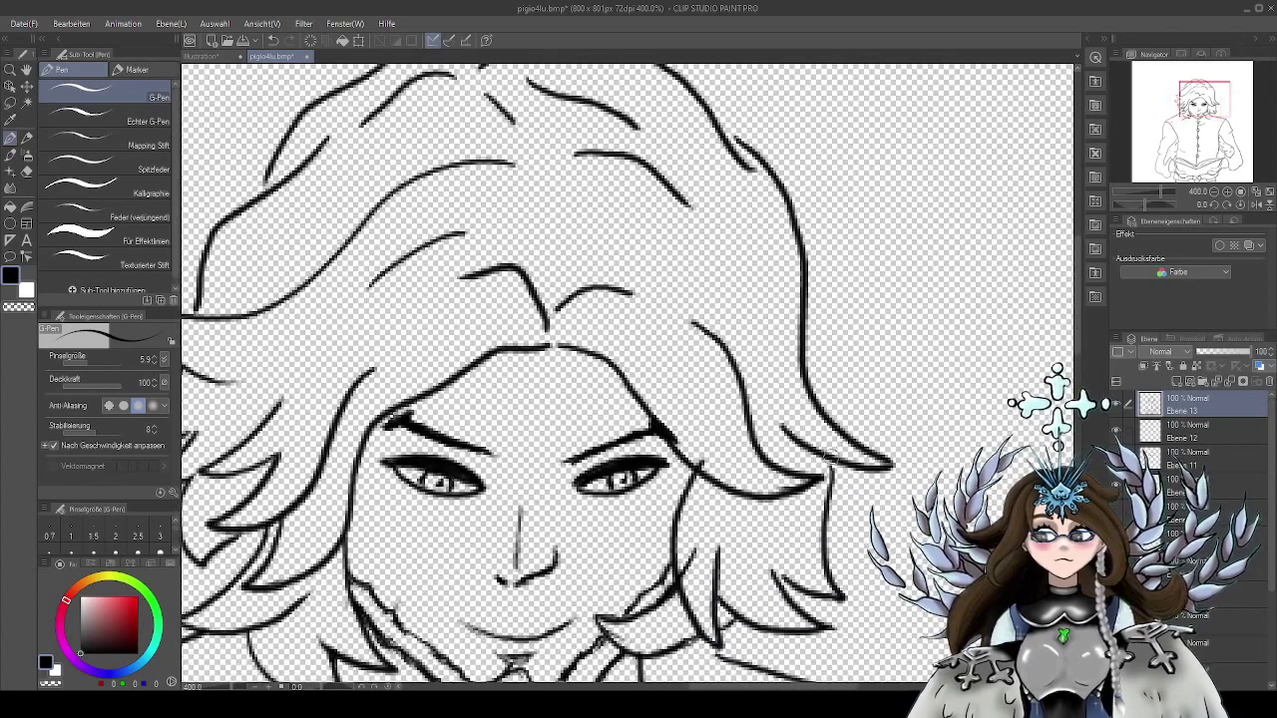
drag(713, 310, 749, 439)
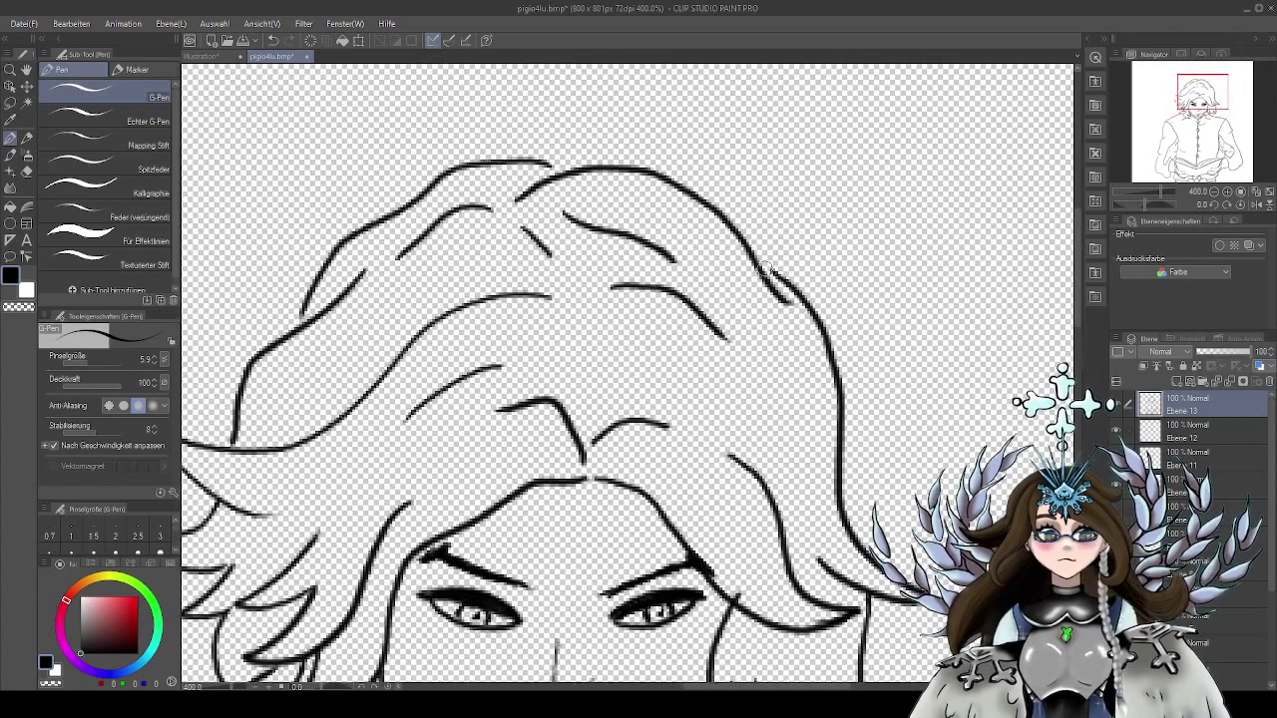
drag(769, 267, 777, 275)
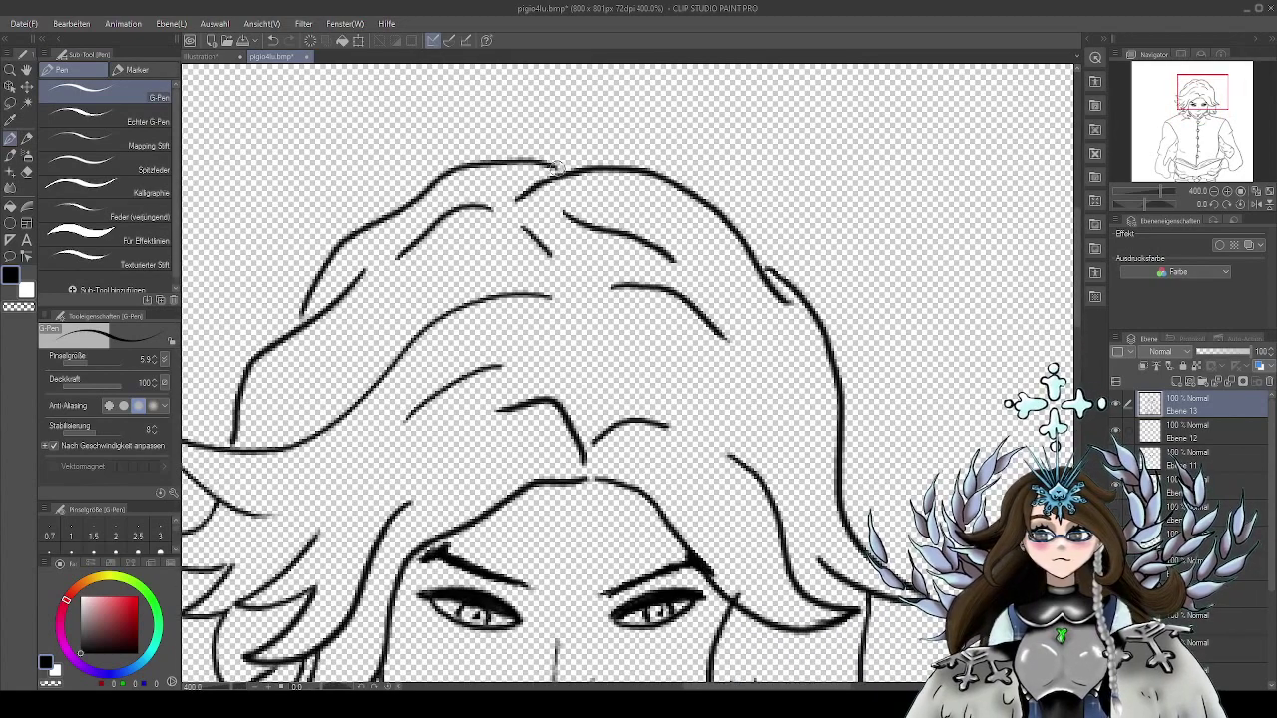
drag(433, 278, 622, 202)
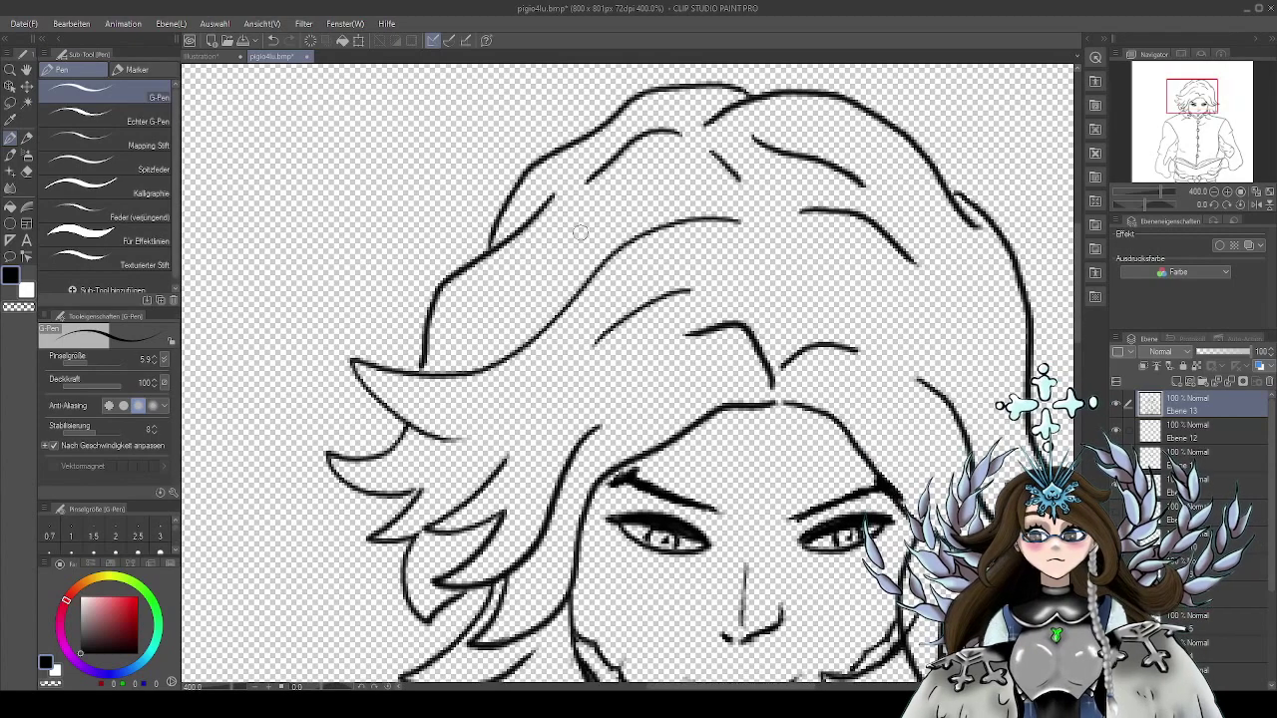
Erase the stray strand end in the hair beside the right cheek with the hard eraser on the lower line-art layer
drag(790, 431, 671, 261)
drag(824, 416, 818, 382)
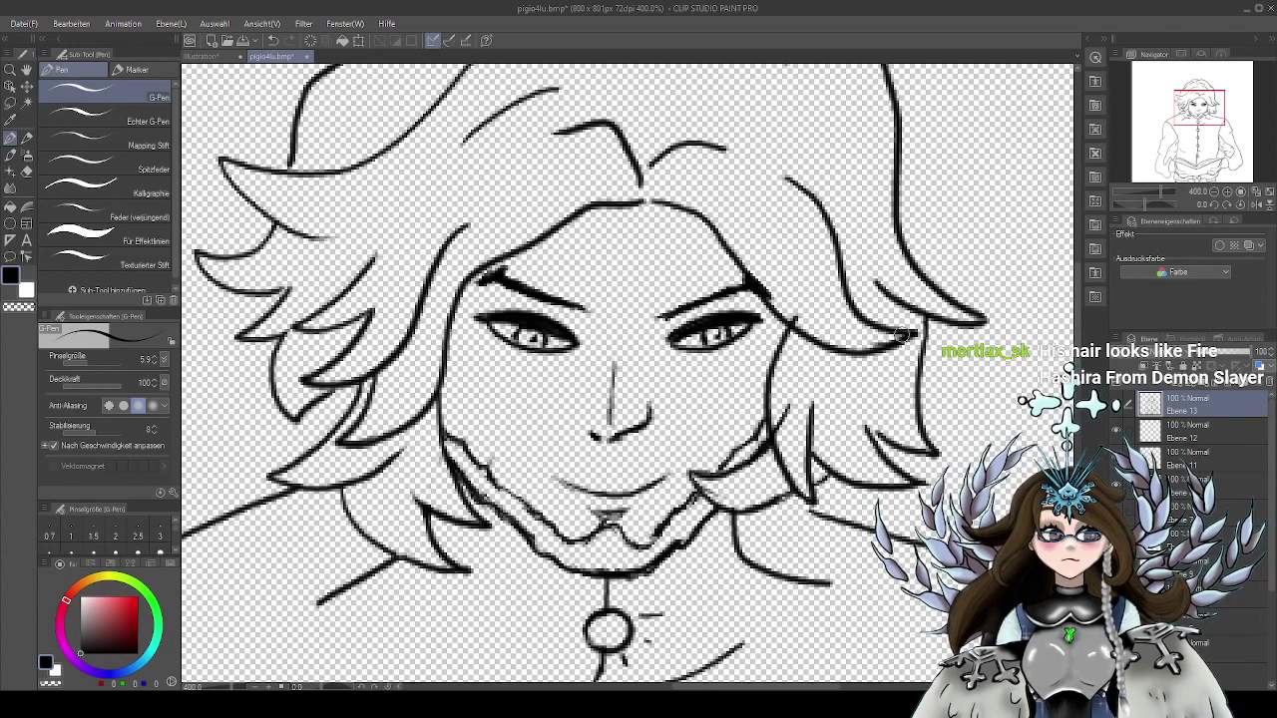
scroll(906, 336, down, 2)
scroll(903, 335, up, 2)
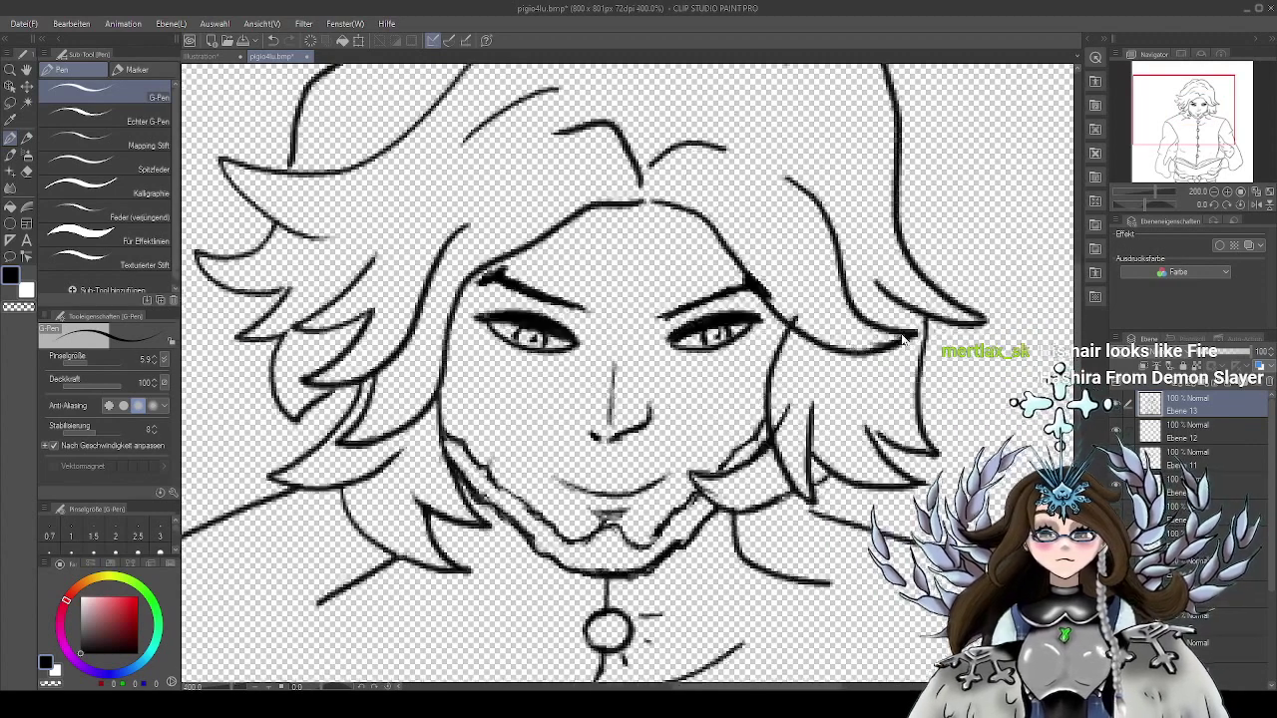
drag(832, 401, 856, 375)
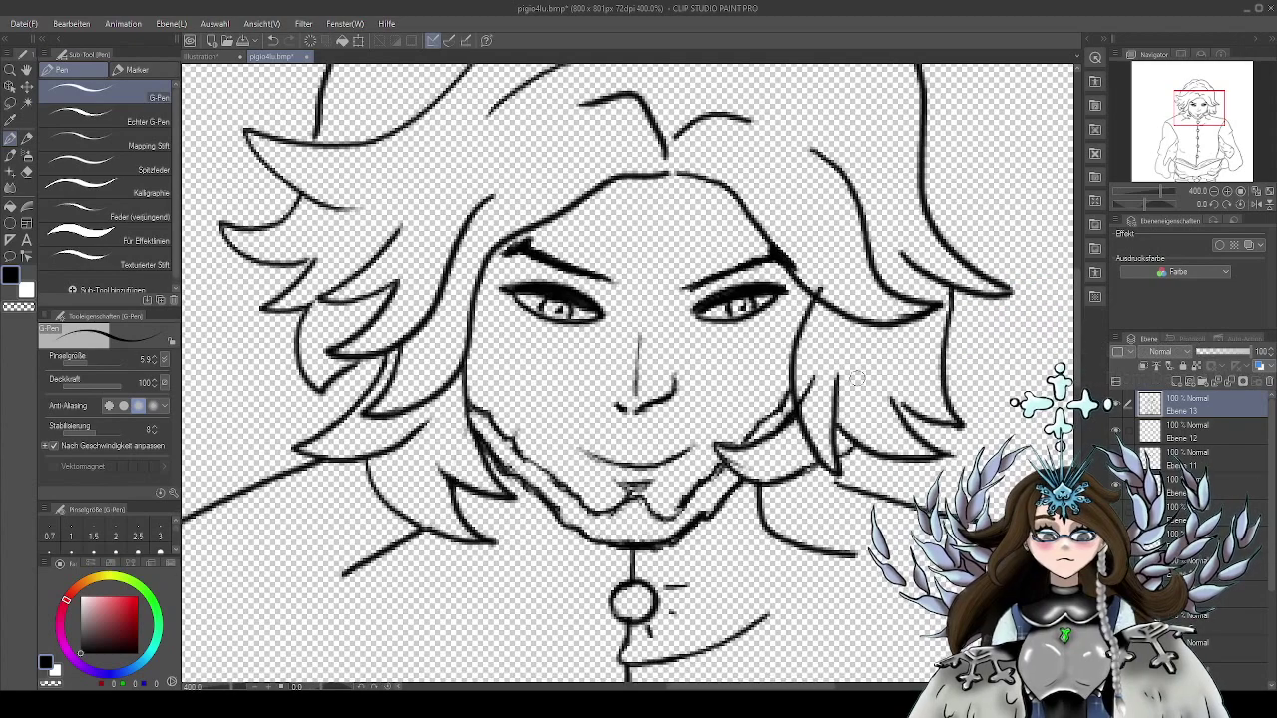
key(e)
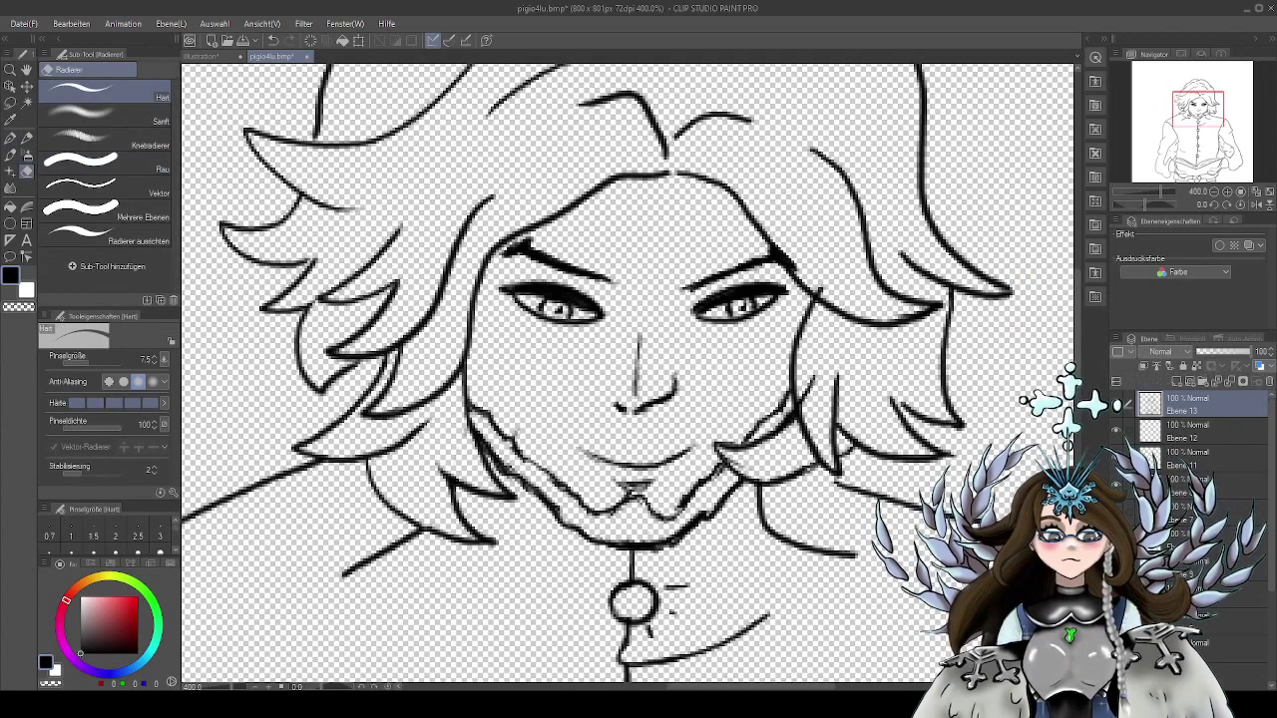
click(1209, 486)
drag(816, 380, 807, 405)
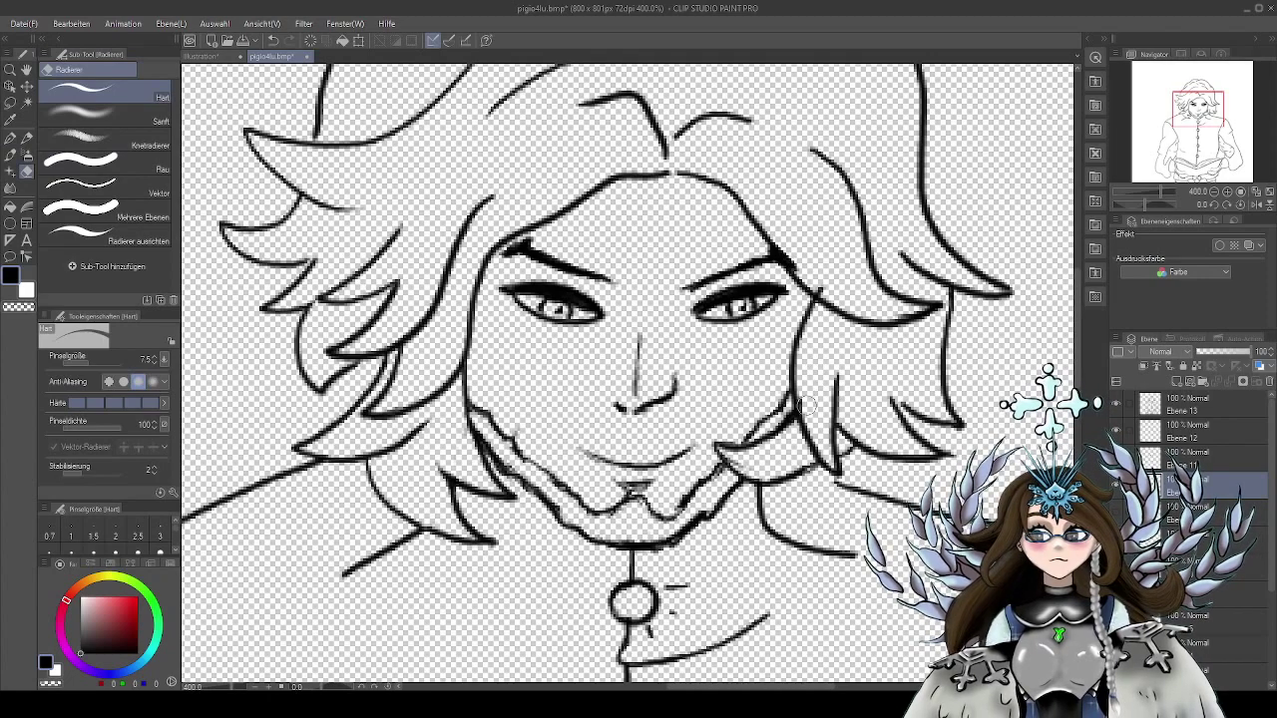
mouse_move(891, 401)
mouse_down()
mouse_move(904, 518)
mouse_move(893, 456)
mouse_up()
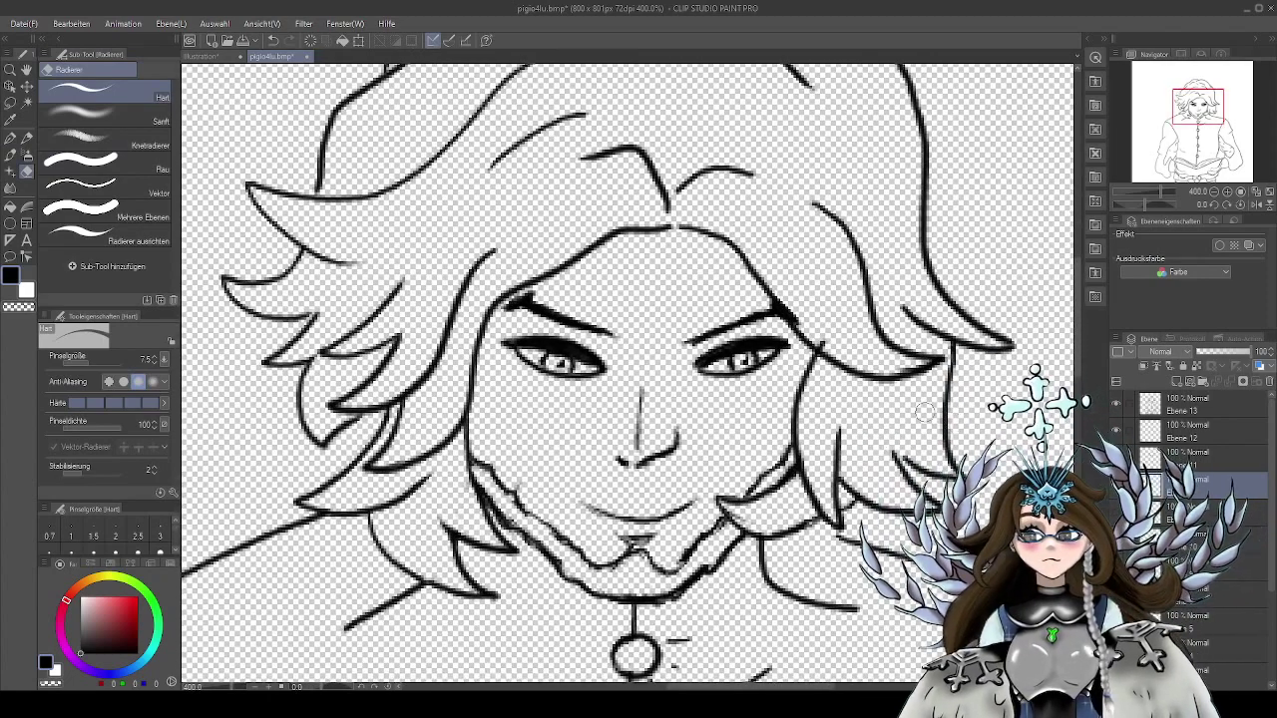
Close the hairline gap at the forehead's centre and extend the right shoulder line up to the hair with the G-Pen on Ebene 13
click(11, 138)
click(1203, 410)
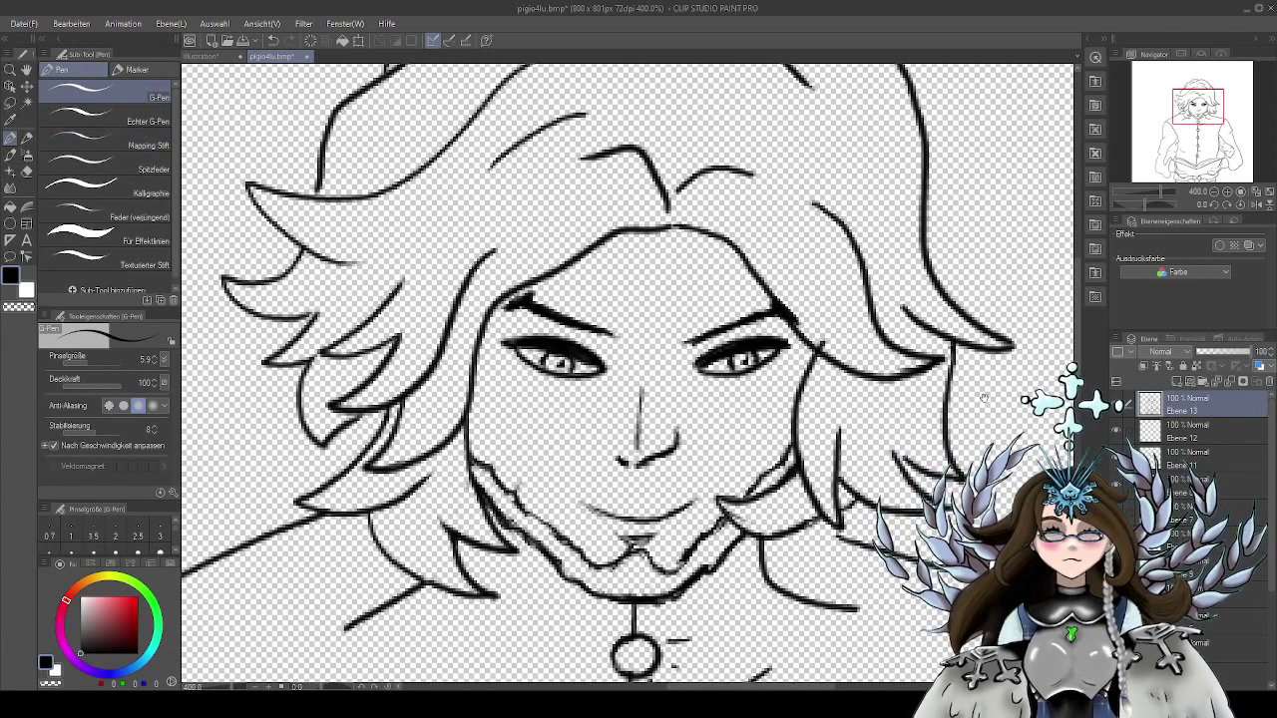
scroll(984, 397, up, 1)
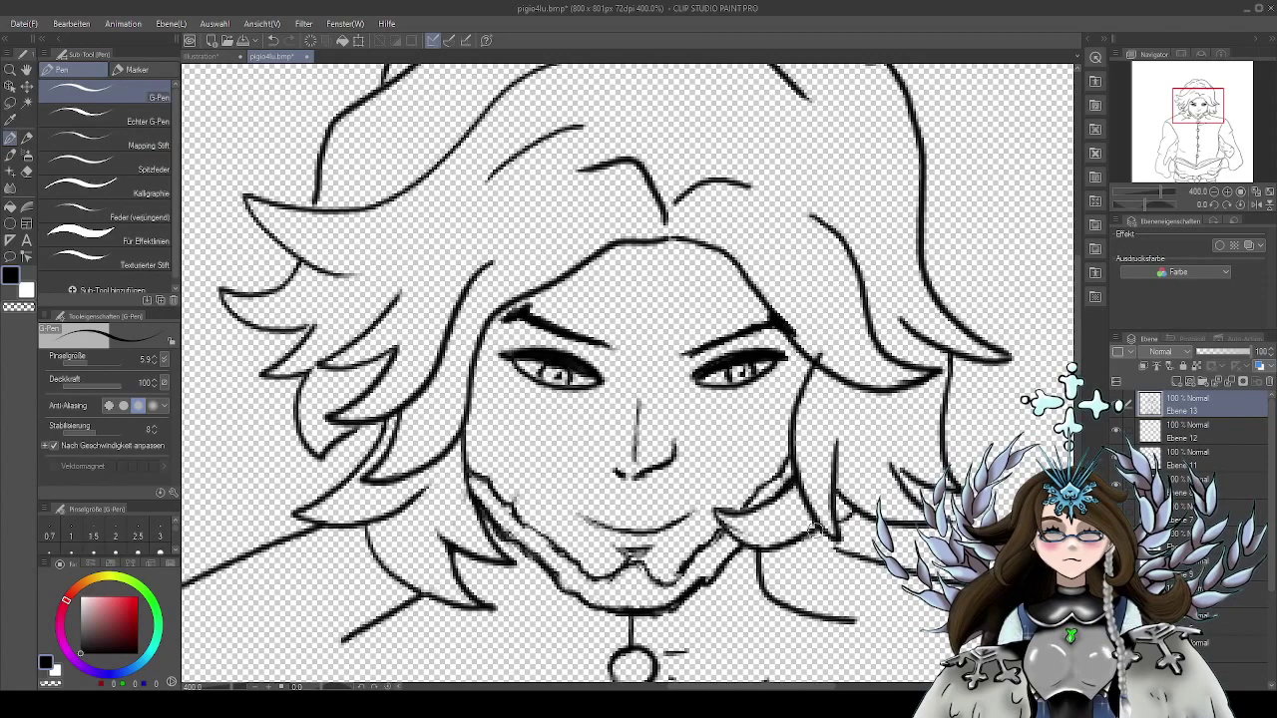
drag(1004, 442, 908, 364)
drag(715, 451, 749, 467)
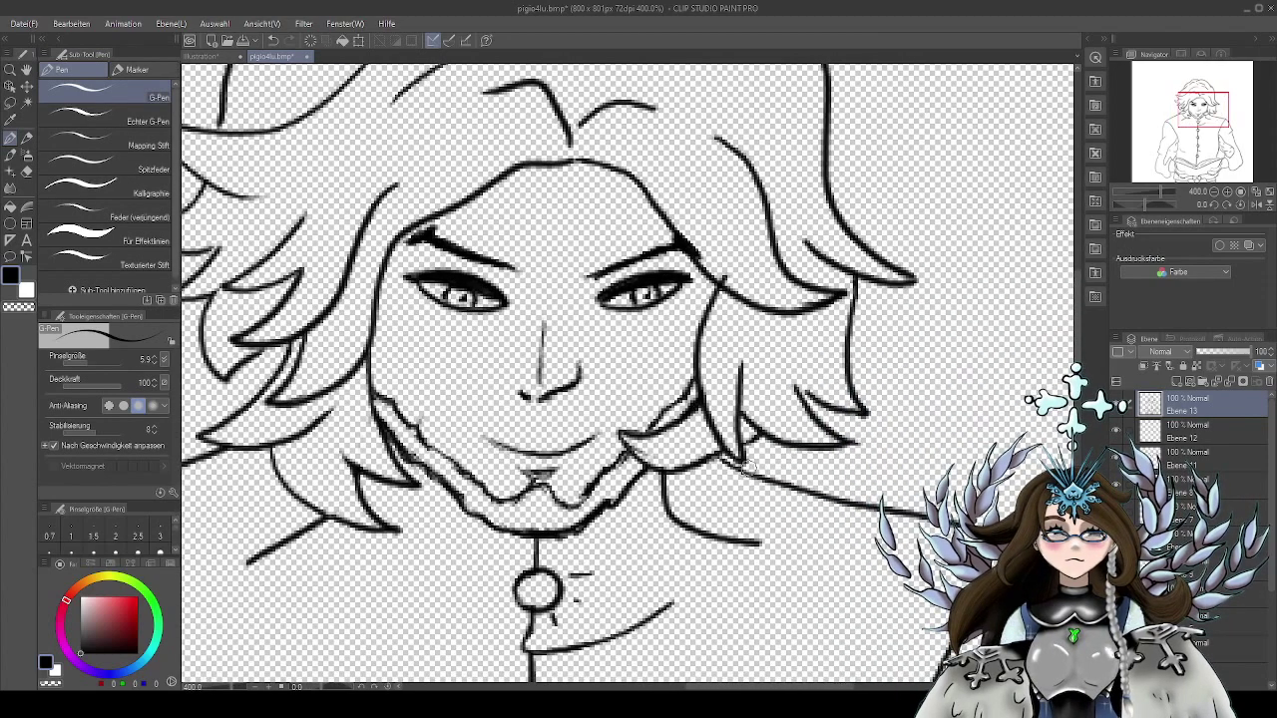
mouse_move(855, 430)
mouse_down()
mouse_move(884, 377)
mouse_move(991, 353)
mouse_move(935, 423)
mouse_move(990, 285)
mouse_up()
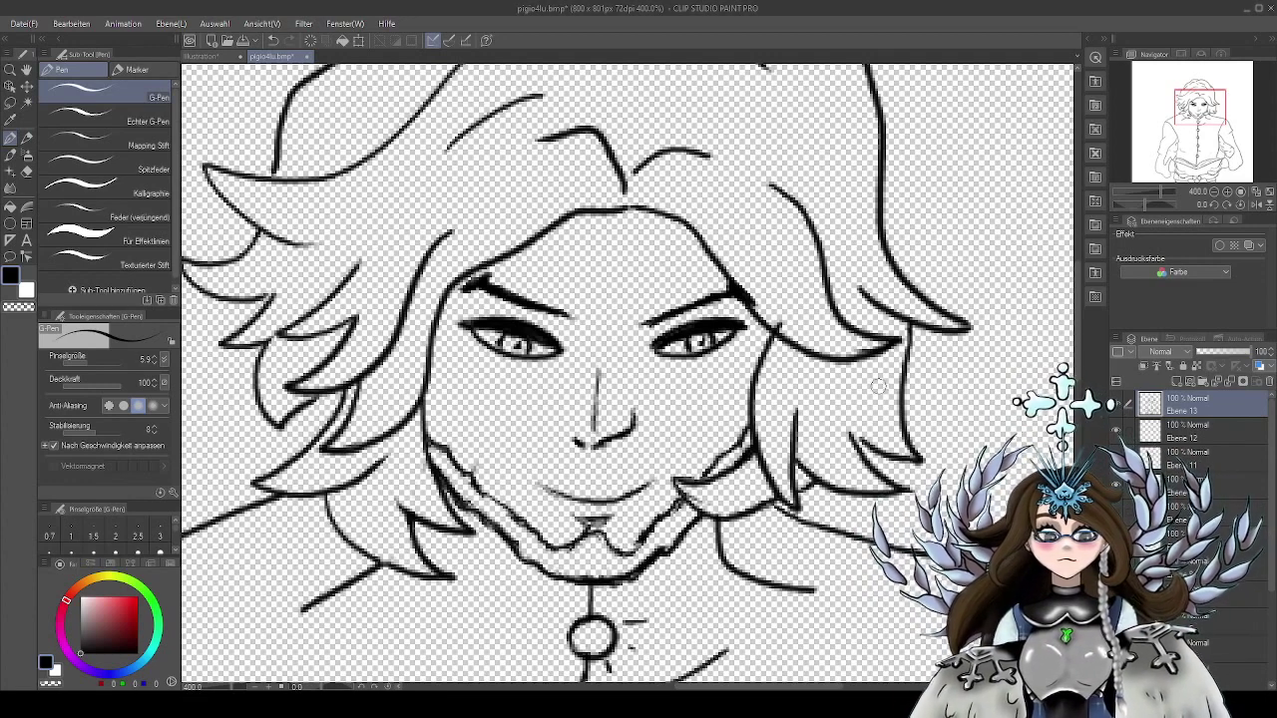
Erase the overshooting upper end of the right face contour where it crosses the fringe
drag(898, 374, 908, 394)
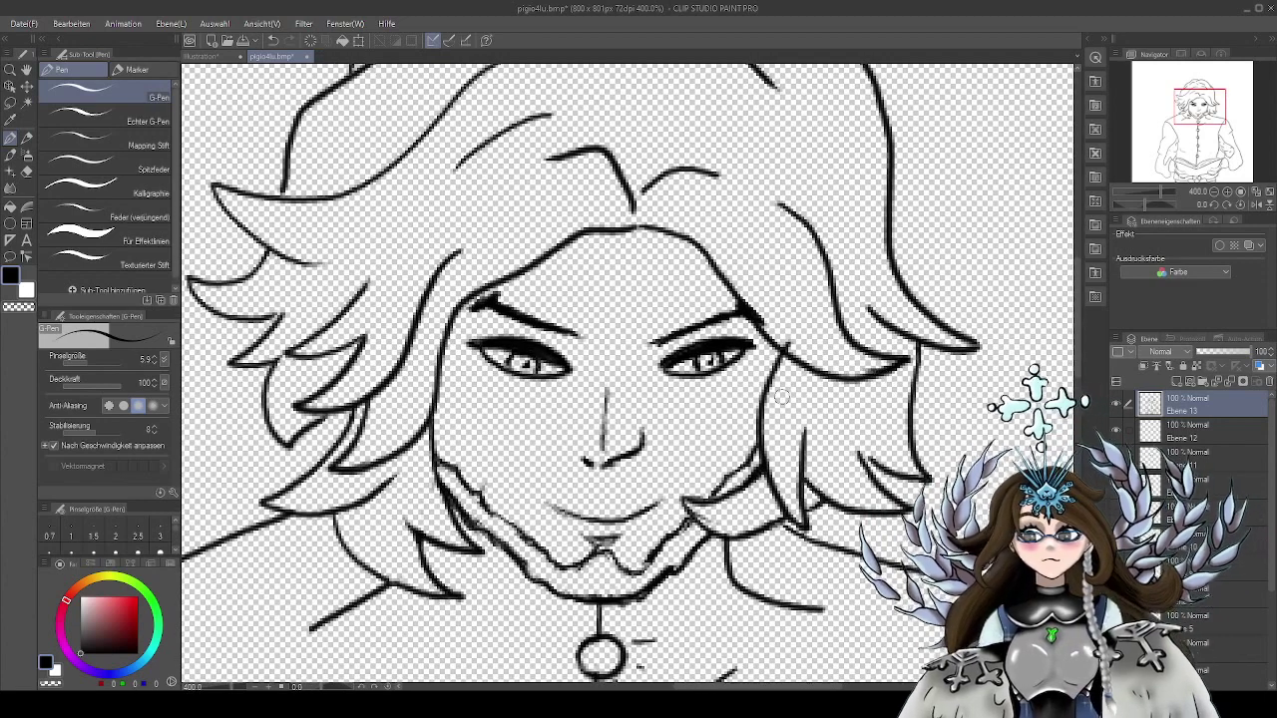
click(27, 171)
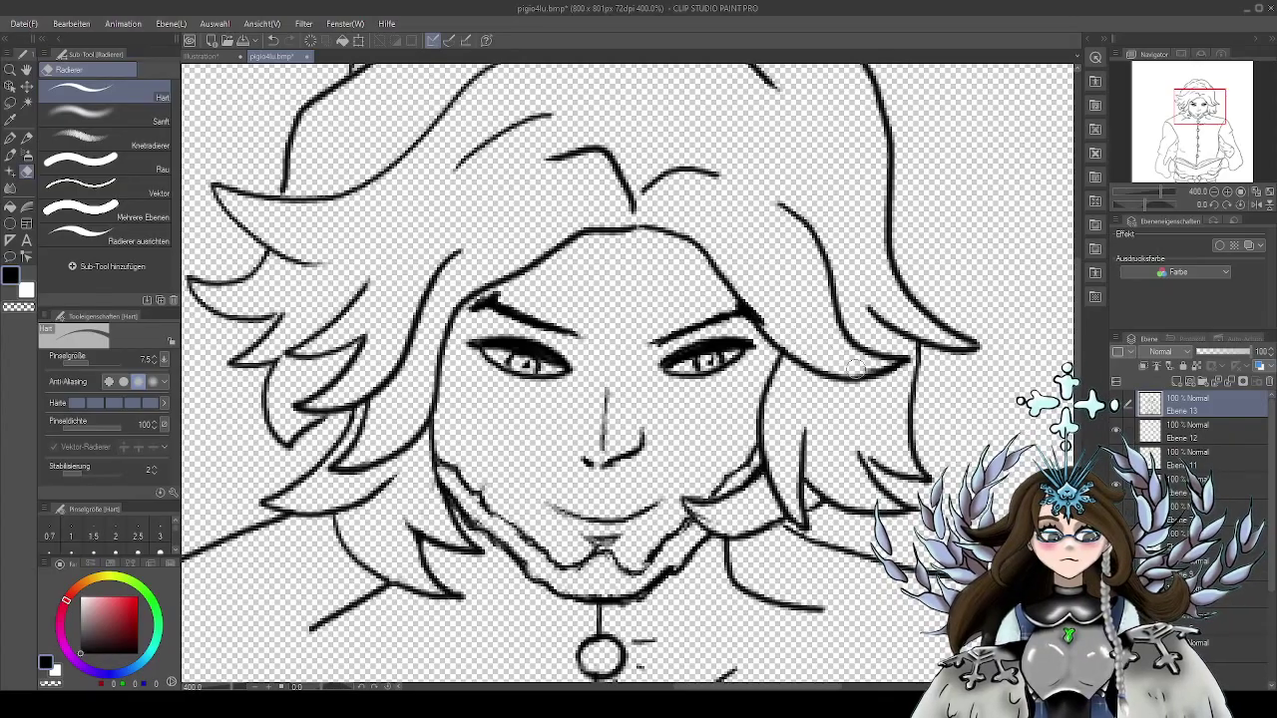
scroll(786, 489, up, 5)
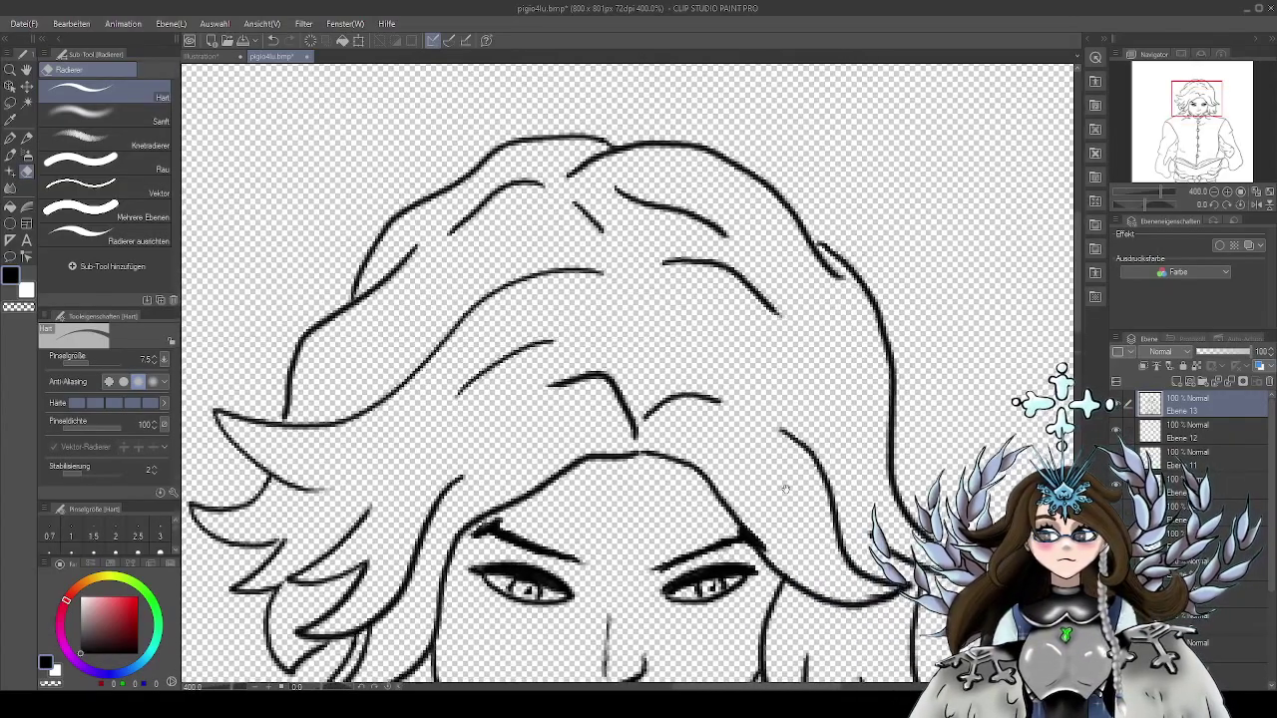
Inspect the line art from the hair down over the face, collar and jacket front for open gaps and stray lines
scroll(786, 489, down, 5)
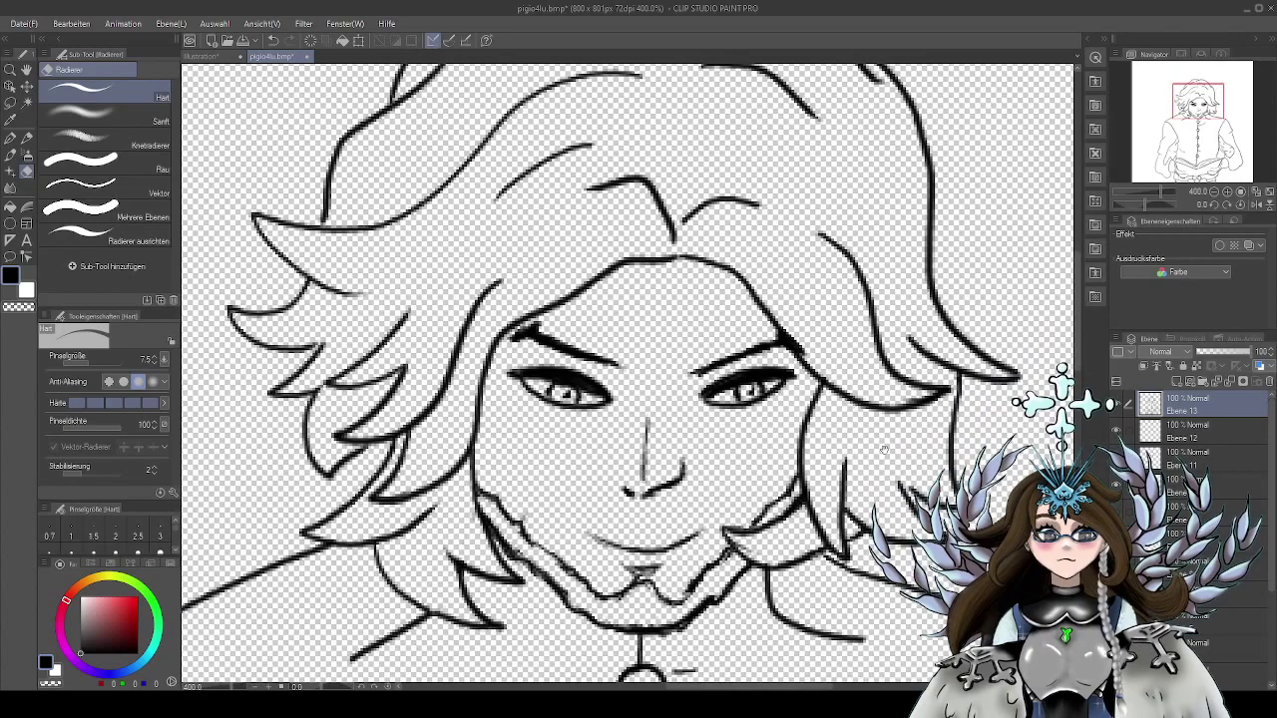
scroll(883, 450, down, 6)
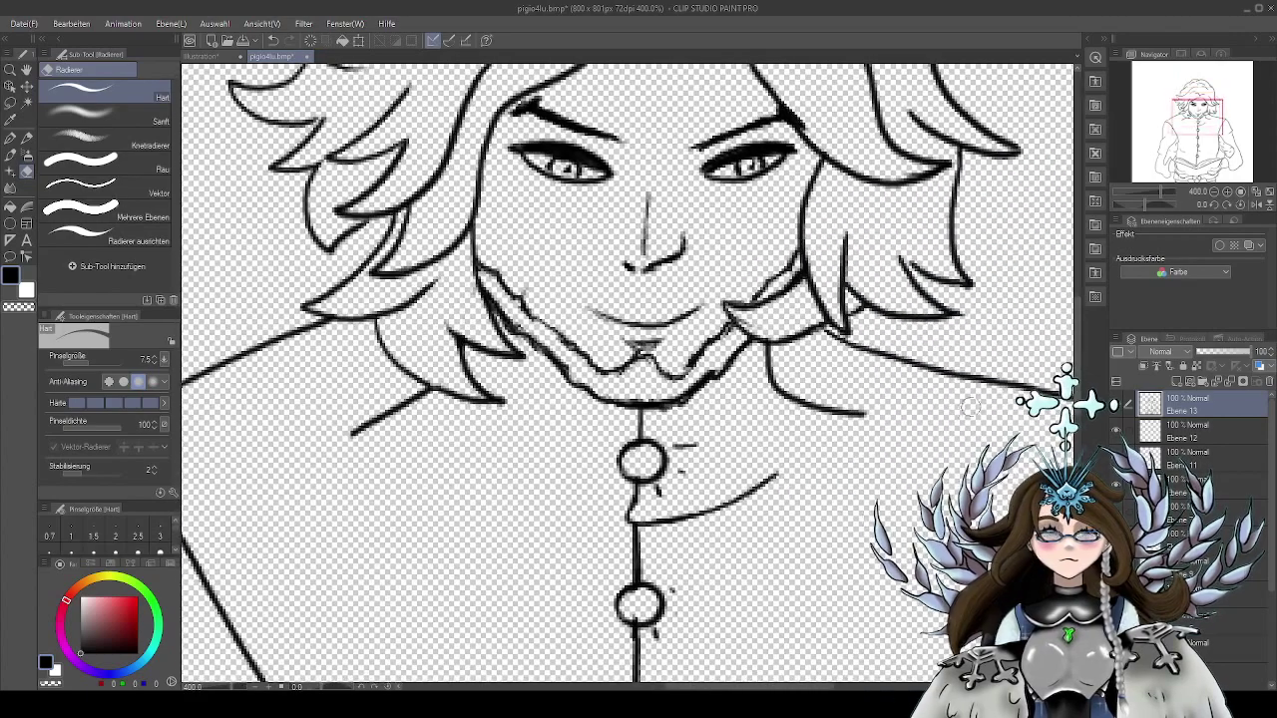
scroll(988, 409, down, 5)
scroll(872, 373, up, 6)
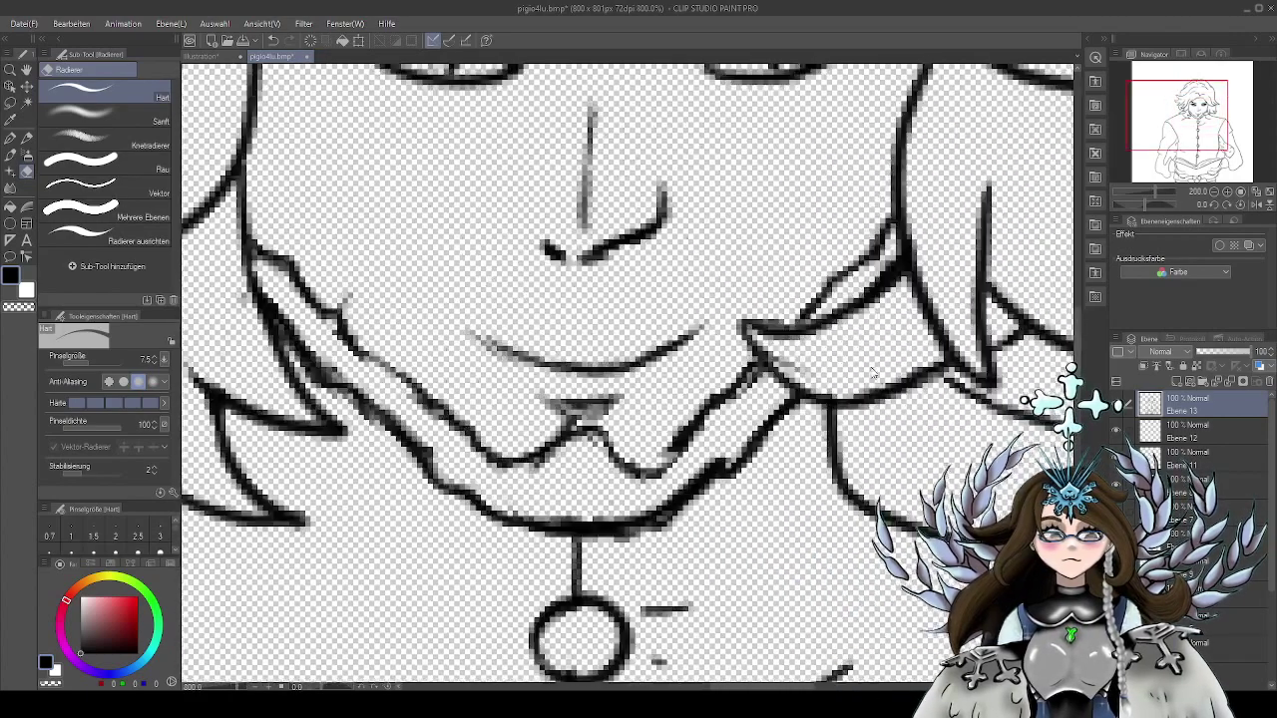
scroll(923, 409, down, 4)
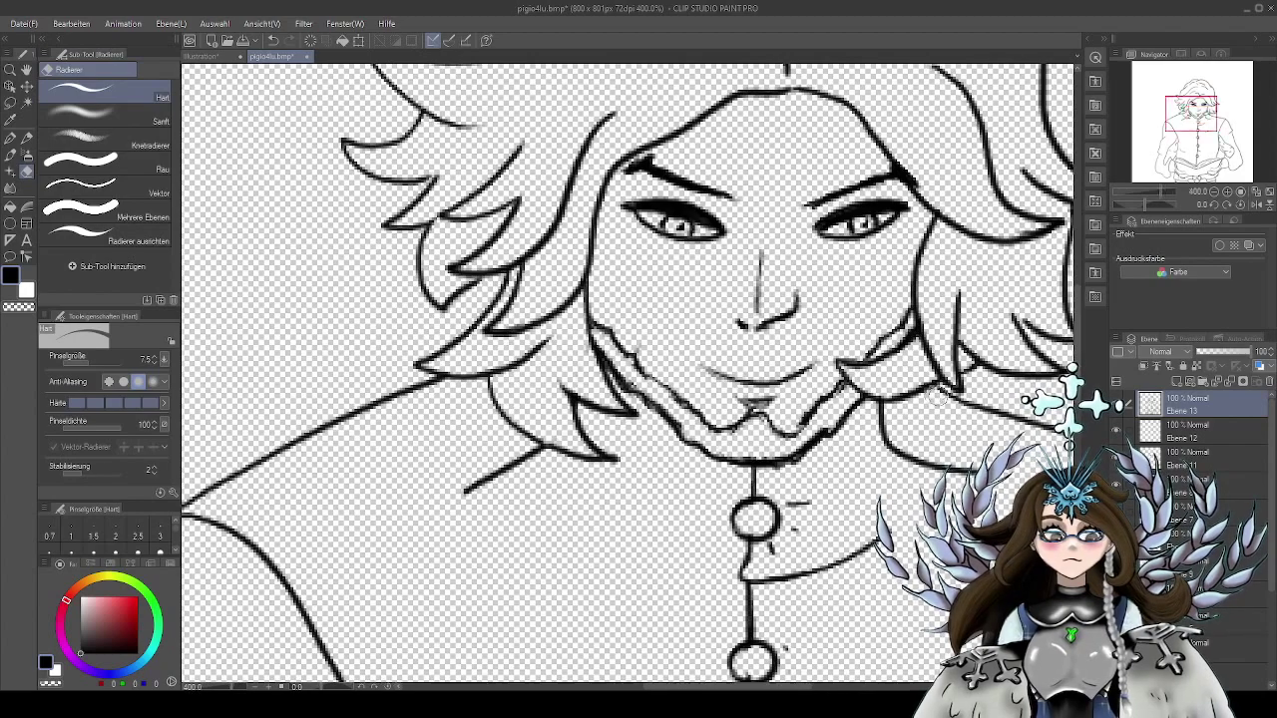
drag(1010, 461, 947, 439)
drag(1068, 564, 959, 388)
scroll(630, 473, up, 2)
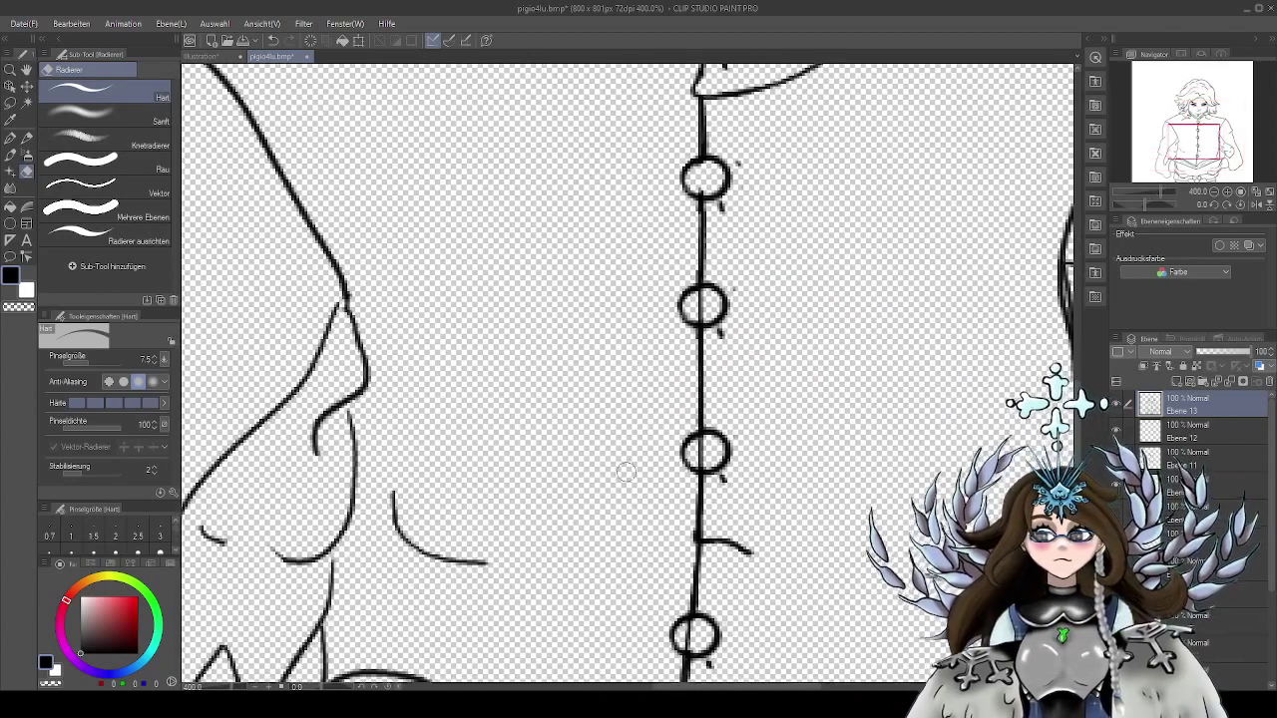
Touch up the junction of the left sleeve's armhole line and fold with the G-Pen and the hard eraser
click(11, 139)
drag(450, 386, 610, 415)
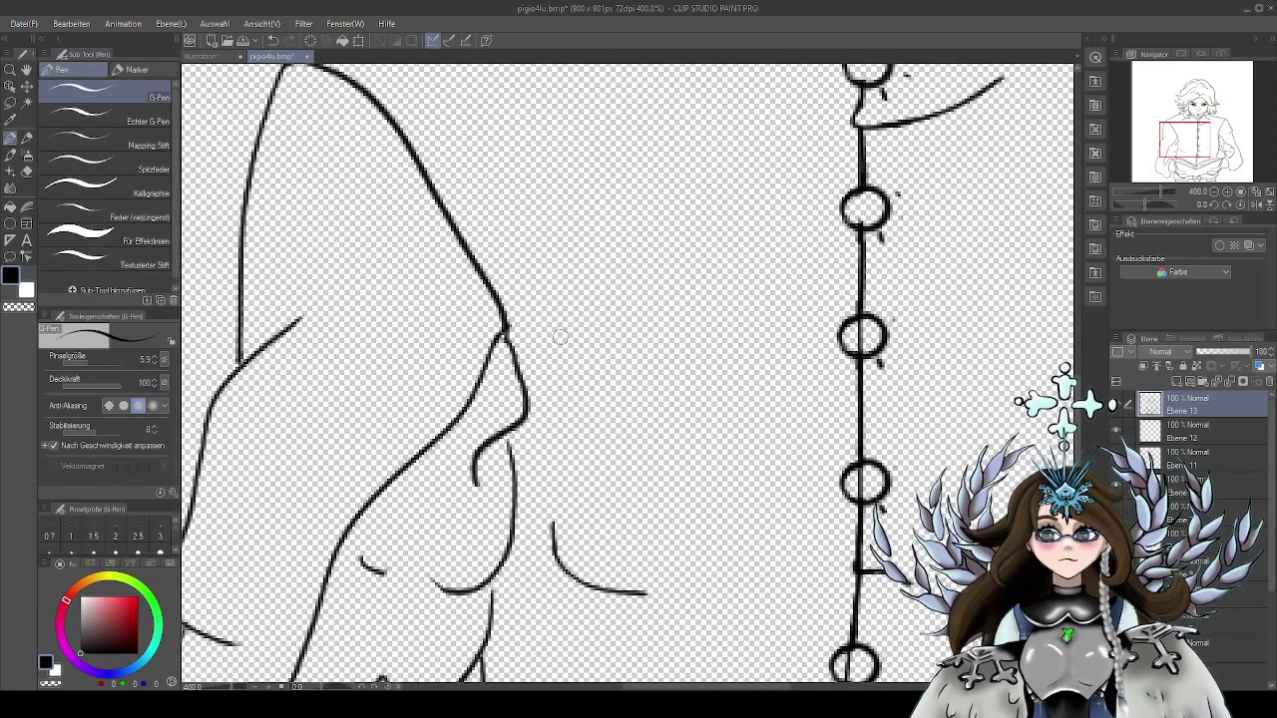
click(27, 172)
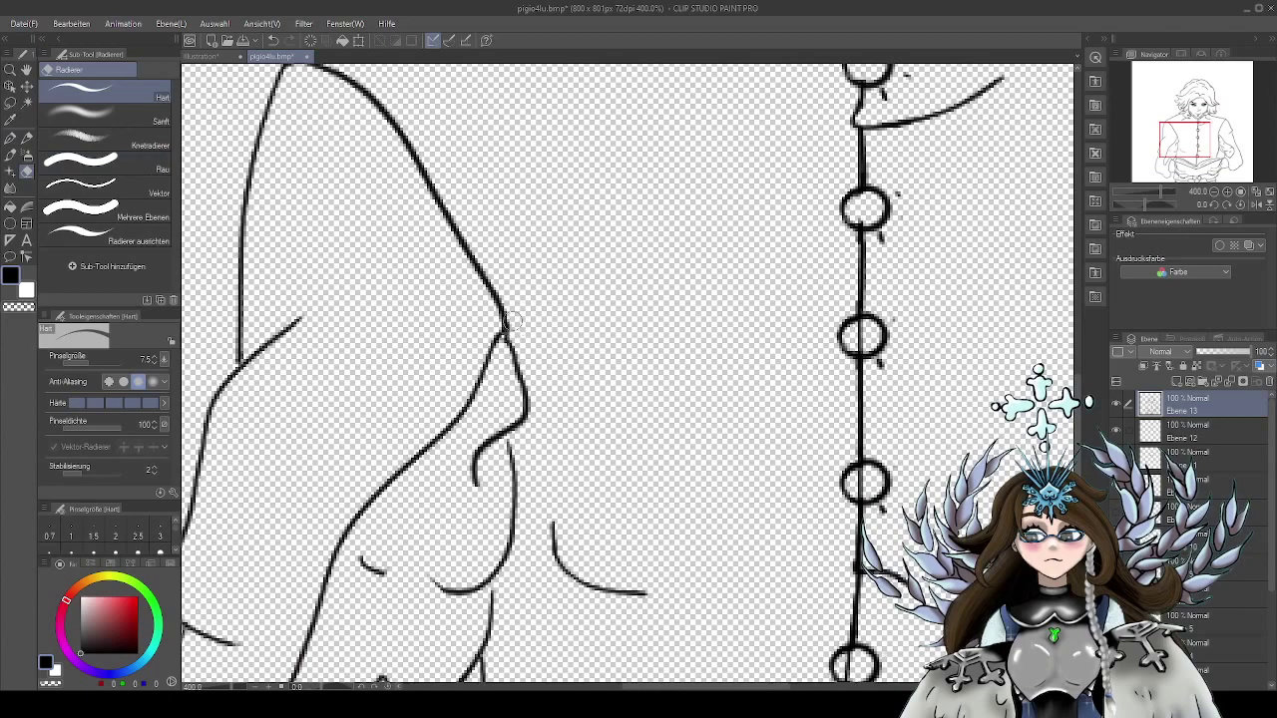
click(8, 138)
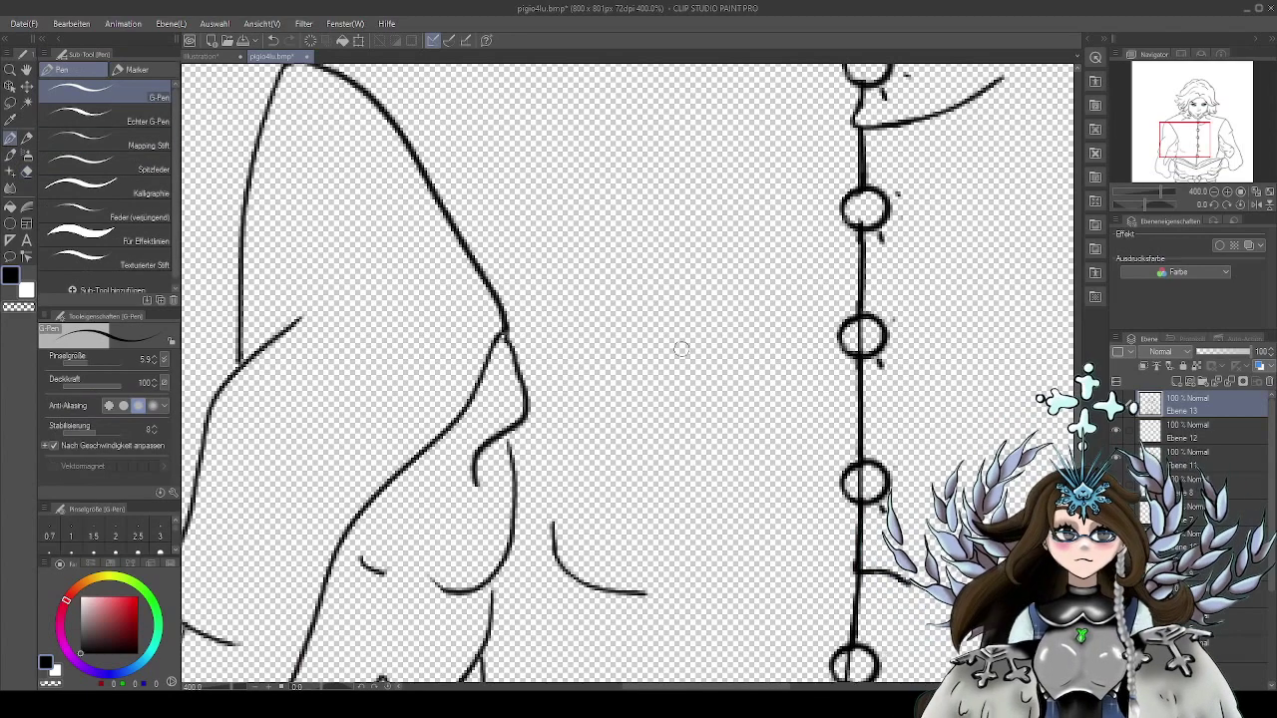
scroll(699, 366, down, 2)
drag(891, 434, 813, 420)
Erase the placket line running through the insides of the lower jacket buttons with the hard eraser
click(20, 176)
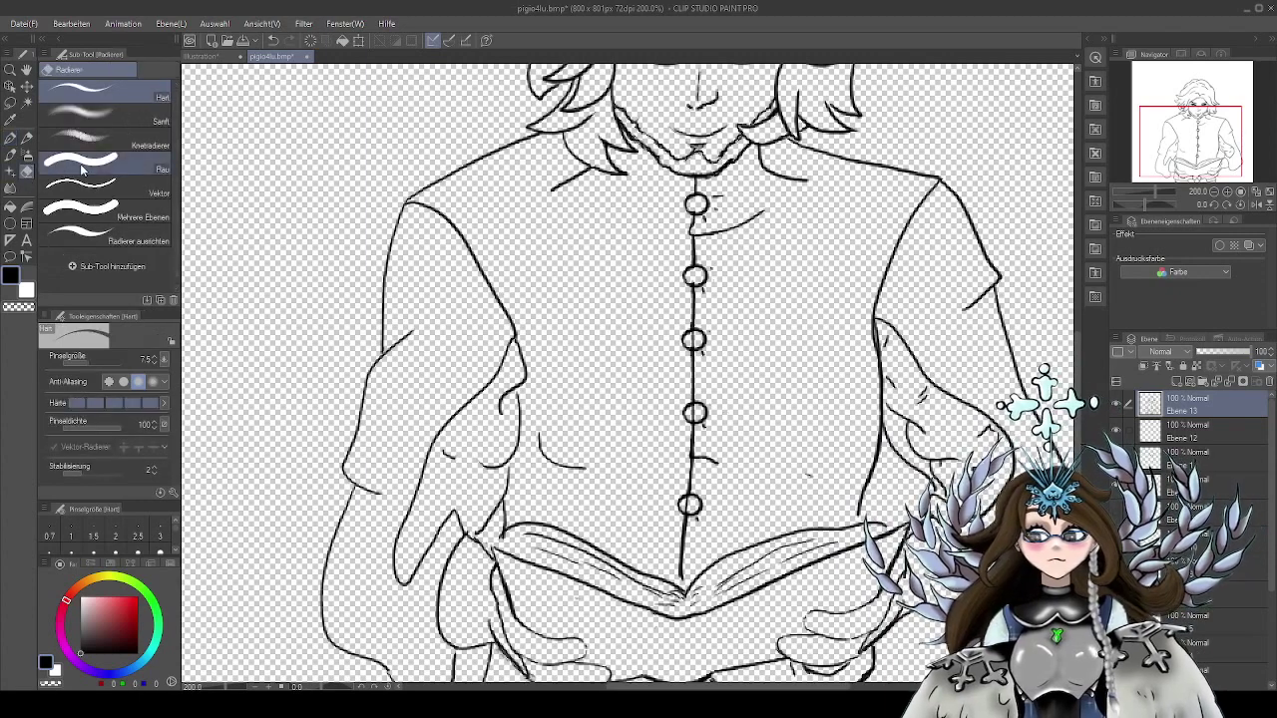
scroll(699, 297, up, 3)
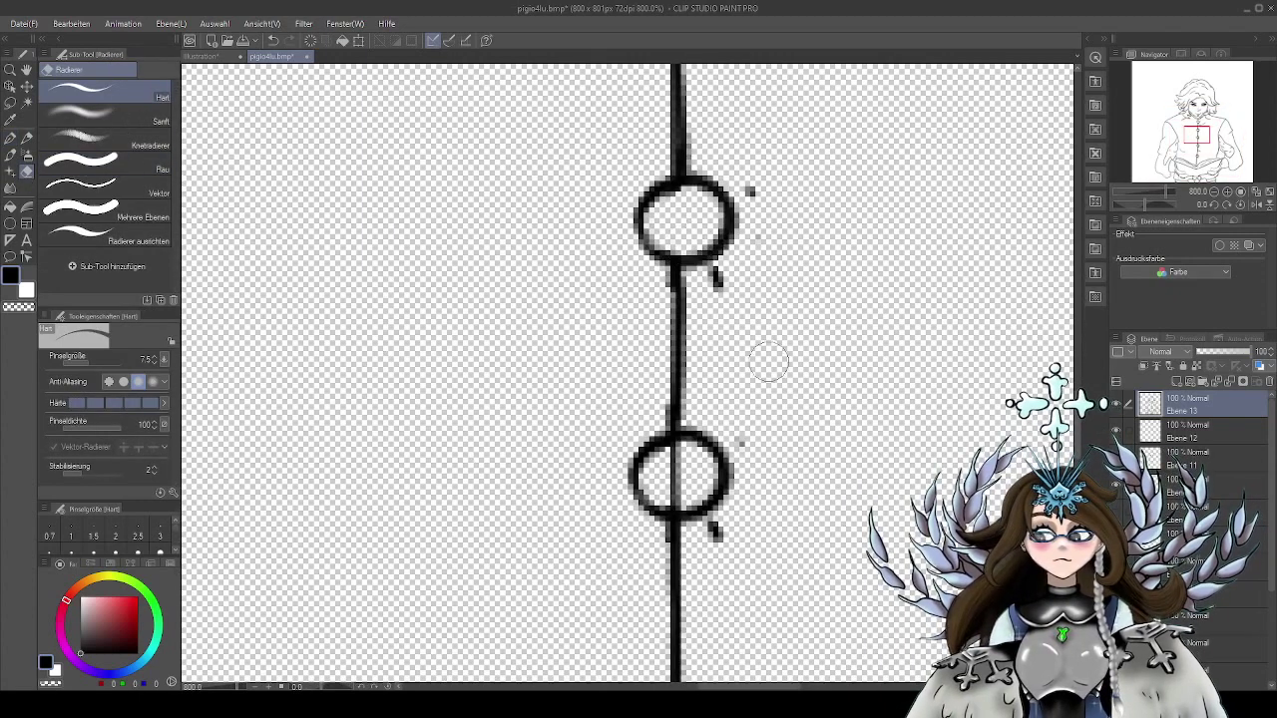
drag(772, 402, 762, 252)
drag(675, 347, 664, 301)
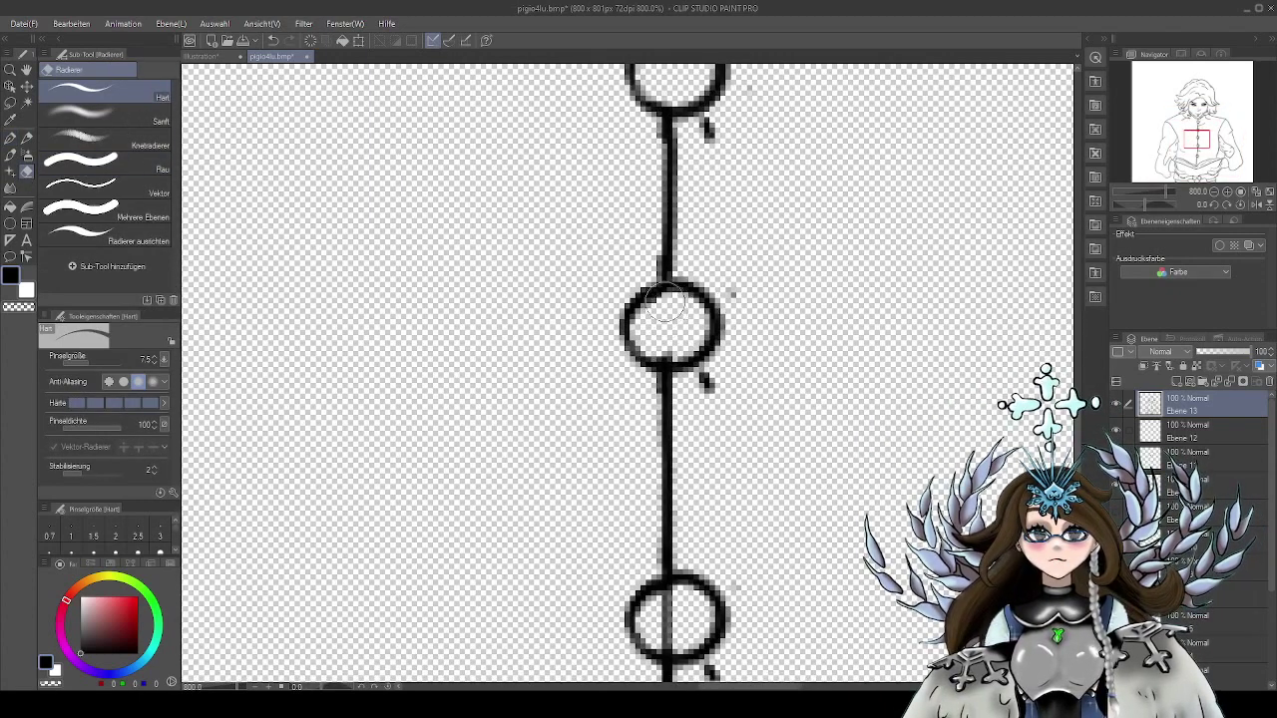
drag(790, 403, 749, 234)
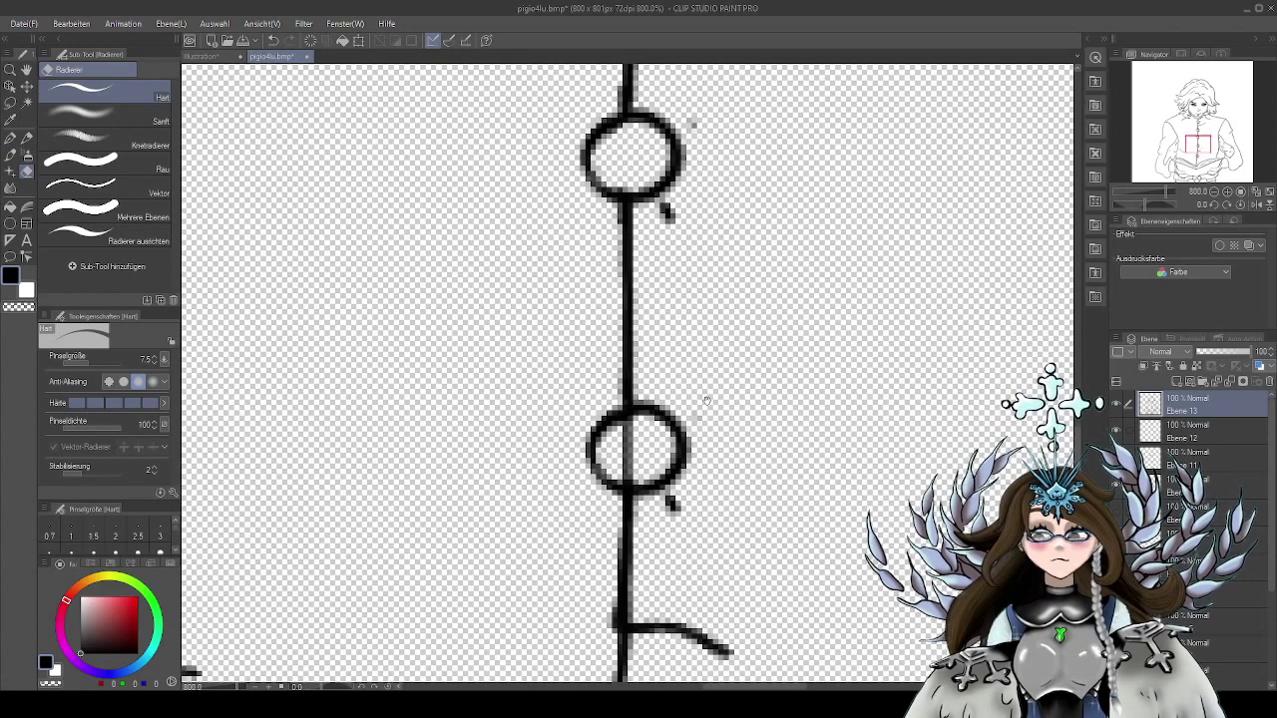
drag(708, 401, 733, 262)
drag(674, 306, 652, 300)
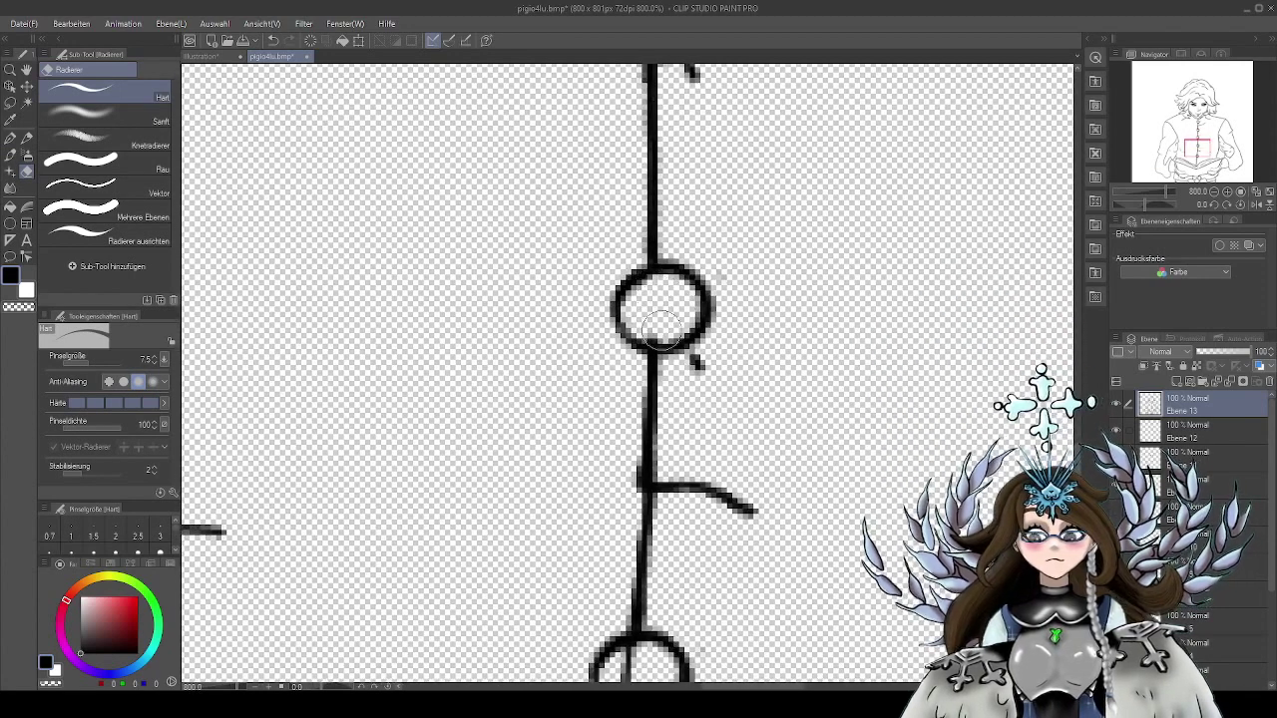
scroll(698, 329, down, 5)
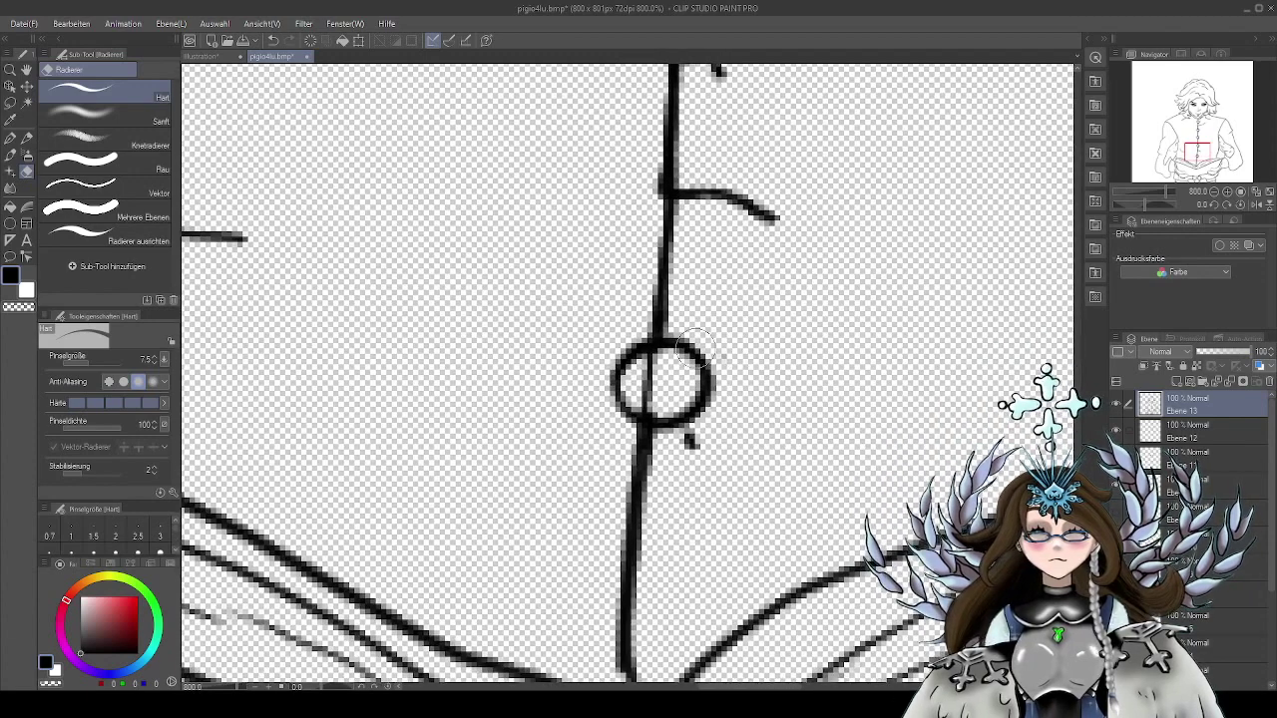
drag(661, 351, 651, 395)
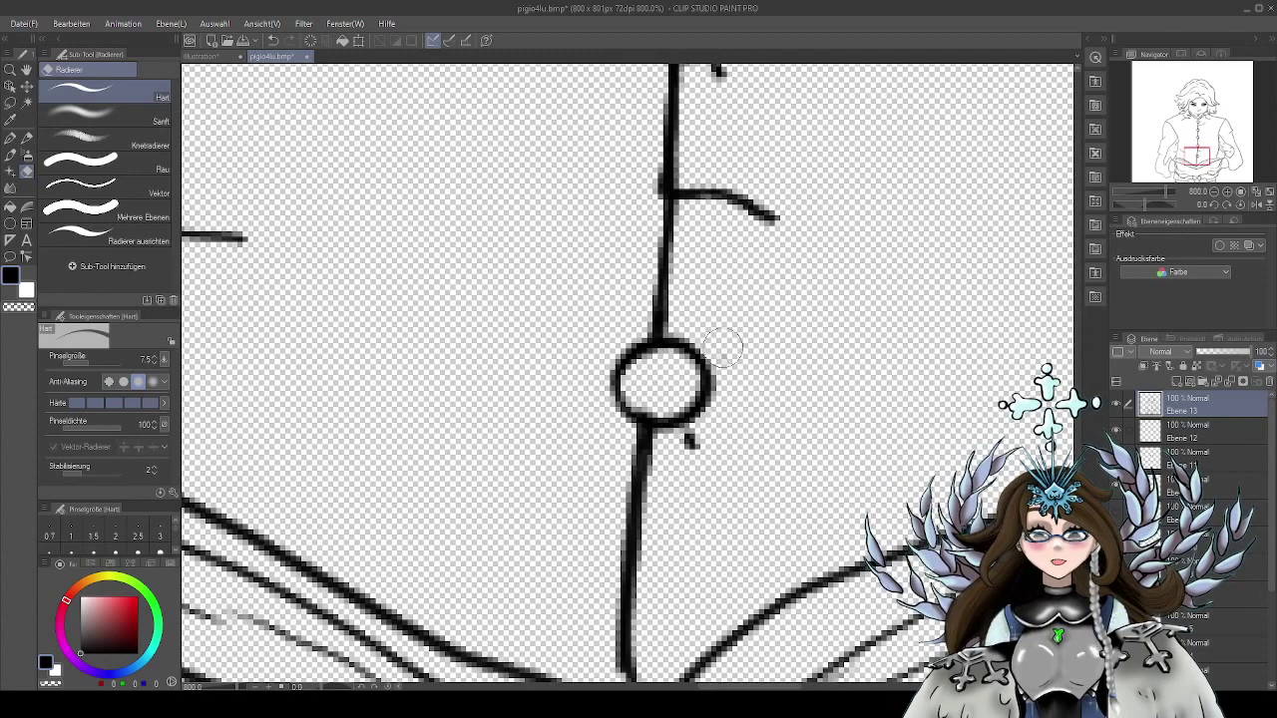
Erase the small leftover marks beside the jacket buttons, working upward from the lowest to the second one
drag(712, 427, 698, 436)
scroll(693, 419, up, 4)
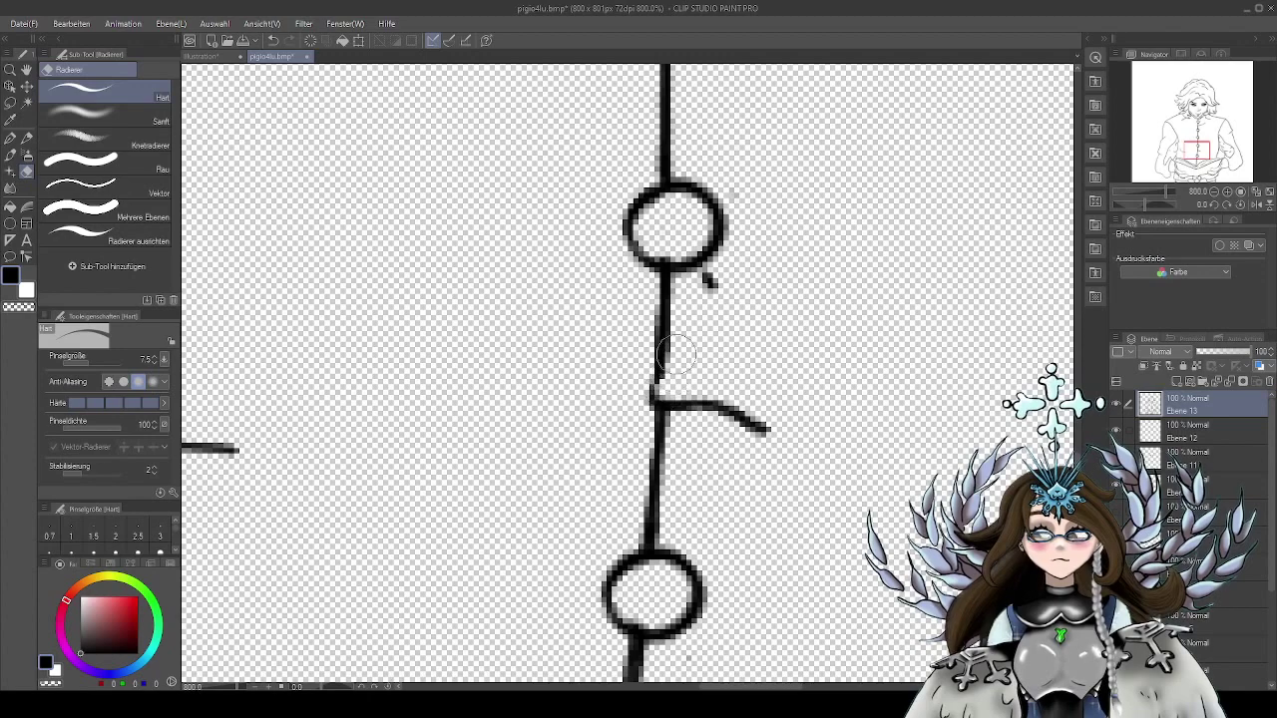
drag(709, 281, 755, 260)
scroll(733, 193, up, 7)
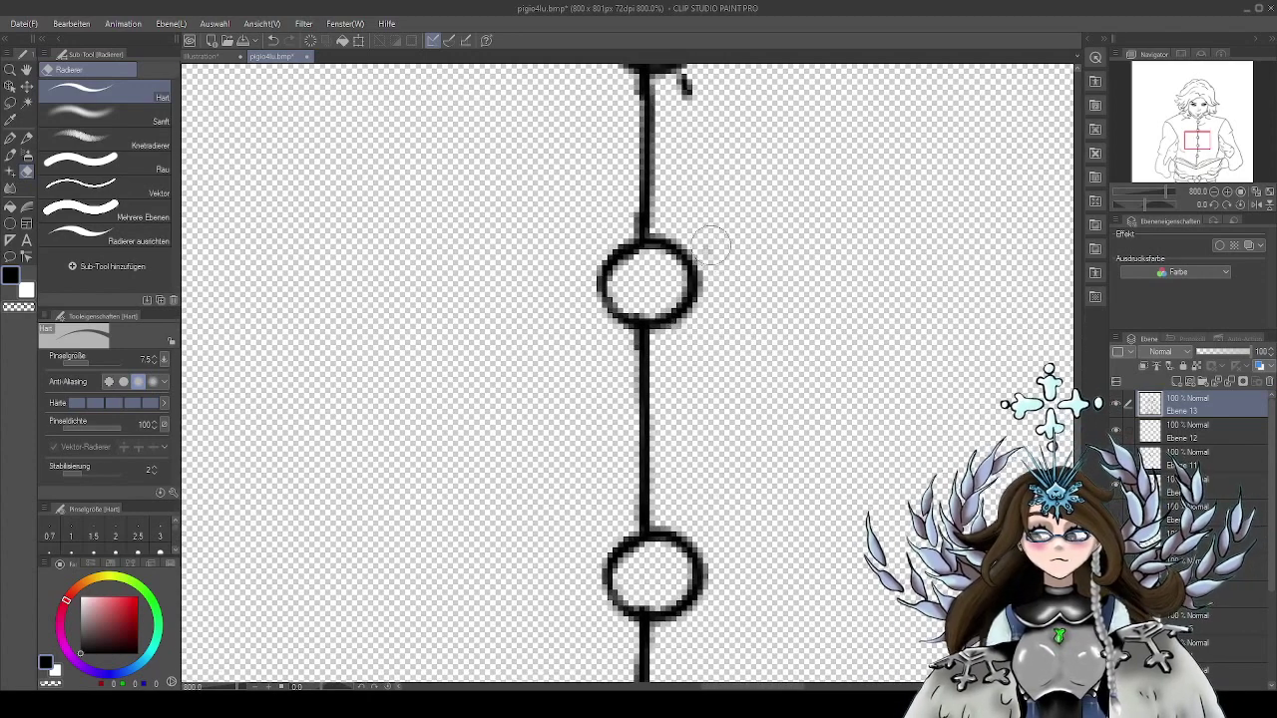
scroll(761, 195, up, 6)
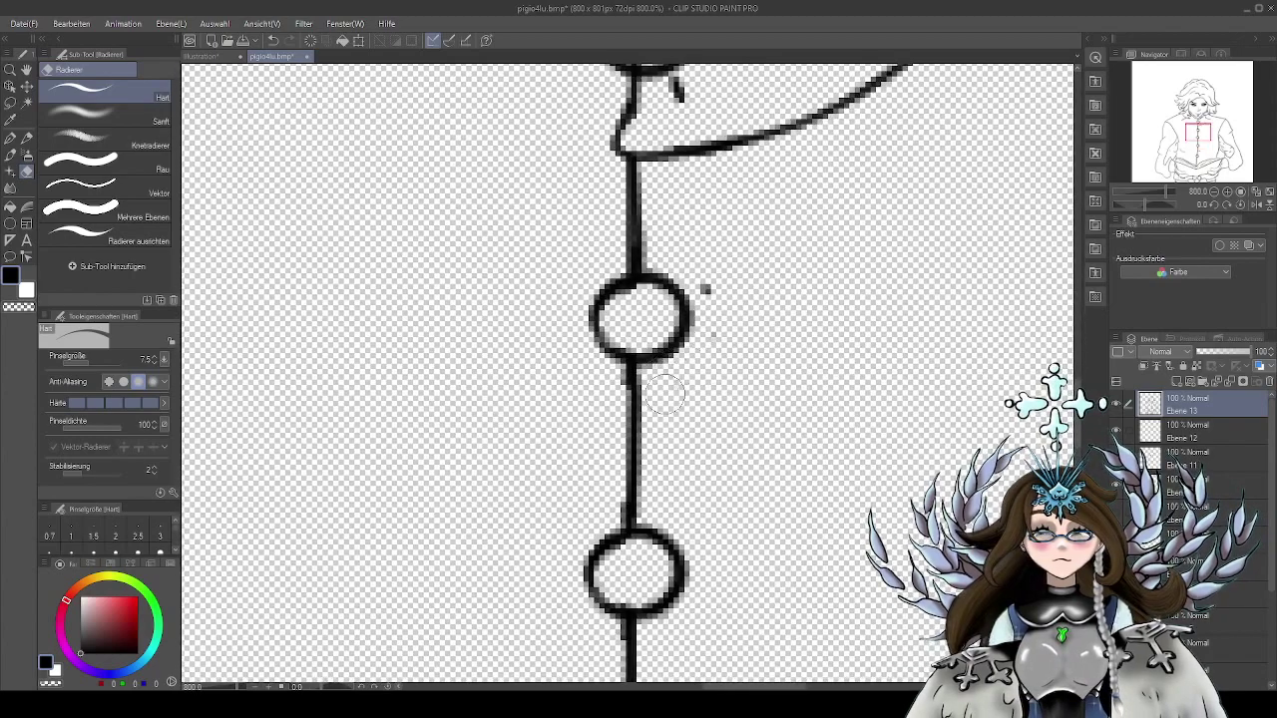
scroll(750, 264, up, 5)
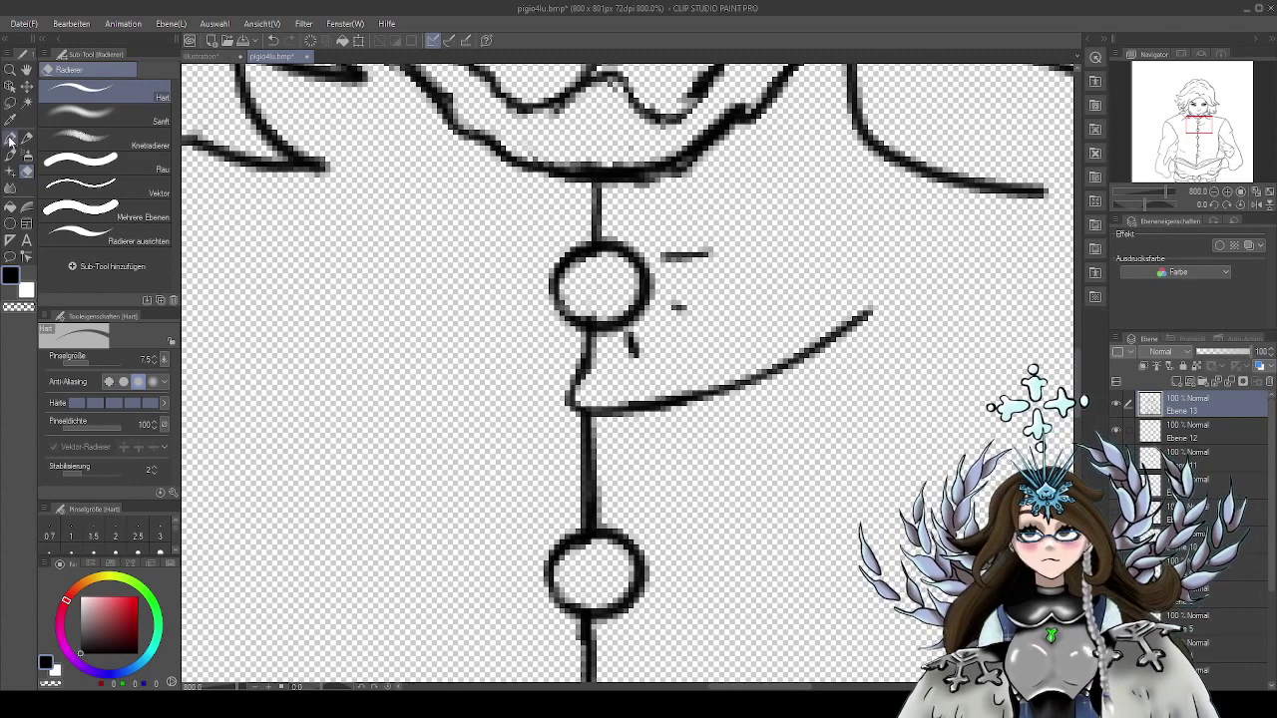
Draw short new accent ticks beside the jacket buttons and a small crease mark on the lower jacket with the G-Pen
key(p)
scroll(659, 424, down, 4)
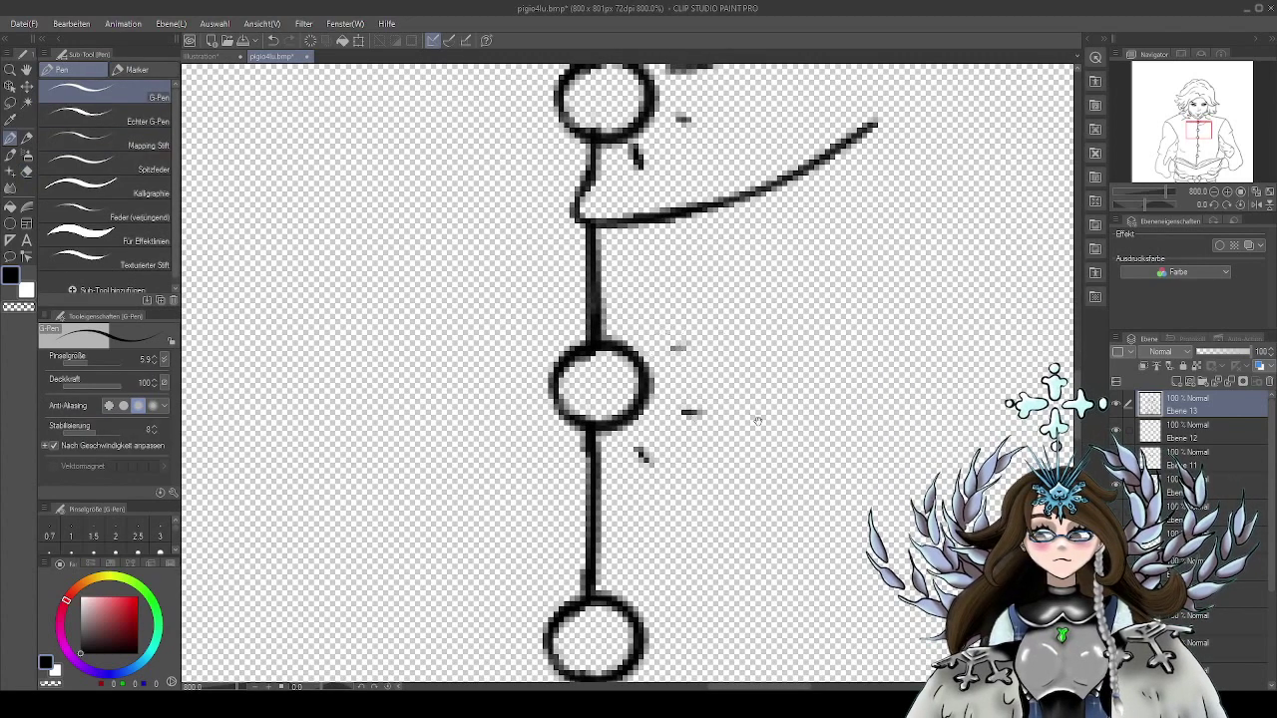
scroll(758, 421, down, 6)
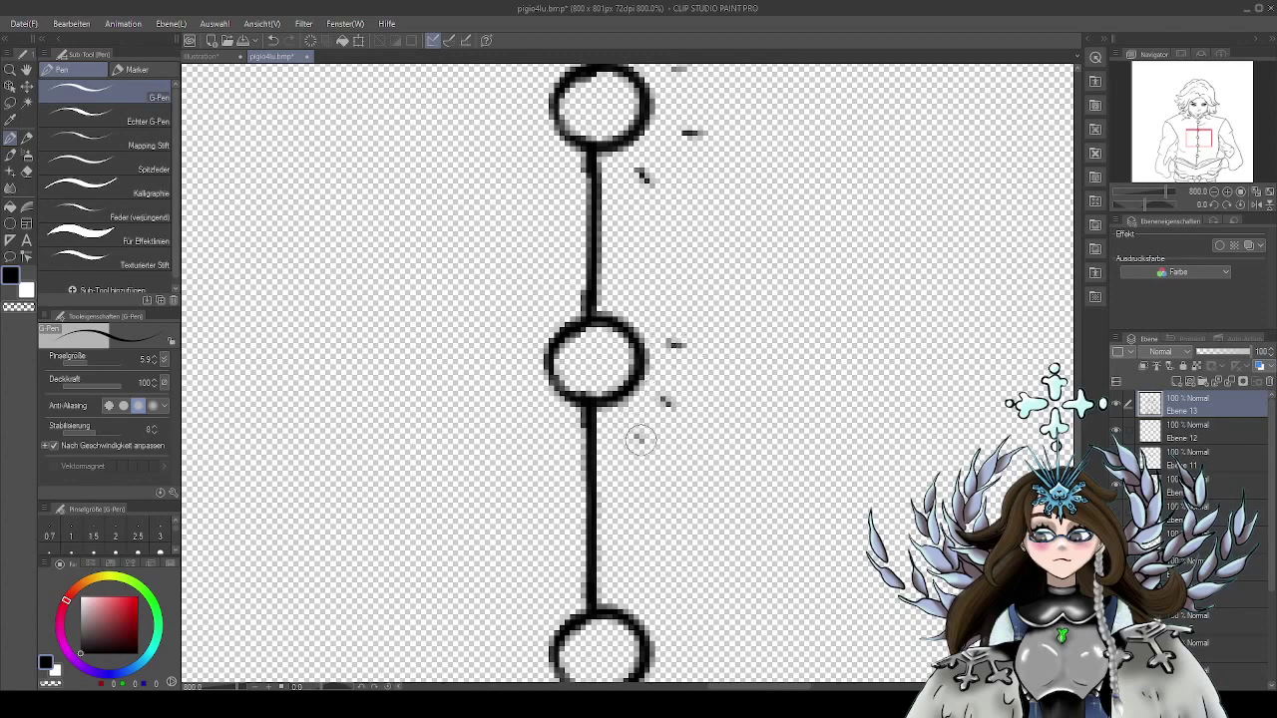
scroll(709, 439, down, 3)
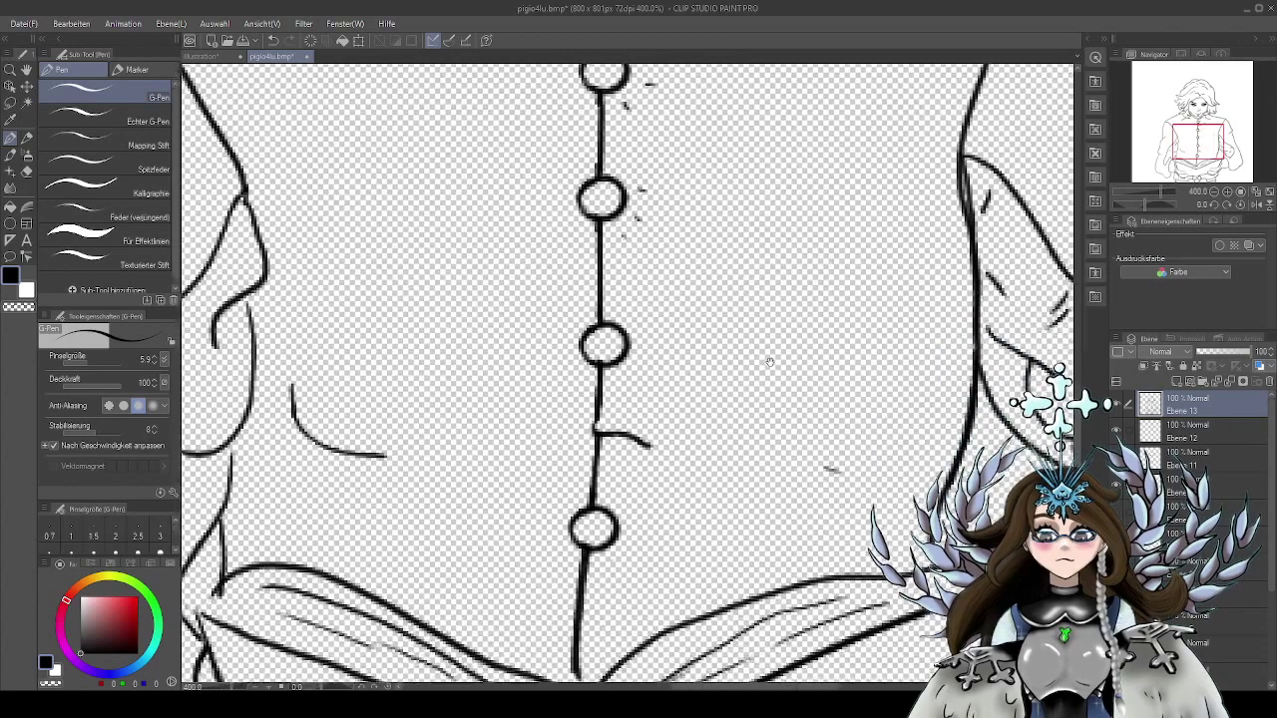
drag(770, 362, 765, 354)
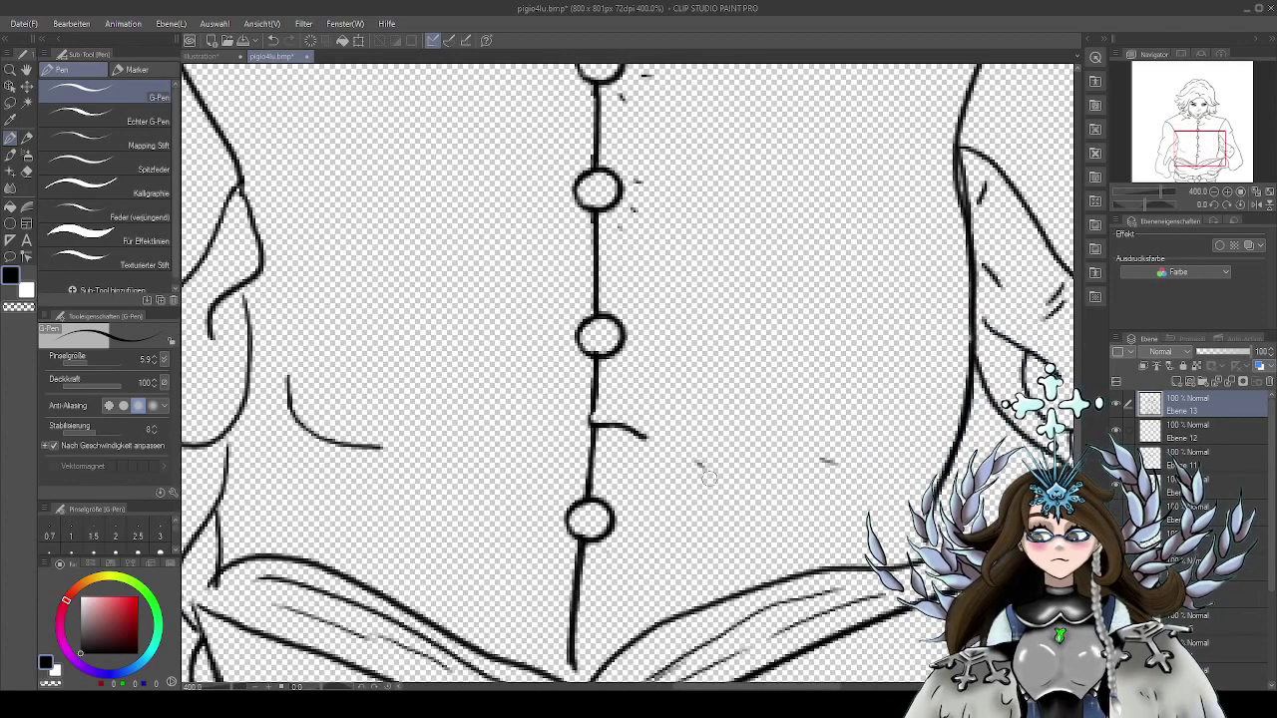
scroll(708, 479, down, 3)
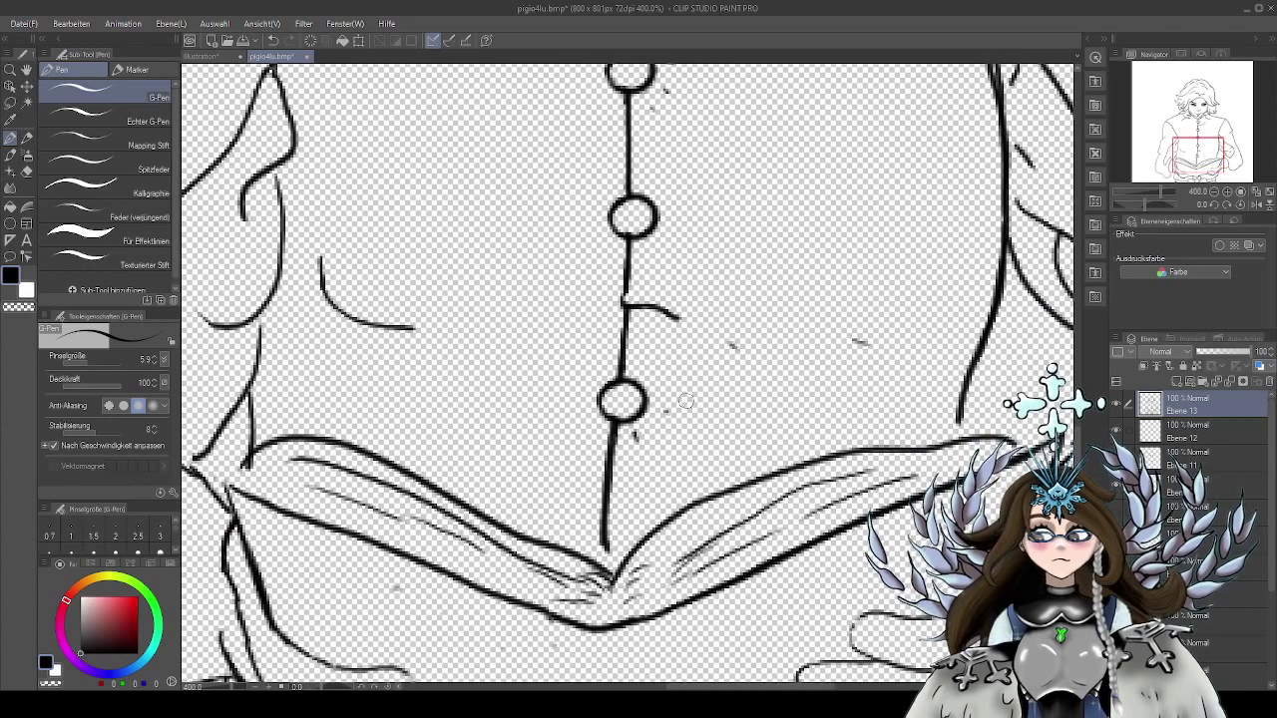
scroll(685, 400, down, 6)
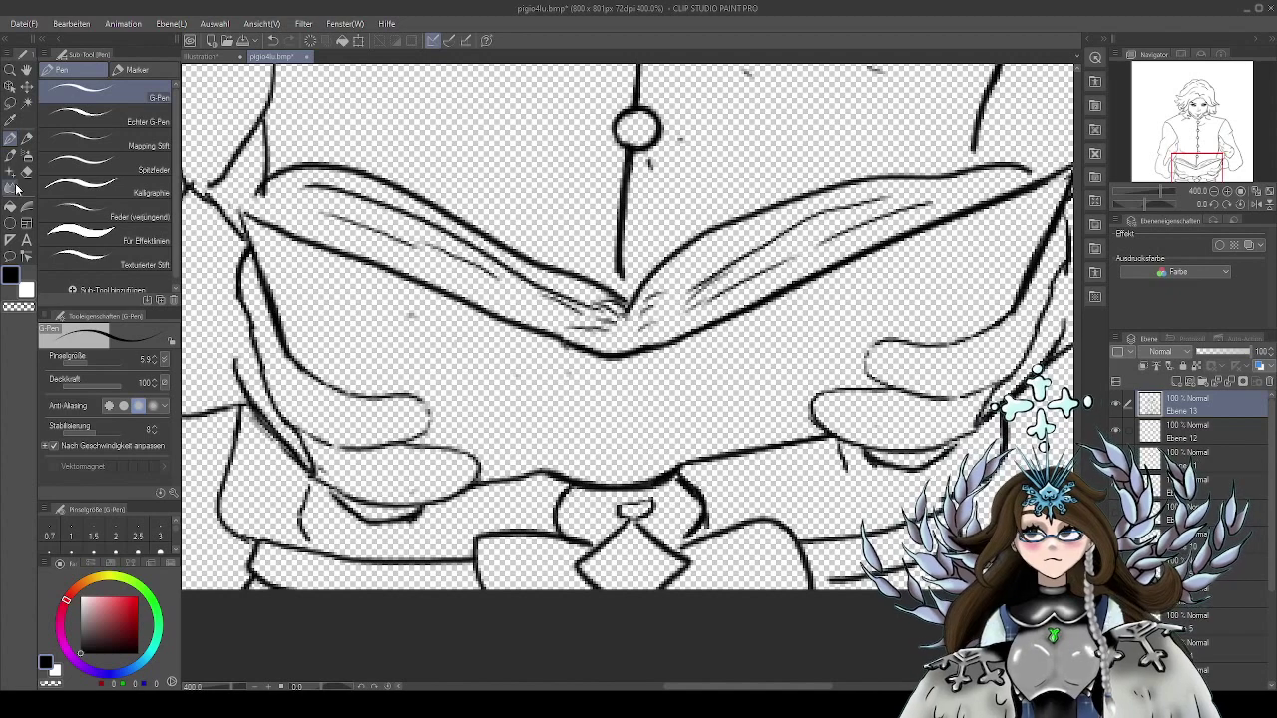
Erase the stray nub on the belt knot's right curve and close the knot's outline gaps on both sides with the G-Pen
key(e)
scroll(746, 501, up, 3)
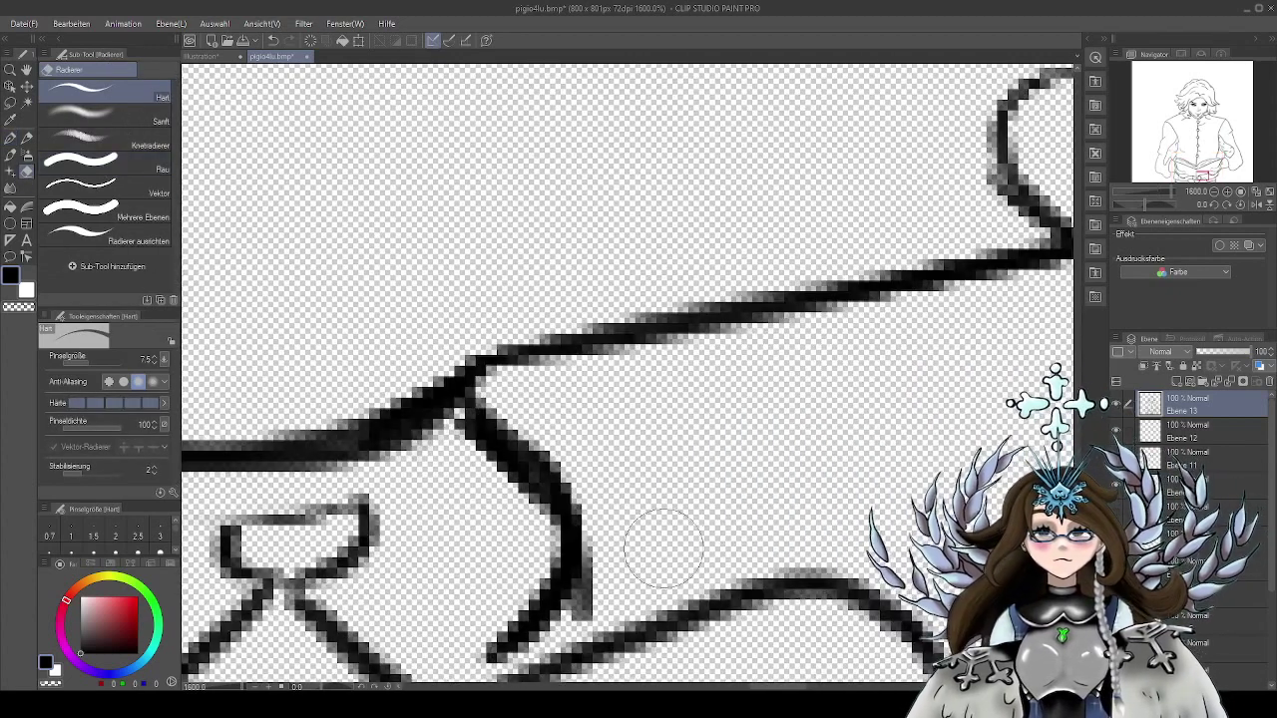
mouse_move(664, 547)
mouse_down()
mouse_move(802, 395)
mouse_move(743, 433)
mouse_move(878, 367)
mouse_move(755, 495)
mouse_up()
key(p)
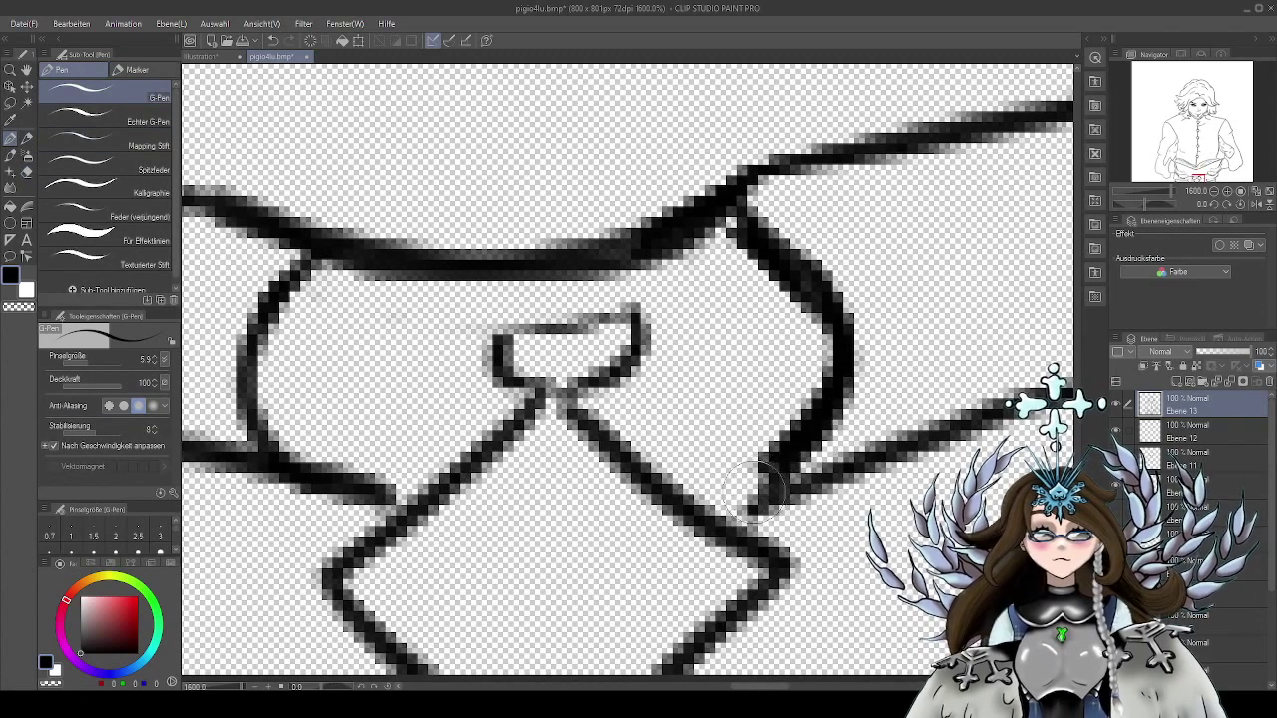
mouse_move(738, 222)
mouse_down()
mouse_move(833, 310)
mouse_move(840, 367)
mouse_move(806, 443)
mouse_move(741, 517)
mouse_move(777, 499)
mouse_move(725, 520)
mouse_move(821, 475)
mouse_move(746, 520)
mouse_move(787, 488)
mouse_move(748, 504)
mouse_up()
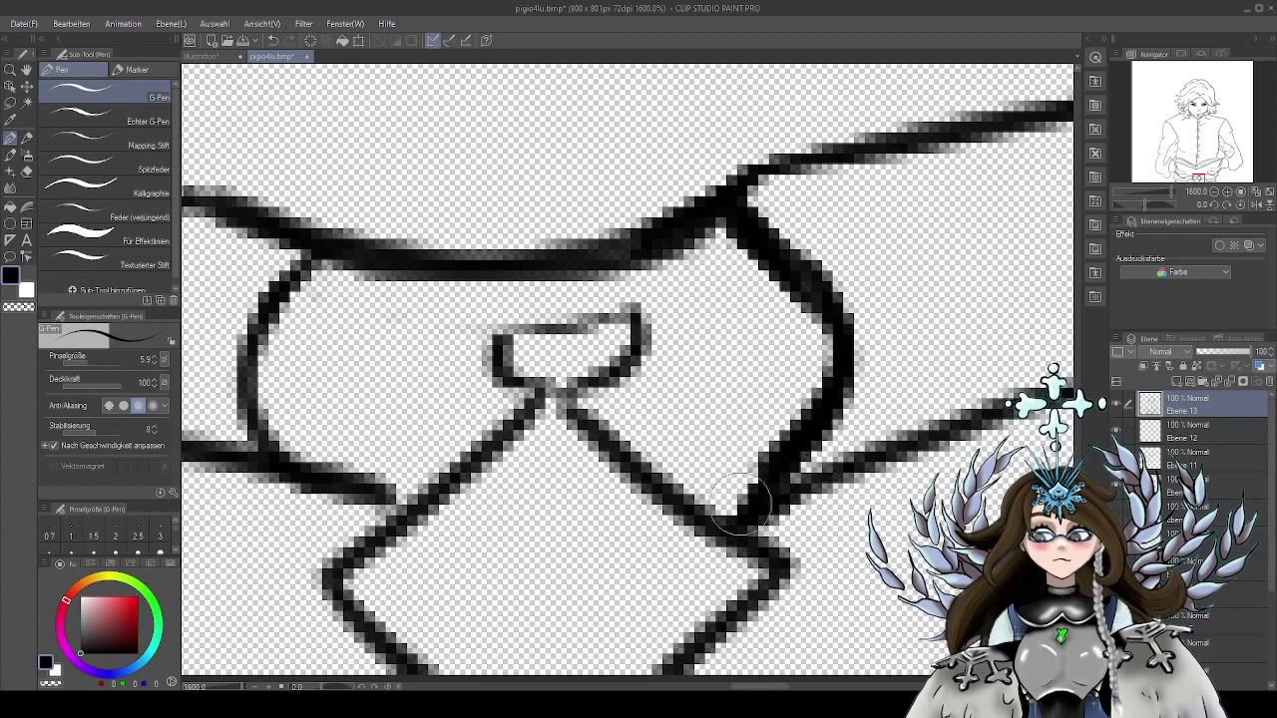
drag(384, 503, 407, 499)
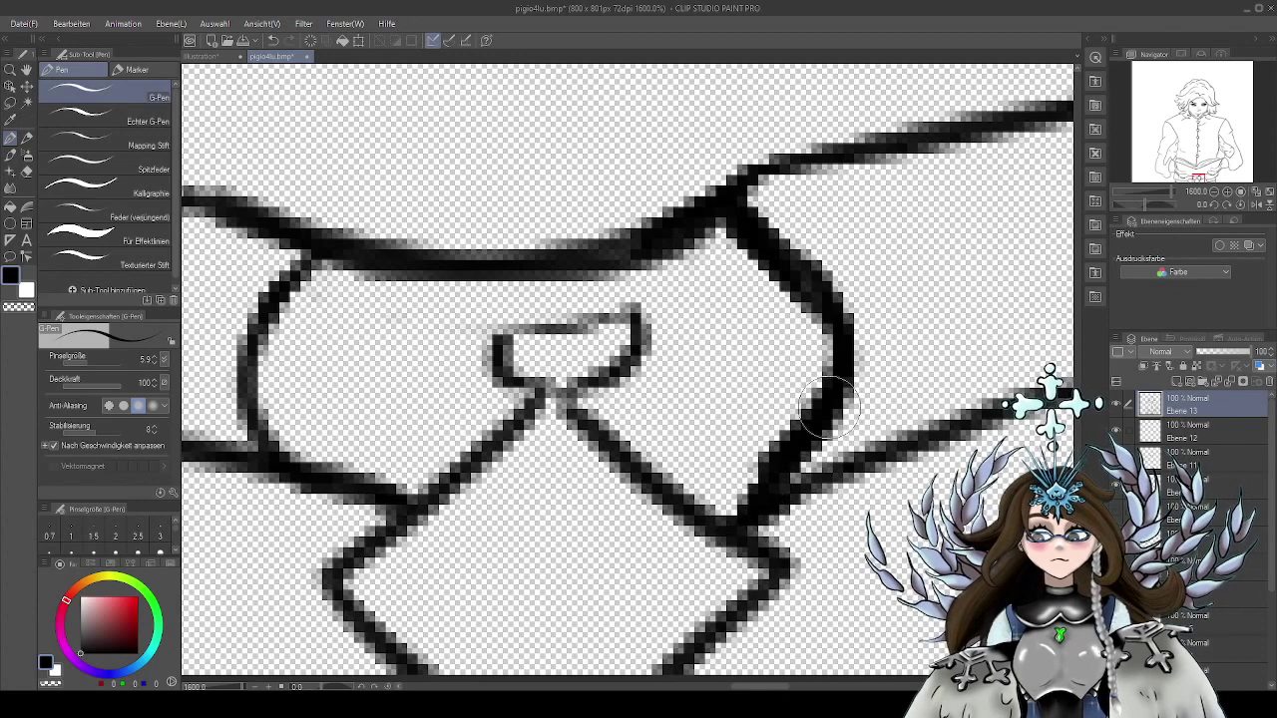
Erase the stray specks on the open book's cover with the hard eraser and check the jacket above it
scroll(843, 409, down, 4)
drag(870, 366, 855, 418)
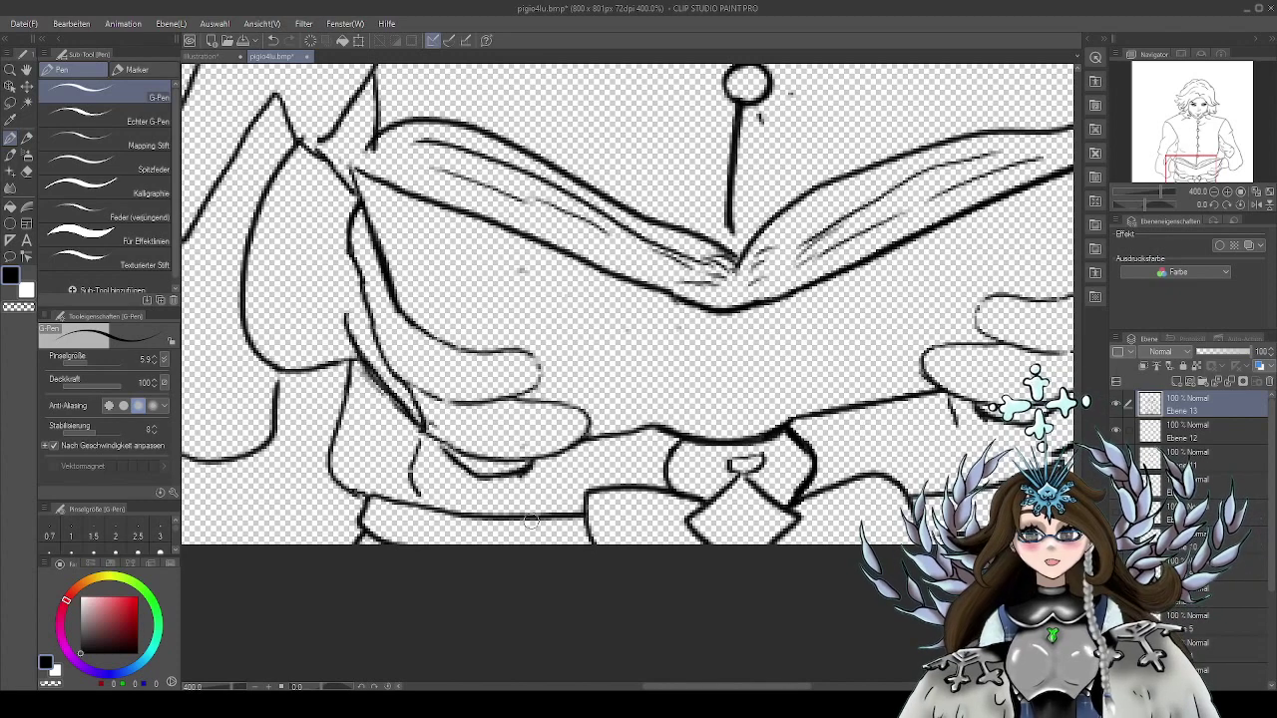
key(e)
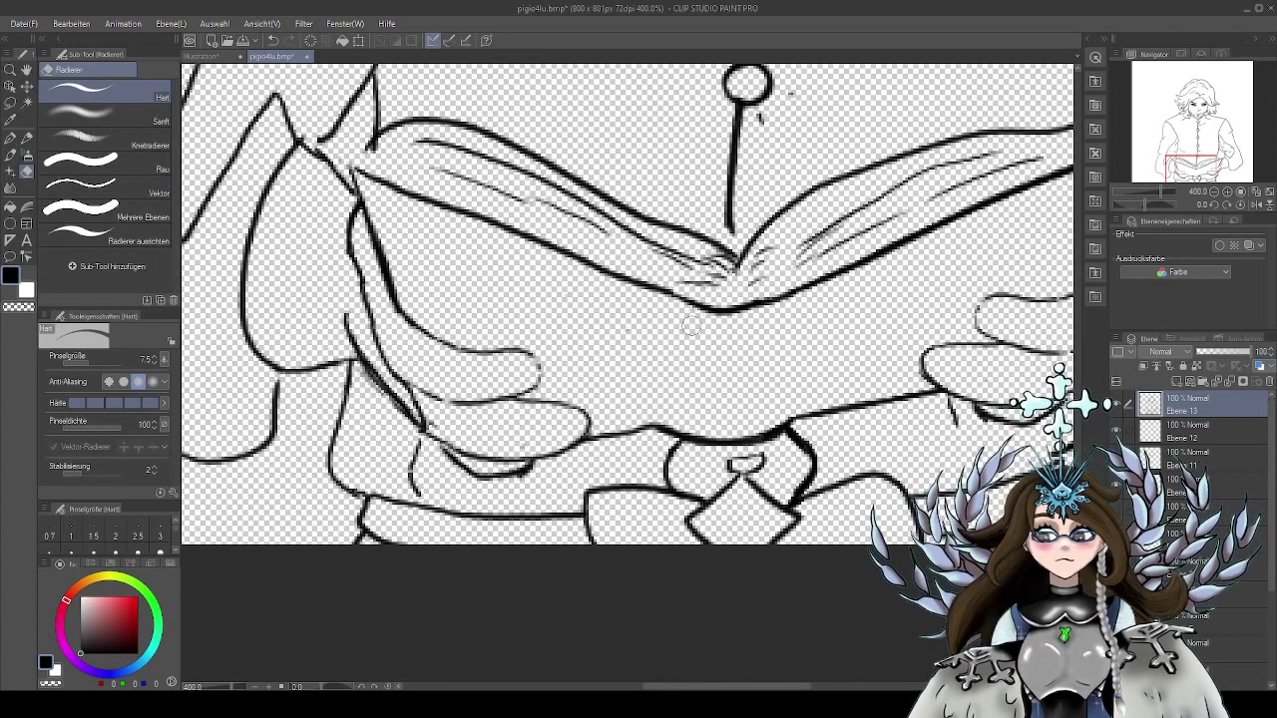
drag(904, 440, 796, 440)
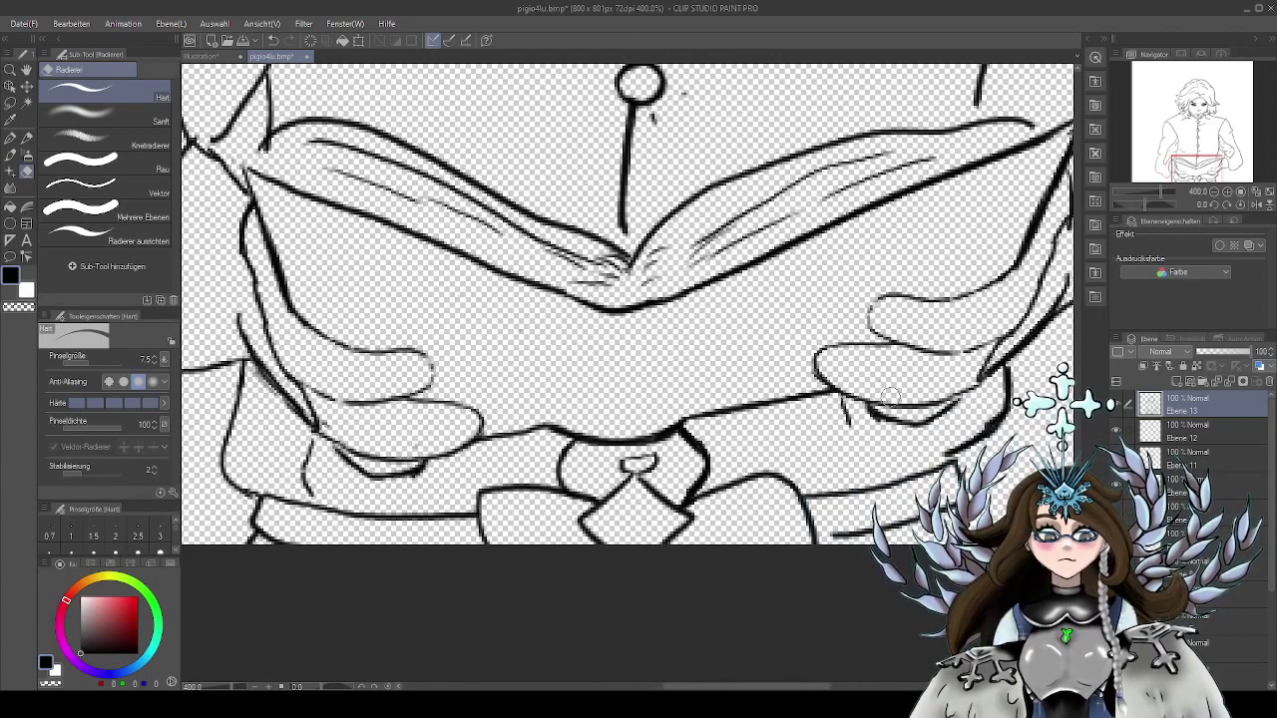
scroll(854, 446, up, 10)
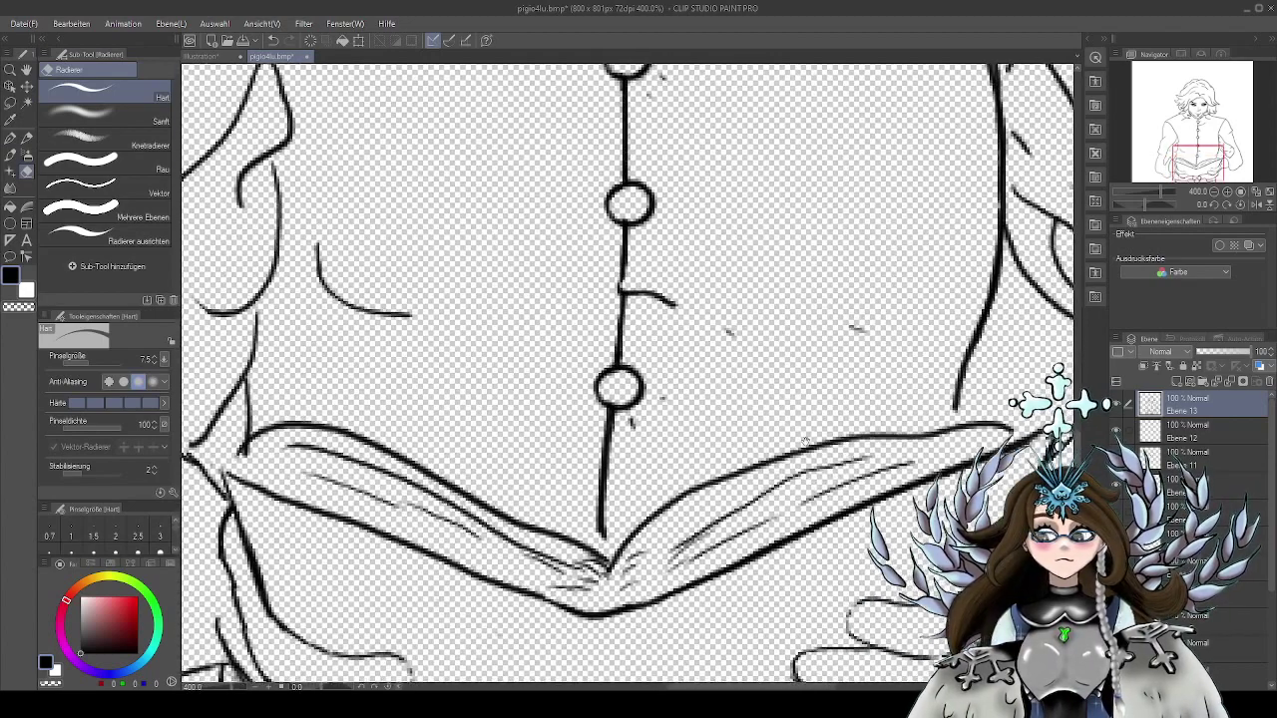
scroll(776, 509, up, 10)
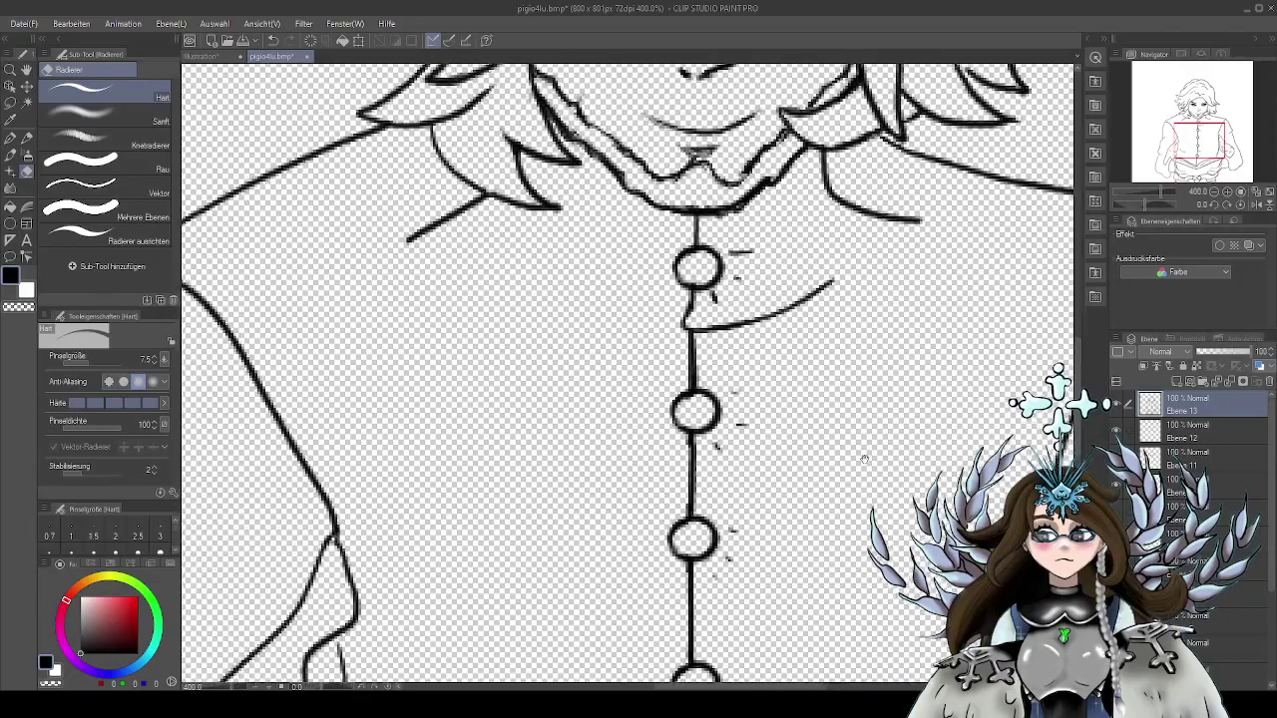
scroll(764, 436, down, 3)
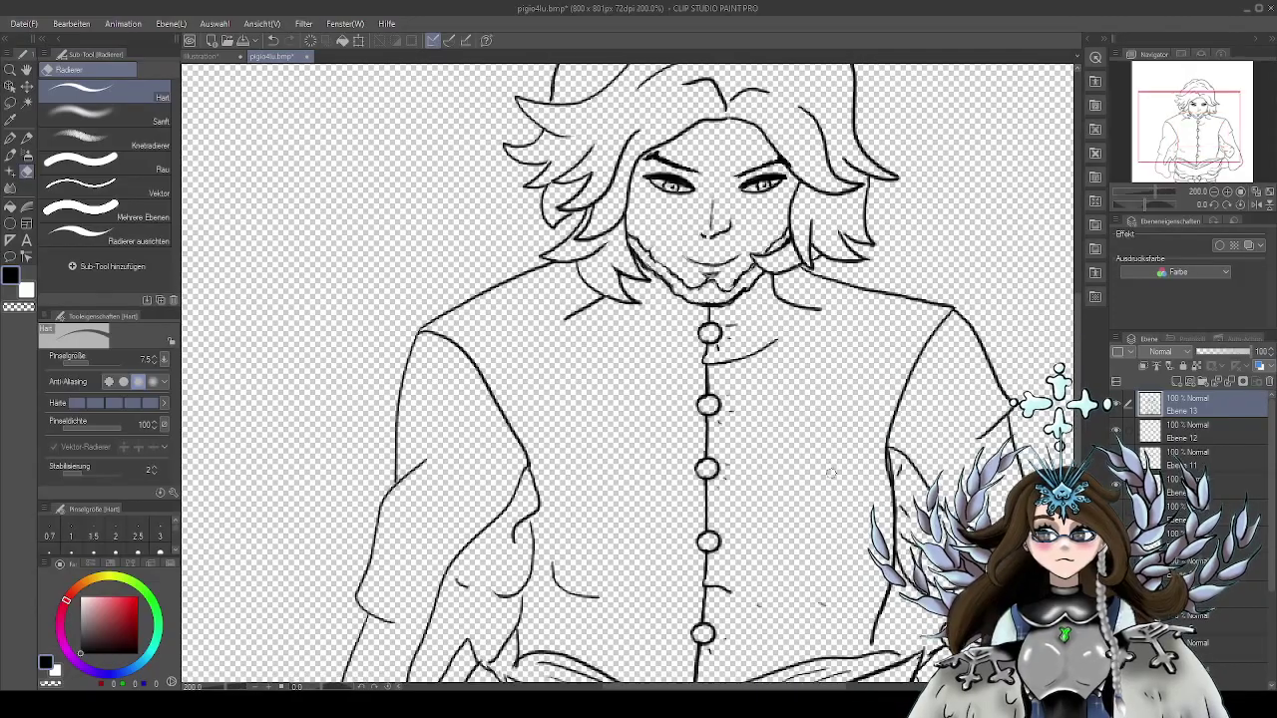
Extend the jacket's right side line down to the top edge of the open book with the G-Pen
scroll(828, 474, down, 10)
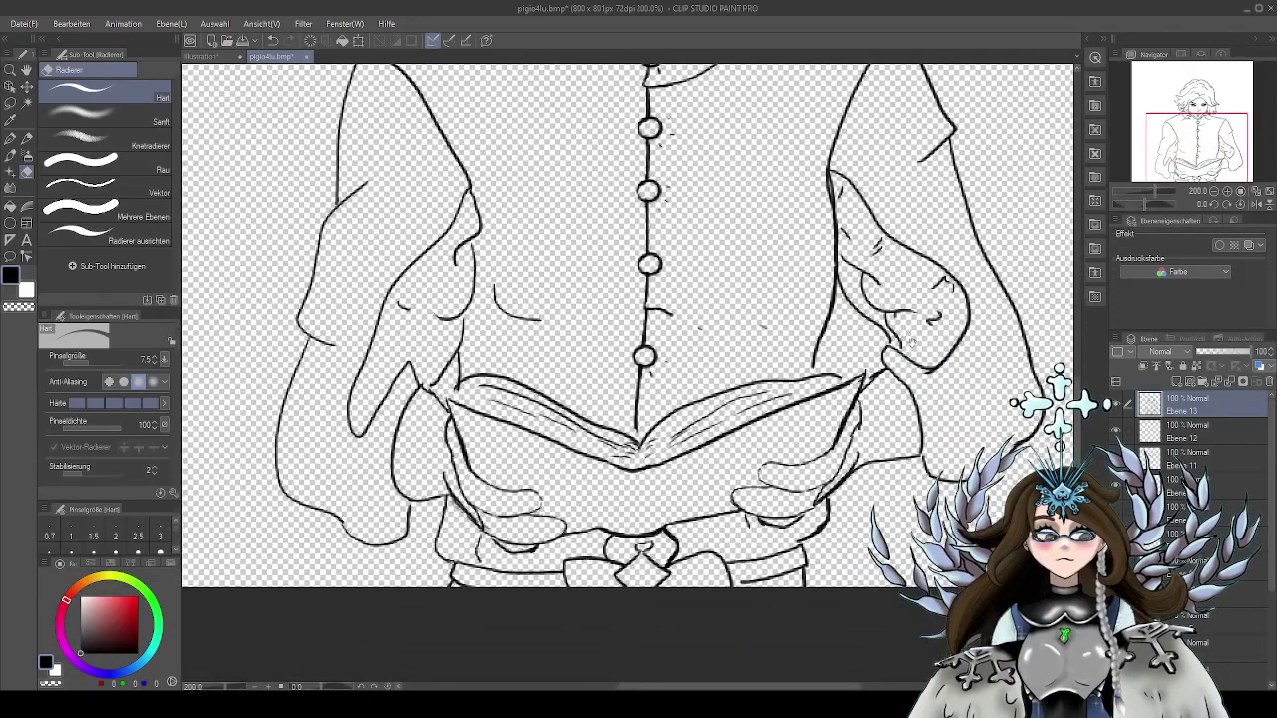
drag(912, 343, 873, 354)
click(10, 138)
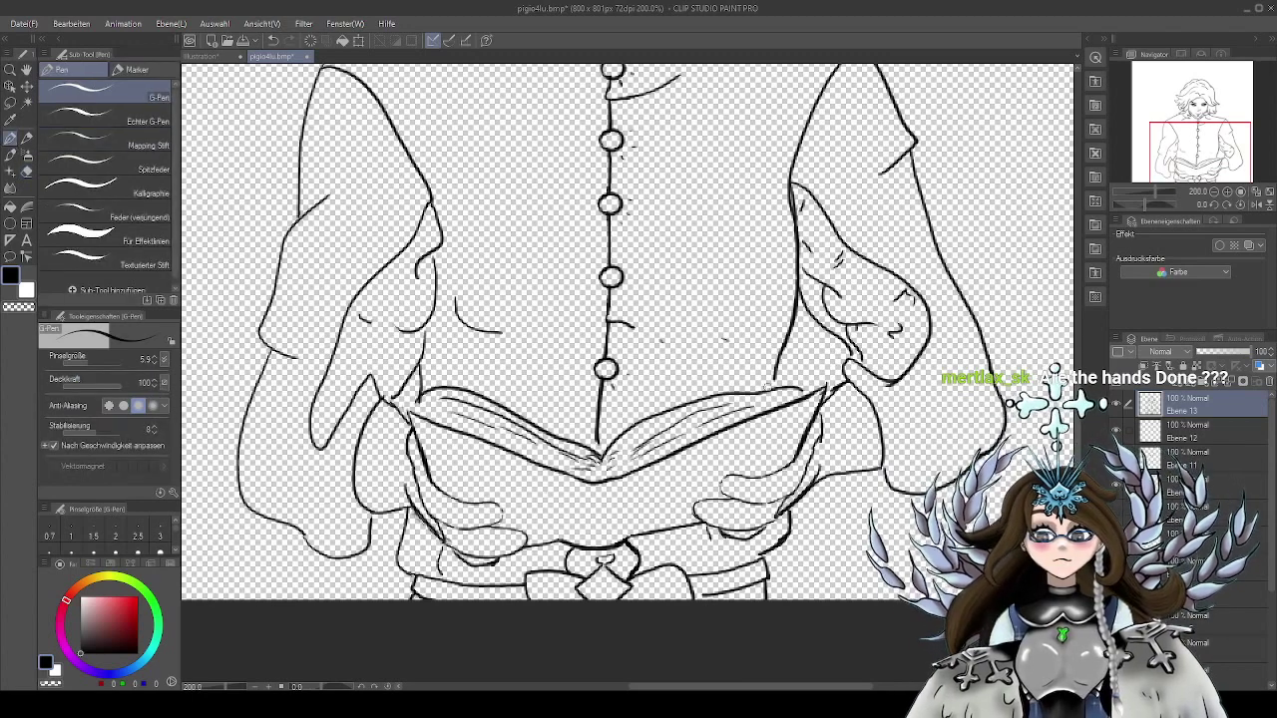
scroll(771, 390, up, 5)
drag(781, 320, 782, 371)
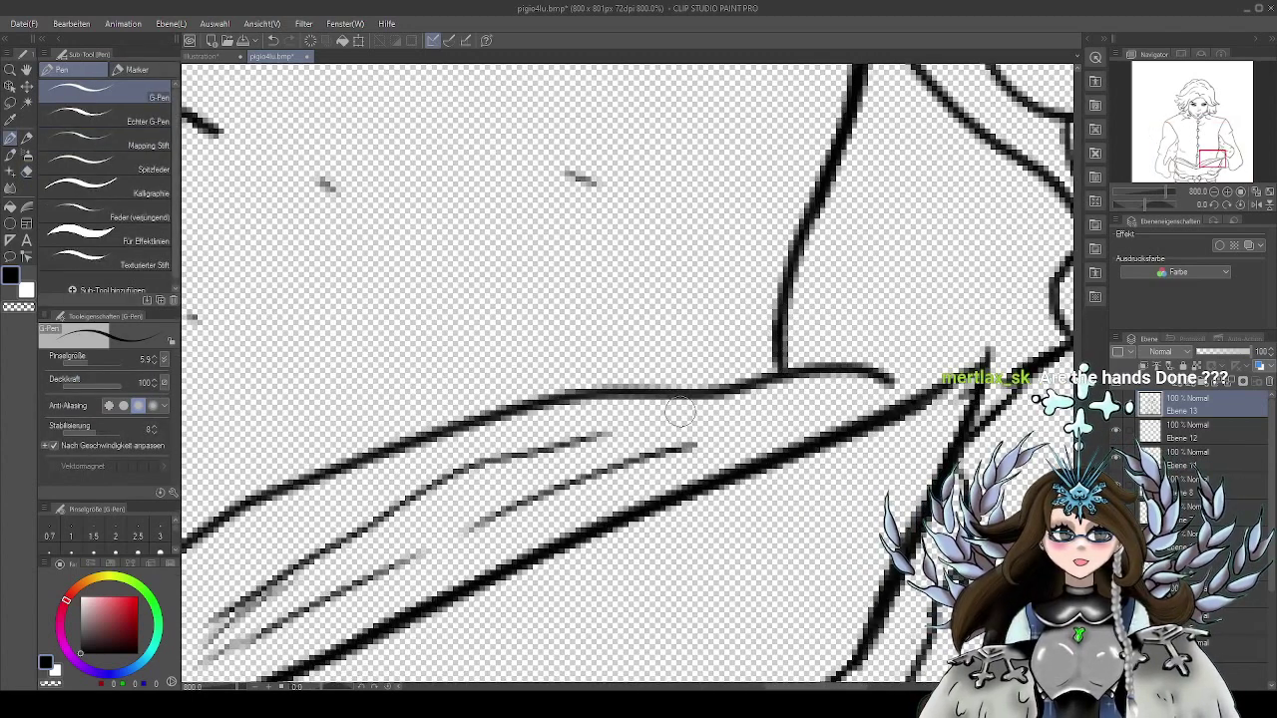
Extend the jacket's left side line down to the book's cover edge and add short page lines at the book's left end
scroll(680, 411, down, 4)
drag(601, 452, 778, 402)
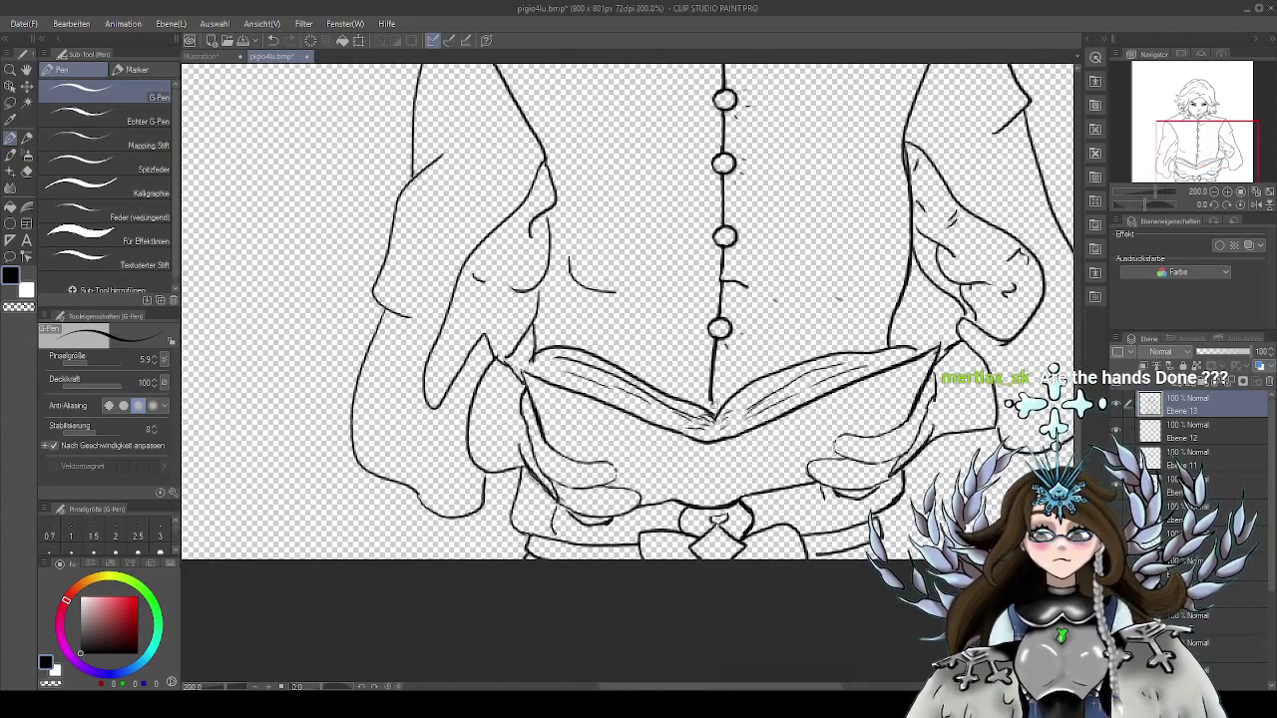
scroll(565, 421, up, 4)
drag(440, 161, 427, 240)
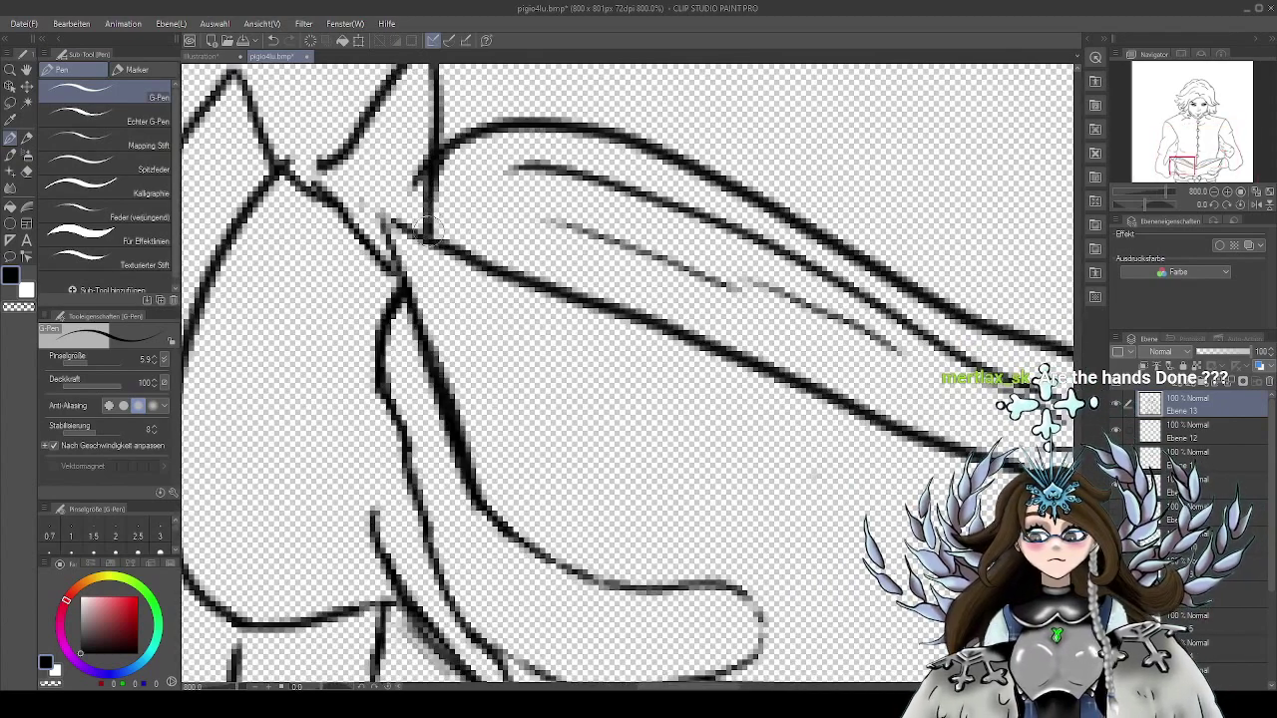
drag(444, 191, 526, 195)
drag(474, 230, 543, 254)
mouse_move(749, 342)
mouse_down()
mouse_move(698, 383)
mouse_move(646, 344)
mouse_move(744, 393)
mouse_up()
mouse_move(487, 228)
mouse_down()
mouse_move(590, 419)
mouse_move(702, 443)
mouse_up()
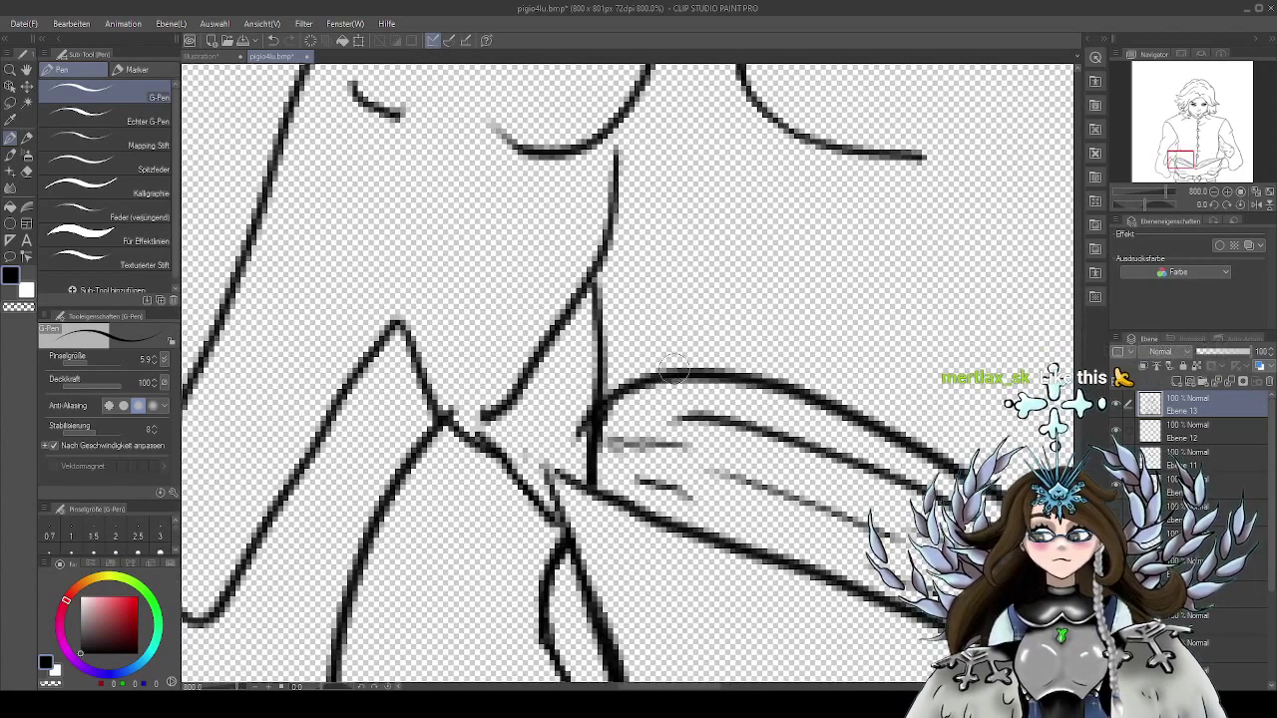
Erase the page outline's overshoot past the jacket line and close the small gap at the left cuff with the G-Pen
key(e)
mouse_move(598, 404)
mouse_down()
mouse_move(576, 438)
mouse_move(594, 394)
mouse_up()
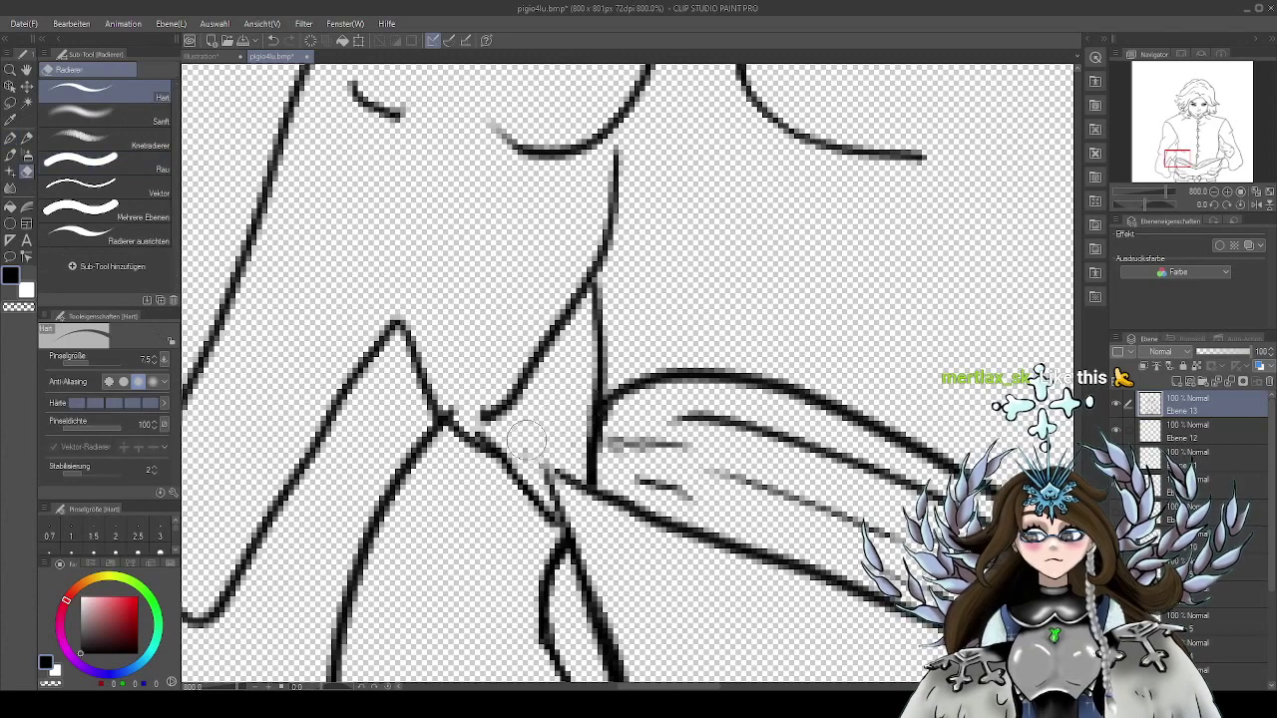
click(11, 138)
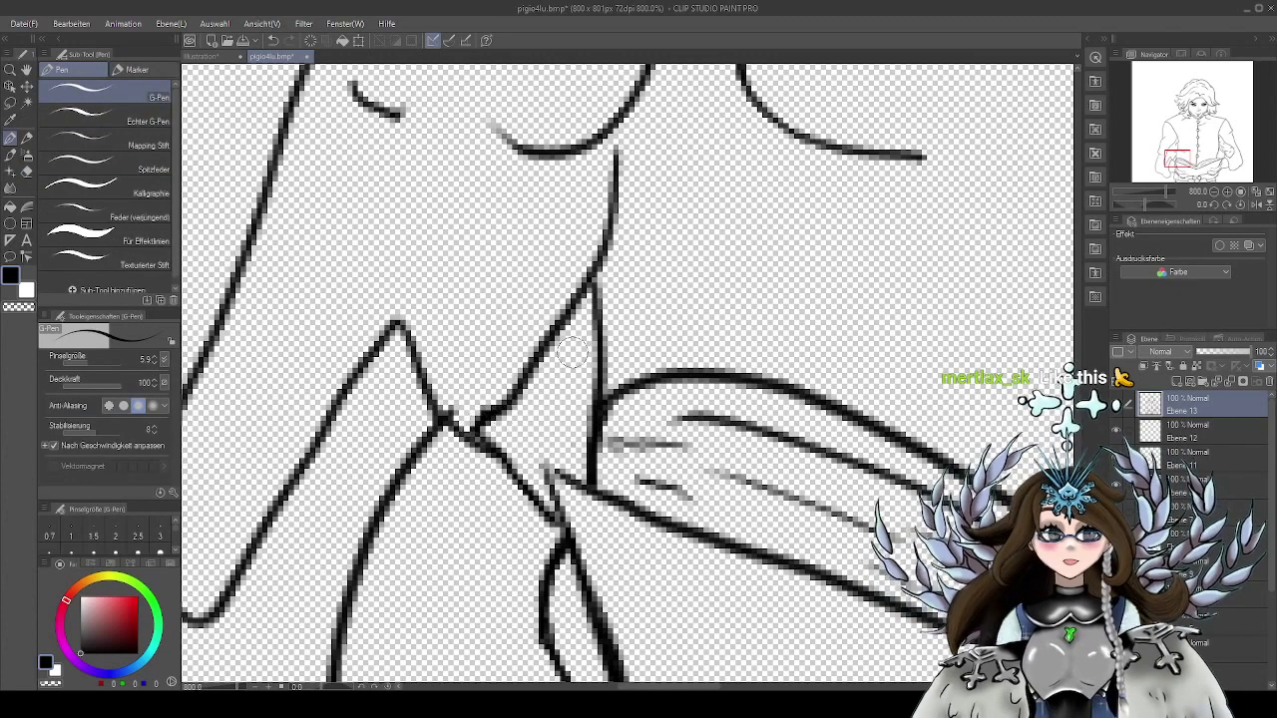
Close the outline gaps at the book's left corner and along the lower edge of the left hanging sleeve
scroll(804, 405, down, 2)
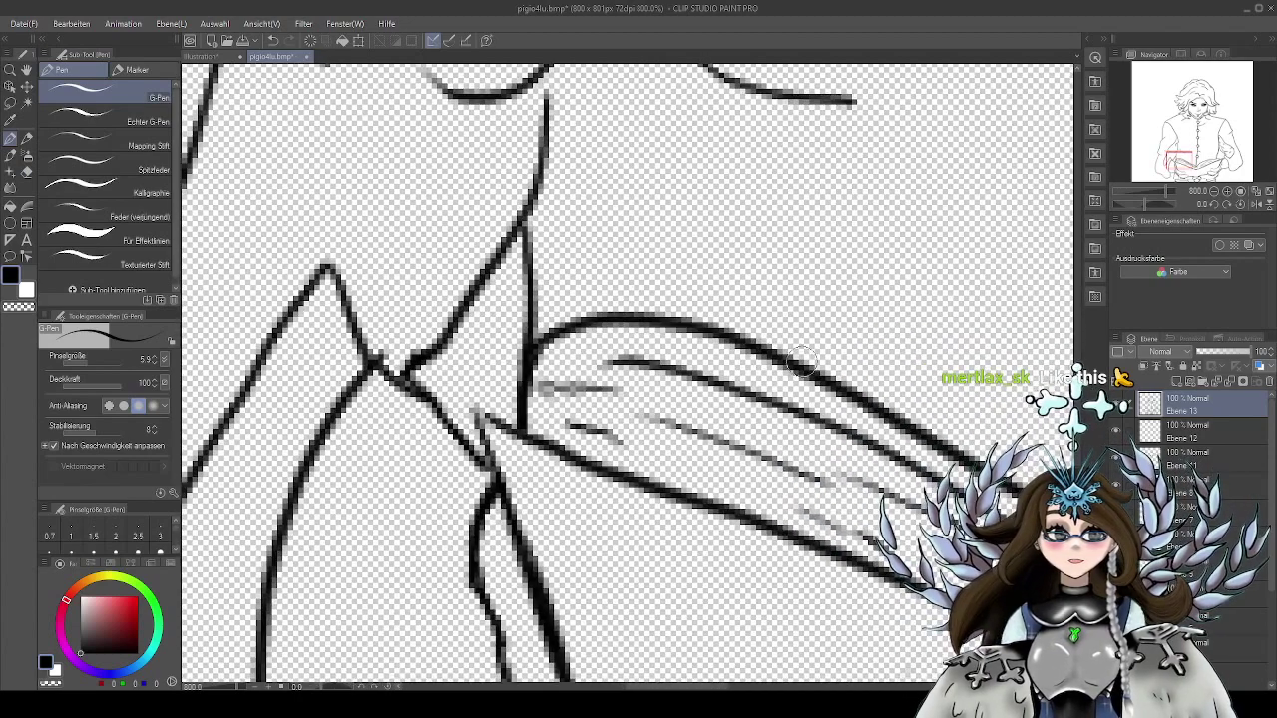
scroll(803, 371, down, 2)
scroll(540, 409, up, 4)
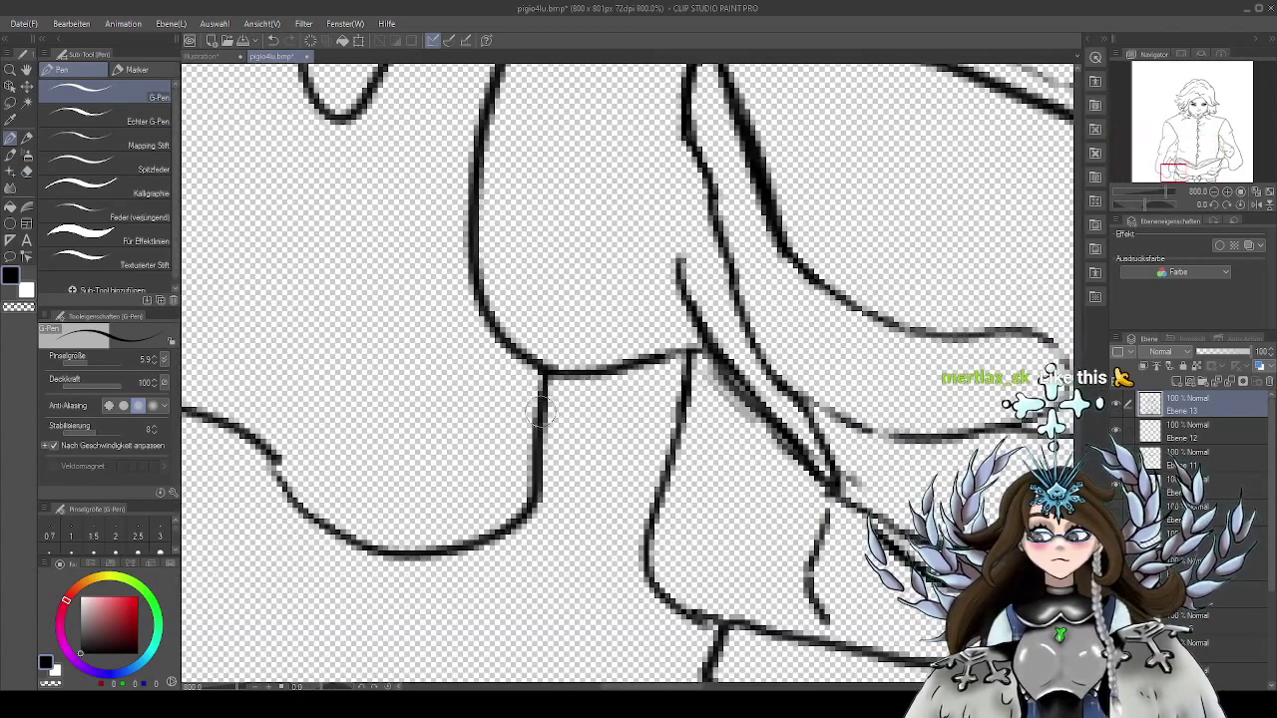
drag(571, 477, 751, 420)
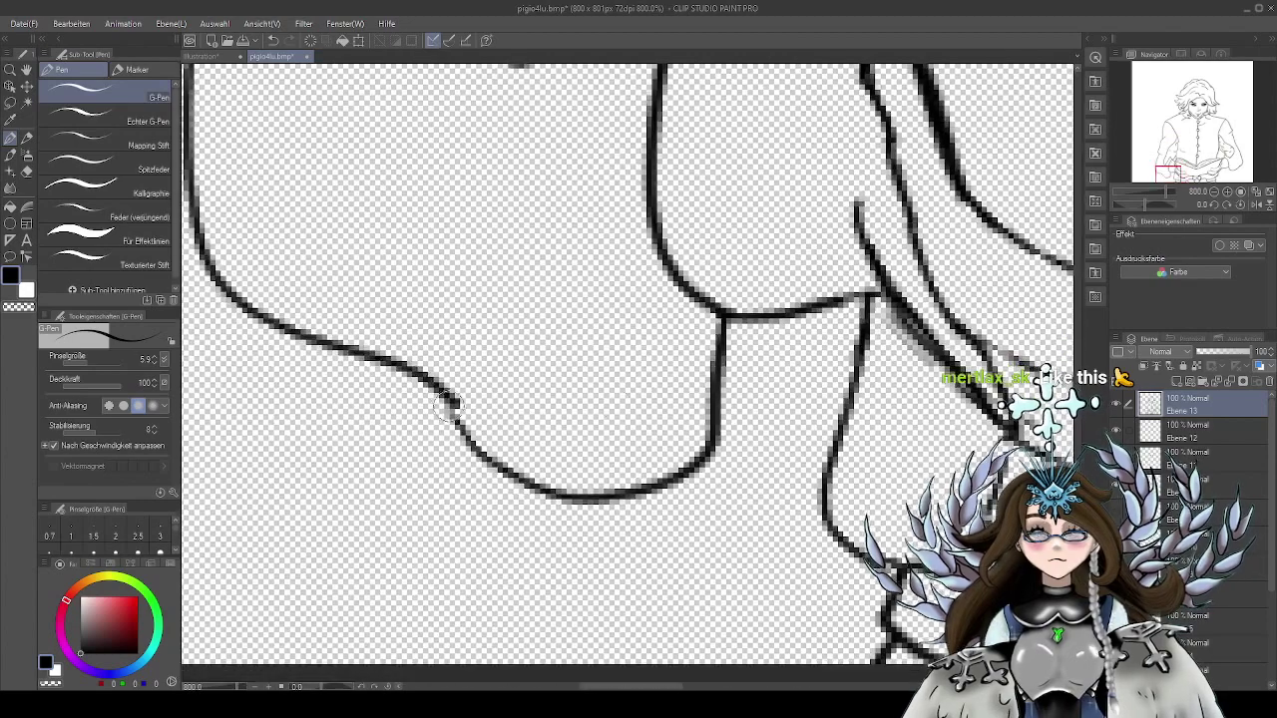
drag(454, 401, 466, 434)
Erase the short crease marks beneath the fingers of the right-hand side hand with the hard eraser
scroll(916, 433, down, 4)
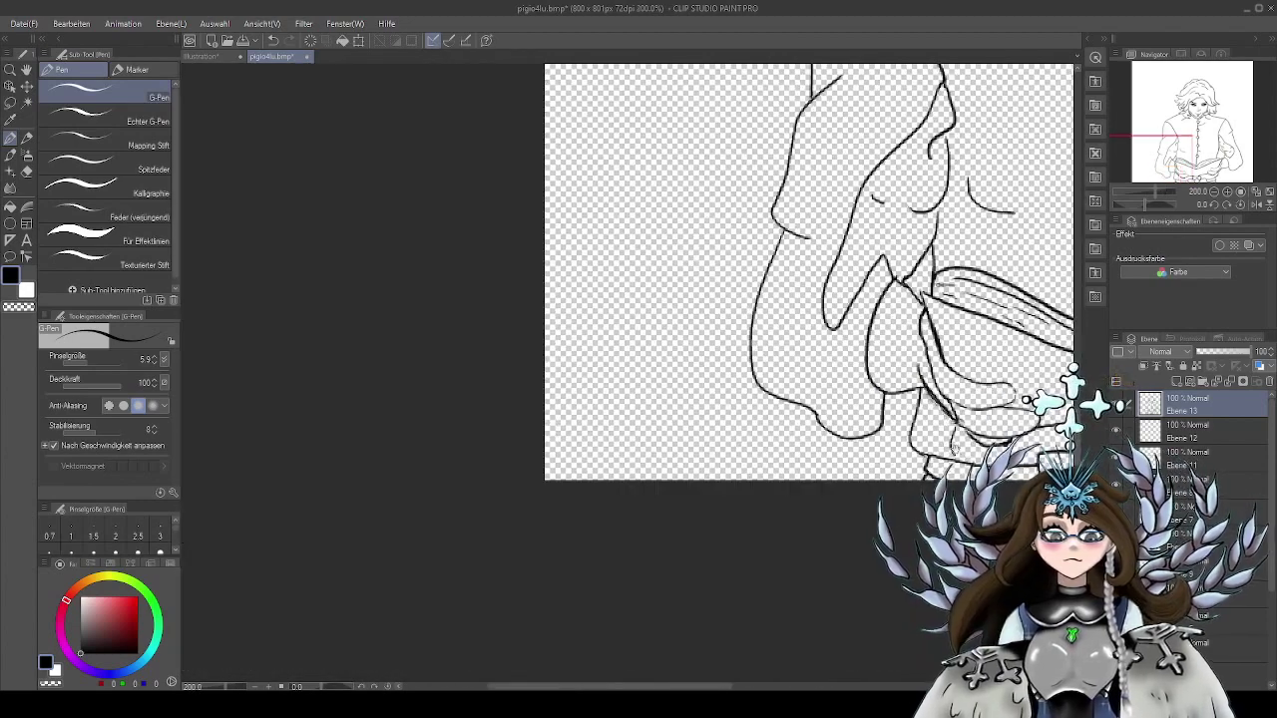
drag(954, 449, 689, 479)
drag(1009, 510, 773, 470)
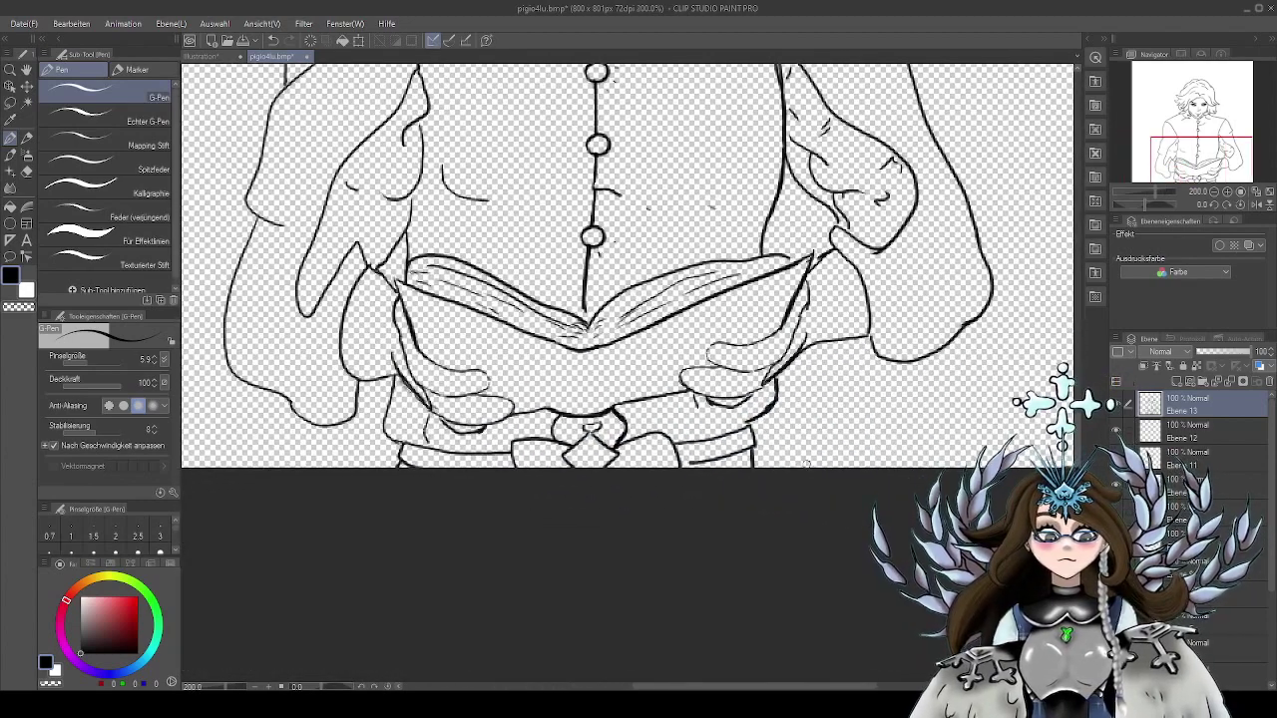
scroll(774, 470, up, 4)
drag(551, 288, 708, 430)
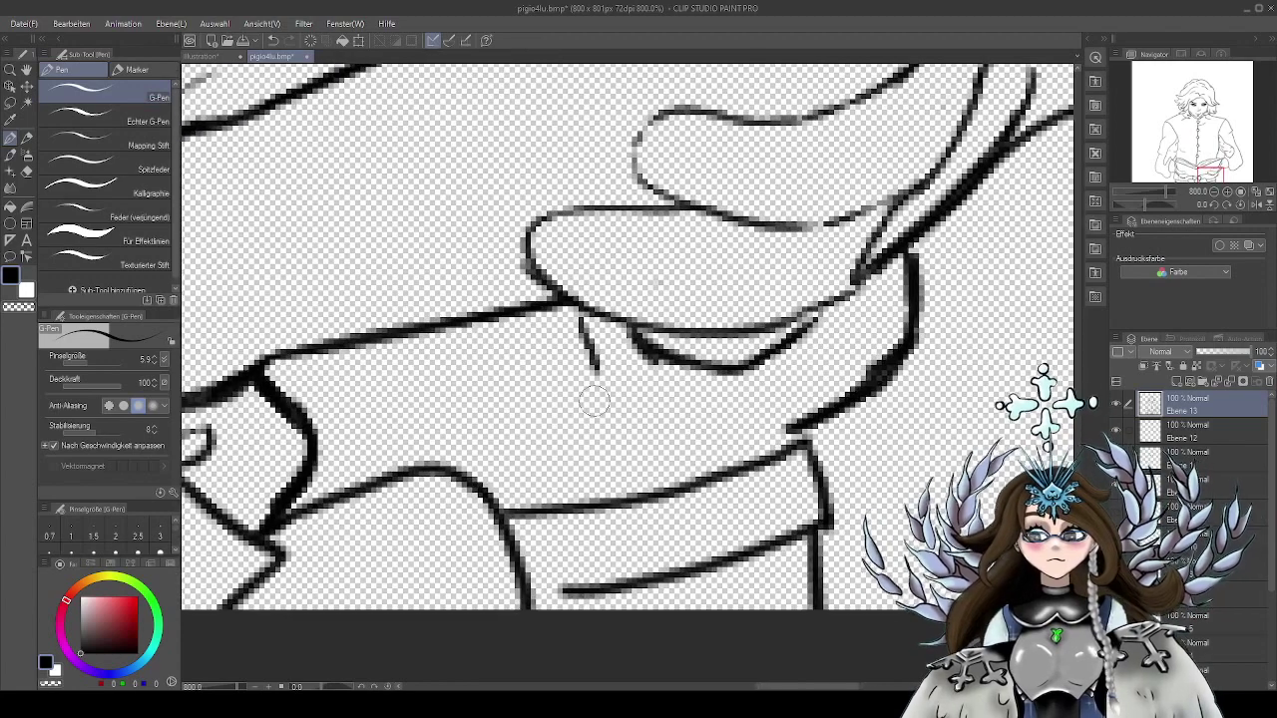
click(26, 171)
mouse_move(698, 365)
mouse_down()
mouse_move(793, 347)
mouse_move(702, 362)
mouse_move(630, 354)
mouse_move(641, 340)
mouse_move(591, 352)
mouse_up()
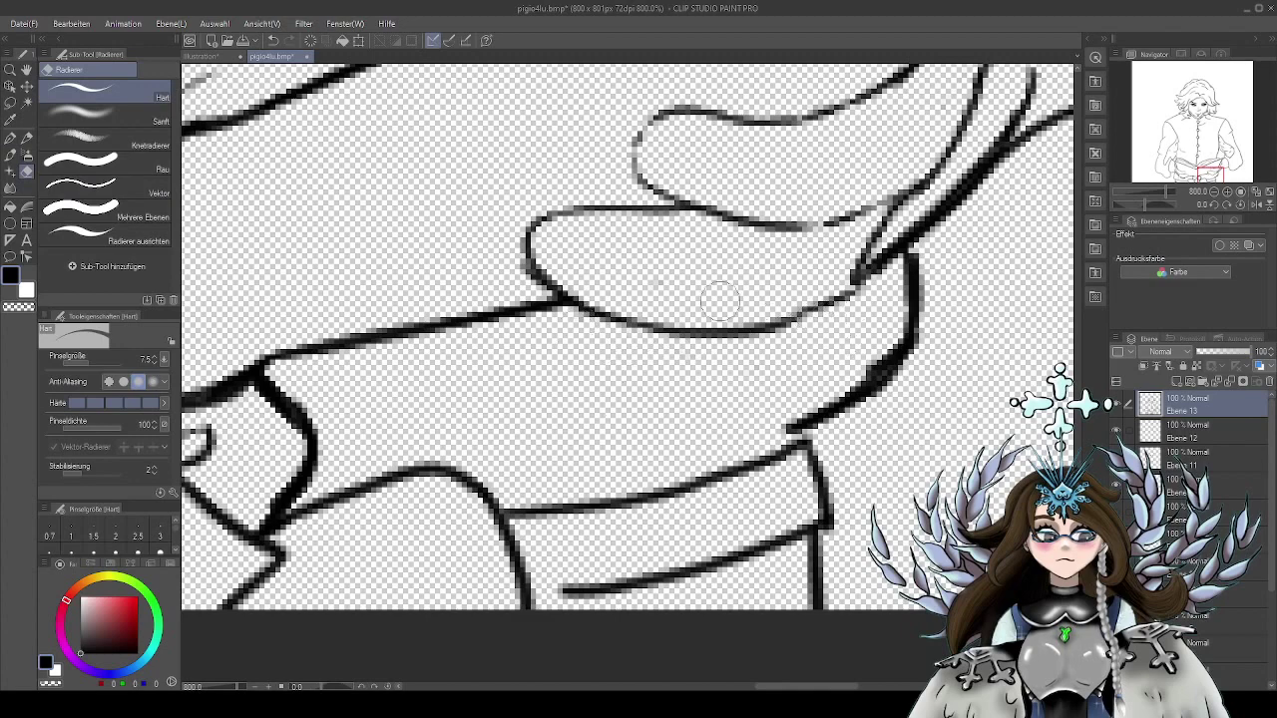
scroll(805, 385, down, 3)
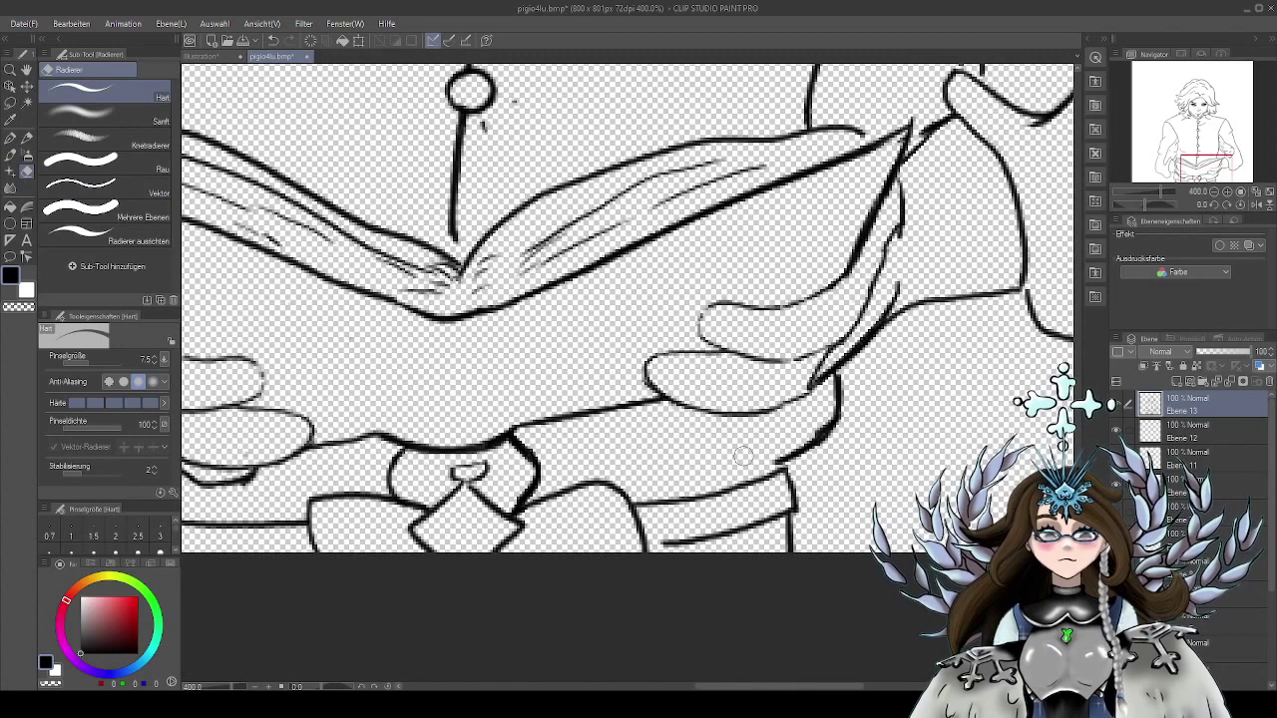
Close the gaps in the belt's right end and the jacket hem beneath the hand with the G-Pen
click(11, 140)
drag(701, 510, 813, 449)
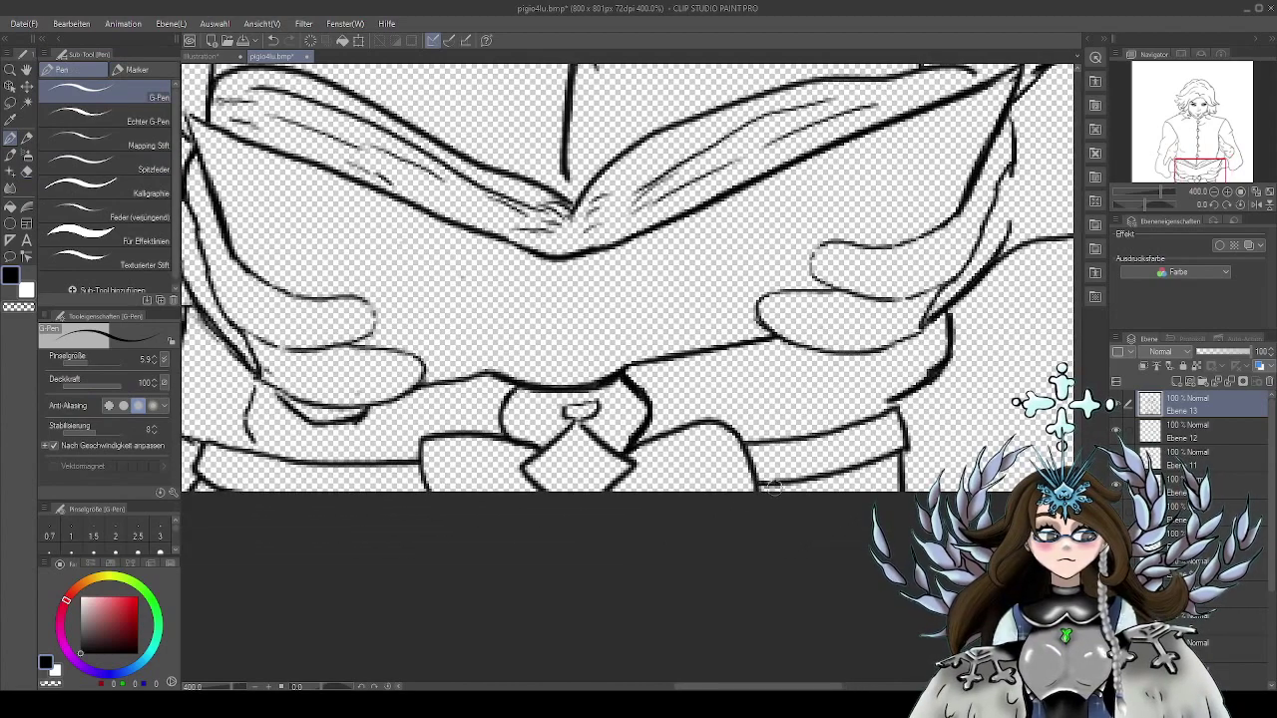
drag(700, 509, 721, 531)
drag(904, 424, 780, 501)
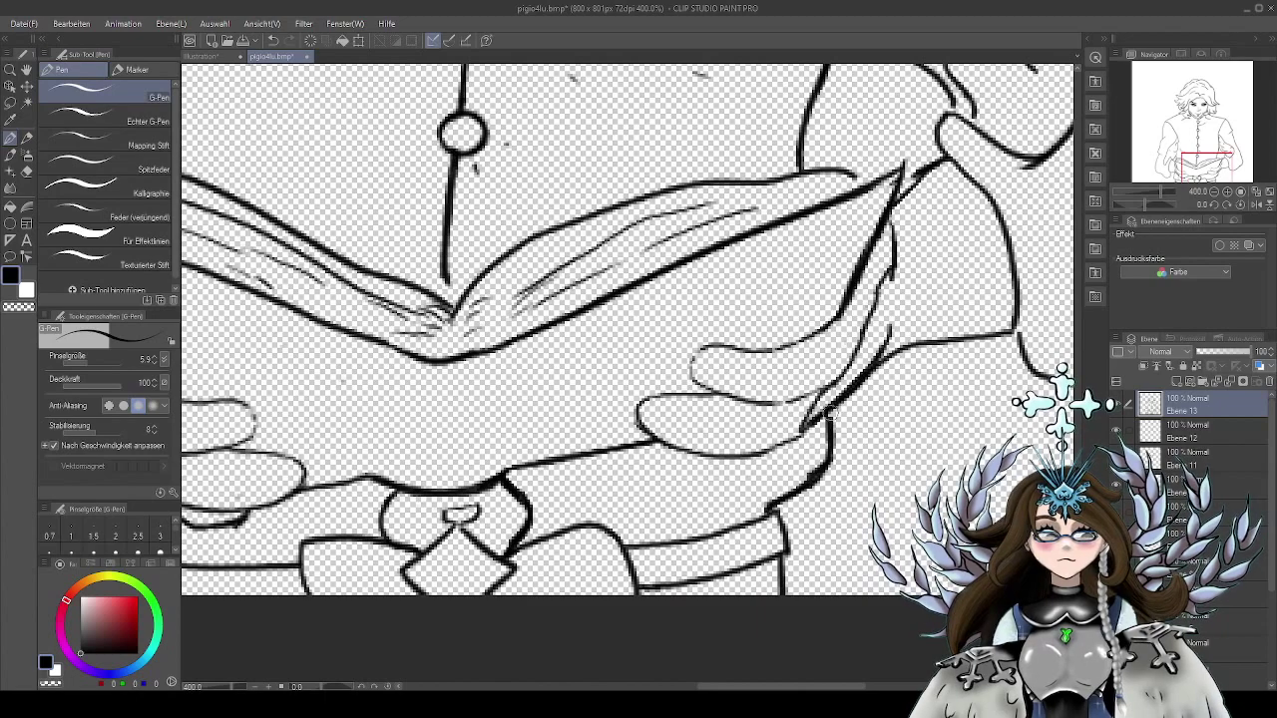
Erase the thick stray line end between the book's right corner and the cuff with the hard eraser
drag(964, 221, 878, 419)
key(e)
key(ctrl+plus)
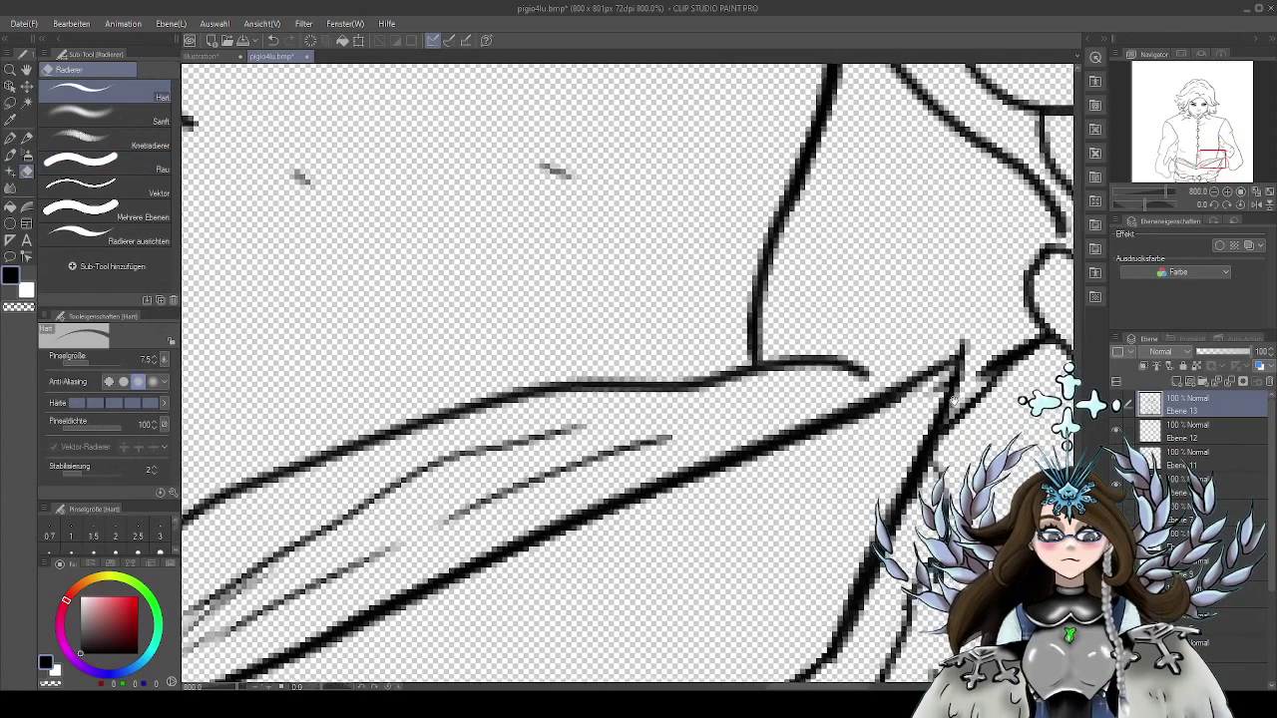
drag(953, 399, 870, 397)
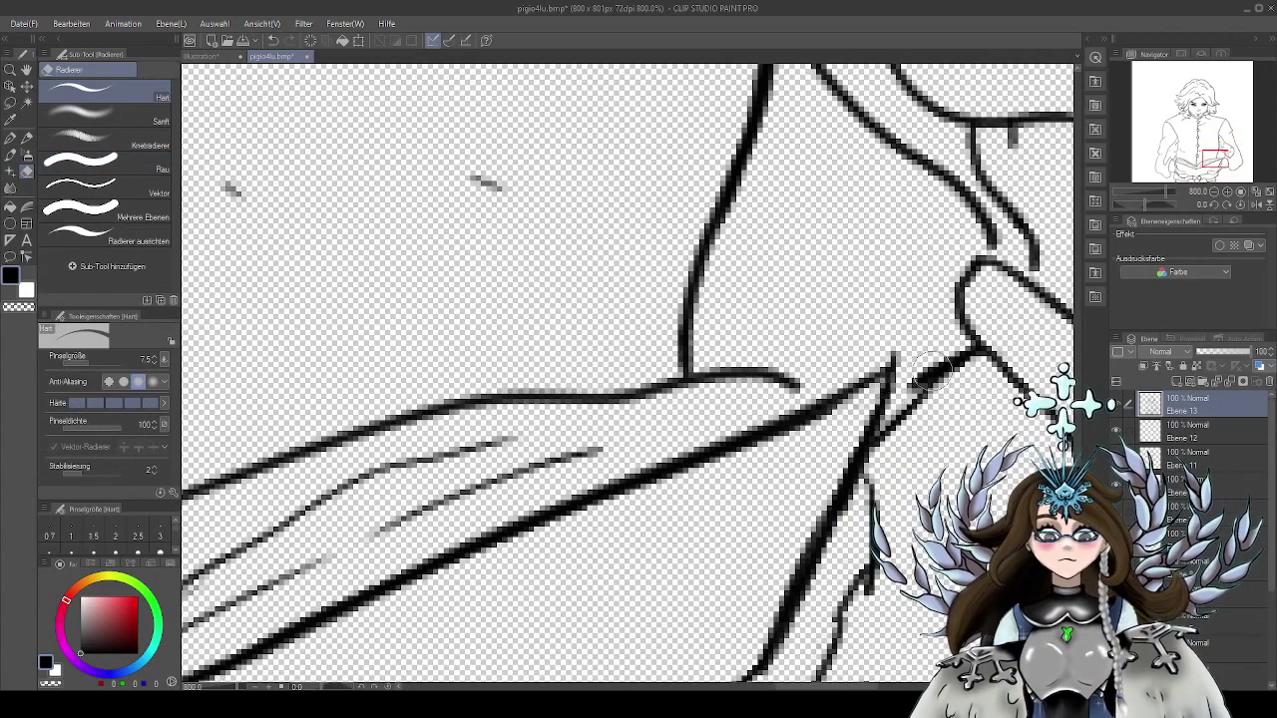
drag(936, 369, 916, 371)
drag(838, 429, 868, 404)
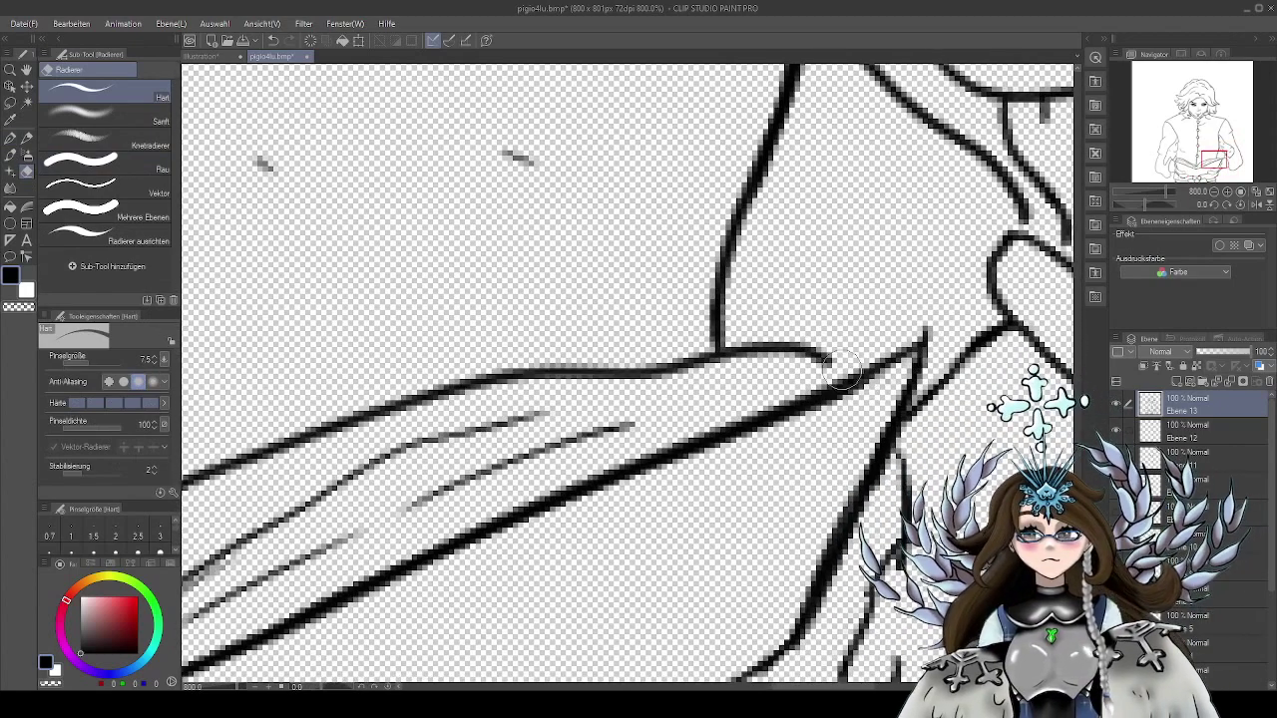
Close the page edge near the book's right corner and join the sleeve fold lines to the cuff with the G-Pen
key(p)
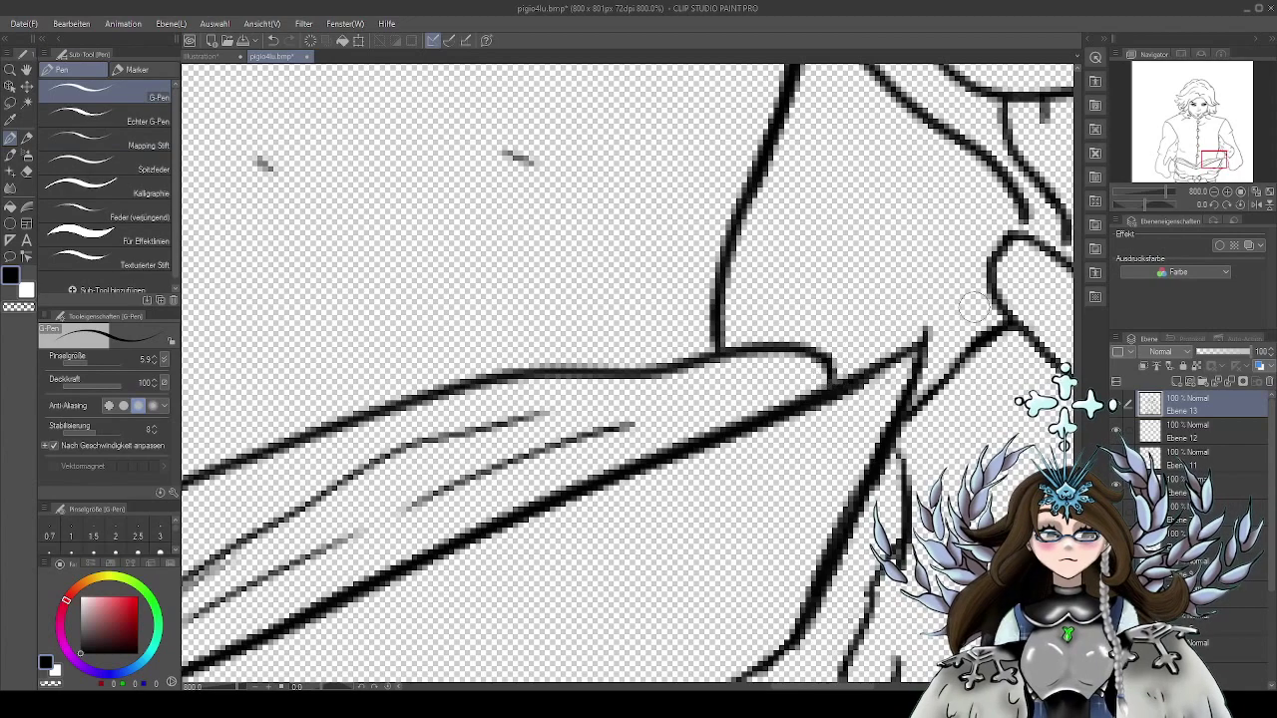
drag(893, 321, 718, 429)
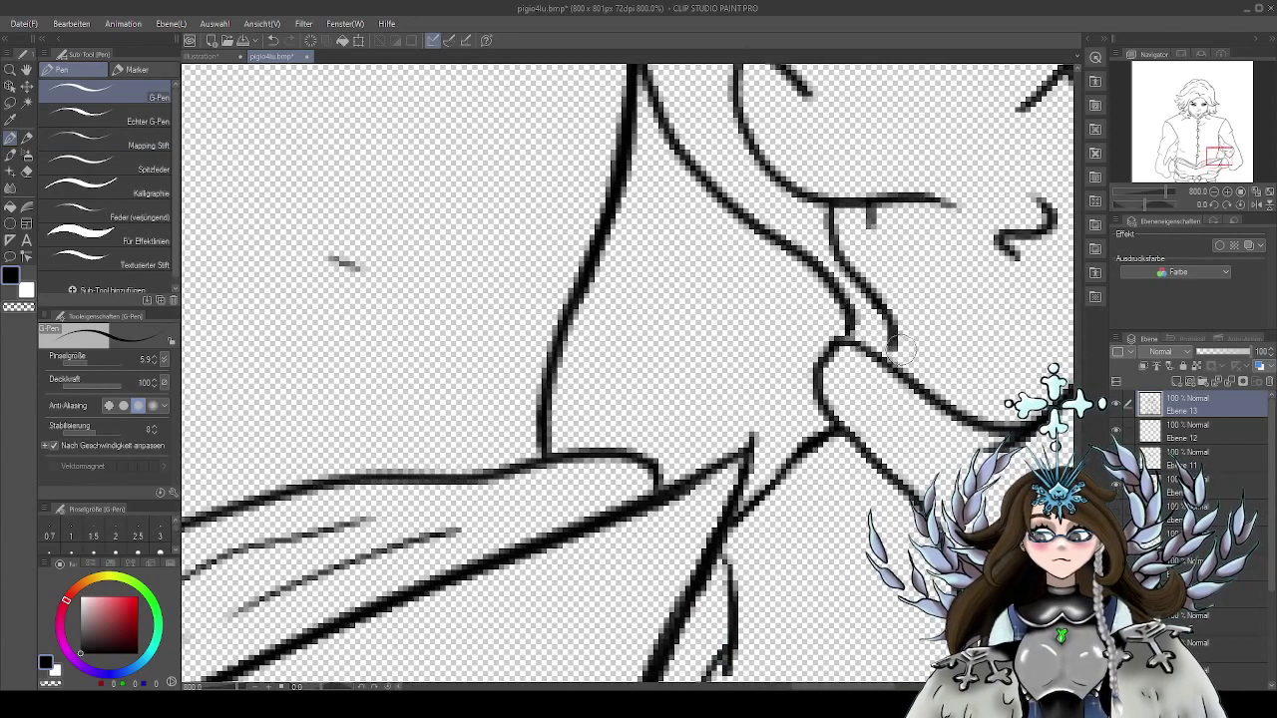
scroll(947, 377, down, 2)
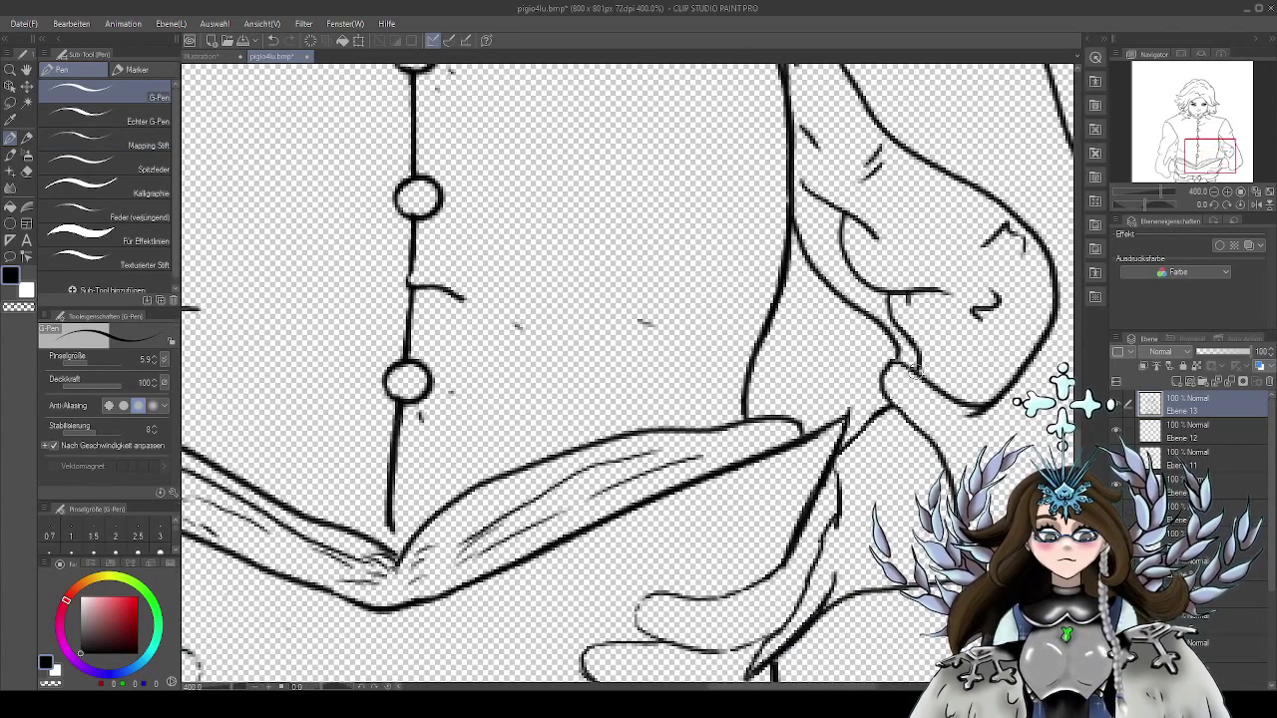
Close the gap where the right hanging sleeve meets the inner sleeve and trim the spike at the upper sleeve's lower corner
drag(996, 396, 828, 400)
drag(898, 657, 811, 649)
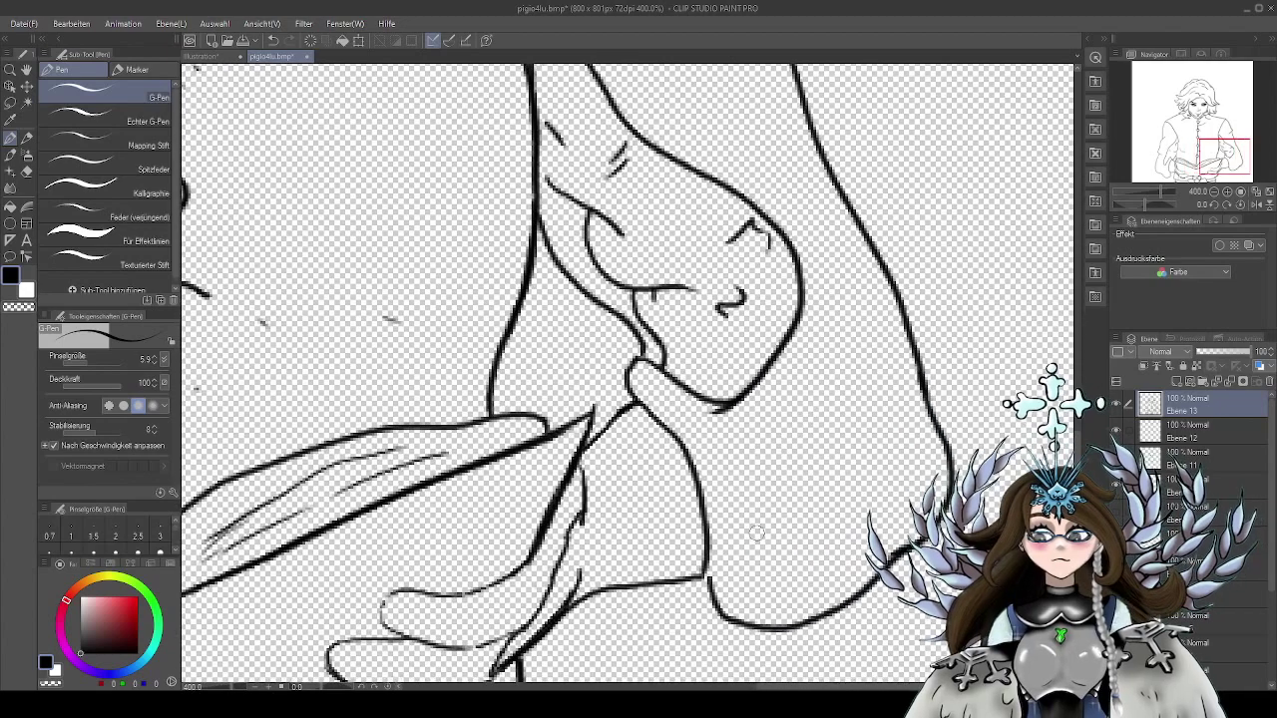
click(12, 190)
click(28, 172)
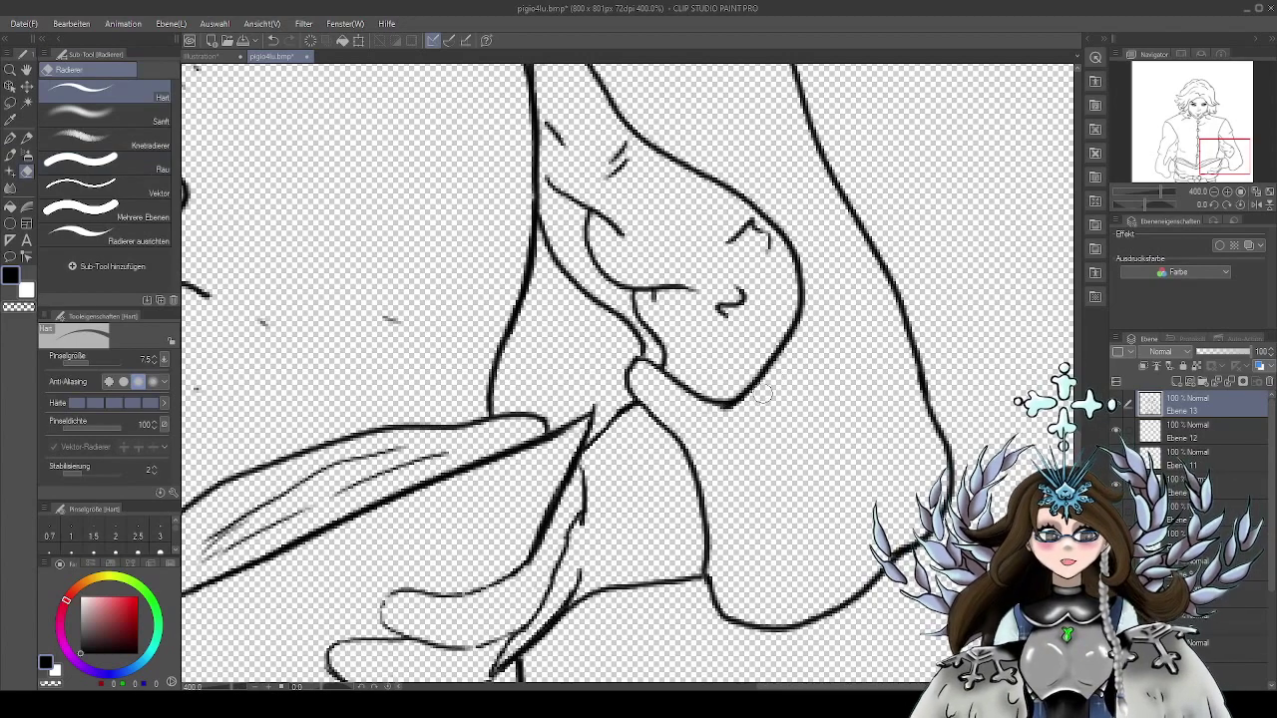
Join the loose end of the right sleeve's upper fold line to the sleeve's inner edge with the G-Pen
drag(604, 413, 825, 417)
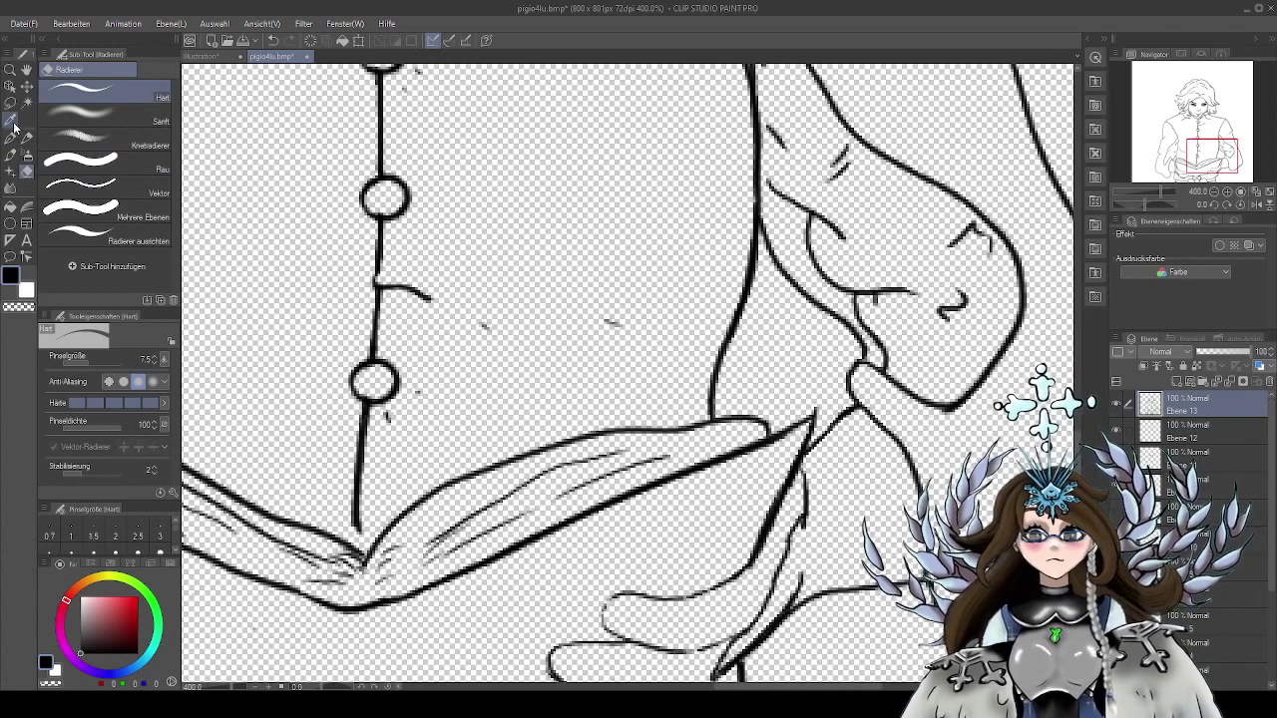
key(p)
drag(935, 325, 828, 356)
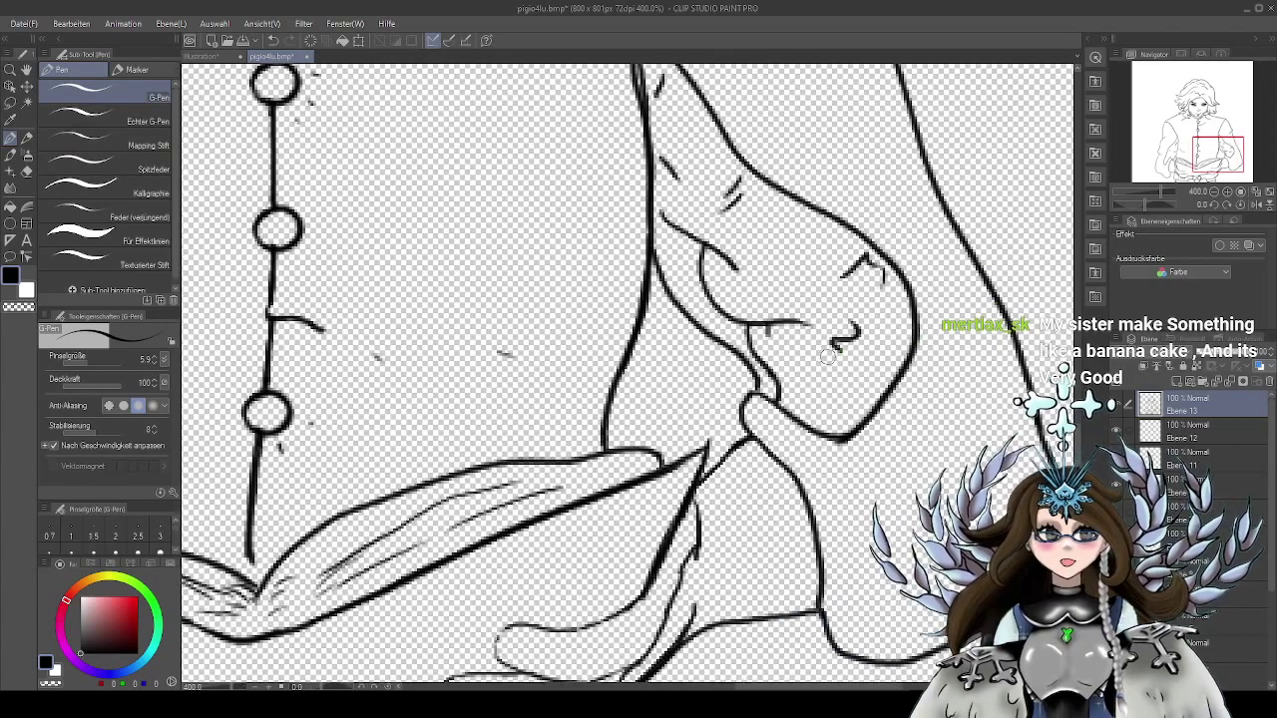
scroll(827, 329, up, 1)
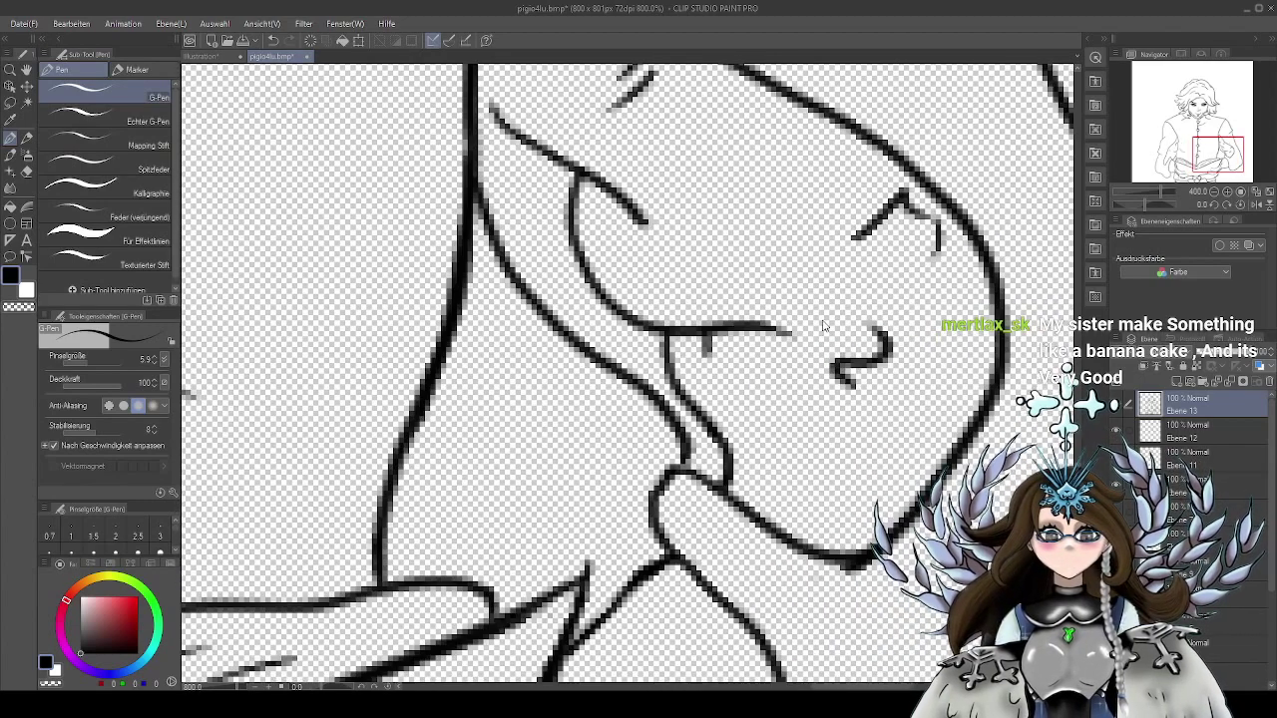
scroll(763, 271, up, 1)
drag(762, 273, 801, 416)
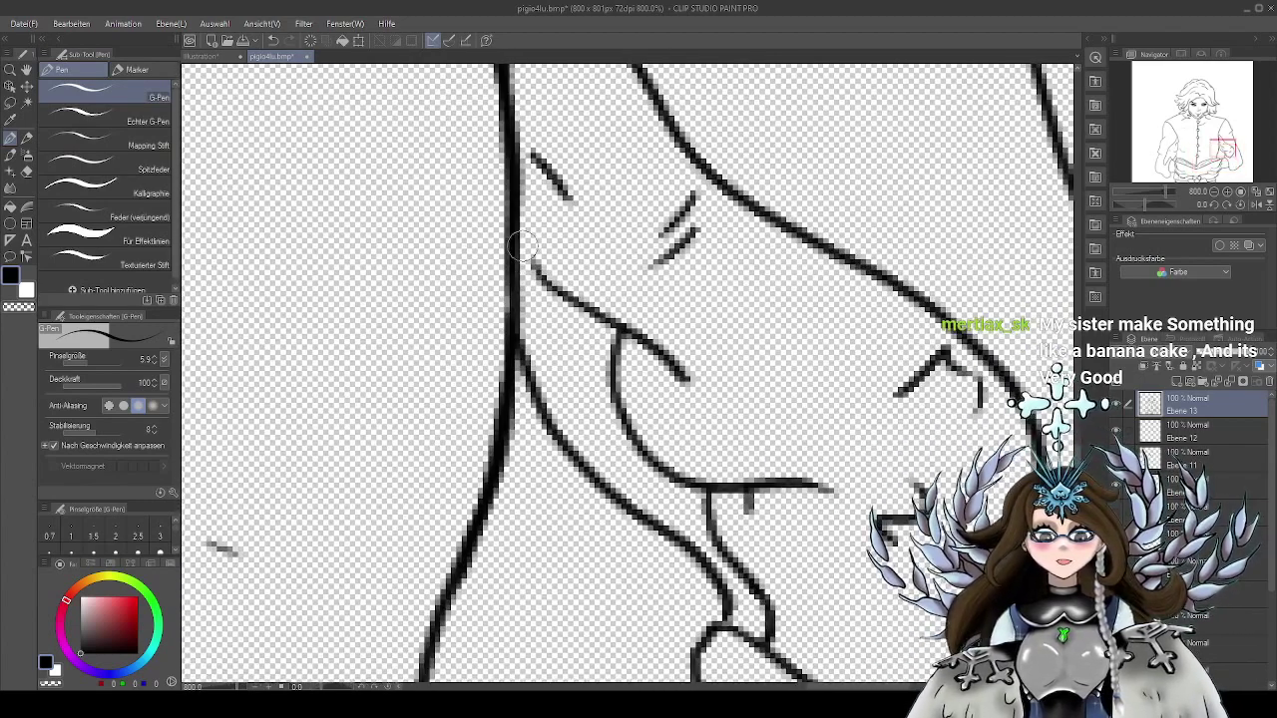
drag(521, 249, 535, 269)
drag(935, 434, 805, 375)
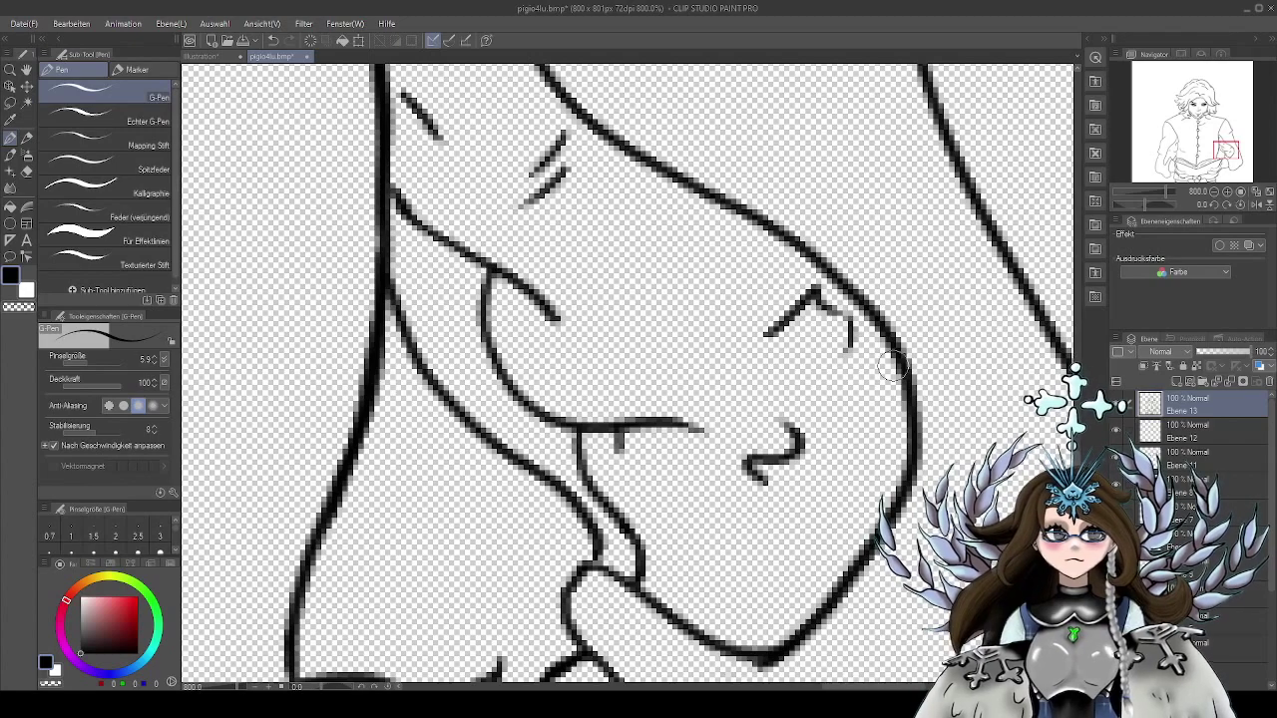
scroll(966, 424, down, 2)
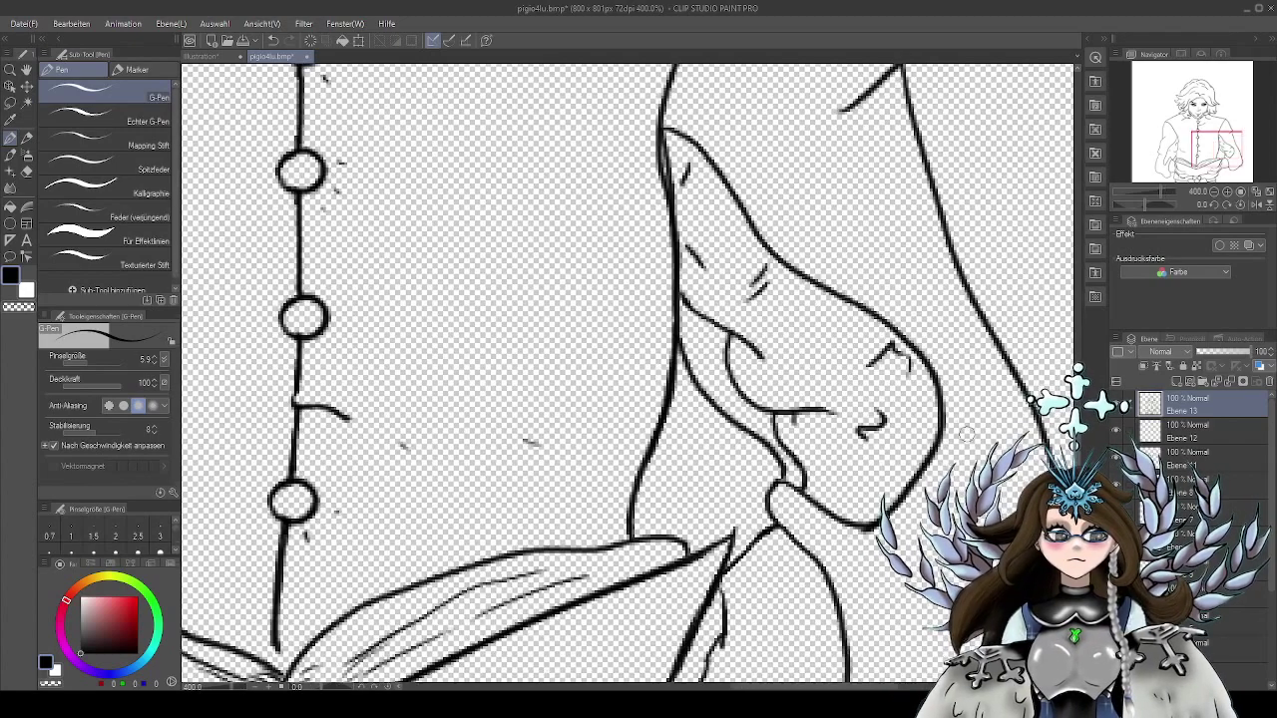
drag(986, 439, 939, 250)
drag(898, 86, 855, 428)
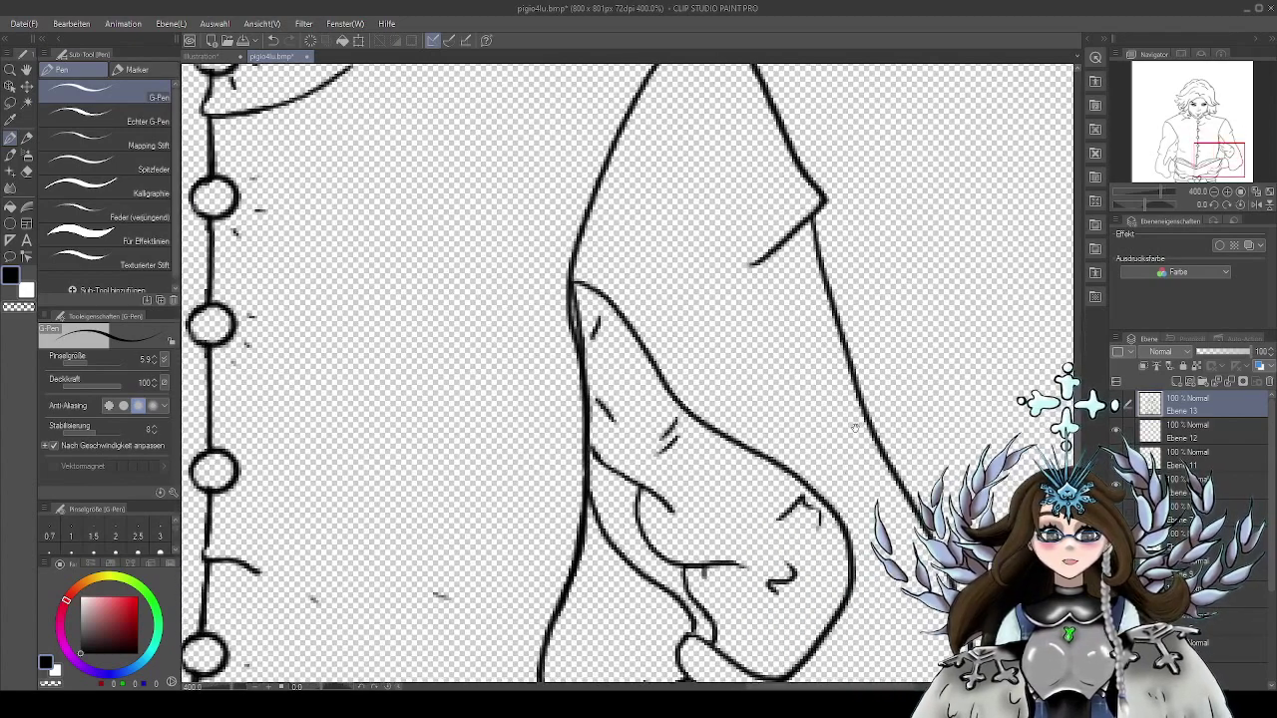
drag(850, 289, 861, 355)
drag(802, 433, 869, 370)
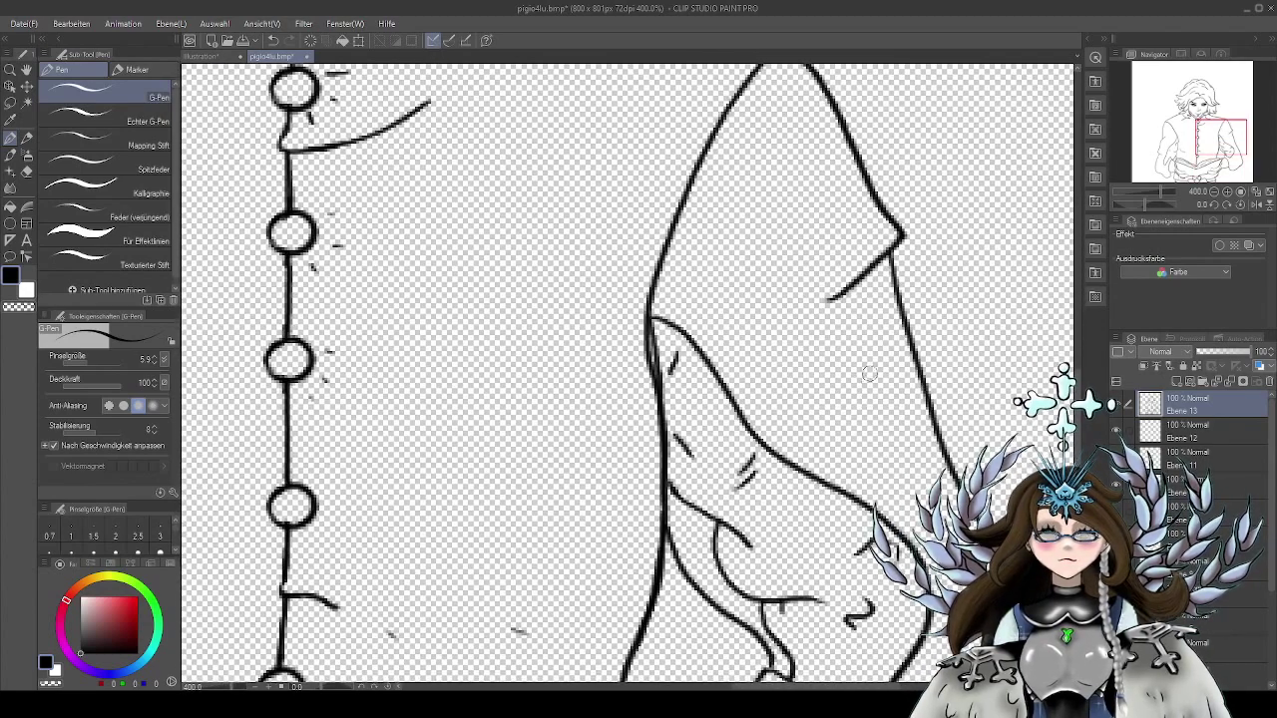
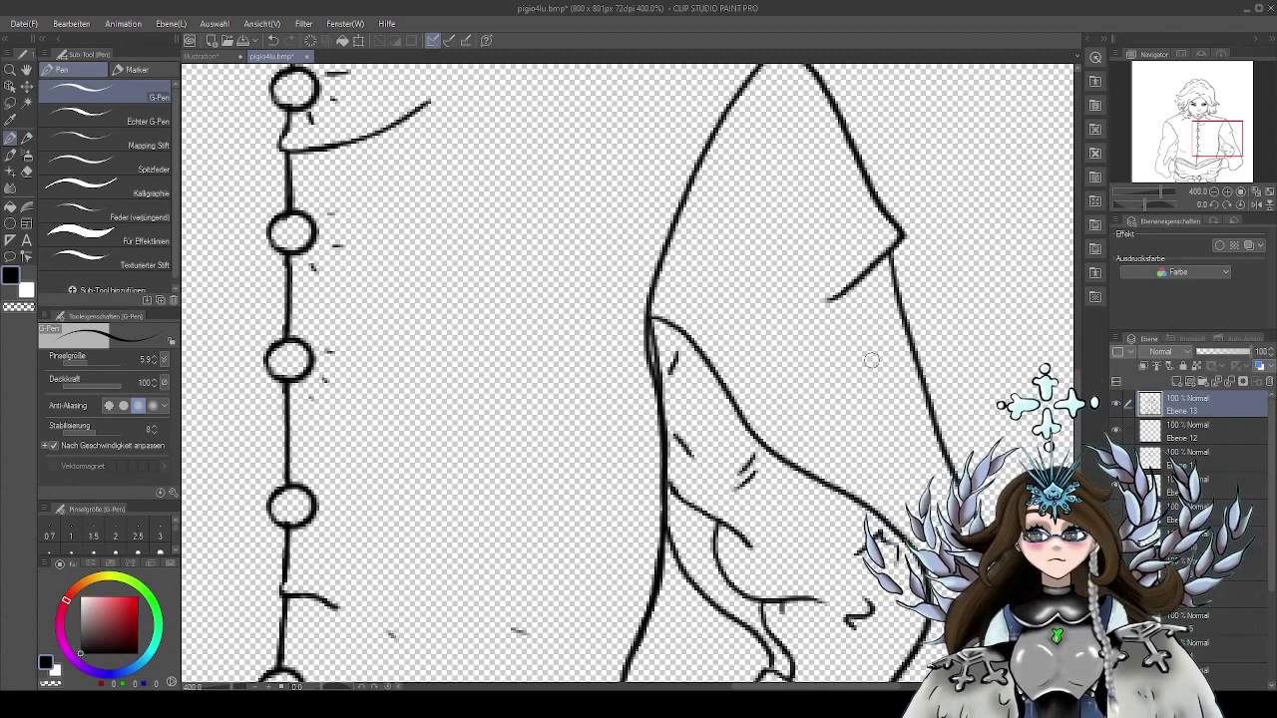
Erase the doubled line along the right sleeve's inner edge, just below the upper fold line, with the hard eraser
key(e)
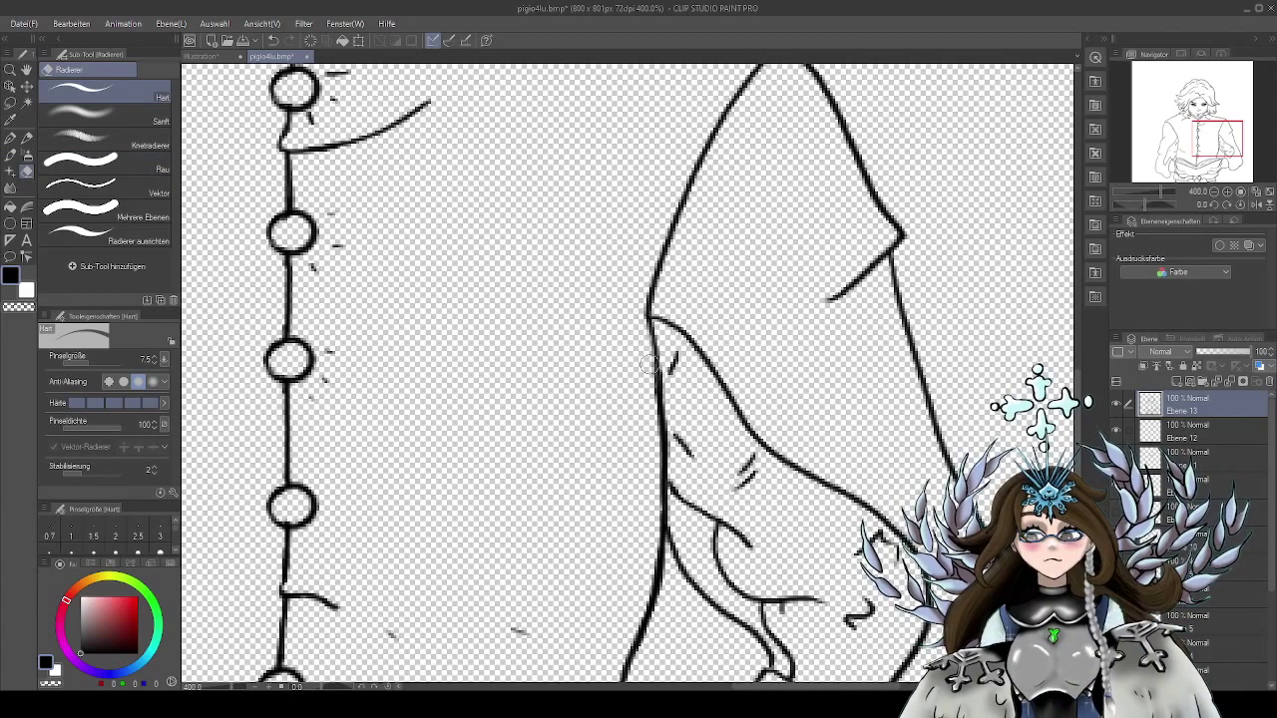
drag(649, 365, 652, 389)
Draw short fold marks along the right hanging sleeve's edge next to the cuff with the G-Pen
mouse_move(929, 474)
mouse_down()
mouse_move(887, 327)
mouse_move(959, 417)
mouse_move(914, 344)
mouse_up()
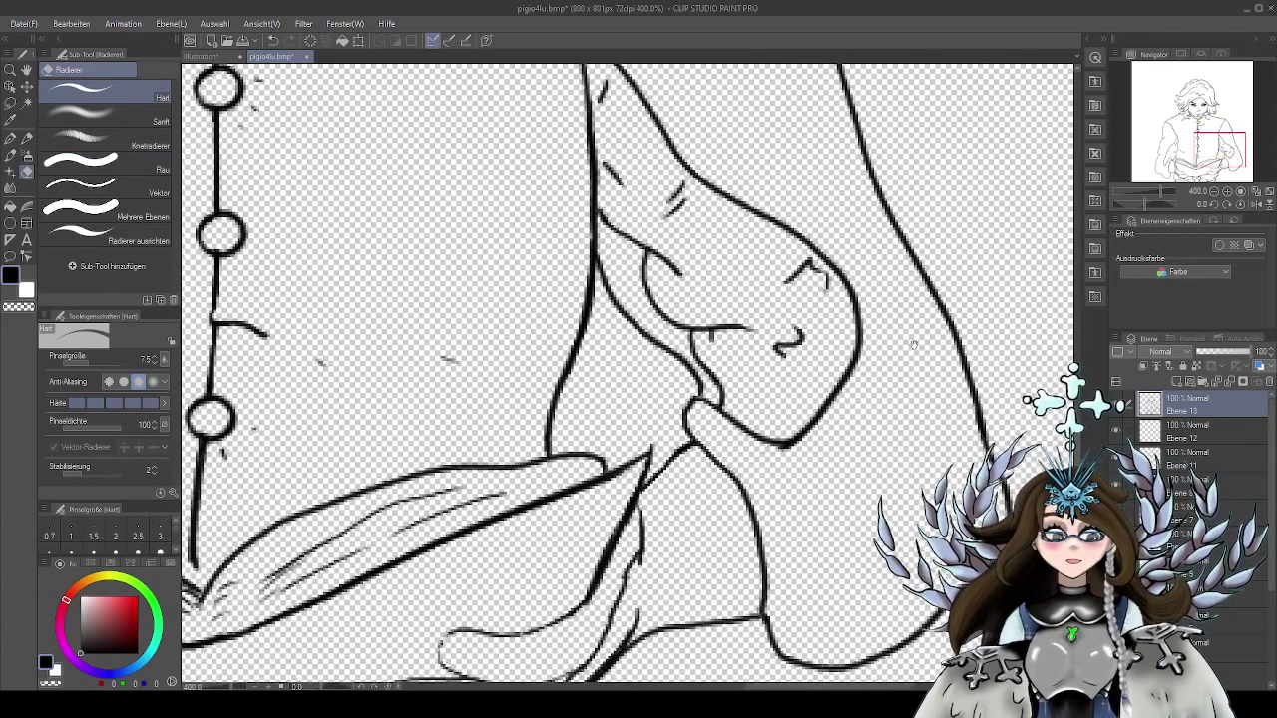
scroll(914, 344, down, 2)
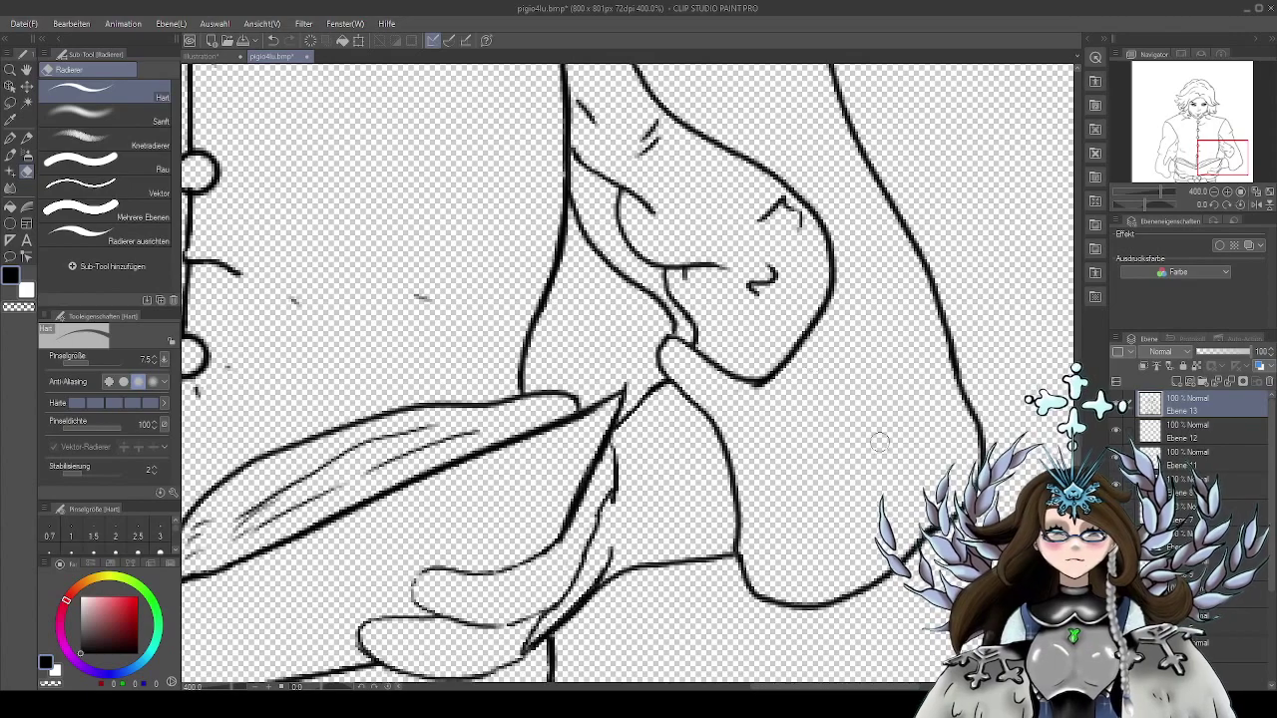
scroll(878, 464, up, 2)
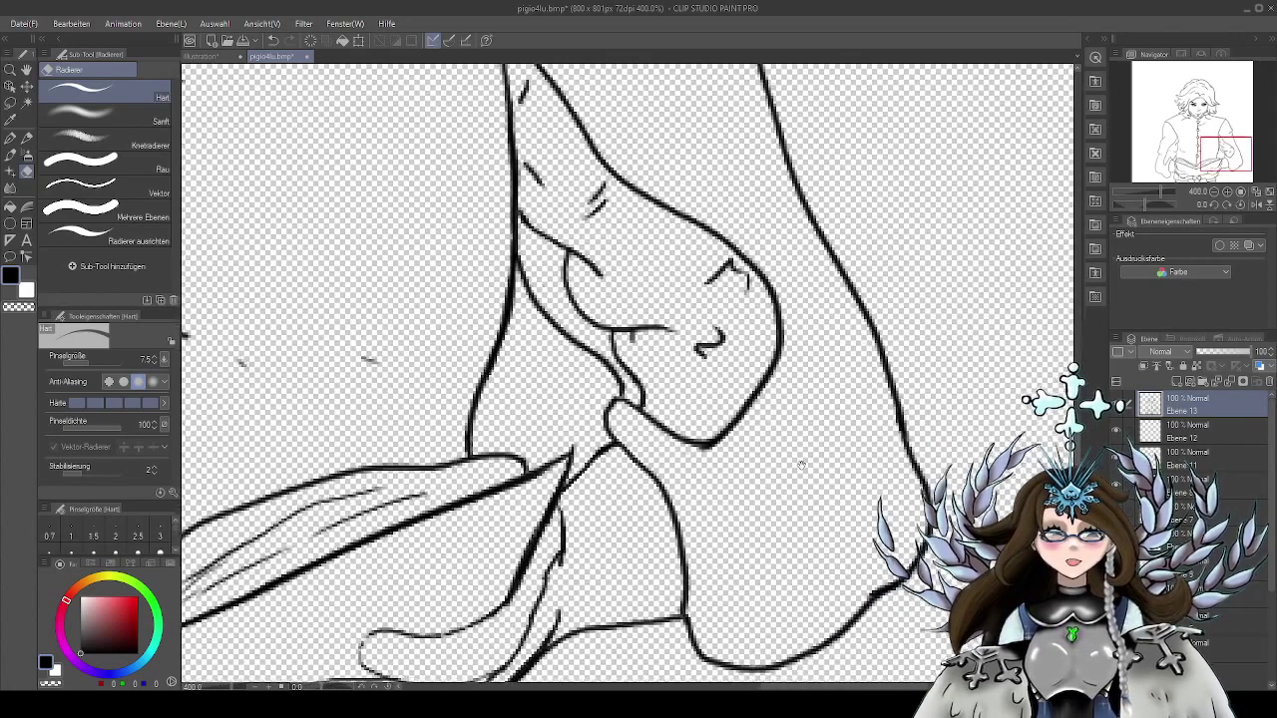
drag(801, 465, 814, 539)
drag(798, 350, 810, 399)
drag(851, 596, 774, 431)
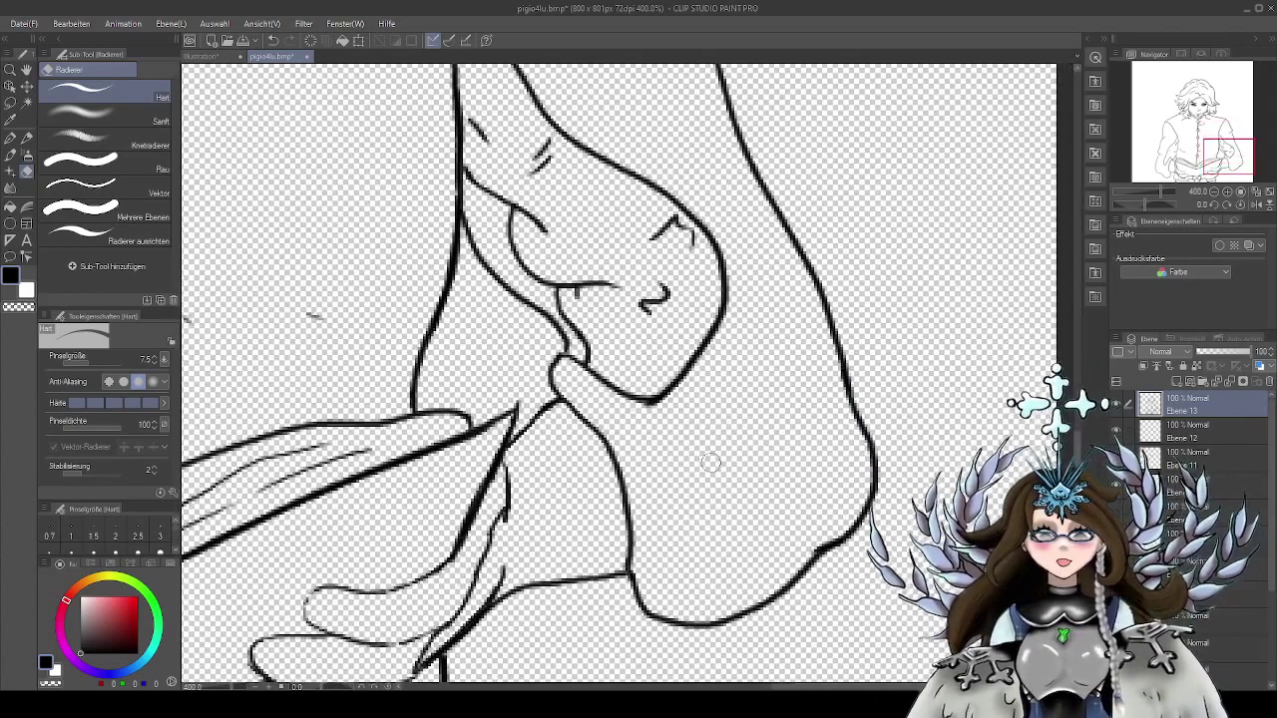
key(p)
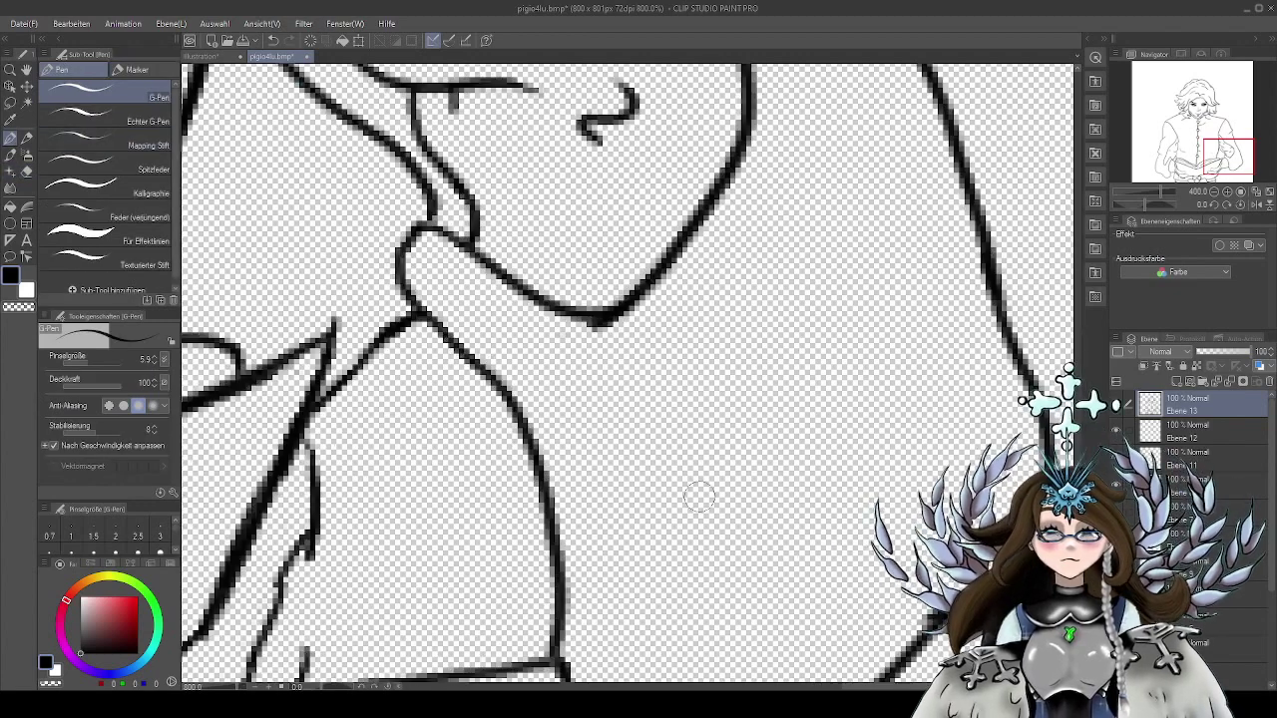
scroll(708, 474, up, 1)
drag(653, 582, 703, 462)
drag(615, 527, 642, 545)
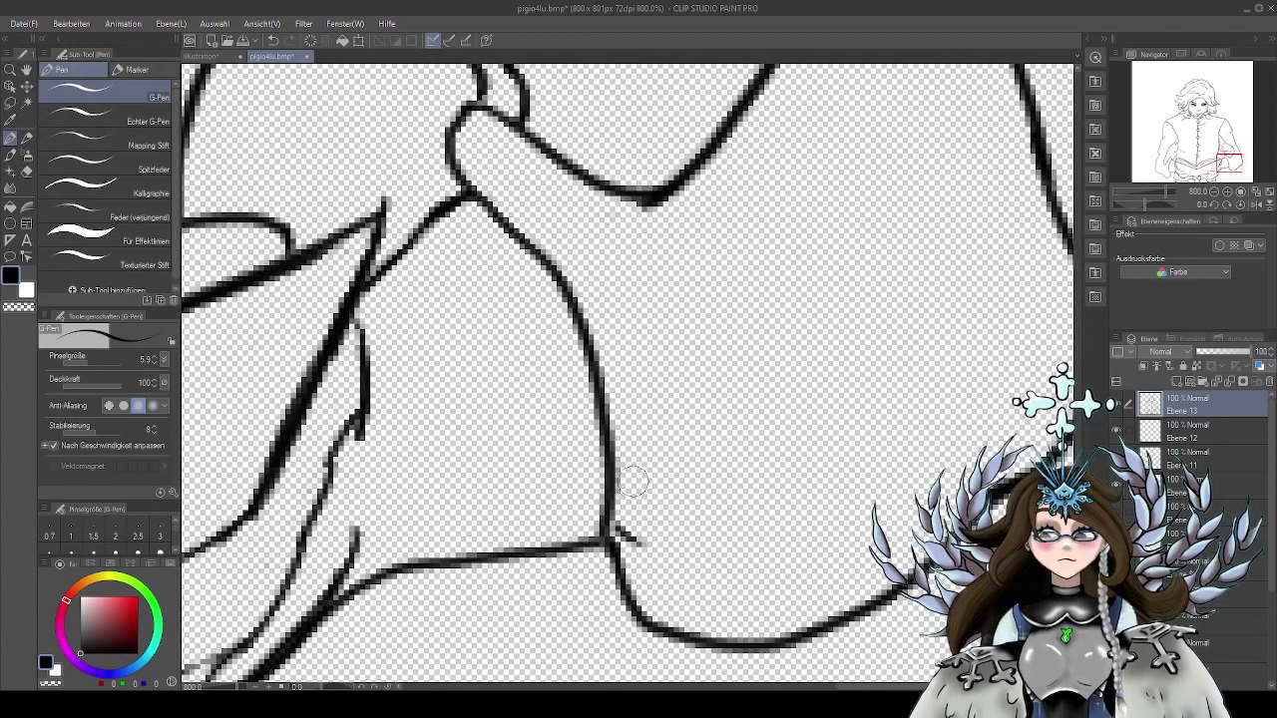
drag(616, 480, 630, 481)
drag(567, 276, 584, 272)
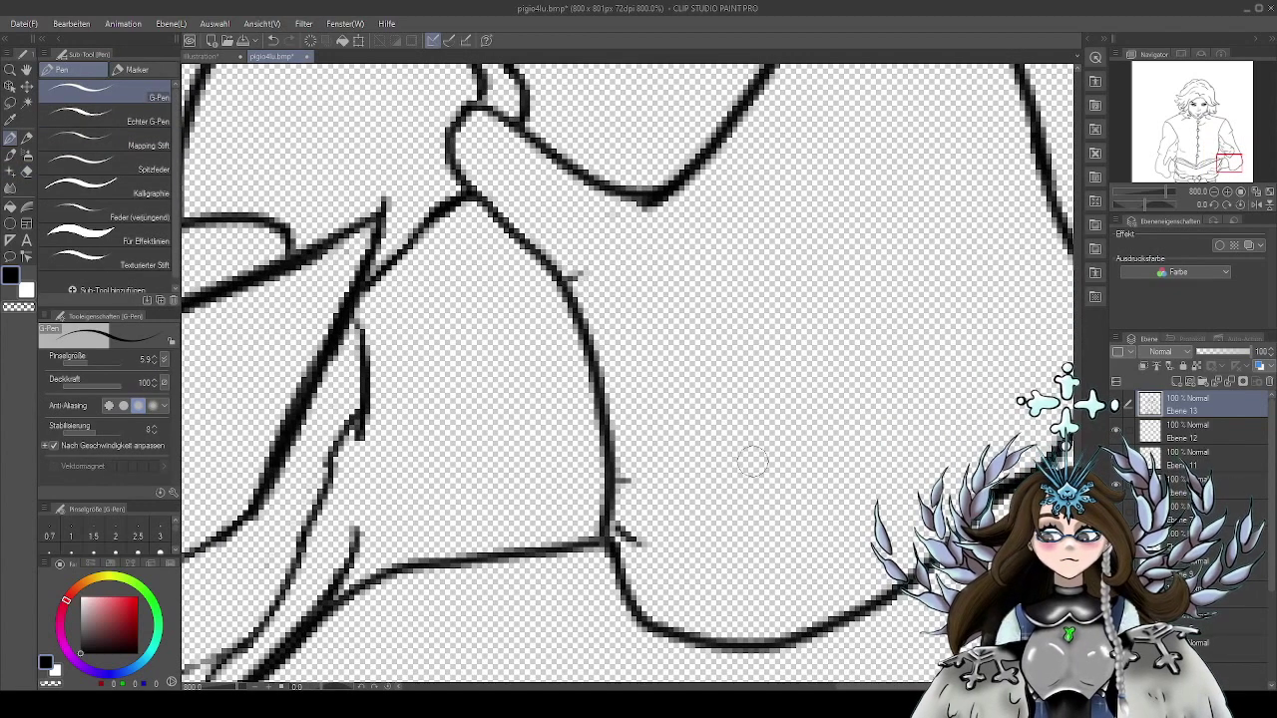
Draw thin curved fold lines on the right hanging sleeve near its hem, along its outer edge and around the inner sleeve
drag(763, 461, 924, 385)
drag(984, 381, 845, 420)
scroll(904, 410, down, 1)
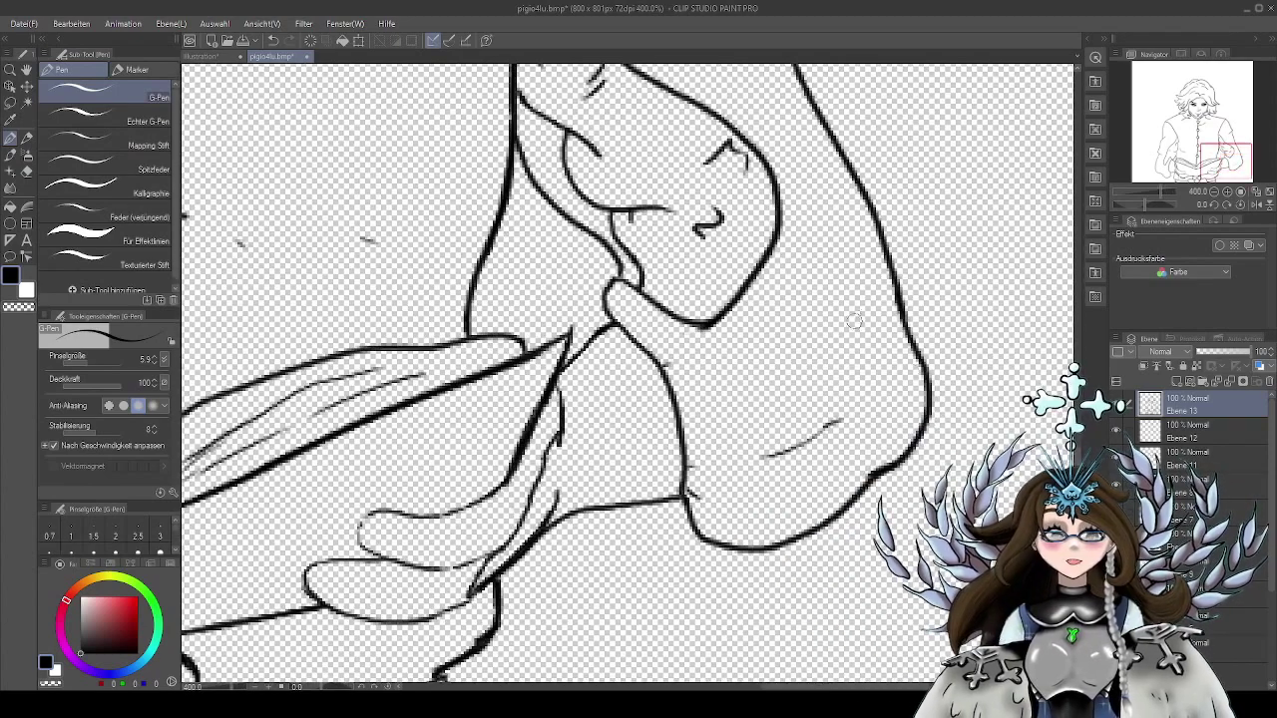
drag(877, 277, 868, 352)
drag(932, 282, 893, 395)
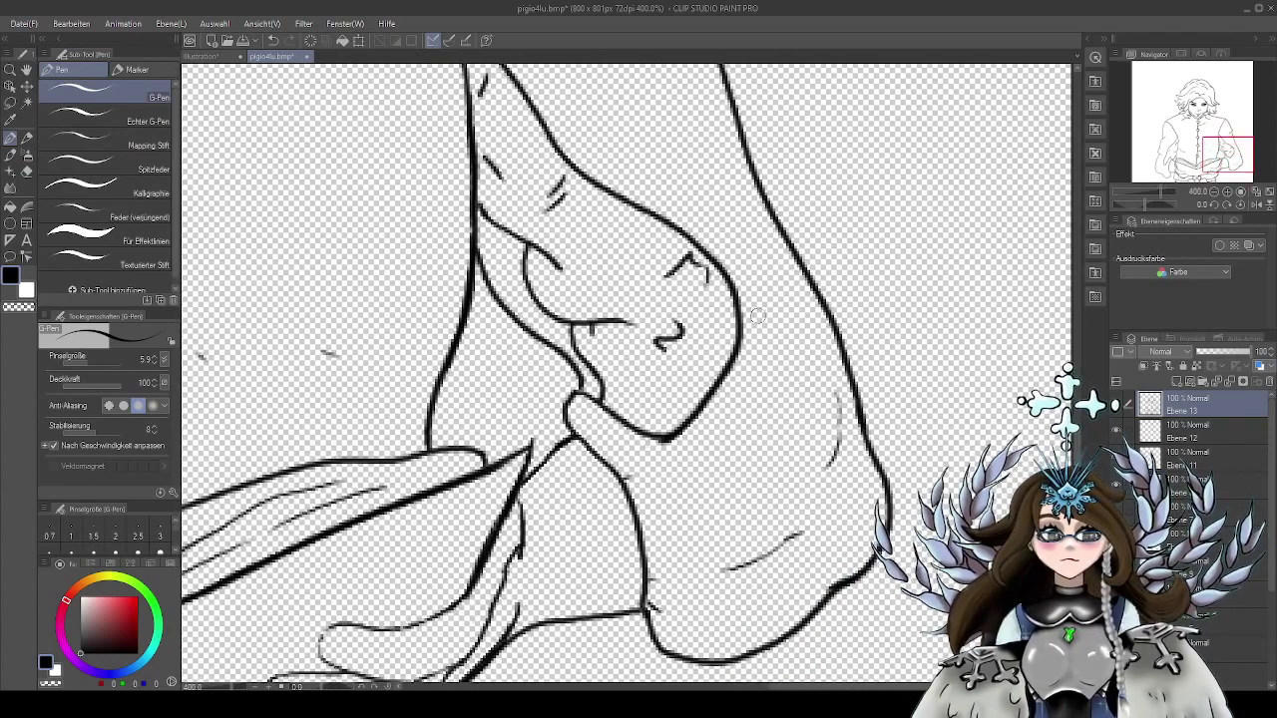
mouse_move(756, 354)
mouse_down()
mouse_move(754, 387)
mouse_move(712, 439)
mouse_up()
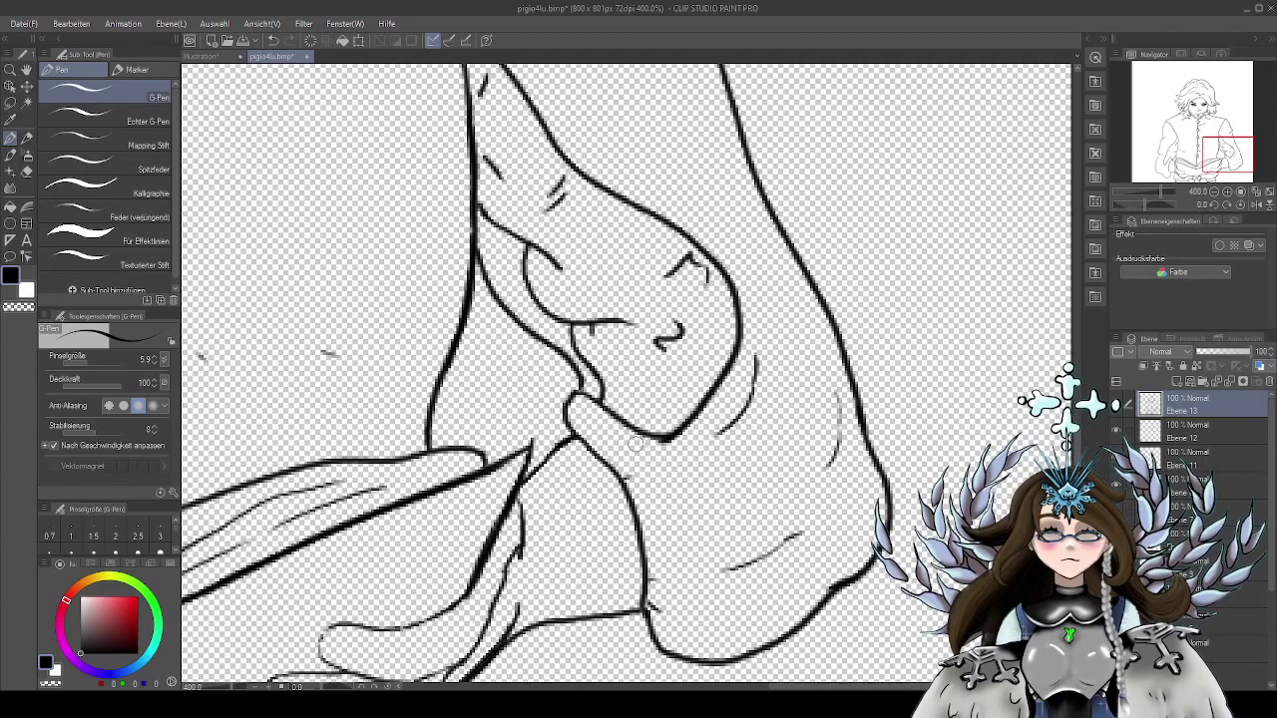
scroll(785, 352, up, 1)
scroll(785, 353, up, 3)
scroll(828, 364, left, 1)
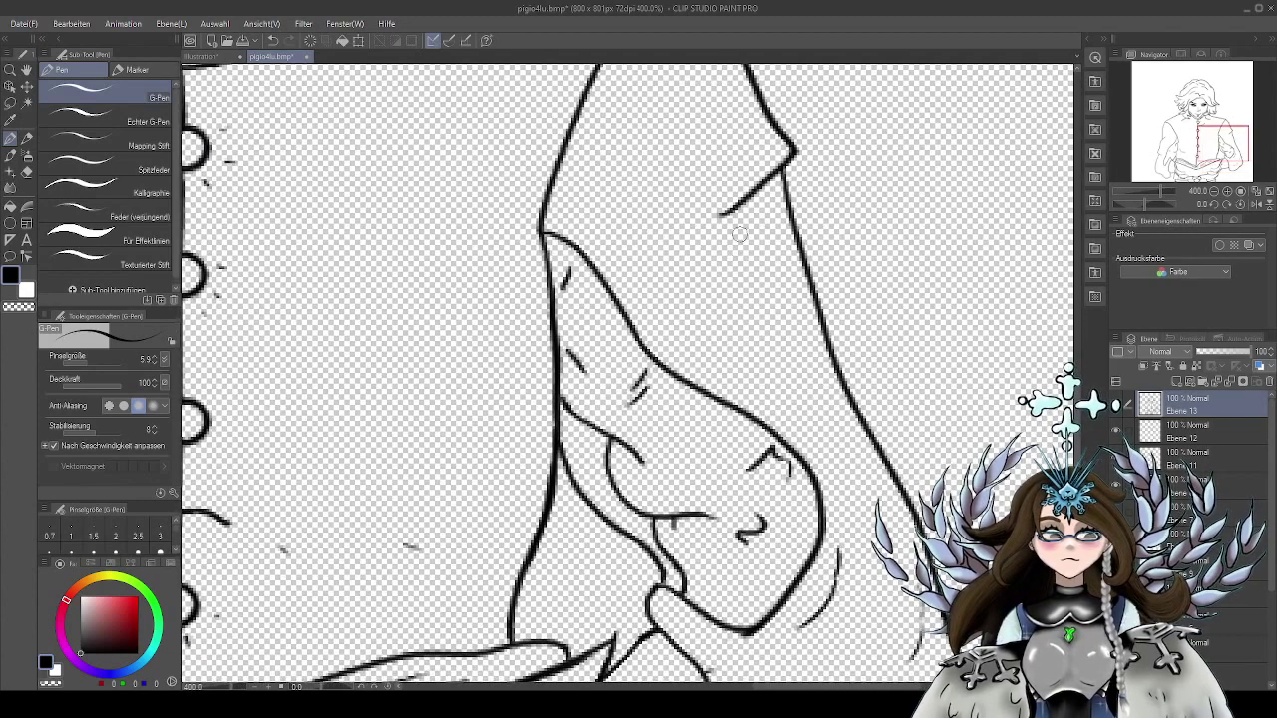
drag(702, 323, 755, 354)
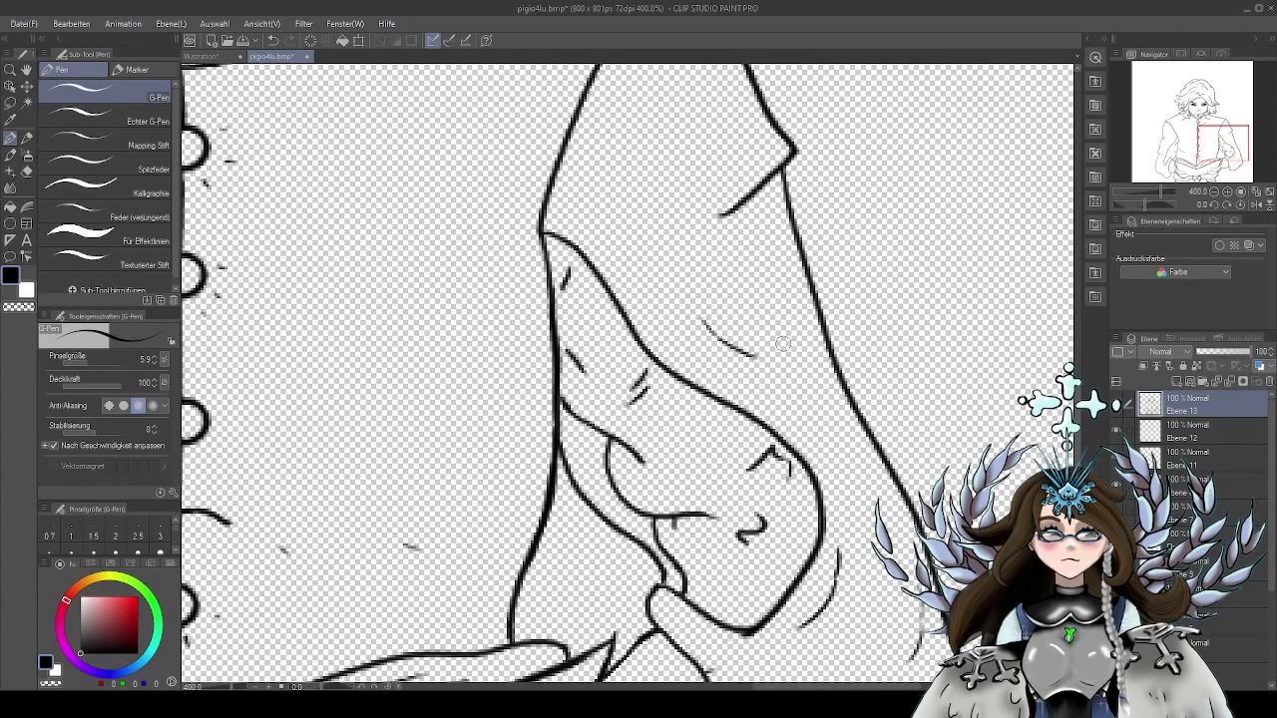
Erase the diagonal fold line at the right sleeve's outer corner and redraw it with the G-Pen bending downward
scroll(765, 286, up, 2)
scroll(765, 287, left, 1)
key(e)
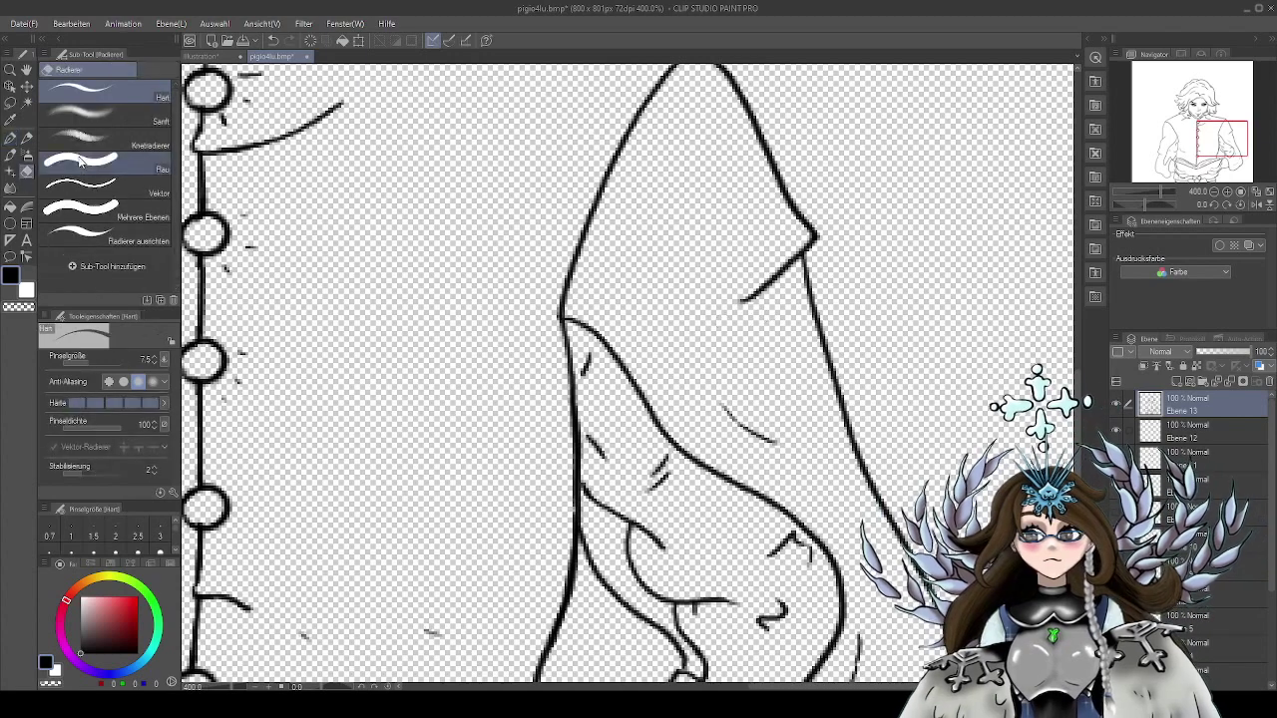
mouse_move(736, 309)
mouse_down()
mouse_move(816, 239)
mouse_move(785, 281)
mouse_move(781, 323)
mouse_move(792, 263)
mouse_move(781, 329)
mouse_up()
key(p)
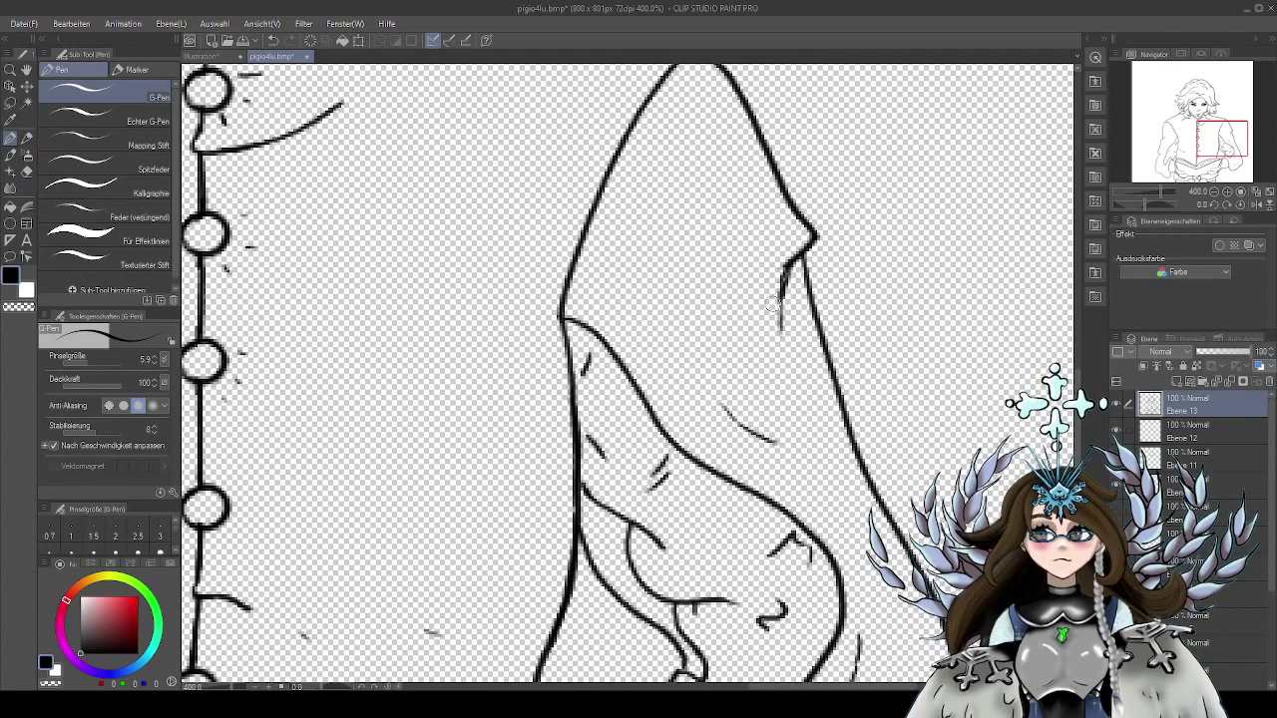
Add short fold marks to the right upper sleeve below the shoulder seam, along the inner edge and above the inner sleeve
drag(721, 362, 829, 300)
drag(778, 221, 770, 342)
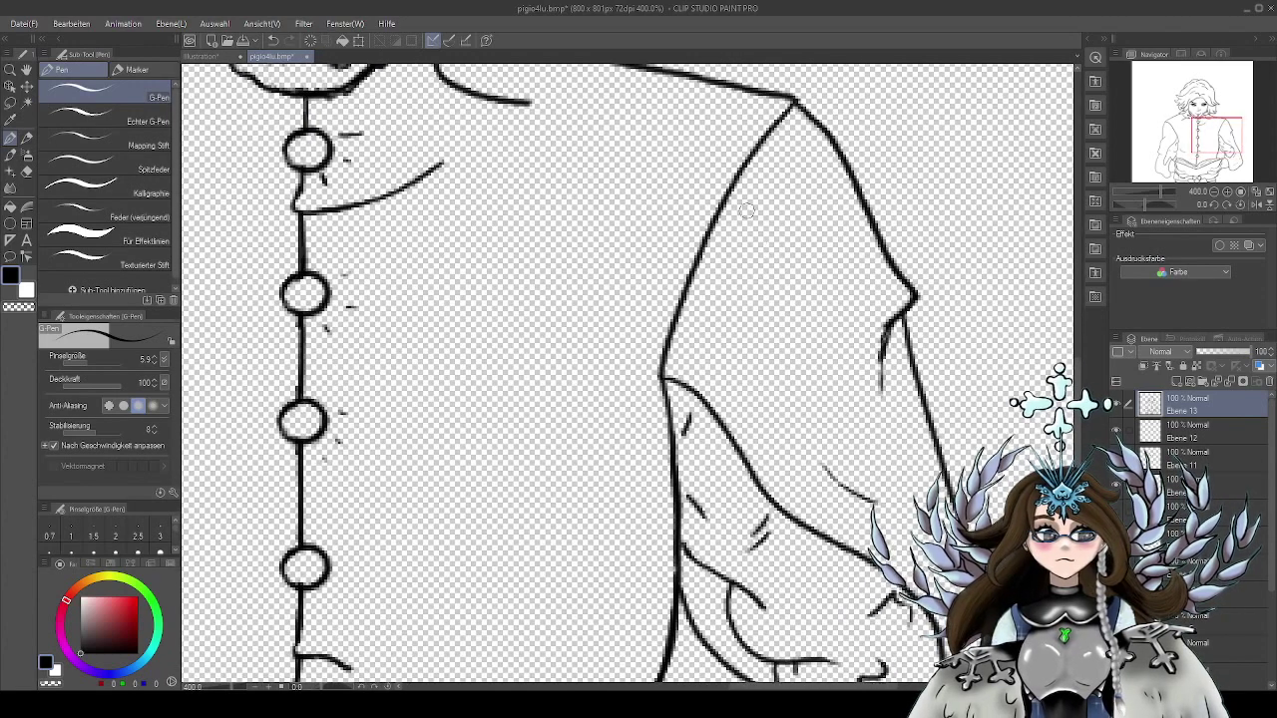
drag(795, 134, 809, 155)
drag(737, 211, 742, 235)
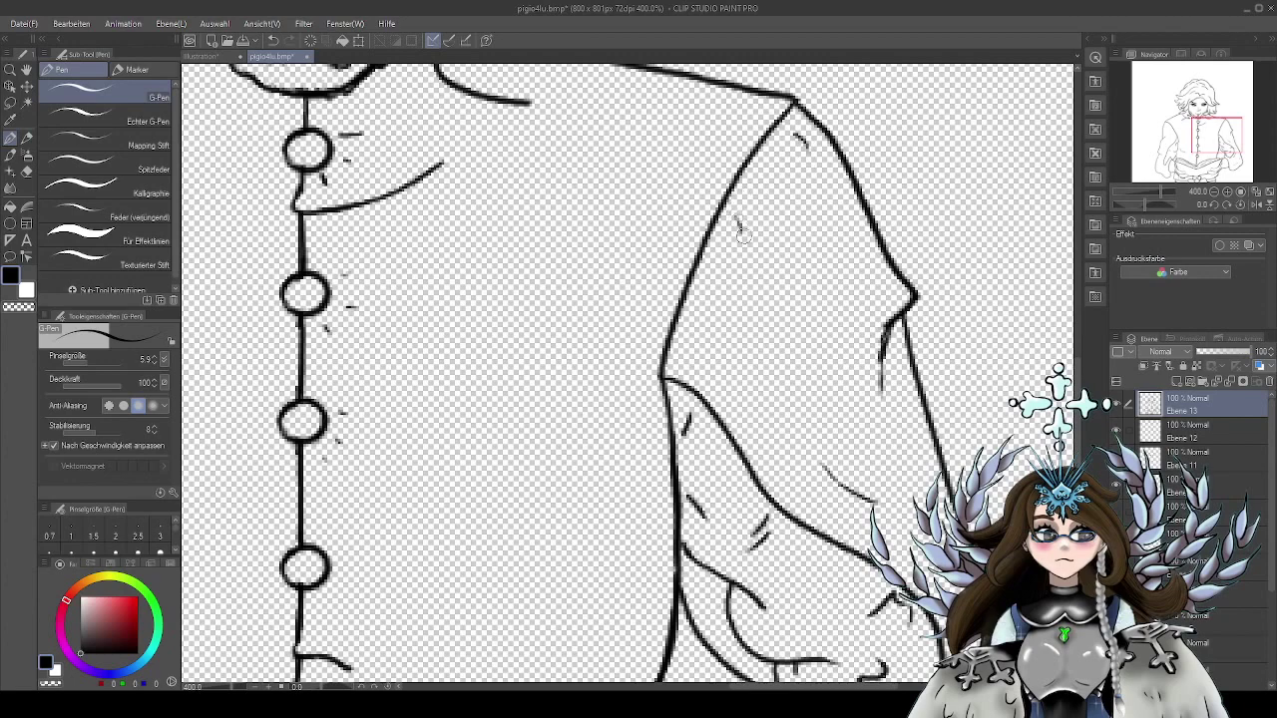
mouse_move(688, 342)
mouse_down()
mouse_move(726, 387)
mouse_move(705, 383)
mouse_up()
drag(691, 321, 718, 341)
drag(779, 427, 794, 464)
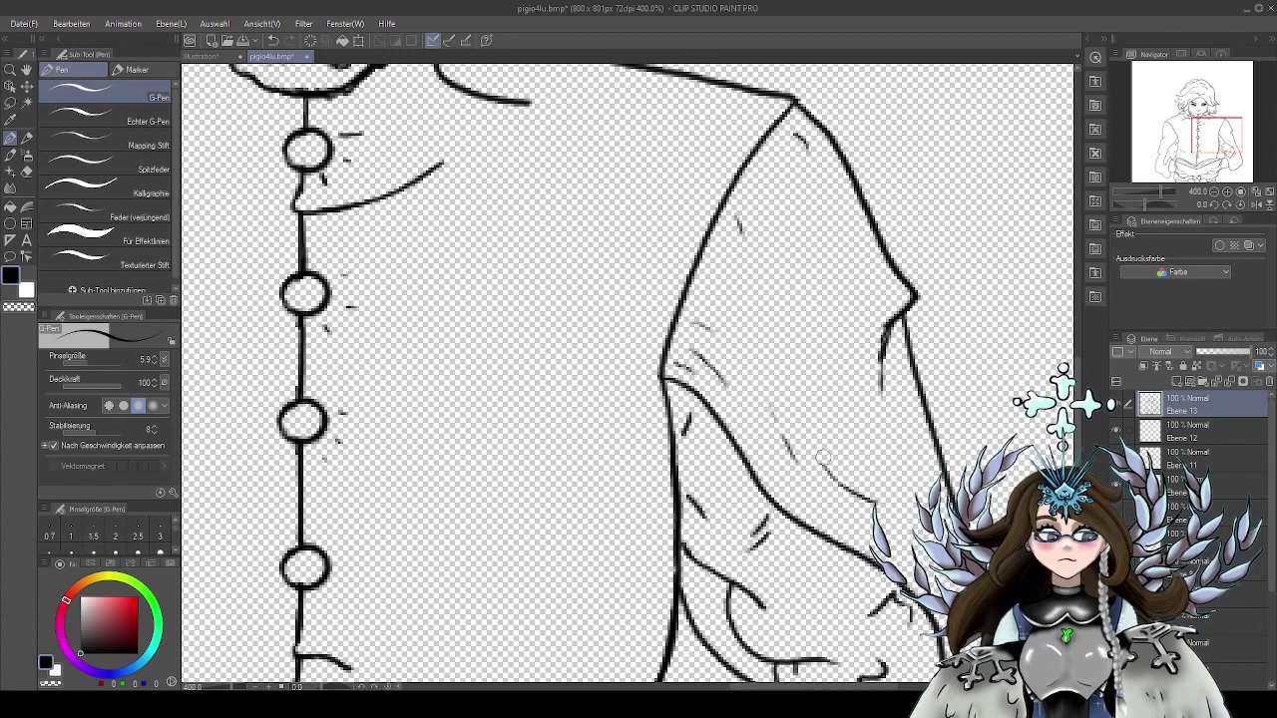
scroll(849, 345, up, 2)
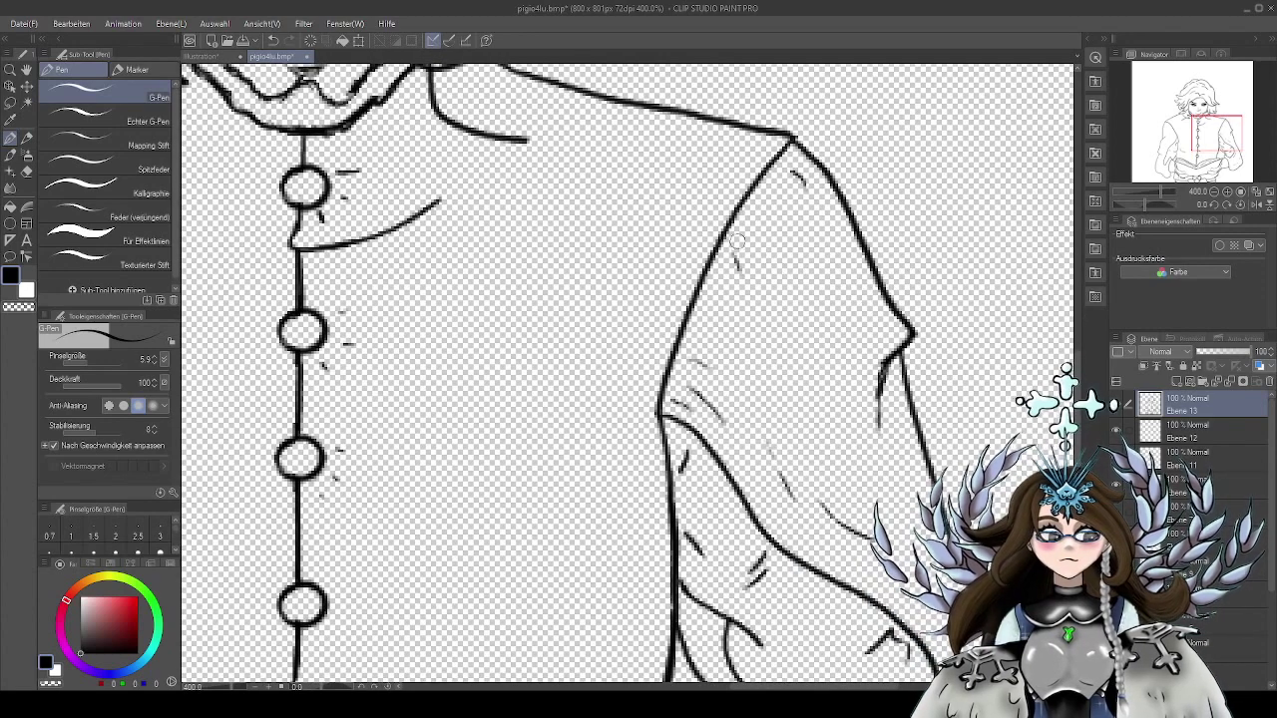
drag(742, 248, 749, 251)
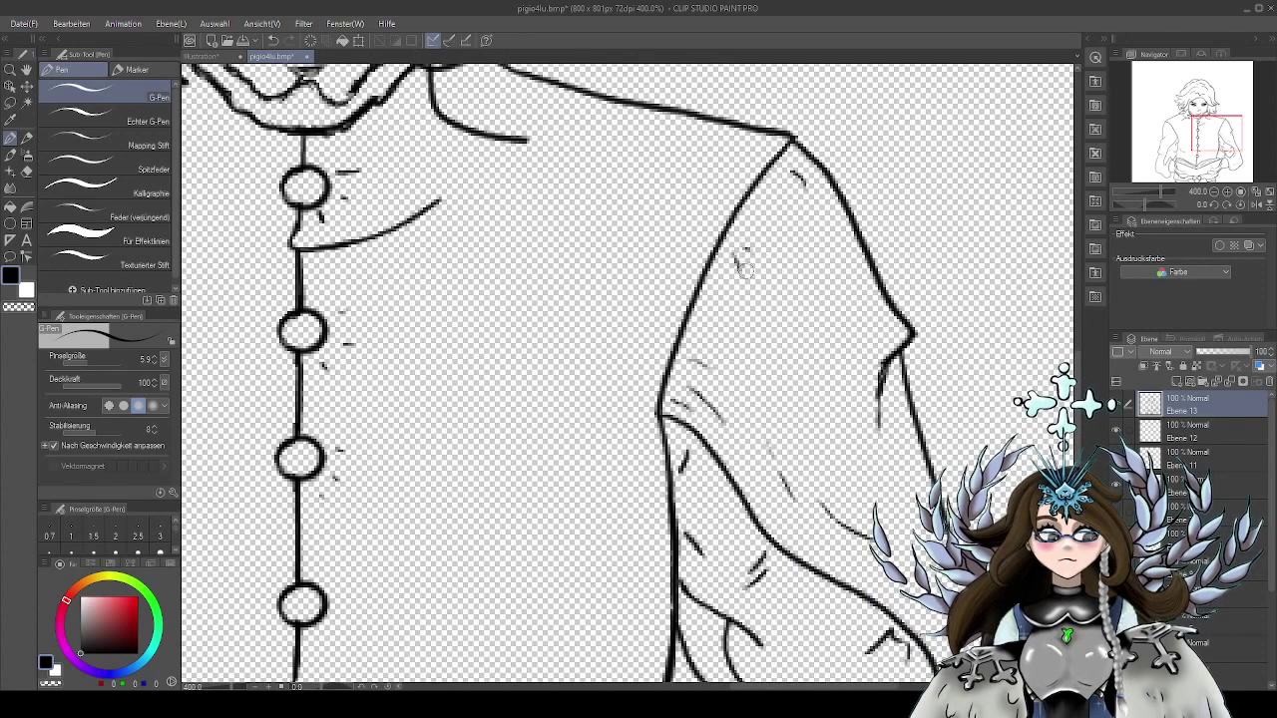
drag(776, 404, 790, 389)
Draw short fold marks on the left hanging sleeve's lower part, near the hem, beside the cuff and under the pointed fold
scroll(789, 389, down, 1)
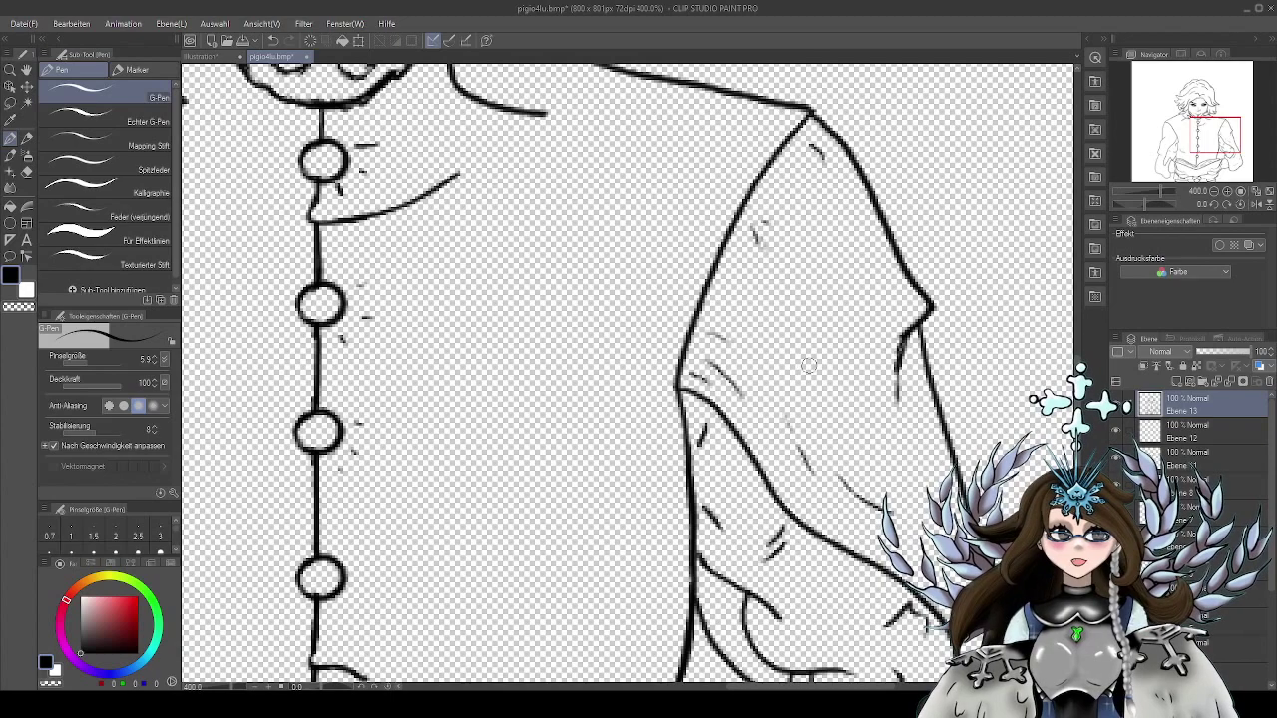
scroll(916, 317, down, 2)
mouse_move(950, 344)
mouse_down()
mouse_move(928, 326)
mouse_move(989, 268)
mouse_up()
mouse_move(808, 379)
mouse_down()
mouse_move(848, 362)
mouse_move(957, 356)
mouse_up()
drag(640, 480, 698, 436)
scroll(632, 458, up, 2)
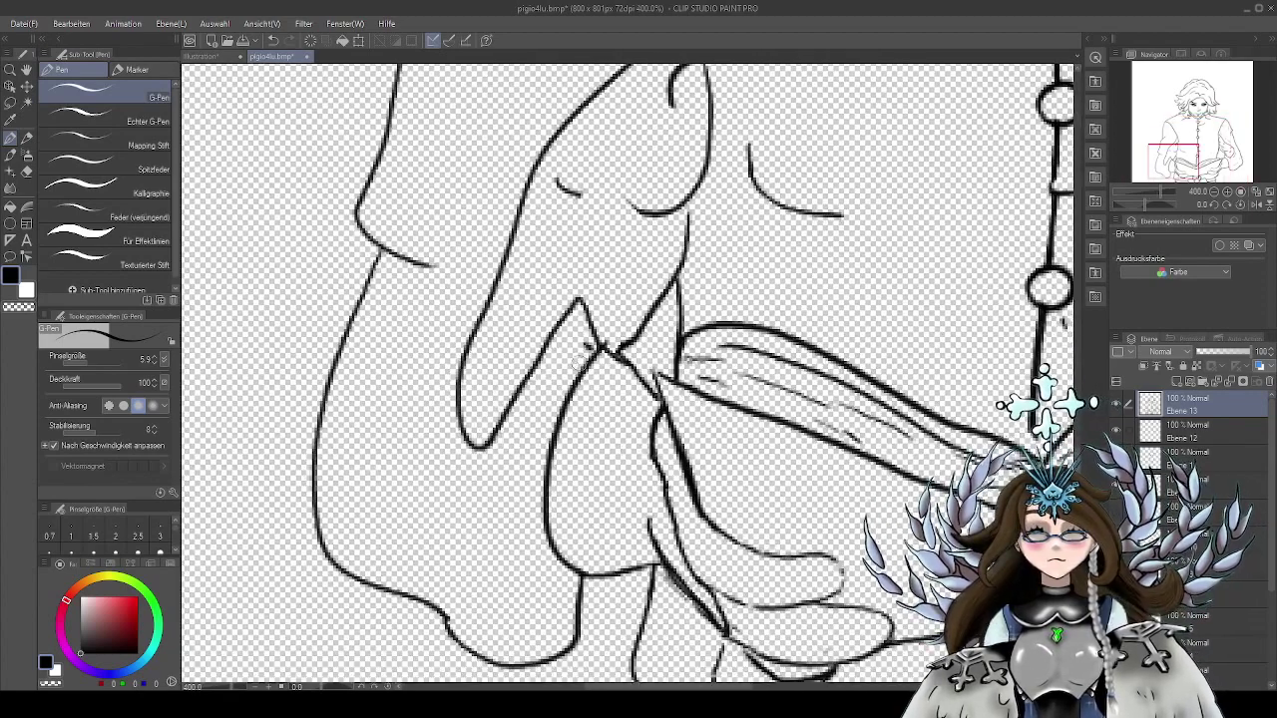
mouse_move(575, 573)
mouse_down()
mouse_move(550, 624)
mouse_move(540, 597)
mouse_move(526, 604)
mouse_up()
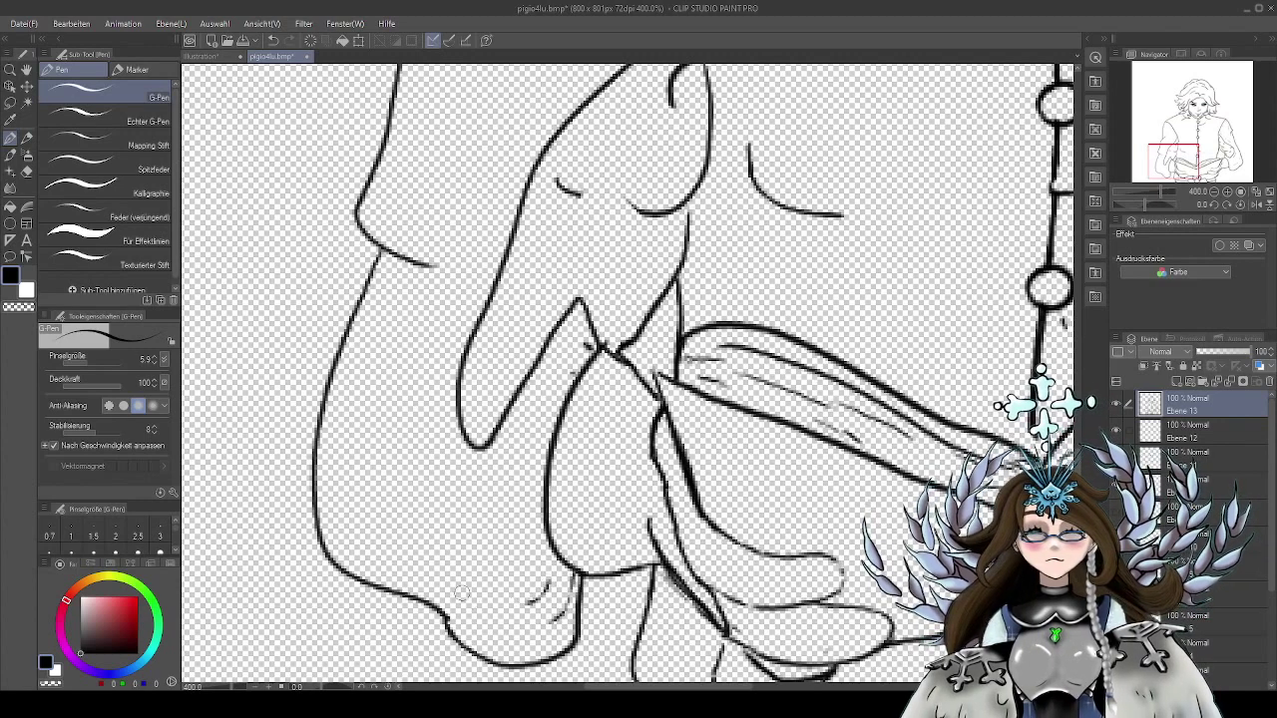
mouse_move(465, 473)
mouse_down()
mouse_move(489, 487)
mouse_move(512, 477)
mouse_up()
drag(540, 520, 524, 532)
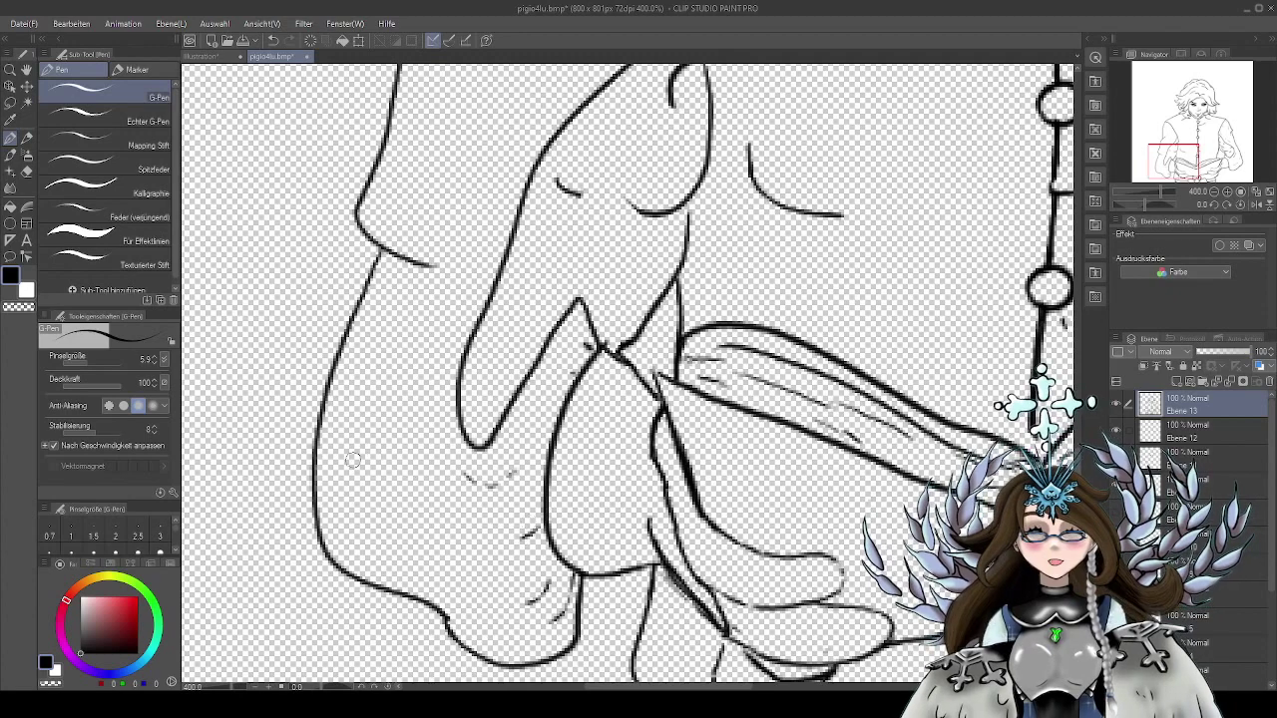
drag(355, 485, 397, 523)
Erase the end of the fold line at the left sleeve's outer corner and redraw it as a short downward hook
drag(416, 417, 475, 502)
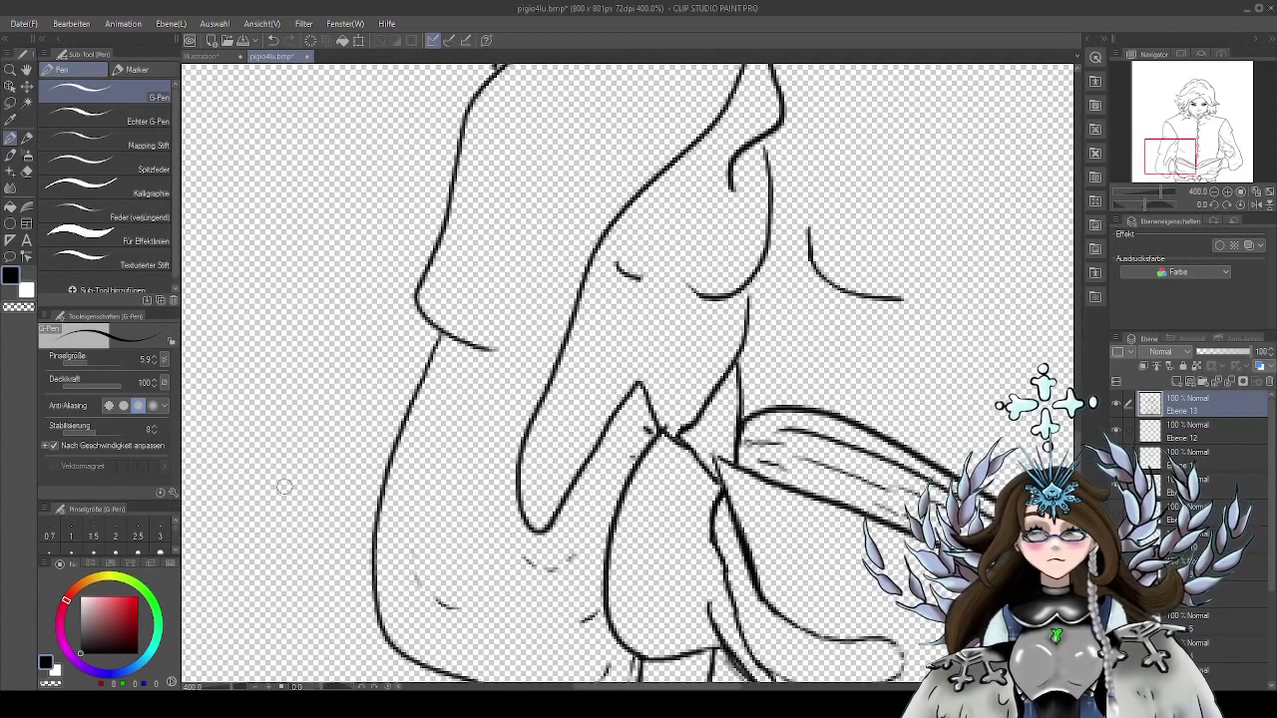
click(27, 173)
mouse_move(486, 359)
mouse_down()
mouse_move(480, 339)
mouse_move(457, 339)
mouse_move(489, 330)
mouse_up()
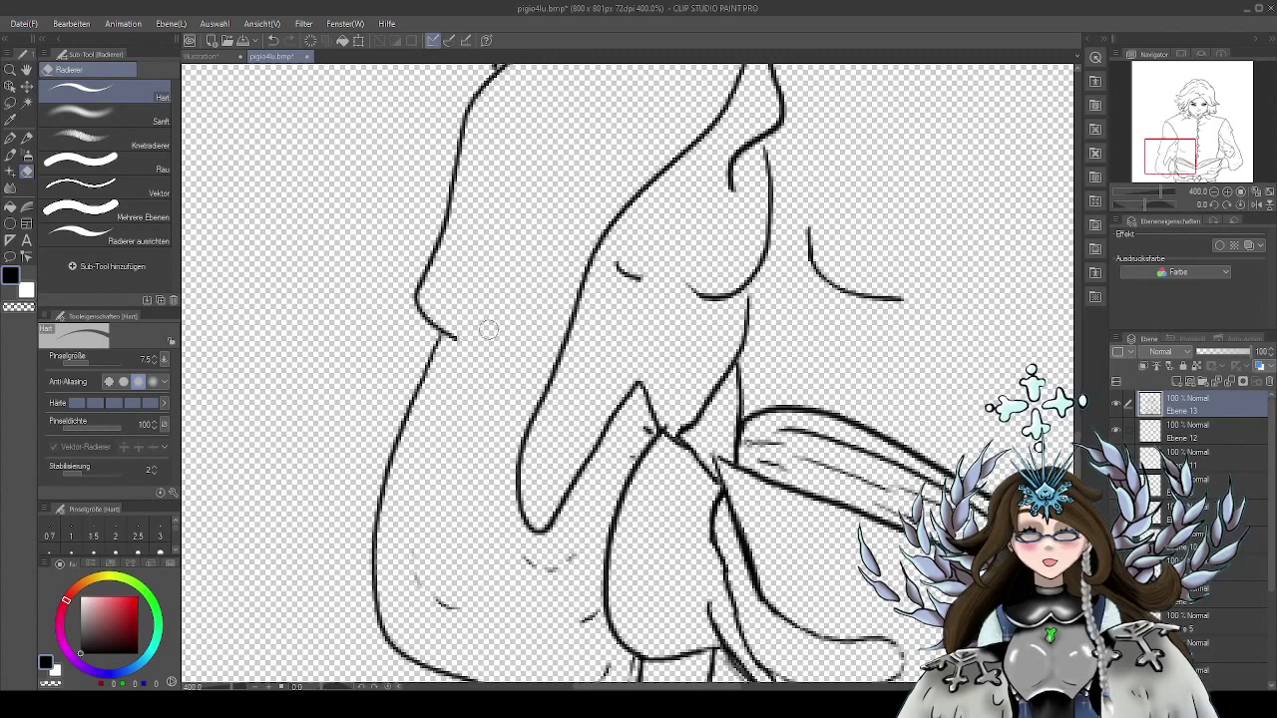
click(11, 138)
drag(447, 335, 463, 358)
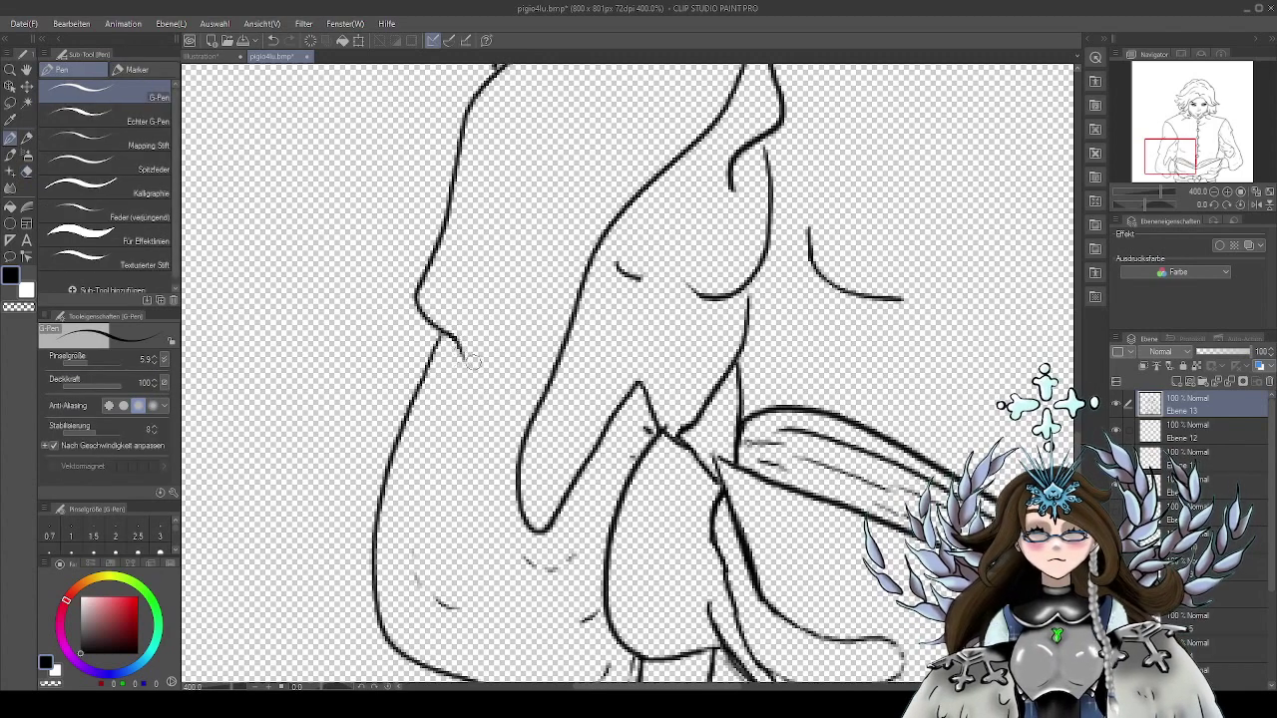
Add short fold marks to the left sleeve below the outer corner, above the inner sleeve and along the shoulder seam
drag(488, 402, 488, 420)
drag(534, 337, 481, 494)
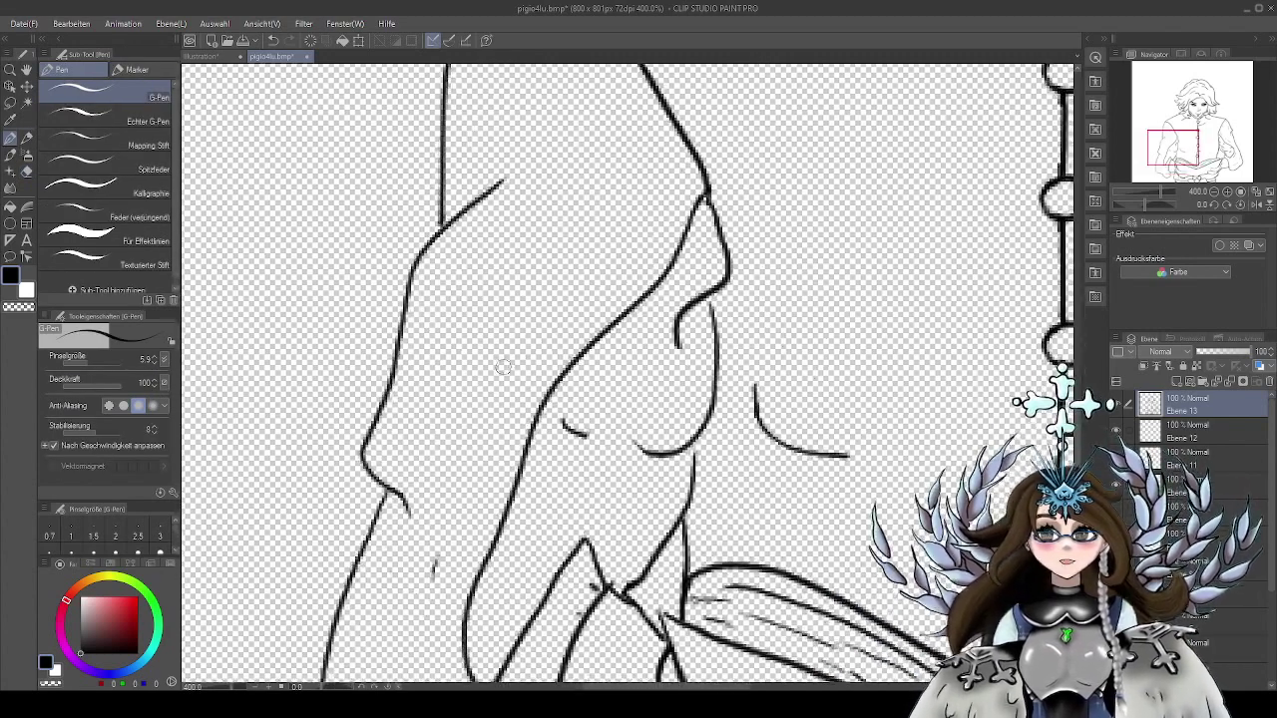
mouse_move(555, 318)
mouse_down()
mouse_move(625, 239)
mouse_move(584, 378)
mouse_up()
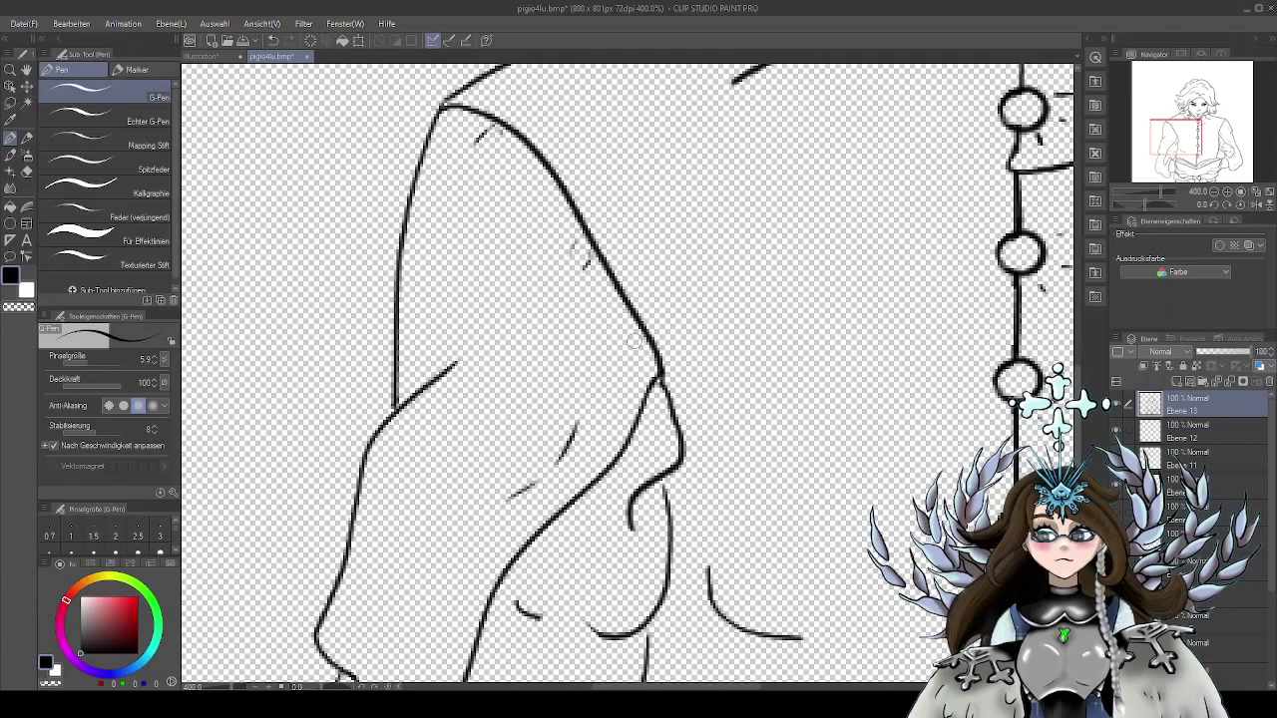
drag(638, 346, 636, 353)
Draw a short curved fold line on the left side of the jacket's chest below the collar with the G-Pen
scroll(747, 355, down, 2)
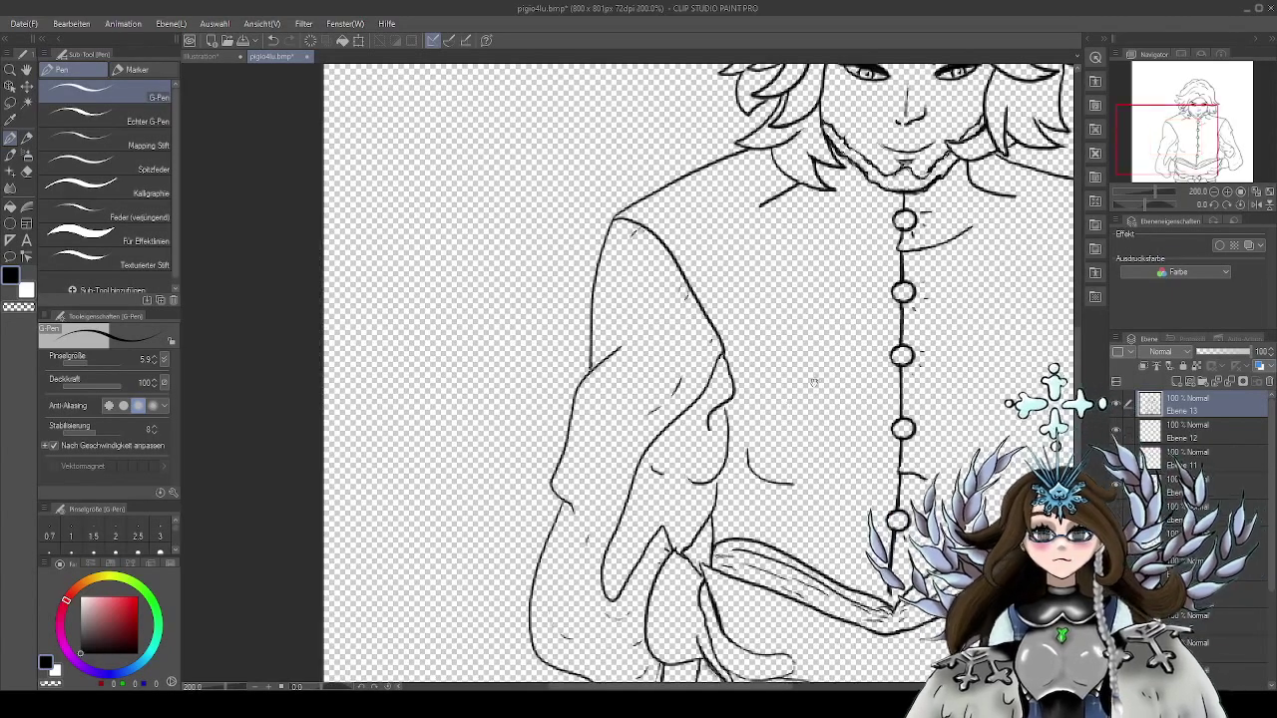
drag(814, 382, 691, 314)
drag(884, 325, 752, 315)
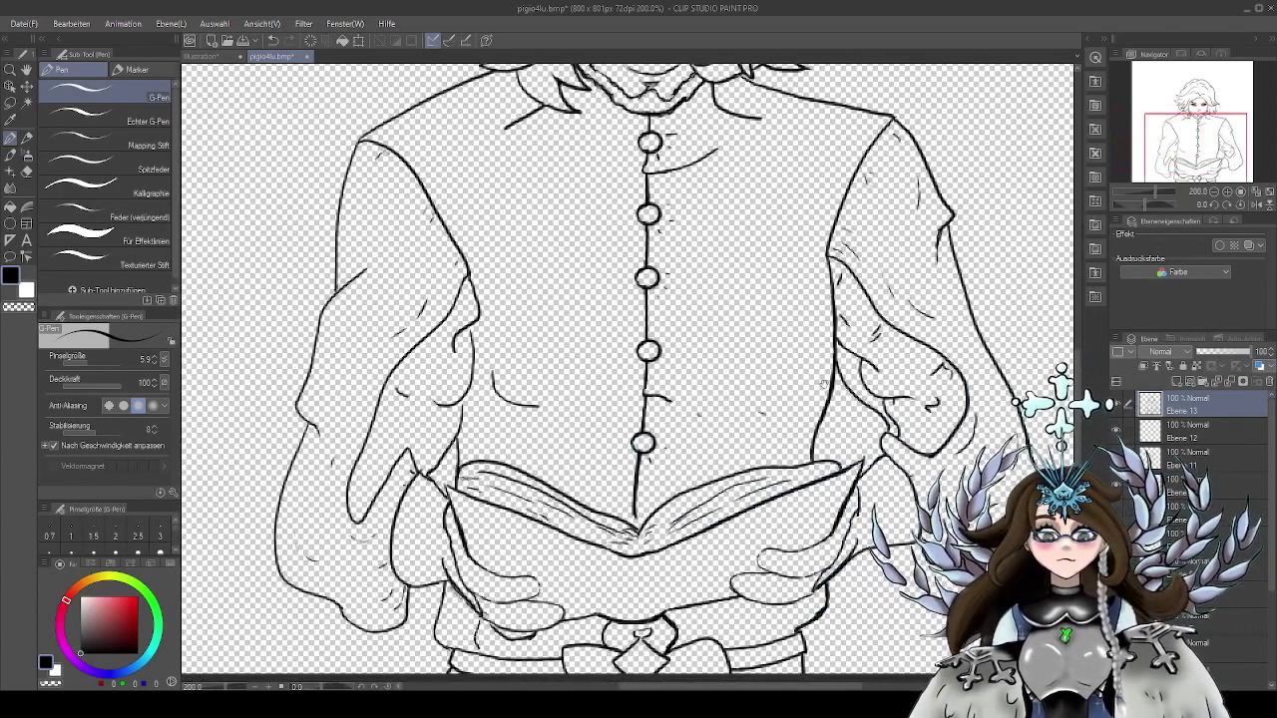
mouse_move(824, 384)
mouse_down()
mouse_move(787, 435)
mouse_move(791, 453)
mouse_up()
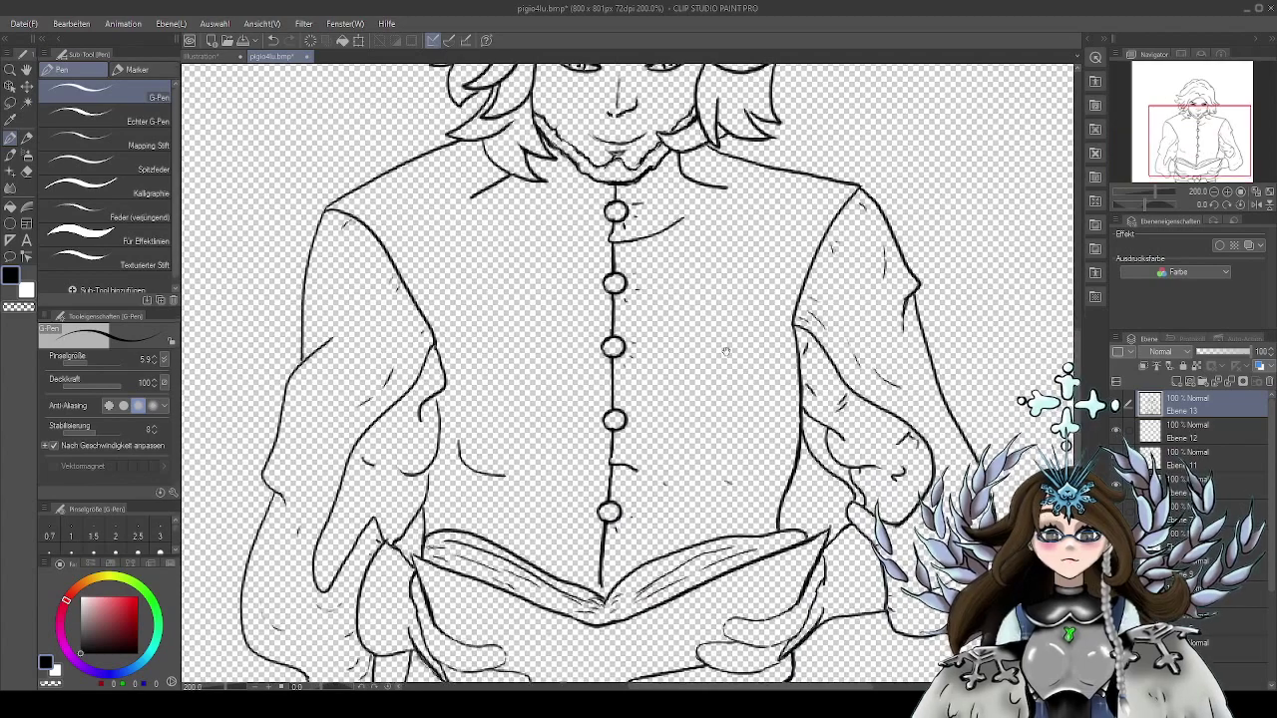
drag(726, 351, 740, 377)
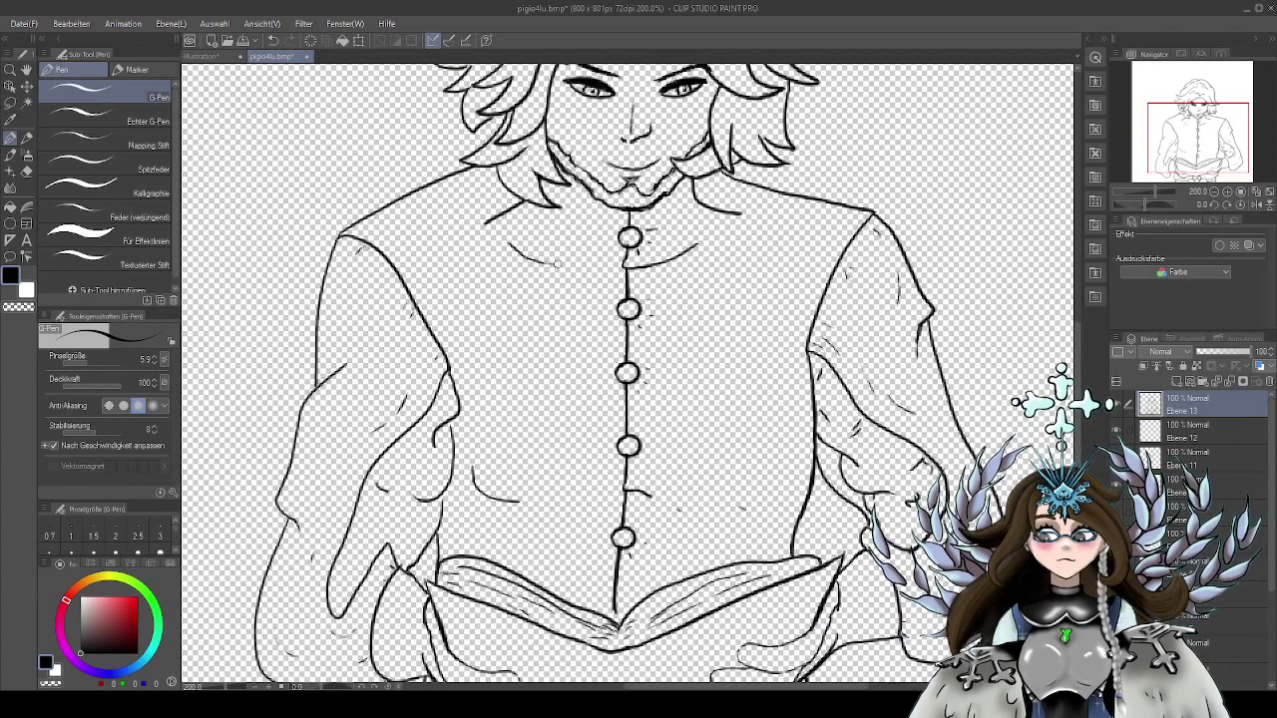
drag(740, 283, 720, 343)
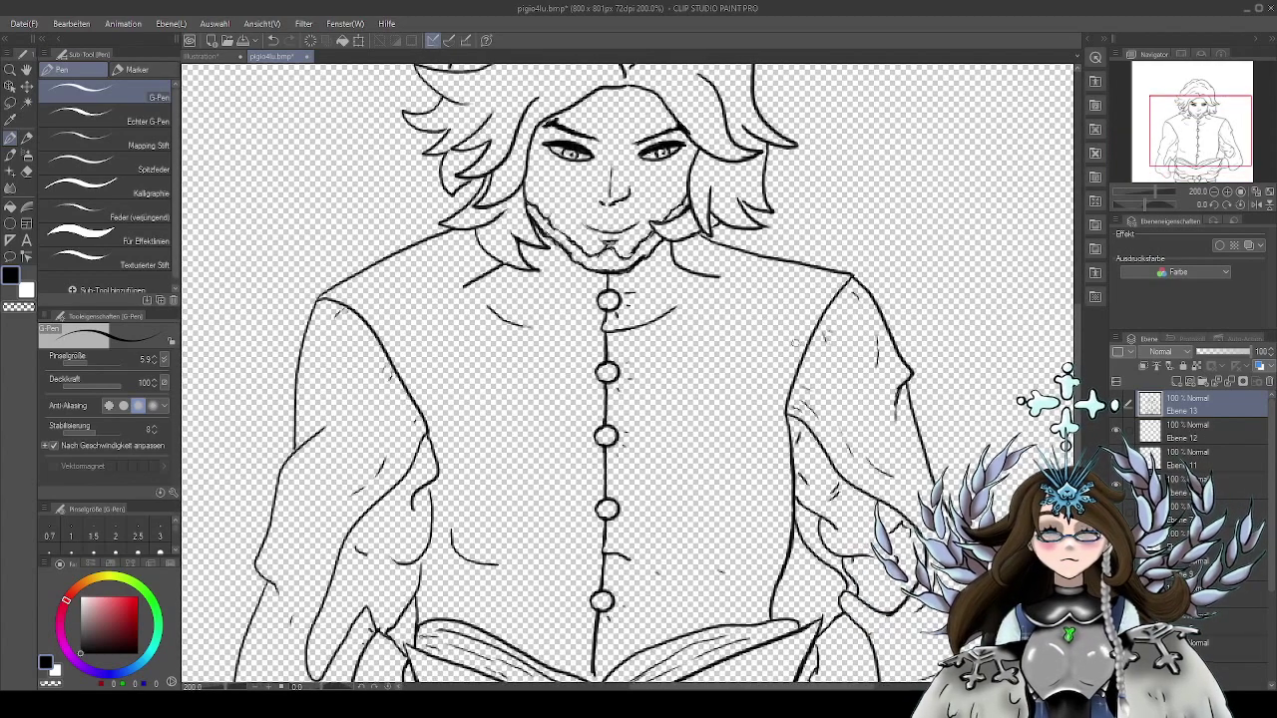
scroll(768, 359, down, 5)
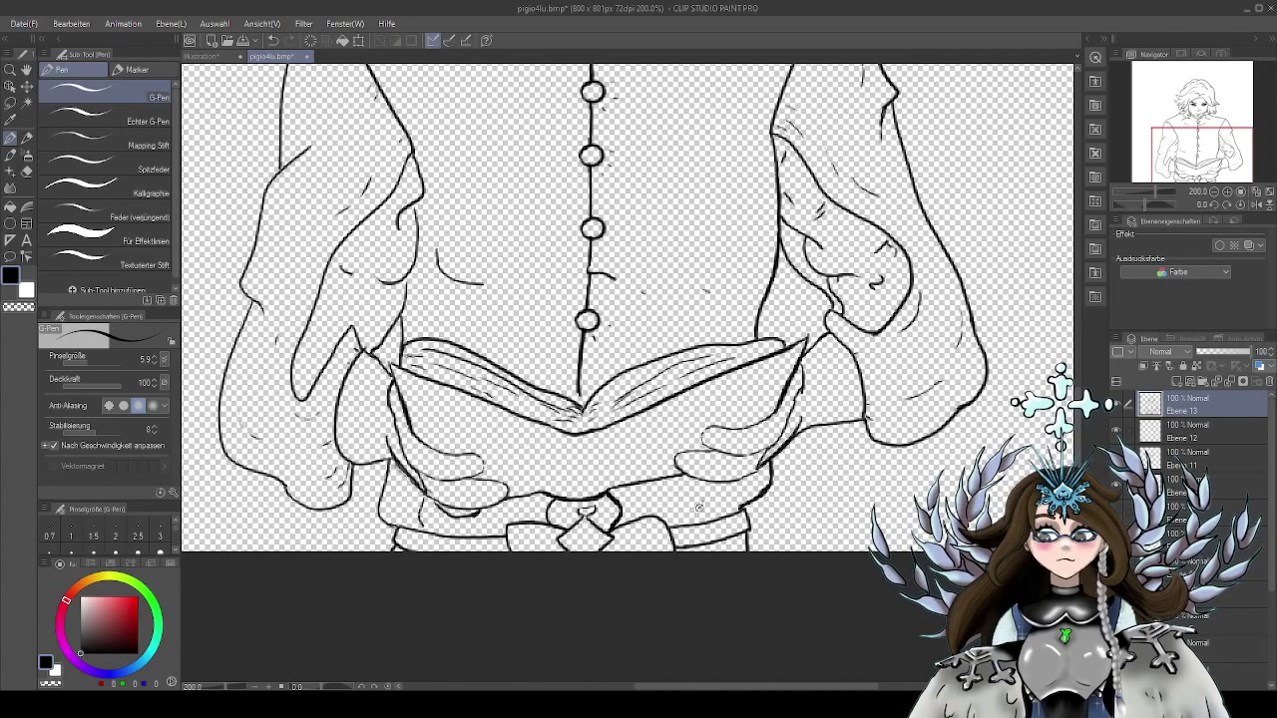
Make the two layers with the green-haired character reference images visible
drag(819, 456, 812, 475)
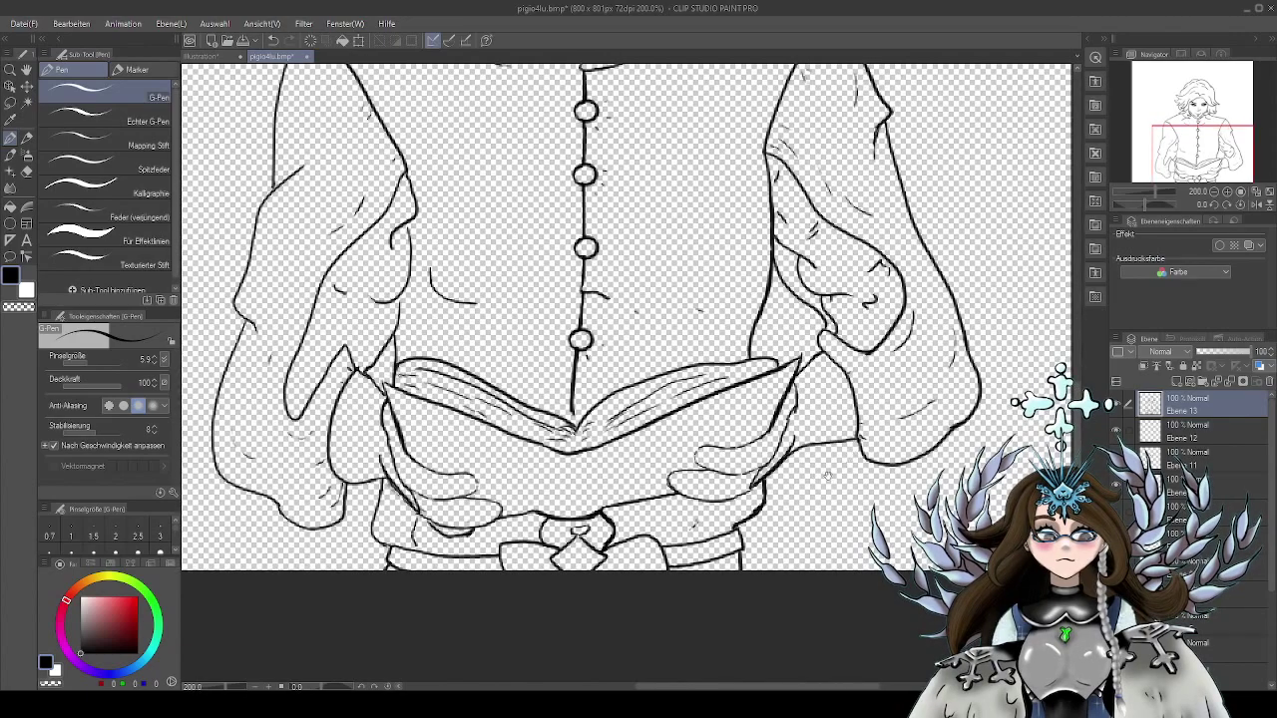
drag(788, 275, 803, 419)
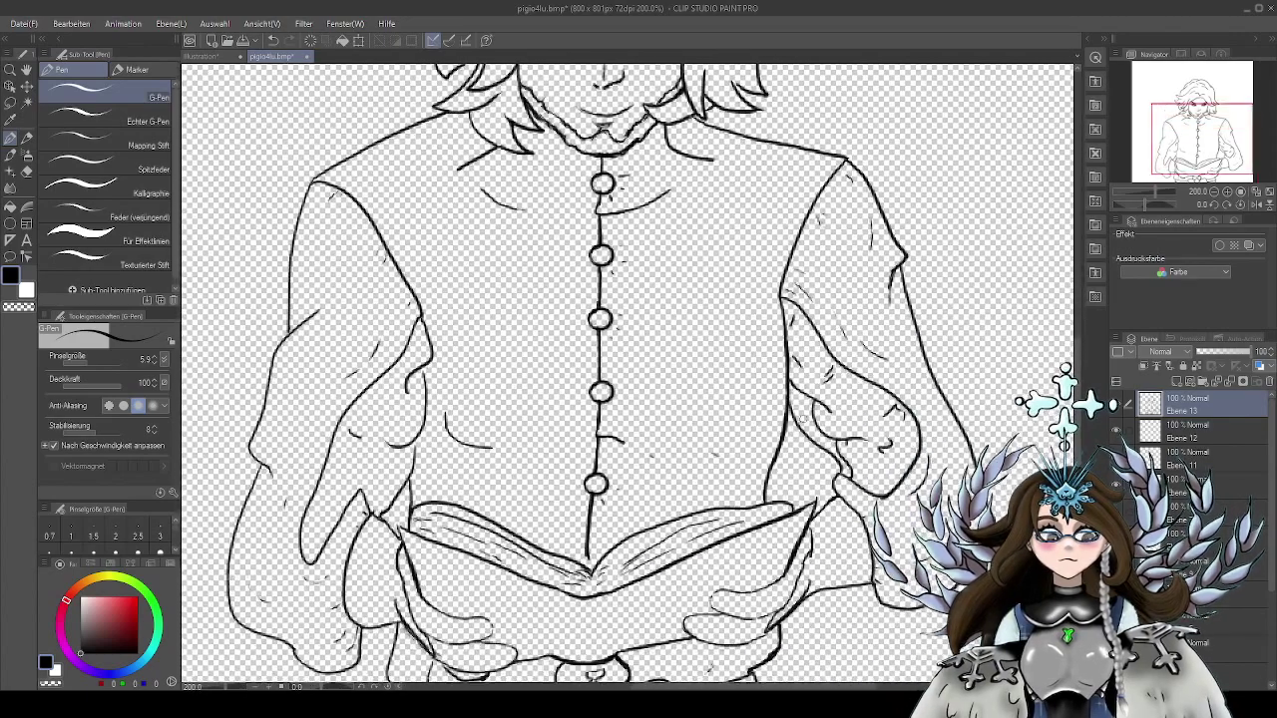
scroll(804, 419, down, 1)
scroll(864, 363, down, 1)
drag(915, 302, 848, 343)
drag(1271, 439, 1271, 535)
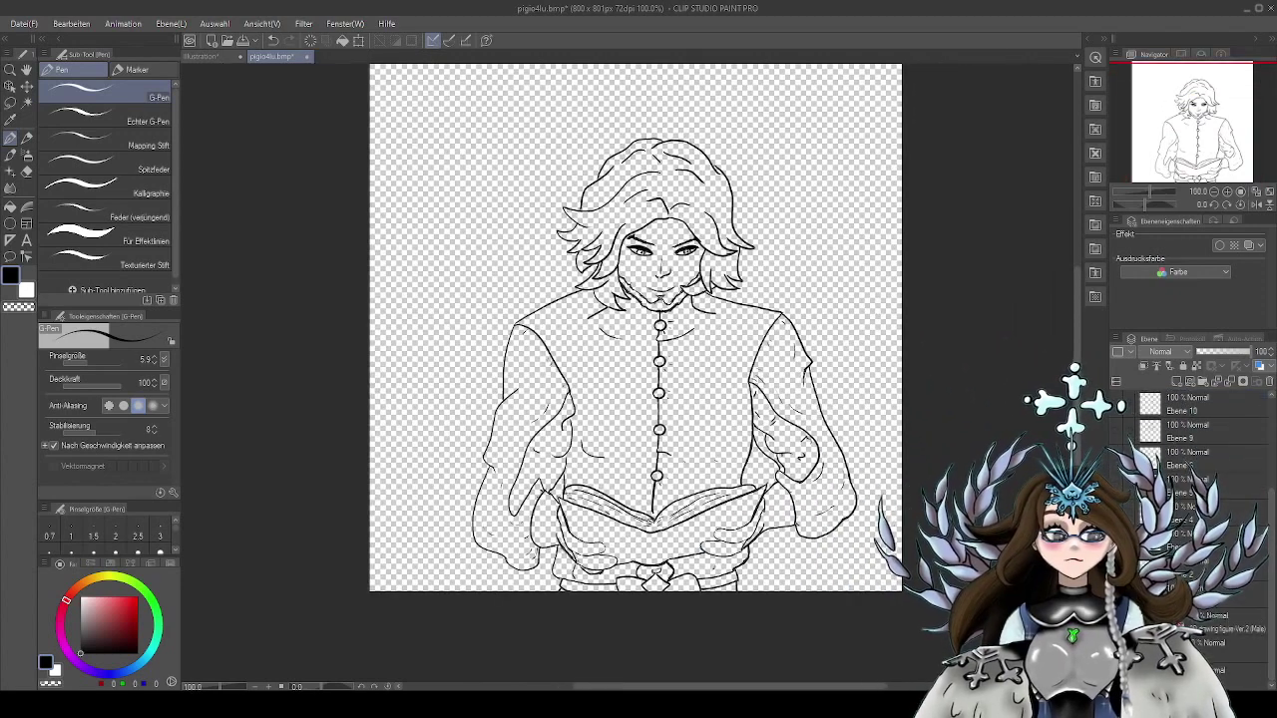
click(1118, 650)
click(1118, 677)
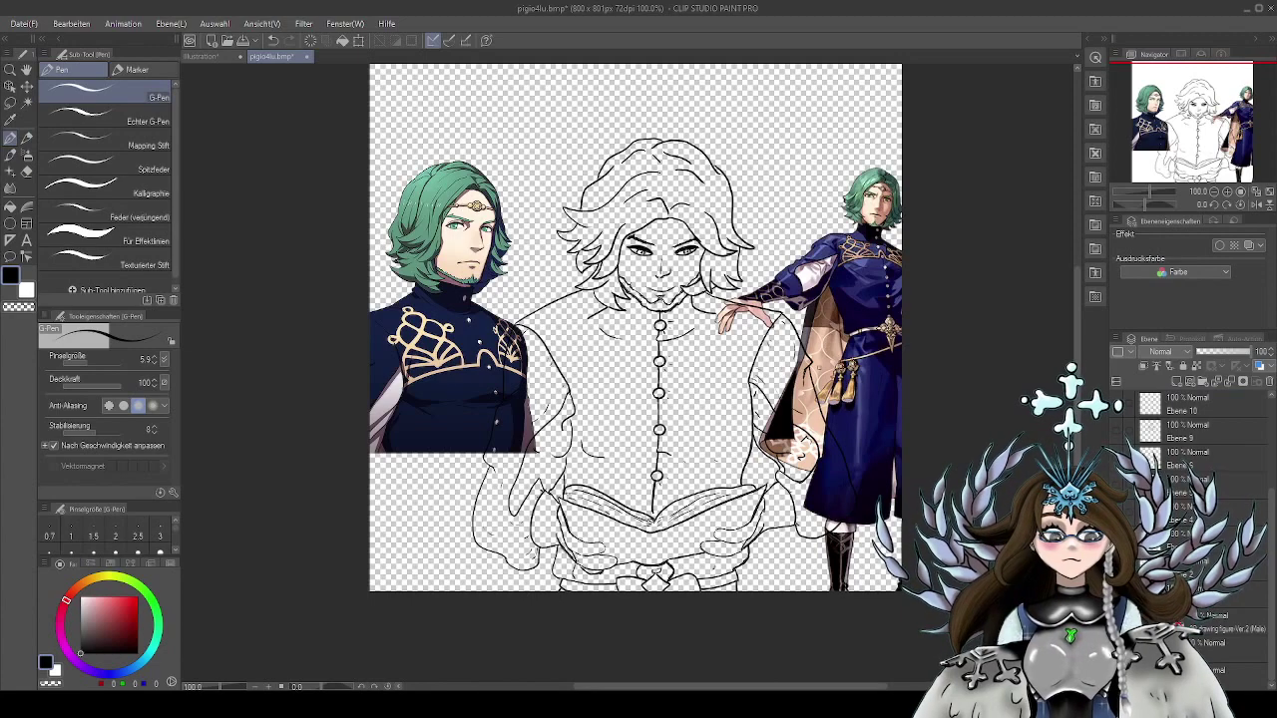
Move the full-body reference and the bust reference upward on either side of the drawn figure with the Object tool
click(10, 87)
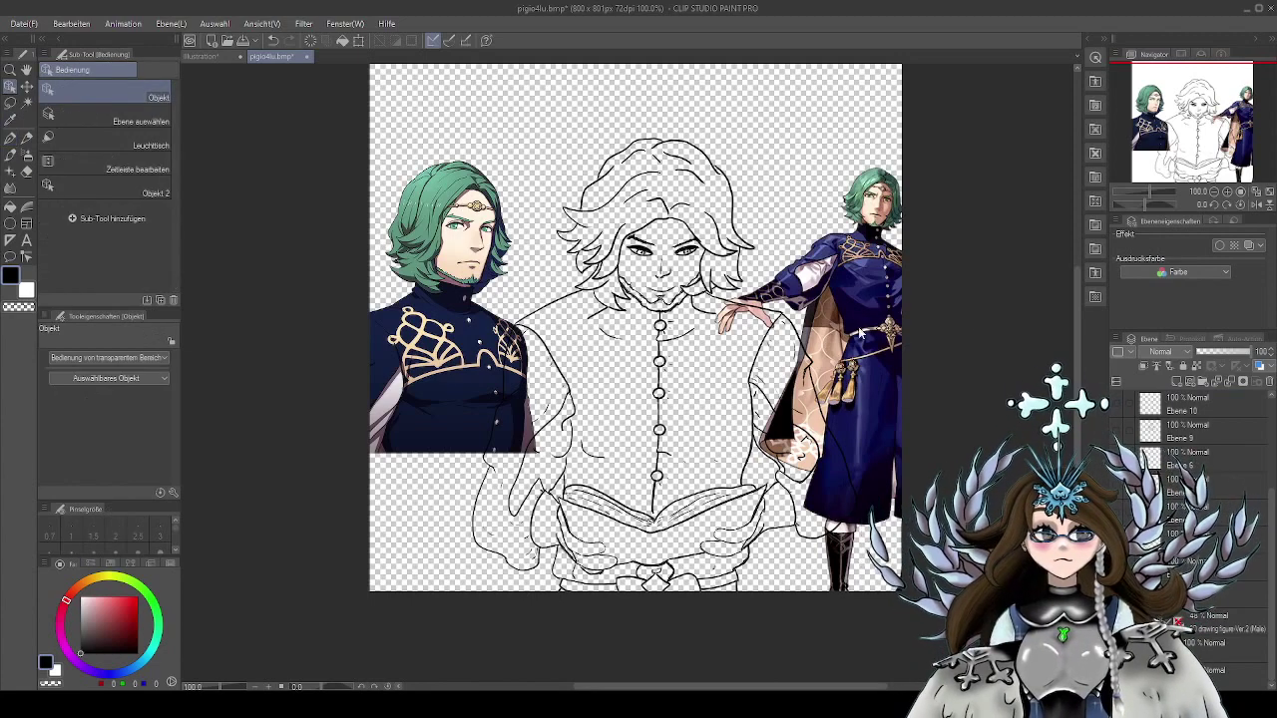
drag(862, 333, 873, 216)
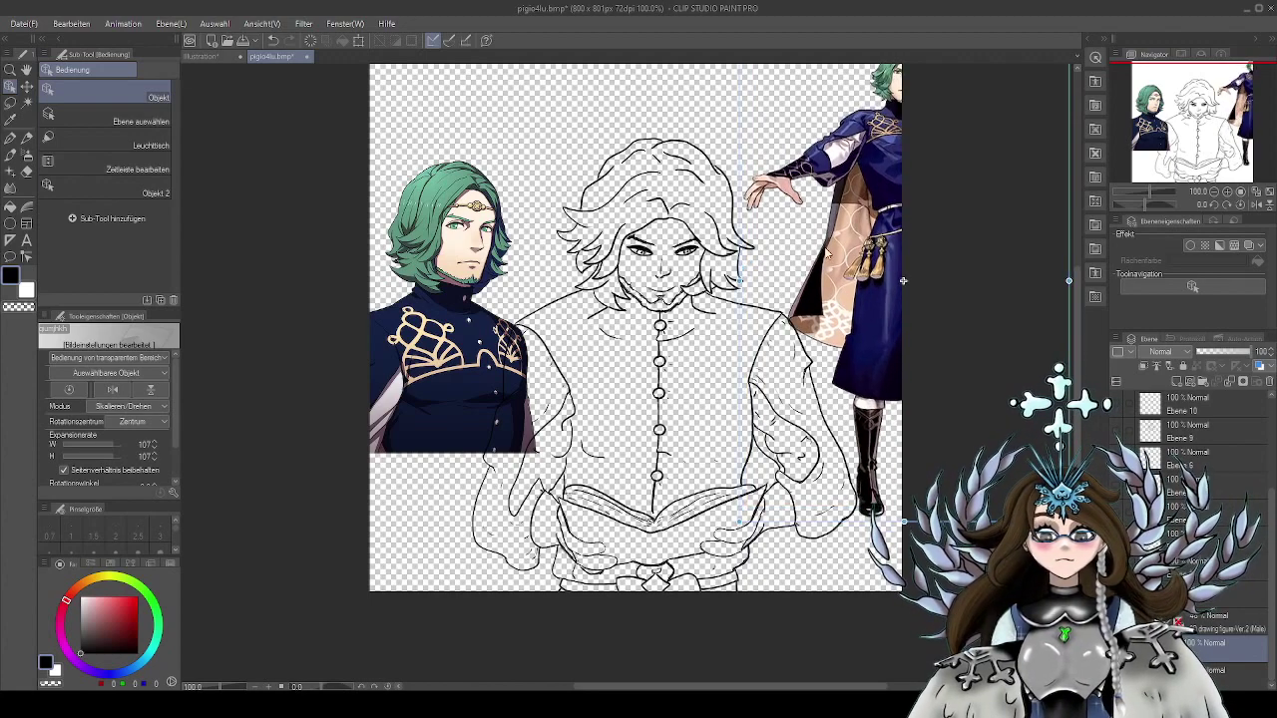
drag(429, 340, 440, 202)
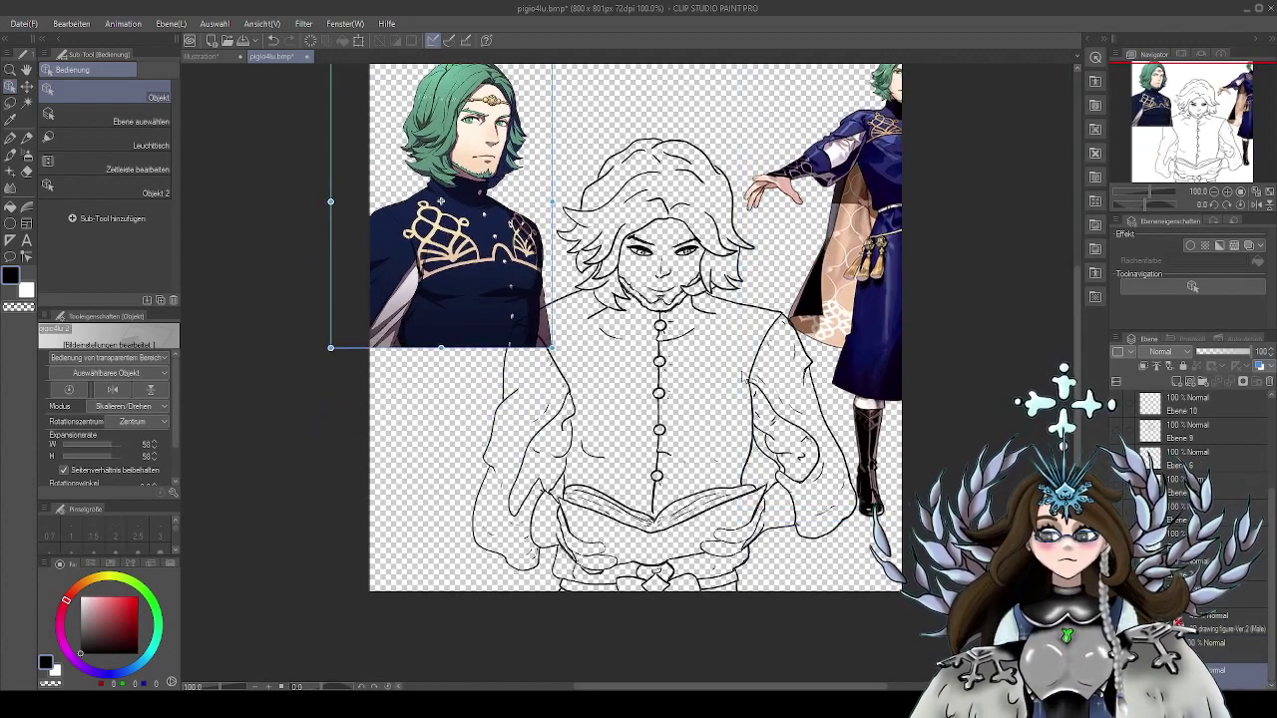
Compare the line art's head, jacket, sleeves and hands with the two reference images
drag(698, 412, 712, 455)
scroll(679, 384, up, 1)
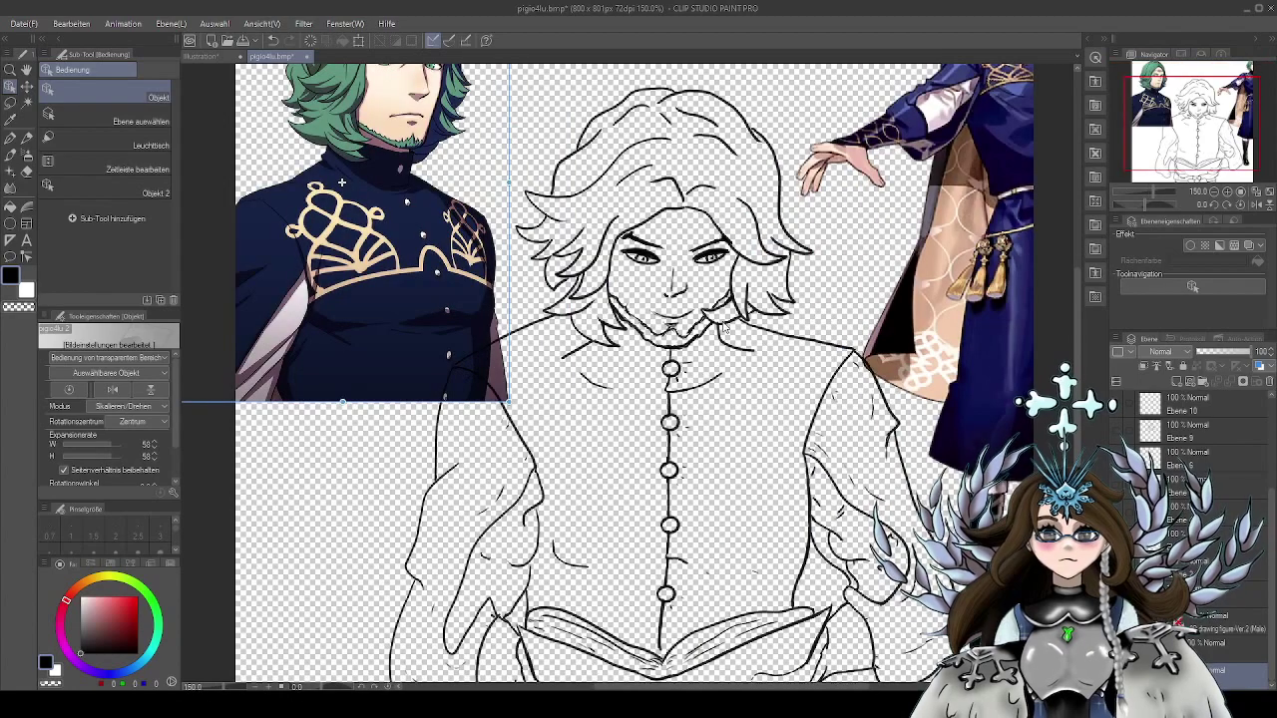
drag(655, 366, 662, 452)
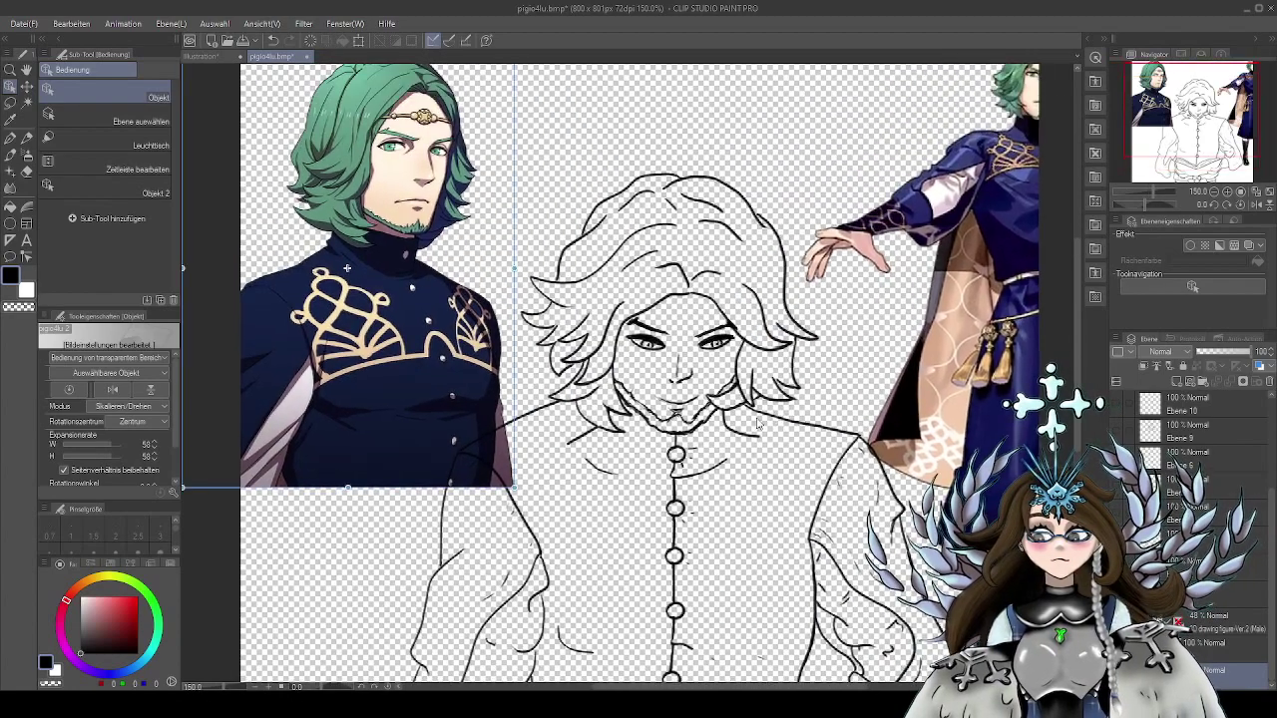
drag(752, 449, 778, 440)
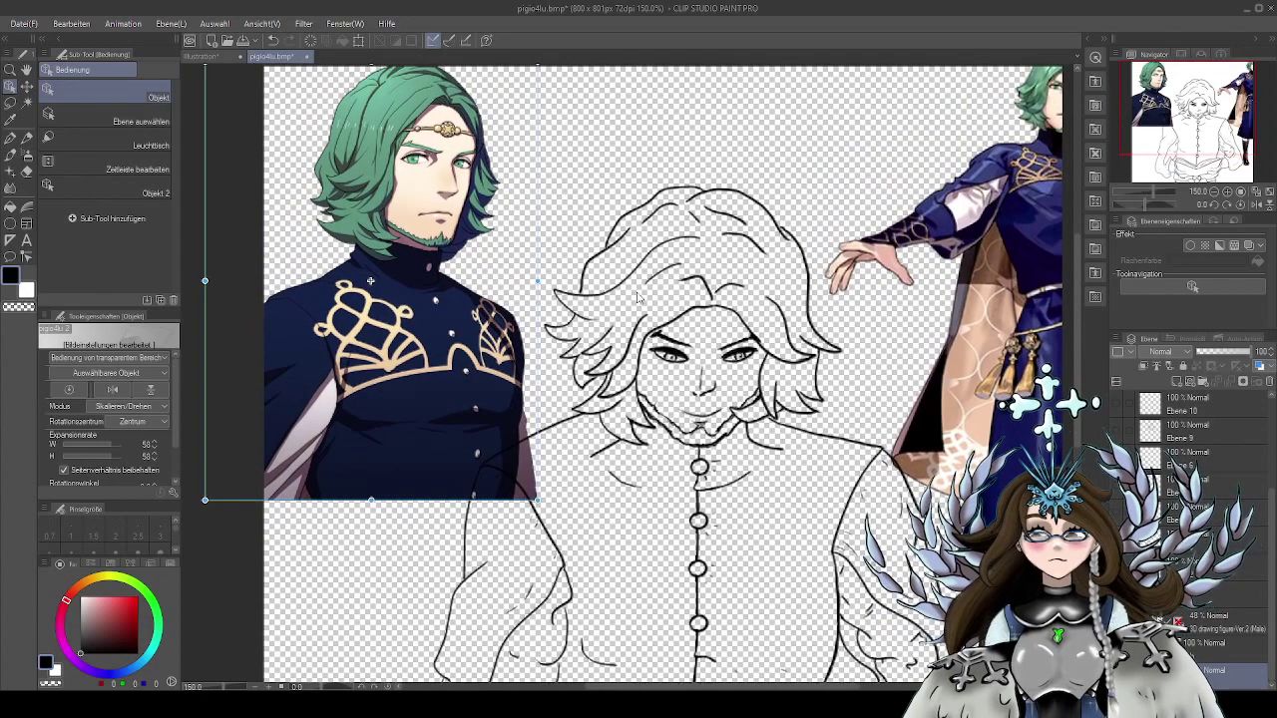
scroll(791, 461, down, 3)
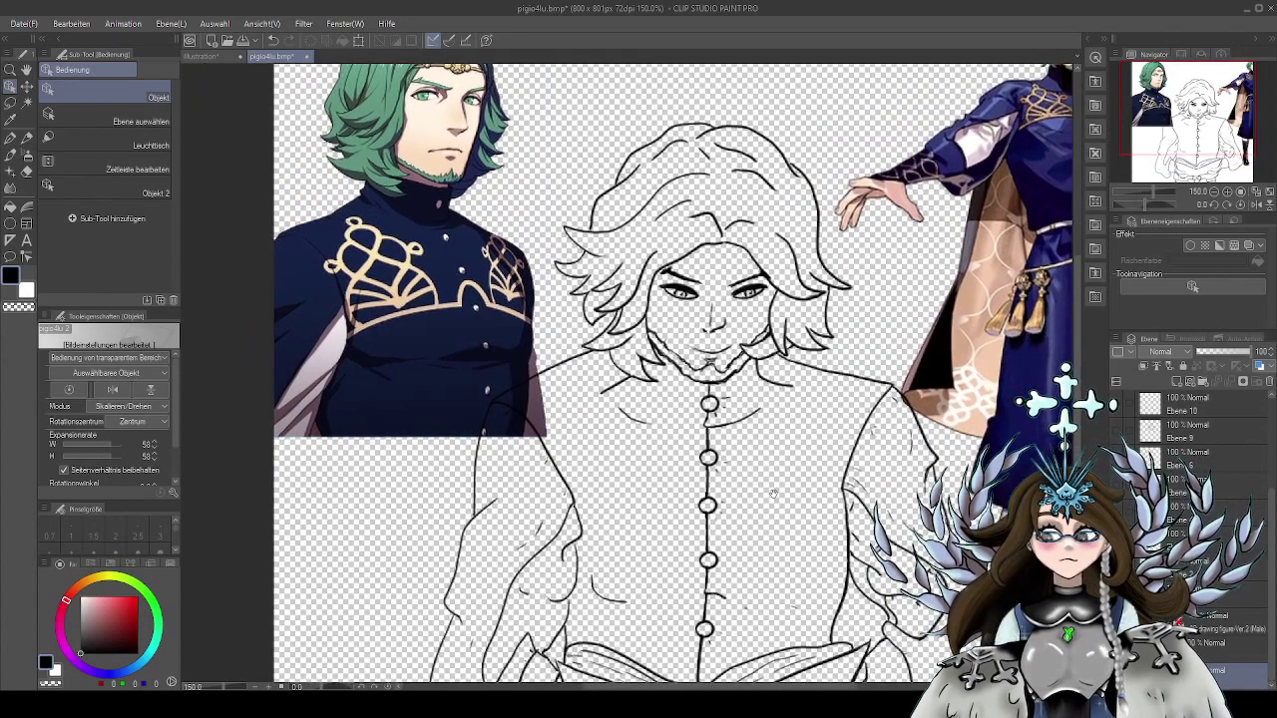
scroll(767, 446, down, 3)
mouse_move(768, 446)
mouse_down()
mouse_move(734, 372)
mouse_move(751, 429)
mouse_up()
drag(810, 509, 779, 412)
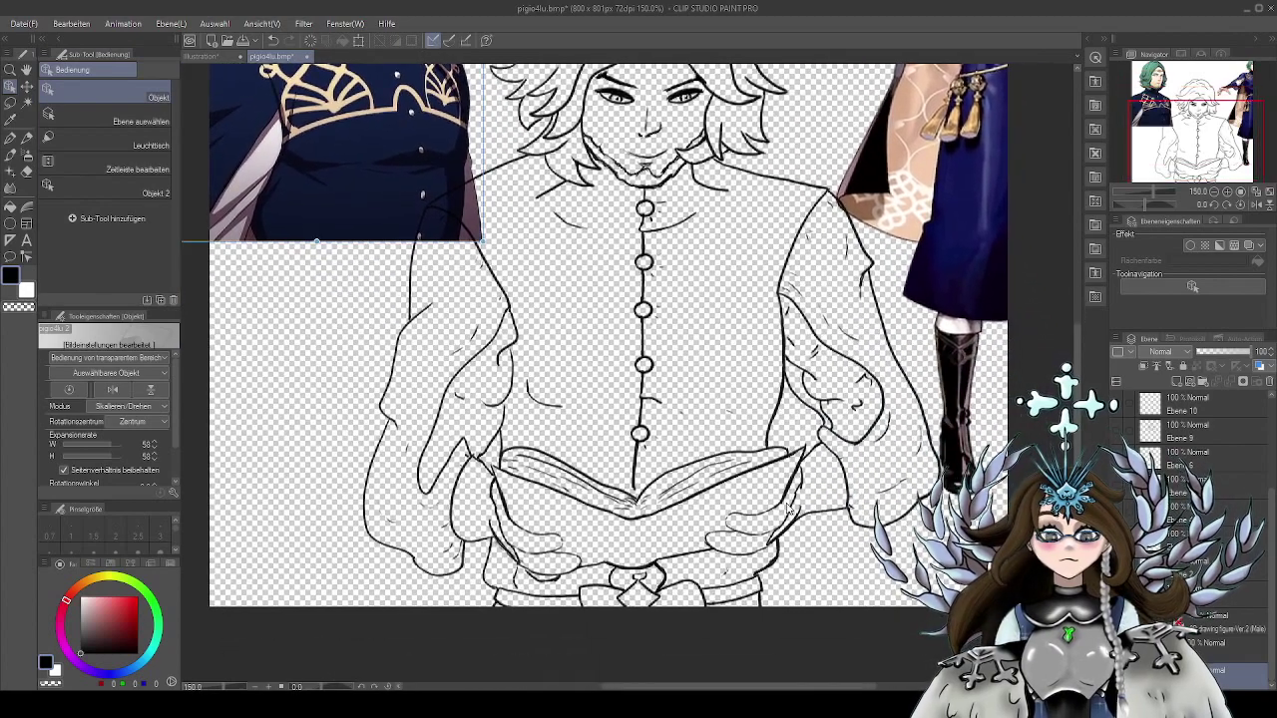
drag(727, 571, 744, 509)
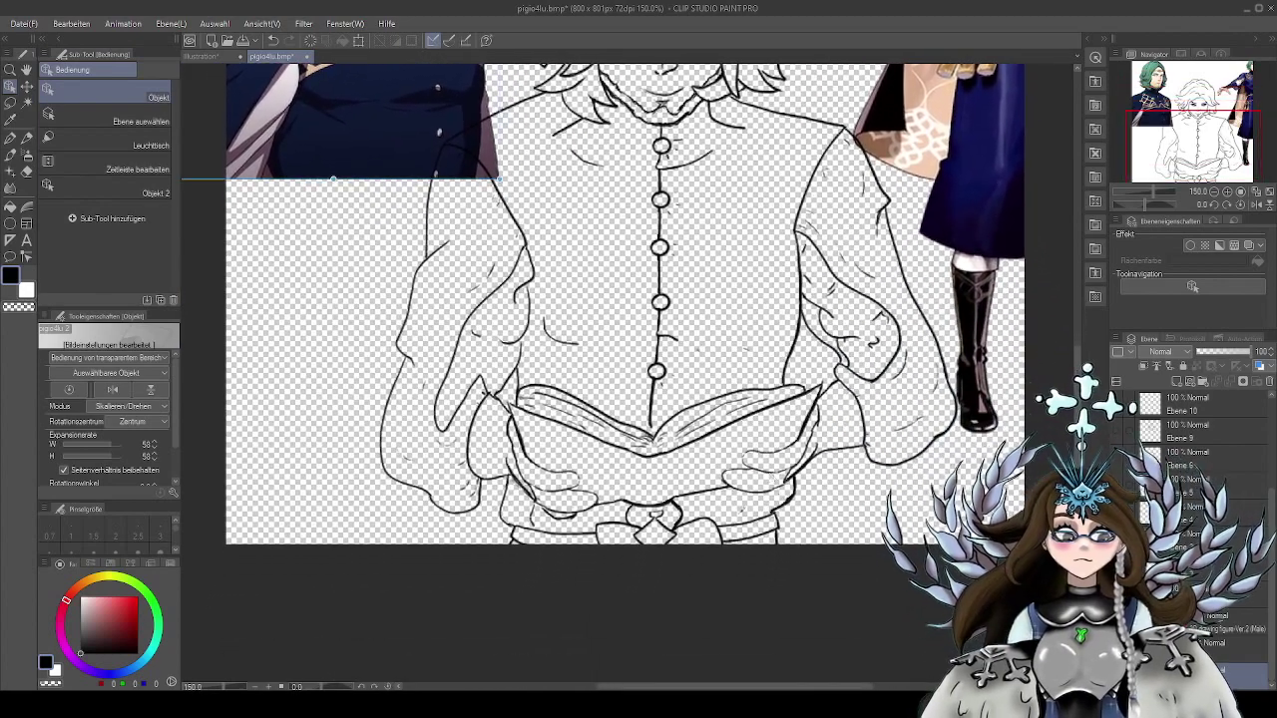
Move the full-body reference down over the line art's right sleeve, placing its outstretched hand above the book's right page
drag(1271, 529, 1265, 396)
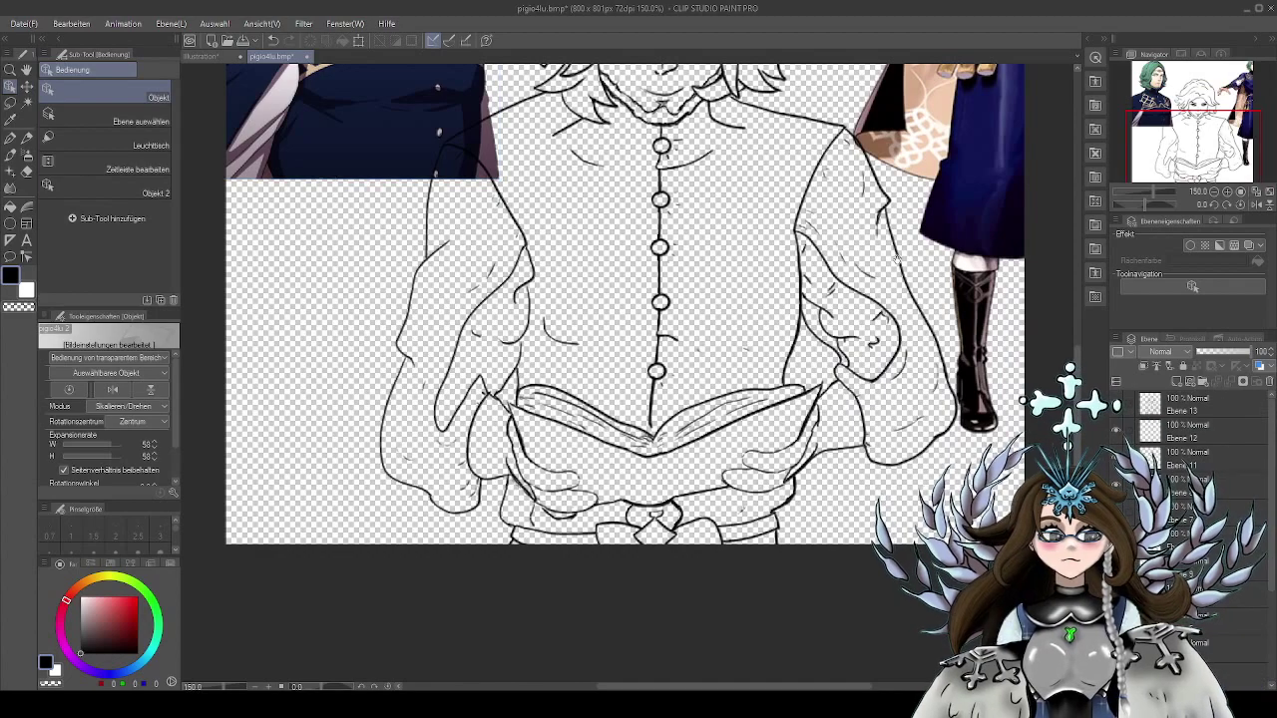
drag(894, 247, 725, 455)
mouse_move(798, 161)
mouse_down()
mouse_move(822, 543)
mouse_move(749, 541)
mouse_move(855, 316)
mouse_move(758, 311)
mouse_move(725, 291)
mouse_up()
scroll(725, 290, up, 3)
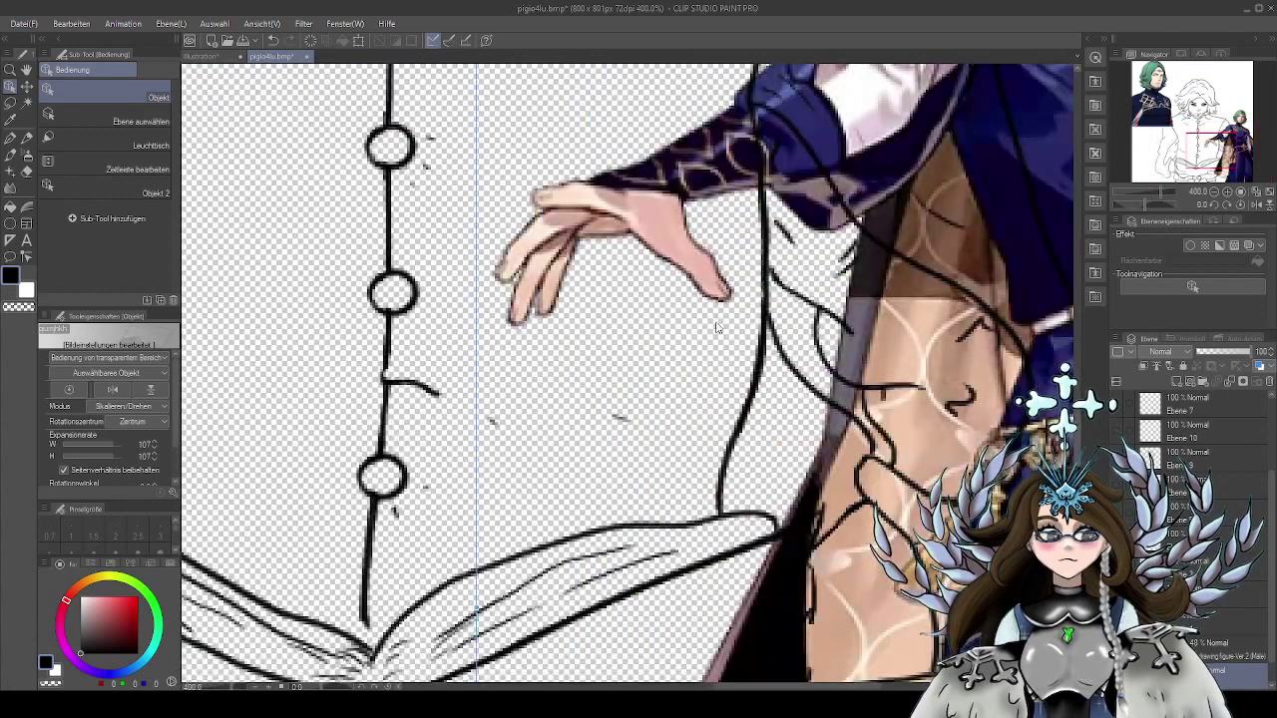
drag(668, 337, 701, 391)
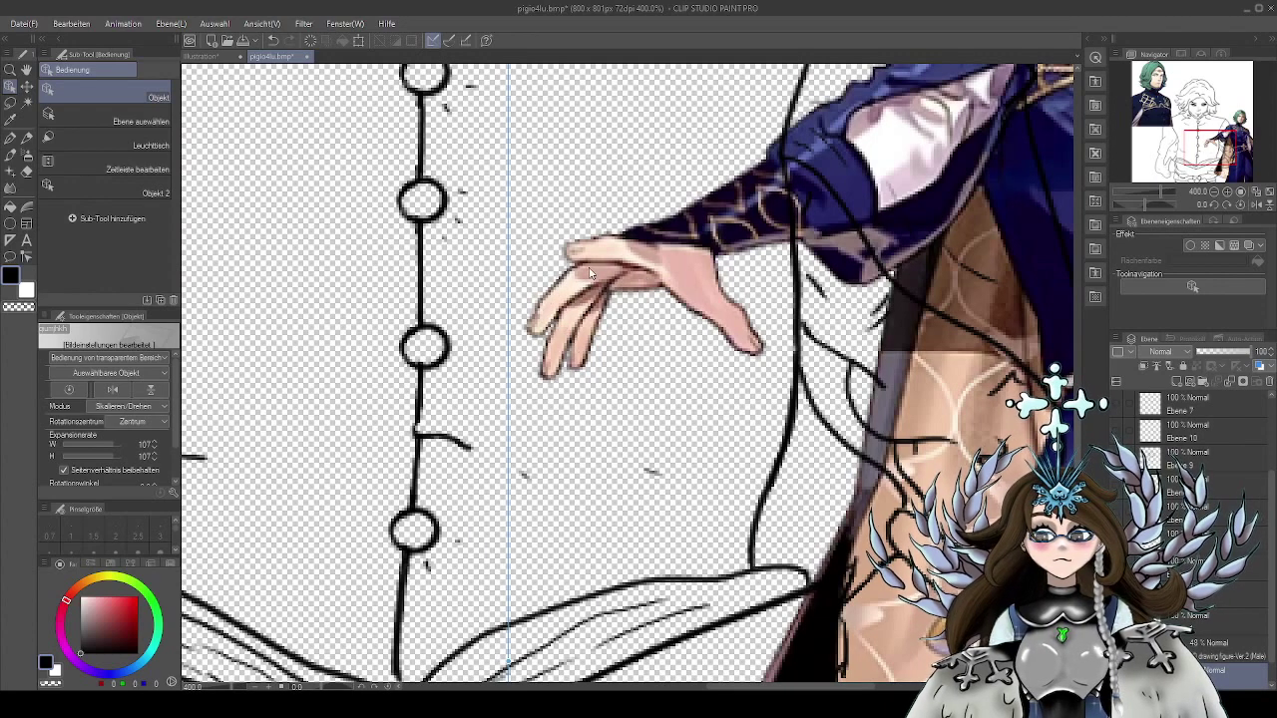
drag(953, 232, 960, 204)
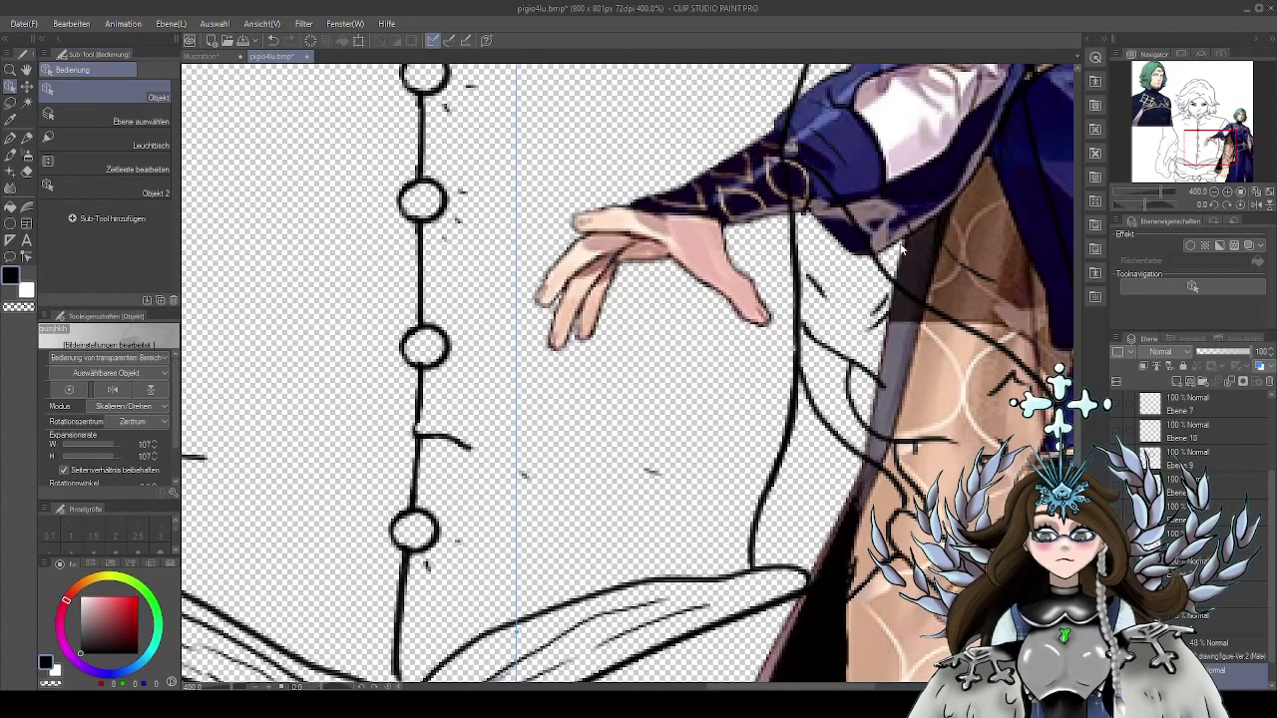
drag(757, 397, 755, 350)
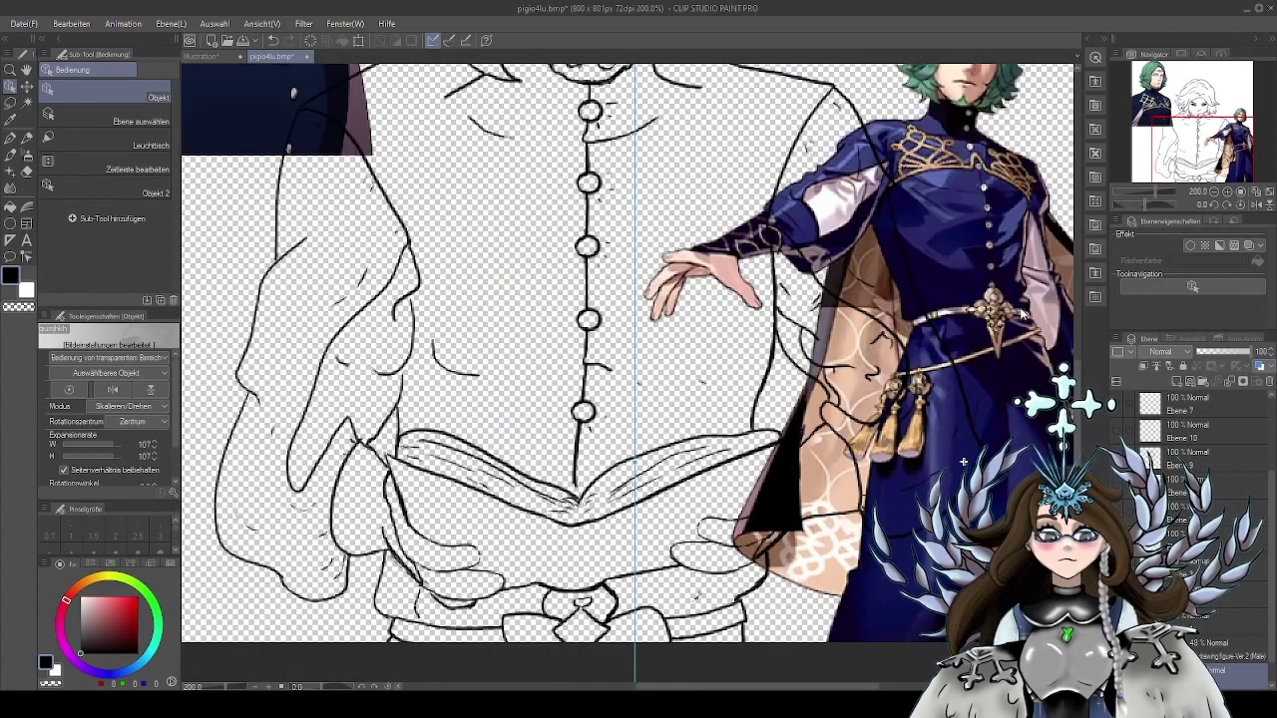
drag(699, 418, 717, 429)
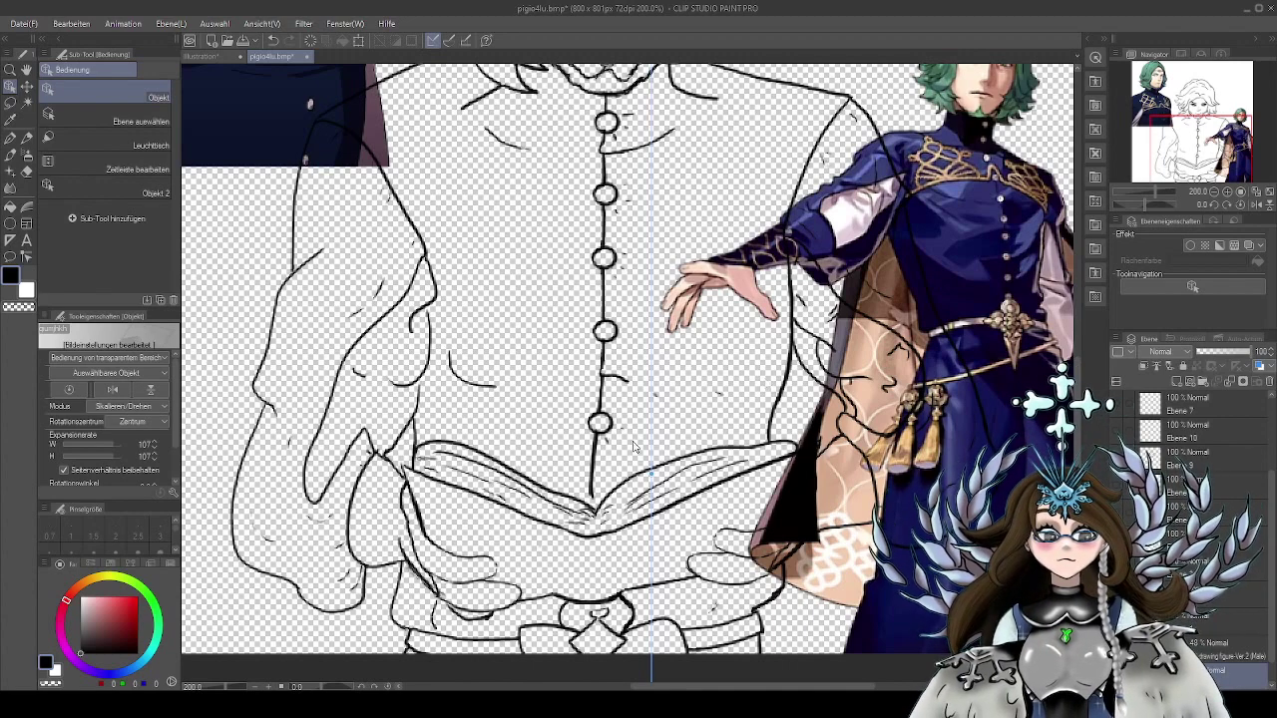
Add a new layer above Ebene 13
scroll(1184, 412, up, 3)
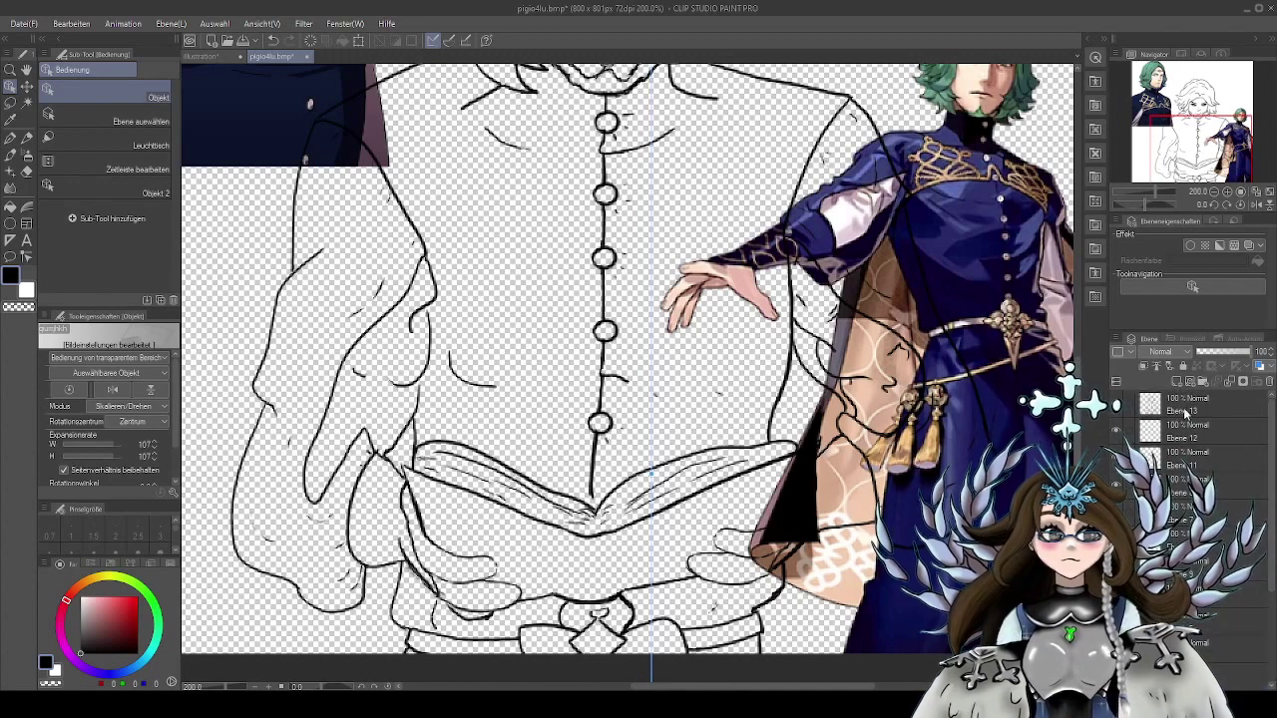
click(1185, 412)
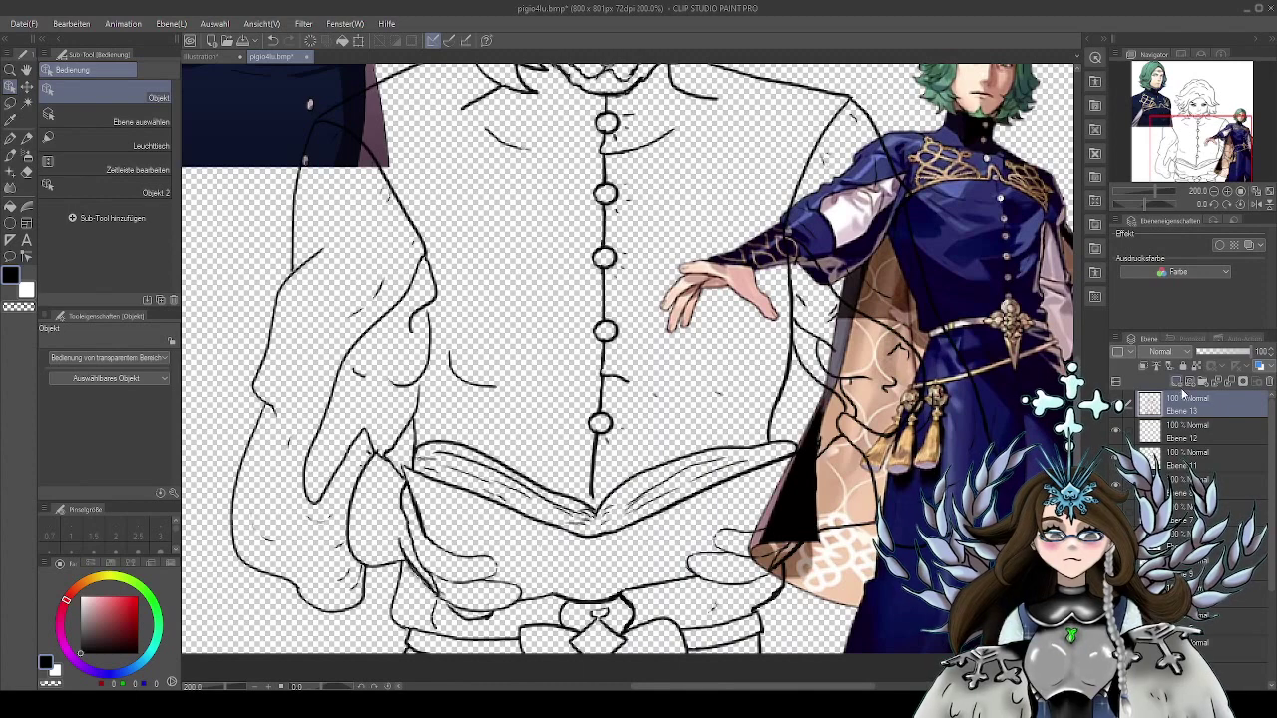
scroll(814, 478, up, 3)
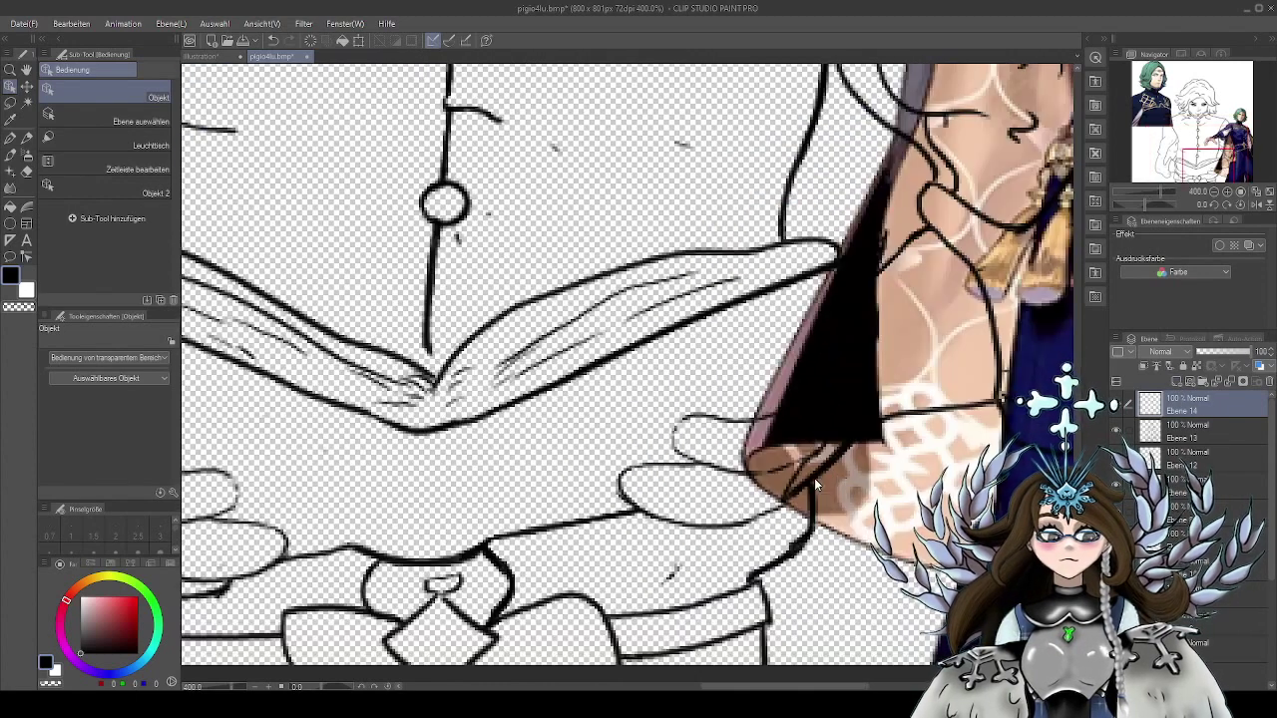
Lower the opacity of line art layer Ebene 13 to 67 %
mouse_move(678, 220)
mouse_down()
mouse_move(718, 433)
mouse_move(715, 550)
mouse_up()
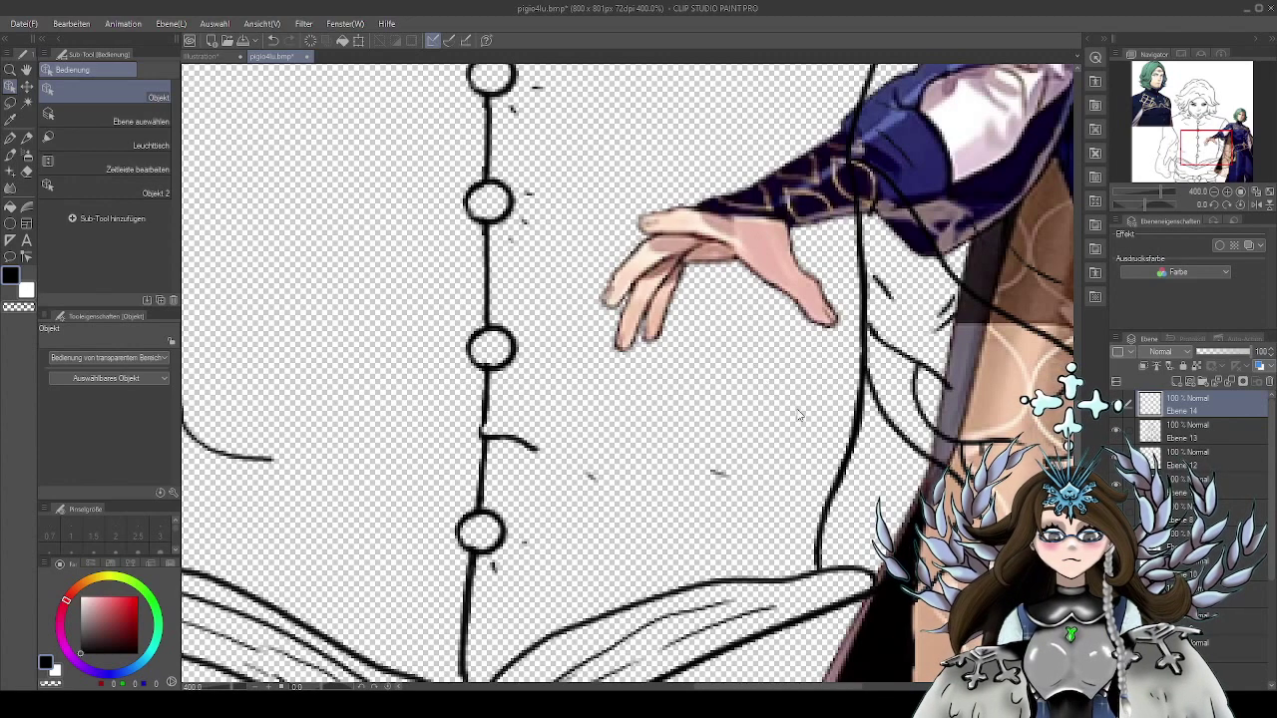
scroll(792, 406, down, 5)
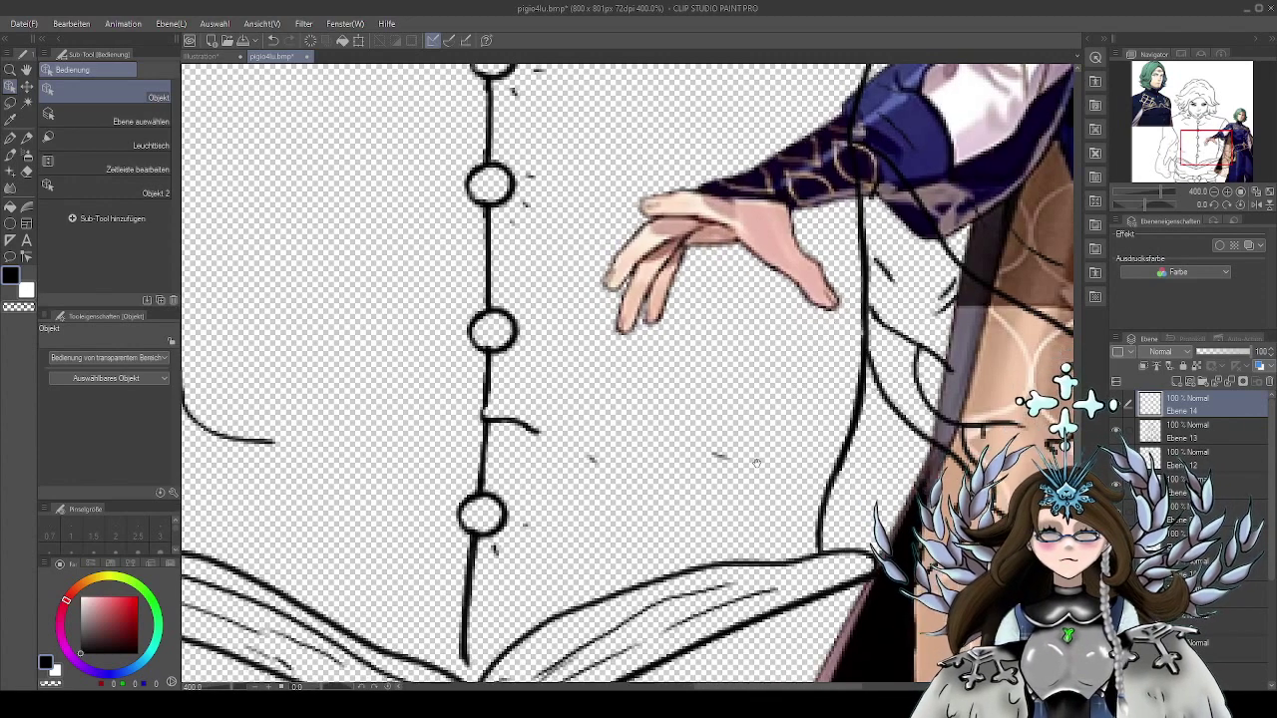
scroll(779, 302, down, 1)
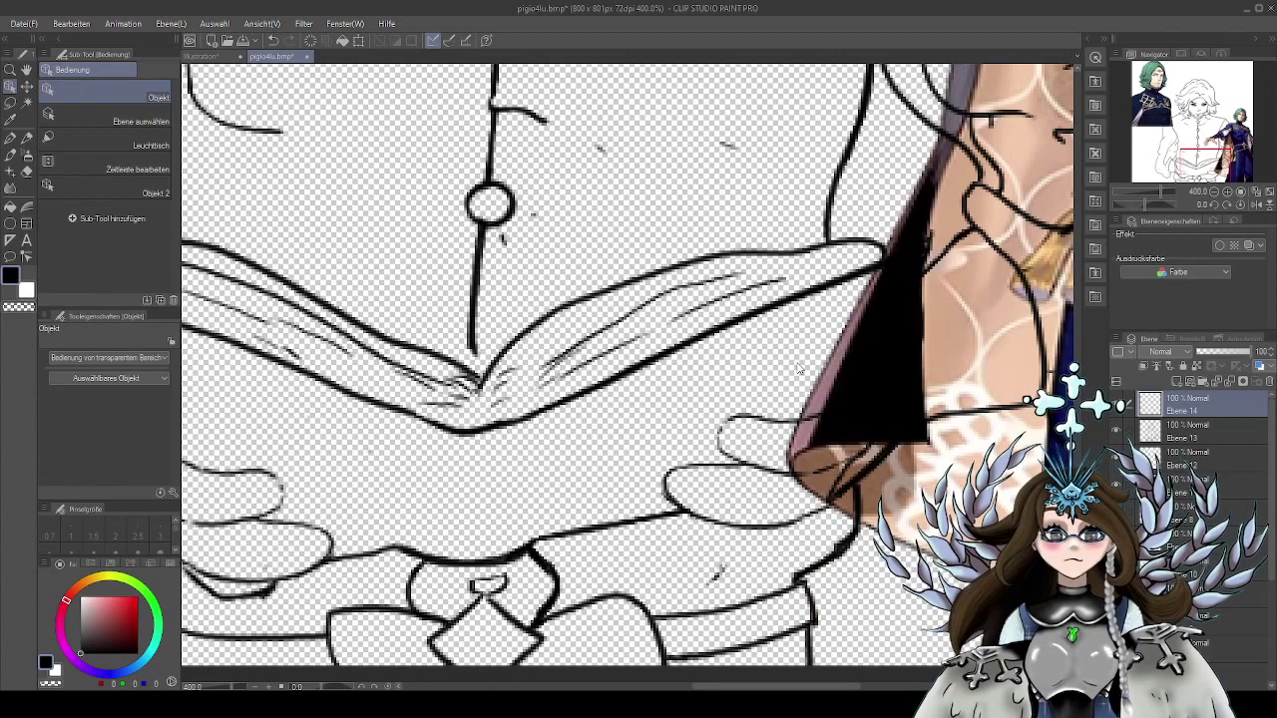
scroll(803, 394, left, 5)
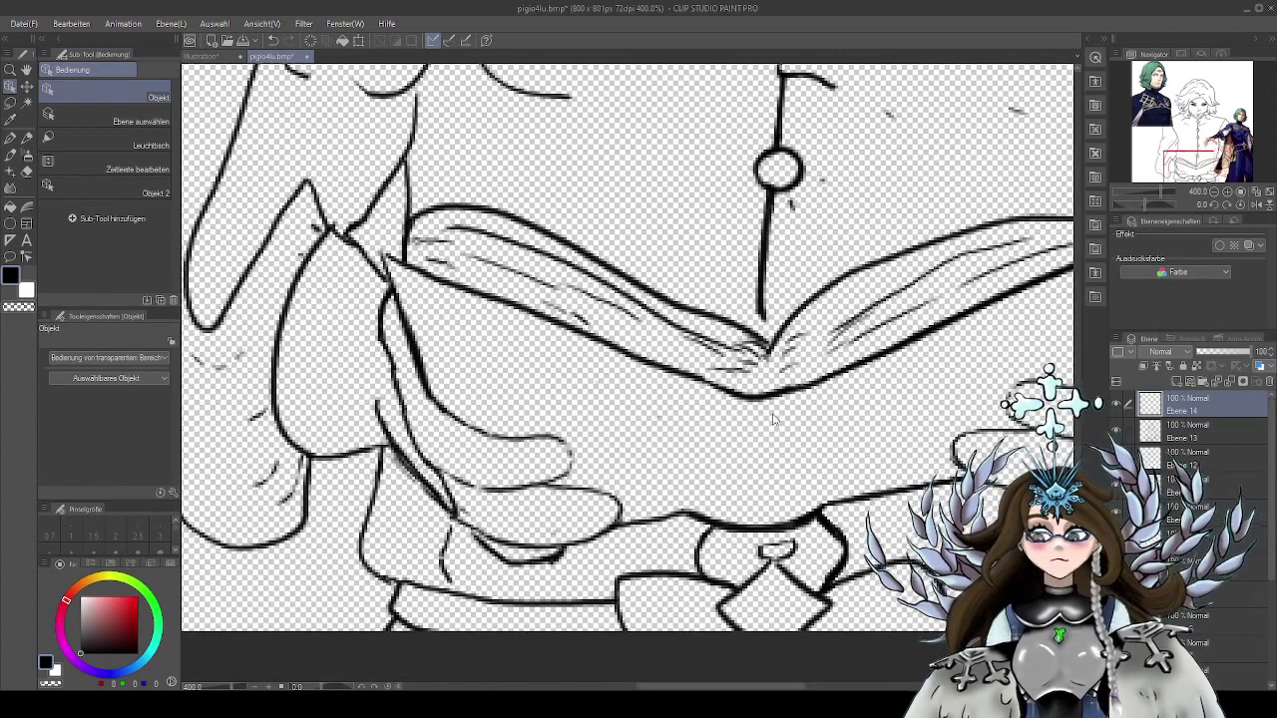
click(10, 136)
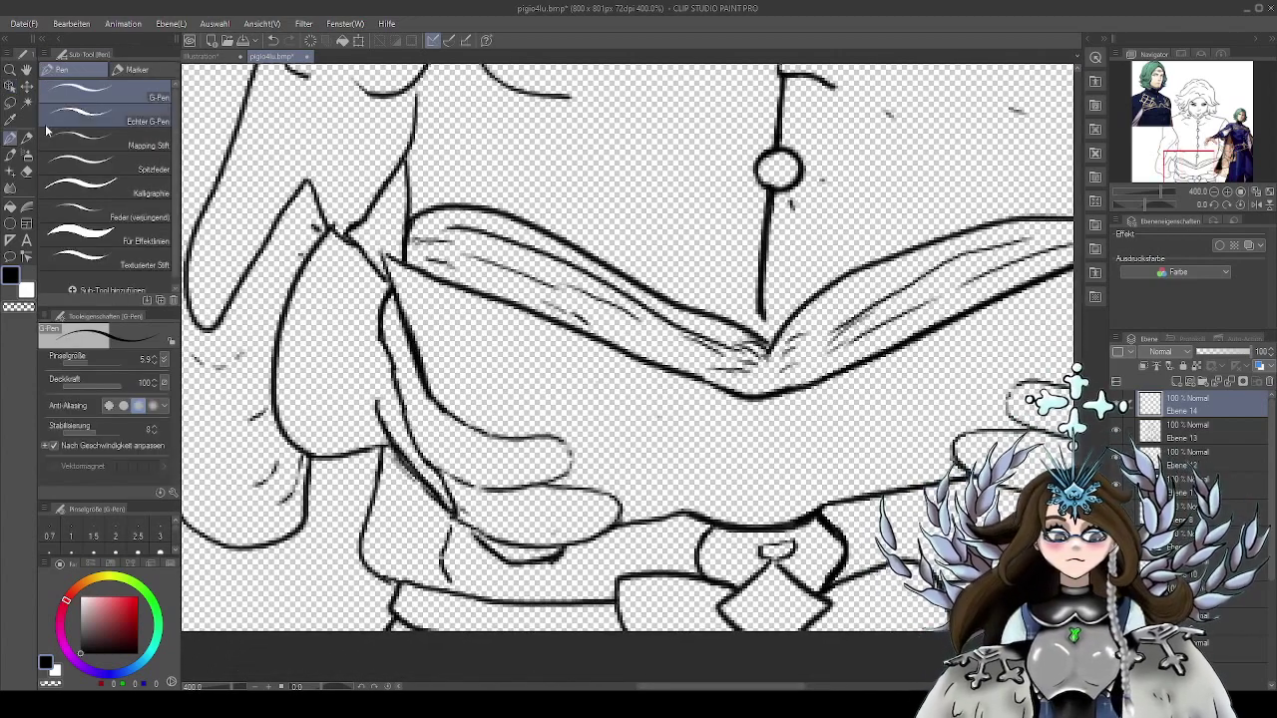
click(1184, 435)
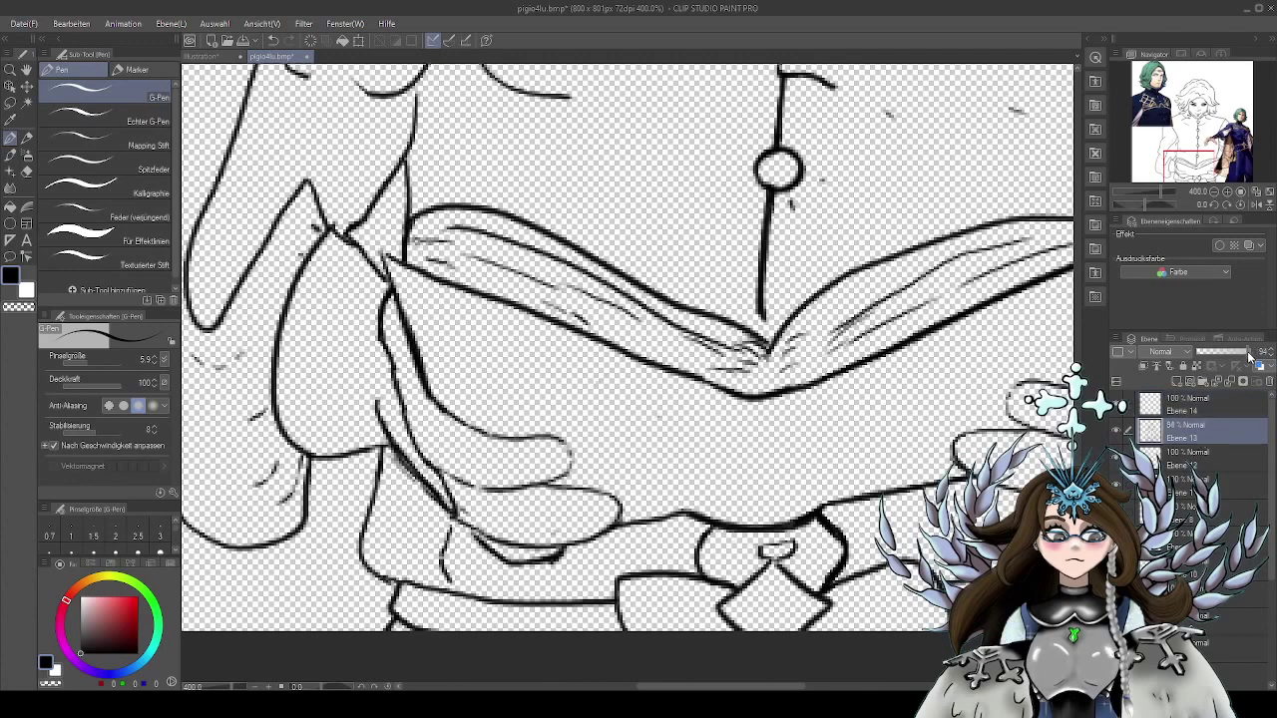
drag(1251, 353, 1236, 357)
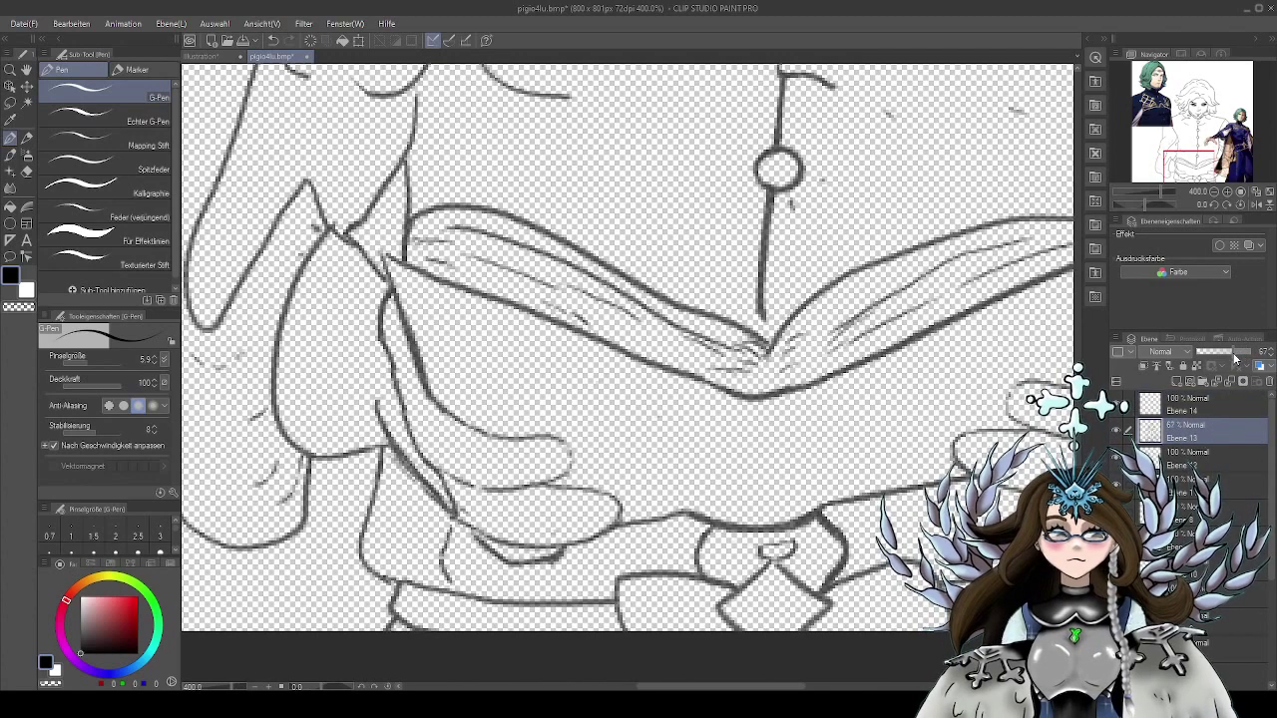
Redraw the upper finger of the hand at the book's left side on layer Ebene 14
click(1205, 409)
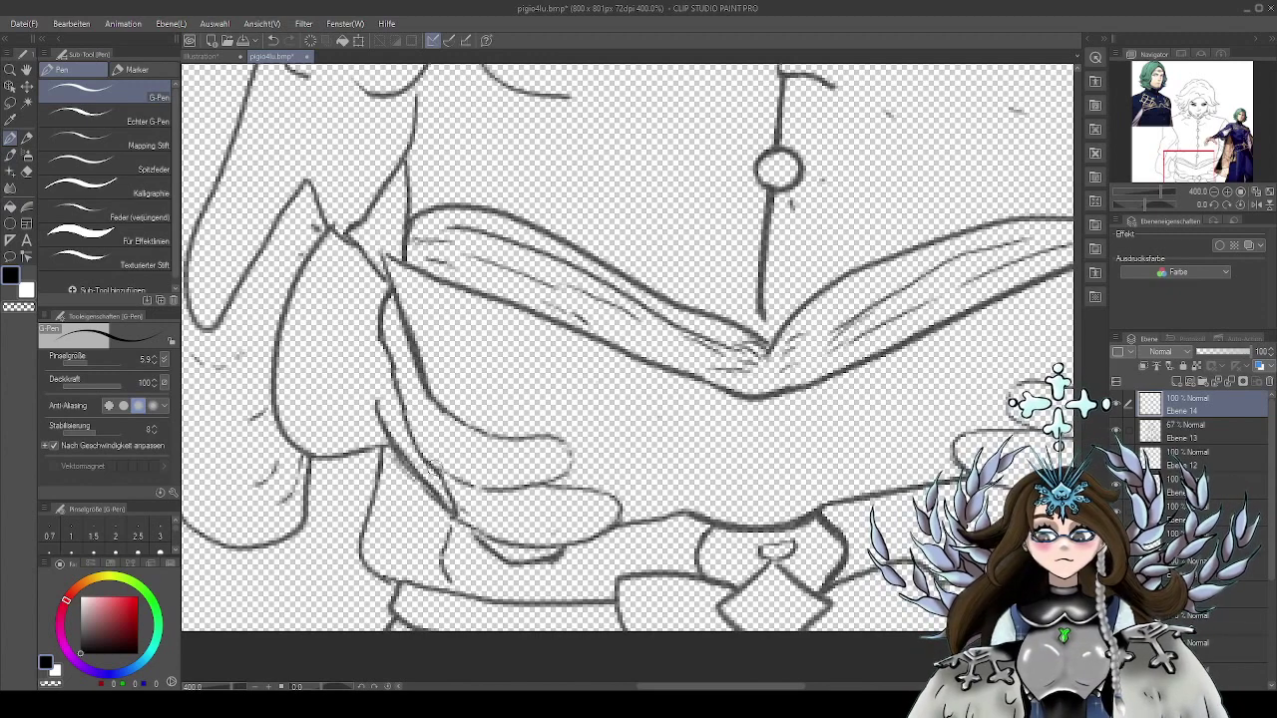
mouse_move(400, 418)
mouse_down()
mouse_move(428, 469)
mouse_move(473, 489)
mouse_move(564, 472)
mouse_up()
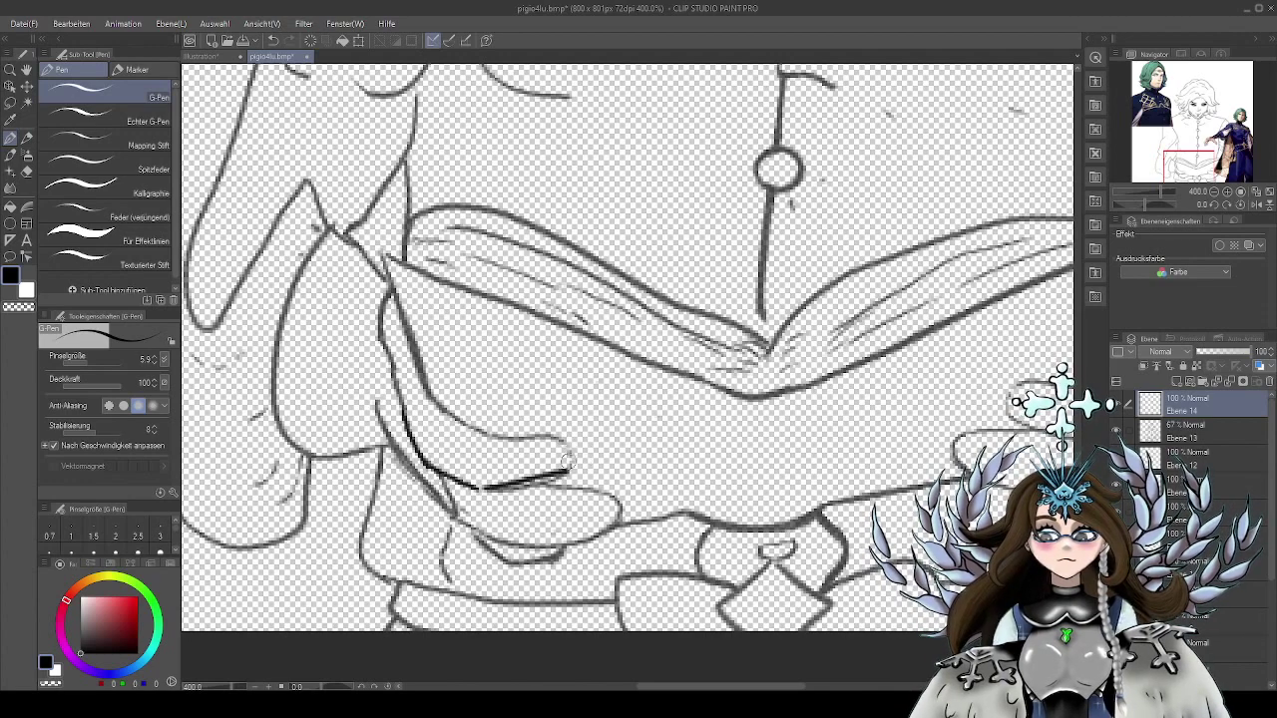
mouse_move(562, 445)
mouse_down()
mouse_move(570, 469)
mouse_move(517, 441)
mouse_move(489, 449)
mouse_up()
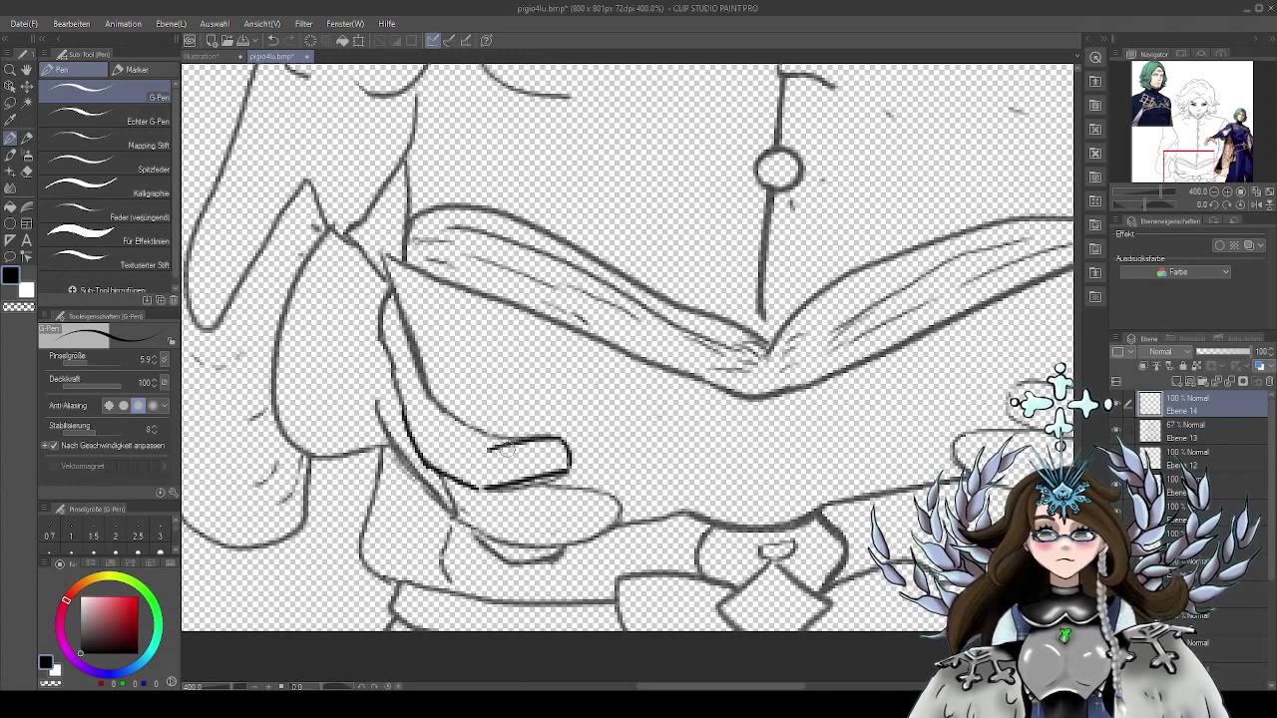
drag(430, 394, 491, 447)
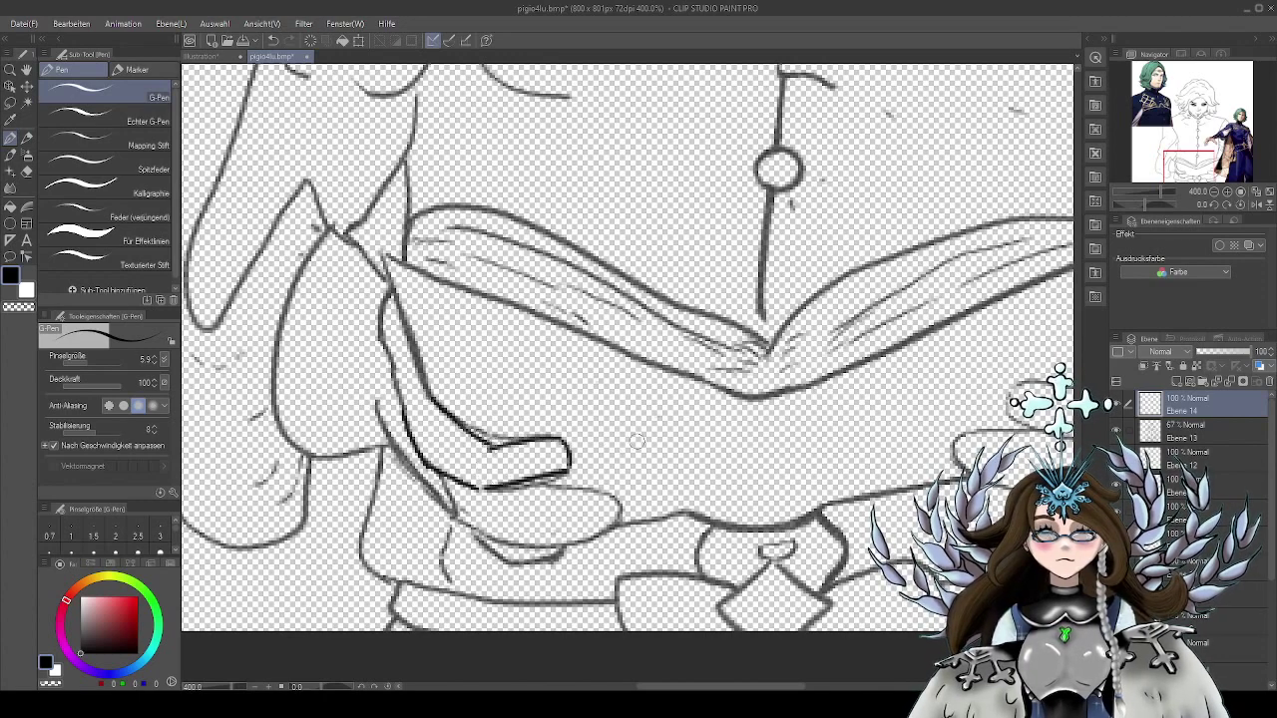
Redraw the left-side hand's lower finger and underside, and place a short nail mark on both fingers
scroll(646, 445, down, 2)
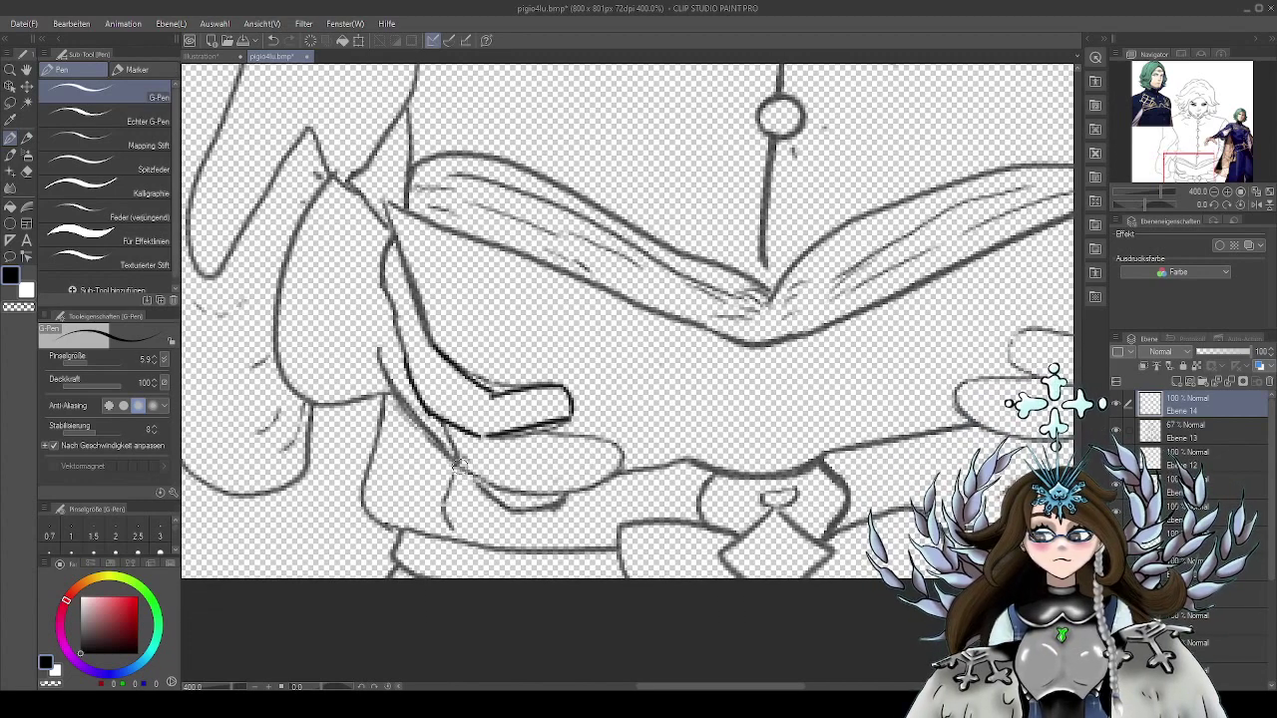
mouse_move(456, 464)
mouse_down()
mouse_move(508, 498)
mouse_move(497, 495)
mouse_move(617, 468)
mouse_move(630, 442)
mouse_move(607, 433)
mouse_move(625, 463)
mouse_up()
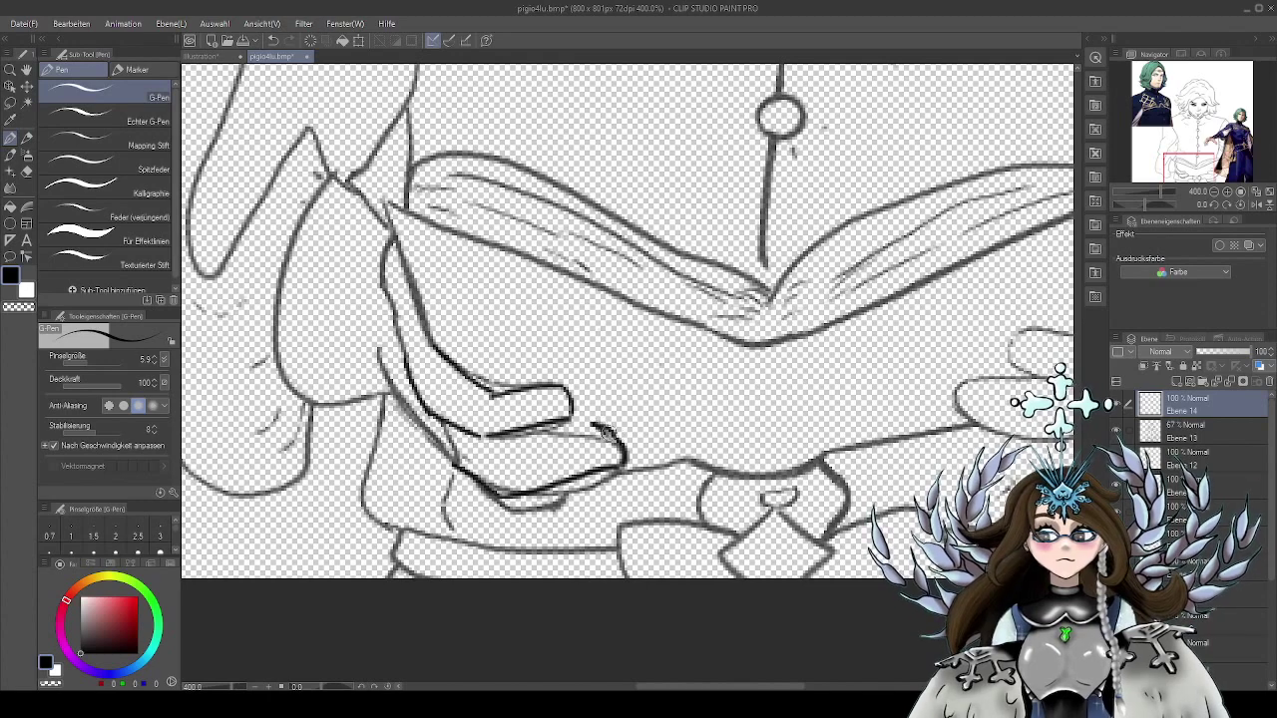
mouse_move(593, 427)
mouse_down()
mouse_move(511, 446)
mouse_move(490, 437)
mouse_move(580, 460)
mouse_up()
drag(529, 403, 530, 413)
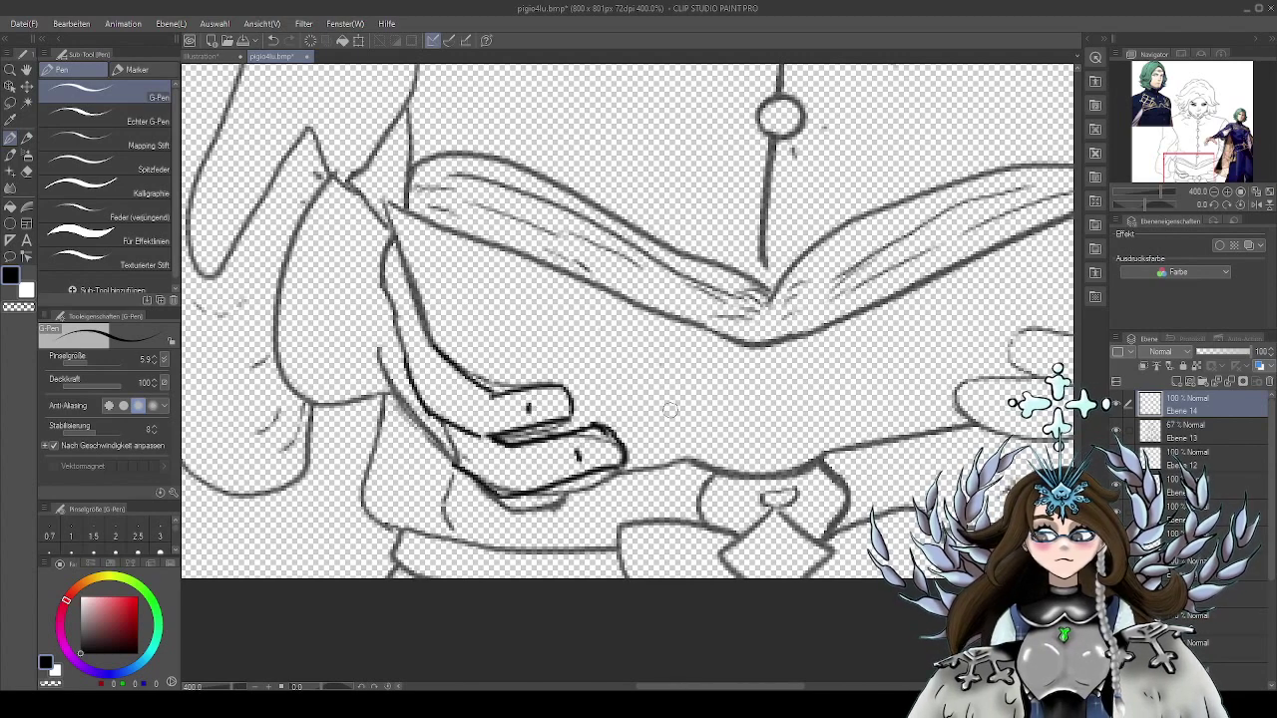
drag(697, 445, 668, 412)
mouse_move(473, 463)
mouse_down()
mouse_move(497, 475)
mouse_move(560, 456)
mouse_up()
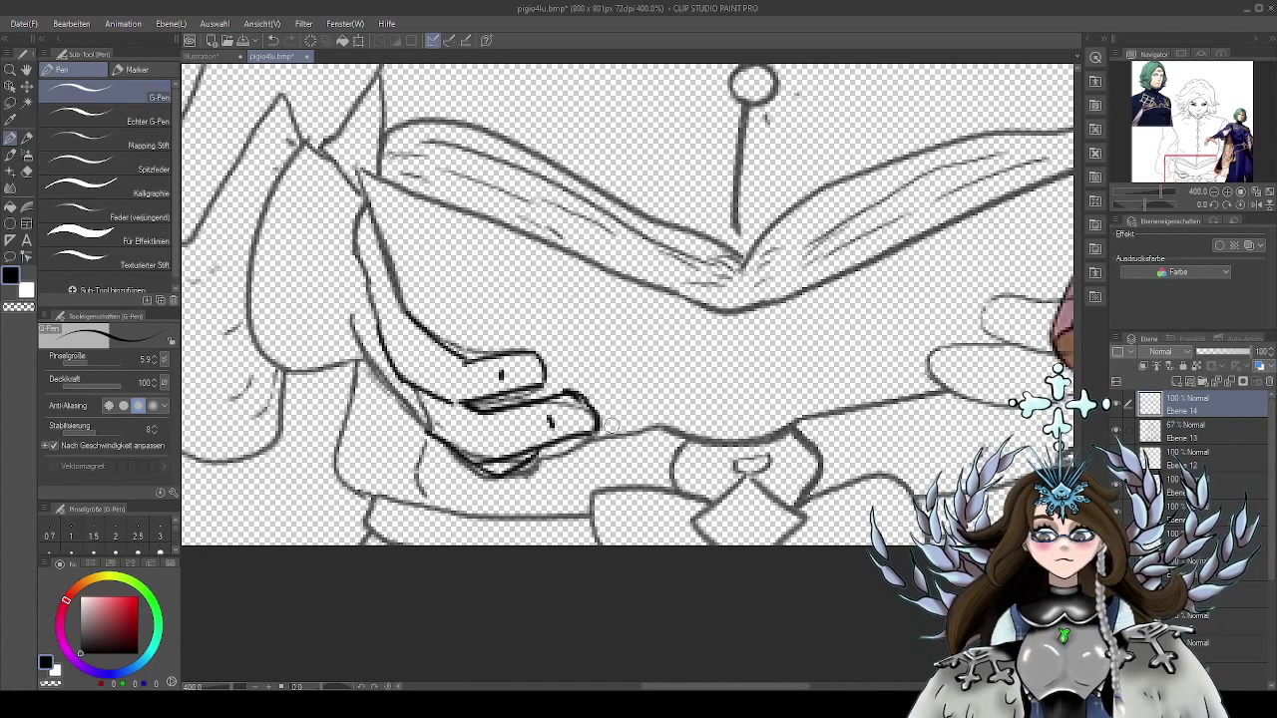
Hide both character reference images to uncover the hand at the book's right side
drag(899, 408, 634, 460)
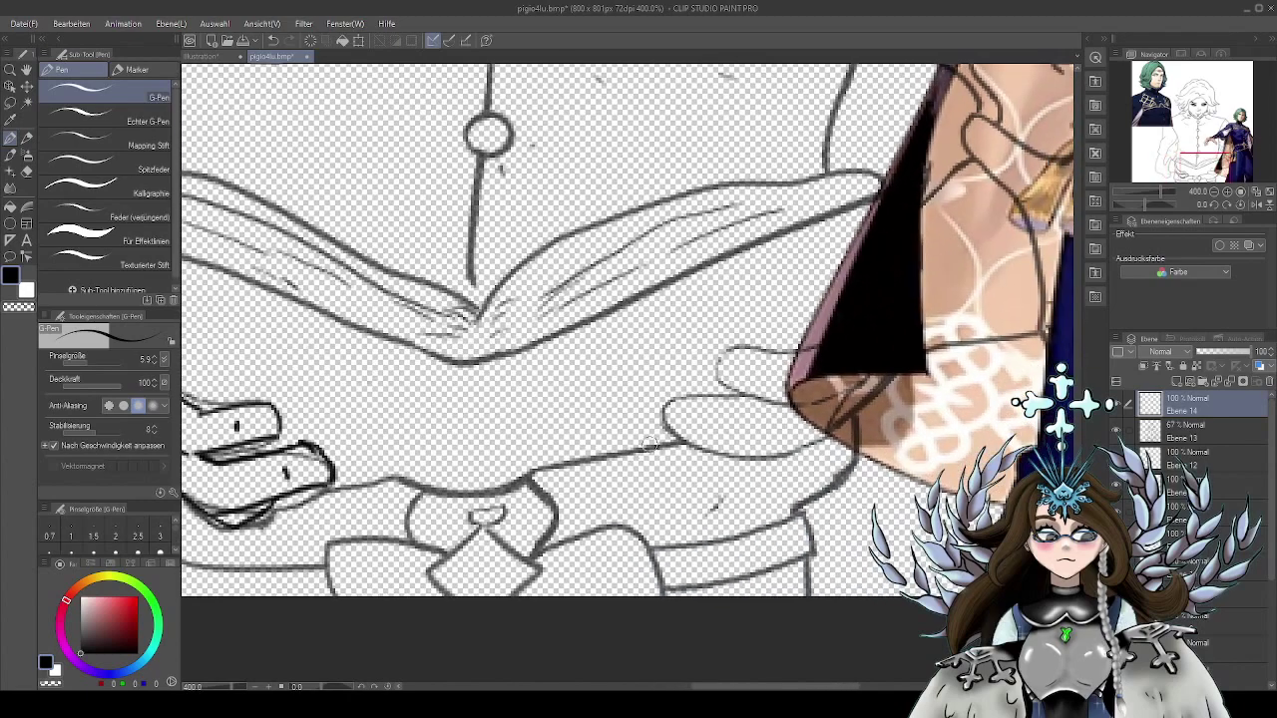
drag(1272, 509, 1272, 618)
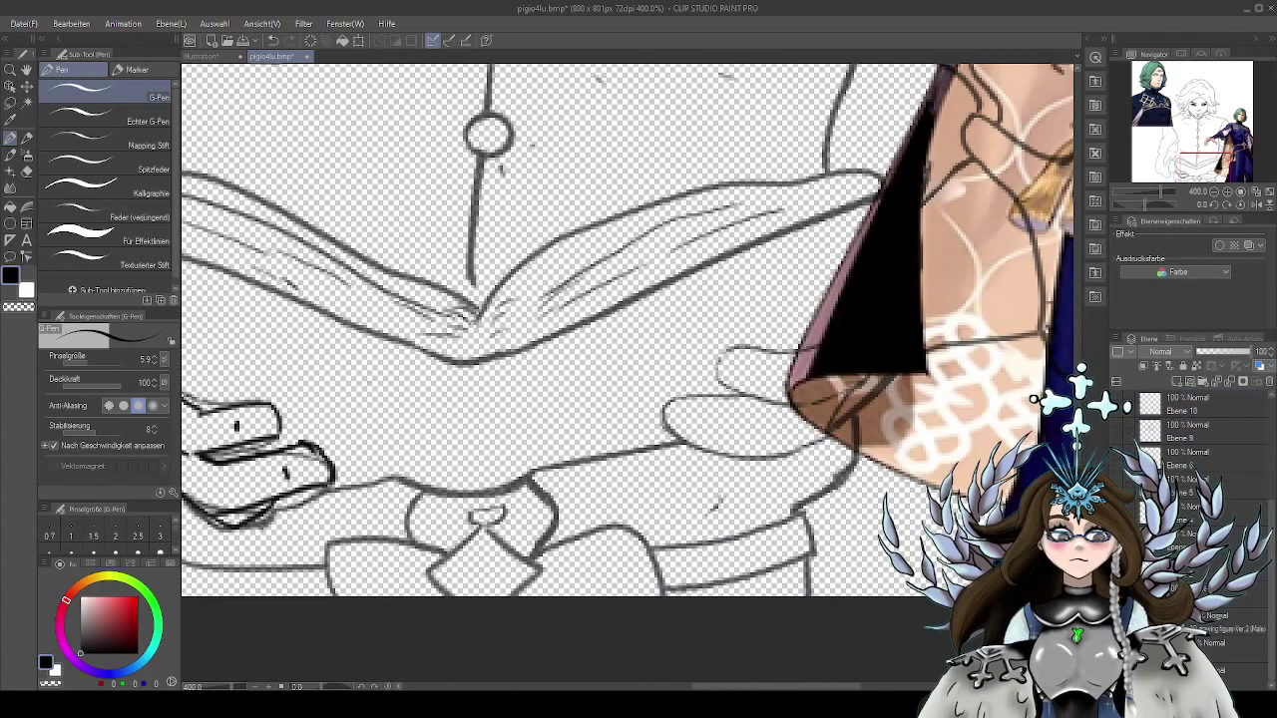
click(1117, 677)
drag(940, 455, 880, 490)
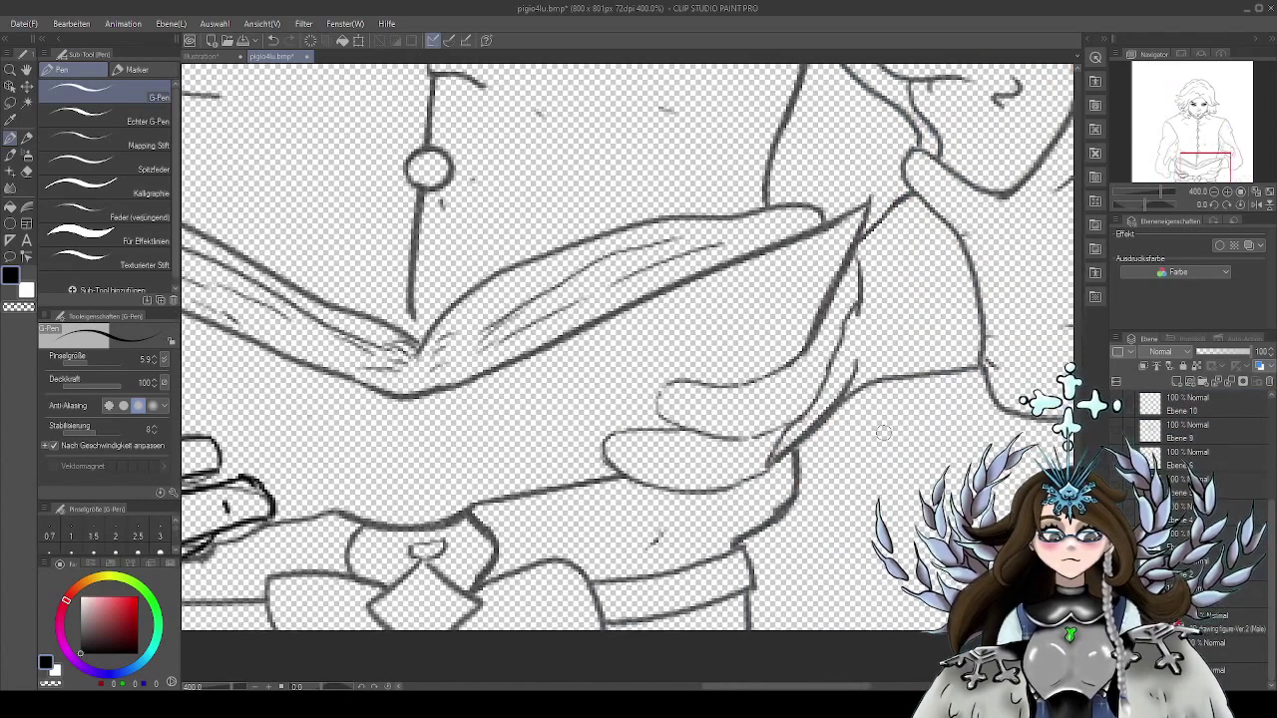
Extend the nail marks on the left-side hand's two fingers into small fingernail outlines
drag(752, 389, 930, 362)
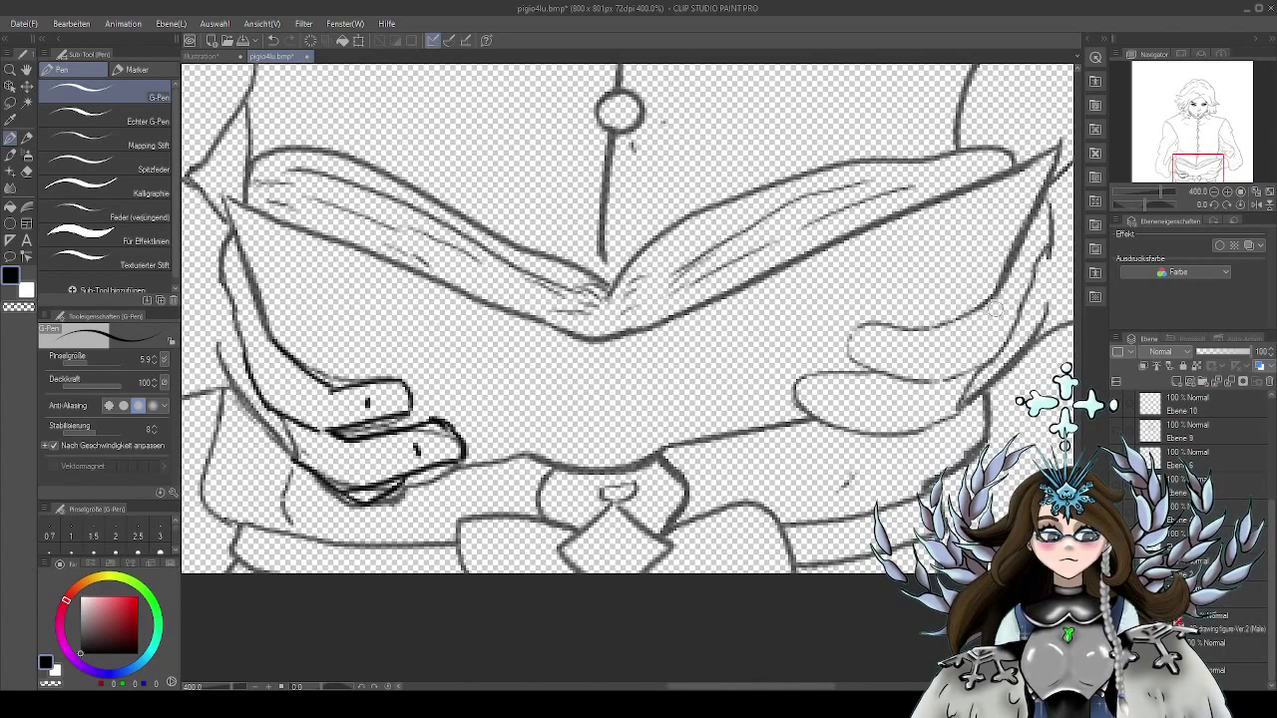
drag(426, 454, 416, 449)
drag(375, 394, 376, 407)
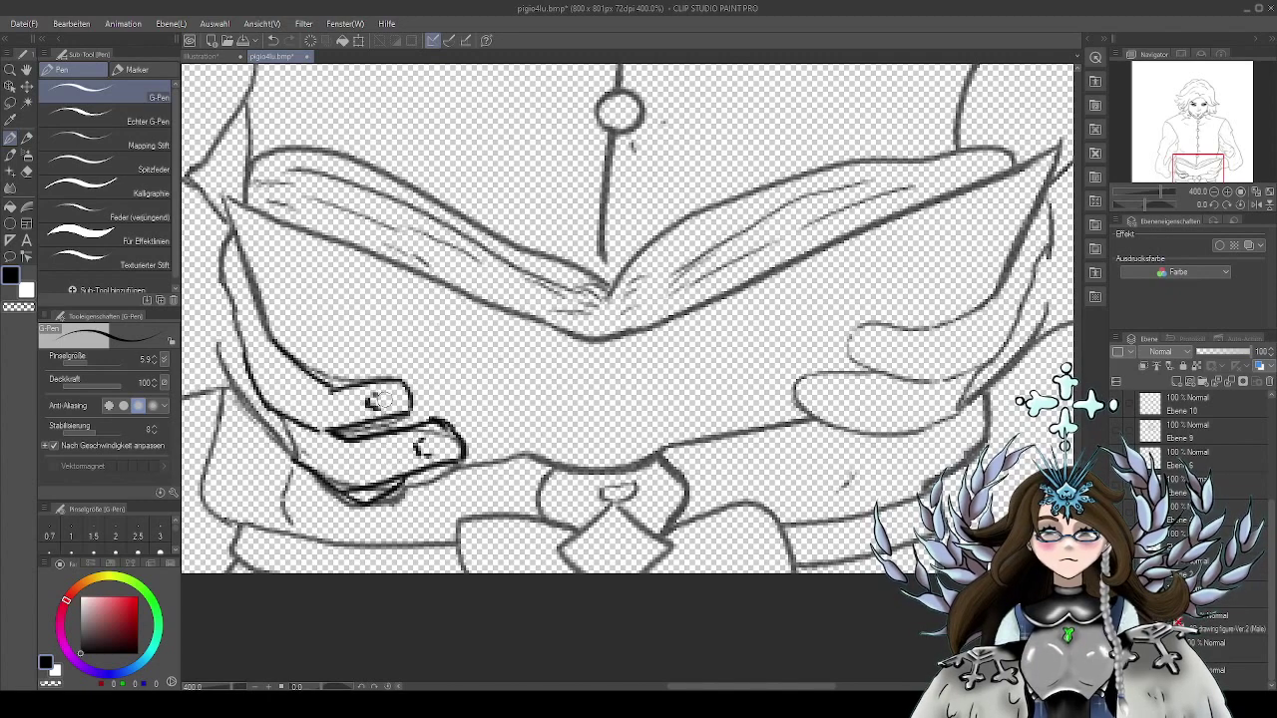
drag(597, 406, 615, 400)
Redraw the upper finger of the hand at the book's right side with an angular fingertip
mouse_move(939, 385)
mouse_down()
mouse_move(897, 409)
mouse_move(907, 383)
mouse_up()
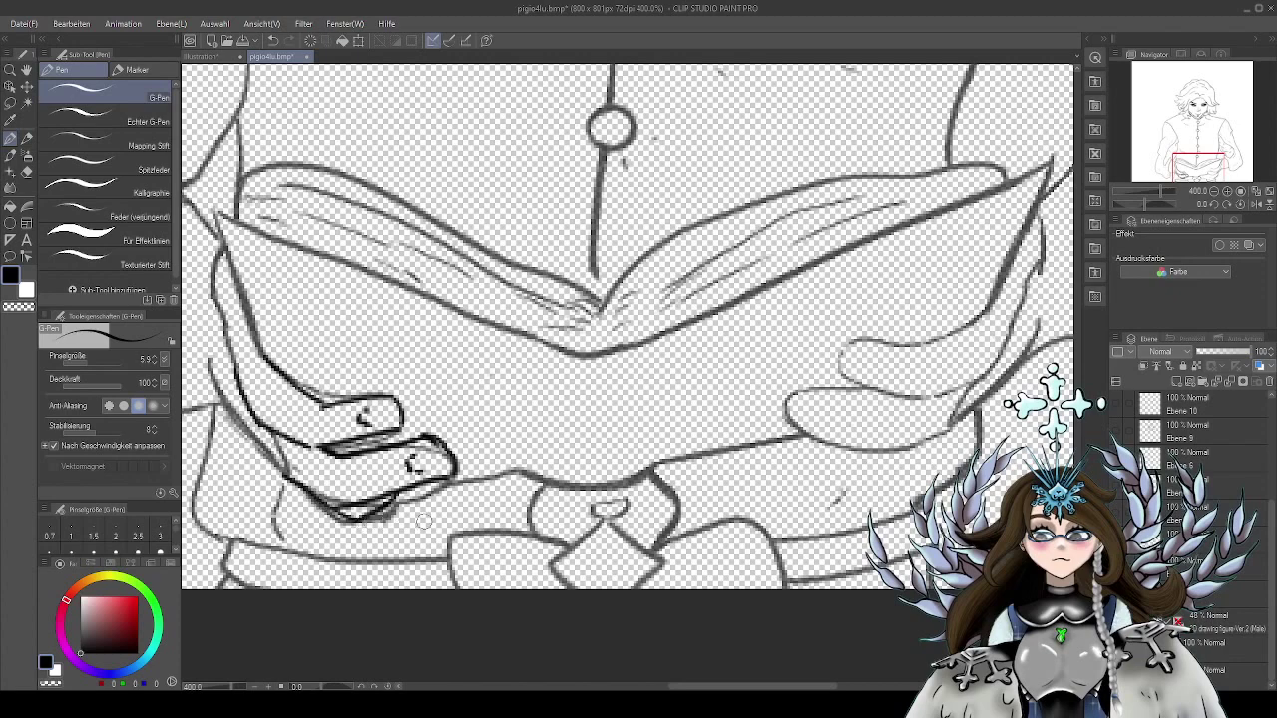
drag(936, 443, 925, 452)
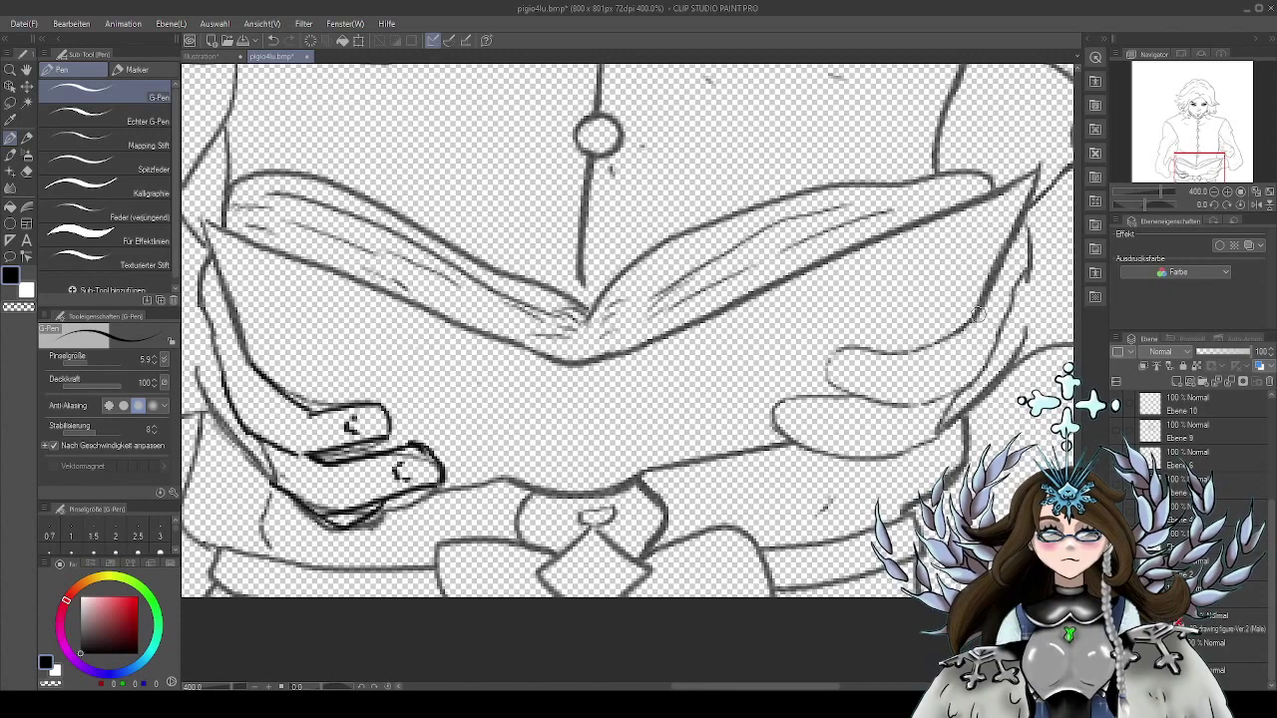
mouse_move(978, 313)
mouse_down()
mouse_move(932, 351)
mouse_move(845, 352)
mouse_move(837, 397)
mouse_move(832, 386)
mouse_move(905, 409)
mouse_move(978, 377)
mouse_move(1006, 356)
mouse_move(1019, 287)
mouse_move(993, 359)
mouse_up()
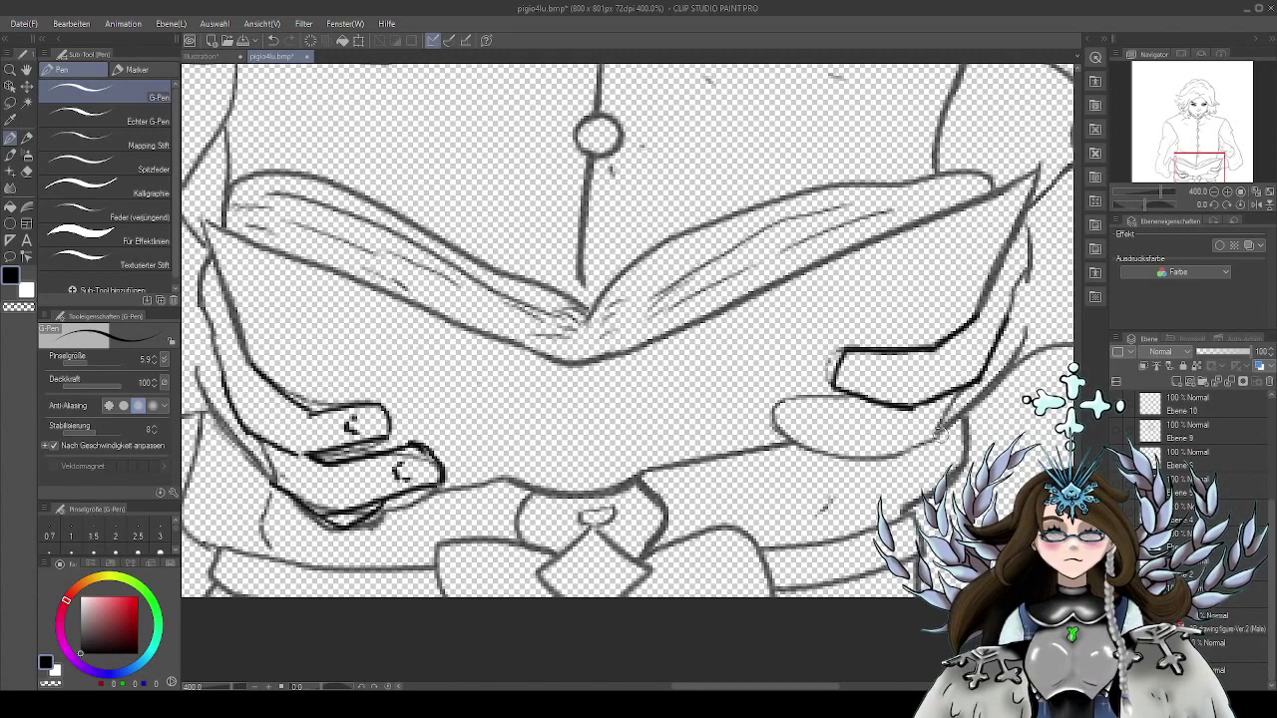
Draw the right-side hand's lower finger with an angular tip, undoing misplaced strokes and closing its top edge beneath the upper finger
mouse_move(943, 427)
mouse_down()
mouse_move(888, 456)
mouse_move(781, 430)
mouse_move(779, 393)
mouse_up()
key(ctrl+z)
key(ctrl+z)
key(ctrl+z)
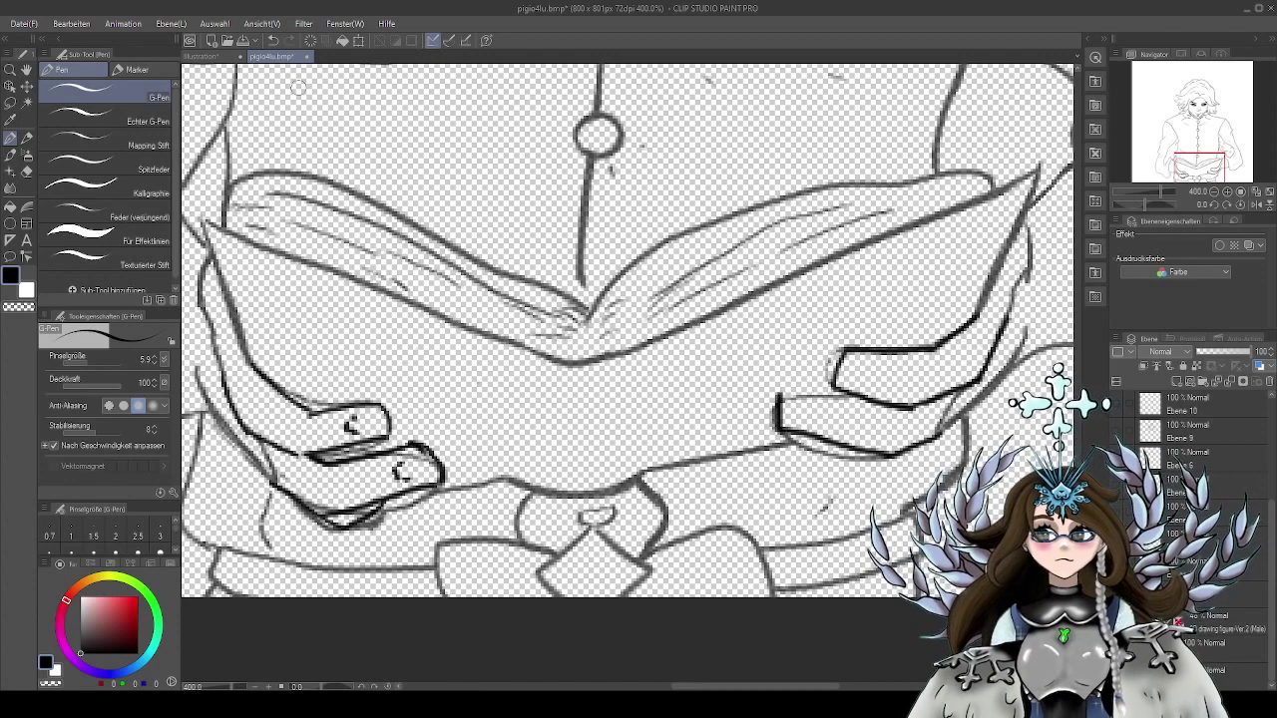
mouse_move(891, 451)
mouse_down()
mouse_move(775, 431)
mouse_move(780, 397)
mouse_move(804, 390)
mouse_move(869, 414)
mouse_move(908, 403)
mouse_up()
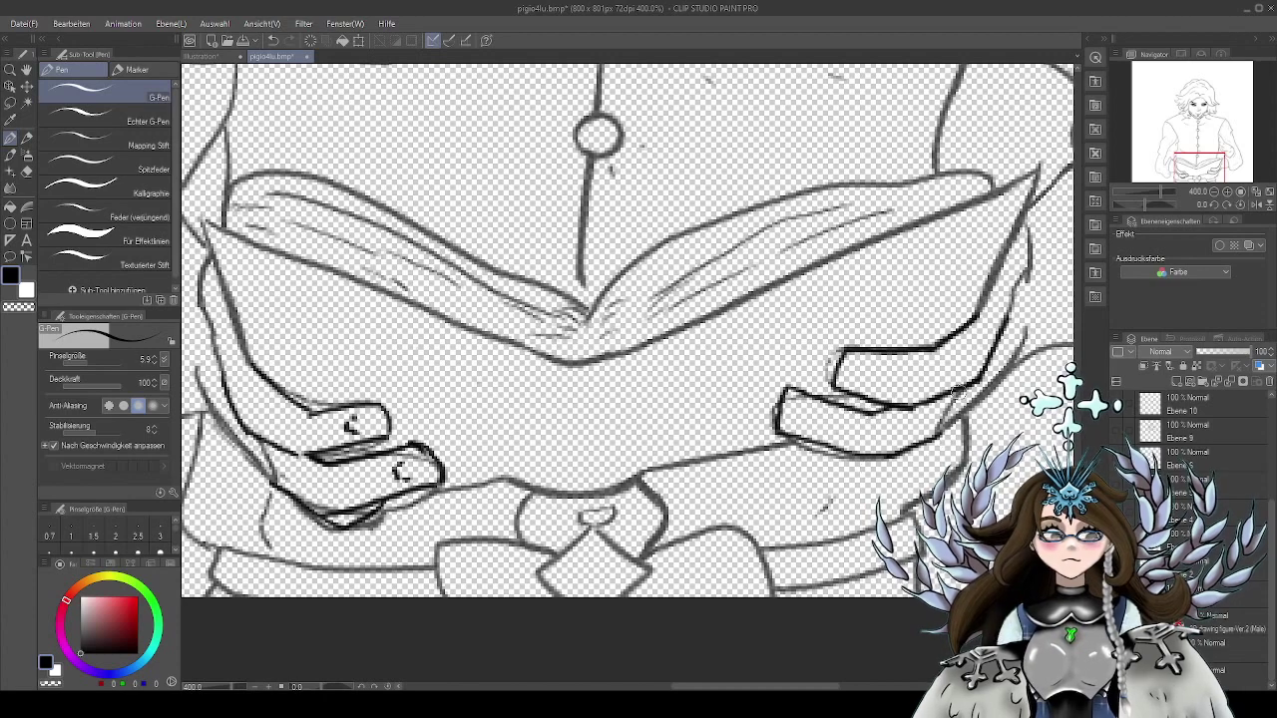
Strengthen the outer edge of the right-side hand and add fingernail marks to both of its fingers
mouse_move(901, 451)
mouse_down()
mouse_move(1005, 379)
mouse_move(1024, 341)
mouse_move(1010, 374)
mouse_up()
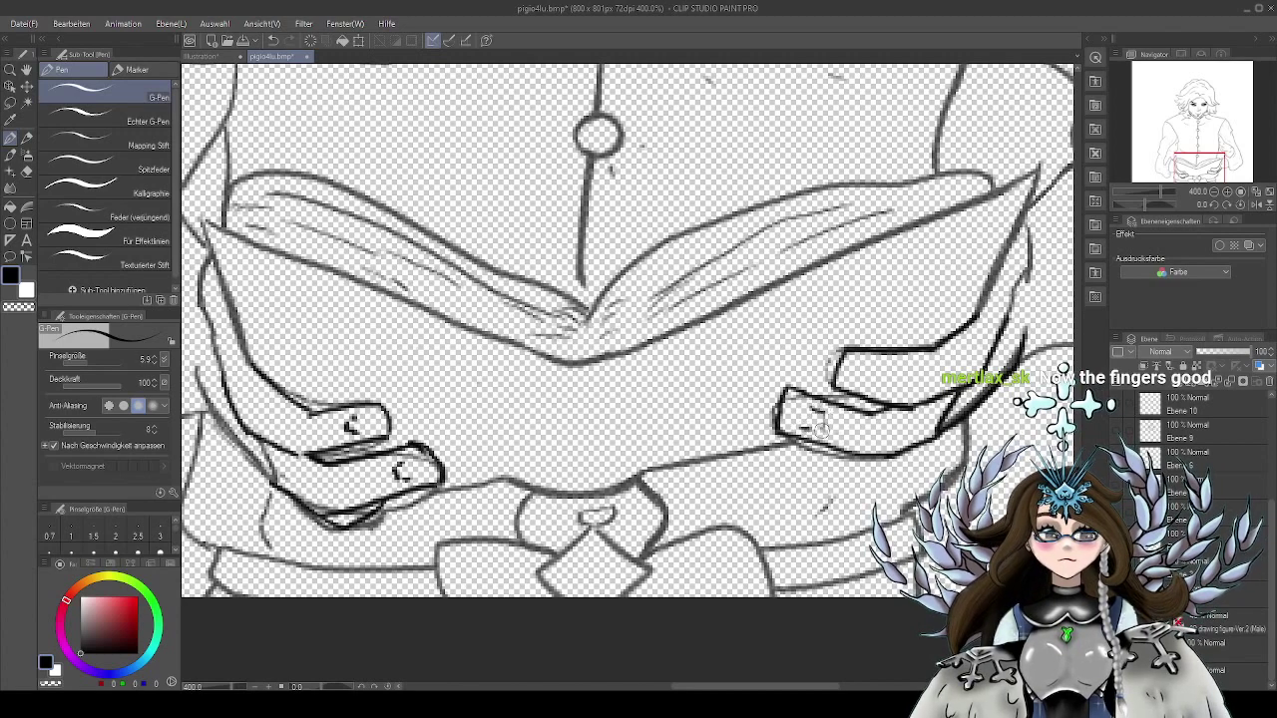
mouse_move(856, 379)
mouse_down()
mouse_move(872, 382)
mouse_move(889, 361)
mouse_up()
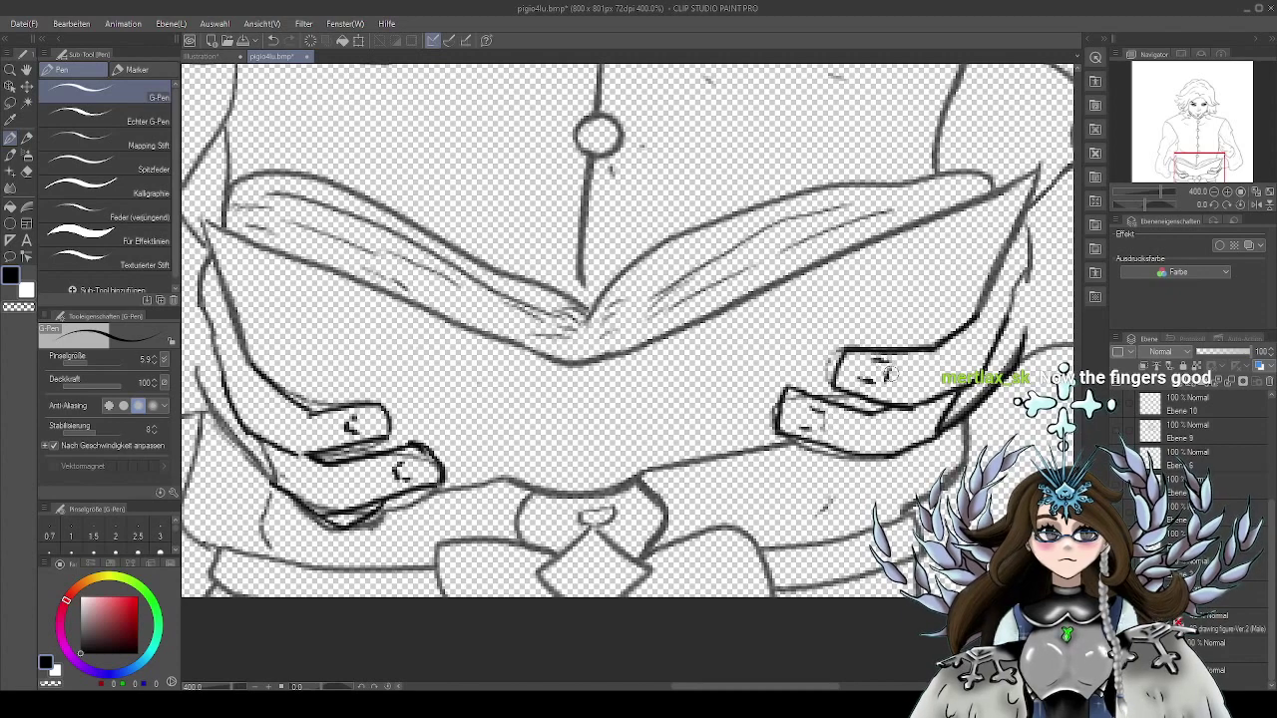
drag(846, 464, 831, 456)
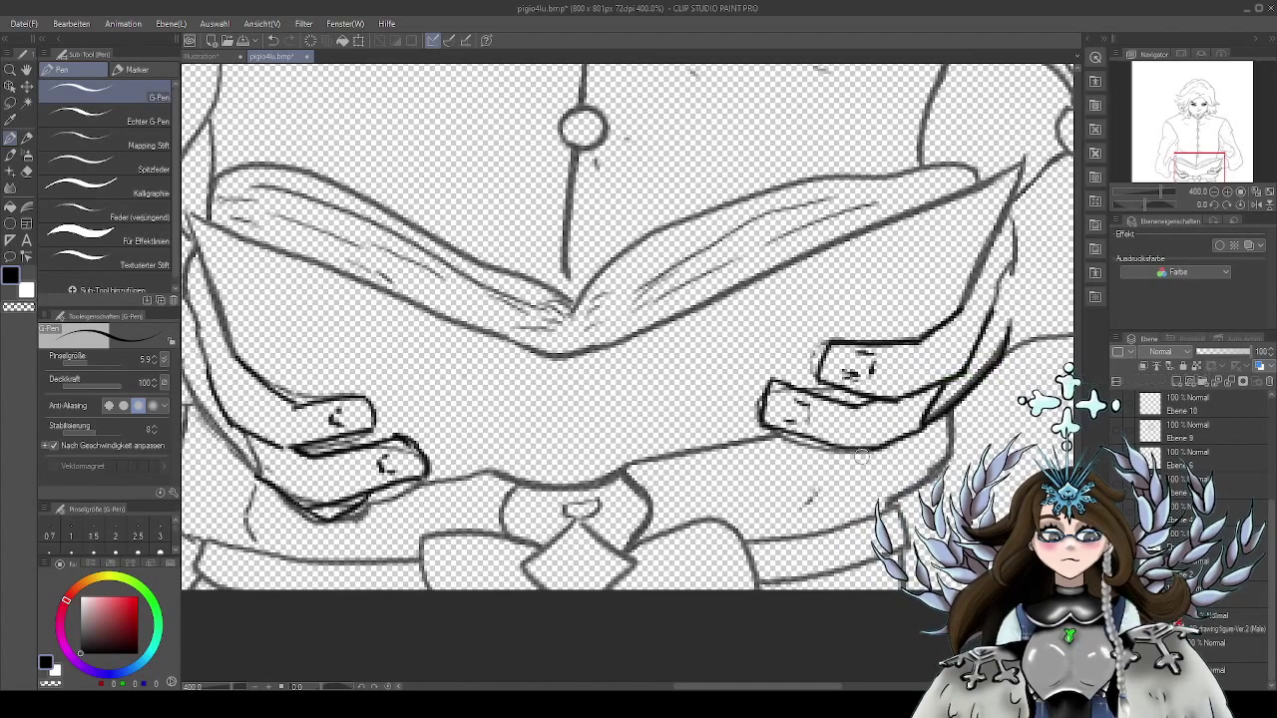
scroll(1008, 344, down, 4)
scroll(908, 449, up, 2)
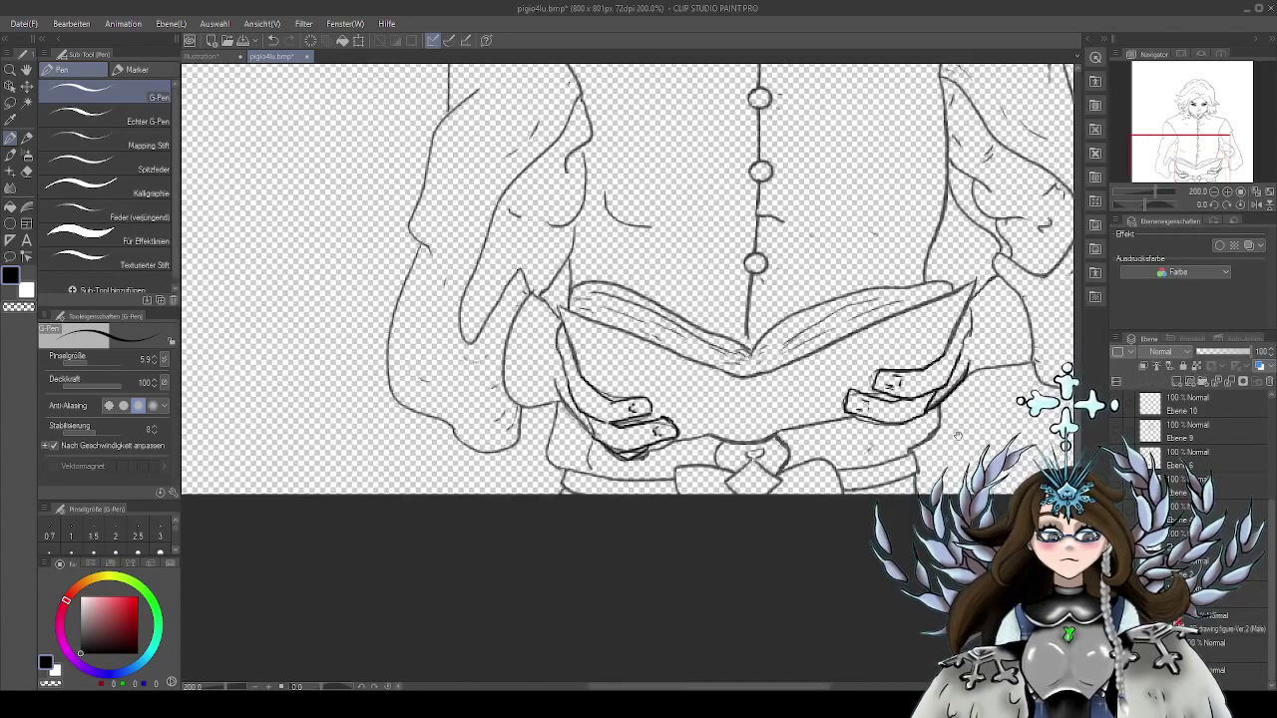
scroll(863, 457, up, 3)
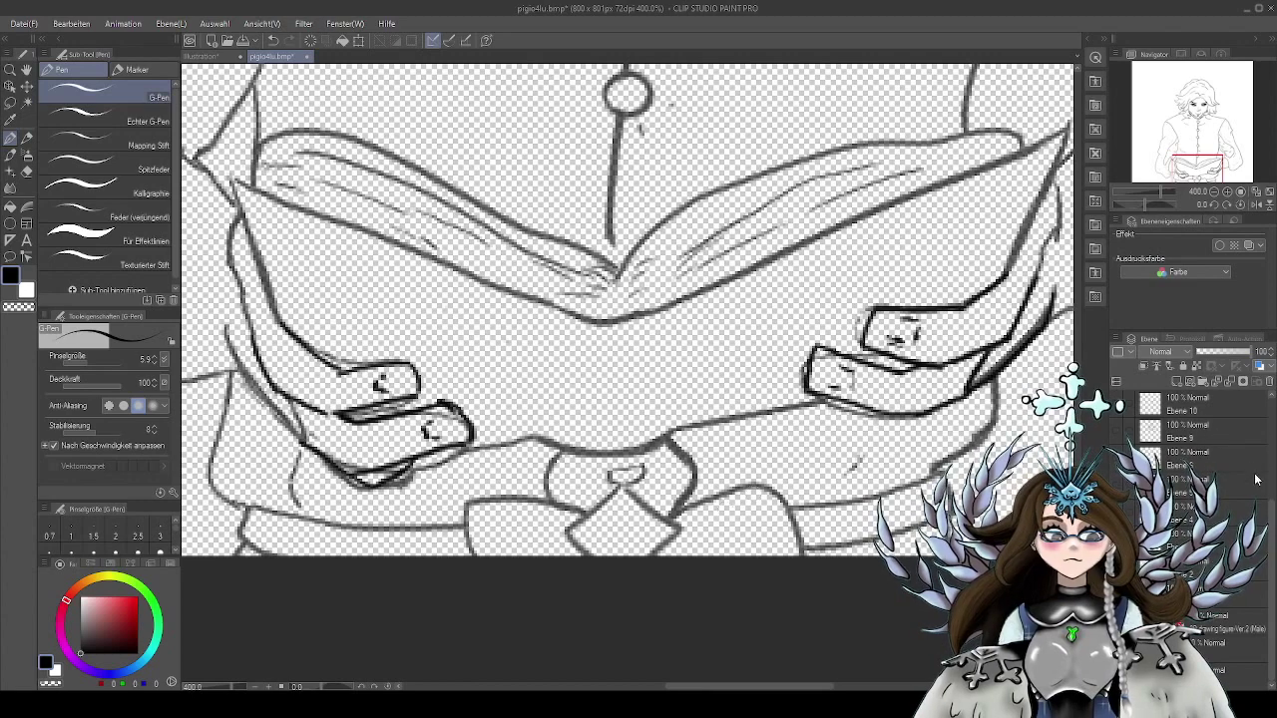
Set the opacity of line art layer Ebene 13 back to 100 %
drag(1272, 540, 1272, 431)
click(1205, 439)
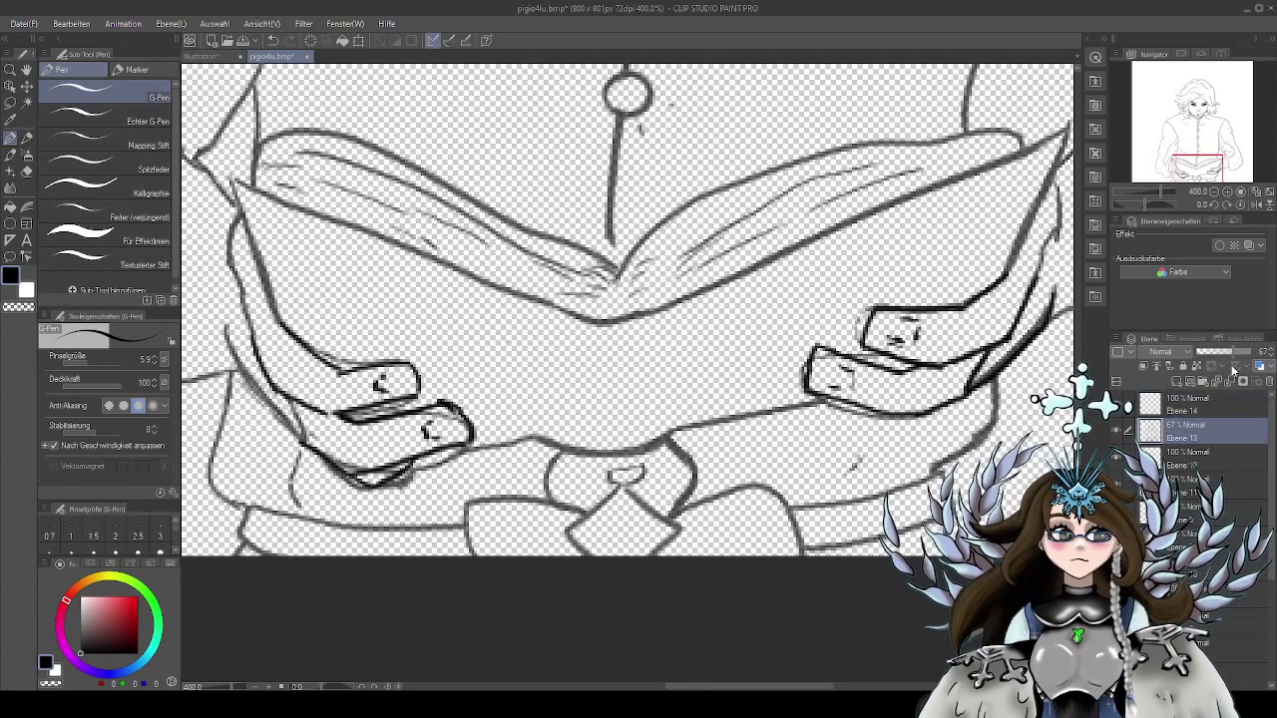
drag(1235, 352, 1270, 365)
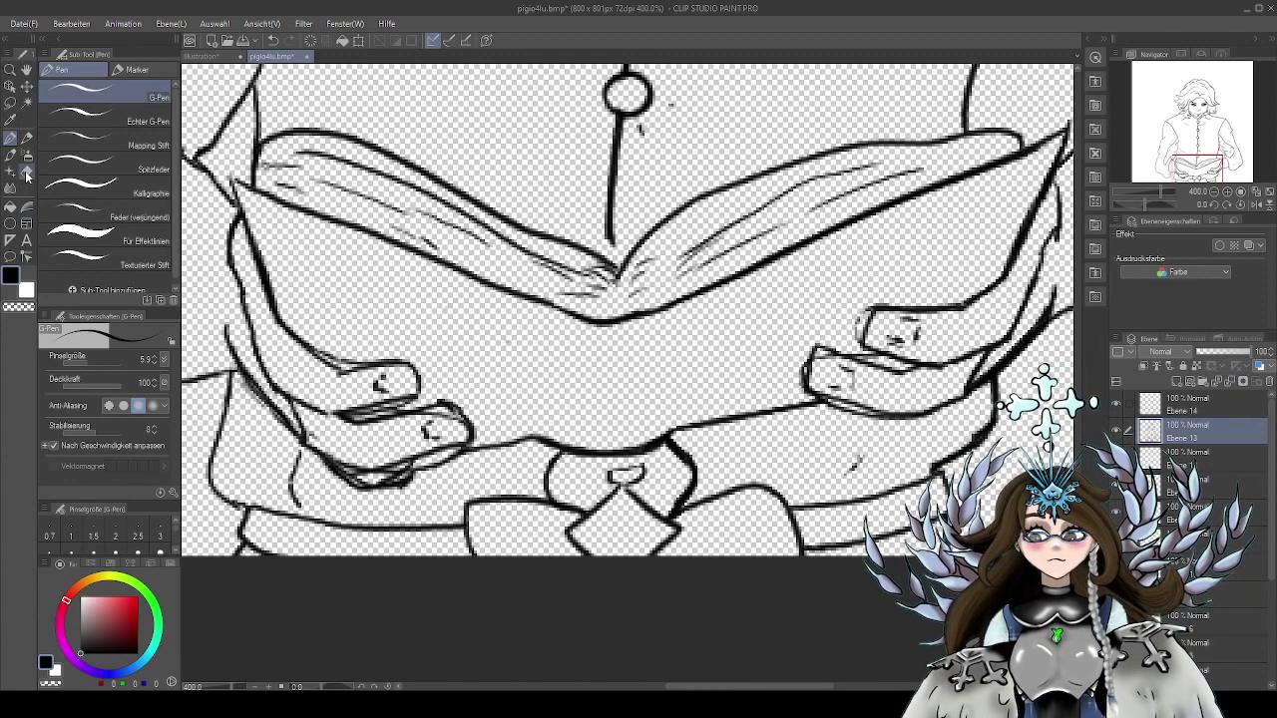
Erase the old rounded finger lines around the redrawn right-side hand on Ebene 13
key(e)
mouse_move(843, 348)
mouse_down()
mouse_move(804, 367)
mouse_move(890, 362)
mouse_up()
mouse_move(847, 406)
mouse_down()
mouse_move(894, 414)
mouse_move(937, 418)
mouse_move(972, 392)
mouse_move(983, 374)
mouse_move(963, 380)
mouse_move(990, 348)
mouse_move(1010, 347)
mouse_move(1022, 374)
mouse_move(927, 413)
mouse_up()
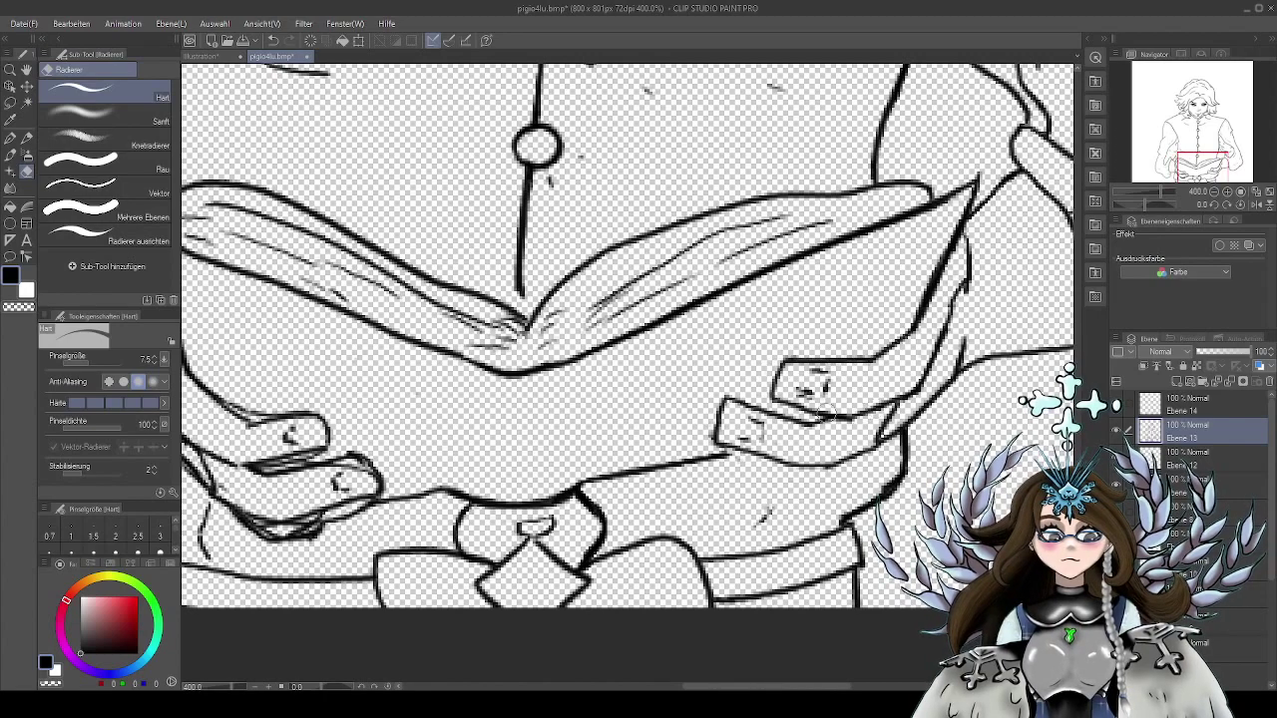
Erase the old finger and palm lines around the redrawn left-side hand on Ebene 13
drag(735, 496, 987, 433)
mouse_move(585, 387)
mouse_down()
mouse_move(624, 415)
mouse_move(621, 445)
mouse_move(629, 439)
mouse_move(538, 467)
mouse_move(564, 464)
mouse_move(554, 477)
mouse_move(512, 472)
mouse_up()
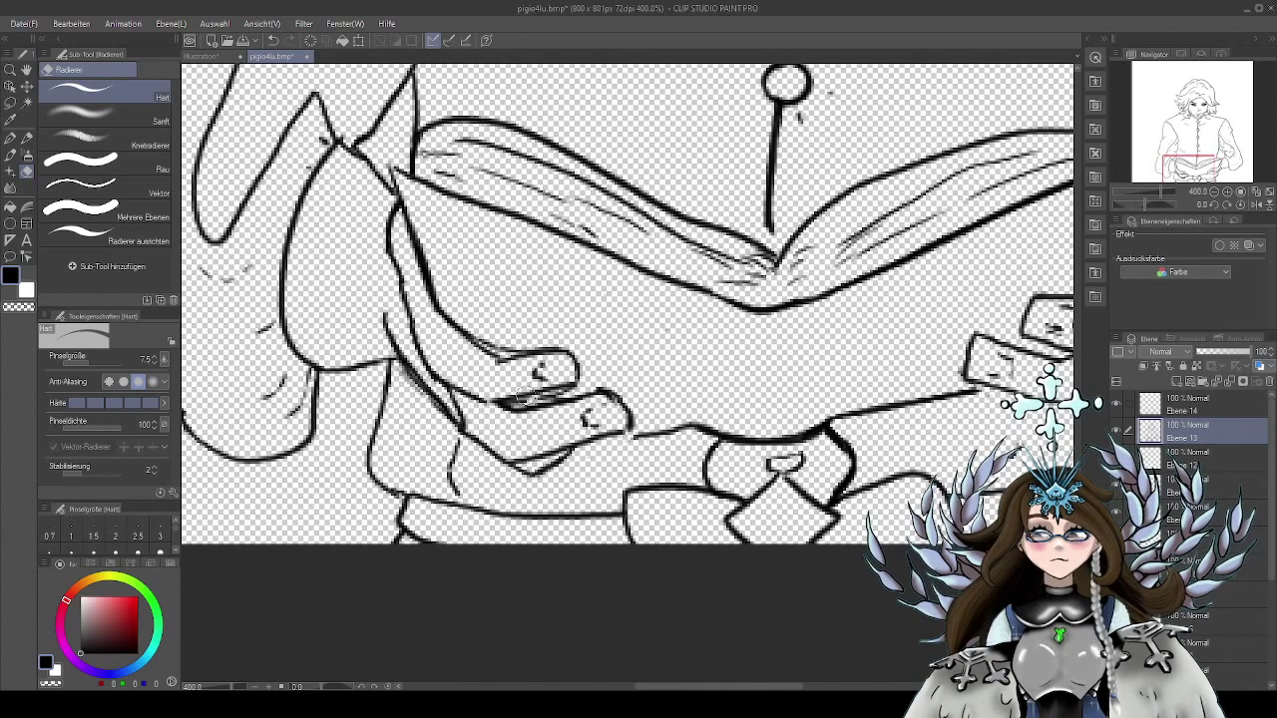
mouse_move(516, 407)
mouse_down()
mouse_move(576, 368)
mouse_move(513, 401)
mouse_up()
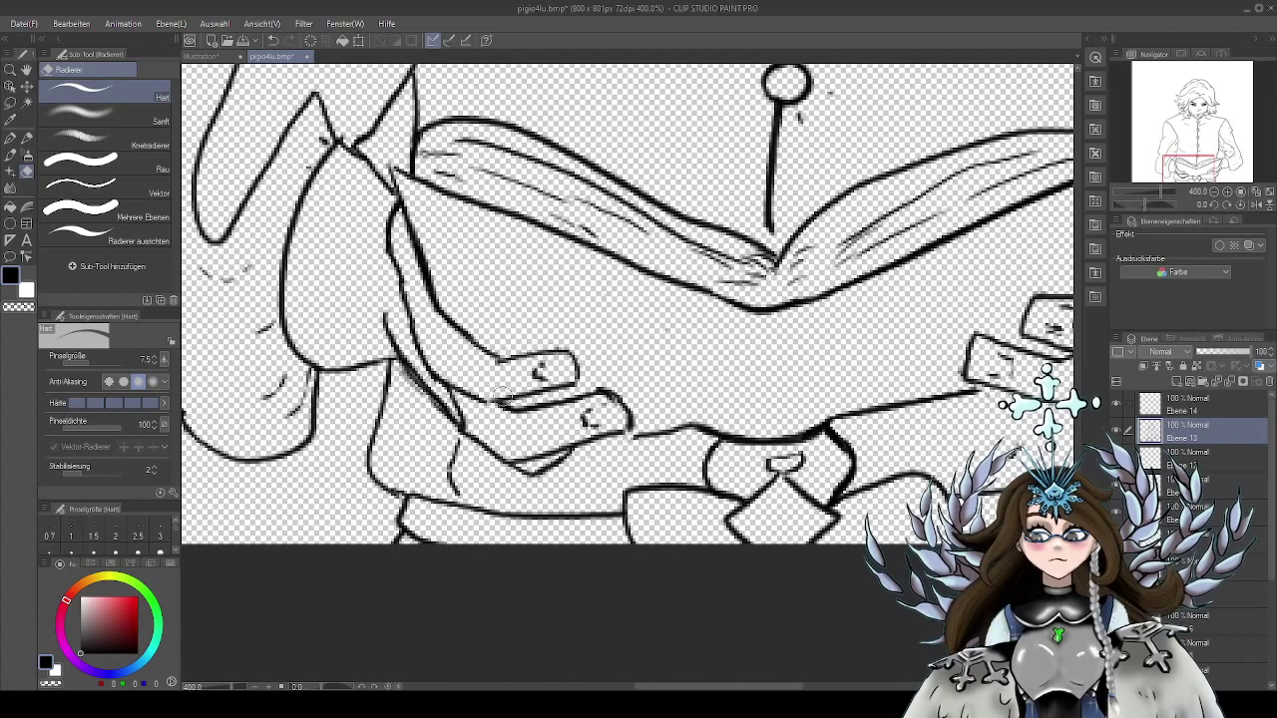
drag(586, 371, 607, 376)
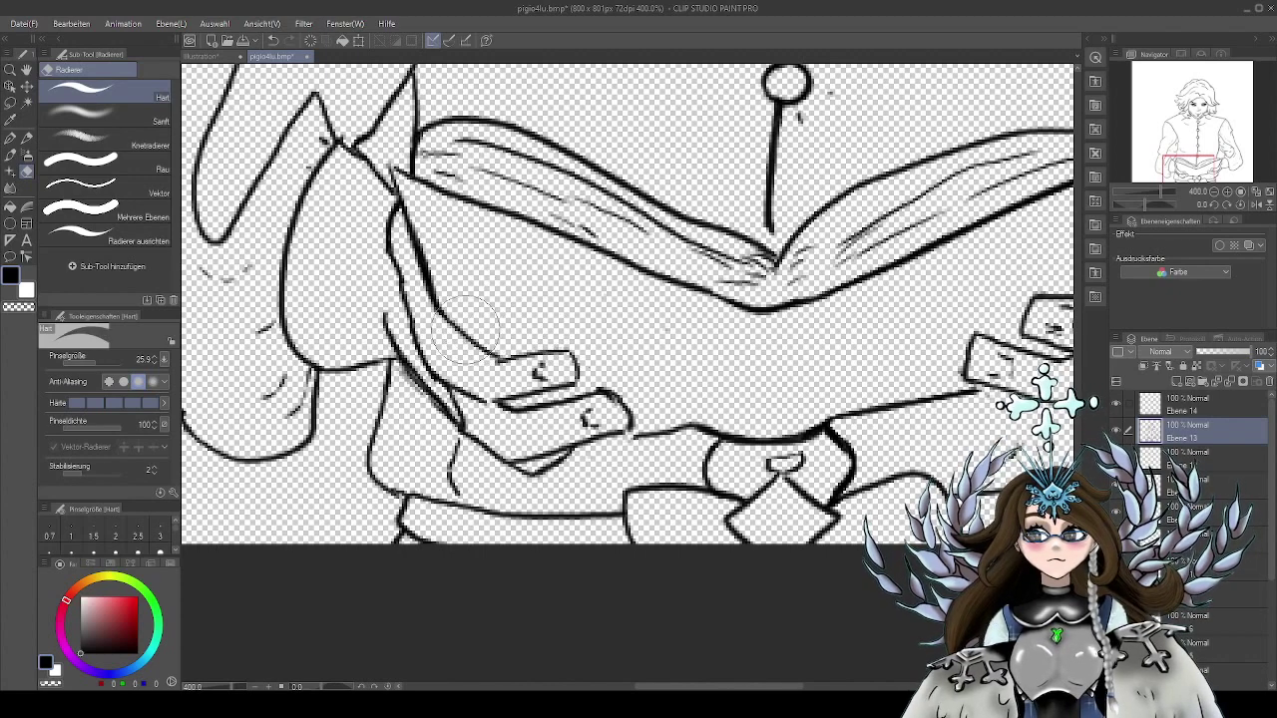
drag(564, 441, 555, 437)
Merge the redrawn hands on Ebene 14 into line art layer Ebene 13, checking the merged layer by toggling its visibility
scroll(748, 356, down, 5)
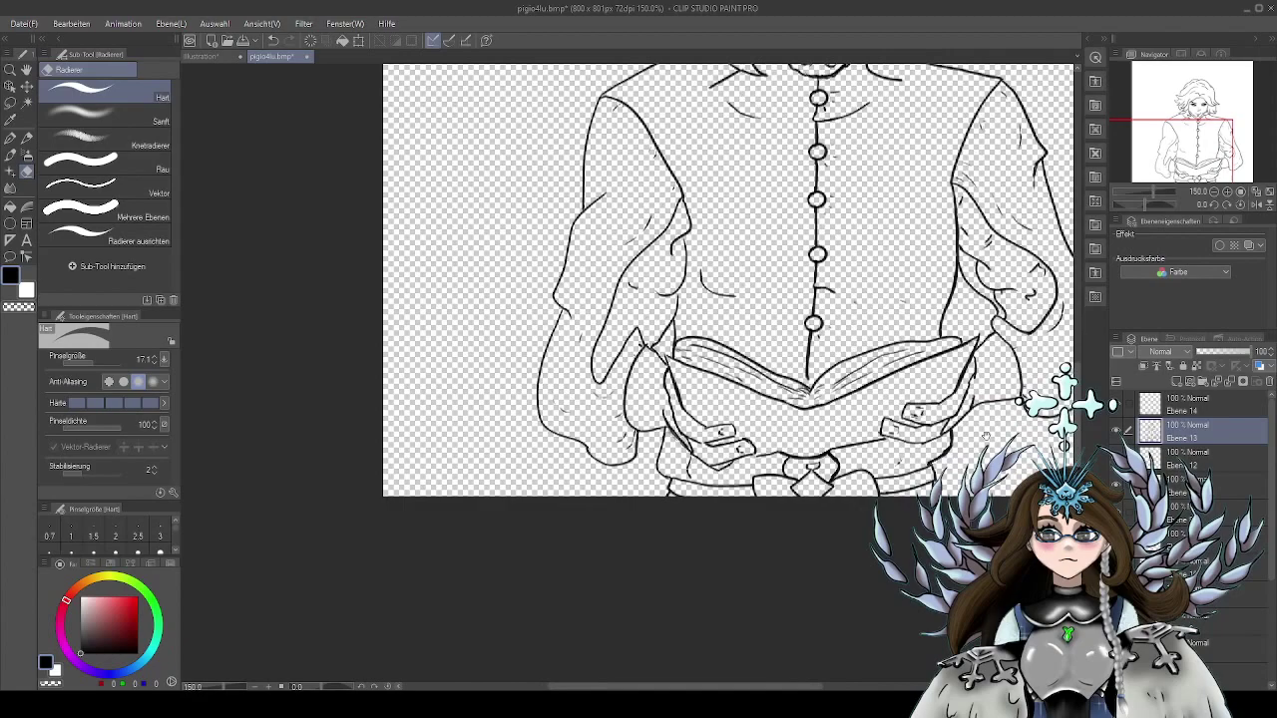
drag(986, 436, 810, 534)
drag(917, 431, 905, 476)
click(1219, 407)
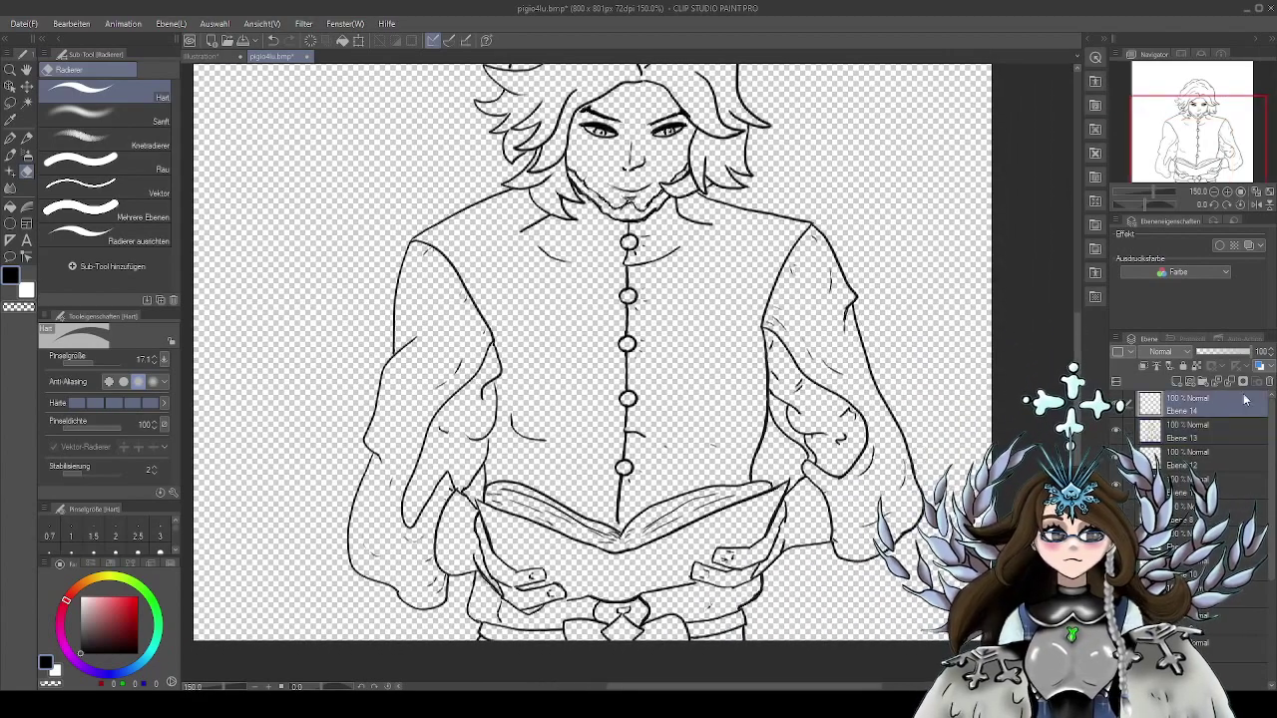
click(1116, 405)
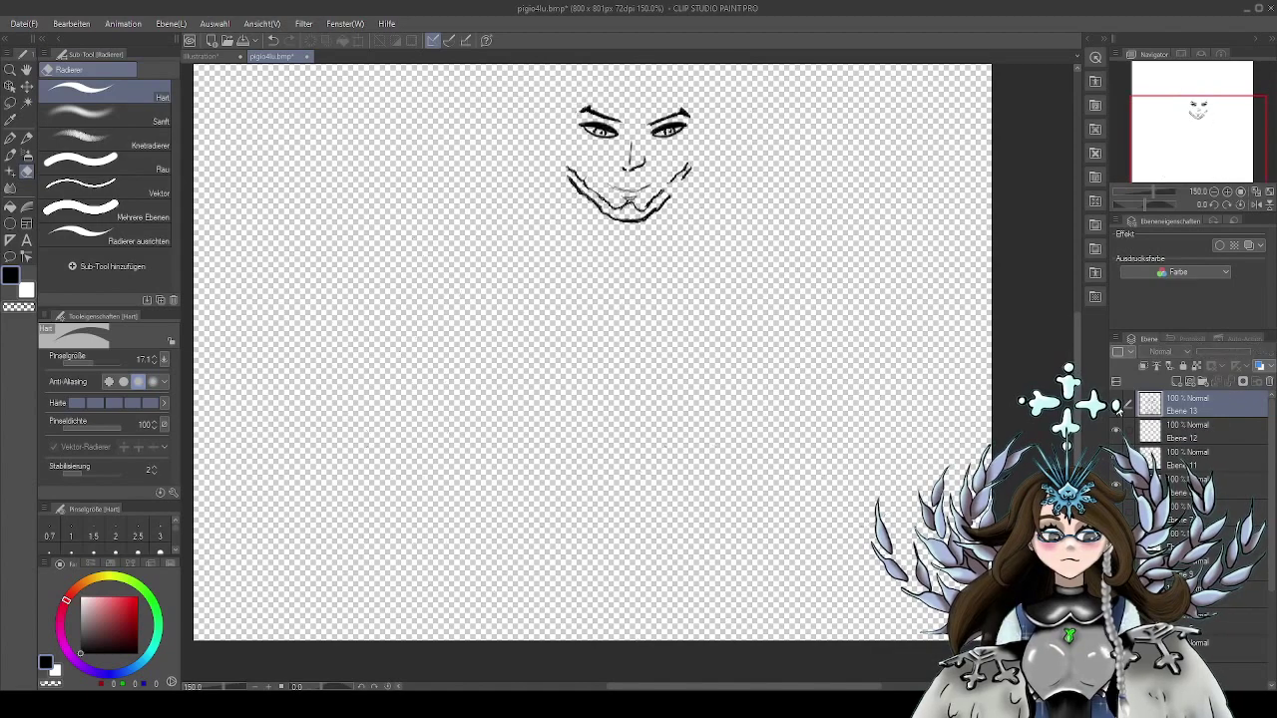
click(1116, 405)
drag(818, 469, 833, 405)
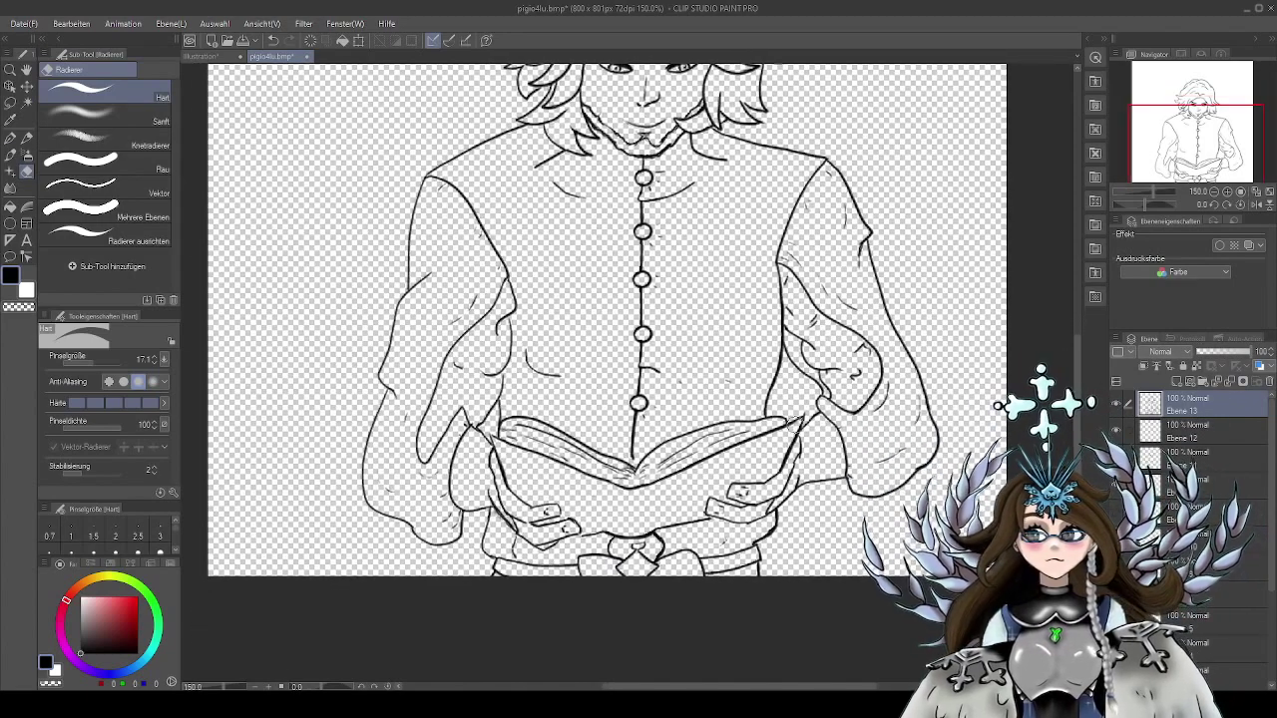
Touch up the lower finger's outline on the right-side hand with the G-Pen
click(10, 138)
scroll(725, 512, up, 3)
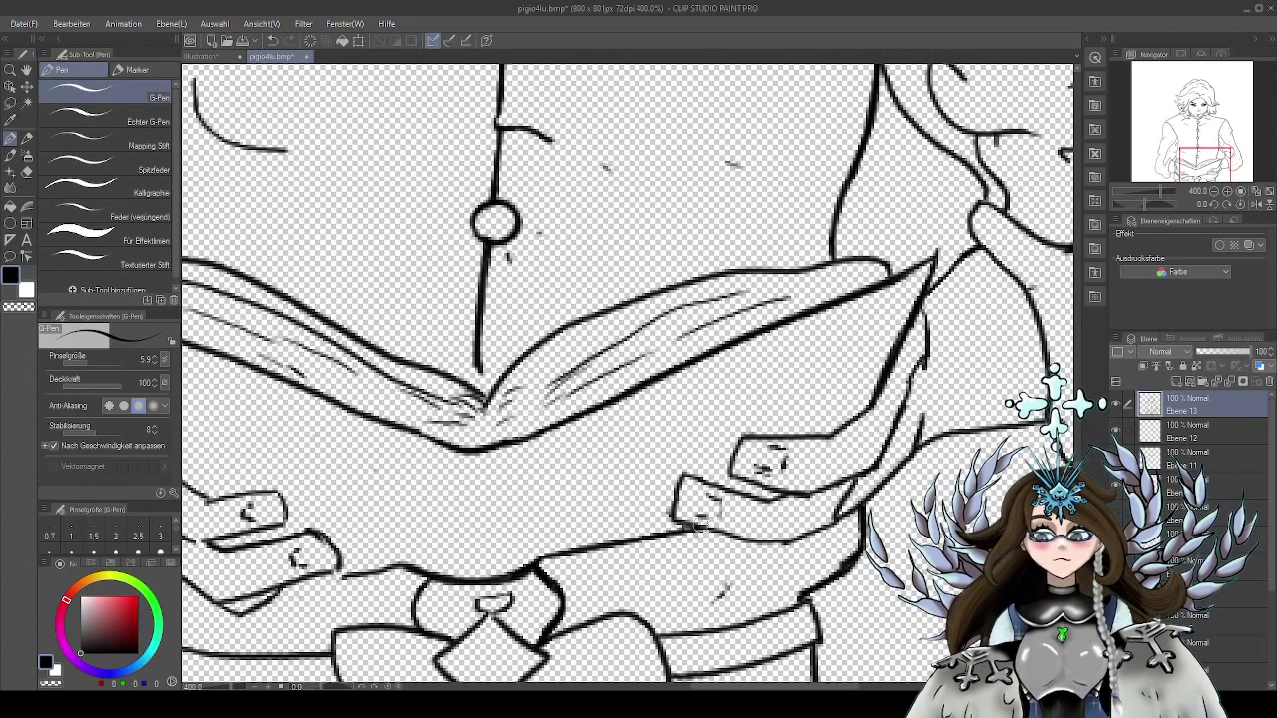
drag(700, 529, 755, 510)
scroll(755, 511, down, 2)
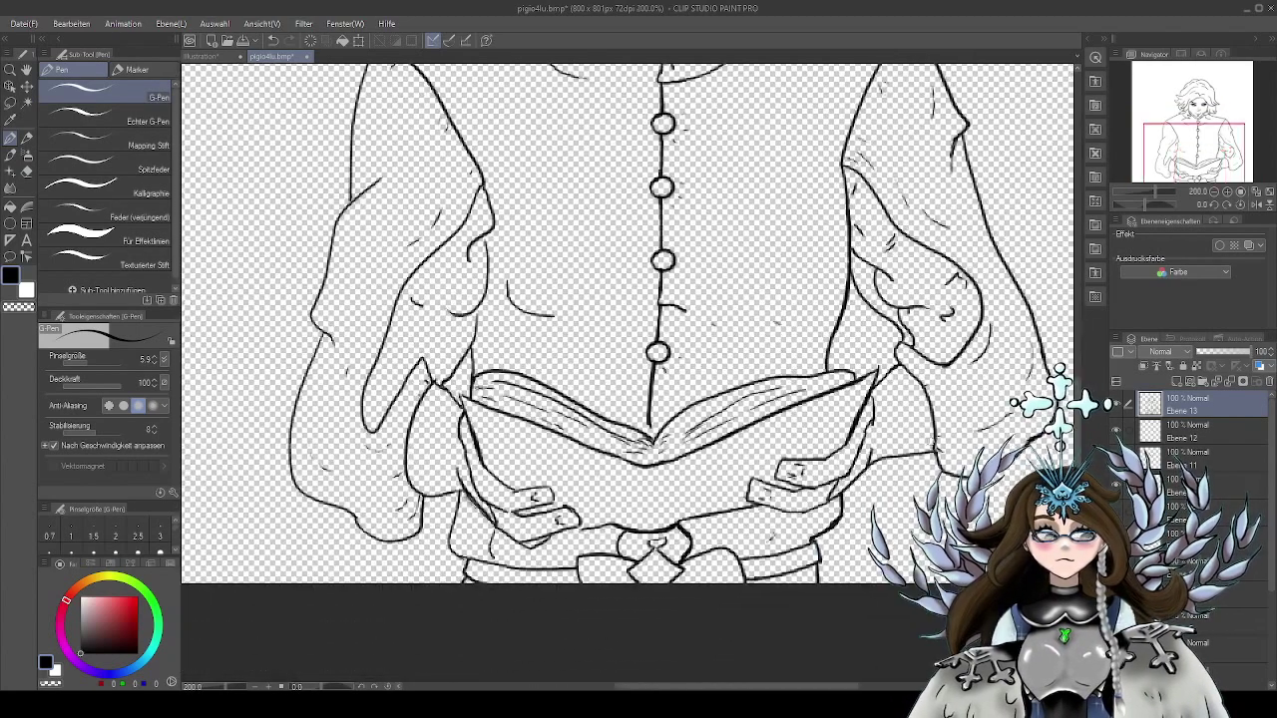
scroll(755, 511, down, 1)
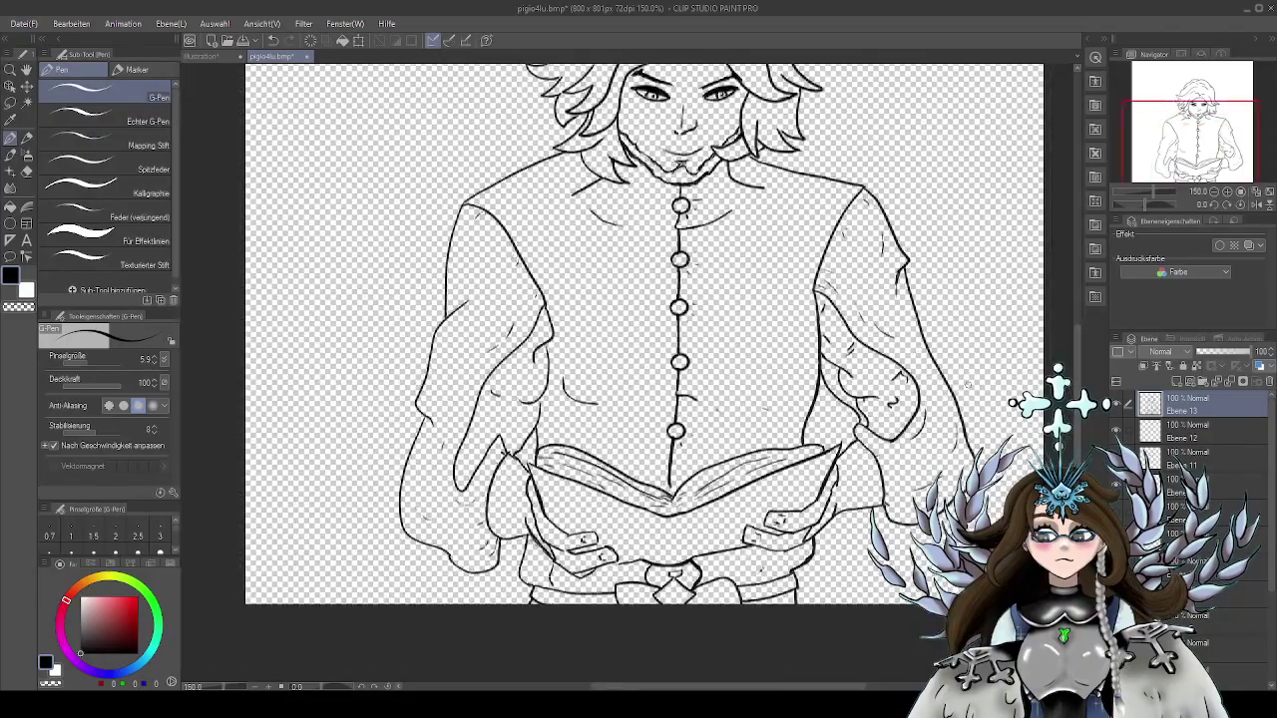
drag(967, 384, 874, 431)
scroll(856, 420, down, 1)
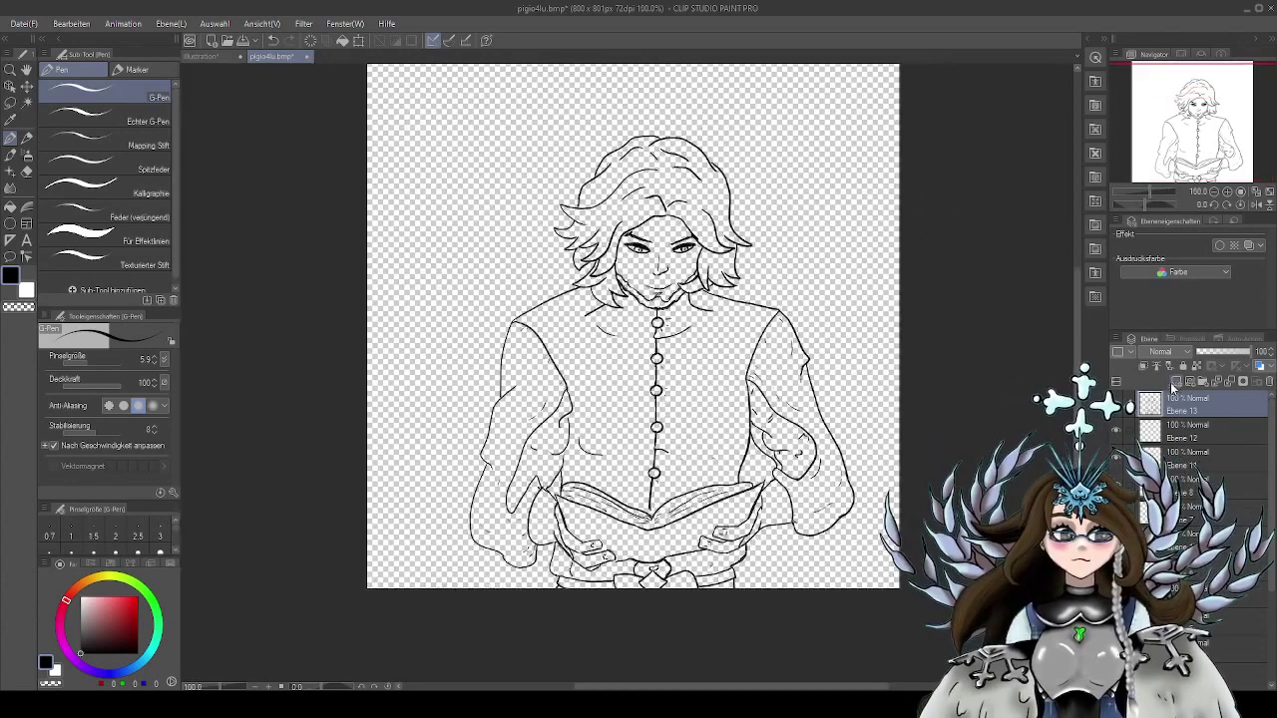
Show both character reference images again and add a new layer above Ebene 13
scroll(1197, 479, down, 1)
scroll(1197, 479, down, 2)
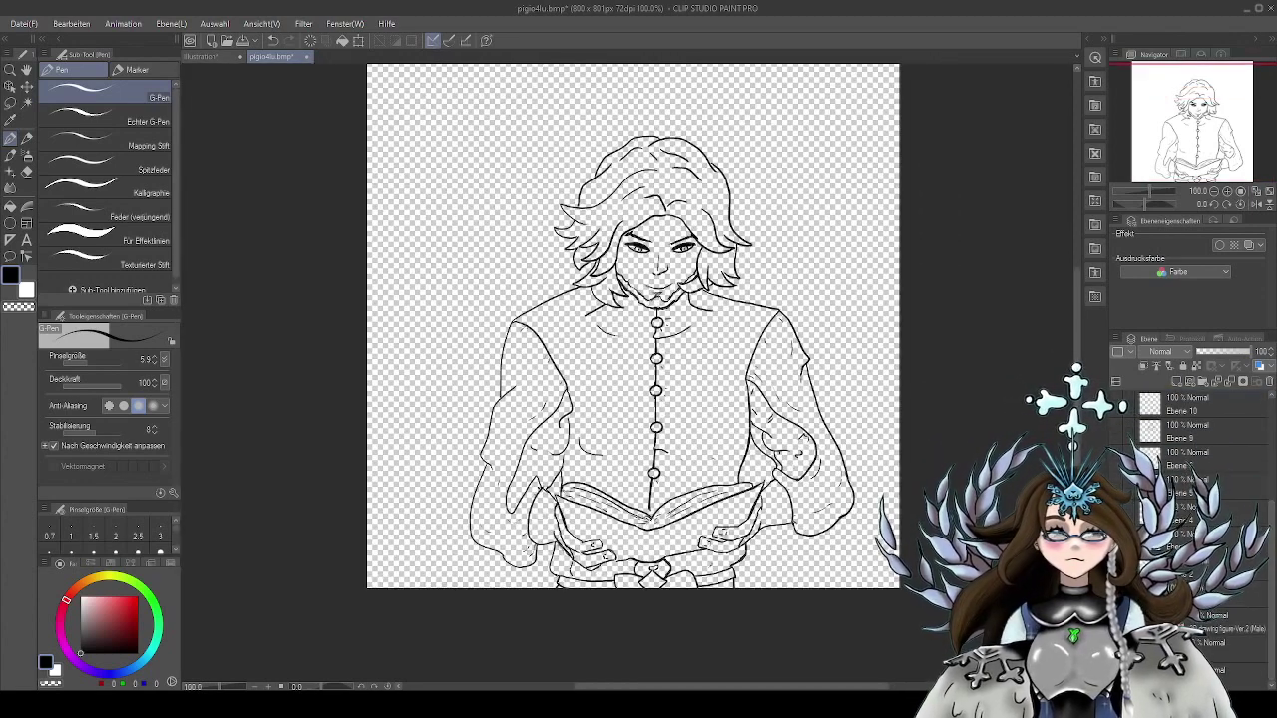
click(1116, 676)
click(1116, 649)
drag(919, 455, 904, 408)
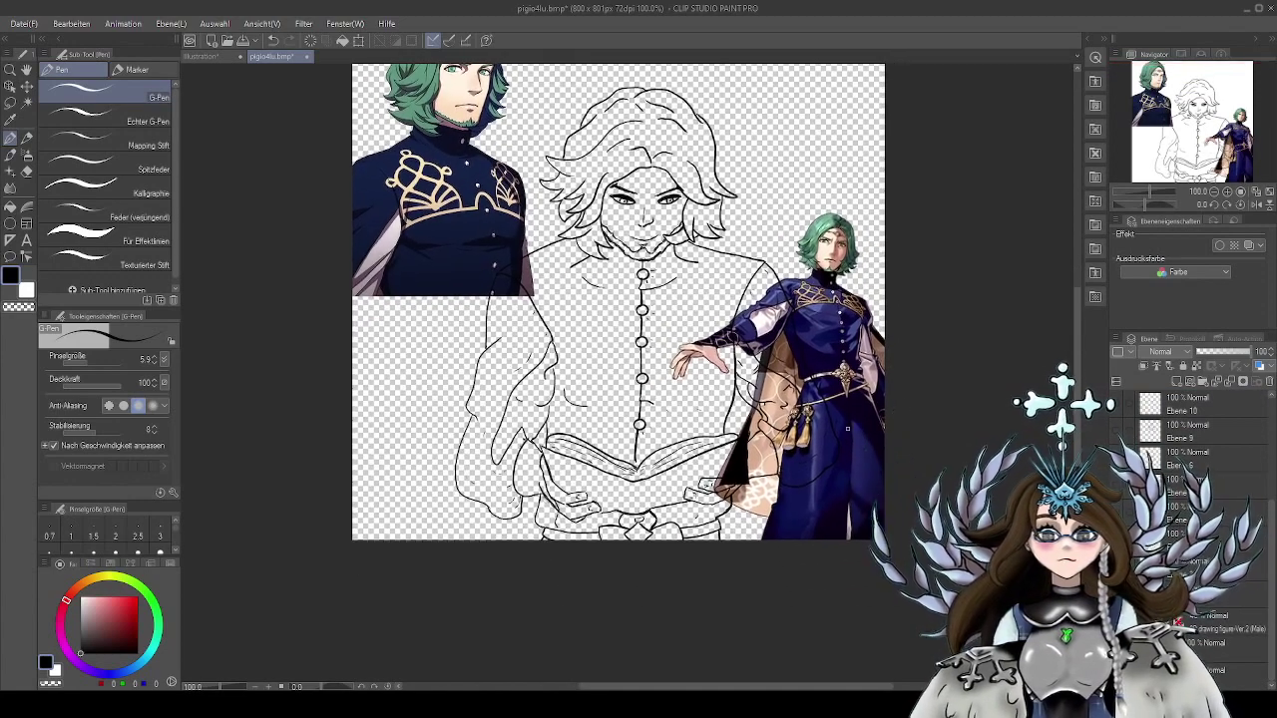
scroll(1194, 449, up, 2)
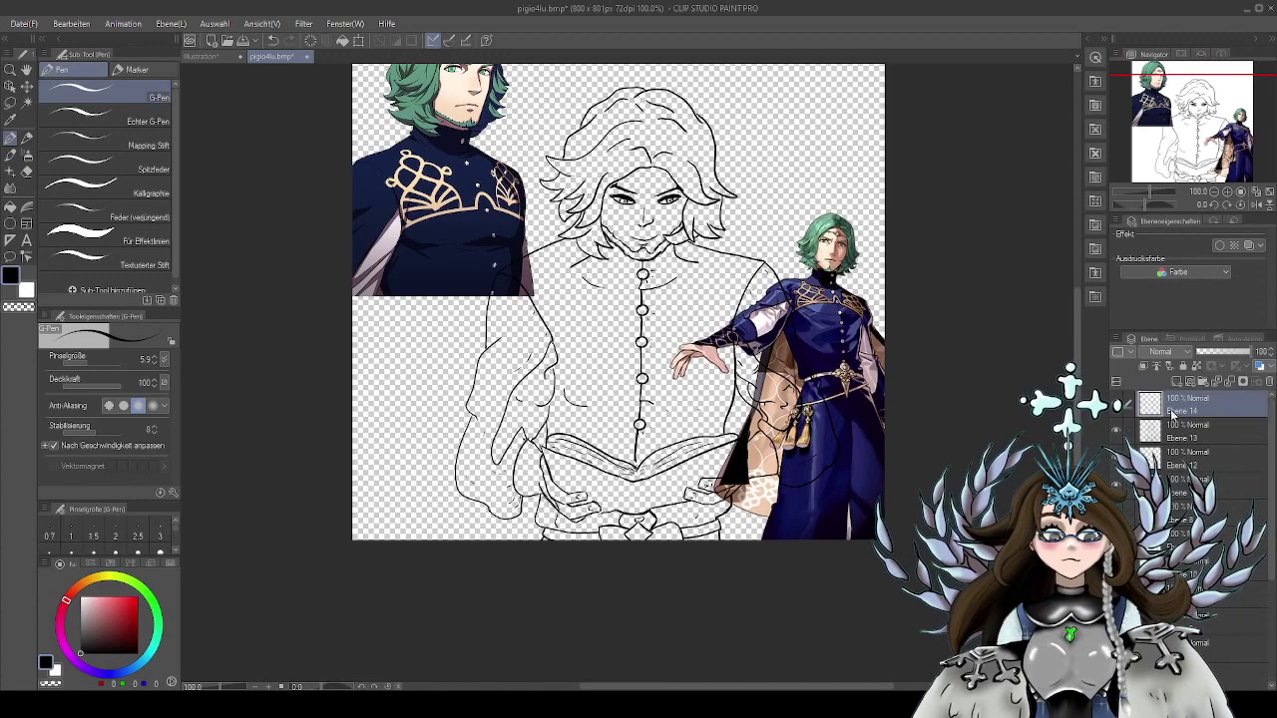
Ink looping chain ornaments along the belt on both sides of the central buckle
scroll(648, 533, up, 2)
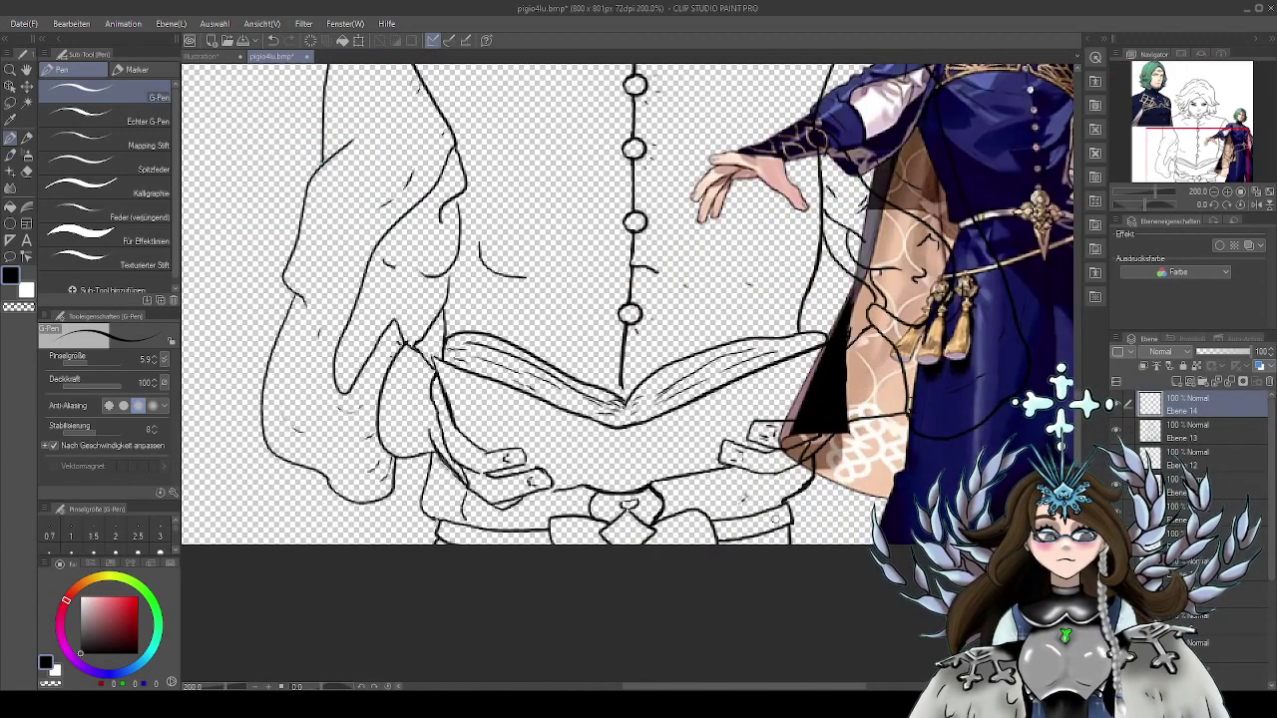
drag(648, 533, 576, 547)
drag(560, 281, 585, 286)
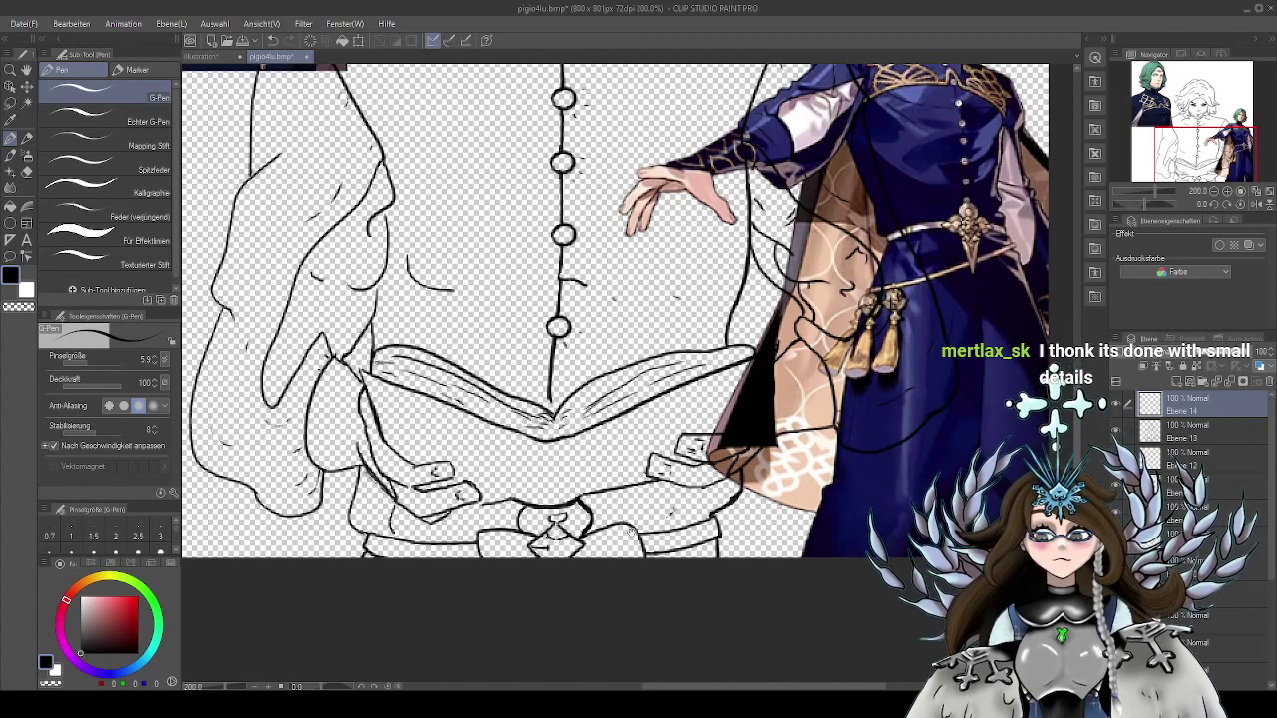
drag(627, 544, 634, 537)
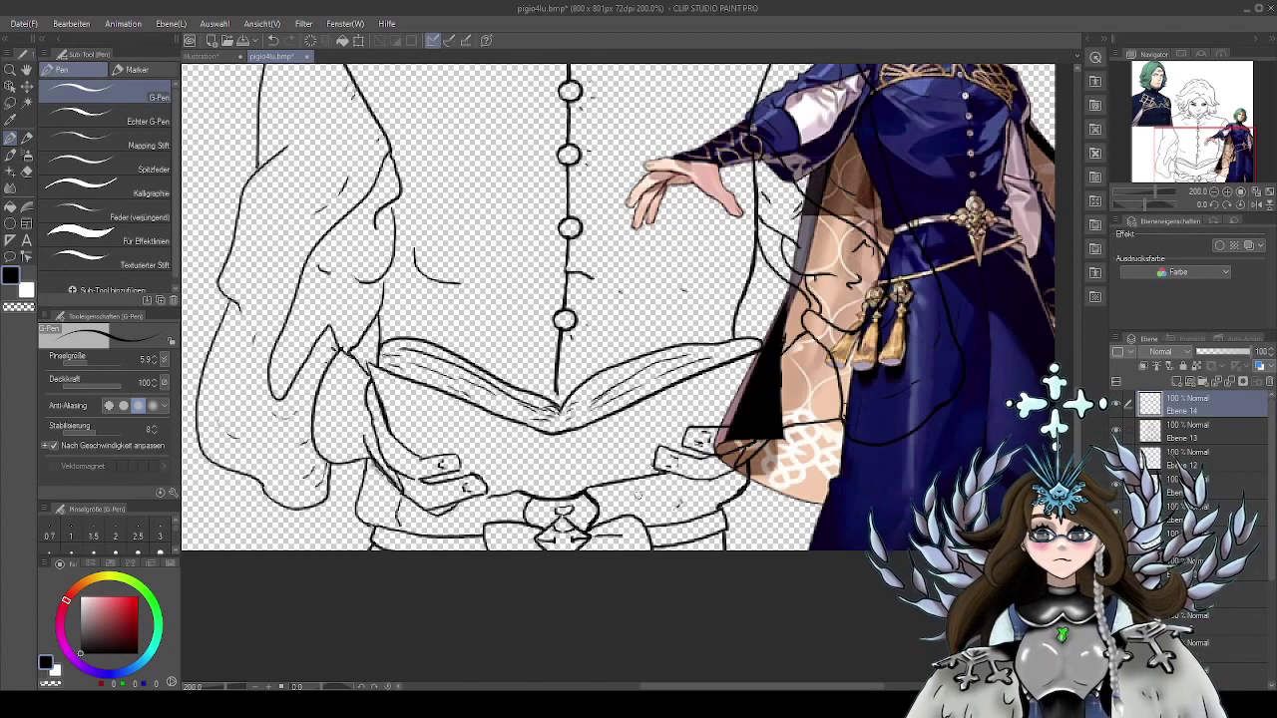
key(ctrl+z)
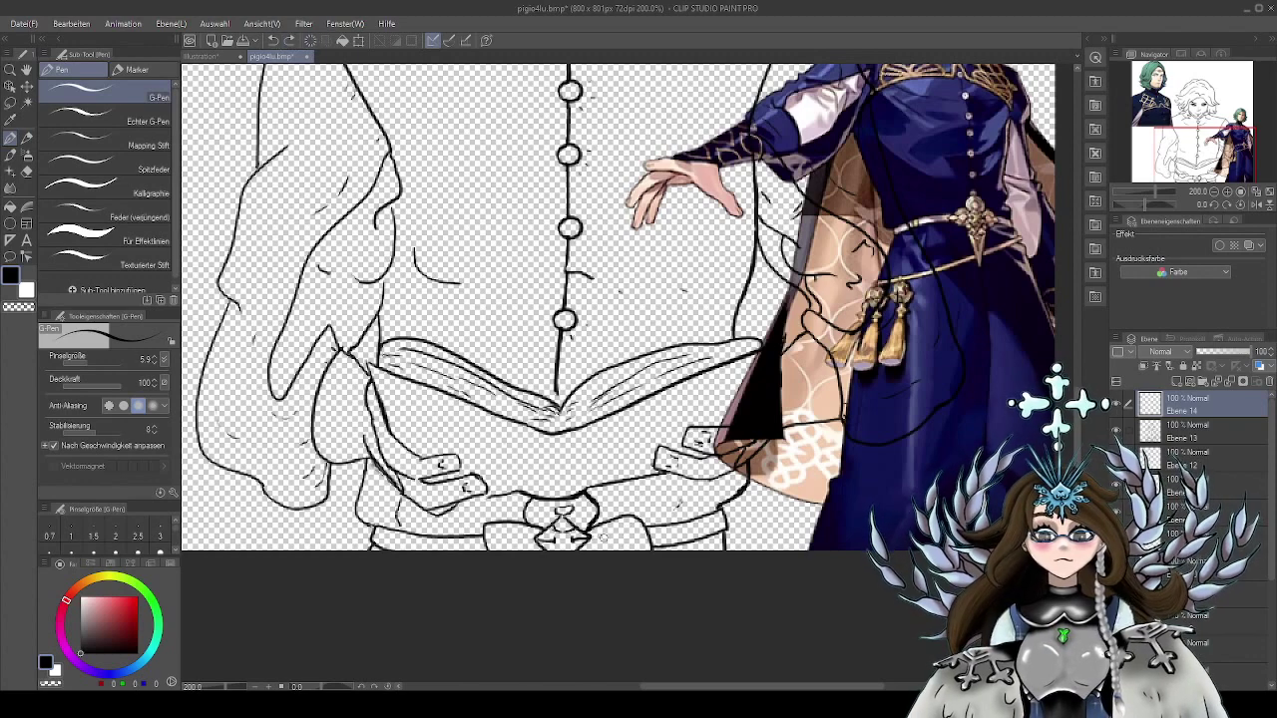
drag(591, 536, 620, 537)
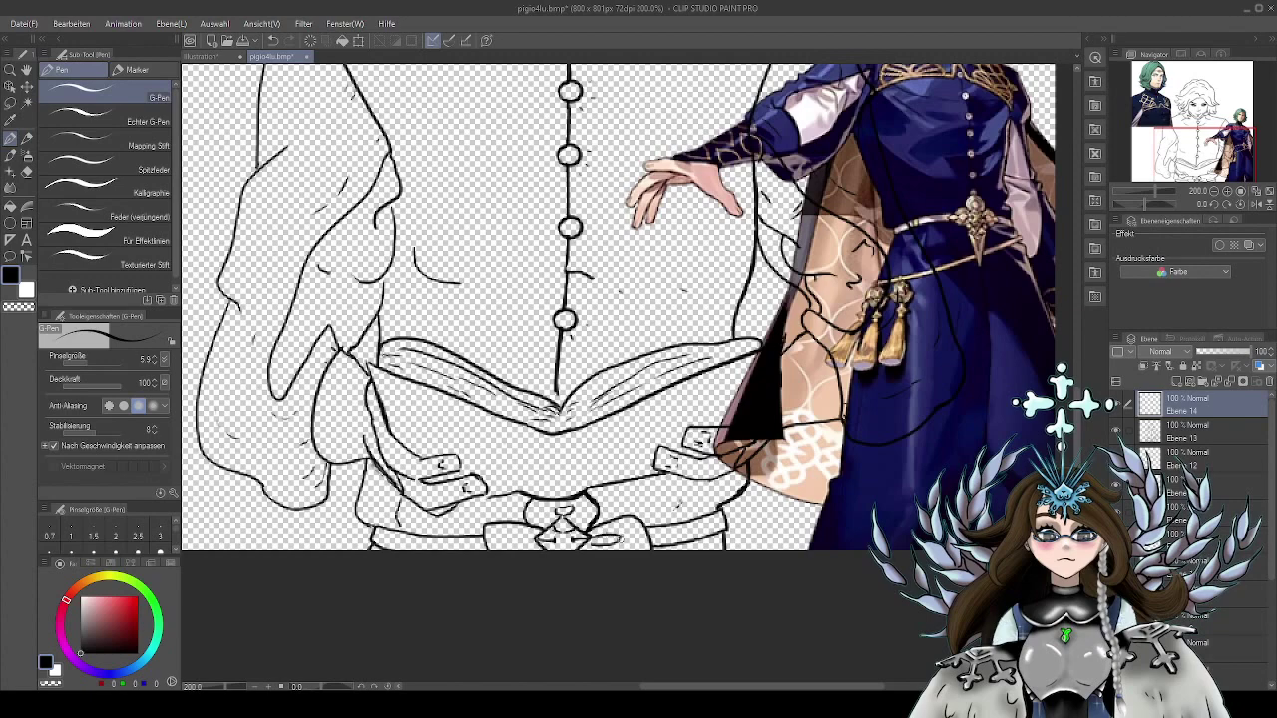
drag(597, 545, 586, 545)
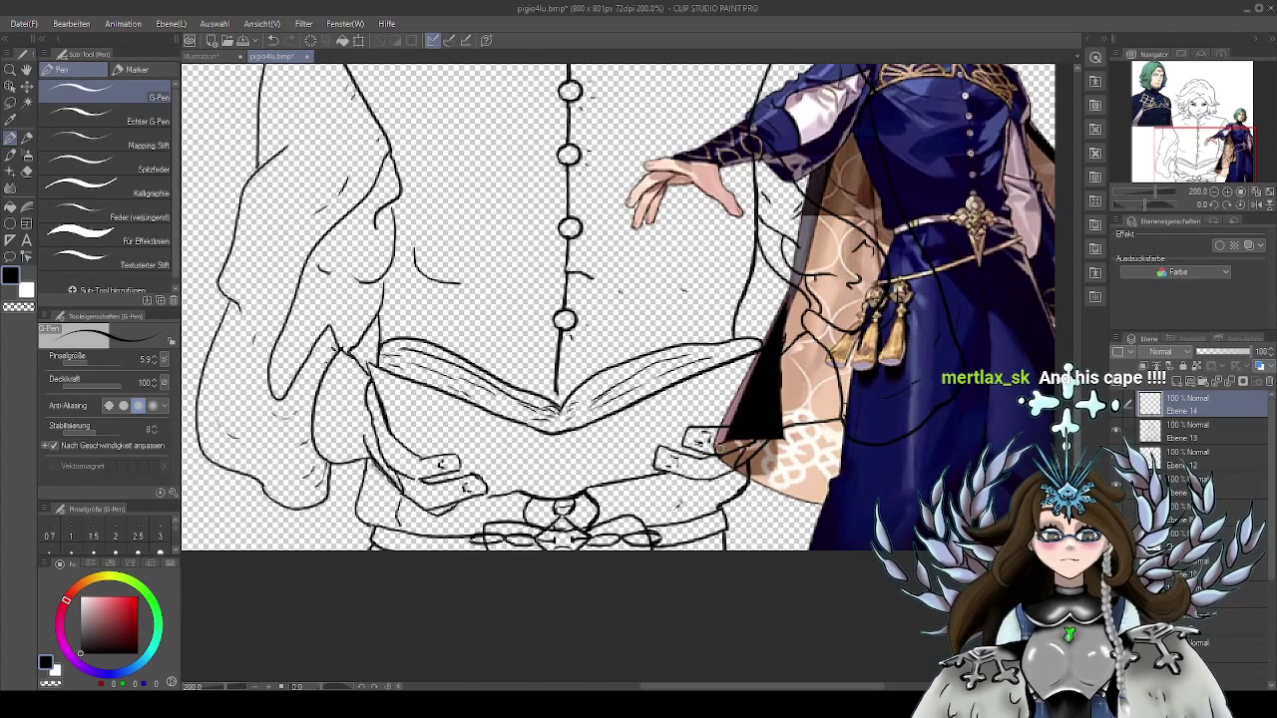
Draw the outer cape edge from beneath the left puffed sleeve down to the canvas's lower edge
key(ctrl+minus)
key(ctrl+minus)
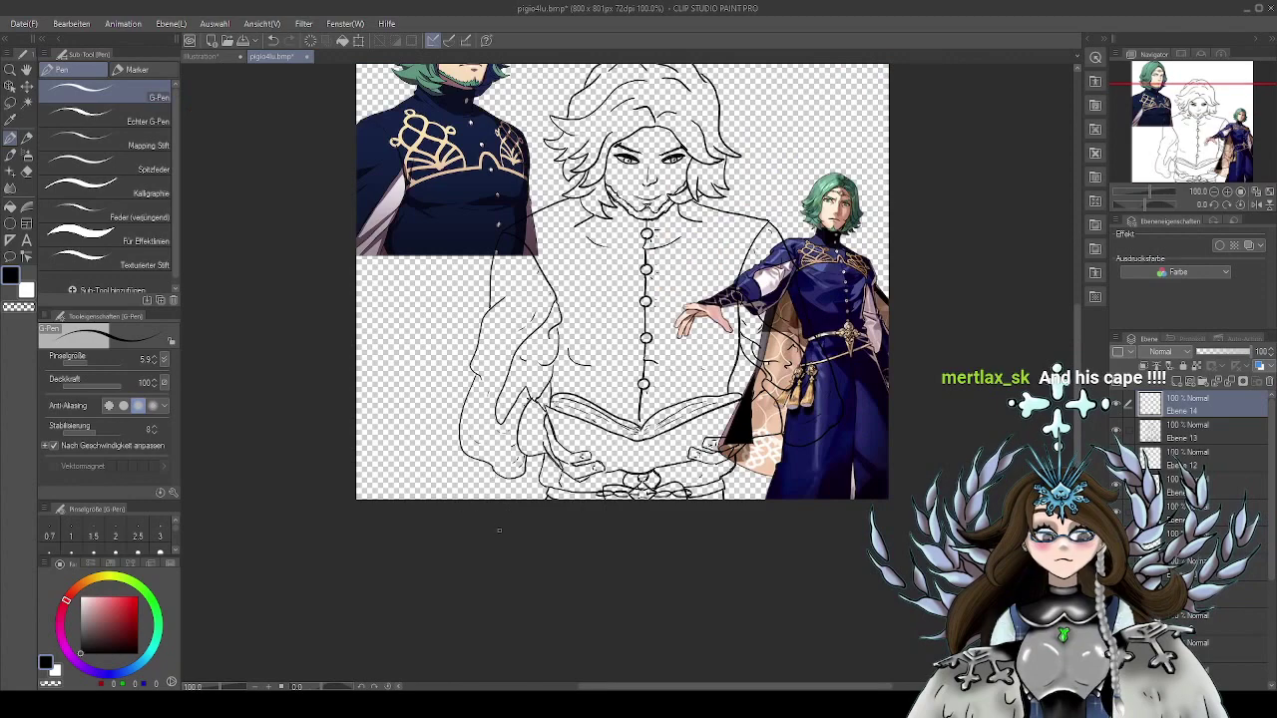
scroll(499, 529, up, 1)
drag(456, 438, 427, 523)
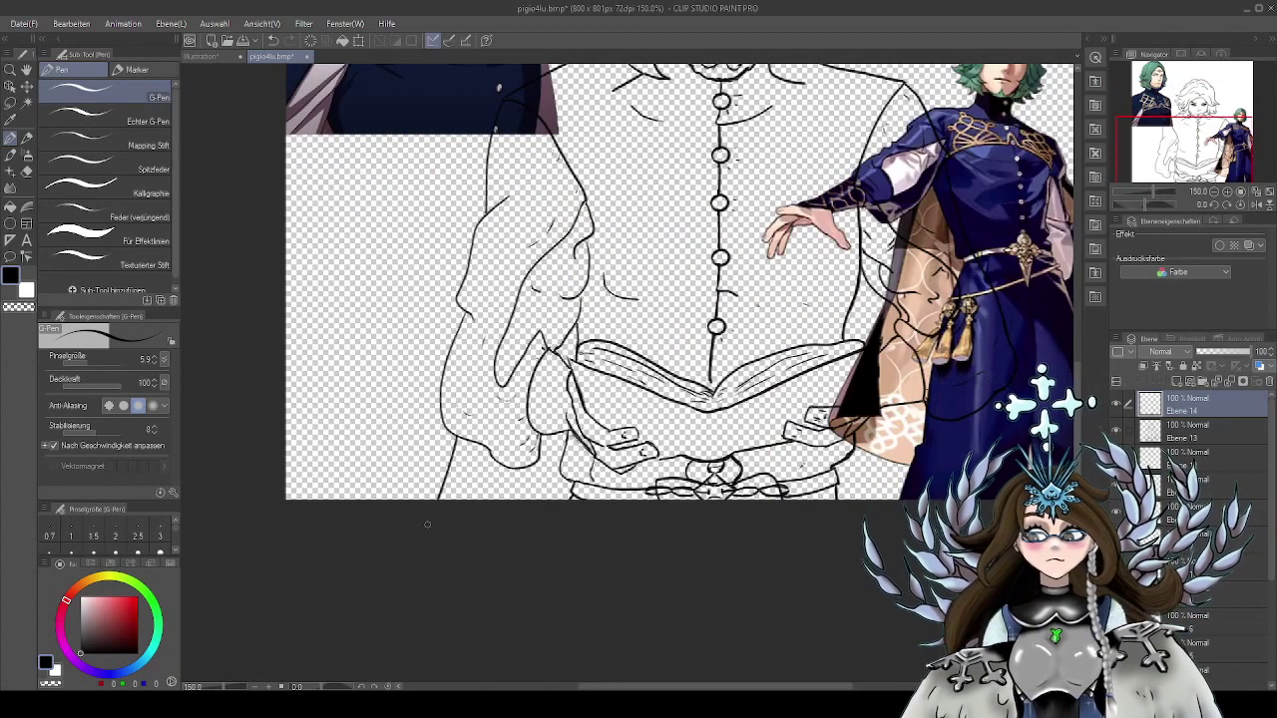
drag(658, 399, 526, 440)
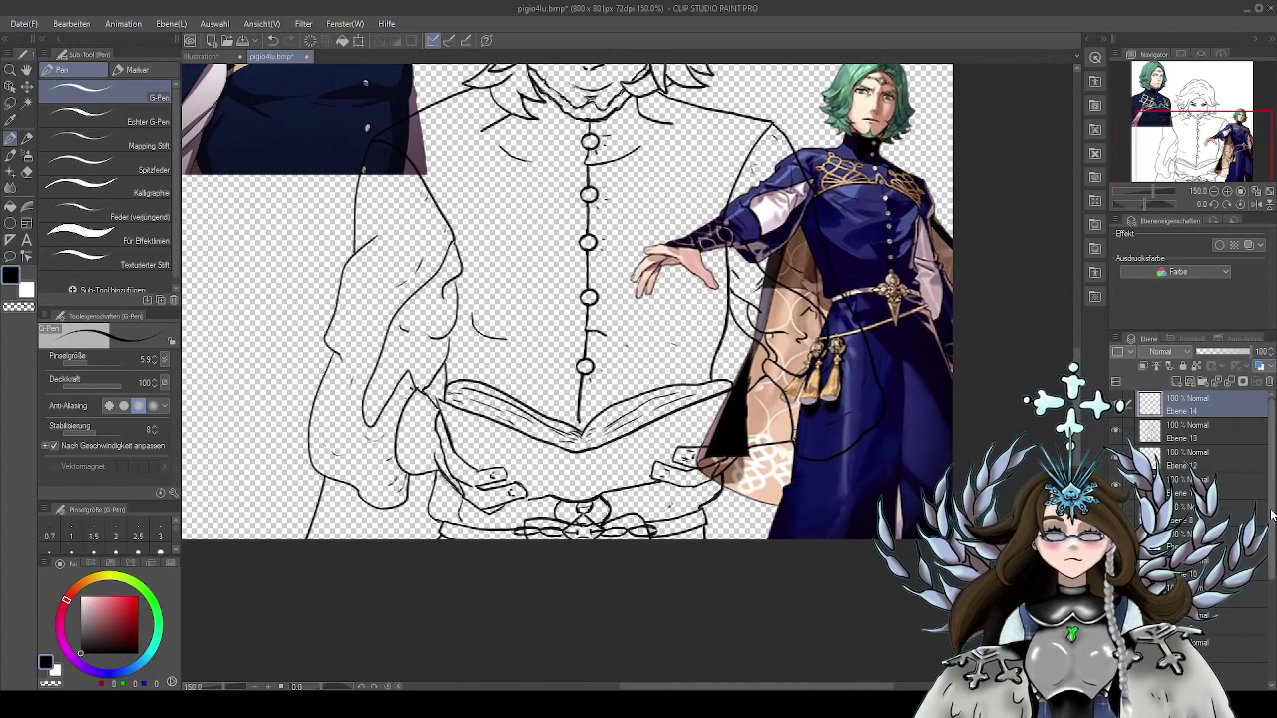
Hide the full-body reference figure and draw the remaining cape edges hanging below both sleeves
drag(1272, 554, 1264, 669)
click(1117, 650)
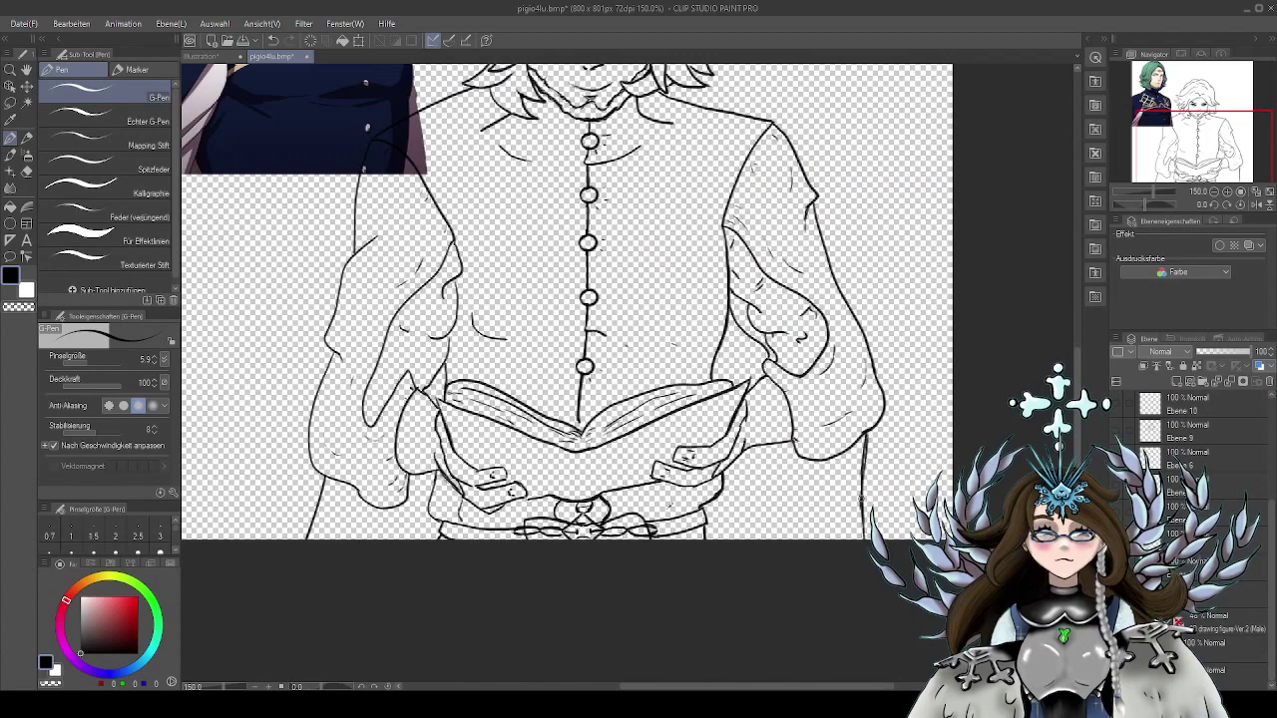
drag(788, 539, 758, 556)
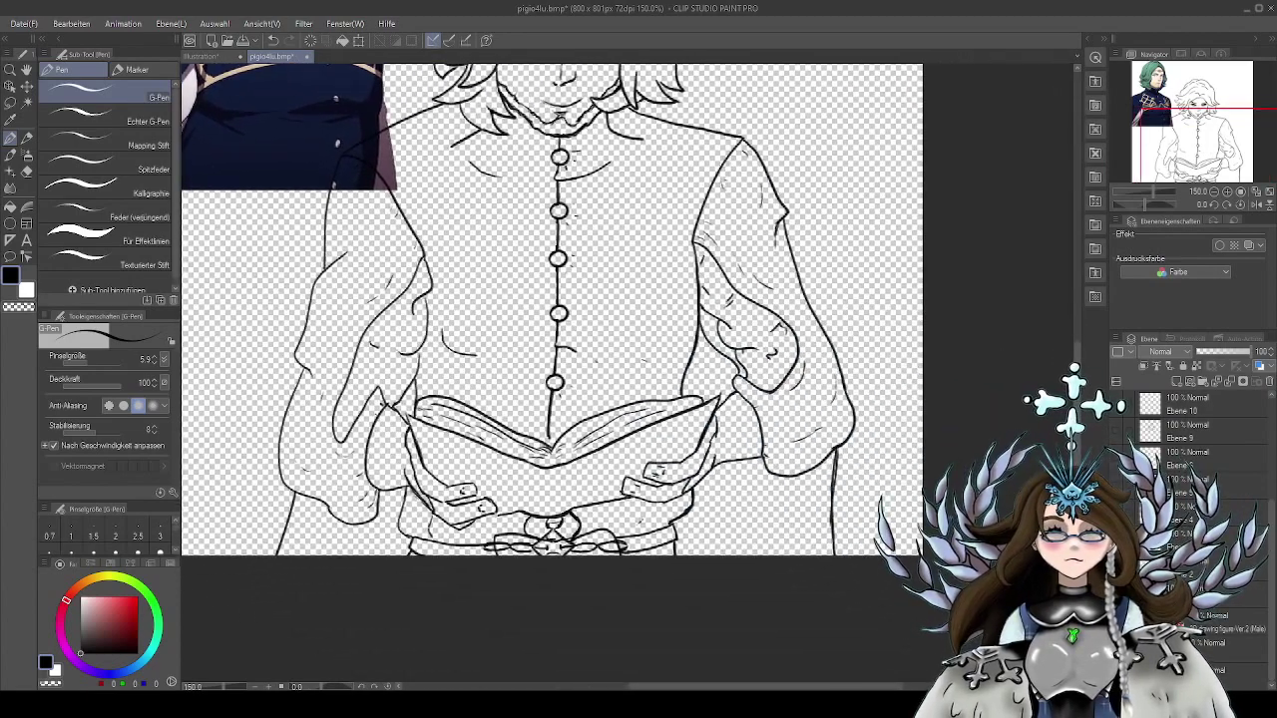
click(1116, 540)
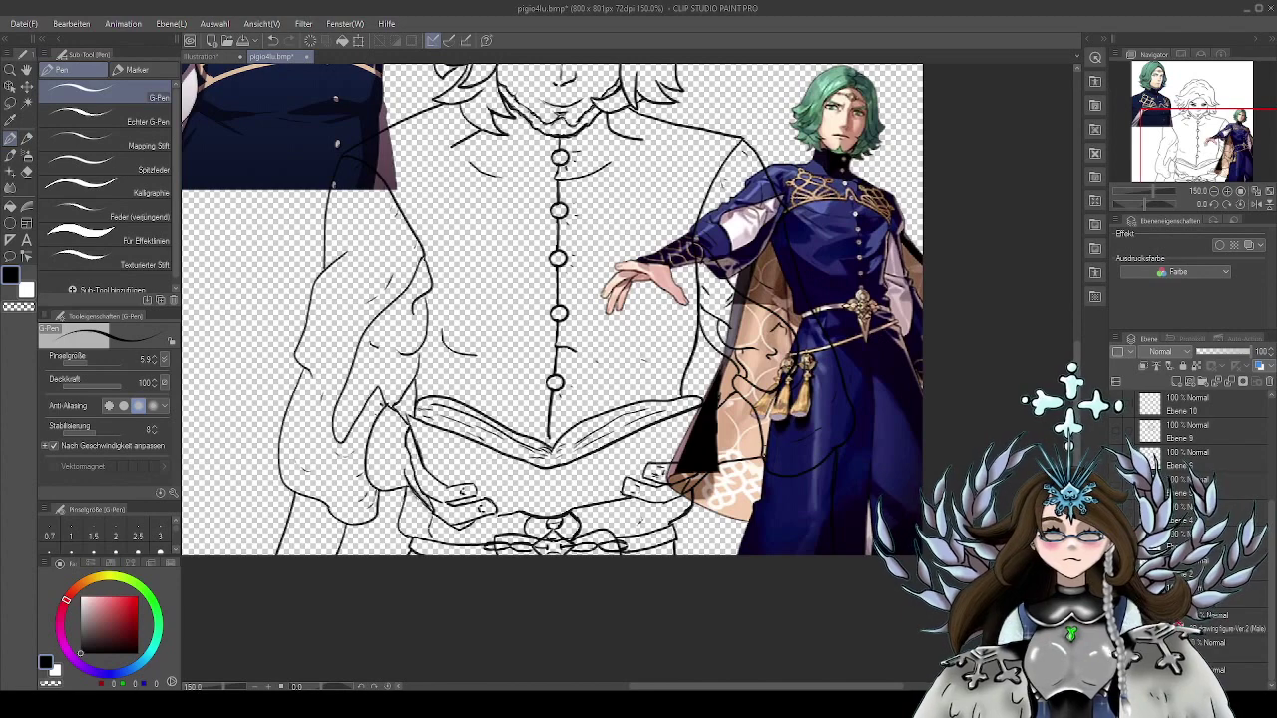
key(ctrl+z)
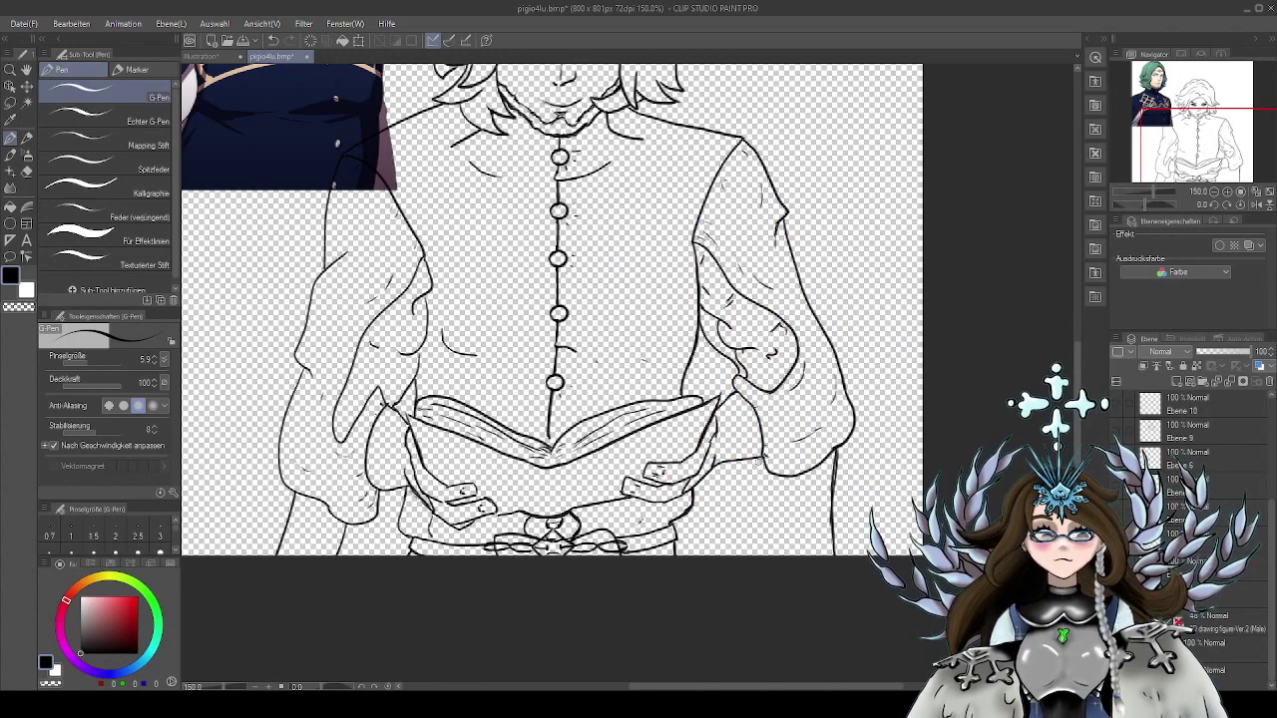
drag(758, 465, 769, 555)
mouse_move(759, 460)
mouse_down()
mouse_move(768, 554)
mouse_move(724, 607)
mouse_move(740, 637)
mouse_up()
mouse_move(864, 532)
mouse_down()
mouse_move(843, 536)
mouse_move(999, 506)
mouse_move(902, 557)
mouse_up()
scroll(576, 367, down, 3)
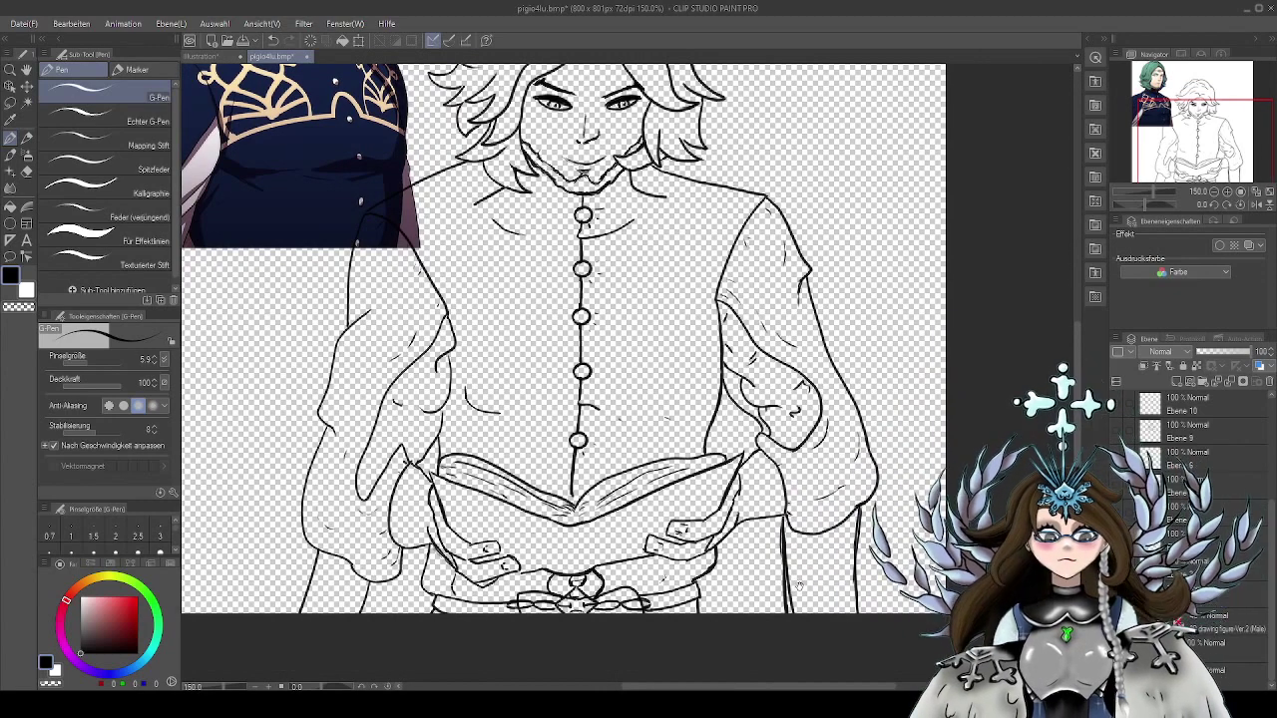
scroll(797, 582, down, 2)
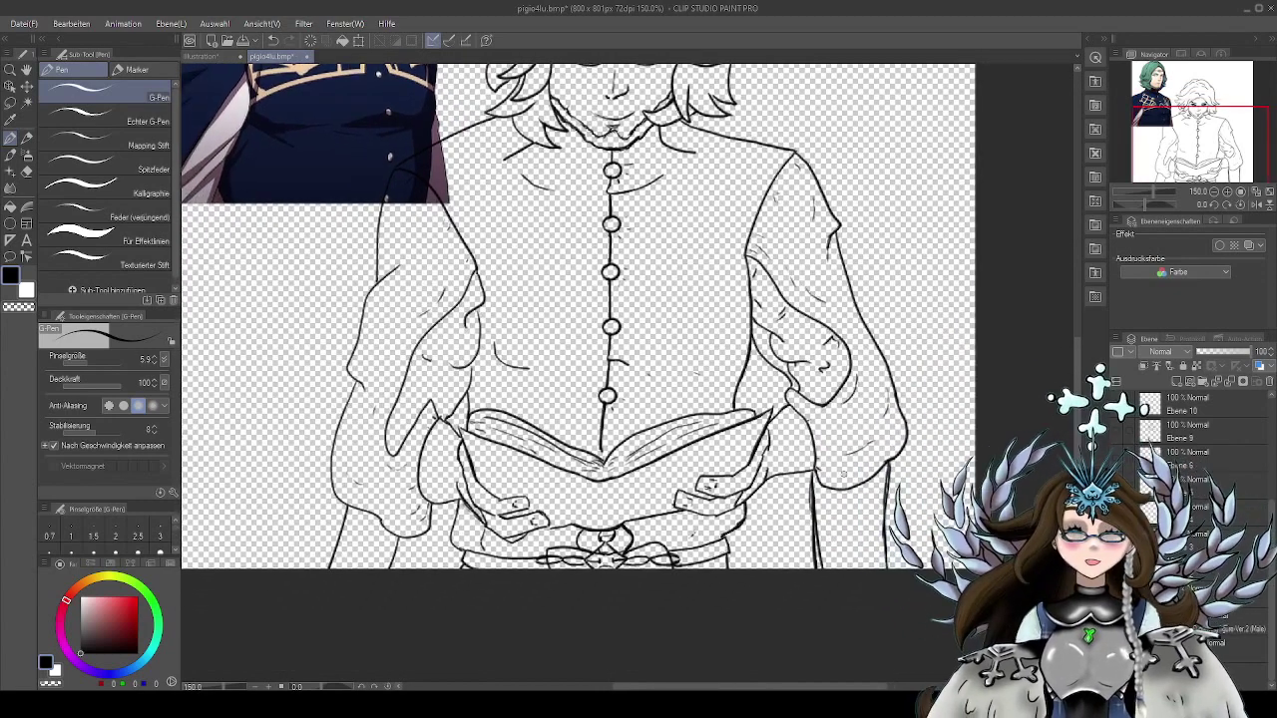
Show the full-body reference figure again
click(1117, 568)
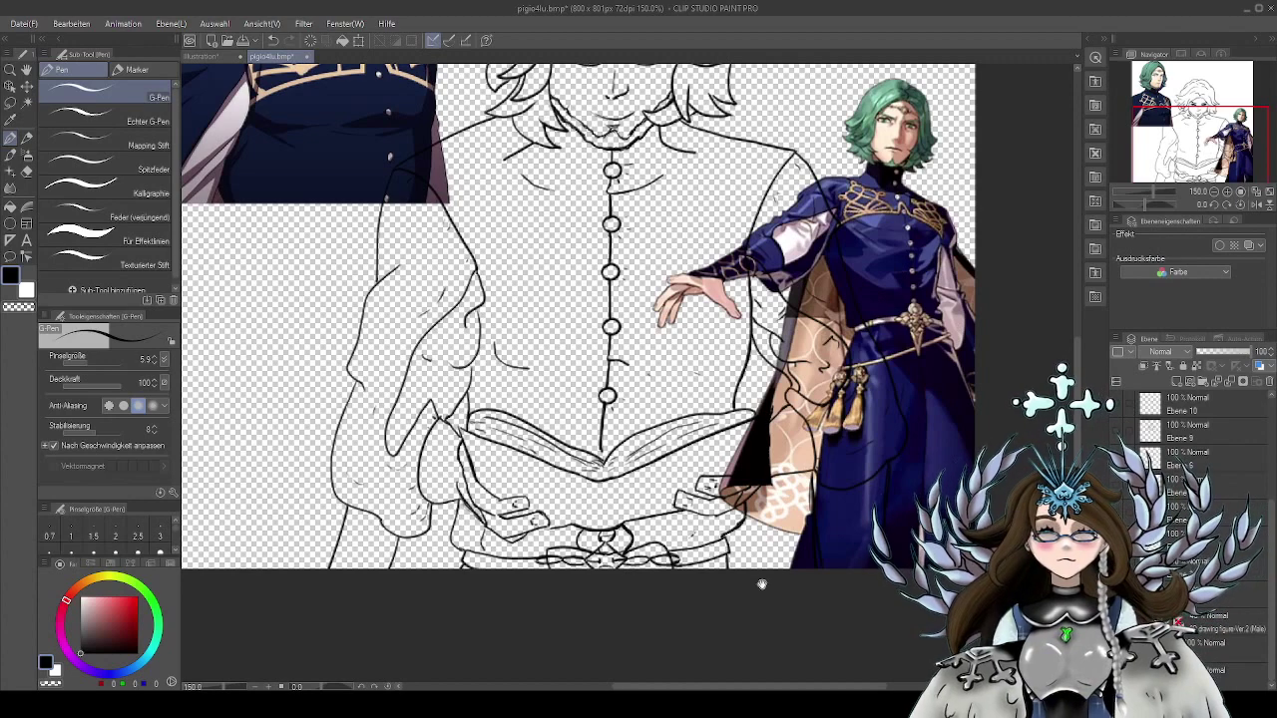
scroll(761, 585, down, 1)
scroll(742, 548, up, 1)
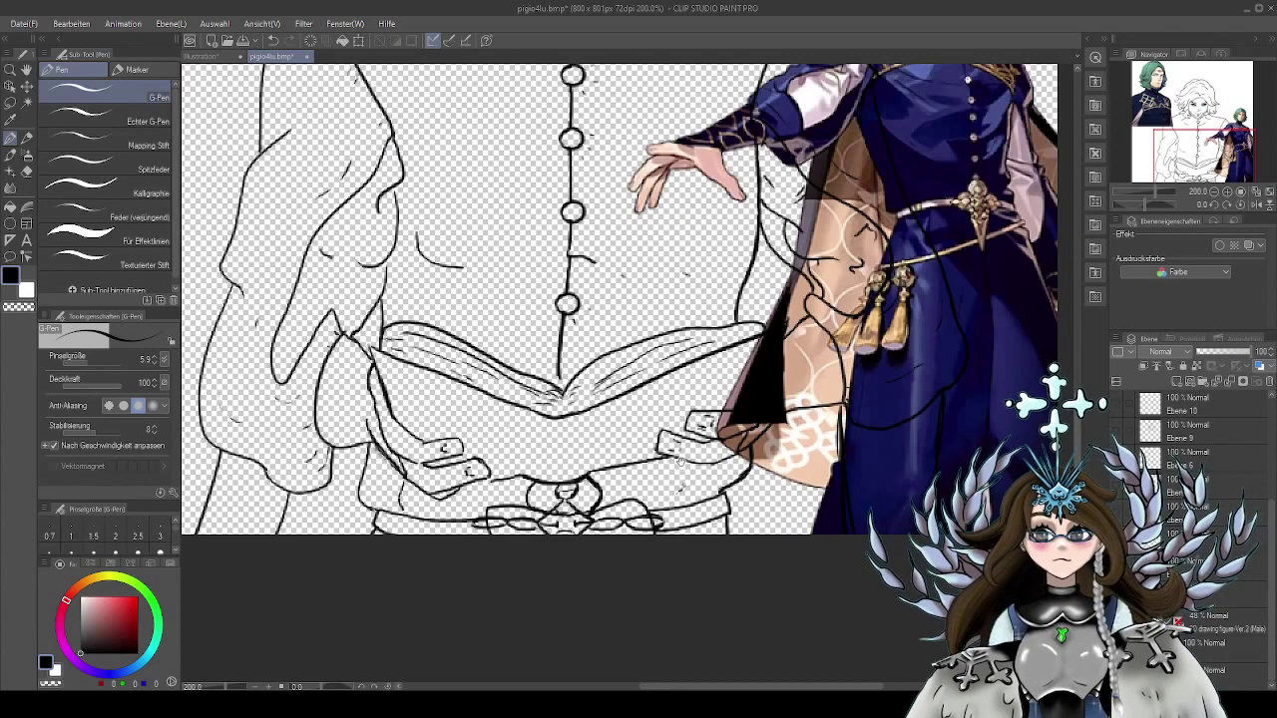
scroll(680, 483, up, 4)
scroll(662, 513, up, 7)
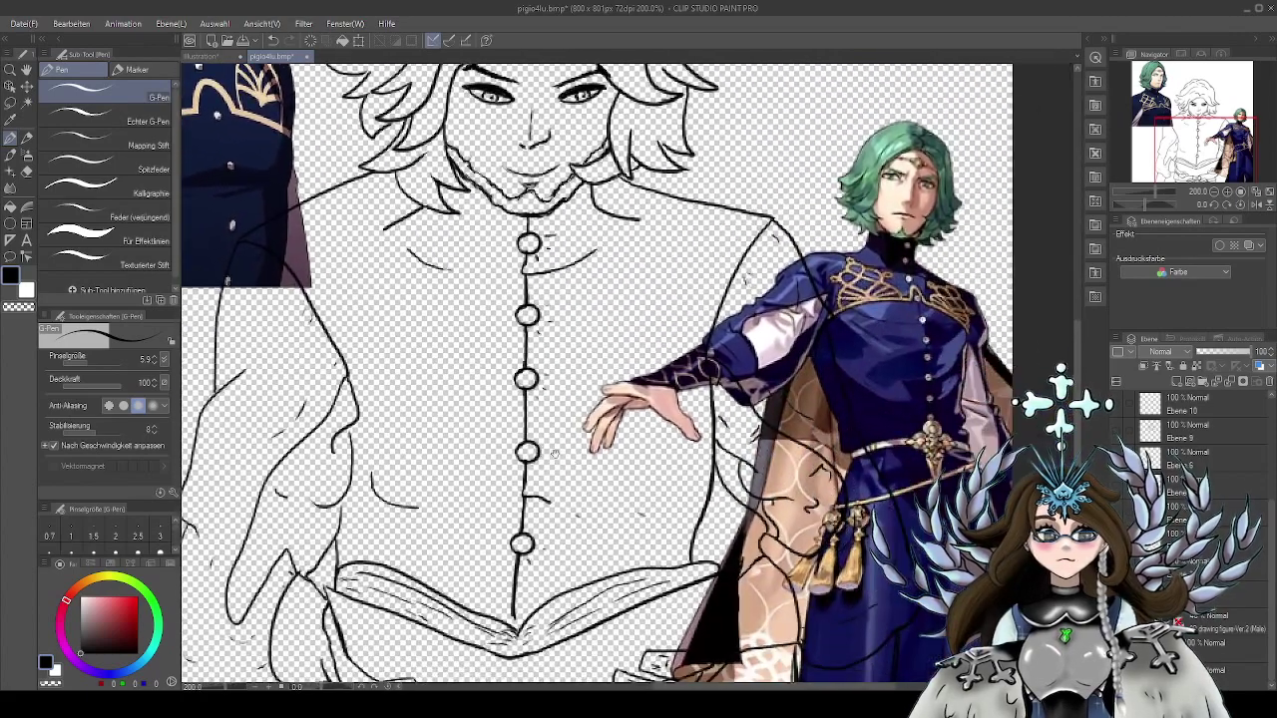
drag(555, 454, 568, 437)
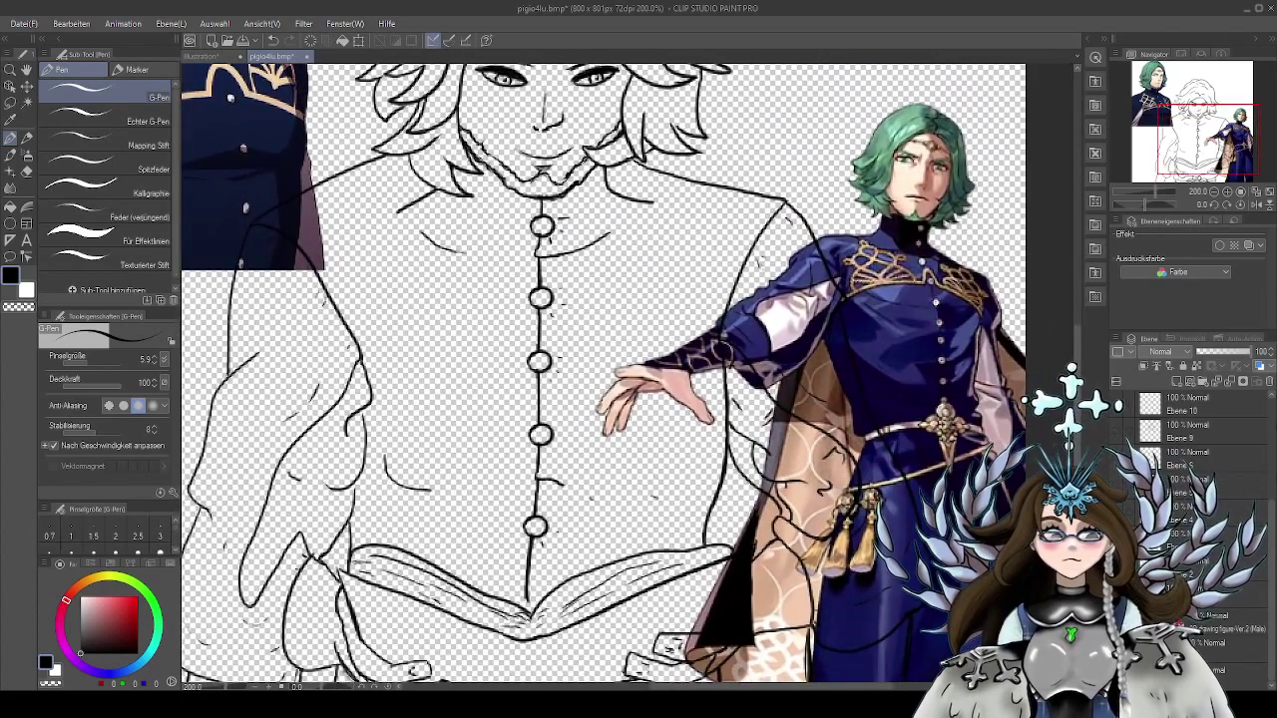
Draw the left half of the horizontal chest trim line and an arch over the fourth coat button
drag(1273, 509, 1267, 399)
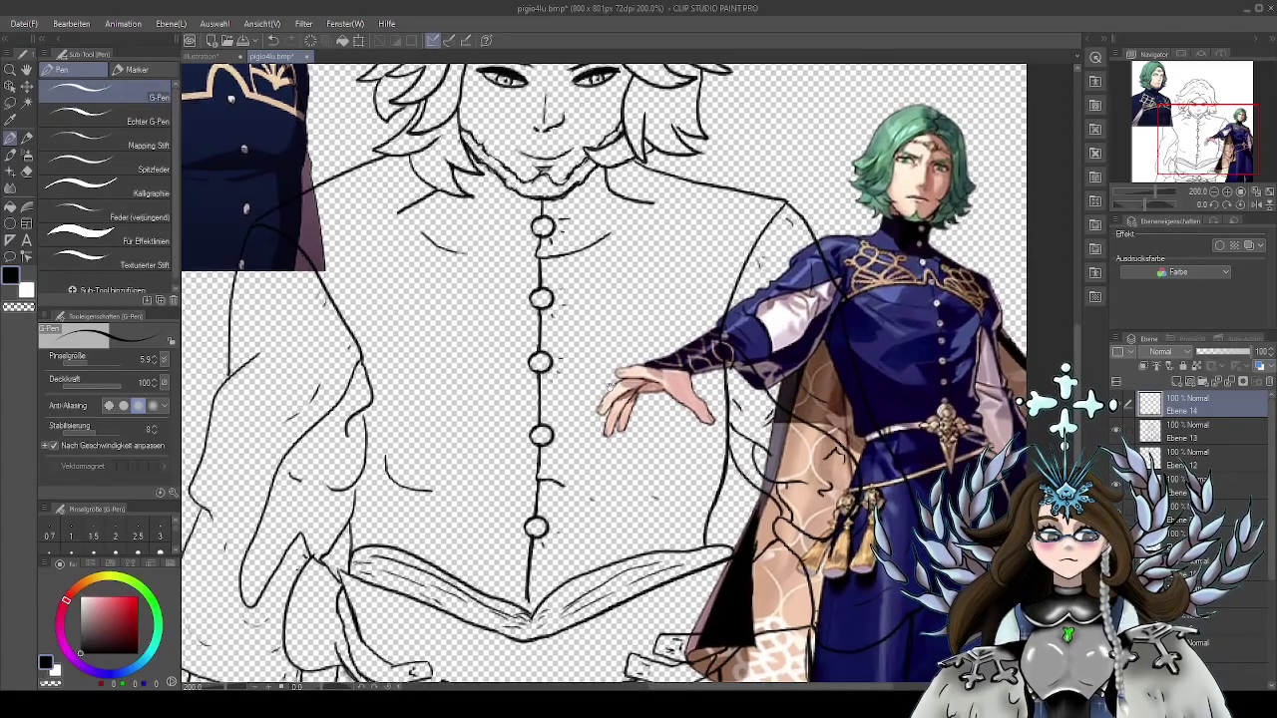
drag(611, 387, 750, 389)
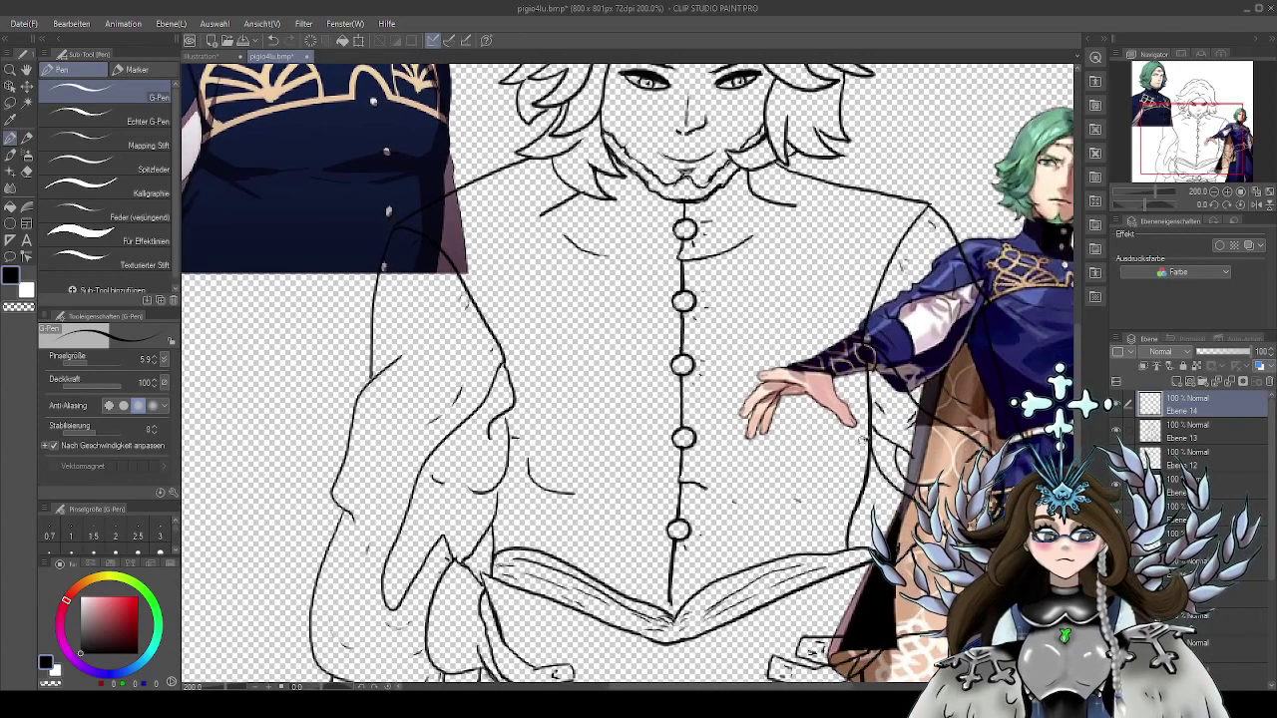
drag(771, 458, 761, 496)
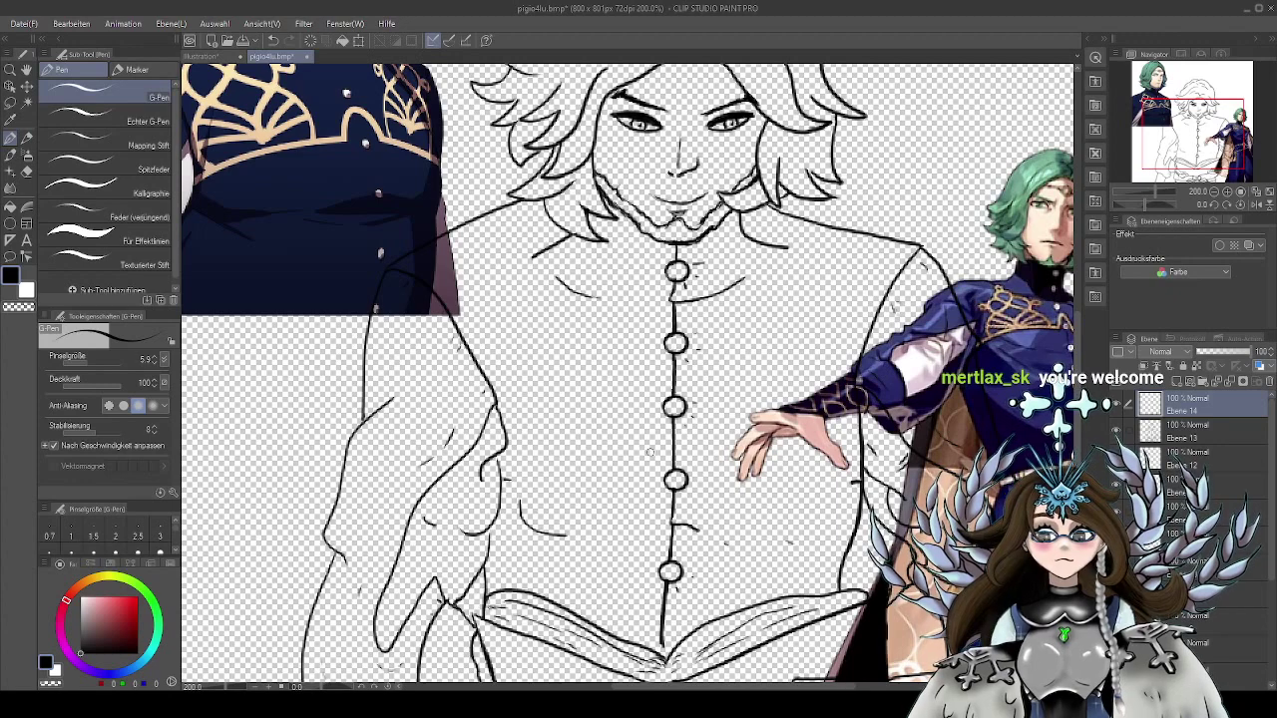
drag(649, 454, 504, 479)
click(273, 41)
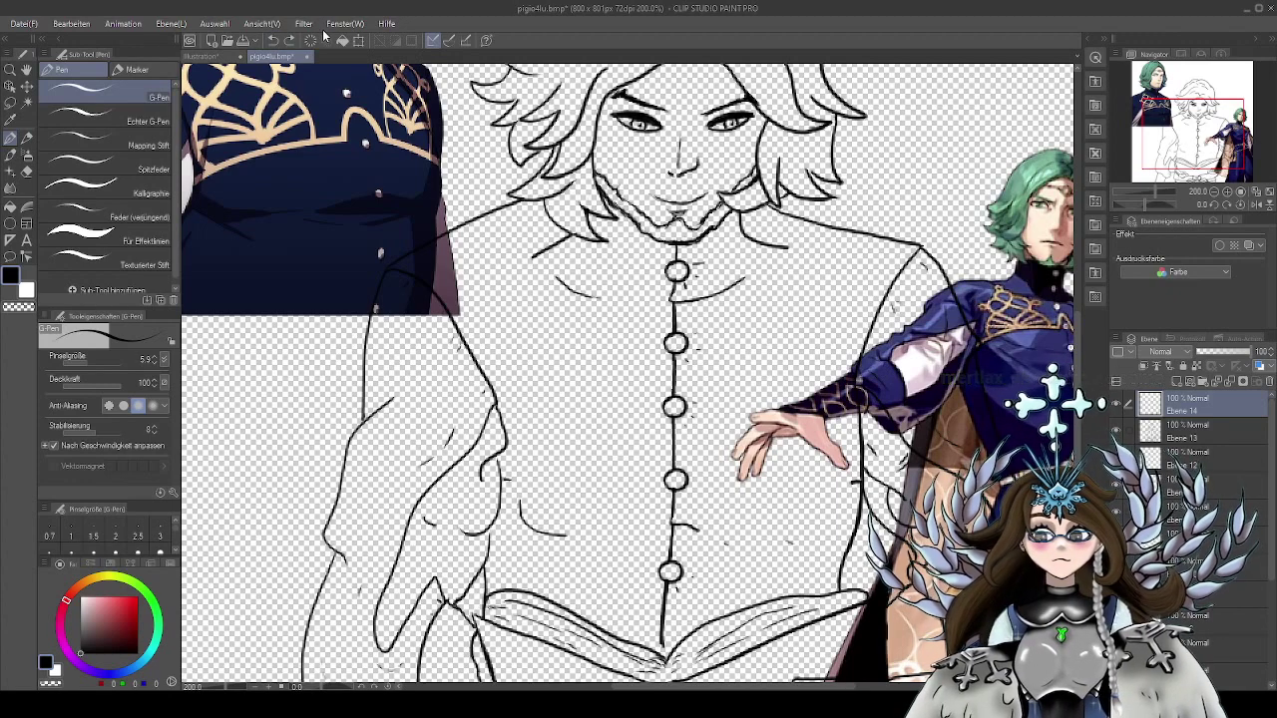
mouse_move(502, 480)
mouse_down()
mouse_move(597, 480)
mouse_move(645, 465)
mouse_move(662, 439)
mouse_move(694, 437)
mouse_move(710, 472)
mouse_up()
key(ctrl+z)
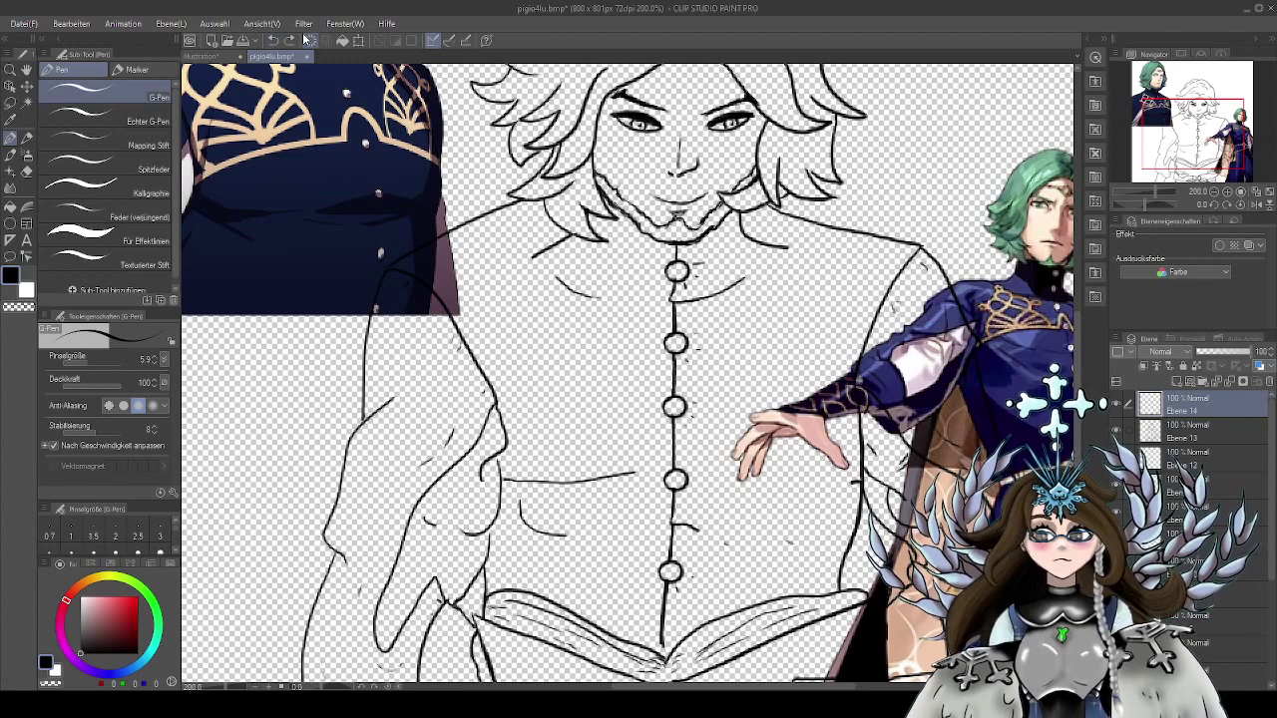
drag(665, 439, 641, 469)
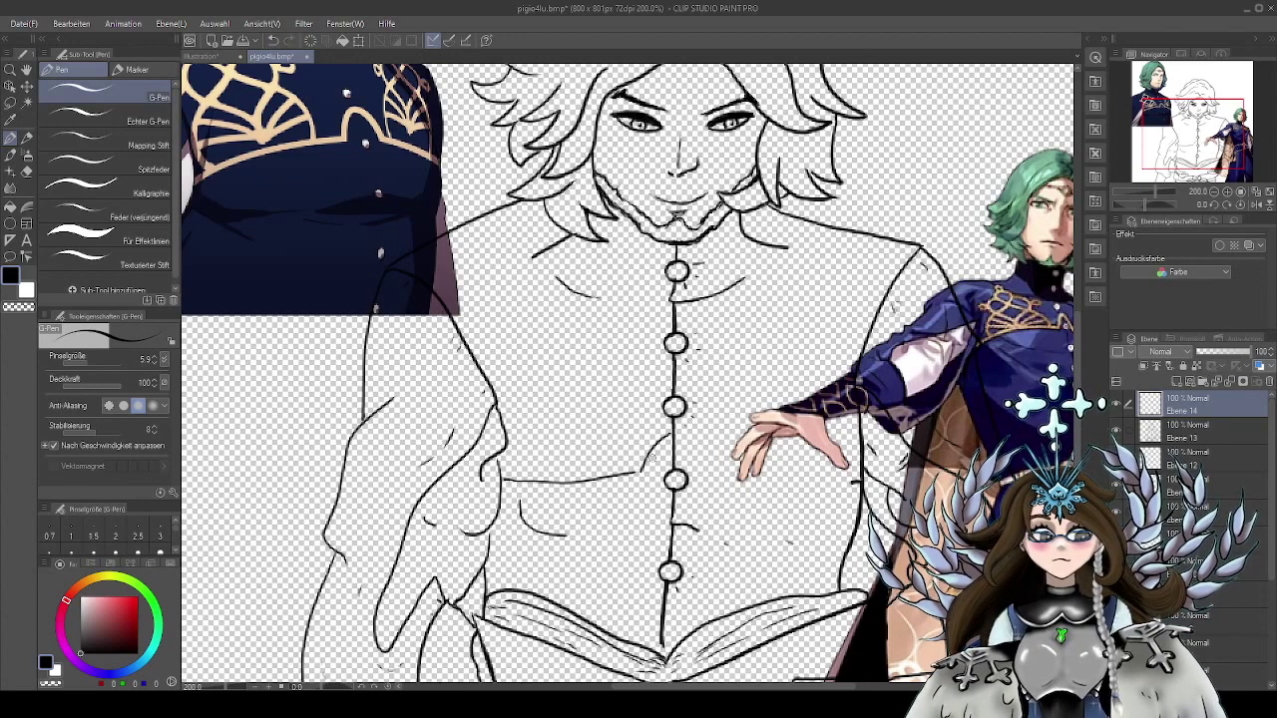
mouse_move(683, 431)
mouse_down()
mouse_move(707, 465)
mouse_move(789, 393)
mouse_move(738, 471)
mouse_move(860, 480)
mouse_up()
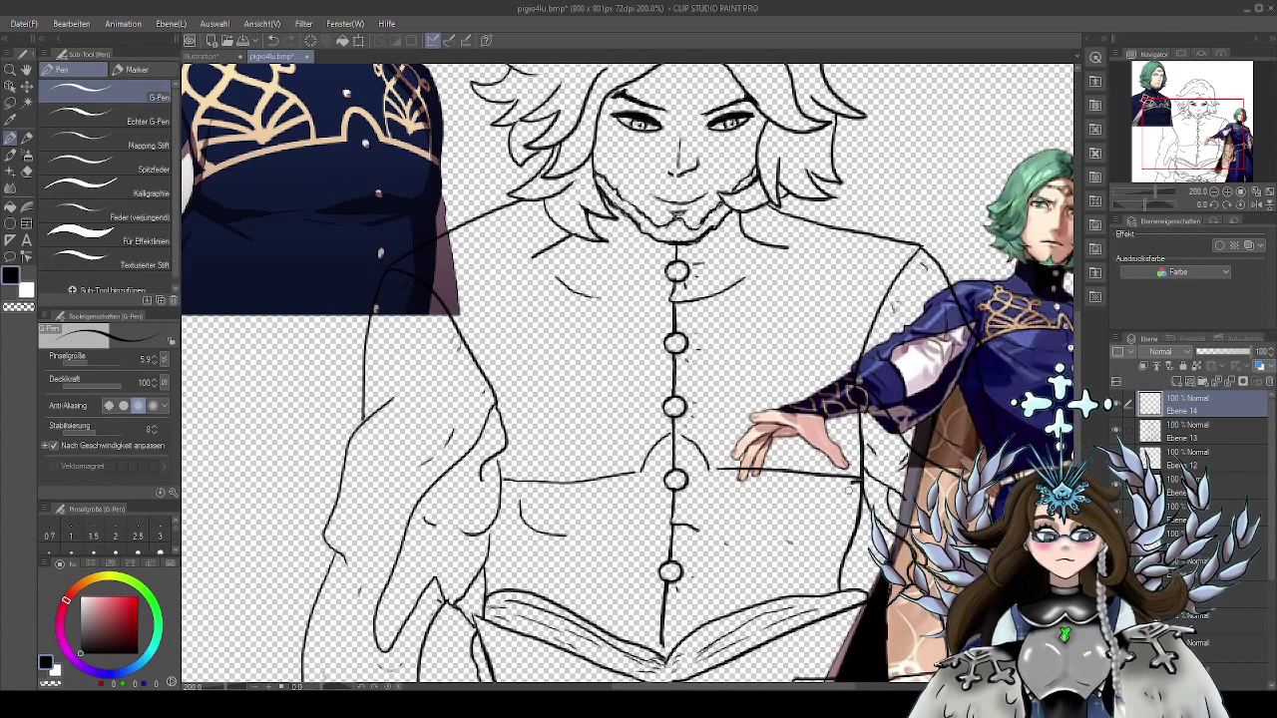
drag(706, 470, 860, 483)
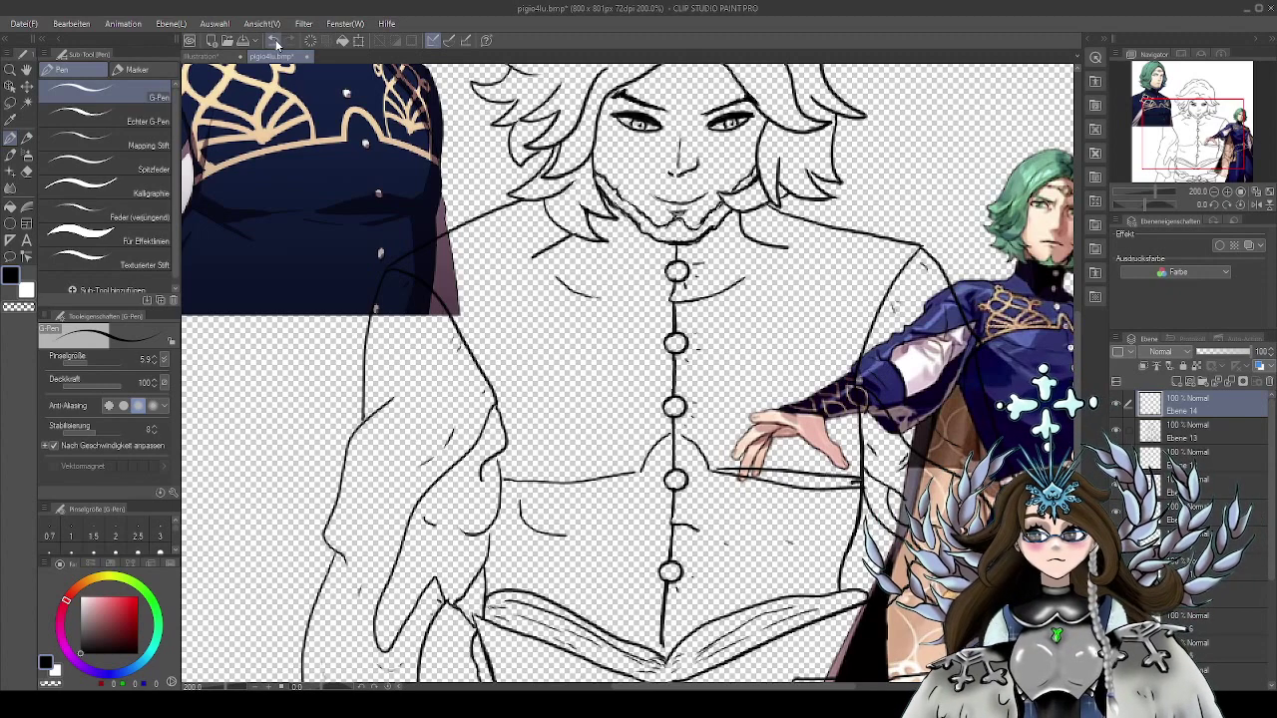
key(ctrl+z)
key(ctrl+z)
drag(710, 470, 810, 491)
key(ctrl+z)
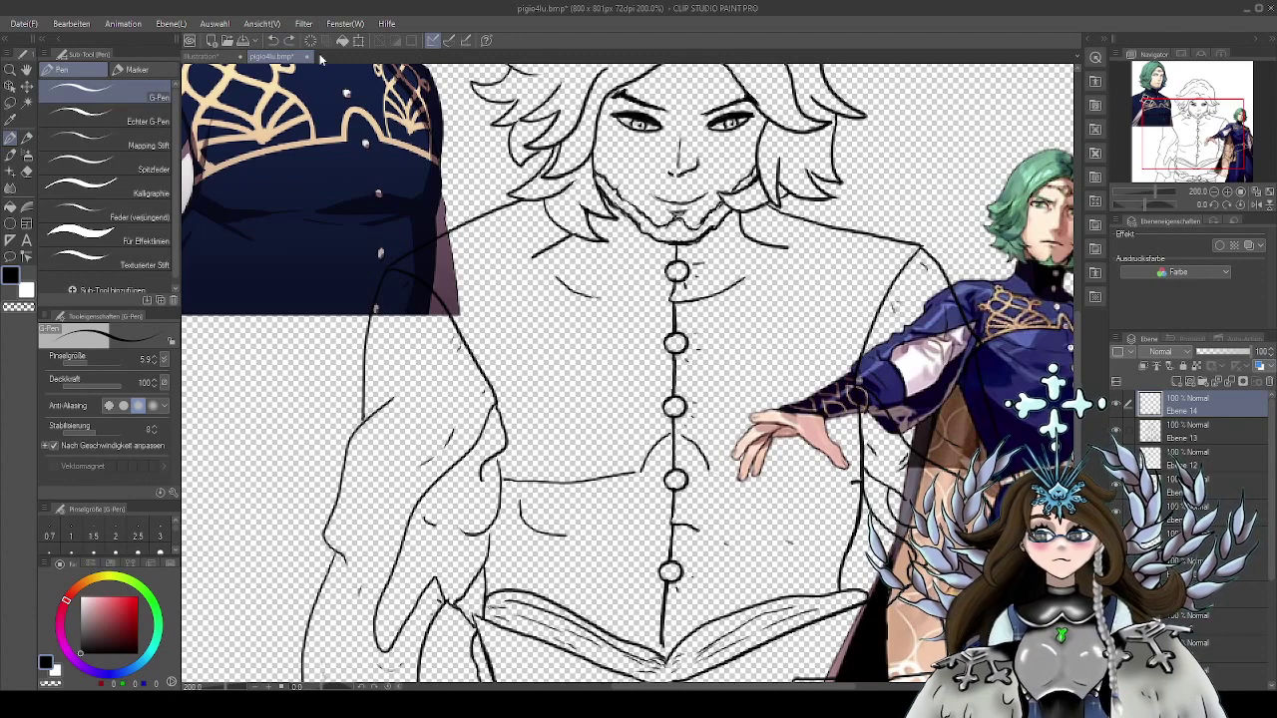
drag(721, 473, 862, 483)
key(ctrl+z)
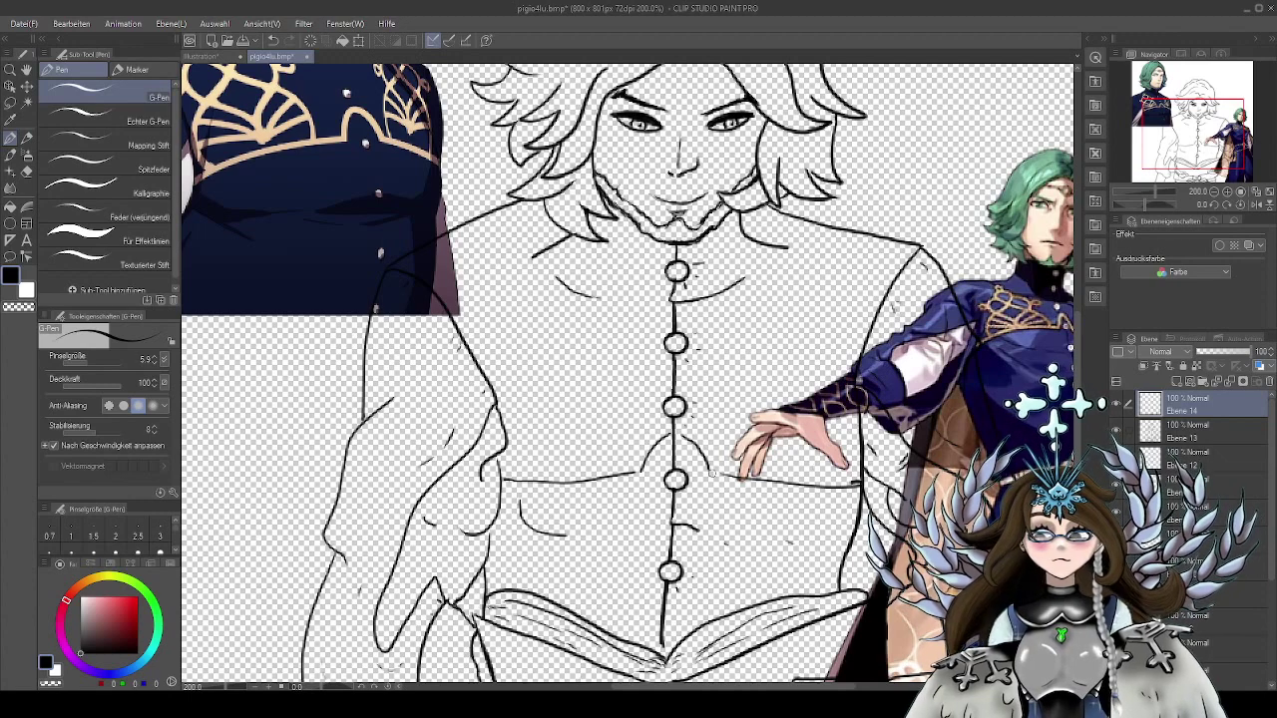
drag(708, 465, 809, 486)
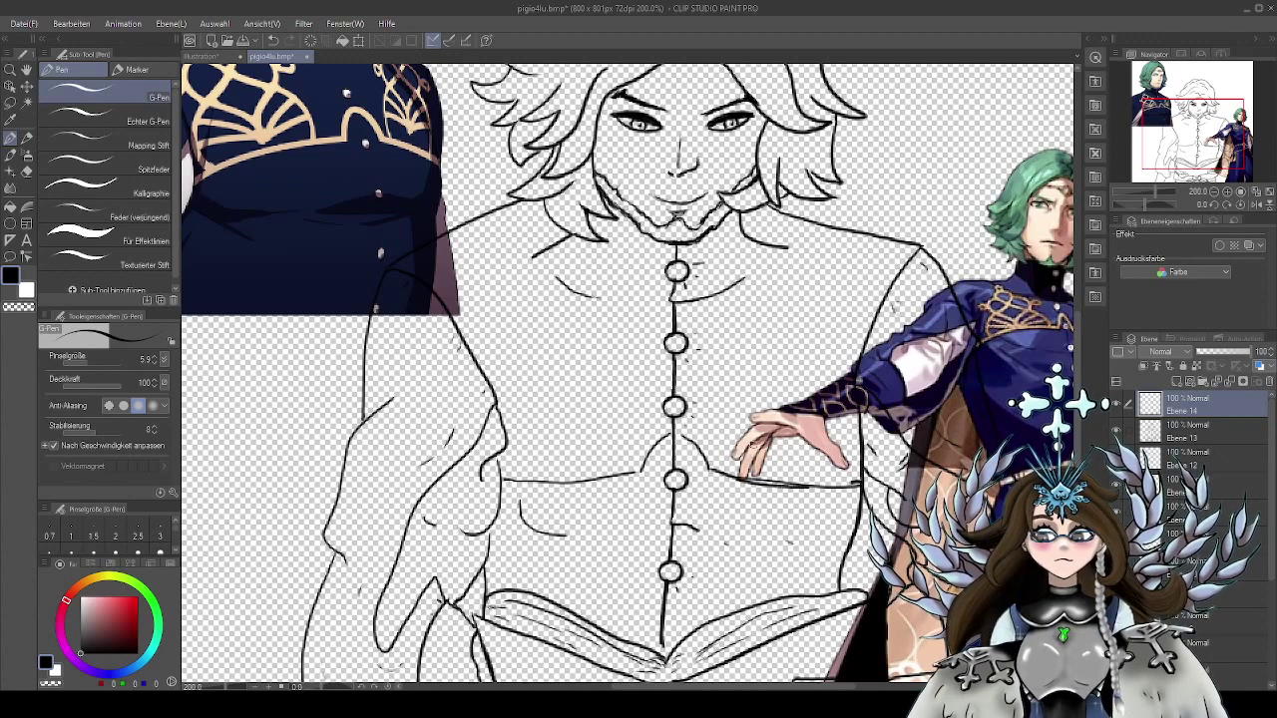
click(273, 41)
Draw the right half of the chest trim line from the arch to the torso edge and thicken the arch and left half
drag(708, 467, 858, 489)
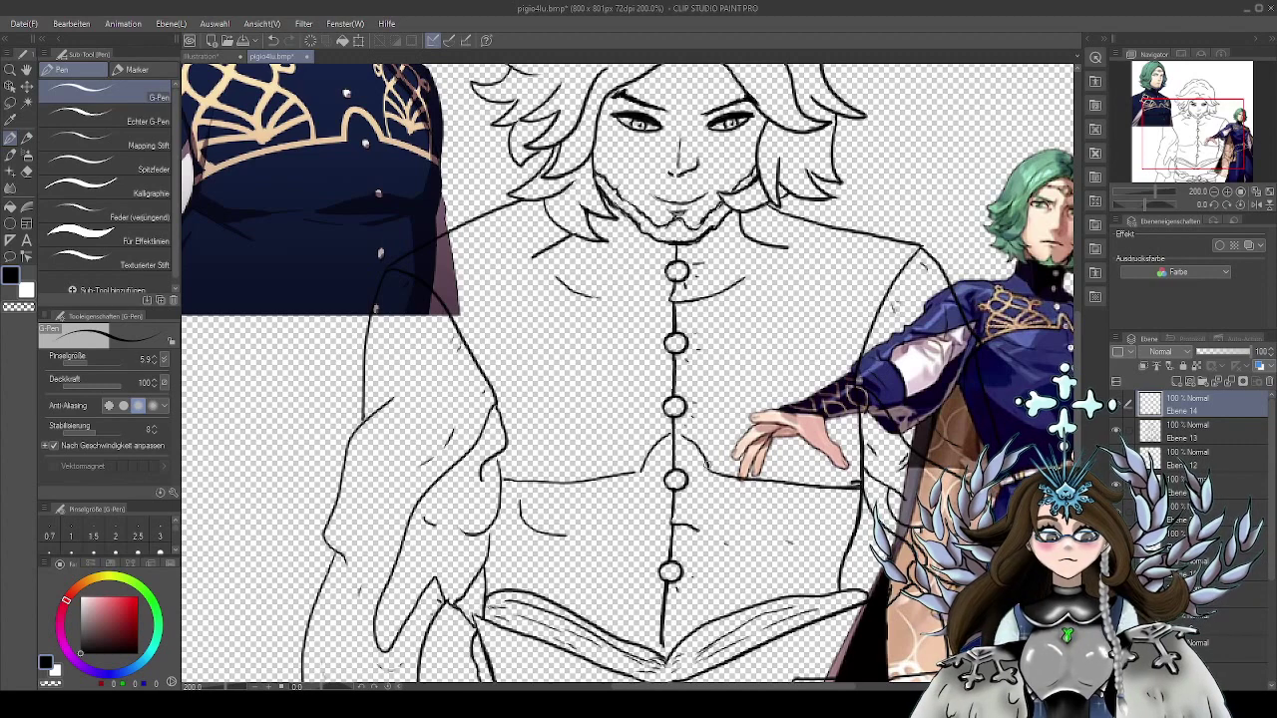
mouse_move(707, 461)
mouse_down()
mouse_move(676, 435)
mouse_move(620, 476)
mouse_move(500, 479)
mouse_up()
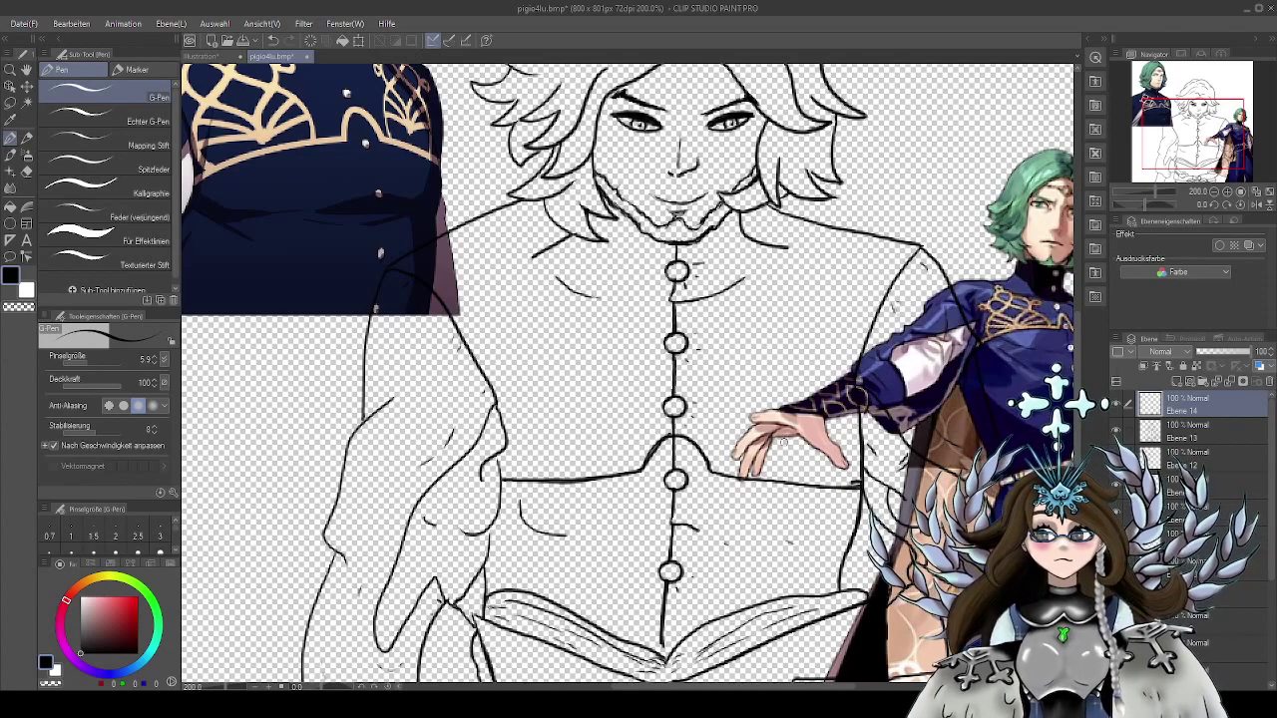
Draw a second parallel line just above the chest trim line, following the arch, to form a narrow band across the torso
drag(851, 507, 877, 534)
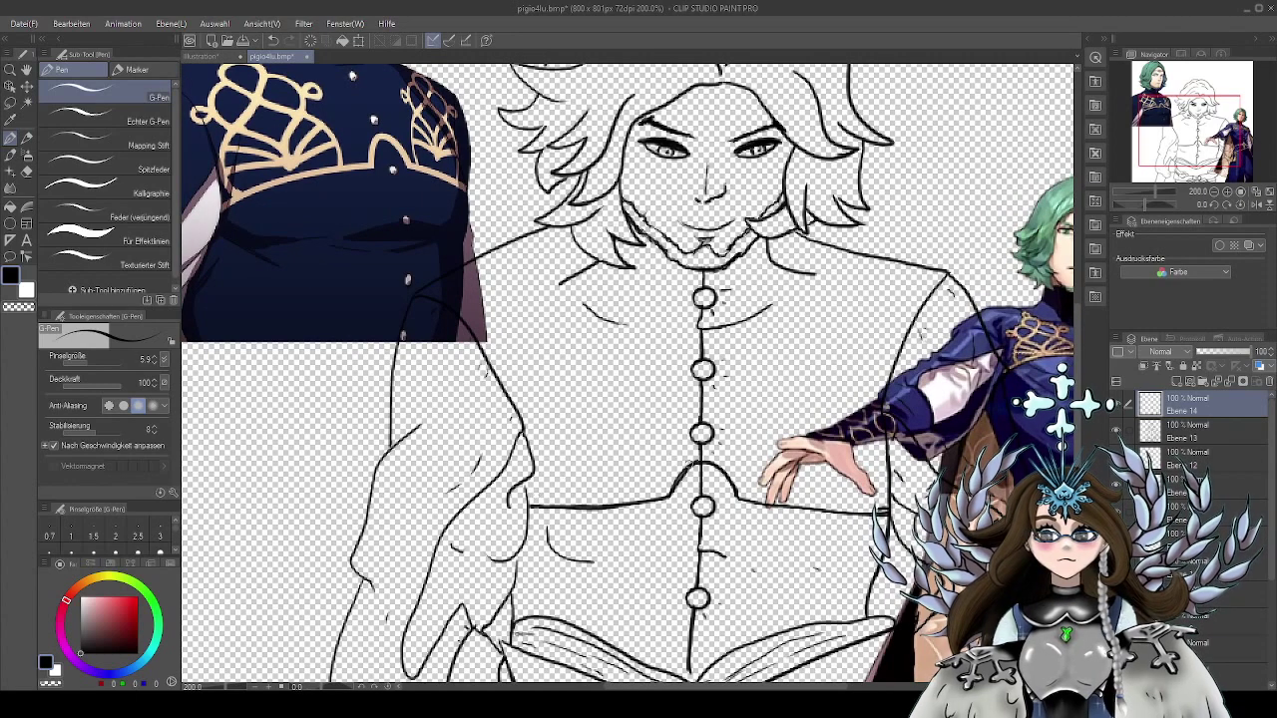
mouse_move(699, 452)
mouse_down()
mouse_move(644, 496)
mouse_move(523, 504)
mouse_up()
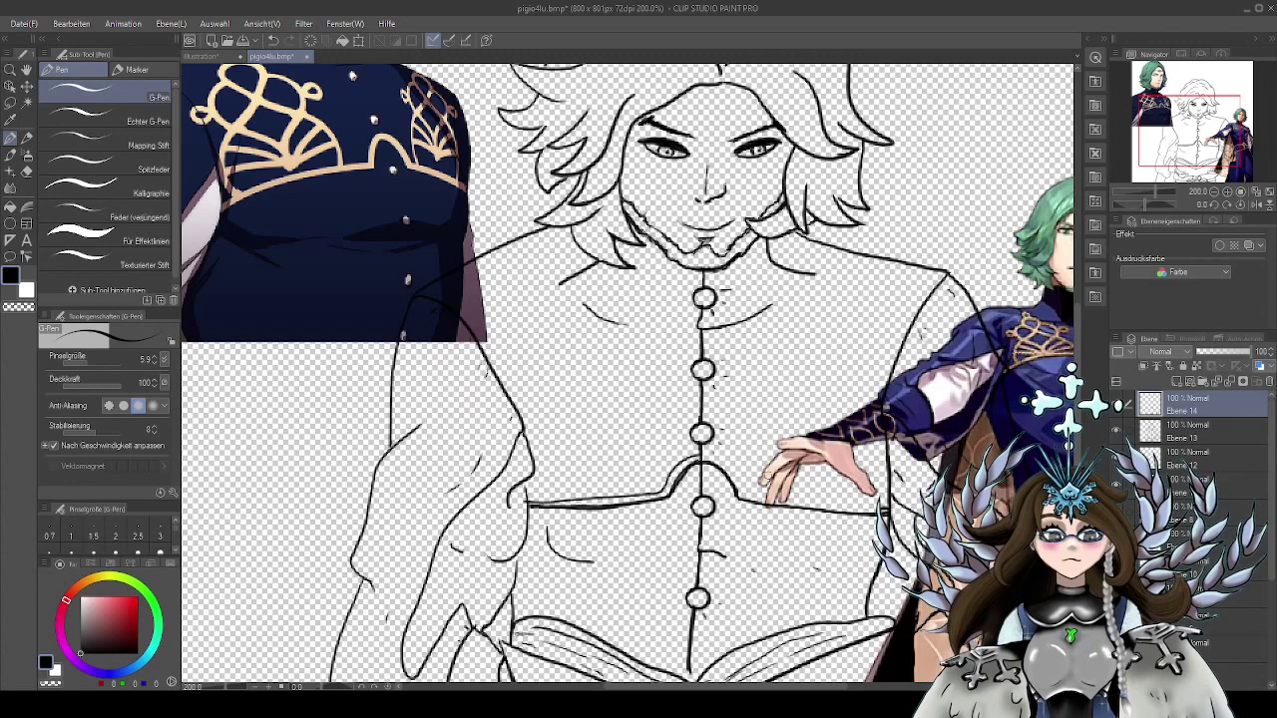
mouse_move(744, 487)
mouse_down()
mouse_move(718, 458)
mouse_move(688, 457)
mouse_up()
drag(742, 489, 841, 505)
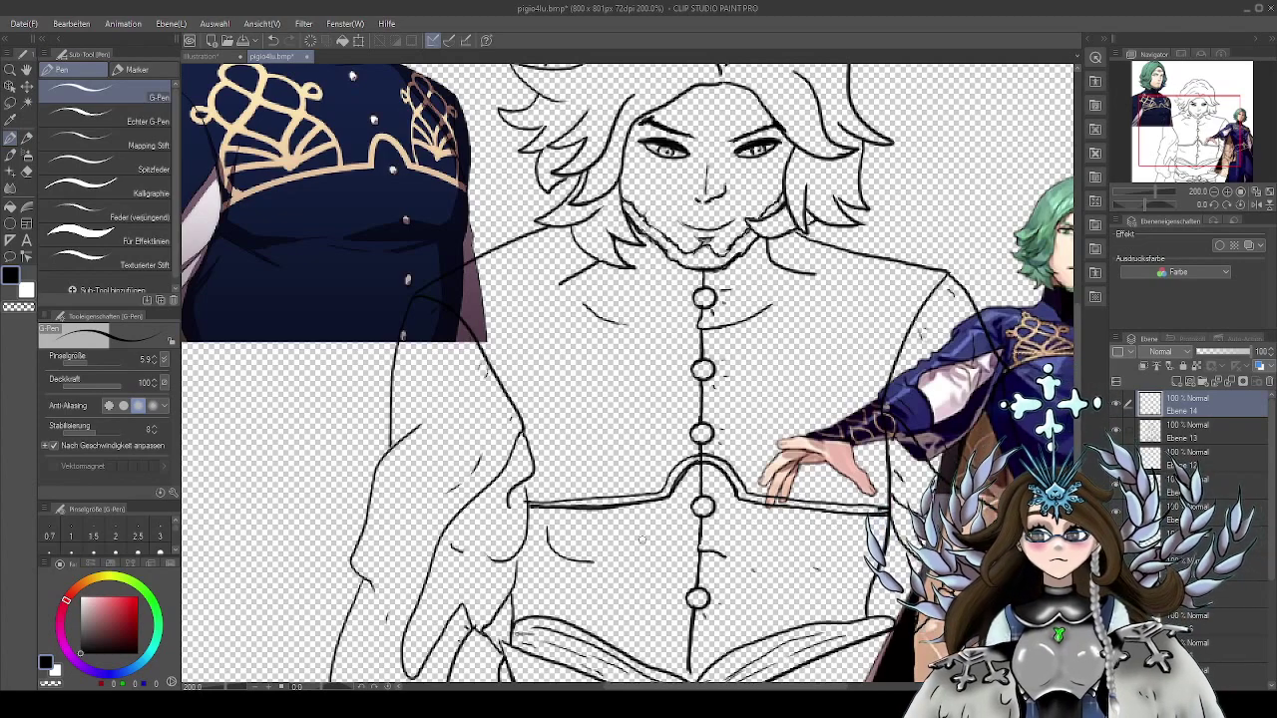
Thicken the upper line of the chest band from the left foot of the arch to the torso's left edge
drag(782, 436, 792, 507)
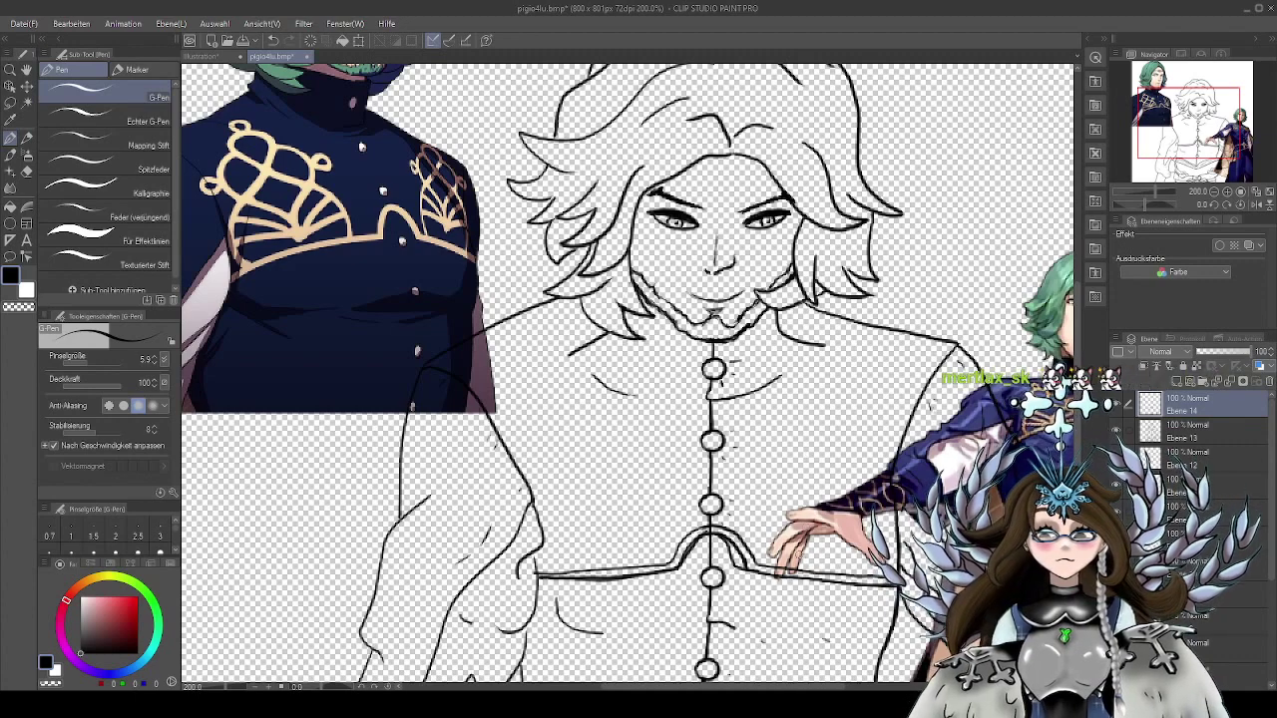
drag(824, 565, 802, 542)
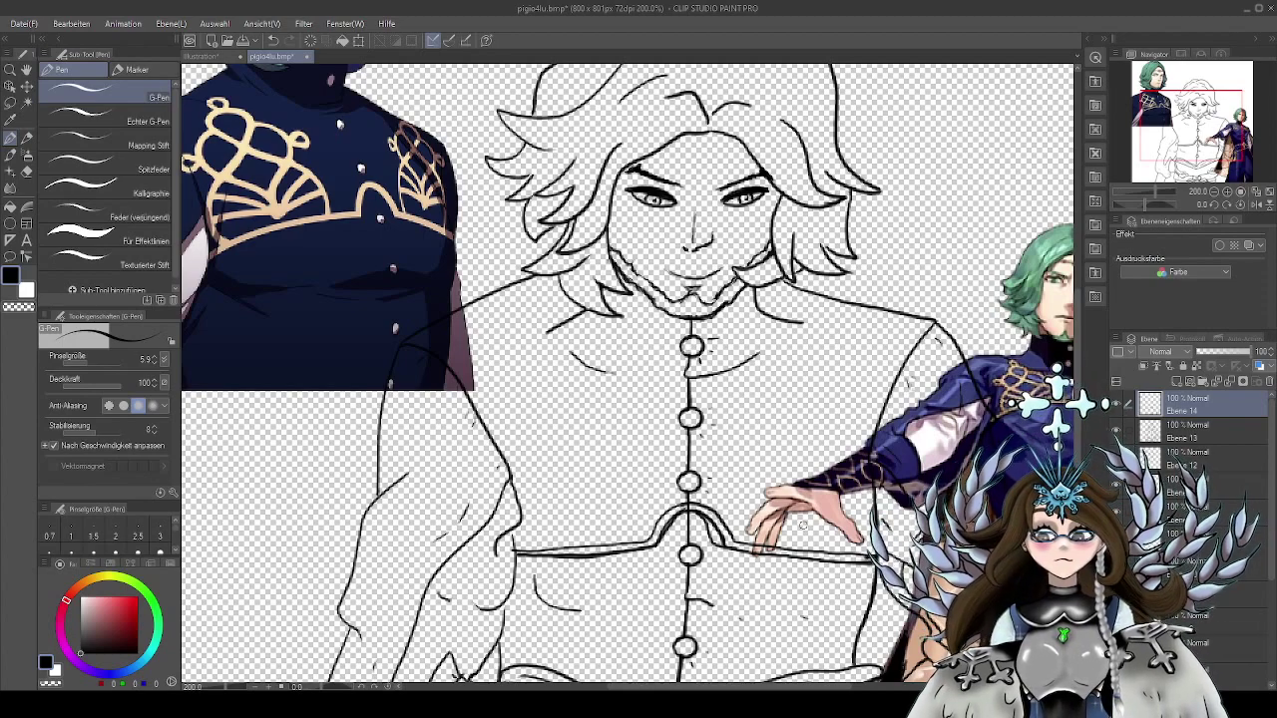
drag(753, 495, 753, 535)
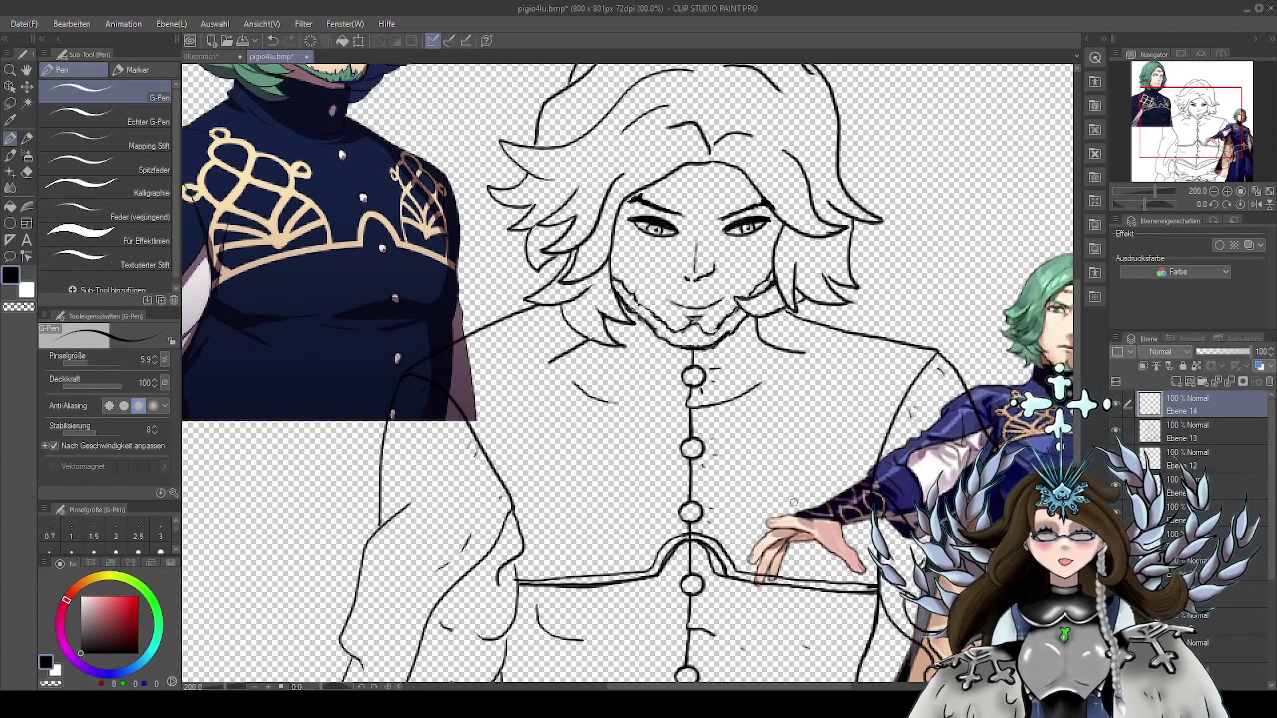
drag(620, 555, 616, 530)
scroll(586, 575, up, 2)
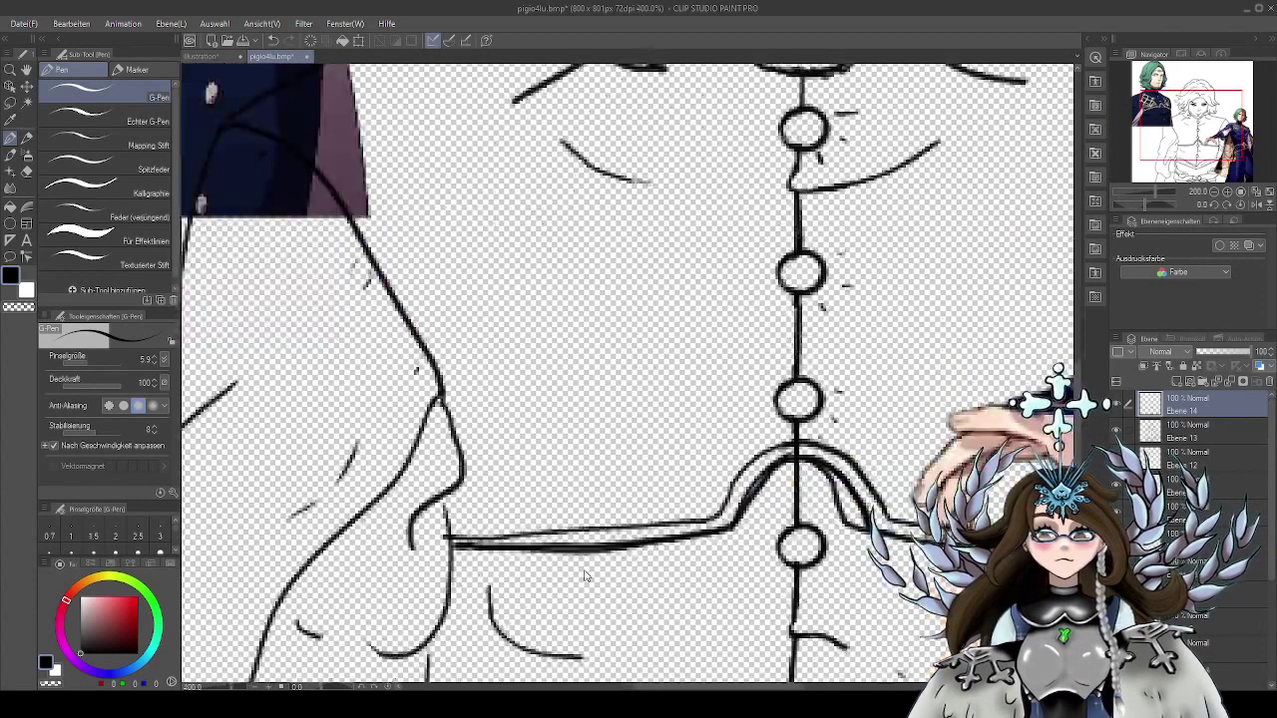
drag(715, 517, 451, 537)
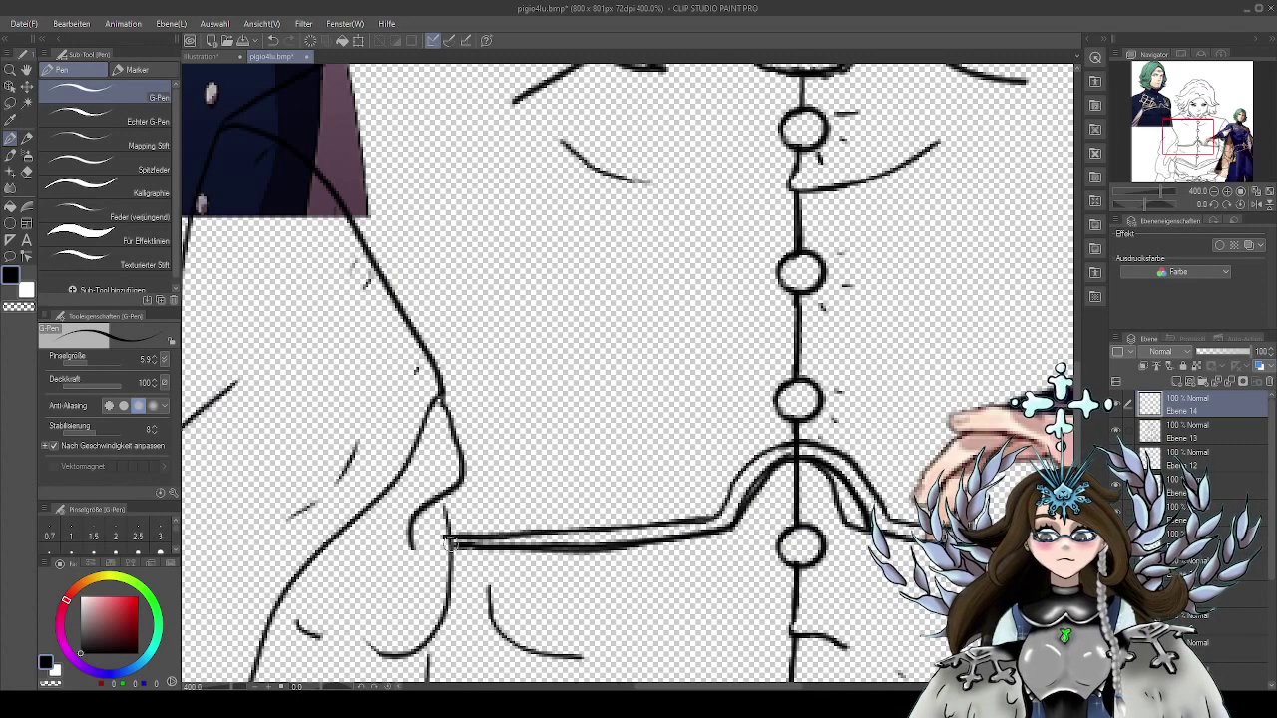
scroll(703, 492, down, 2)
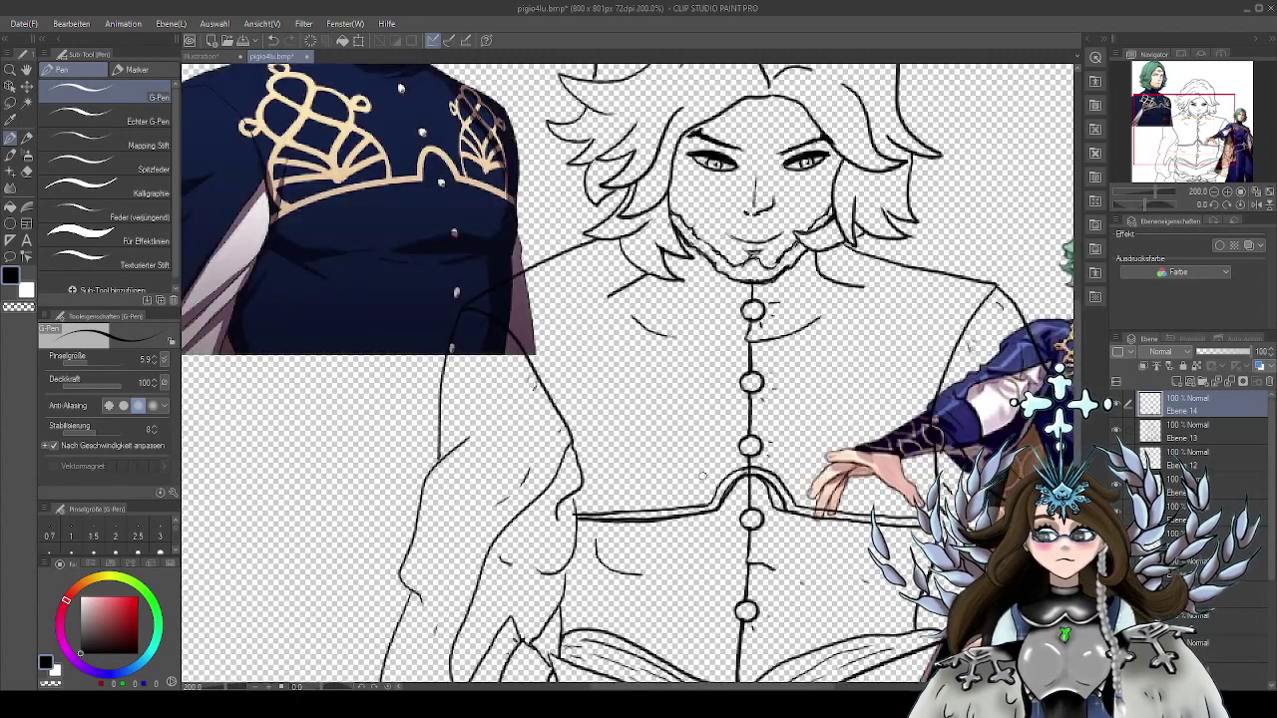
Draw three small ornament circles on the left chest and a long S-curve from the top circle down to the trim band
drag(706, 432, 701, 494)
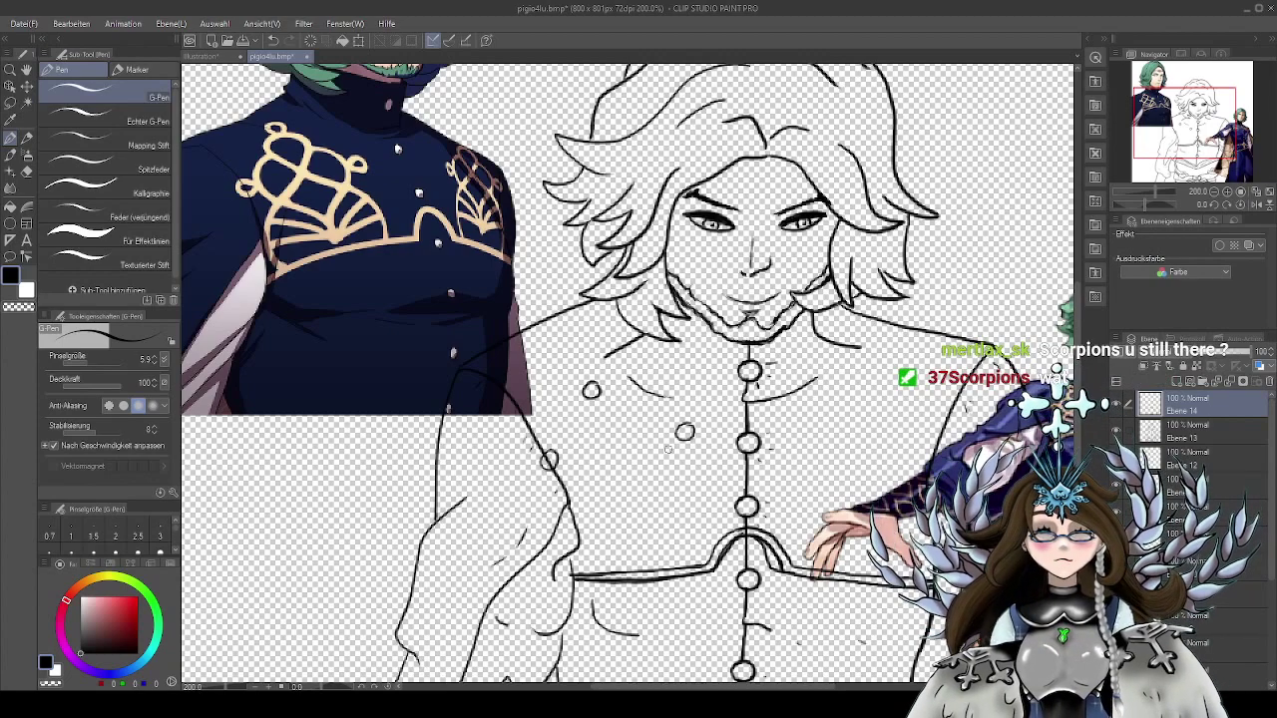
drag(839, 473, 801, 468)
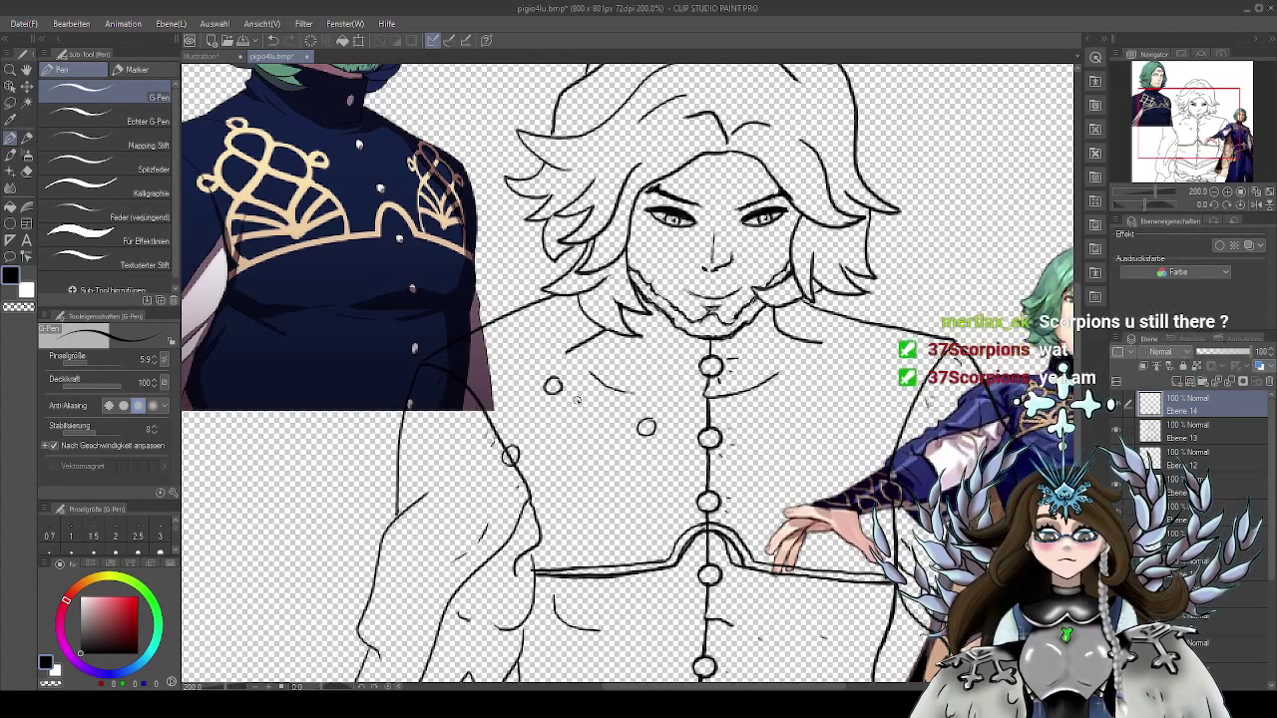
mouse_move(559, 395)
mouse_down()
mouse_move(541, 411)
mouse_move(551, 447)
mouse_move(667, 507)
mouse_move(674, 538)
mouse_up()
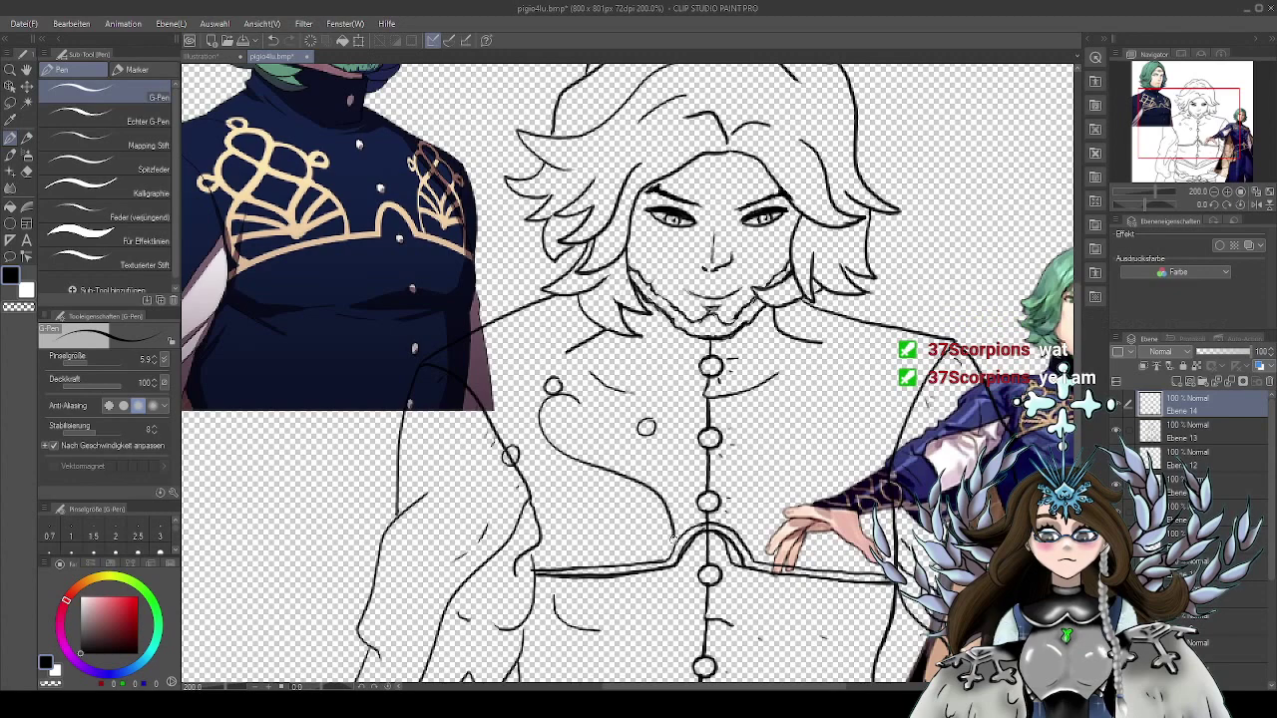
click(315, 38)
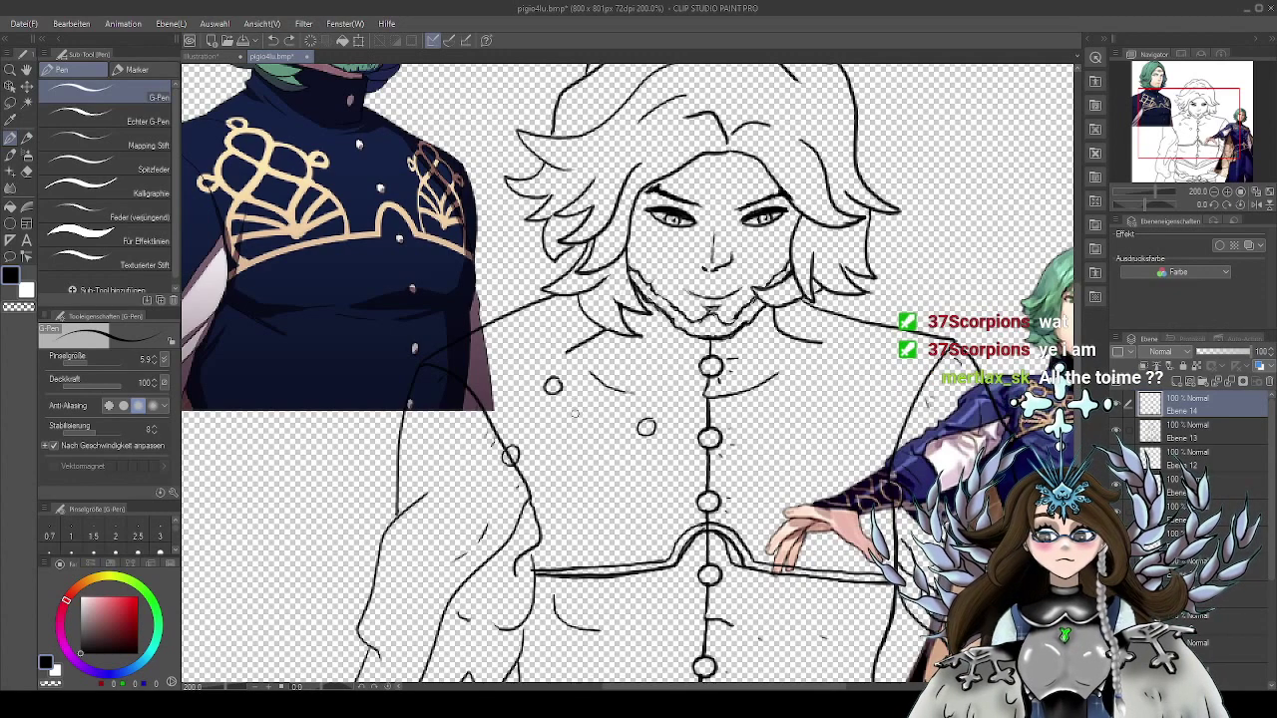
mouse_move(548, 399)
mouse_down()
mouse_move(559, 462)
mouse_move(643, 534)
mouse_up()
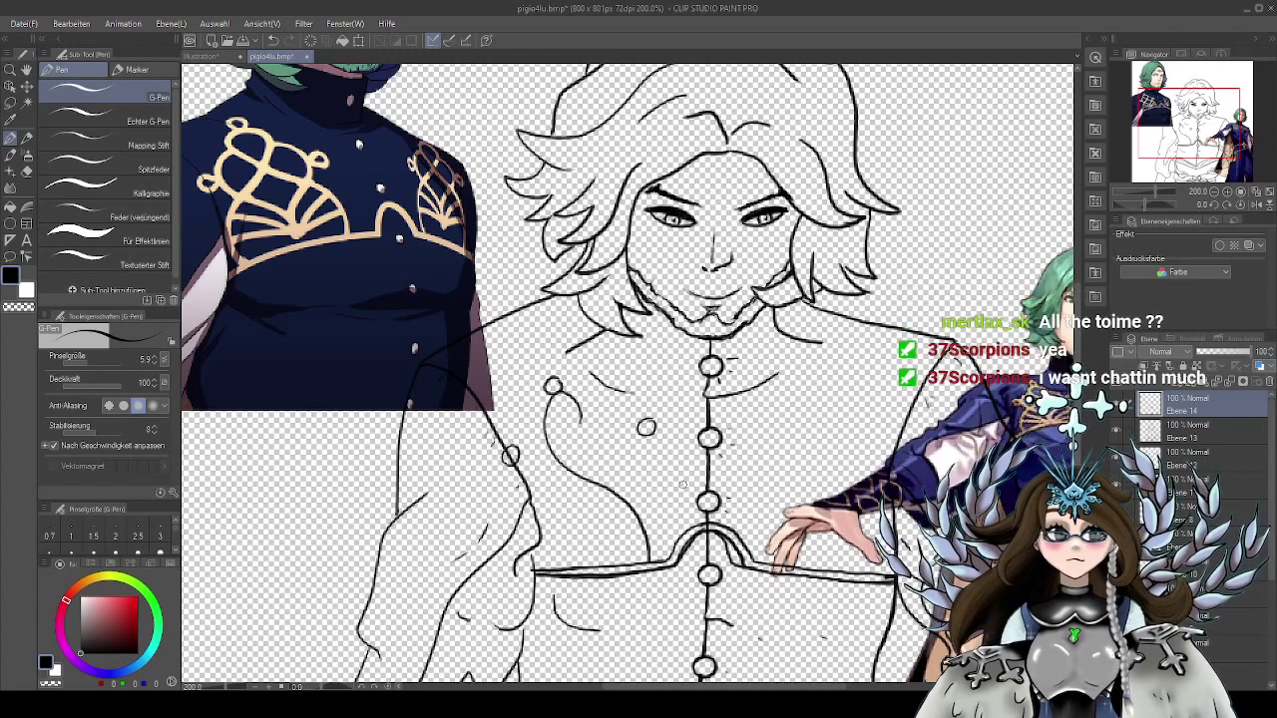
Draw a second strand crossing the S-curve to form a loop under the top circle, and double both strands with parallel lines
drag(690, 460, 697, 430)
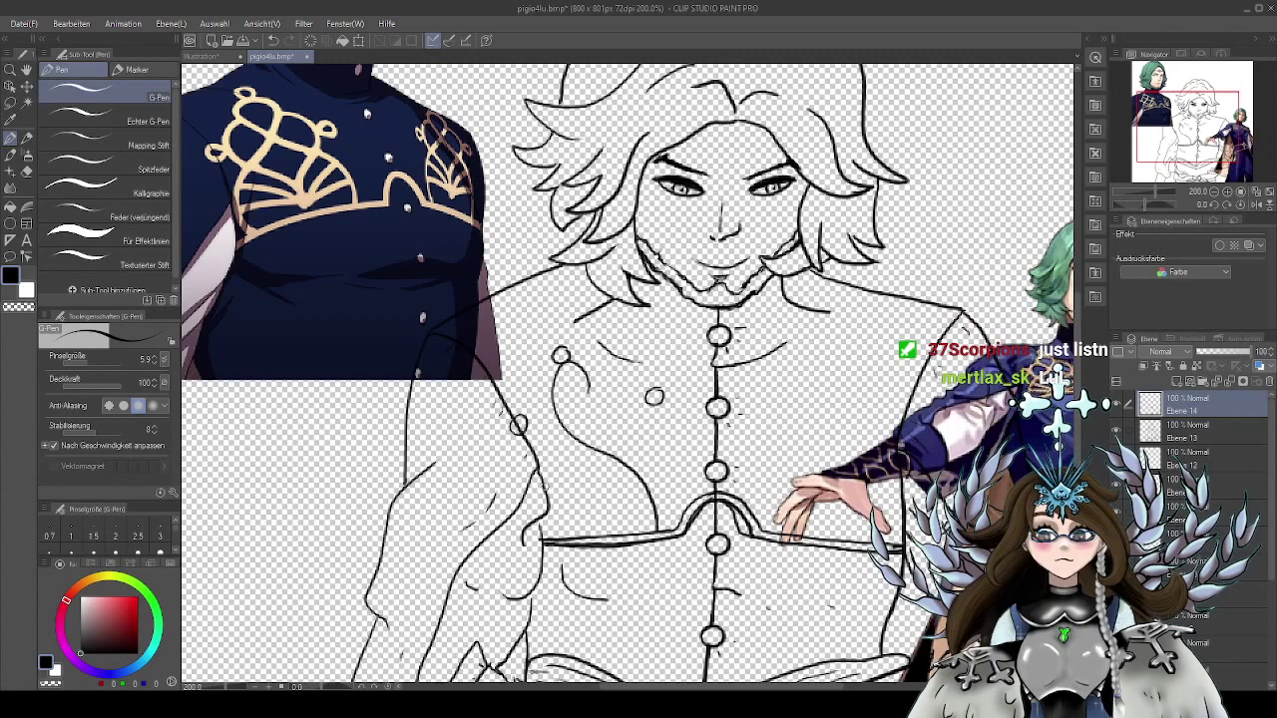
mouse_move(583, 441)
mouse_down()
mouse_move(594, 379)
mouse_move(571, 359)
mouse_up()
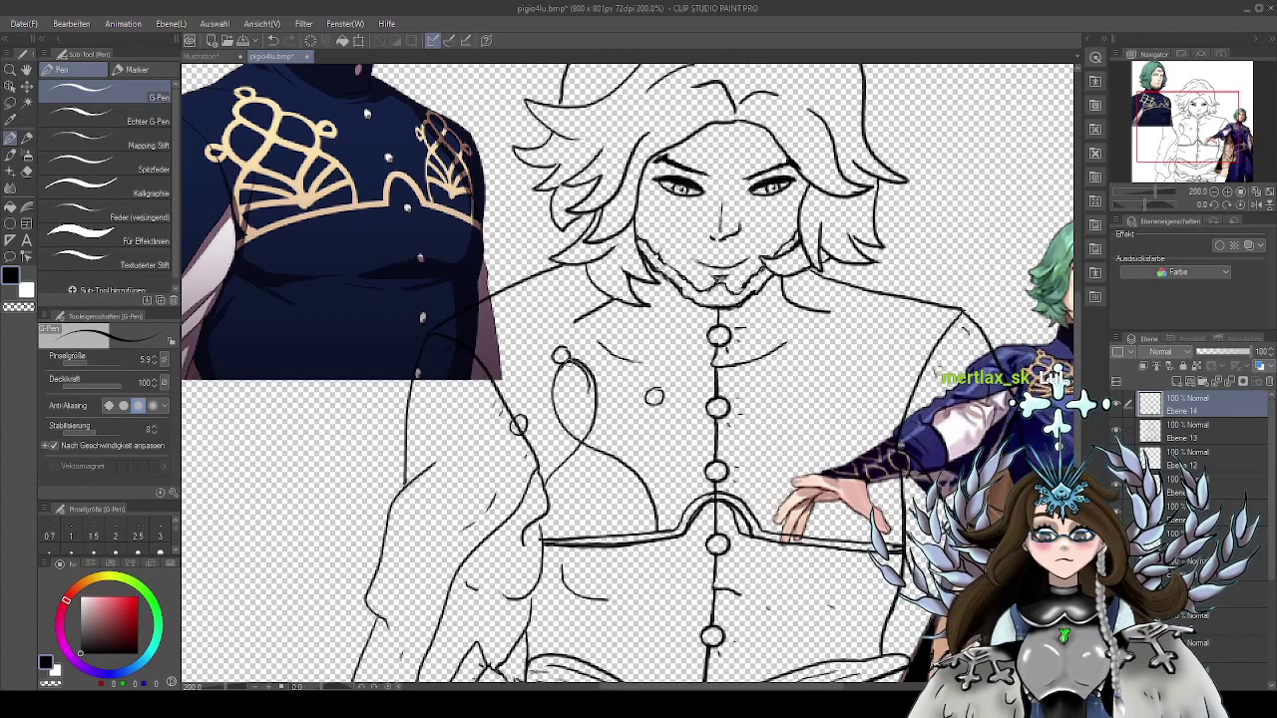
mouse_move(559, 371)
mouse_down()
mouse_move(586, 425)
mouse_move(640, 464)
mouse_up()
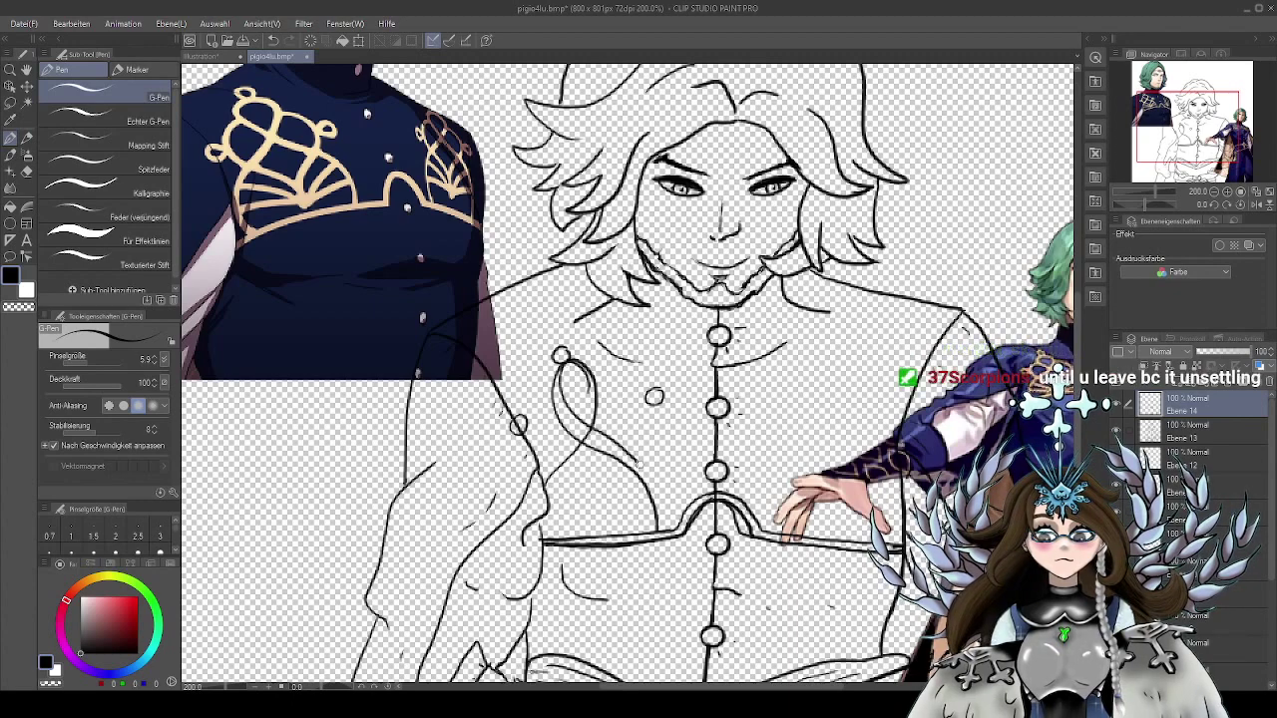
drag(596, 377, 547, 497)
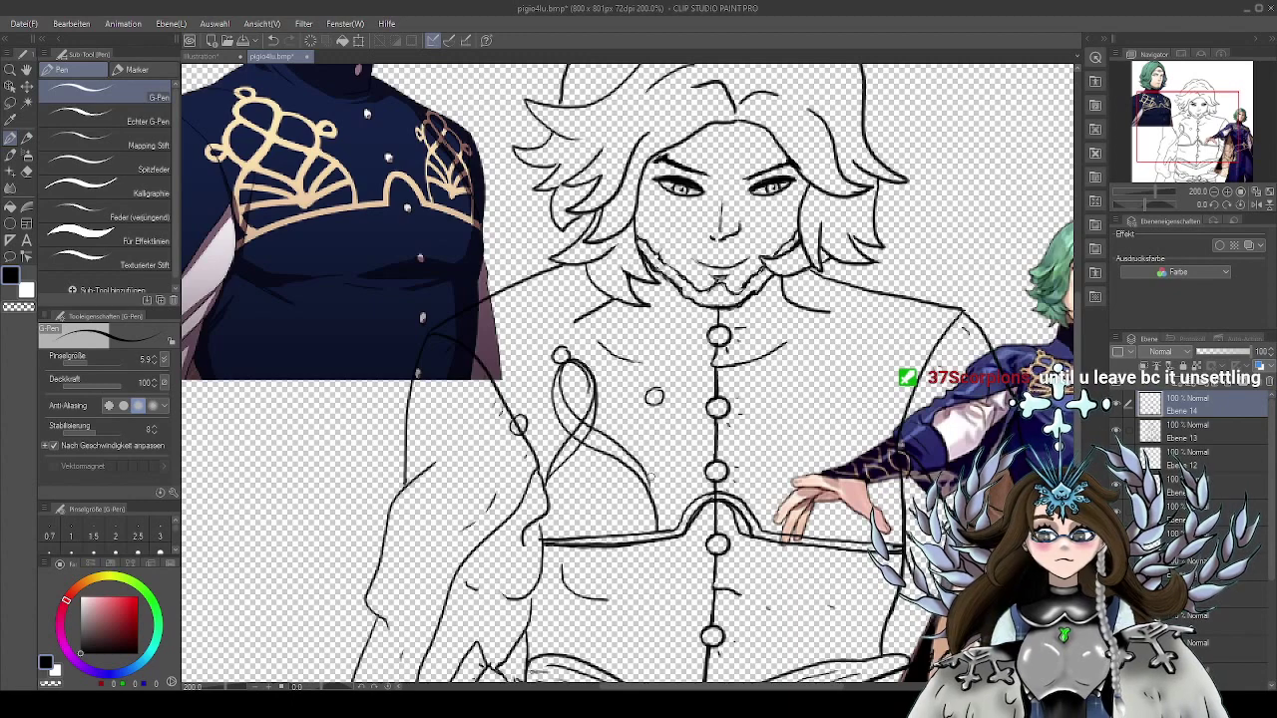
drag(647, 471, 660, 512)
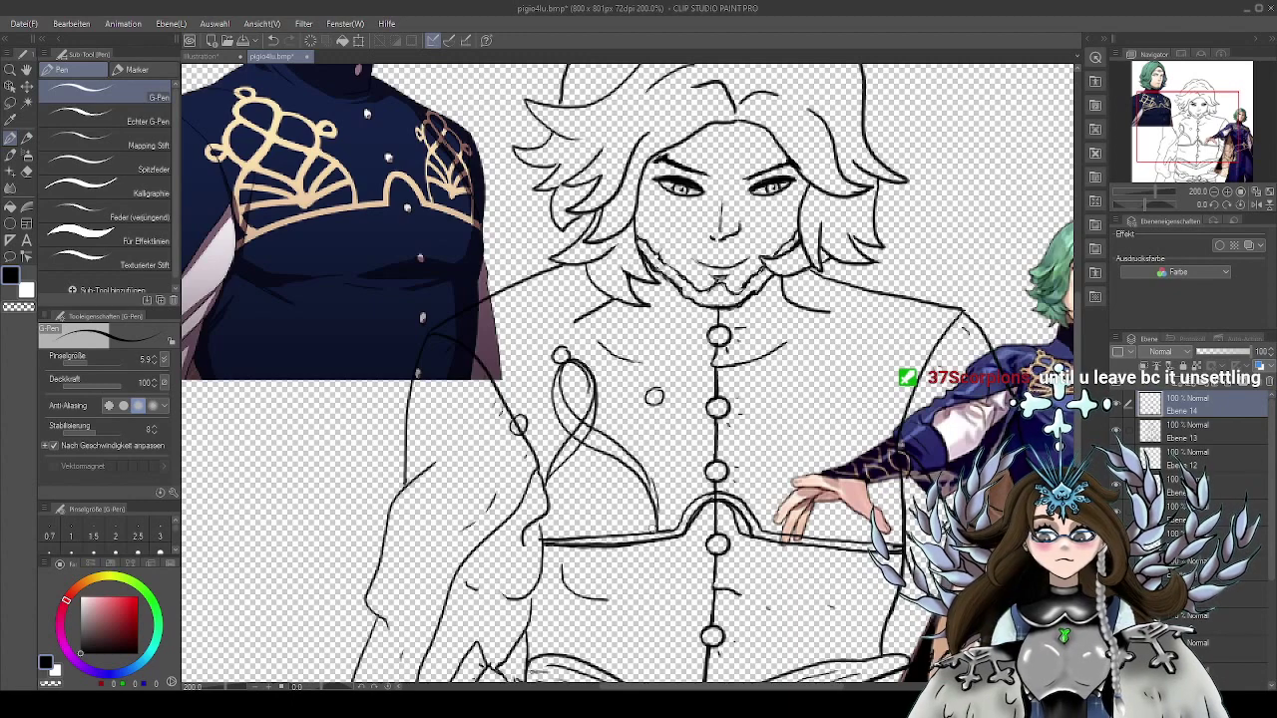
drag(654, 491, 633, 454)
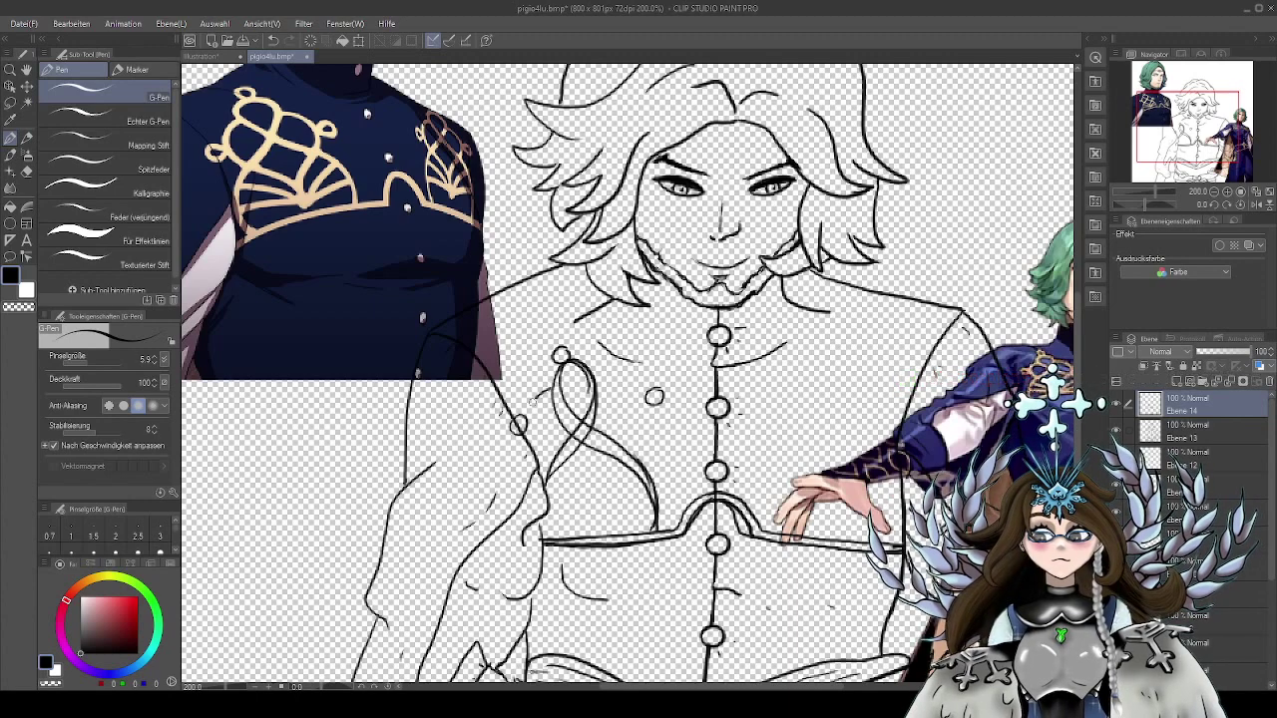
Draw crossing curves from the two side circles through the ornament and add small fan arcs where they meet
mouse_move(525, 419)
mouse_down()
mouse_move(552, 461)
mouse_move(608, 501)
mouse_up()
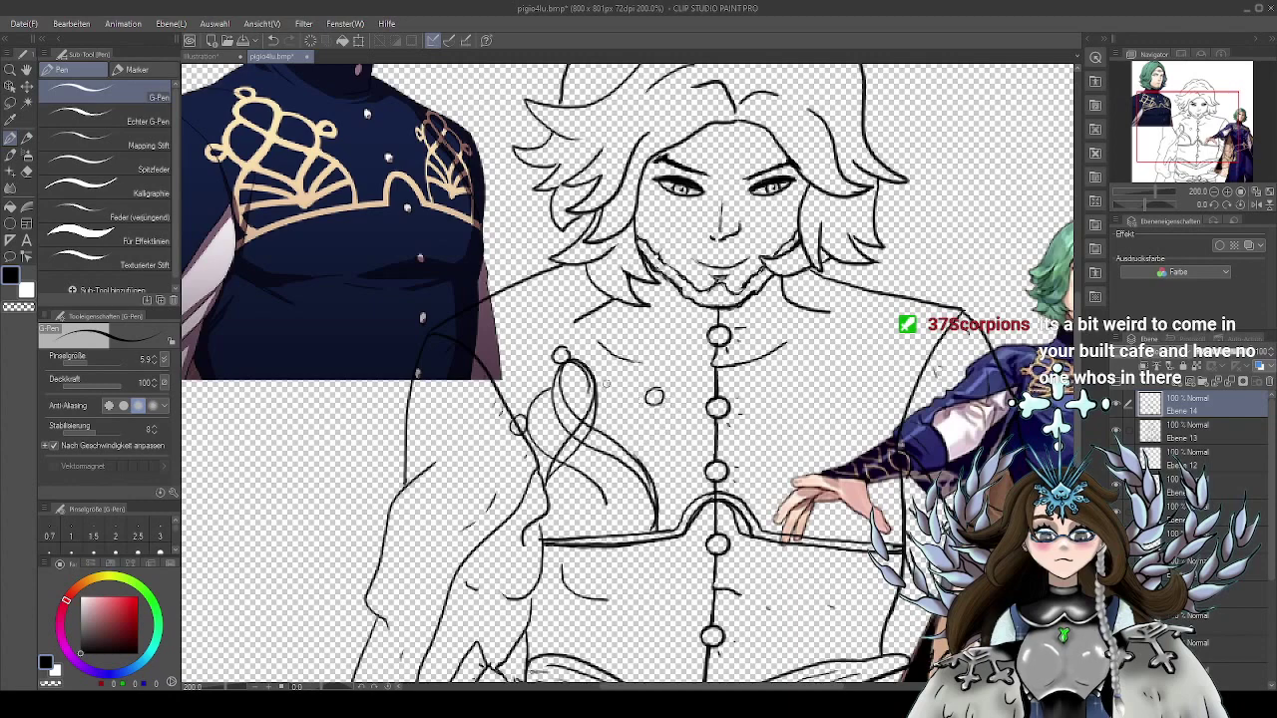
mouse_move(597, 381)
mouse_down()
mouse_move(646, 397)
mouse_move(649, 413)
mouse_move(635, 452)
mouse_move(611, 473)
mouse_up()
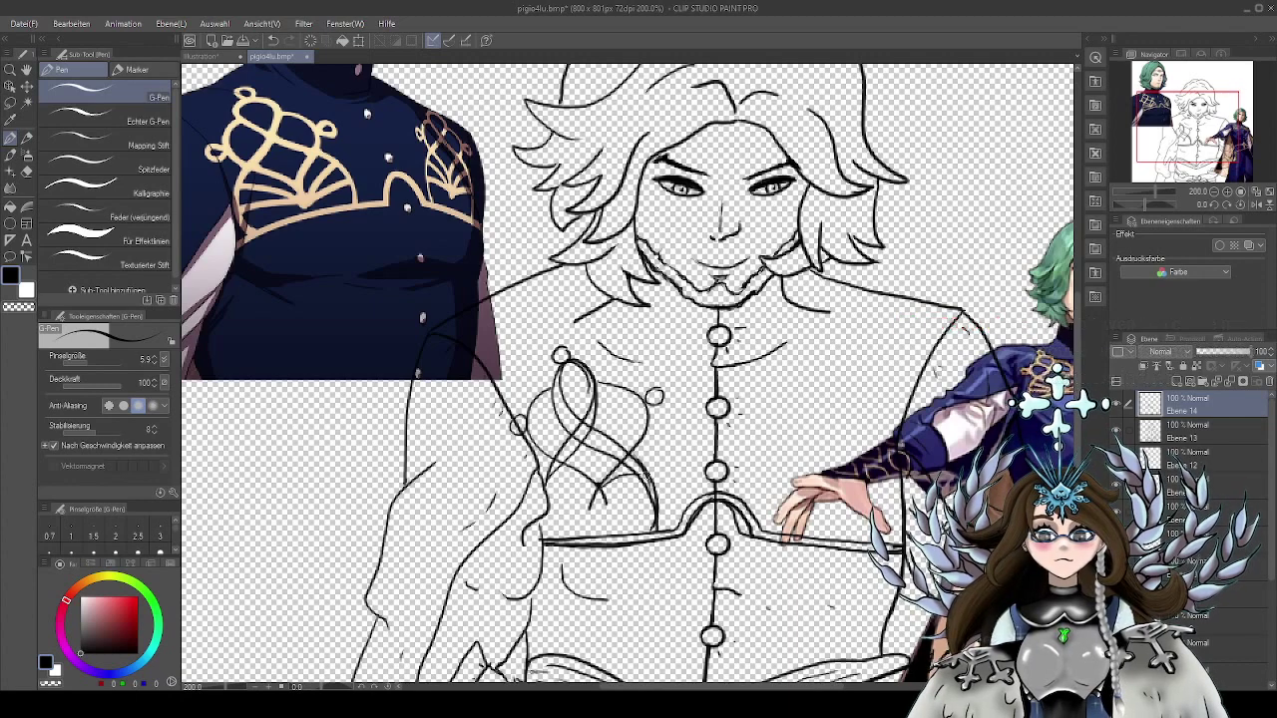
mouse_move(600, 489)
mouse_down()
mouse_move(654, 480)
mouse_move(554, 476)
mouse_move(547, 496)
mouse_up()
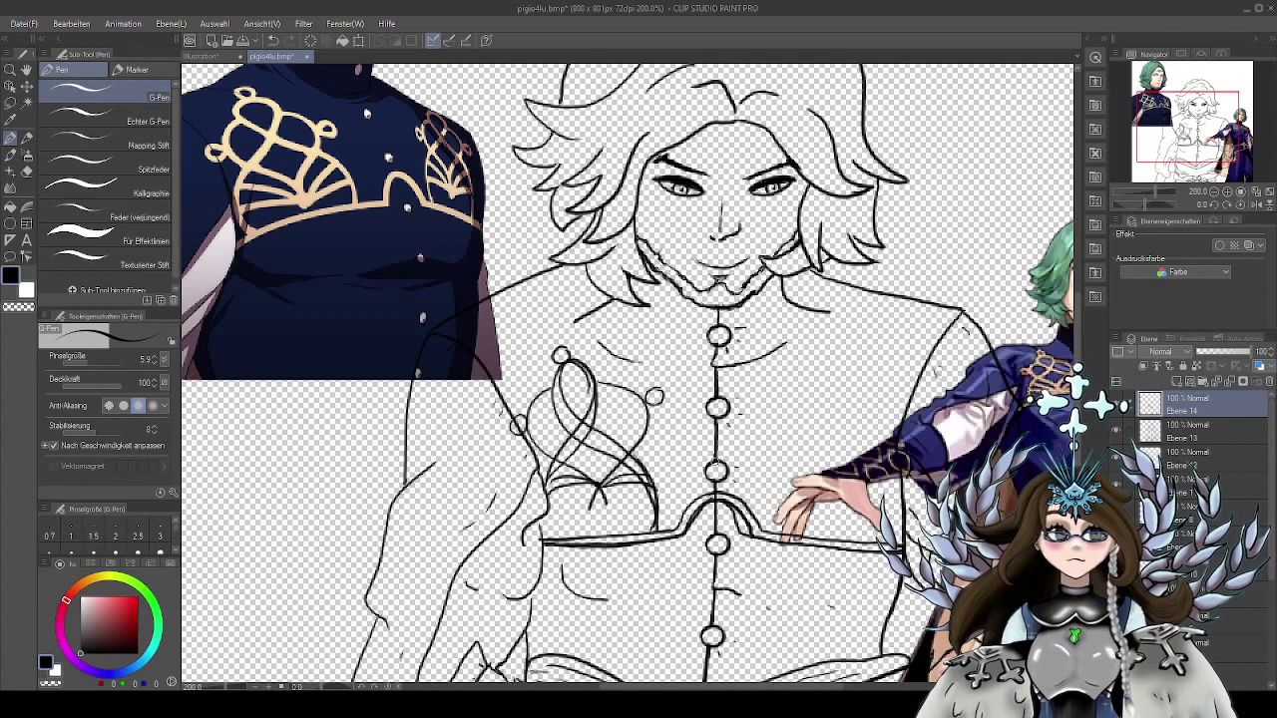
Erase the doubled lines around the ornament's top loop and part of the lower strand with a smaller hard eraser
drag(684, 491, 713, 451)
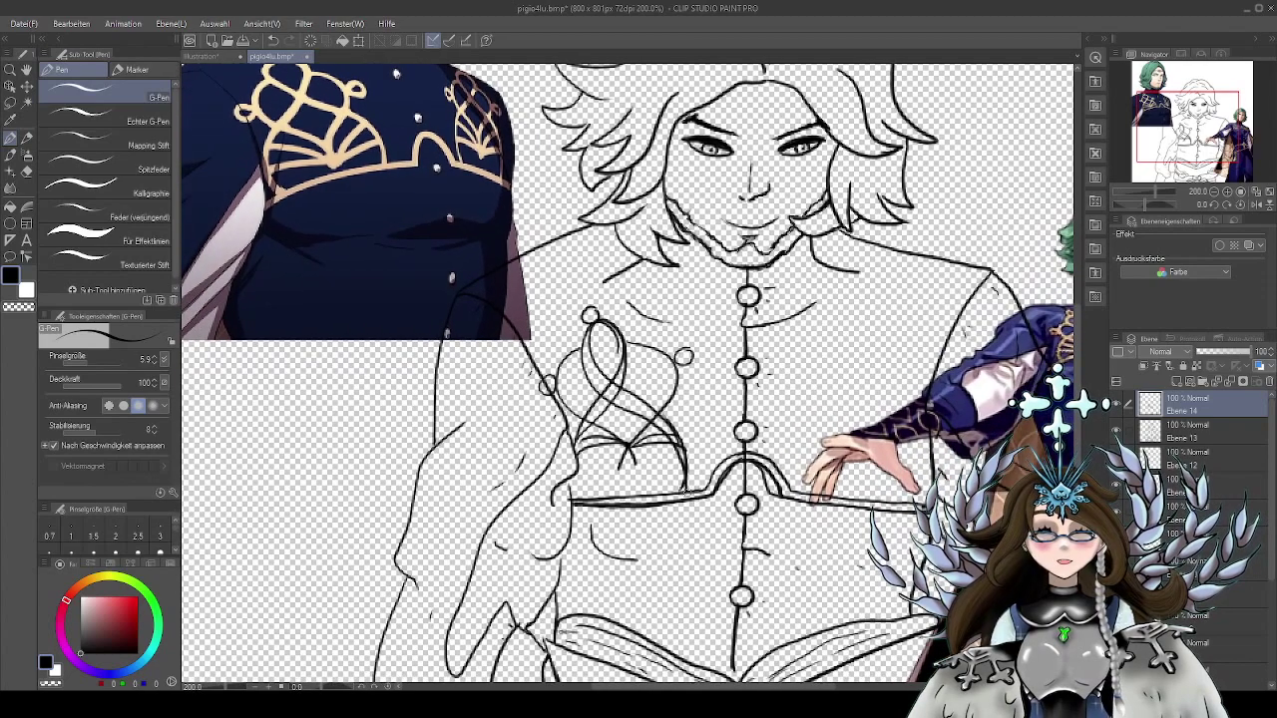
scroll(665, 478, up, 2)
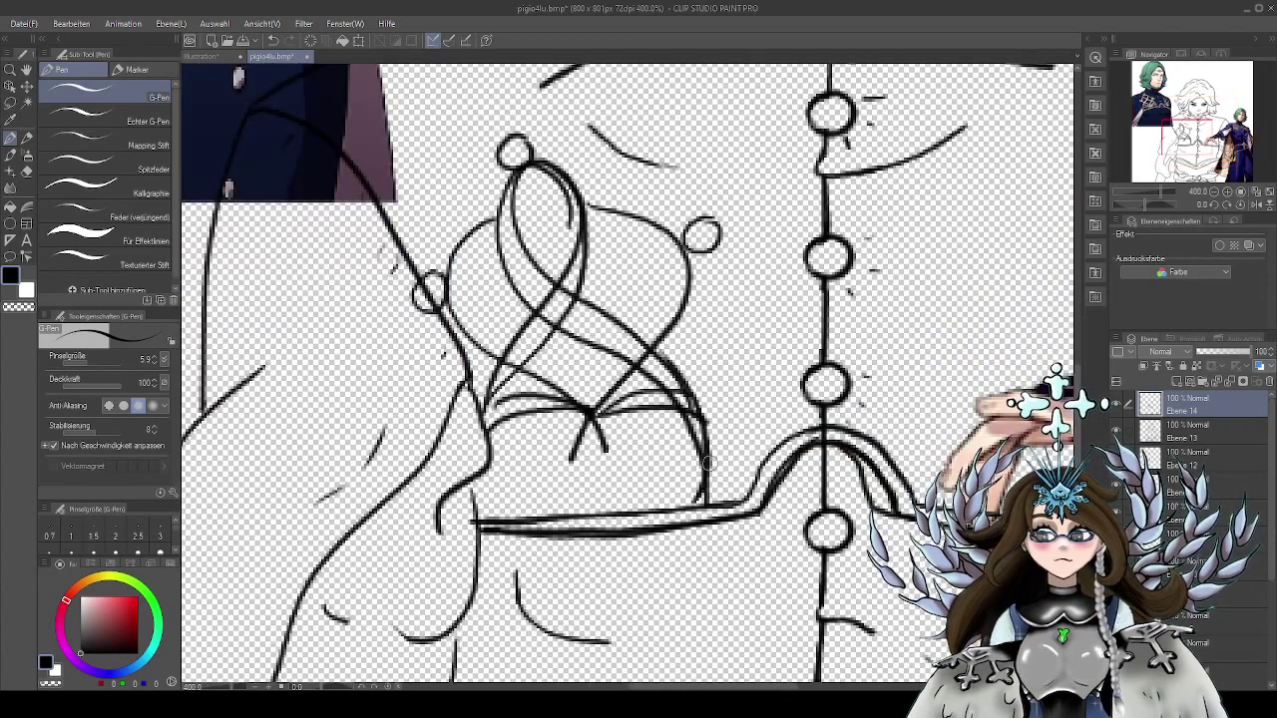
scroll(688, 469, up, 2)
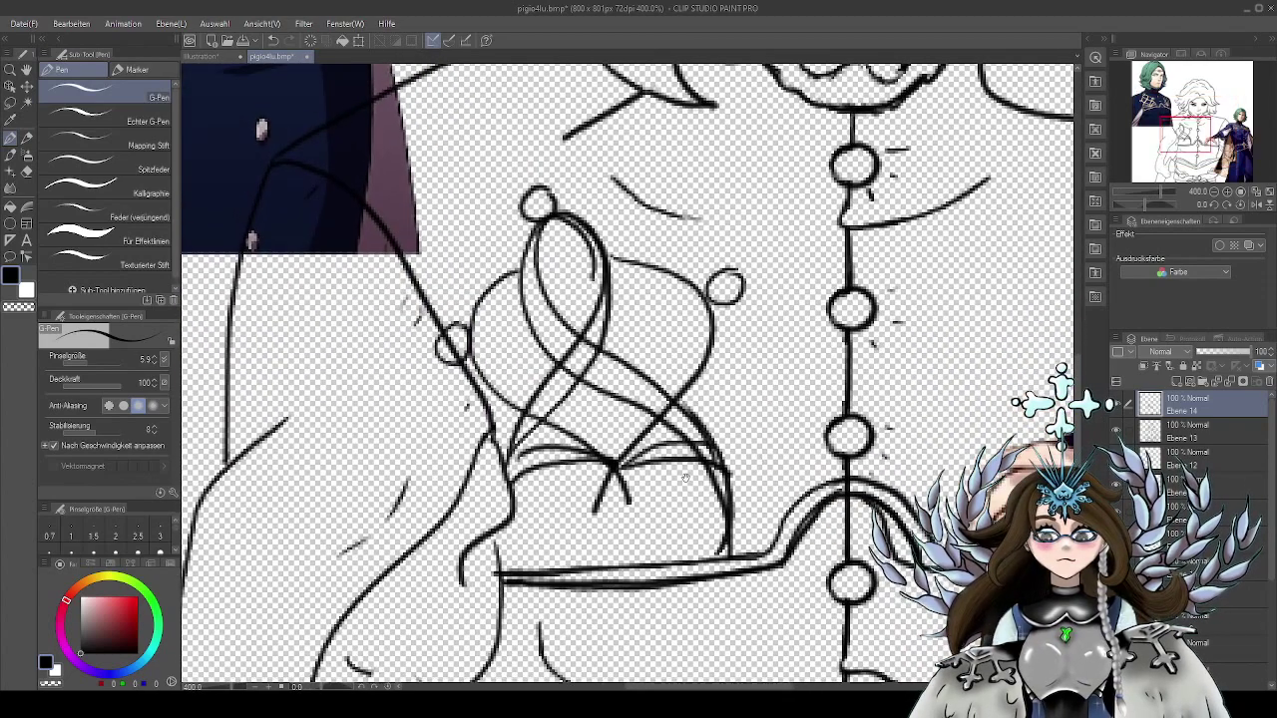
scroll(685, 478, up, 1)
key(e)
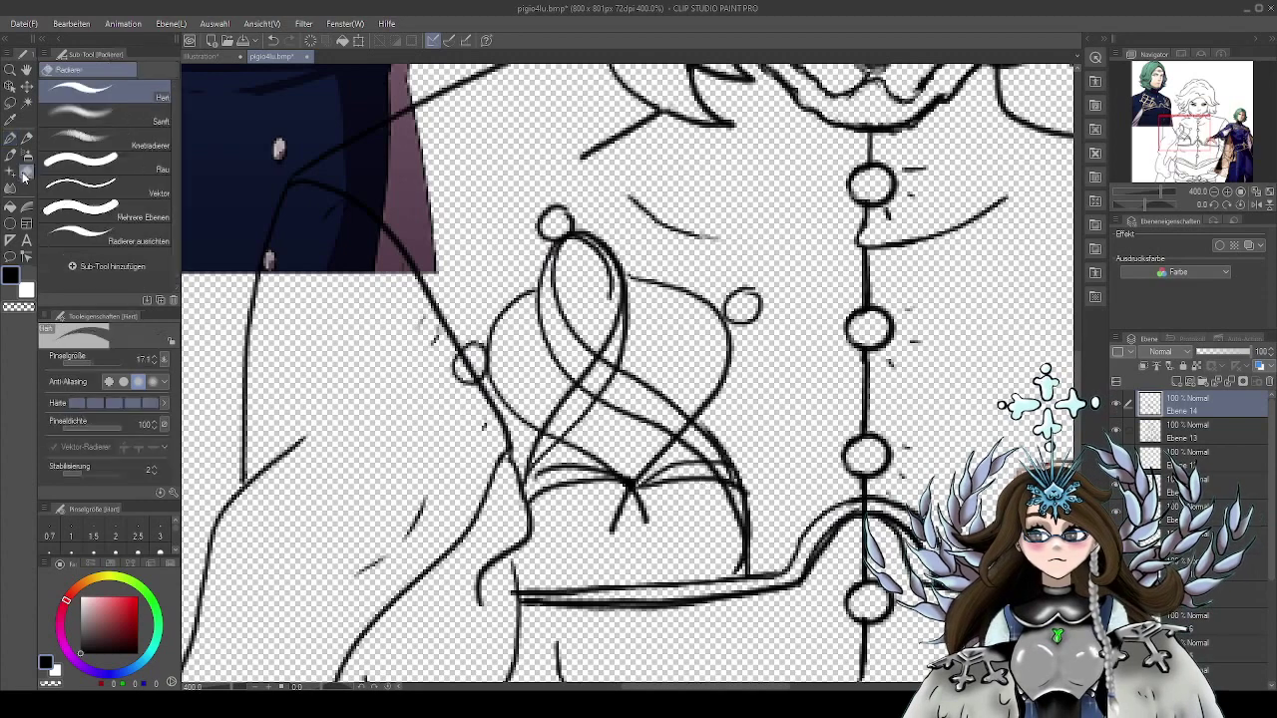
key(bracketleft)
key(bracketleft)
key(bracketleft)
key(bracketleft)
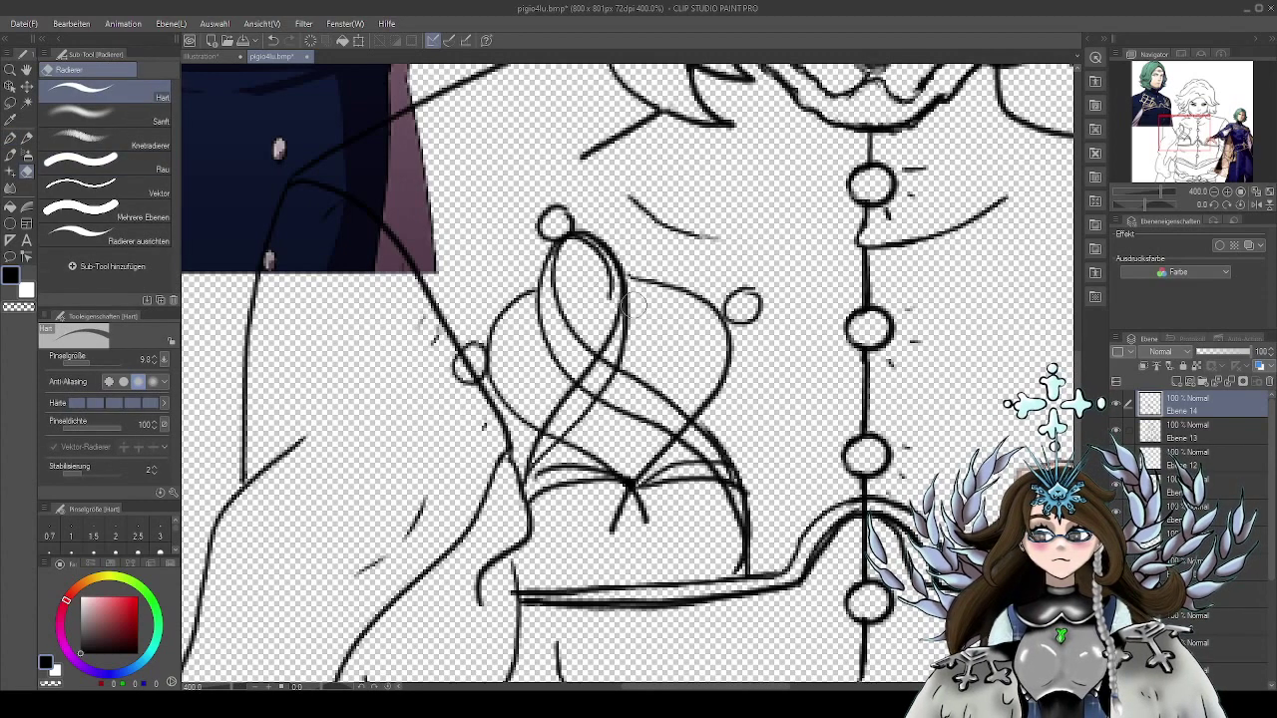
mouse_move(634, 308)
mouse_down()
mouse_move(605, 387)
mouse_move(622, 356)
mouse_move(622, 388)
mouse_move(537, 462)
mouse_up()
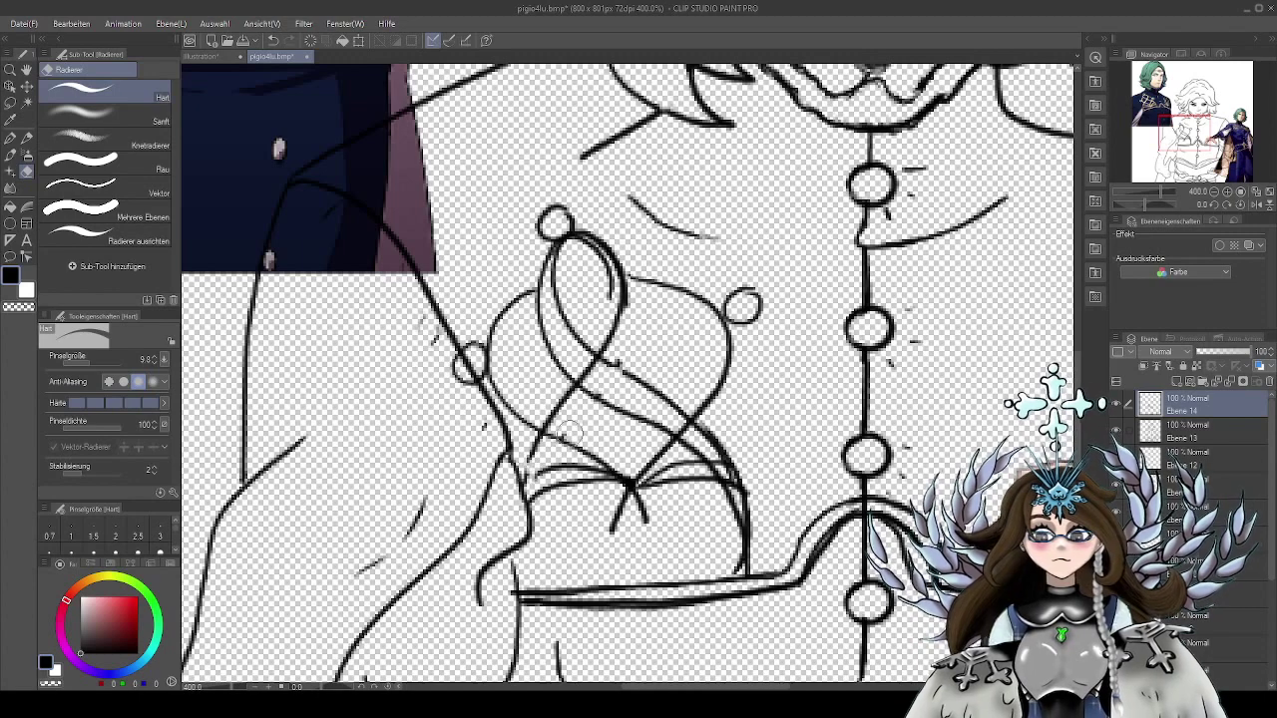
mouse_move(602, 280)
mouse_down()
mouse_move(605, 300)
mouse_move(611, 274)
mouse_move(584, 250)
mouse_up()
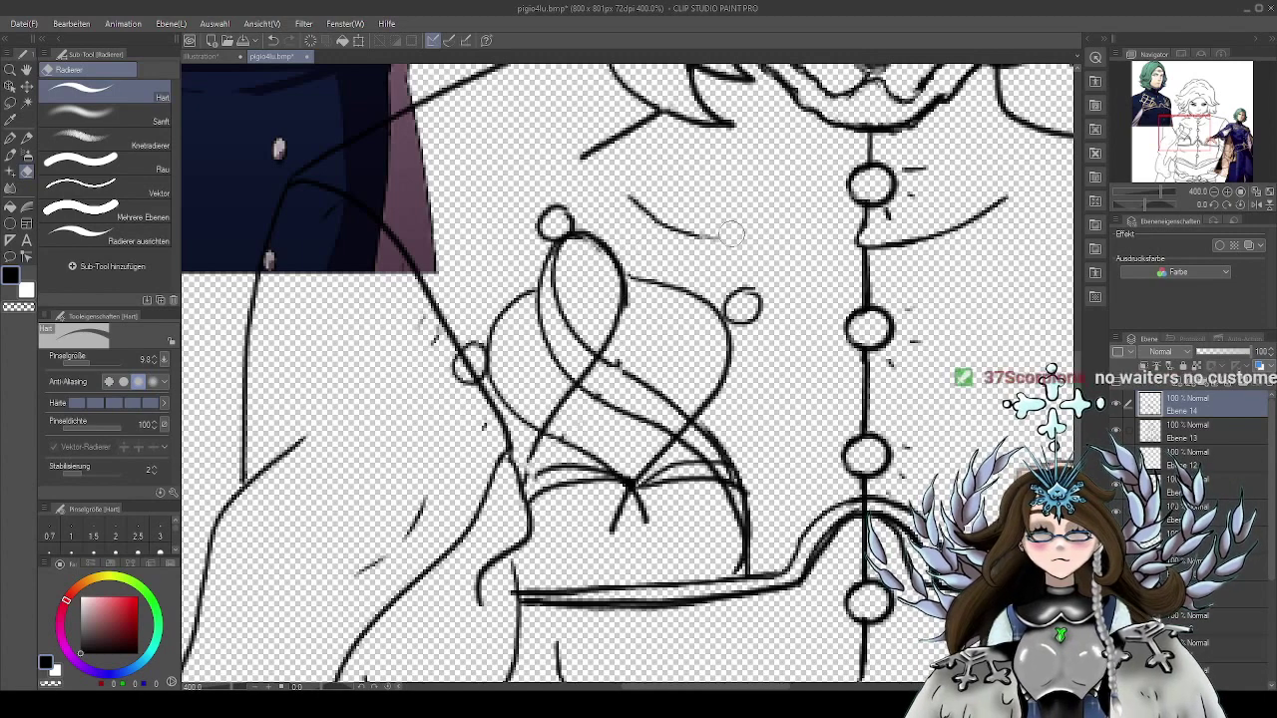
mouse_move(567, 371)
mouse_down()
mouse_move(547, 351)
mouse_move(536, 299)
mouse_move(551, 250)
mouse_up()
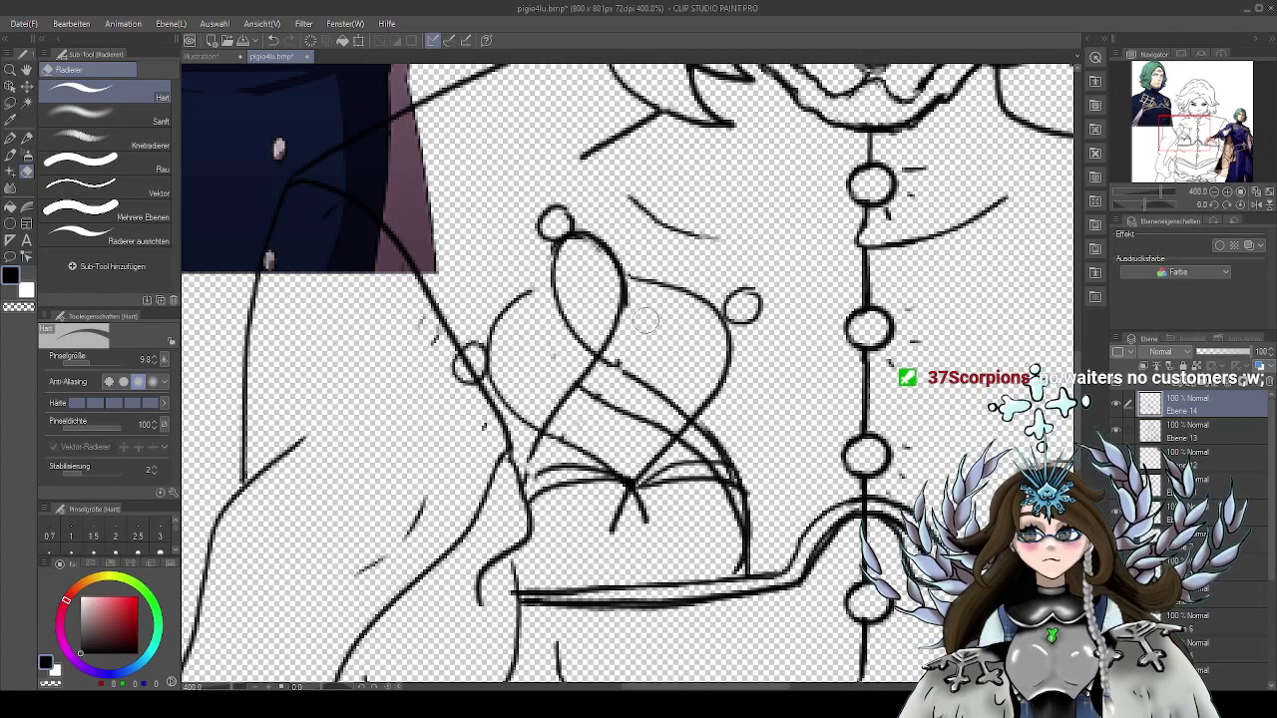
mouse_move(602, 399)
mouse_down()
mouse_move(588, 401)
mouse_move(638, 419)
mouse_up()
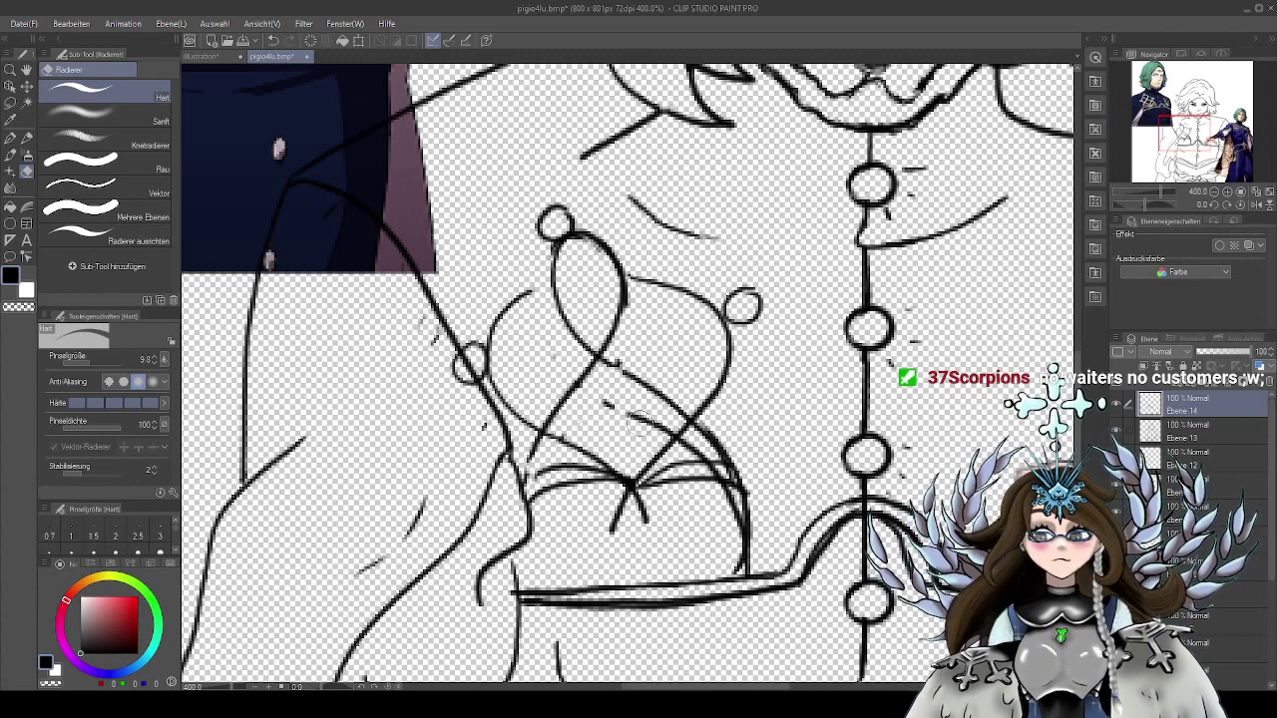
Create a vector layer above the line art and redraw the three ornament circles on it with the G-Pen
scroll(741, 449, down, 2)
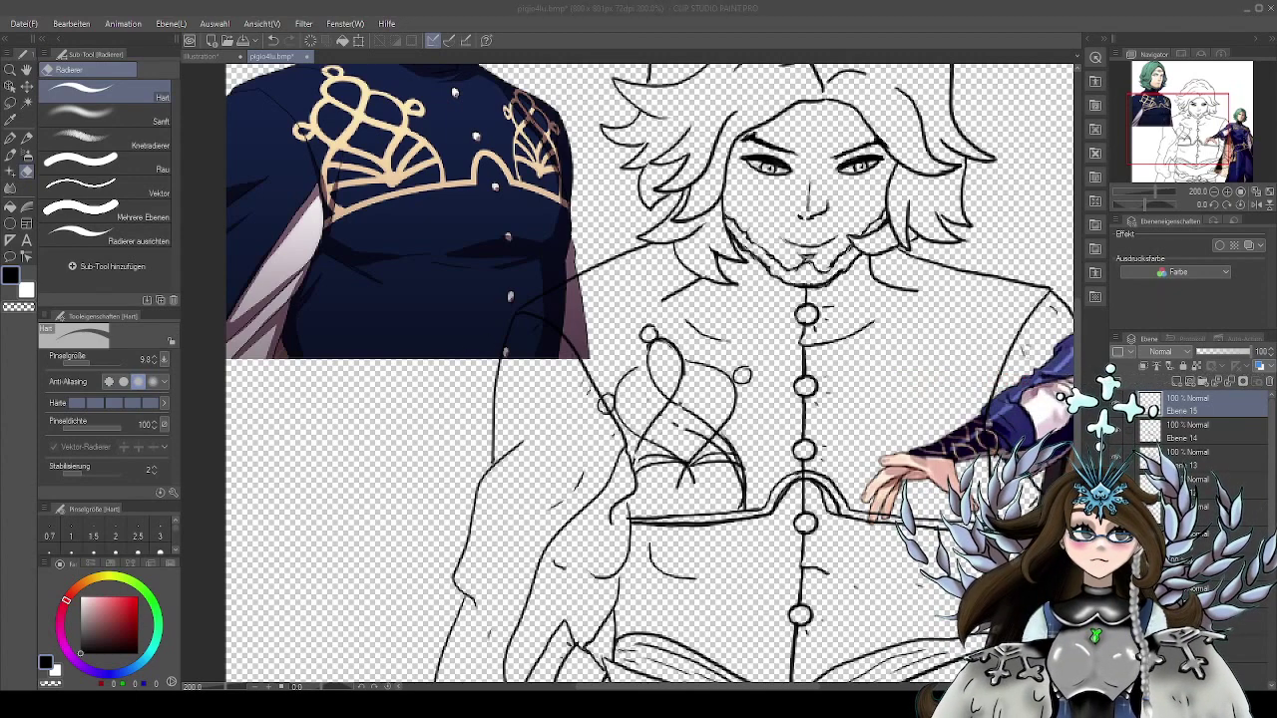
key(Return)
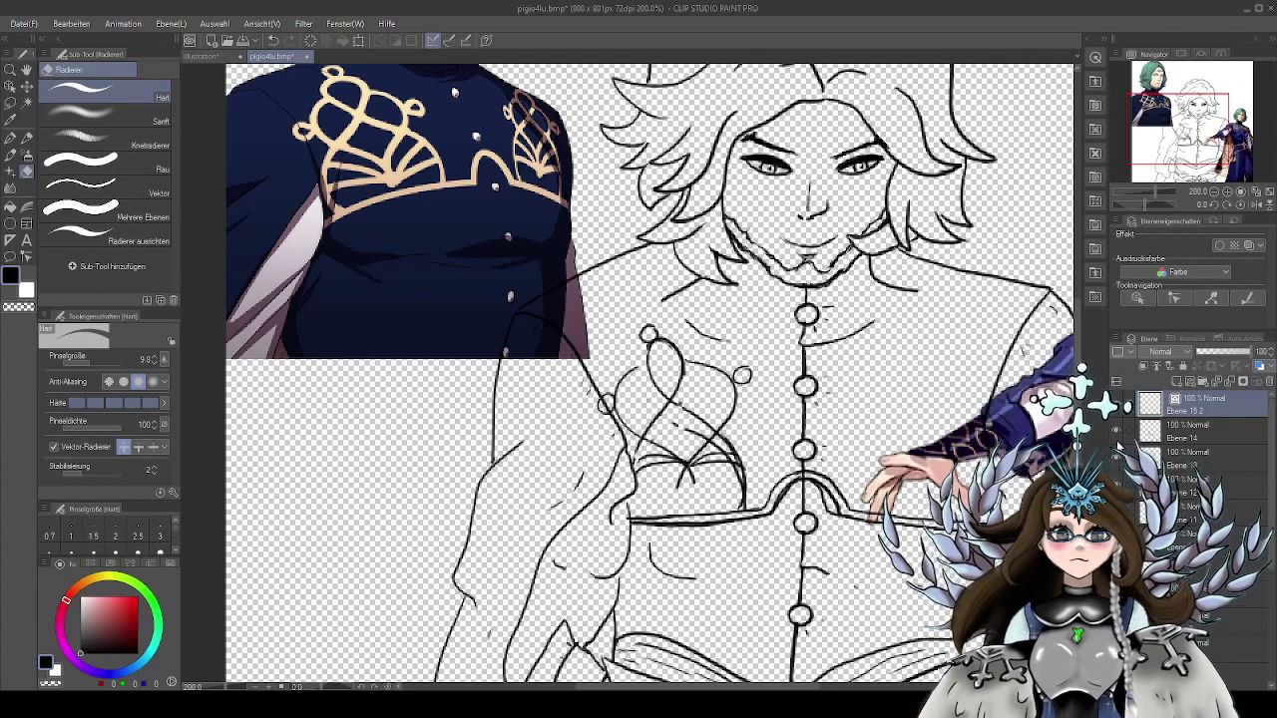
click(29, 137)
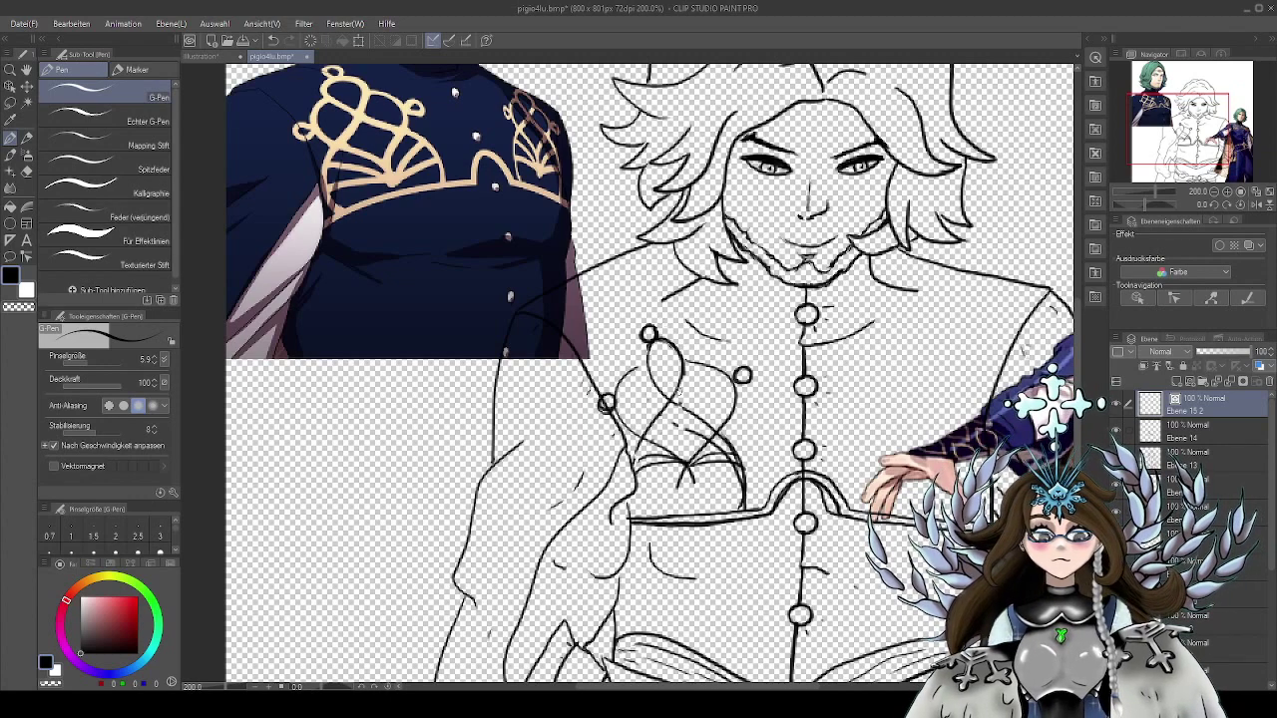
Trace the gold chest embroidery of the reference image on the vector layer with the G-Pen, including loops, circles and fan lines
drag(663, 297, 725, 409)
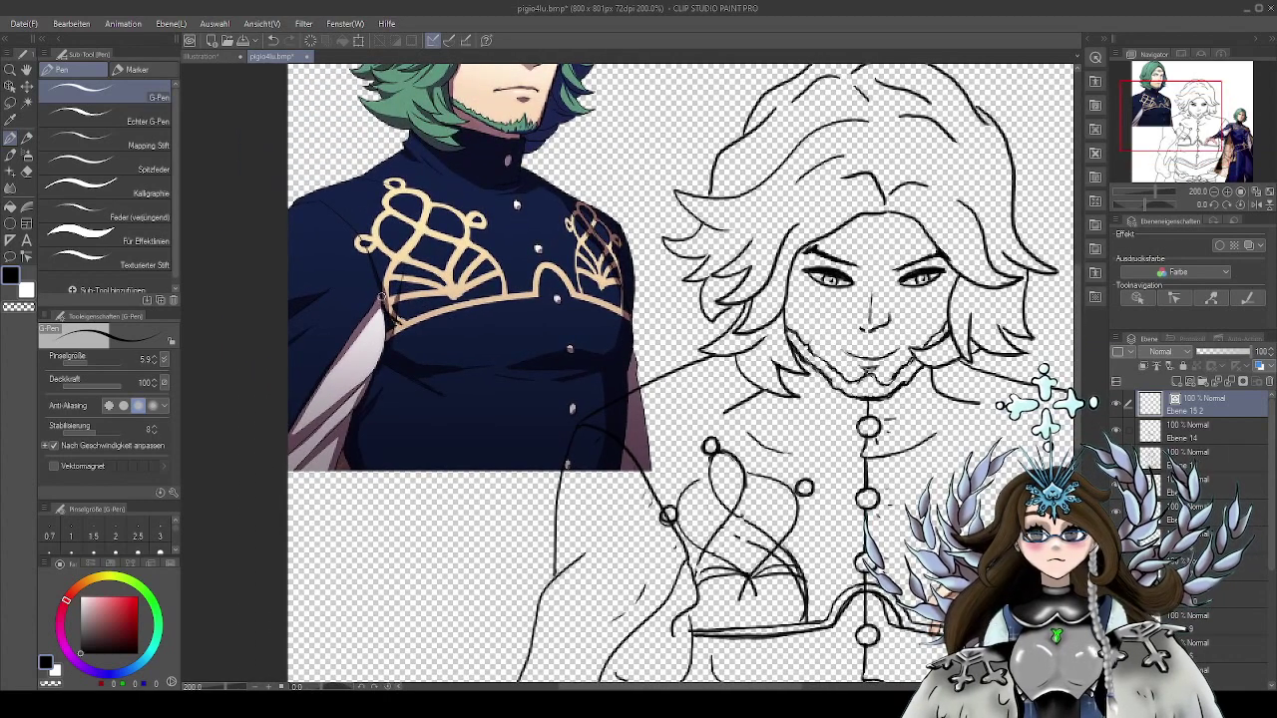
mouse_move(392, 267)
mouse_down()
mouse_move(425, 200)
mouse_move(405, 186)
mouse_move(388, 214)
mouse_move(463, 246)
mouse_up()
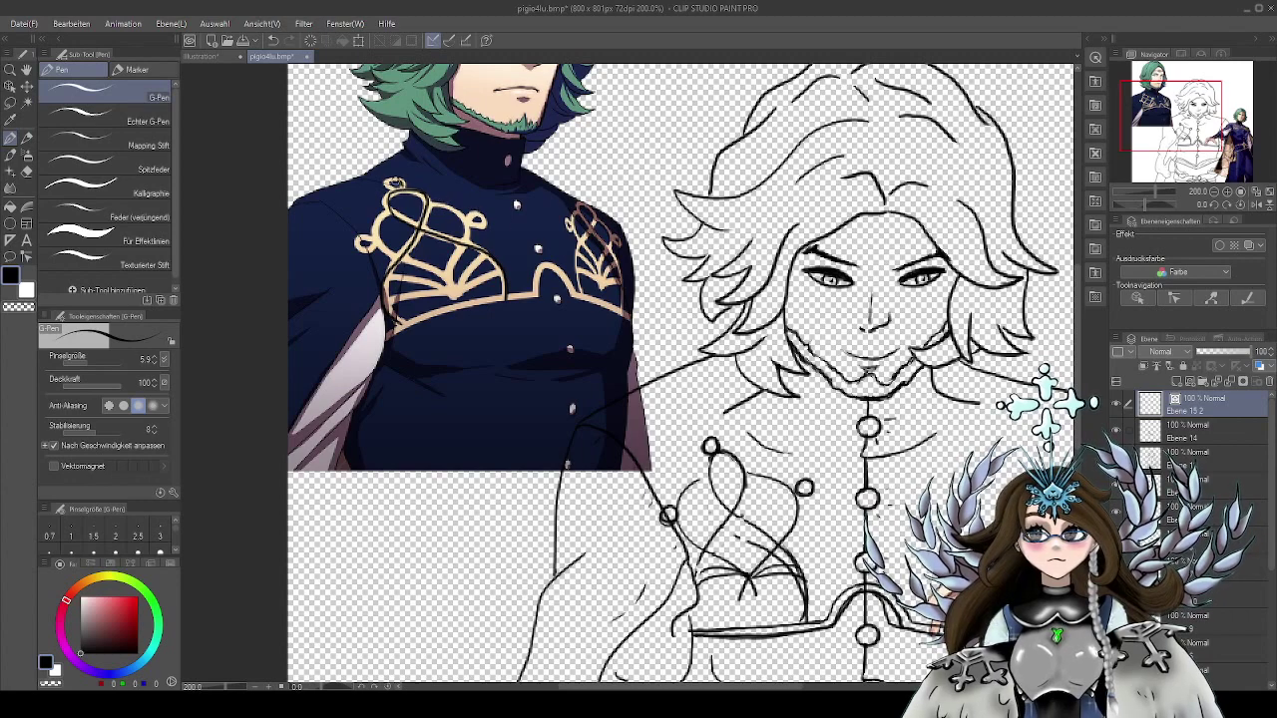
scroll(516, 204, up, 3)
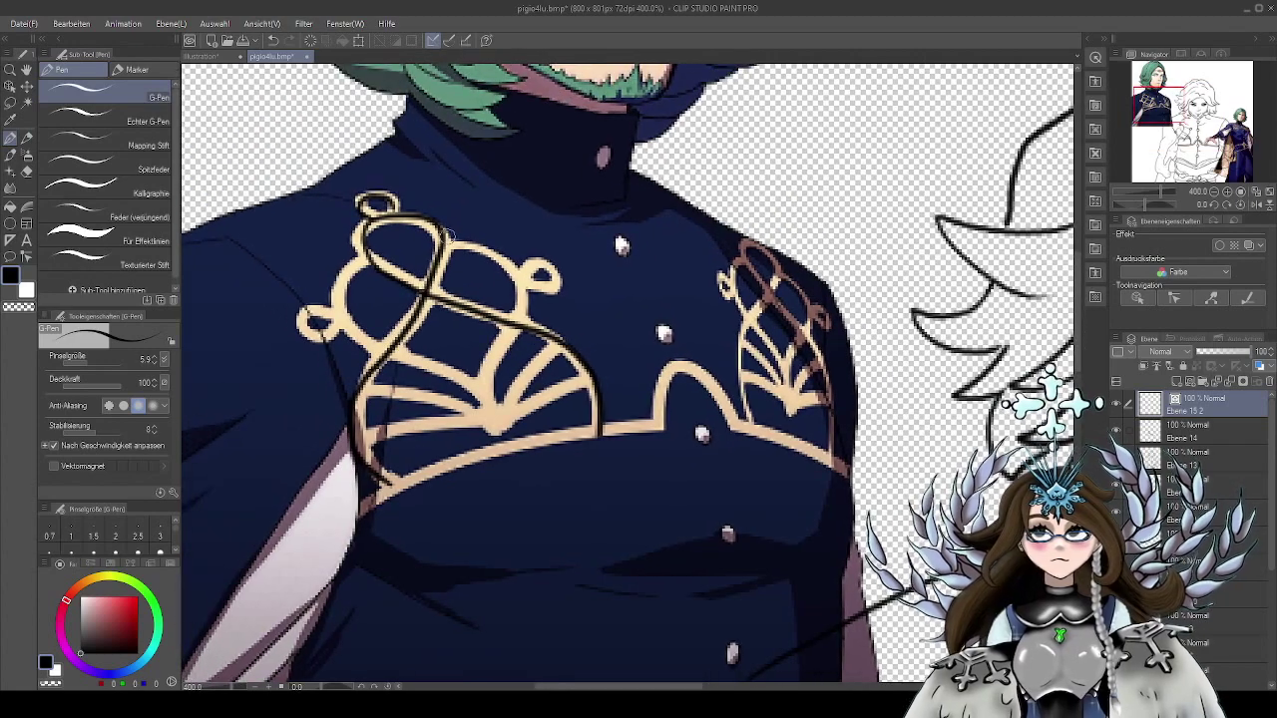
mouse_move(448, 241)
mouse_down()
mouse_move(498, 256)
mouse_move(506, 342)
mouse_move(484, 381)
mouse_move(487, 427)
mouse_move(561, 349)
mouse_up()
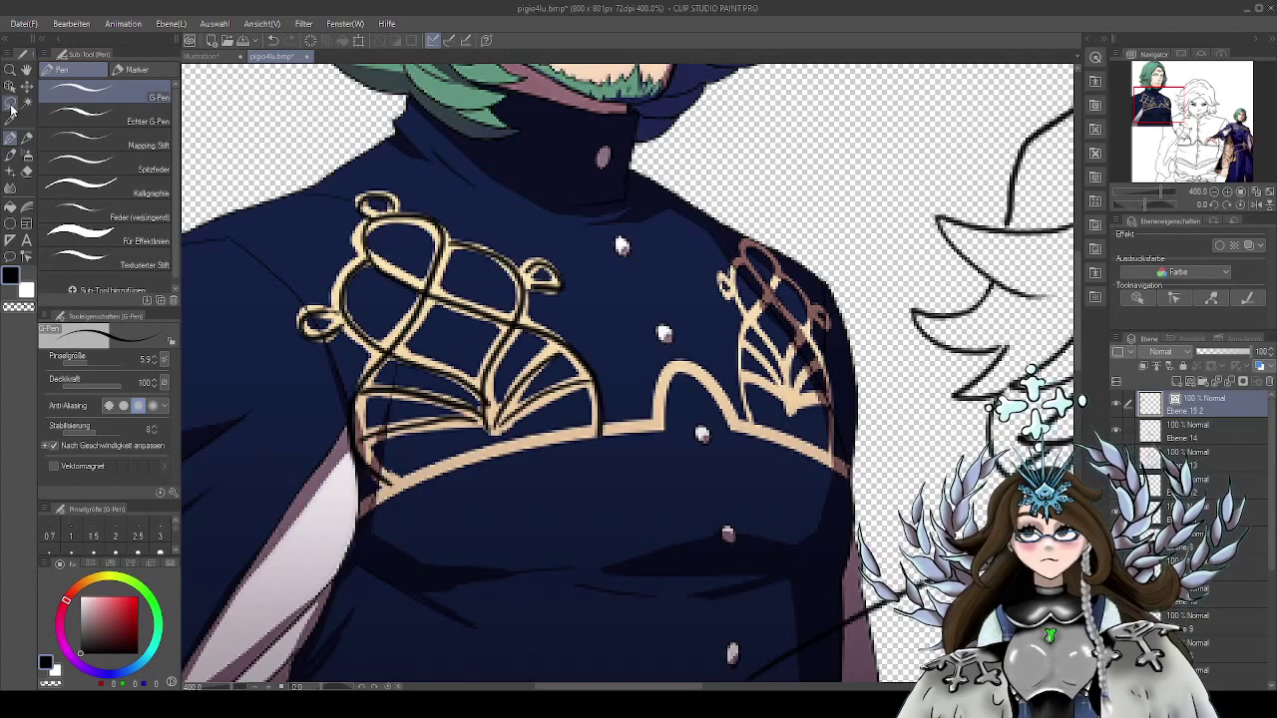
Lasso the traced embroidery and move it from the reference onto the bearded man's chest, just above the coat trim
key(m)
mouse_move(523, 518)
mouse_down()
mouse_move(614, 473)
mouse_move(528, 160)
mouse_move(285, 419)
mouse_move(429, 594)
mouse_move(491, 573)
mouse_up()
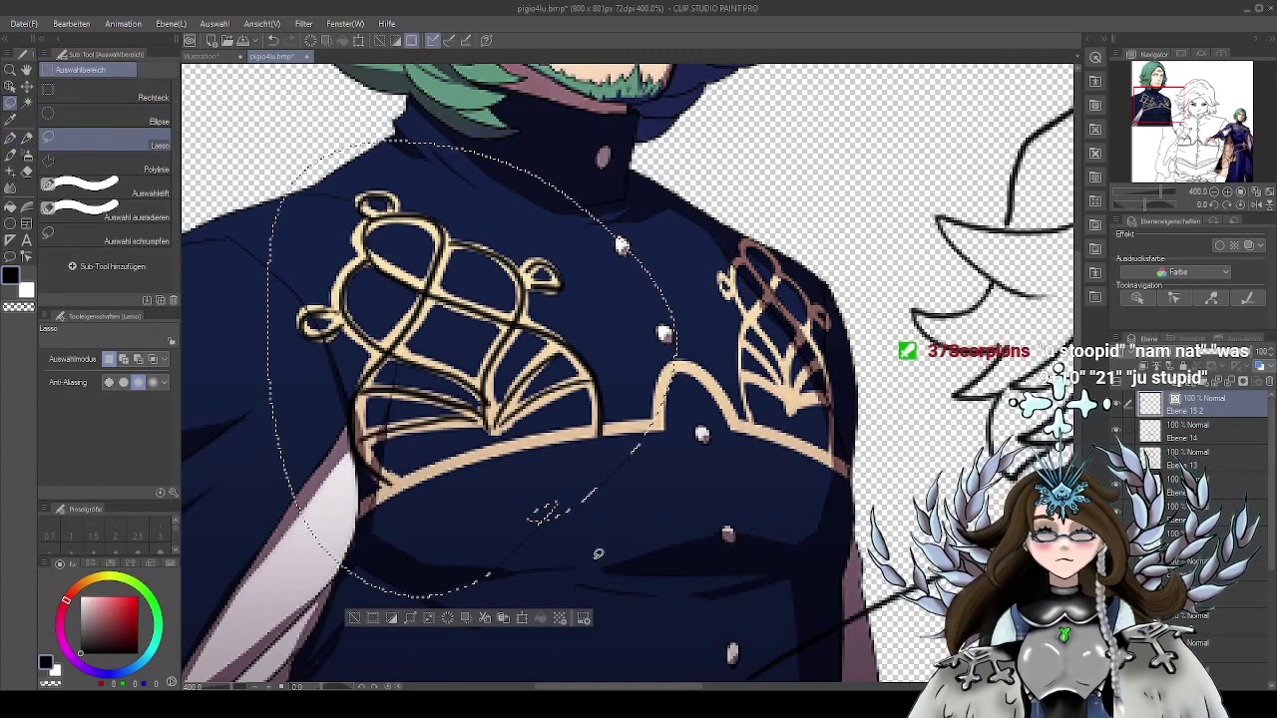
click(525, 617)
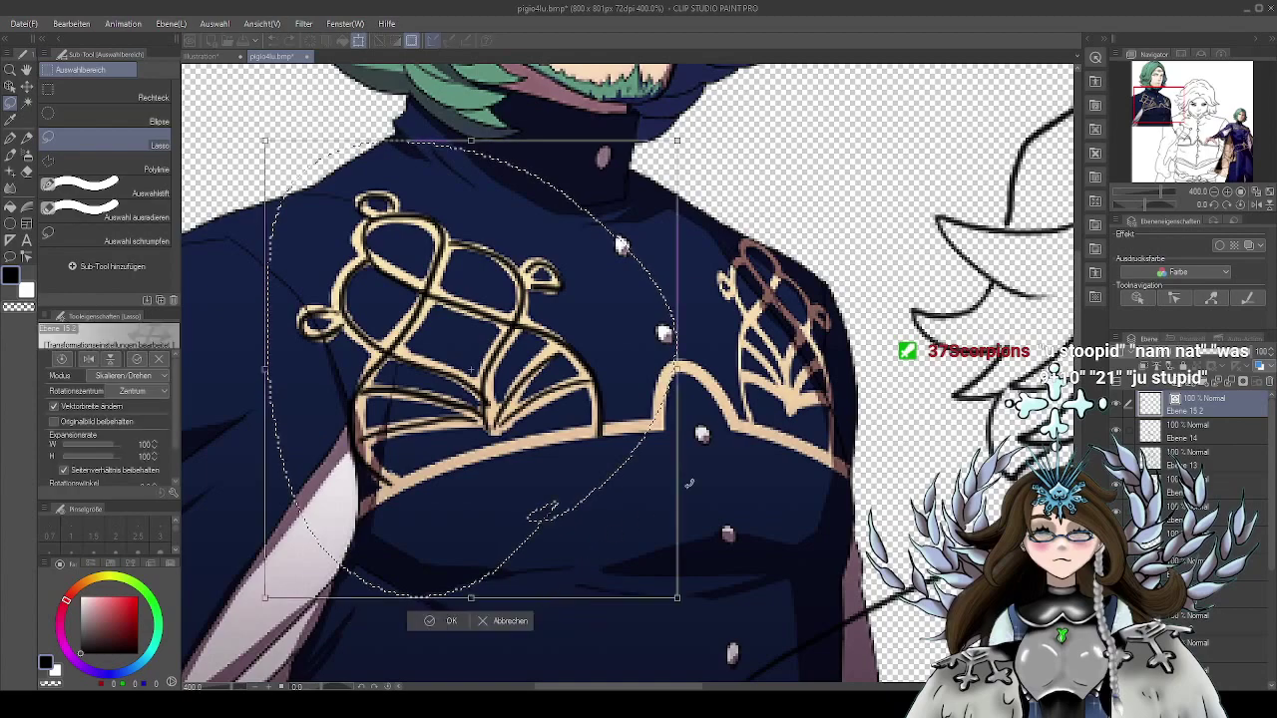
scroll(716, 462, down, 2)
drag(666, 465, 534, 288)
mouse_move(481, 236)
mouse_down()
mouse_move(770, 429)
mouse_move(801, 515)
mouse_up()
drag(946, 480, 850, 427)
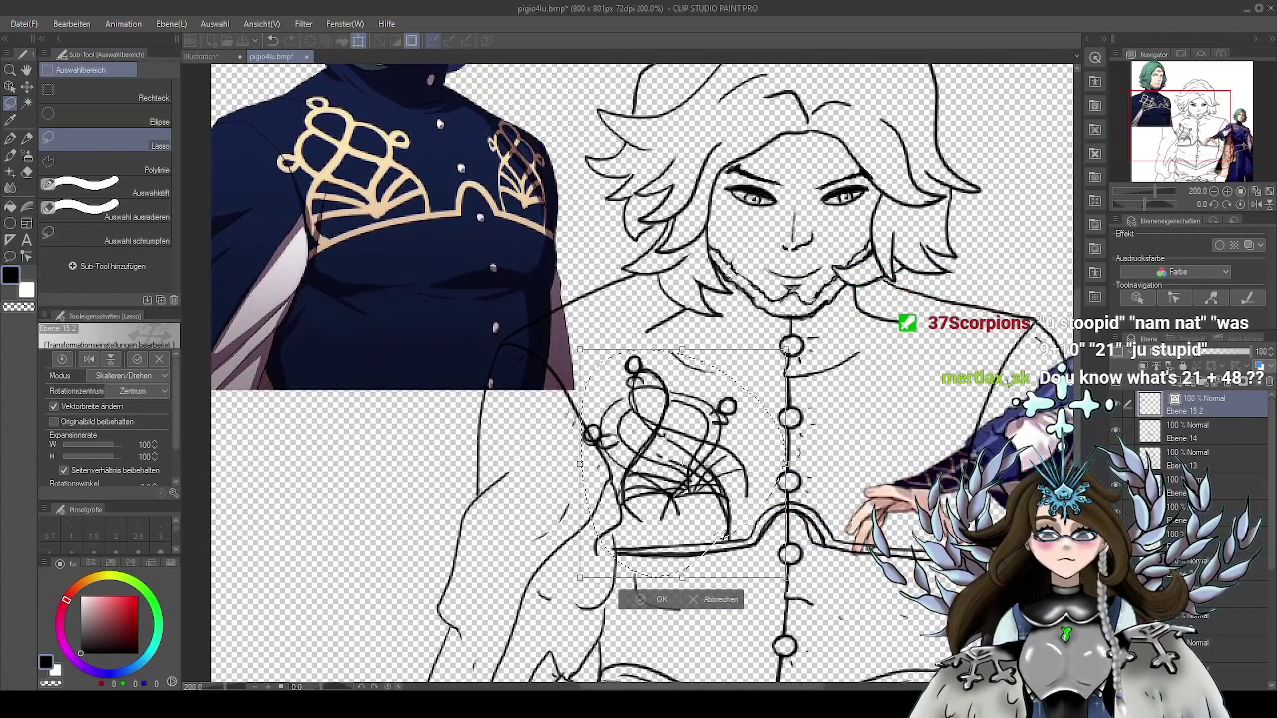
scroll(807, 455, up, 2)
drag(825, 468, 881, 418)
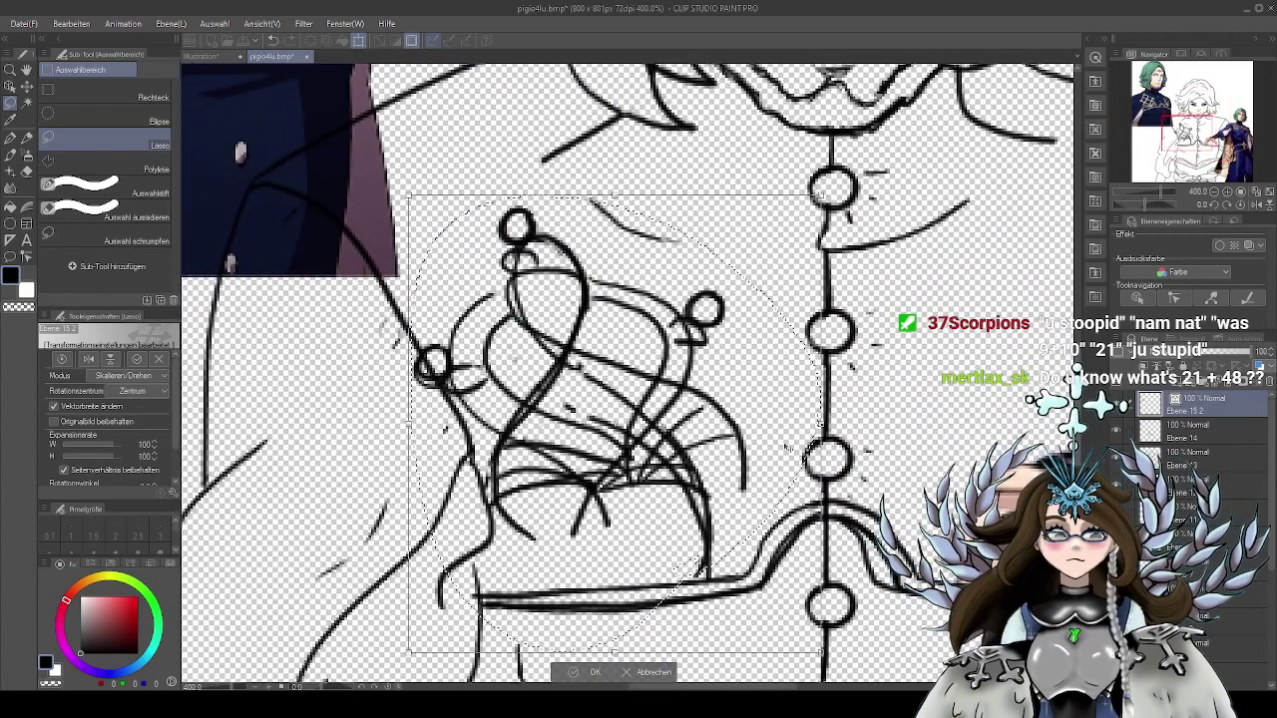
drag(667, 386, 666, 405)
key(Return)
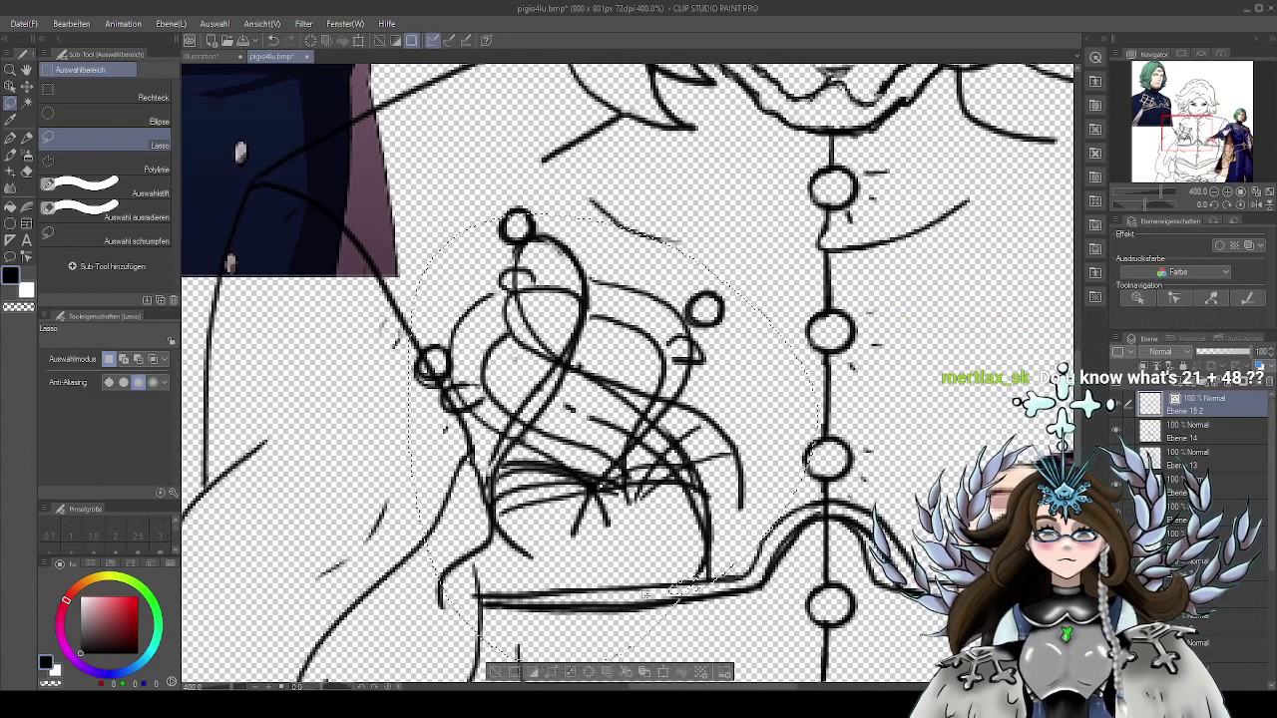
Erase the old ornament strands under the traced embroidery on layer Ebene 14 with the hard eraser and clear the selection
click(1205, 432)
key(e)
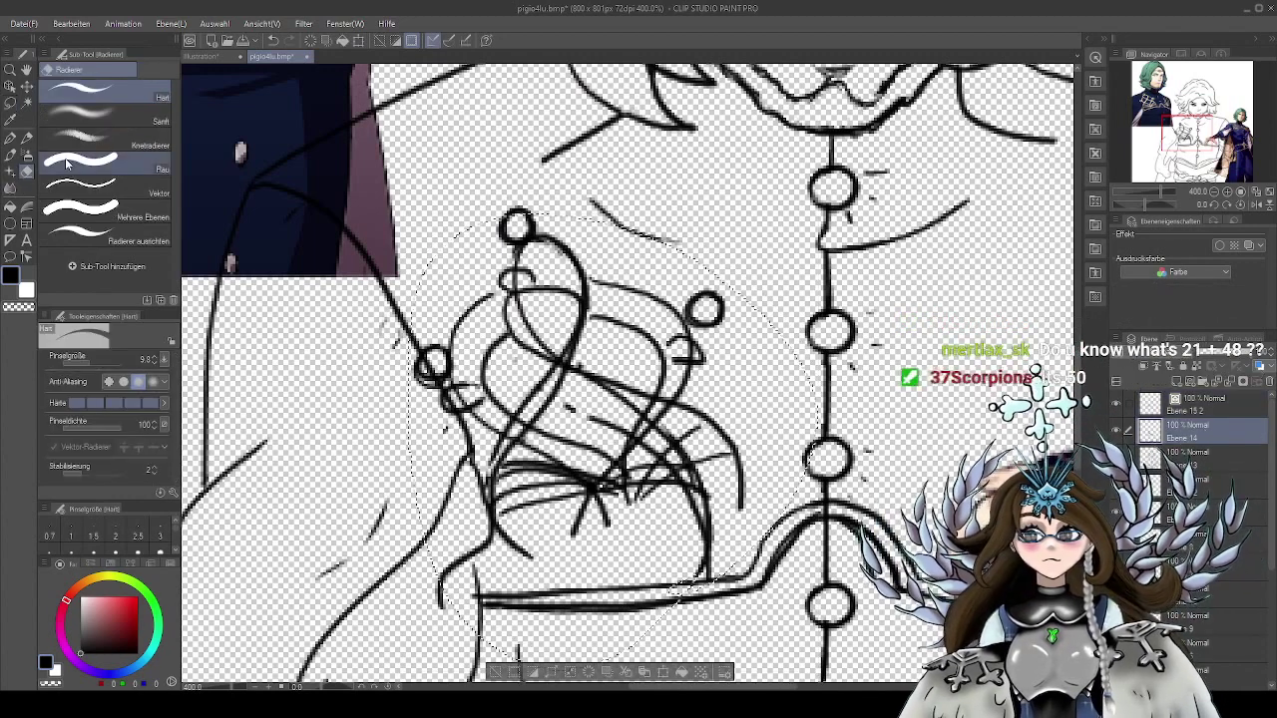
drag(617, 353, 663, 354)
mouse_move(662, 353)
mouse_down()
mouse_move(698, 346)
mouse_move(522, 227)
mouse_move(456, 357)
mouse_up()
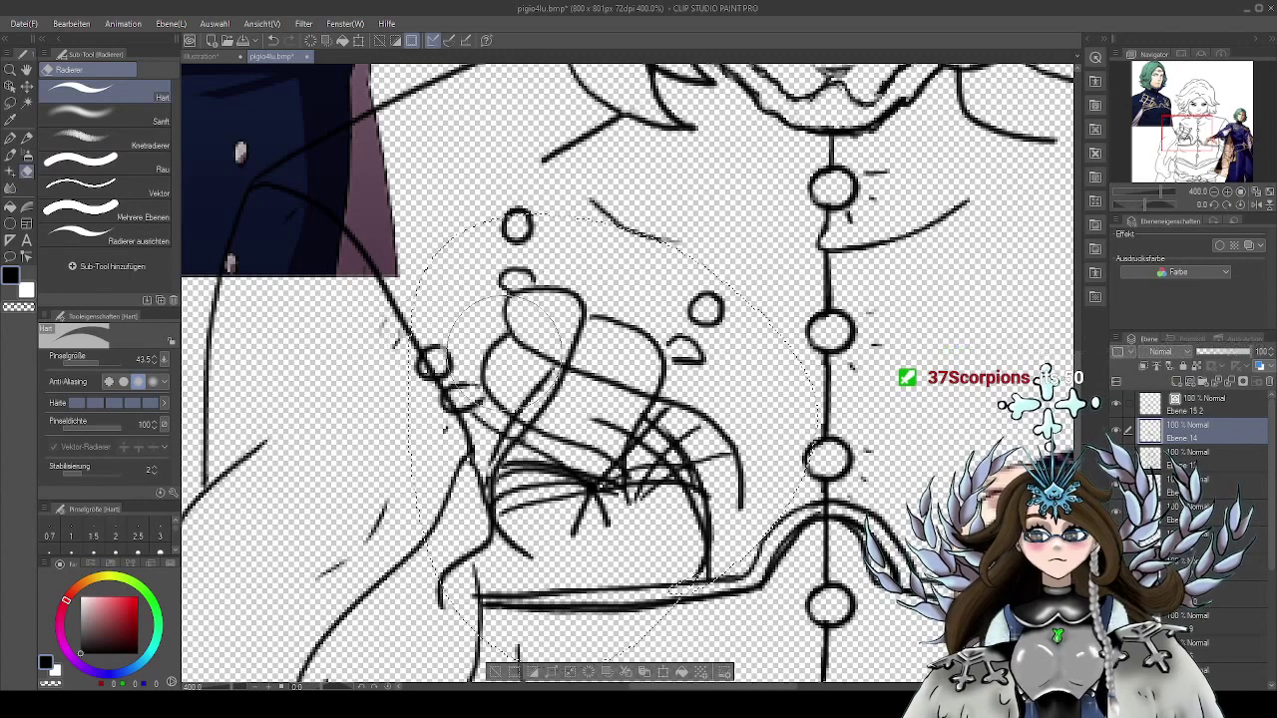
mouse_move(587, 395)
mouse_down()
mouse_move(548, 456)
mouse_move(460, 479)
mouse_move(598, 509)
mouse_move(699, 424)
mouse_move(718, 514)
mouse_move(703, 529)
mouse_move(644, 495)
mouse_up()
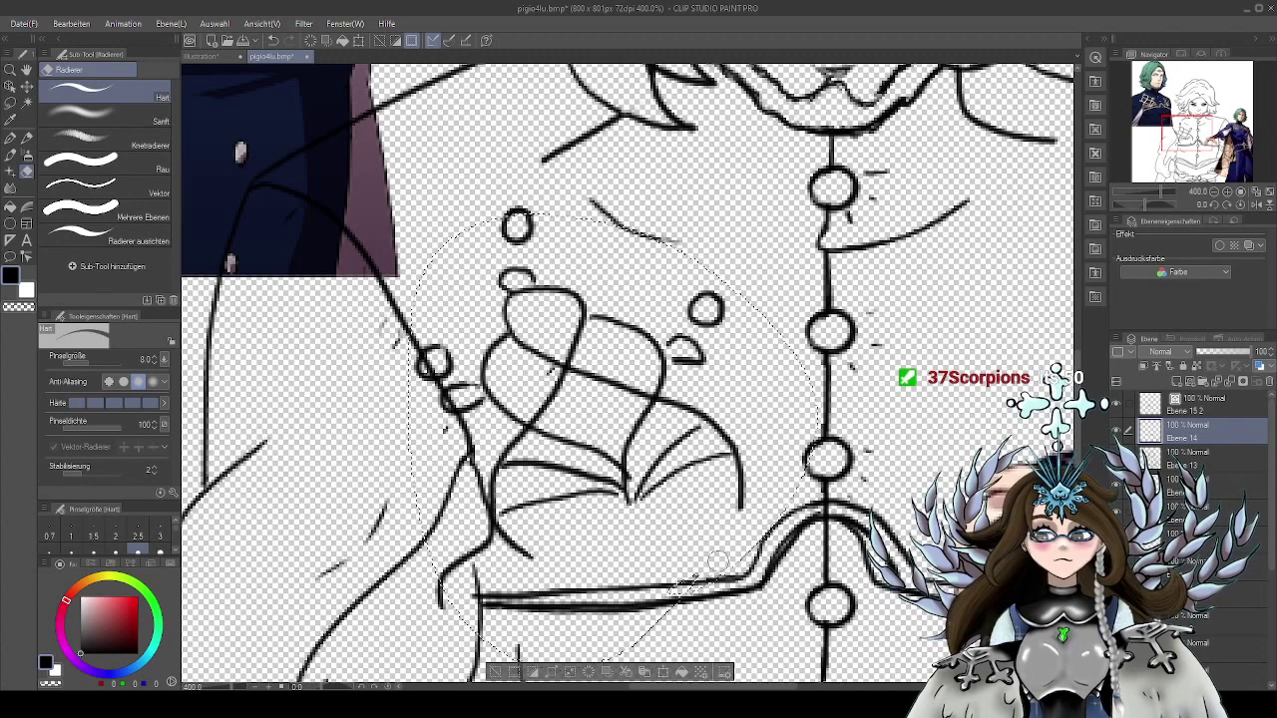
key(ctrl+d)
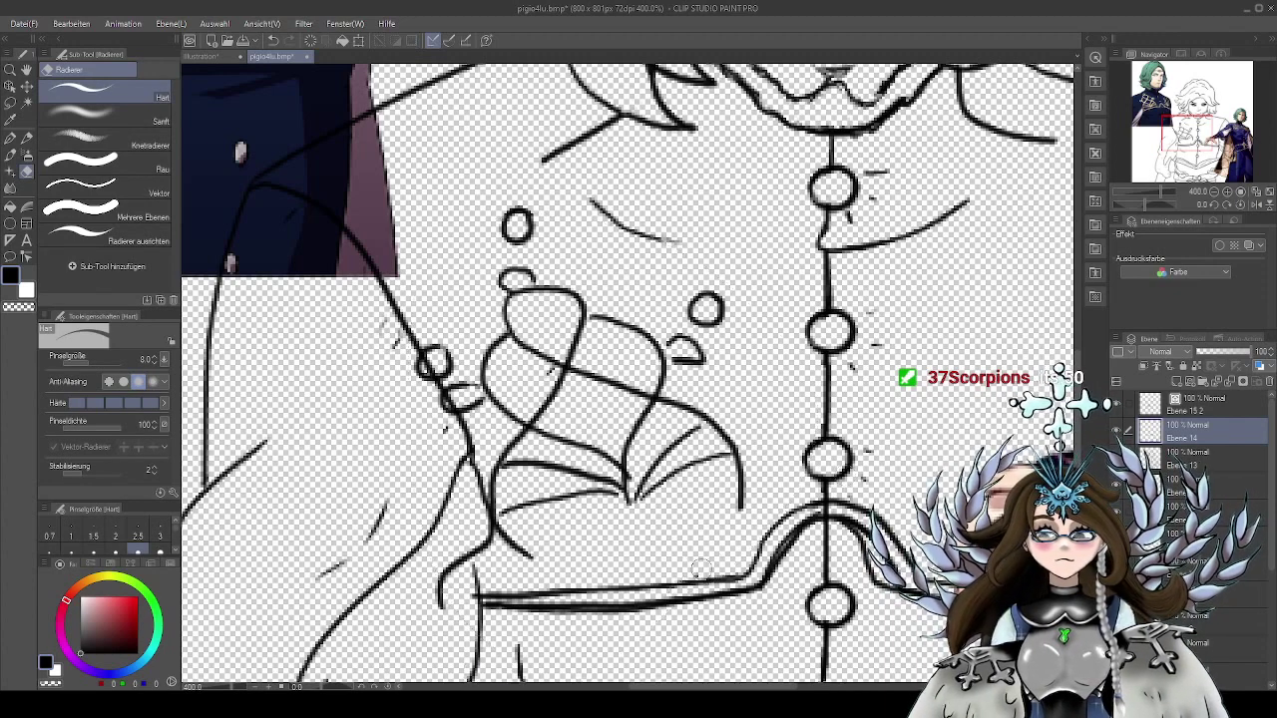
Erase the three old ornament circles on the vector layer and the leftover arc fragment on layer Ebene 14
click(1213, 414)
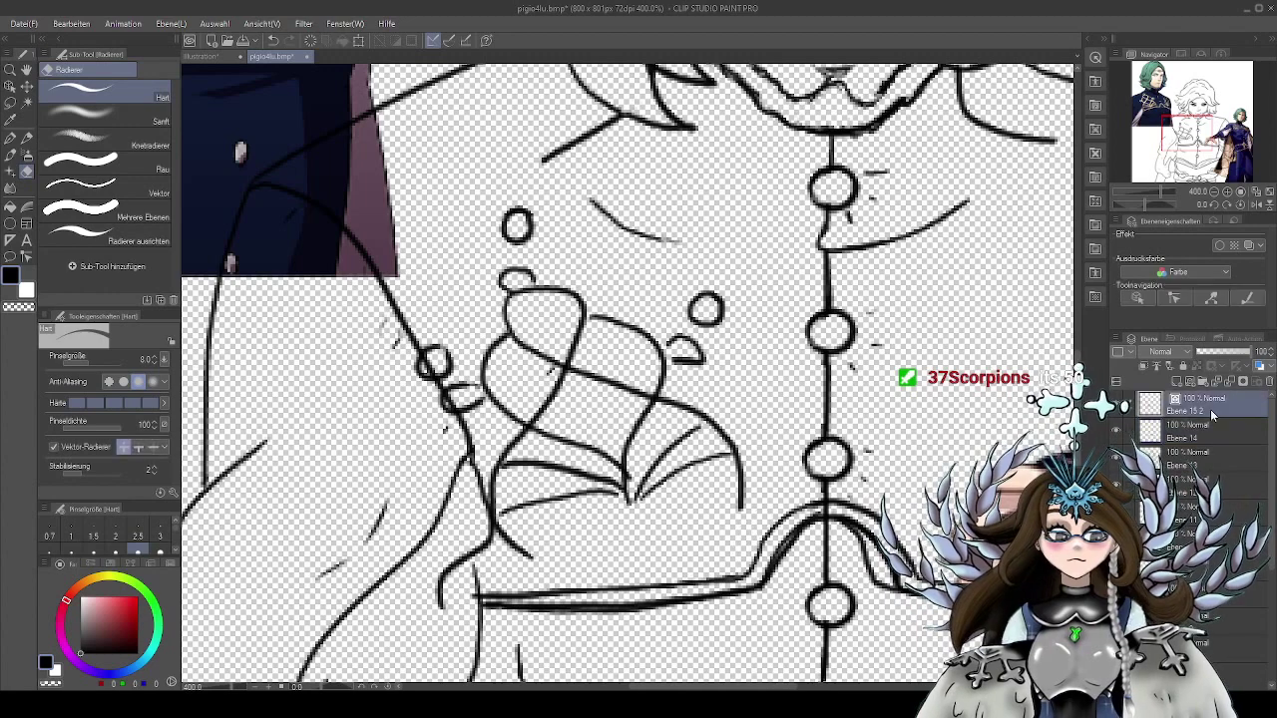
click(517, 226)
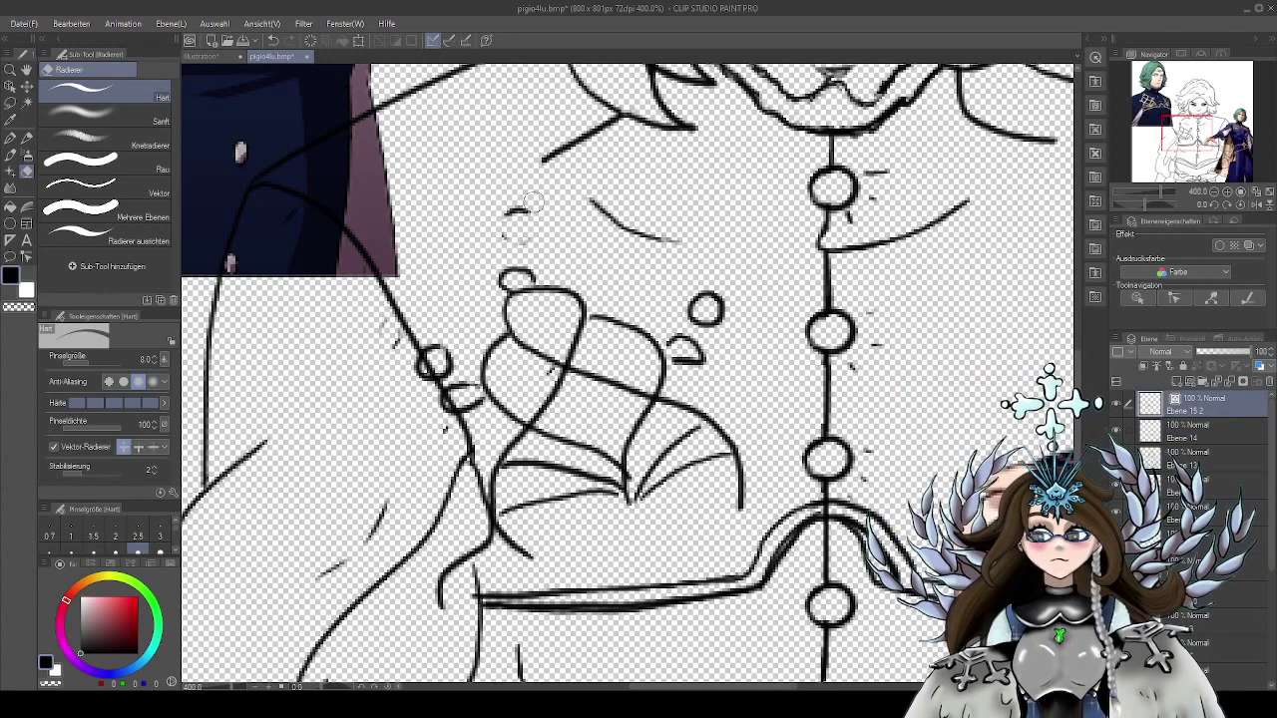
mouse_move(579, 245)
mouse_down()
mouse_move(649, 284)
mouse_move(614, 263)
mouse_up()
drag(499, 402, 519, 402)
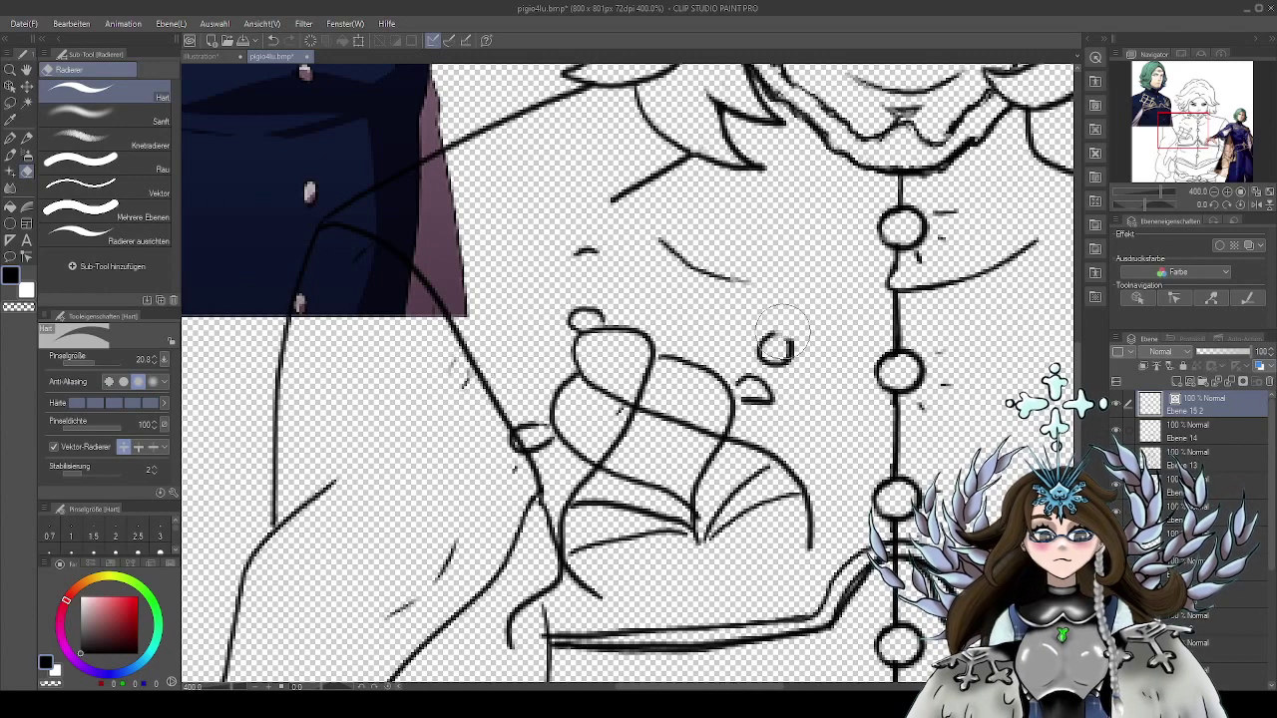
mouse_move(783, 333)
mouse_down()
mouse_move(777, 351)
mouse_move(812, 344)
mouse_up()
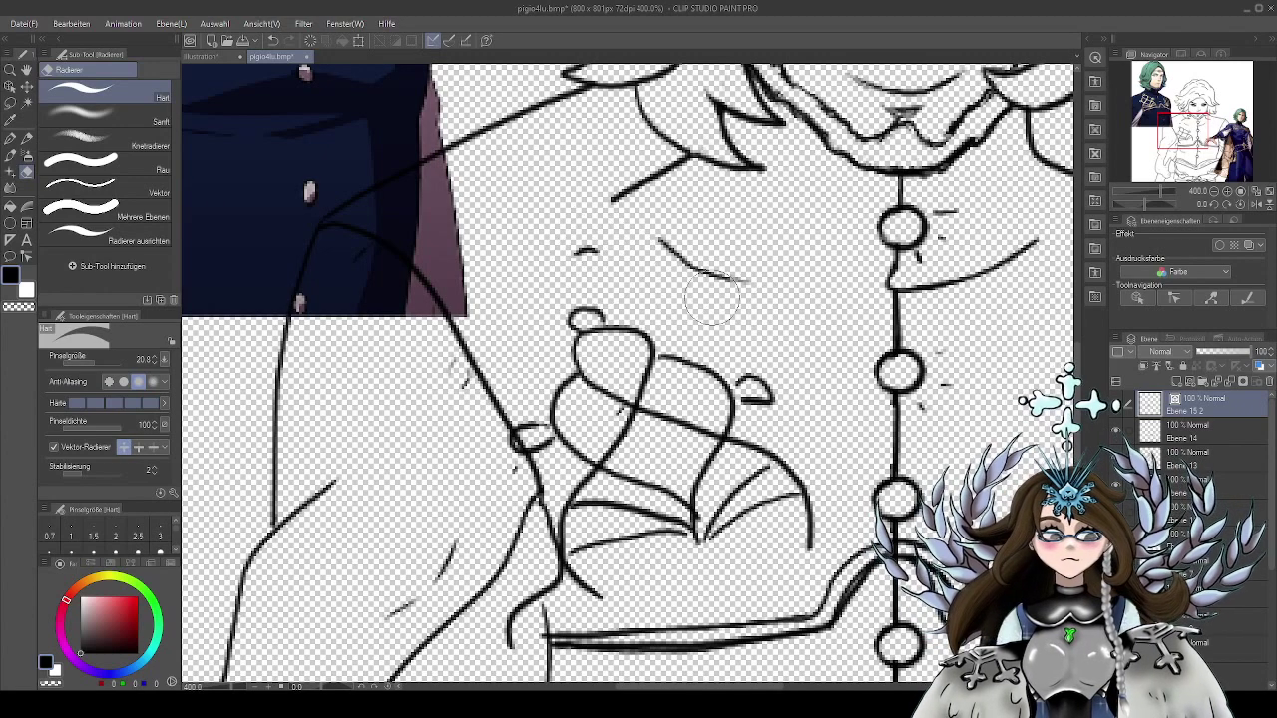
click(1197, 431)
drag(583, 252, 579, 250)
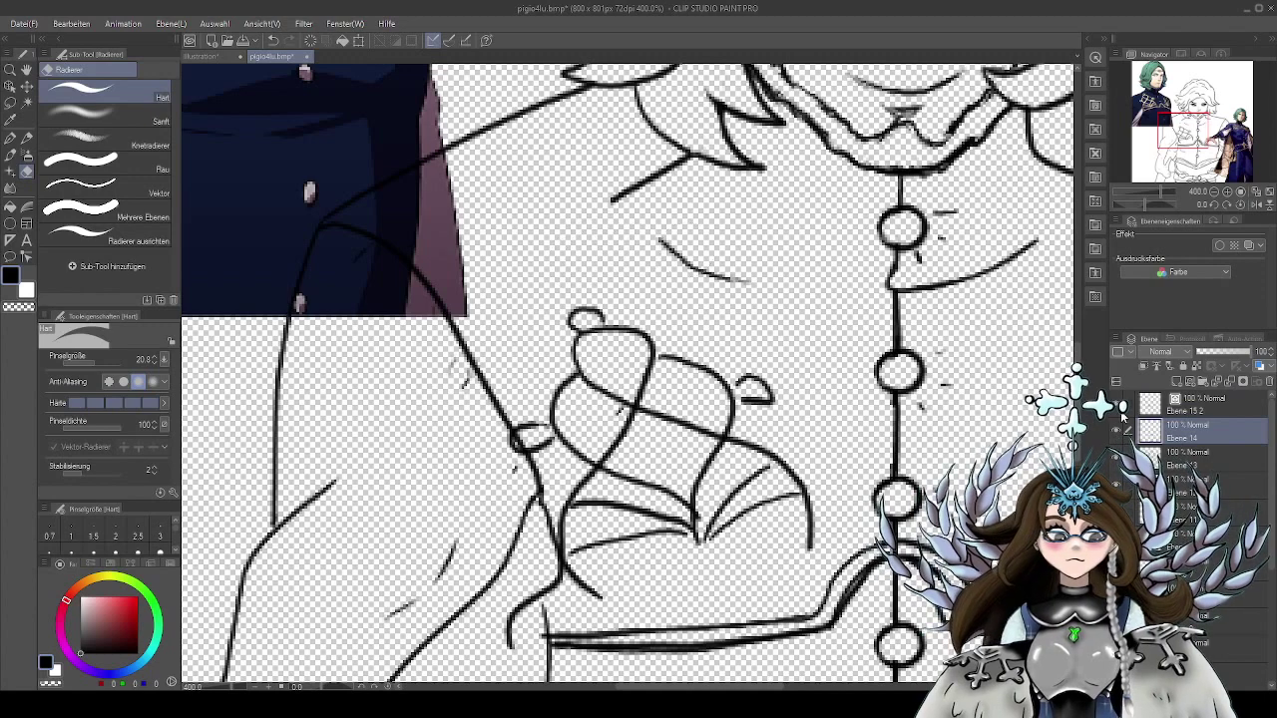
Lasso the embroidery on the vector layer Ebene 15 2, scale it to 107 percent and rotate it slightly clockwise
click(1164, 405)
drag(841, 412, 829, 382)
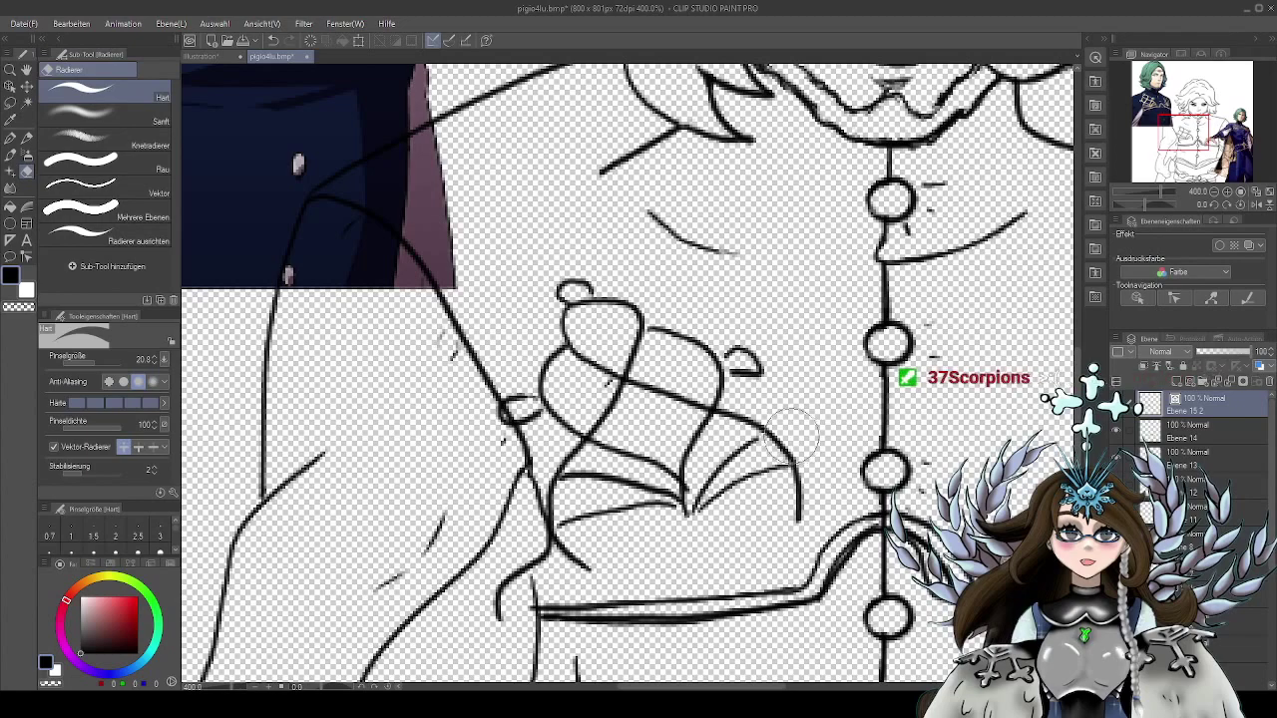
drag(855, 442, 757, 464)
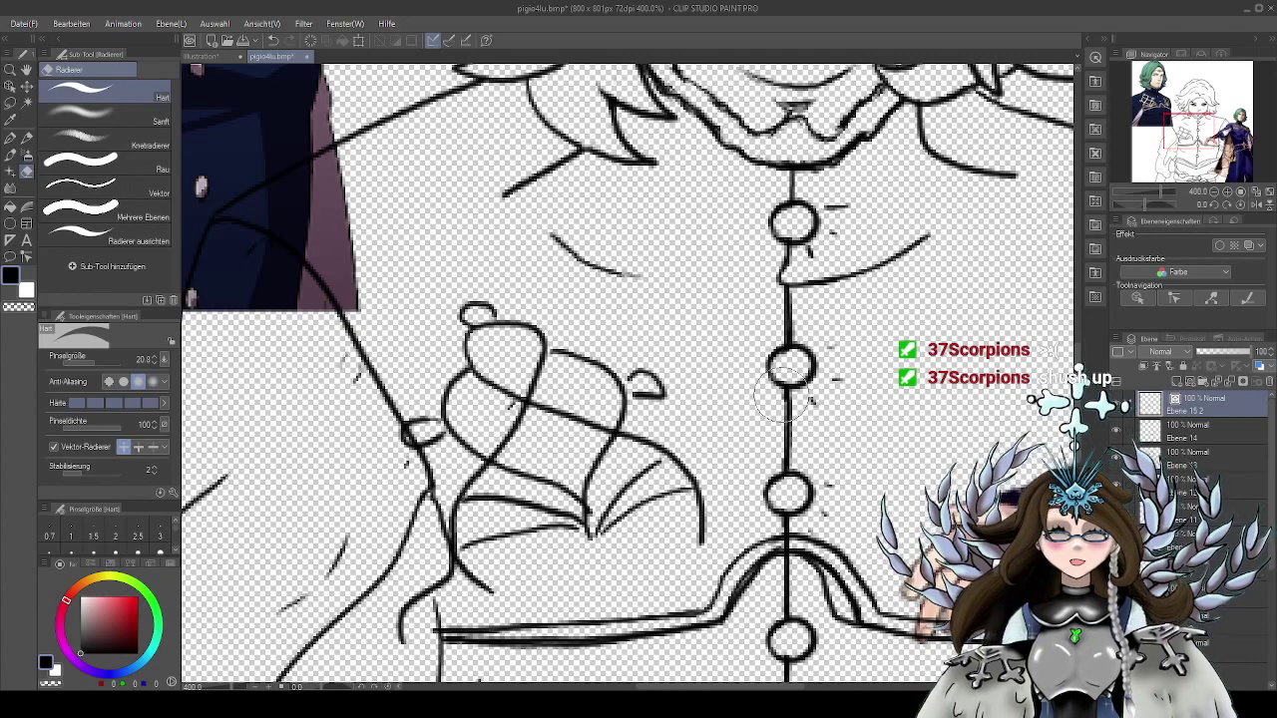
drag(835, 446, 847, 425)
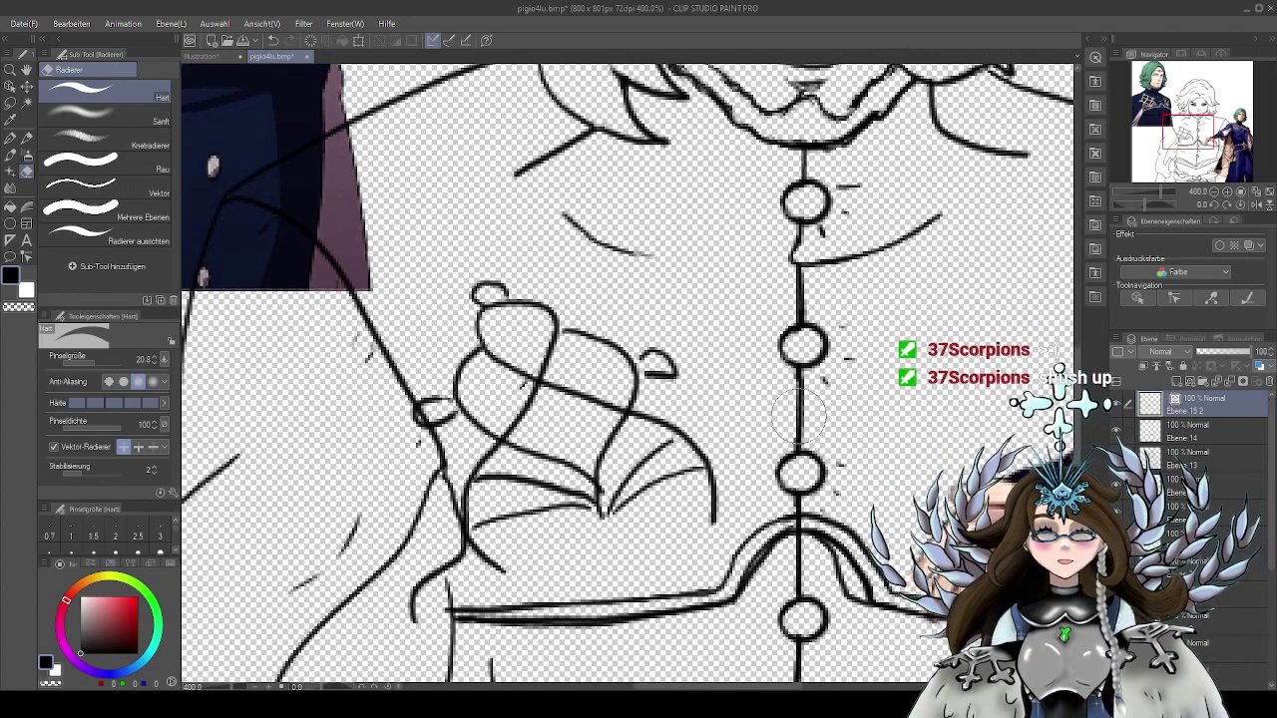
click(10, 102)
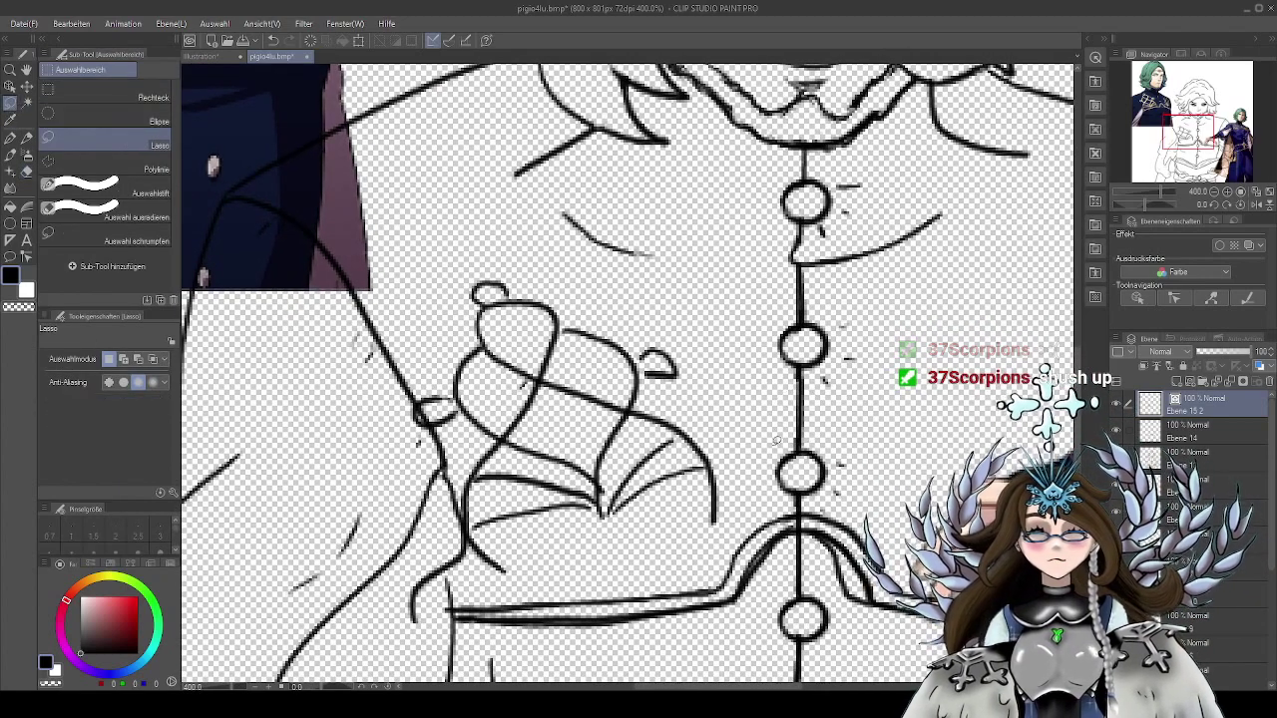
drag(709, 547, 723, 541)
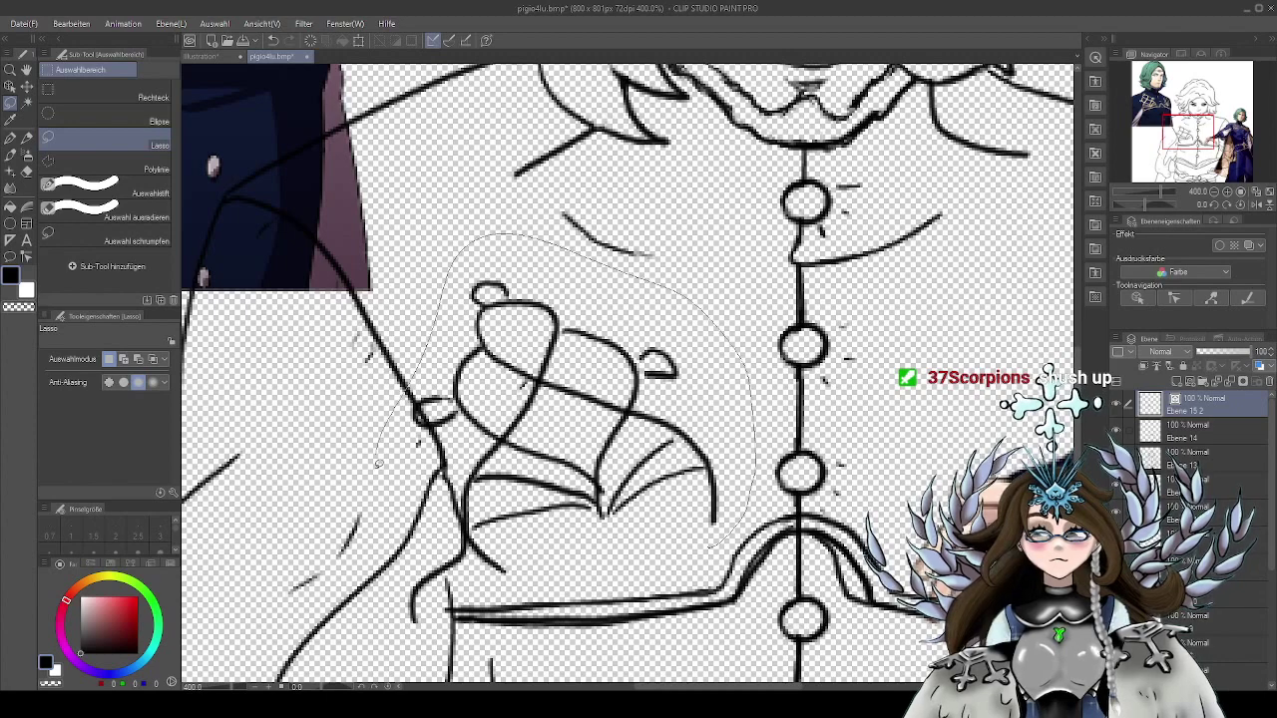
mouse_move(378, 463)
mouse_down()
mouse_move(441, 566)
mouse_move(551, 595)
mouse_move(704, 548)
mouse_move(758, 507)
mouse_up()
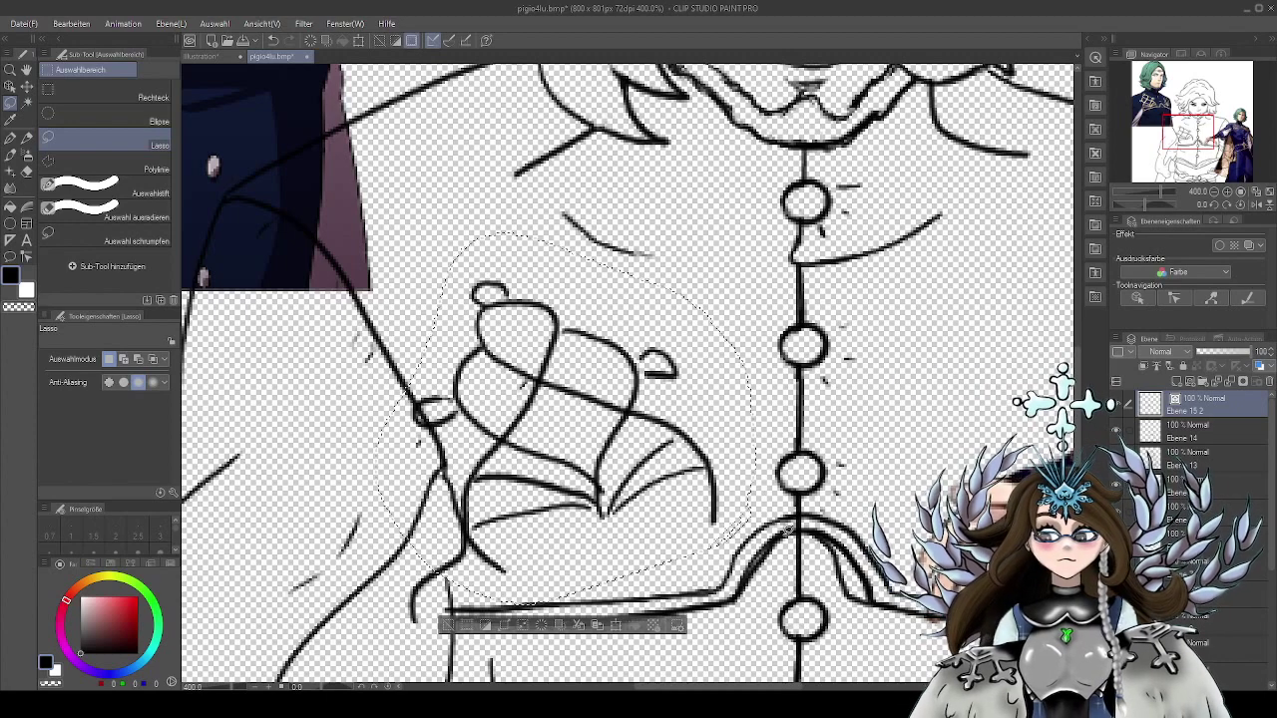
click(618, 629)
drag(755, 627, 796, 636)
drag(789, 230, 796, 240)
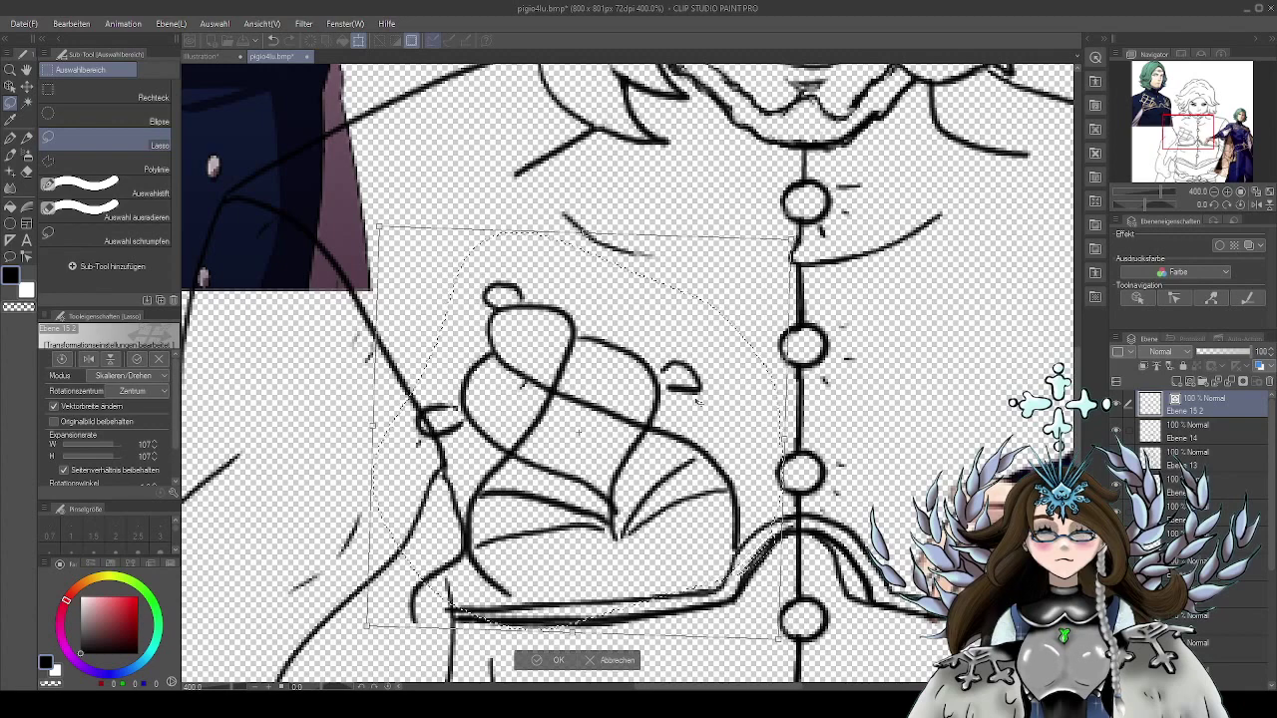
Shift the embroidery toward the man's sleeve, enlarge it to 115 percent and tilt it a little further clockwise
drag(665, 463, 649, 472)
drag(779, 250, 795, 238)
drag(706, 432, 691, 437)
drag(801, 232, 810, 245)
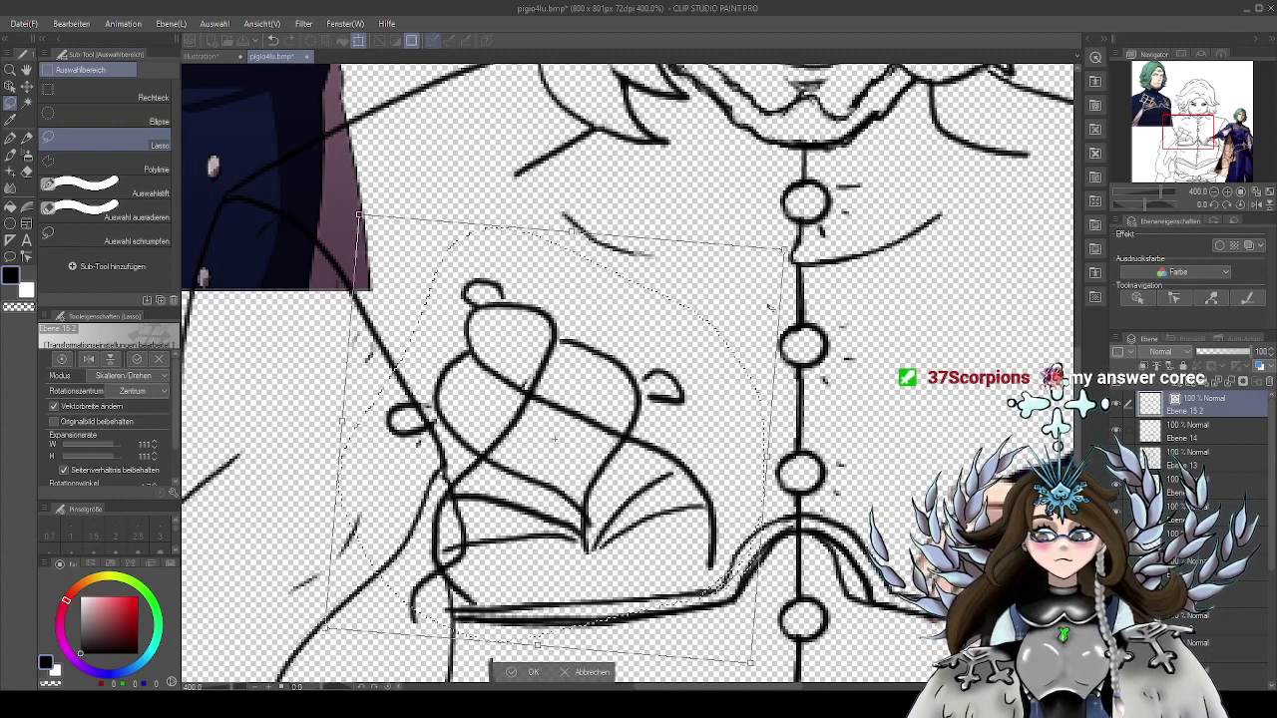
drag(699, 399, 694, 399)
drag(782, 249, 796, 238)
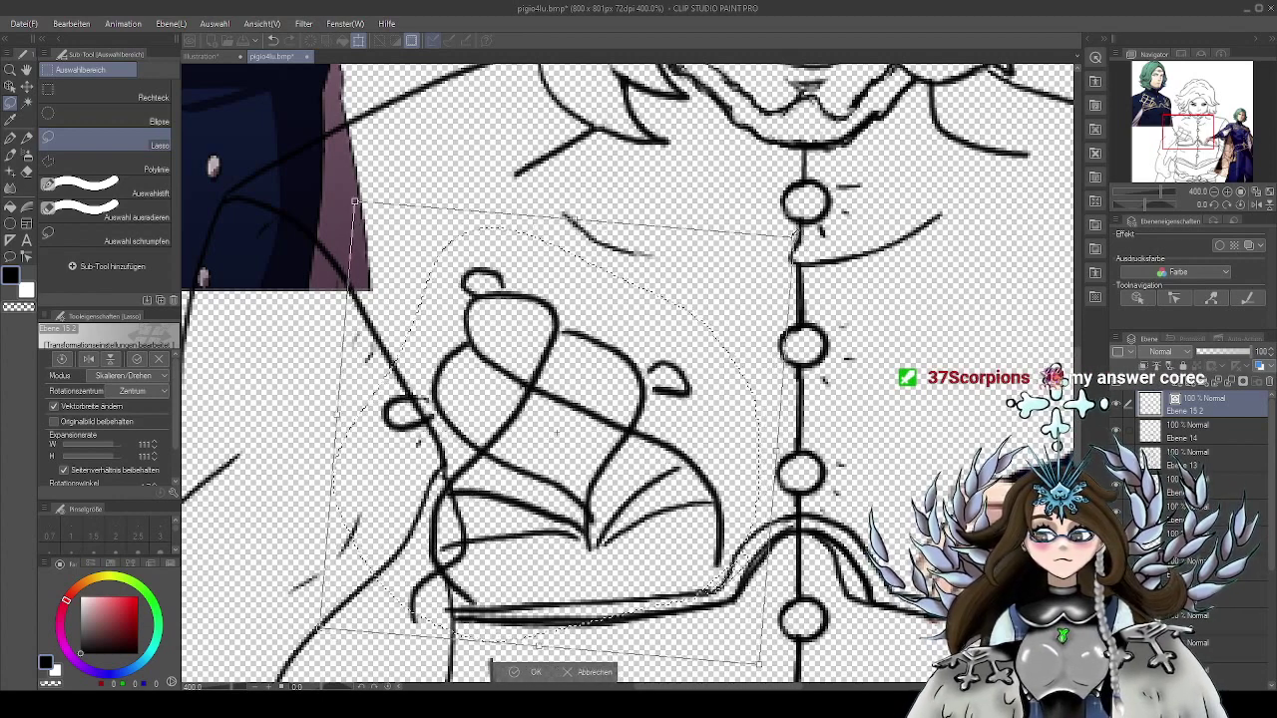
drag(656, 391, 650, 394)
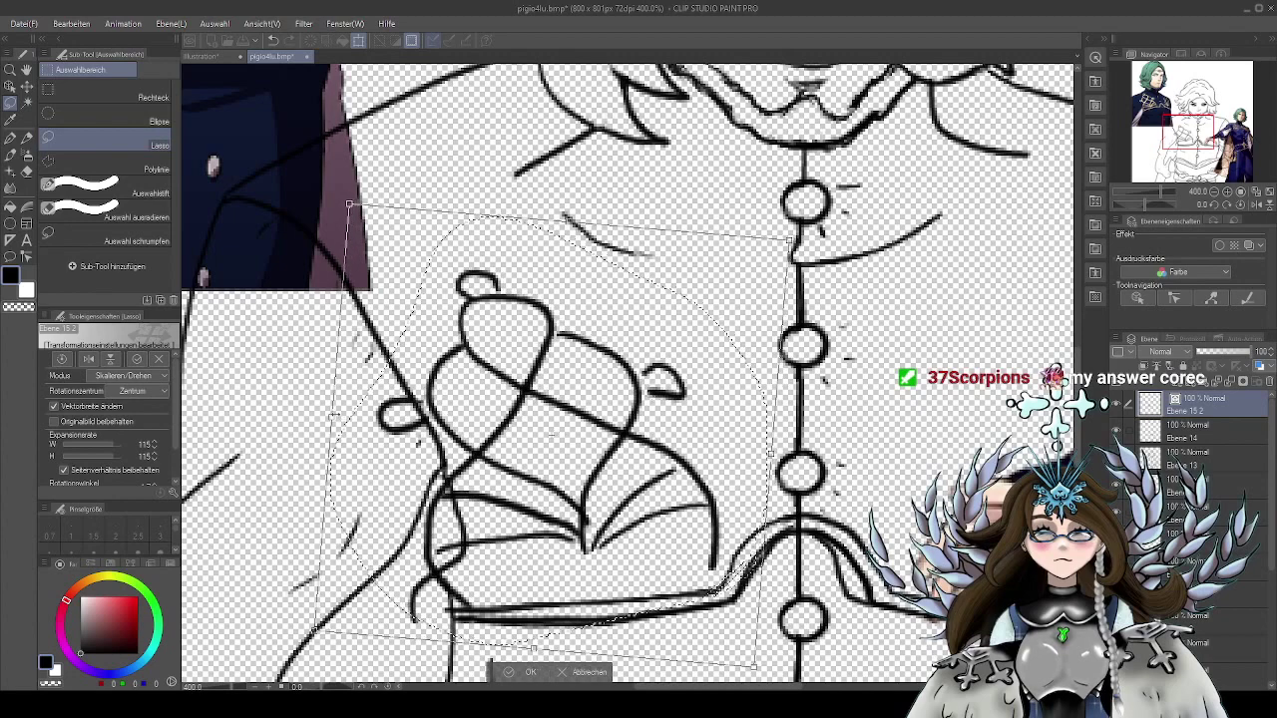
Enlarge the embroidery to 118 percent, fine-tune its rotation and position above the coat trim, apply the transformation and deselect
drag(334, 415, 345, 419)
drag(790, 247, 810, 230)
drag(644, 403, 618, 410)
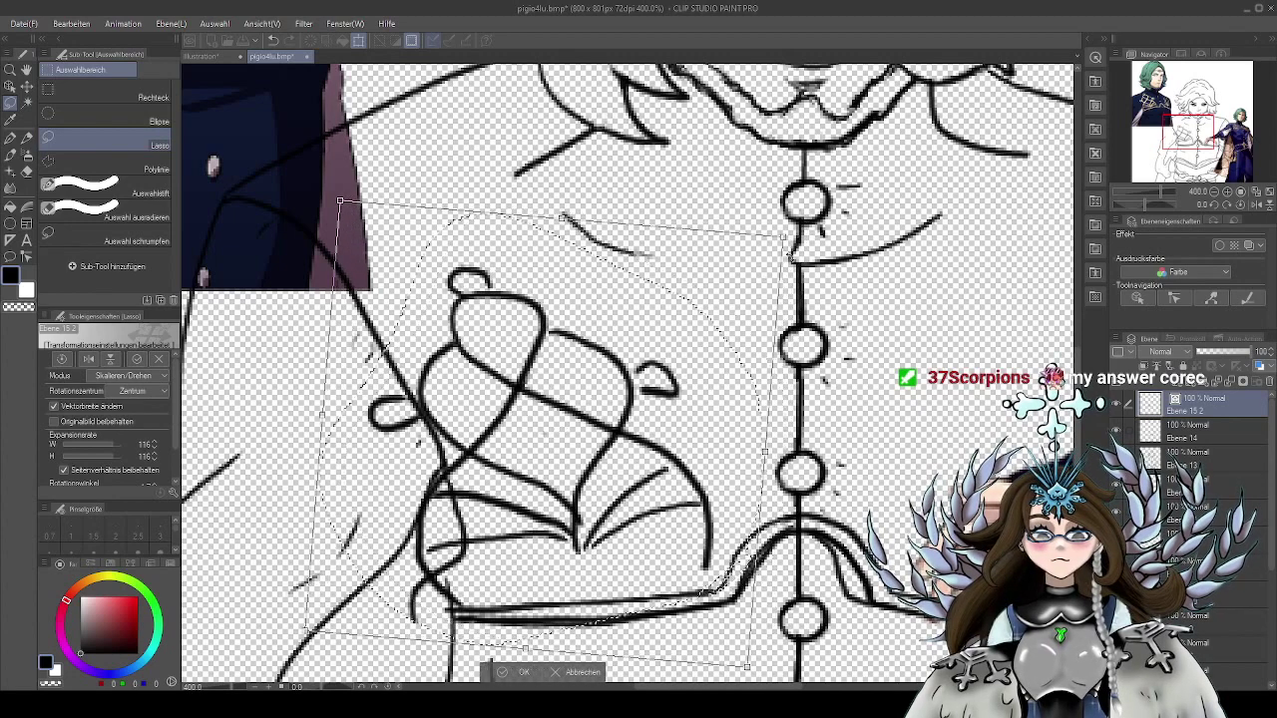
drag(782, 238, 792, 230)
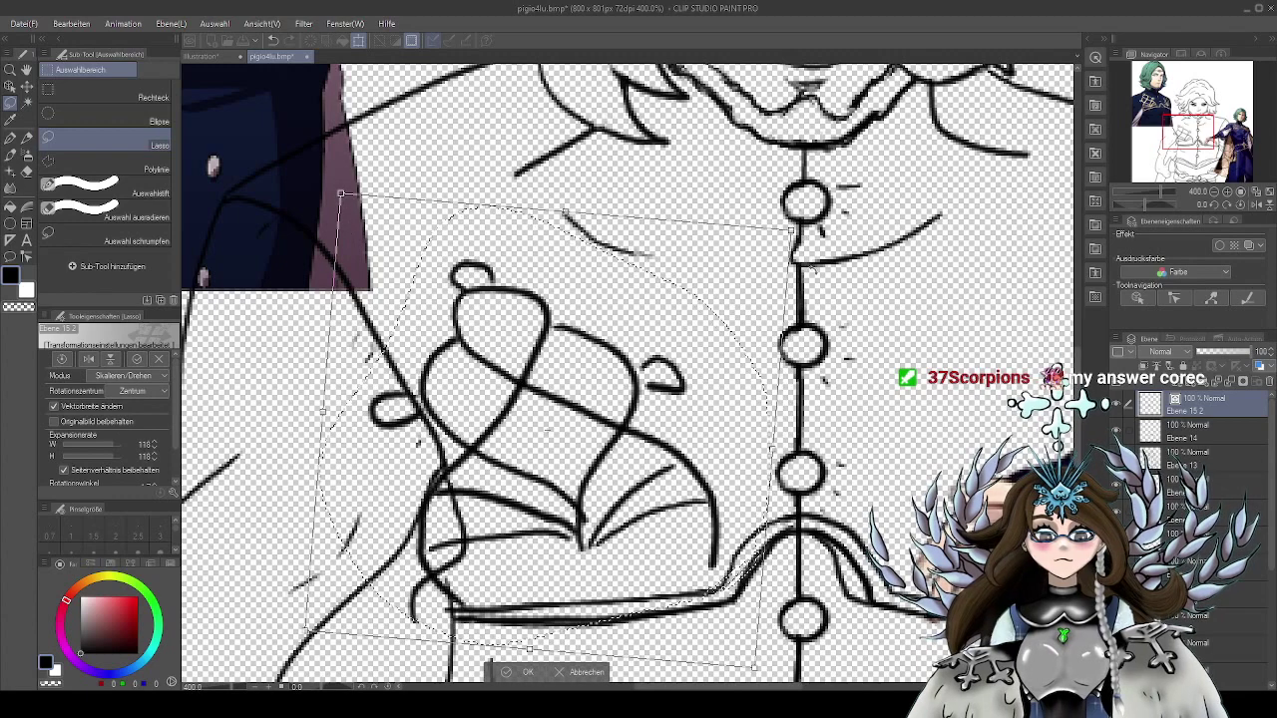
drag(341, 194, 356, 190)
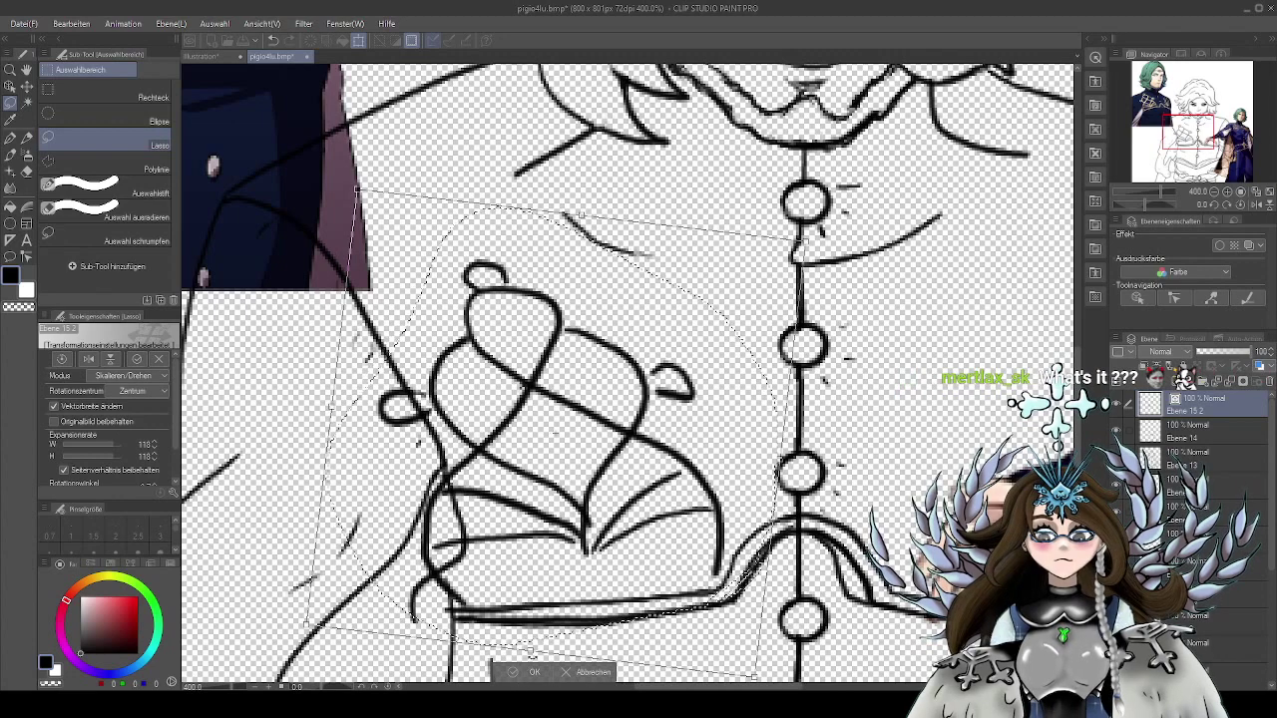
click(532, 673)
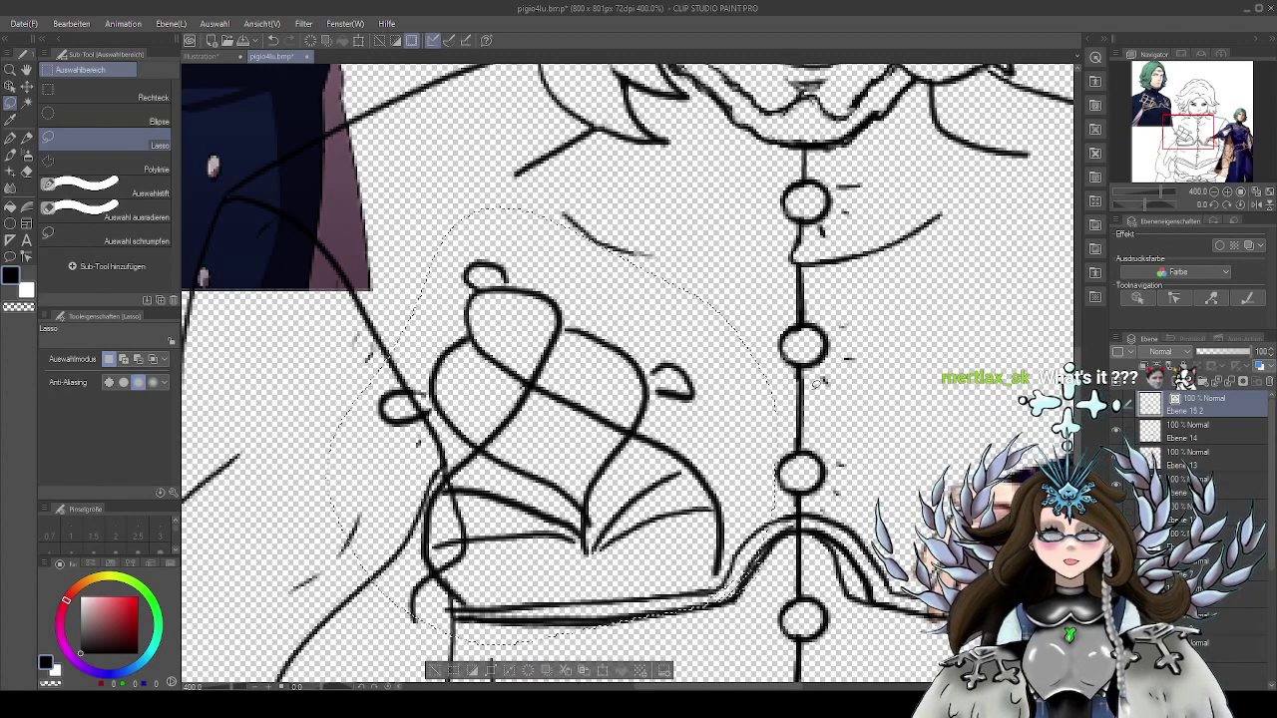
click(435, 671)
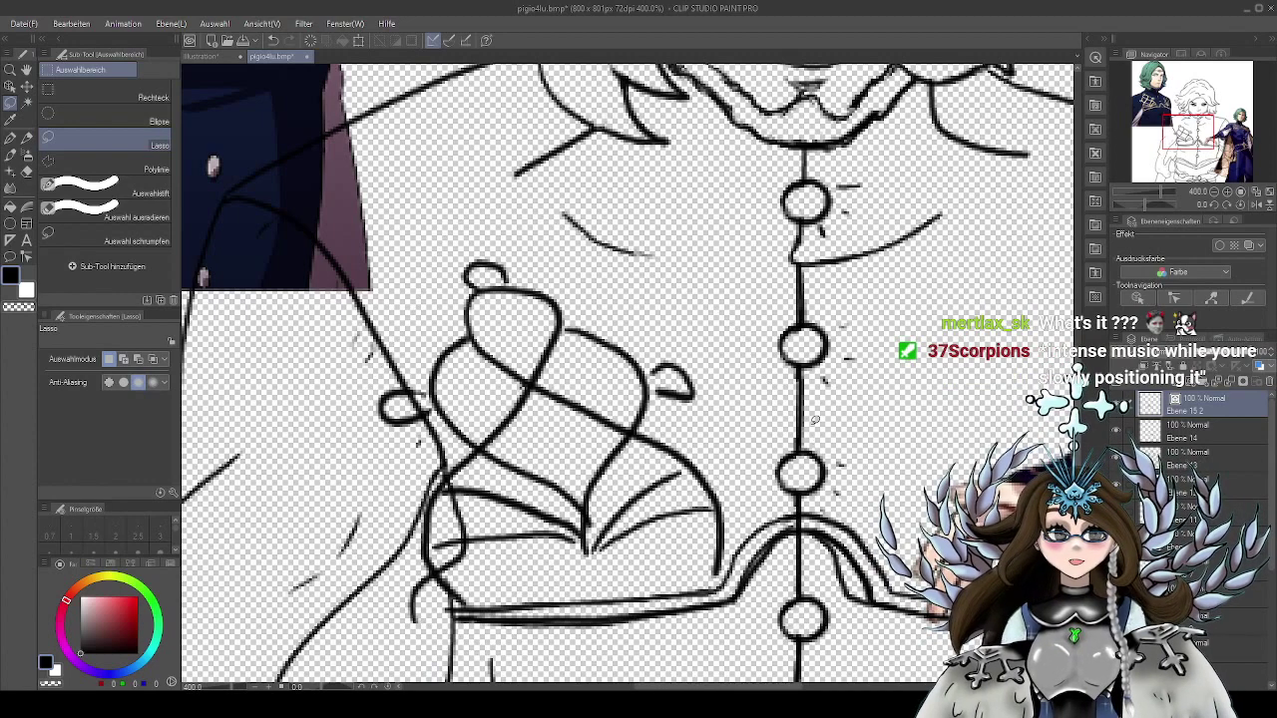
Add a new raster layer above the vector layer Ebene 15 2 and ink G-Pen inner contour lines in the ornament's lower-right section
drag(768, 455, 816, 417)
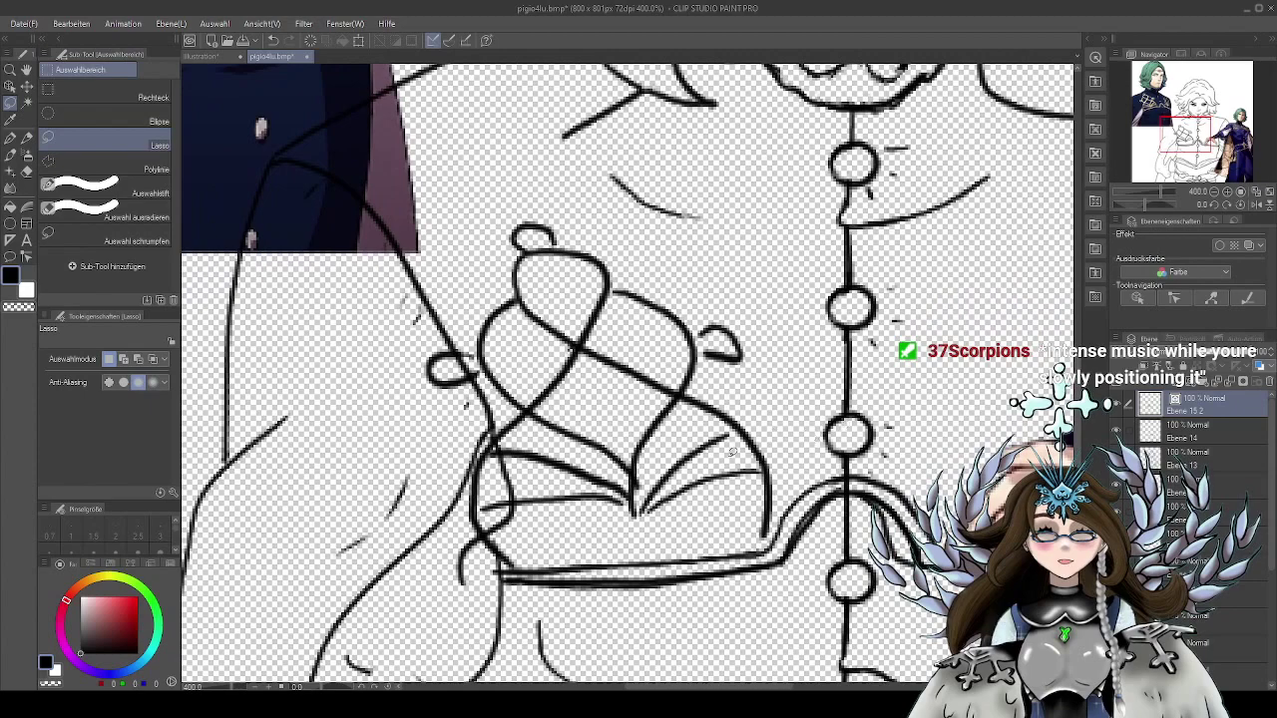
scroll(774, 429, up, 3)
drag(642, 560, 853, 406)
click(11, 137)
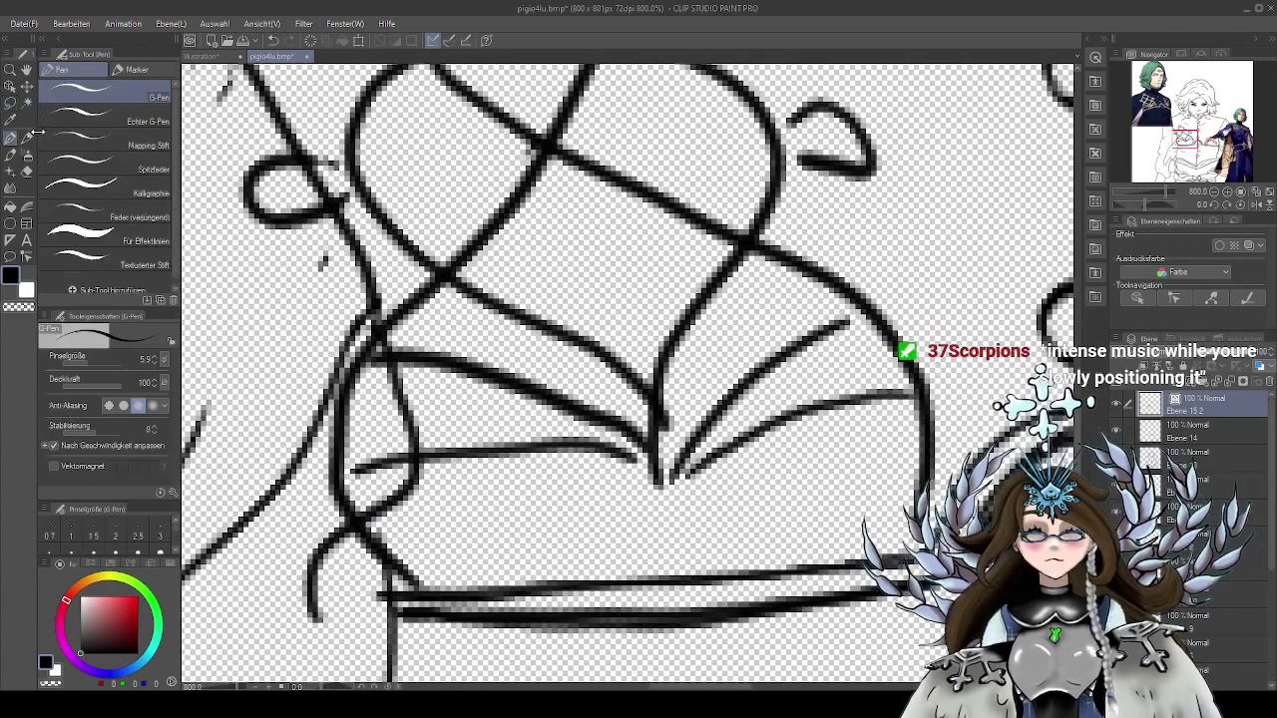
click(1175, 384)
drag(896, 411, 826, 441)
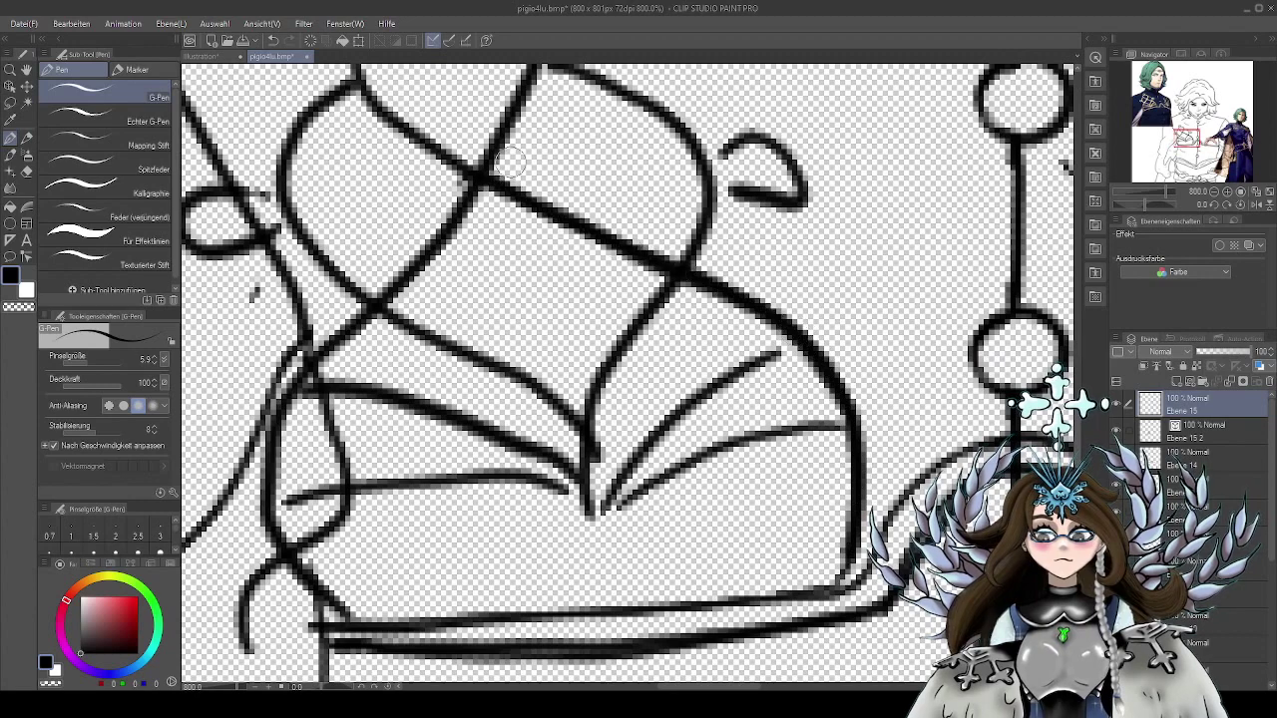
drag(918, 448, 926, 425)
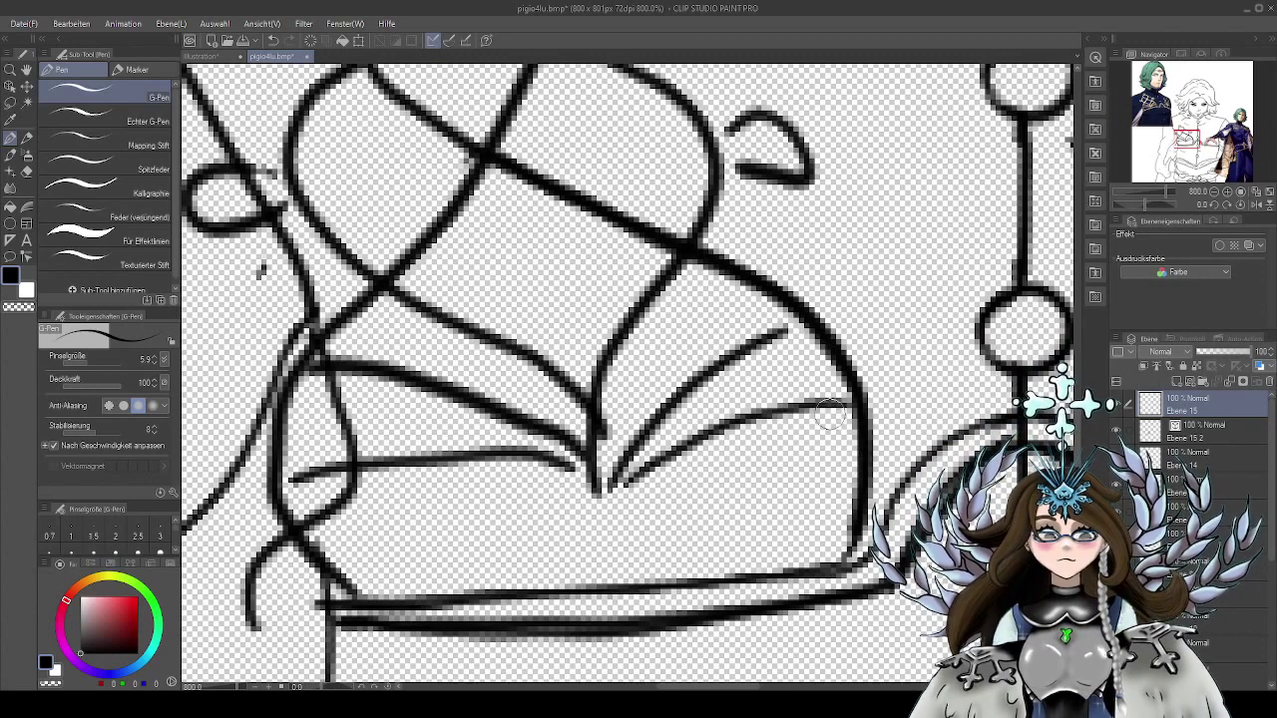
drag(832, 411, 806, 571)
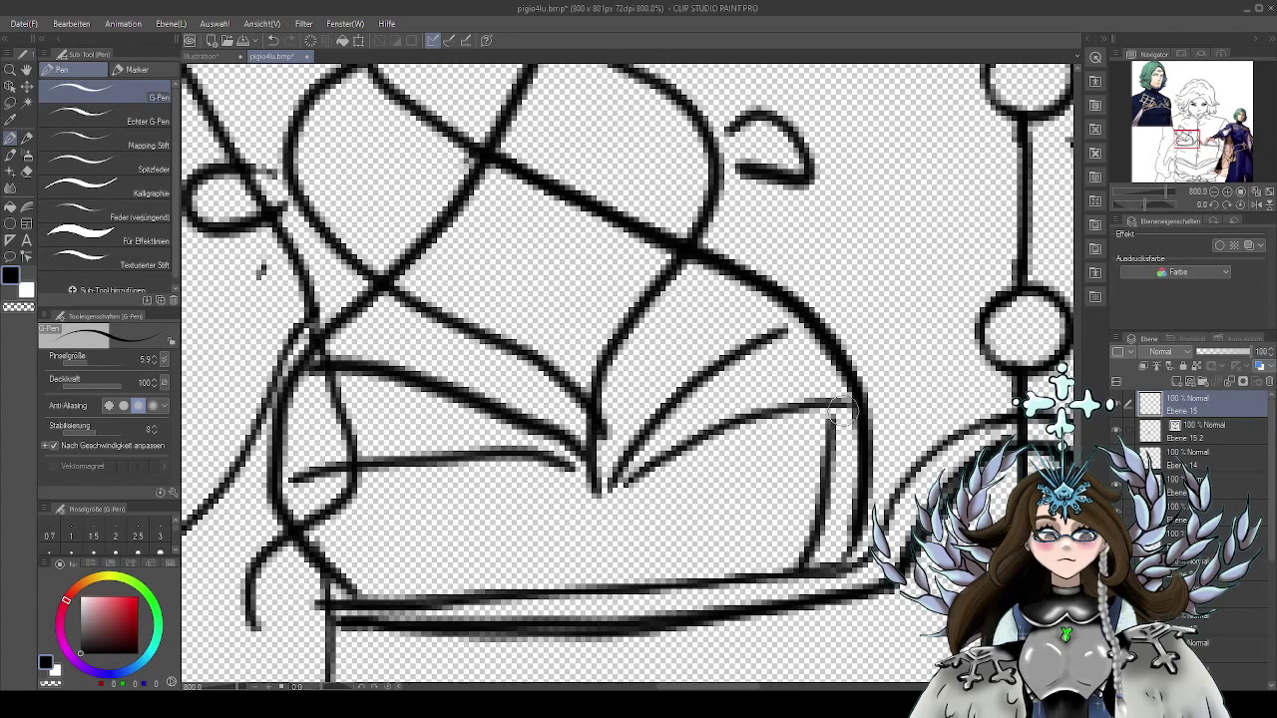
mouse_move(829, 419)
mouse_down()
mouse_move(624, 494)
mouse_move(601, 502)
mouse_move(596, 490)
mouse_move(816, 401)
mouse_move(903, 425)
mouse_move(803, 431)
mouse_move(678, 544)
mouse_up()
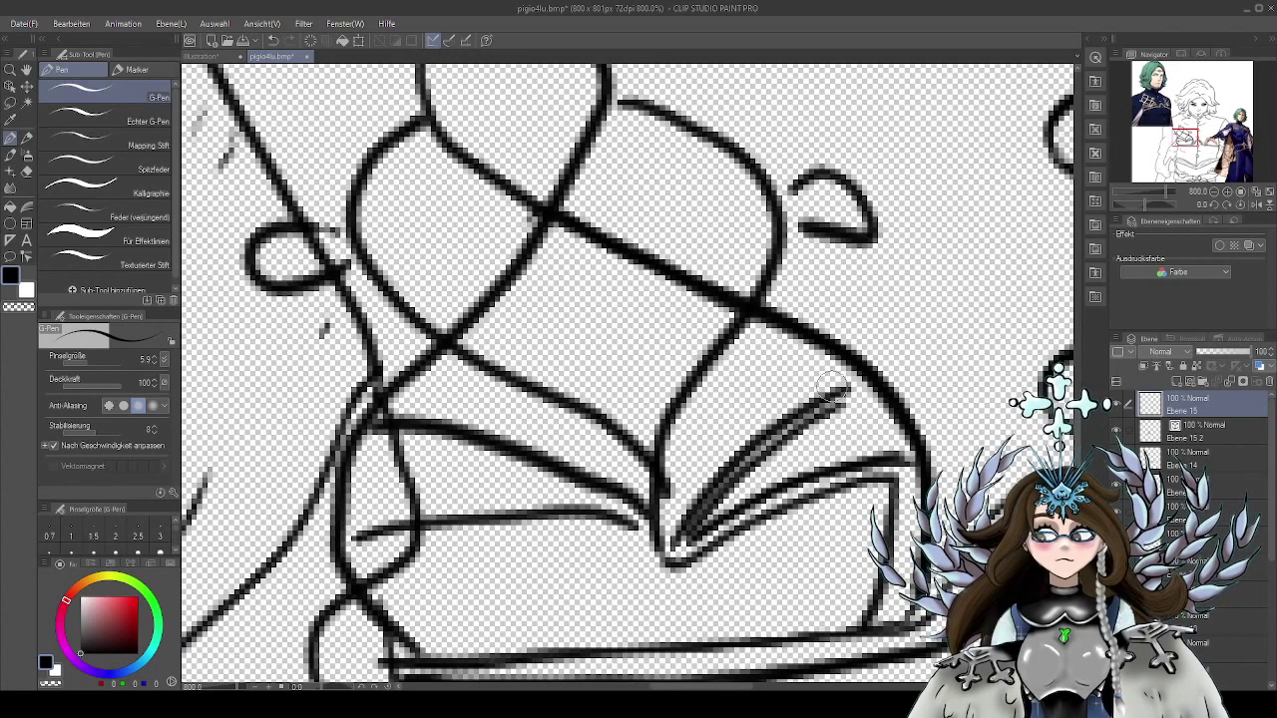
Double and thicken the lines of the leaf shapes right of the ornament's centre stem, closing their inner contours with the G-Pen
mouse_move(816, 387)
mouse_down()
mouse_move(738, 435)
mouse_move(667, 523)
mouse_up()
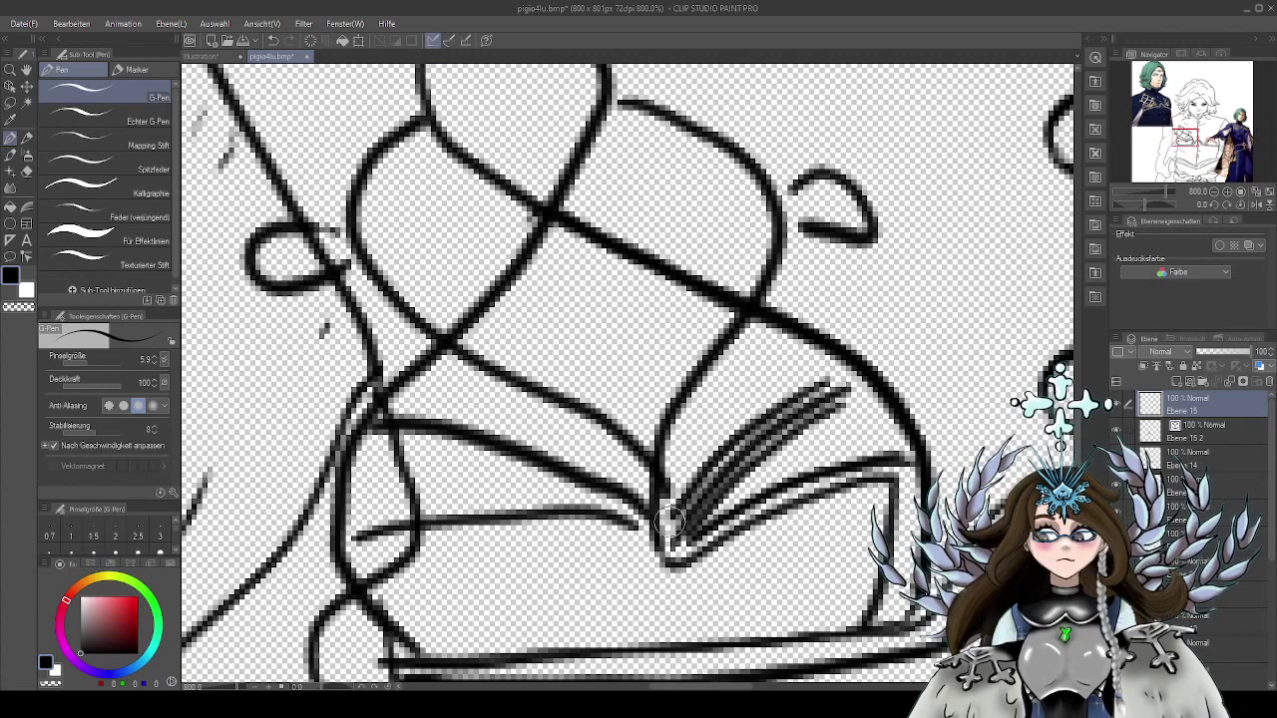
mouse_move(755, 337)
mouse_down()
mouse_move(701, 391)
mouse_move(675, 444)
mouse_move(669, 508)
mouse_up()
drag(820, 434, 859, 453)
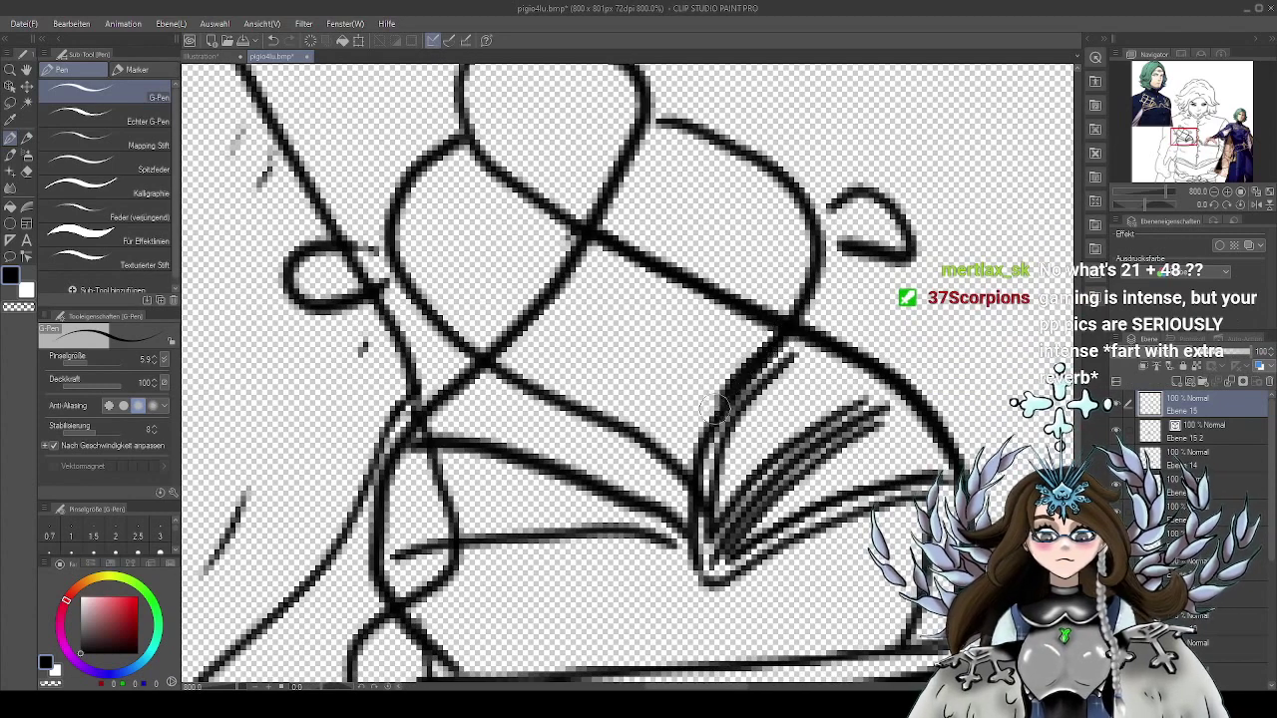
drag(731, 394, 701, 467)
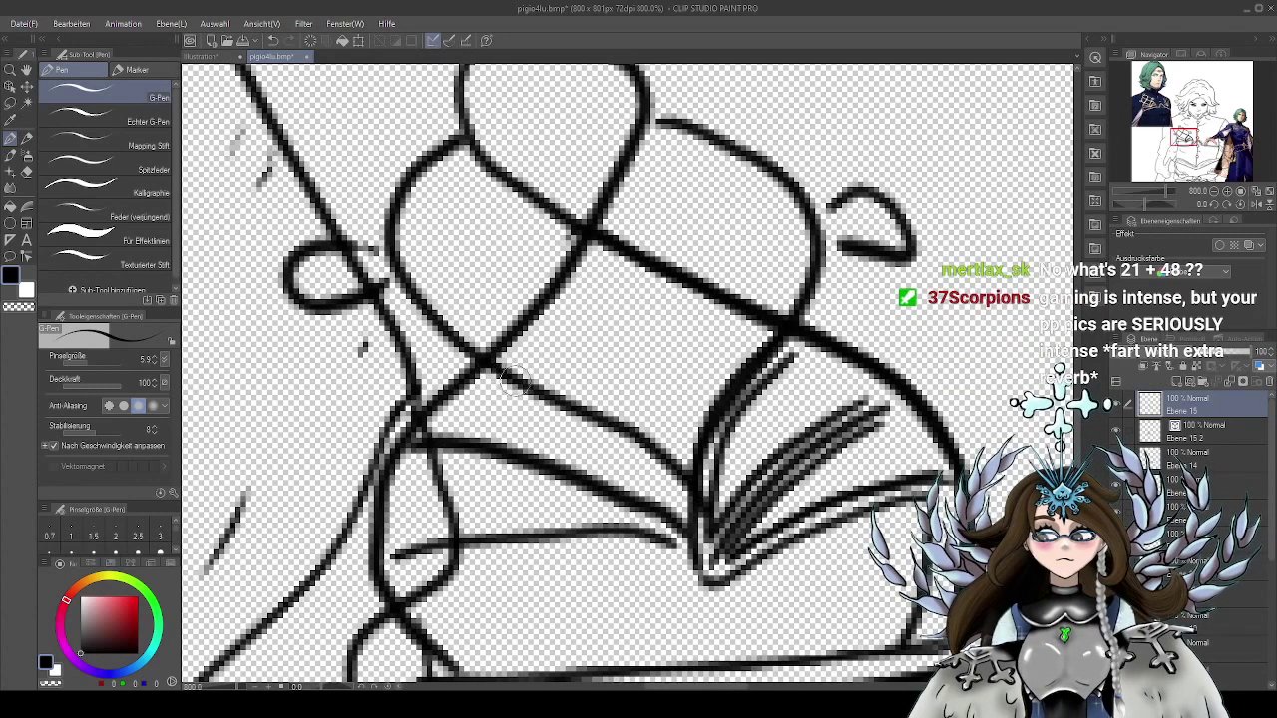
mouse_move(504, 376)
mouse_down()
mouse_move(642, 438)
mouse_move(691, 490)
mouse_up()
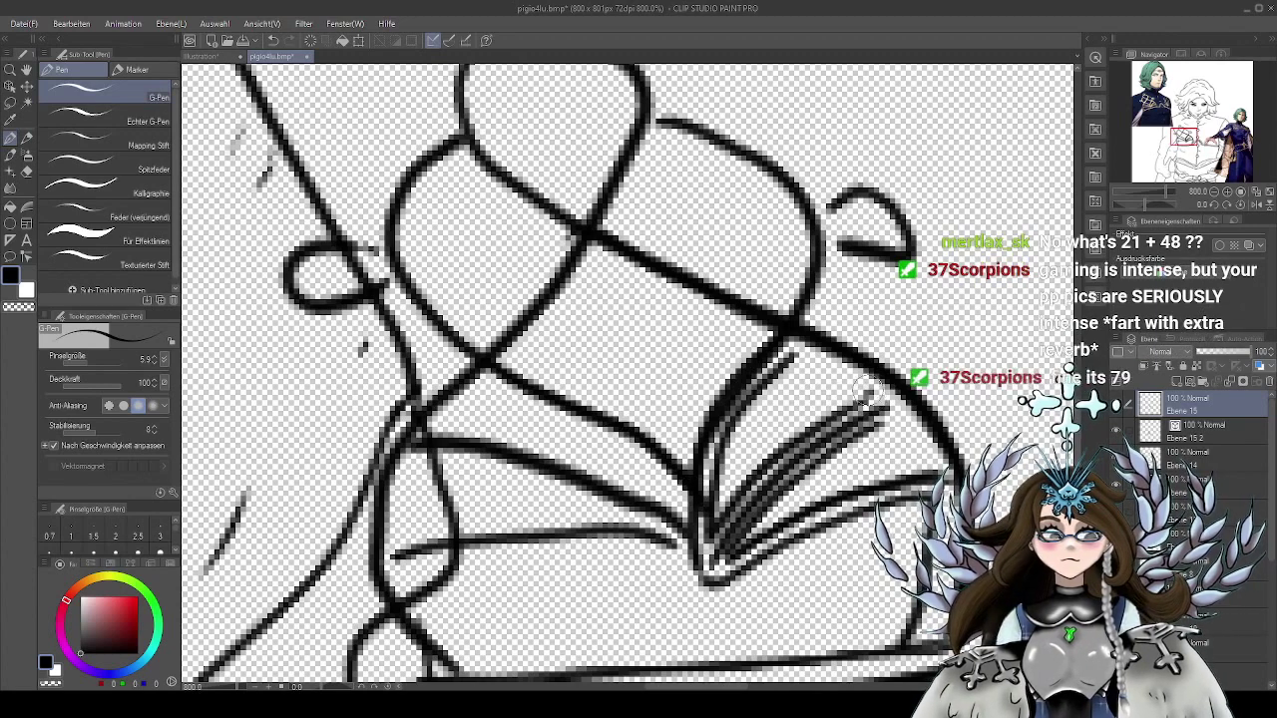
drag(866, 387, 793, 357)
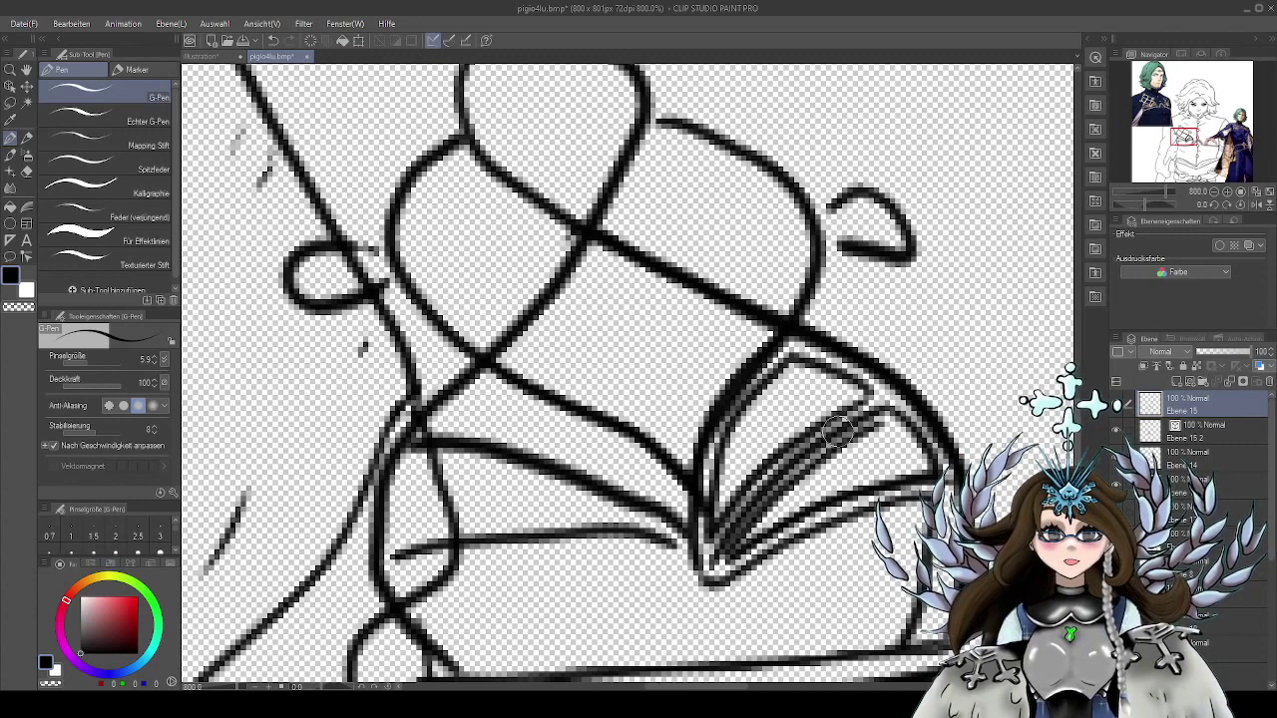
drag(628, 374, 598, 382)
drag(846, 475, 906, 483)
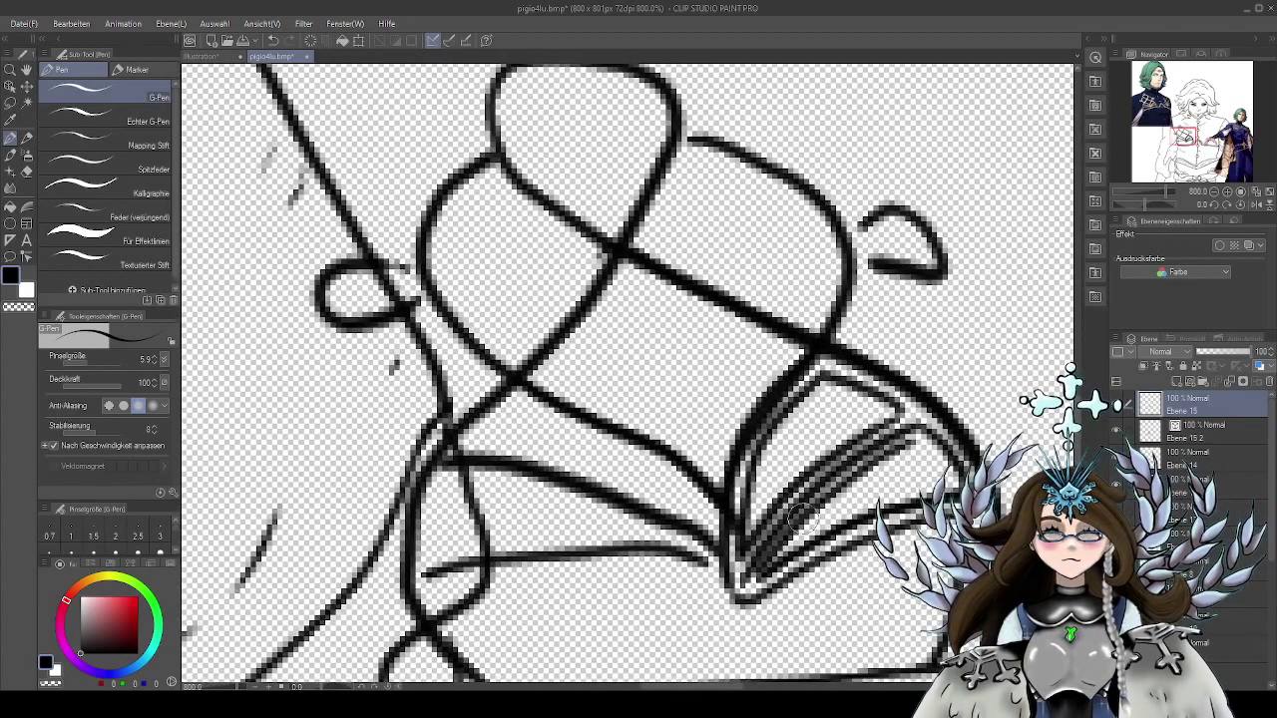
Ink parallel lines along the ornament's lowest left leaf and its lower-left corner, thickening the existing leaf line
mouse_move(752, 598)
mouse_down()
mouse_move(792, 554)
mouse_move(713, 521)
mouse_move(618, 514)
mouse_move(504, 529)
mouse_move(527, 603)
mouse_move(589, 648)
mouse_up()
drag(467, 574, 554, 651)
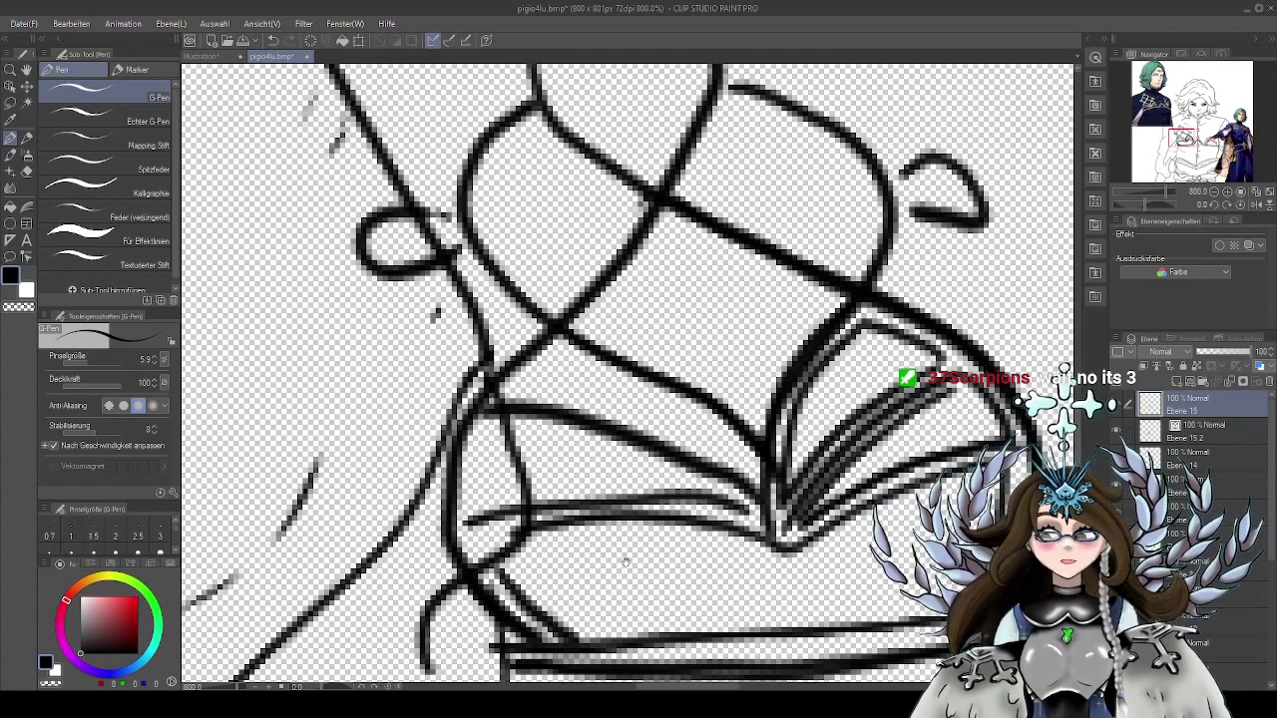
drag(624, 556, 645, 569)
mouse_move(776, 523)
mouse_down()
mouse_move(663, 501)
mouse_move(547, 509)
mouse_up()
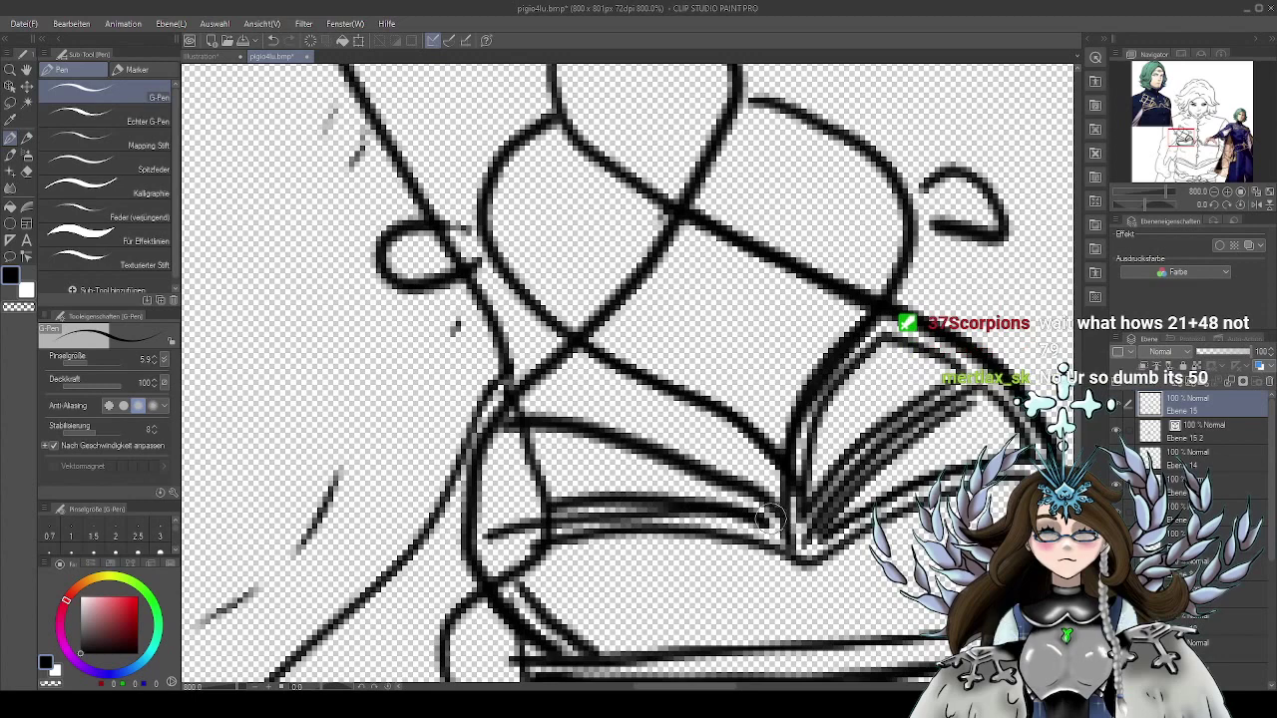
Thicken the upper left leaf's edges up to the centre stem and ink its inner contour, redoing the top inner line once
mouse_move(784, 534)
mouse_down()
mouse_move(778, 507)
mouse_move(736, 481)
mouse_move(647, 445)
mouse_move(525, 428)
mouse_up()
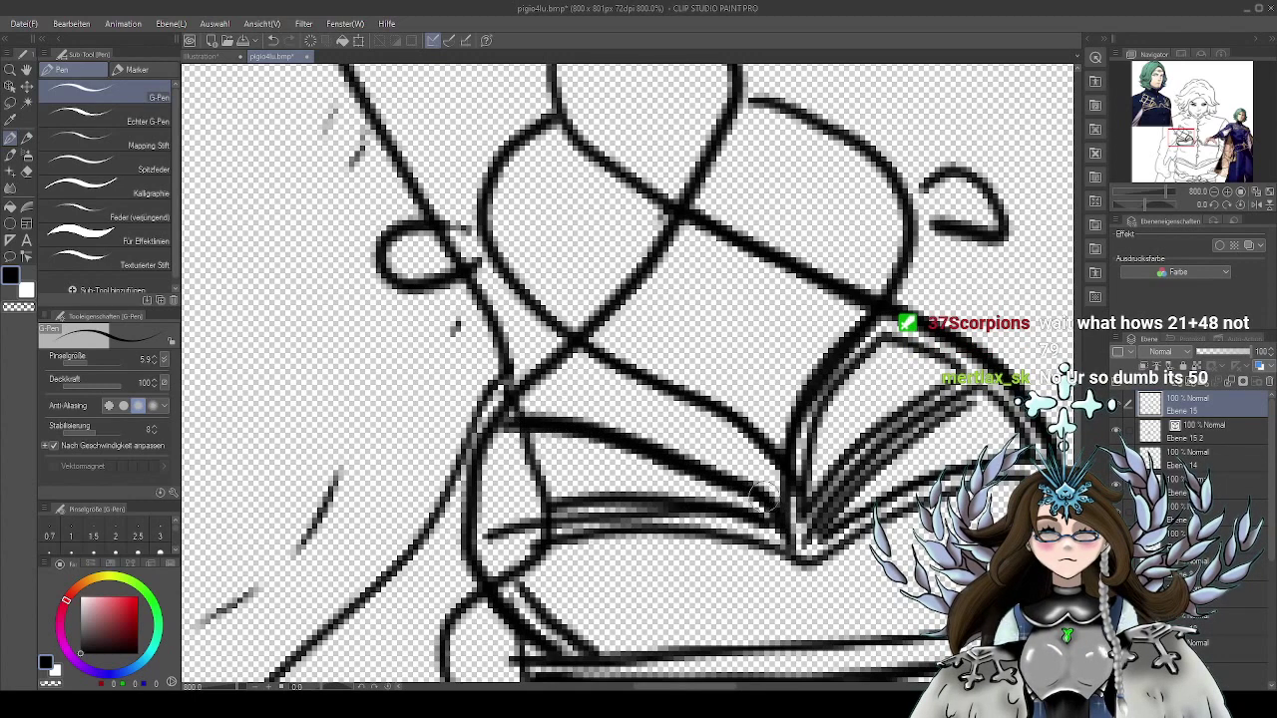
mouse_move(781, 496)
mouse_down()
mouse_move(631, 416)
mouse_move(536, 395)
mouse_move(586, 359)
mouse_move(612, 369)
mouse_move(774, 473)
mouse_move(780, 461)
mouse_move(798, 487)
mouse_up()
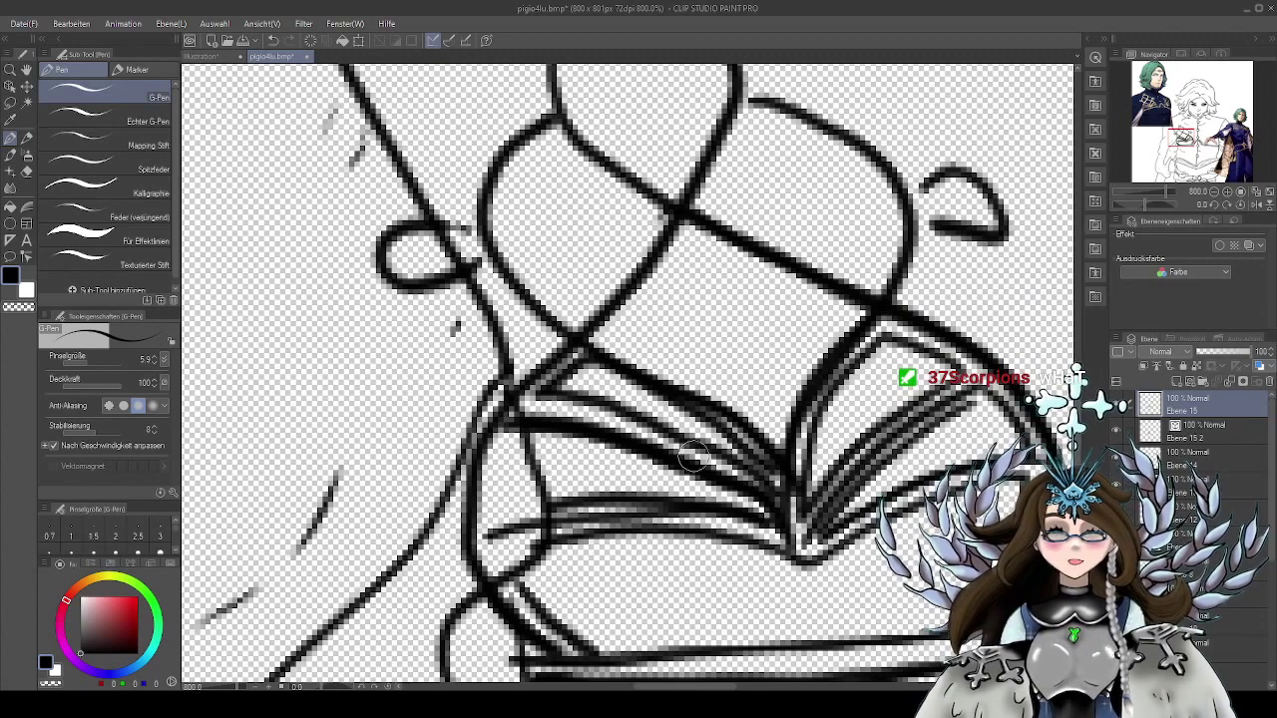
key(ctrl+z)
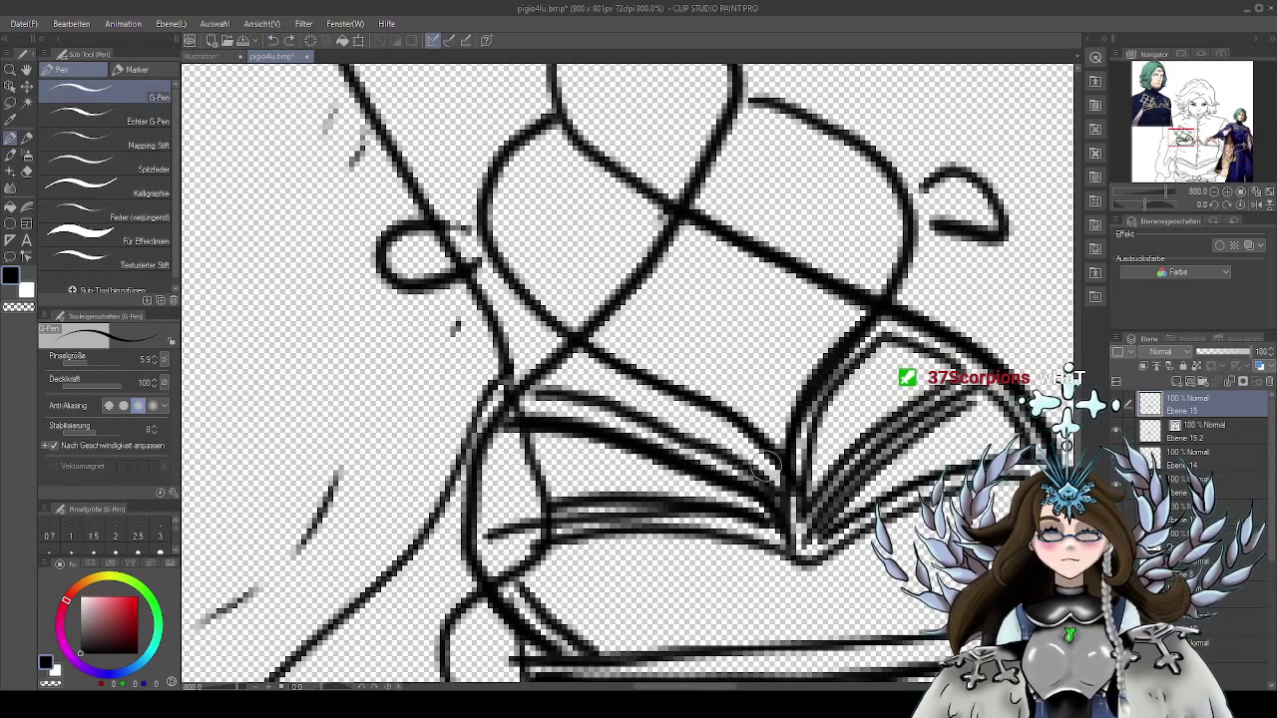
mouse_move(547, 388)
mouse_down()
mouse_move(574, 371)
mouse_move(663, 403)
mouse_move(786, 496)
mouse_up()
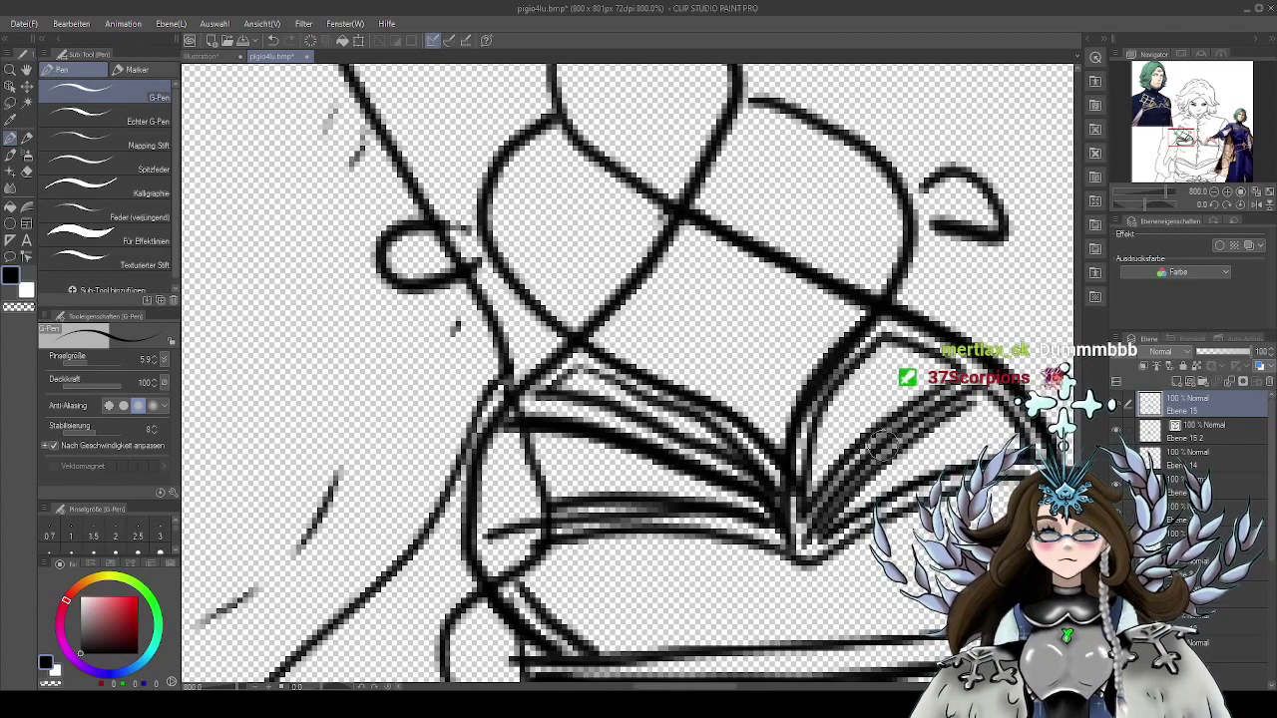
drag(883, 446, 846, 473)
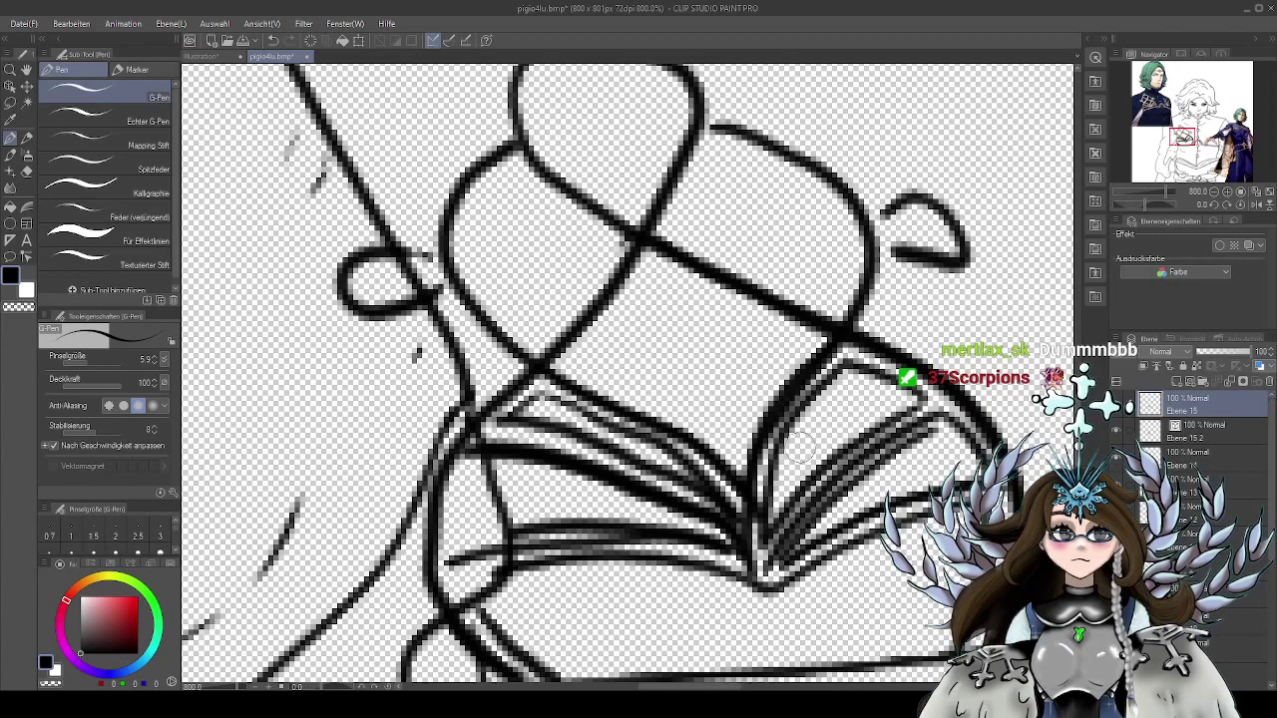
scroll(700, 380, up, 2)
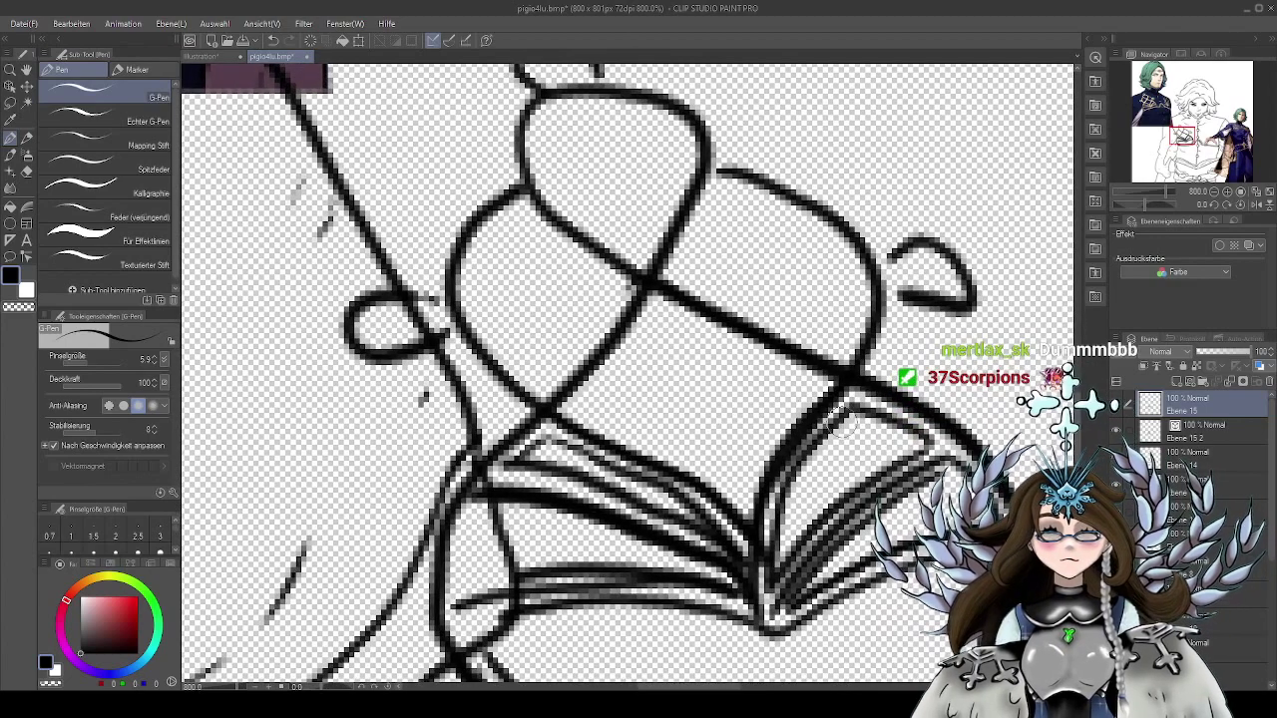
mouse_move(818, 419)
mouse_down()
mouse_move(750, 484)
mouse_move(739, 536)
mouse_up()
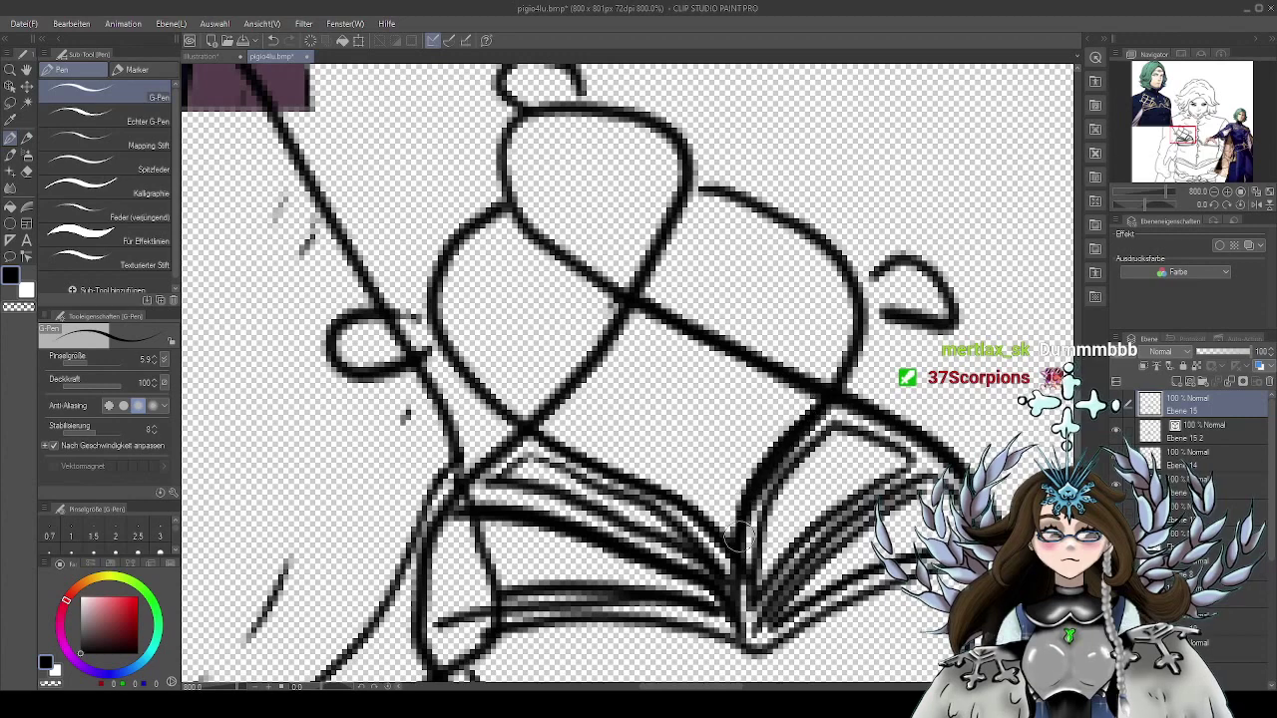
Ink parallel inner lines along the two upper sides of the central diamond, redoing the right one once, and thicken the crossing bands
drag(911, 375, 931, 418)
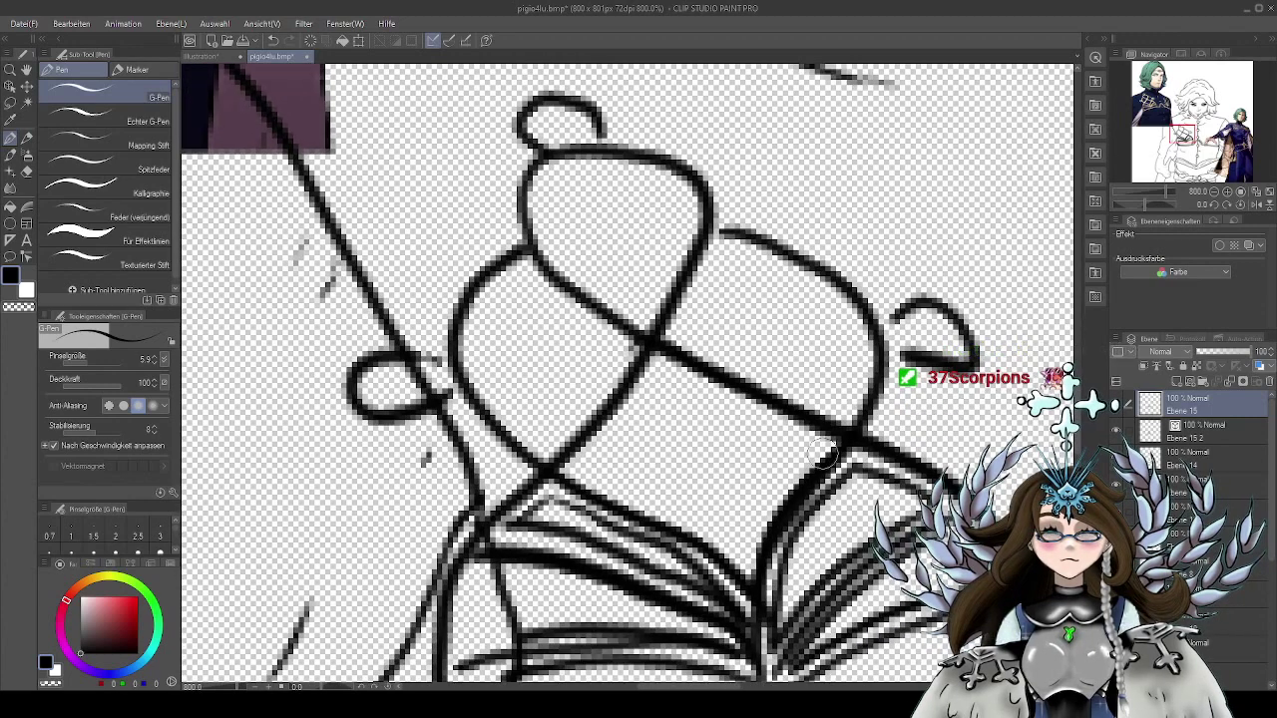
mouse_move(826, 451)
mouse_down()
mouse_move(793, 441)
mouse_move(643, 371)
mouse_up()
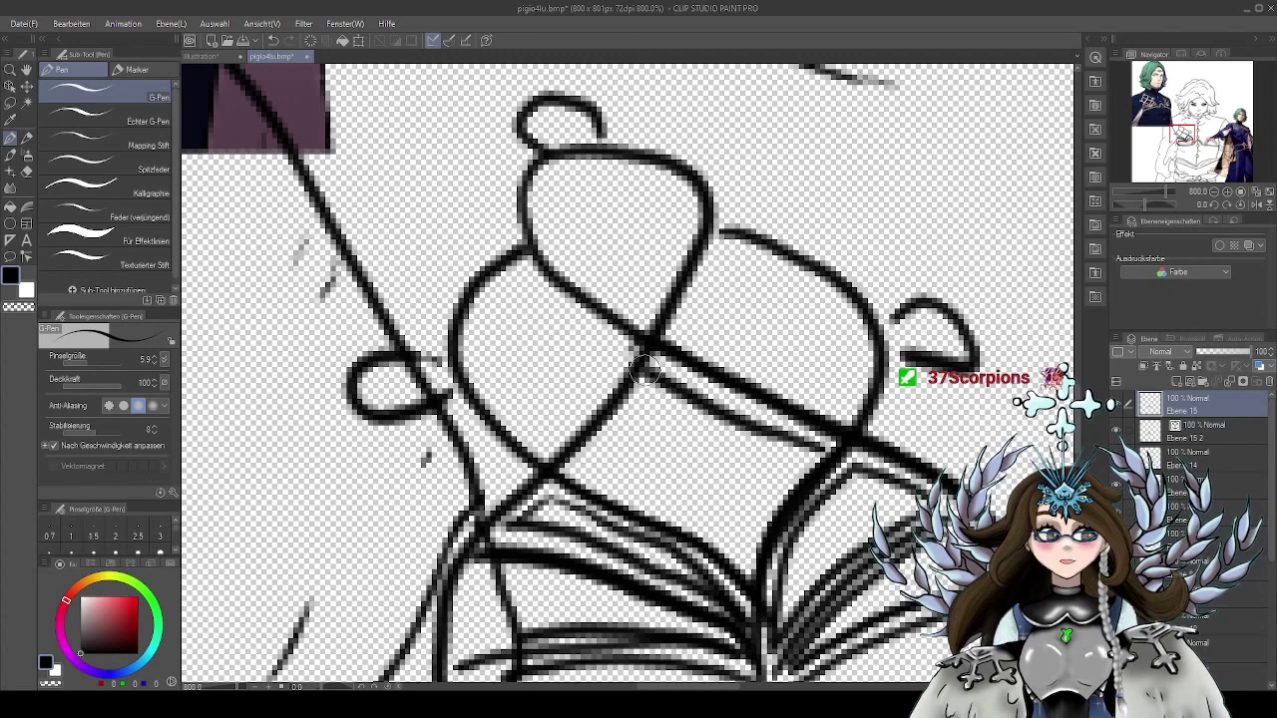
click(270, 42)
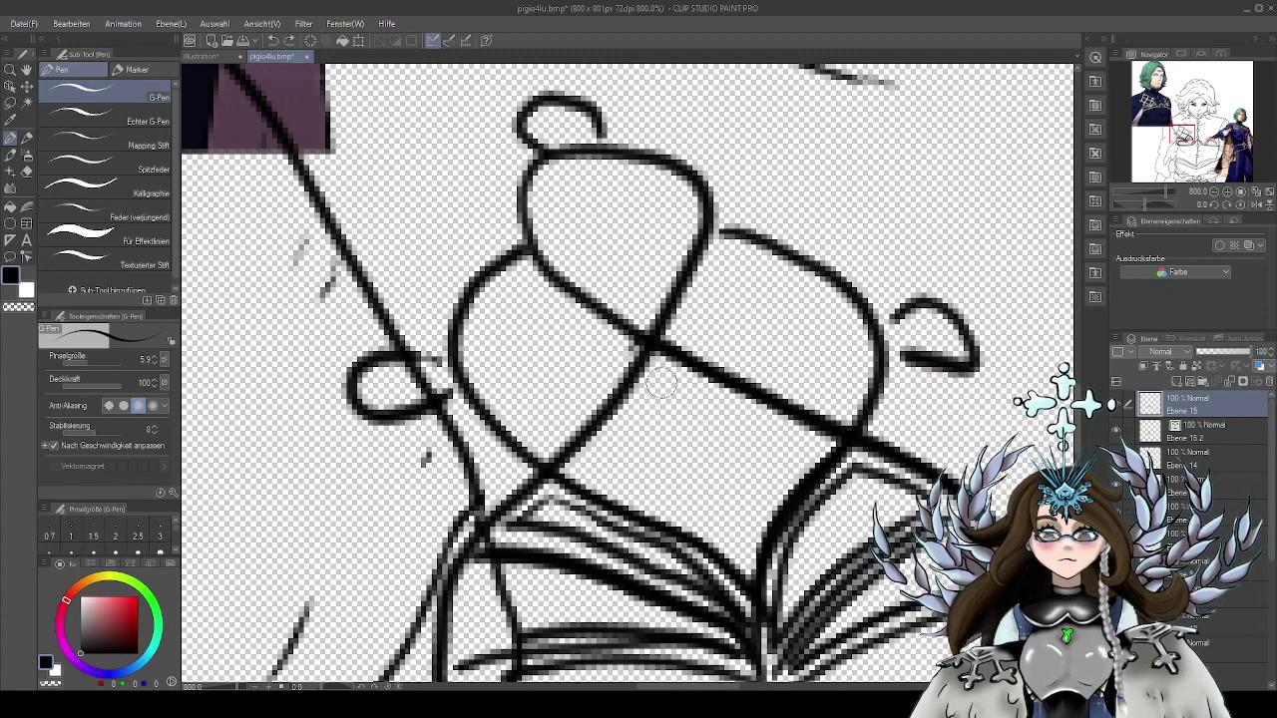
drag(646, 363, 830, 453)
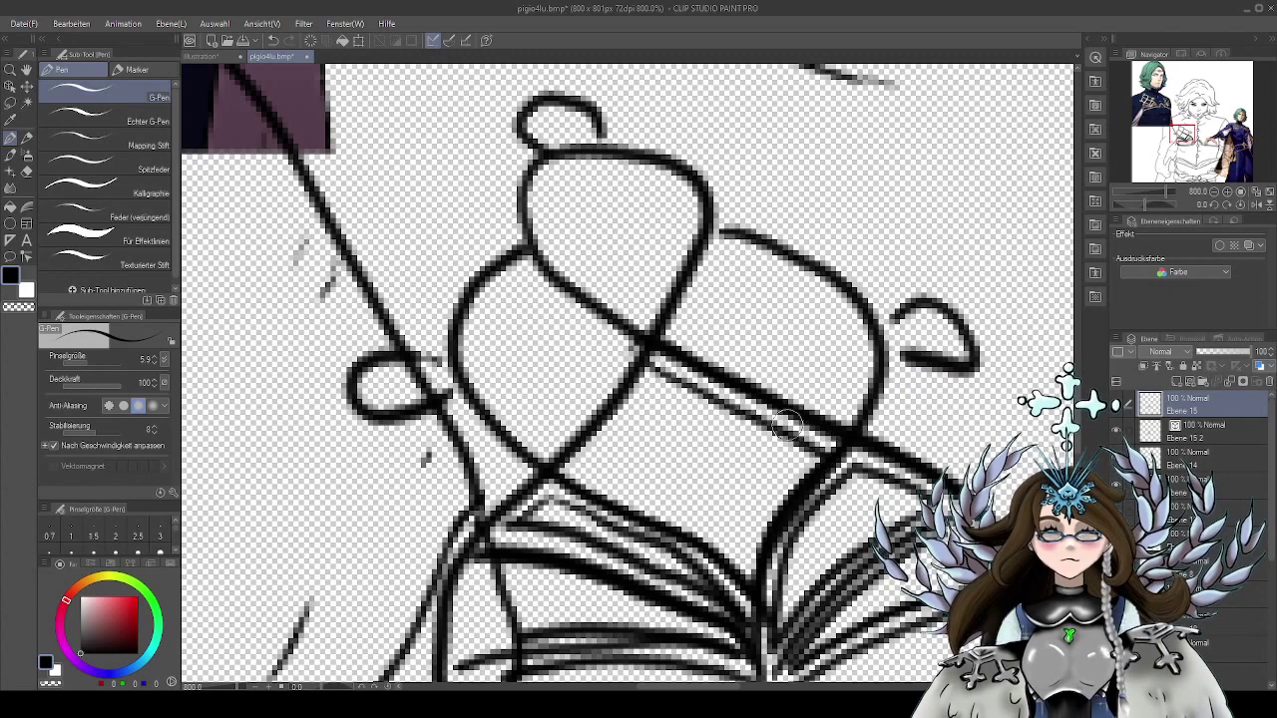
drag(658, 371, 556, 483)
drag(649, 341, 550, 477)
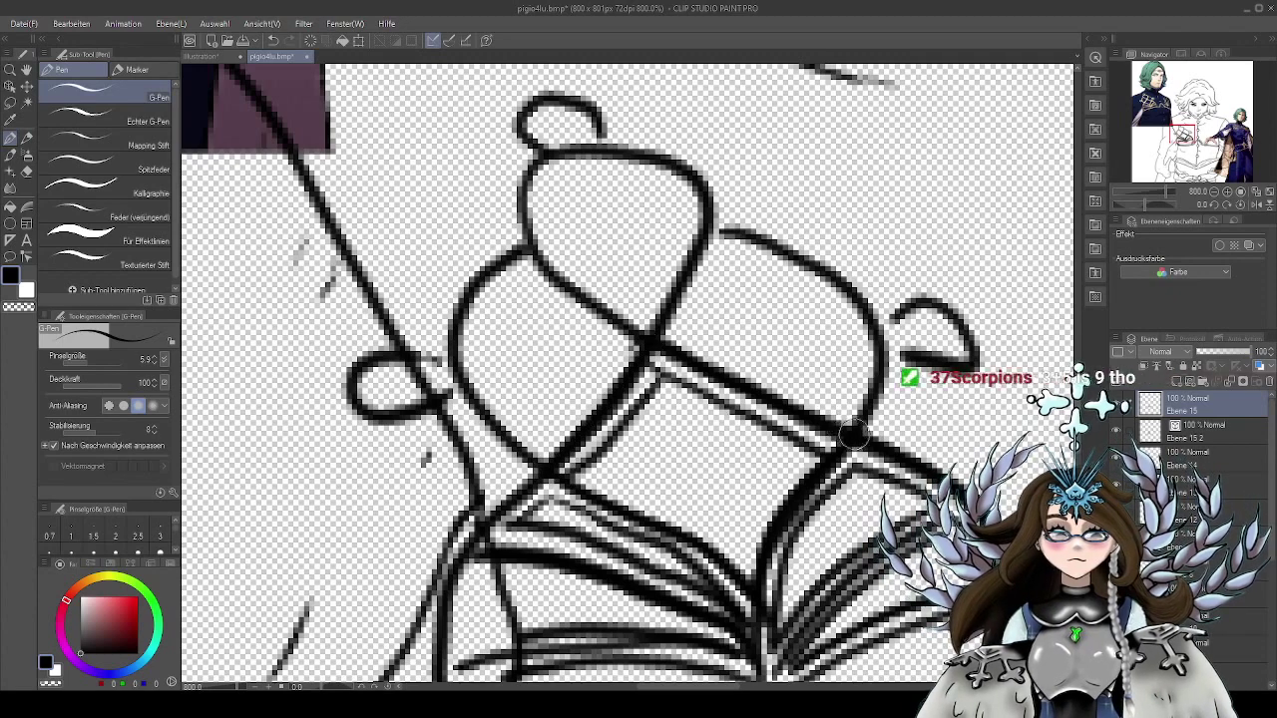
drag(846, 439, 643, 341)
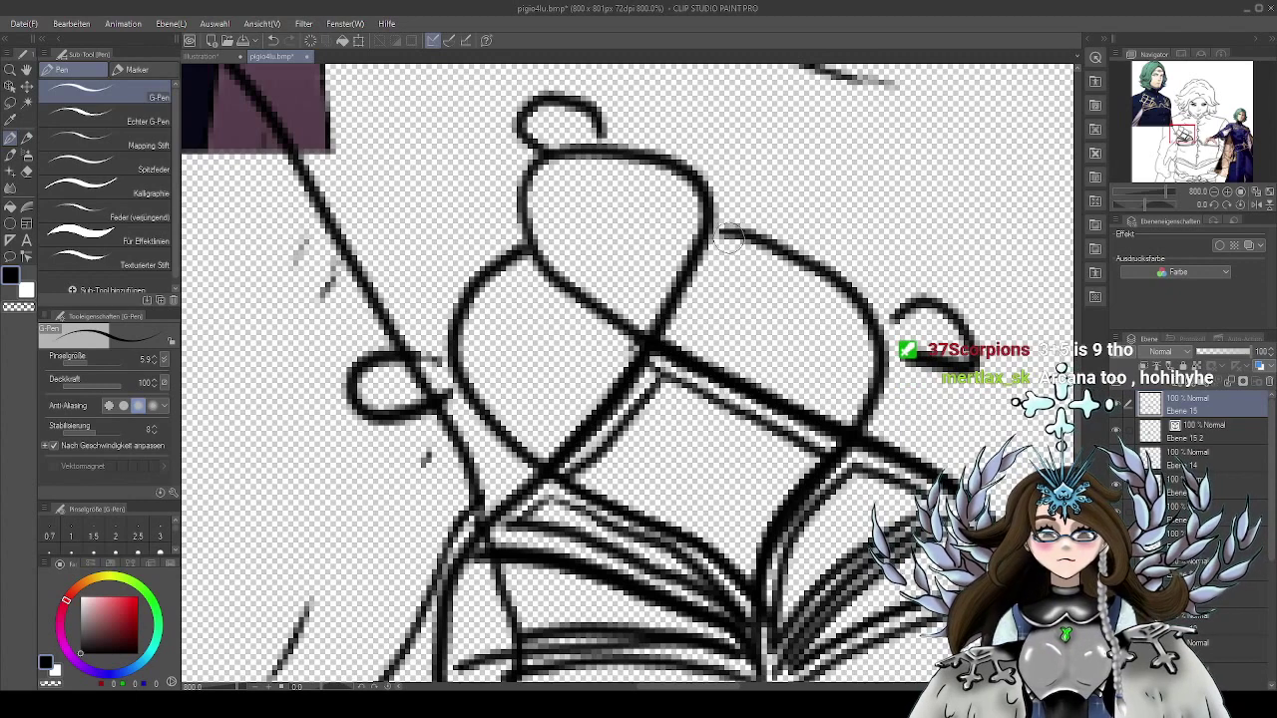
Ink parallel contour lines around the ornament's right lobe and add an inner outline inside the small curl beside it
drag(724, 236, 661, 357)
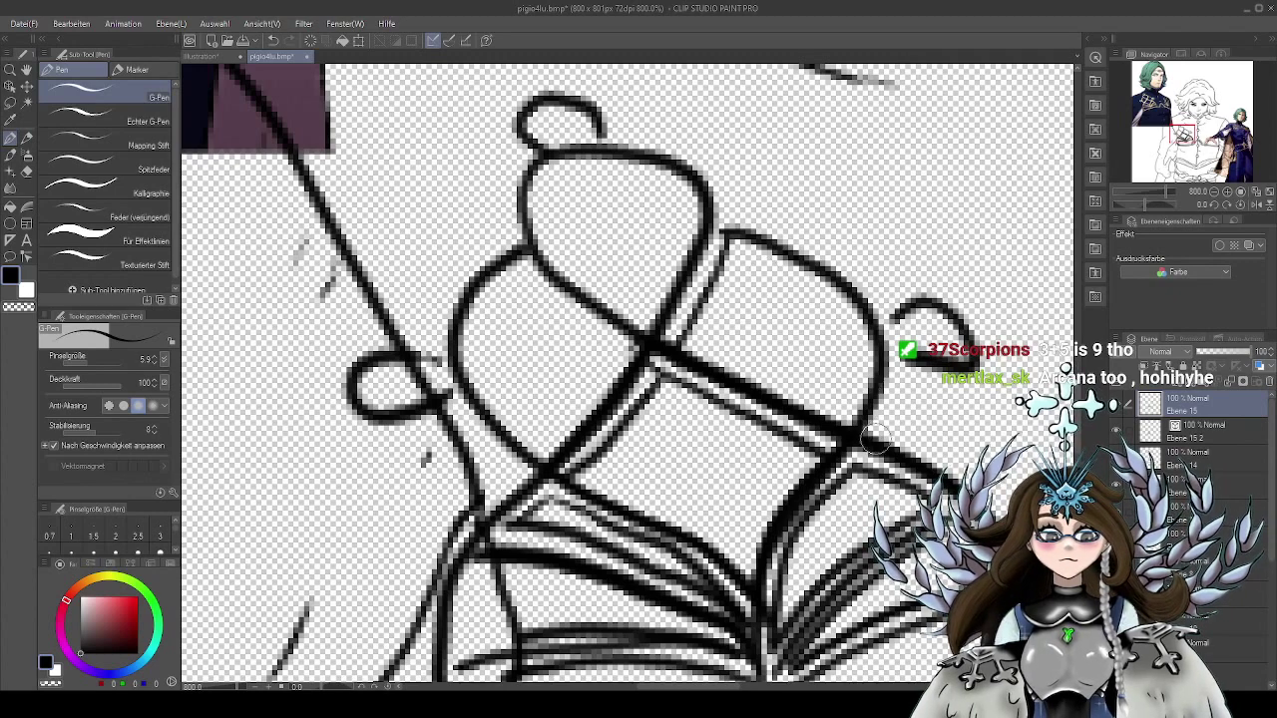
drag(902, 357, 874, 435)
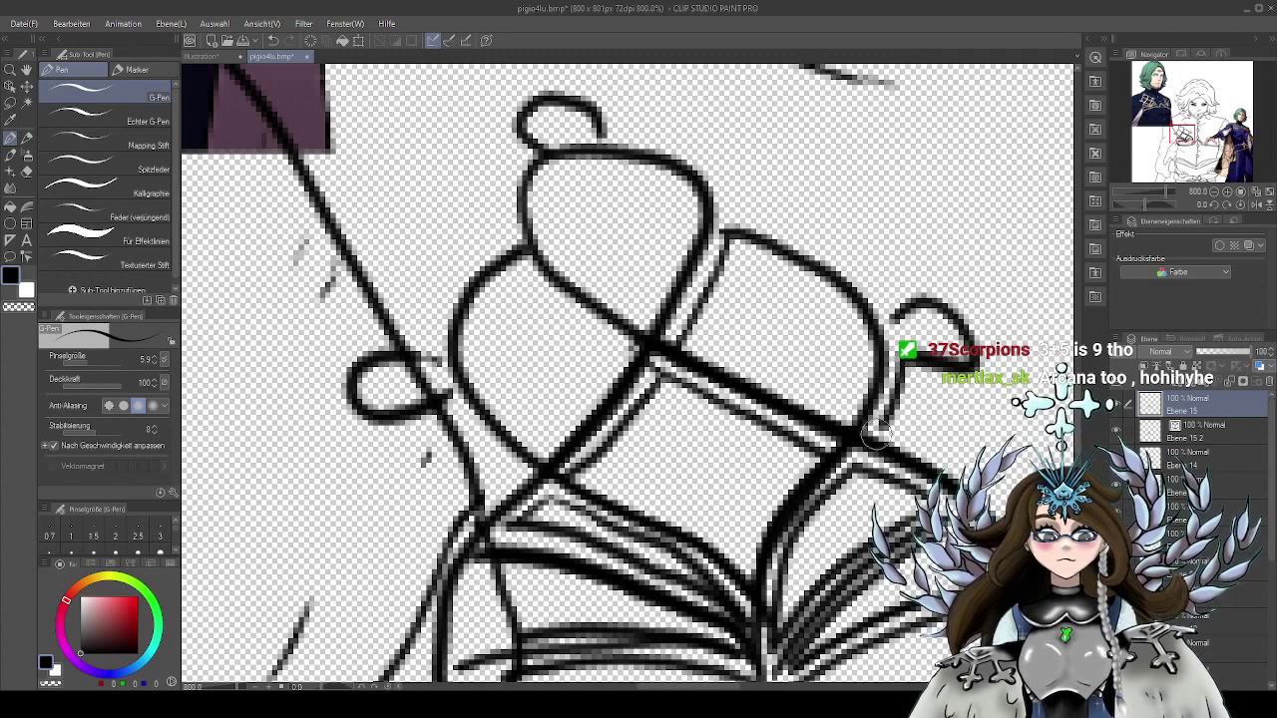
mouse_move(897, 315)
mouse_down()
mouse_move(818, 241)
mouse_move(717, 214)
mouse_up()
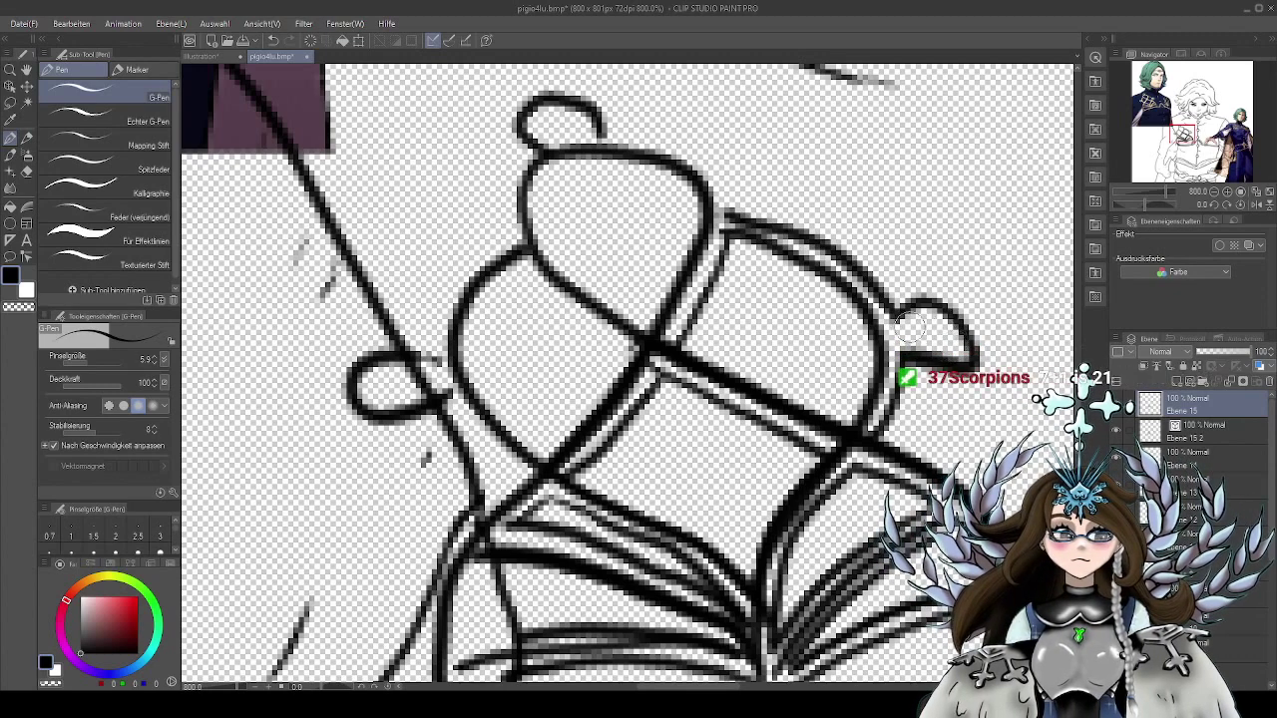
mouse_move(911, 325)
mouse_down()
mouse_move(948, 321)
mouse_move(956, 349)
mouse_move(913, 344)
mouse_move(905, 333)
mouse_move(946, 337)
mouse_up()
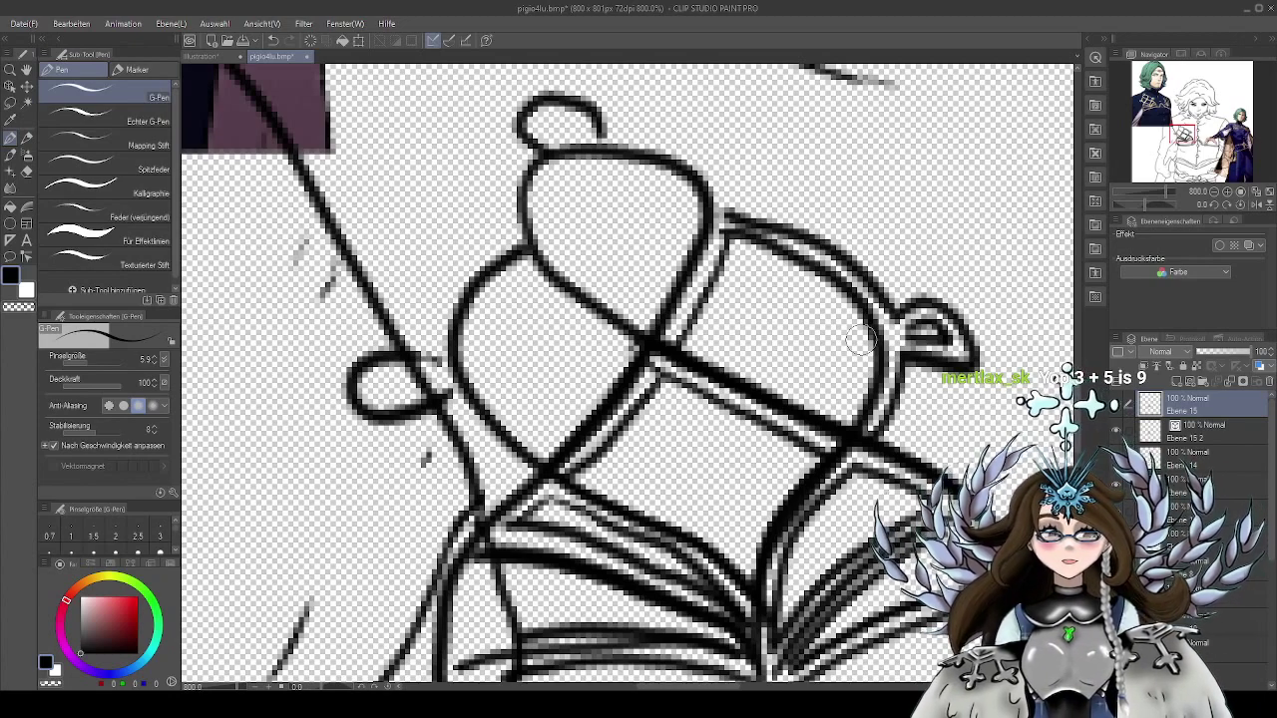
Ink parallel outer contours around the ornament's top lobe, redoing the left one once, and add an inner outline inside the top curl
drag(760, 299, 780, 376)
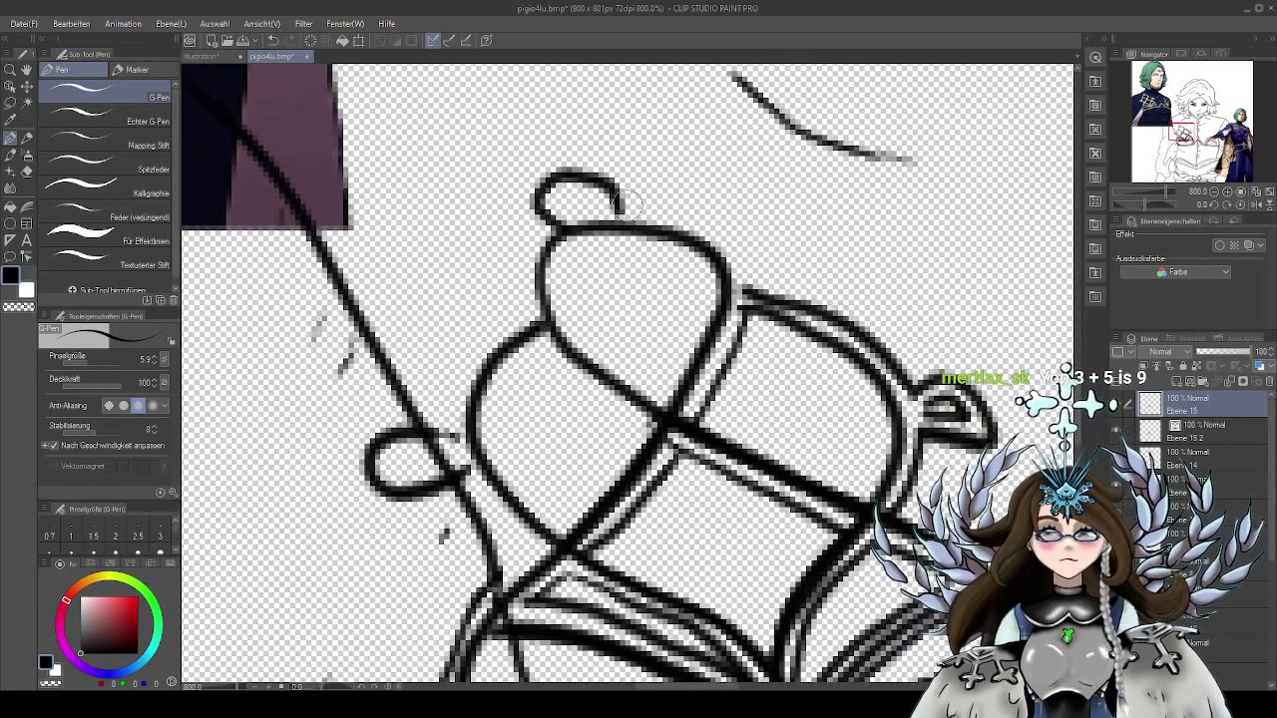
mouse_move(623, 203)
mouse_down()
mouse_move(715, 230)
mouse_move(744, 299)
mouse_up()
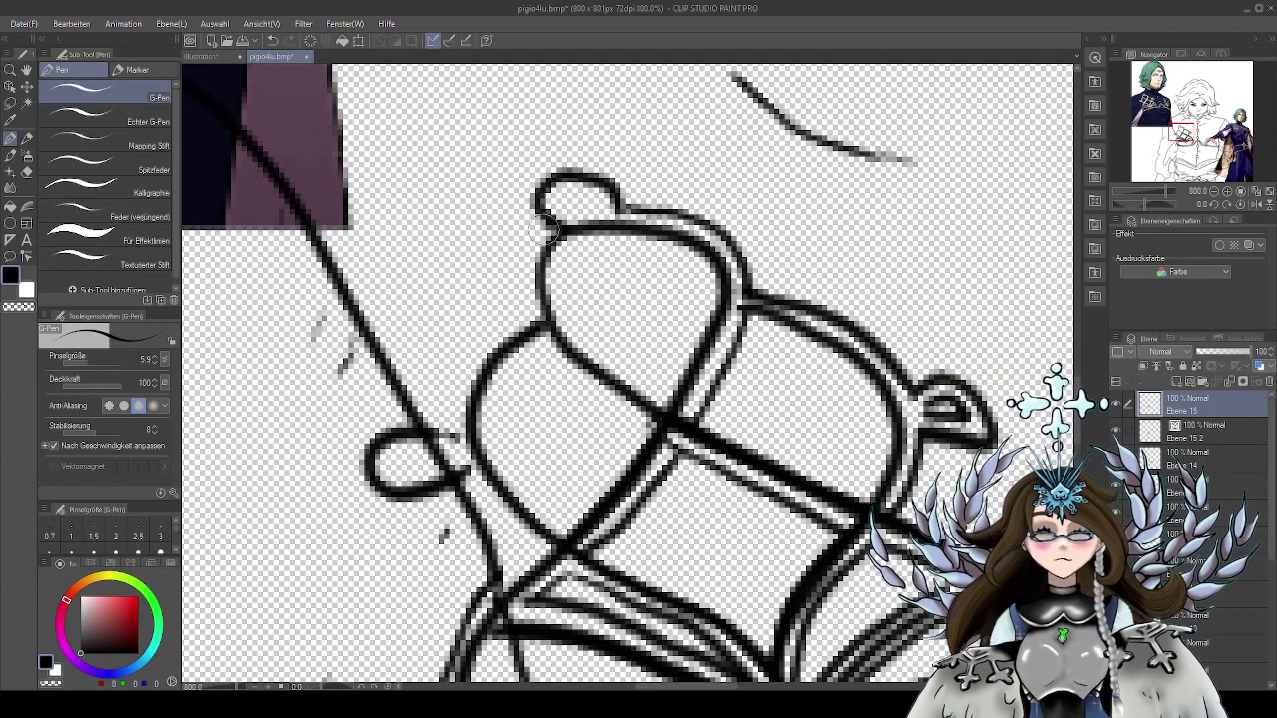
mouse_move(544, 227)
mouse_down()
mouse_move(523, 284)
mouse_move(536, 349)
mouse_move(563, 385)
mouse_move(650, 431)
mouse_up()
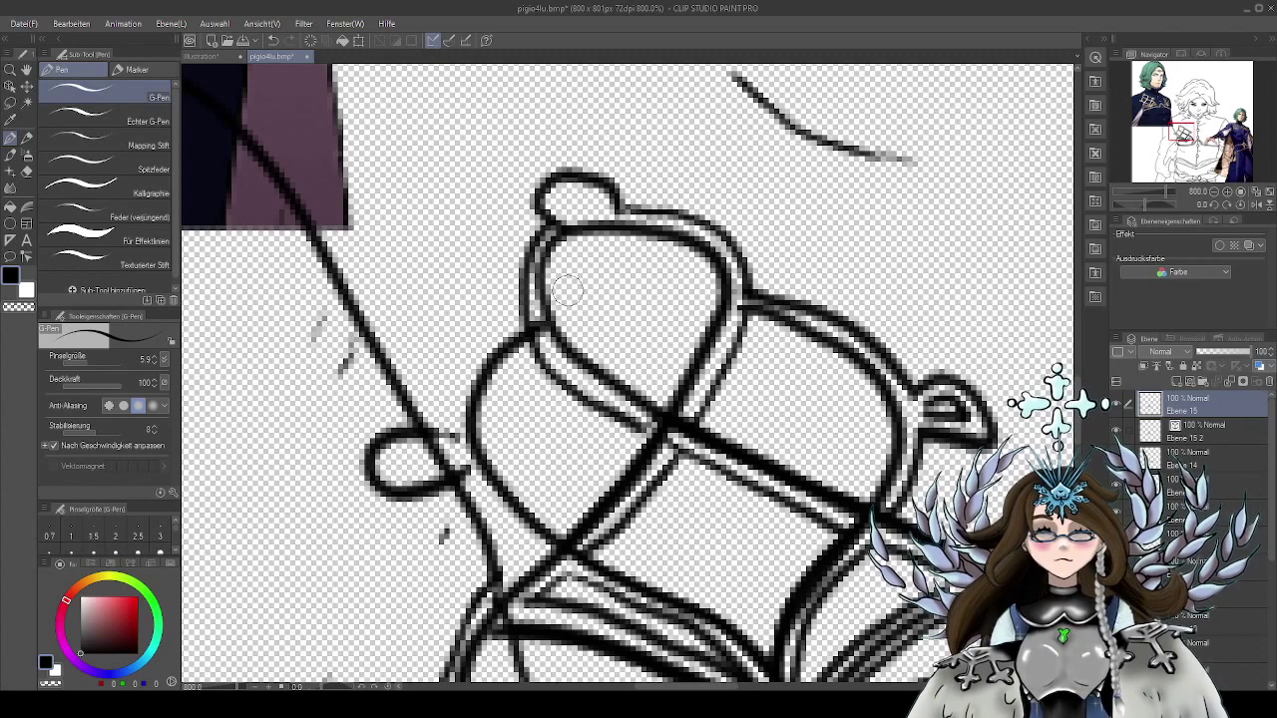
click(273, 40)
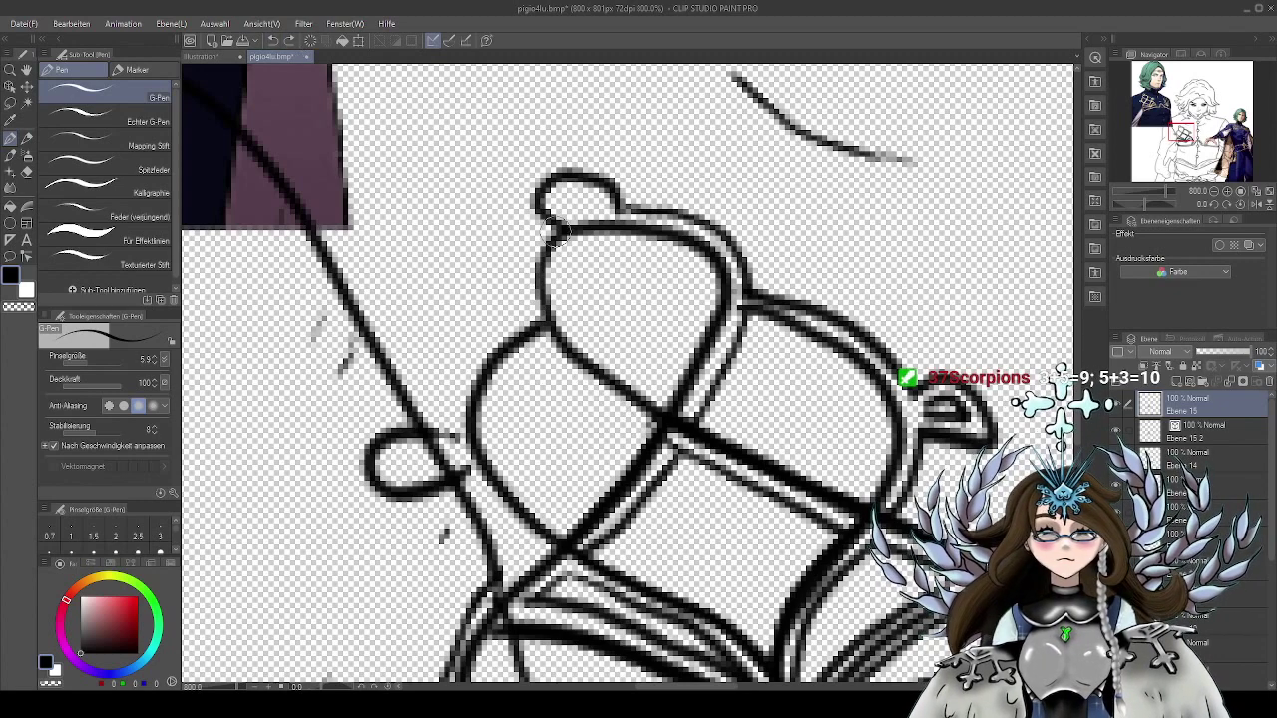
mouse_move(548, 225)
mouse_down()
mouse_move(523, 308)
mouse_move(545, 351)
mouse_move(664, 451)
mouse_up()
mouse_move(611, 200)
mouse_down()
mouse_move(571, 192)
mouse_move(566, 203)
mouse_move(621, 221)
mouse_up()
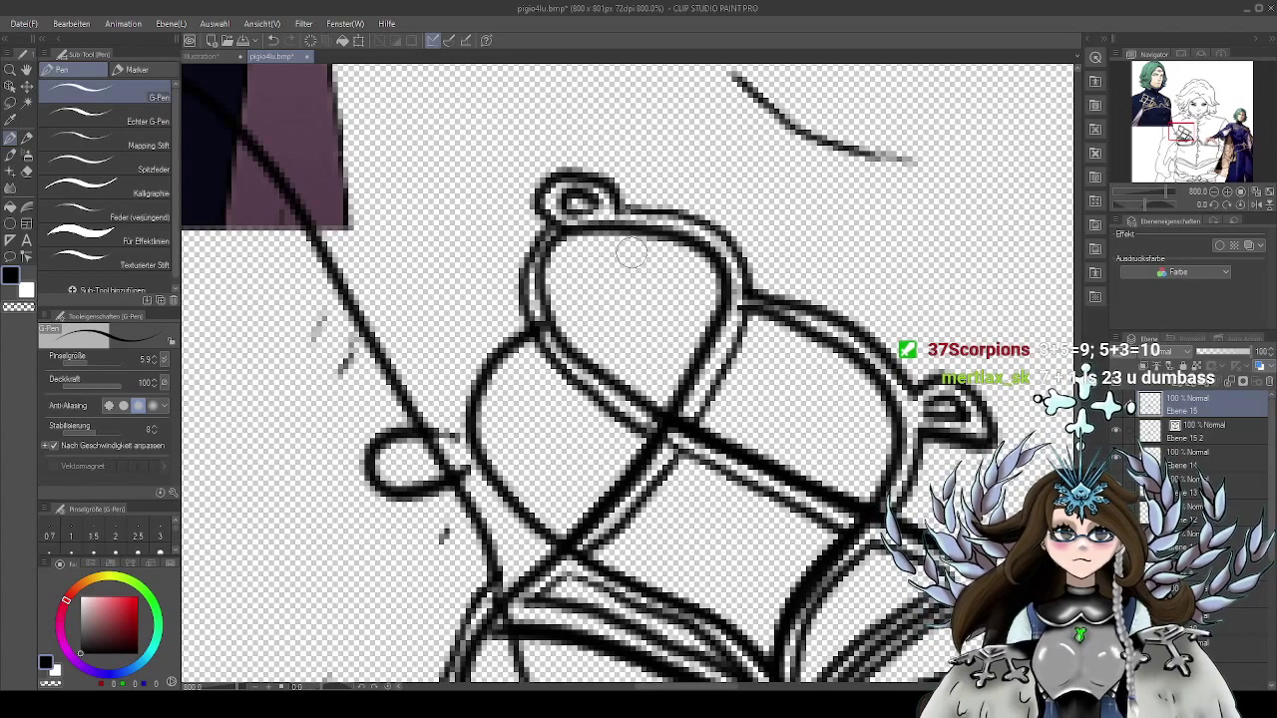
Ink a parallel outer contour around the ornament's left lobe and add an inner outline inside the left curl
drag(579, 449, 613, 397)
drag(702, 405, 748, 359)
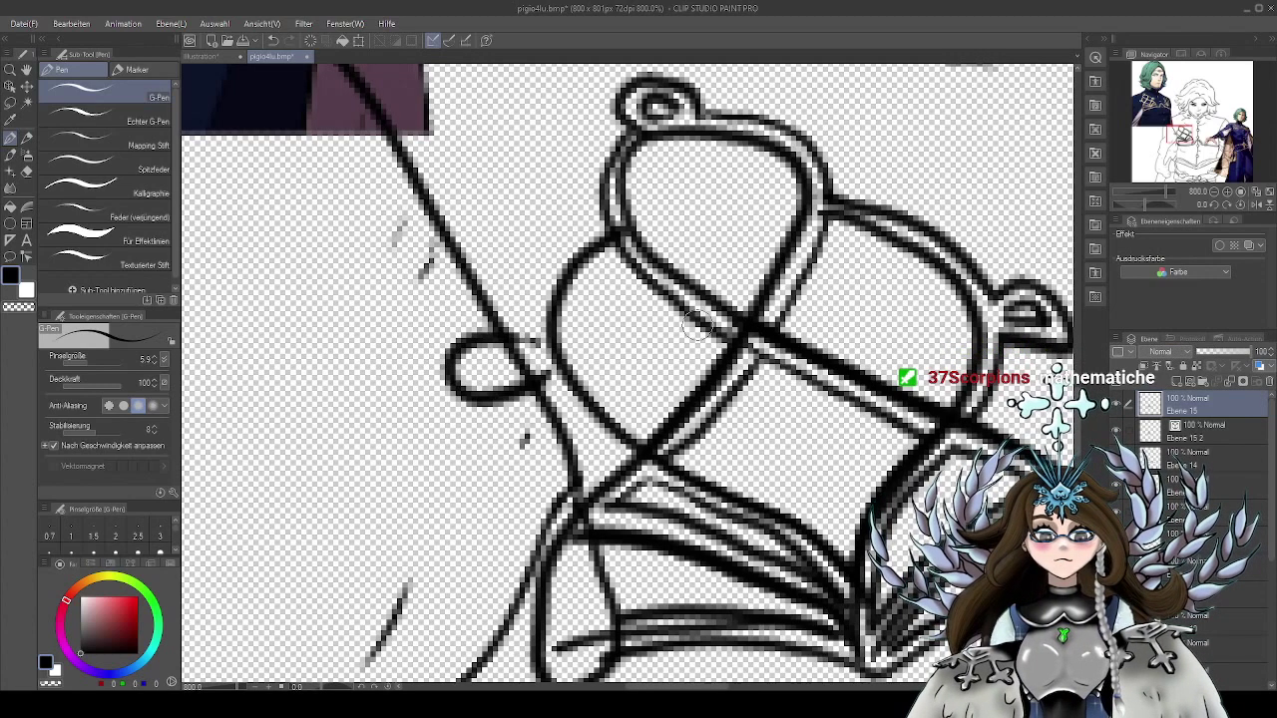
mouse_move(605, 228)
mouse_down()
mouse_move(558, 263)
mouse_move(533, 320)
mouse_move(558, 397)
mouse_move(631, 464)
mouse_up()
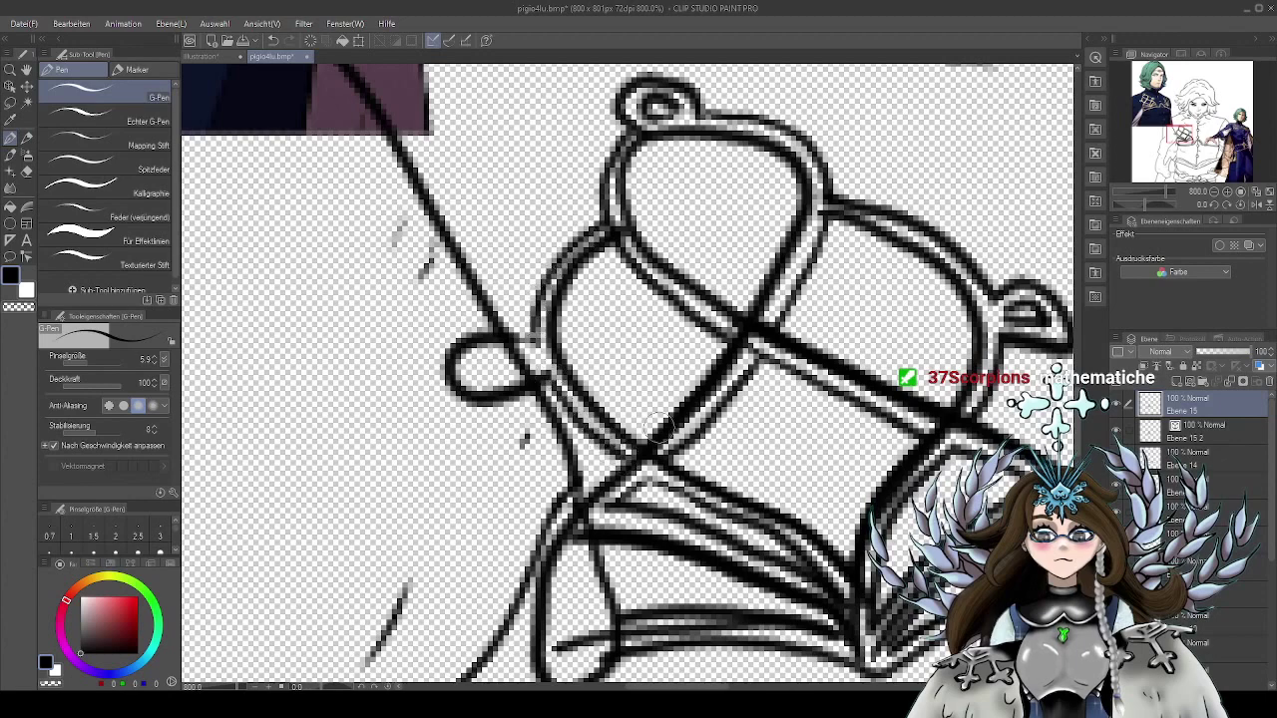
mouse_move(521, 357)
mouse_down()
mouse_move(490, 356)
mouse_move(491, 378)
mouse_move(528, 369)
mouse_up()
Hide layer Ebene 15 2 and ink the left lobe's inner contour, the short edge below it and the left curl's outer outline
scroll(753, 308, down, 6)
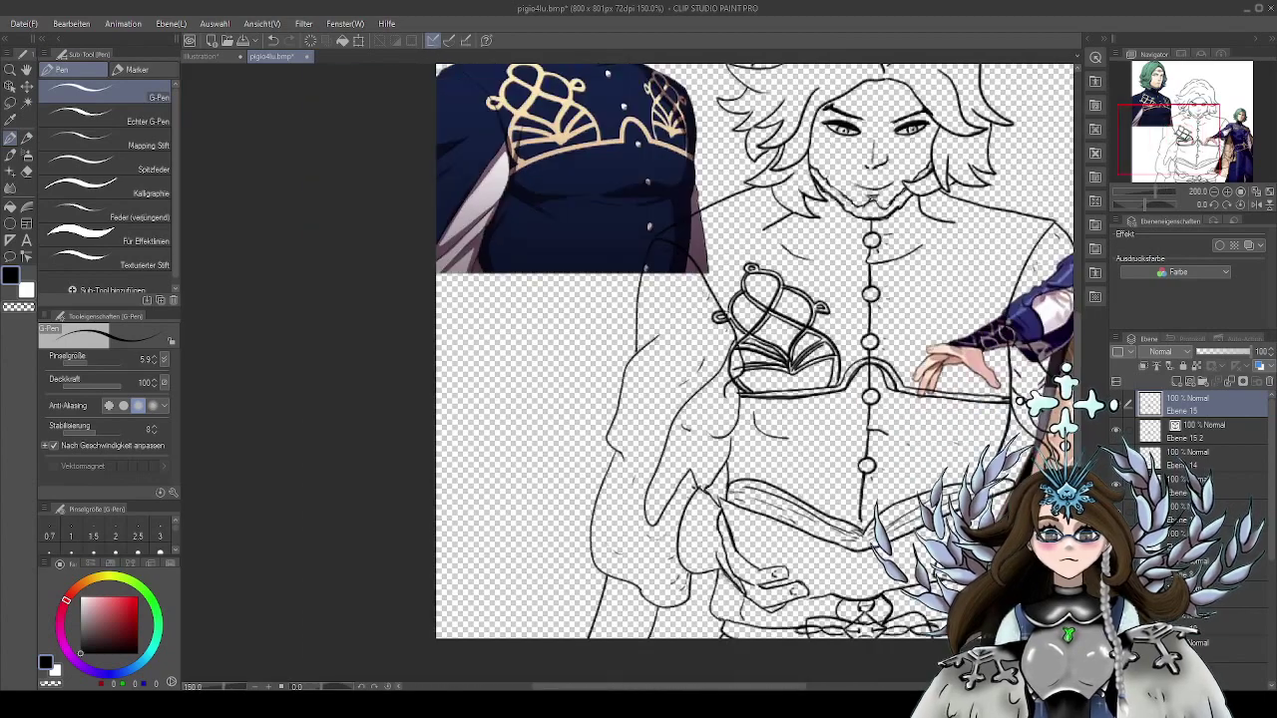
scroll(870, 292, up, 3)
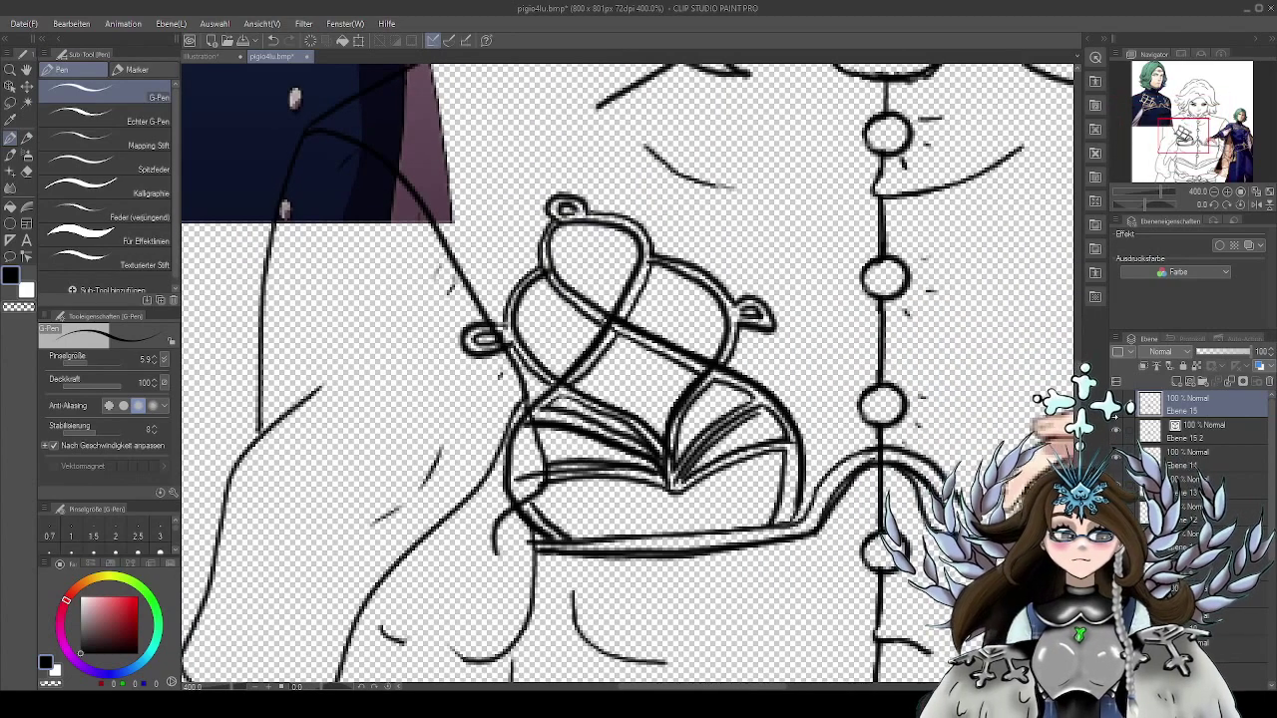
click(1116, 431)
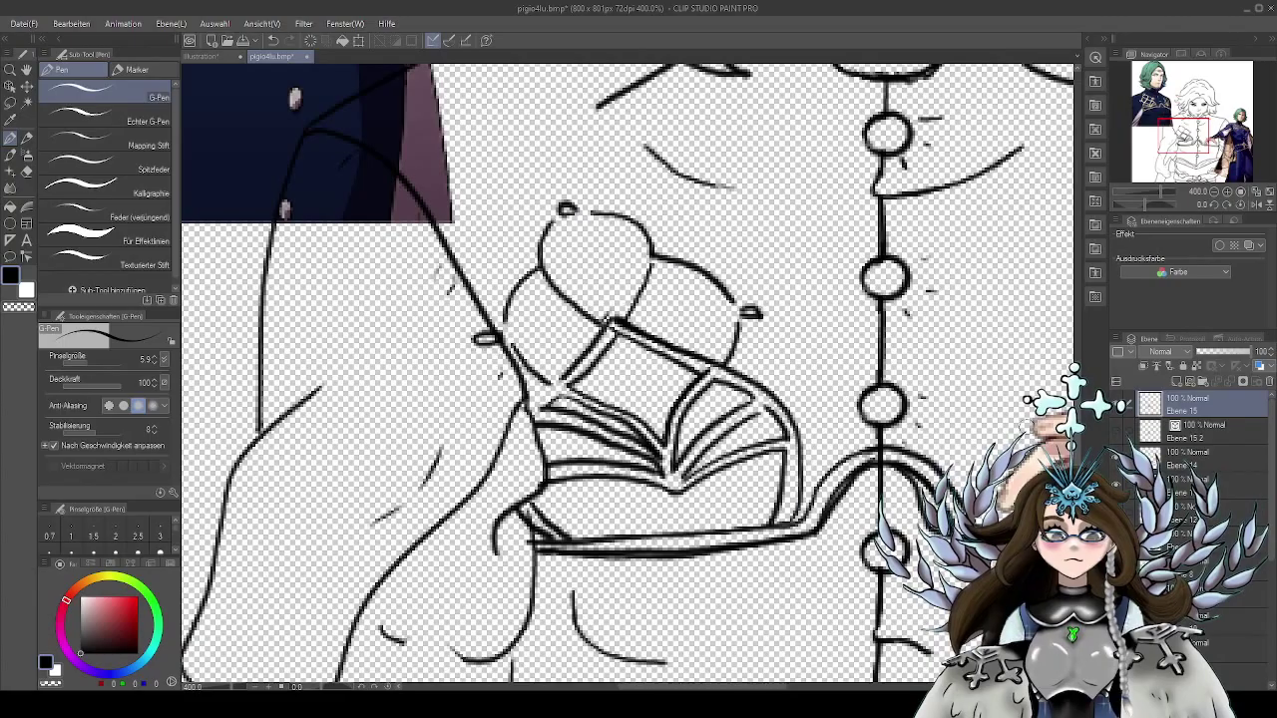
drag(816, 402, 822, 391)
scroll(820, 391, up, 2)
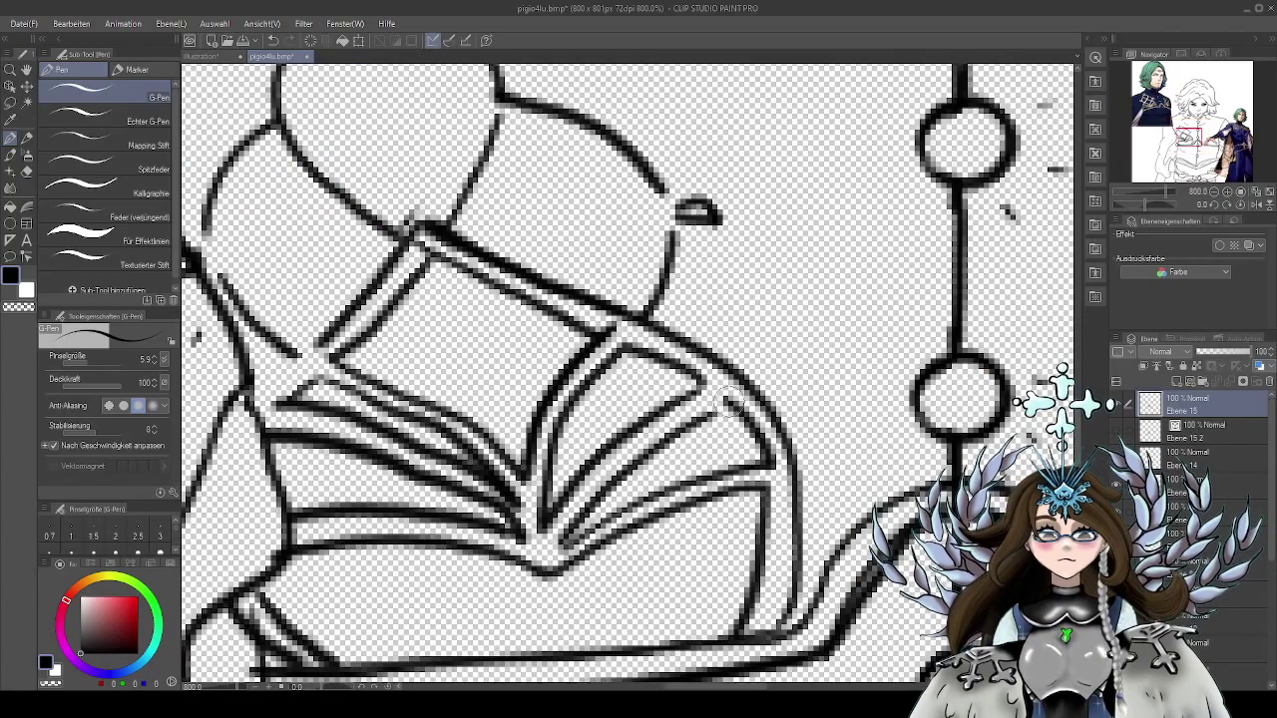
drag(820, 436, 1054, 416)
drag(667, 463, 683, 500)
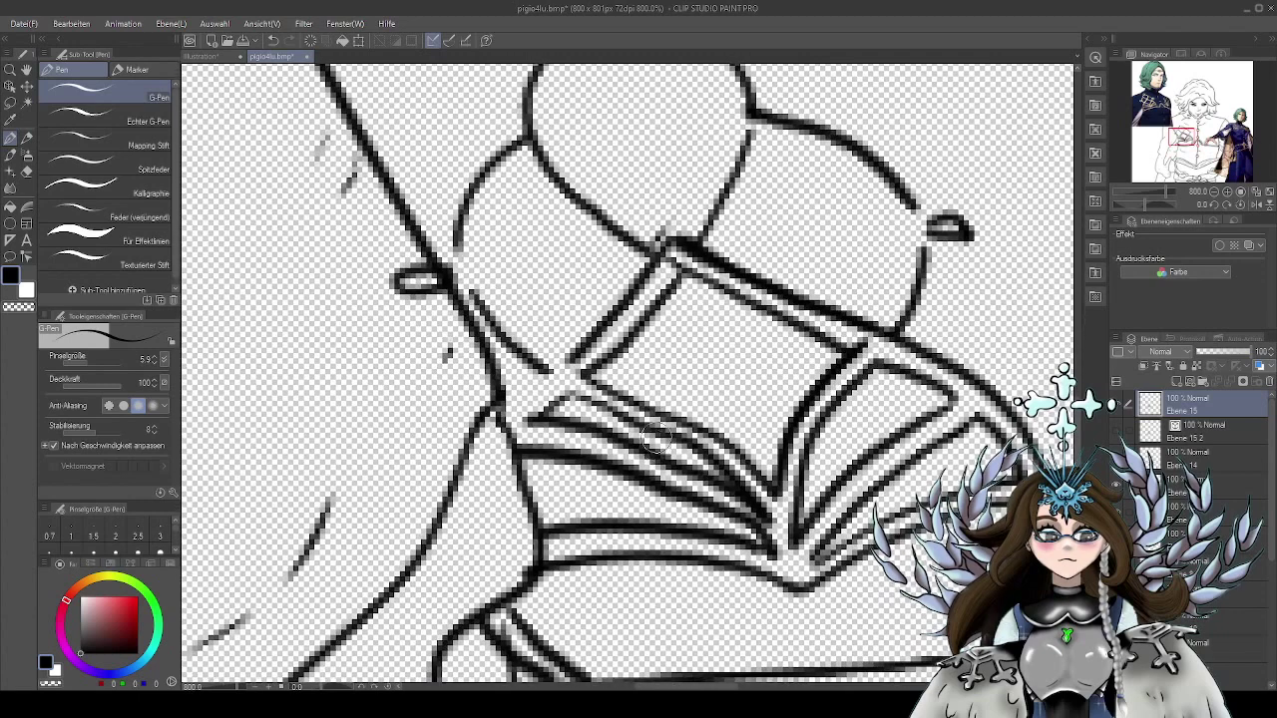
drag(539, 371, 501, 414)
mouse_move(535, 156)
mouse_down()
mouse_move(497, 199)
mouse_move(488, 272)
mouse_move(518, 323)
mouse_move(565, 360)
mouse_up()
mouse_move(568, 294)
mouse_down()
mouse_move(645, 330)
mouse_move(519, 283)
mouse_move(473, 288)
mouse_move(439, 327)
mouse_move(481, 362)
mouse_move(561, 333)
mouse_up()
Ink the outer outlines of the right curl and the top curl, joining them to their lobes
drag(831, 298, 613, 371)
mouse_move(776, 313)
mouse_down()
mouse_move(832, 304)
mouse_move(855, 337)
mouse_up()
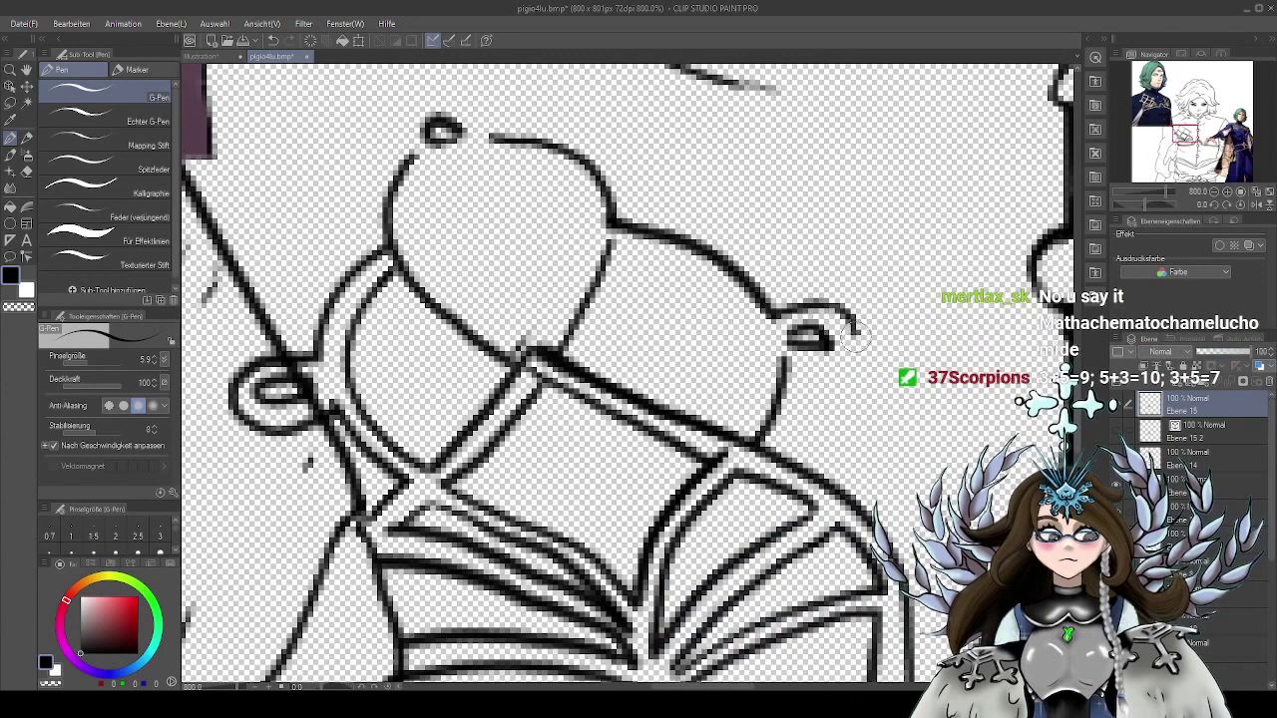
drag(787, 361, 852, 351)
drag(662, 296, 803, 377)
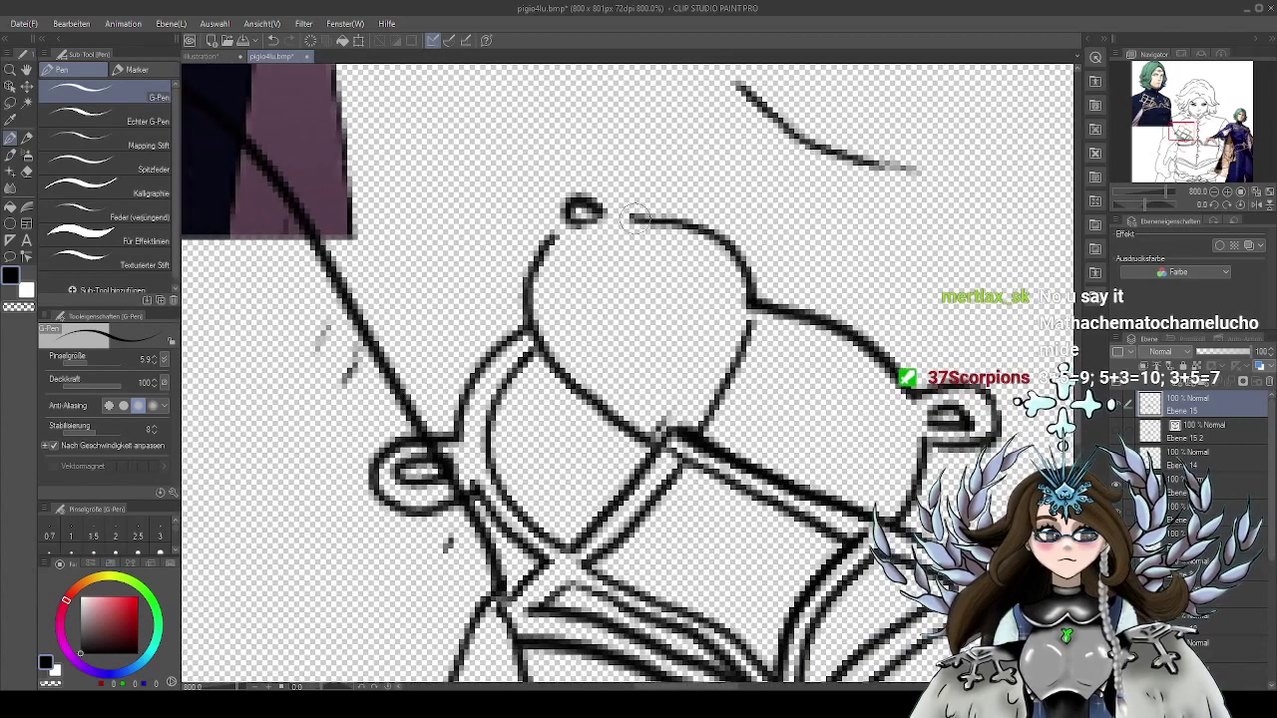
mouse_move(629, 214)
mouse_down()
mouse_move(544, 238)
mouse_move(547, 257)
mouse_up()
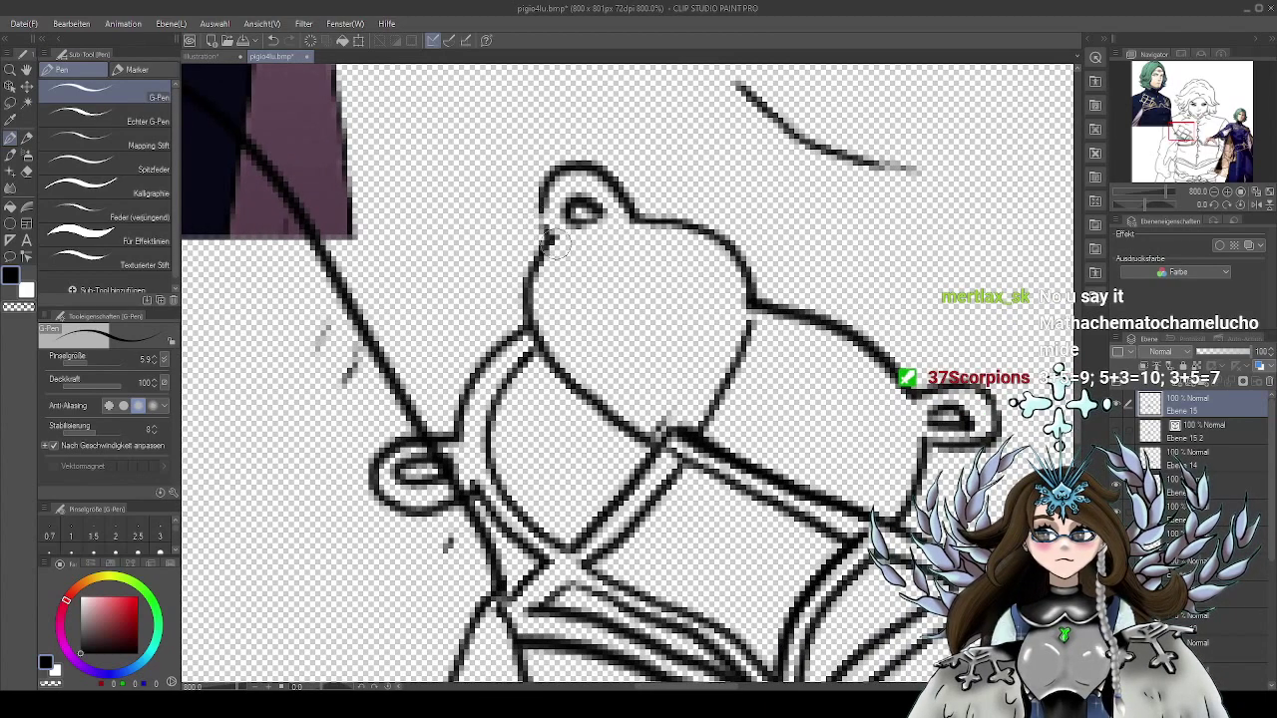
drag(544, 200, 545, 231)
Ink the top lobe's teardrop-shaped inner contour, showing layer Ebene 15 2 for reference and hiding it again
drag(820, 343, 825, 329)
click(1117, 430)
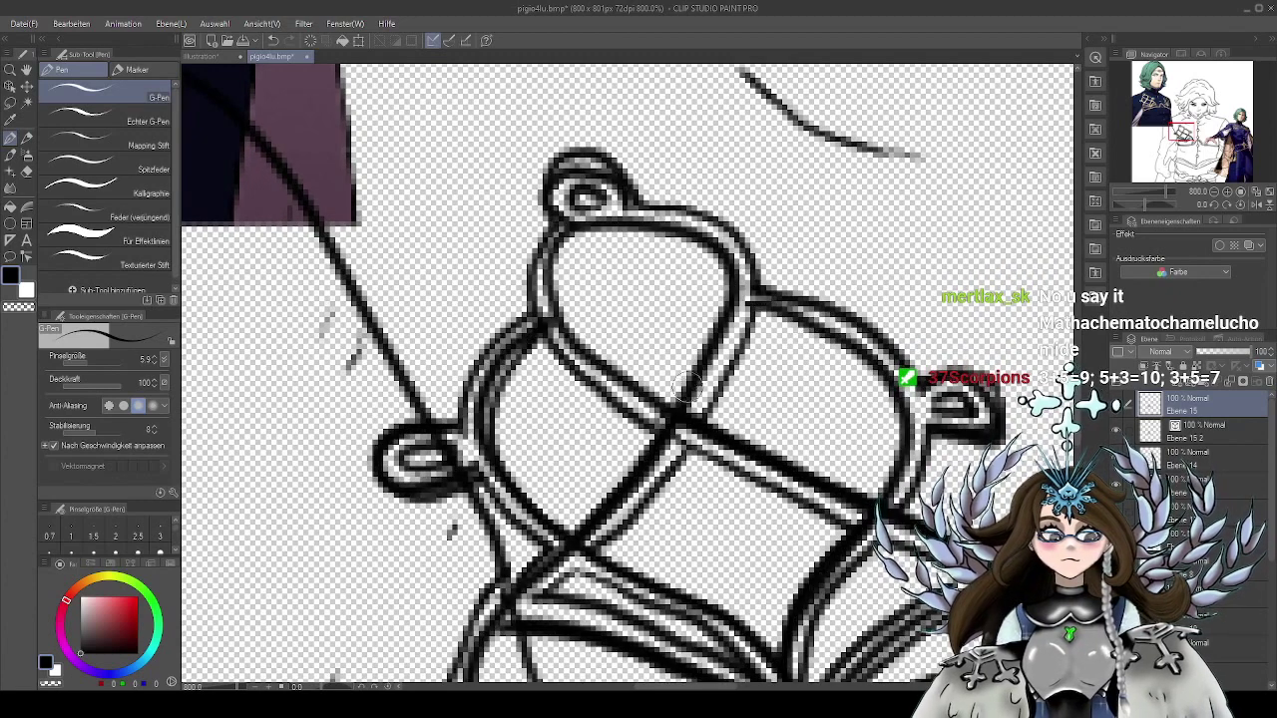
mouse_move(678, 415)
mouse_down()
mouse_move(728, 266)
mouse_move(694, 228)
mouse_move(654, 220)
mouse_move(575, 237)
mouse_move(560, 267)
mouse_move(577, 335)
mouse_move(688, 427)
mouse_up()
click(1123, 427)
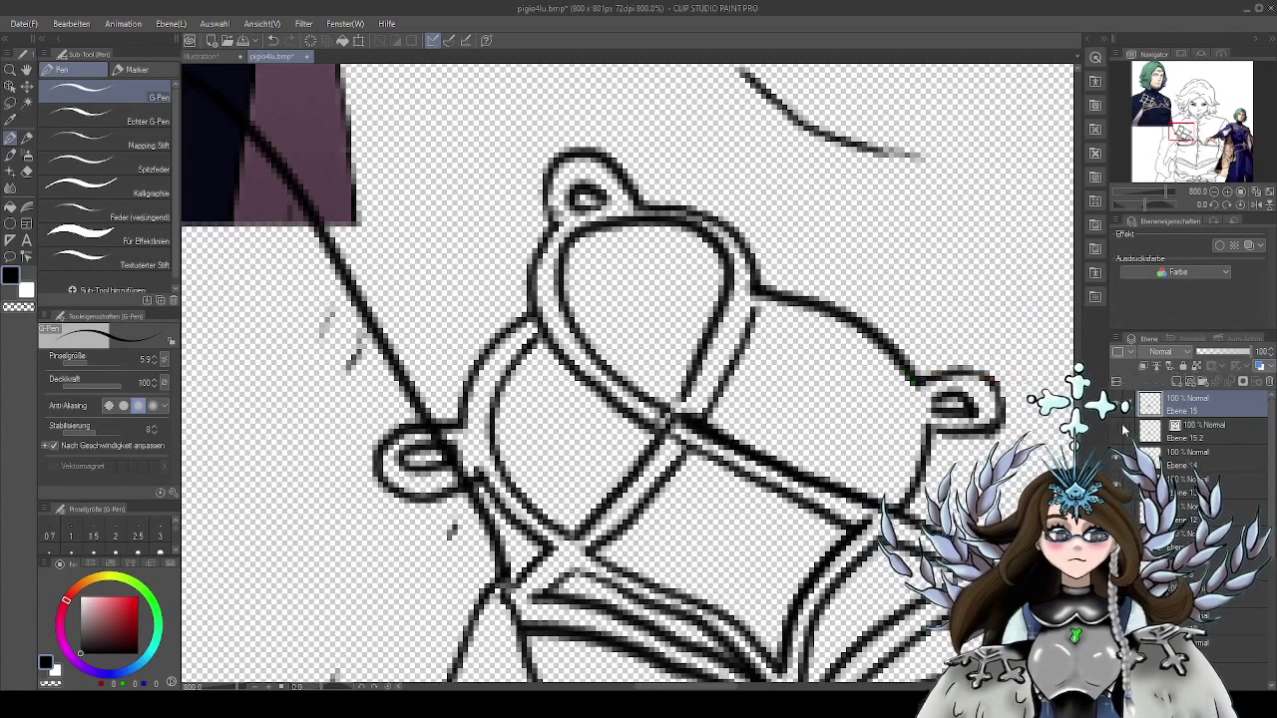
Erase the overlapping lines where the bands cross below the top lobe, using the hard eraser at size 5.2
scroll(795, 426, down, 2)
key(e)
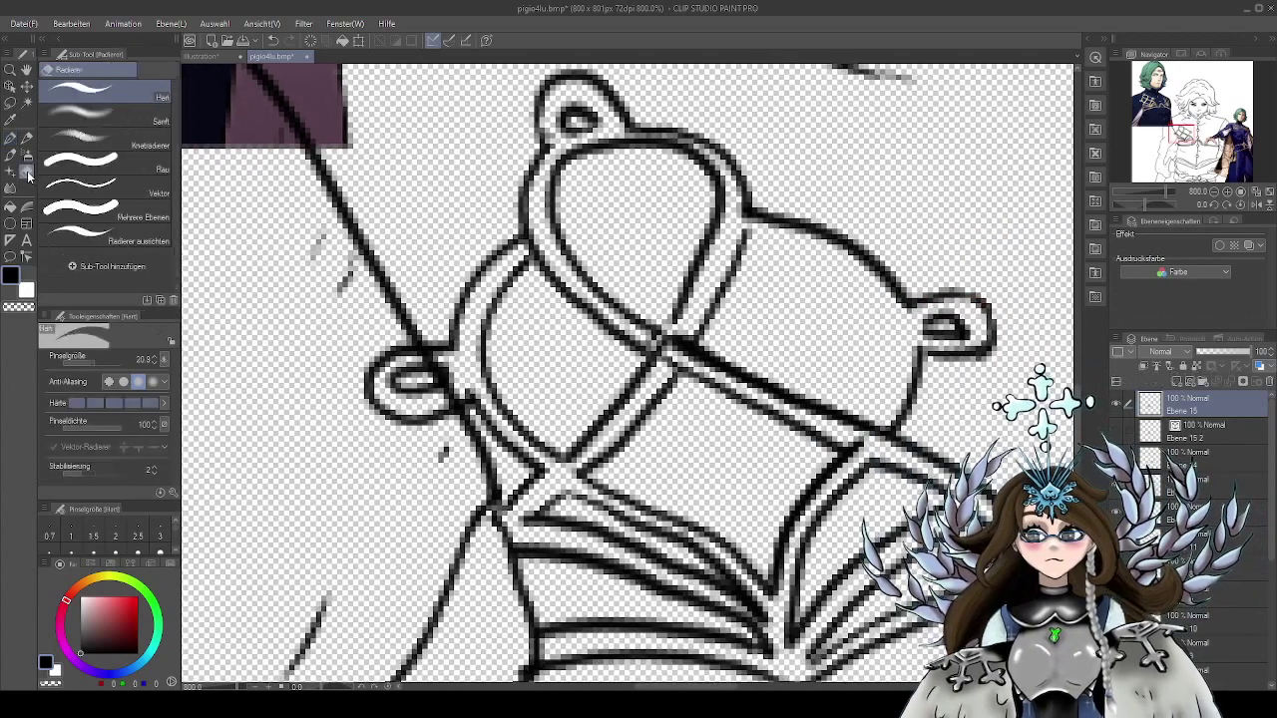
drag(682, 330, 651, 331)
mouse_move(682, 332)
mouse_down()
mouse_move(677, 336)
mouse_move(665, 366)
mouse_move(645, 333)
mouse_move(695, 365)
mouse_up()
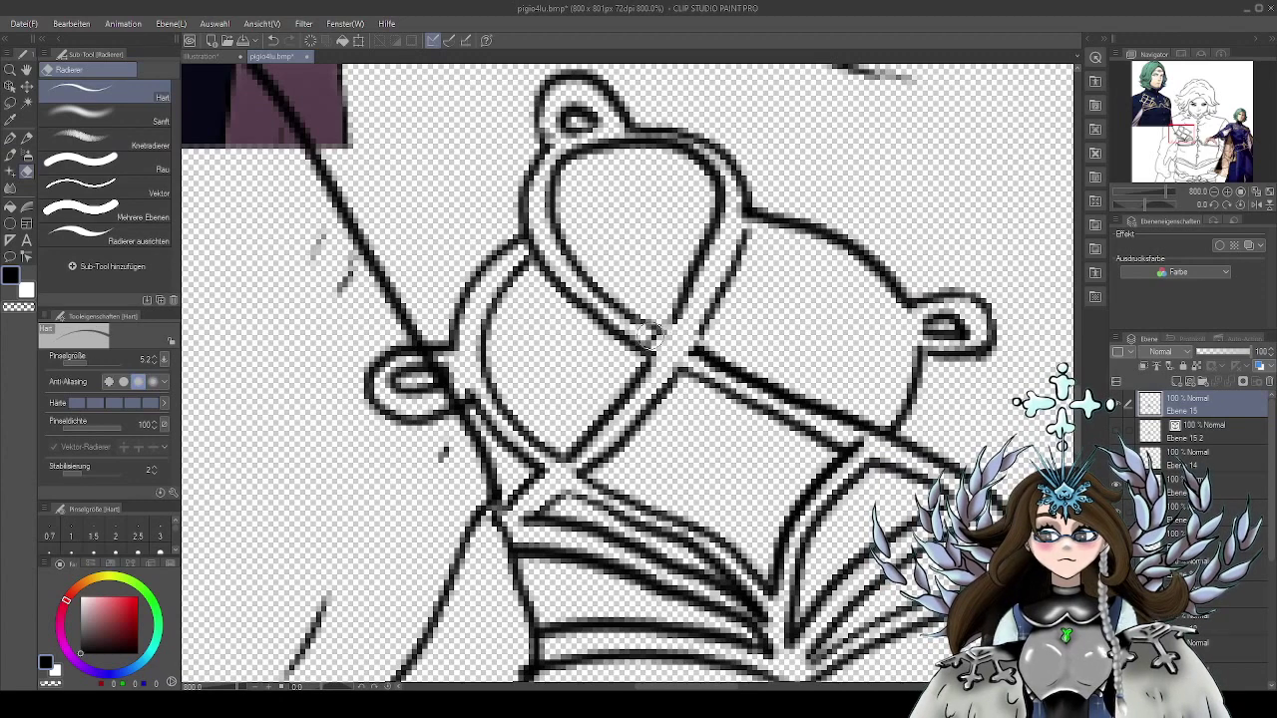
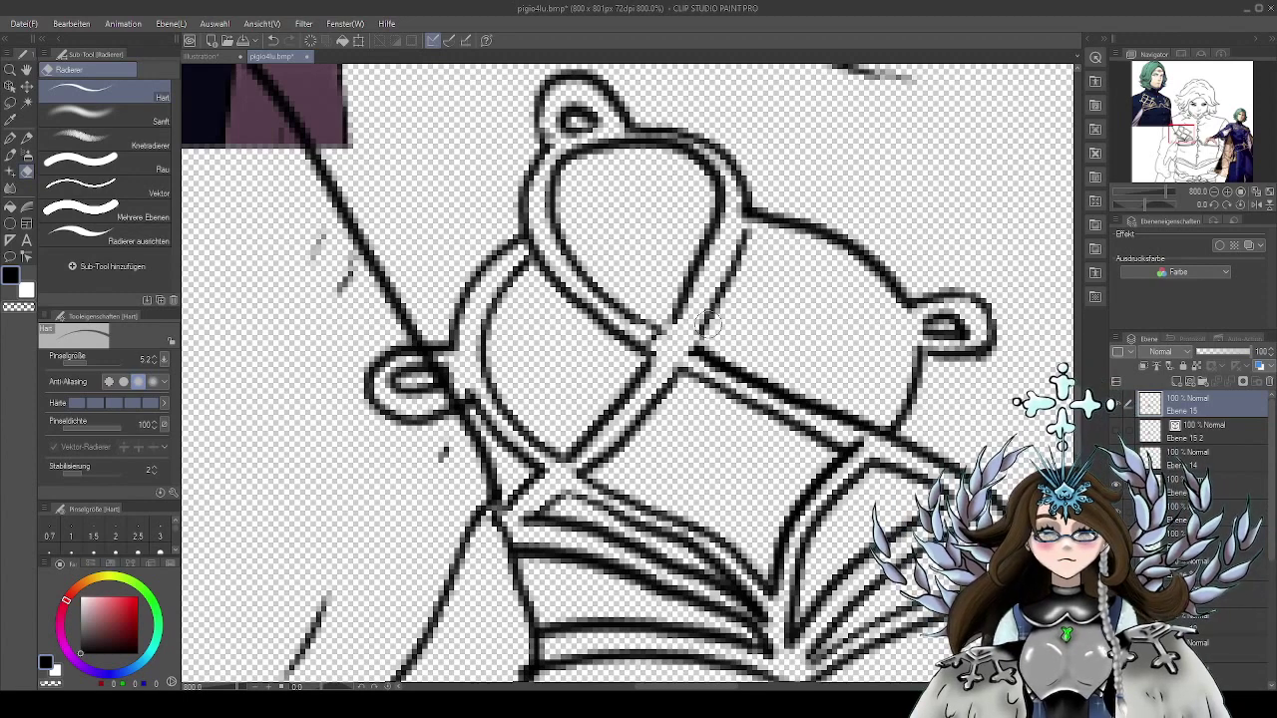
Re-ink the top lobe's lower right edges down to the band crossing with the G-Pen on layer Ebene 15
click(1202, 456)
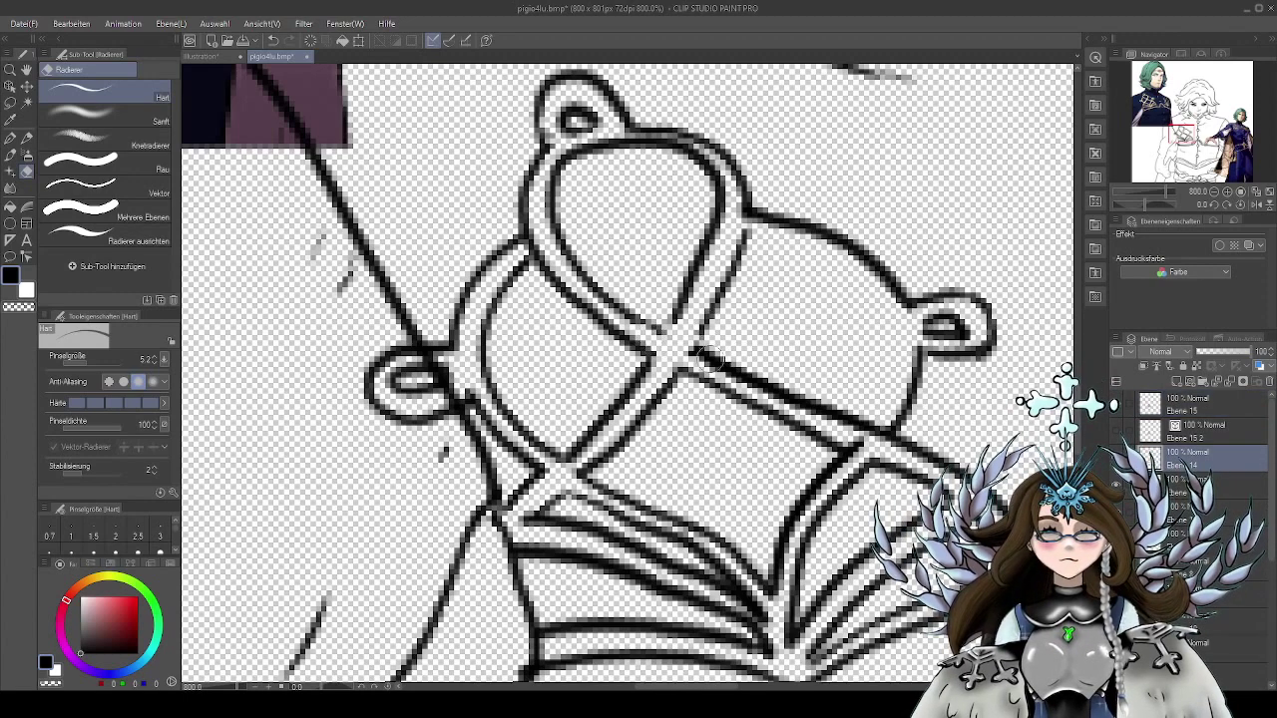
click(1149, 411)
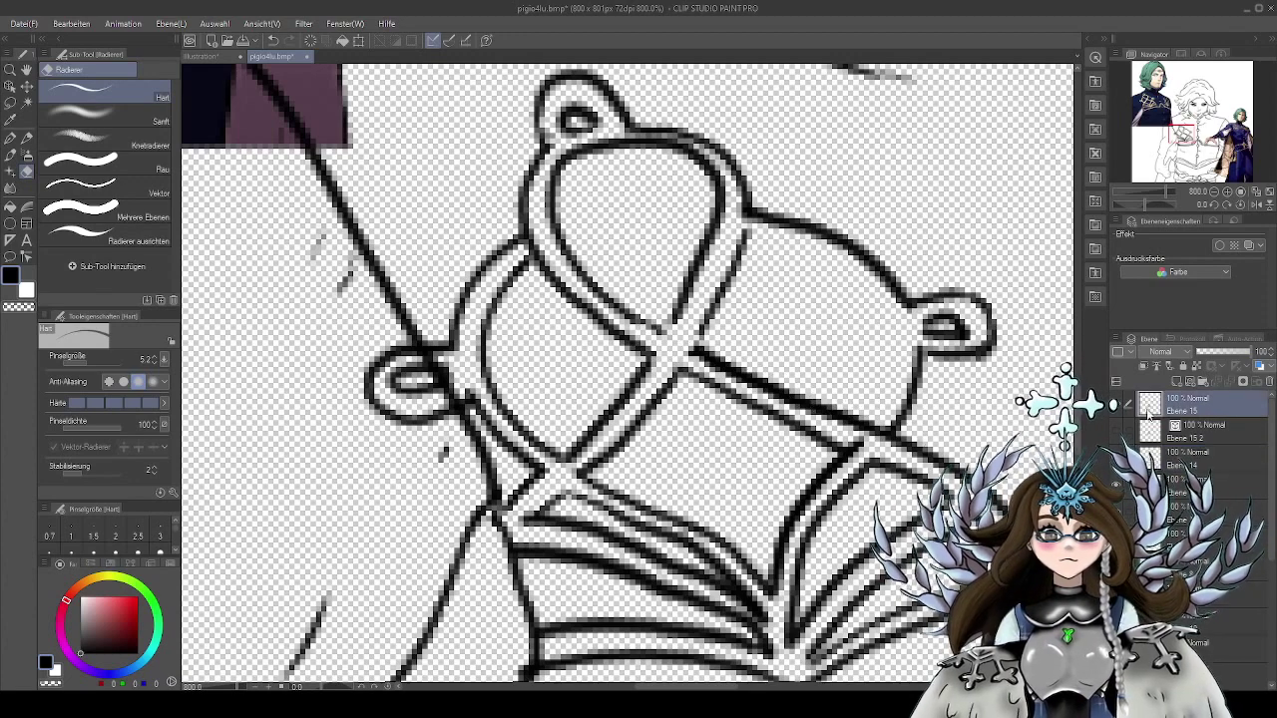
key(p)
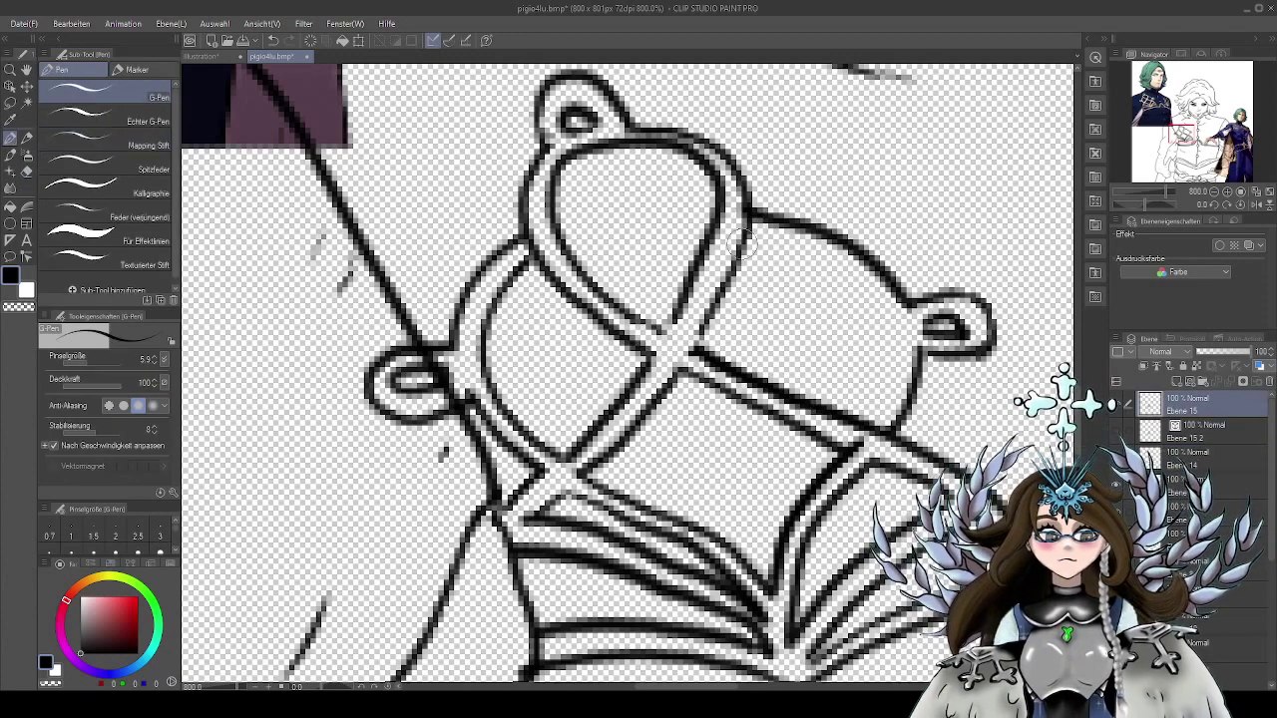
mouse_move(742, 237)
mouse_down()
mouse_move(700, 352)
mouse_move(670, 322)
mouse_up()
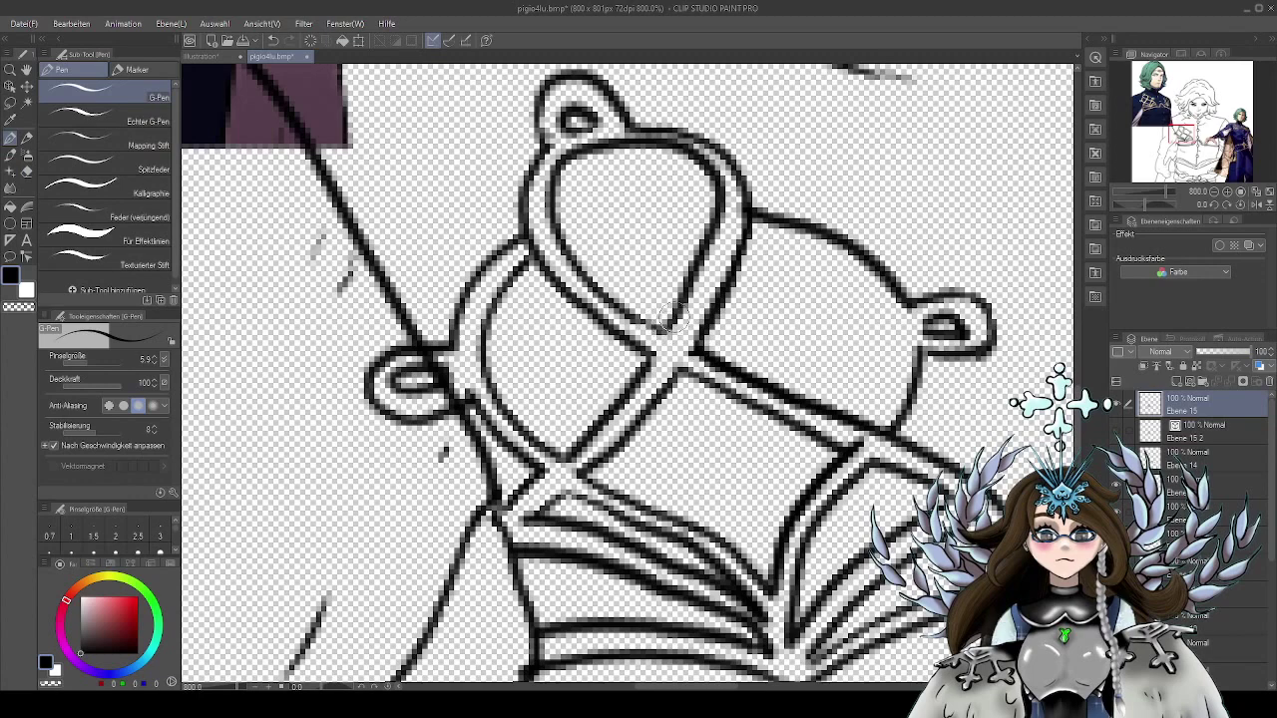
drag(709, 418, 745, 347)
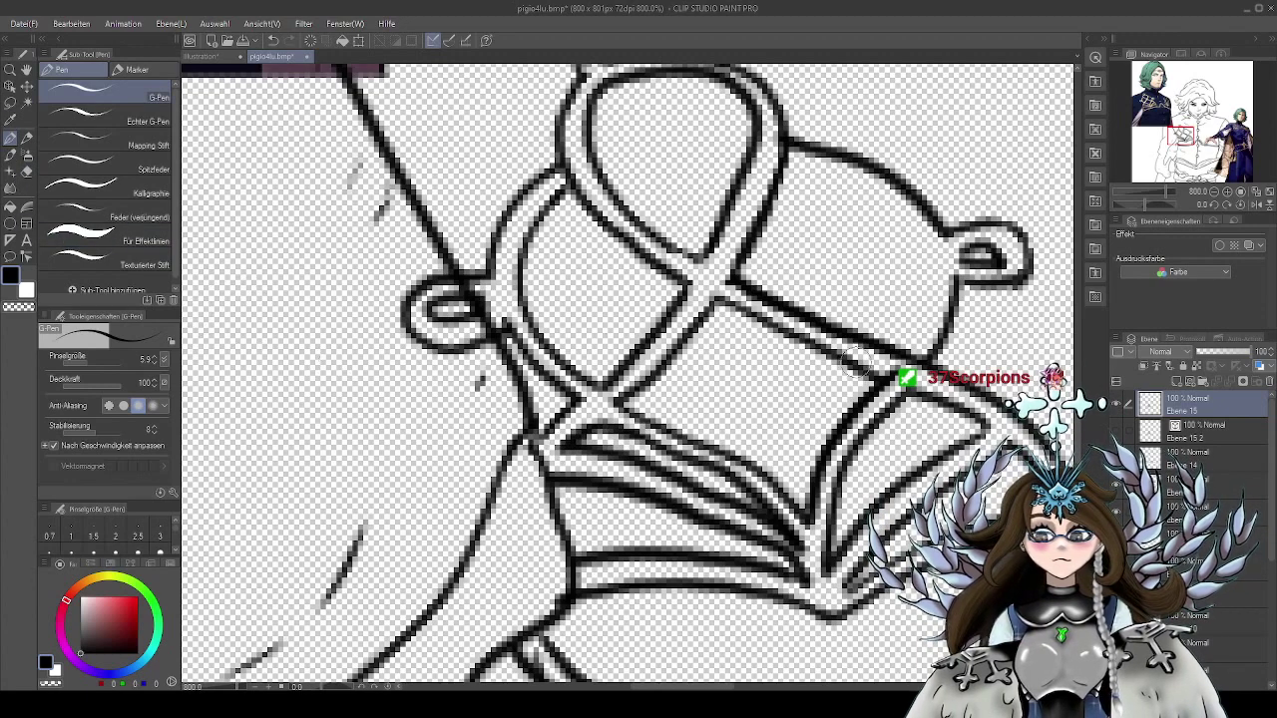
Erase the overlapping line ends where the bands meet along the ornament's right side
drag(915, 374, 776, 419)
key(e)
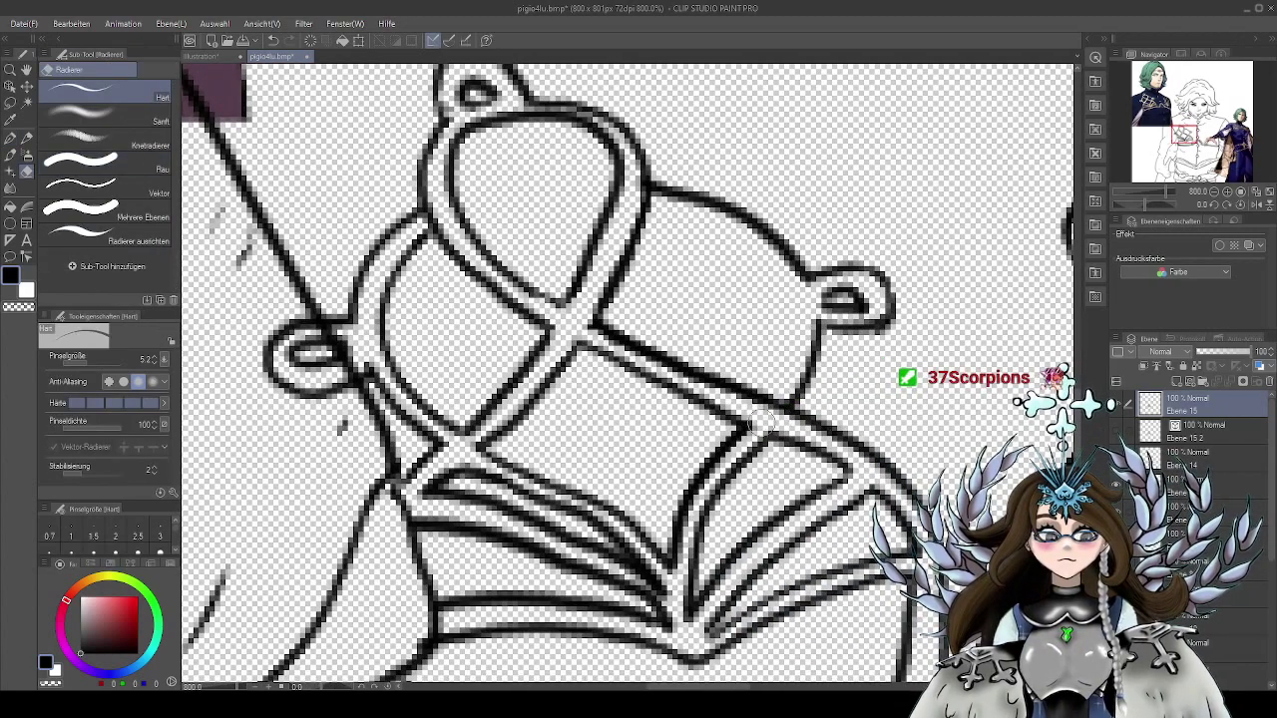
drag(883, 396, 789, 302)
drag(764, 440, 832, 362)
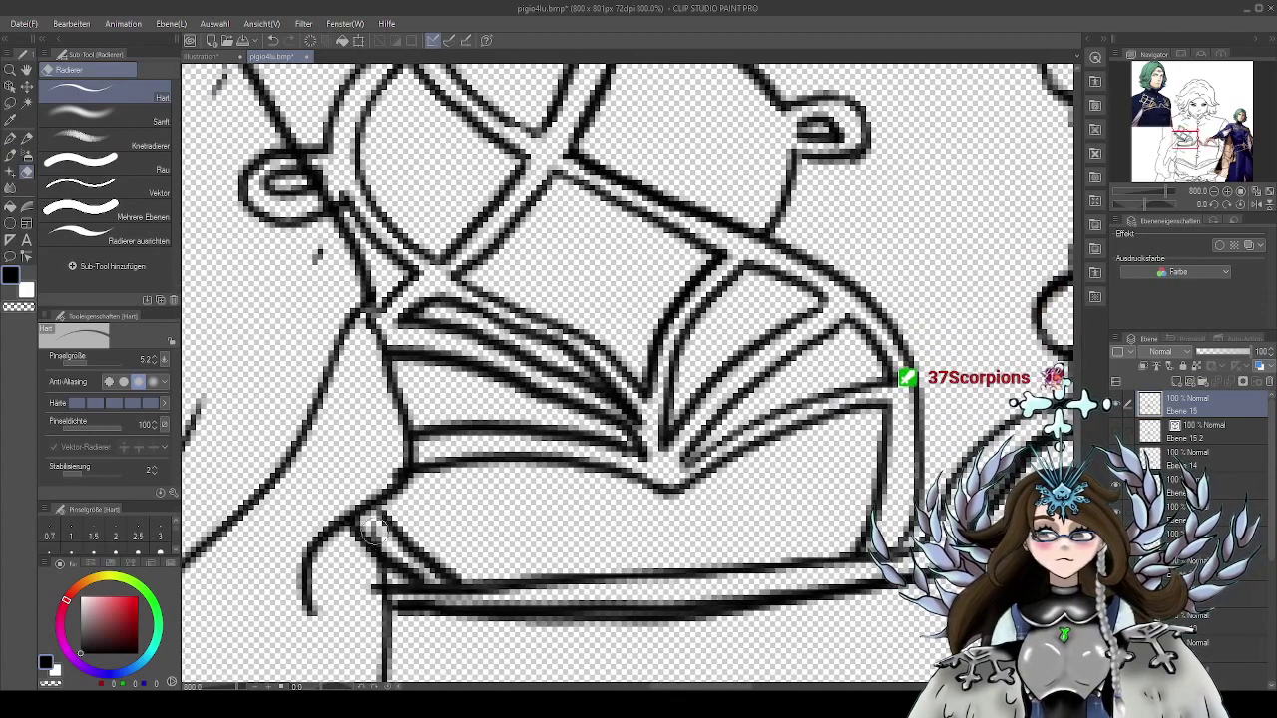
Toggle the body line-art layer off and on to examine the ornament's lines alone, and reselect layer Ebene 15
click(1211, 461)
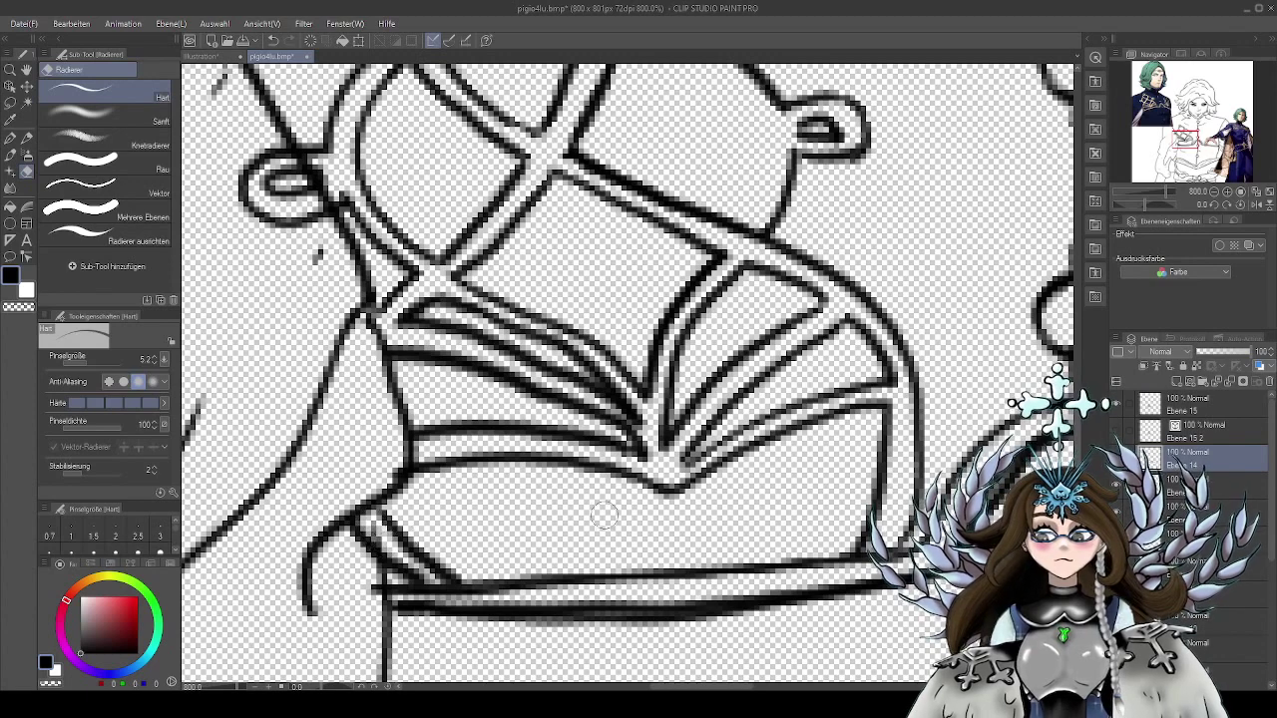
drag(605, 513, 741, 449)
click(1116, 486)
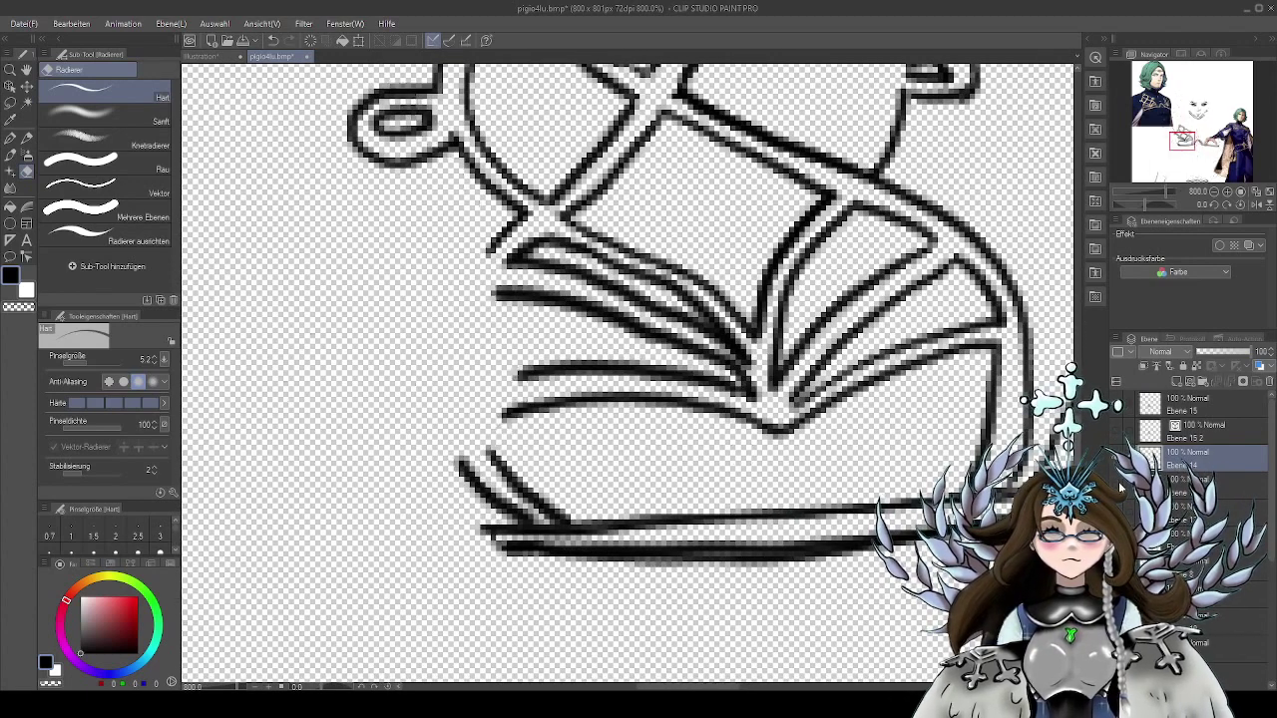
click(1116, 486)
click(1177, 489)
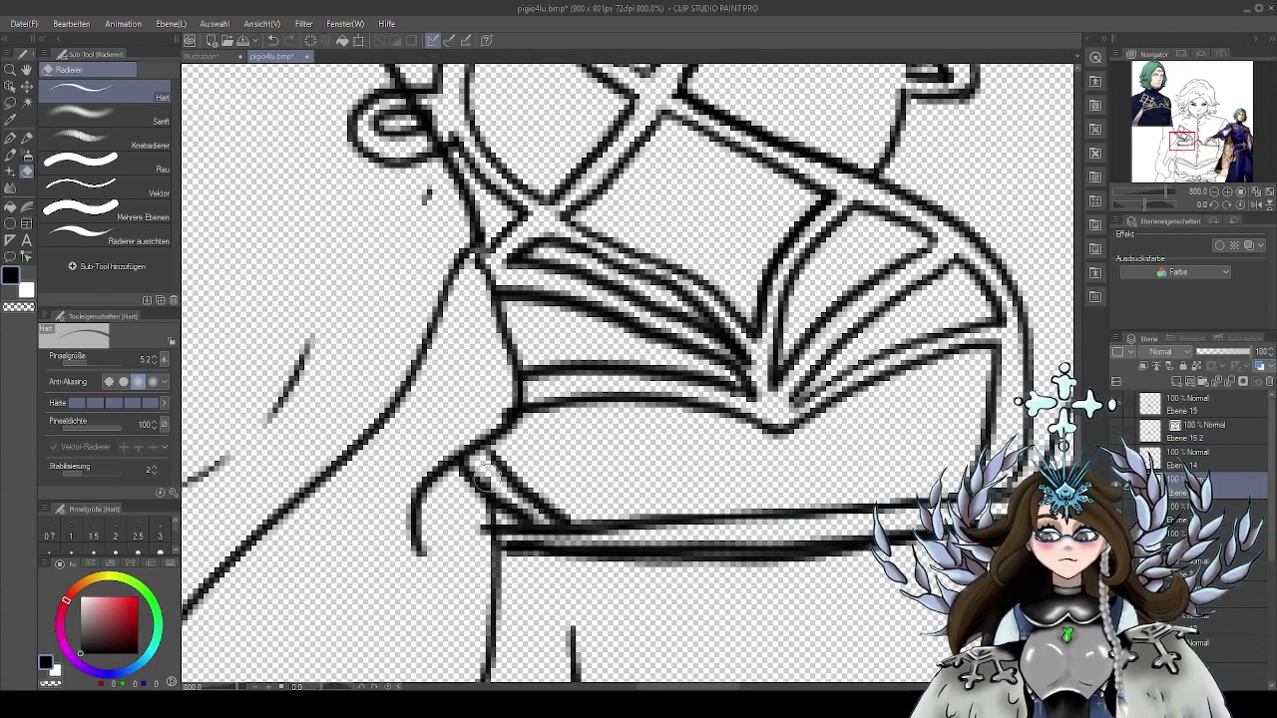
click(1206, 462)
click(1205, 413)
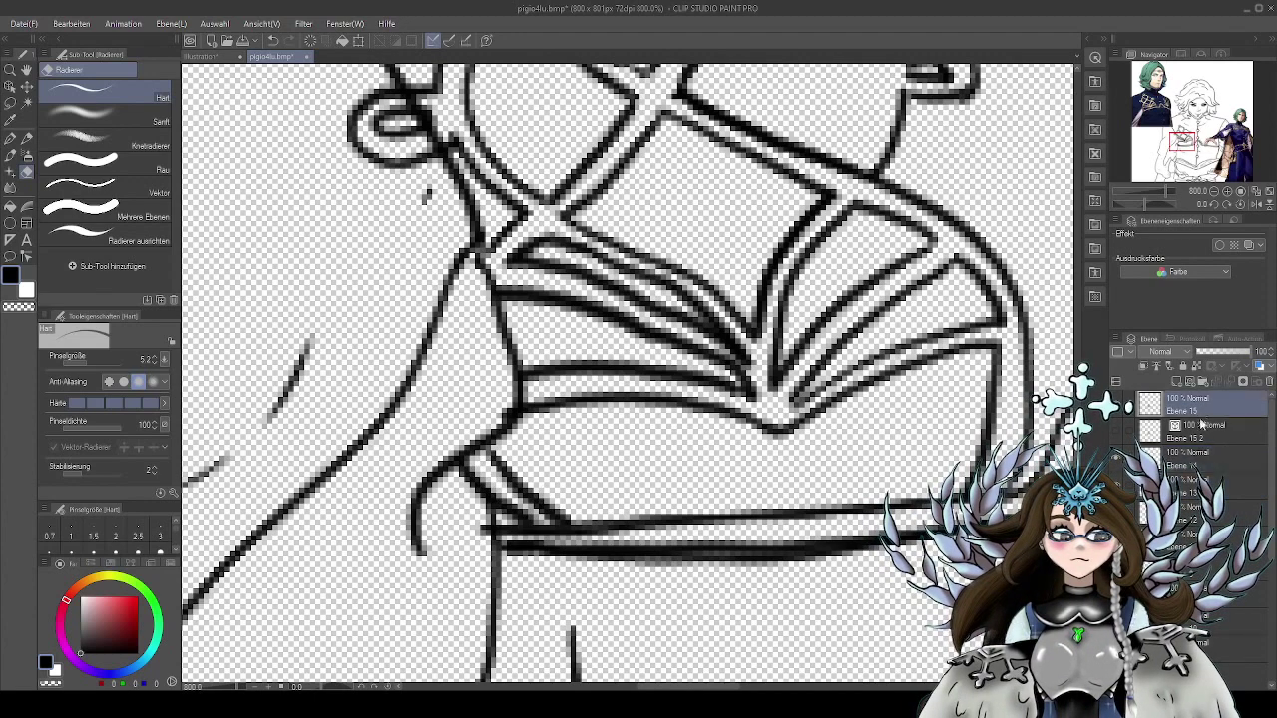
Erase the overlapping line ends at the ornament's lower left and lower right corners on layer Ebene 15
drag(875, 454, 799, 467)
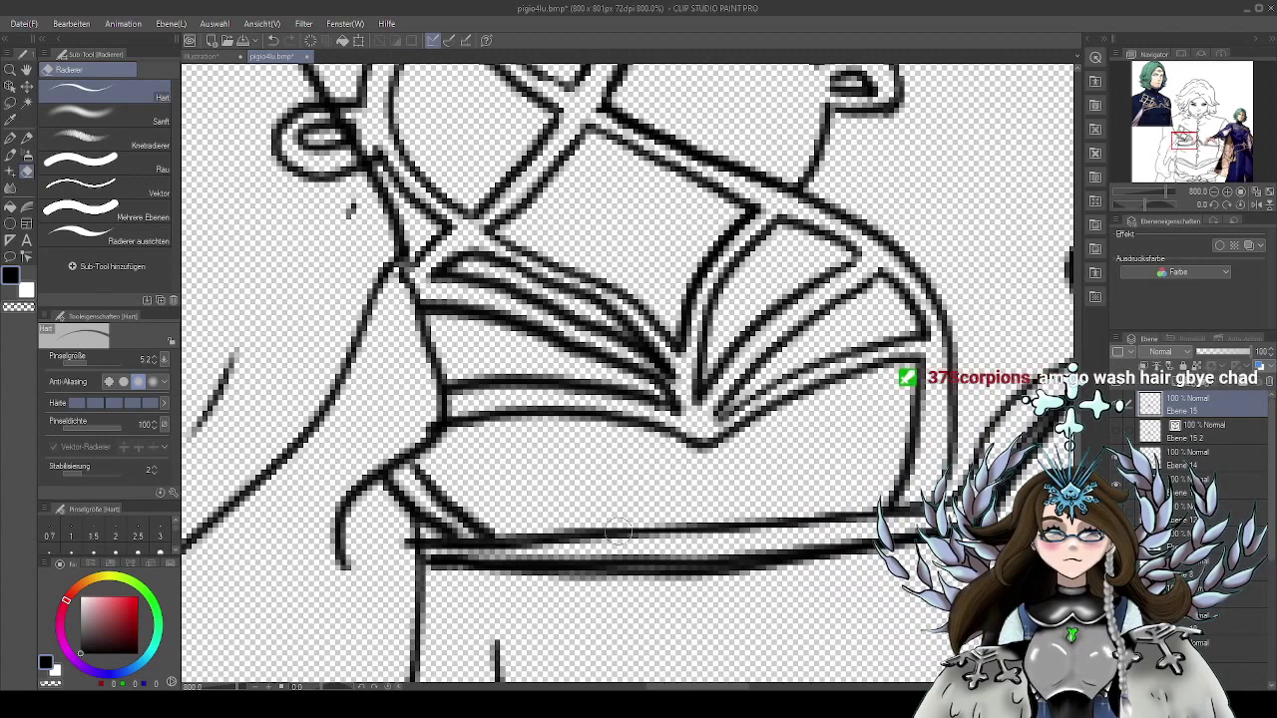
drag(468, 541, 474, 544)
click(1206, 459)
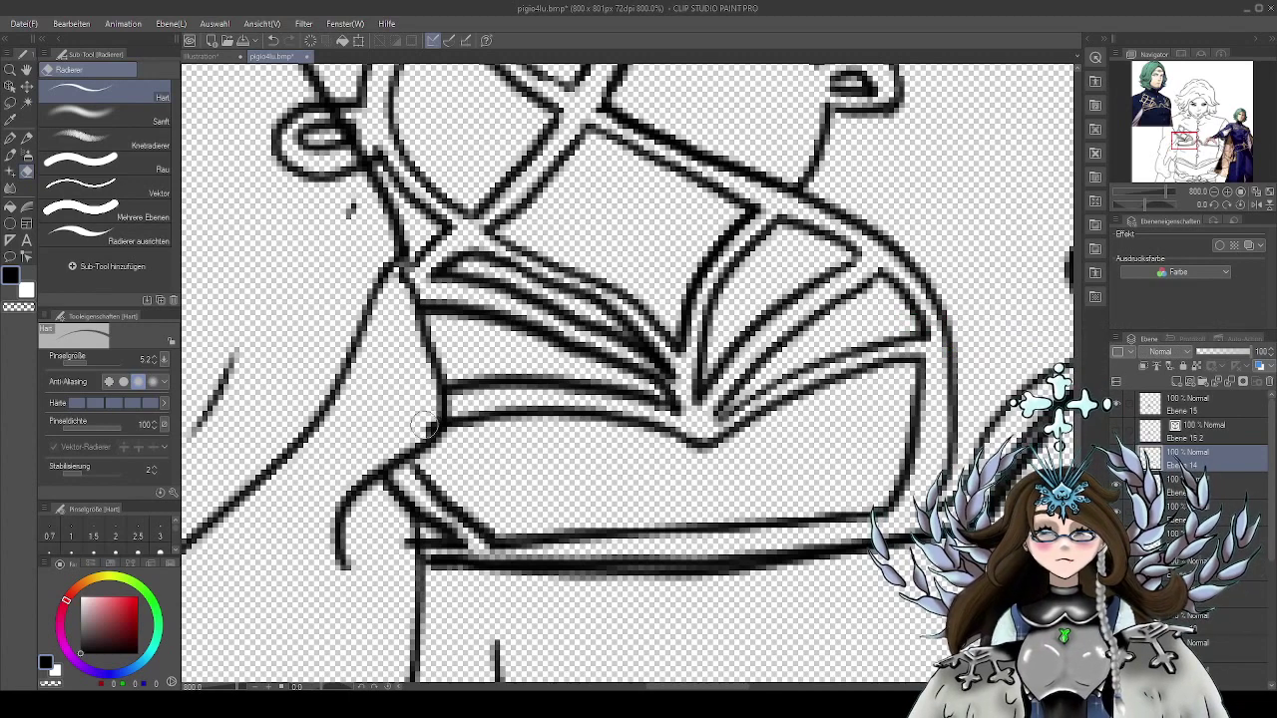
click(1159, 397)
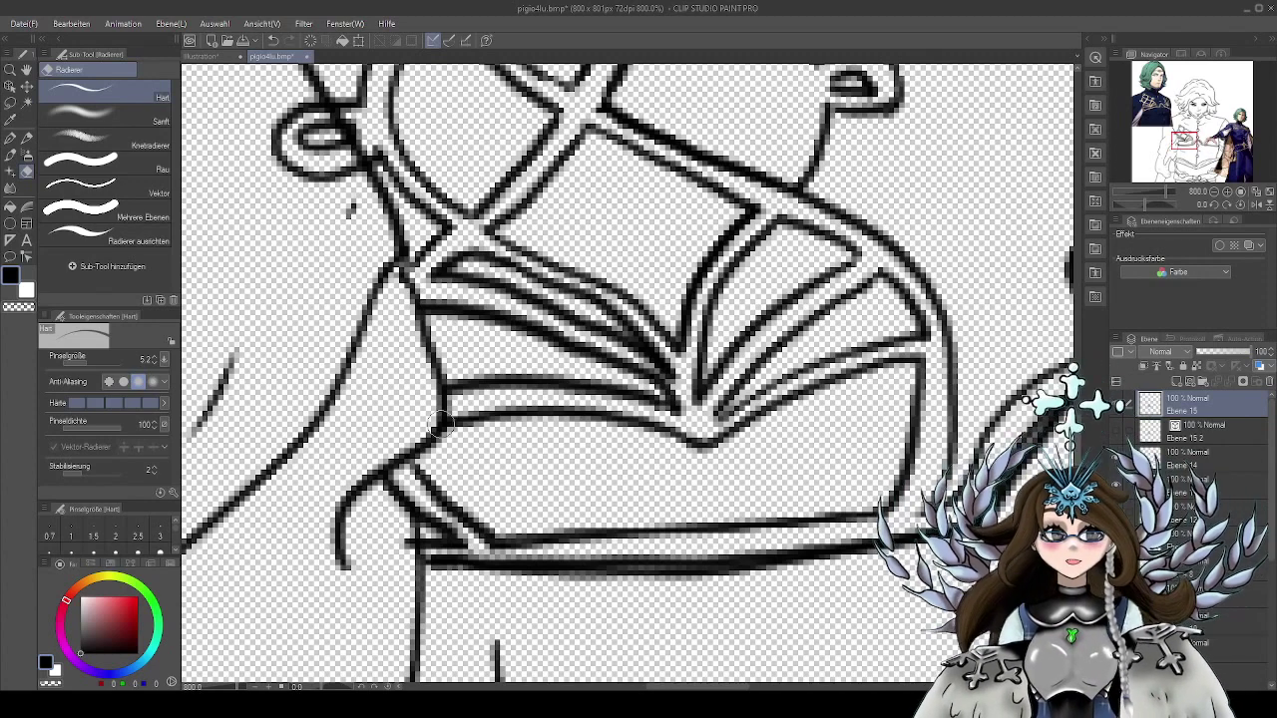
drag(953, 512, 770, 571)
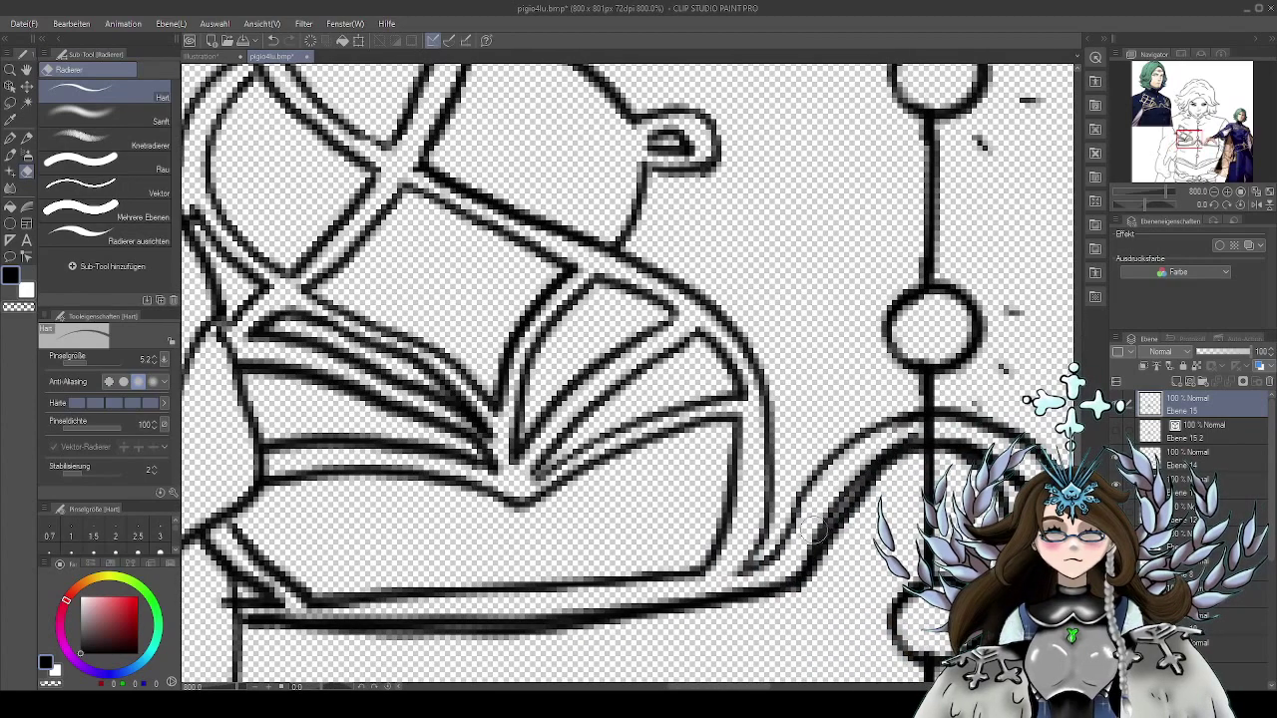
On layer Ebene 14, erase the stray strokes inside the chest arch's left side and re-ink its outer right line with the G-Pen
click(1192, 461)
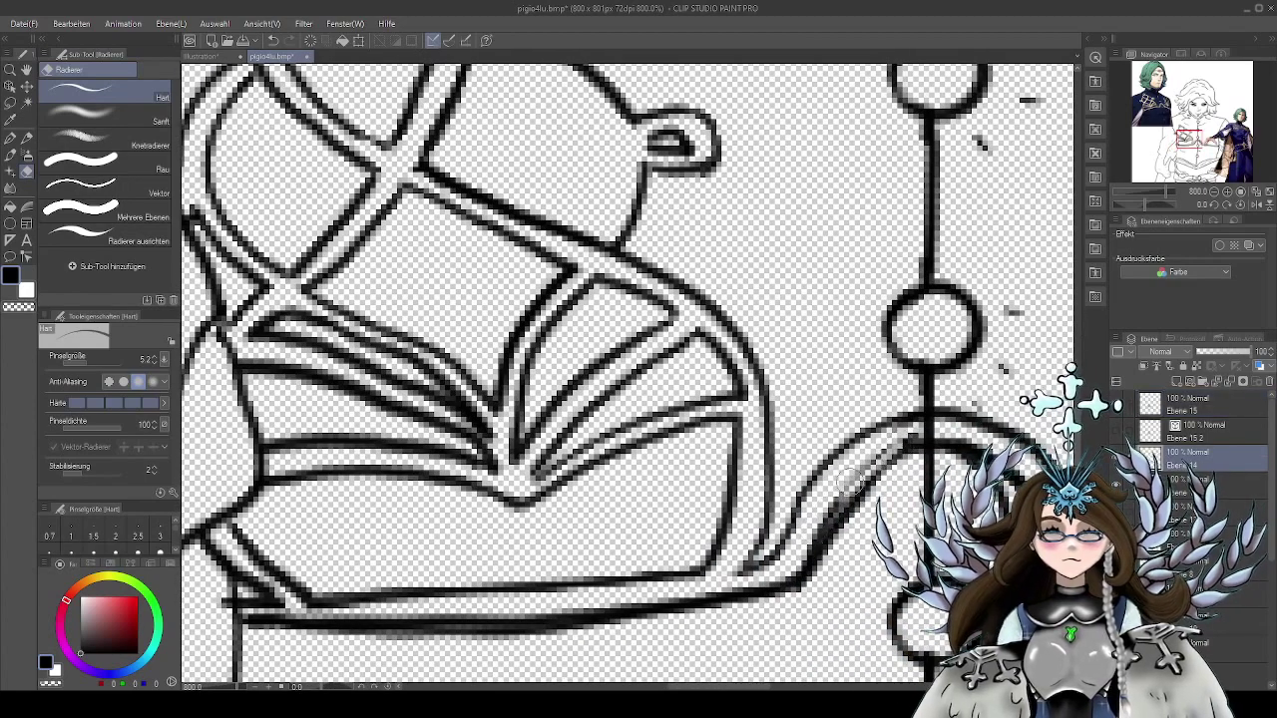
mouse_move(837, 496)
mouse_down()
mouse_move(799, 555)
mouse_move(856, 468)
mouse_move(912, 434)
mouse_up()
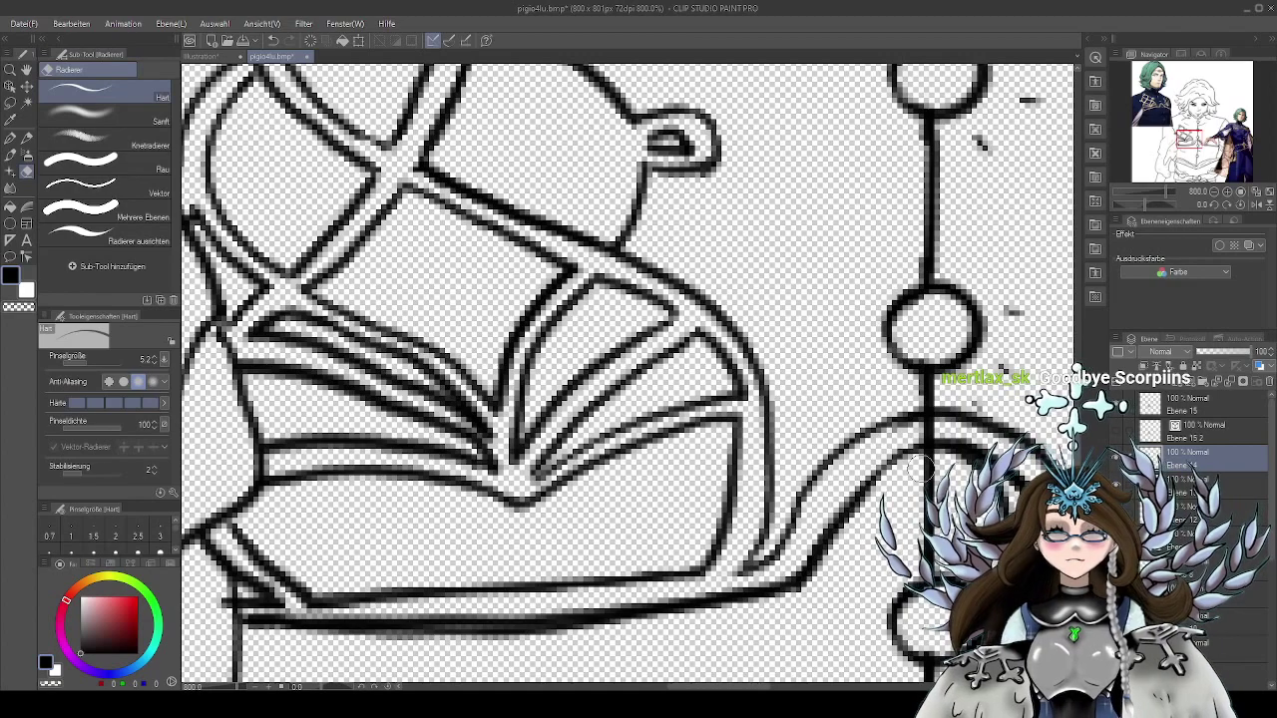
drag(921, 469, 780, 464)
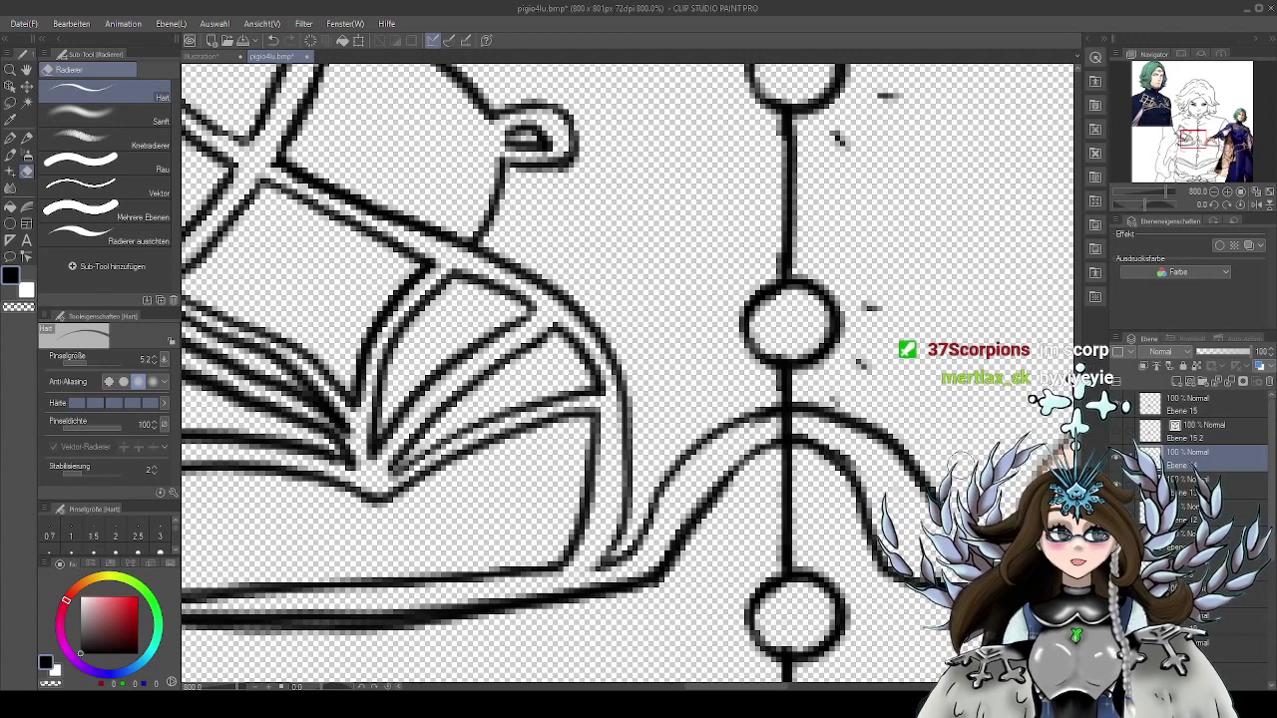
drag(811, 411, 880, 465)
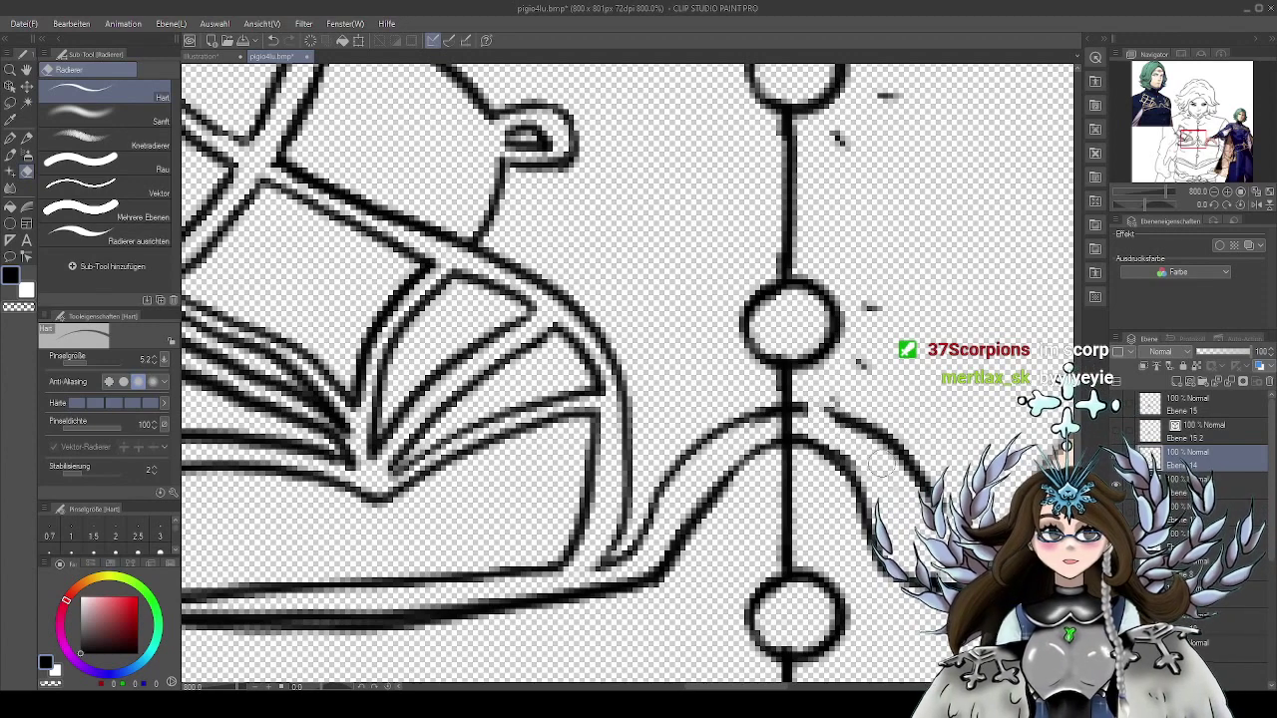
mouse_move(885, 410)
mouse_down()
mouse_move(867, 437)
mouse_move(829, 409)
mouse_move(885, 440)
mouse_up()
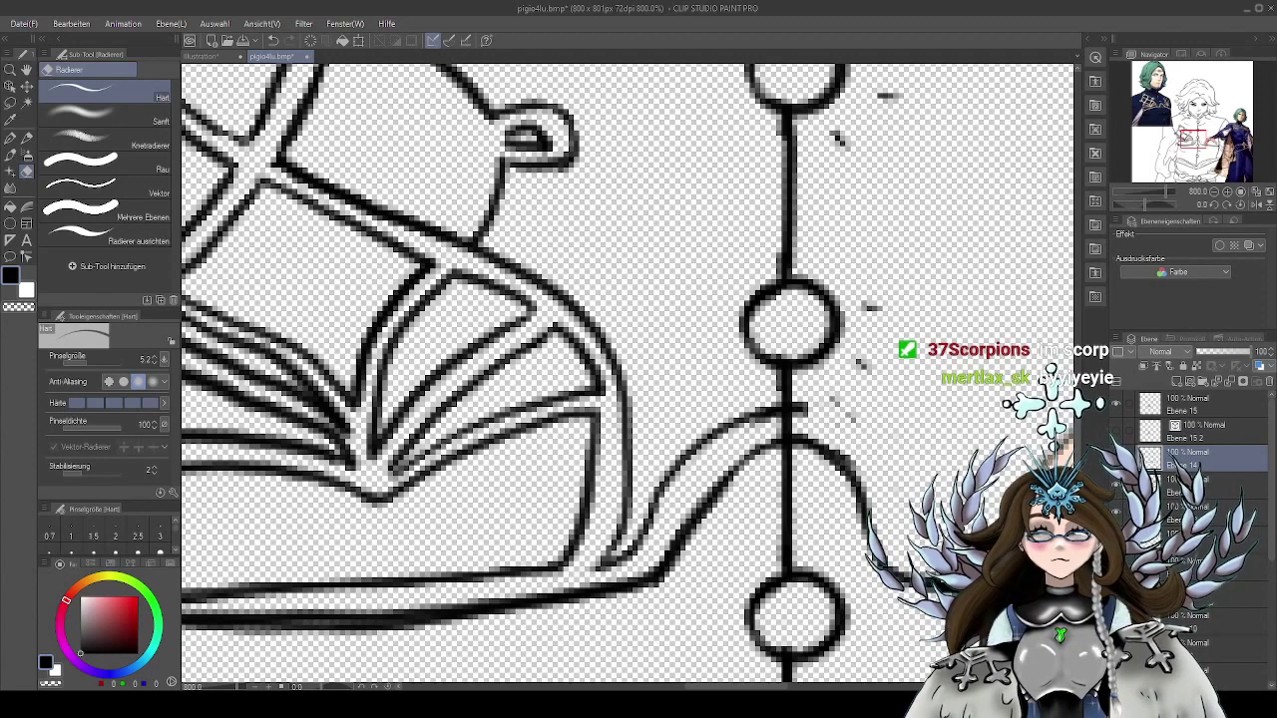
click(12, 136)
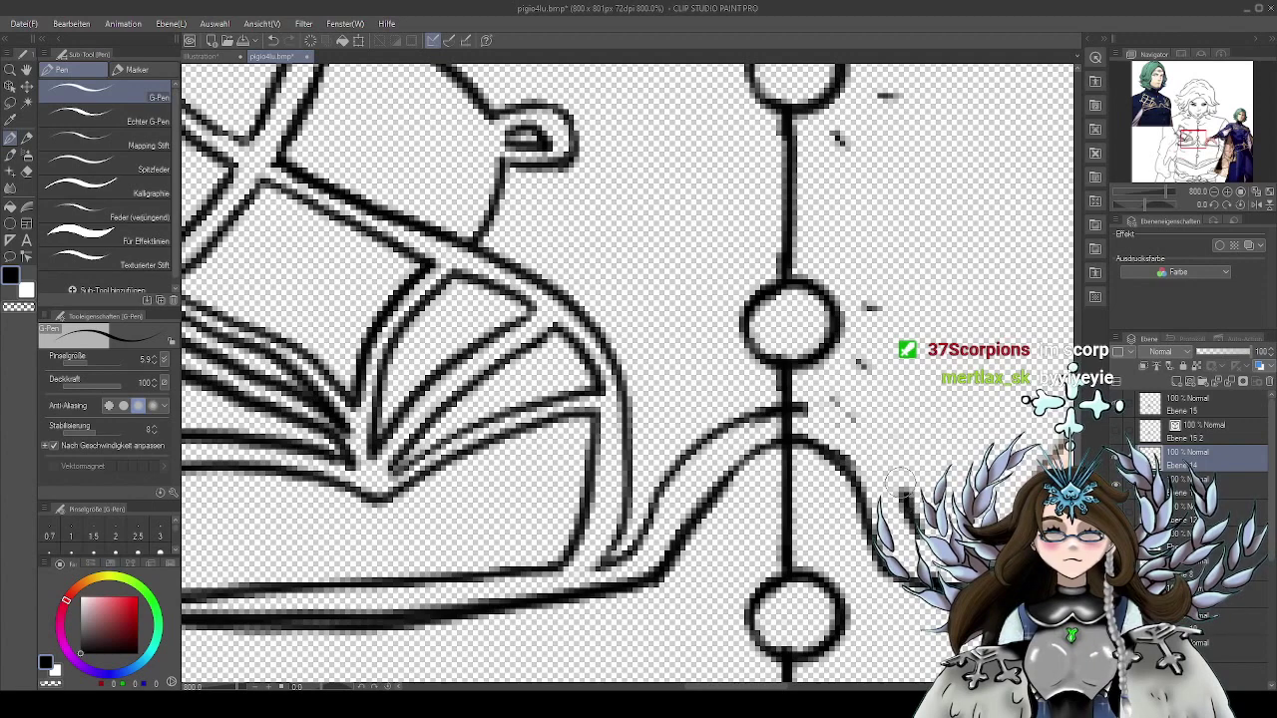
drag(858, 442, 786, 401)
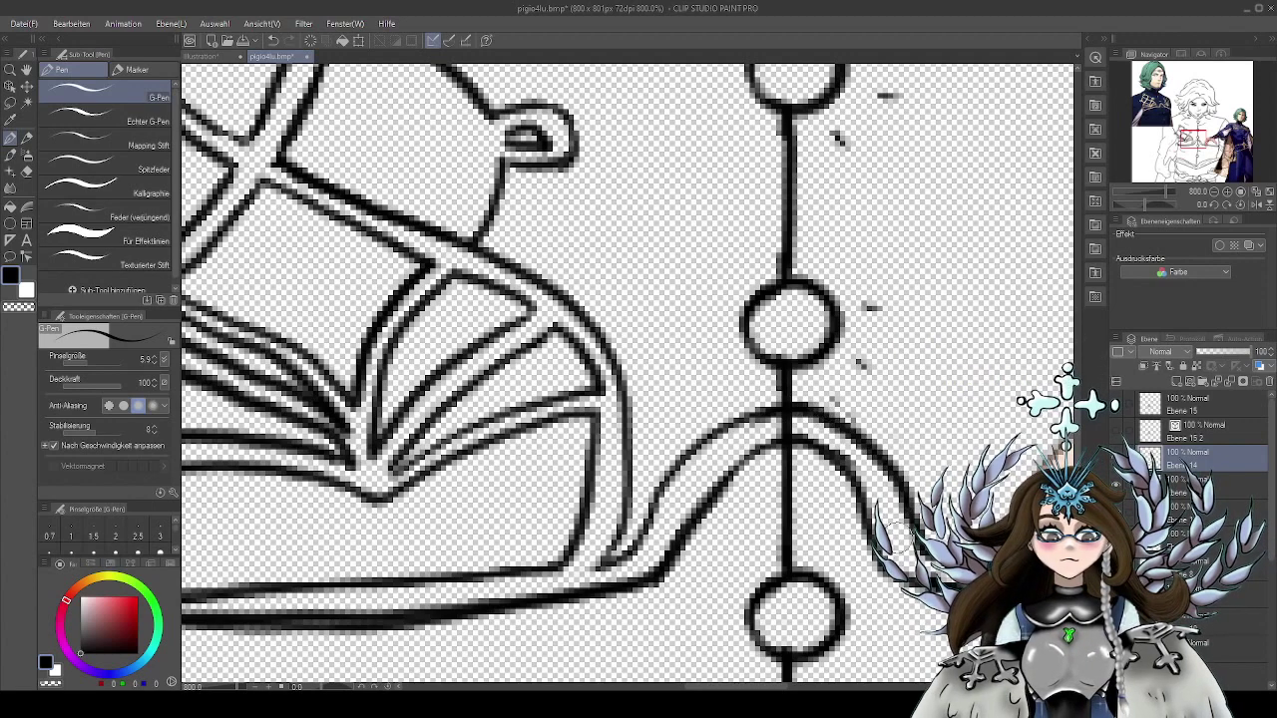
scroll(824, 509, down, 5)
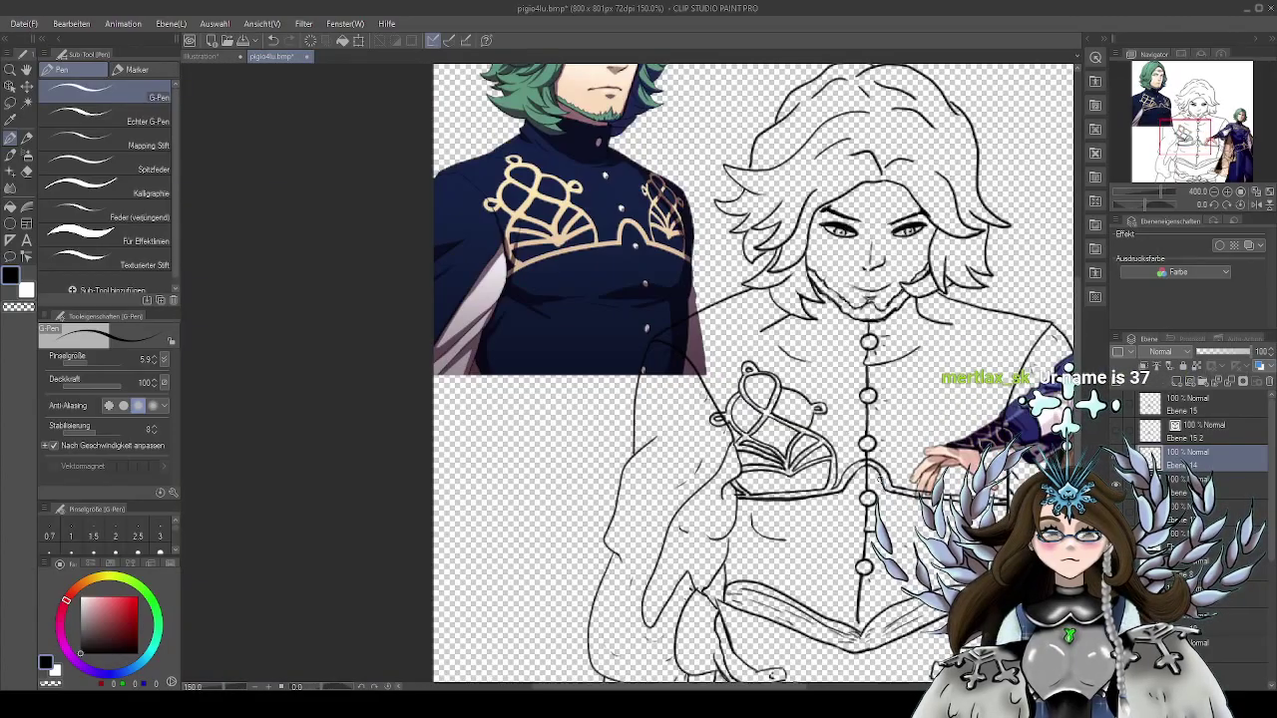
Ink the inner line of the ornament's right lobe on layer Ebene 15, showing sketch layer Ebene 15 2 only as a guide
drag(880, 480, 758, 478)
drag(824, 528, 784, 538)
scroll(740, 546, up, 5)
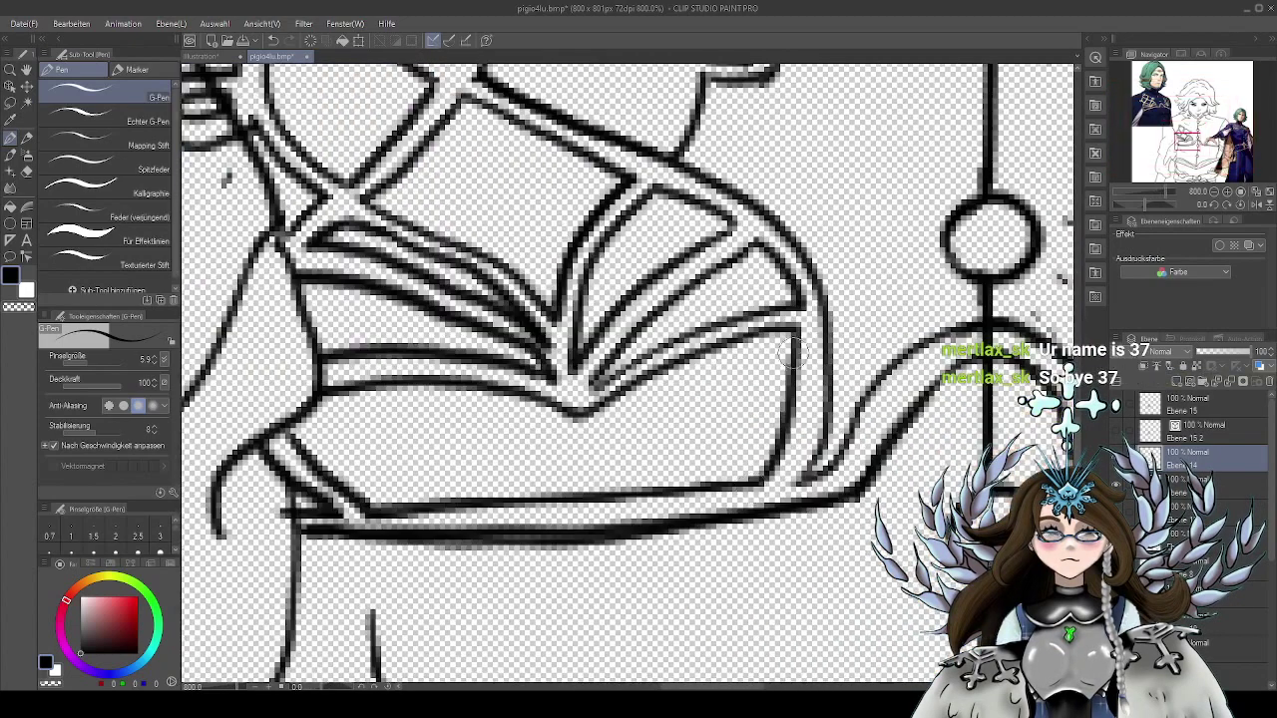
drag(809, 222, 863, 506)
click(1118, 437)
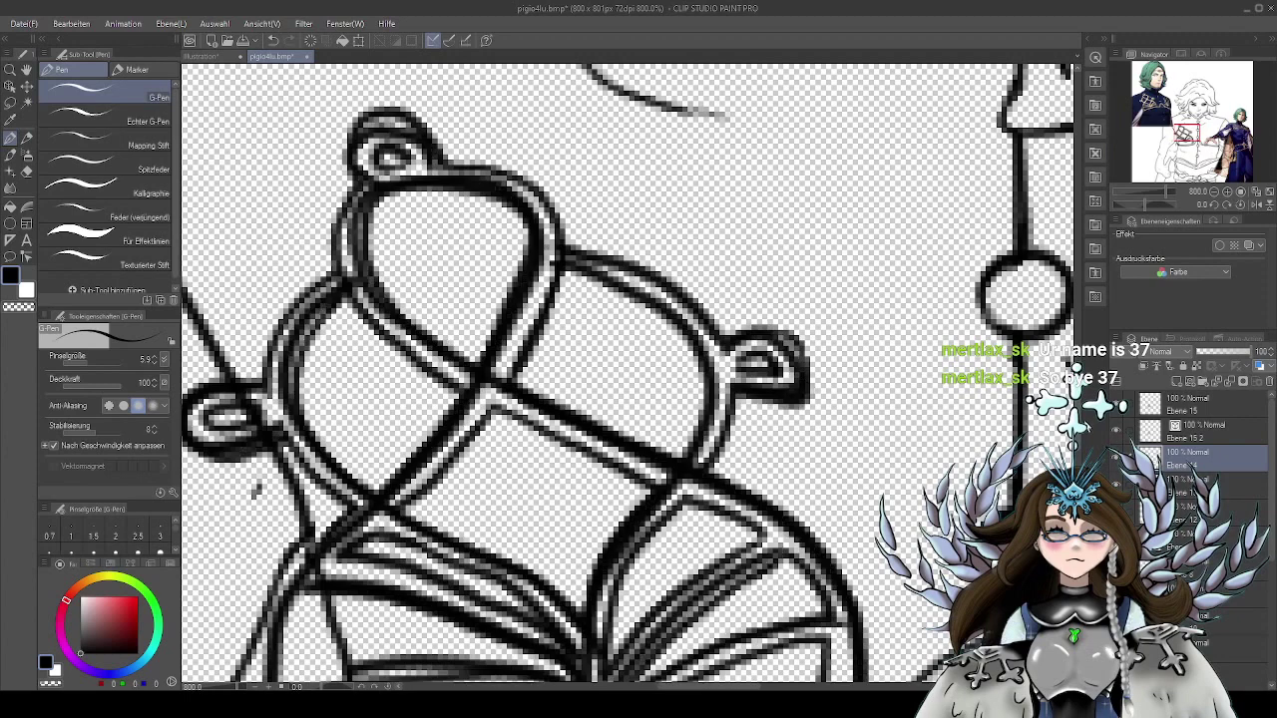
drag(568, 268, 678, 331)
click(274, 42)
click(1209, 407)
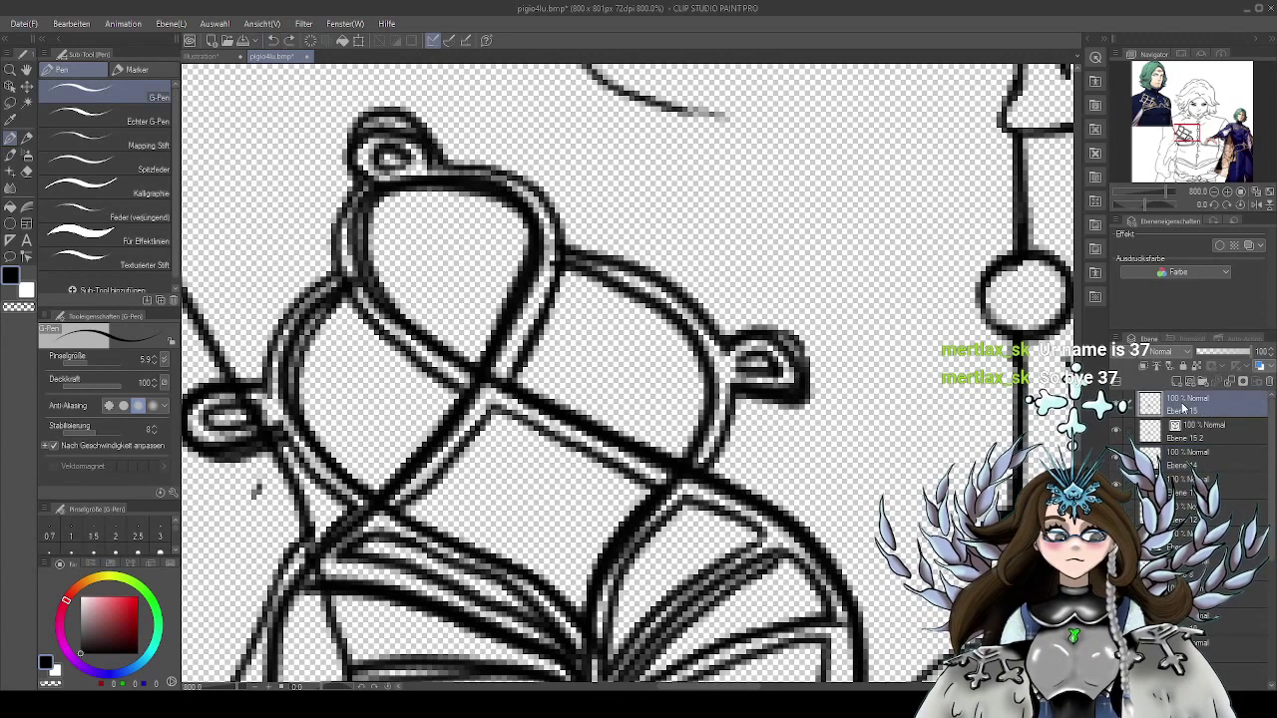
mouse_move(599, 280)
mouse_down()
mouse_move(678, 327)
mouse_move(703, 378)
mouse_move(694, 446)
mouse_up()
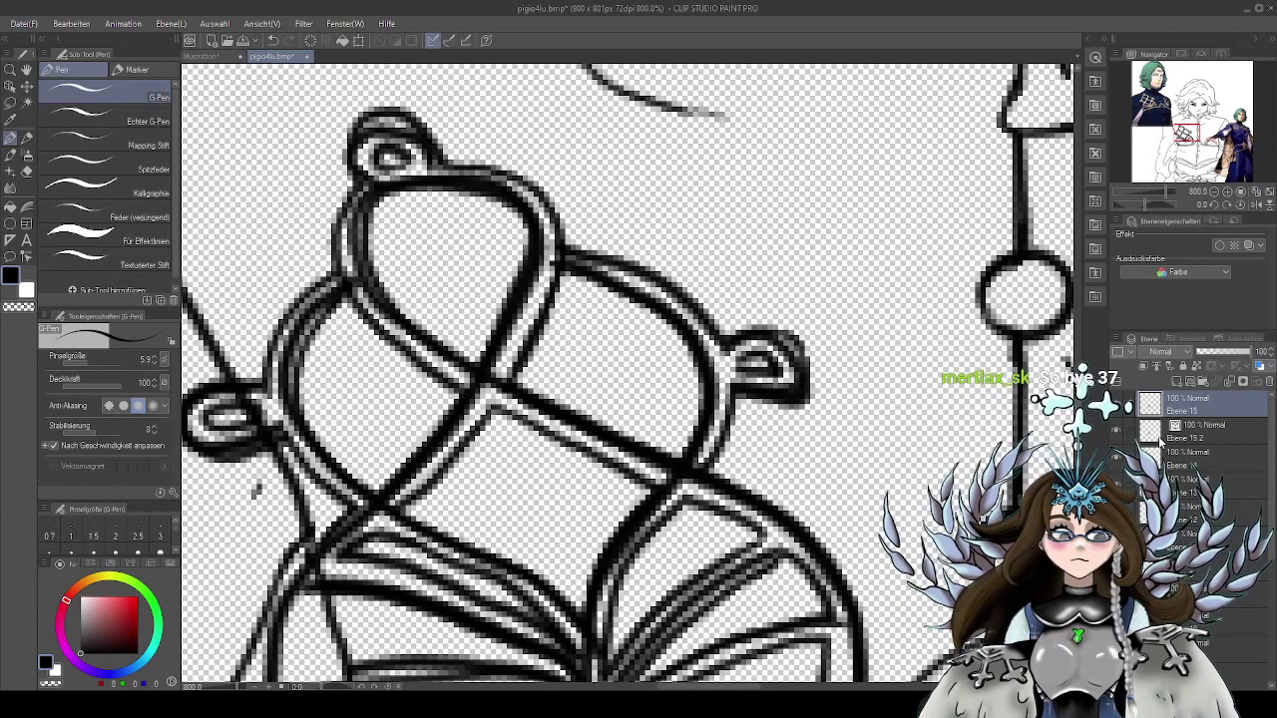
click(1116, 404)
click(1117, 403)
click(1117, 431)
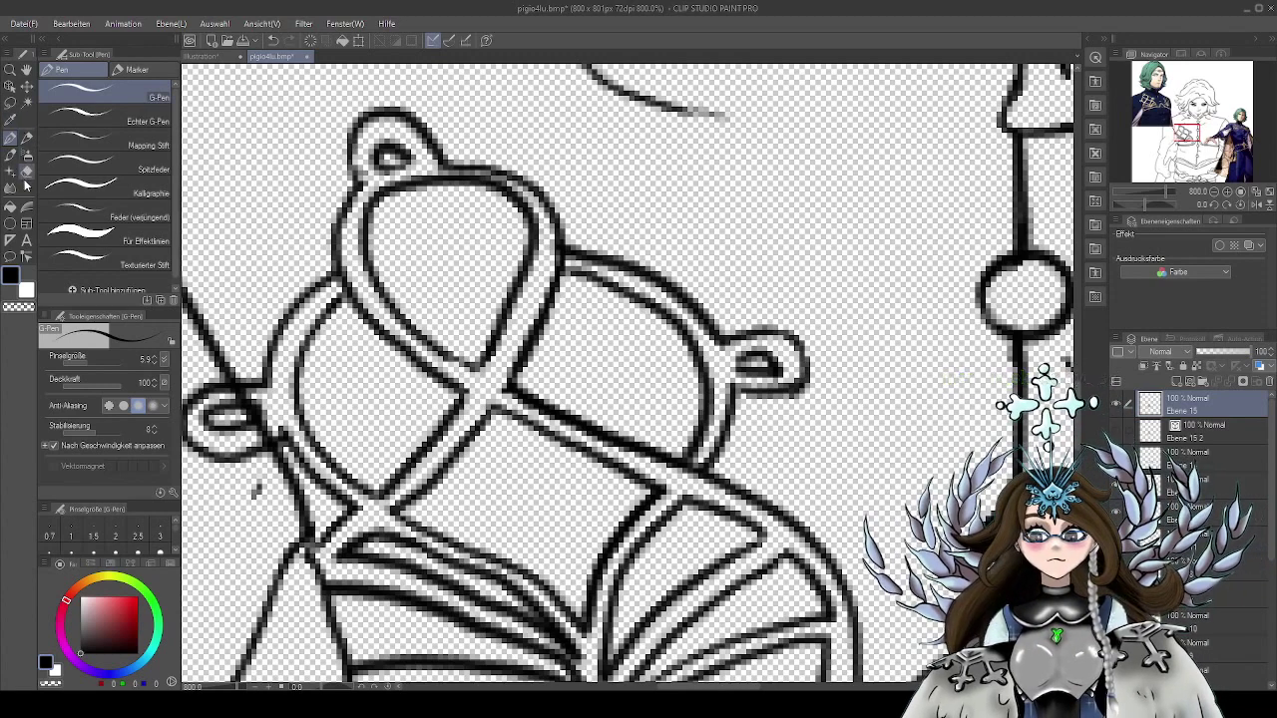
Erase the overlapping line ends where the right lobe's inner line meets the band crossing on layer Ebene 15
click(26, 171)
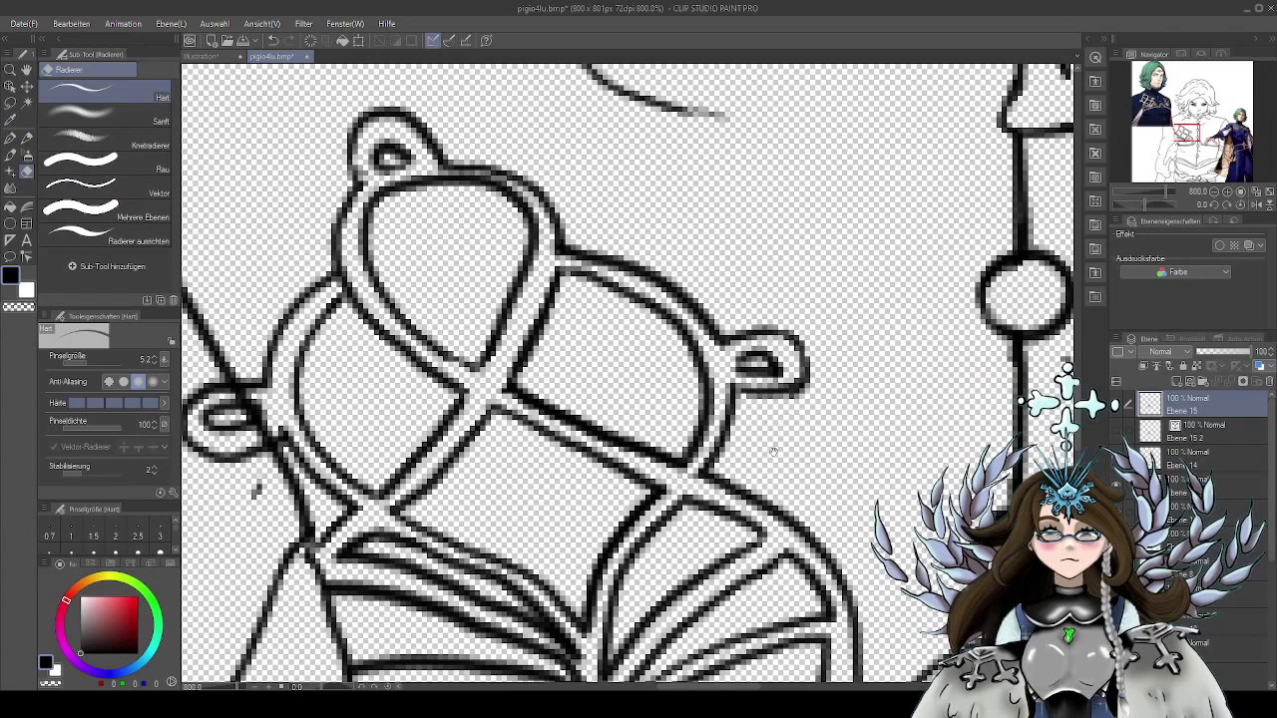
drag(773, 452, 769, 328)
mouse_move(867, 364)
mouse_down()
mouse_move(838, 342)
mouse_move(812, 248)
mouse_up()
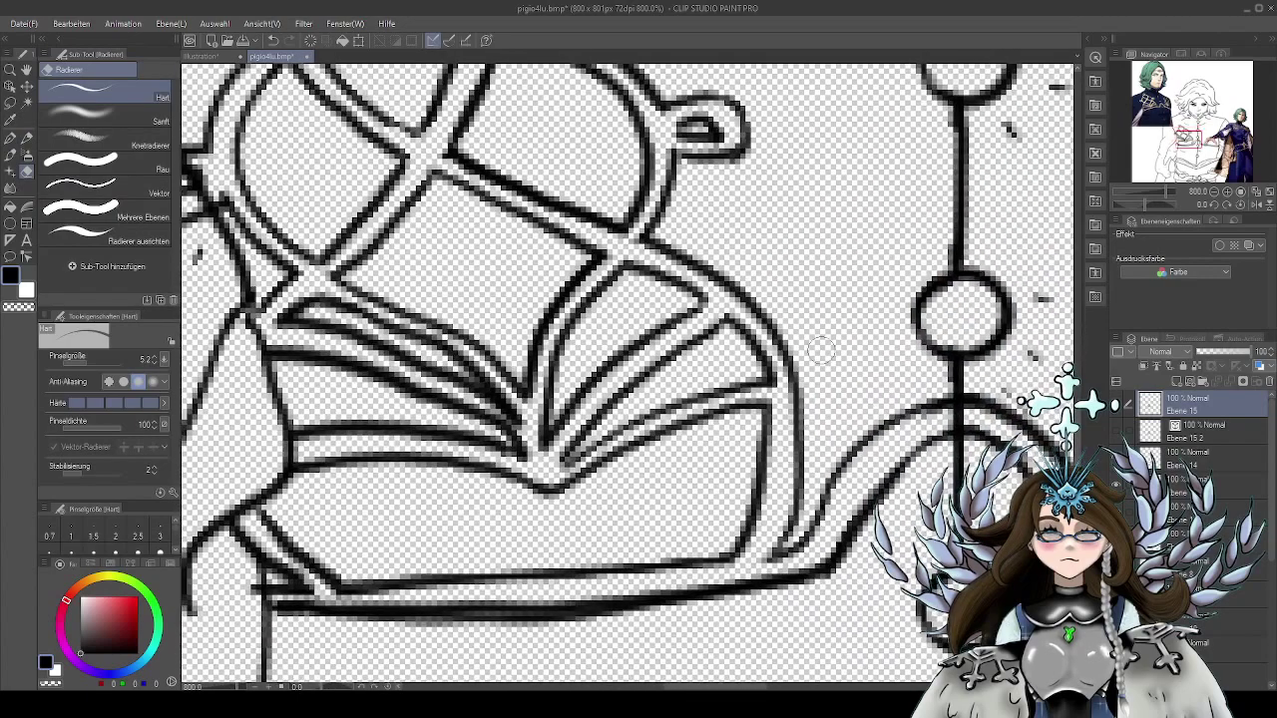
scroll(821, 349, down, 2)
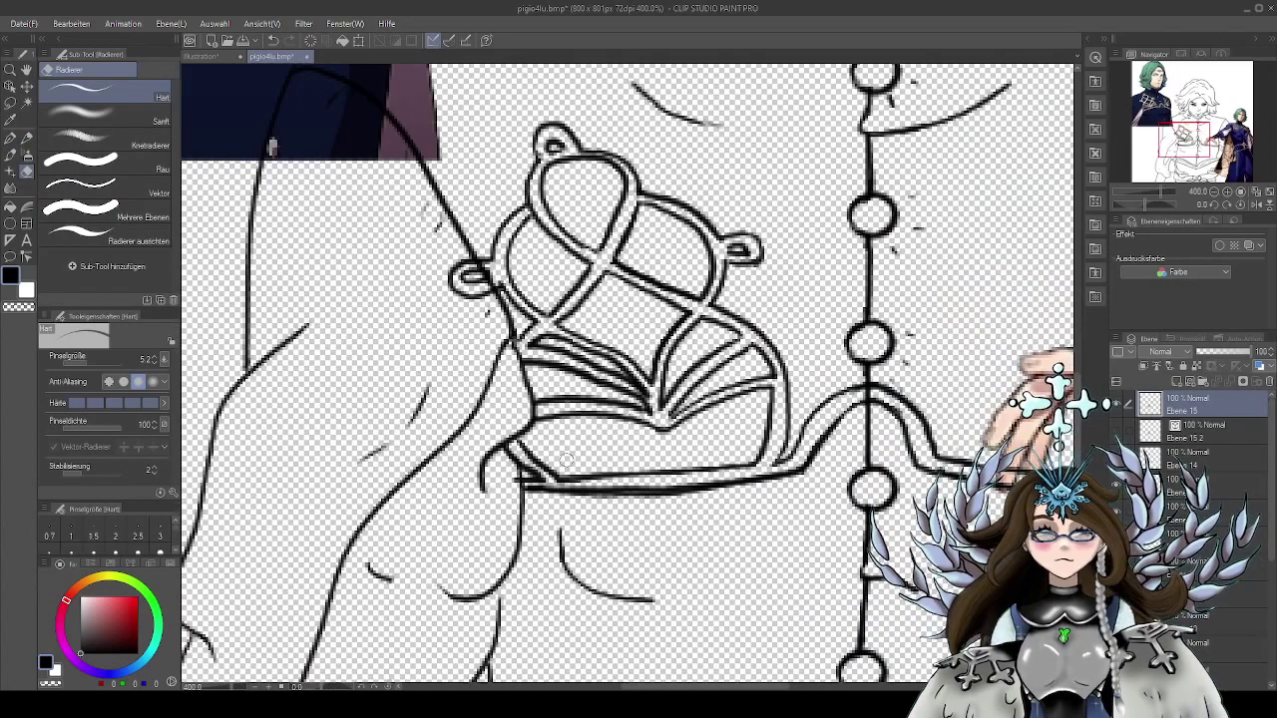
Hide the two layers with the coloured reference images so only the line art is shown
click(1213, 459)
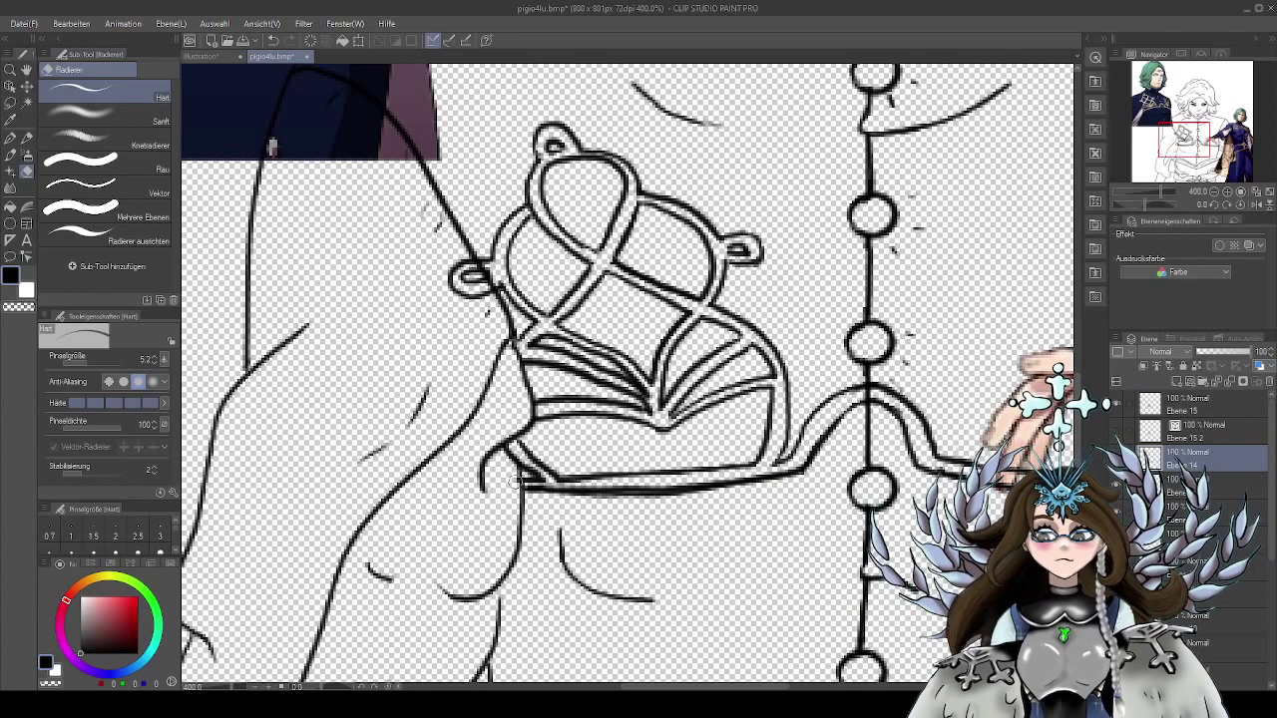
drag(896, 376, 796, 420)
mouse_move(956, 435)
mouse_down()
mouse_move(921, 419)
mouse_move(906, 453)
mouse_up()
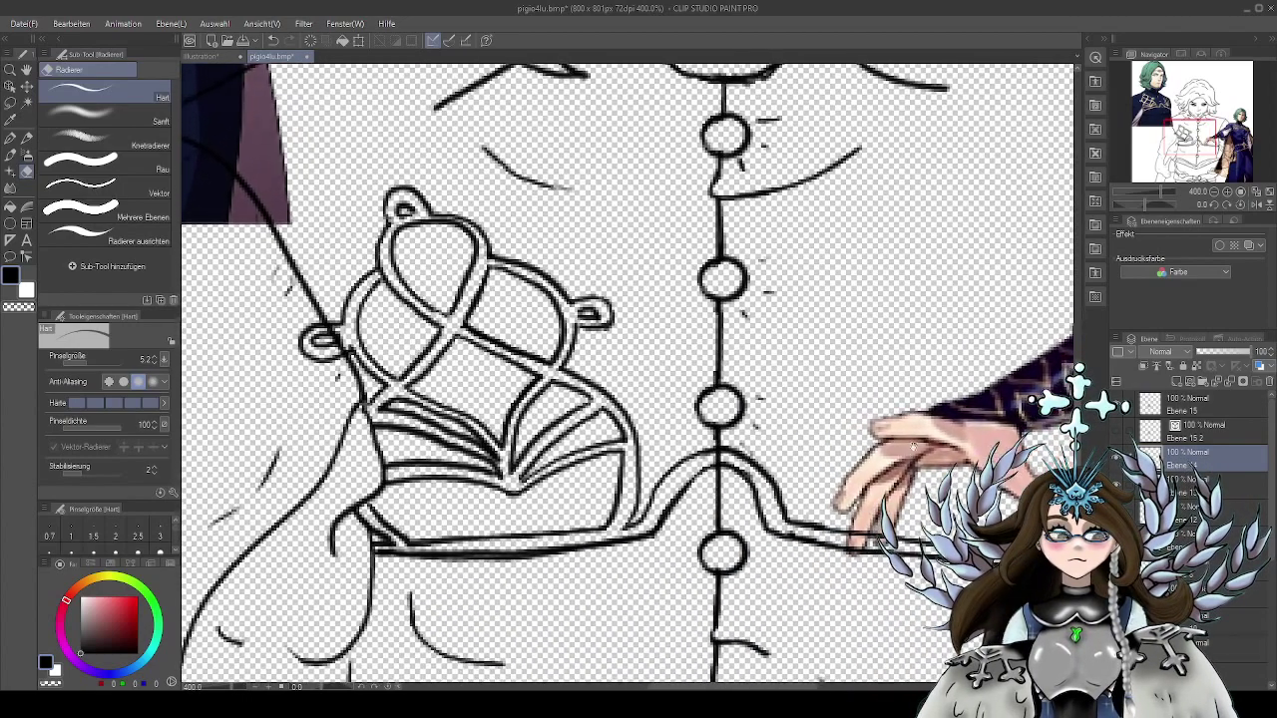
scroll(957, 416, down, 2)
scroll(955, 373, right, 6)
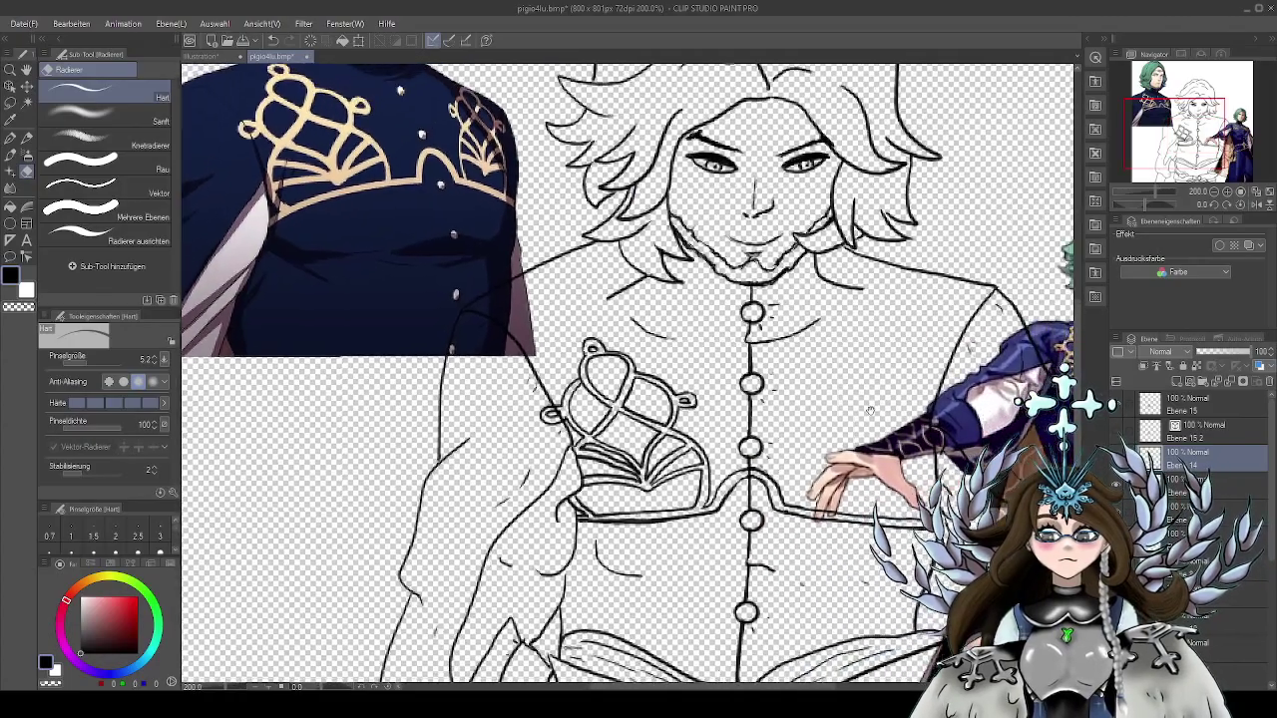
scroll(833, 380, down, 1)
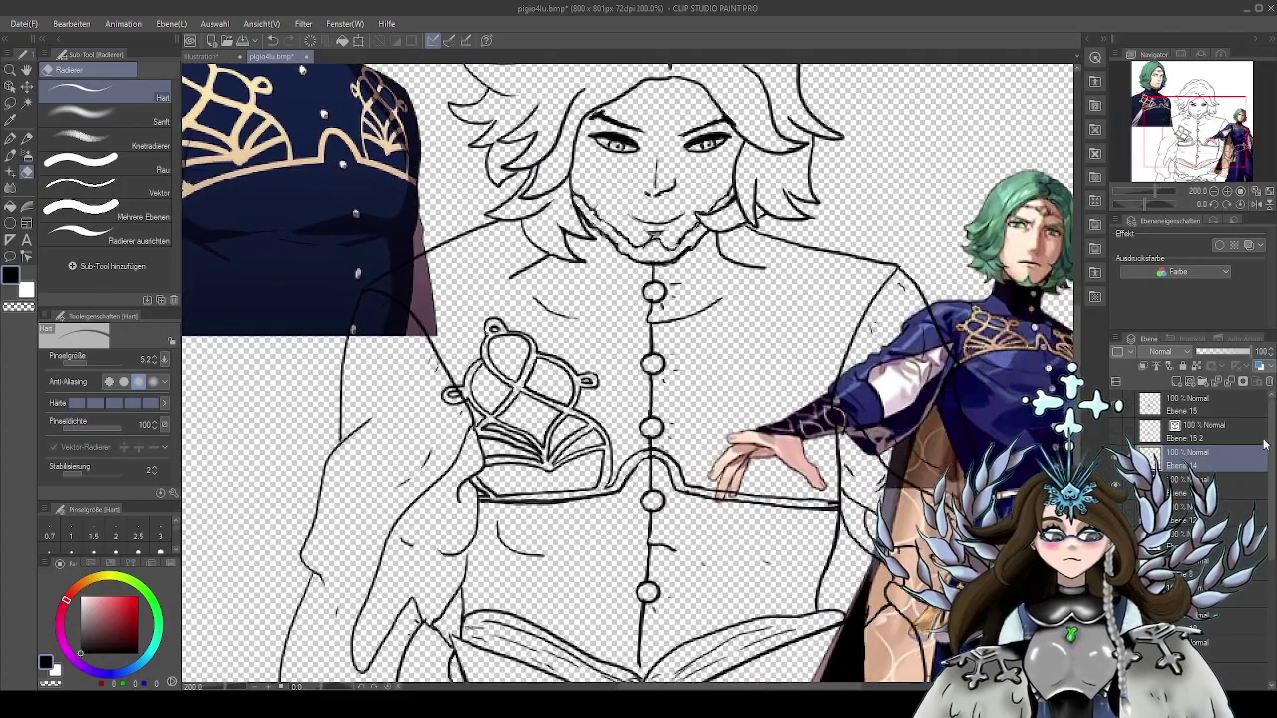
click(1118, 567)
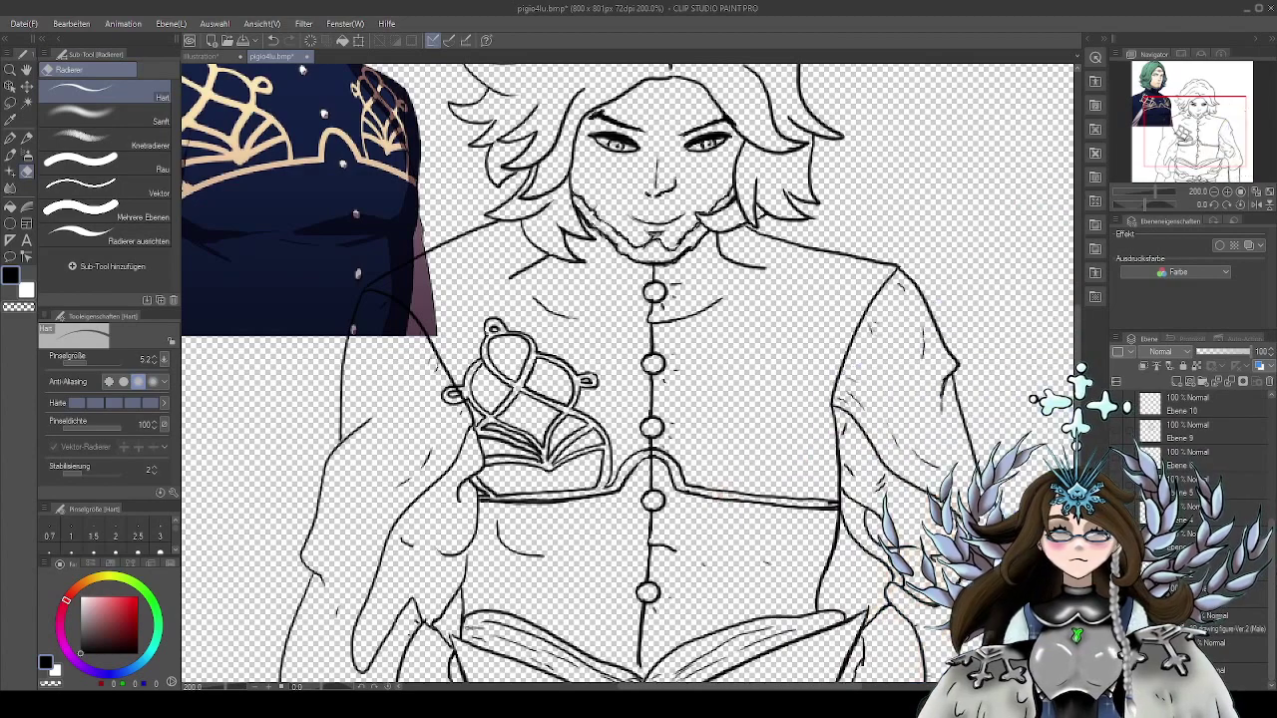
click(1117, 595)
drag(755, 520, 735, 529)
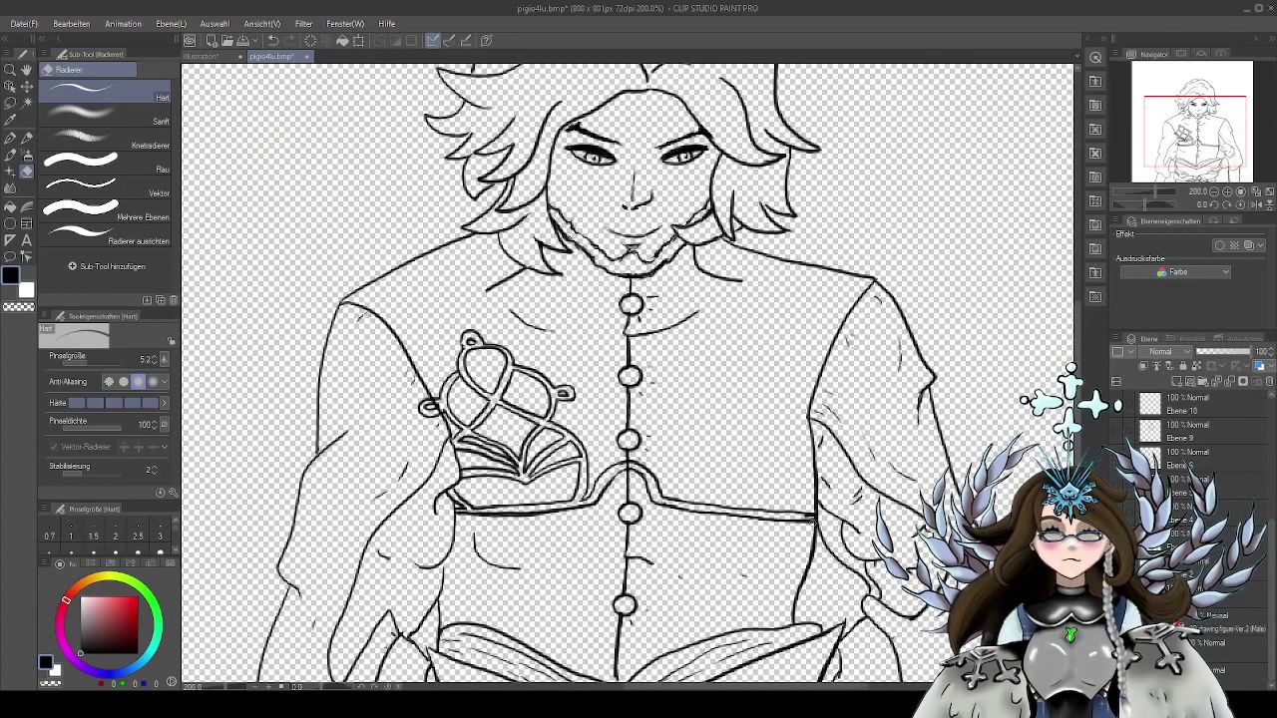
drag(869, 500, 871, 497)
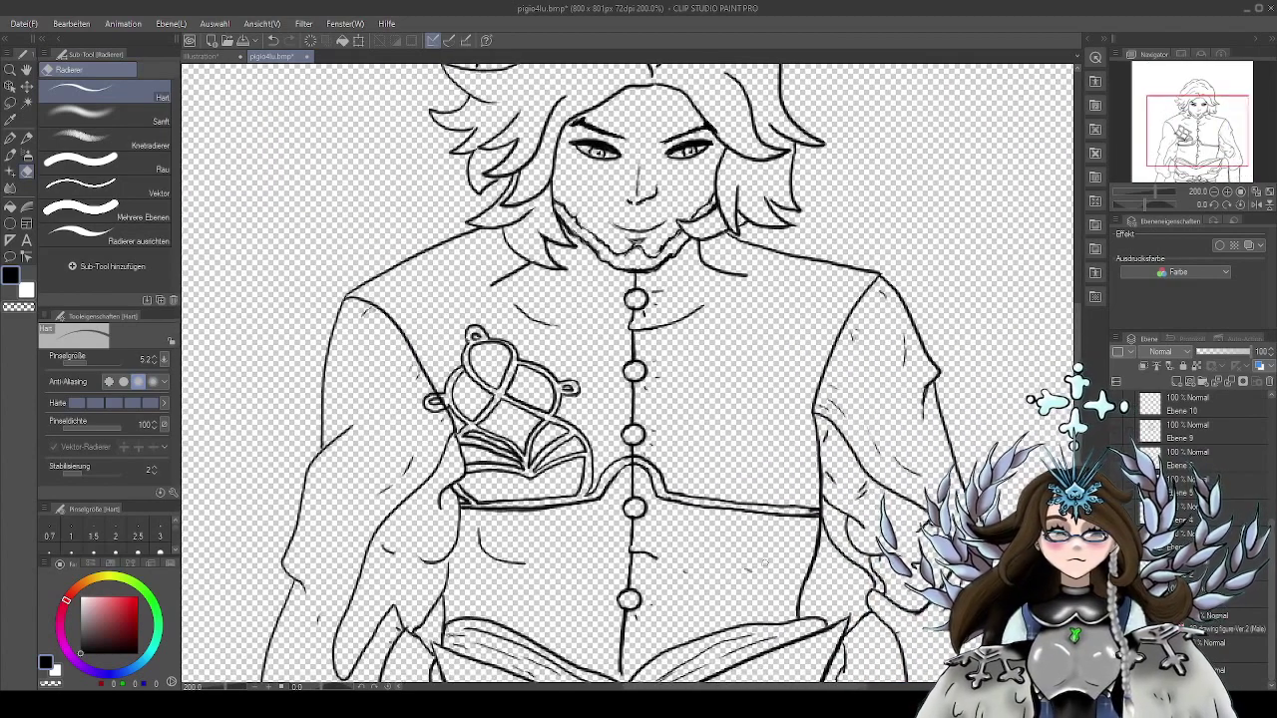
Clean up the doubled upper line end of the chest band beside the right-hand sleeve on layer Ebene 14
drag(1273, 516, 1273, 409)
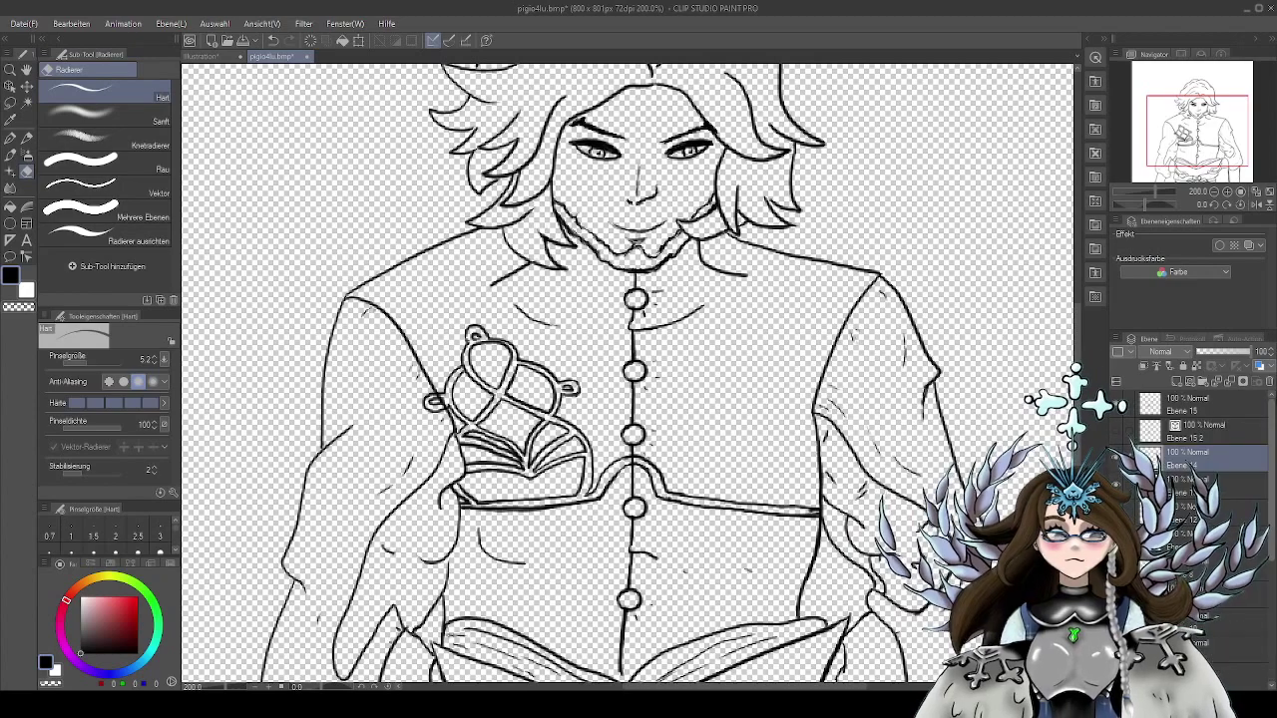
scroll(814, 519, up, 5)
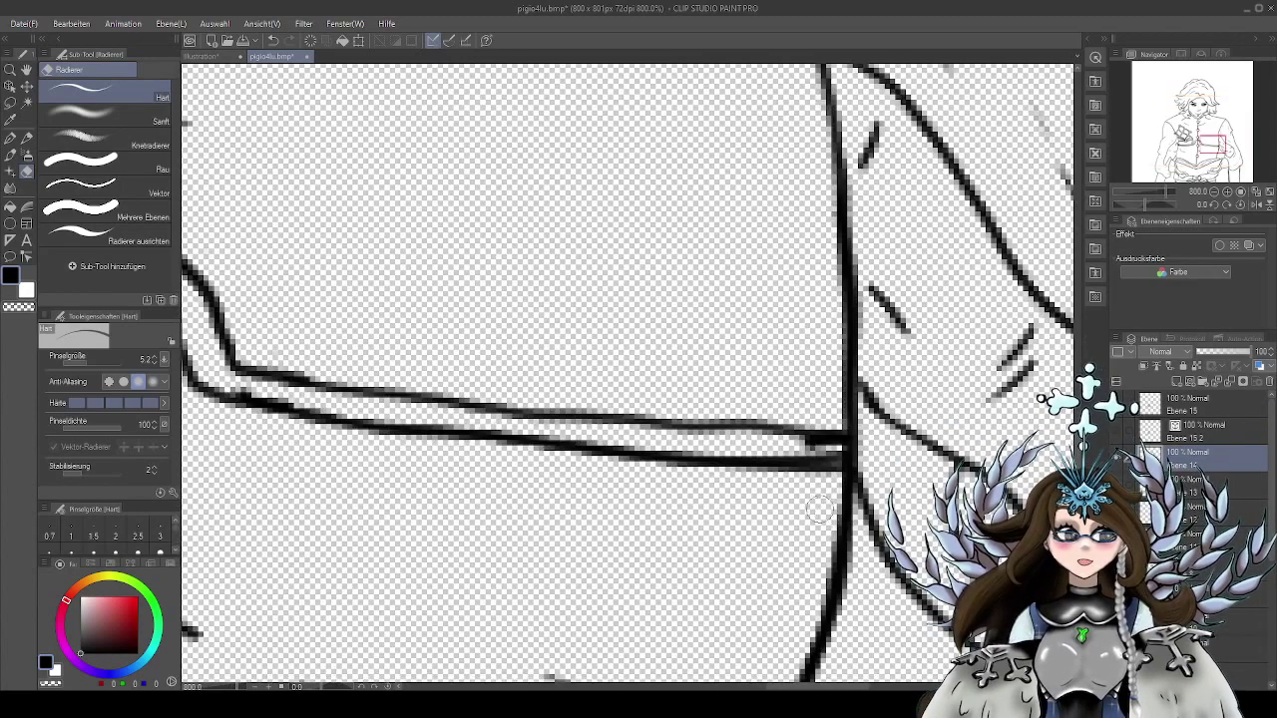
drag(804, 483, 809, 505)
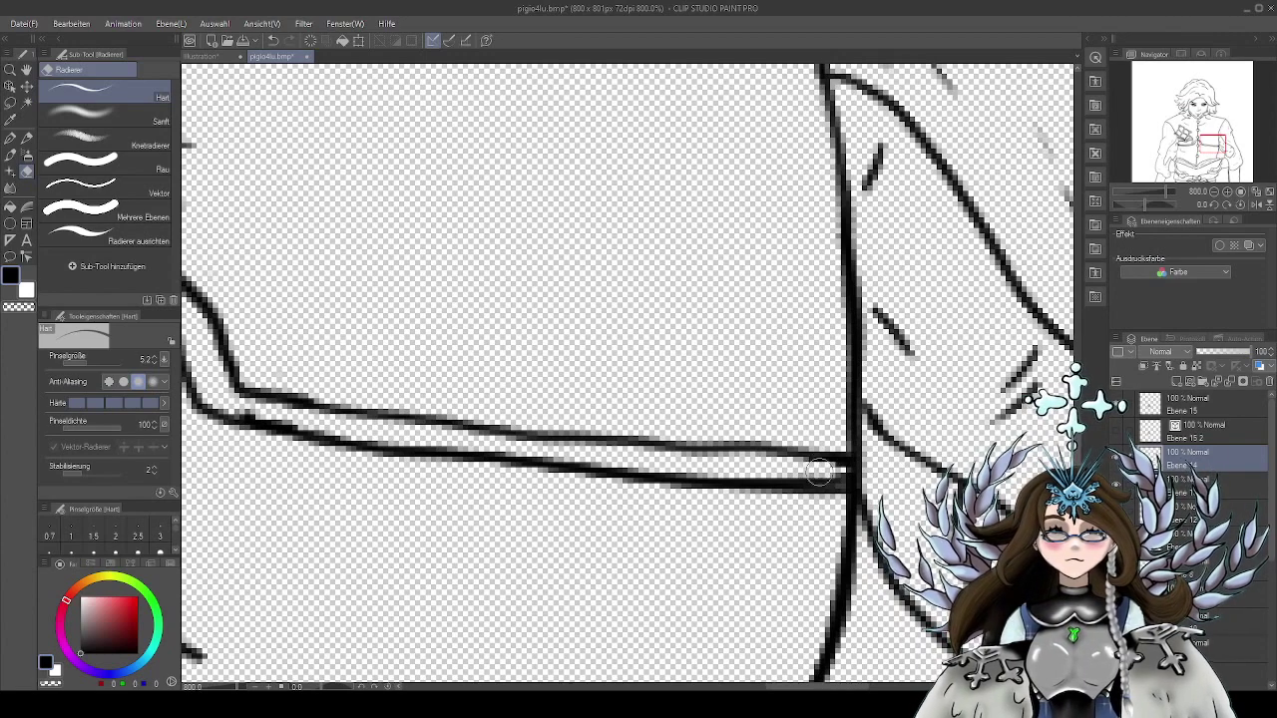
Erase both lines of the chest arch's left side and redraw them steeper with the G-Pen to mirror the right side
drag(540, 530, 748, 494)
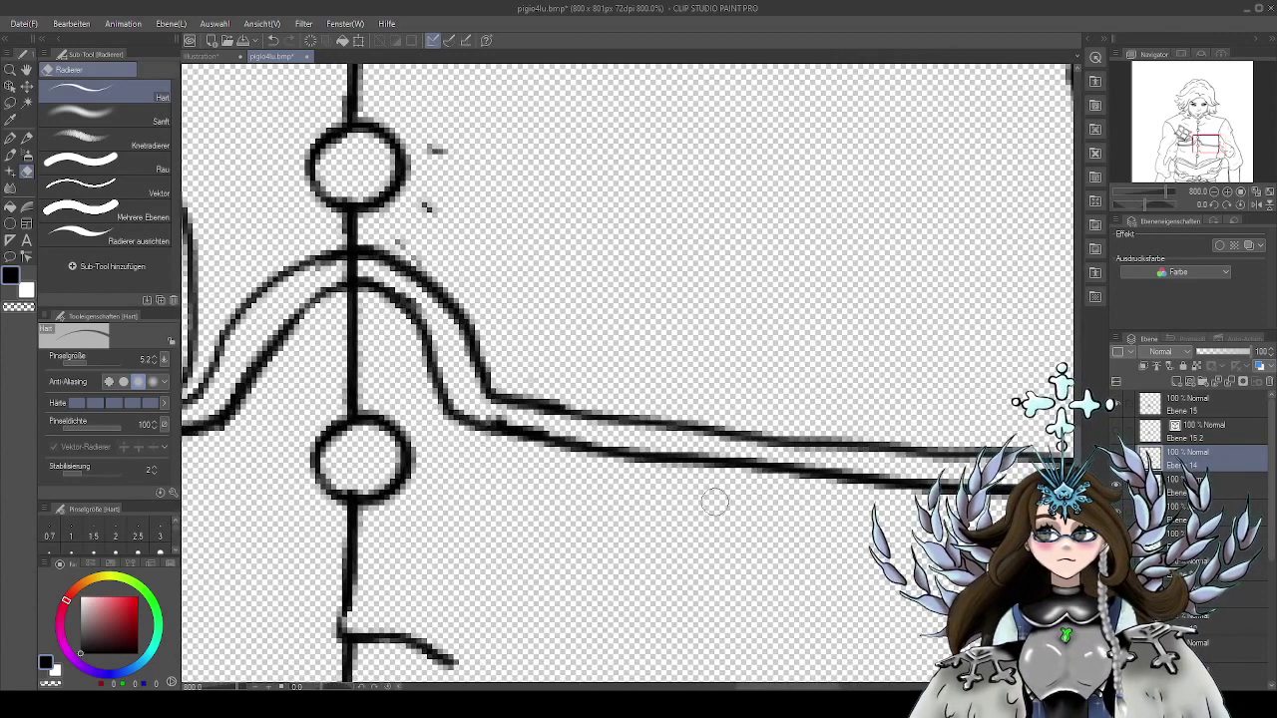
scroll(714, 501, down, 2)
scroll(525, 300, up, 2)
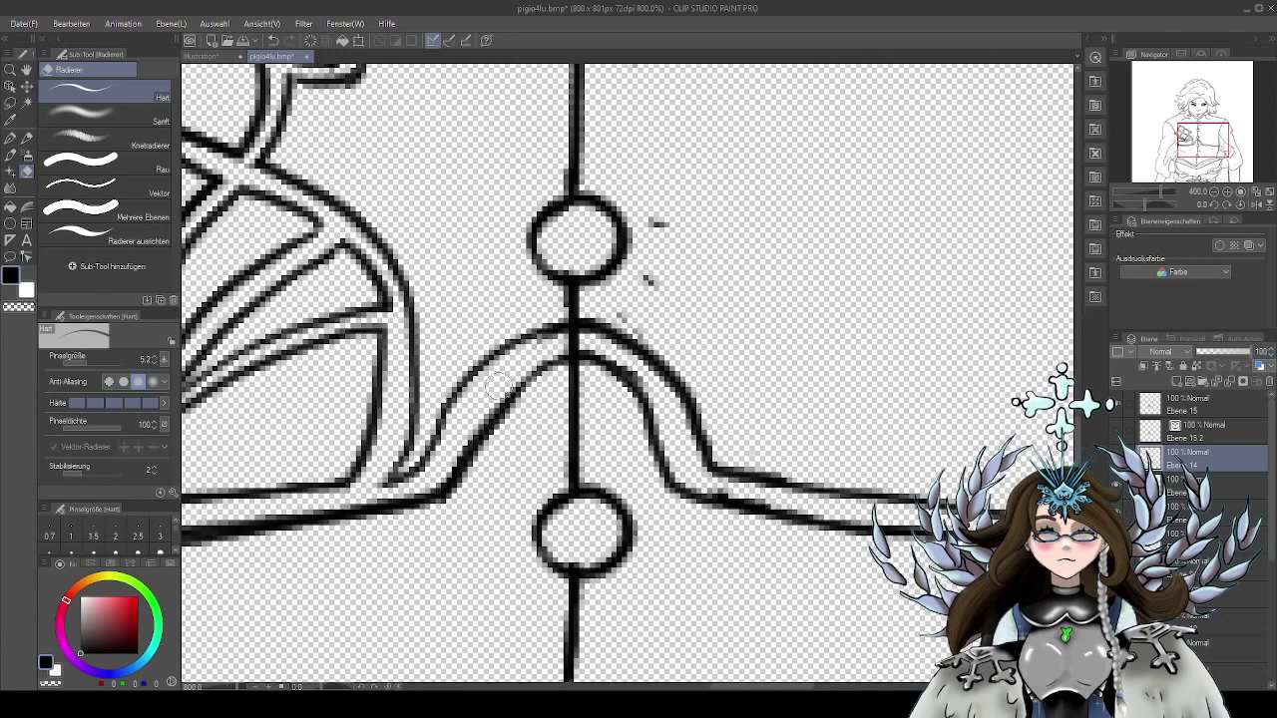
mouse_move(519, 334)
mouse_down()
mouse_move(478, 371)
mouse_move(407, 476)
mouse_move(455, 450)
mouse_move(467, 458)
mouse_move(489, 433)
mouse_move(460, 459)
mouse_move(501, 349)
mouse_move(480, 382)
mouse_move(452, 395)
mouse_up()
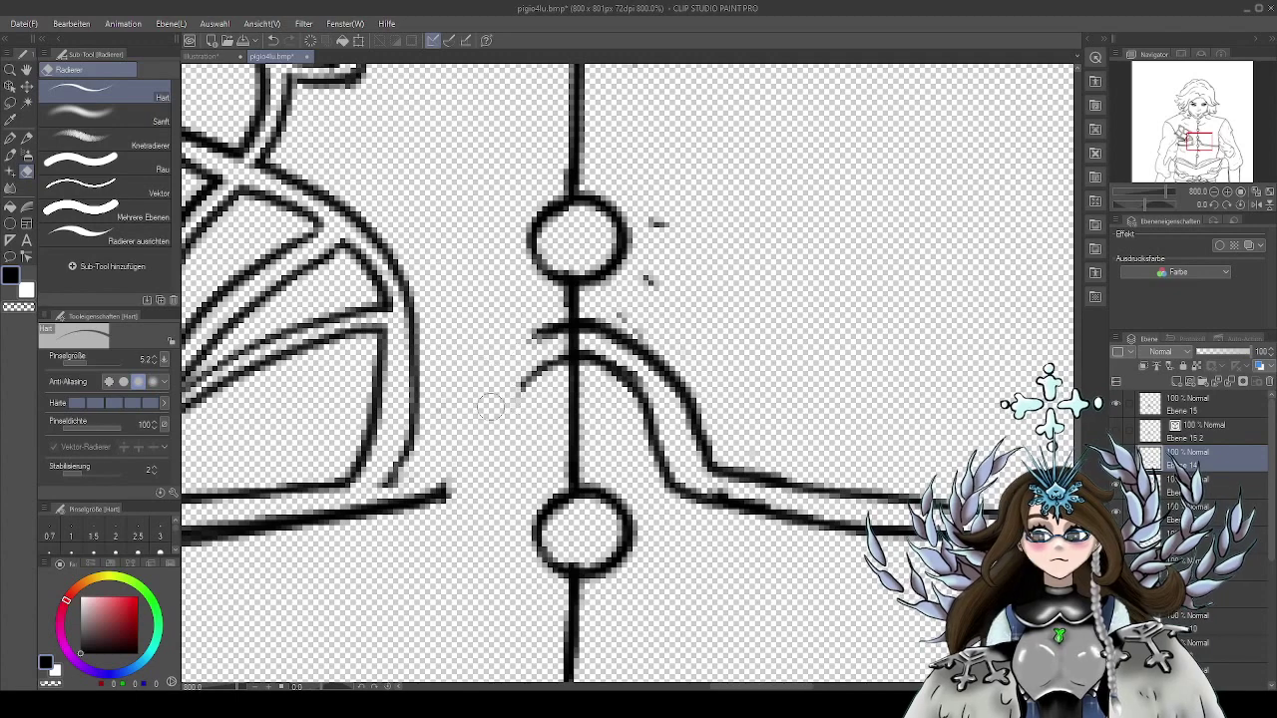
key(p)
mouse_move(564, 362)
mouse_down()
mouse_move(507, 411)
mouse_move(489, 491)
mouse_move(441, 489)
mouse_up()
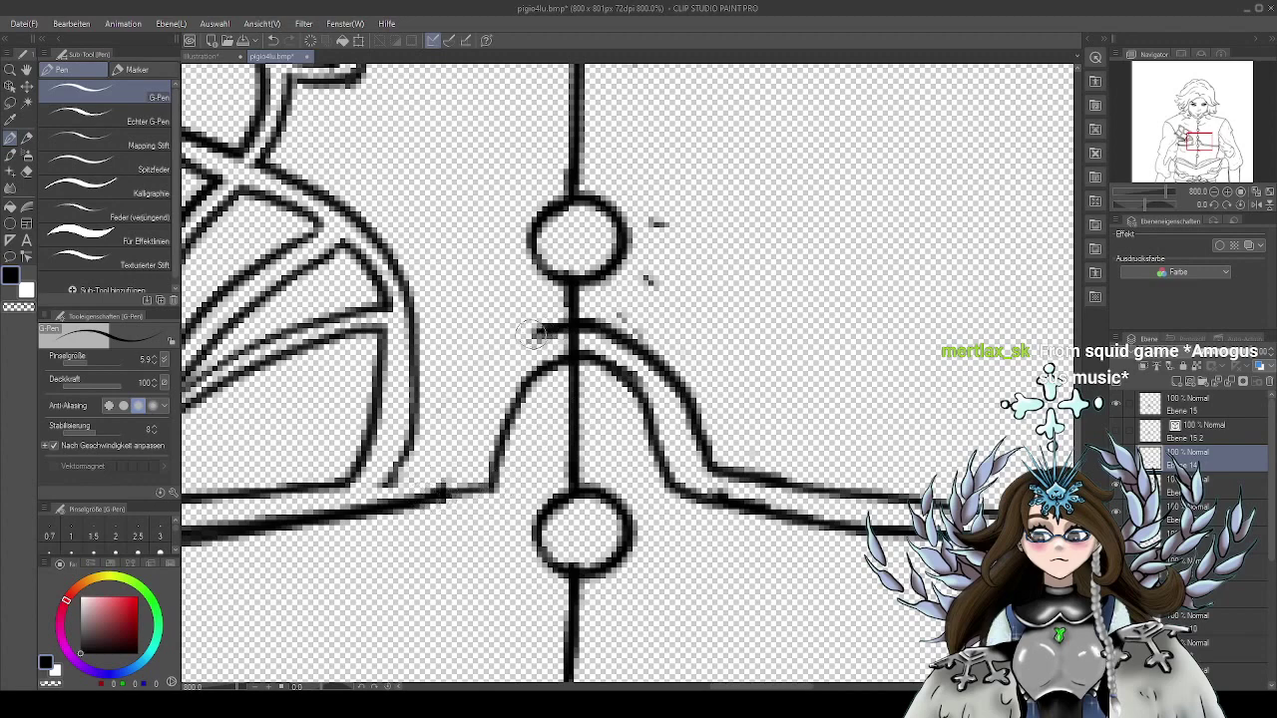
mouse_move(537, 334)
mouse_down()
mouse_move(481, 403)
mouse_move(465, 458)
mouse_move(389, 485)
mouse_move(489, 486)
mouse_up()
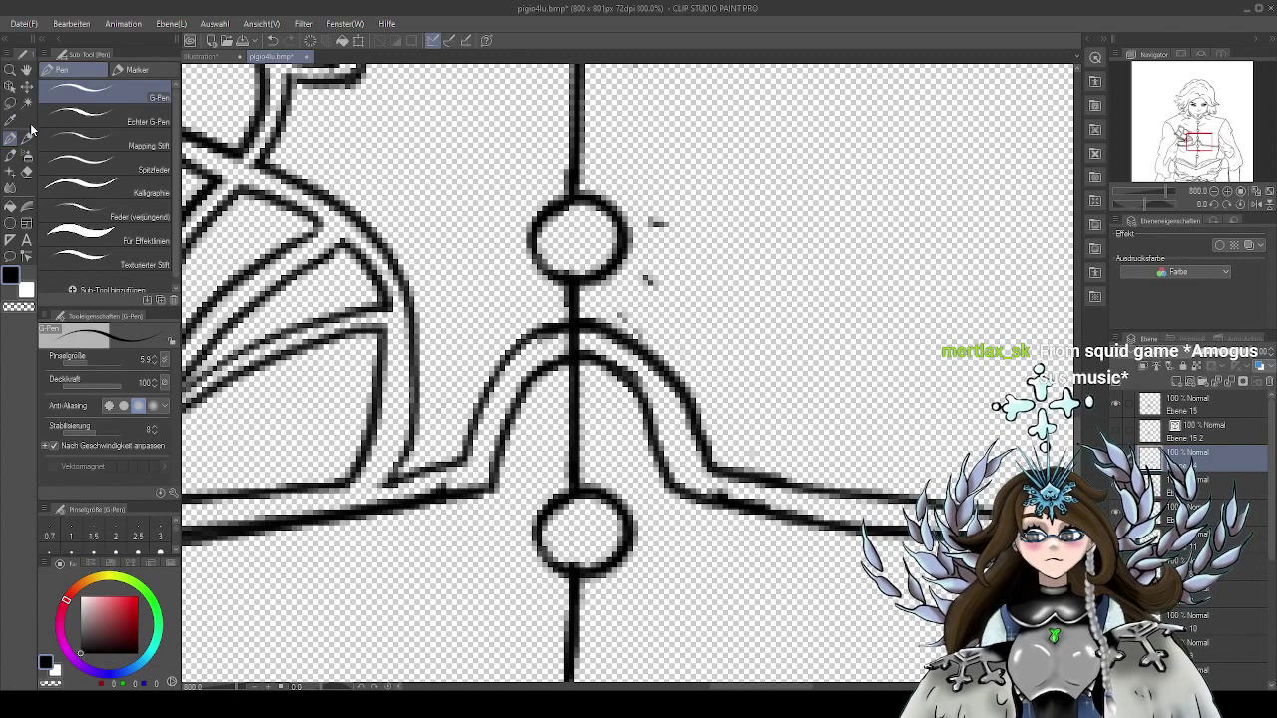
Sharpen the corner where the arch's right side meets the chest band by erasing and re-inking its lines with the G-Pen
click(27, 171)
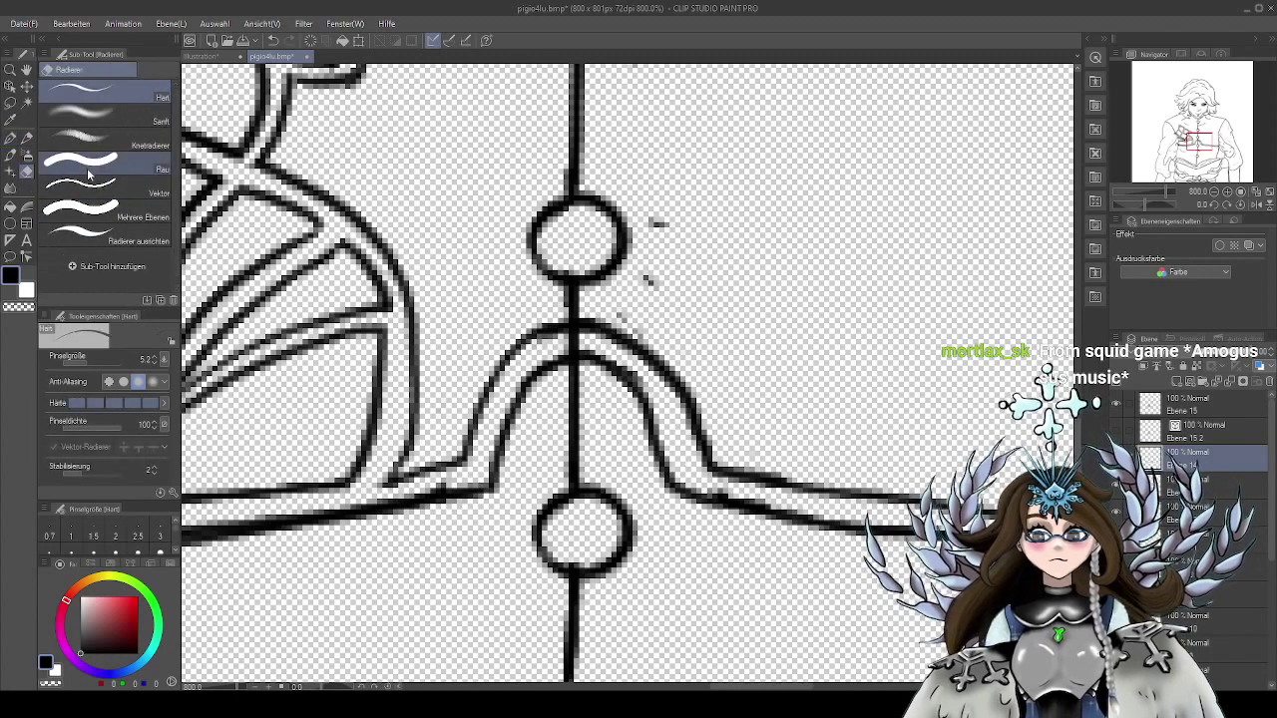
mouse_move(666, 475)
mouse_down()
mouse_move(659, 454)
mouse_move(673, 490)
mouse_move(646, 397)
mouse_move(674, 498)
mouse_move(734, 471)
mouse_up()
key(p)
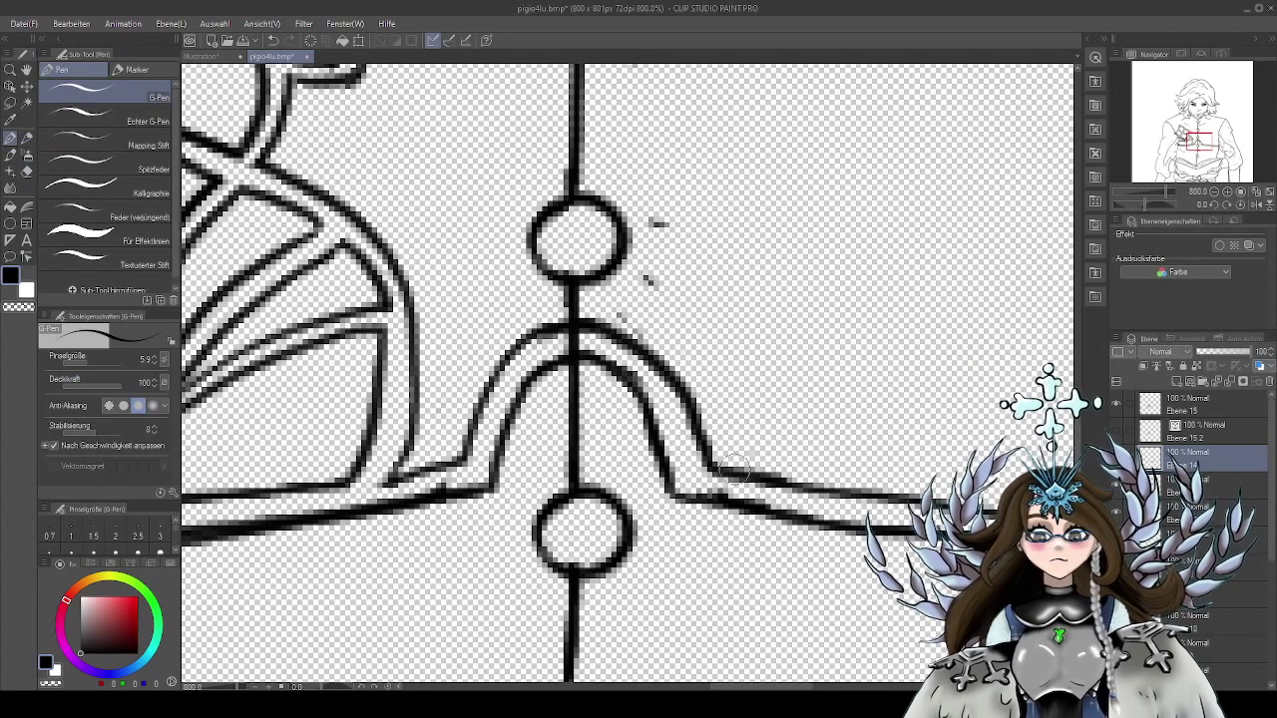
mouse_move(684, 391)
mouse_down()
mouse_move(707, 460)
mouse_move(750, 471)
mouse_up()
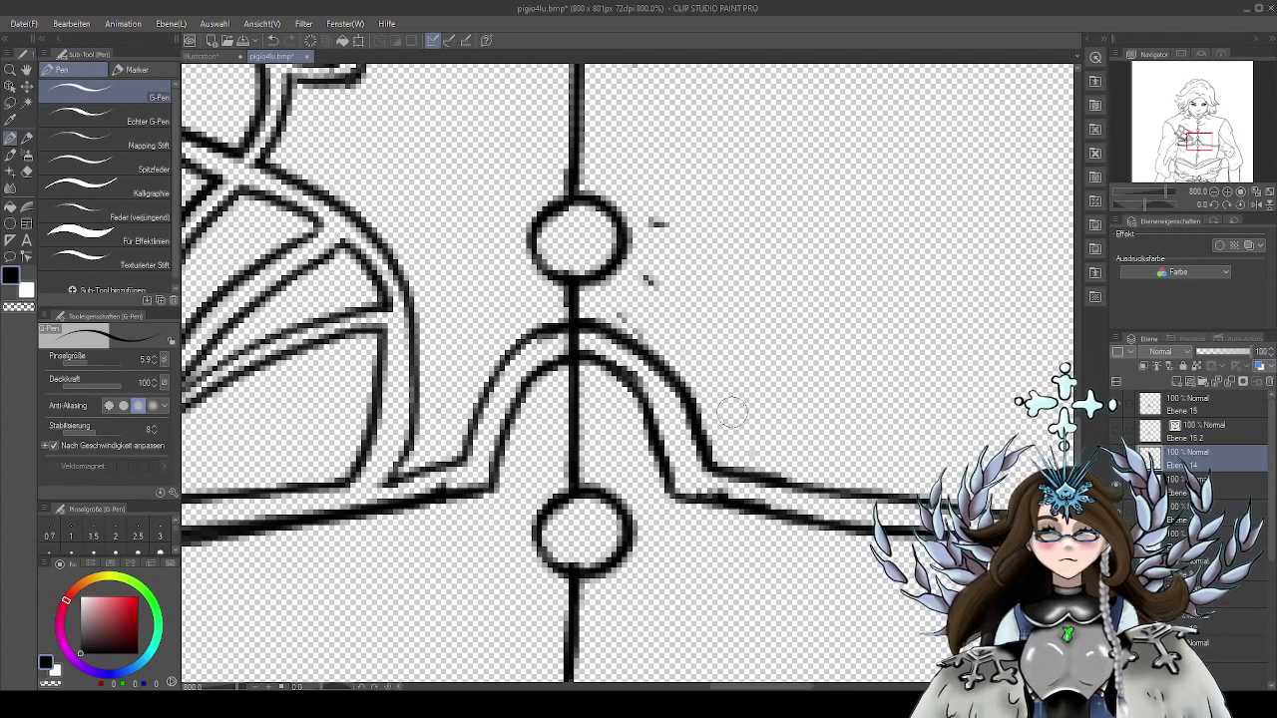
scroll(780, 457, down, 4)
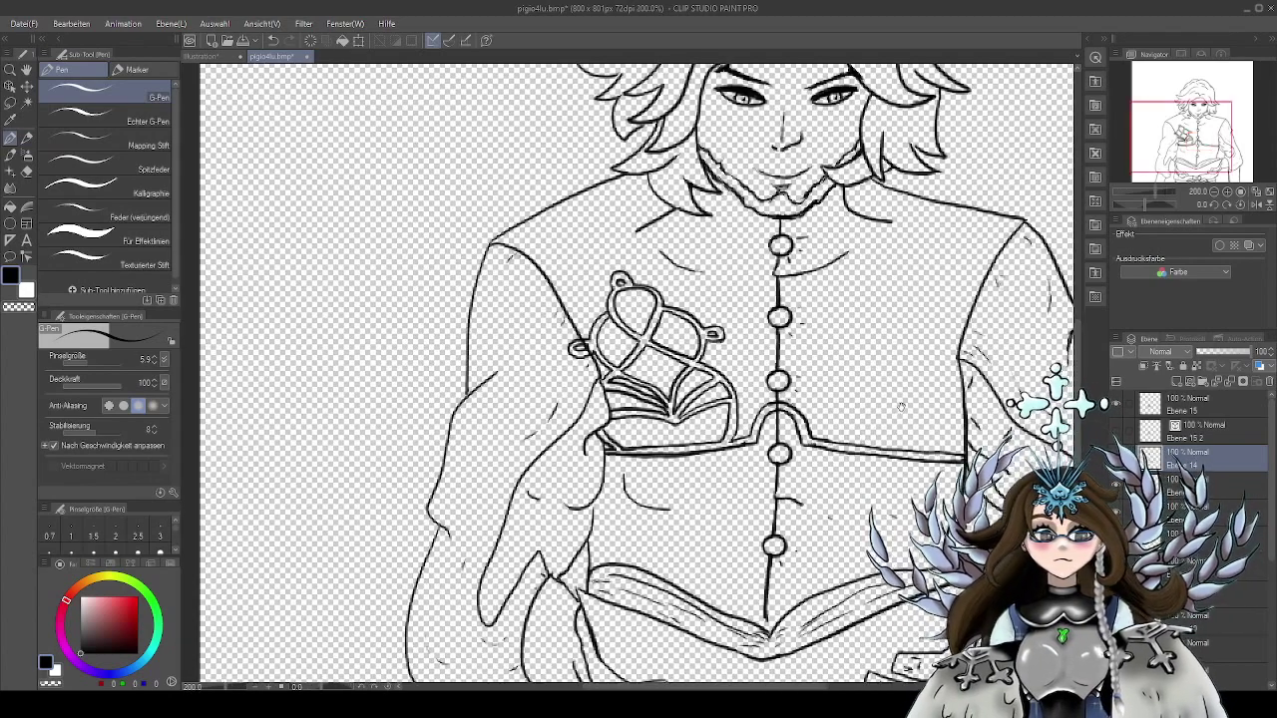
Lasso the embroidery ornament on layer Ebene 15 and copy it to a new layer
drag(901, 406, 762, 450)
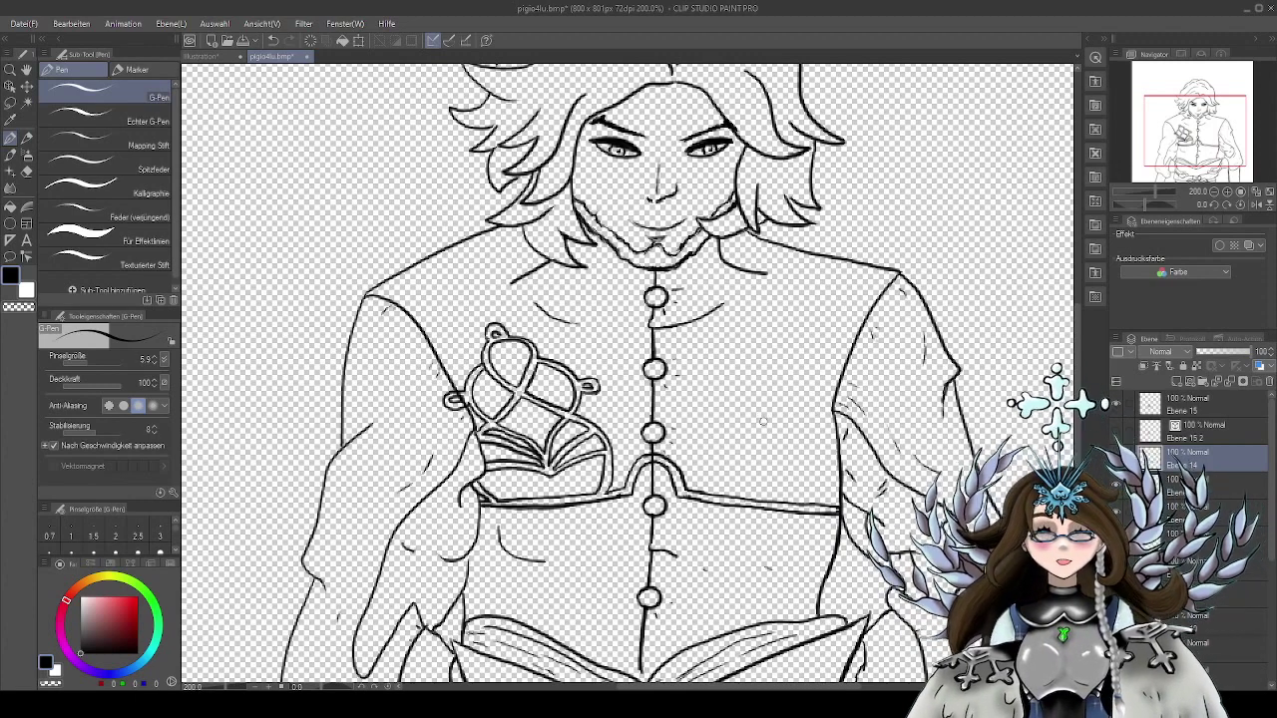
click(1200, 412)
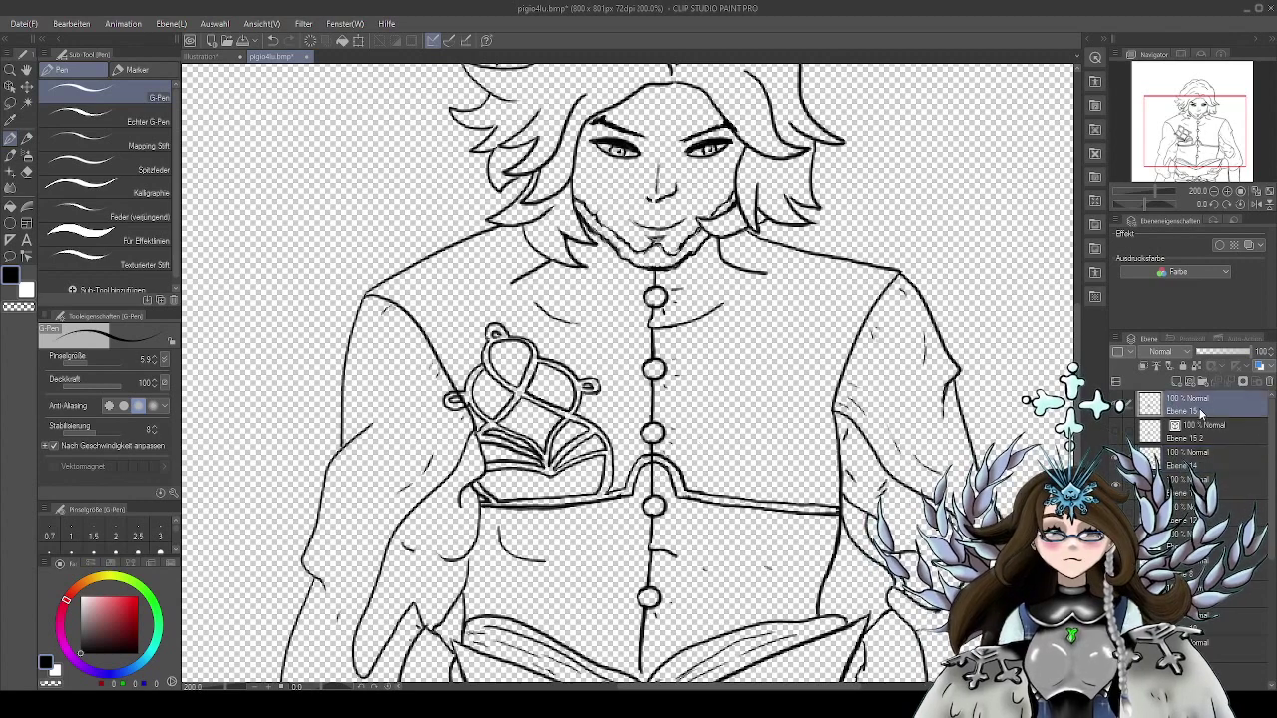
click(12, 103)
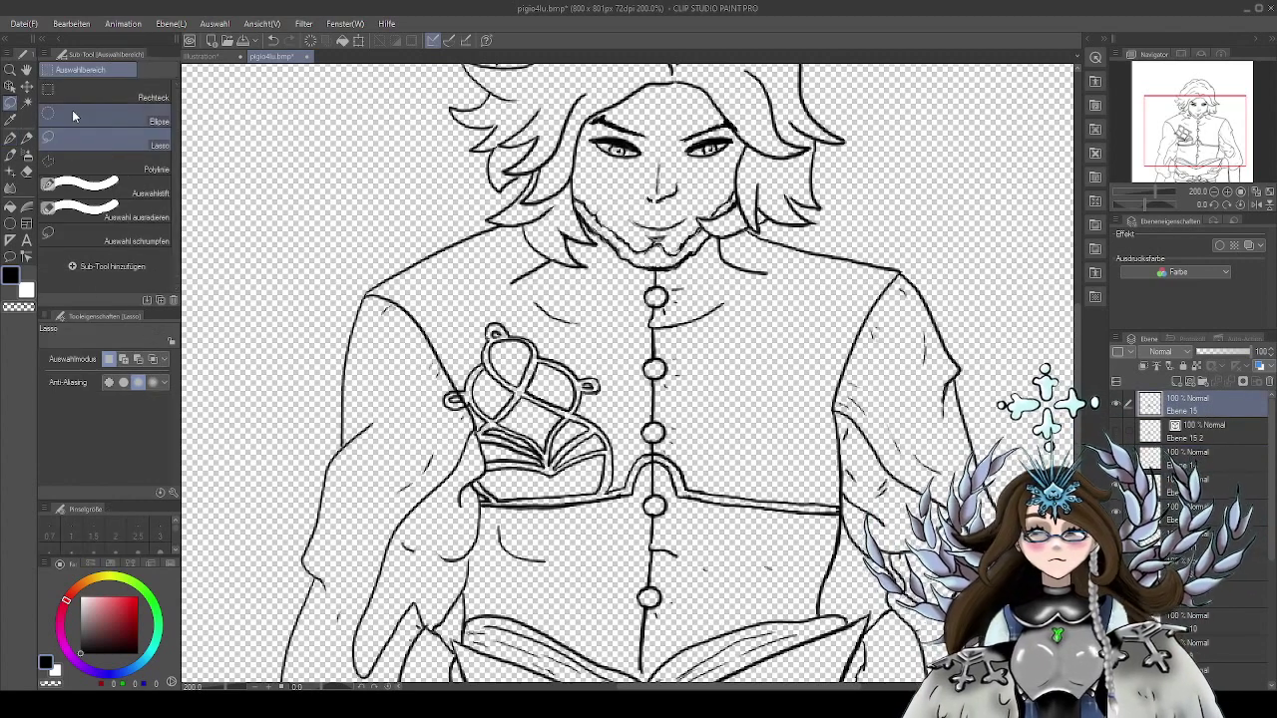
mouse_move(574, 511)
mouse_down()
mouse_move(589, 531)
mouse_move(658, 349)
mouse_move(399, 494)
mouse_up()
drag(447, 541, 617, 551)
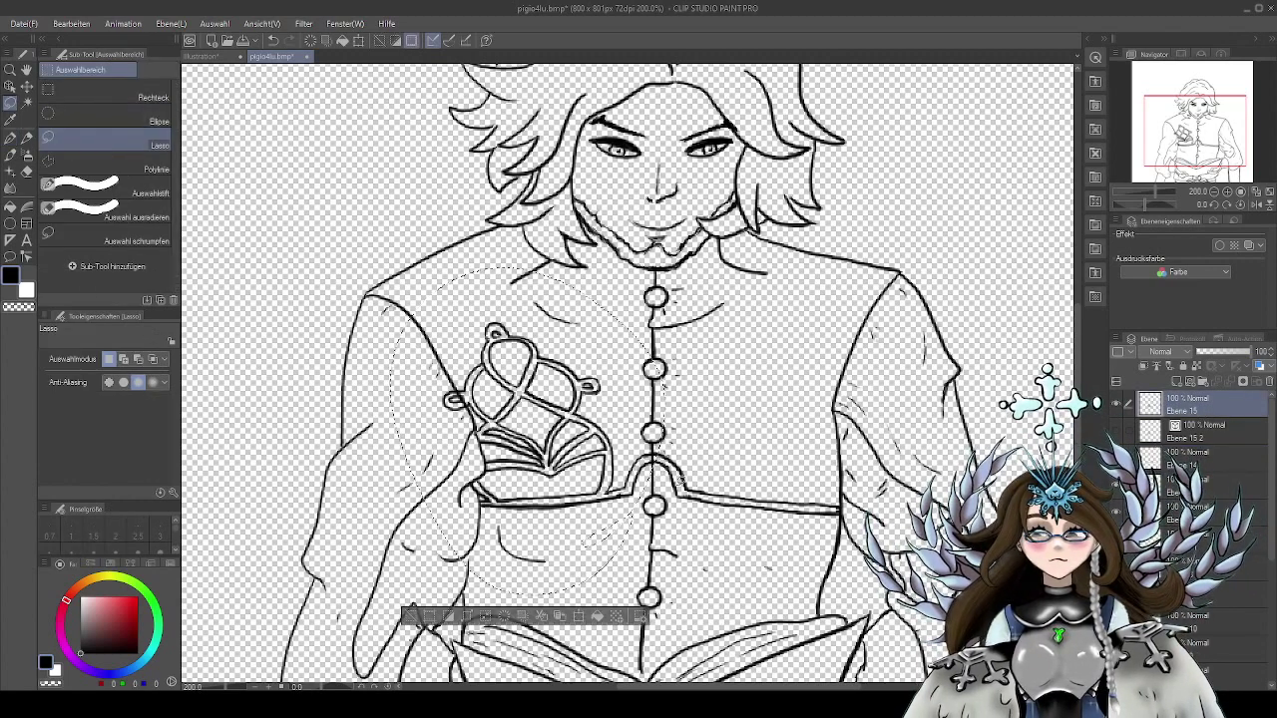
click(564, 619)
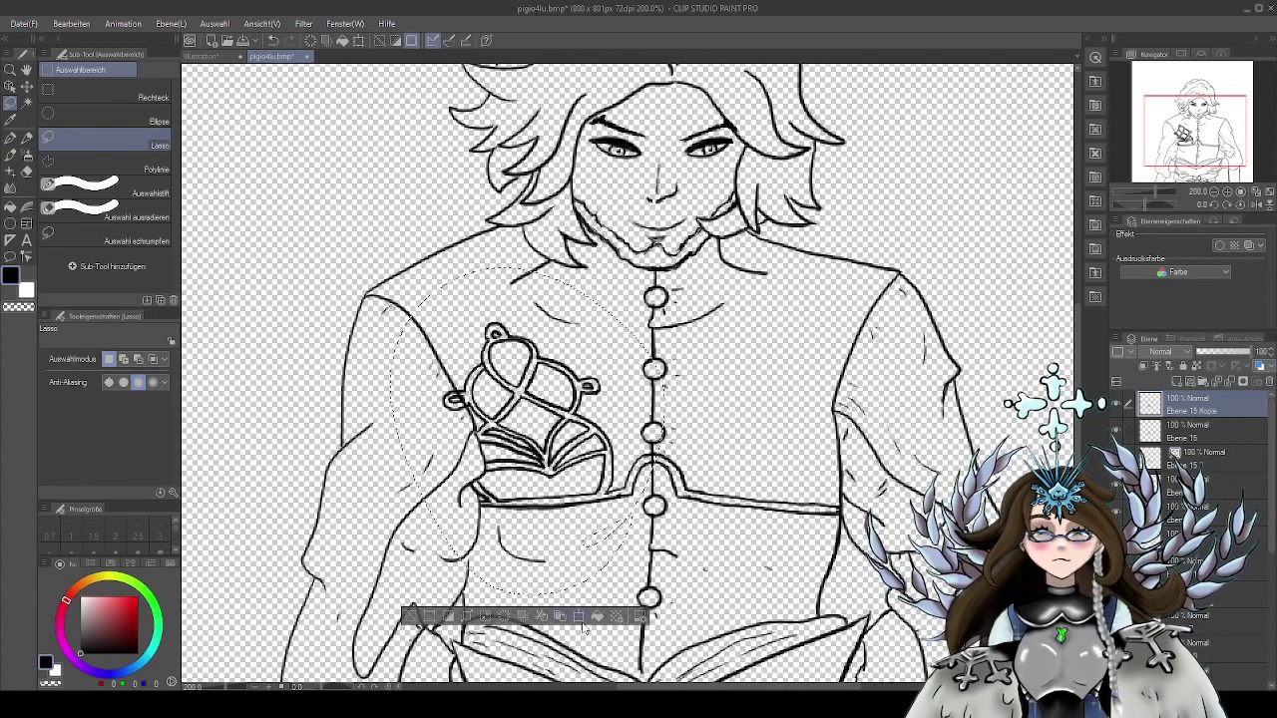
Move the copied ornament to the opposite side of the chest and flip it horizontally
click(585, 618)
drag(593, 445, 798, 442)
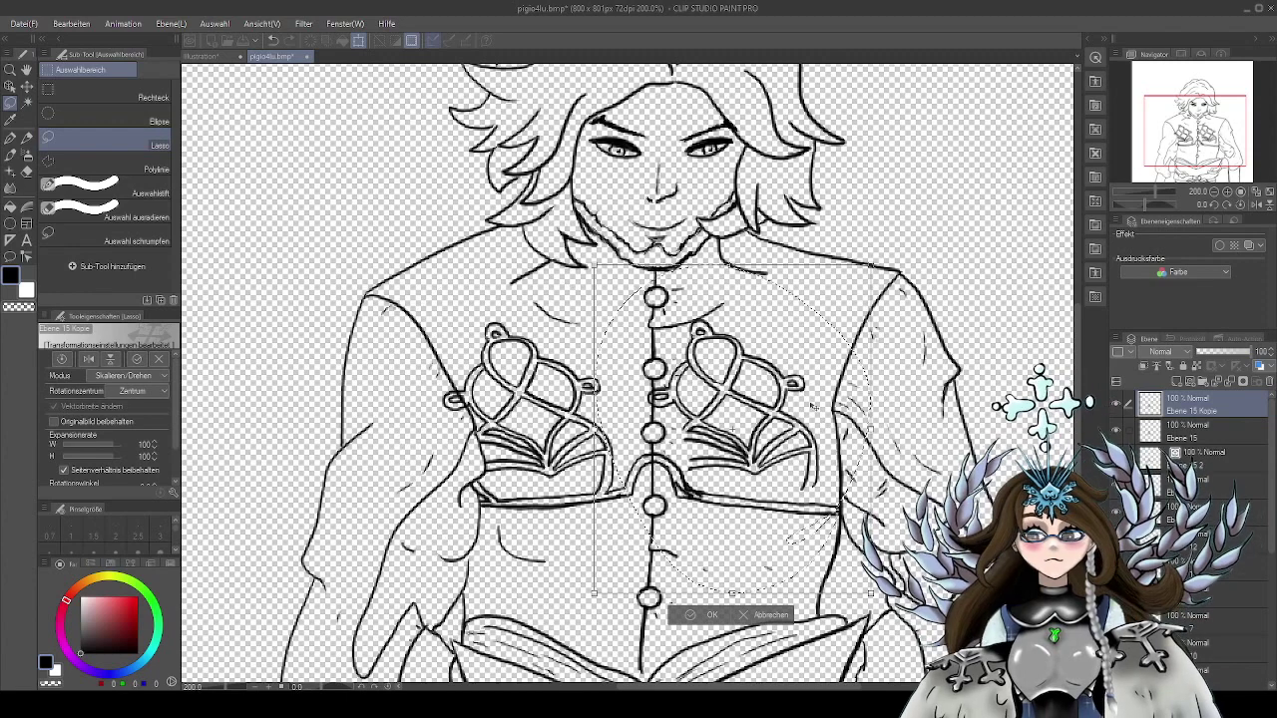
click(89, 360)
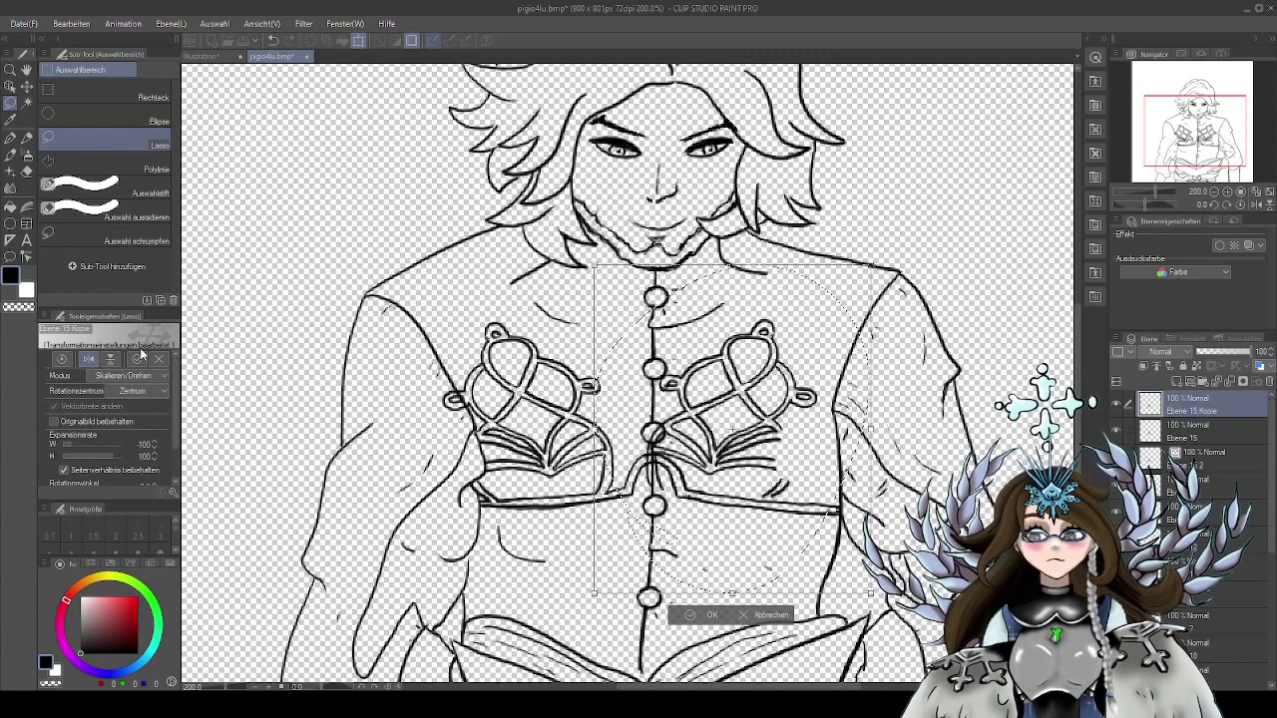
drag(752, 424, 793, 426)
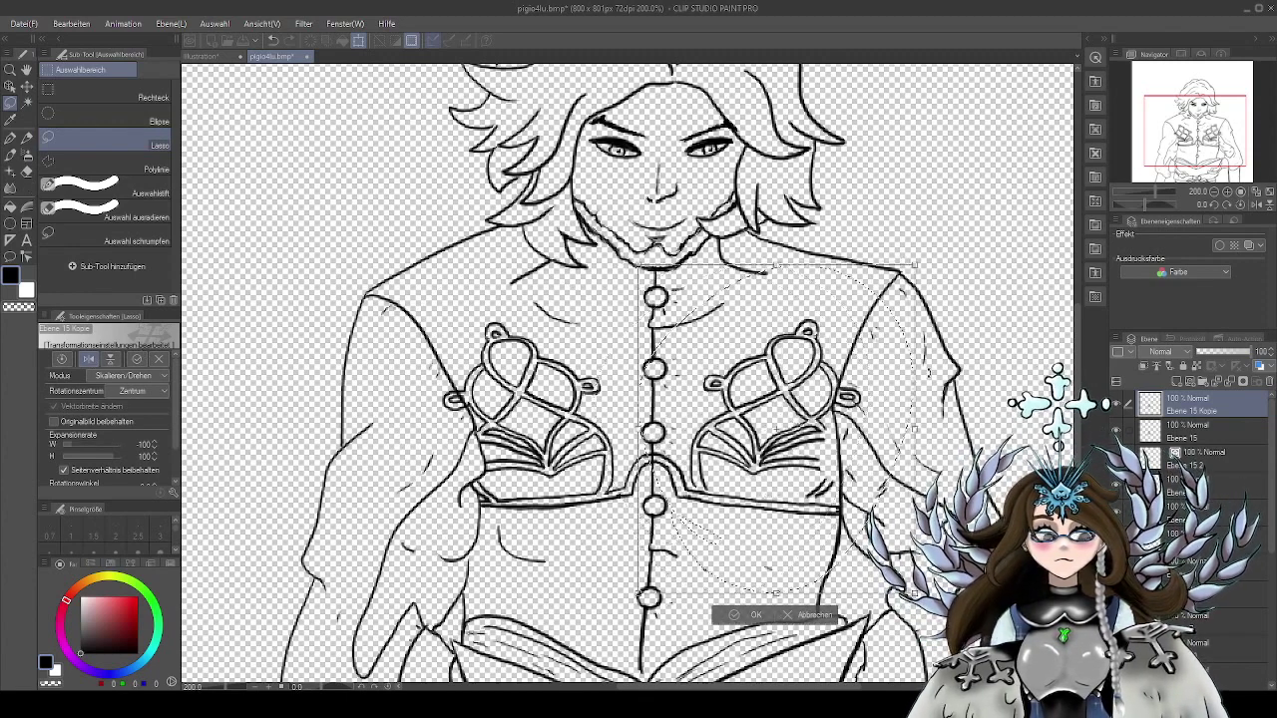
Rotate and nudge the mirrored ornament until it rests on the chest band beside the sleeve, then apply the transform and deselect
drag(928, 250, 913, 238)
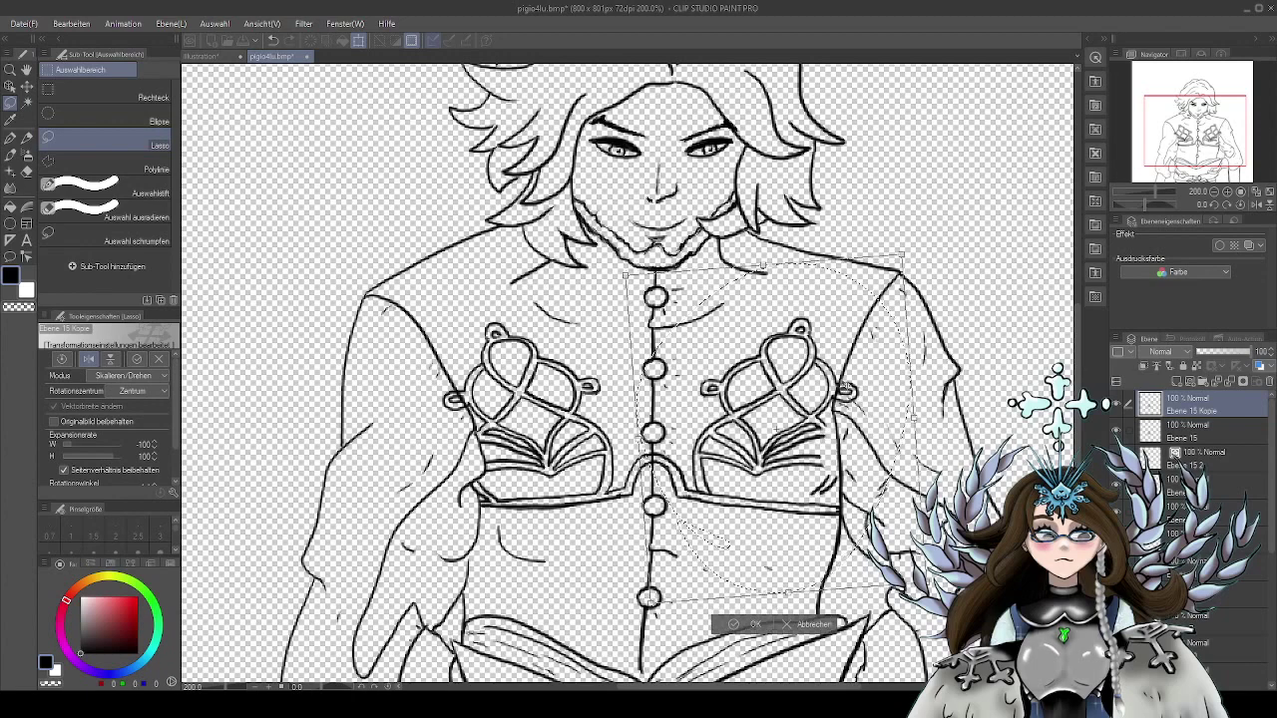
drag(845, 385, 853, 387)
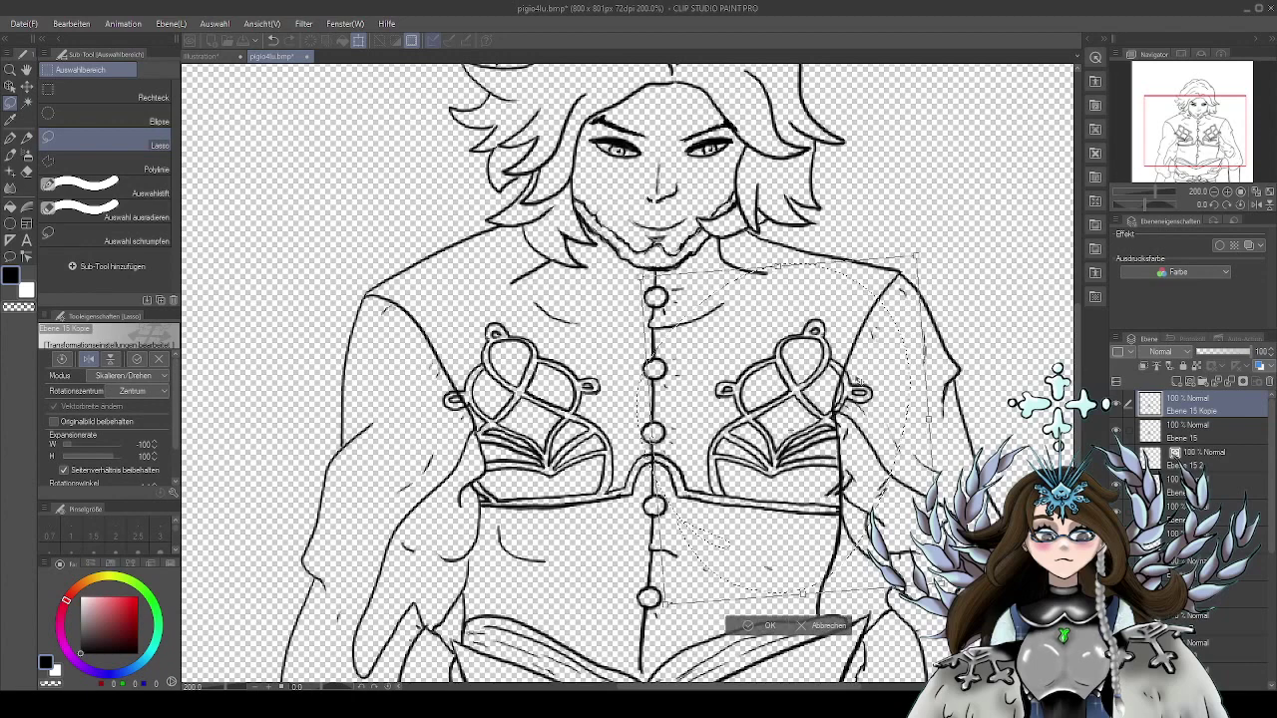
drag(871, 365, 871, 369)
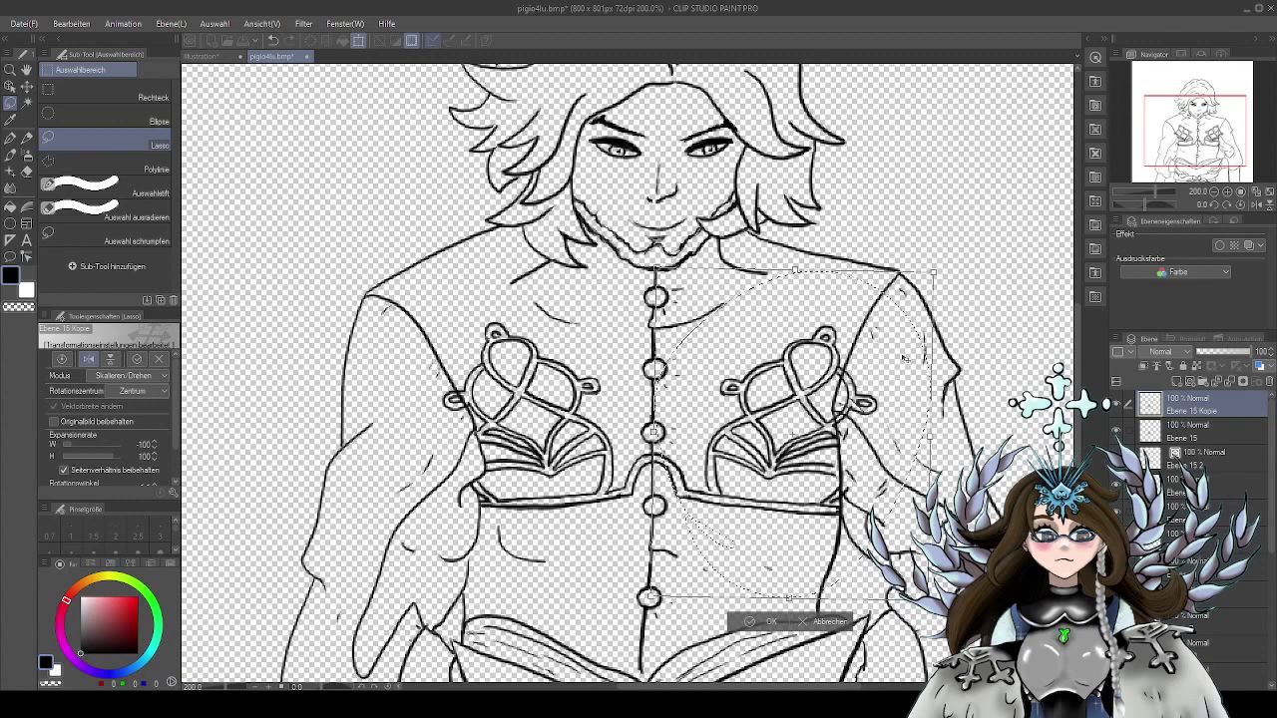
drag(935, 283, 928, 255)
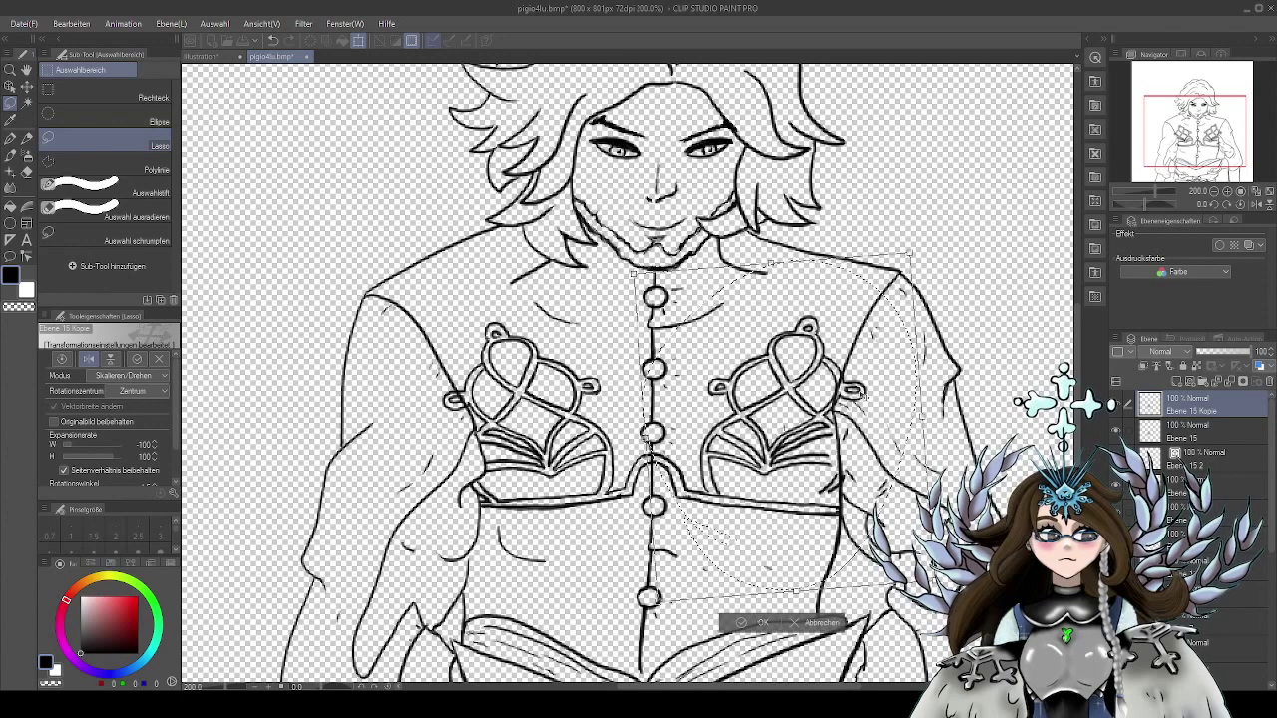
scroll(864, 397, up, 2)
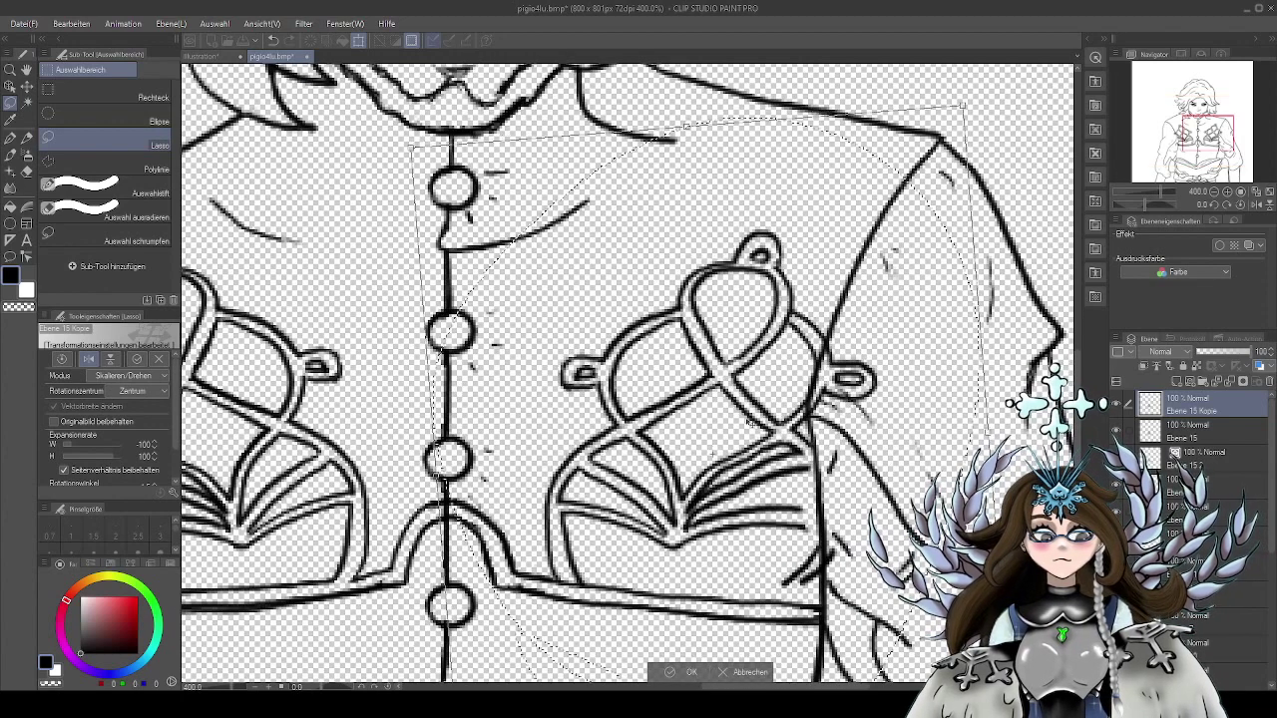
drag(548, 477, 651, 447)
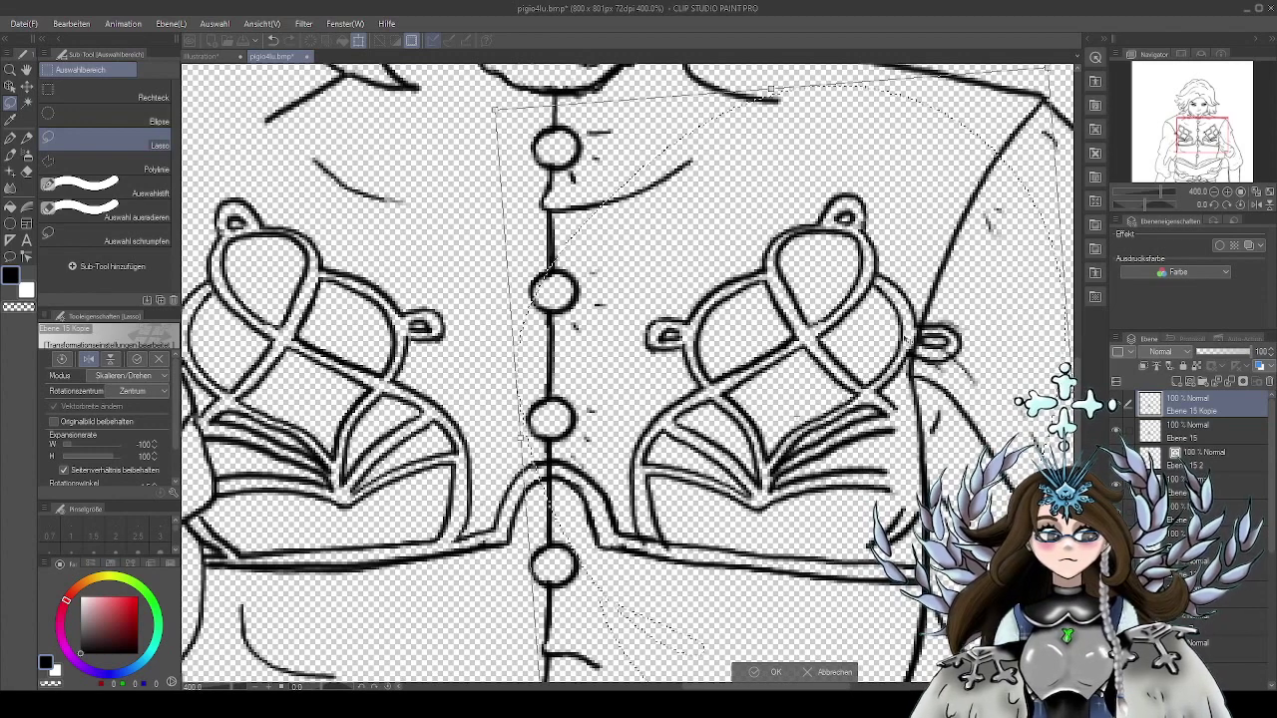
scroll(893, 349, down, 2)
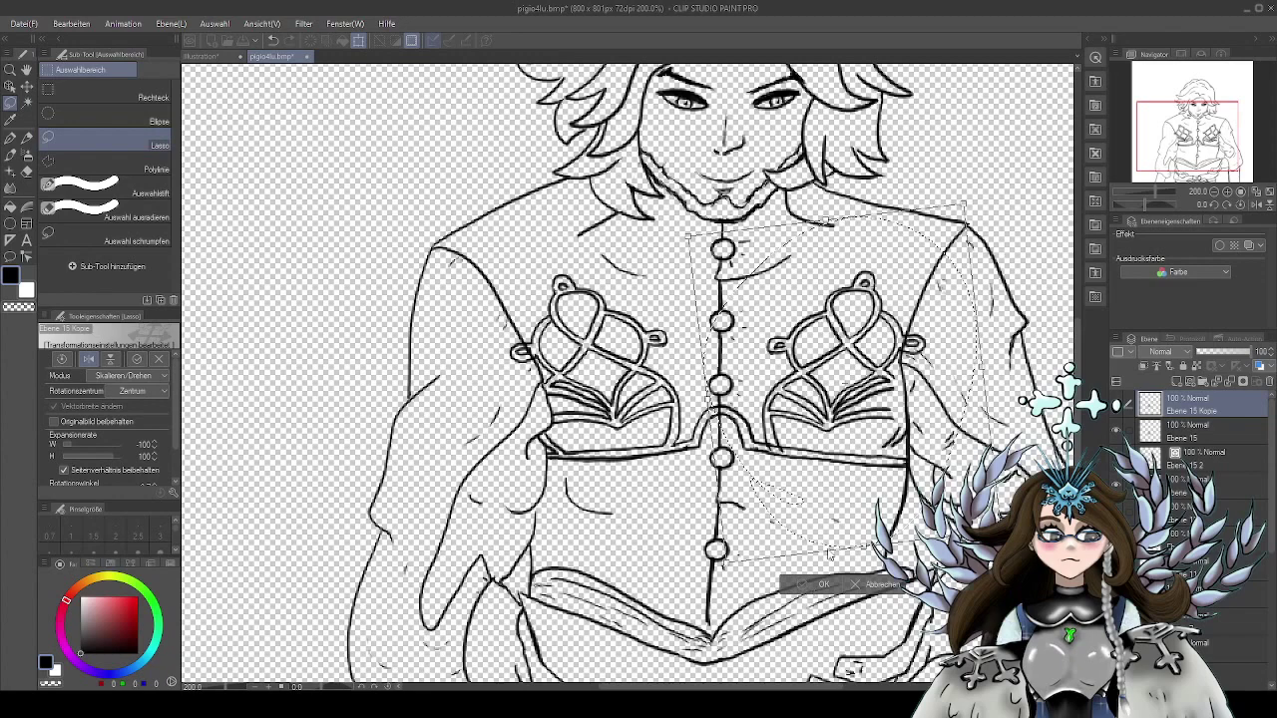
key(Return)
key(e)
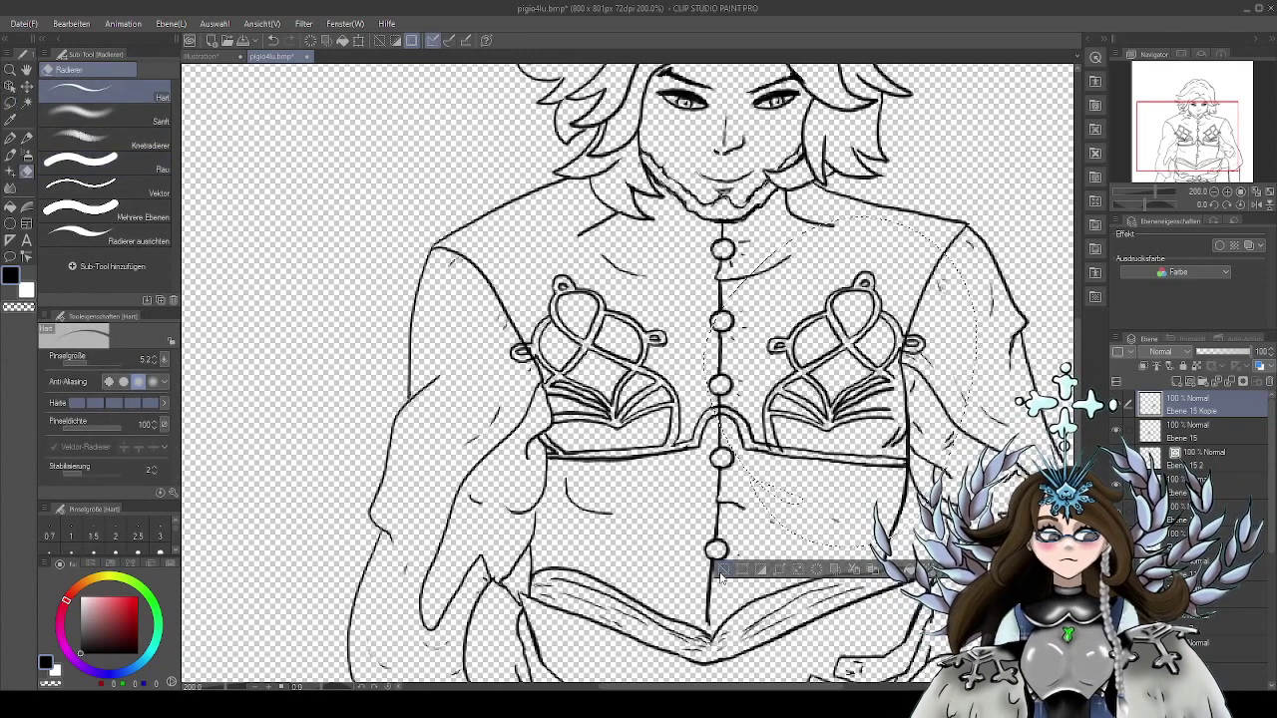
click(724, 571)
Erase the mirrored ornament's line ends that overlap the chest band beside the arch
scroll(792, 460, up, 2)
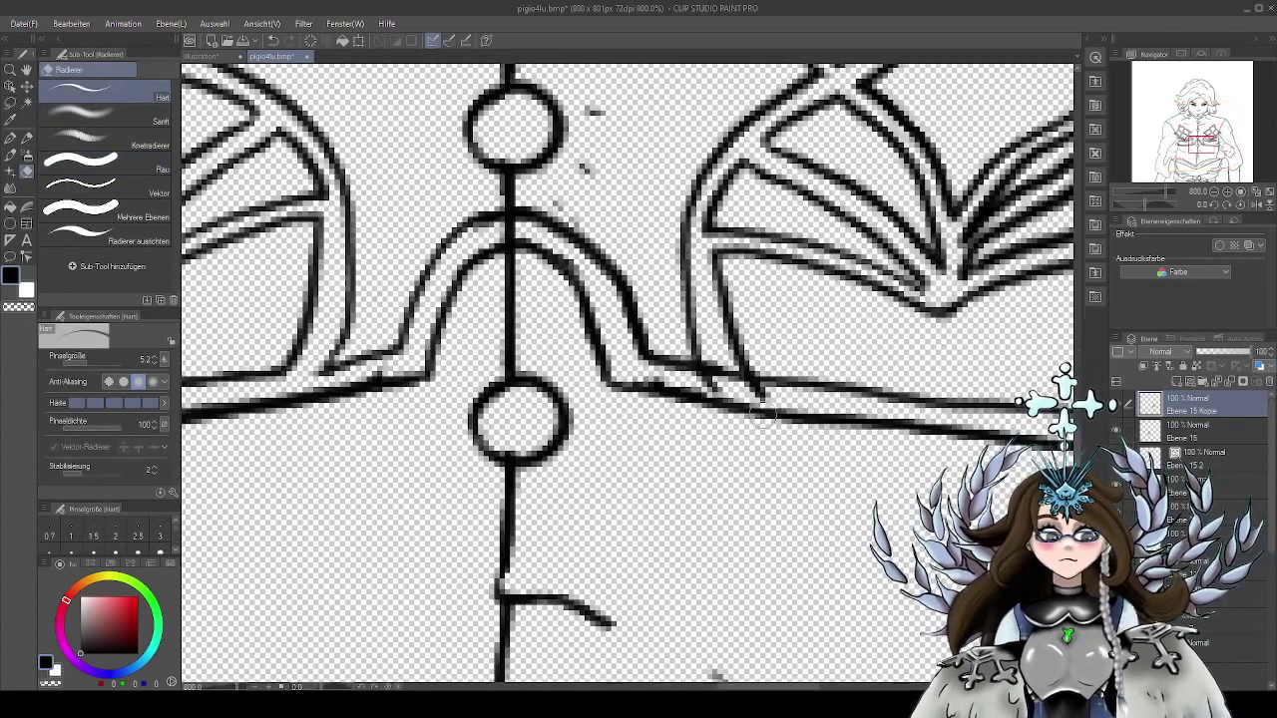
drag(744, 388, 347, 485)
drag(867, 217, 883, 381)
Extend the mirrored ornament's lower outer lines to the chest band and its two lower page lines toward the sleeve with the G-Pen
click(11, 138)
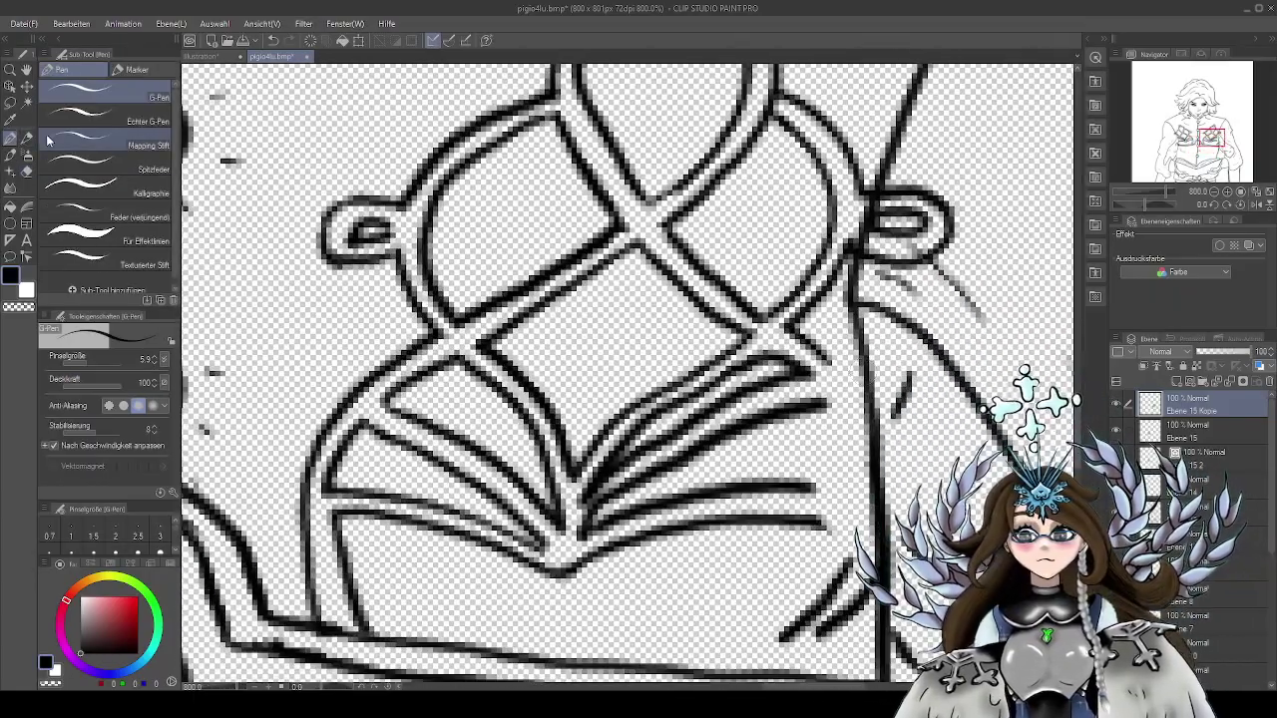
drag(835, 578, 848, 501)
drag(804, 549, 760, 596)
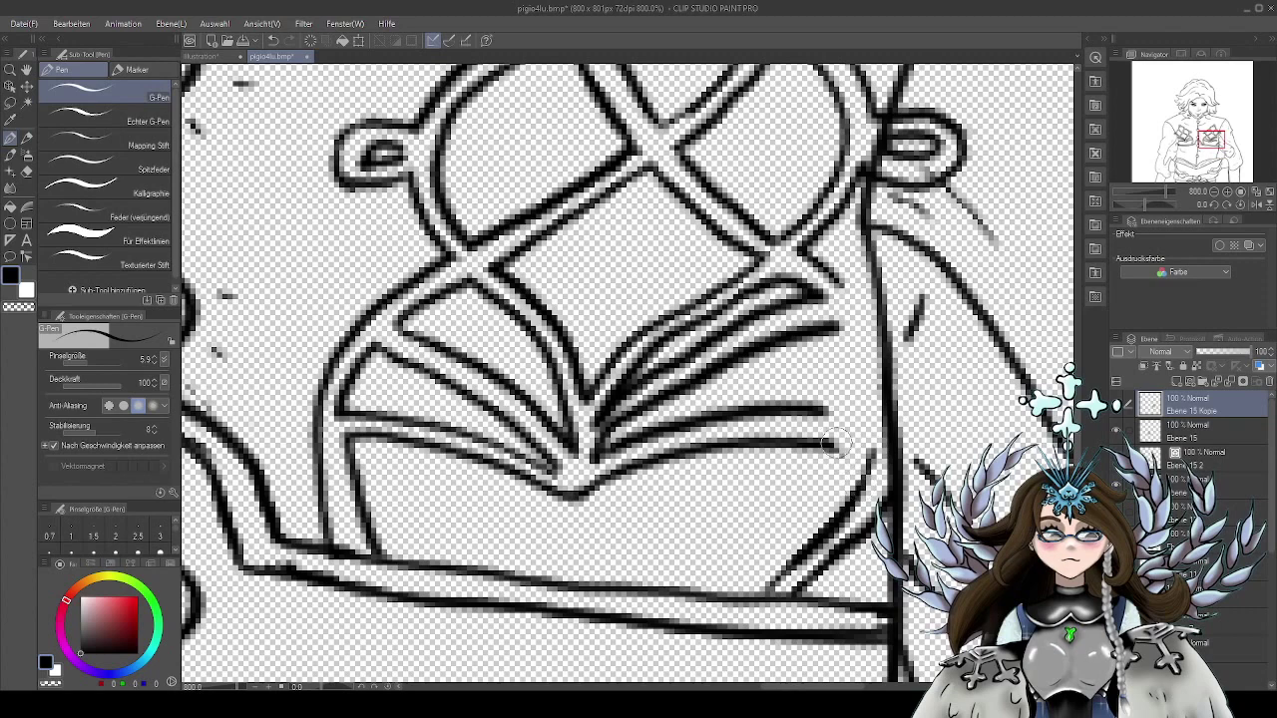
drag(836, 444, 870, 449)
drag(801, 408, 880, 410)
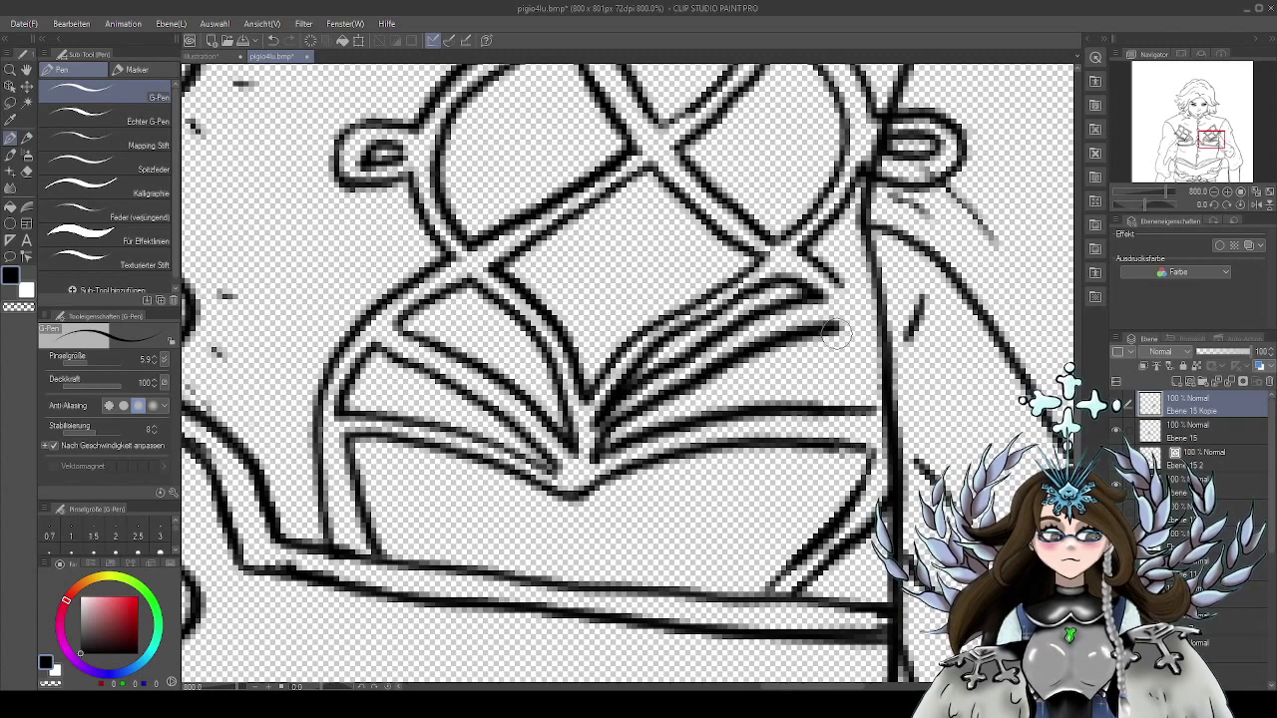
Ink the missing double line of the mirrored ornament's upper outer edge down to the sleeve seam
drag(901, 342, 947, 449)
drag(878, 383, 922, 420)
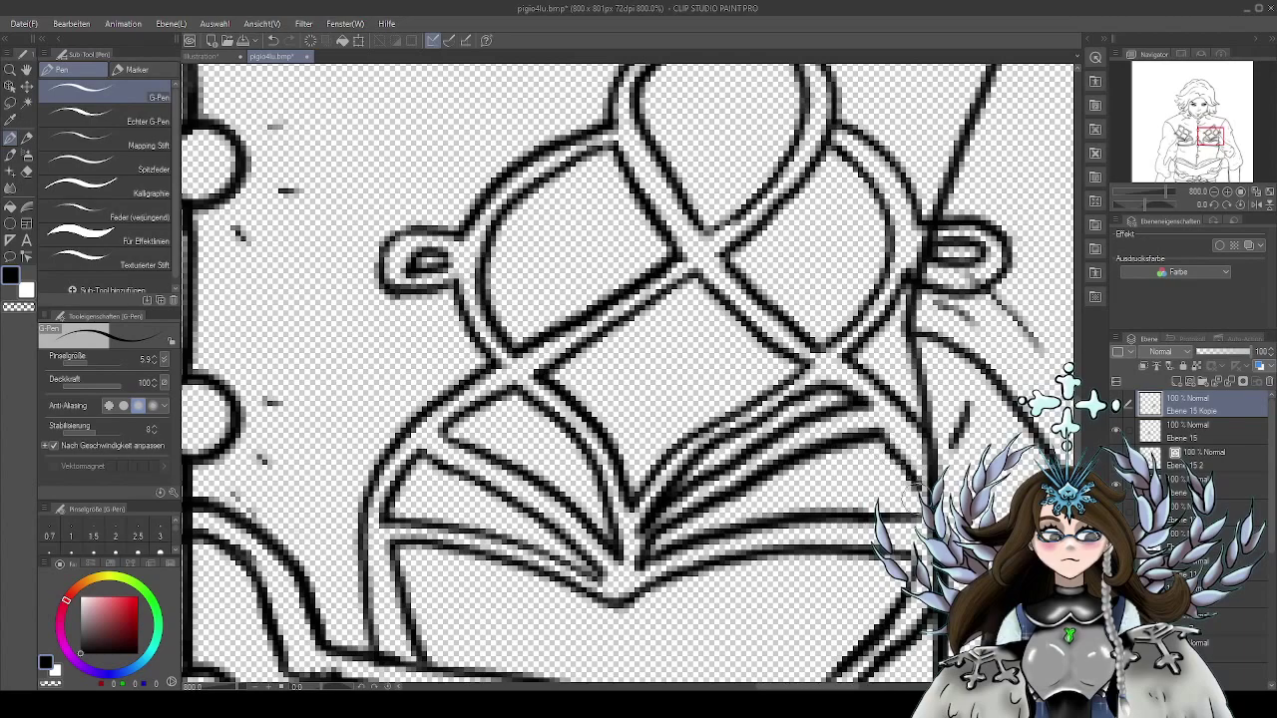
drag(885, 399, 925, 423)
Erase the thick middle page line on the sleeve side of the mirrored ornament's book and redraw it with the G-Pen
scroll(906, 406, down, 4)
scroll(794, 449, up, 4)
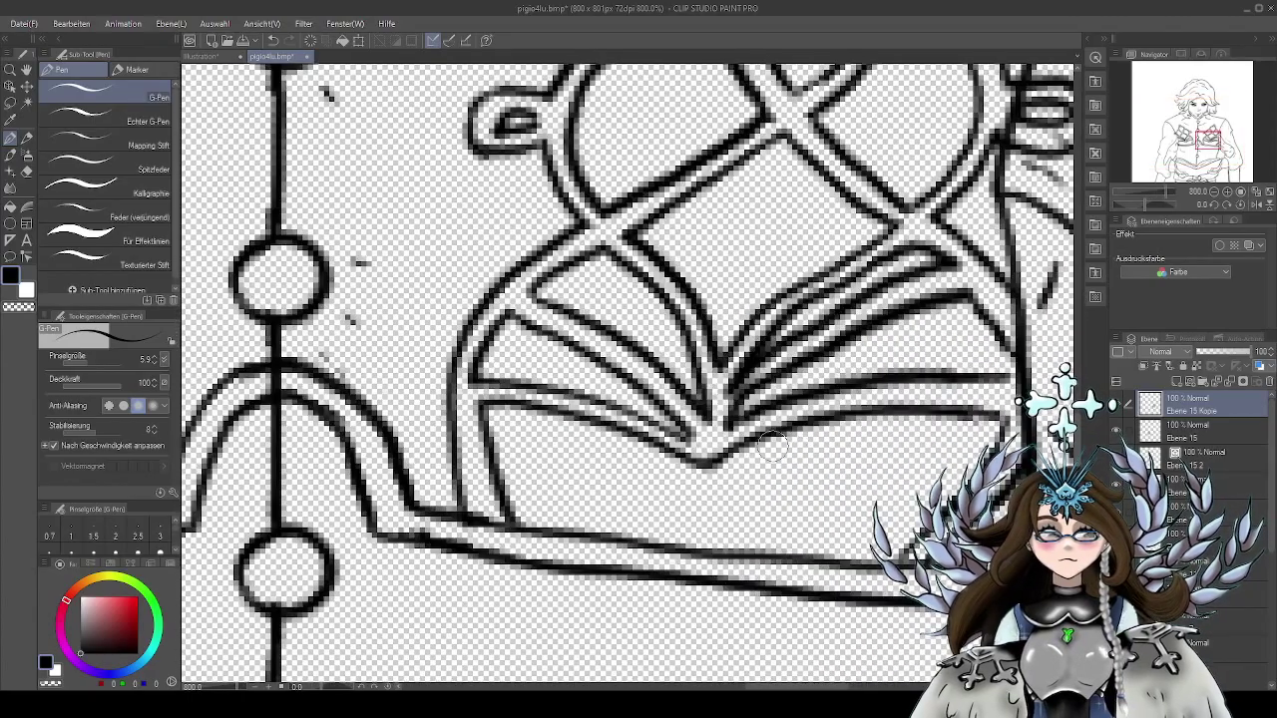
key(e)
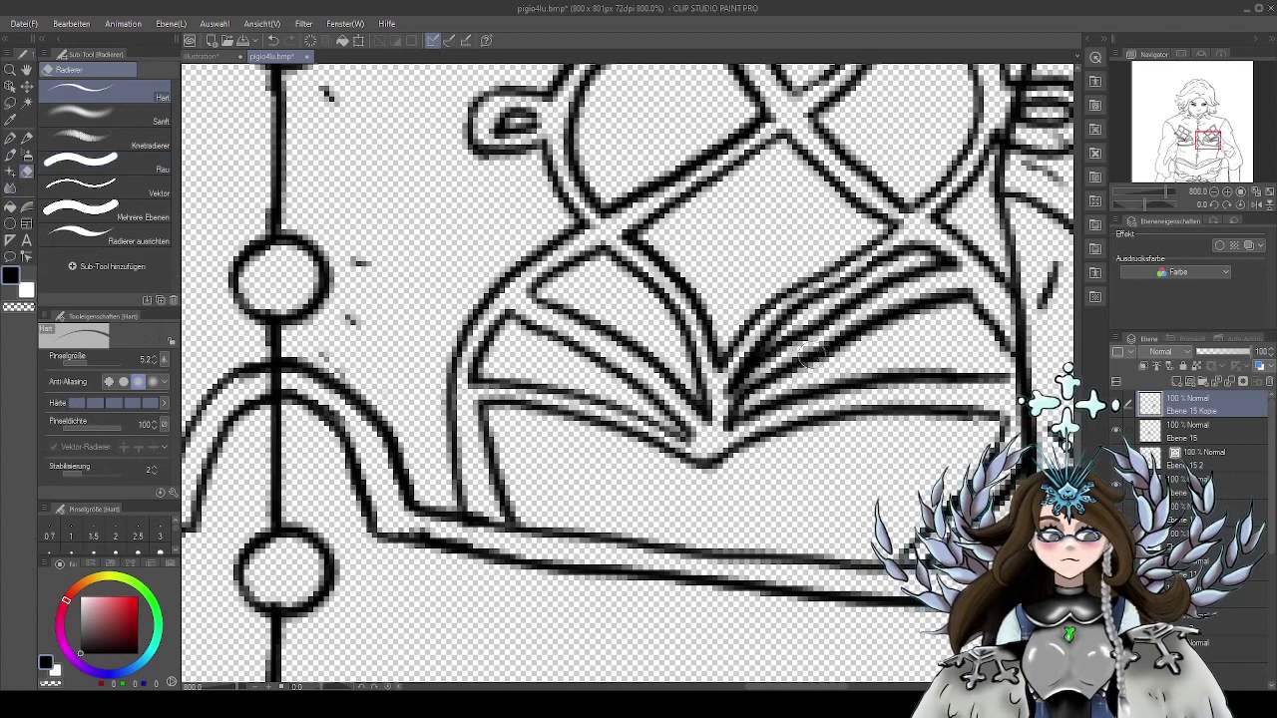
mouse_move(763, 384)
mouse_down()
mouse_move(758, 394)
mouse_move(898, 316)
mouse_move(883, 311)
mouse_up()
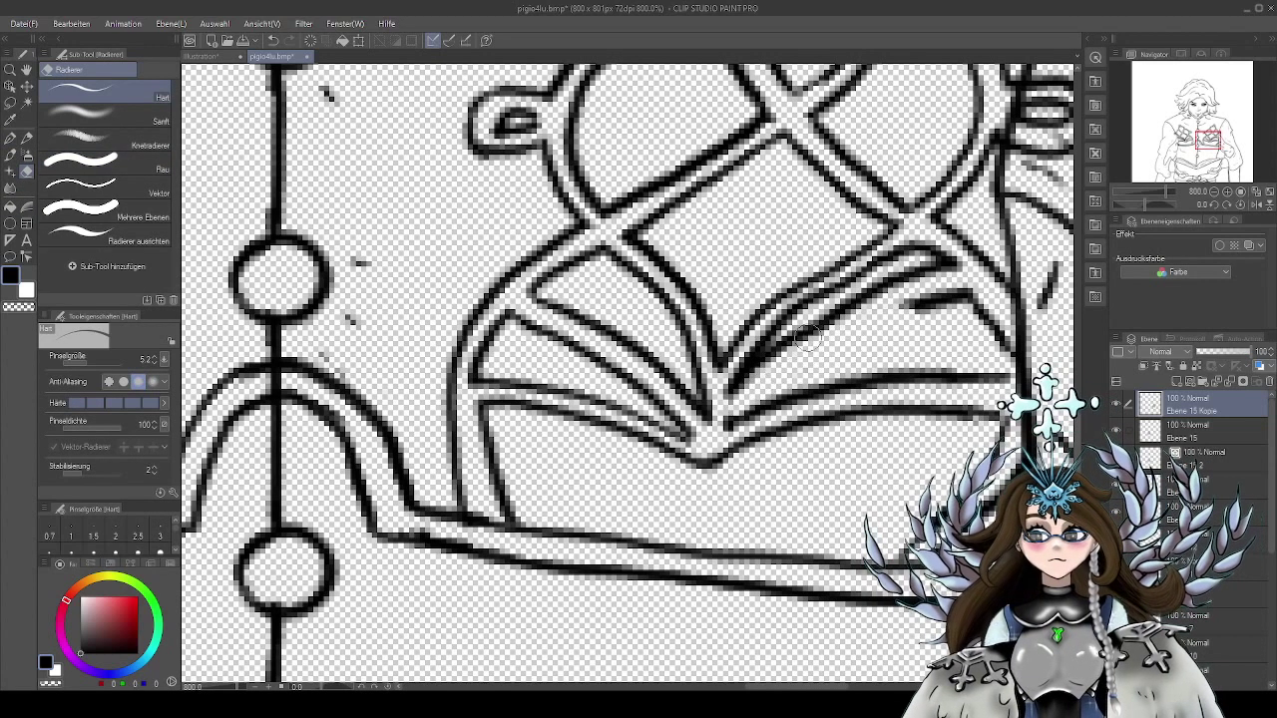
click(15, 138)
mouse_move(960, 299)
mouse_down()
mouse_move(813, 362)
mouse_move(865, 326)
mouse_move(760, 394)
mouse_up()
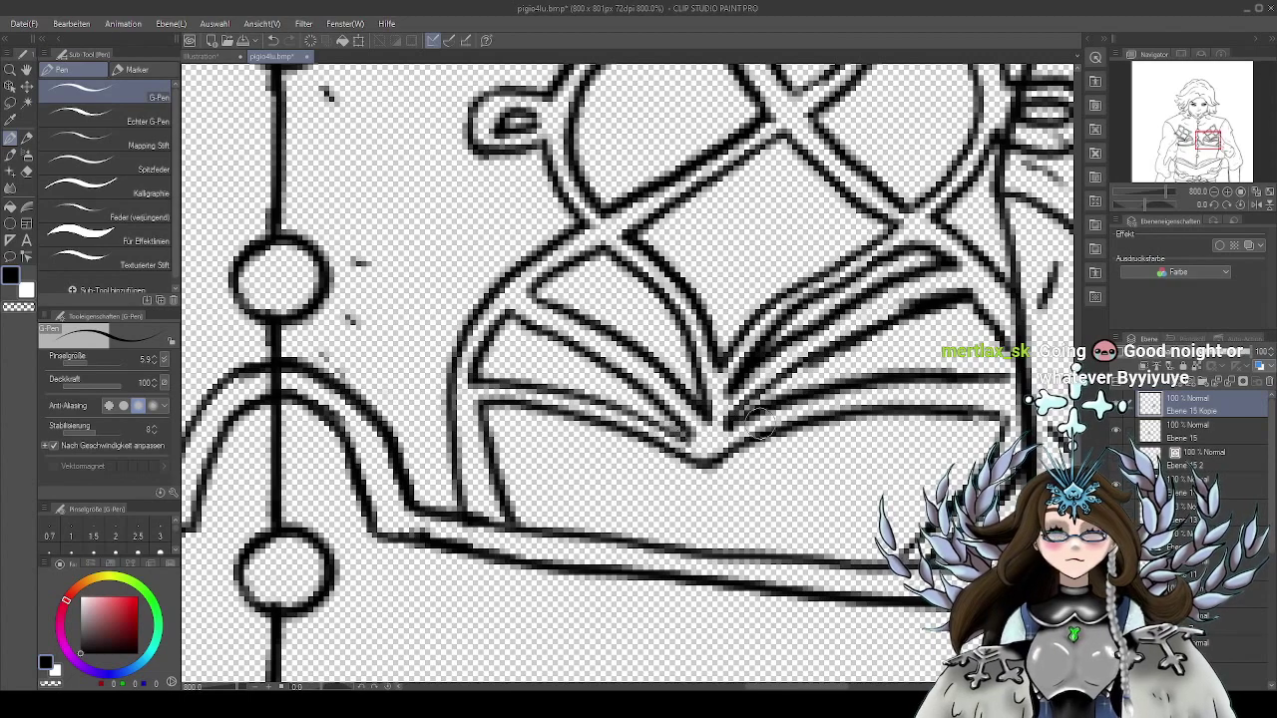
Erase the matching page line of the original ornament on layer Ebene 15 and redraw it as a clean G-Pen curve
drag(618, 464, 959, 429)
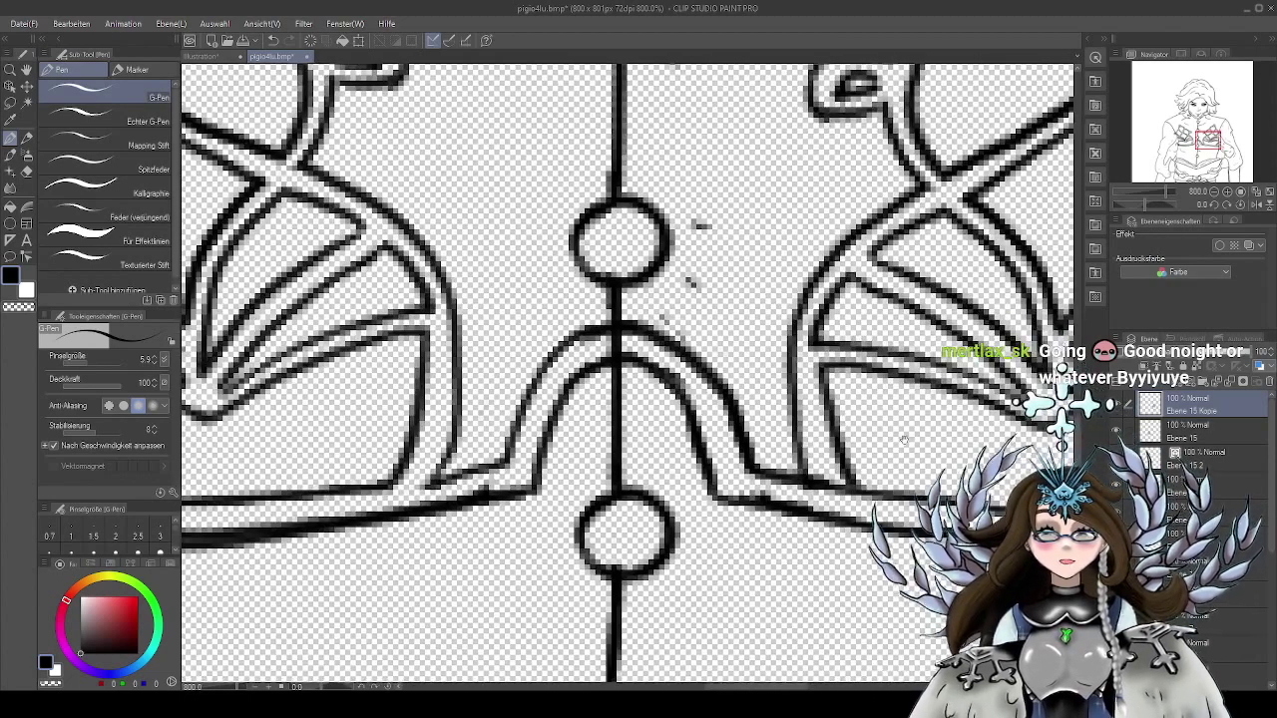
drag(524, 494, 794, 465)
drag(598, 388, 751, 465)
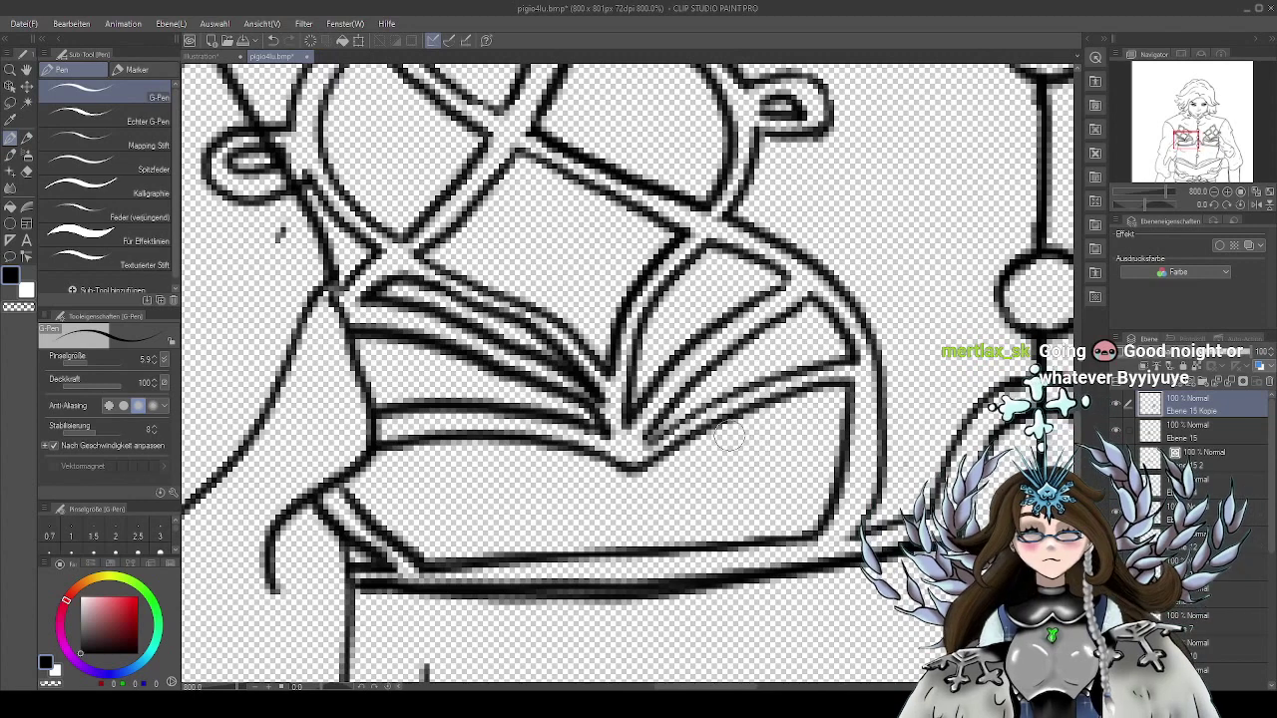
key(e)
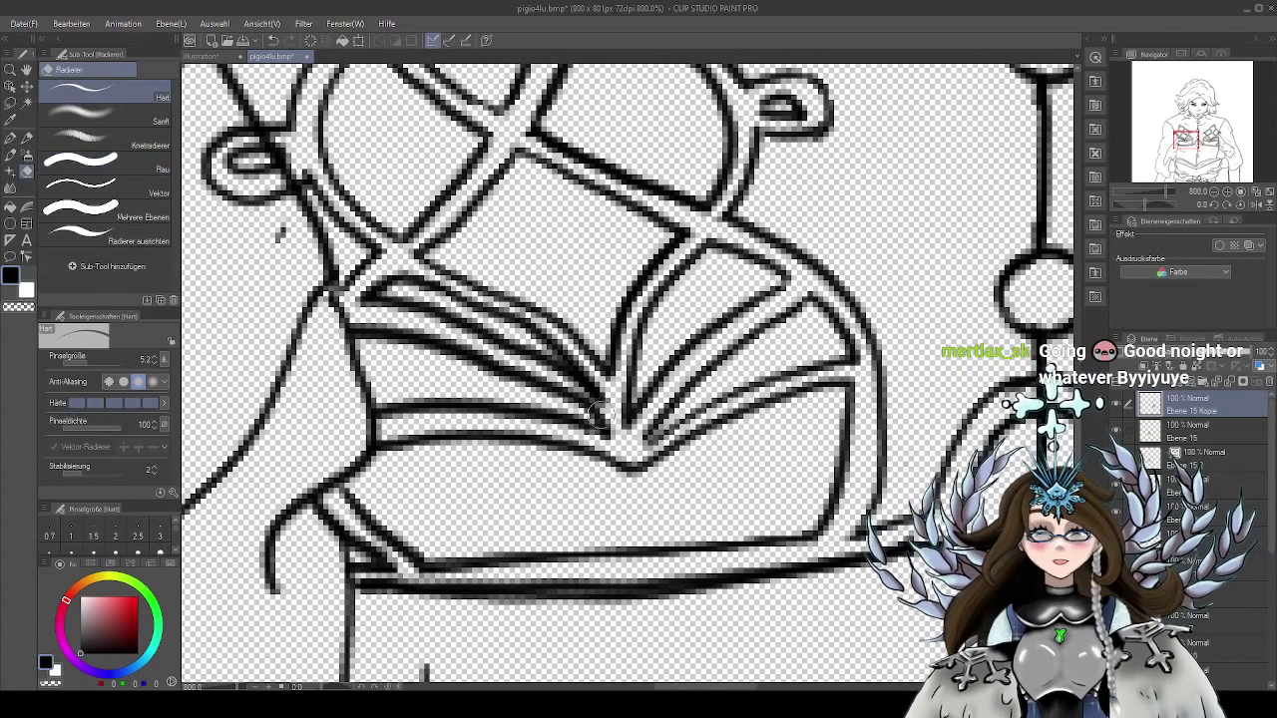
click(1201, 443)
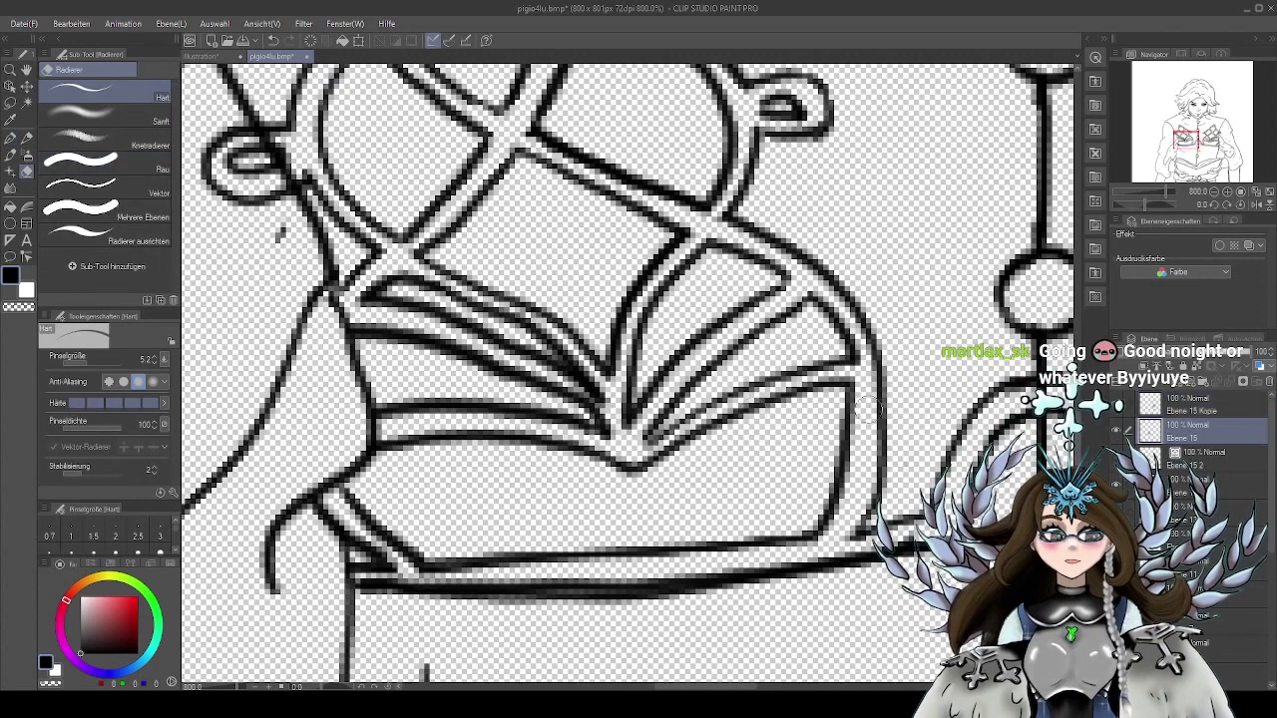
mouse_move(555, 391)
mouse_down()
mouse_move(503, 376)
mouse_move(502, 363)
mouse_move(449, 359)
mouse_move(456, 342)
mouse_move(417, 339)
mouse_up()
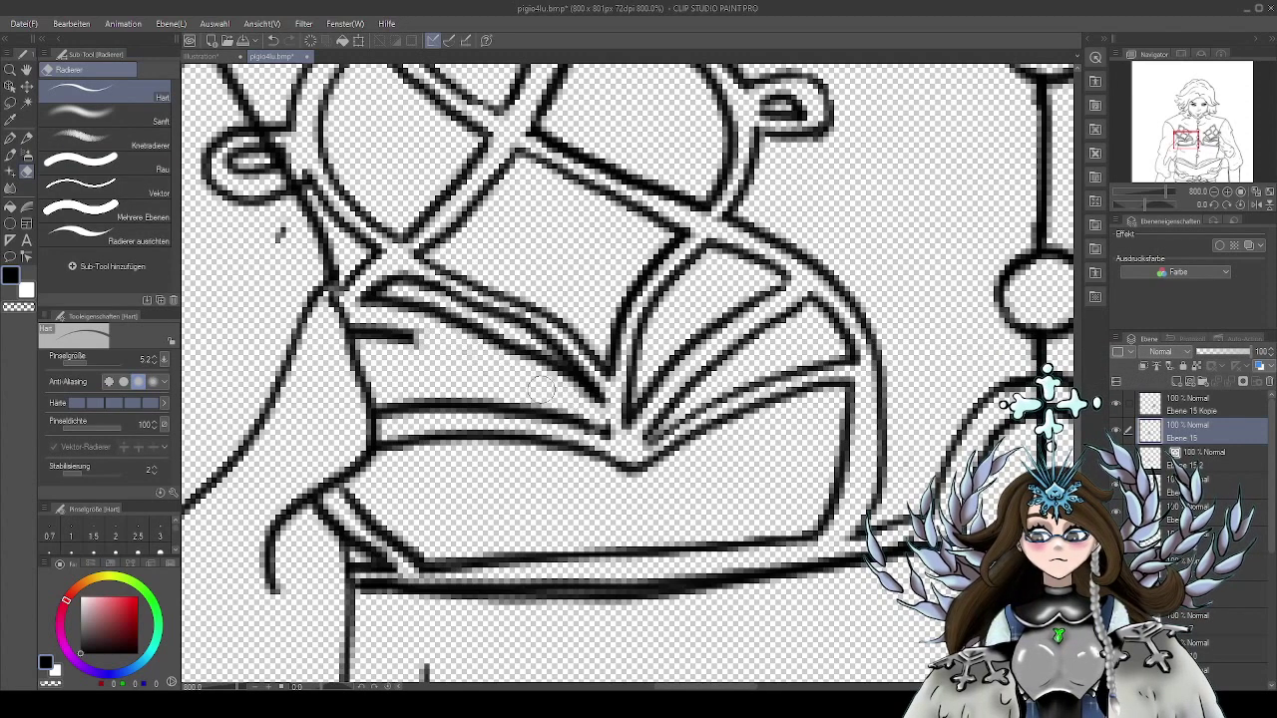
key(p)
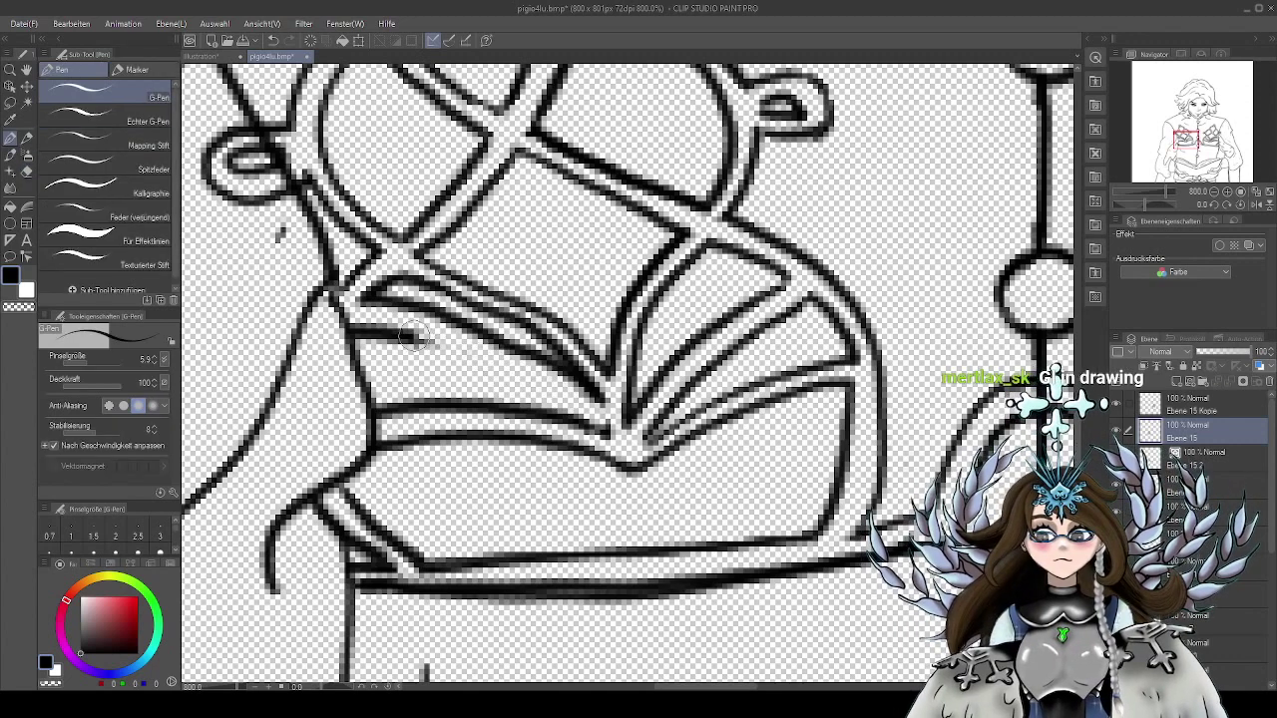
drag(401, 326, 595, 419)
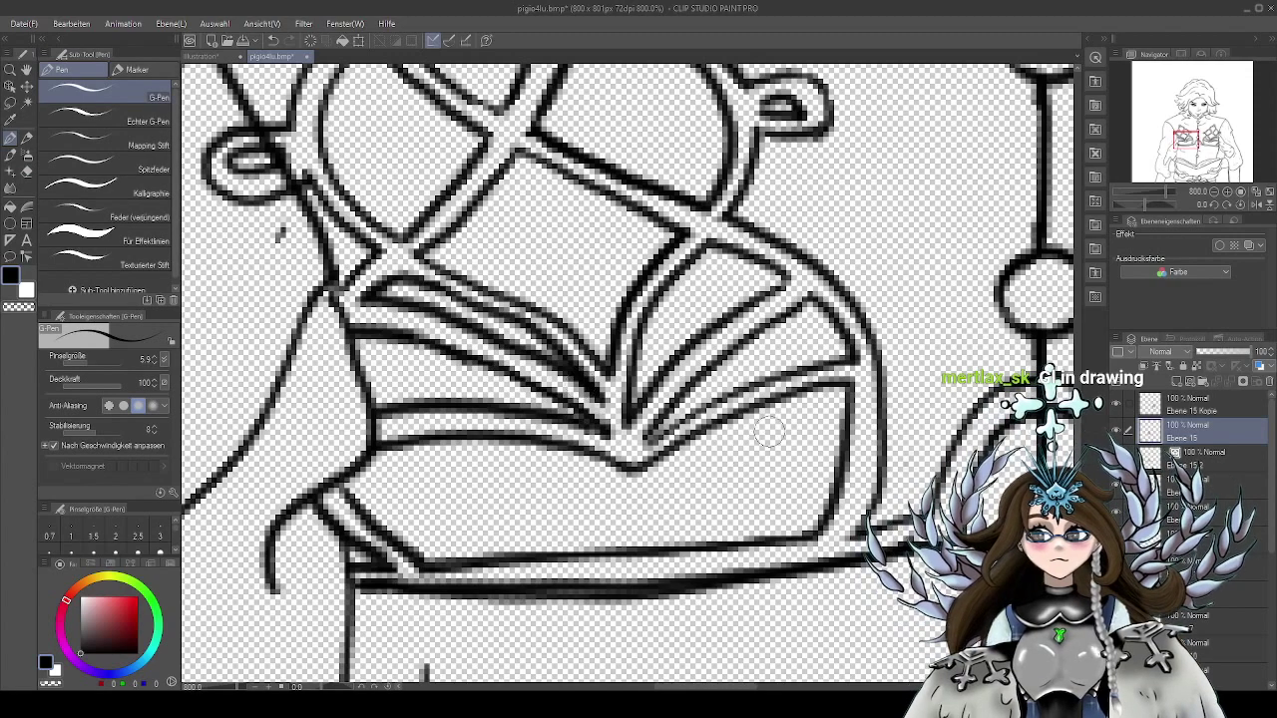
Inspect the original and the mirrored chest ornament up close and in the full drawing for remaining flaws
scroll(769, 431, down, 5)
mouse_move(1073, 424)
mouse_down()
mouse_move(898, 423)
mouse_move(860, 459)
mouse_up()
scroll(857, 359, down, 1)
click(27, 174)
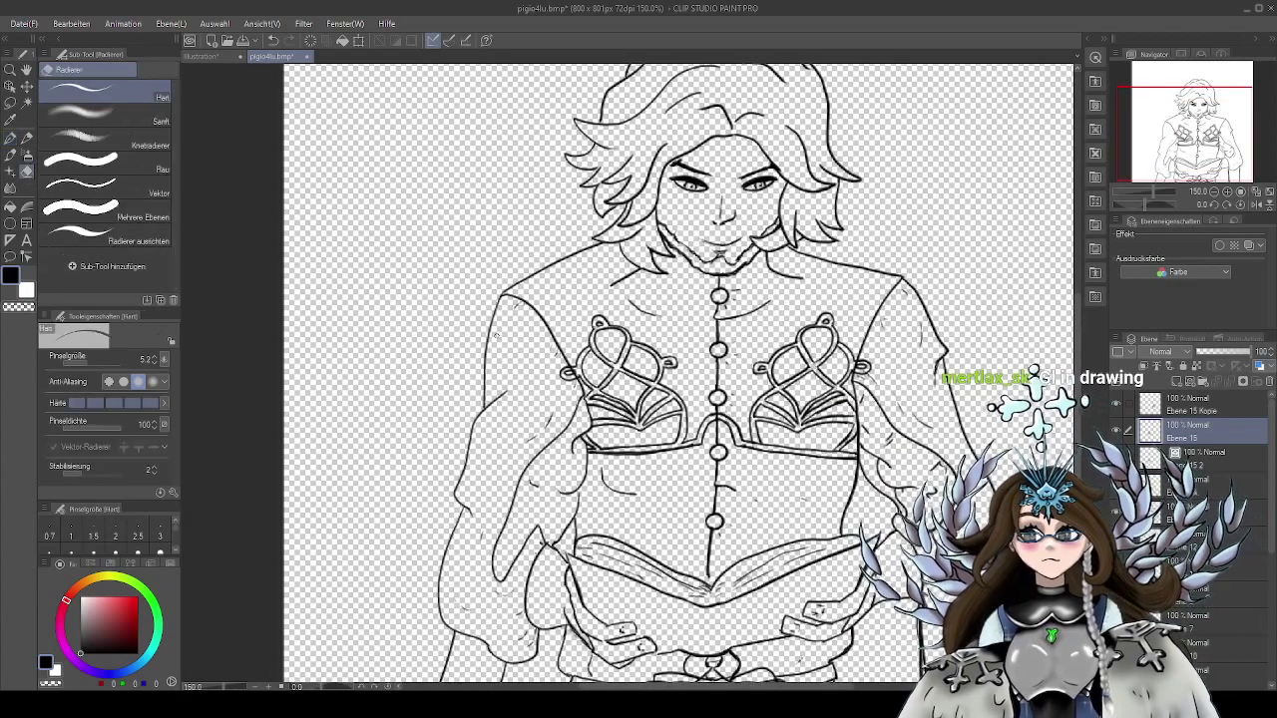
scroll(656, 283, up, 5)
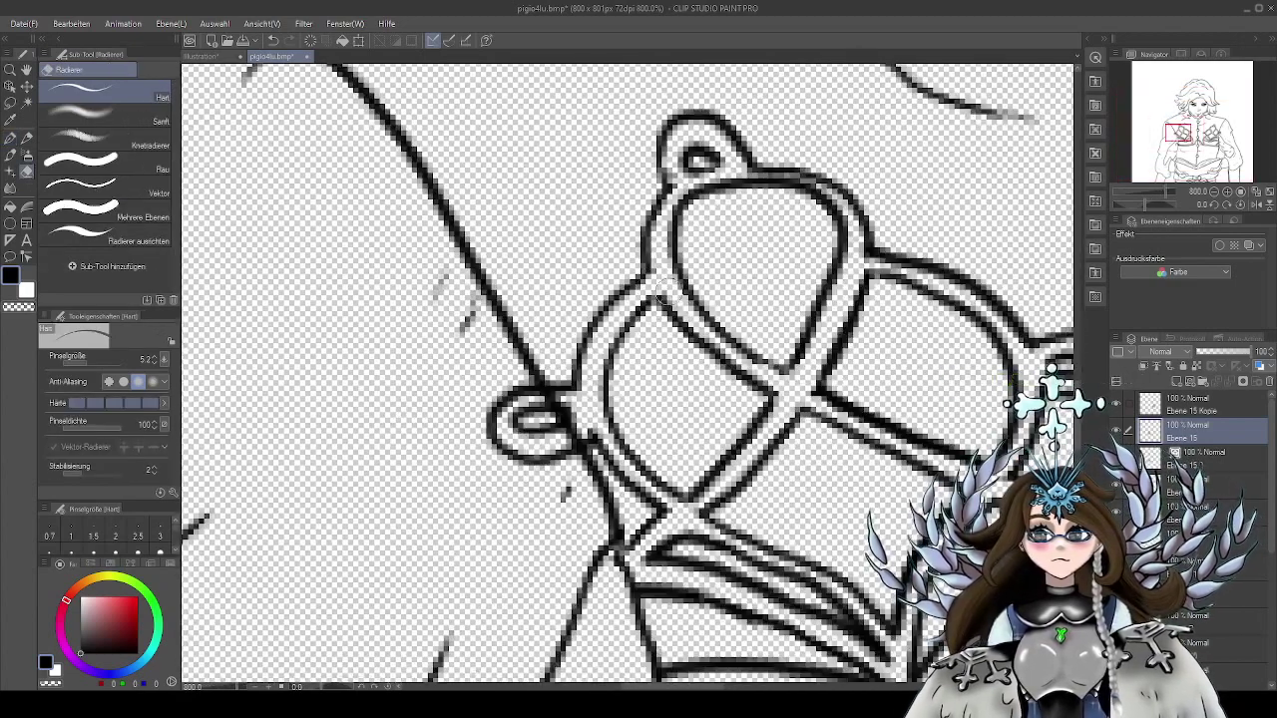
click(1215, 412)
drag(992, 411, 429, 476)
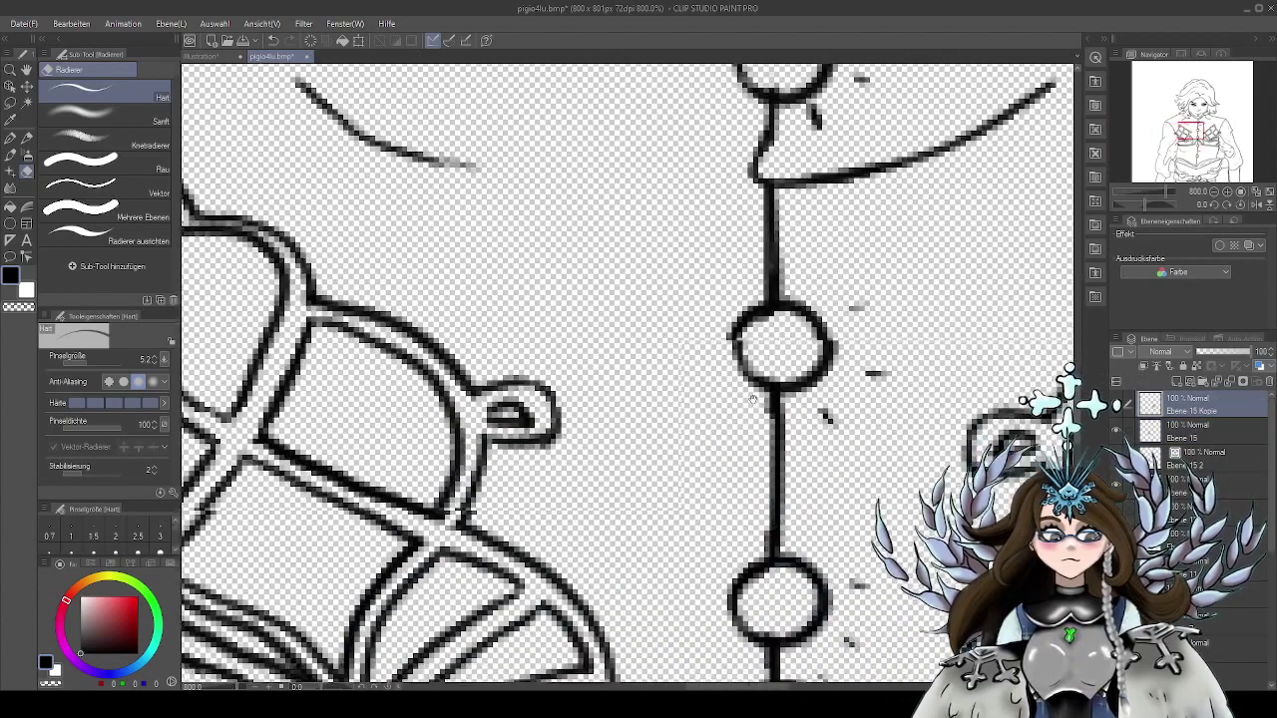
drag(1042, 377, 895, 401)
scroll(858, 384, right, 3)
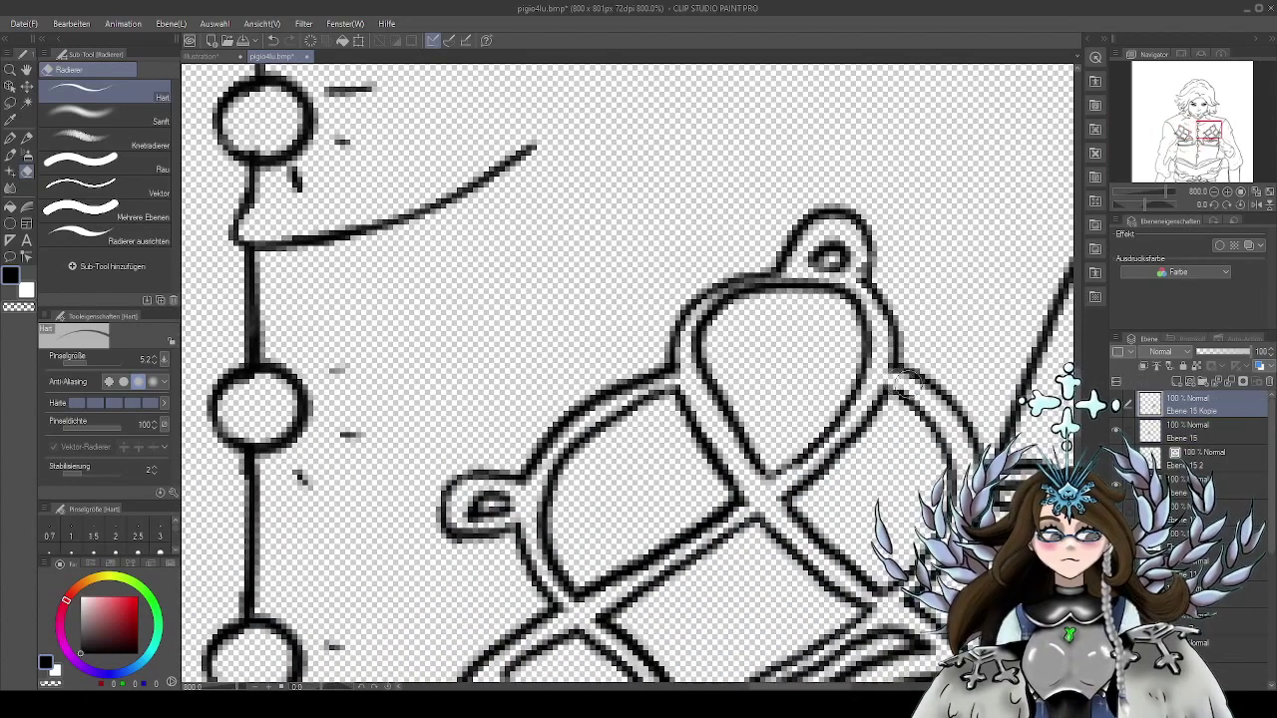
scroll(878, 419, down, 2)
scroll(896, 420, down, 2)
drag(997, 583, 935, 431)
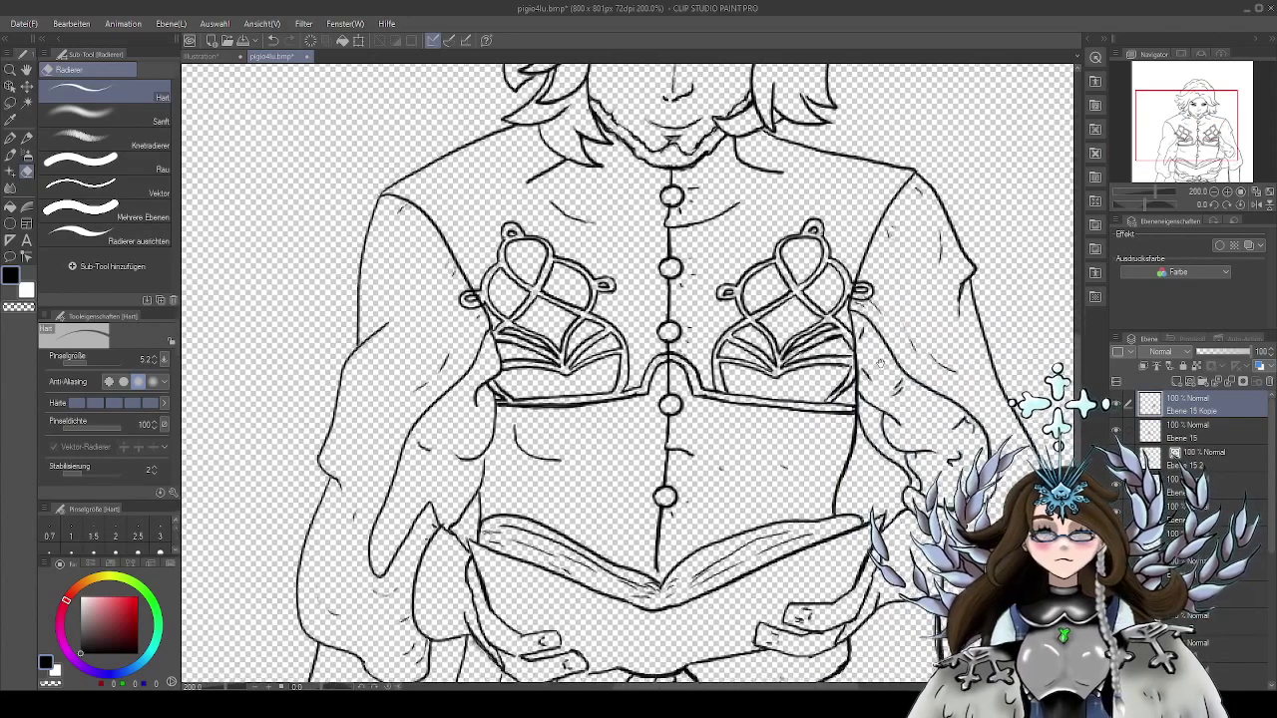
scroll(935, 431, down, 1)
scroll(937, 427, down, 2)
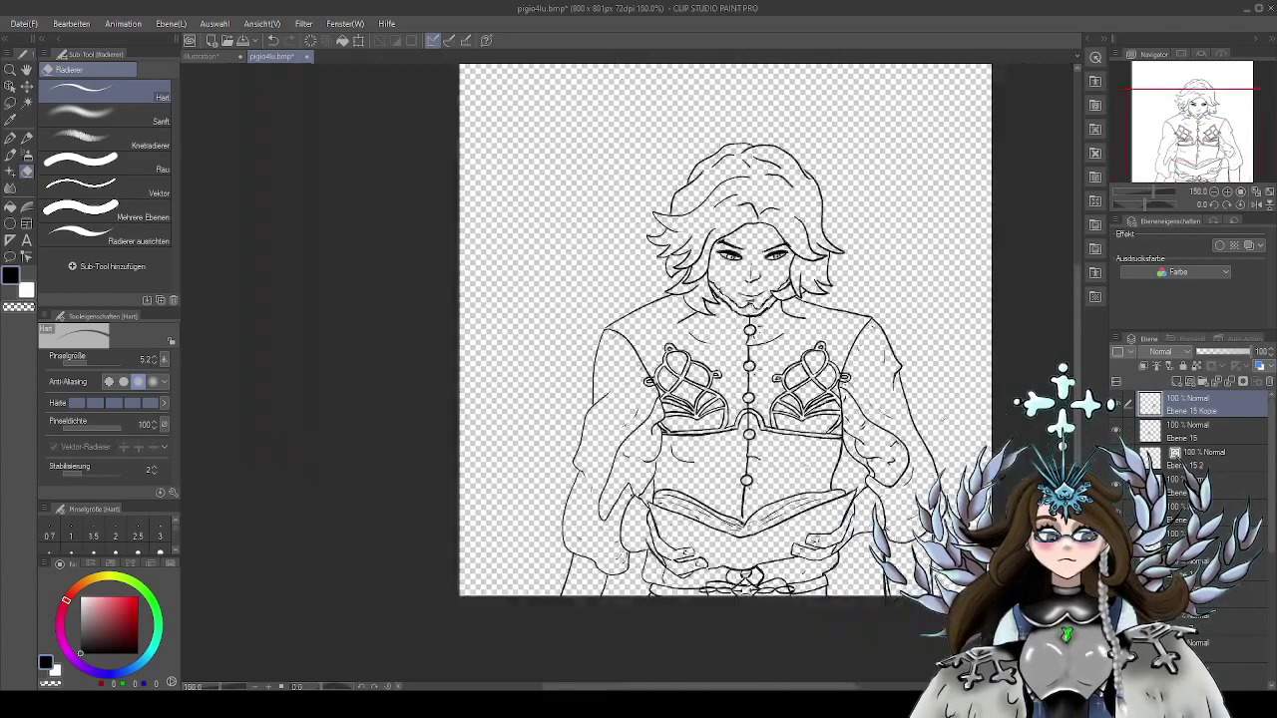
drag(952, 420, 892, 441)
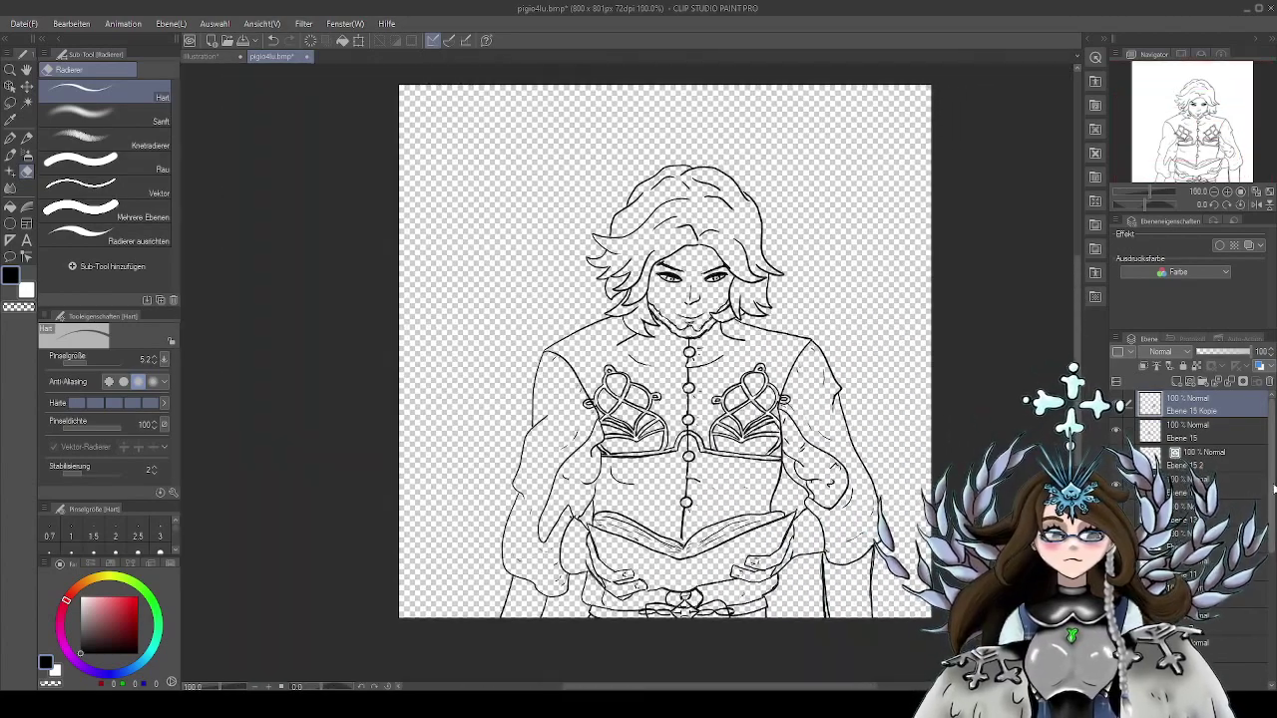
Show the two layers with the green-haired character reference pictures beside the line art
drag(1272, 499, 1273, 674)
click(1117, 677)
click(1117, 649)
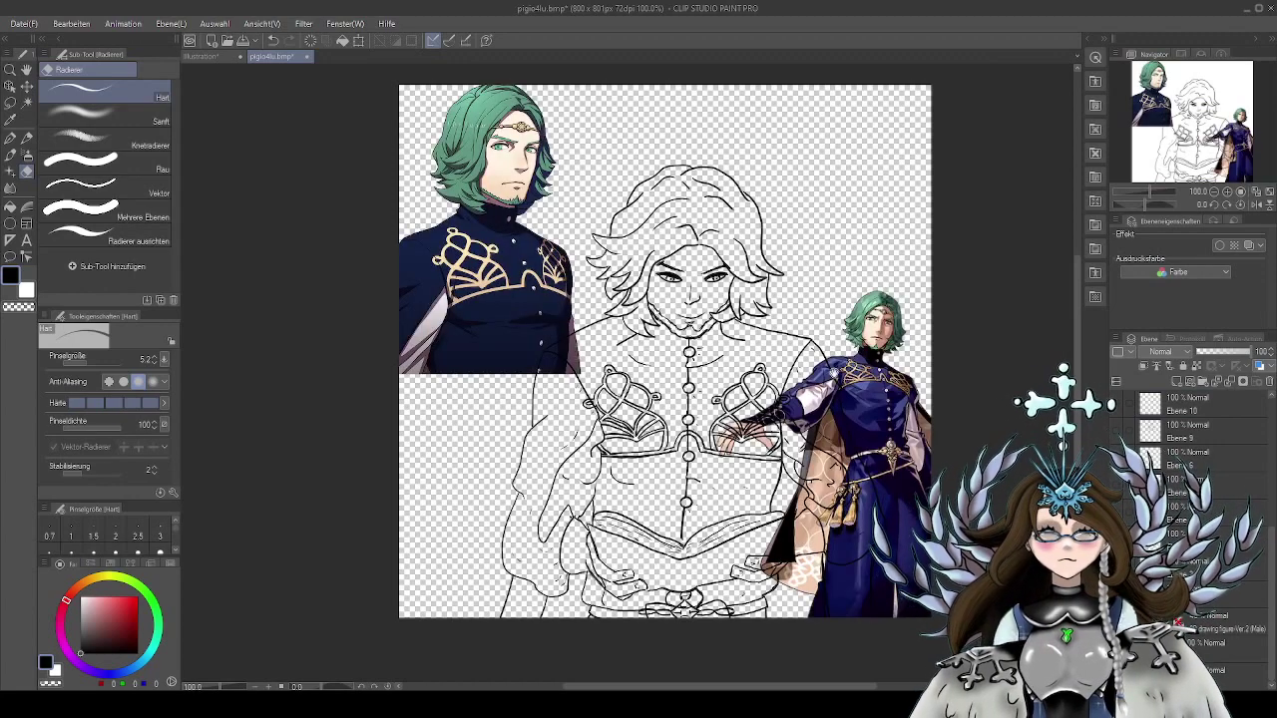
drag(813, 398, 797, 437)
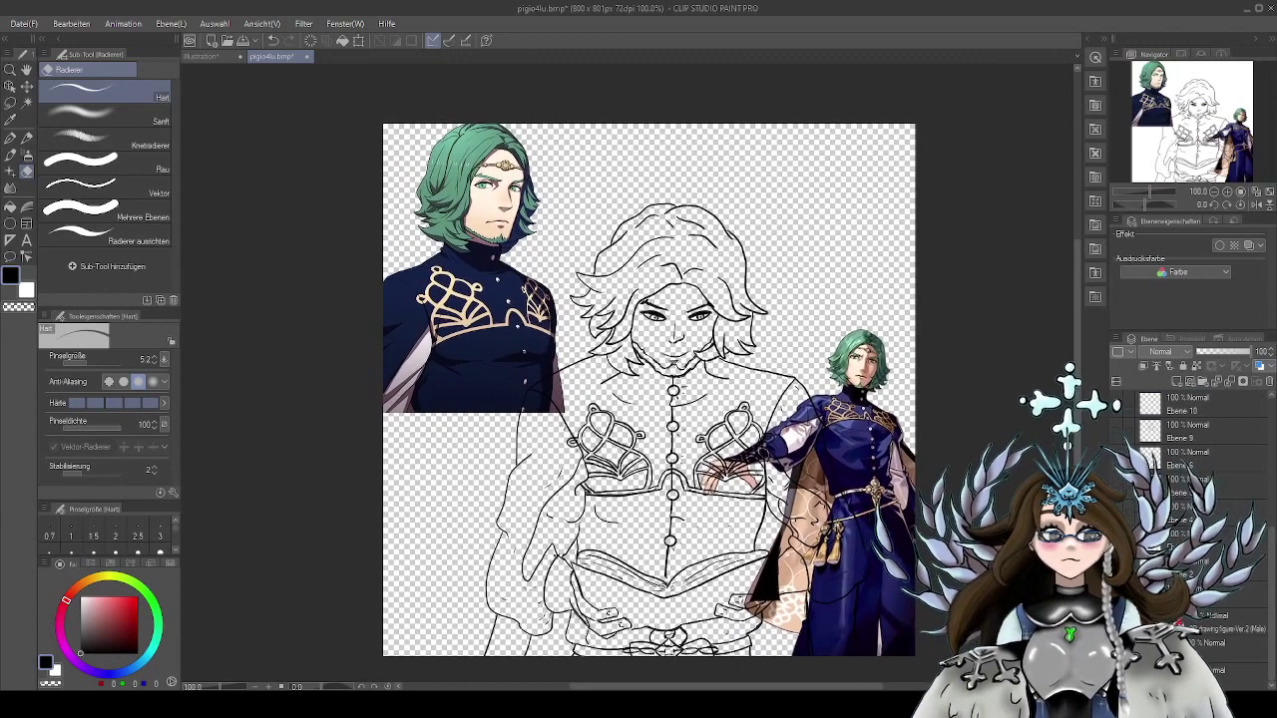
Merge the layer Ebene 15 Kopie into Ebene 15 and add a new raster layer above it
drag(1269, 559, 1267, 401)
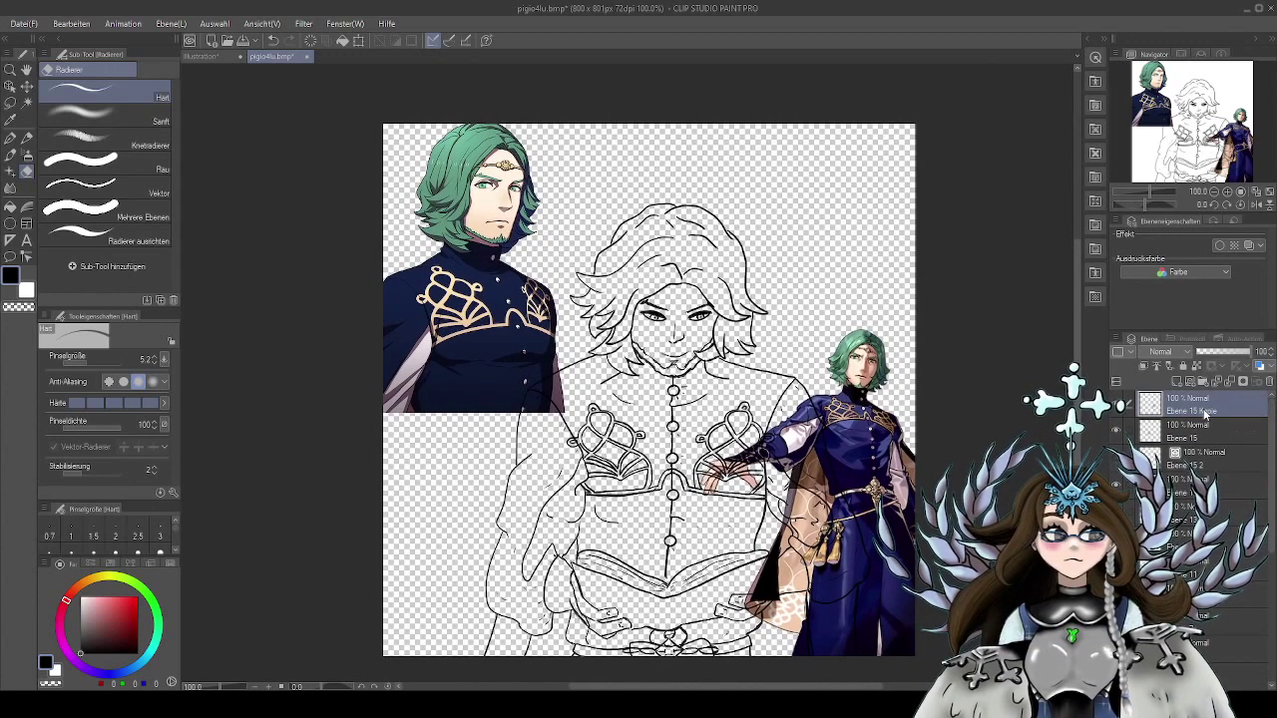
click(1227, 384)
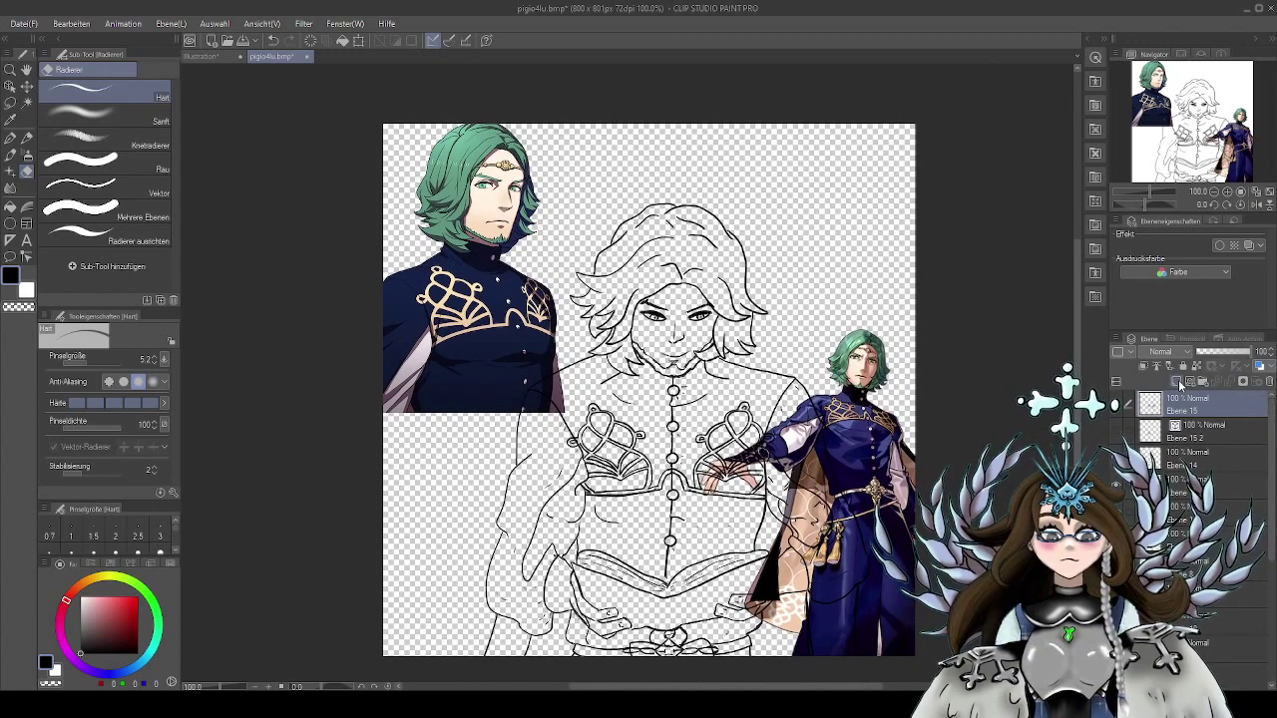
click(1179, 383)
Remove the vector layer Ebene 15 2 and make the empty top layer Ebene 16 active
click(1160, 461)
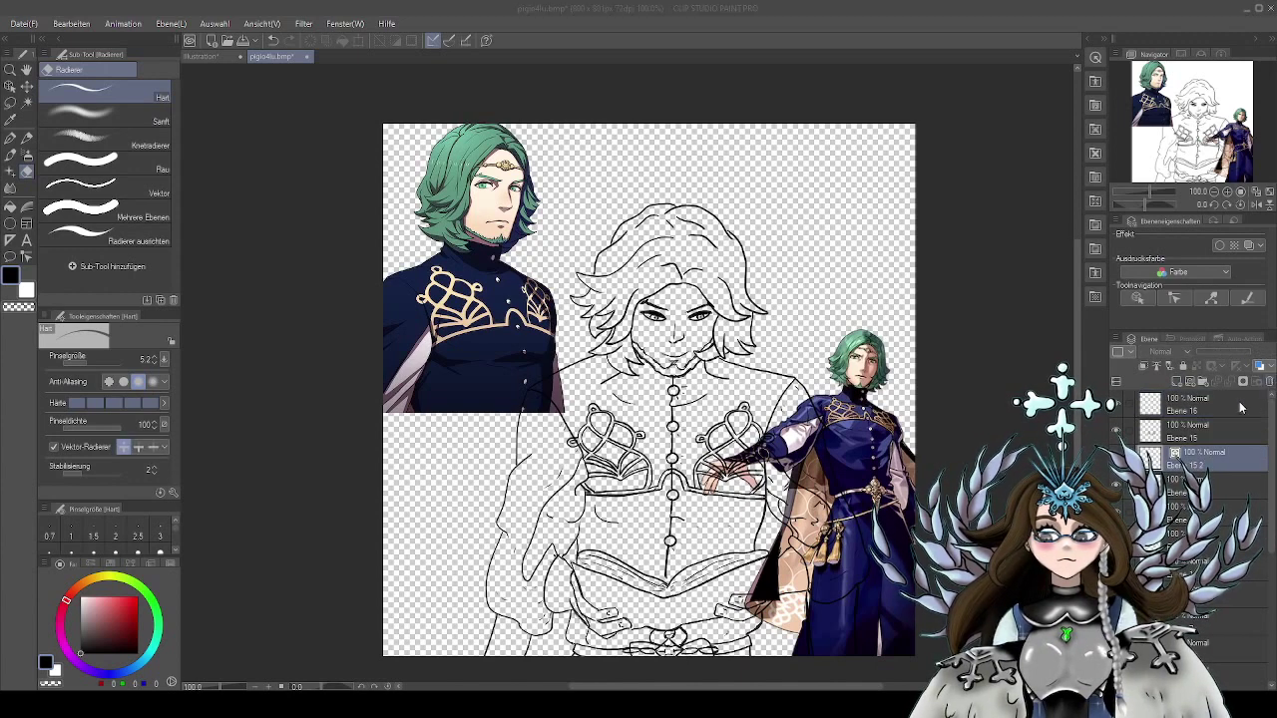
click(1202, 429)
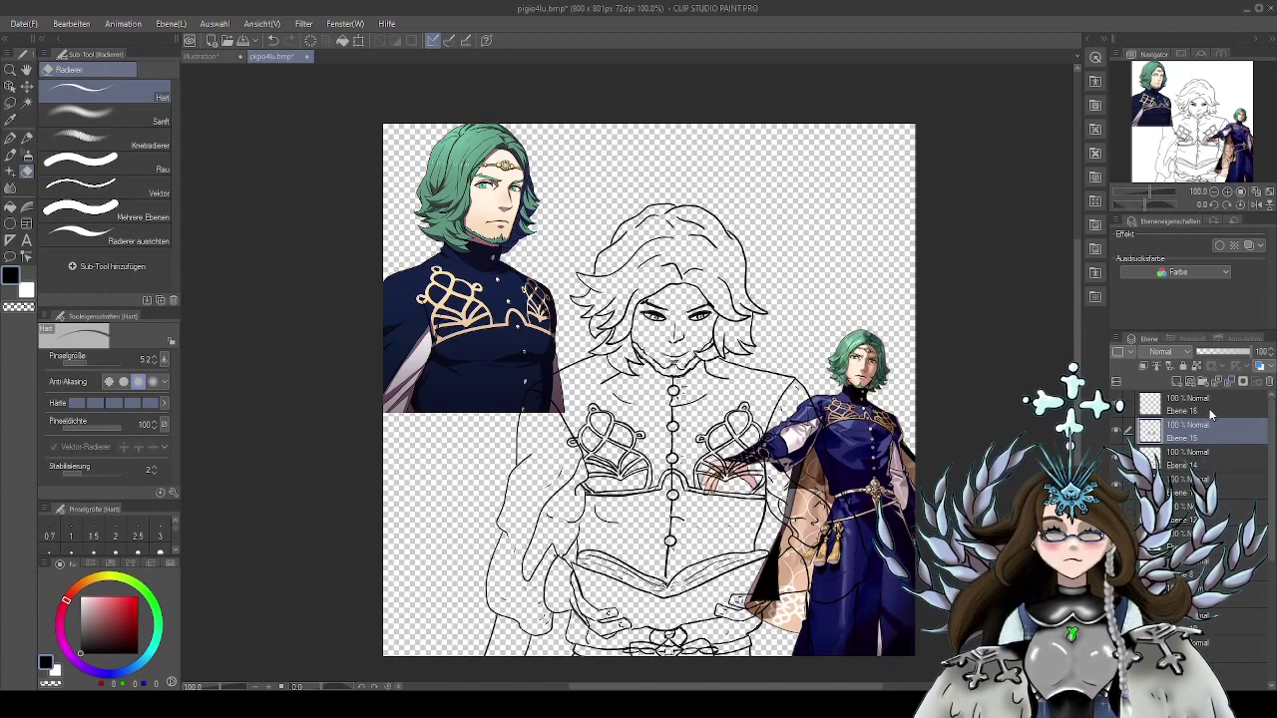
click(1209, 406)
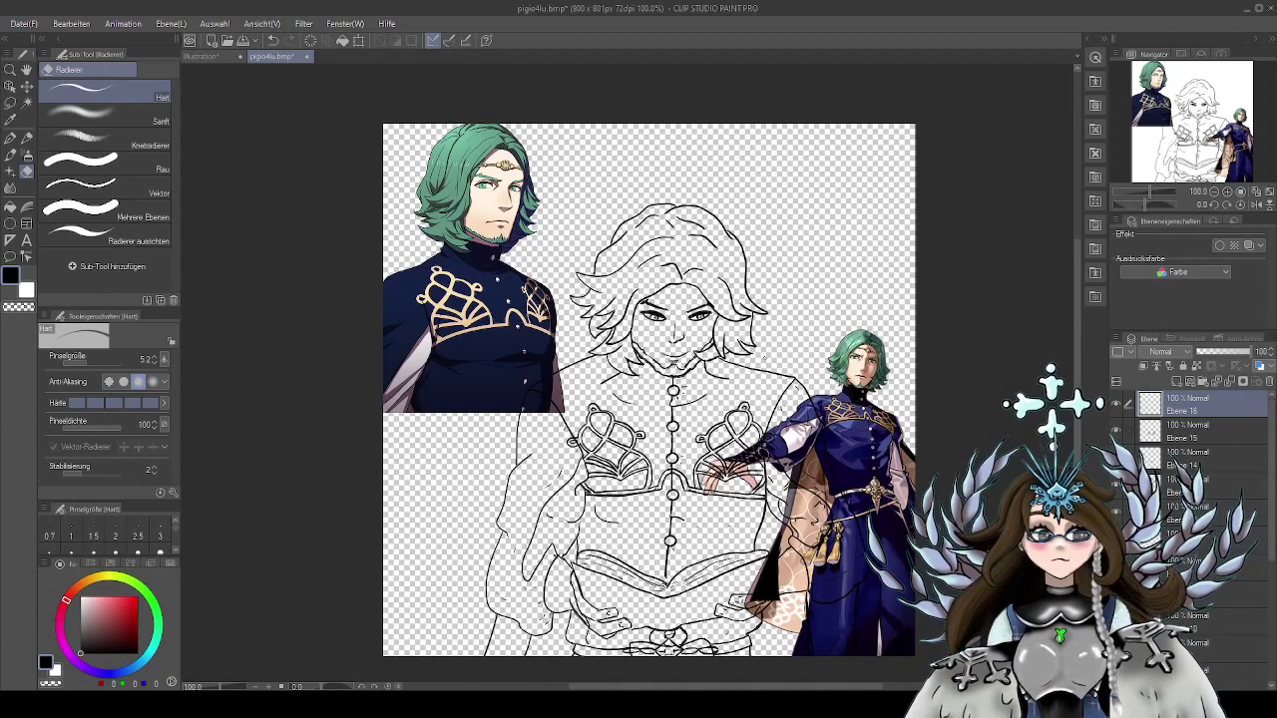
Draw the forehead circlet with the G-Pen: a round centre gem, a small stone on each side and the right-hand double band
drag(763, 340, 766, 374)
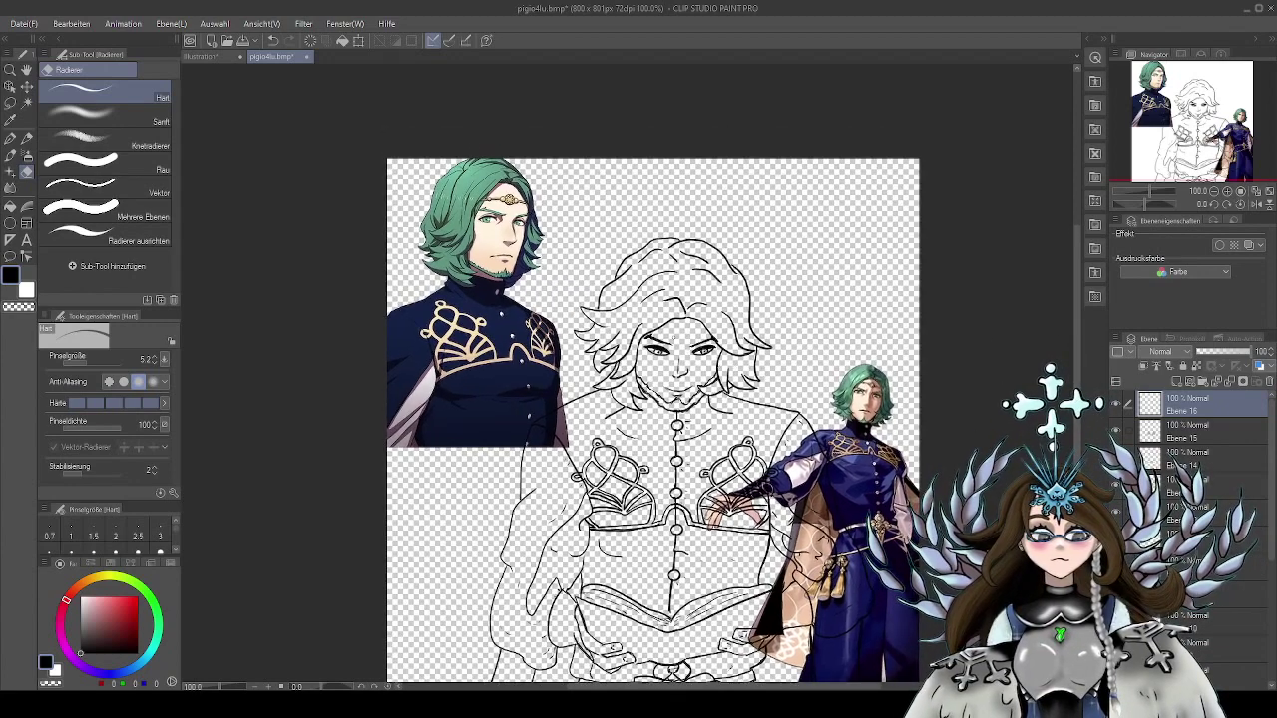
scroll(677, 348, up, 2)
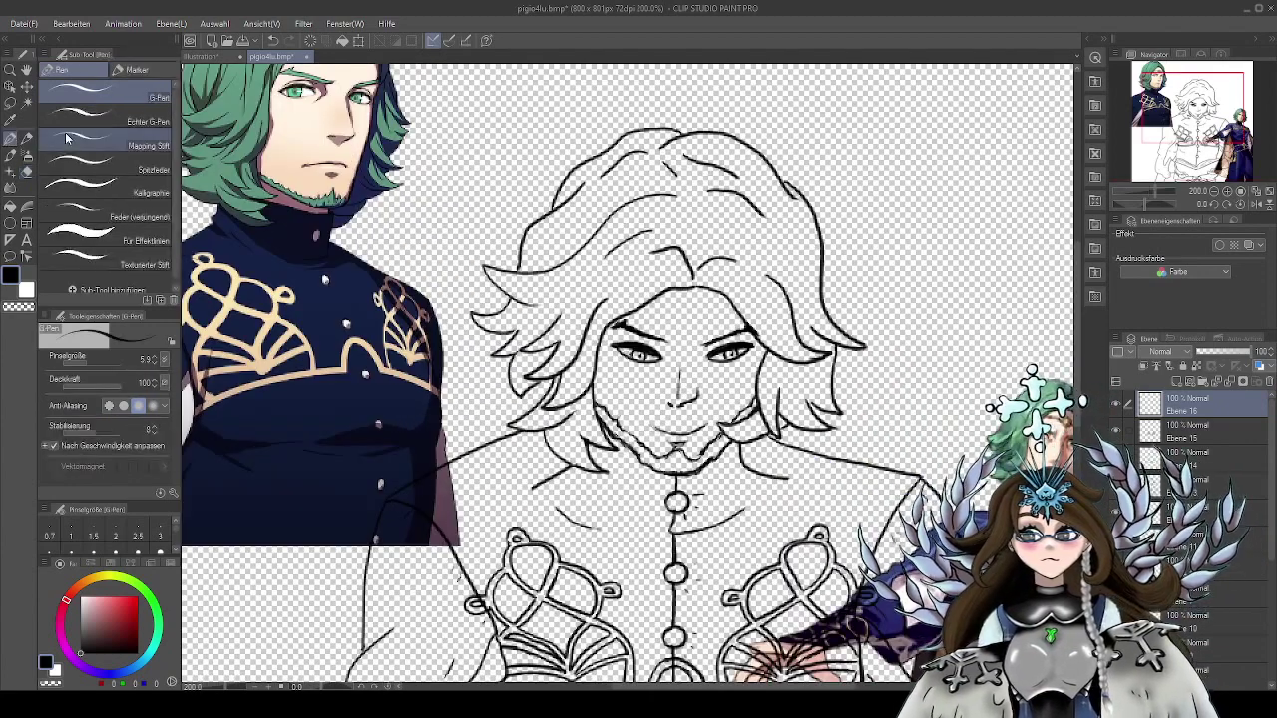
key(p)
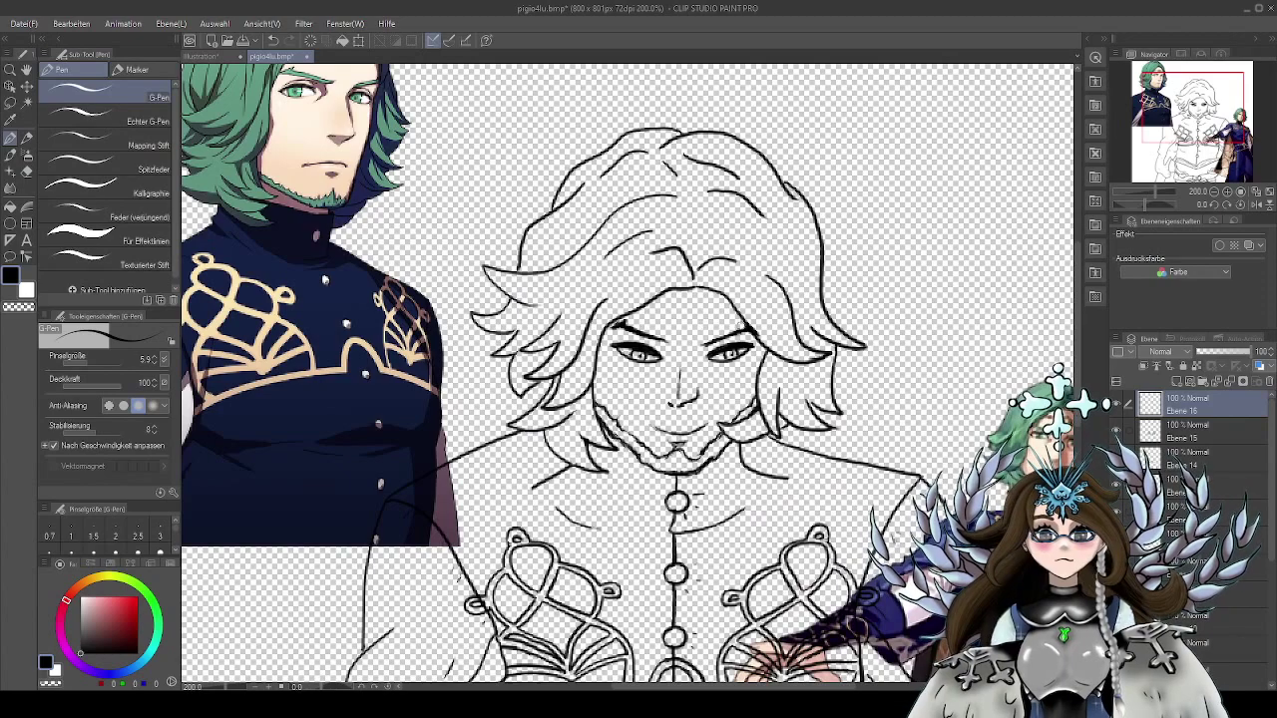
mouse_move(706, 317)
mouse_down()
mouse_move(694, 361)
mouse_move(672, 365)
mouse_move(677, 383)
mouse_move(679, 362)
mouse_up()
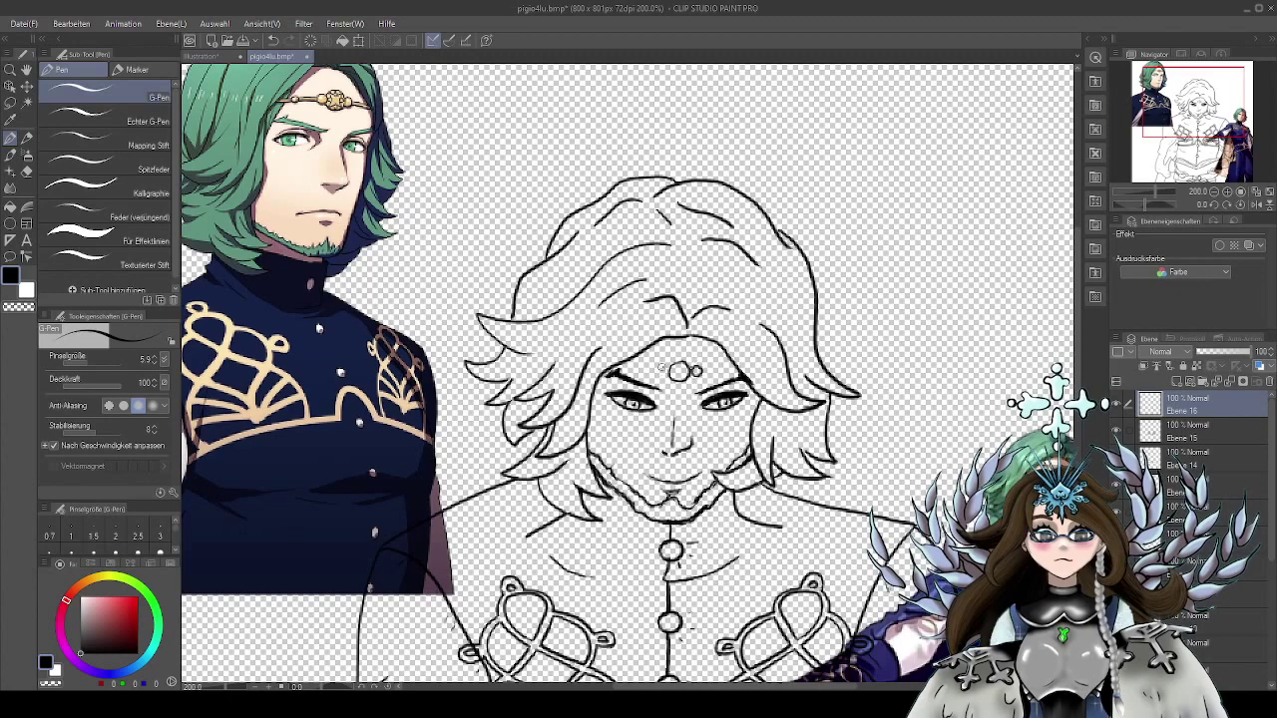
drag(665, 367, 733, 367)
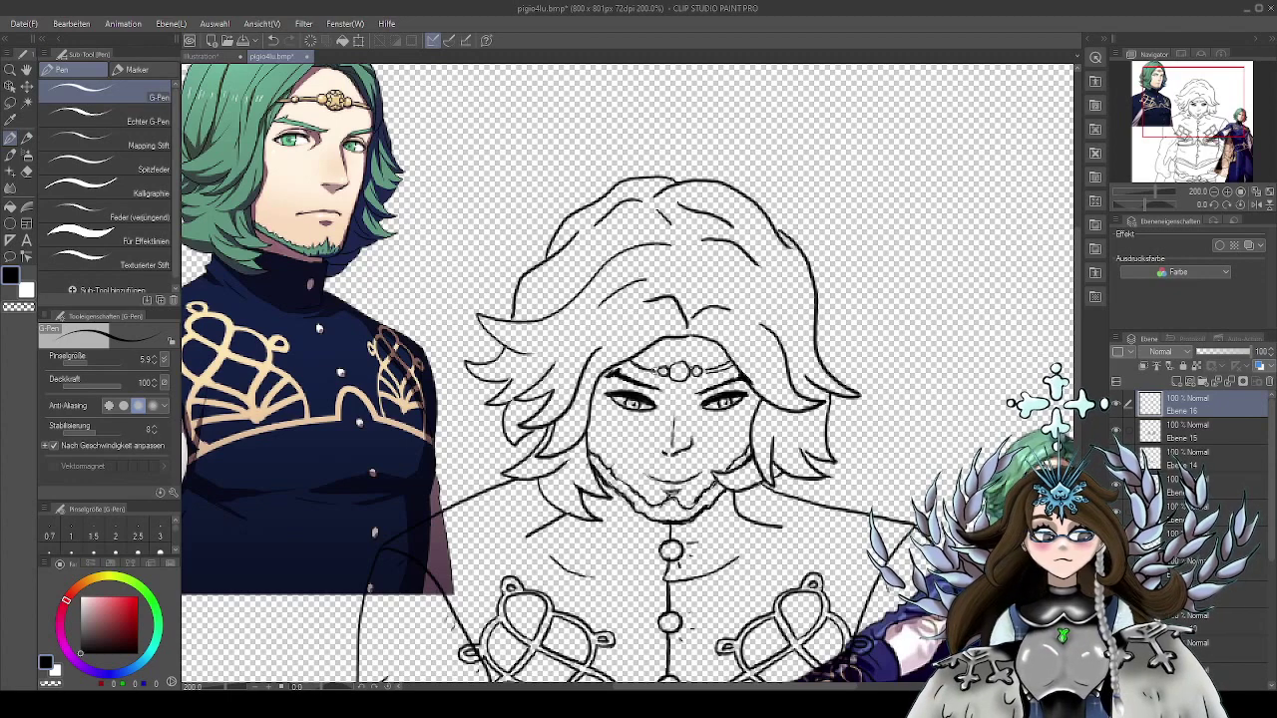
scroll(704, 377, up, 3)
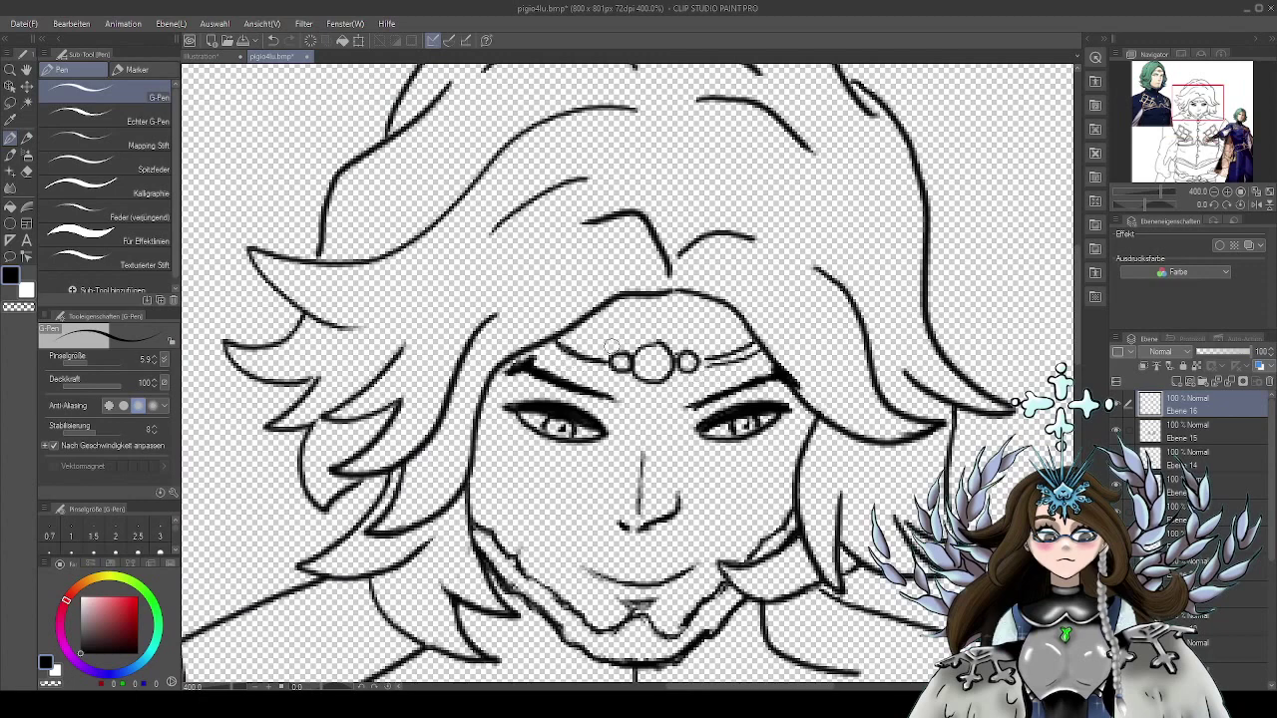
drag(559, 337, 609, 361)
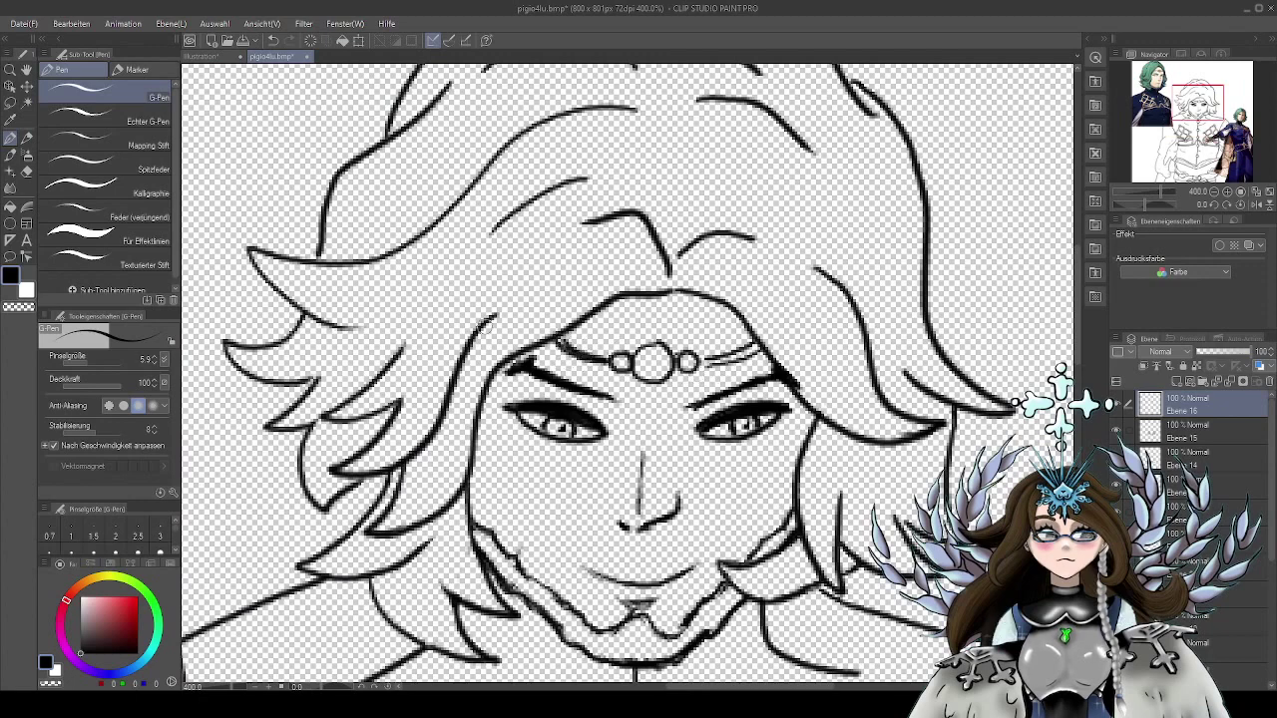
key(e)
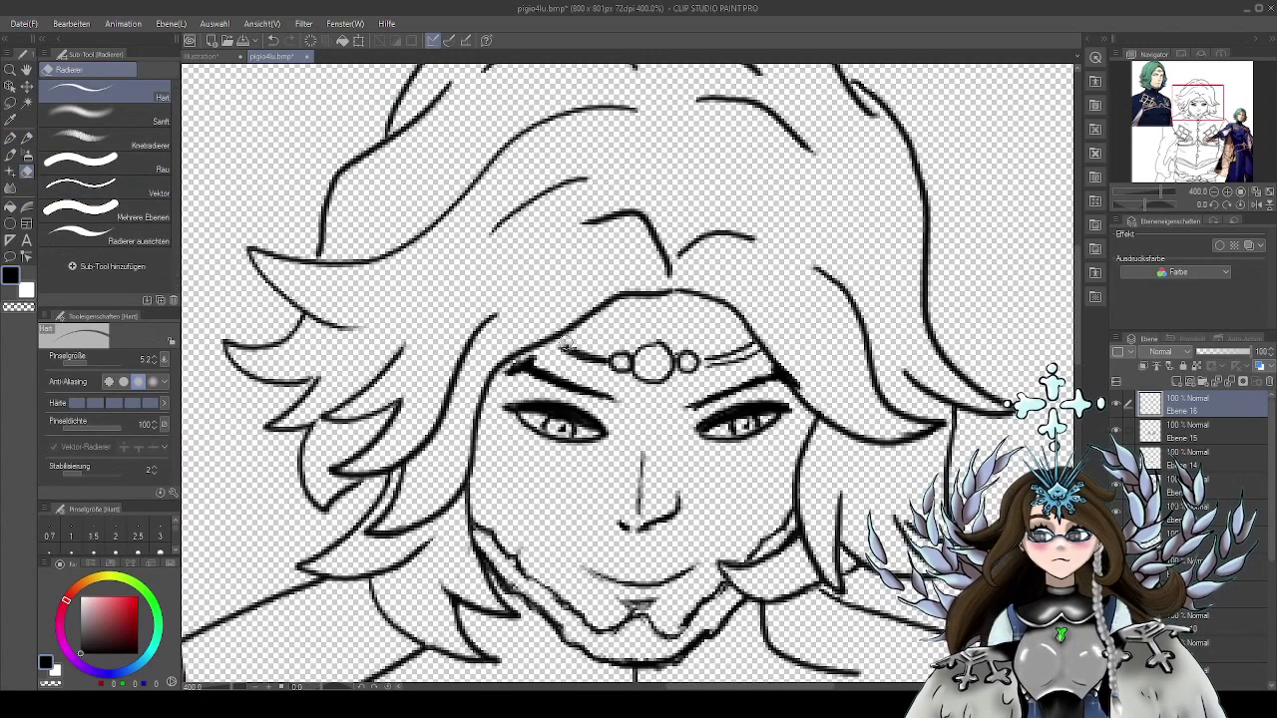
drag(559, 339, 597, 363)
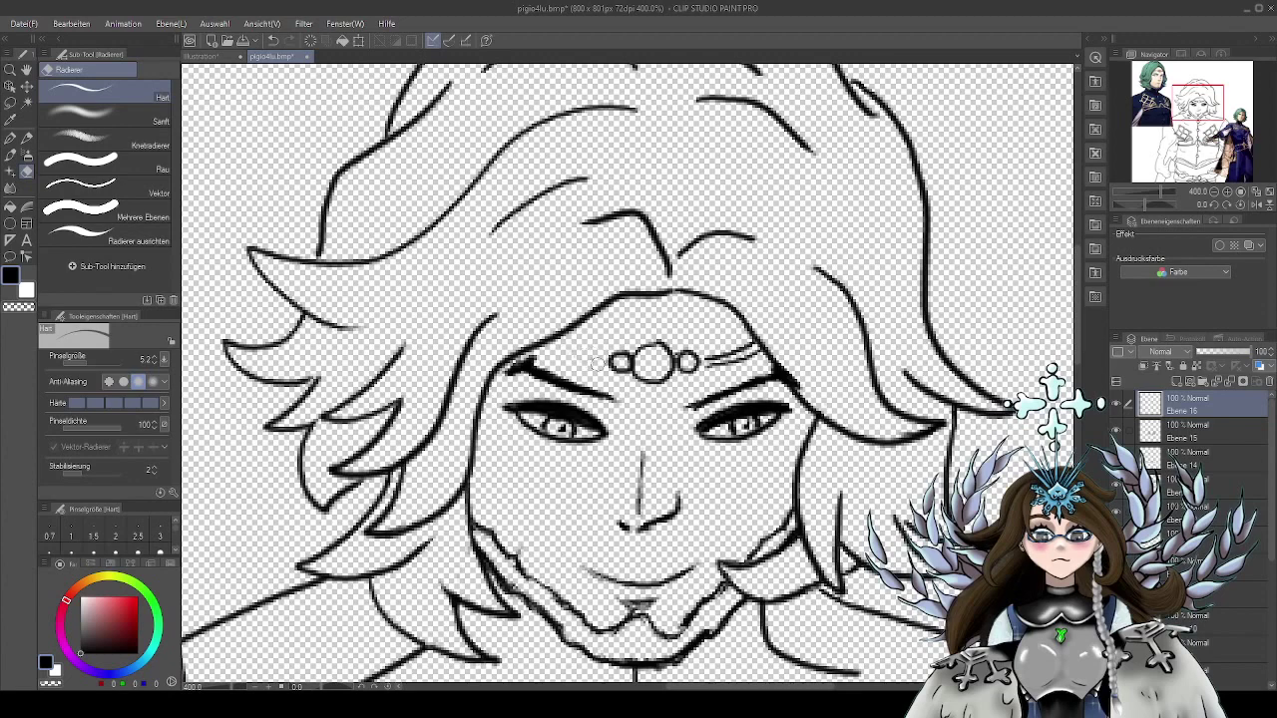
Draw the circlet's left band with the G-Pen as a thin double line from the small stone to the hairline
key(p)
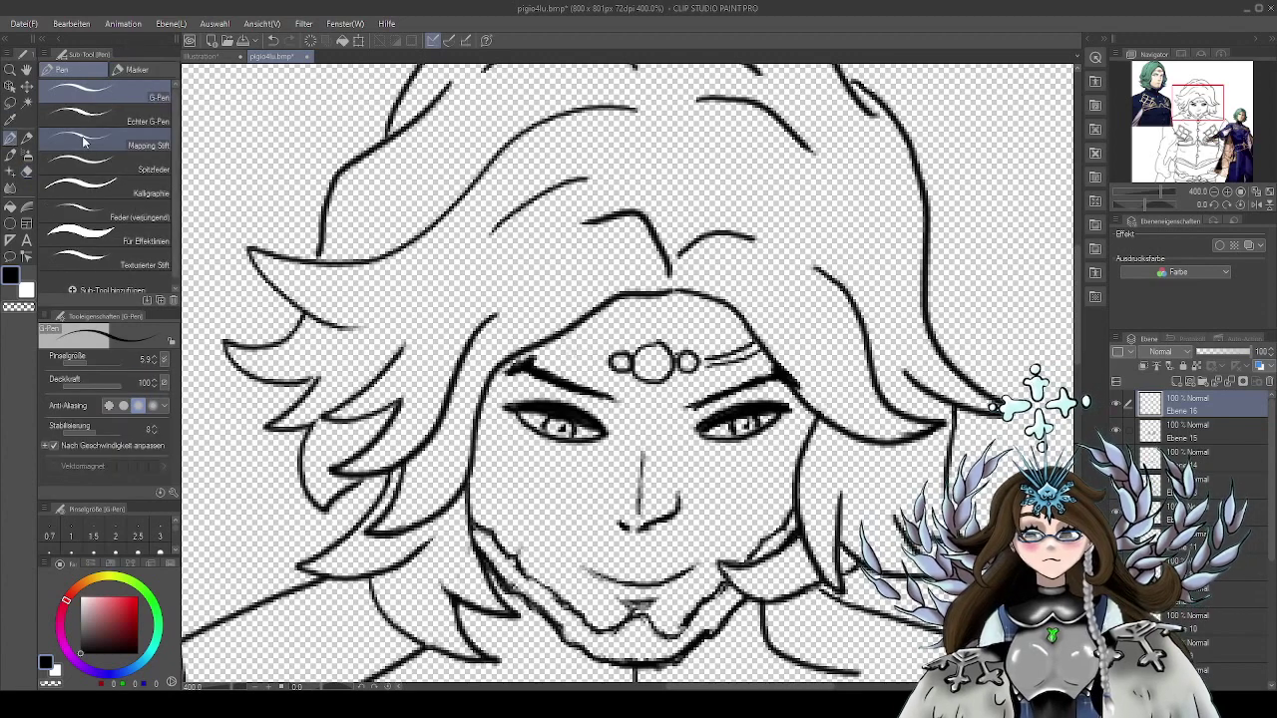
drag(607, 359, 549, 345)
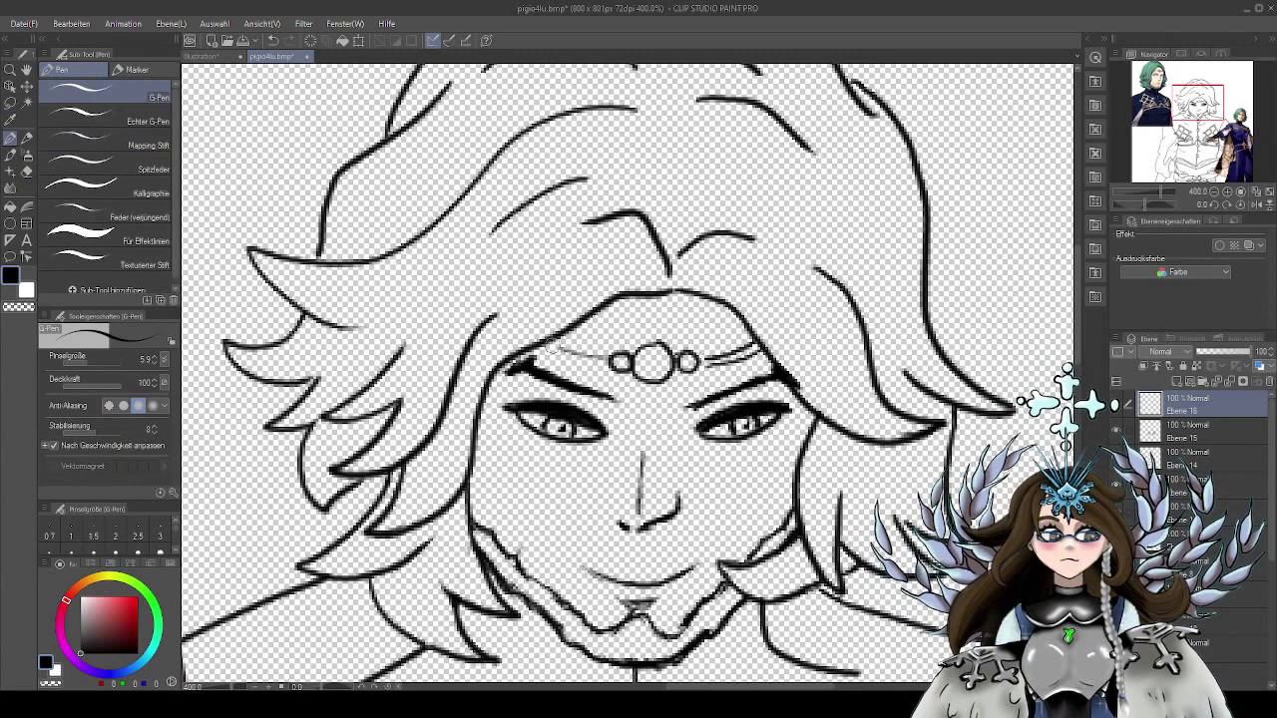
mouse_move(617, 367)
mouse_down()
mouse_move(541, 353)
mouse_move(609, 364)
mouse_up()
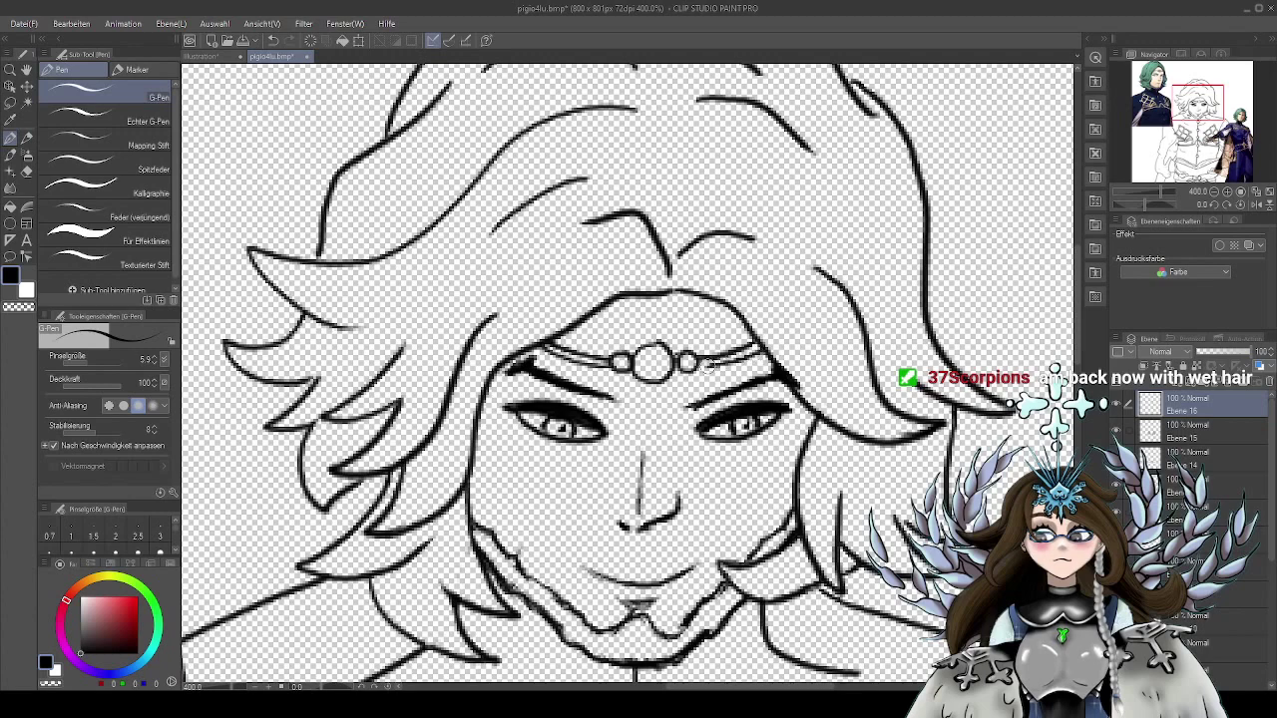
Extend the circlet's right band to the hairline and ink a small round bead at its end
scroll(770, 395, down, 3)
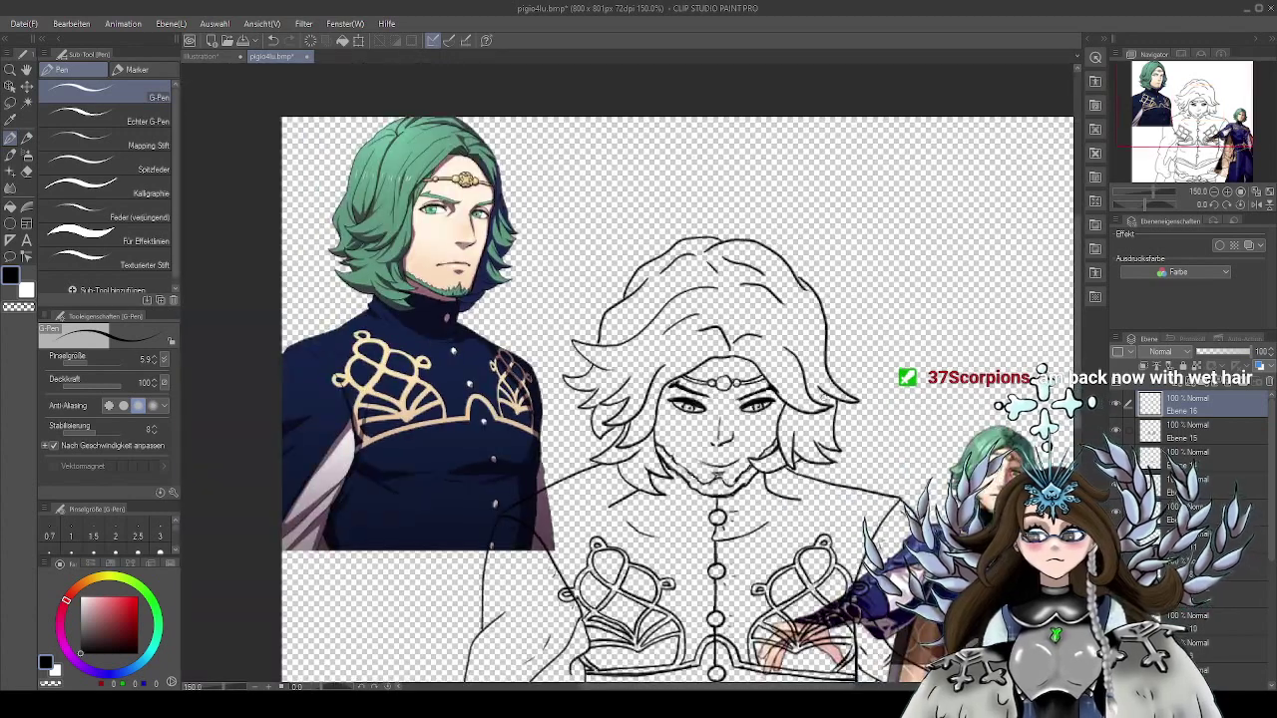
scroll(781, 391, up, 3)
scroll(780, 390, down, 5)
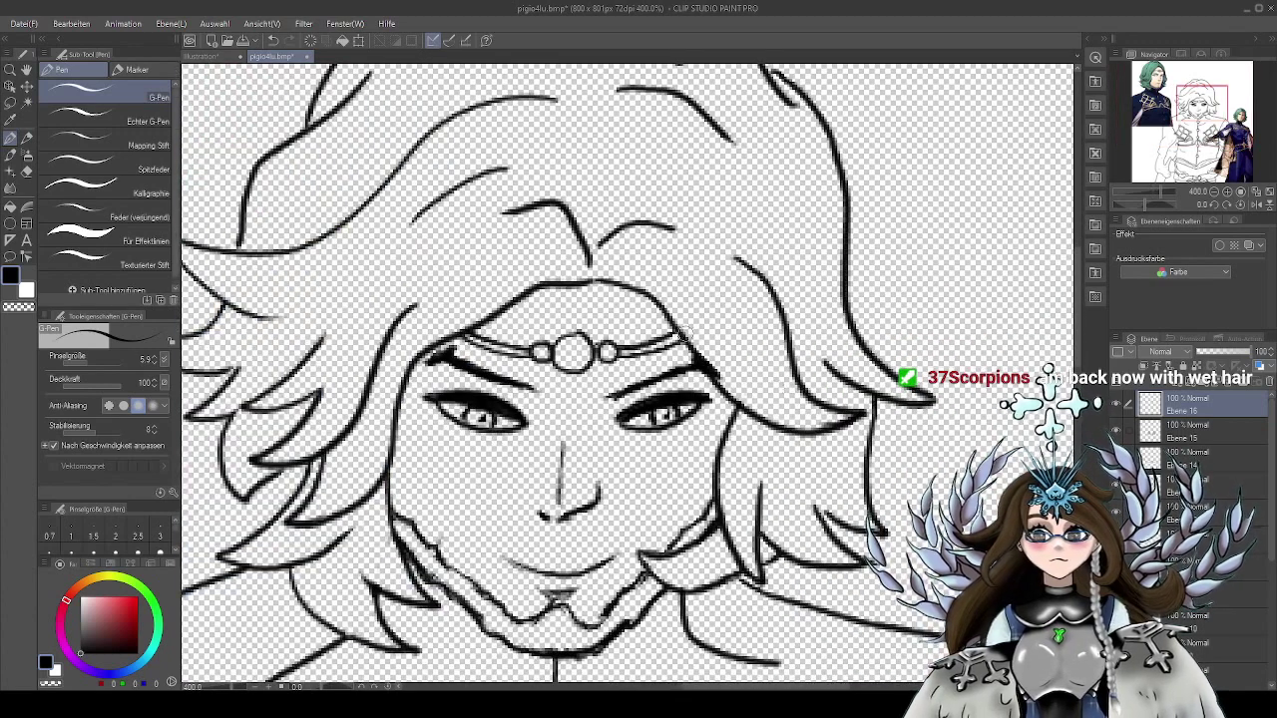
scroll(780, 390, up, 5)
scroll(670, 333, down, 5)
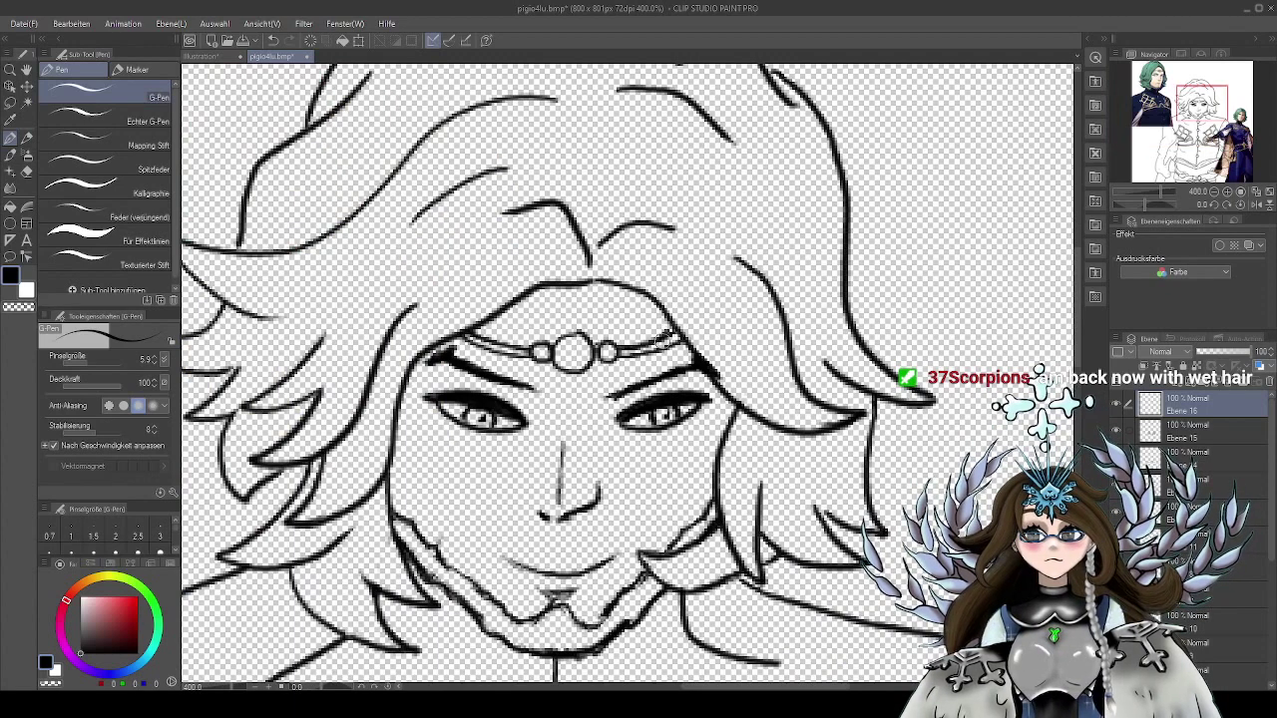
scroll(667, 339, up, 5)
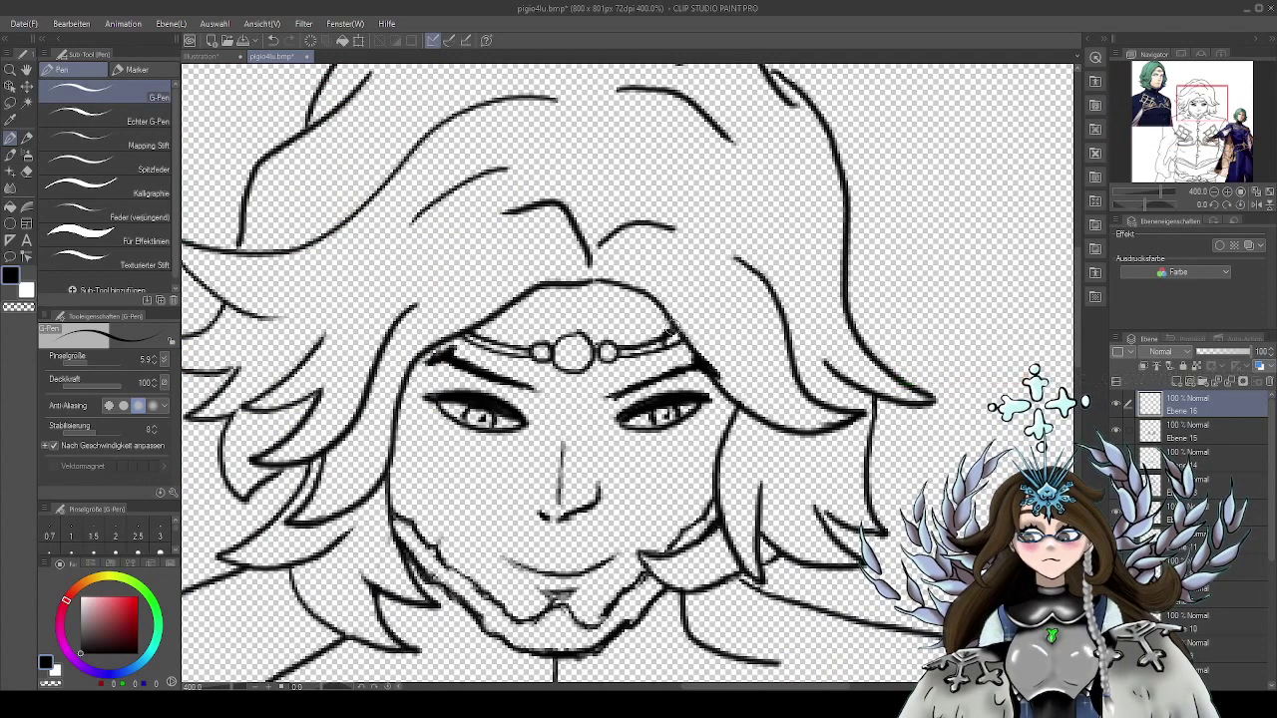
scroll(670, 330, down, 5)
scroll(484, 337, up, 5)
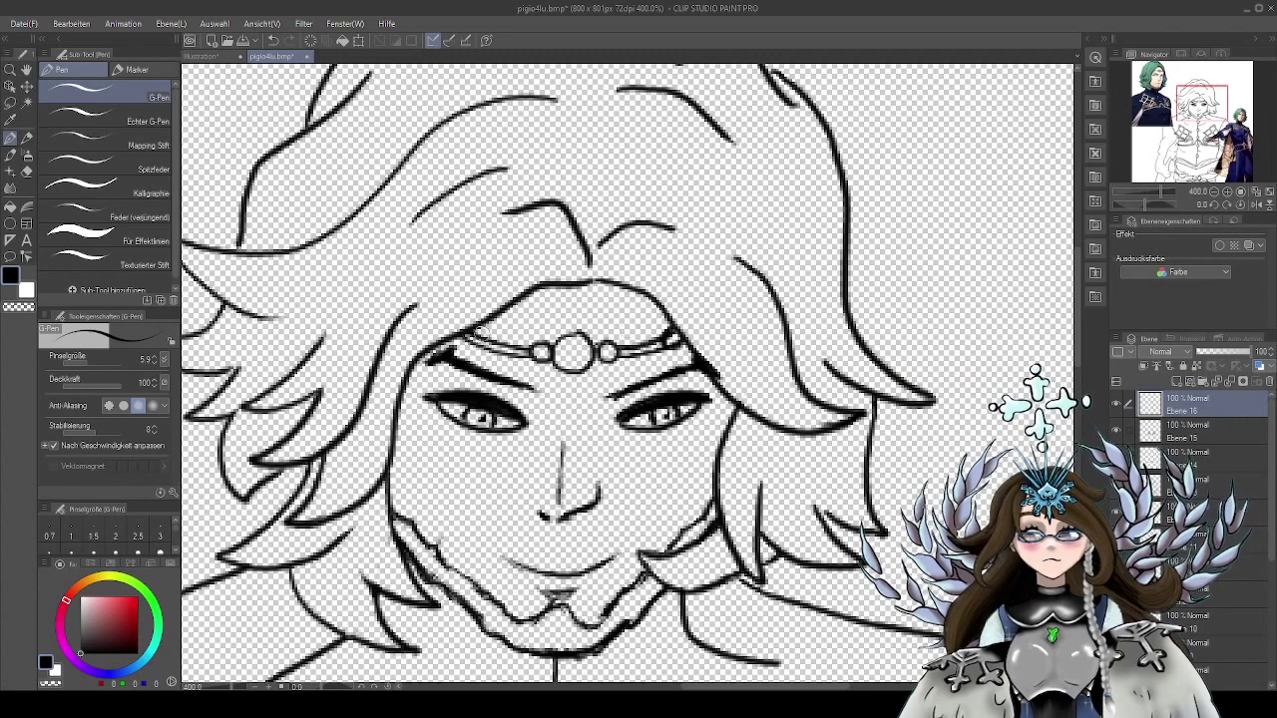
Ink a matching small round bead where the circlet's left band meets the hairline
scroll(484, 337, down, 5)
scroll(482, 335, up, 5)
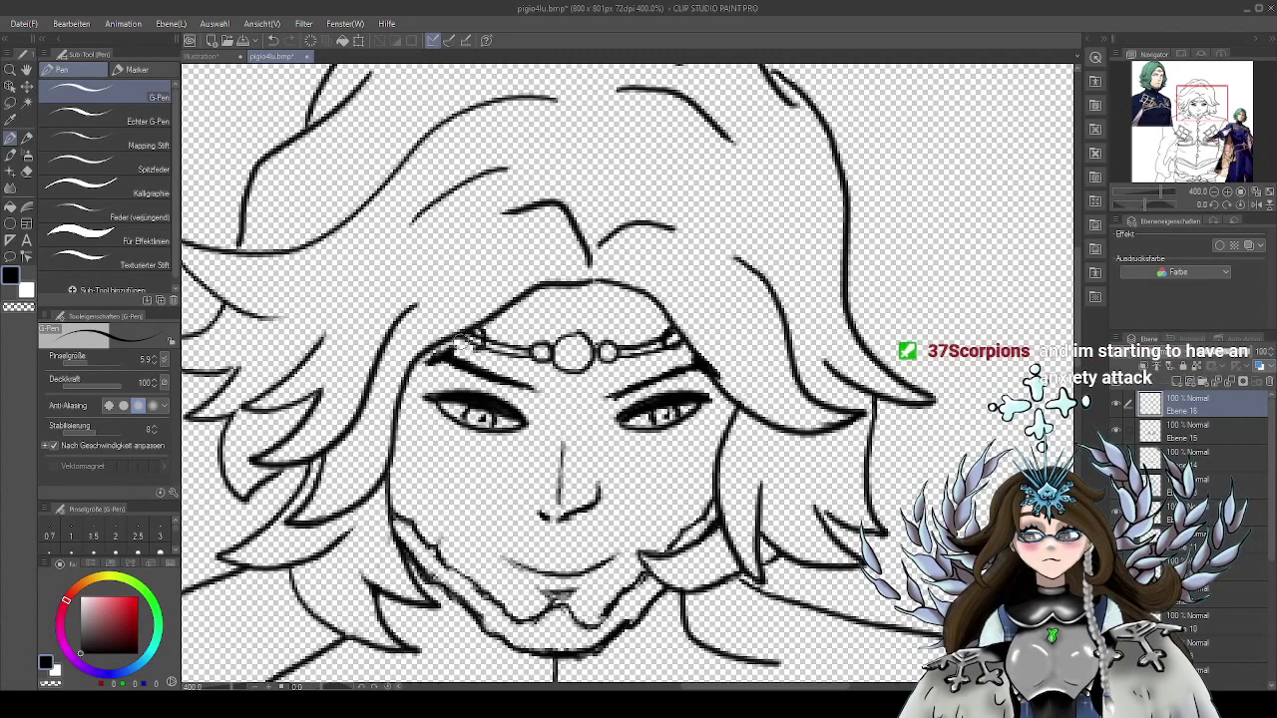
scroll(475, 339, down, 5)
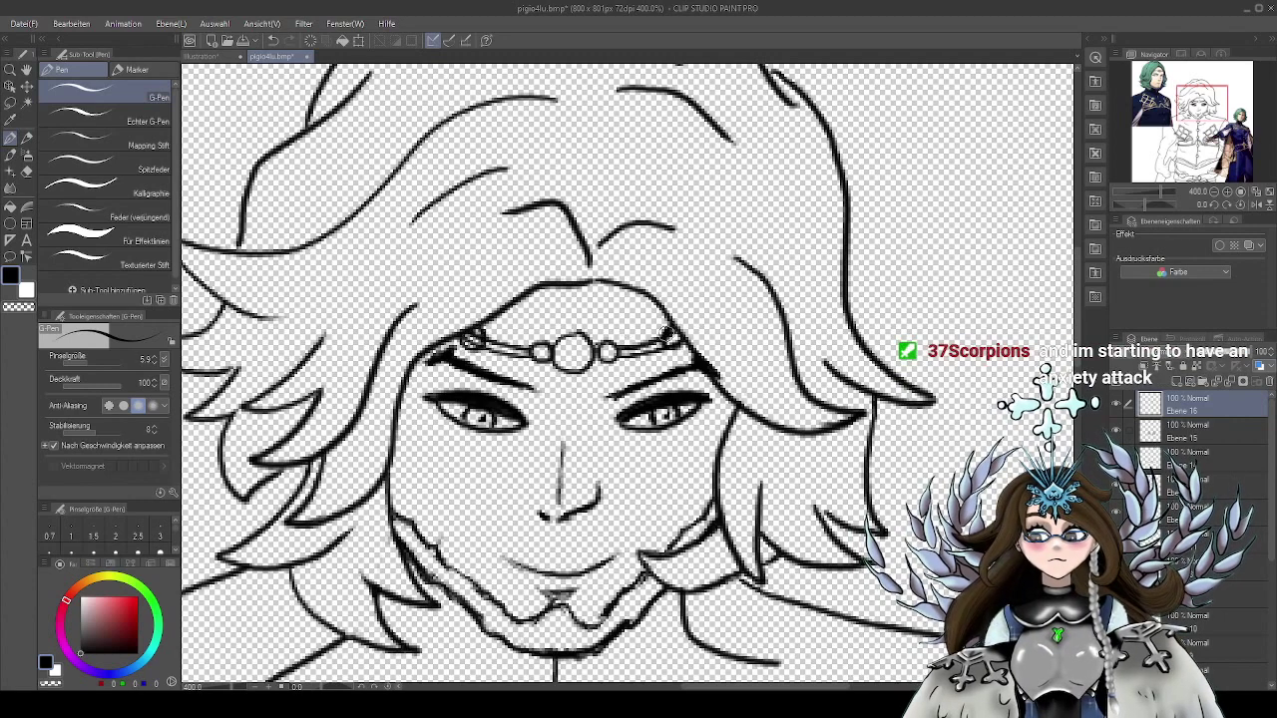
Thicken the outlines of the circlet's right small stone and round centre gem with the G-Pen
scroll(666, 338, up, 5)
scroll(608, 351, down, 5)
scroll(610, 337, up, 5)
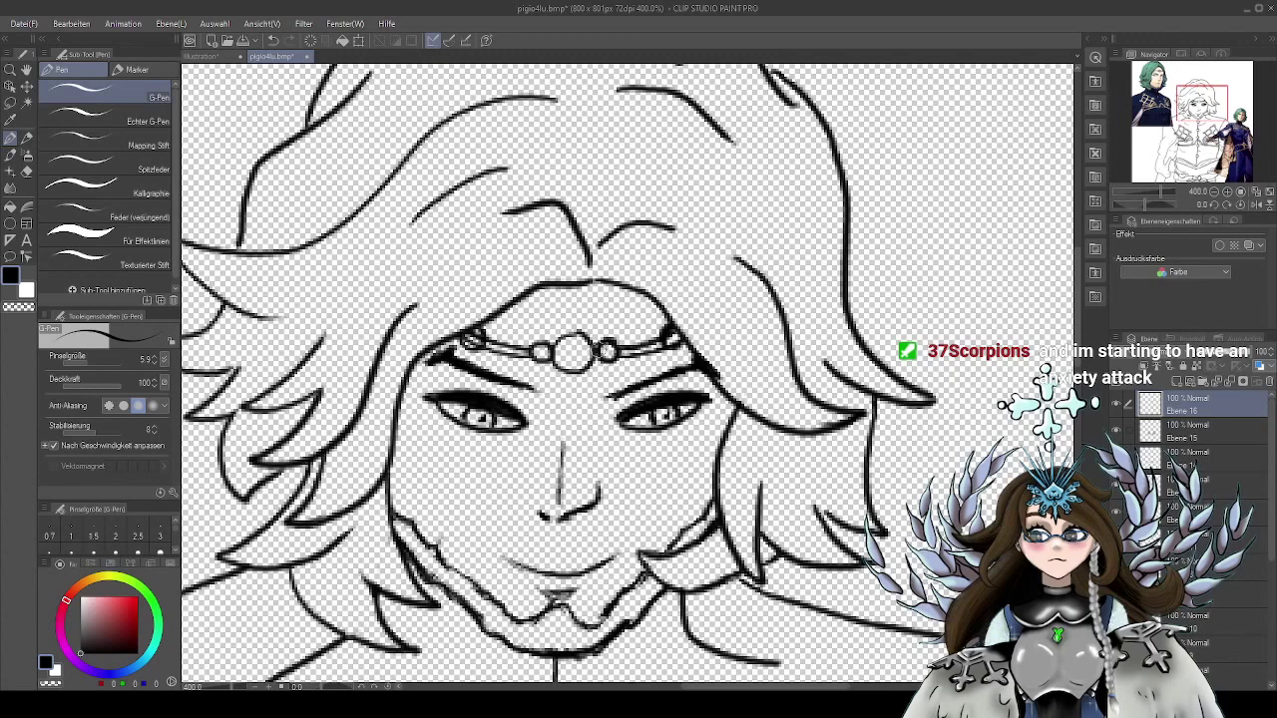
scroll(596, 344, down, 5)
scroll(555, 350, up, 5)
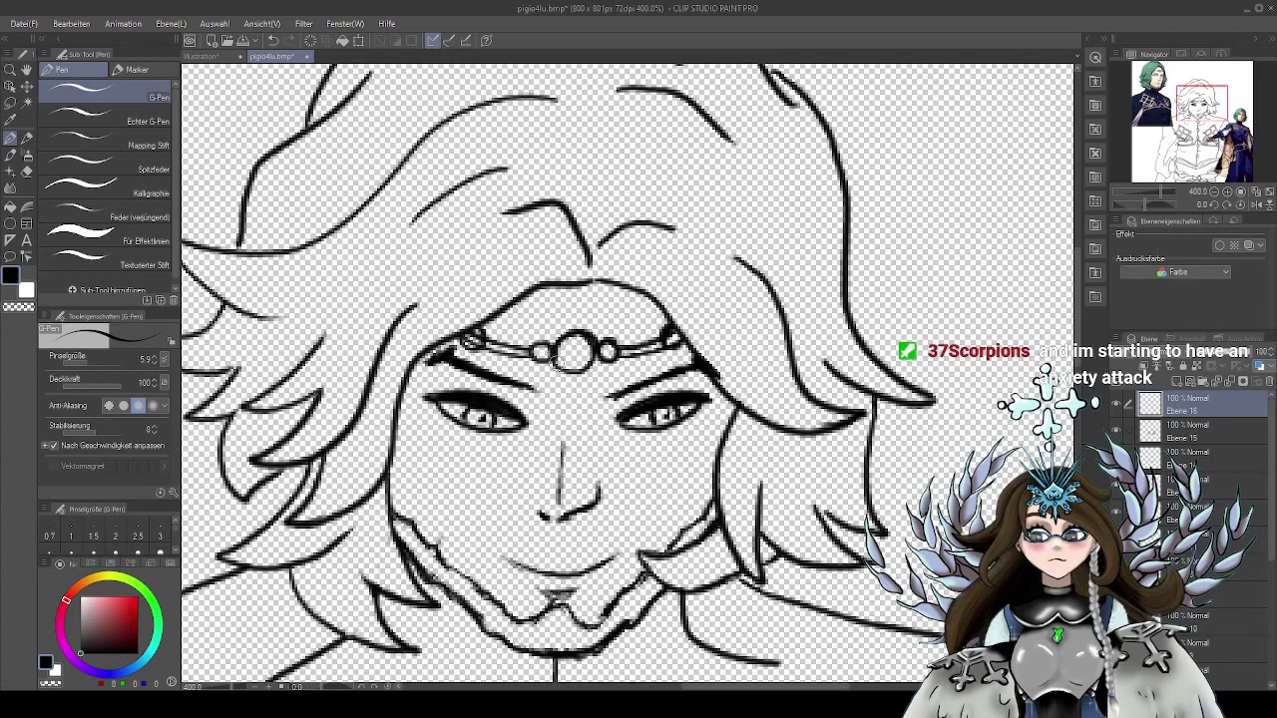
scroll(562, 366, down, 5)
scroll(576, 339, up, 5)
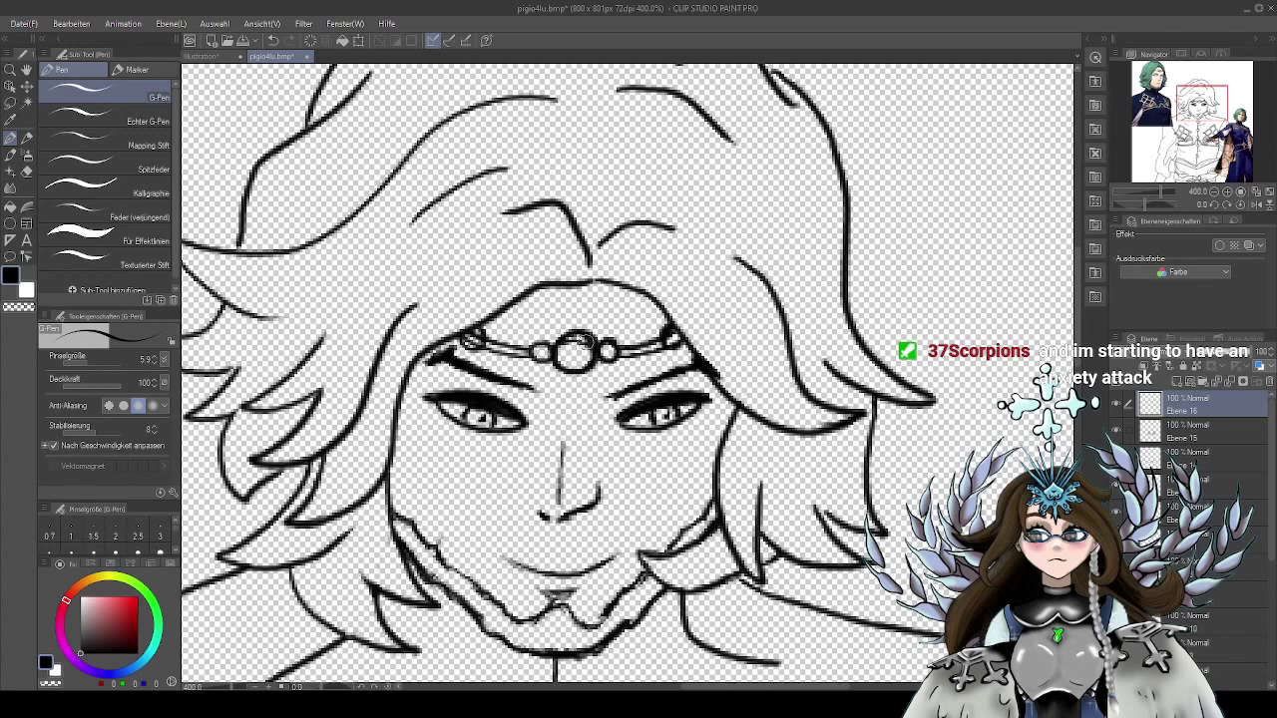
mouse_move(593, 357)
mouse_down()
mouse_move(568, 344)
mouse_move(557, 359)
mouse_move(584, 367)
mouse_up()
scroll(585, 366, down, 5)
scroll(599, 350, up, 5)
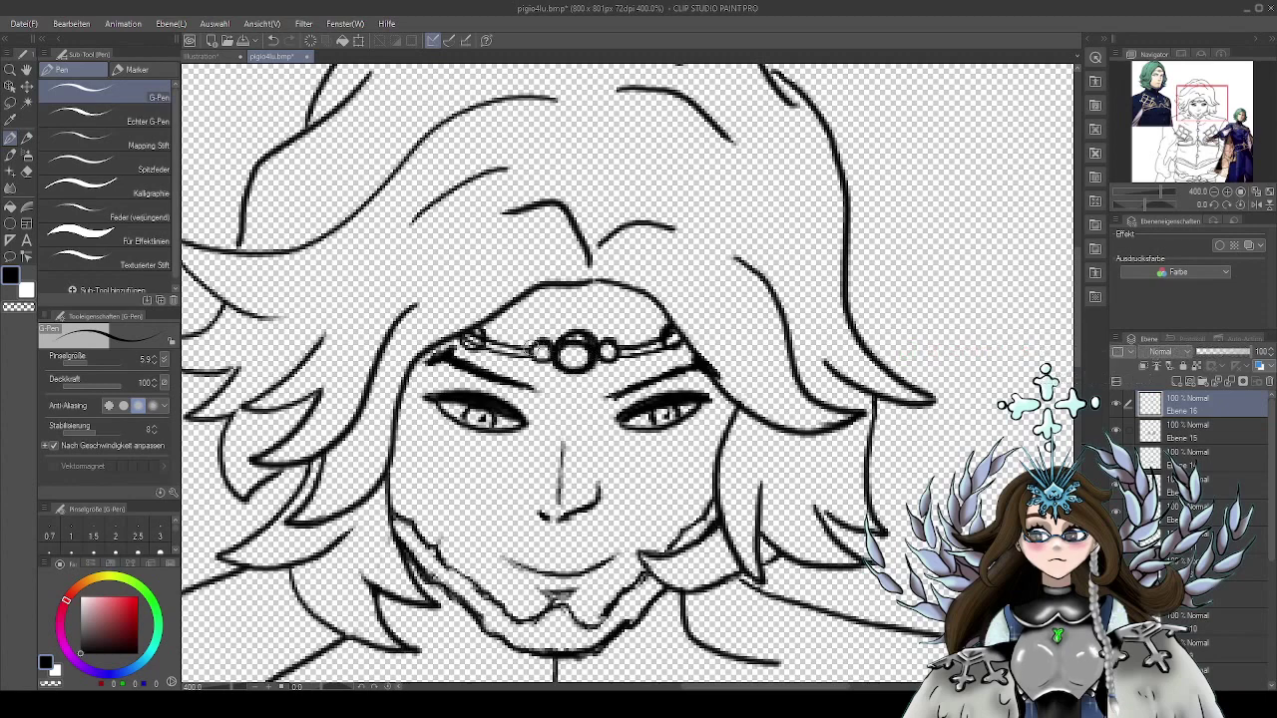
Go over the outline of the small stone left of the centre gem to make it equally bold
scroll(534, 355, down, 5)
scroll(532, 365, up, 5)
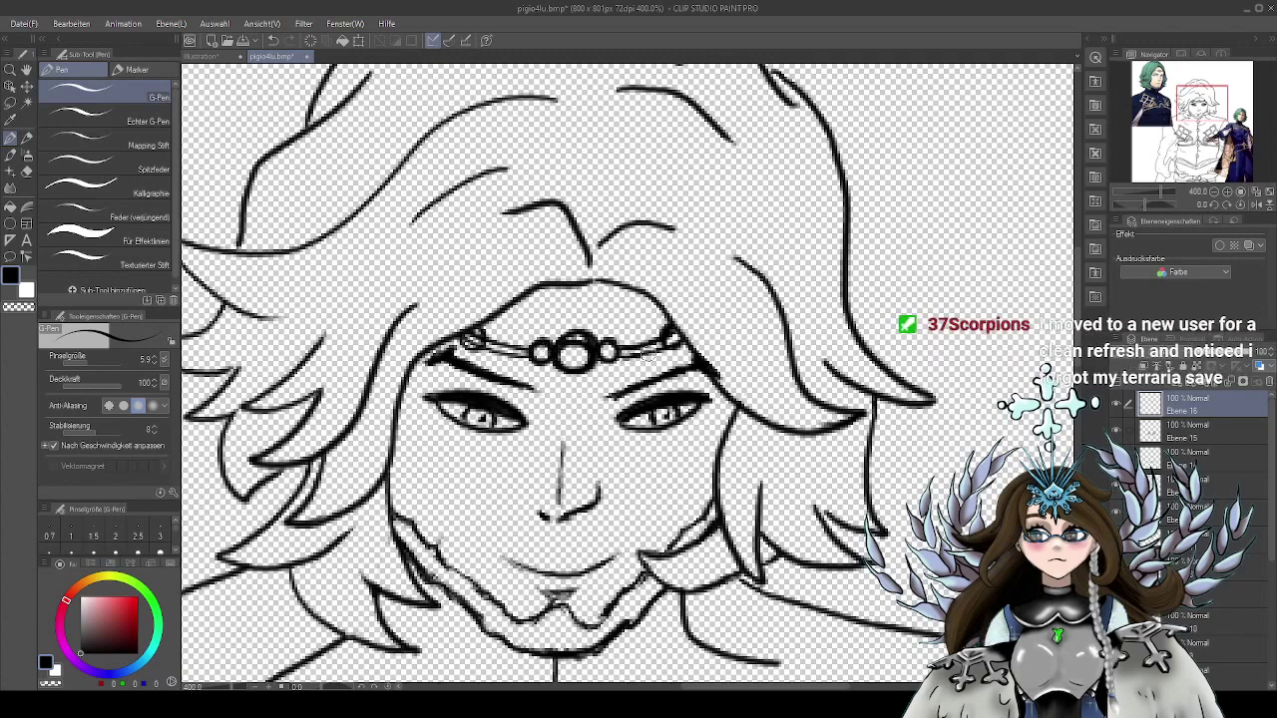
scroll(469, 339, down, 5)
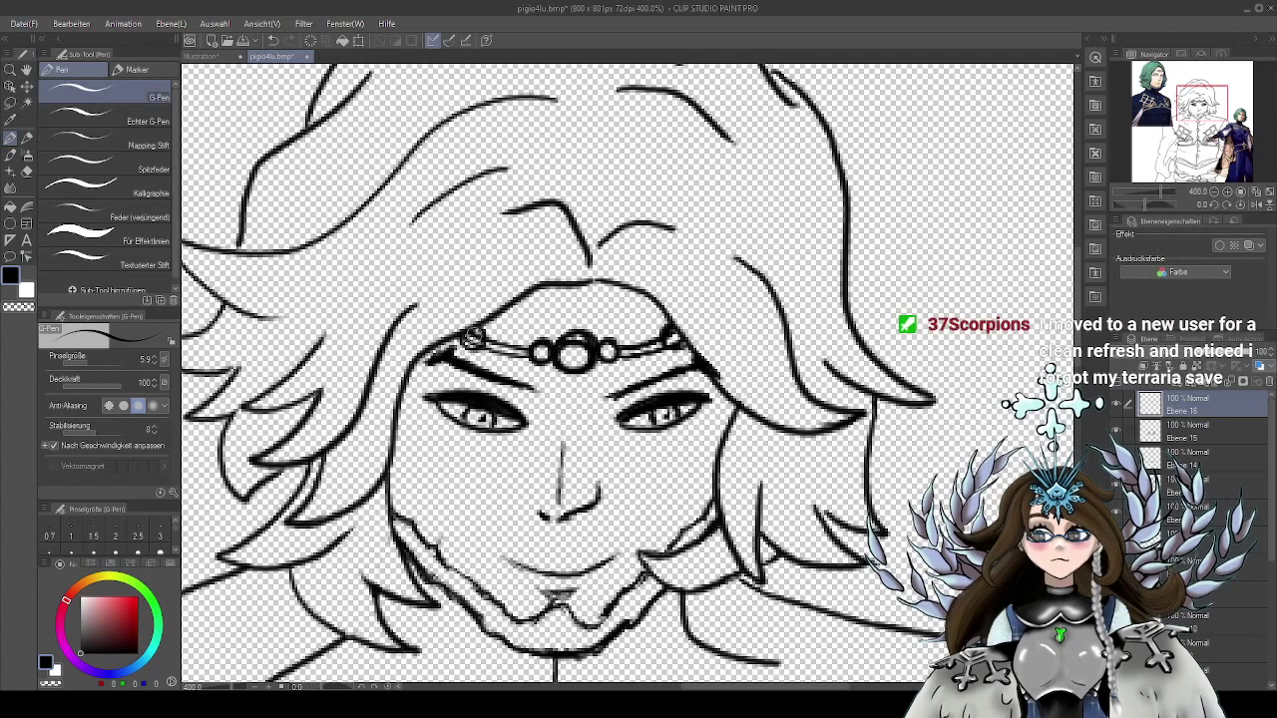
scroll(459, 341, up, 5)
scroll(474, 340, down, 5)
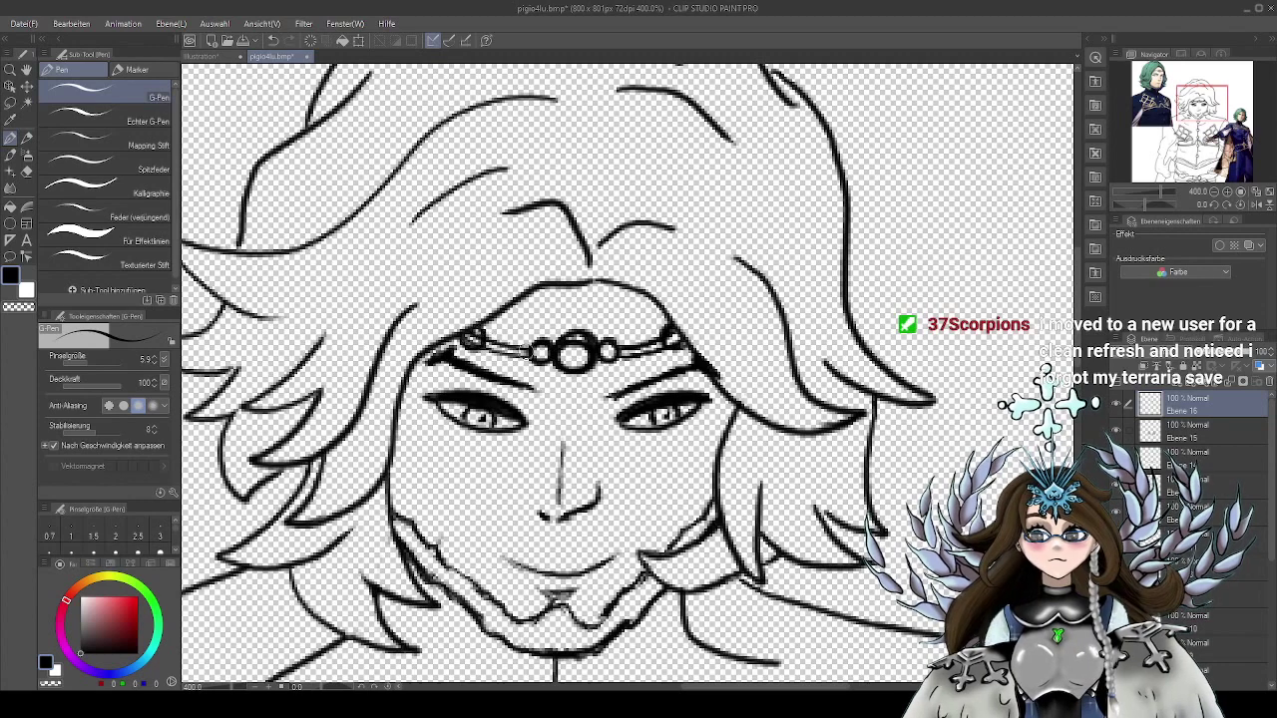
Erase the stray ink inside the circlet's two end beads and thin the centre gem's lower outline with the hard eraser
key(e)
scroll(464, 339, up, 5)
scroll(469, 338, down, 5)
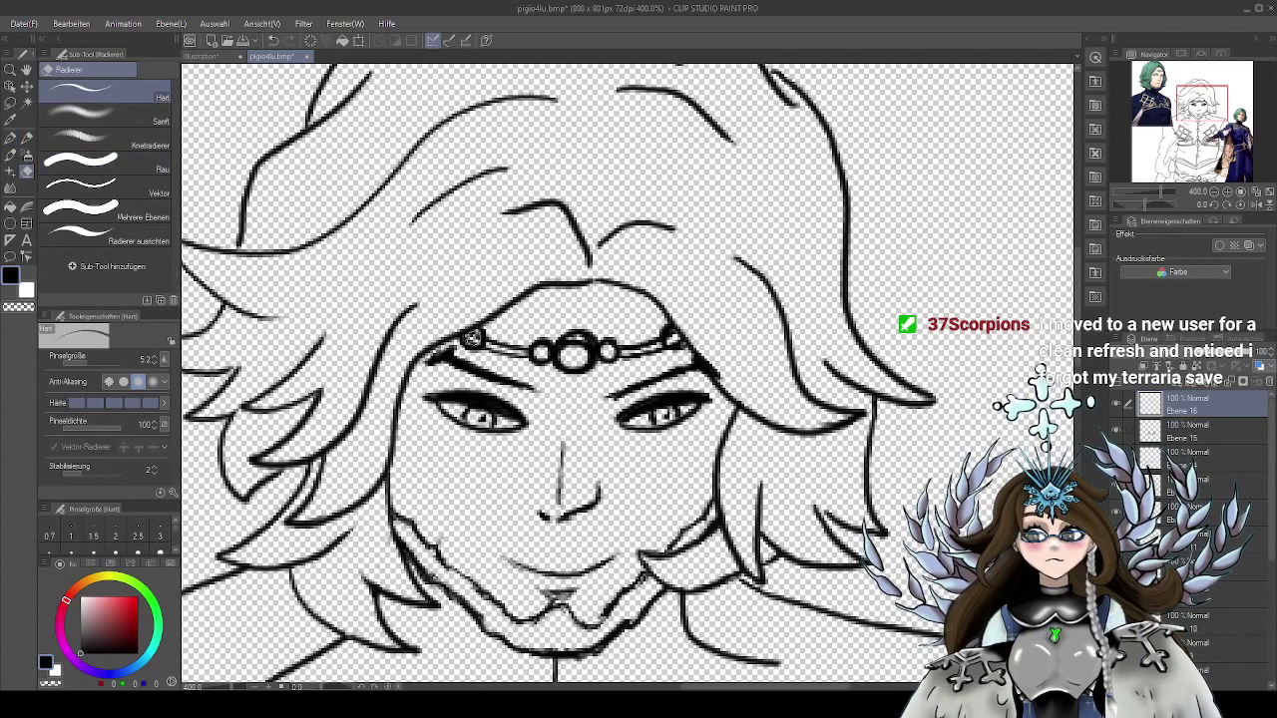
scroll(476, 337, up, 5)
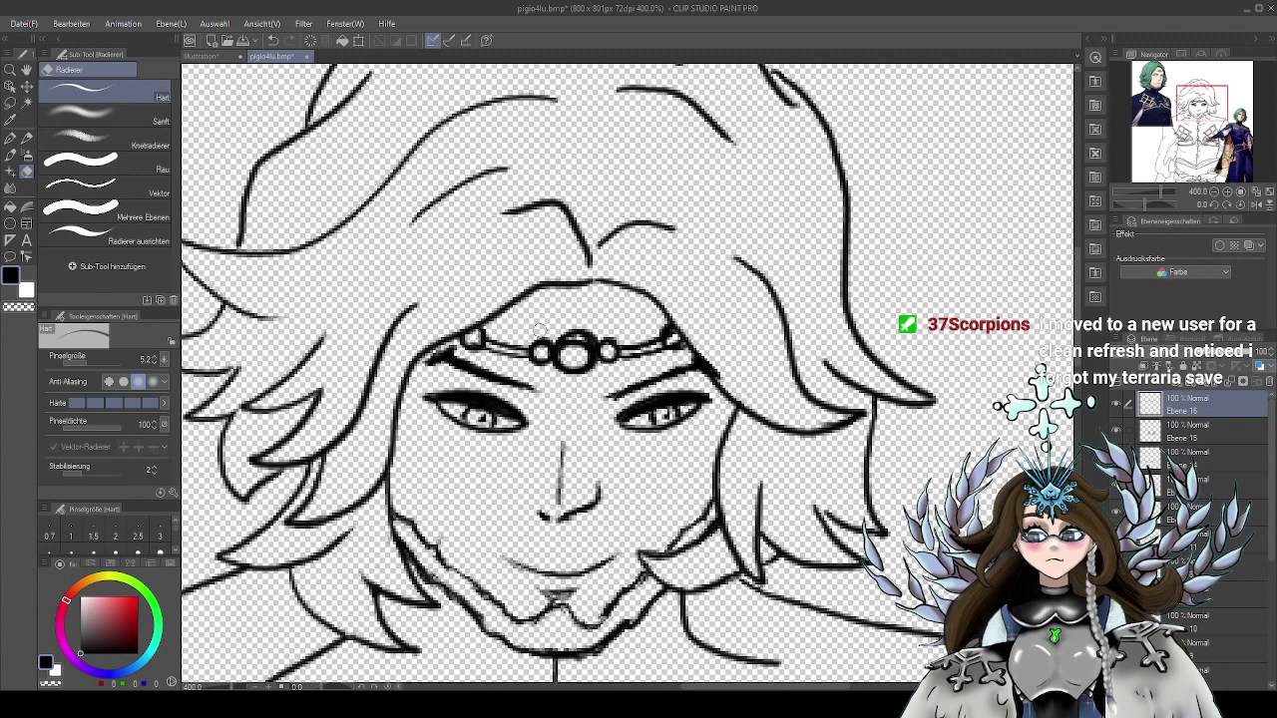
scroll(539, 329, down, 5)
scroll(673, 335, up, 5)
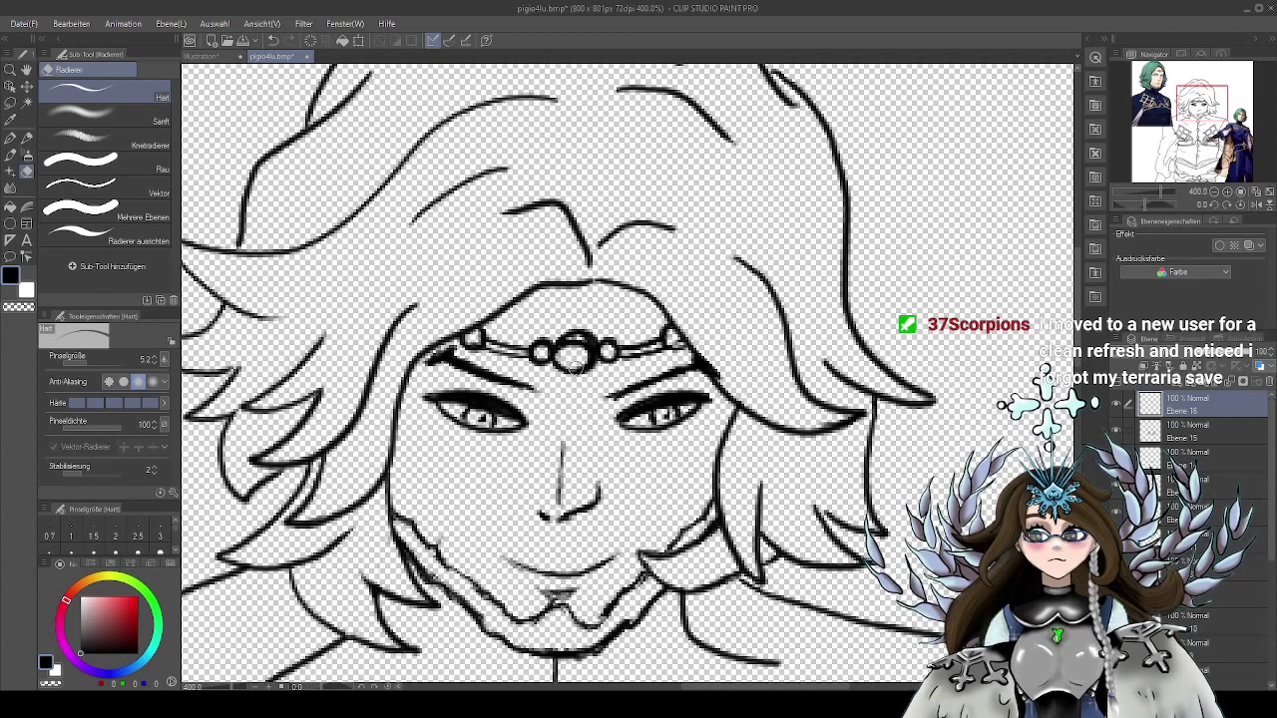
scroll(577, 365, down, 5)
scroll(583, 339, up, 5)
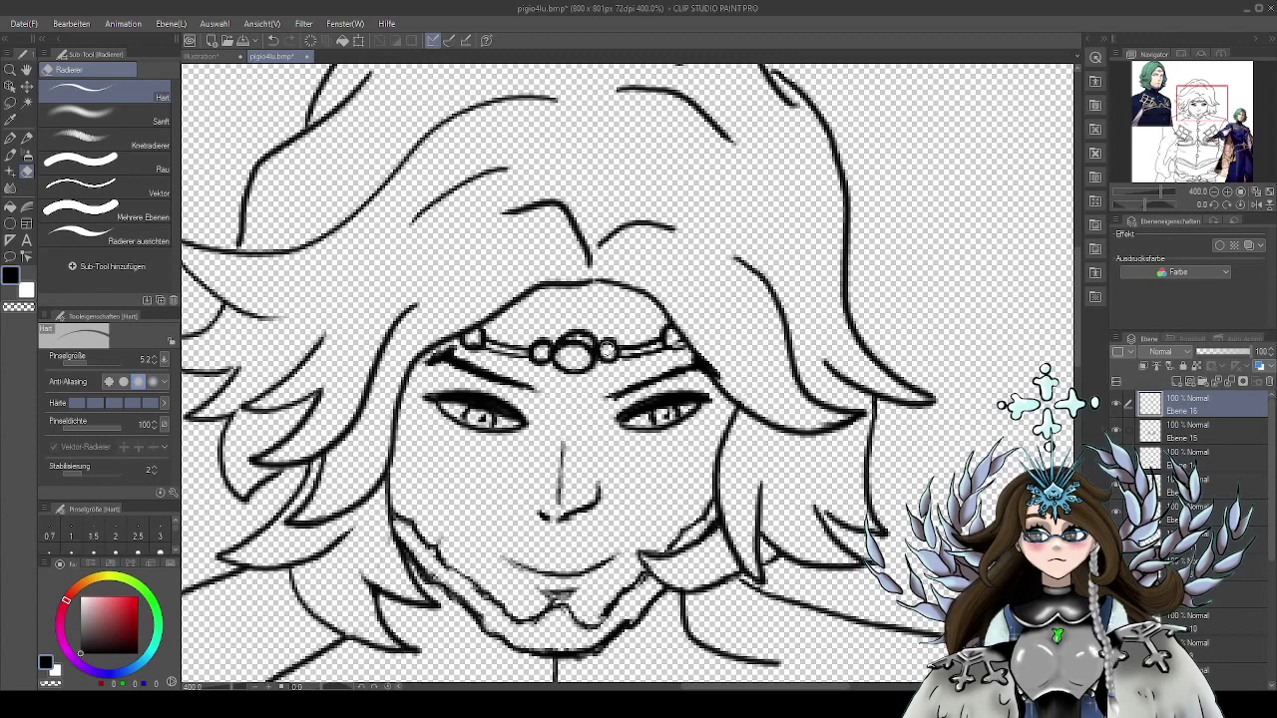
scroll(611, 351, down, 5)
scroll(571, 365, up, 5)
mouse_move(586, 337)
mouse_down()
mouse_move(569, 341)
mouse_move(591, 349)
mouse_move(575, 334)
mouse_move(564, 343)
mouse_up()
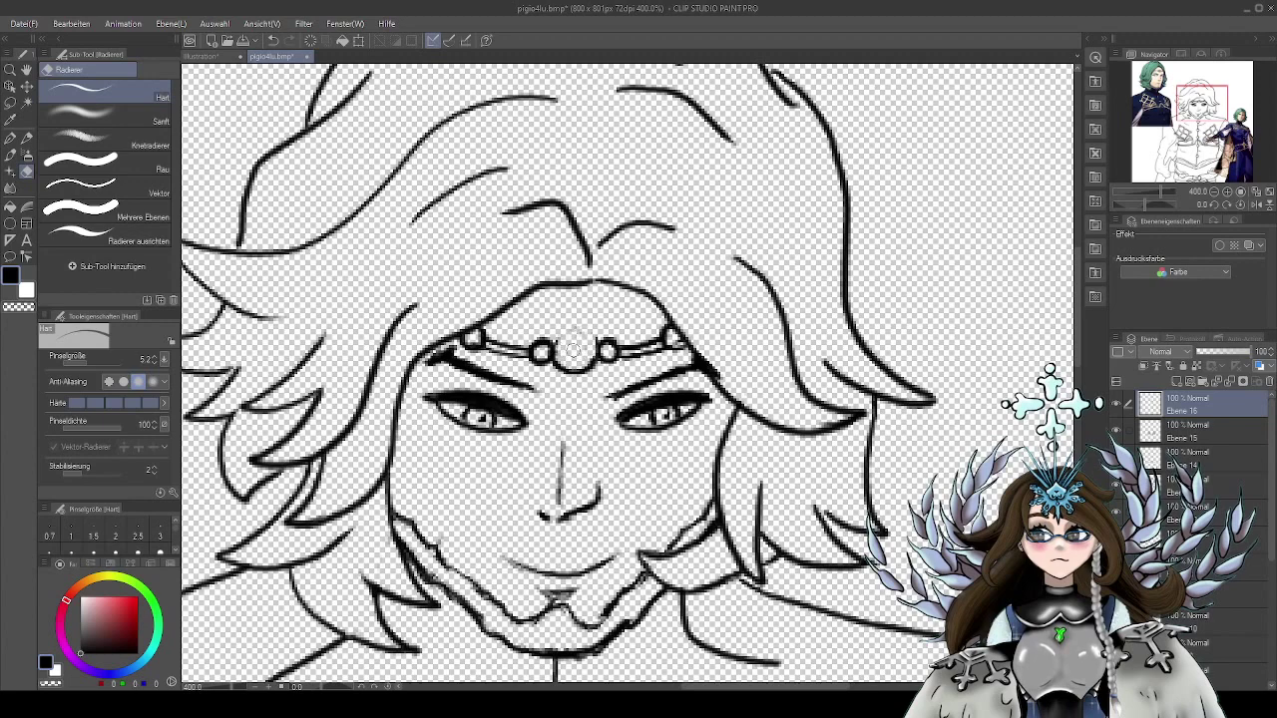
scroll(574, 349, down, 5)
key(p)
scroll(562, 322, up, 5)
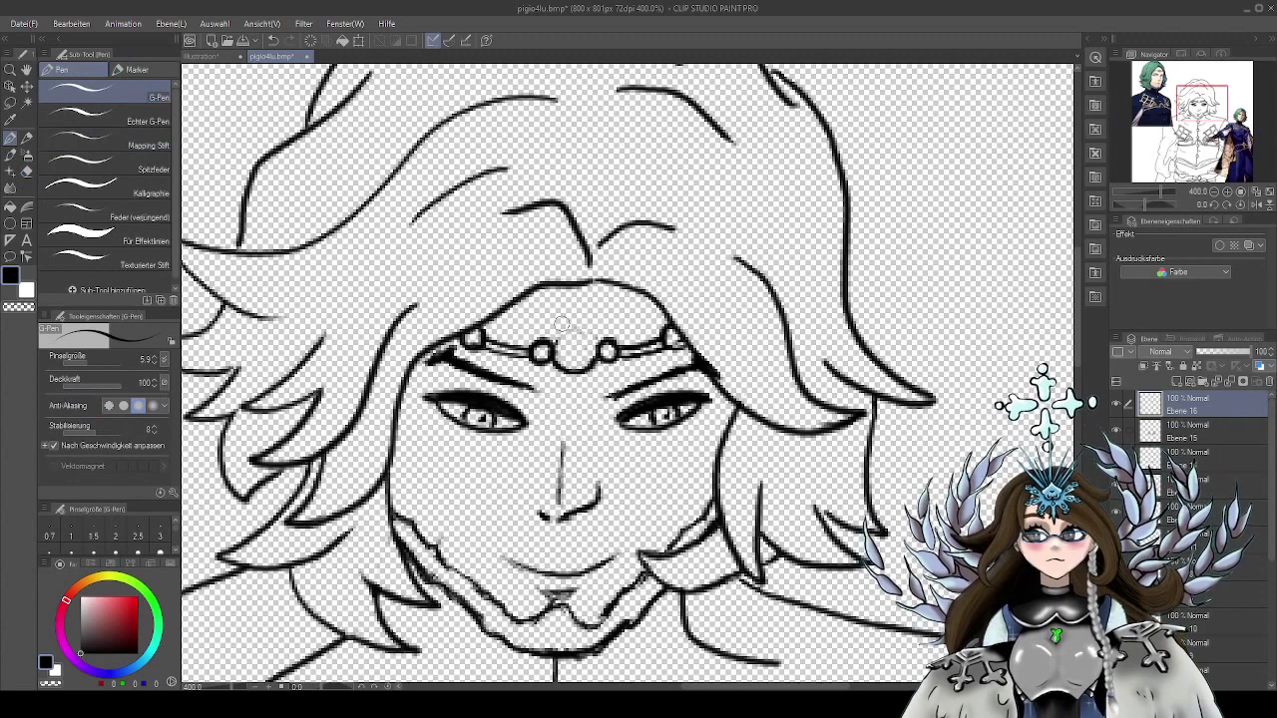
click(273, 41)
click(272, 41)
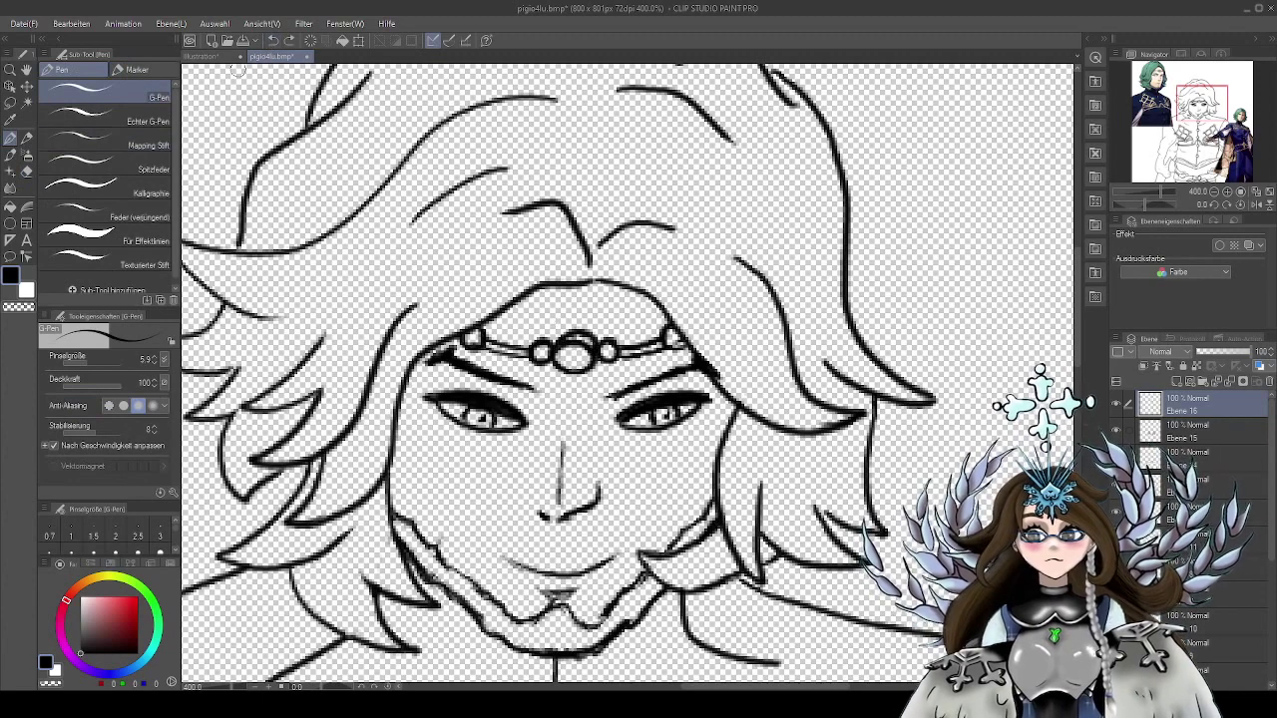
Erase the excess ink along the centre gem's upper edge and ink a thin curved rim above it with the G-Pen
click(26, 172)
scroll(569, 344, down, 5)
drag(564, 337, 583, 339)
scroll(569, 345, up, 5)
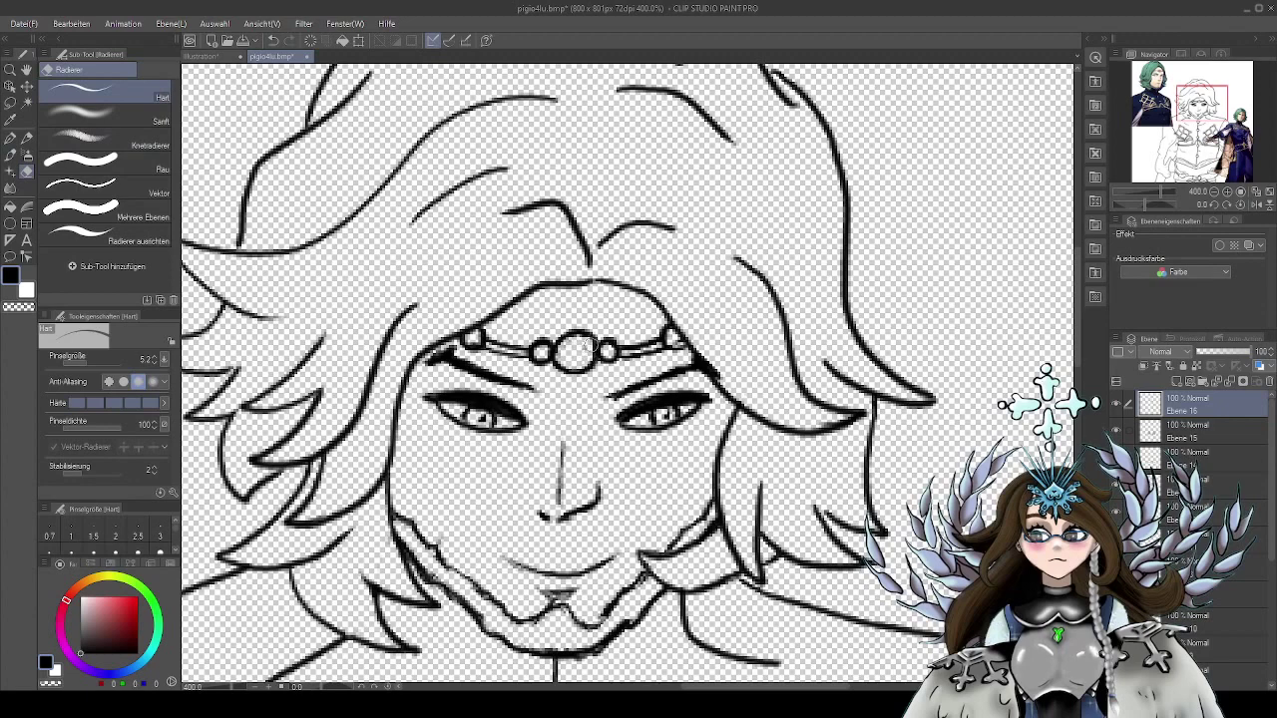
scroll(593, 344, down, 5)
scroll(594, 344, up, 5)
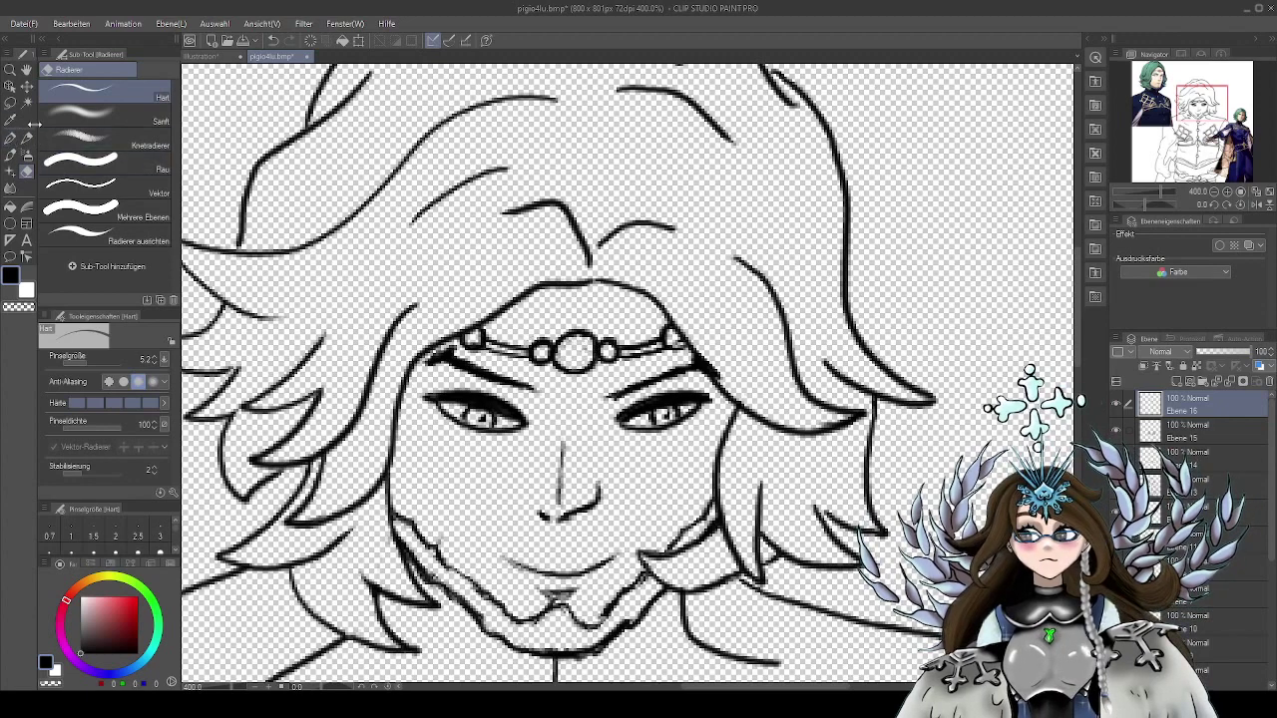
click(10, 137)
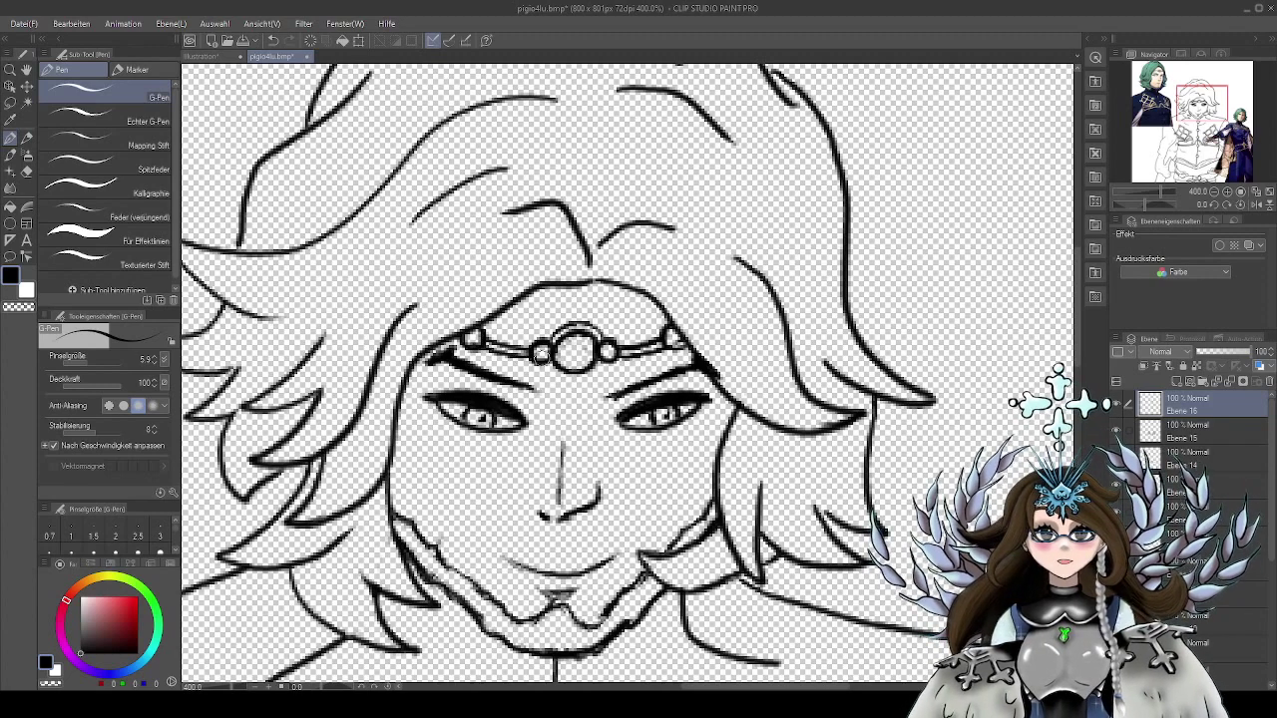
Draw a small ornamental pattern inside the centre gem, following the circlet in the reference portrait
scroll(592, 348, down, 3)
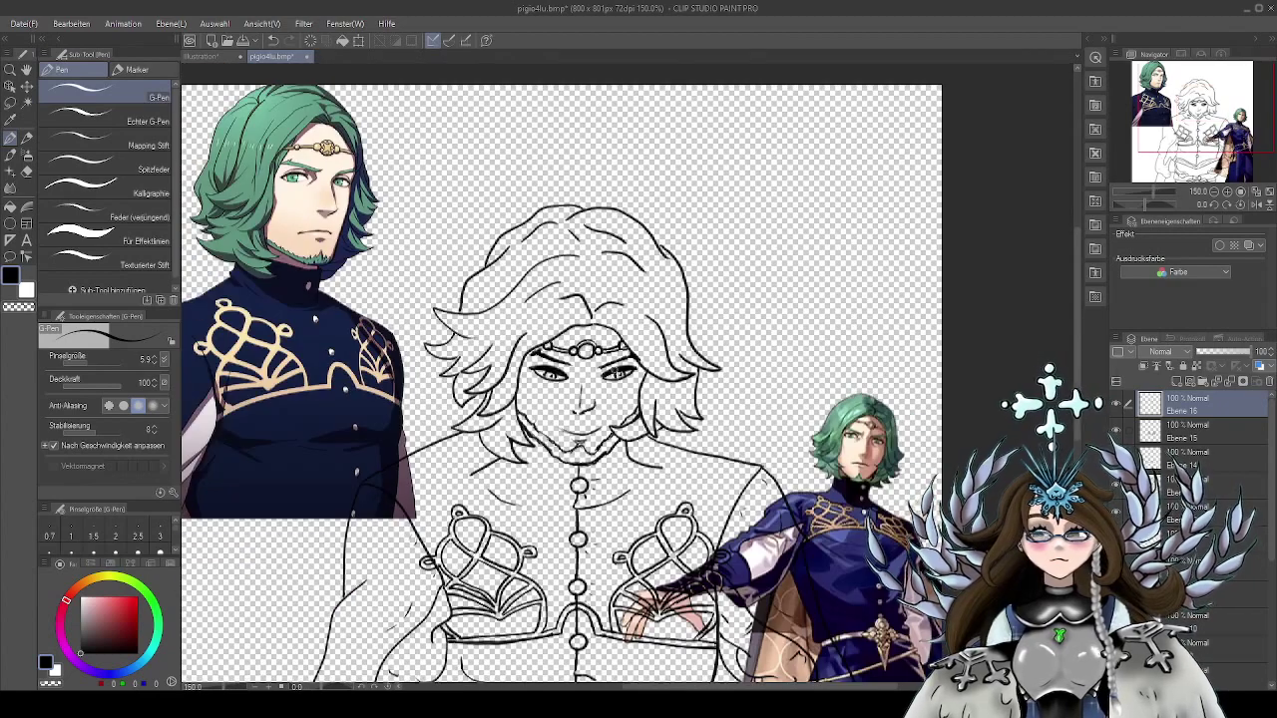
scroll(521, 257, up, 6)
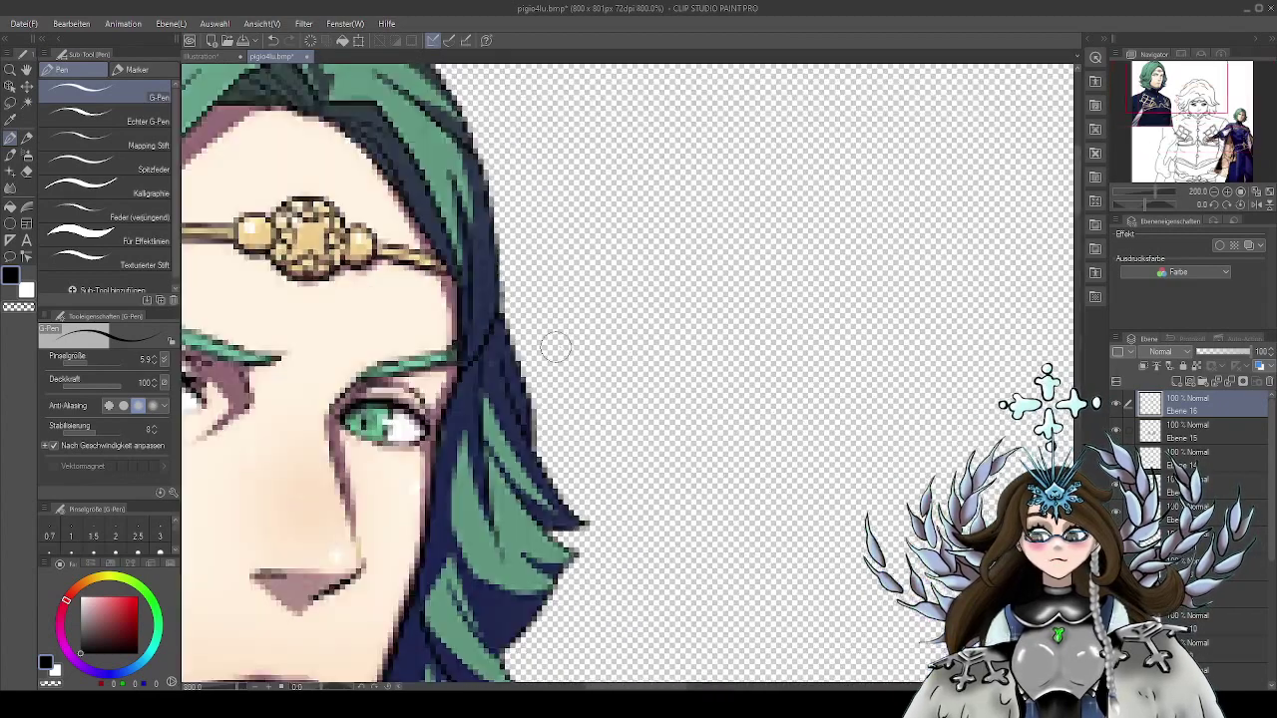
scroll(437, 288, down, 2)
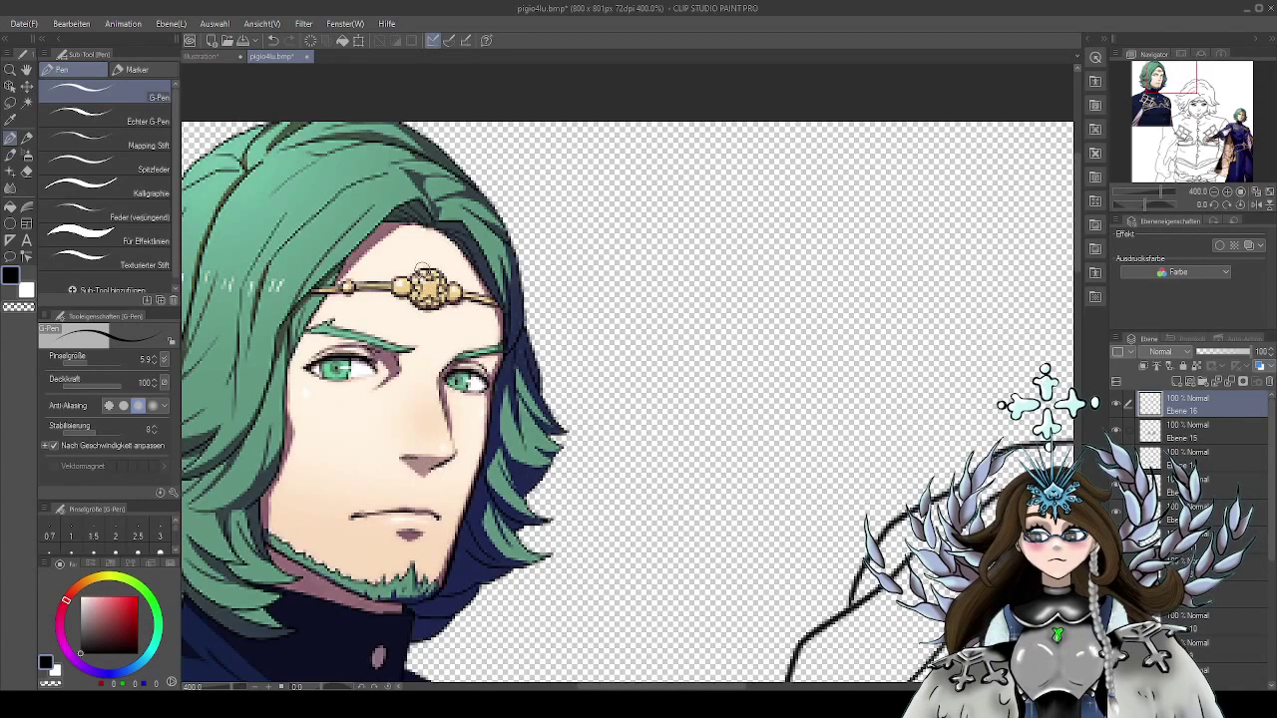
drag(819, 416, 600, 277)
drag(786, 441, 600, 257)
drag(744, 419, 700, 309)
scroll(642, 367, up, 2)
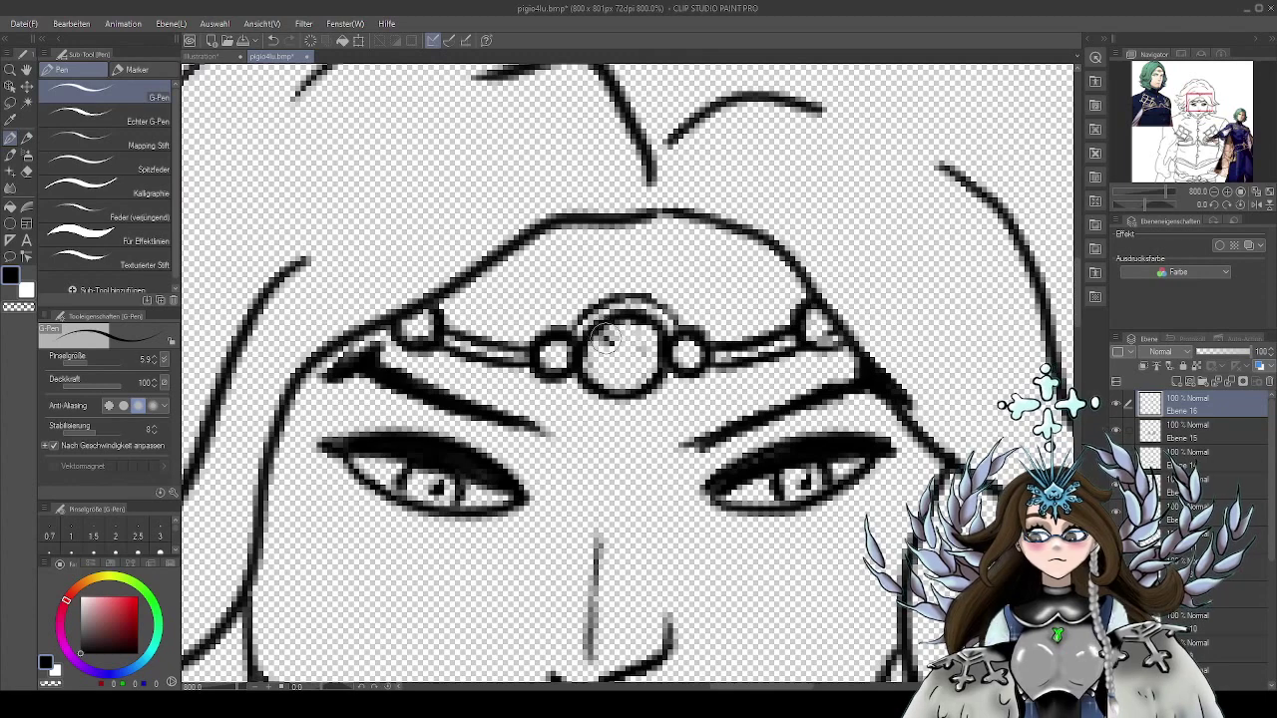
mouse_move(601, 334)
mouse_down()
mouse_move(658, 335)
mouse_move(622, 351)
mouse_move(590, 343)
mouse_move(600, 375)
mouse_move(650, 361)
mouse_up()
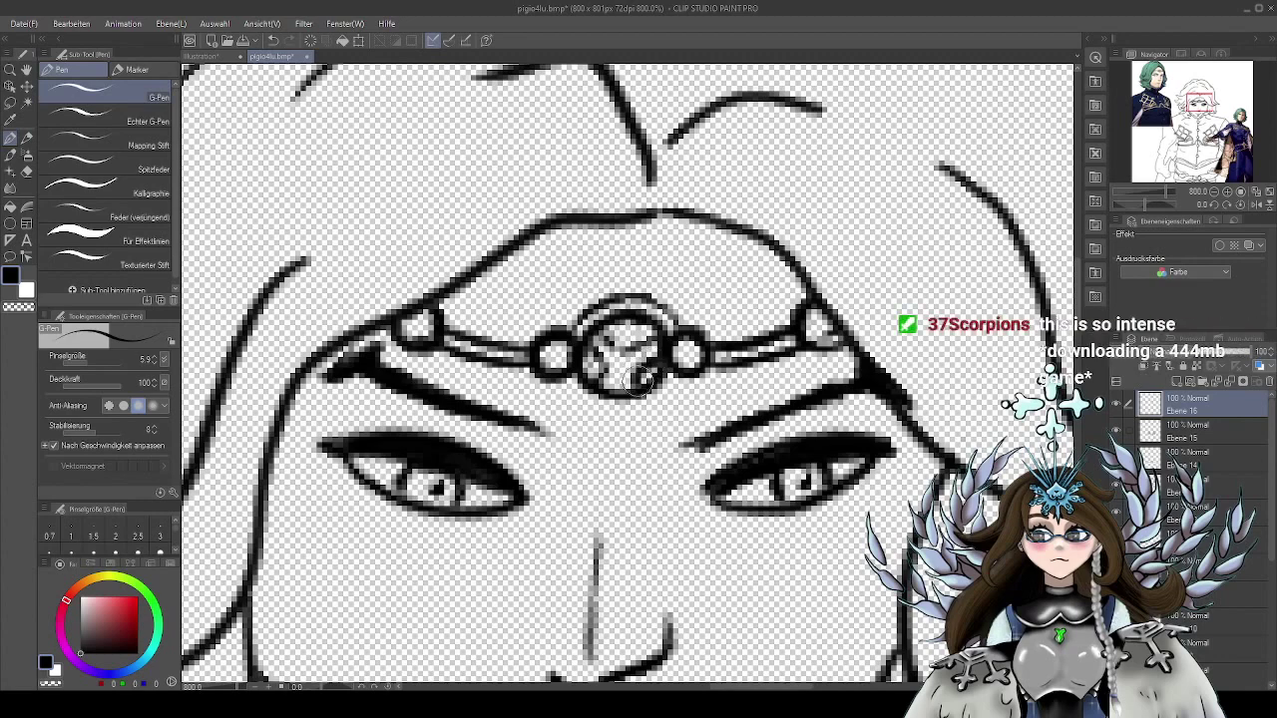
Undo the last pattern strokes in the centre gem and redraw the ornament along its lower right edge
click(272, 41)
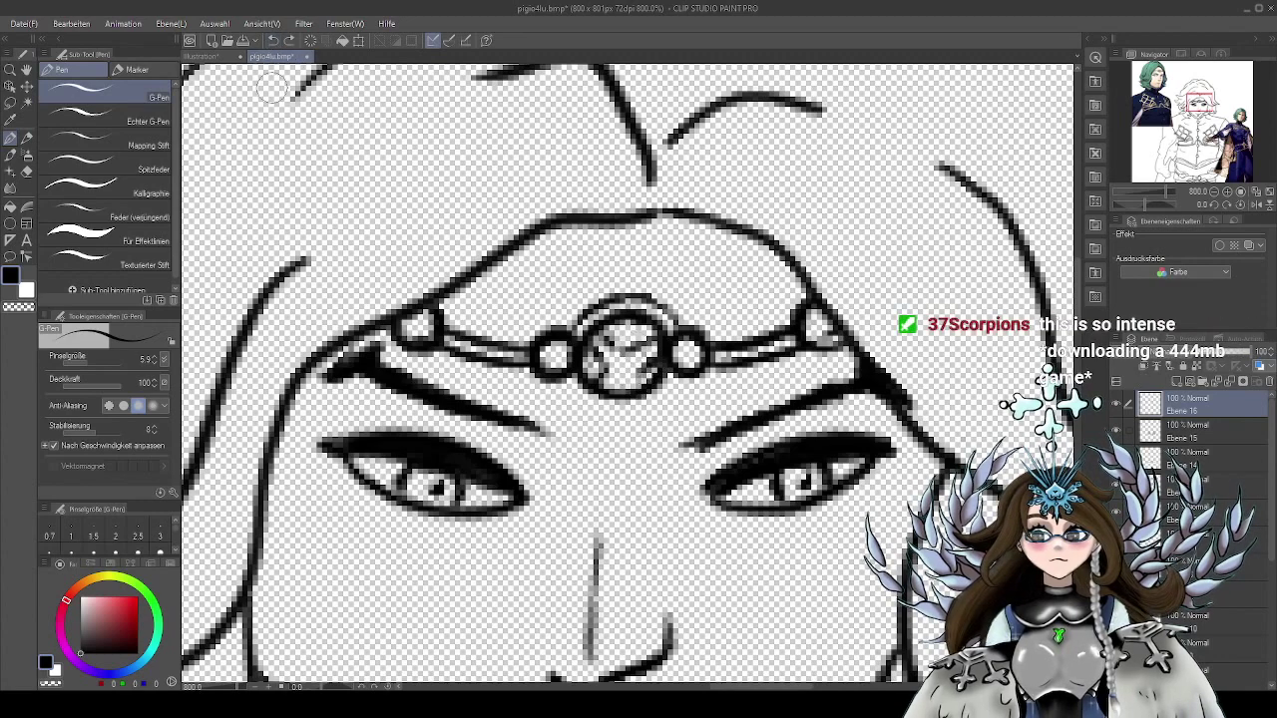
click(272, 41)
click(273, 41)
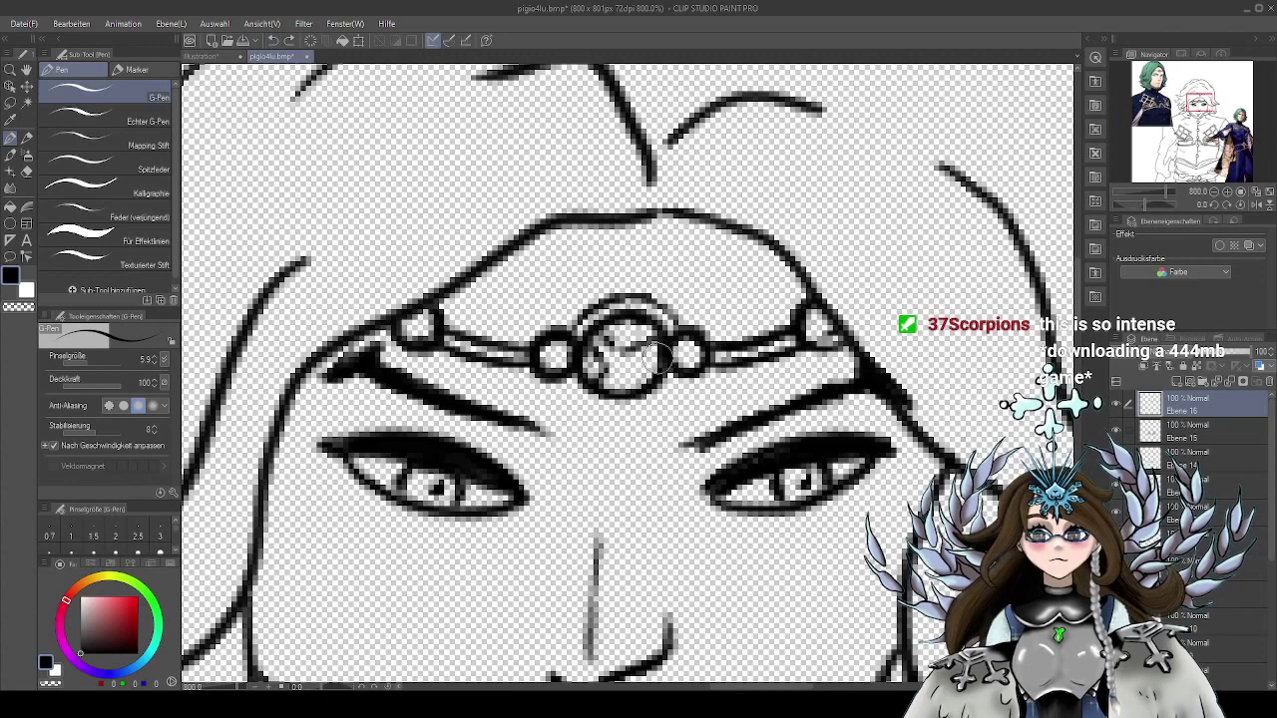
mouse_move(658, 358)
mouse_down()
mouse_move(610, 386)
mouse_move(620, 373)
mouse_move(653, 377)
mouse_up()
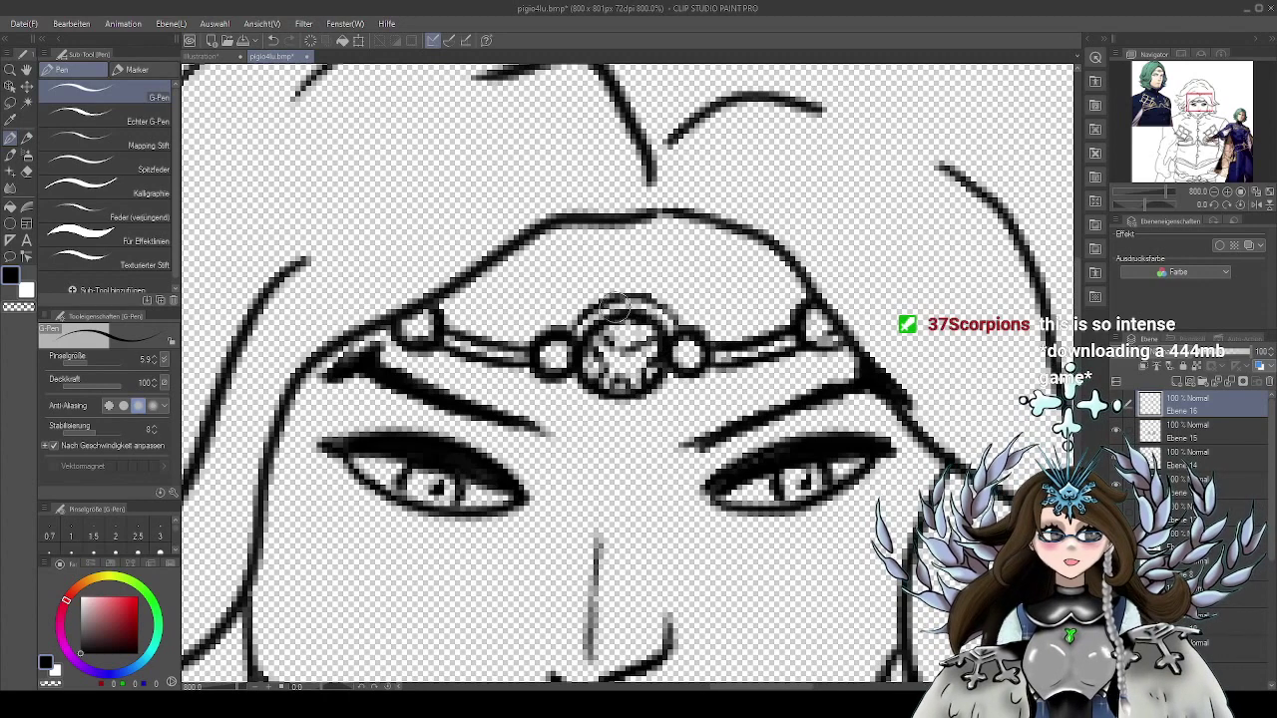
Set the G-Pen's brush size to 4.0
scroll(604, 324, down, 5)
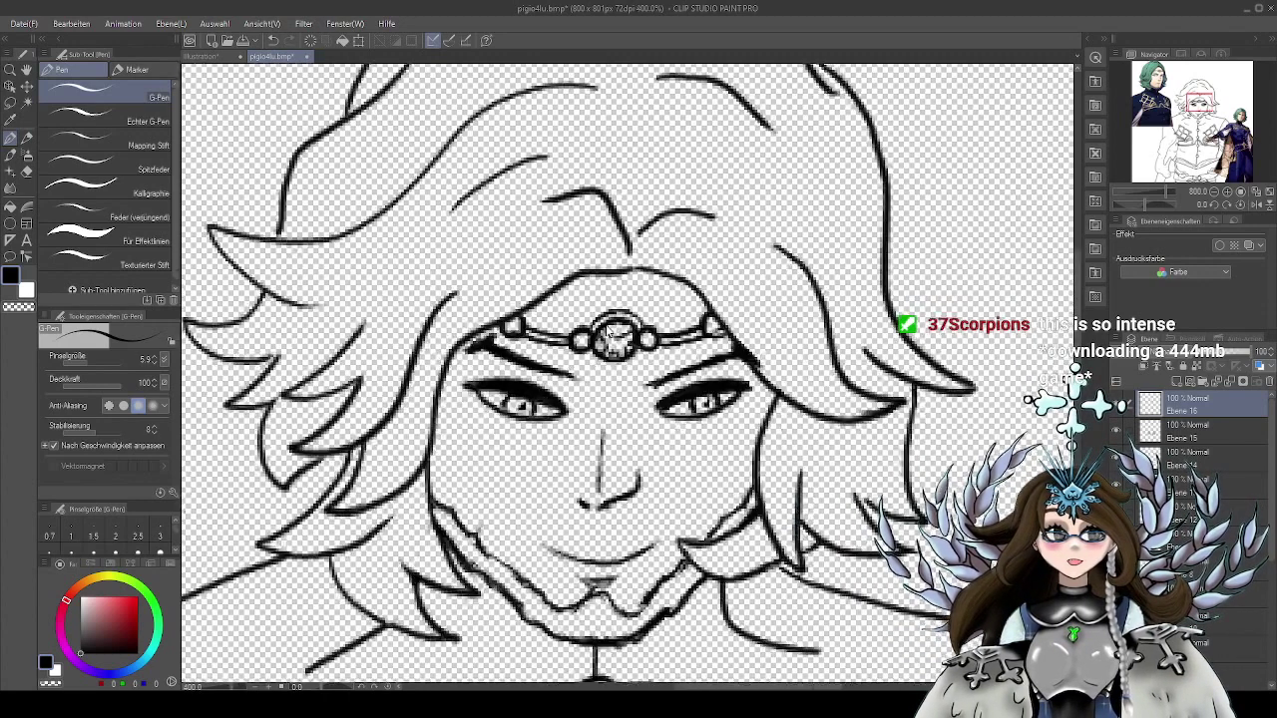
drag(387, 224, 542, 416)
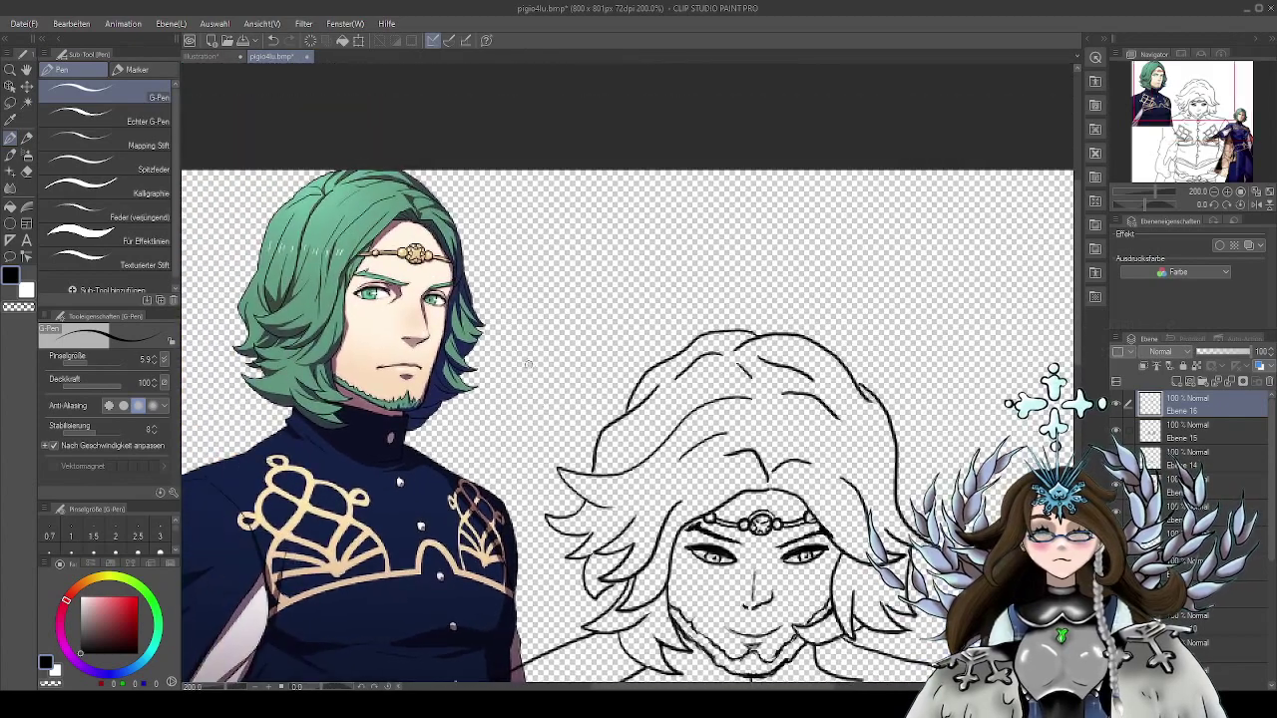
drag(532, 365, 590, 375)
key(bracketleft)
key(bracketleft)
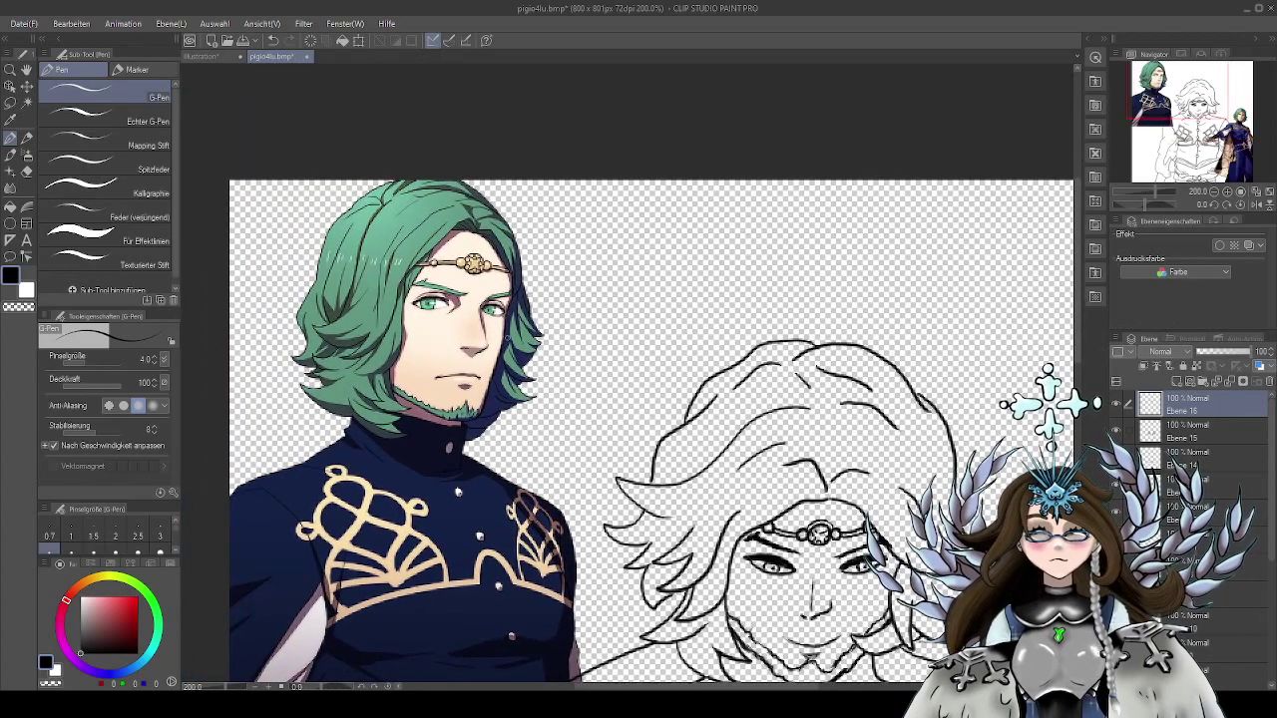
Examine the inked circlet and the whole line drawing against the two reference pictures
scroll(491, 286, up, 3)
scroll(563, 269, down, 3)
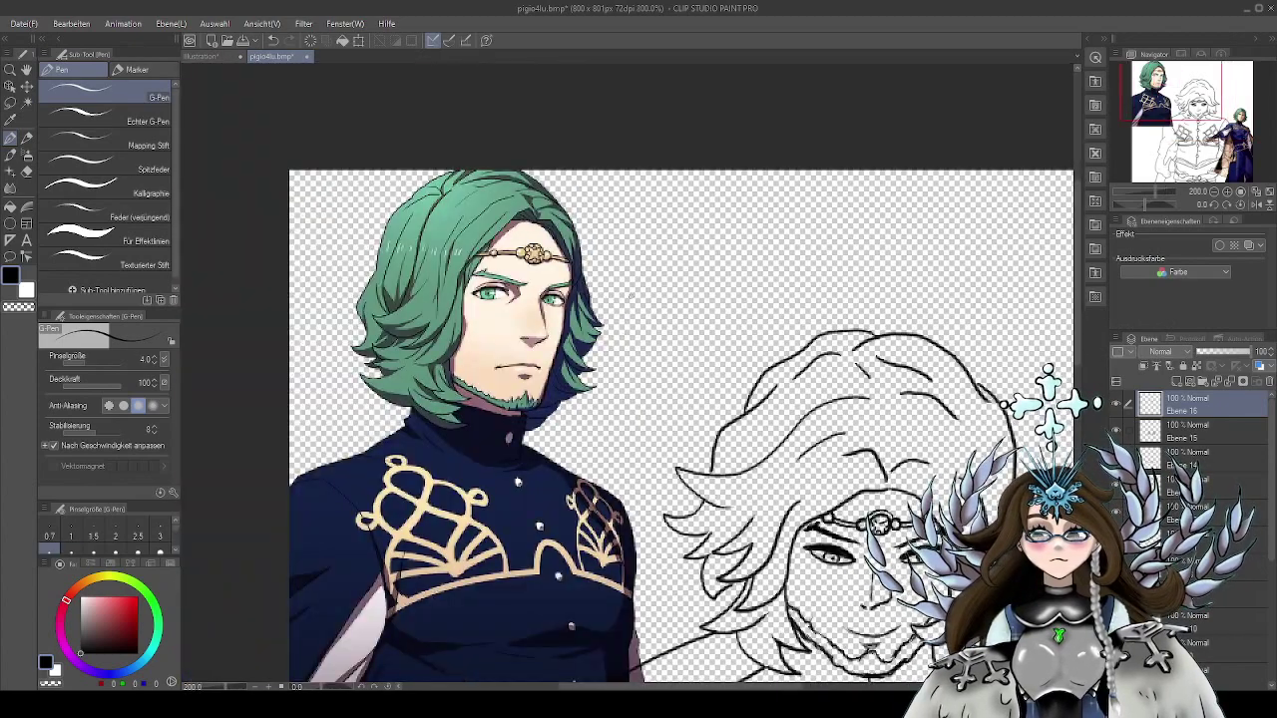
scroll(878, 523, up, 6)
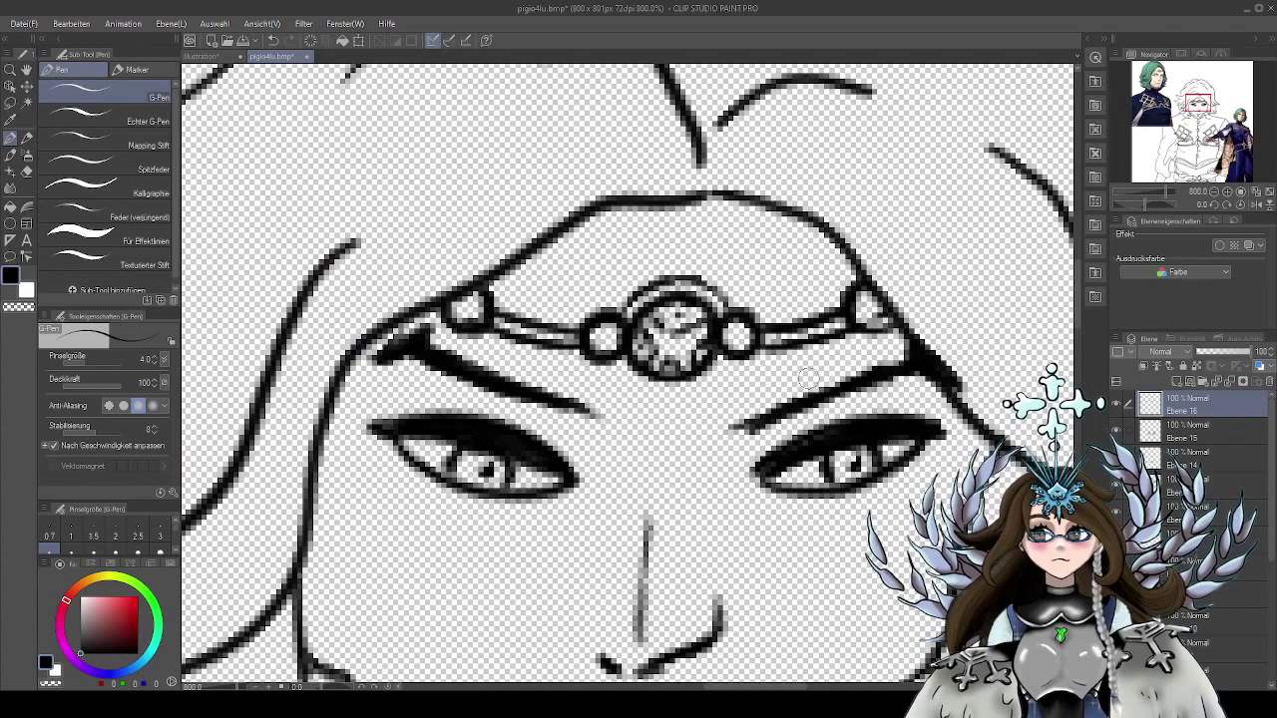
scroll(804, 387, down, 6)
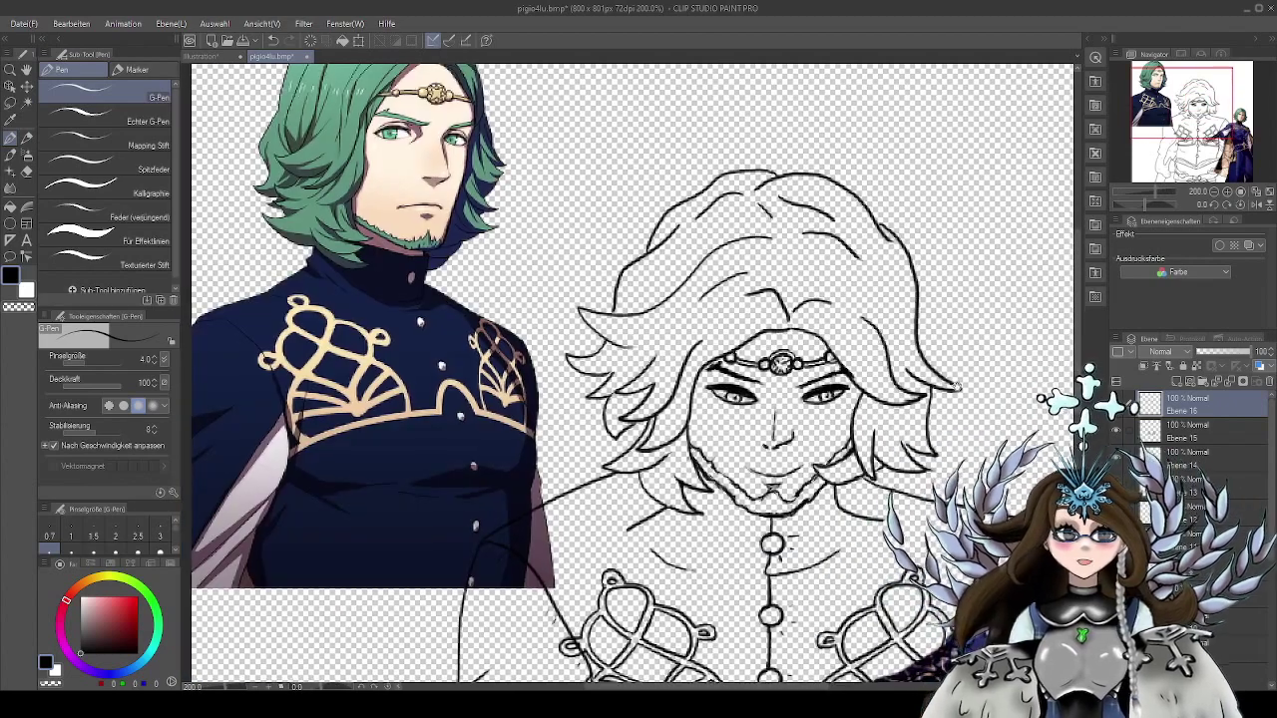
drag(984, 399, 850, 393)
scroll(824, 402, down, 2)
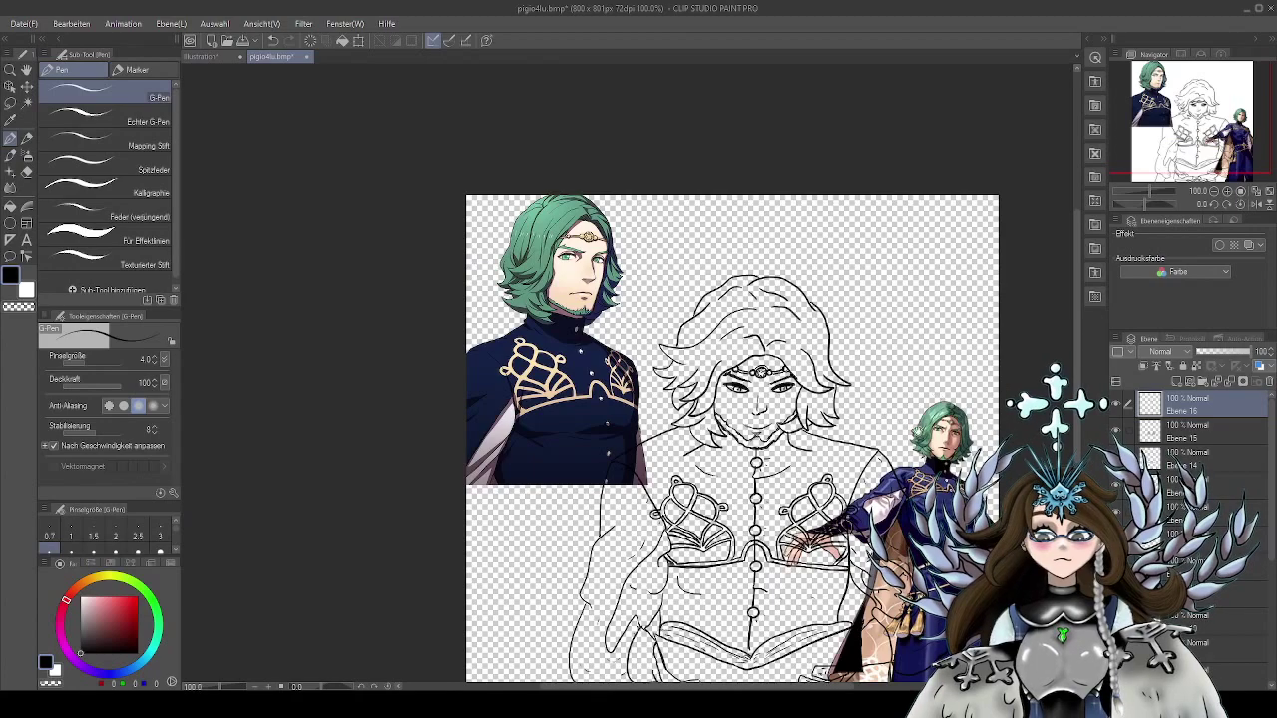
drag(917, 429, 814, 324)
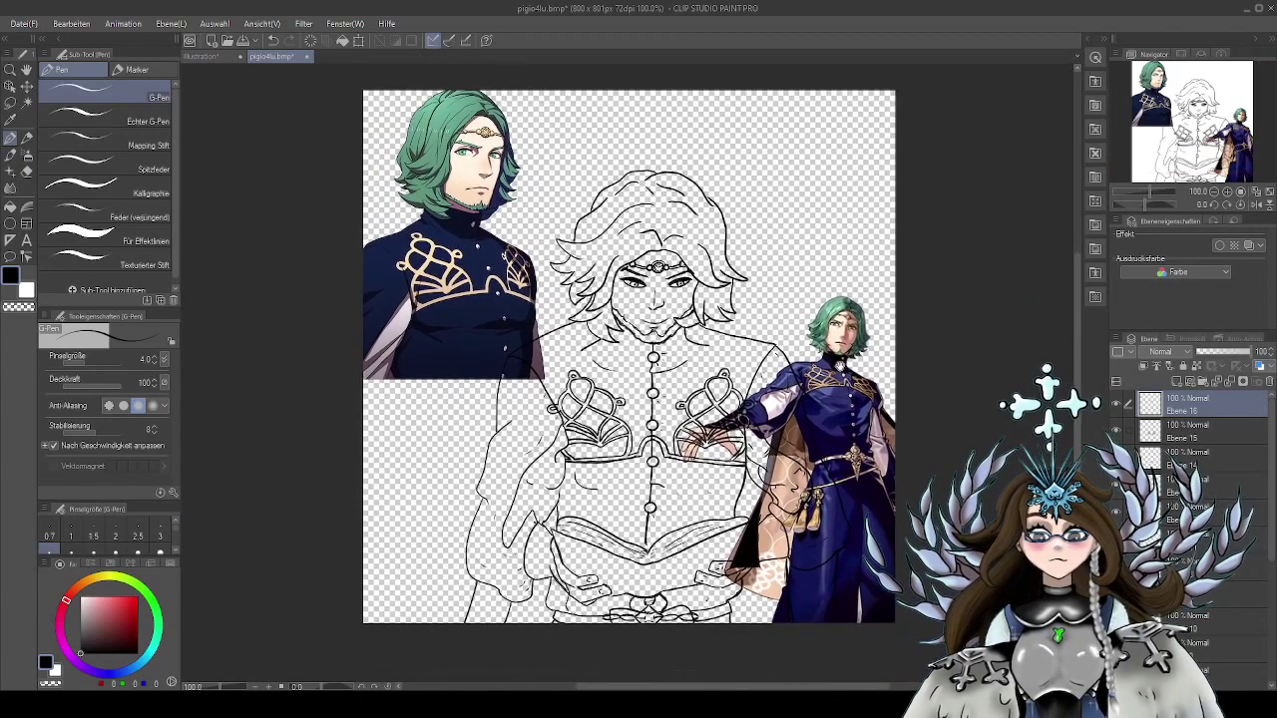
drag(841, 365, 843, 439)
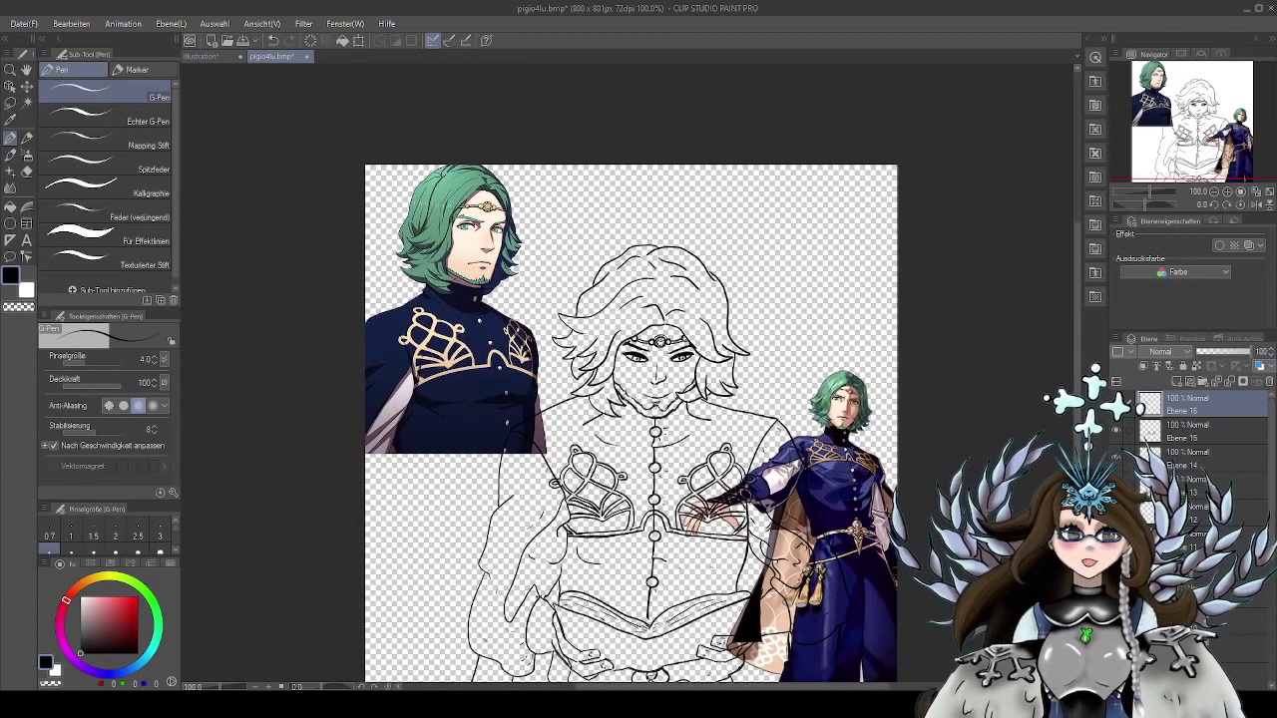
mouse_move(902, 426)
mouse_down()
mouse_move(888, 382)
mouse_move(917, 410)
mouse_up()
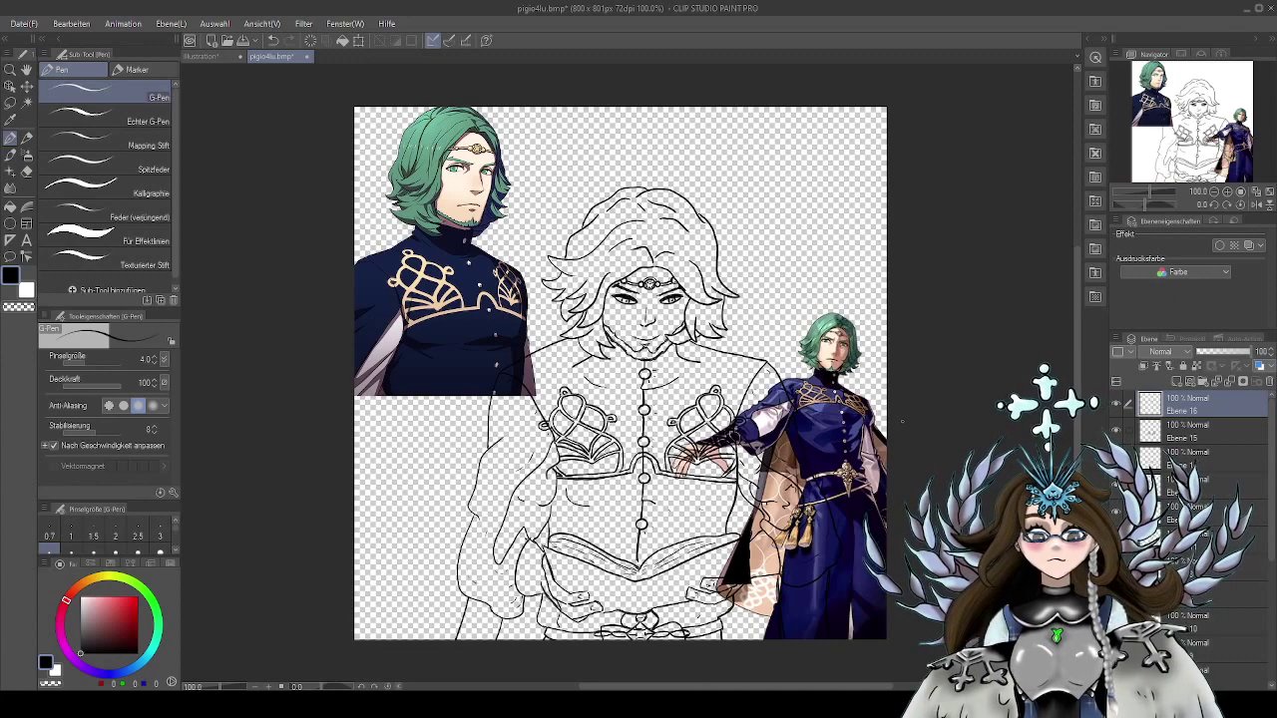
Move the full-body reference picture up and to the right, off the chest embroidery and forearm line art
drag(639, 419, 648, 400)
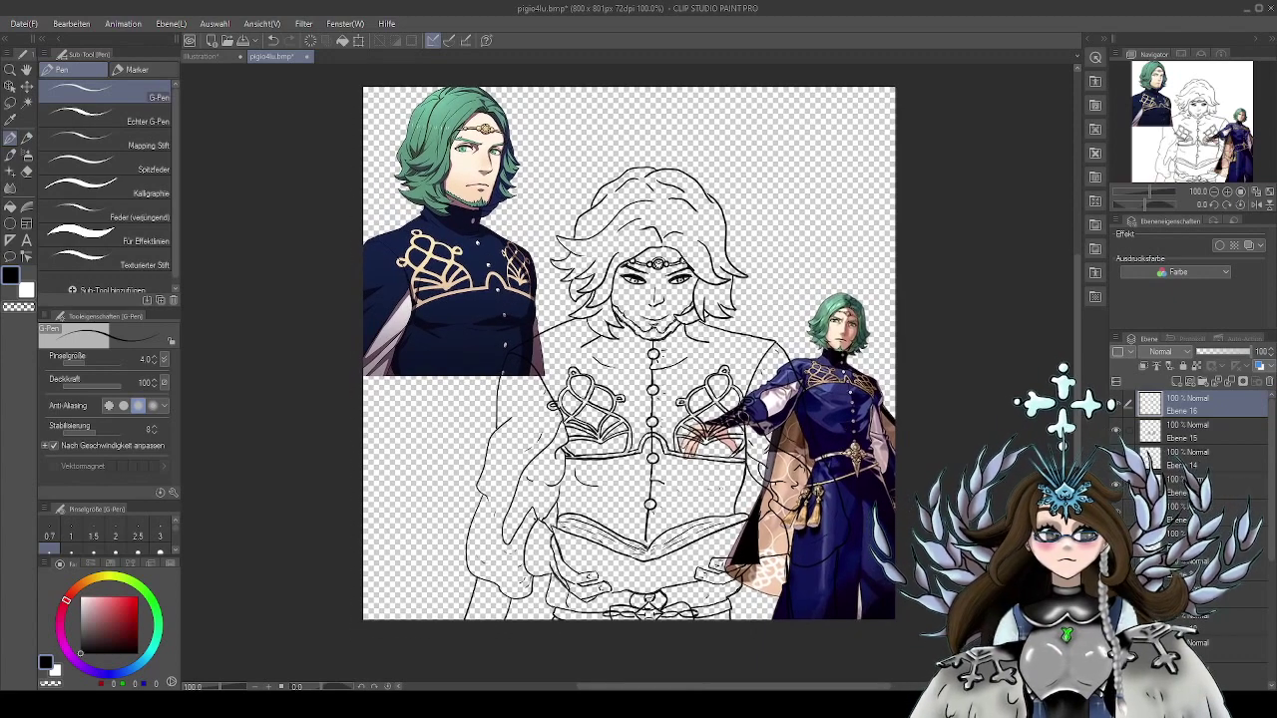
scroll(714, 500, up, 2)
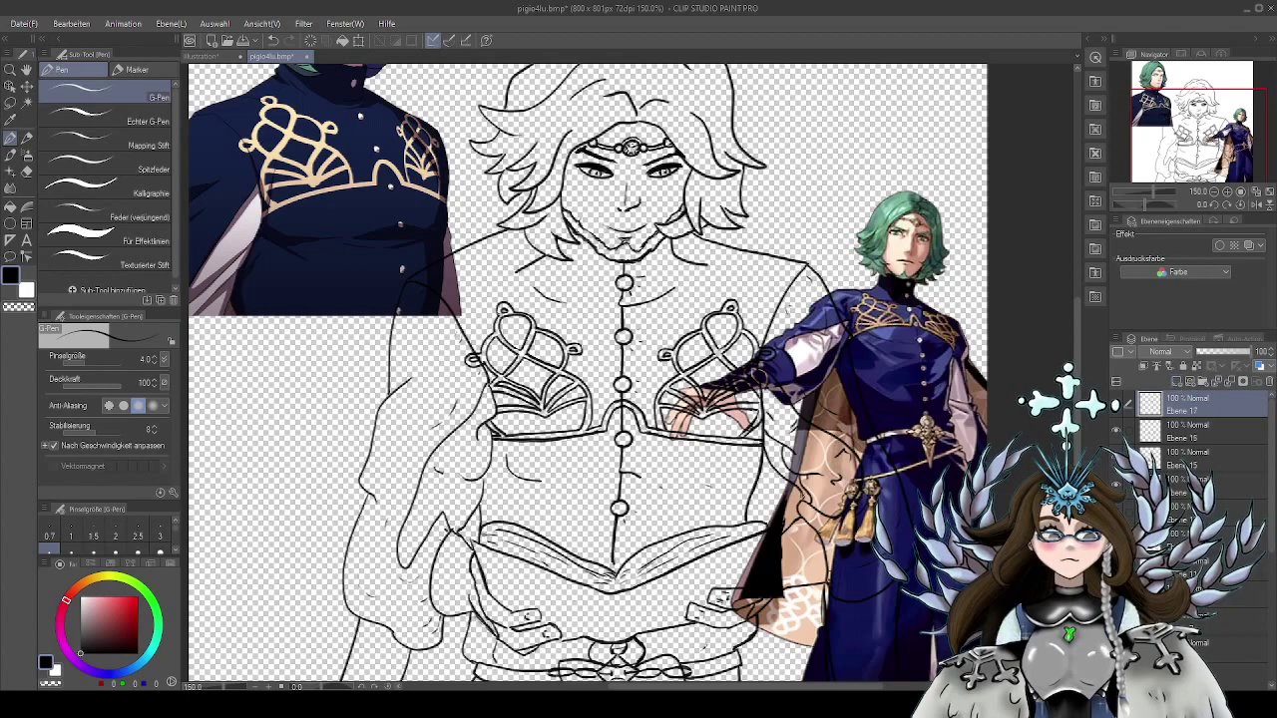
drag(755, 542, 781, 470)
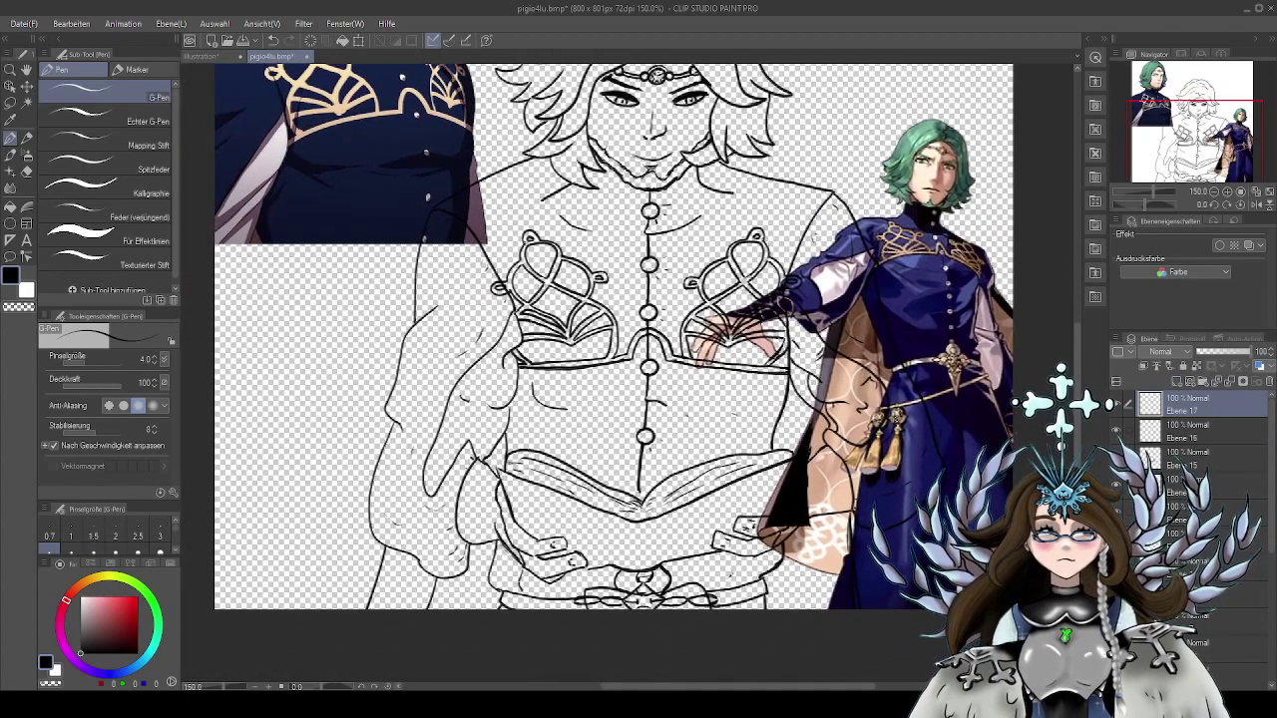
click(9, 85)
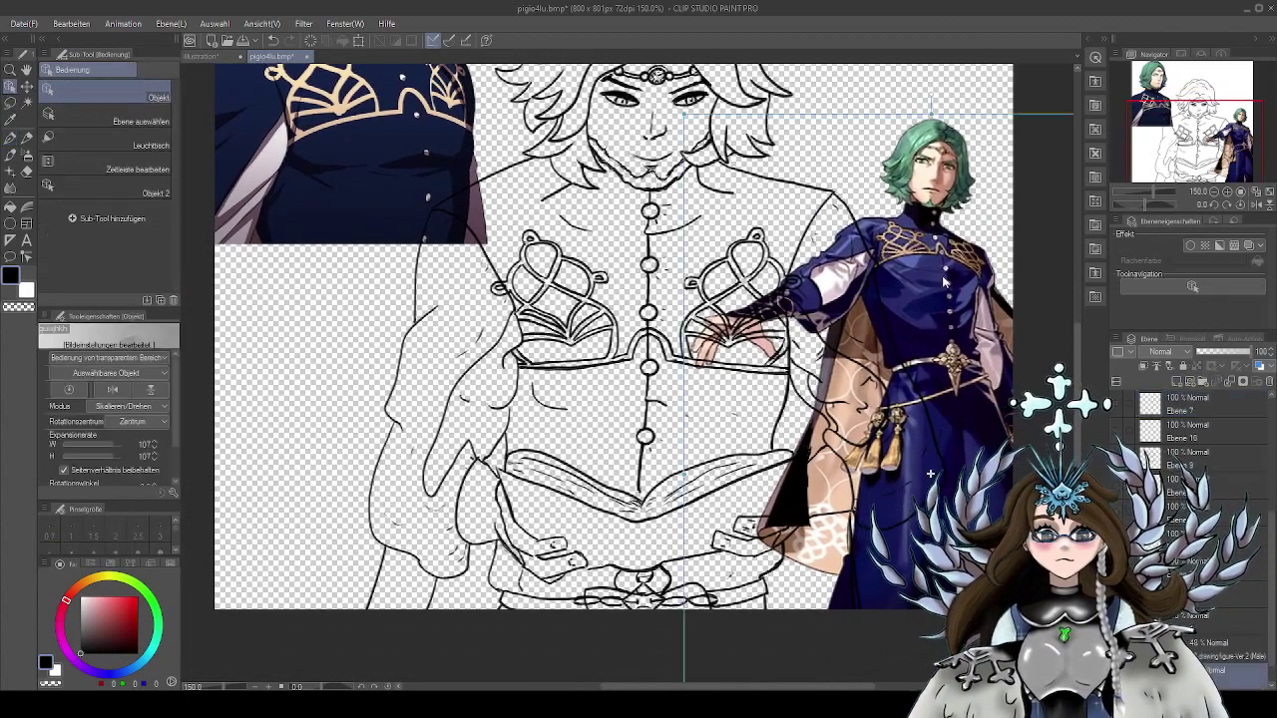
drag(859, 329, 970, 205)
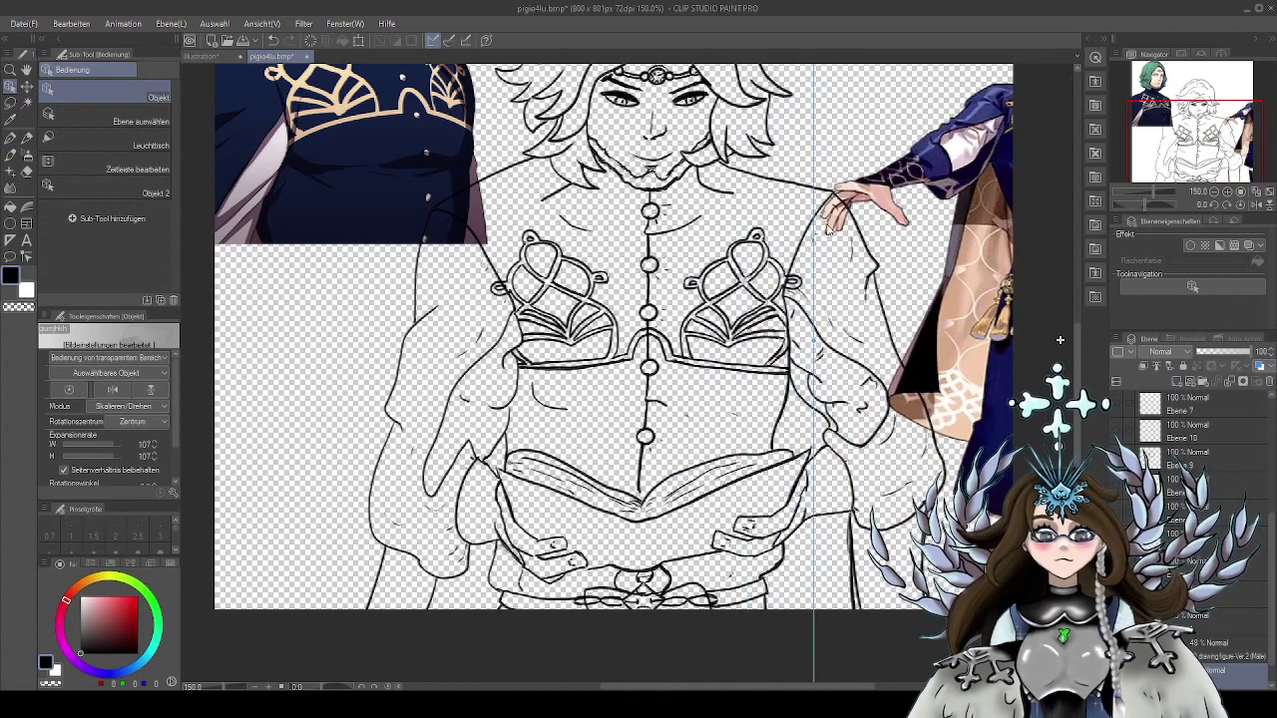
On layer Ebene 17, draw small pointed leaf shapes with the G-Pen inside the left-hand shirt cuff beside the book
drag(1271, 574, 1269, 429)
click(1226, 405)
key(p)
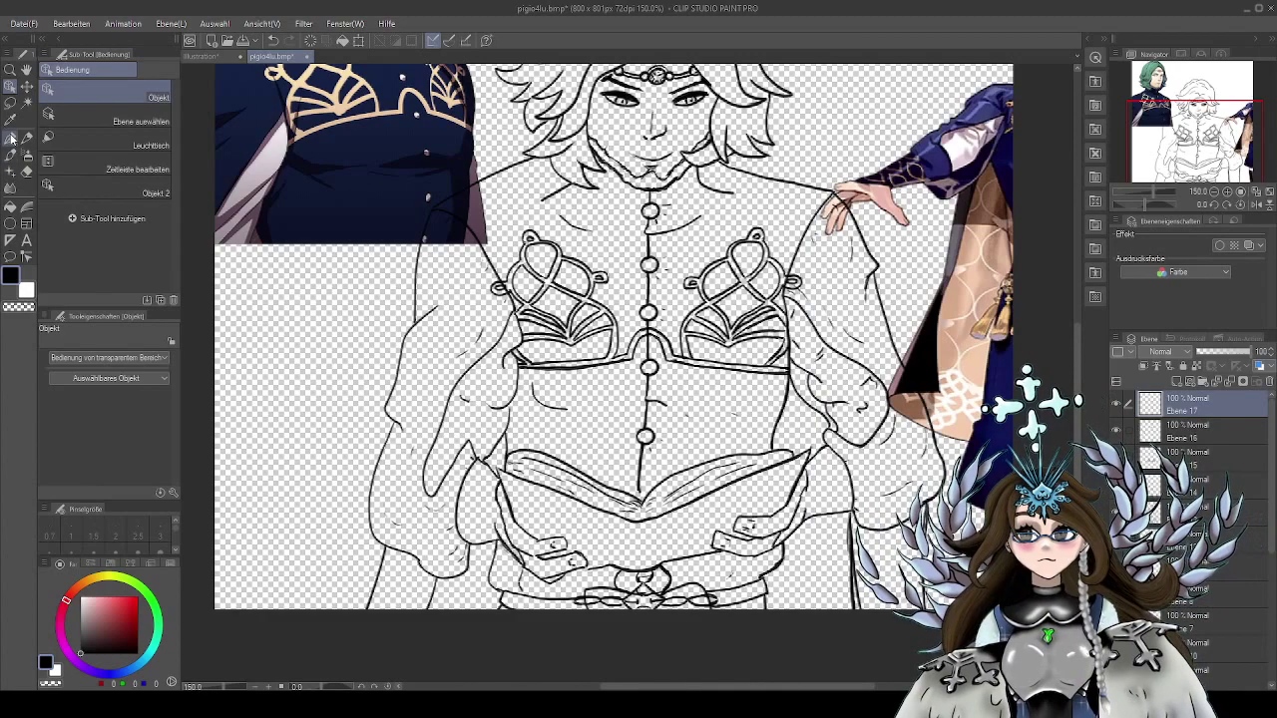
scroll(562, 495, up, 1)
drag(498, 574, 608, 457)
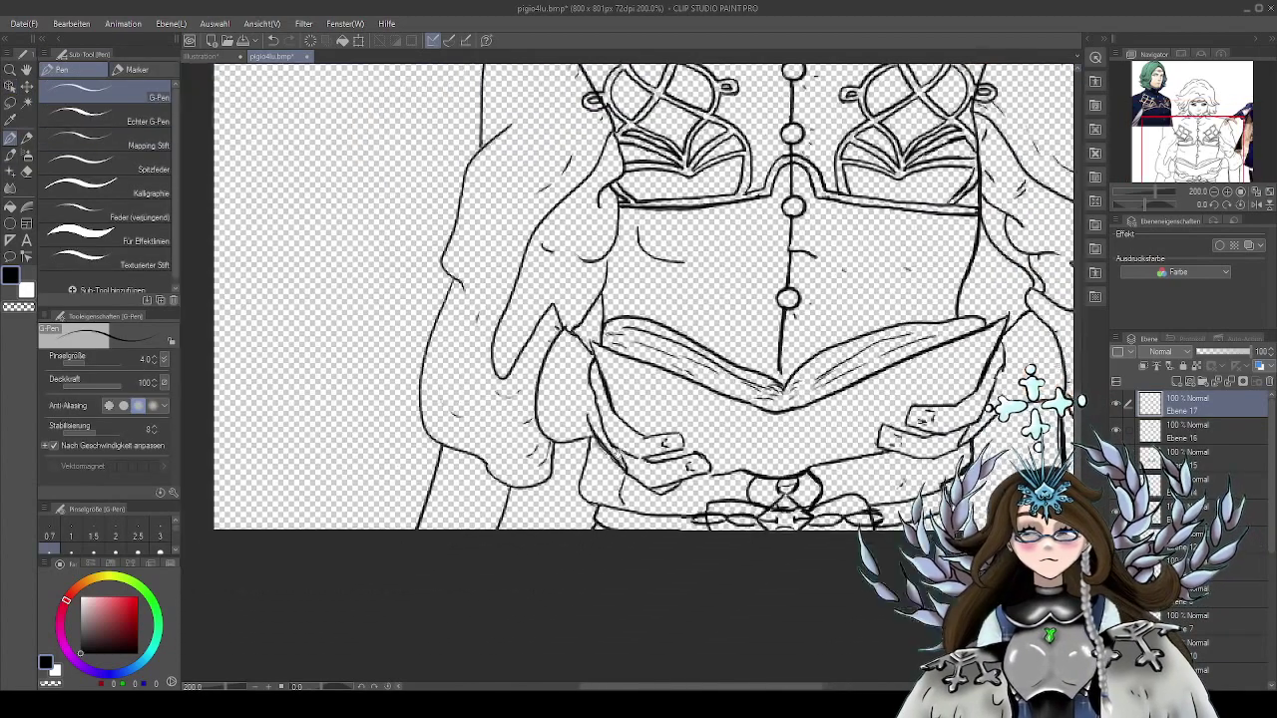
scroll(559, 446, up, 2)
mouse_move(548, 358)
mouse_down()
mouse_move(532, 424)
mouse_move(560, 370)
mouse_move(564, 441)
mouse_up()
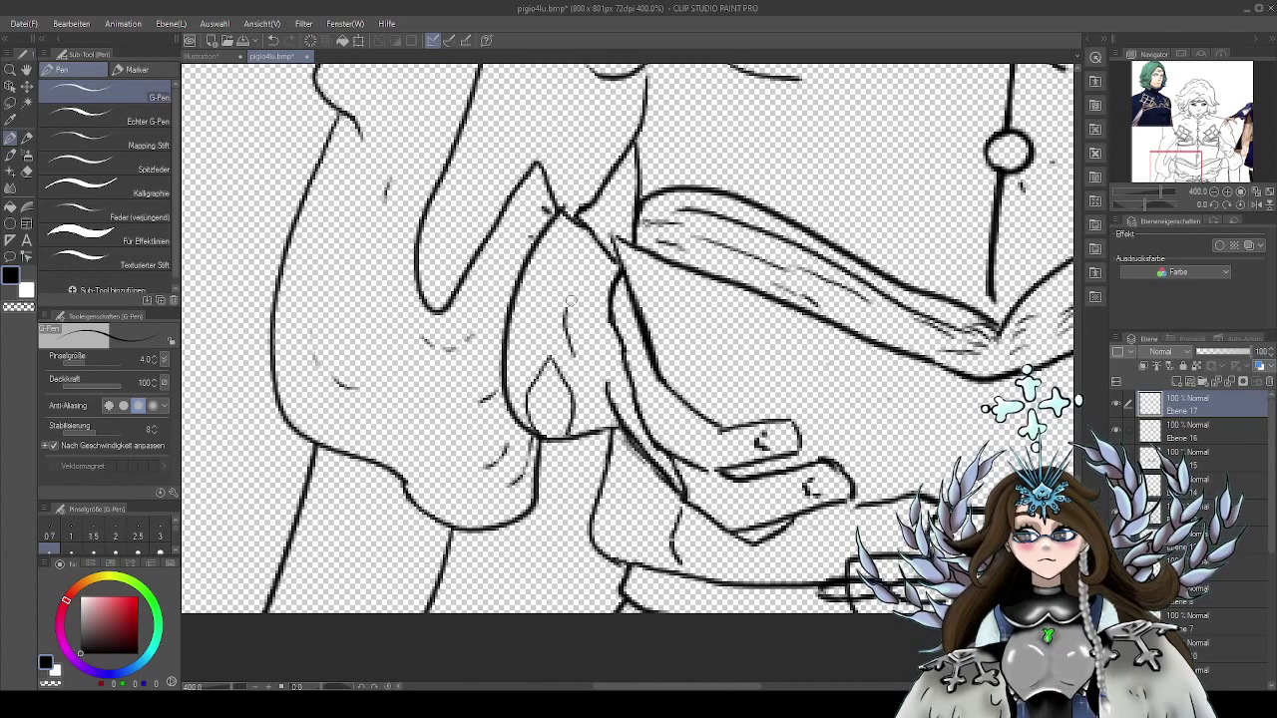
mouse_move(586, 281)
mouse_down()
mouse_move(565, 309)
mouse_move(583, 346)
mouse_up()
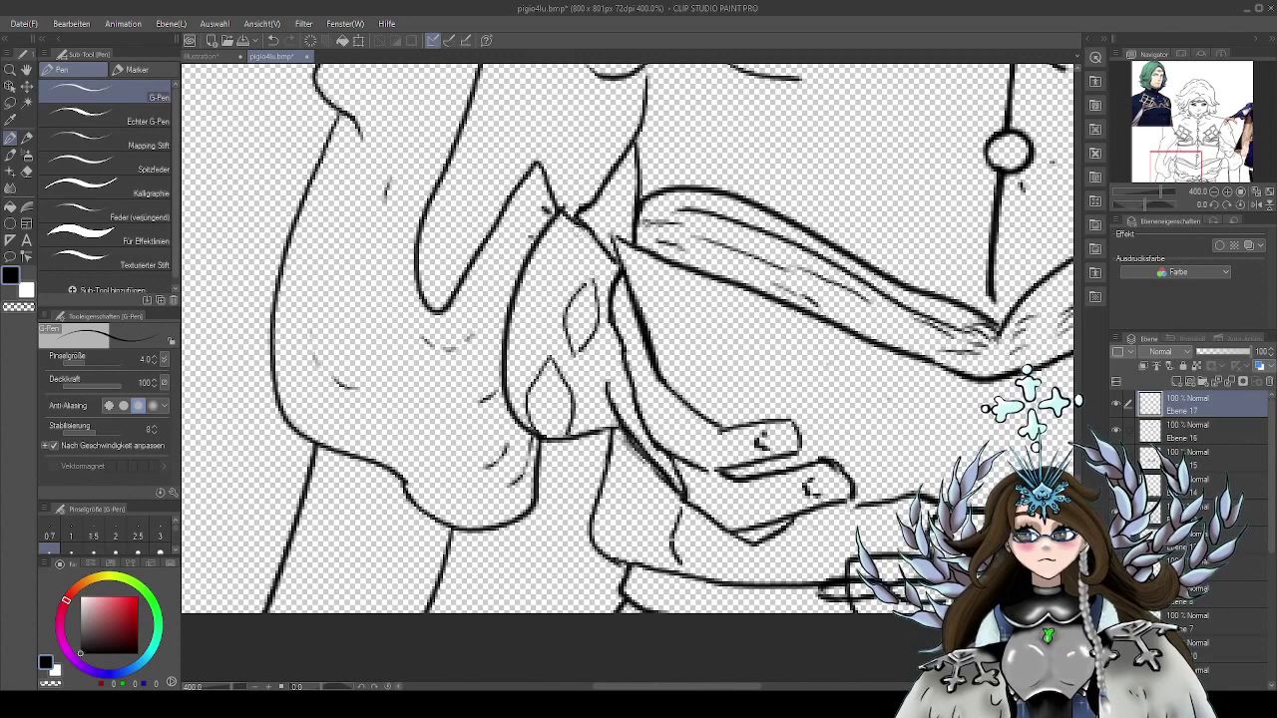
drag(568, 224, 538, 279)
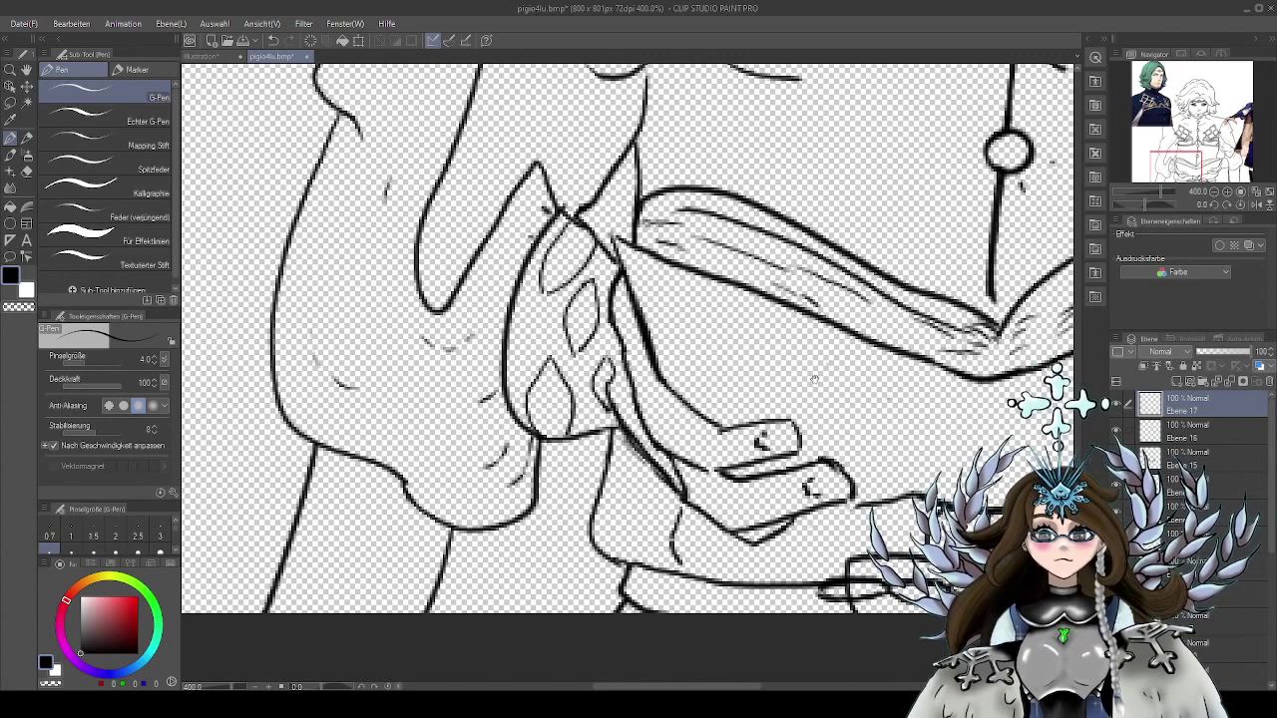
Draw matching pointed leaf shapes inside the right-hand shirt cuff beside the book
mouse_move(825, 393)
mouse_down()
mouse_move(584, 447)
mouse_move(381, 427)
mouse_up()
mouse_move(1023, 244)
mouse_down()
mouse_move(763, 257)
mouse_move(685, 283)
mouse_move(715, 328)
mouse_up()
mouse_move(698, 259)
mouse_down()
mouse_move(723, 303)
mouse_move(721, 333)
mouse_up()
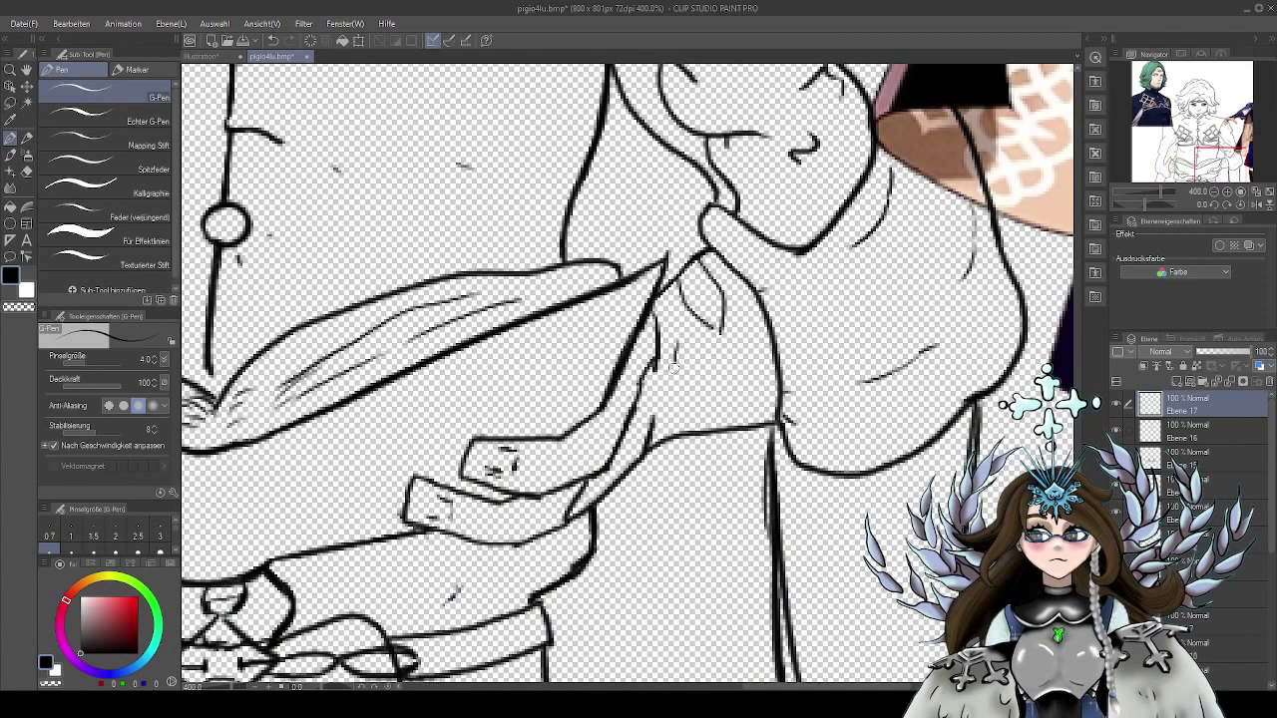
drag(674, 368, 696, 408)
mouse_move(685, 337)
mouse_down()
mouse_move(710, 373)
mouse_move(699, 412)
mouse_up()
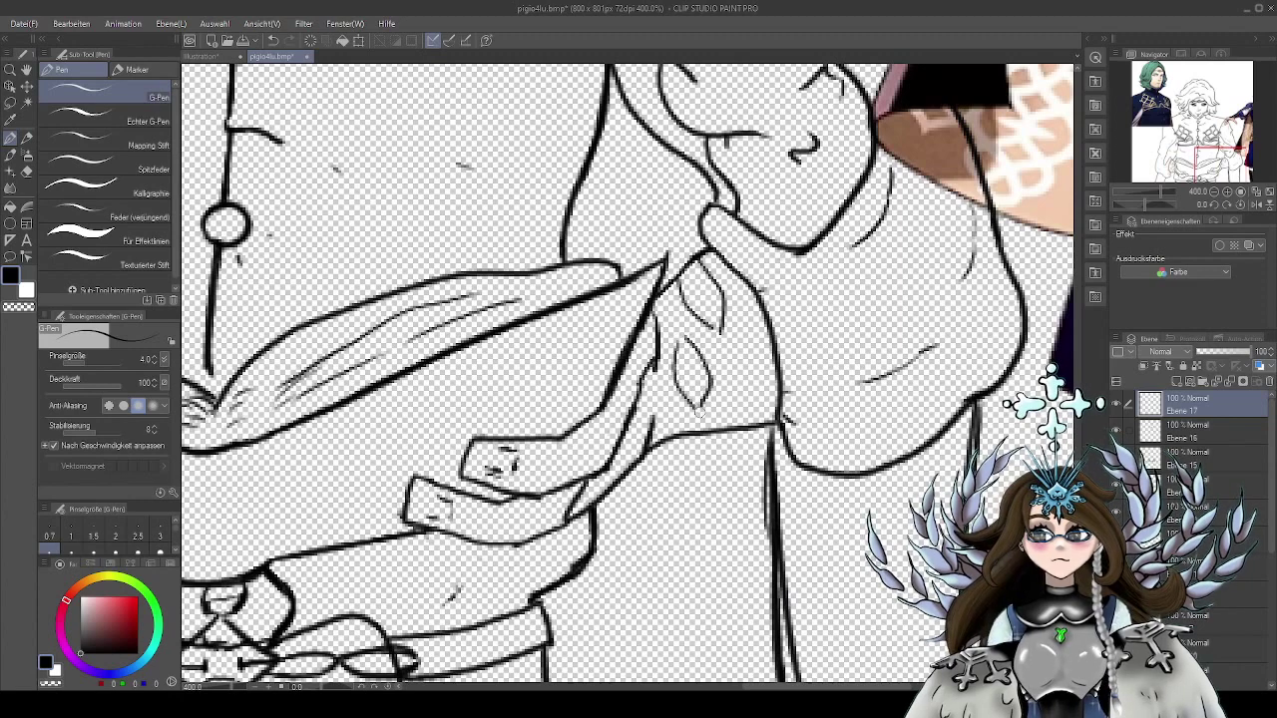
drag(743, 351, 729, 402)
drag(744, 355, 761, 383)
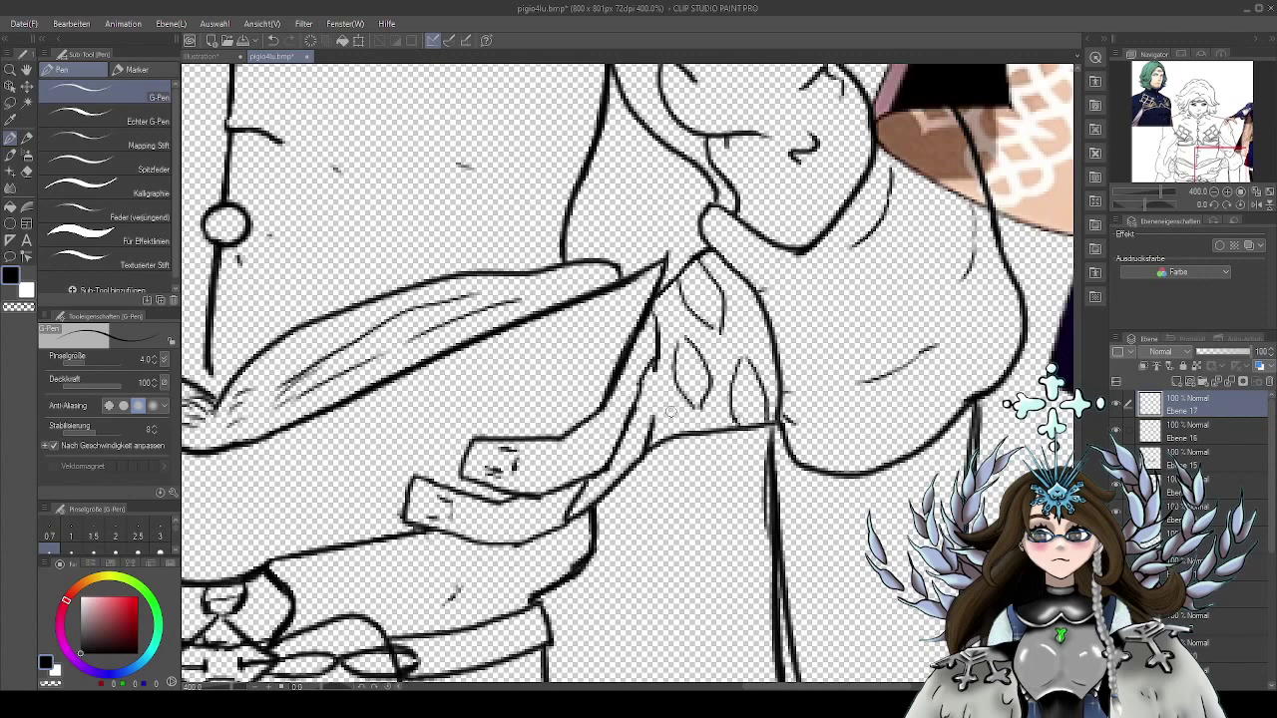
mouse_move(670, 403)
mouse_down()
mouse_move(652, 445)
mouse_move(688, 428)
mouse_move(663, 433)
mouse_up()
Hide both coloured reference picture layers so only the line art shows on the canvas
drag(812, 328, 870, 353)
scroll(766, 422, down, 3)
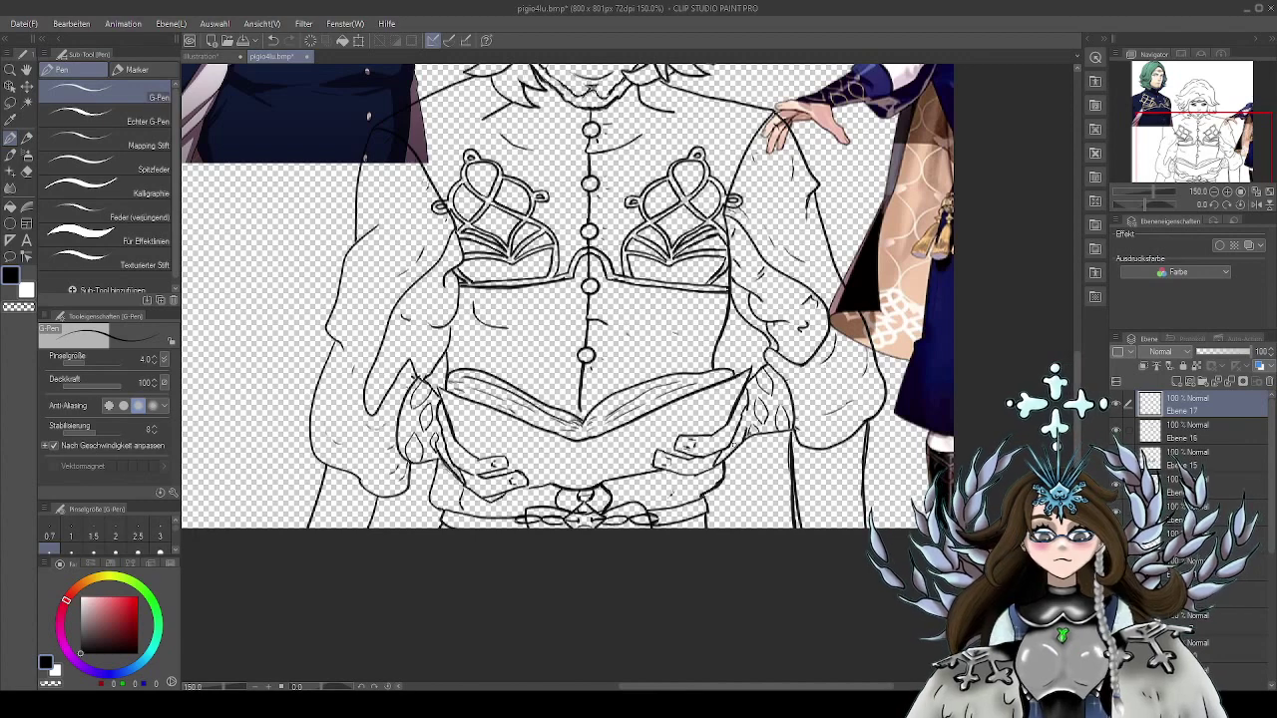
drag(674, 490, 781, 496)
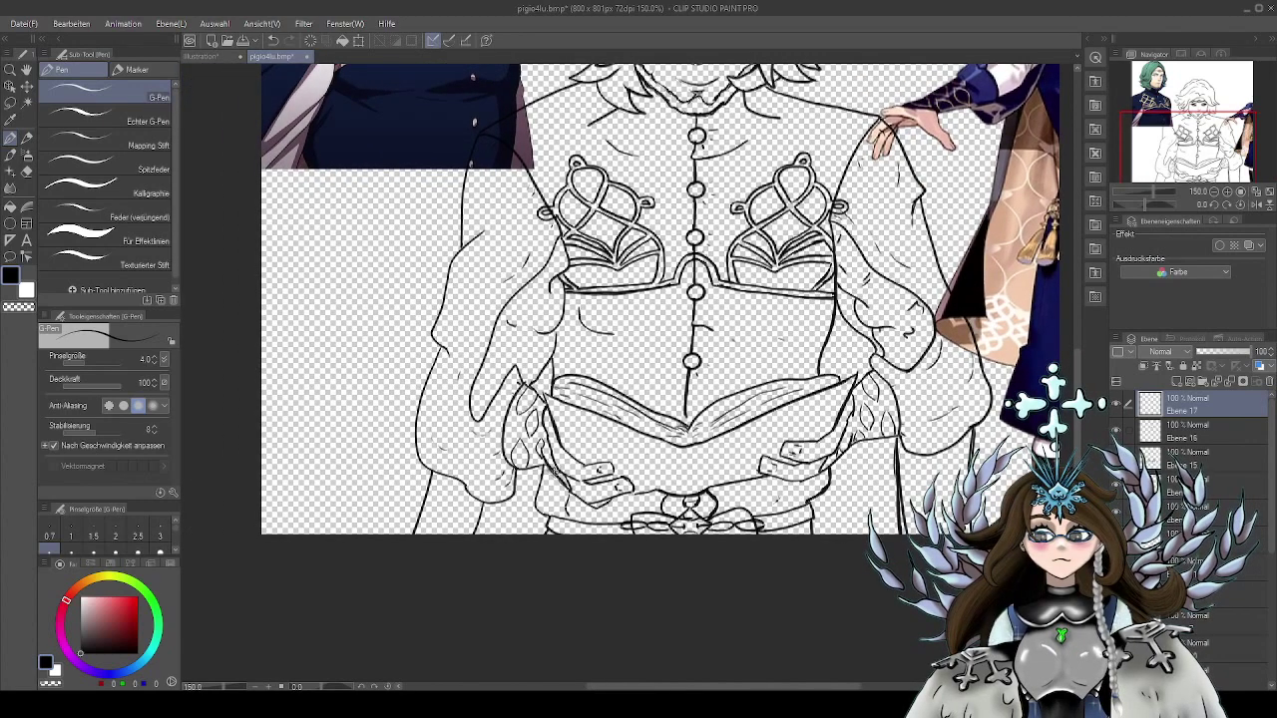
key(ctrl+minus)
key(ctrl+minus)
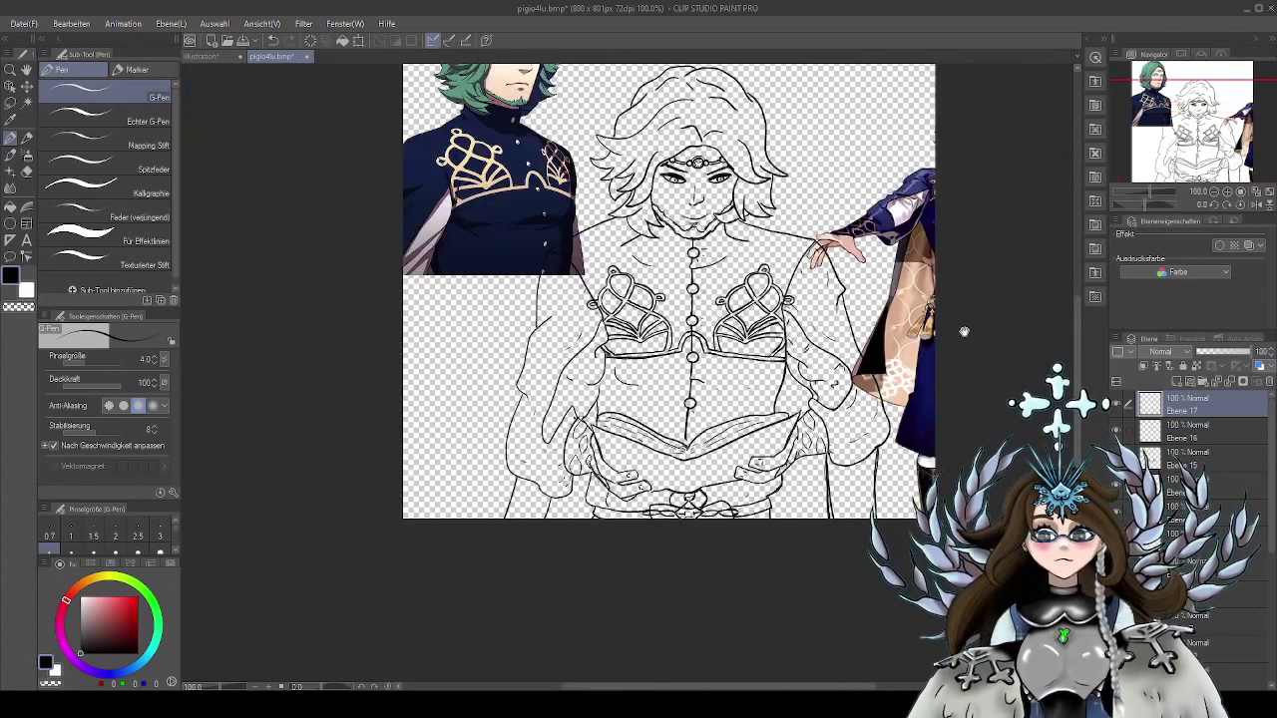
drag(963, 331, 844, 411)
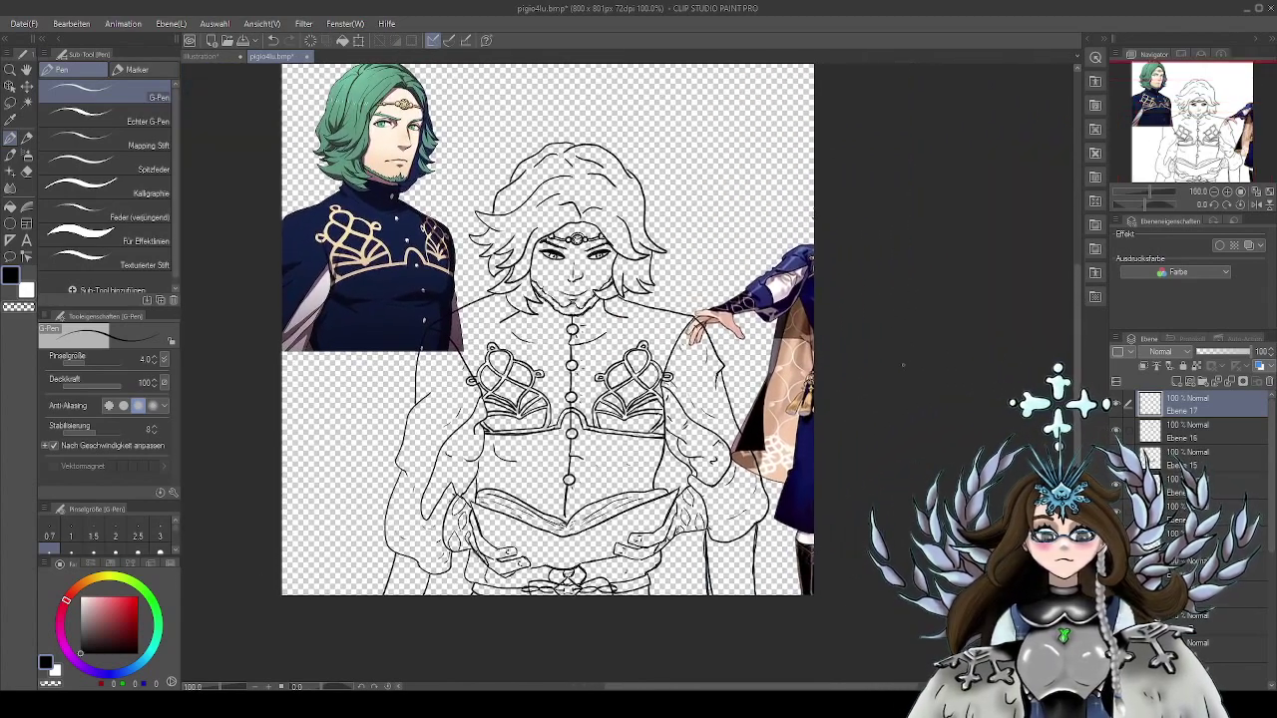
drag(1272, 454, 1272, 593)
click(1117, 569)
click(1116, 595)
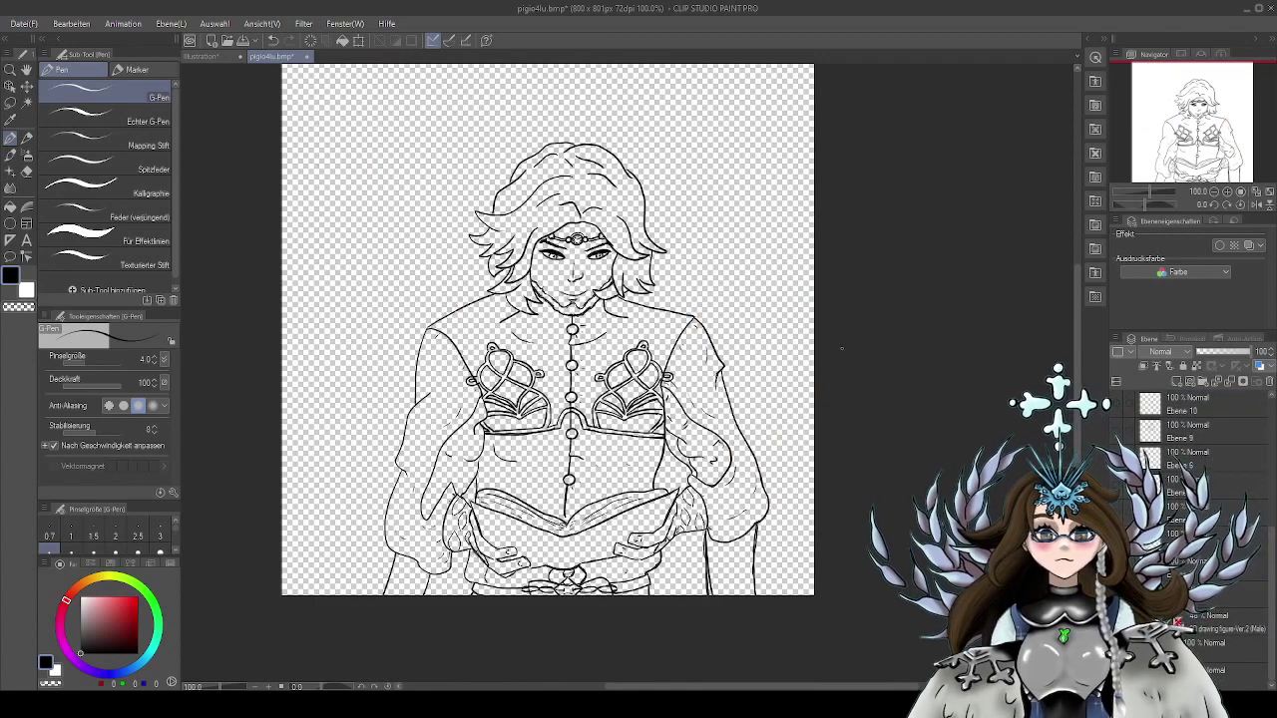
drag(841, 348, 867, 377)
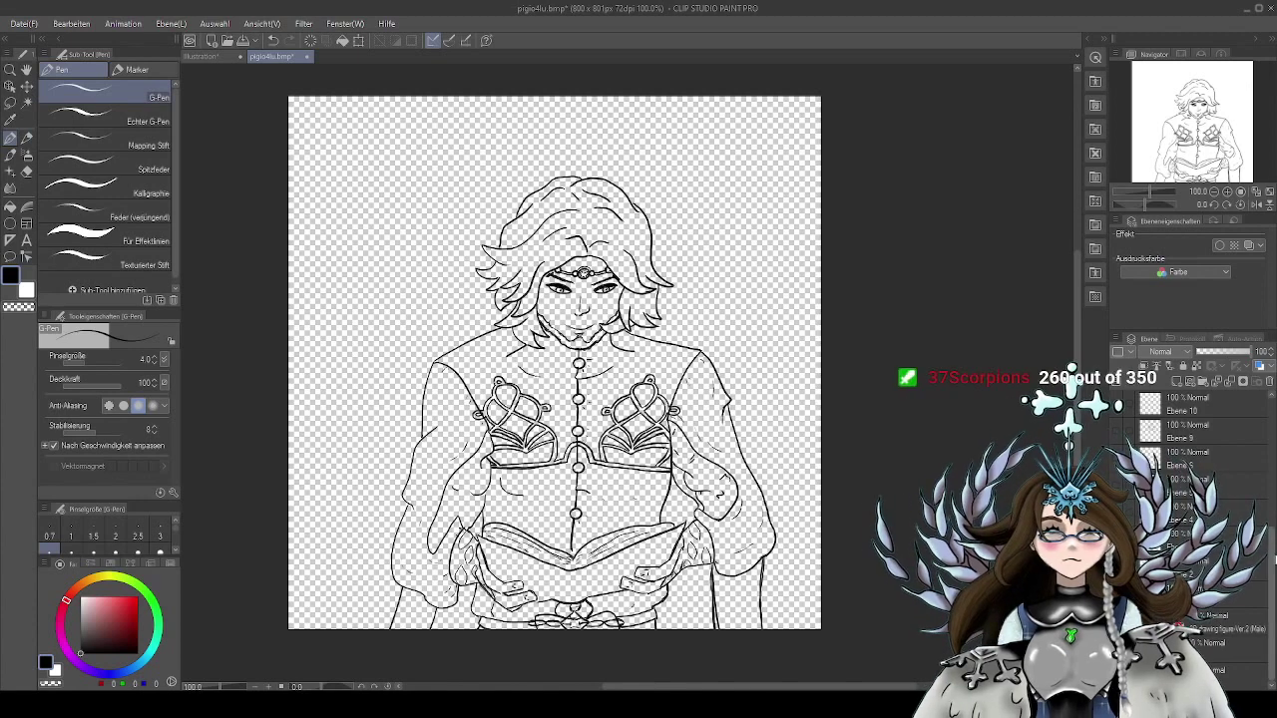
Toggle layer visibility to find the layer with the lines below the sleeves, and select Ebene 14
scroll(1257, 400, up, 5)
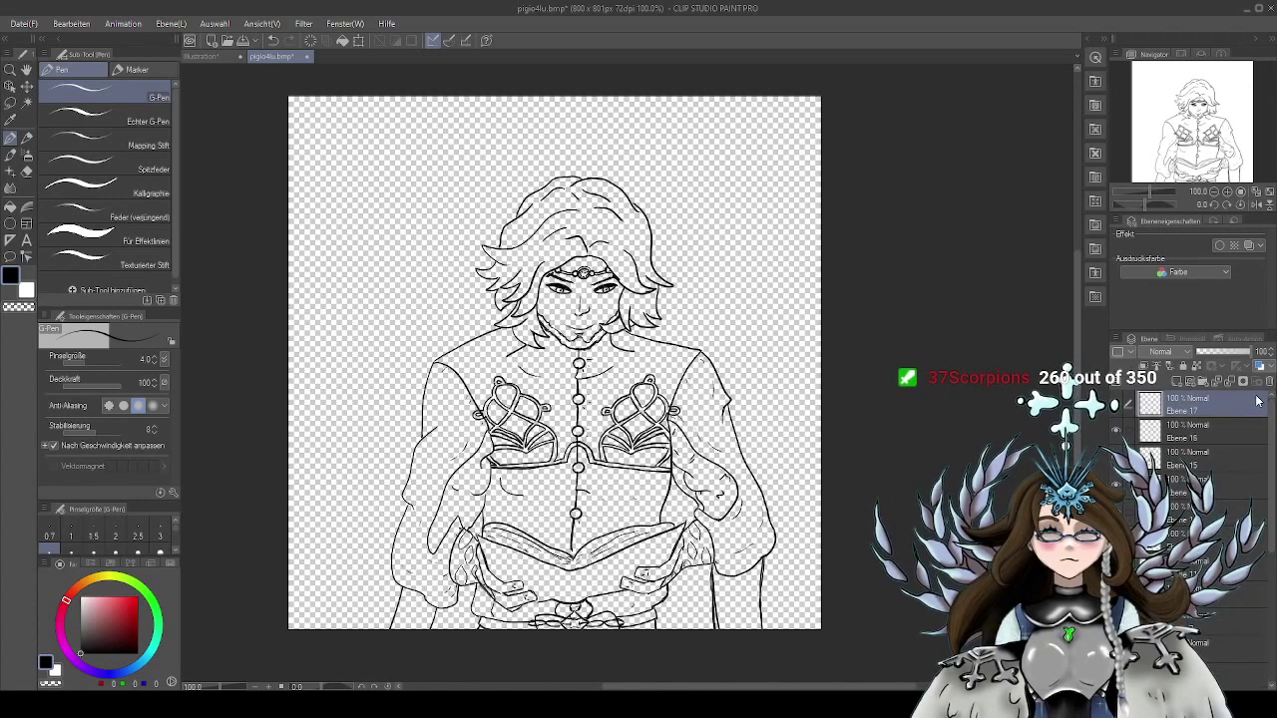
click(1207, 465)
click(1116, 458)
click(1117, 458)
click(1152, 441)
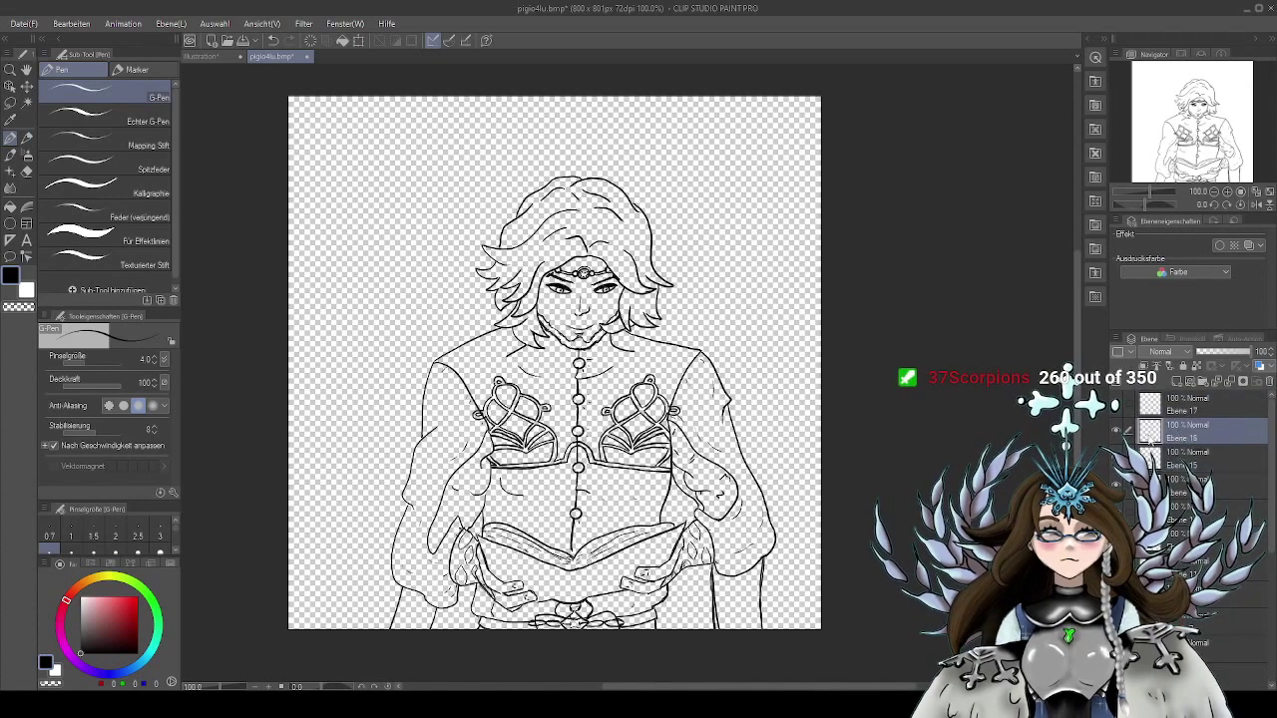
click(1219, 459)
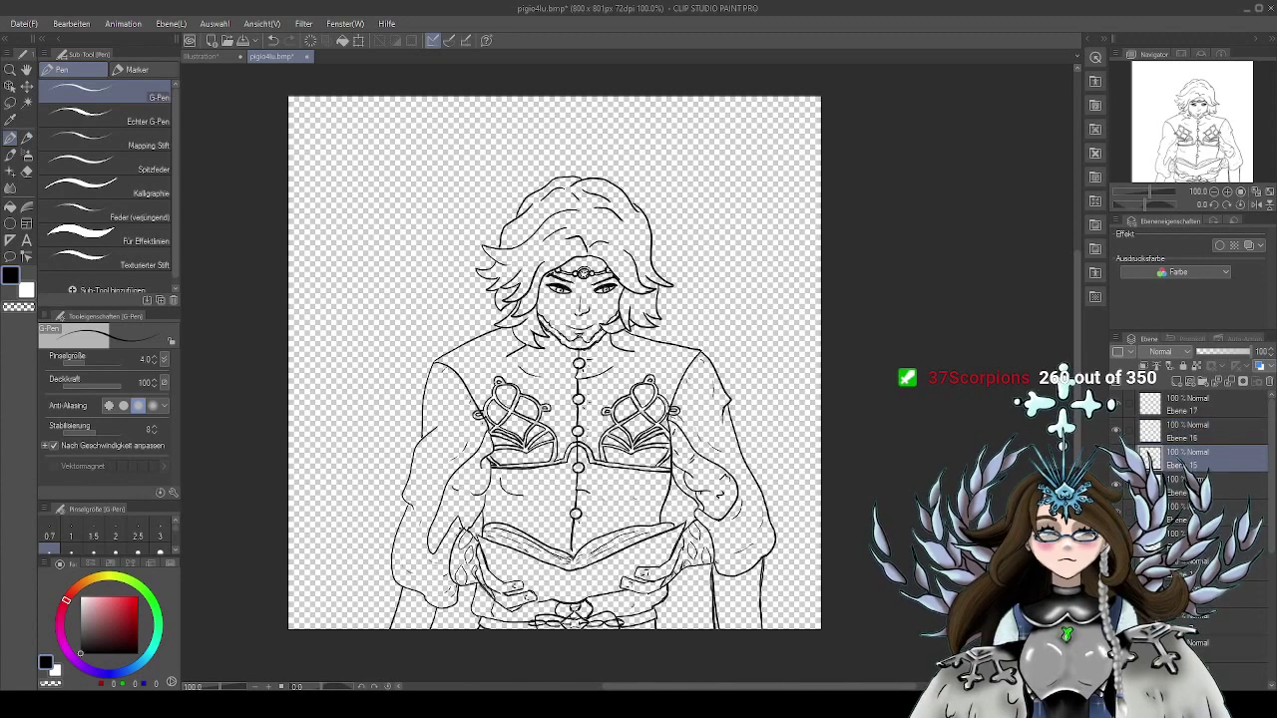
click(1117, 486)
click(1118, 486)
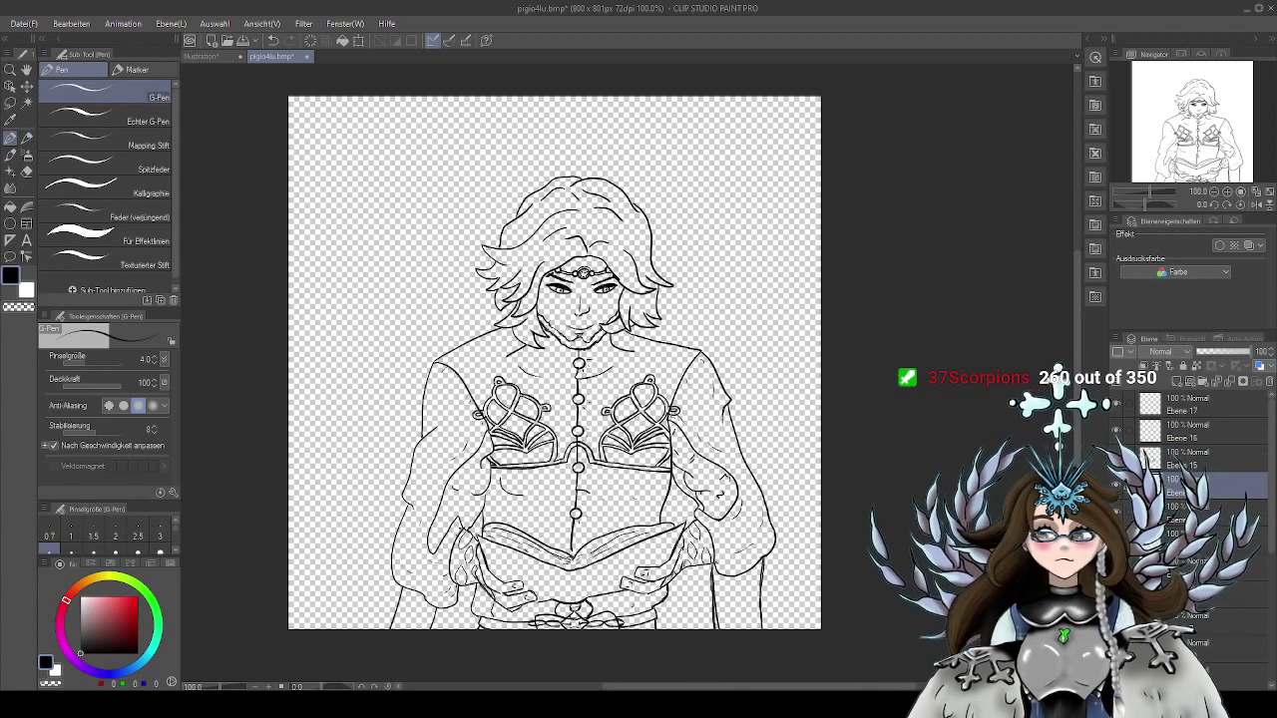
Erase the doubled stroke on the outer line below the right-hand sleeve with the hard eraser
key(e)
scroll(716, 604, up, 4)
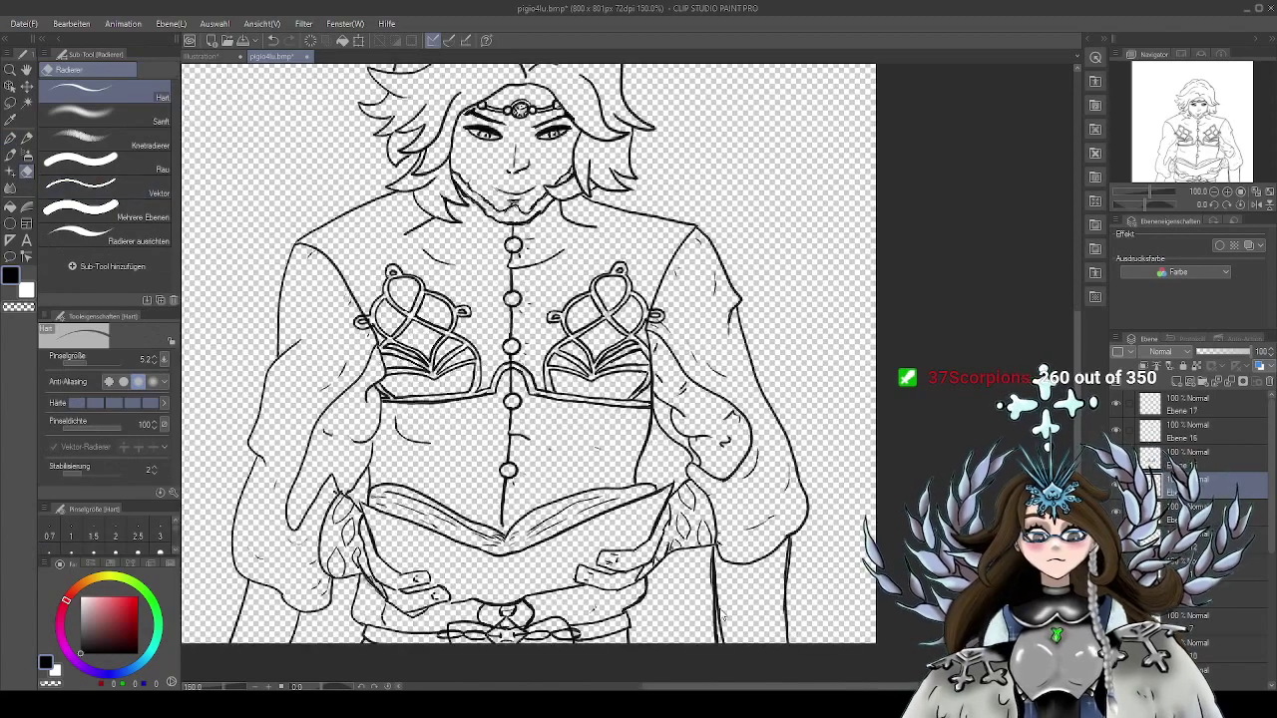
scroll(764, 594, up, 3)
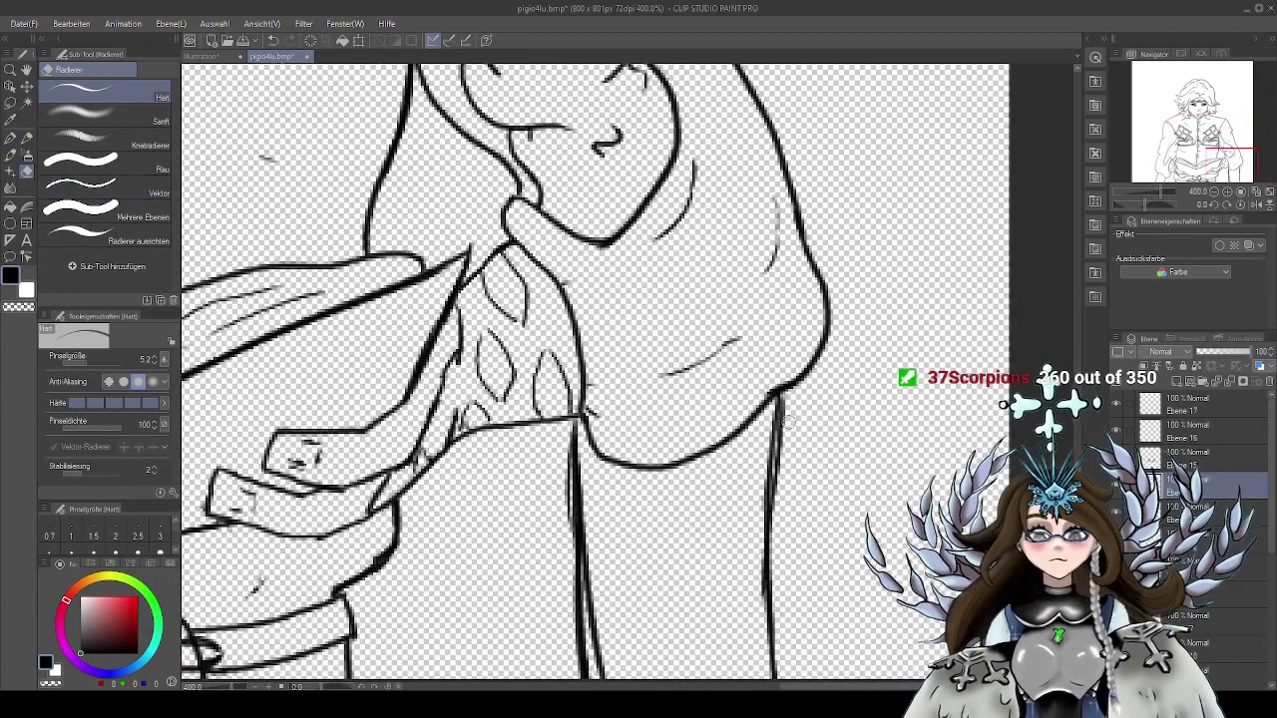
drag(786, 405, 774, 511)
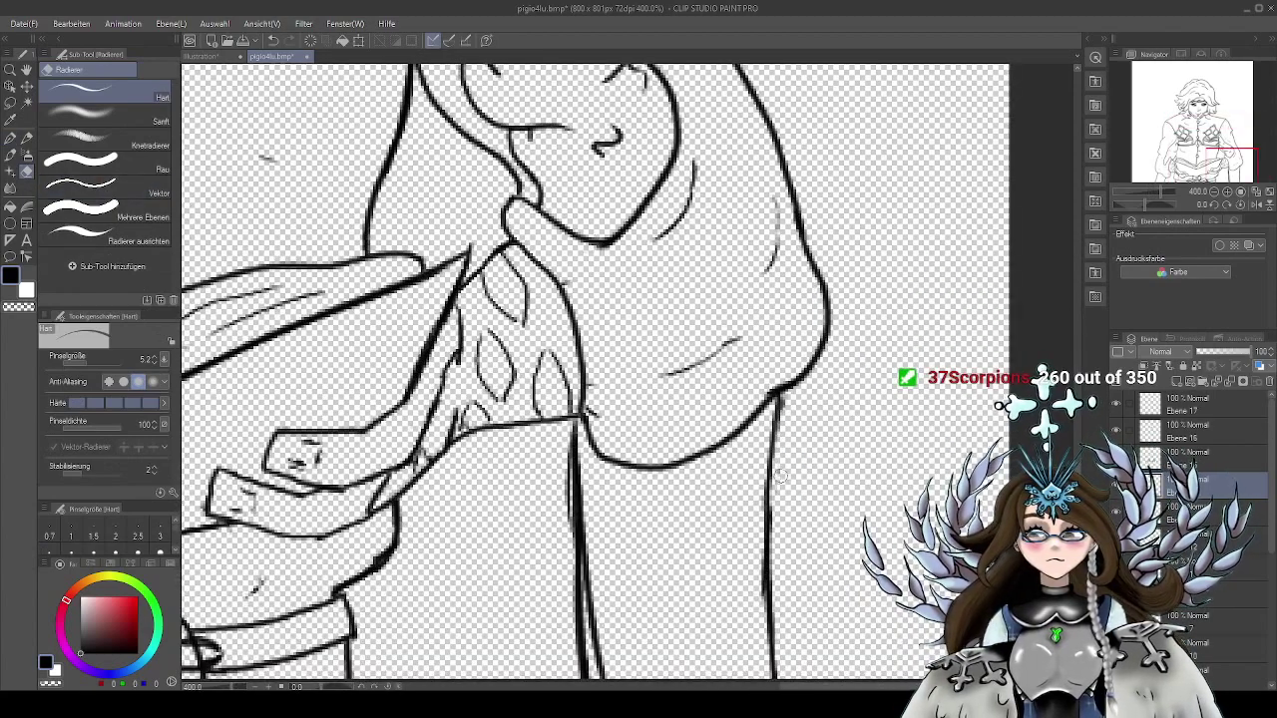
Erase the doubled stroke on the inner line below the right-hand cuff, enlarging the hard eraser to 14.6
mouse_move(760, 555)
mouse_down()
mouse_move(757, 604)
mouse_move(802, 489)
mouse_up()
mouse_move(608, 347)
mouse_down()
mouse_move(614, 417)
mouse_move(615, 395)
mouse_up()
drag(613, 322, 610, 349)
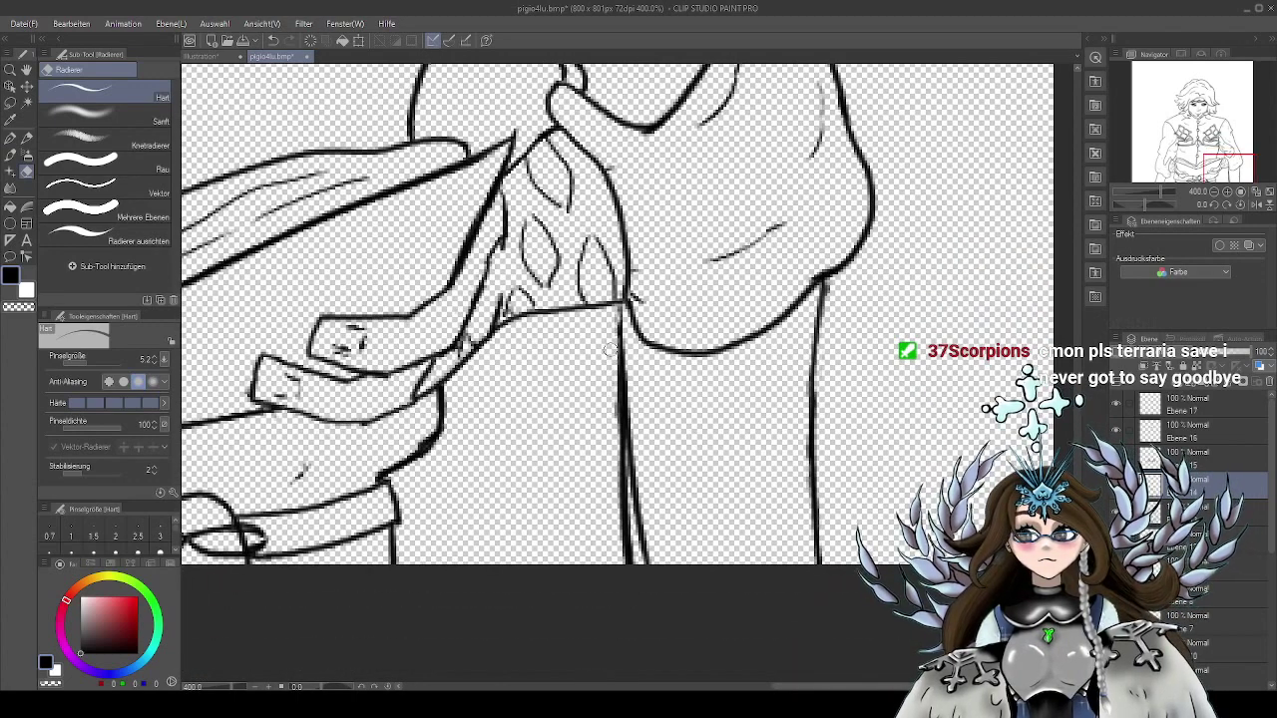
mouse_move(635, 404)
mouse_down()
mouse_move(645, 559)
mouse_move(634, 487)
mouse_up()
key(bracketright)
key(bracketright)
key(bracketright)
key(bracketright)
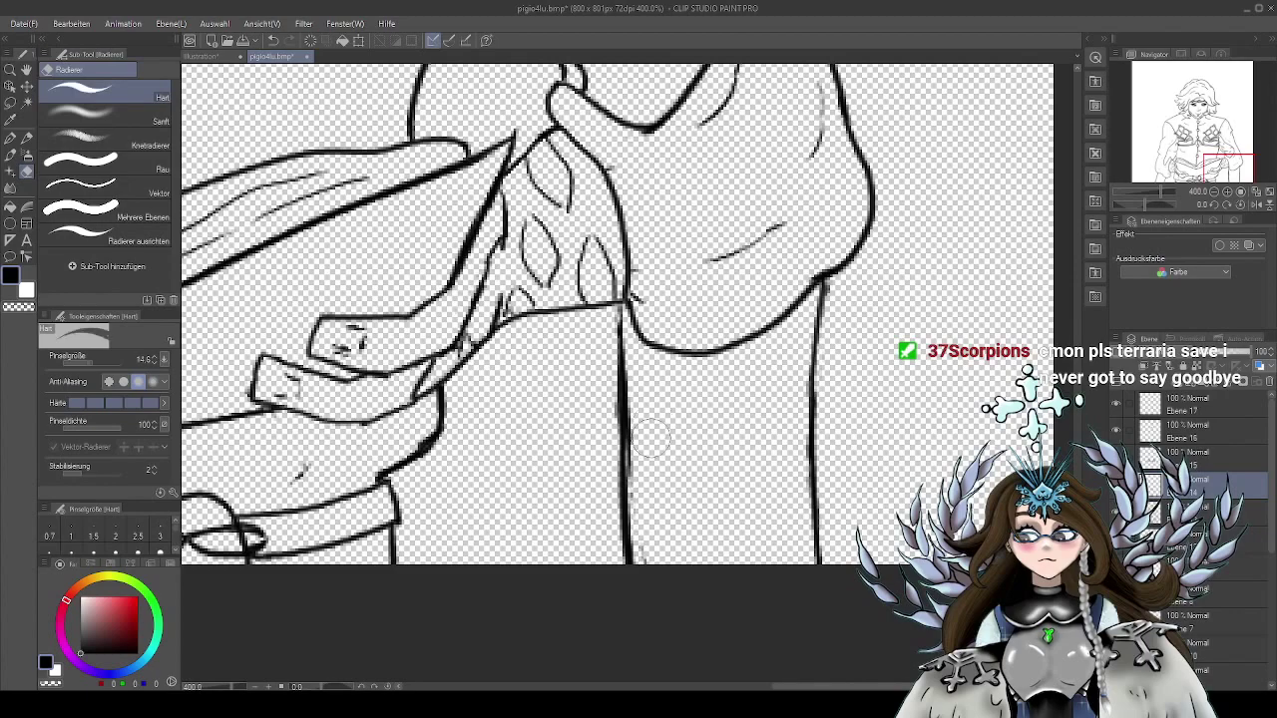
drag(638, 433, 648, 566)
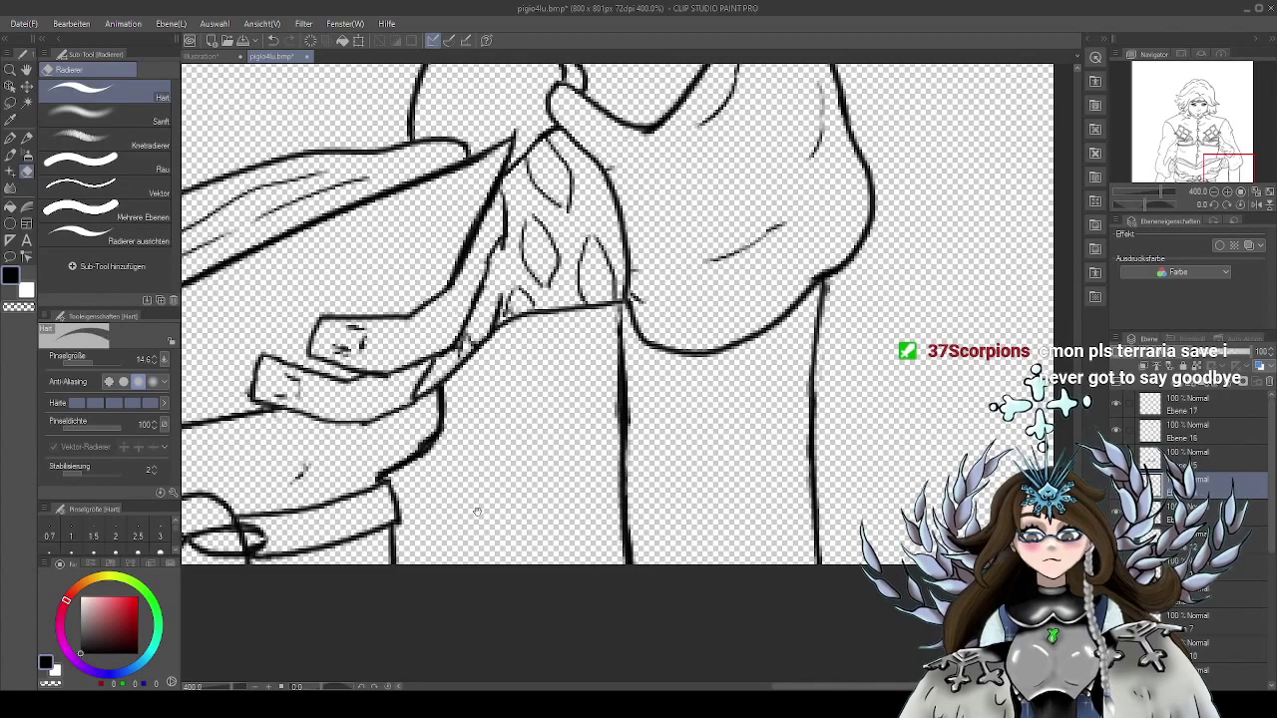
Place a new layer at the bottom of the layer stack and set the drawing colour to white
drag(287, 529, 666, 513)
drag(369, 511, 836, 449)
drag(448, 413, 708, 502)
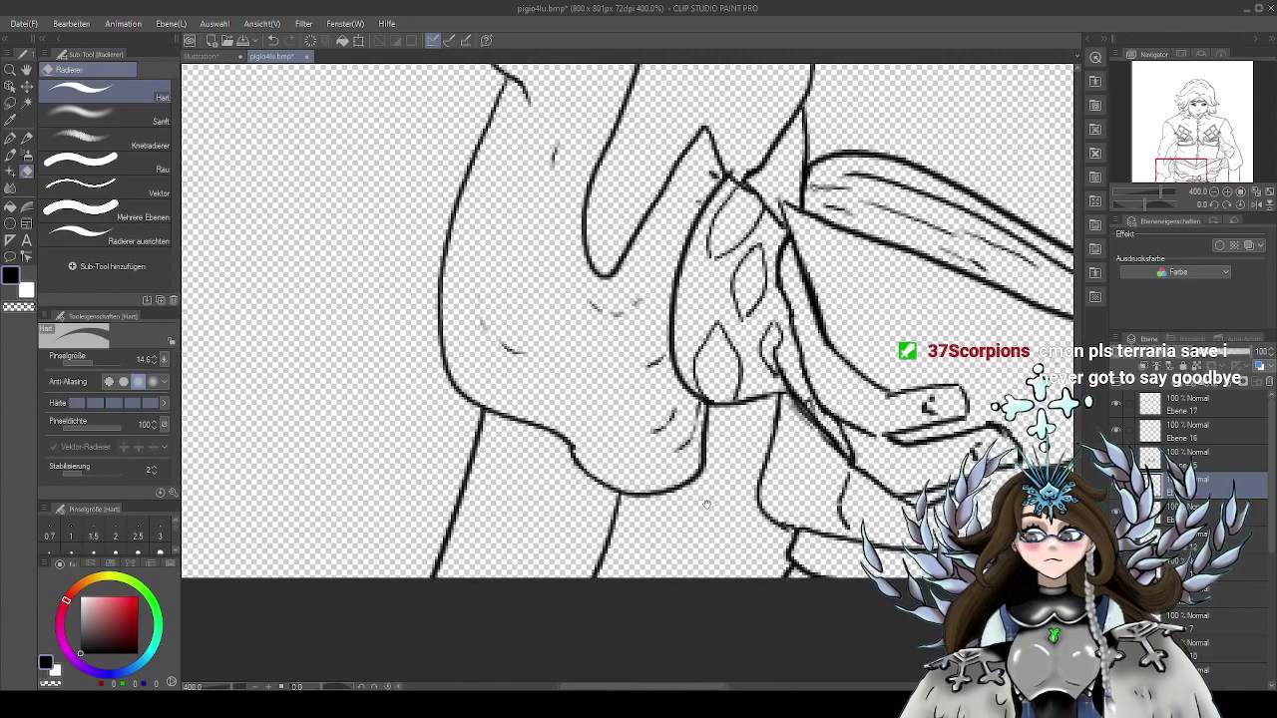
scroll(860, 488, down, 2)
scroll(860, 487, down, 3)
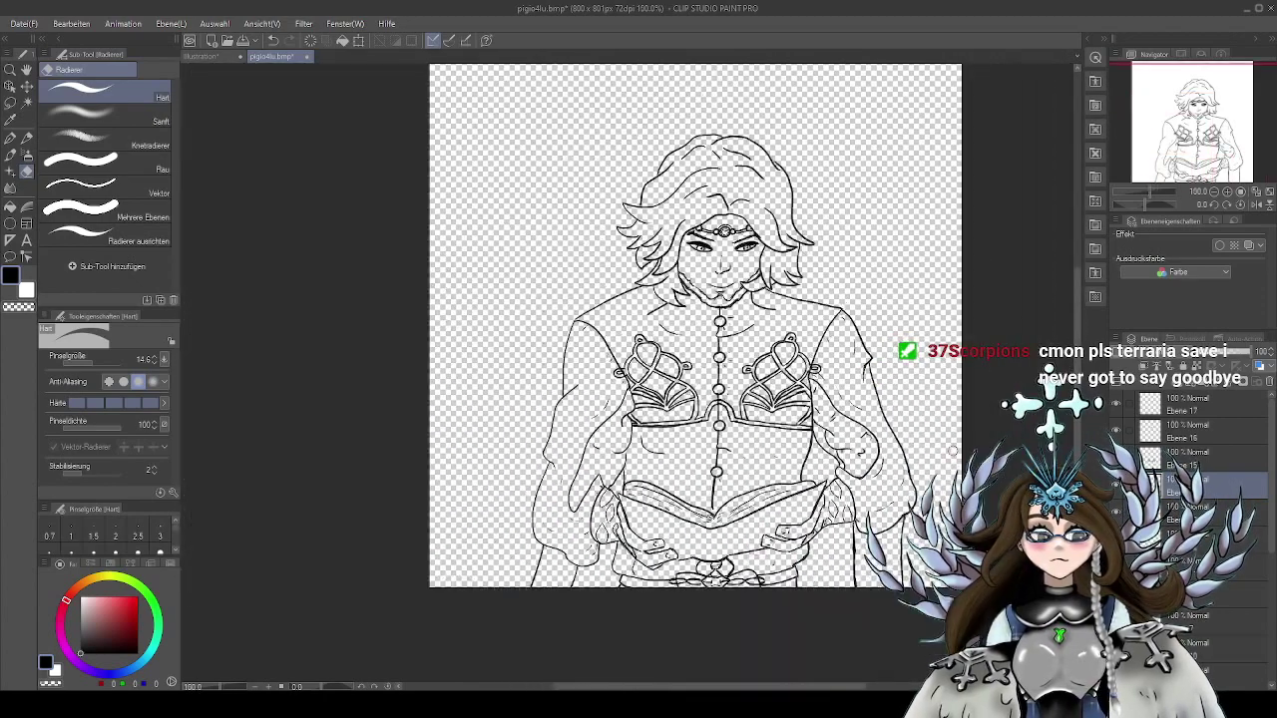
drag(953, 451, 908, 471)
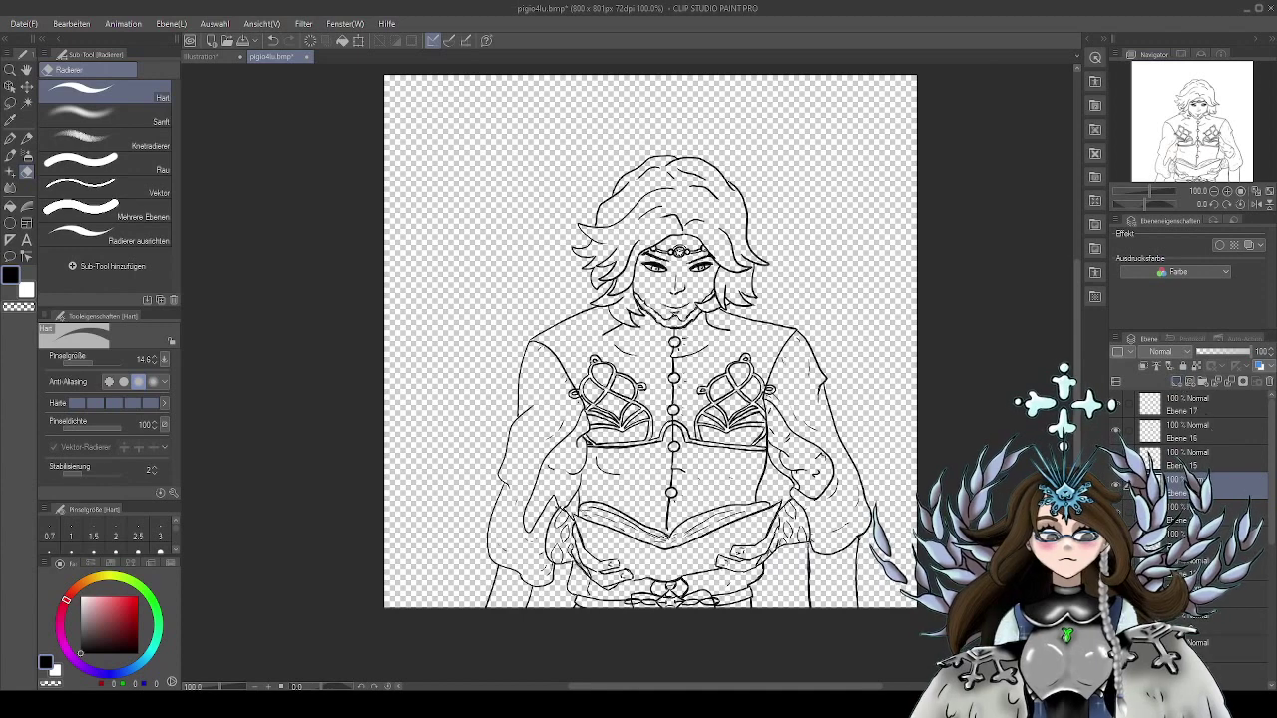
scroll(1202, 635, down, 5)
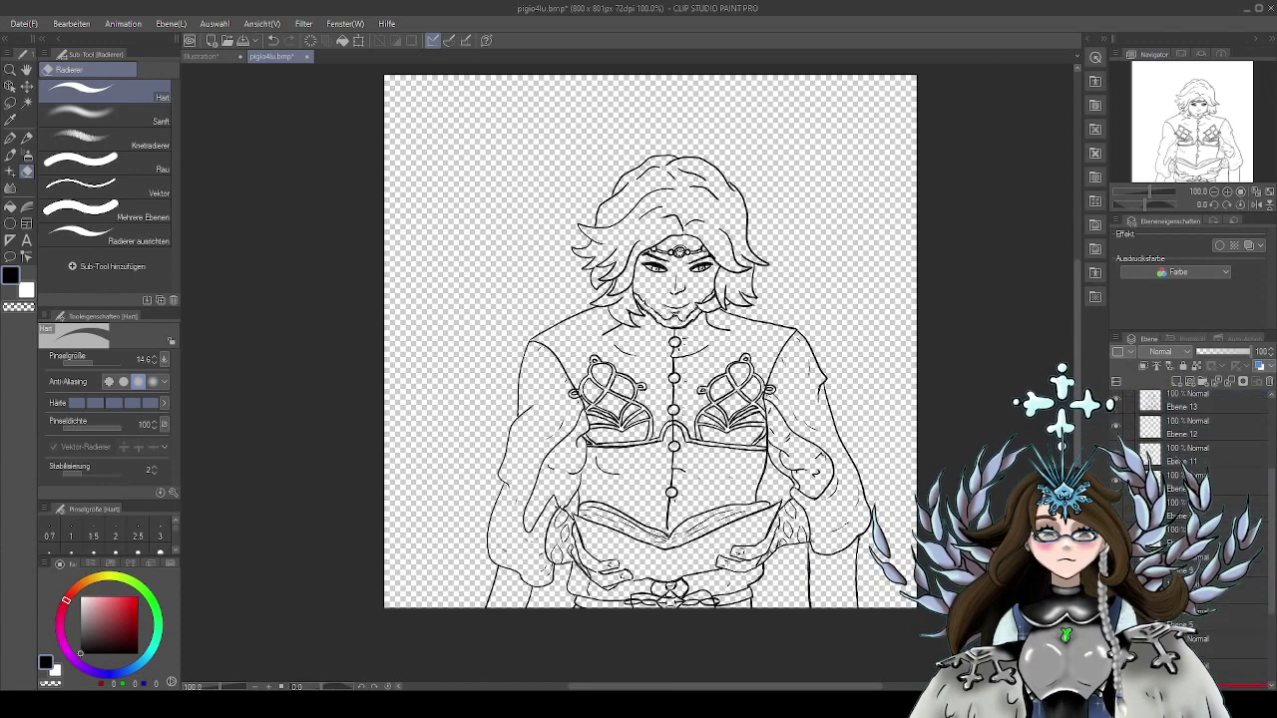
scroll(1202, 634, down, 2)
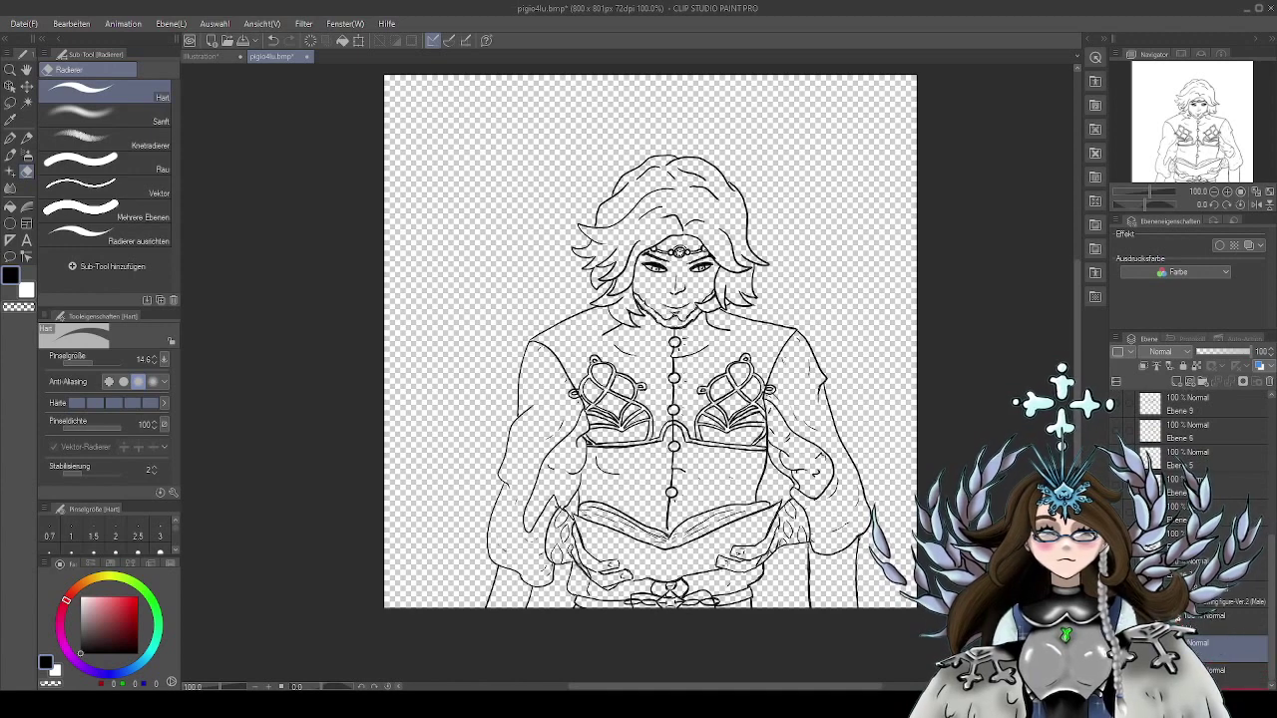
drag(106, 603, 73, 560)
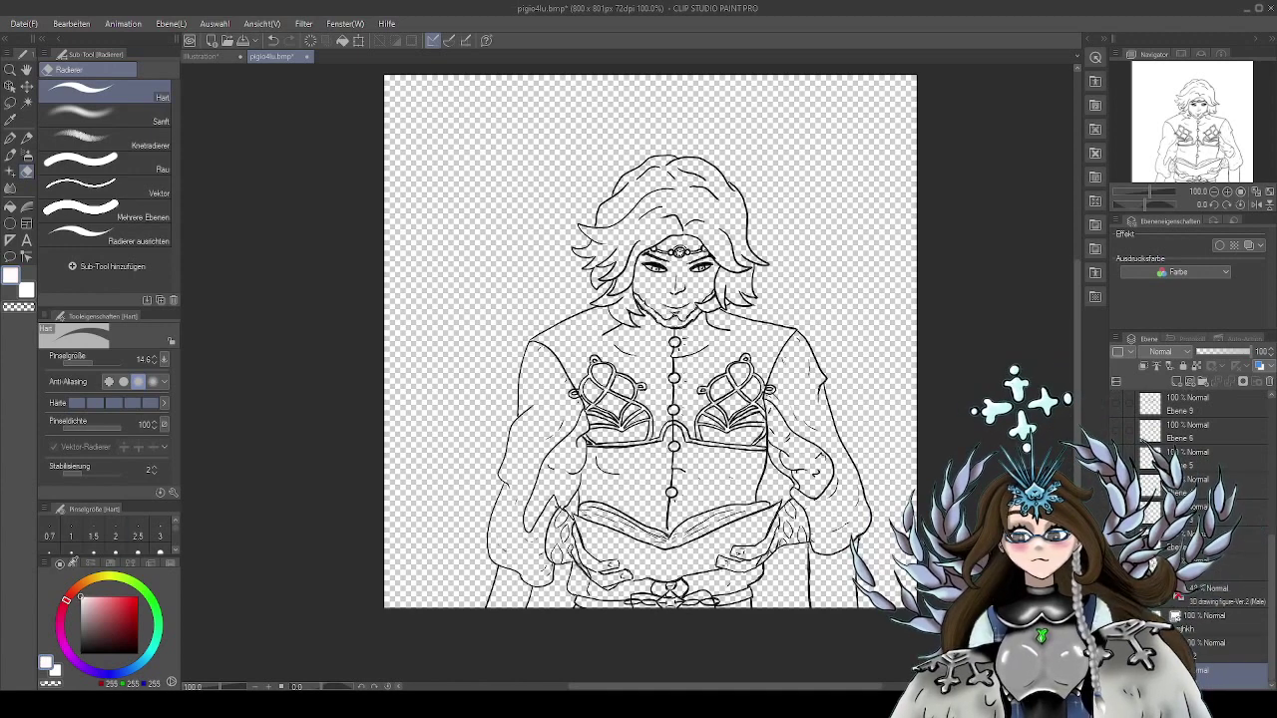
Fill the new bottom layer behind the line art with white using the G-Pen at brush size 725
click(10, 138)
scroll(699, 374, down, 1)
drag(723, 406, 880, 442)
mouse_move(840, 499)
mouse_down()
mouse_move(473, 406)
mouse_move(599, 219)
mouse_move(559, 448)
mouse_move(533, 373)
mouse_up()
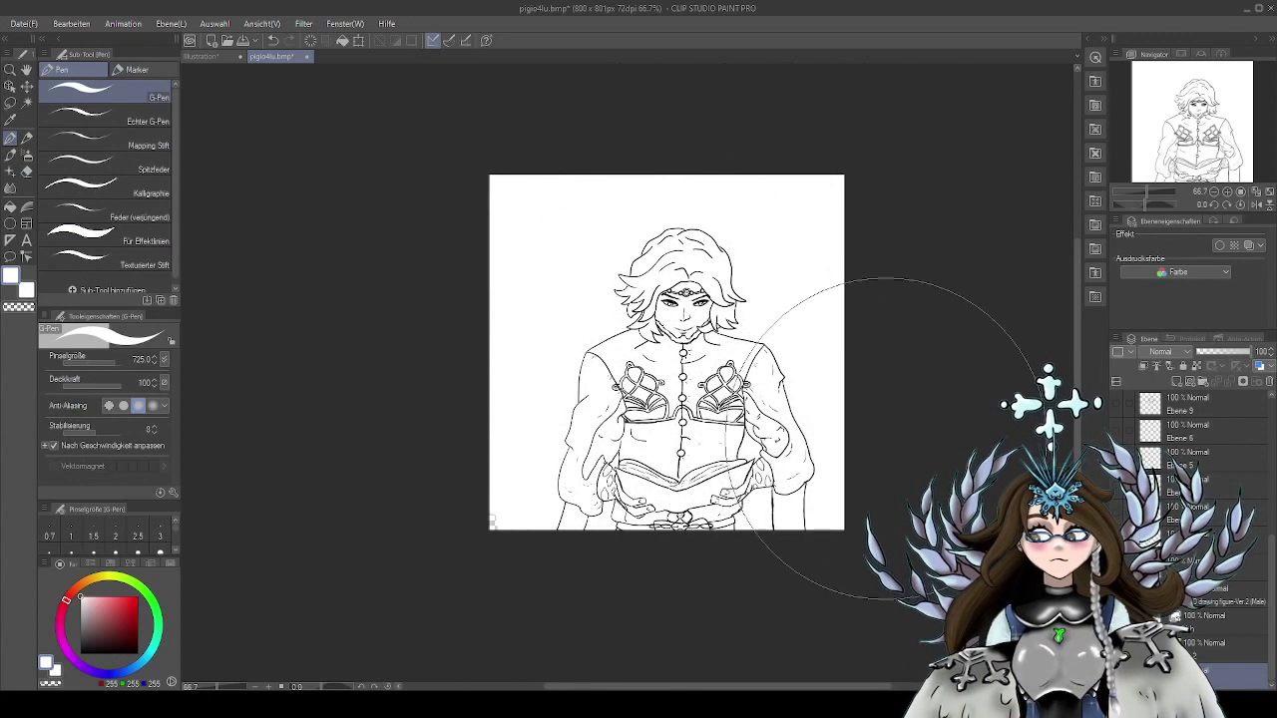
Reduce the G-Pen brush size to 25.5
key(ctrl+plus)
drag(818, 329, 853, 373)
mouse_move(946, 391)
mouse_down()
mouse_move(935, 402)
mouse_move(748, 373)
mouse_move(711, 387)
mouse_up()
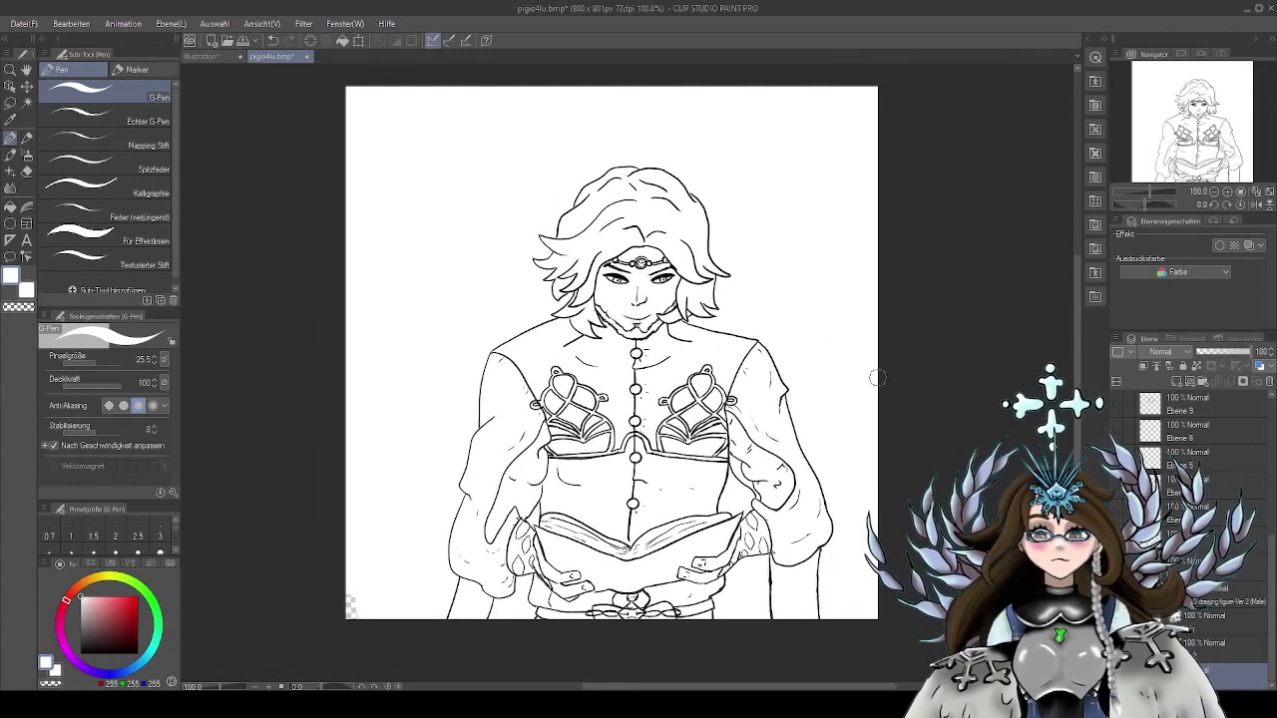
drag(837, 356, 846, 363)
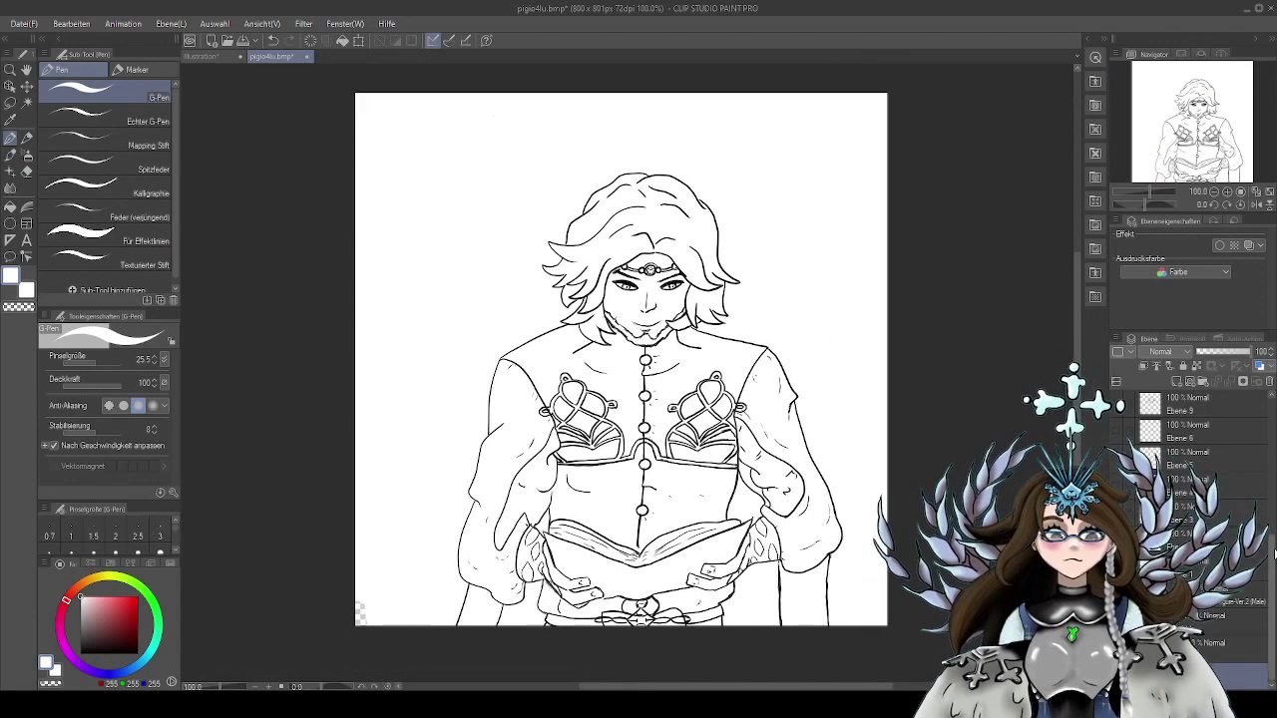
drag(1275, 555, 1274, 368)
drag(897, 471, 876, 444)
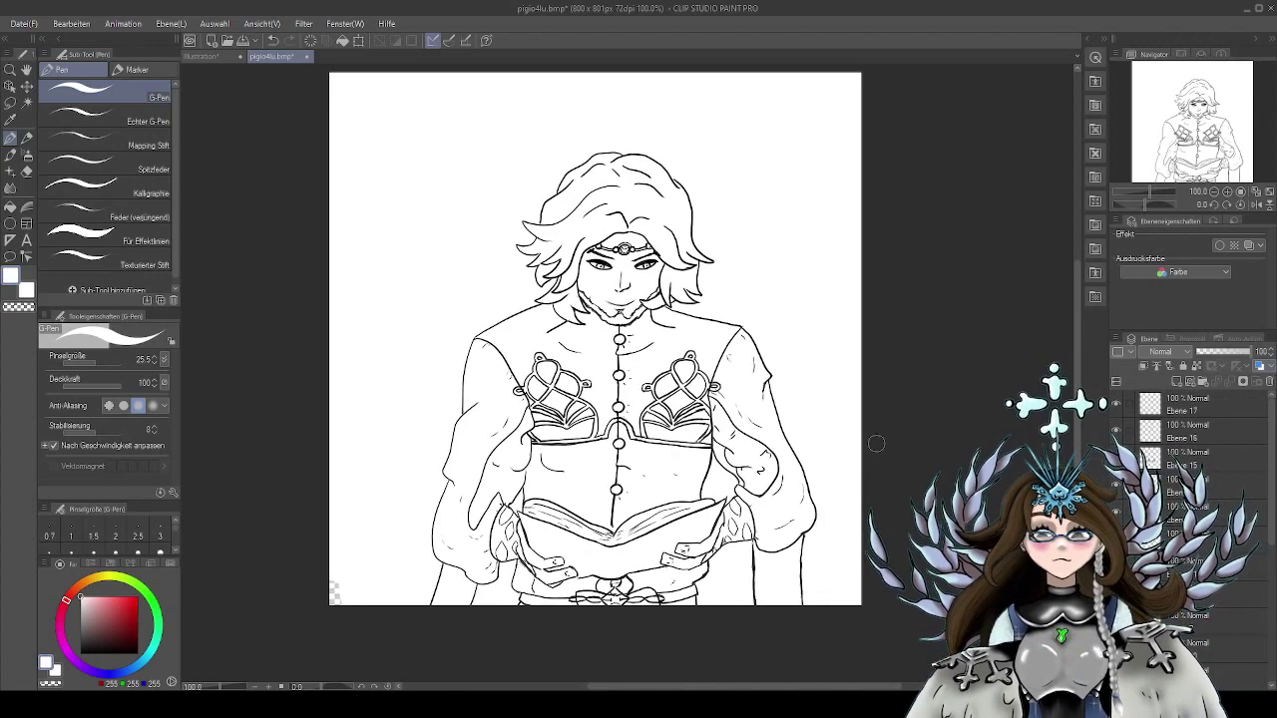
drag(851, 518, 853, 508)
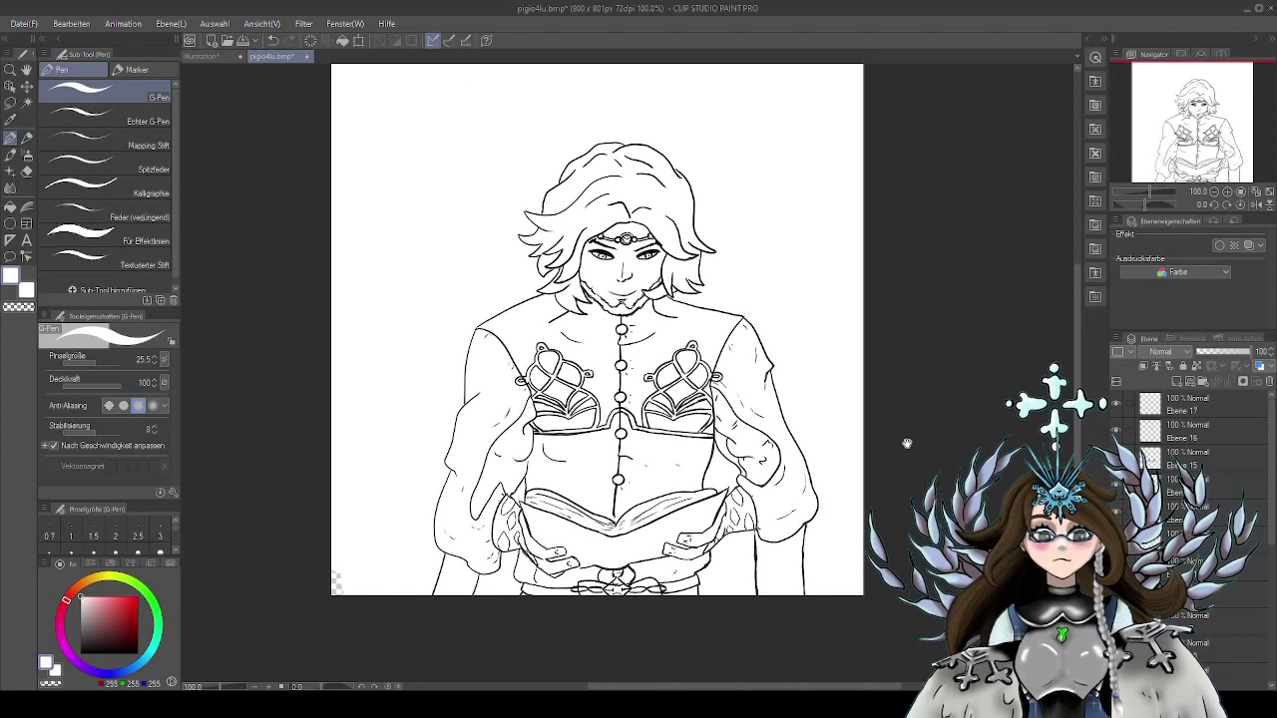
drag(907, 442, 901, 465)
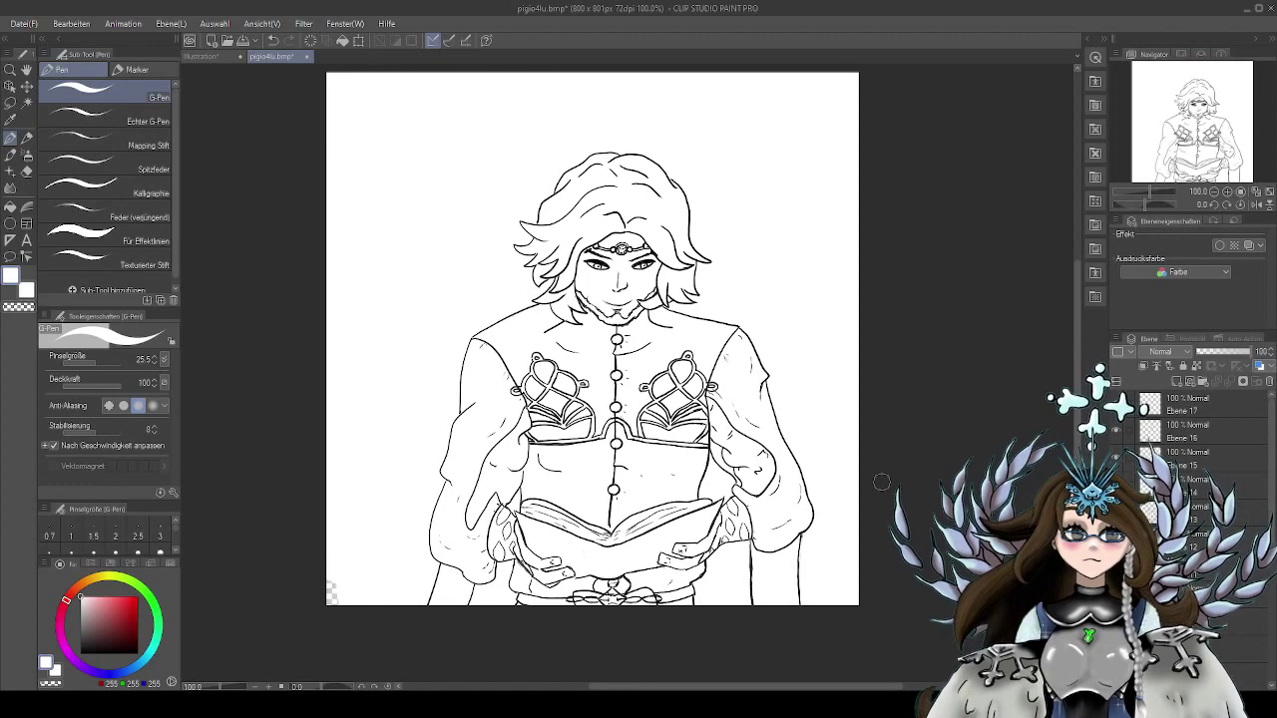